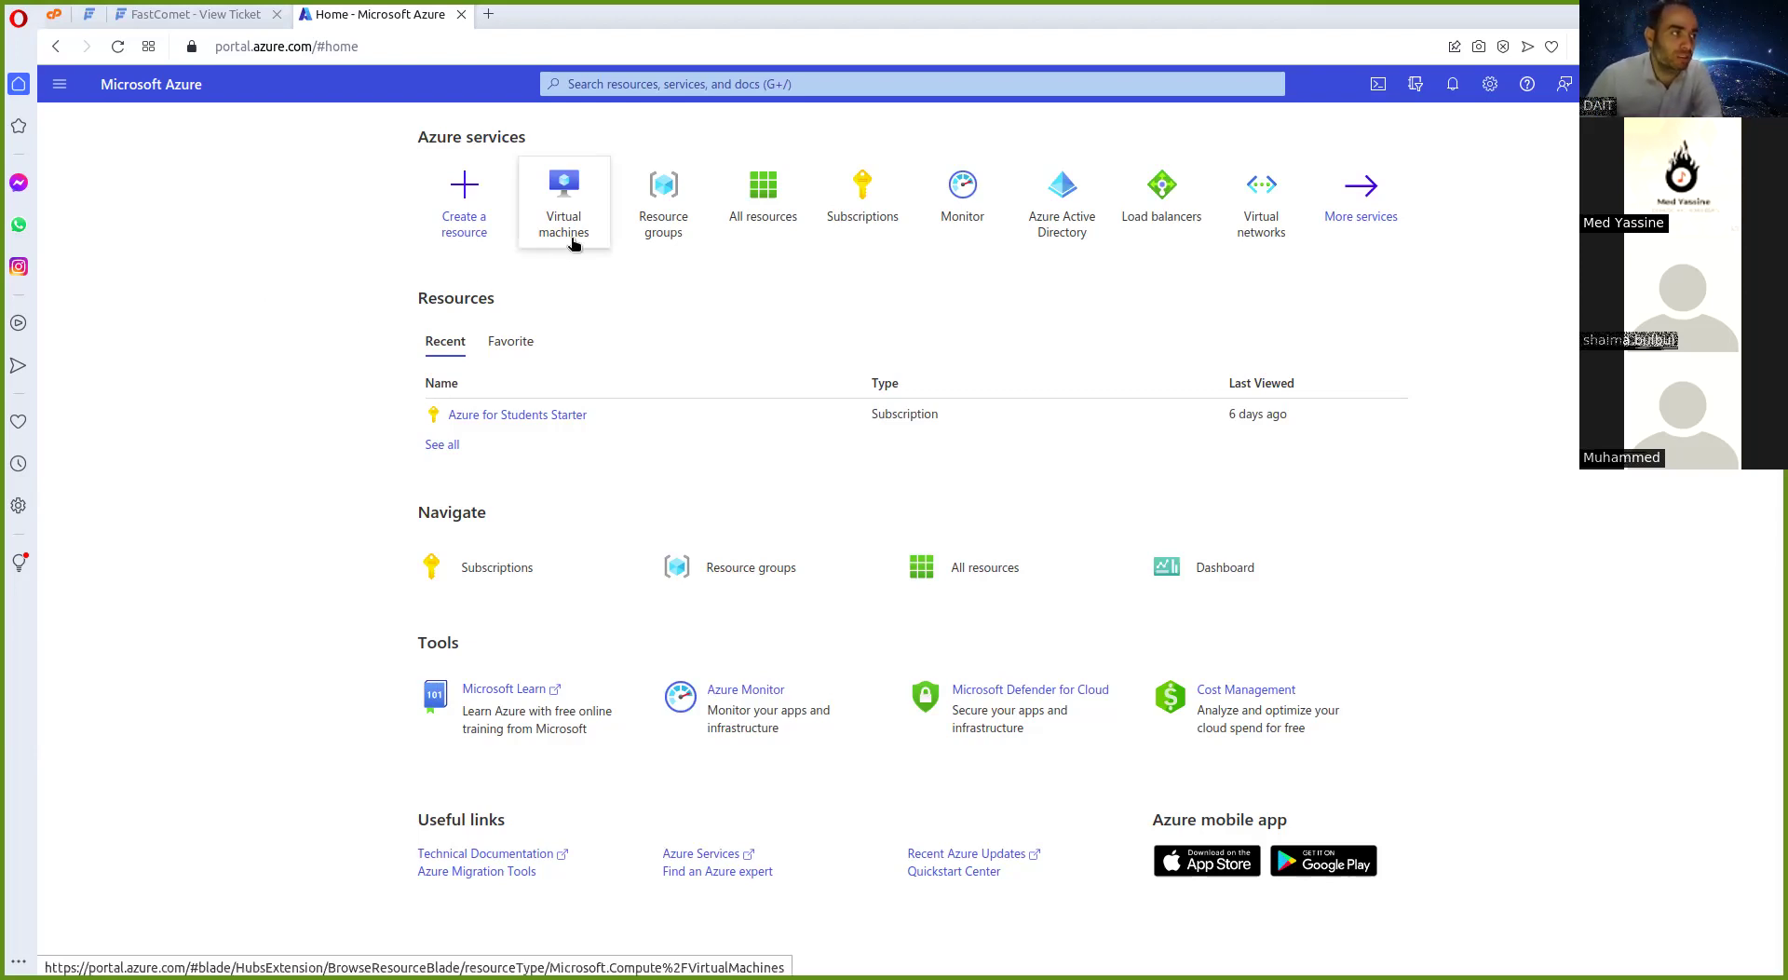
# From Virtual machines, start an Azure virtual machine and open See all images from the Image dropdown
pyautogui.moveTo(571, 240)
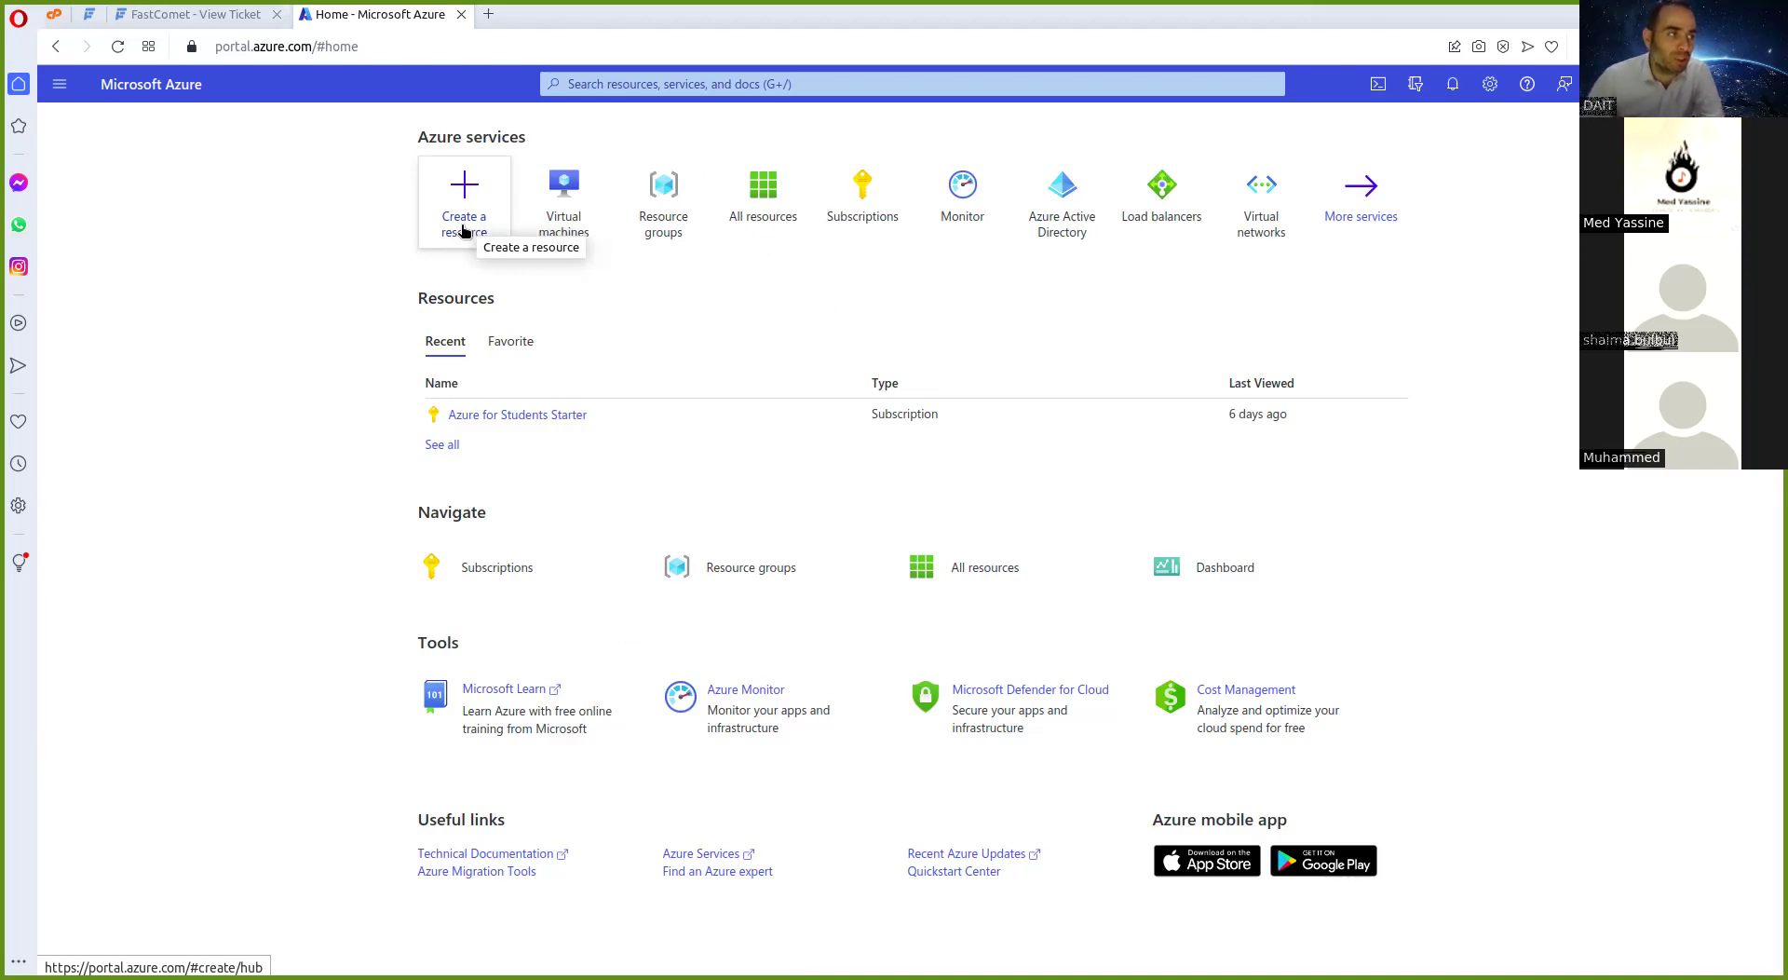
pyautogui.click(570, 236)
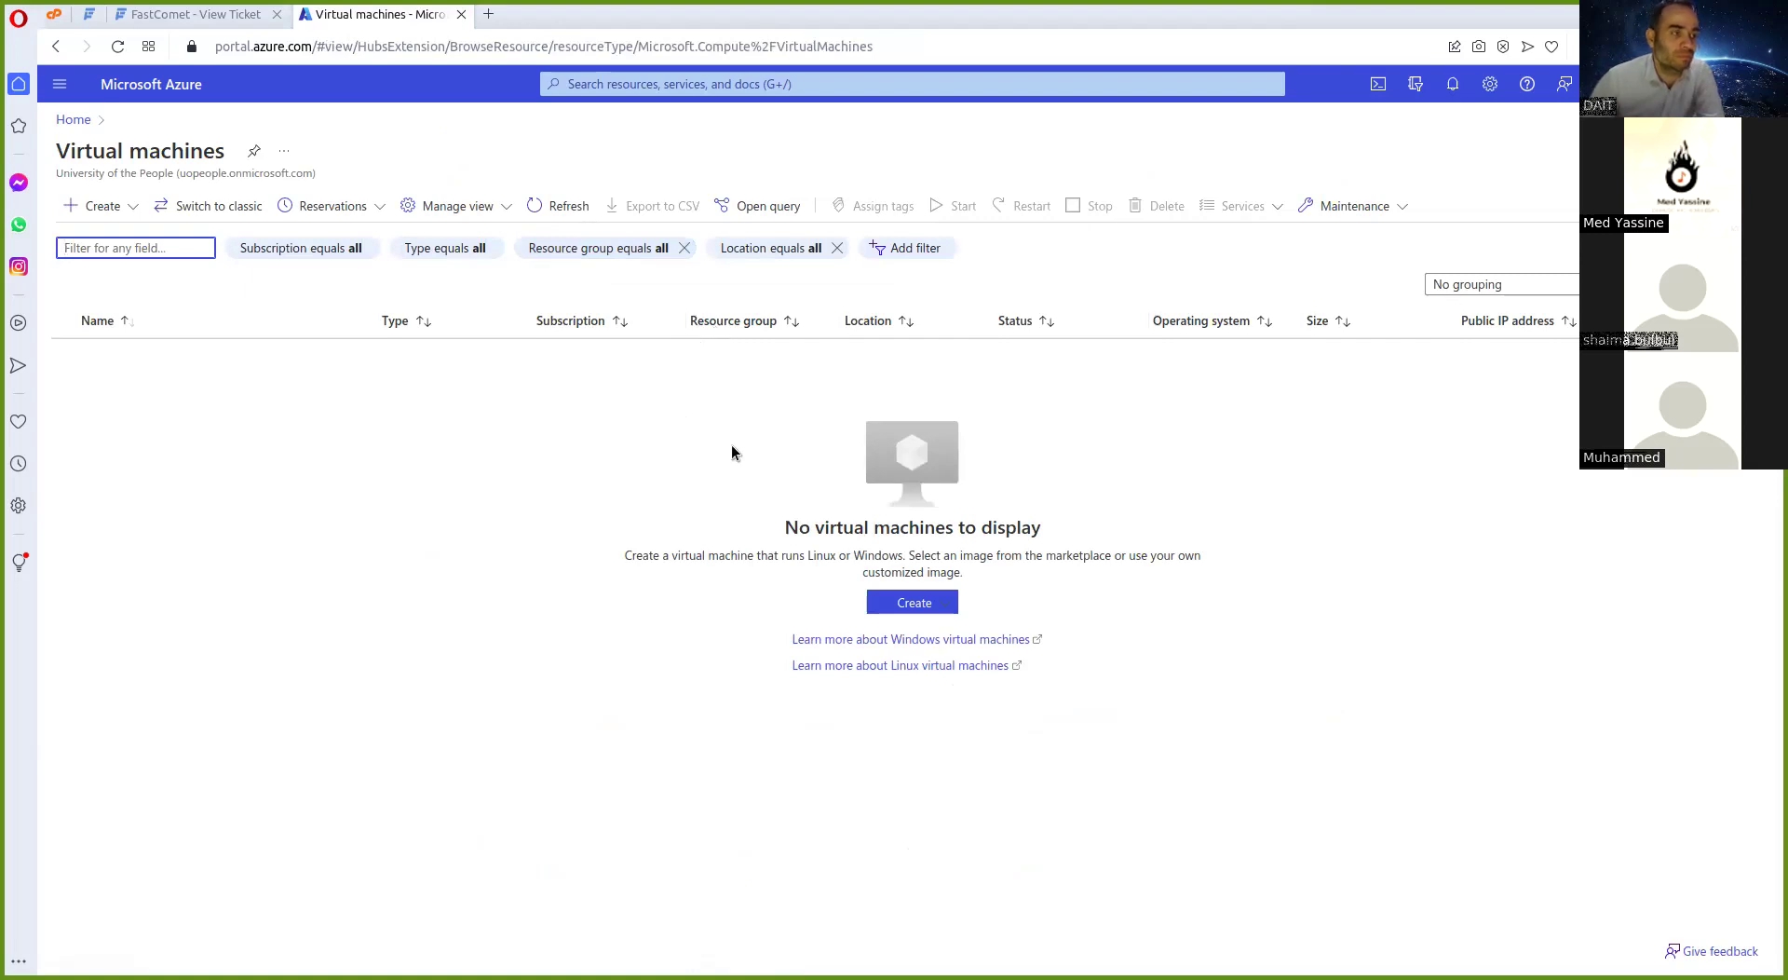
pyautogui.click(910, 607)
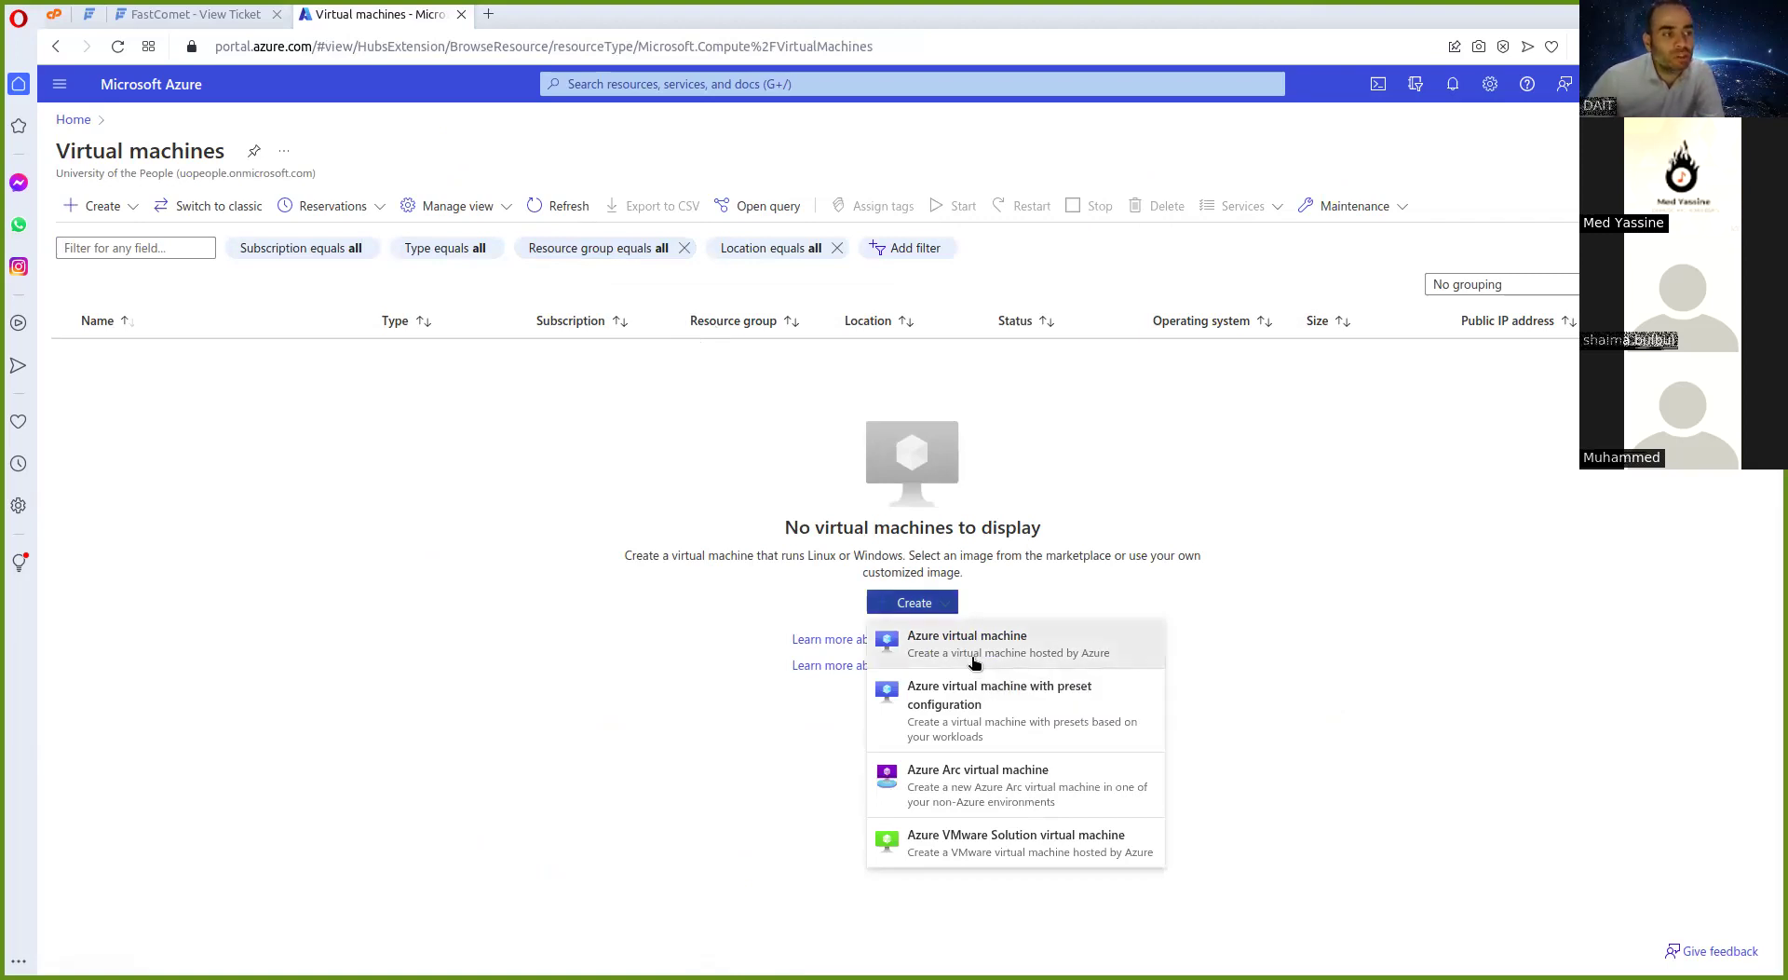
pyautogui.click(975, 659)
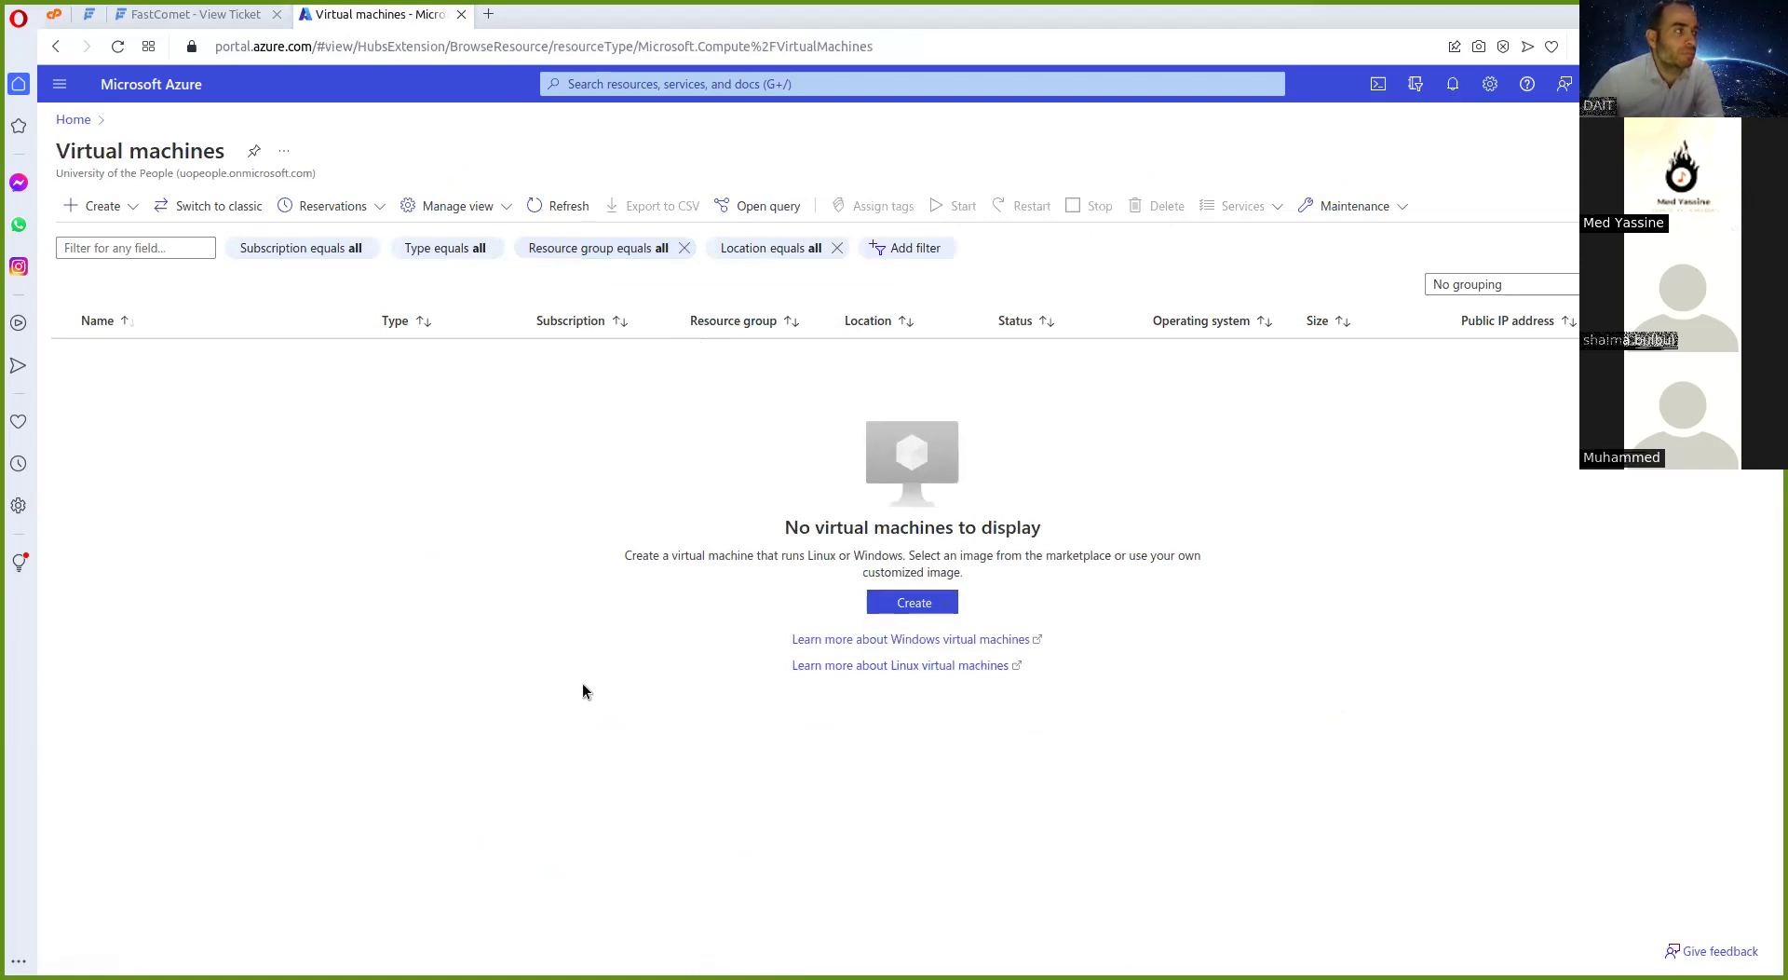
pyautogui.click(899, 613)
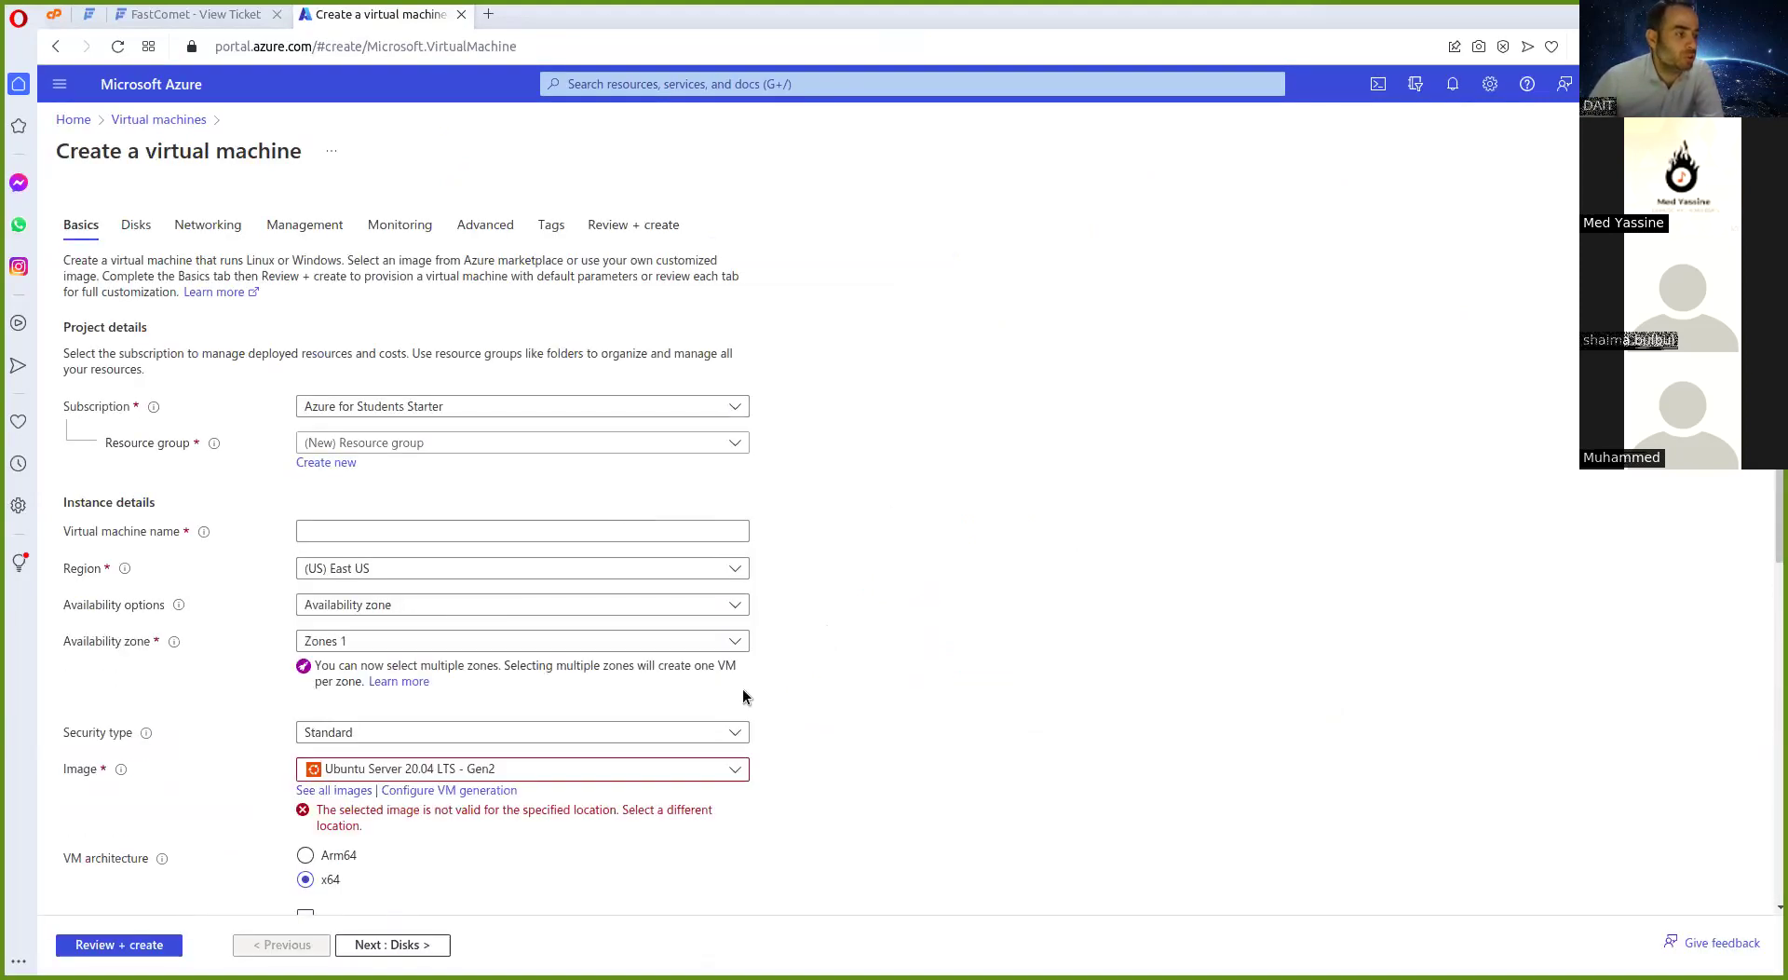
pyautogui.click(721, 773)
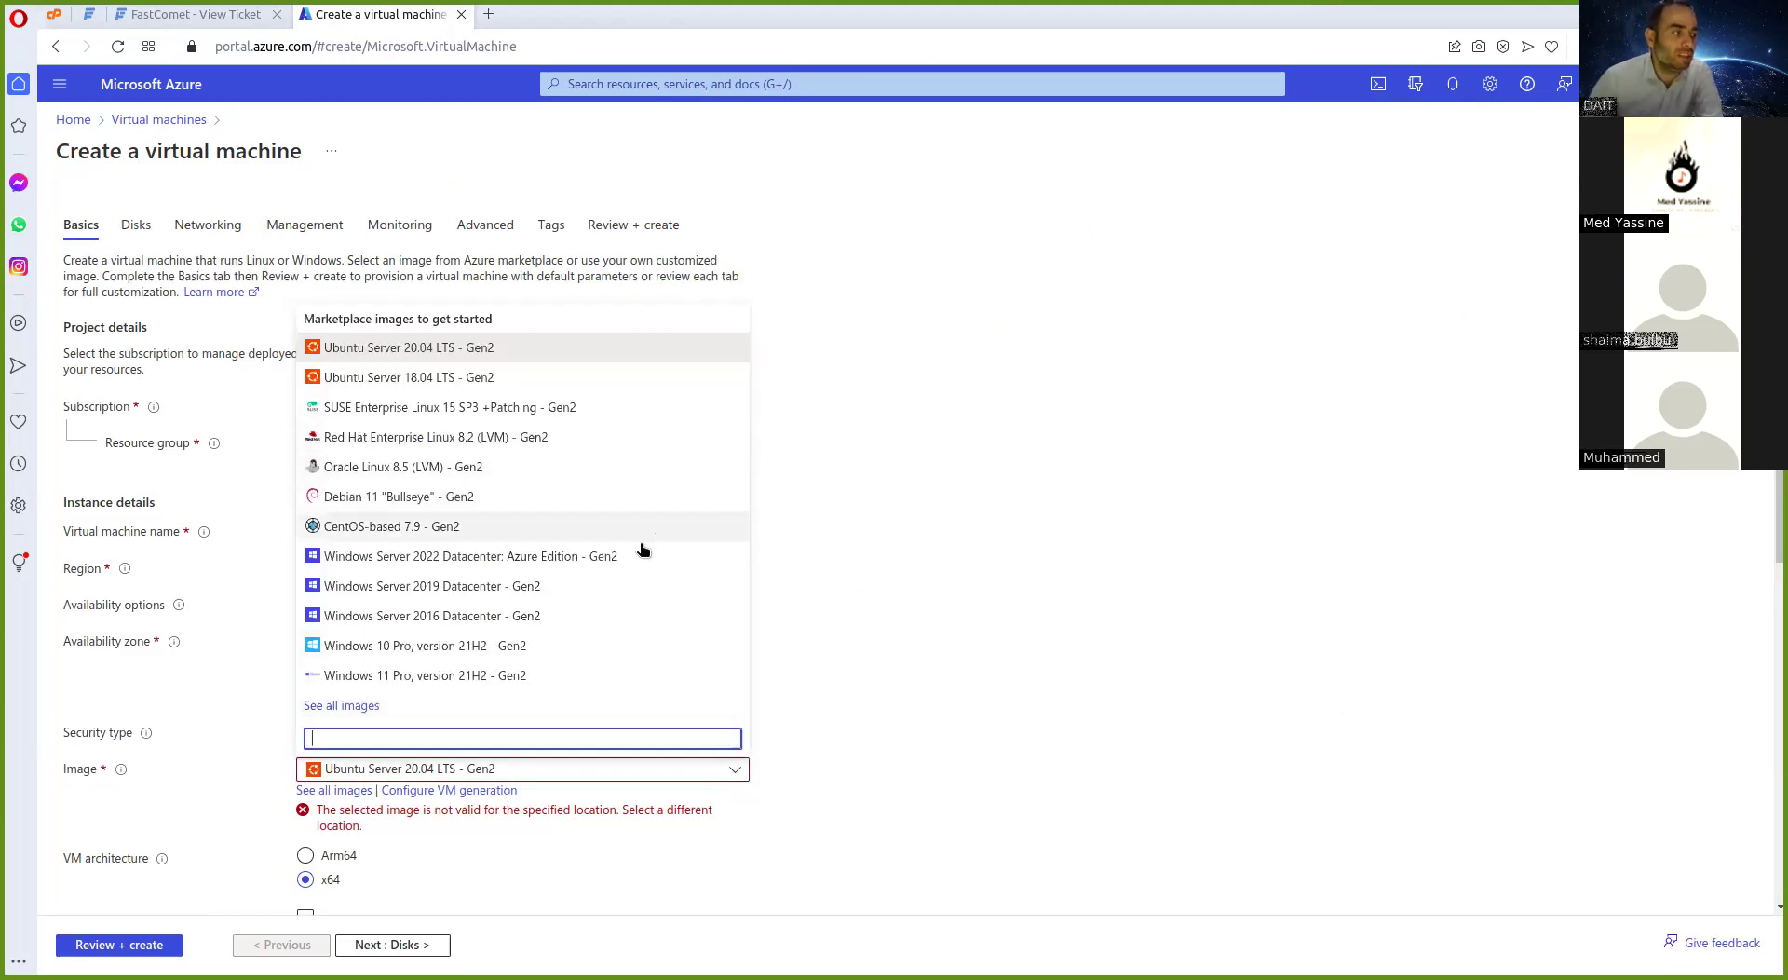
pyautogui.click(333, 705)
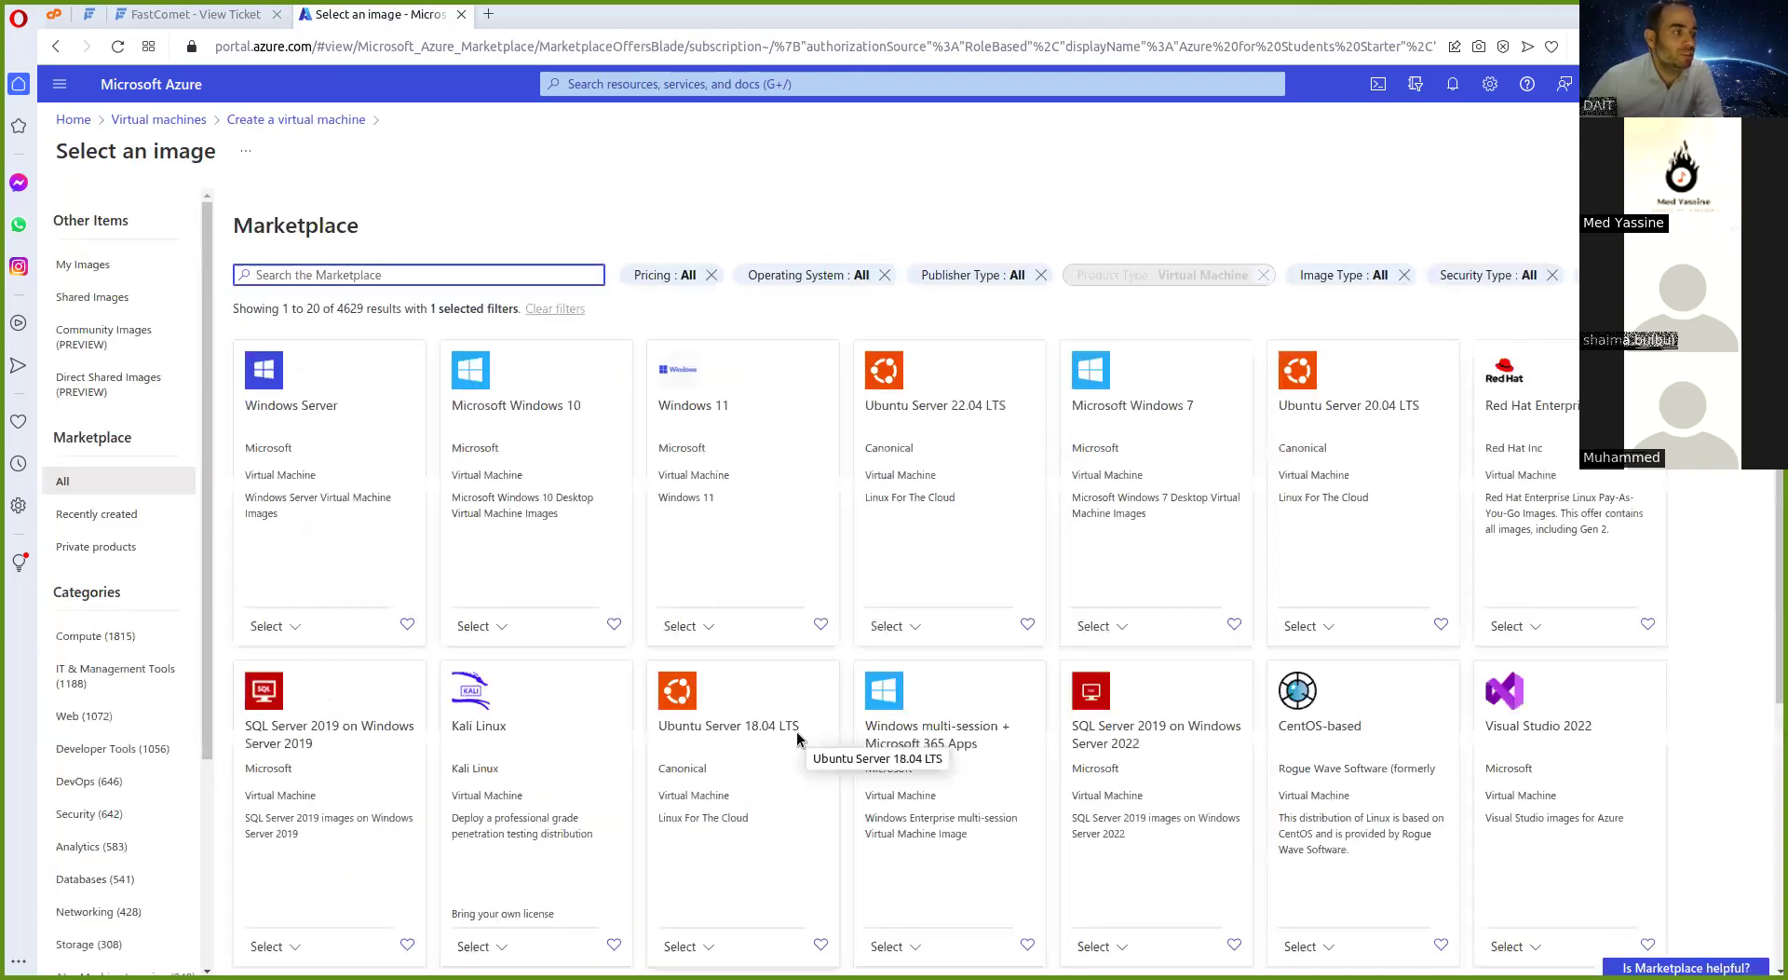
# Browse the 4629 marketplace images and their 232-page list, then return to Virtual machines
pyautogui.scroll(-3, 1239, 633)
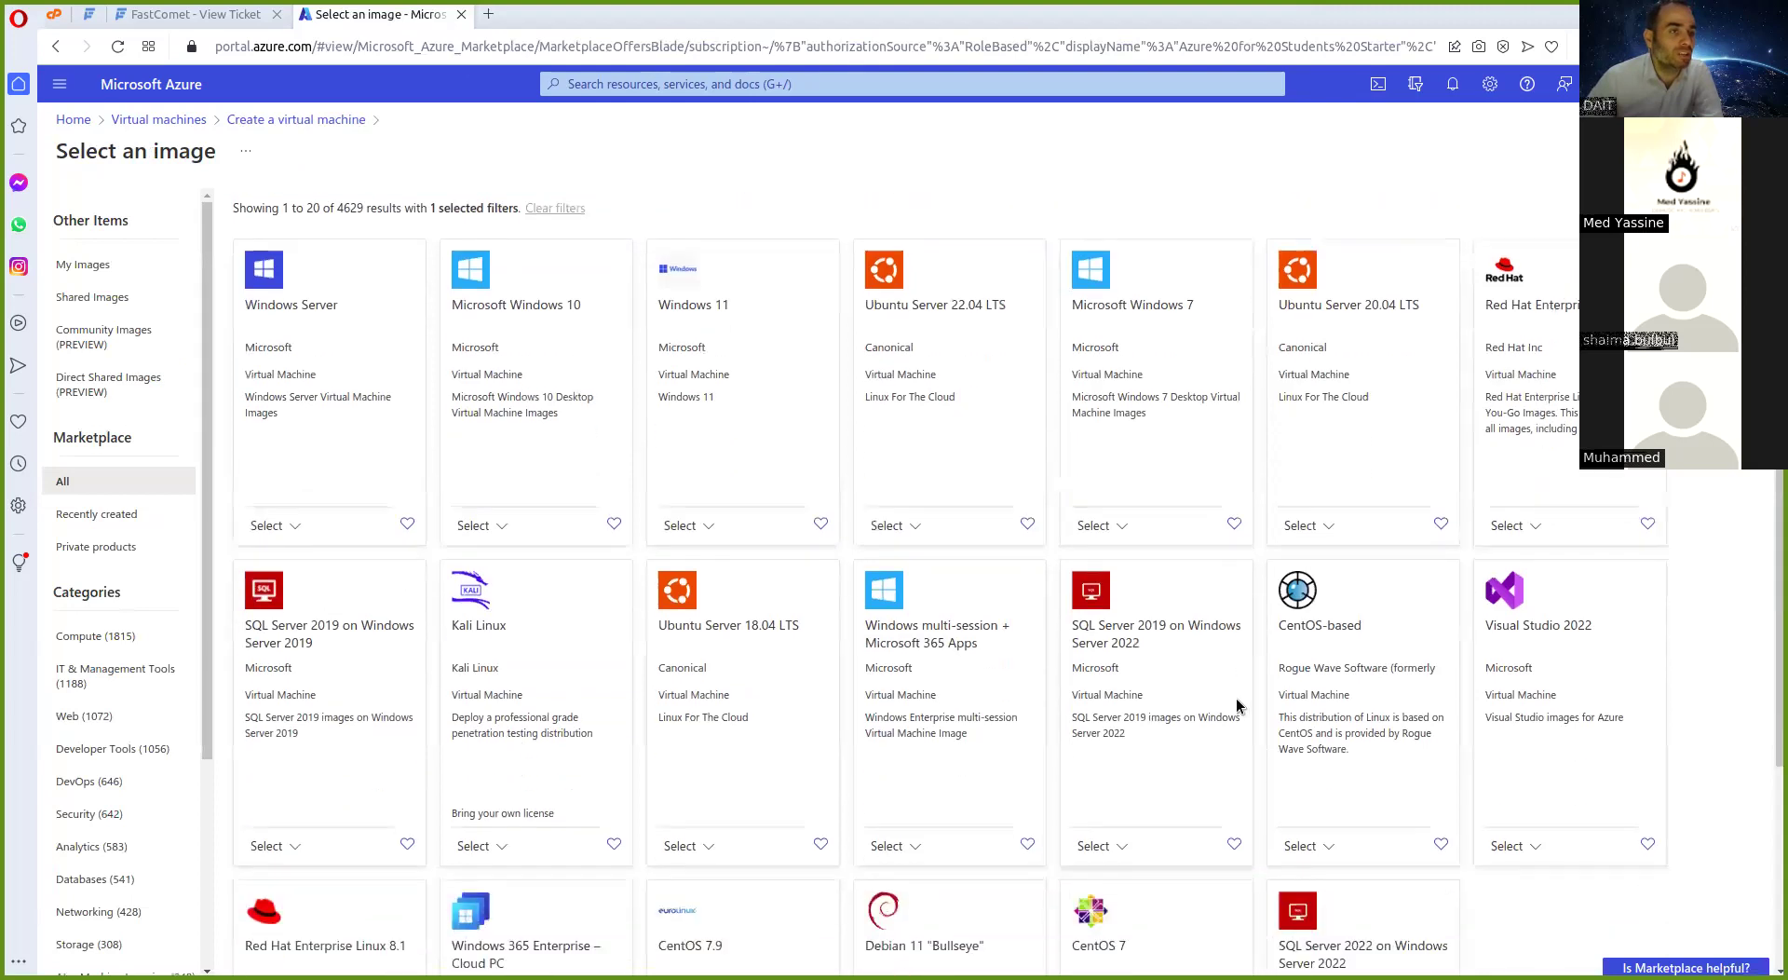
pyautogui.scroll(-1, 1232, 687)
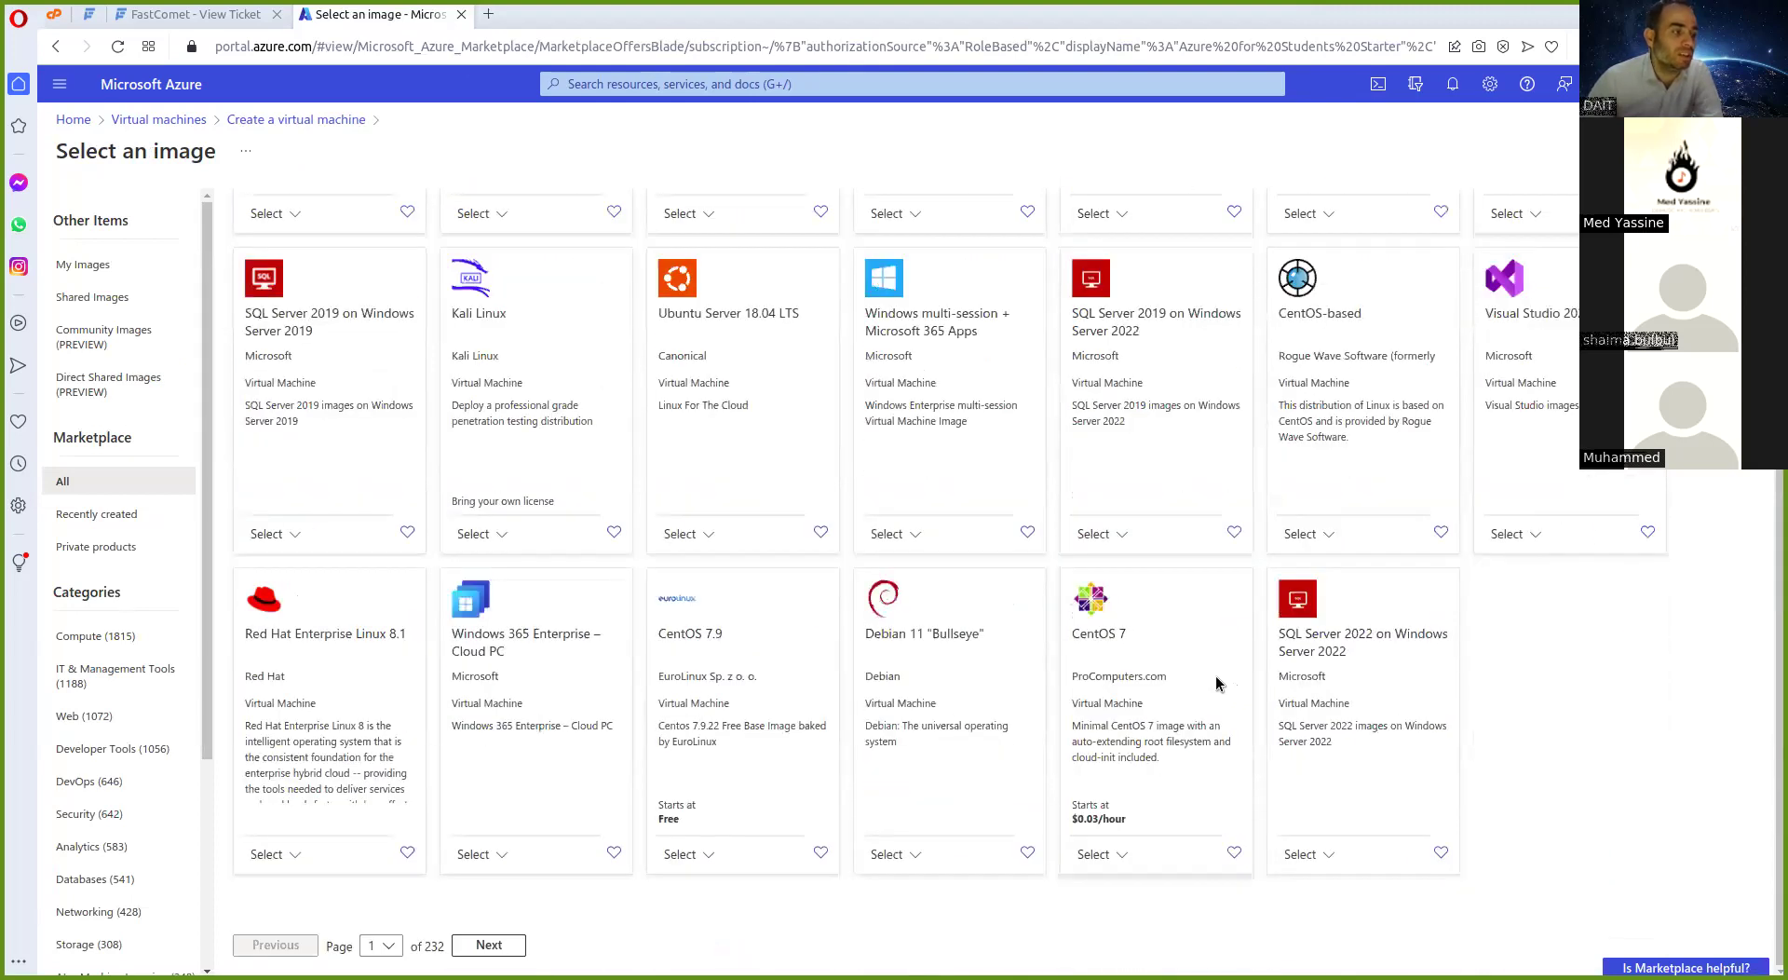
pyautogui.scroll(2, 1205, 673)
pyautogui.scroll(-2, 1203, 674)
pyautogui.scroll(-1, 1203, 667)
pyautogui.click(382, 946)
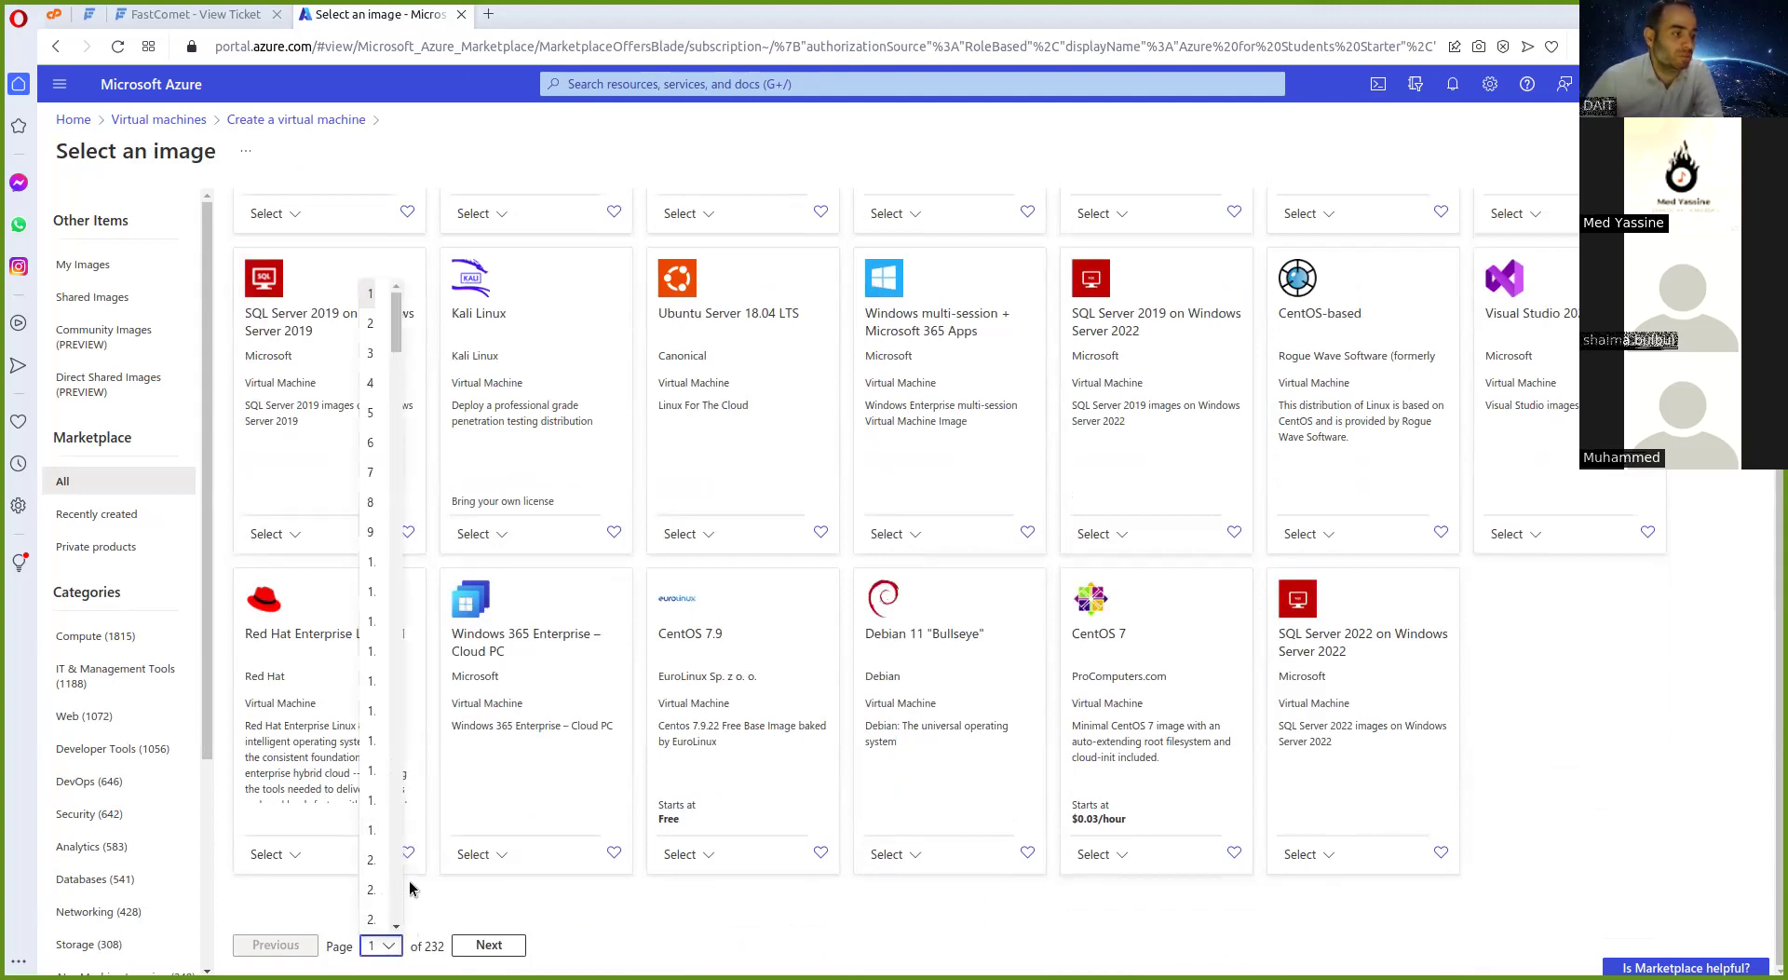
pyautogui.click(611, 915)
pyautogui.scroll(5, 882, 869)
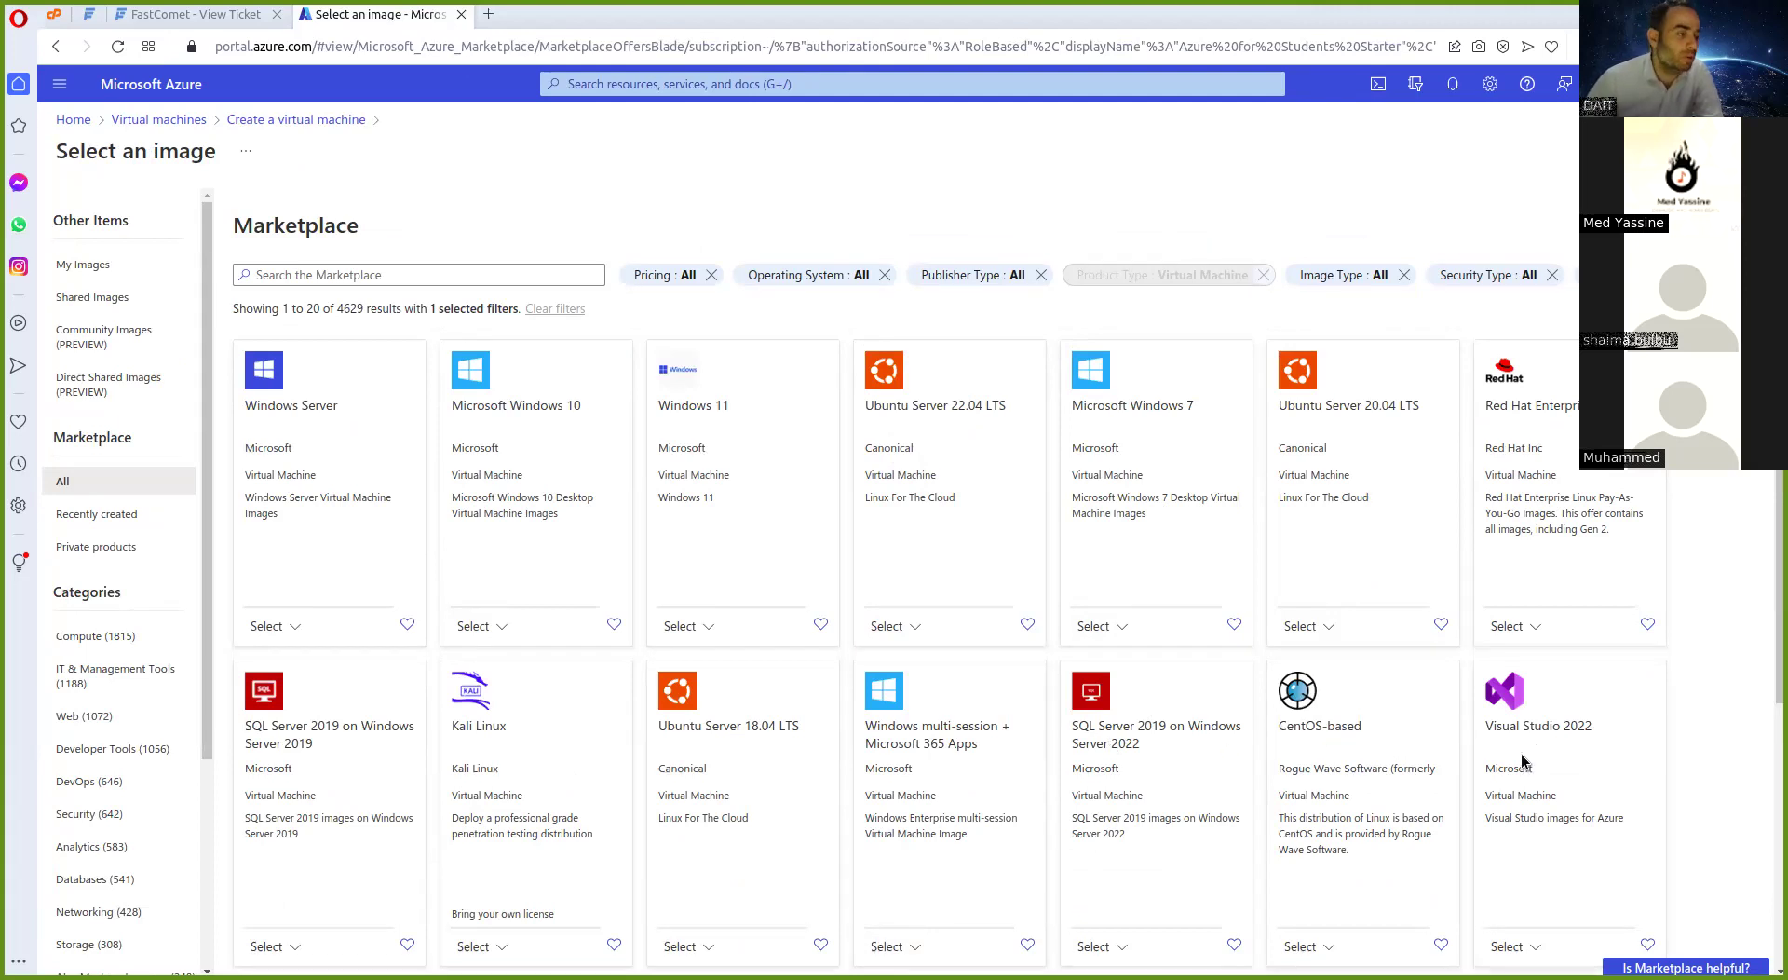
pyautogui.scroll(-4, 729, 750)
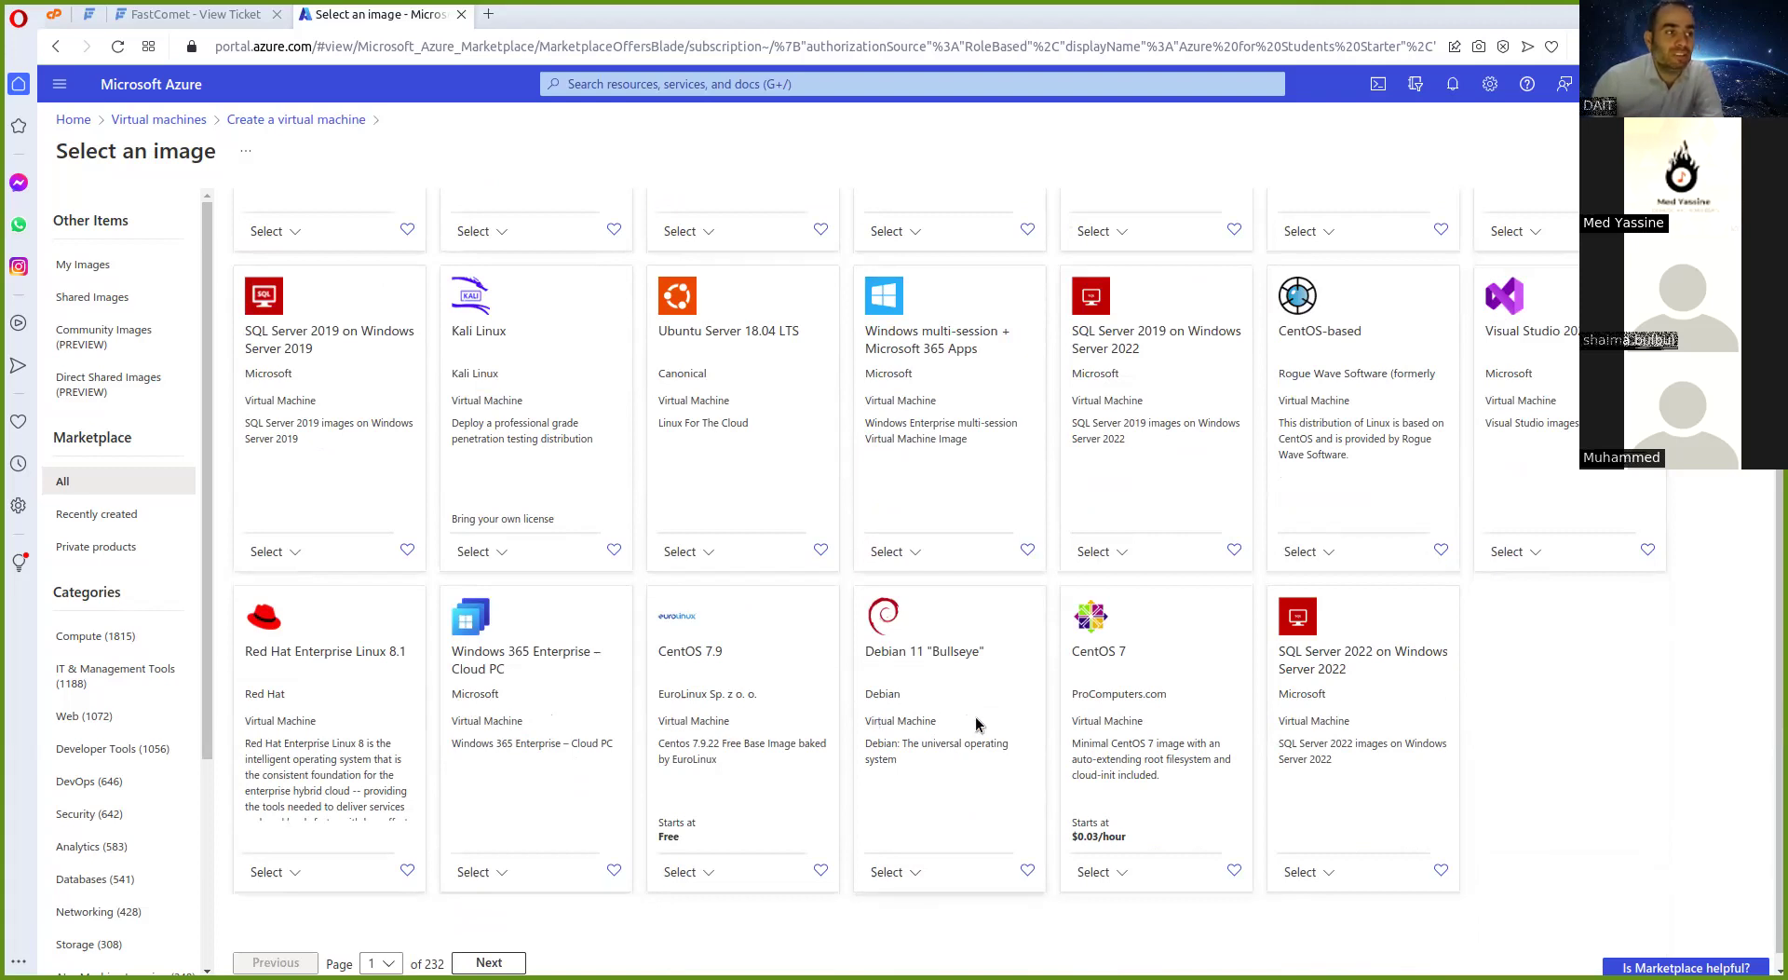
pyautogui.scroll(3, 978, 724)
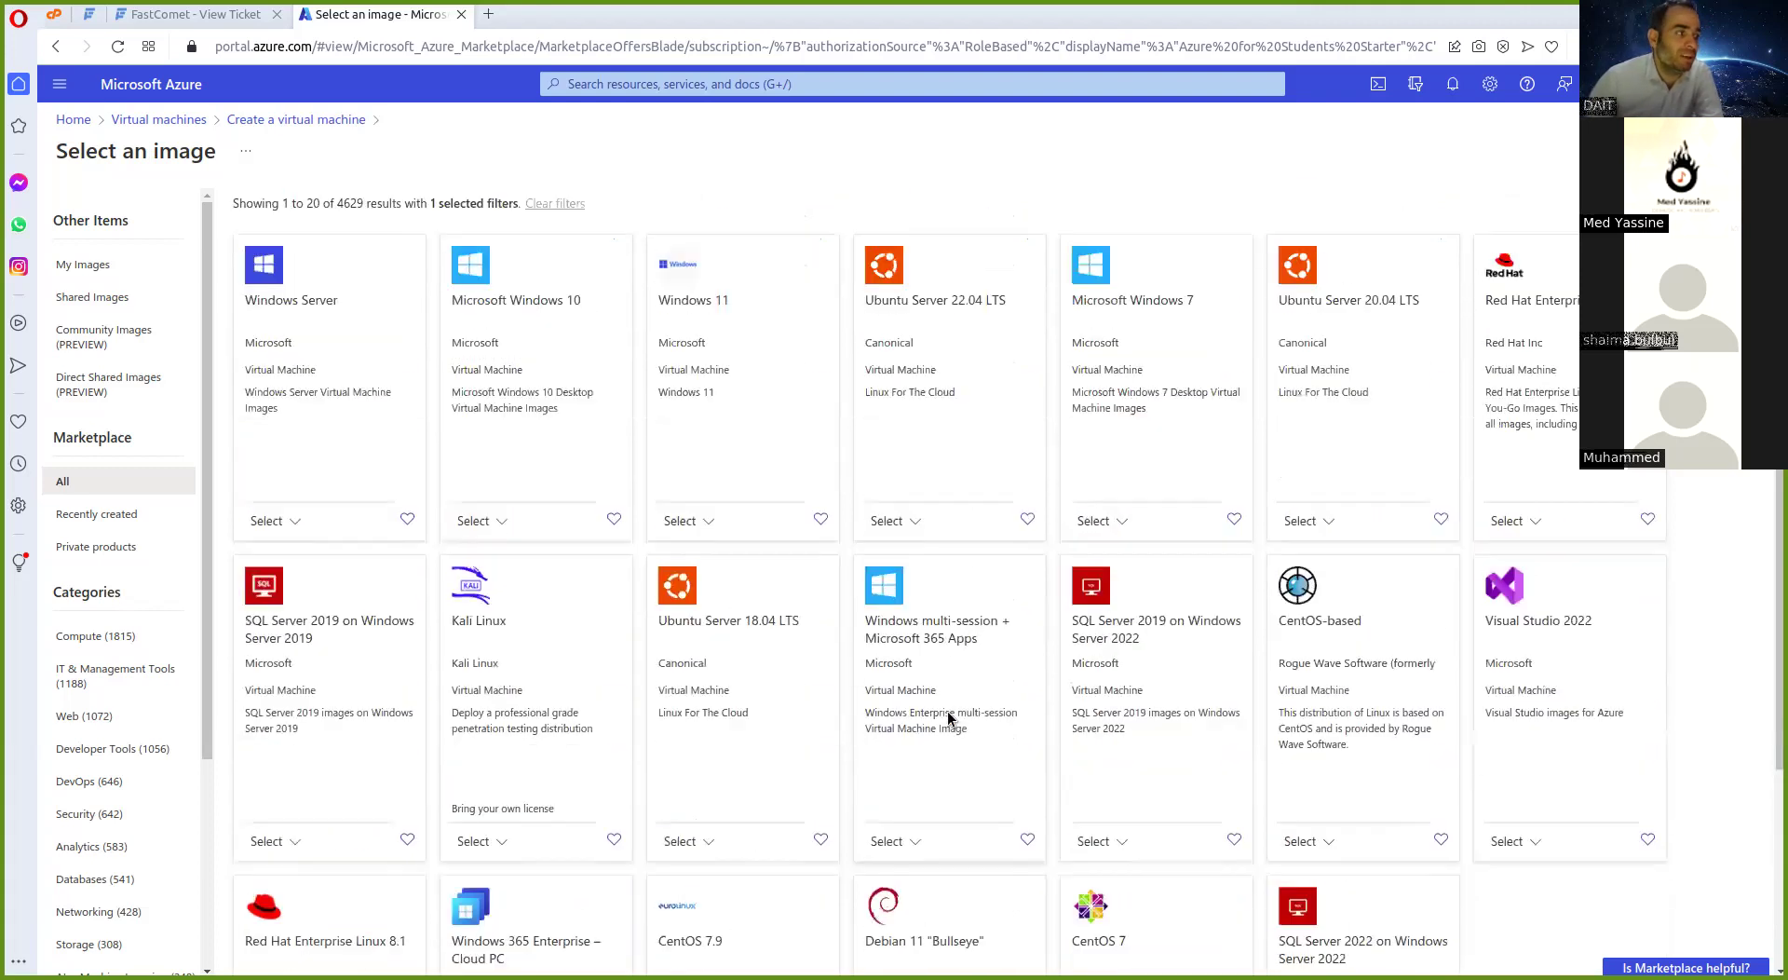
pyautogui.scroll(1, 947, 712)
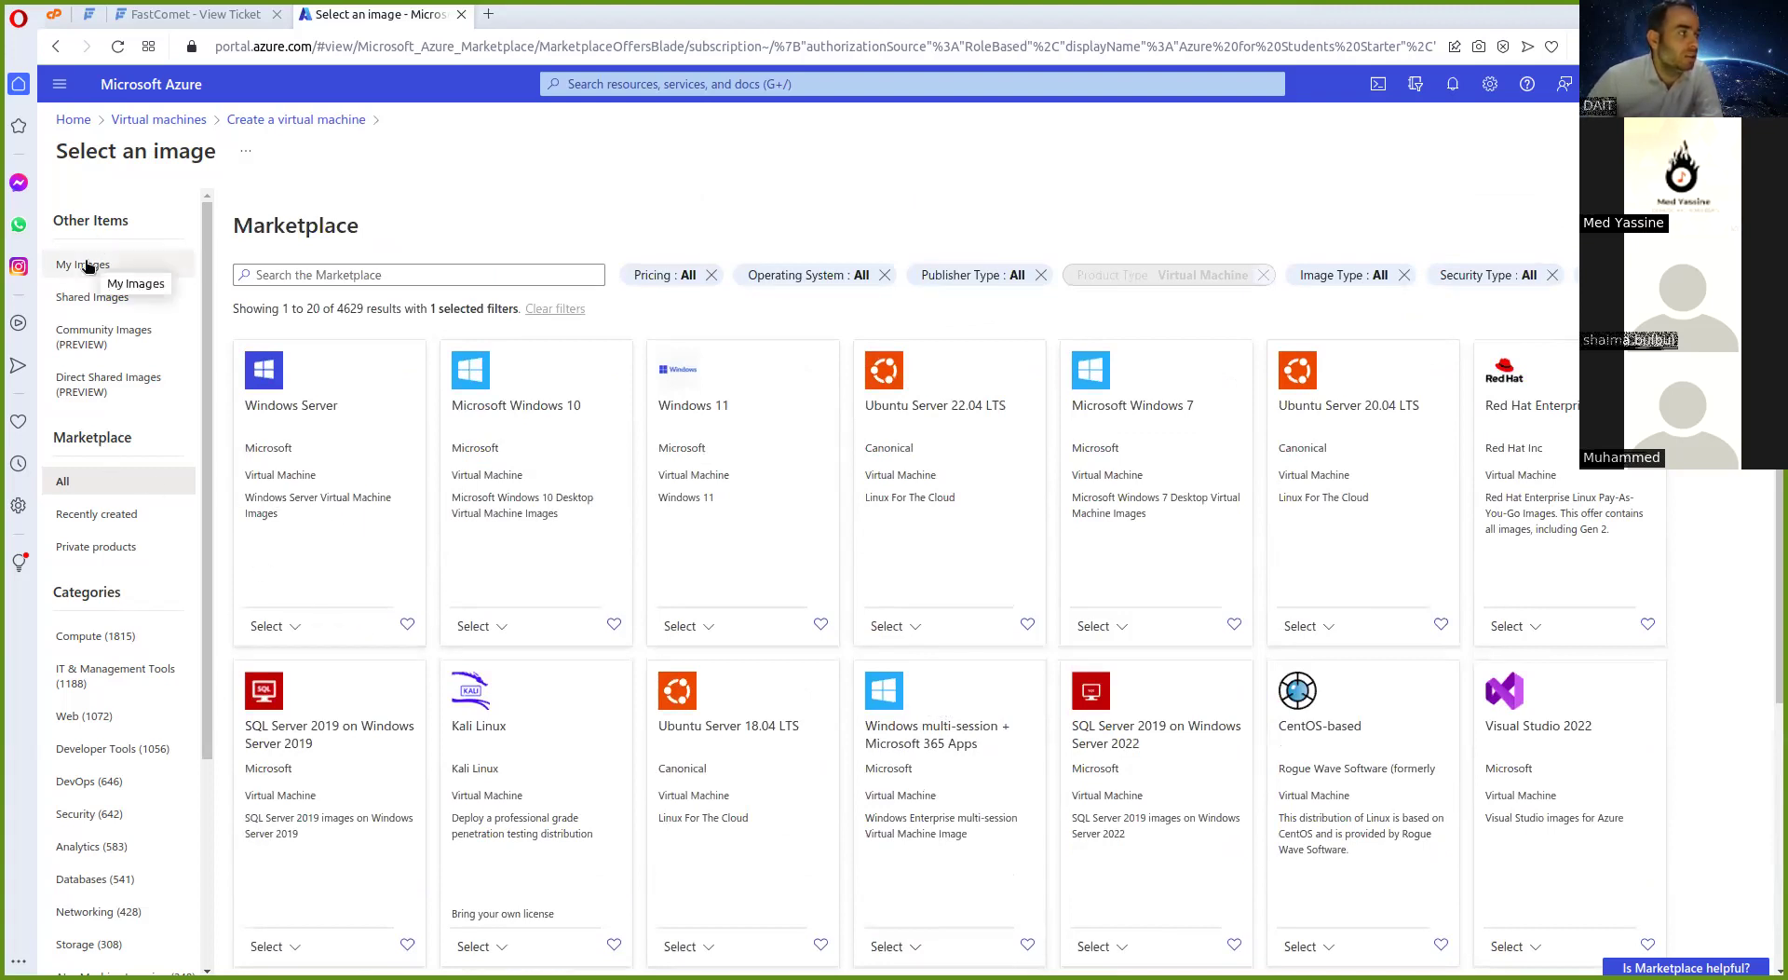
pyautogui.click(126, 127)
# Start an Azure virtual machine on Azure for Students Starter and check the empty resource group list
pyautogui.click(912, 611)
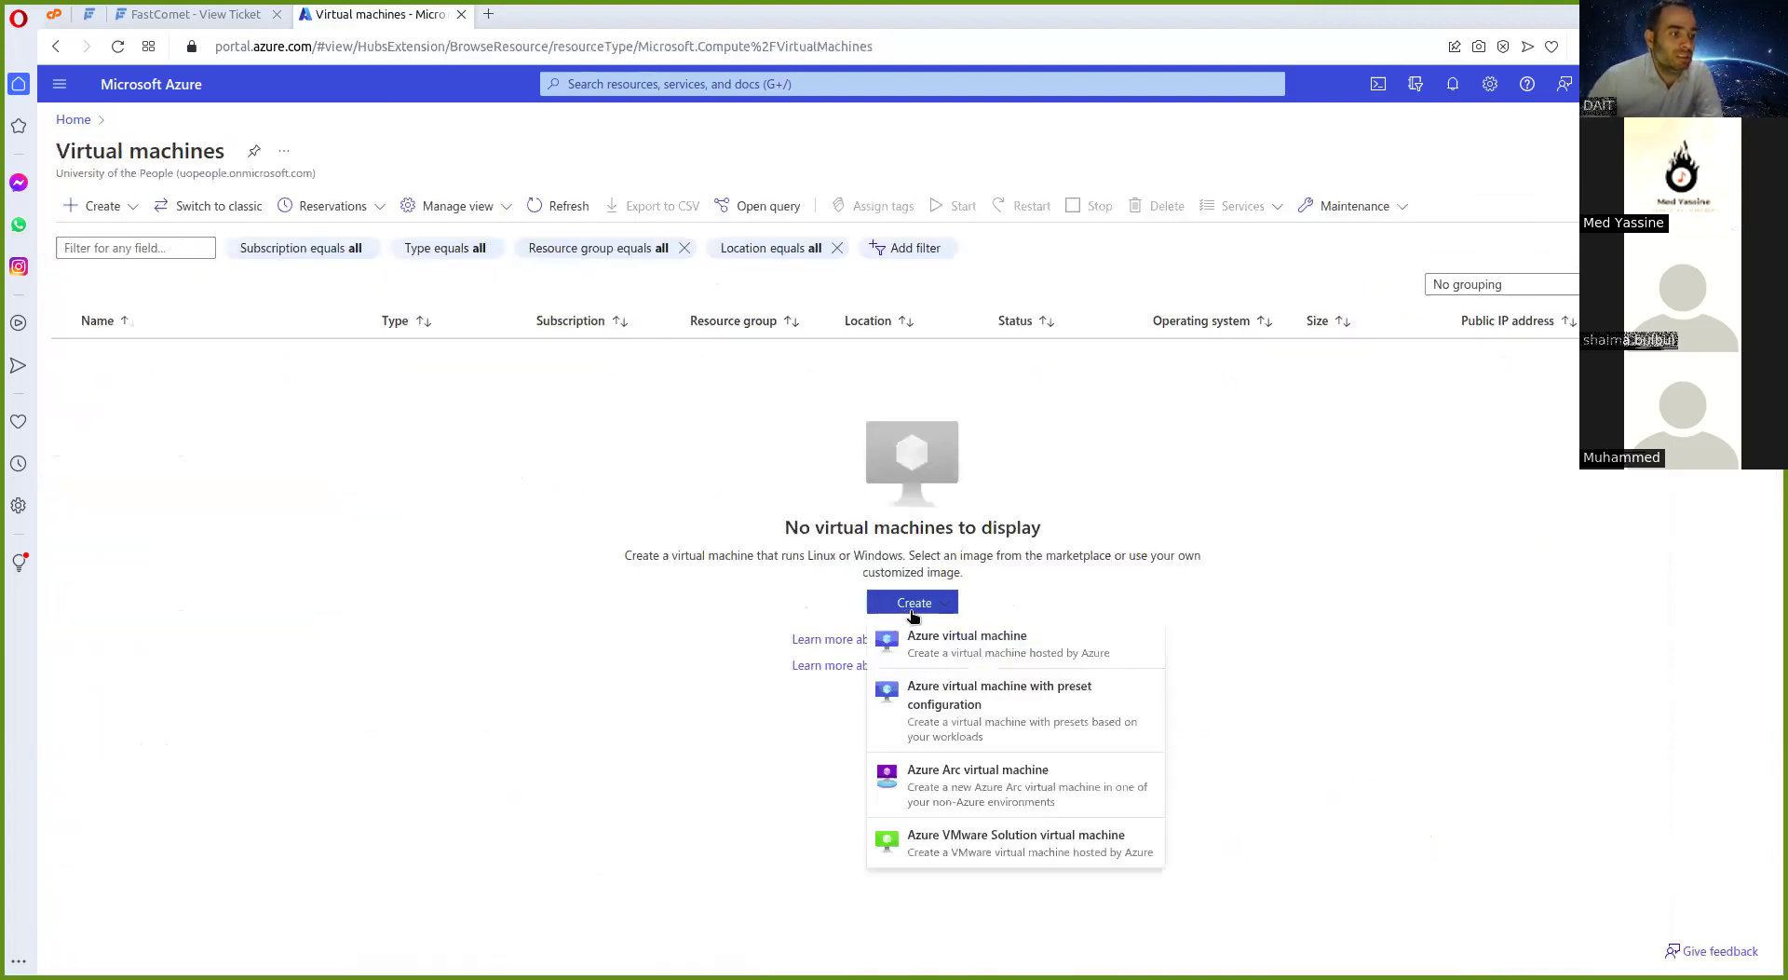
pyautogui.click(894, 643)
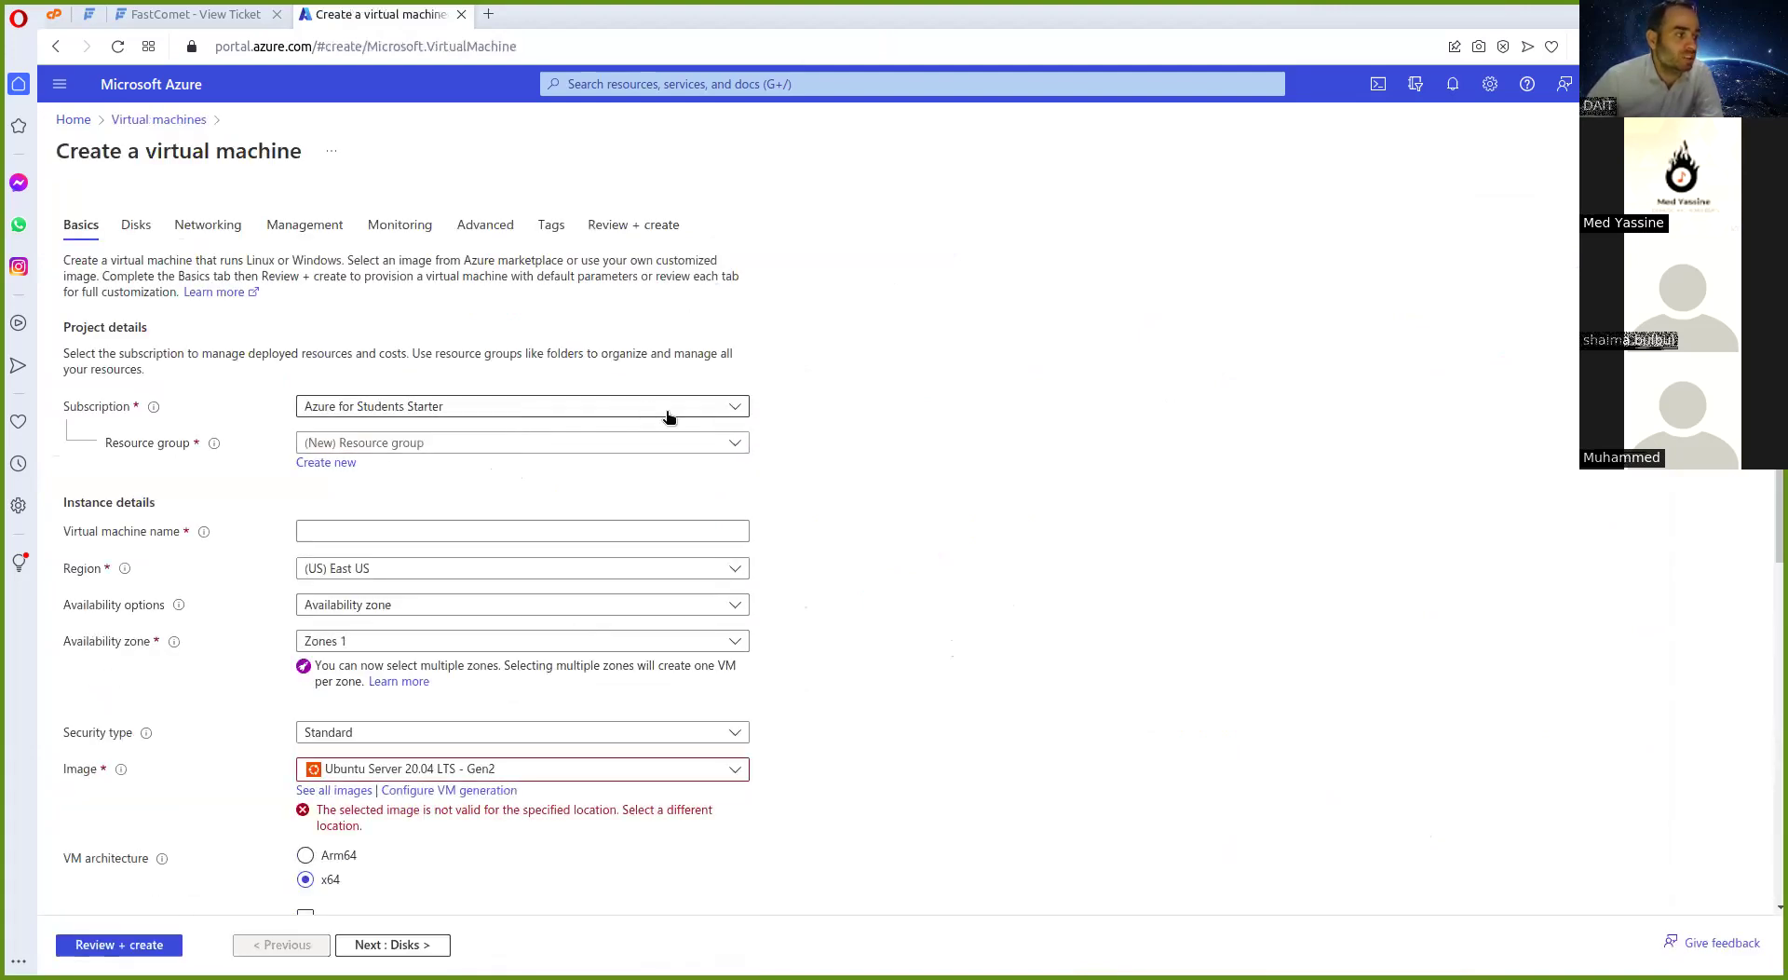
pyautogui.click(729, 415)
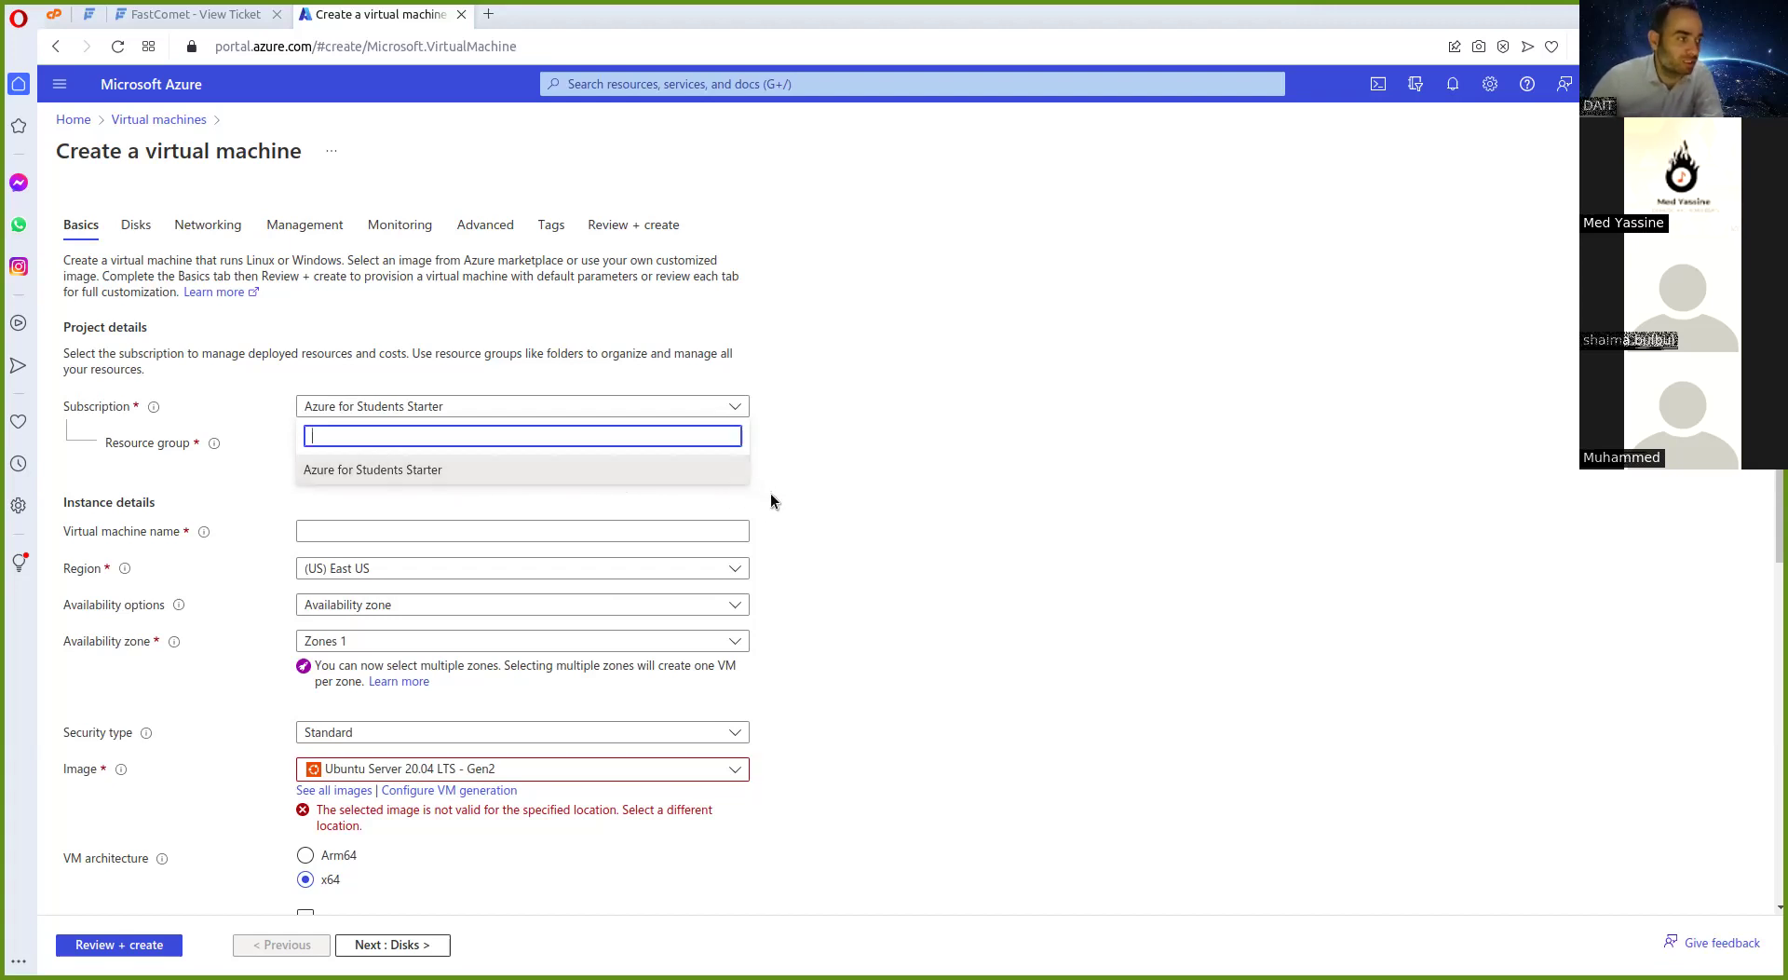
pyautogui.click(791, 478)
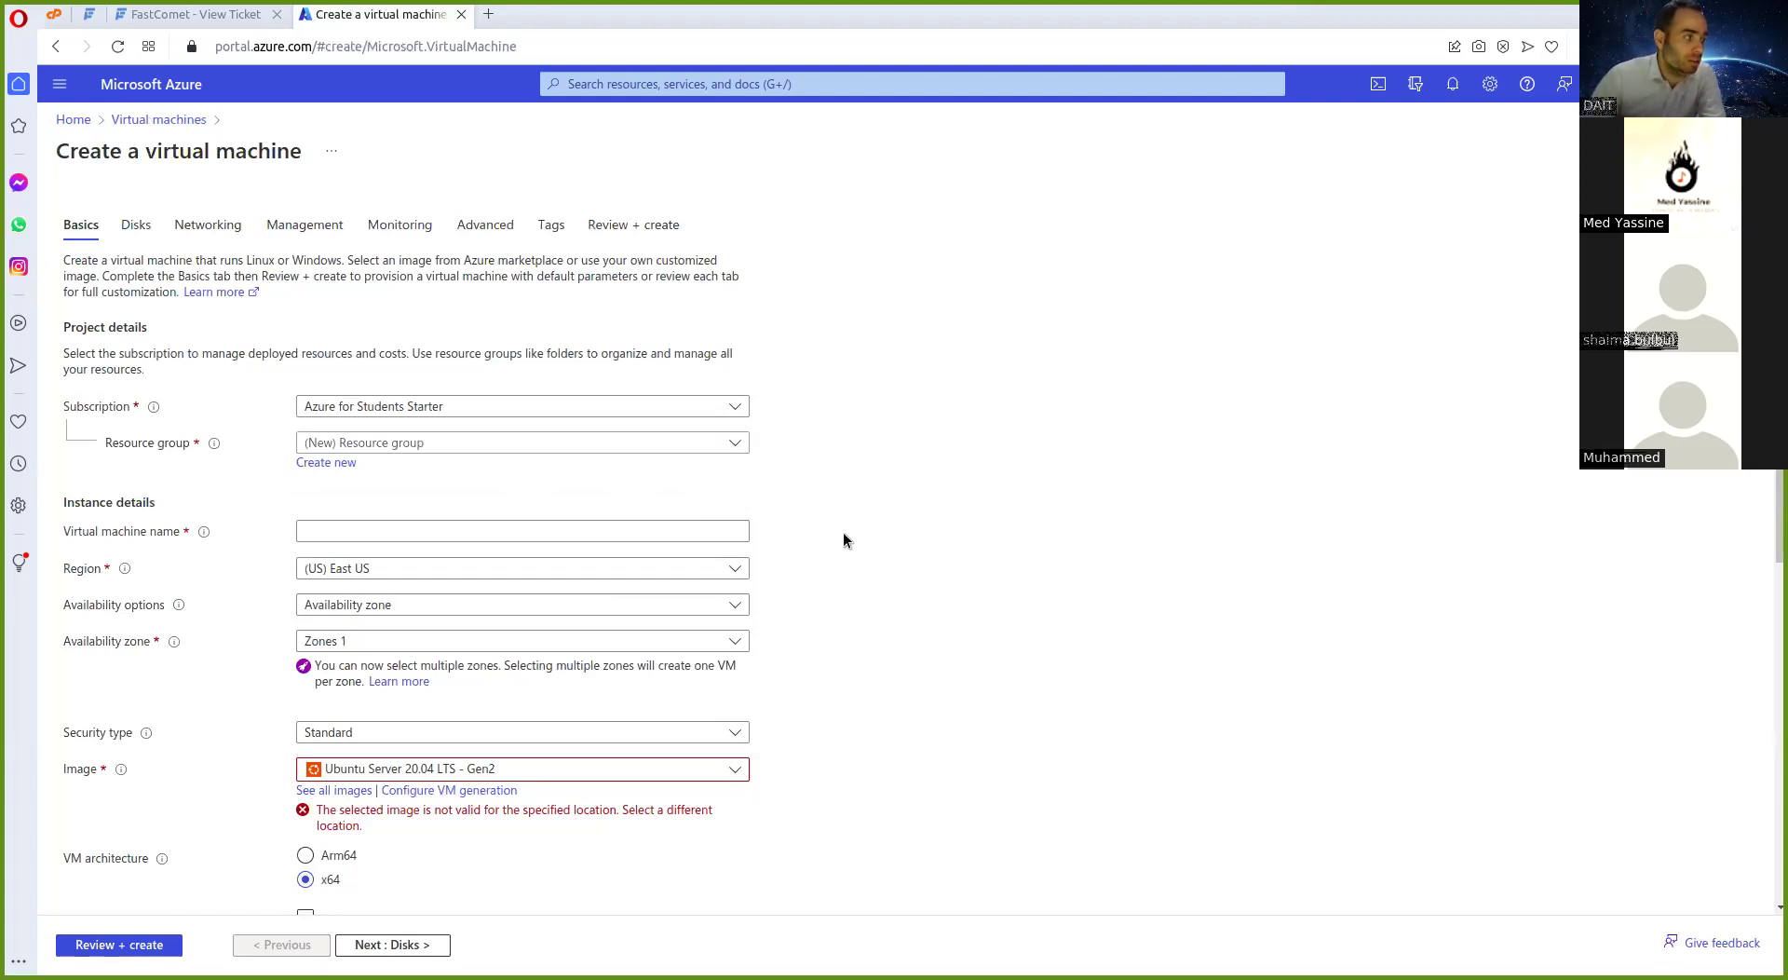
pyautogui.click(429, 444)
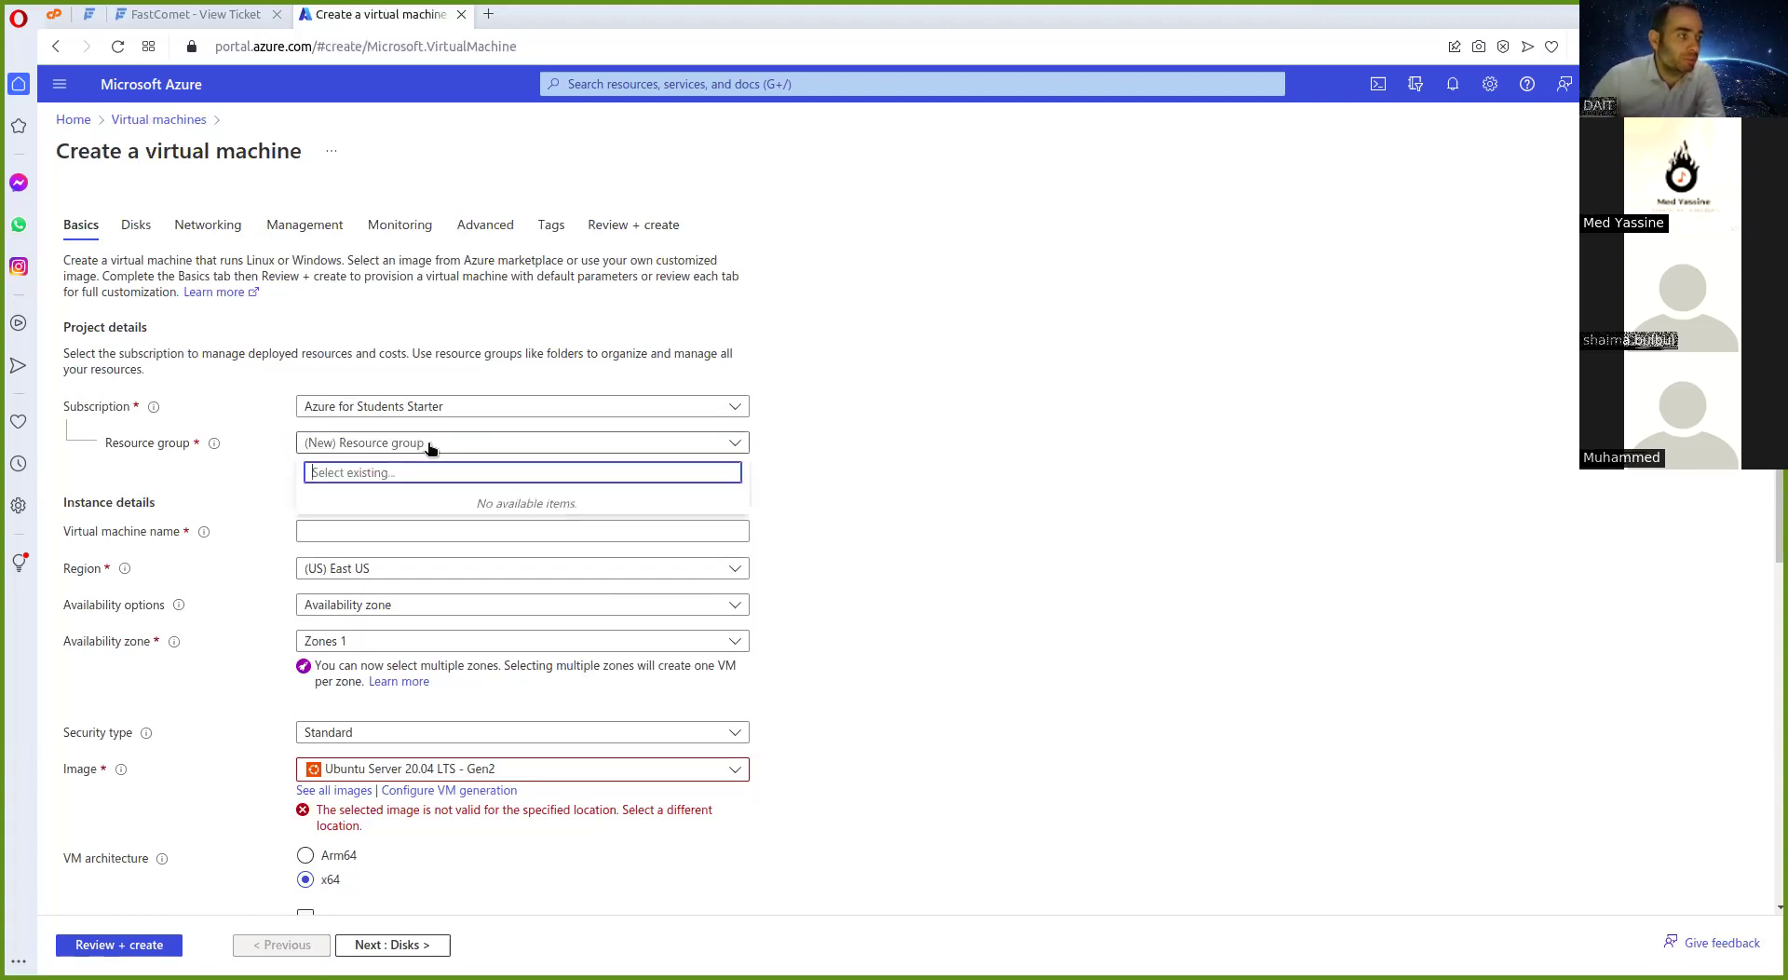
pyautogui.click(911, 494)
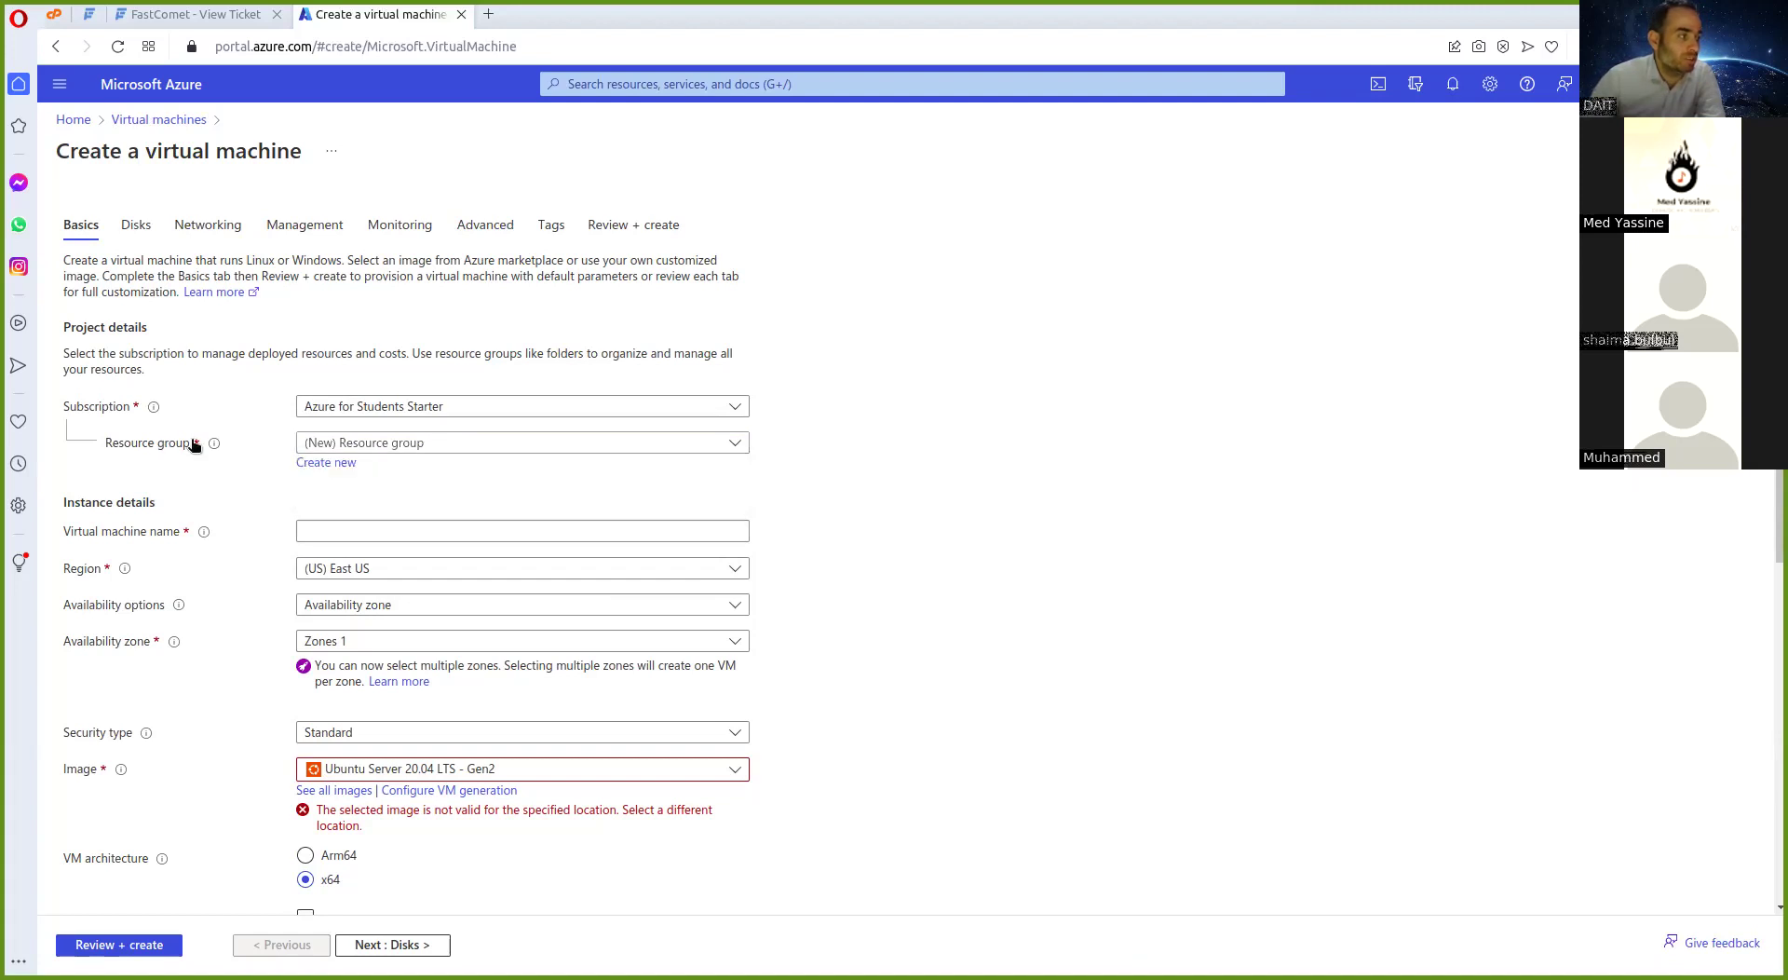
# Create a new resource group named Test-Group and select the Virtual machine name box
pyautogui.click(318, 463)
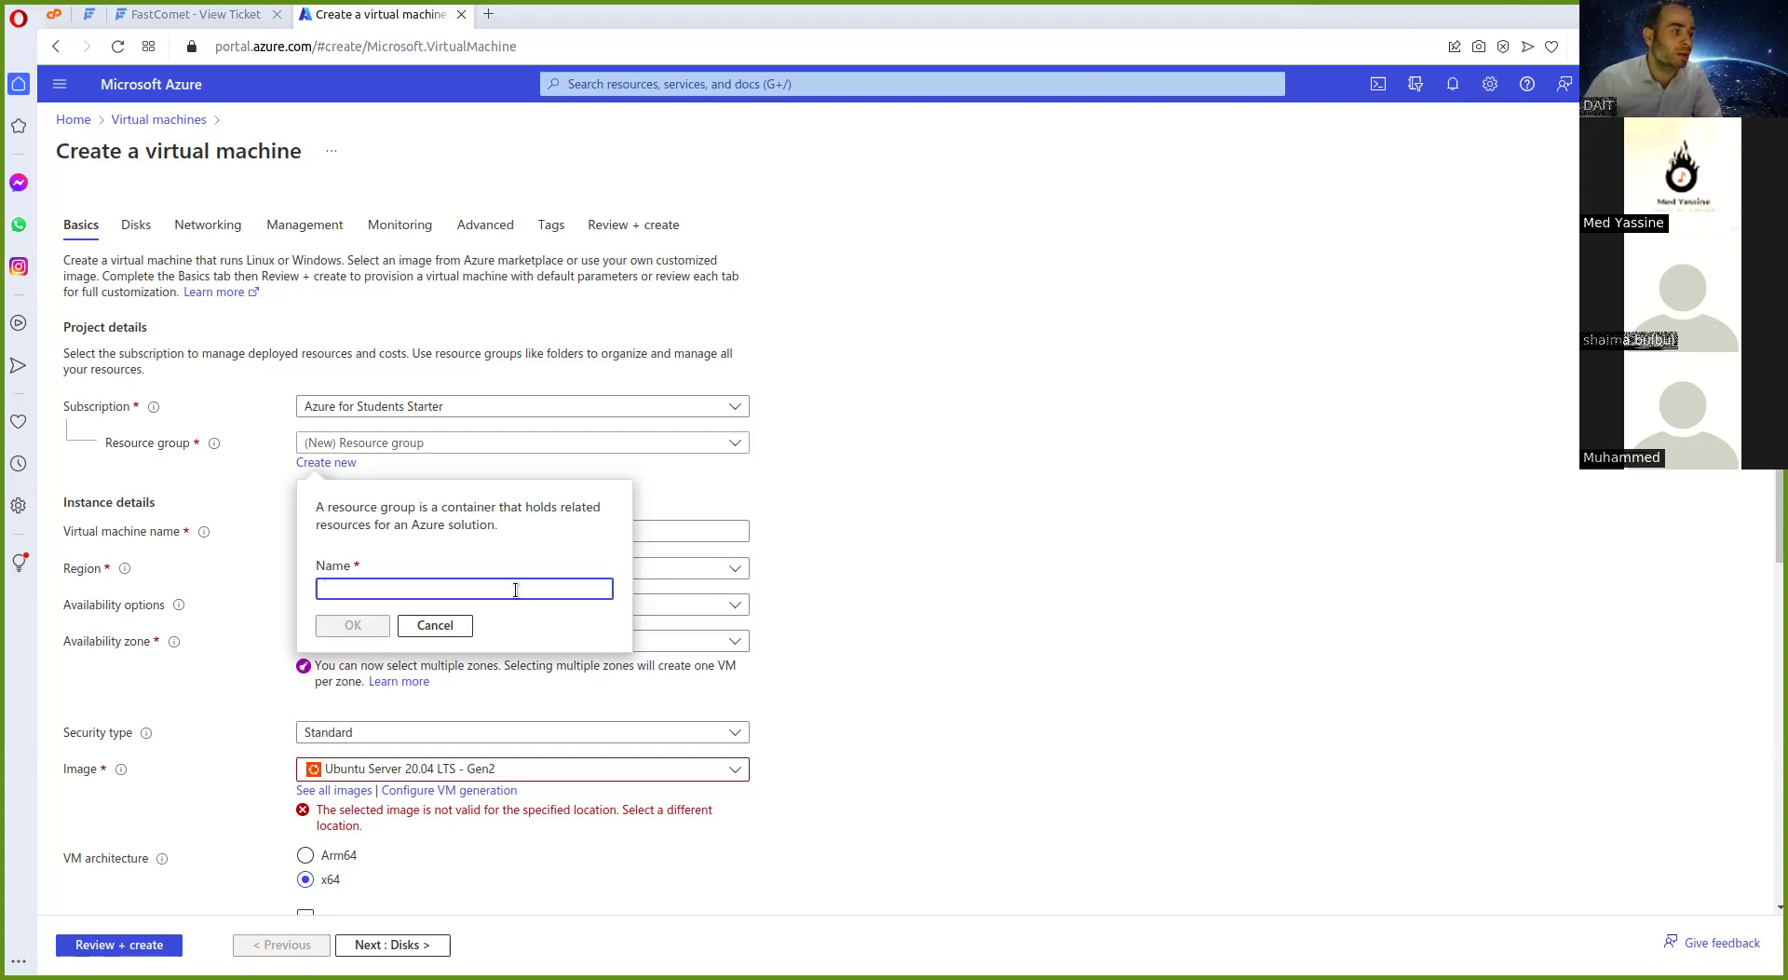
pyautogui.write('Te')
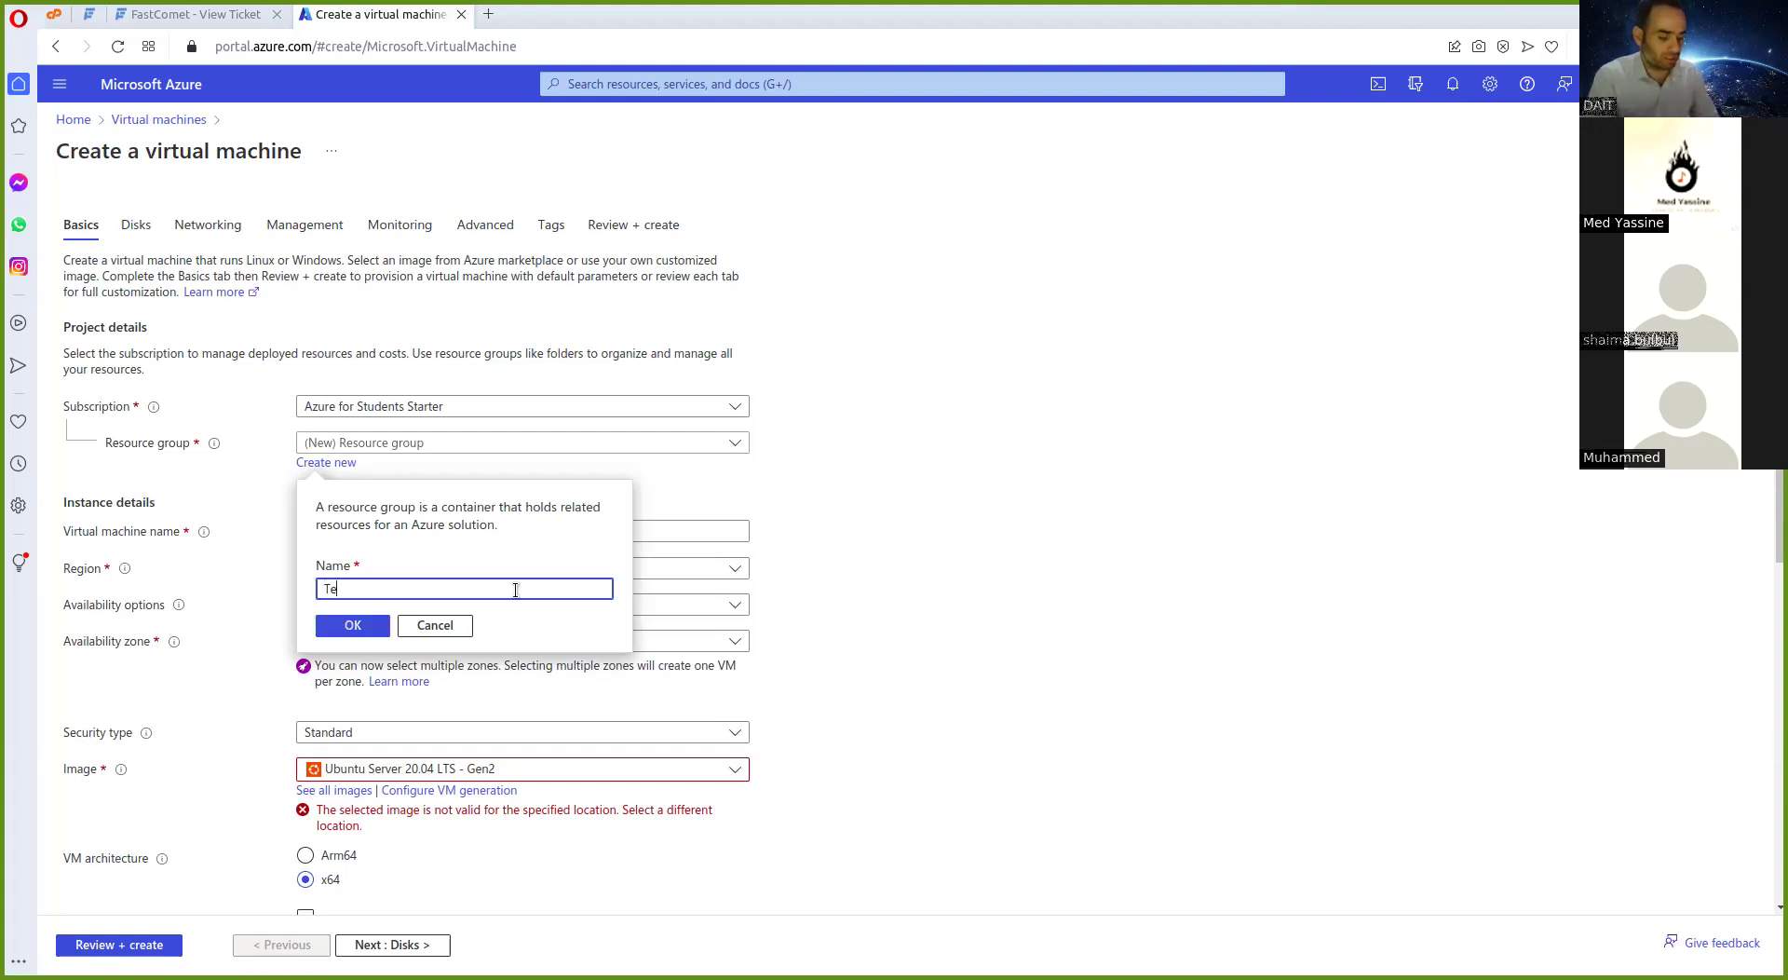
pyautogui.write('st-Group')
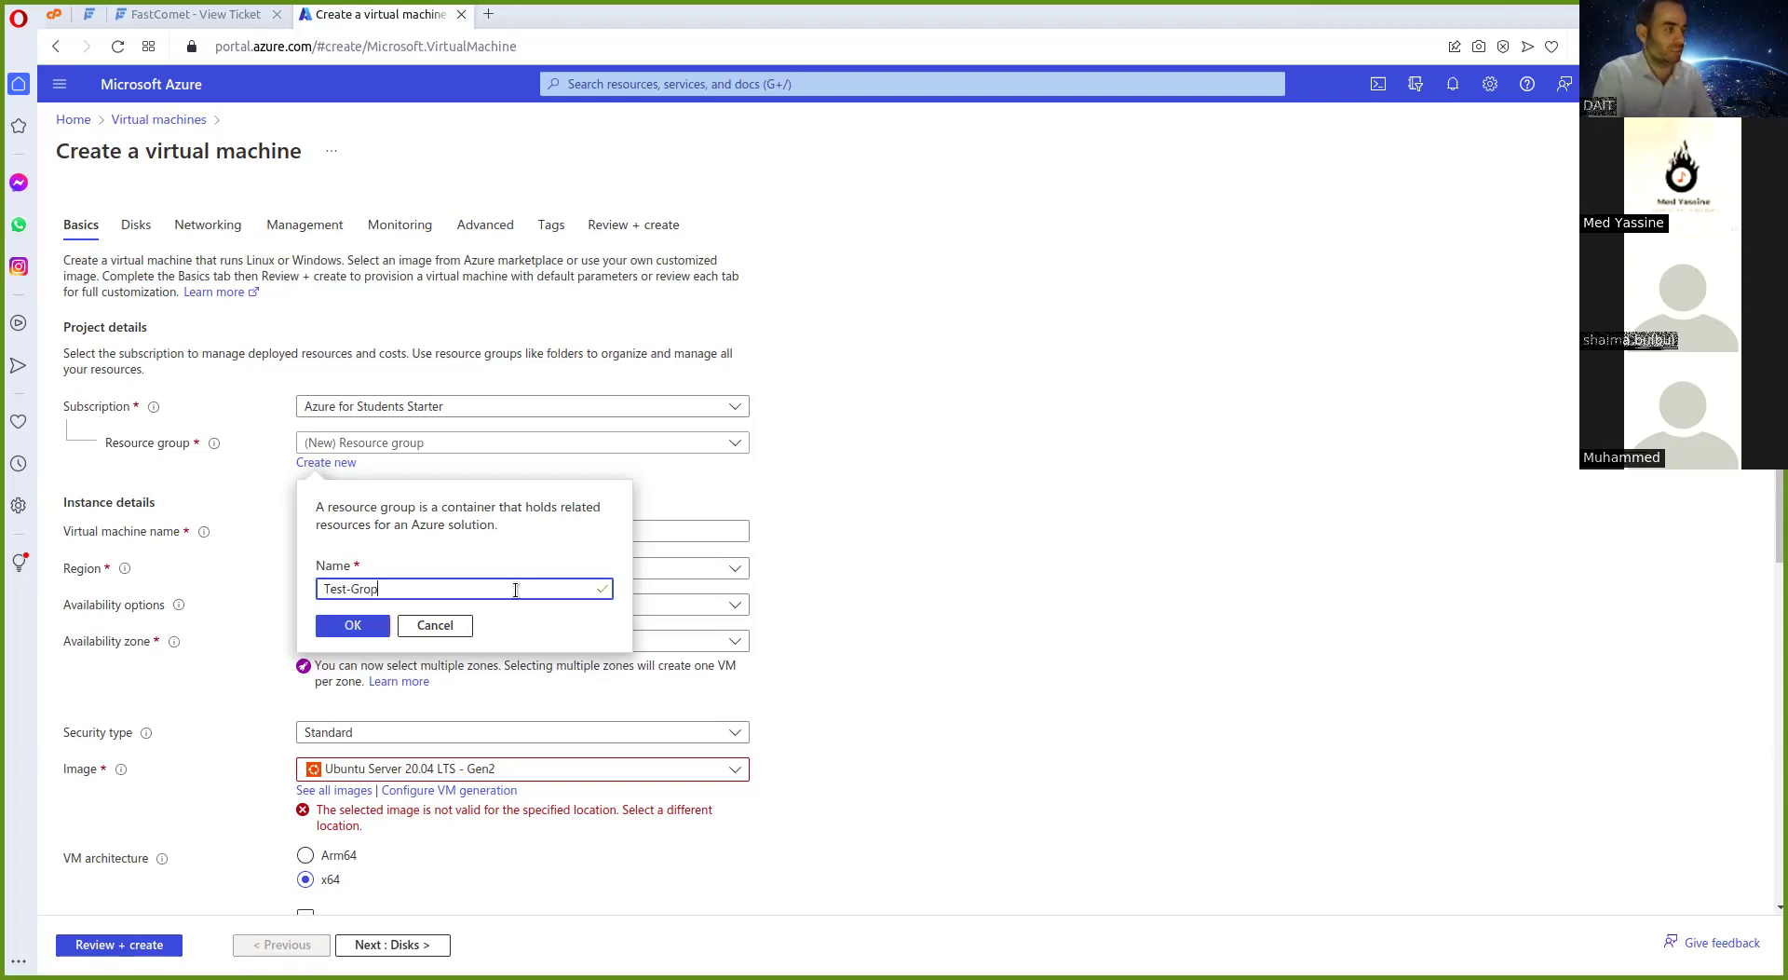
pyautogui.click(328, 617)
pyautogui.click(377, 536)
pyautogui.click(377, 536)
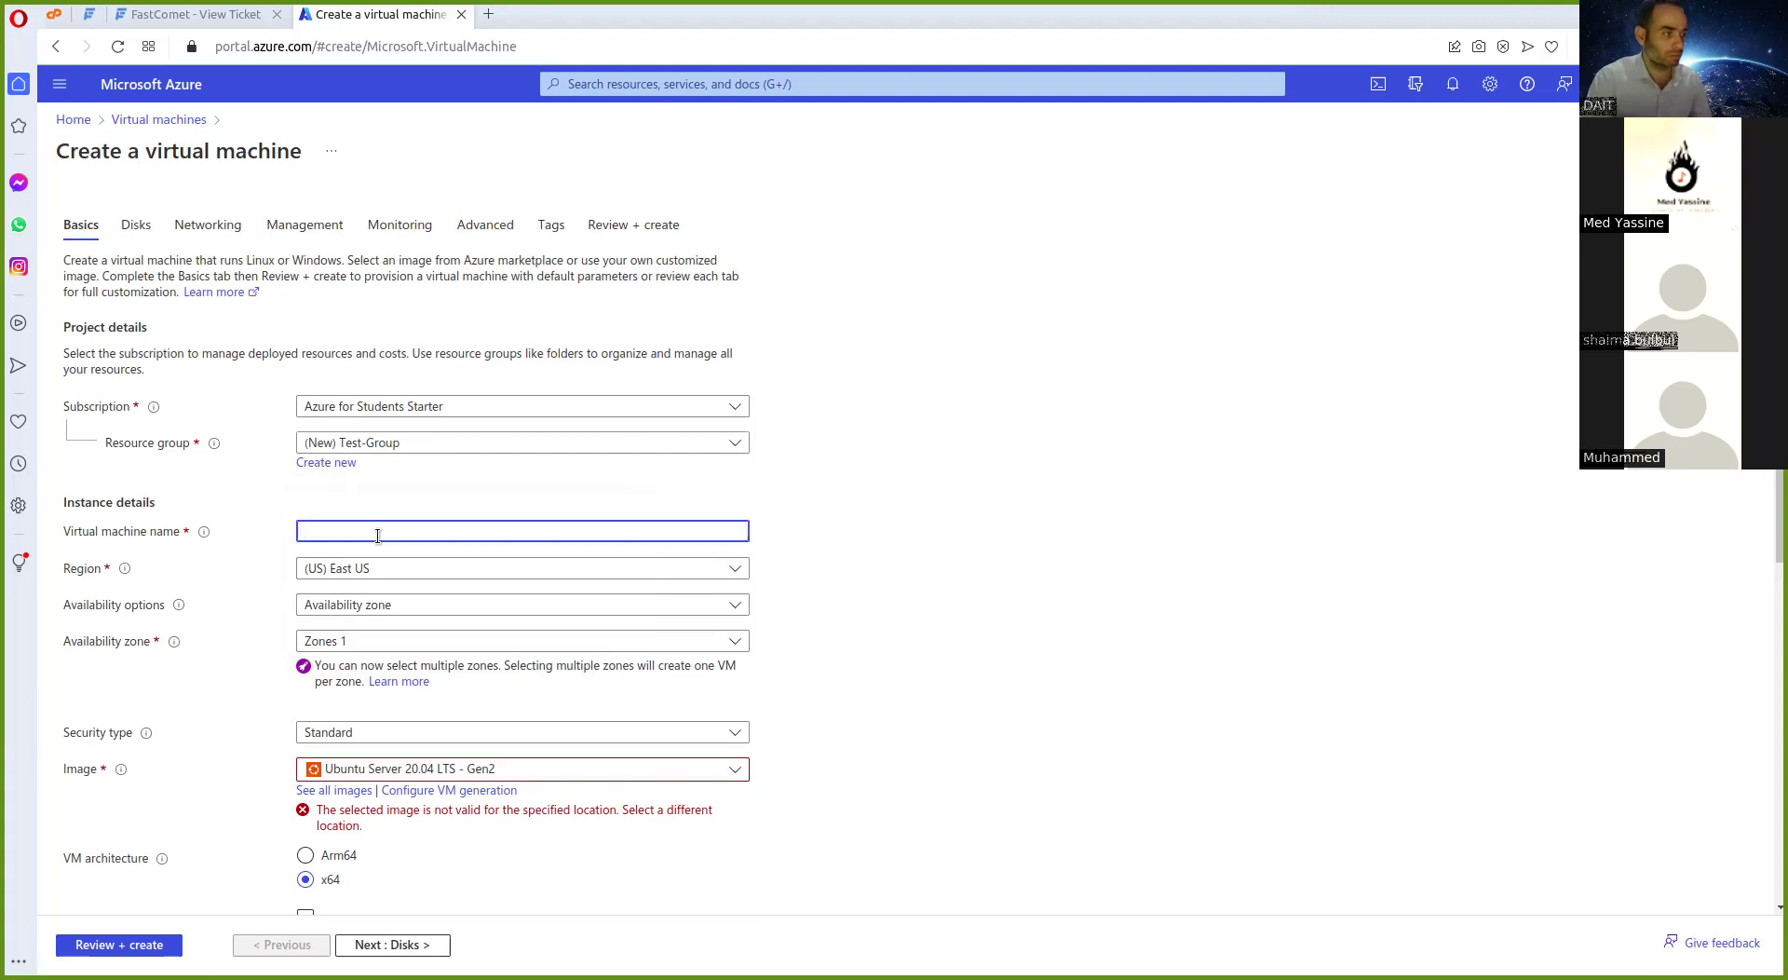
# Name the virtual machine Test-Server and keep the region at (US) East US
pyautogui.write('Test-')
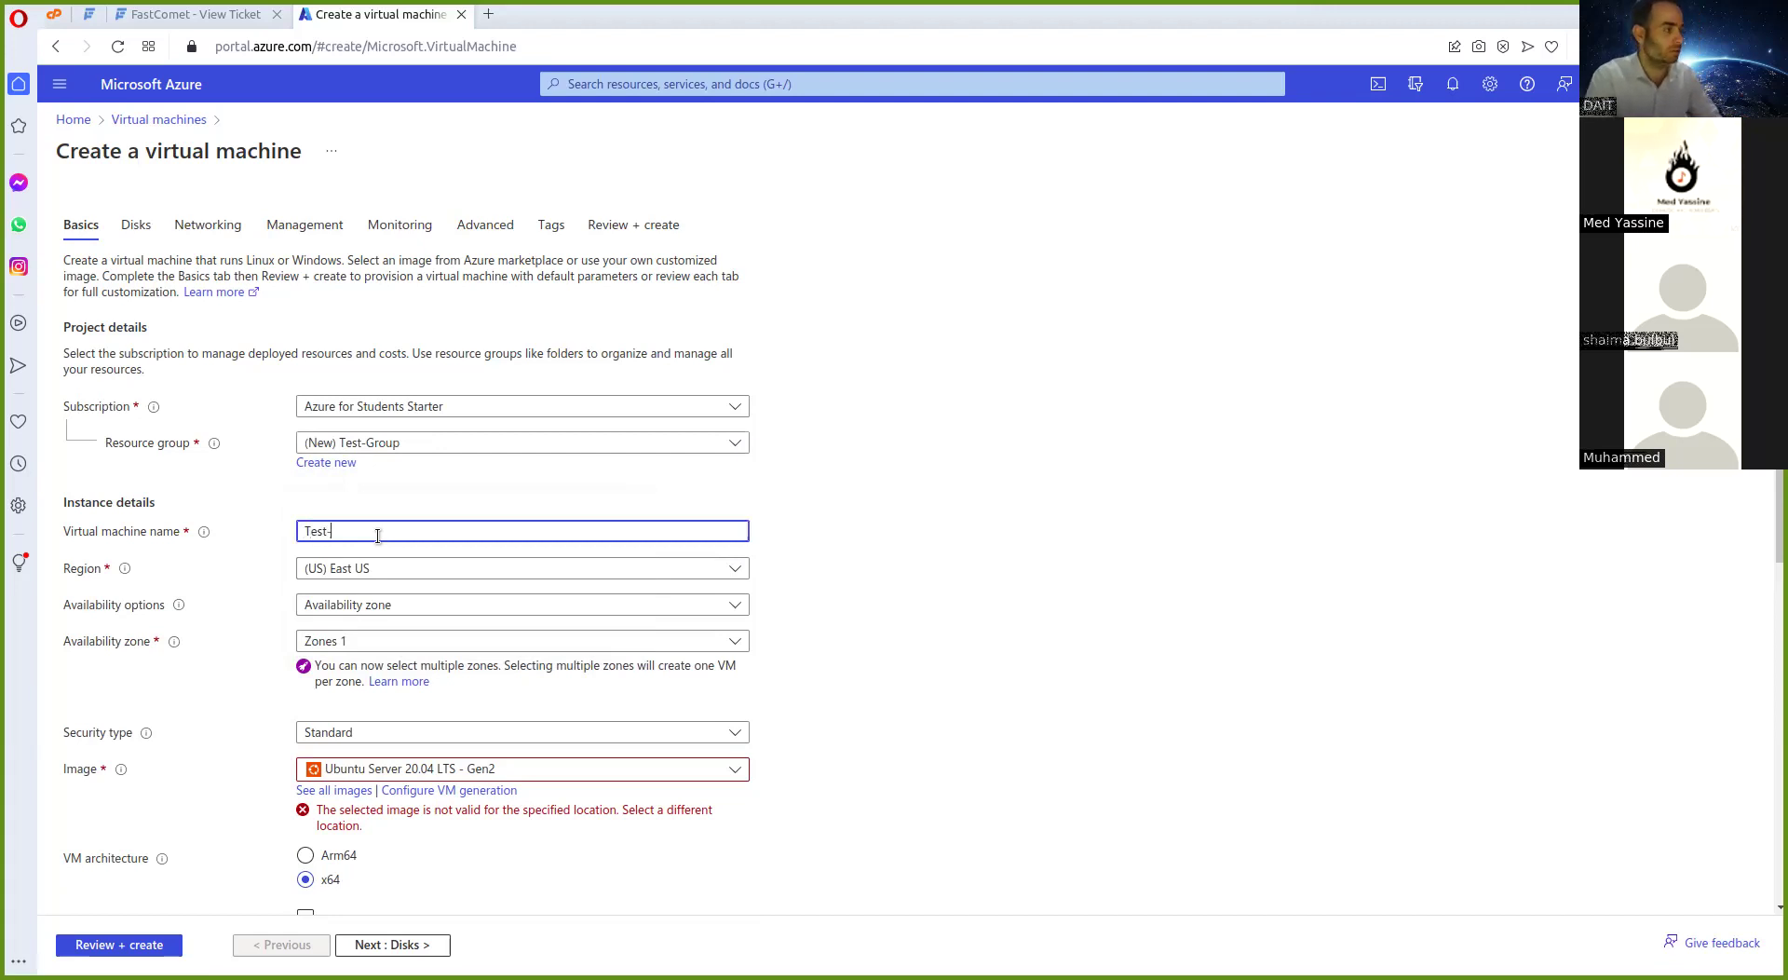
pyautogui.write('Server')
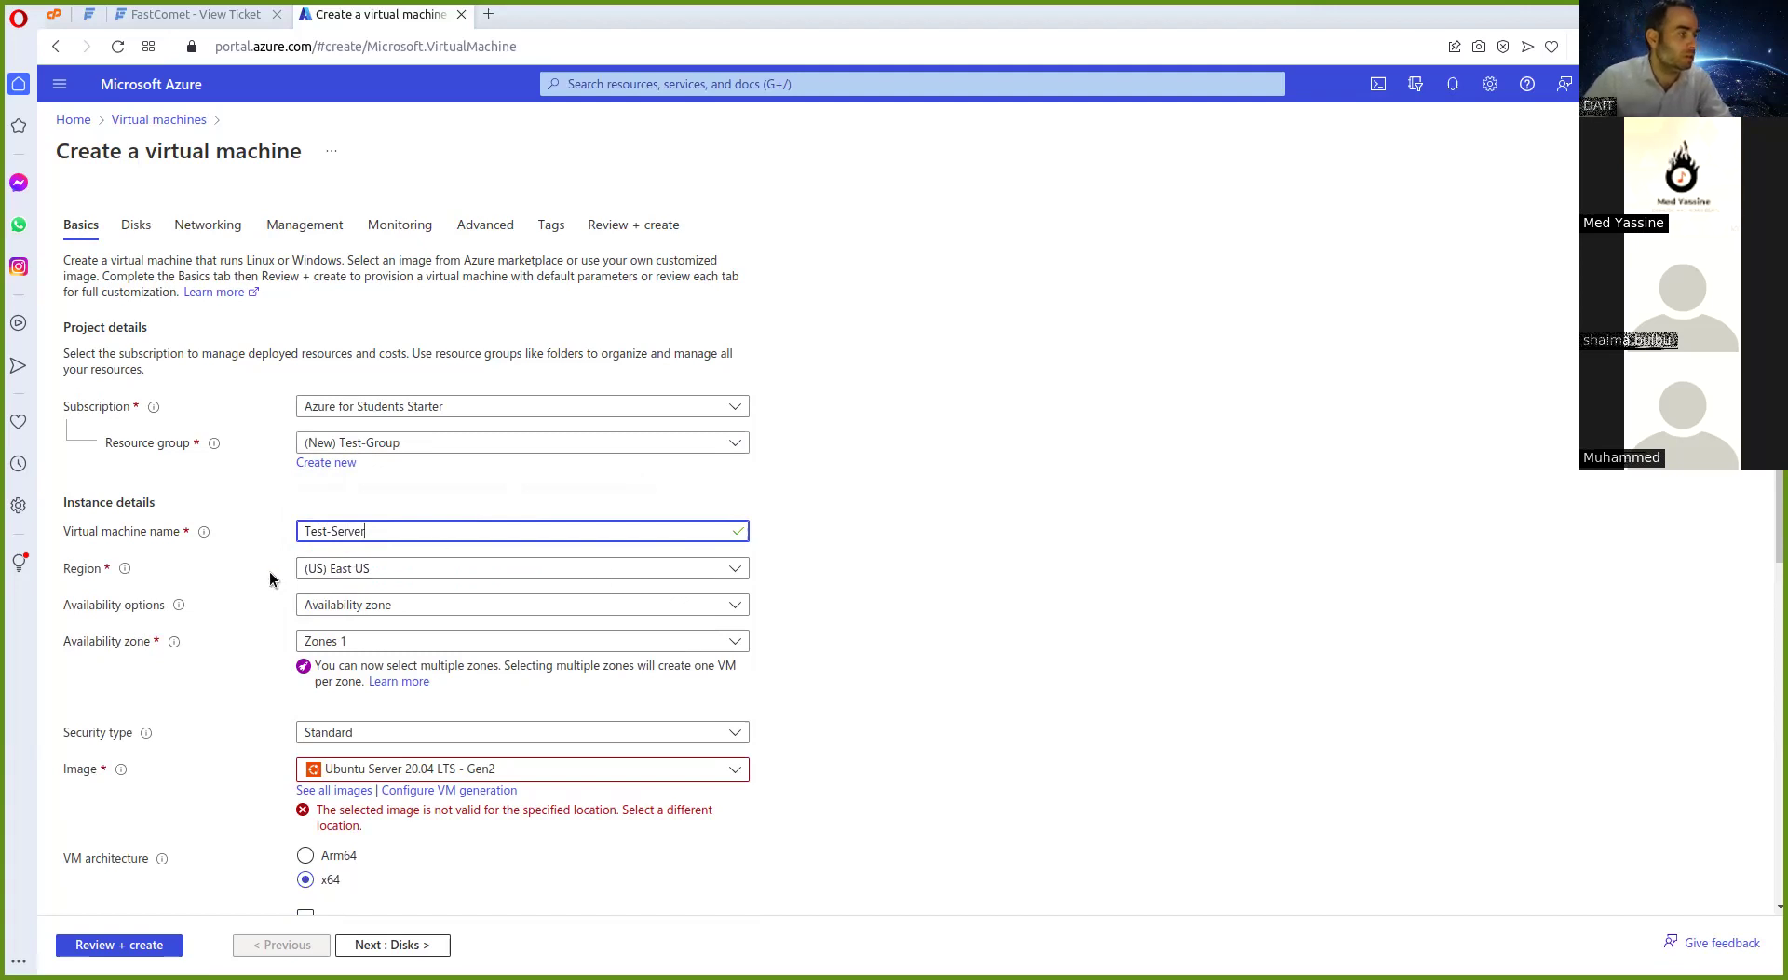
pyautogui.click(440, 571)
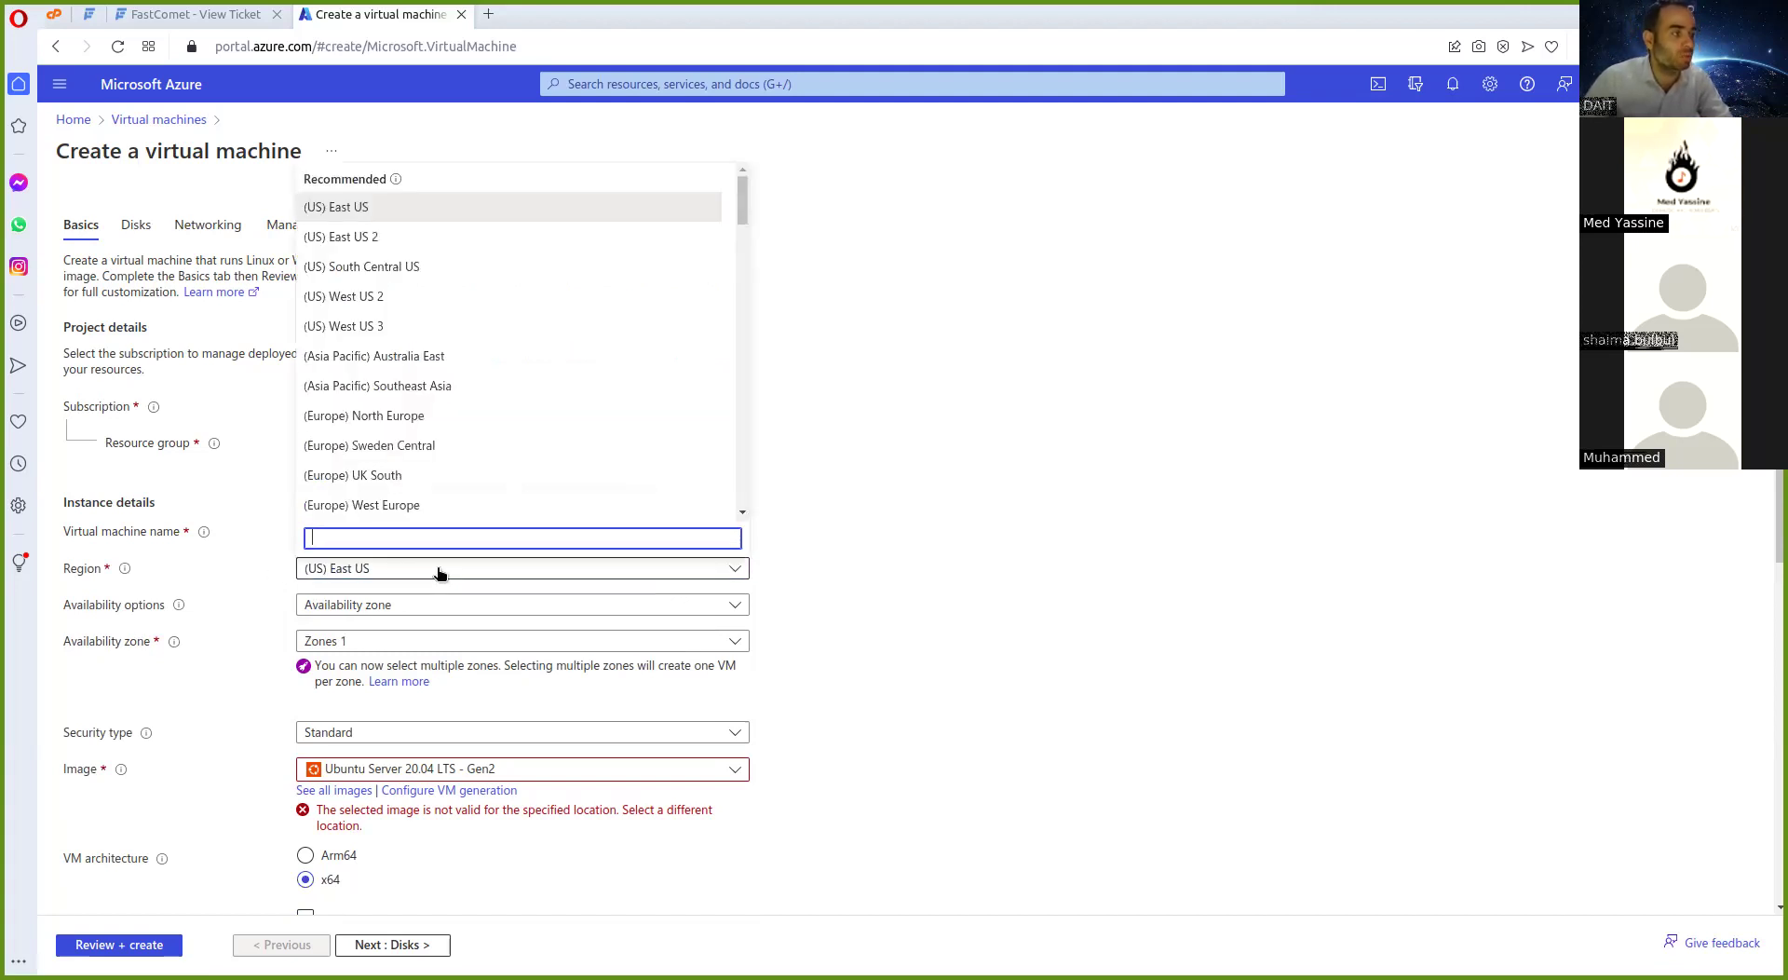
pyautogui.moveTo(745, 201); pyautogui.dragTo(746, 499)
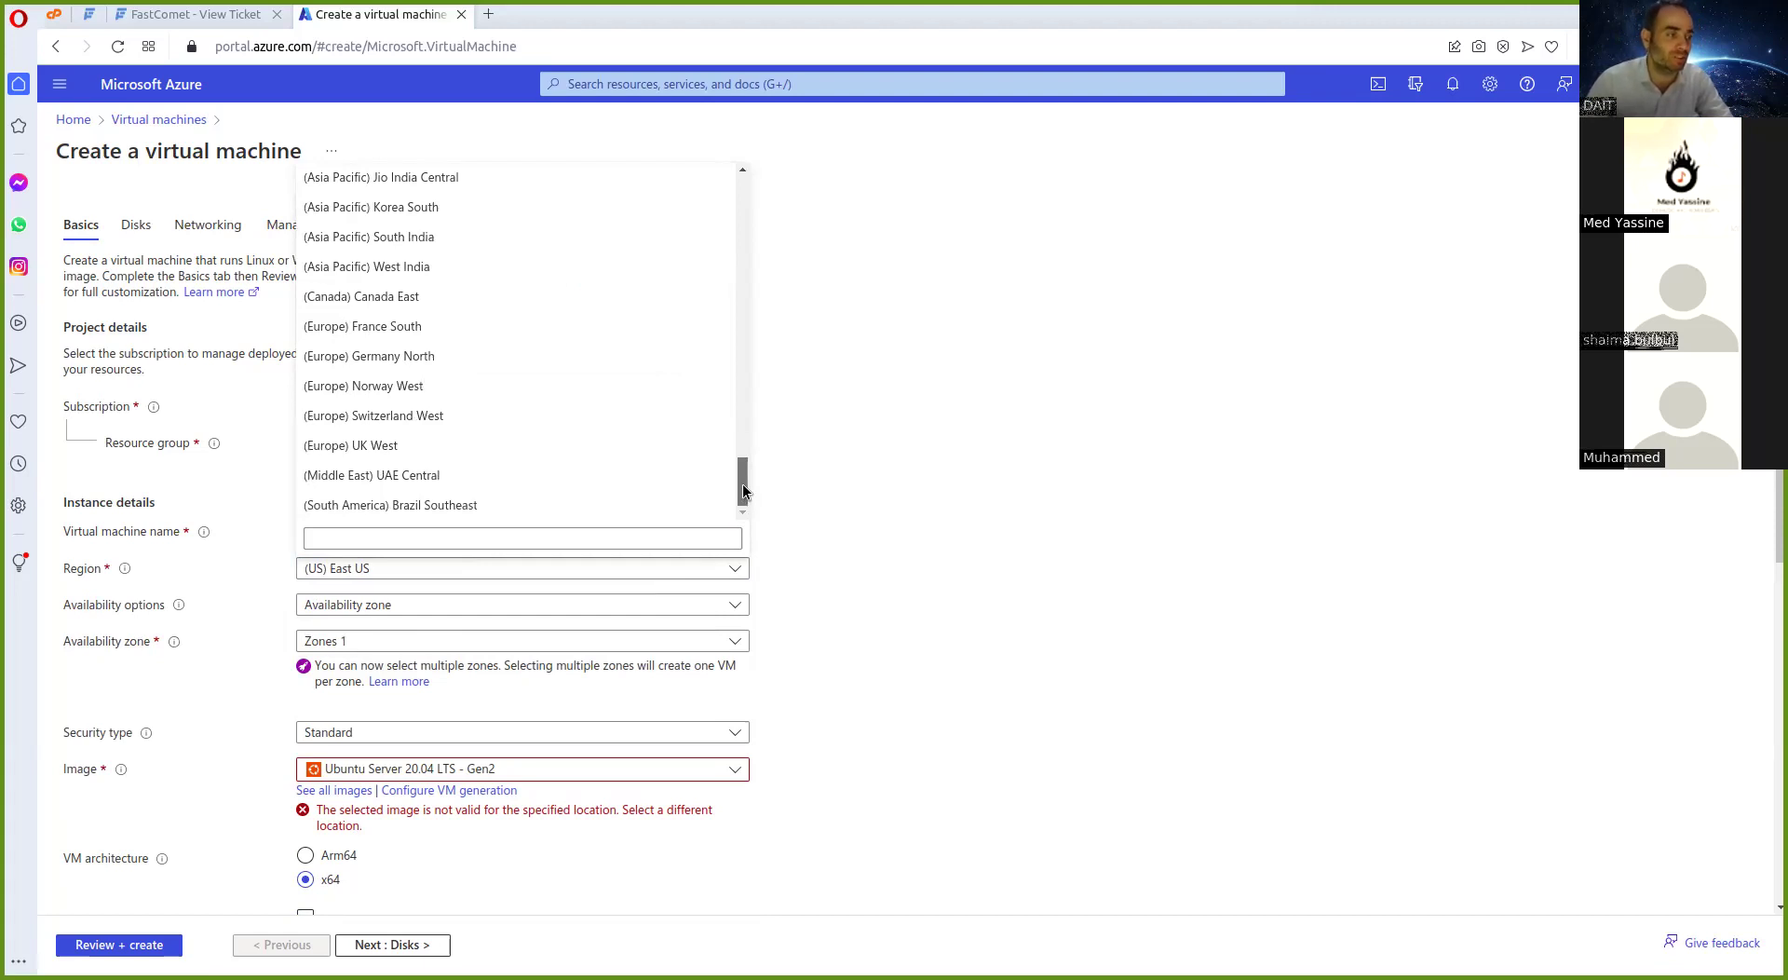
pyautogui.moveTo(742, 490); pyautogui.dragTo(756, 194)
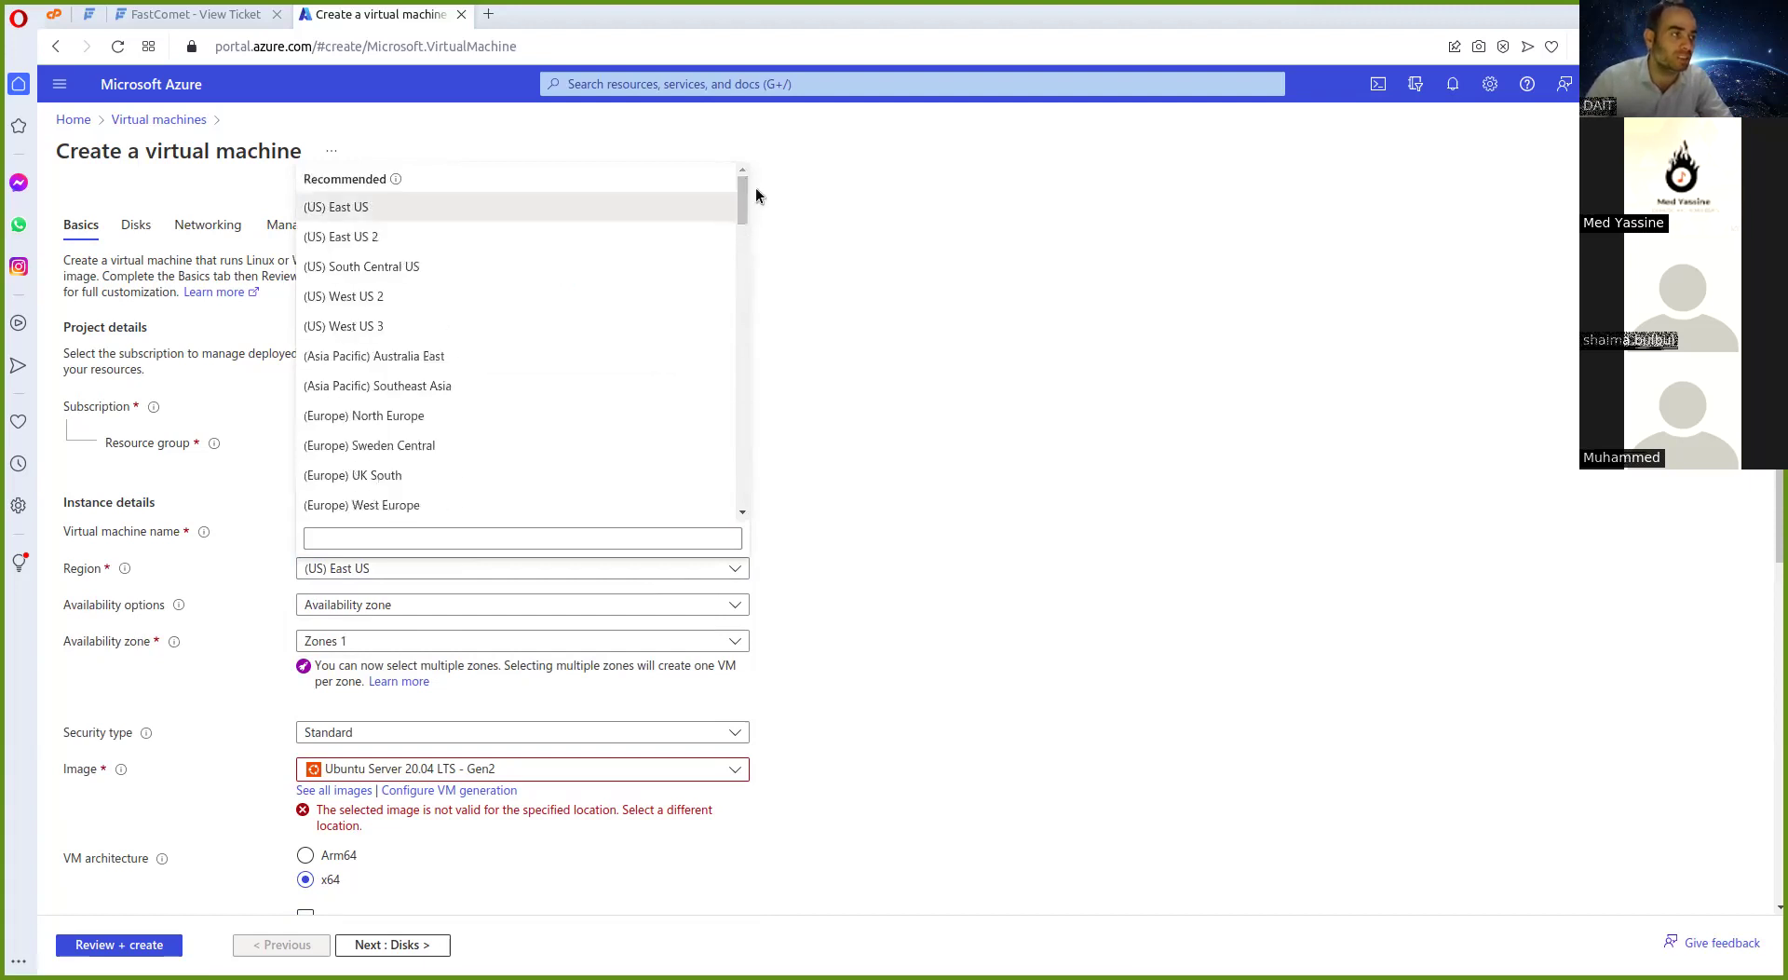
pyautogui.click(880, 260)
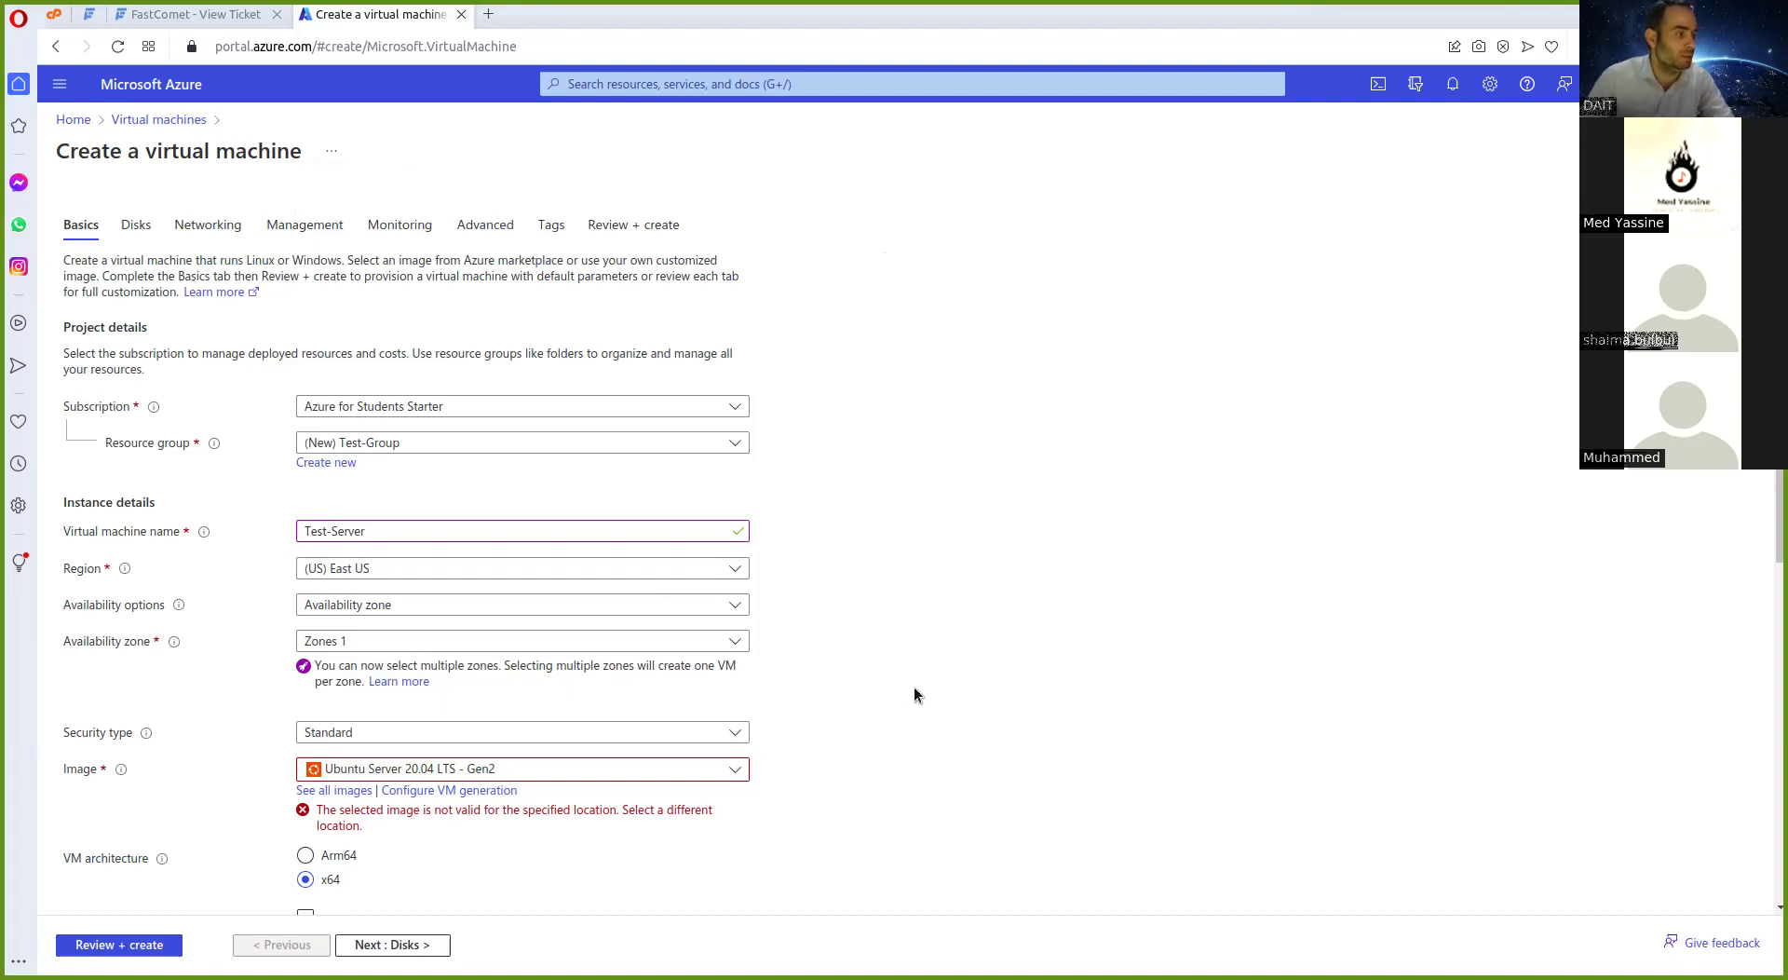
pyautogui.scroll(-4, 915, 695)
pyautogui.click(740, 247)
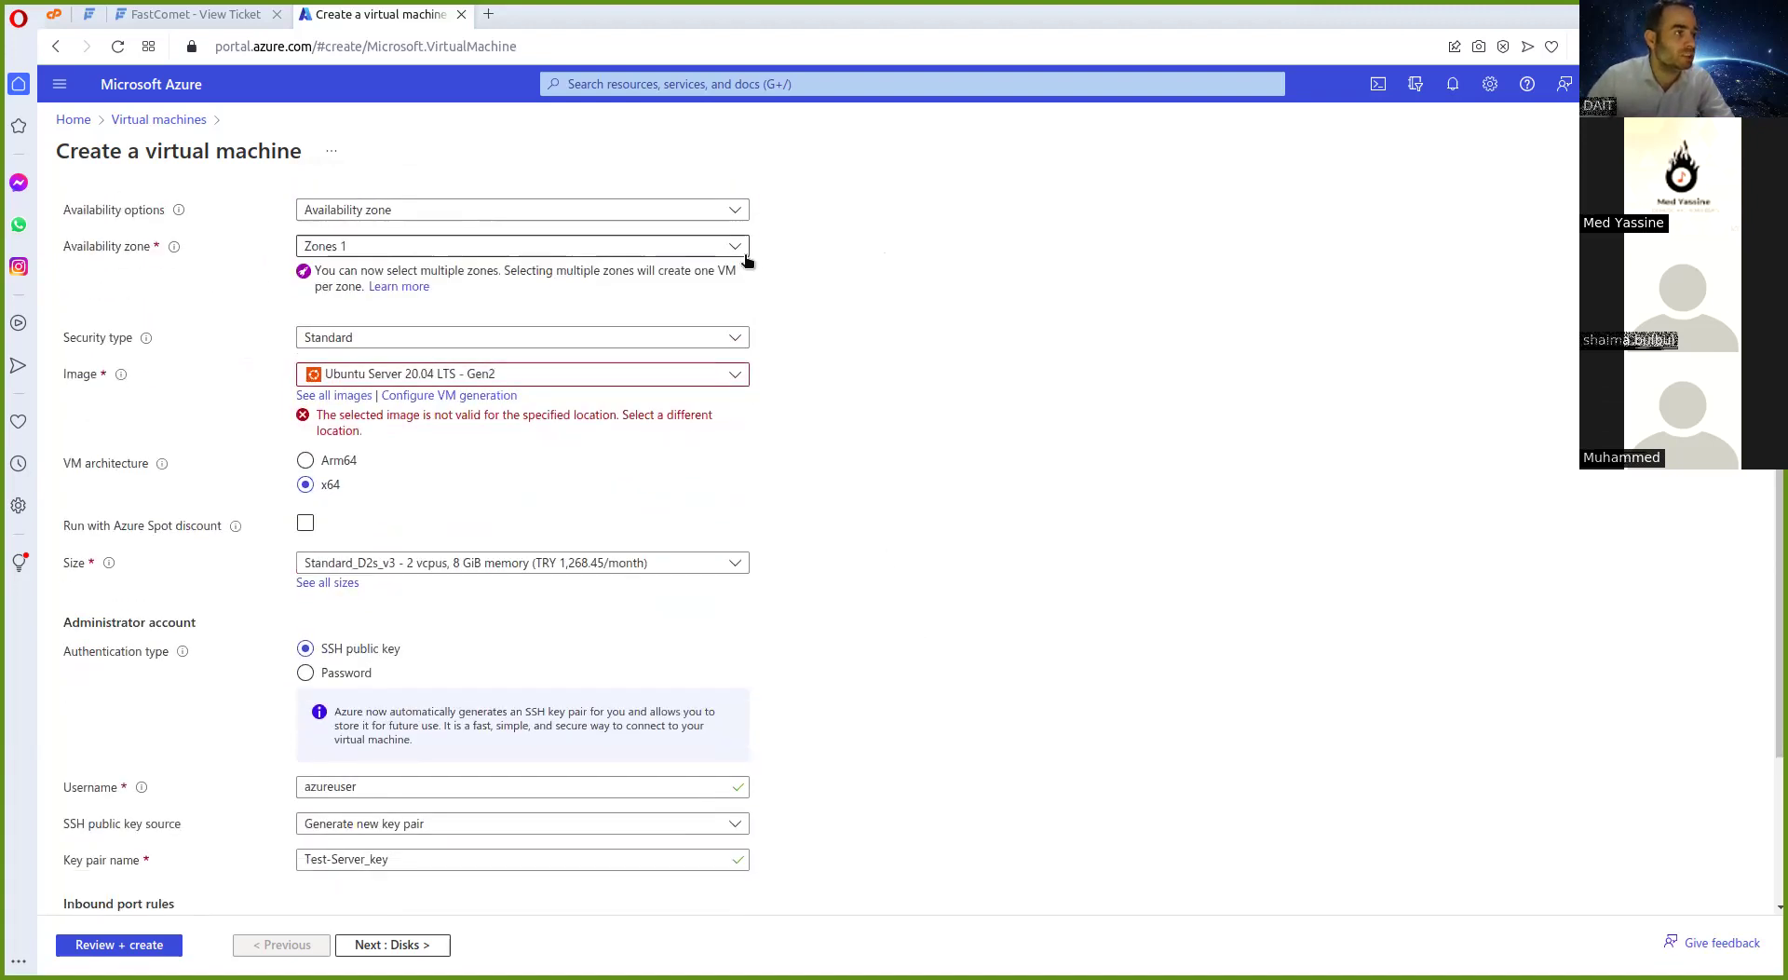
pyautogui.click(890, 270)
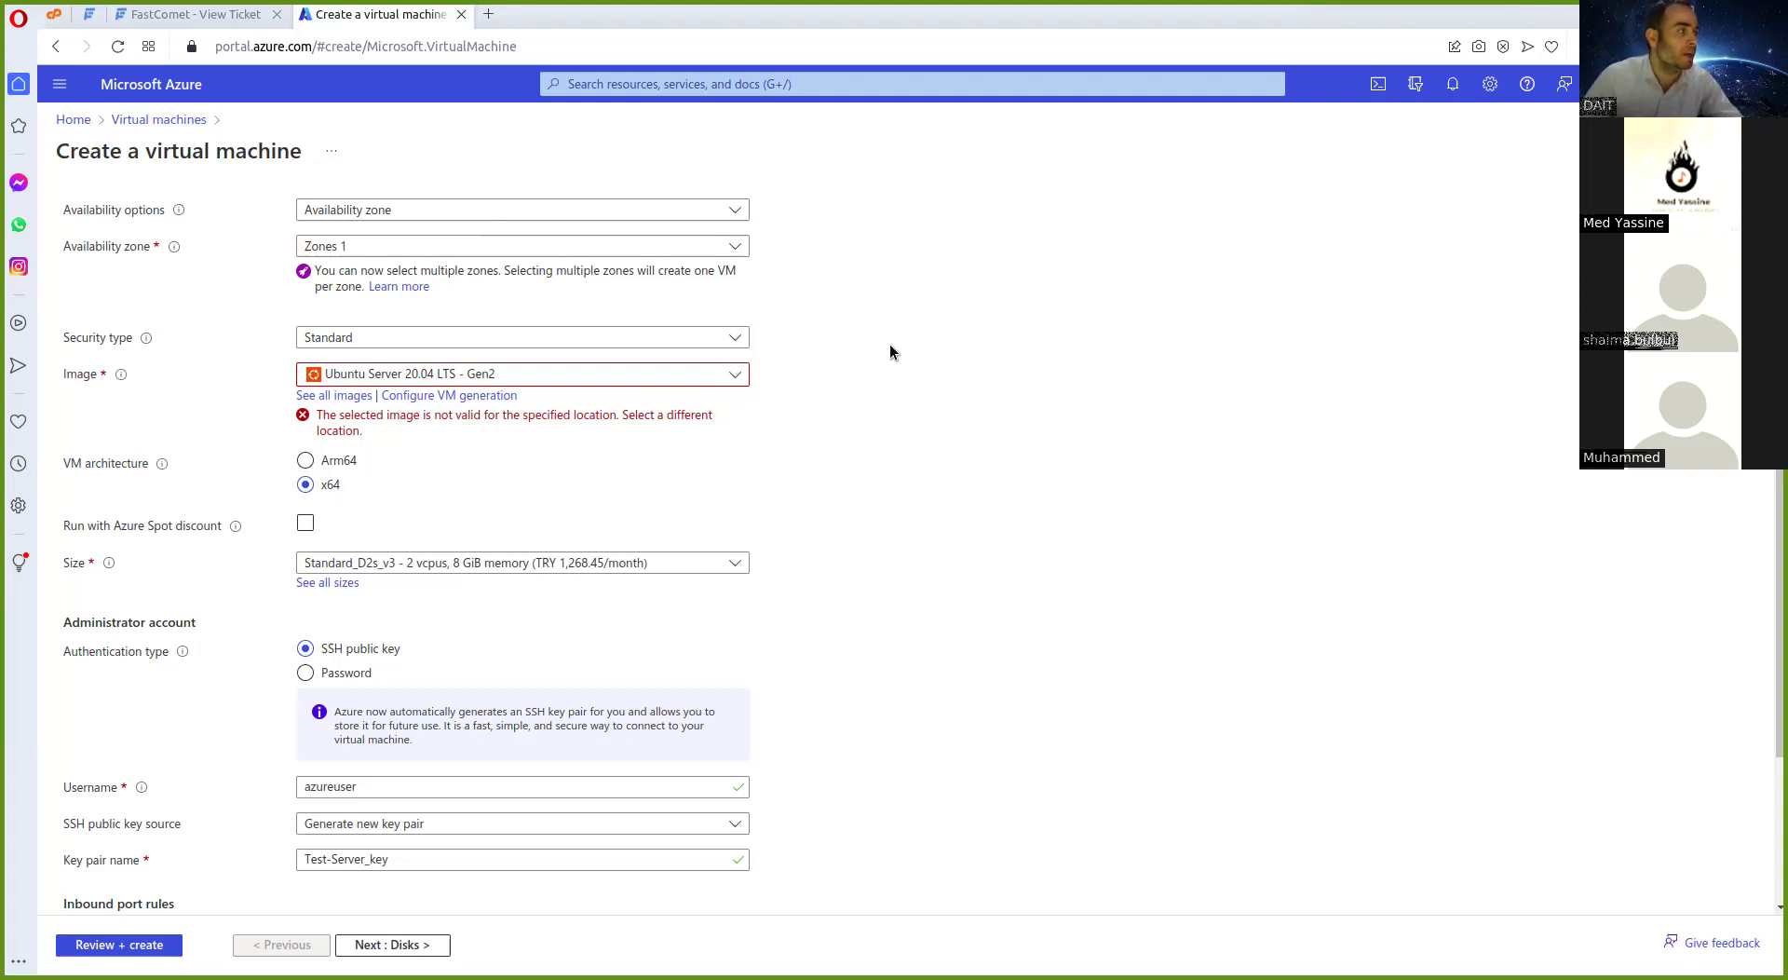
pyautogui.click(734, 342)
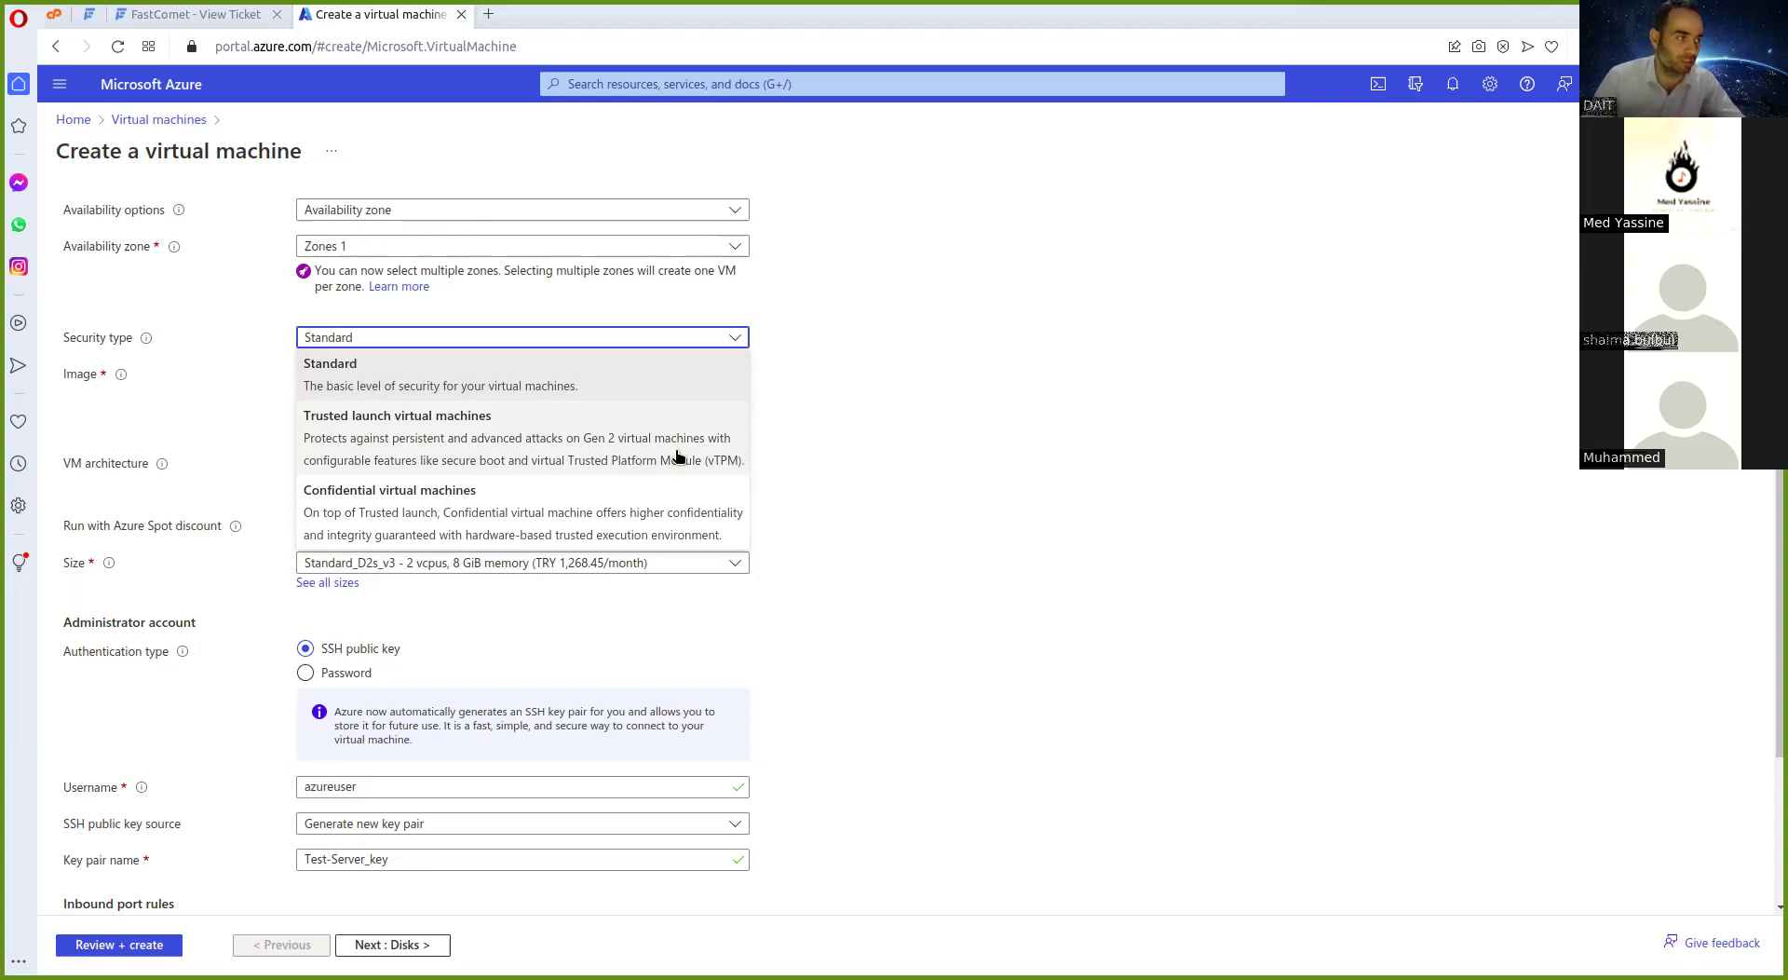
pyautogui.click(820, 422)
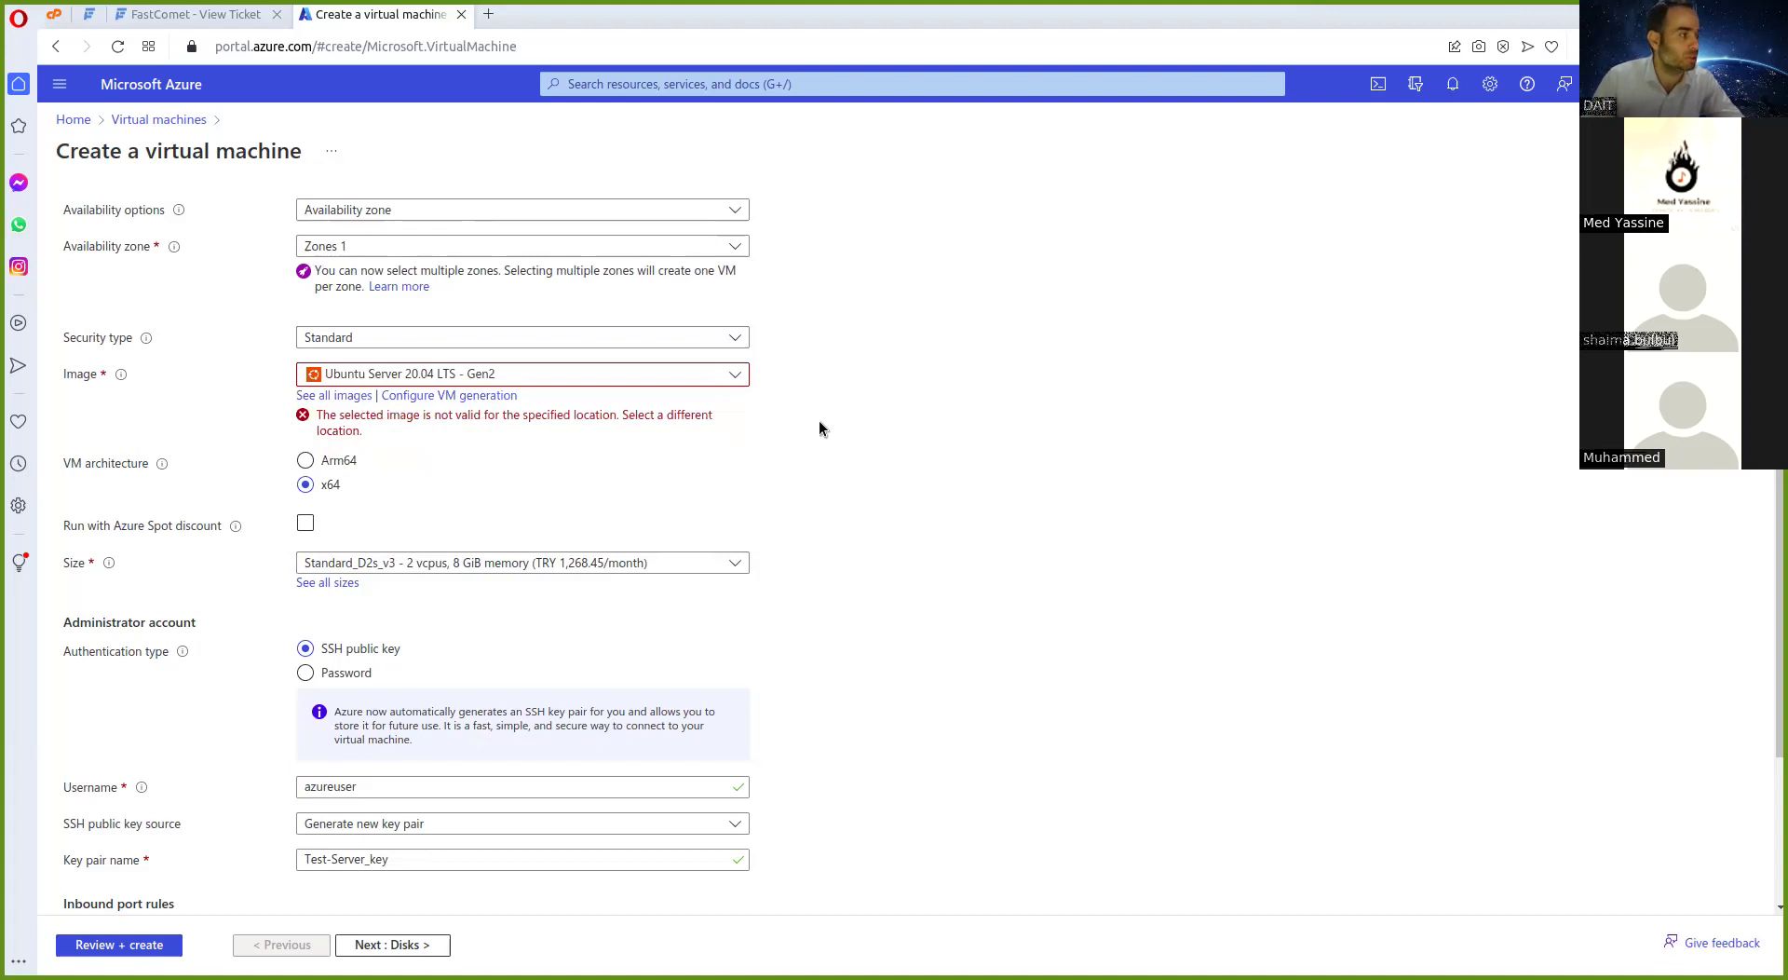
# Select Windows Server 2019 Datacenter - Gen2 in the Image list
pyautogui.click(715, 375)
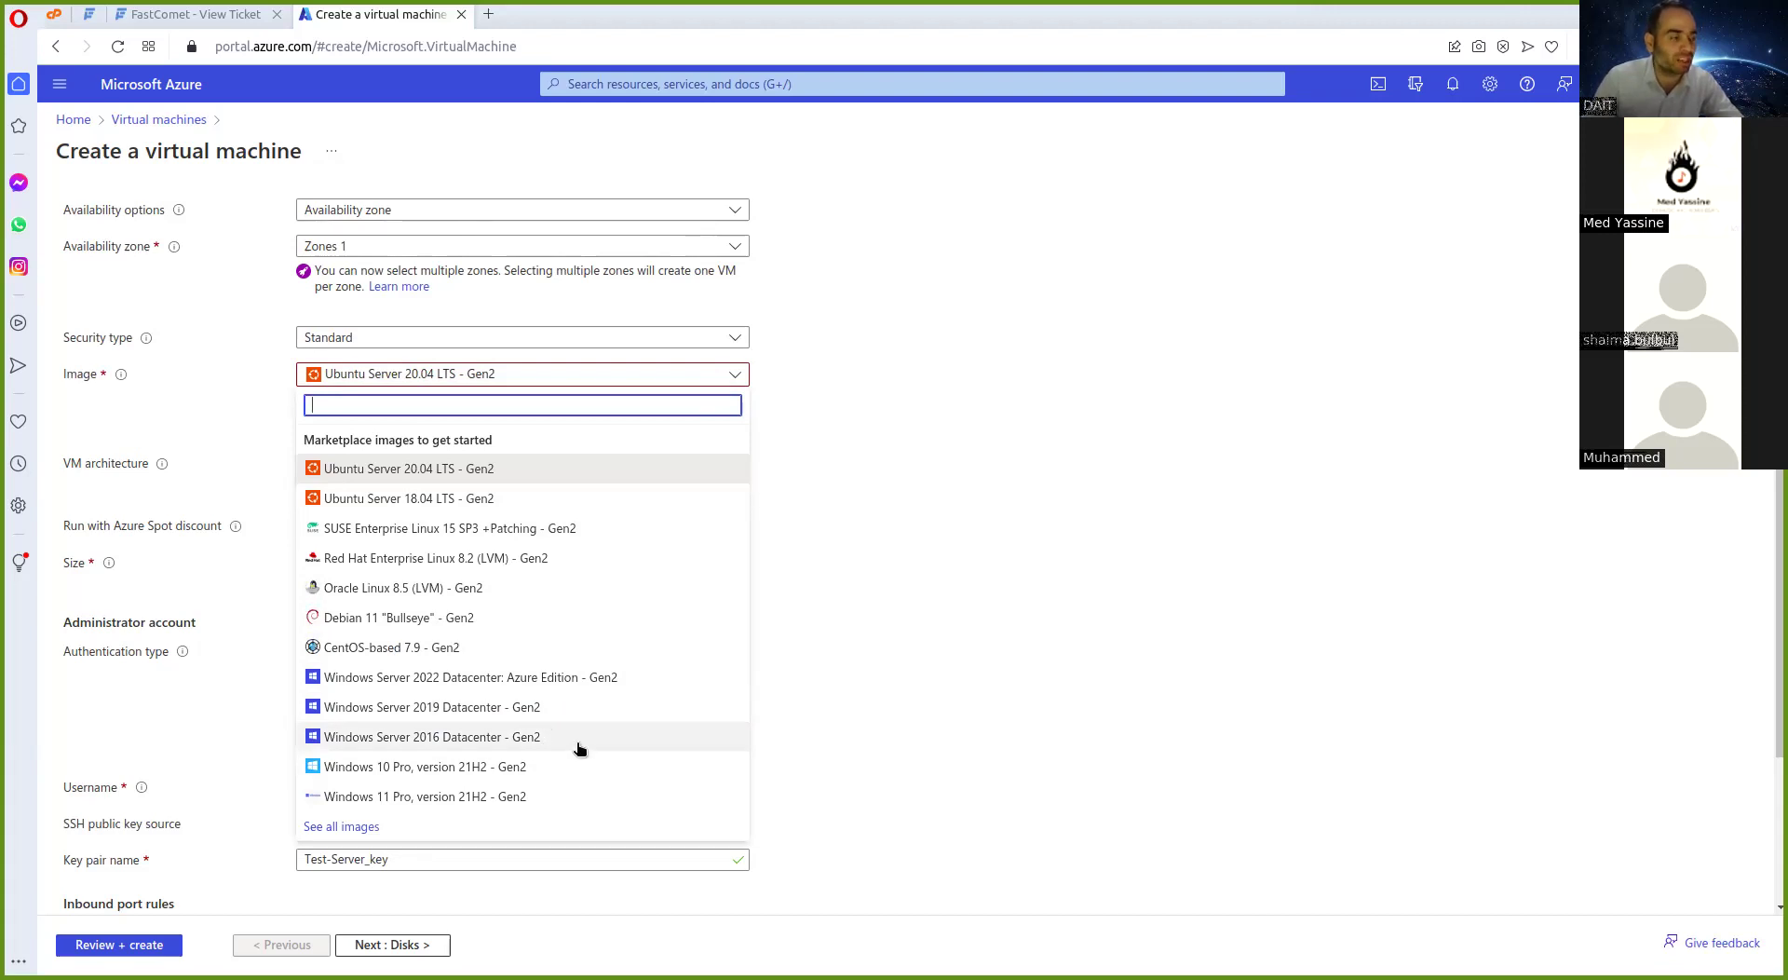
pyautogui.click(512, 707)
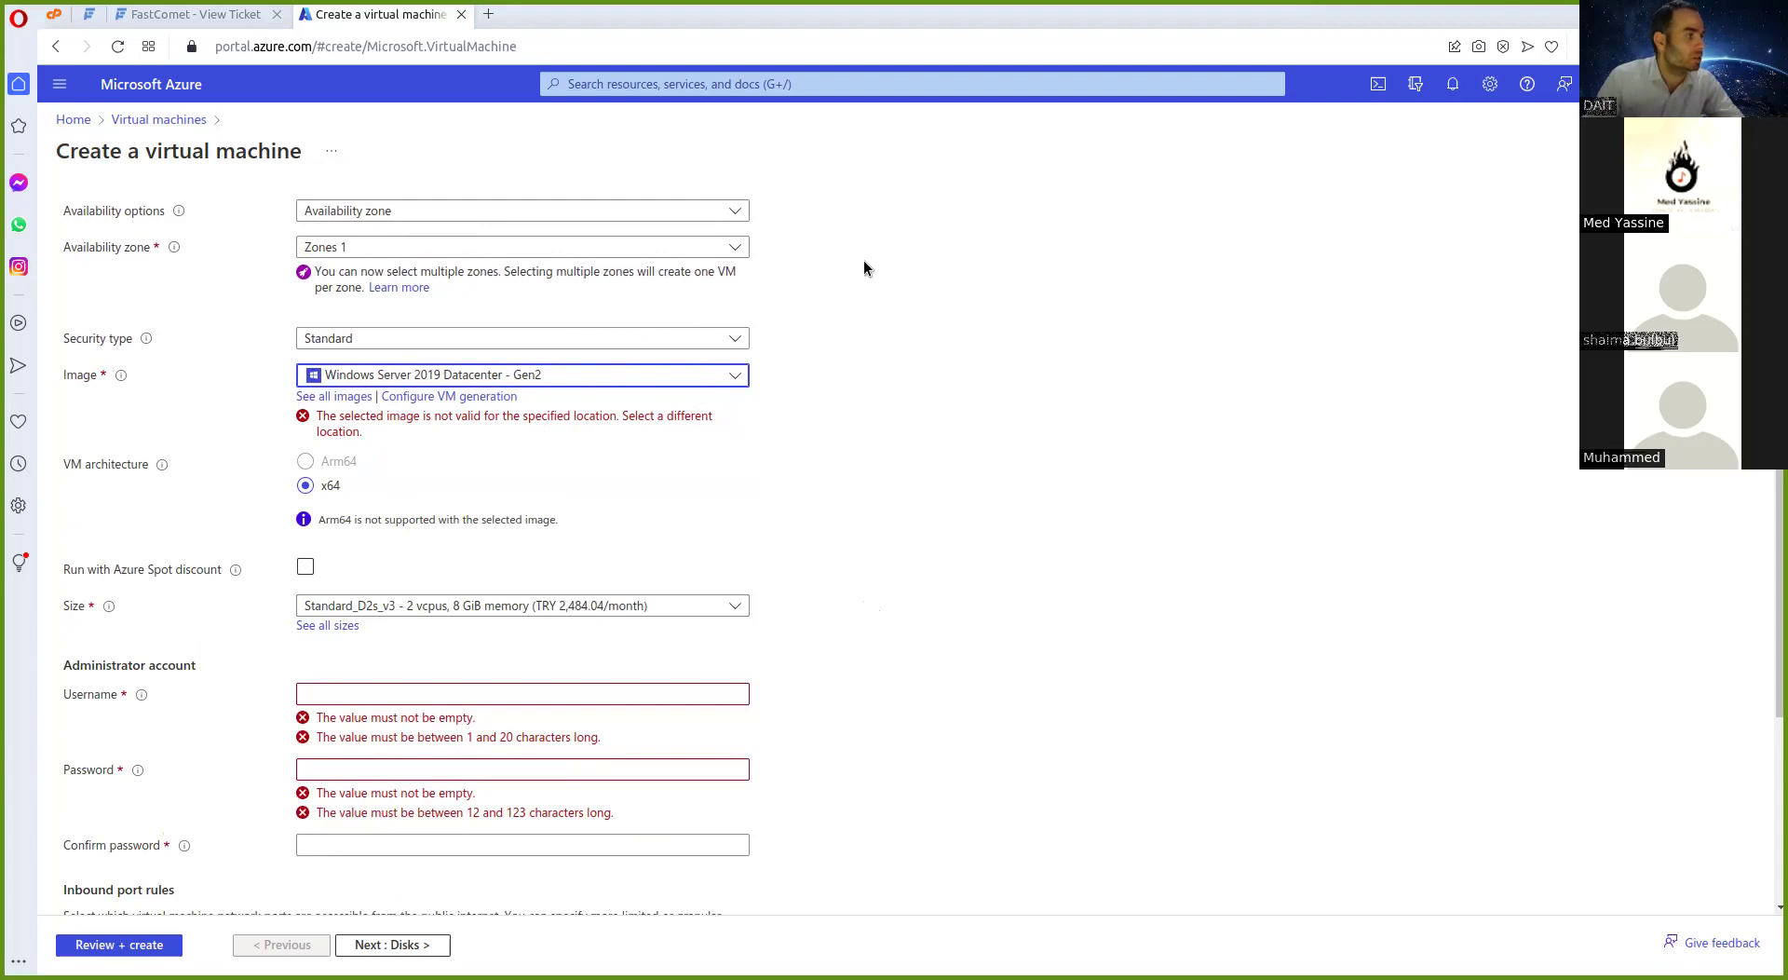
# Try region (Middle East) UAE Central with the Windows Server 2016 Gen2 and 2022 Azure Edition images
pyautogui.scroll(3, 907, 293)
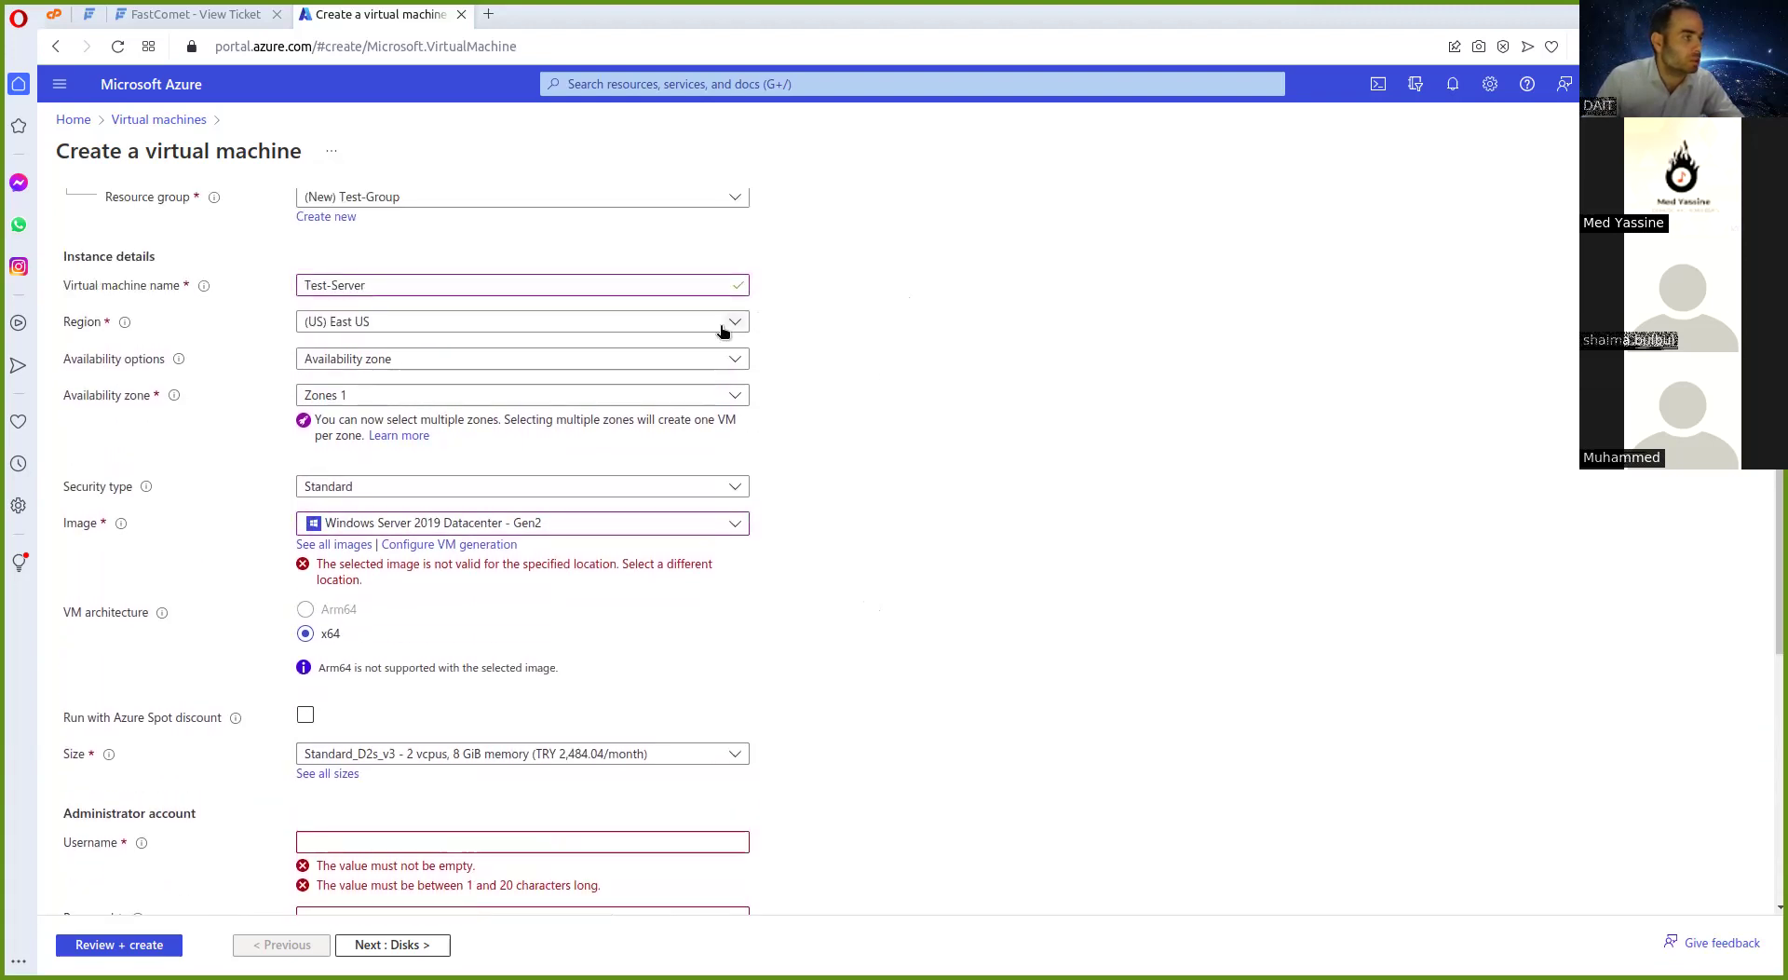
pyautogui.click(735, 323)
pyautogui.moveTo(747, 433); pyautogui.dragTo(518, 879)
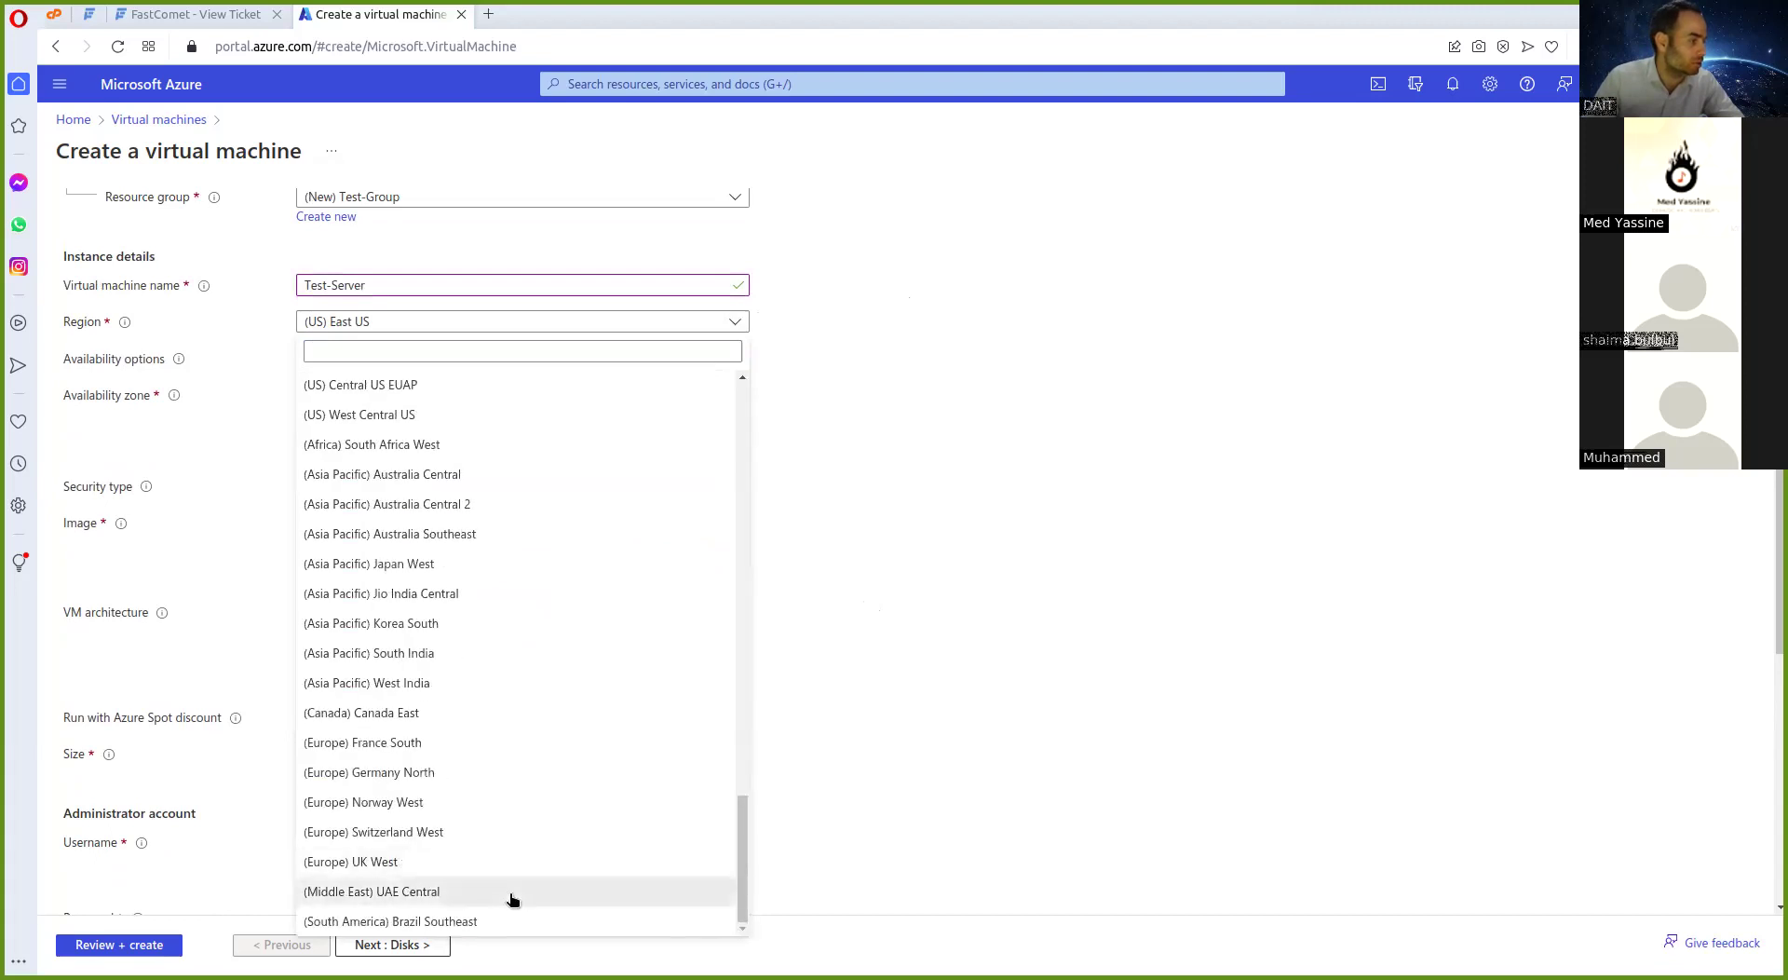
pyautogui.click(512, 892)
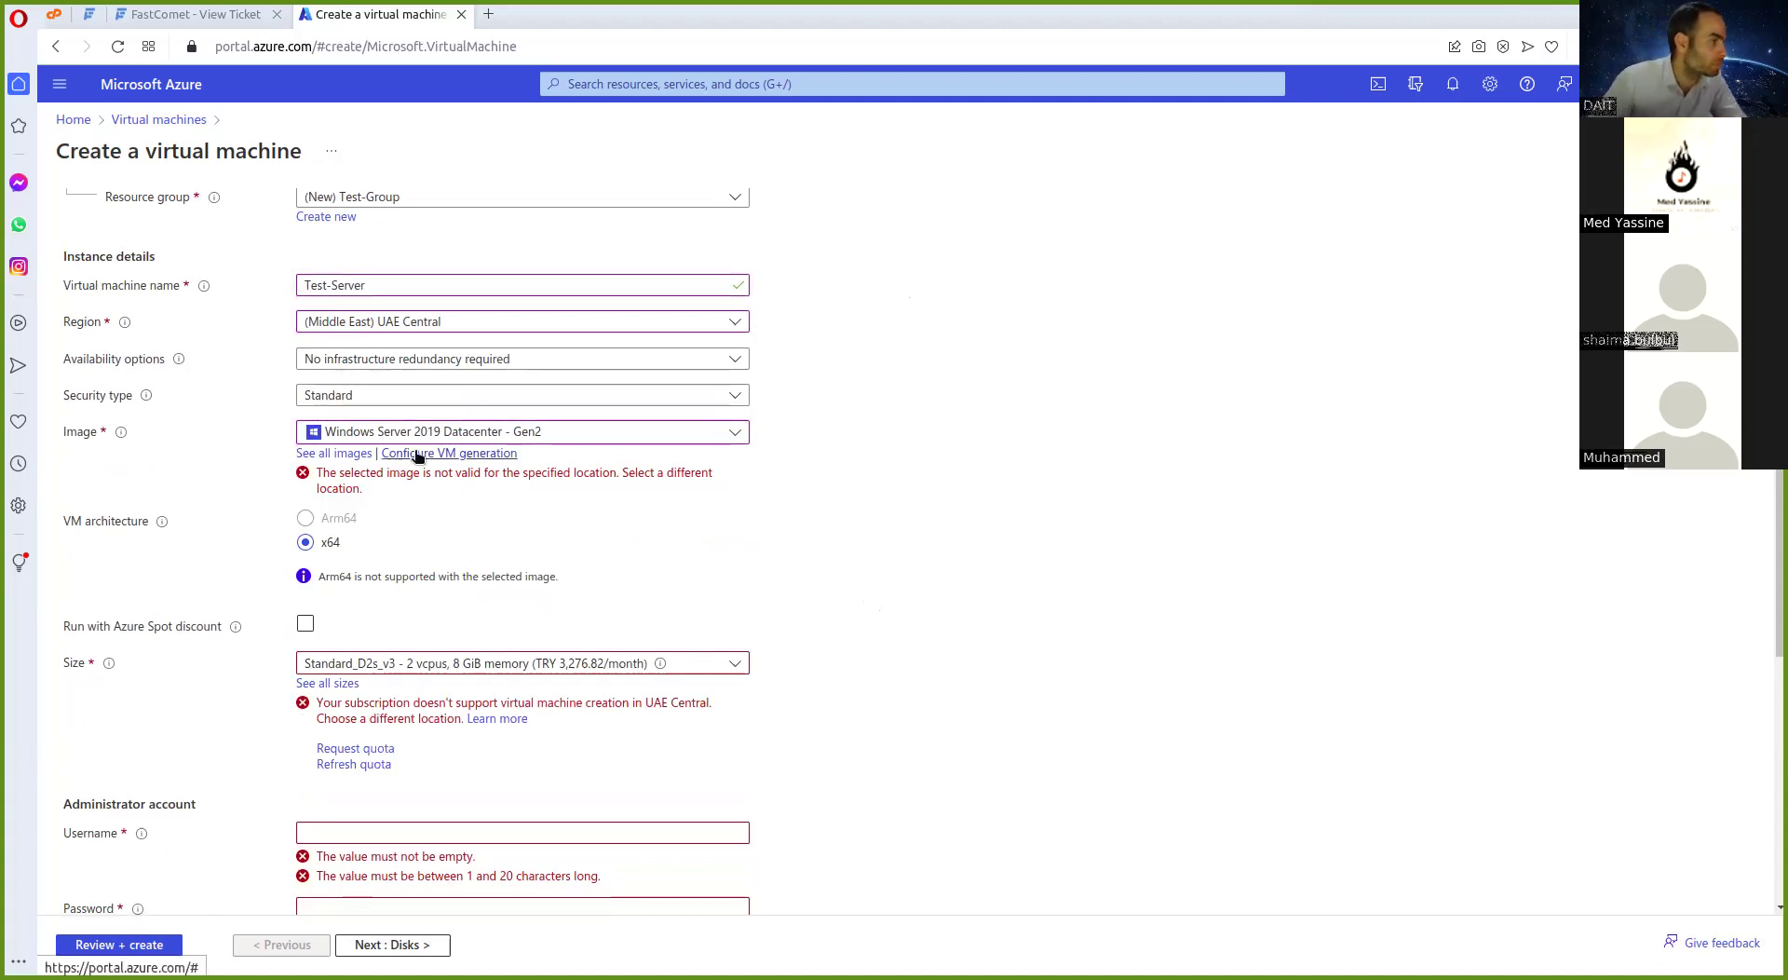
pyautogui.click(708, 434)
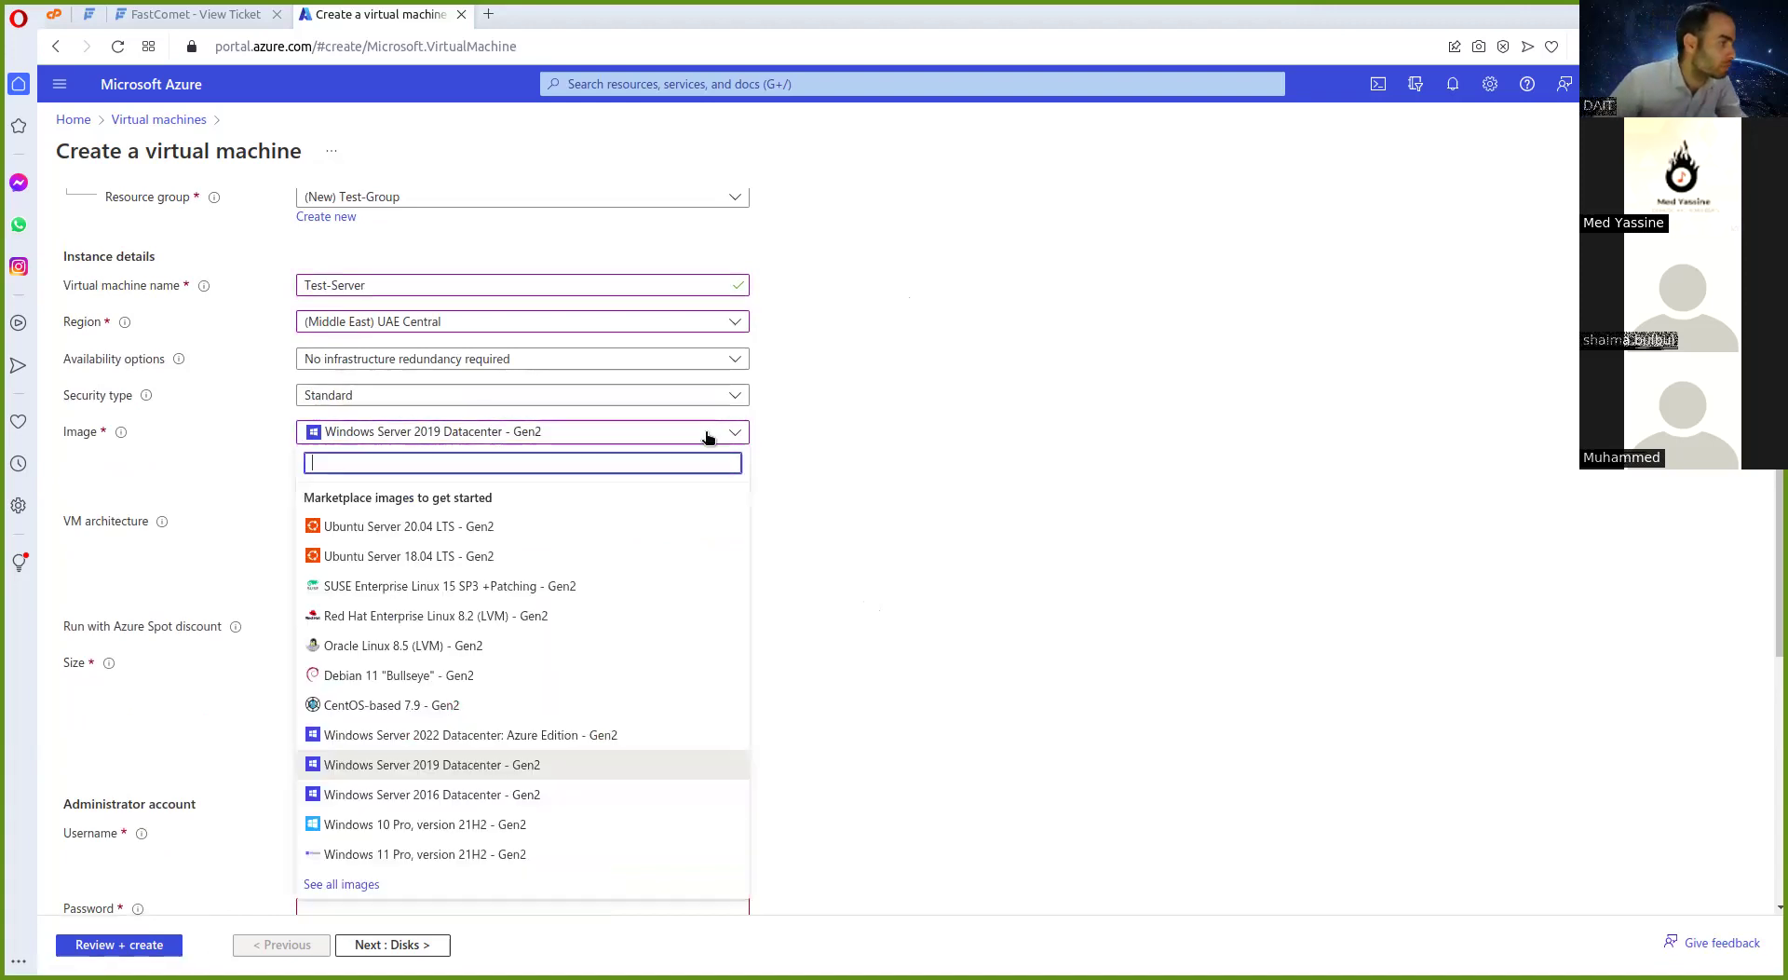
pyautogui.click(606, 795)
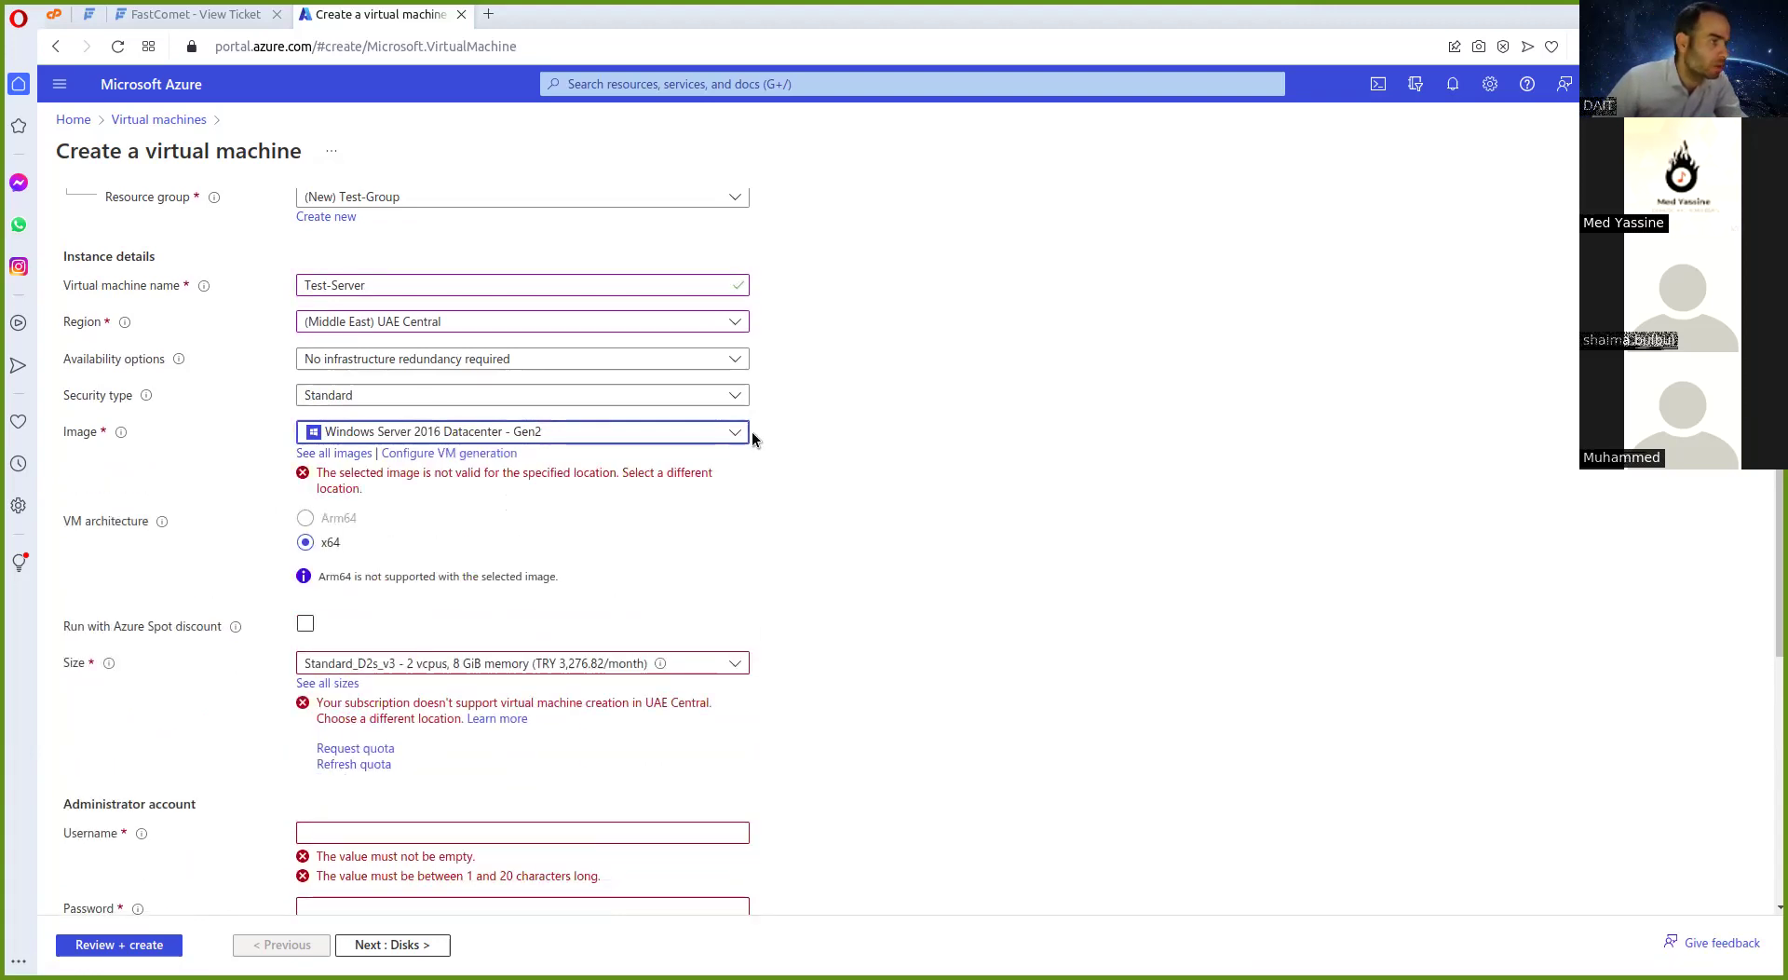
pyautogui.click(639, 434)
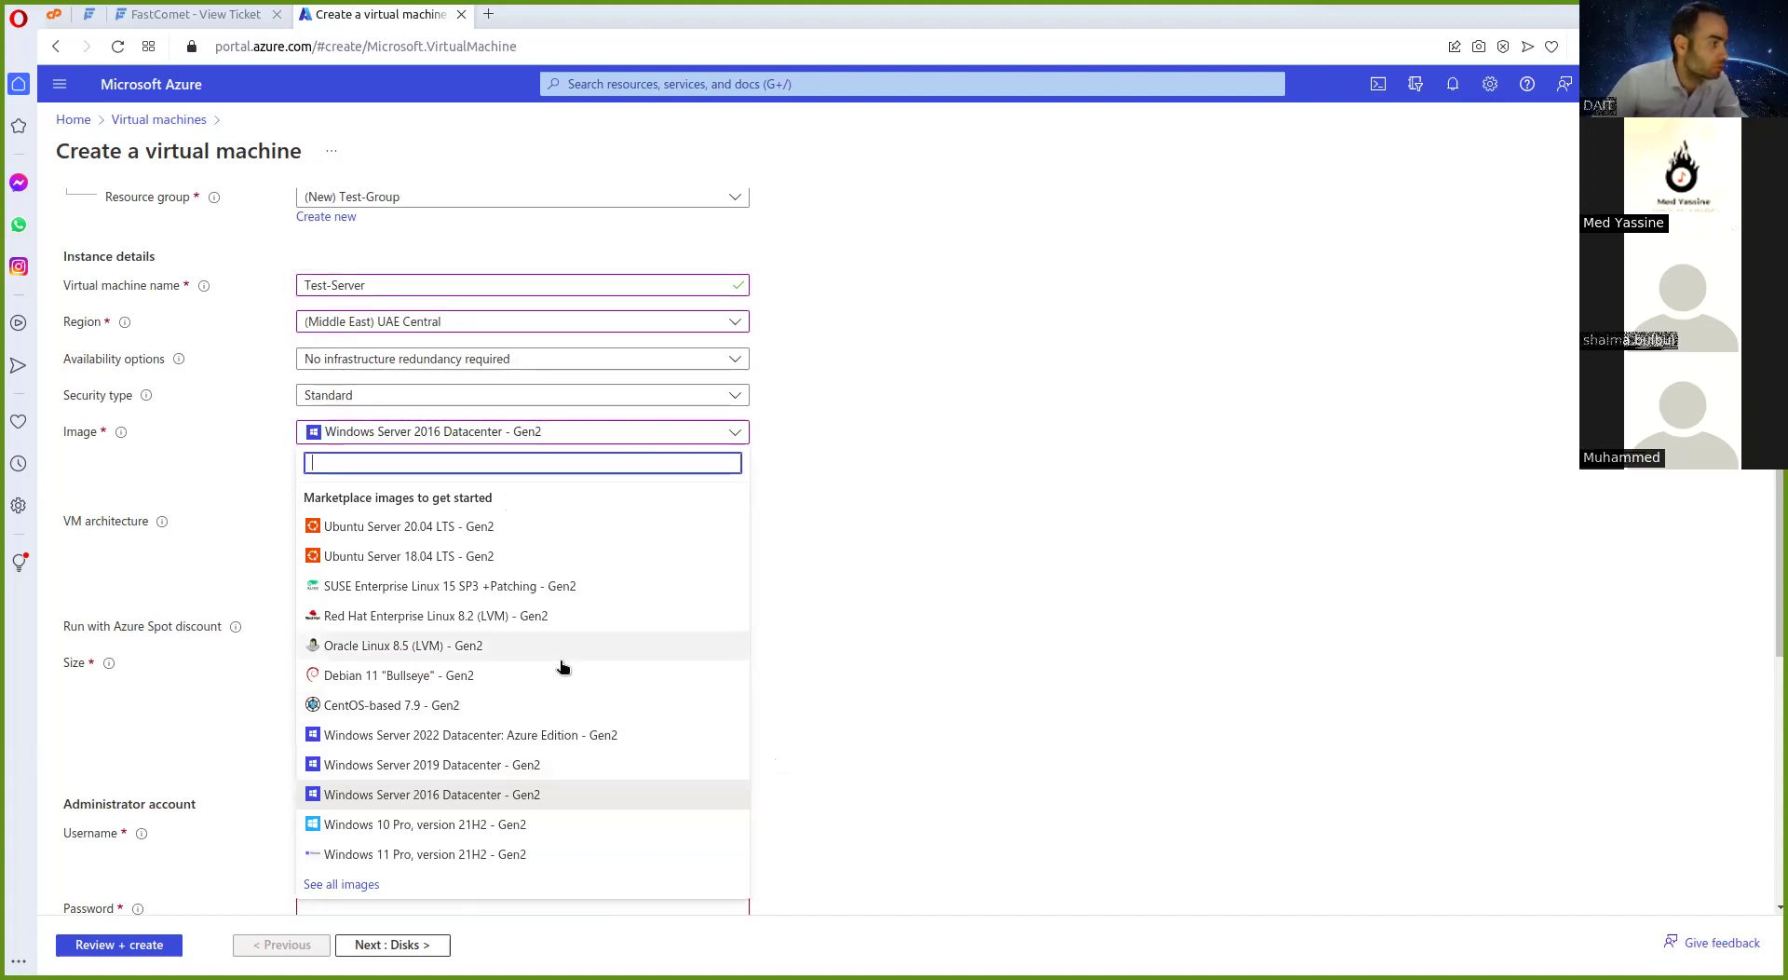
pyautogui.click(526, 740)
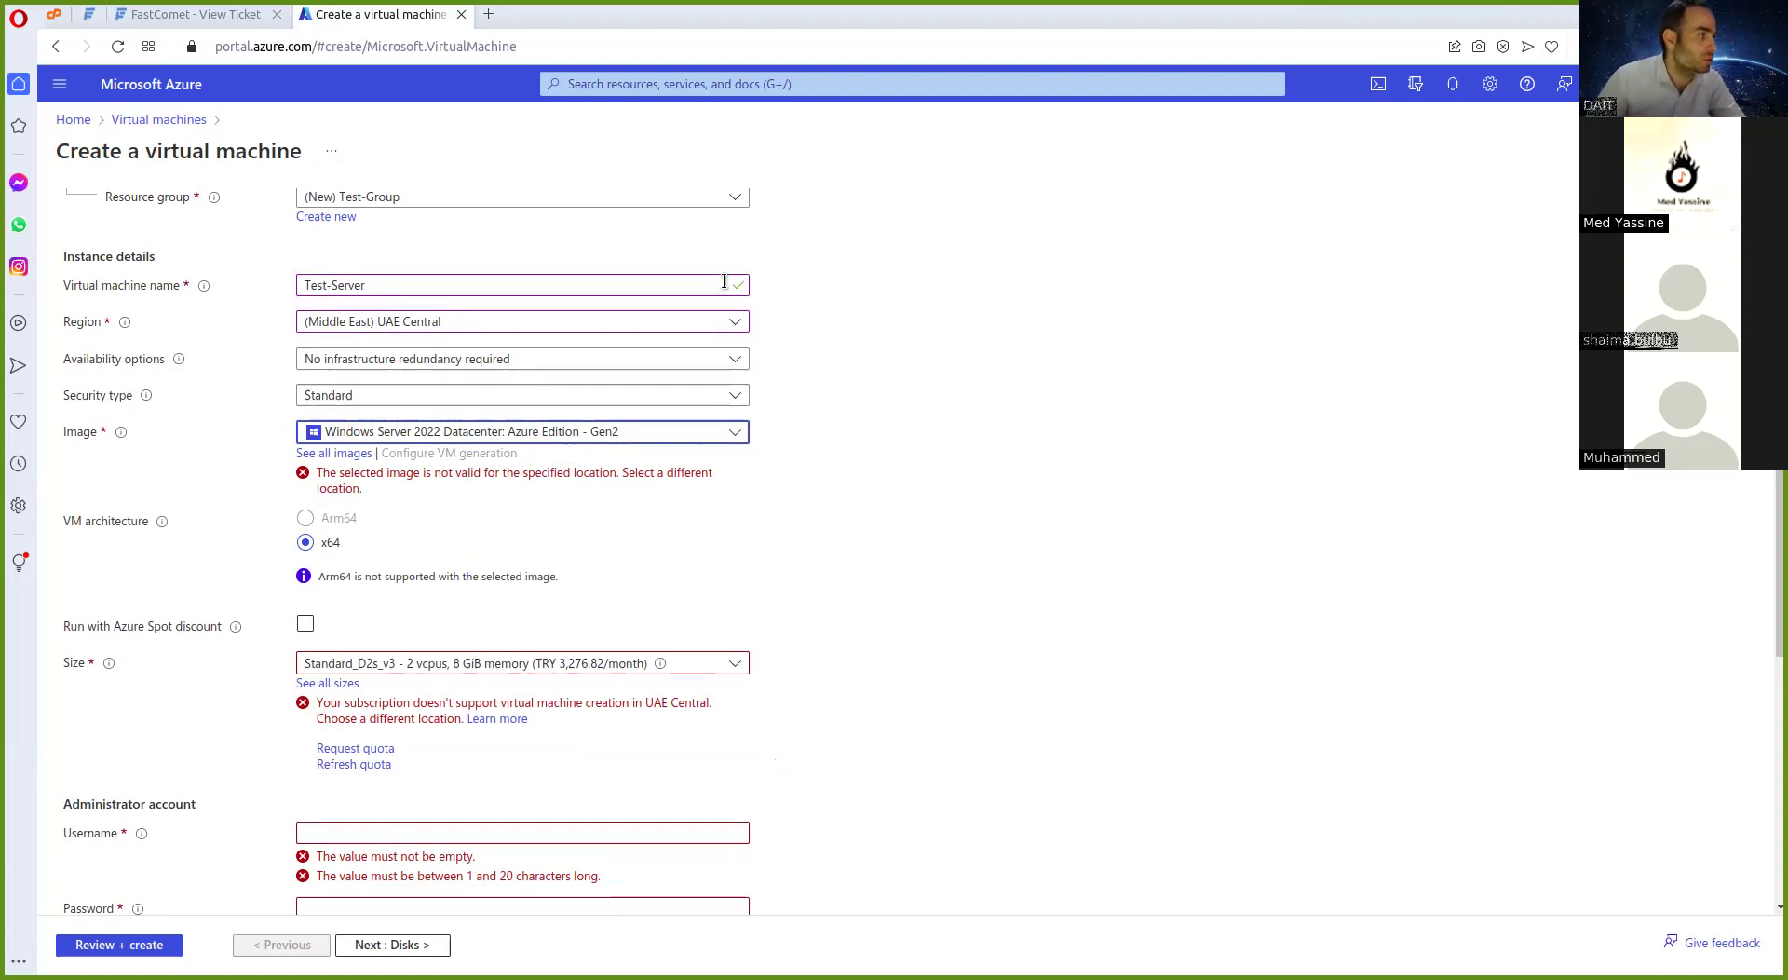
# Set the region to (Europe) UK West with the Windows Server 2019 Datacenter - Gen2 image
pyautogui.click(743, 325)
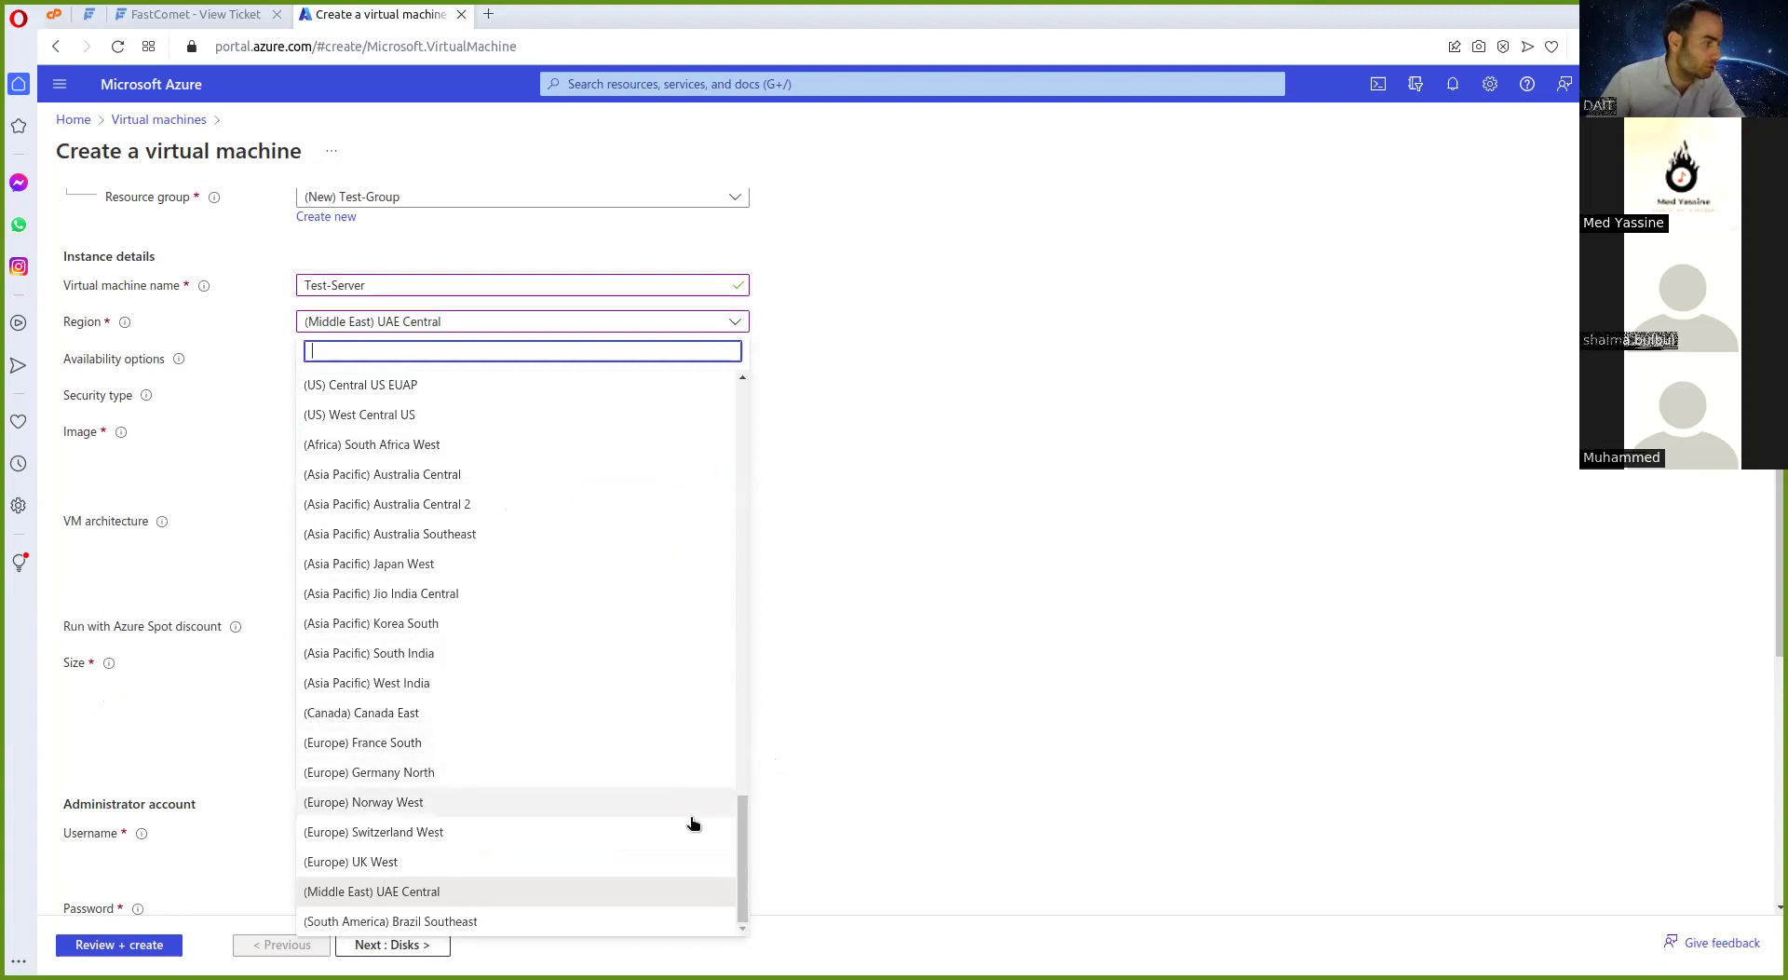
pyautogui.click(678, 862)
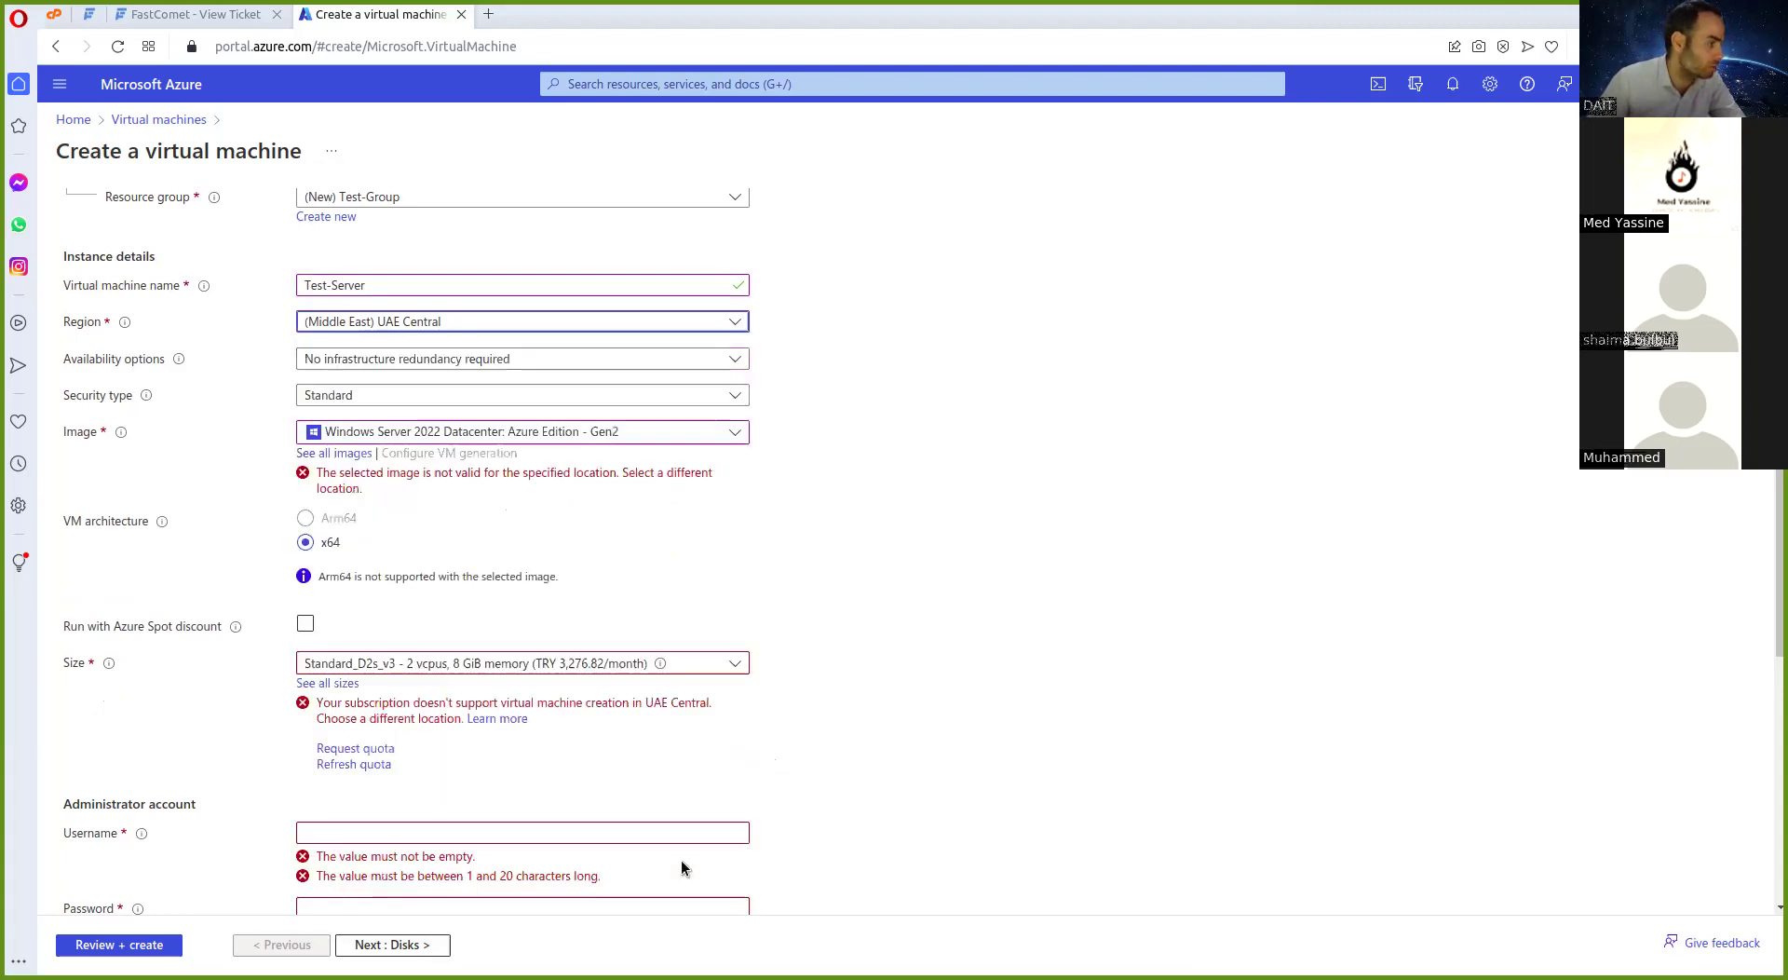
pyautogui.click(697, 440)
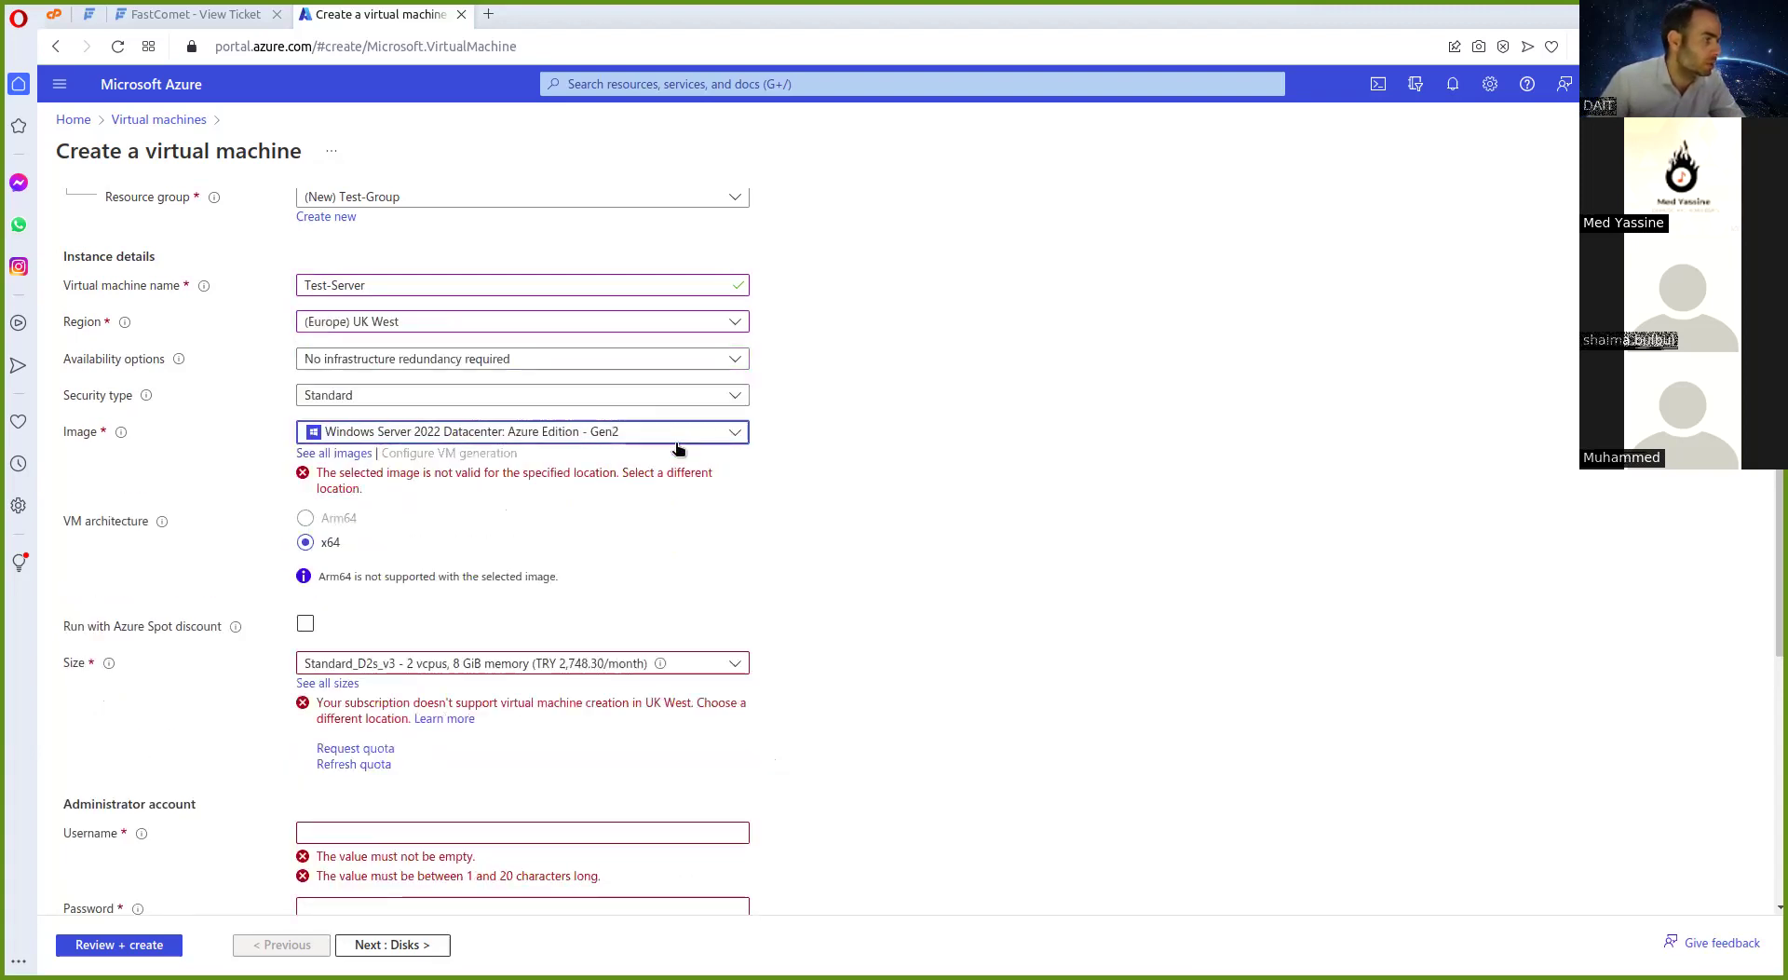
pyautogui.click(637, 778)
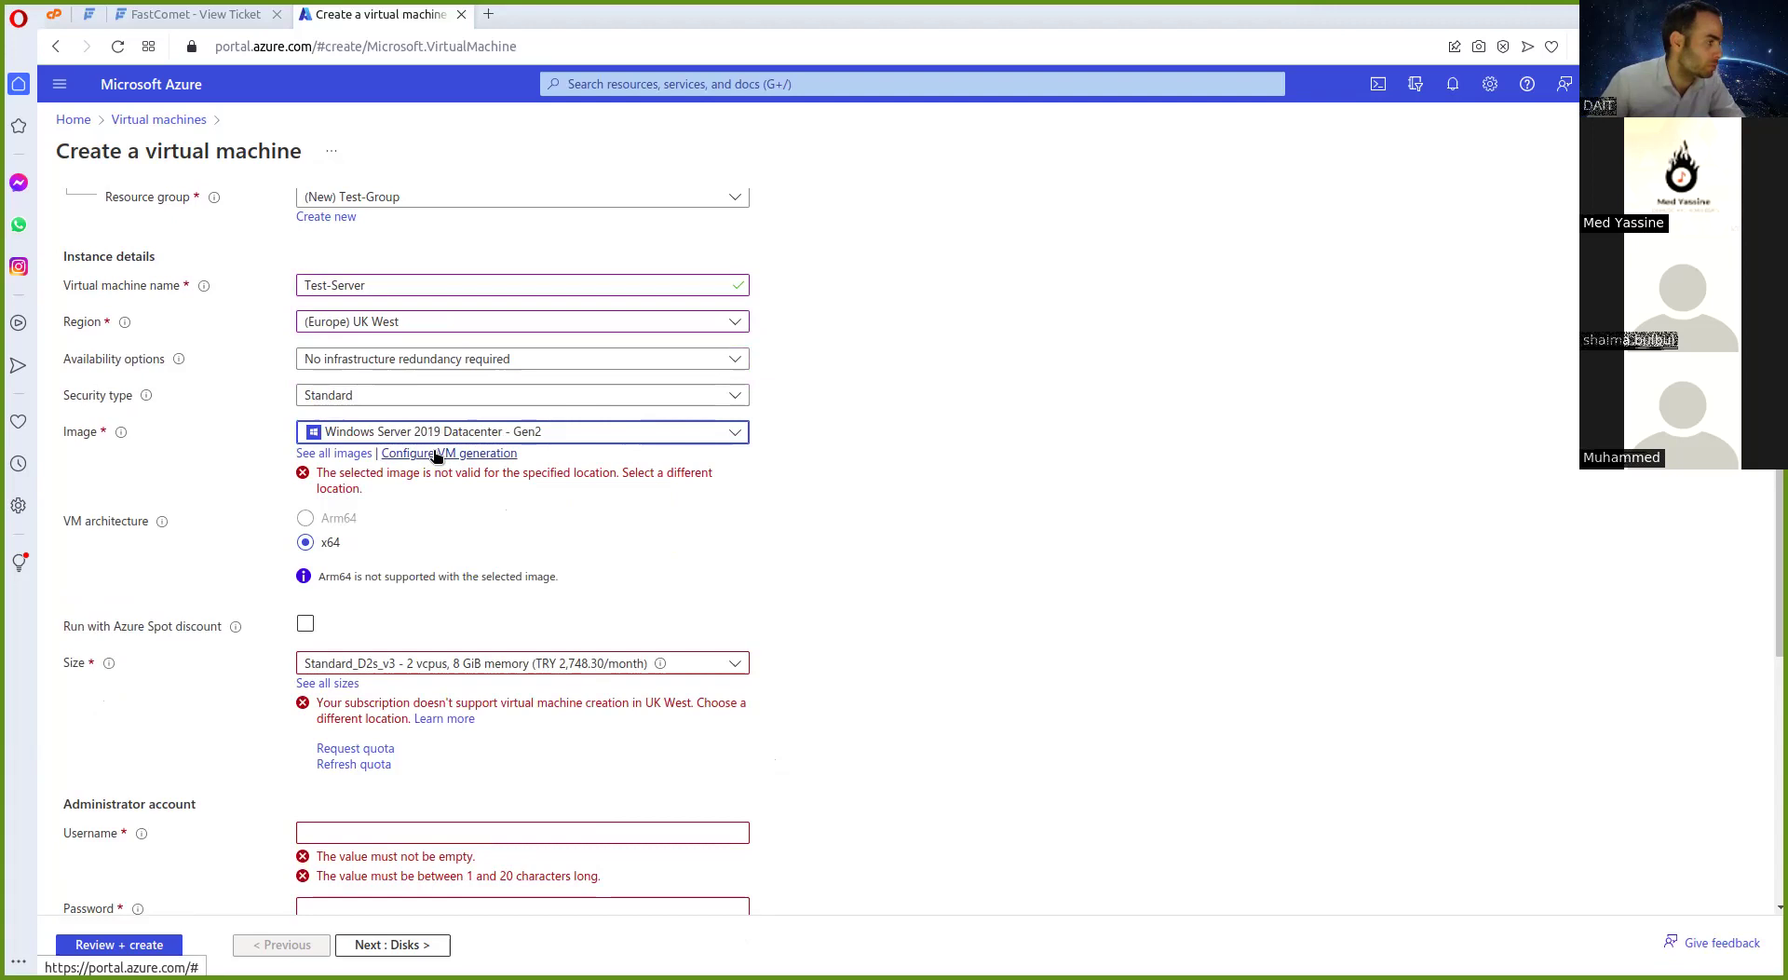
pyautogui.click(438, 455)
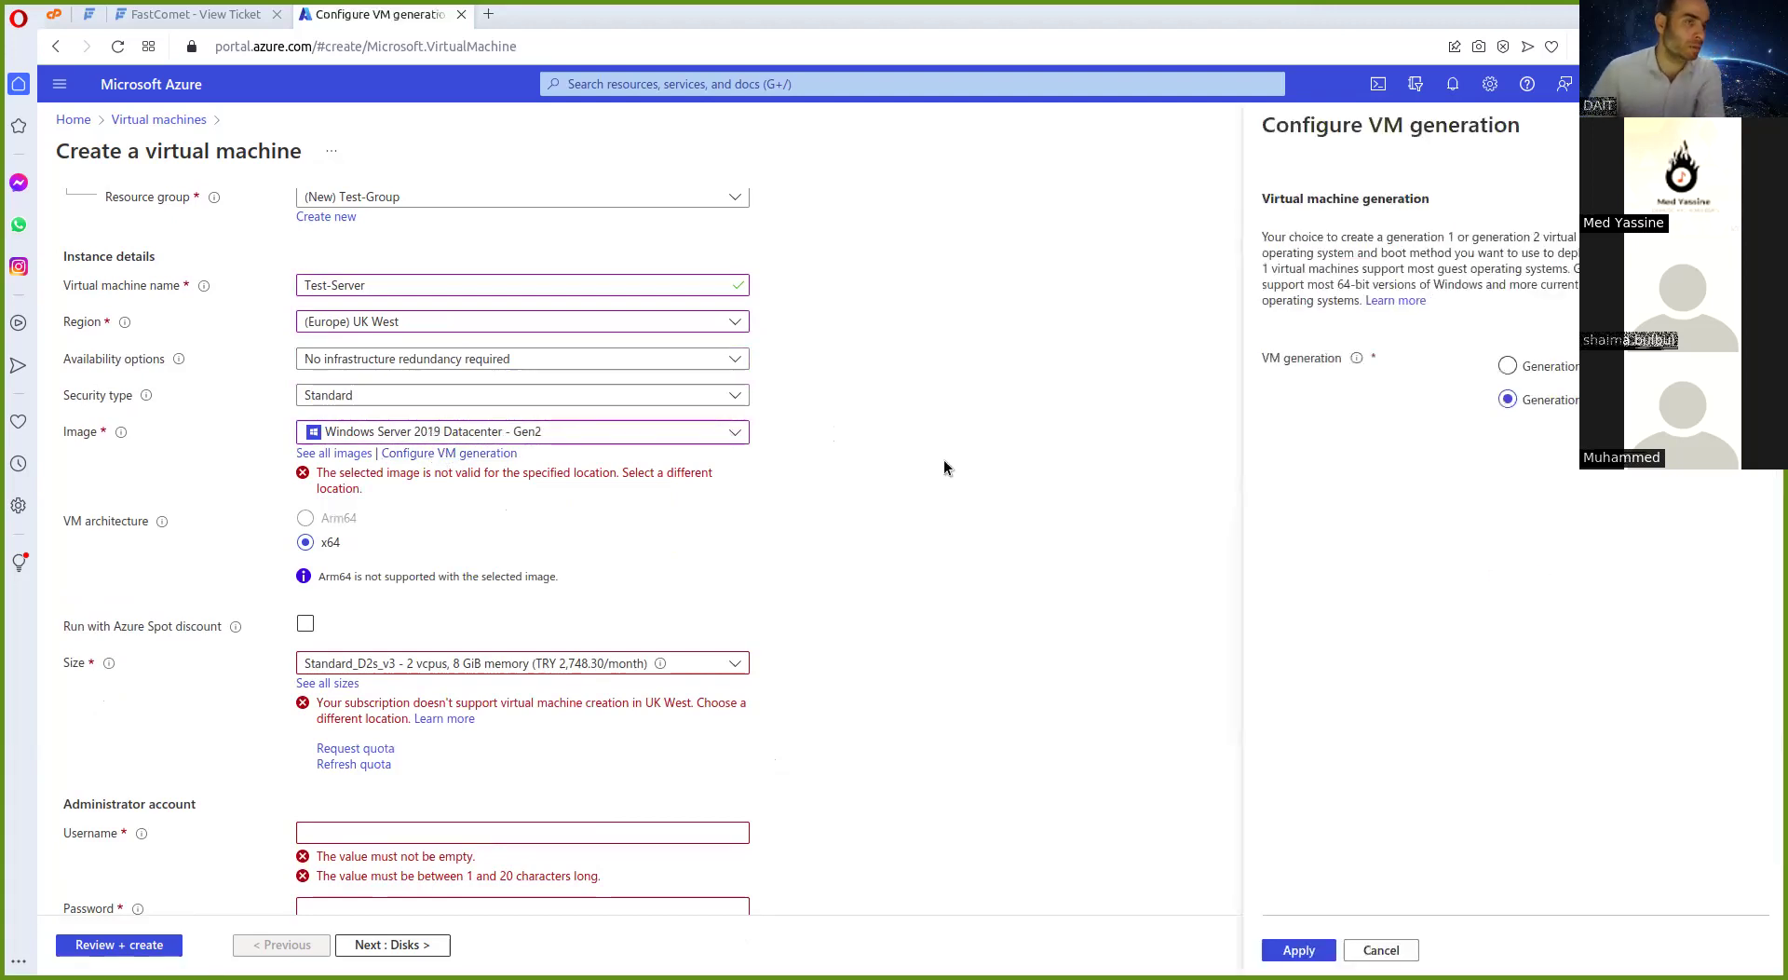
# Apply Generation 1, then choose Windows Server 2016 Datacenter and apply Generation 1 to it
pyautogui.click(1508, 366)
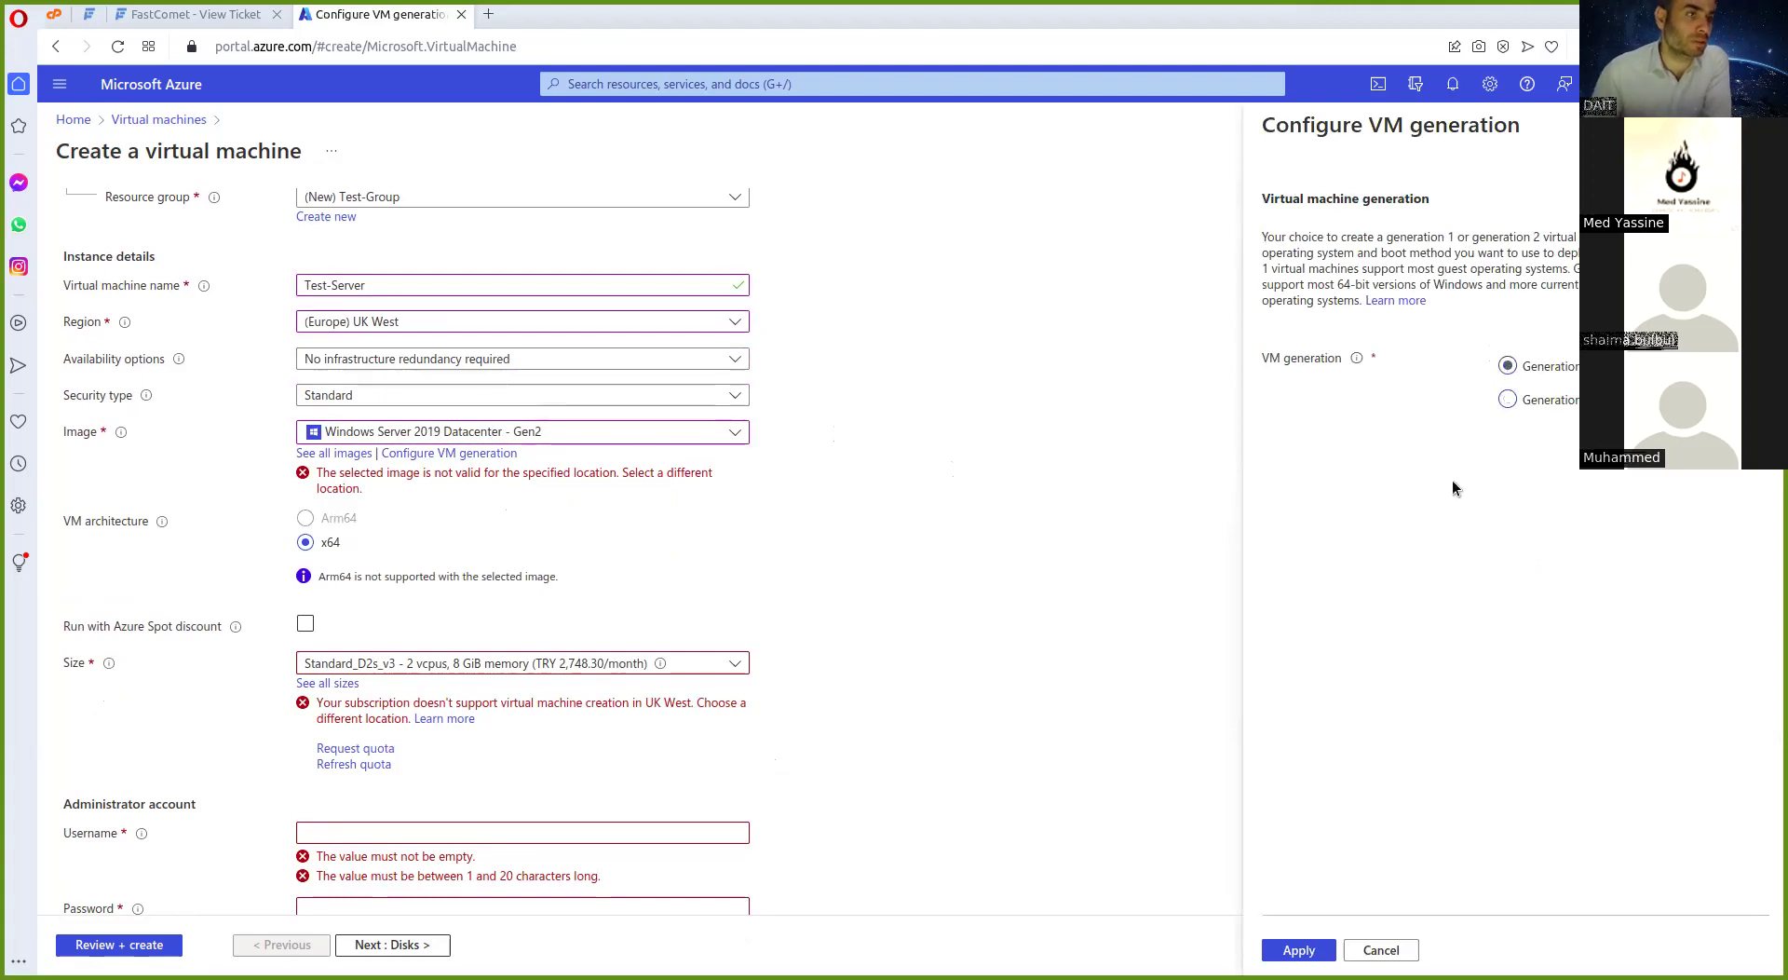
pyautogui.click(1300, 949)
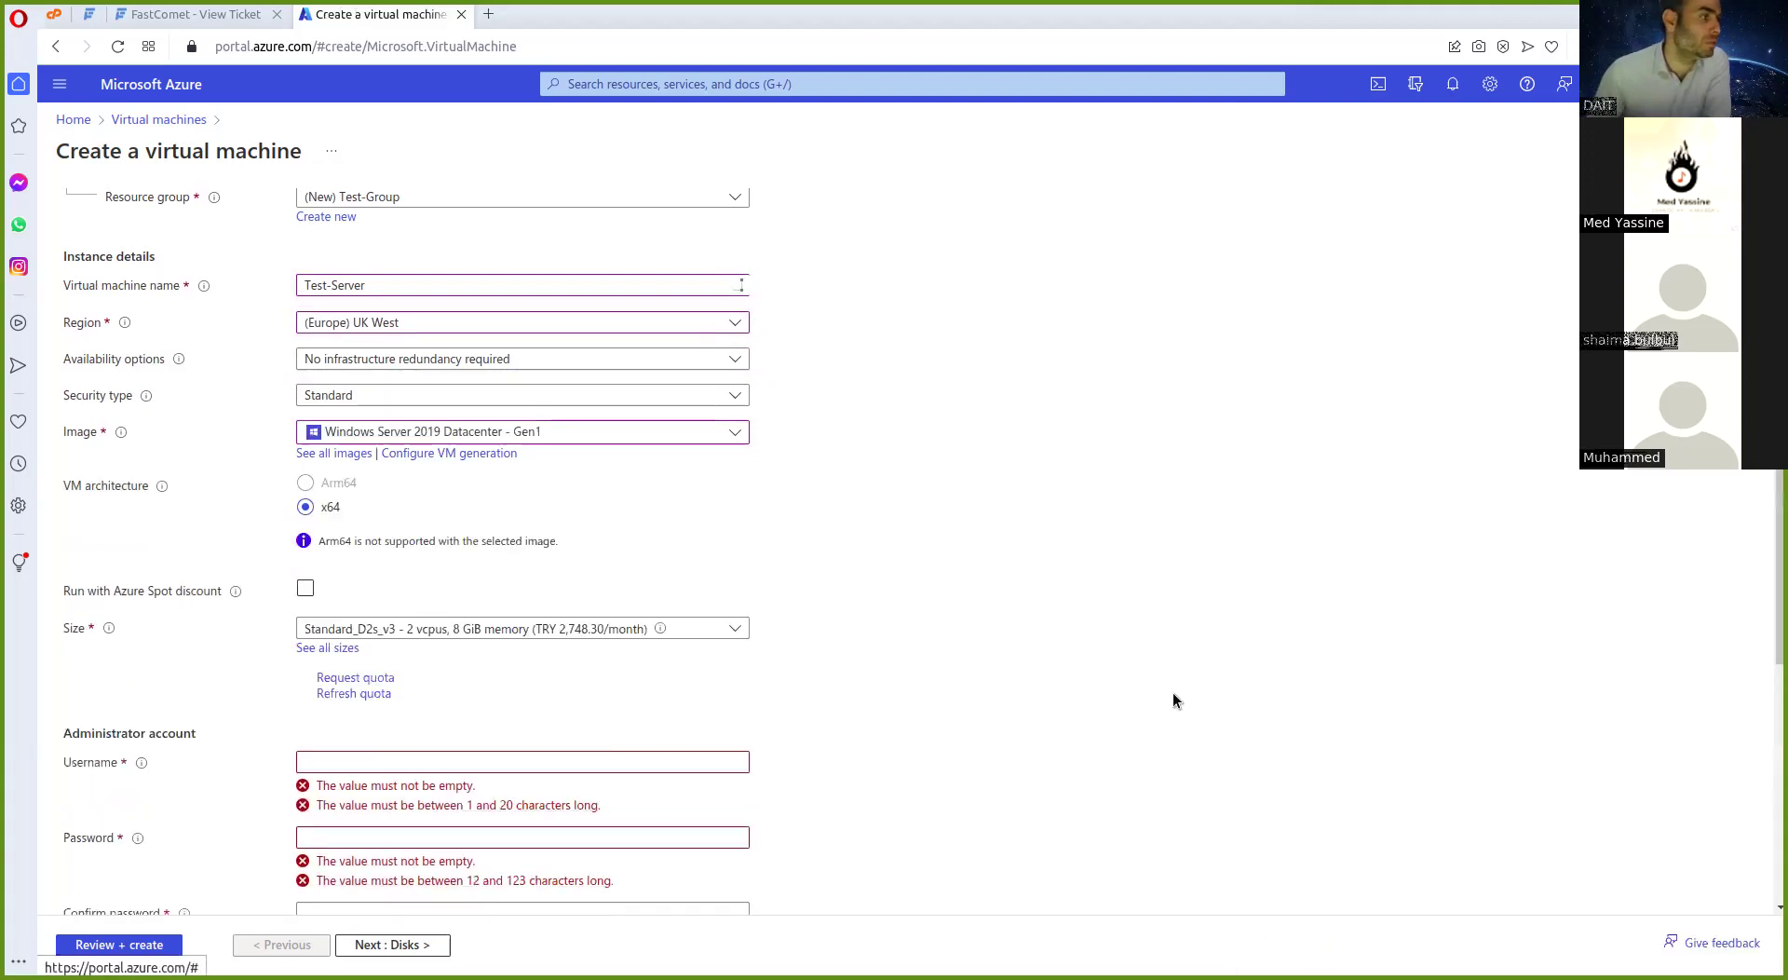
pyautogui.click(725, 435)
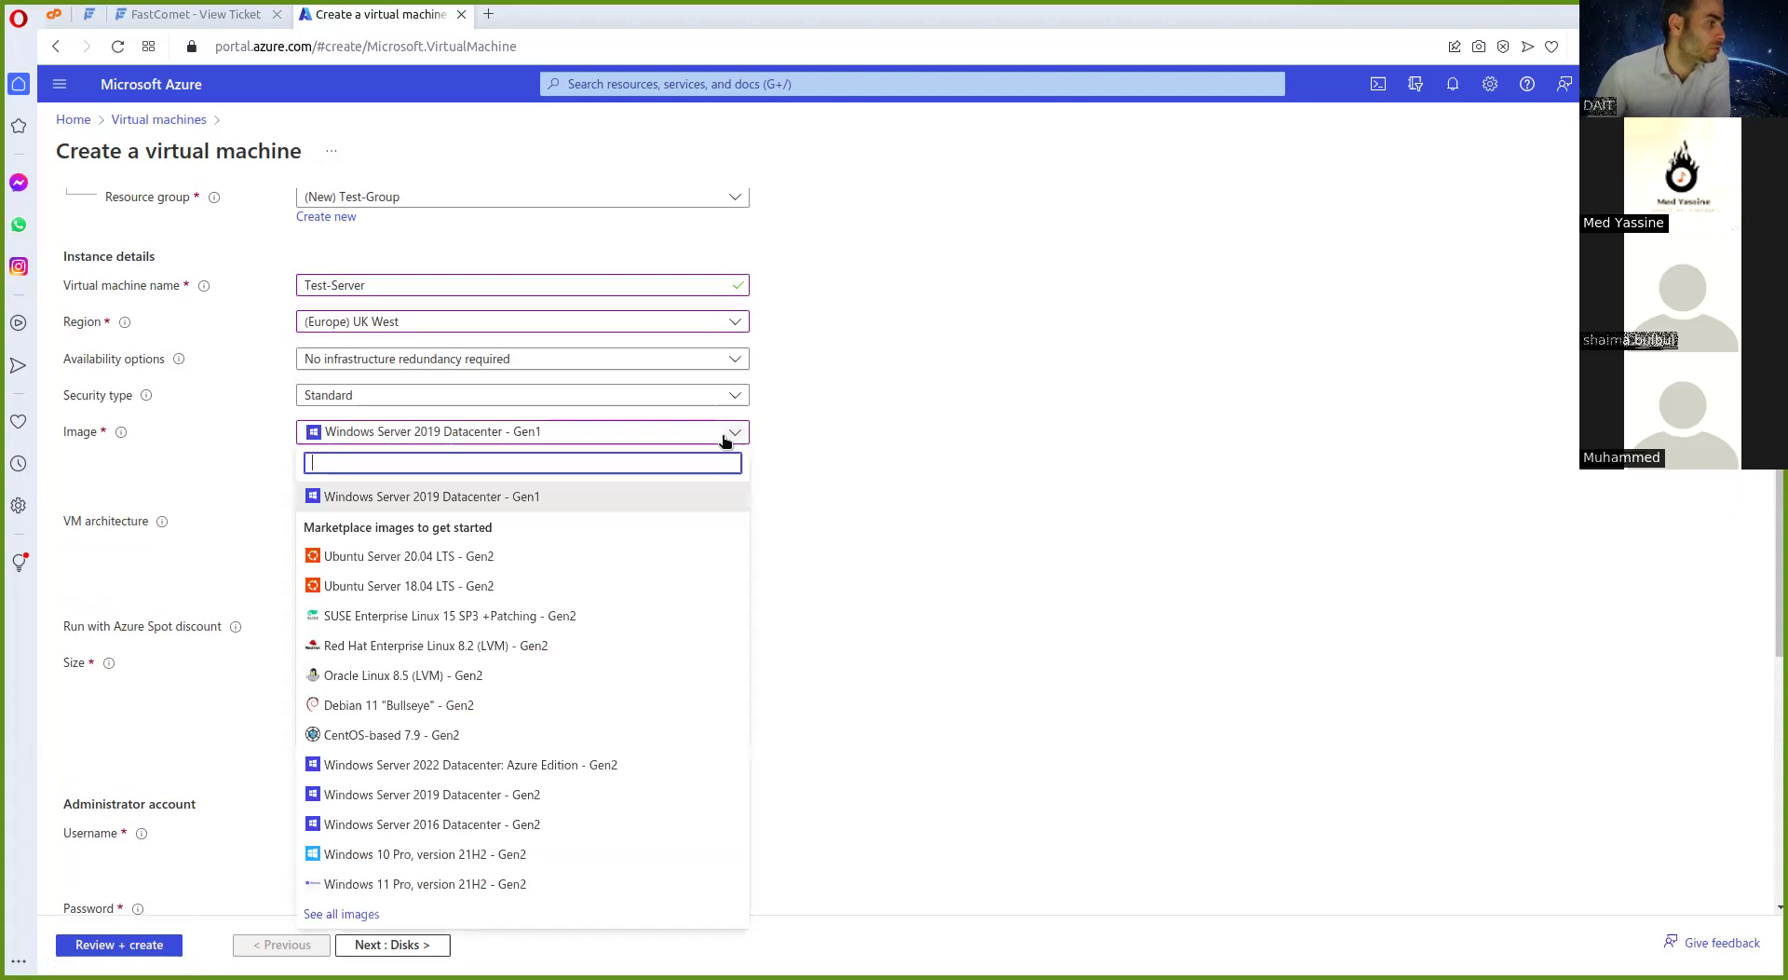
pyautogui.click(621, 822)
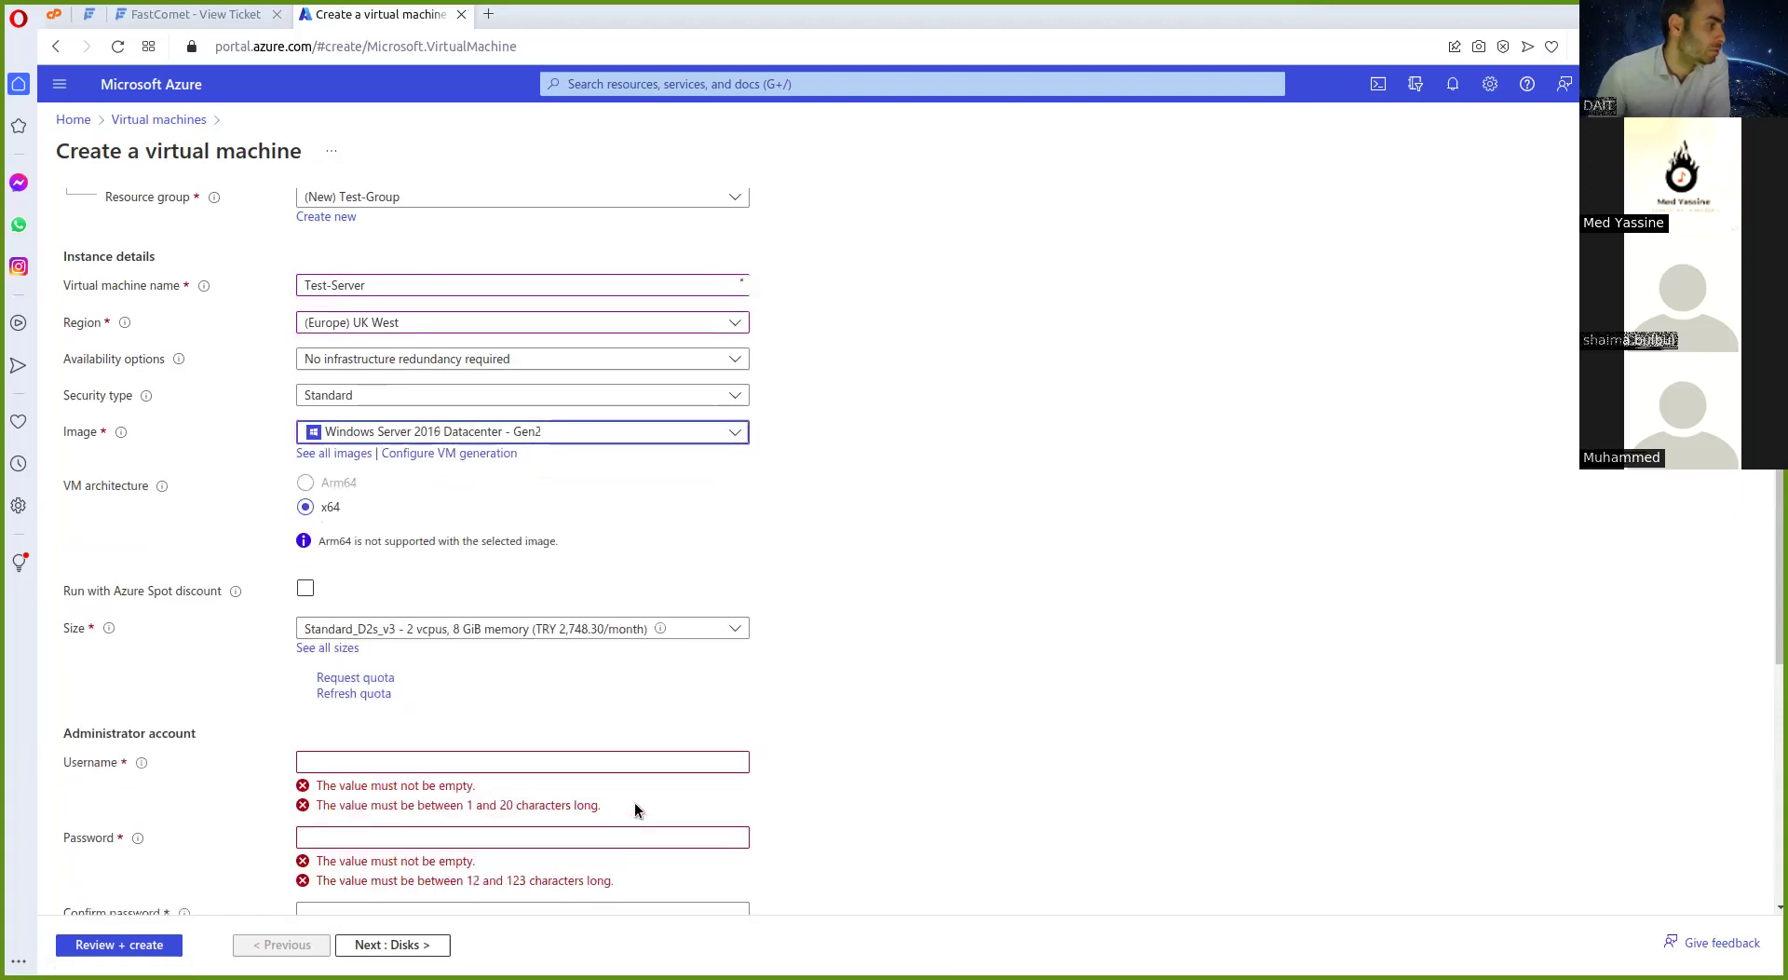
pyautogui.click(410, 454)
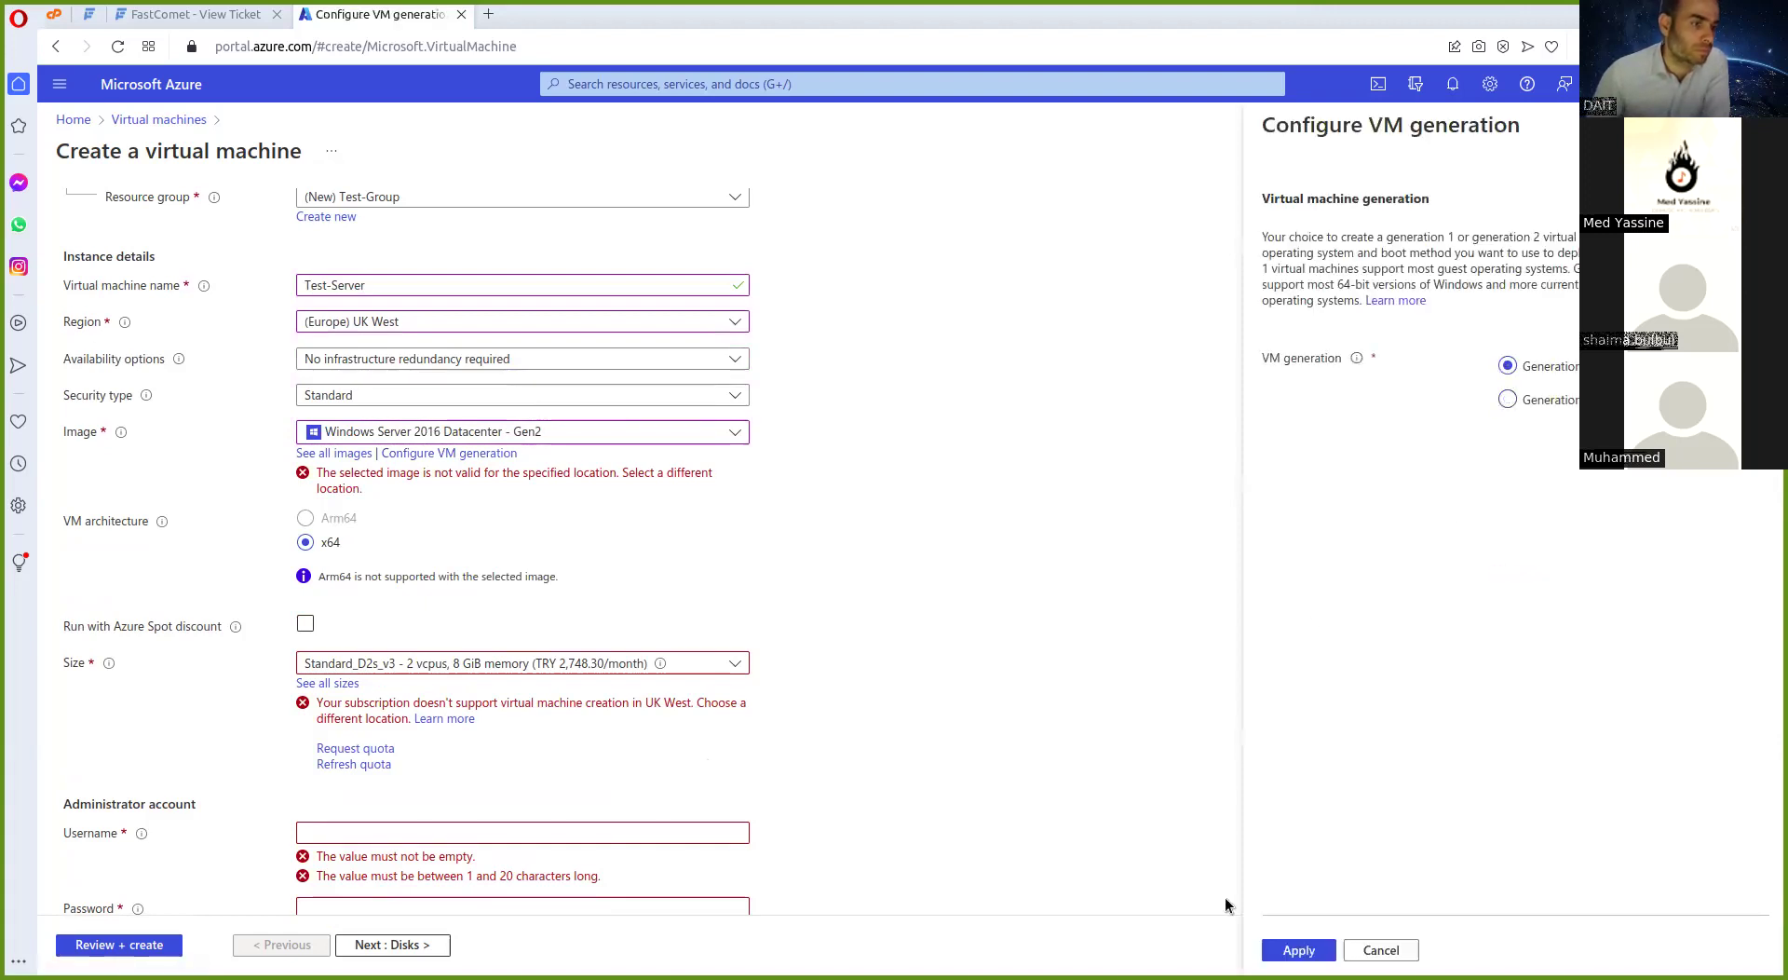
pyautogui.click(1298, 950)
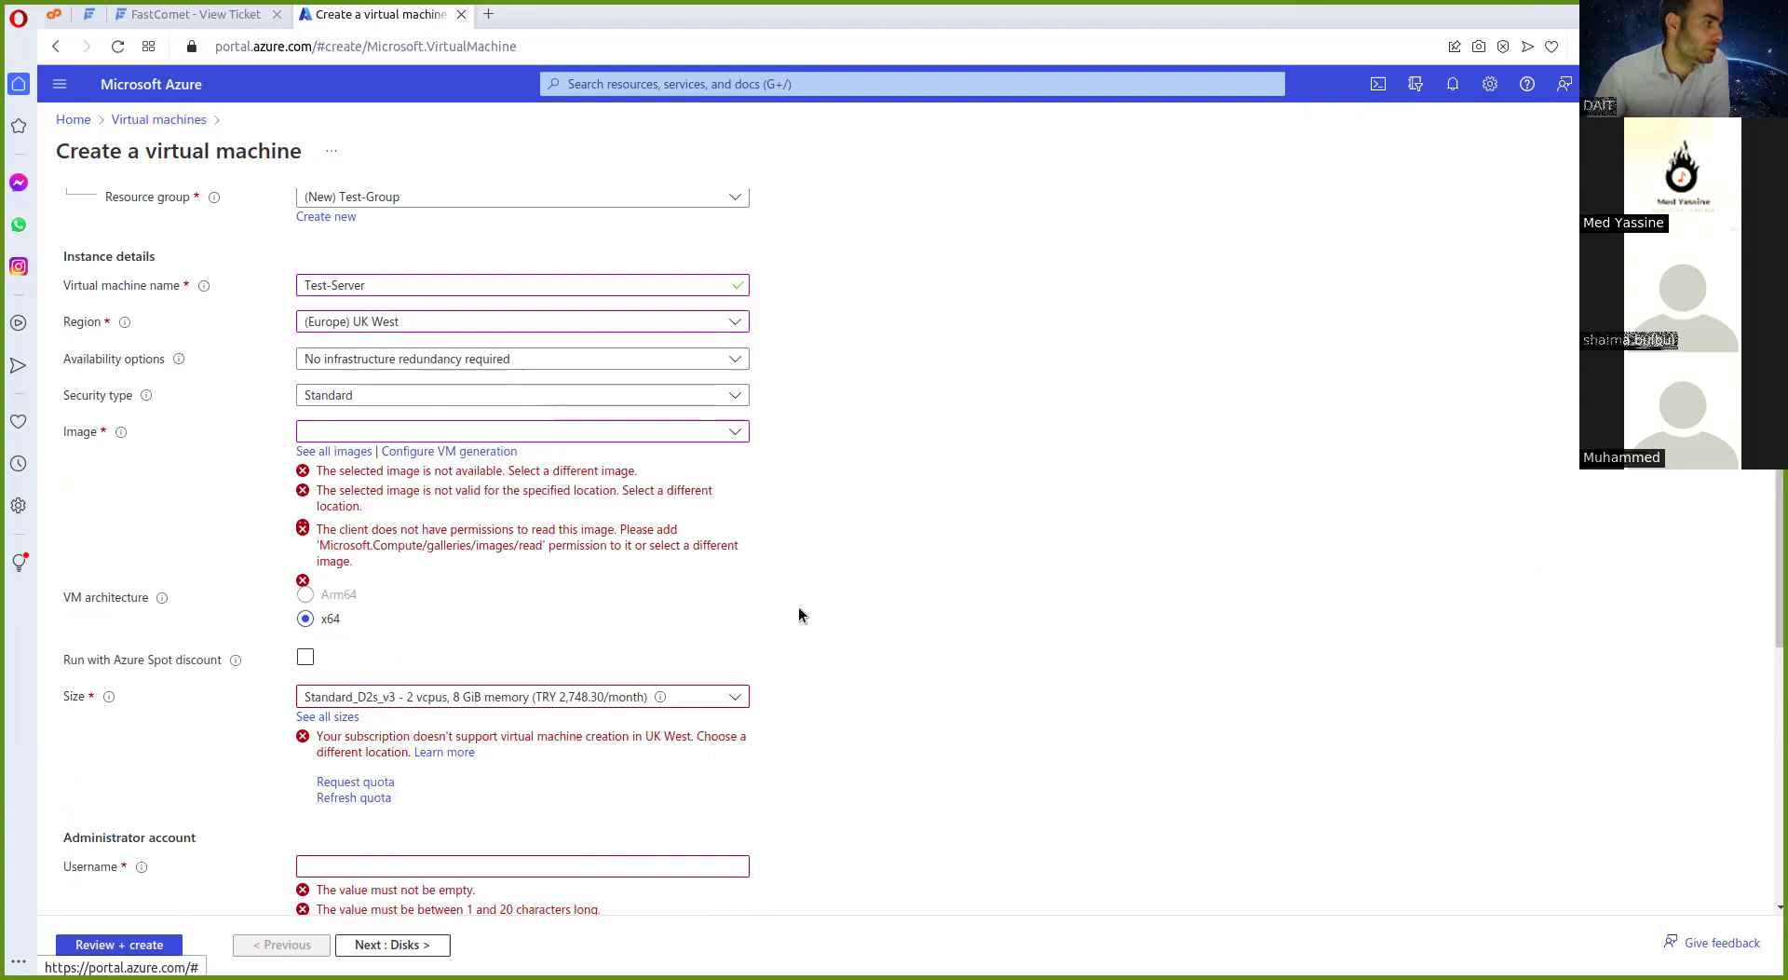
# Try regions (Middle East) UAE Central and United Arab Emirates, then switch to United States
pyautogui.click(731, 321)
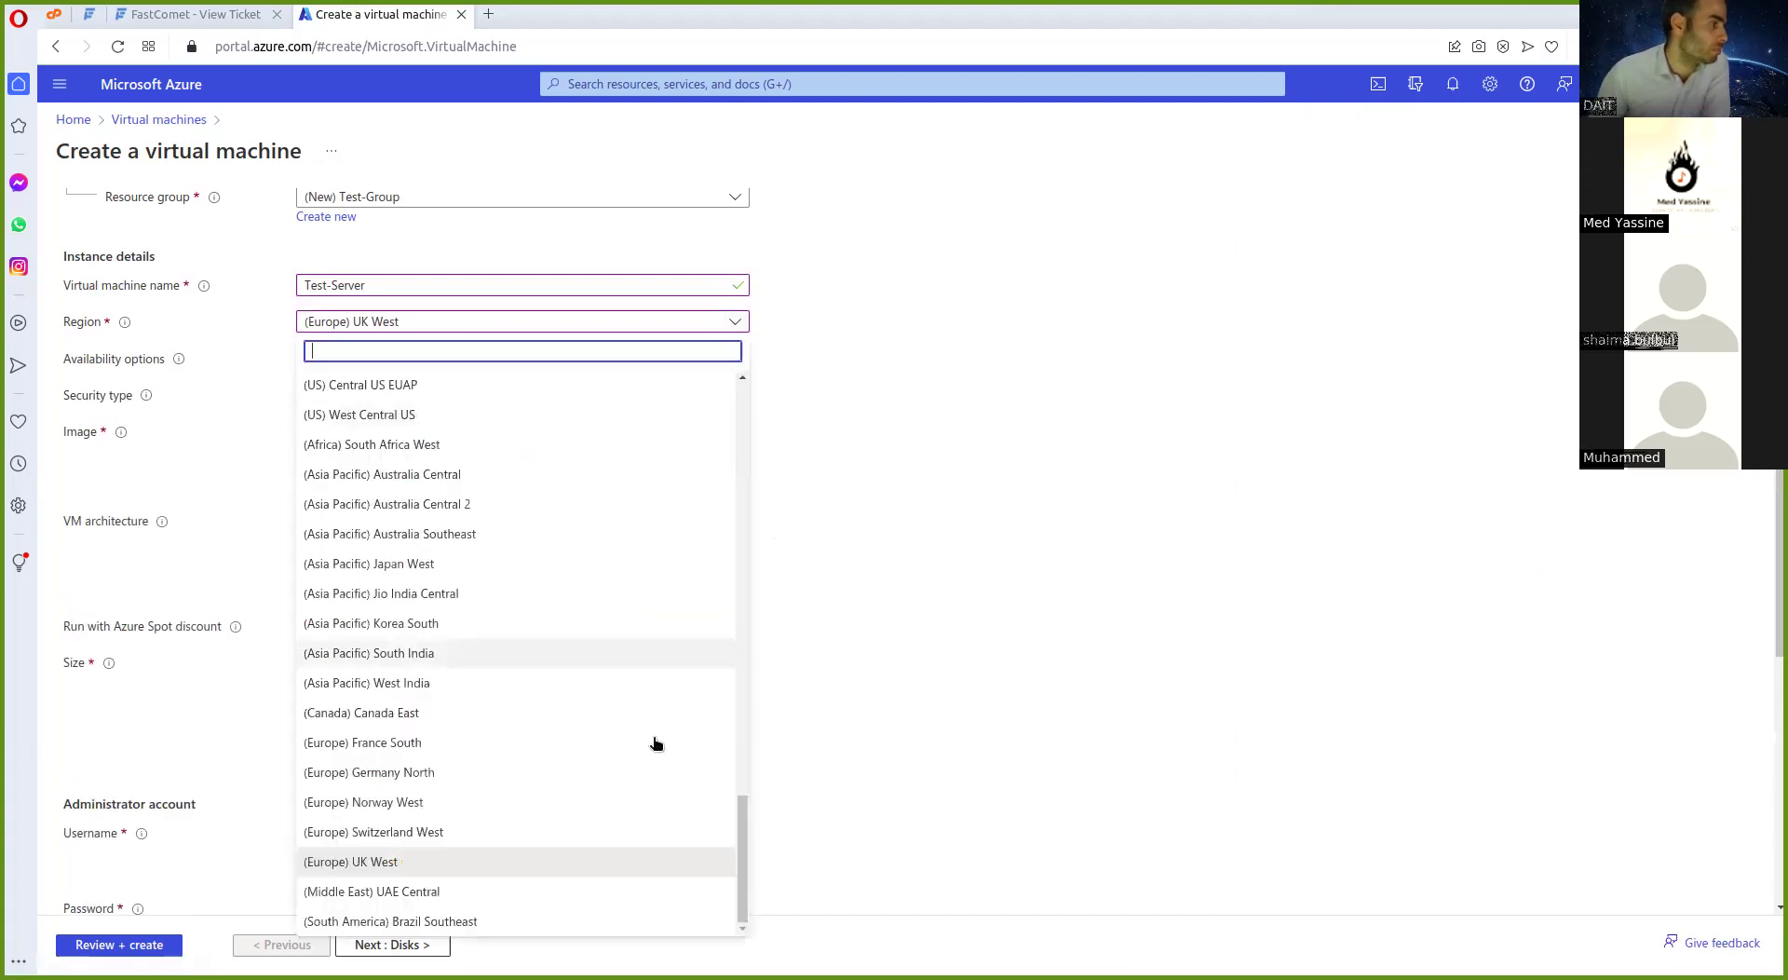
pyautogui.click(527, 891)
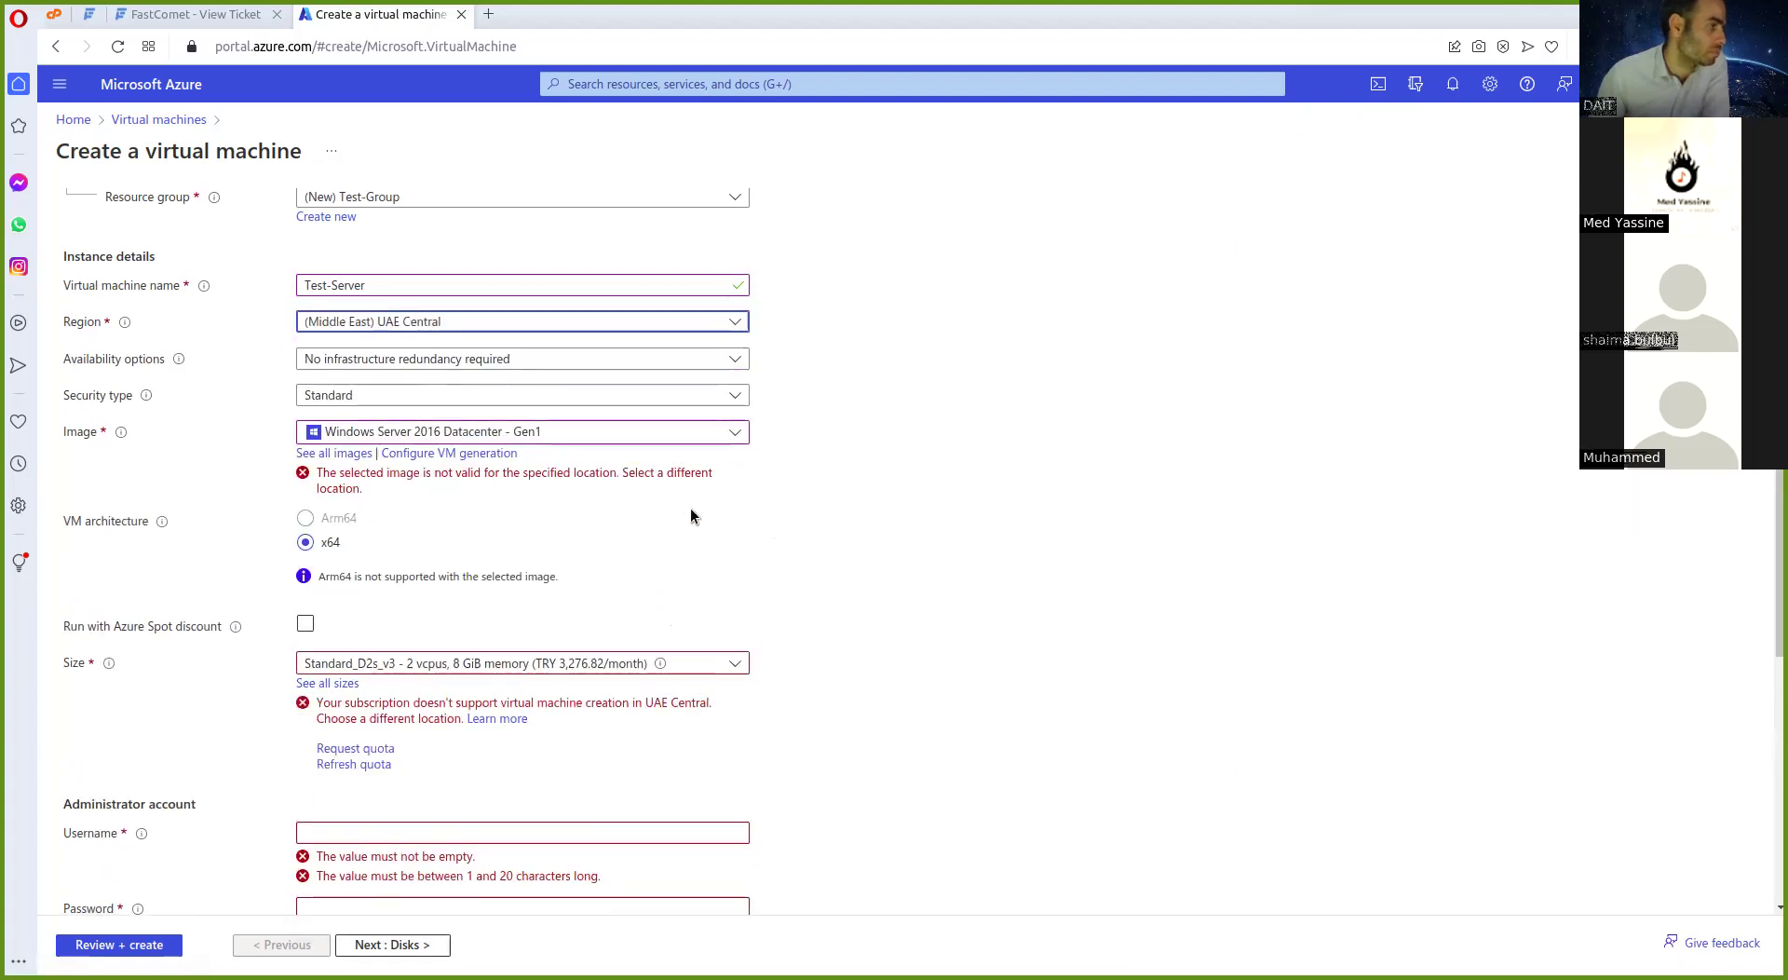
pyautogui.click(727, 320)
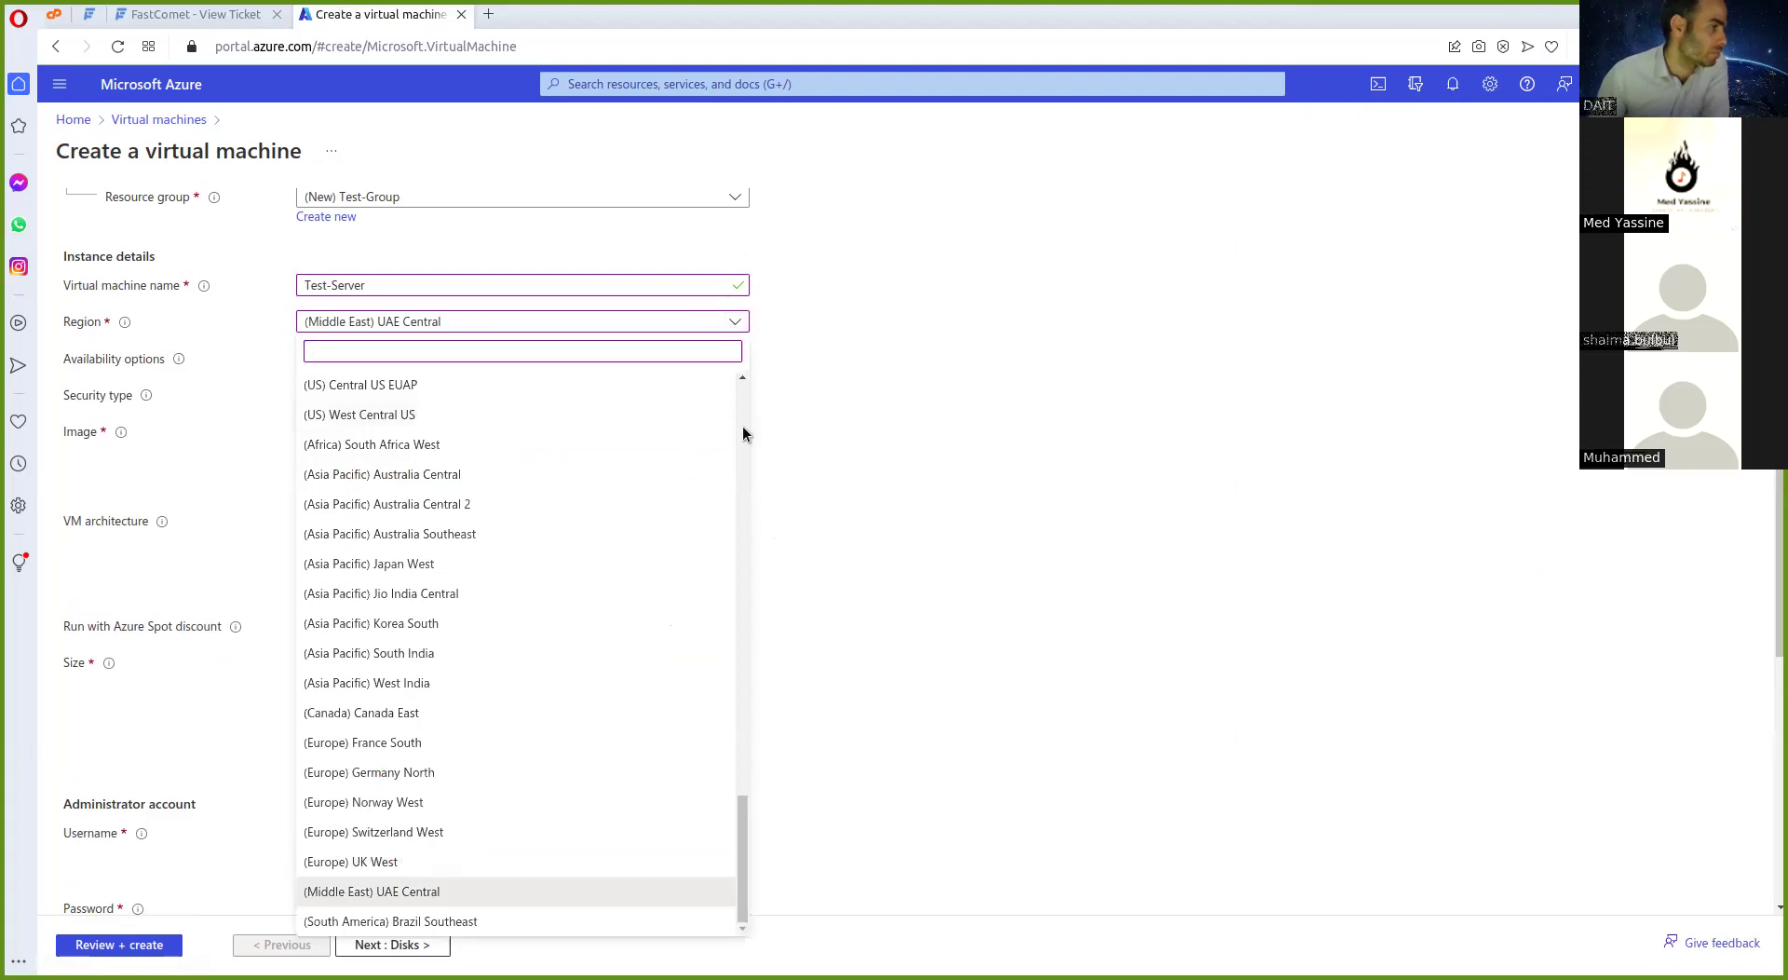
pyautogui.scroll(5, 742, 426)
pyautogui.scroll(8, 742, 463)
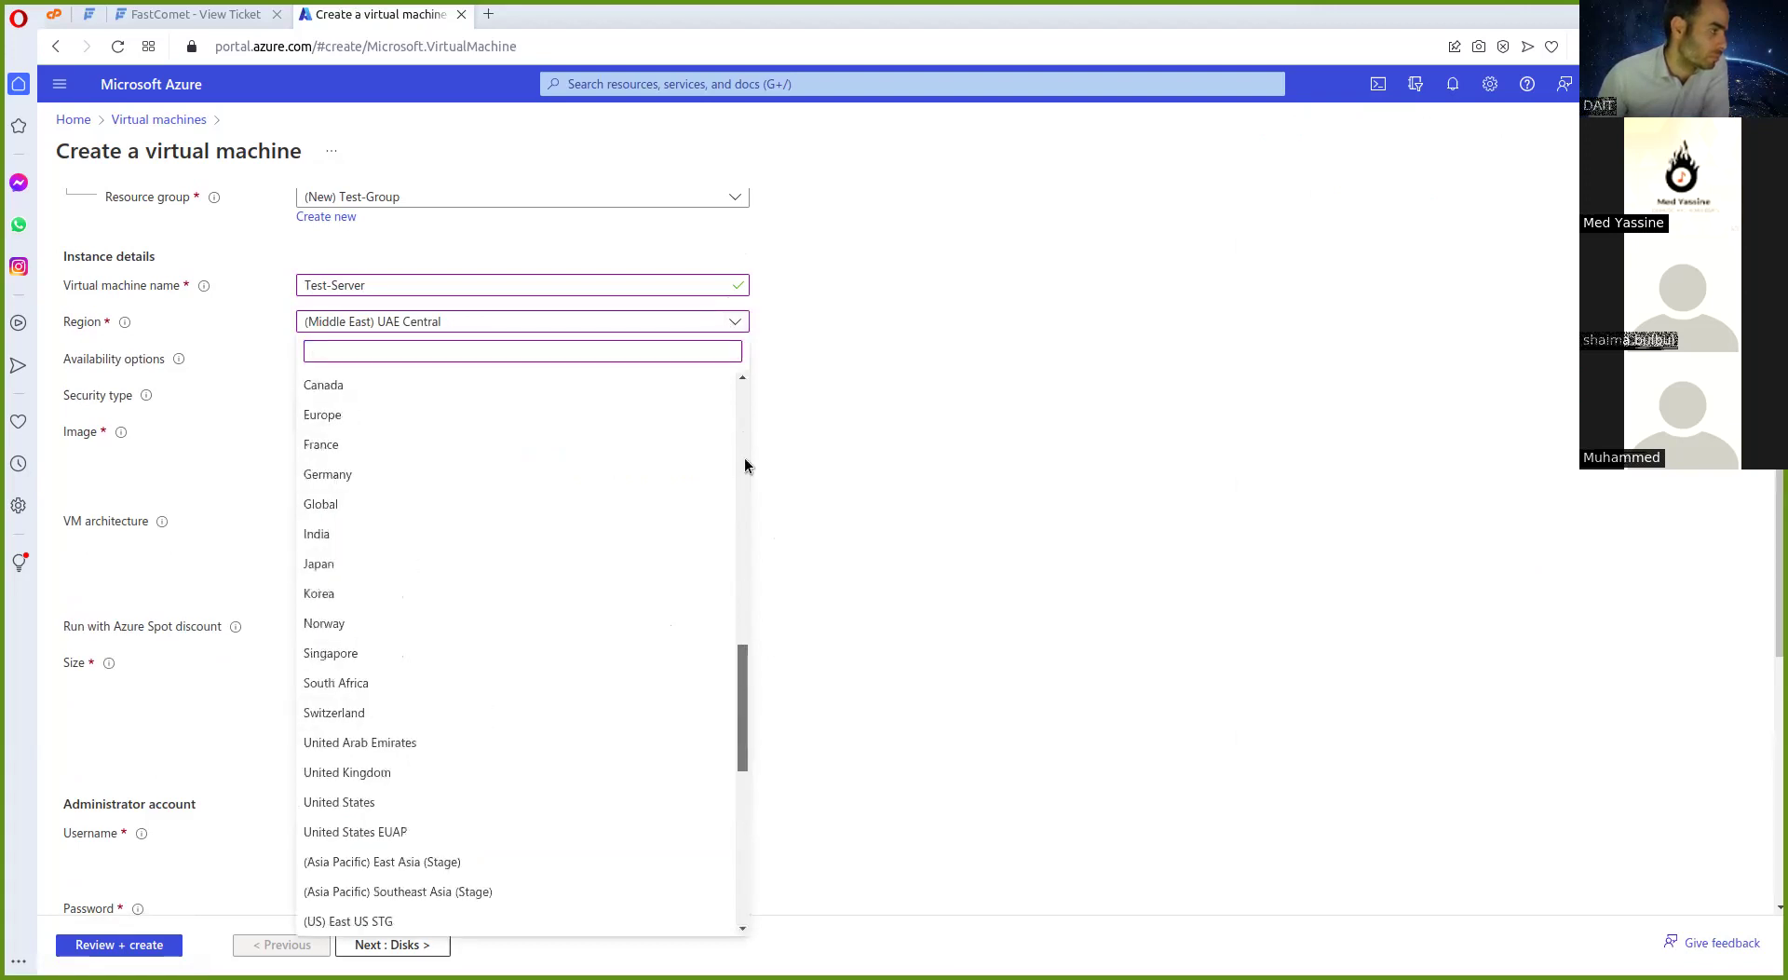
pyautogui.scroll(-3, 727, 559)
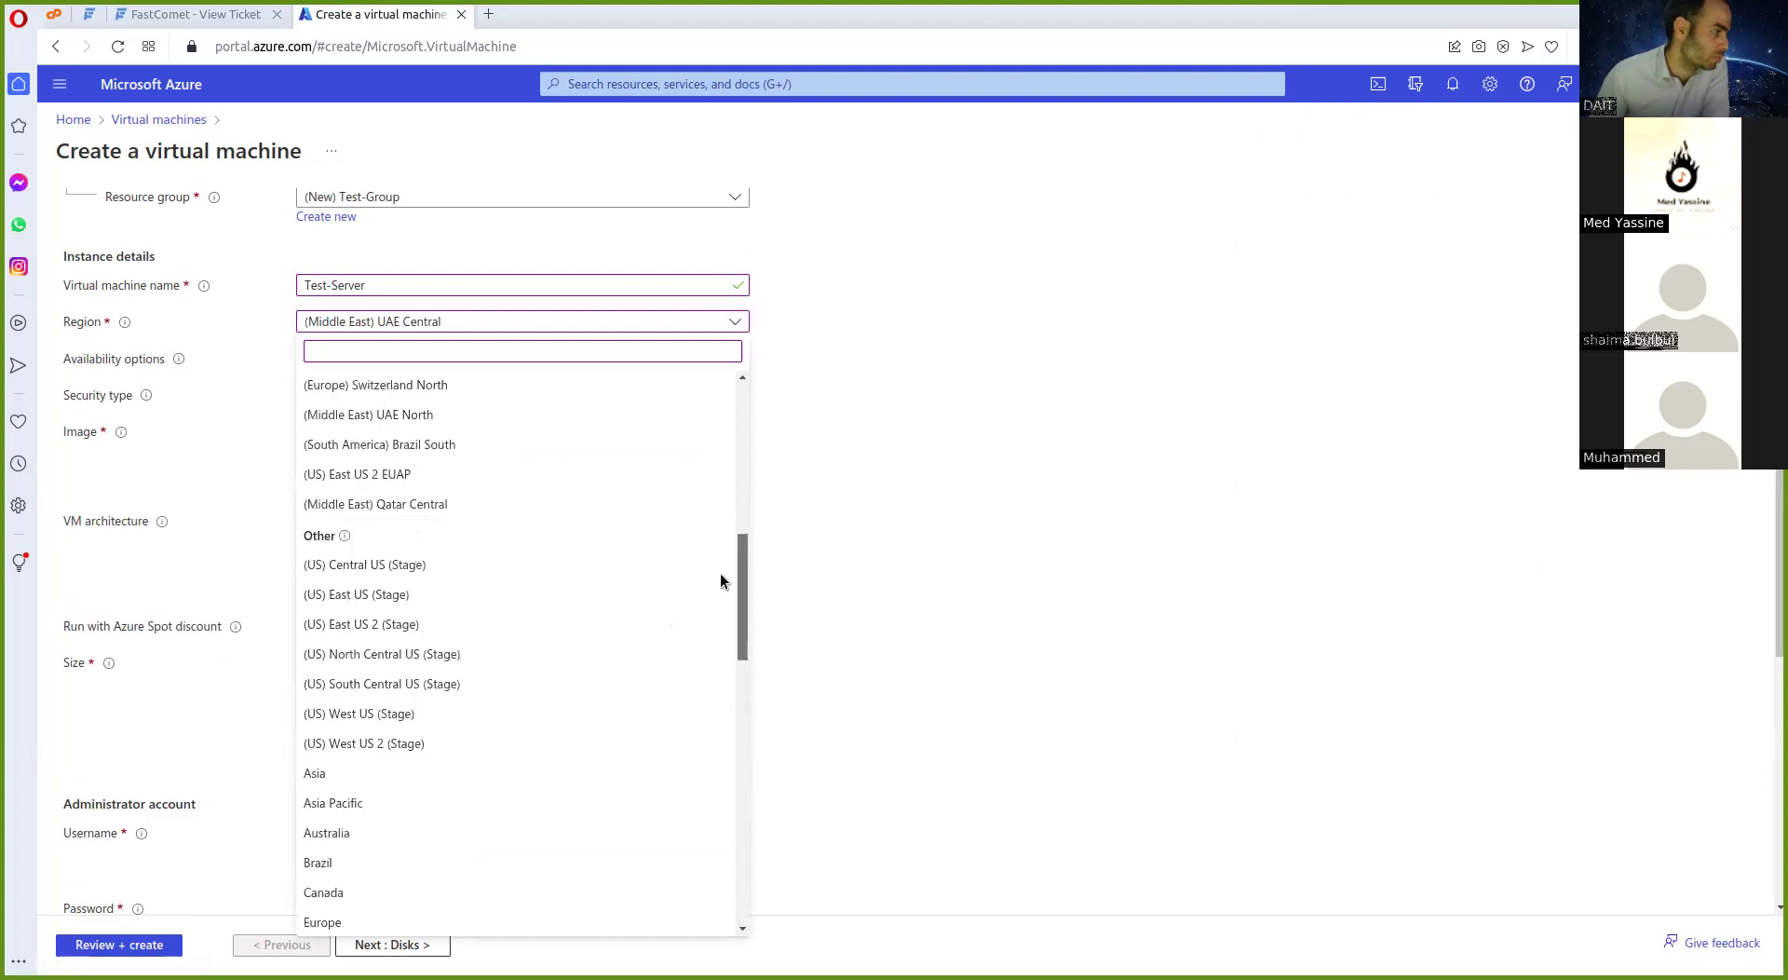
pyautogui.scroll(-4, 719, 580)
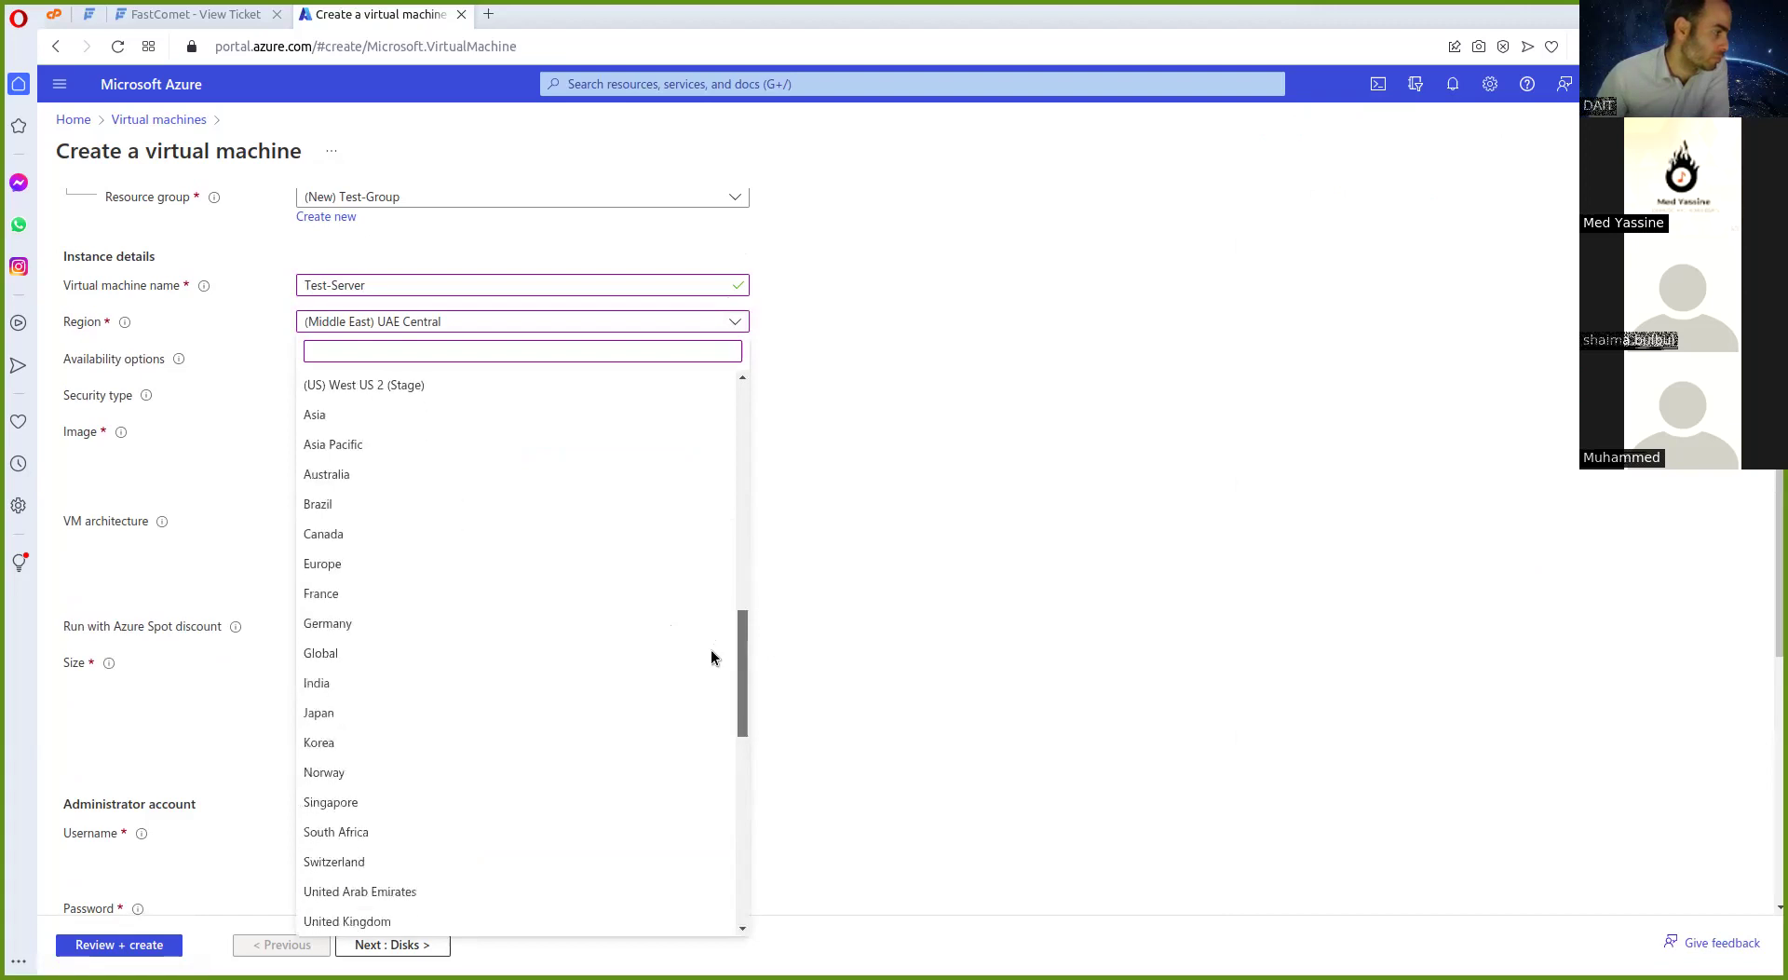
pyautogui.scroll(-1, 707, 668)
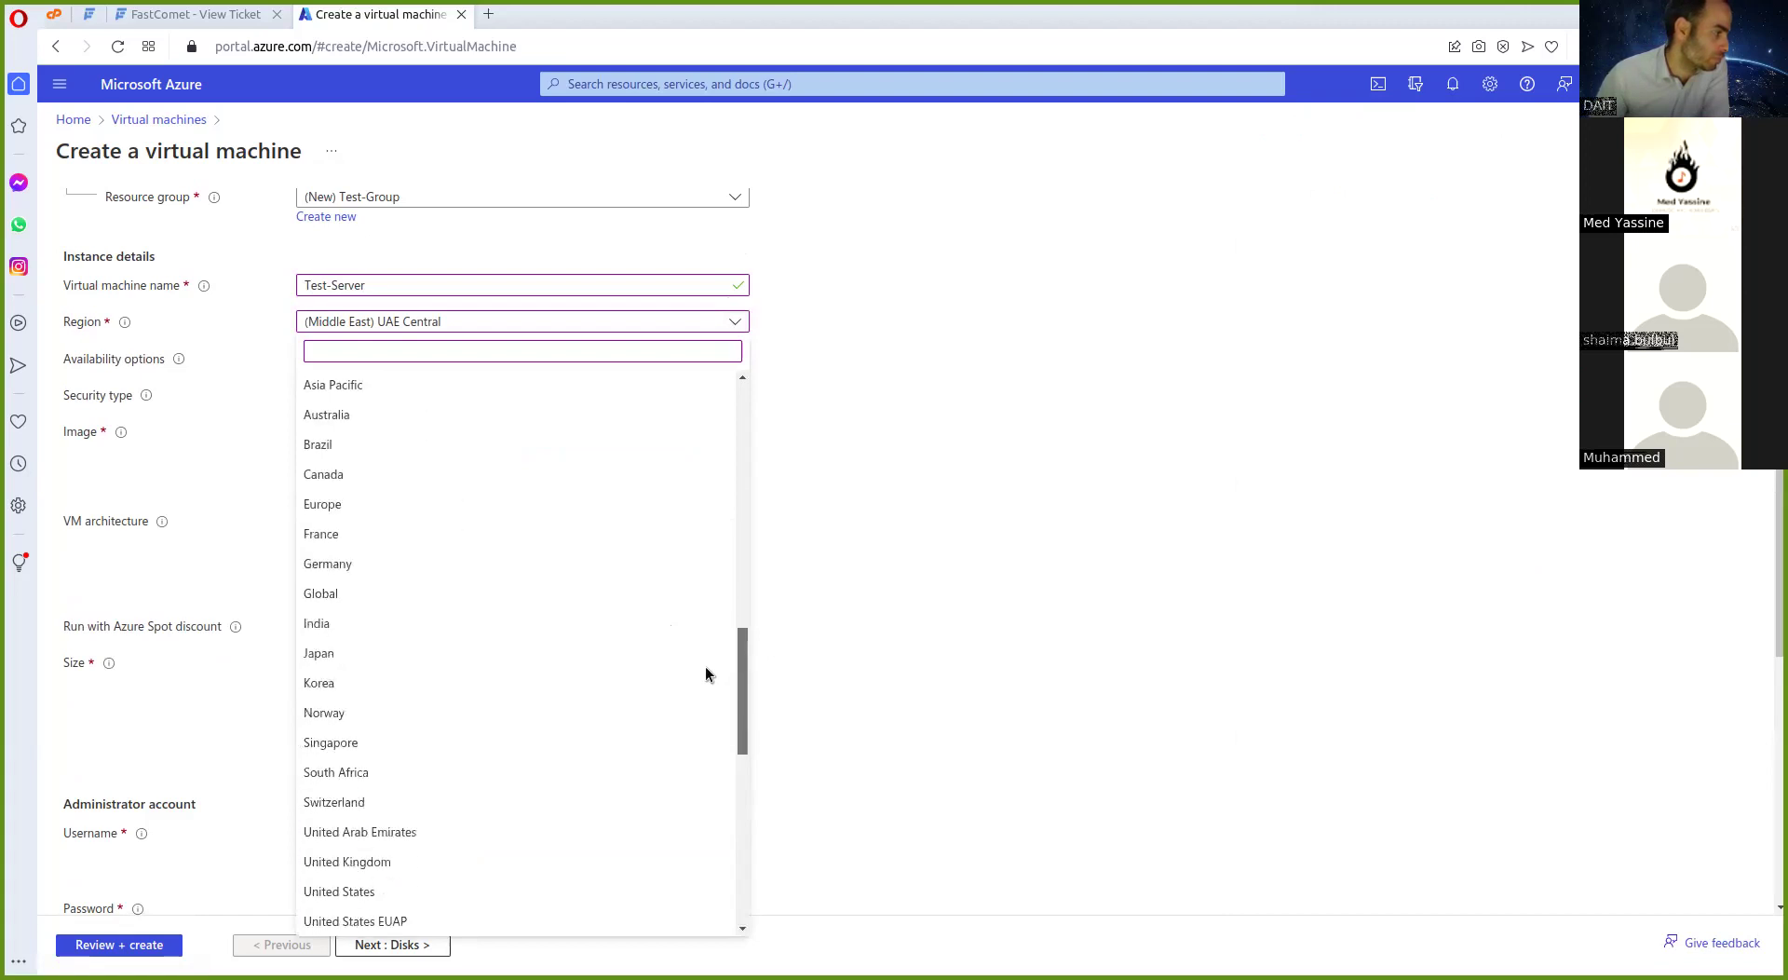
pyautogui.click(477, 832)
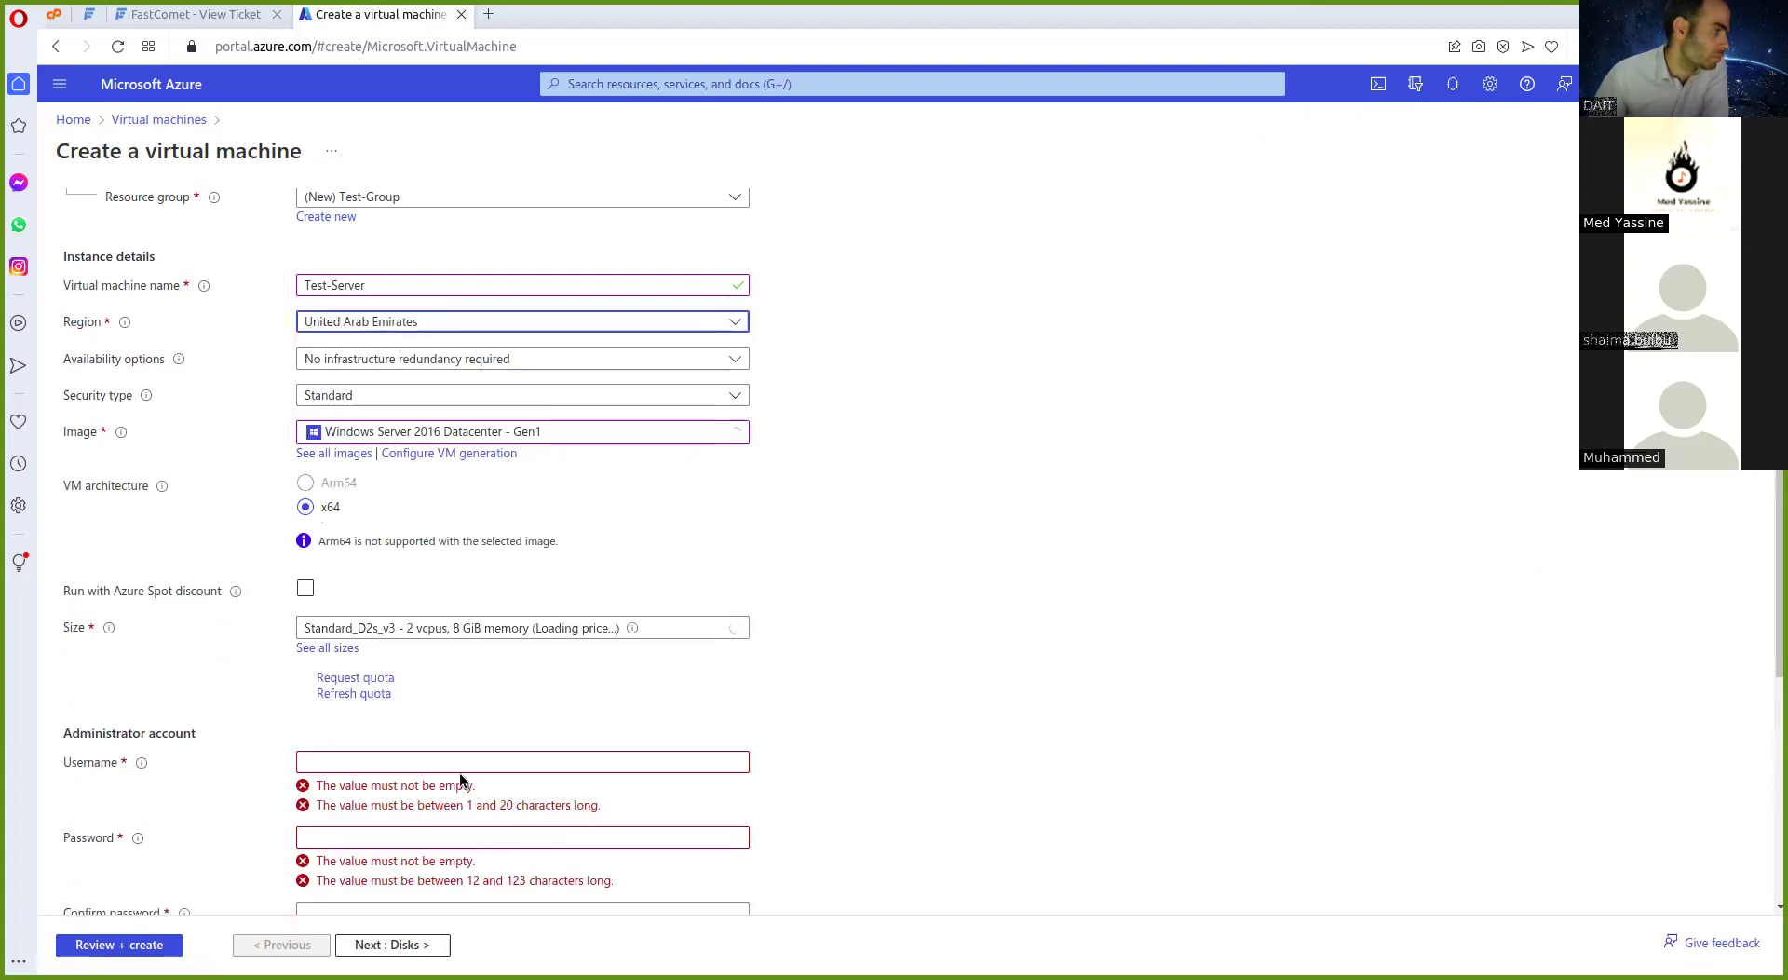
pyautogui.click(735, 324)
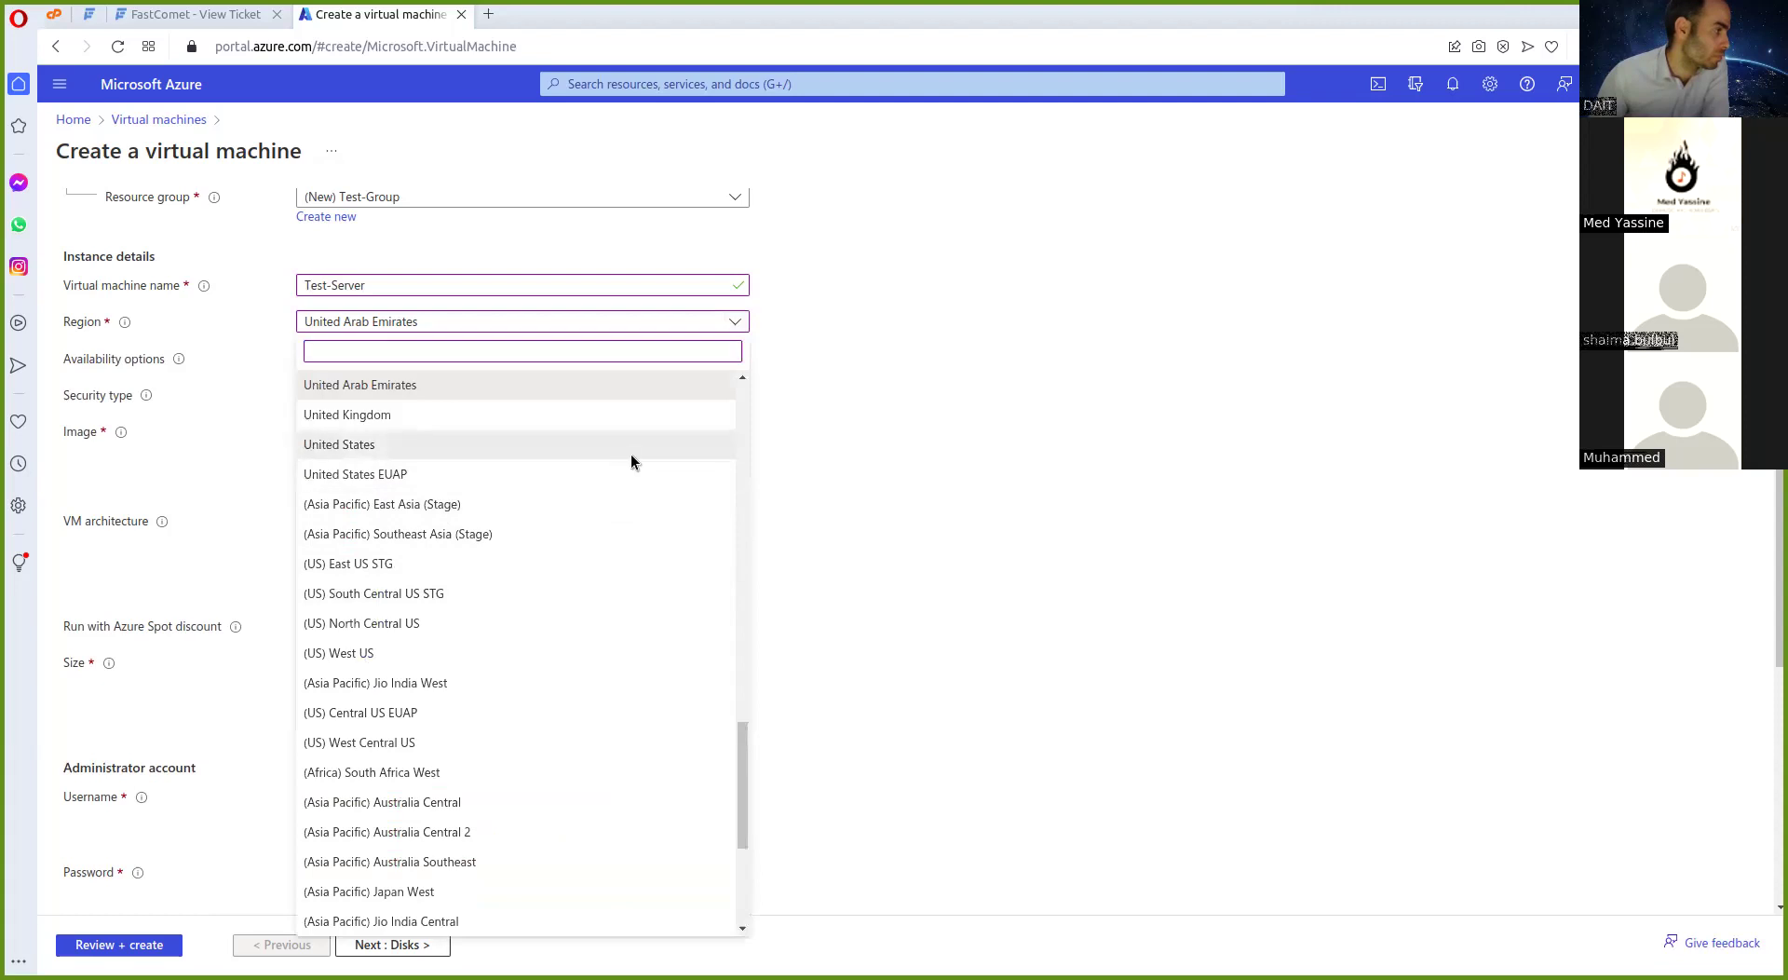
pyautogui.click(630, 450)
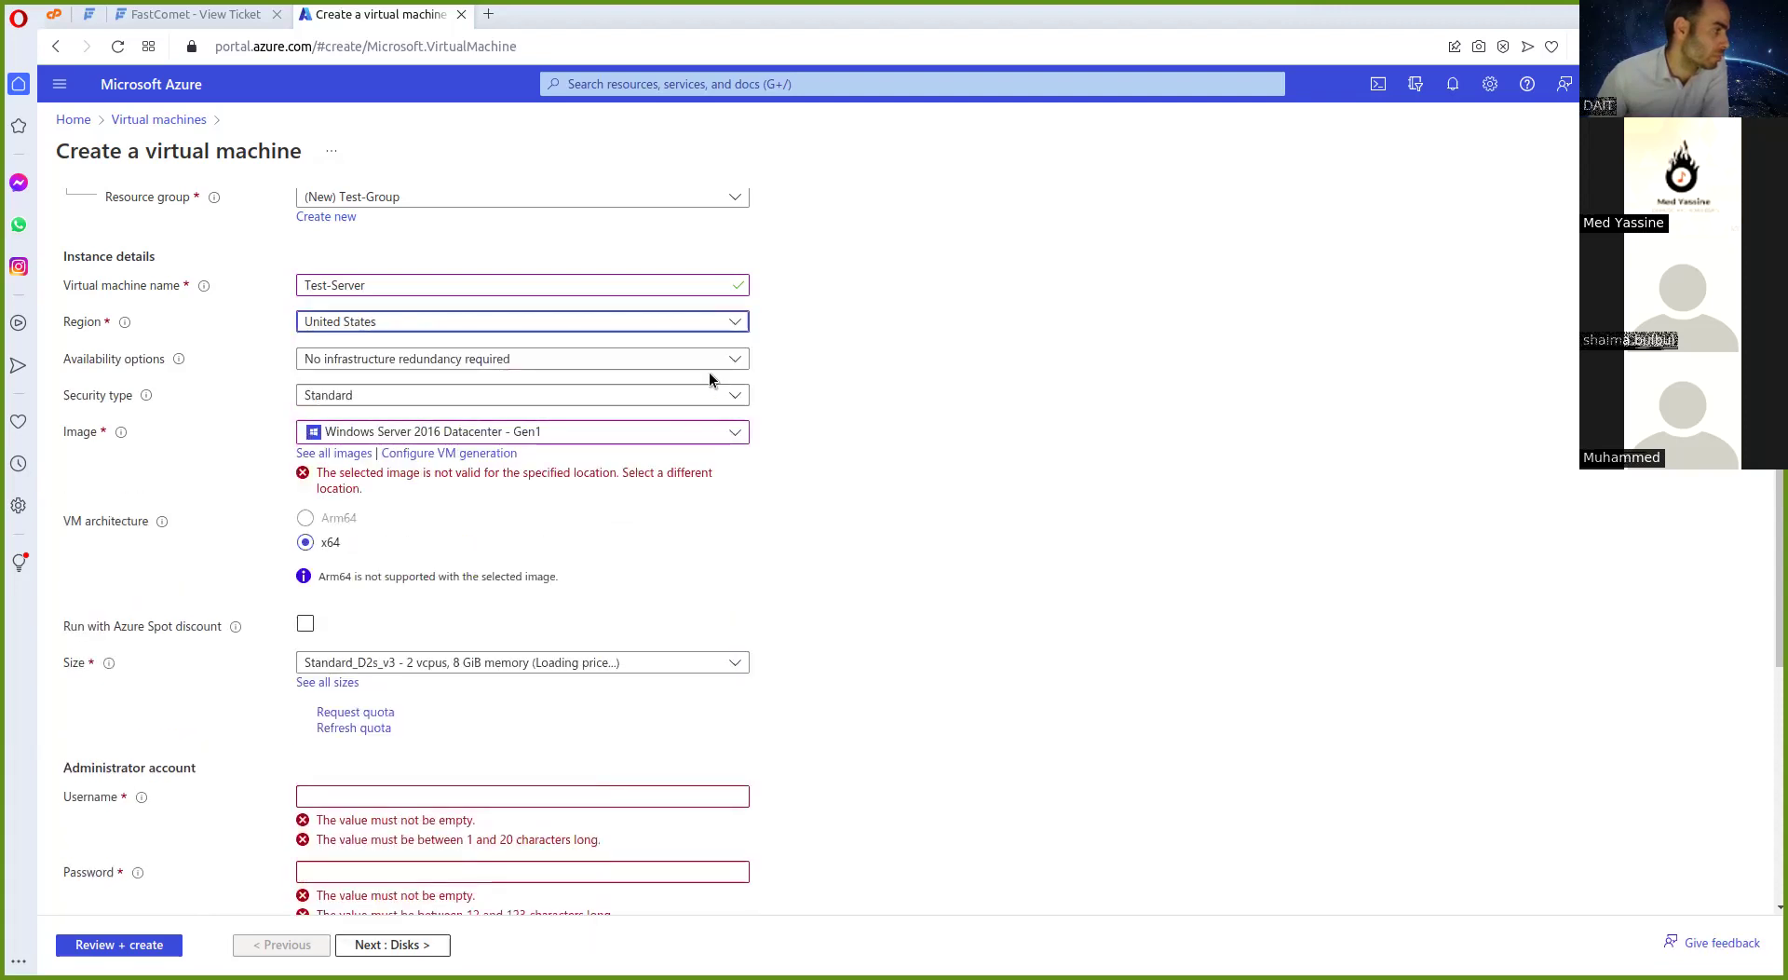
# Try the Ubuntu Server 20.04 LTS and SUSE 15 SP3 images, settling on Windows Server 2019 Datacenter - Gen2
pyautogui.click(735, 434)
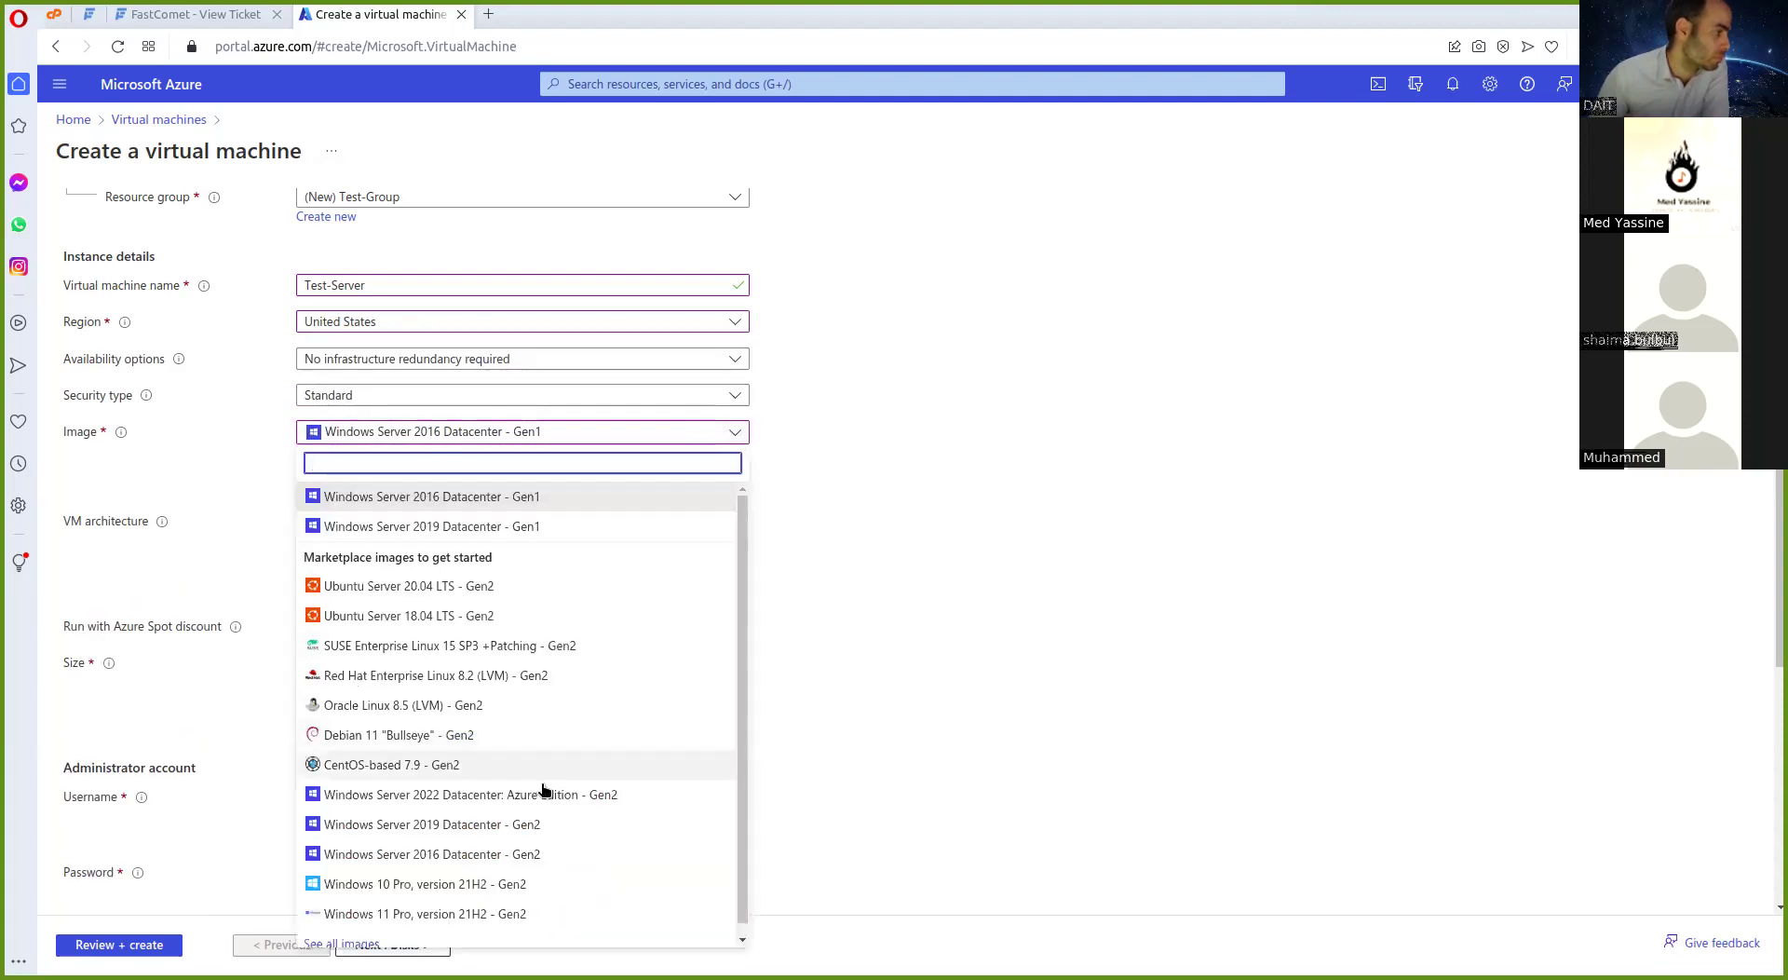
pyautogui.press('Escape')
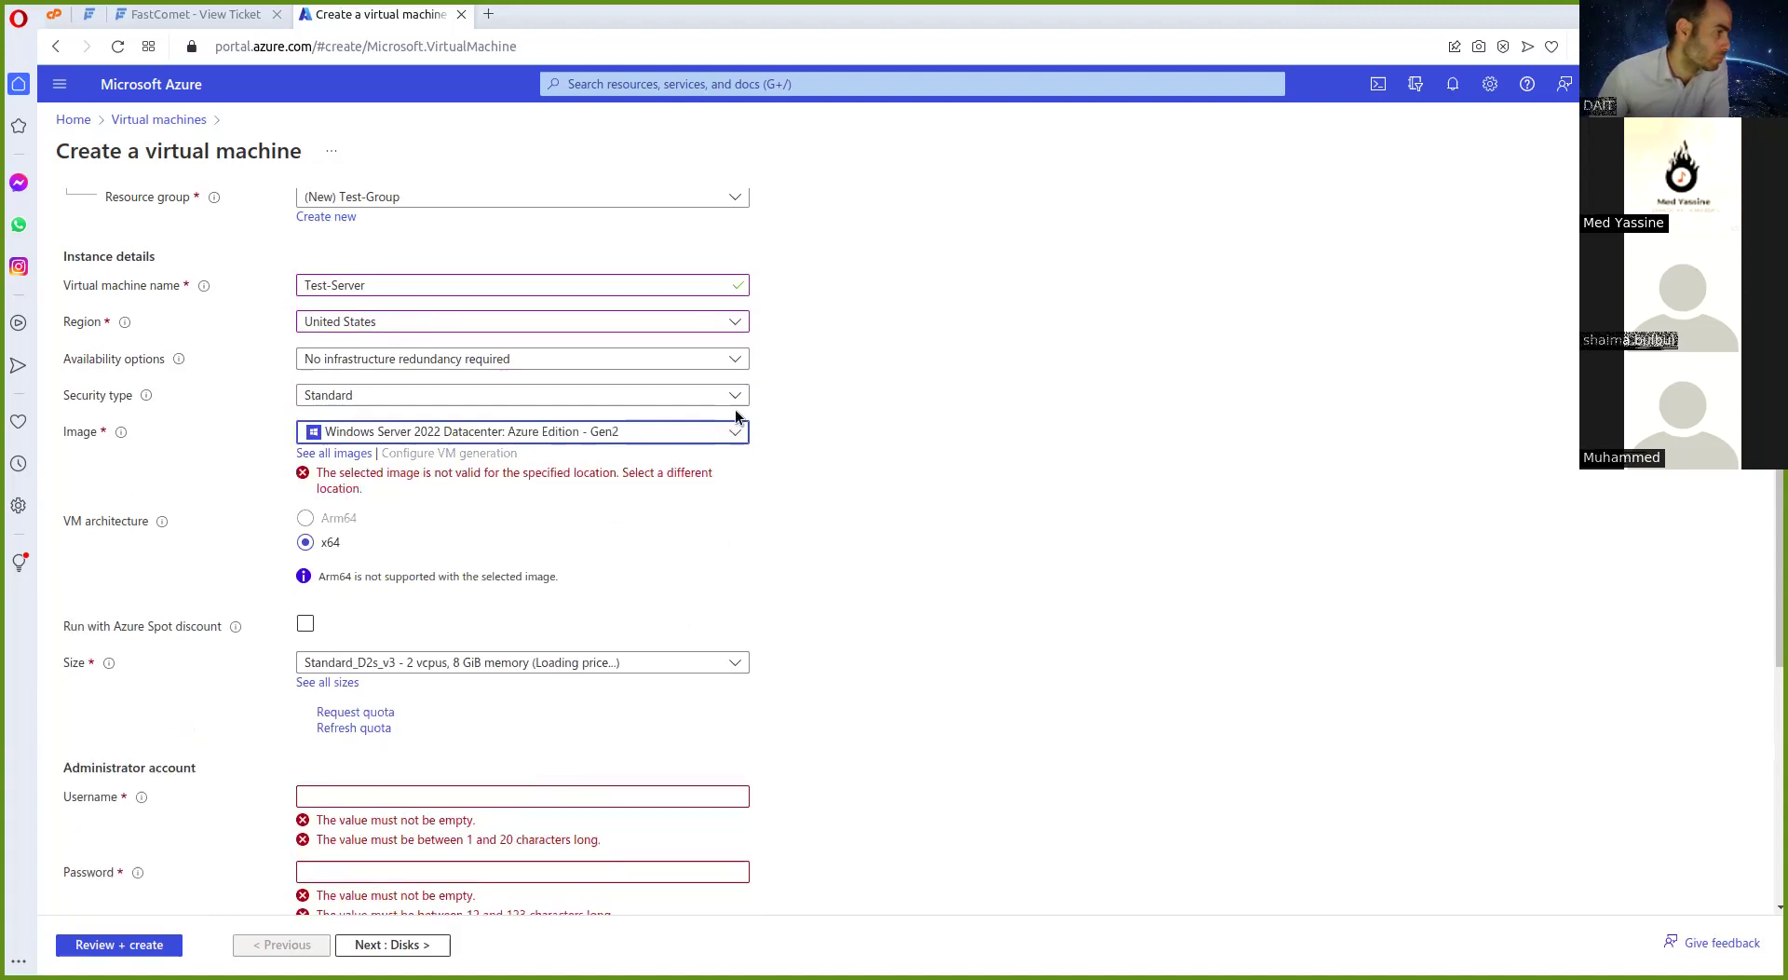
pyautogui.click(727, 433)
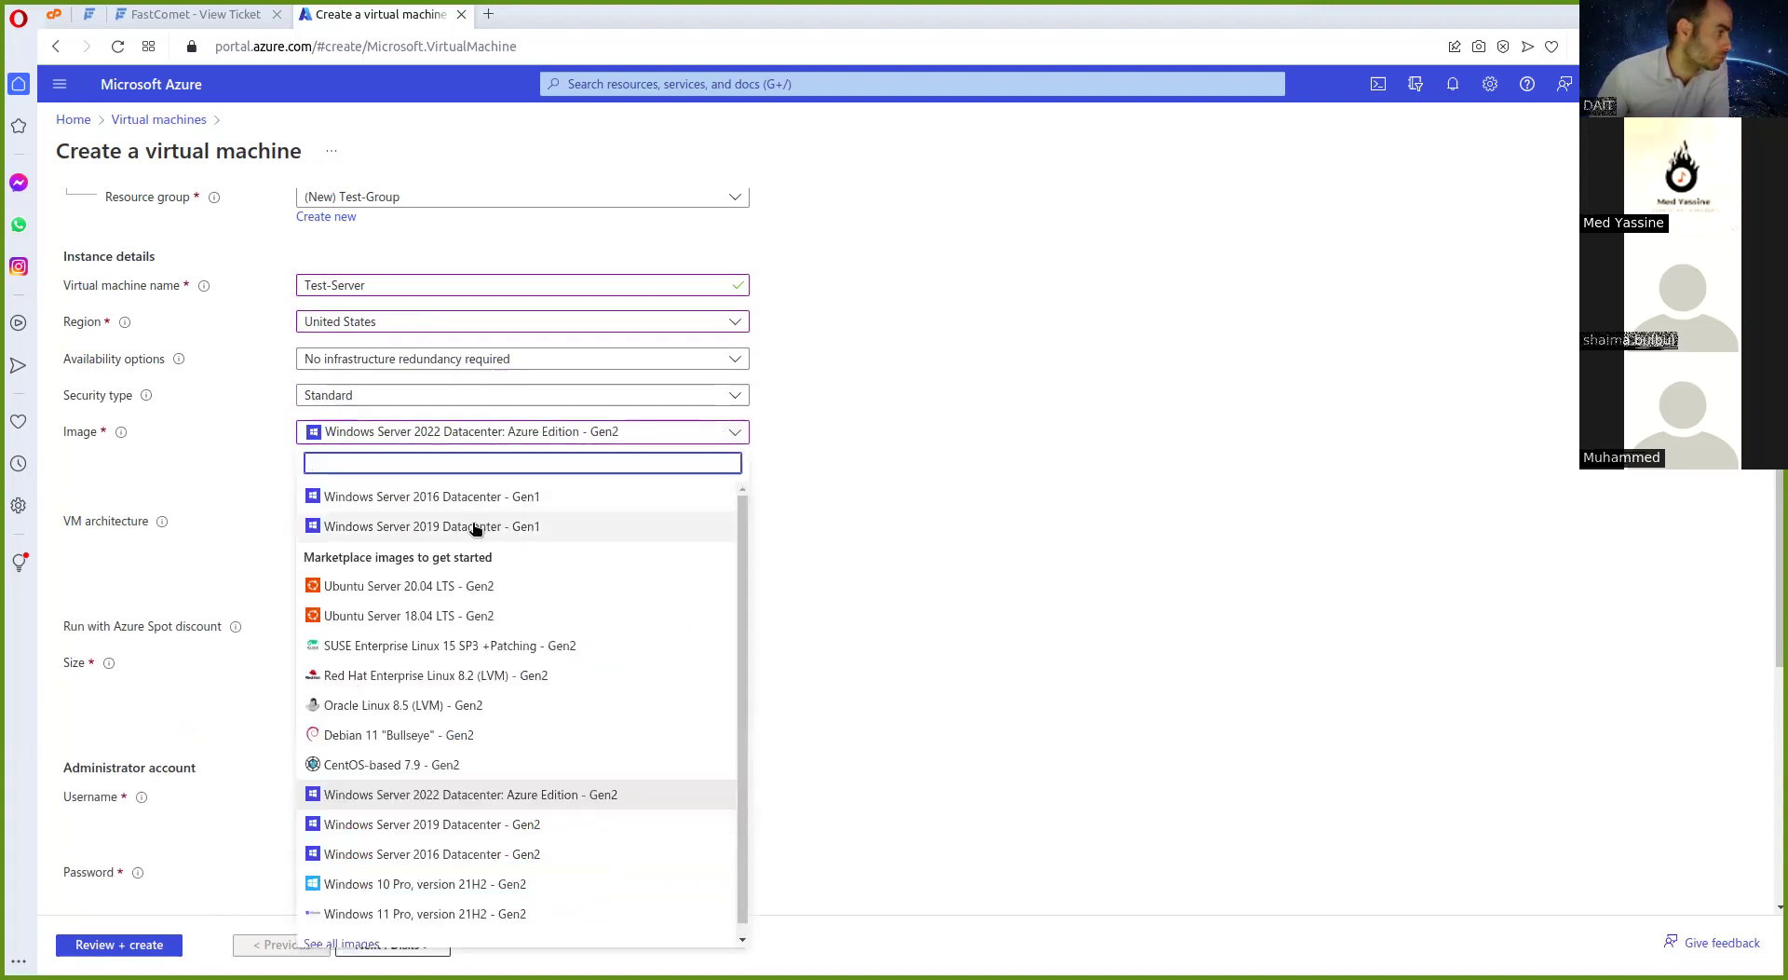
pyautogui.click(489, 588)
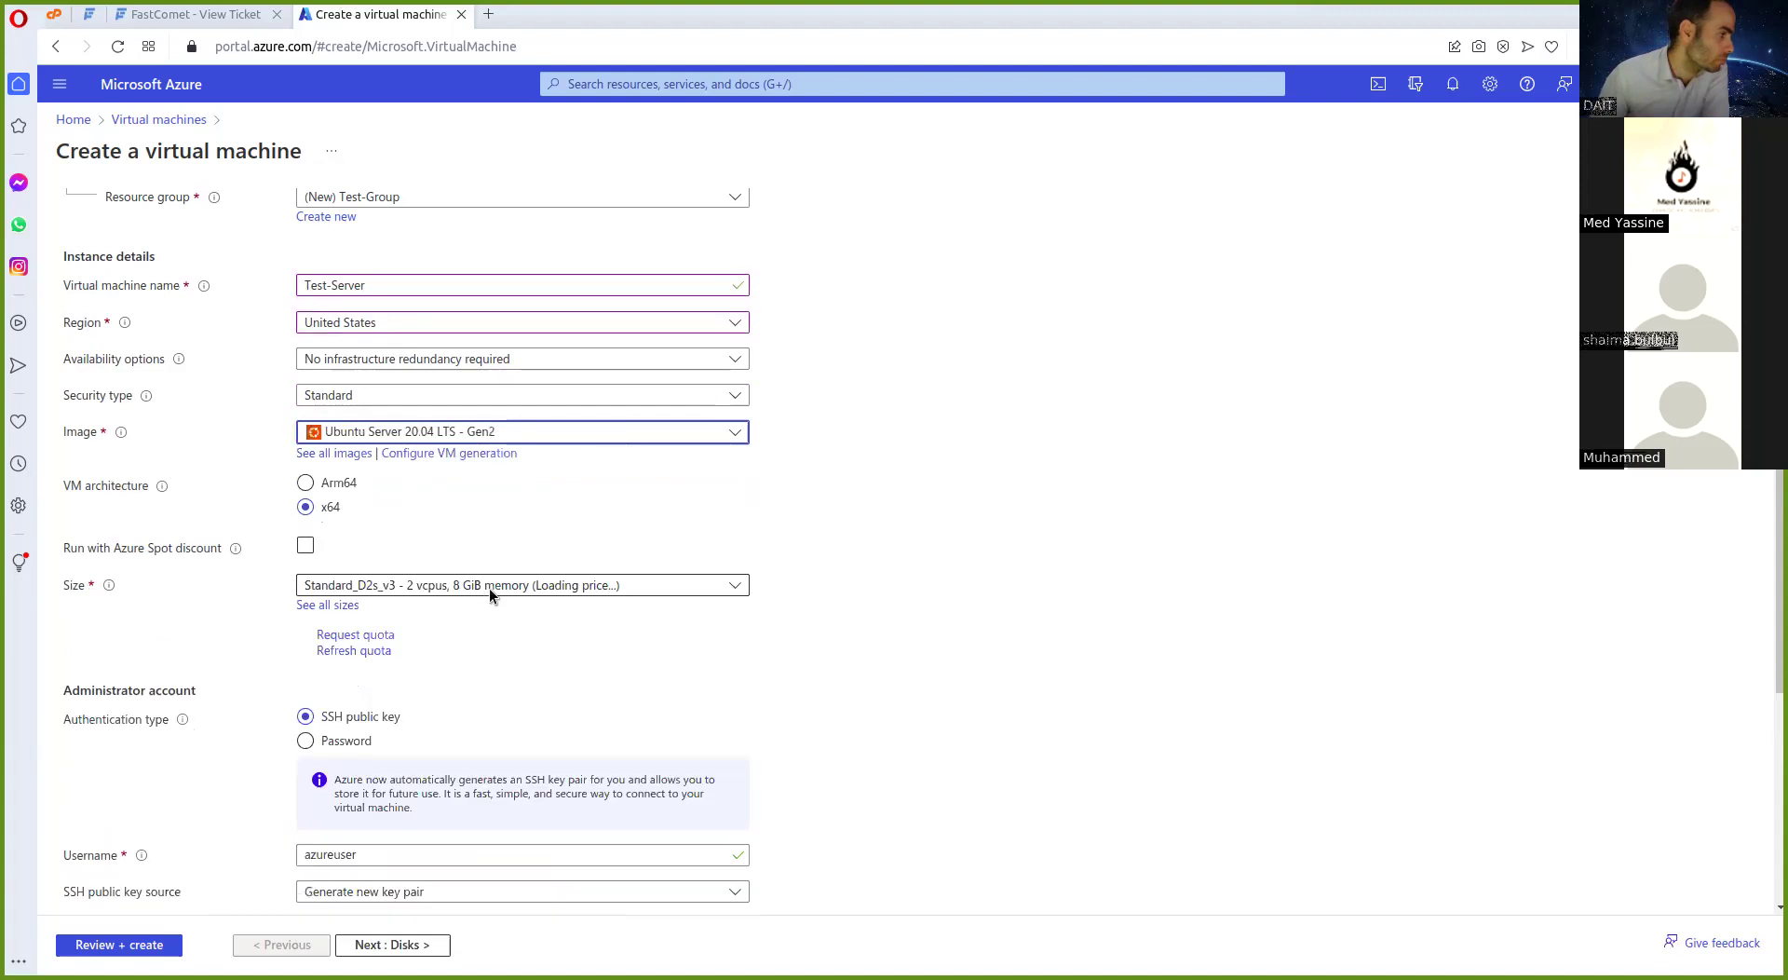
pyautogui.click(680, 434)
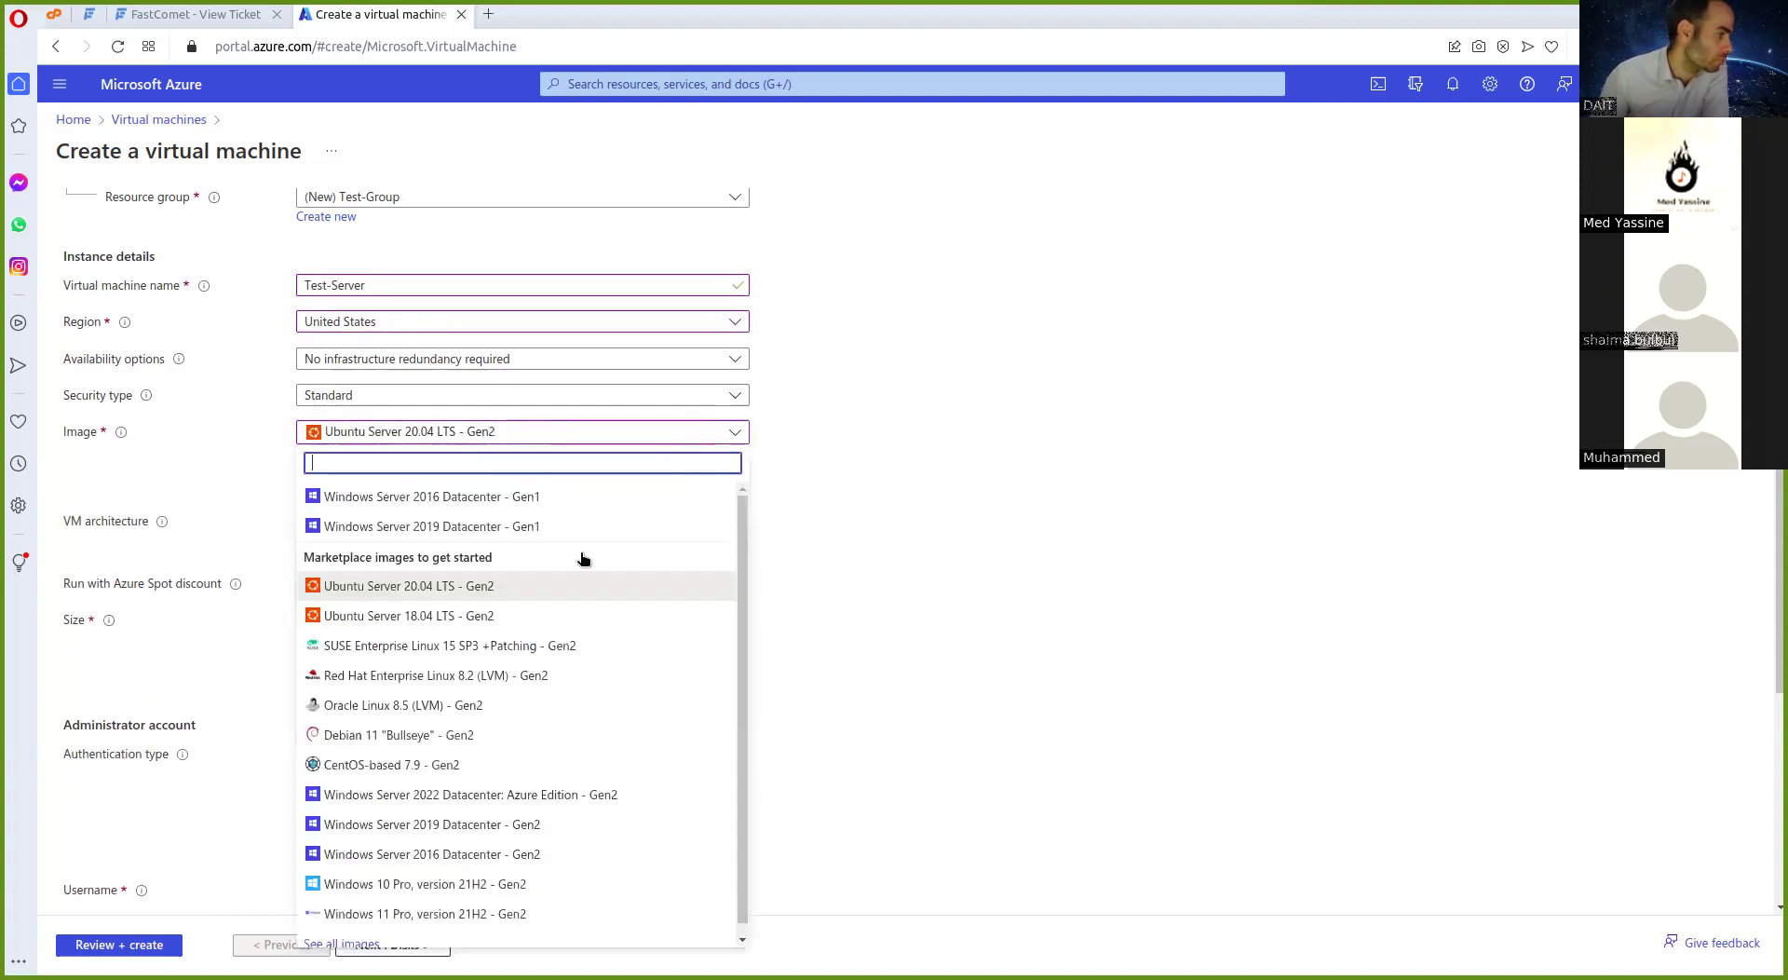
pyautogui.click(518, 645)
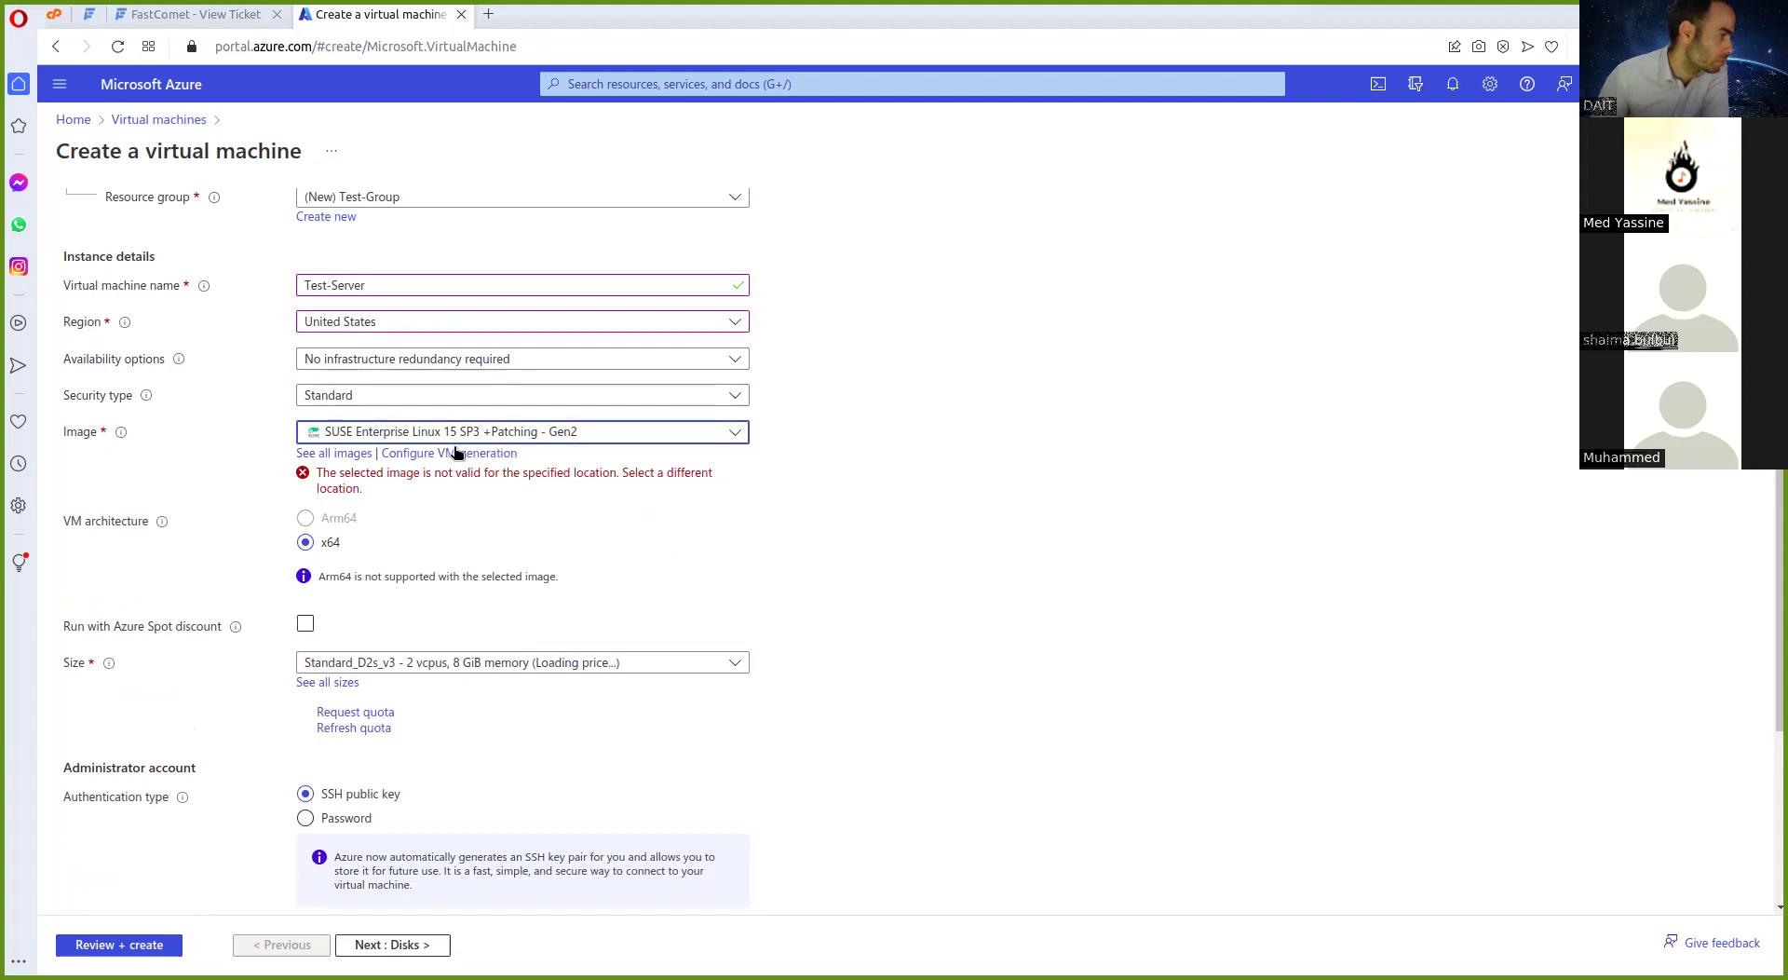
pyautogui.click(545, 431)
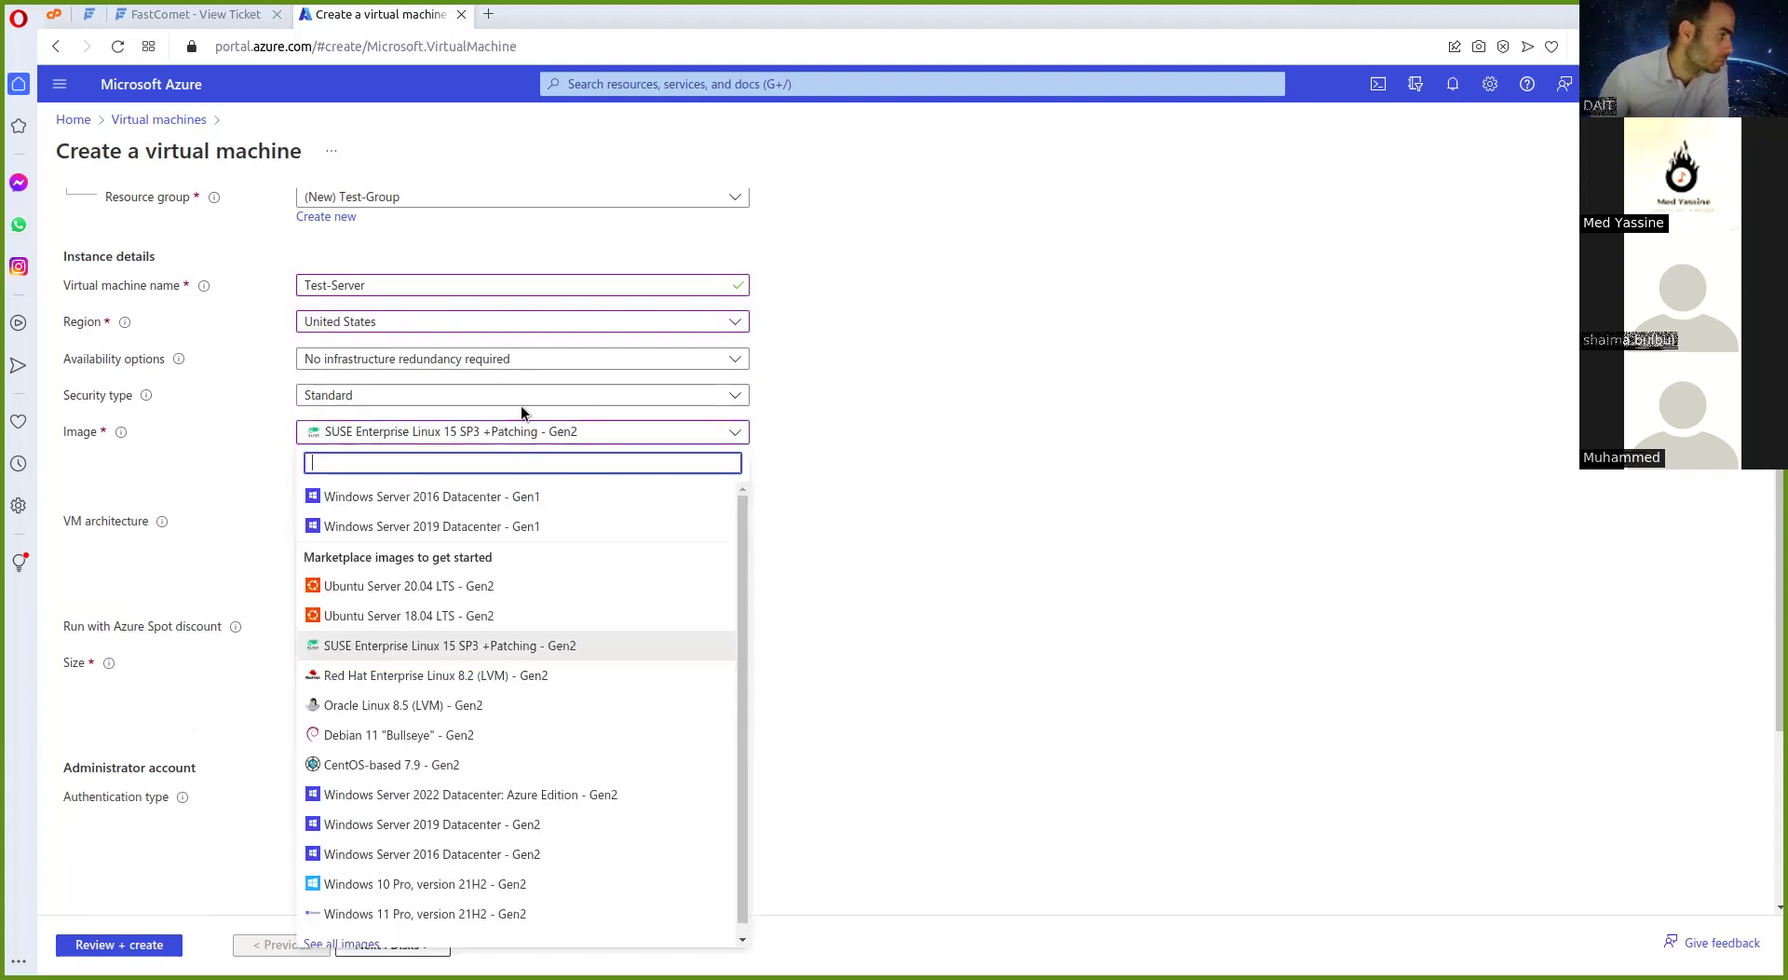
pyautogui.click(475, 821)
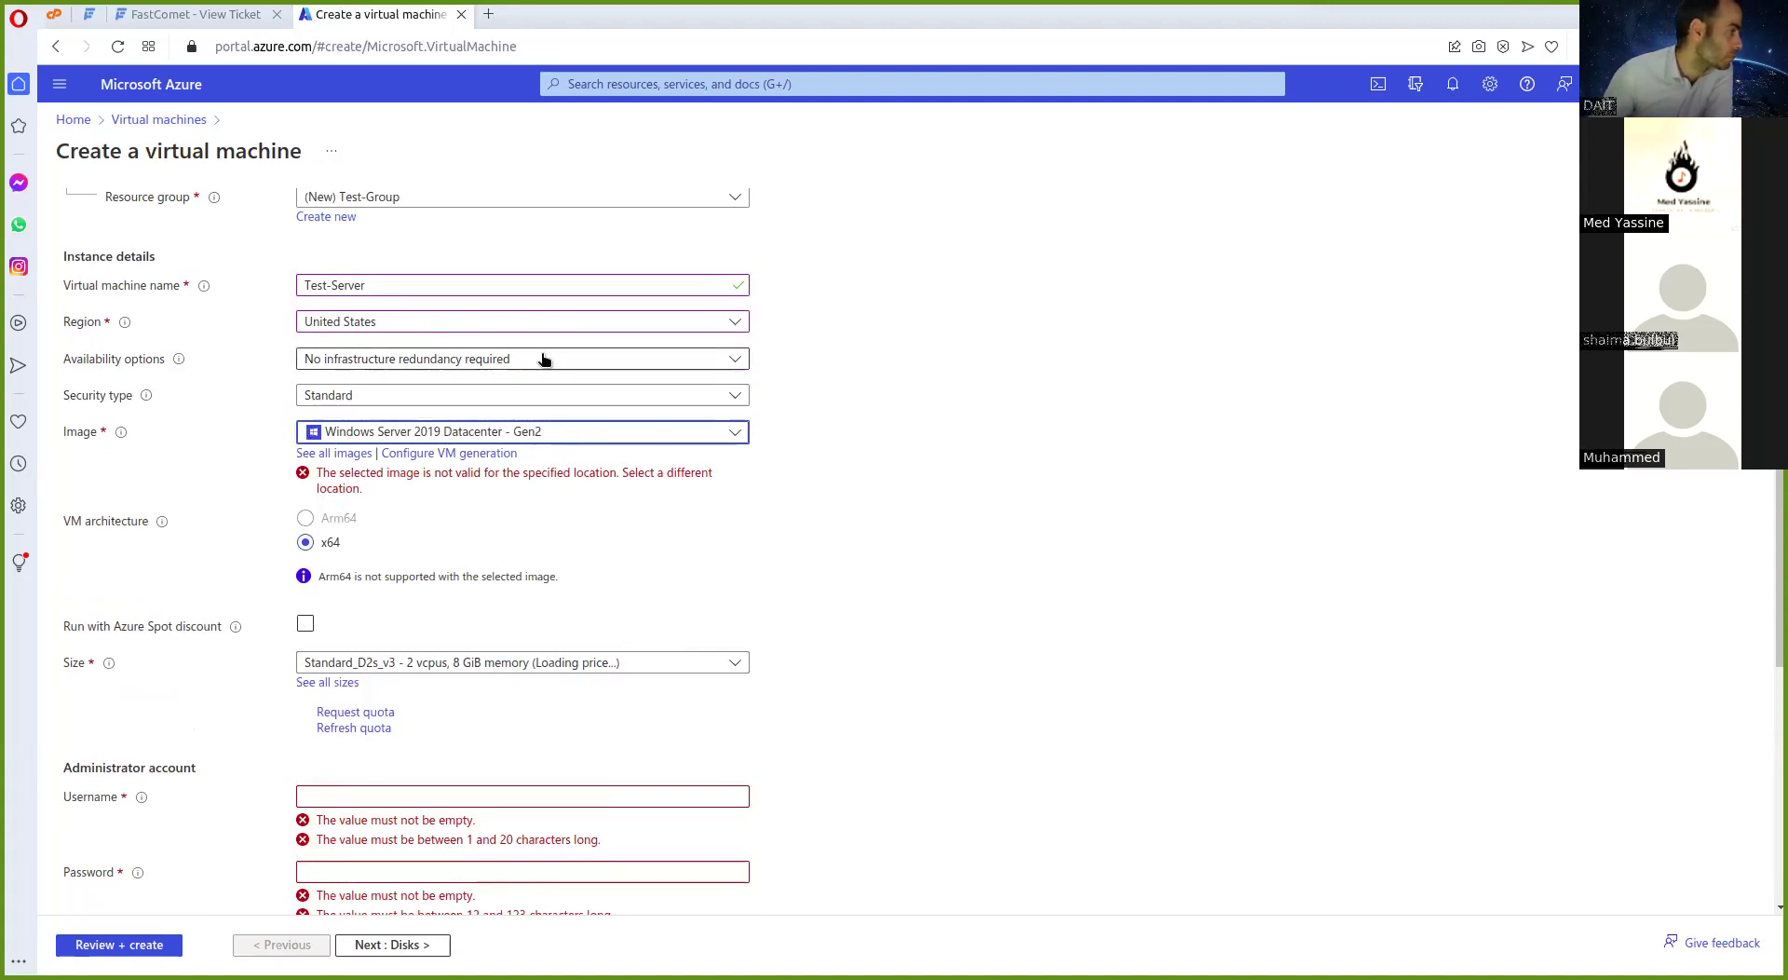
# Try region (Europe) North Europe, keep Availability zone, then set the region to (US) East US
pyautogui.click(590, 328)
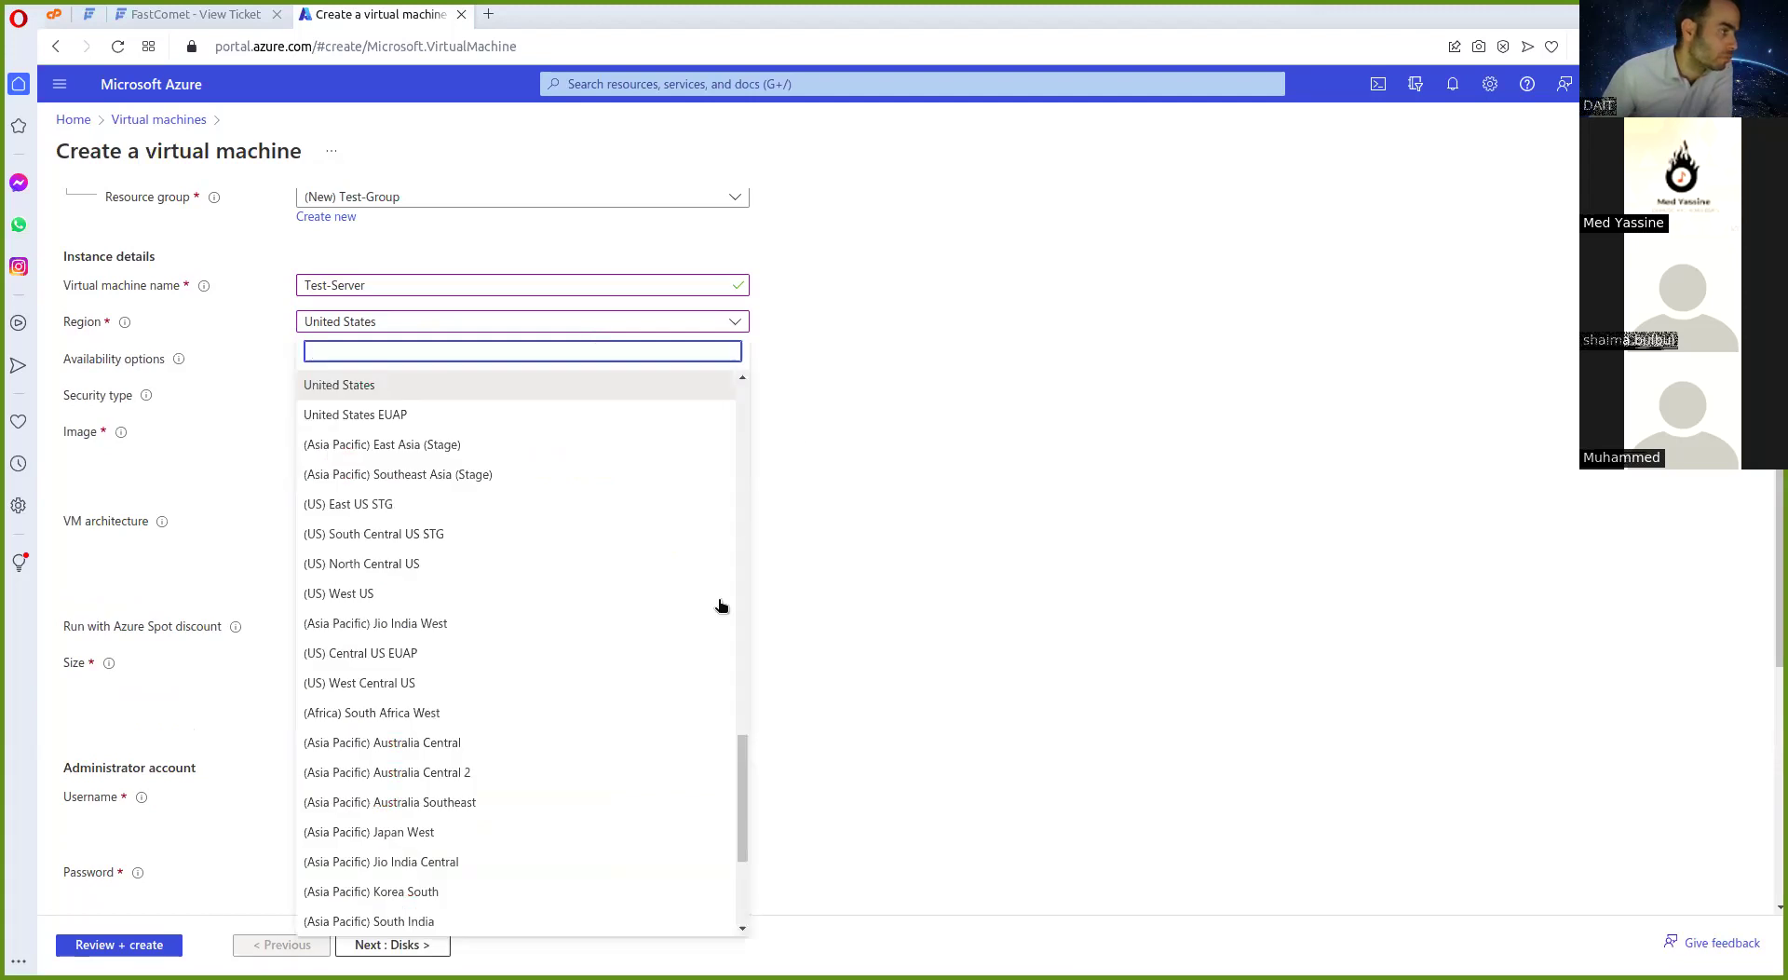
pyautogui.scroll(-10, 741, 506)
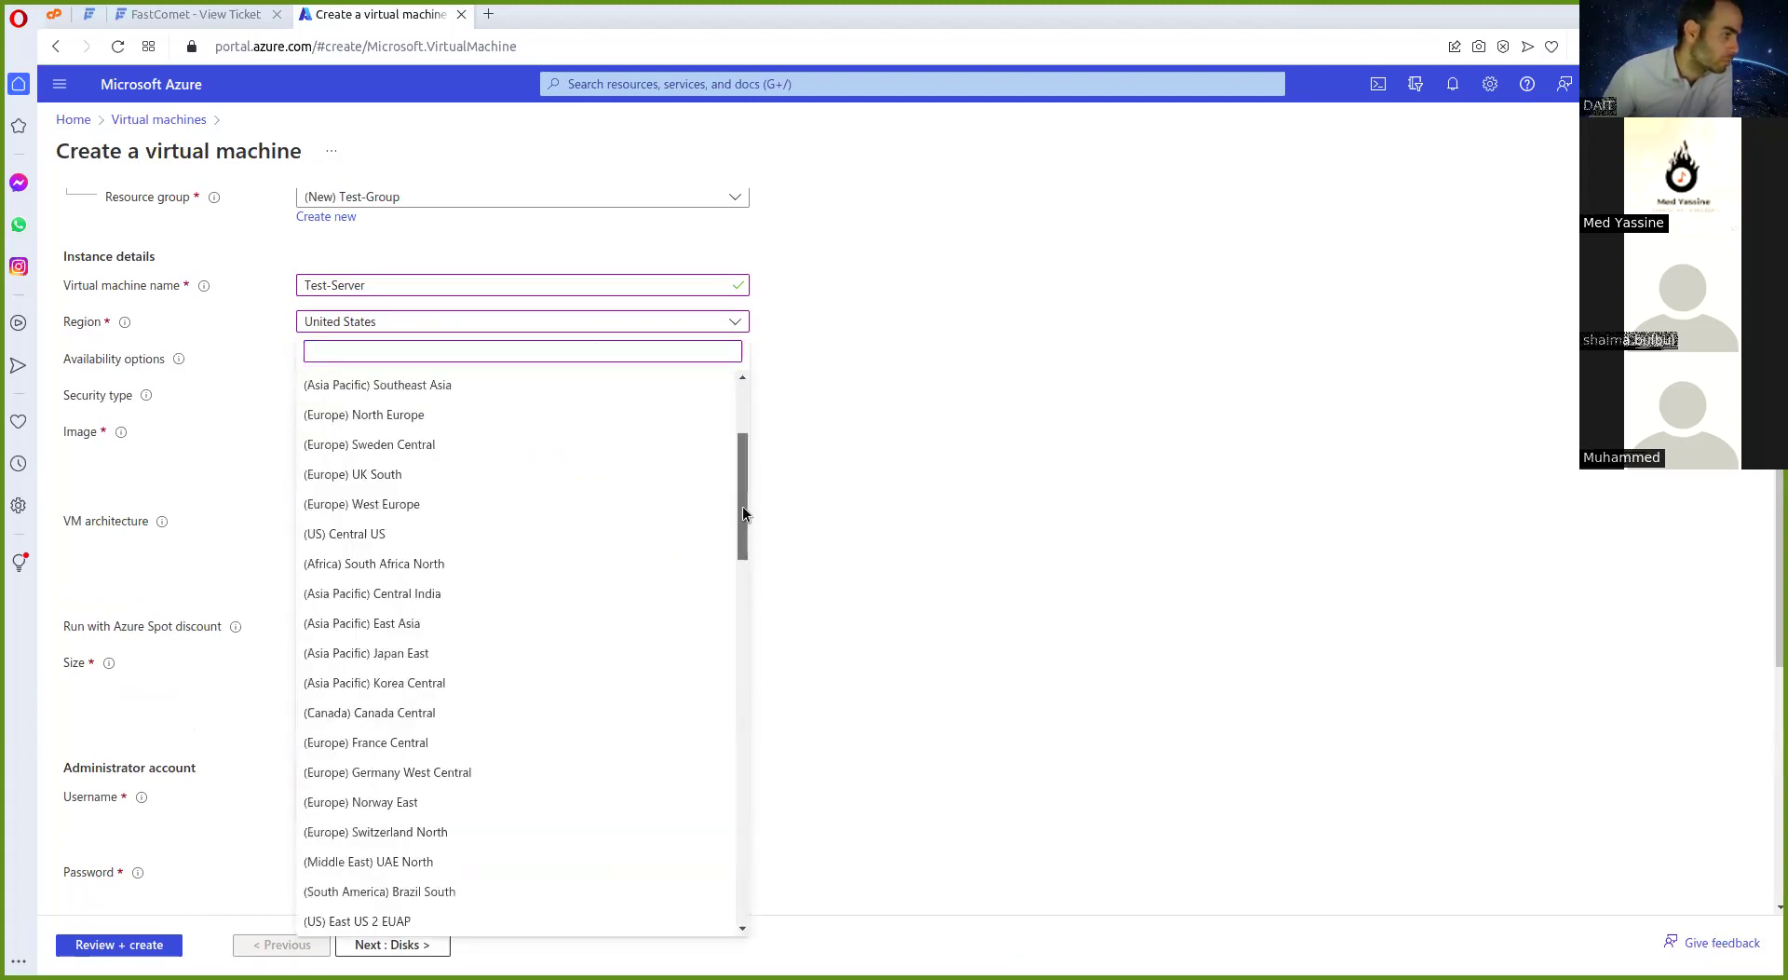
pyautogui.click(592, 477)
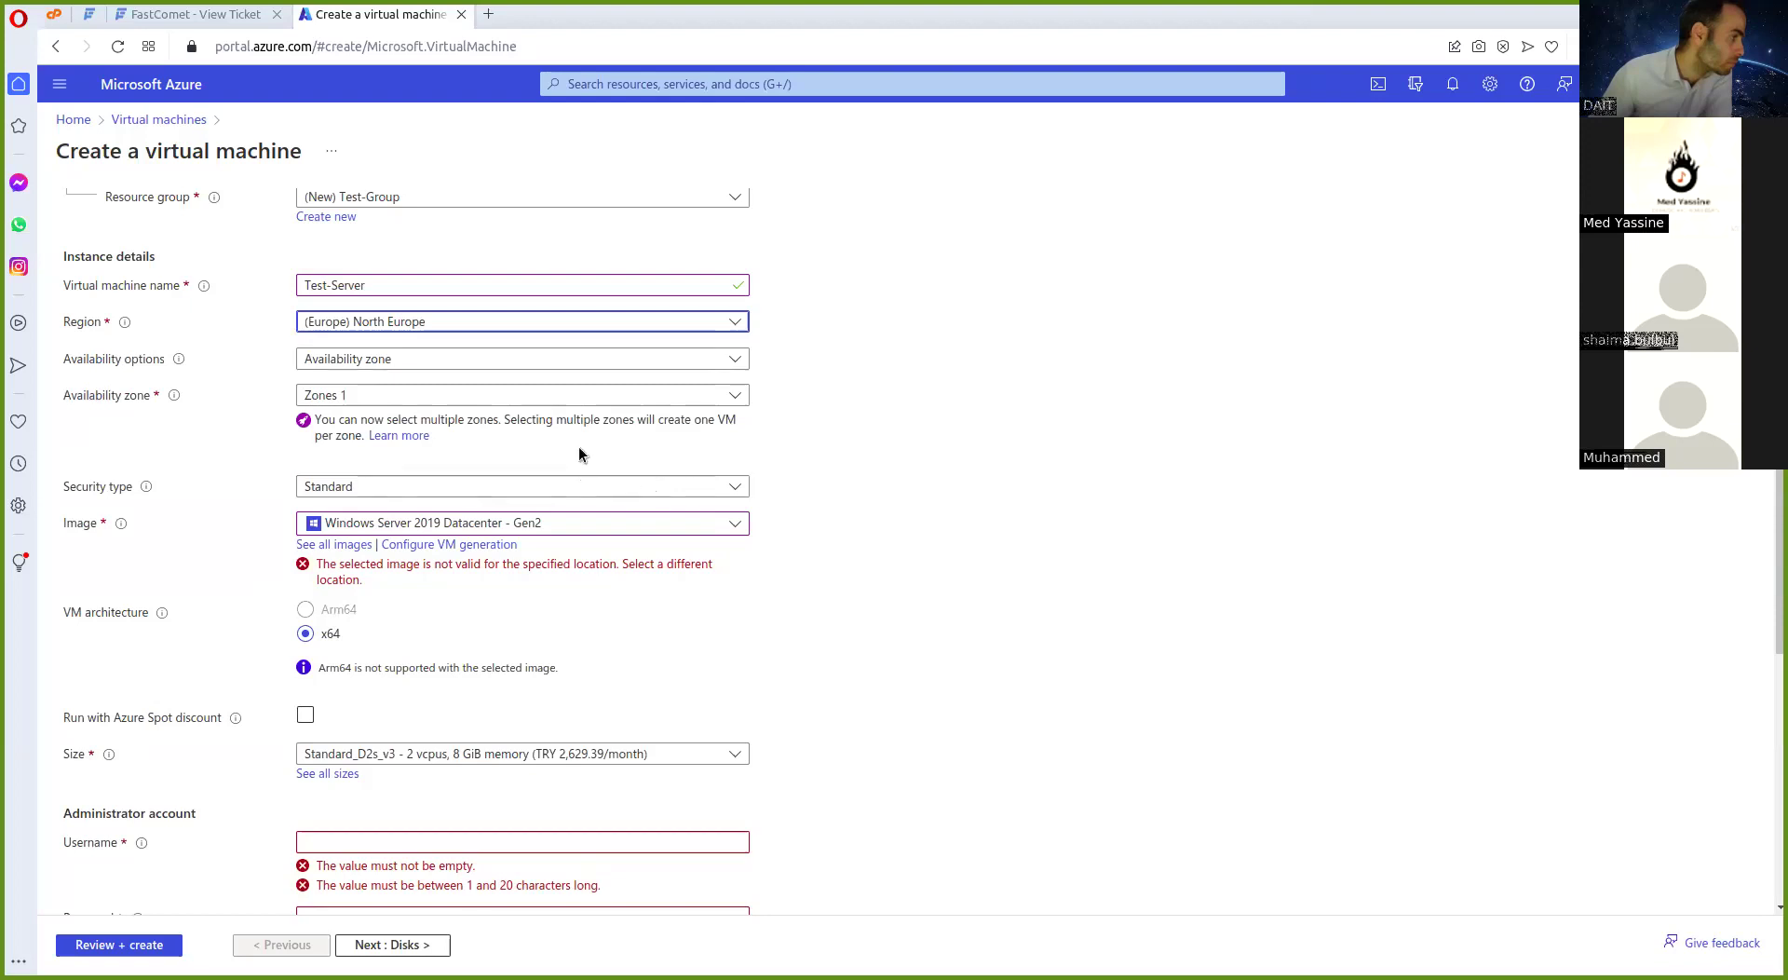
pyautogui.click(630, 364)
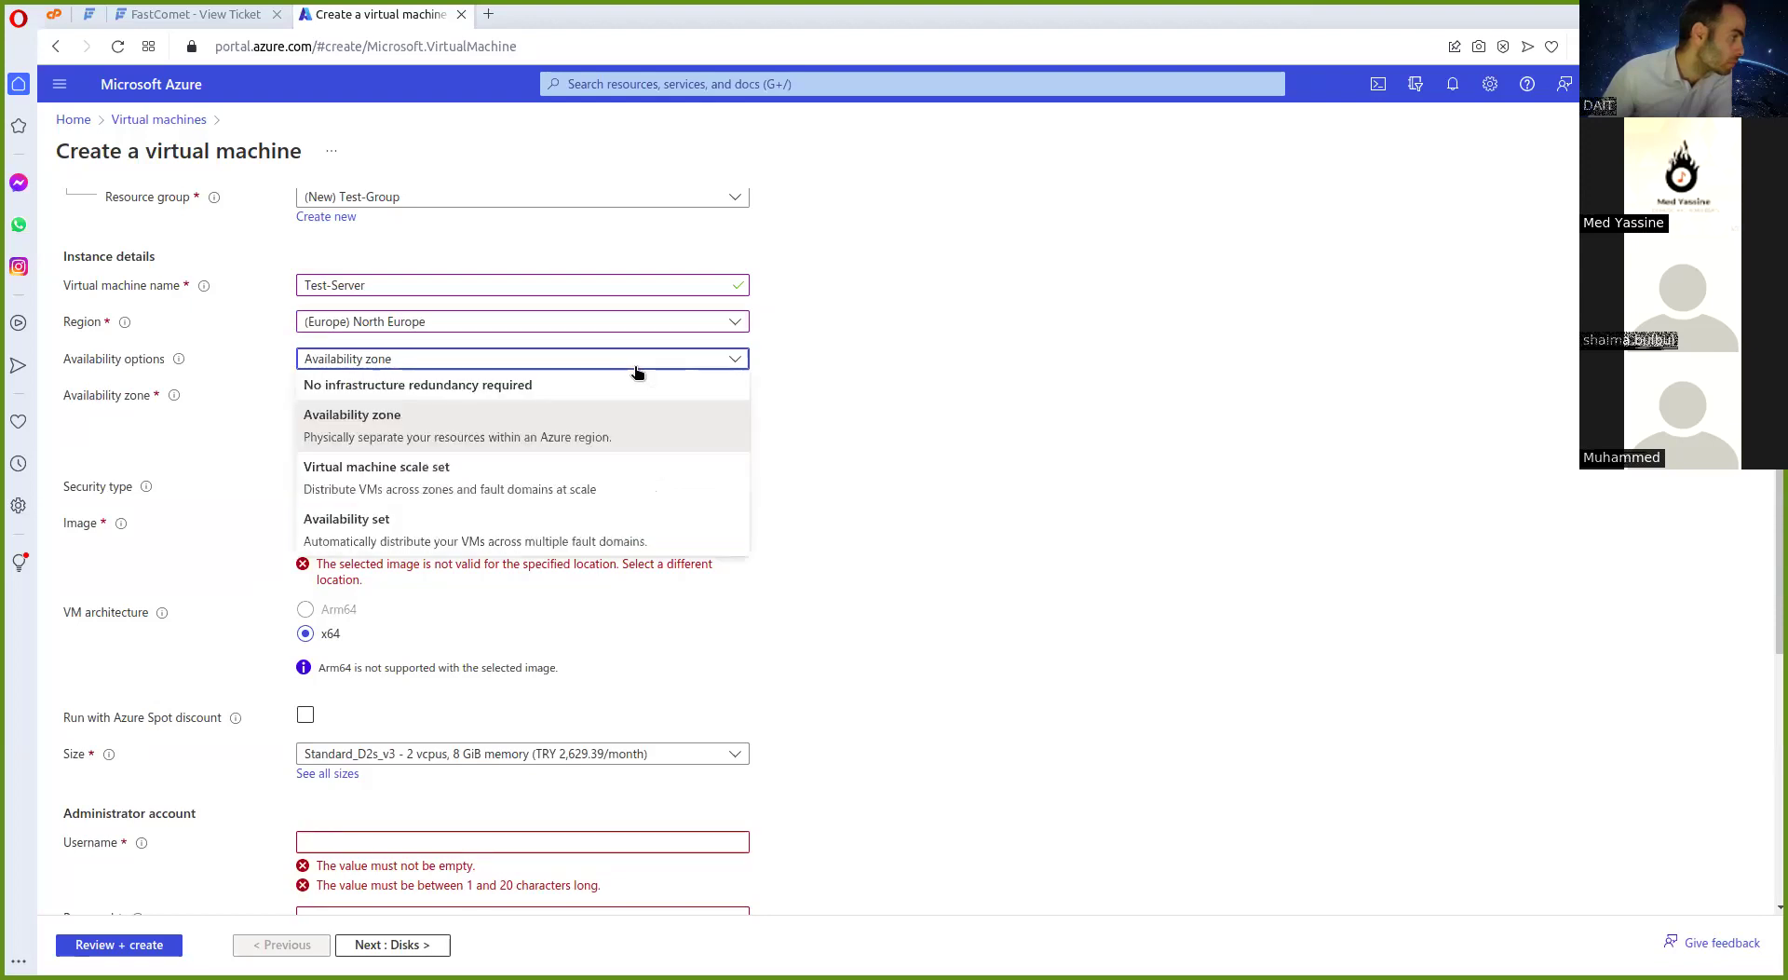
pyautogui.click(848, 363)
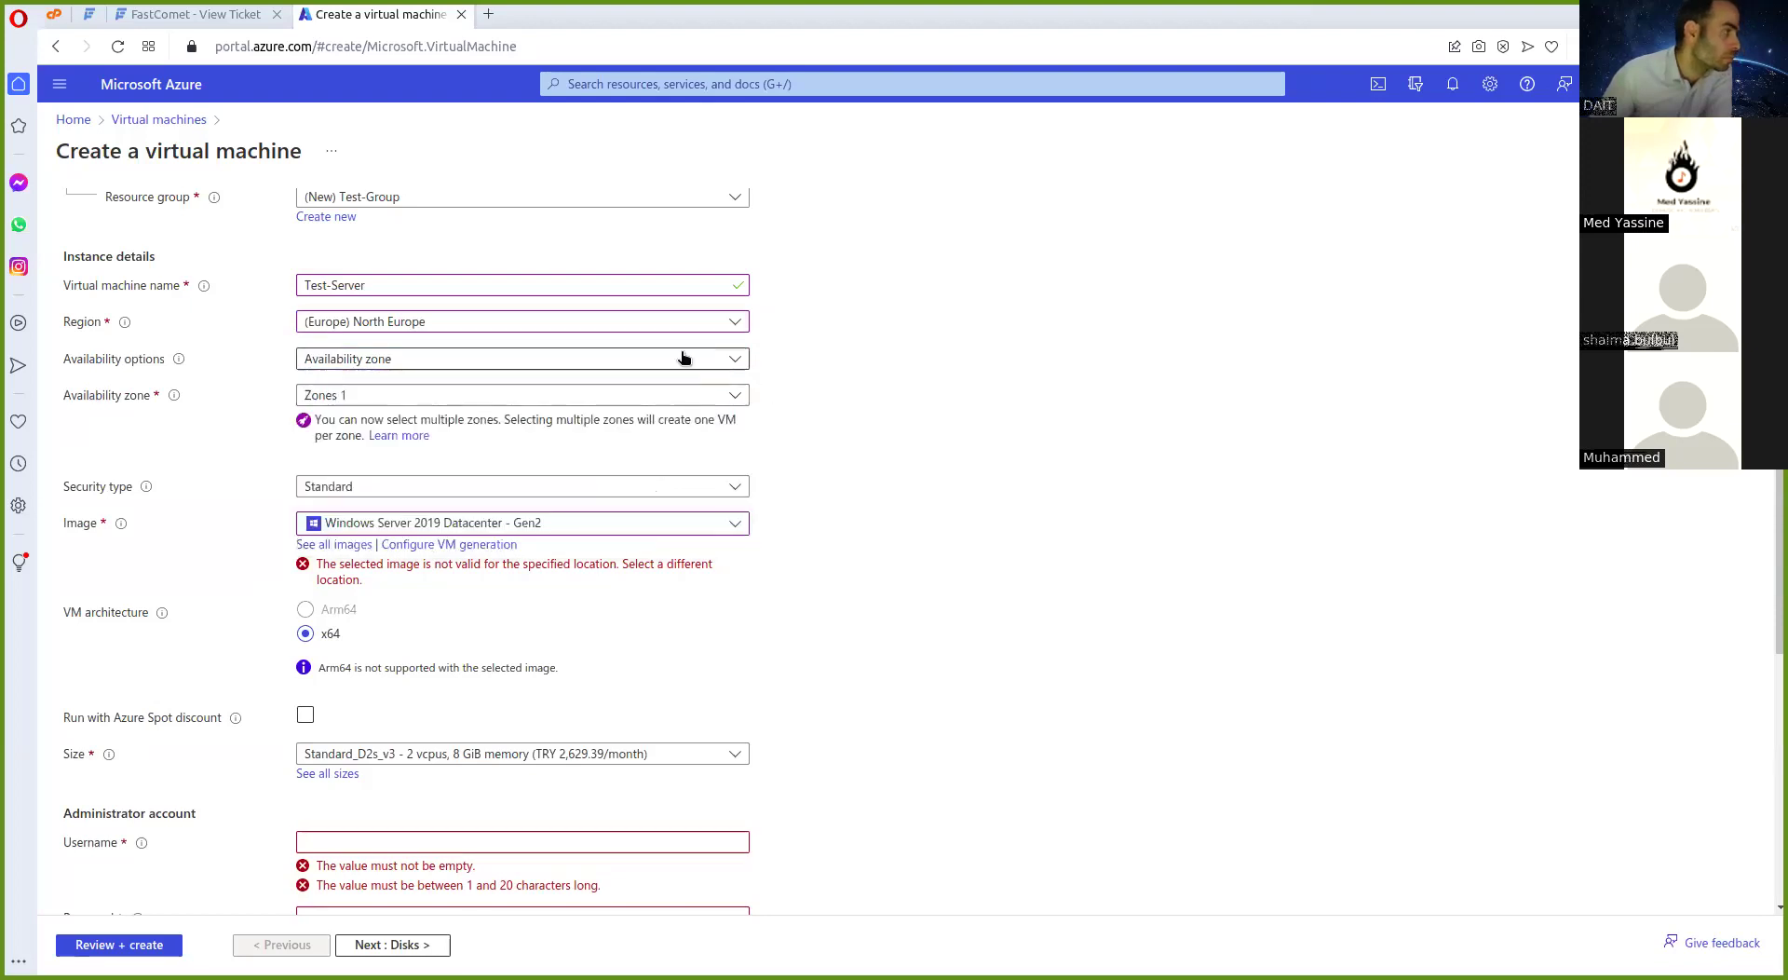
pyautogui.click(707, 318)
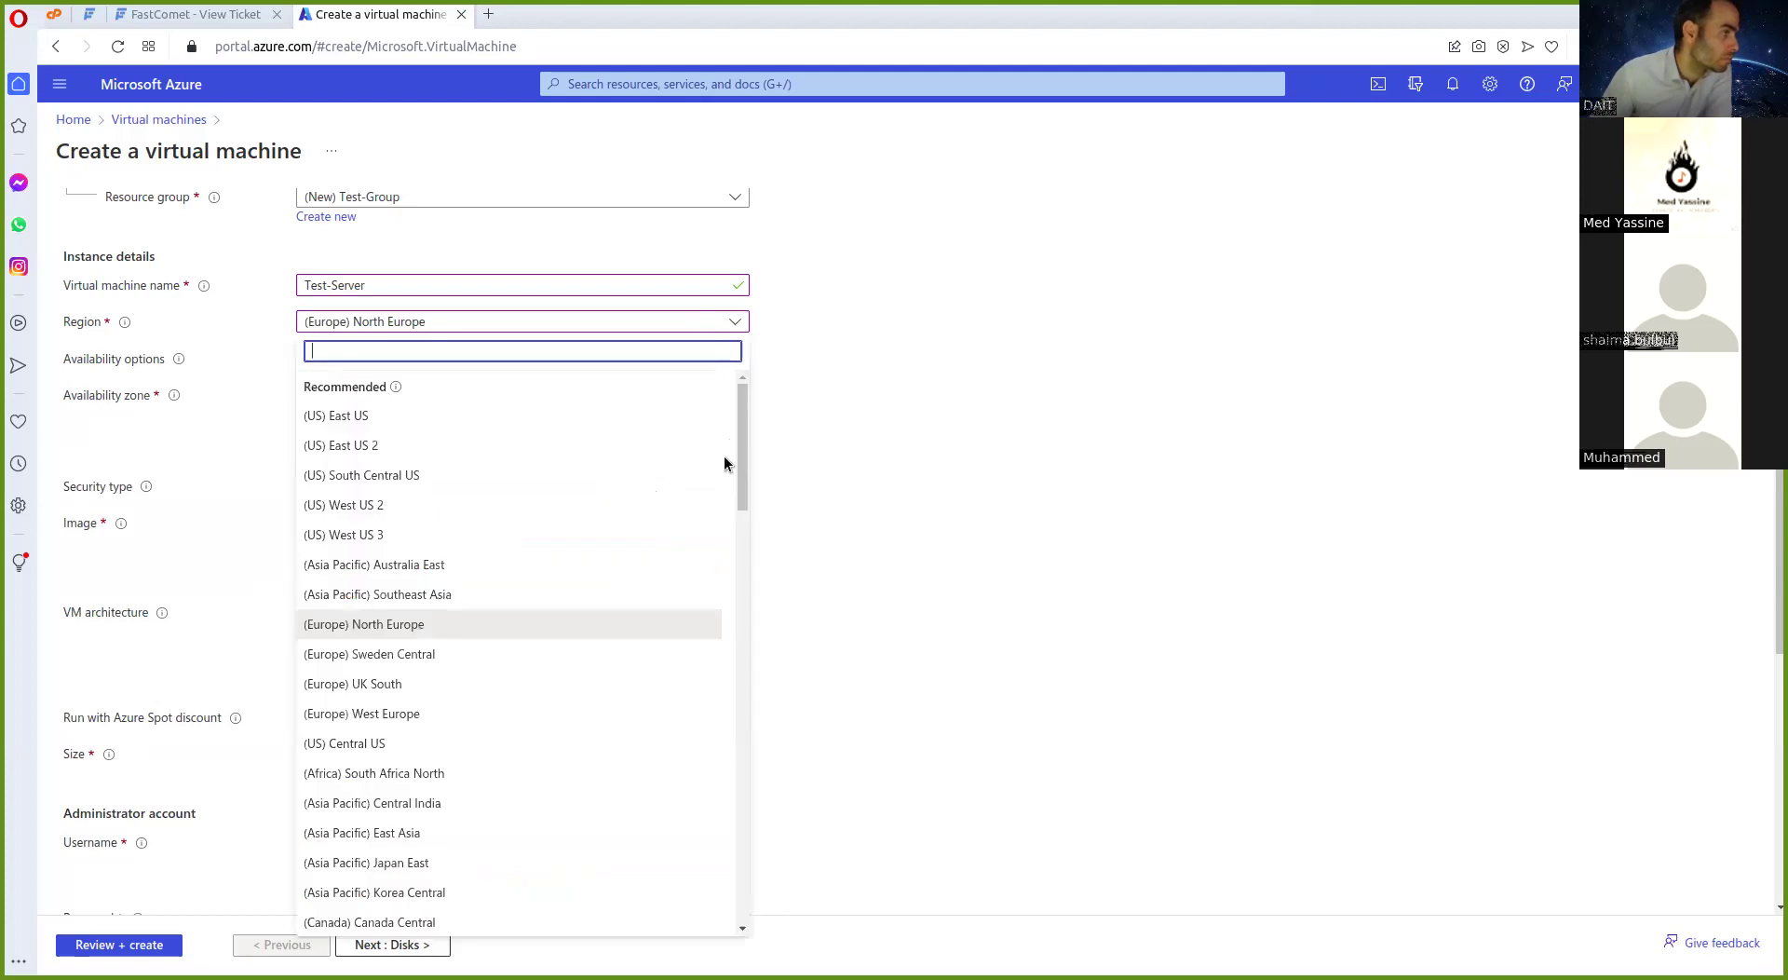
pyautogui.moveTo(735, 455); pyautogui.dragTo(661, 398)
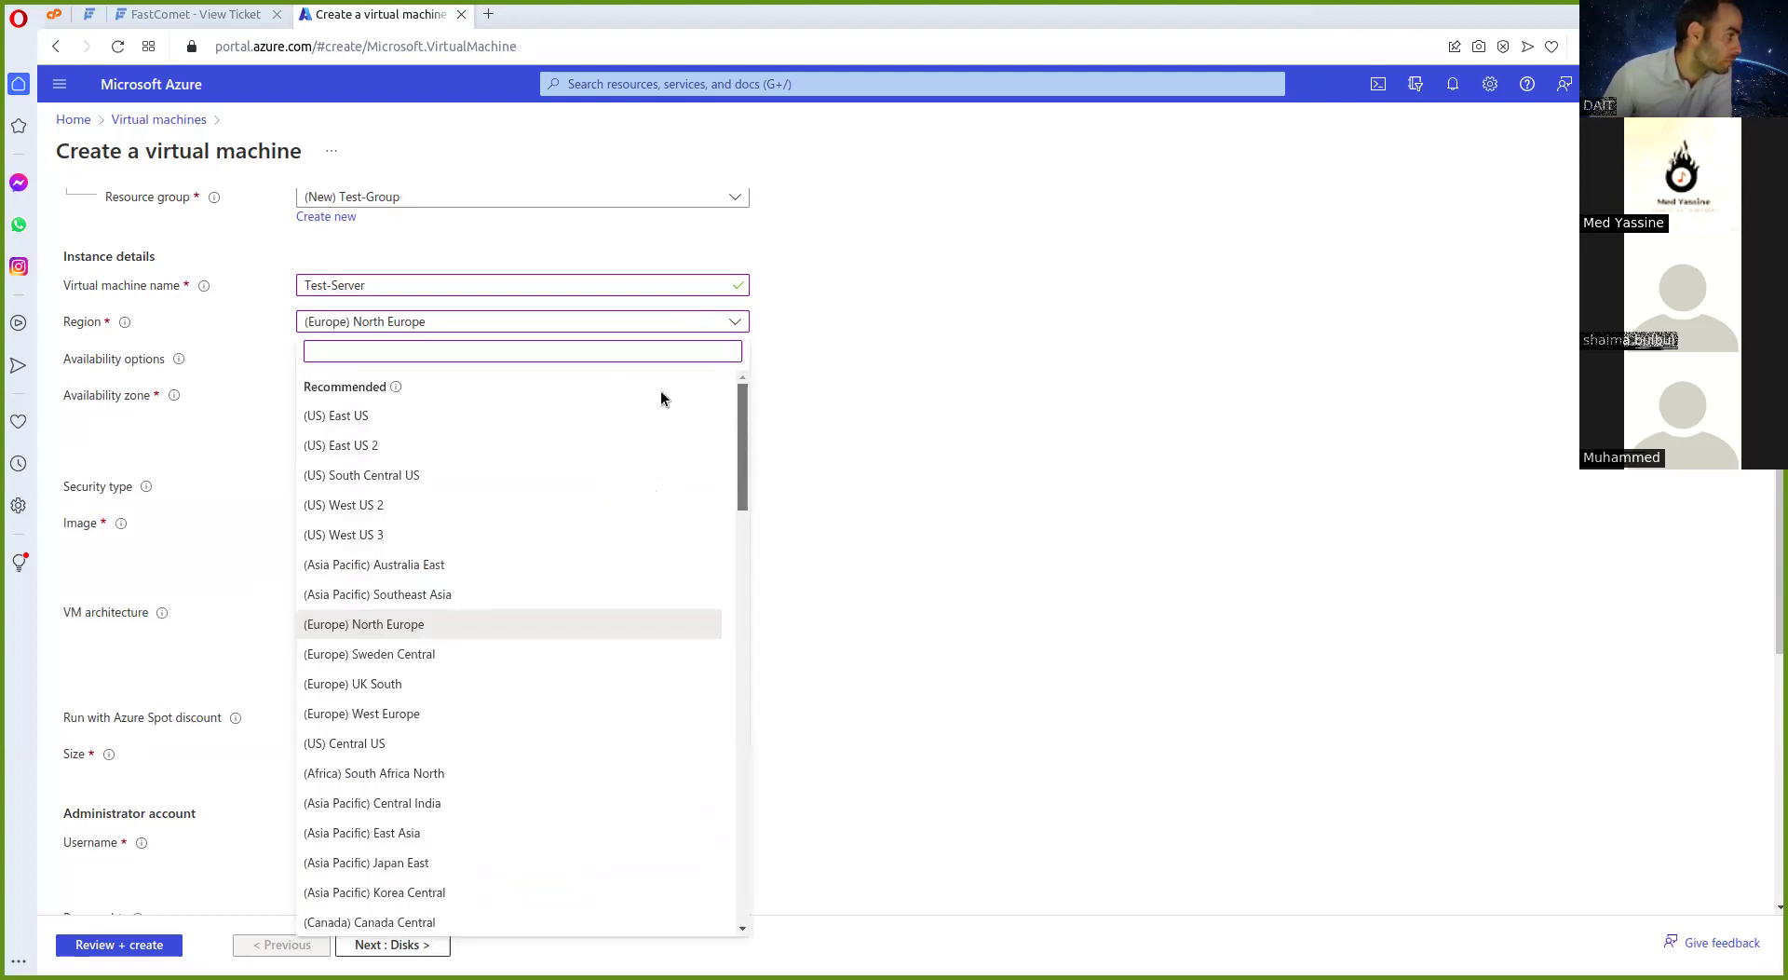
pyautogui.click(577, 414)
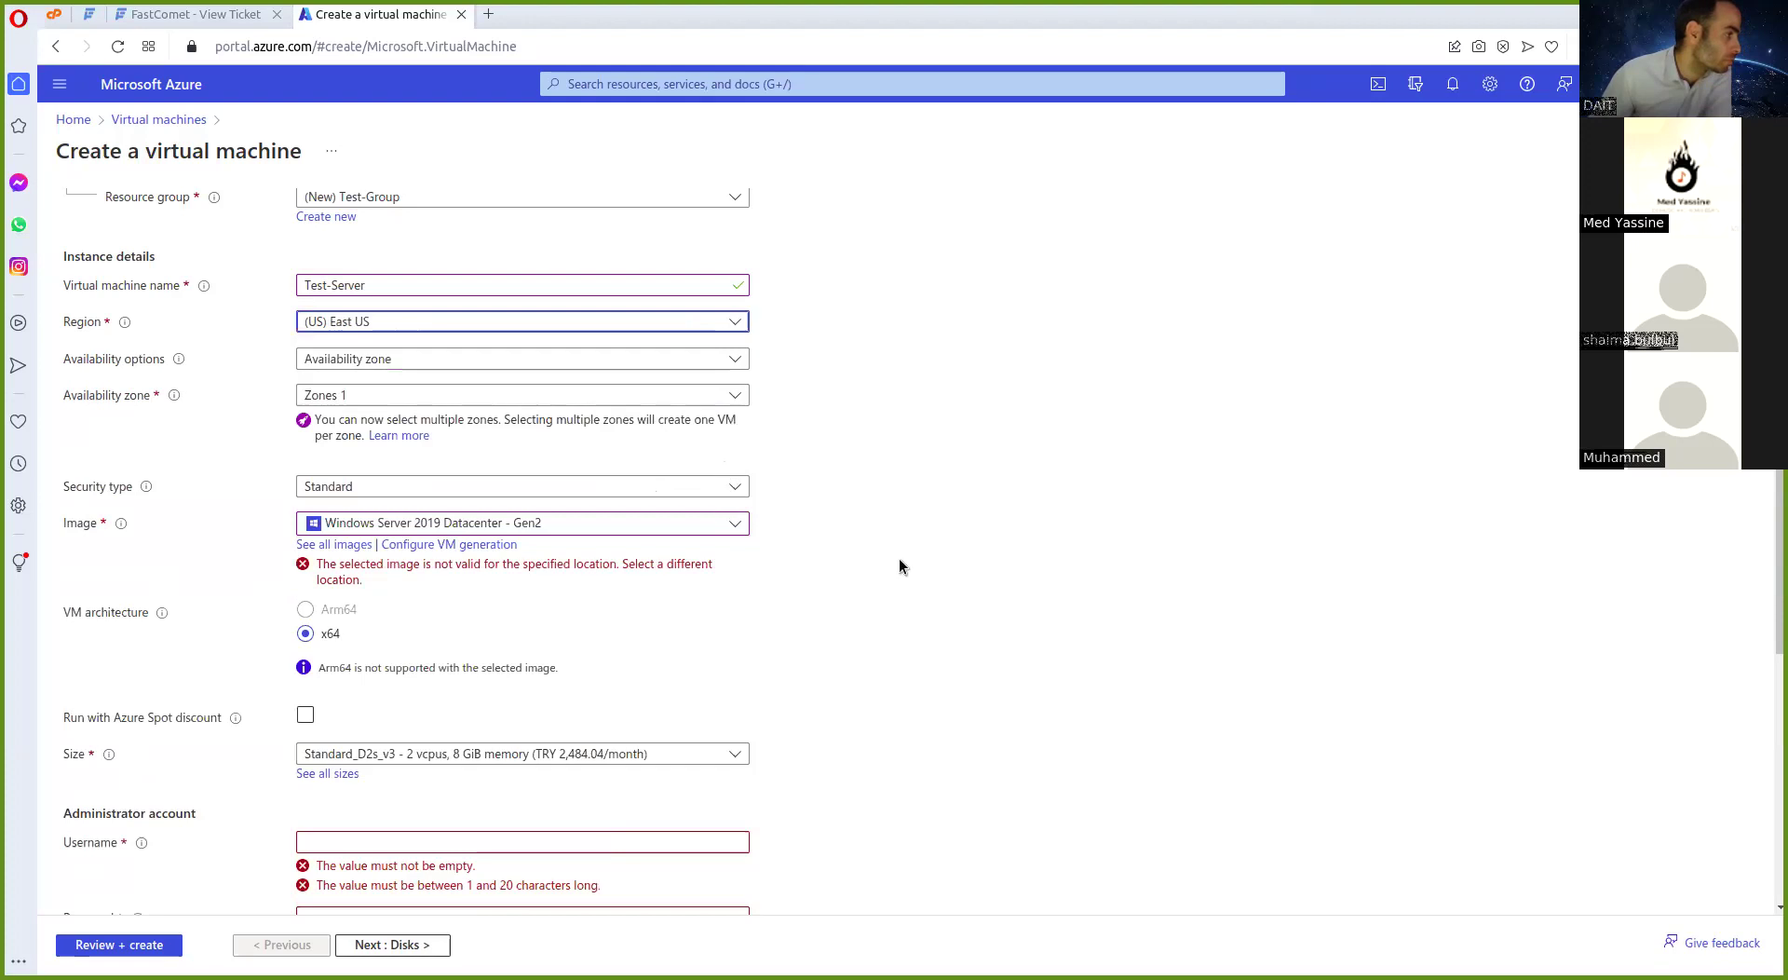
pyautogui.scroll(-2, 880, 542)
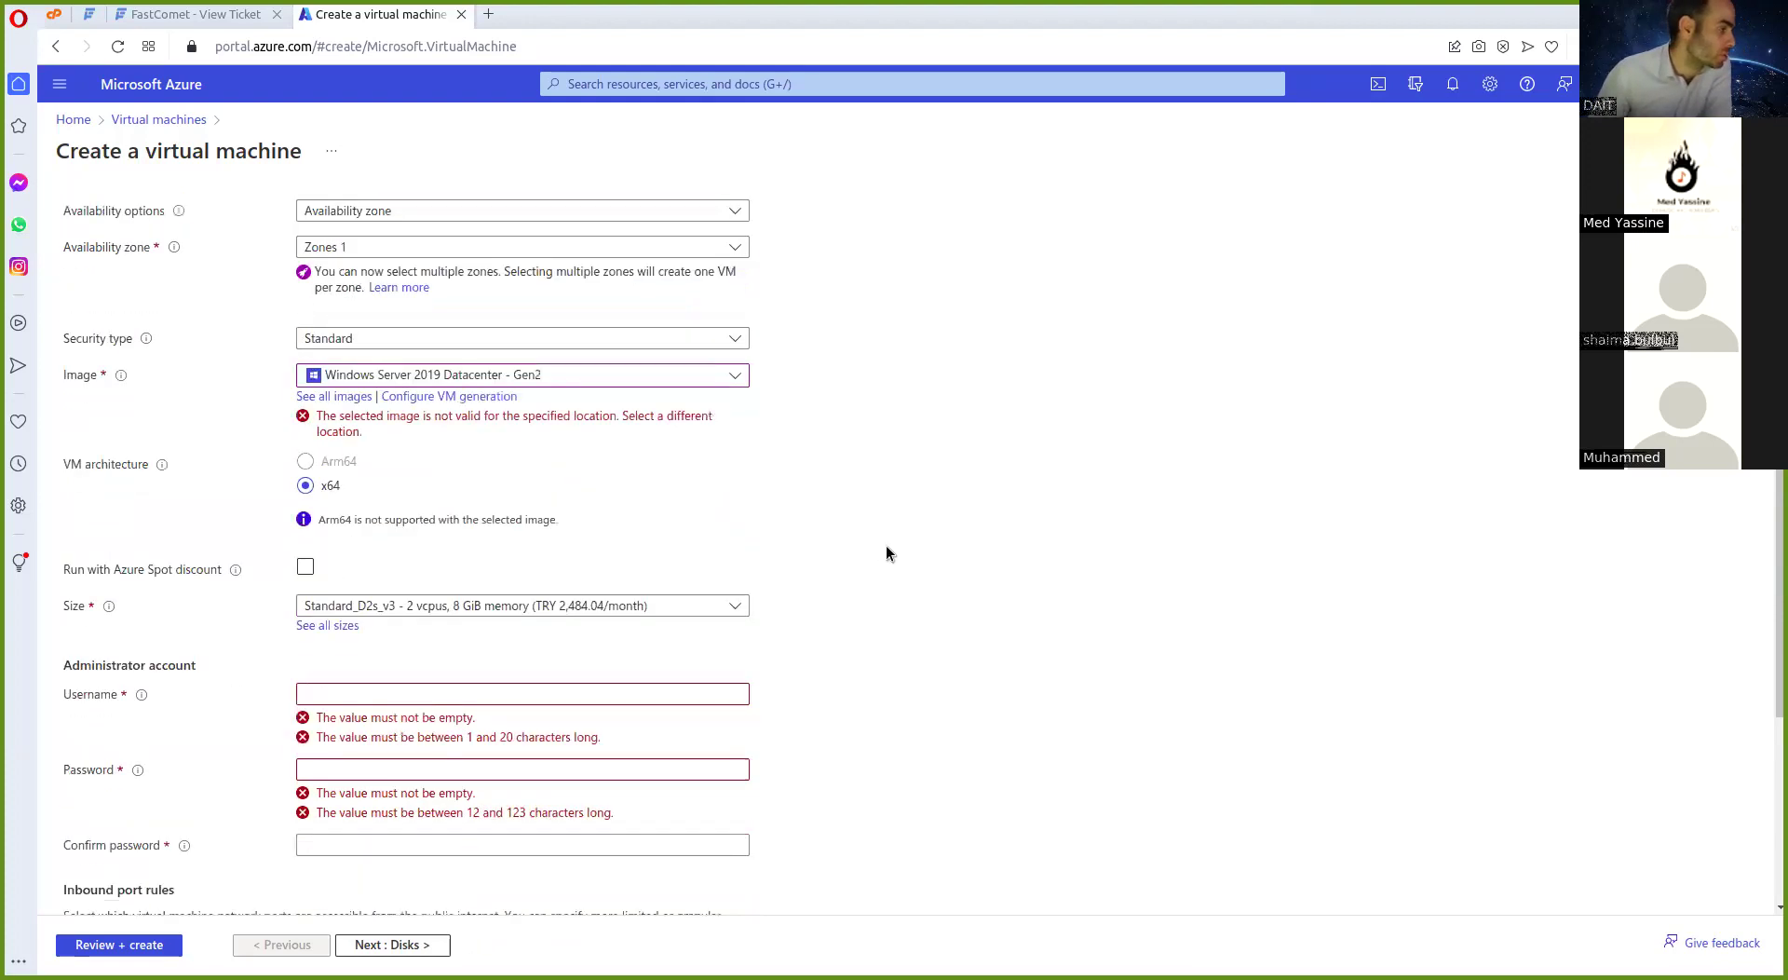
pyautogui.scroll(-1, 885, 545)
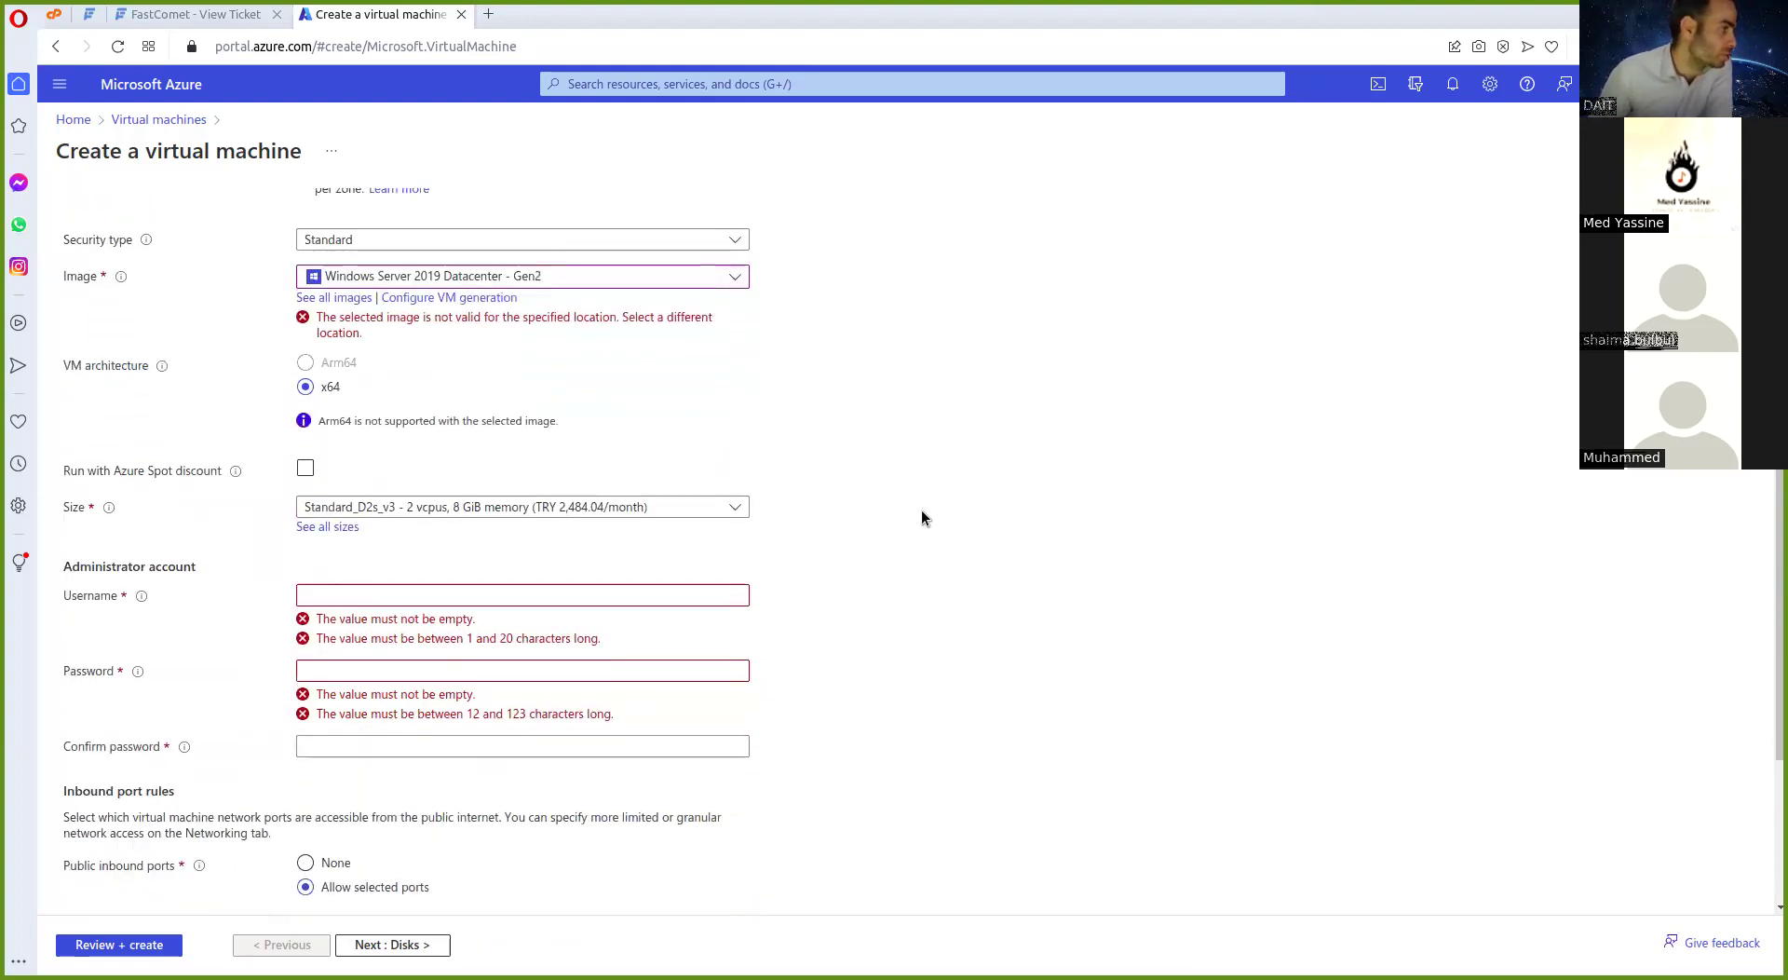
pyautogui.scroll(3, 920, 510)
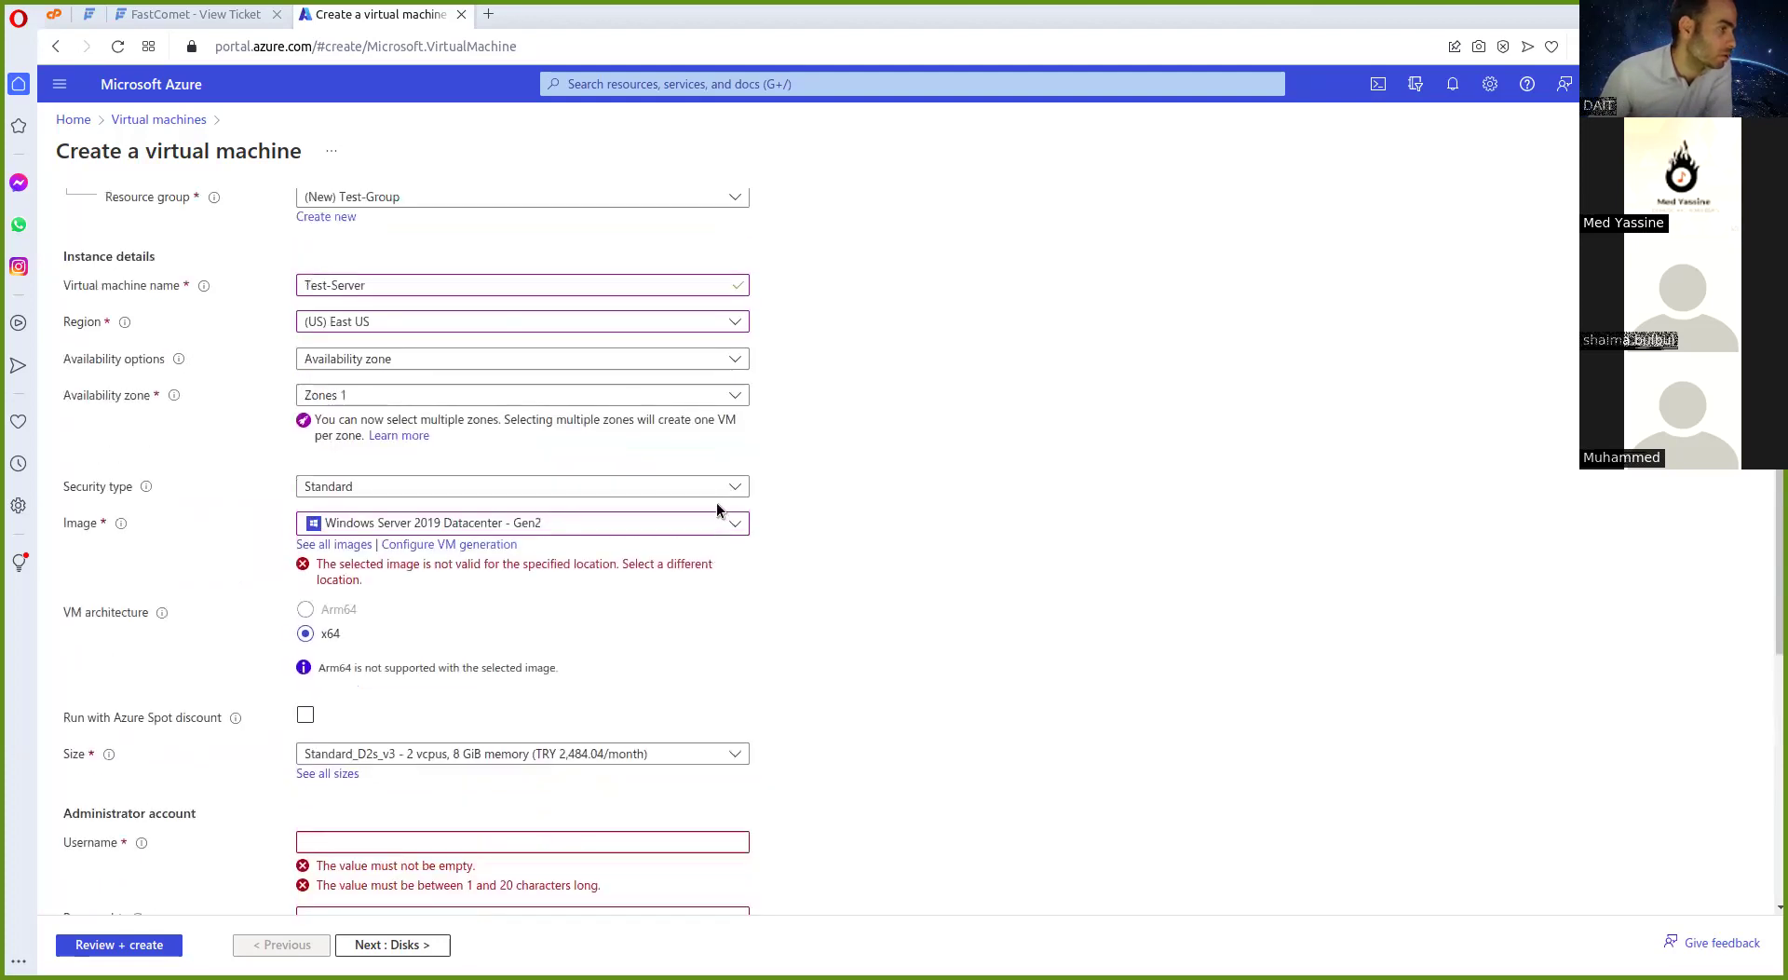
# Set Security type to Standard and the image to Windows Server 2016 Datacenter - Gen1
pyautogui.click(717, 492)
pyautogui.click(909, 488)
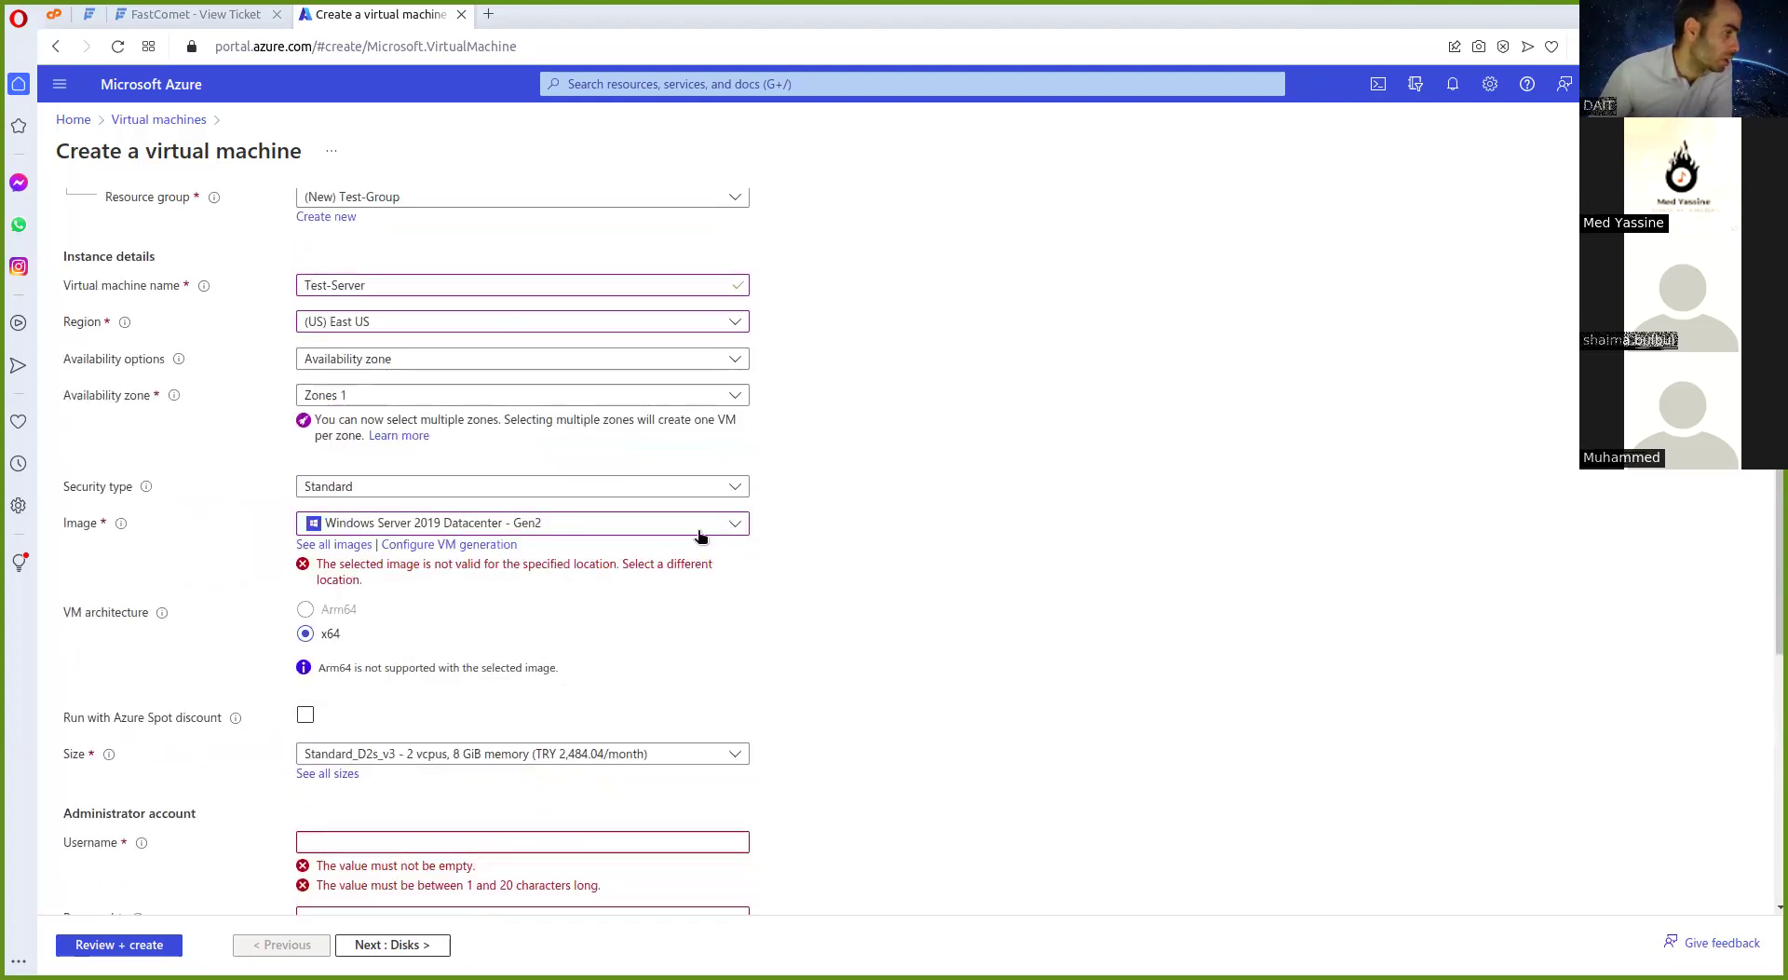
pyautogui.click(722, 493)
pyautogui.click(637, 587)
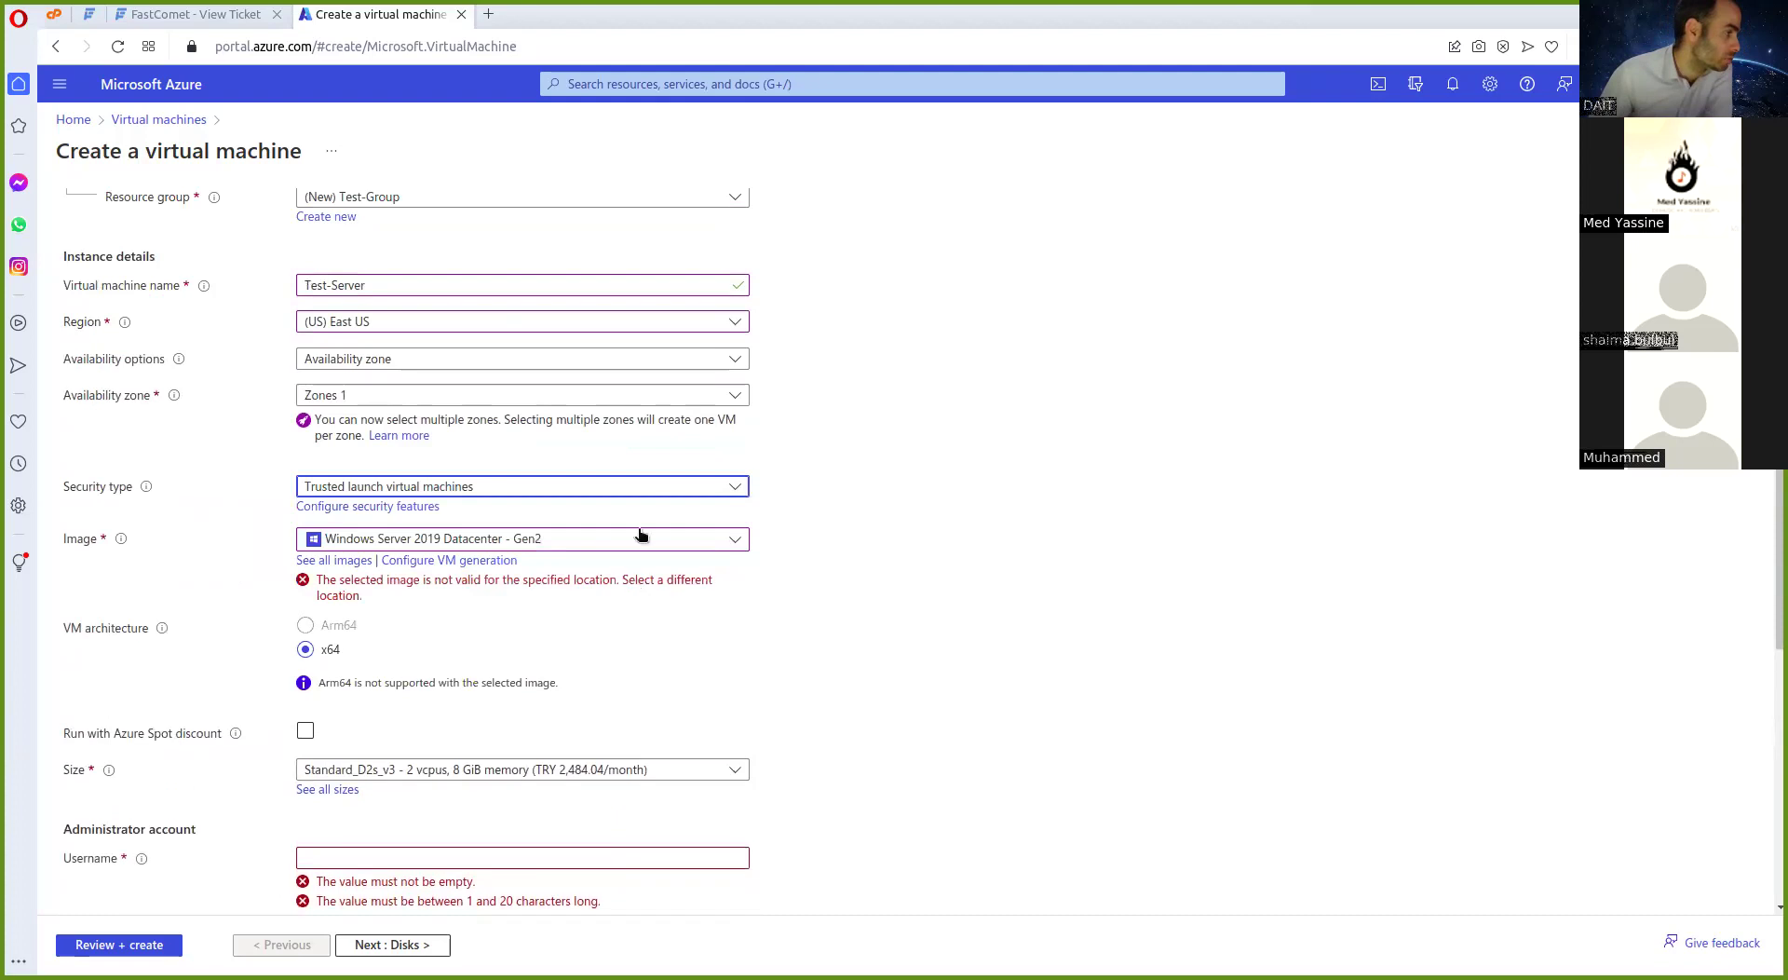
pyautogui.click(679, 489)
pyautogui.click(639, 531)
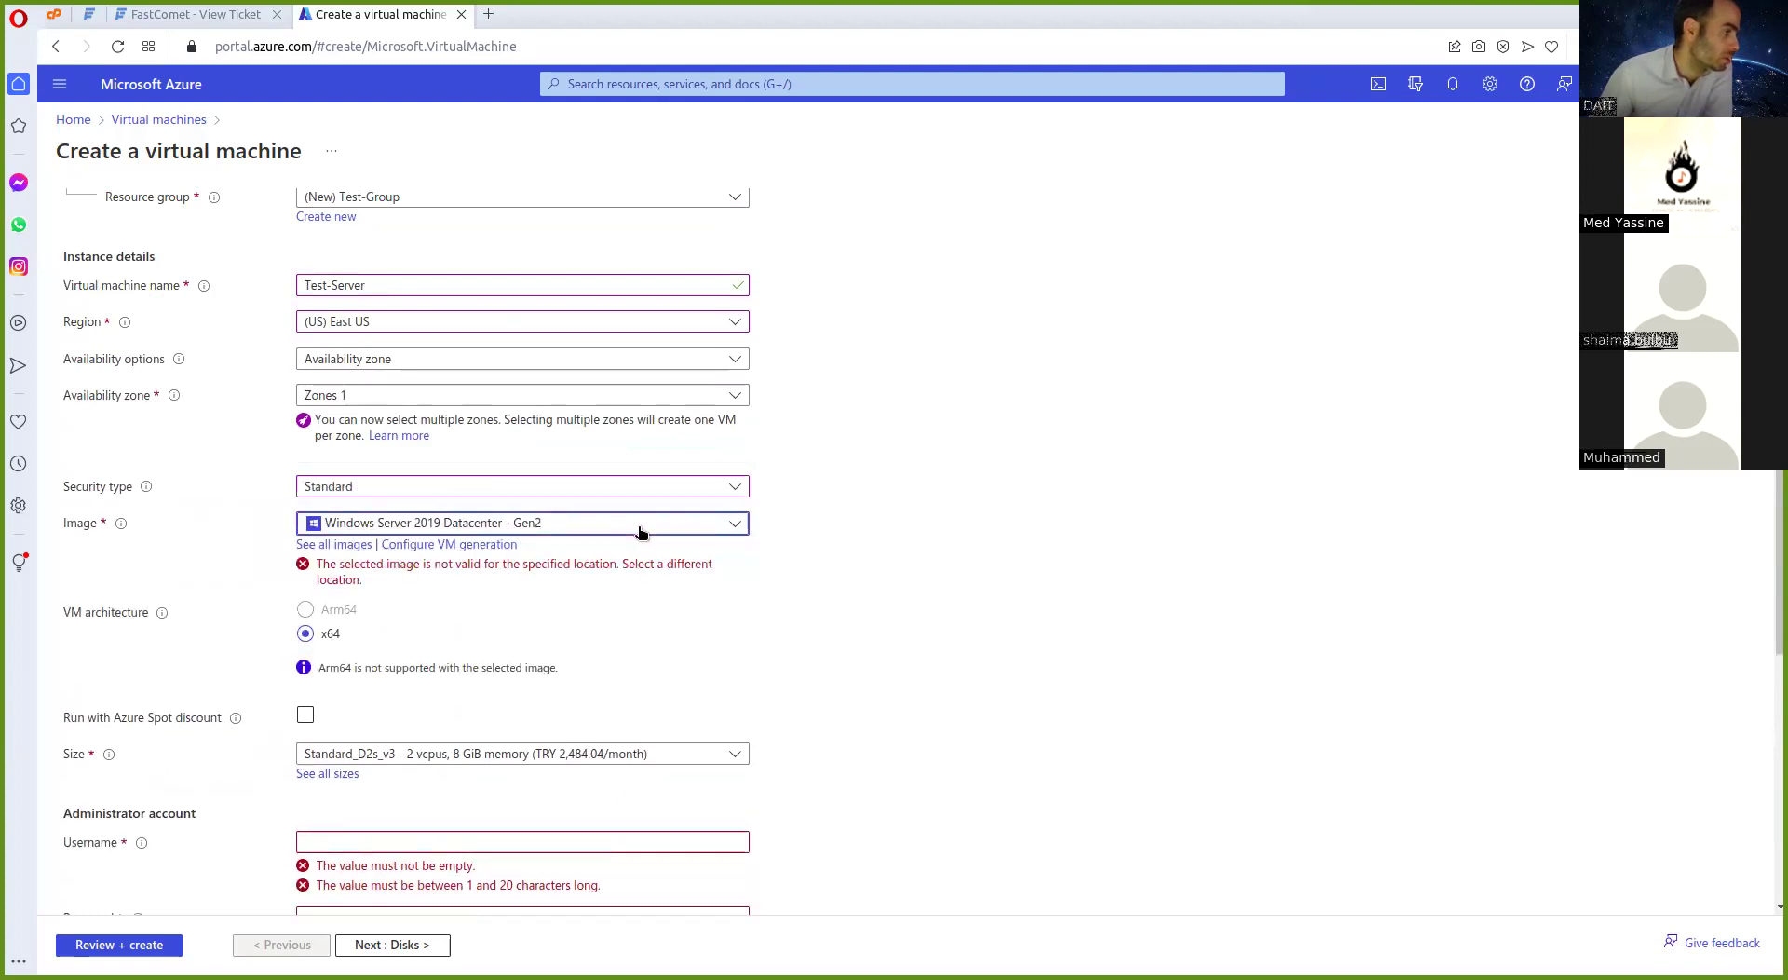
pyautogui.click(639, 523)
pyautogui.click(593, 597)
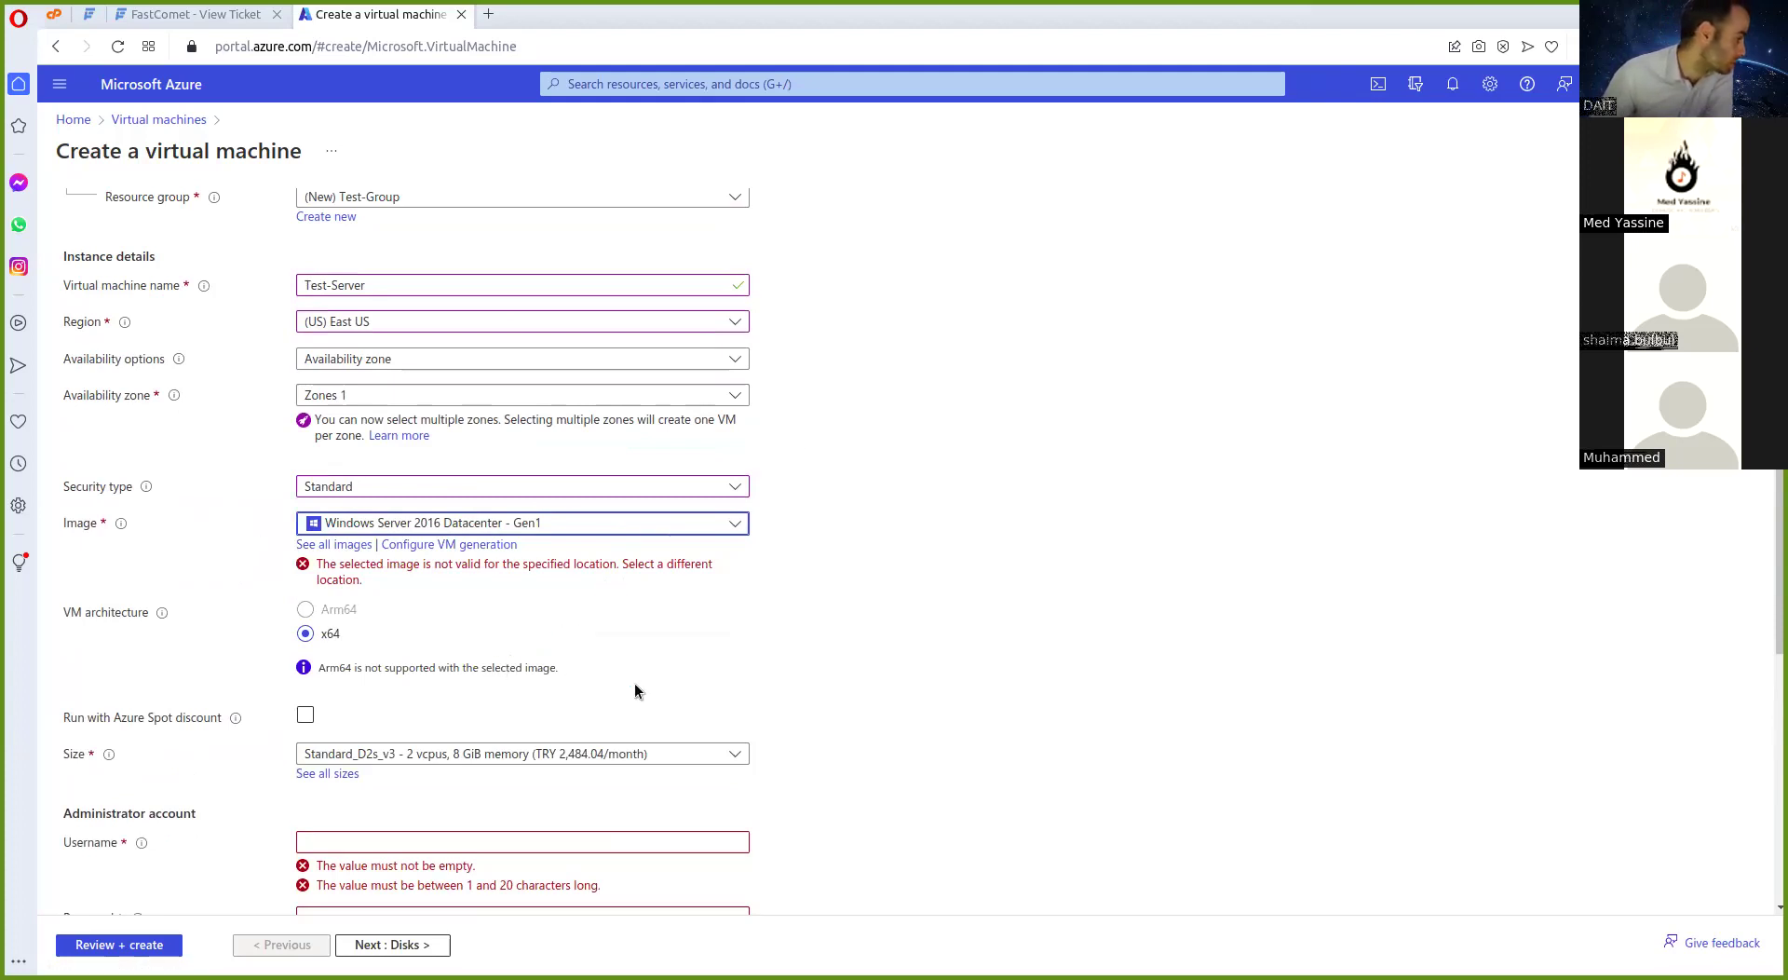
# Briefly add Zones 2 and 3, then deselect them so only Zone 1 remains
pyautogui.click(701, 395)
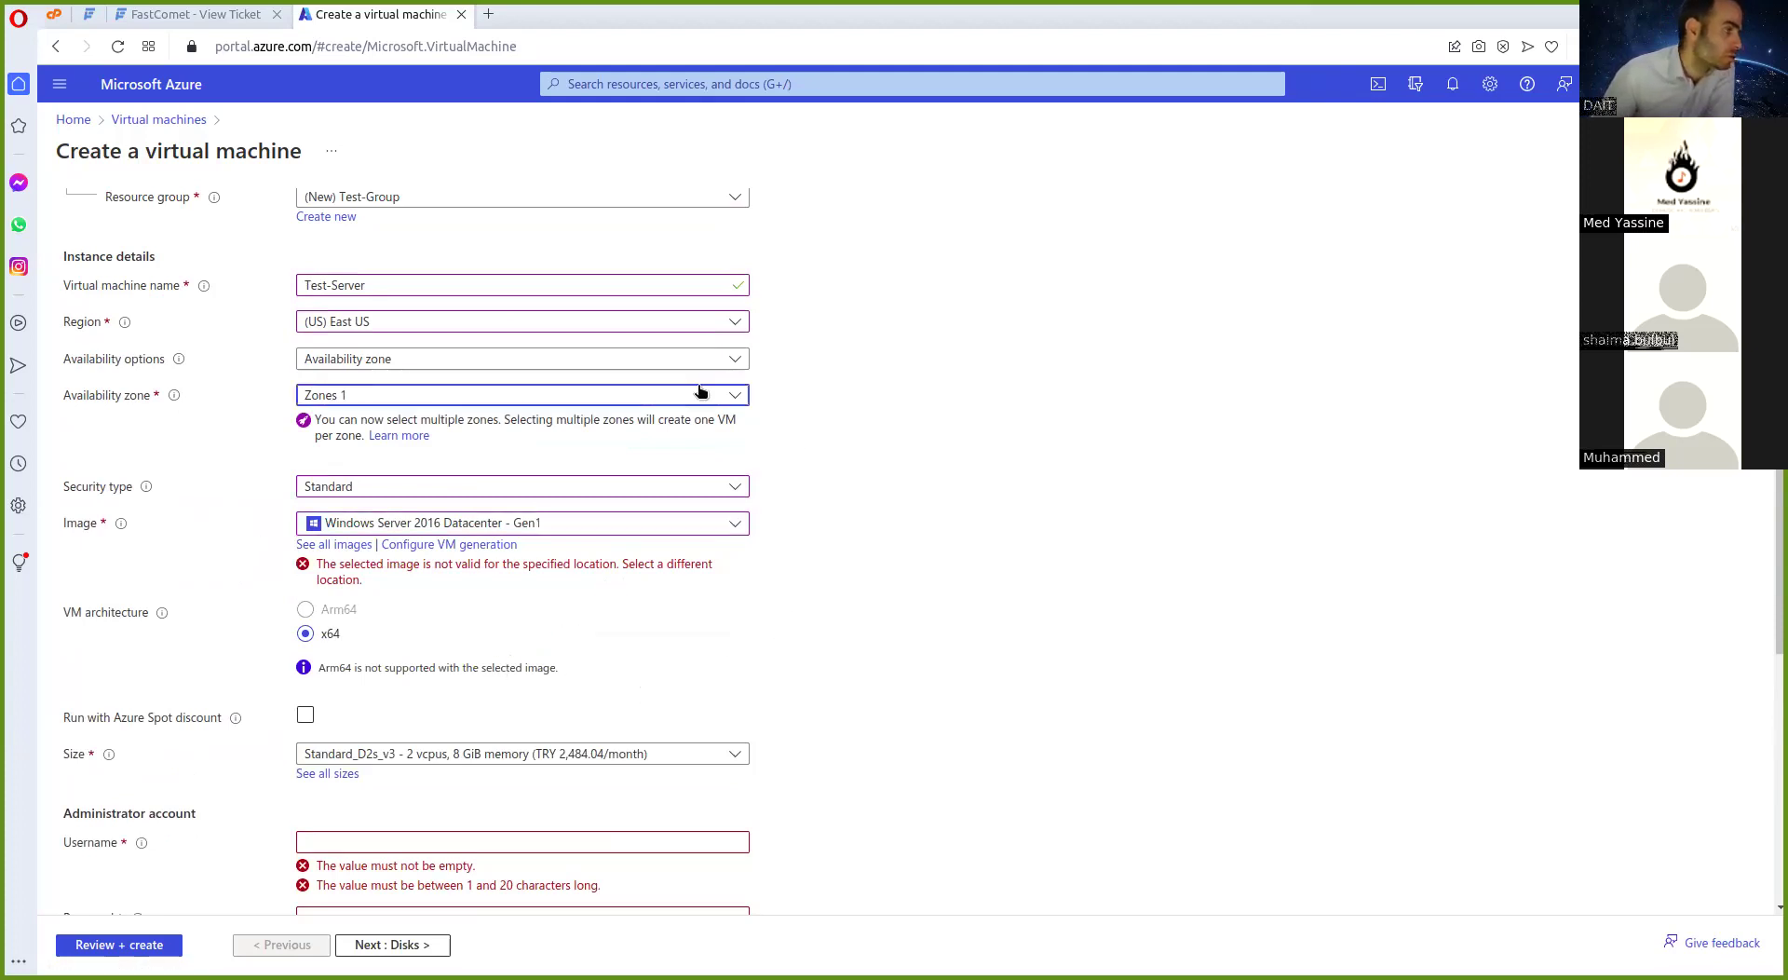
pyautogui.click(310, 451)
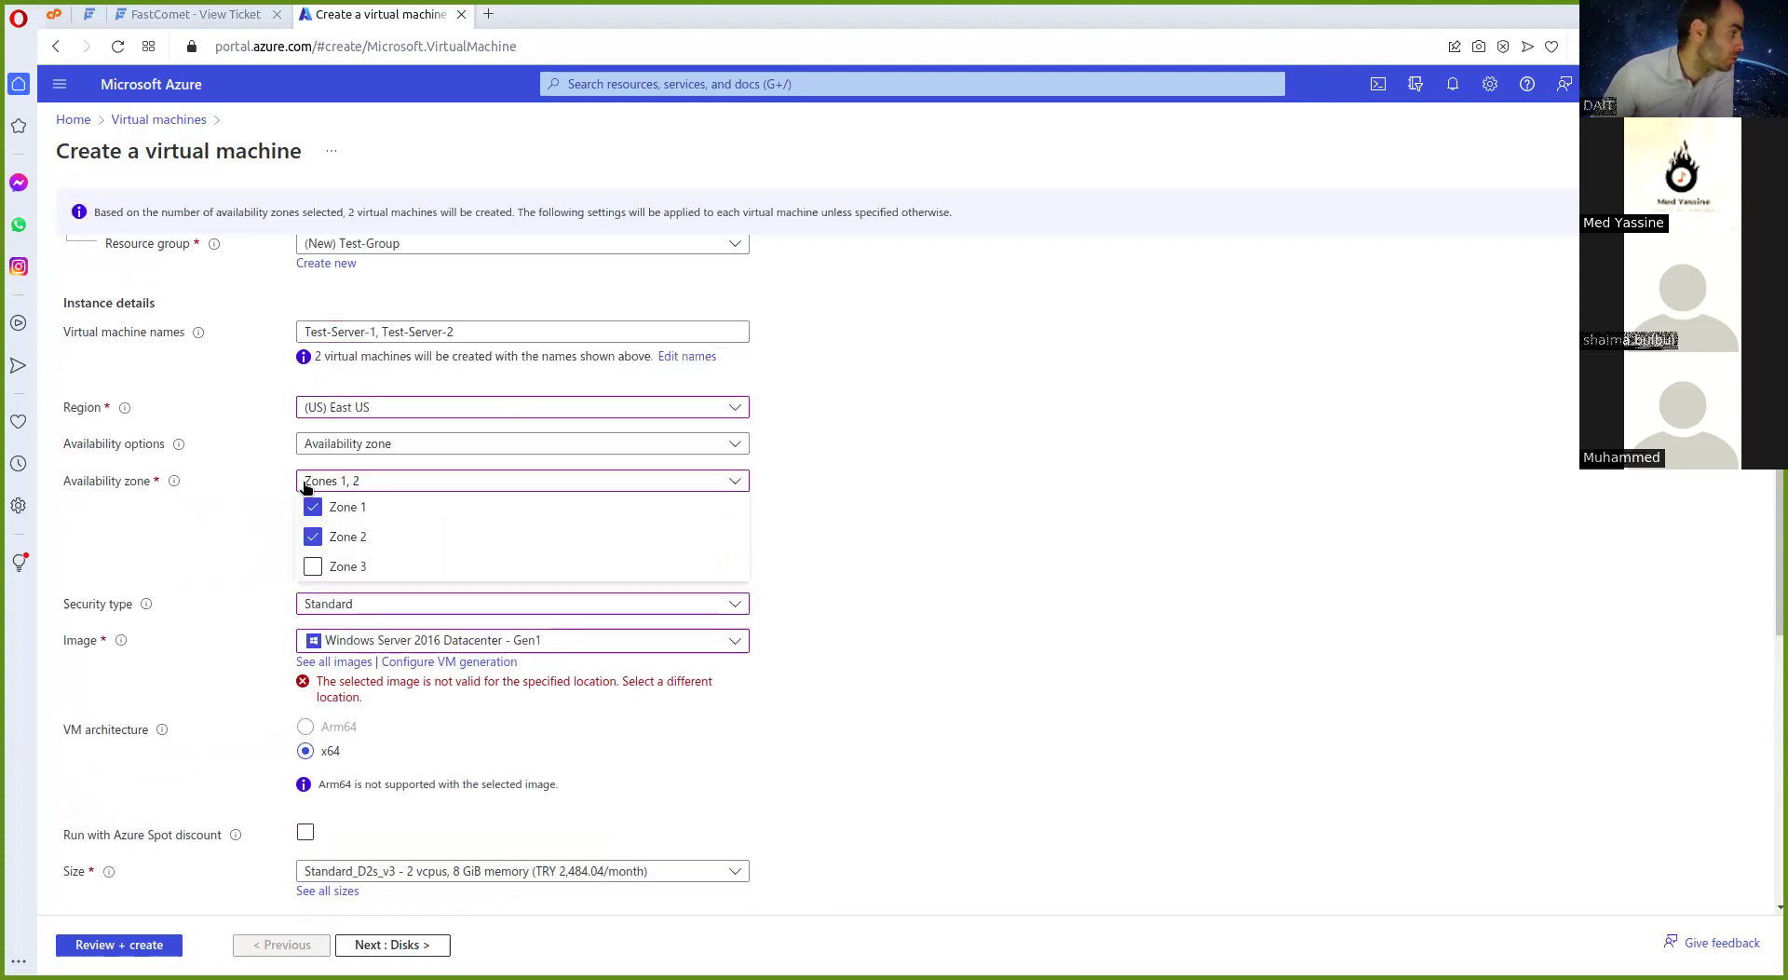
pyautogui.click(313, 566)
pyautogui.click(1010, 586)
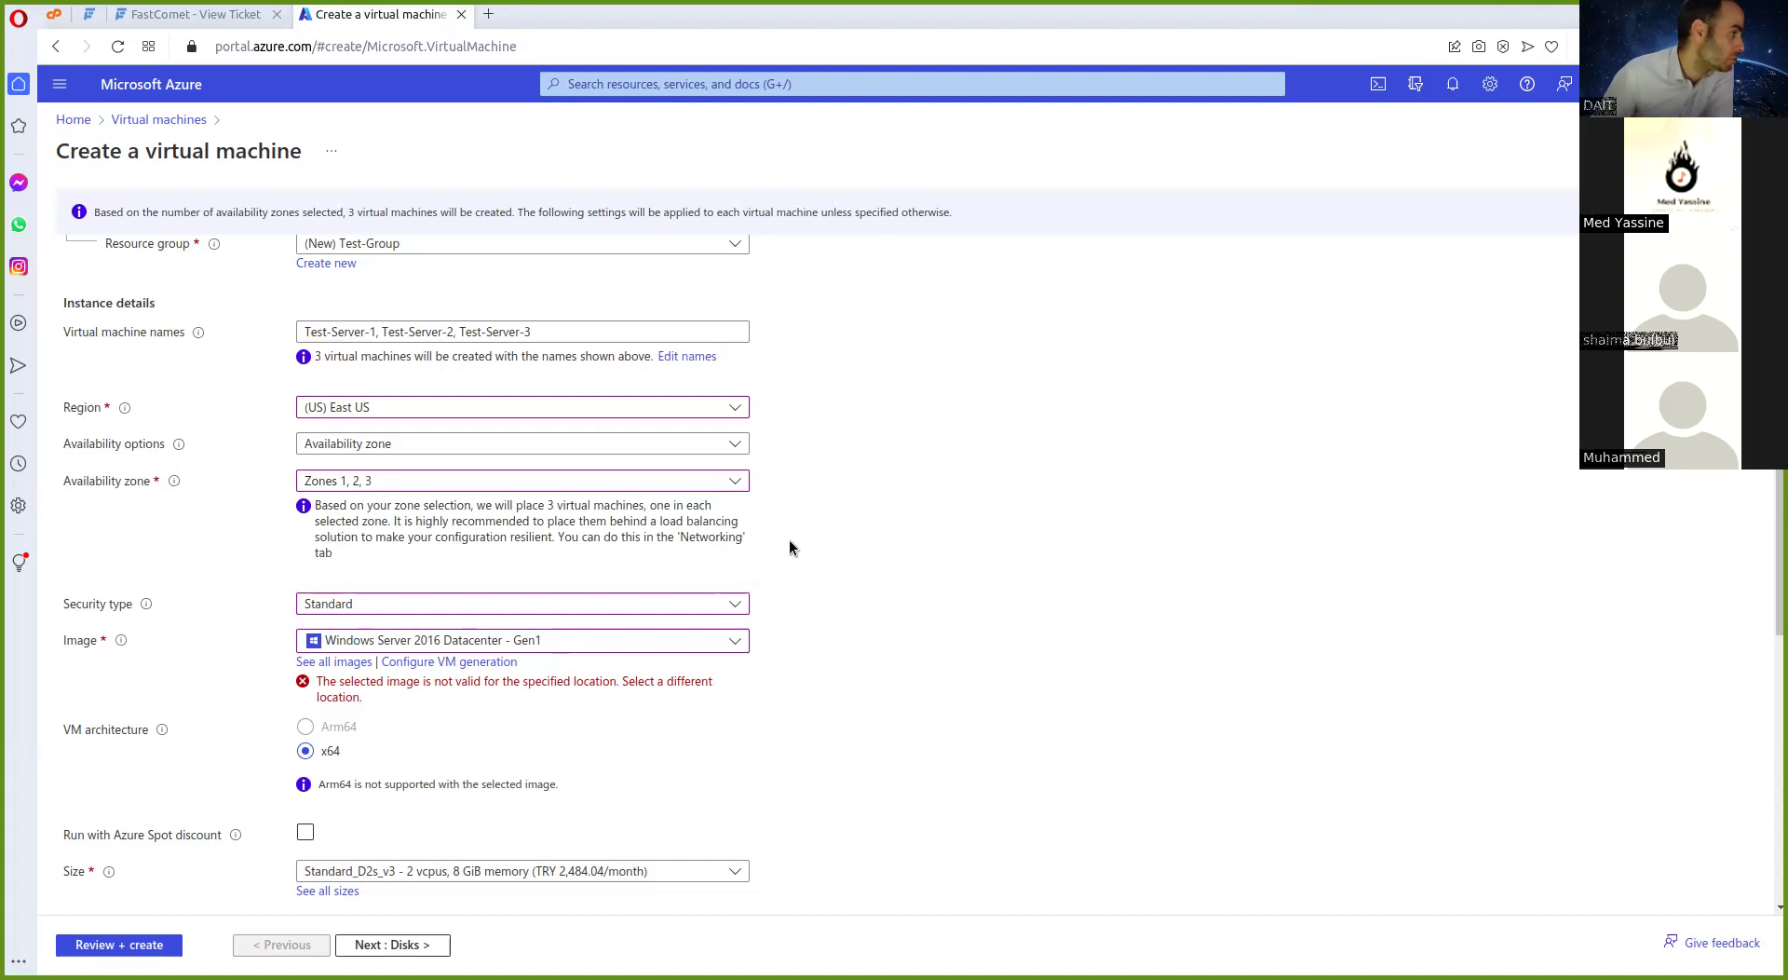
pyautogui.click(338, 483)
pyautogui.click(313, 566)
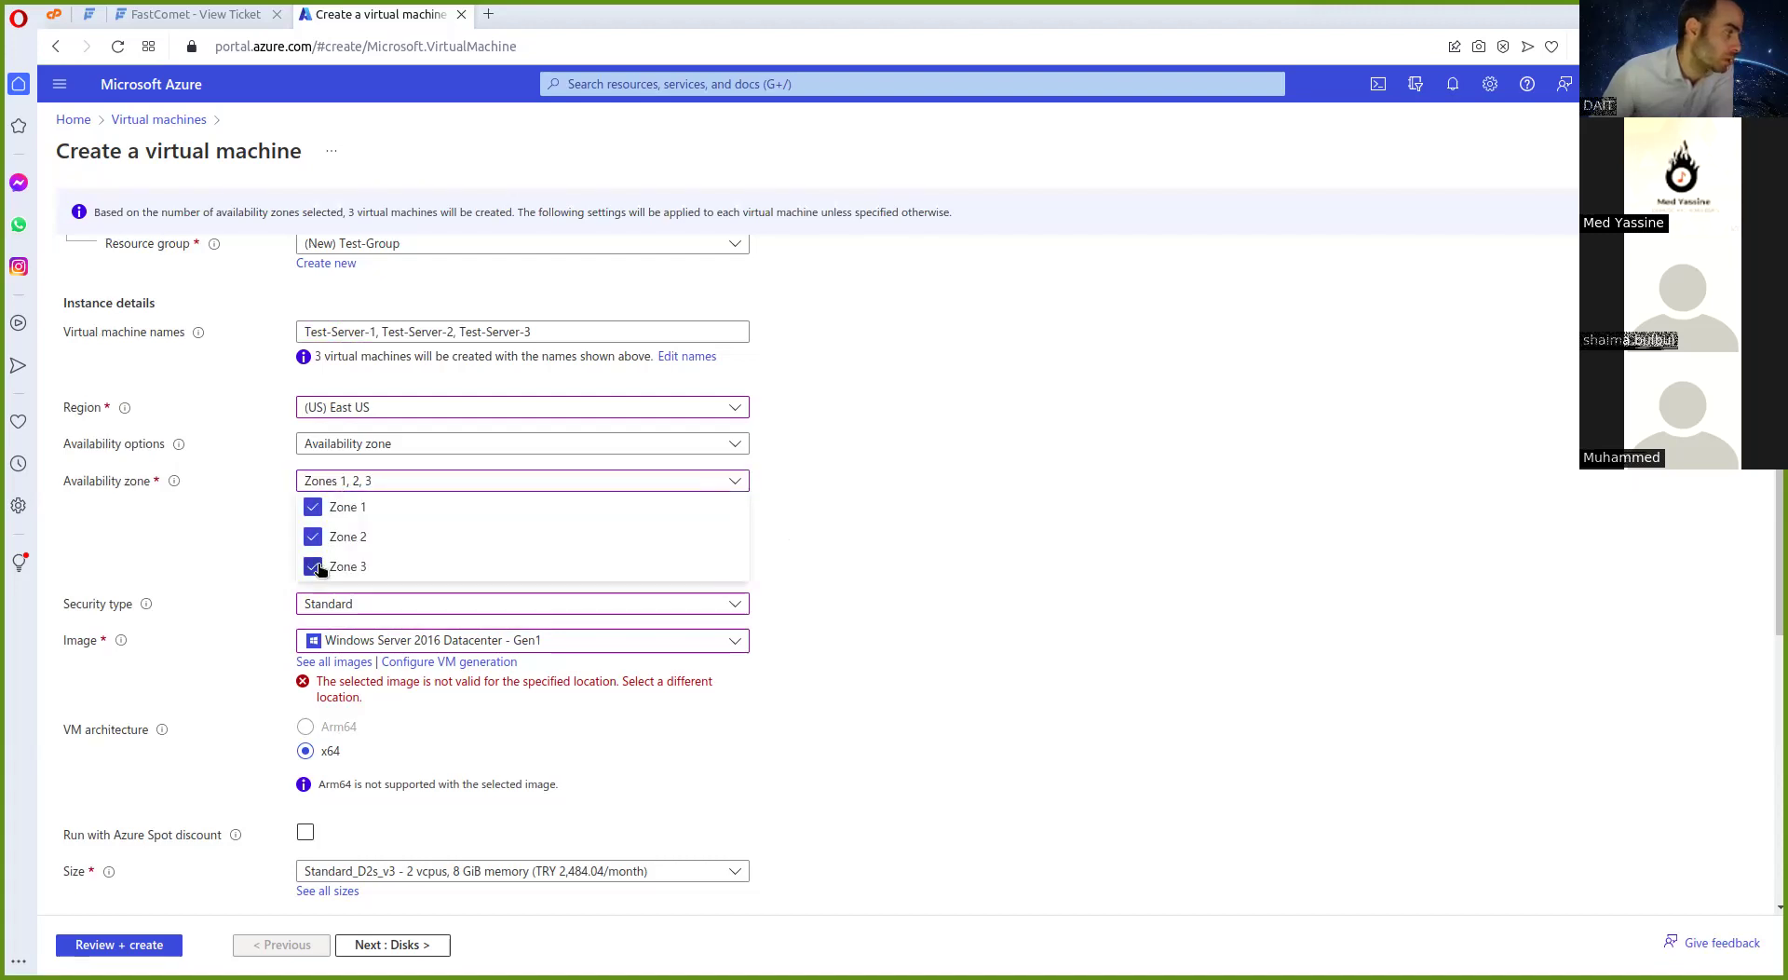
pyautogui.click(313, 536)
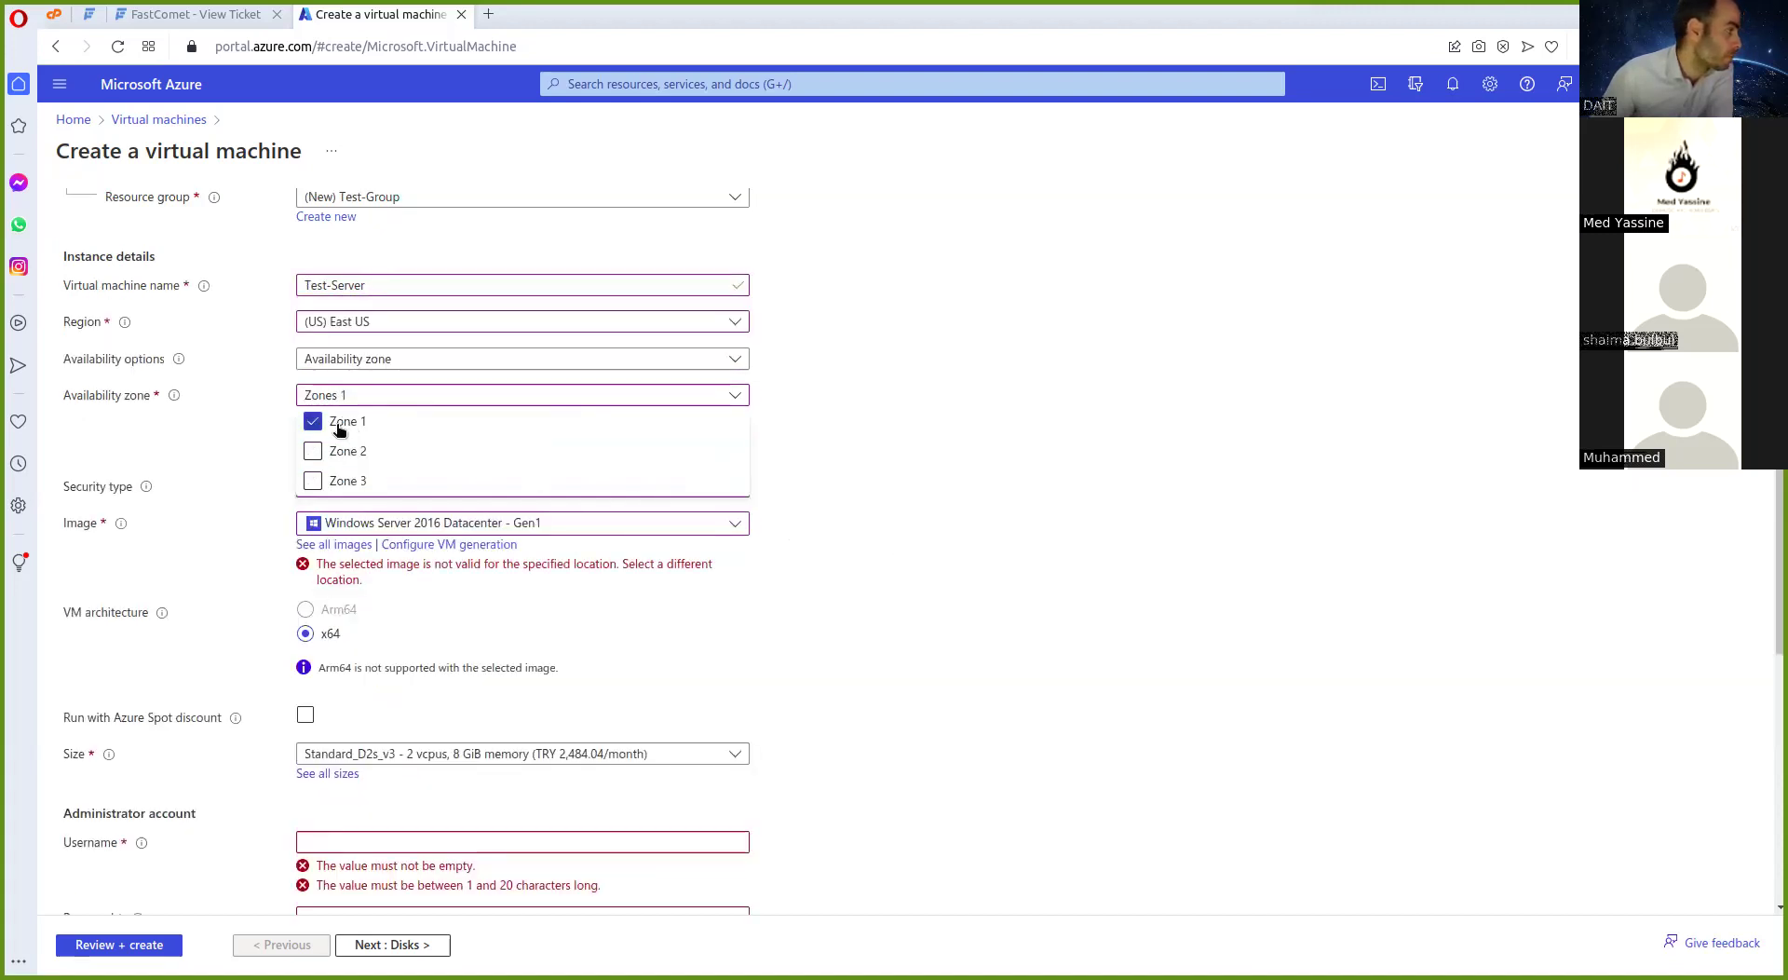
pyautogui.click(941, 507)
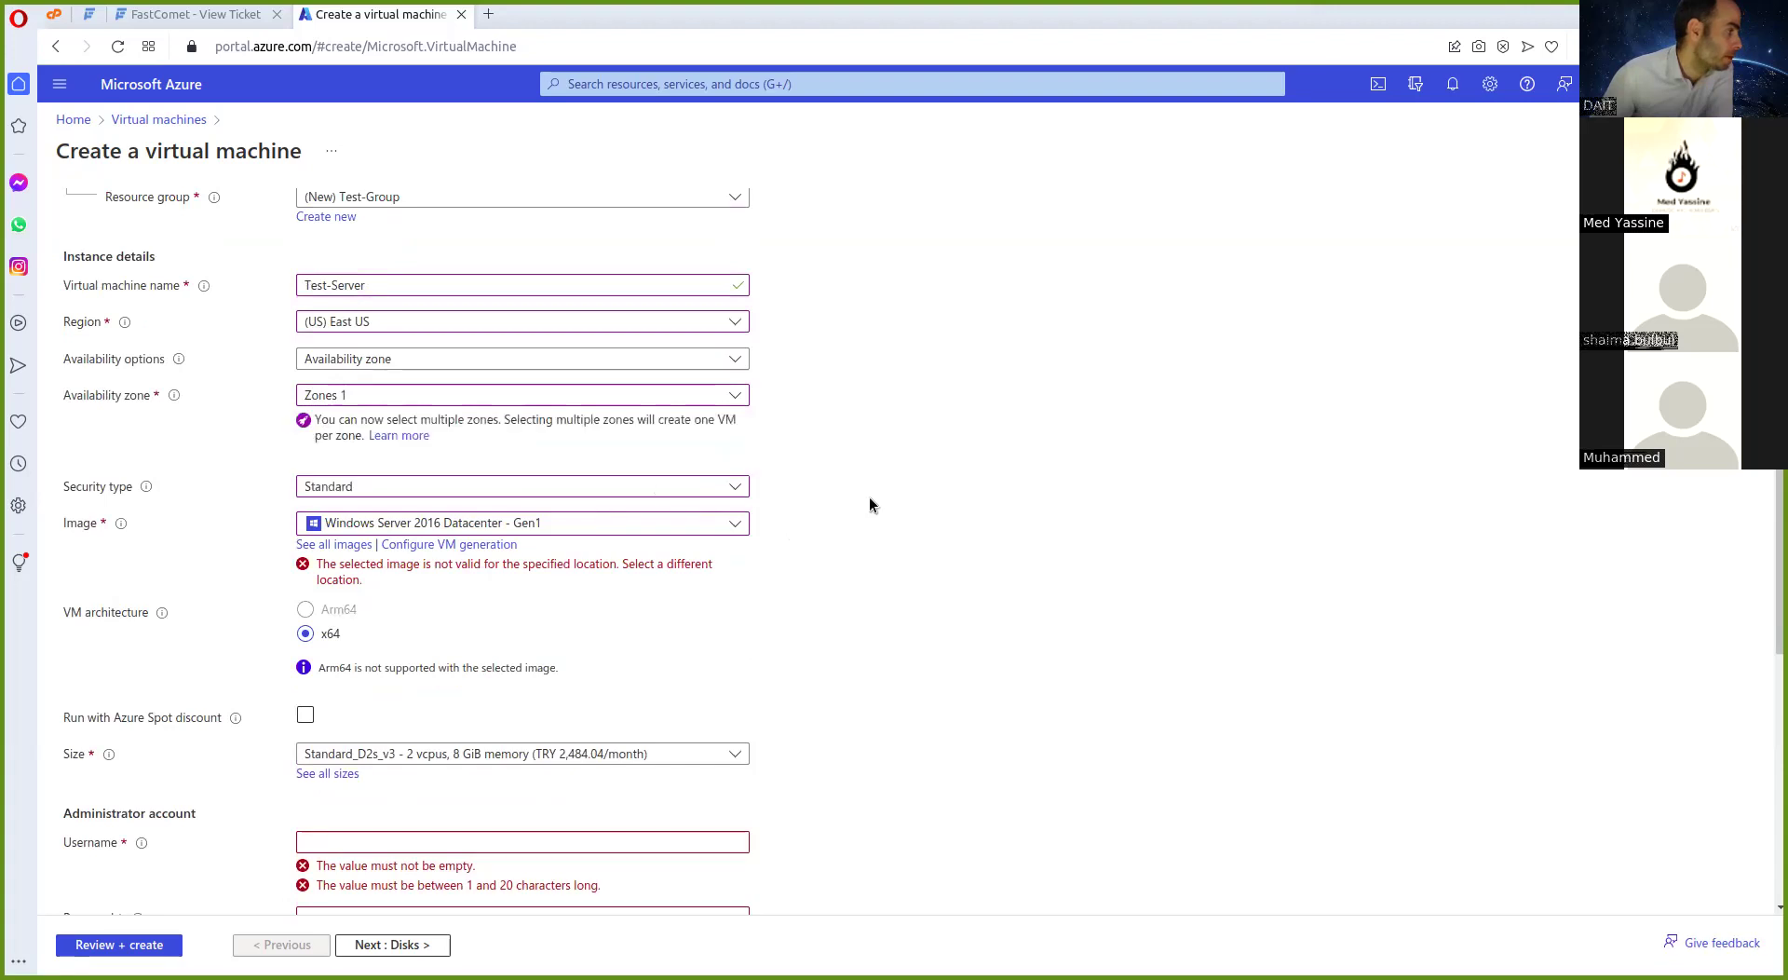
# Choose the Windows Server 2019 Datacenter - Gen2 image and move the region to (US) Central US
pyautogui.click(721, 524)
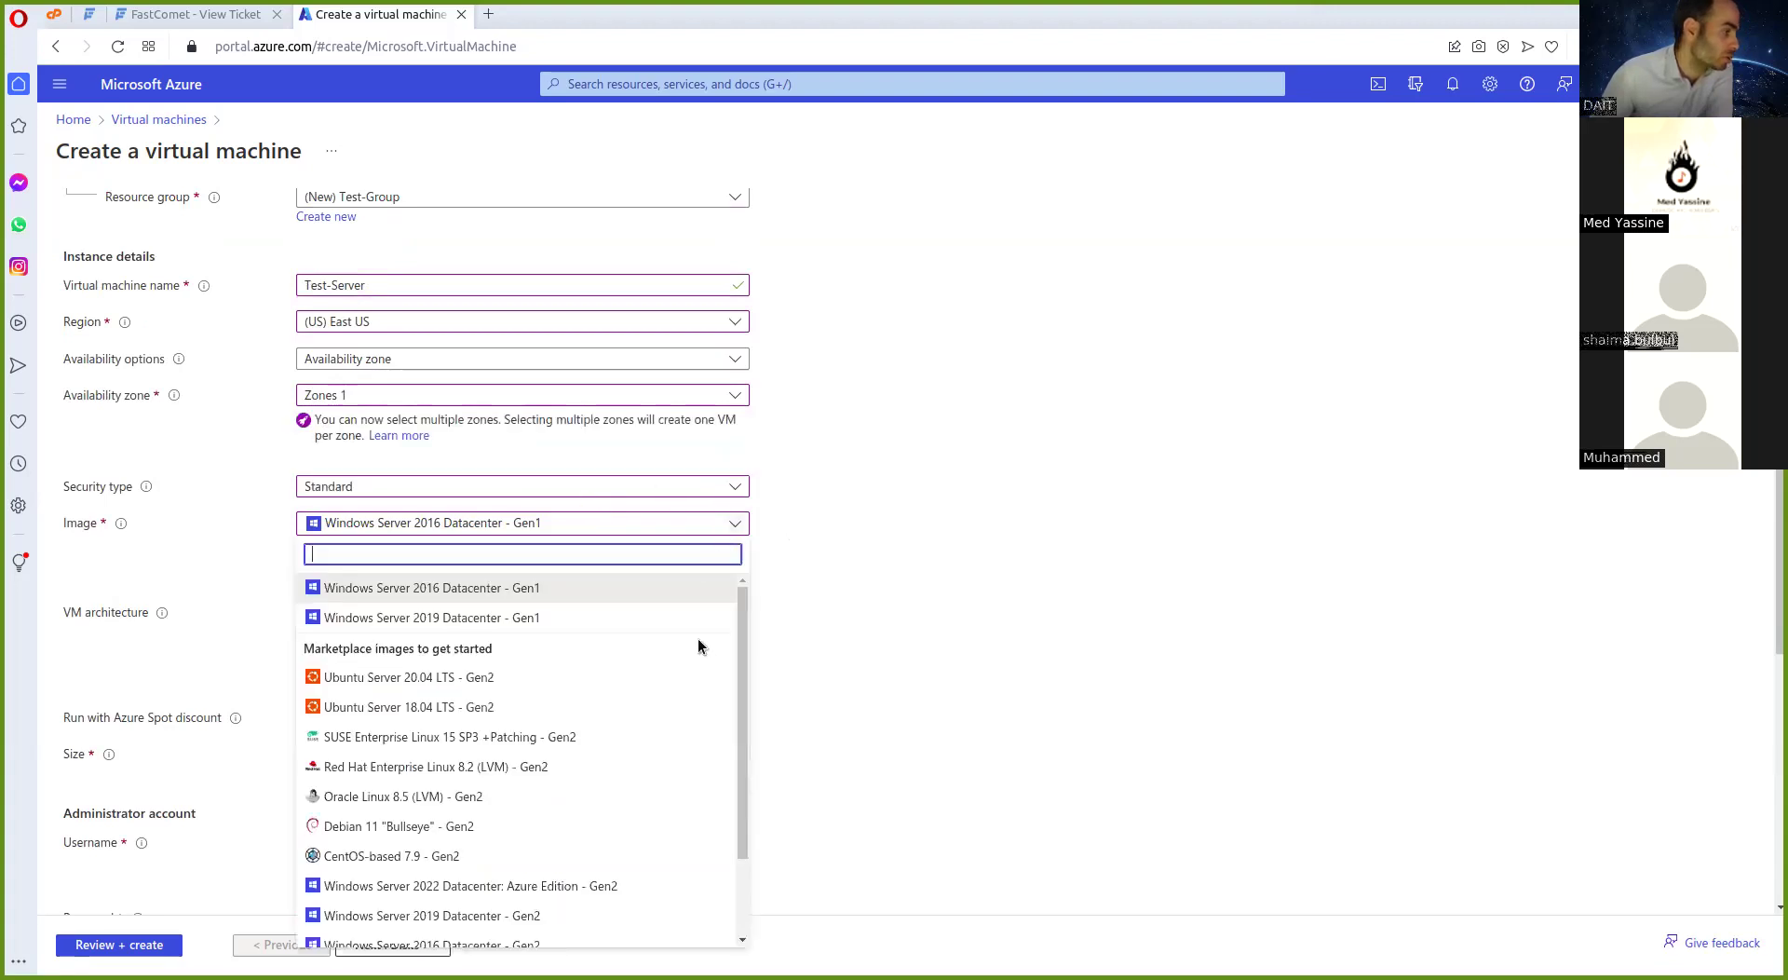
pyautogui.click(610, 916)
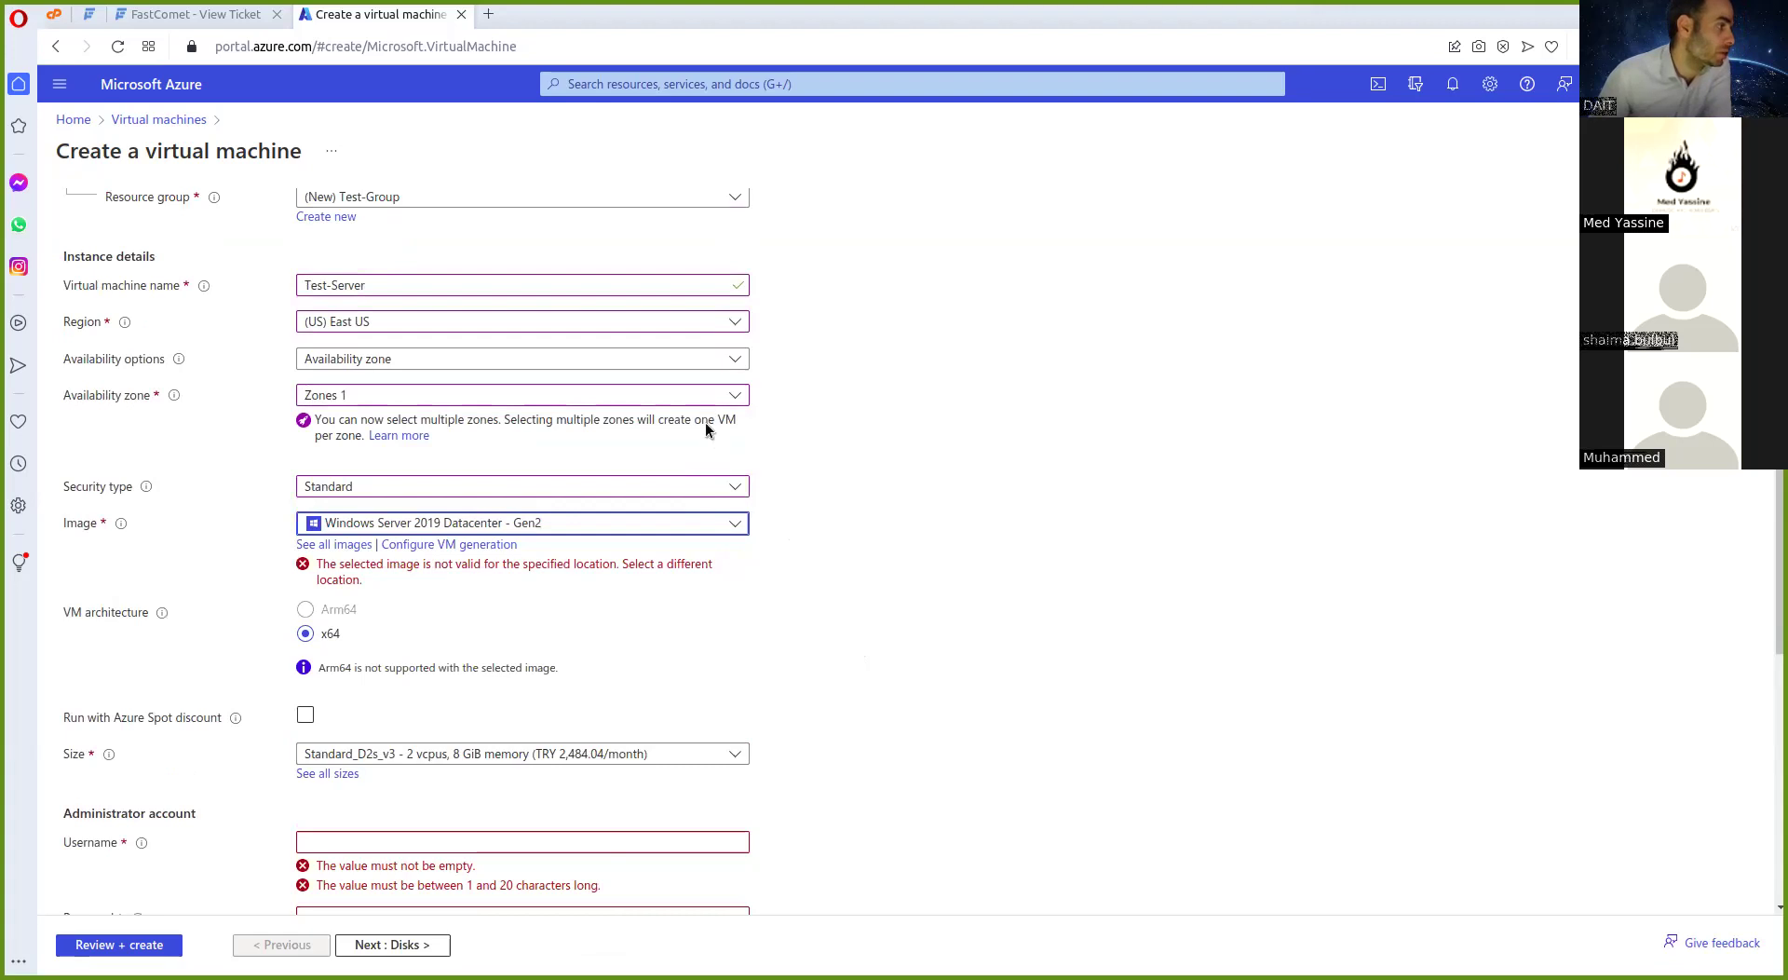
pyautogui.click(731, 326)
pyautogui.moveTo(741, 423); pyautogui.dragTo(587, 497)
# Set the region to (US) Central US and switch the image to Generation 1
pyautogui.click(570, 495)
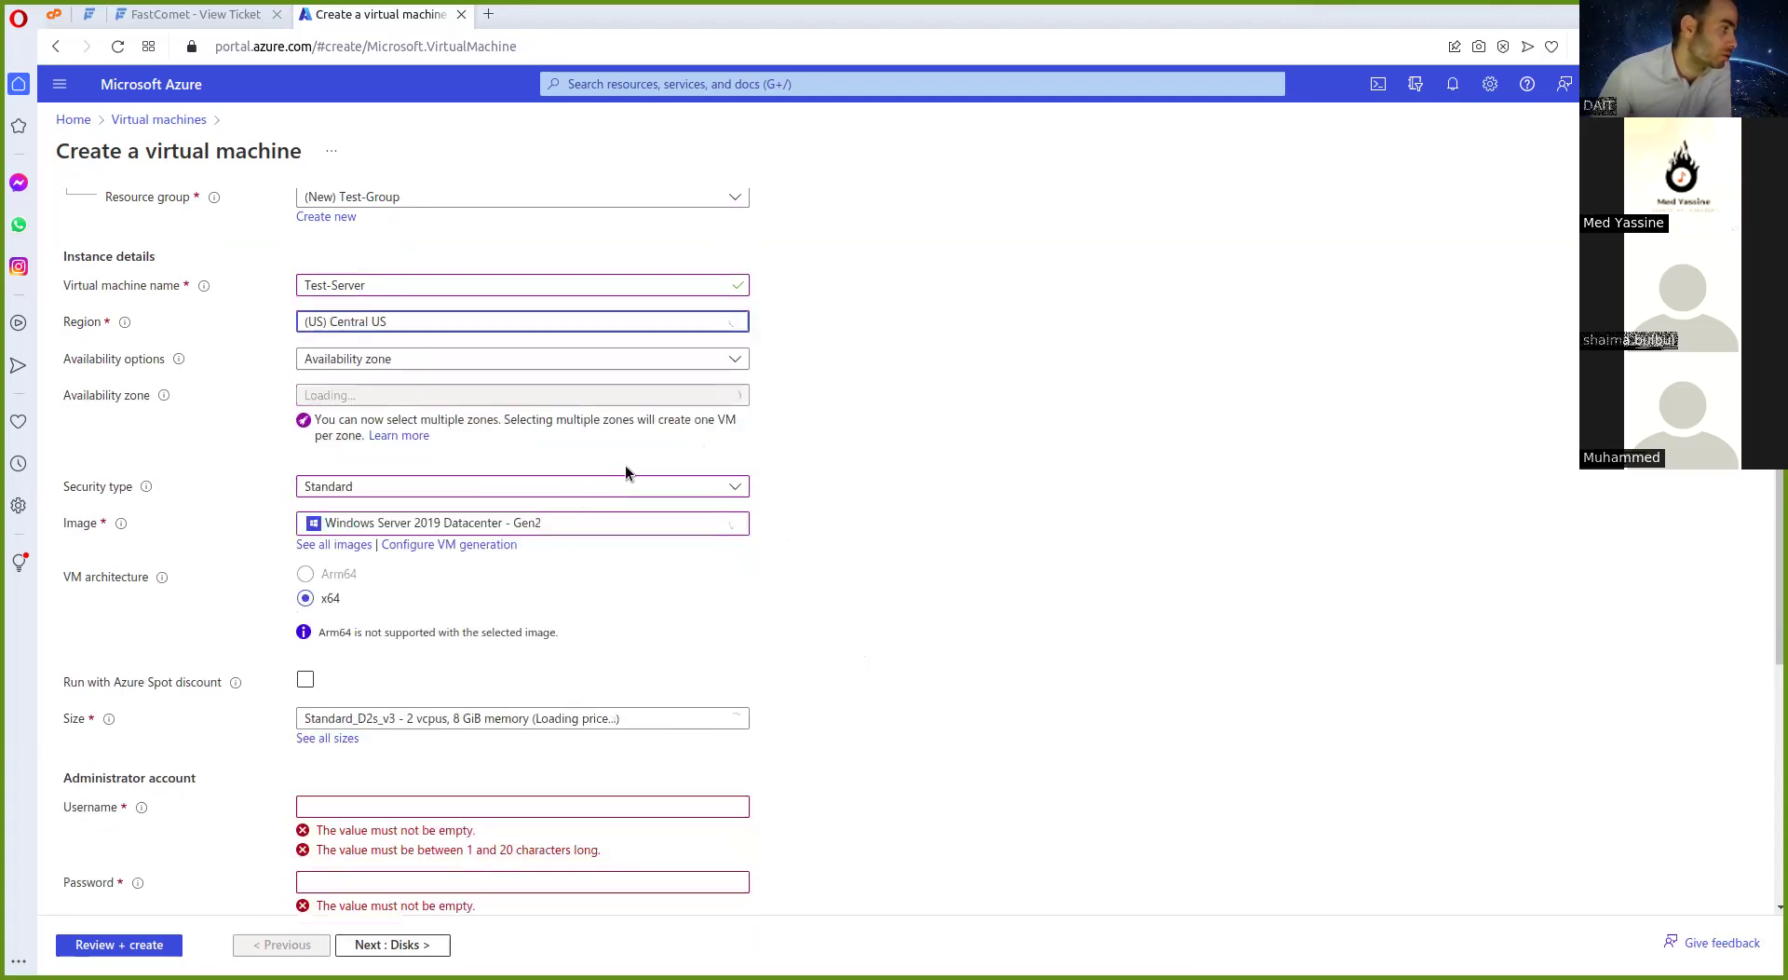
pyautogui.click(464, 545)
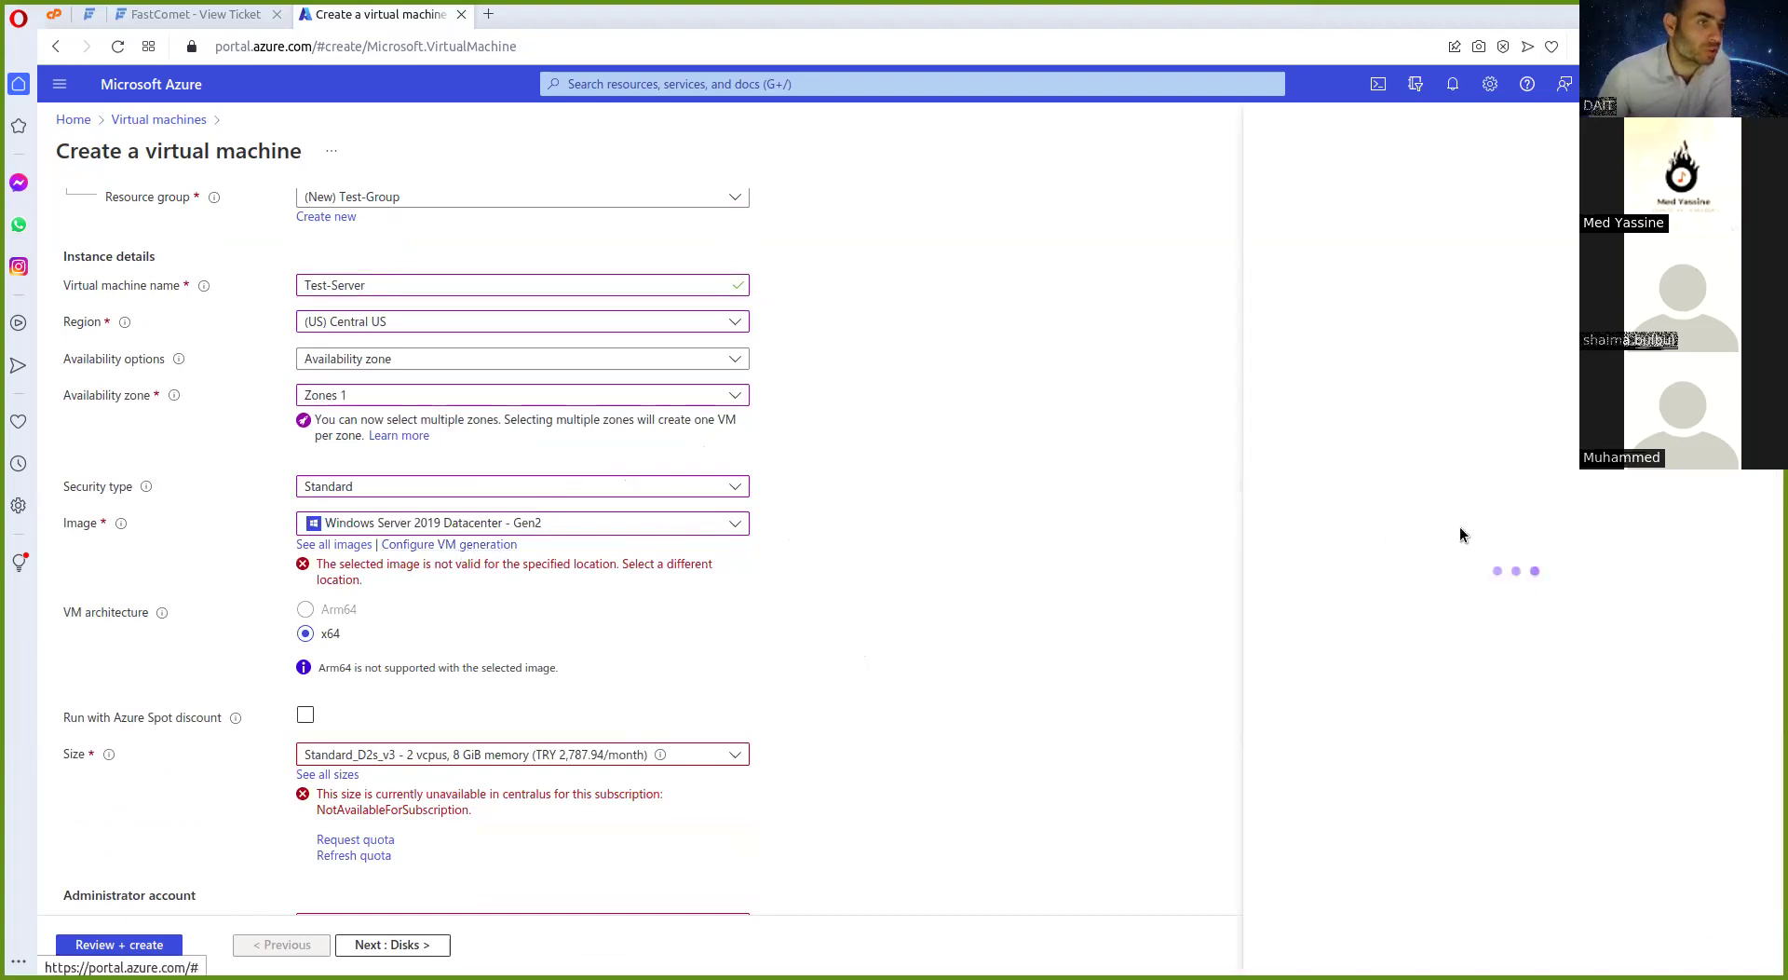
pyautogui.click(1534, 365)
pyautogui.click(1299, 950)
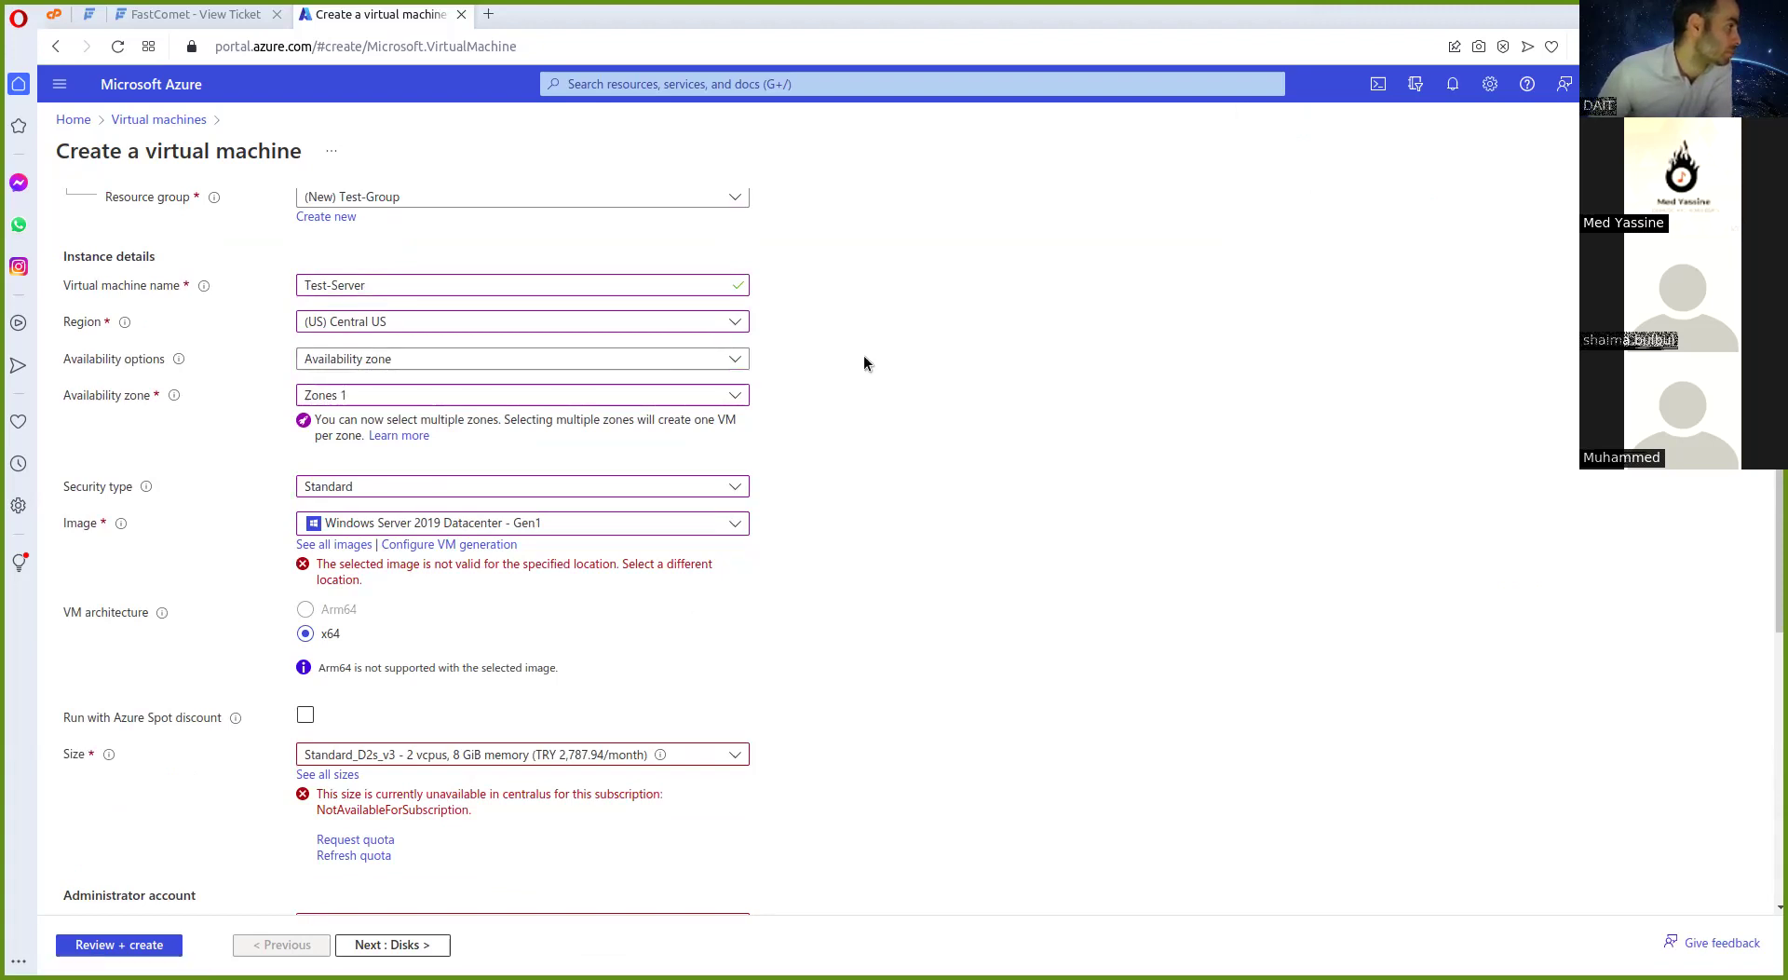
# Keep the Azure for Students Starter subscription and scroll down the form
pyautogui.scroll(3, 864, 359)
pyautogui.click(662, 326)
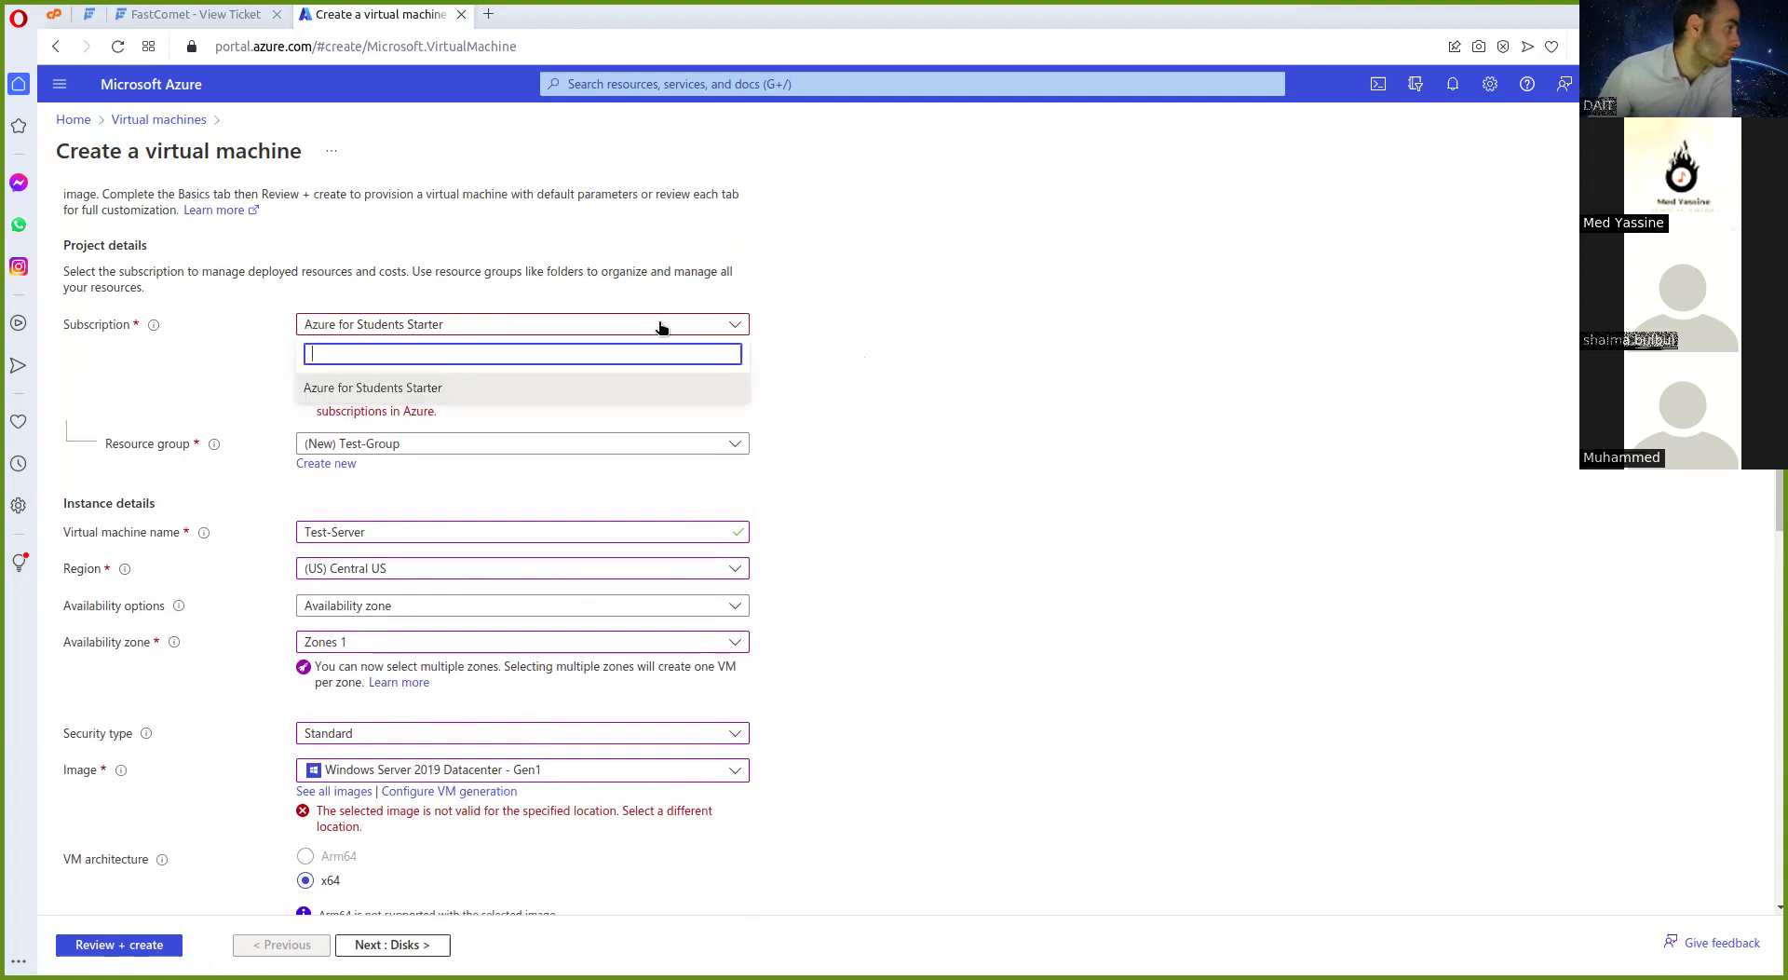
pyautogui.click(663, 325)
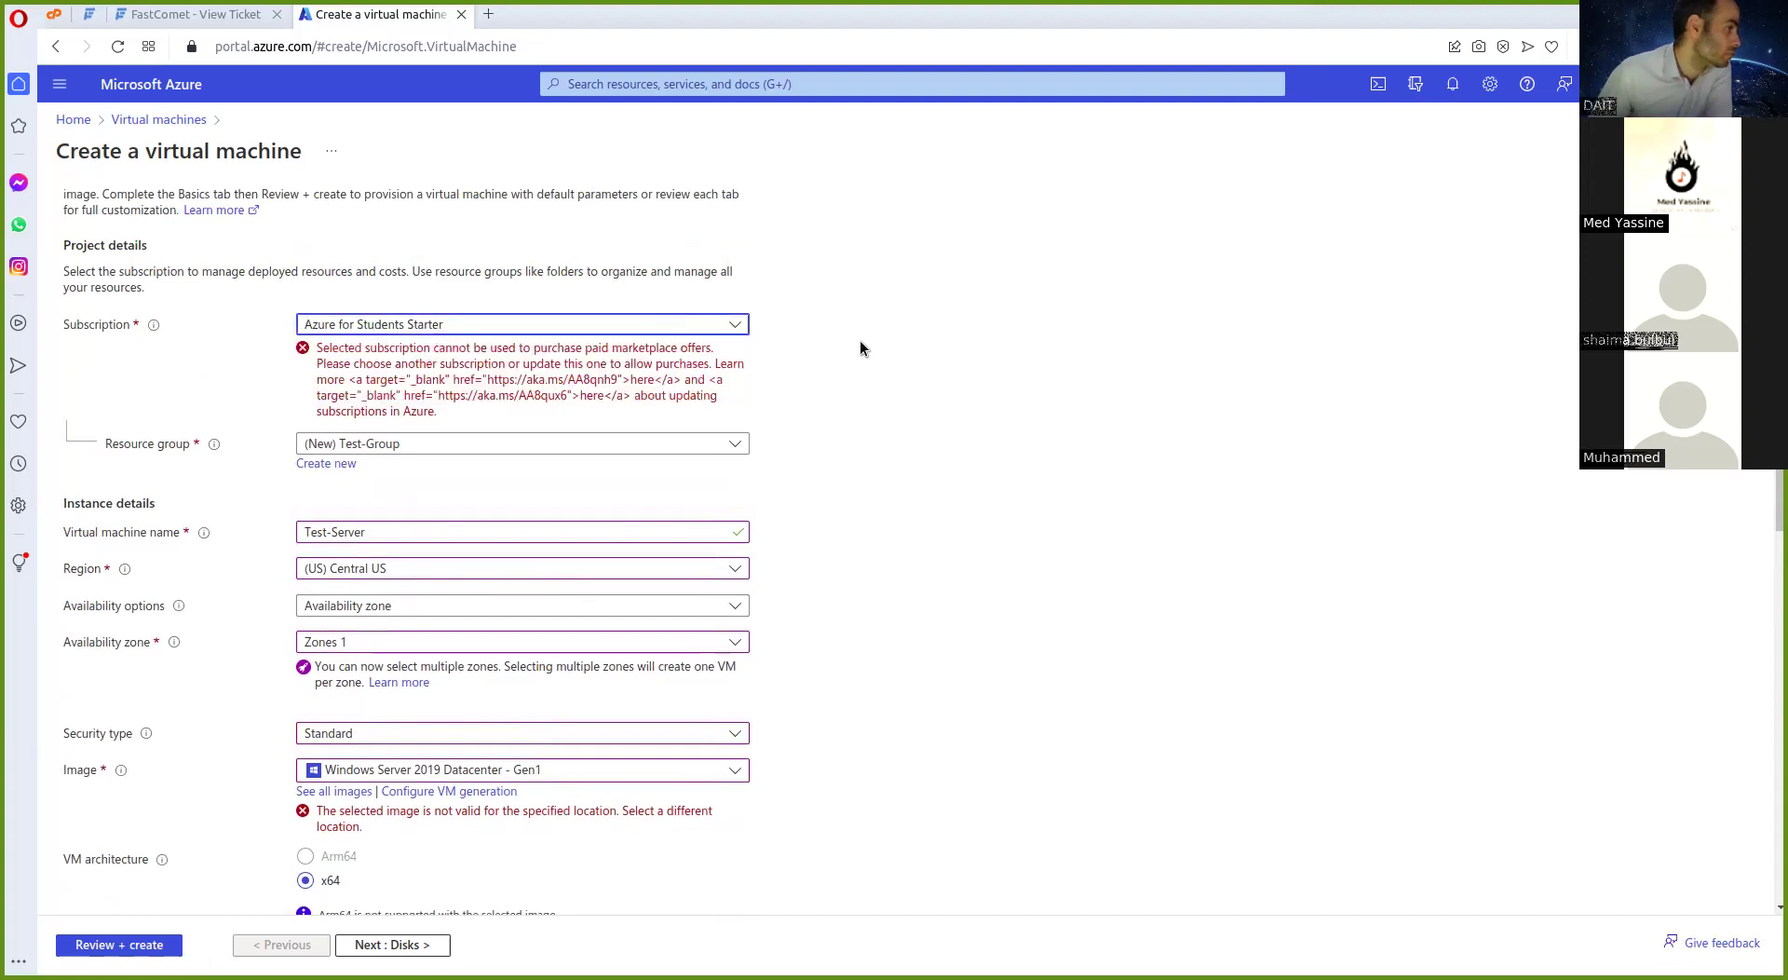
pyautogui.scroll(-4, 859, 339)
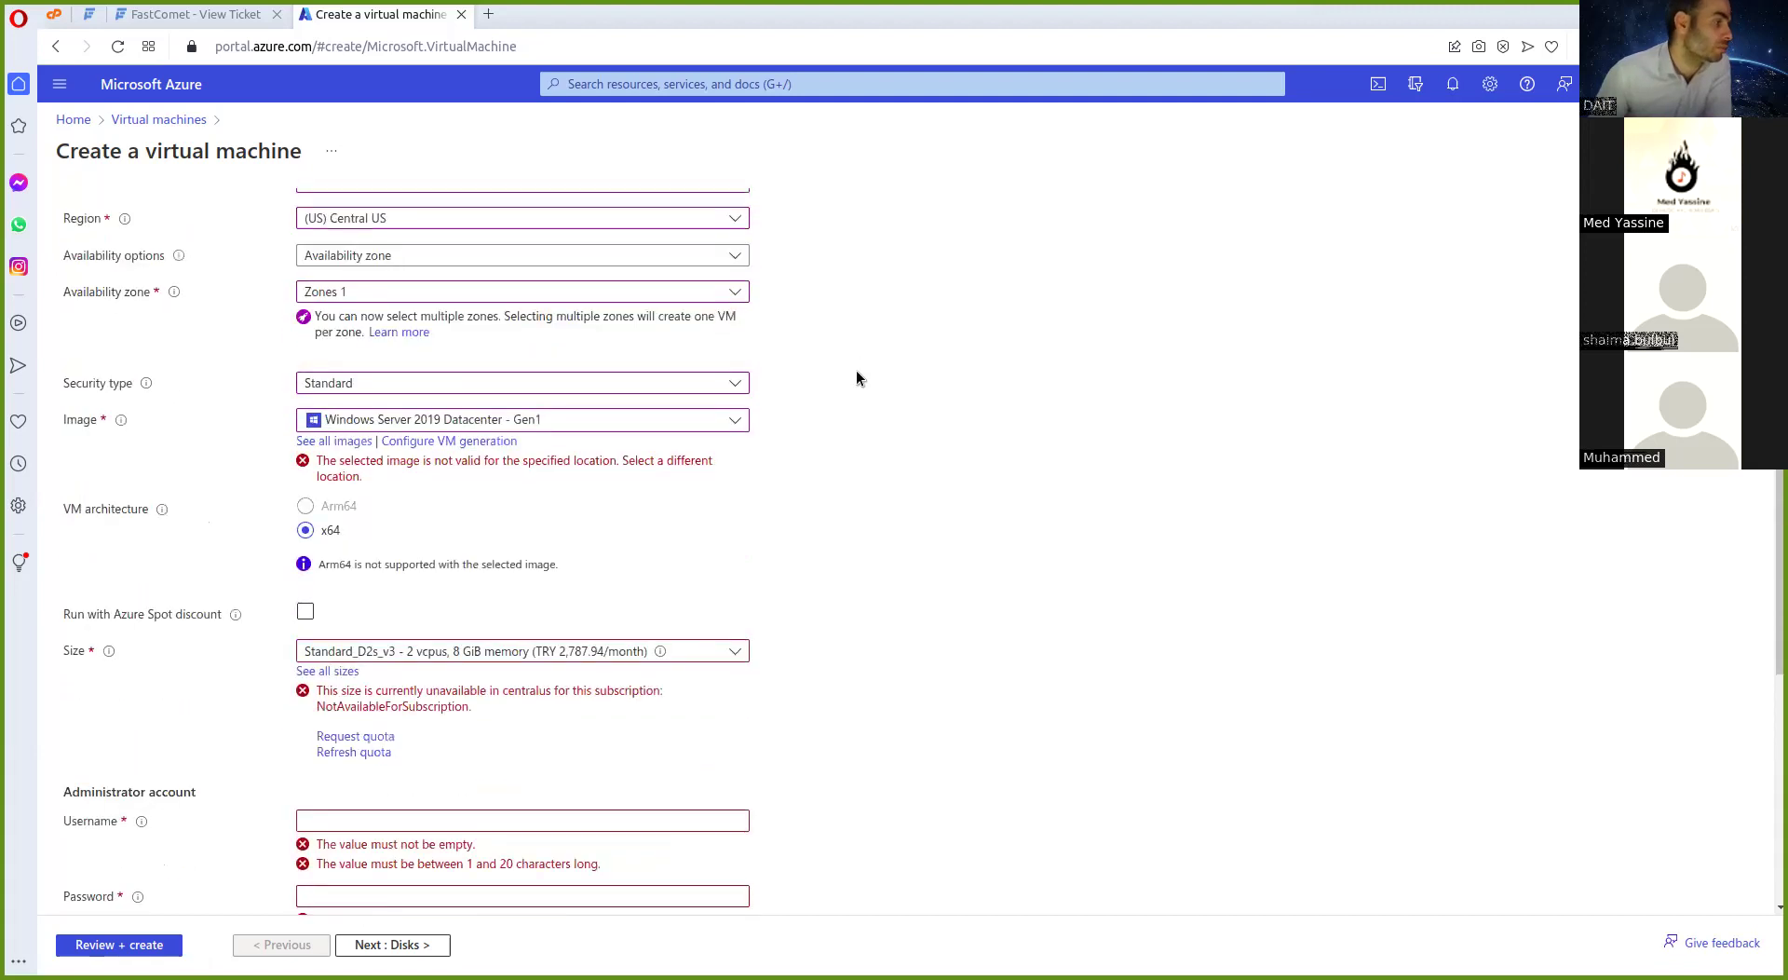
pyautogui.scroll(-2, 857, 377)
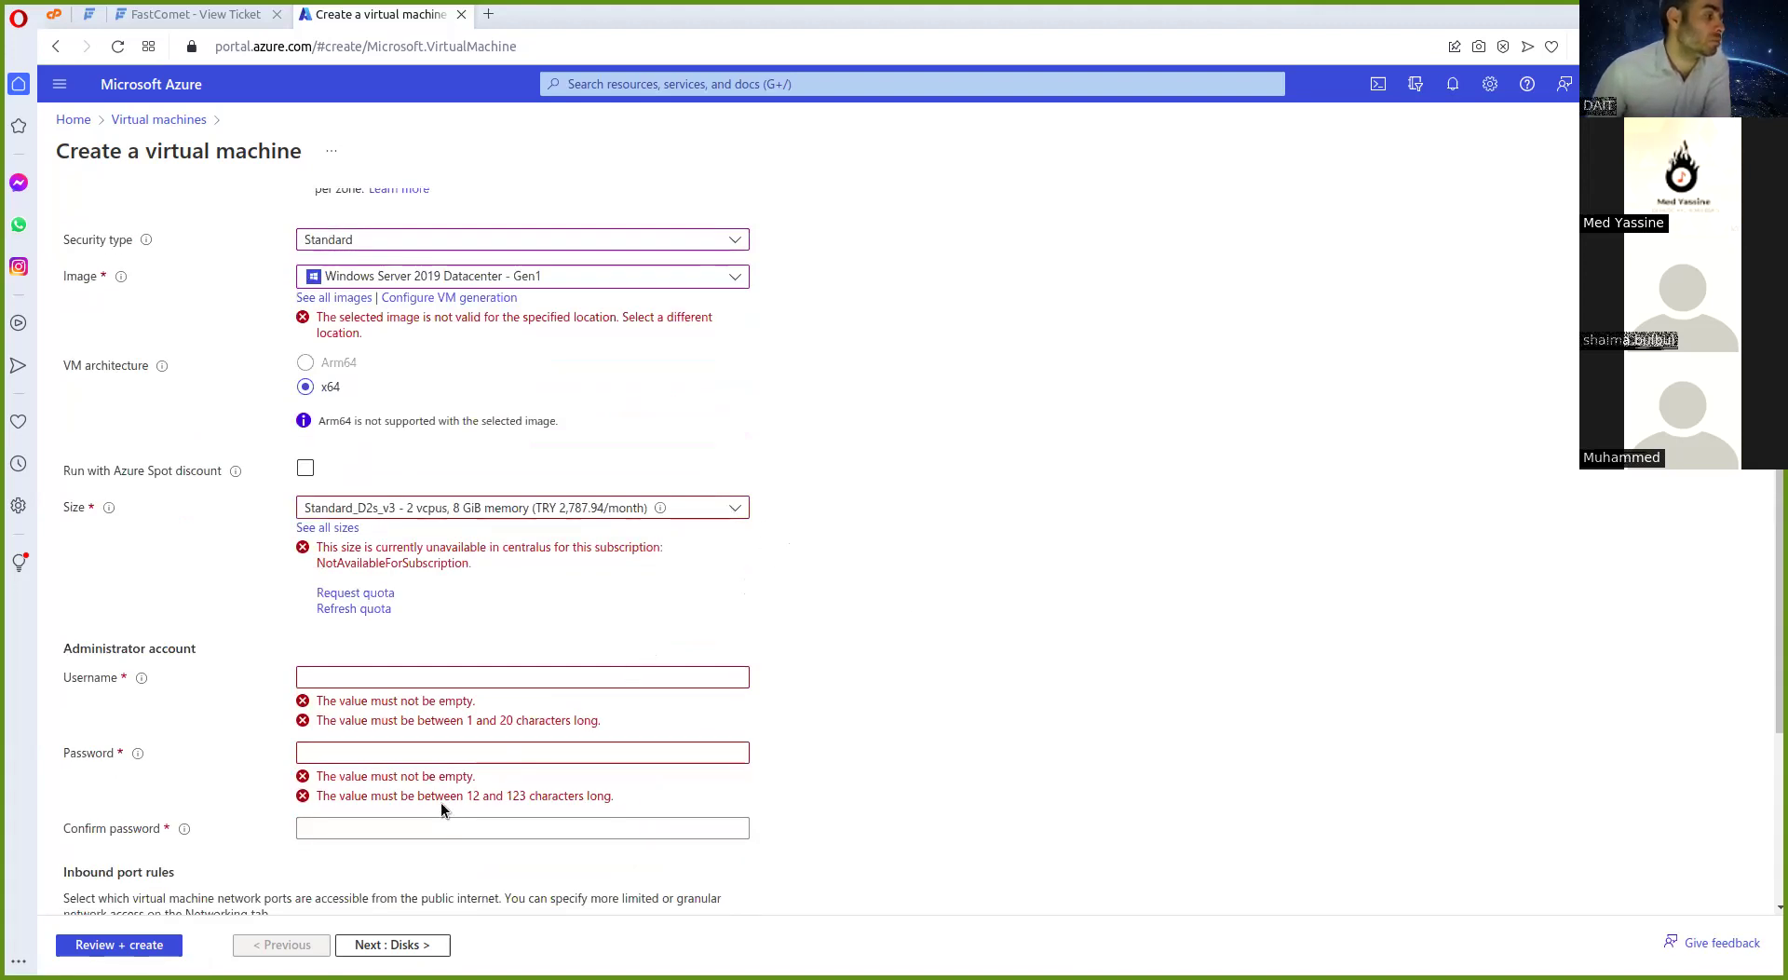
pyautogui.scroll(-4, 553, 670)
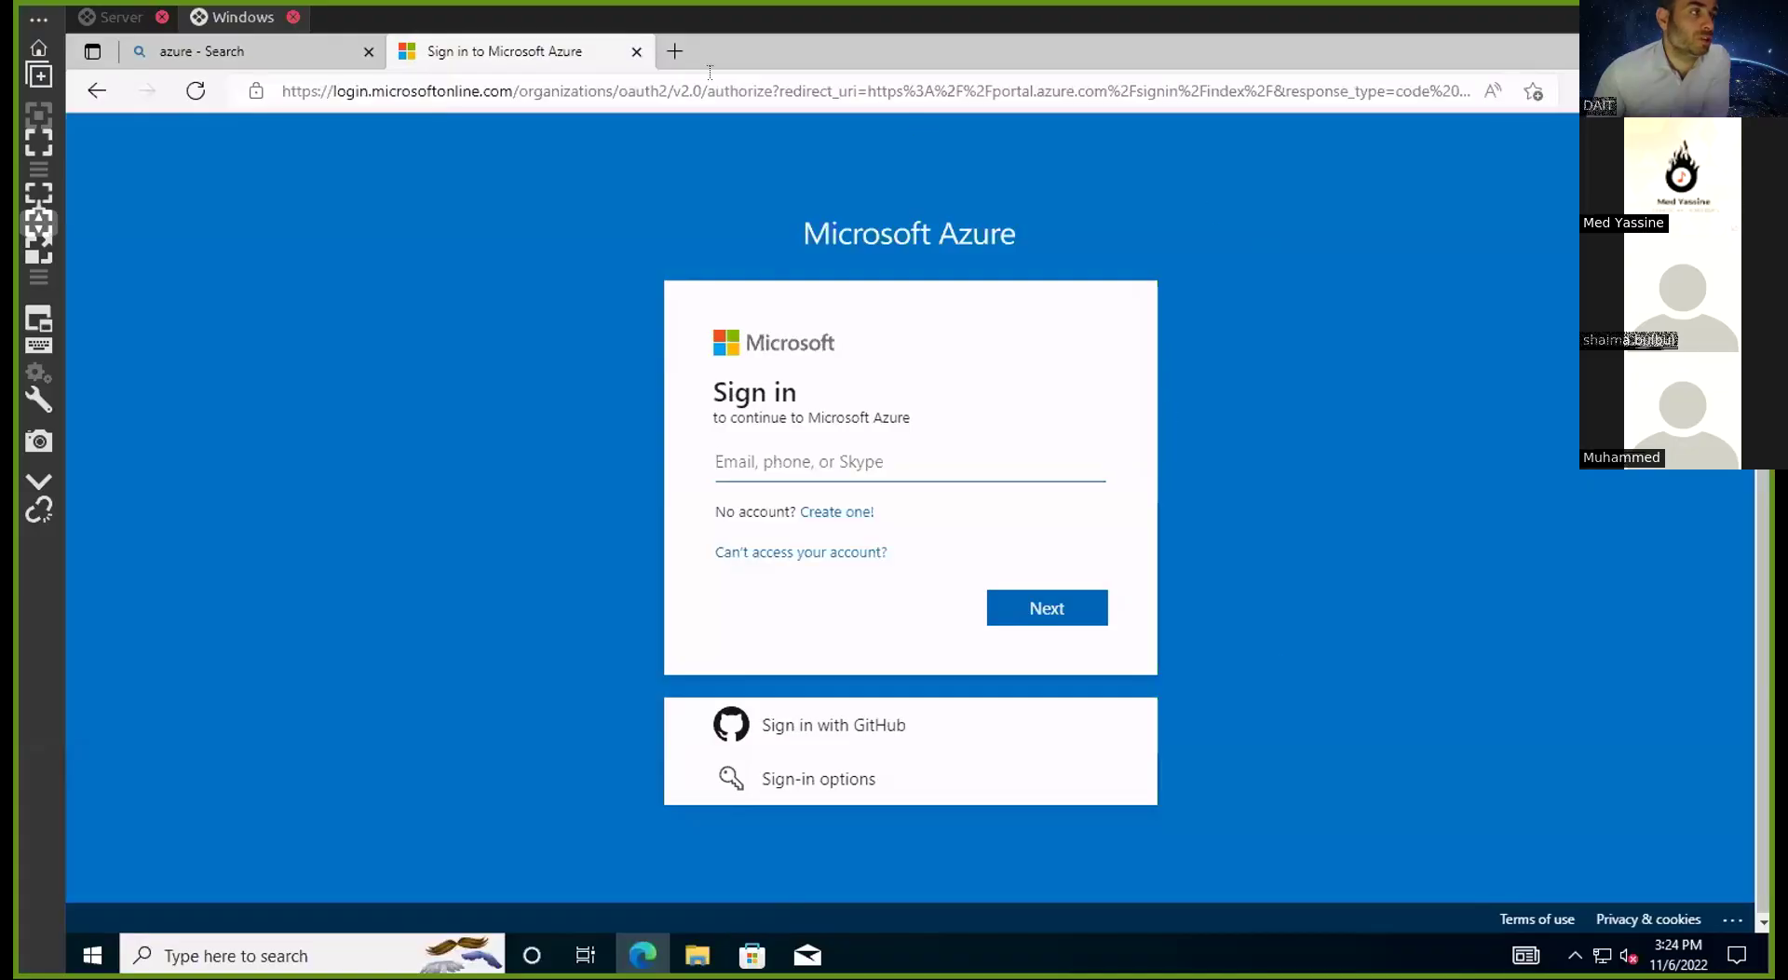
# Close both Edge tabs and search the installed apps for 'rem'
pyautogui.click(636, 51)
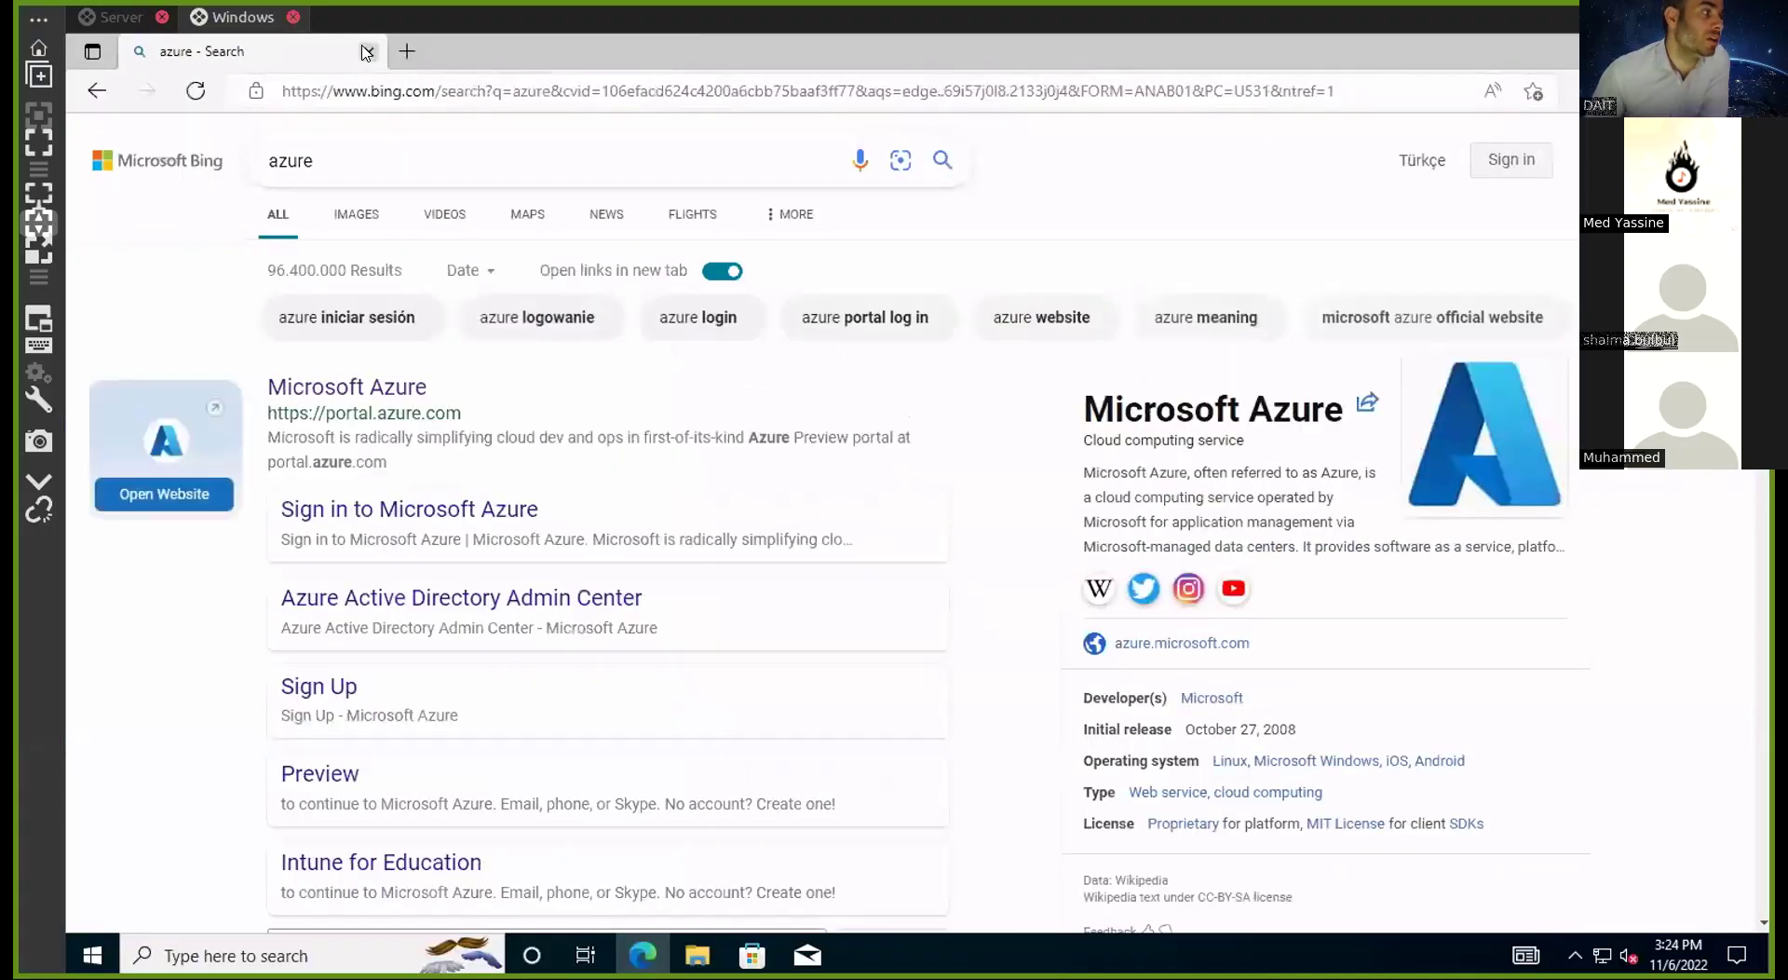
pyautogui.click(365, 51)
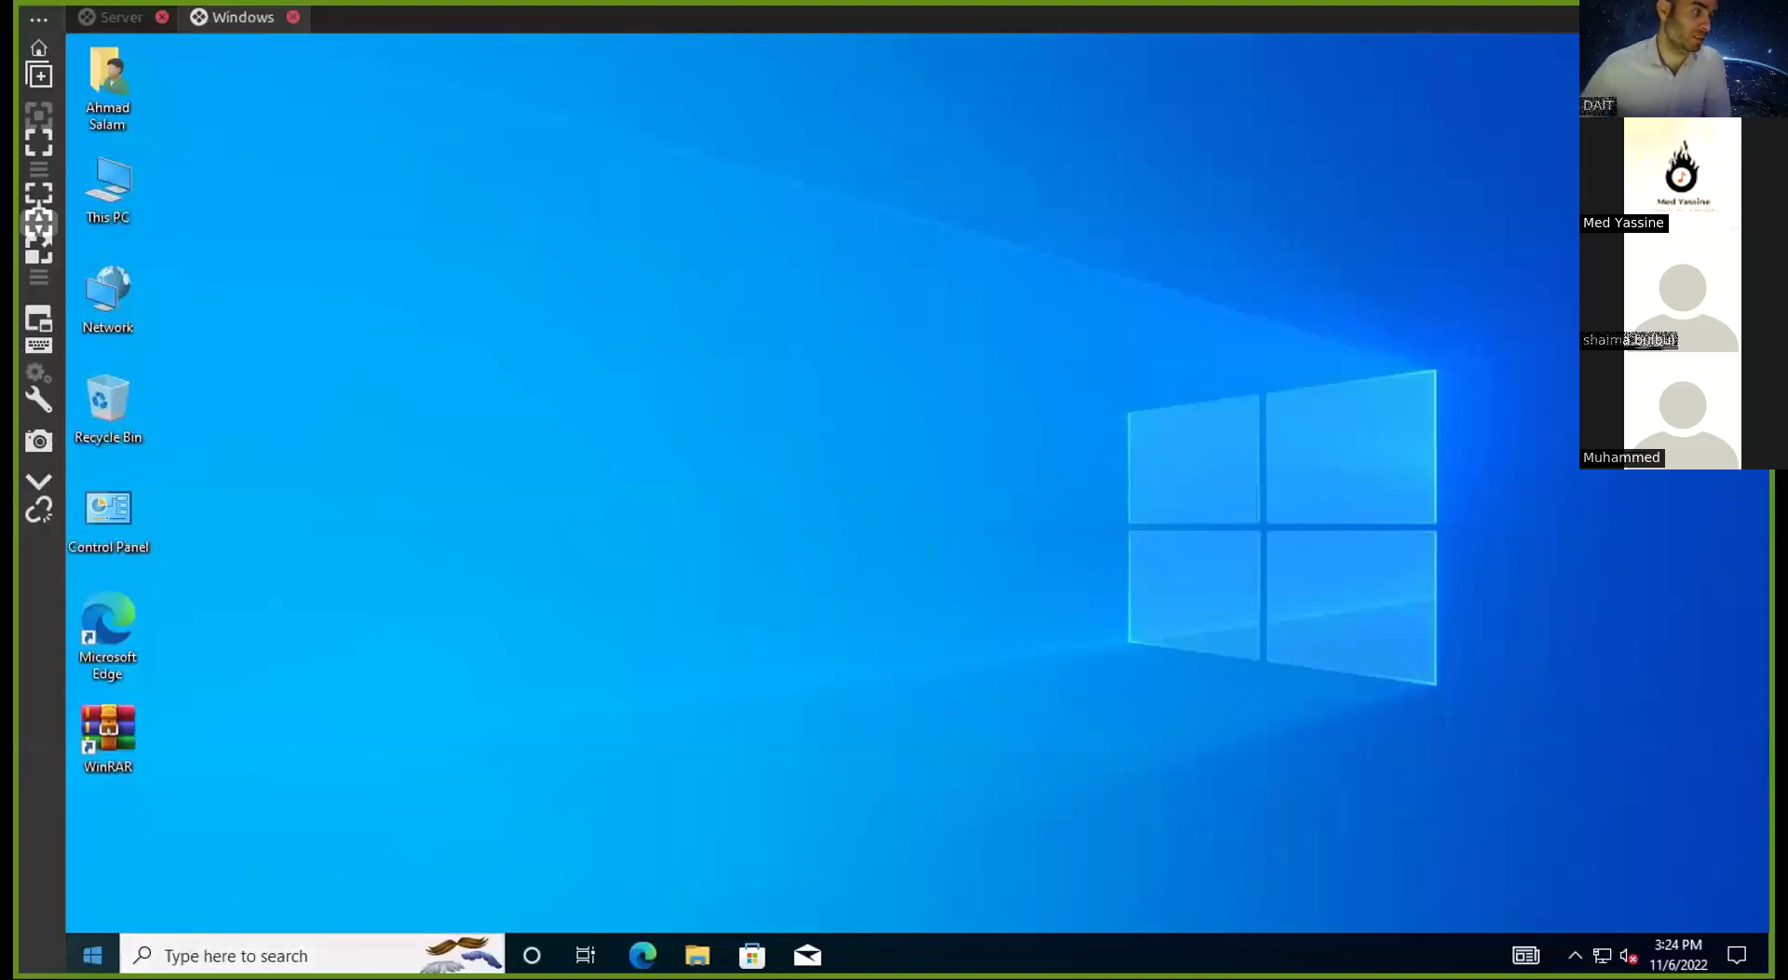
pyautogui.rightClick(92, 954)
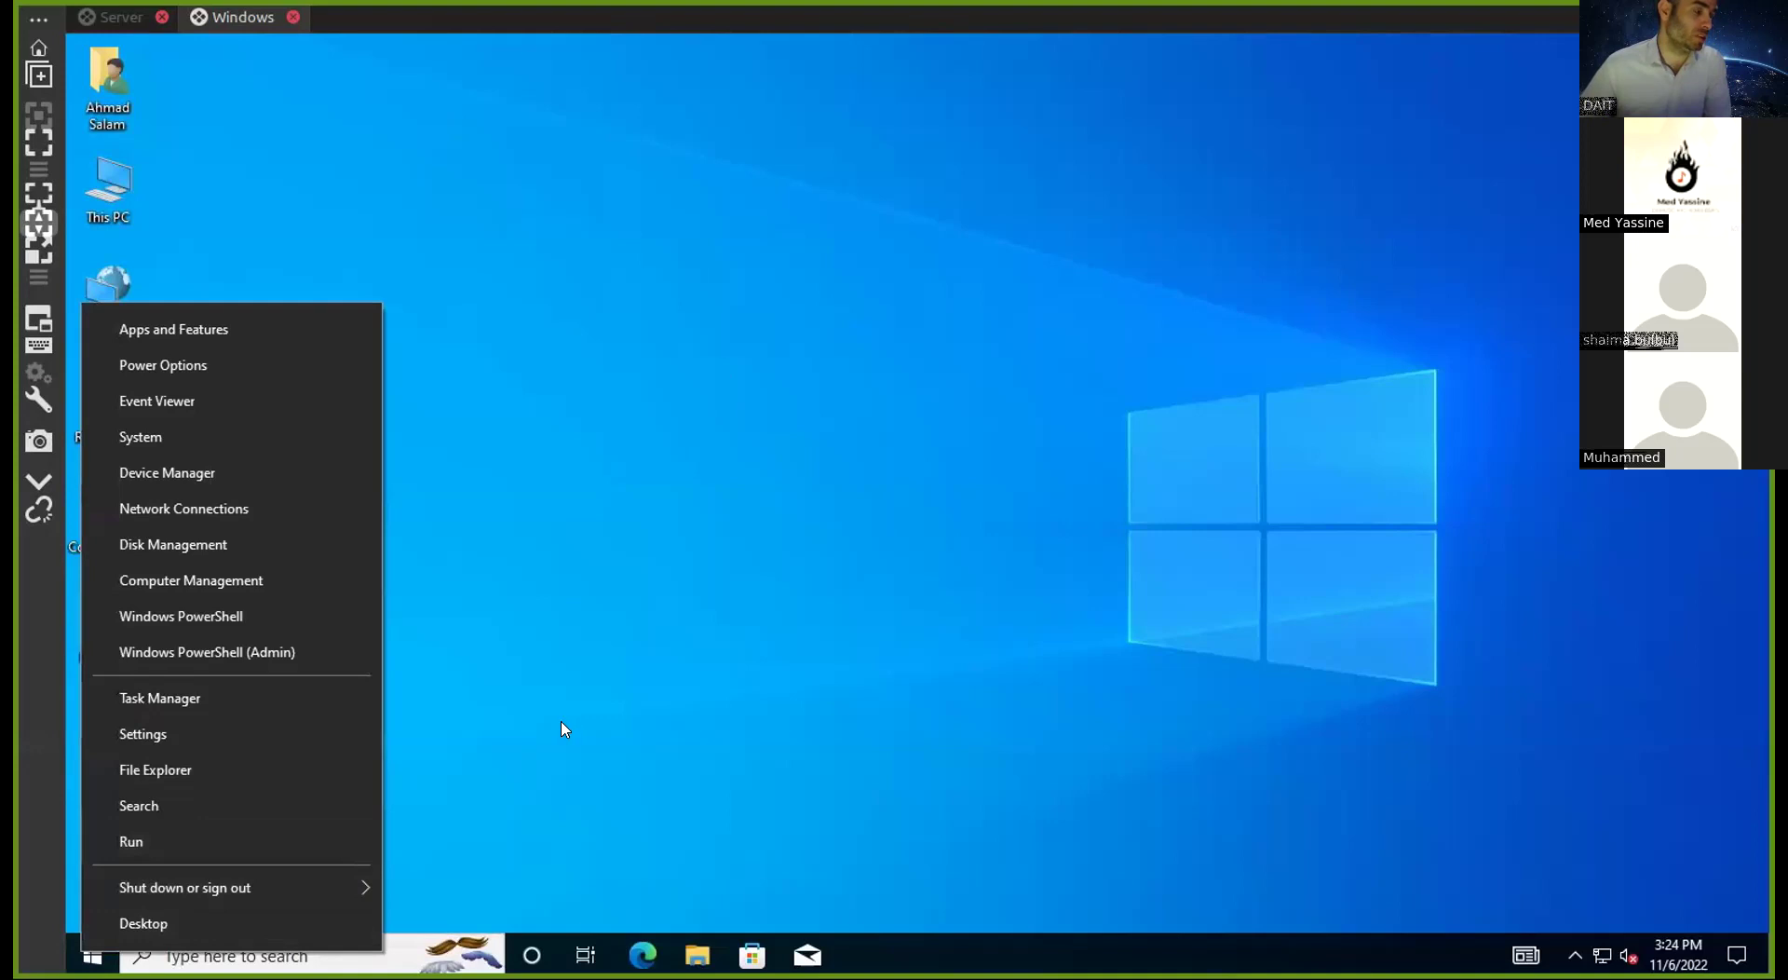
pyautogui.click(689, 702)
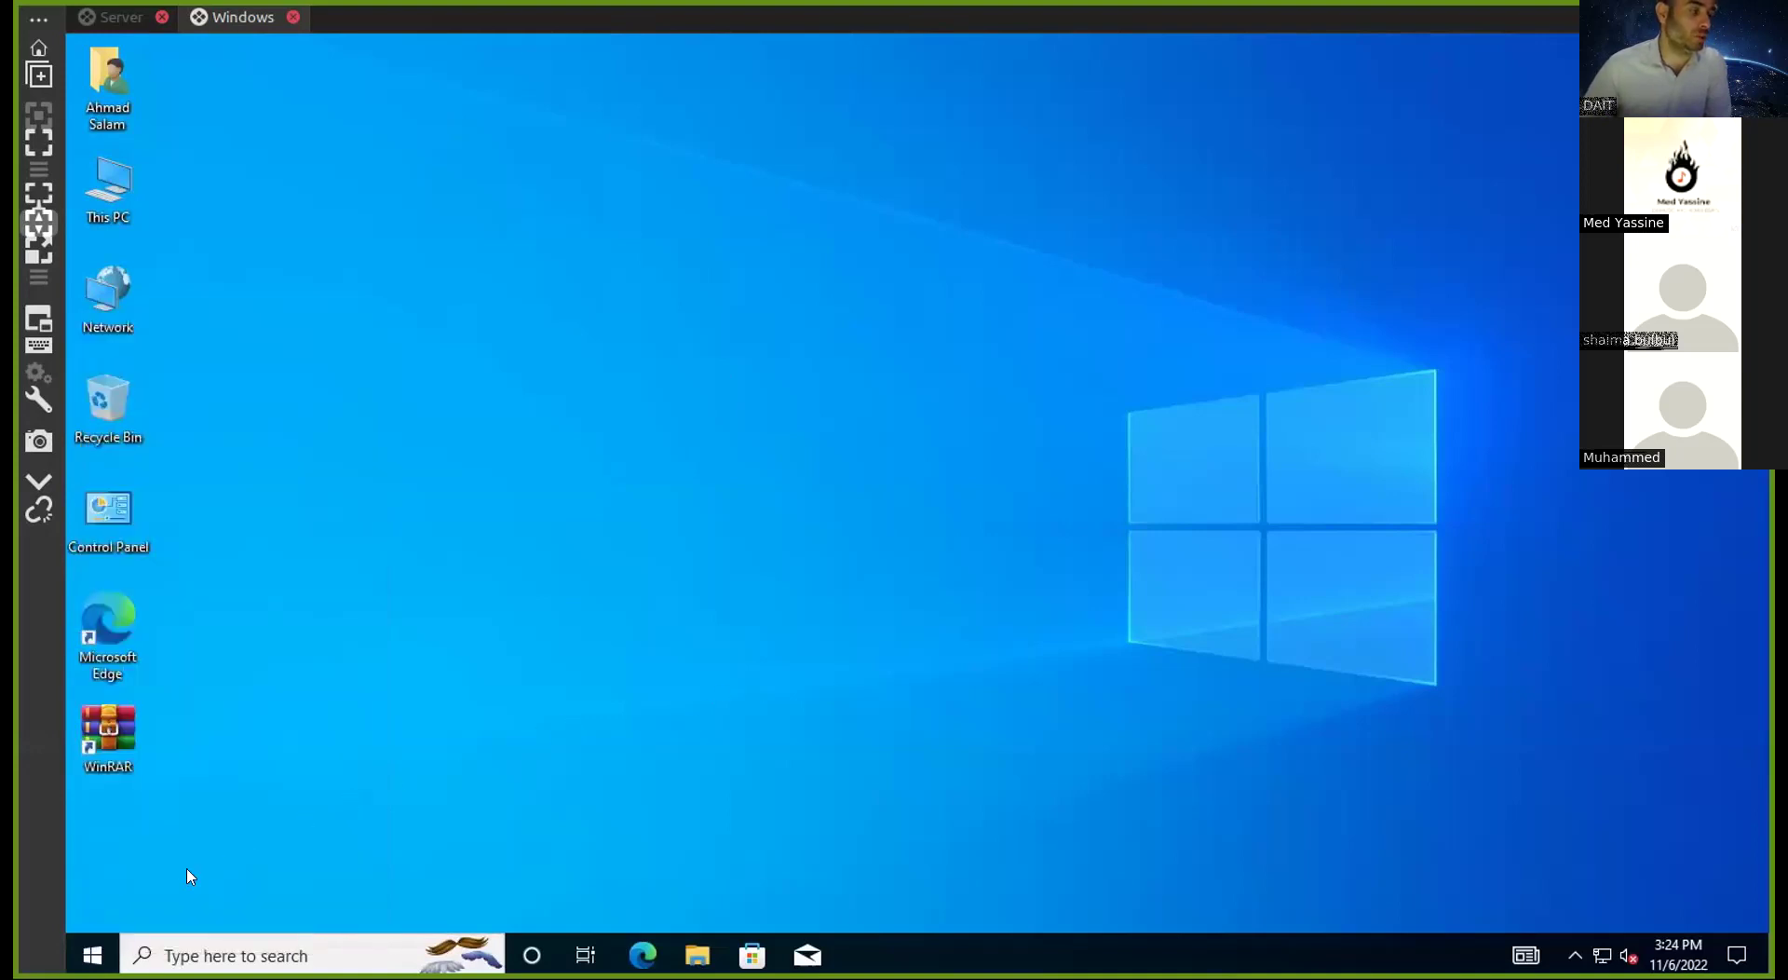
pyautogui.click(80, 950)
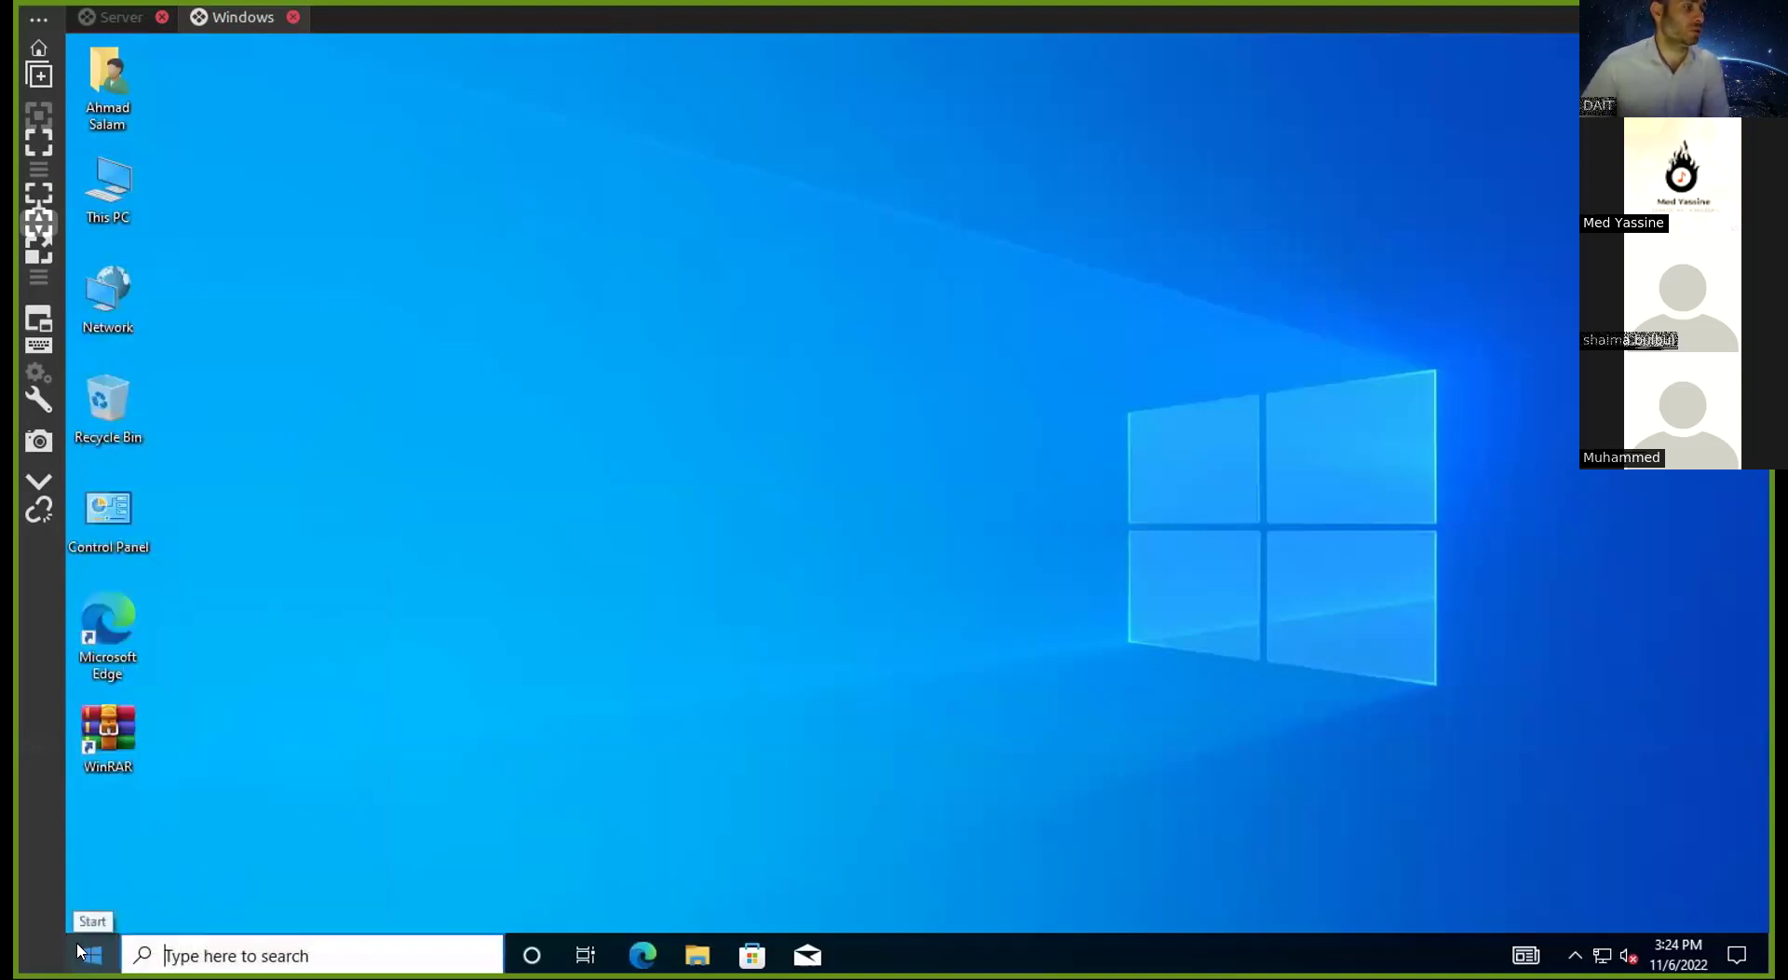
pyautogui.write('rem')
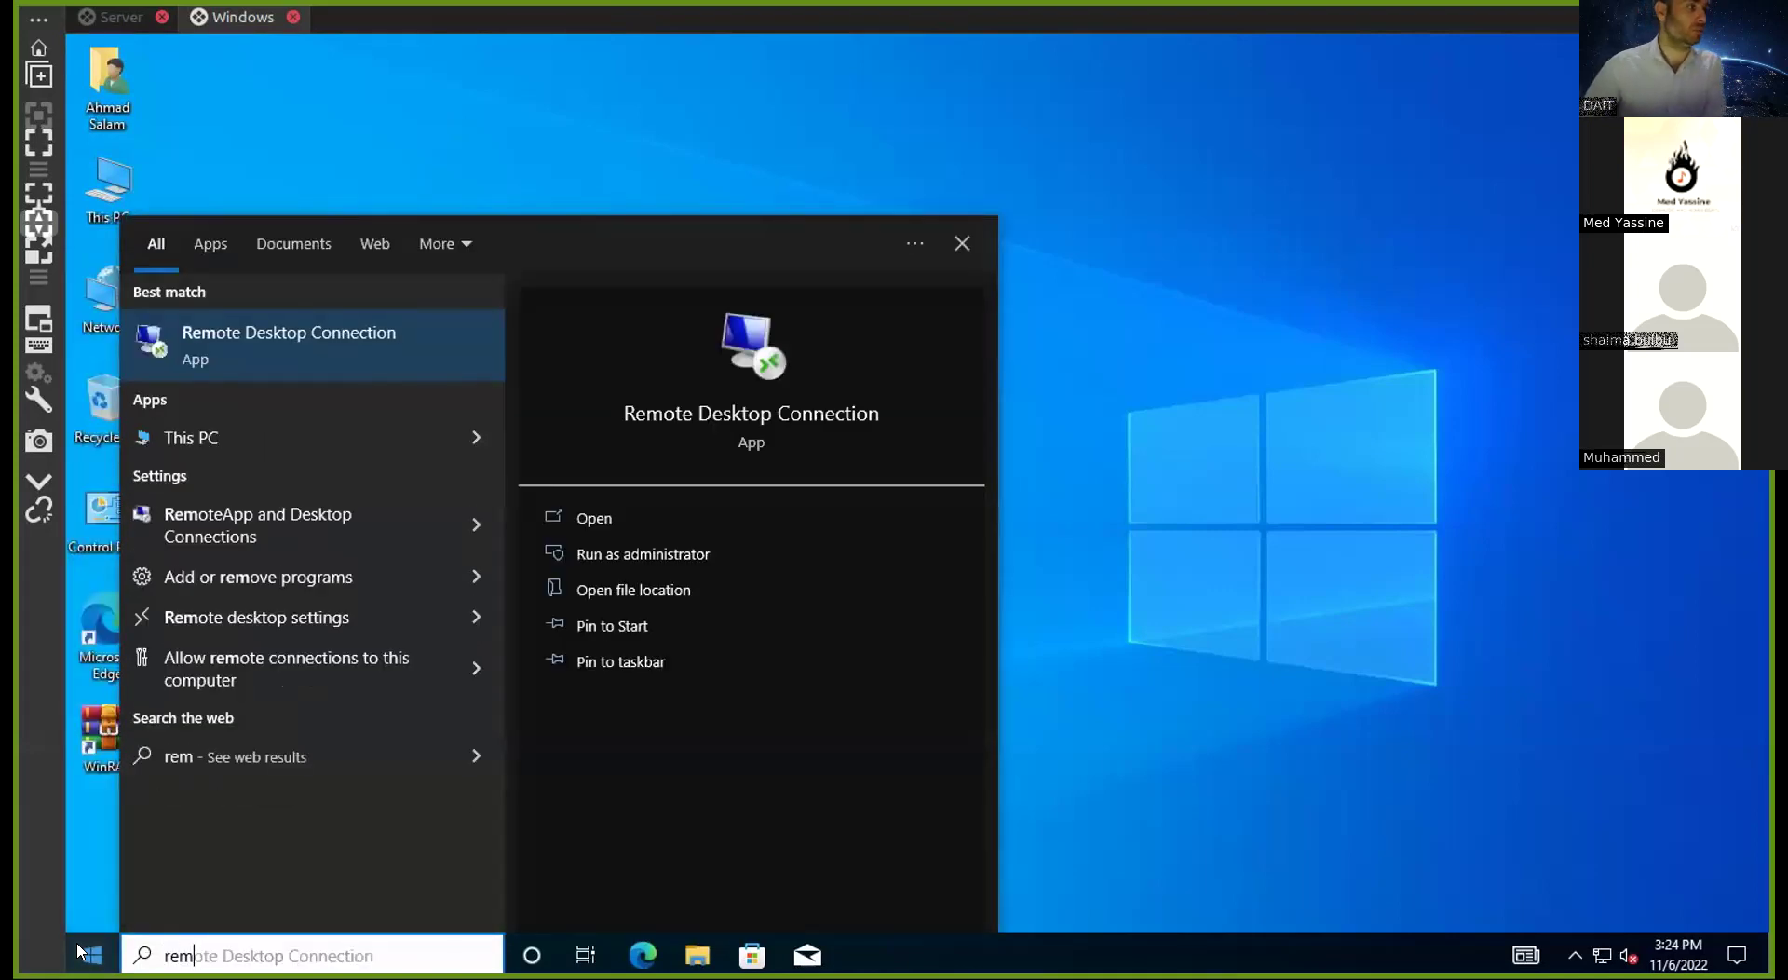
pyautogui.click(1146, 436)
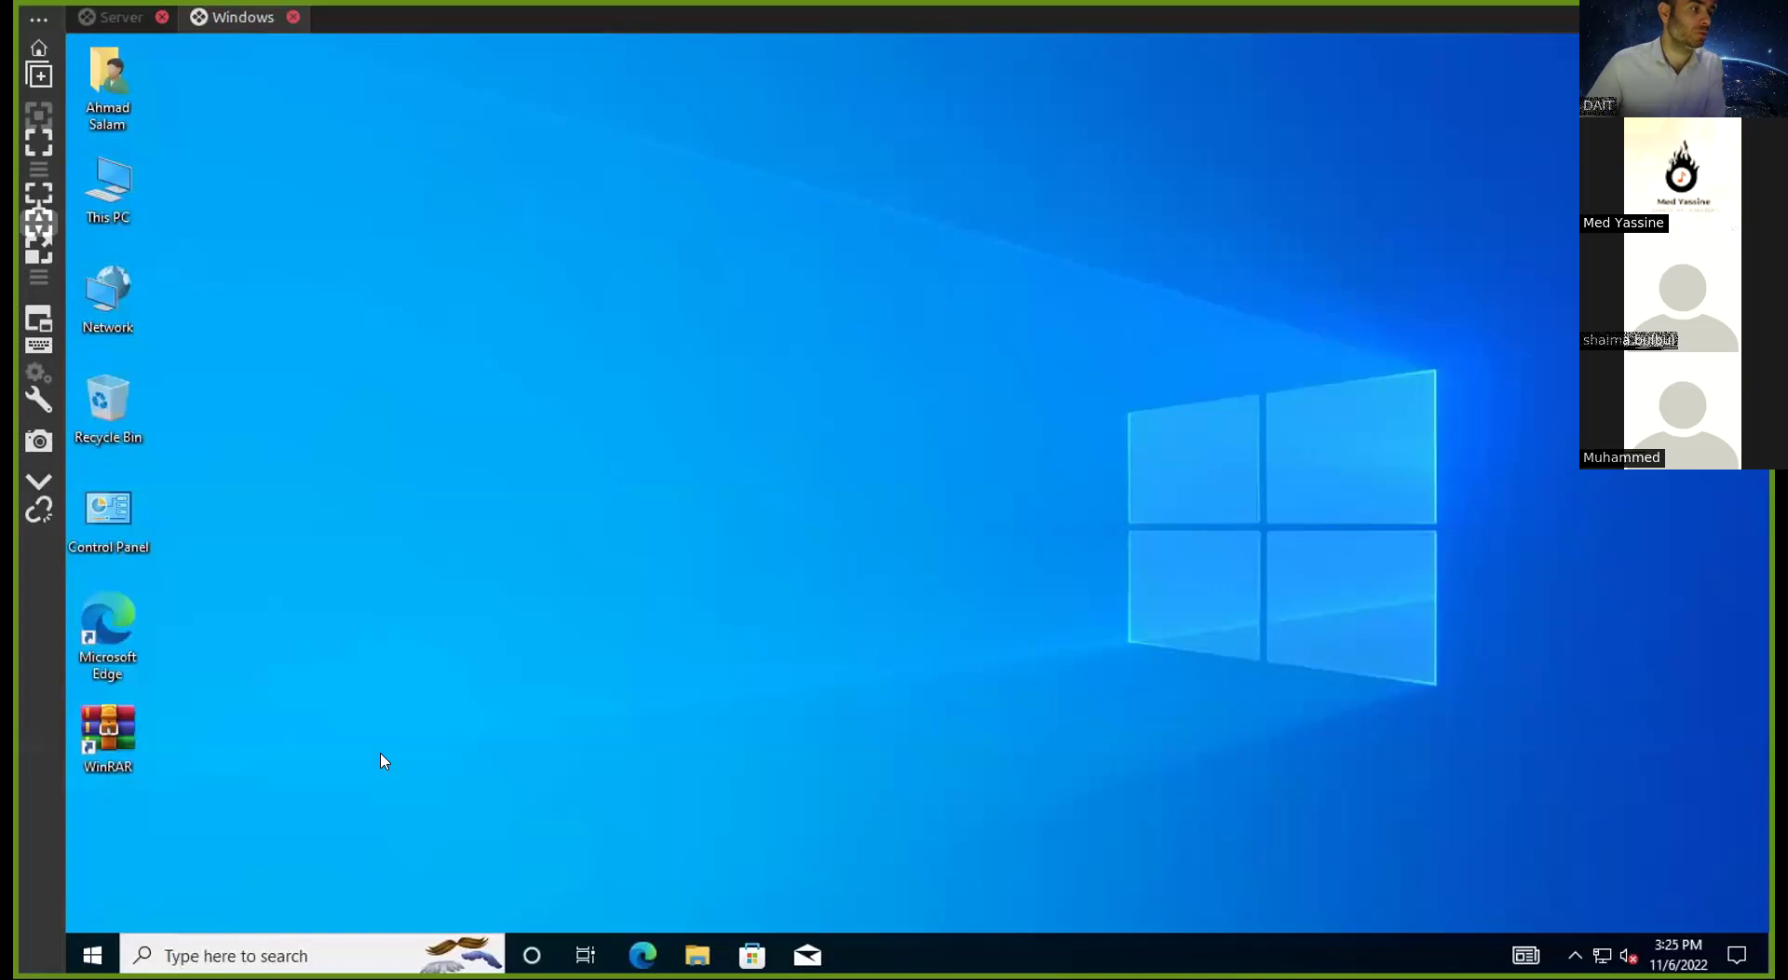
# Run mstsc, enter 1.1.1.1 in Remote Desktop Connection, then close it without connecting
pyautogui.rightClick(93, 948)
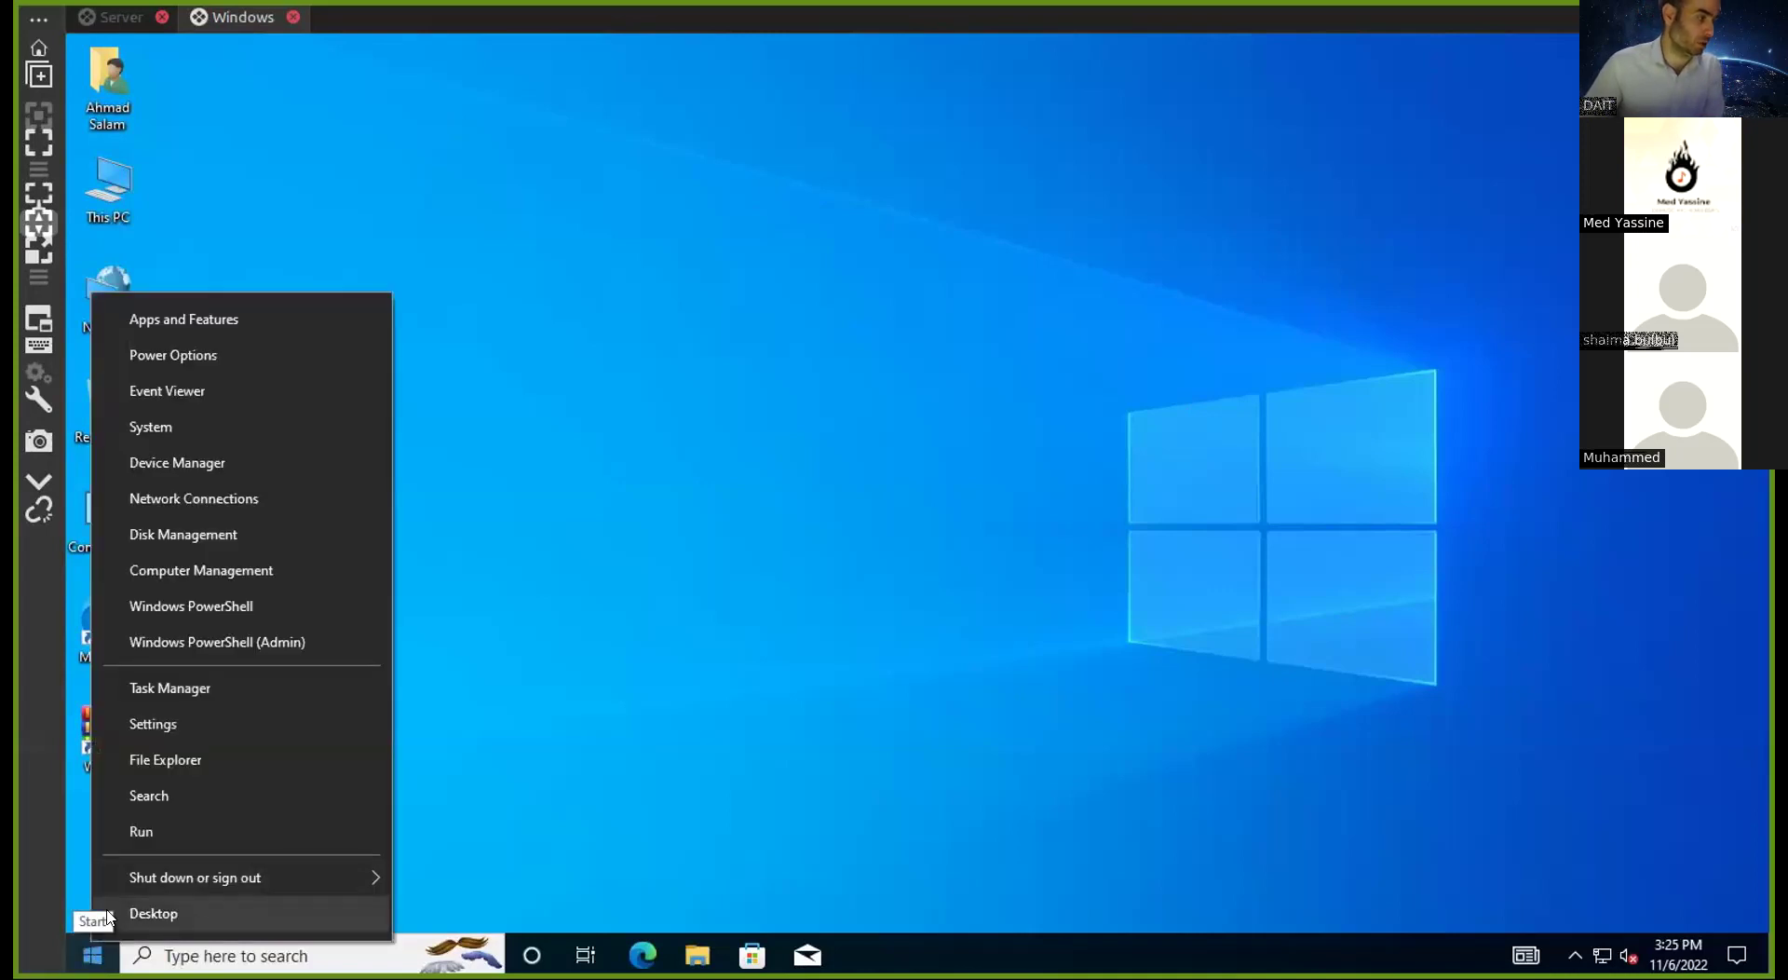
pyautogui.click(163, 832)
pyautogui.write('mstsc')
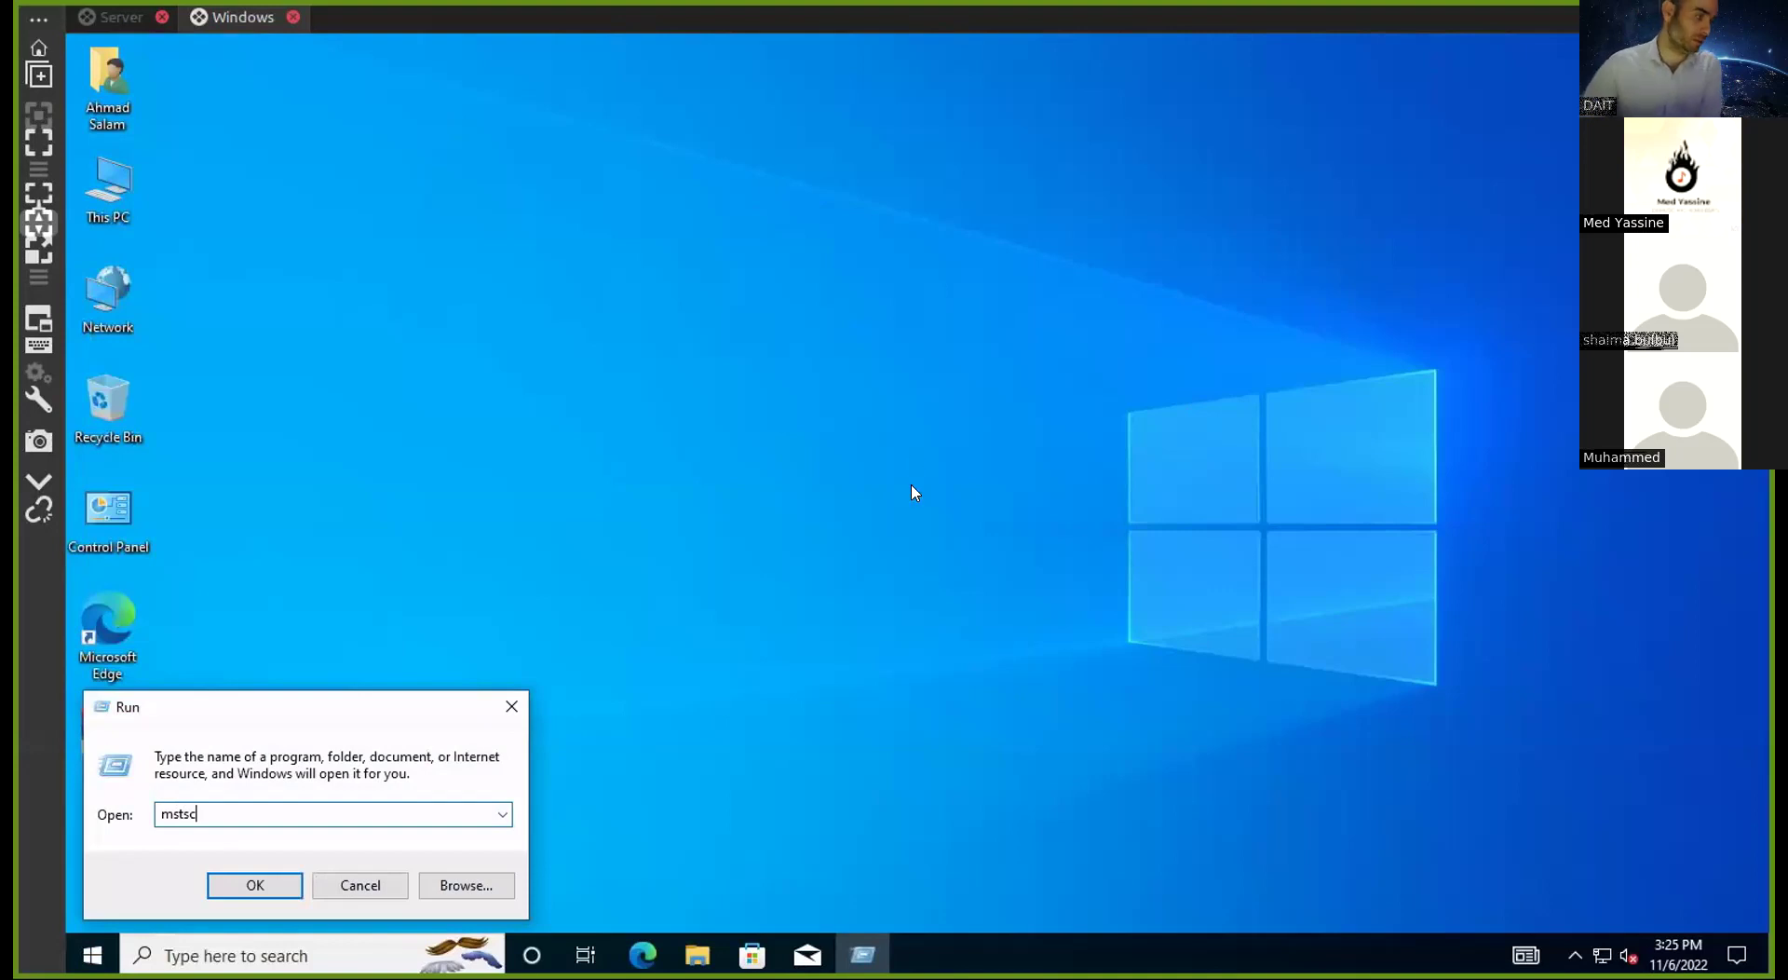
pyautogui.click(253, 884)
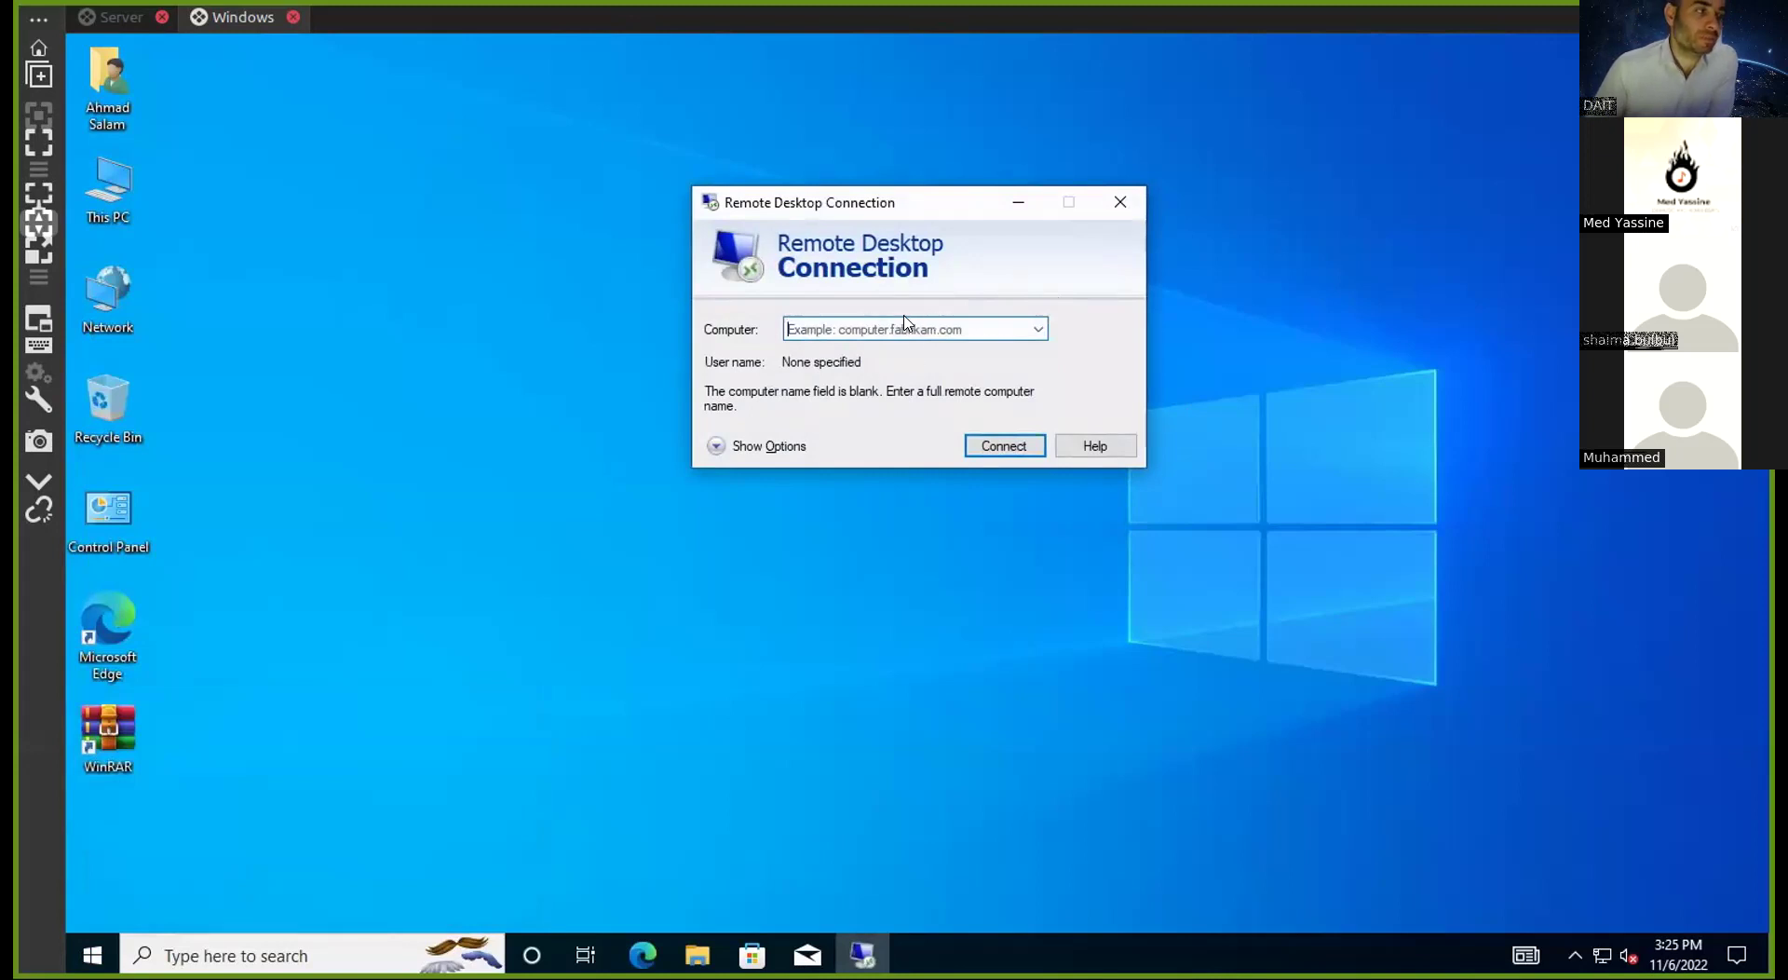
pyautogui.write('1.1.1.1')
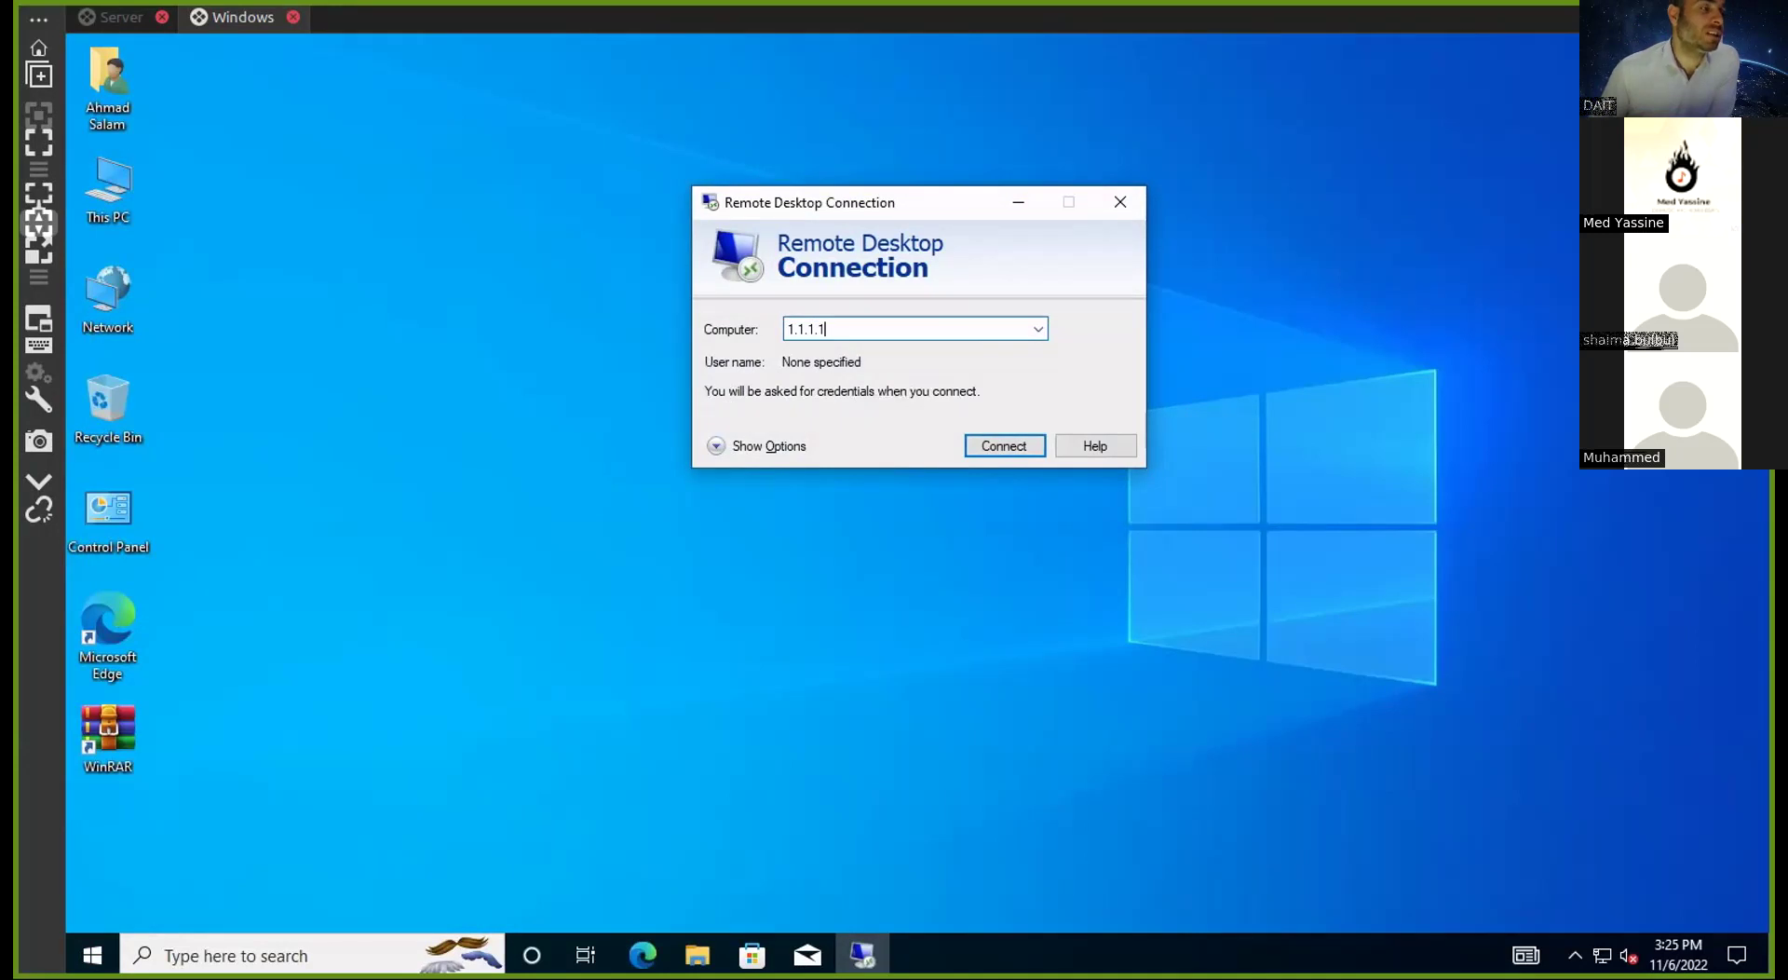
pyautogui.doubleClick(799, 327)
pyautogui.click(1131, 208)
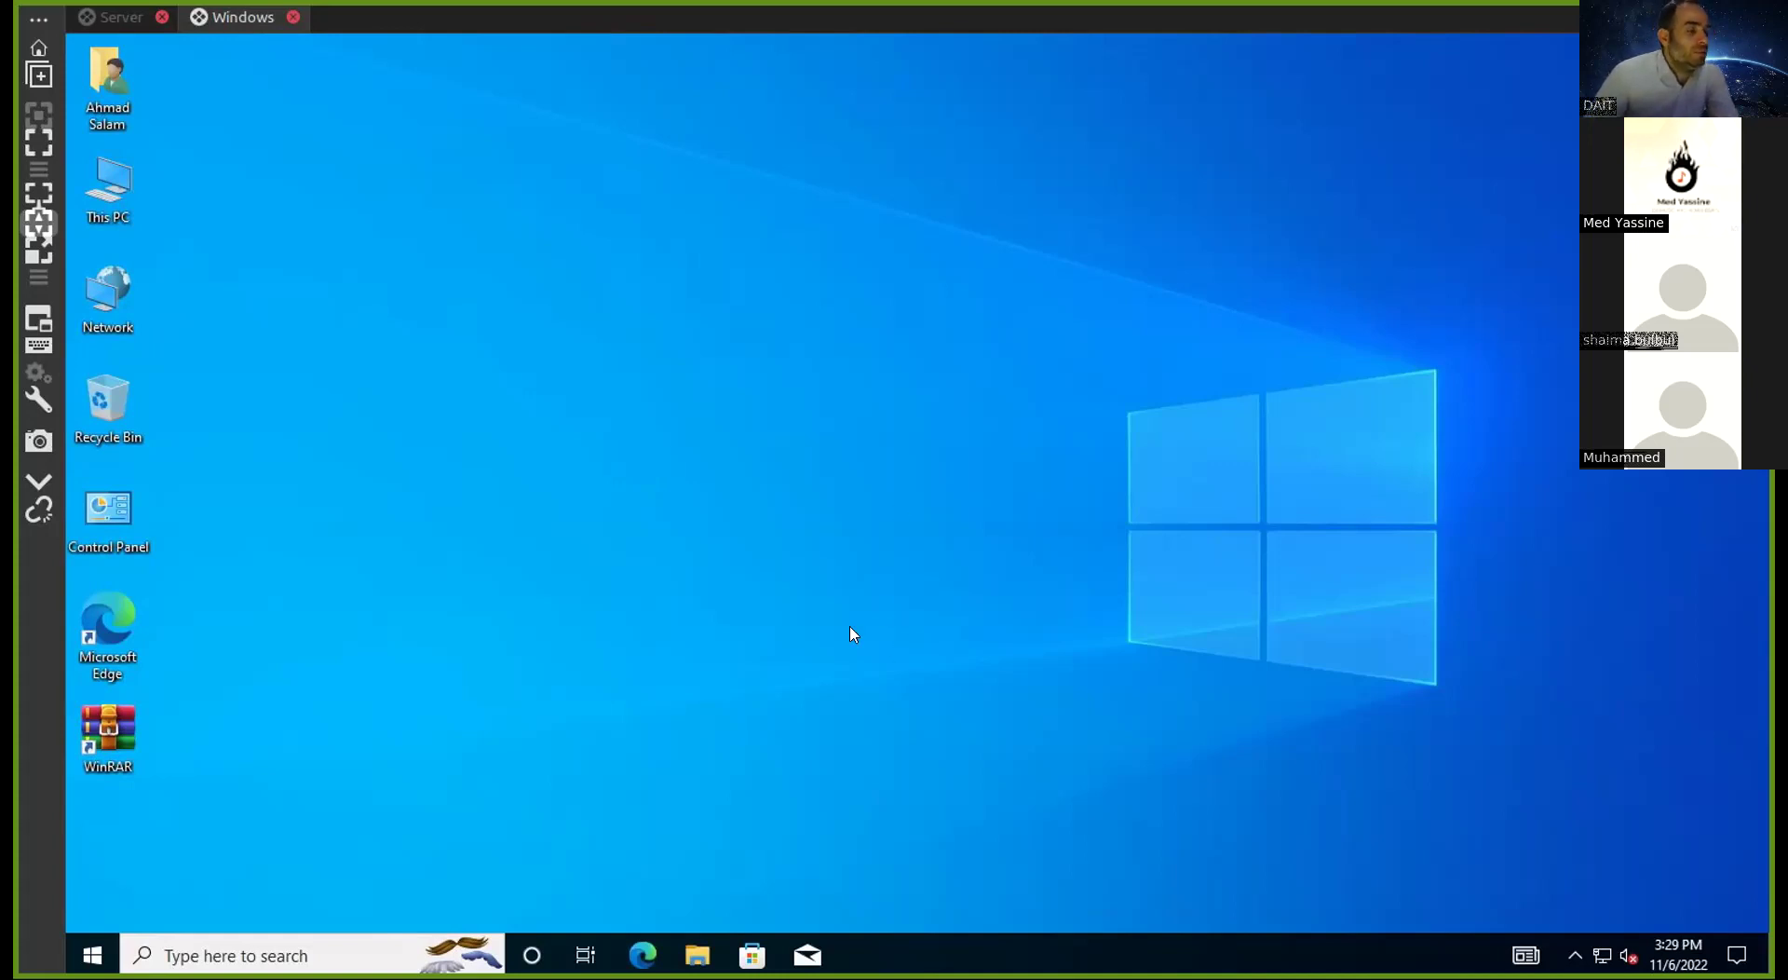
pyautogui.click(110, 16)
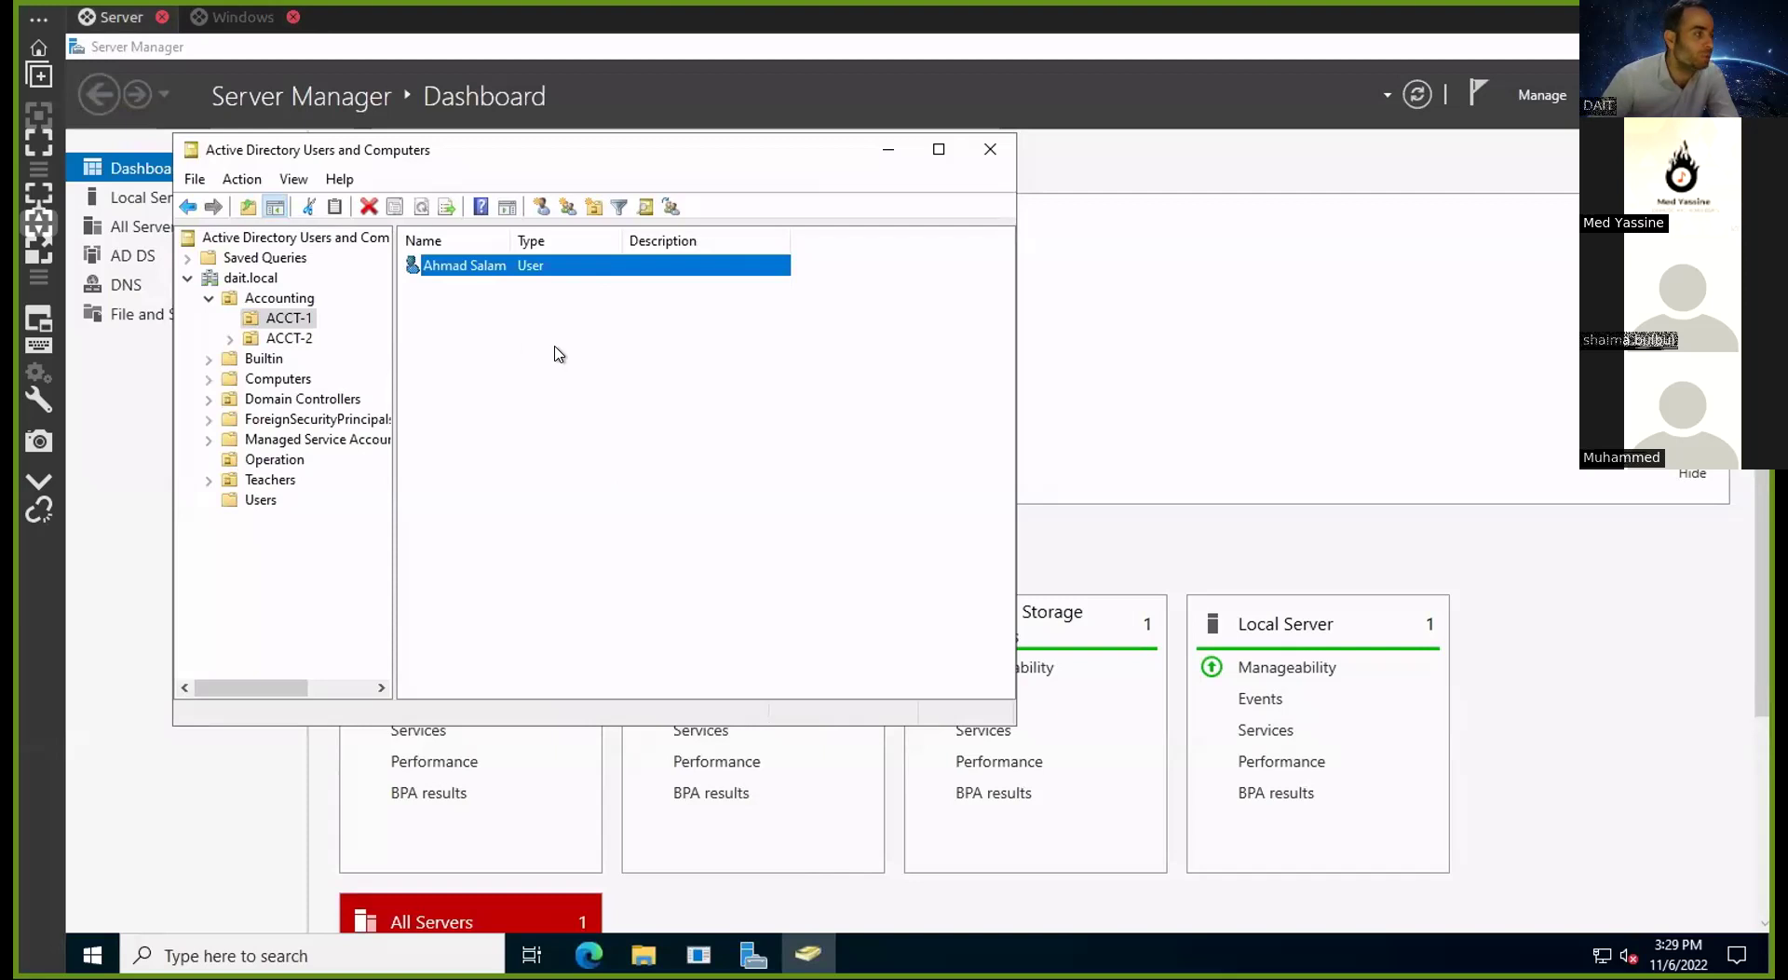
pyautogui.click(233, 17)
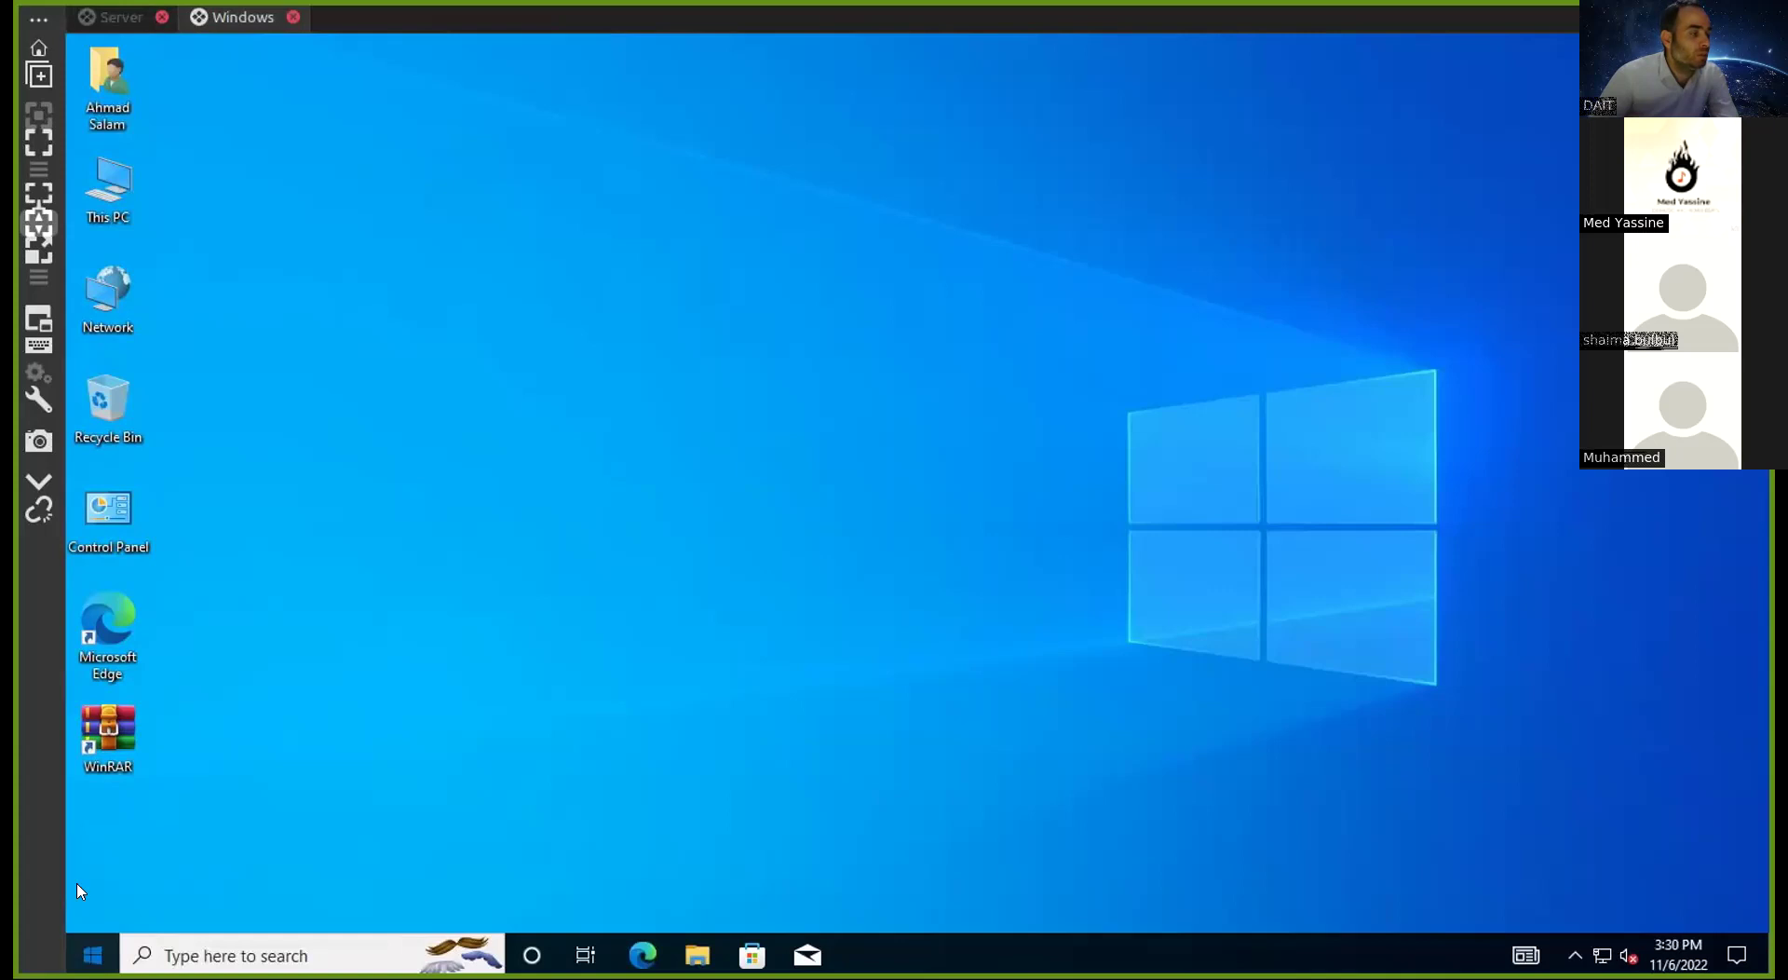
pyautogui.click(92, 955)
pyautogui.click(171, 691)
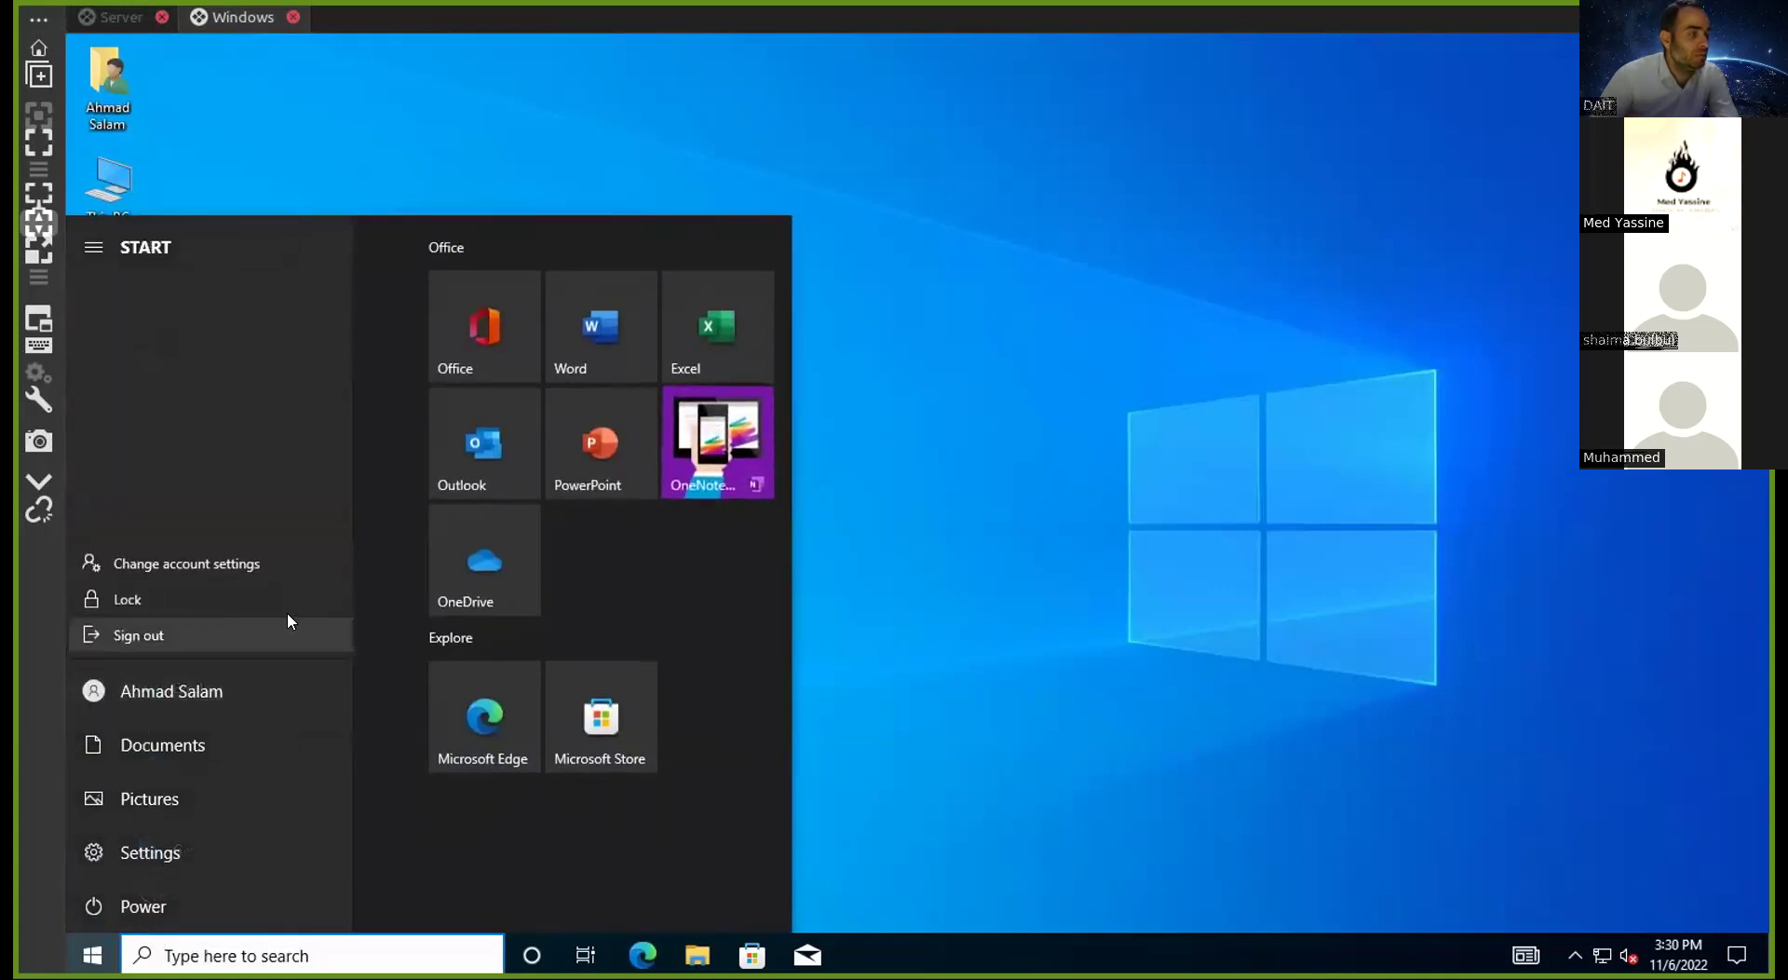
pyautogui.click(1030, 445)
pyautogui.click(918, 500)
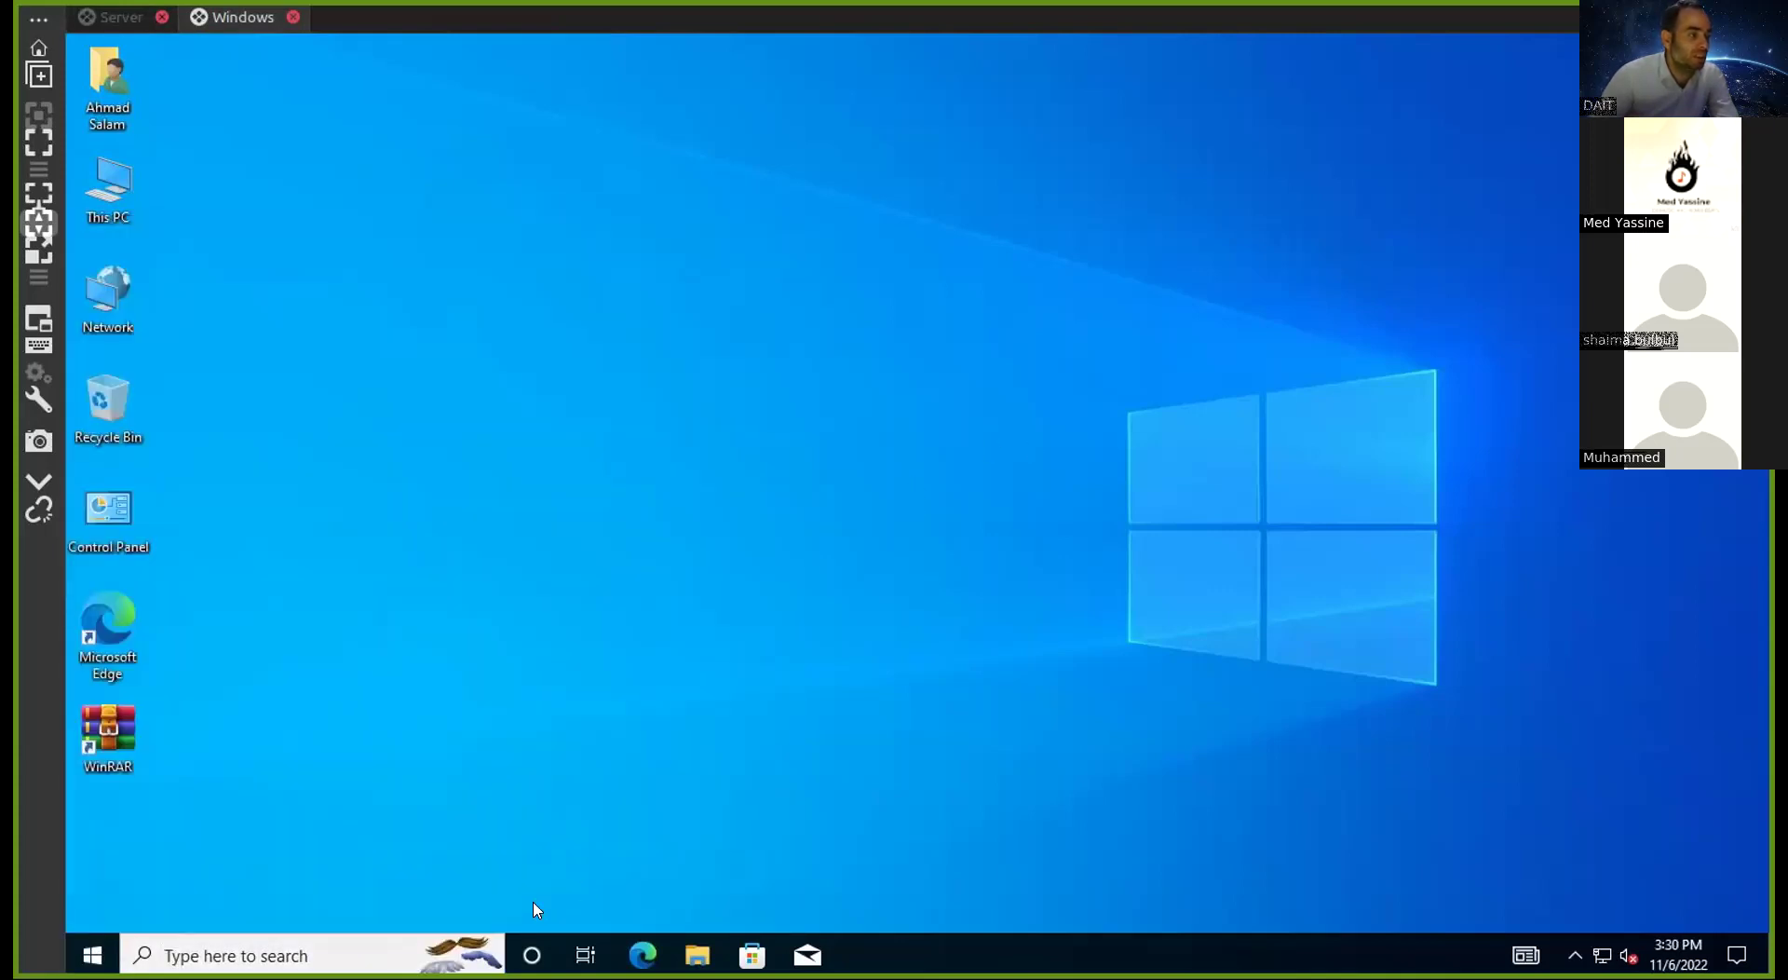
pyautogui.click(249, 954)
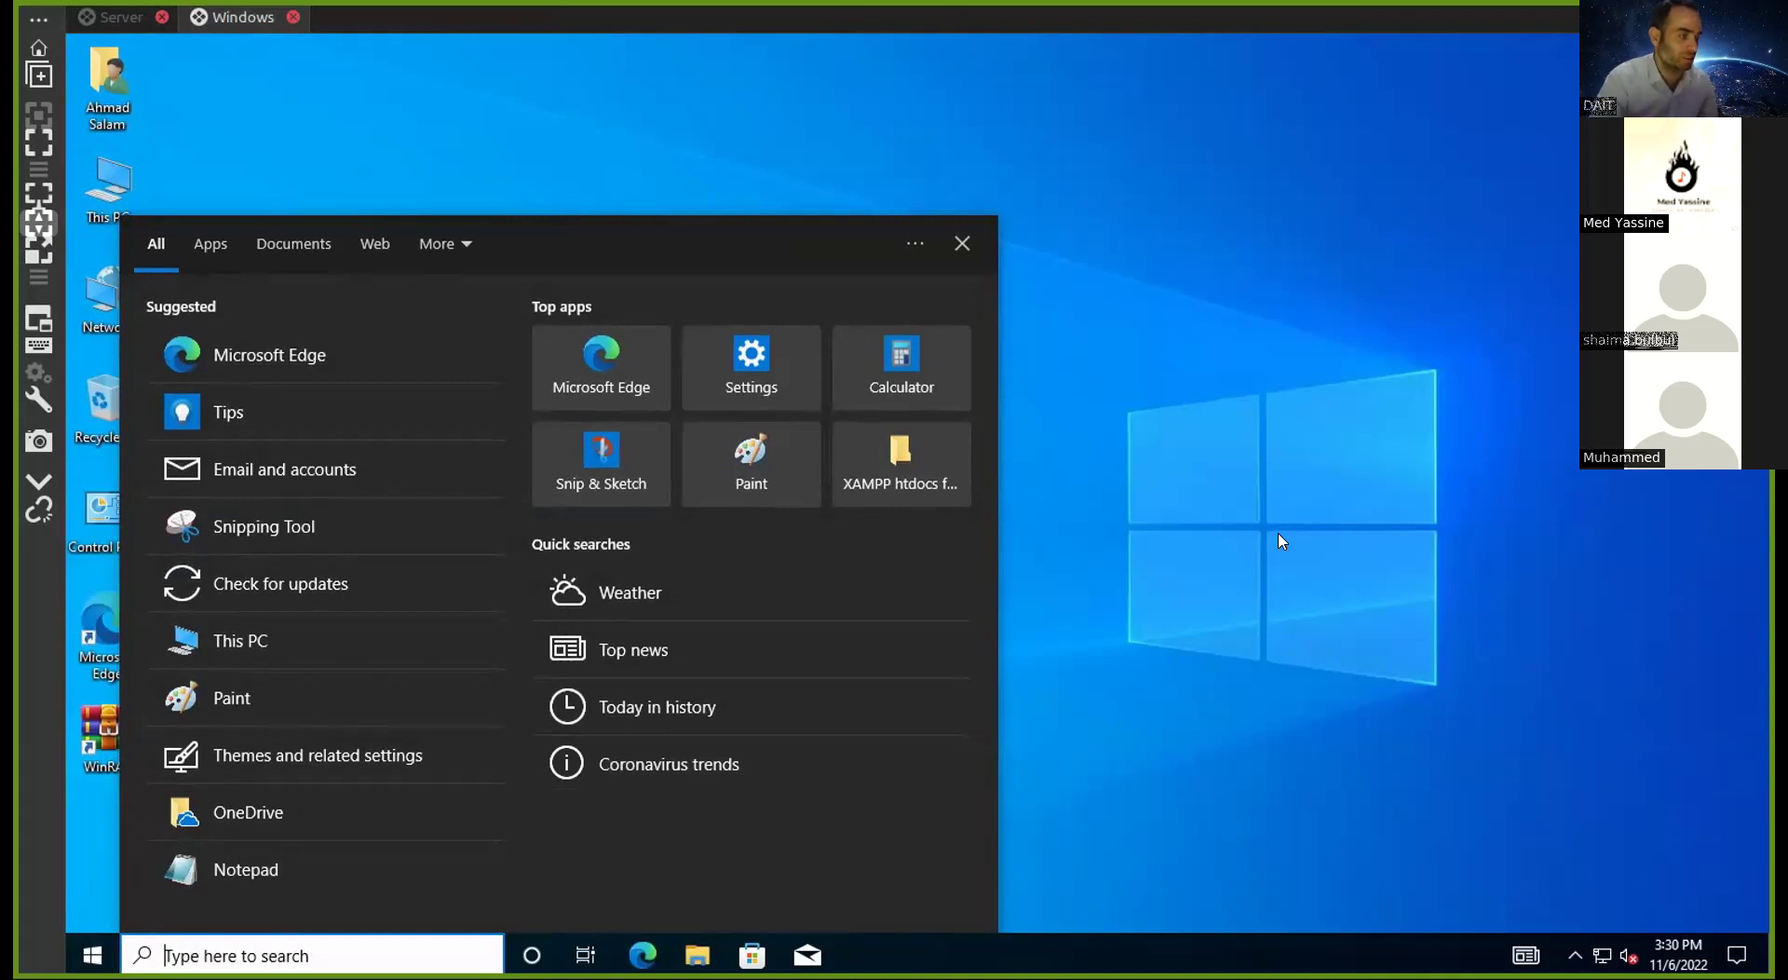
pyautogui.write('ahma')
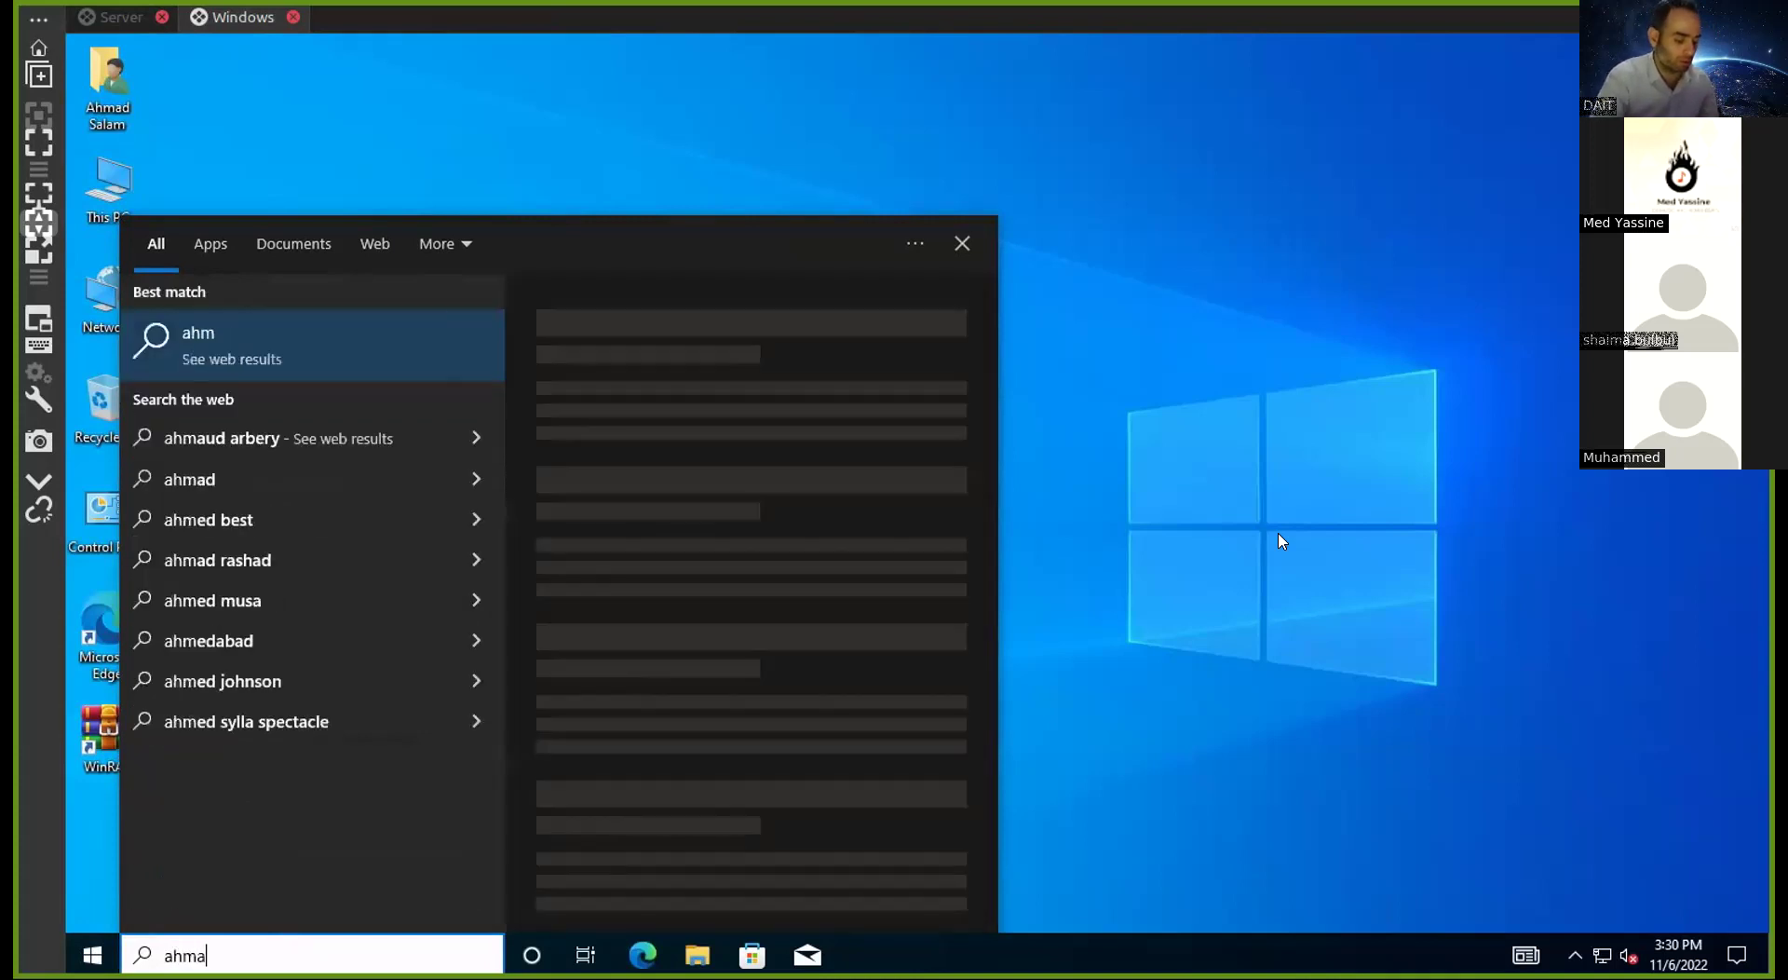
pyautogui.press('BackSpace')
pyautogui.press('BackSpace')
pyautogui.press('BackSpace')
pyautogui.press('BackSpace')
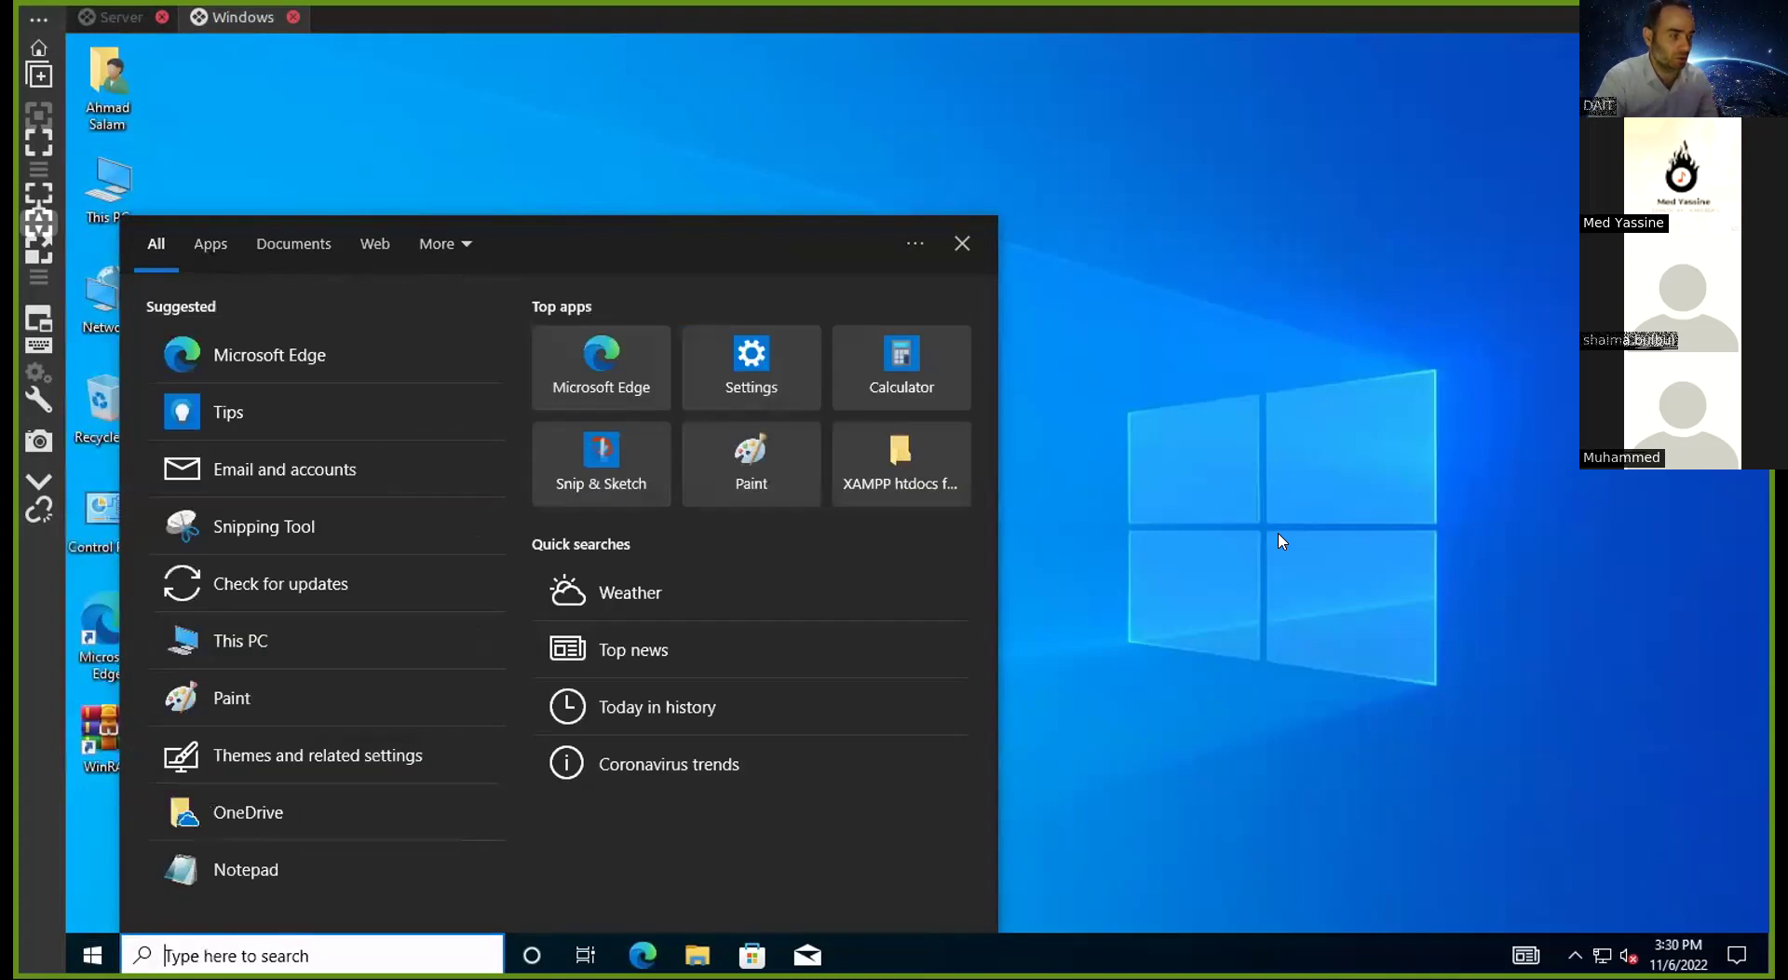
pyautogui.write('da')
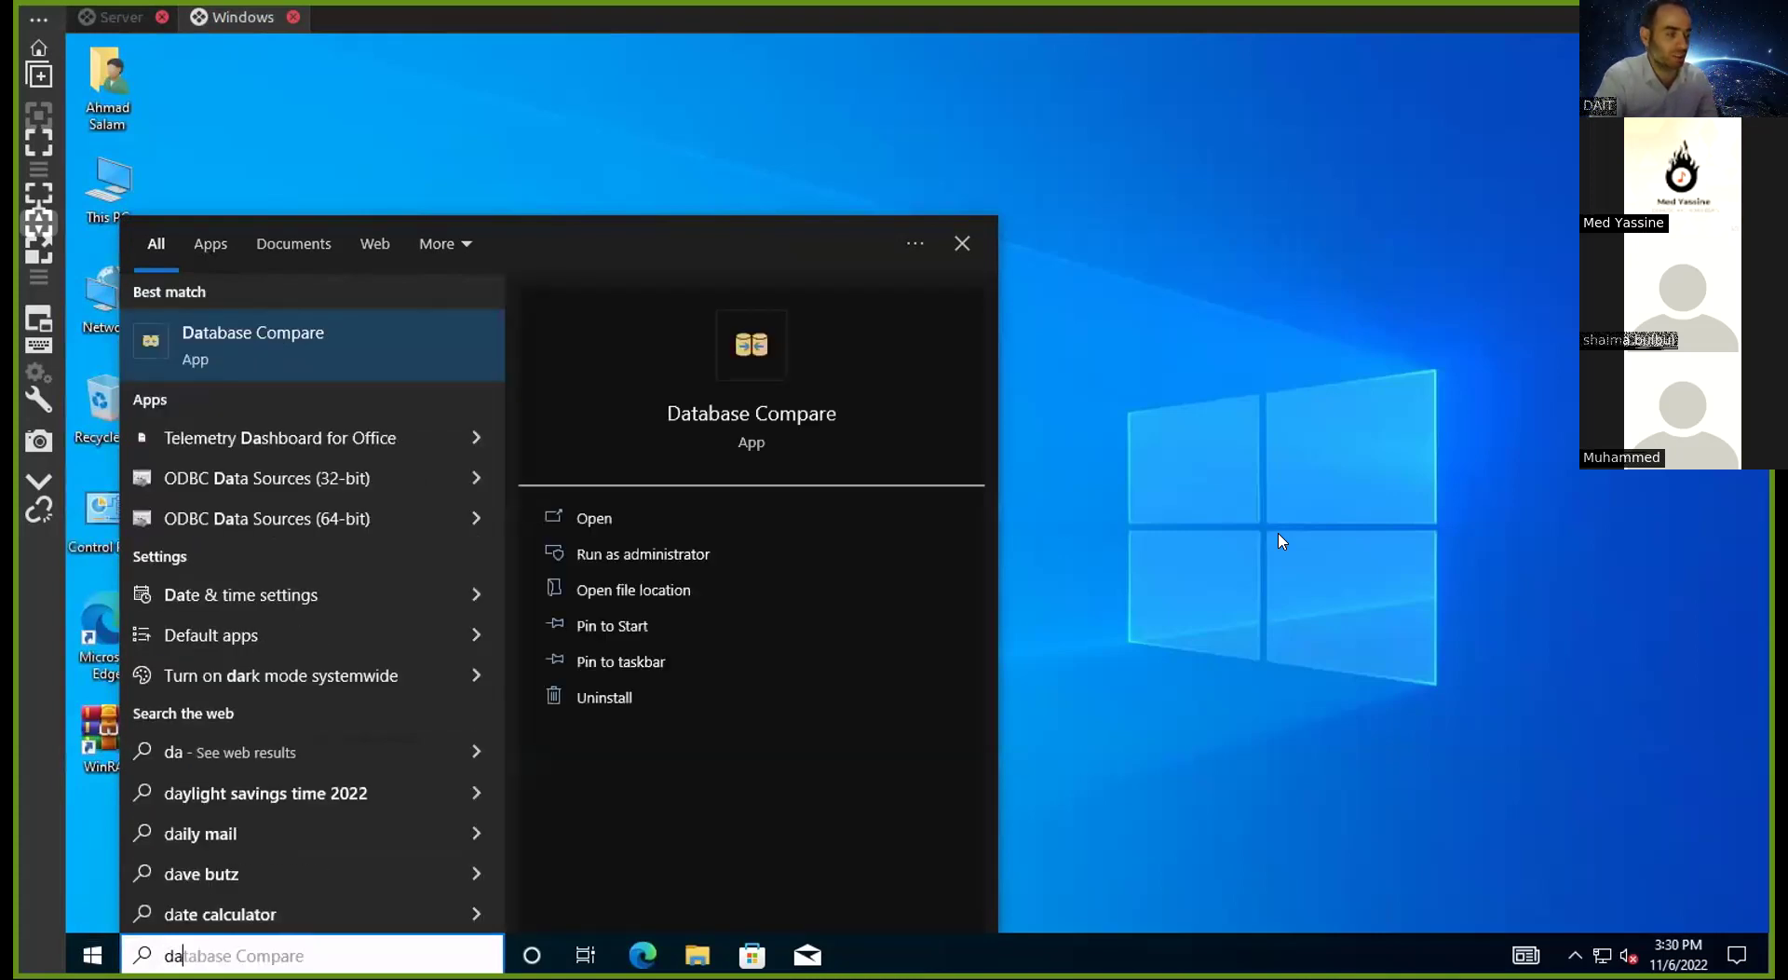
pyautogui.press('BackSpace')
pyautogui.press('BackSpace')
pyautogui.write('dait\\')
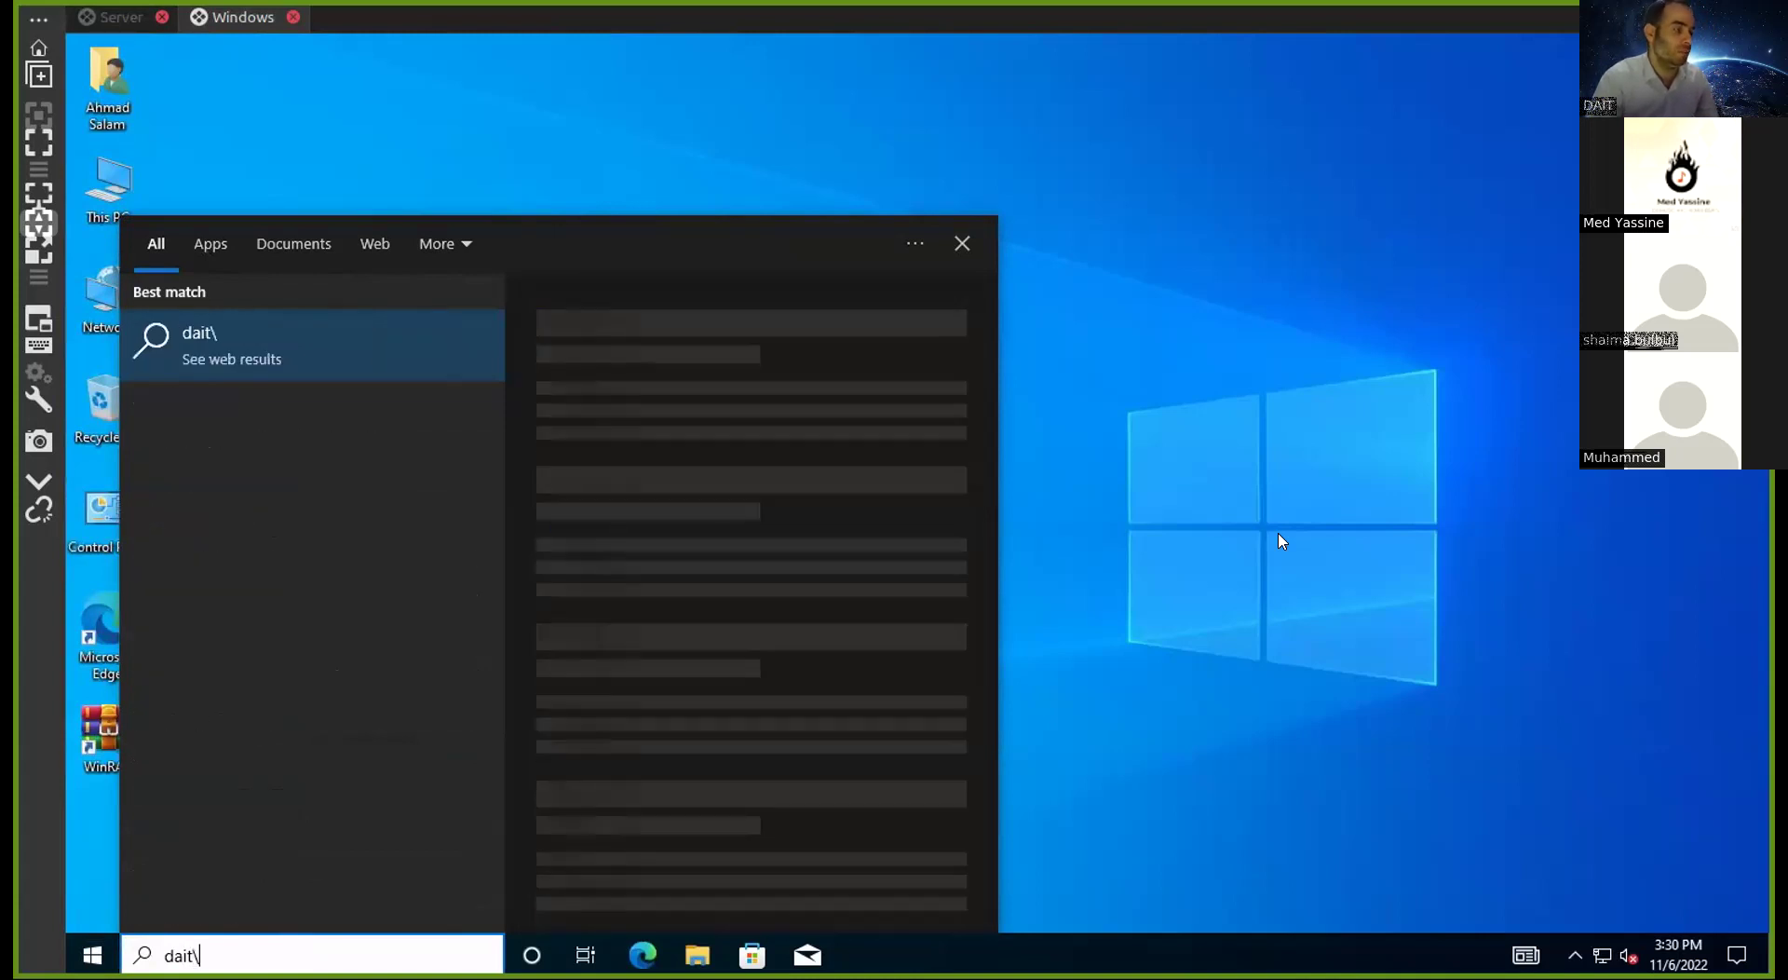
pyautogui.write('a.salam')
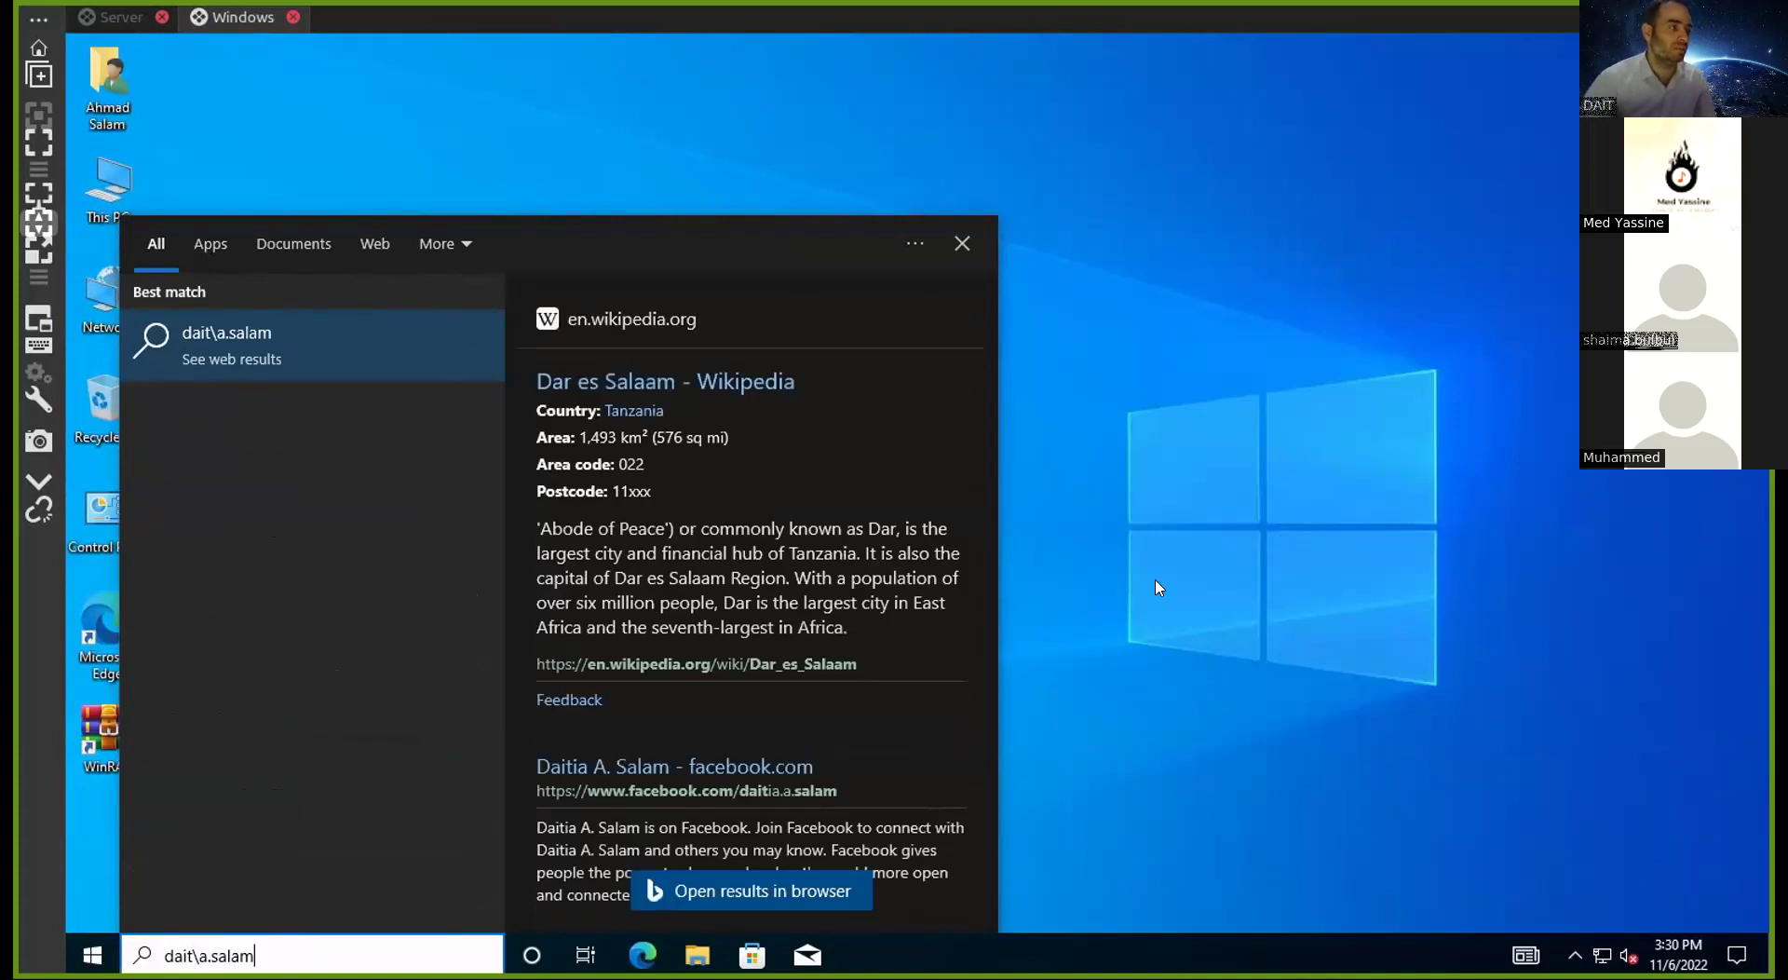
pyautogui.hotkey('ctrl', 'a')
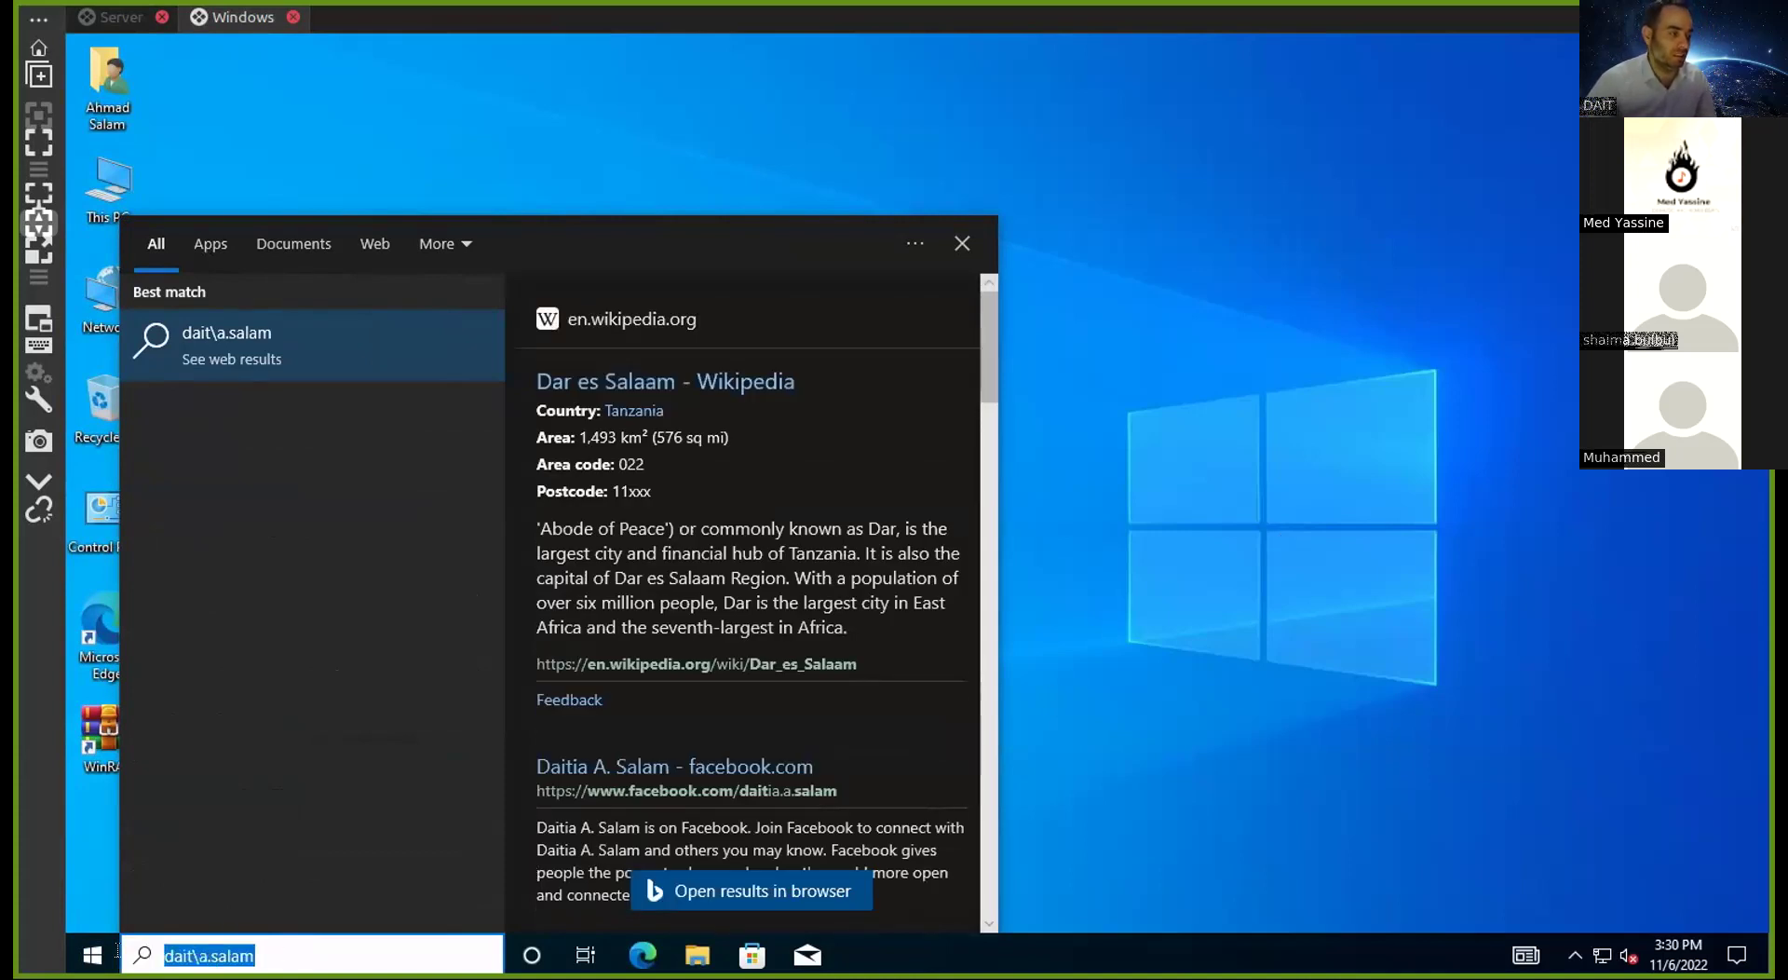
pyautogui.press('Escape')
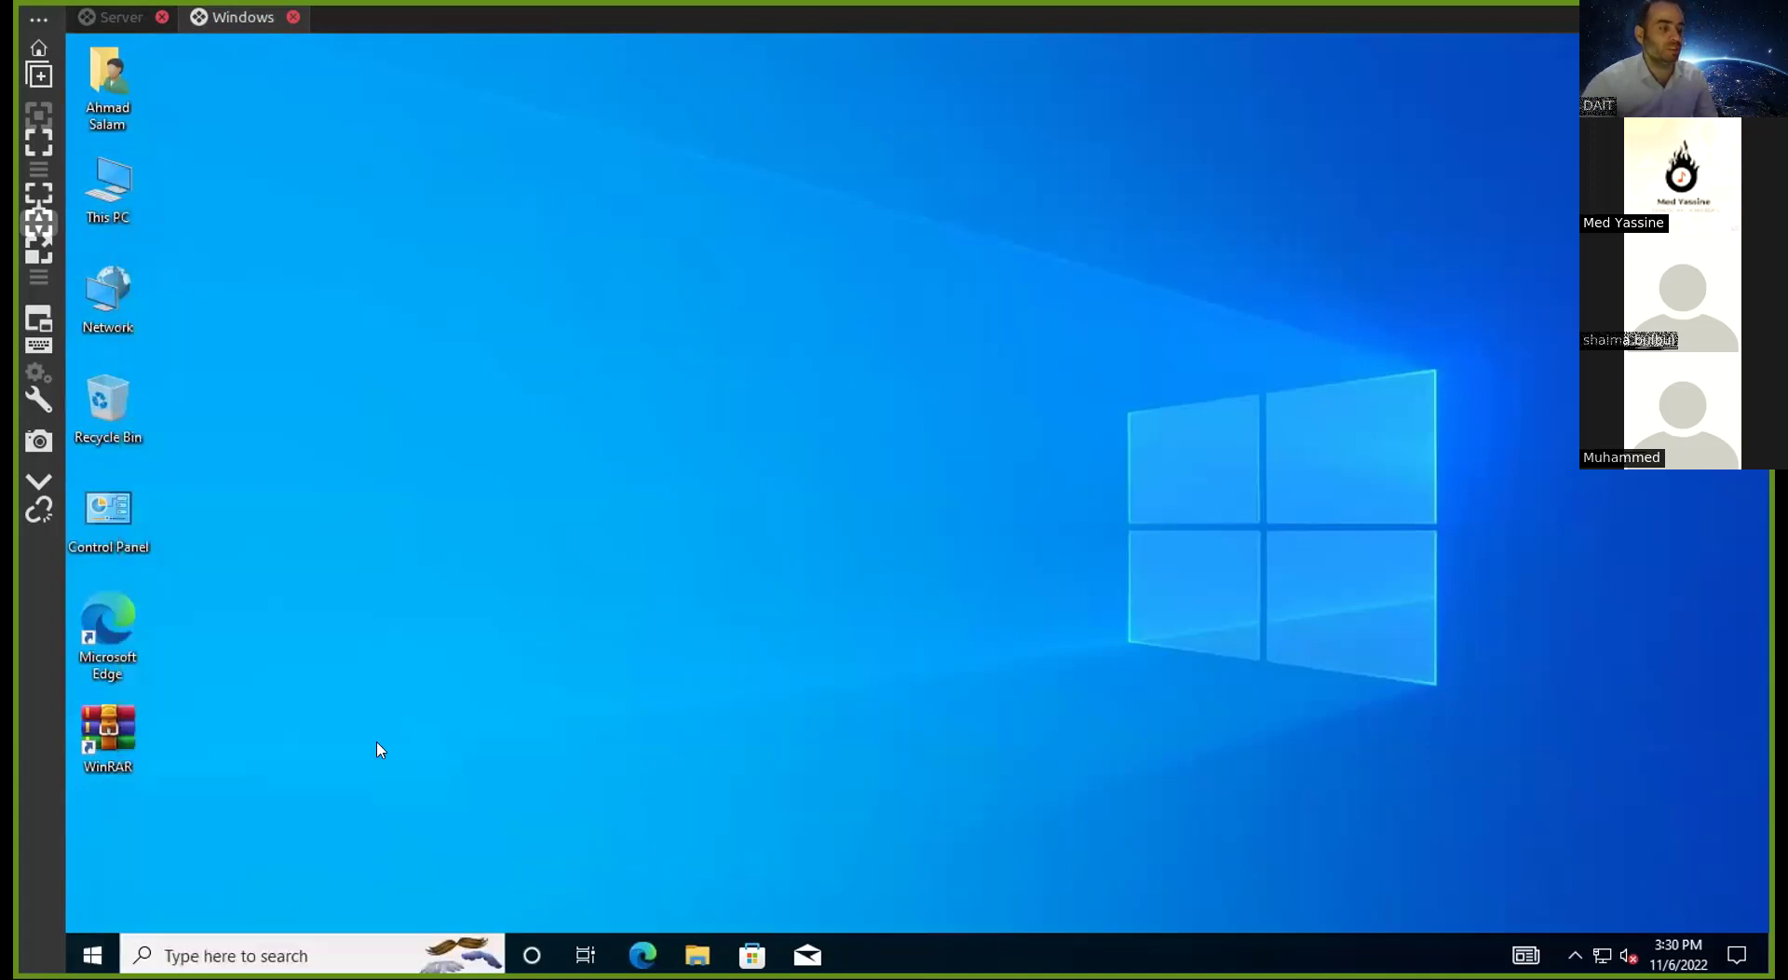
# Move and enlarge the Active Directory Users and Computers window on the server, then open Server Manager's Manage menu
pyautogui.click(93, 954)
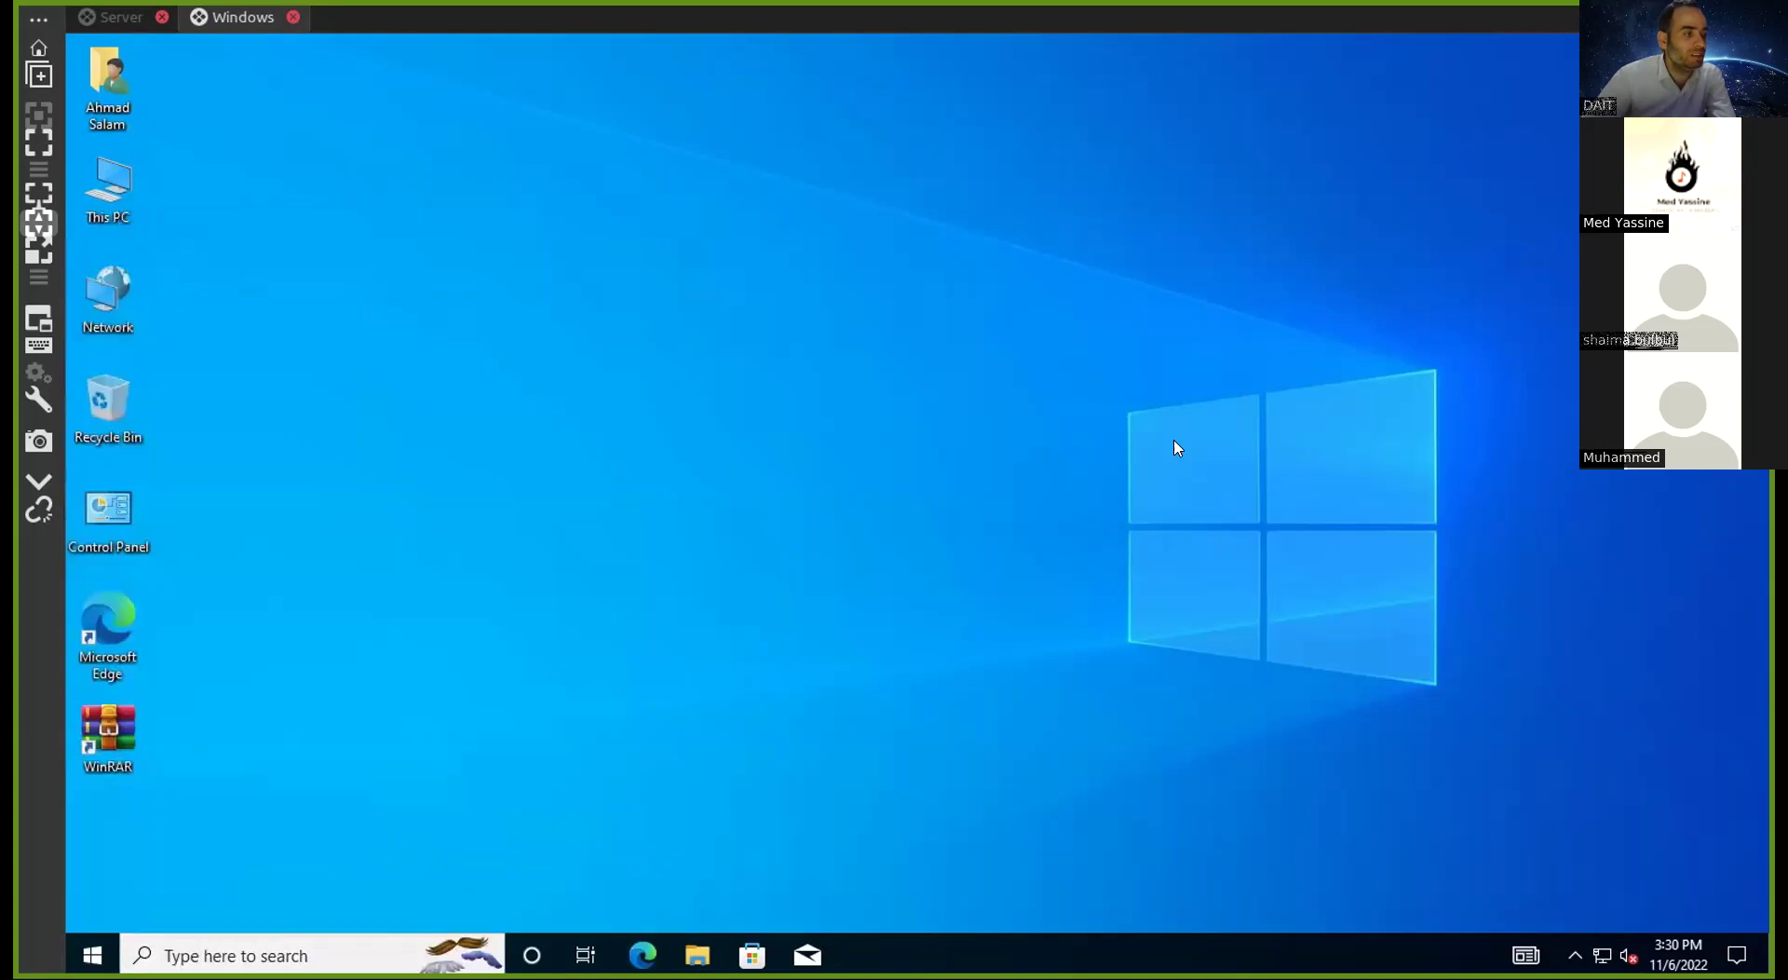
pyautogui.click(1178, 447)
pyautogui.click(111, 17)
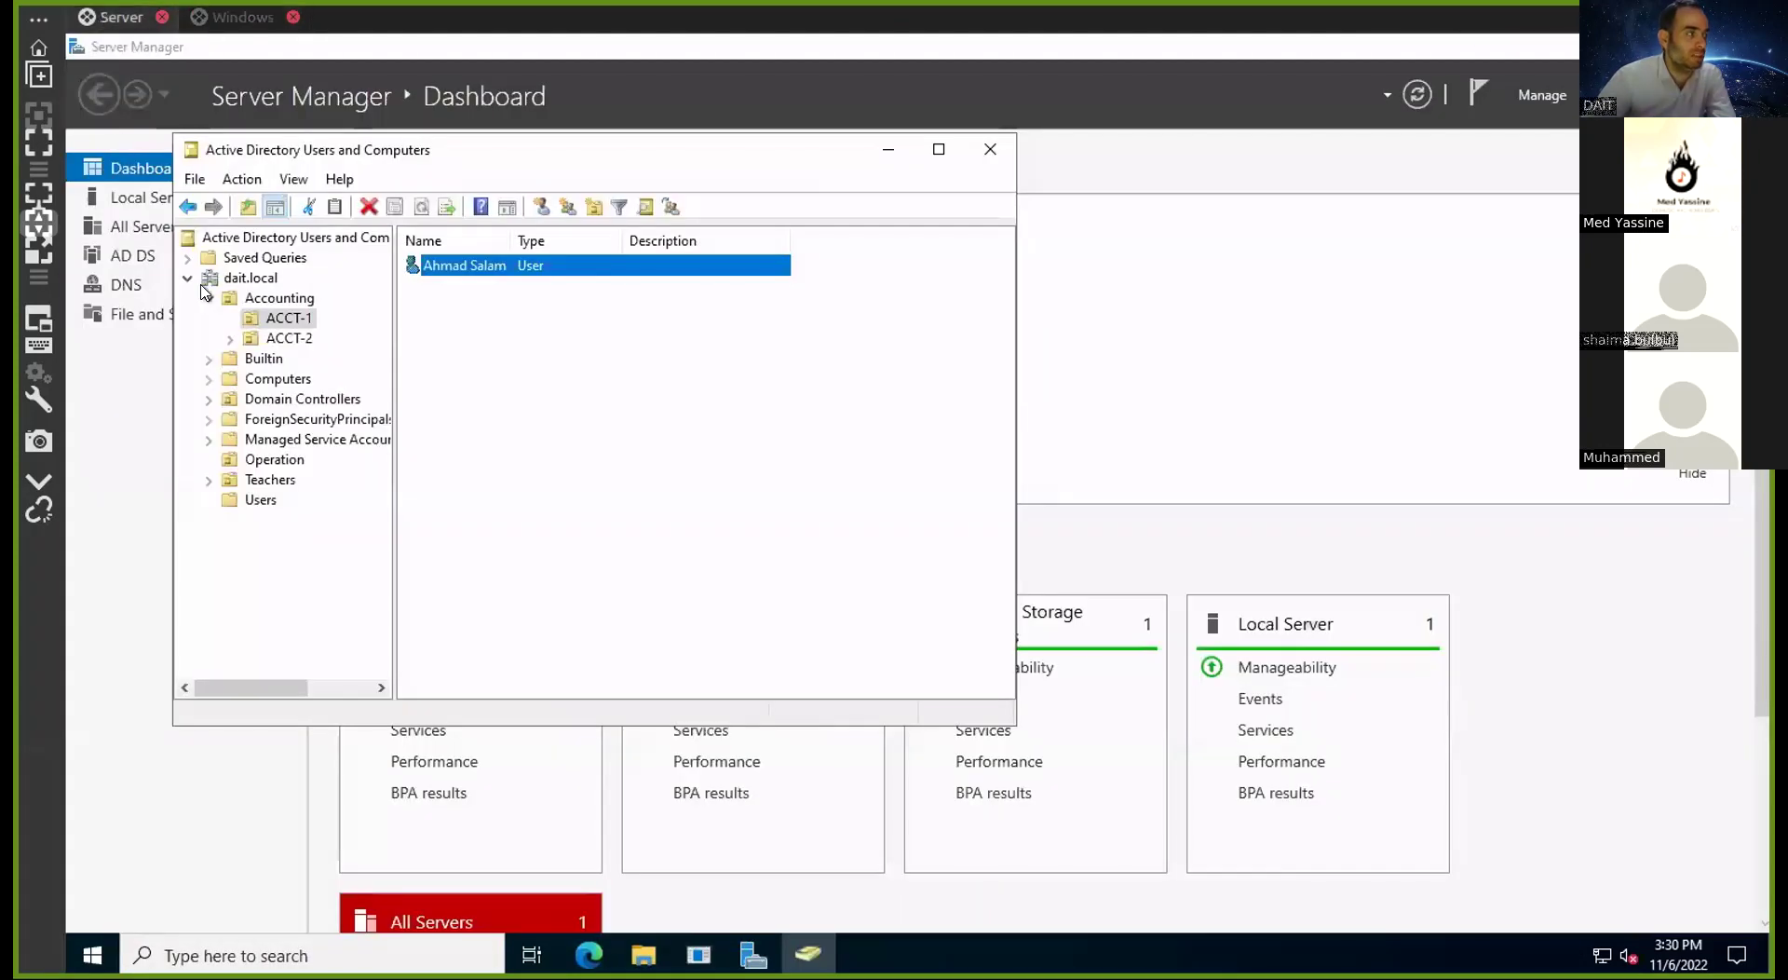
pyautogui.moveTo(658, 153); pyautogui.dragTo(811, 219)
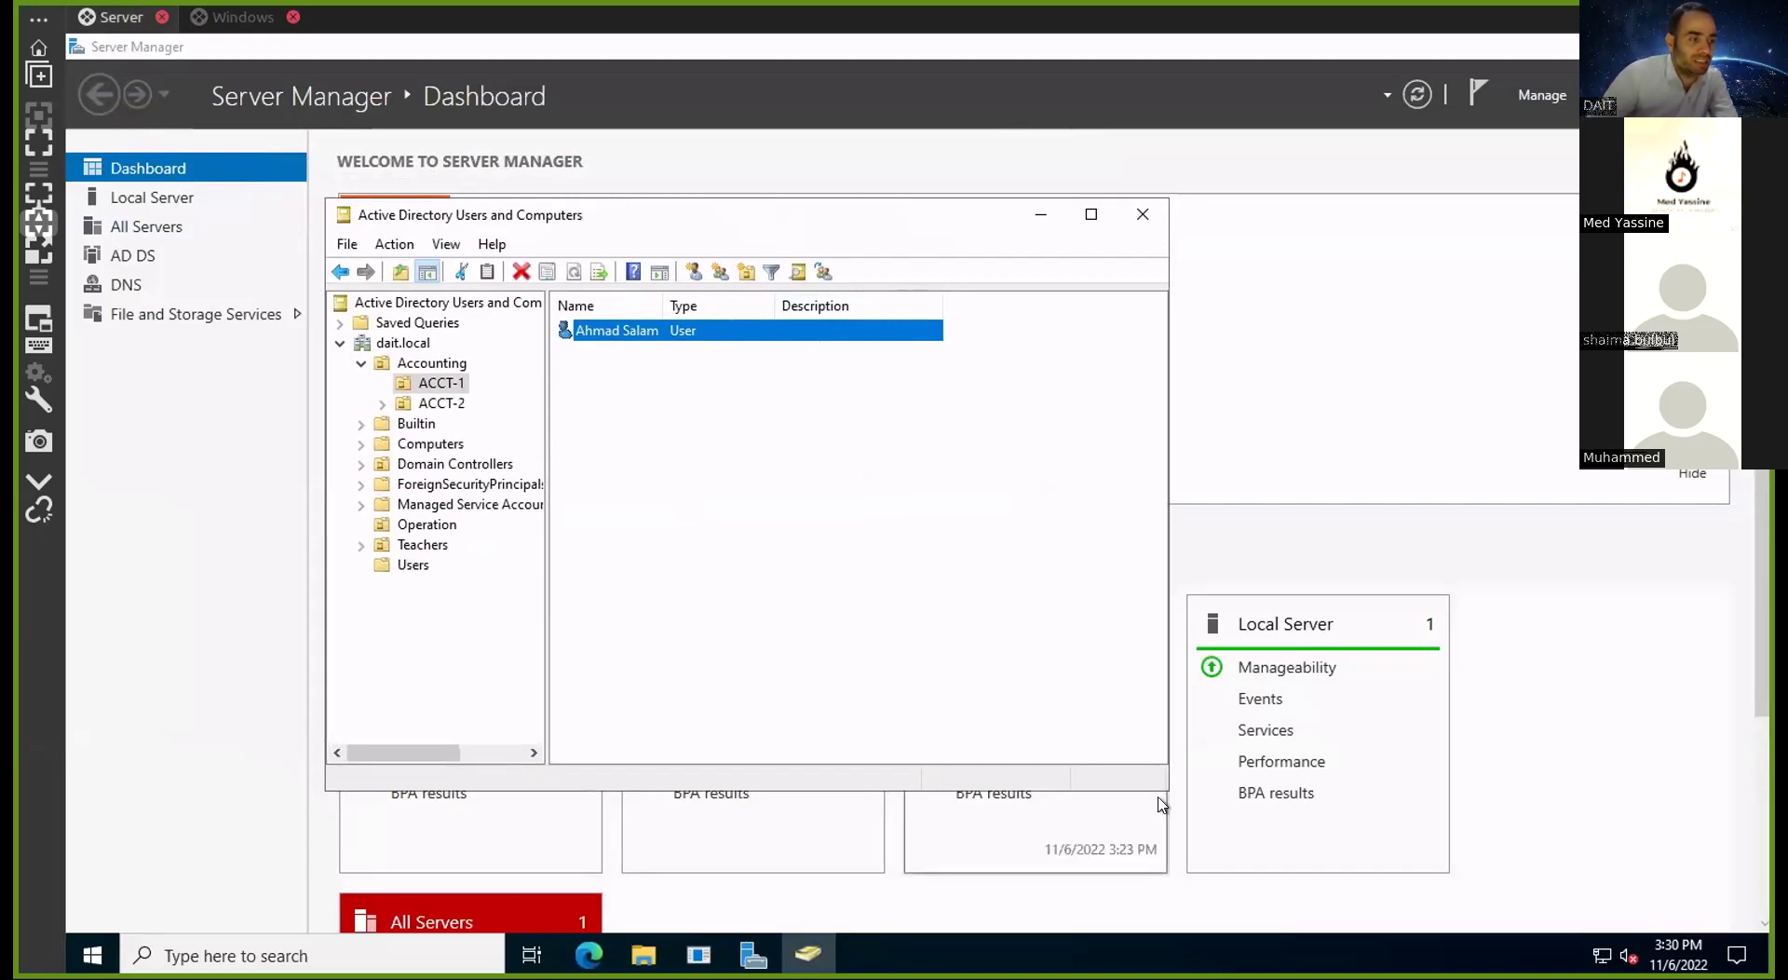
pyautogui.moveTo(1166, 789); pyautogui.dragTo(1524, 824)
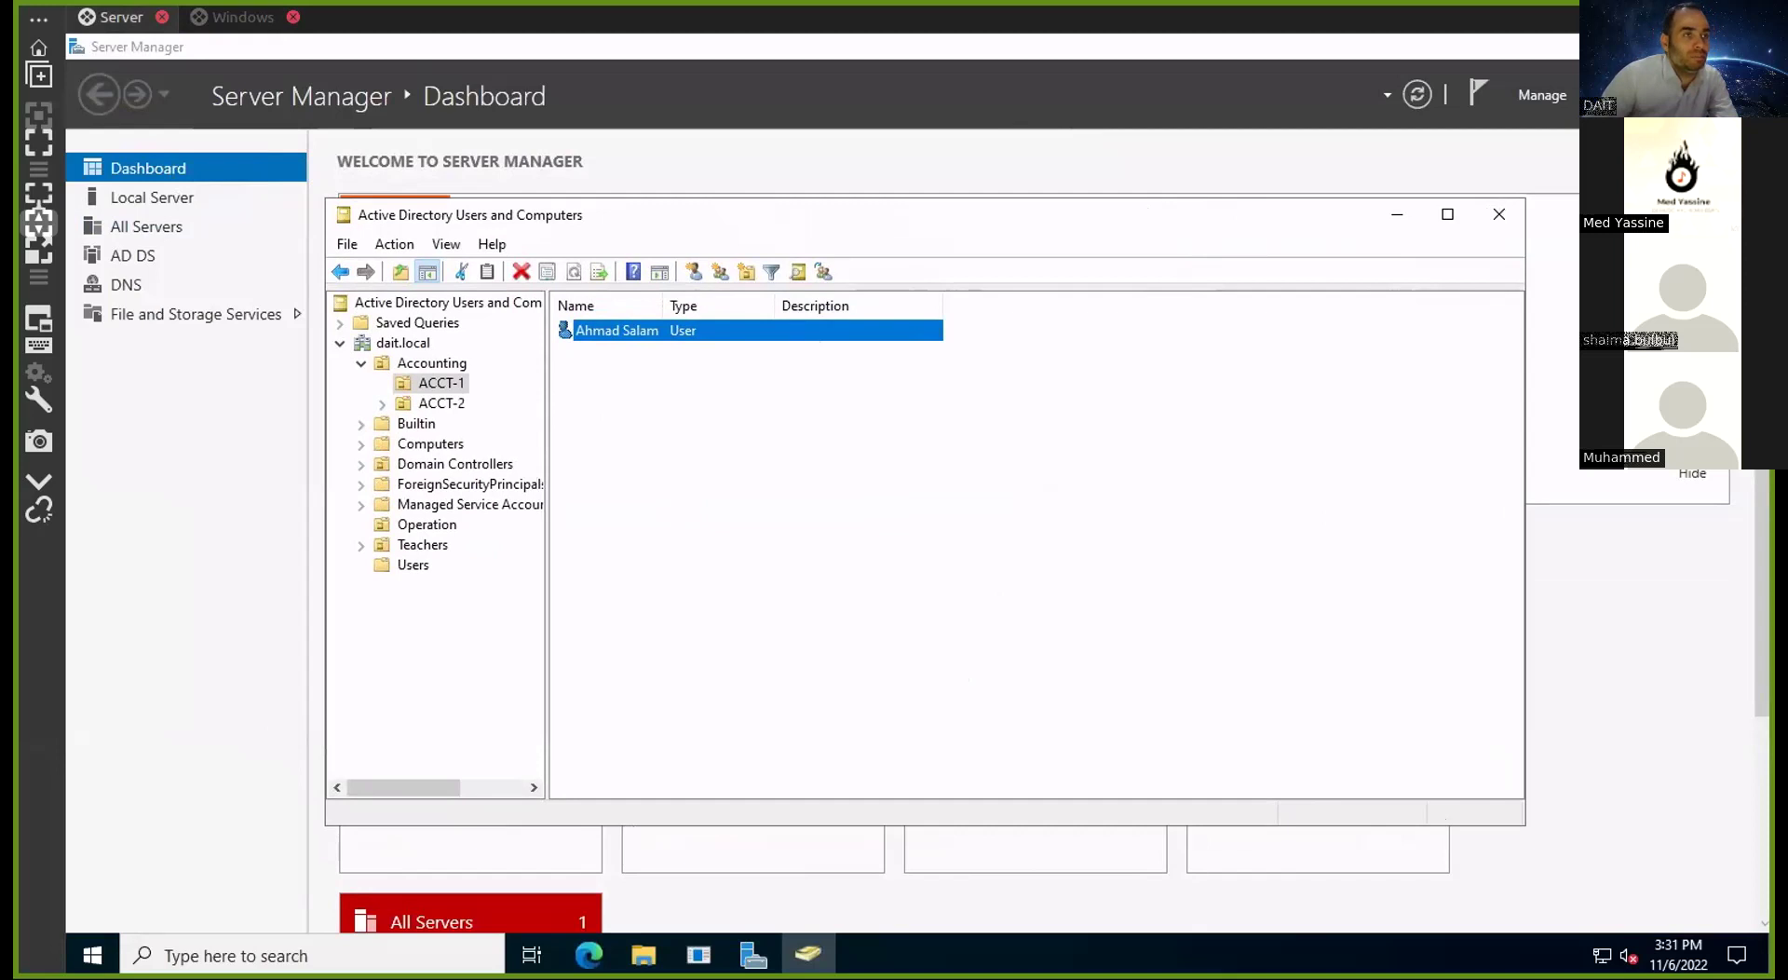
pyautogui.click(1538, 52)
pyautogui.click(1534, 103)
# Start the Add Roles and Features wizard and advance to the Server Roles page
pyautogui.click(1528, 136)
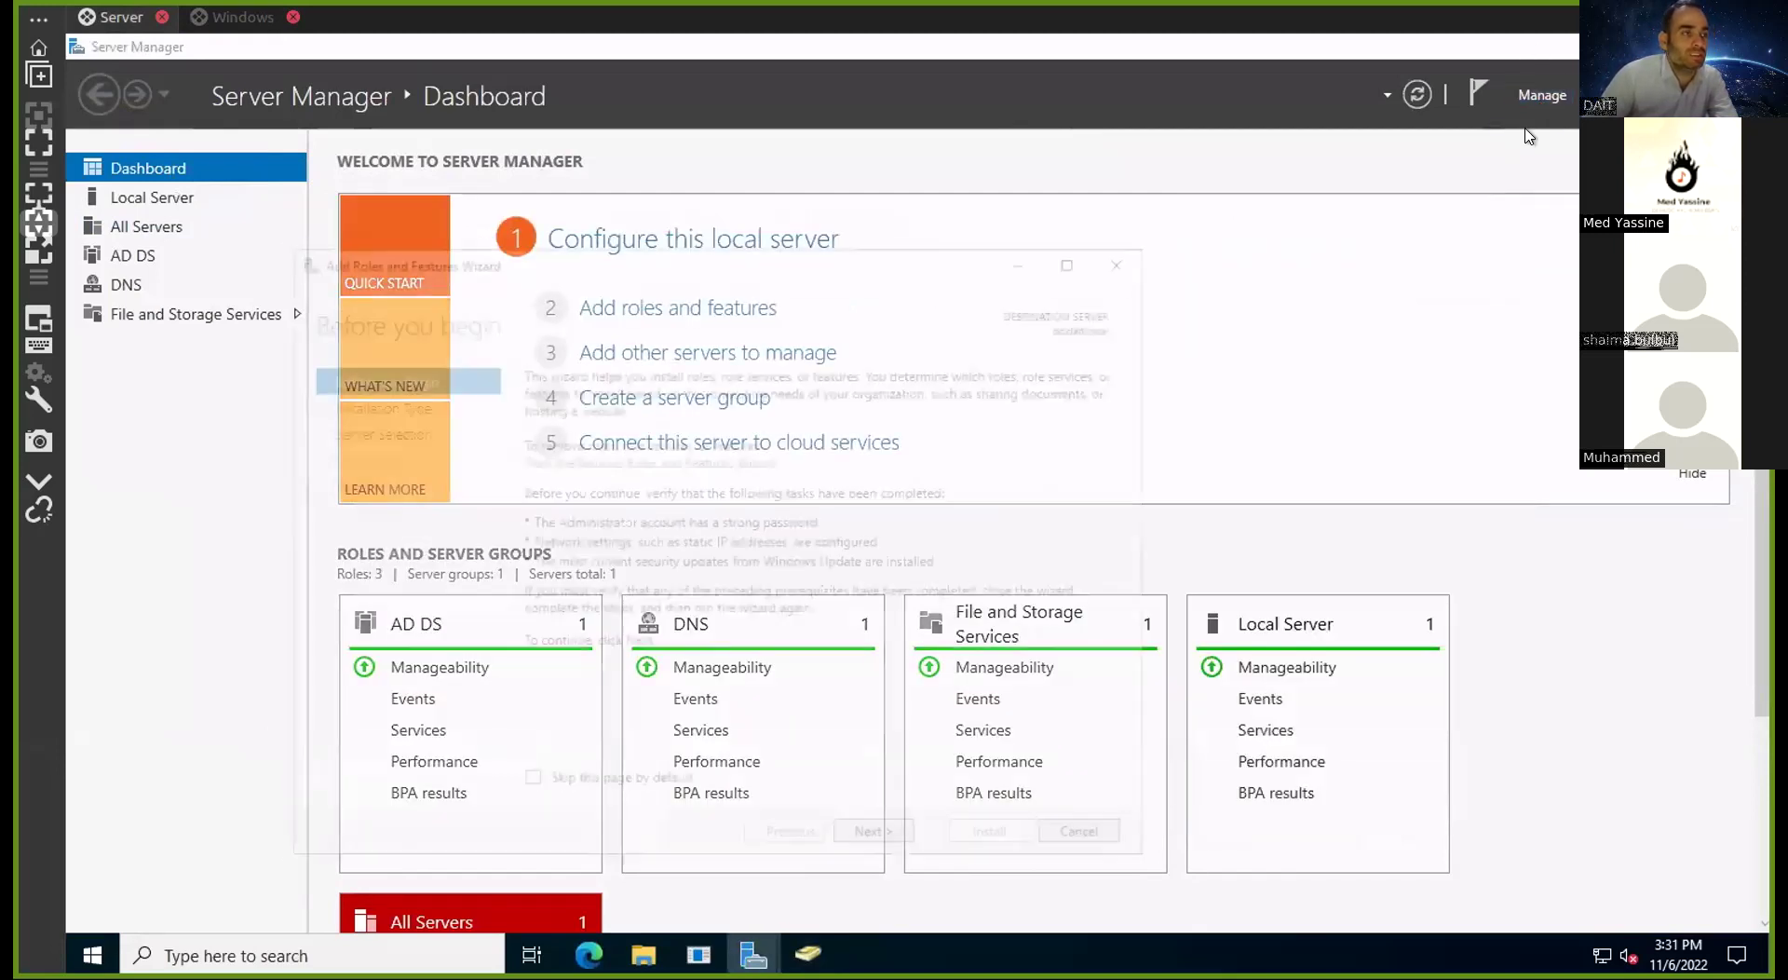
pyautogui.click(862, 841)
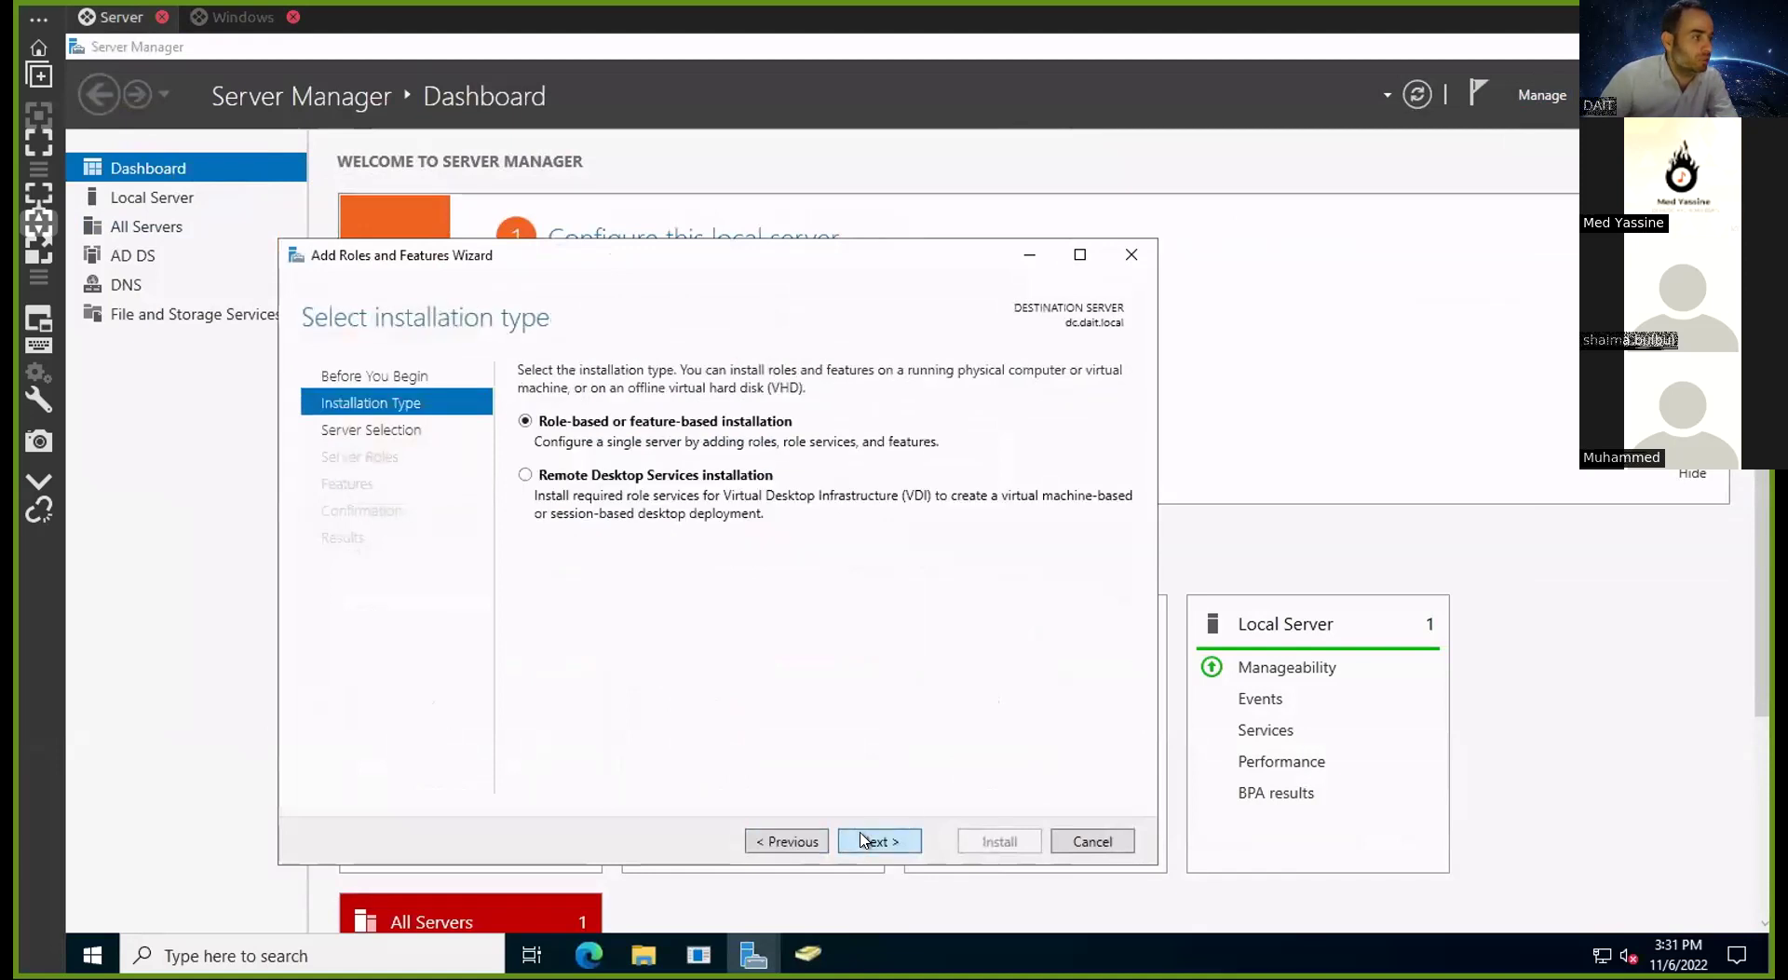
pyautogui.click(863, 841)
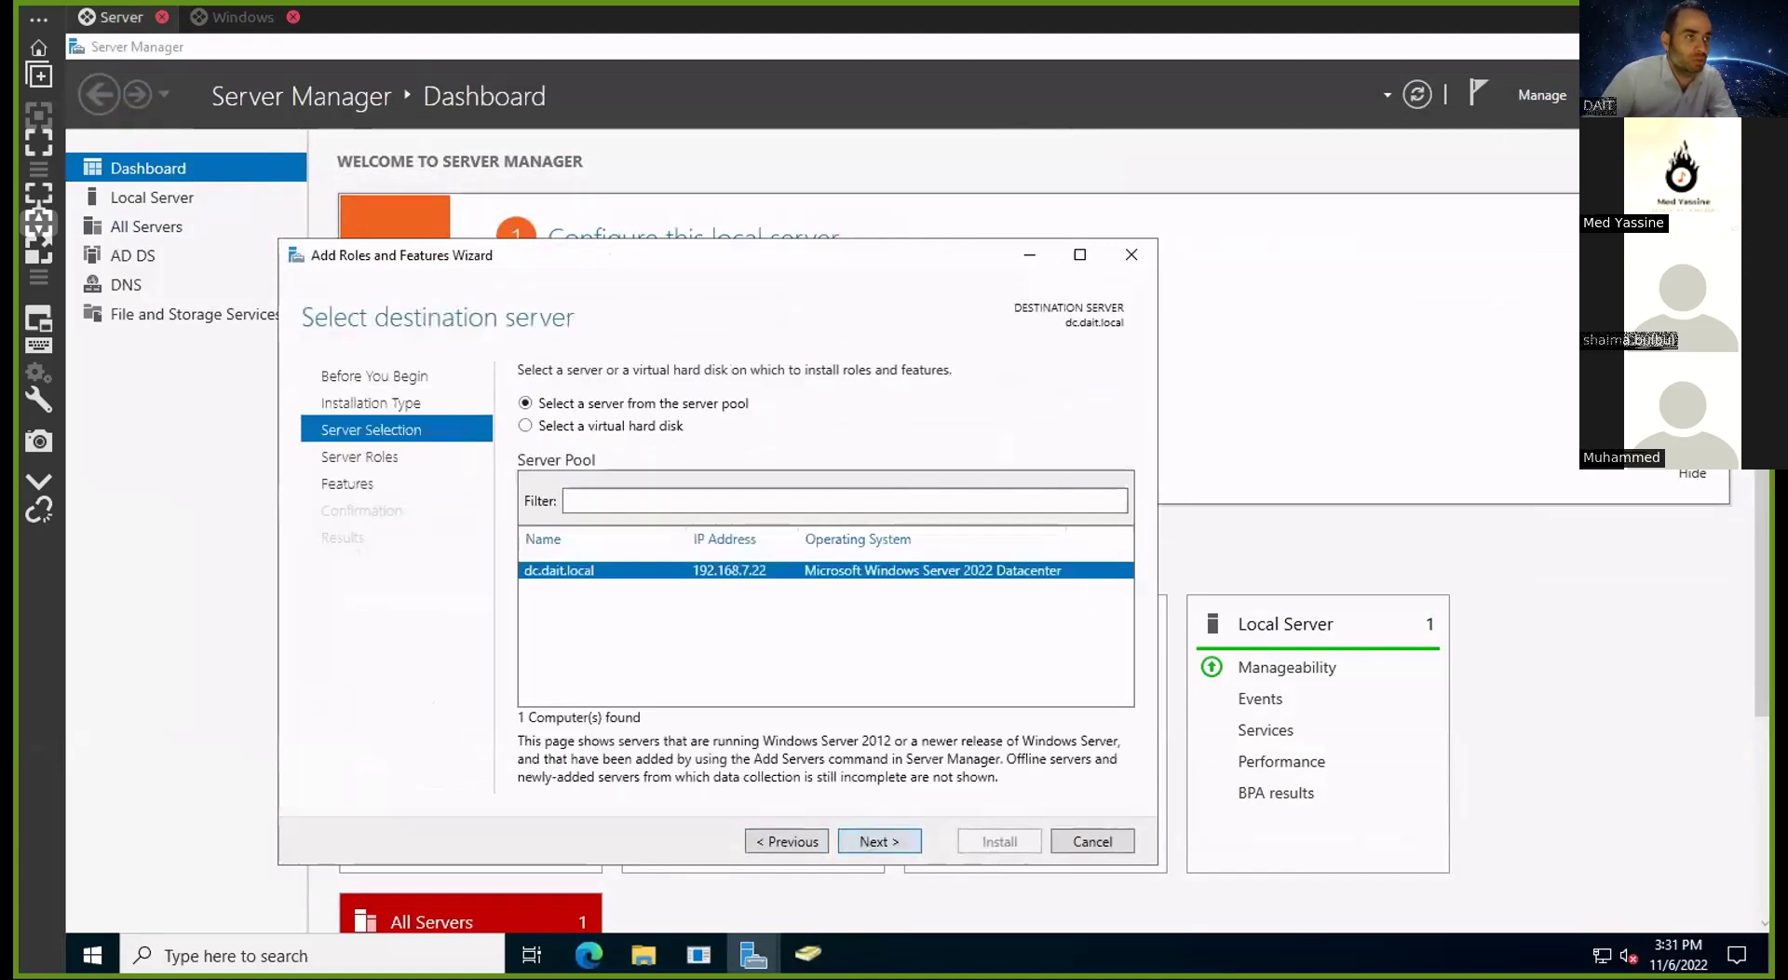
pyautogui.click(1563, 99)
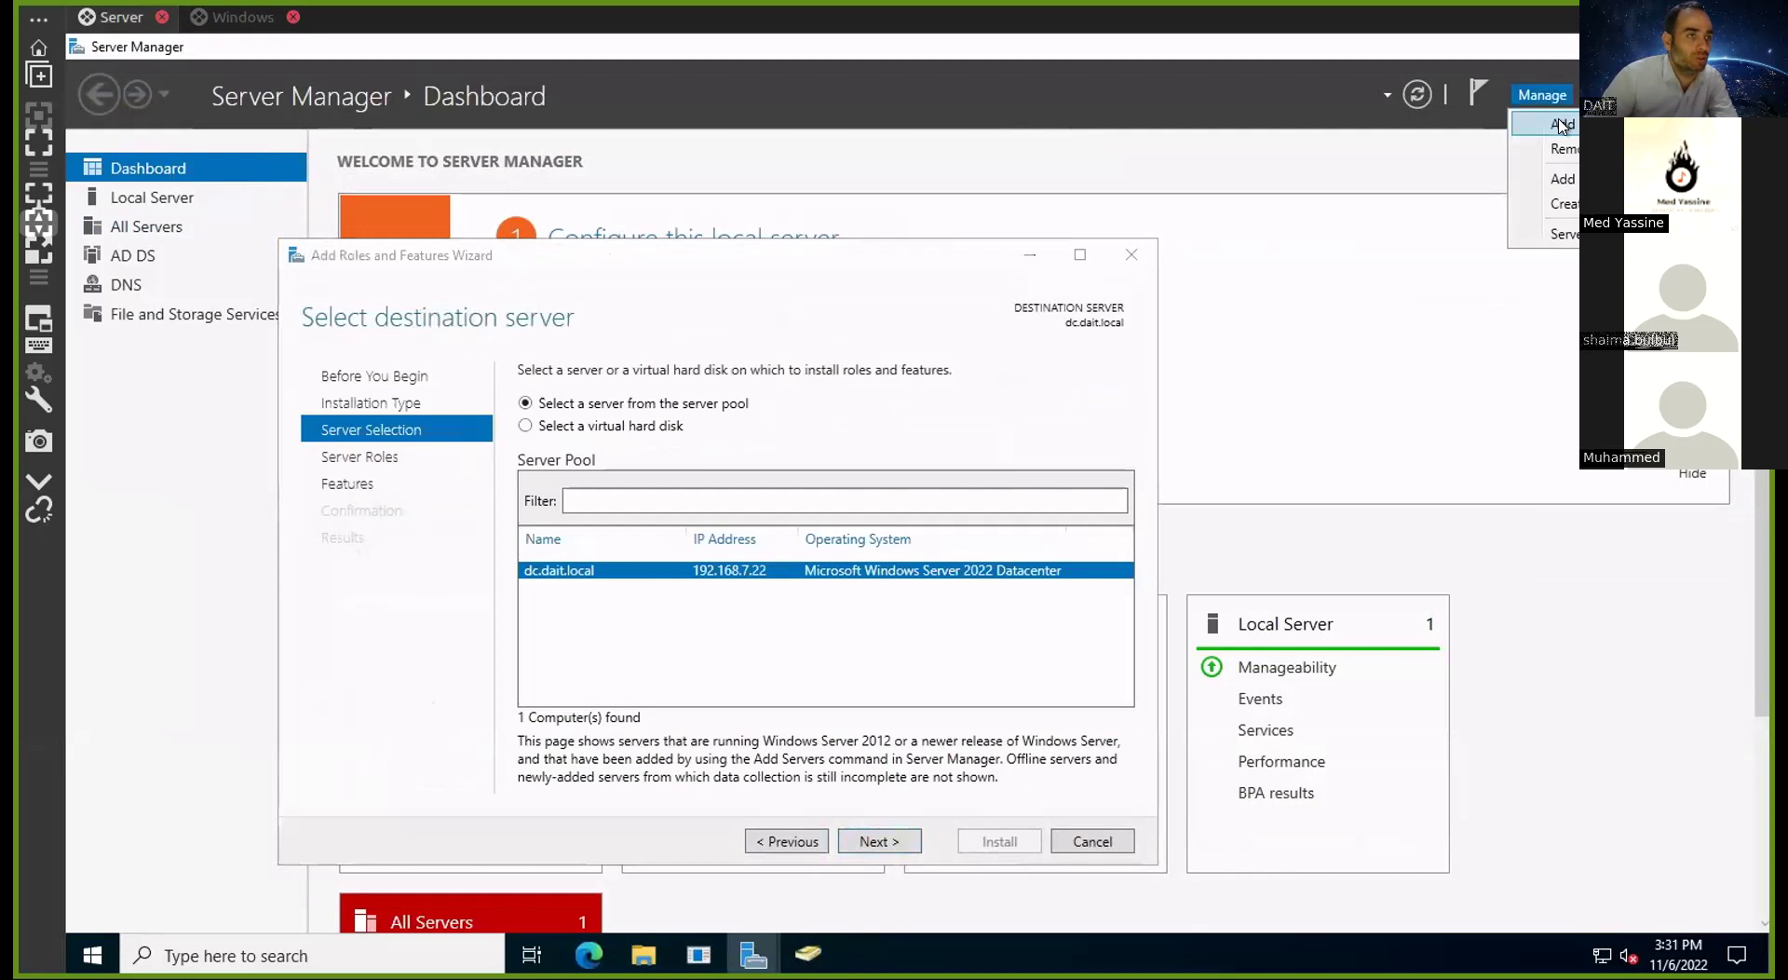
pyautogui.click(942, 263)
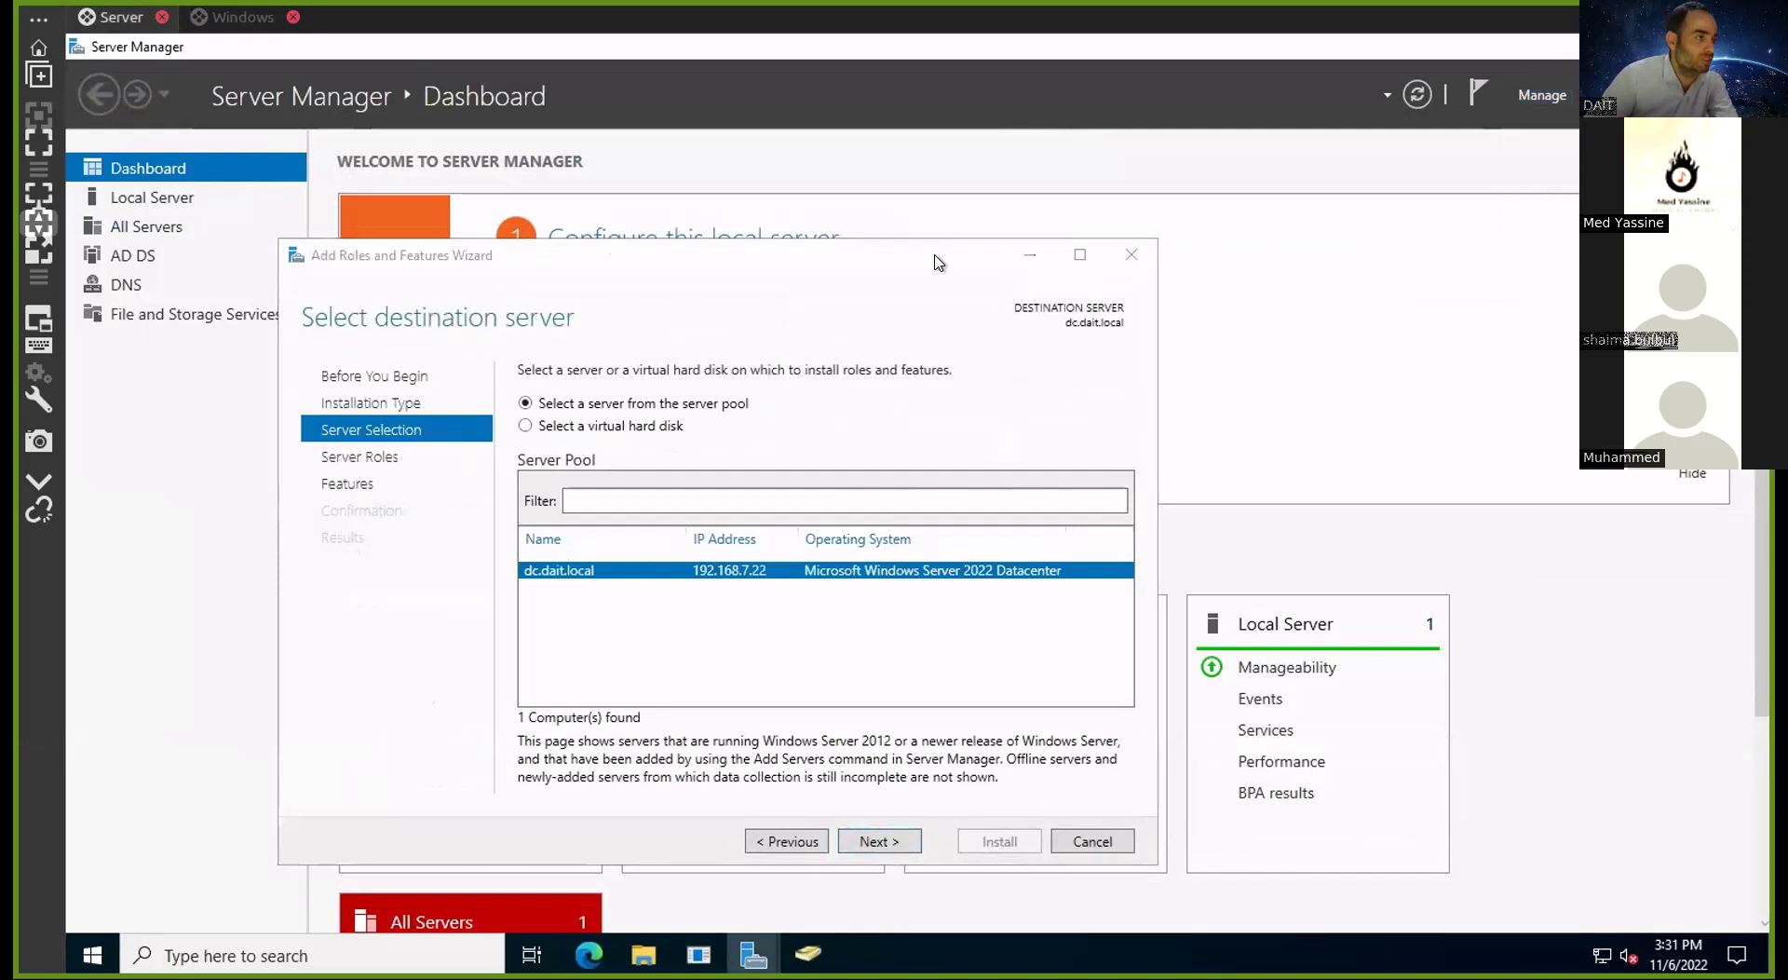
pyautogui.click(870, 843)
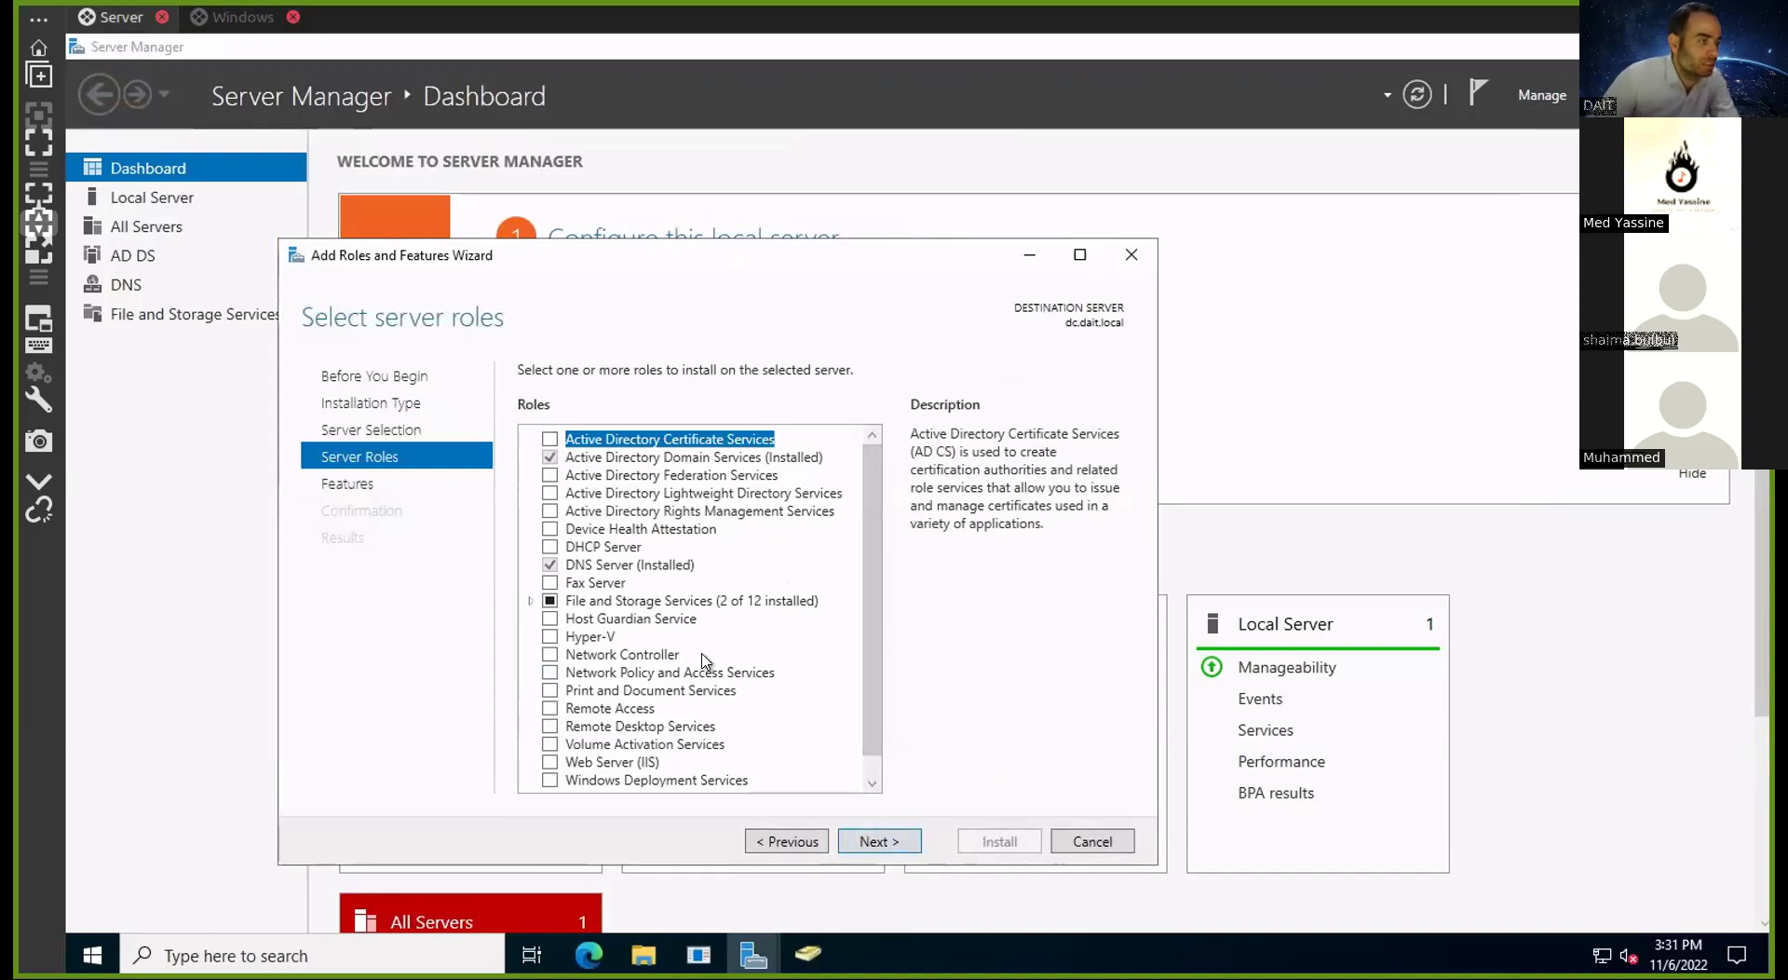
# Tick DHCP Server and accept adding its management tools
pyautogui.click(577, 547)
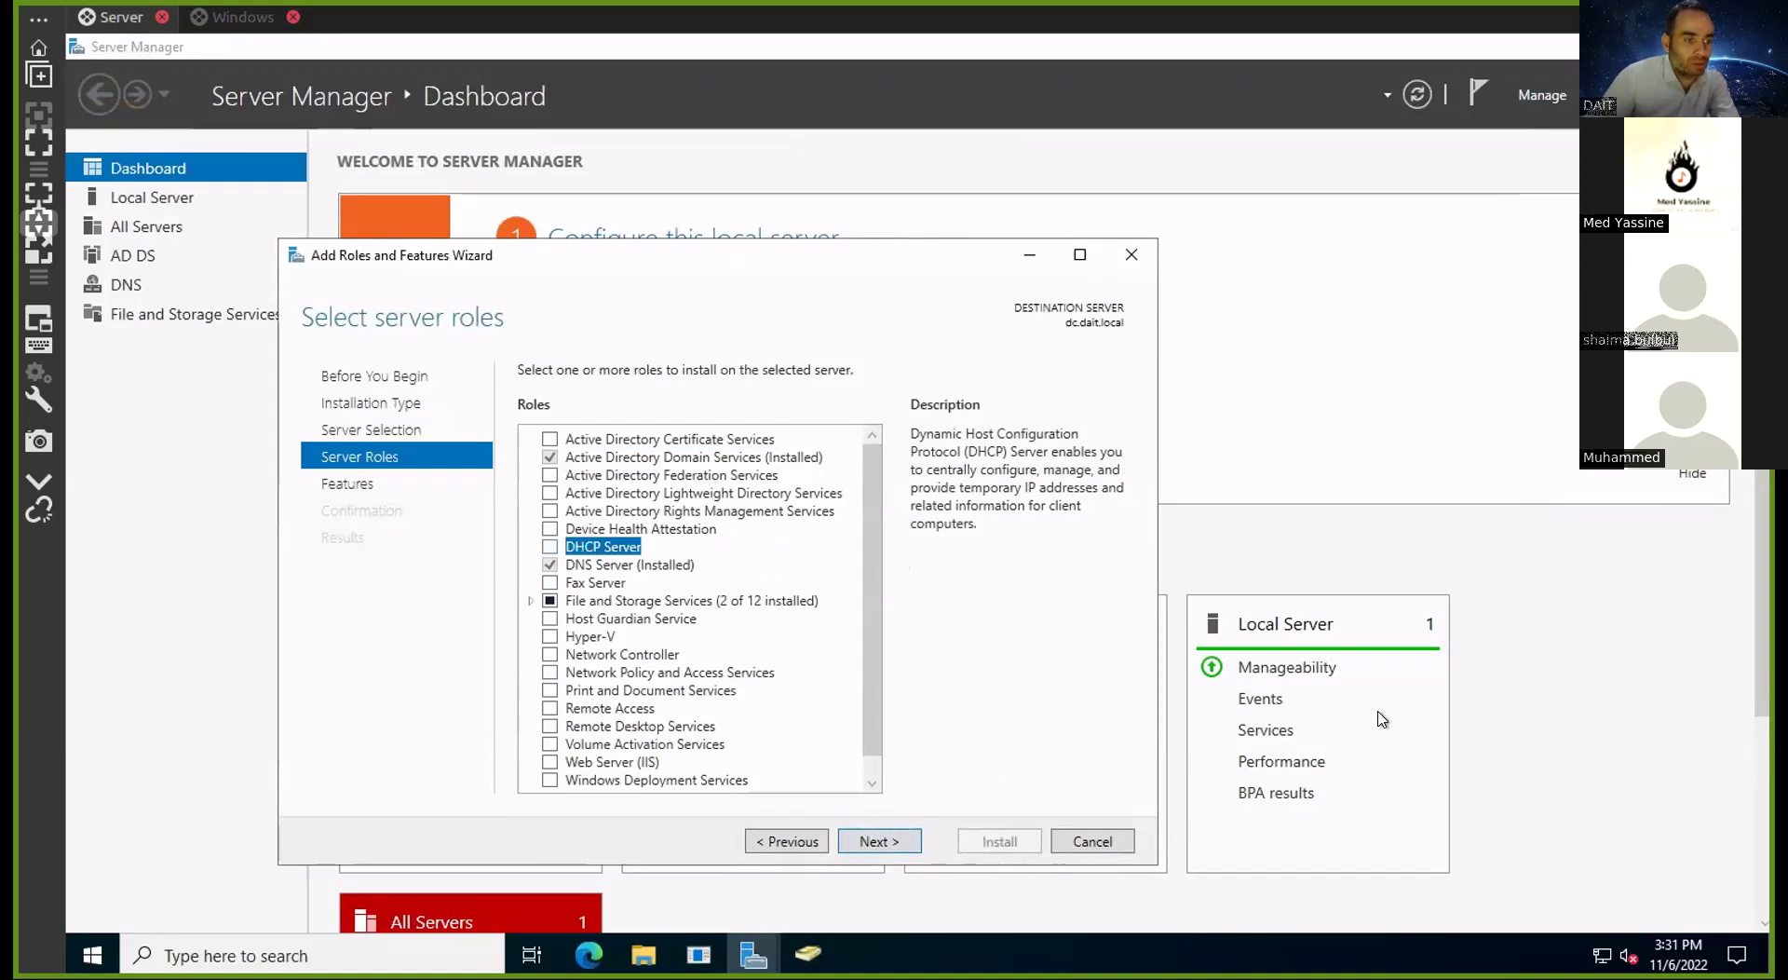
pyautogui.click(549, 547)
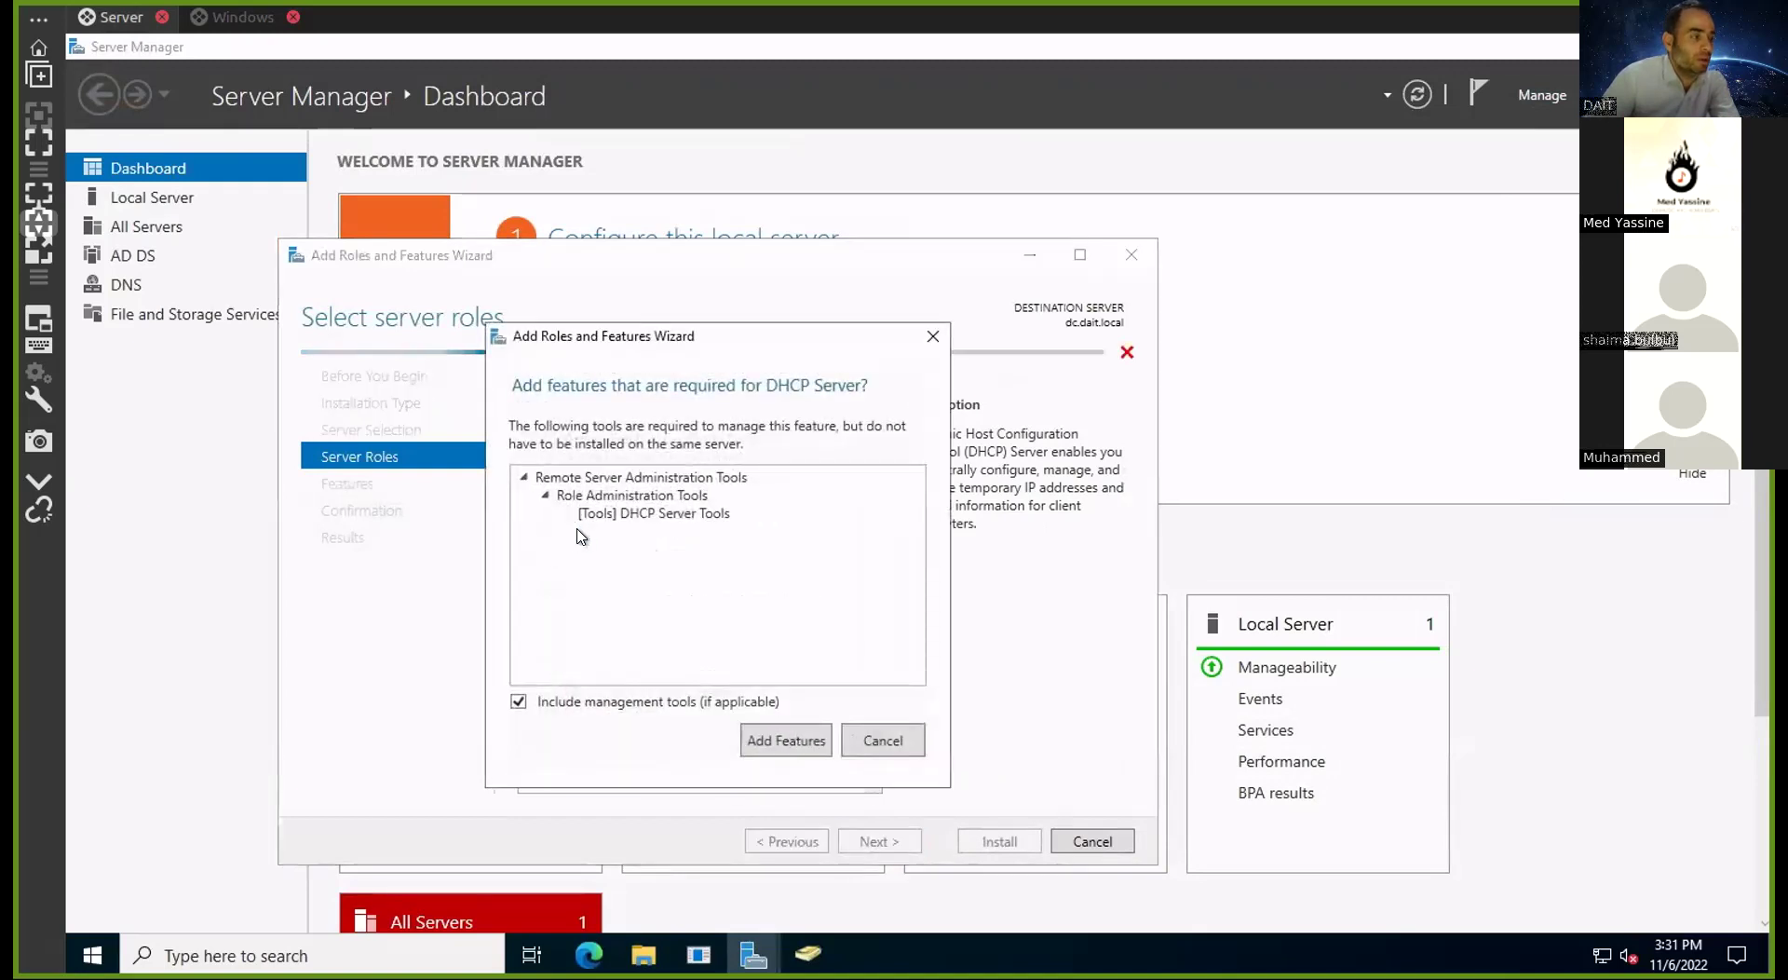
pyautogui.moveTo(745, 344); pyautogui.dragTo(988, 298)
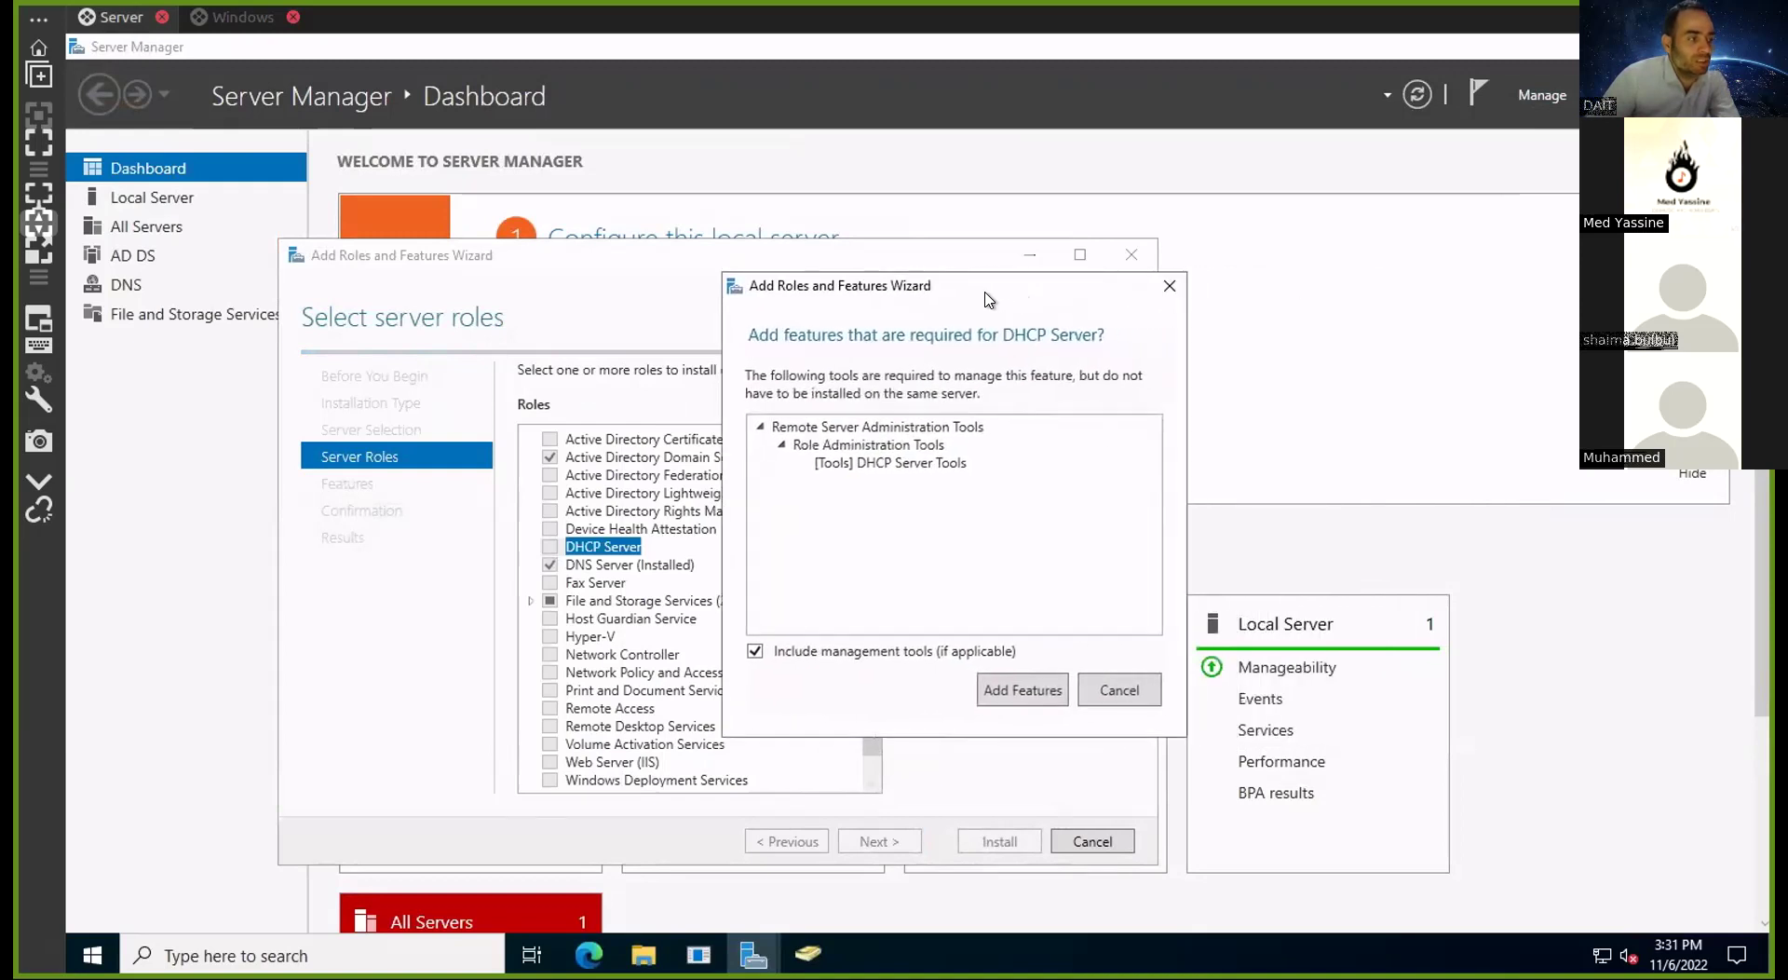
pyautogui.click(1022, 689)
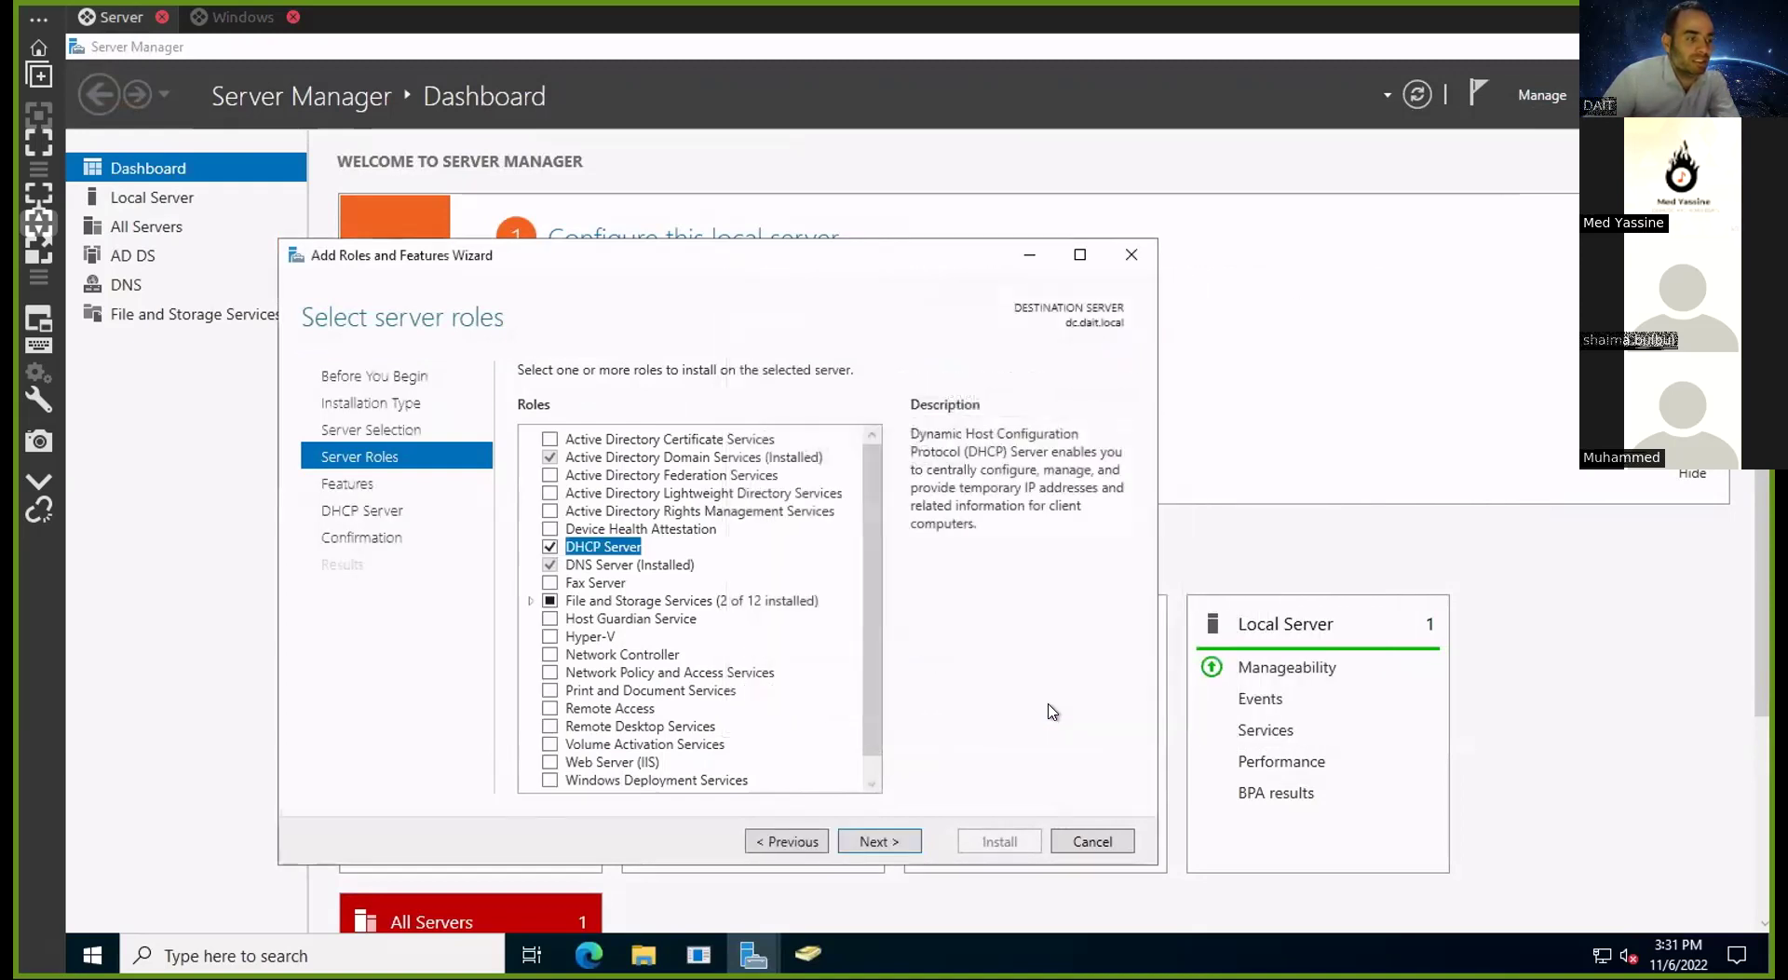
pyautogui.click(1601, 955)
pyautogui.rightClick(1602, 955)
# Close the server's Network & Internet settings and switch to the Windows 10 client session
pyautogui.click(1602, 939)
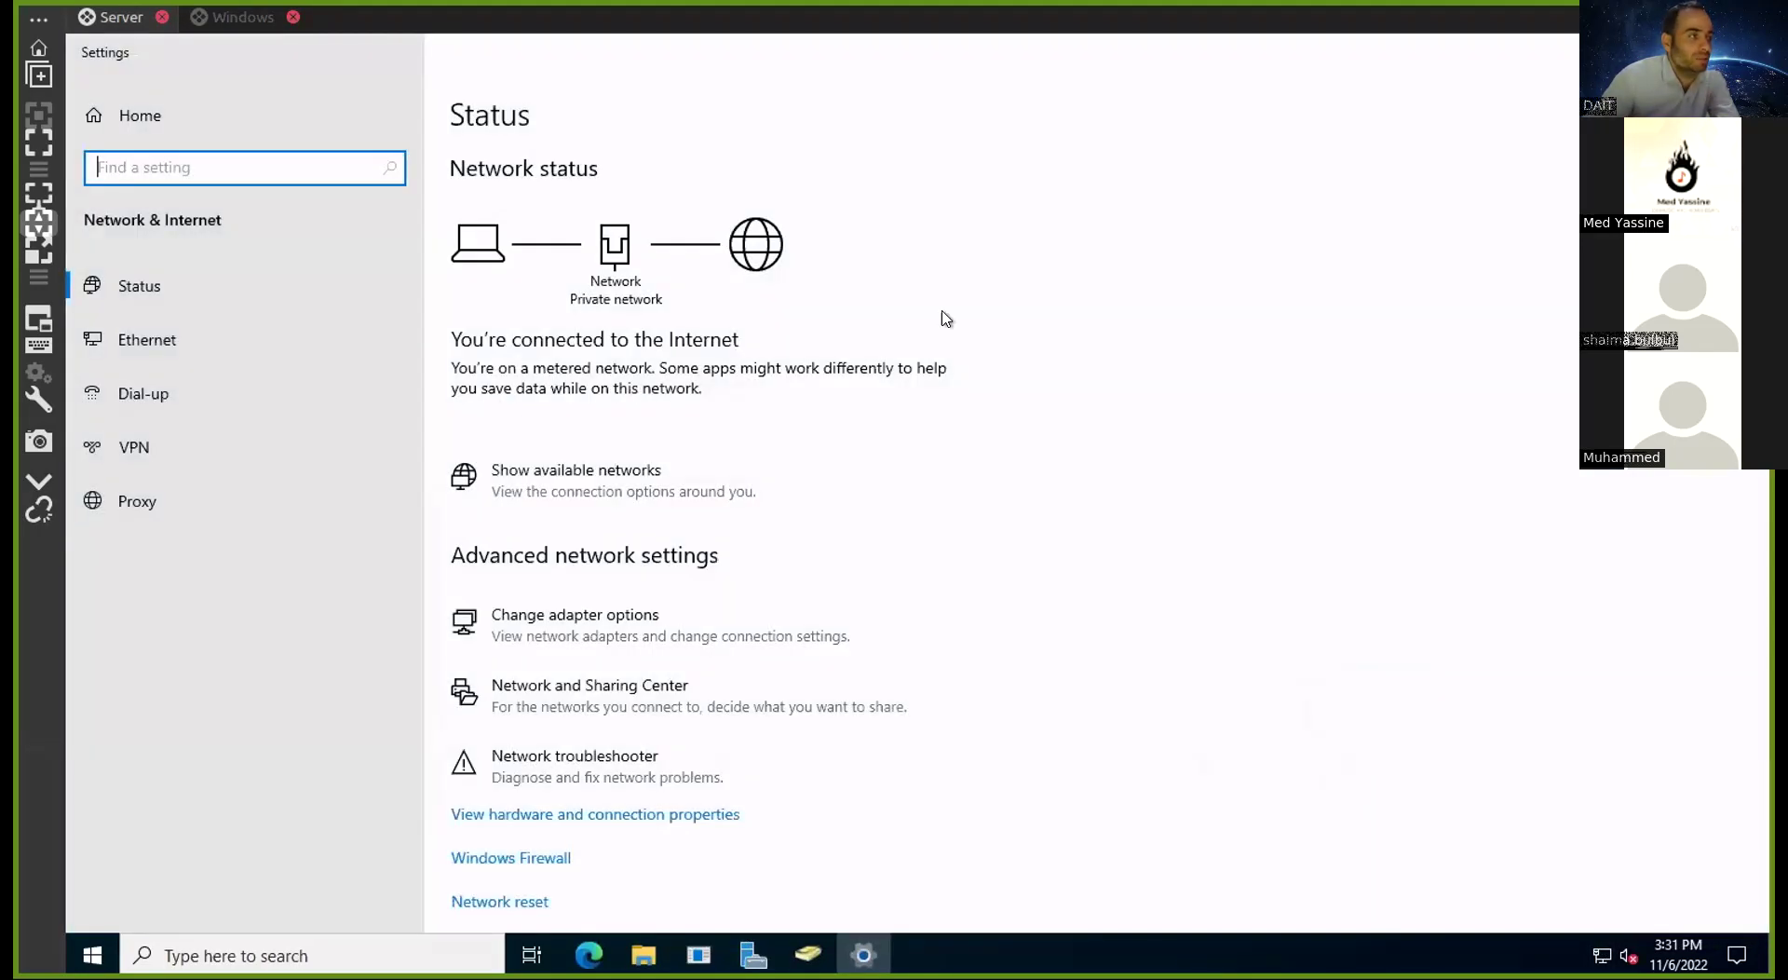
pyautogui.hotkey('alt', 'F4')
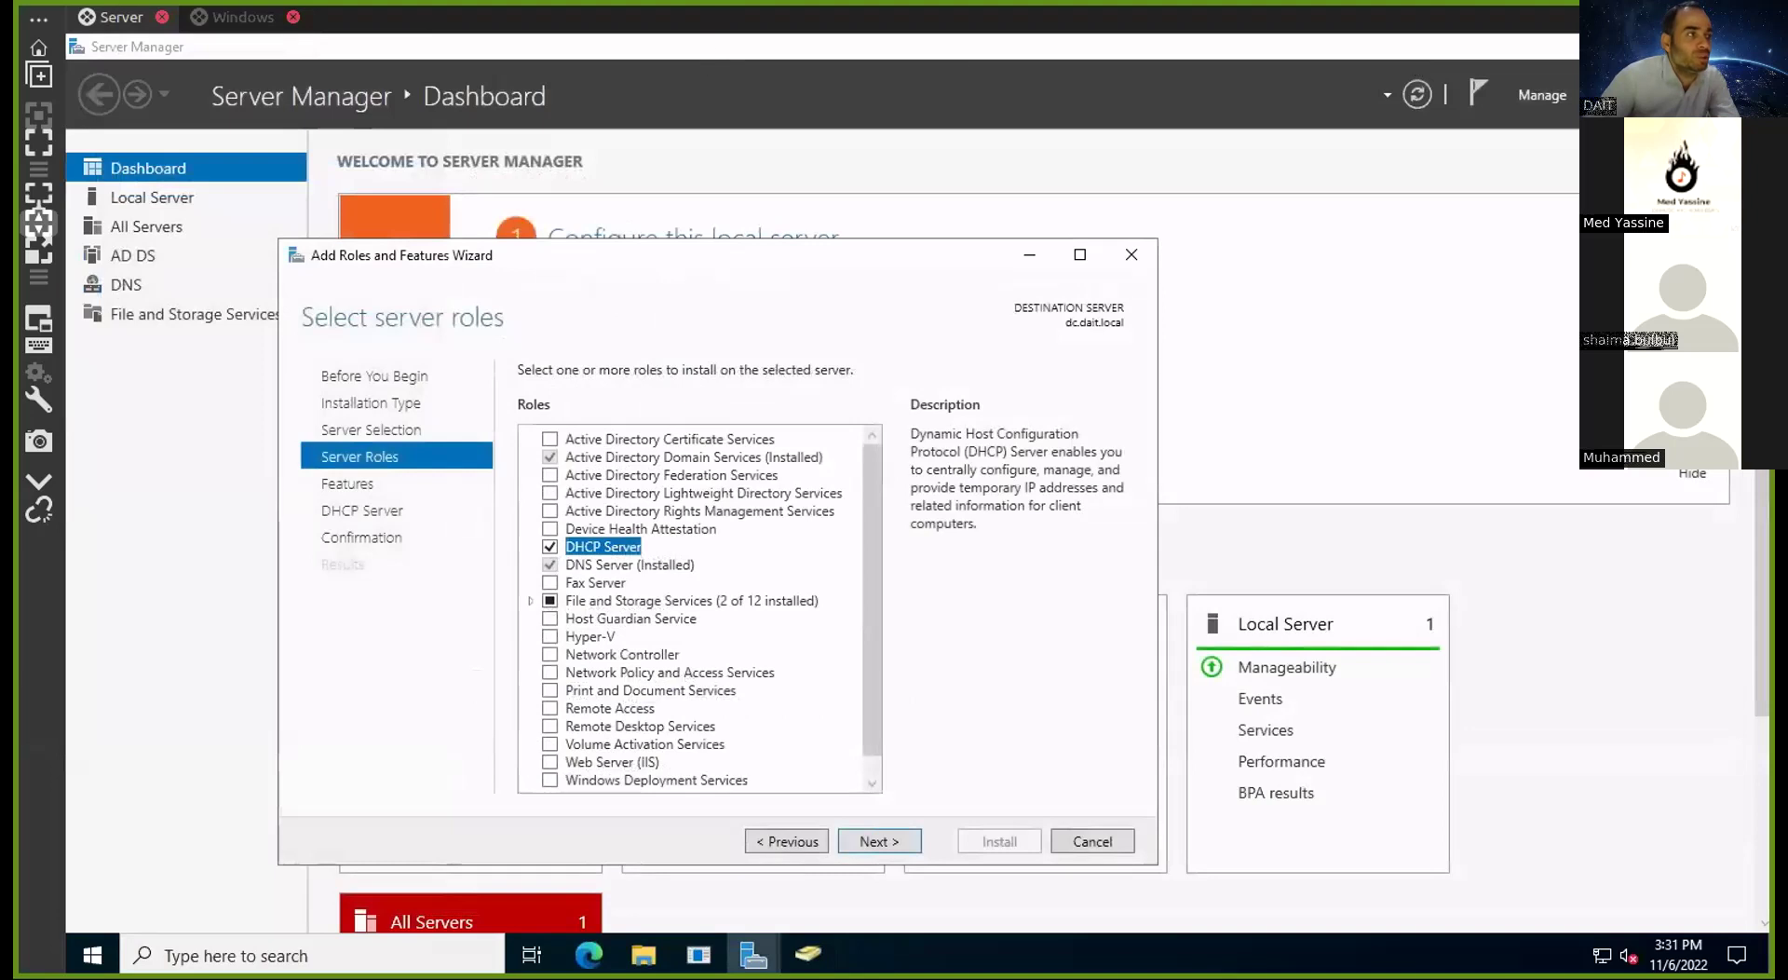
pyautogui.click(233, 16)
# Review the client Ethernet details: DHCP off, IPv4 192.168.7.122, DNS 192.168.7.22
pyautogui.rightClick(1602, 955)
pyautogui.click(1579, 926)
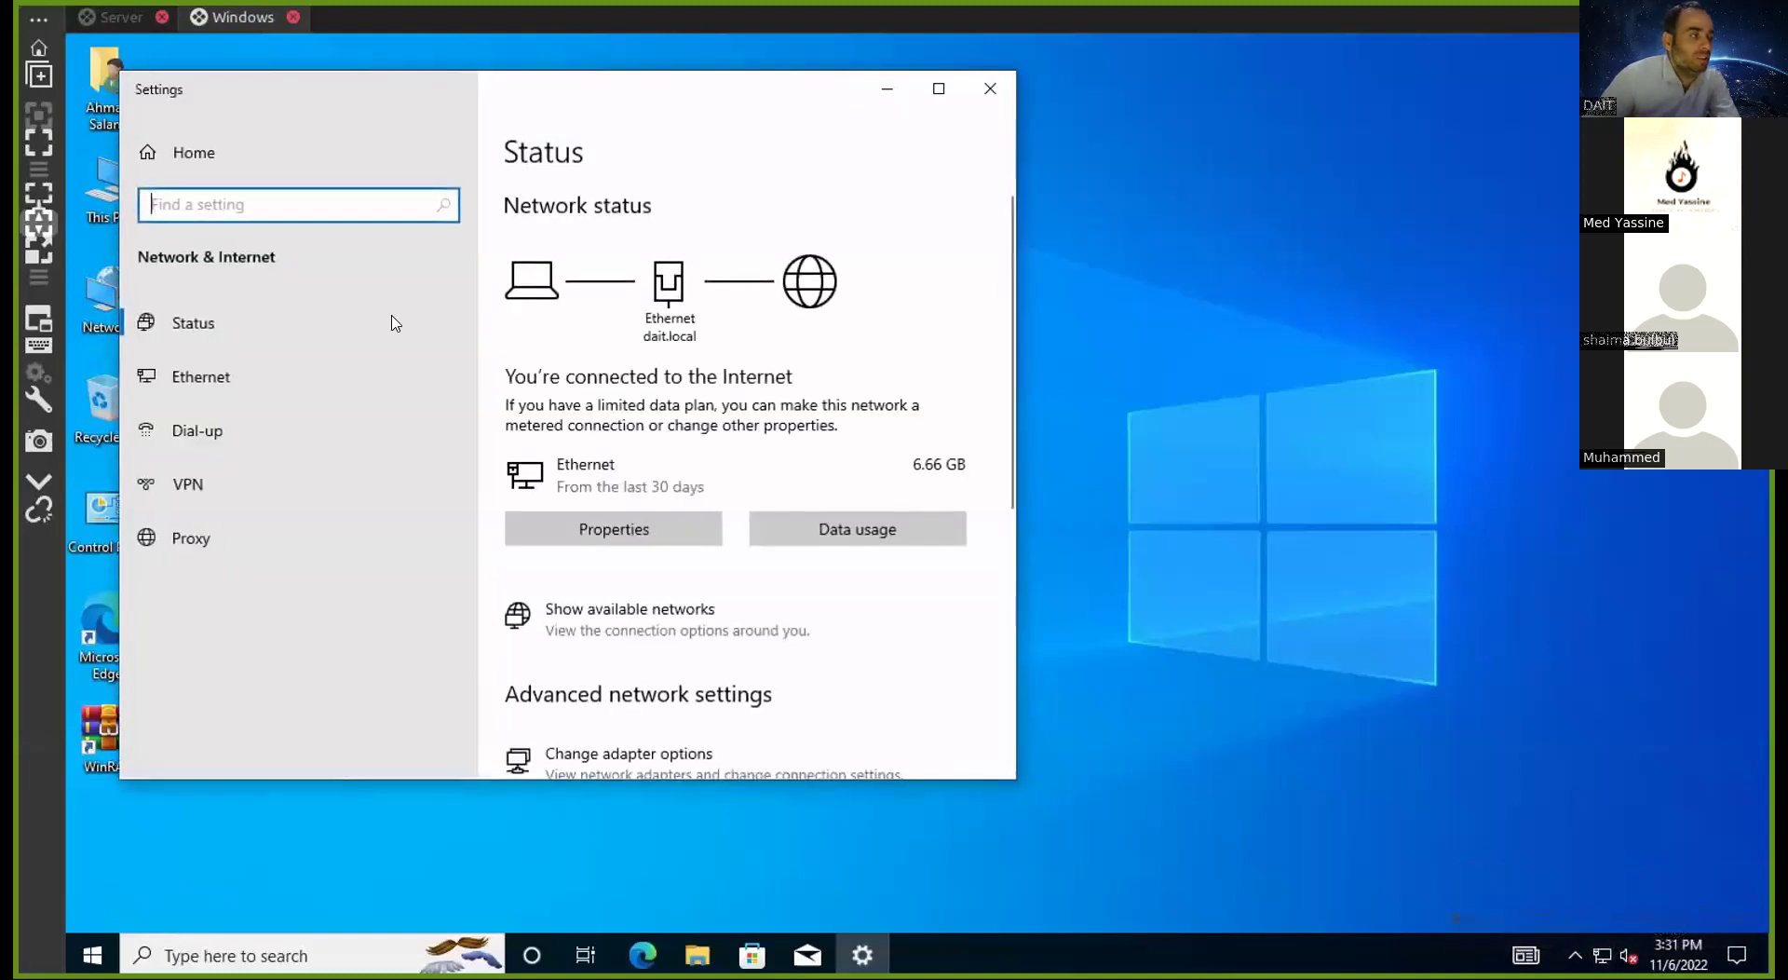
pyautogui.click(280, 382)
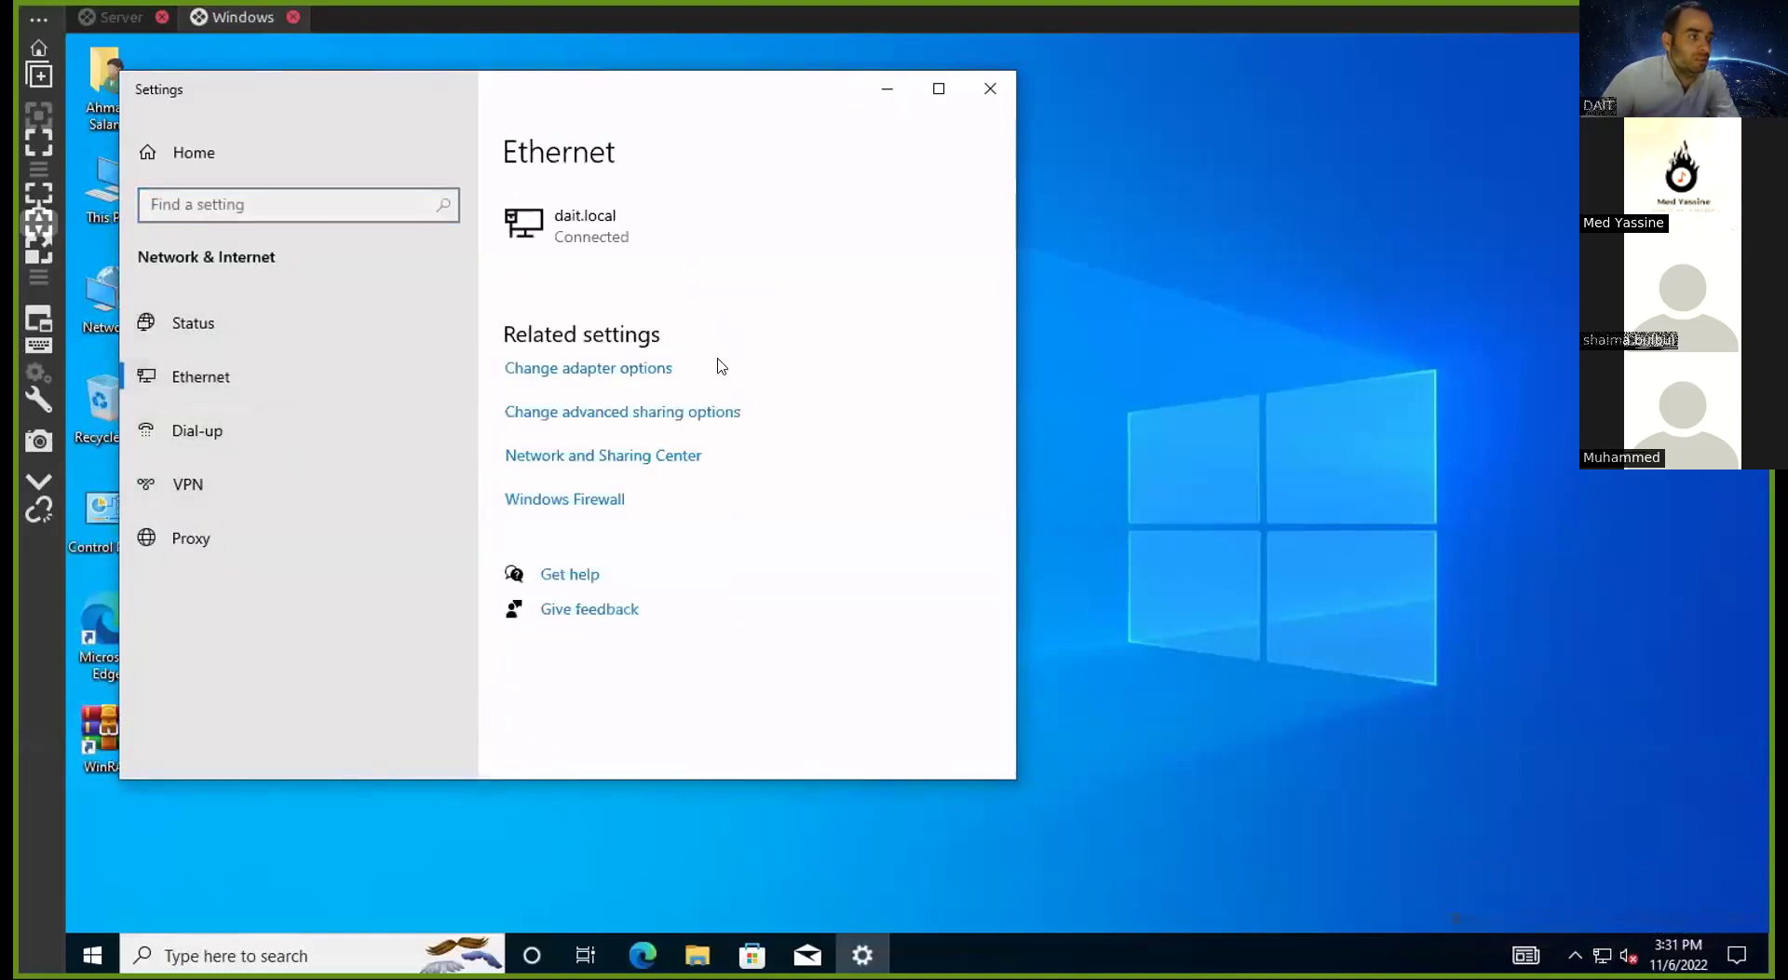
pyautogui.click(636, 371)
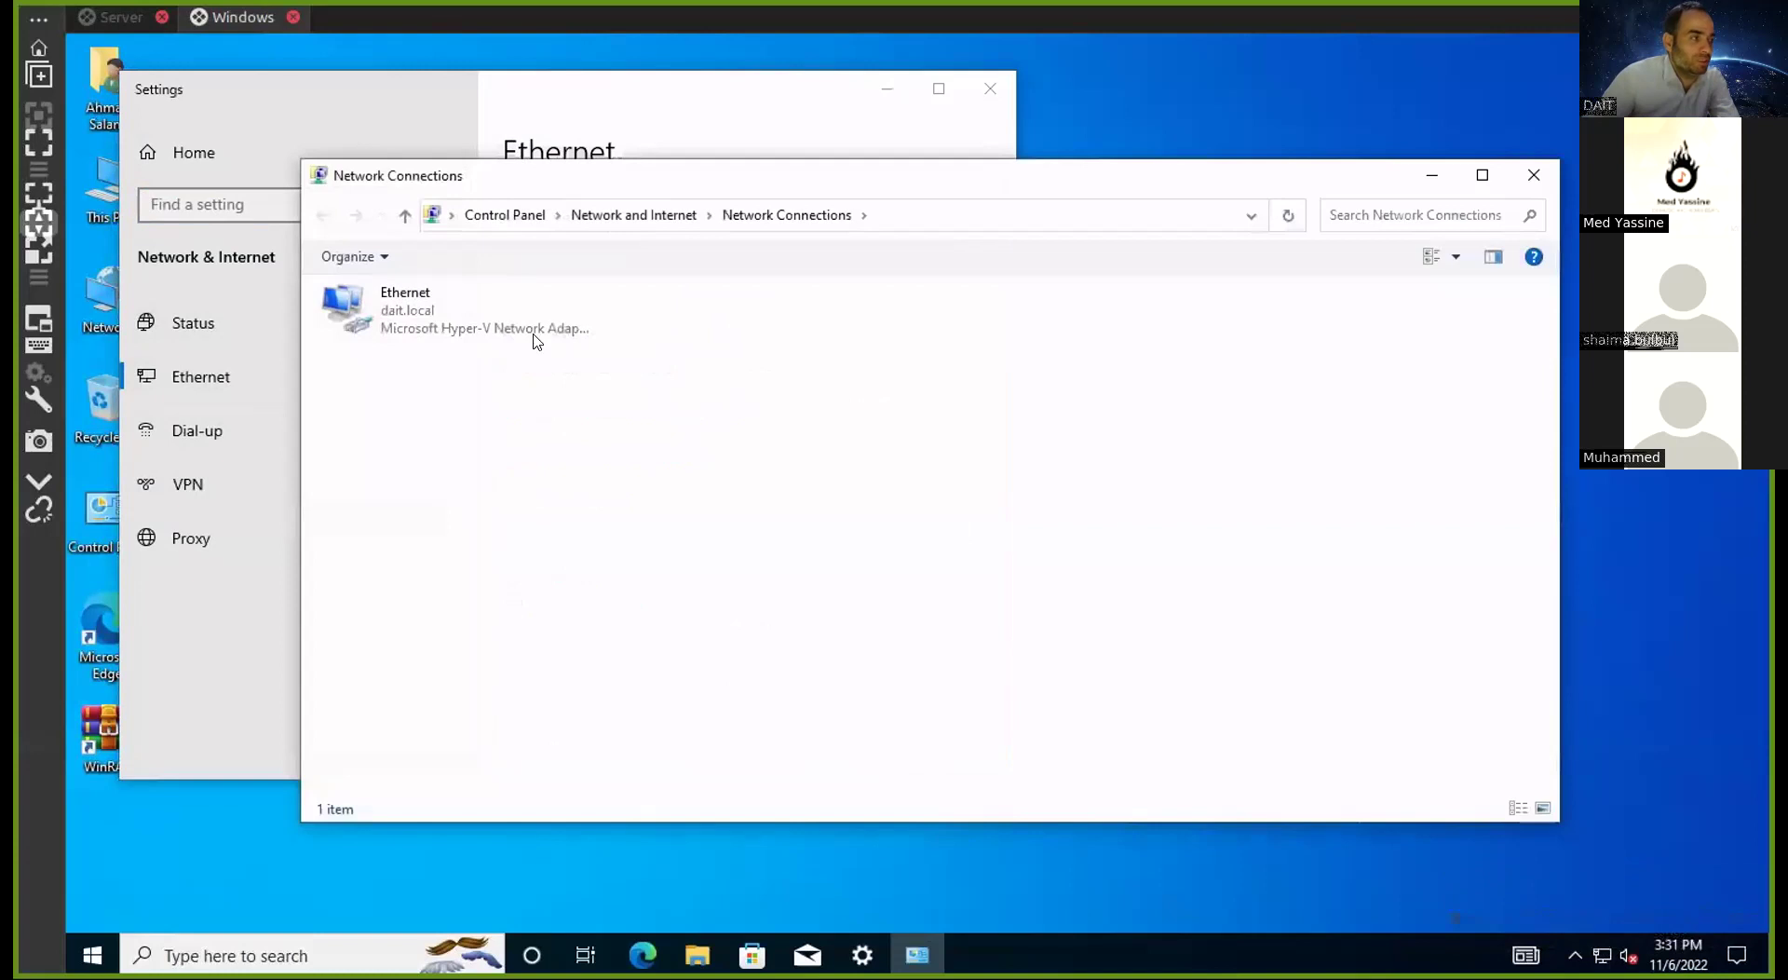
pyautogui.rightClick(407, 304)
pyautogui.click(454, 346)
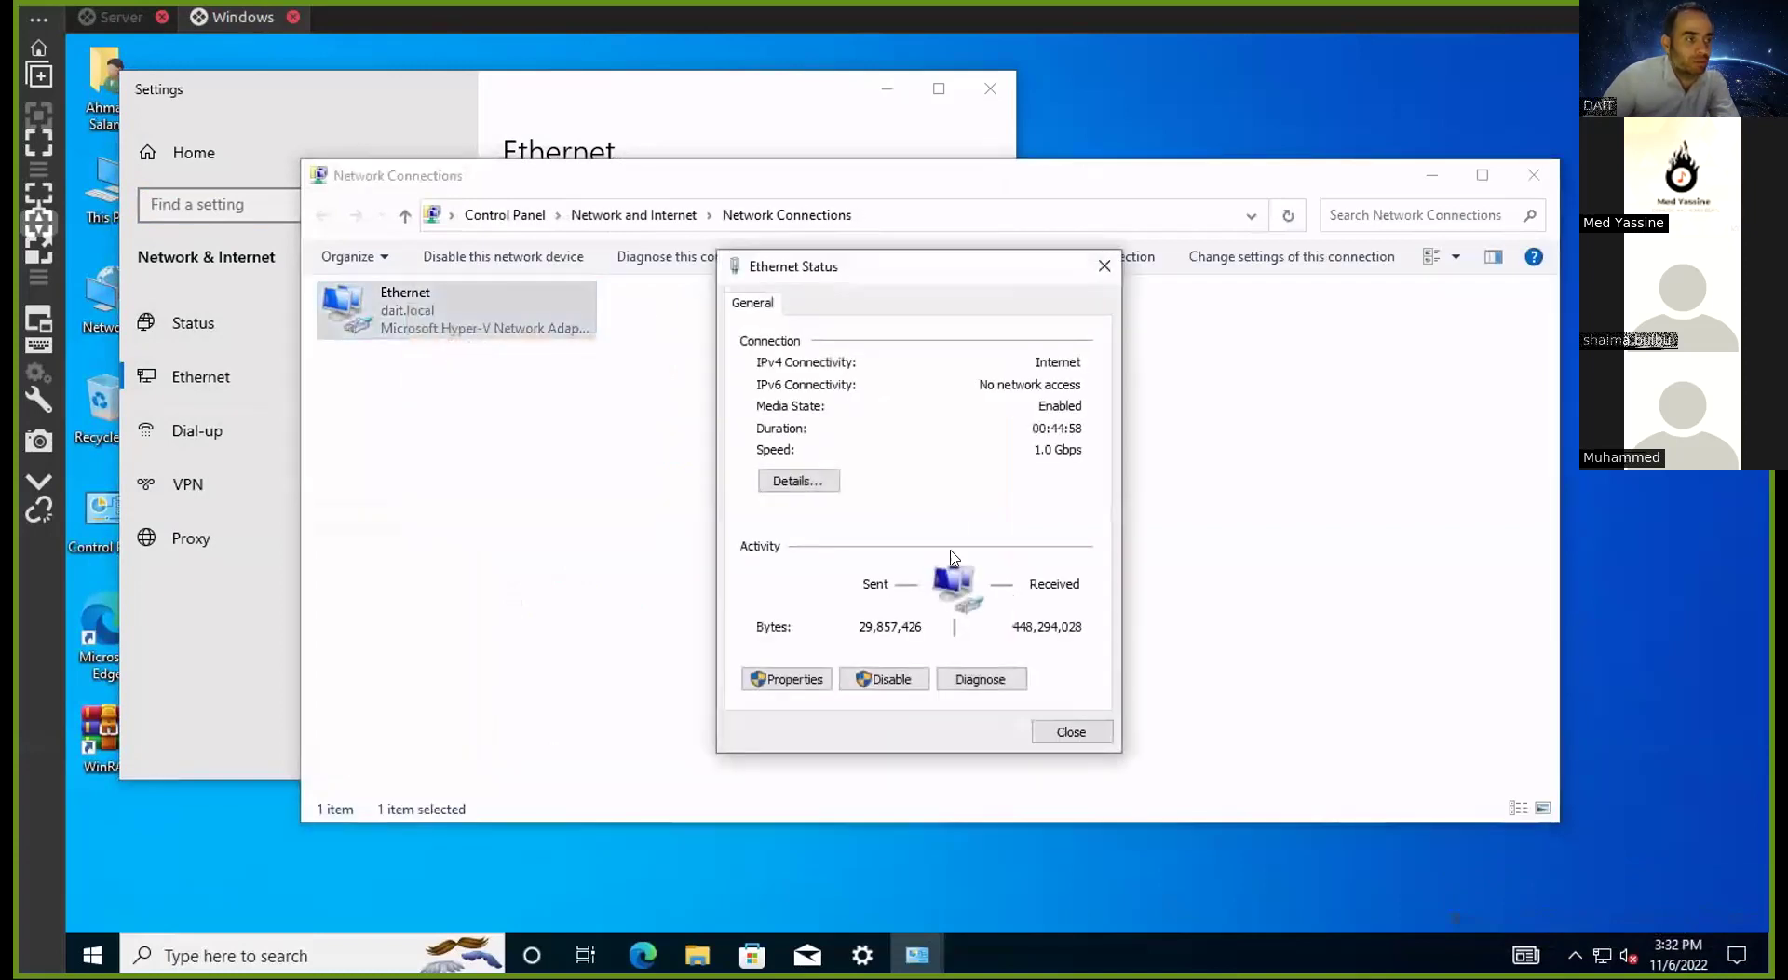
pyautogui.click(809, 483)
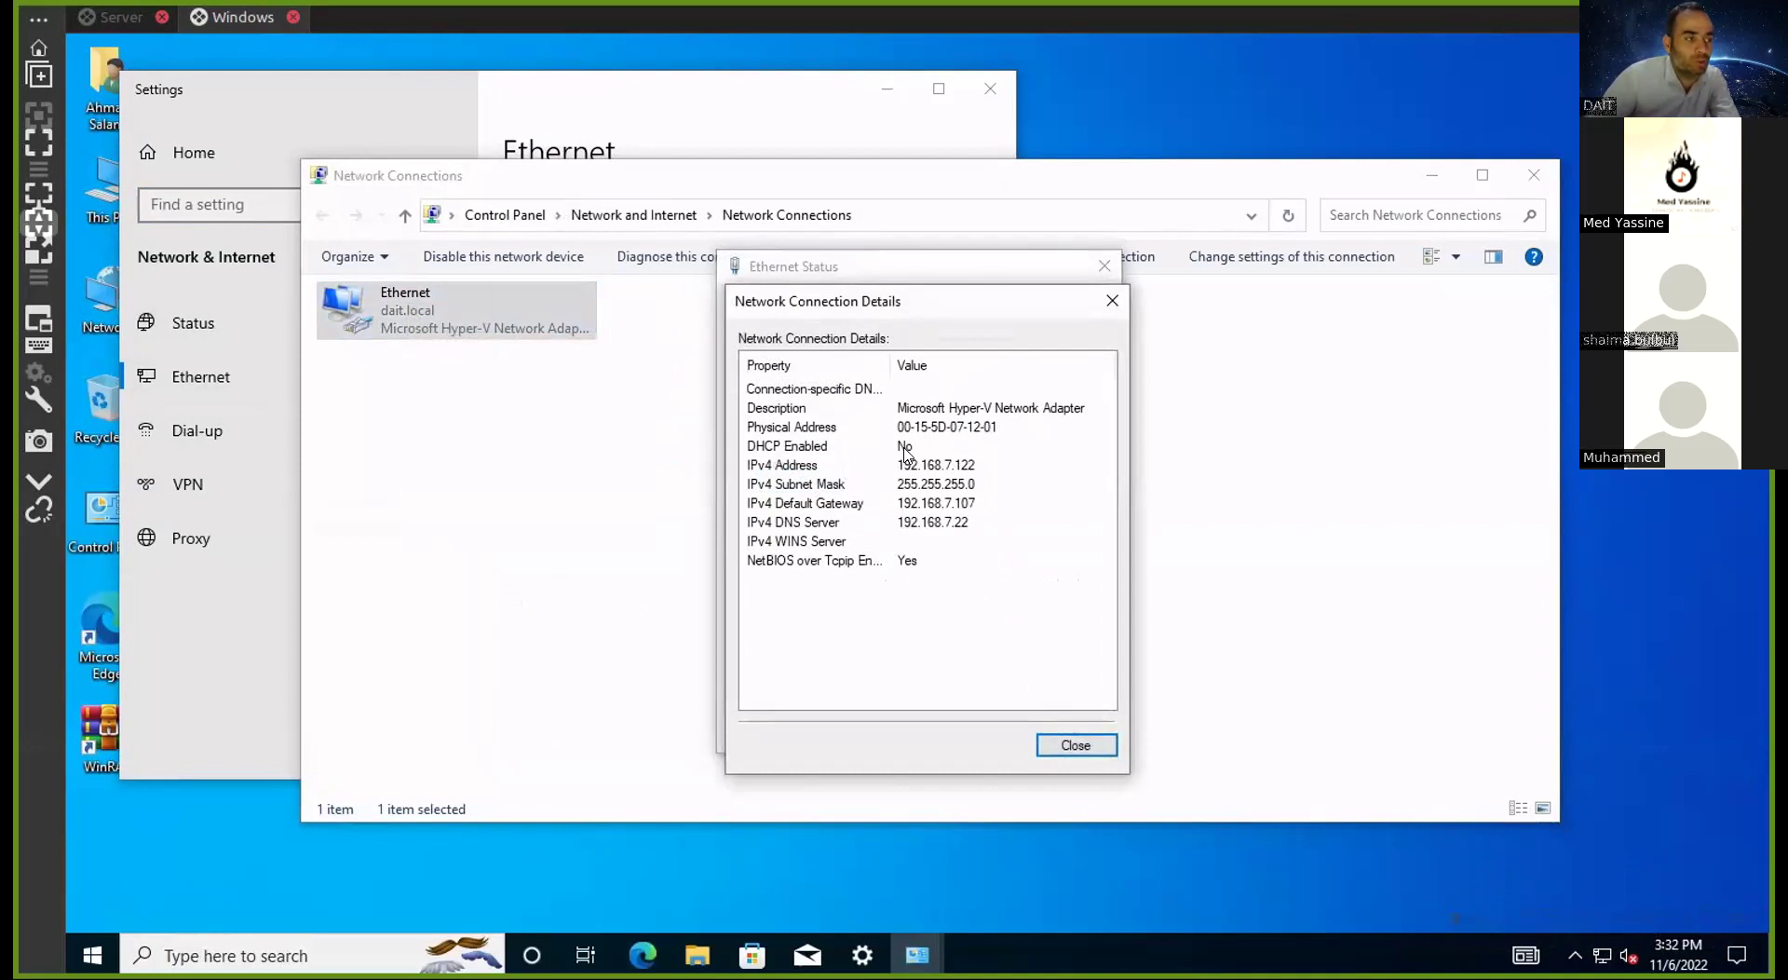
pyautogui.click(1075, 745)
# Decline the administrator prompt twice when opening Ethernet properties, then switch to the server session
pyautogui.click(785, 679)
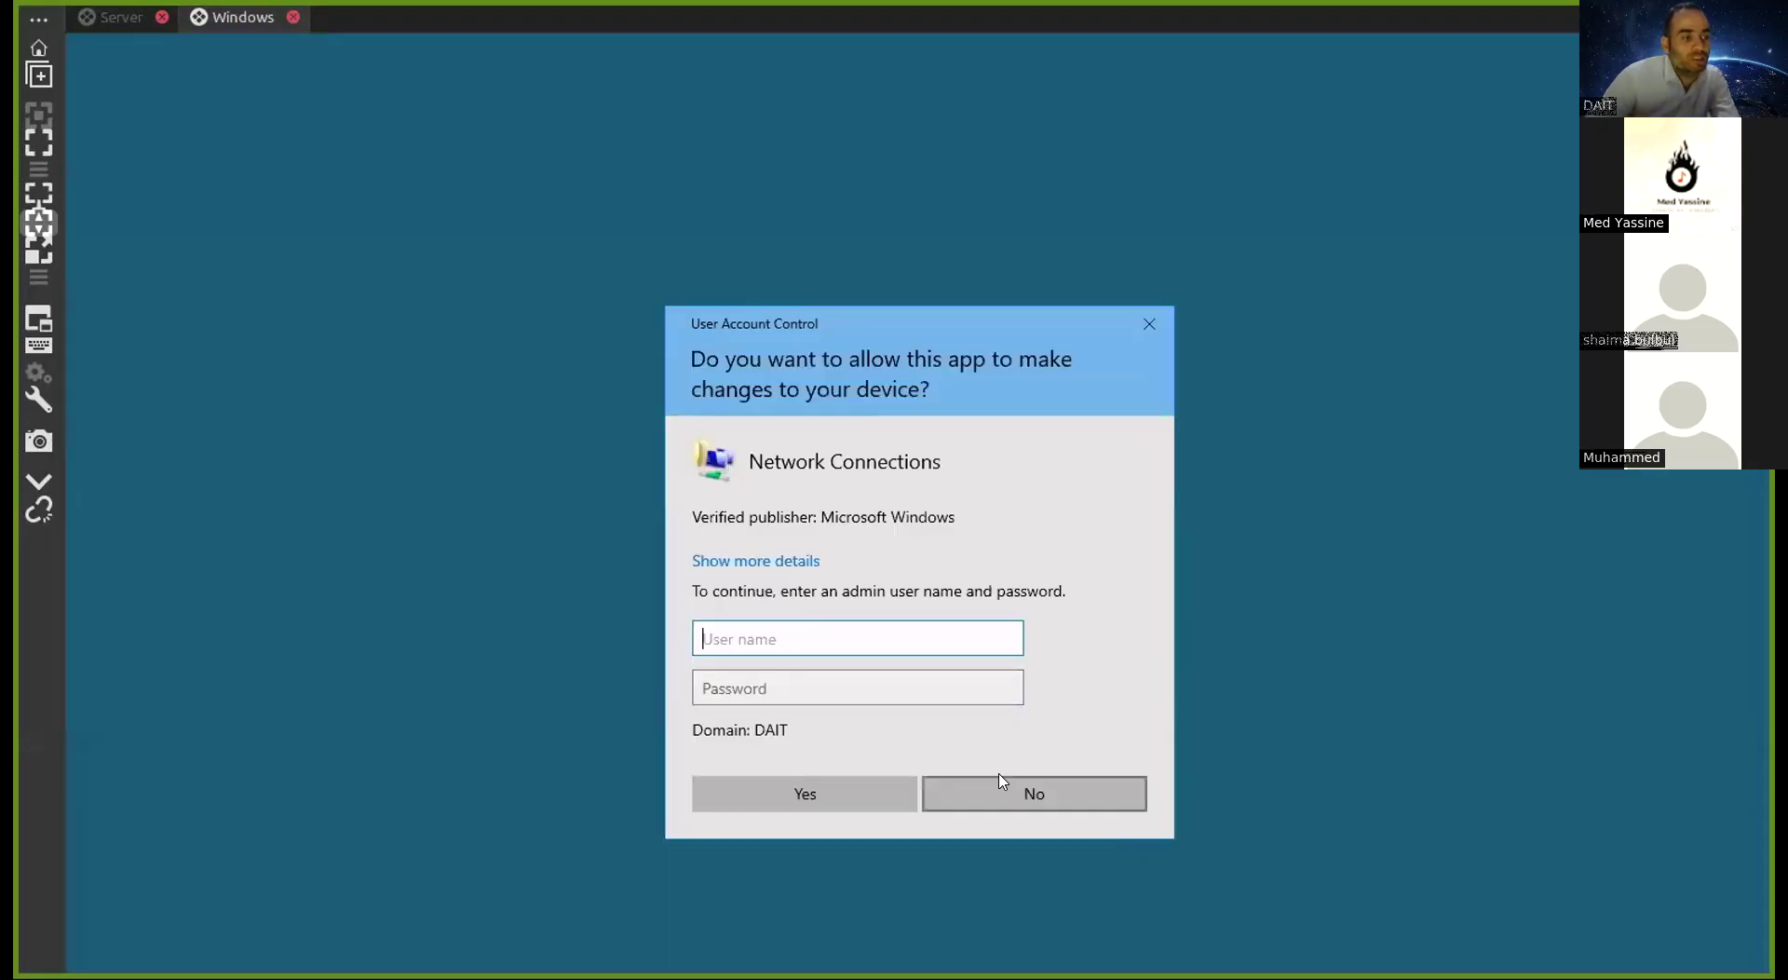
pyautogui.click(1002, 780)
pyautogui.click(802, 680)
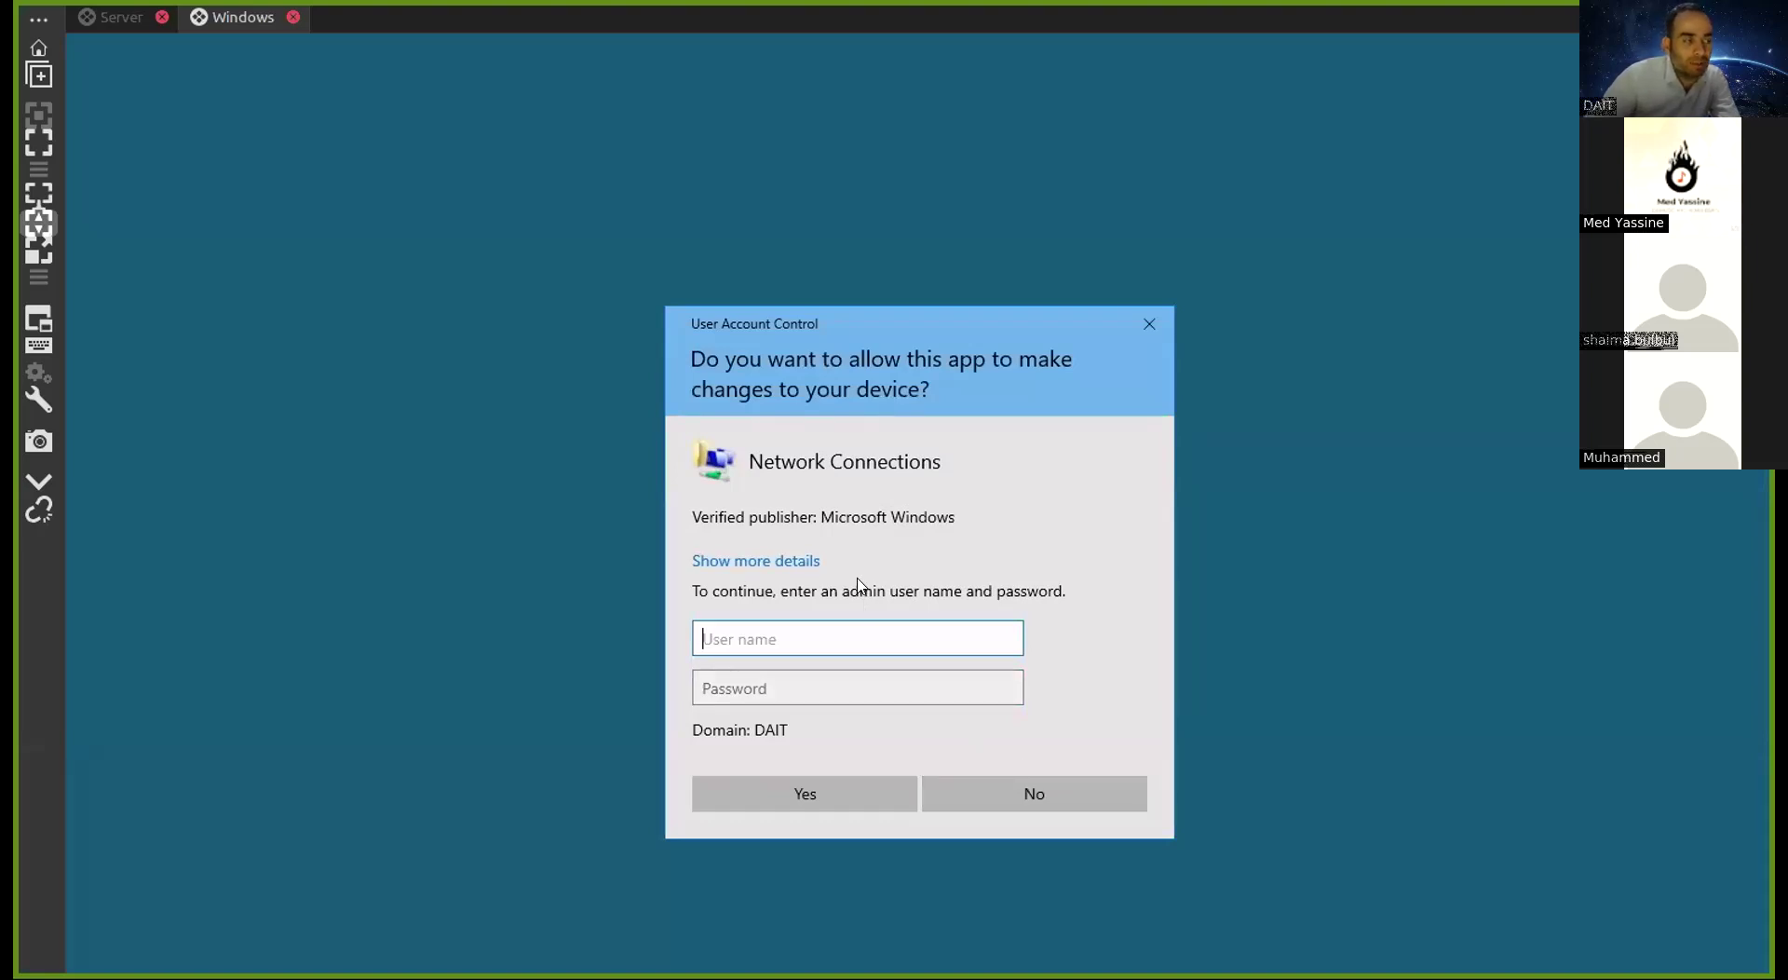
pyautogui.click(987, 792)
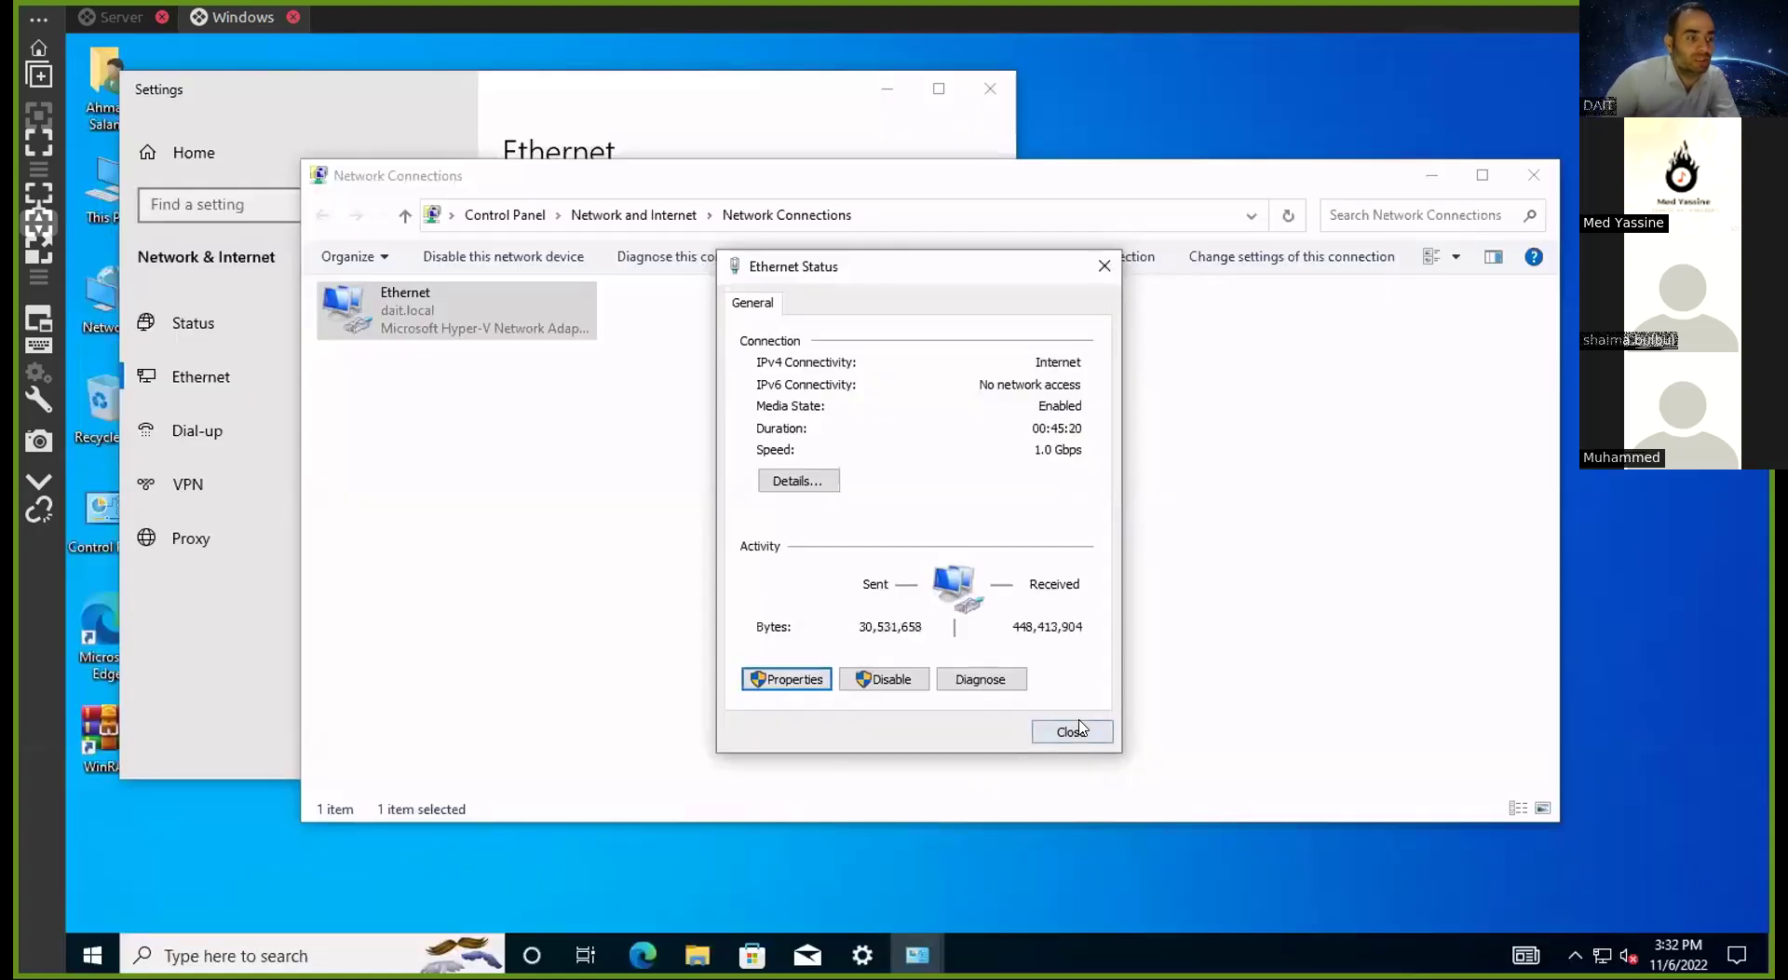
pyautogui.click(143, 21)
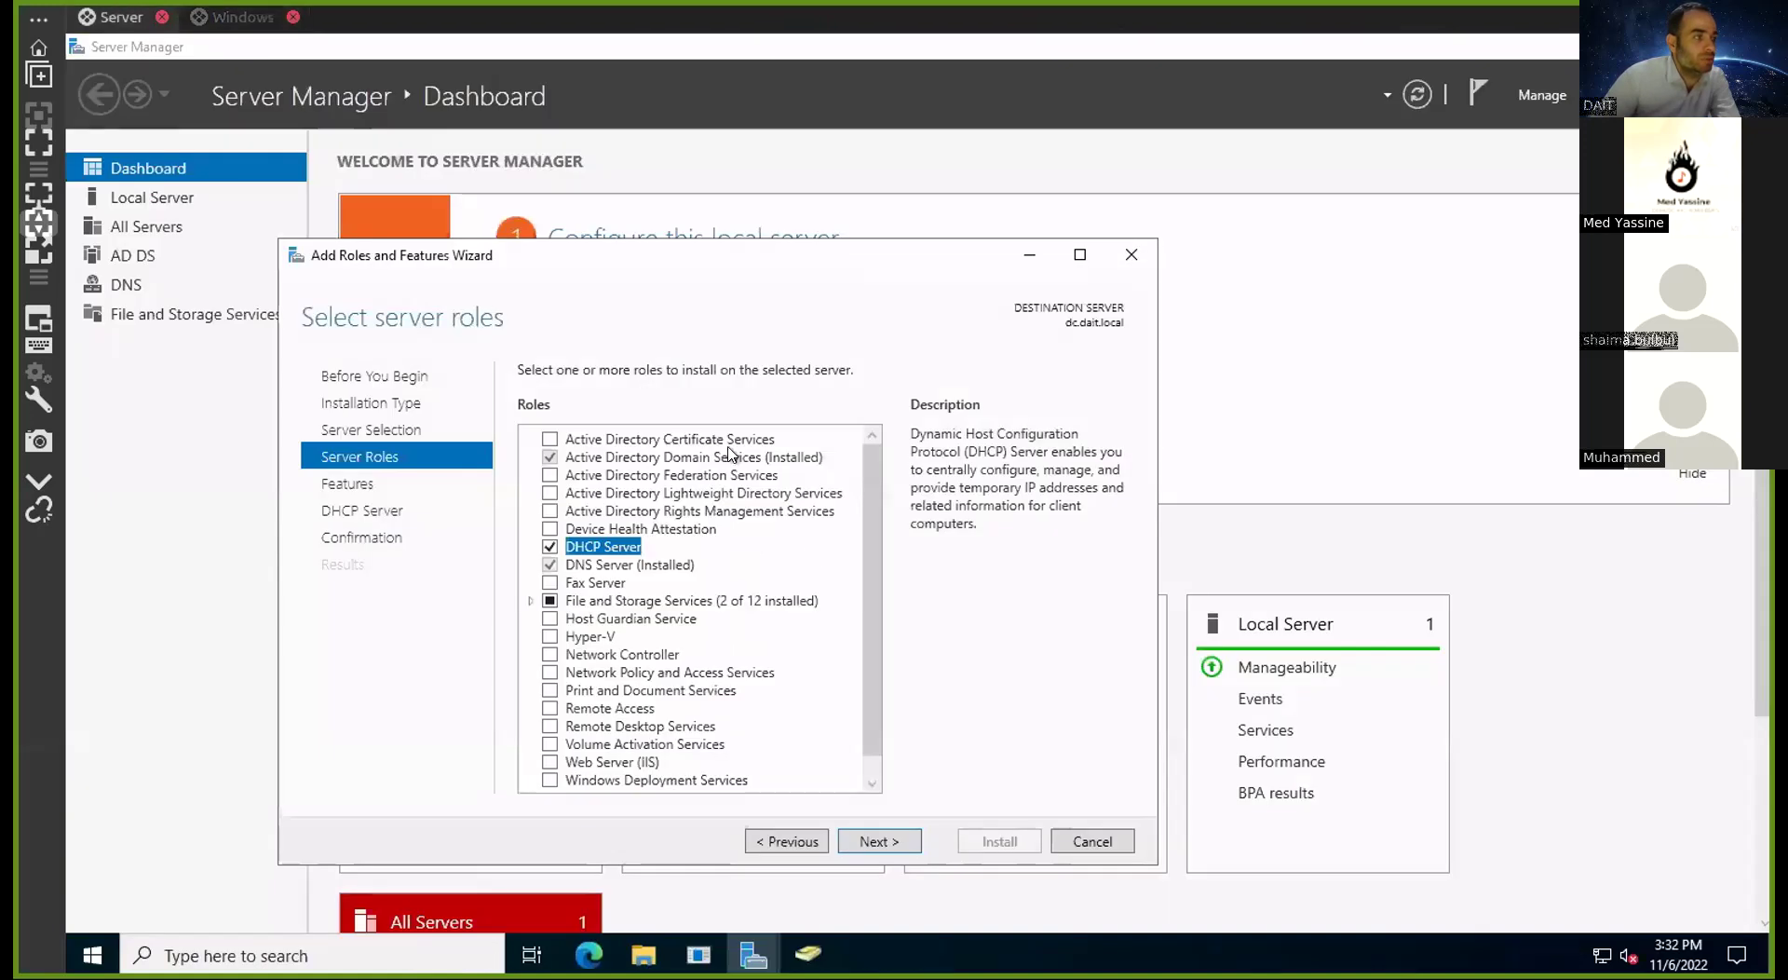
# View the Member Of tab of the ACCT-1 user's properties, then switch back to the Windows client
pyautogui.click(808, 953)
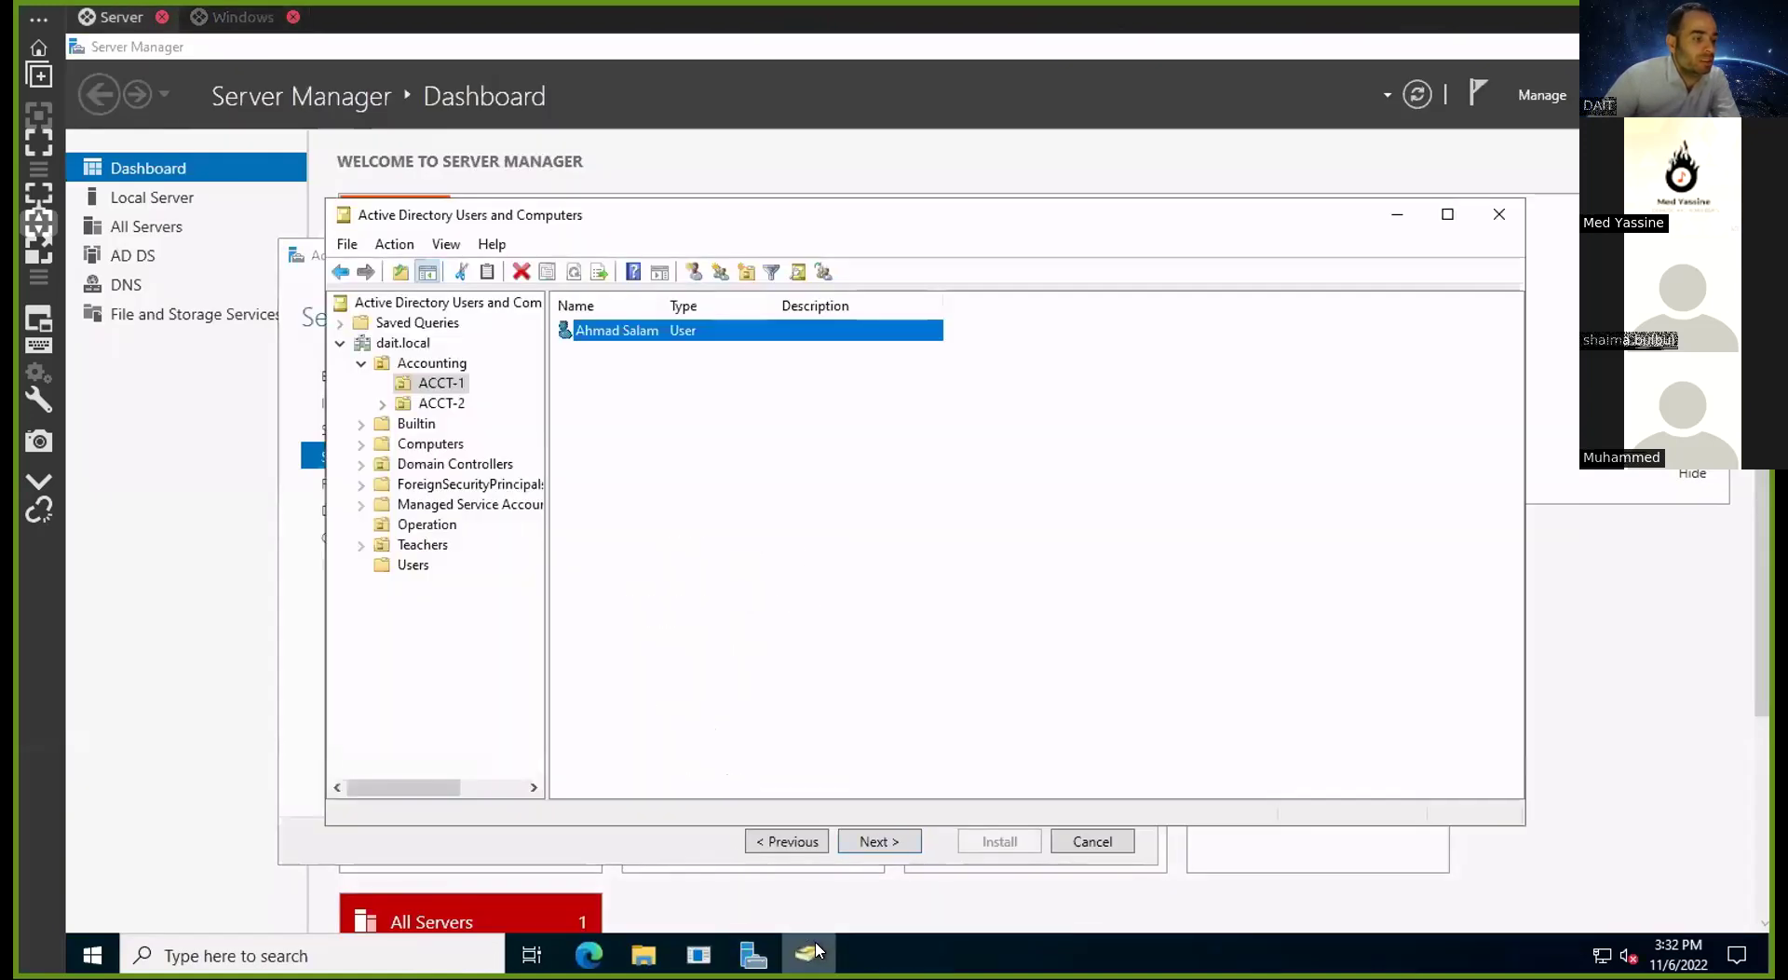
pyautogui.rightClick(644, 332)
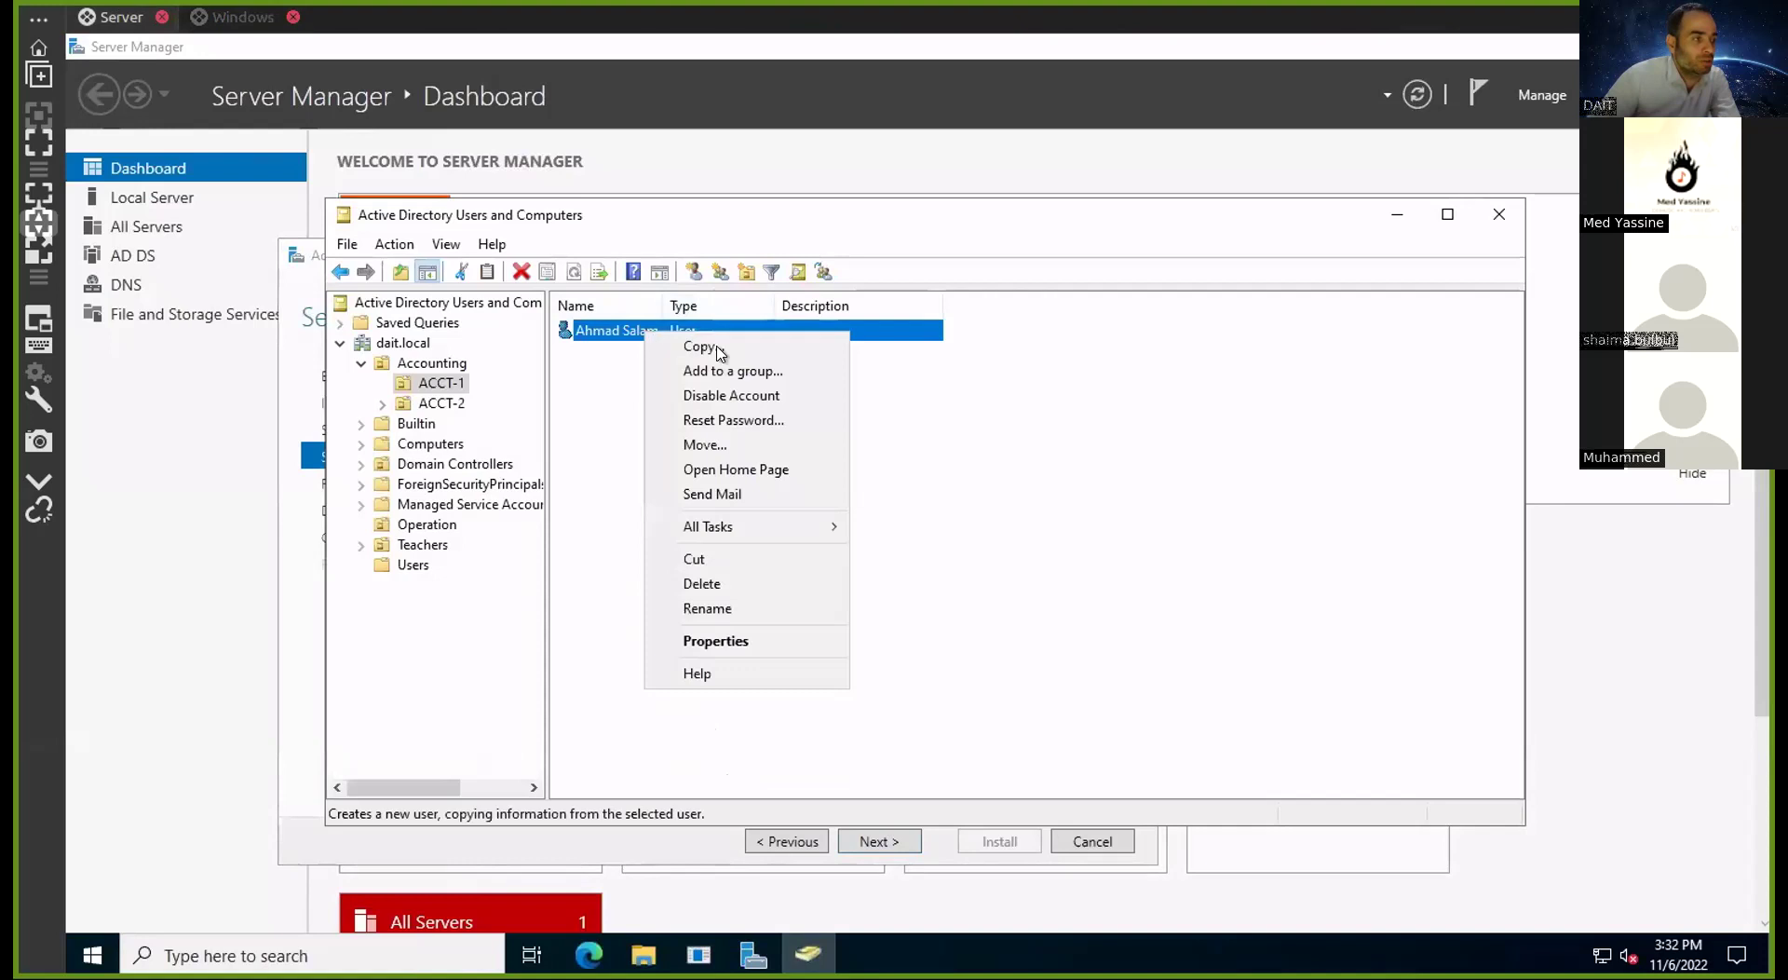
pyautogui.click(781, 640)
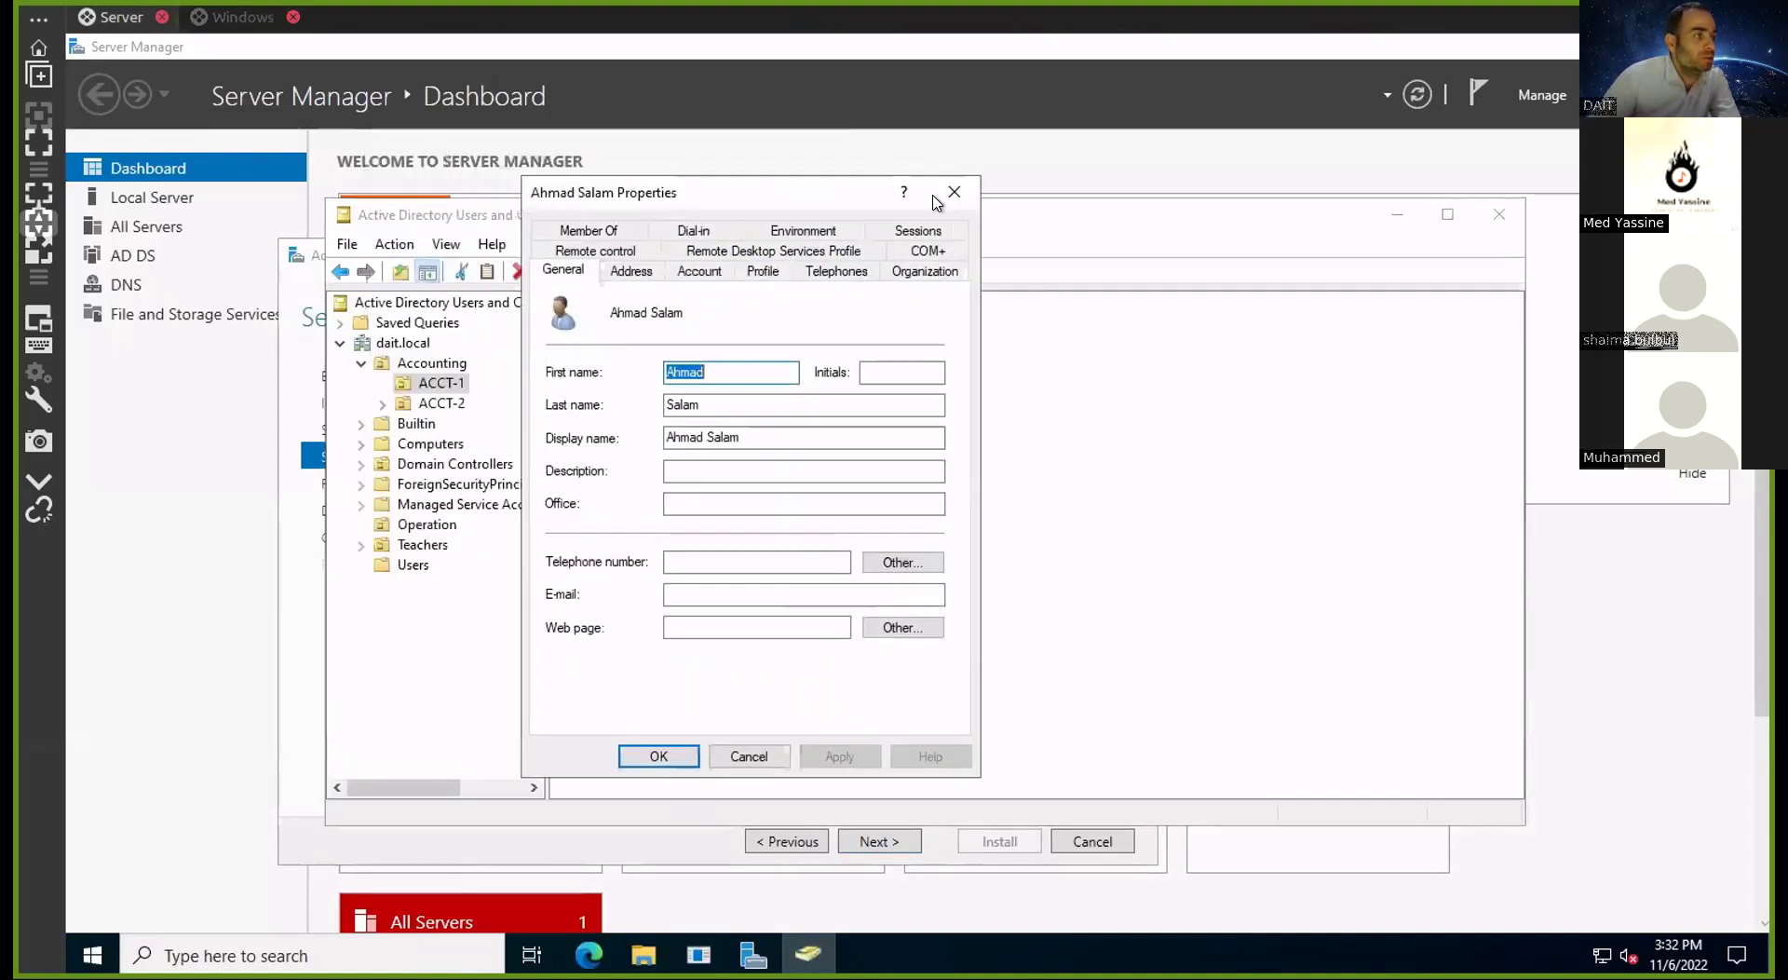
pyautogui.moveTo(936, 202); pyautogui.dragTo(1207, 217)
pyautogui.click(885, 246)
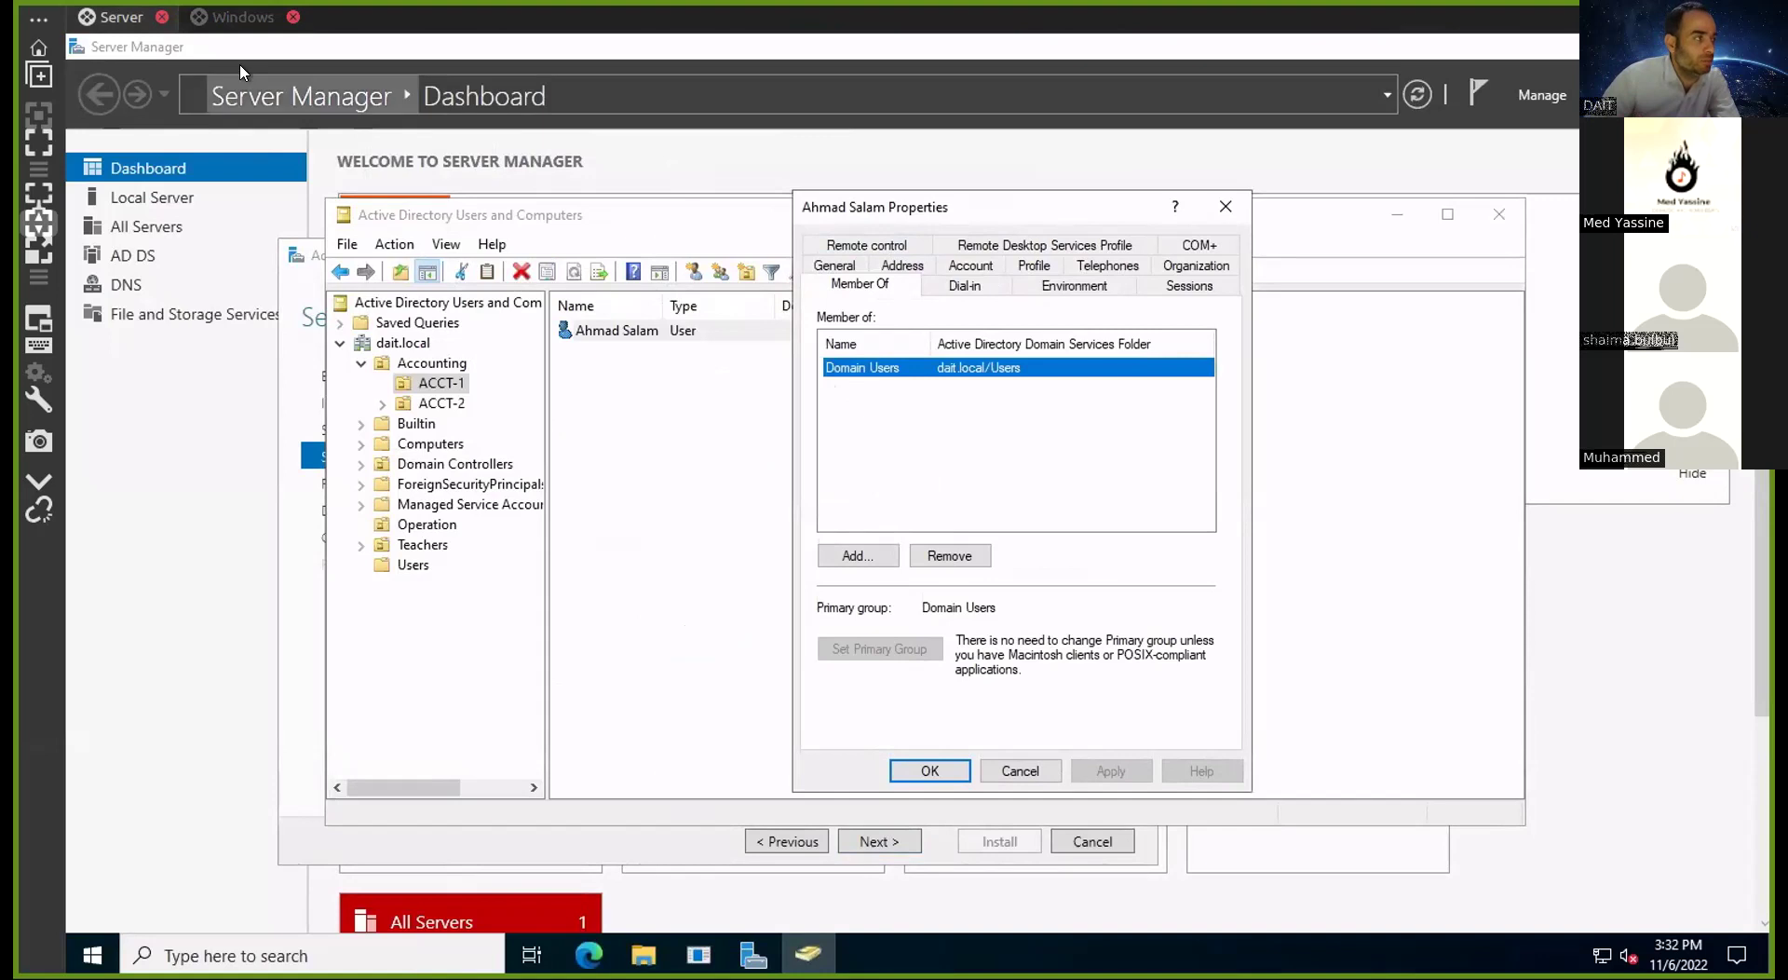
pyautogui.click(238, 17)
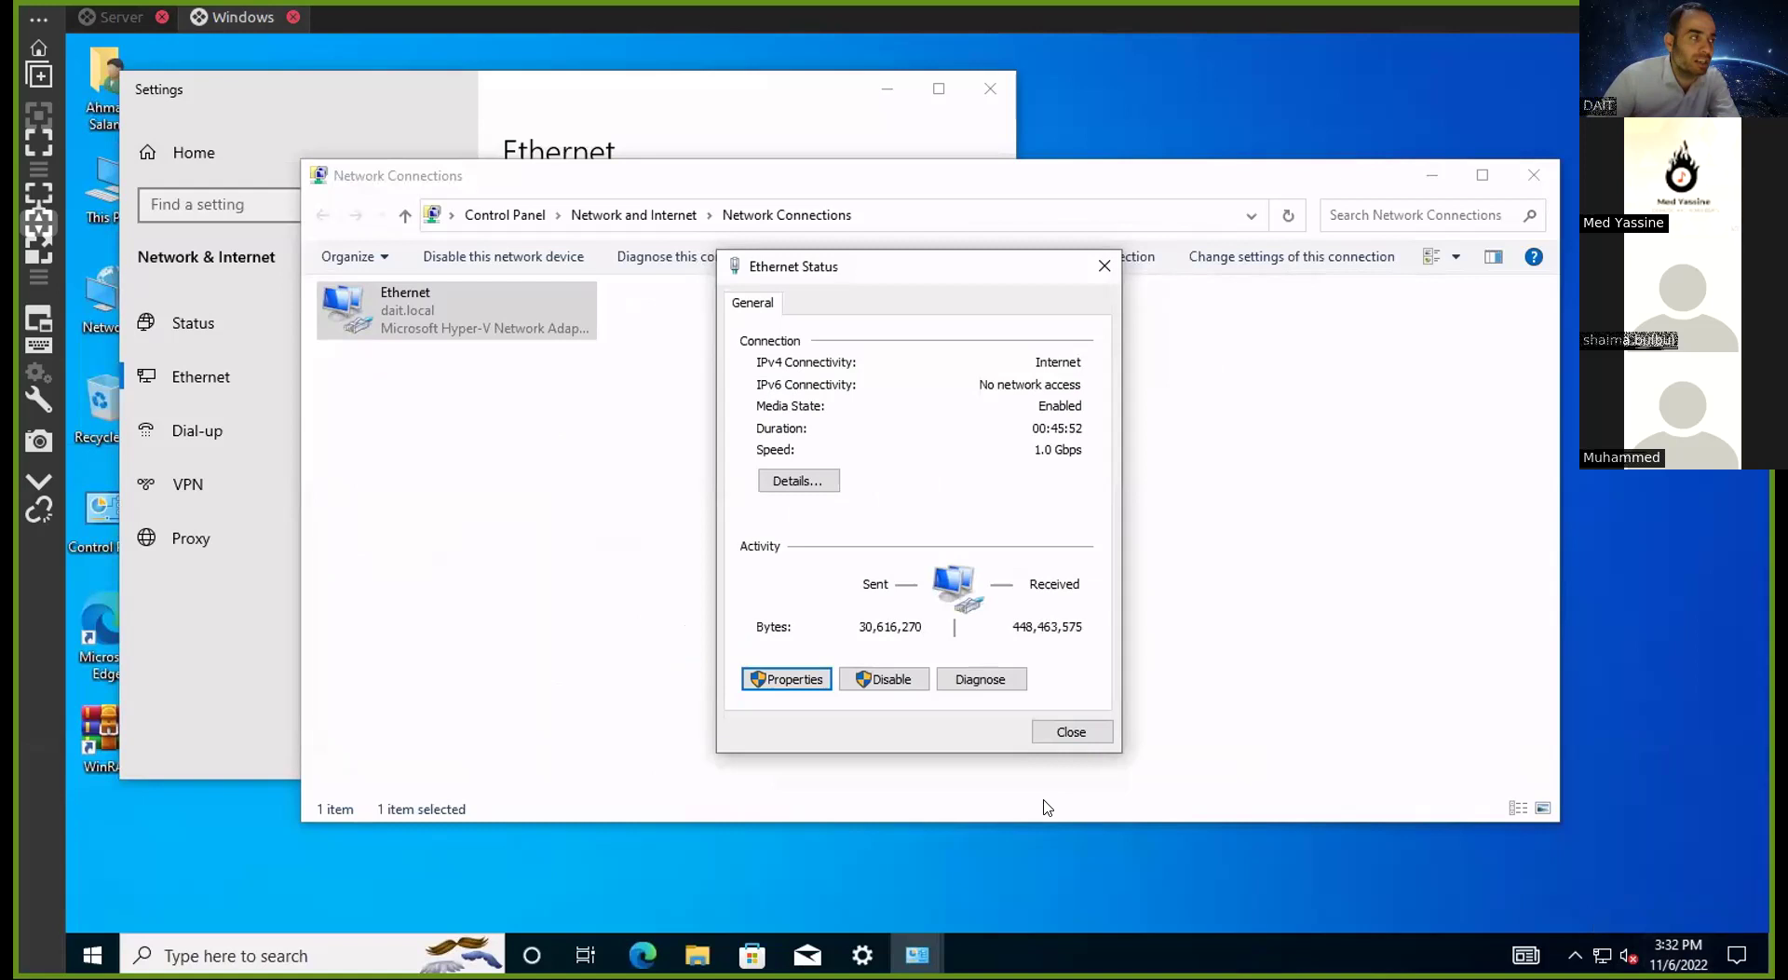
pyautogui.click(116, 18)
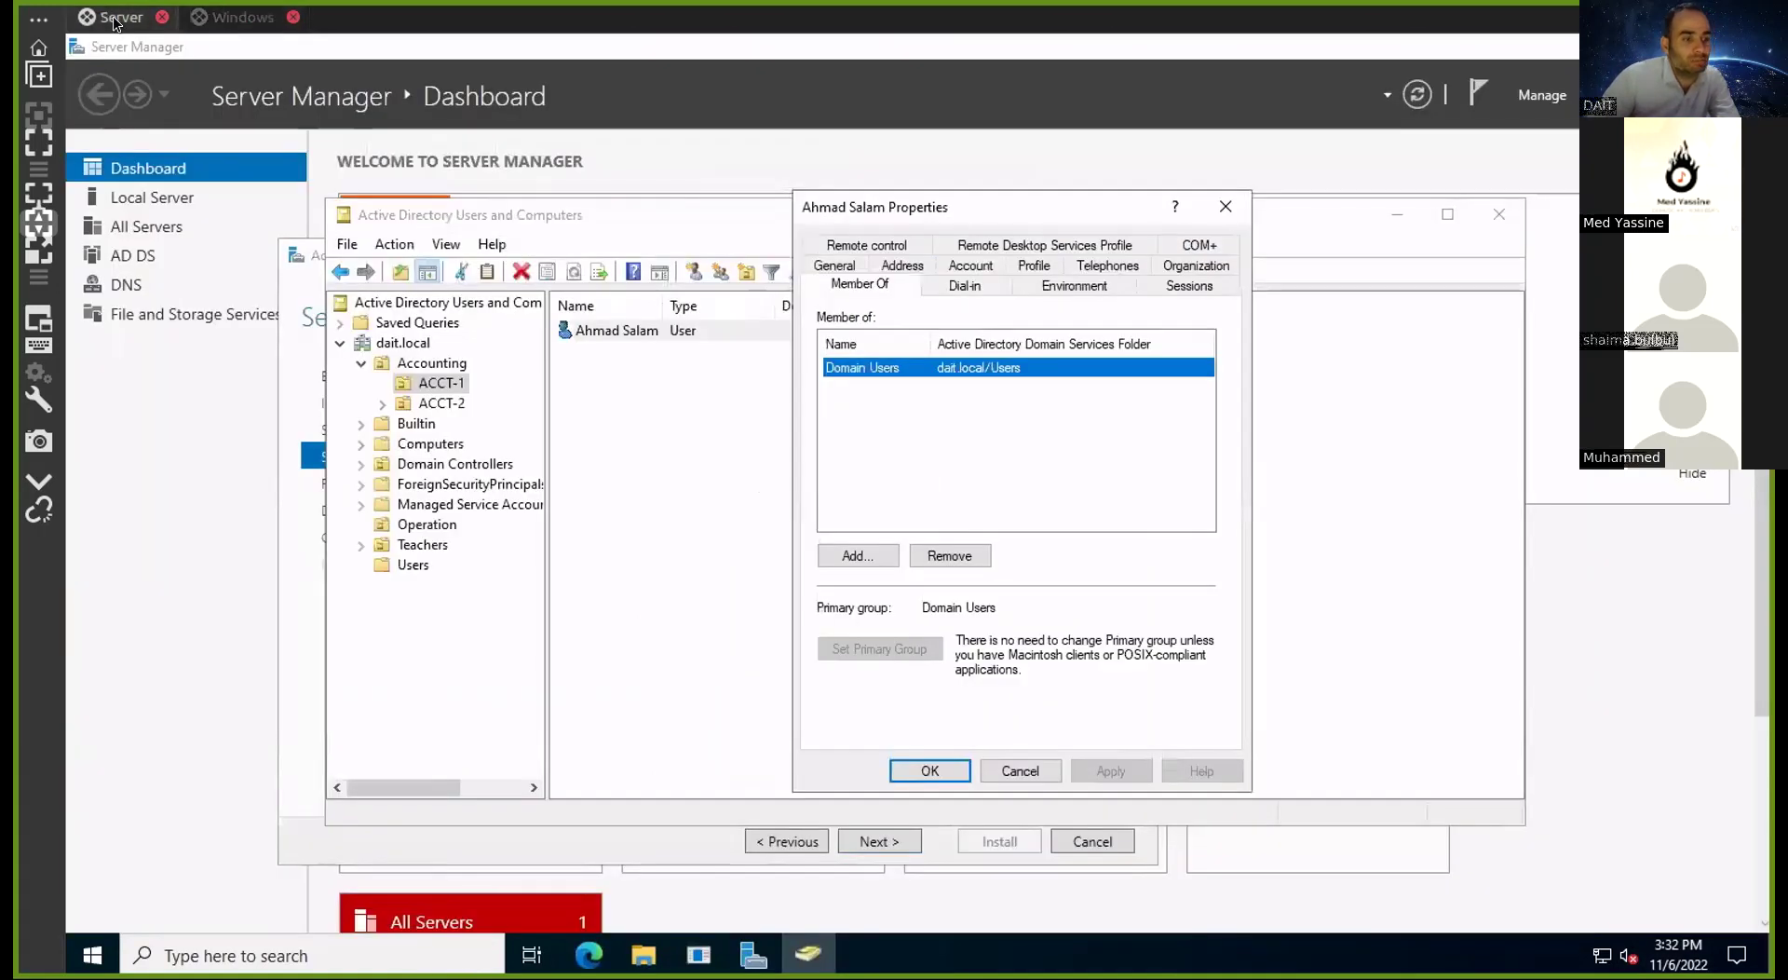
pyautogui.click(201, 18)
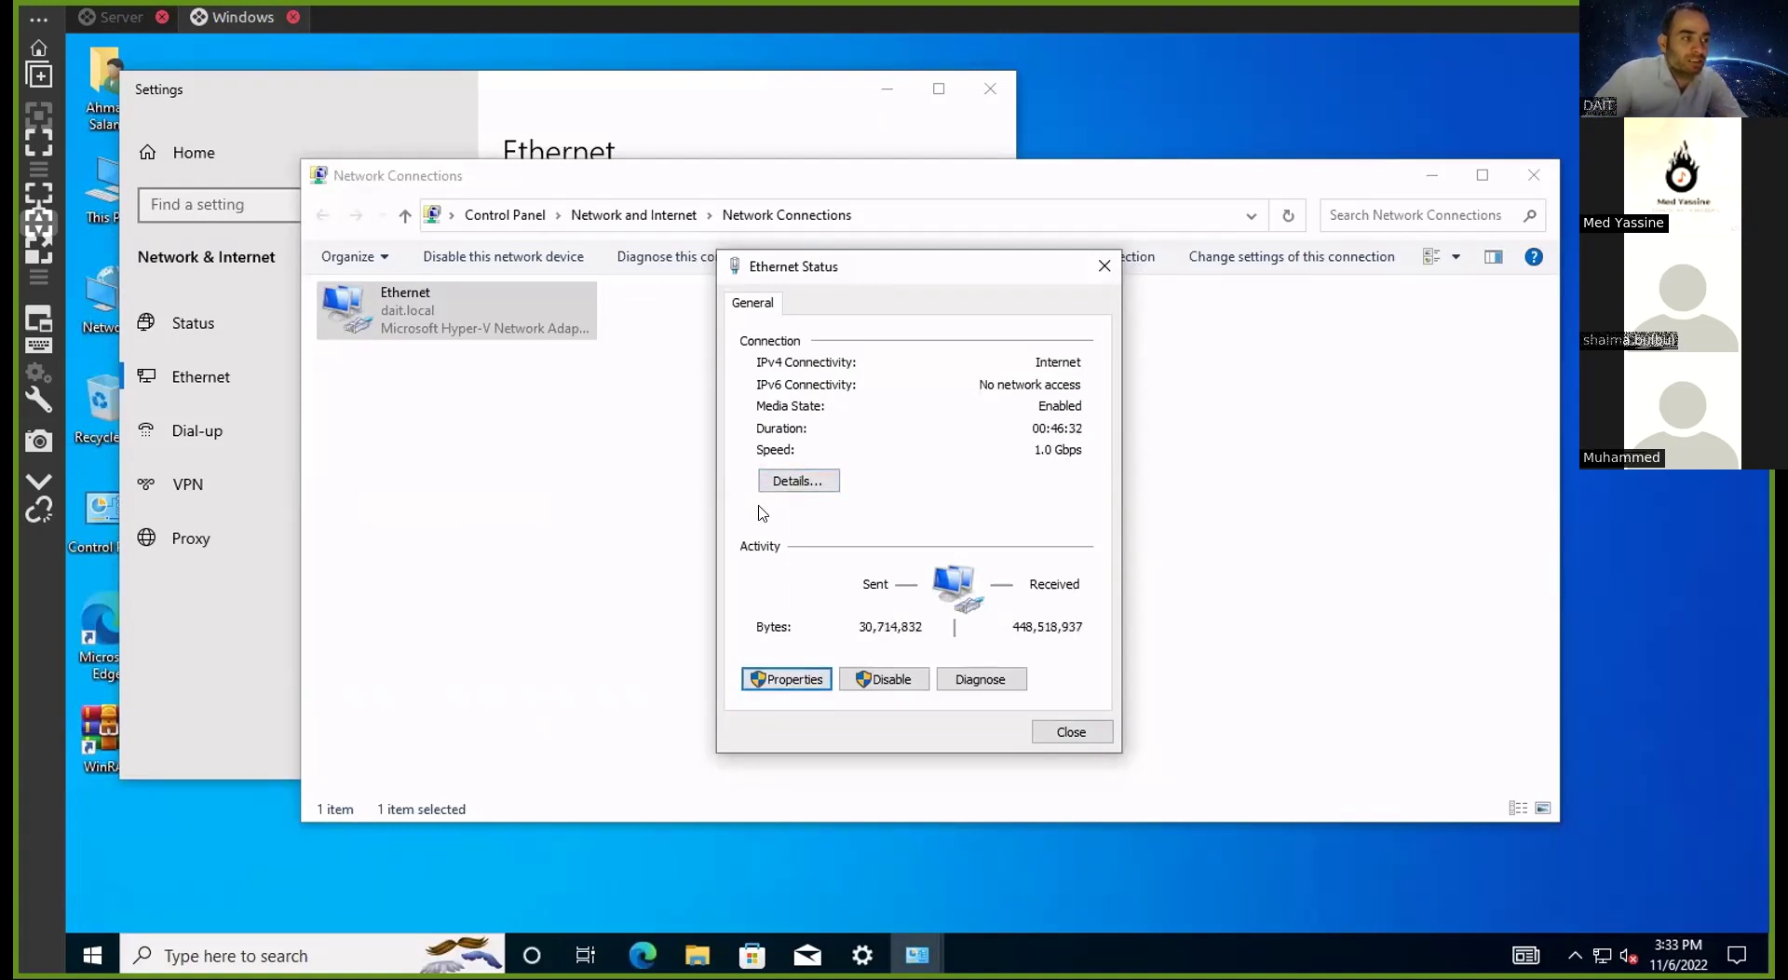
pyautogui.click(799, 481)
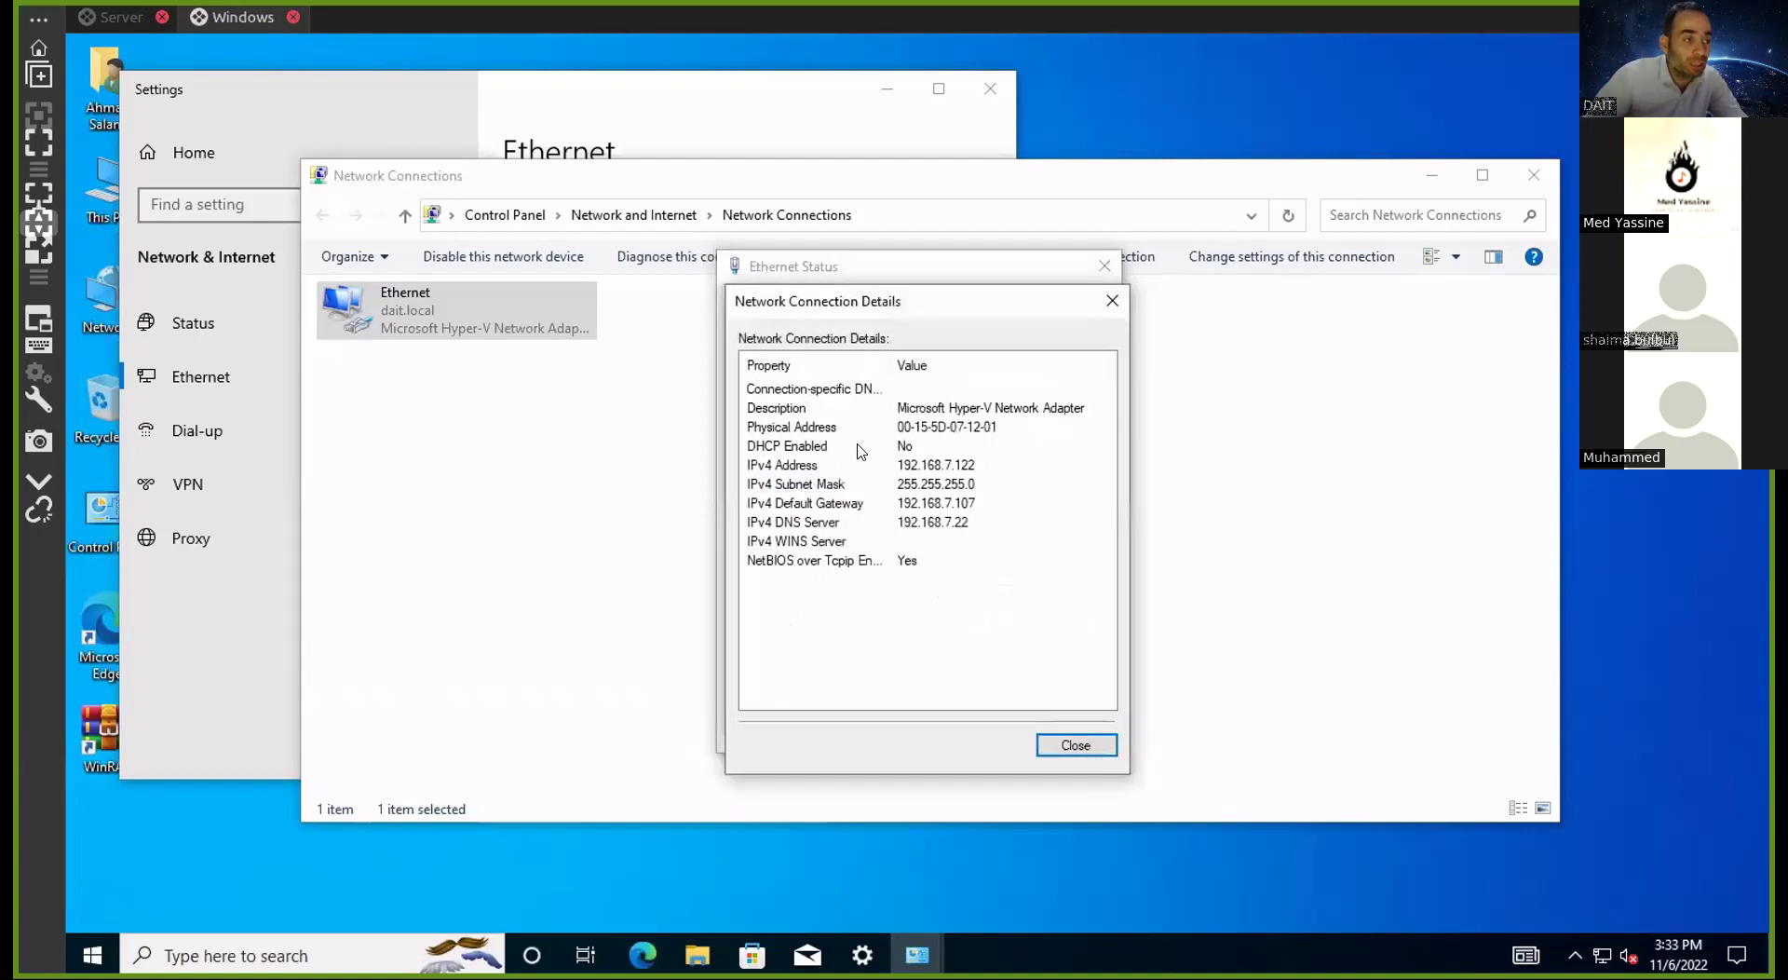
pyautogui.click(1071, 746)
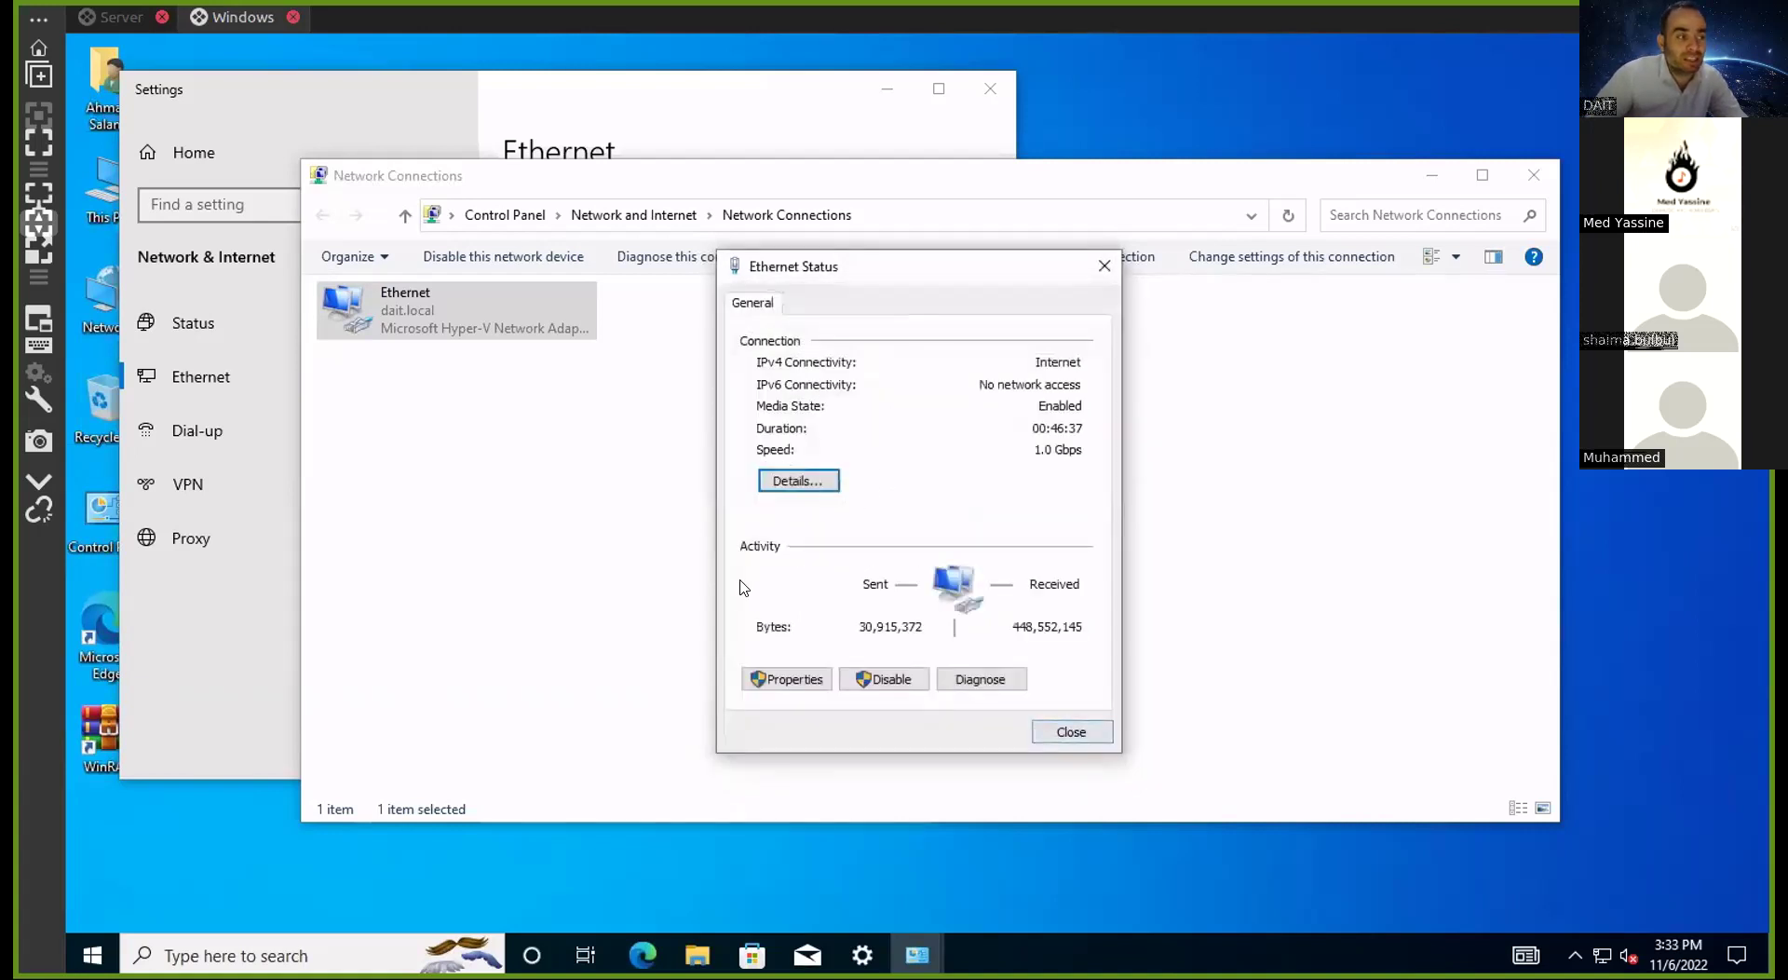
pyautogui.click(781, 676)
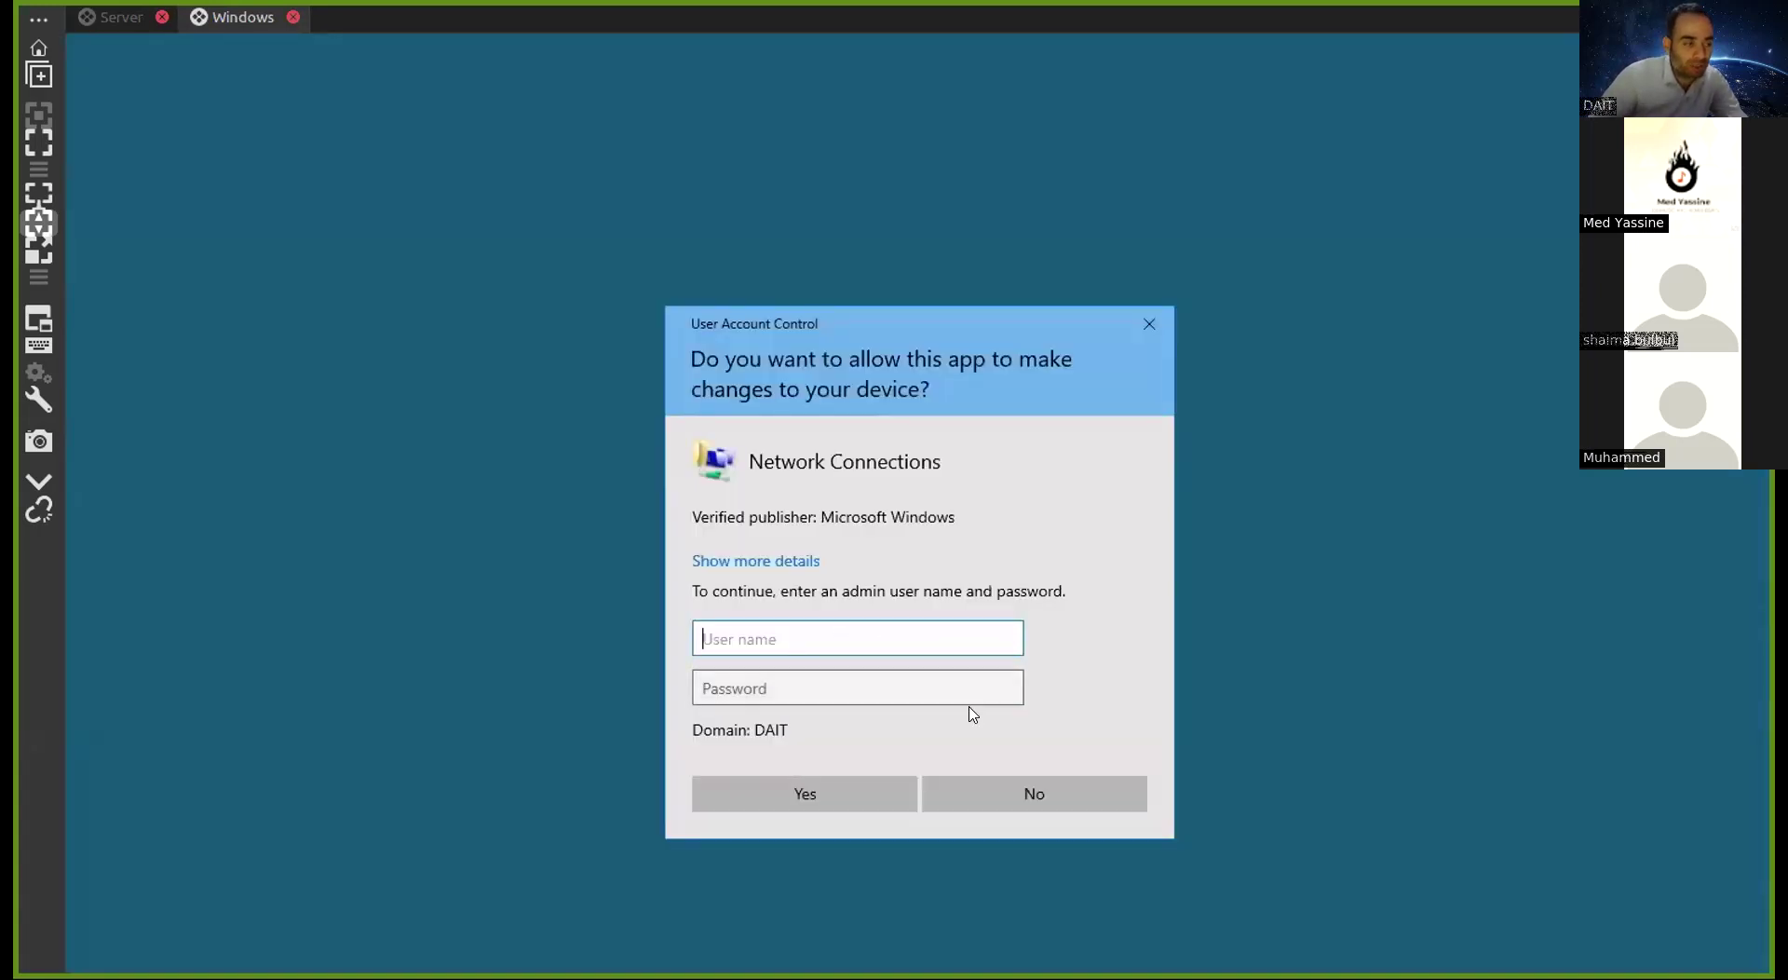
pyautogui.click(1014, 802)
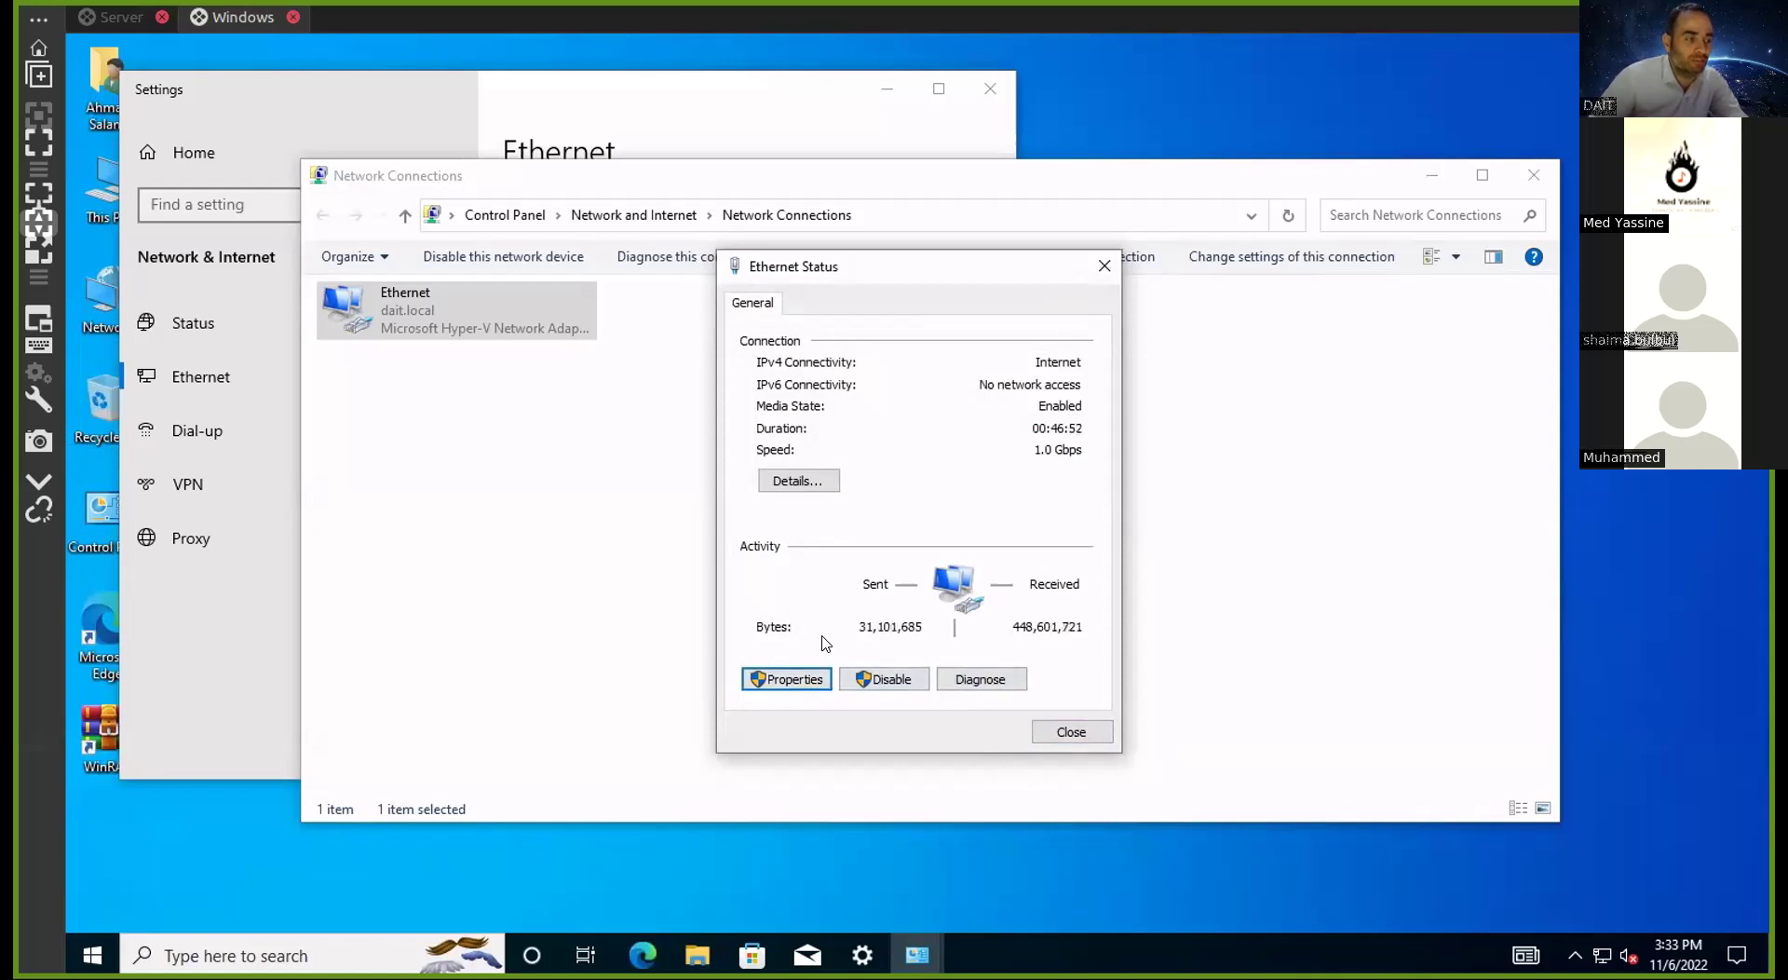
# Cancel disabling the Ethernet adapter at the UAC prompt and close Ethernet Status
pyautogui.click(897, 678)
pyautogui.click(1010, 791)
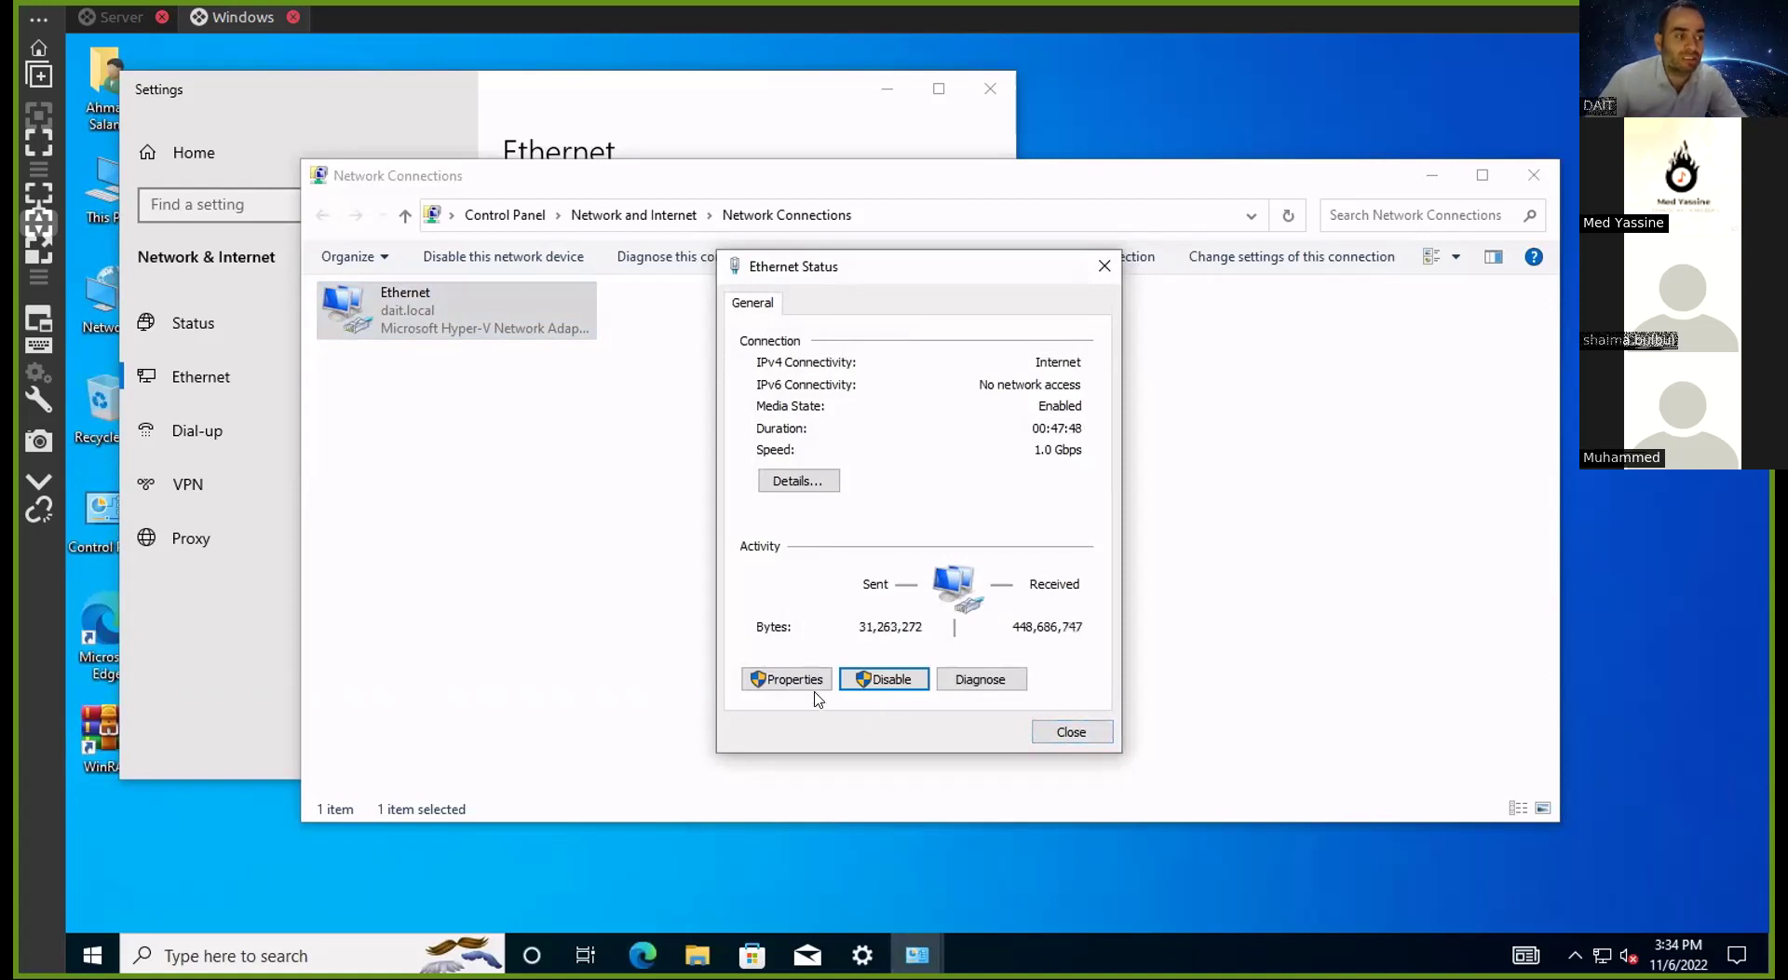
pyautogui.click(1060, 733)
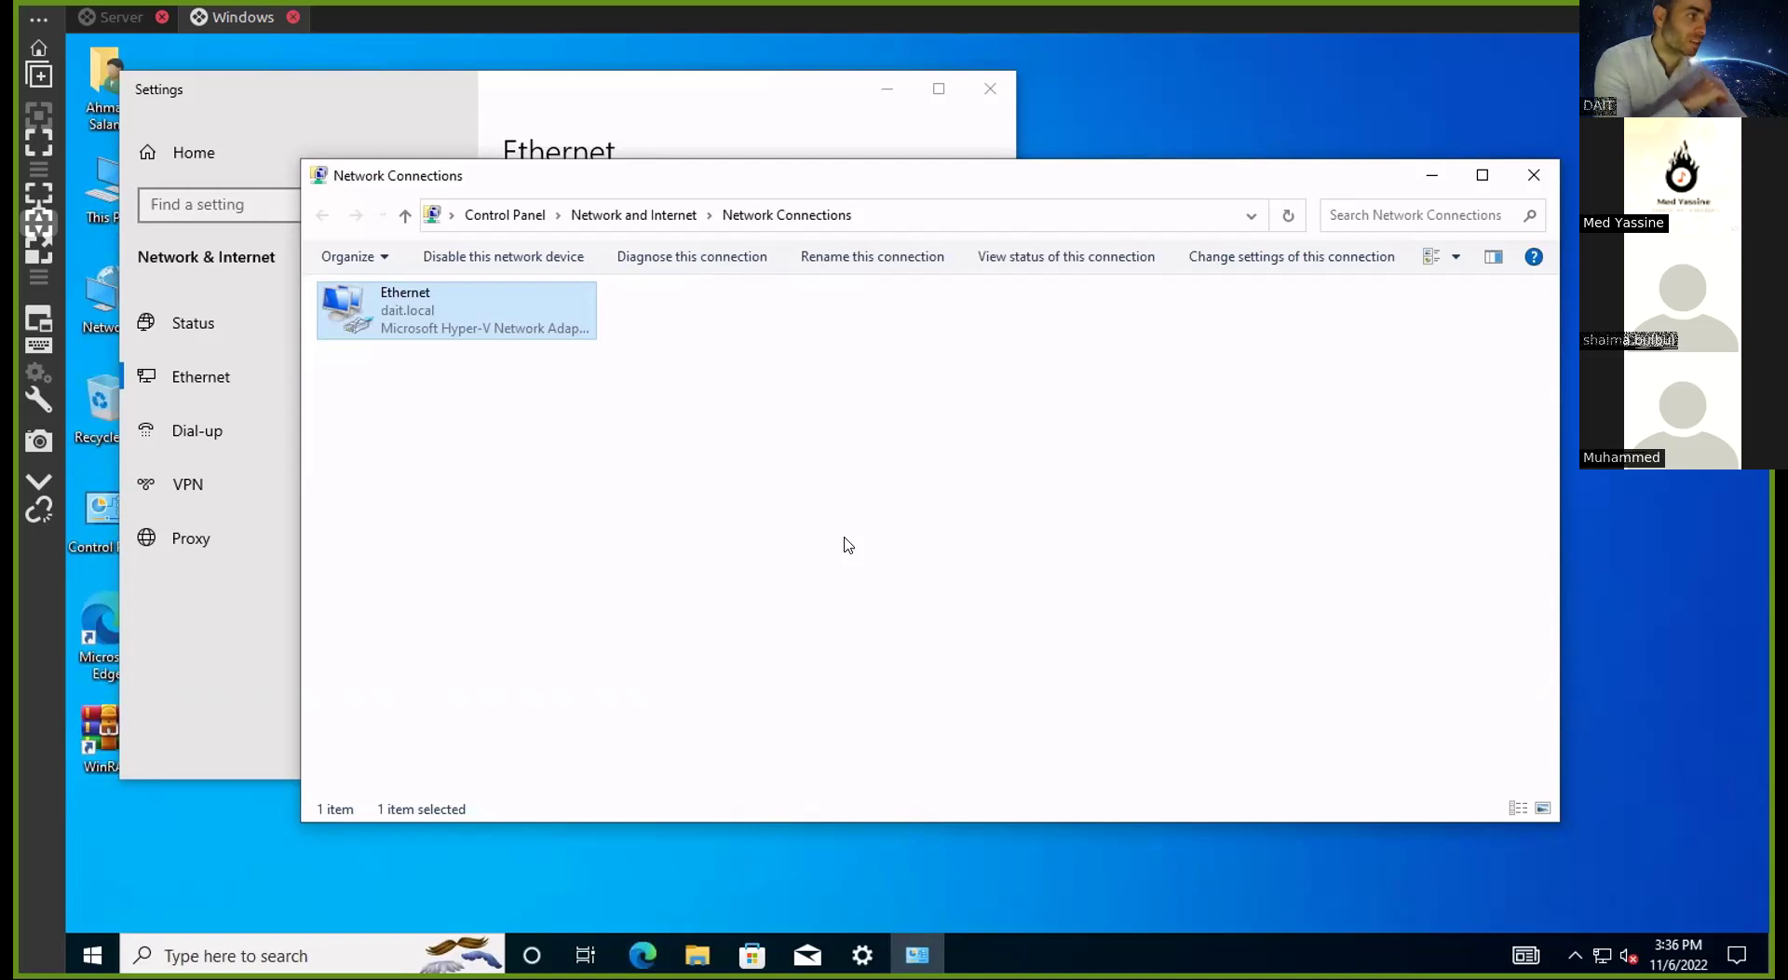
pyautogui.rightClick(410, 300)
pyautogui.click(498, 517)
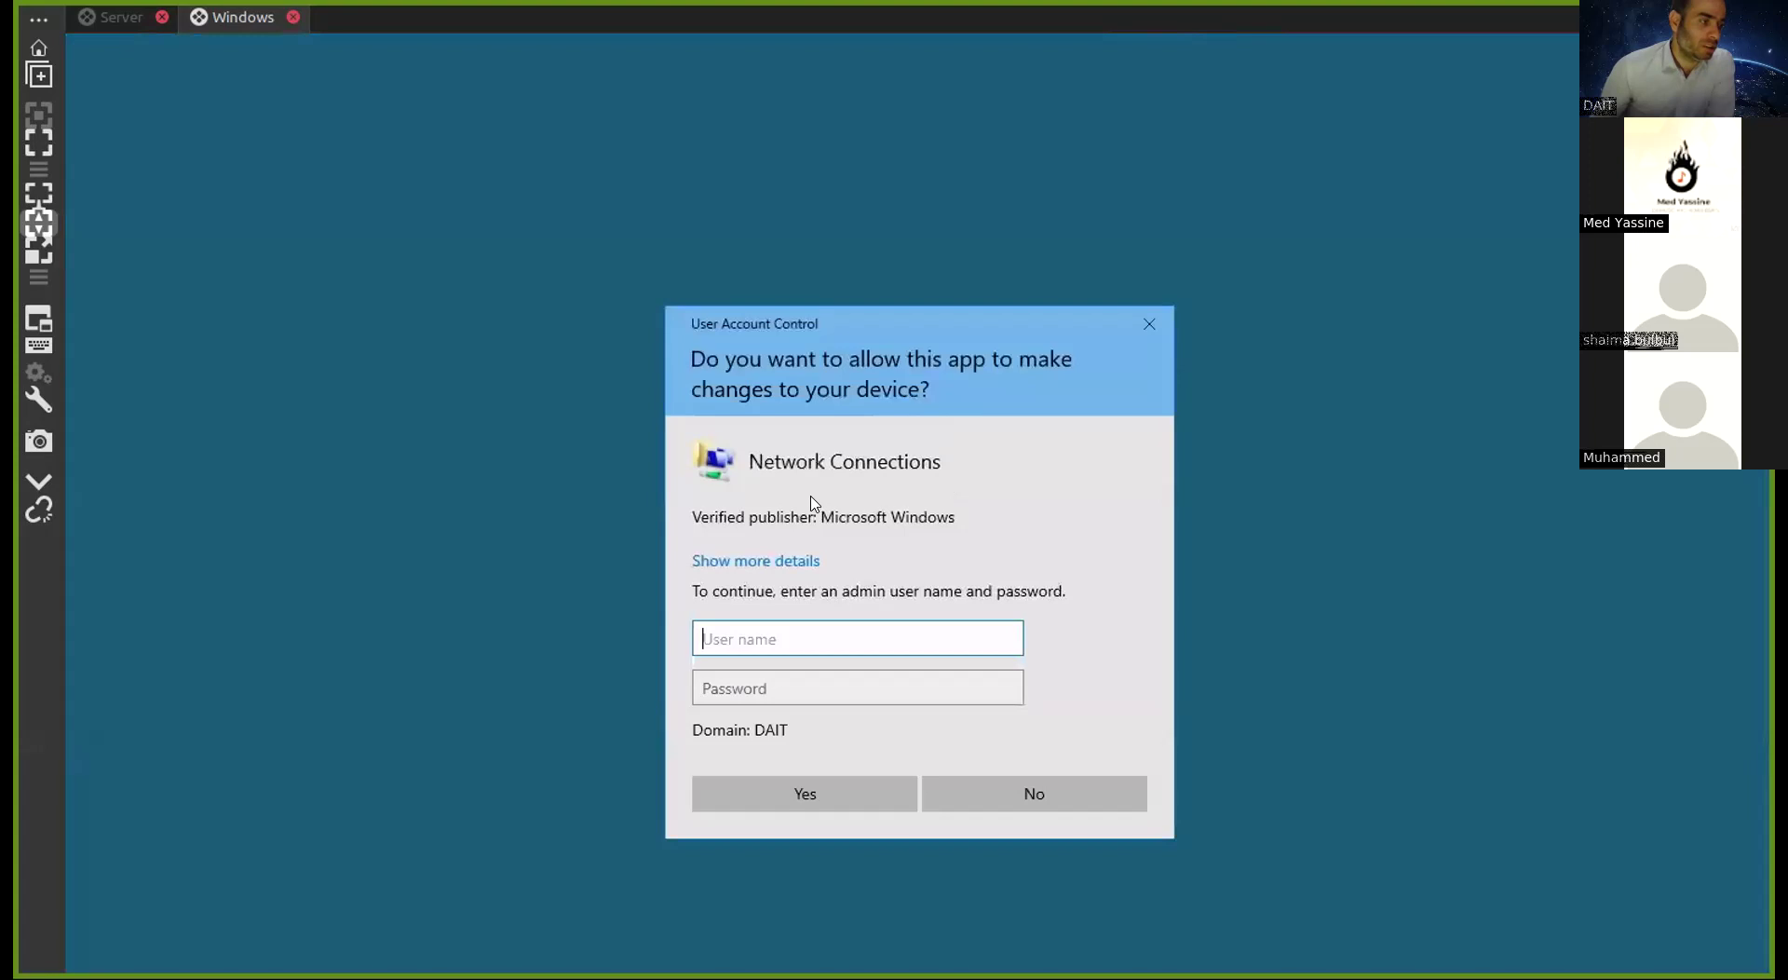
pyautogui.write('adm')
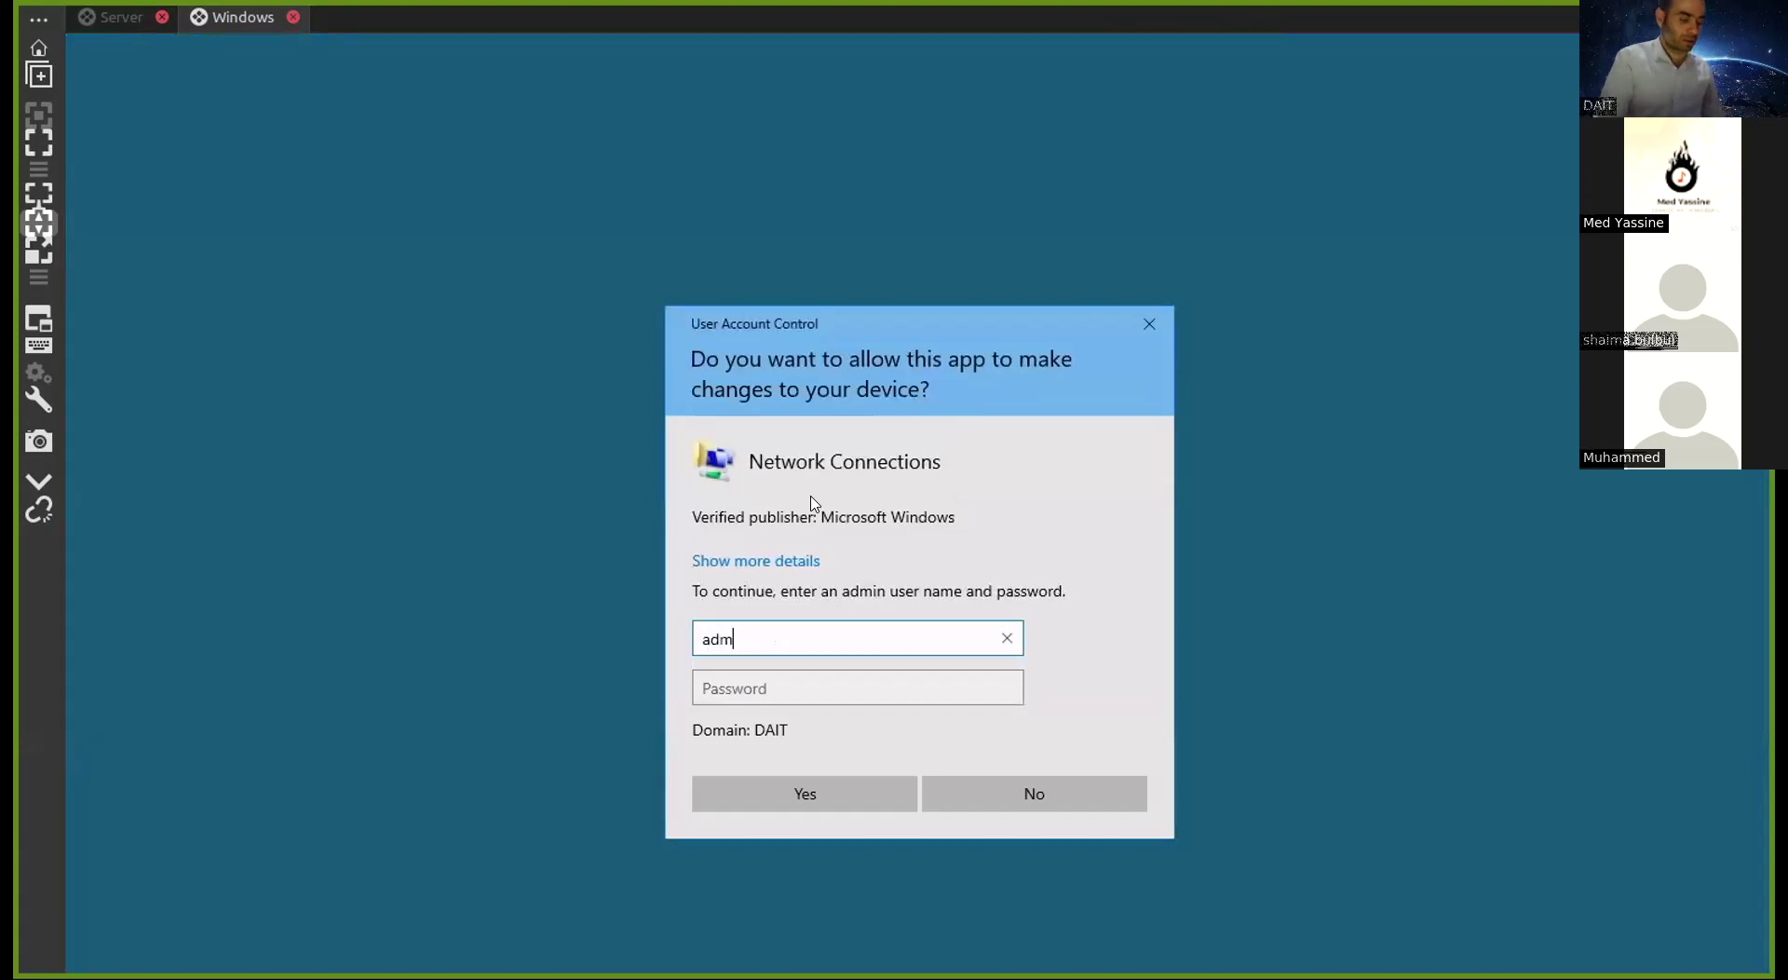
pyautogui.write('inistrator')
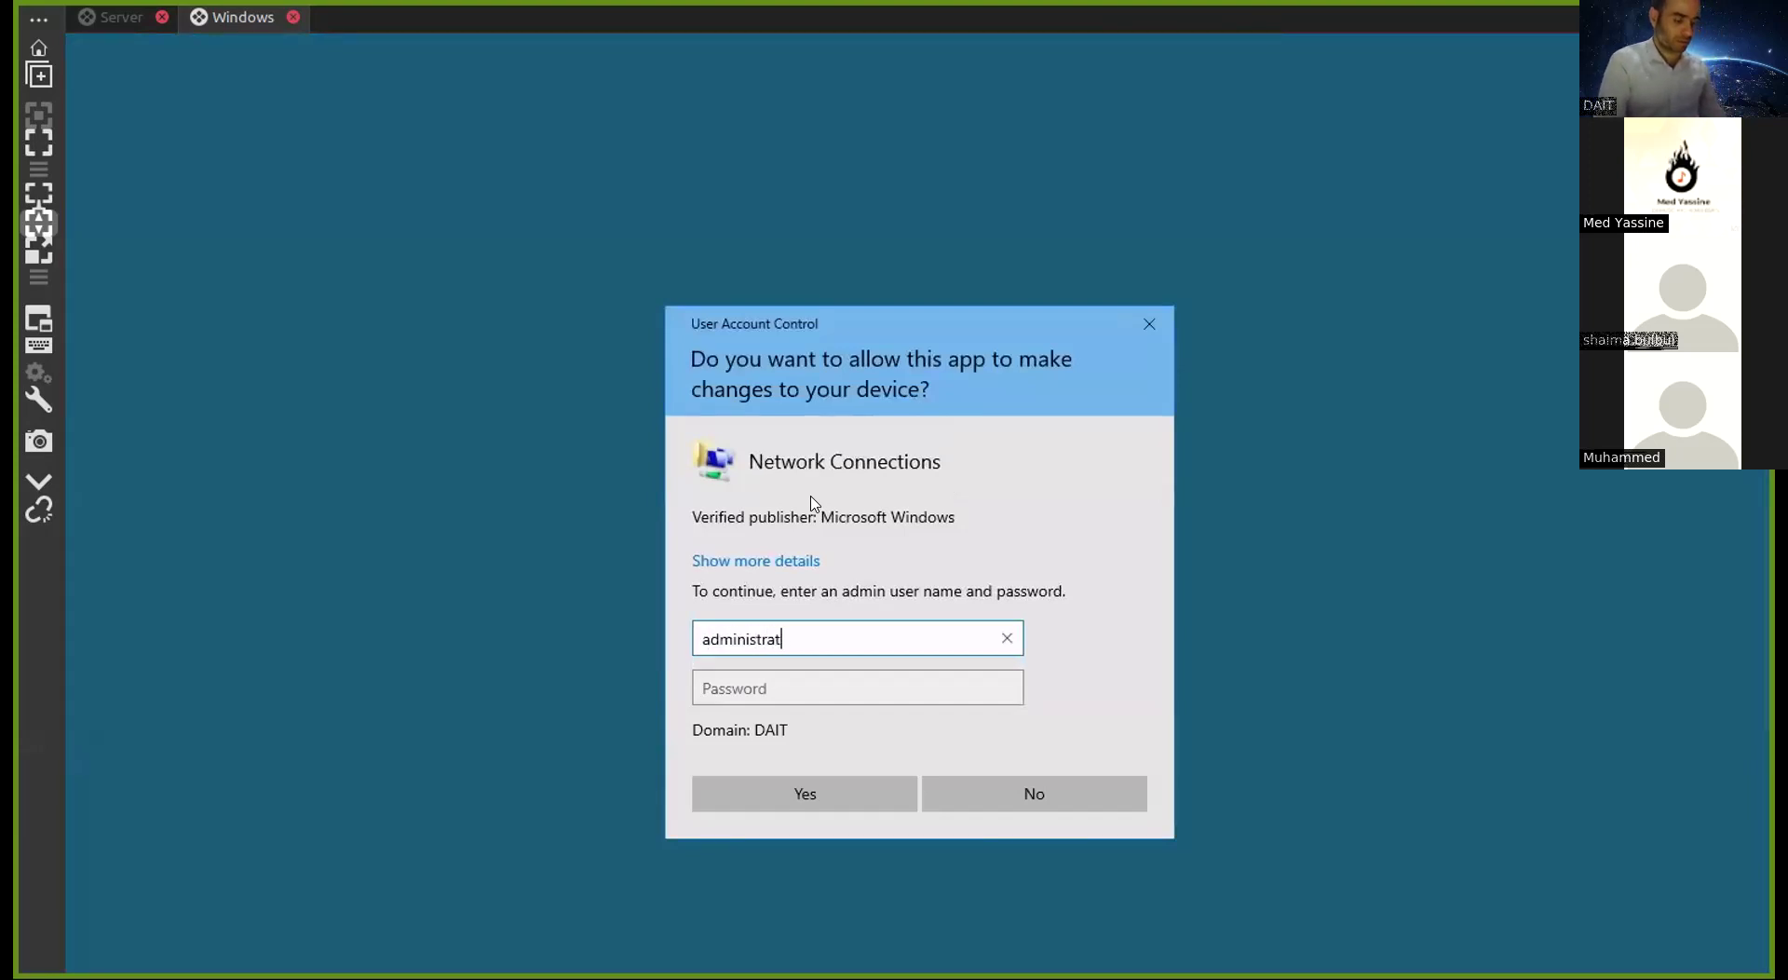
pyautogui.press('Tab')
pyautogui.write('•••••••••')
pyautogui.press('Return')
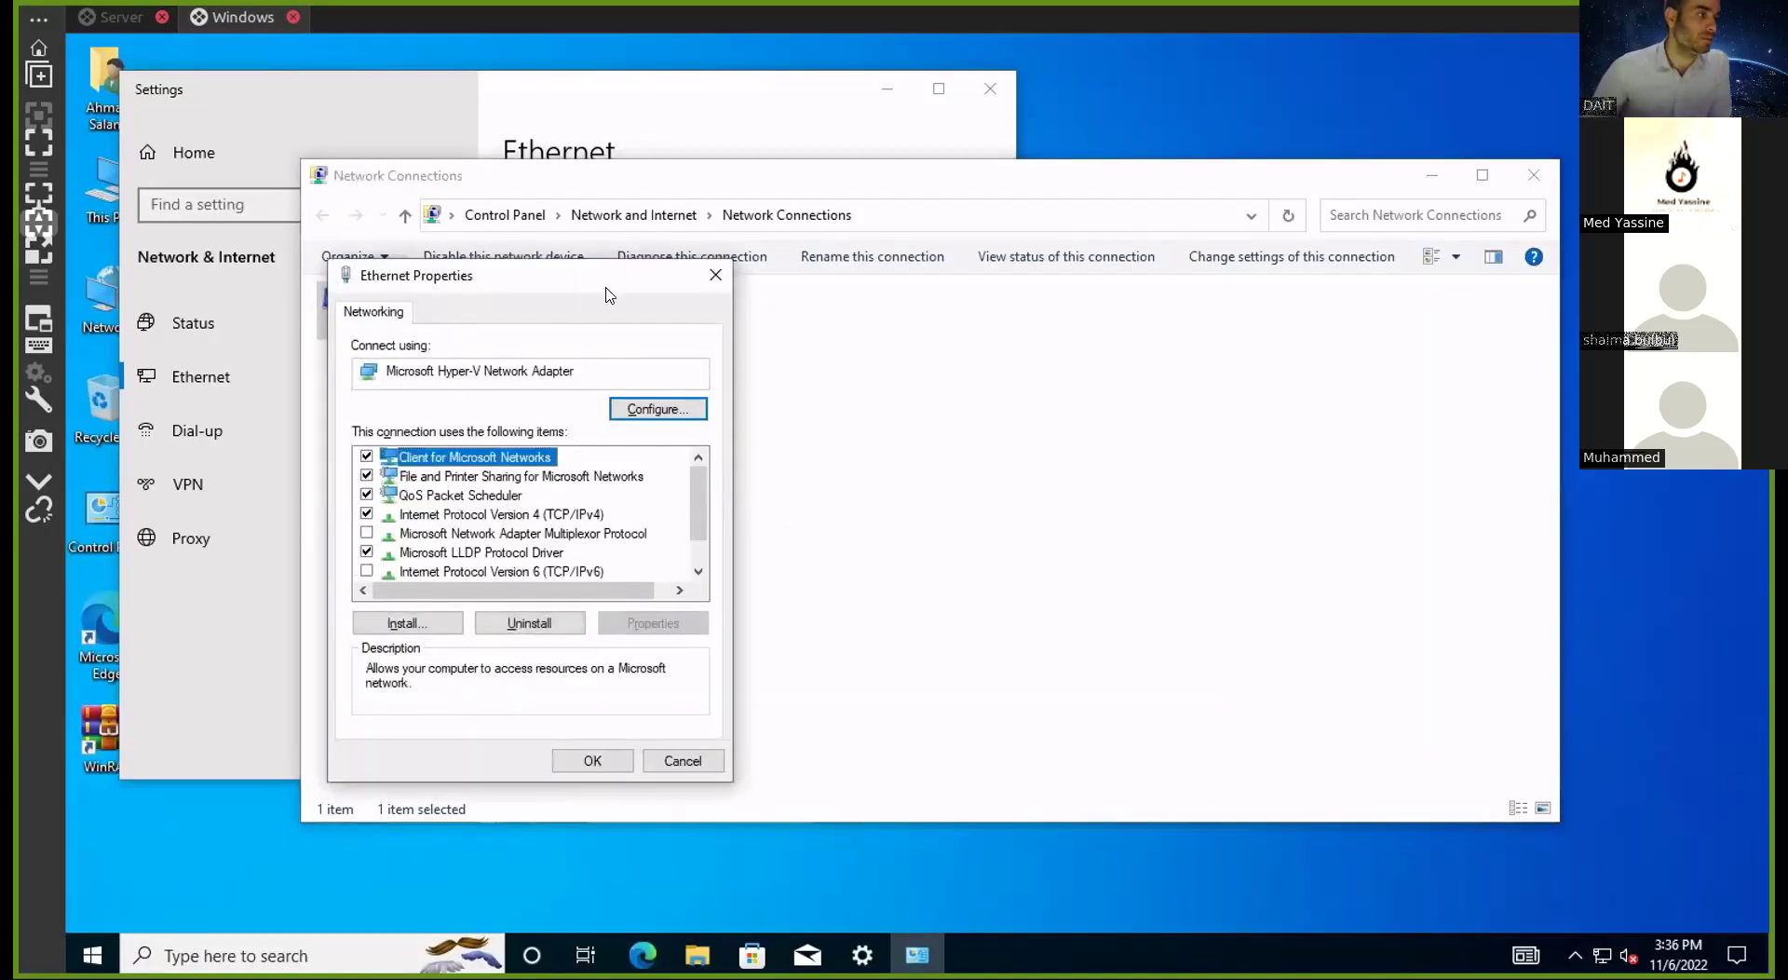
pyautogui.moveTo(605, 286); pyautogui.dragTo(928, 260)
pyautogui.click(871, 490)
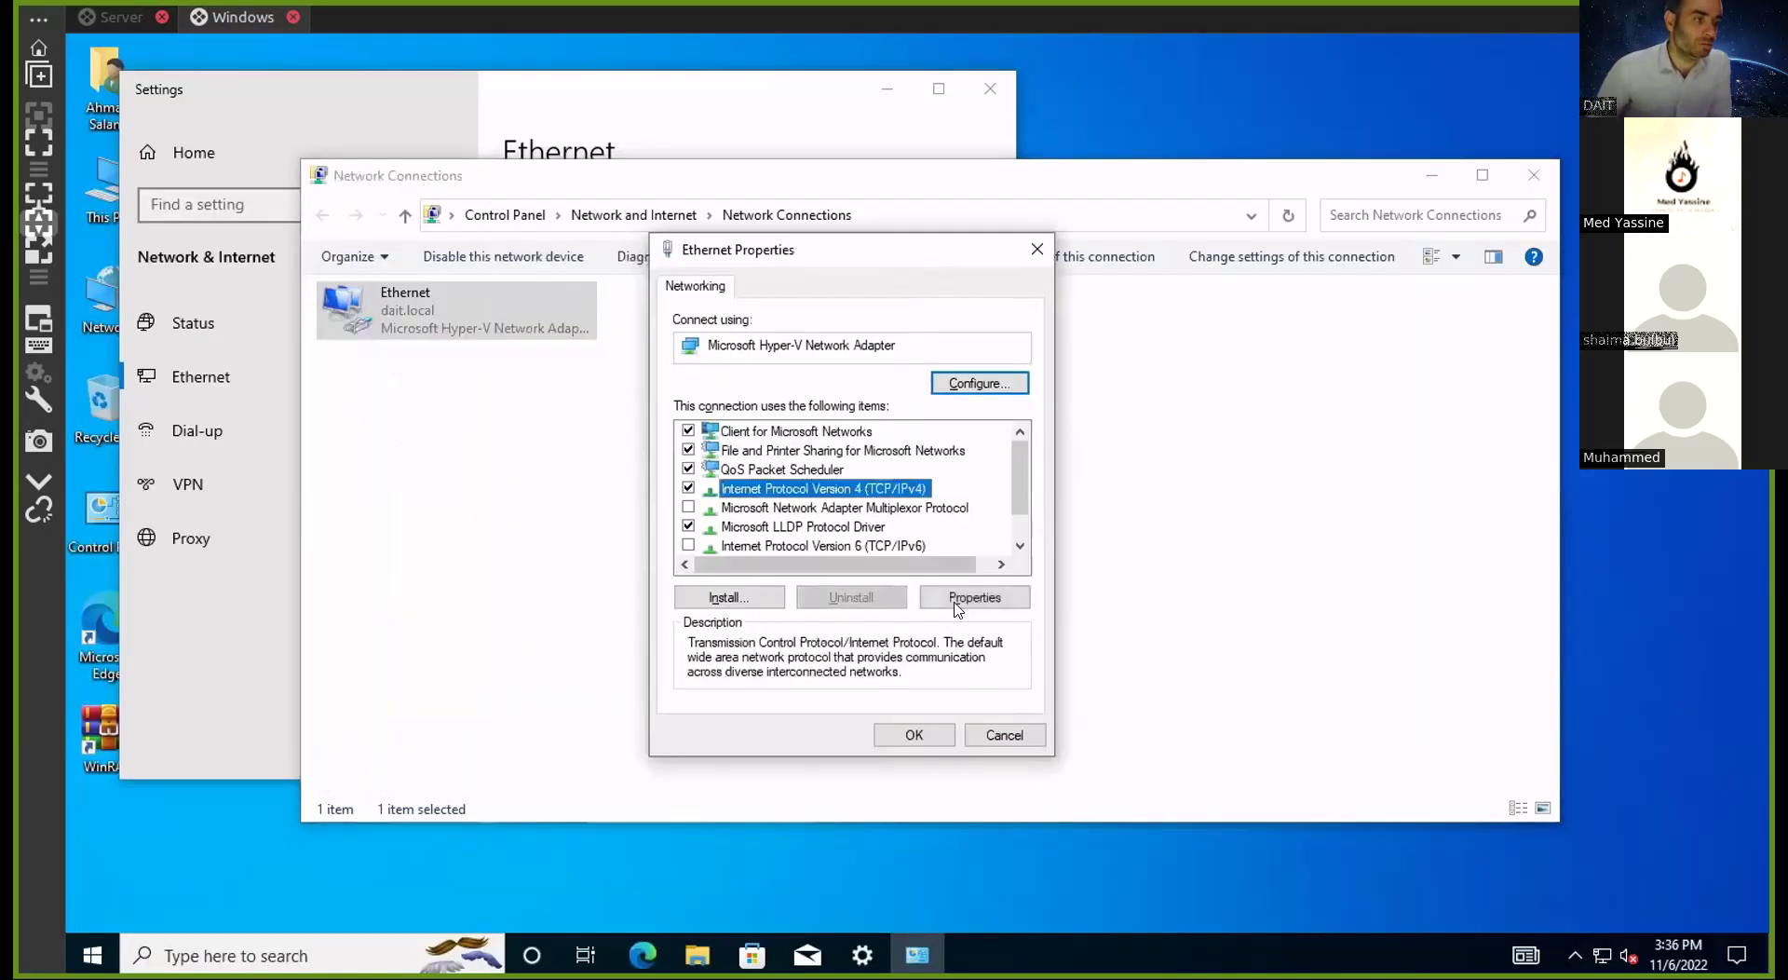
pyautogui.click(955, 601)
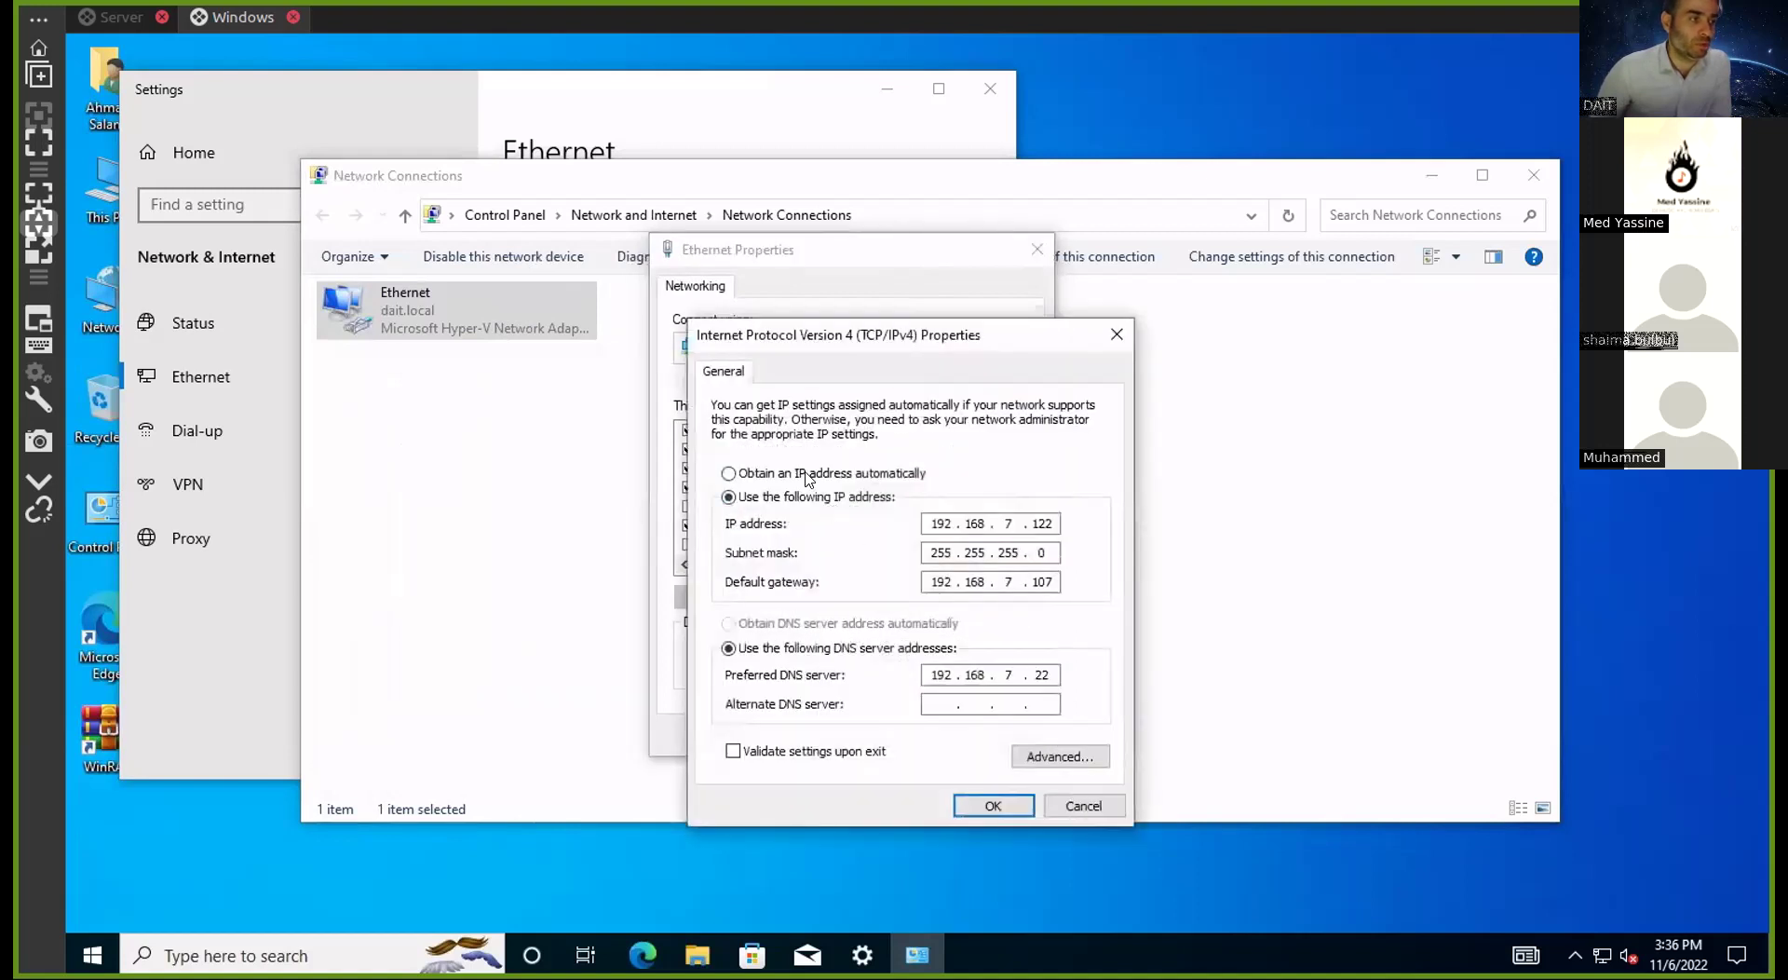
pyautogui.click(809, 474)
pyautogui.click(779, 624)
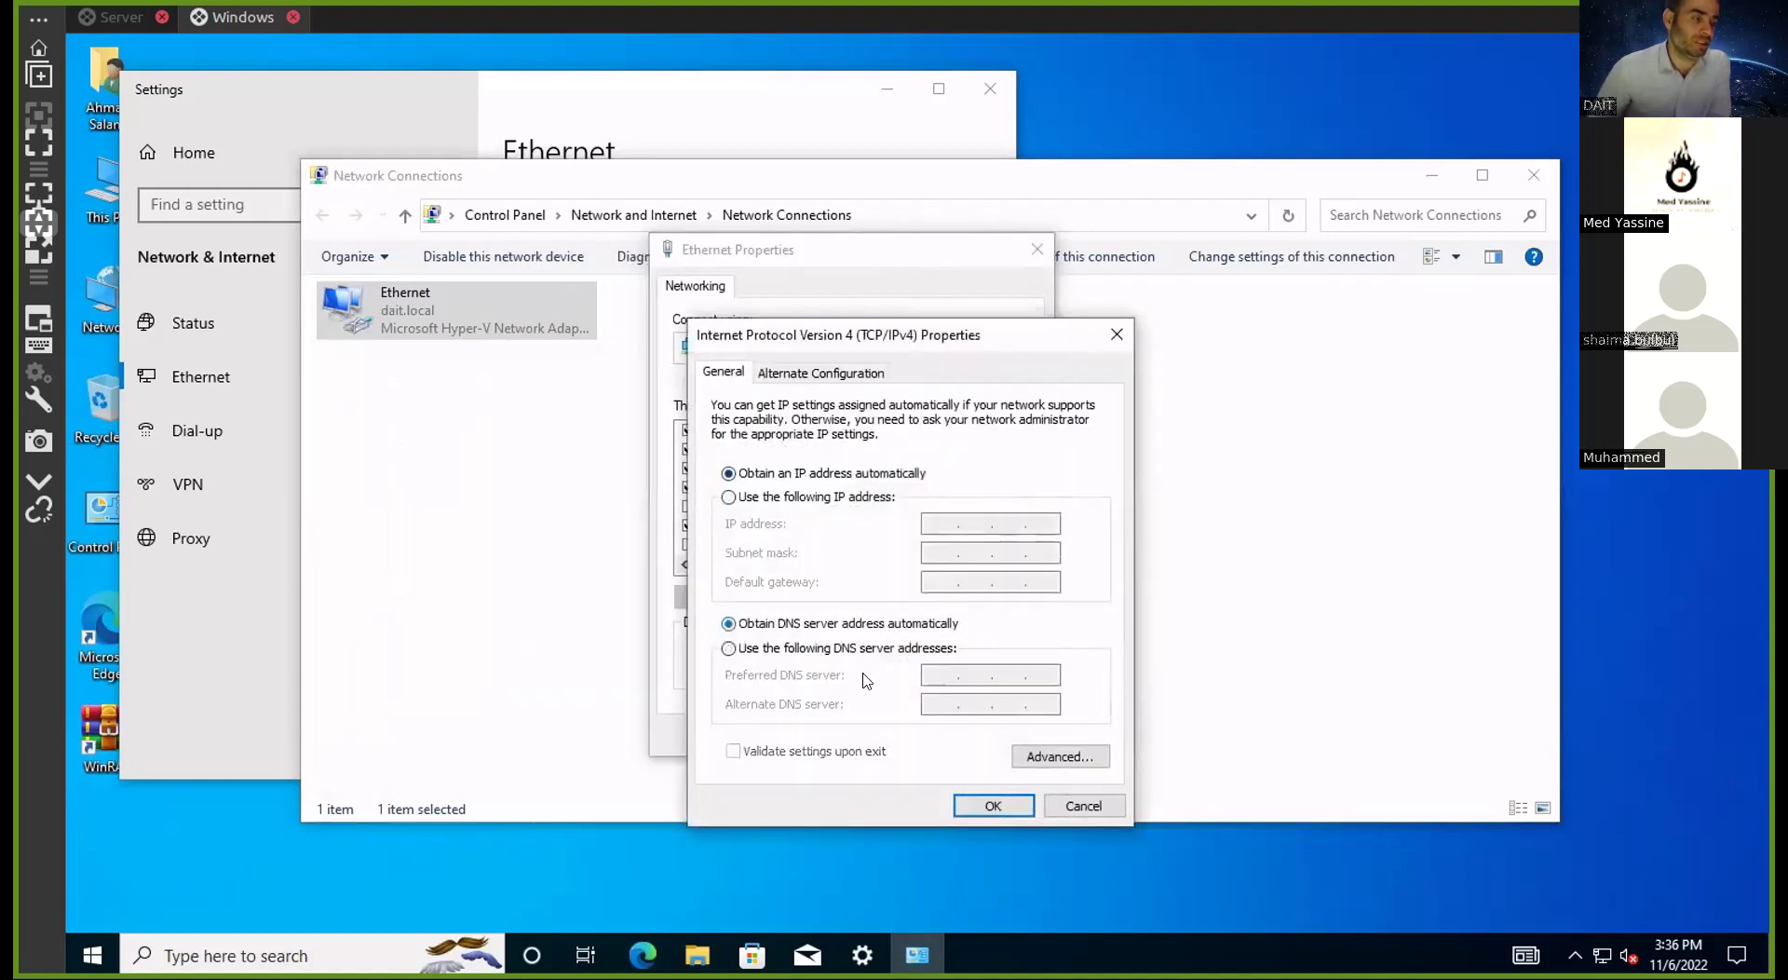
pyautogui.click(1071, 805)
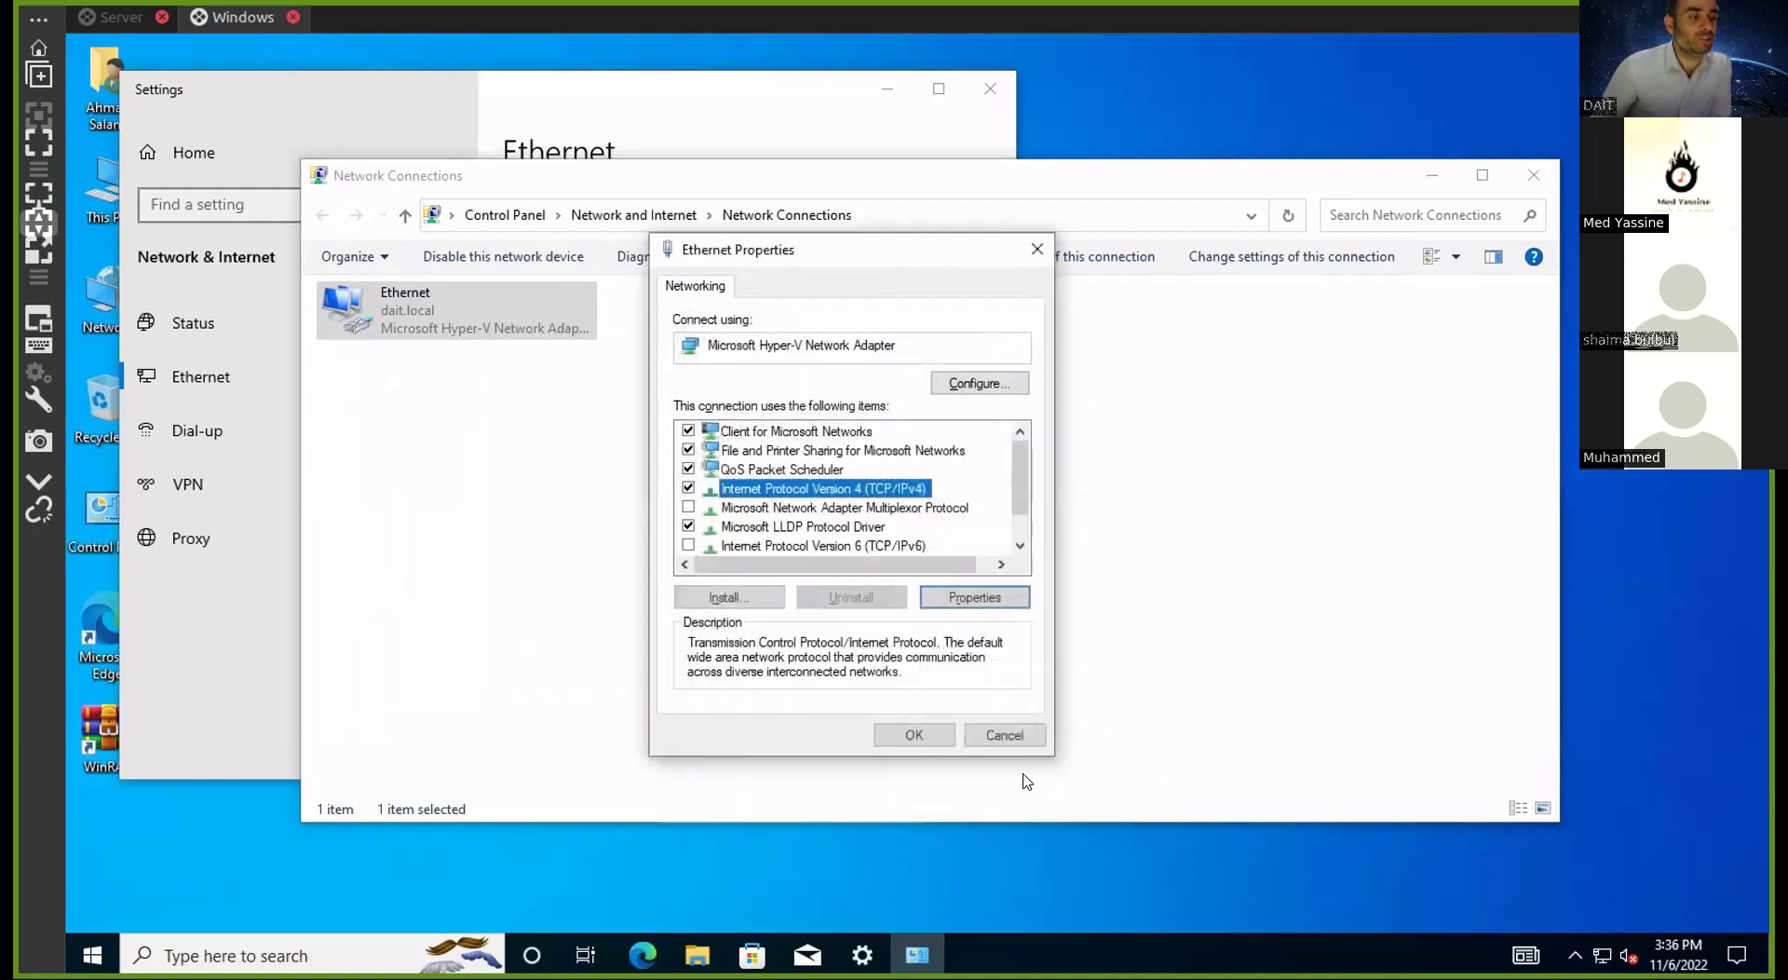
pyautogui.click(976, 732)
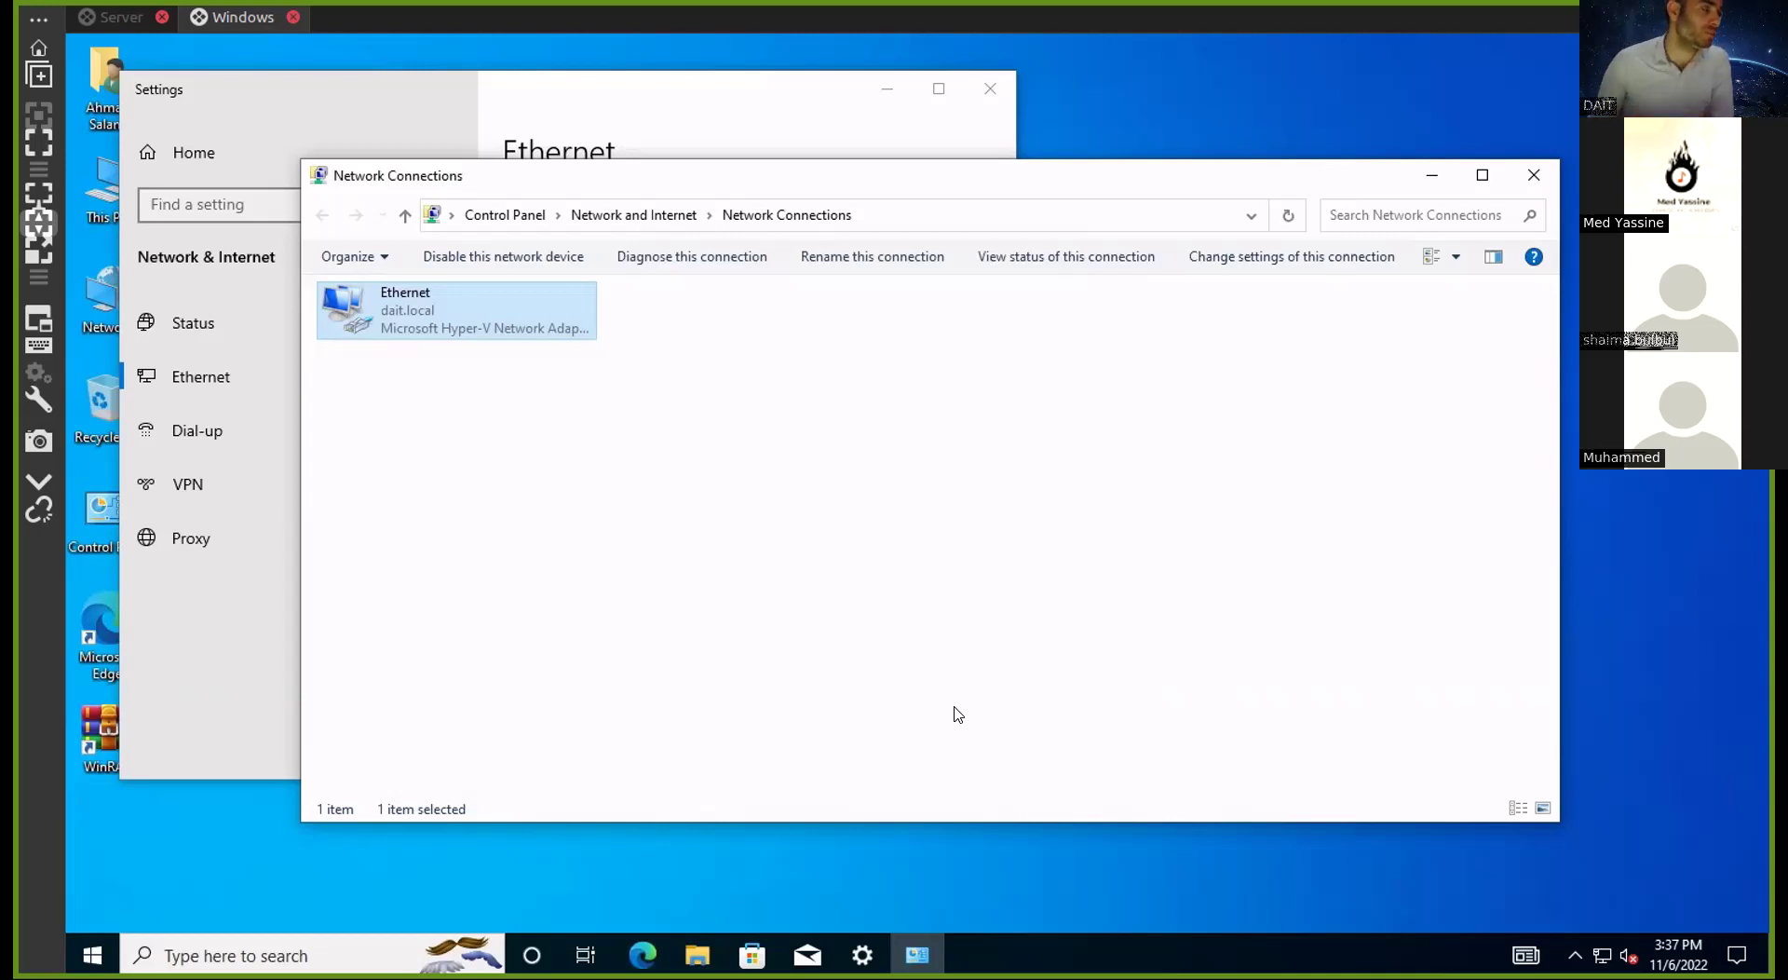
# Minimize Settings, open Computer Management from This PC, and list Local Users and Groups > Groups
pyautogui.click(880, 111)
pyautogui.click(886, 88)
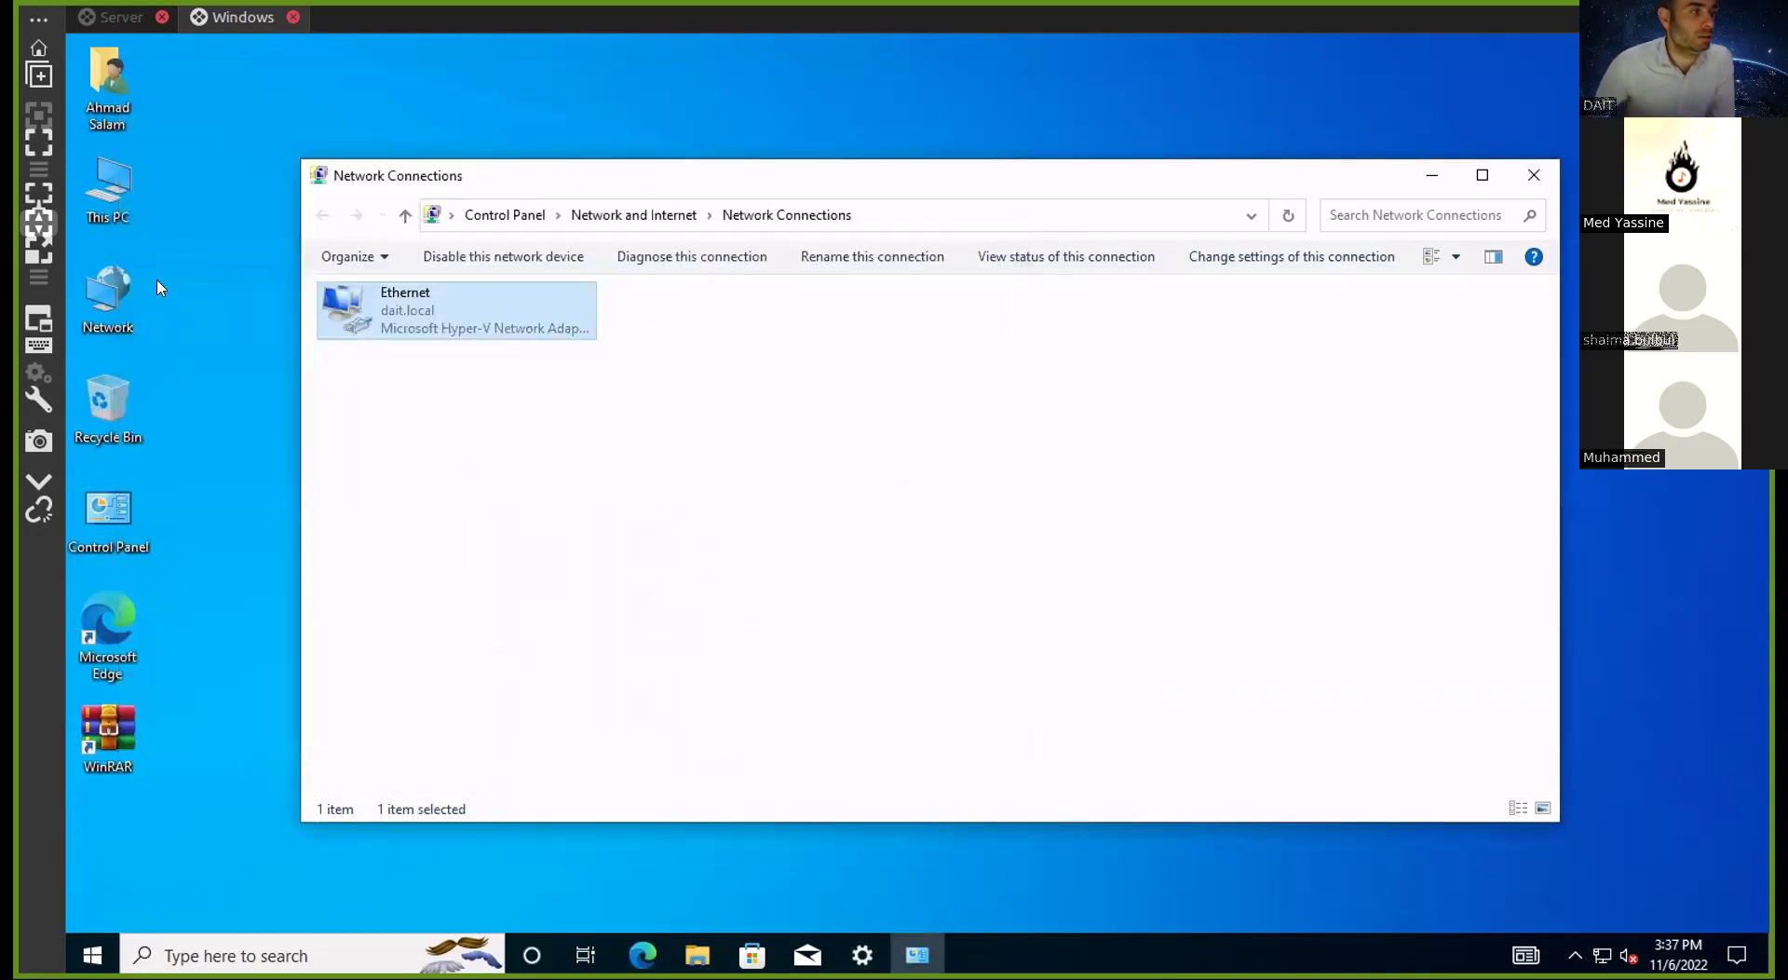
pyautogui.rightClick(108, 214)
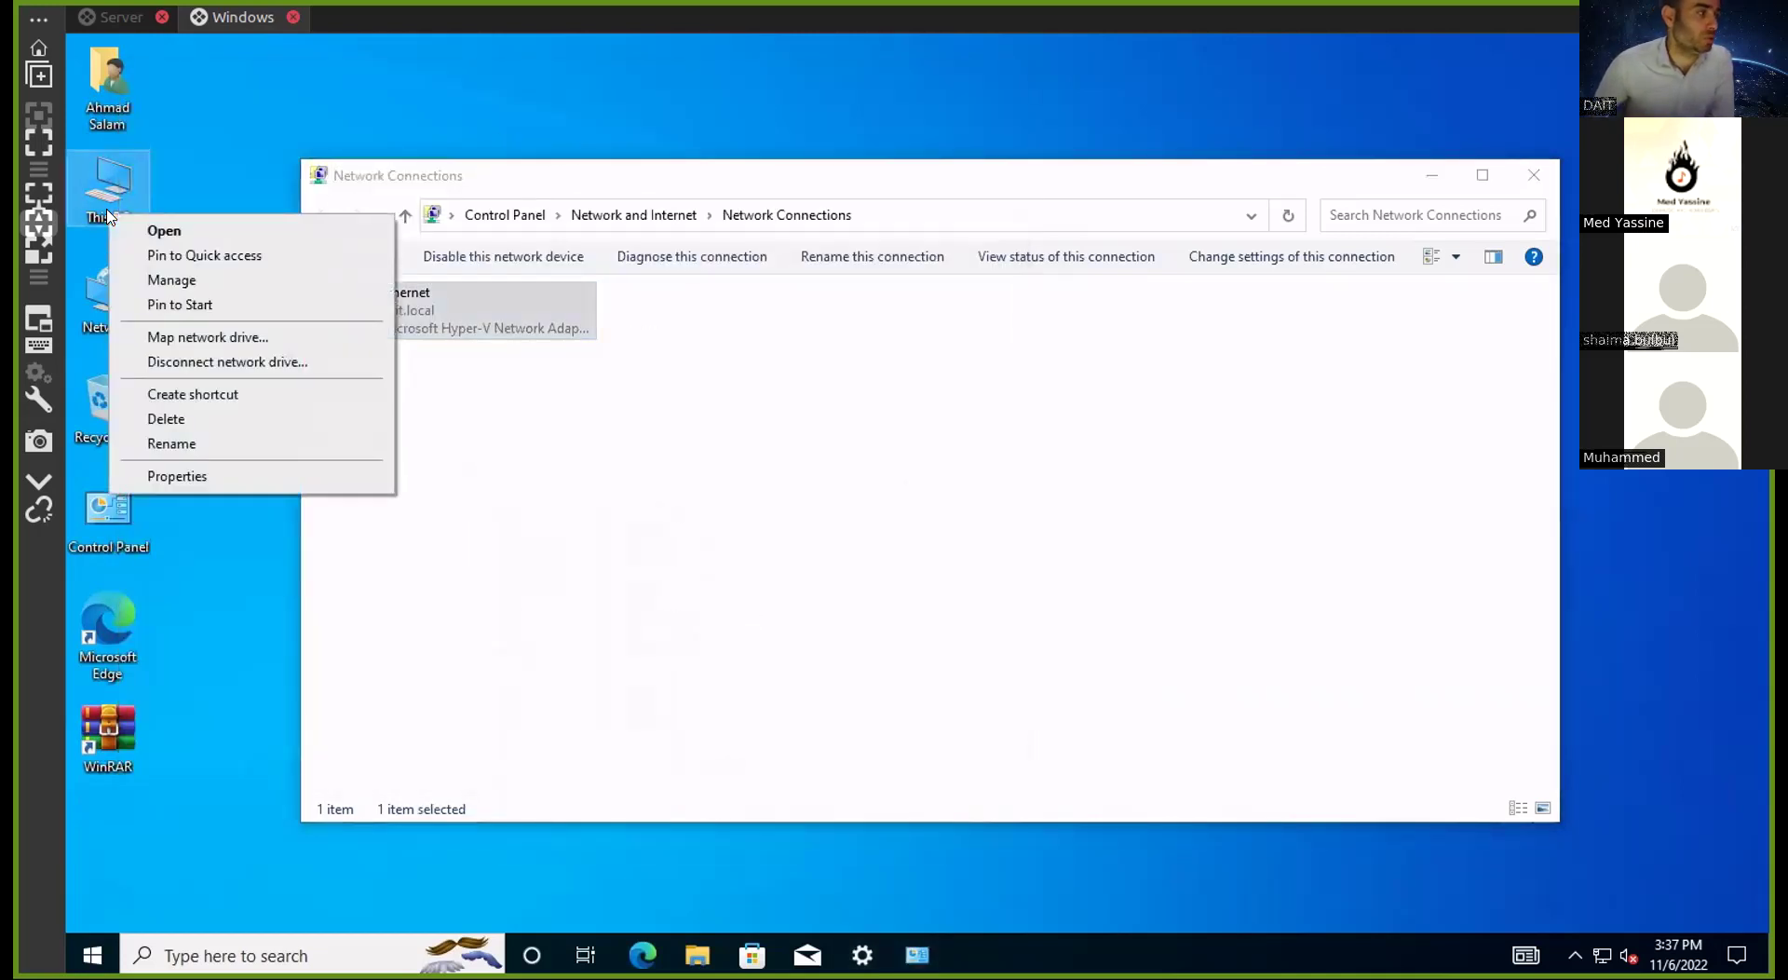
pyautogui.click(202, 142)
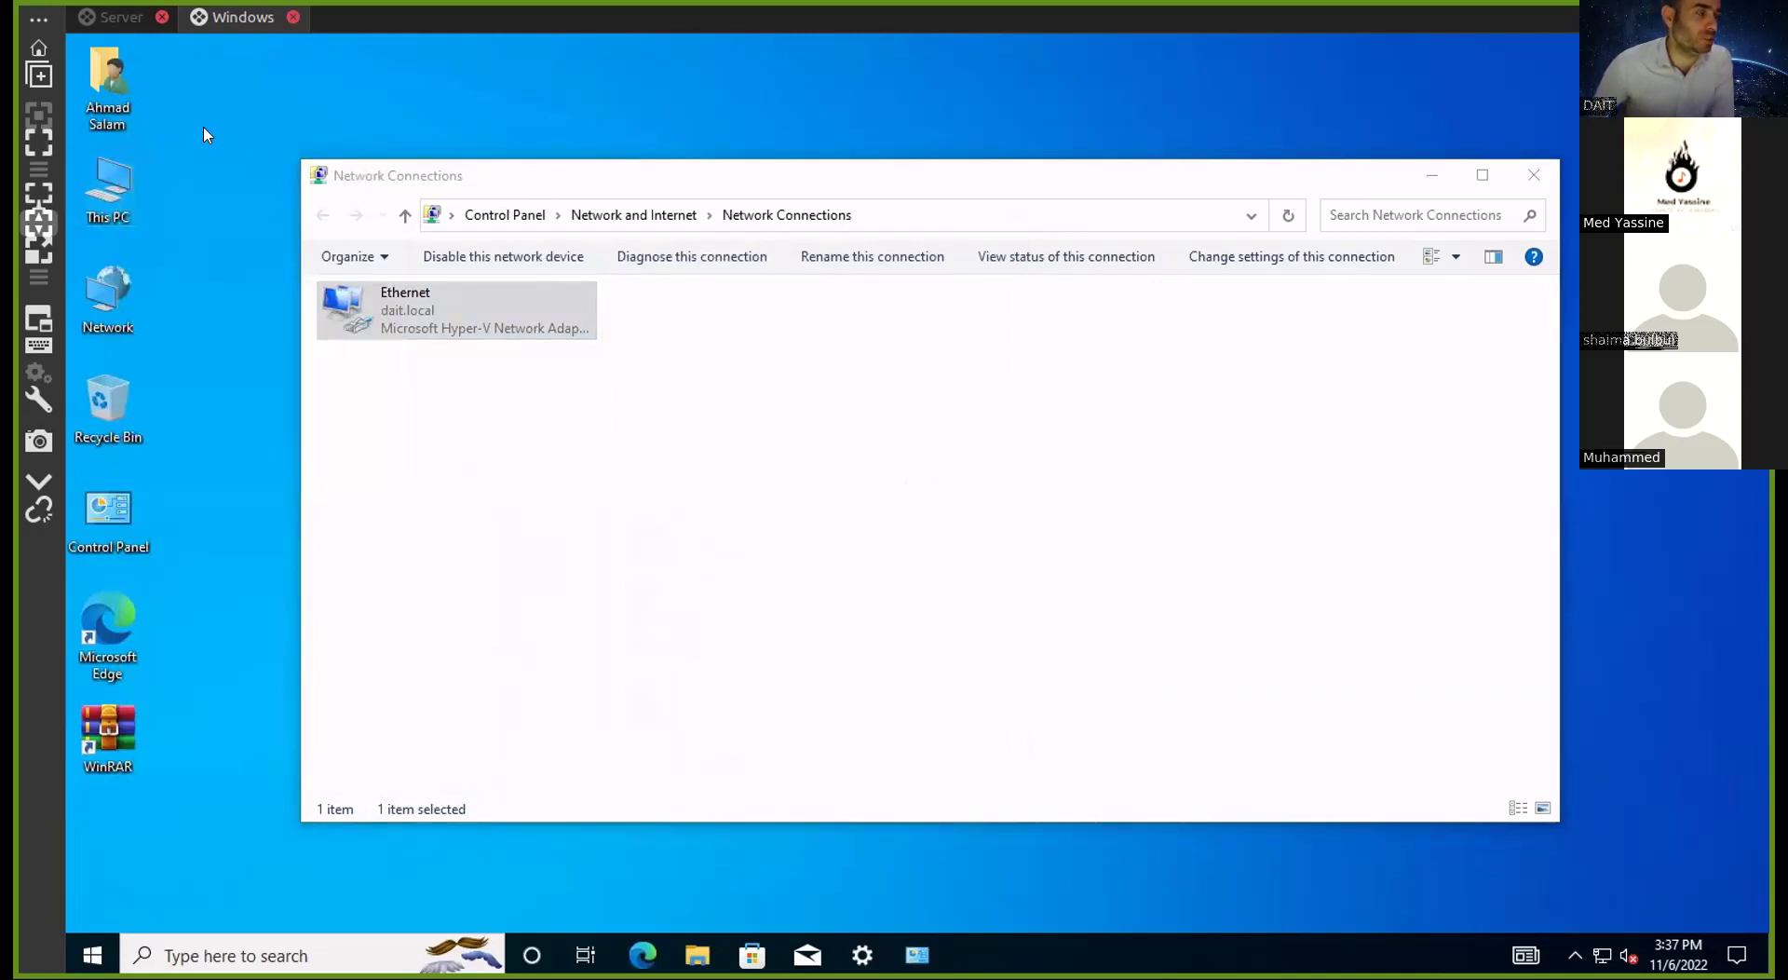
pyautogui.rightClick(131, 191)
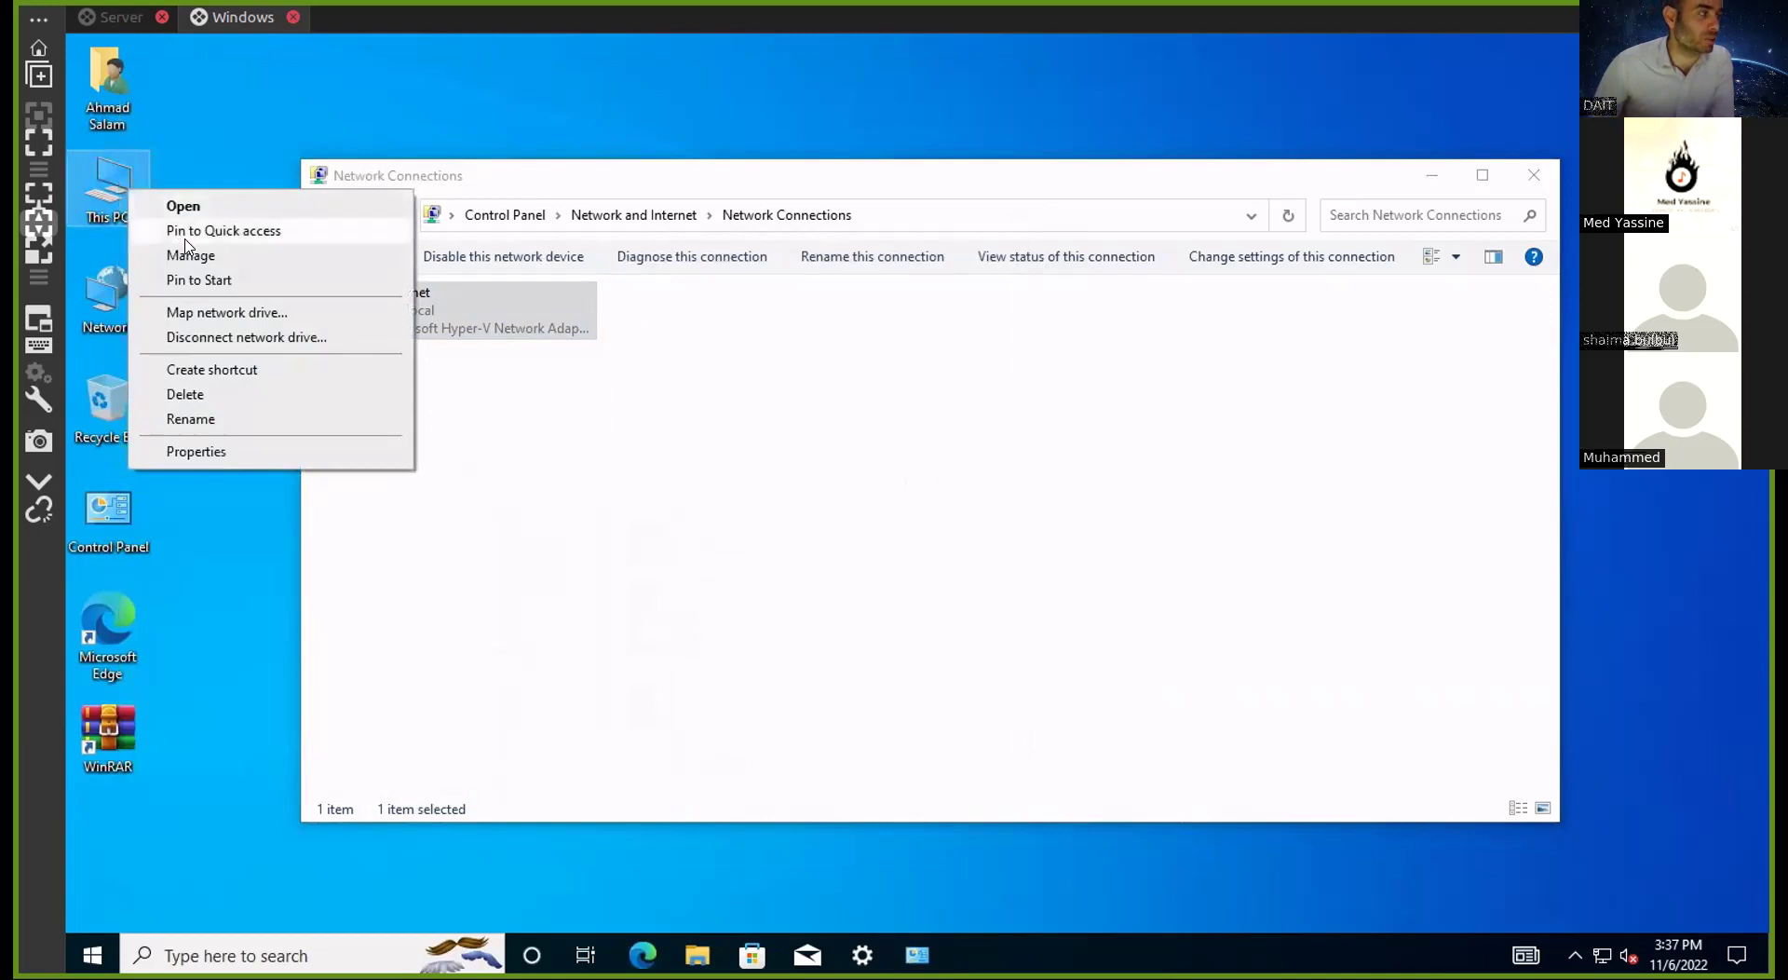
pyautogui.click(240, 261)
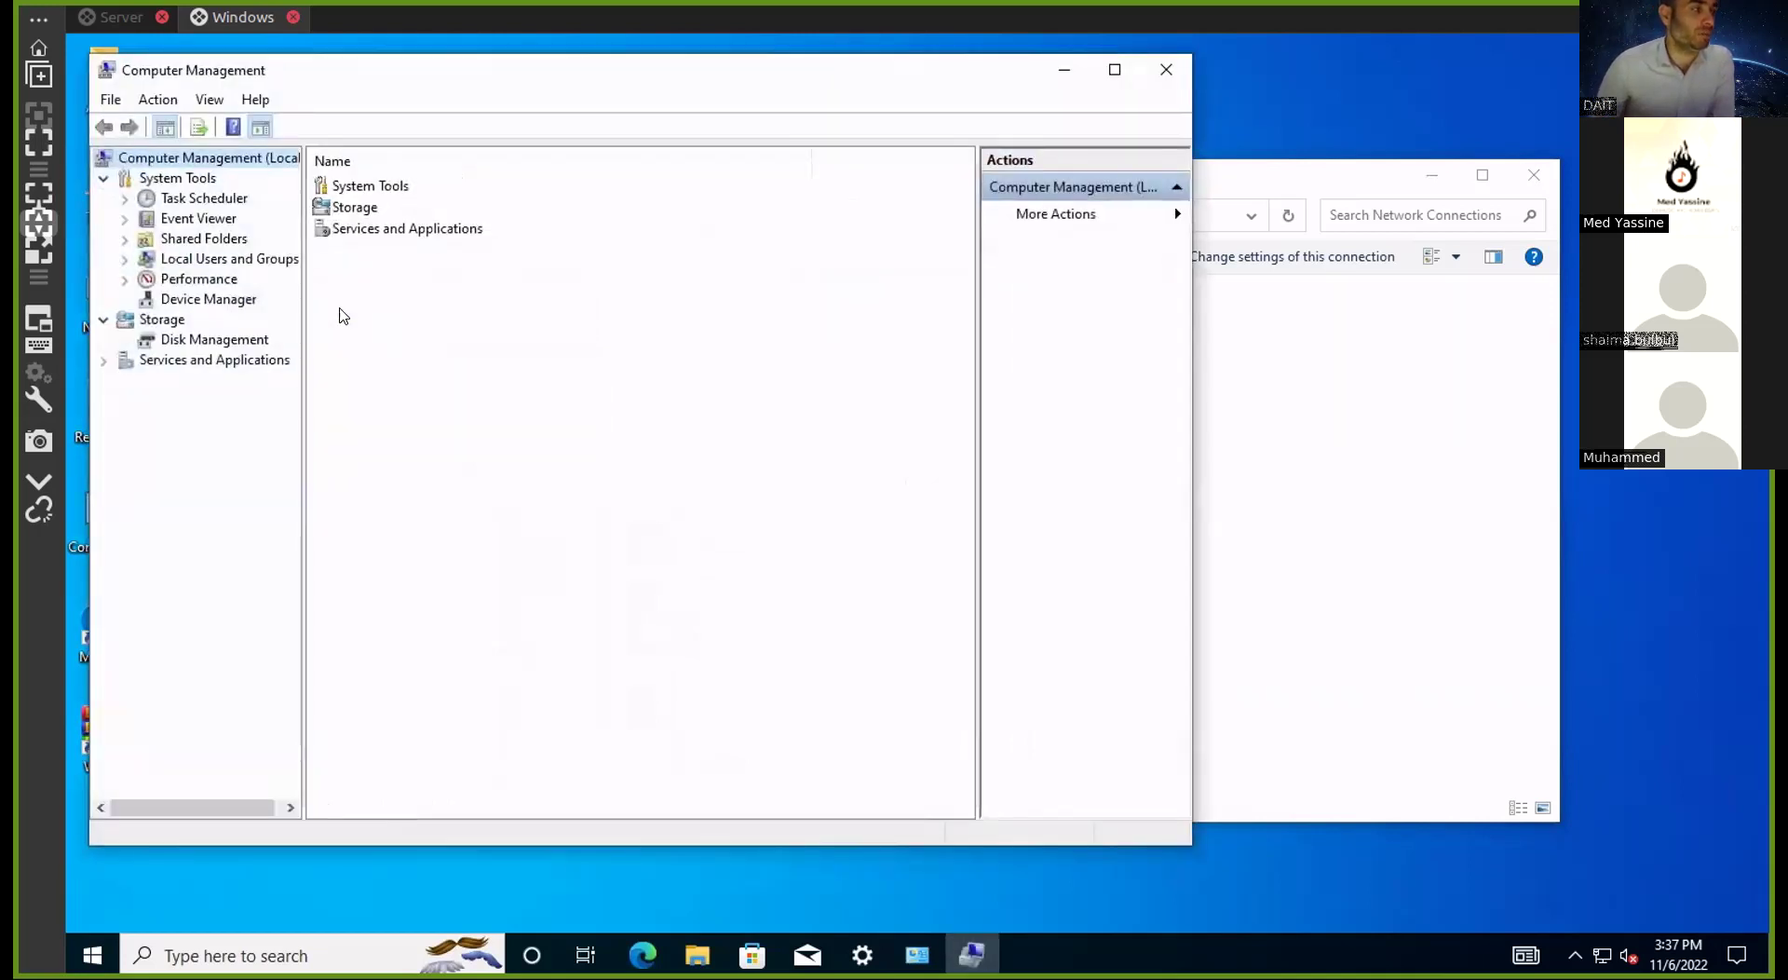
pyautogui.doubleClick(221, 264)
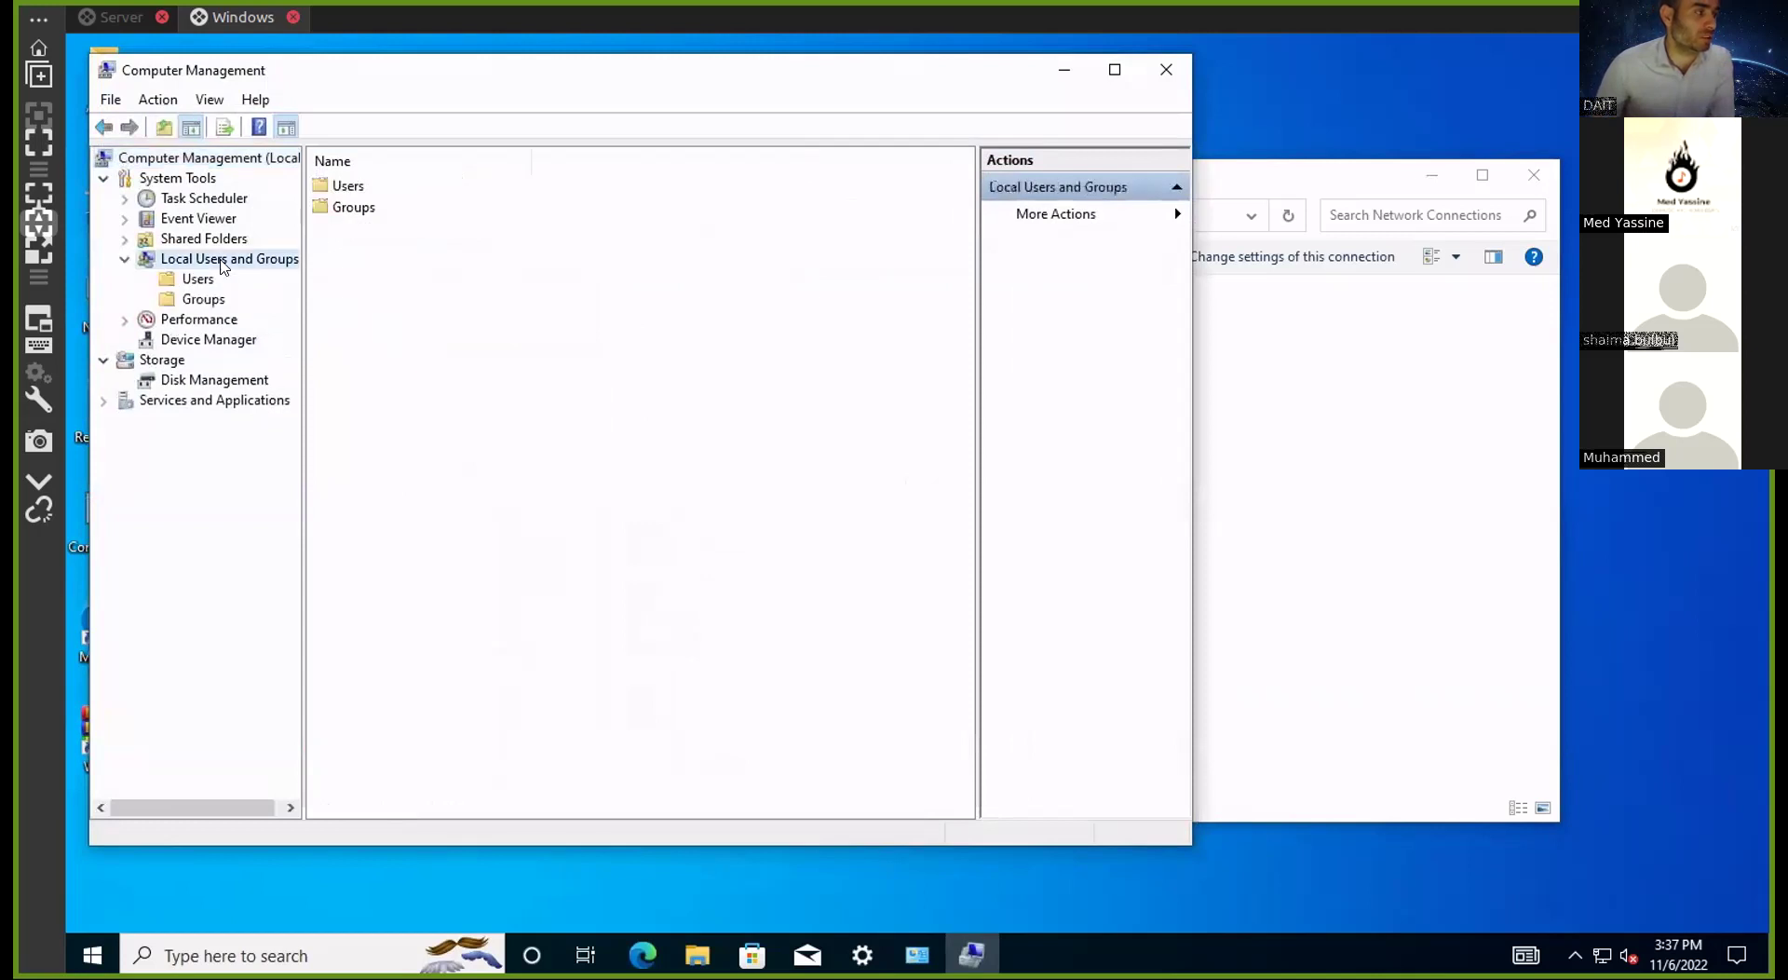
pyautogui.click(199, 300)
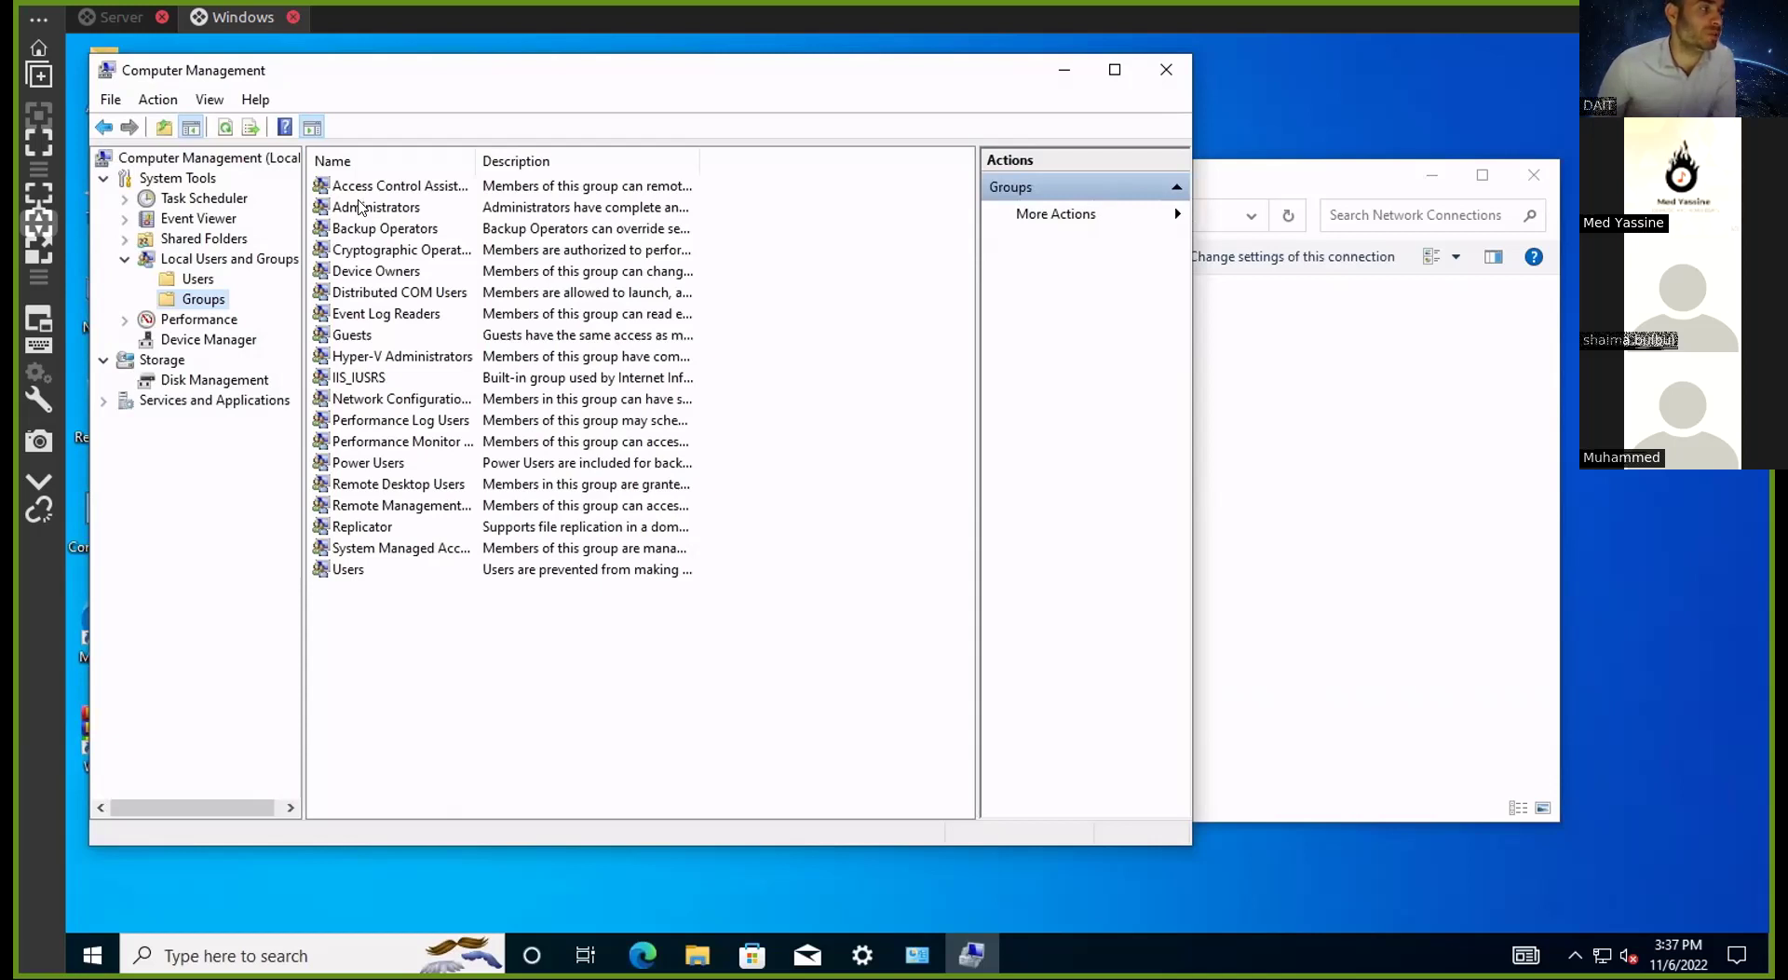
# Add the domain user to the Administrators group via Check Names and try to save
pyautogui.doubleClick(360, 207)
pyautogui.moveTo(525, 219); pyautogui.dragTo(771, 218)
pyautogui.click(727, 634)
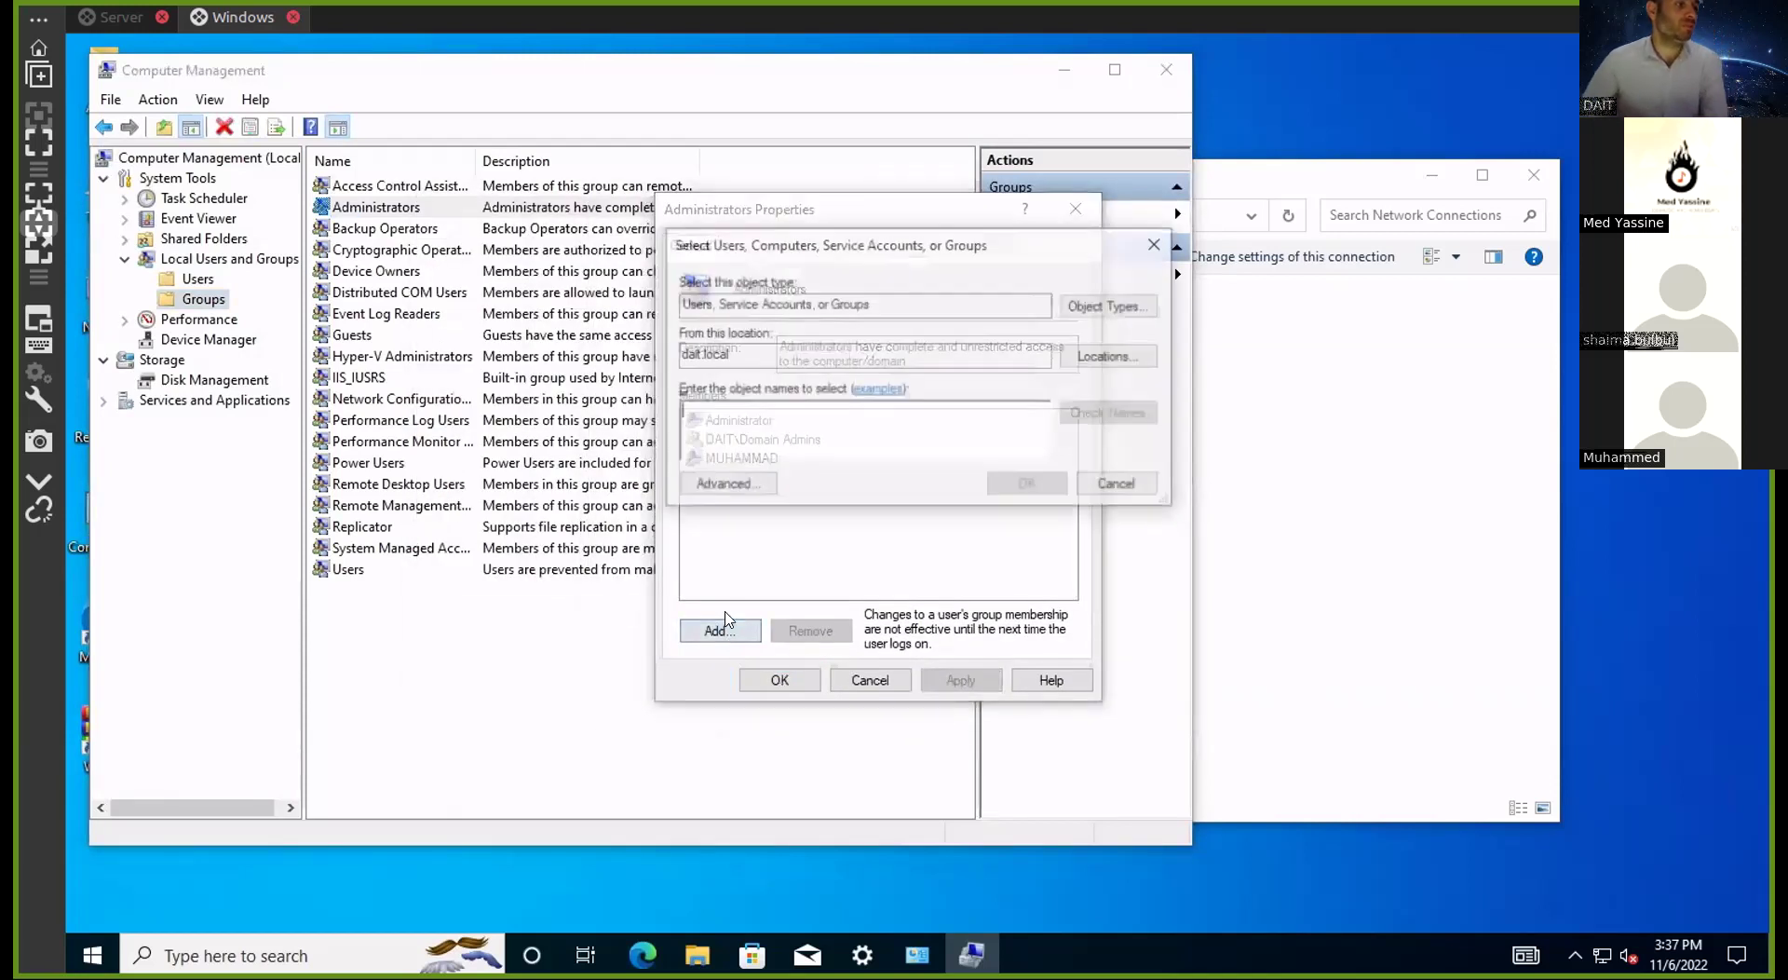
pyautogui.write('a.salam')
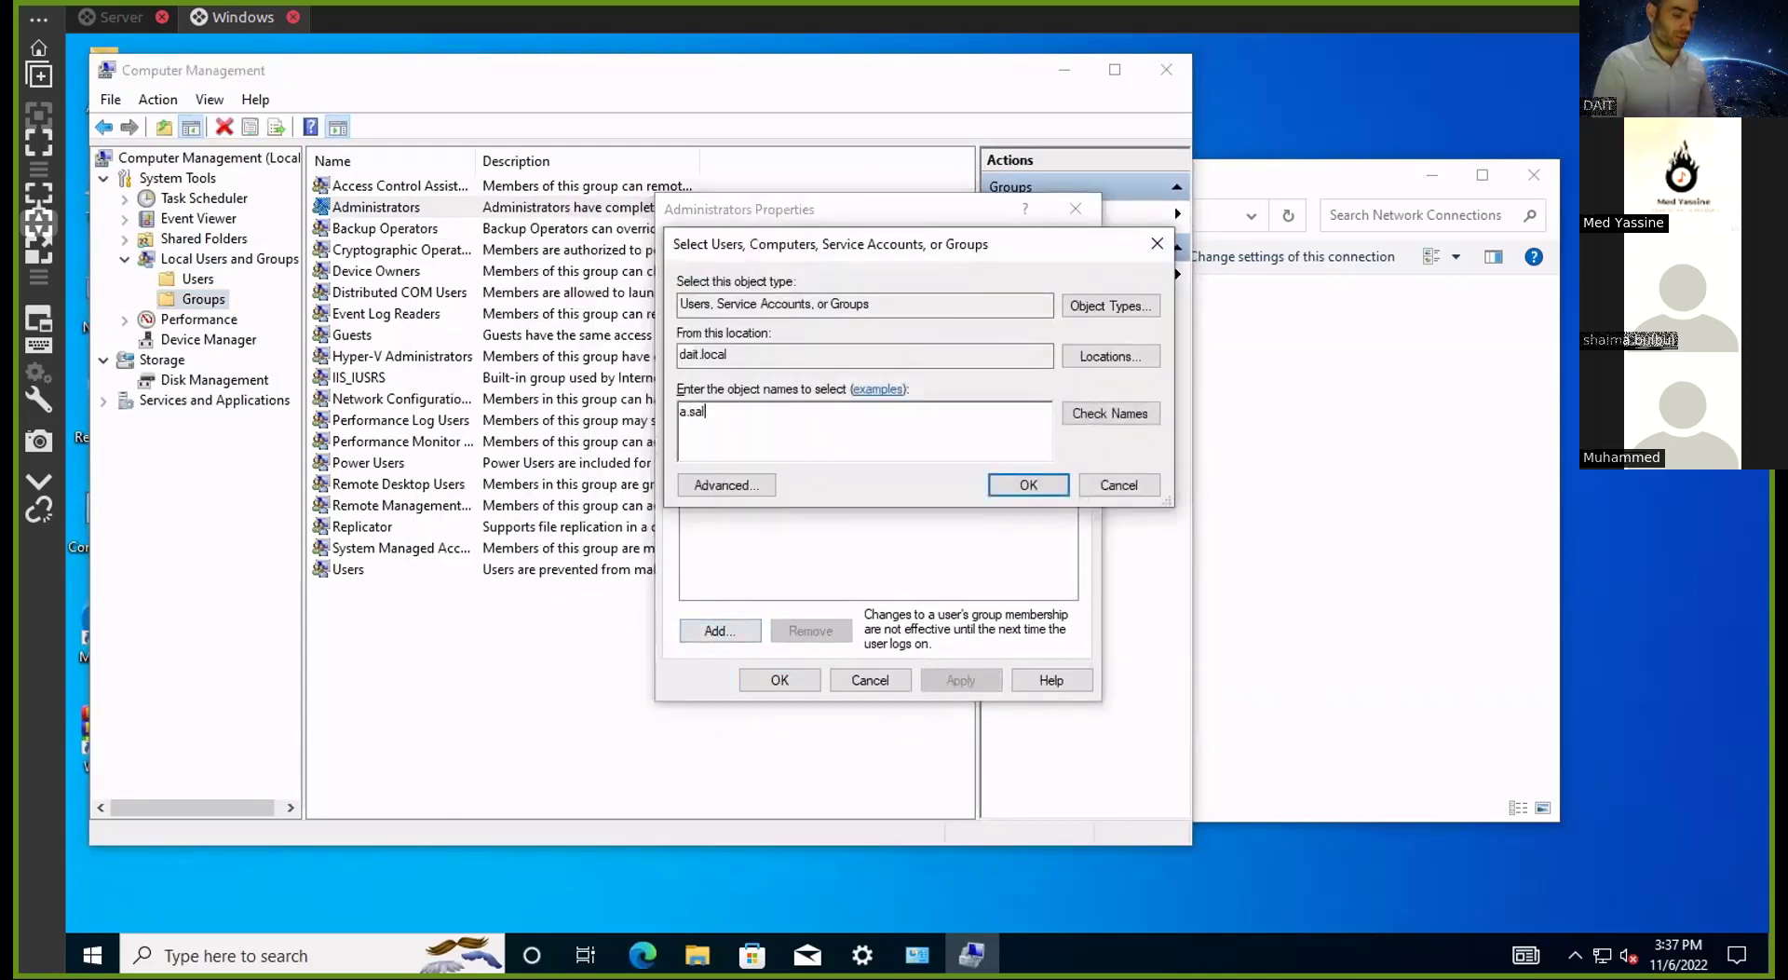
pyautogui.click(1105, 416)
pyautogui.click(1028, 486)
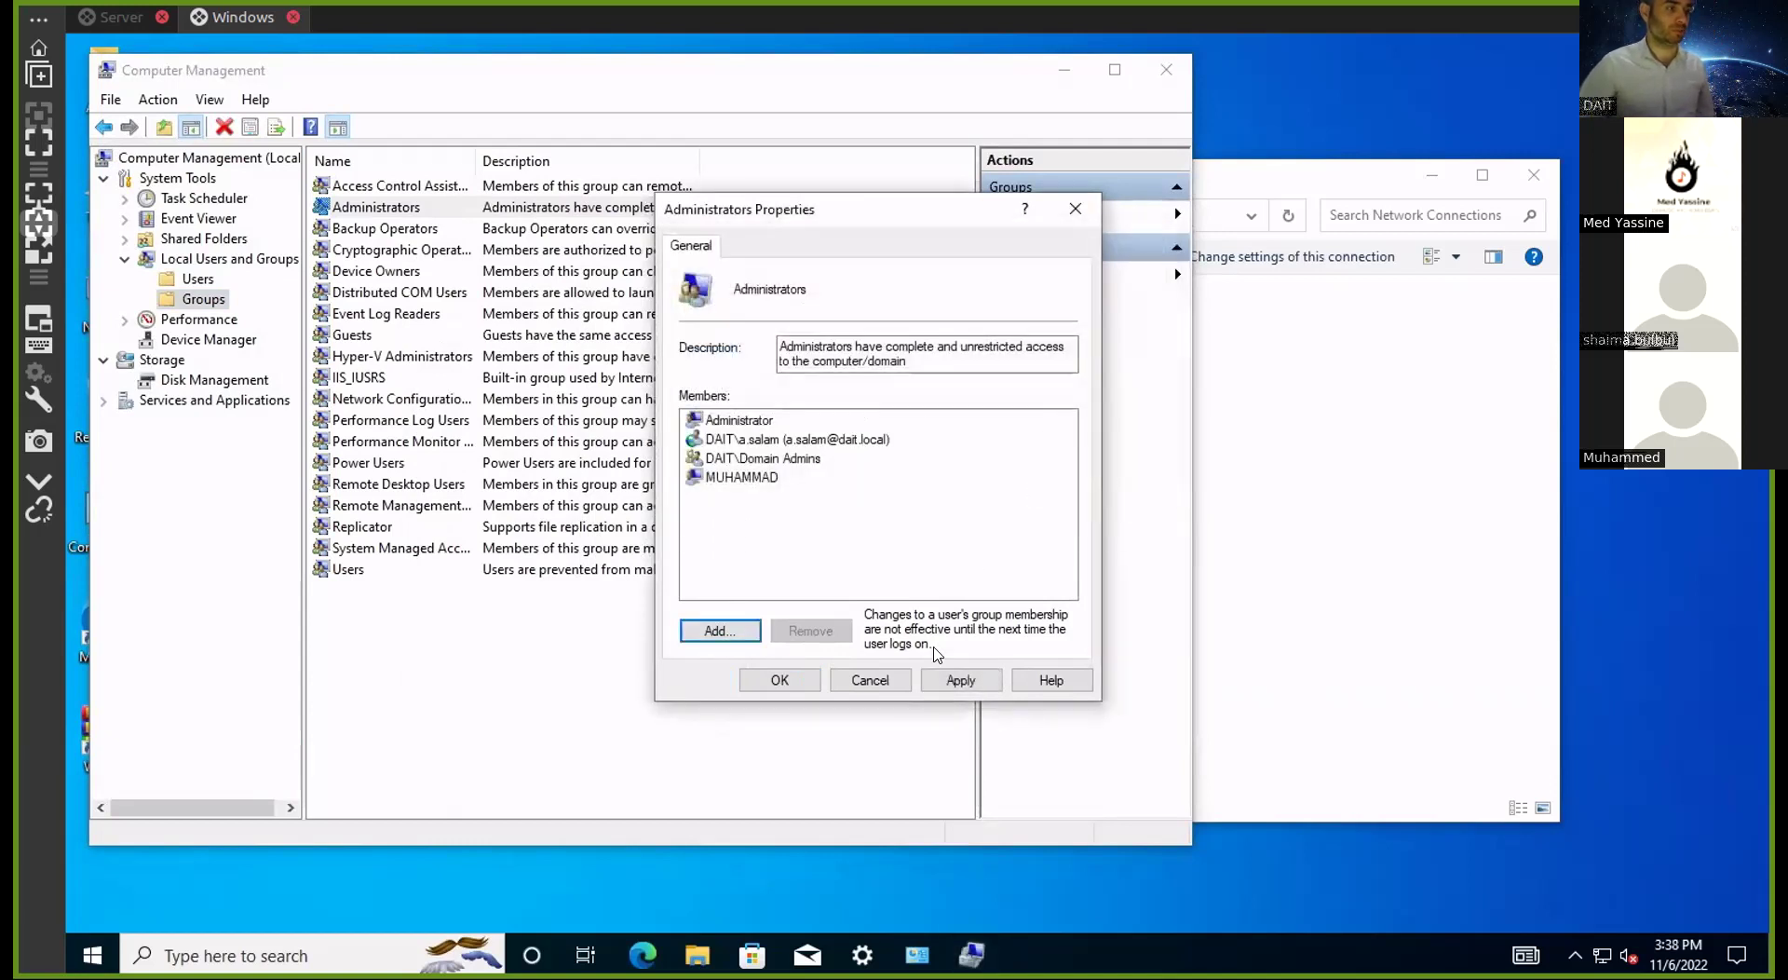
pyautogui.click(780, 681)
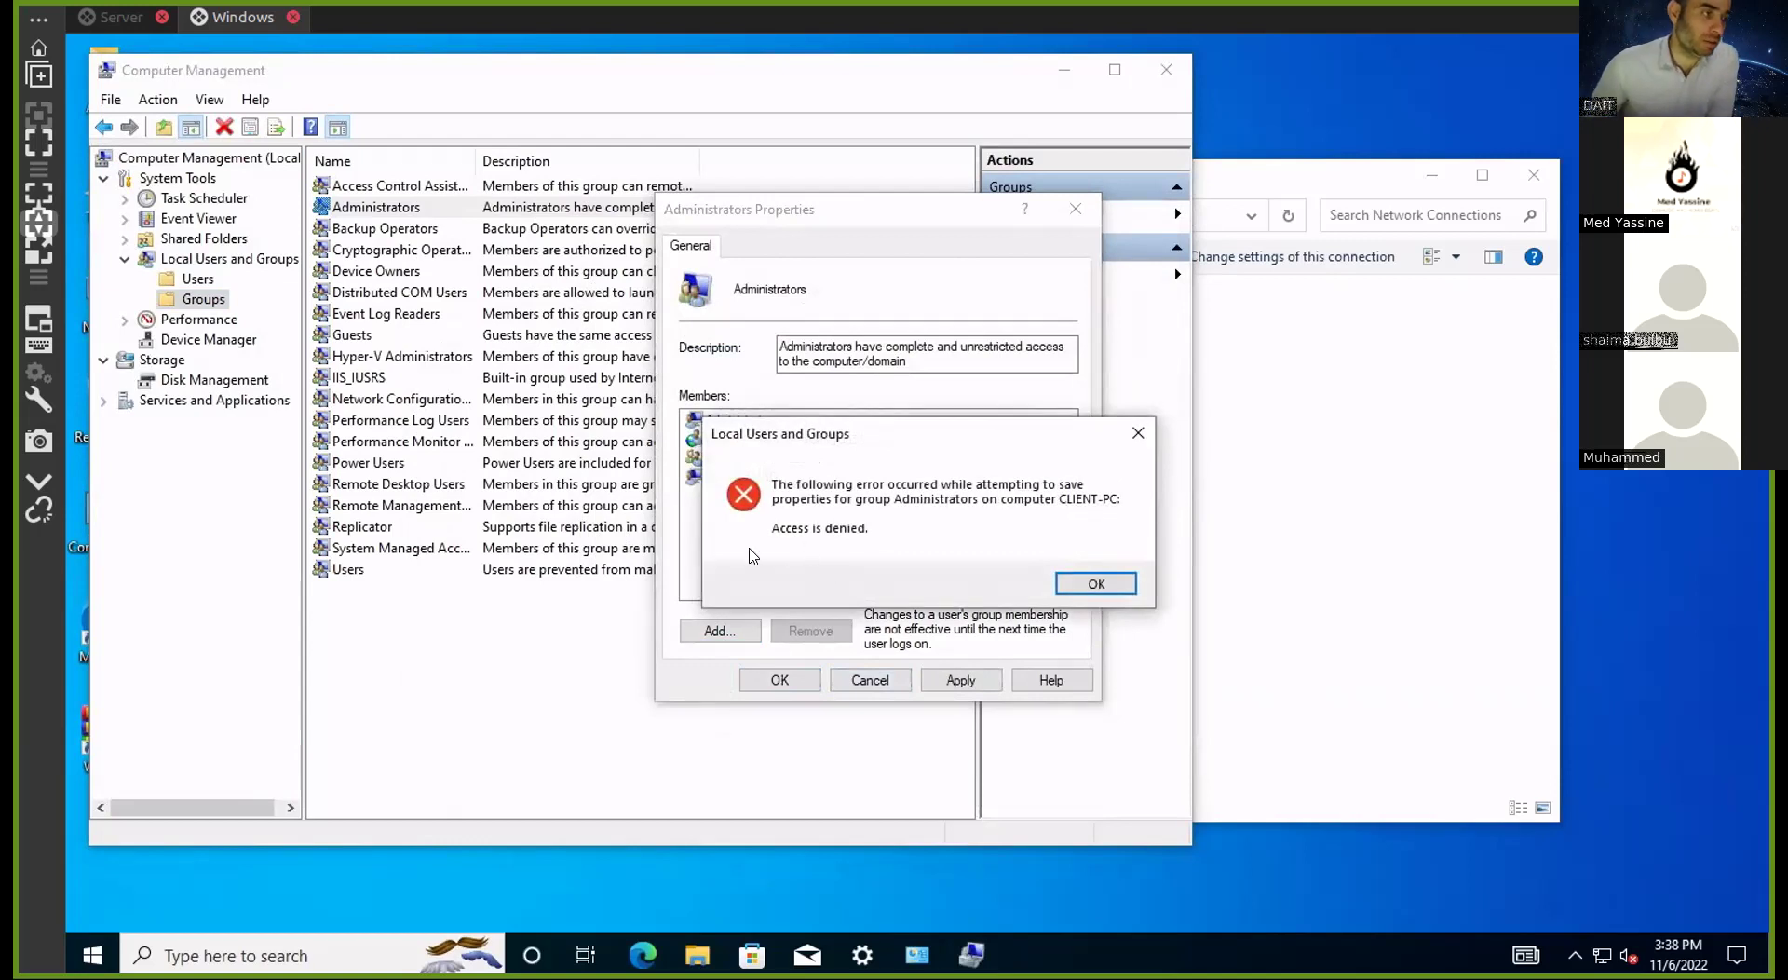
# Dismiss the access-denied error, discard the membership change, and close Computer Management
pyautogui.click(91, 954)
pyautogui.click(94, 685)
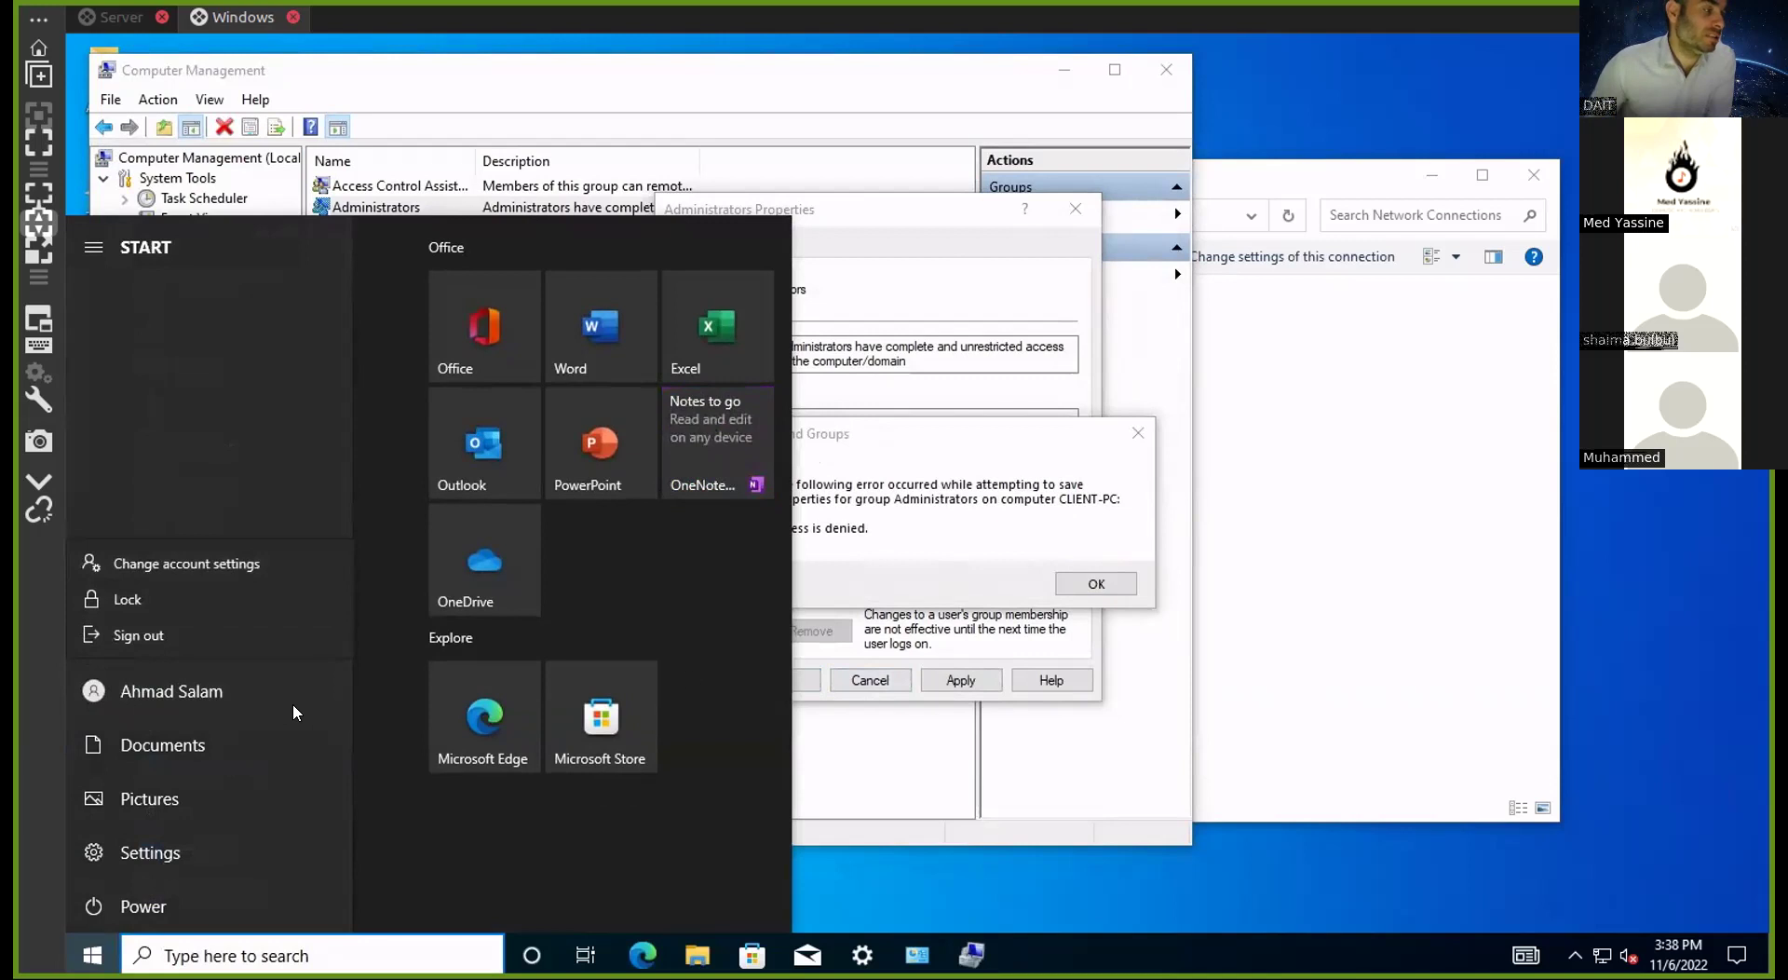
pyautogui.click(1001, 570)
pyautogui.click(1001, 570)
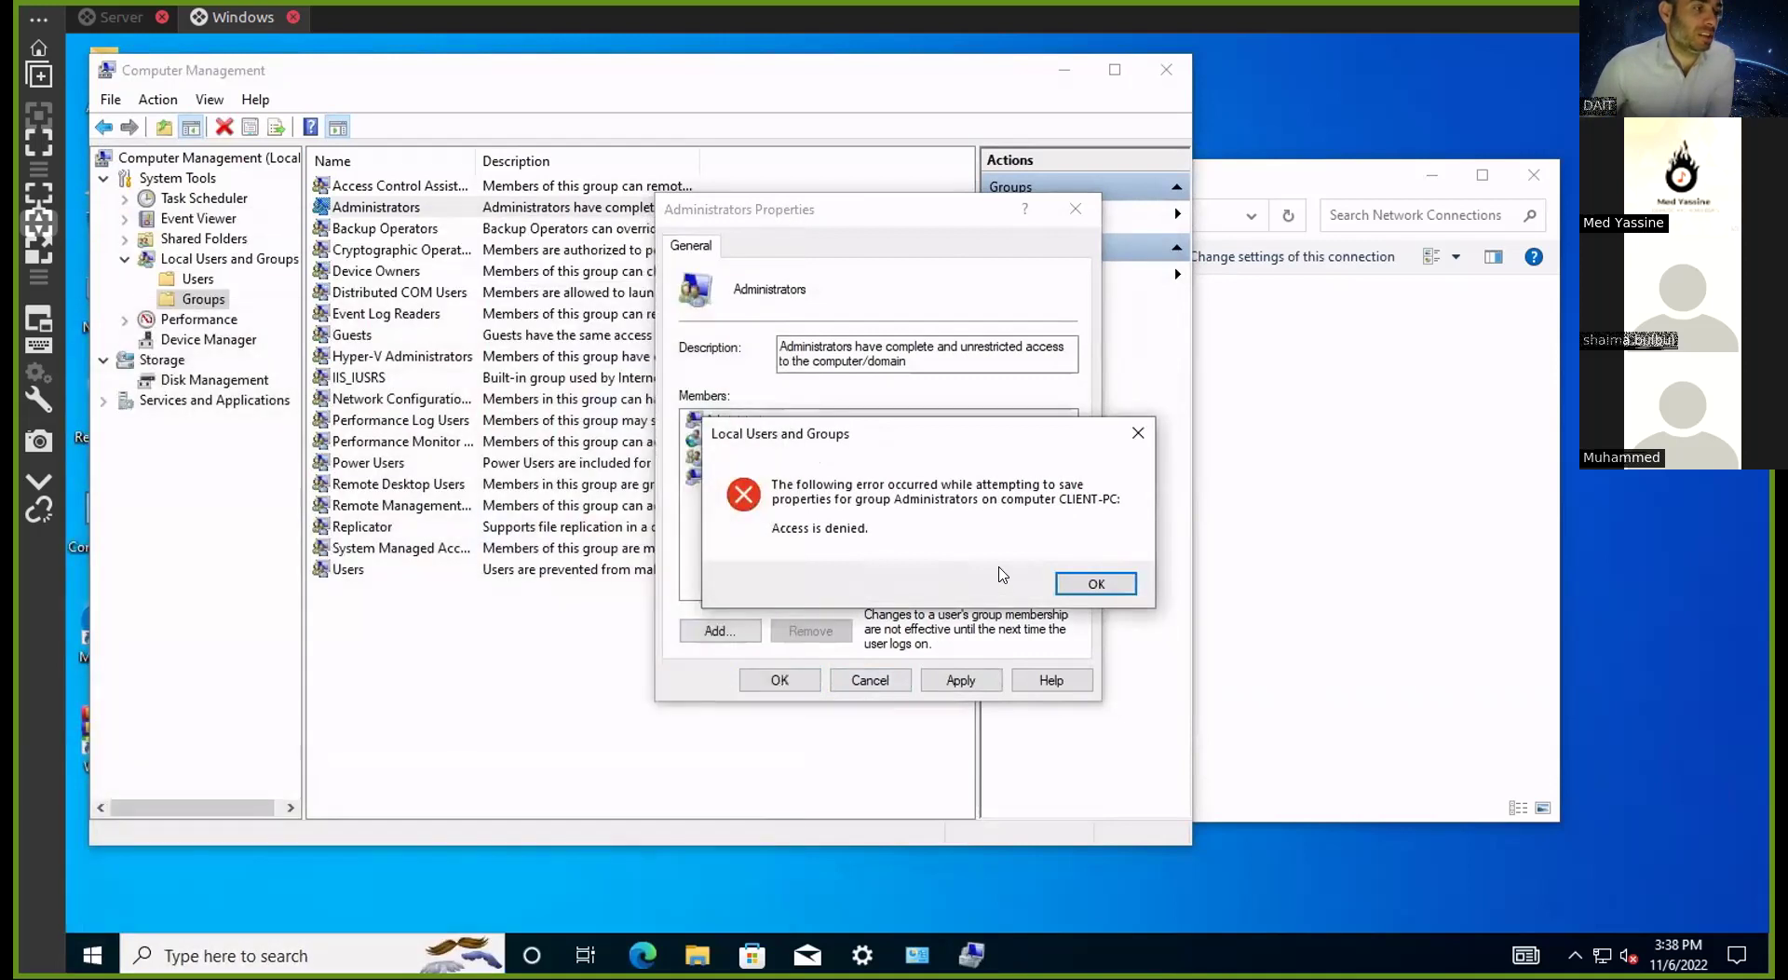
pyautogui.click(1065, 587)
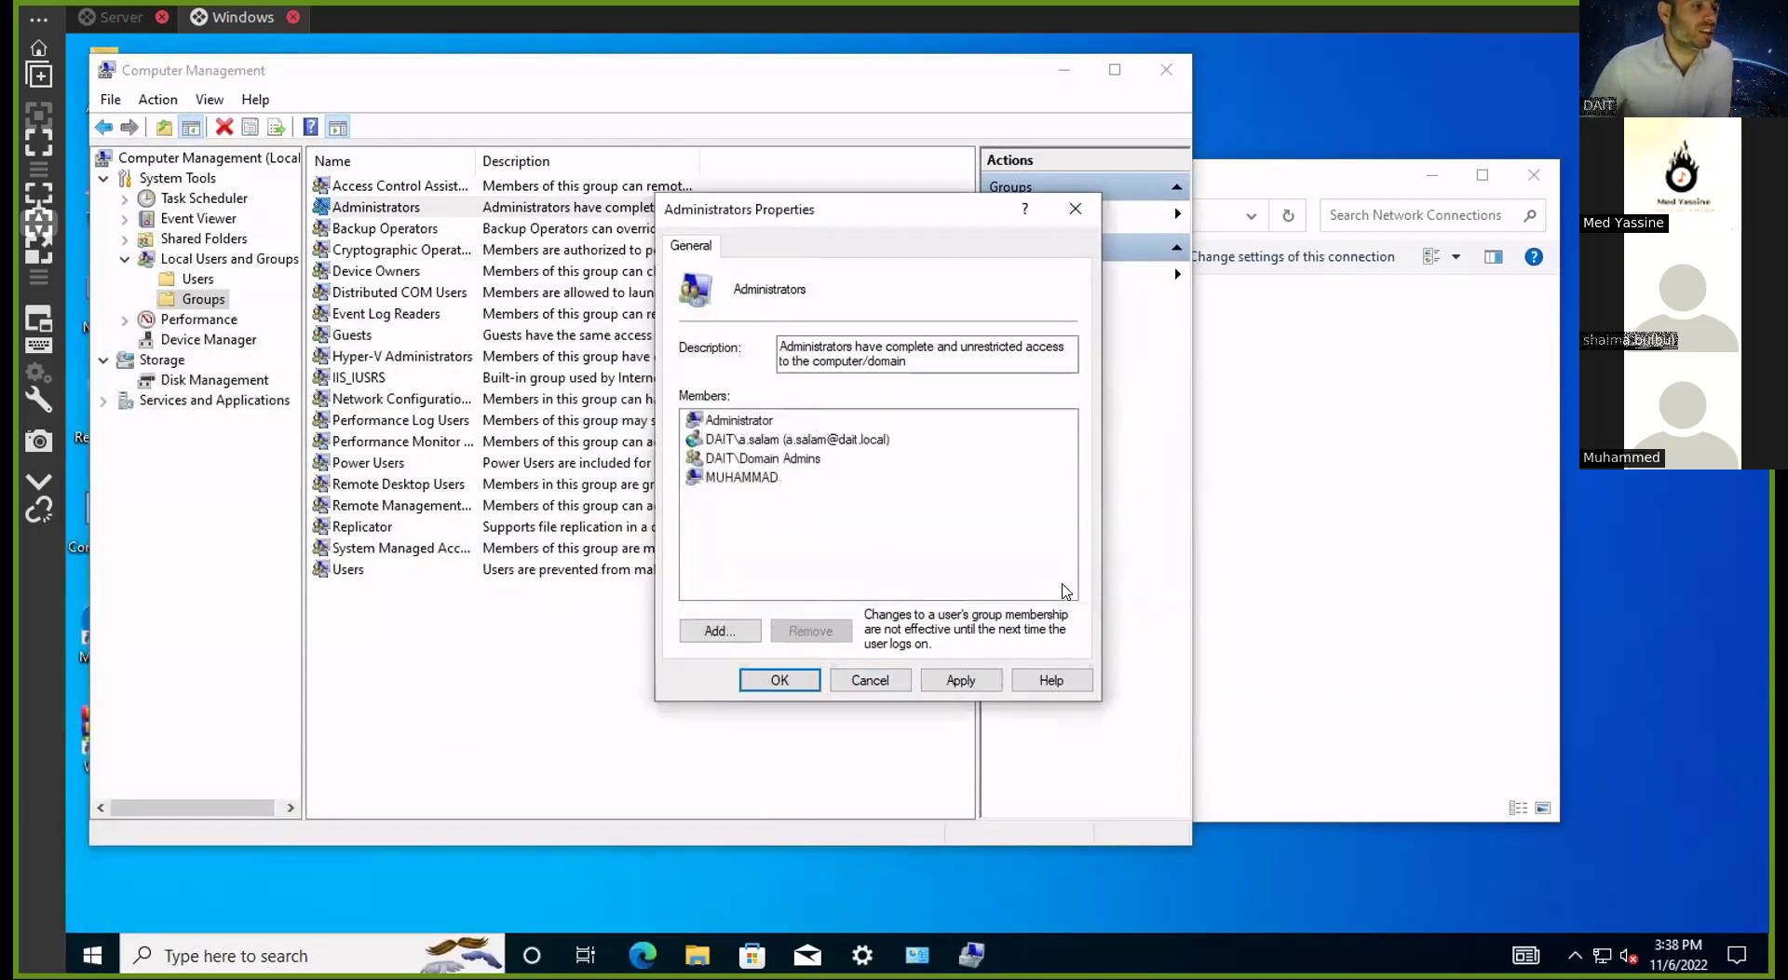
pyautogui.click(848, 685)
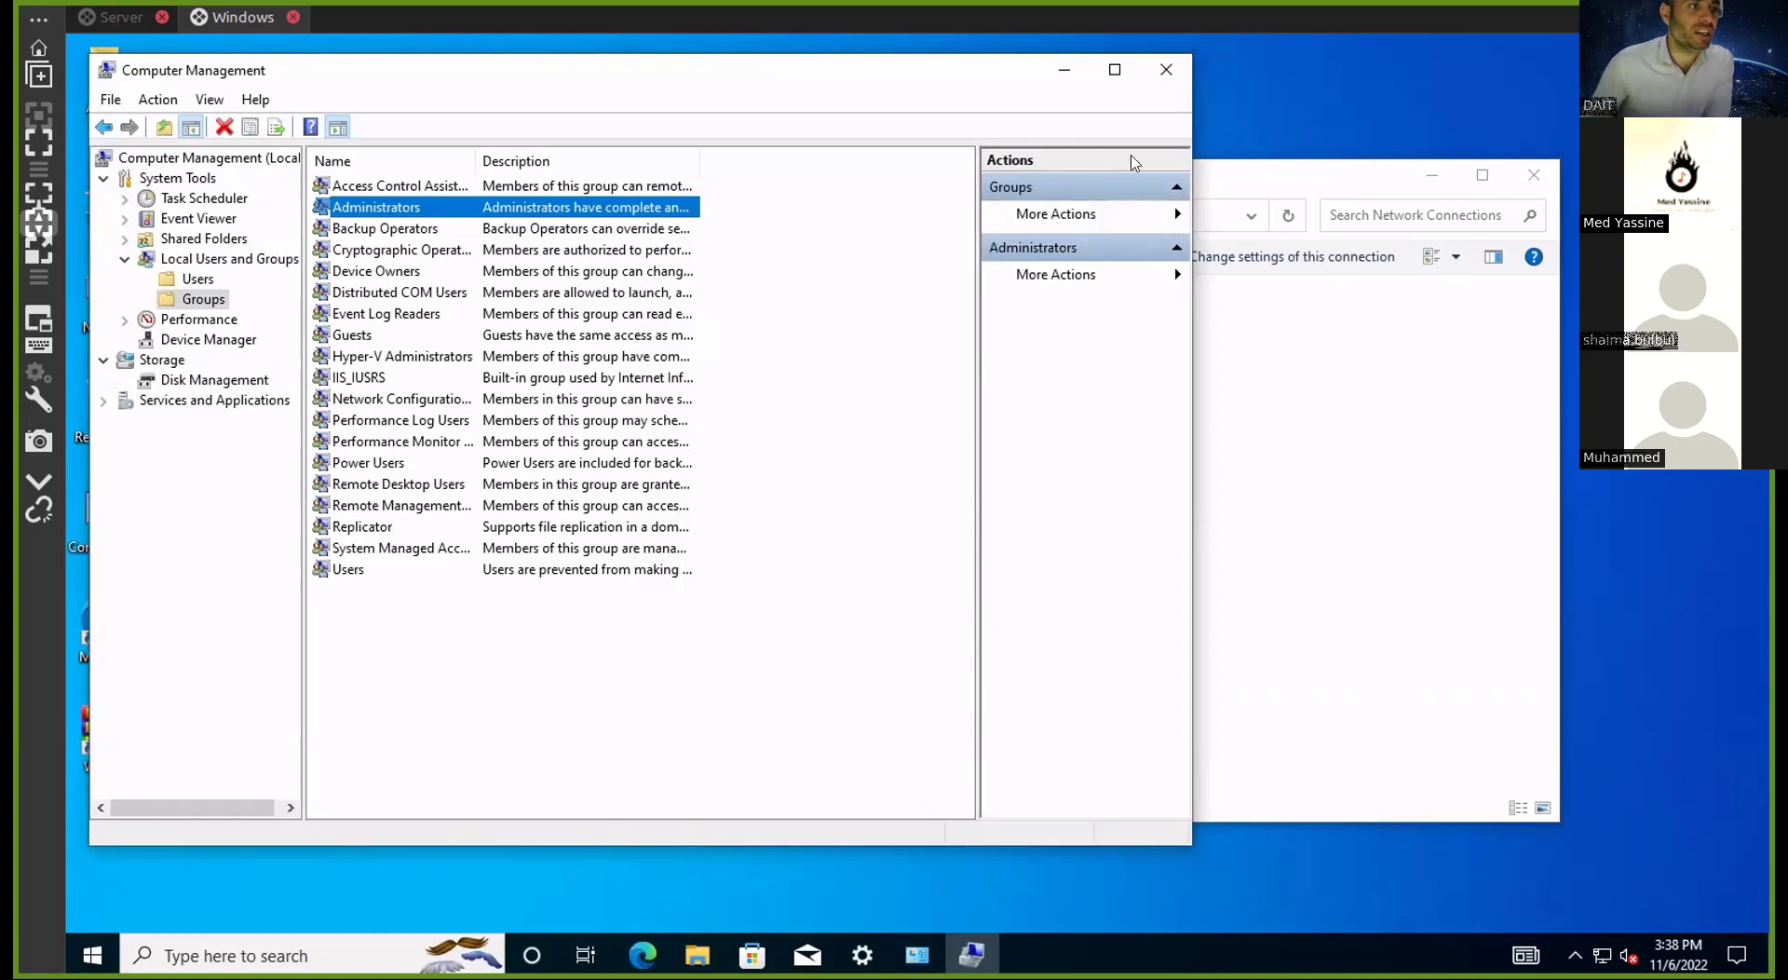
pyautogui.click(1166, 69)
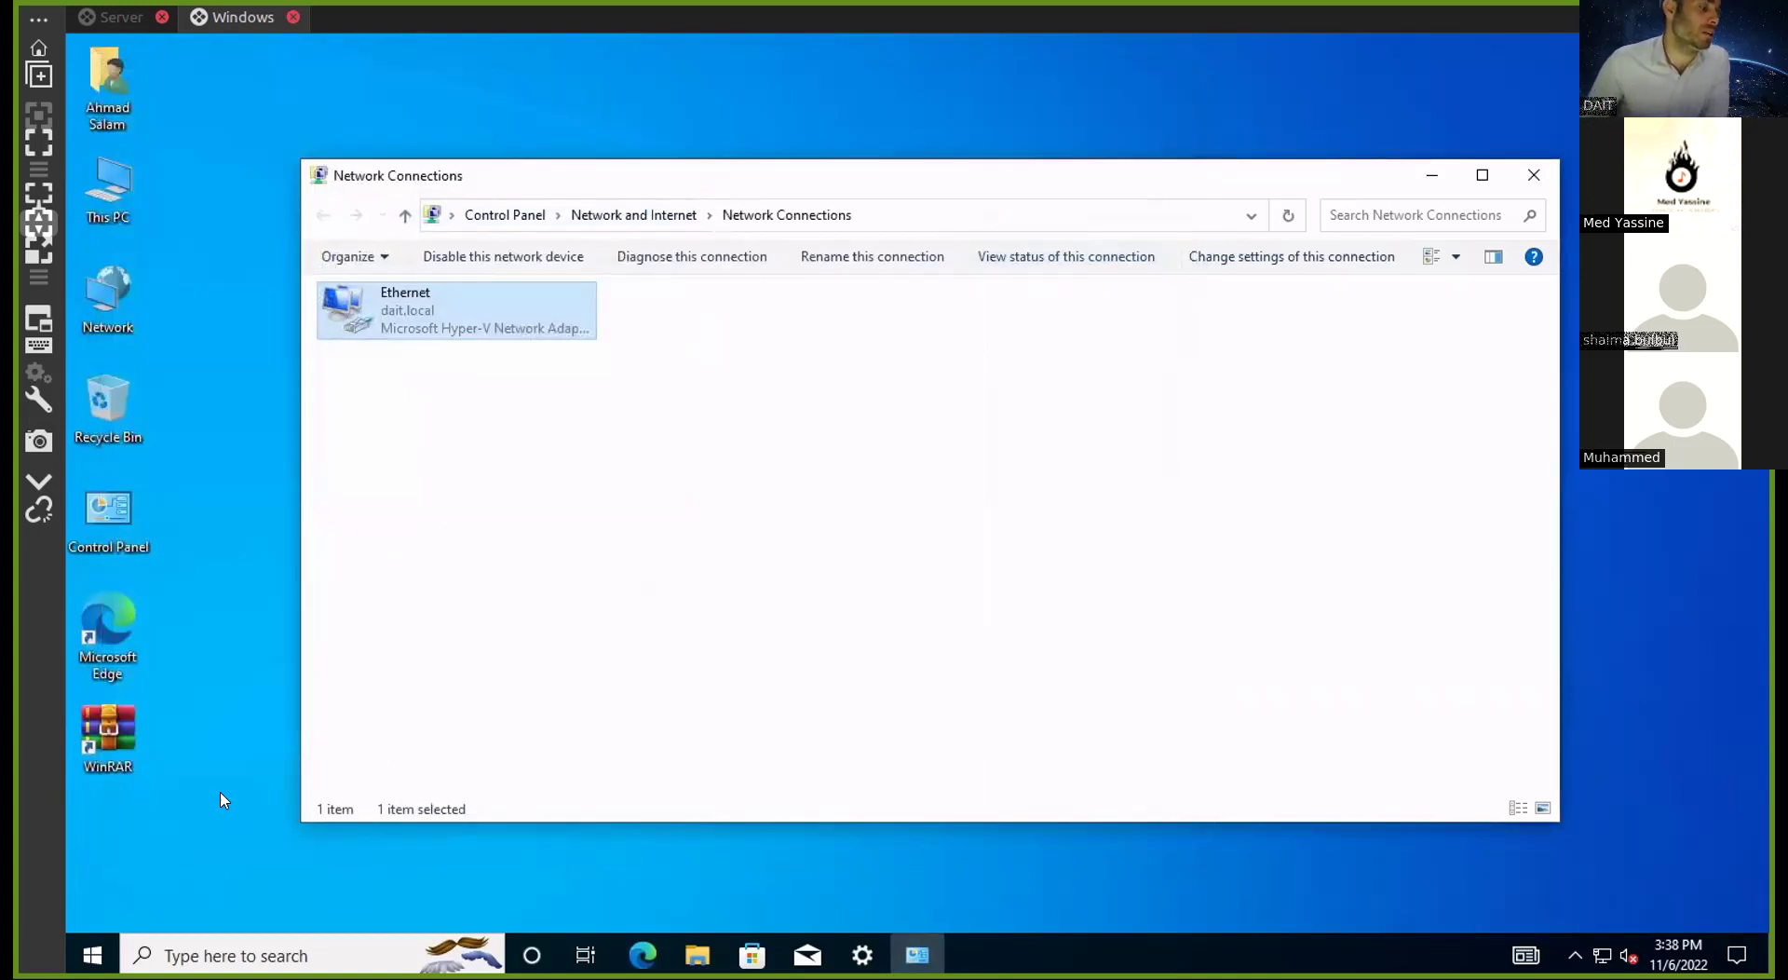
# Launch mmc from the Run box
pyautogui.rightClick(87, 951)
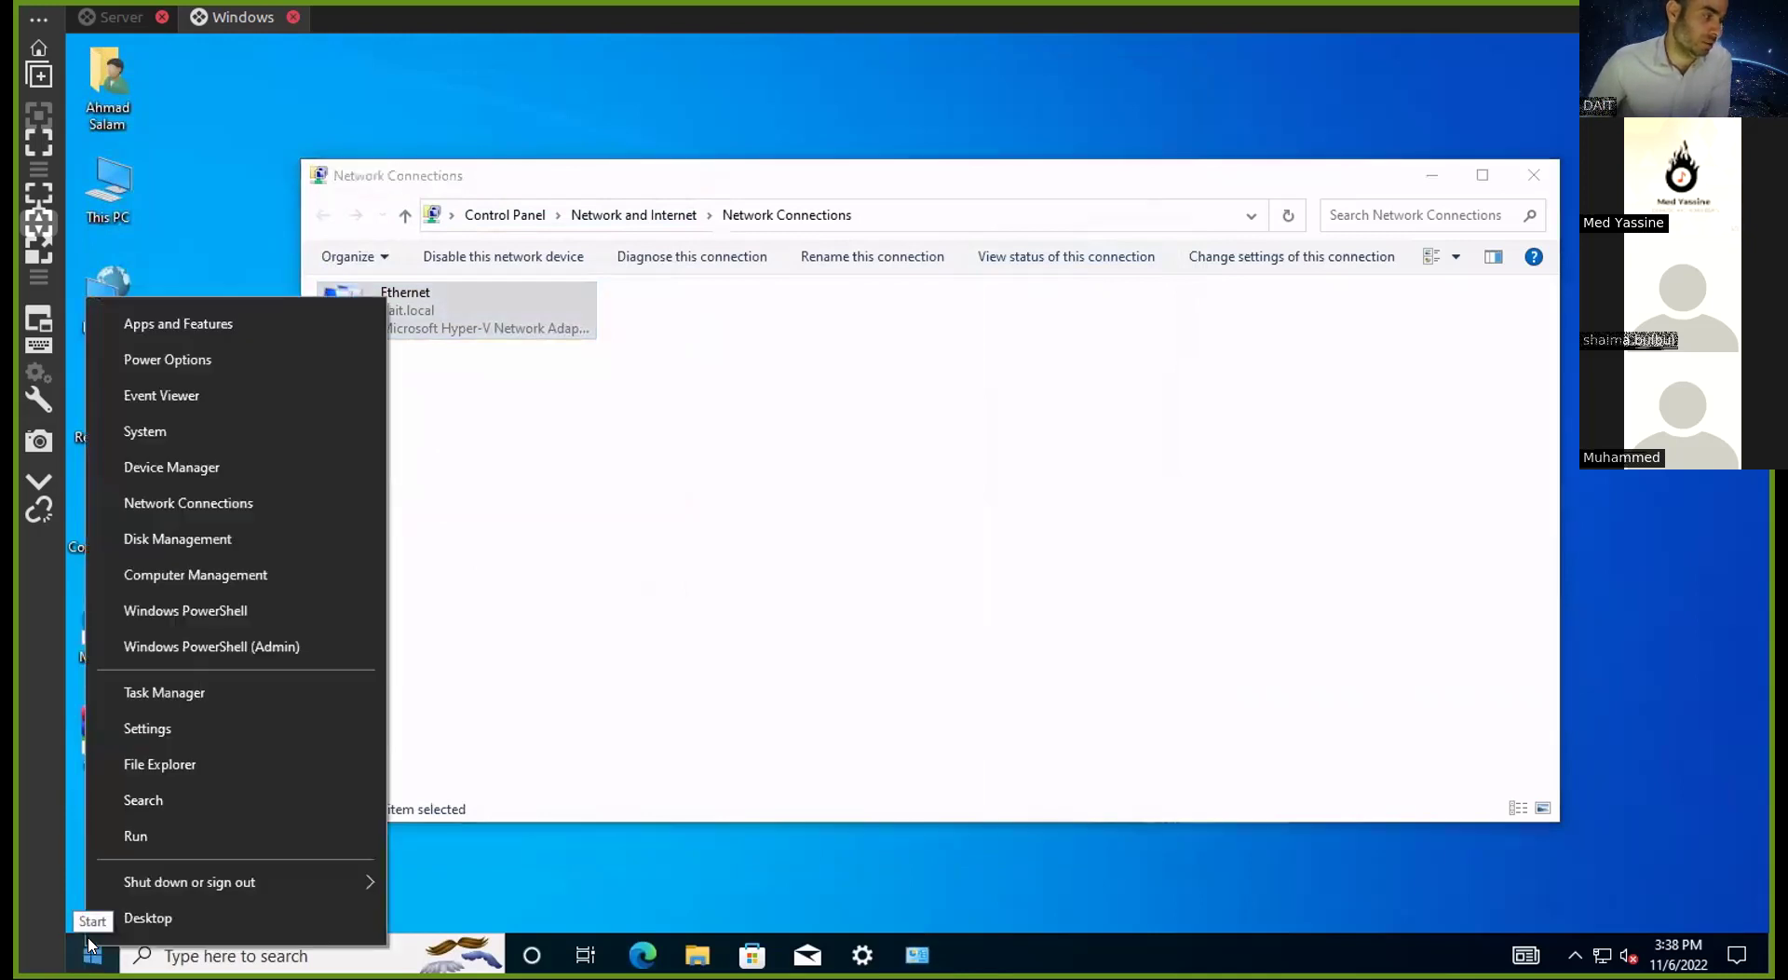
pyautogui.click(138, 835)
pyautogui.write('mmc')
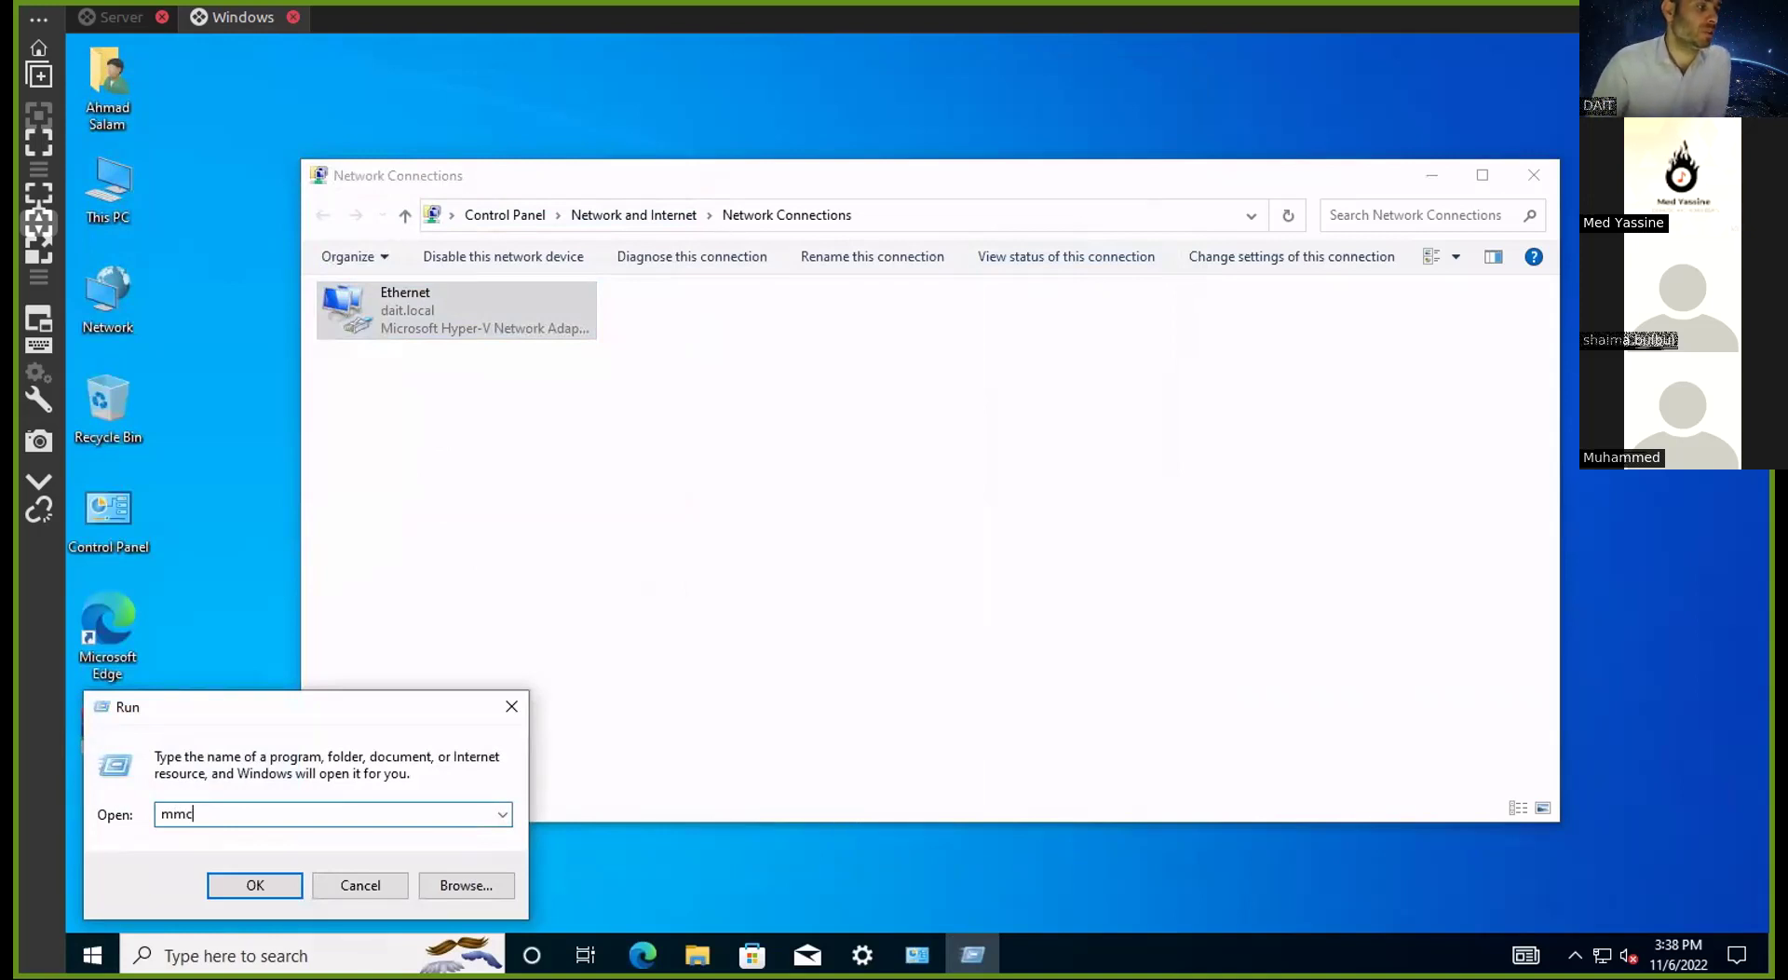
pyautogui.press('Return')
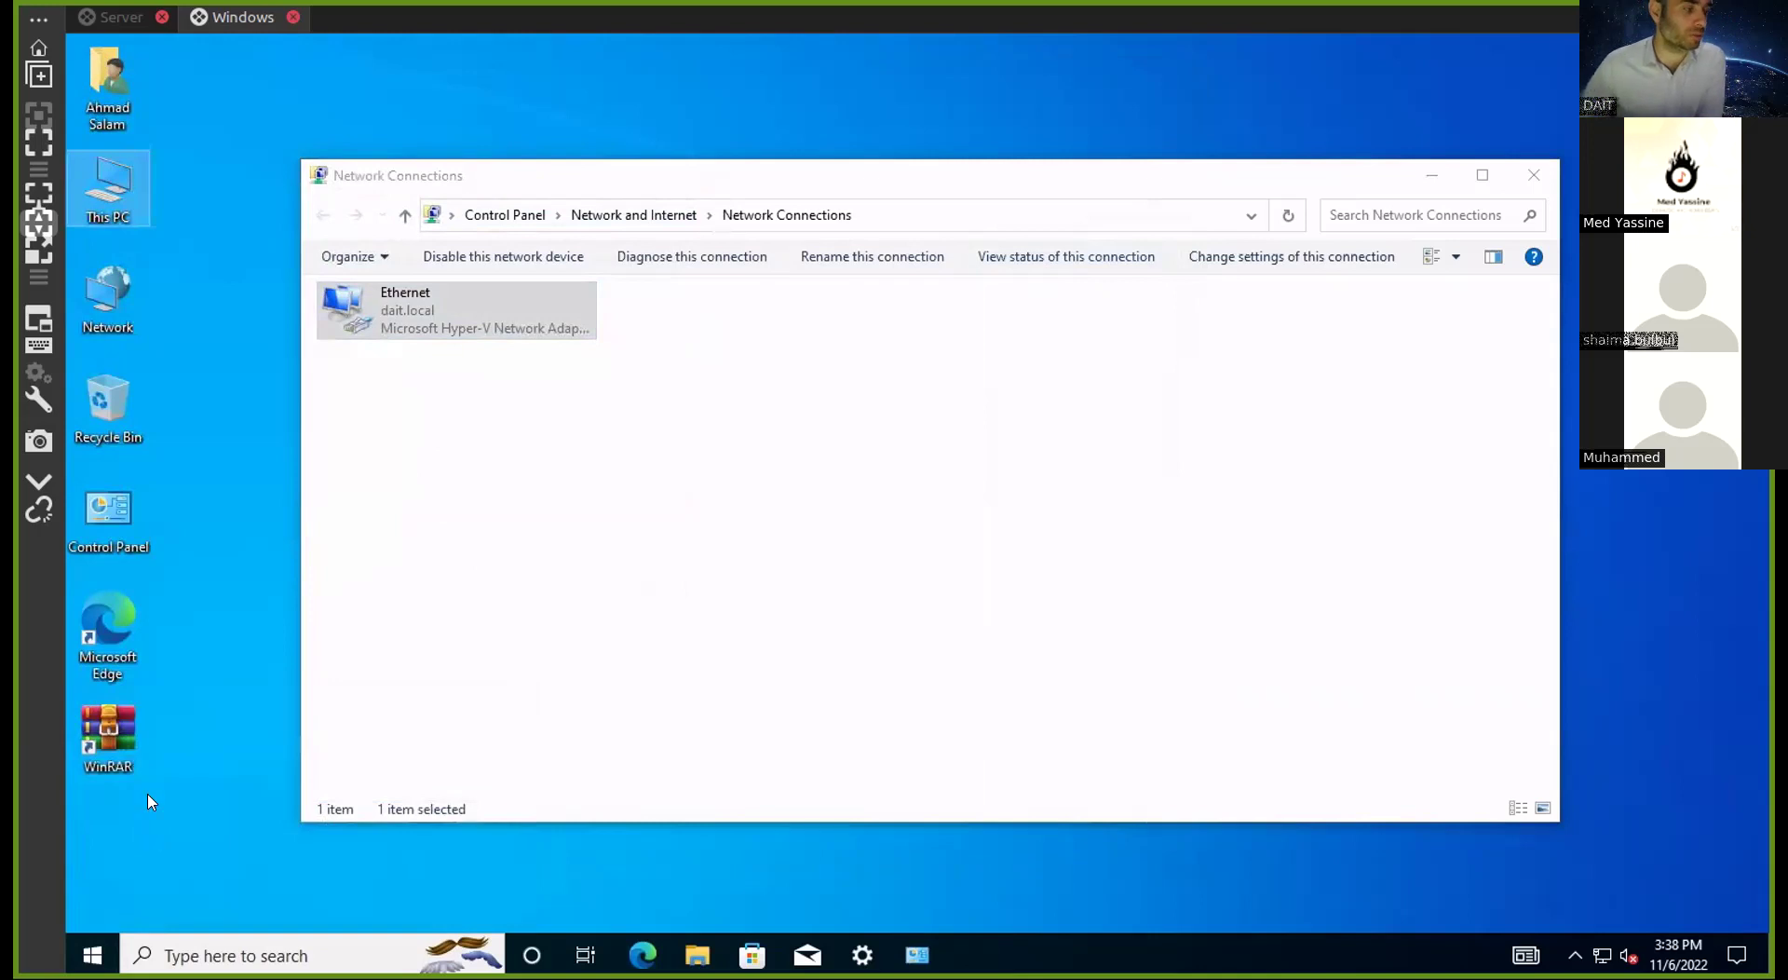
# Search for mmc and run it as administrator using the admin account's credentials
pyautogui.click(135, 950)
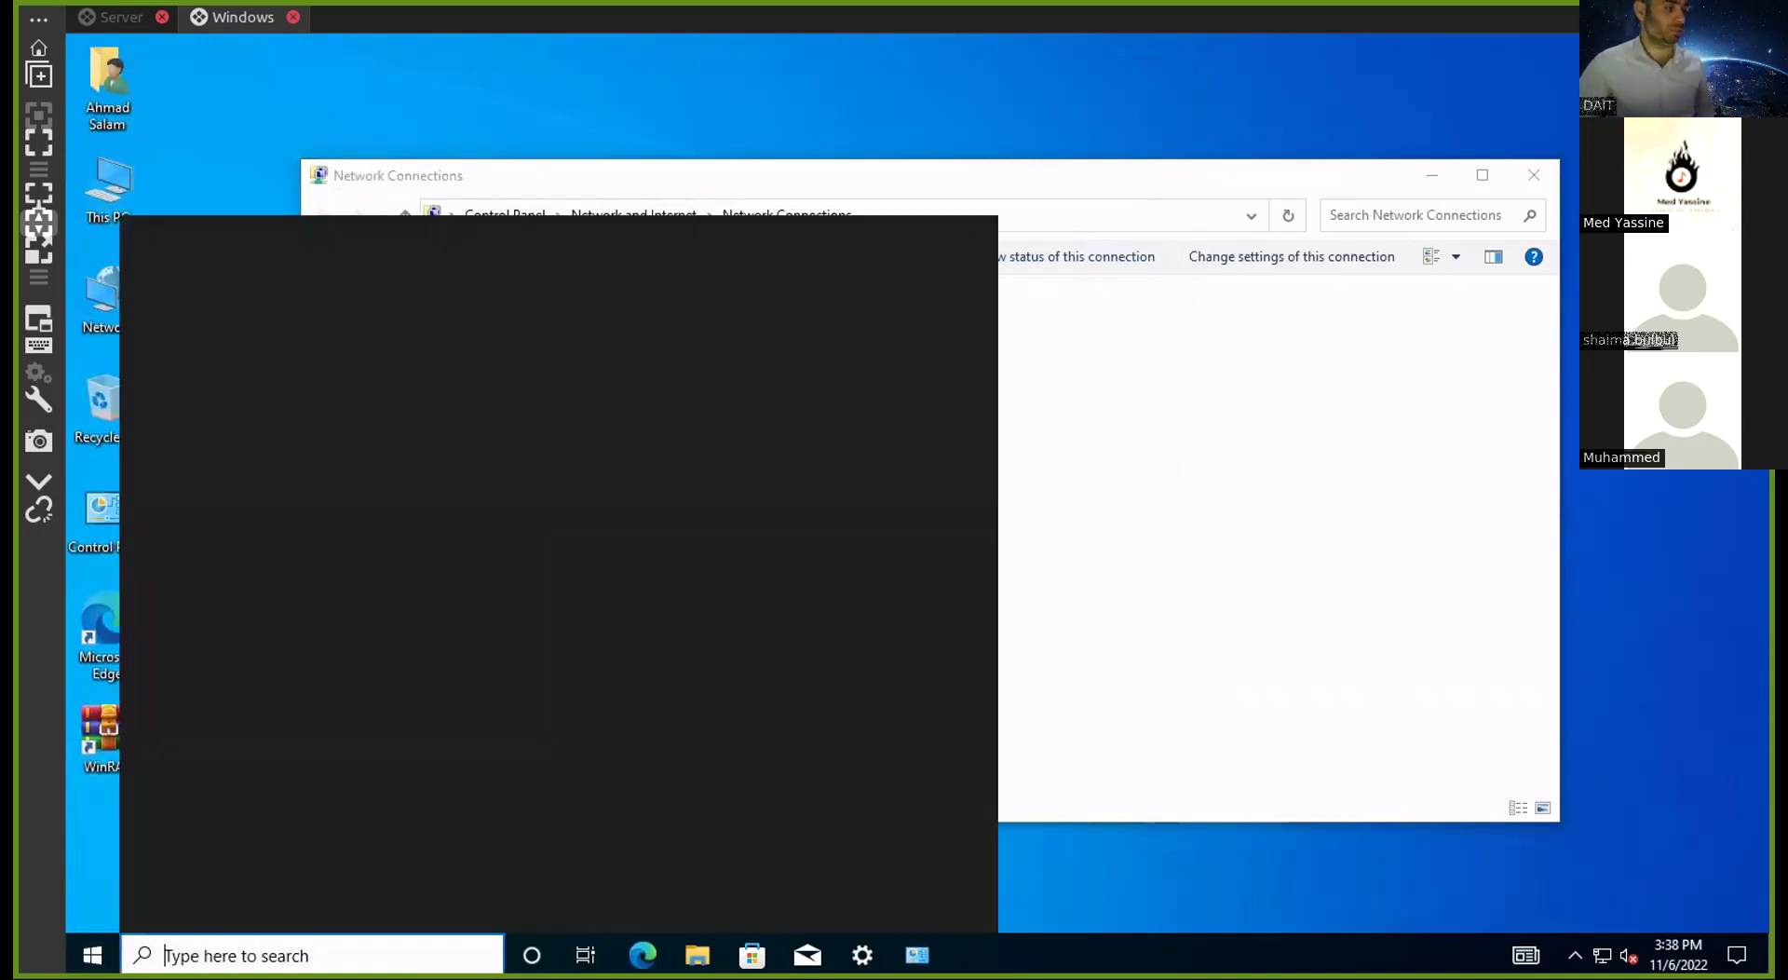
pyautogui.write('mmc')
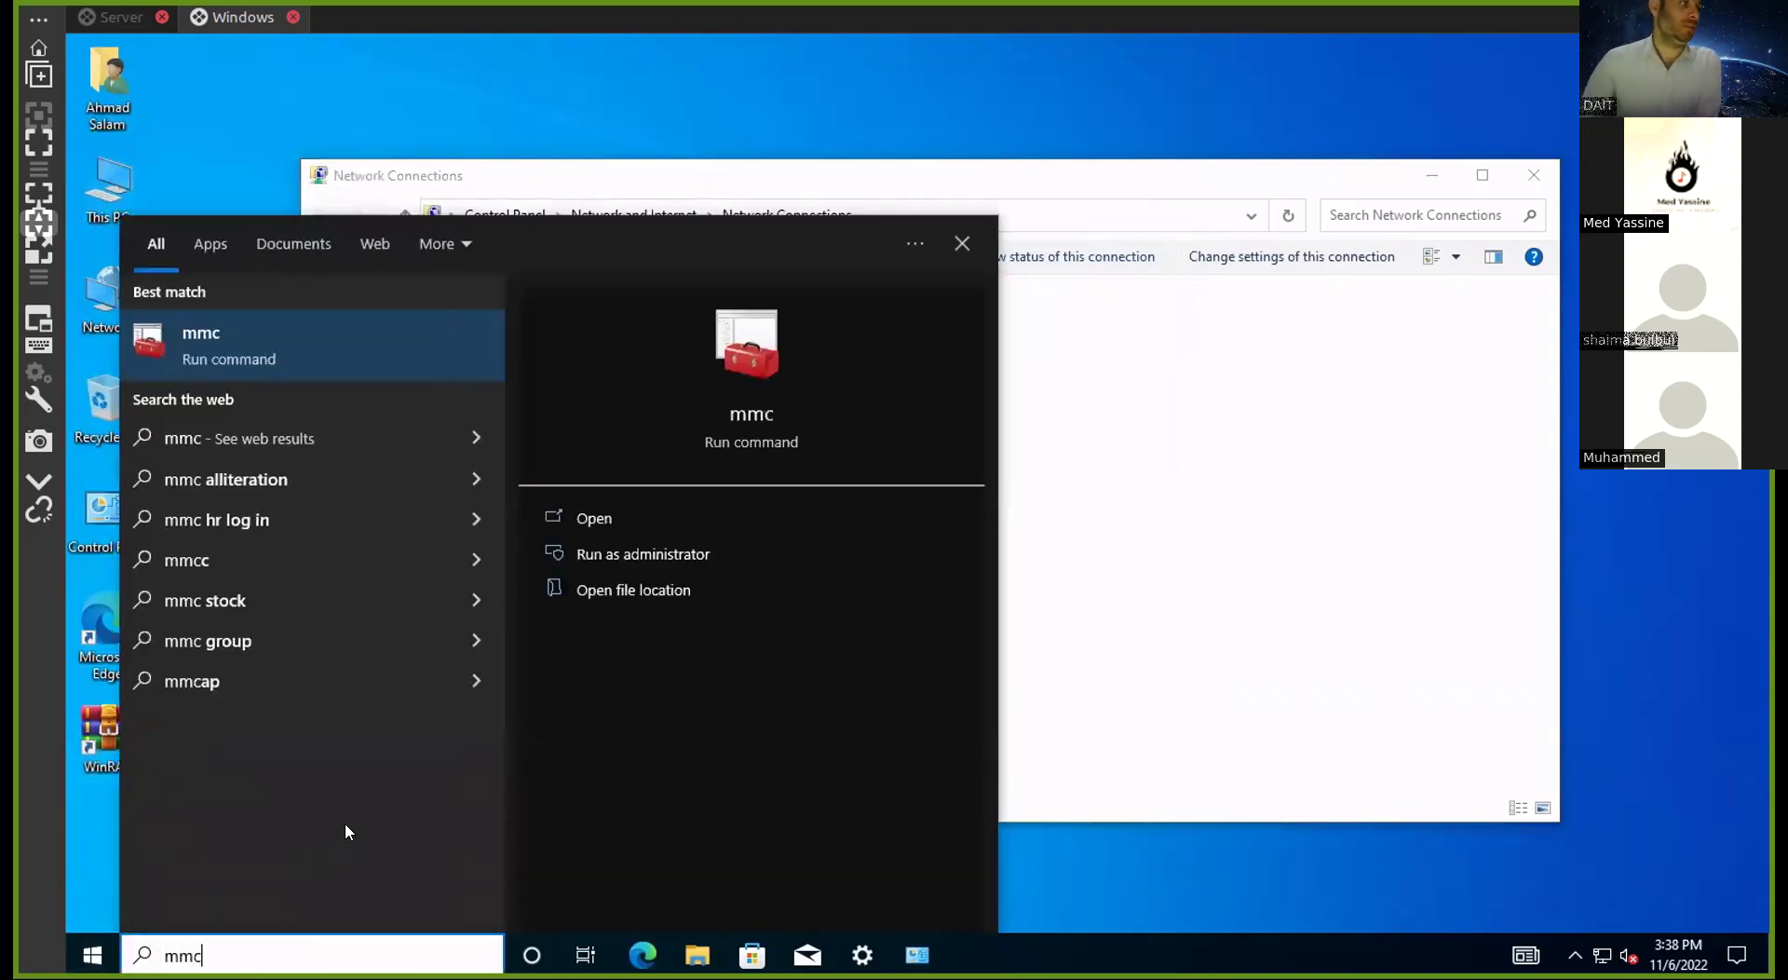
pyautogui.rightClick(226, 369)
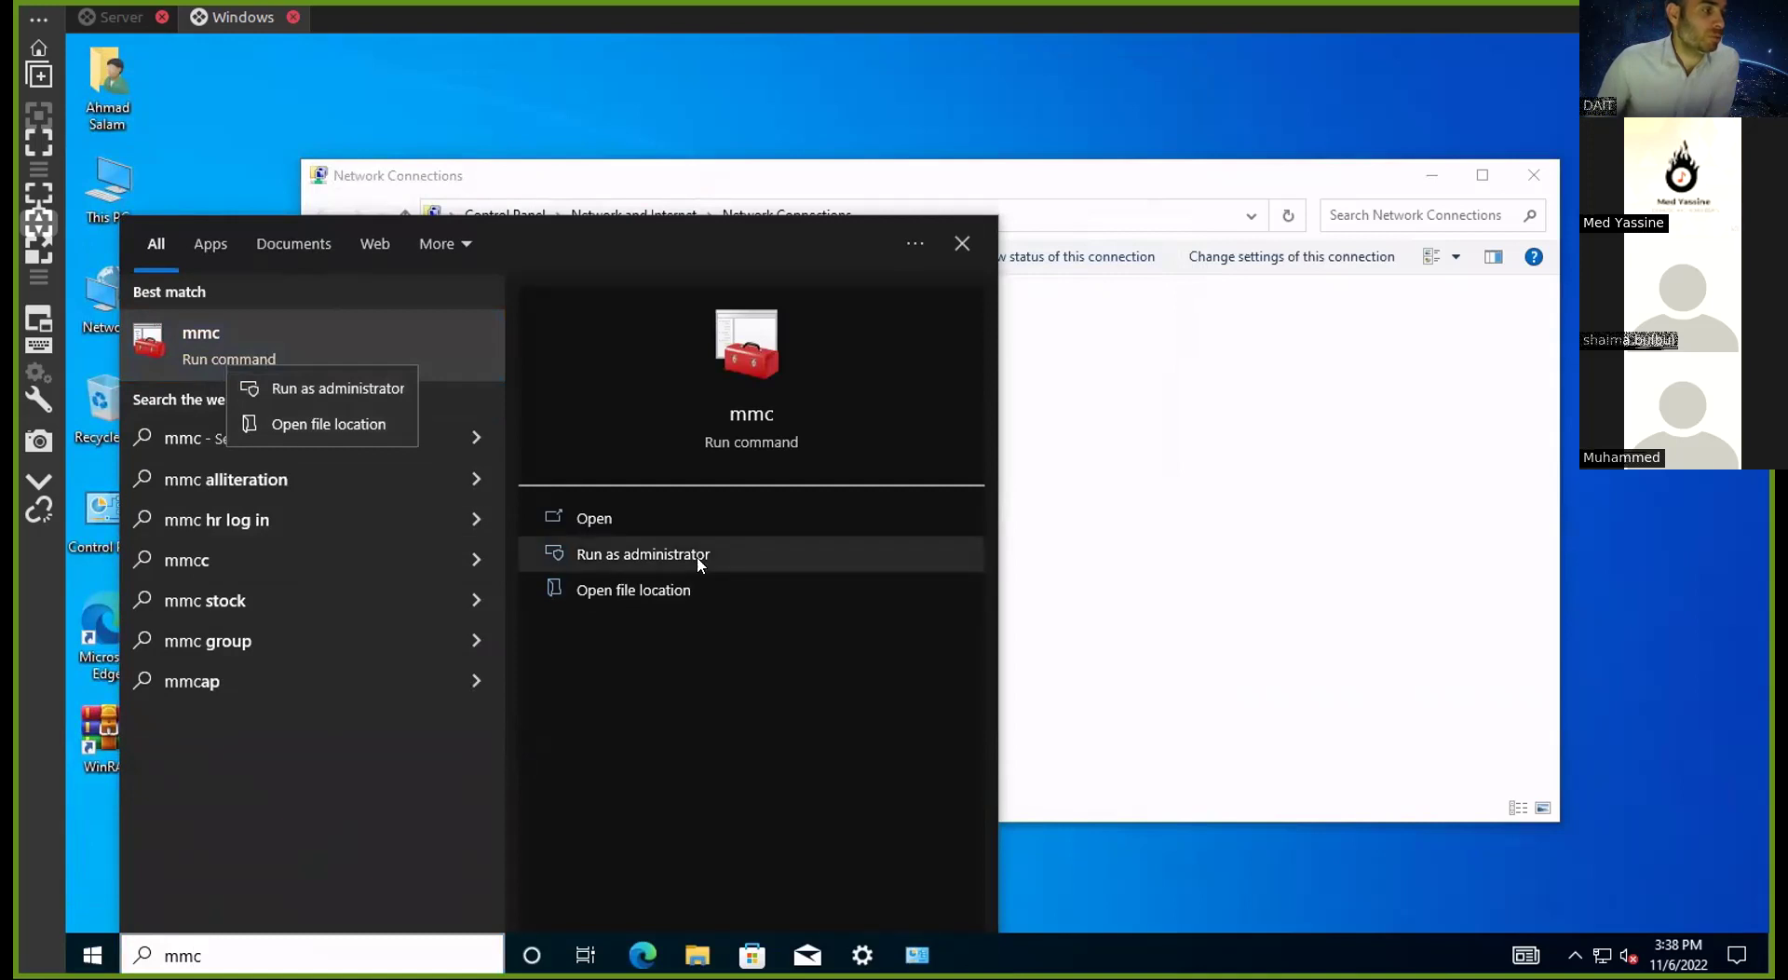
pyautogui.click(307, 387)
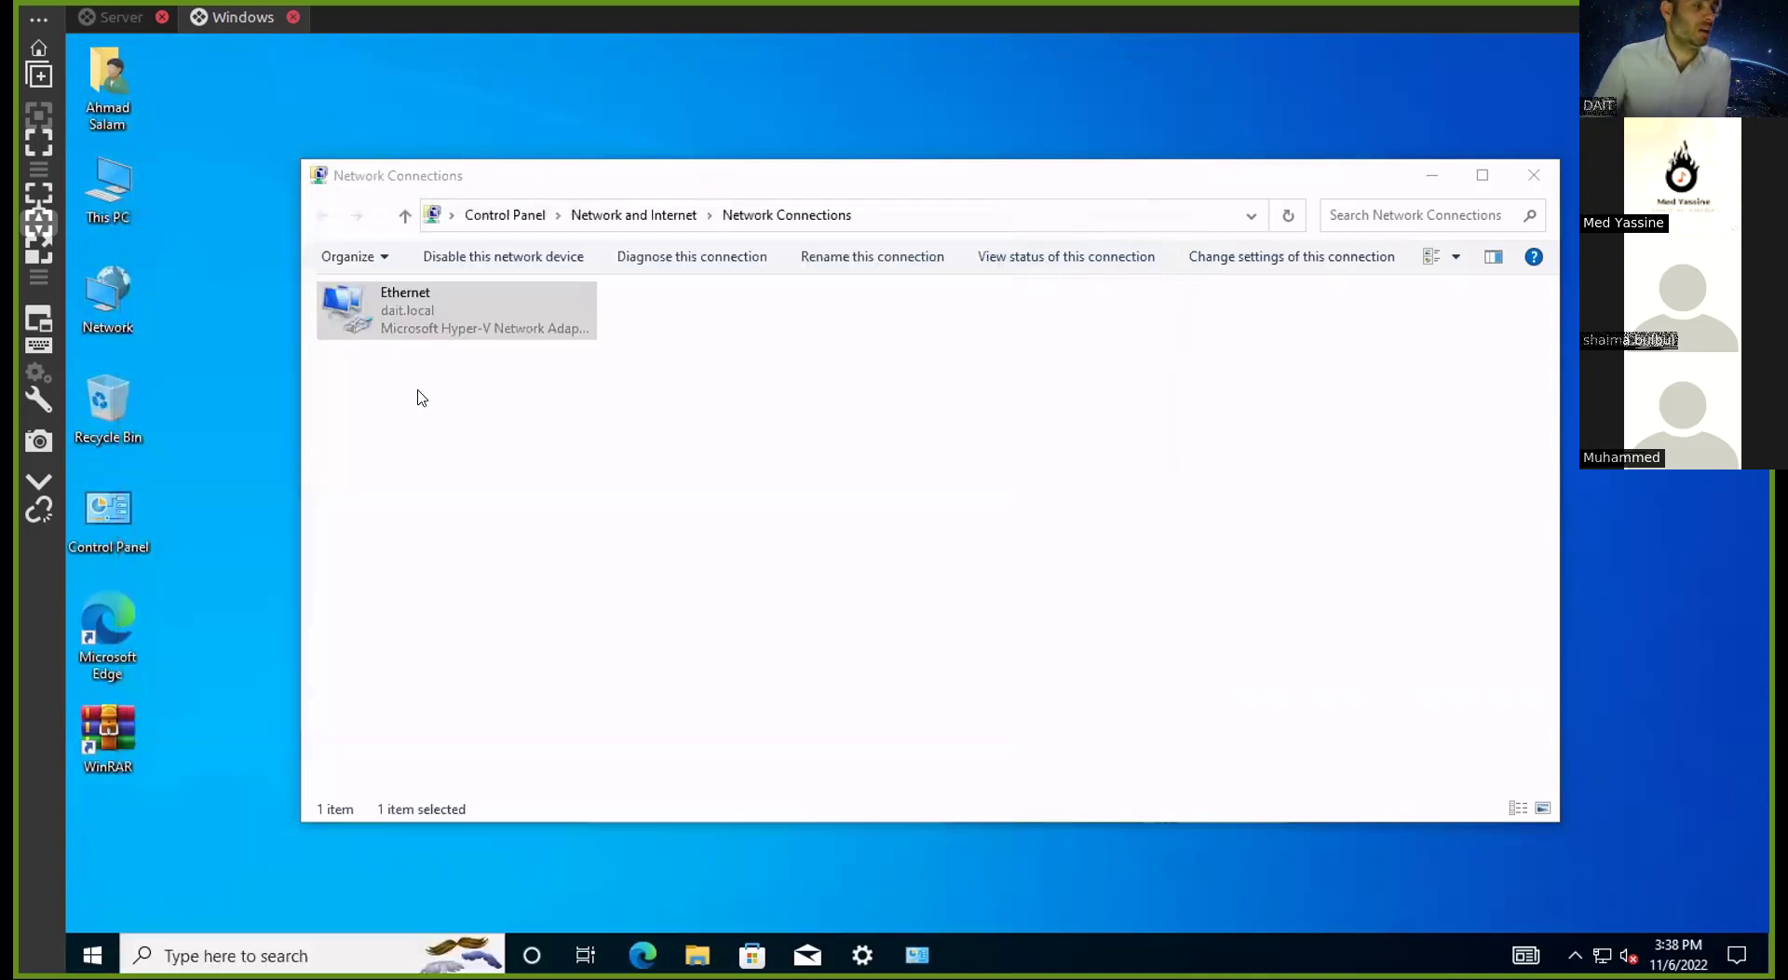
pyautogui.write('administrator')
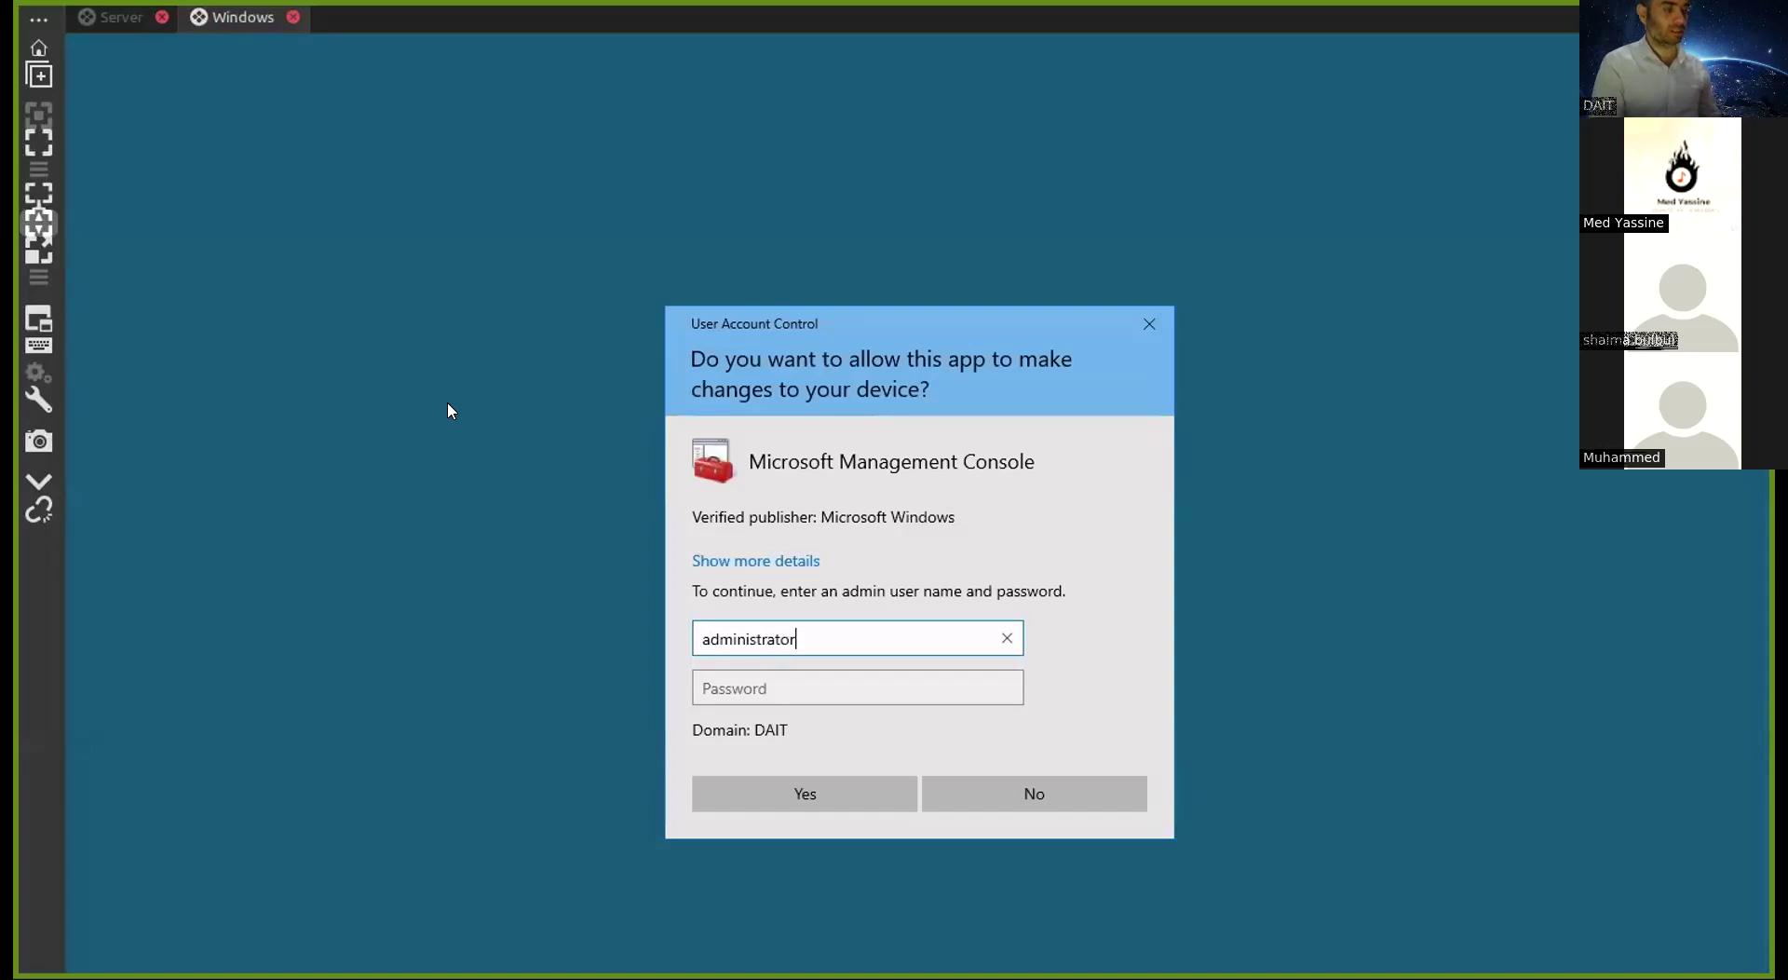
pyautogui.press('Tab')
pyautogui.write('•••••••')
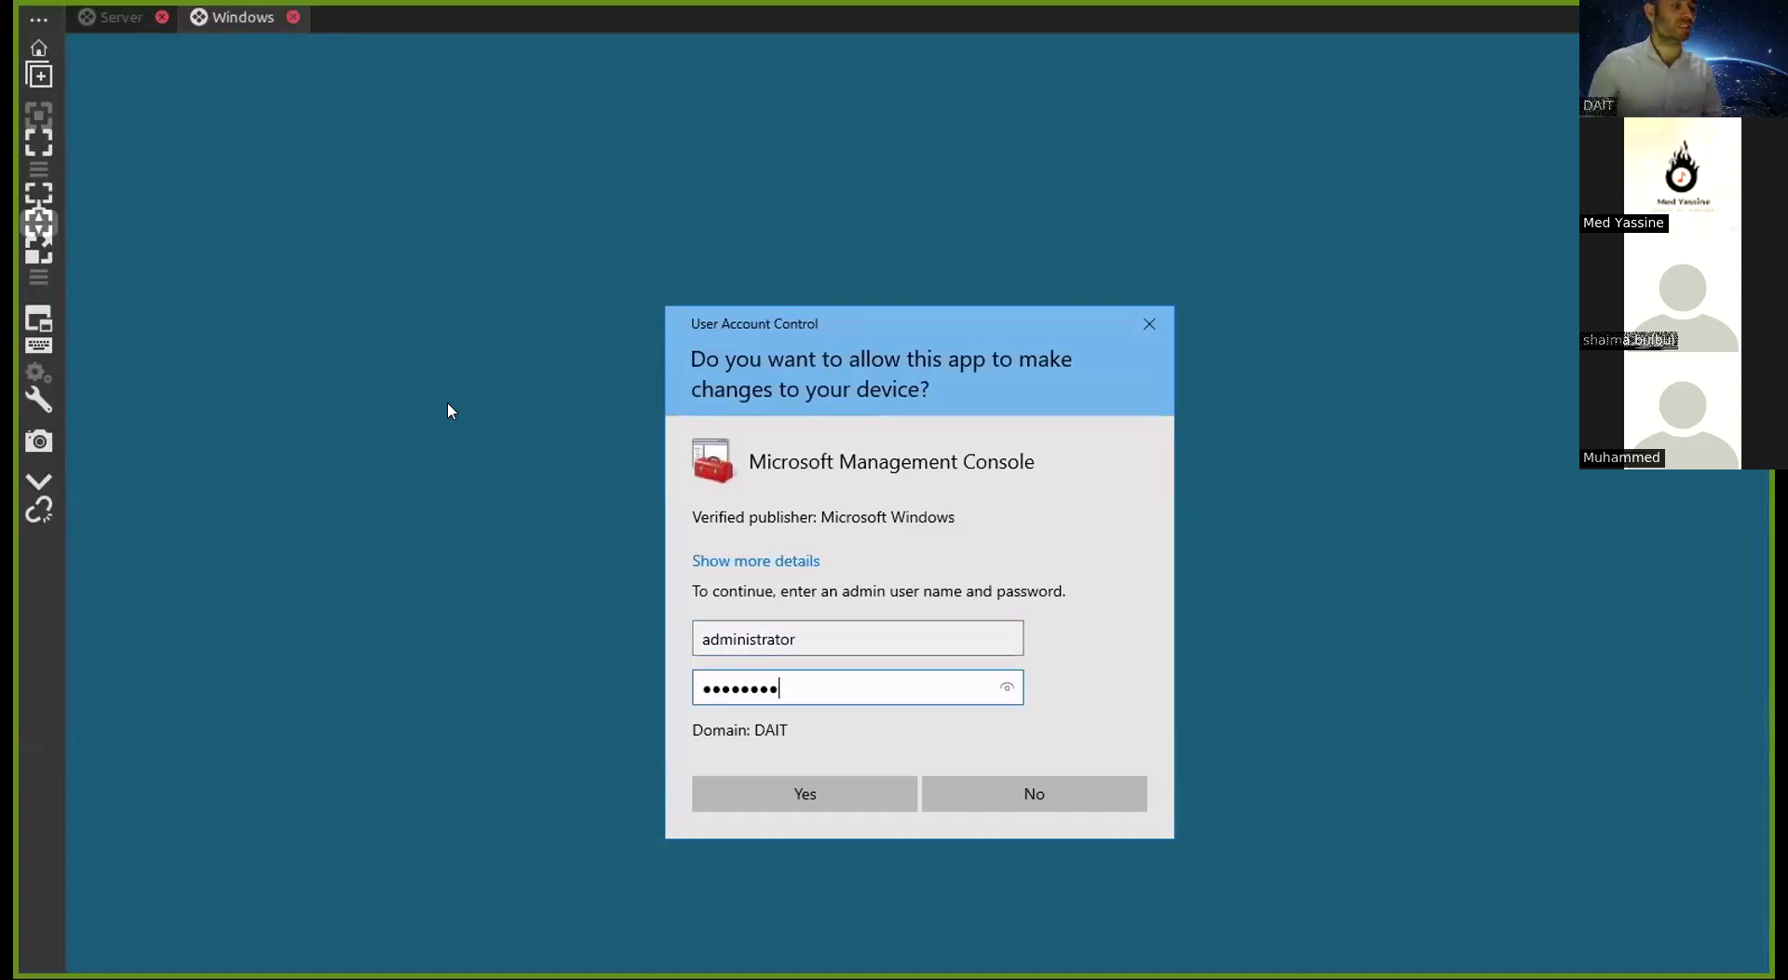
pyautogui.click(842, 792)
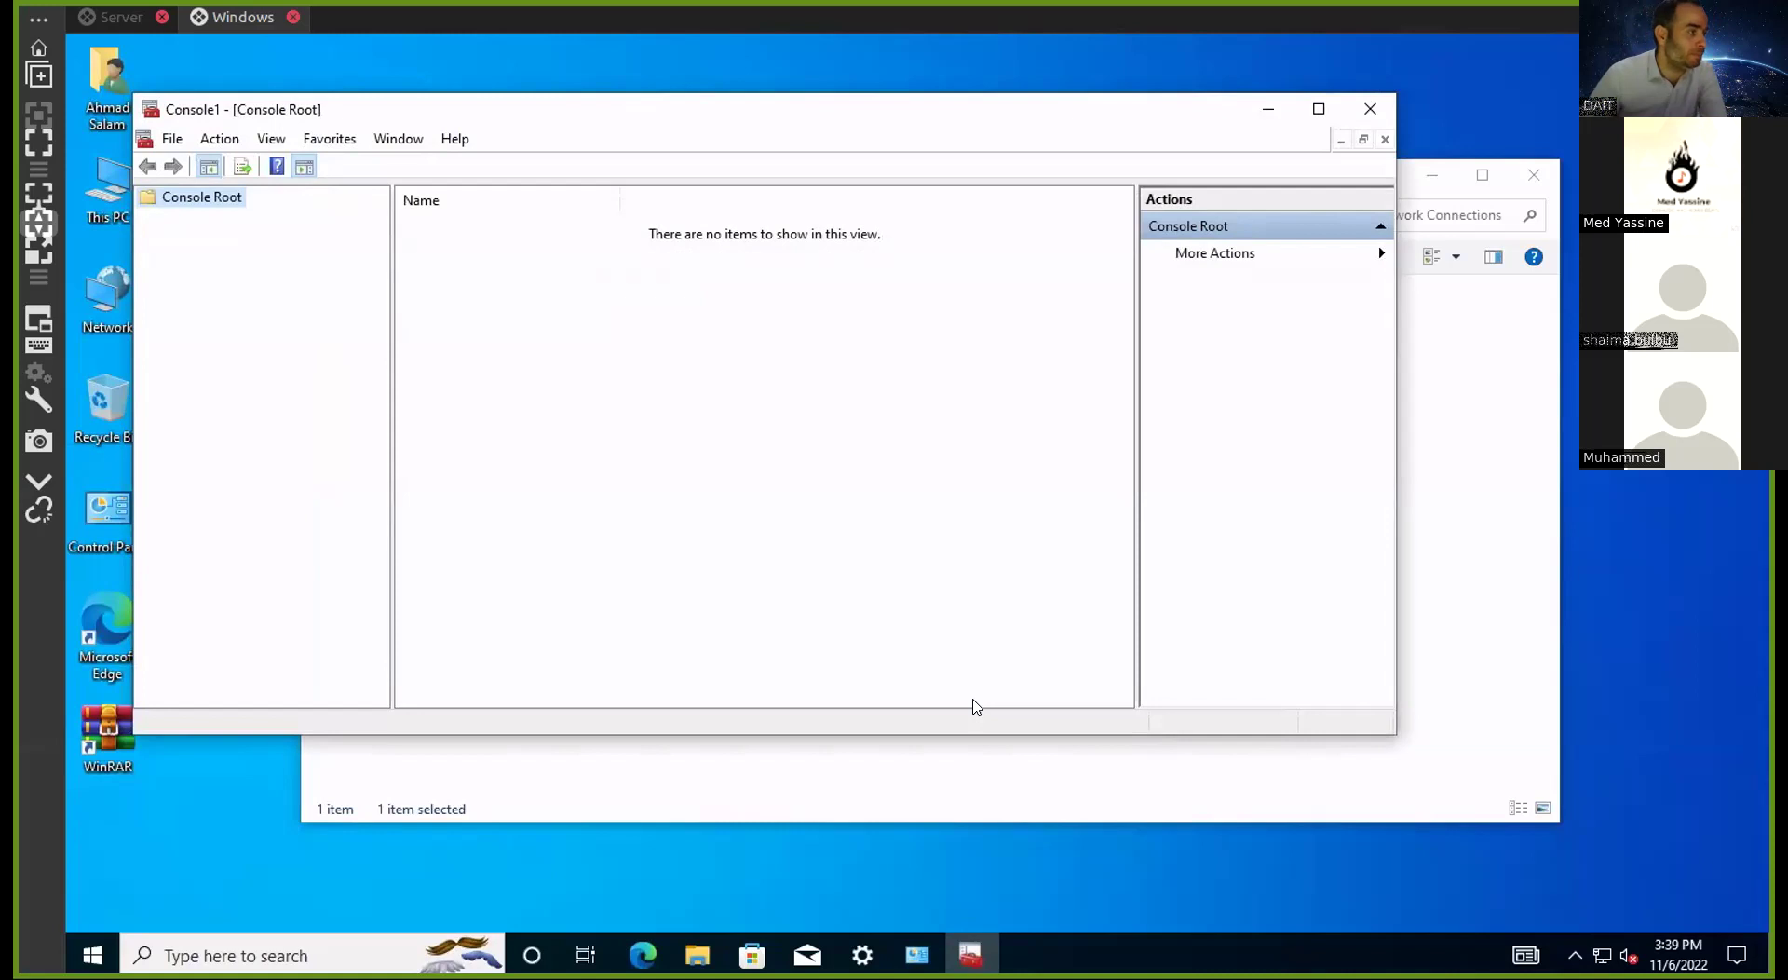
pyautogui.moveTo(823, 114); pyautogui.dragTo(923, 122)
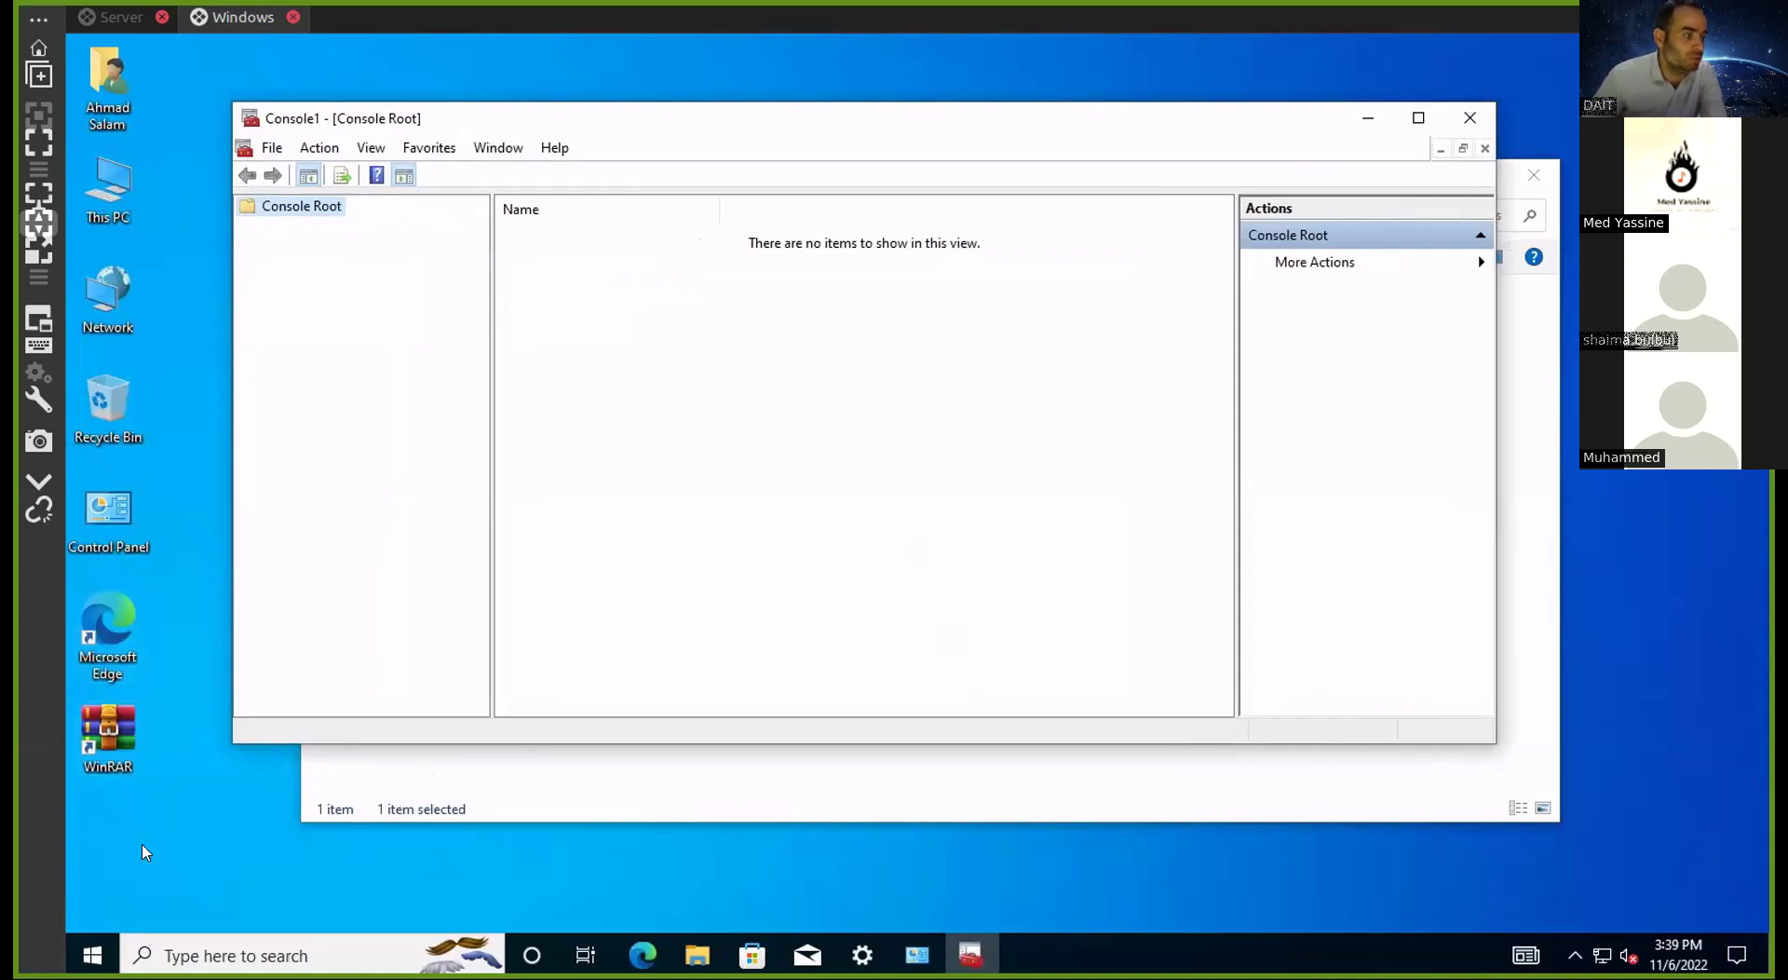
# Browse the Word tile's options and the account flyout in Start, then reopen Start
pyautogui.click(92, 953)
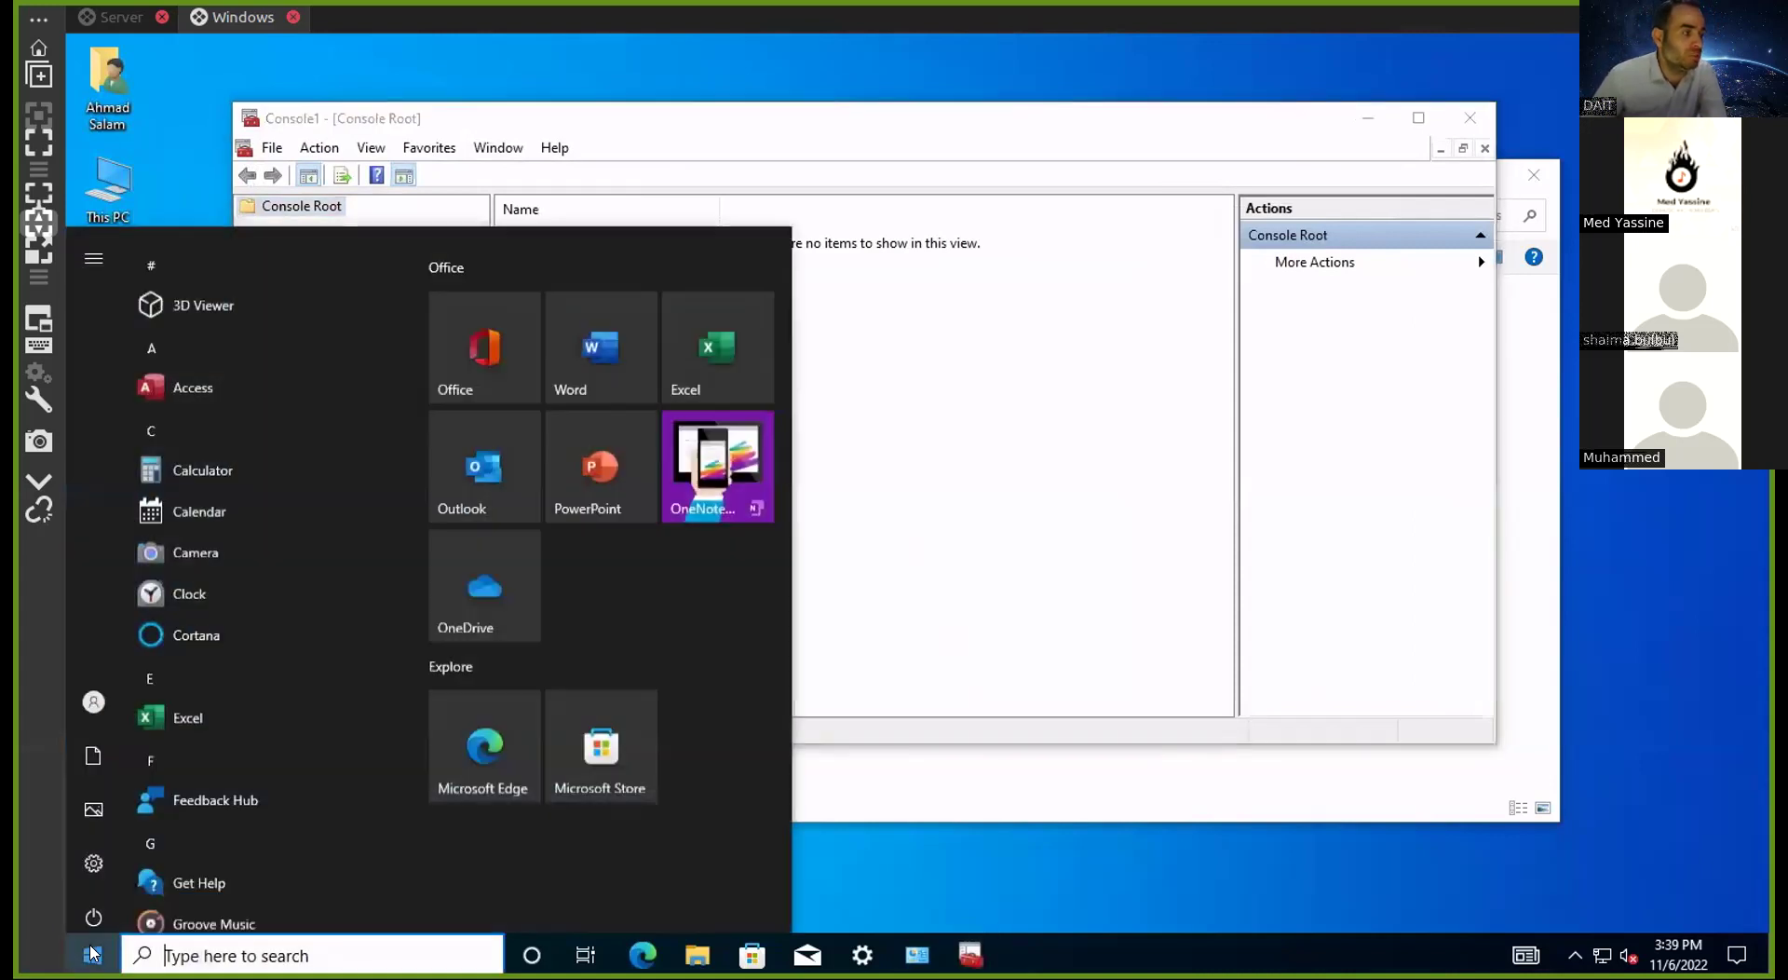
pyautogui.rightClick(584, 369)
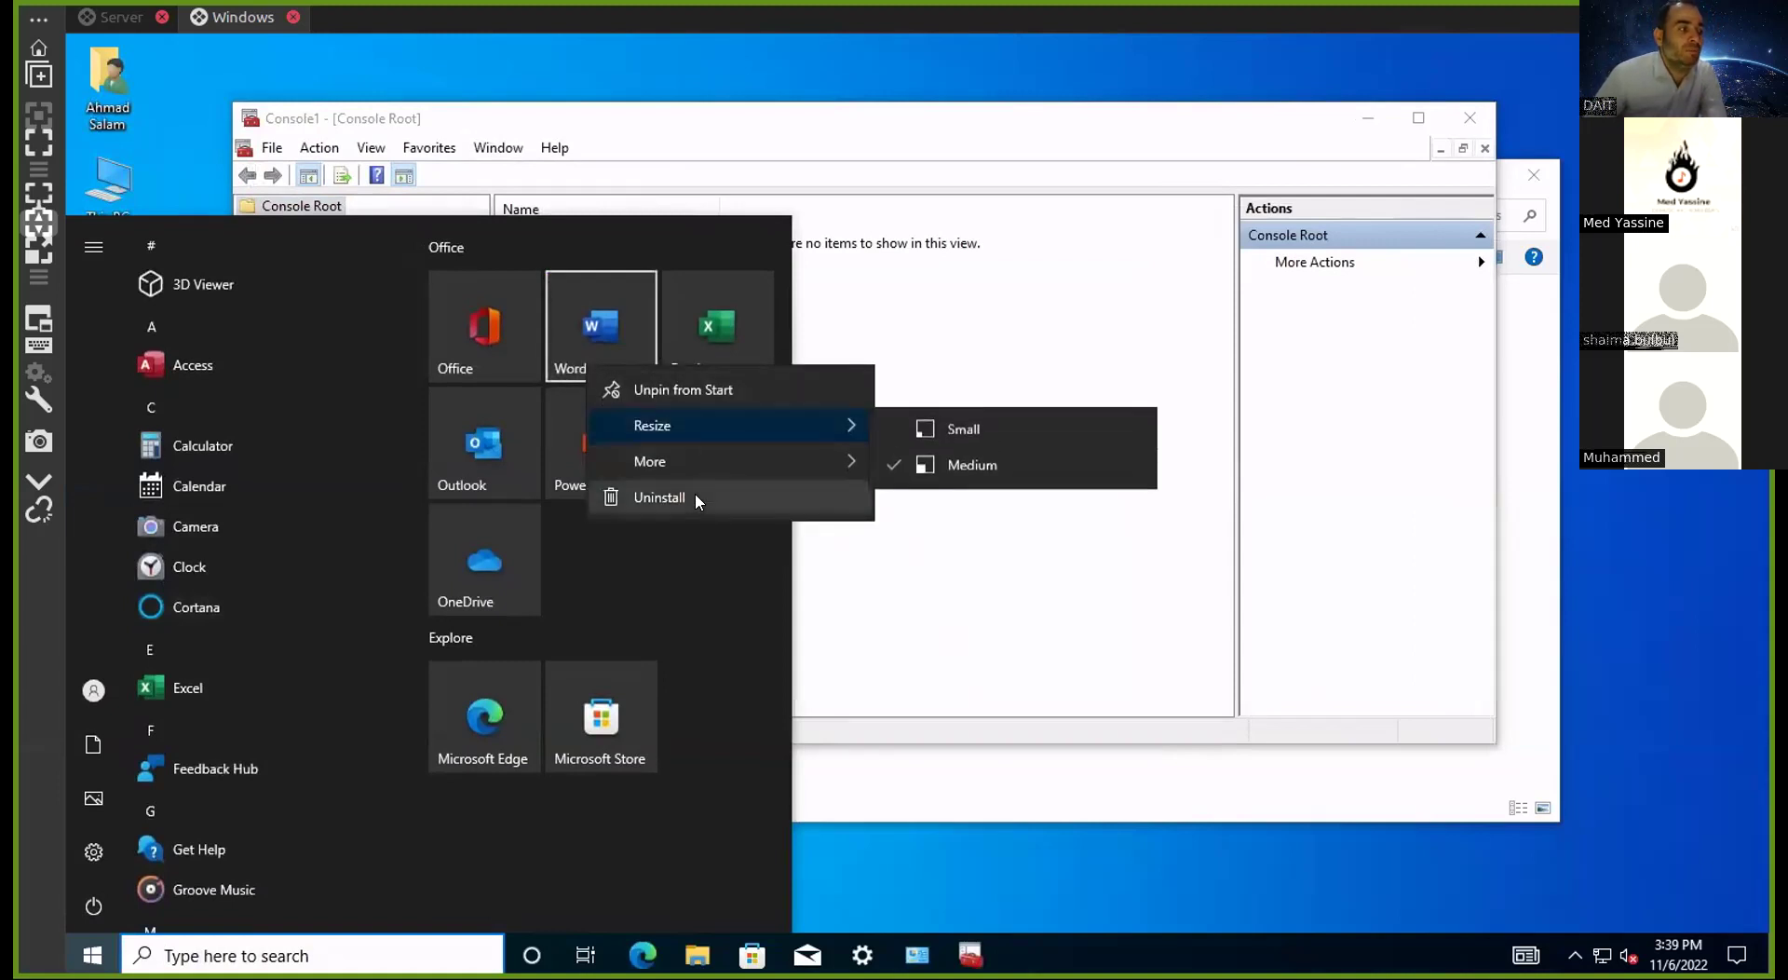
pyautogui.moveTo(705, 470)
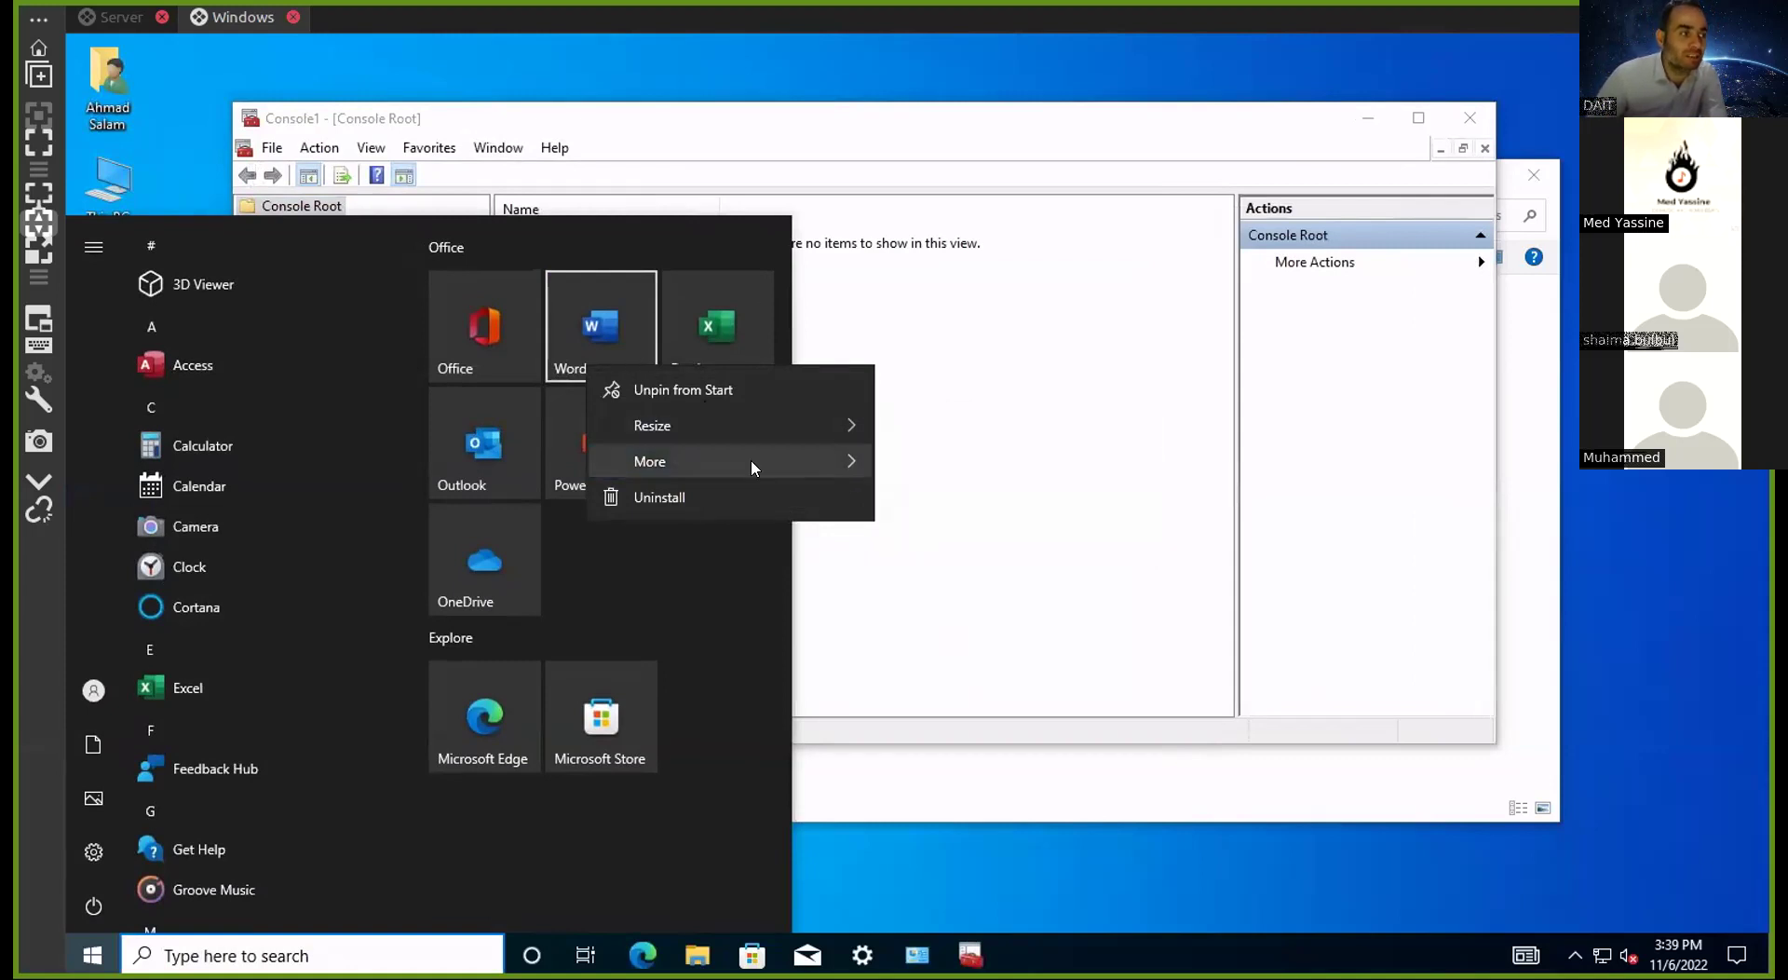
pyautogui.click(104, 699)
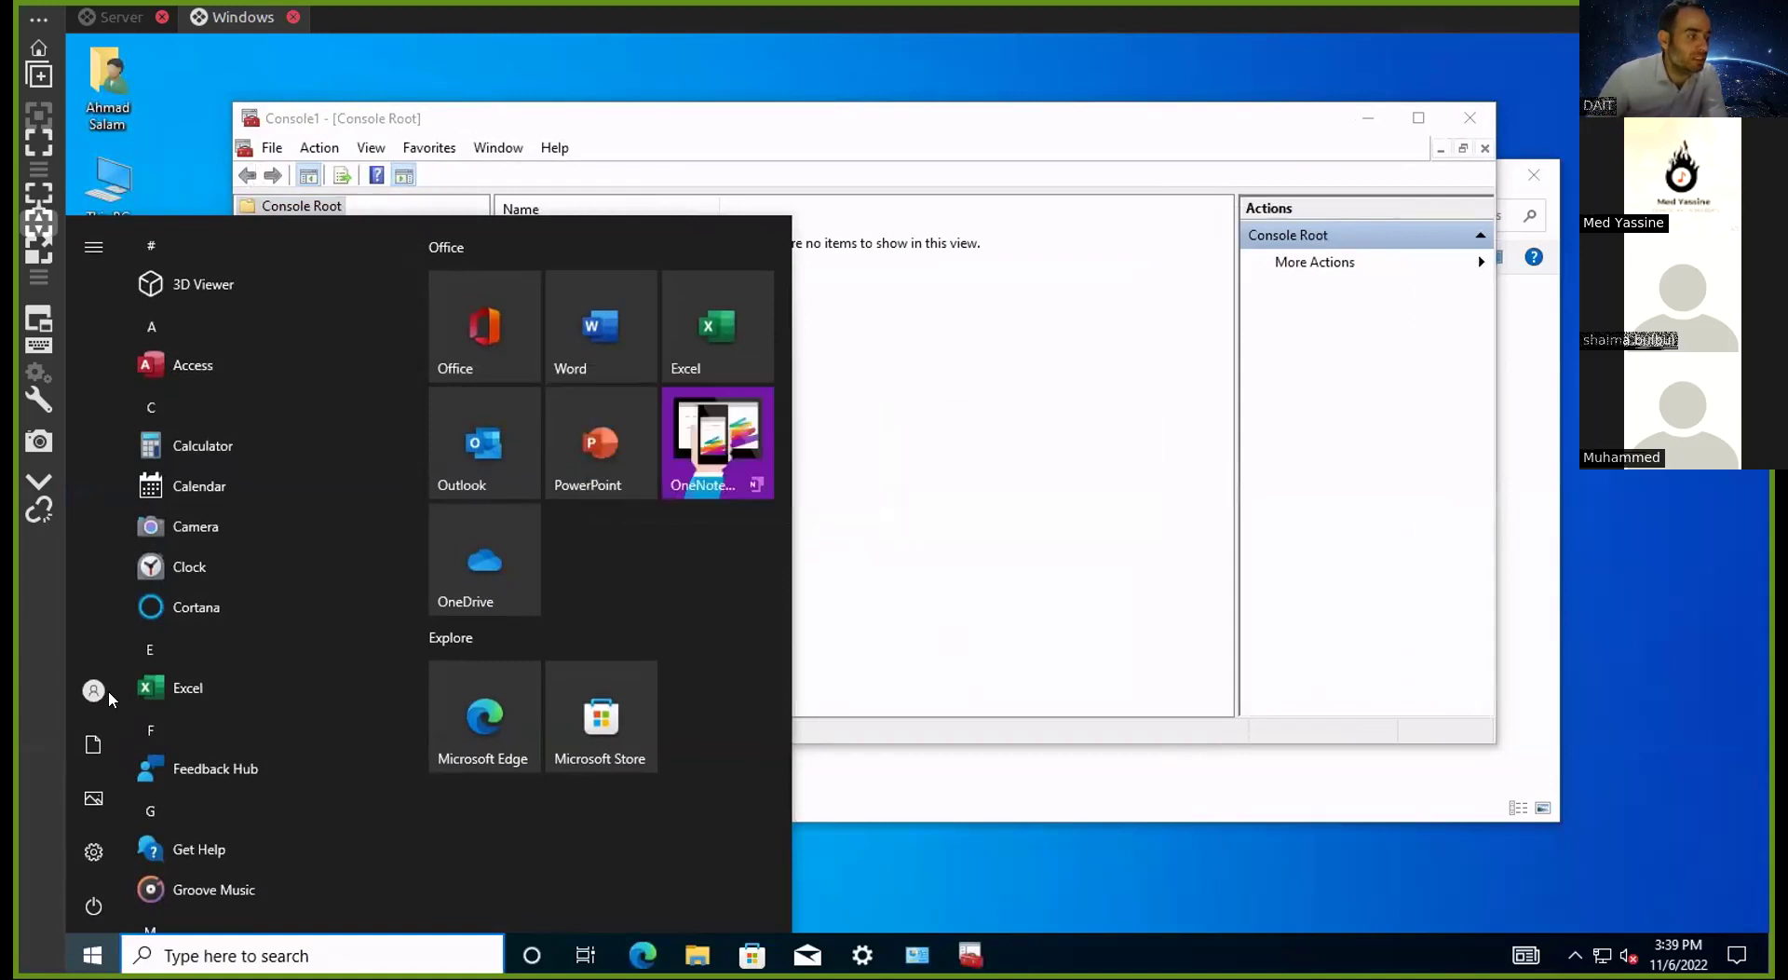
pyautogui.click(106, 694)
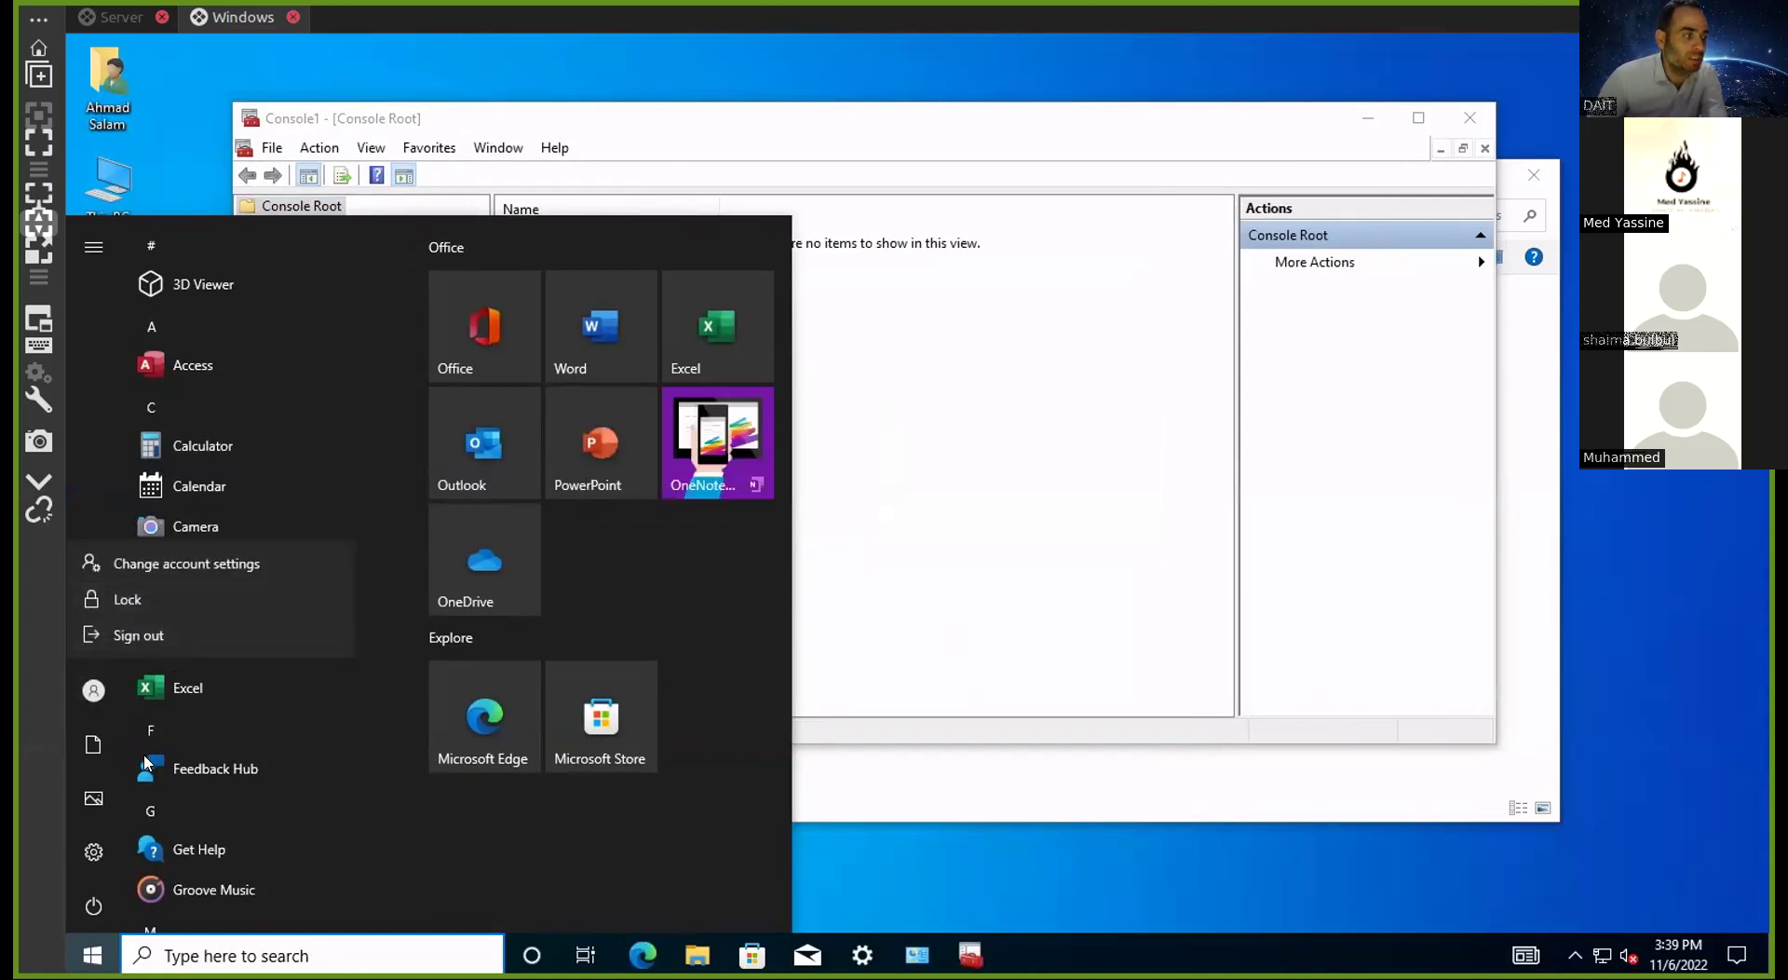
pyautogui.click(105, 693)
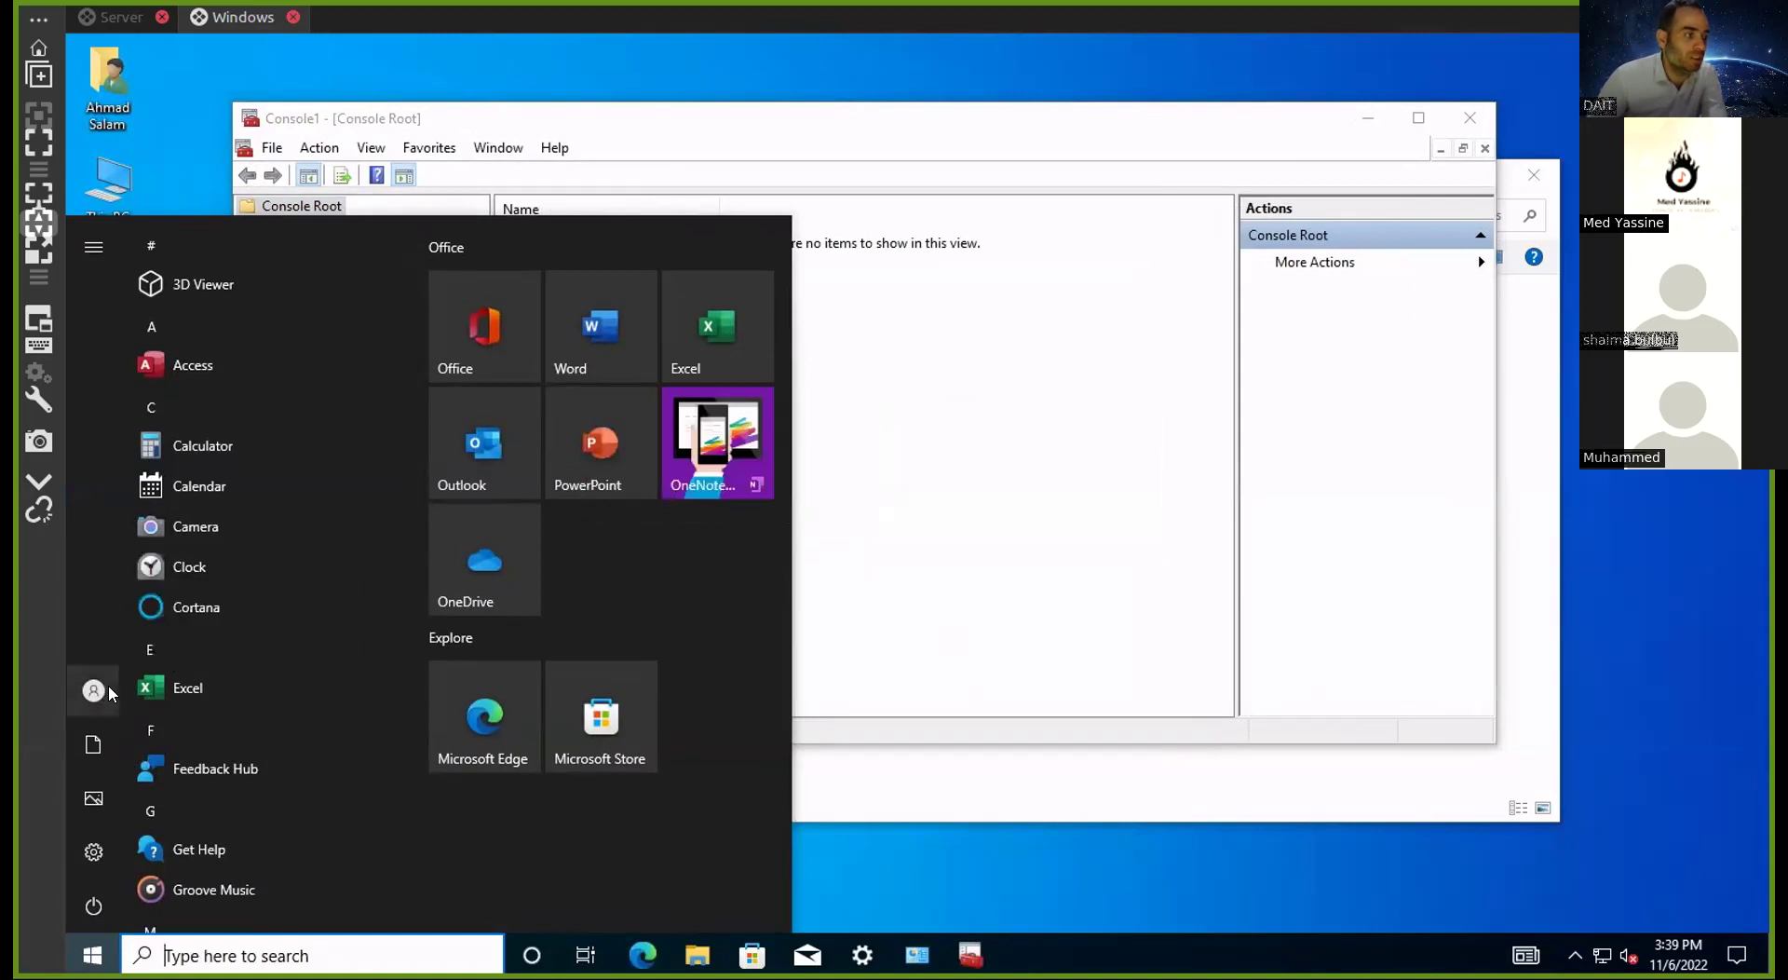
pyautogui.click(67, 944)
pyautogui.click(65, 942)
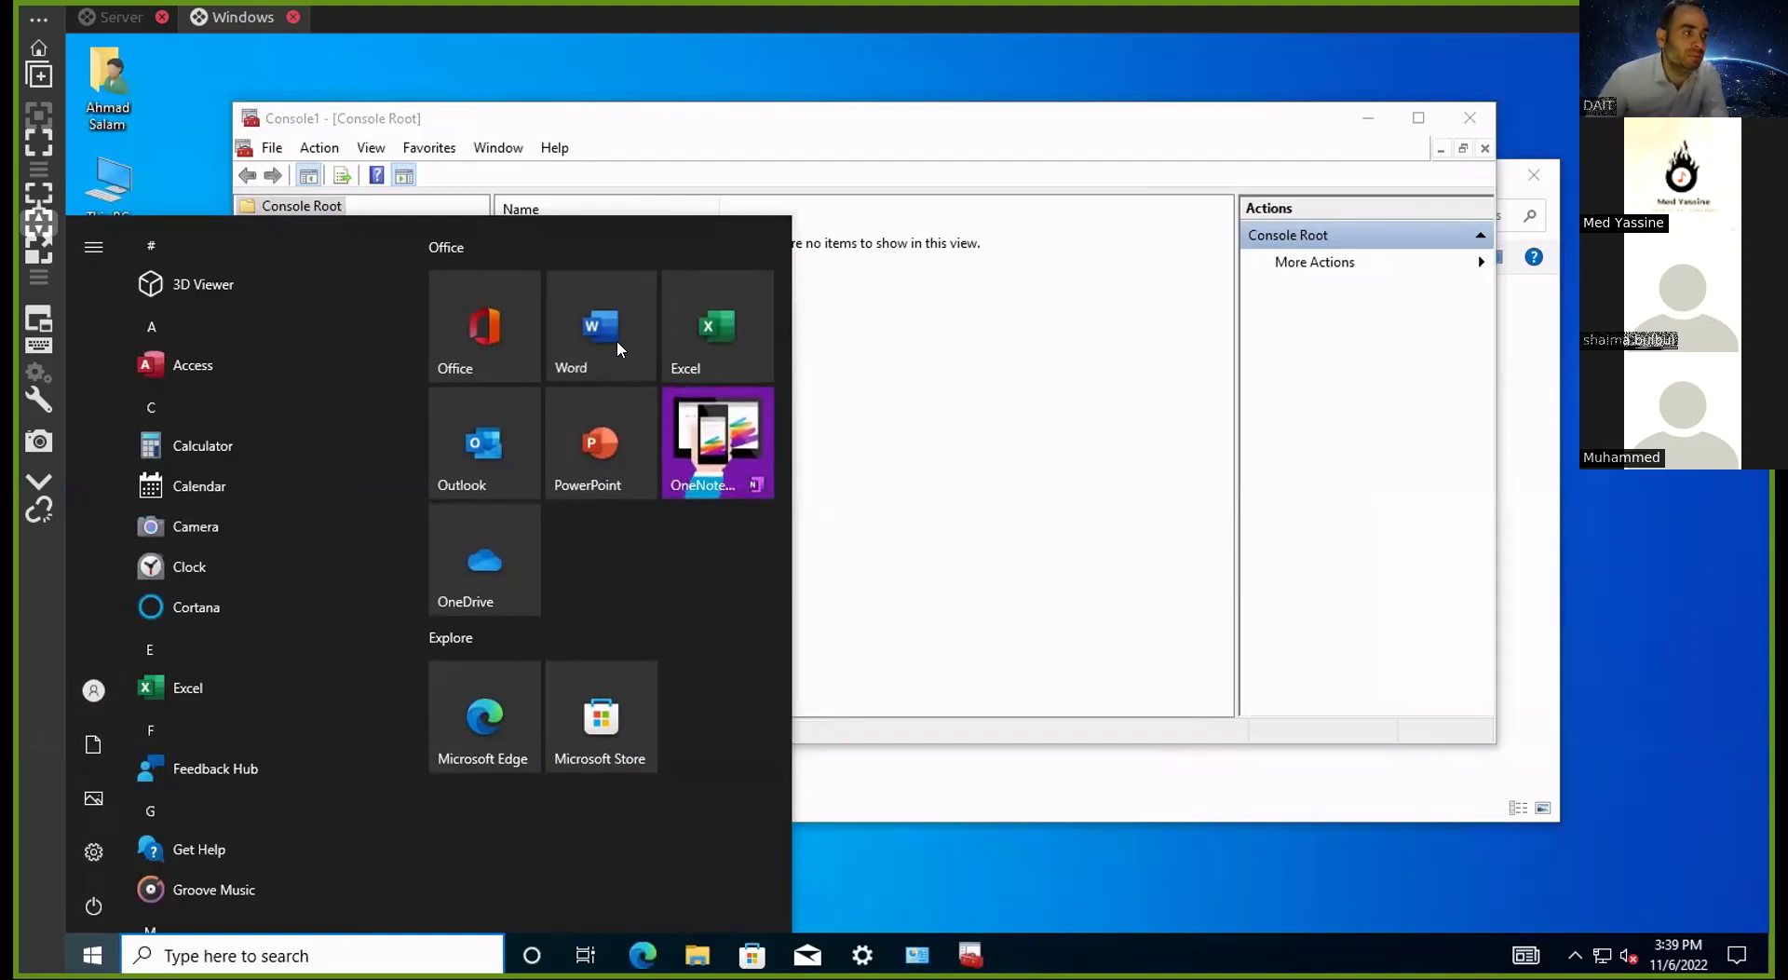
# Run Word as administrator, entering the admin user name and password
pyautogui.rightClick(617, 339)
pyautogui.moveTo(723, 445)
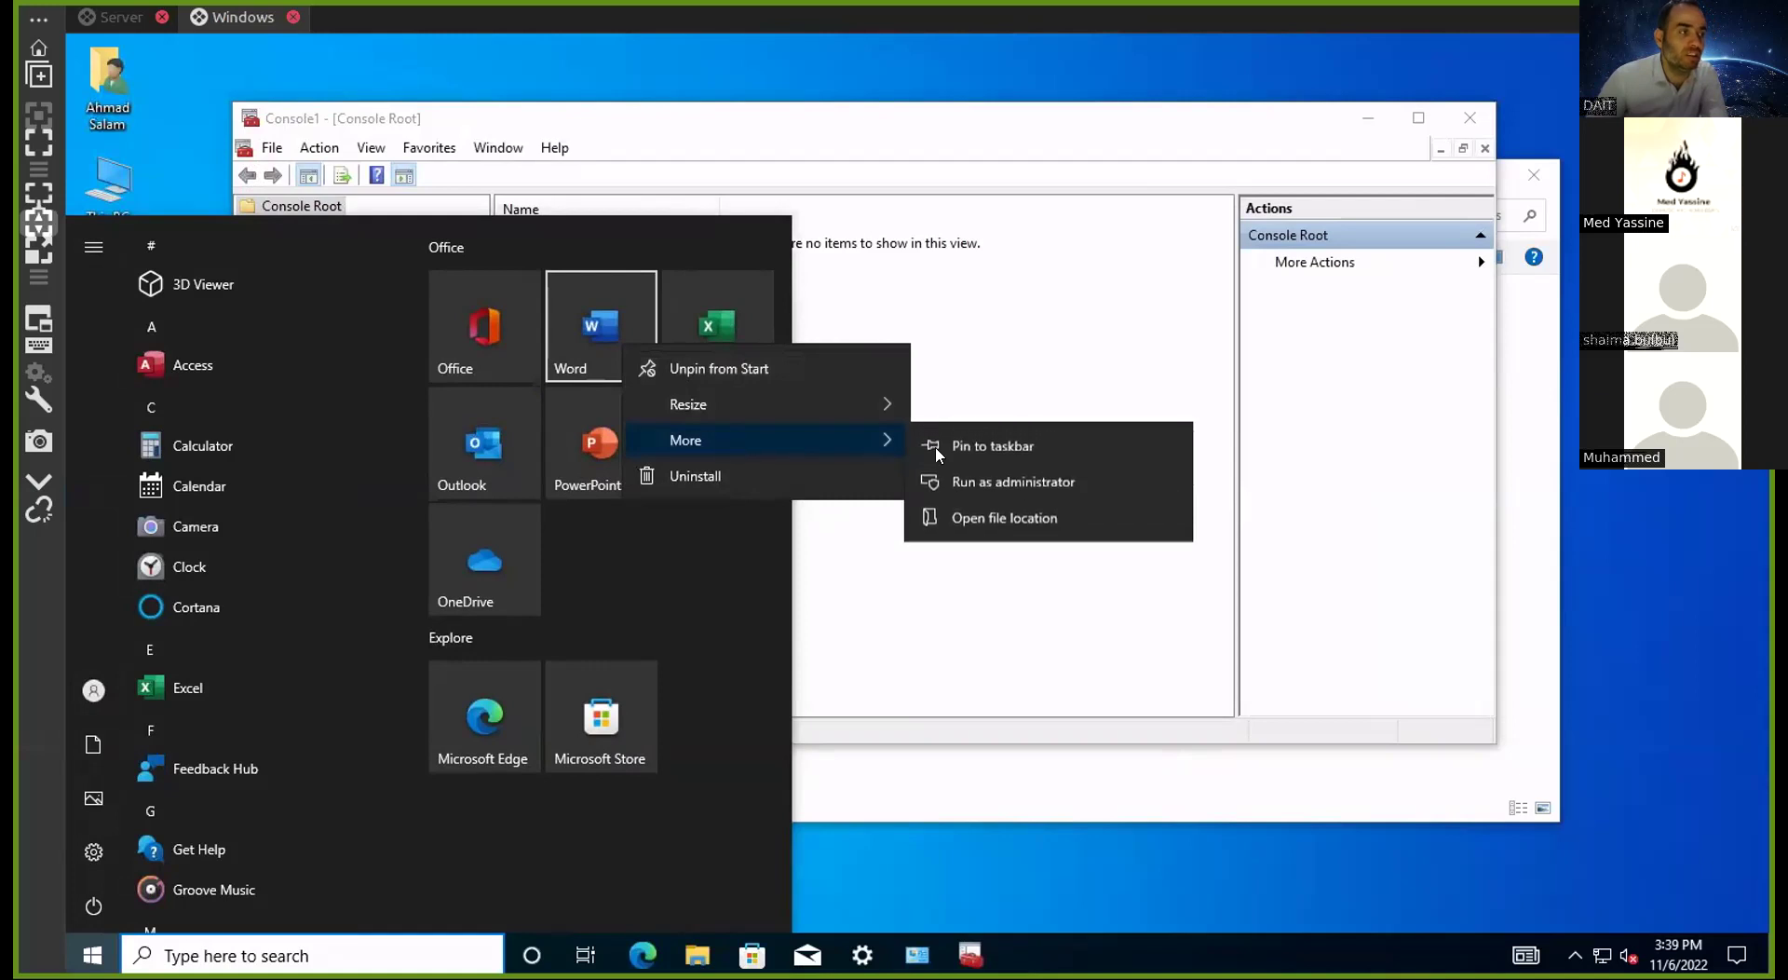
pyautogui.click(1011, 480)
pyautogui.write('administrator')
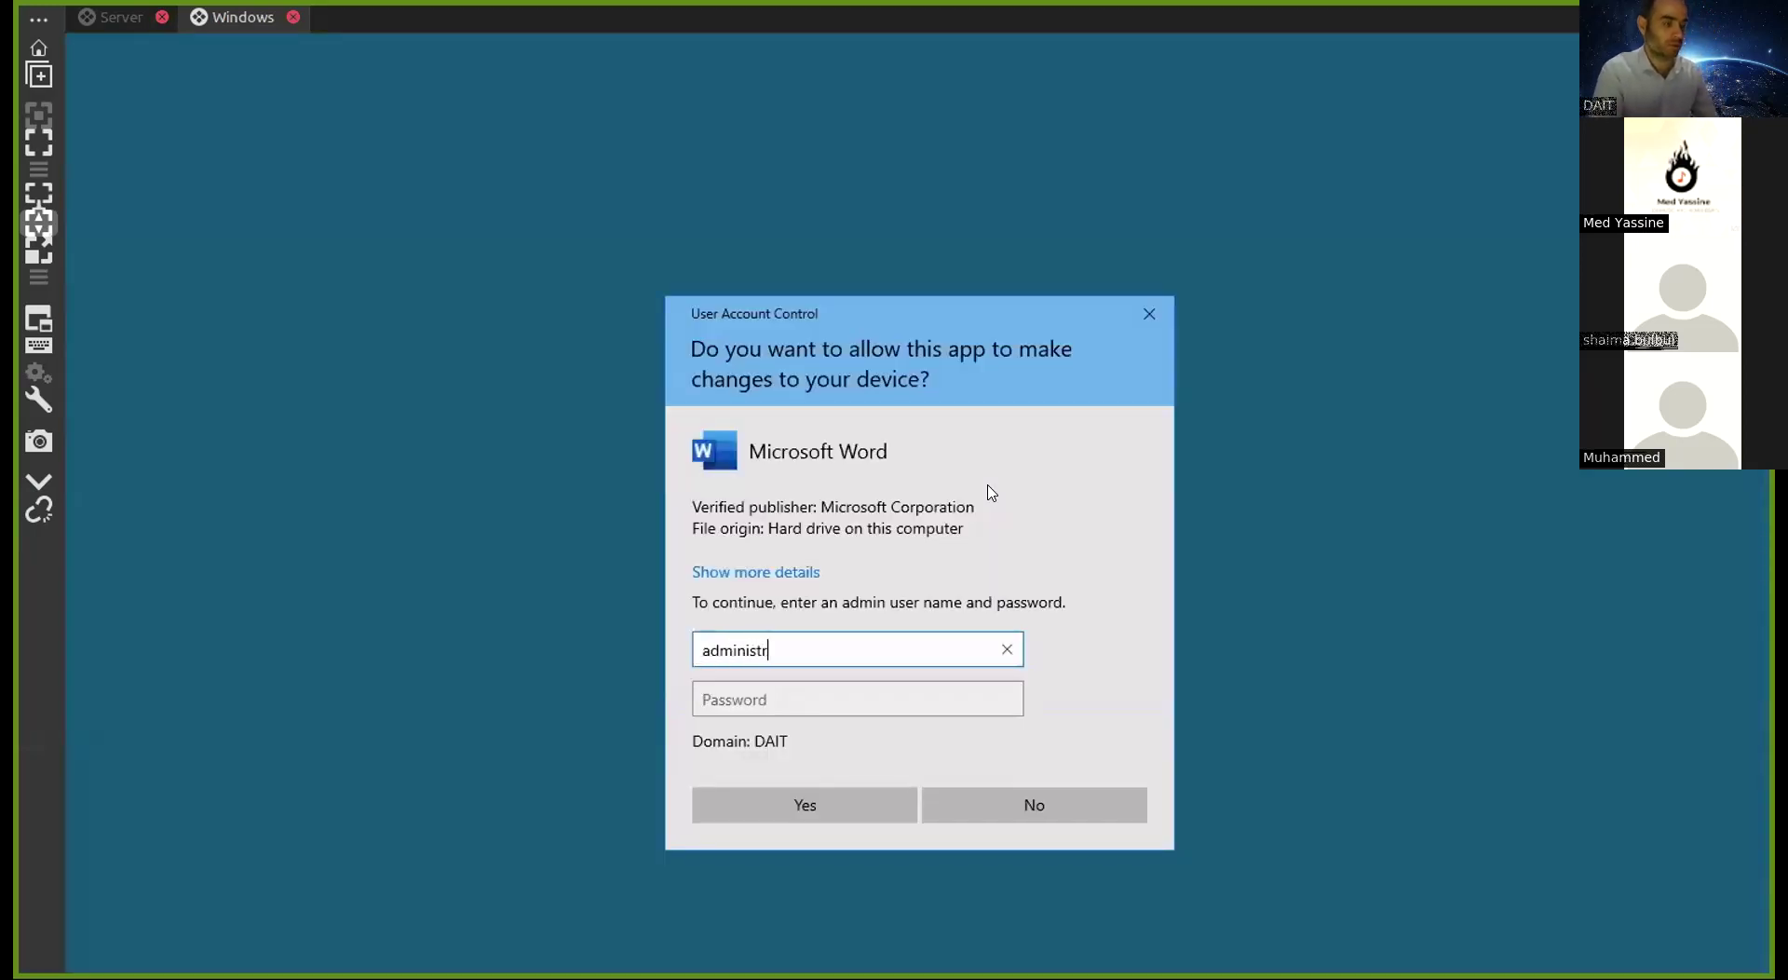
pyautogui.press('Tab')
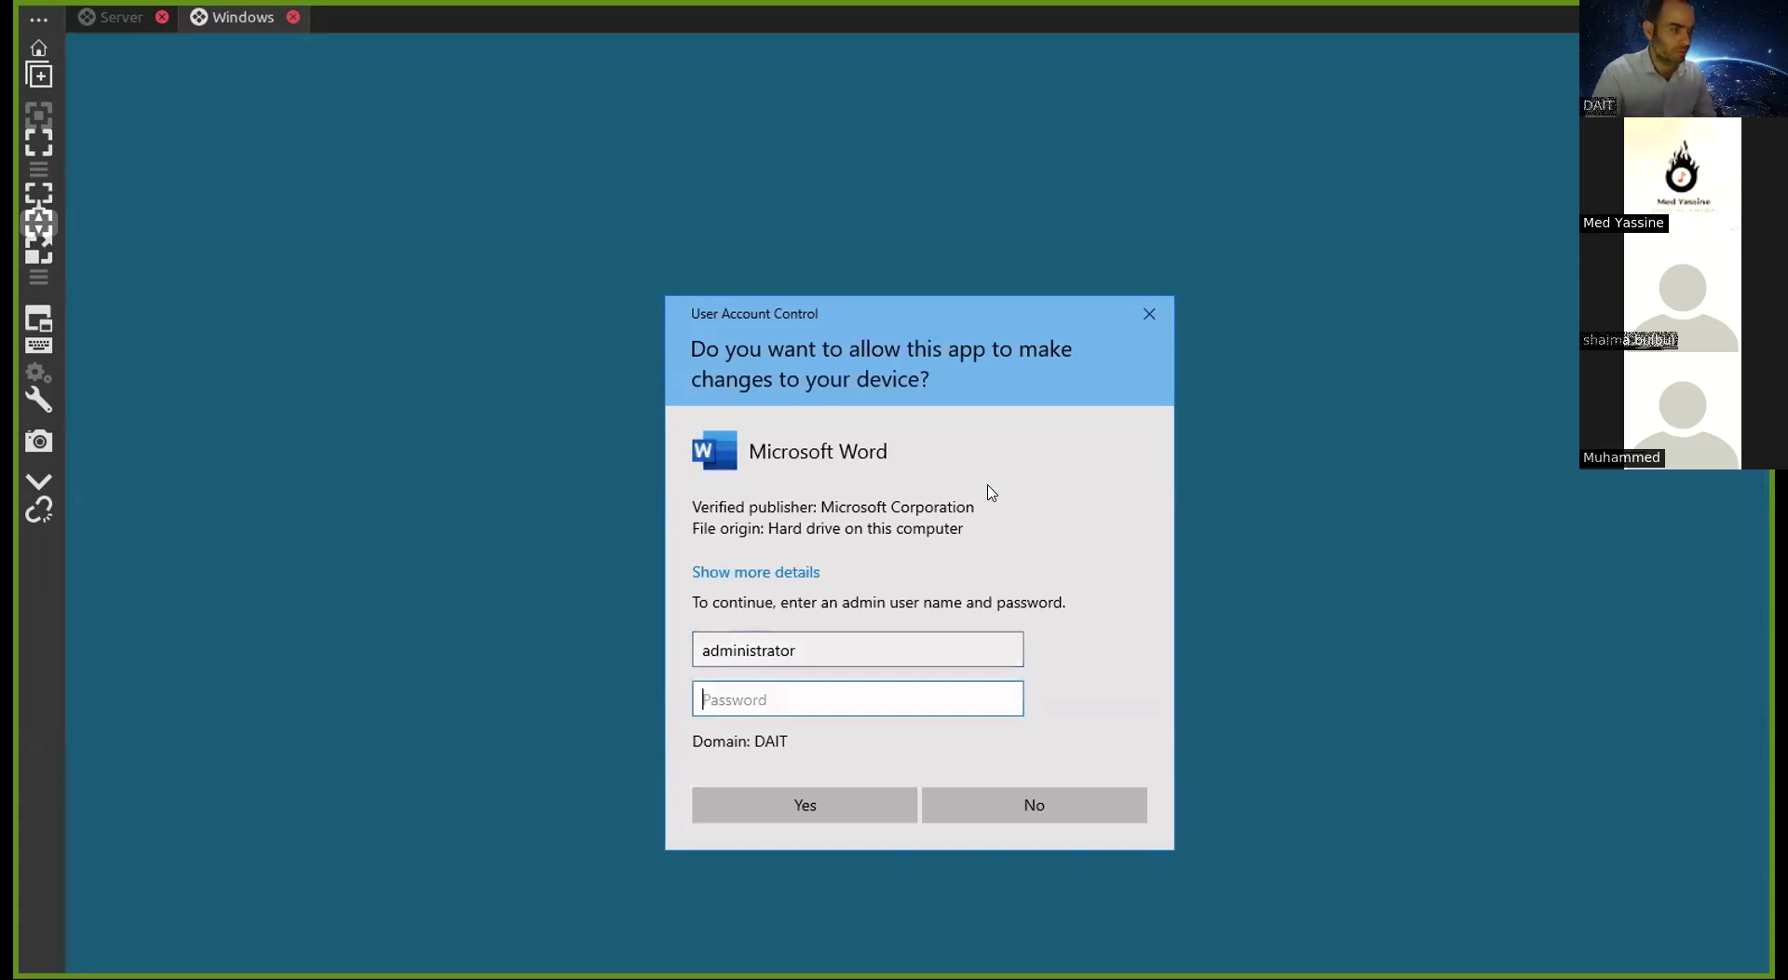
pyautogui.write('********')
pyautogui.press('Return')
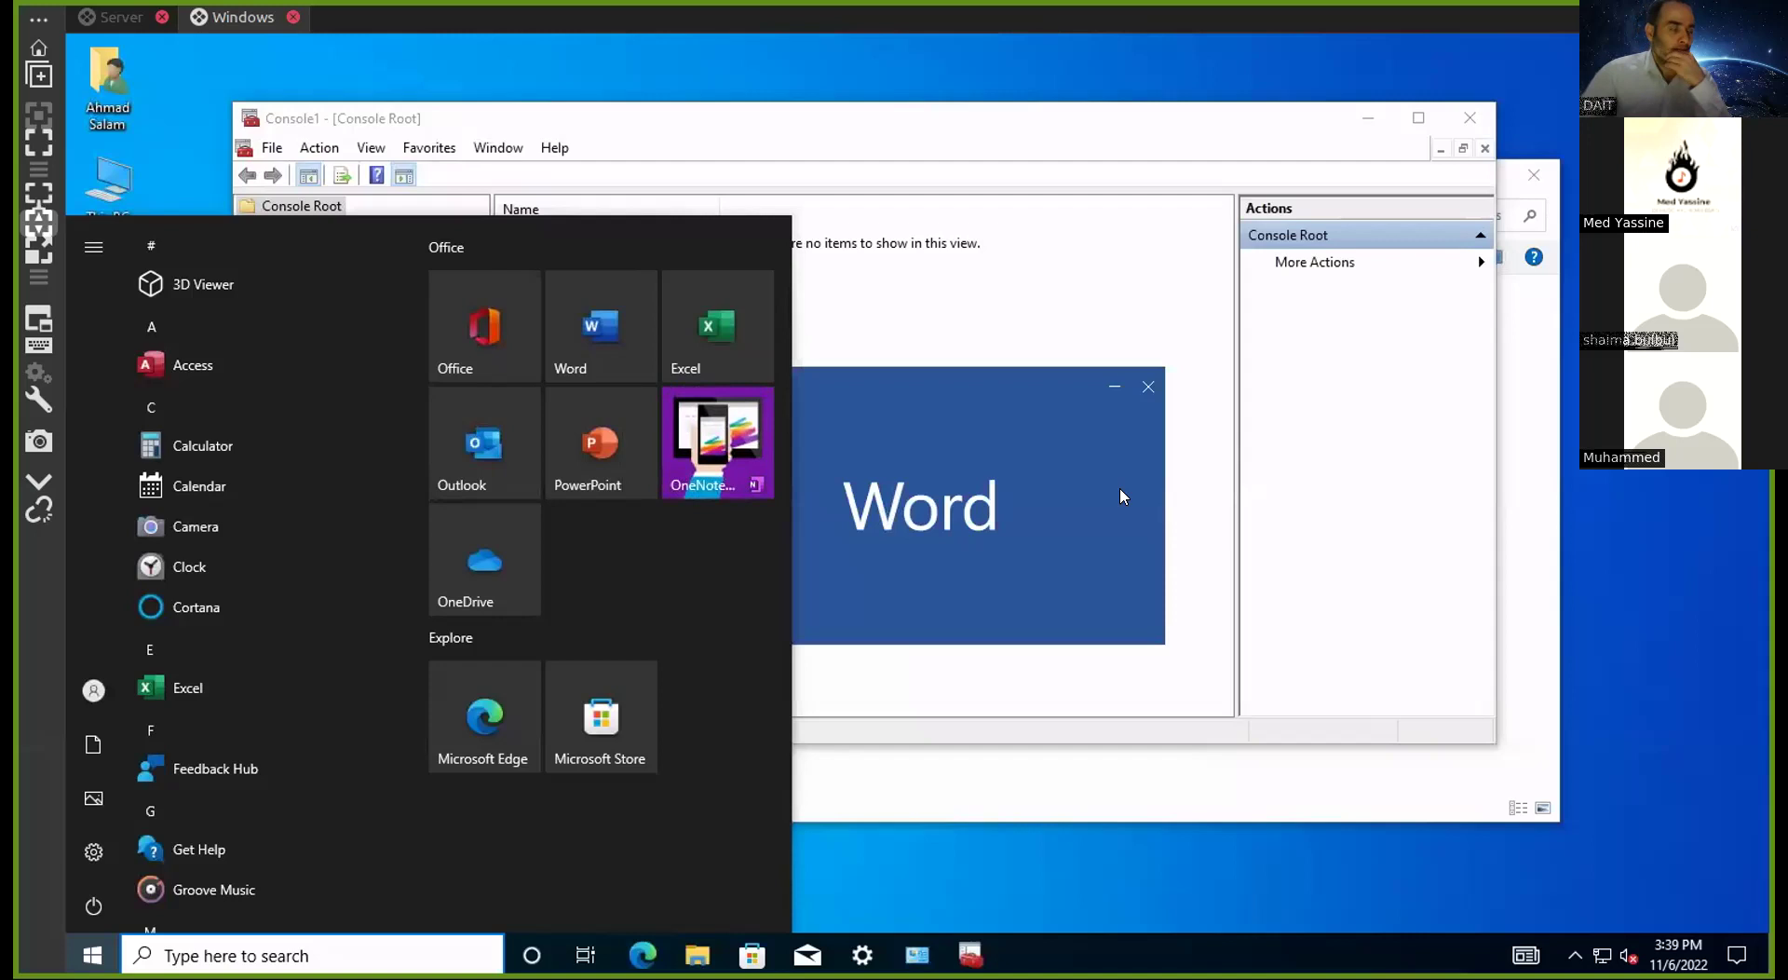
pyautogui.click(1097, 157)
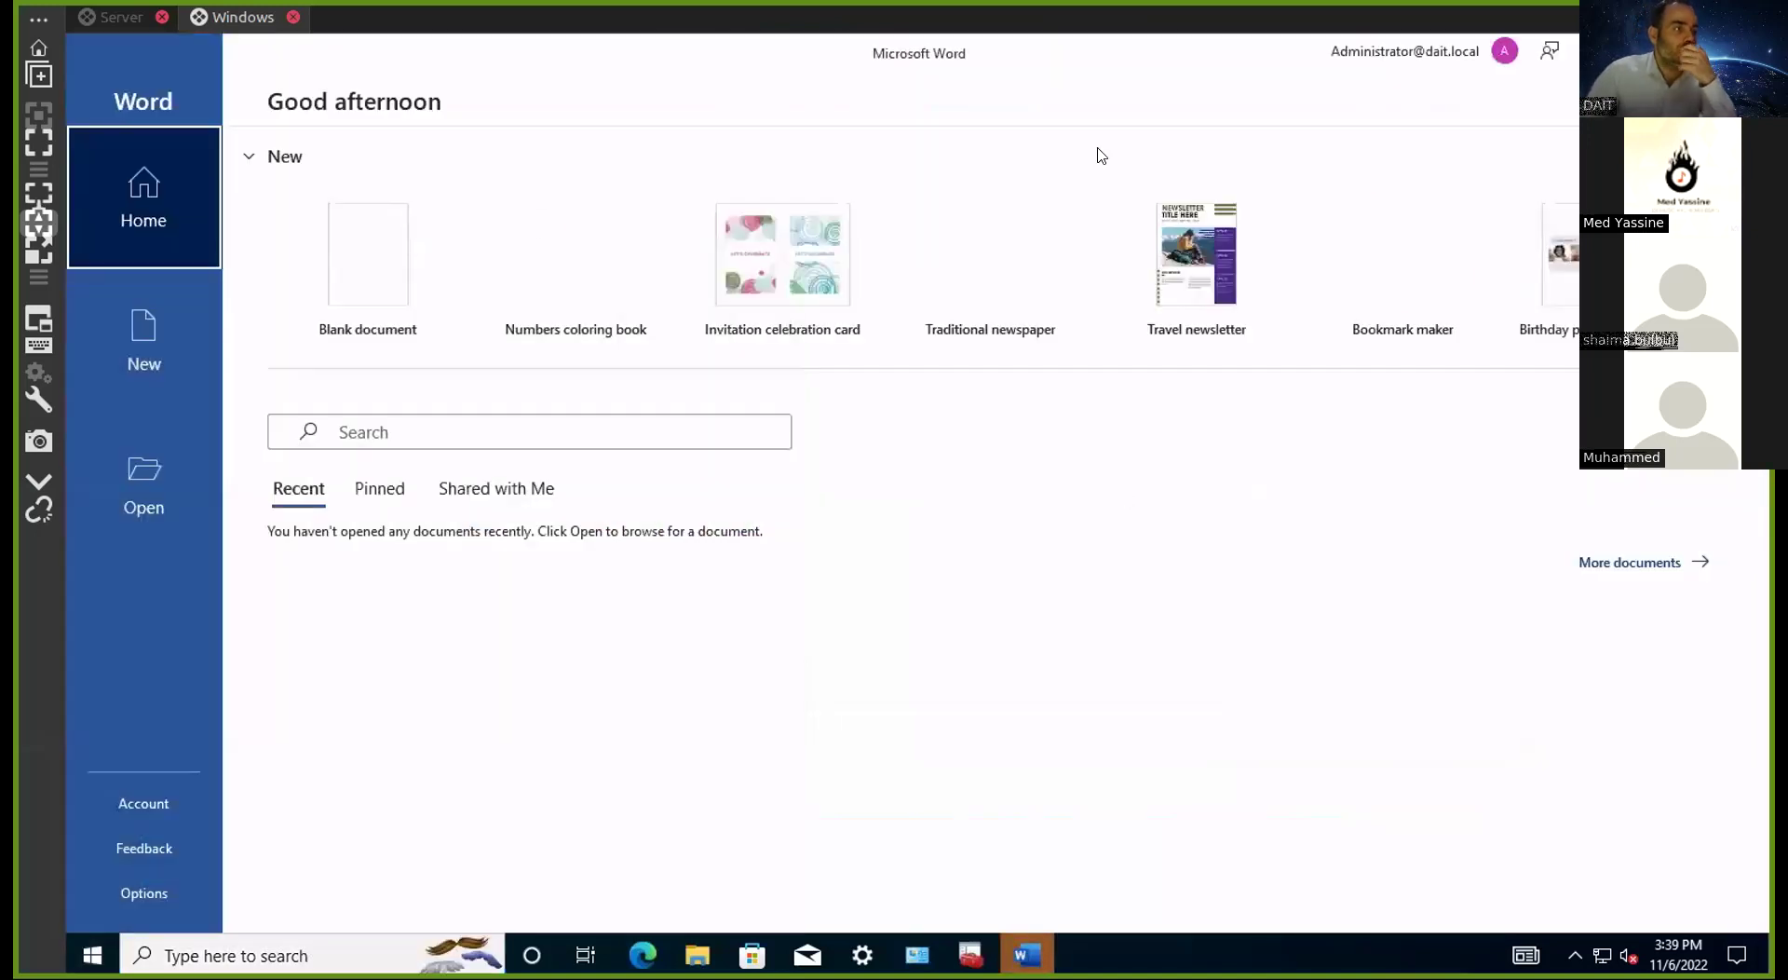
# Open a blank document, skip sign-in, use view only, accept the license and decline optional data
pyautogui.click(422, 289)
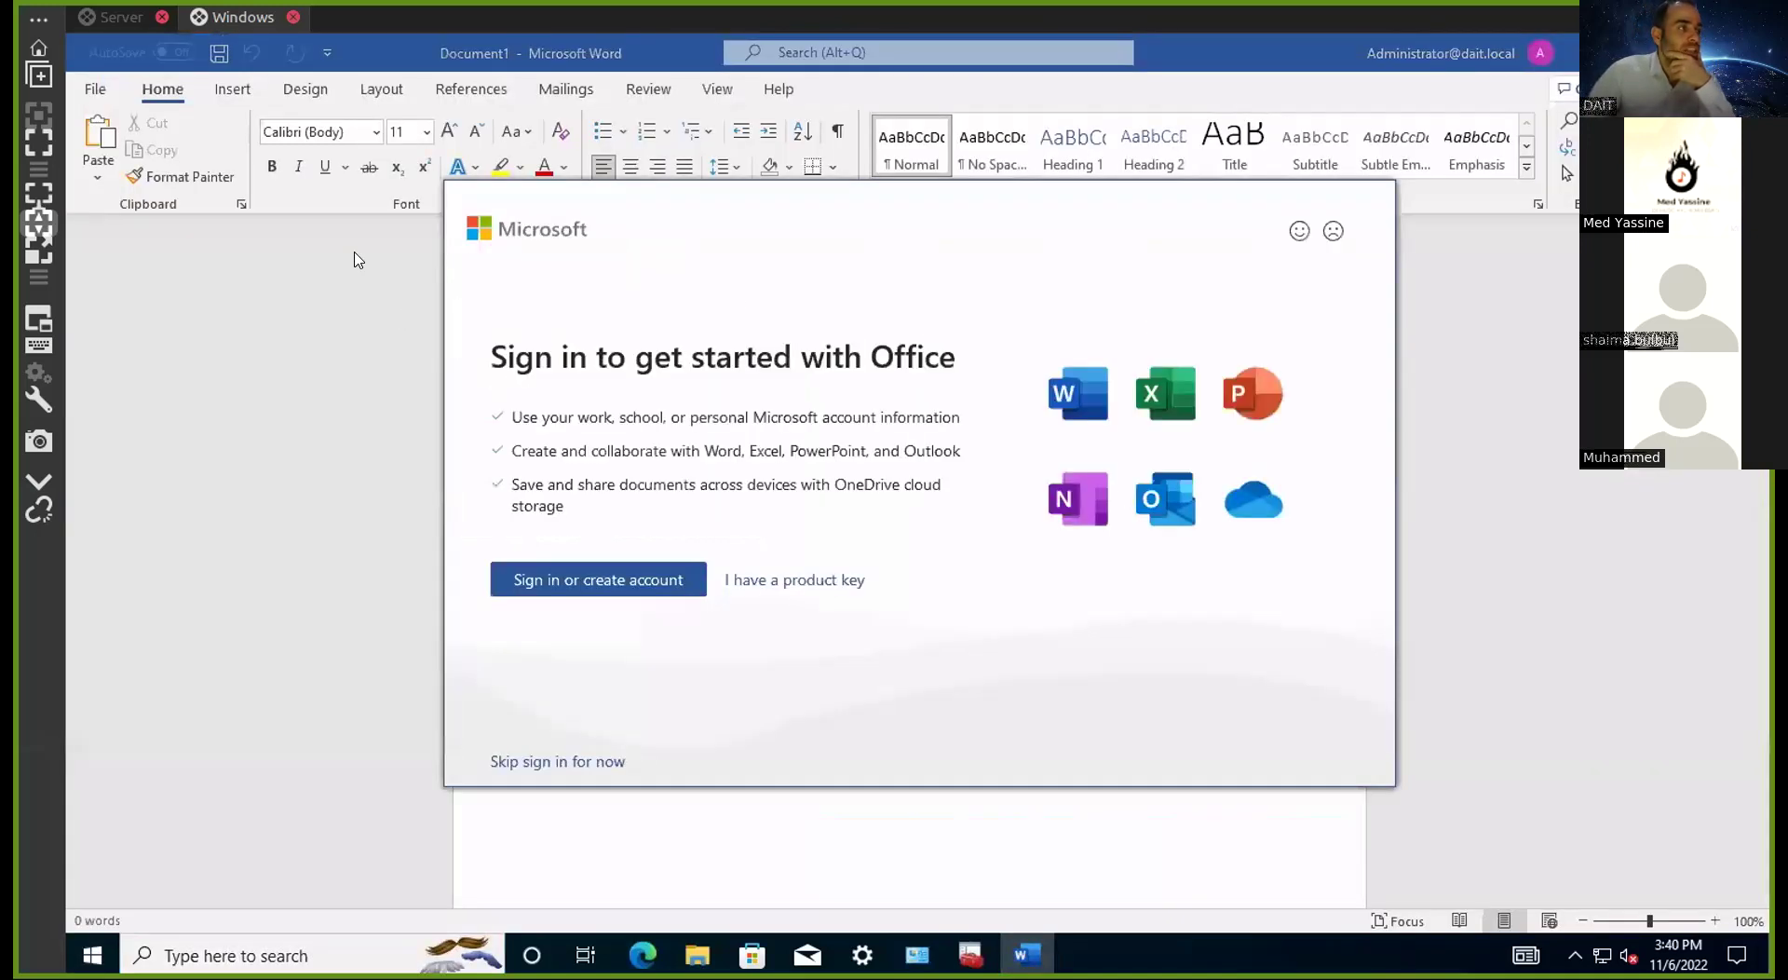
pyautogui.click(568, 762)
pyautogui.click(859, 558)
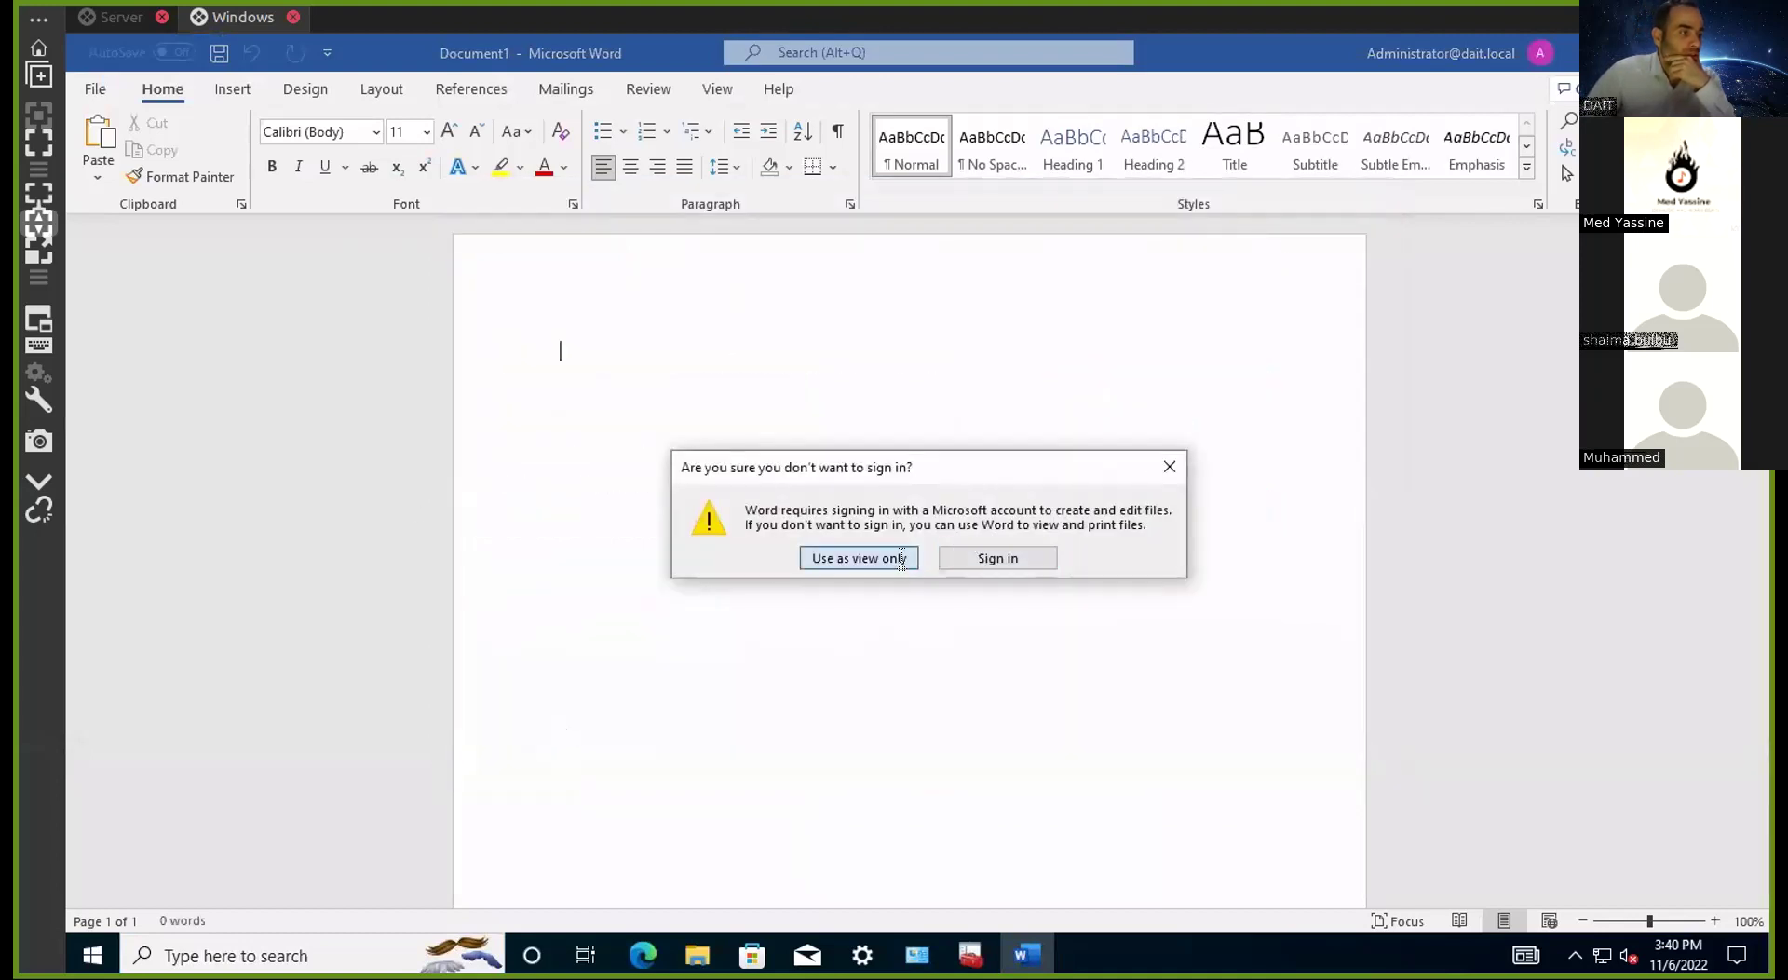
pyautogui.click(571, 599)
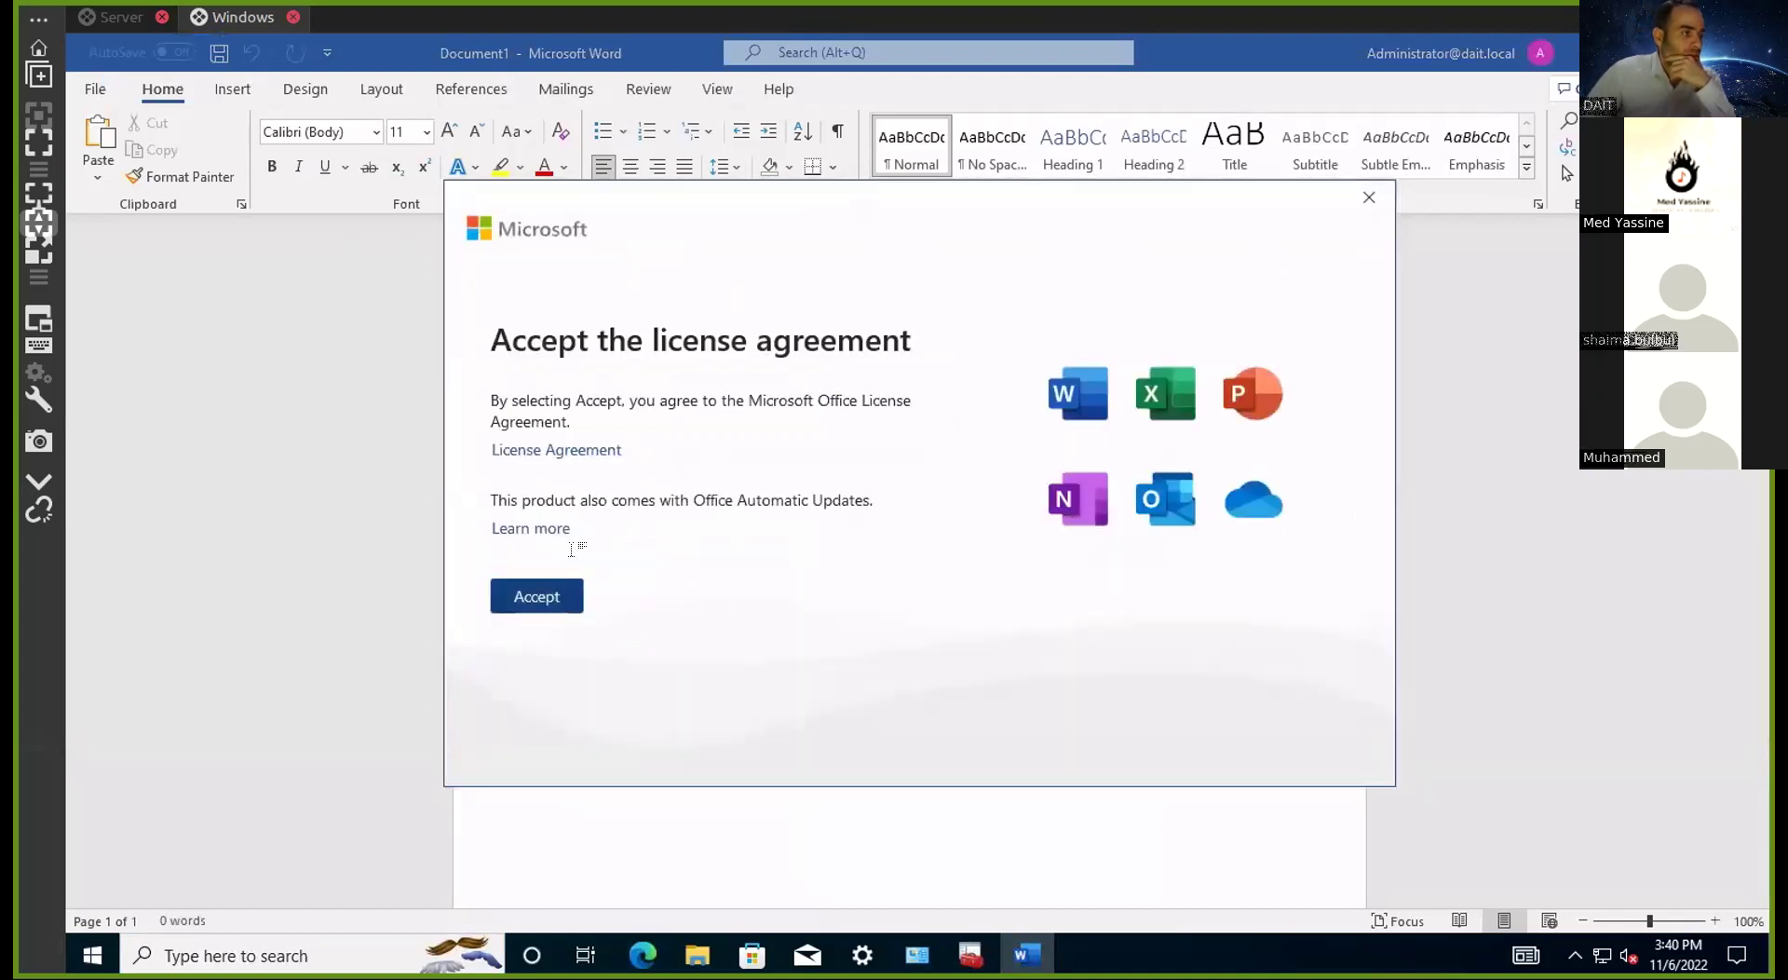
pyautogui.click(1307, 824)
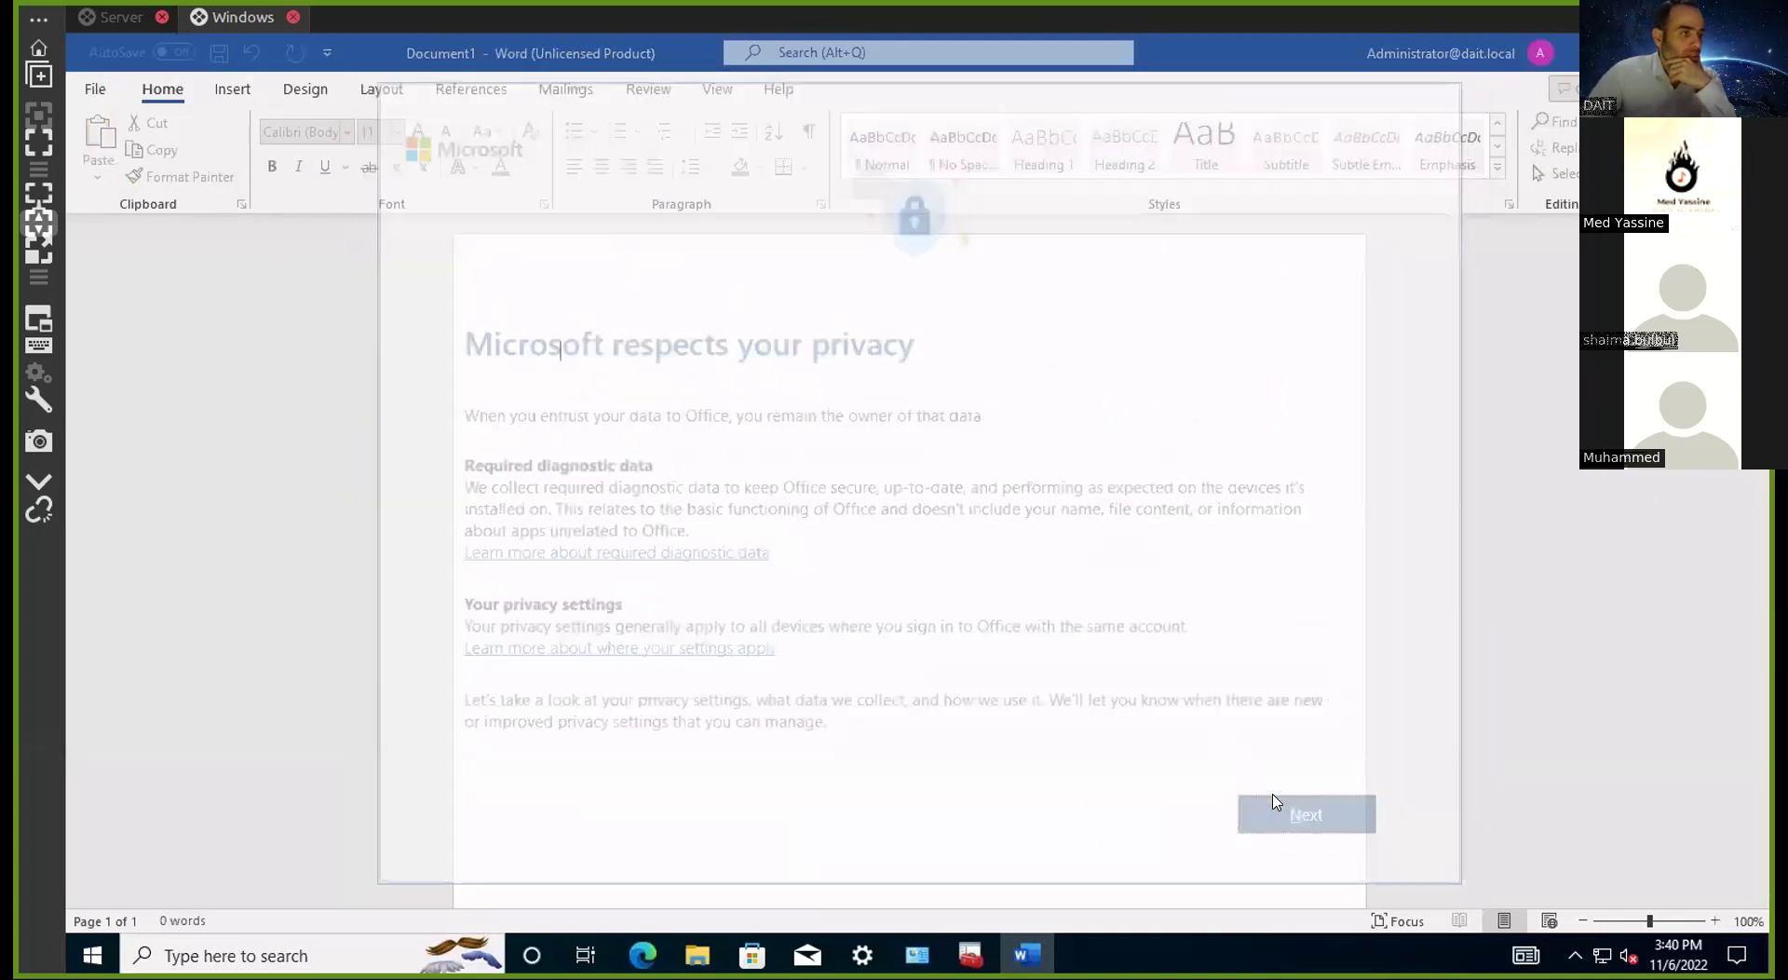
pyautogui.click(1239, 827)
pyautogui.click(1308, 825)
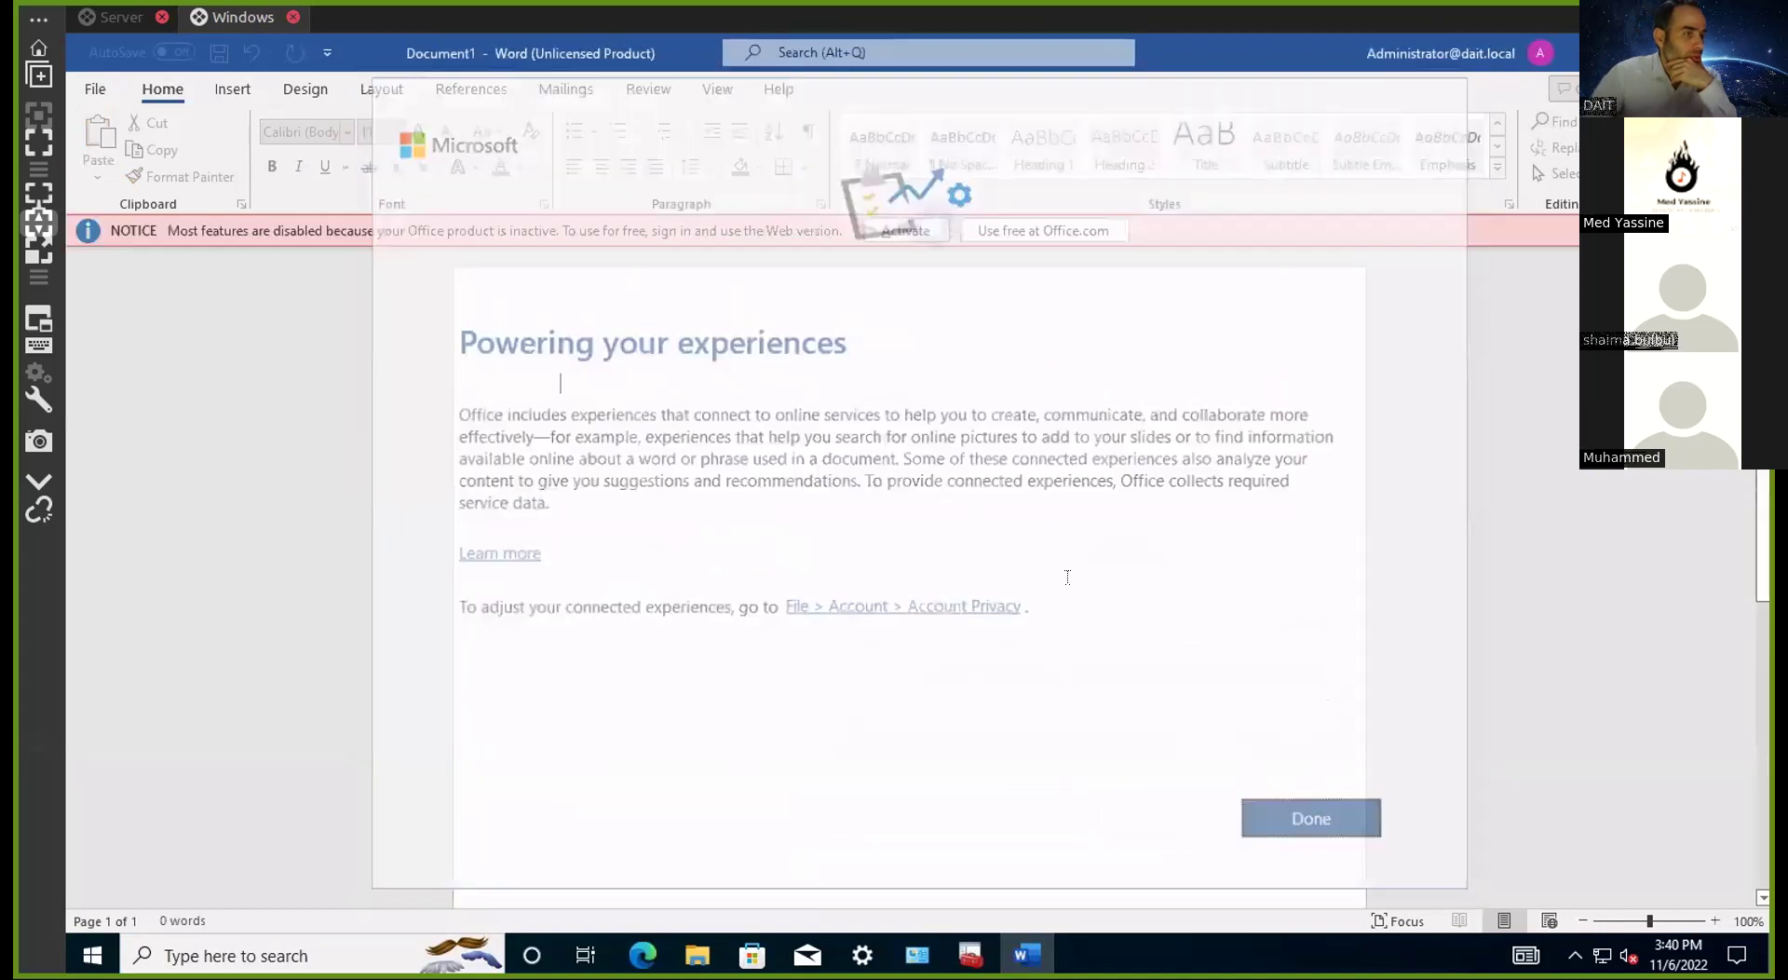
# Turn Office updates off then back on under Account > Update Options, and close Word
pyautogui.click(96, 89)
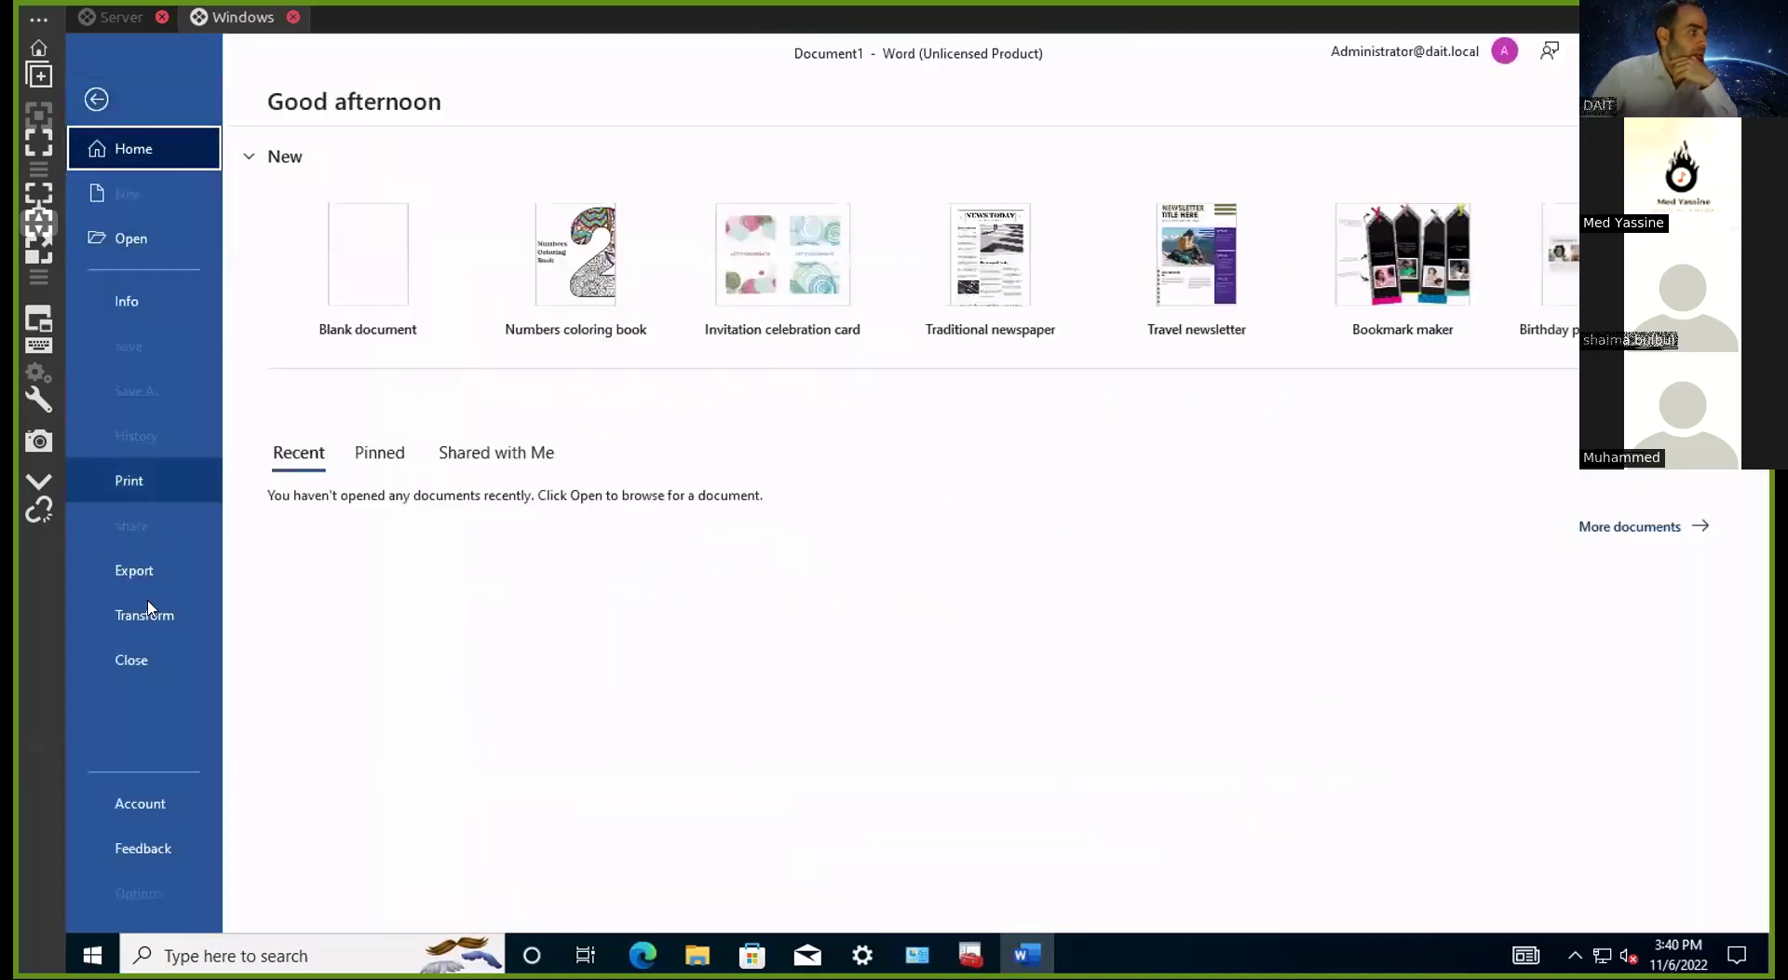
pyautogui.click(197, 812)
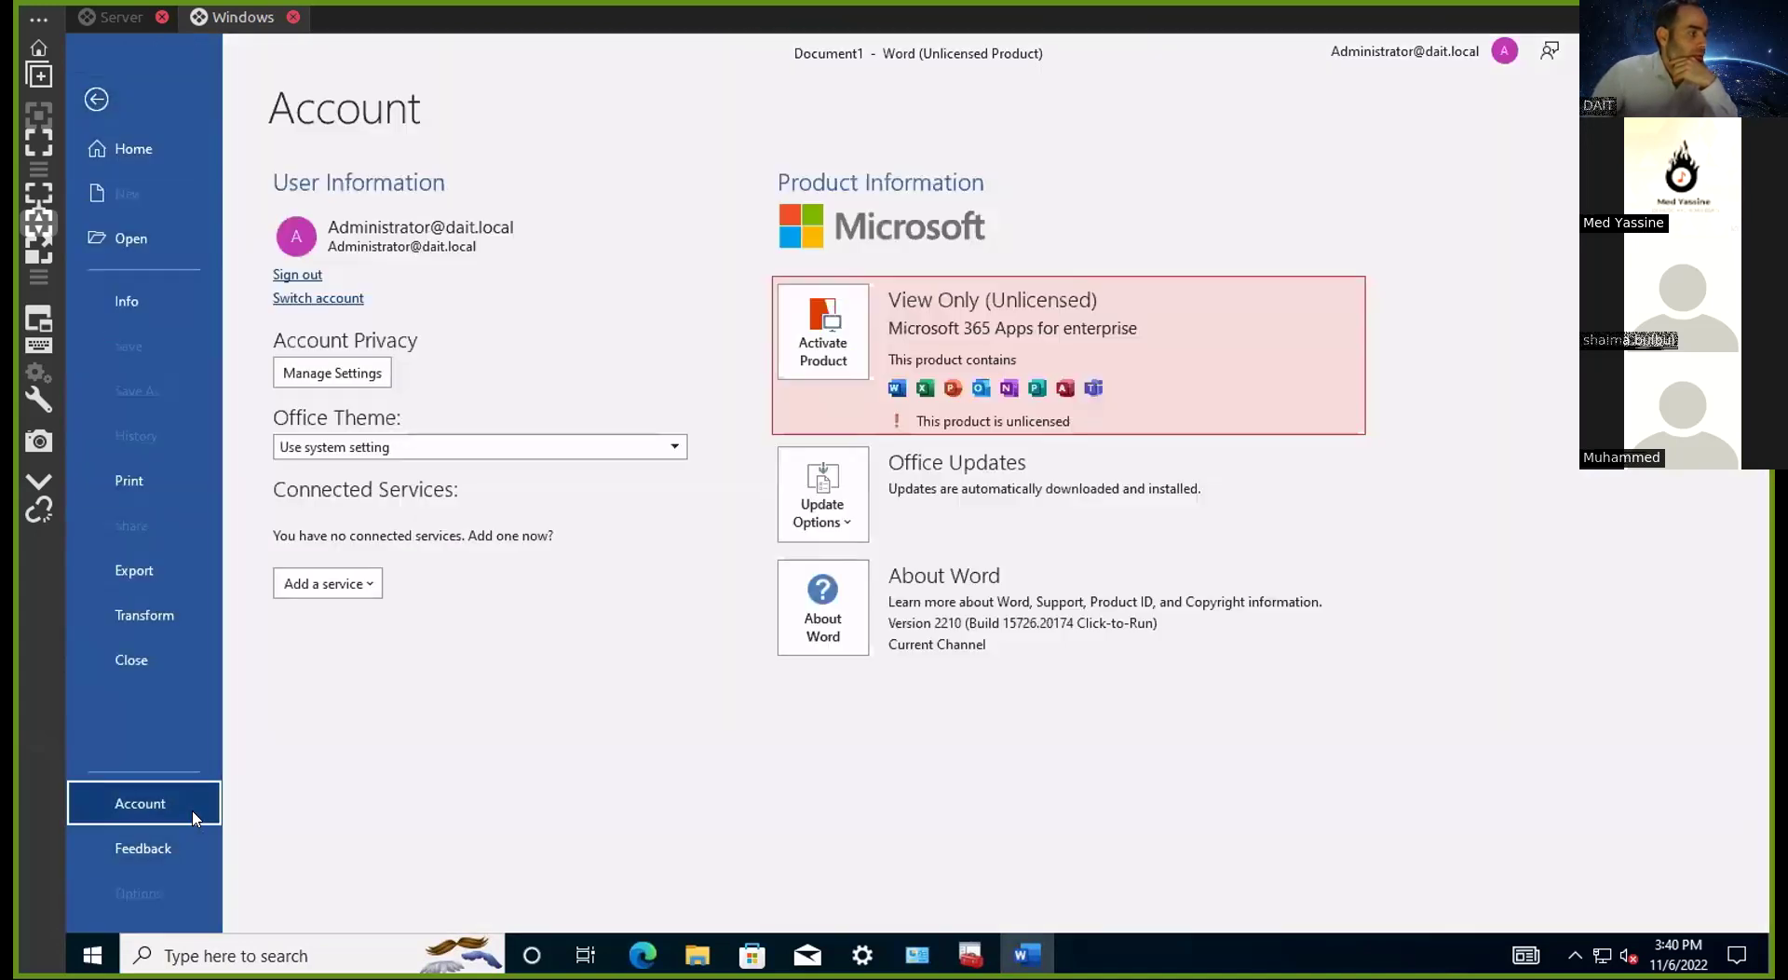
pyautogui.click(829, 533)
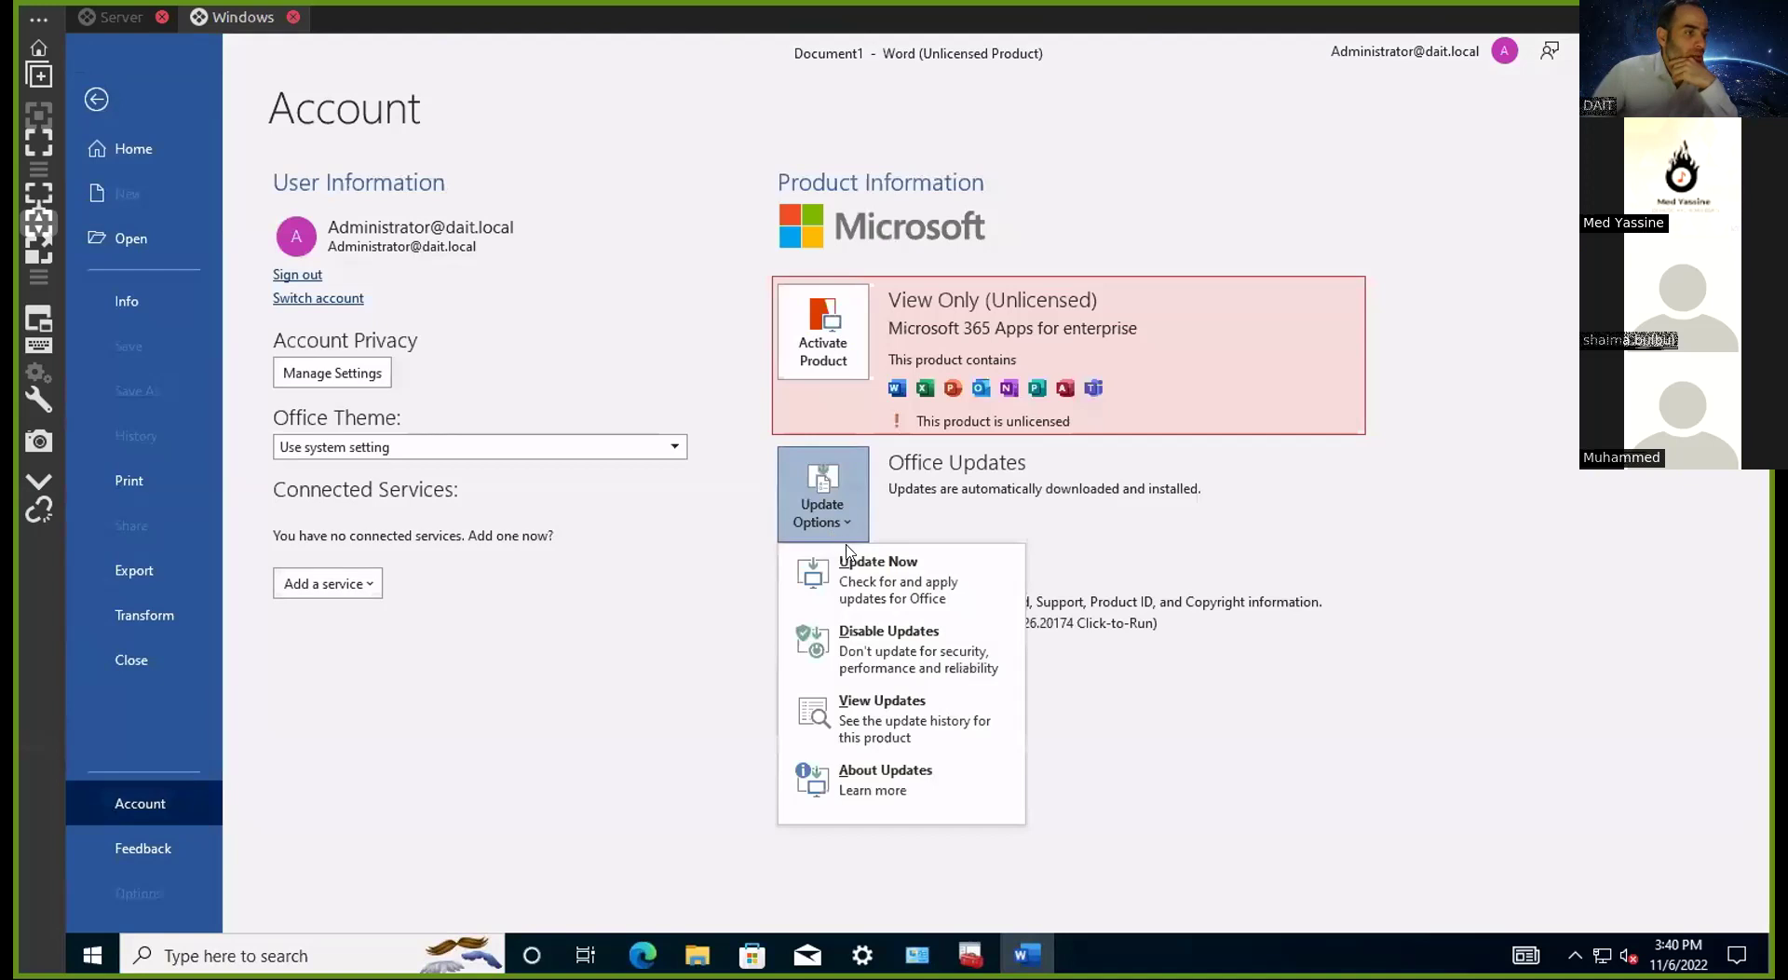
pyautogui.click(871, 638)
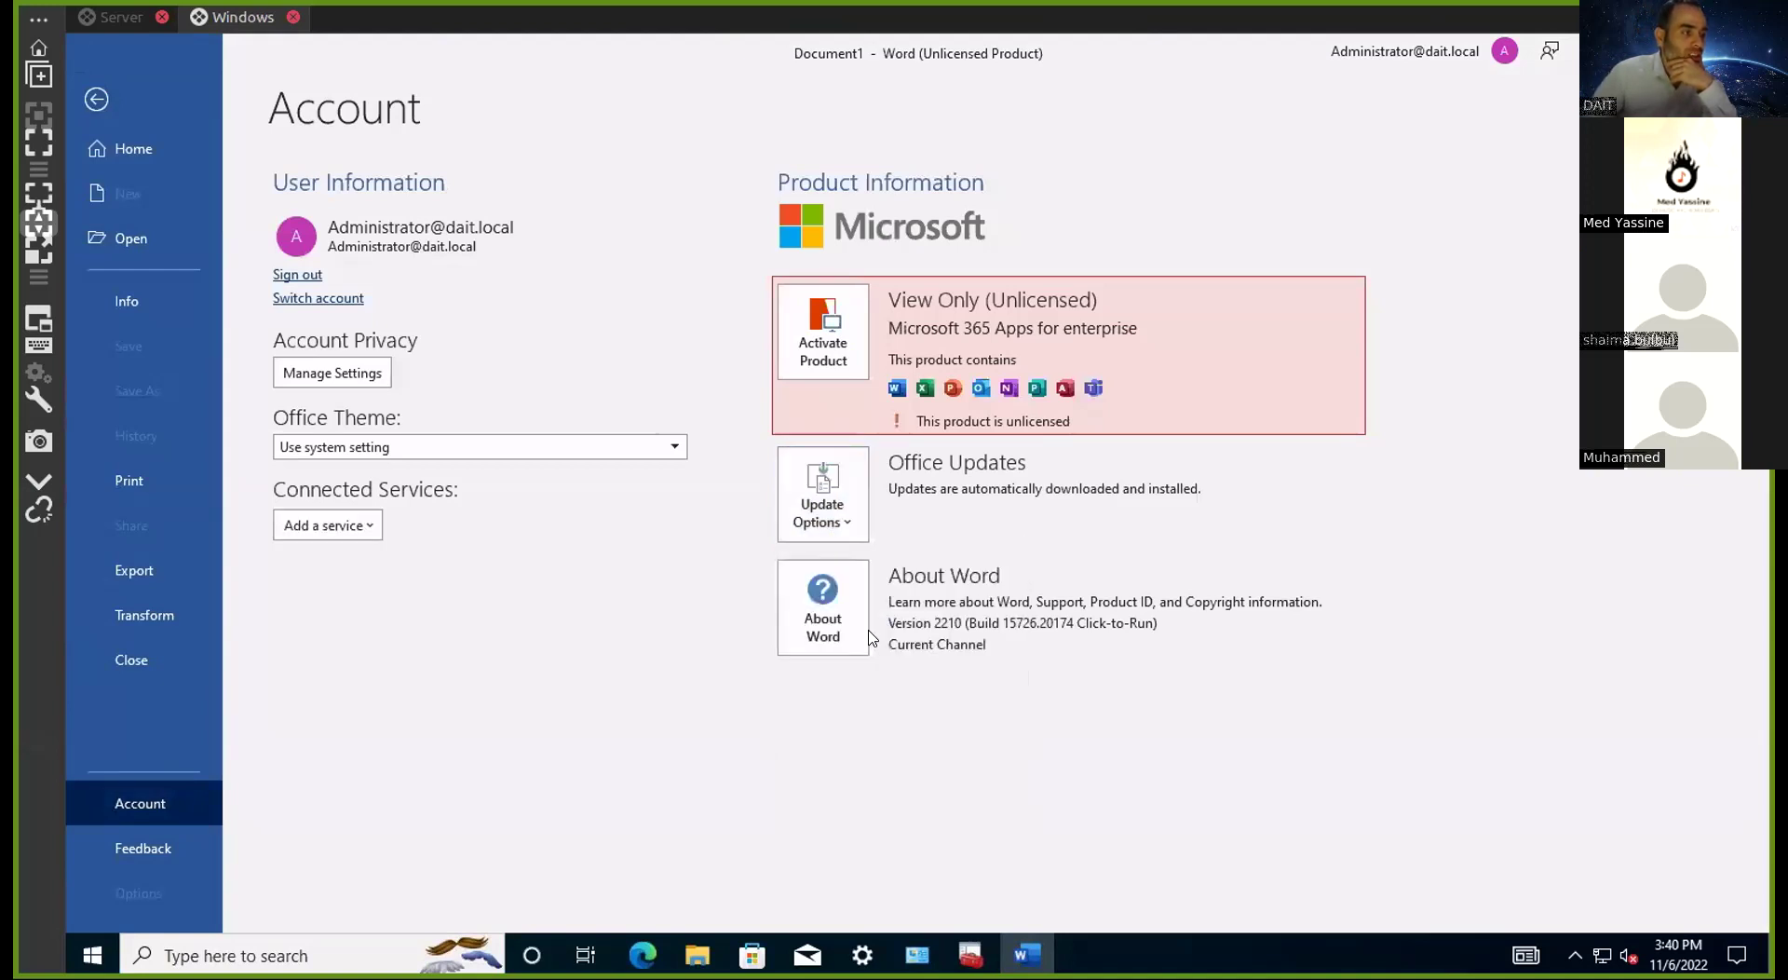
pyautogui.click(836, 529)
pyautogui.click(900, 572)
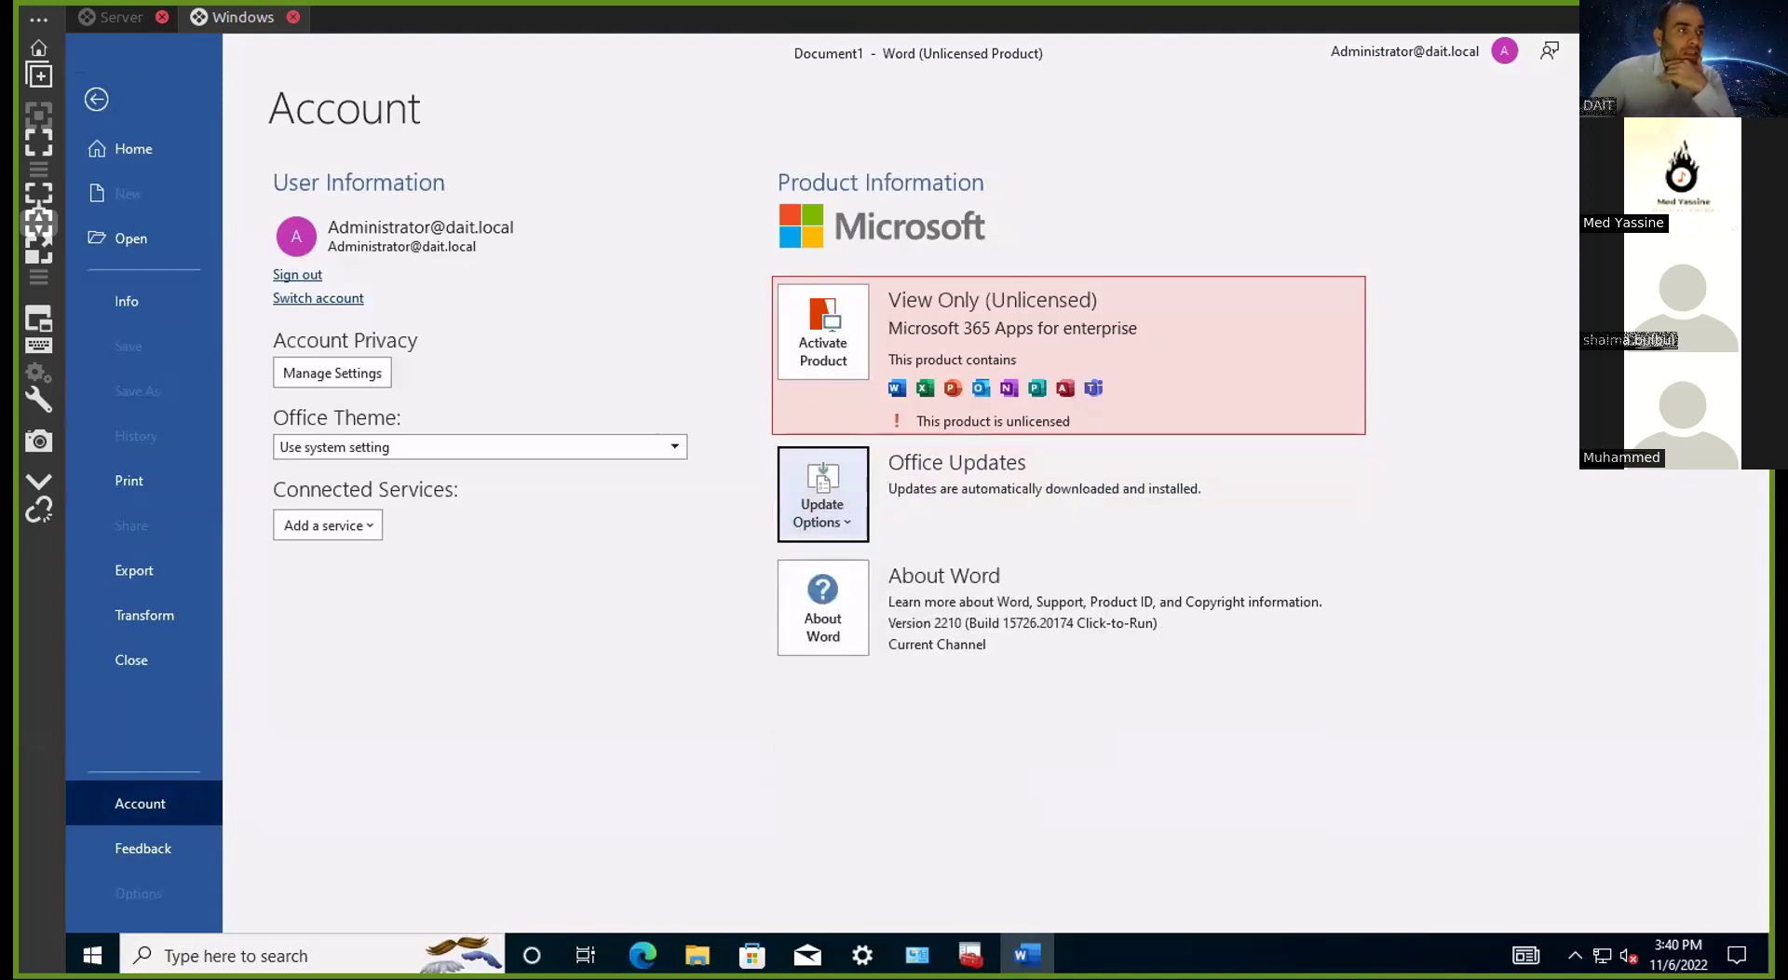
pyautogui.hotkey('alt', 'F4')
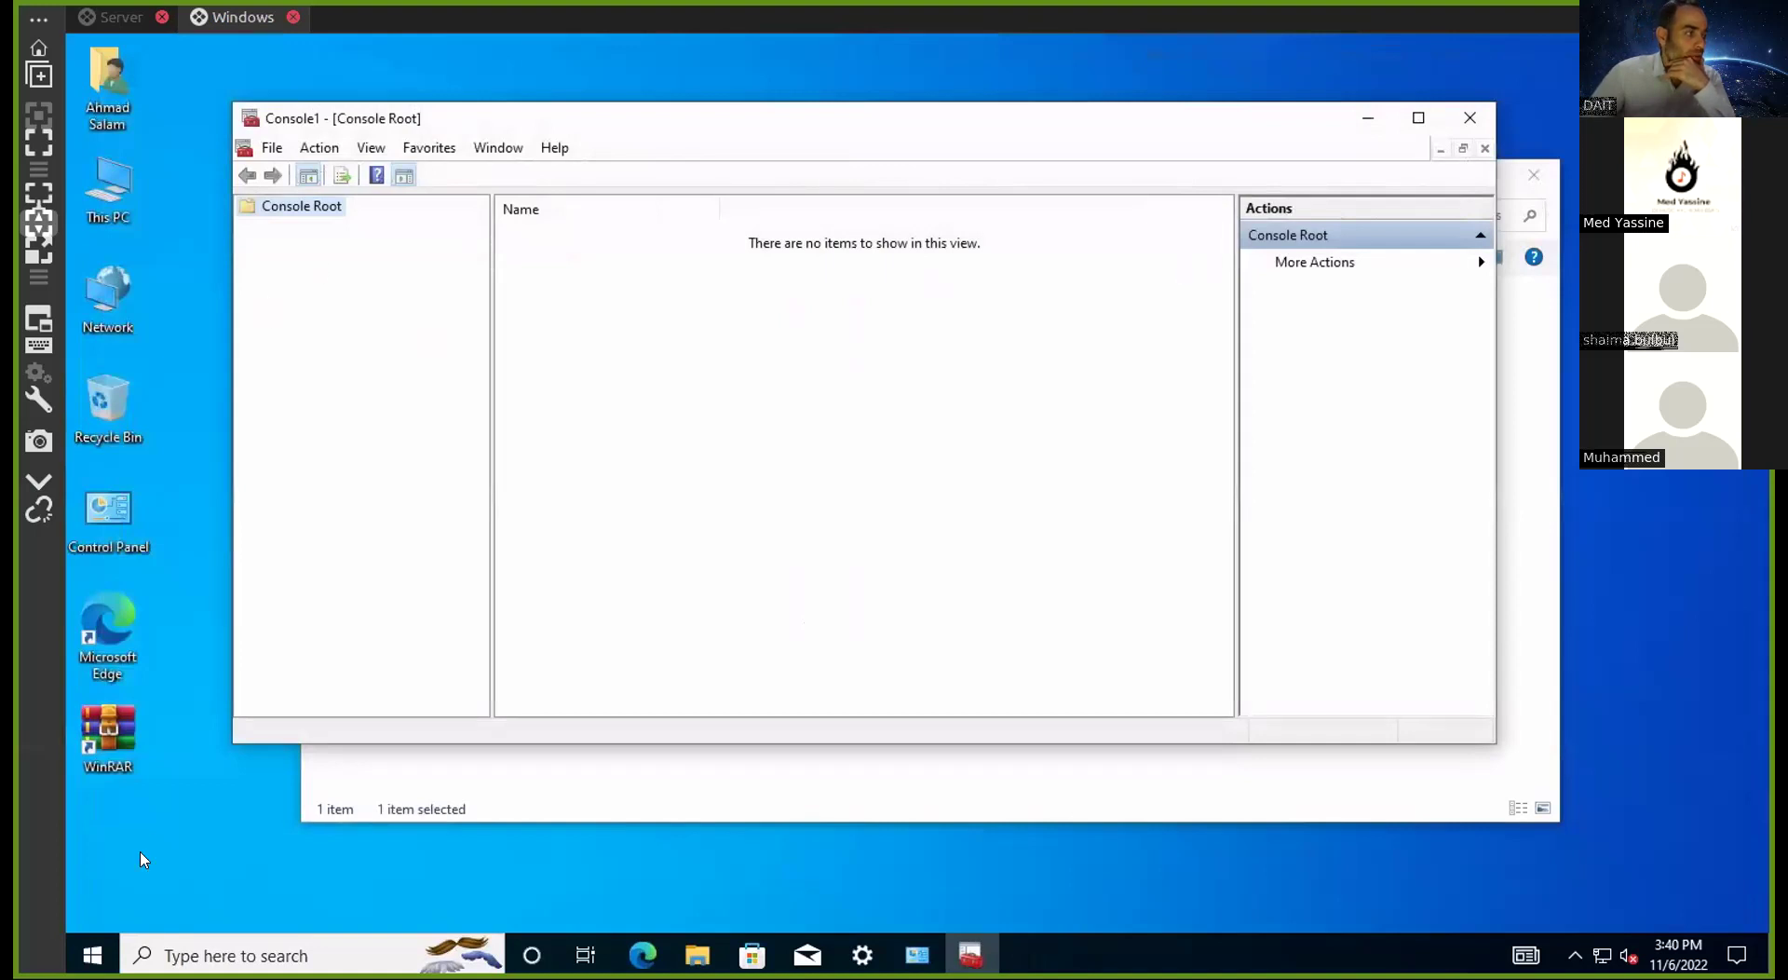
# Relaunch Word as the regular user, open a blank document and skip the Office sign-in
pyautogui.click(92, 955)
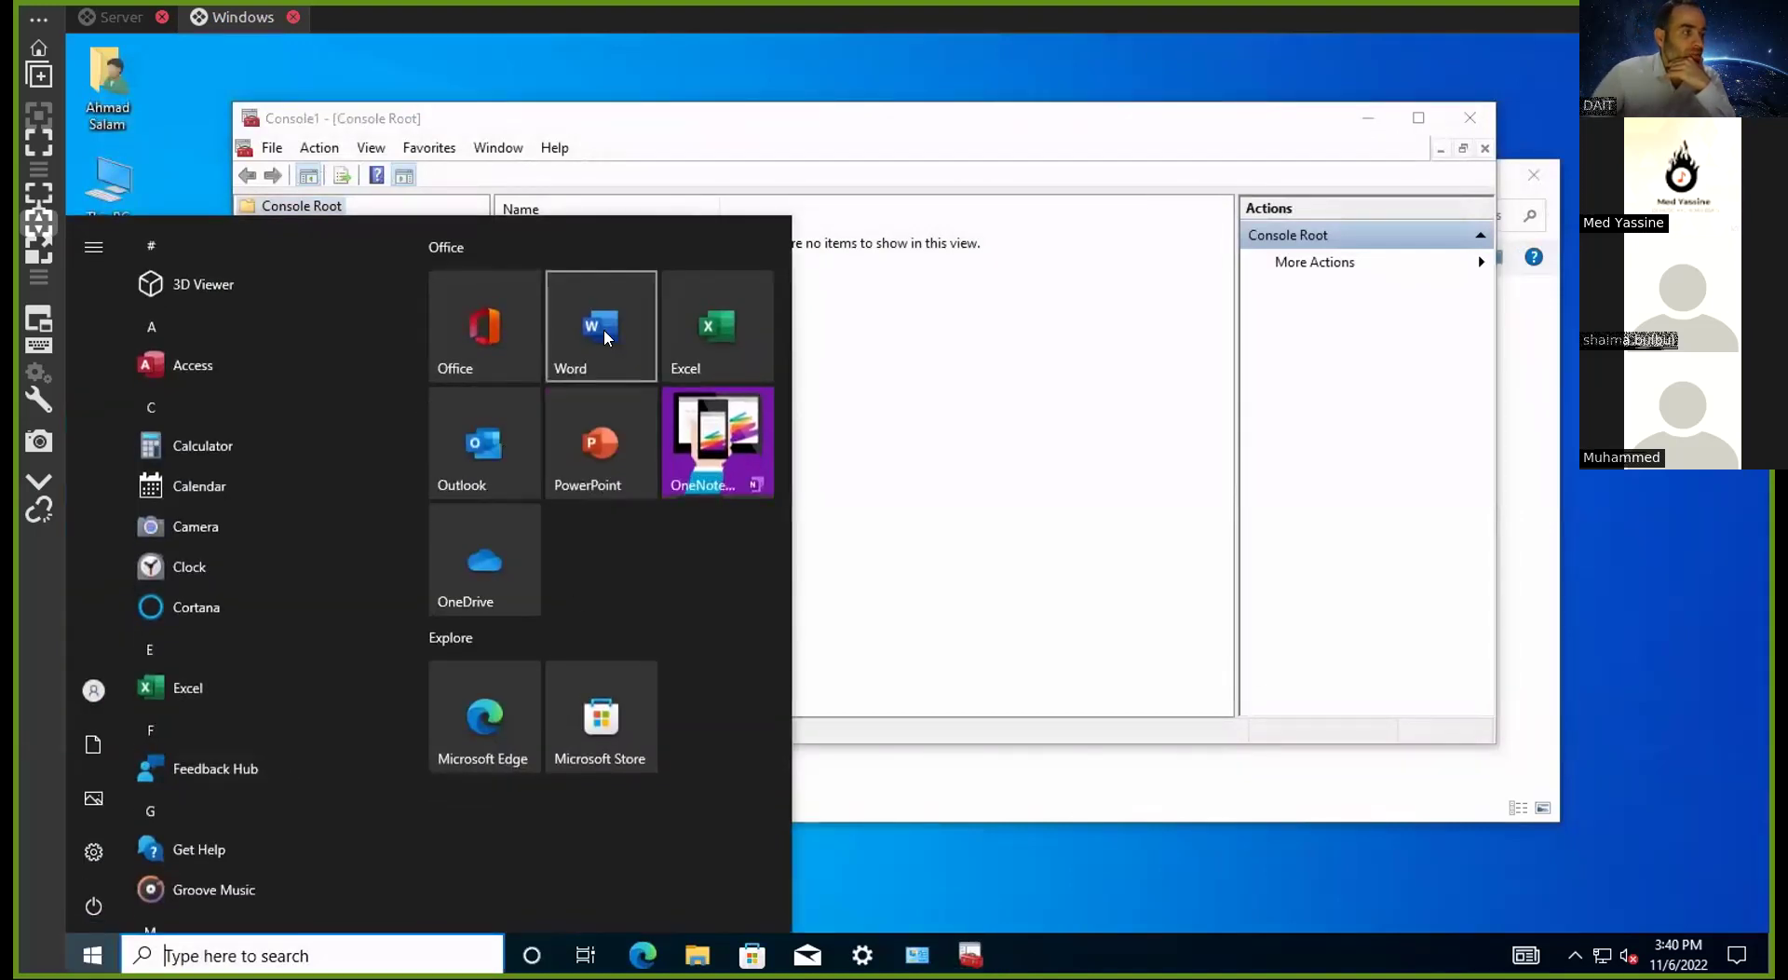
pyautogui.click(603, 327)
pyautogui.click(414, 307)
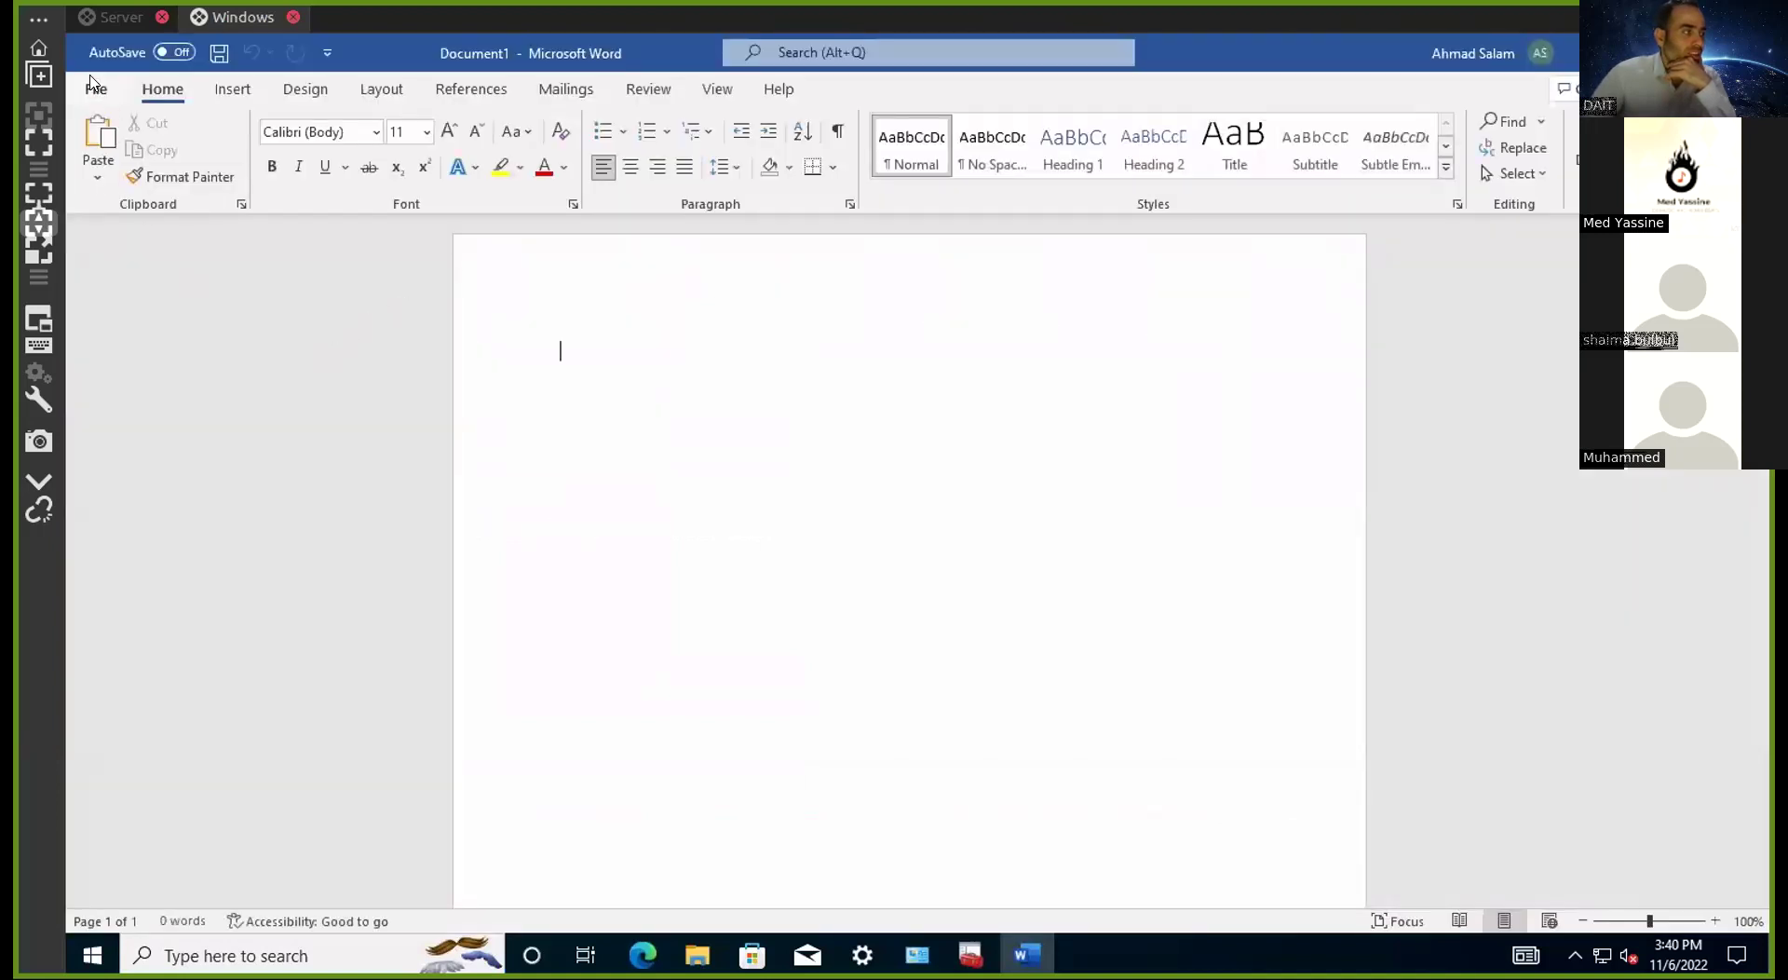
pyautogui.click(91, 80)
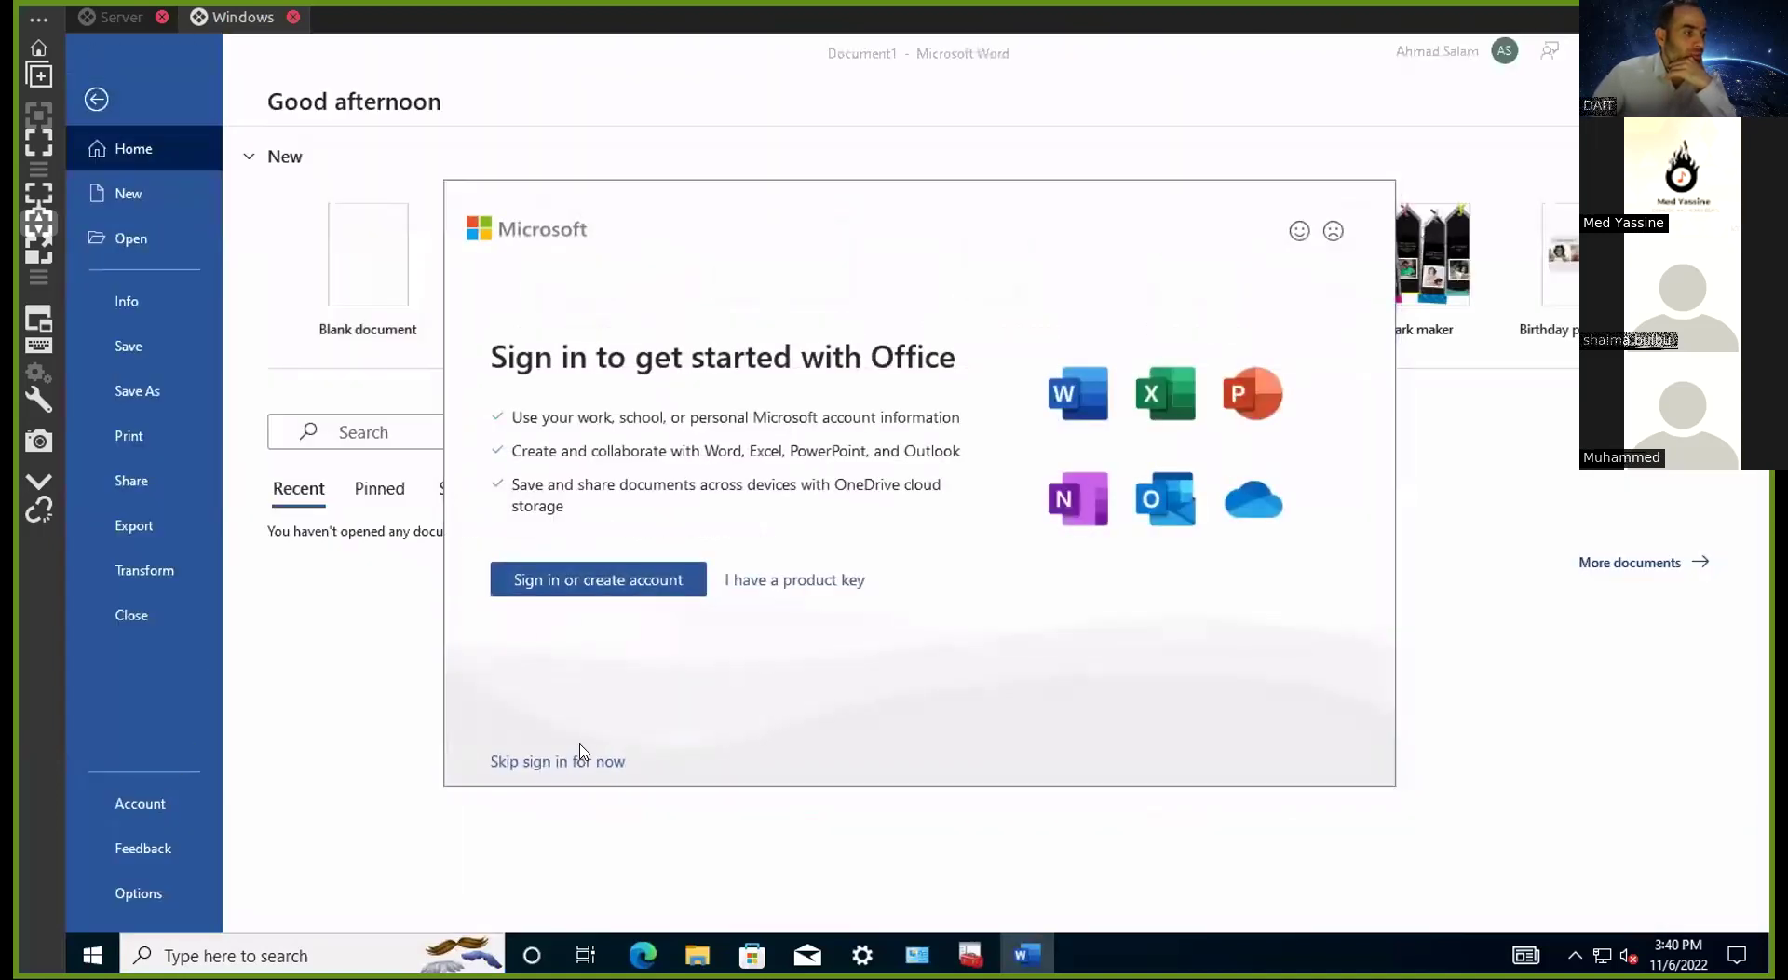
pyautogui.click(579, 754)
# Choose view only, accept the license, decline optional data, and create a blank document
pyautogui.click(911, 565)
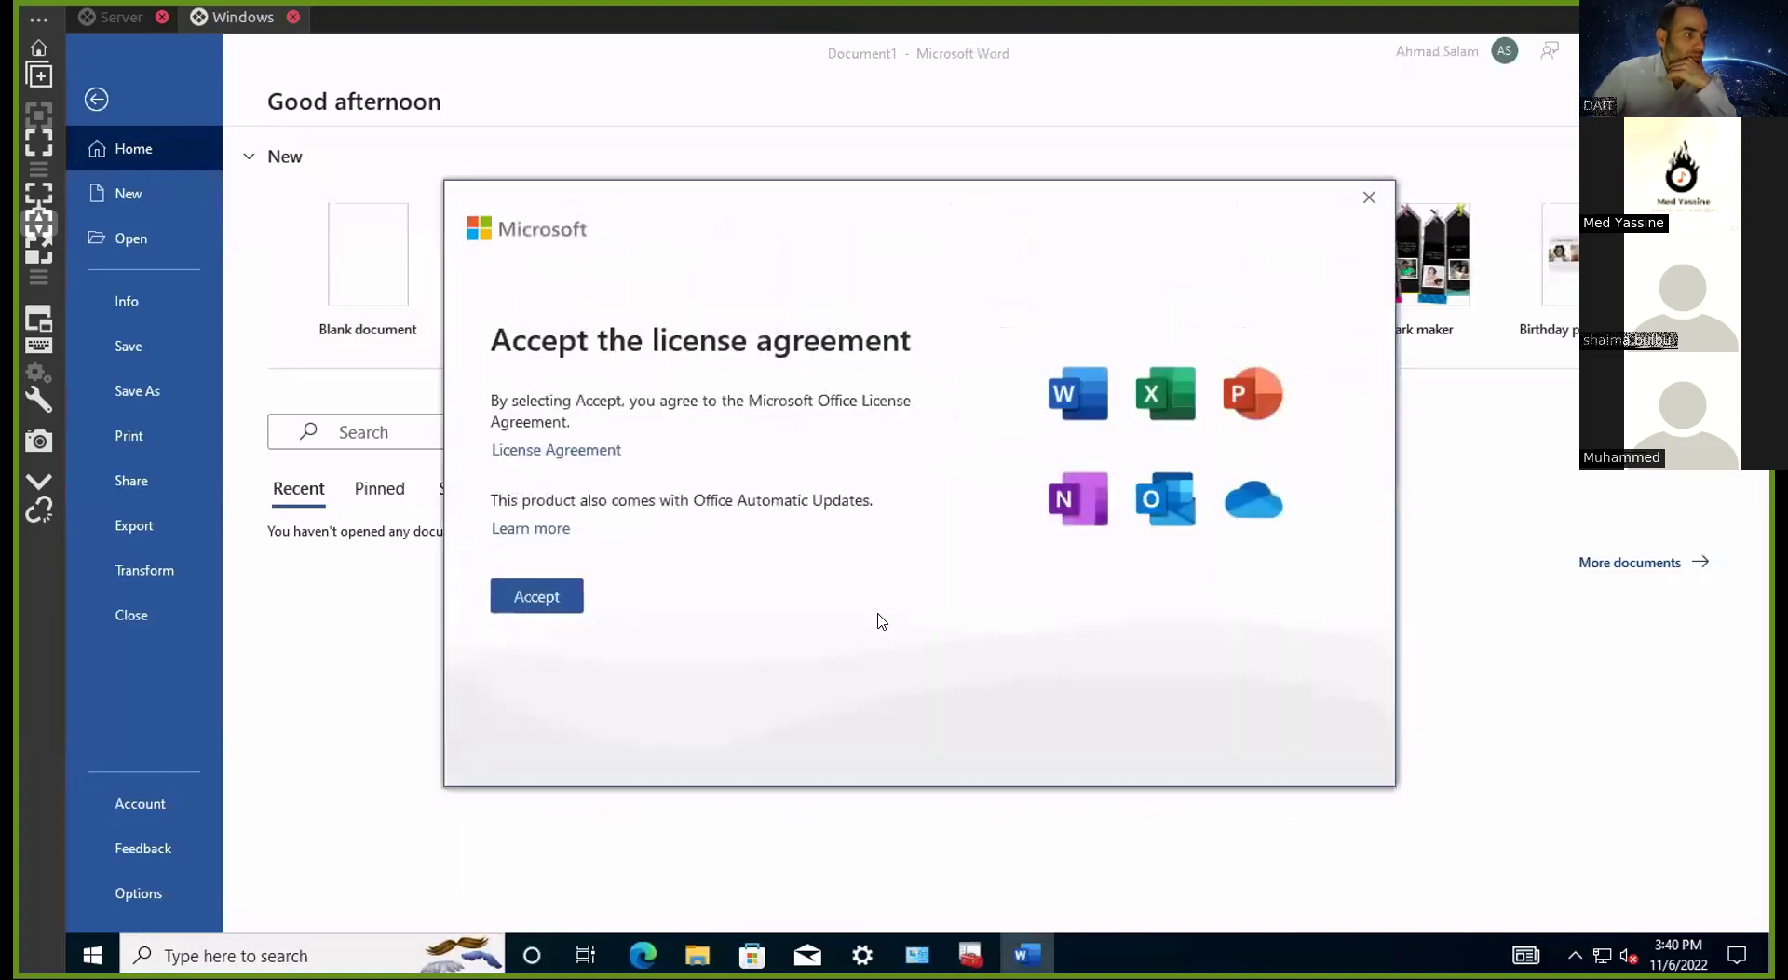
pyautogui.click(537, 596)
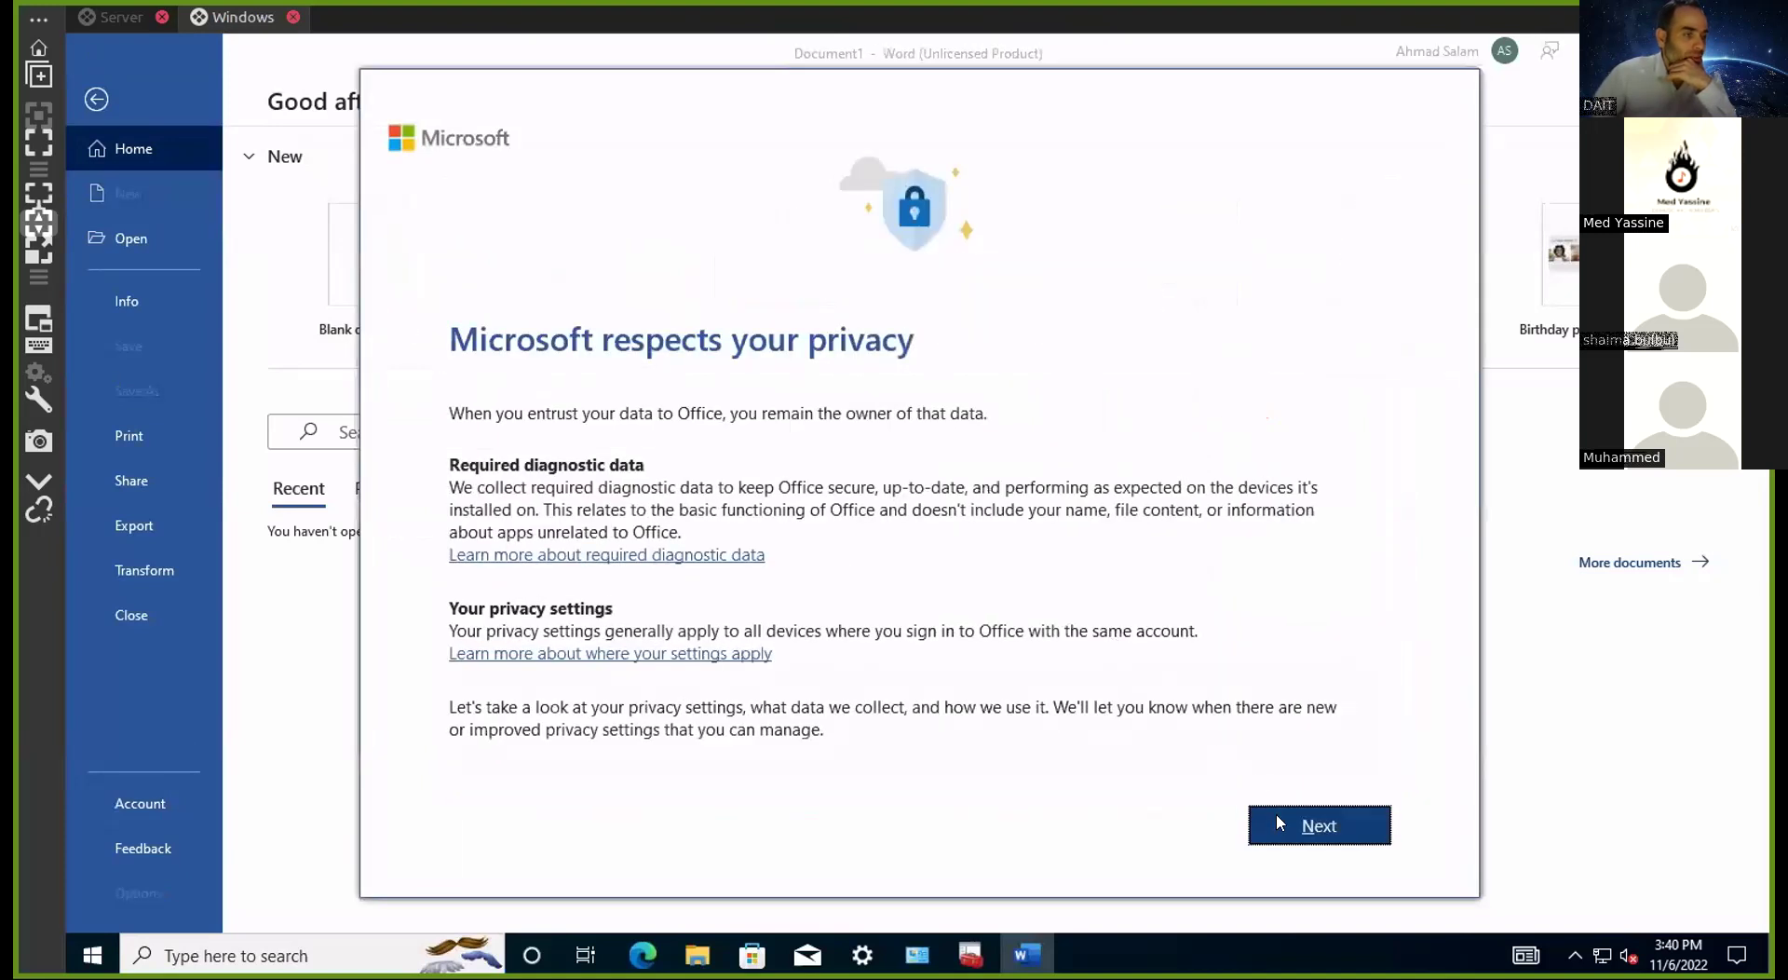
pyautogui.click(1276, 812)
pyautogui.click(1285, 823)
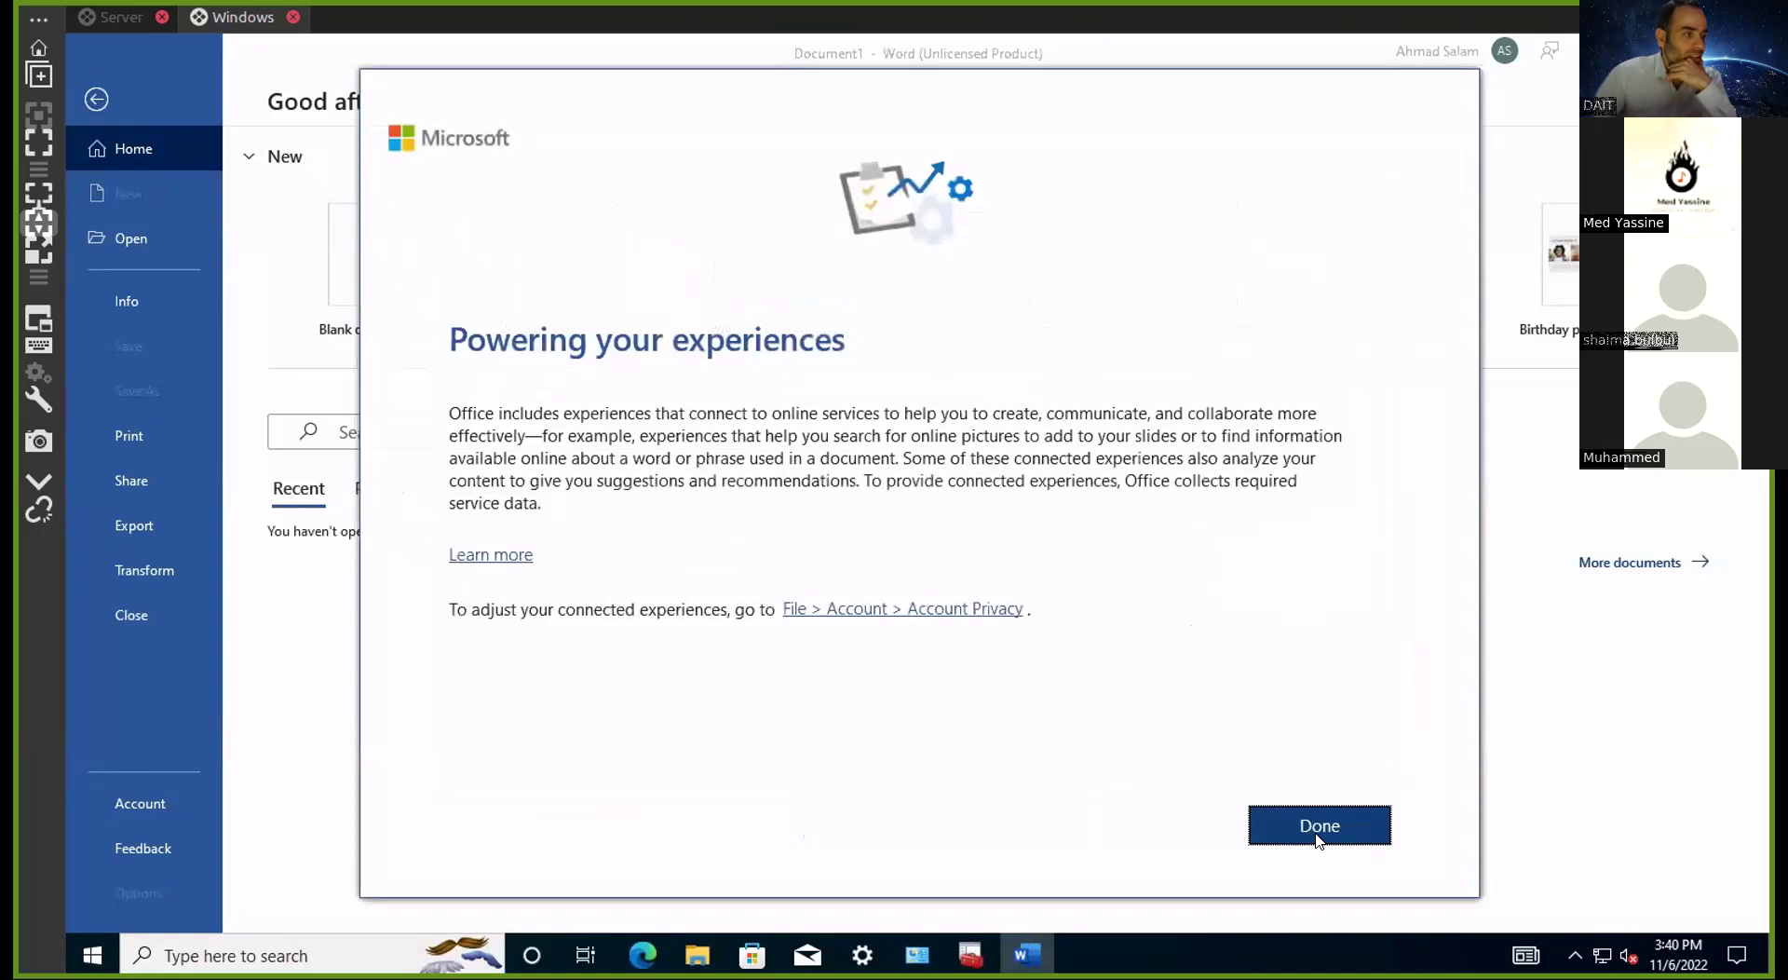
pyautogui.press('Return')
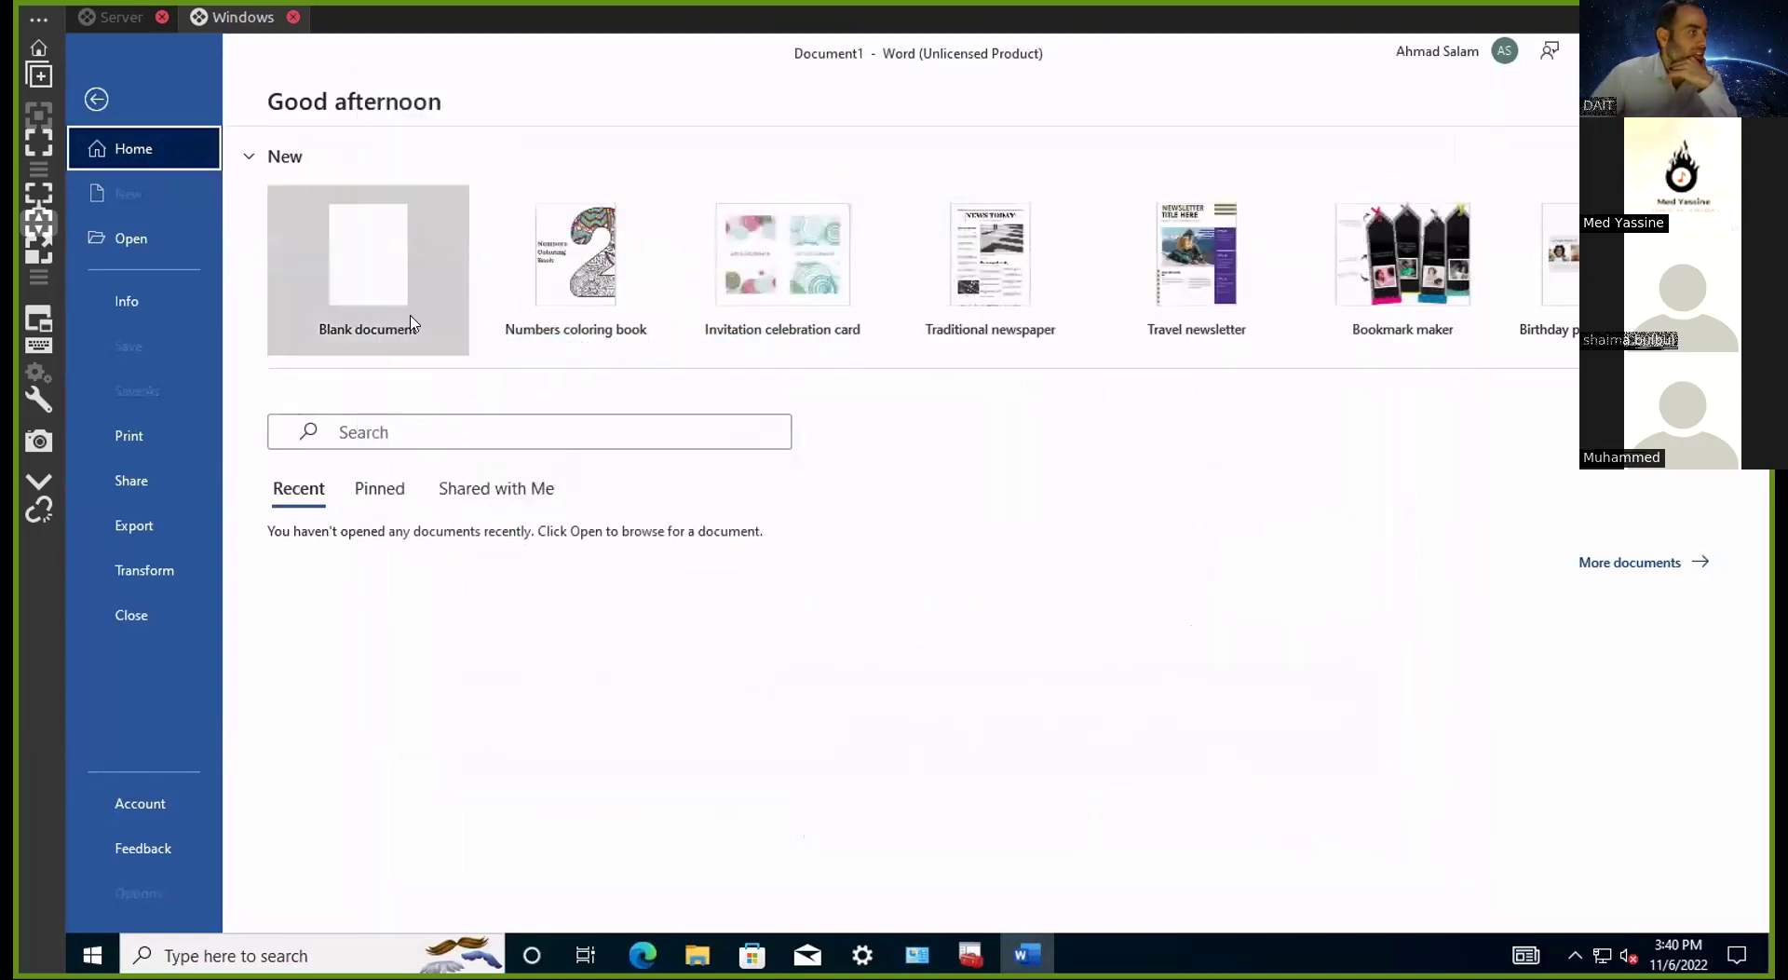
pyautogui.click(416, 320)
# Try Disable Updates under Account > Update Options, then cancel the admin credentials prompt
pyautogui.click(104, 85)
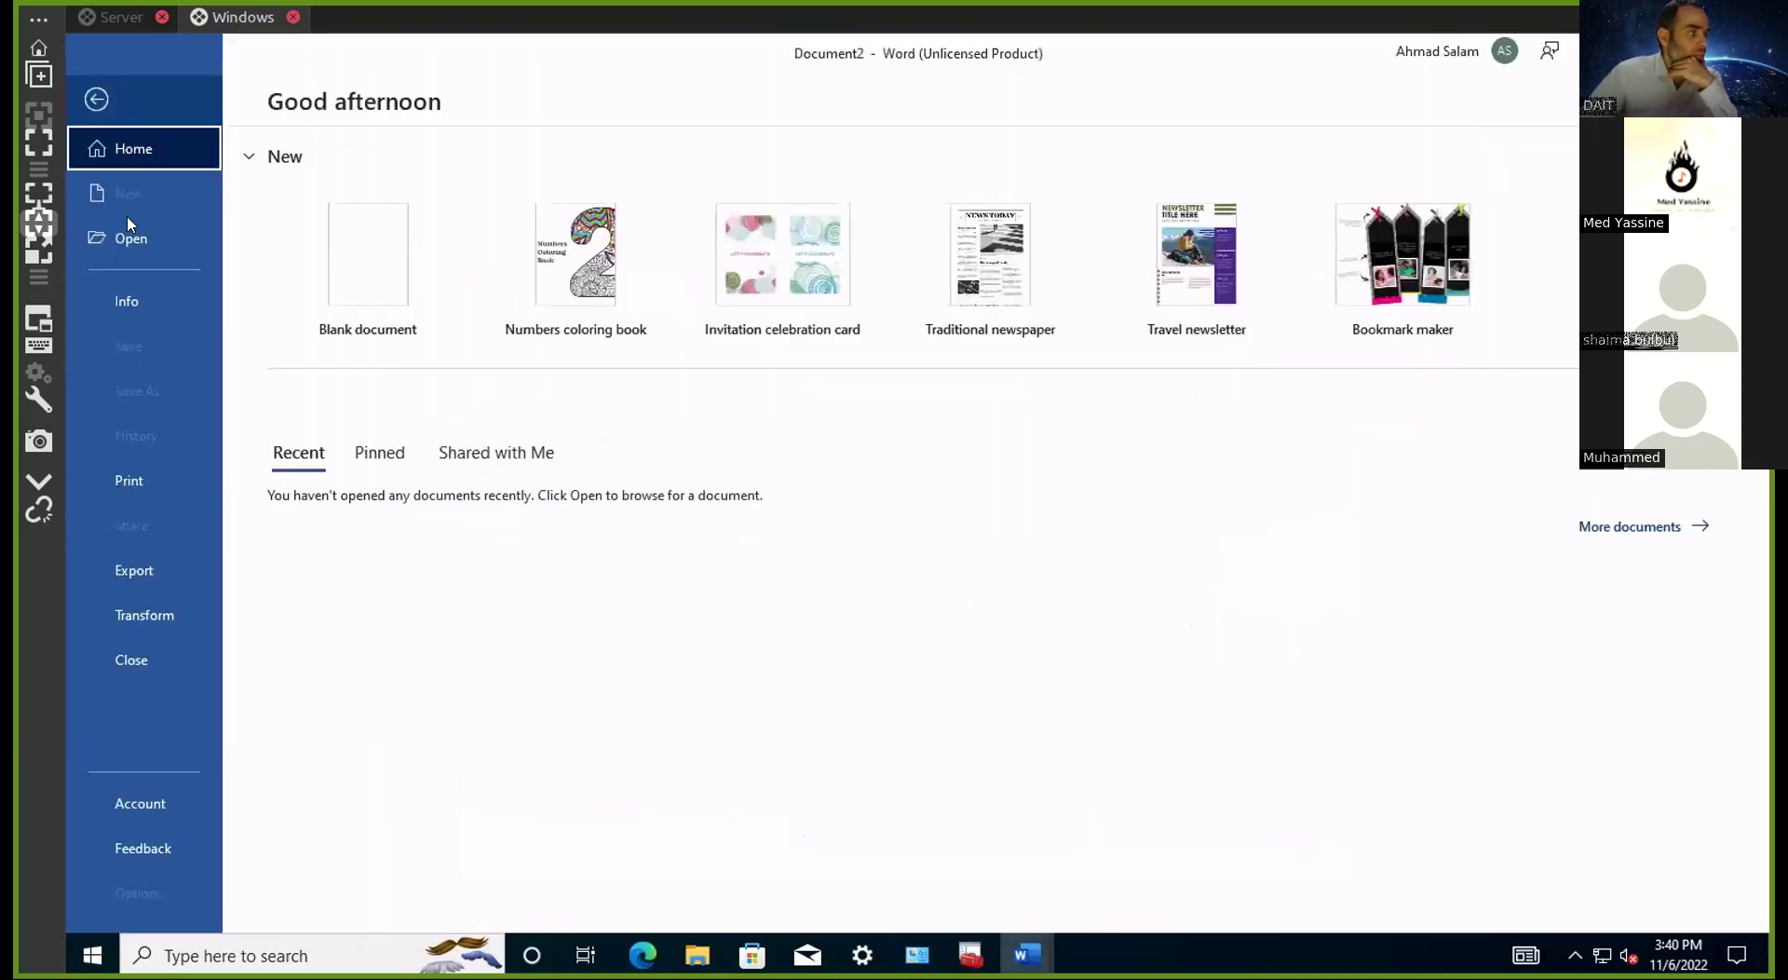
pyautogui.click(169, 808)
pyautogui.click(822, 503)
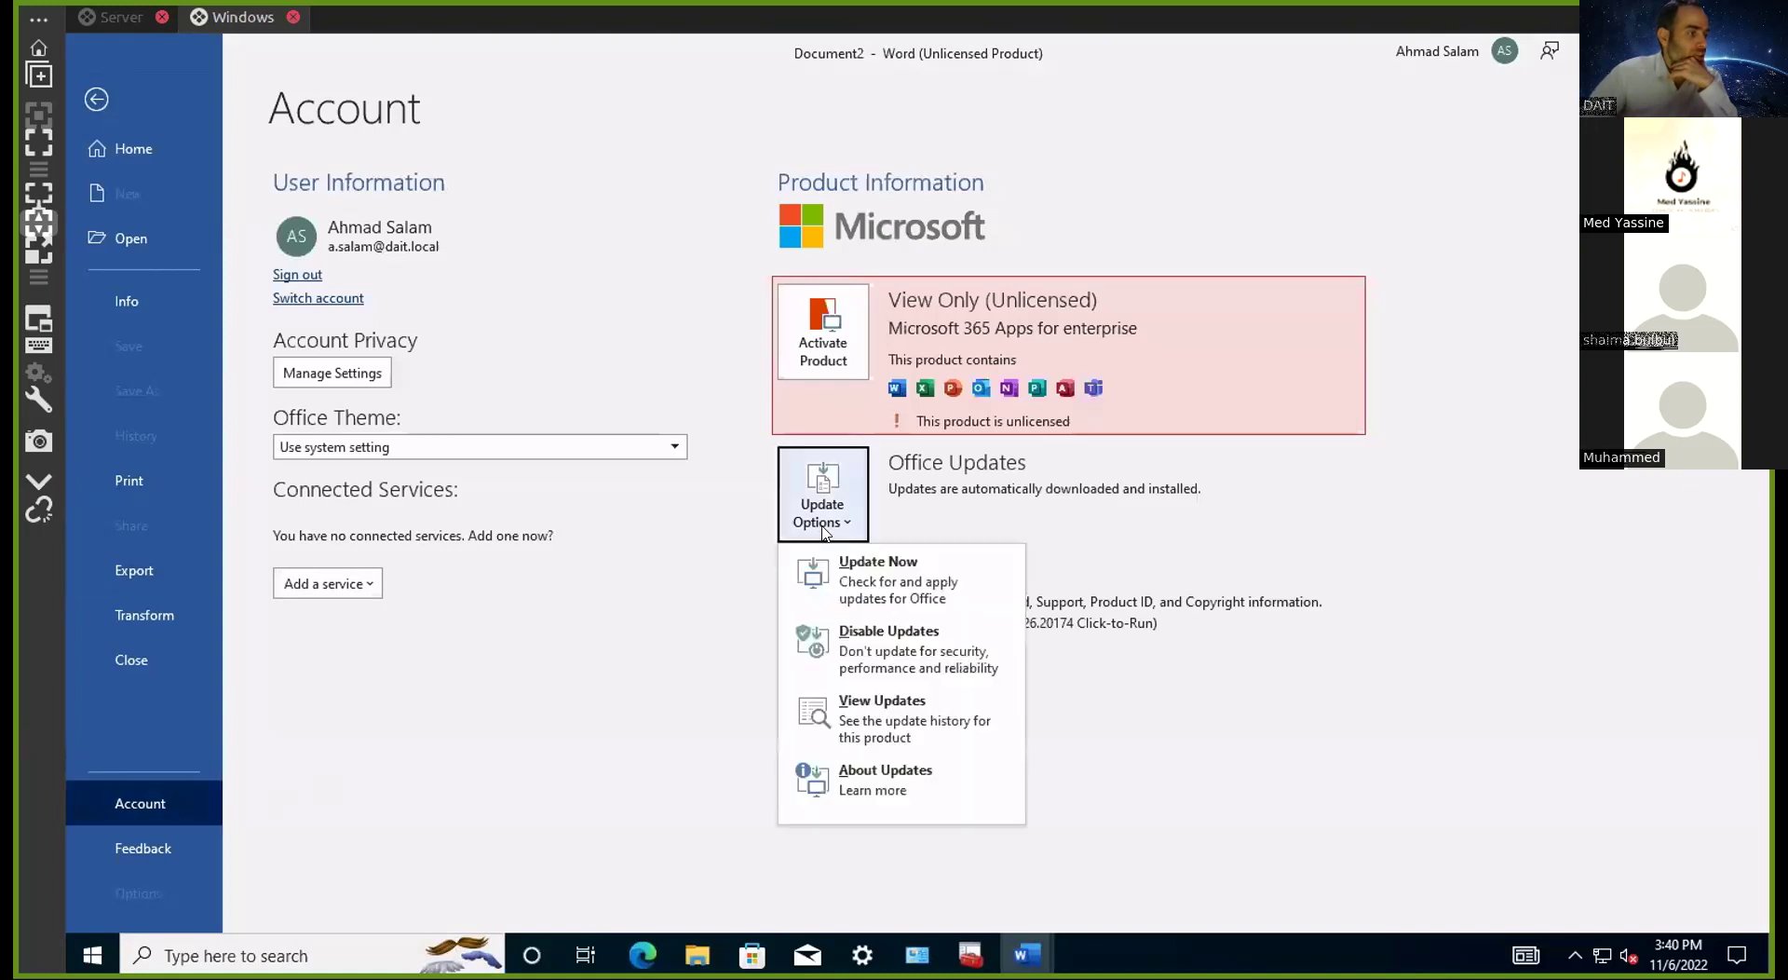
pyautogui.click(879, 660)
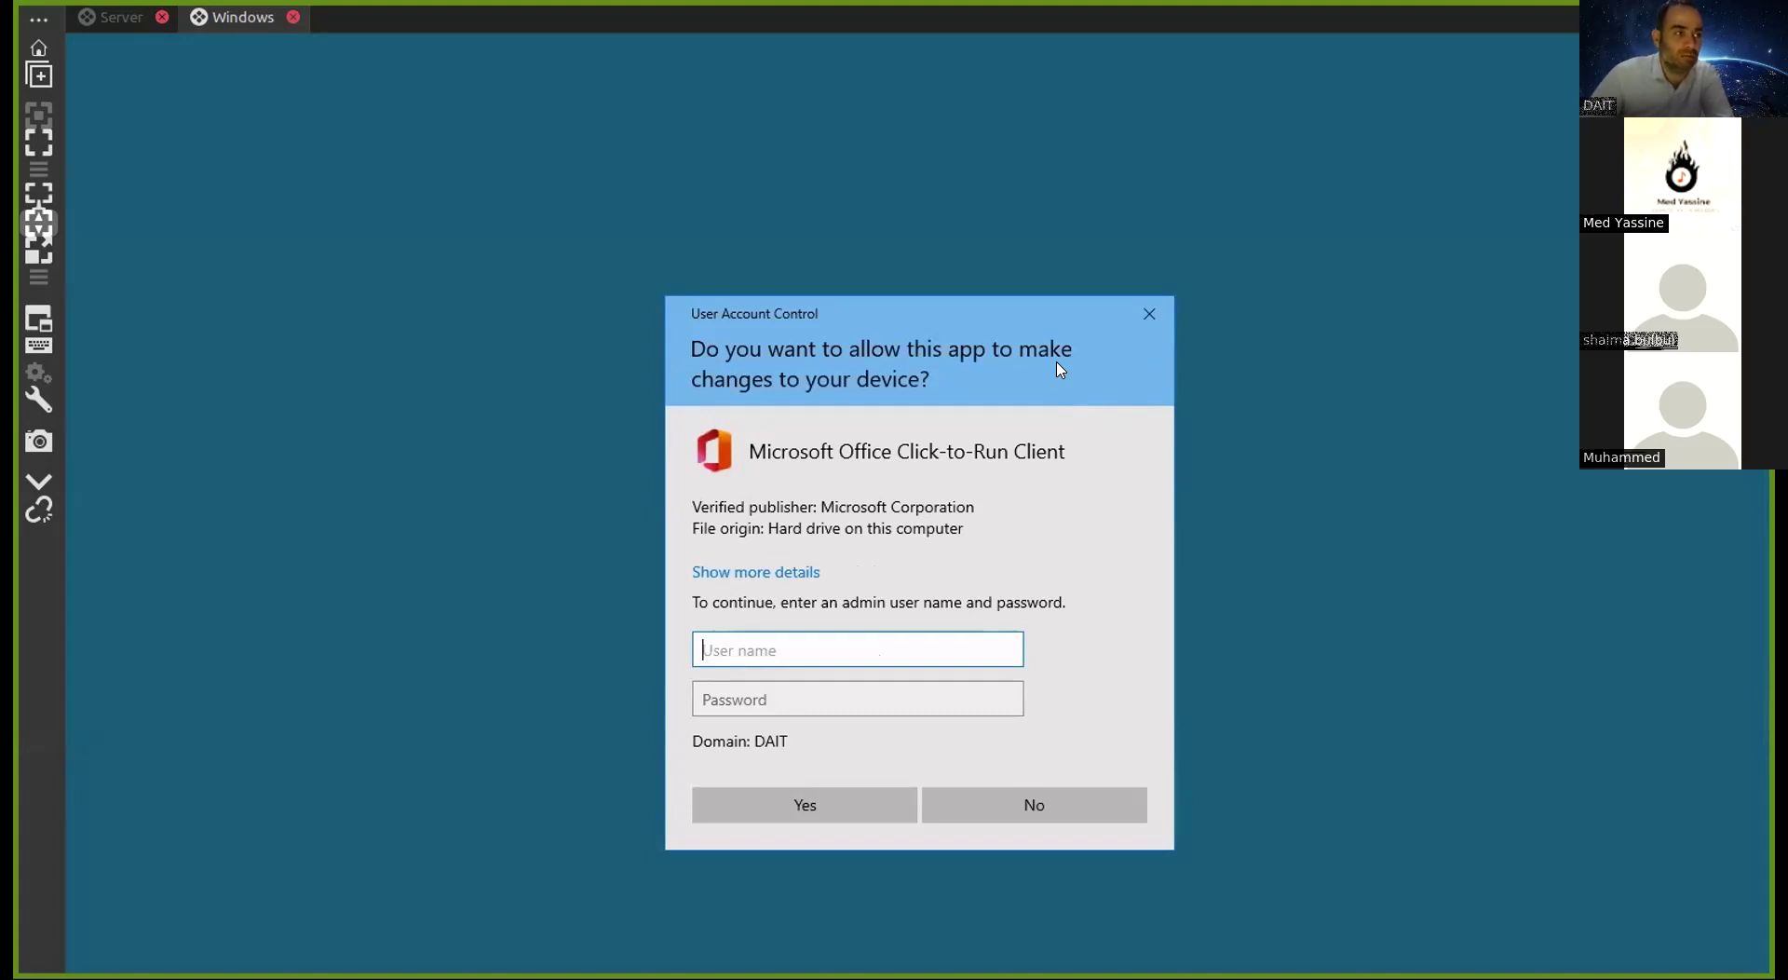
pyautogui.click(1151, 319)
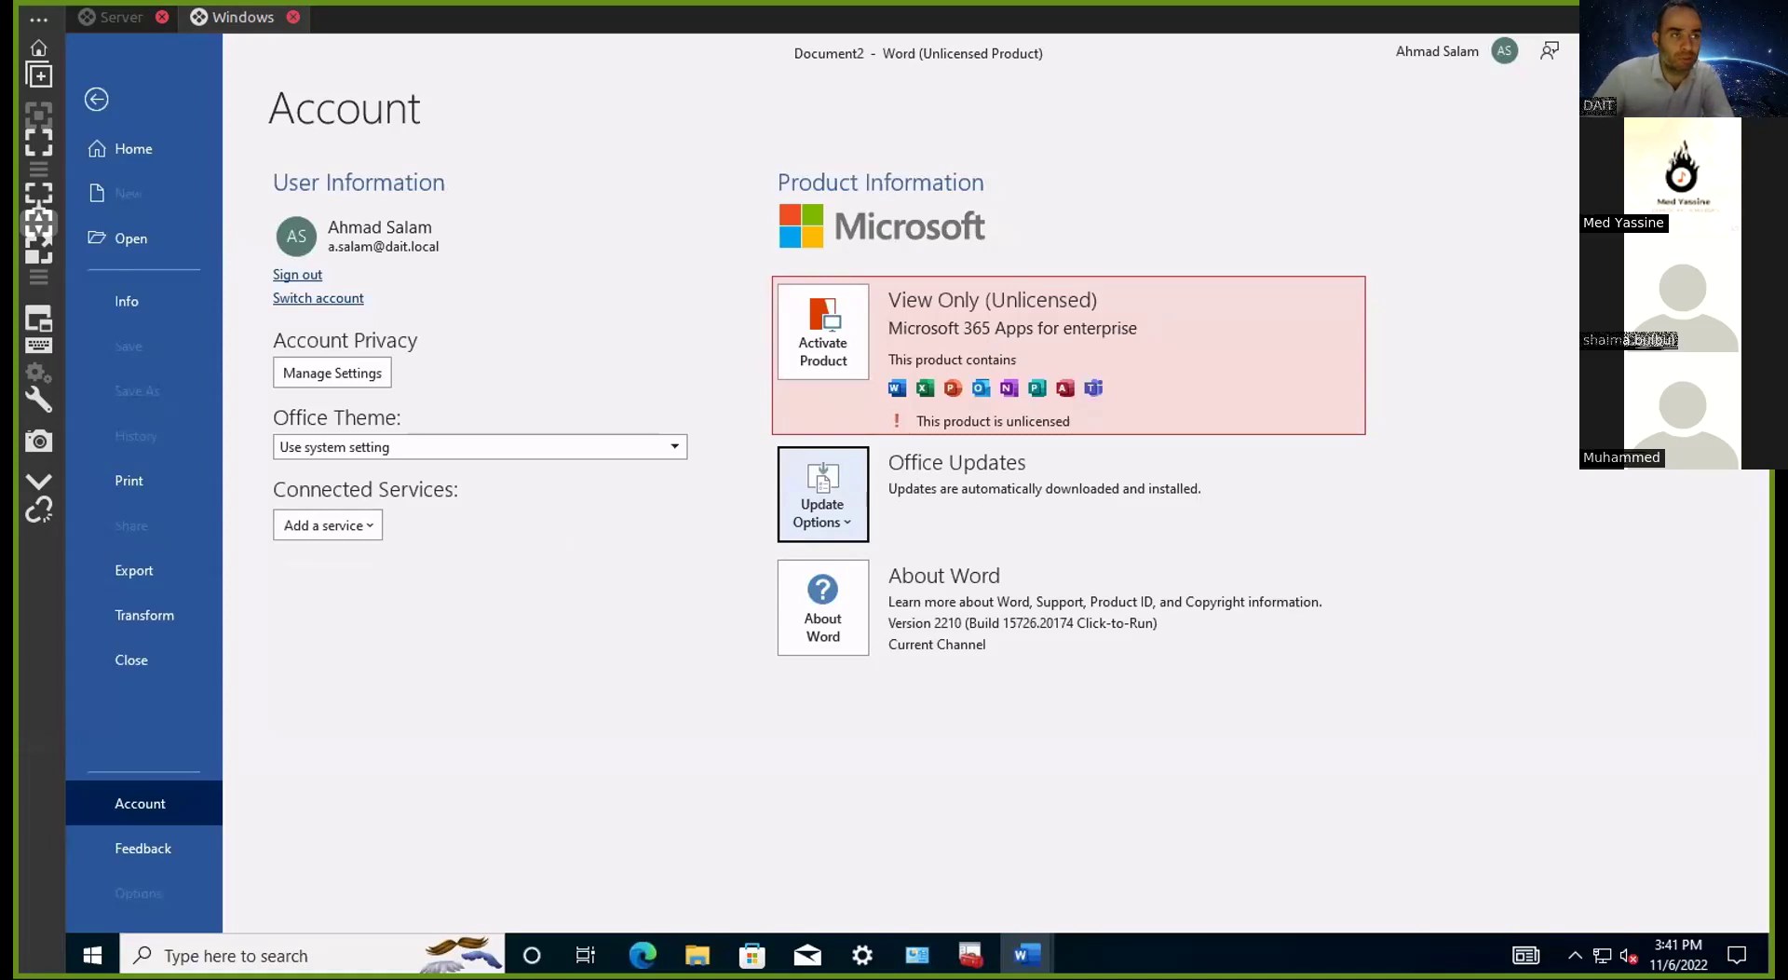
pyautogui.hotkey('alt', 'Tab')
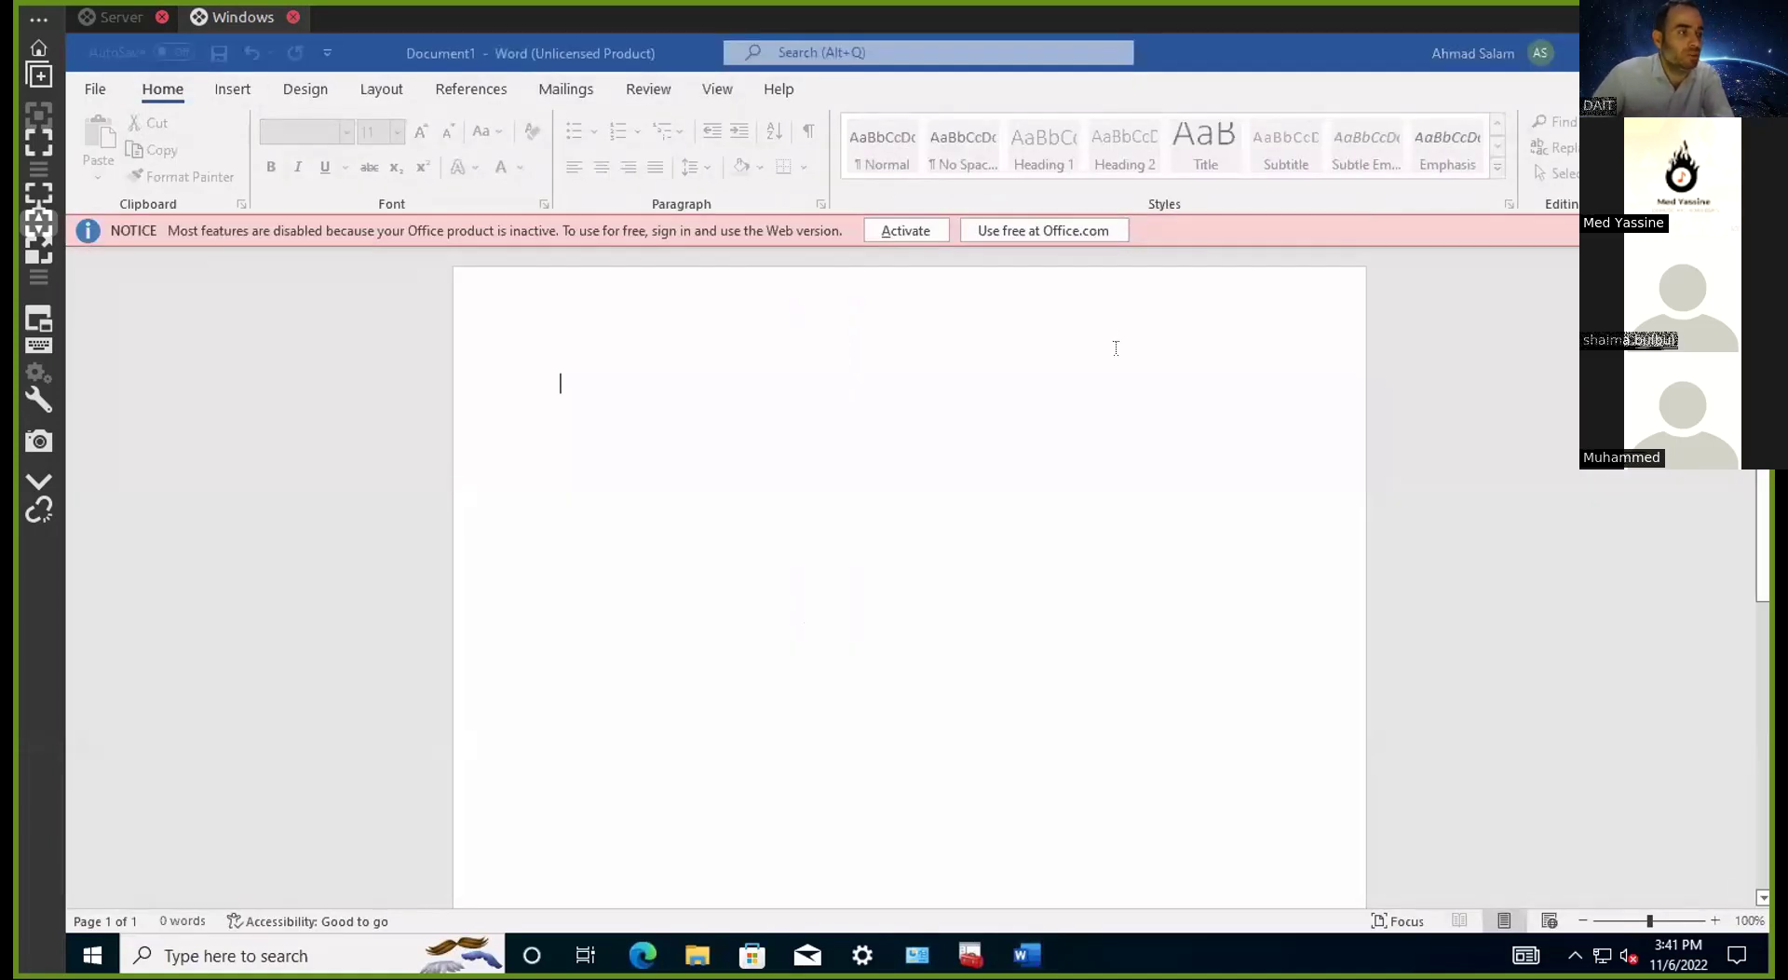
# Close Word and start a new mmc console from the Run box
pyautogui.hotkey('alt', 'F4')
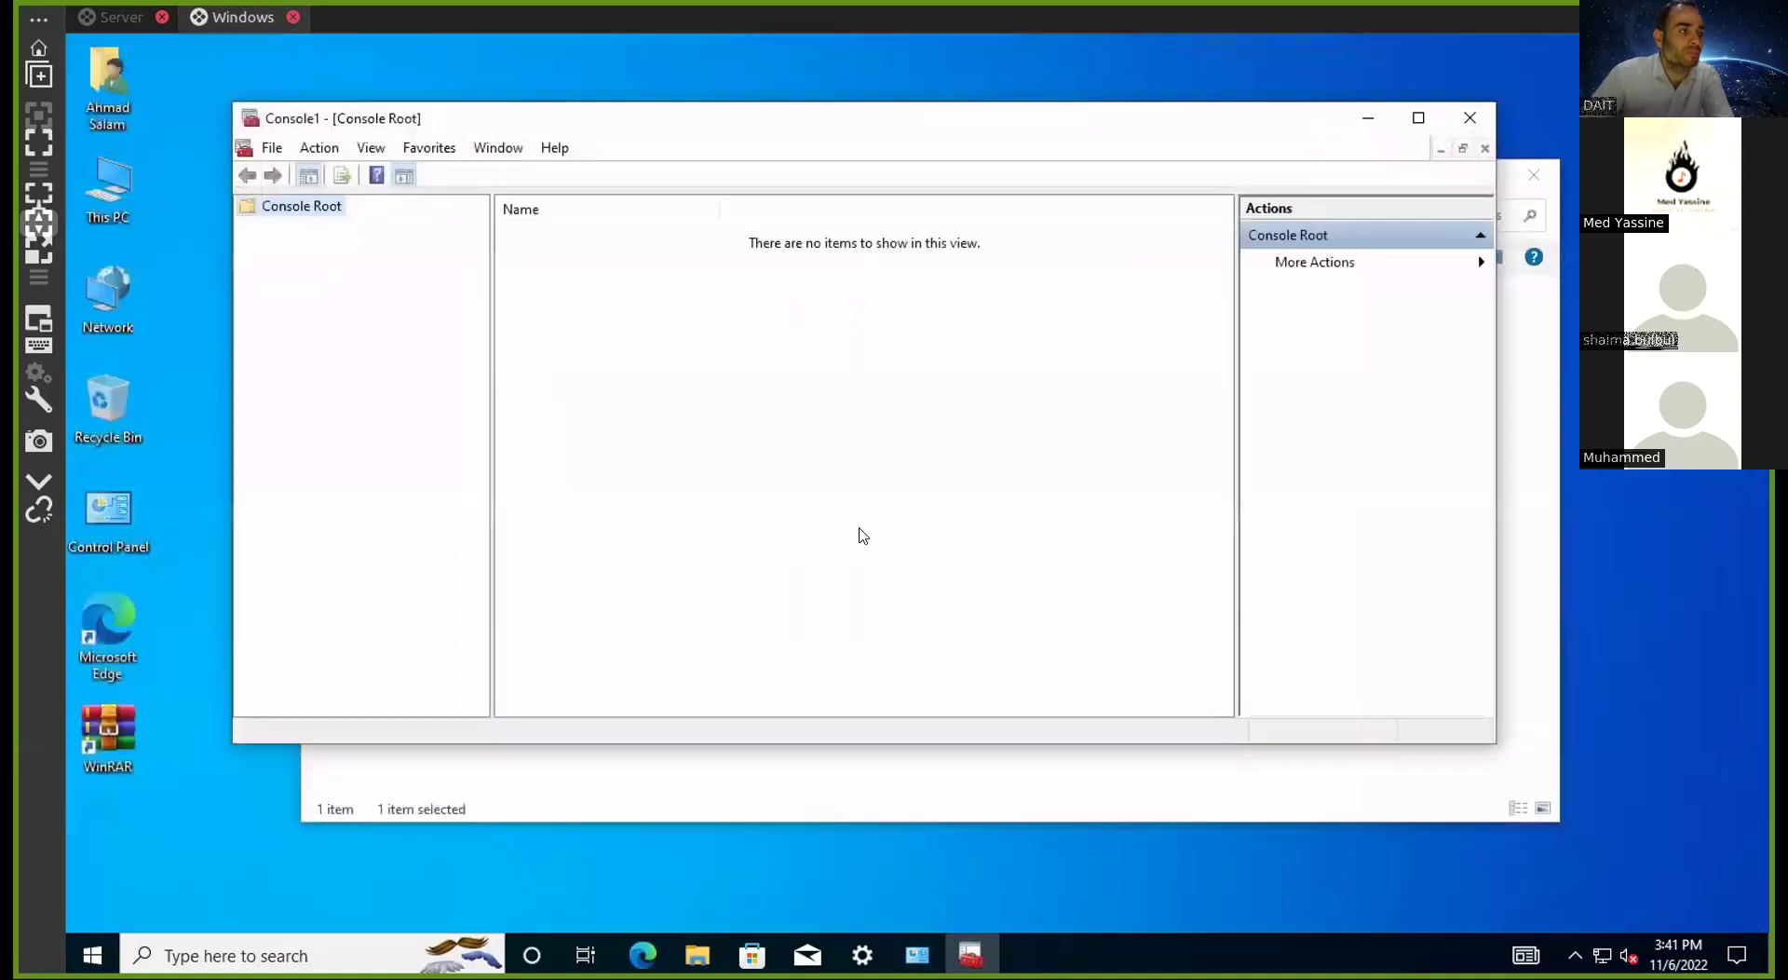
pyautogui.click(93, 953)
pyautogui.rightClick(92, 952)
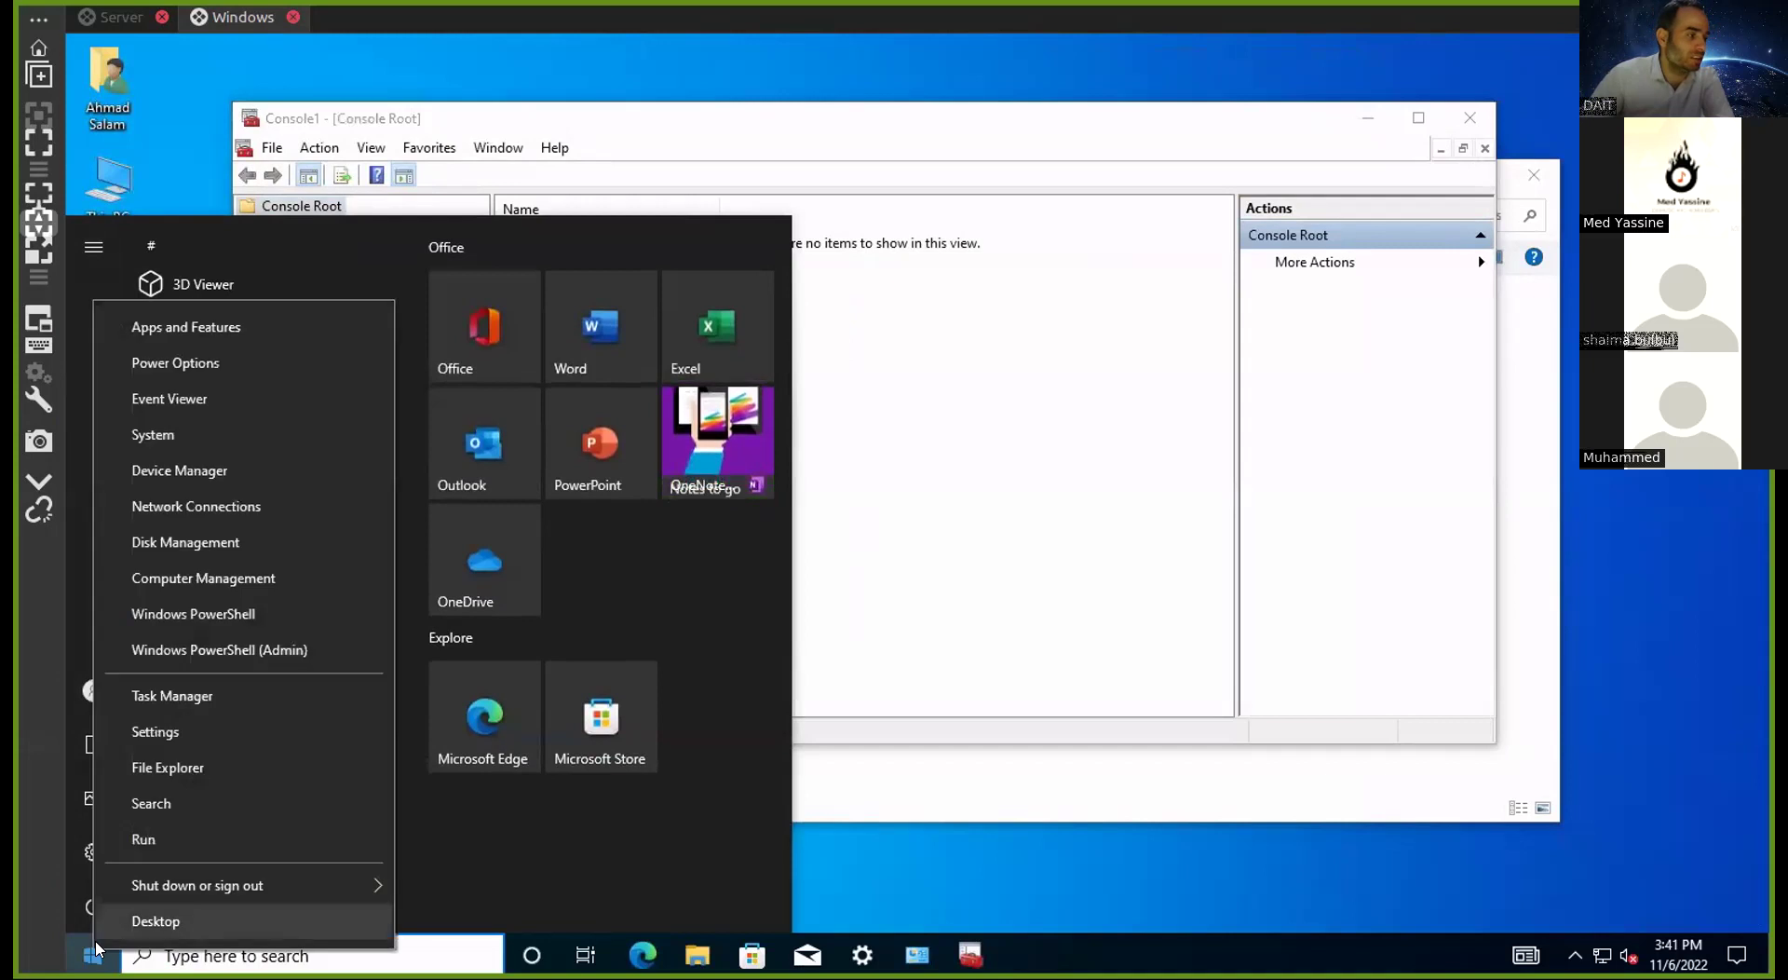
pyautogui.click(124, 845)
pyautogui.write('mmc')
pyautogui.press('Return')
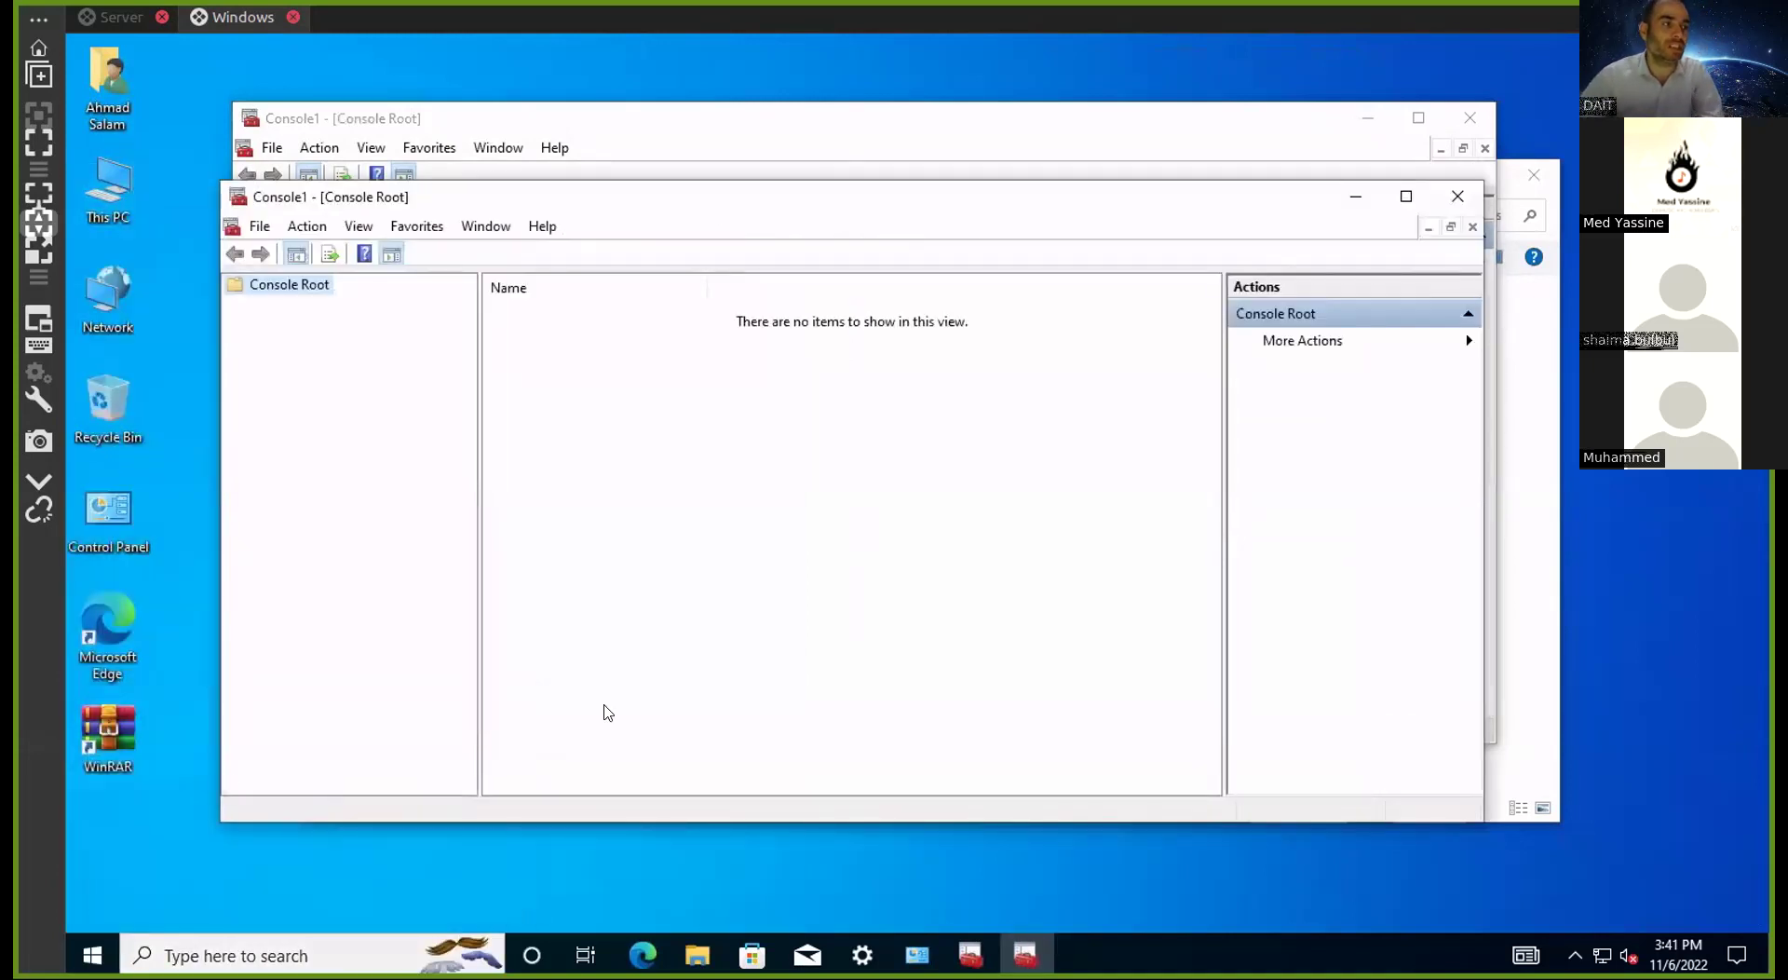
# Compare the two Console1 windows and close the extra empty one
pyautogui.moveTo(1155, 209); pyautogui.dragTo(1038, 284)
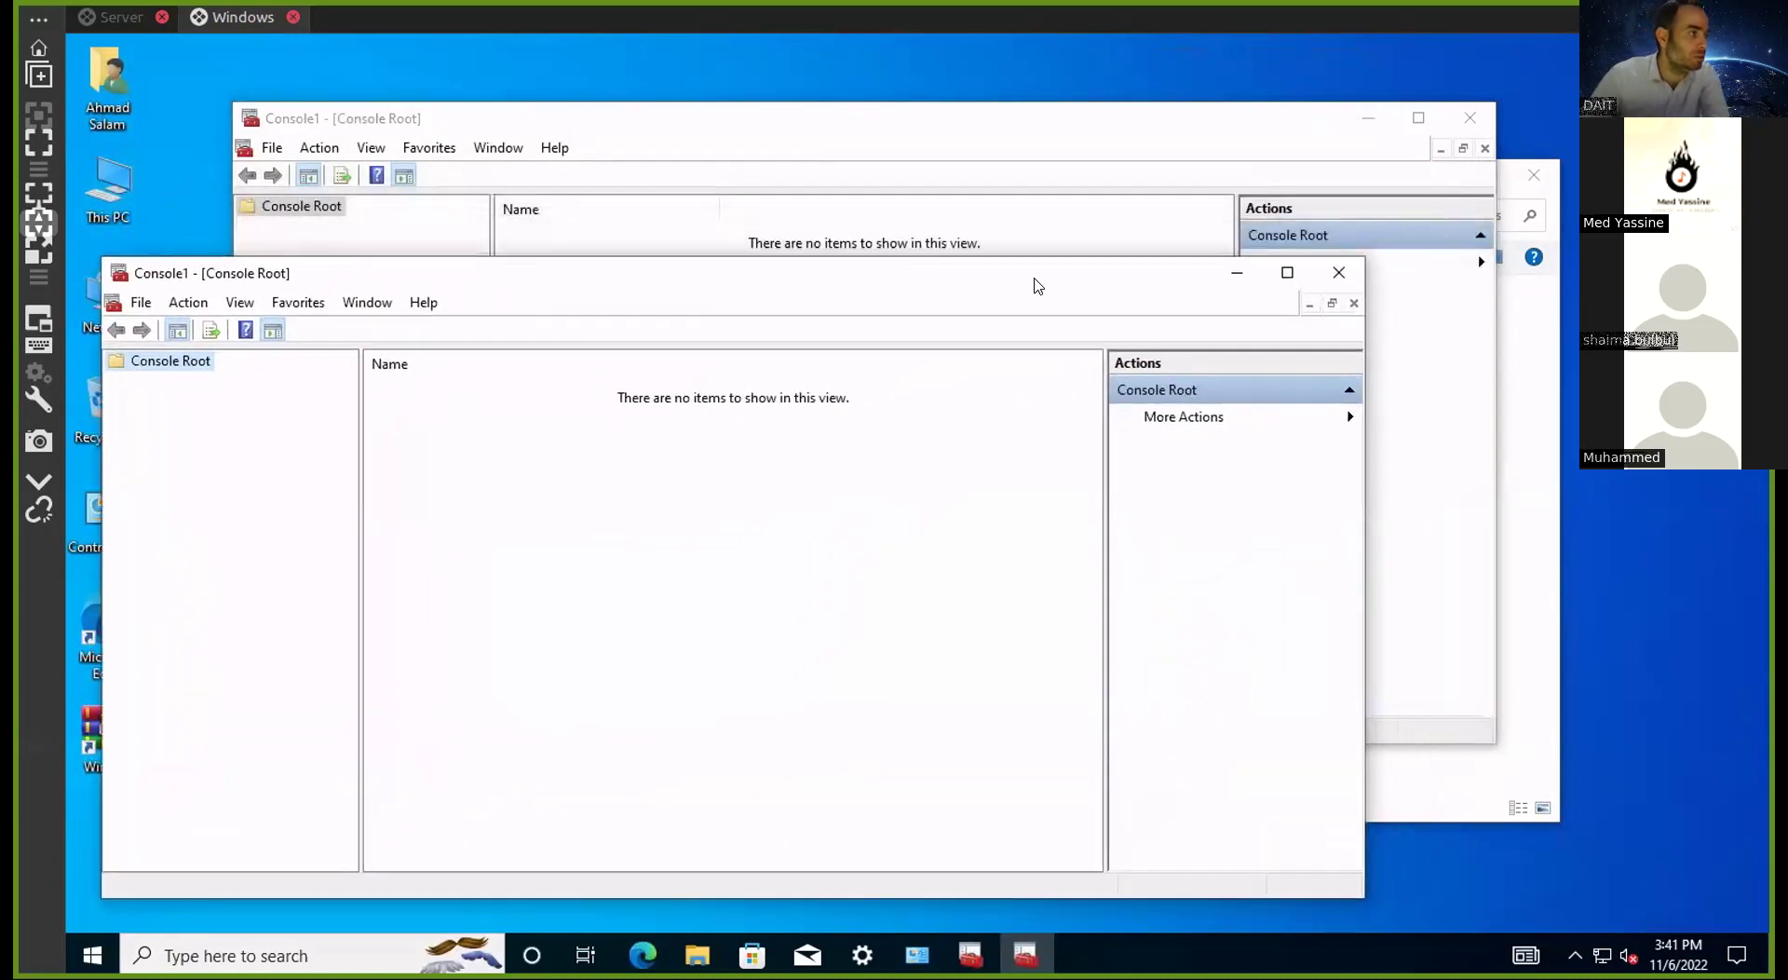
pyautogui.click(1024, 143)
pyautogui.click(800, 783)
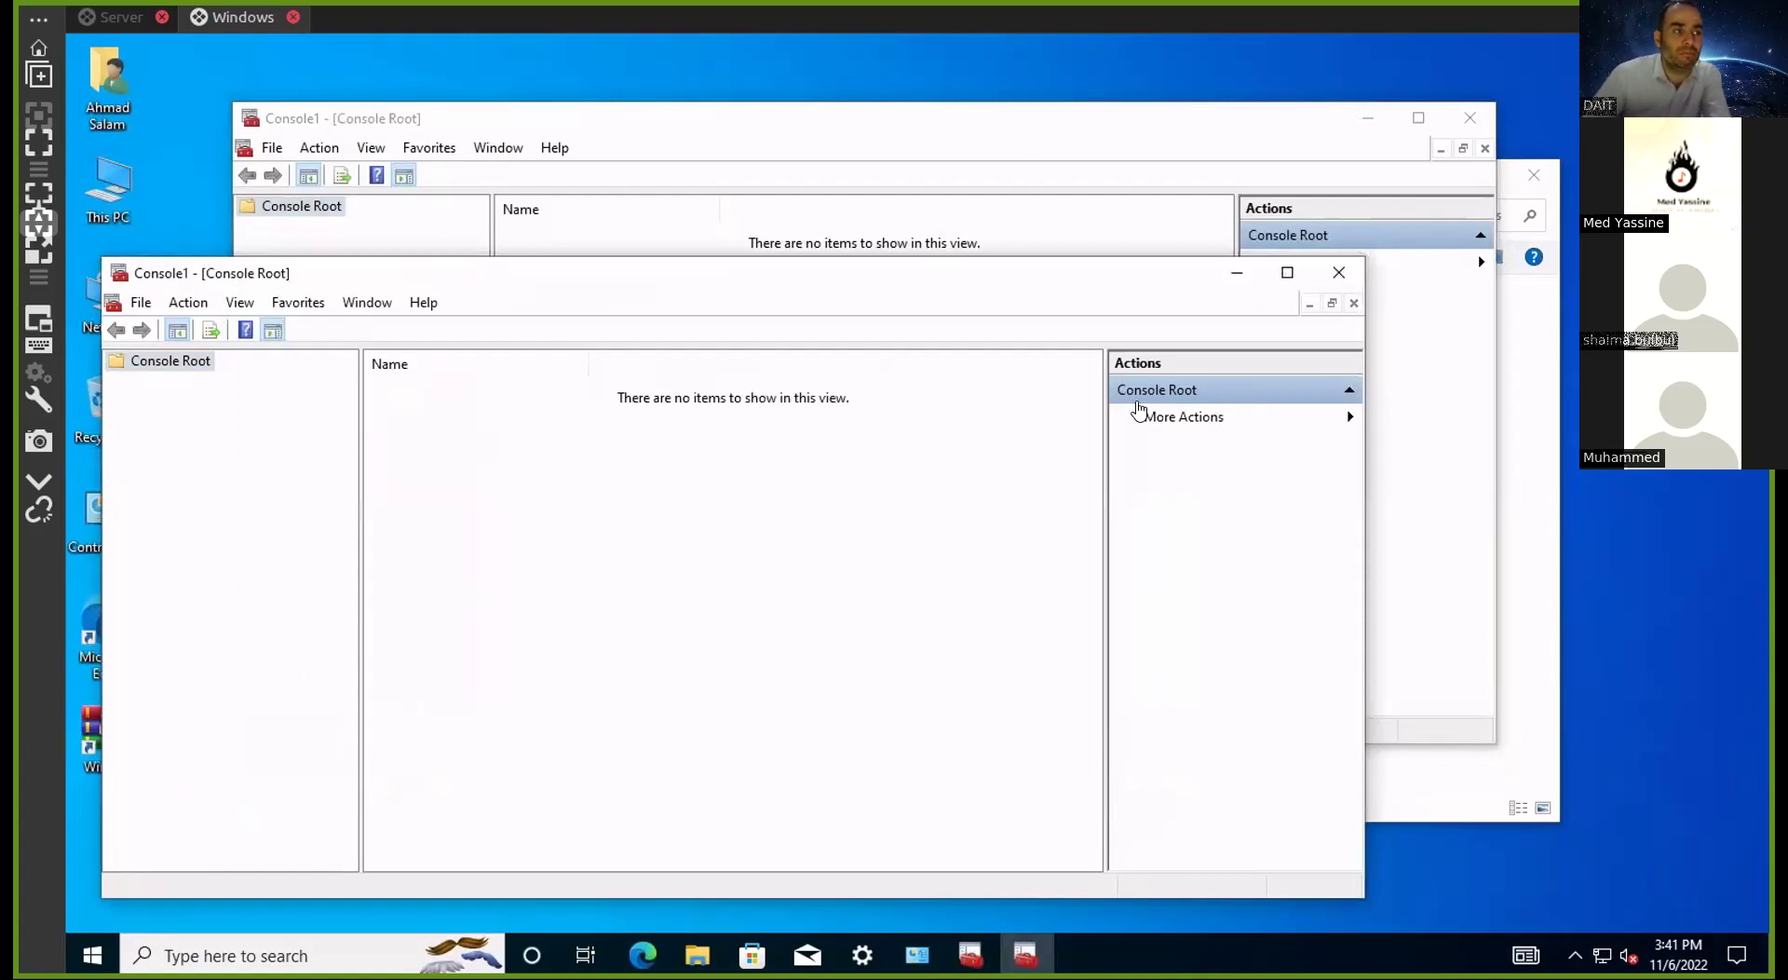
pyautogui.click(1338, 272)
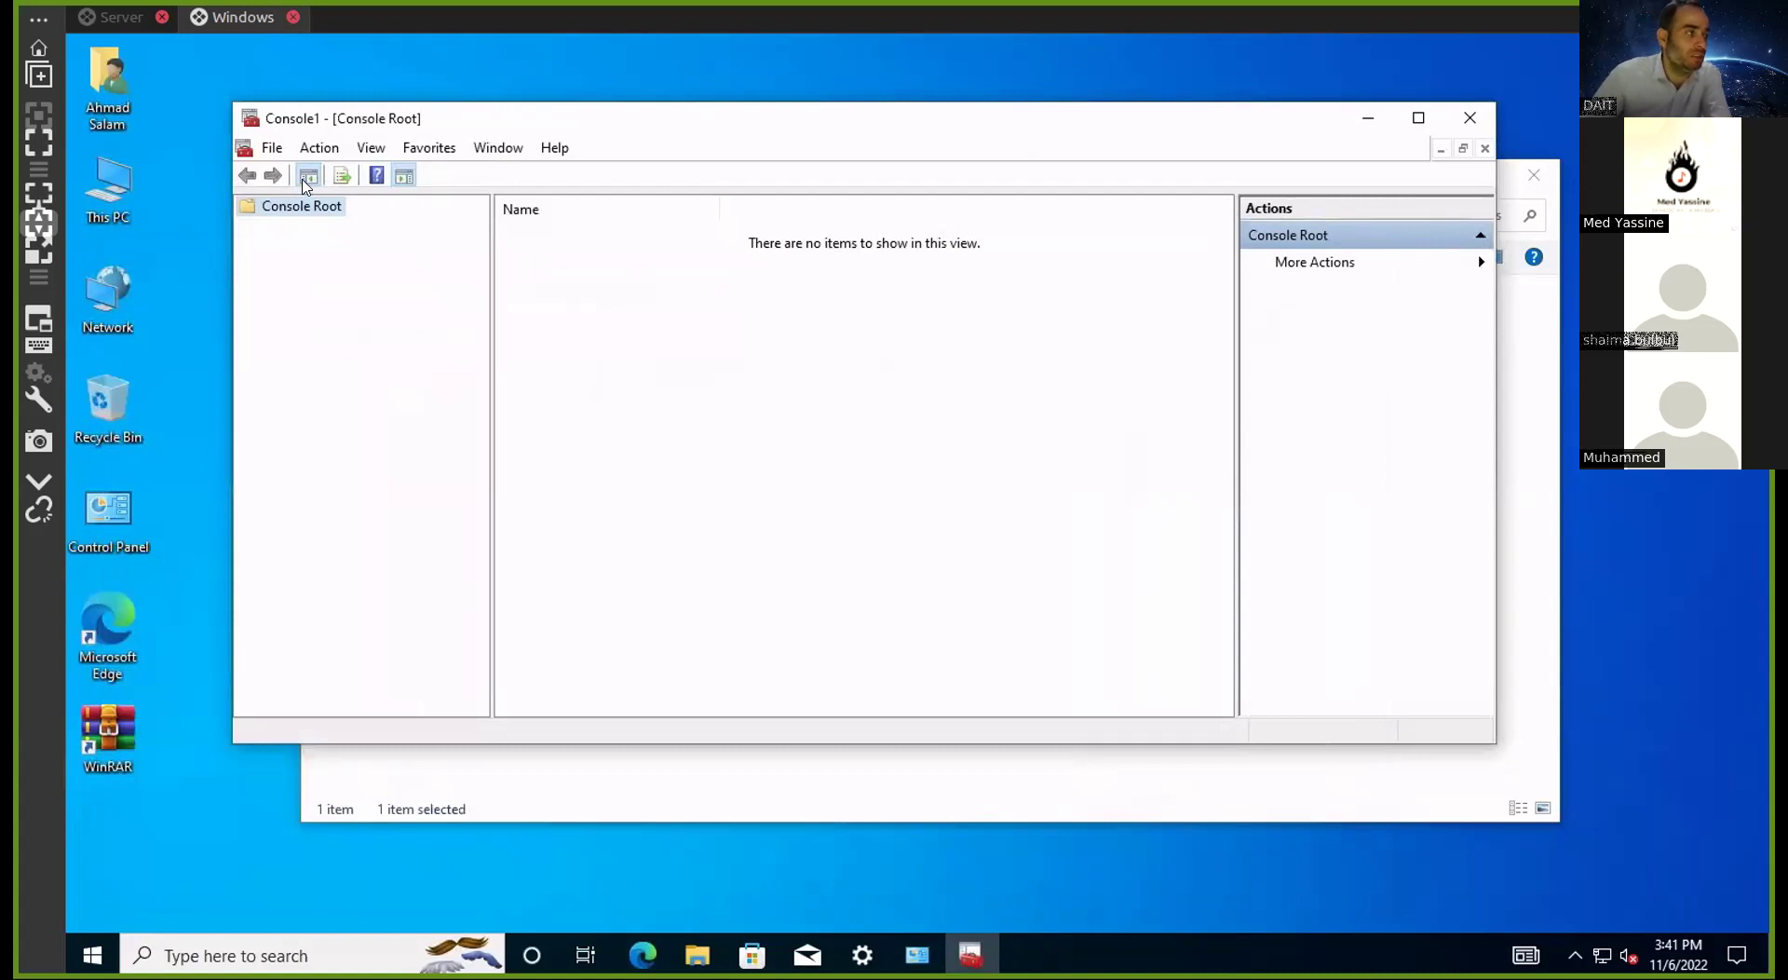
# Add Computer Management (Local computer) via Add/Remove Snap-in and expand it in Console1
pyautogui.click(275, 152)
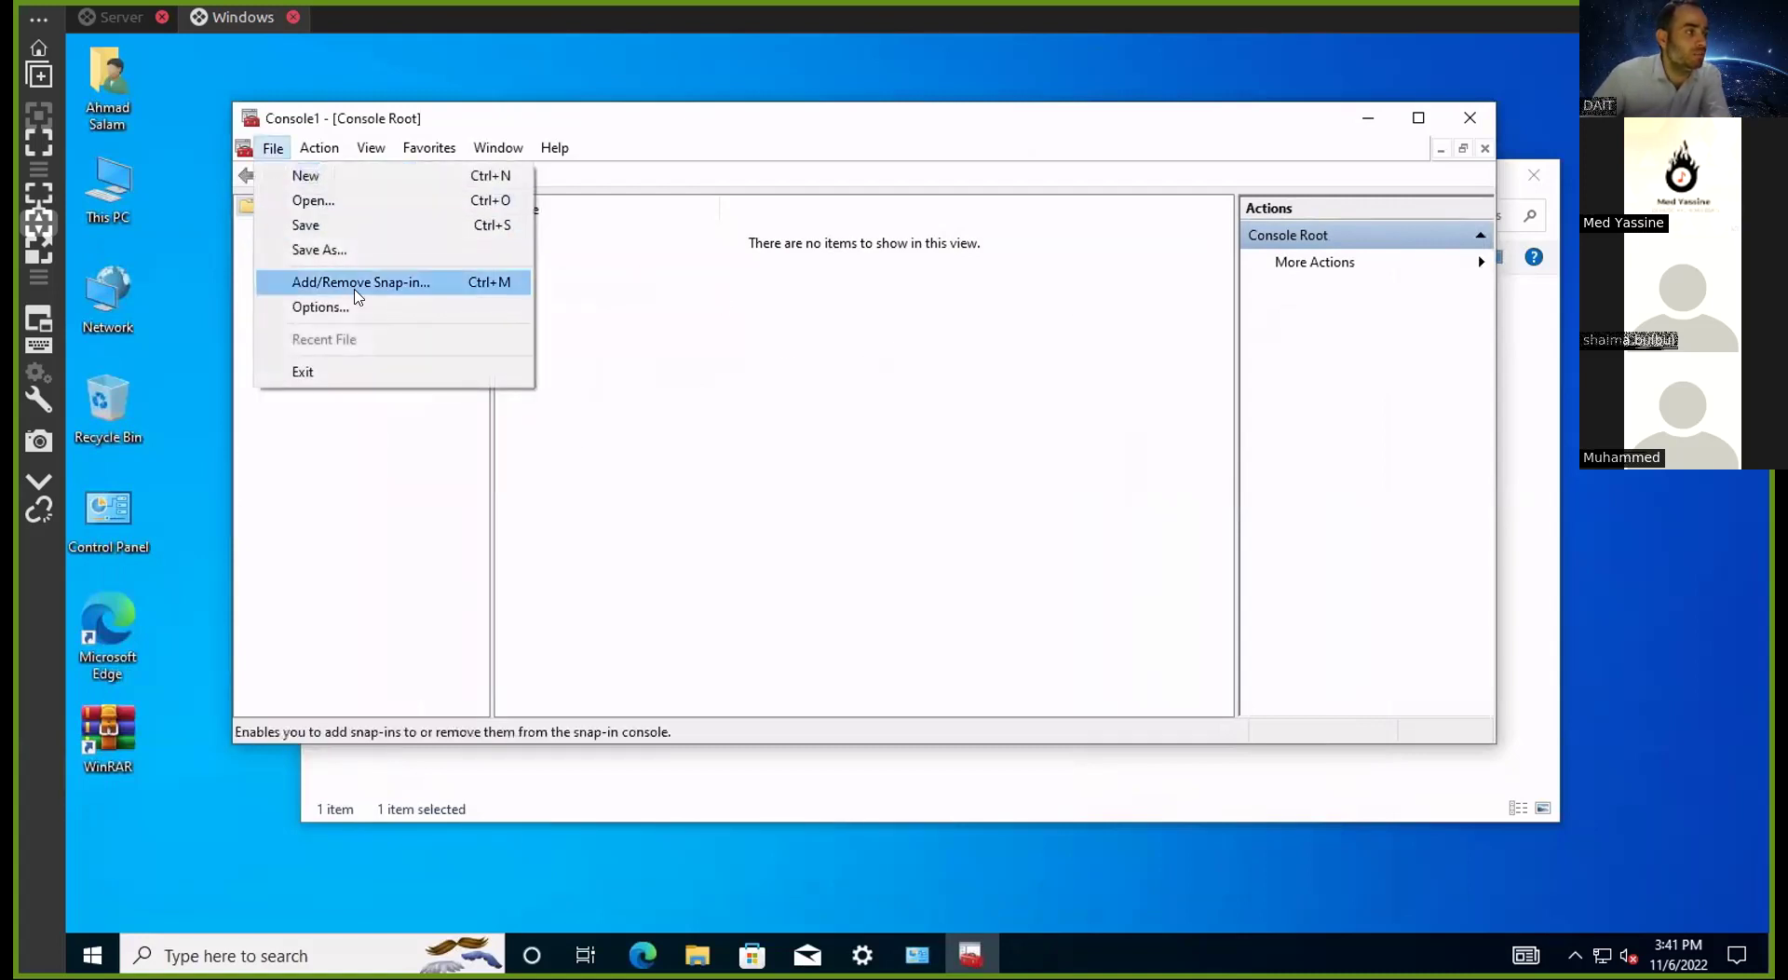
pyautogui.click(429, 297)
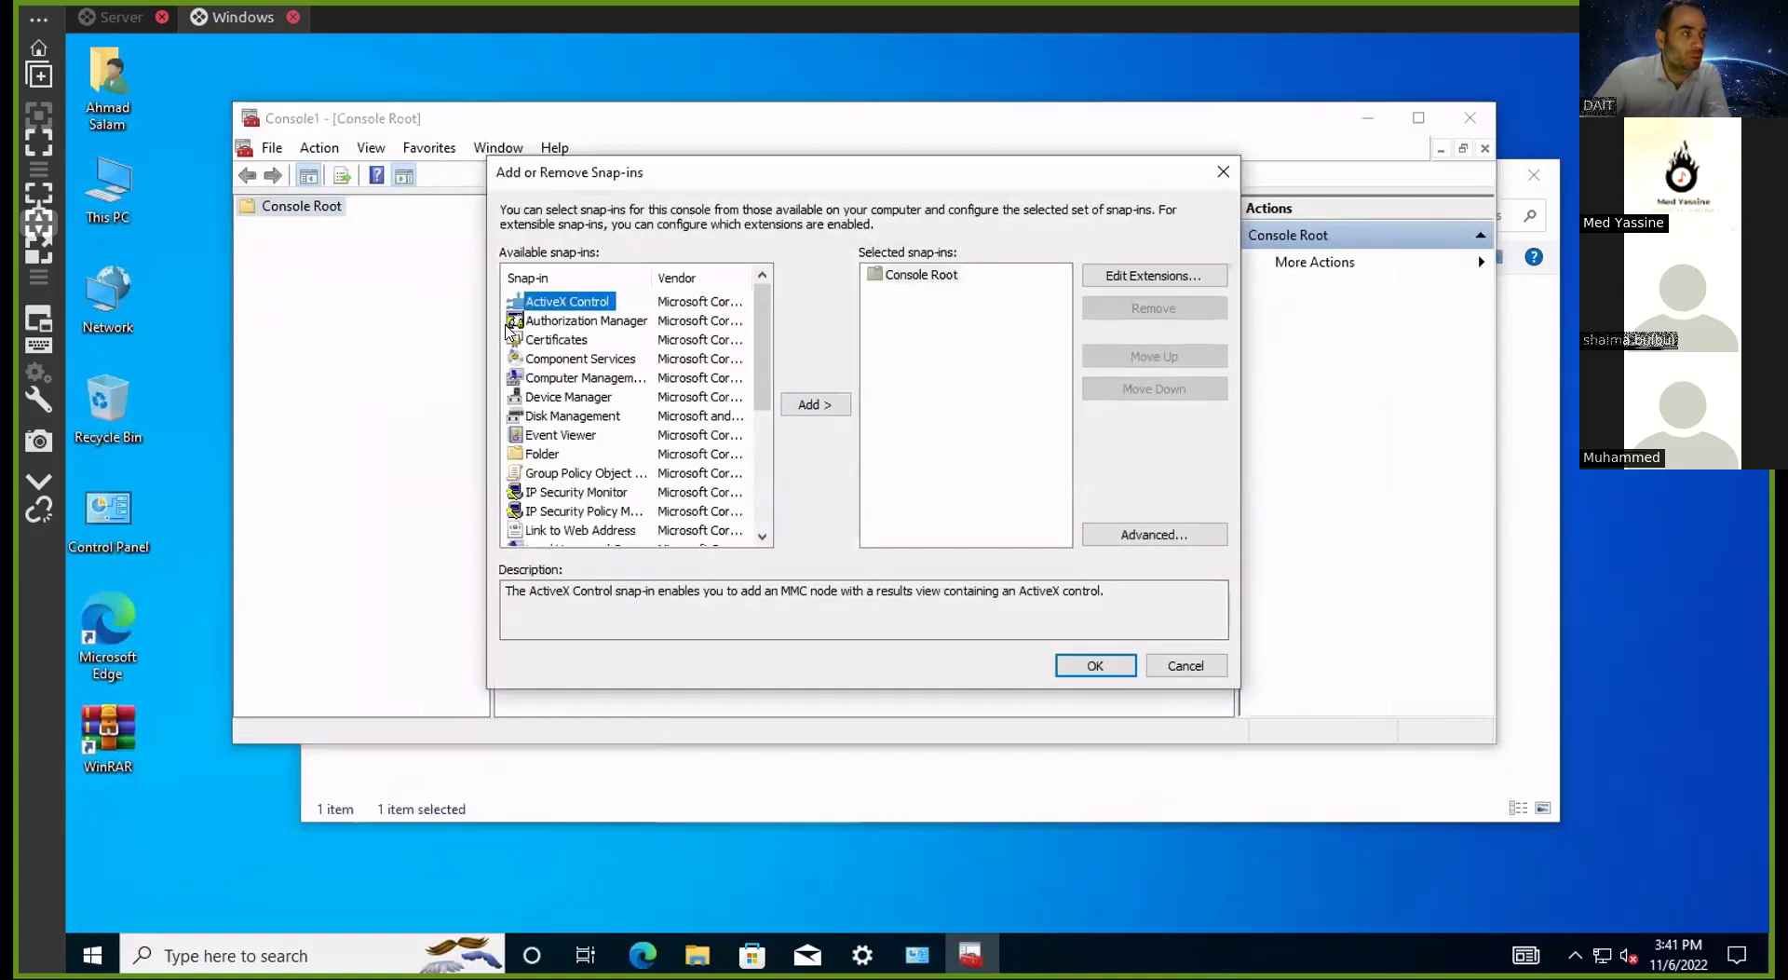
pyautogui.click(573, 380)
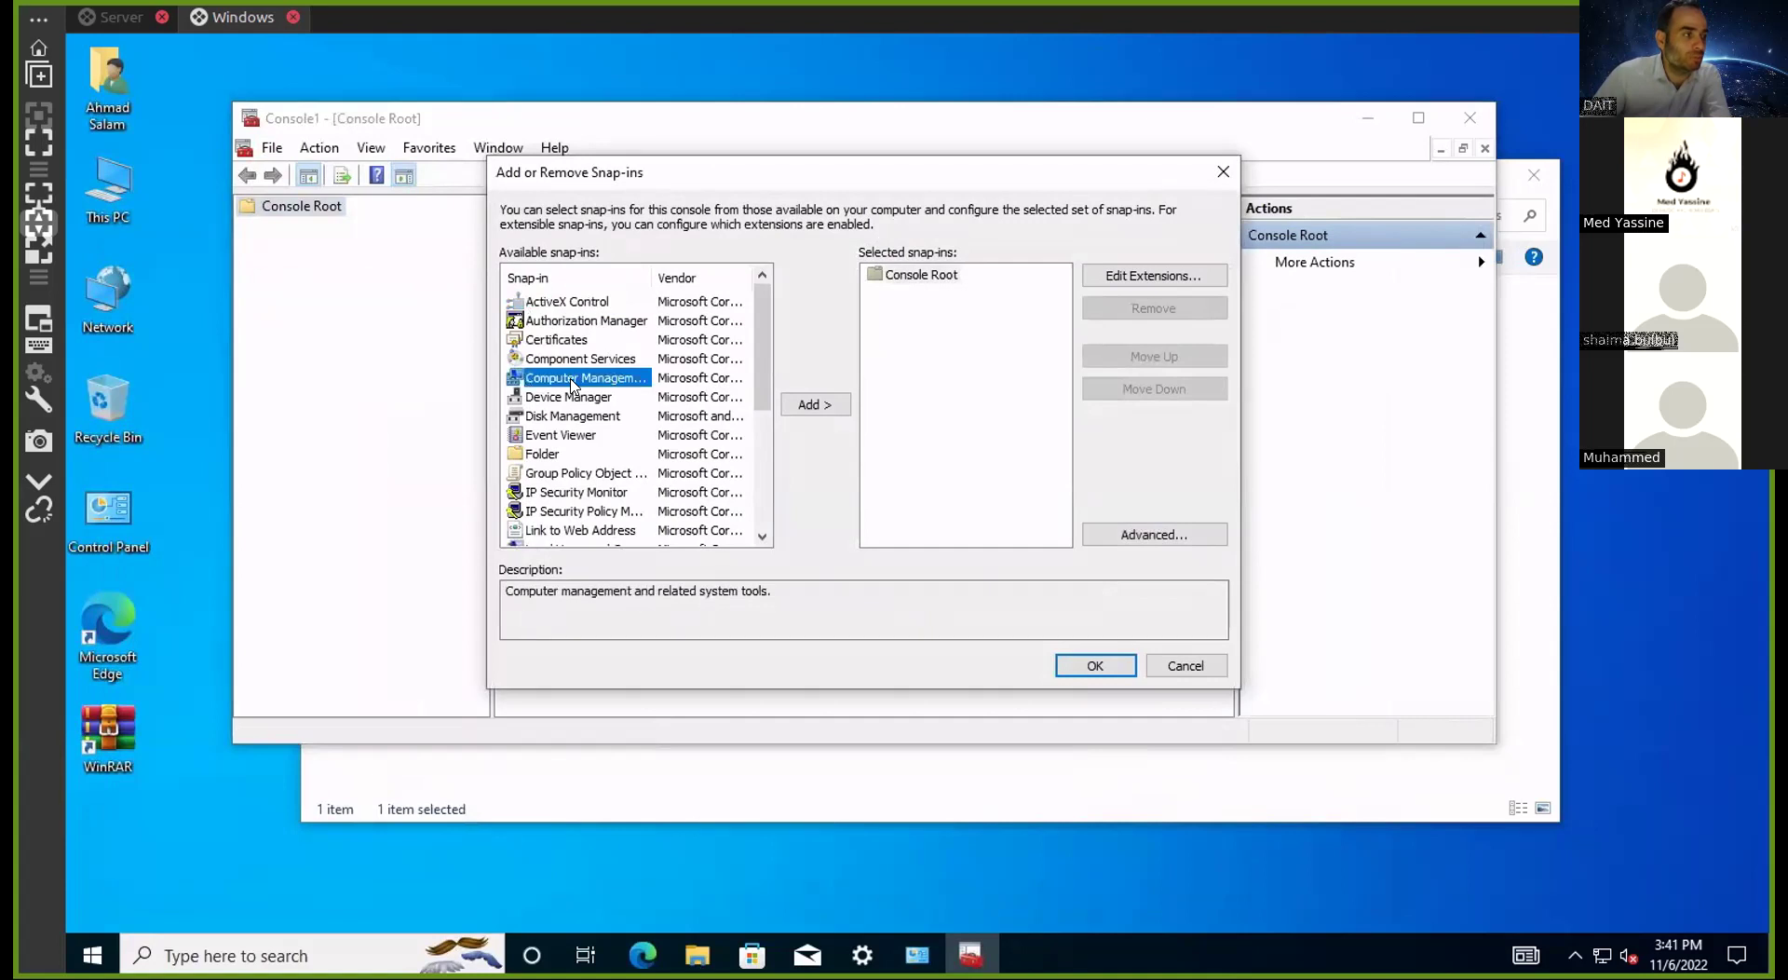
pyautogui.click(803, 407)
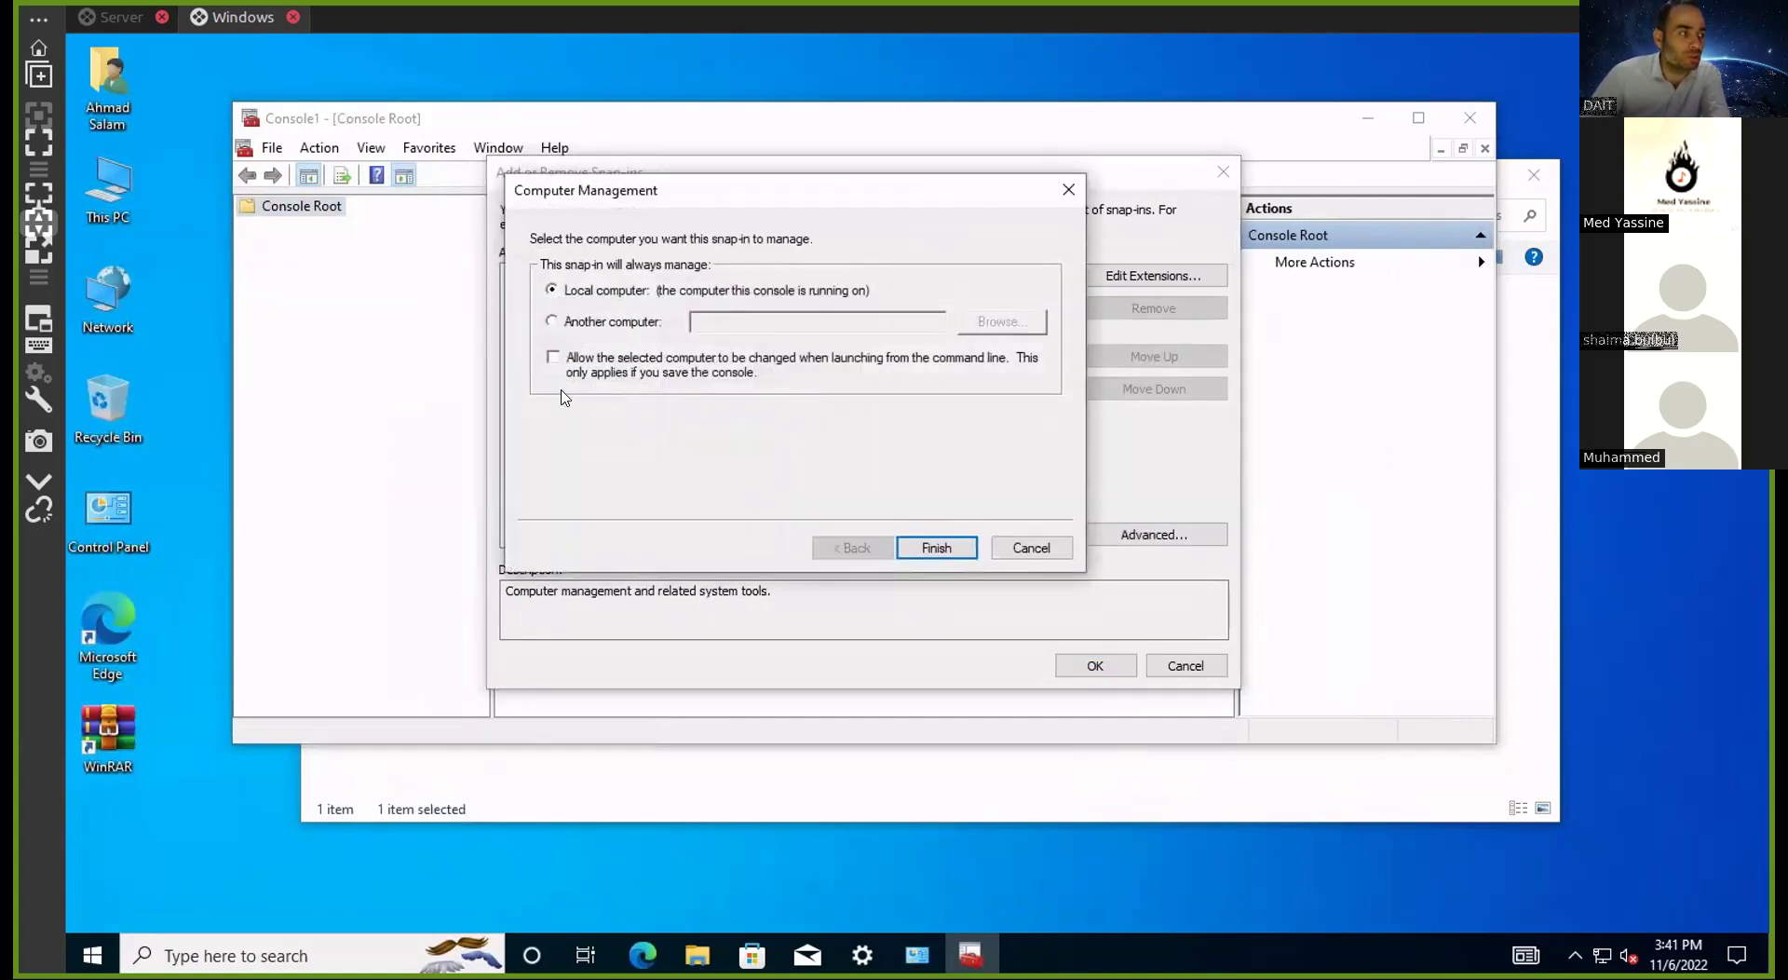
pyautogui.click(610, 321)
pyautogui.click(642, 292)
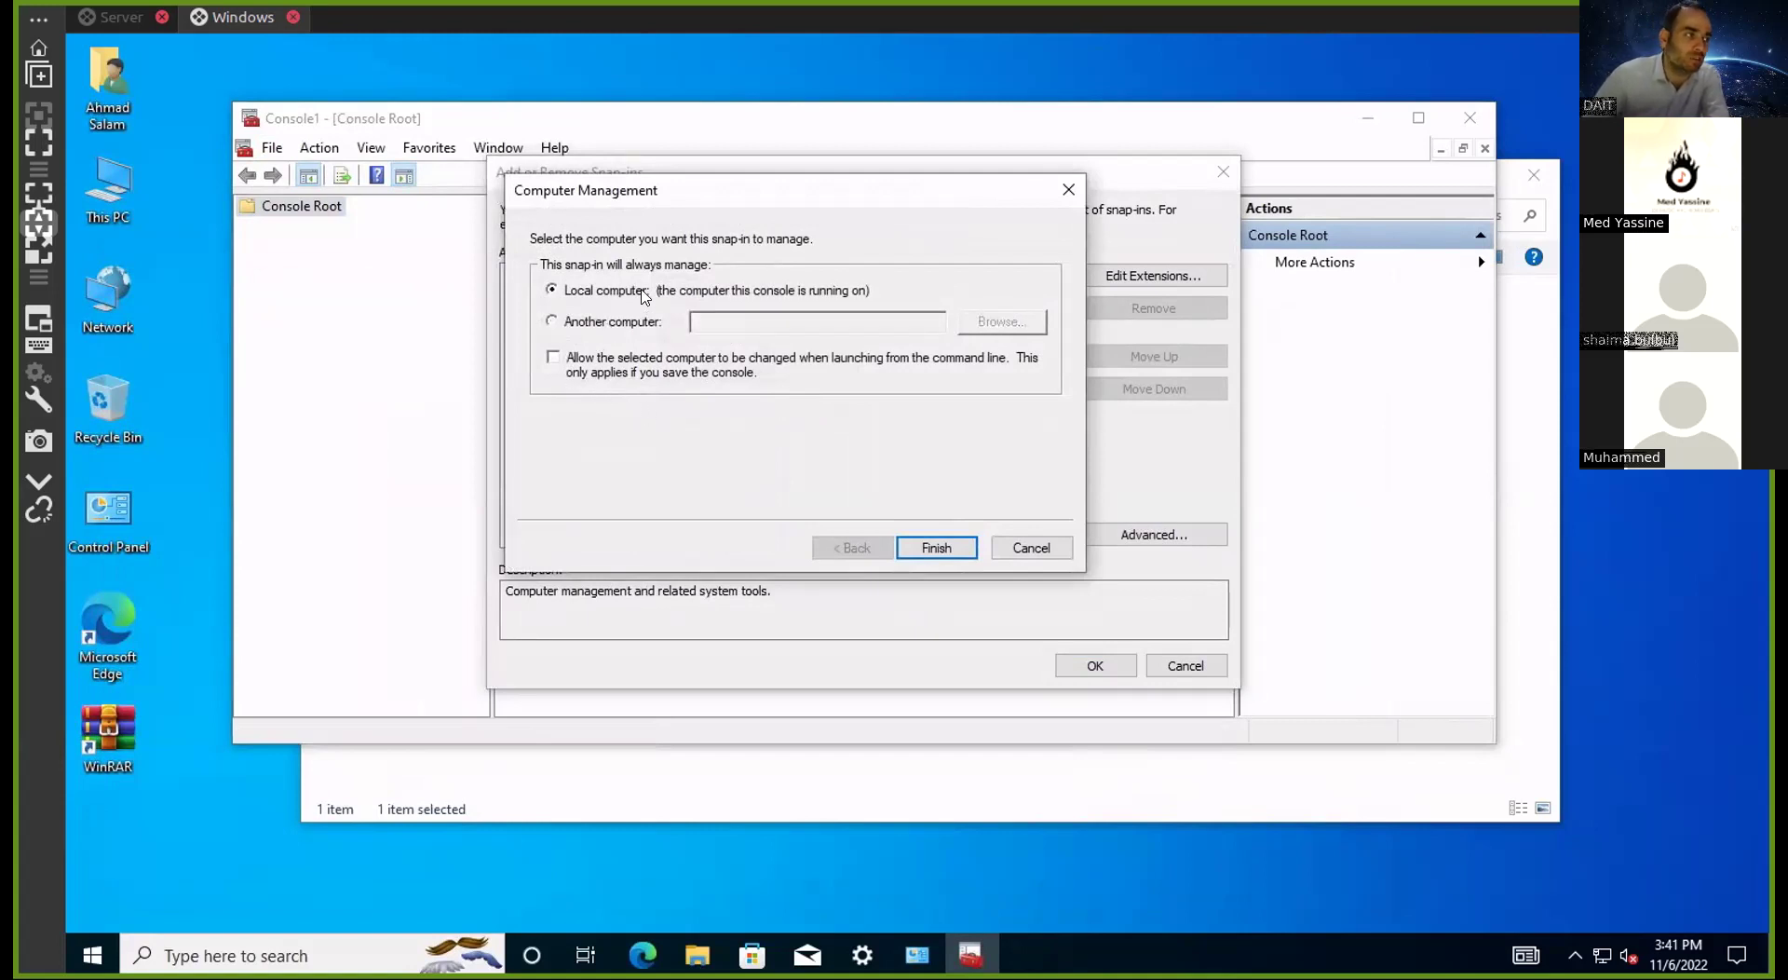
pyautogui.click(905, 547)
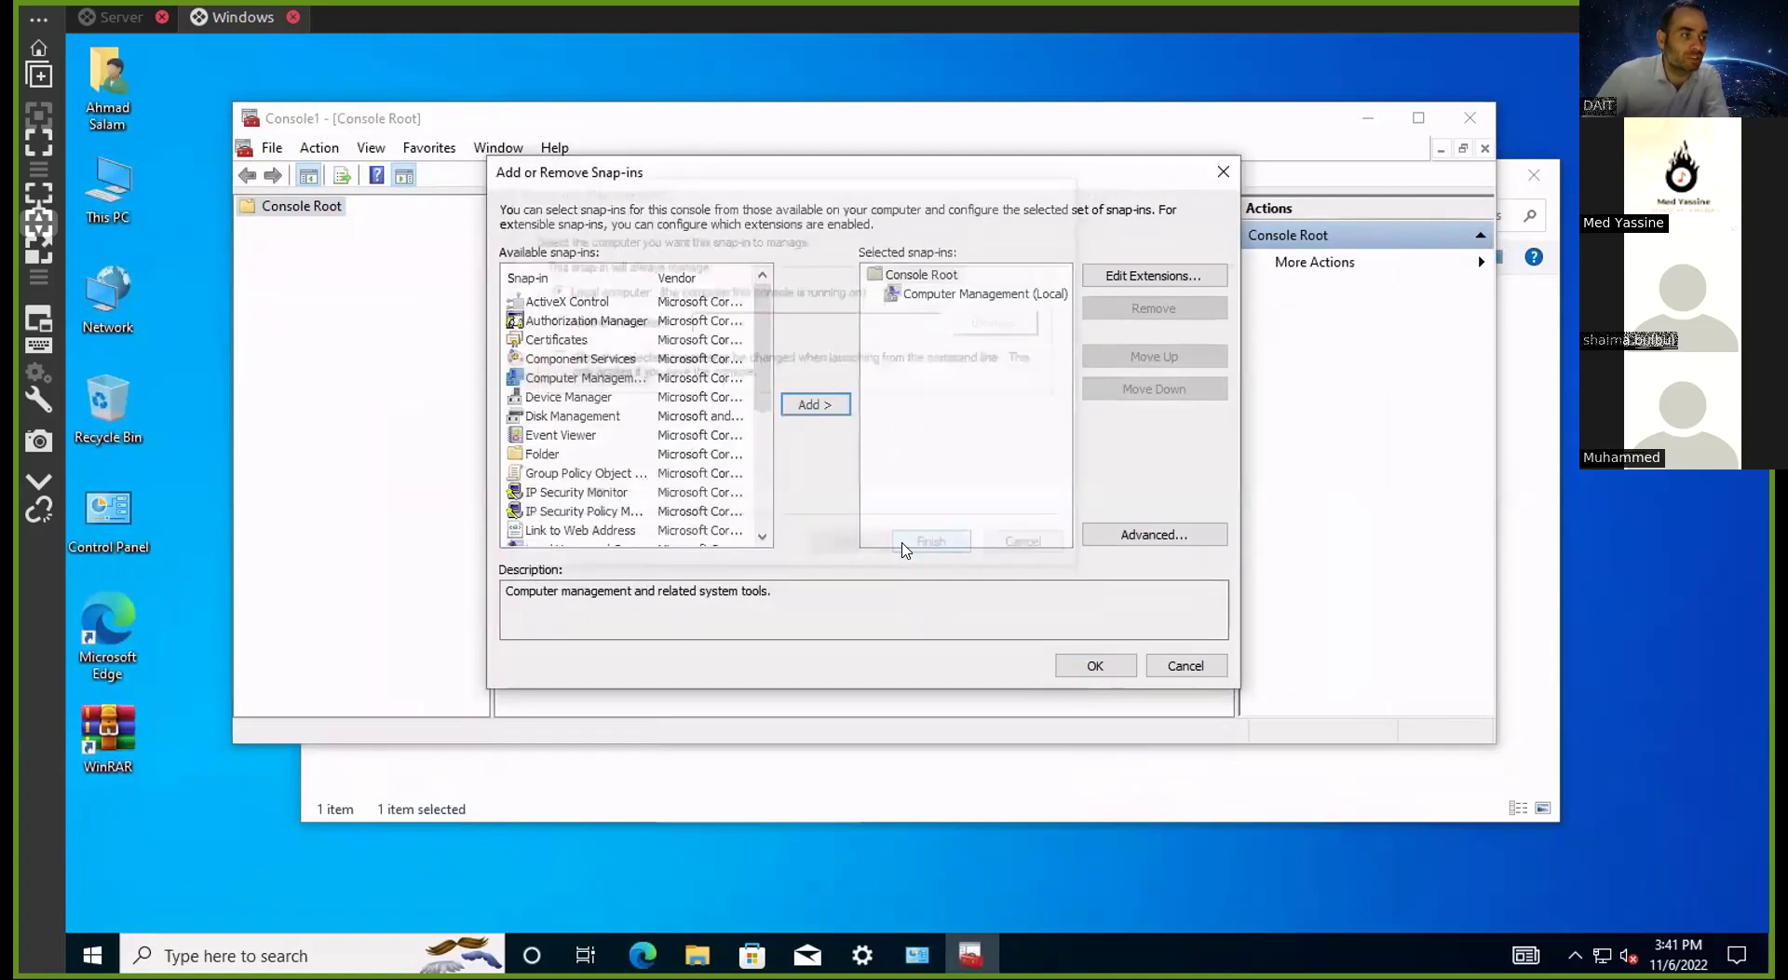
pyautogui.click(1086, 669)
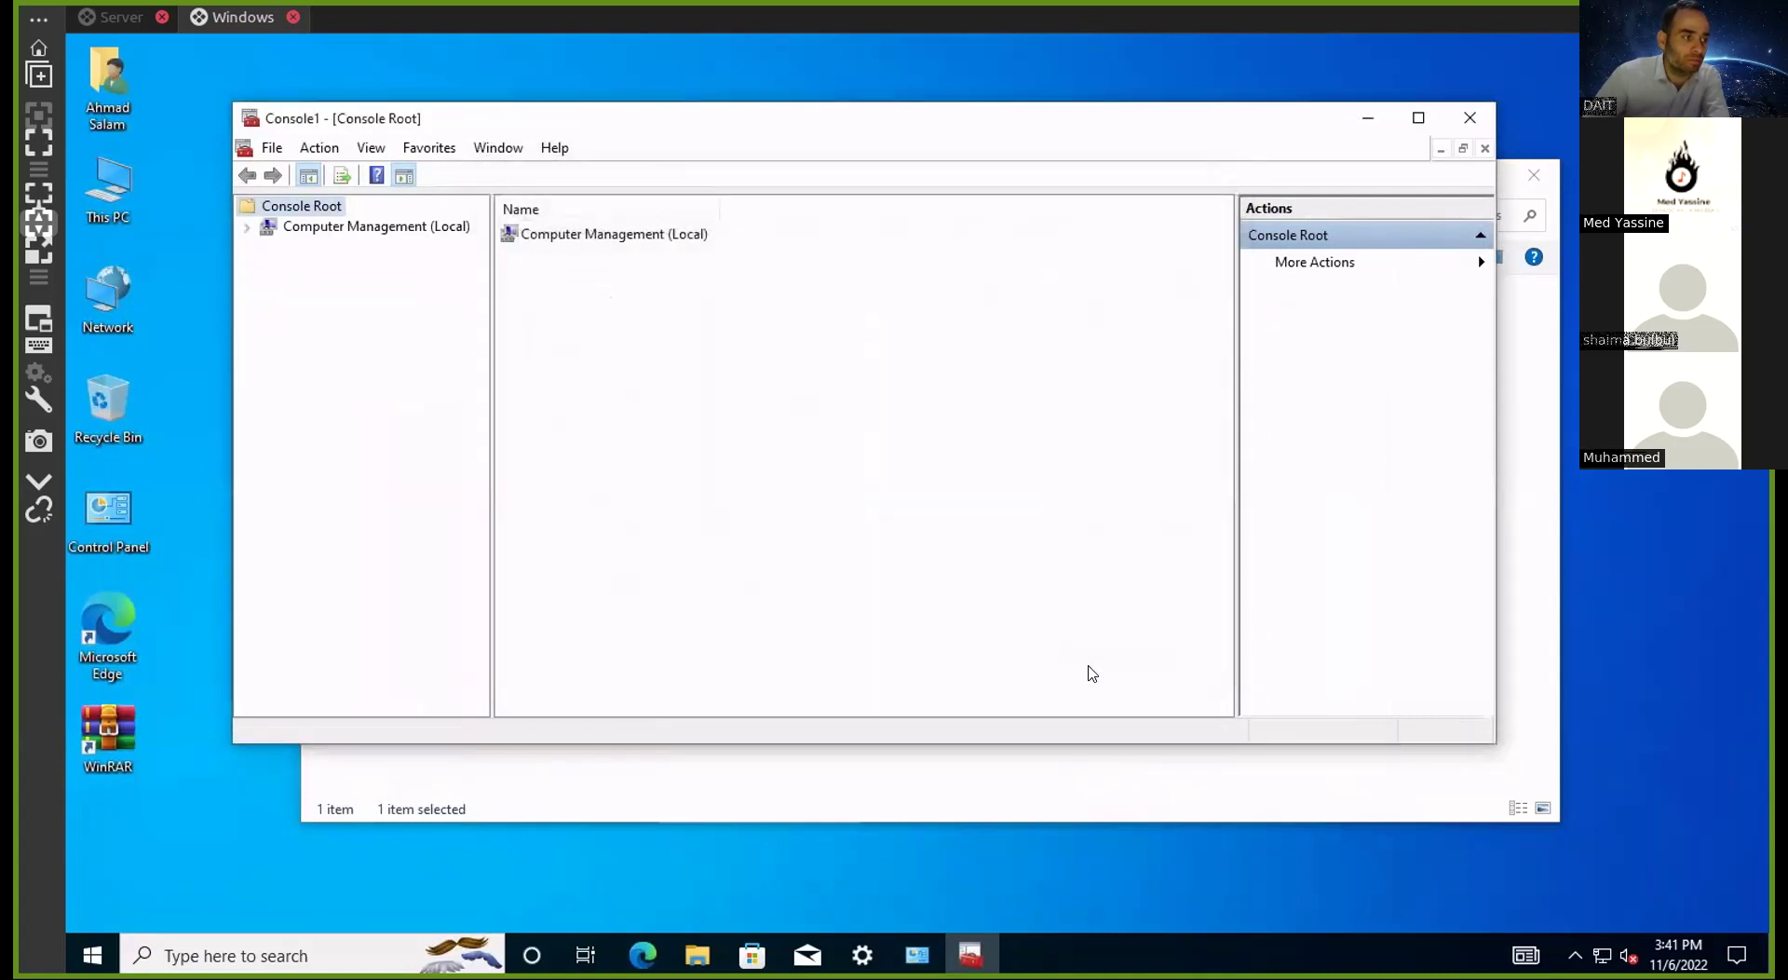
pyautogui.doubleClick(377, 233)
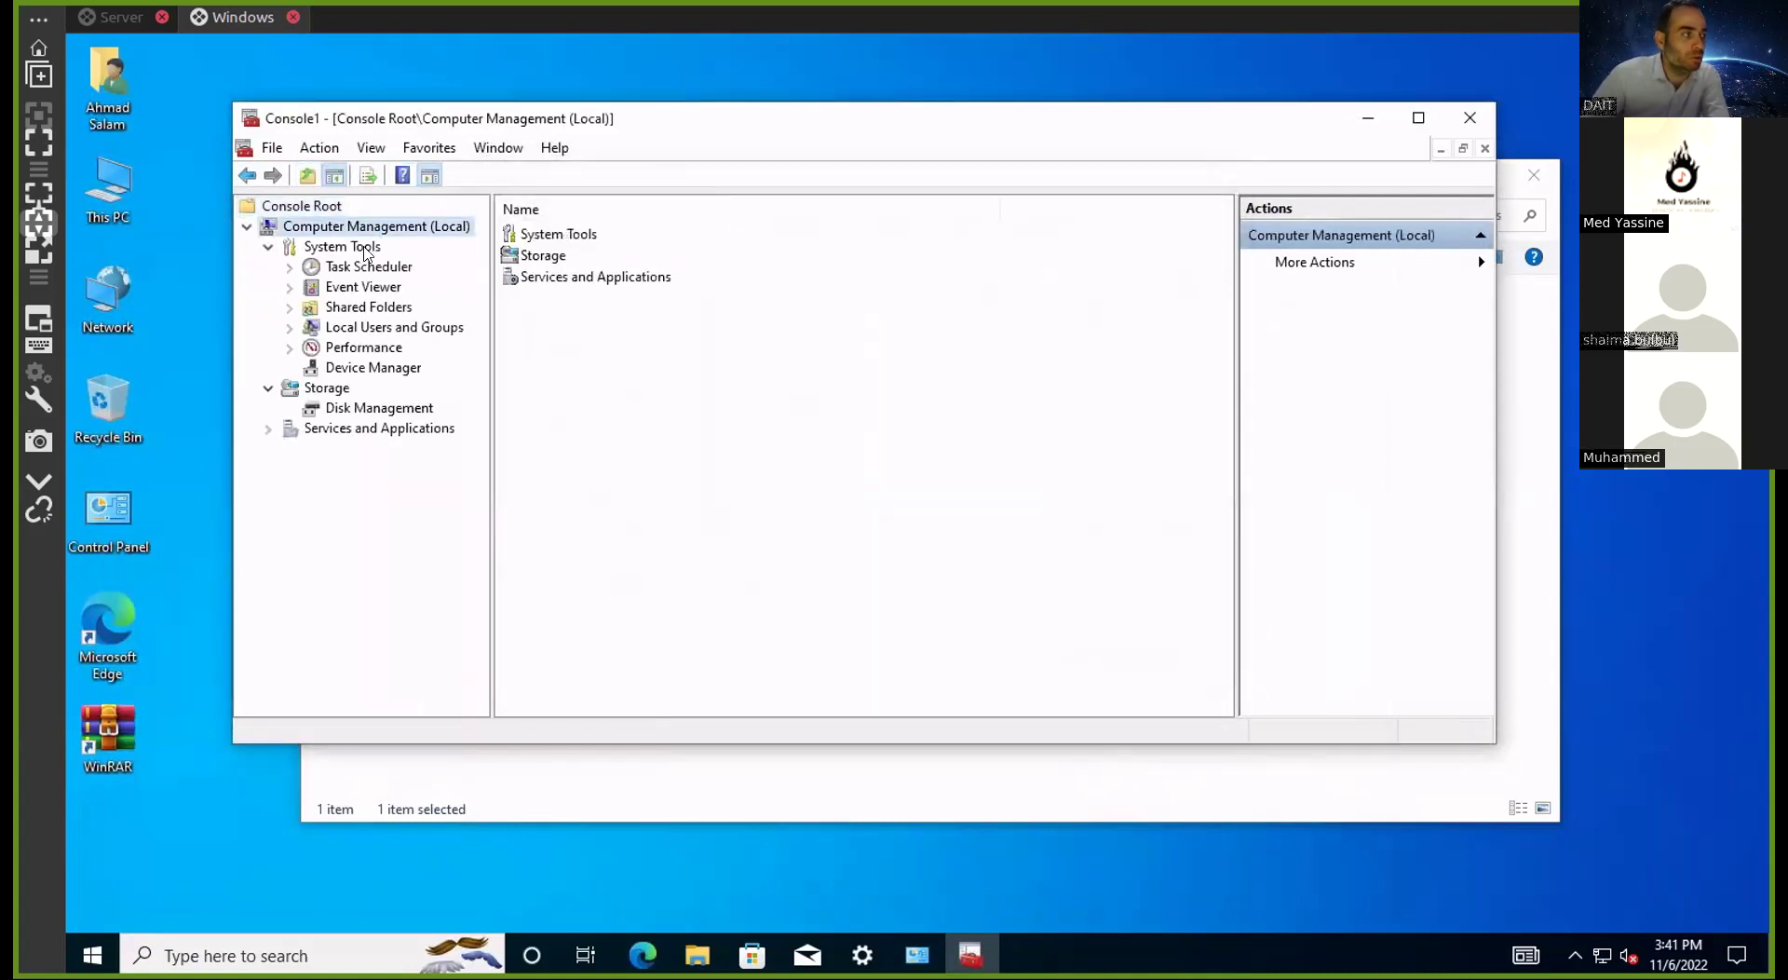
# Open the Administrators group's properties under Local Users and Groups > Groups
pyautogui.click(351, 330)
pyautogui.doubleClick(350, 331)
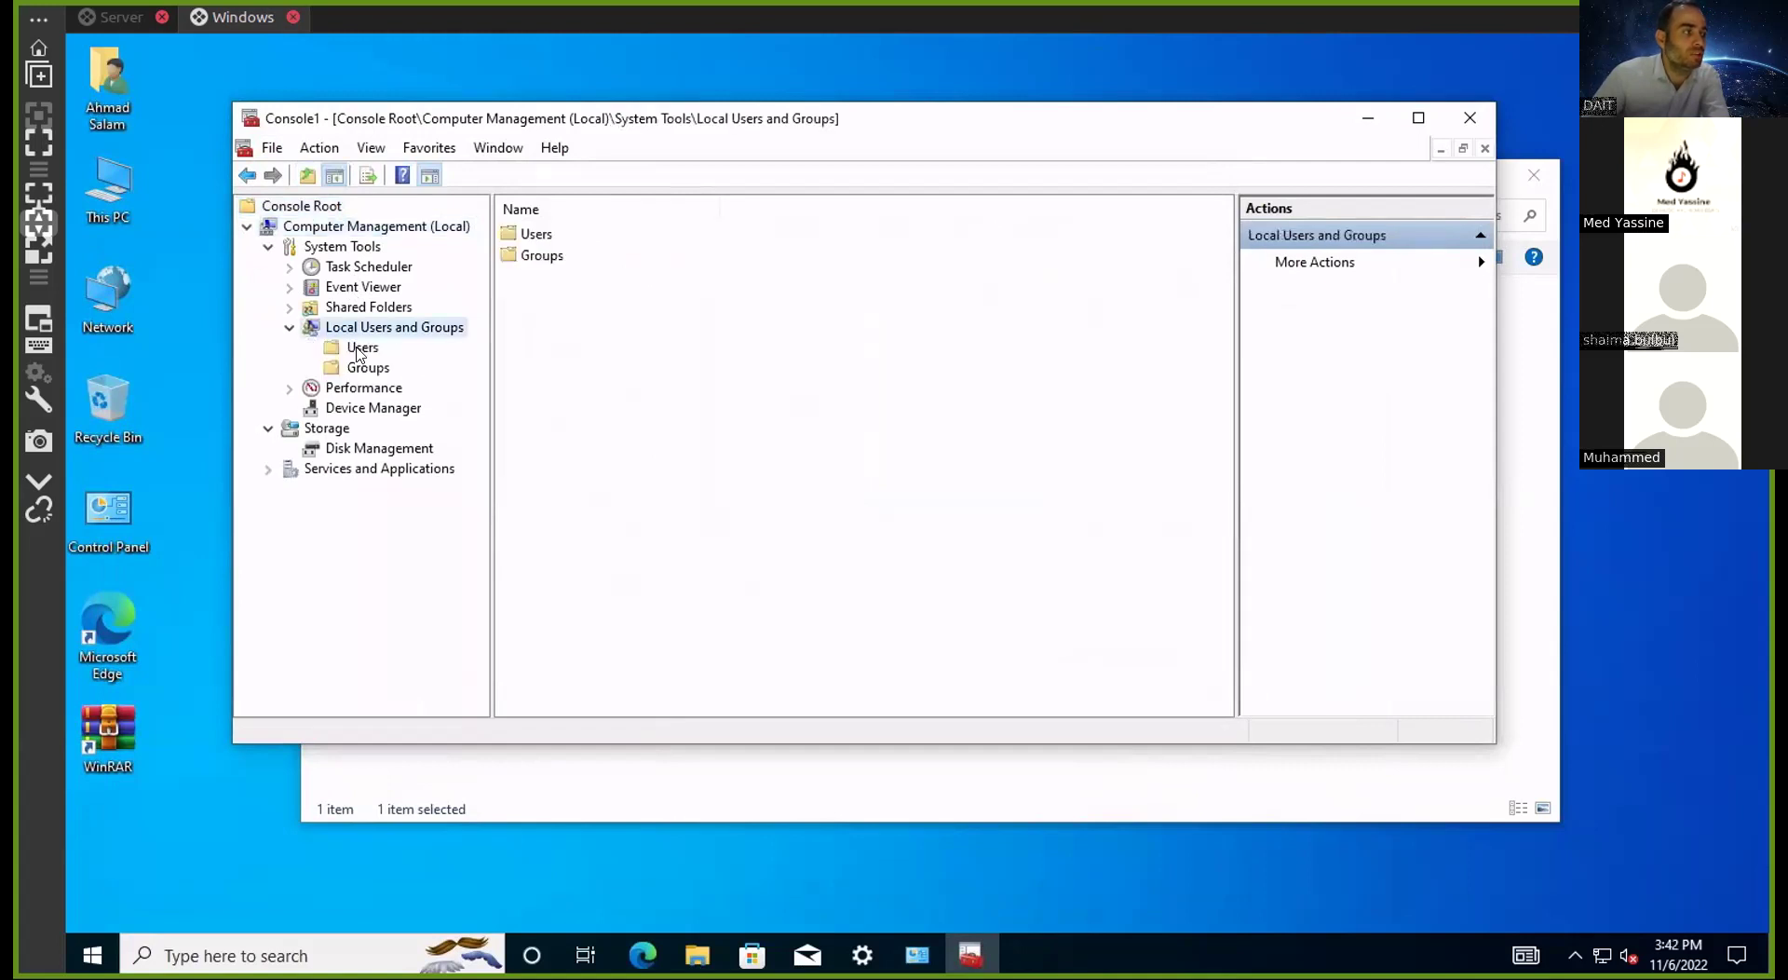
pyautogui.click(361, 351)
pyautogui.click(361, 369)
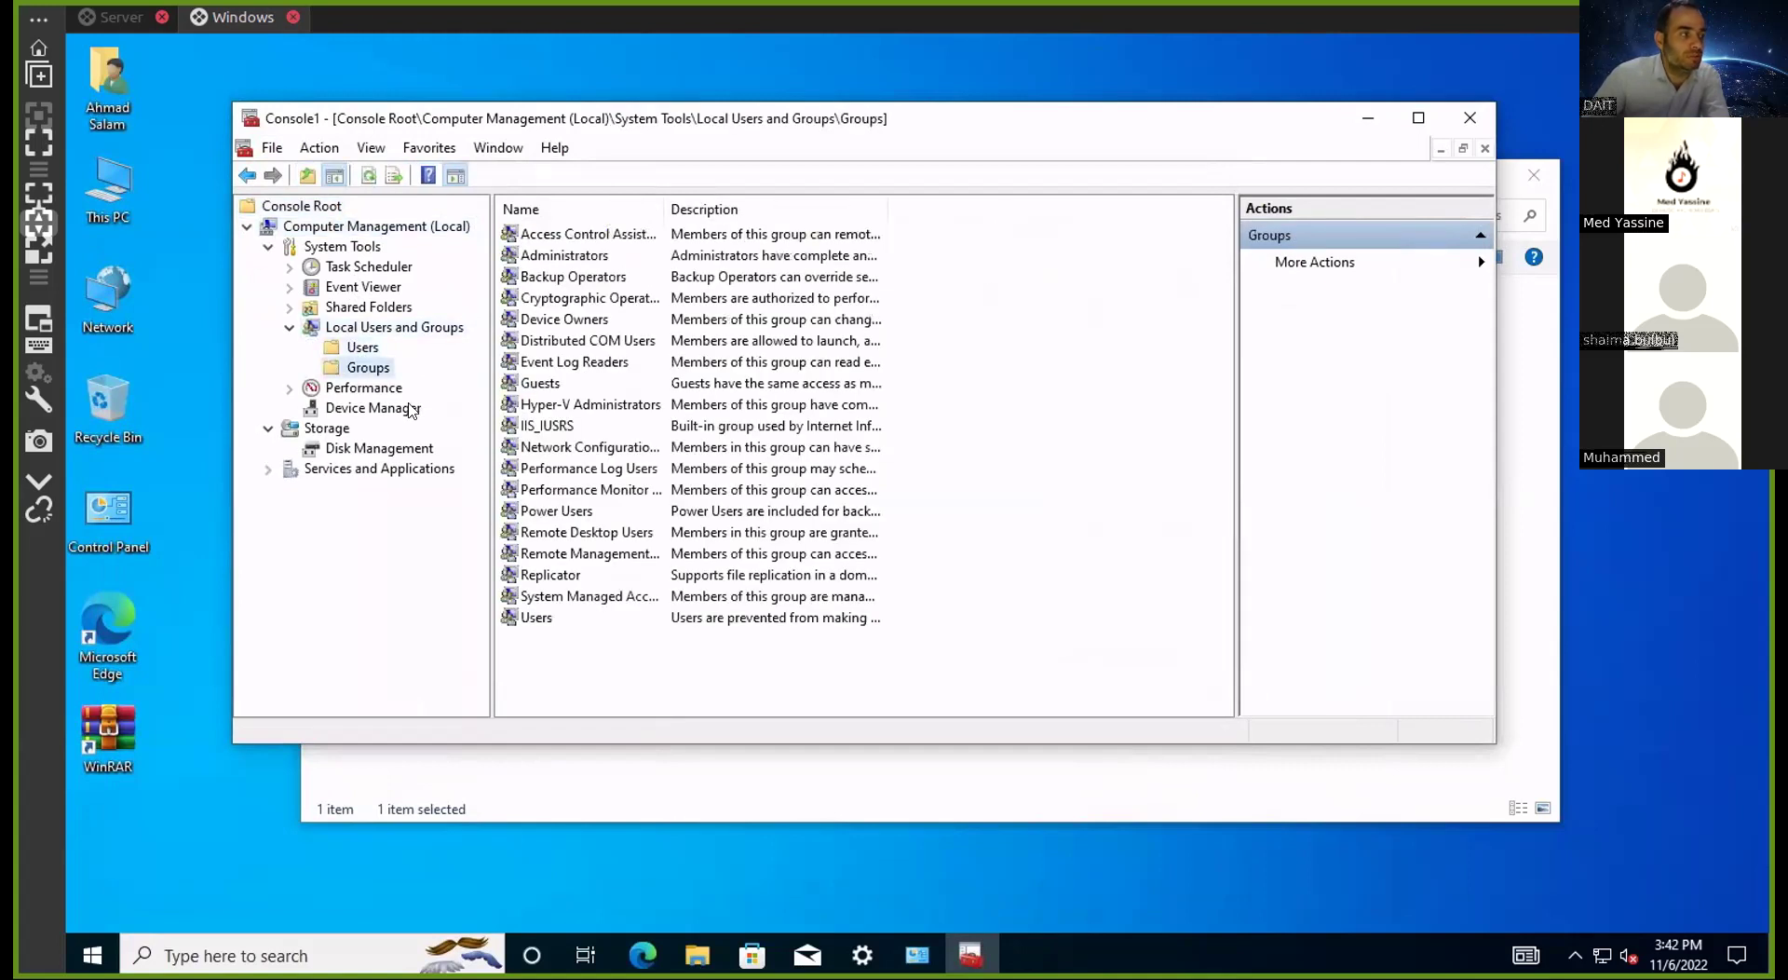
pyautogui.doubleClick(568, 256)
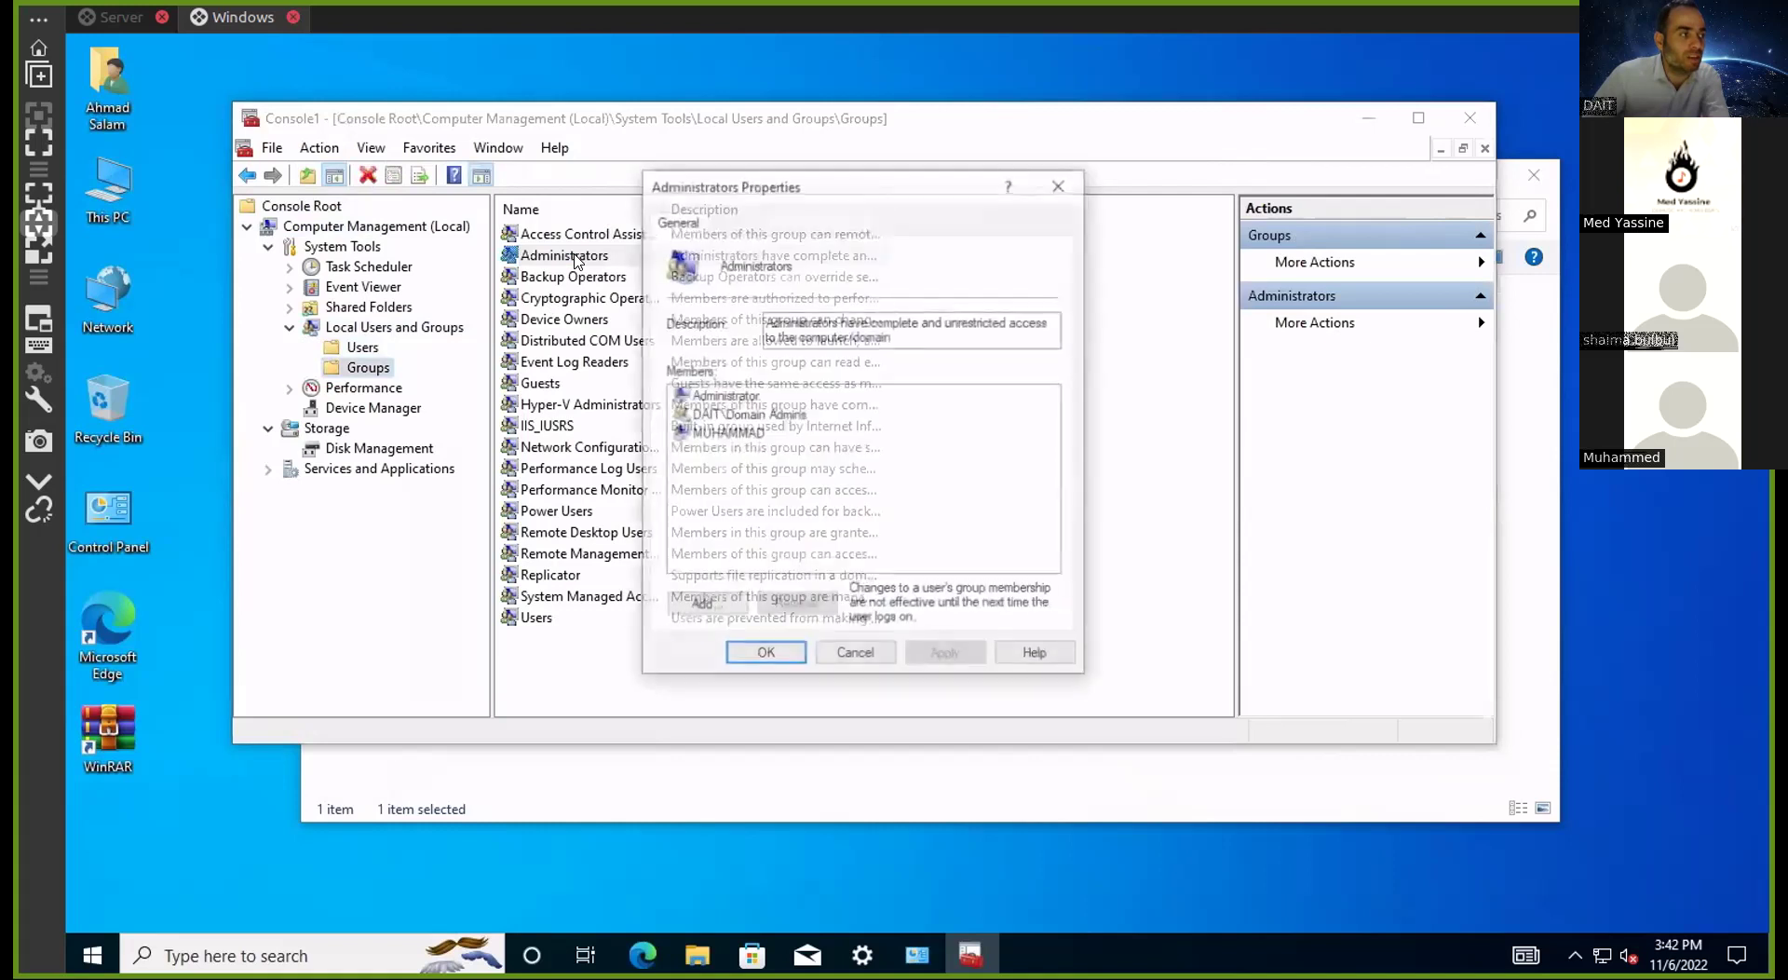
# Add the domain user to Administrators with Check Names, save, and reopen to confirm membership
pyautogui.click(705, 606)
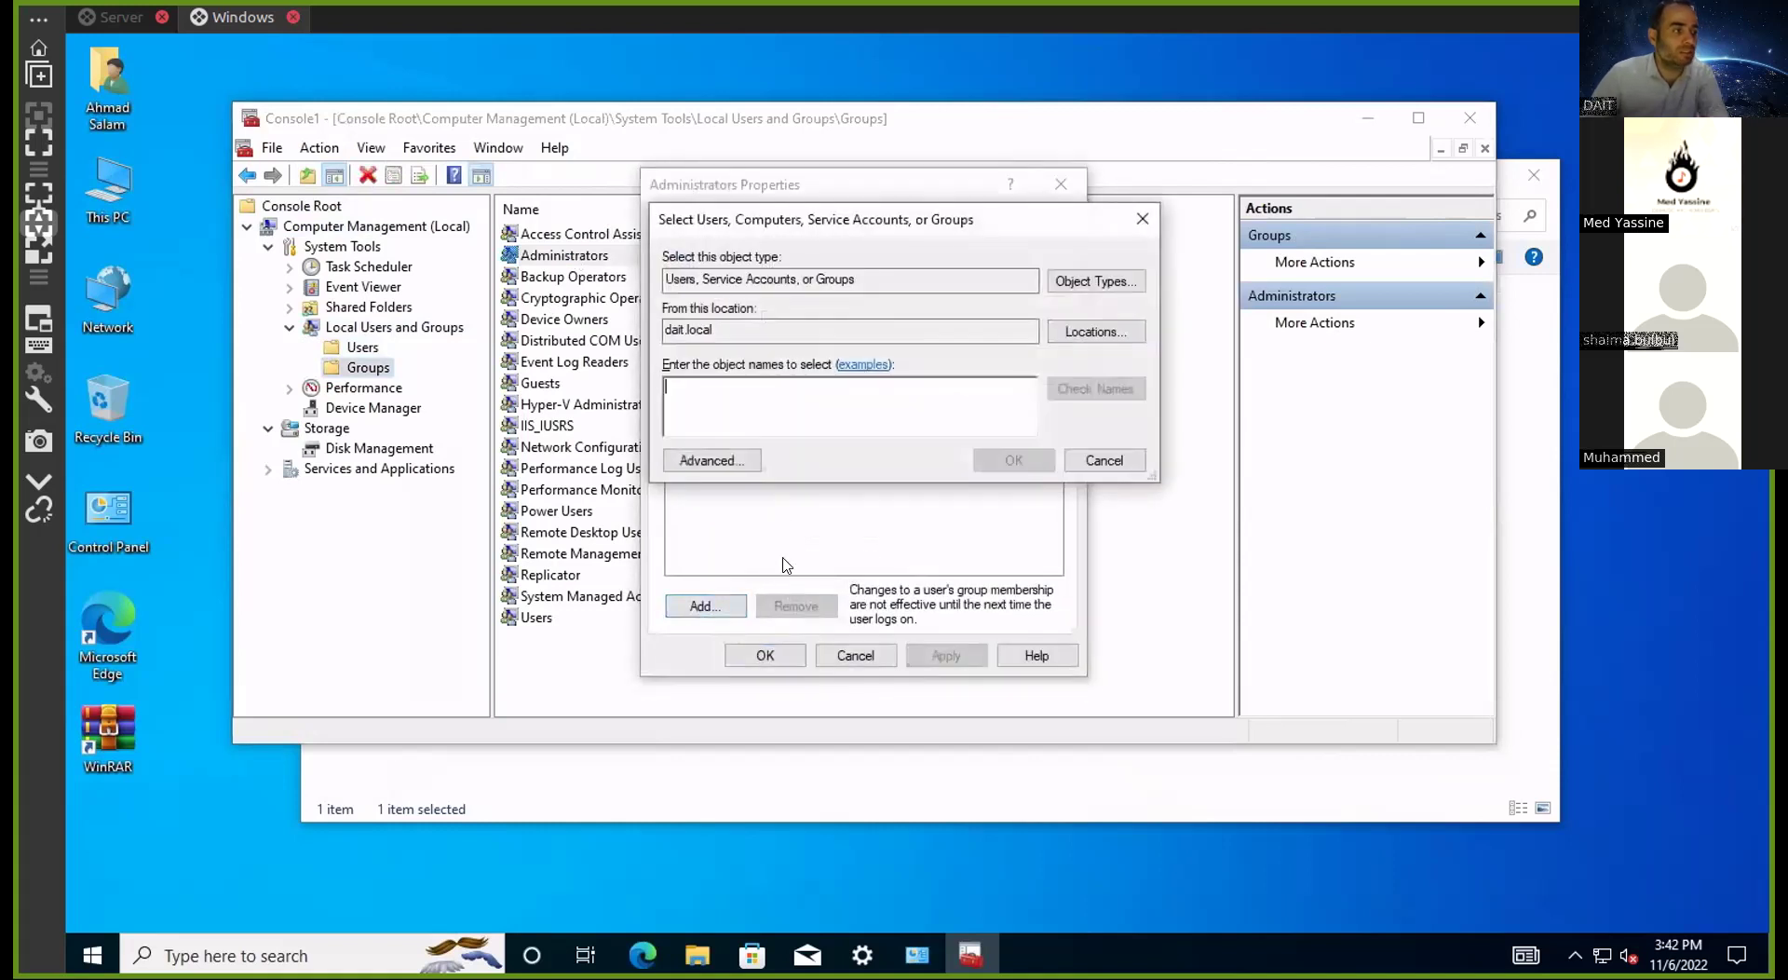
pyautogui.write('a.salam')
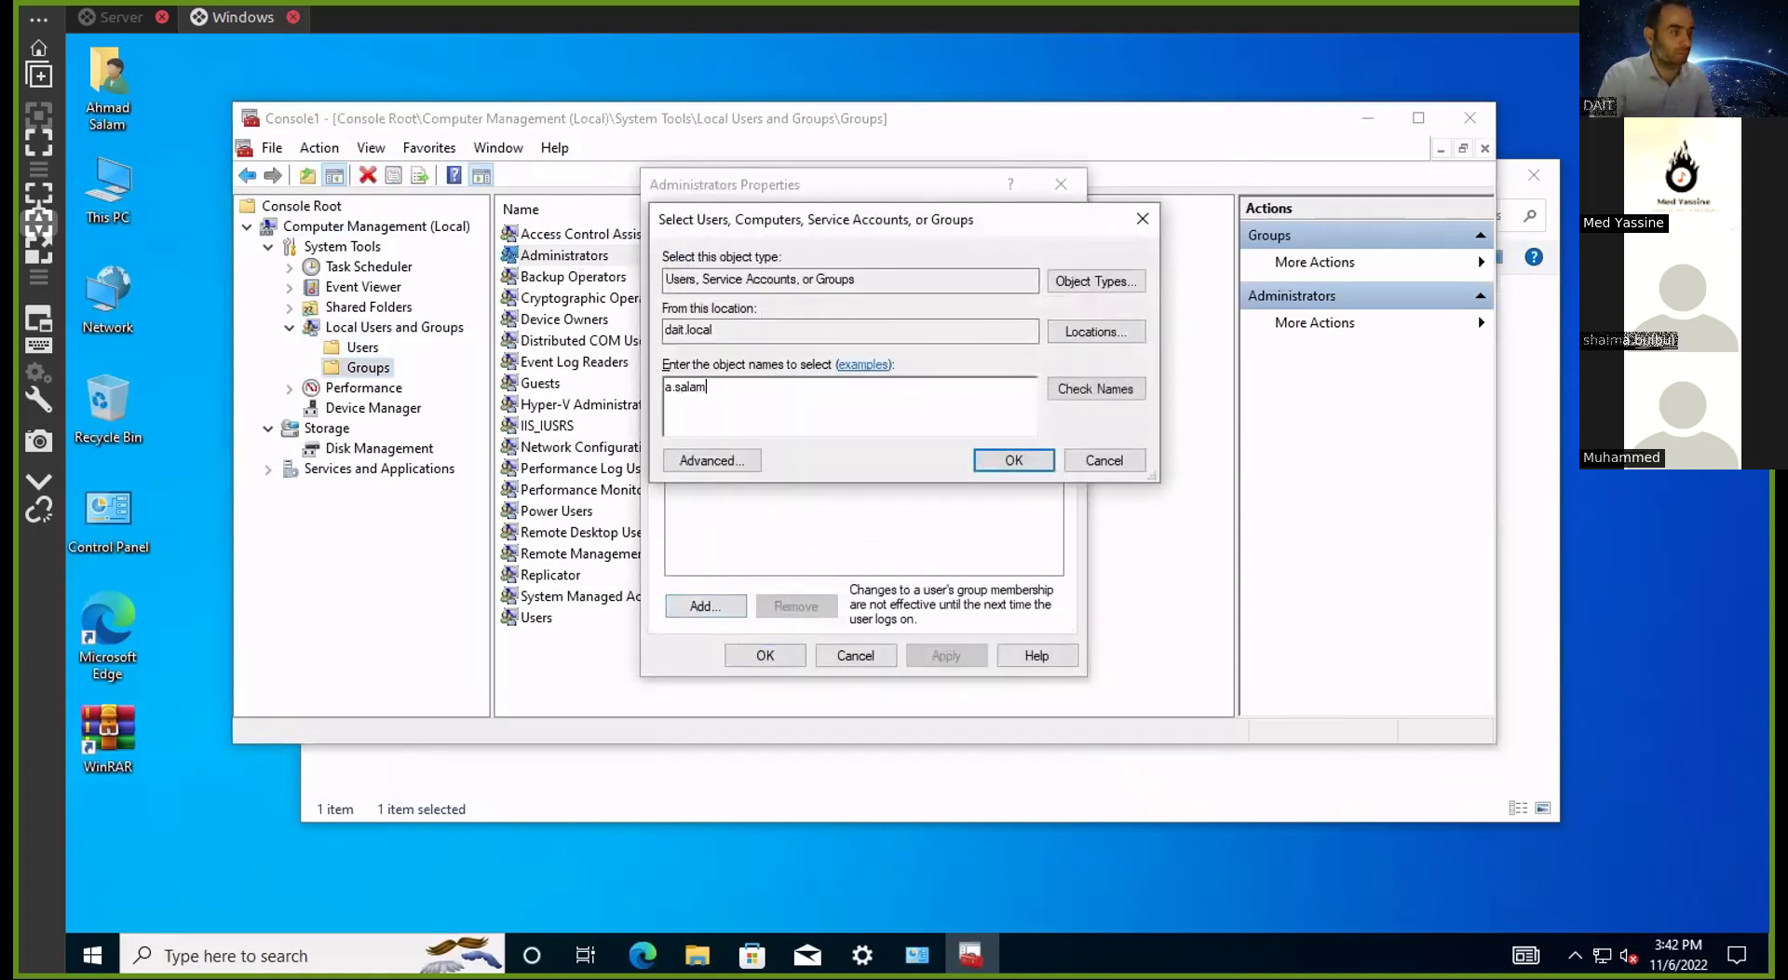
pyautogui.hotkey('alt', 'c')
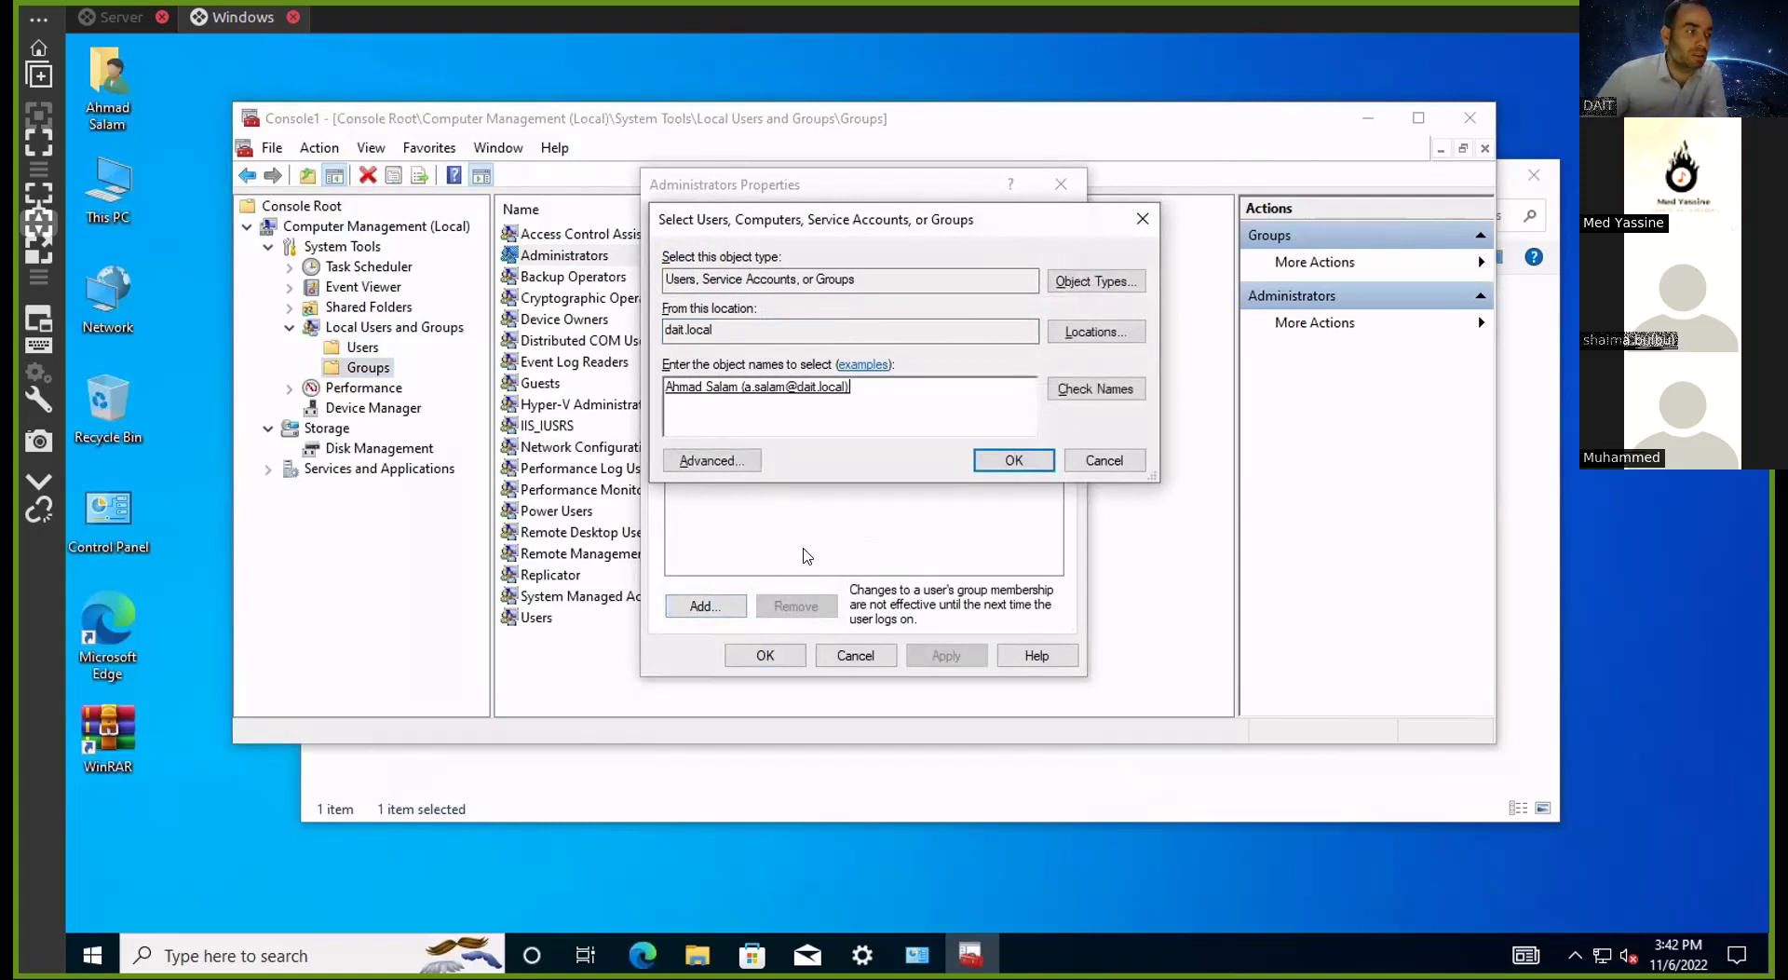
pyautogui.click(986, 466)
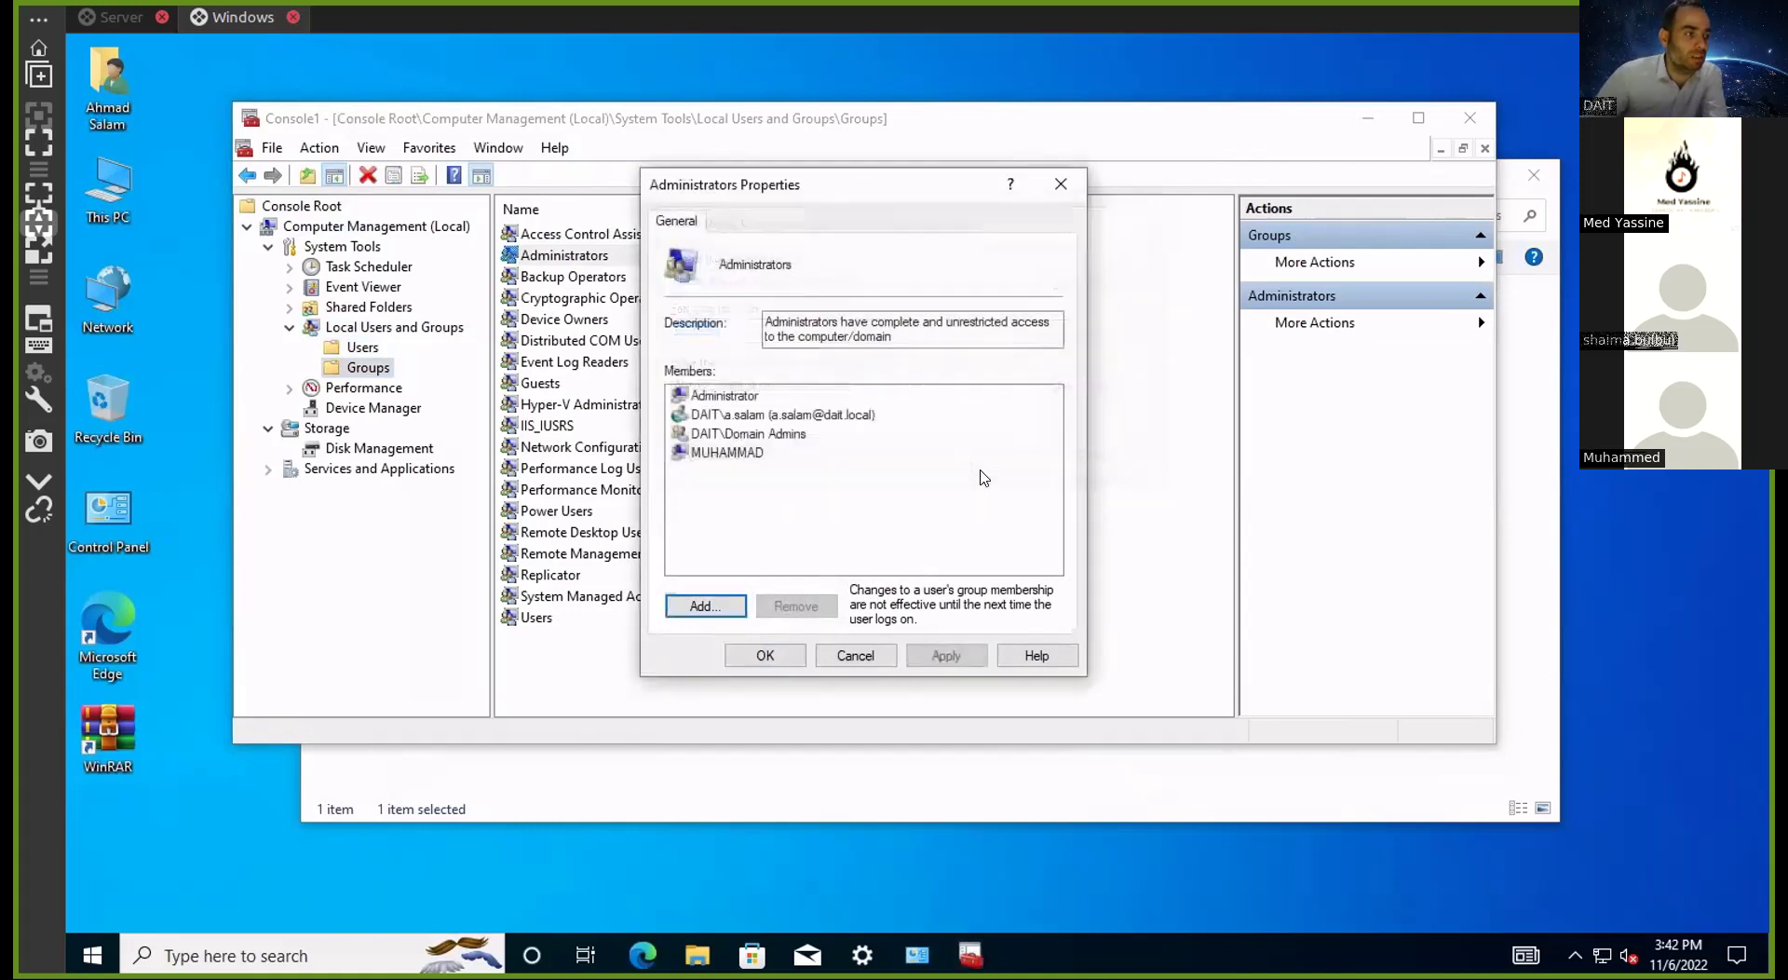
pyautogui.click(766, 656)
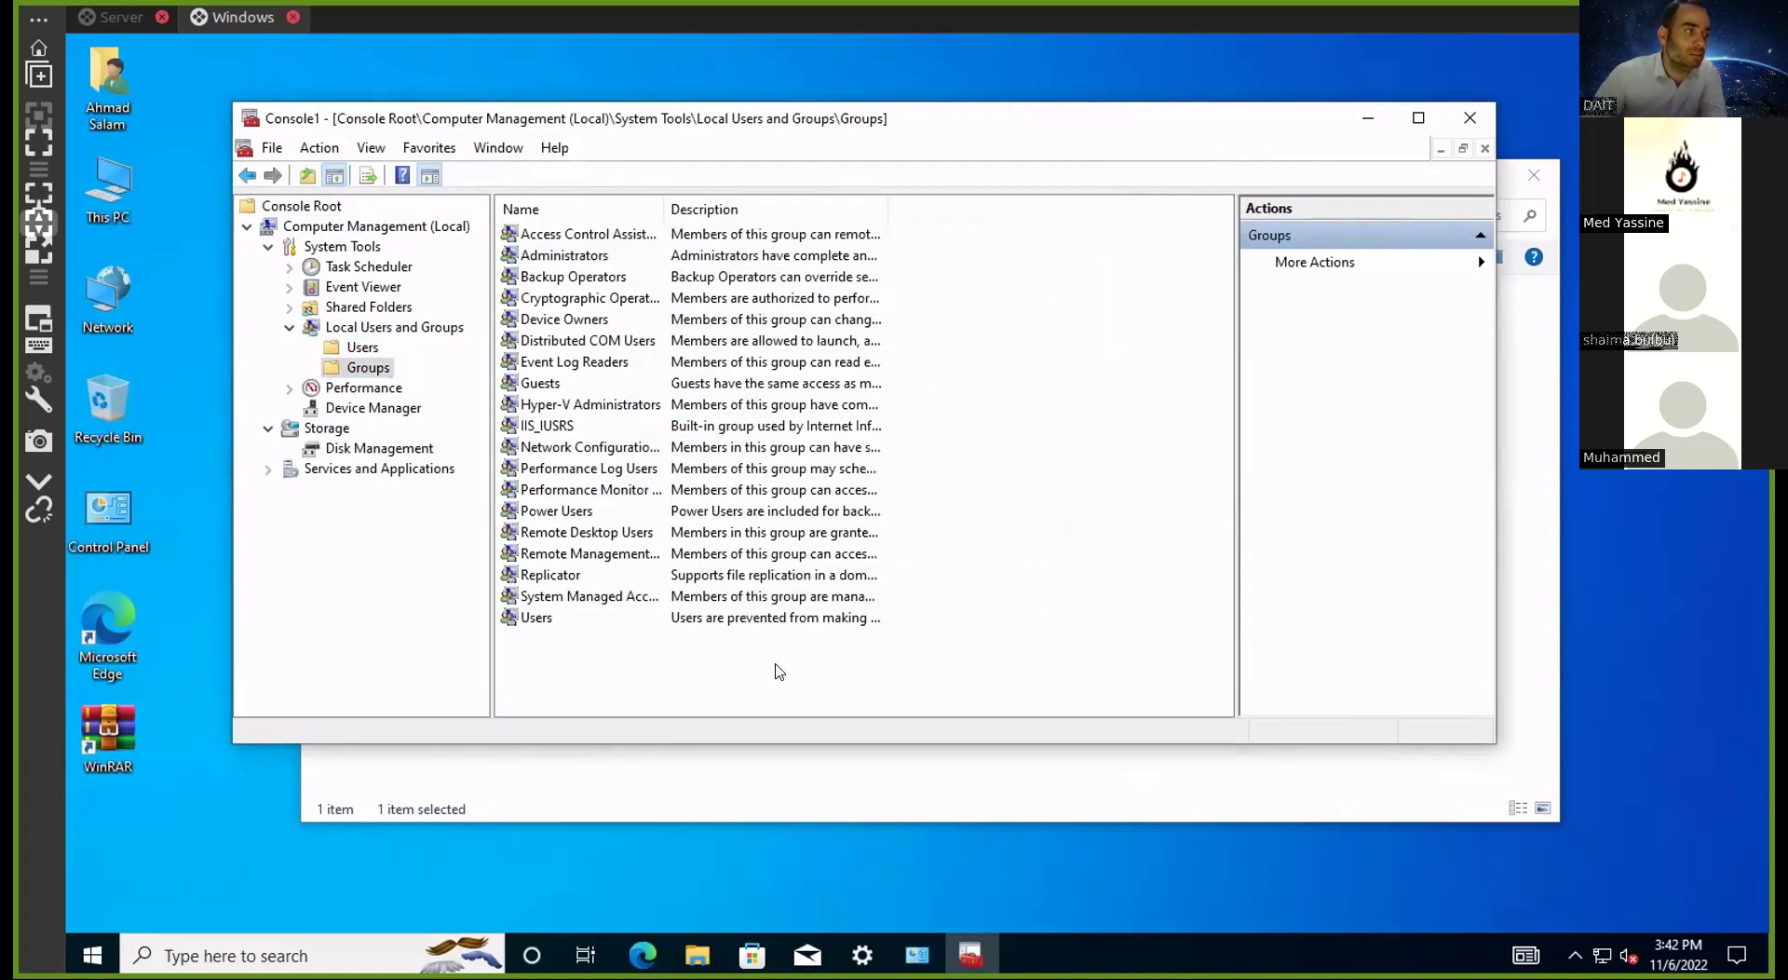
pyautogui.doubleClick(568, 255)
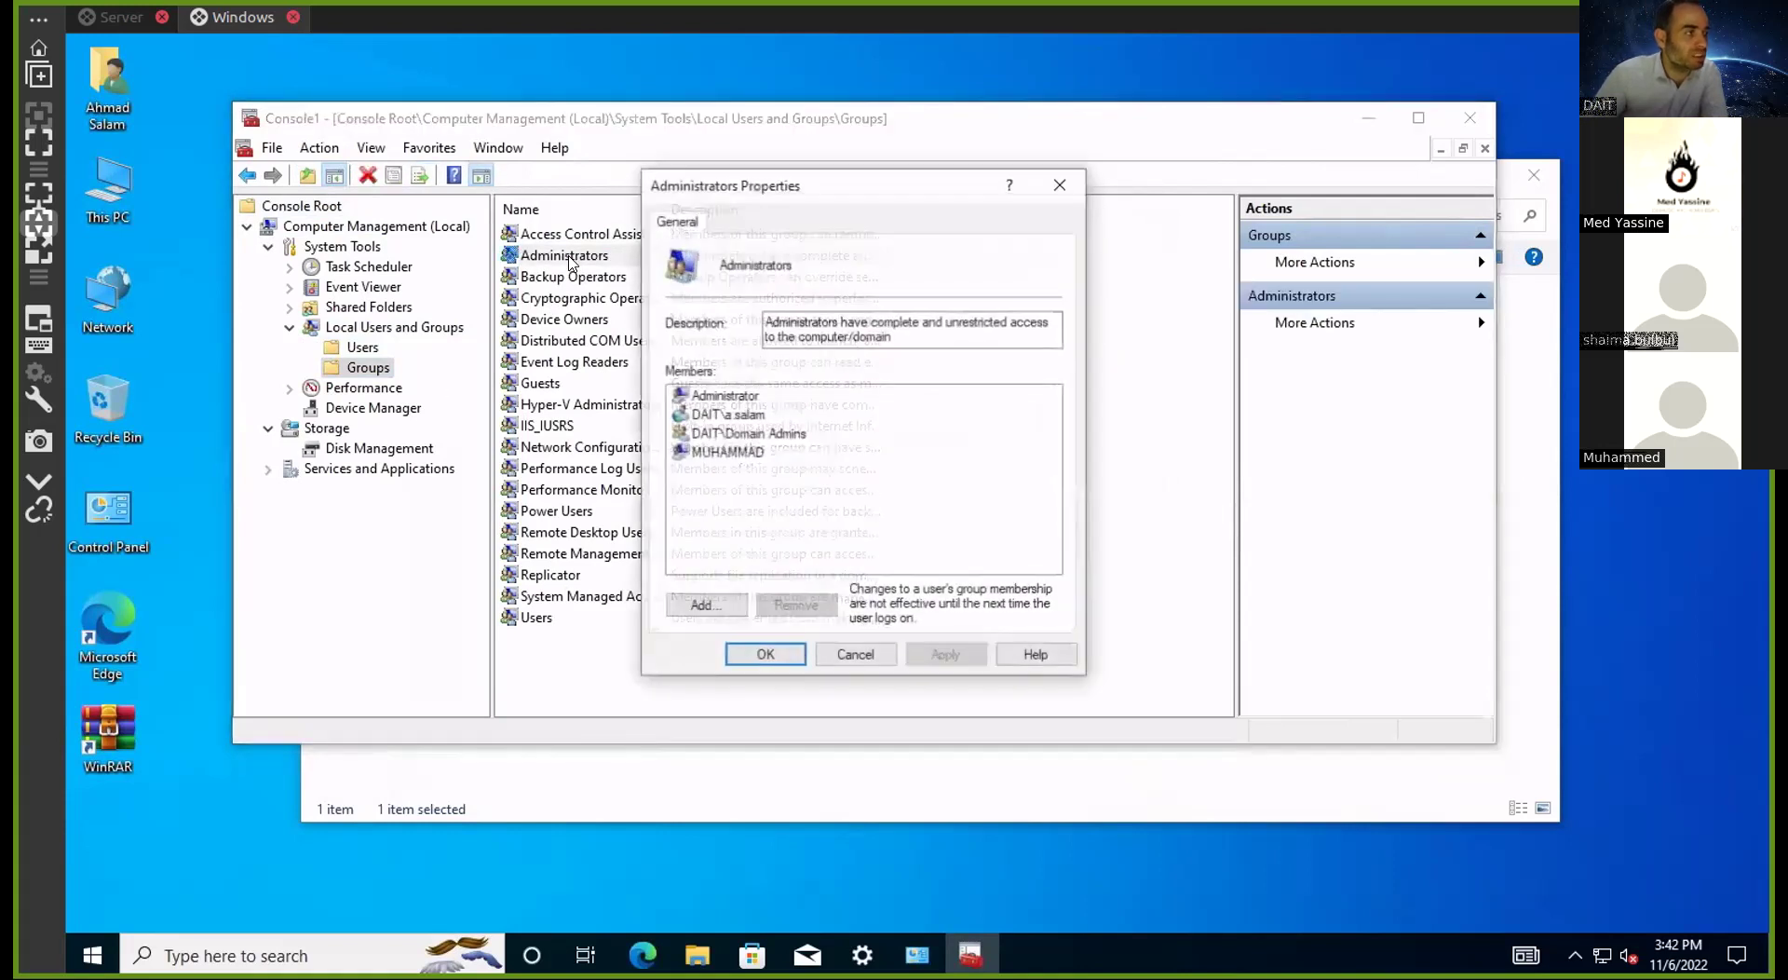
pyautogui.click(754, 417)
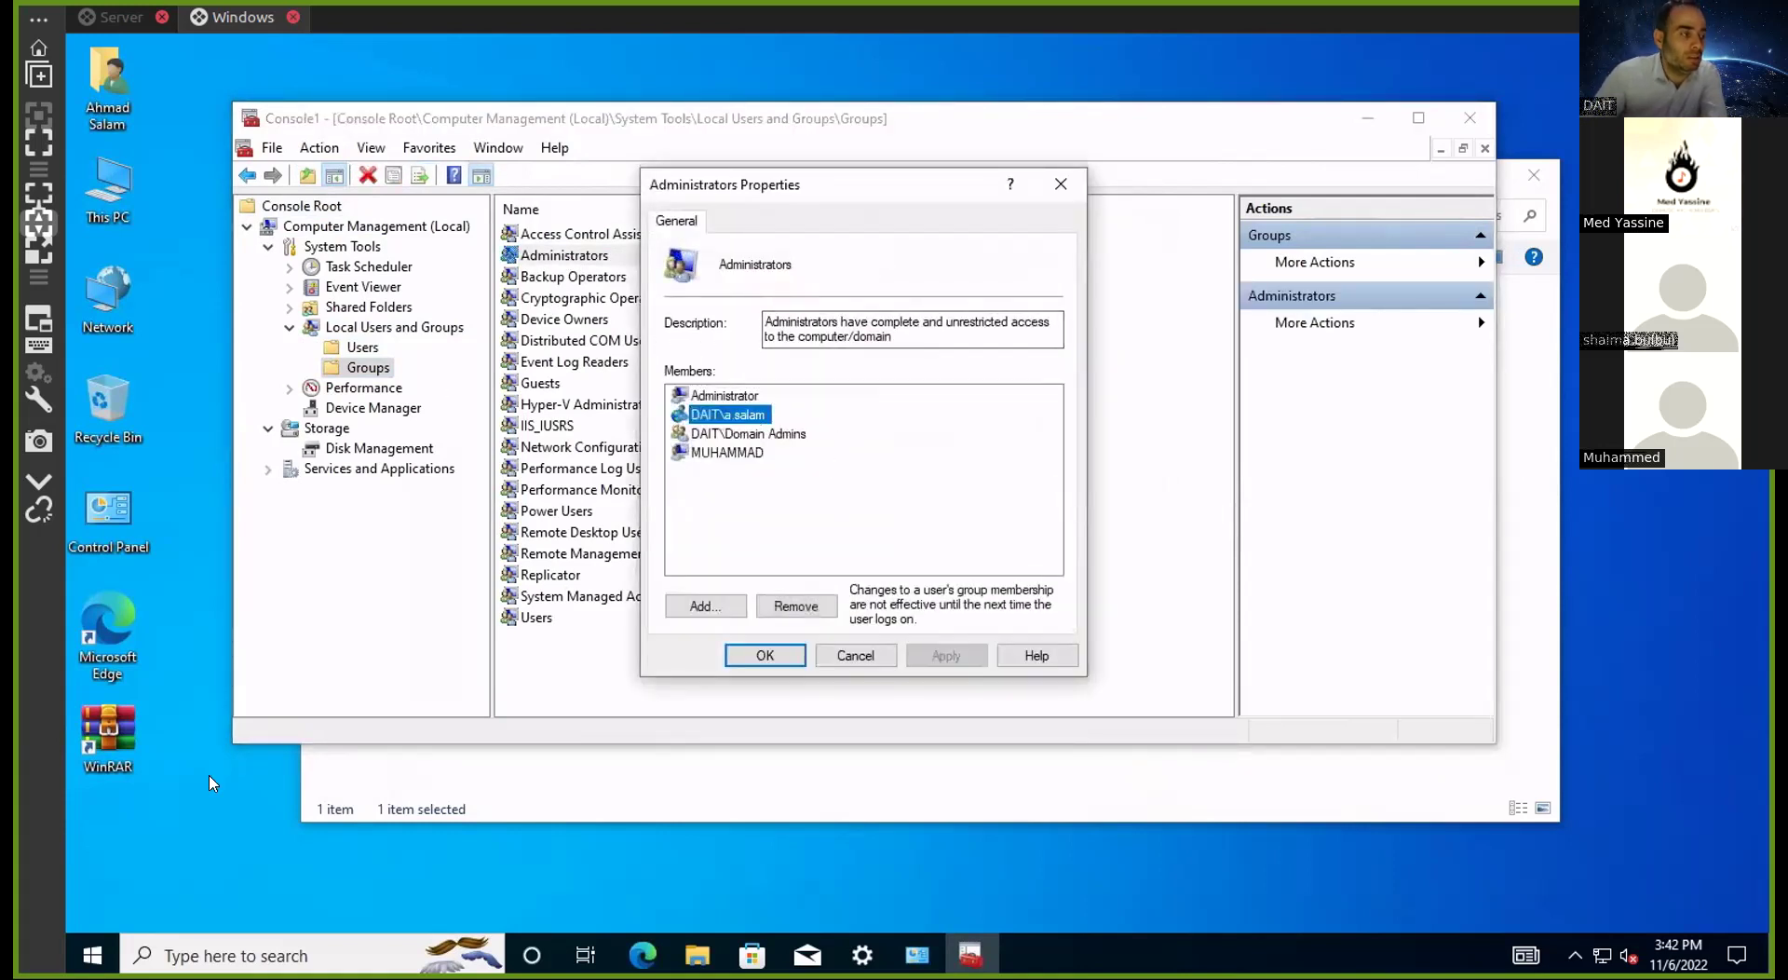
pyautogui.click(95, 955)
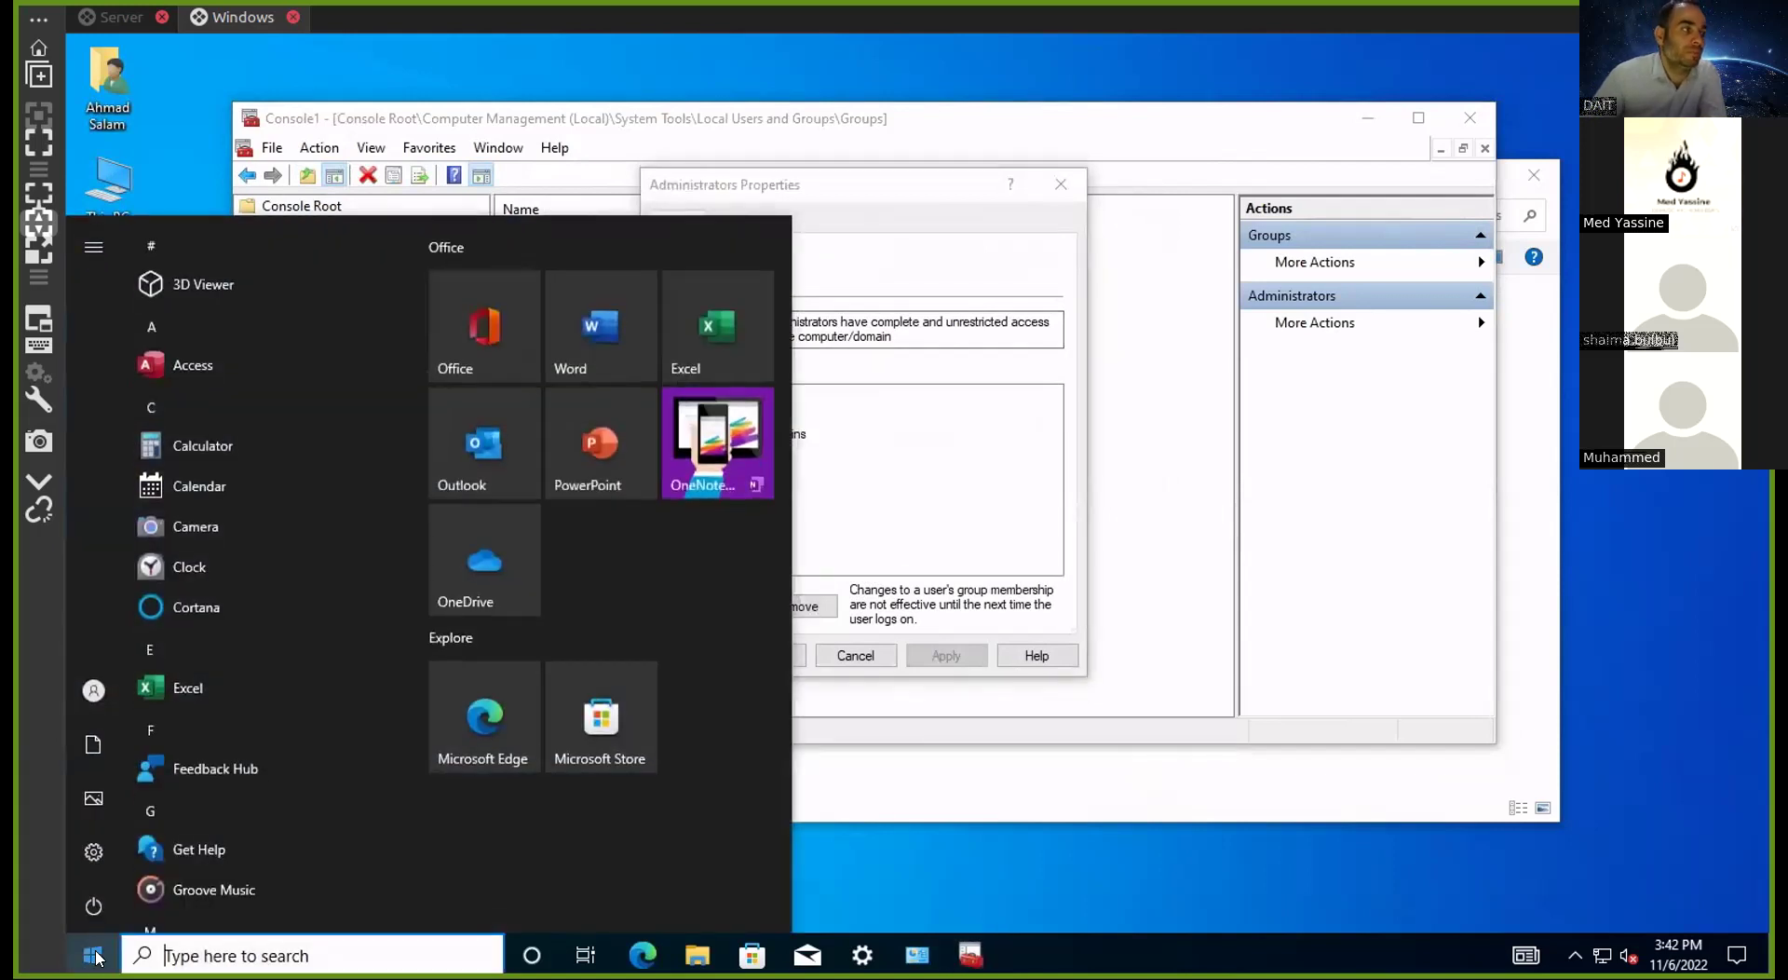
pyautogui.click(95, 955)
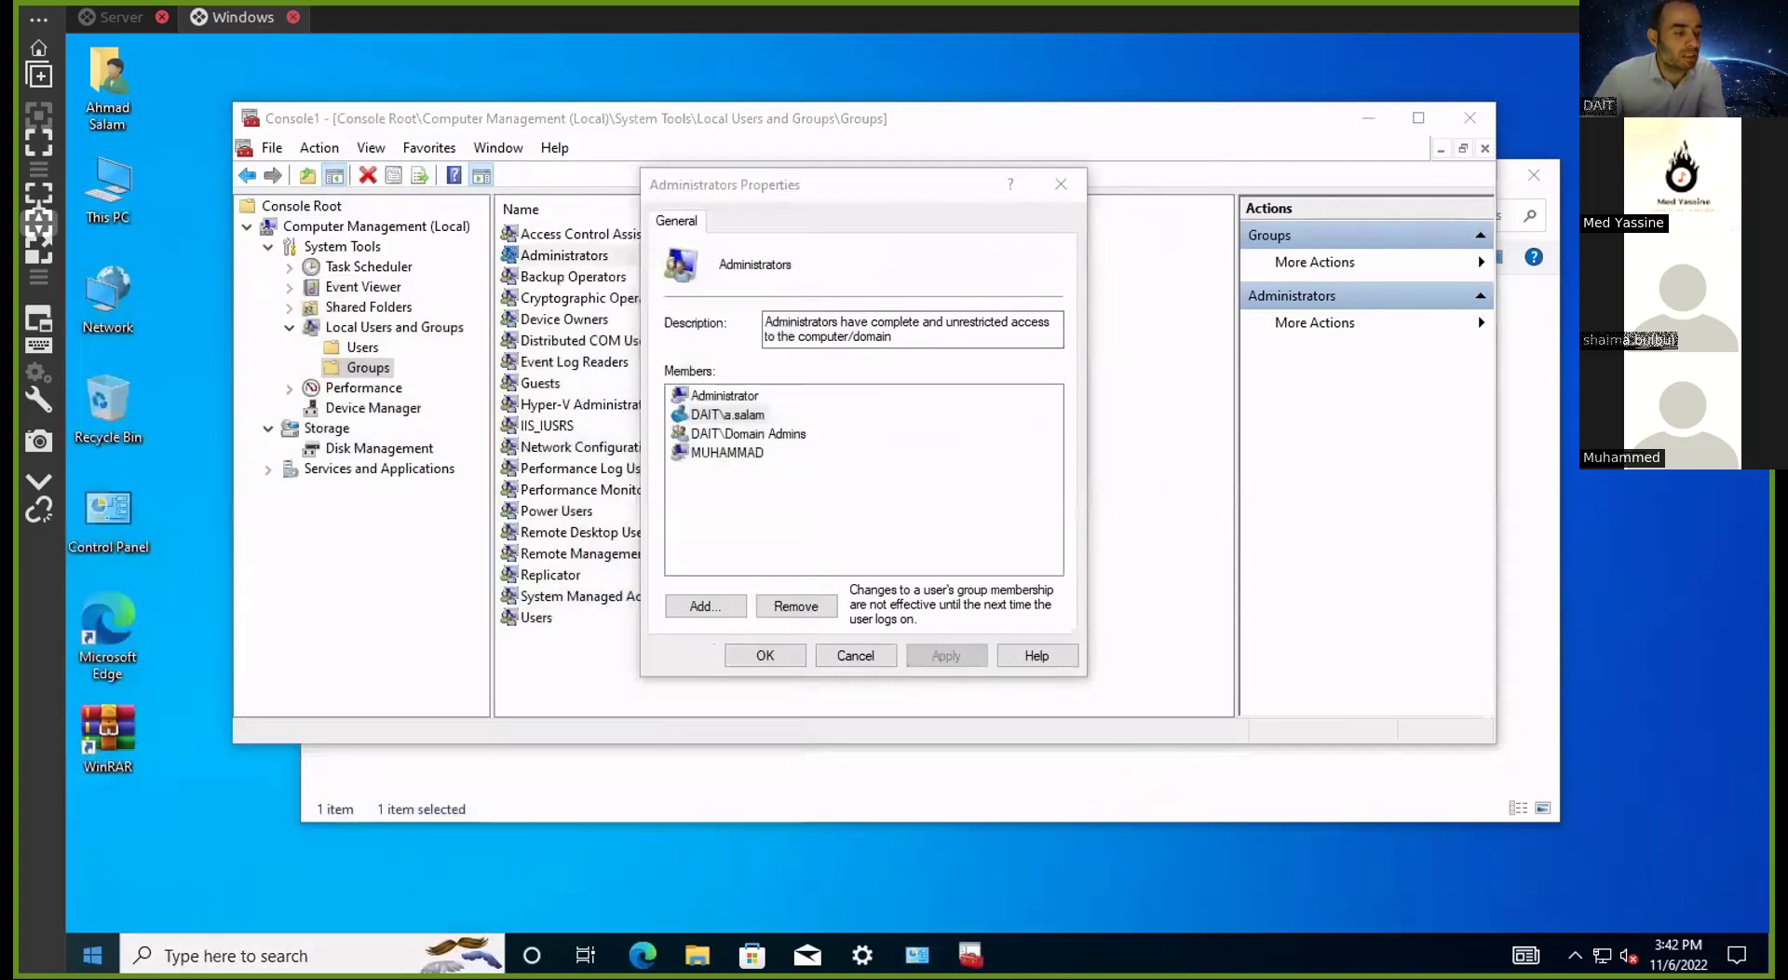
pyautogui.click(110, 17)
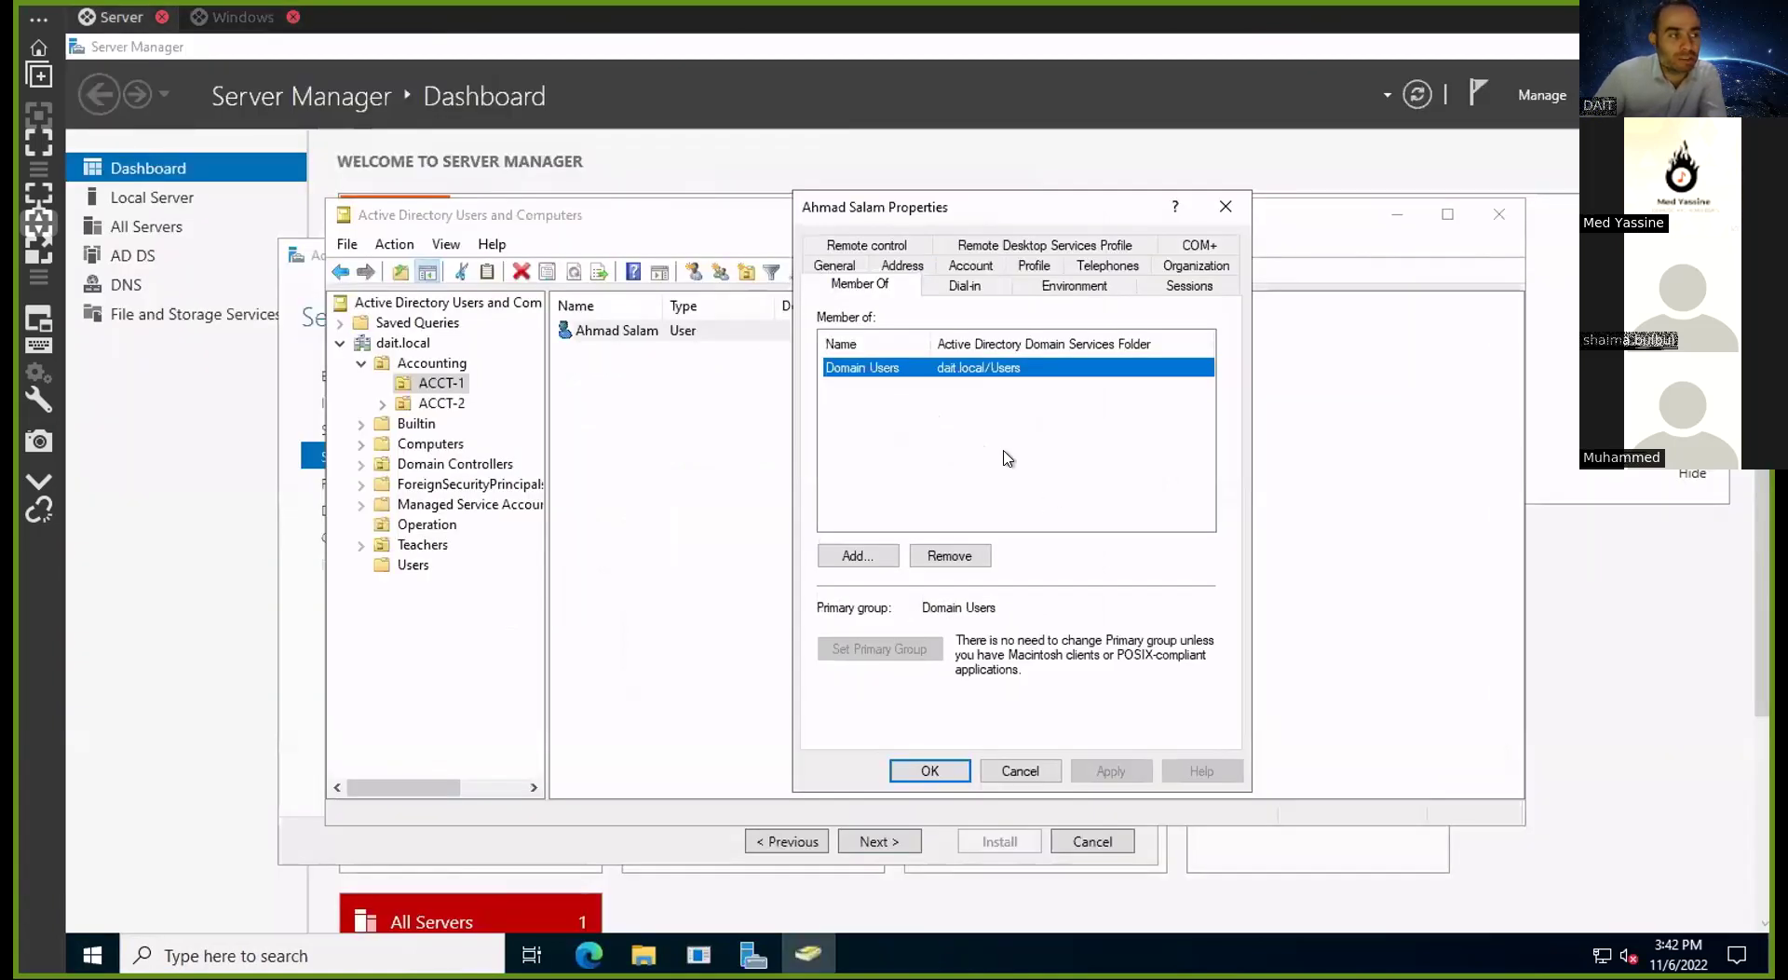
pyautogui.click(885, 557)
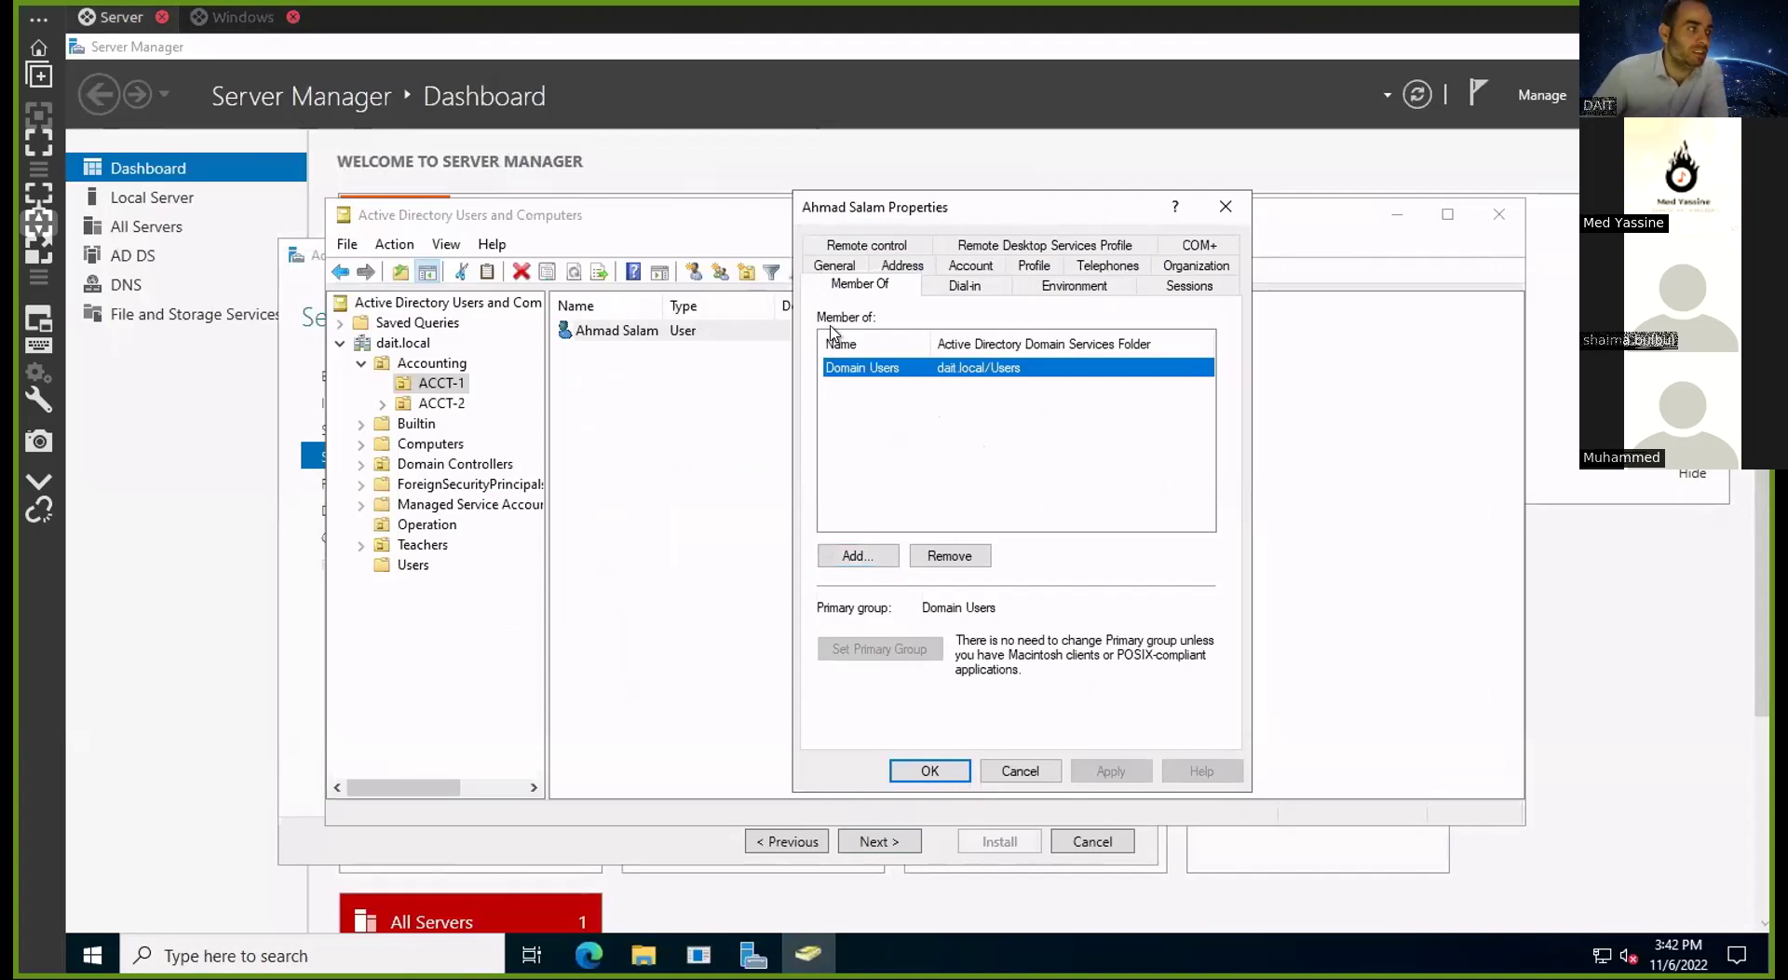
pyautogui.click(241, 18)
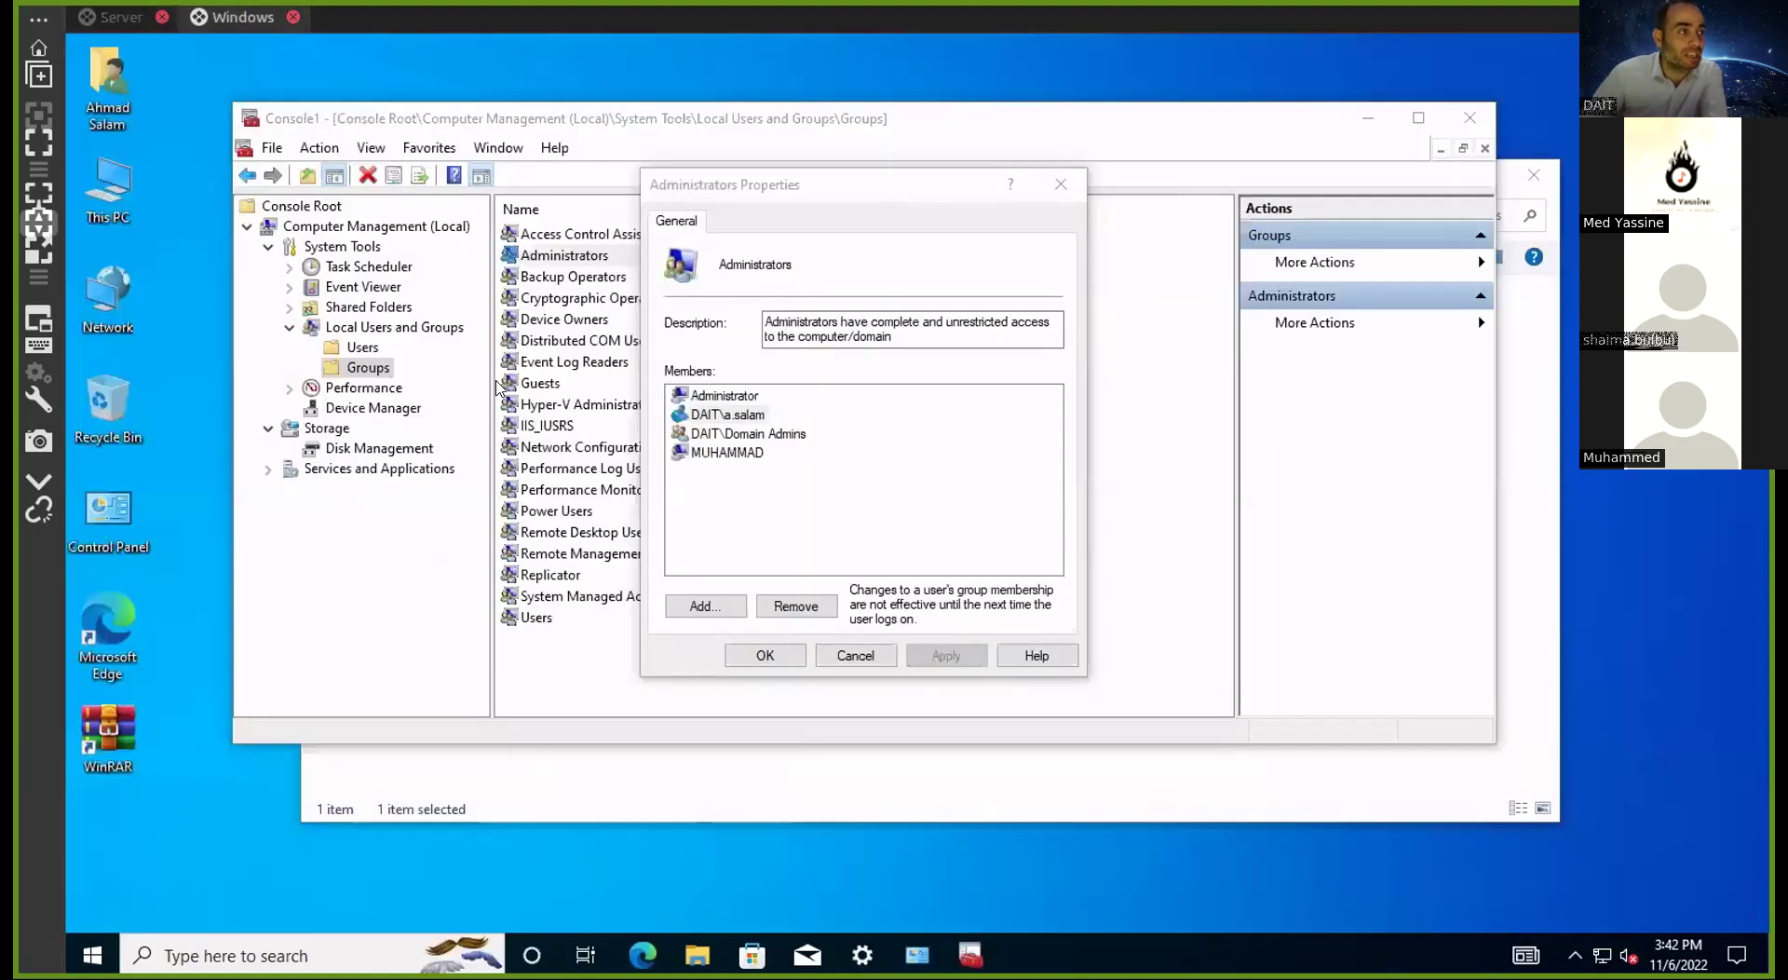
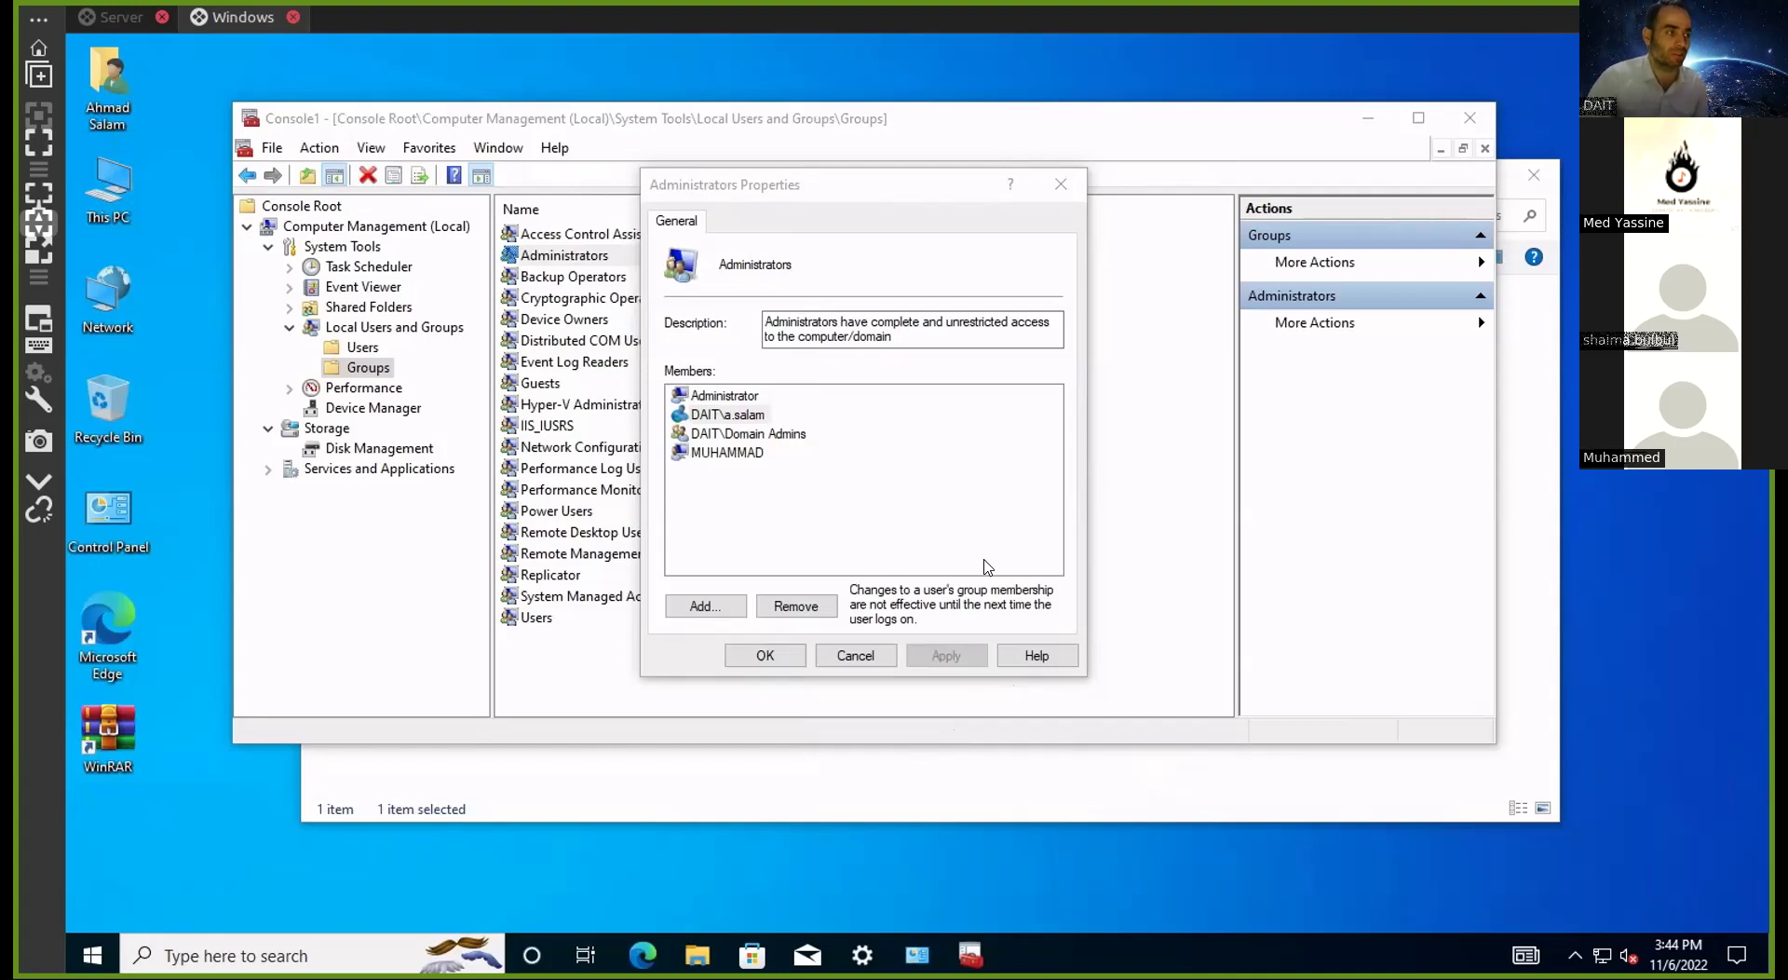
# Remove the domain user from the local Administrators group and confirm the change
pyautogui.click(736, 415)
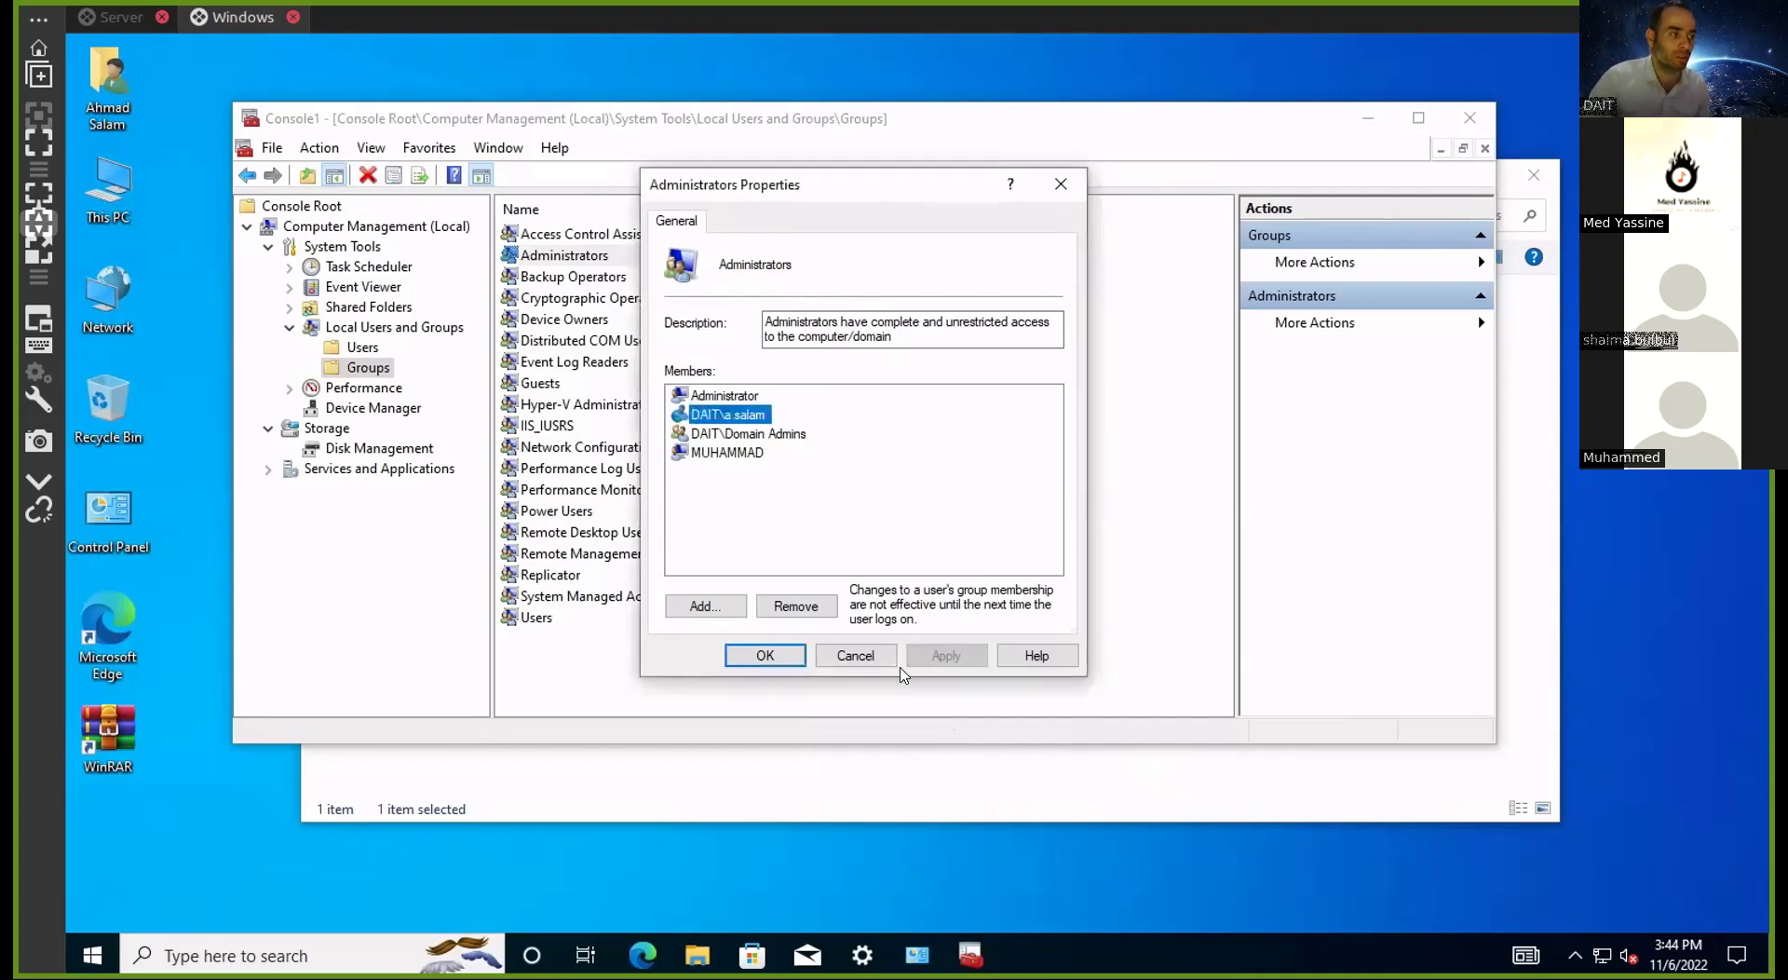
pyautogui.click(795, 605)
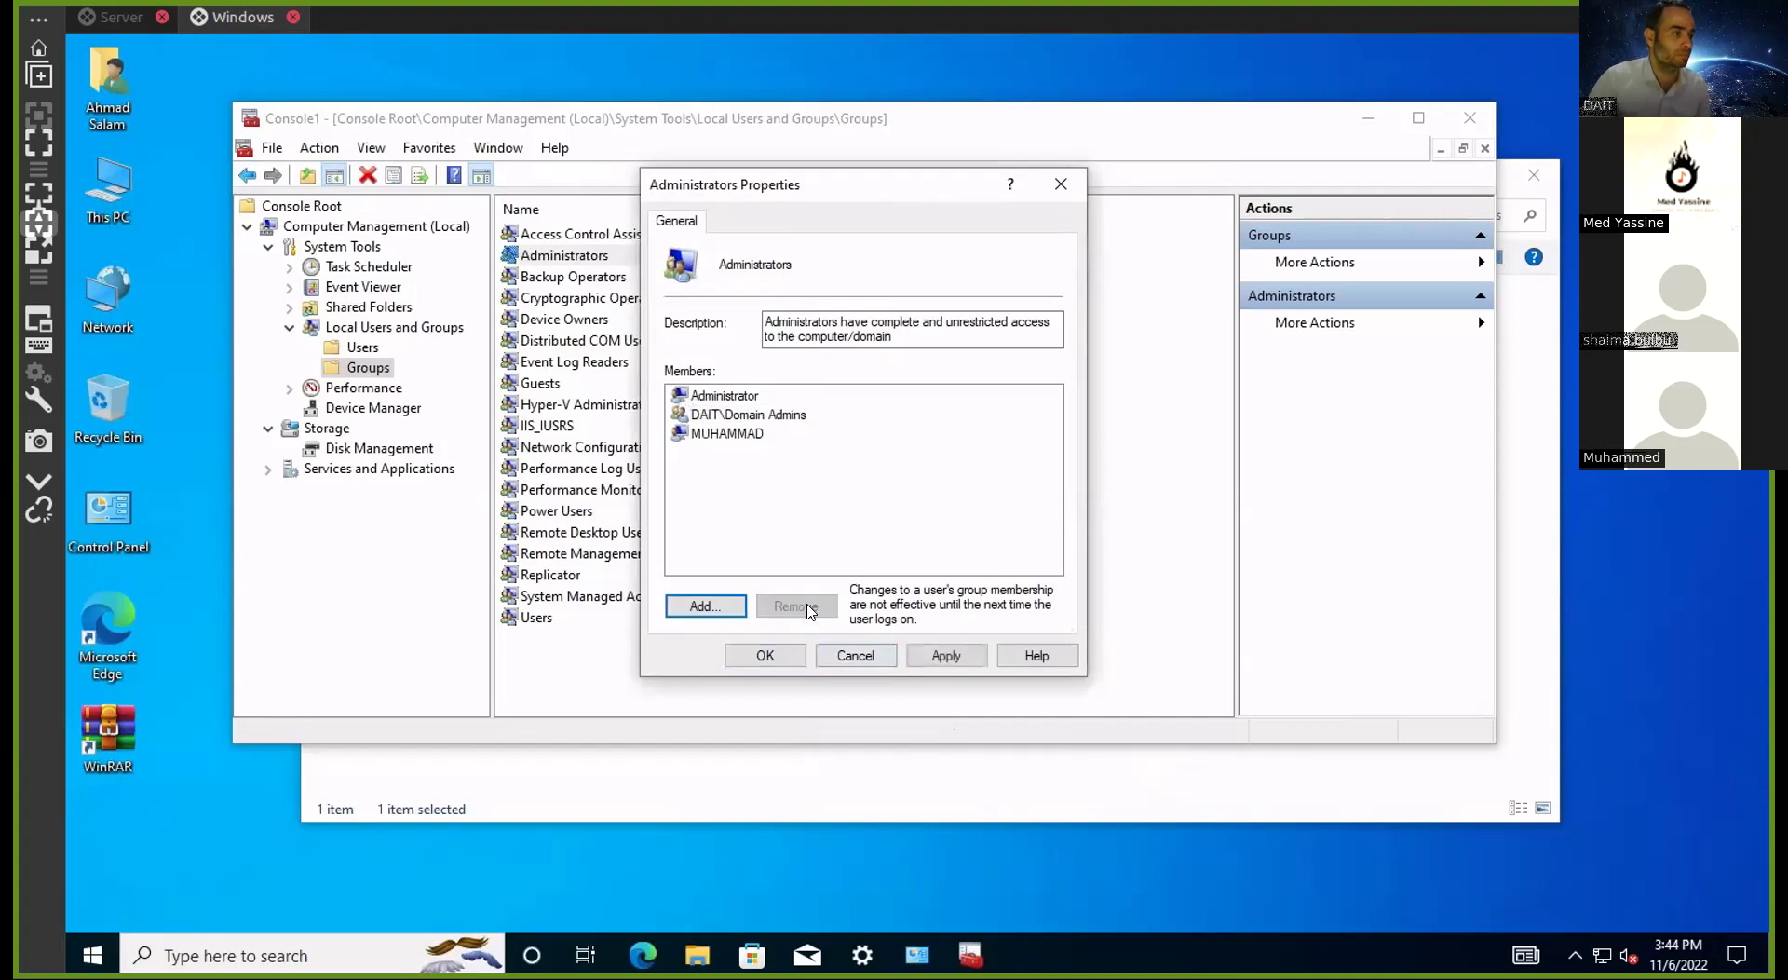
pyautogui.click(788, 654)
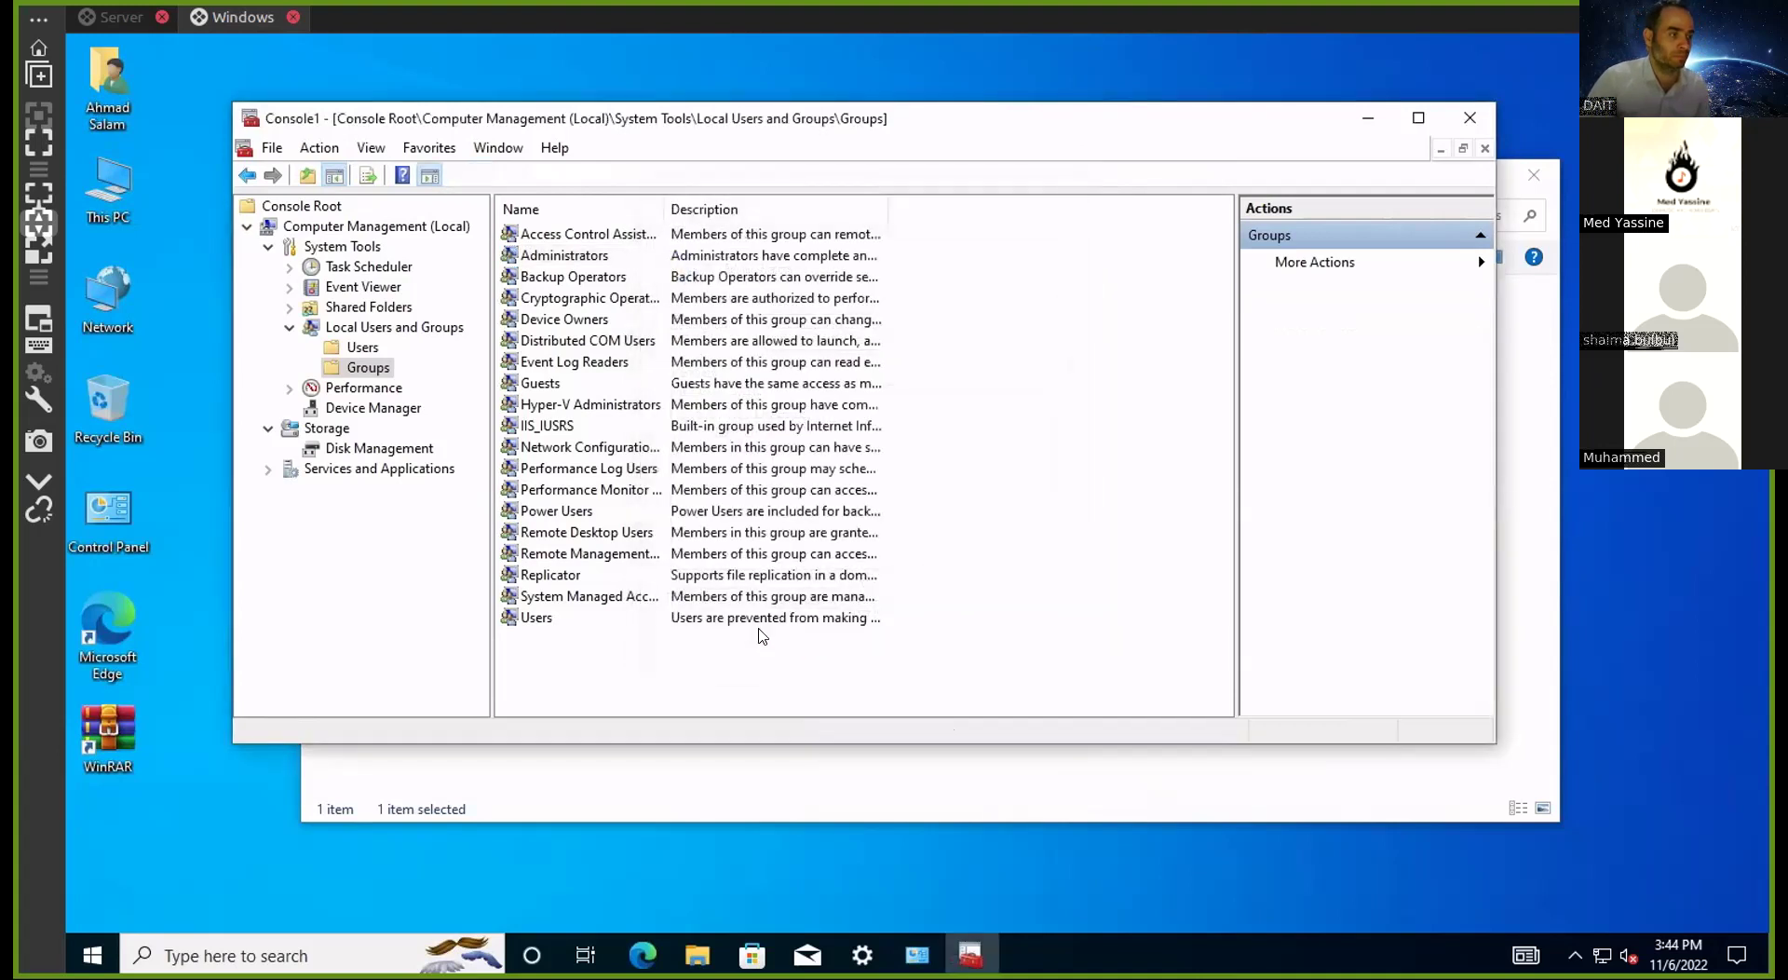
# Close Computer Management without saving, then refresh and close Network Connections
pyautogui.click(1471, 121)
pyautogui.click(868, 485)
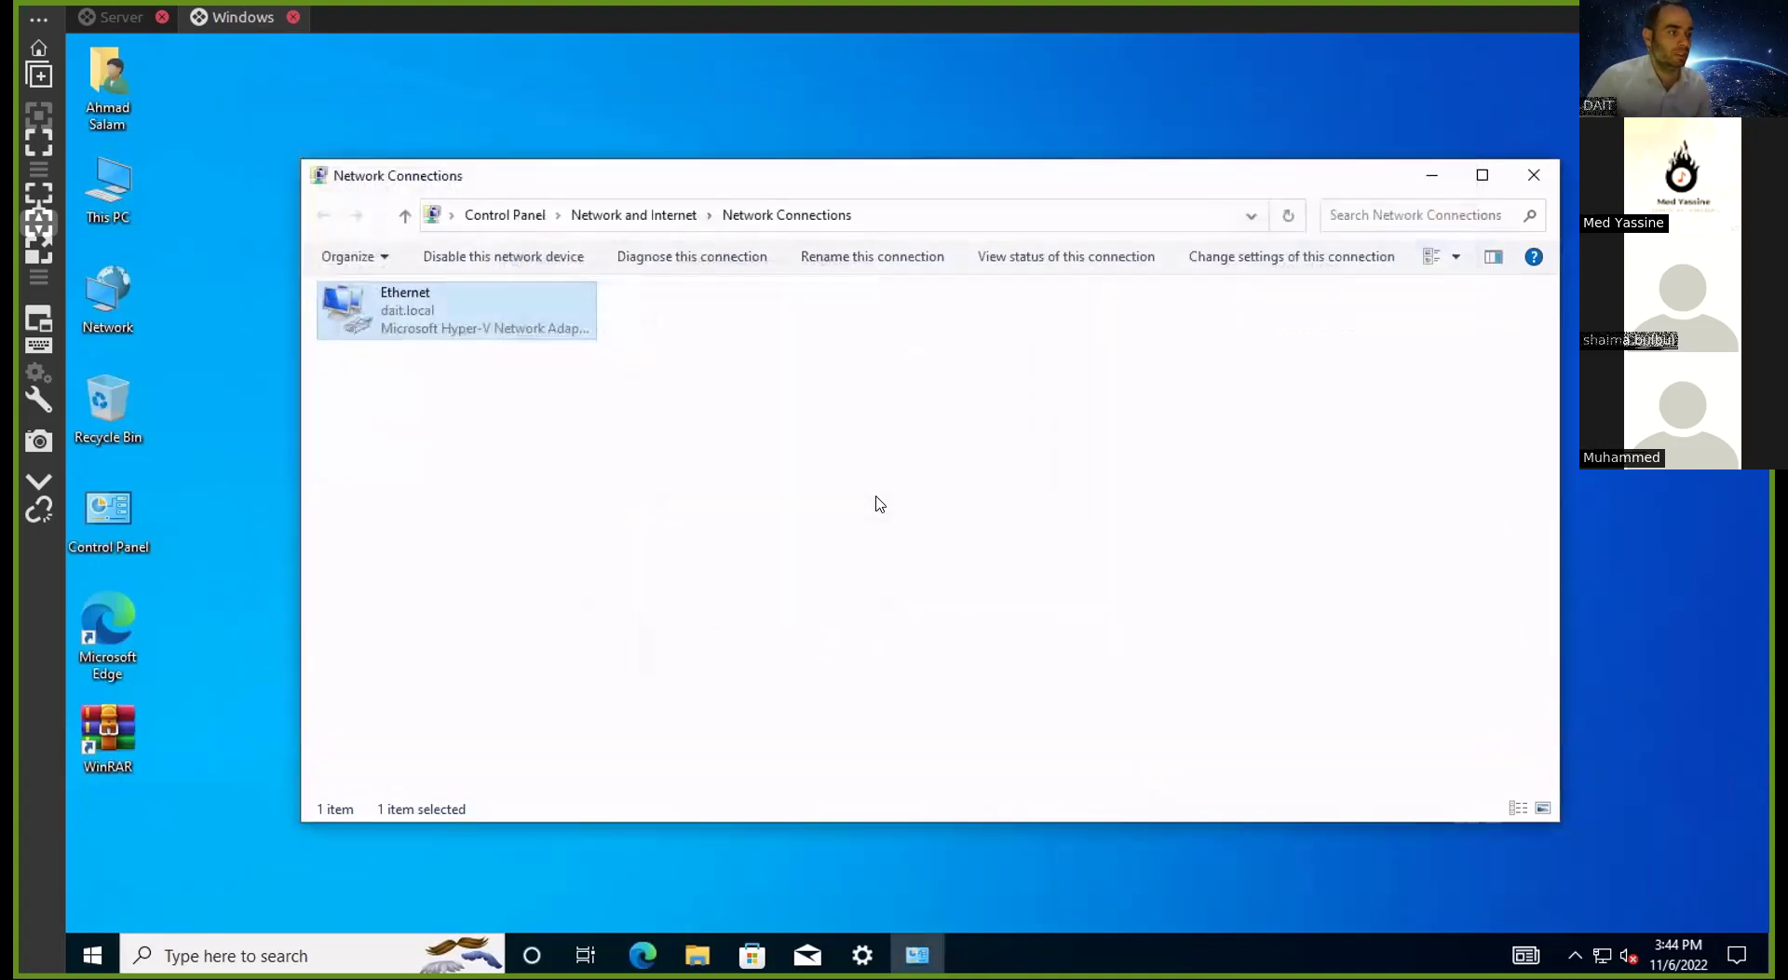
pyautogui.rightClick(565, 431)
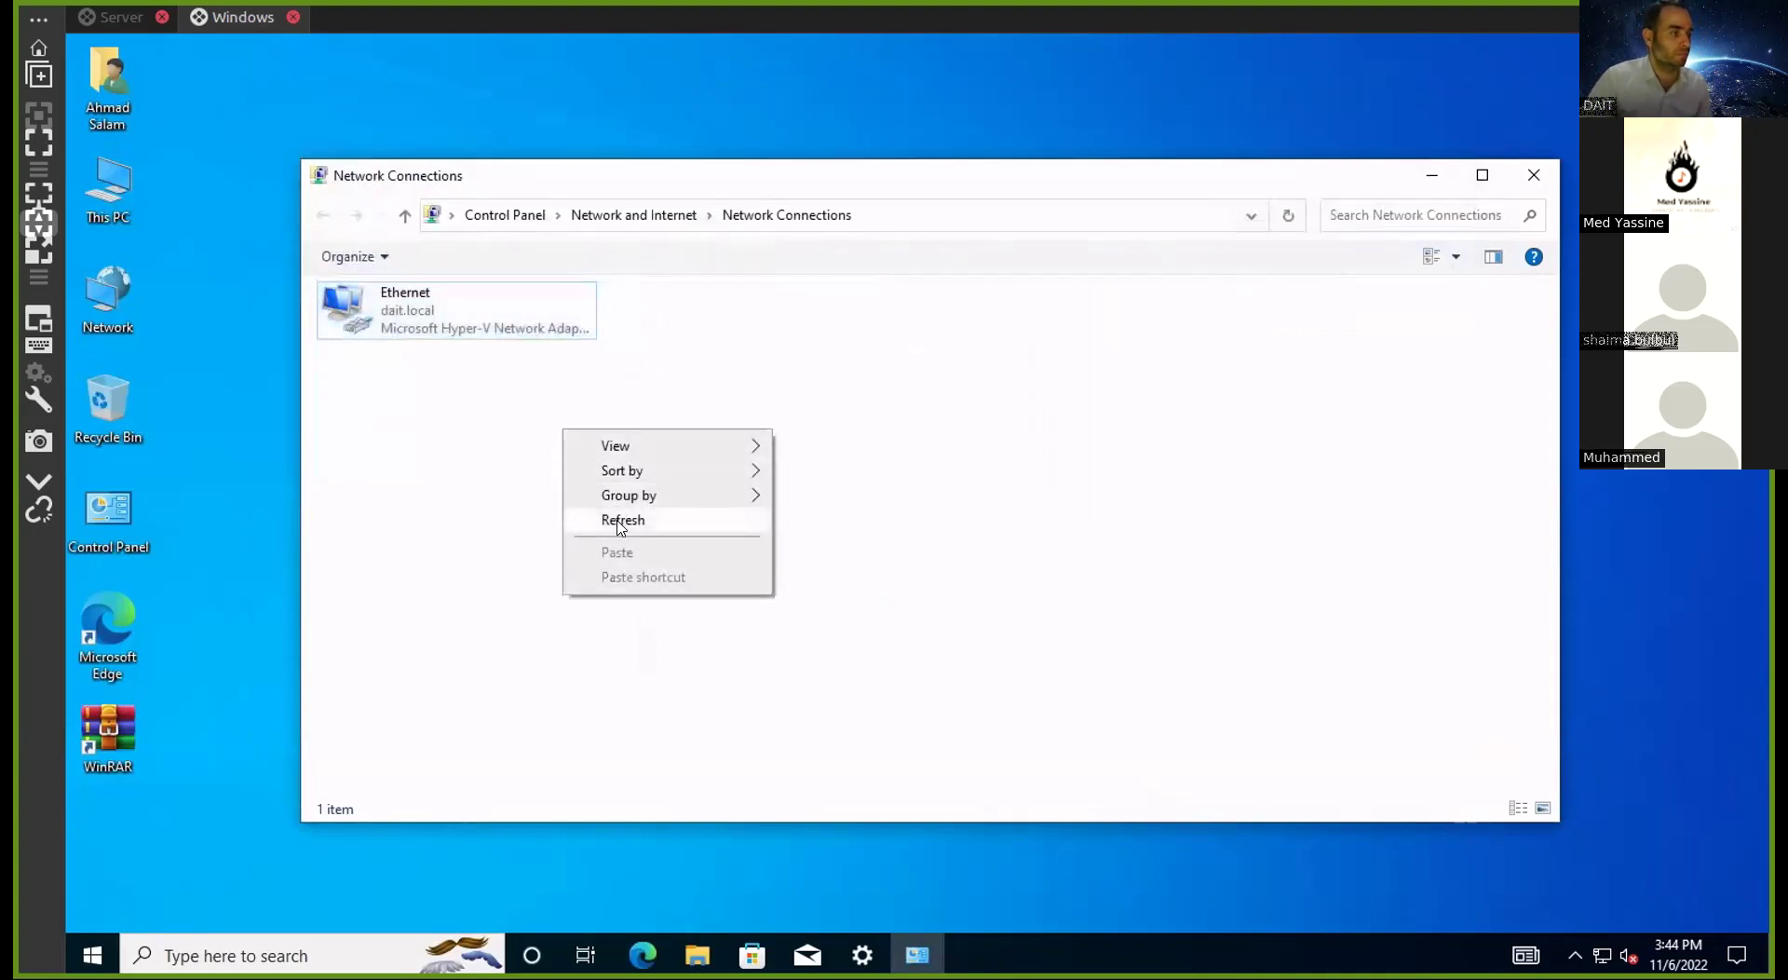
pyautogui.click(621, 522)
pyautogui.click(1533, 175)
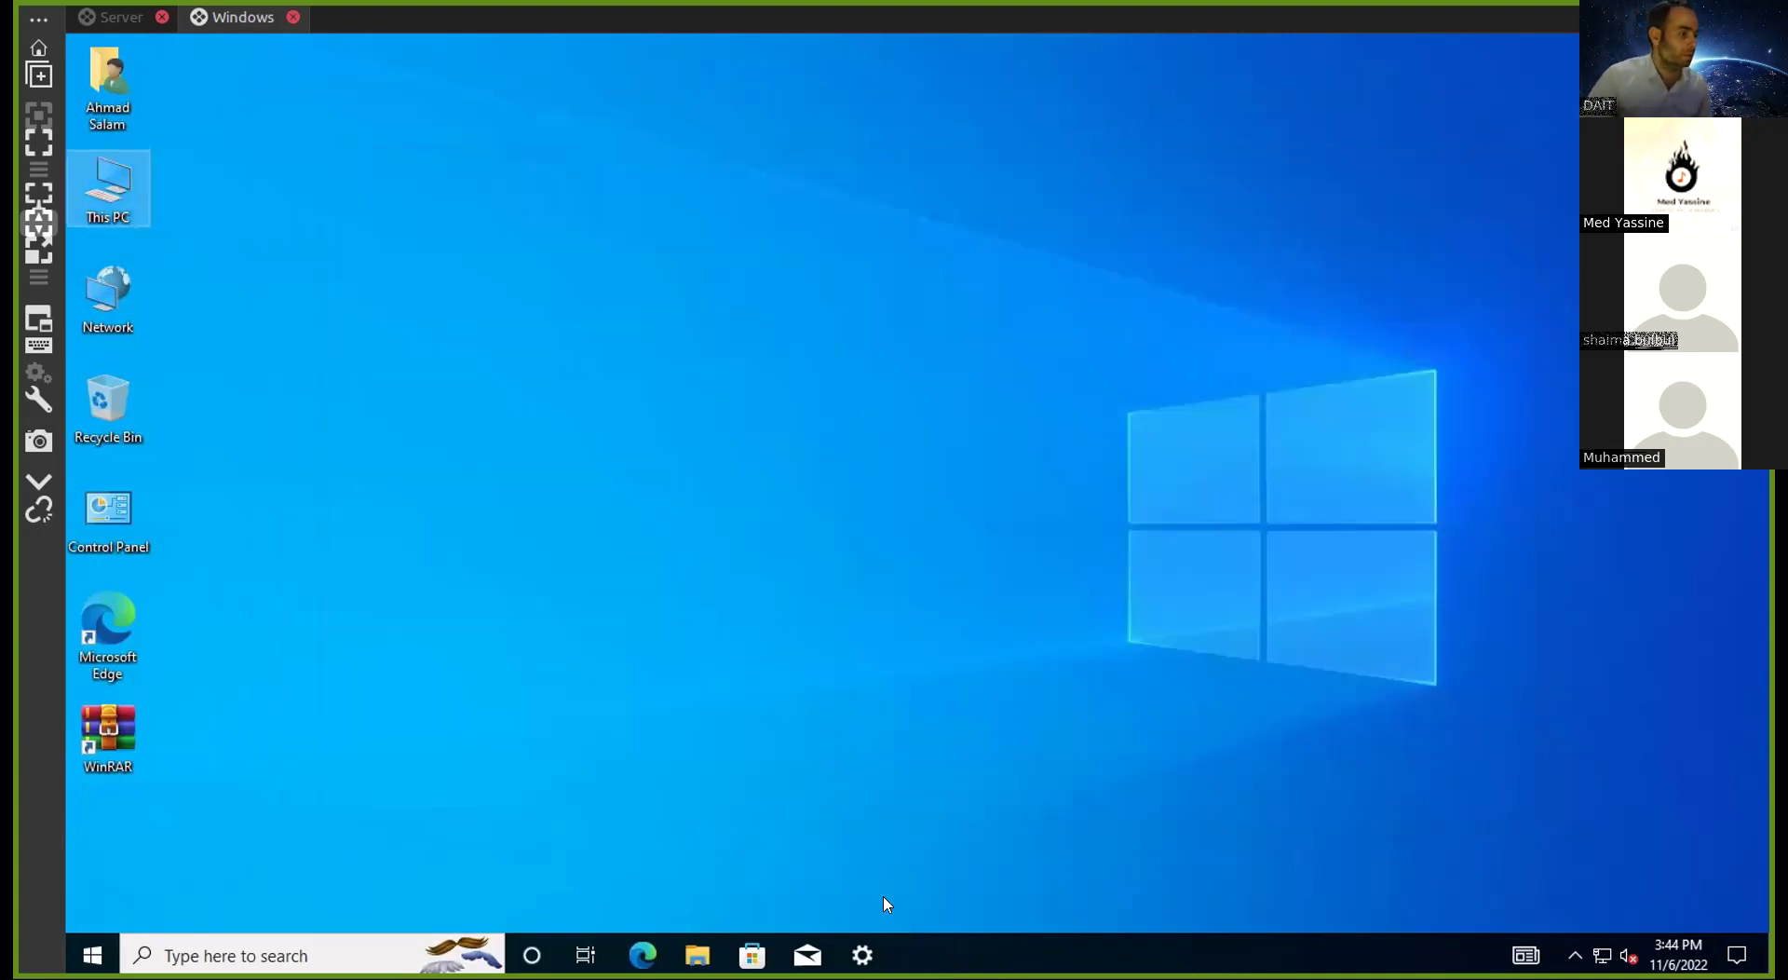
# On the server, add the user to Domain Admins via Check Names, then return to the Windows 10 client
pyautogui.click(115, 23)
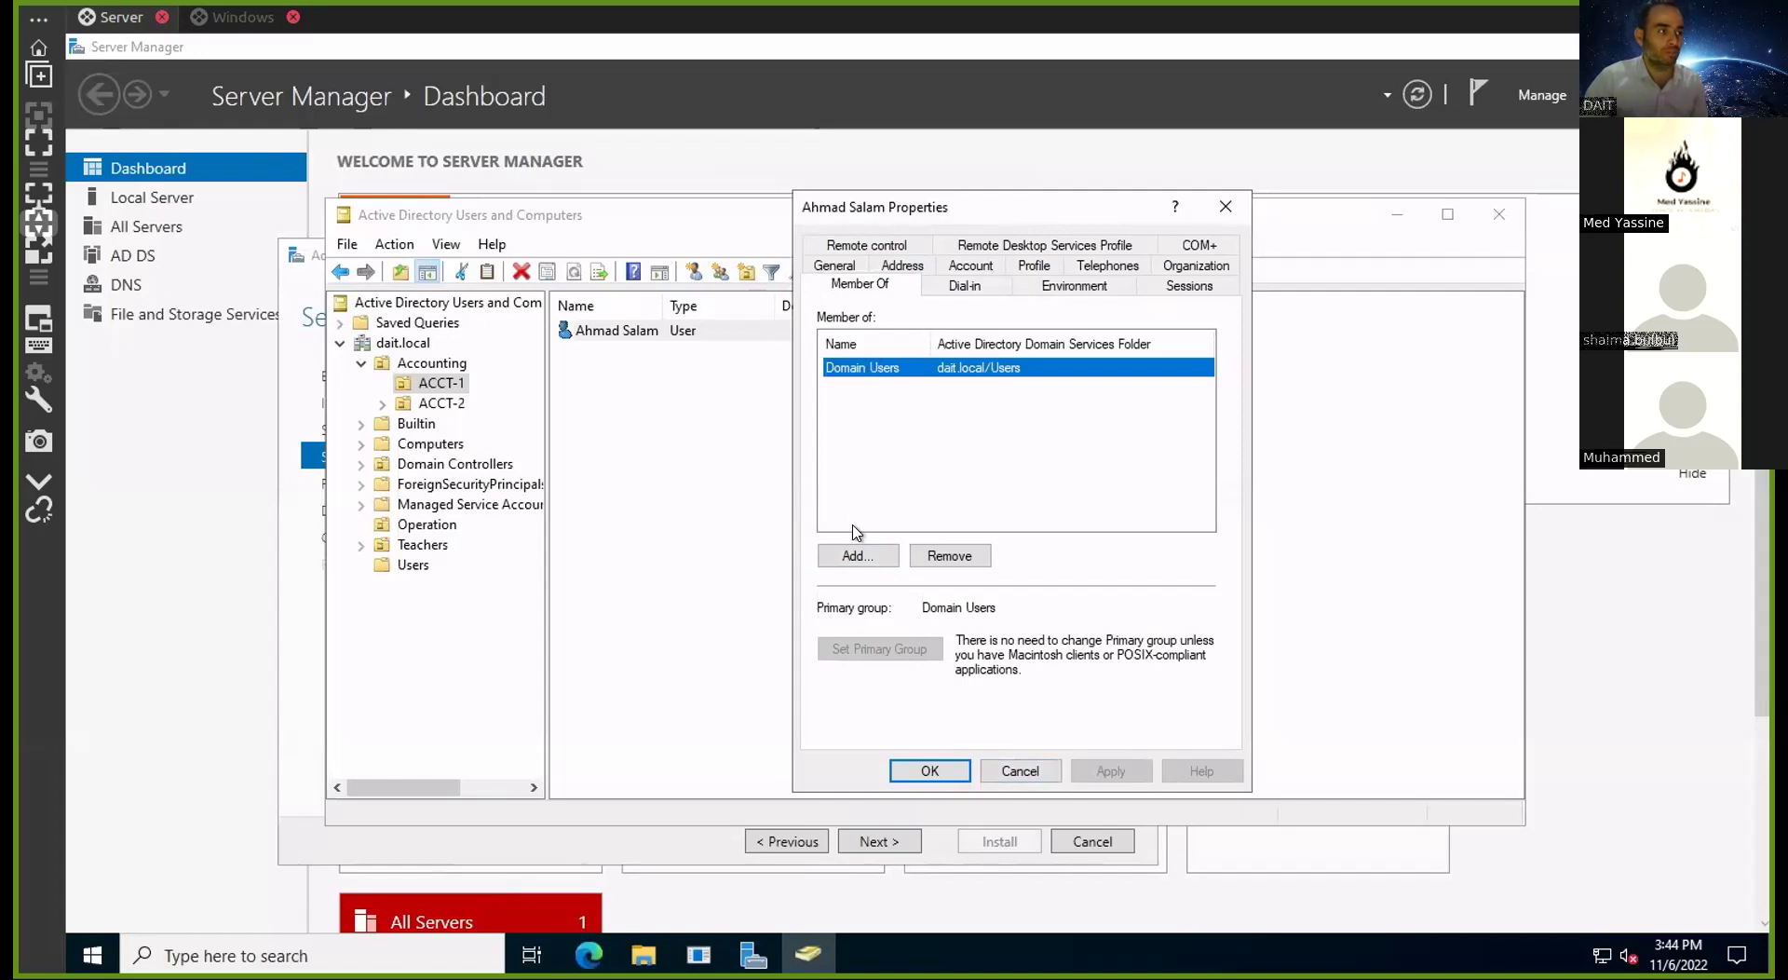
pyautogui.click(850, 555)
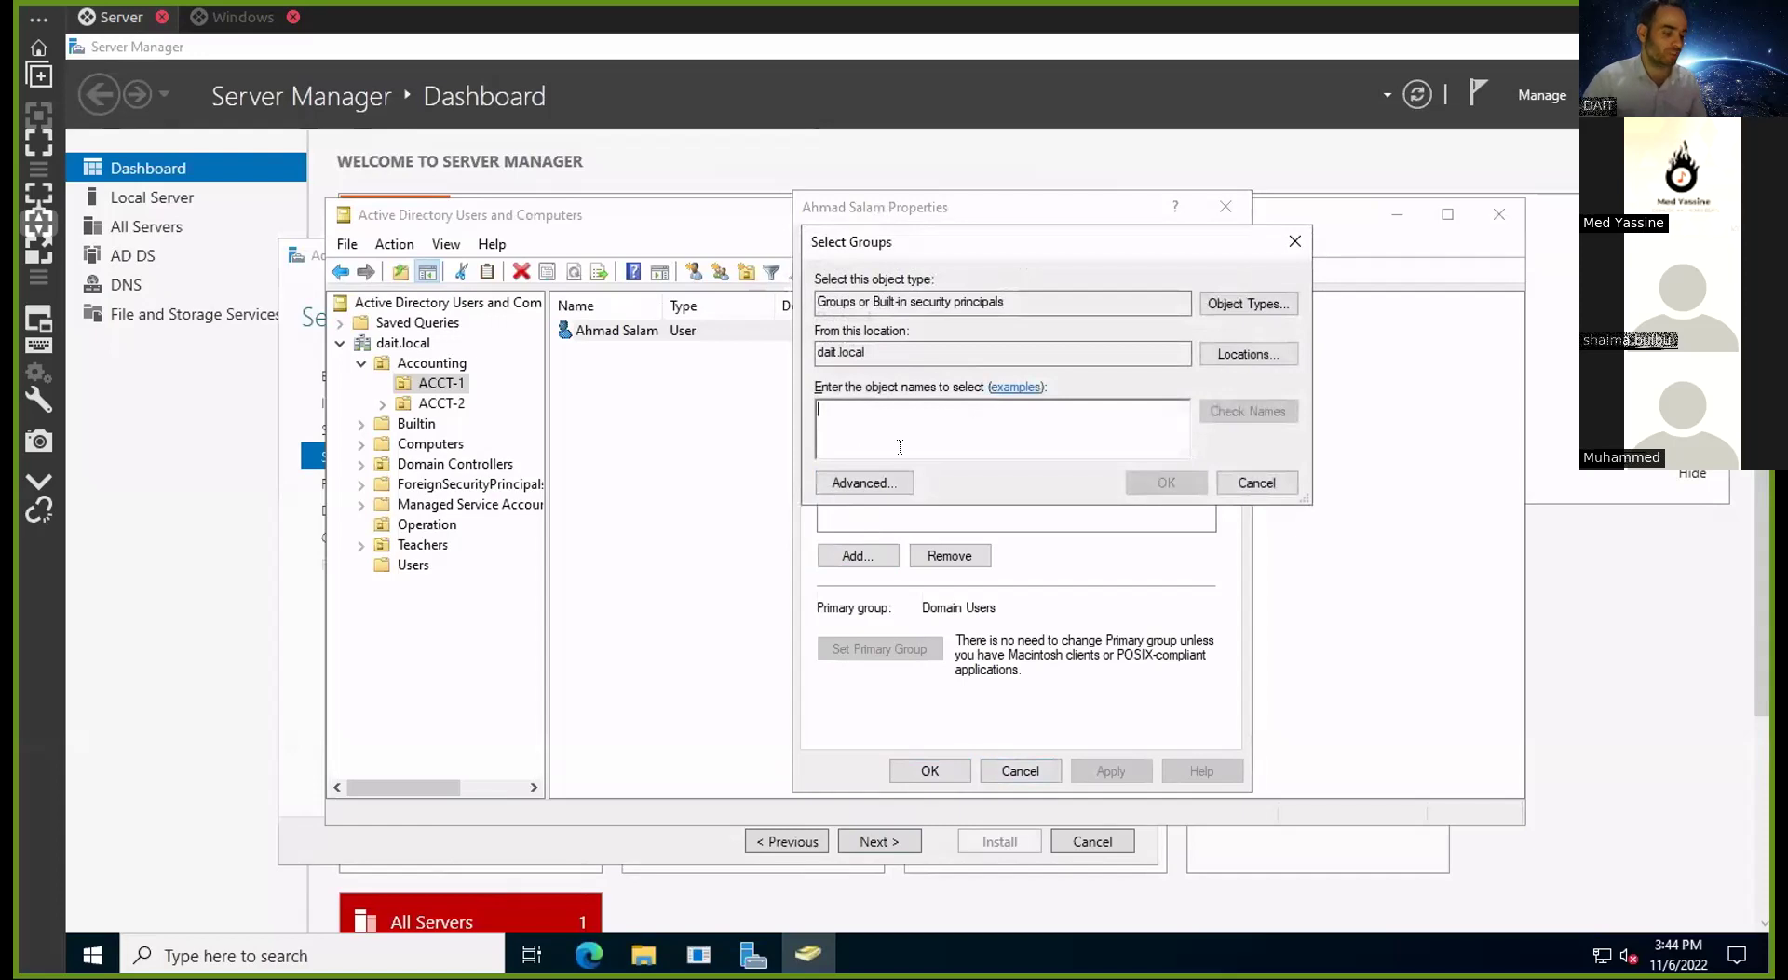
pyautogui.write('domain admincs')
pyautogui.hotkey('alt', 'k')
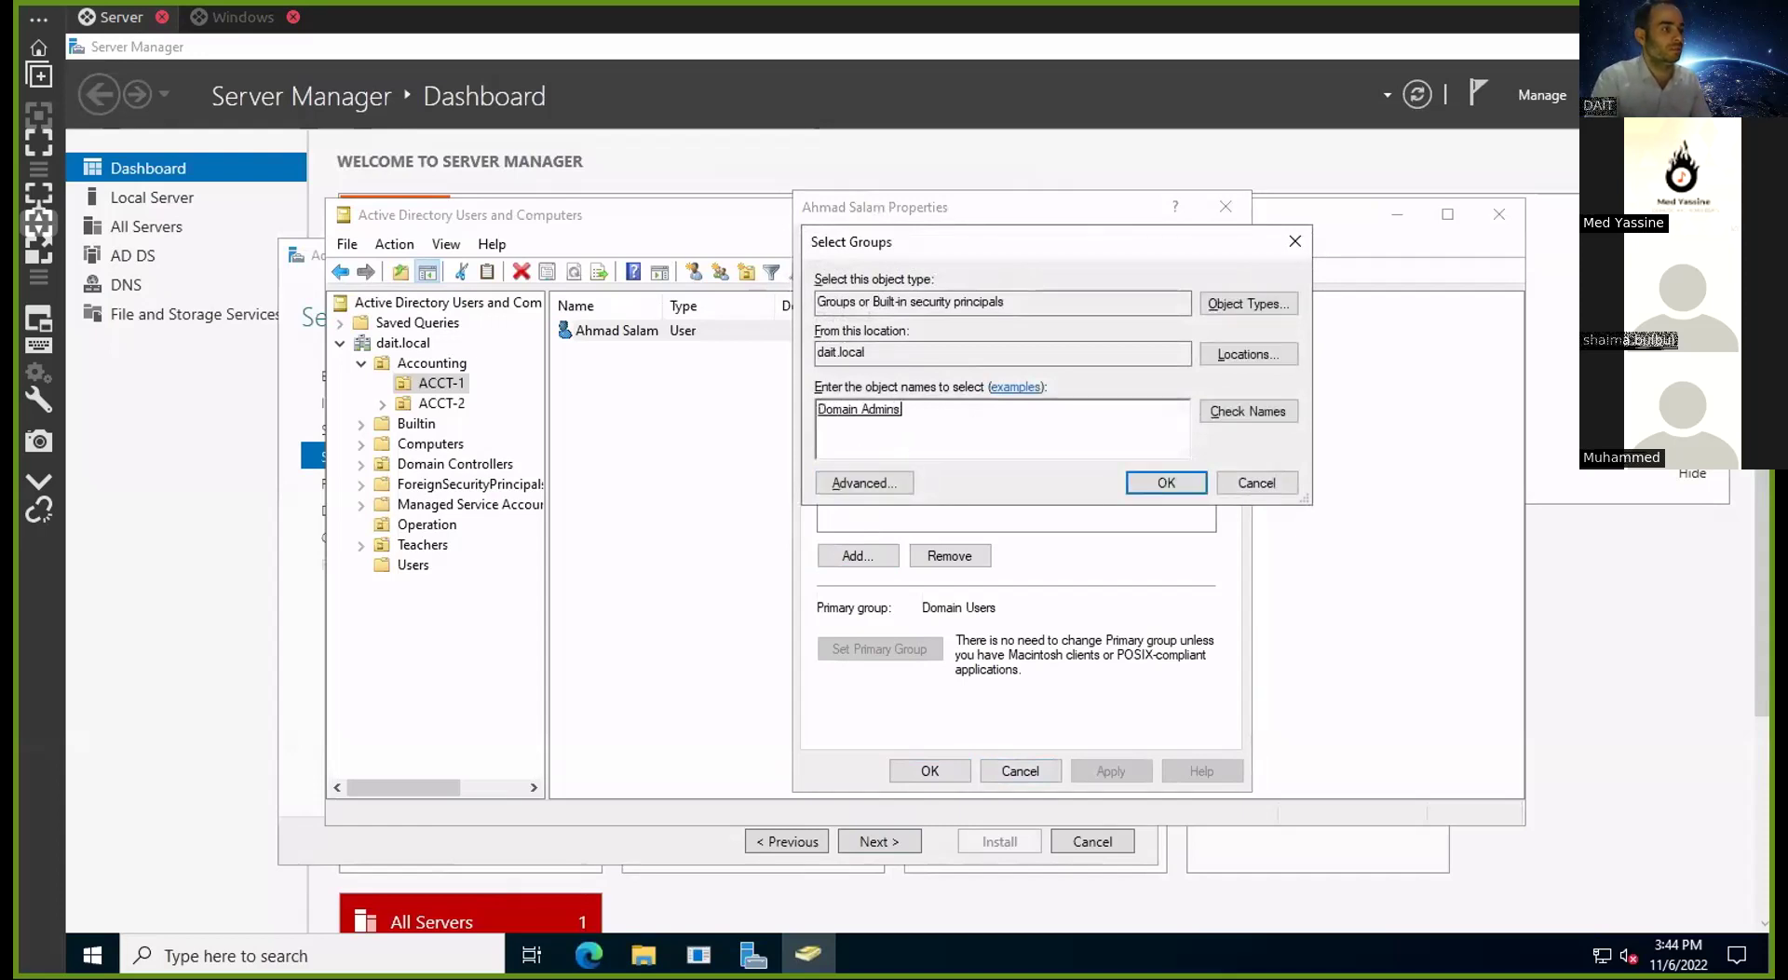
pyautogui.click(1164, 482)
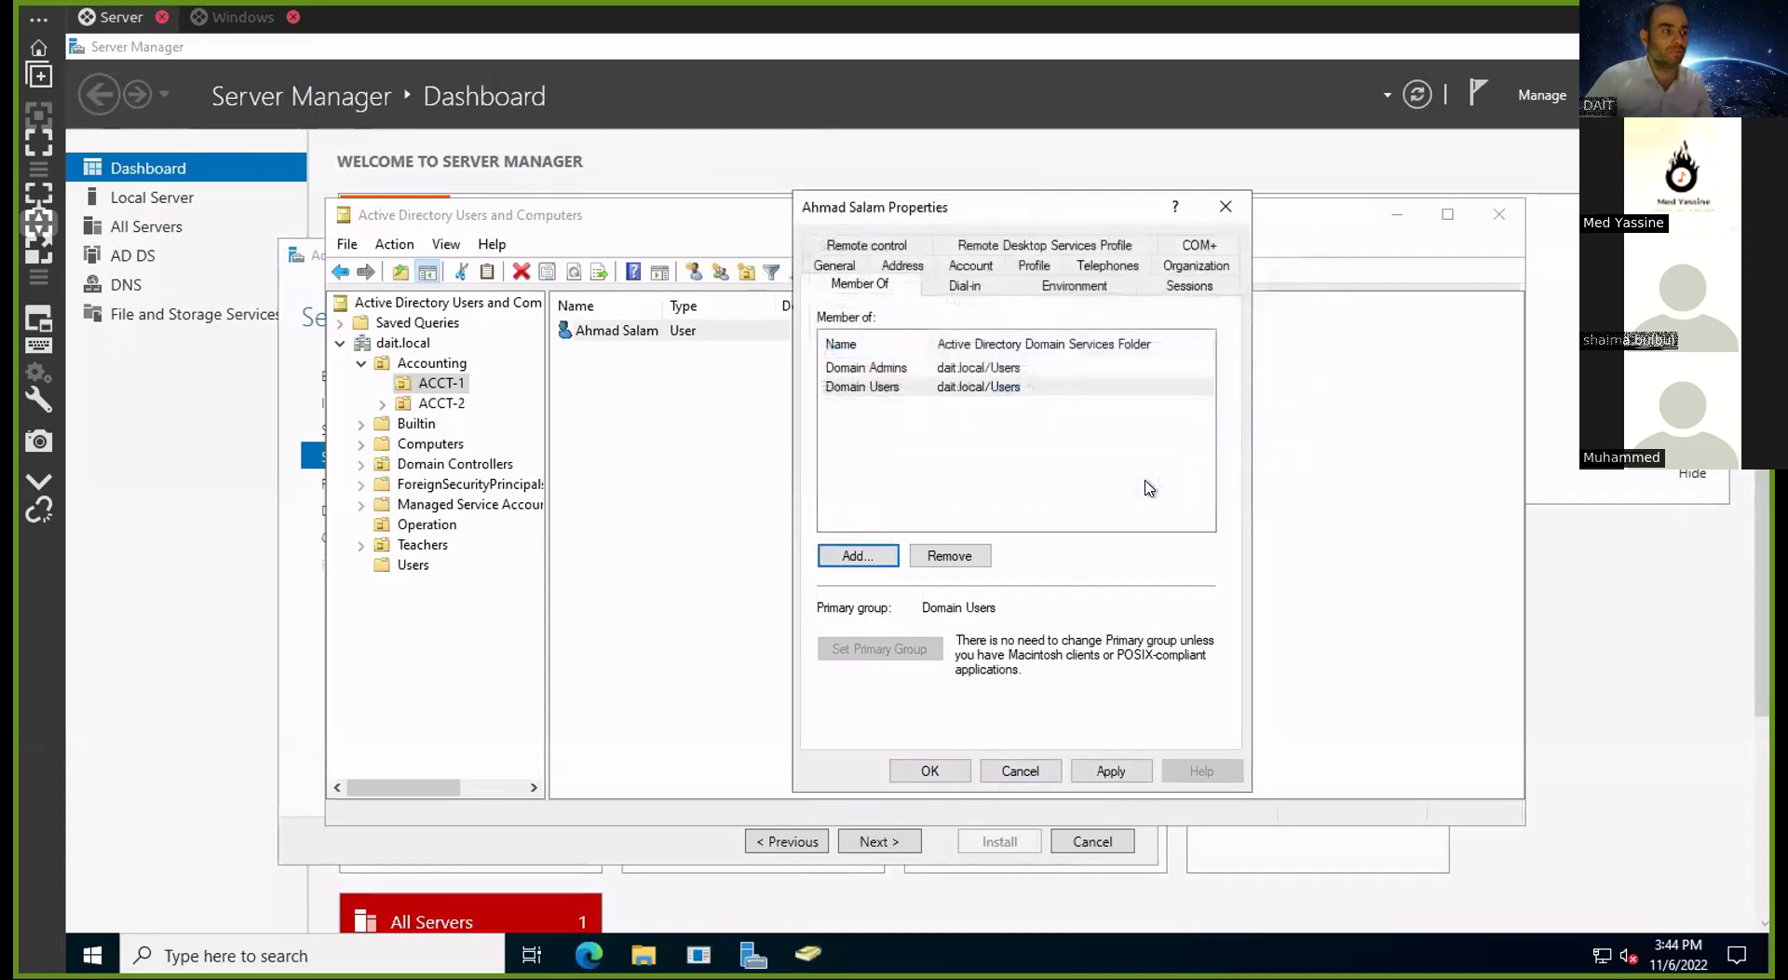
pyautogui.click(902, 386)
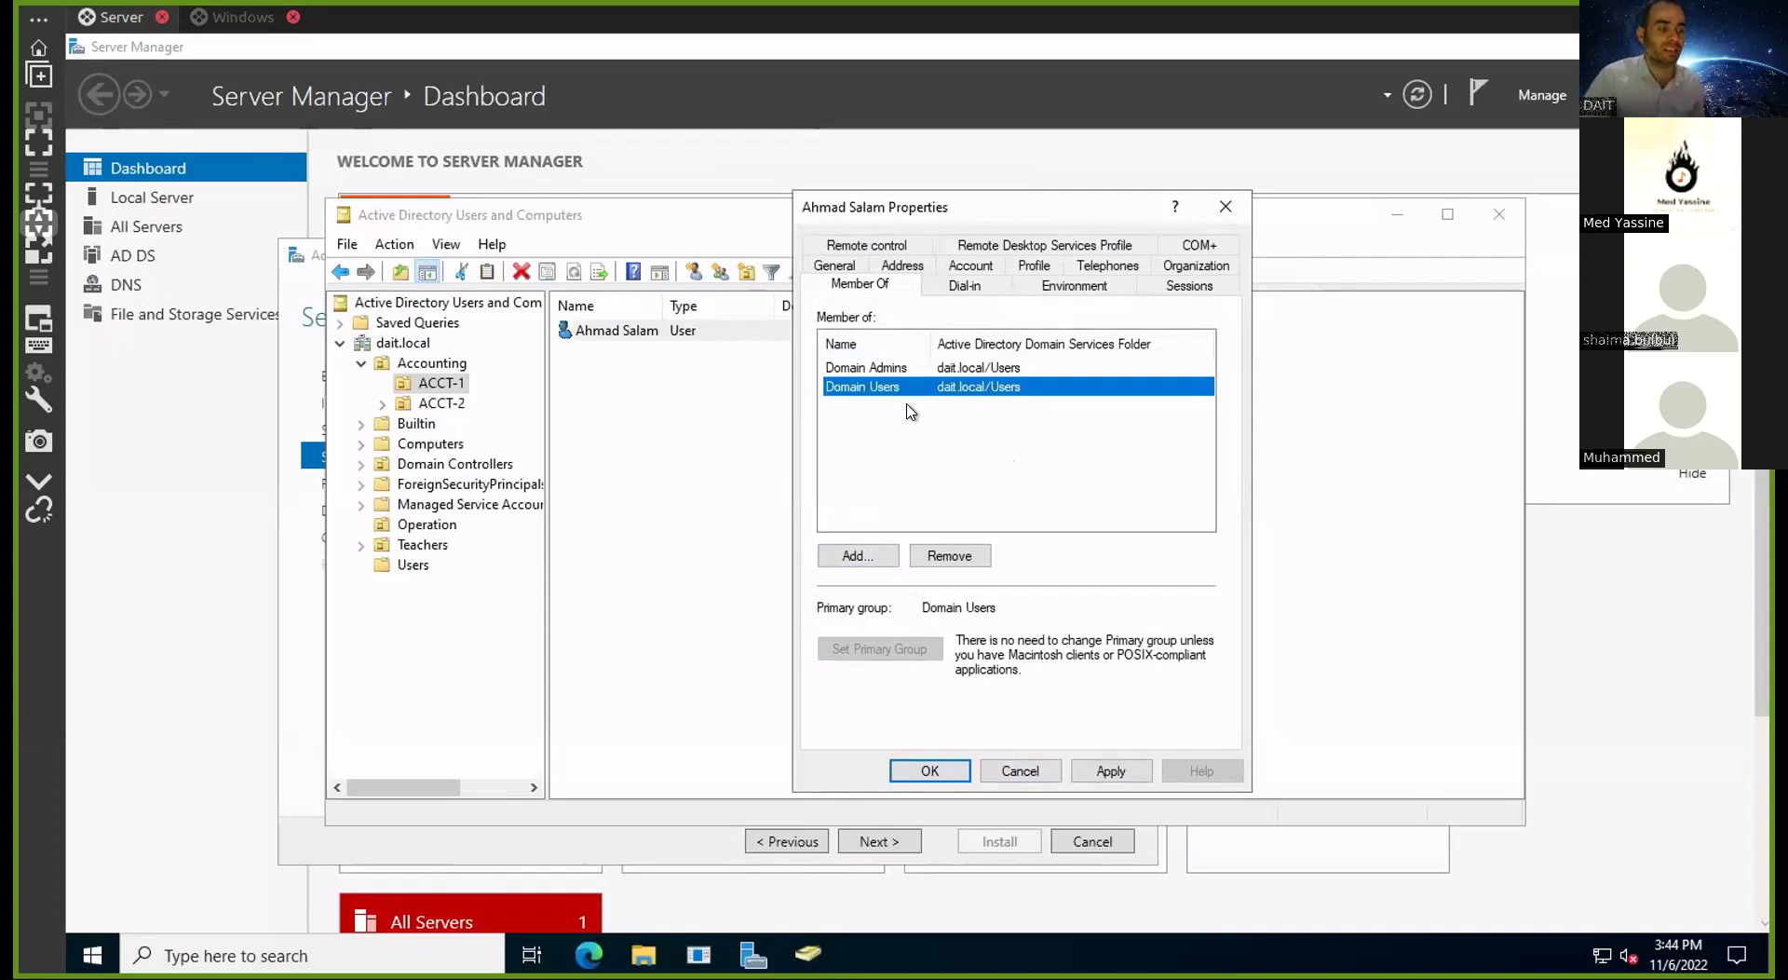
pyautogui.click(236, 18)
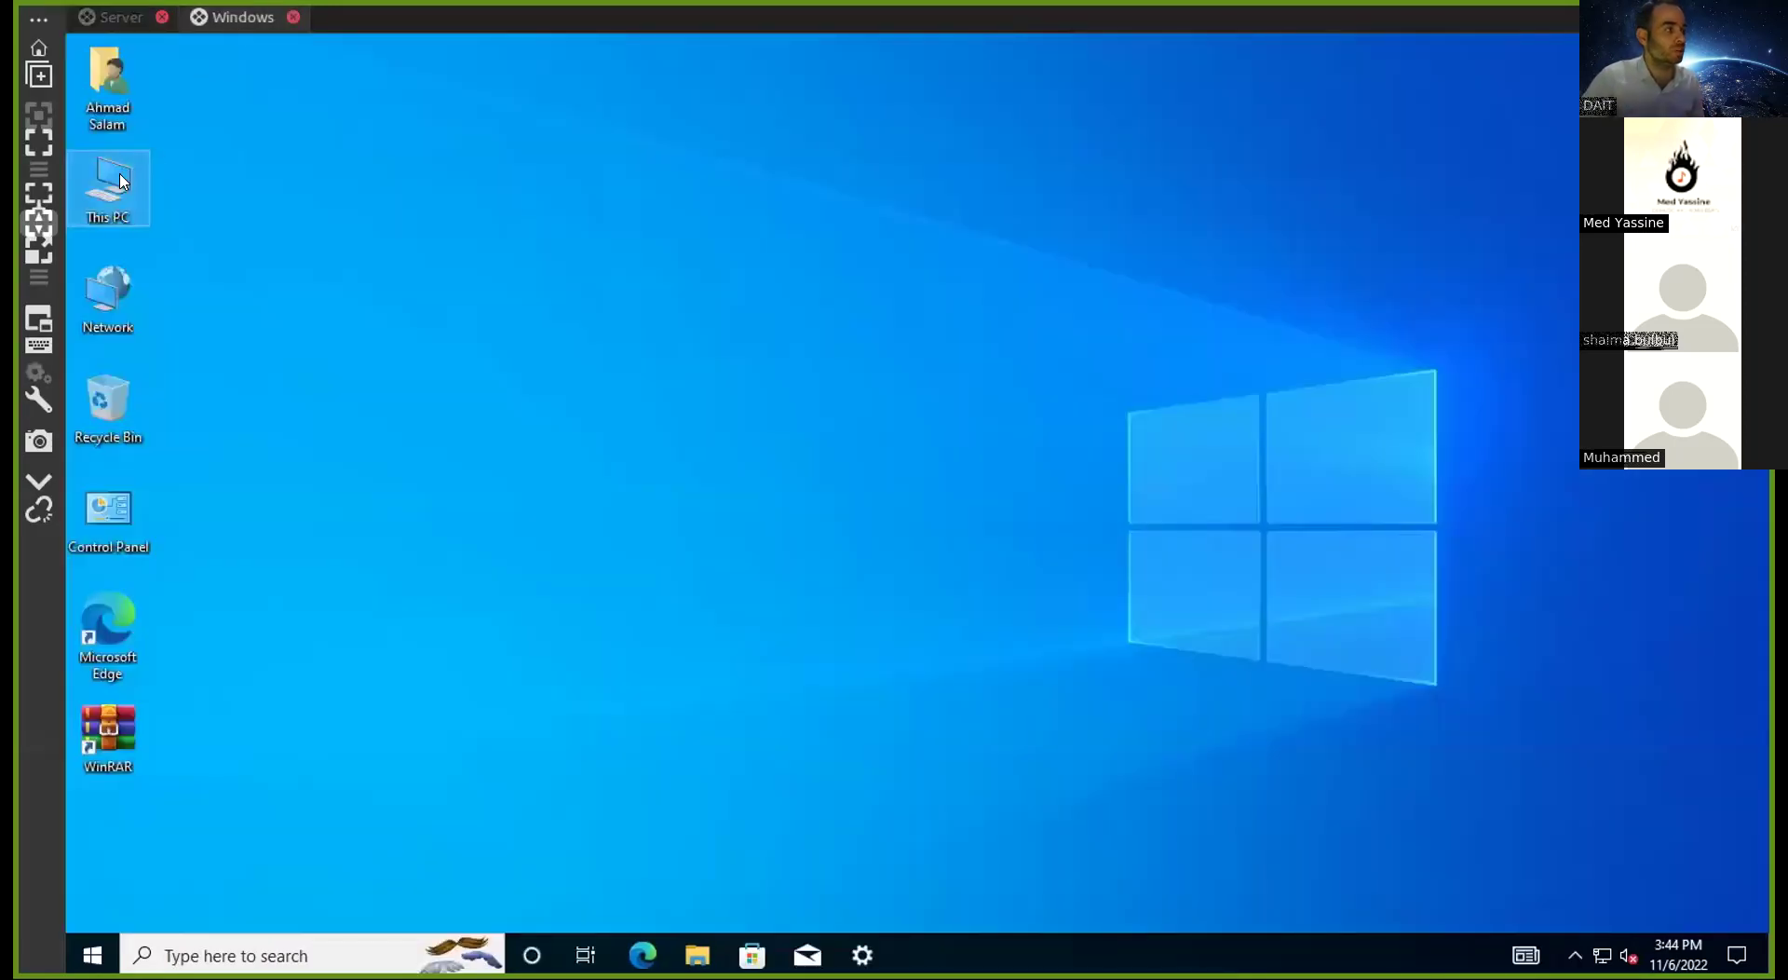
pyautogui.rightClick(121, 181)
pyautogui.click(240, 437)
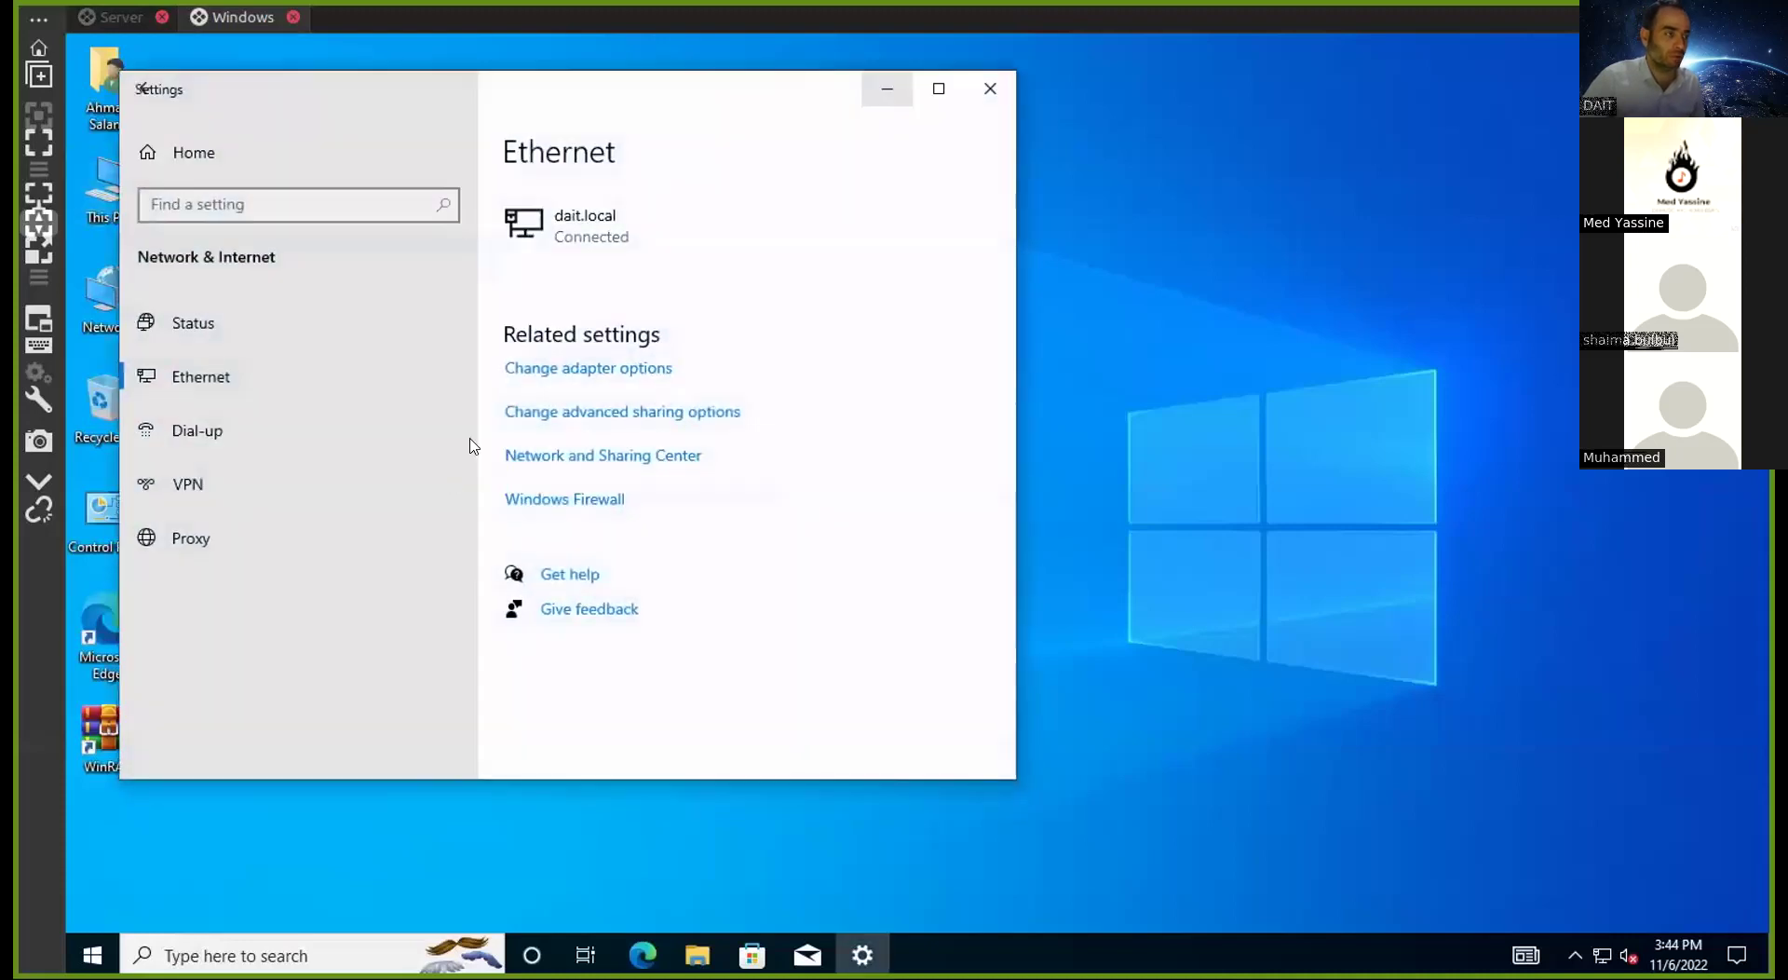
pyautogui.click(939, 89)
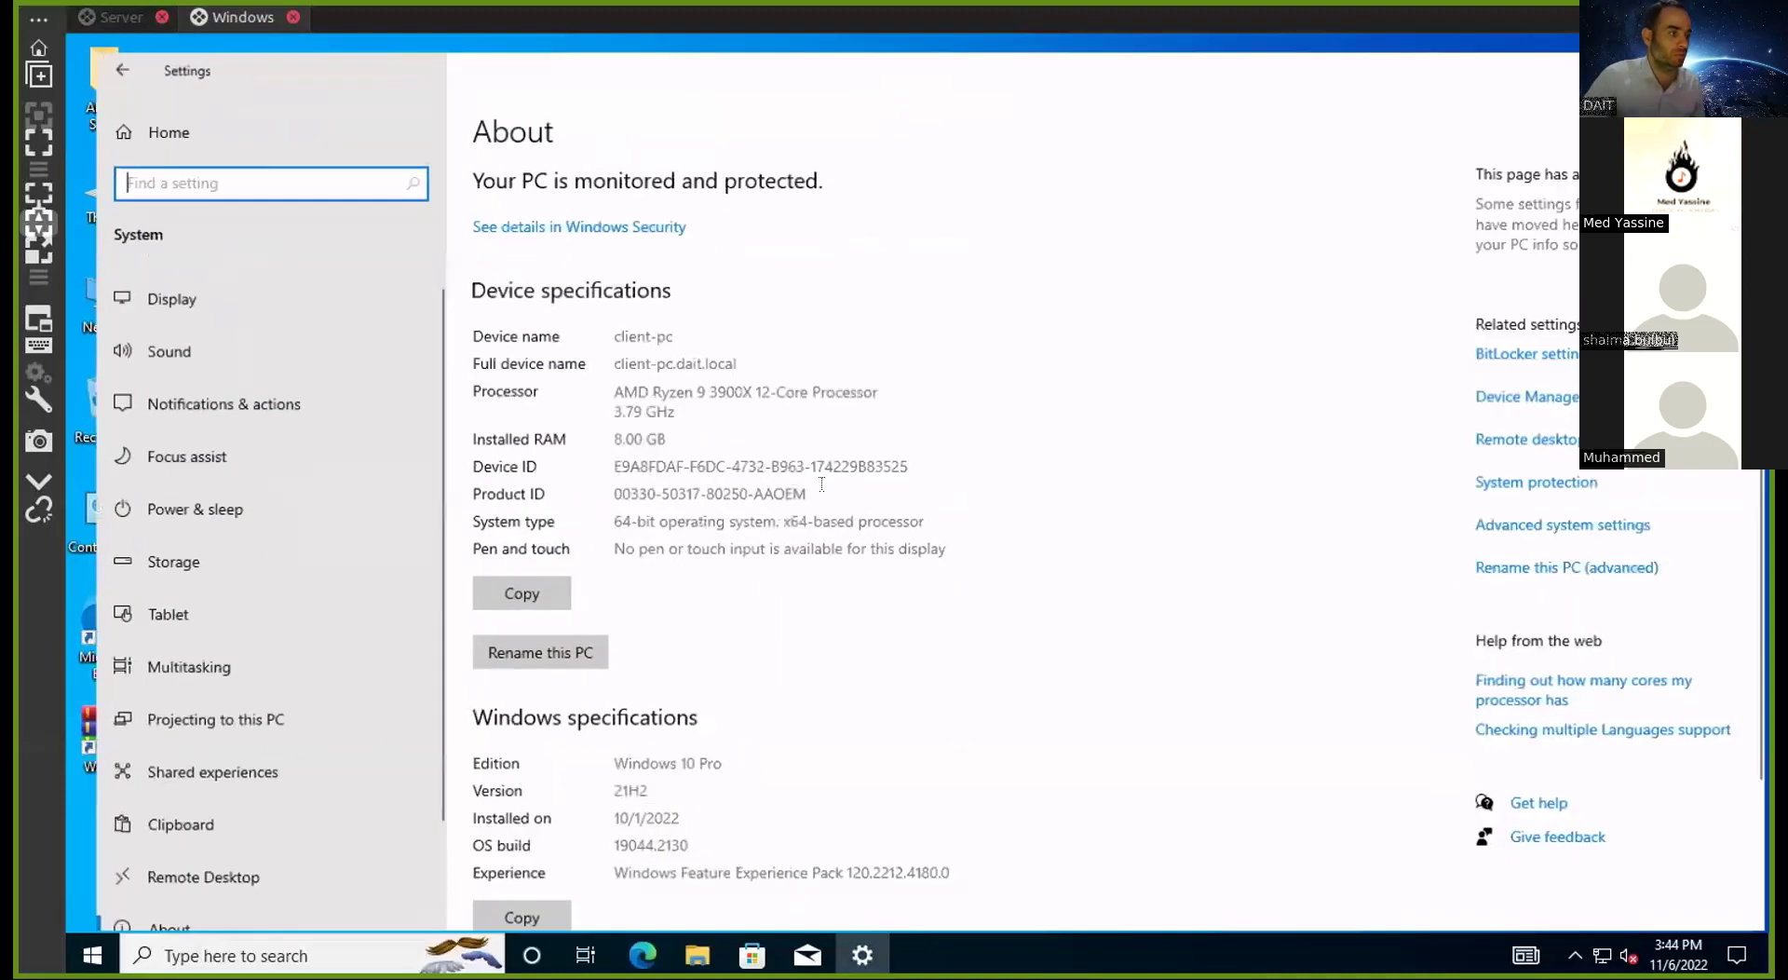
pyautogui.click(1537, 472)
pyautogui.write('m.mso')
pyautogui.press('BackSpace')
pyautogui.press('BackSpace')
pyautogui.press('BackSpace')
pyautogui.write('administrator')
pyautogui.press('Tab')
pyautogui.write('Pa')
pyautogui.press('BackSpace')
pyautogui.press('BackSpace')
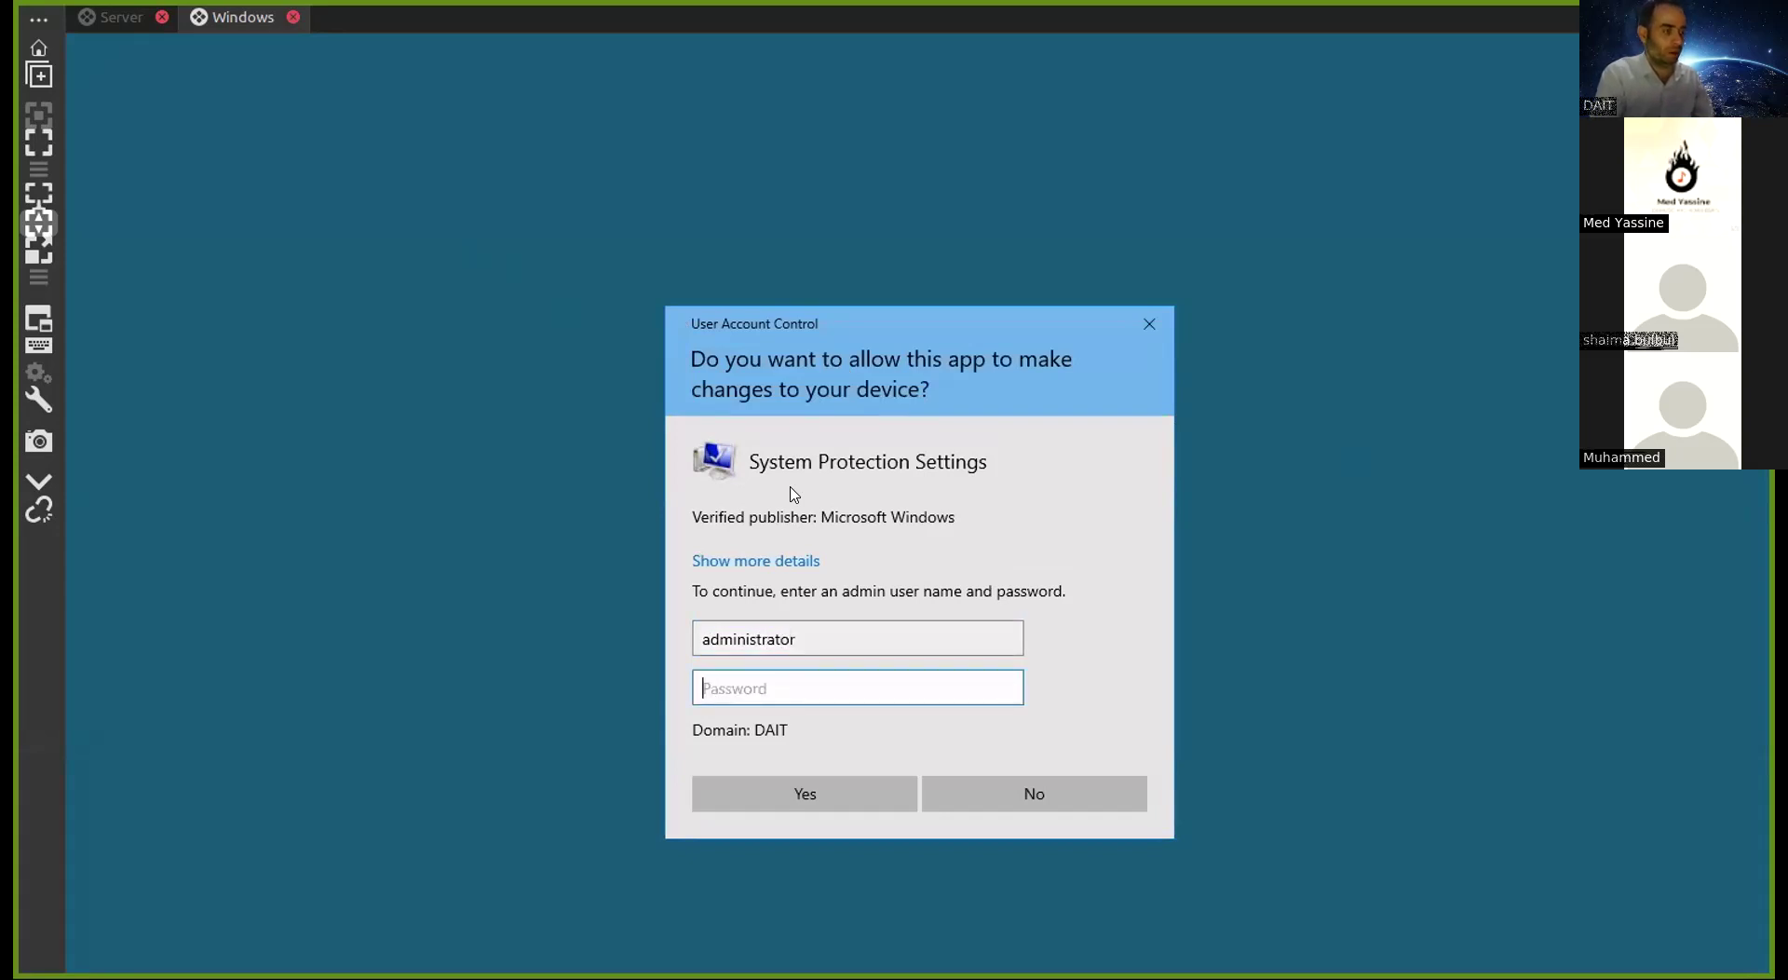
pyautogui.write('*********')
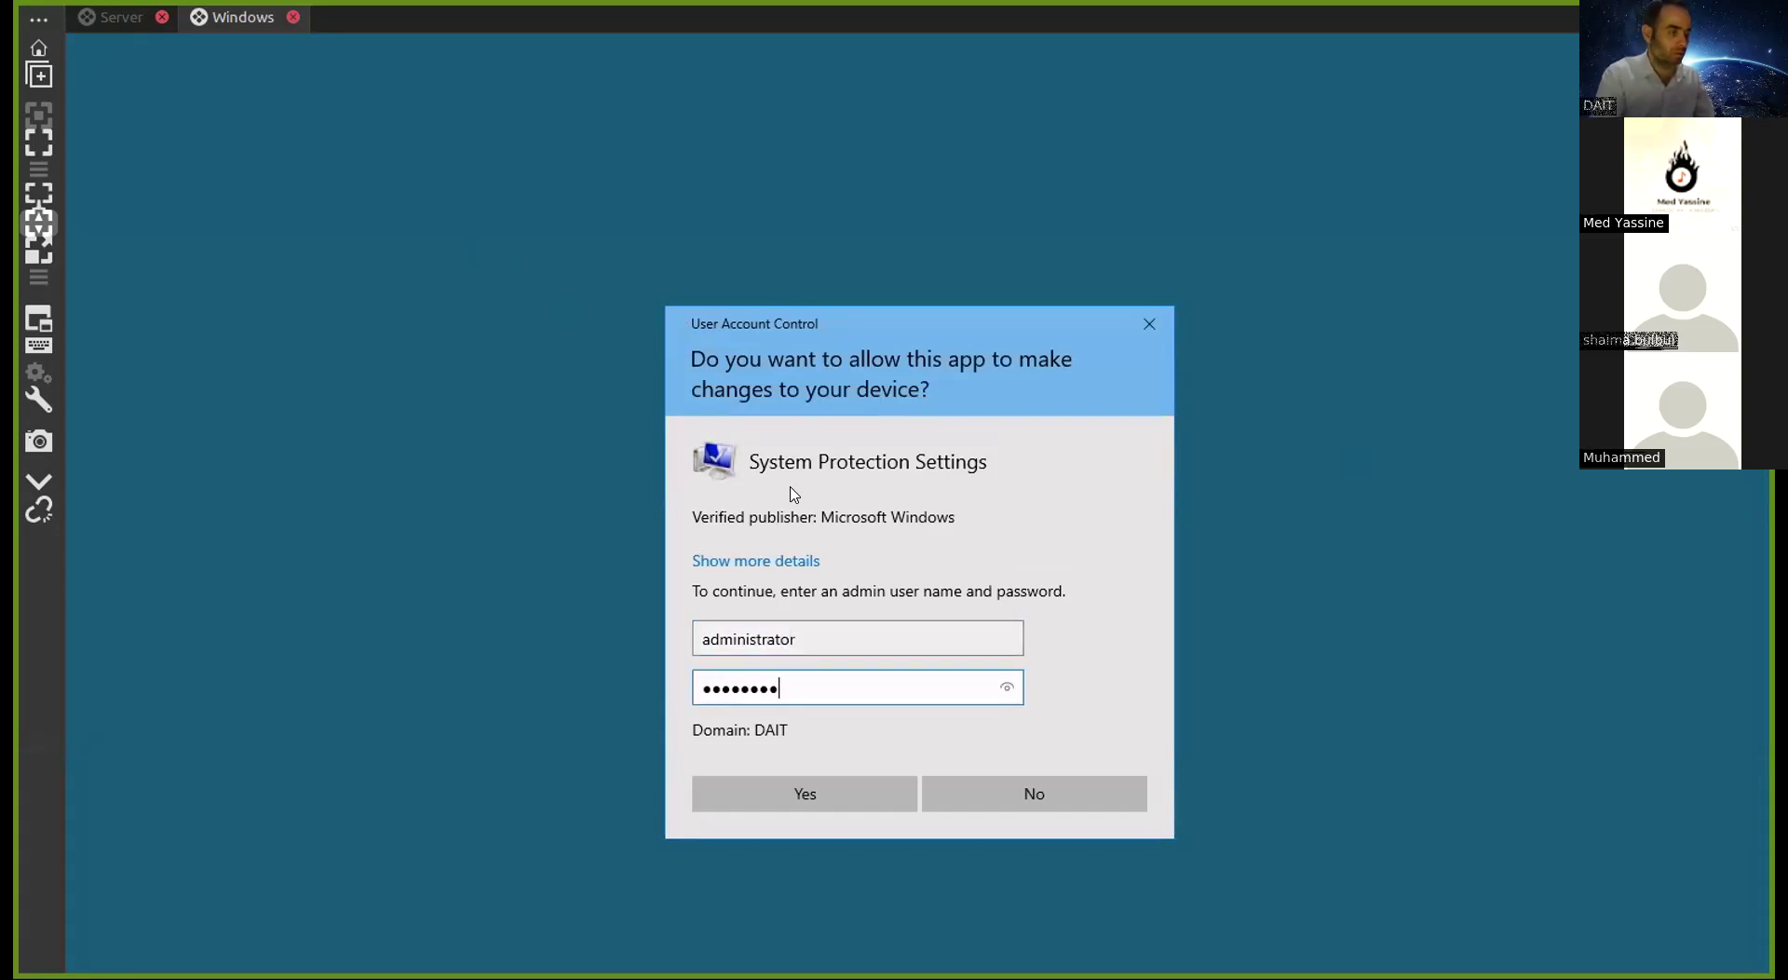
pyautogui.press('Return')
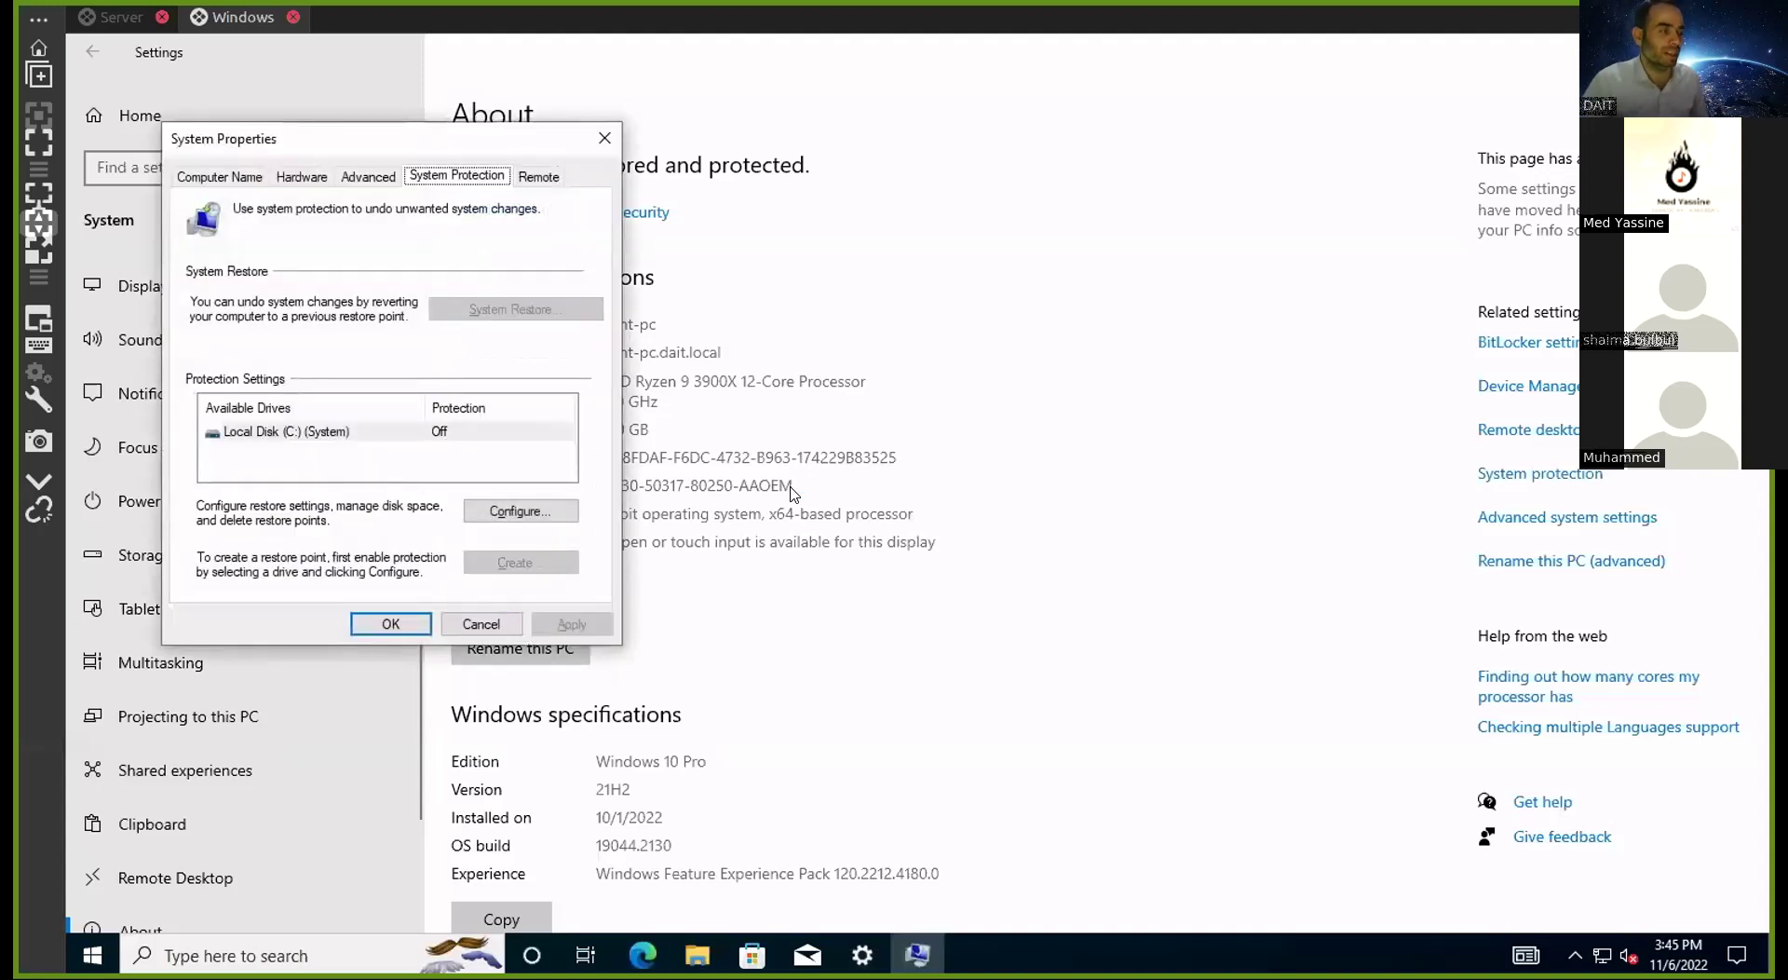
pyautogui.click(222, 181)
pyautogui.moveTo(318, 151); pyautogui.dragTo(896, 157)
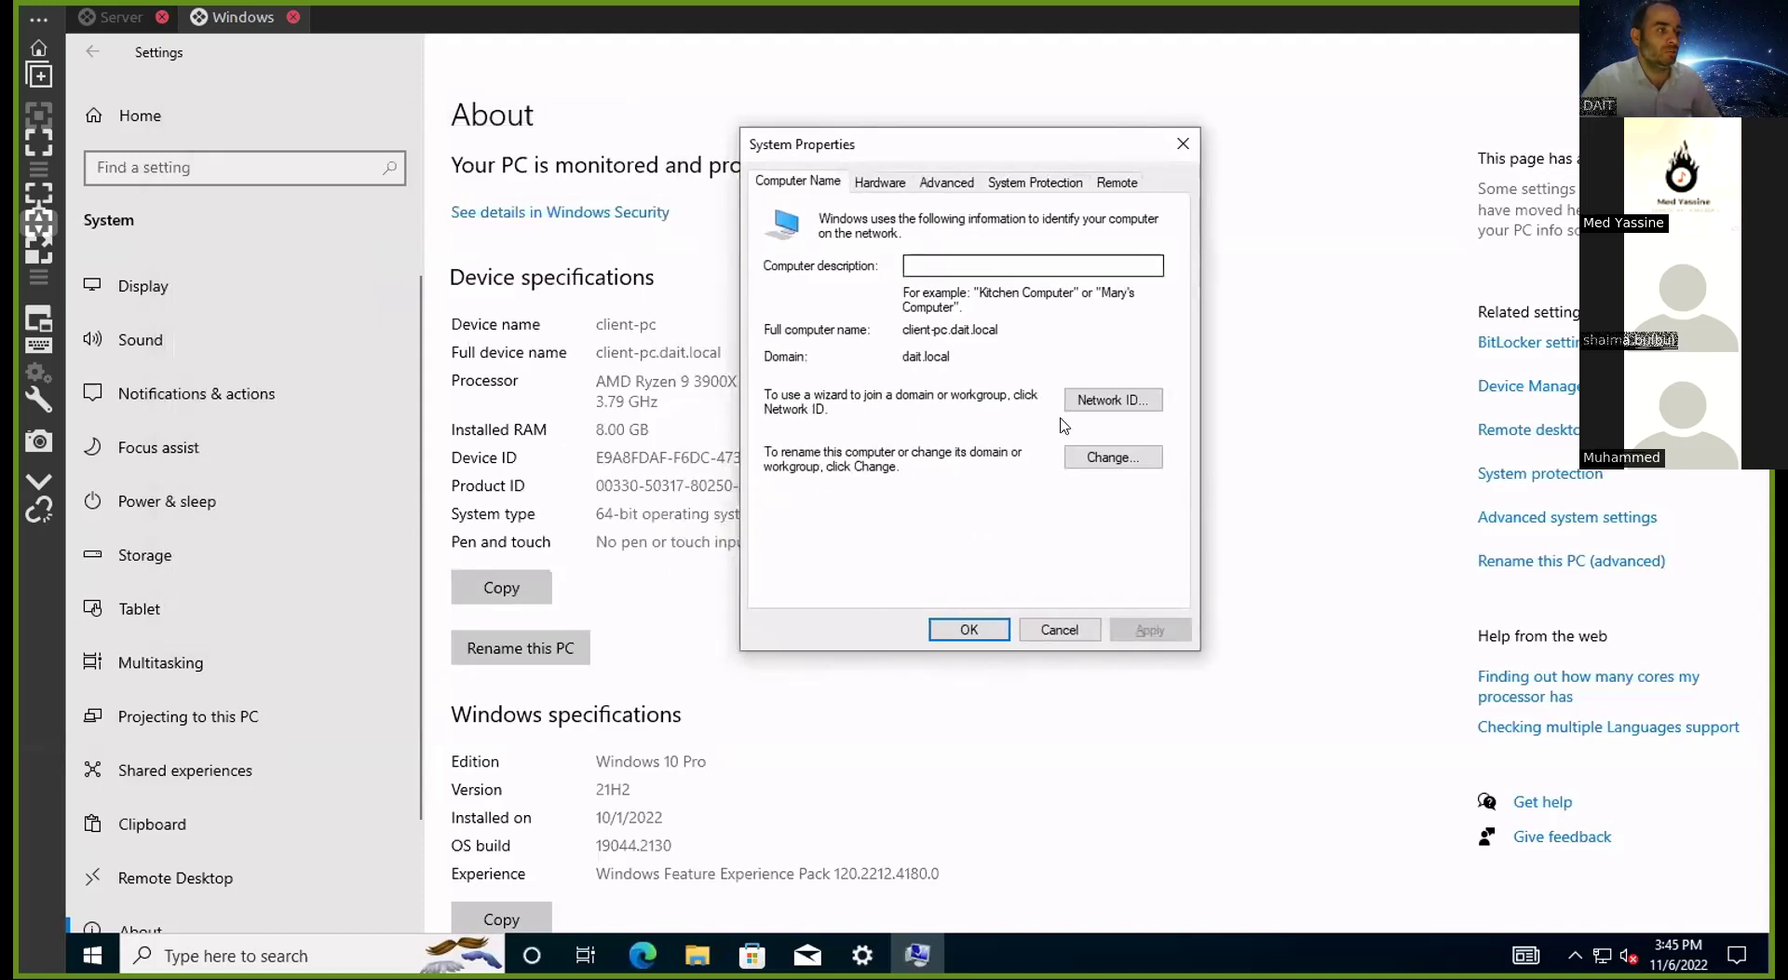
pyautogui.click(1082, 453)
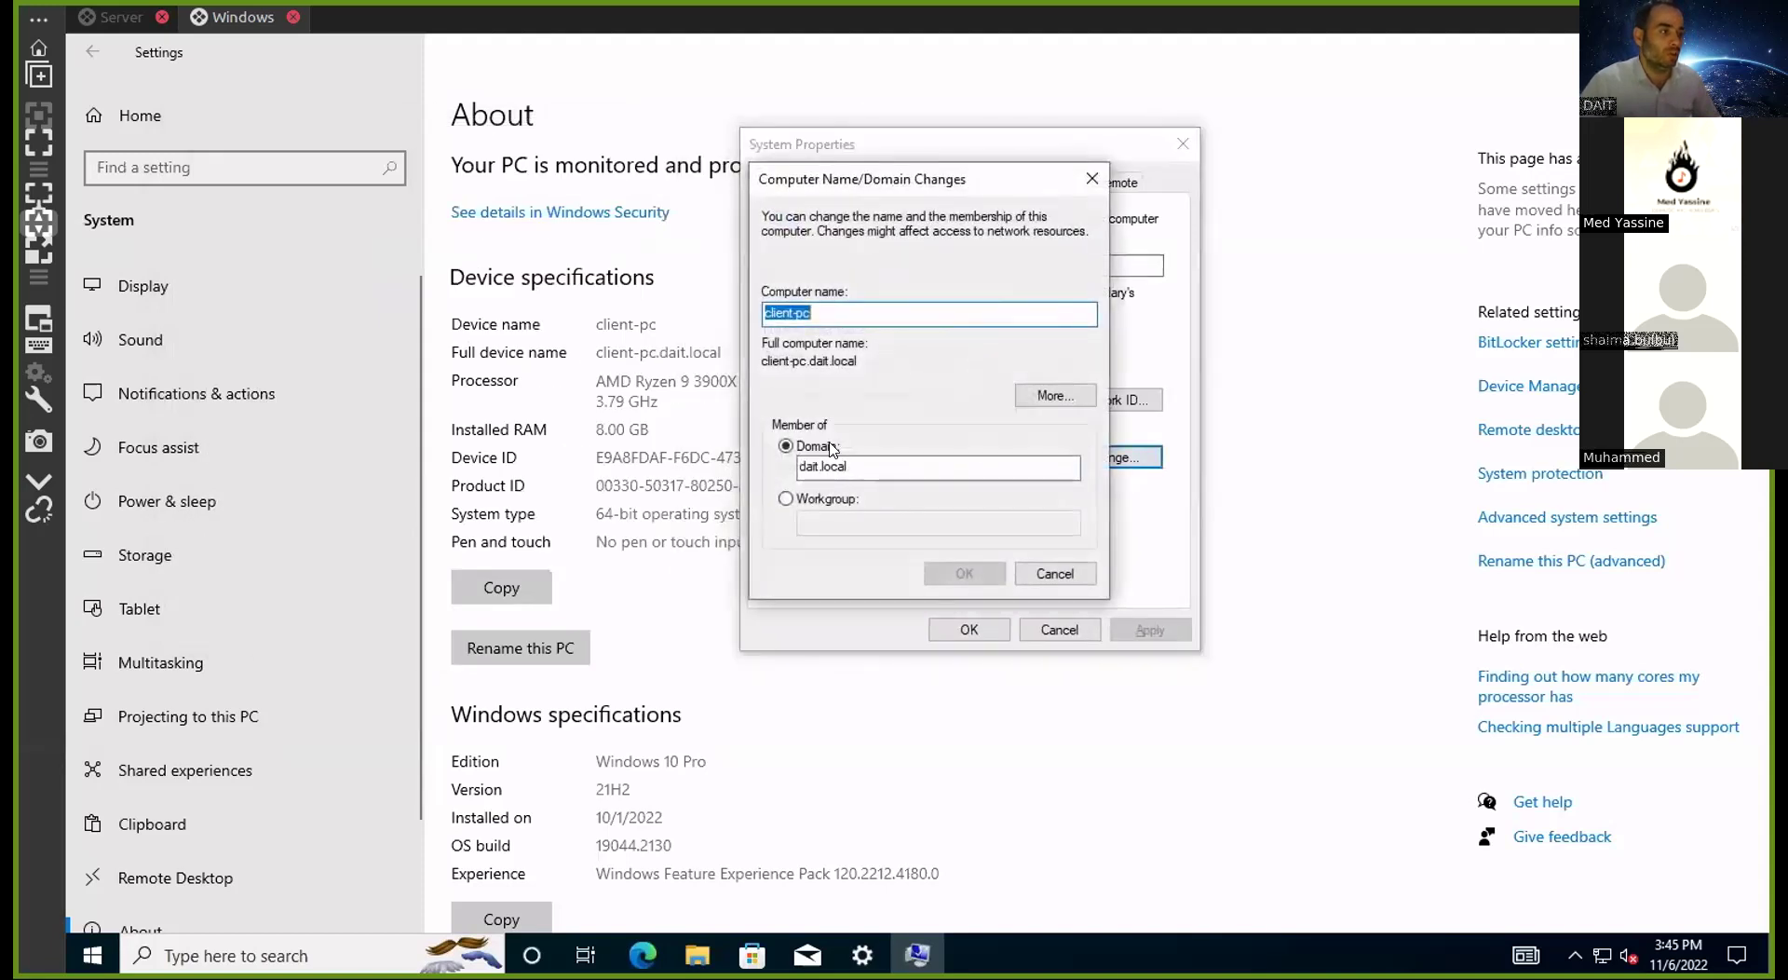
pyautogui.click(786, 500)
pyautogui.click(809, 519)
pyautogui.click(1055, 573)
pyautogui.click(1058, 628)
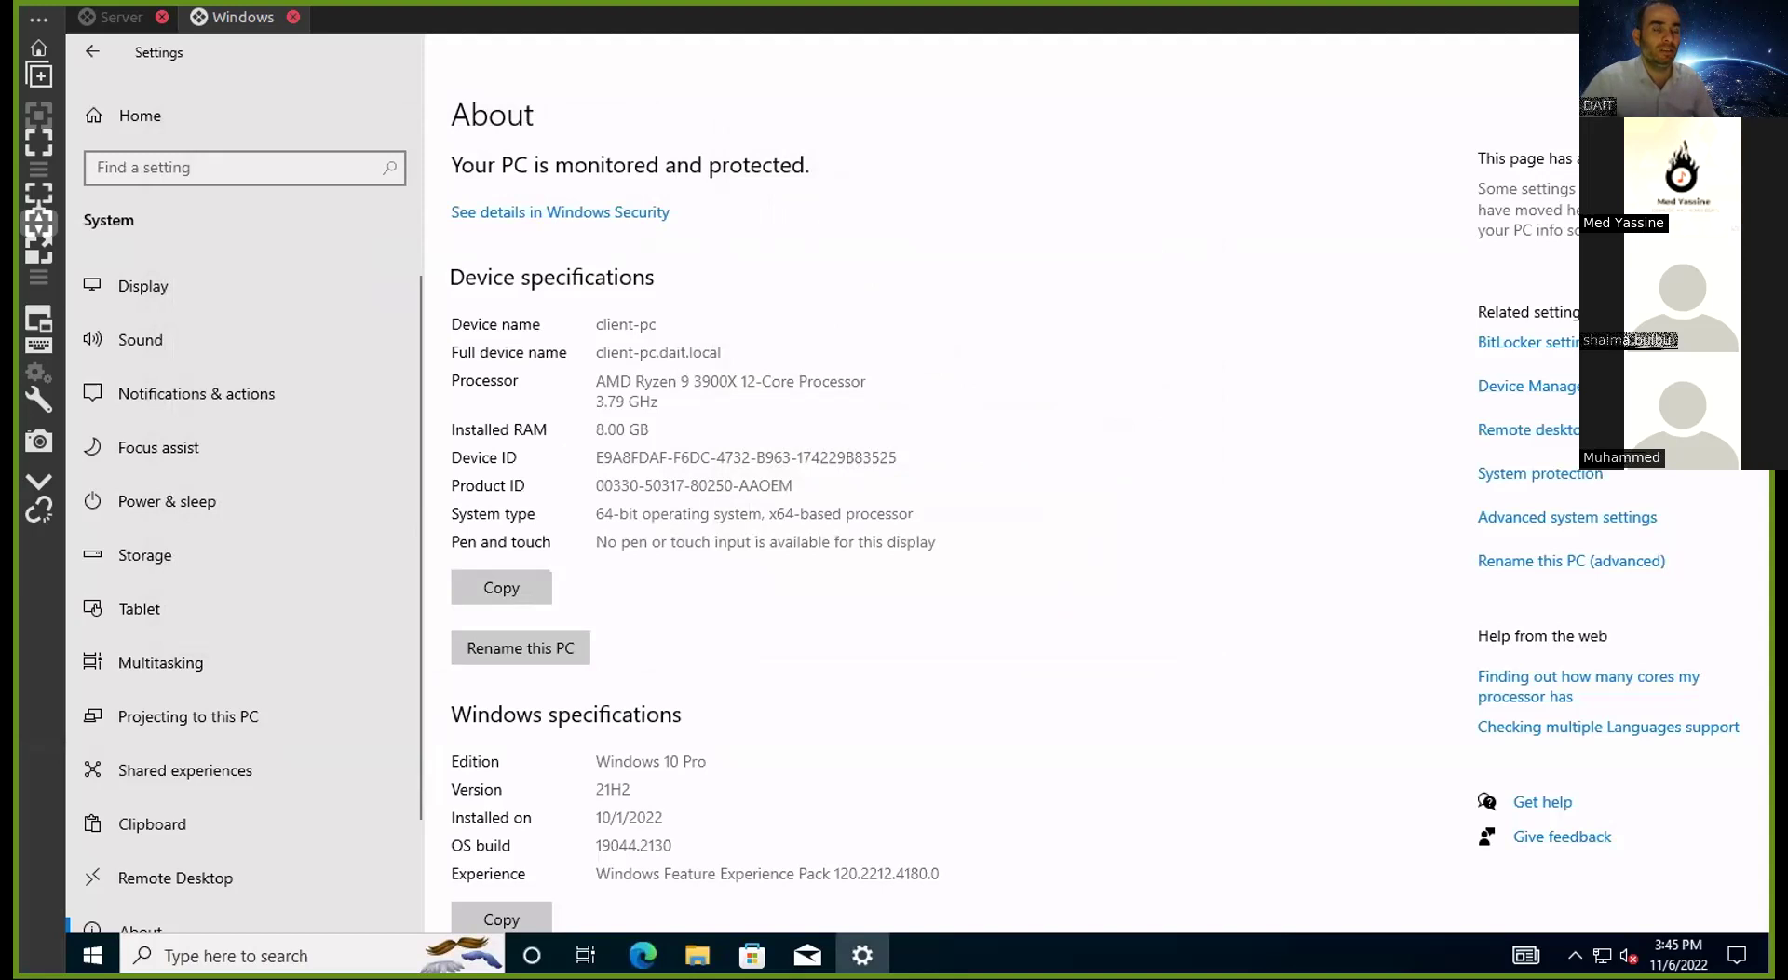
pyautogui.hotkey('alt', 'F4')
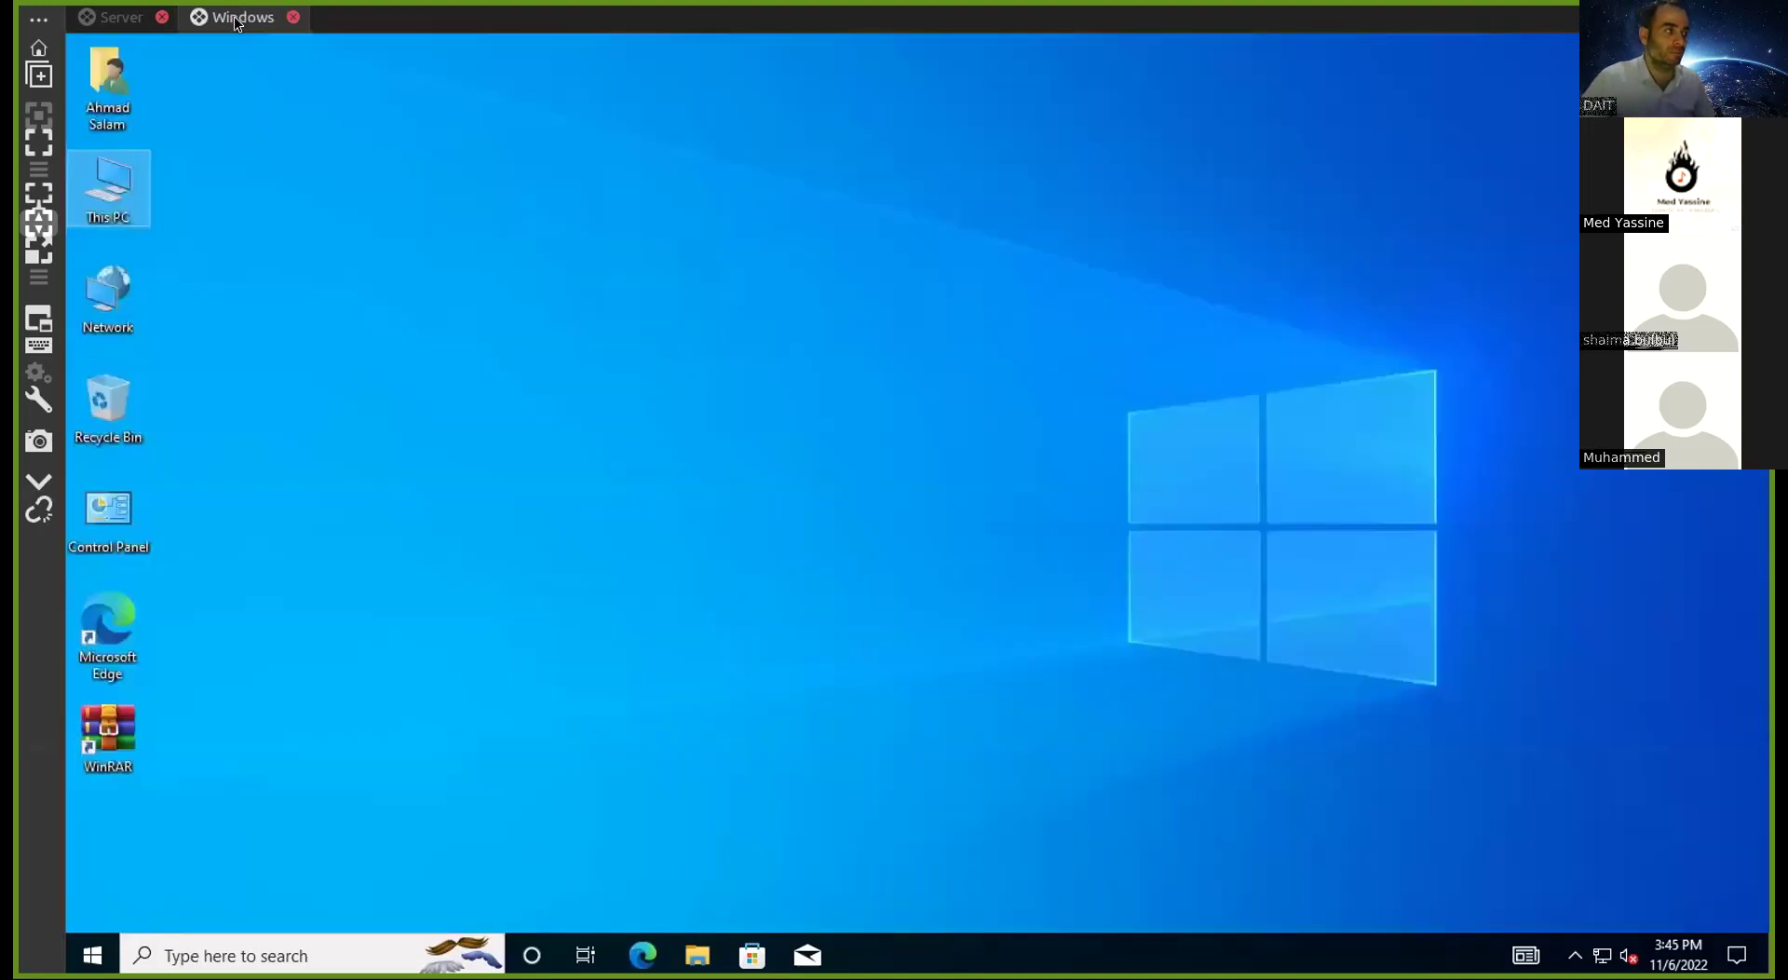
# Remove Domain Admins from the user's Member Of list, apply, and close the properties and console
pyautogui.click(119, 17)
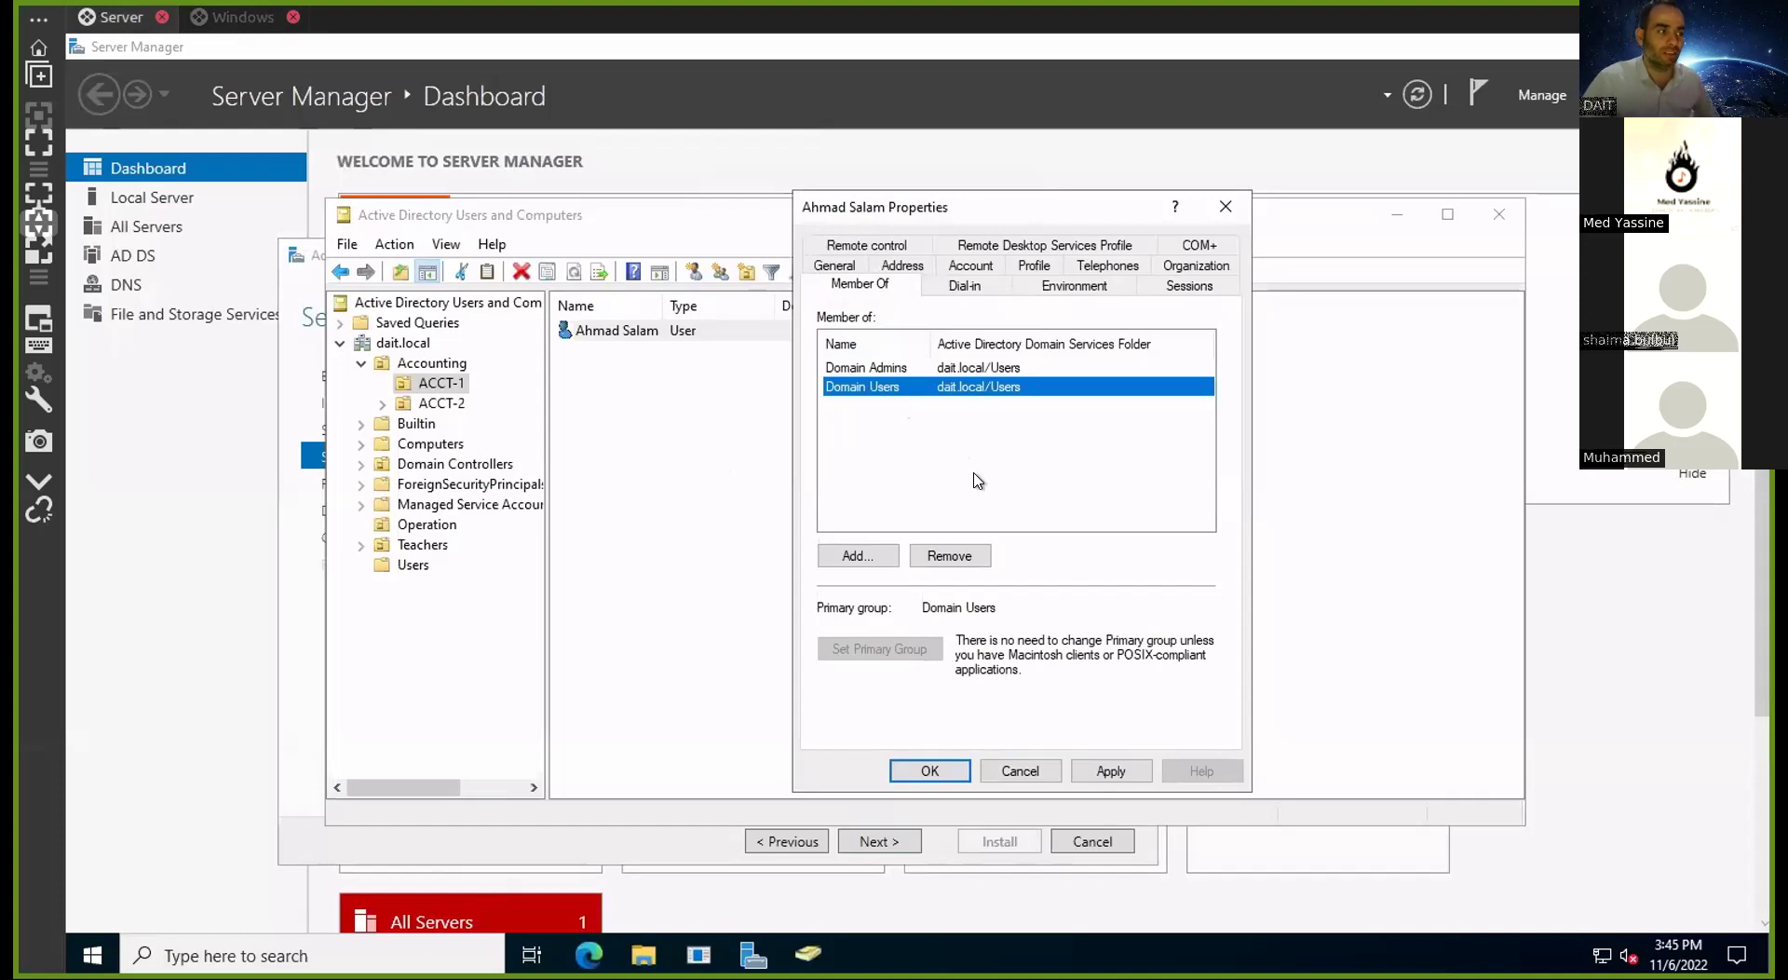
pyautogui.click(1098, 769)
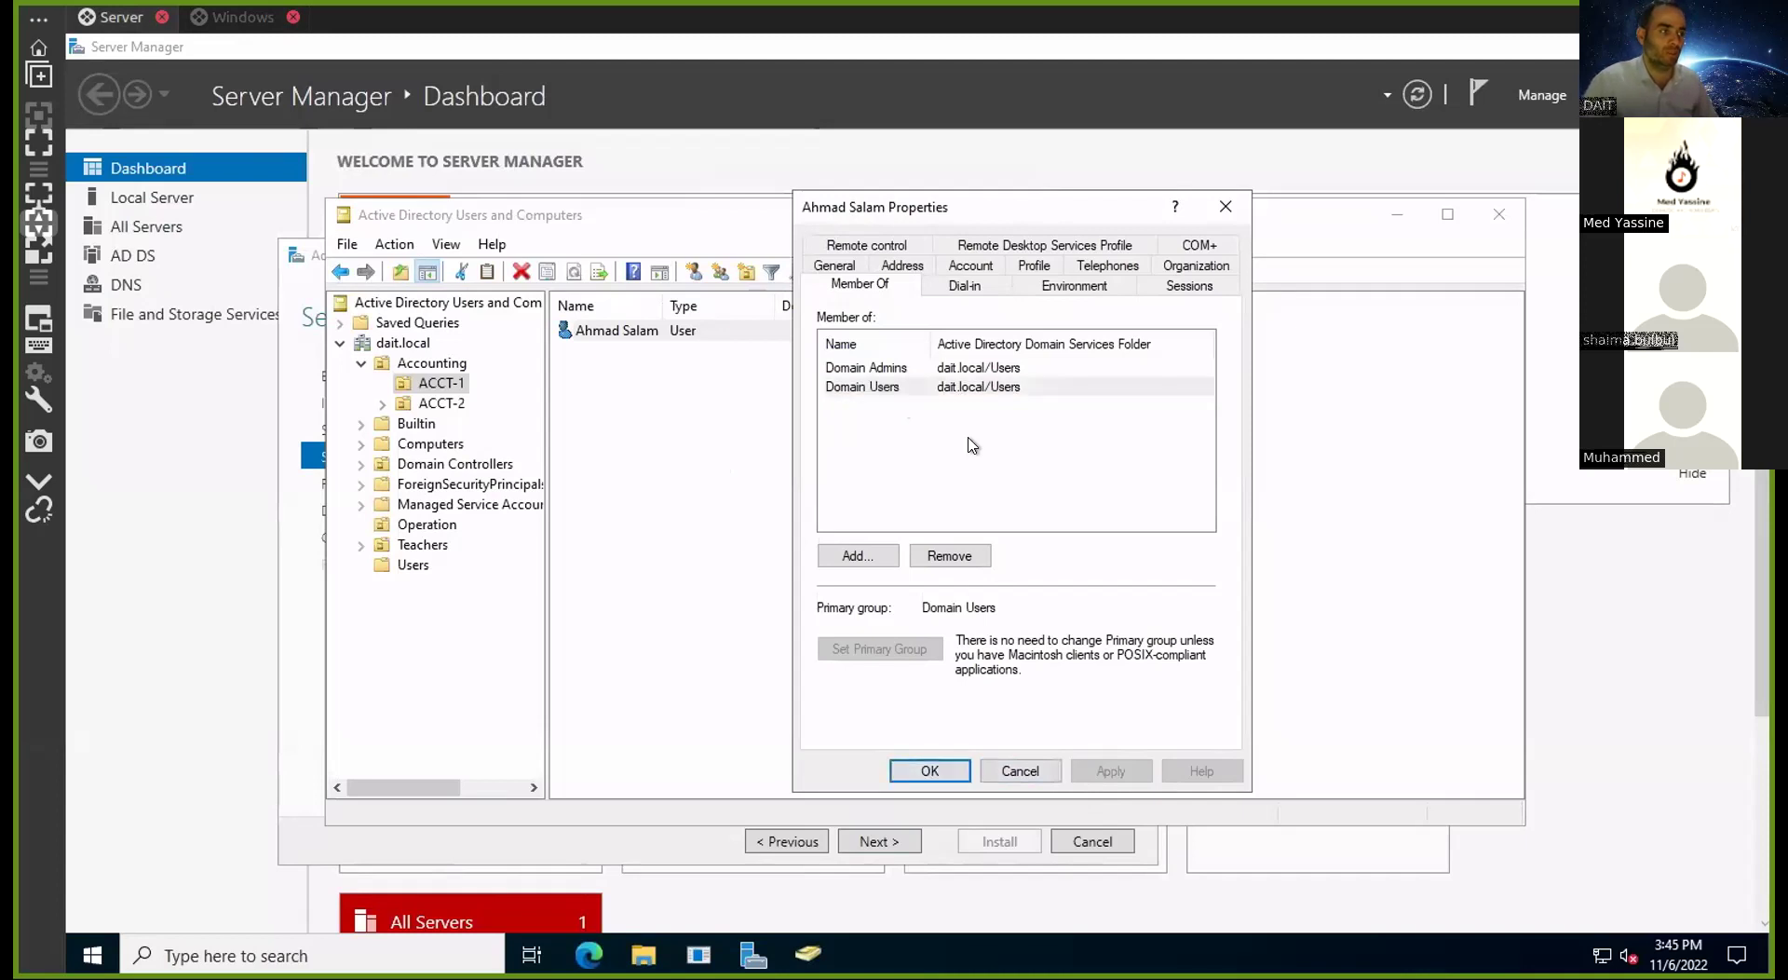
pyautogui.click(939, 370)
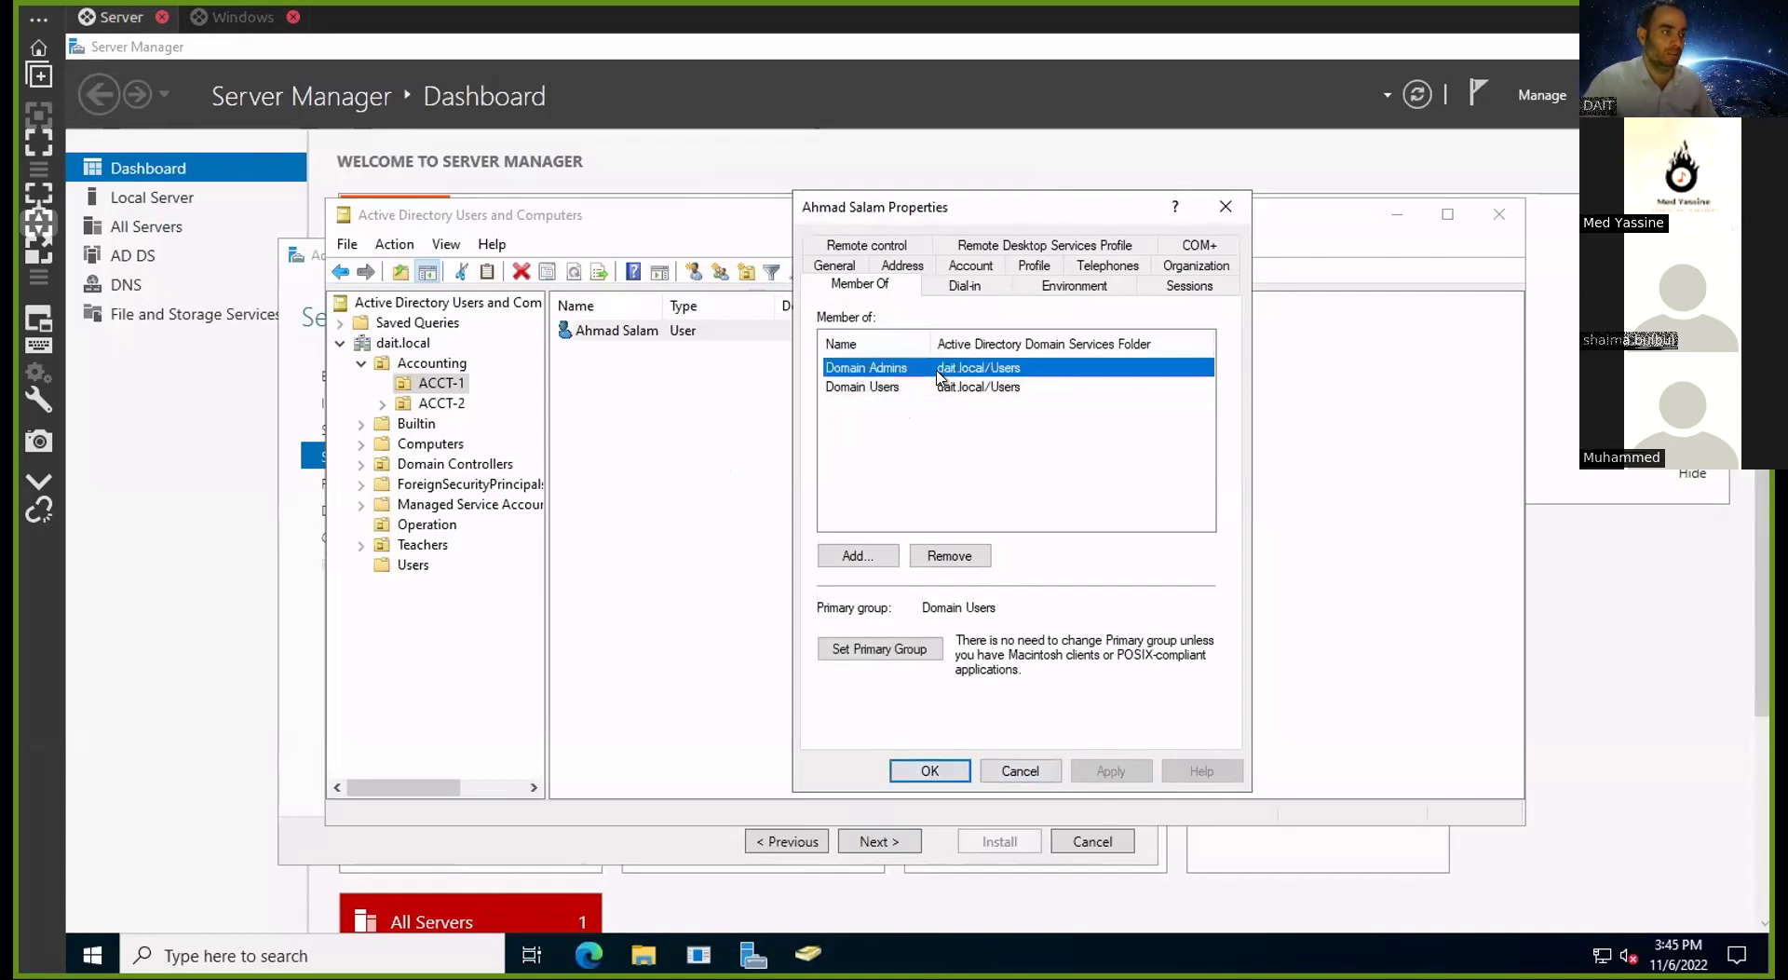
pyautogui.click(985, 560)
pyautogui.click(989, 577)
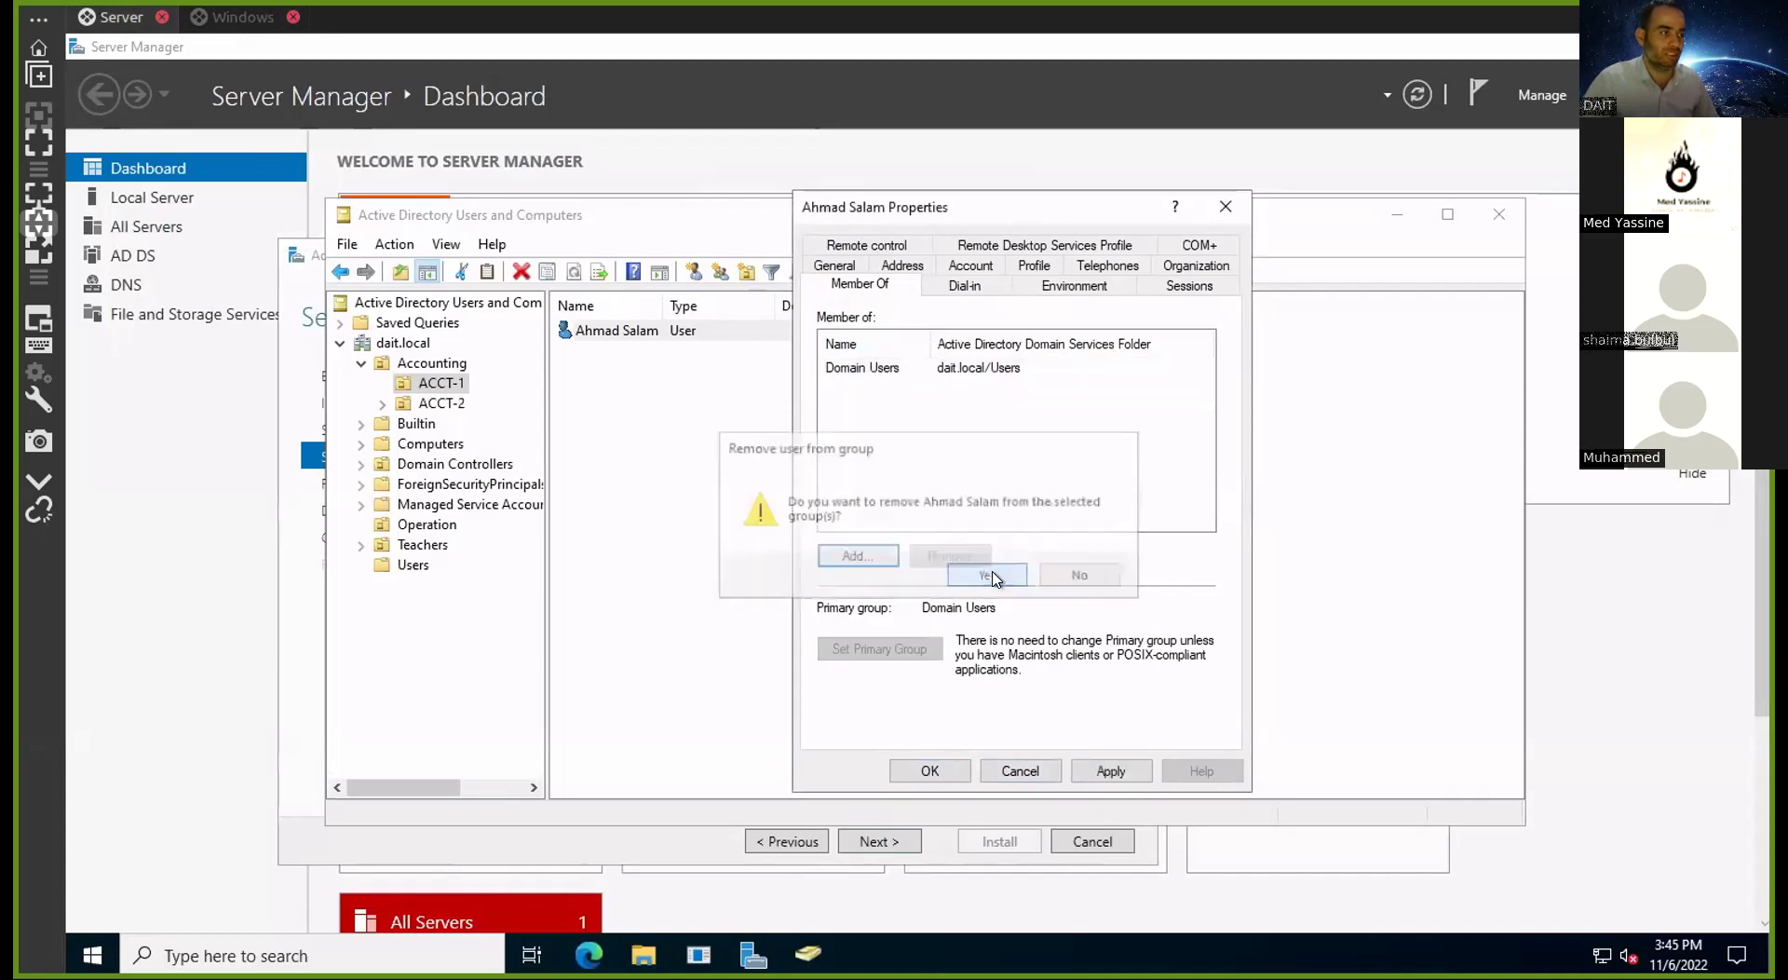
pyautogui.click(1096, 769)
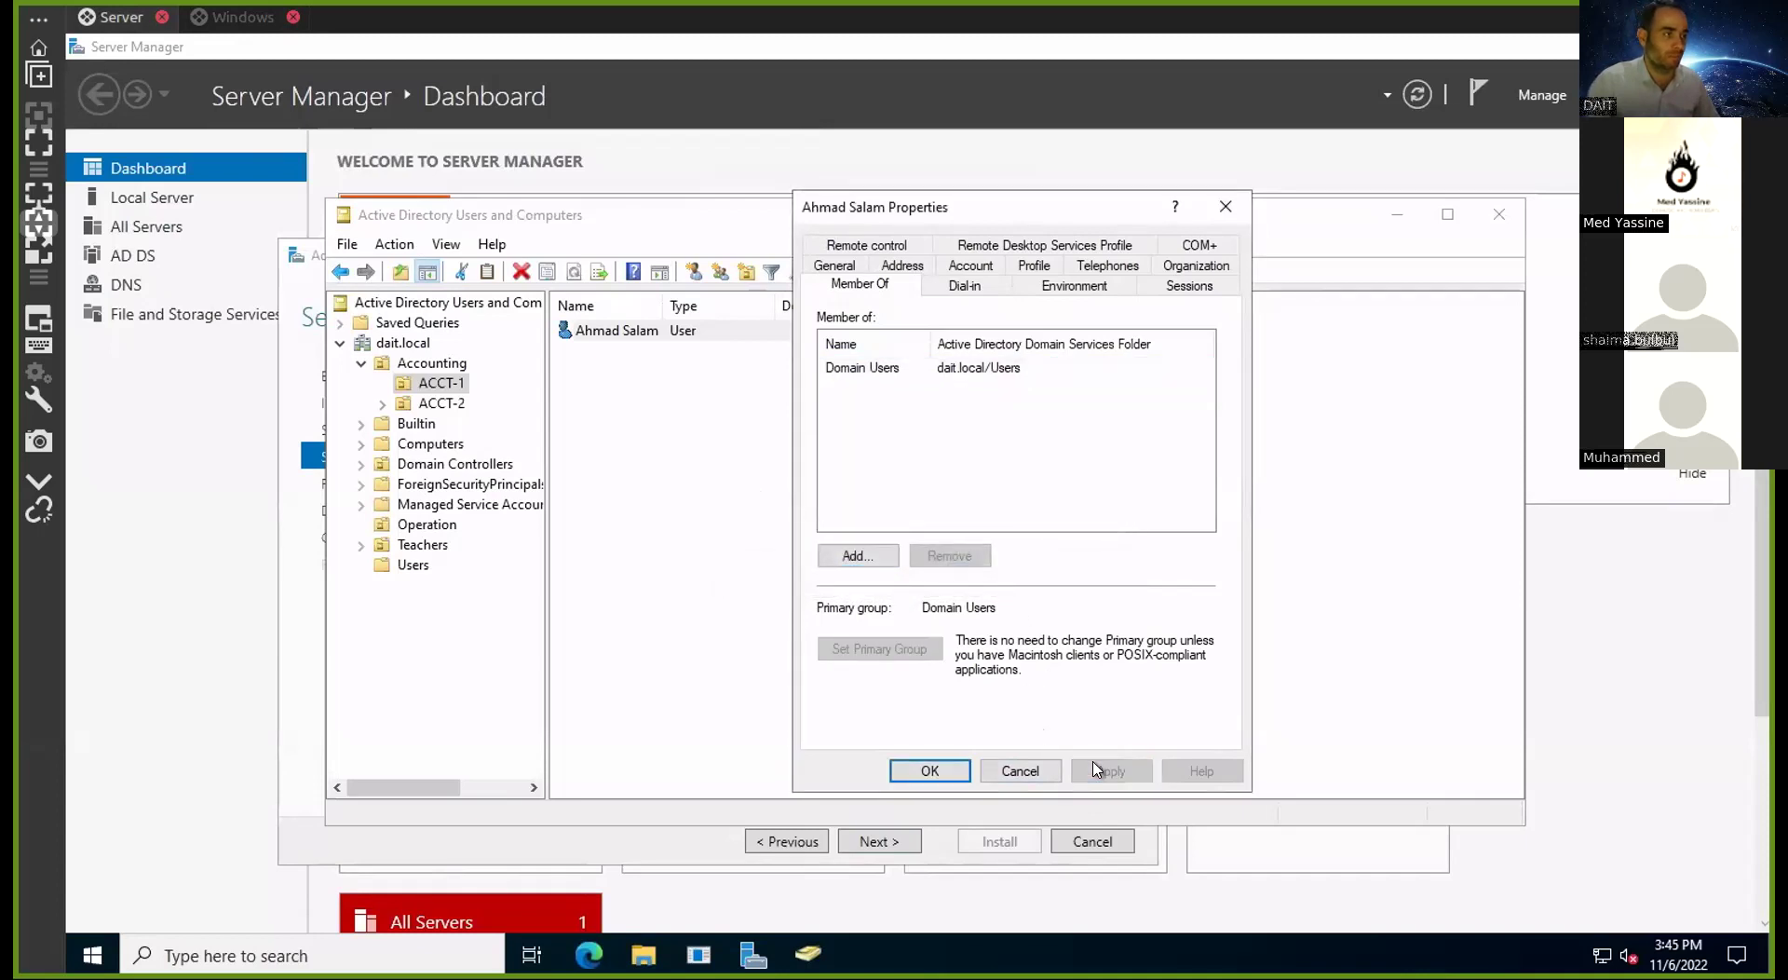
pyautogui.click(929, 770)
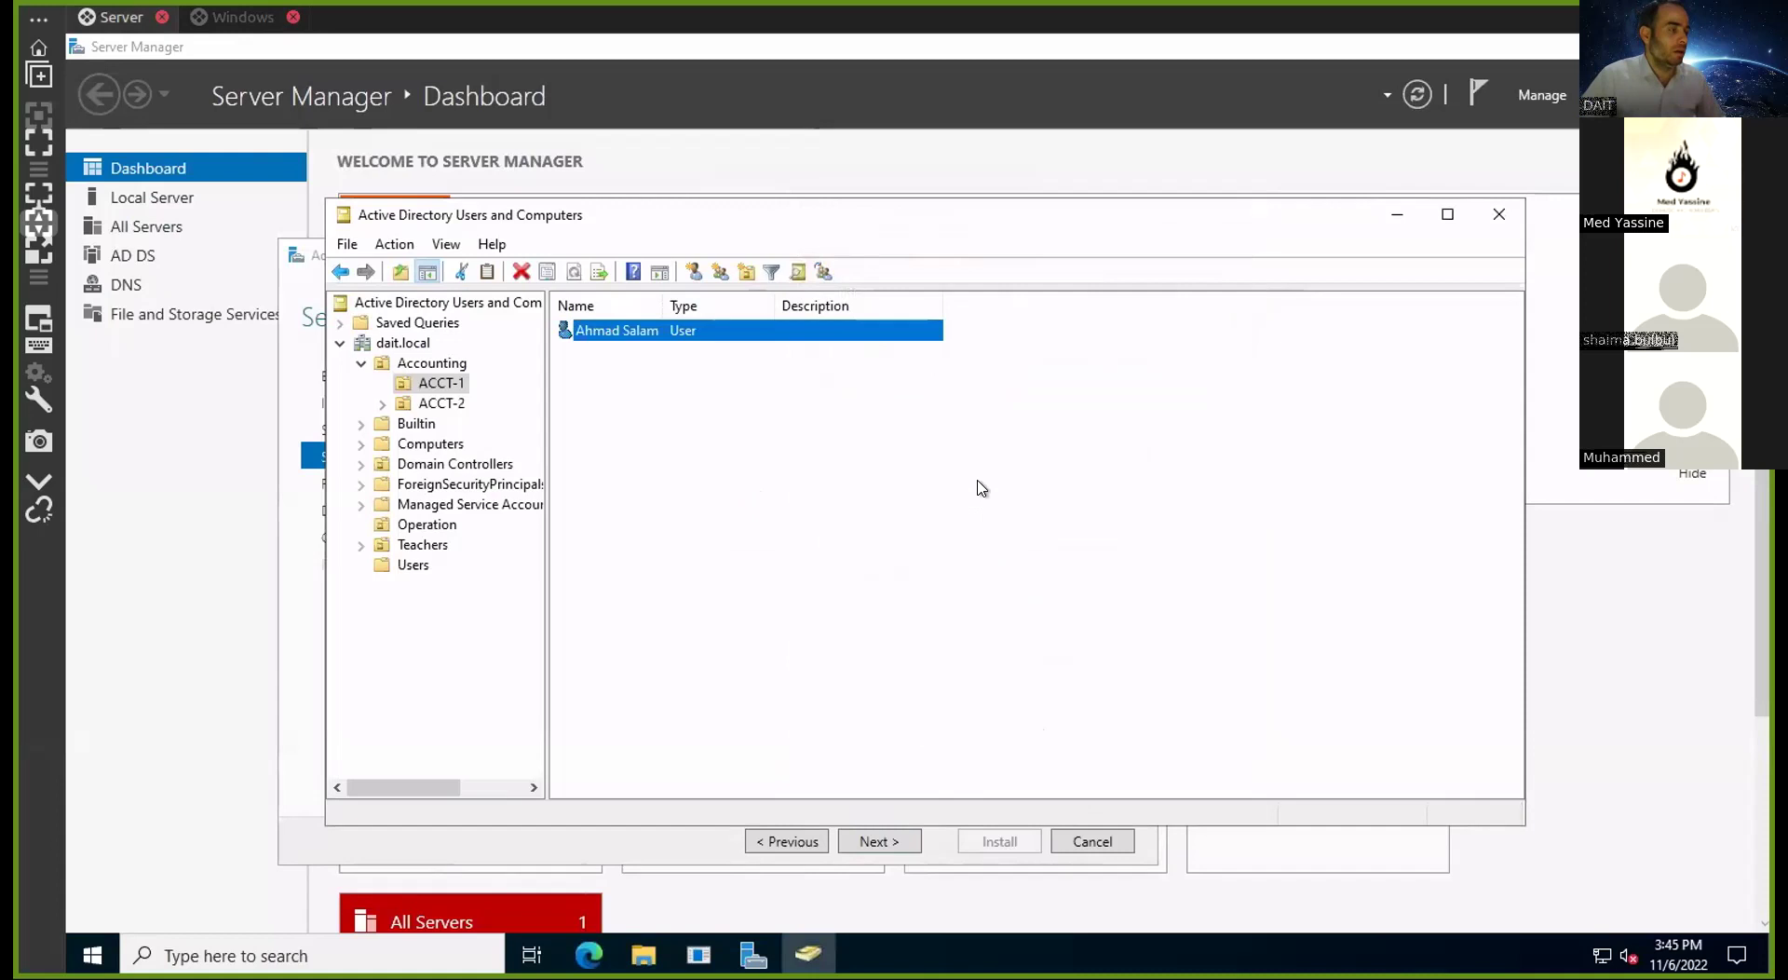
pyautogui.click(1500, 215)
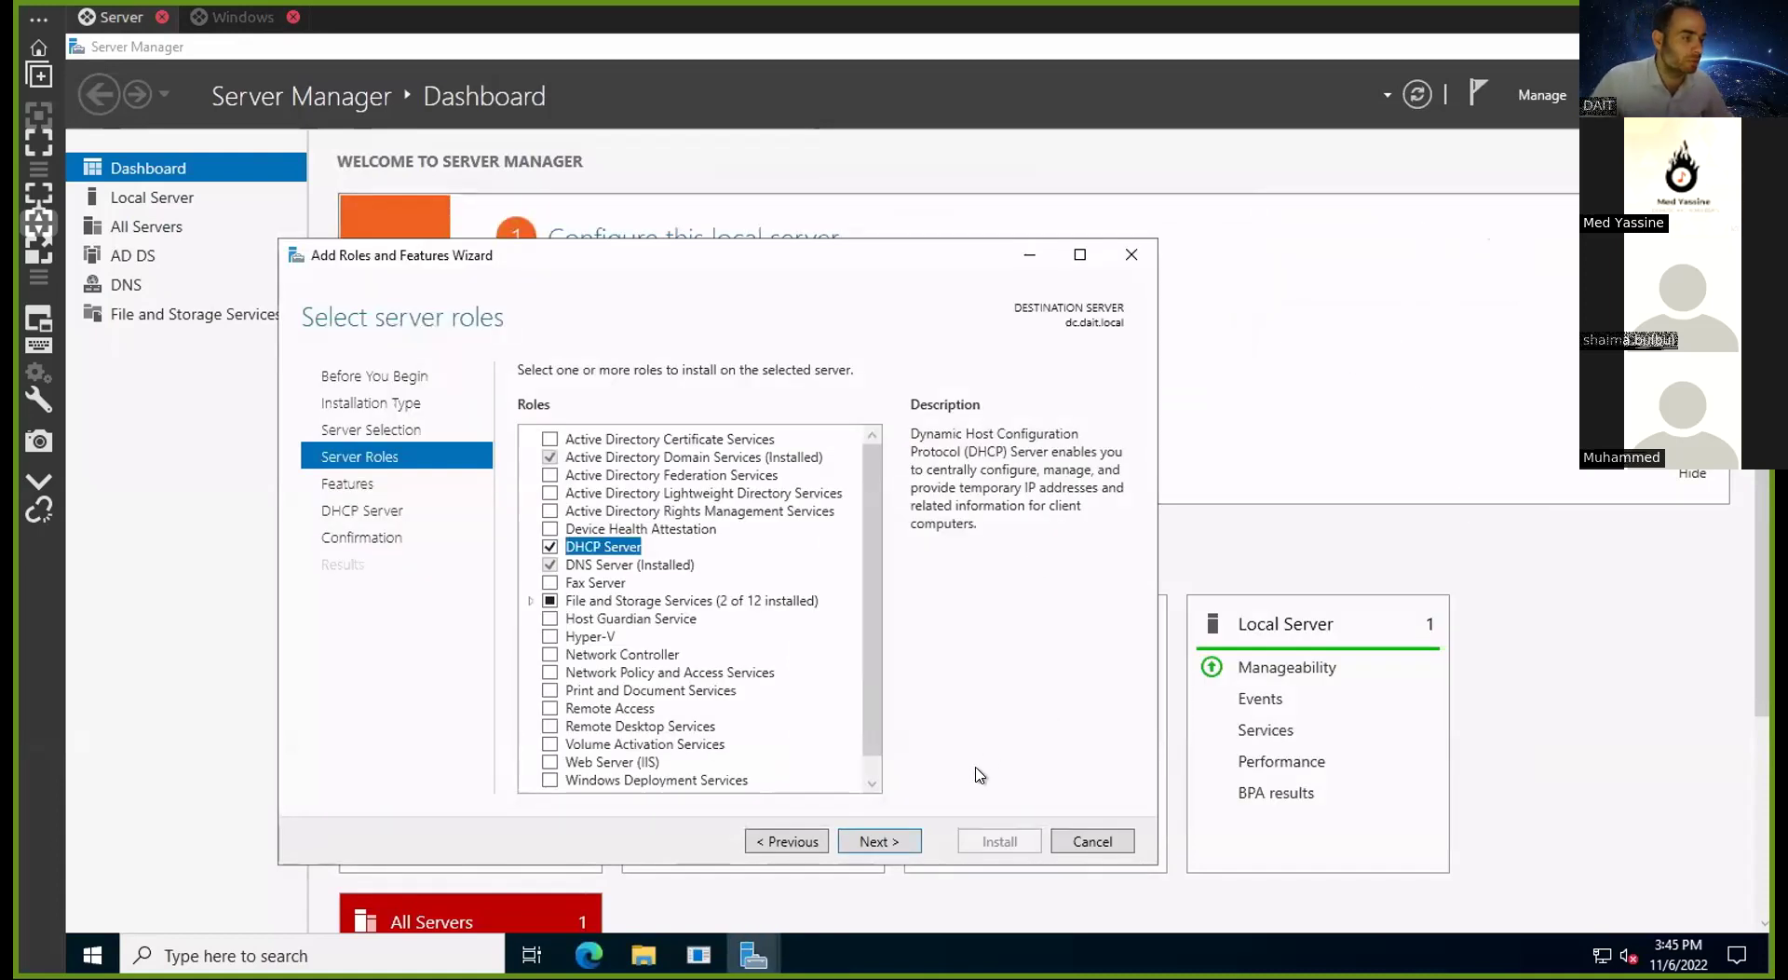
# Advance the Add Roles wizard past features and DHCP Server pages to confirmation
pyautogui.click(879, 842)
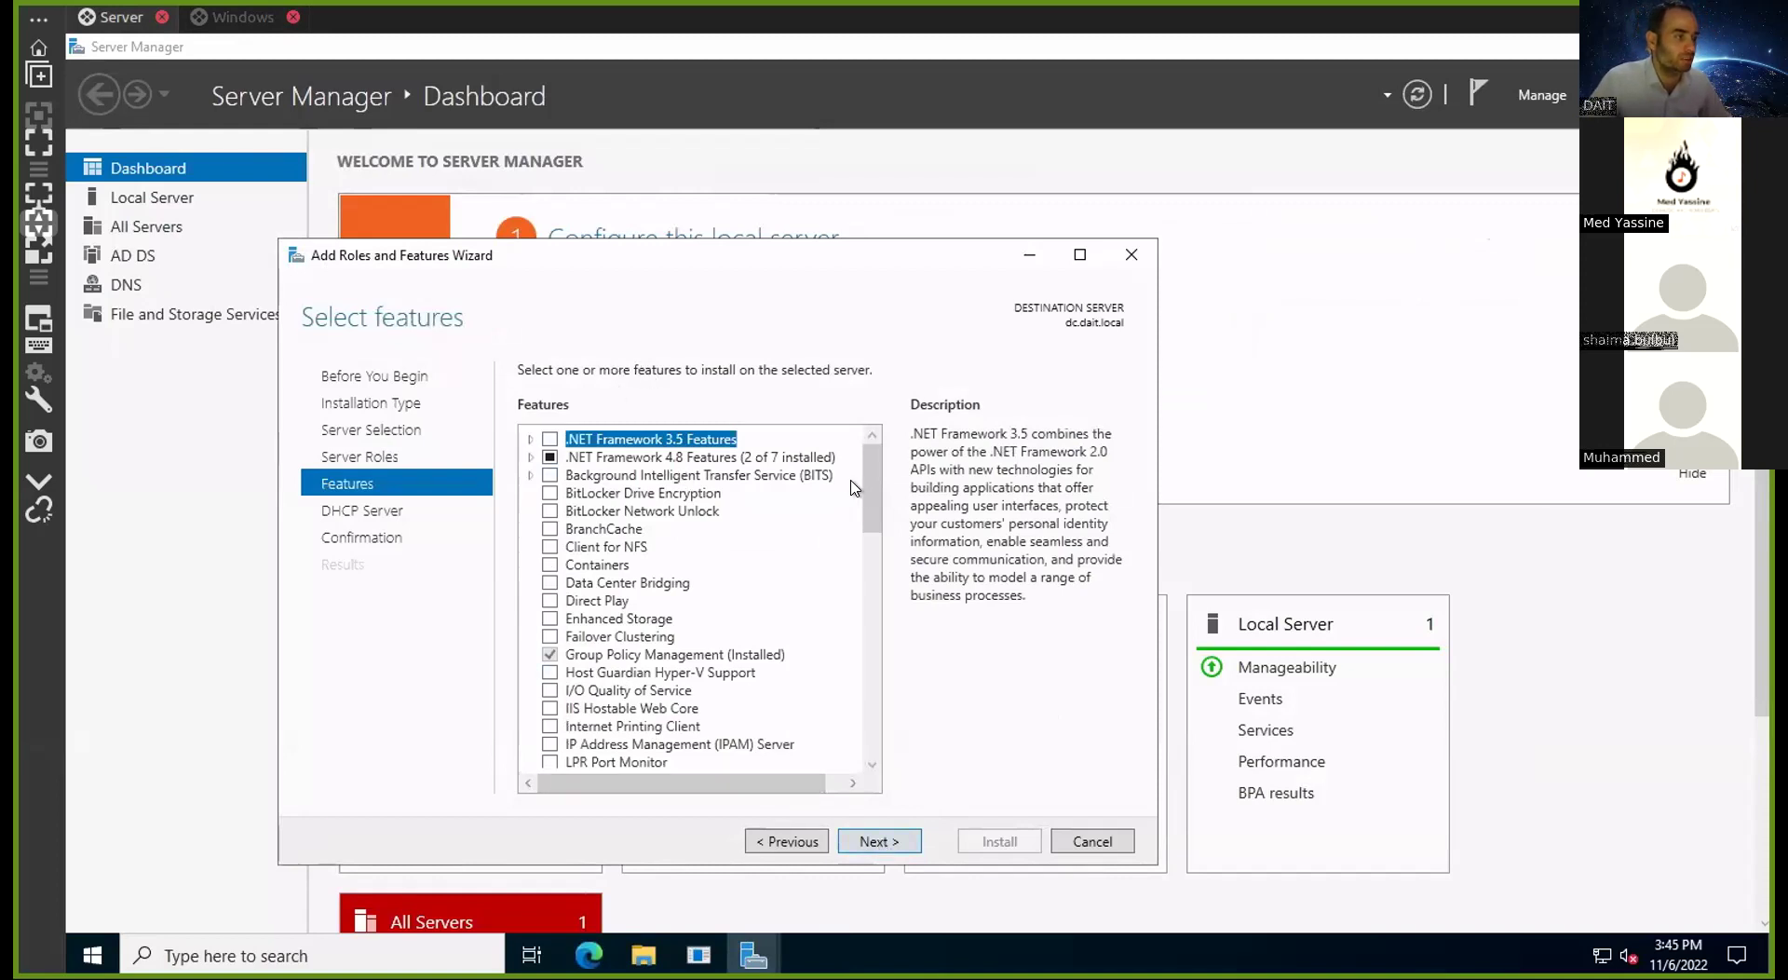
pyautogui.moveTo(886, 511); pyautogui.dragTo(849, 450)
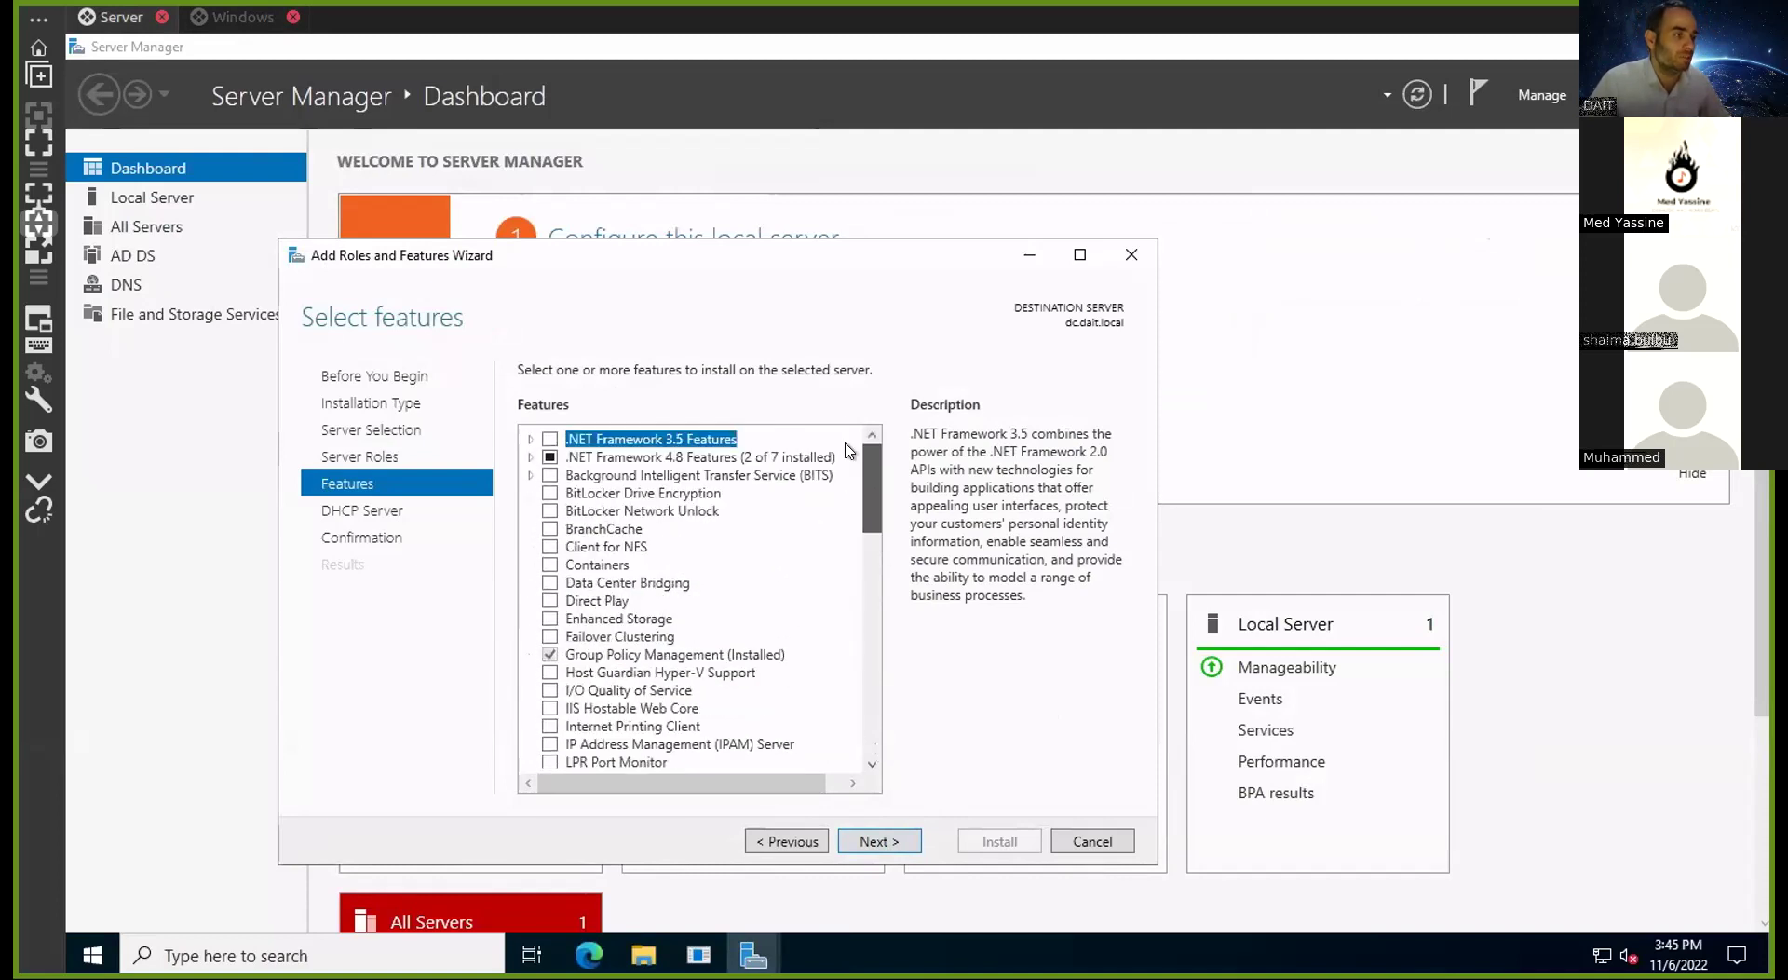
pyautogui.click(868, 840)
pyautogui.click(868, 840)
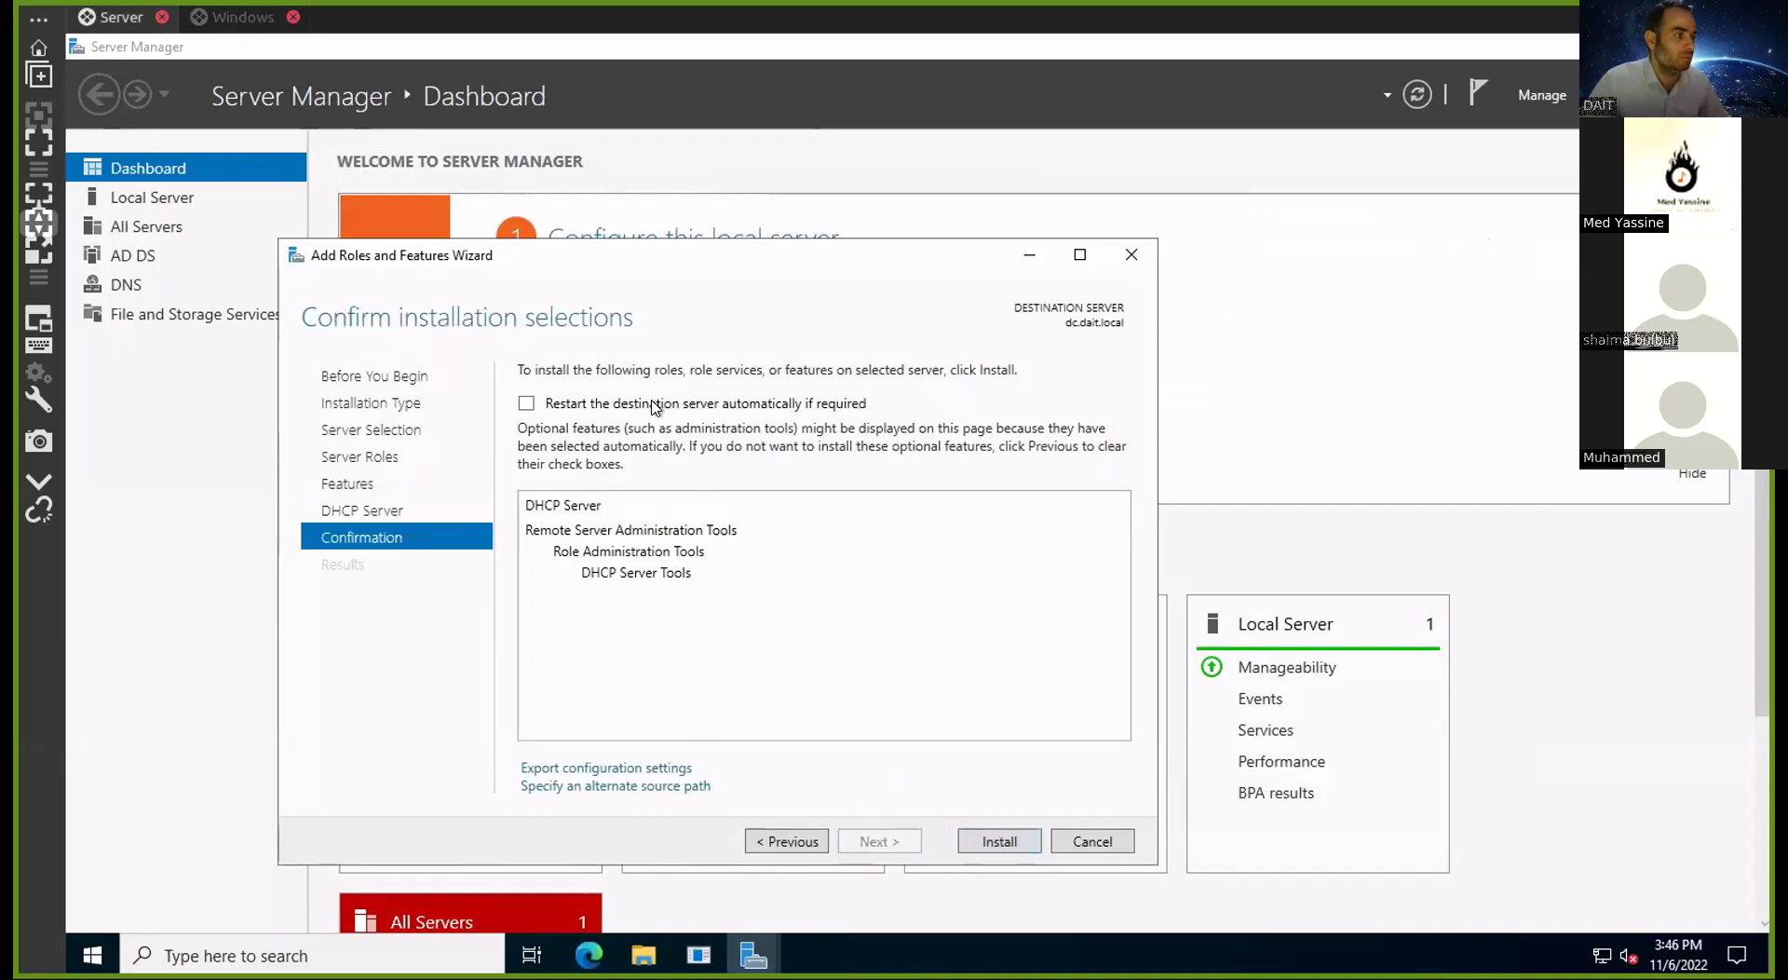
# Allow automatic restart, install the DHCP Server role, close the wizard and dismiss the shutdown prompt
pyautogui.click(526, 403)
pyautogui.click(980, 571)
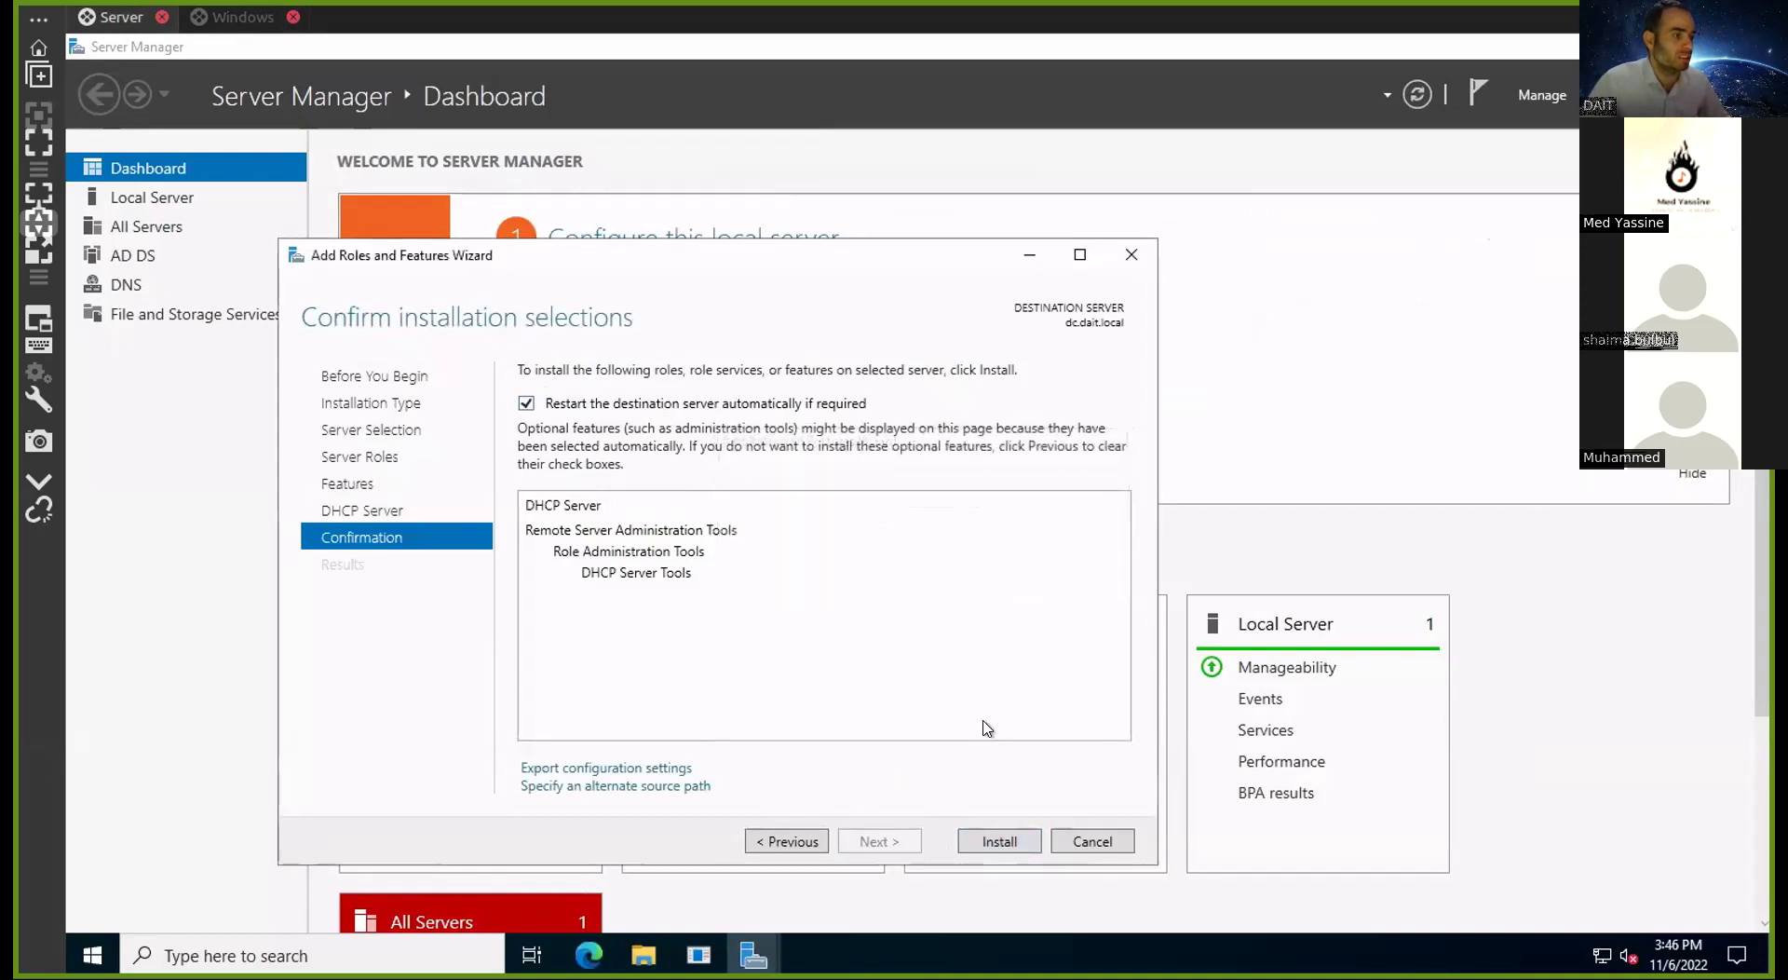
pyautogui.click(997, 840)
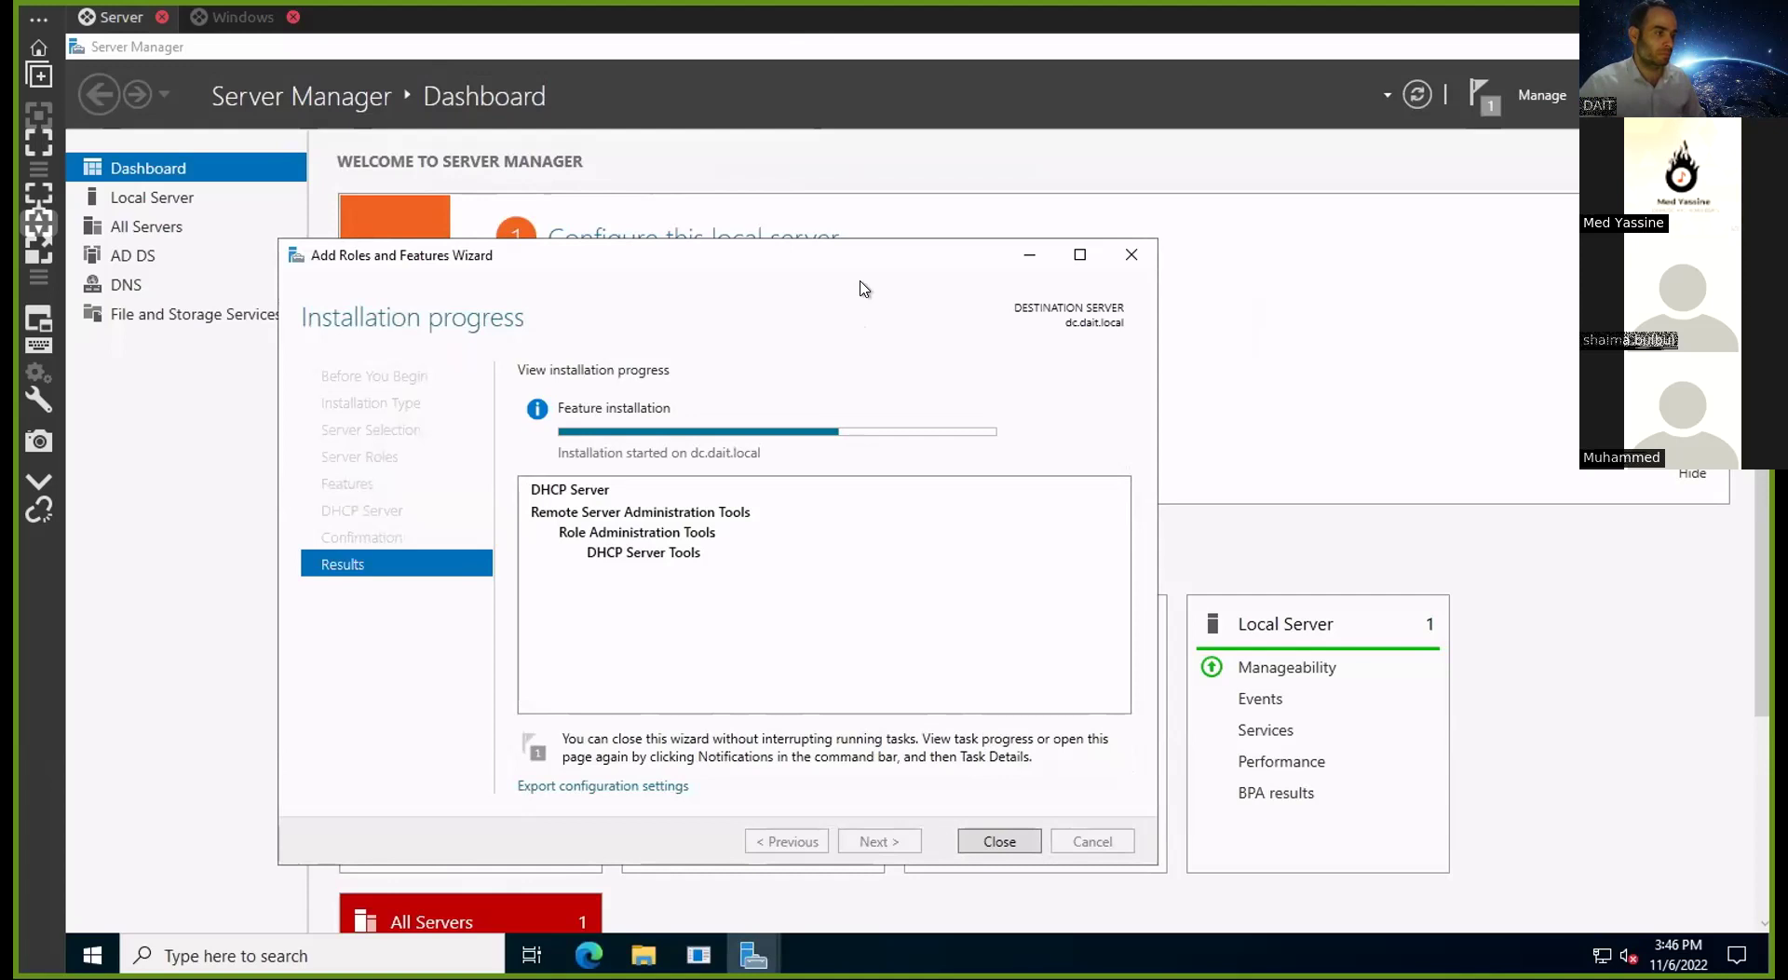
pyautogui.click(993, 838)
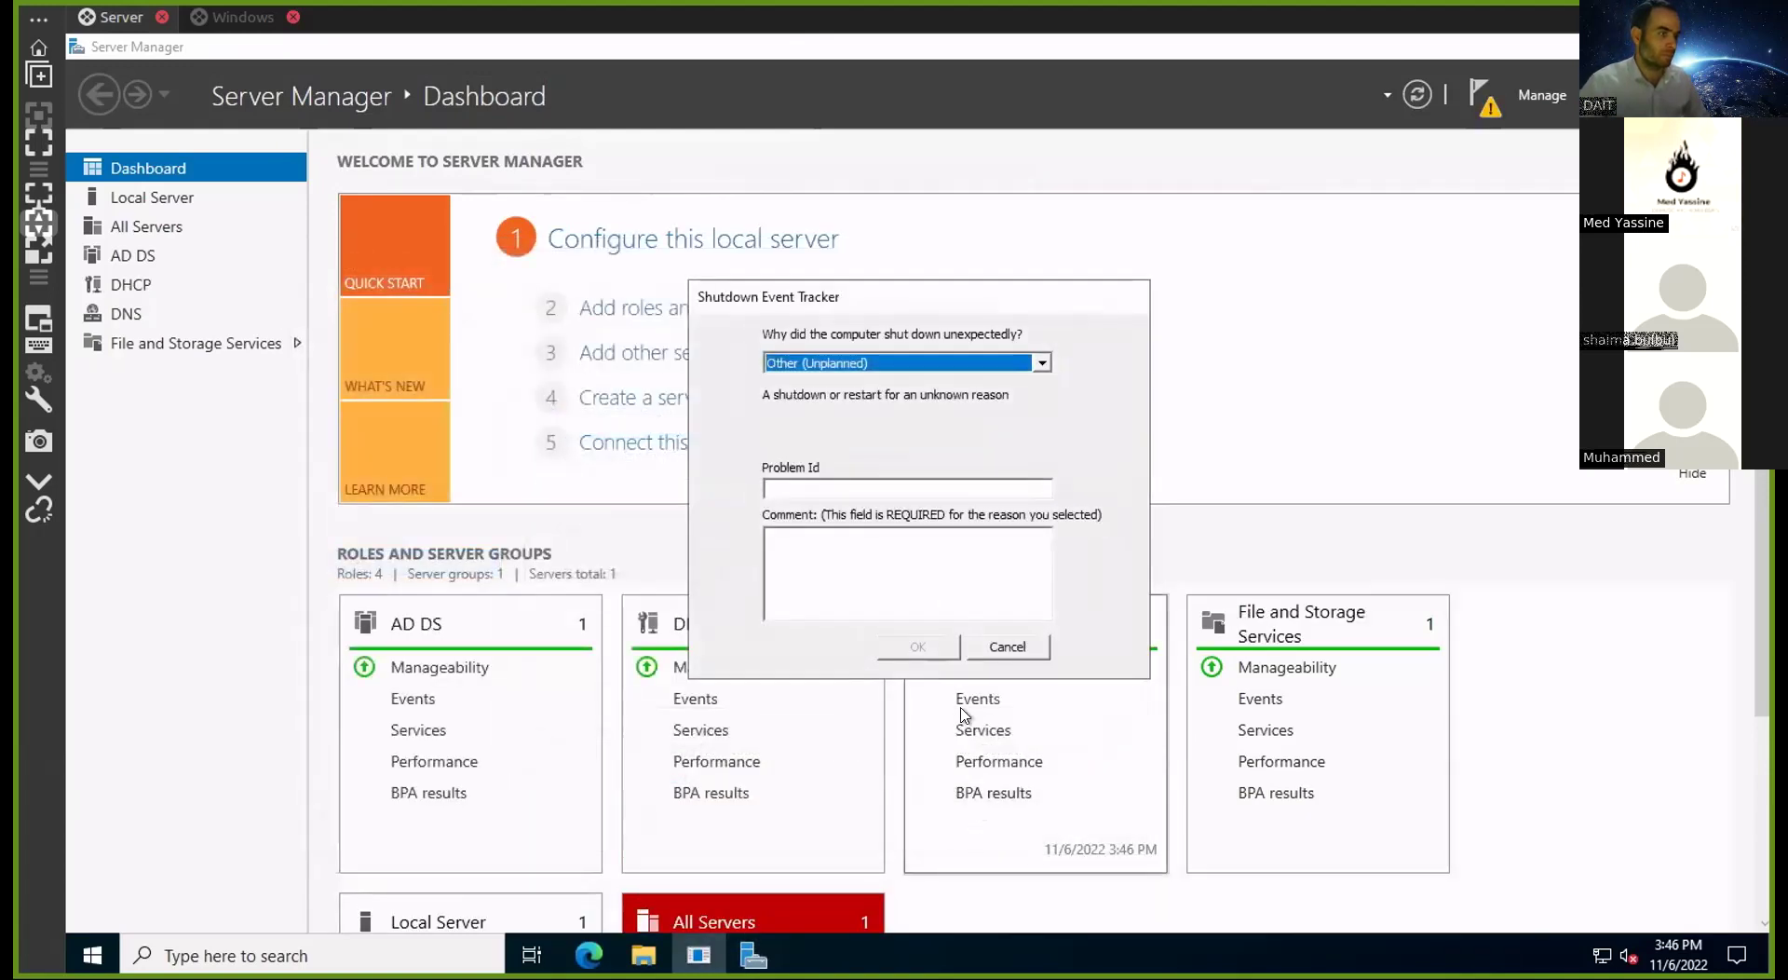
pyautogui.click(1014, 655)
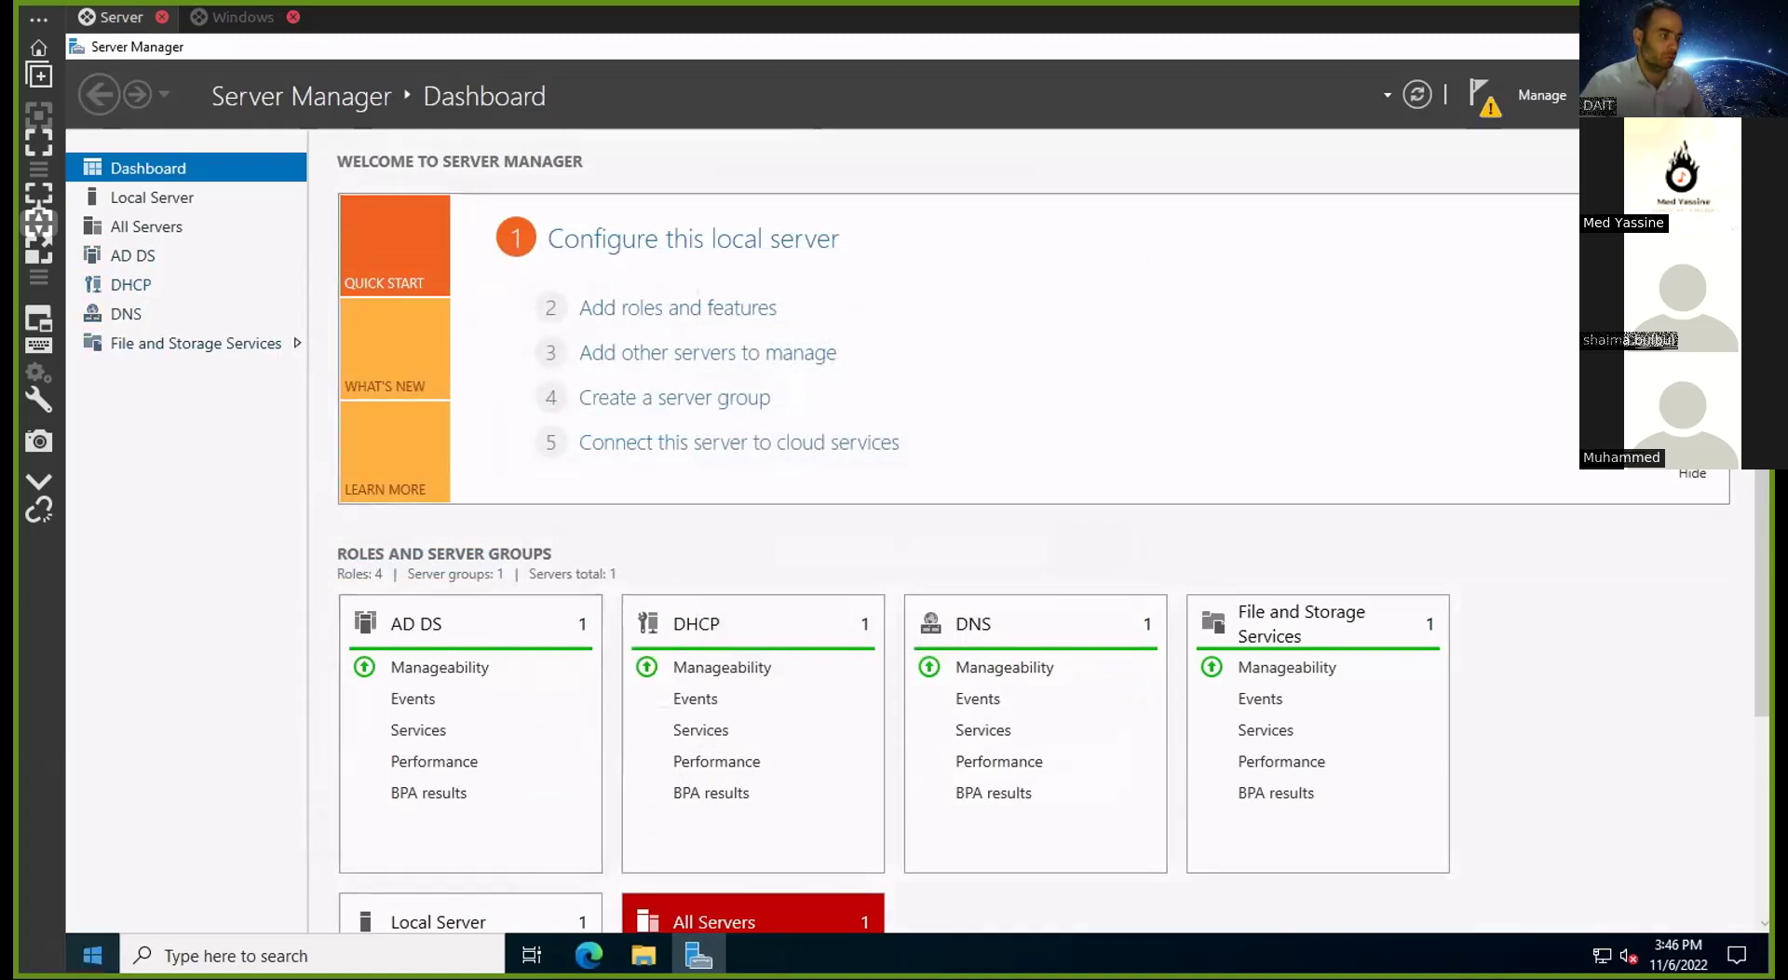
# Launch DHCP from Windows Administrative Tools and maximize its window
pyautogui.click(92, 955)
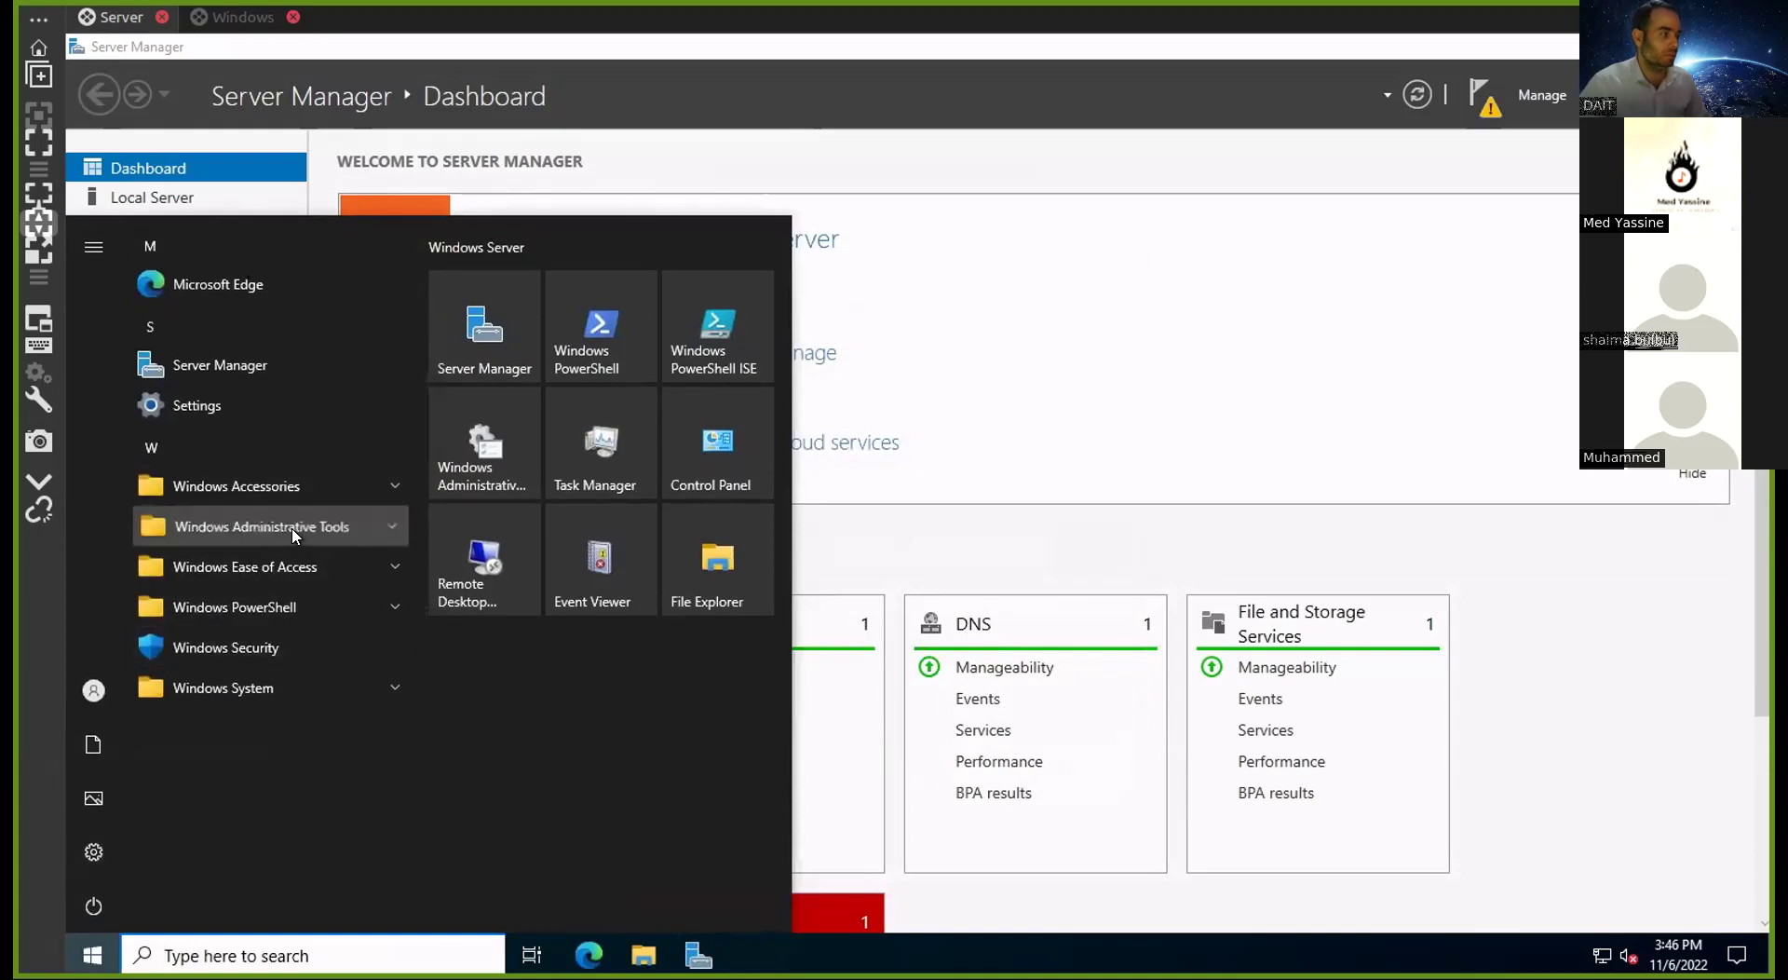
pyautogui.click(263, 526)
pyautogui.scroll(-3, 239, 773)
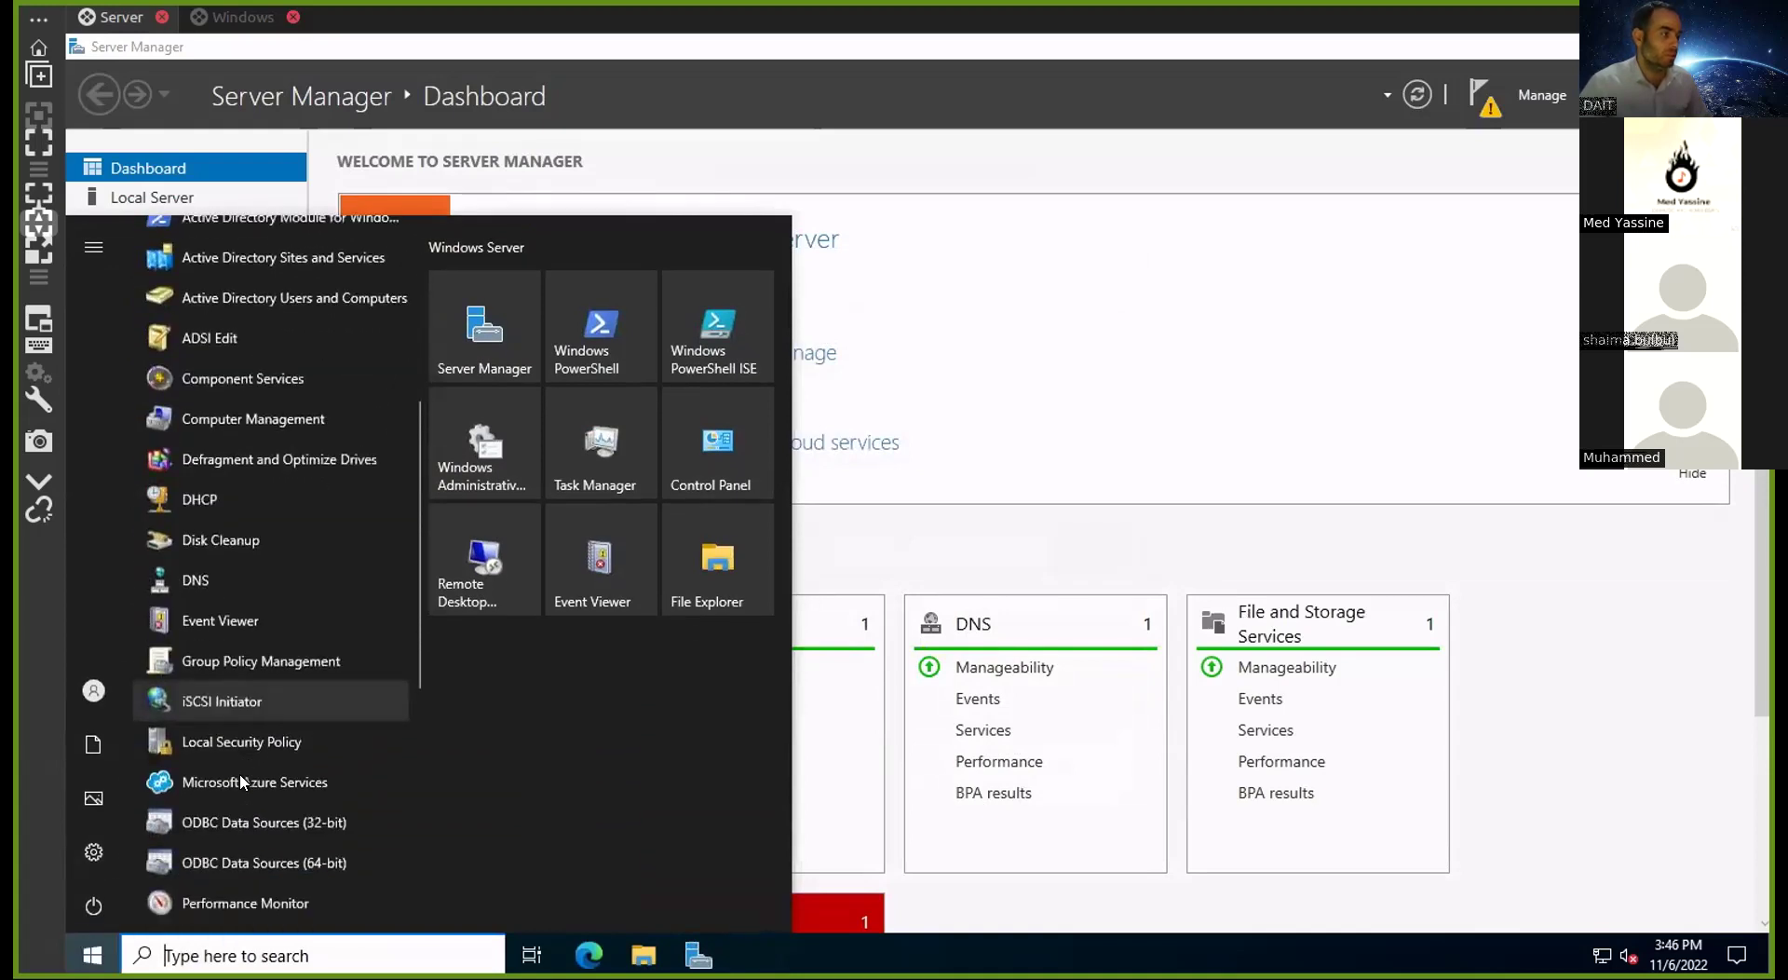
pyautogui.click(200, 499)
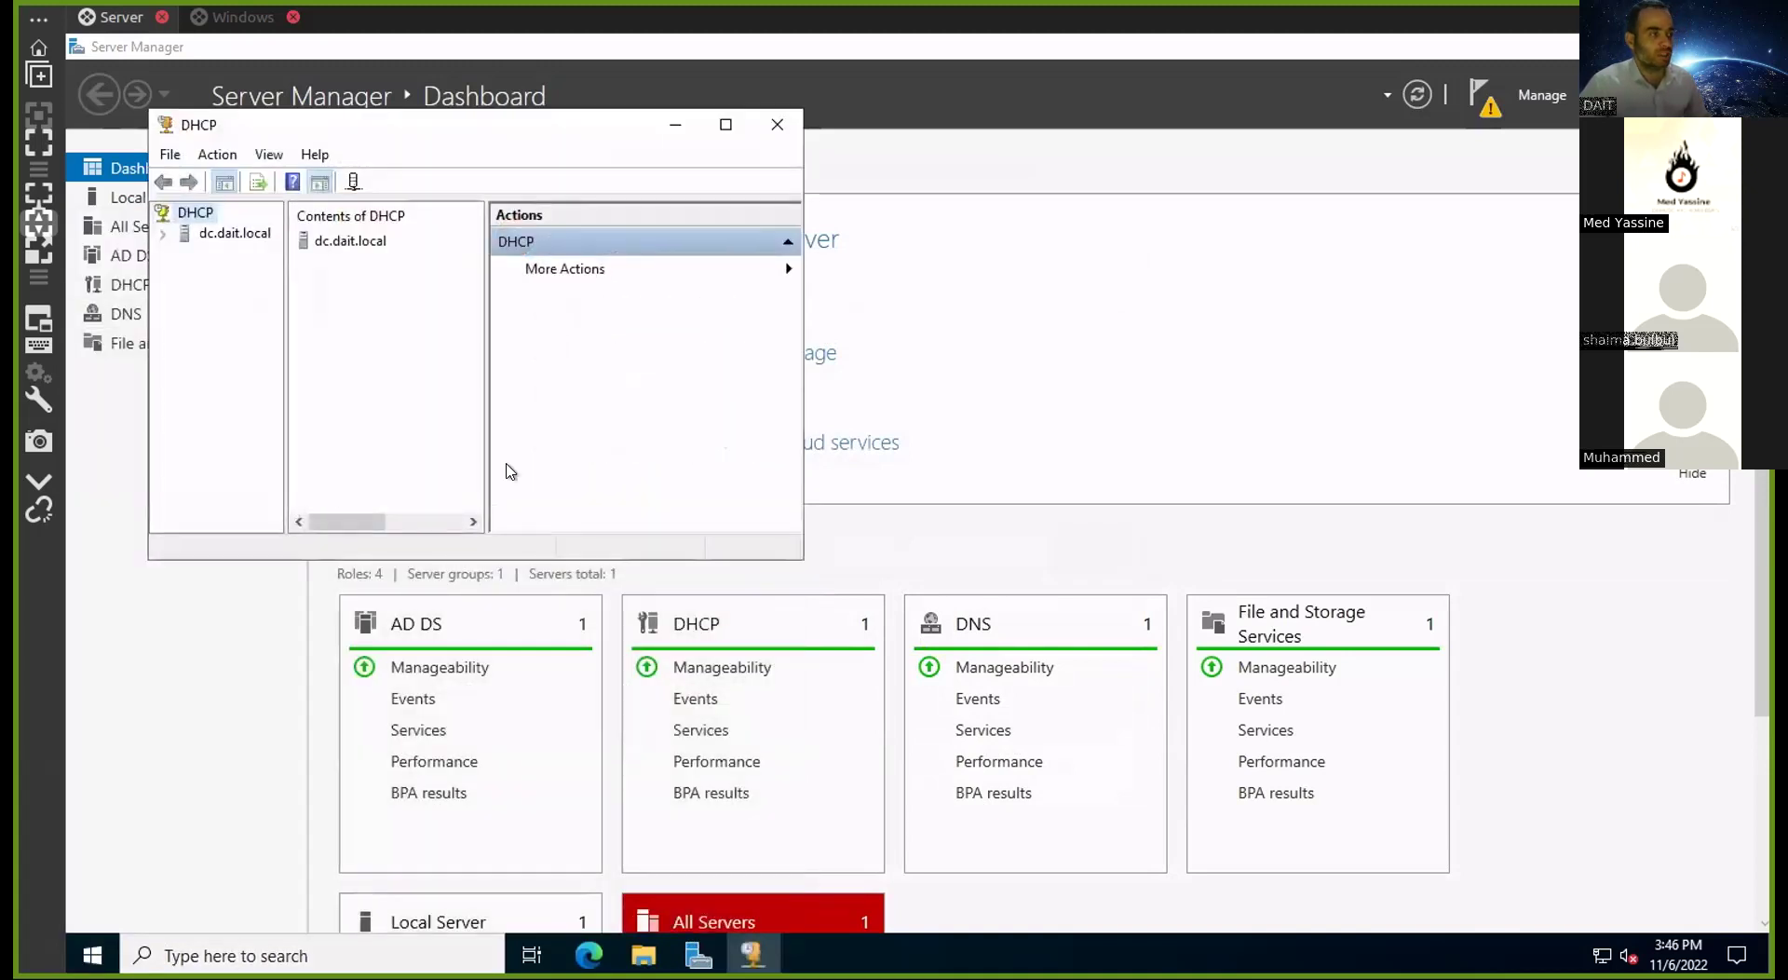
pyautogui.click(726, 127)
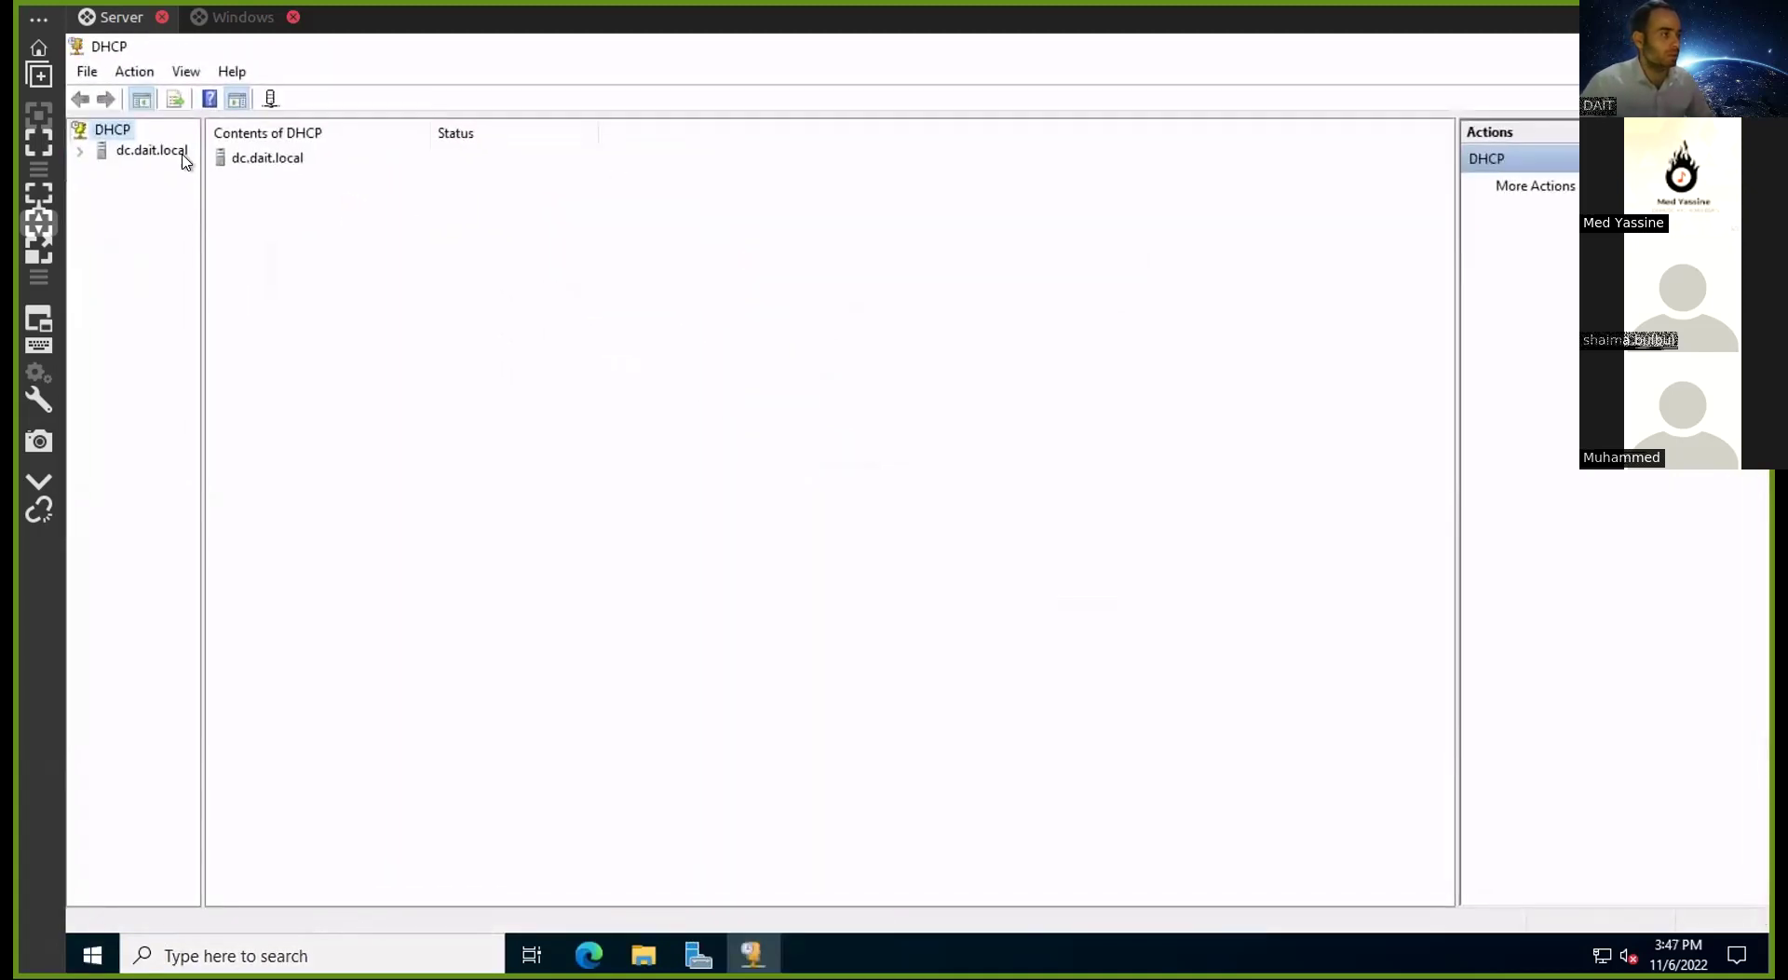
# Expand dc.dait.local with its IPv4 and IPv6 nodes, widen the tree pane, and select IPv4
pyautogui.click(182, 156)
pyautogui.click(79, 152)
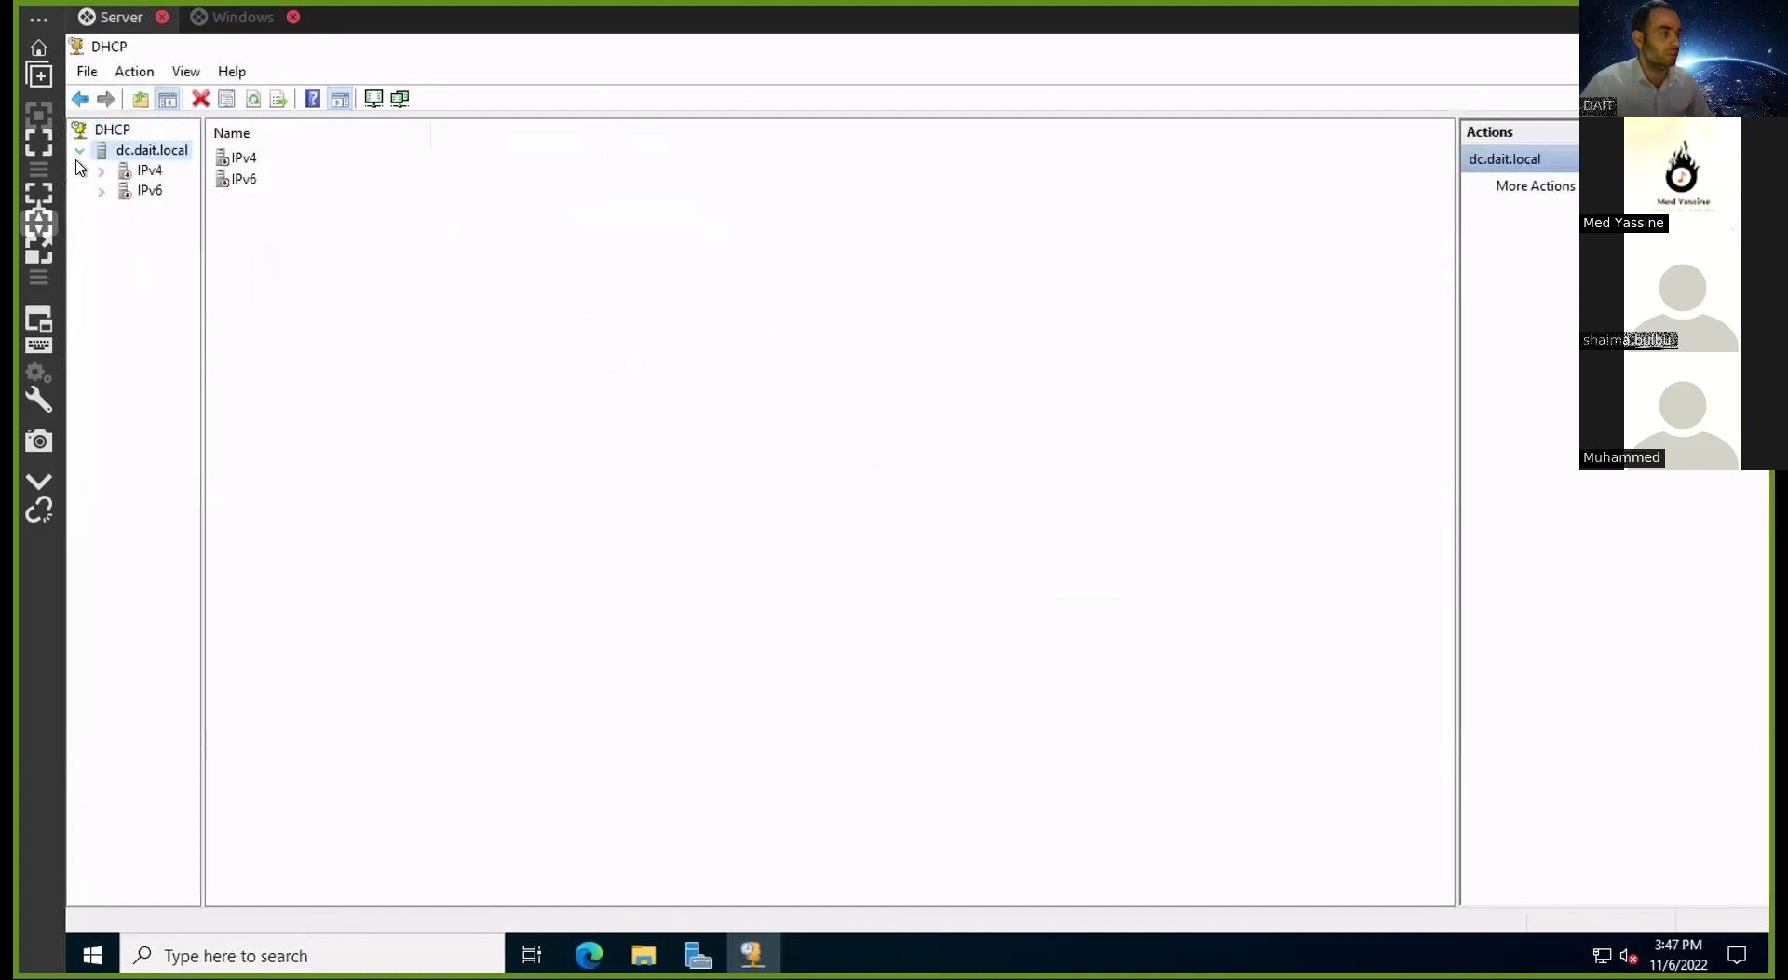
pyautogui.click(100, 170)
pyautogui.click(101, 252)
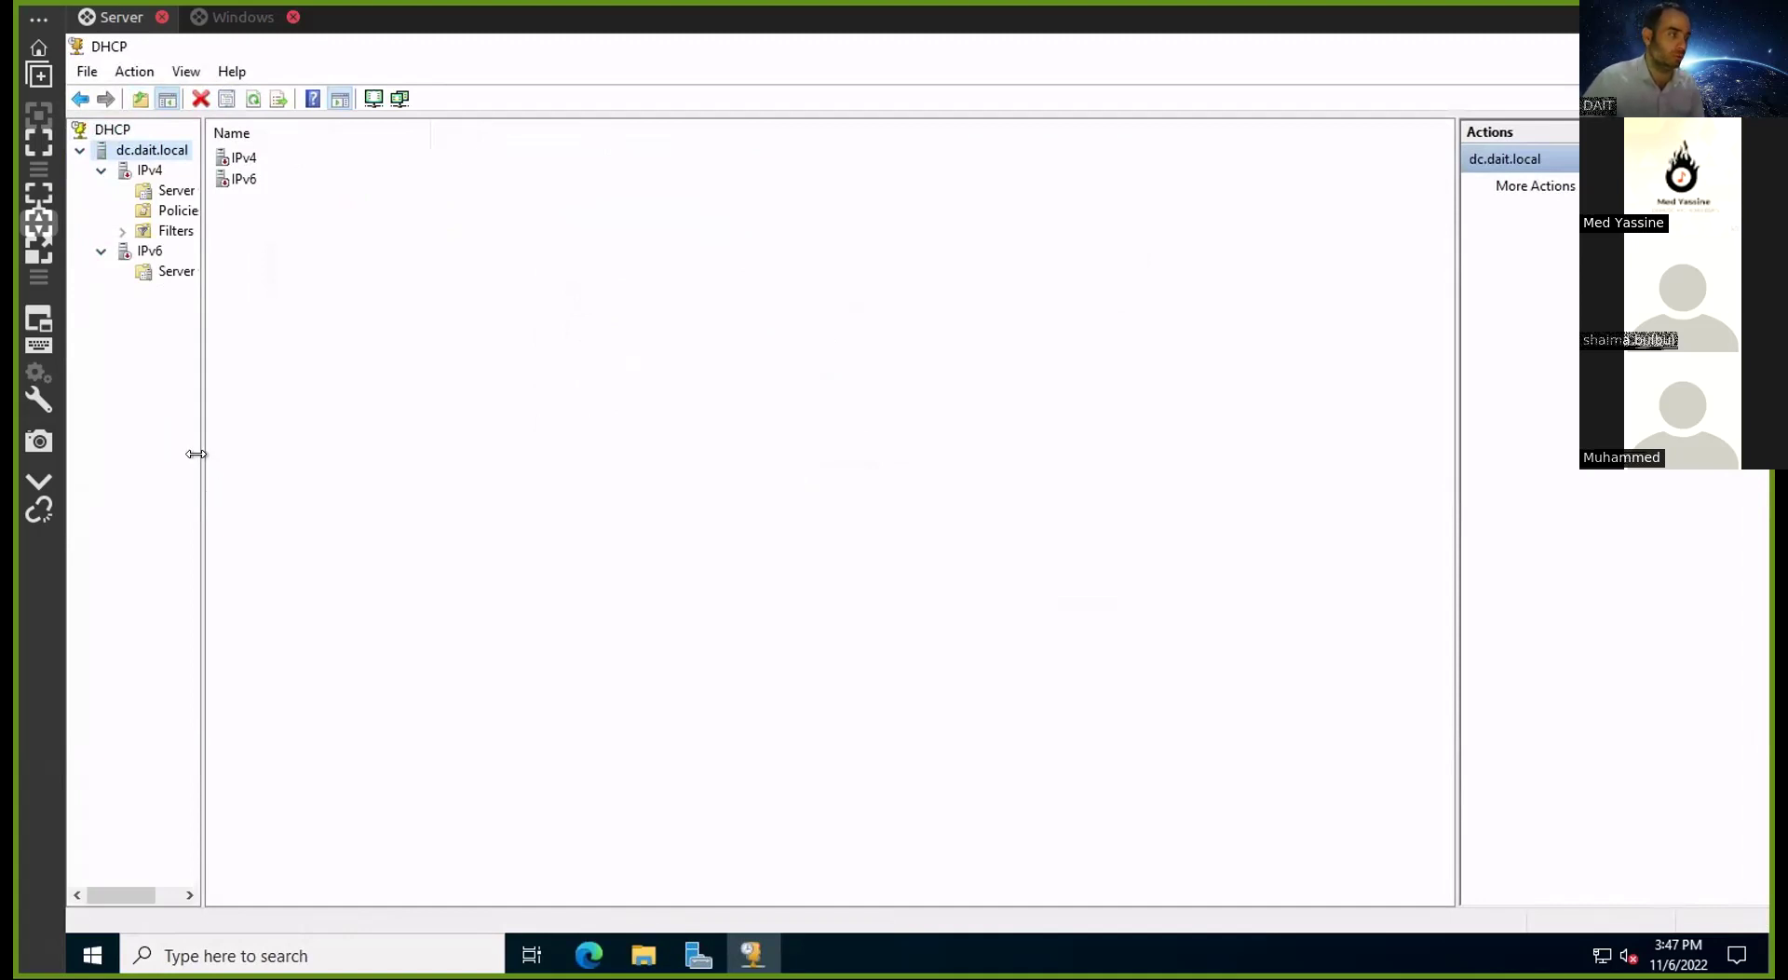
pyautogui.moveTo(196, 450); pyautogui.dragTo(323, 439)
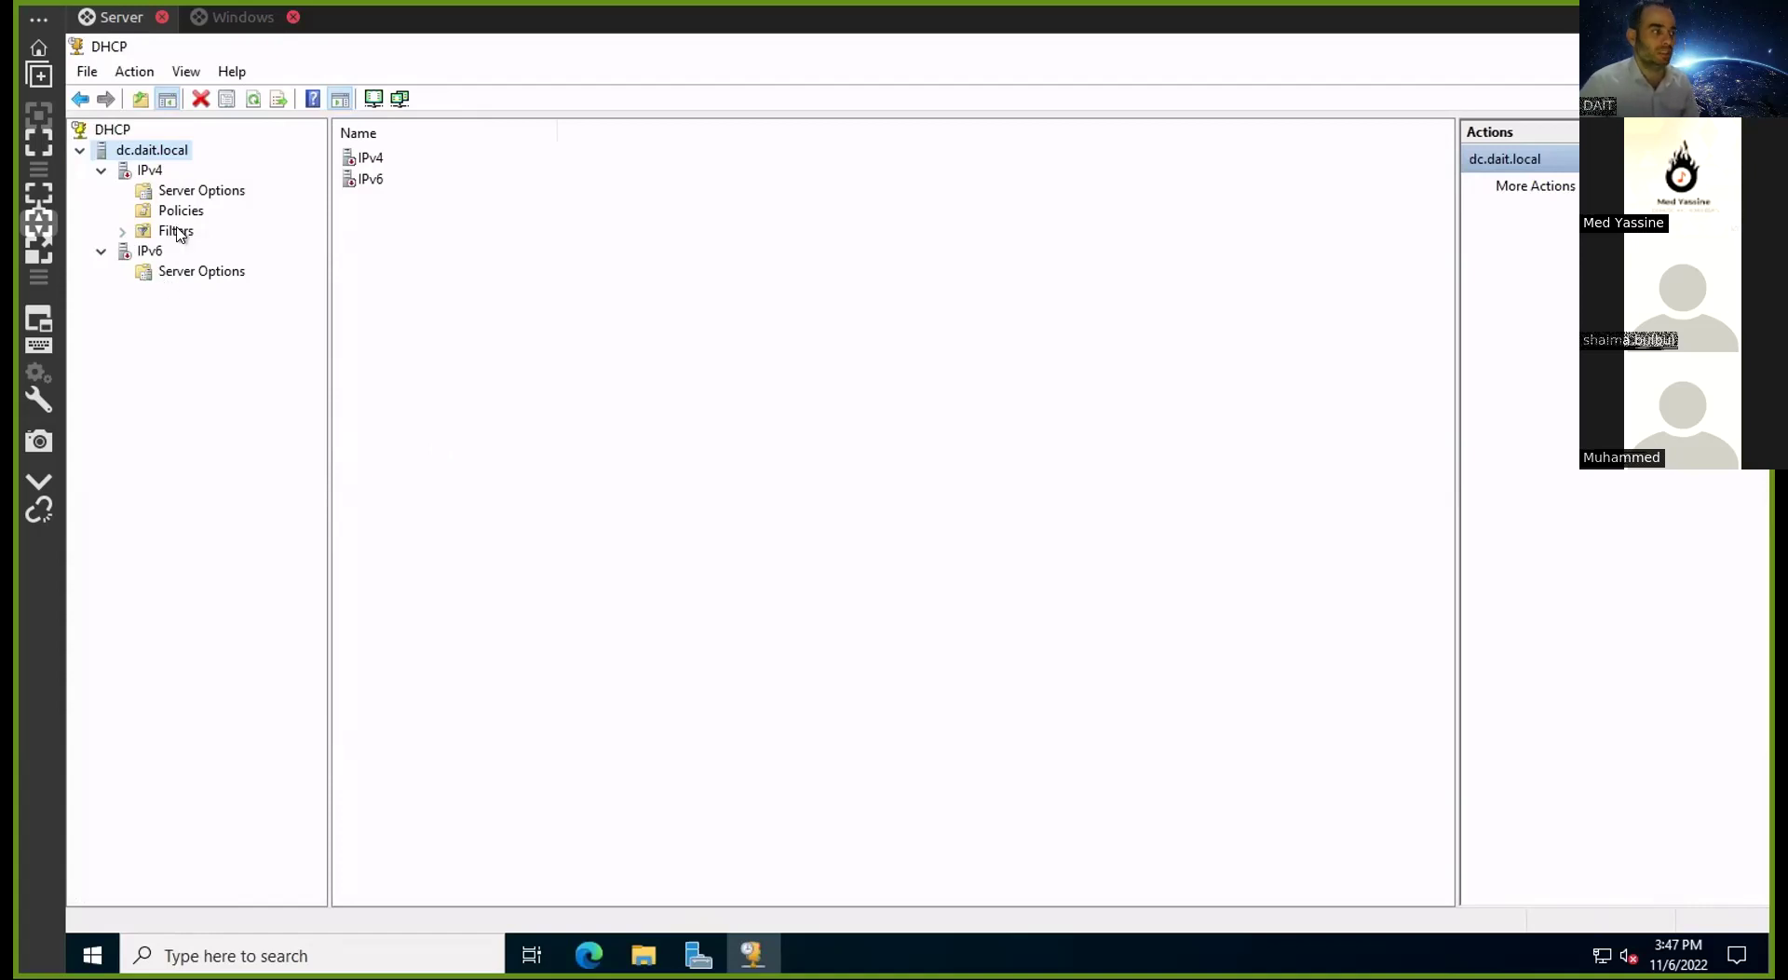
pyautogui.click(151, 171)
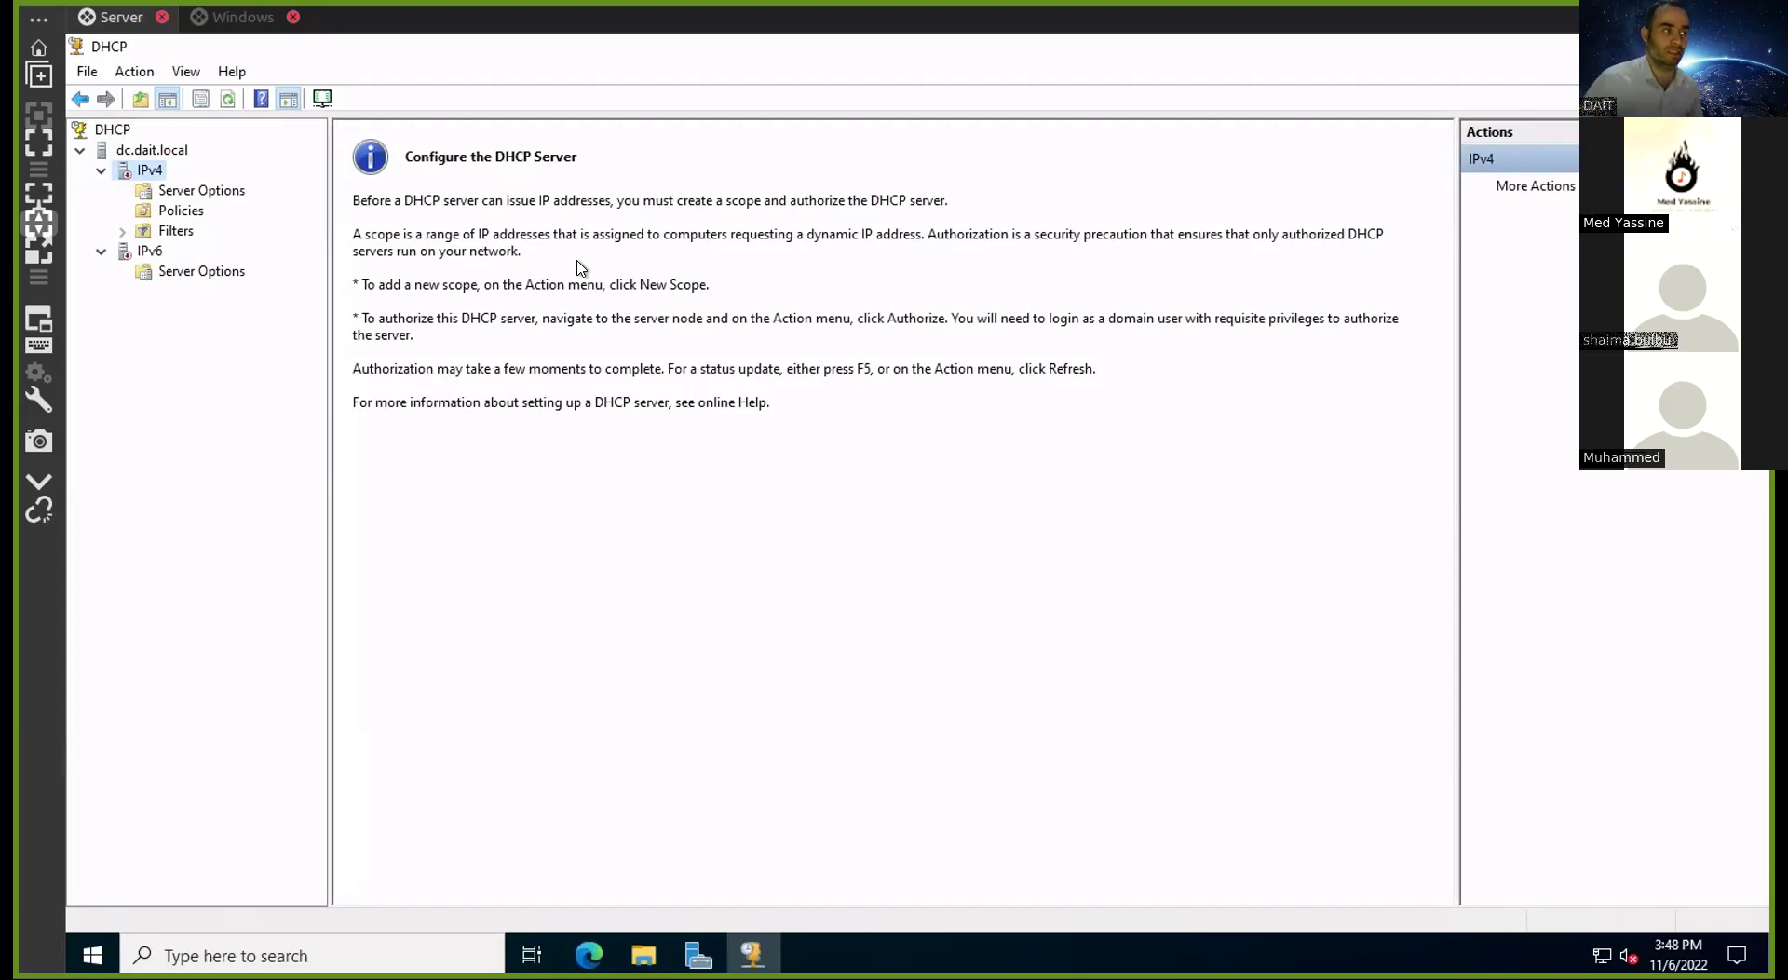
# Start a New Scope under IPv4 and name it 'Dait Scope'
pyautogui.rightClick(151, 172)
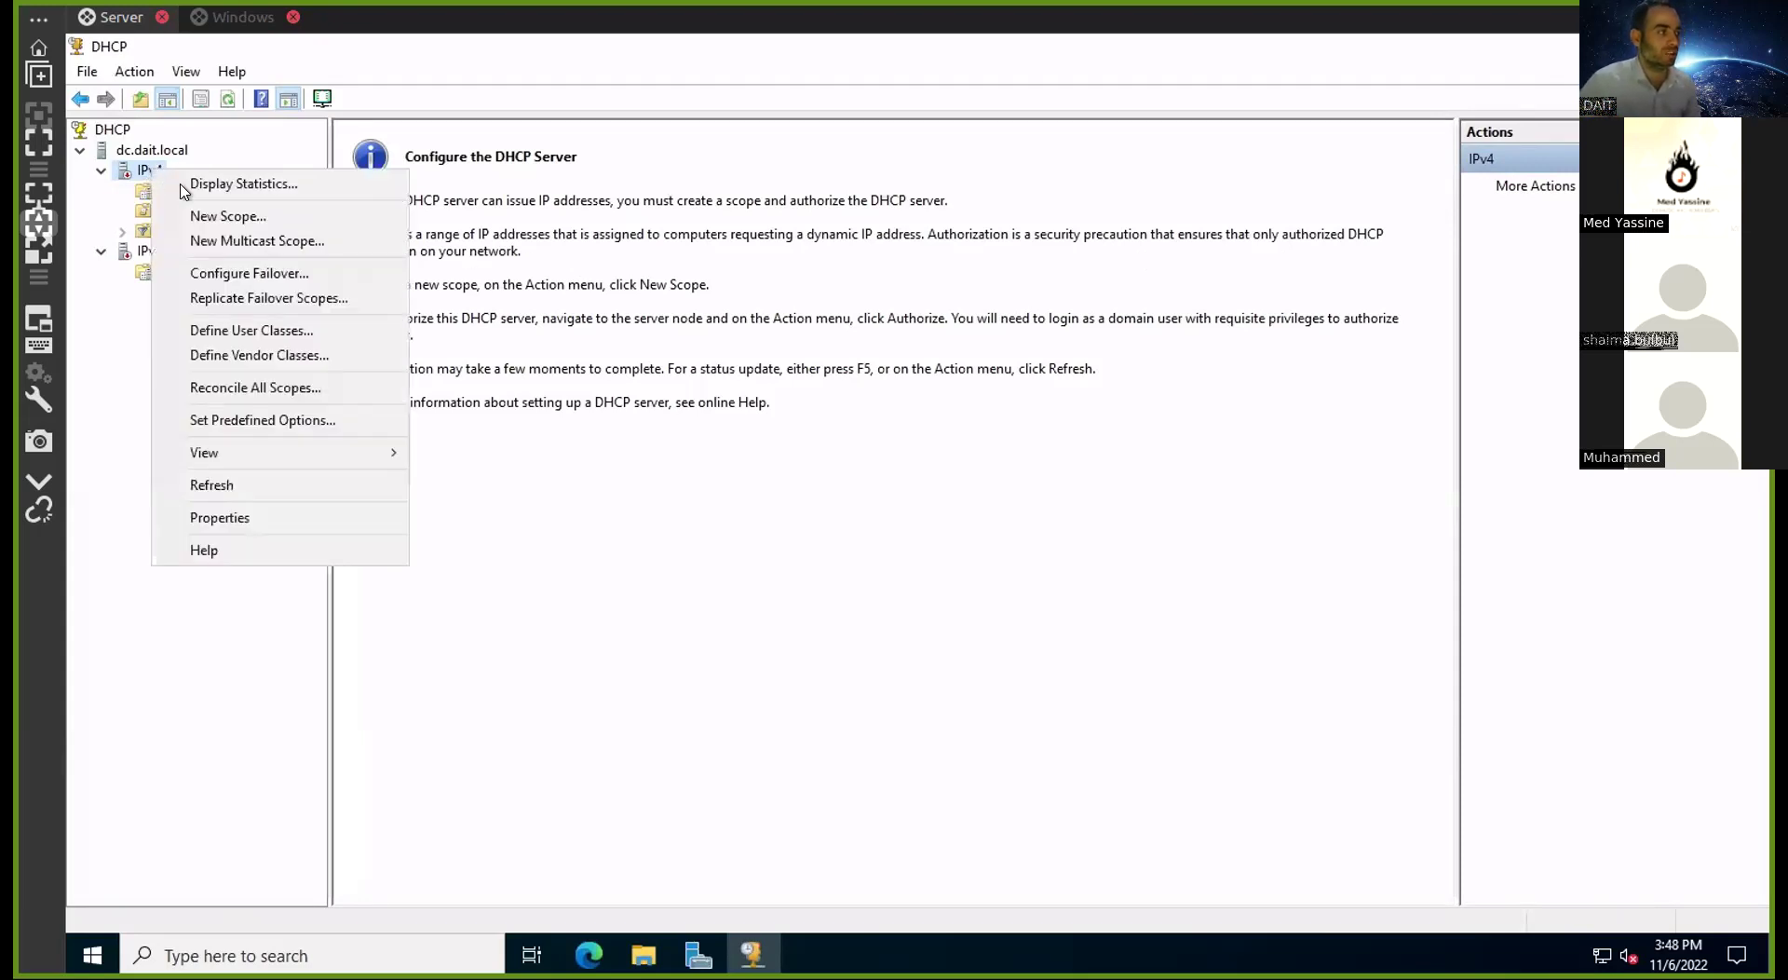
pyautogui.click(294, 224)
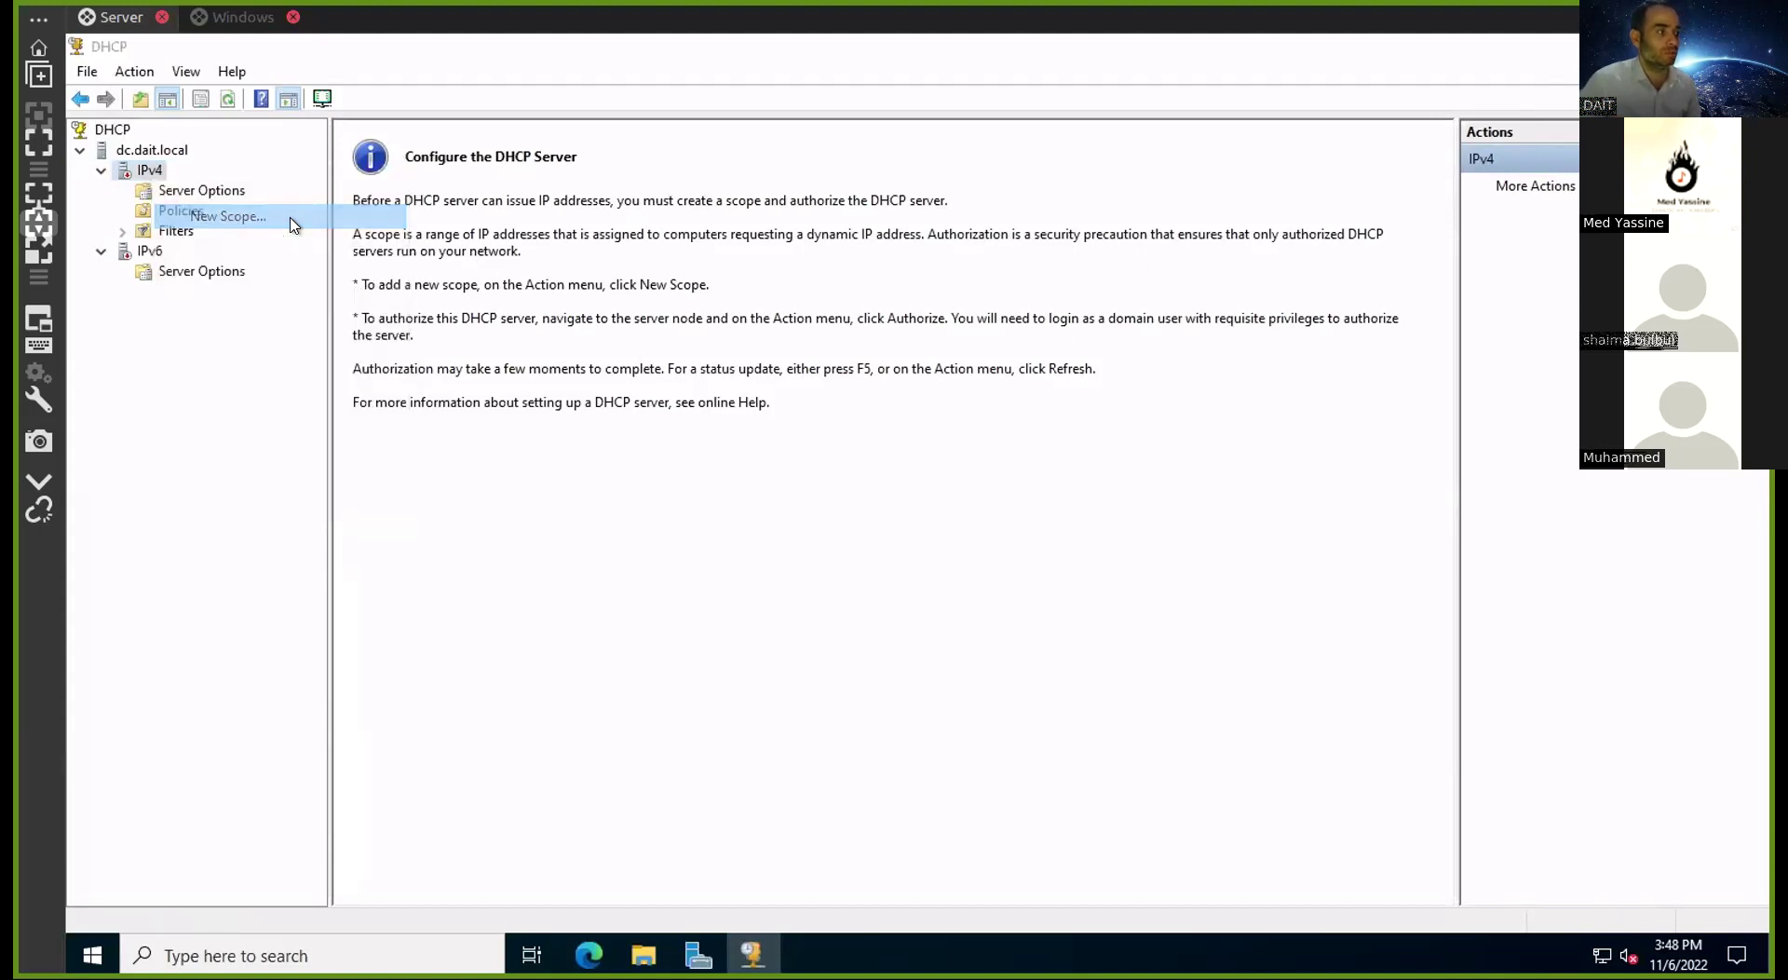
pyautogui.click(1025, 694)
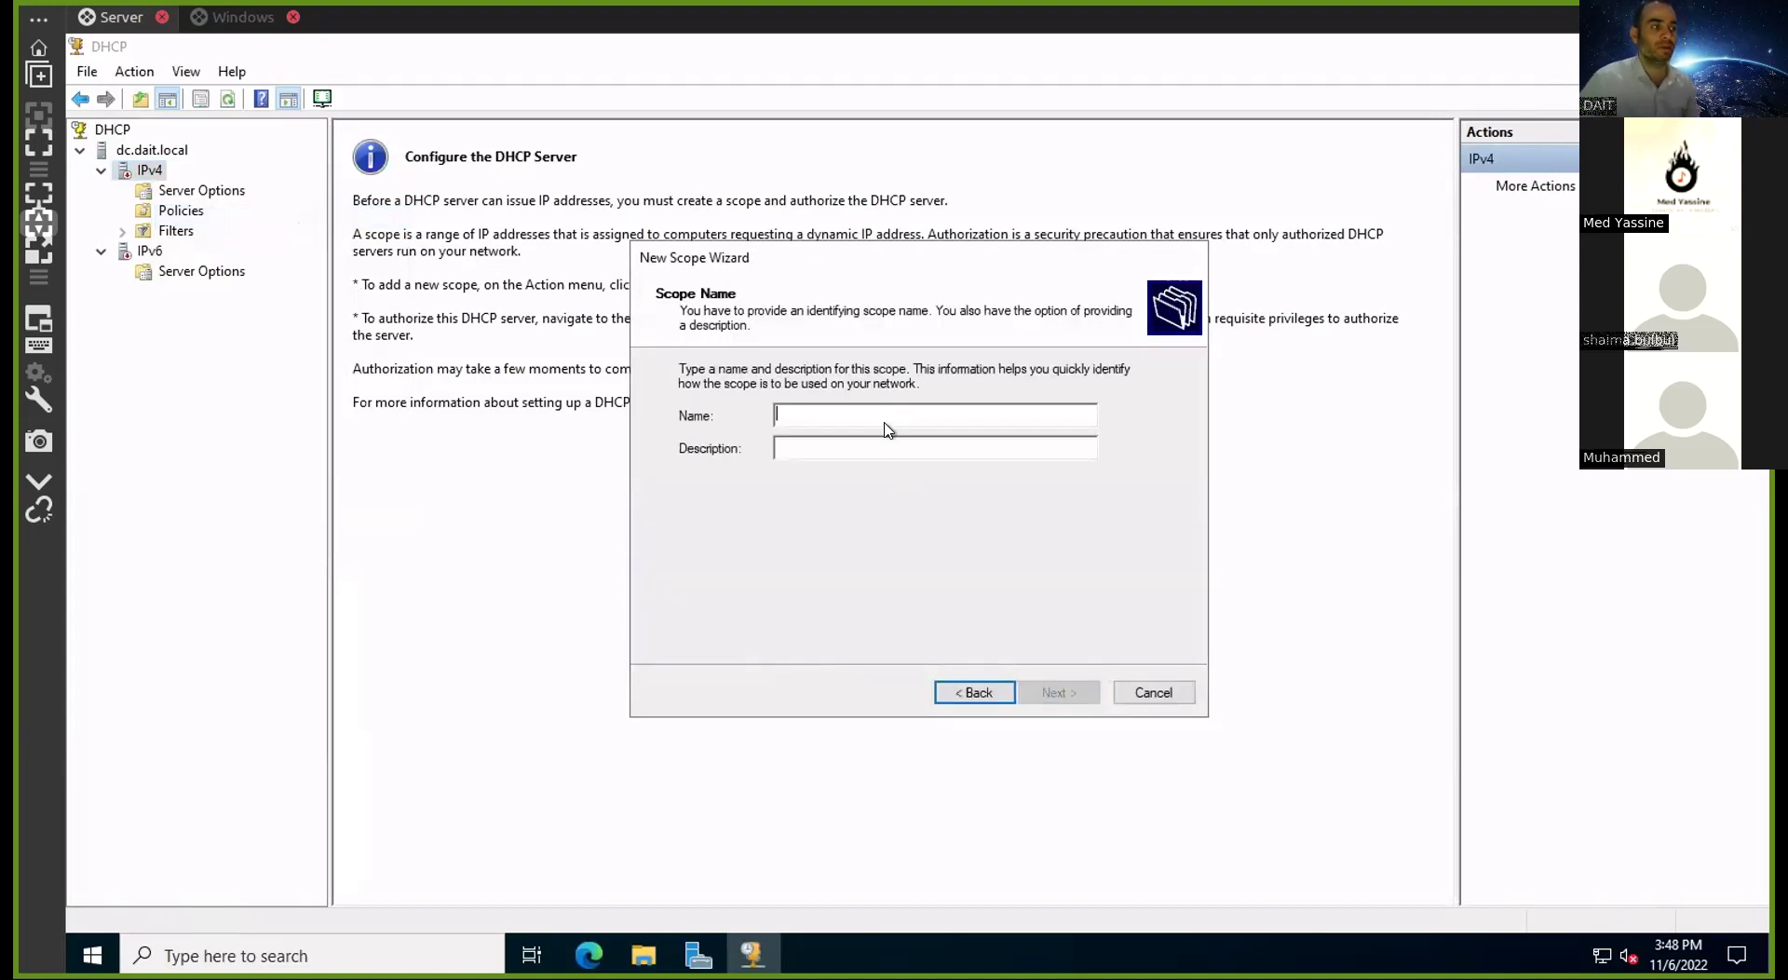
pyautogui.write('Dait ')
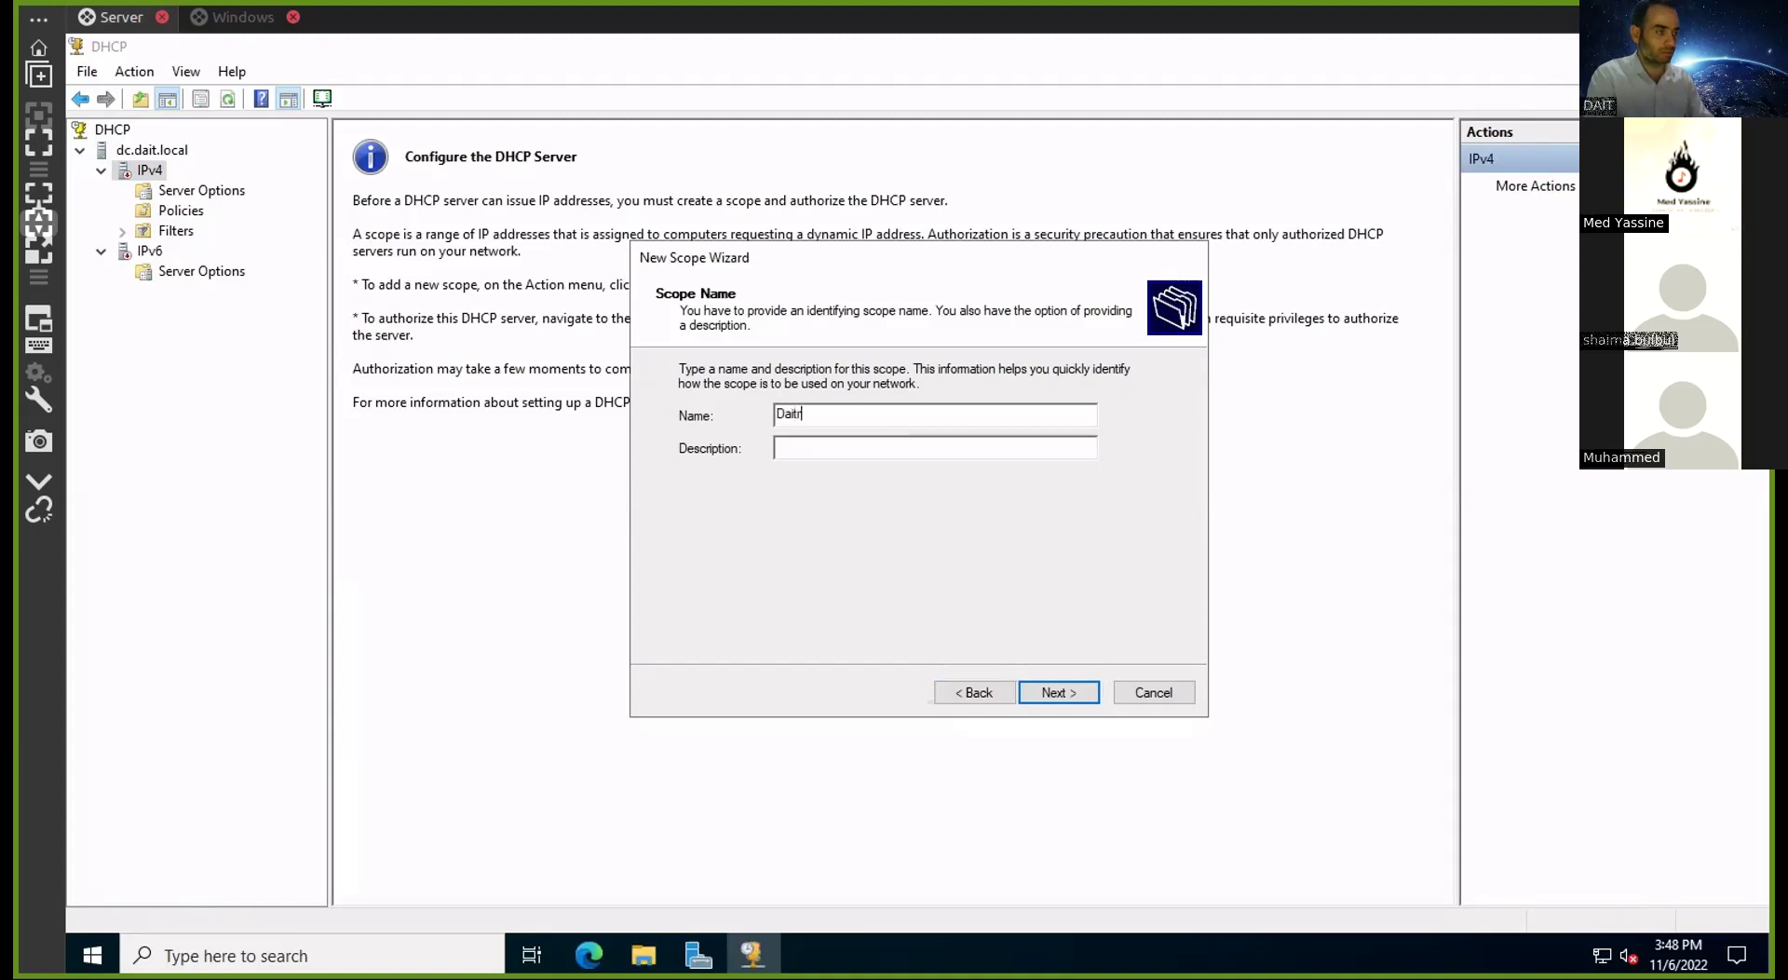
pyautogui.write('Scope')
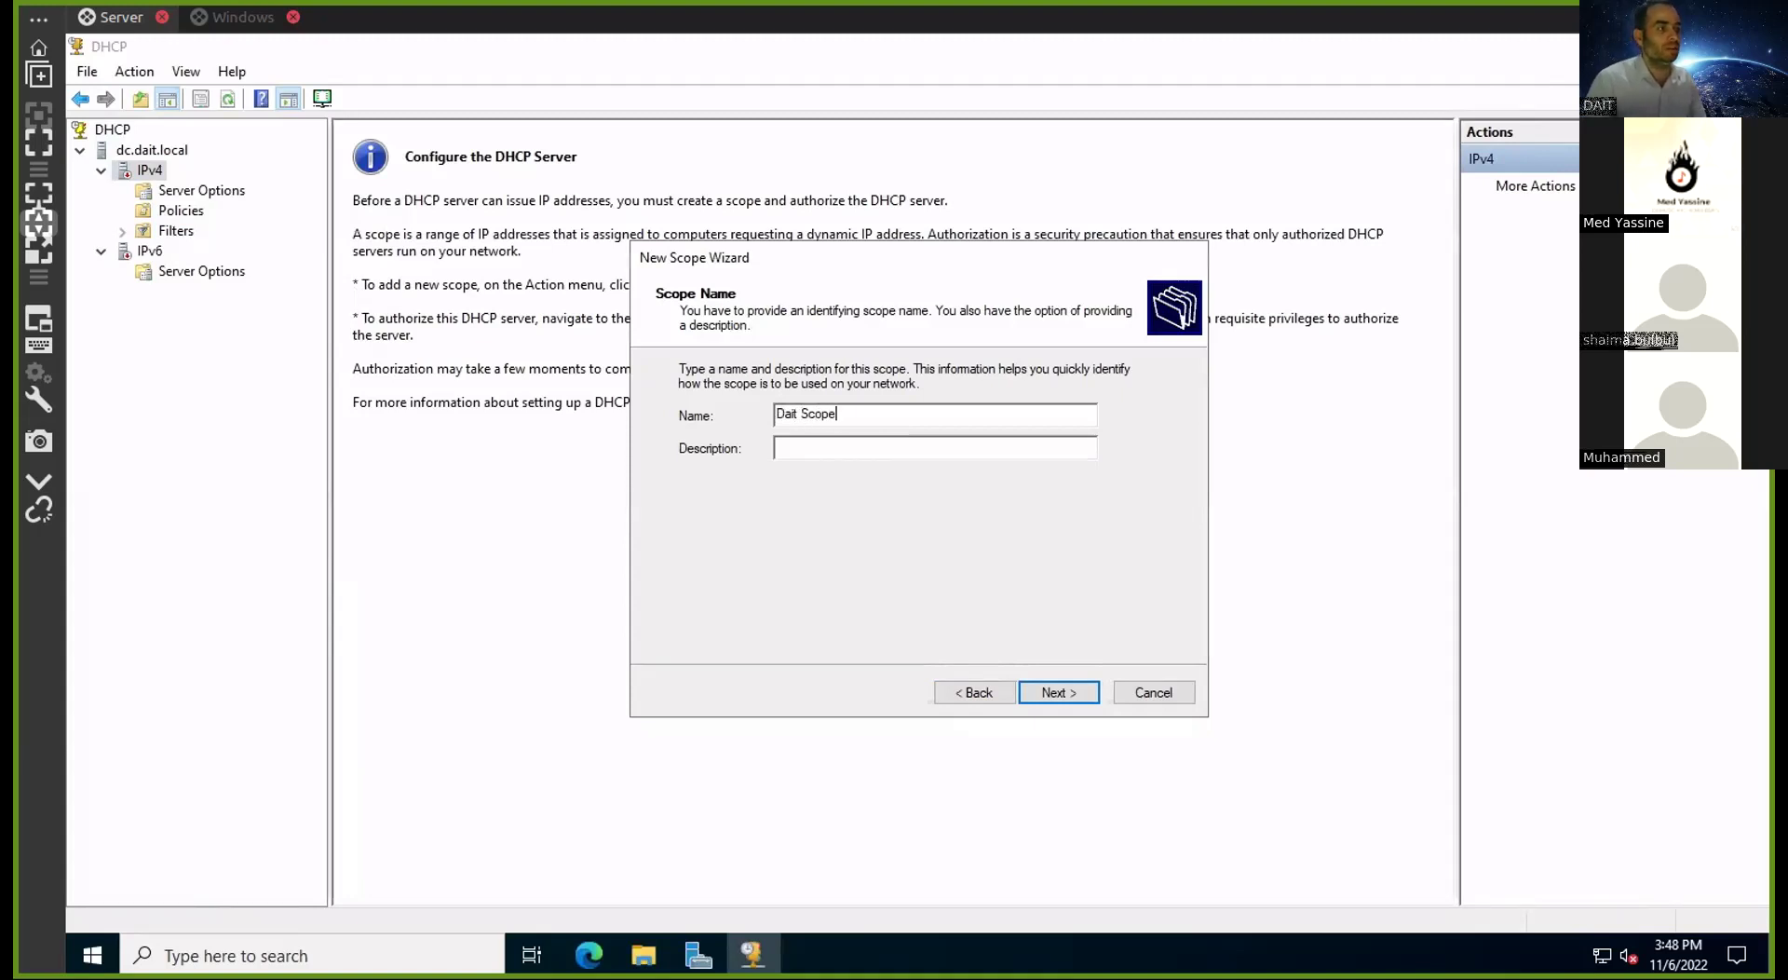
pyautogui.click(1062, 691)
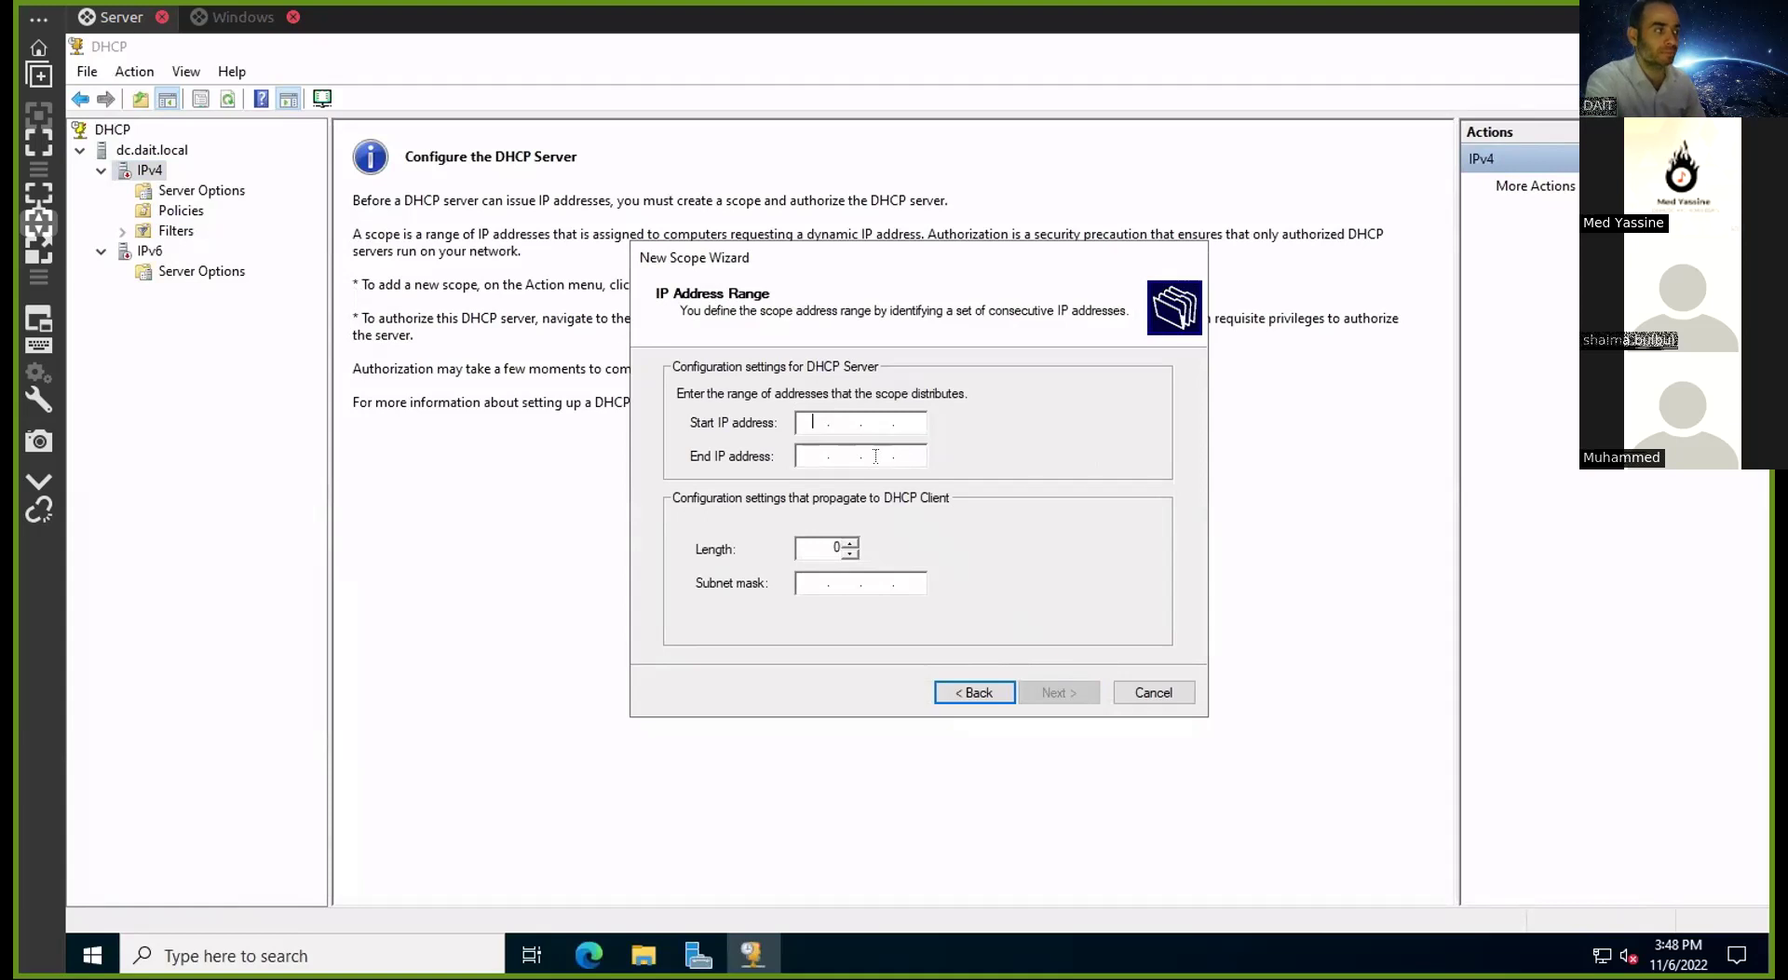
# Run ipconfig in Command Prompt showing 192.168.7.22, mask 255.255.255.0, gateway 192.168.7.107
pyautogui.rightClick(91, 954)
pyautogui.click(165, 836)
pyautogui.write('cmd')
pyautogui.press('Return')
pyautogui.write('ipconfig')
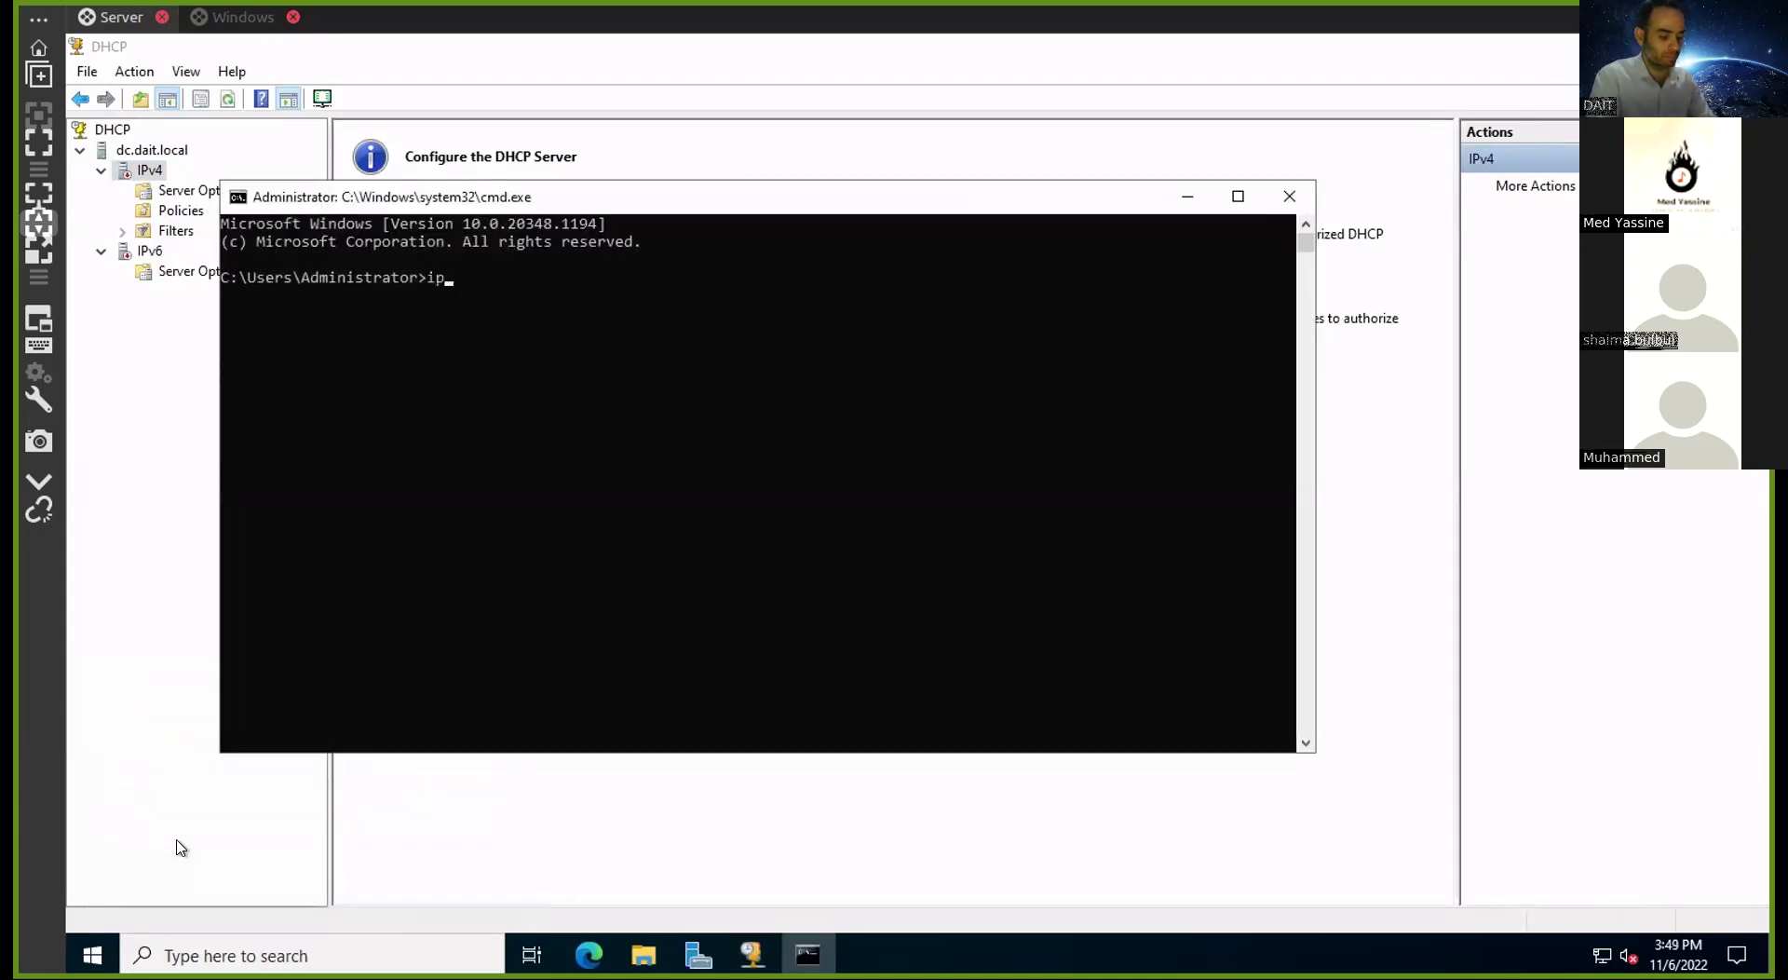
pyautogui.press('Return')
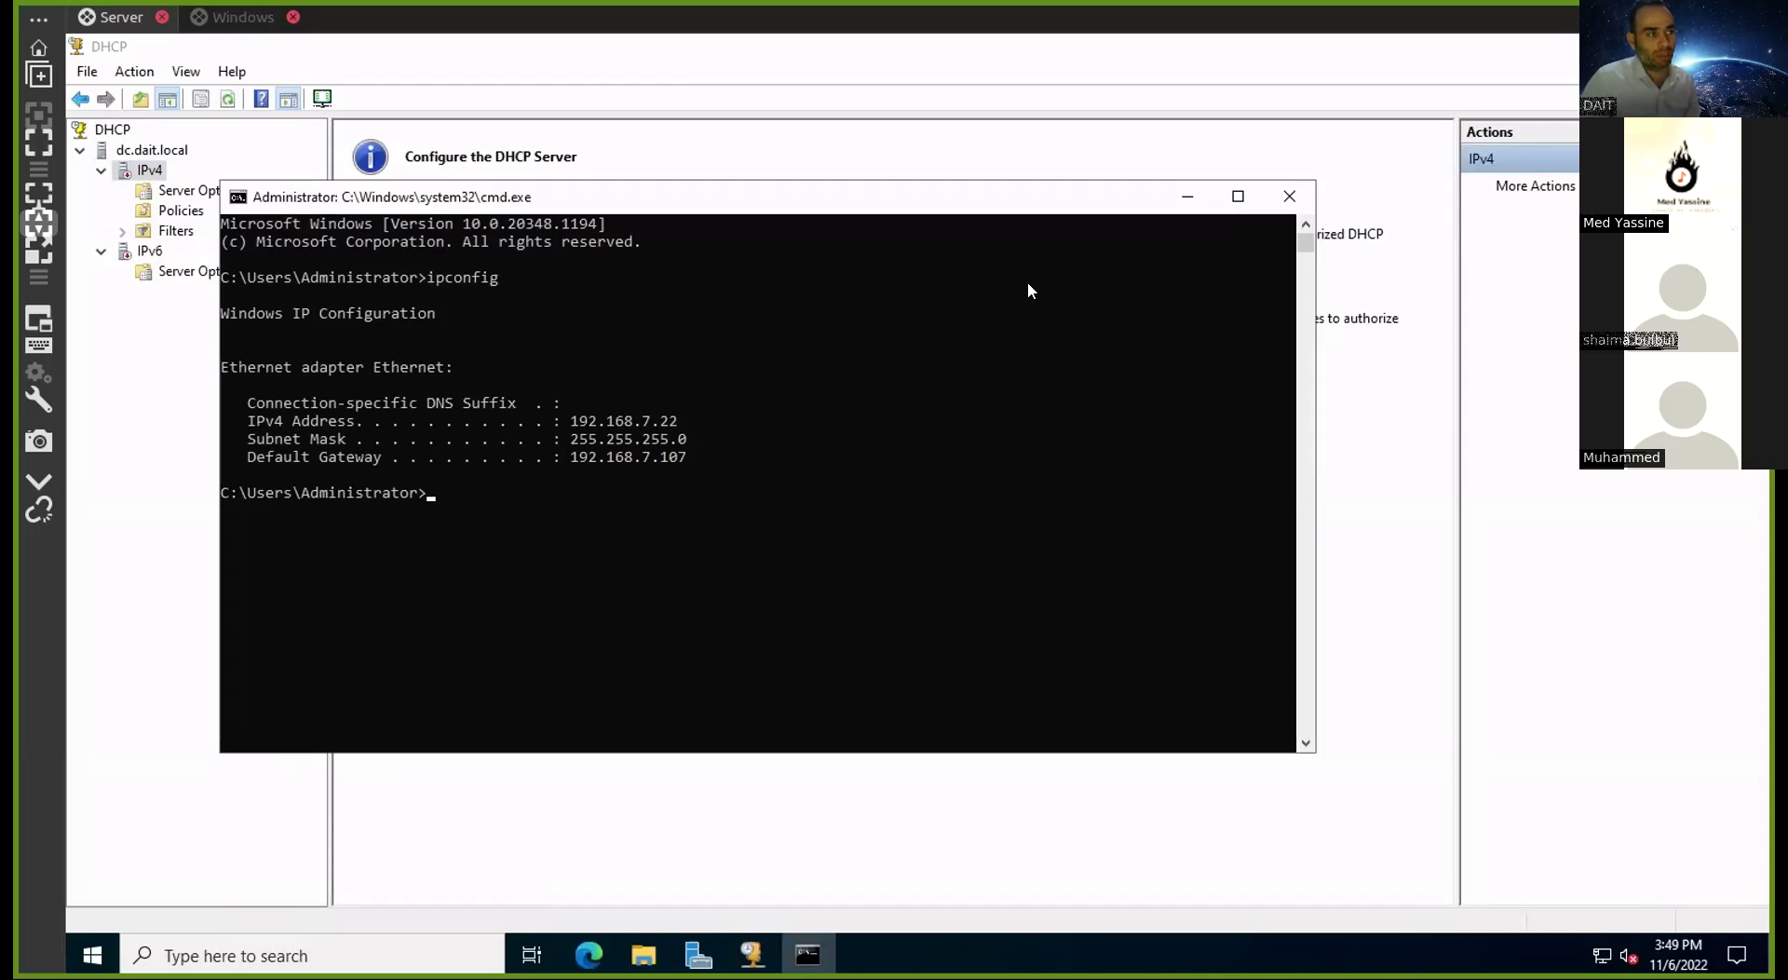
pyautogui.moveTo(1062, 206); pyautogui.dragTo(1041, 249)
pyautogui.moveTo(623, 471); pyautogui.dragTo(656, 470)
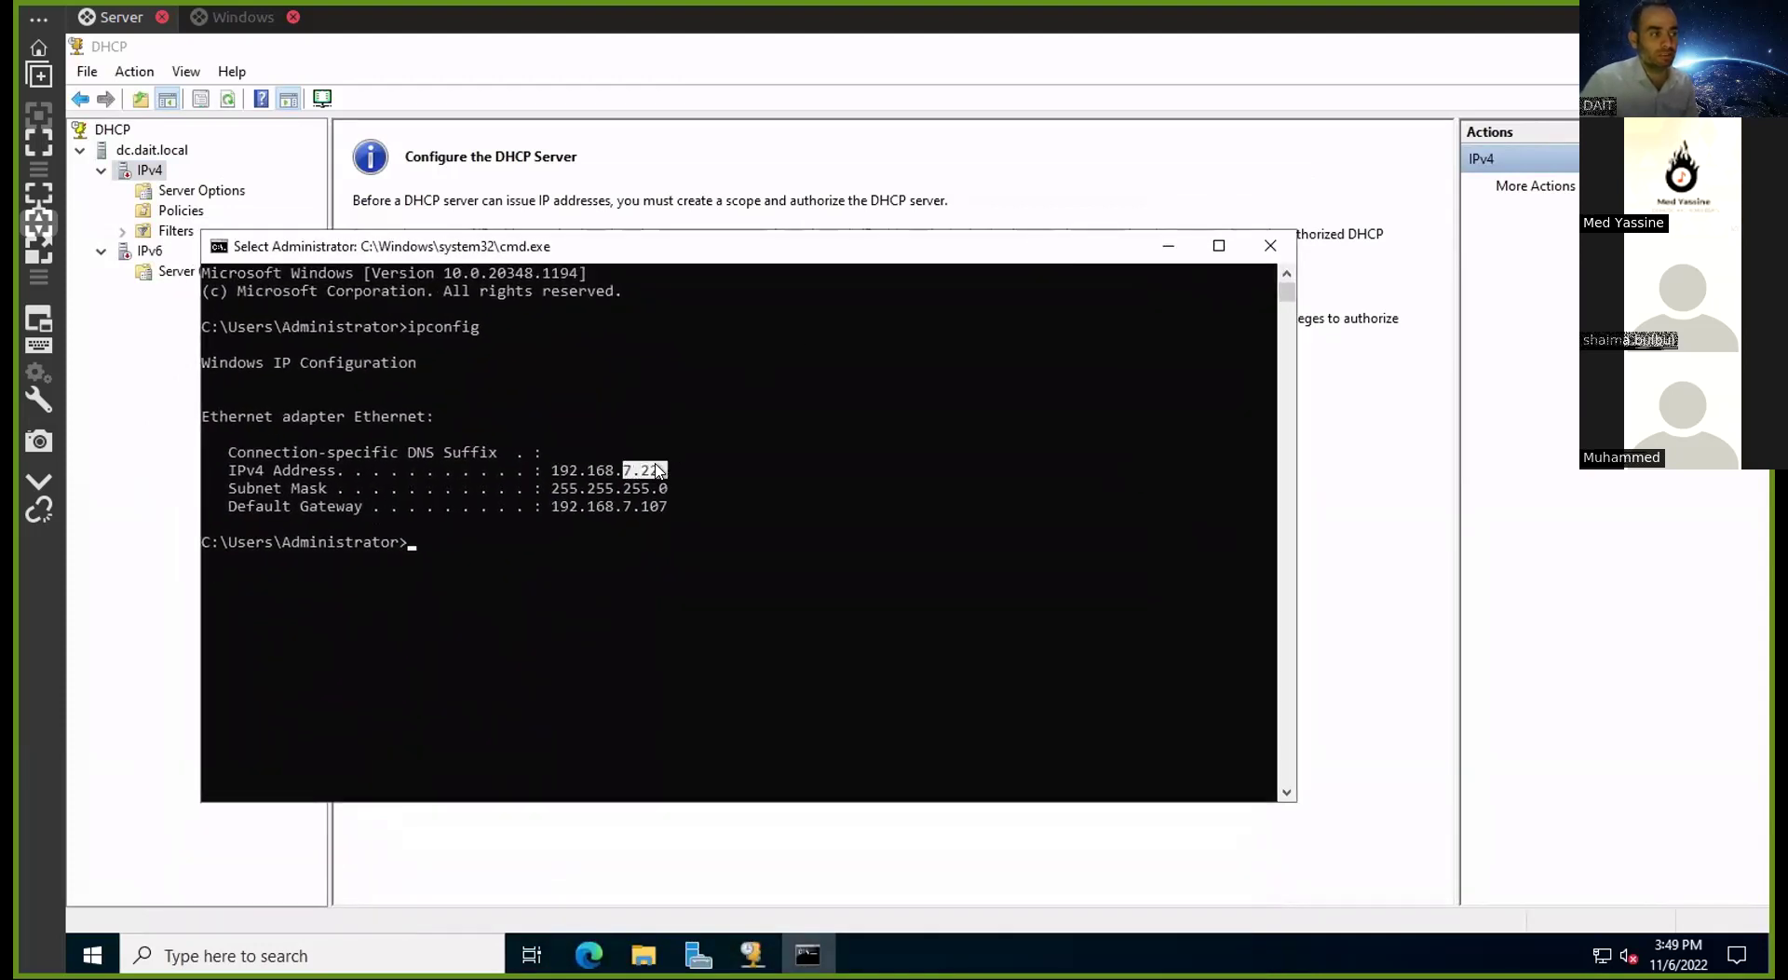
pyautogui.moveTo(1138, 248); pyautogui.dragTo(1117, 281)
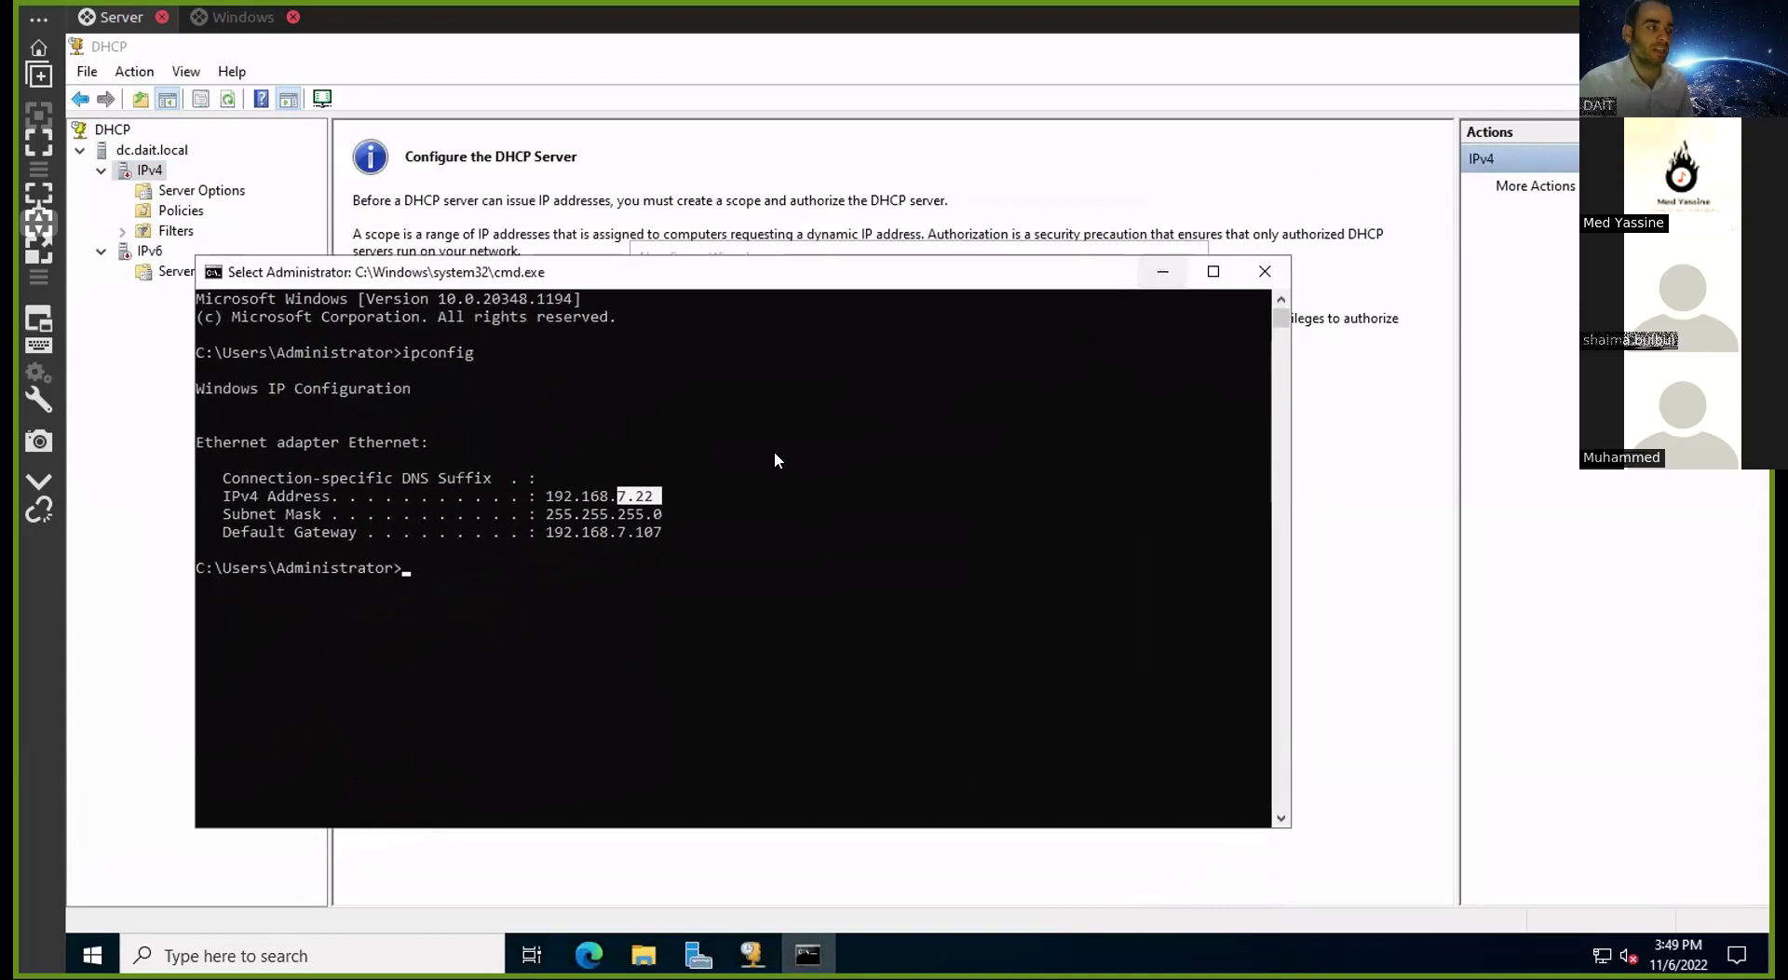
# Enter the scope range start 192.168.7.200 and end 192.168.7.230
pyautogui.click(1163, 271)
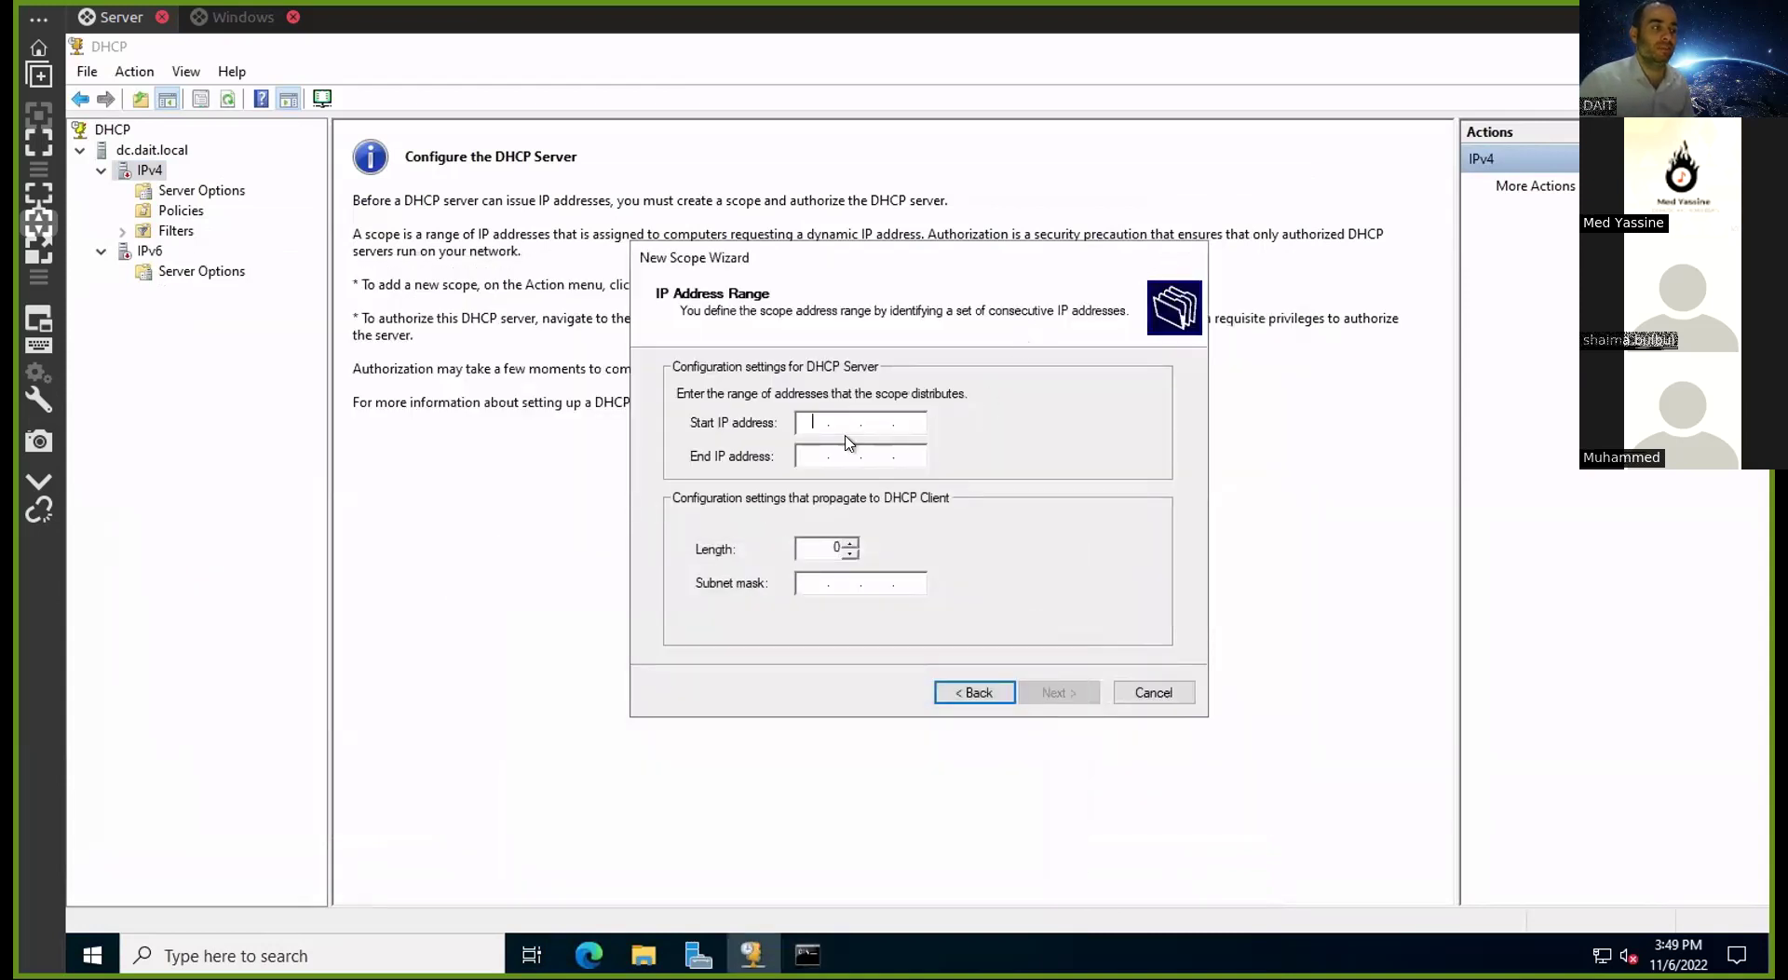
pyautogui.write('192 . 168 . ')
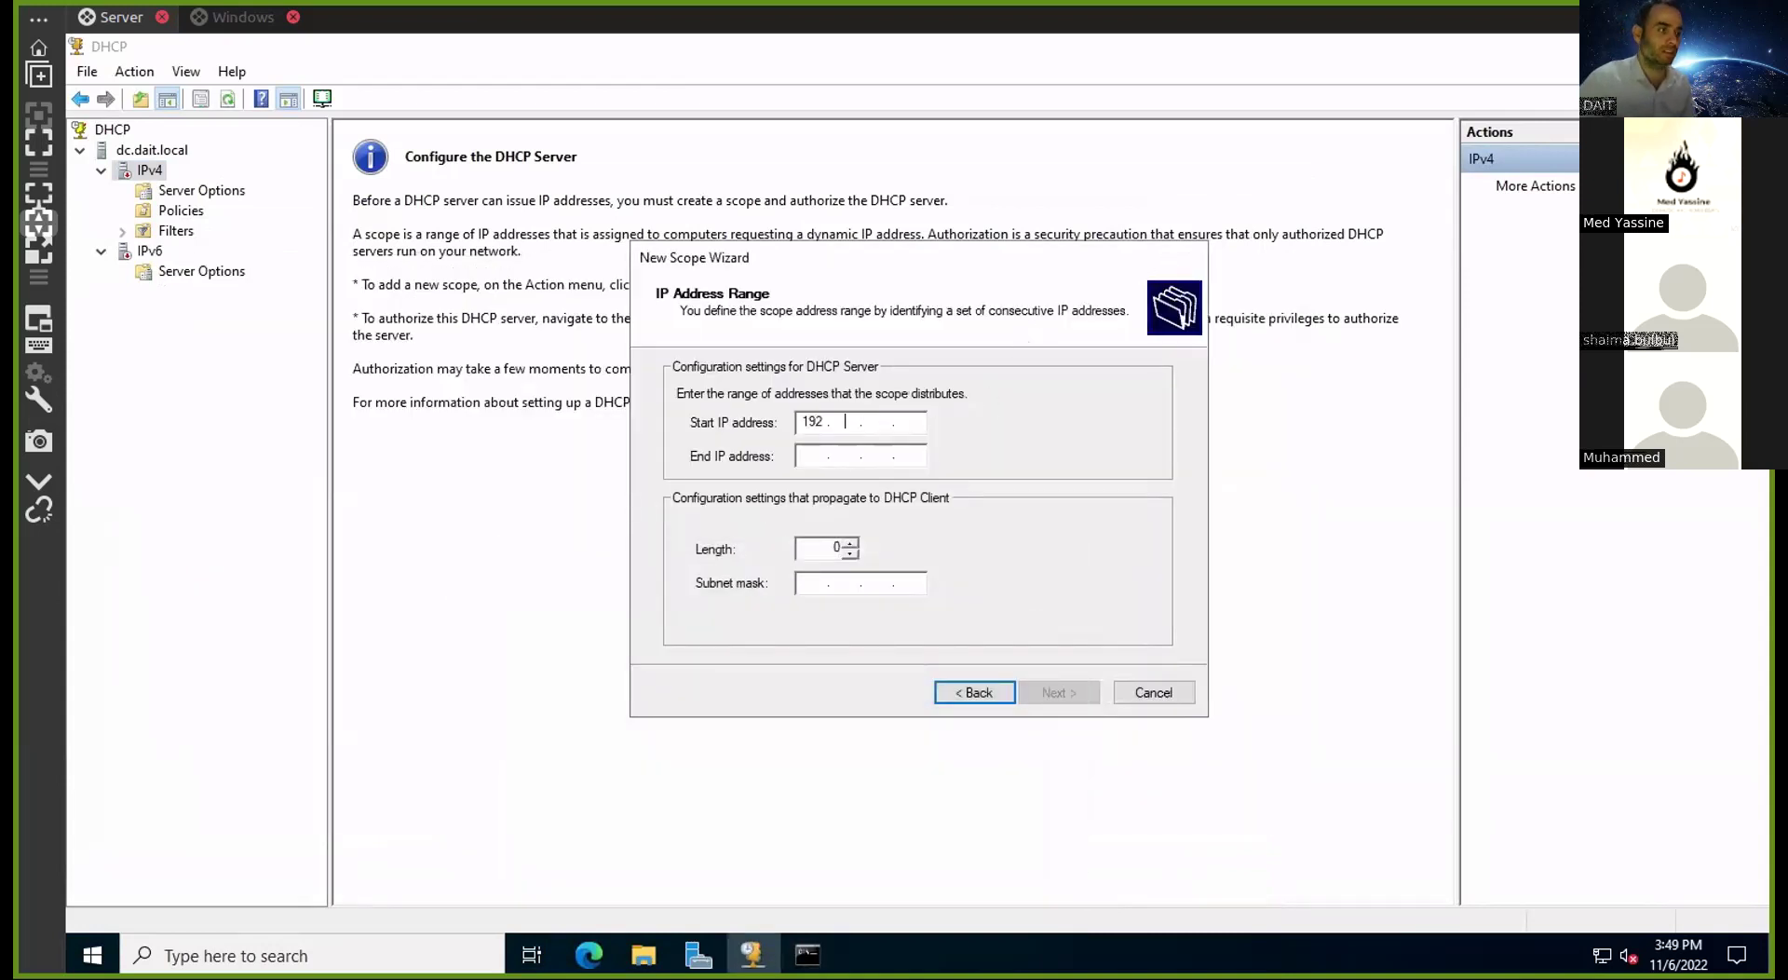
pyautogui.write('7 . 200')
pyautogui.click(800, 455)
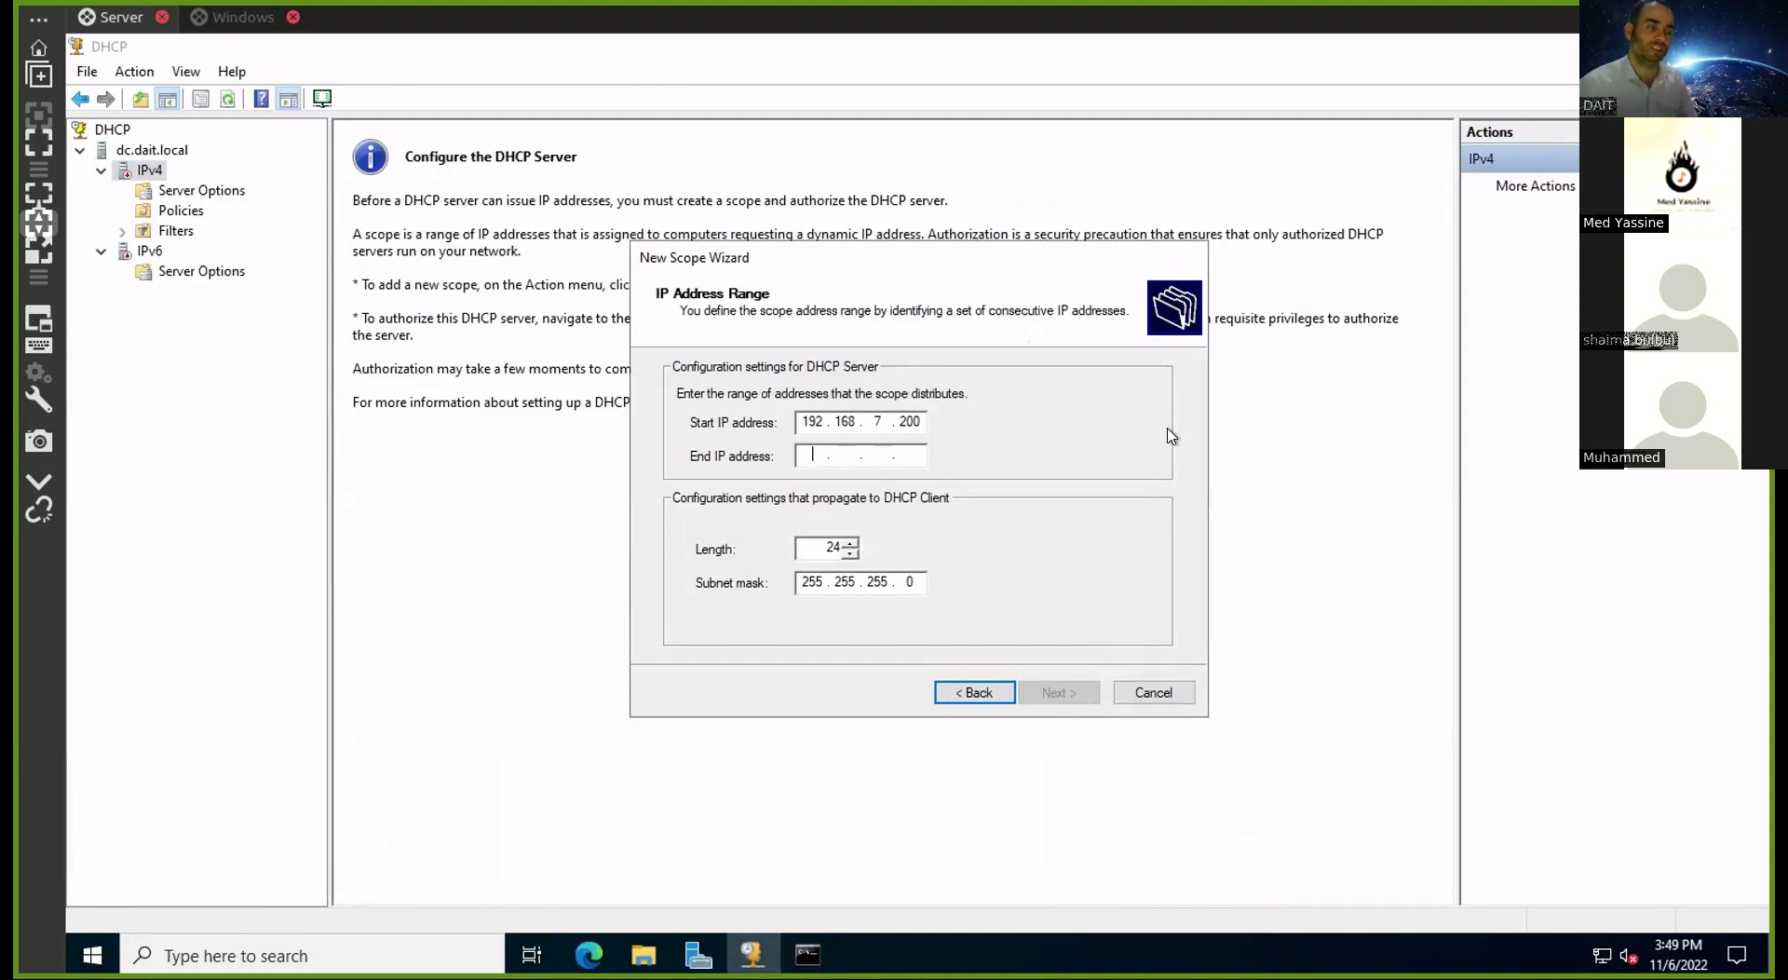
pyautogui.write('192 . 168 . ')
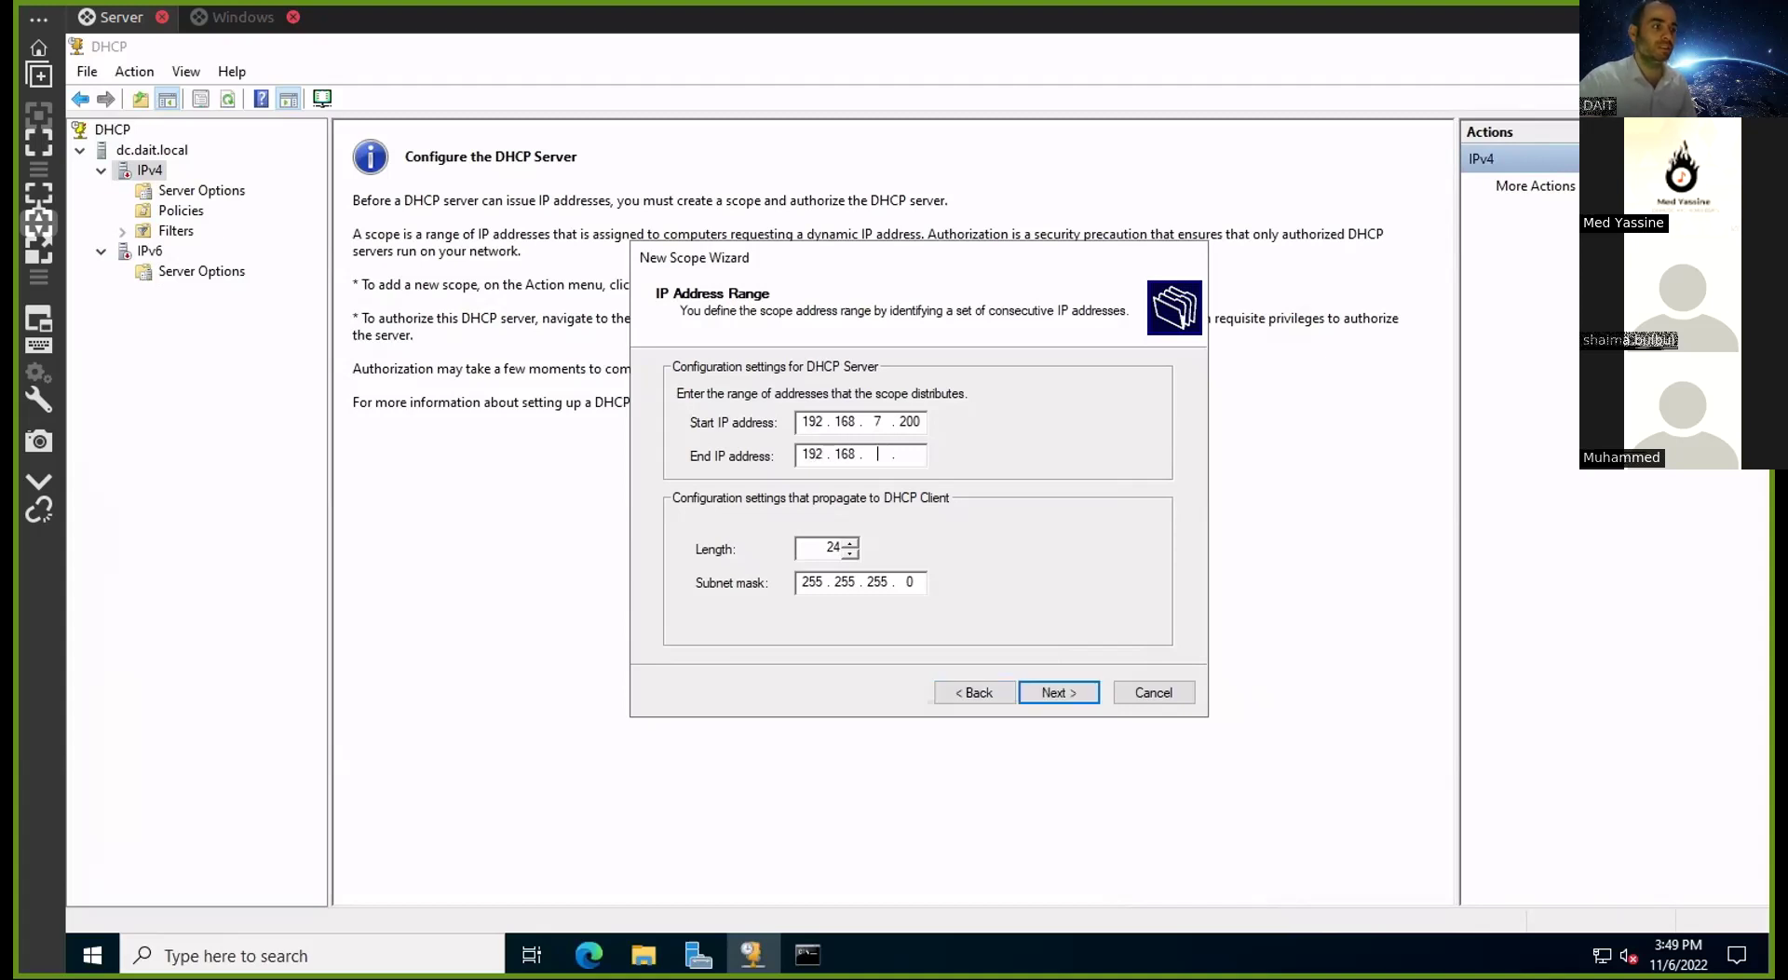
pyautogui.write('7 . 230')
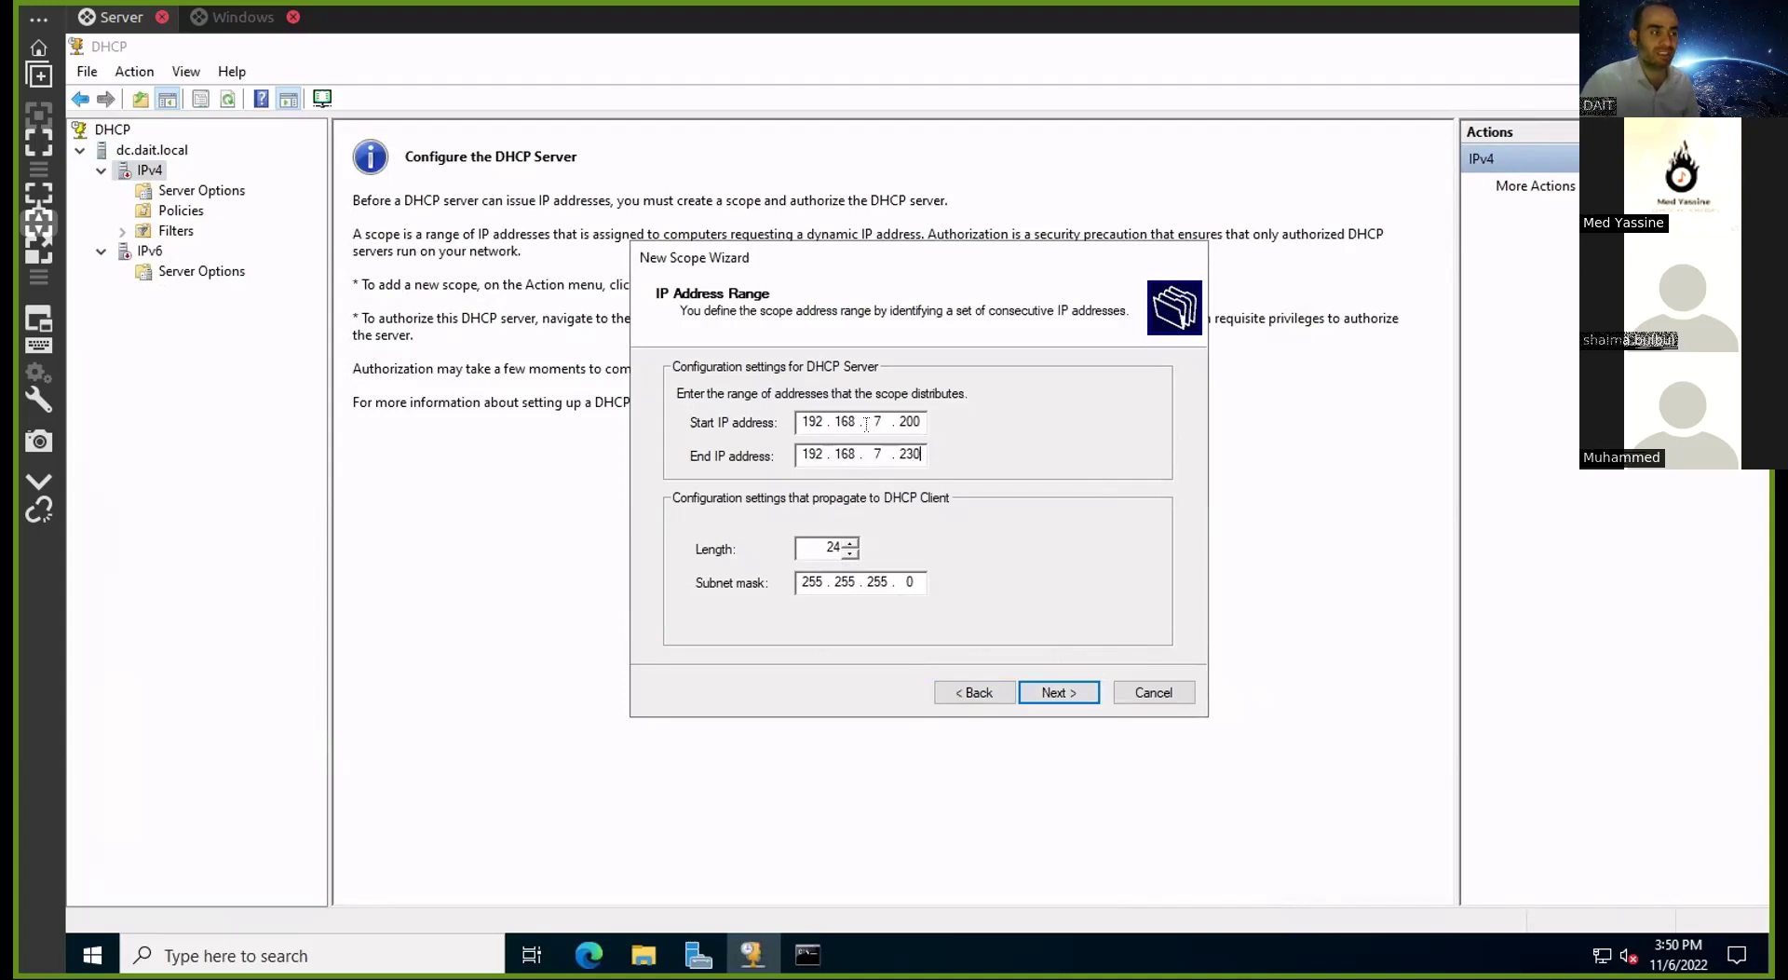
# Select the last octet of the 192.168.7.200 start address to review the range
pyautogui.moveTo(894, 423)
pyautogui.mouseDown()
pyautogui.moveTo(922, 427)
pyautogui.moveTo(910, 454)
pyautogui.mouseUp()
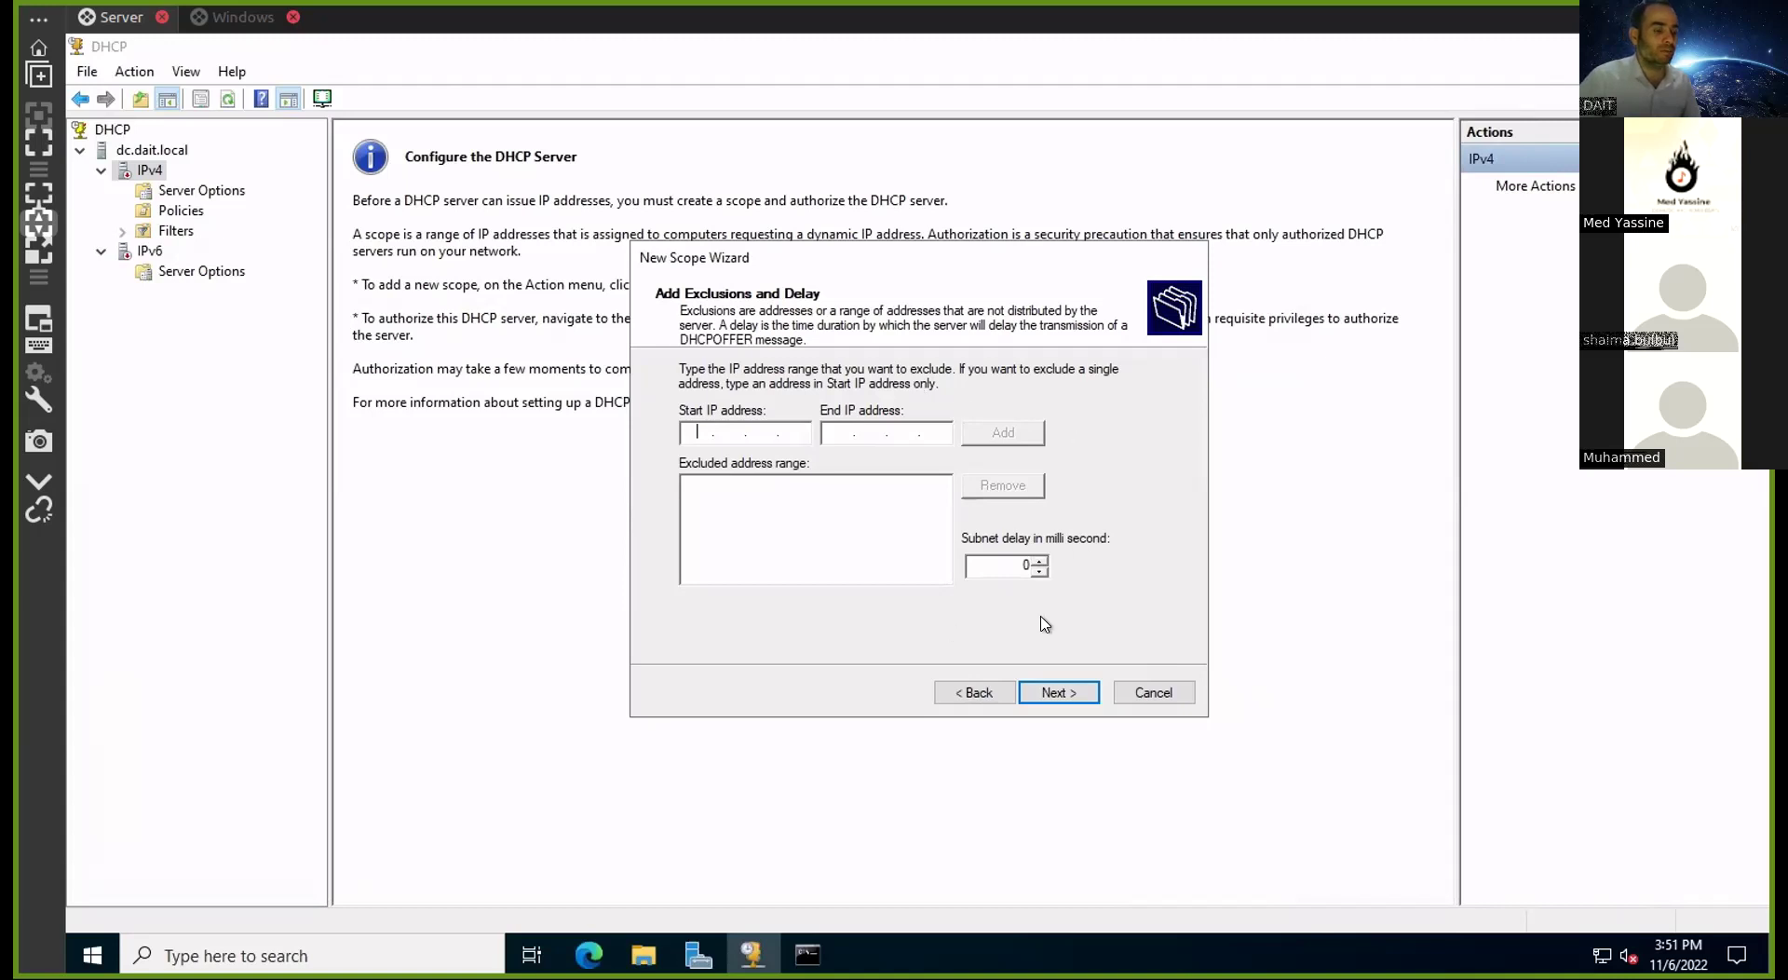
# Recheck the command prompt, then advance past range and exclusions to the 8-day Lease Duration page
pyautogui.click(807, 954)
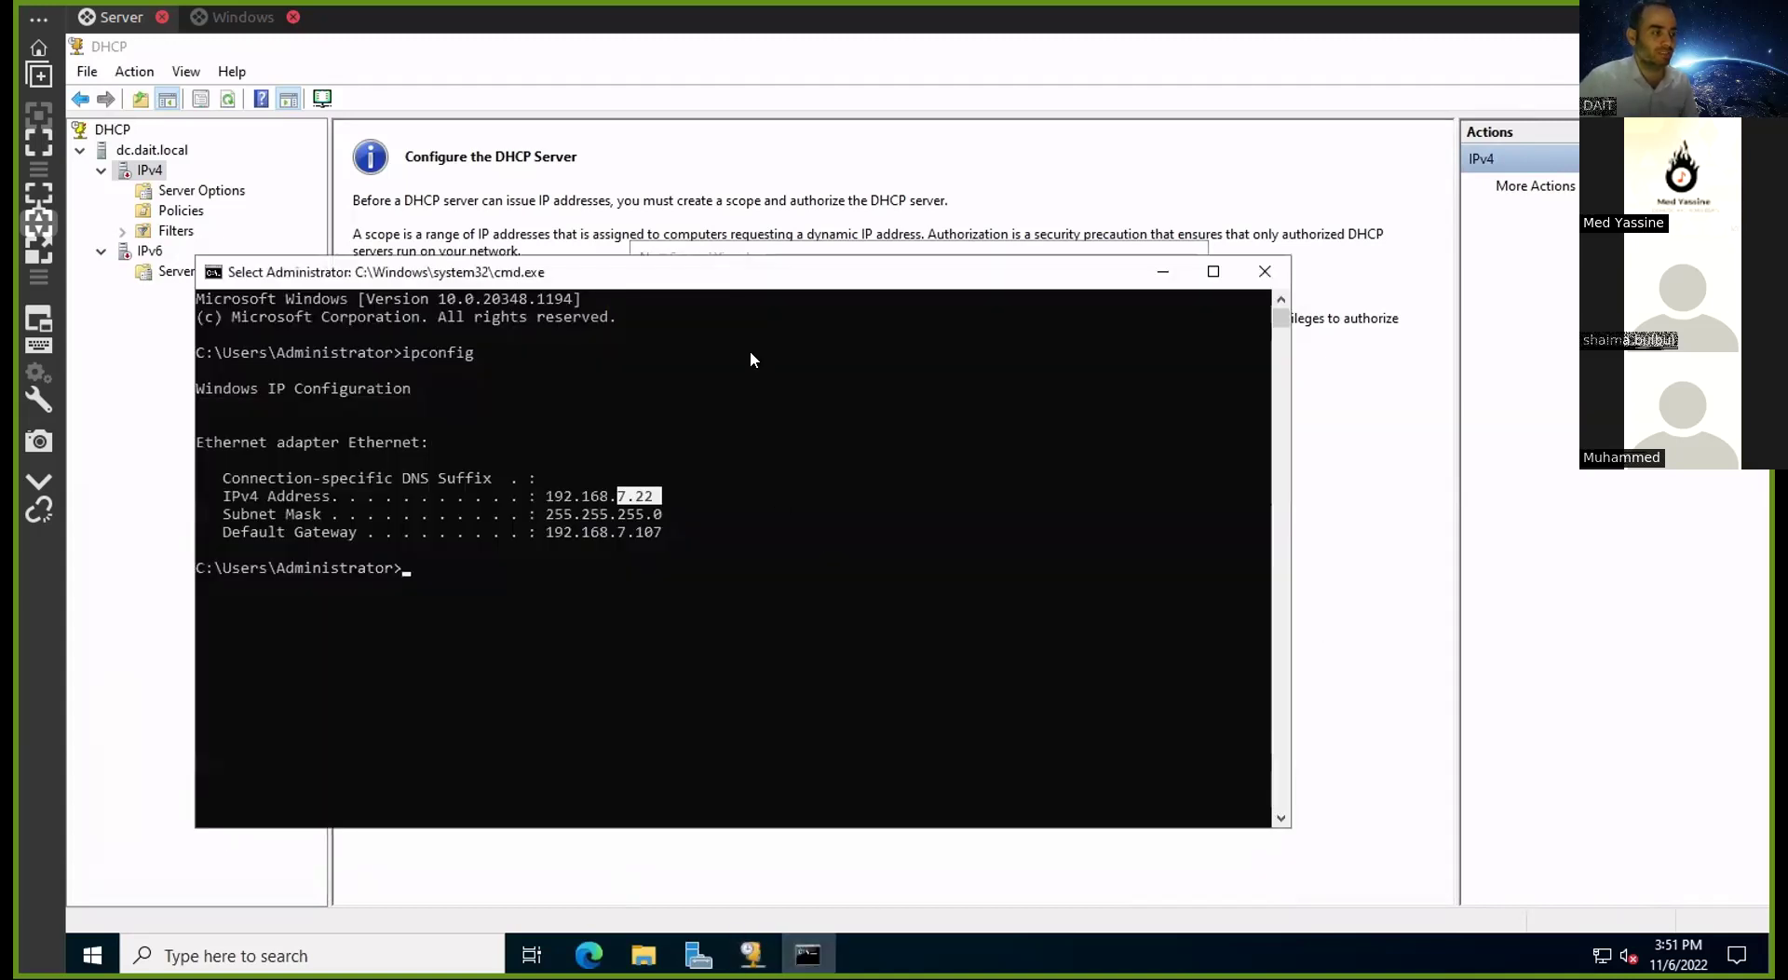
pyautogui.click(790, 516)
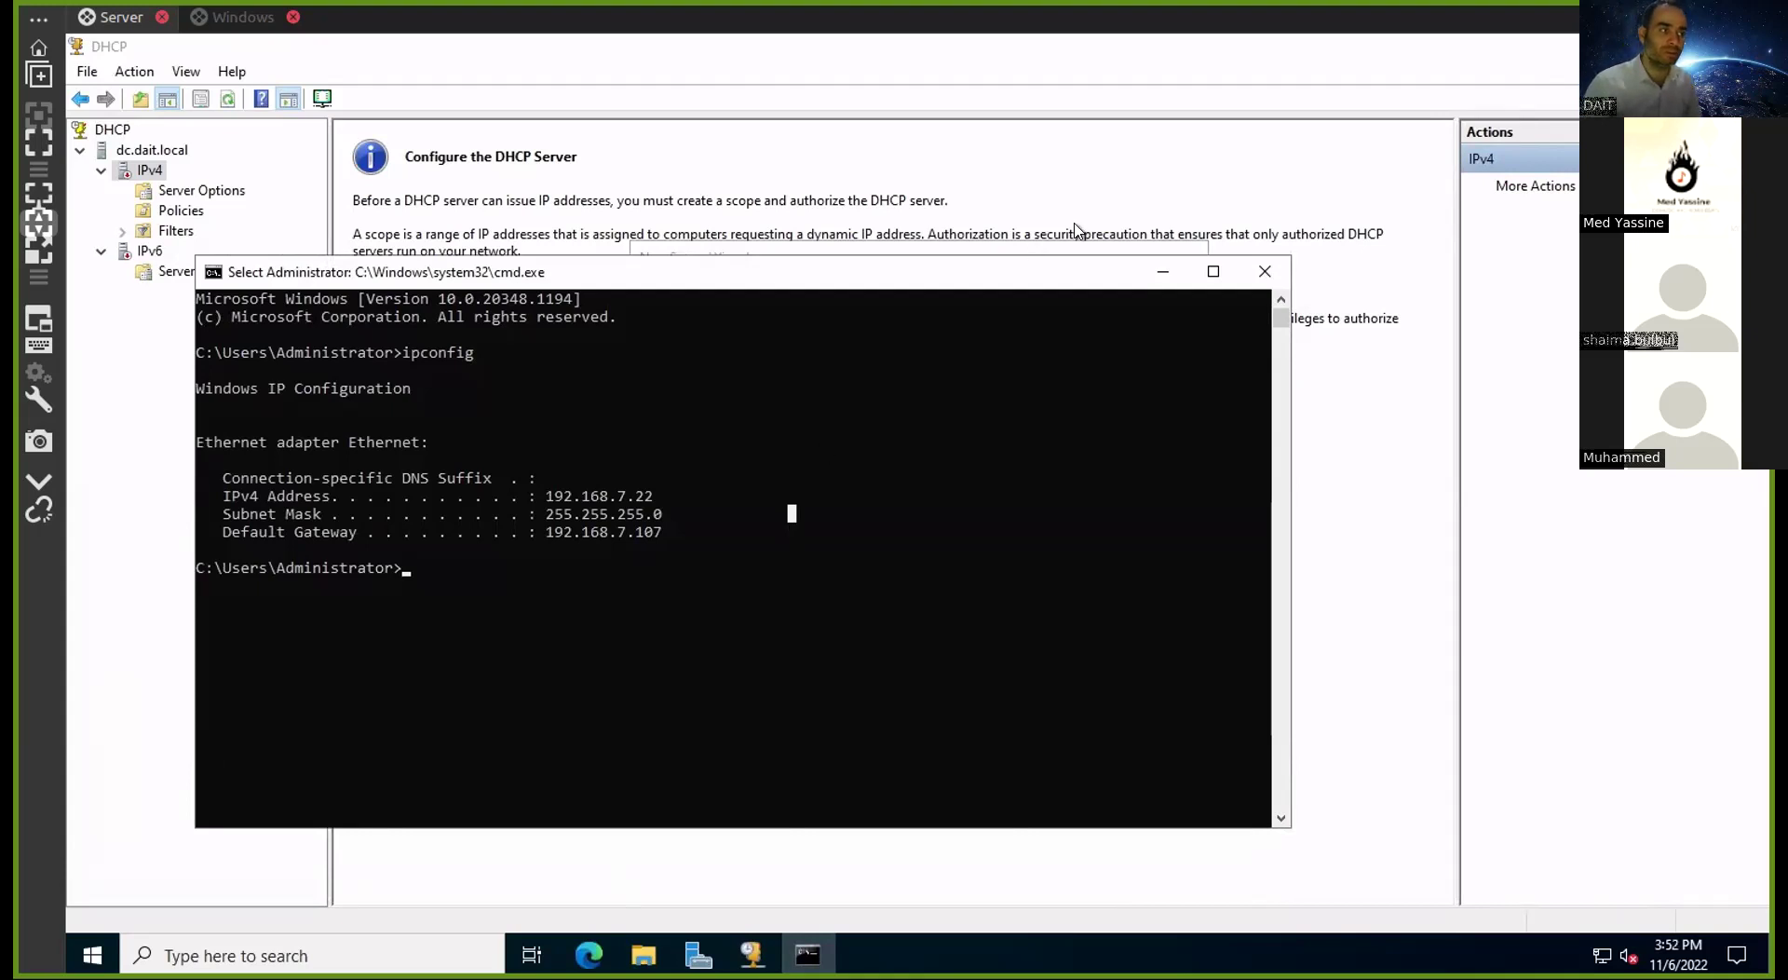
pyautogui.moveTo(1034, 268); pyautogui.dragTo(992, 309)
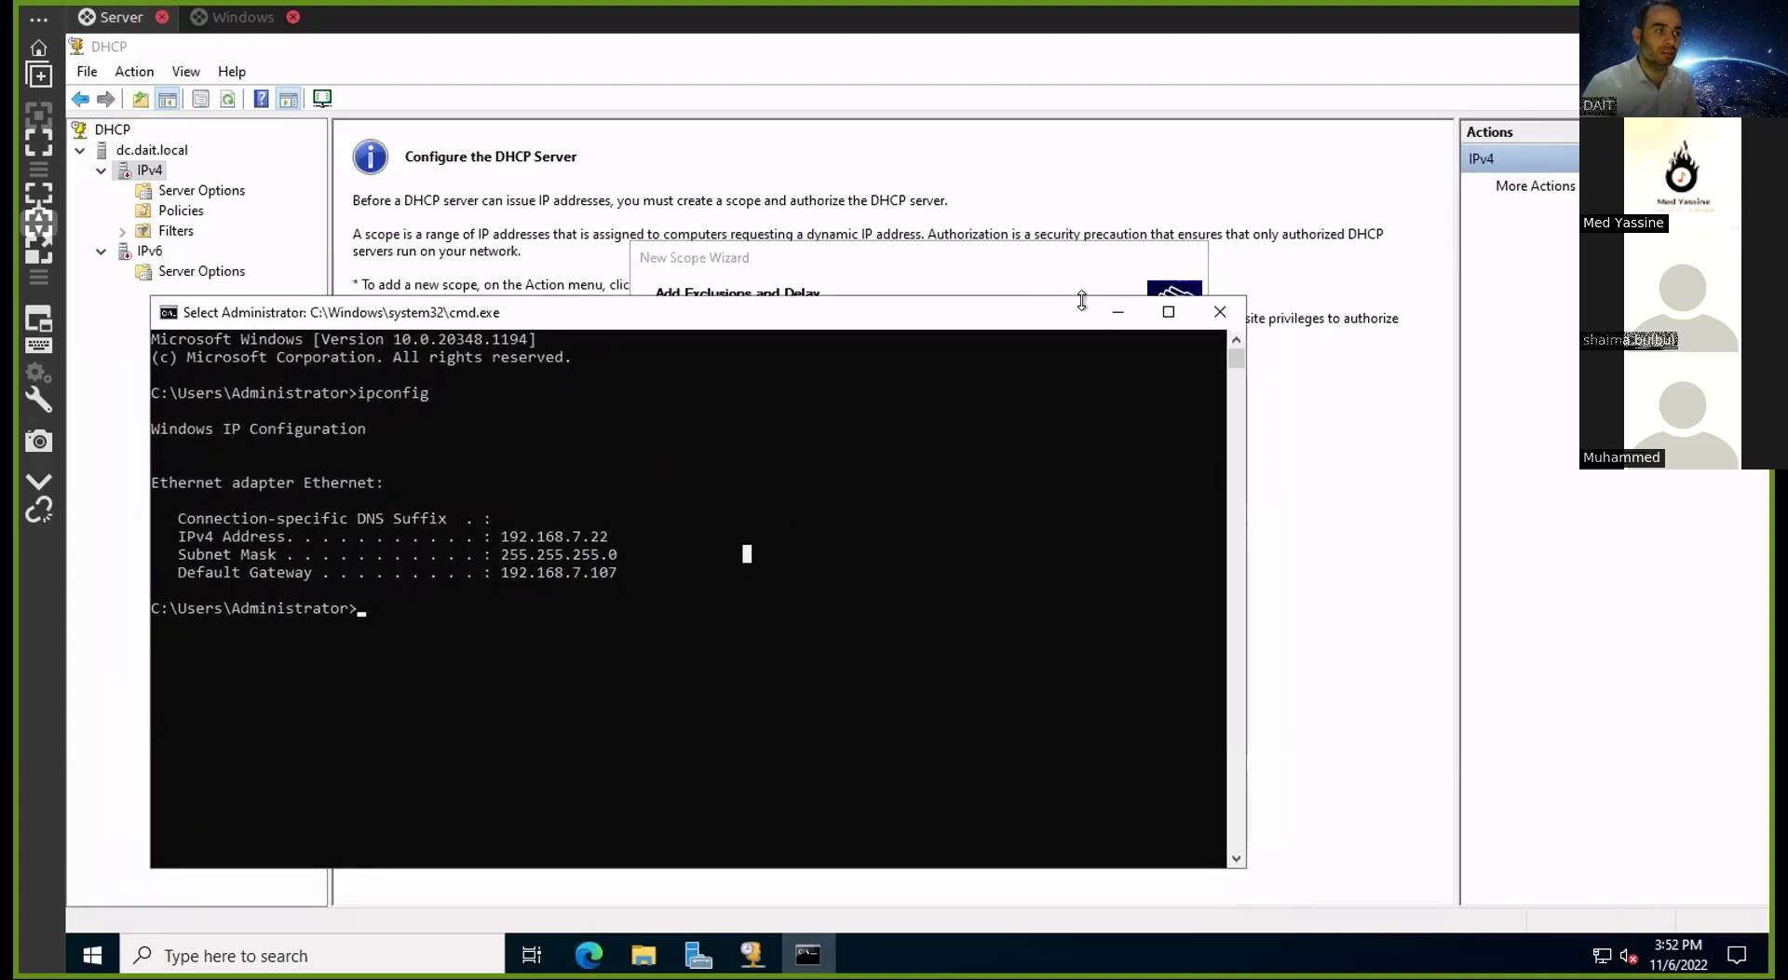
pyautogui.click(1116, 309)
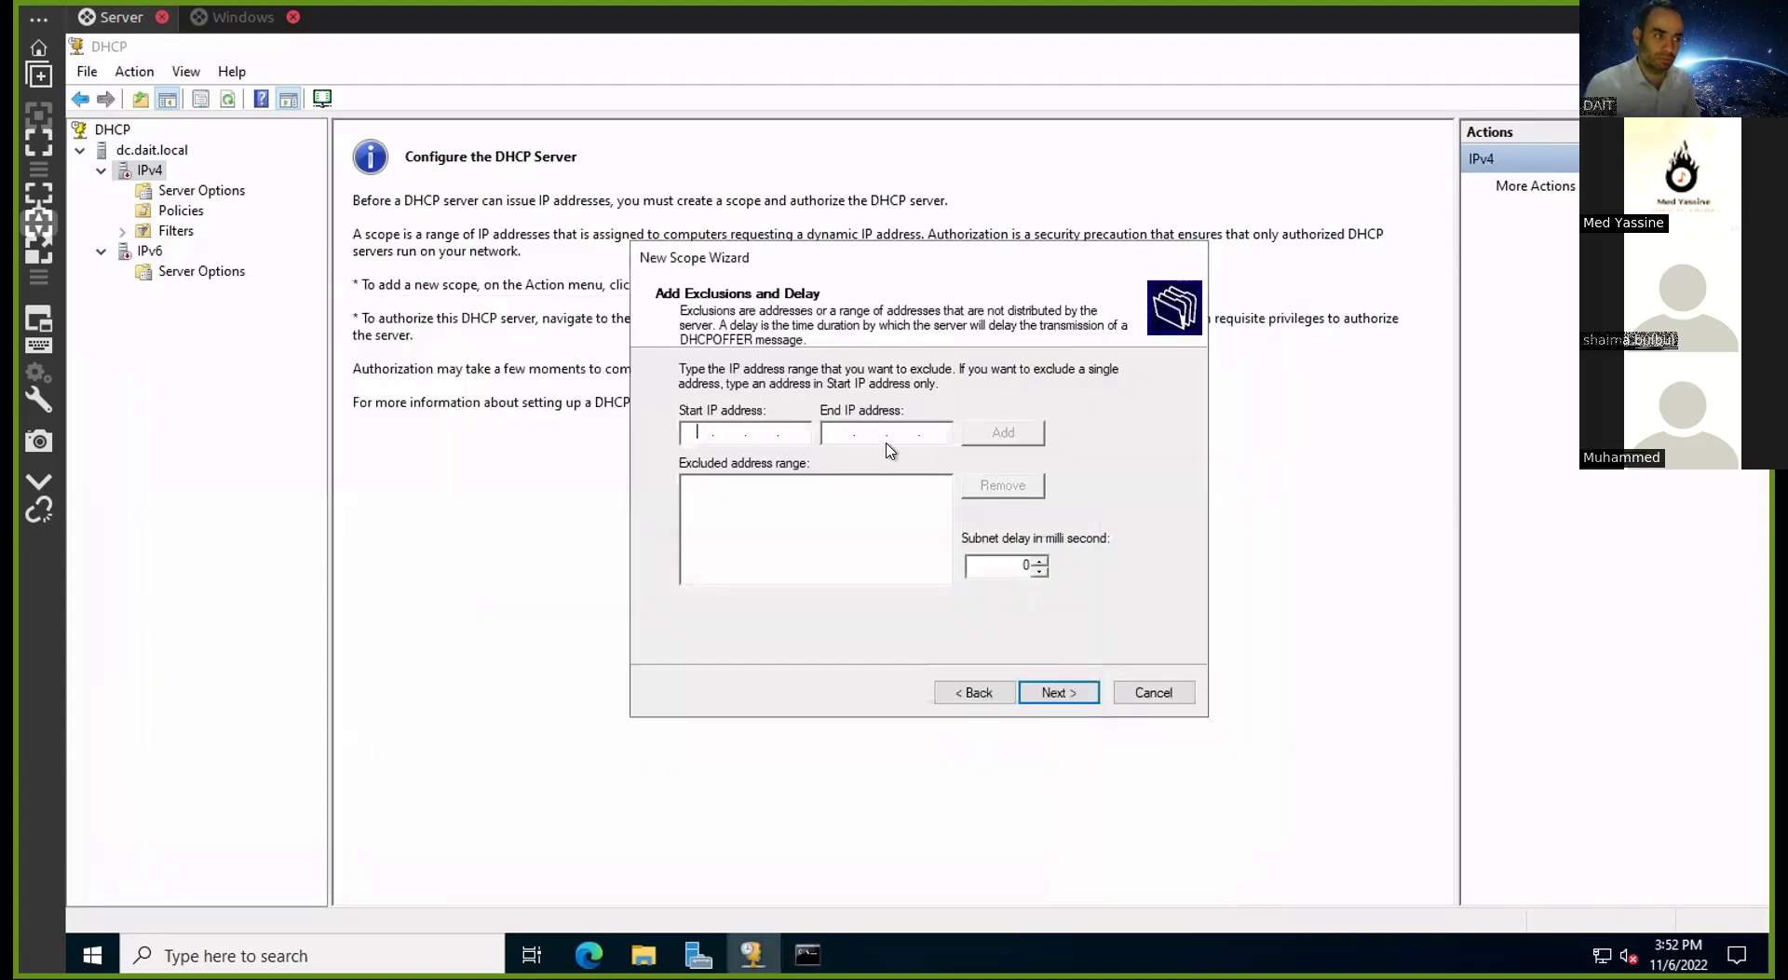
pyautogui.click(959, 692)
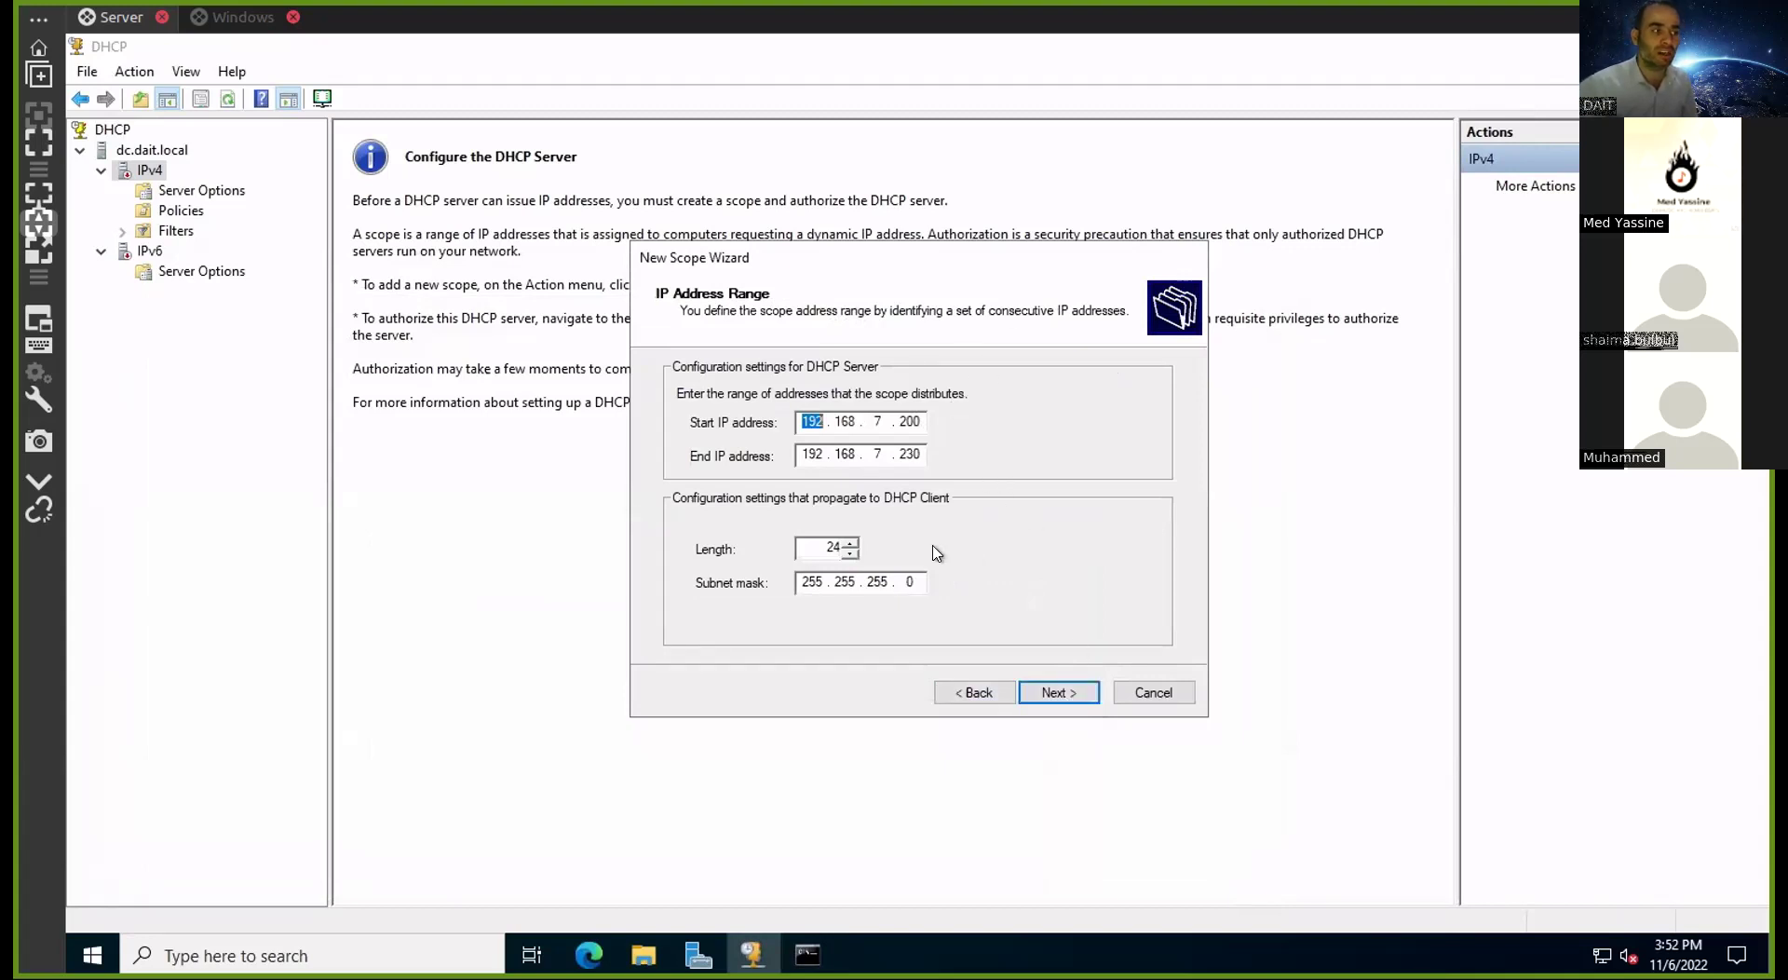
pyautogui.click(1049, 692)
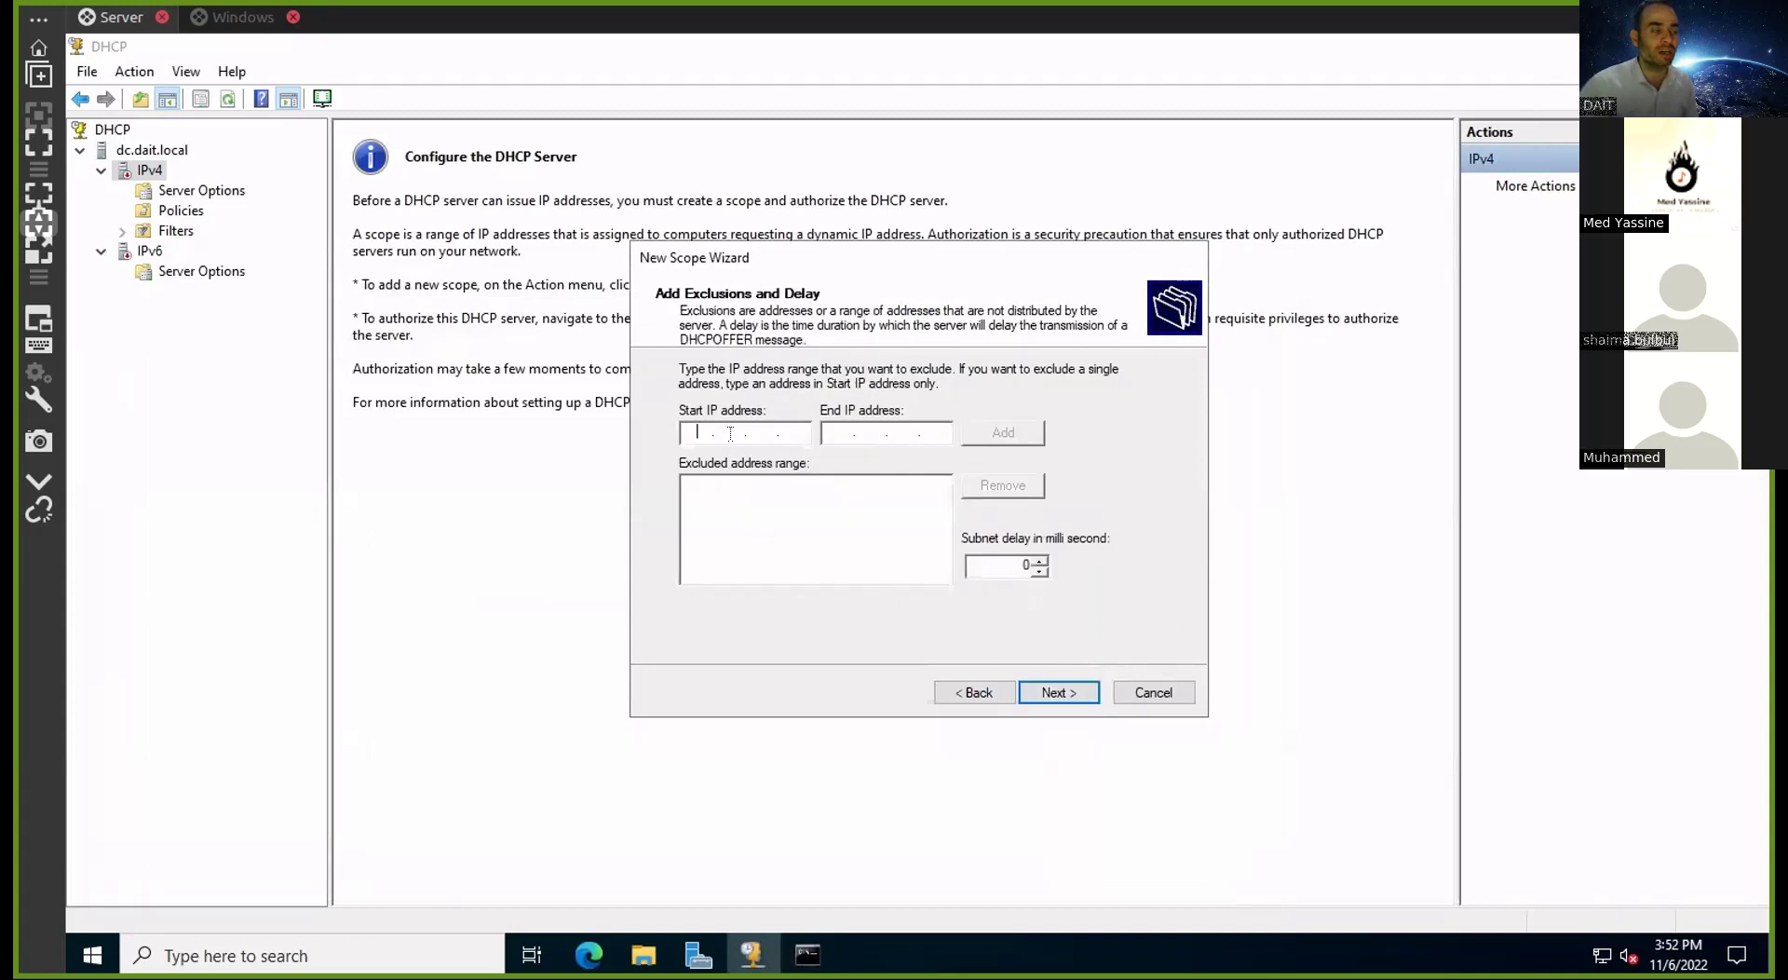
pyautogui.click(1068, 701)
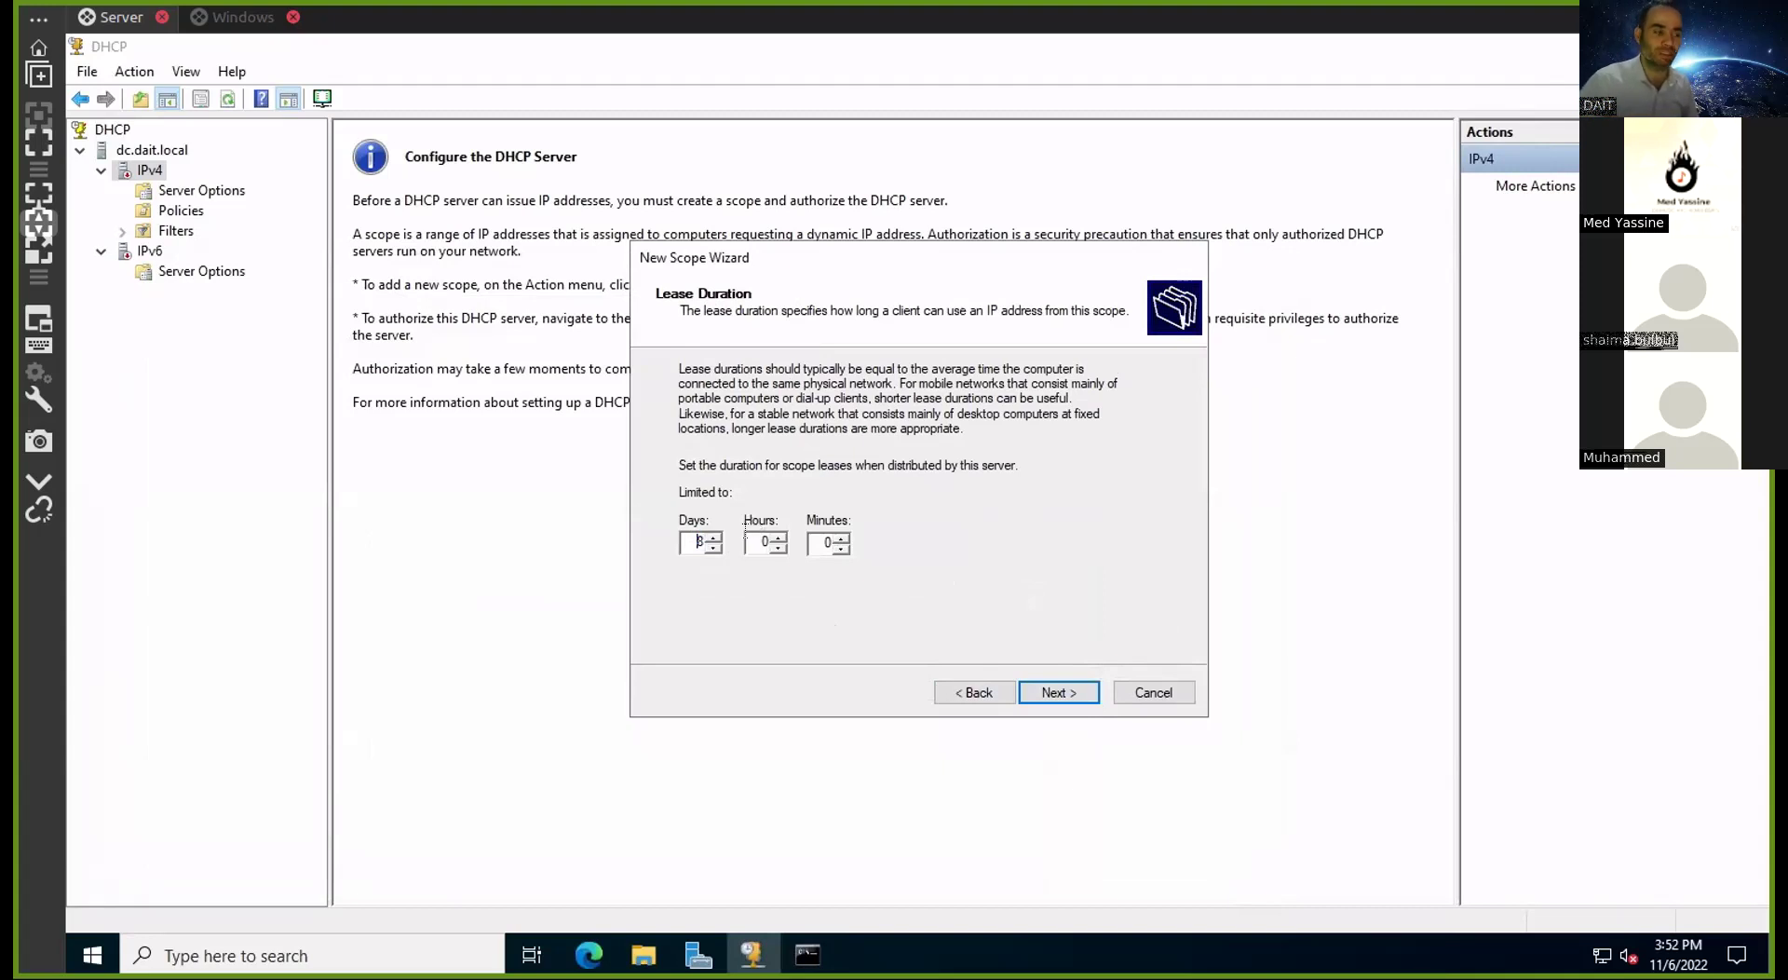
# Keep the default lease duration, skip configuring DHCP options, and finish the New Scope Wizard
pyautogui.click(1058, 693)
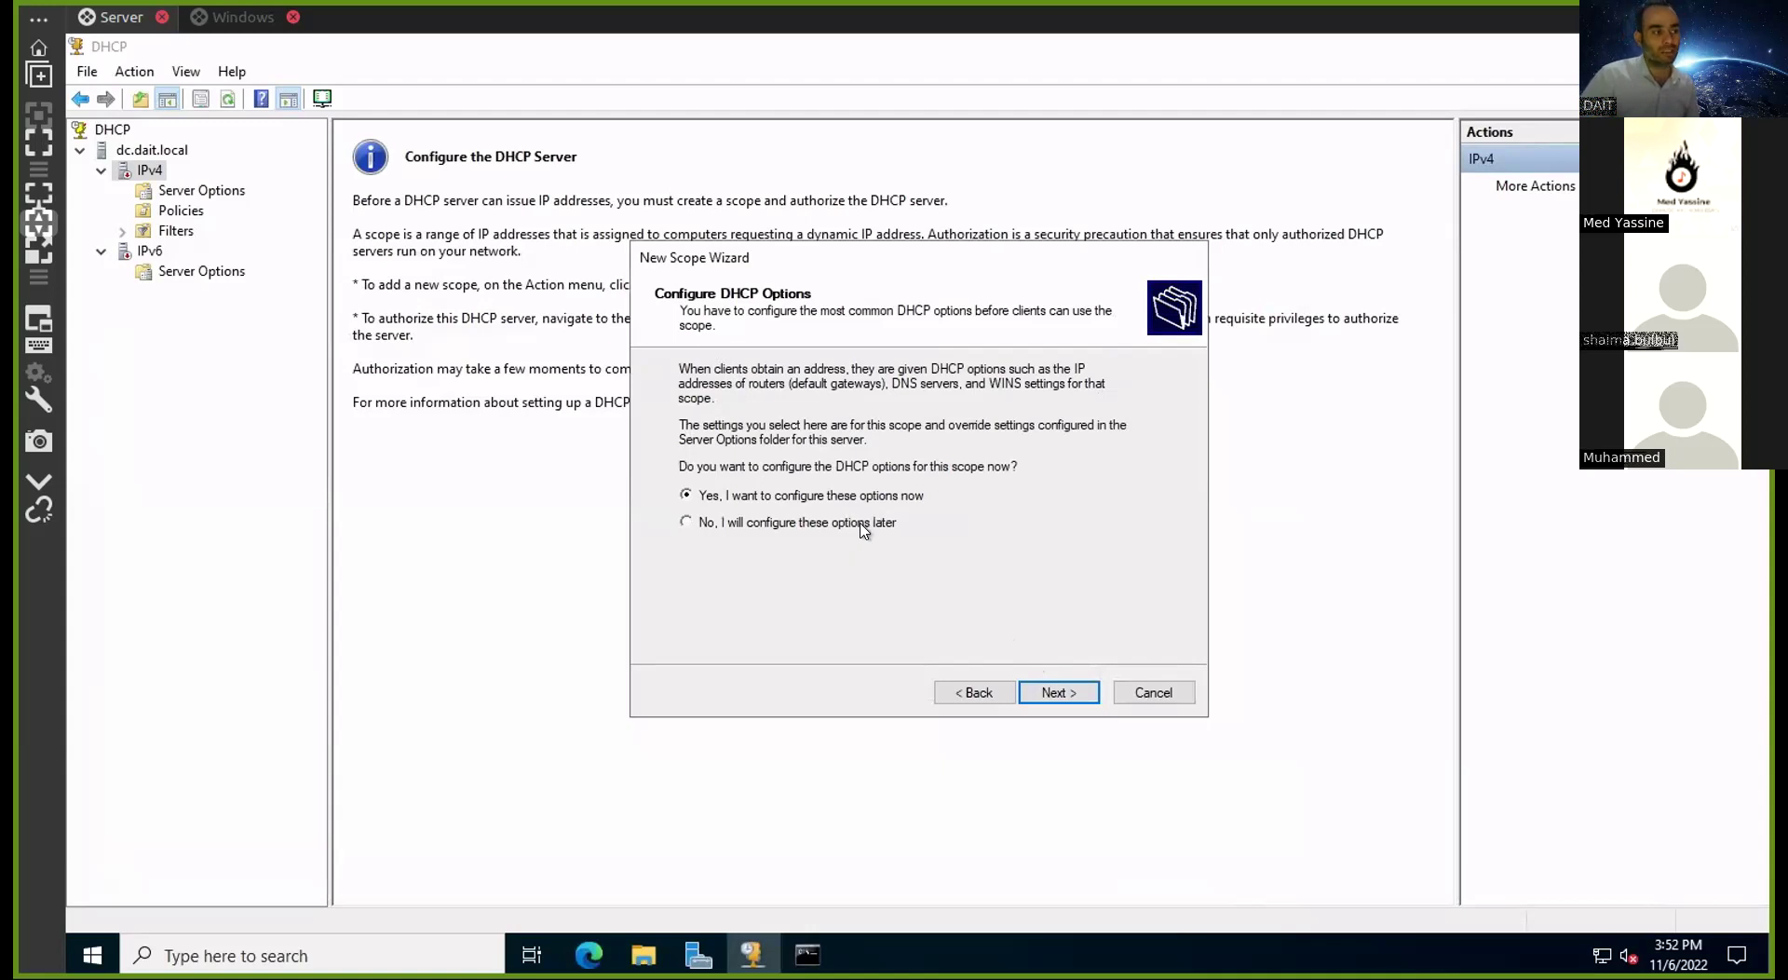
pyautogui.click(1059, 691)
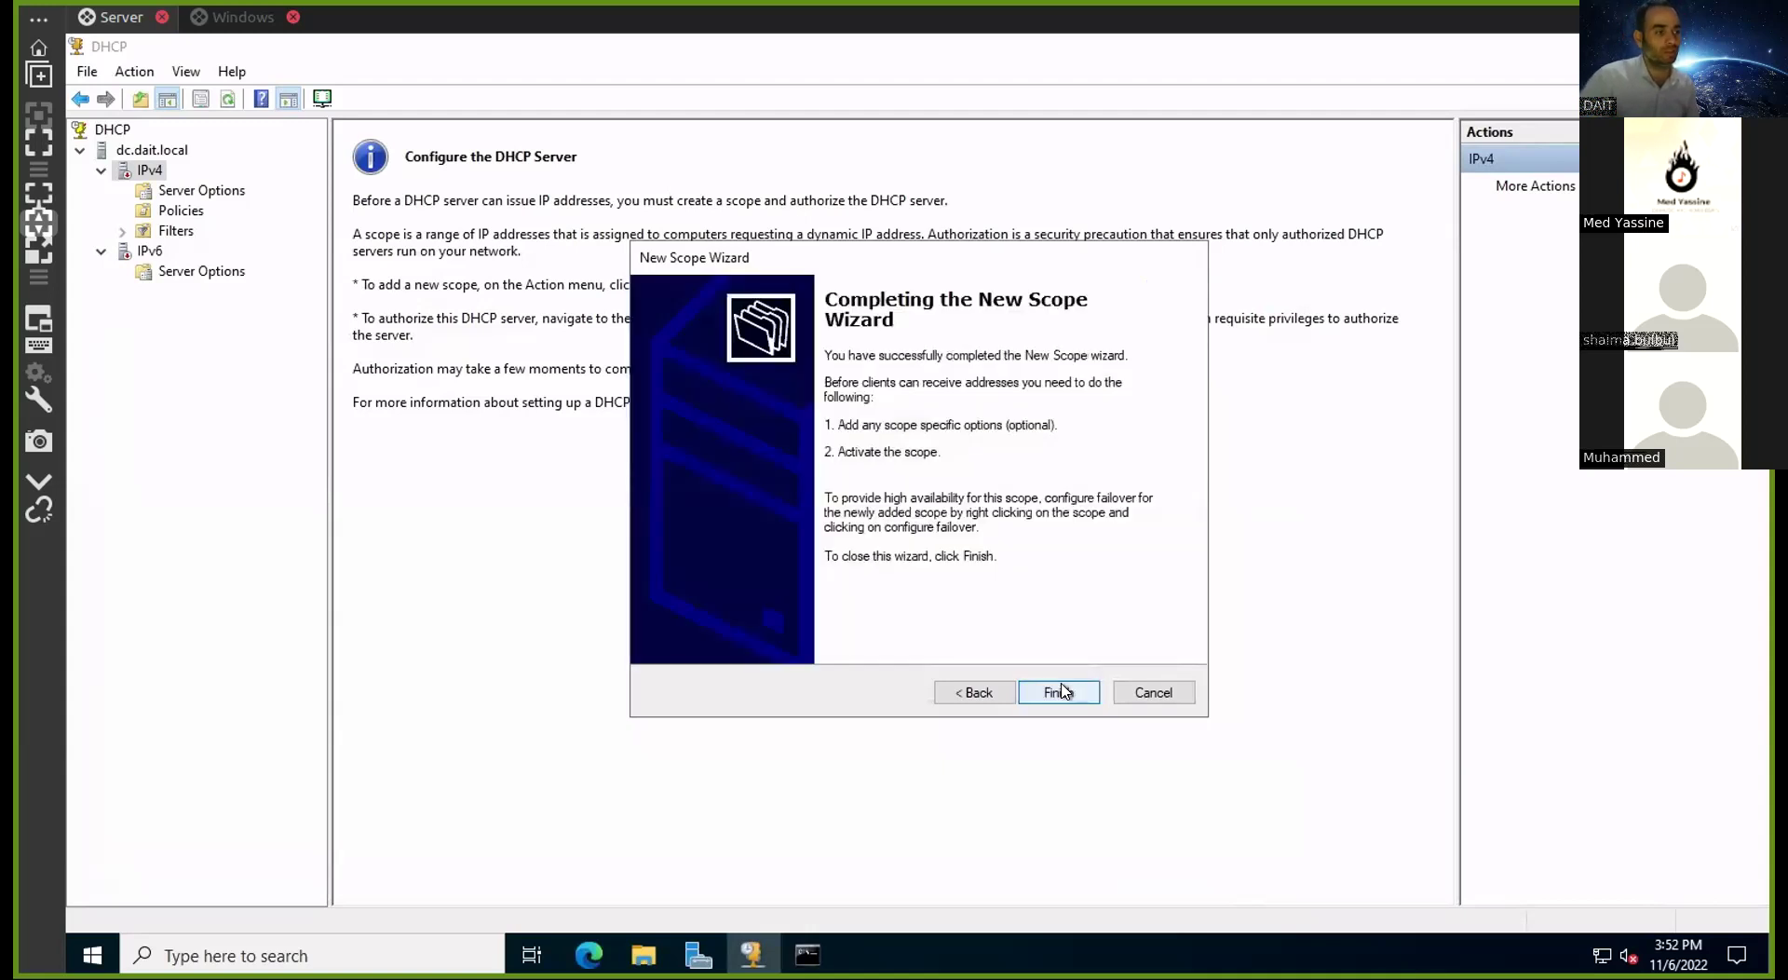
pyautogui.click(1059, 692)
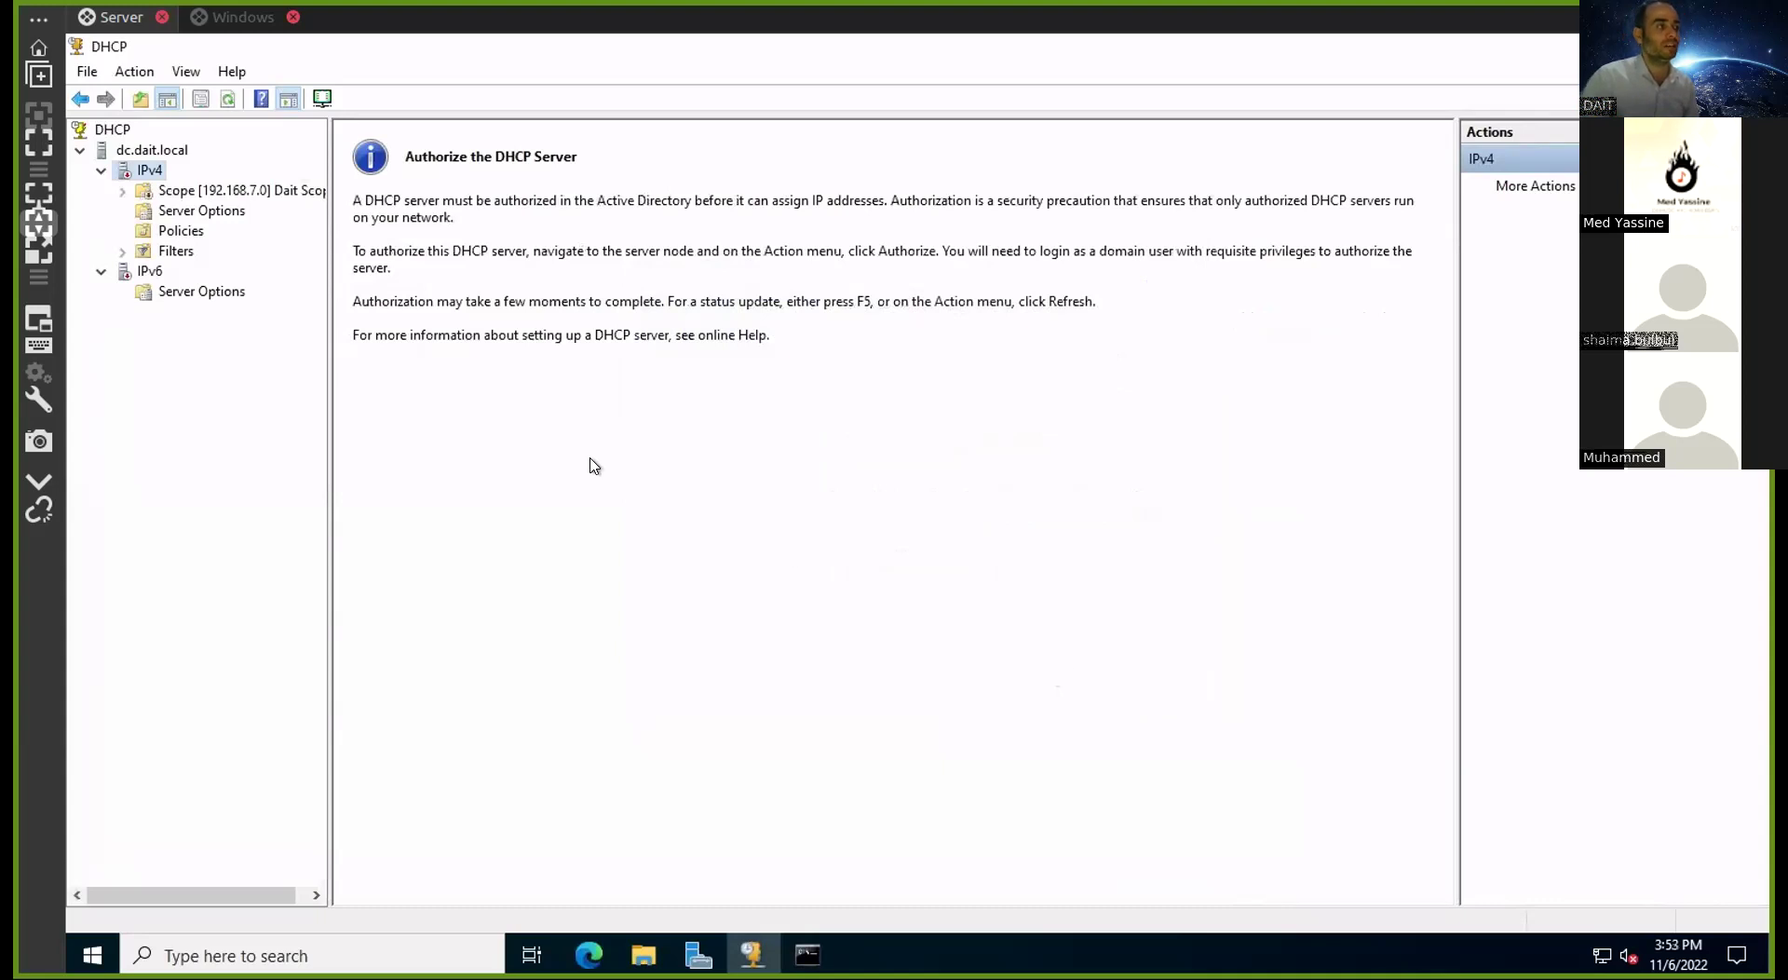
# Expand Scope [192.168.7.0] and widen the tree pane so 'Dait Scope' shows in full
pyautogui.click(124, 194)
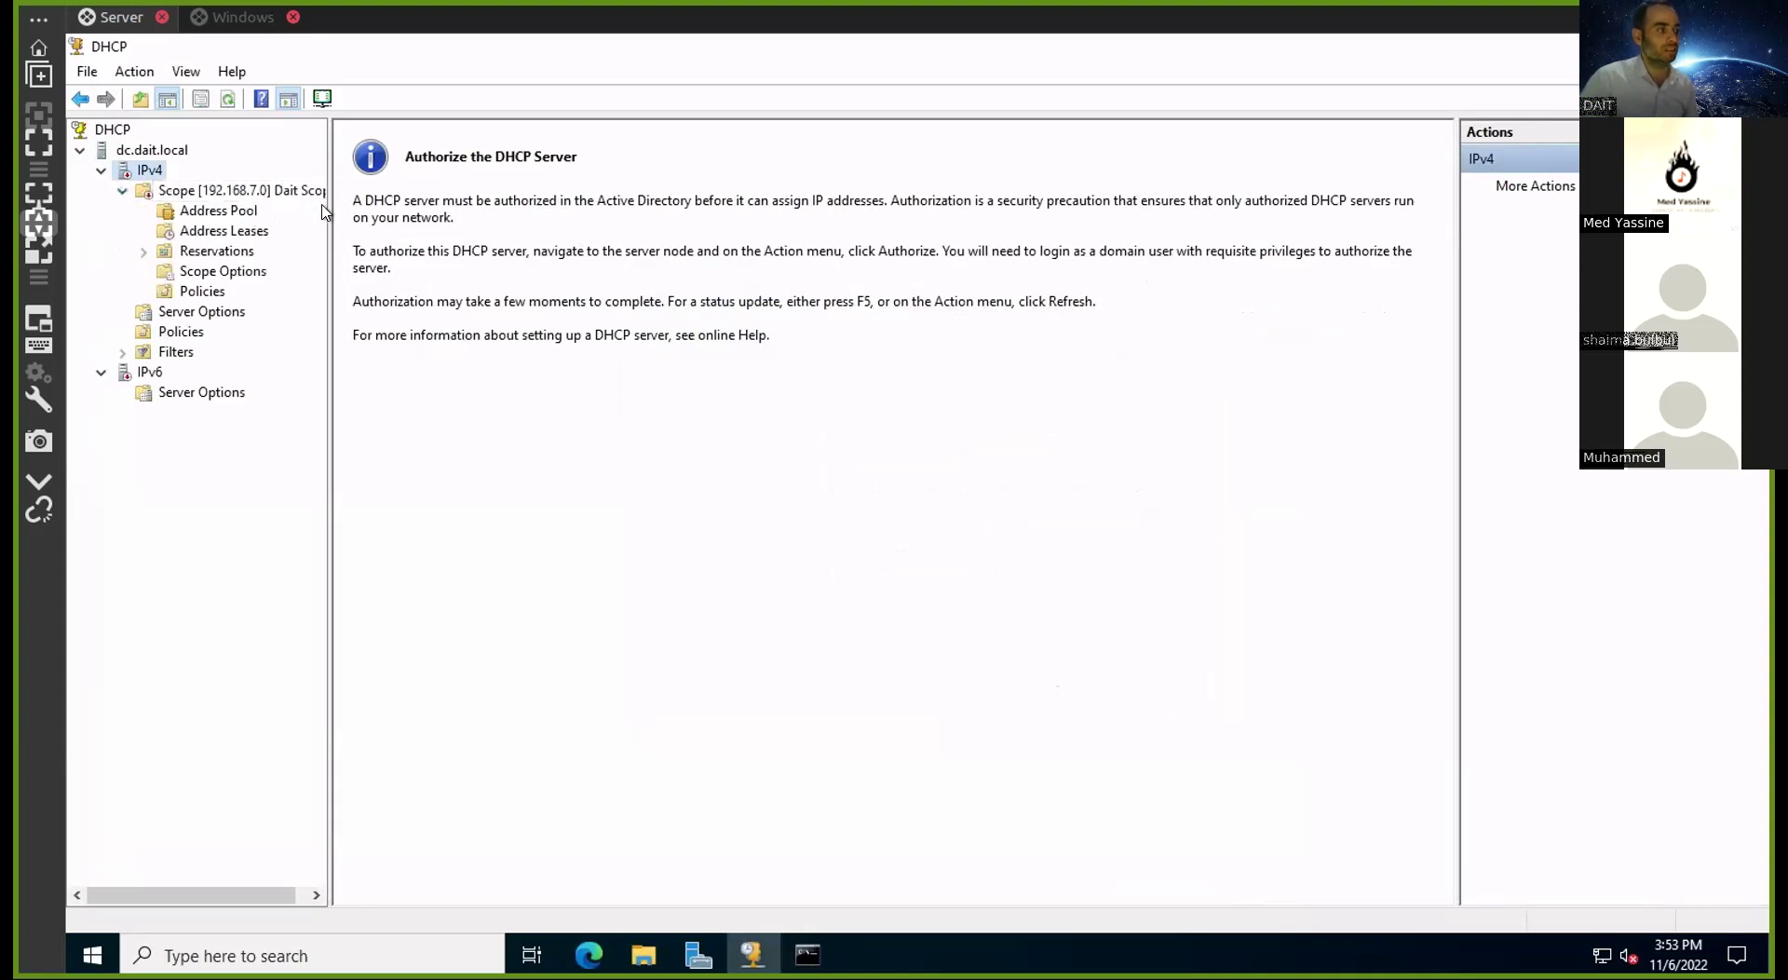
pyautogui.moveTo(324, 202); pyautogui.dragTo(354, 203)
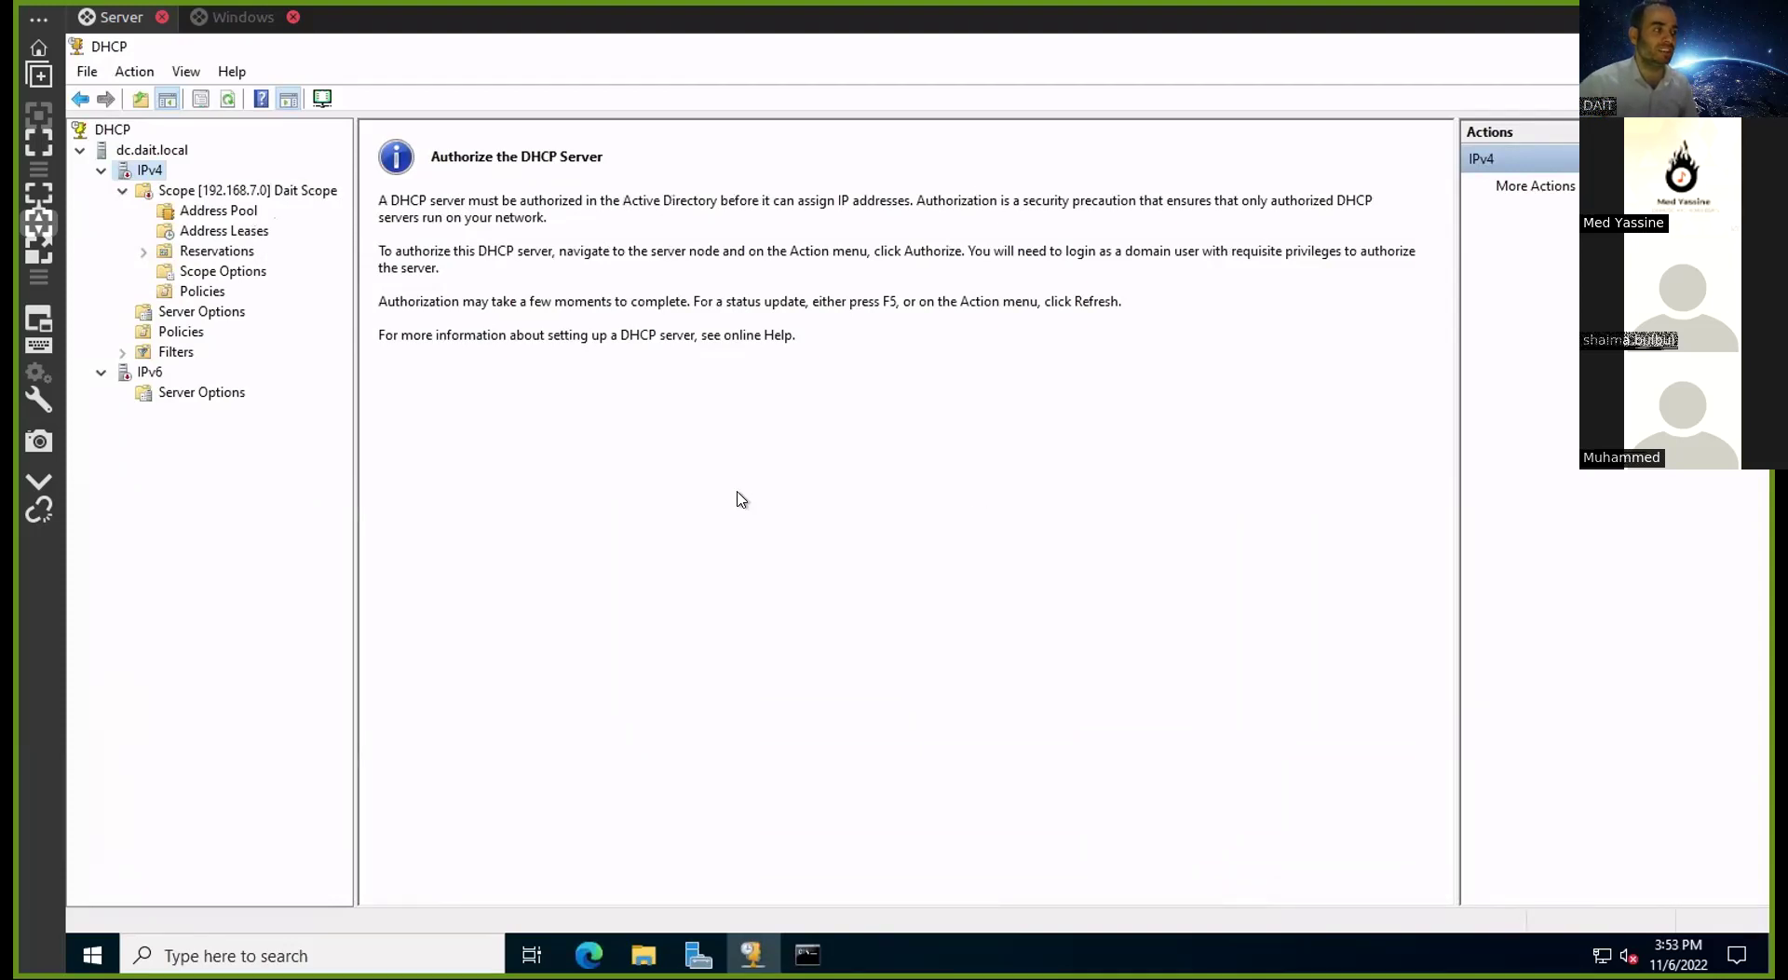
# Look through the action menus of the IPv4 node and Dait Scope without choosing anything
pyautogui.rightClick(146, 176)
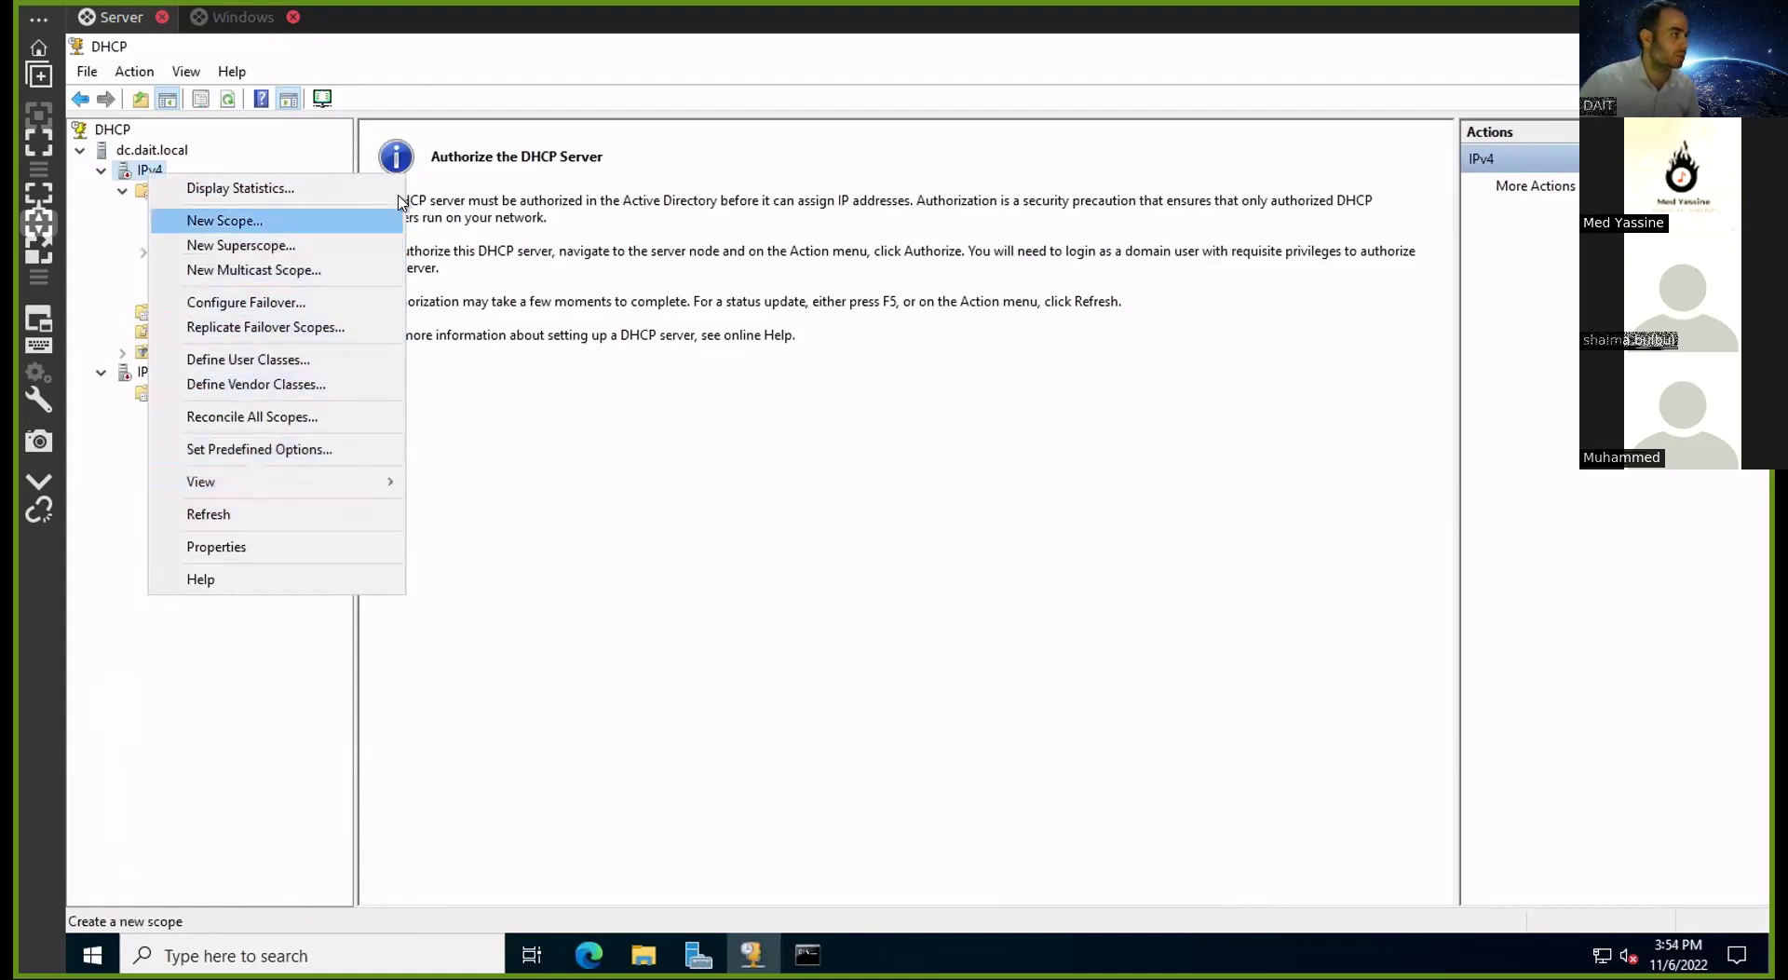
pyautogui.click(559, 270)
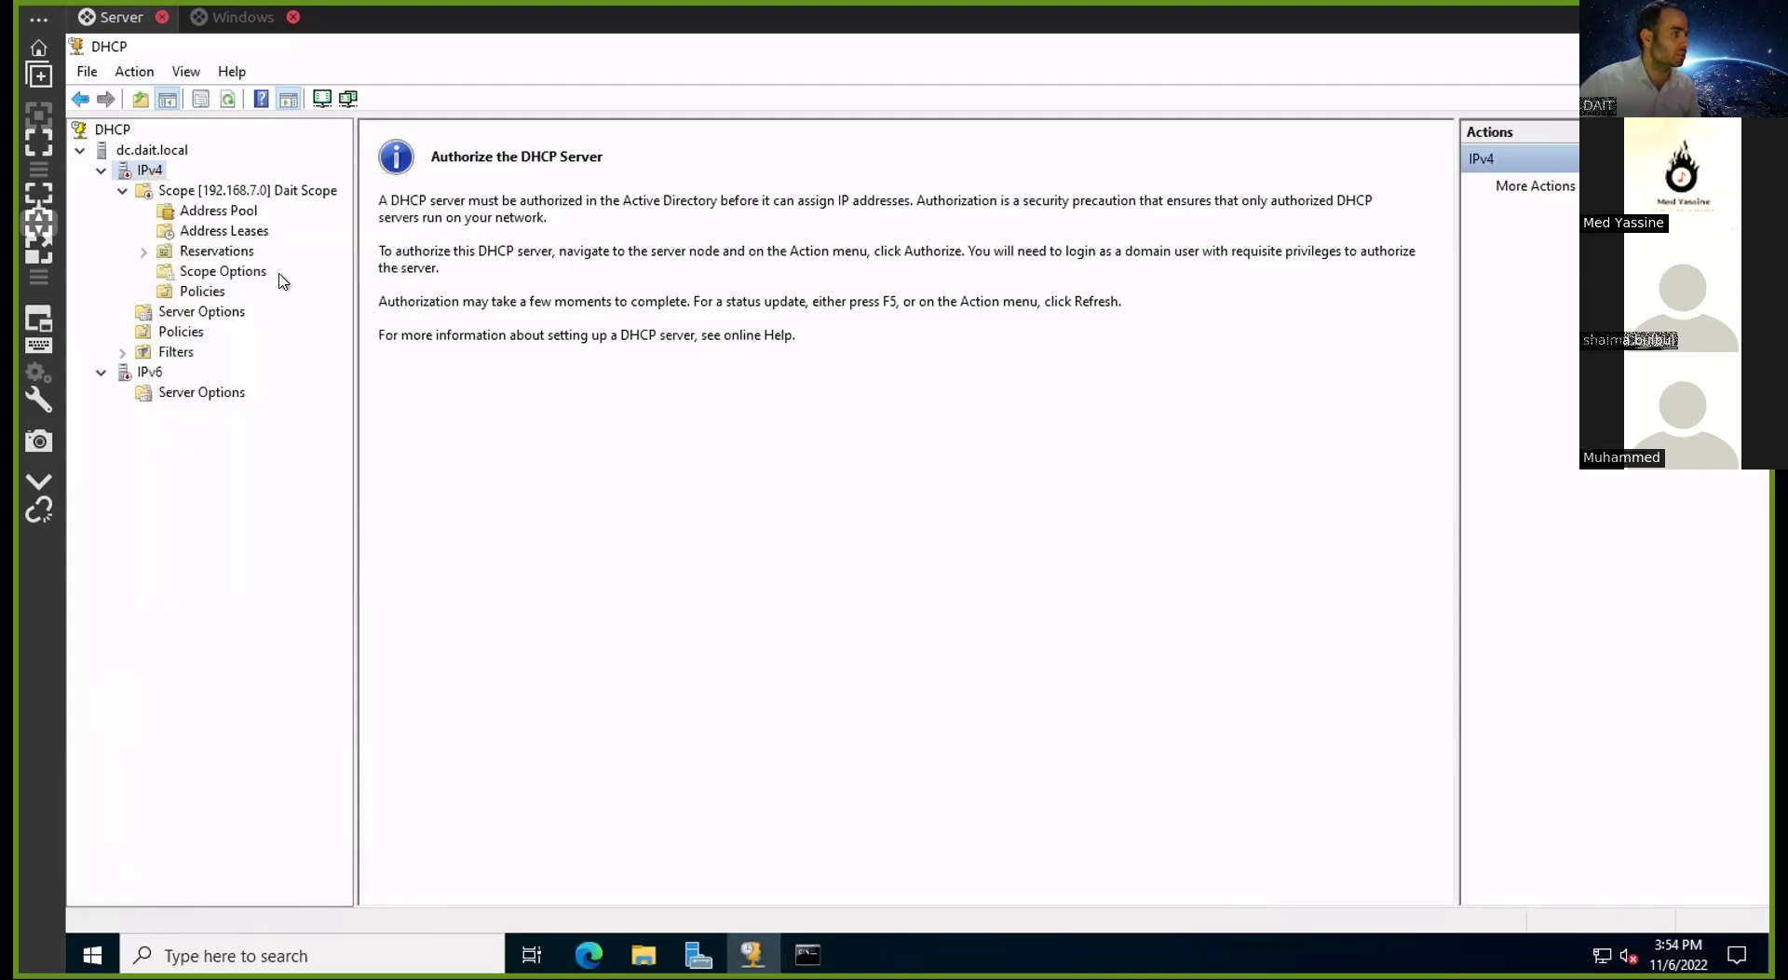
pyautogui.click(201, 191)
pyautogui.rightClick(200, 193)
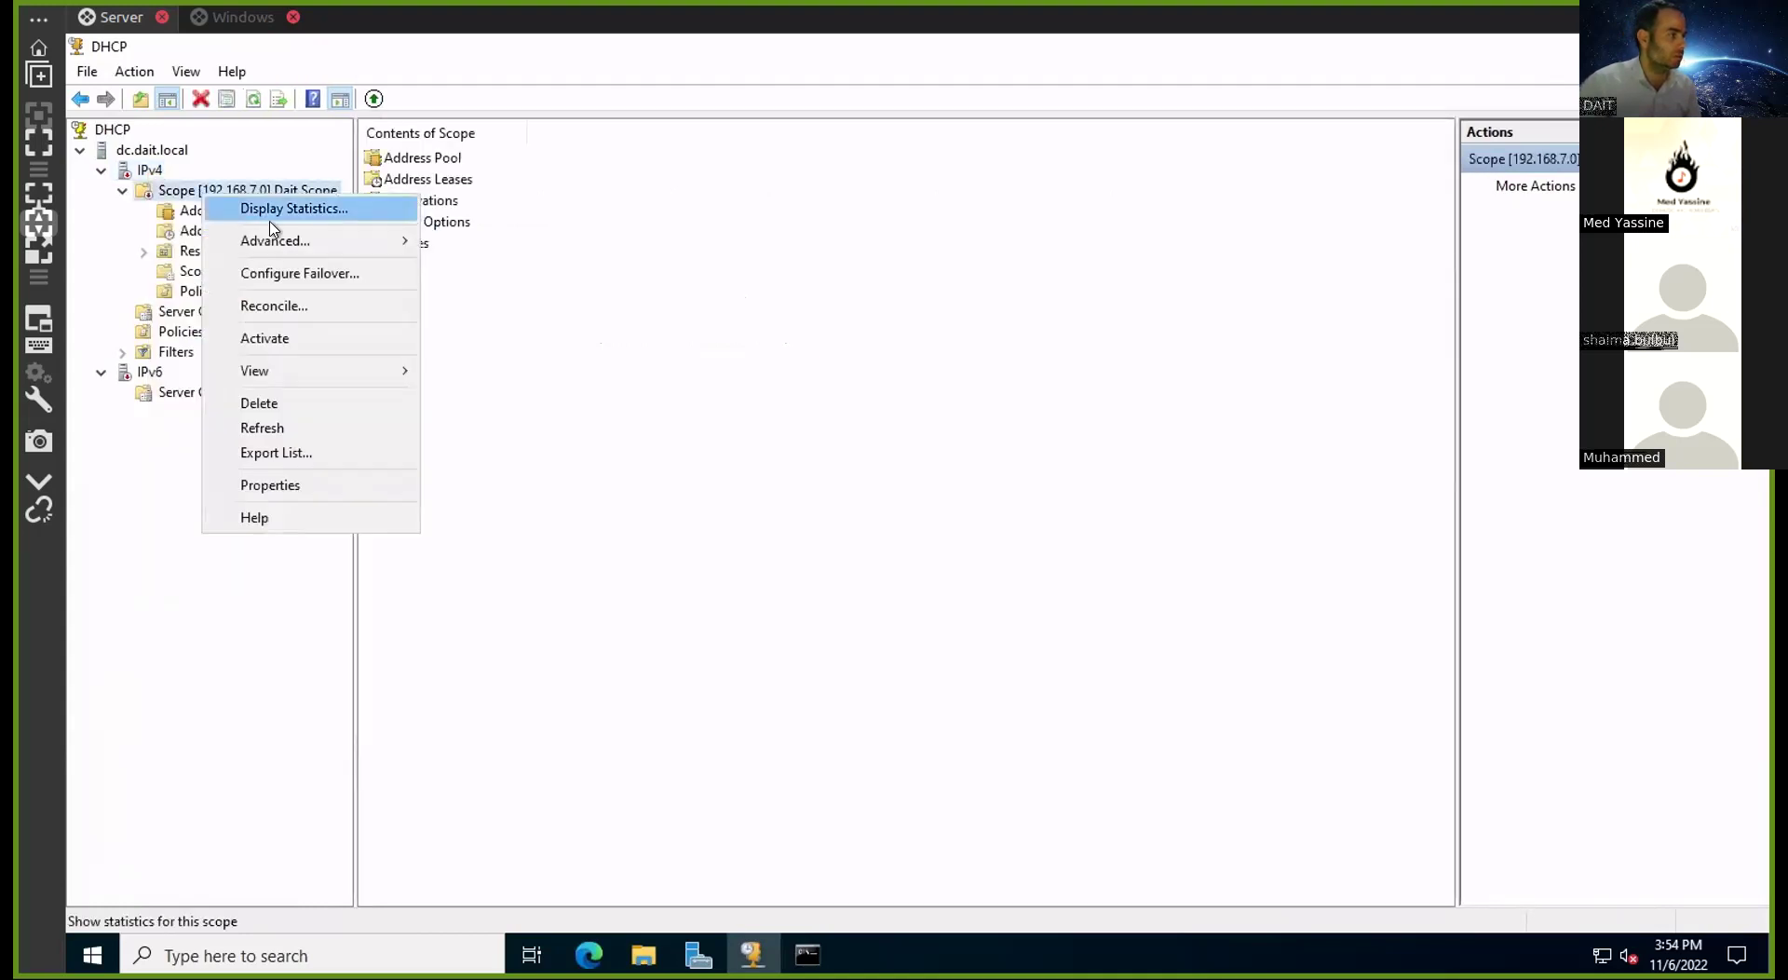
pyautogui.moveTo(335, 243)
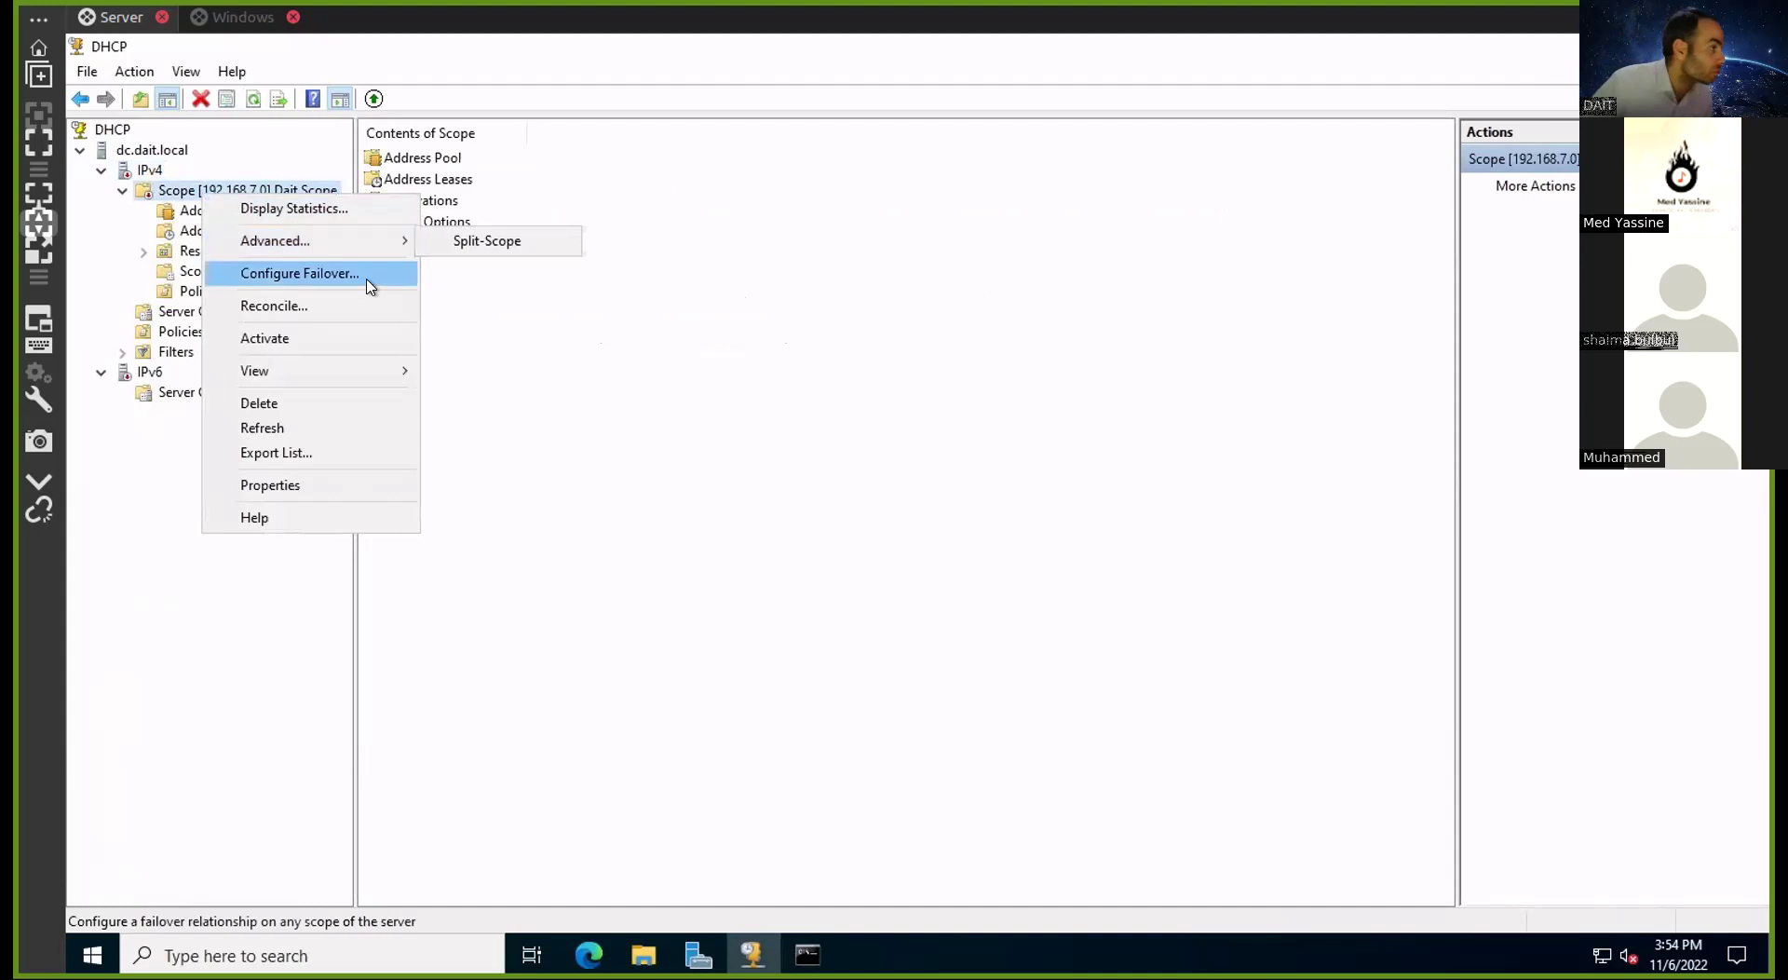
pyautogui.click(380, 343)
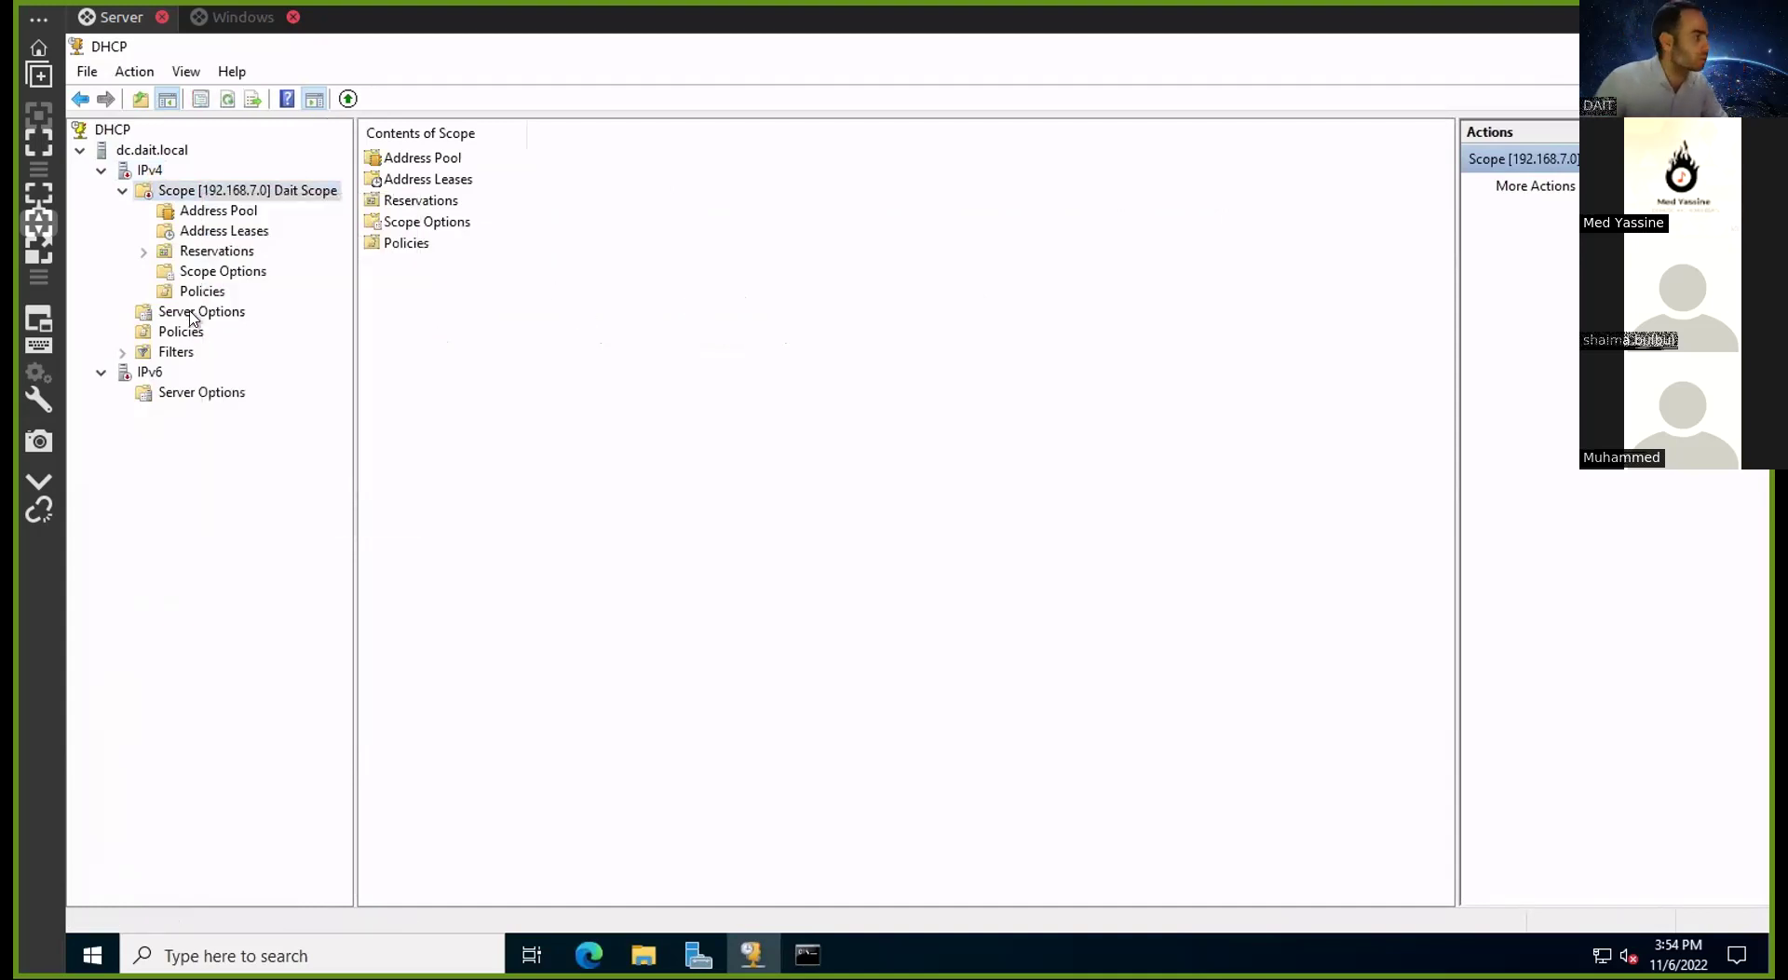
# Review the IPv4 server properties, cancel without changes, and show Dait Scope's contents
pyautogui.click(152, 172)
pyautogui.rightClick(154, 174)
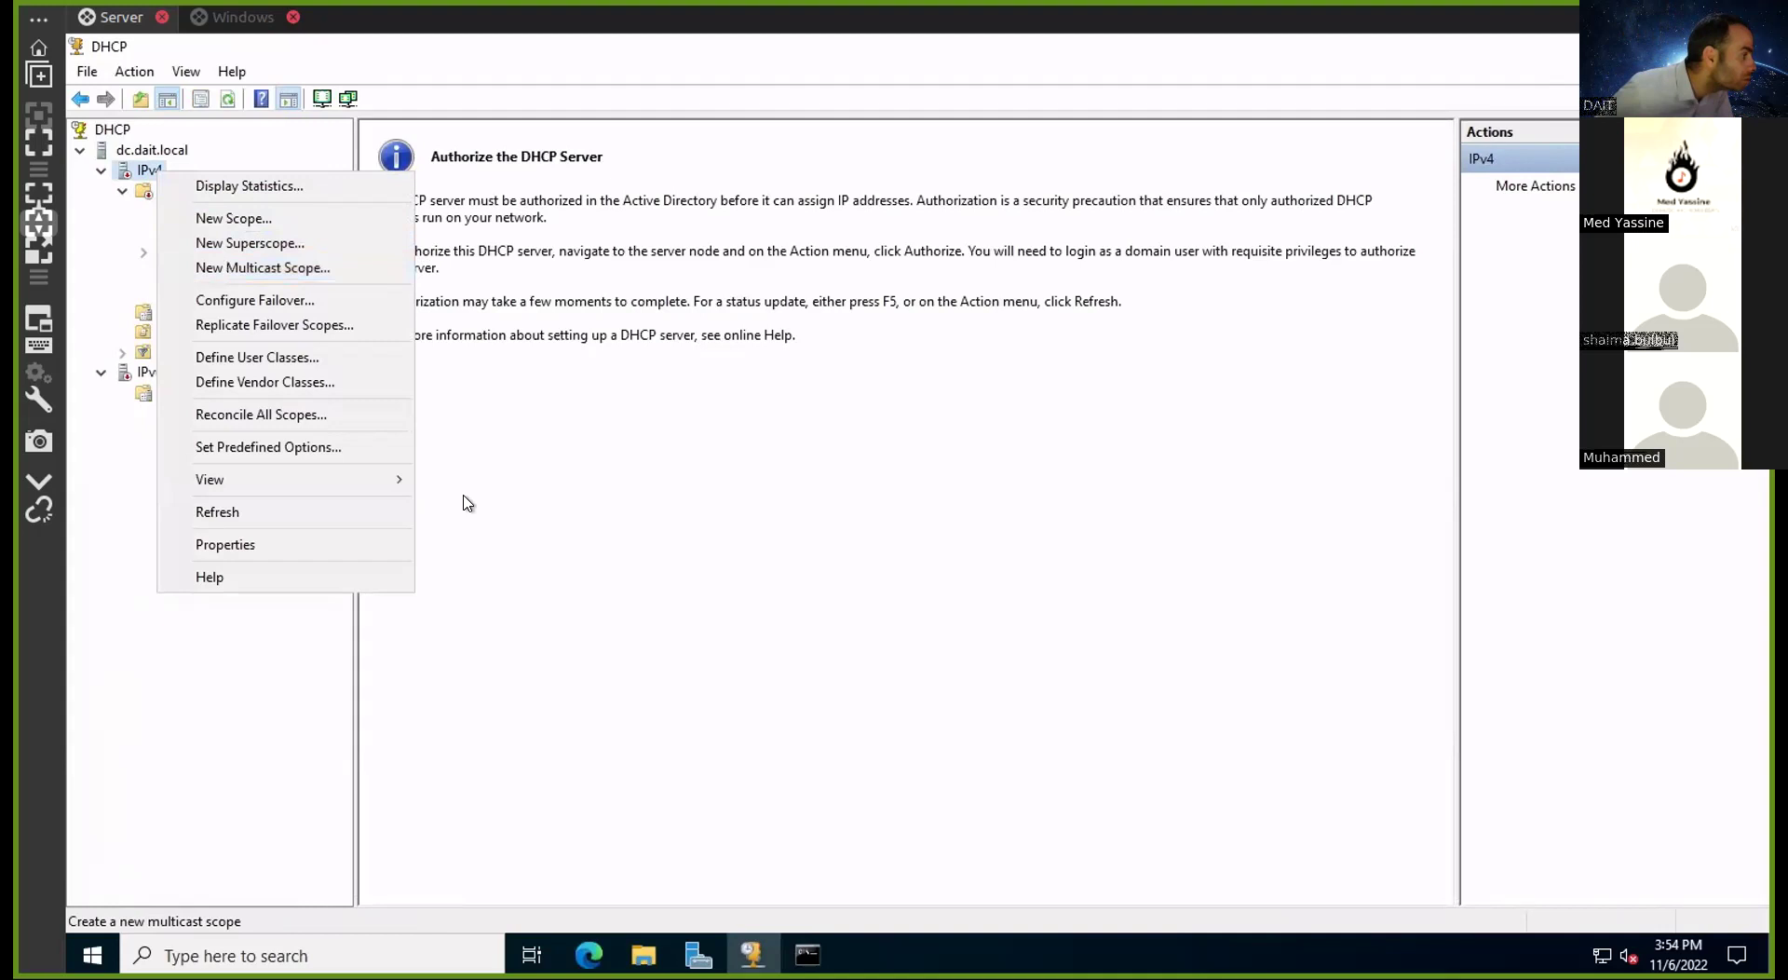
pyautogui.click(291, 550)
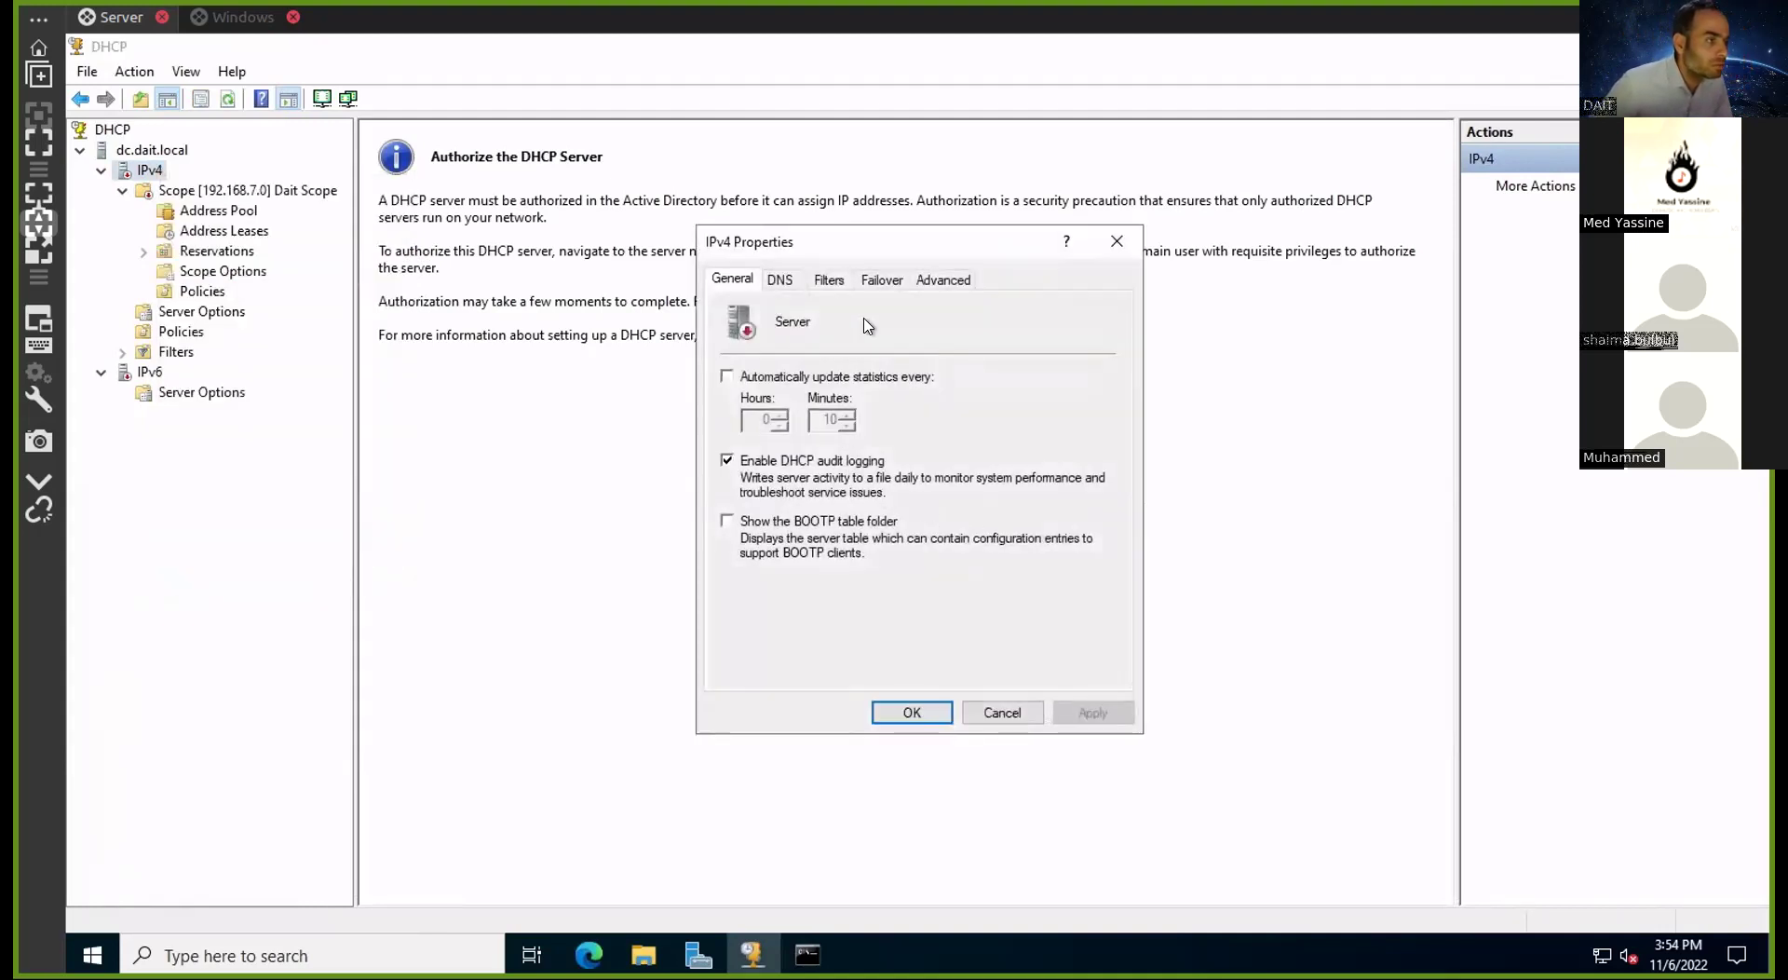
pyautogui.click(992, 713)
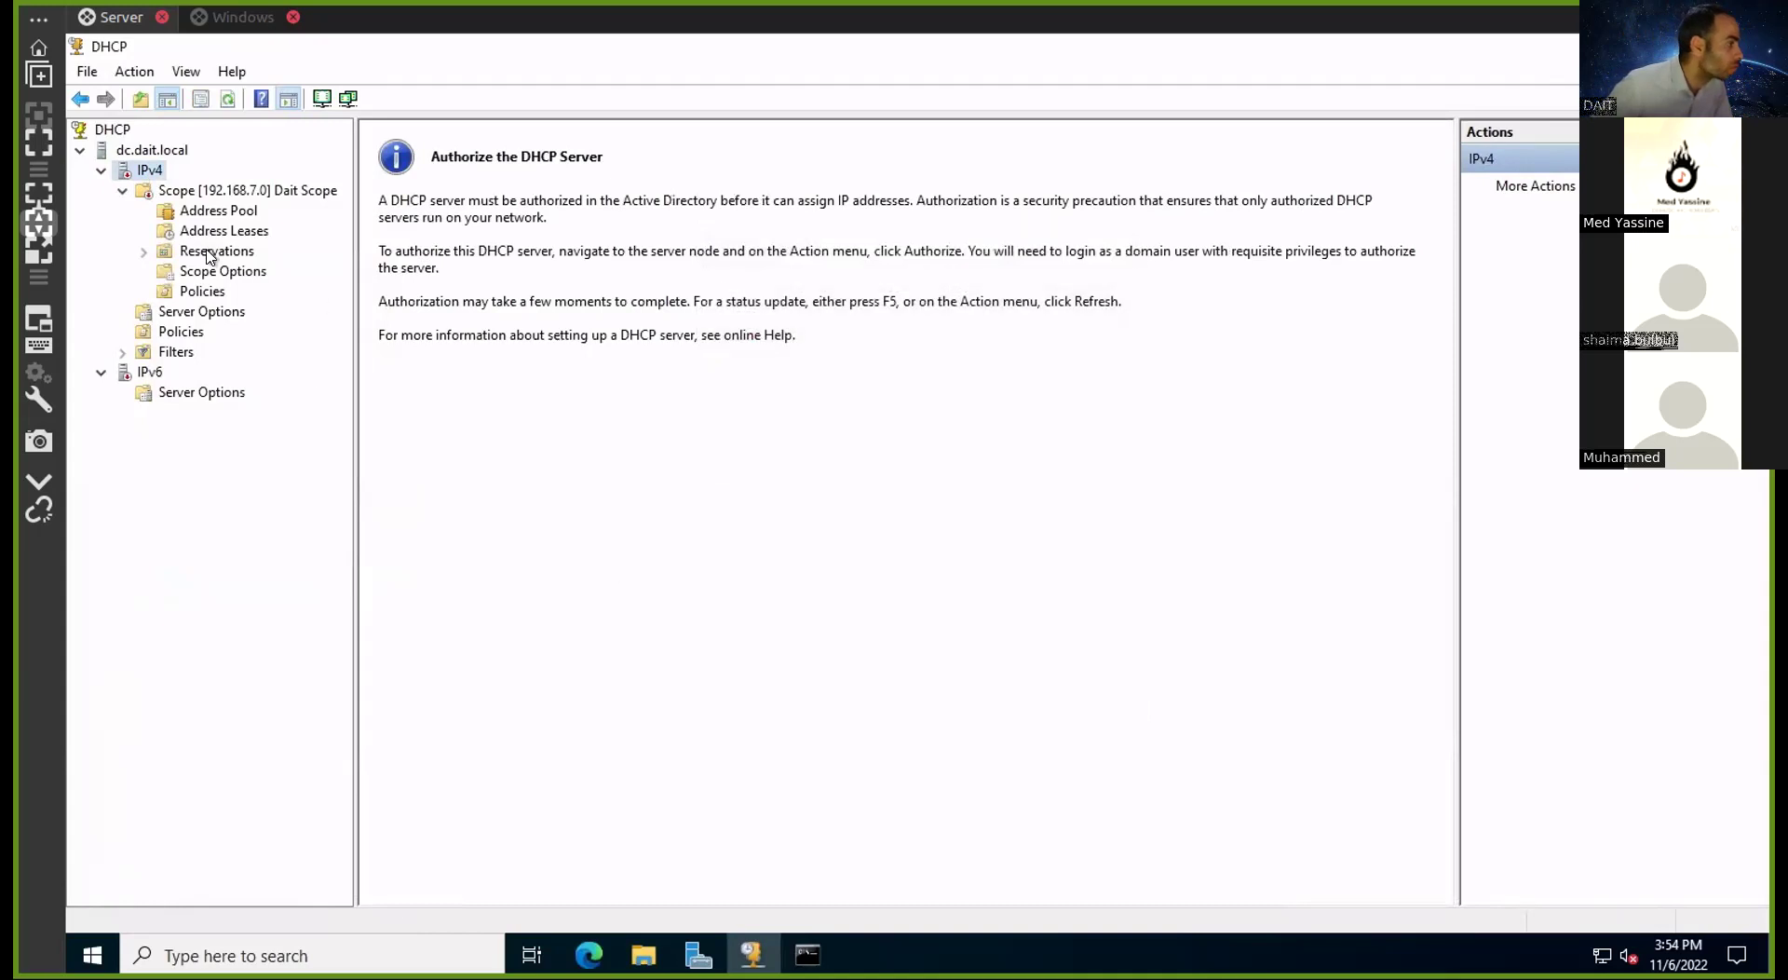
pyautogui.click(217, 191)
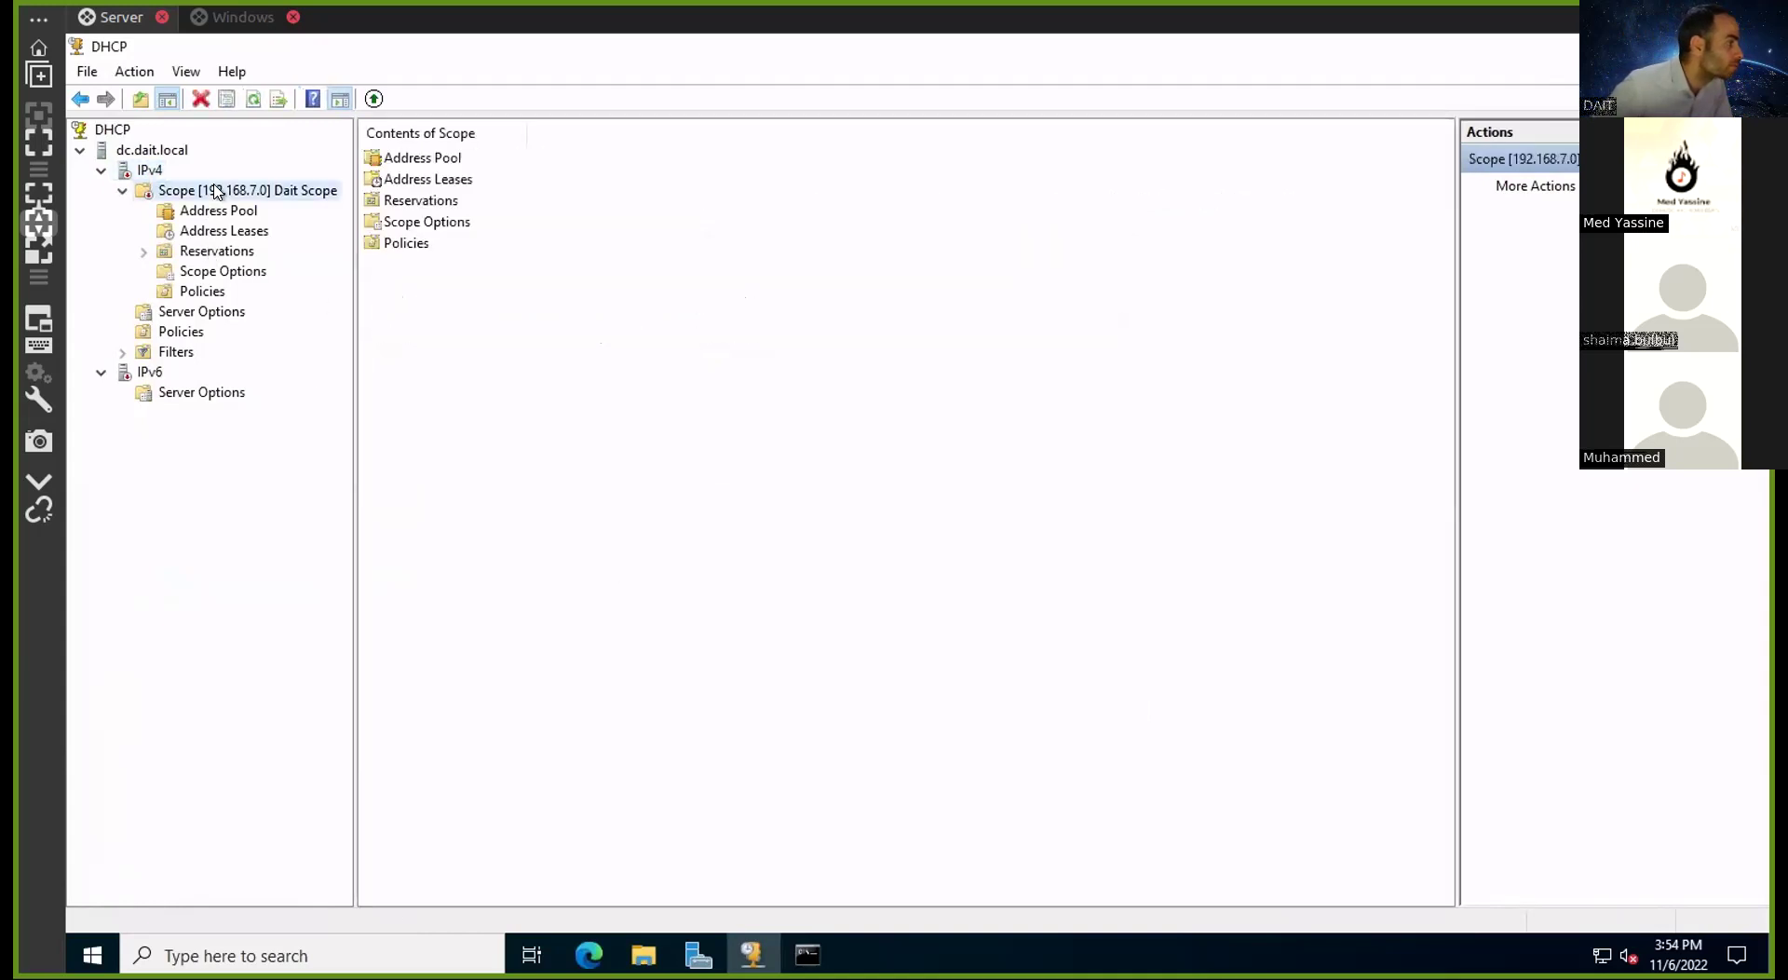
# Activate Dait Scope from its action menu
pyautogui.rightClick(216, 191)
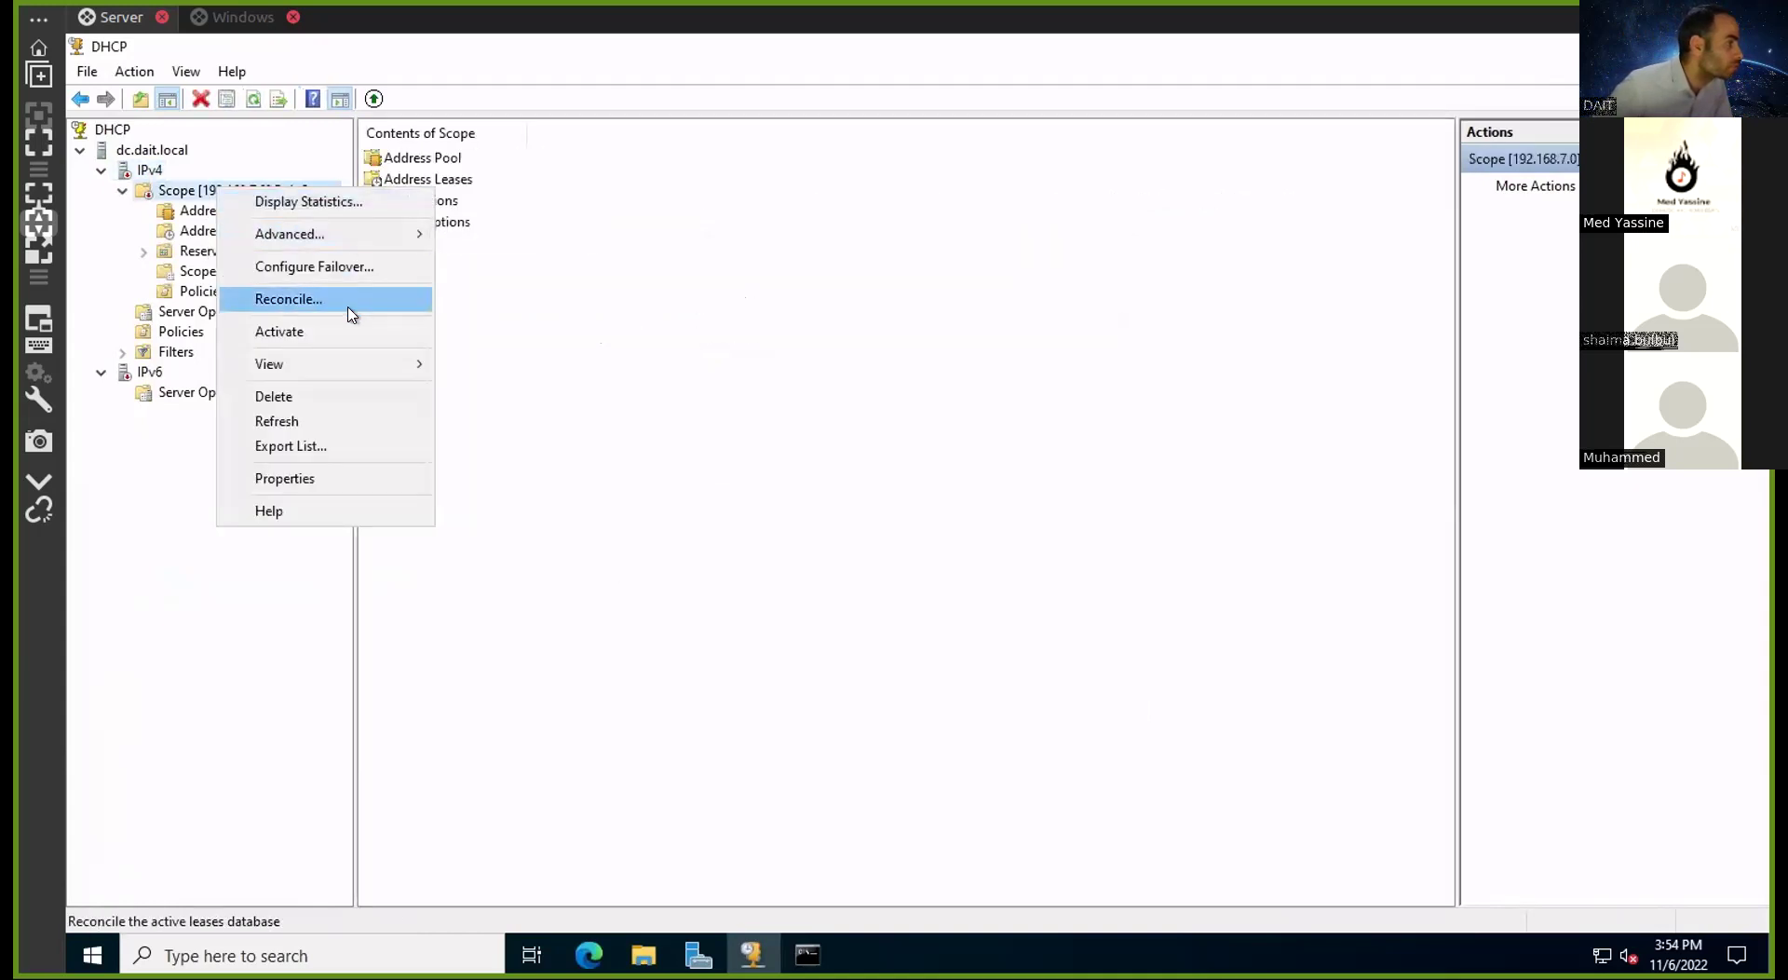
pyautogui.click(623, 376)
pyautogui.rightClick(262, 189)
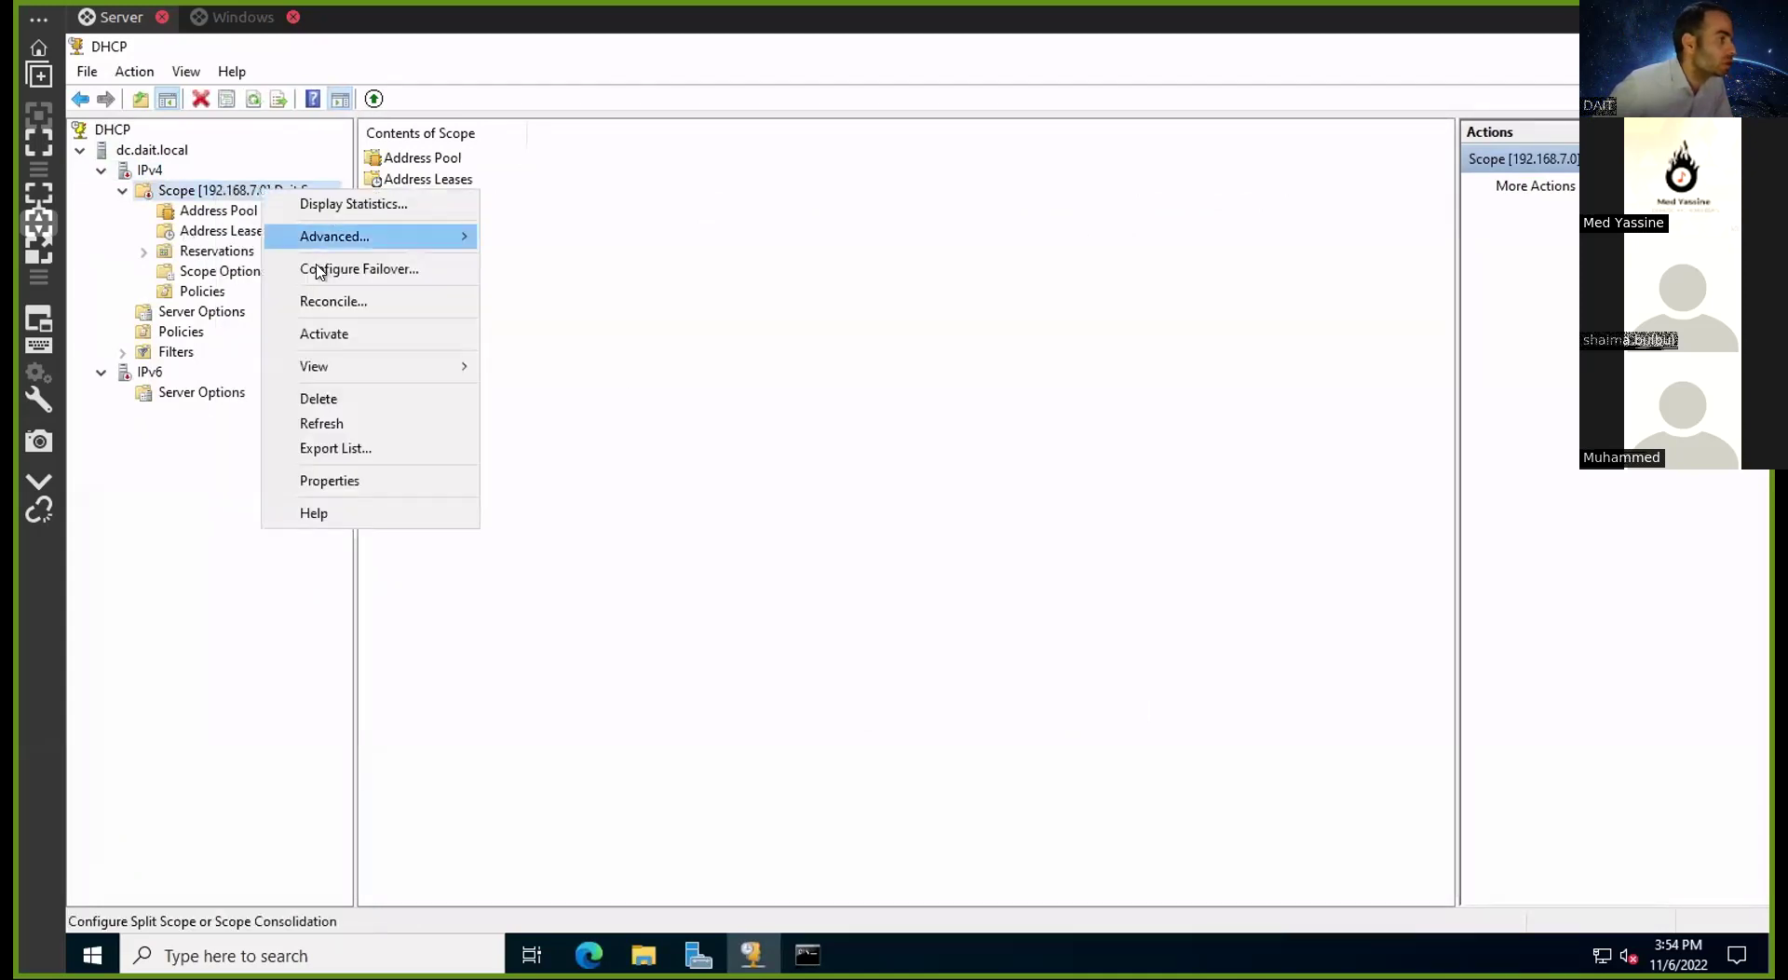
pyautogui.click(341, 334)
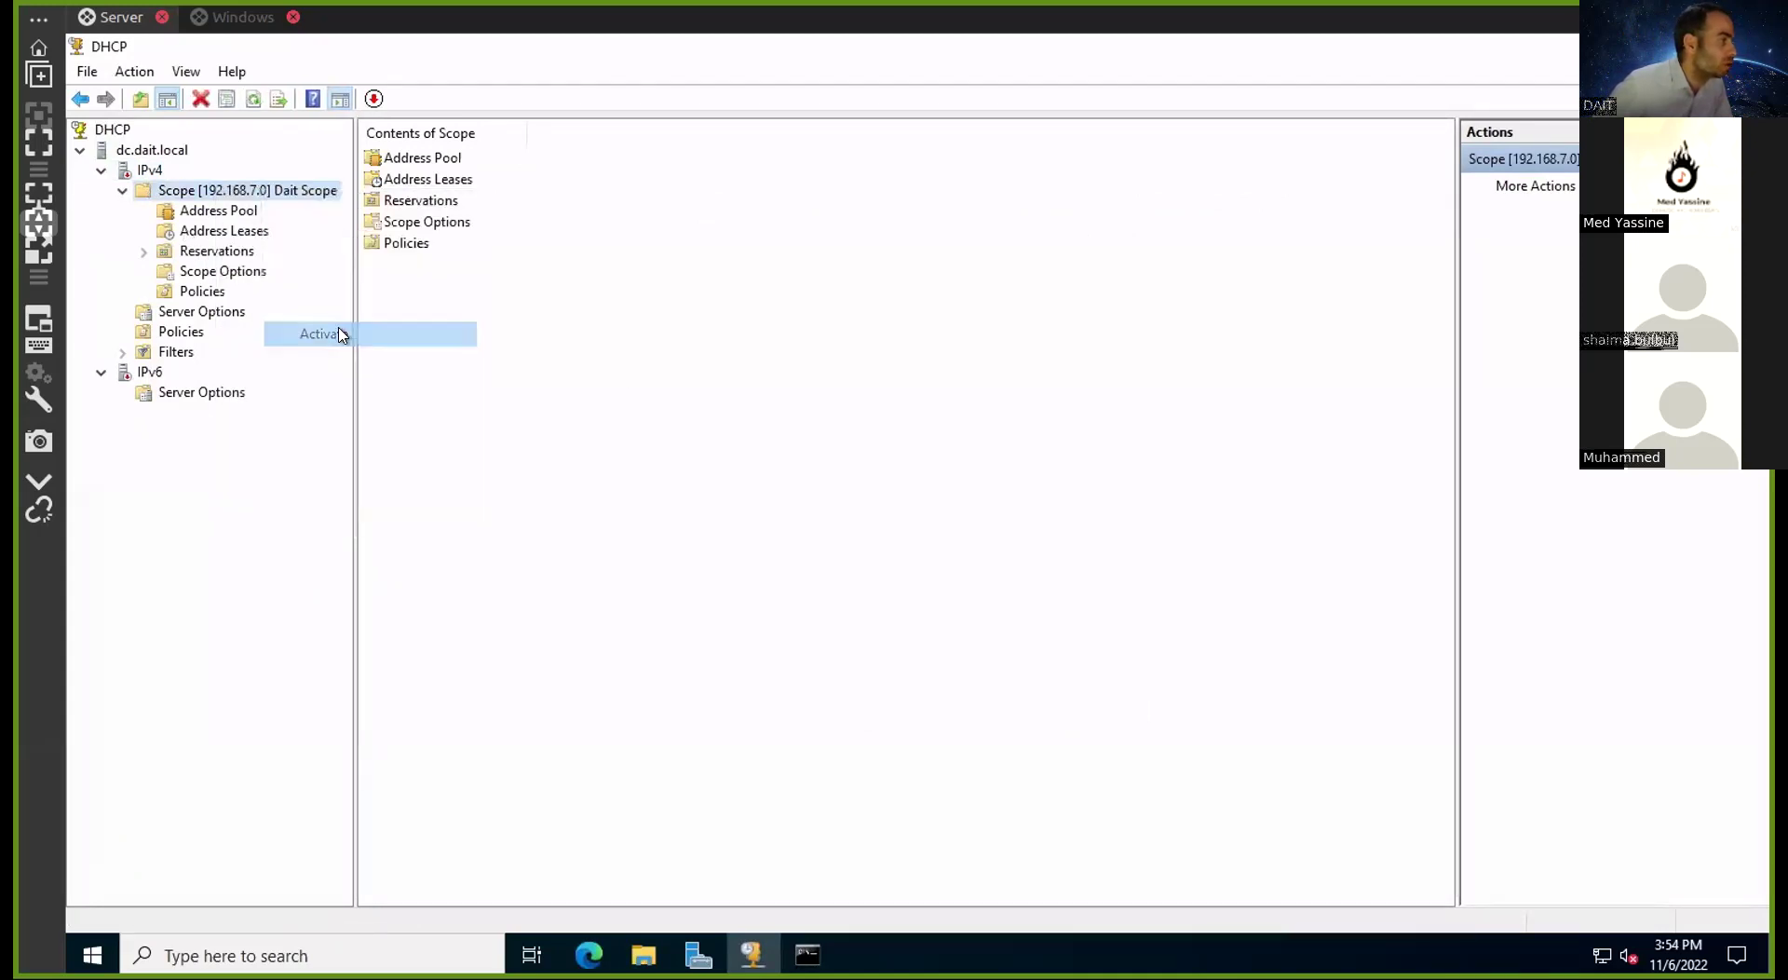
# Authorize the dc.dait.local DHCP server
pyautogui.rightClick(138, 171)
pyautogui.click(135, 151)
pyautogui.rightClick(137, 151)
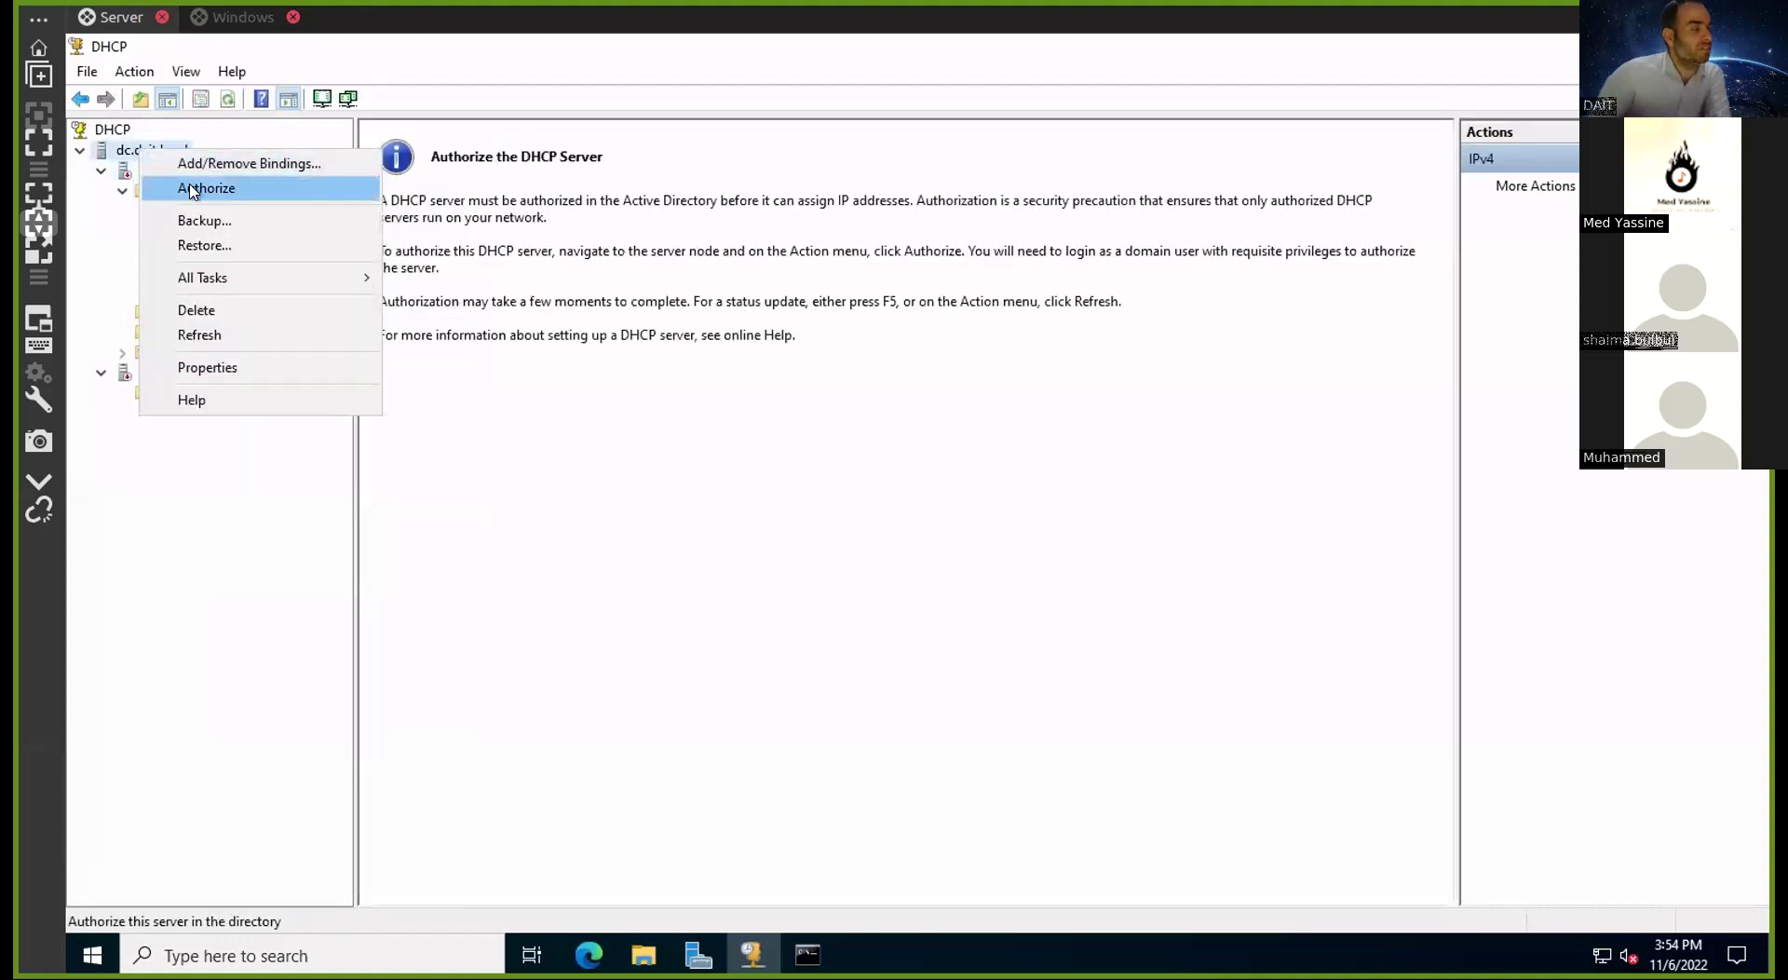
pyautogui.click(75, 235)
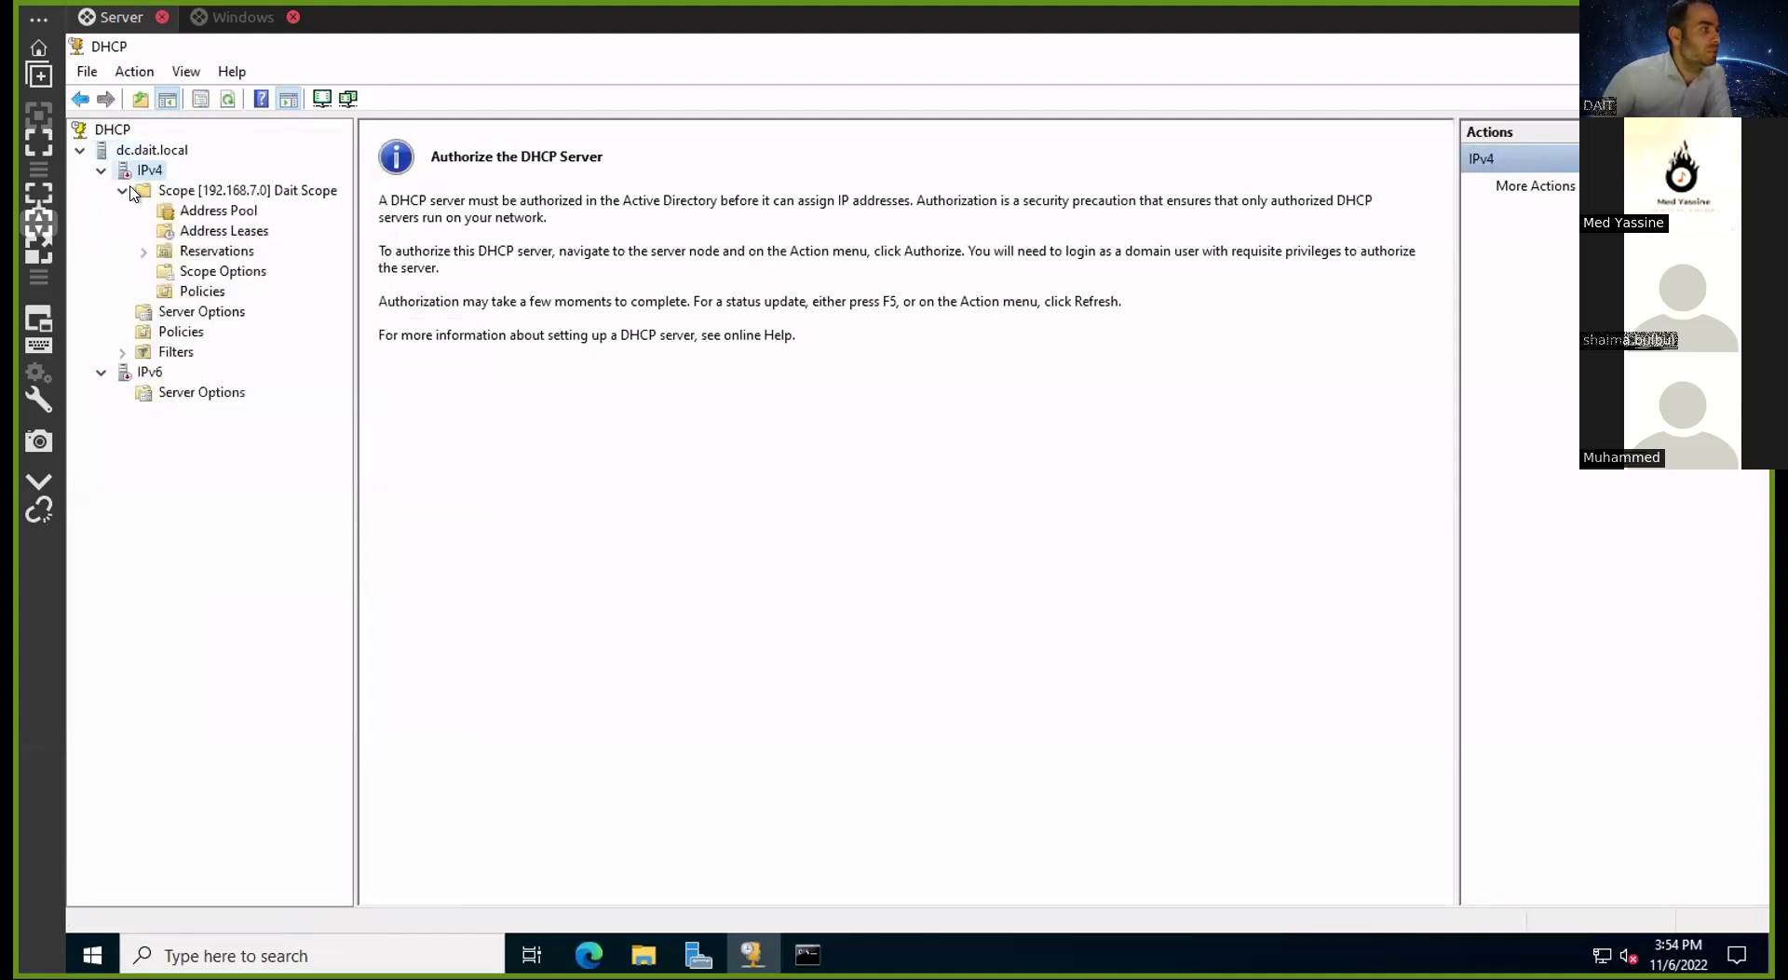
# Expand IPv4 and confirm Dait Scope's status now reads Active
pyautogui.rightClick(146, 157)
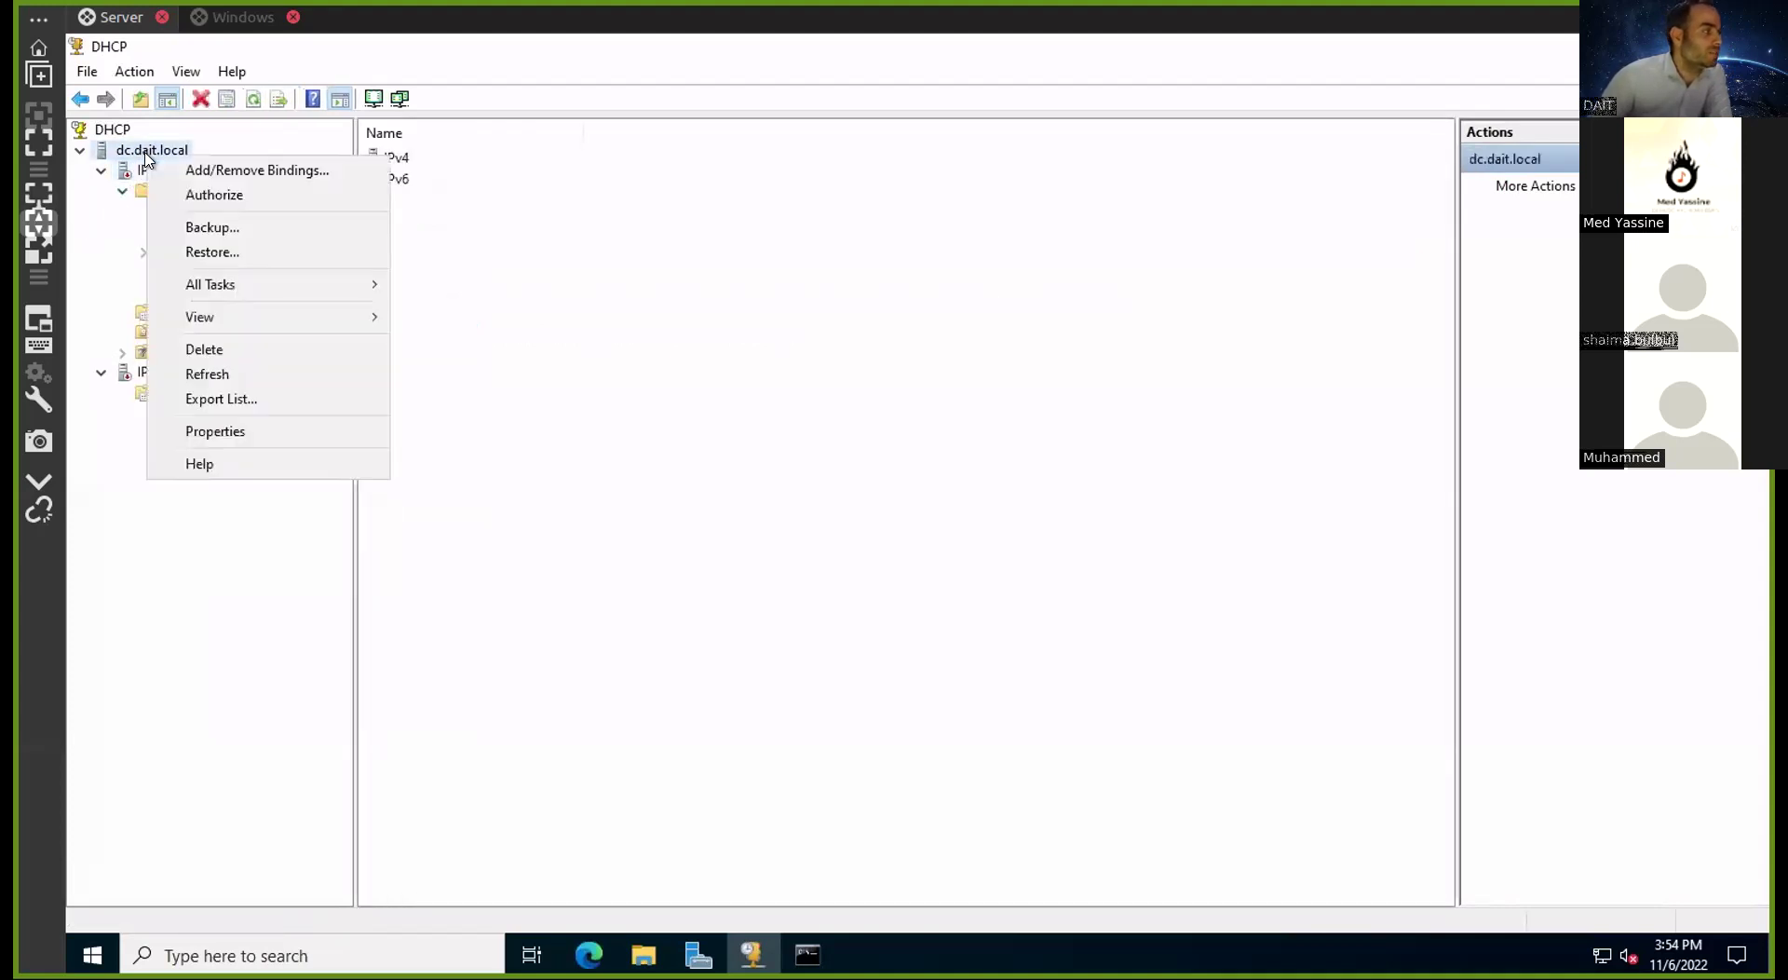
pyautogui.click(224, 194)
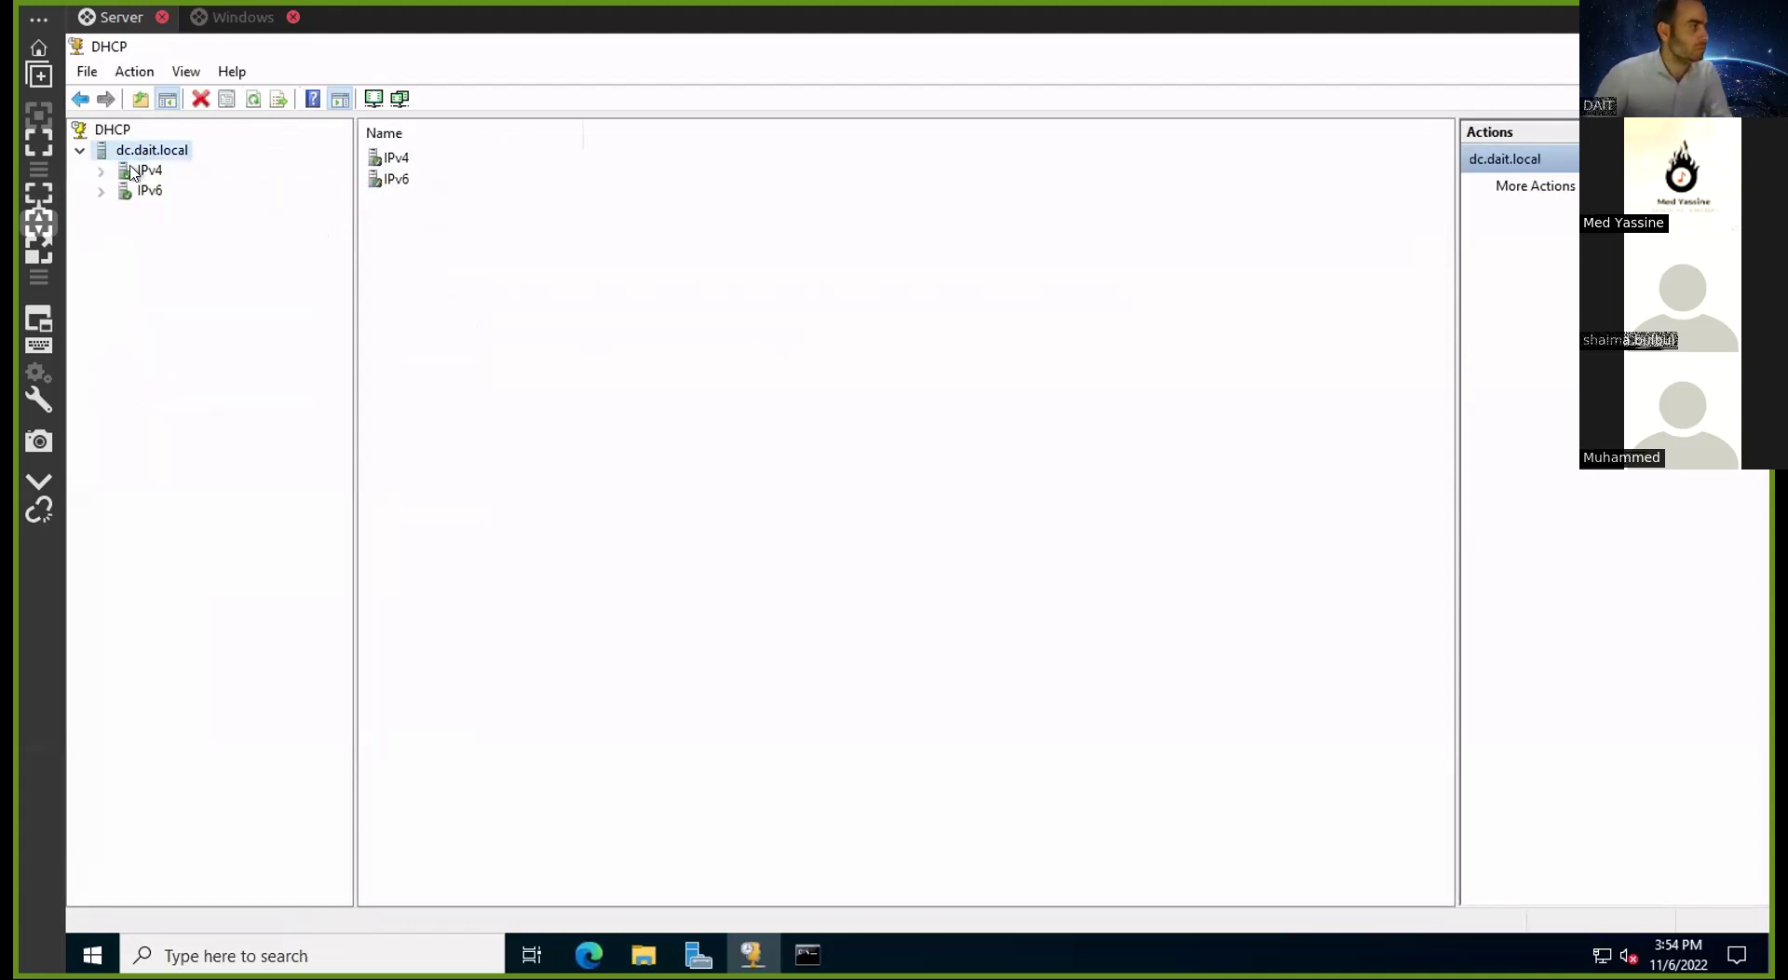
pyautogui.click(101, 171)
pyautogui.click(121, 190)
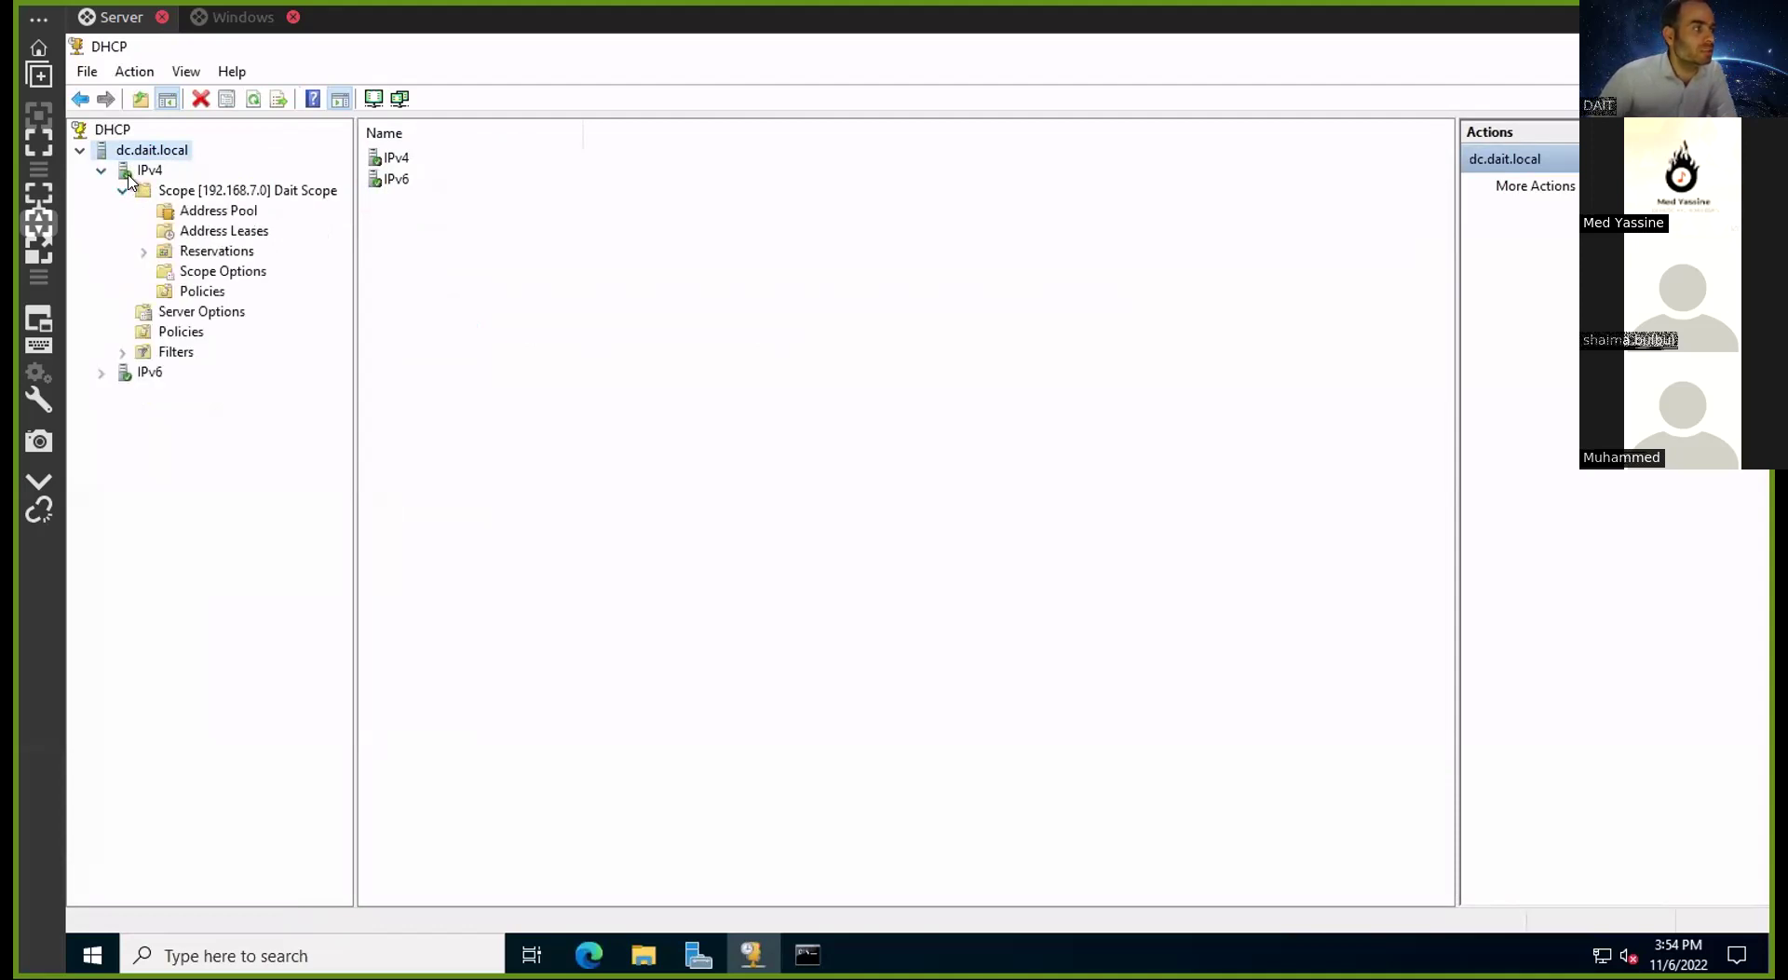
pyautogui.click(127, 174)
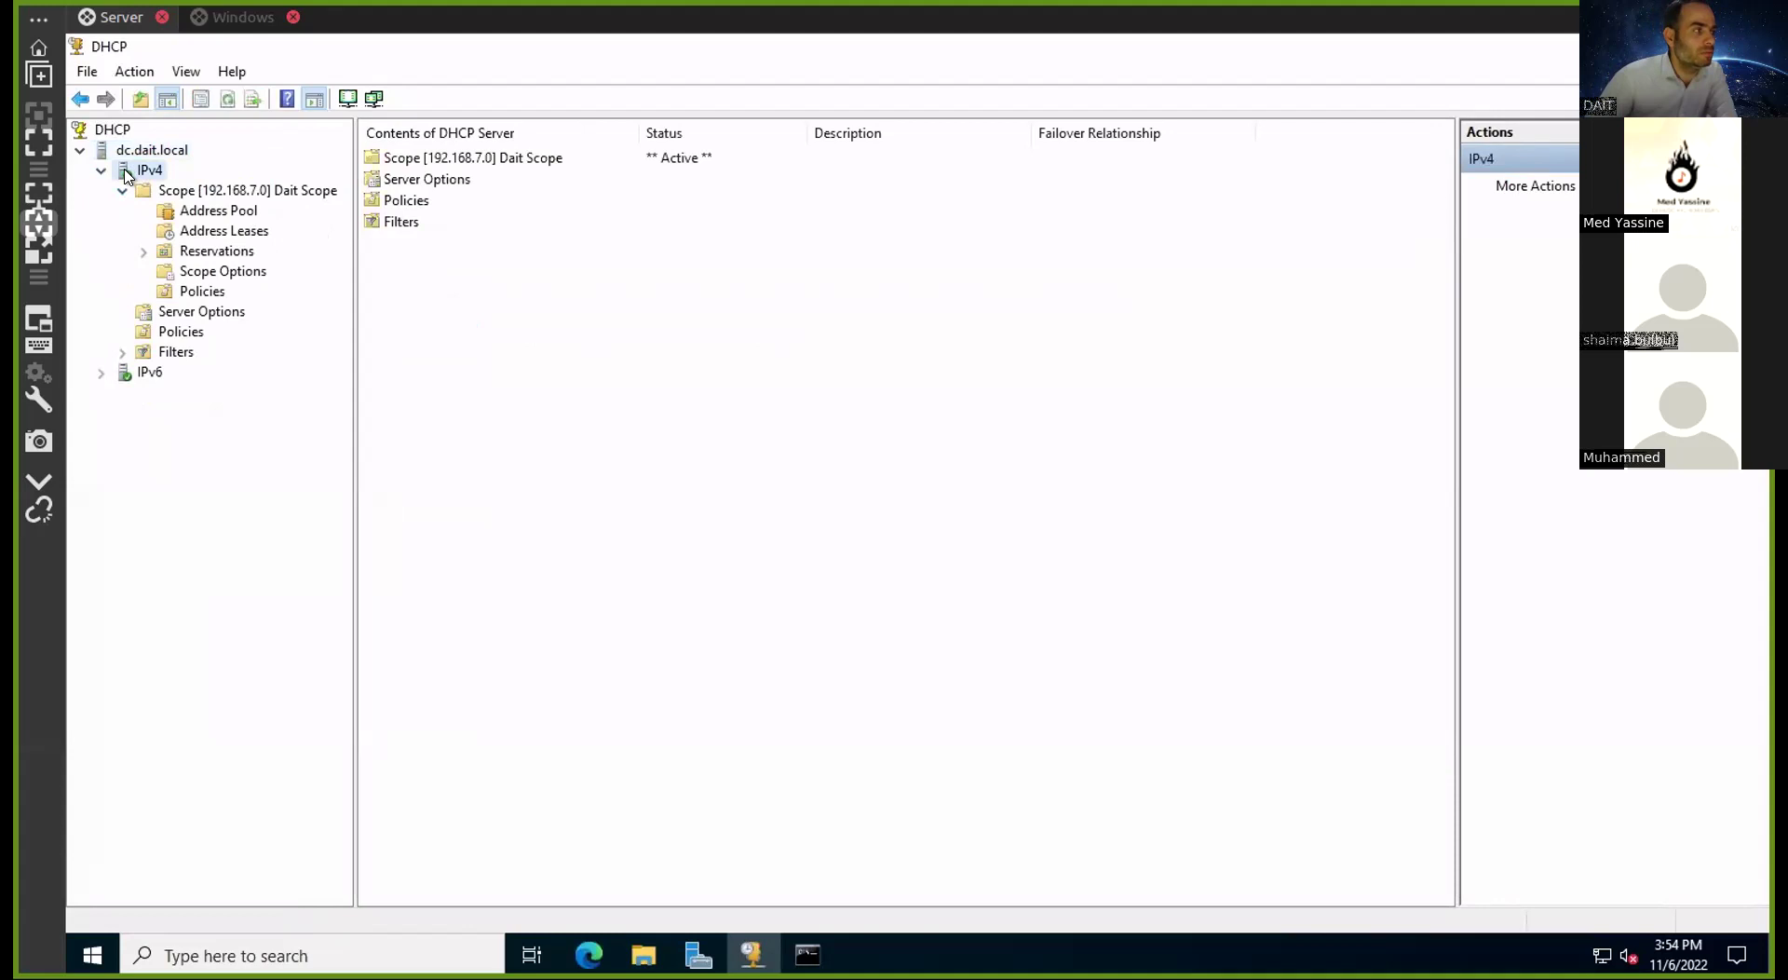
pyautogui.click(177, 191)
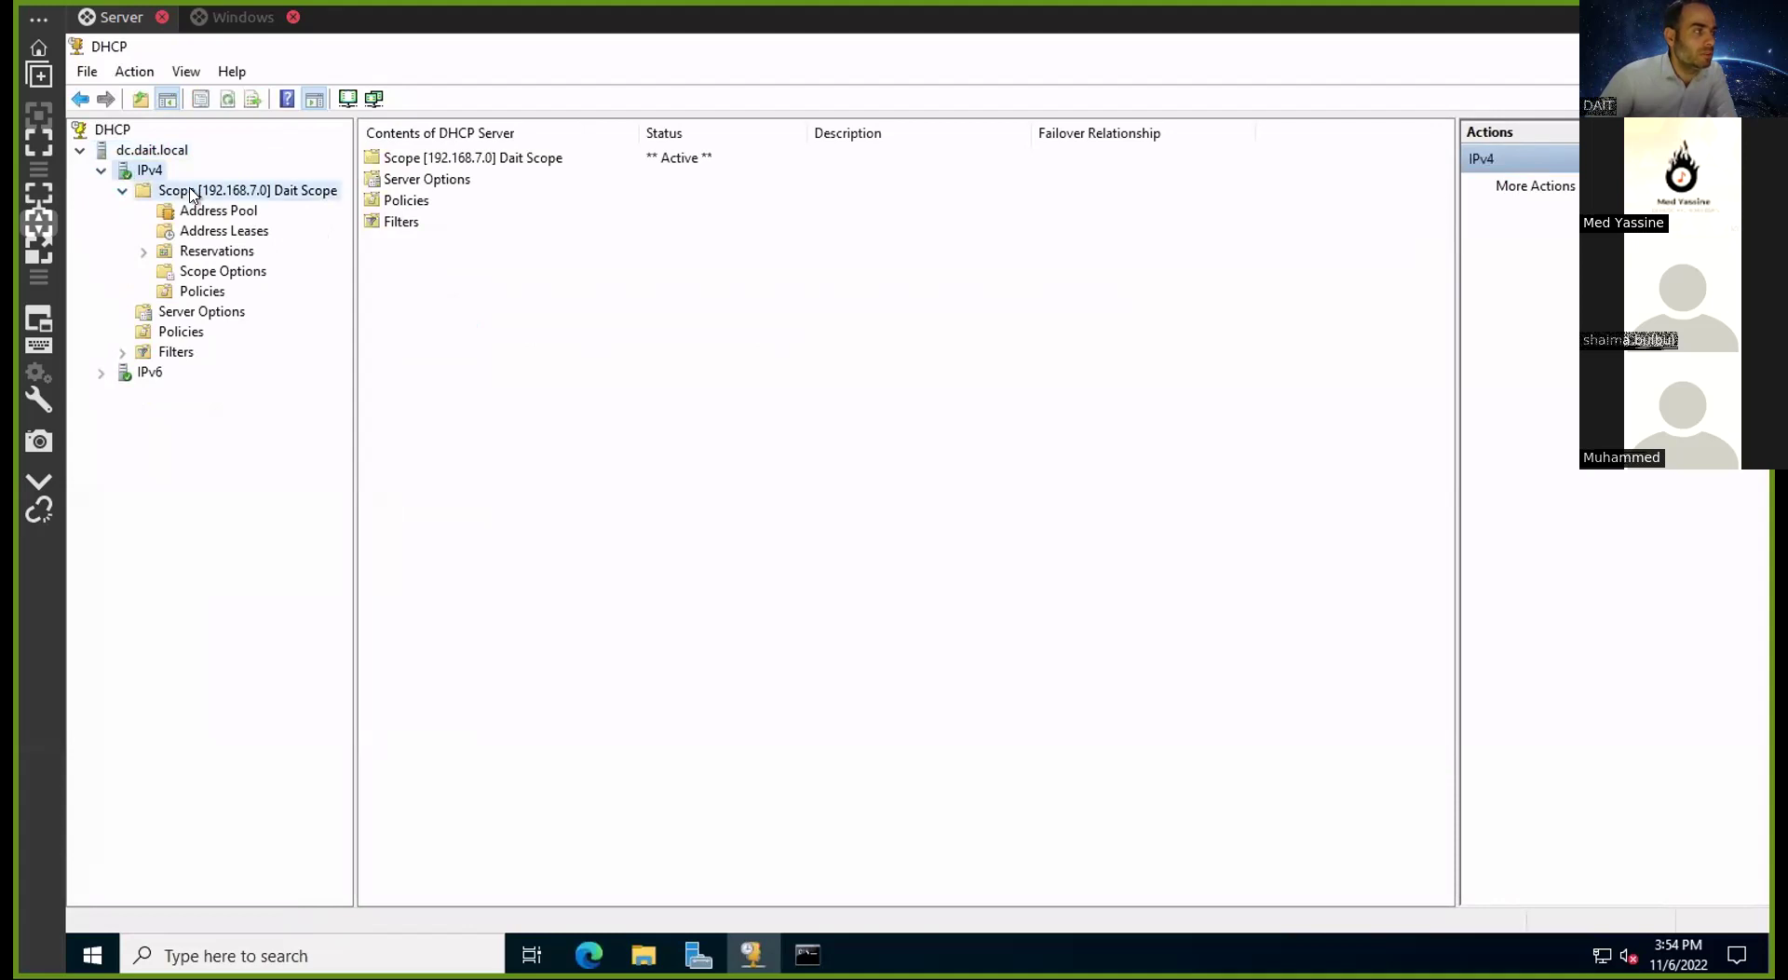
pyautogui.click(135, 172)
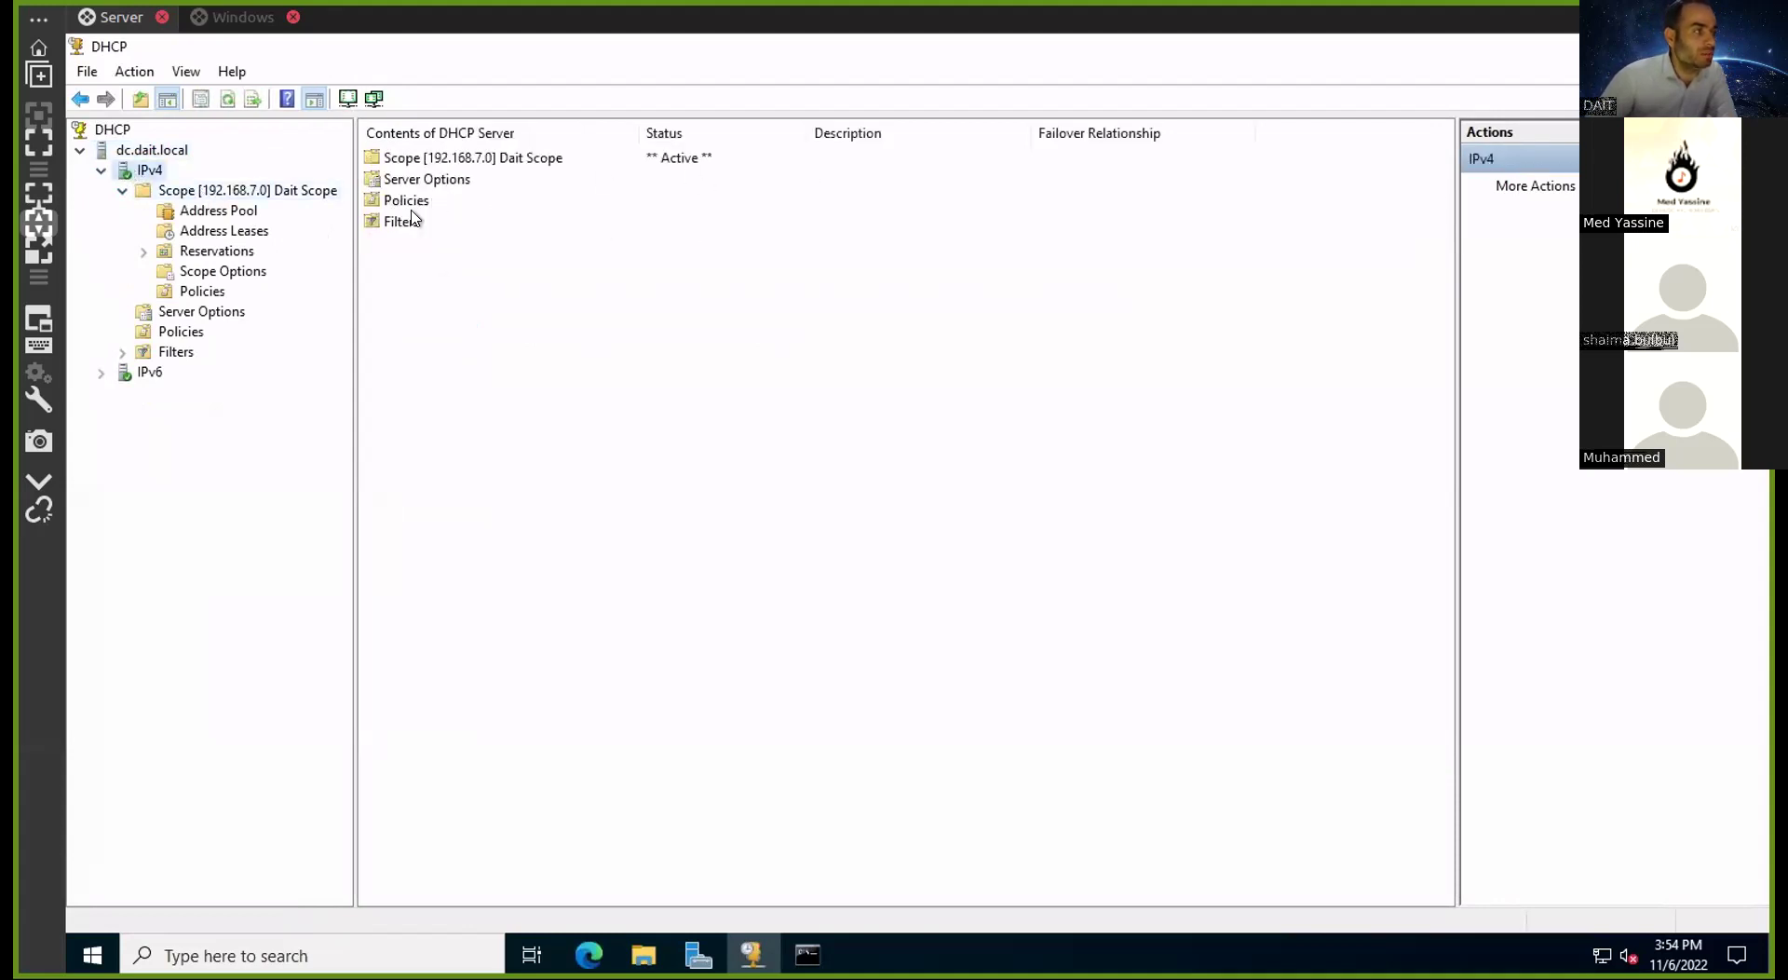
# Refresh Dait Scope and review its address leases and contents
pyautogui.rightClick(164, 184)
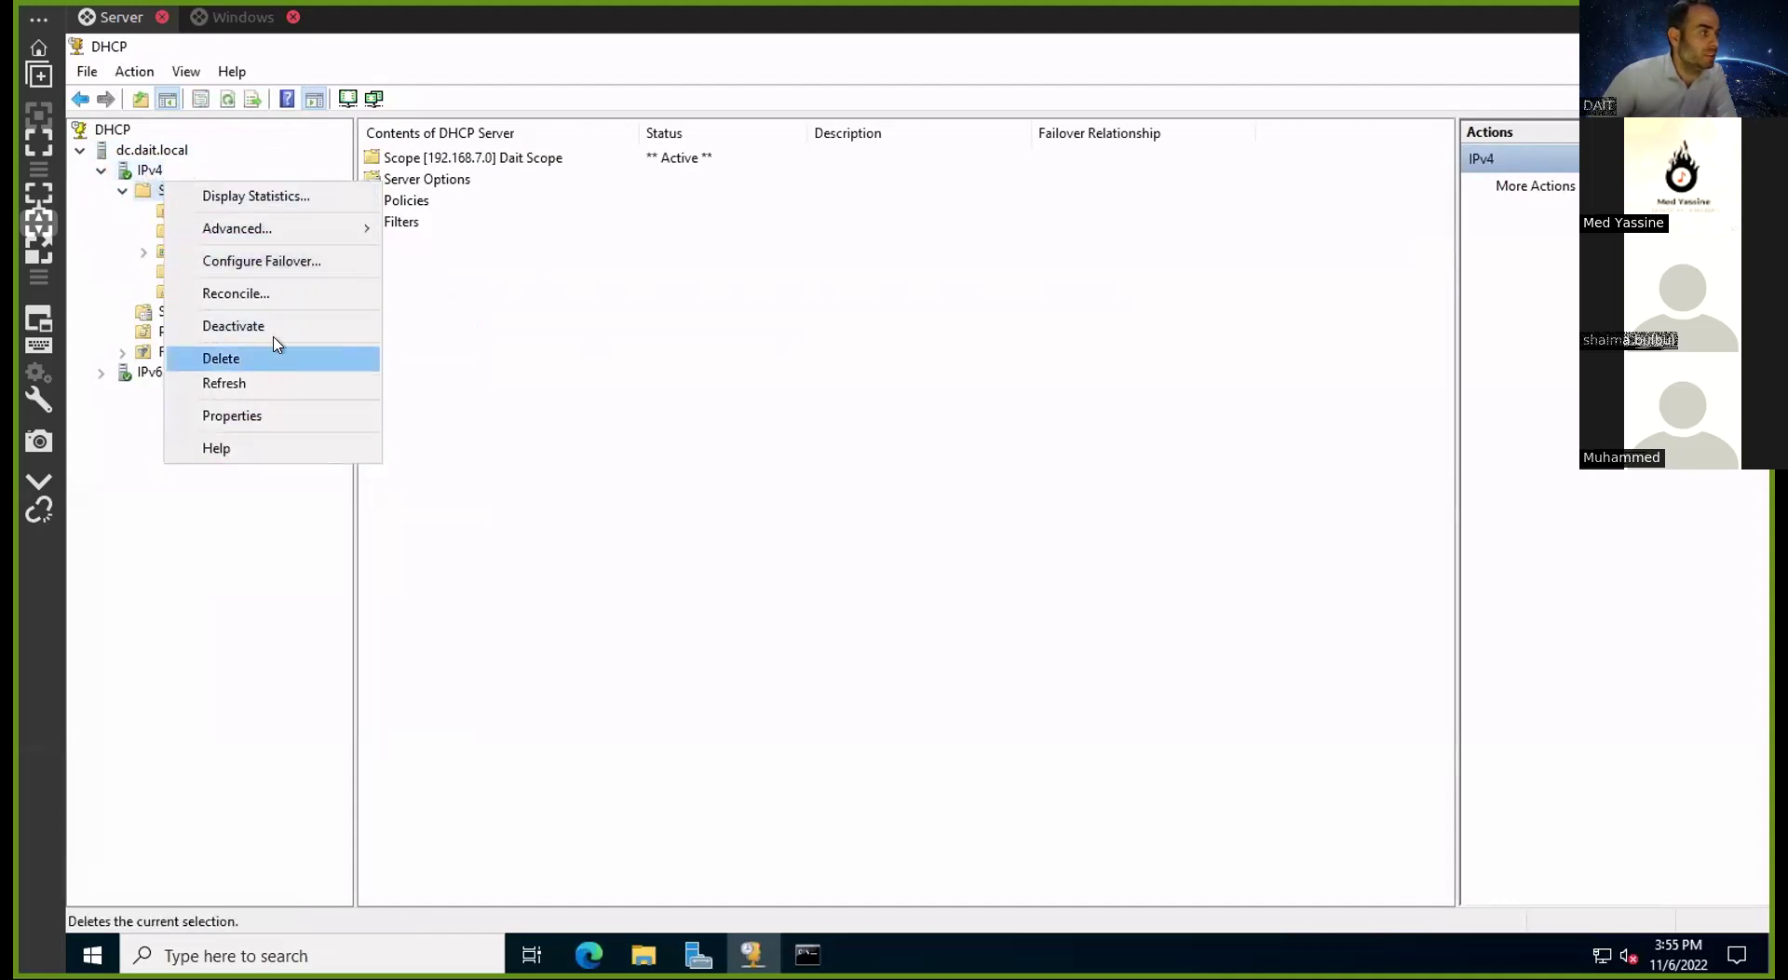
pyautogui.click(264, 379)
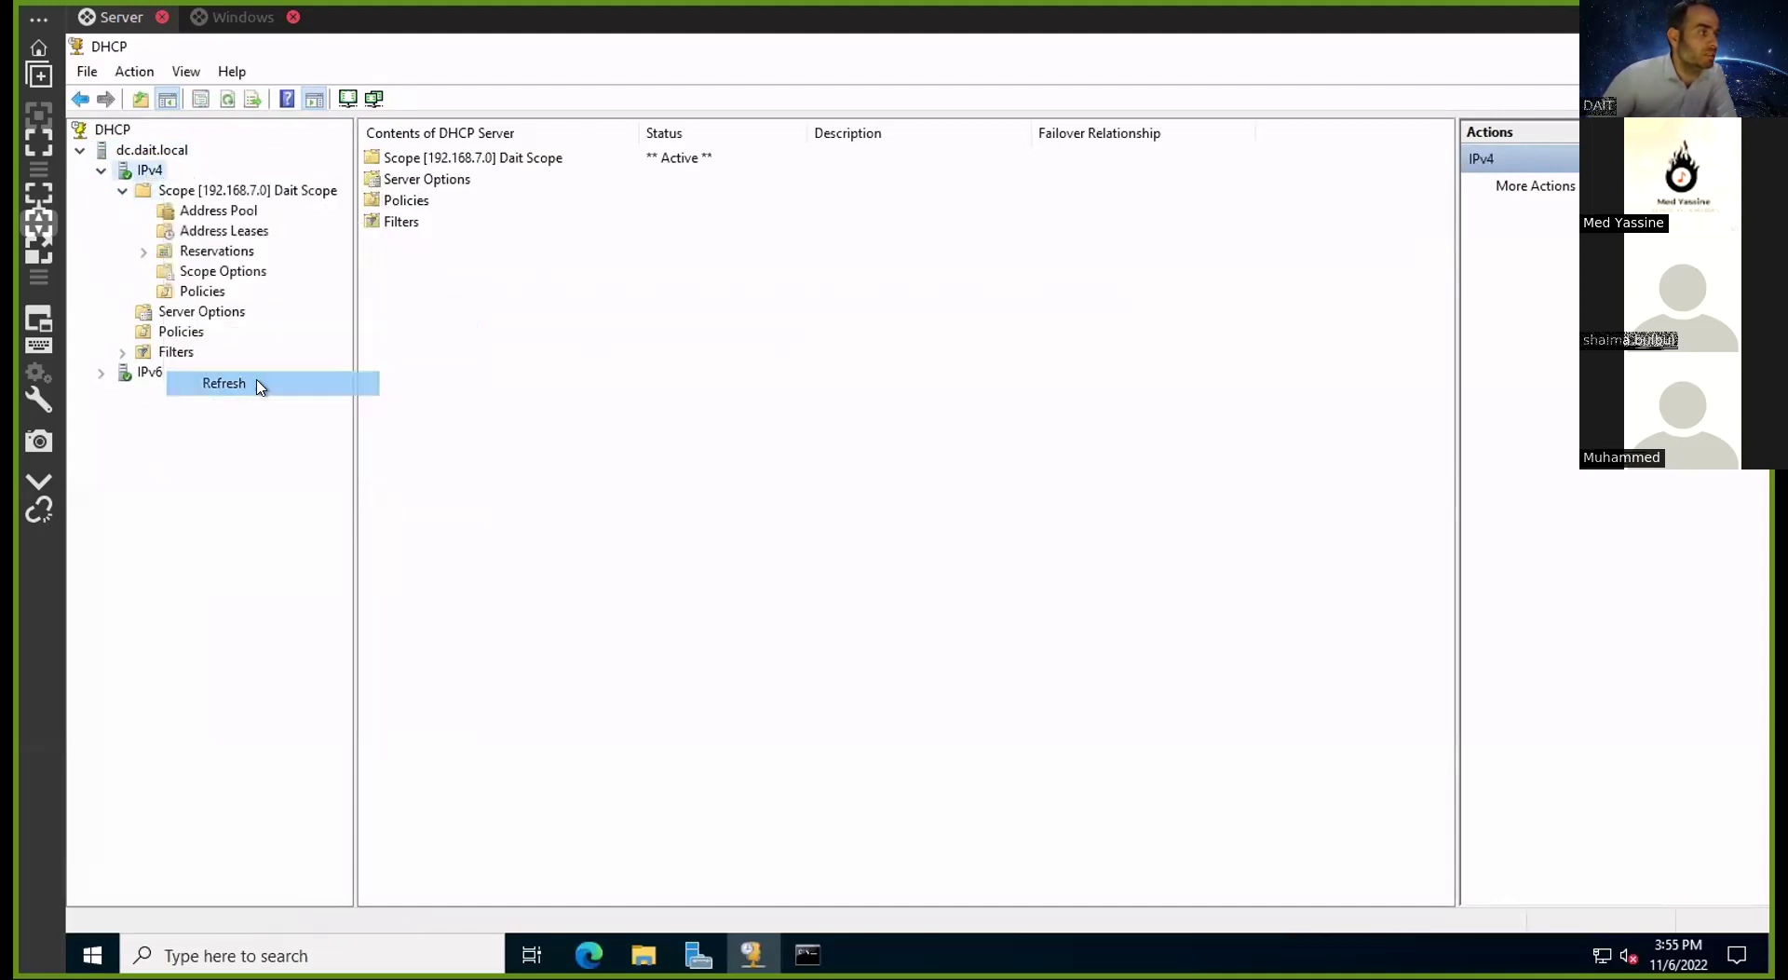
pyautogui.click(221, 239)
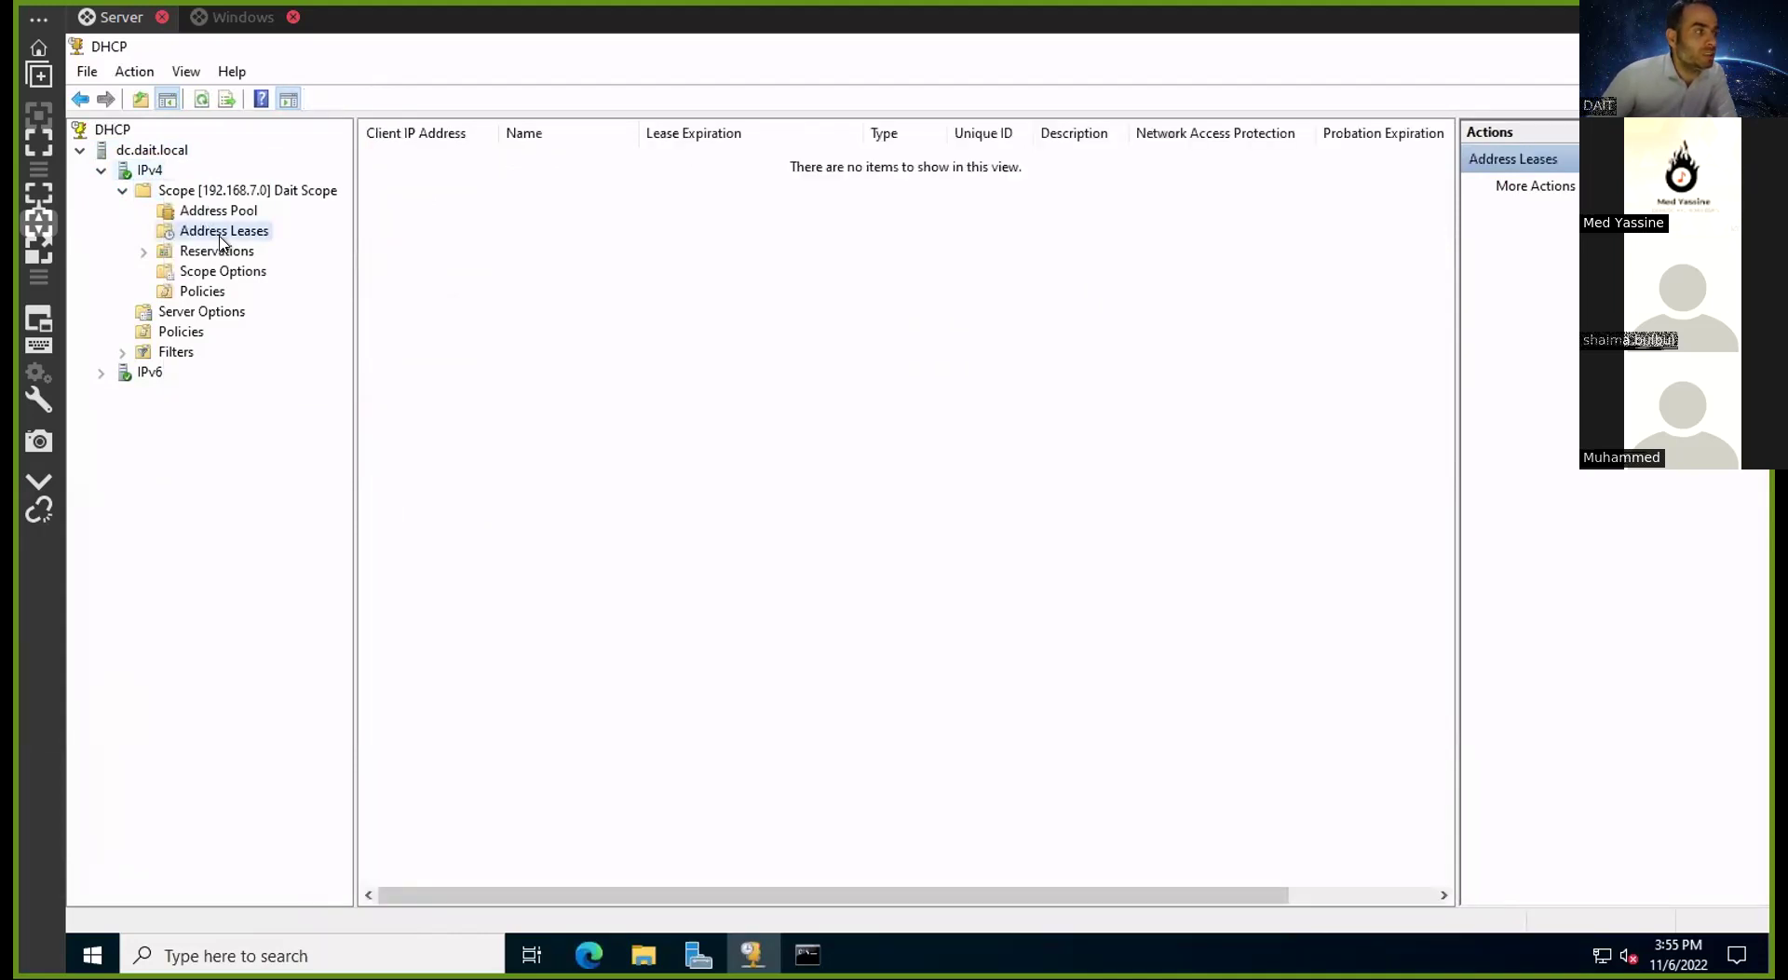
pyautogui.click(222, 192)
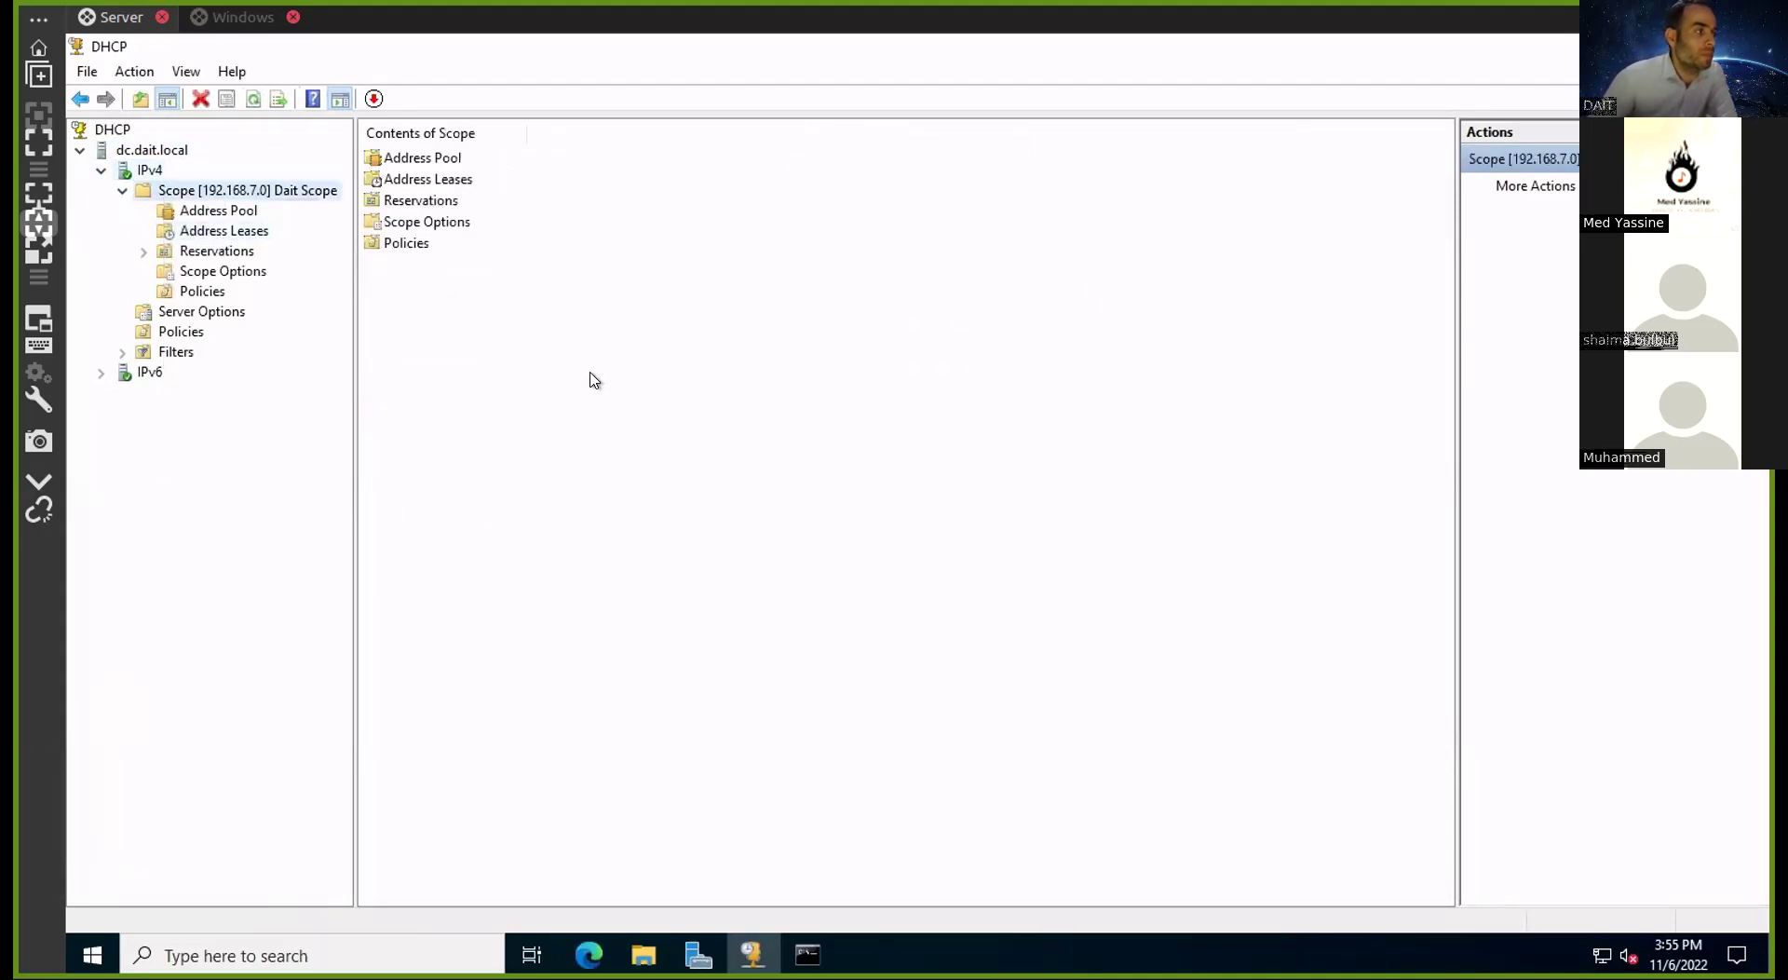
# On the Windows 10 client, open Network Connections via Network & Internet Ethernet settings
pyautogui.click(239, 17)
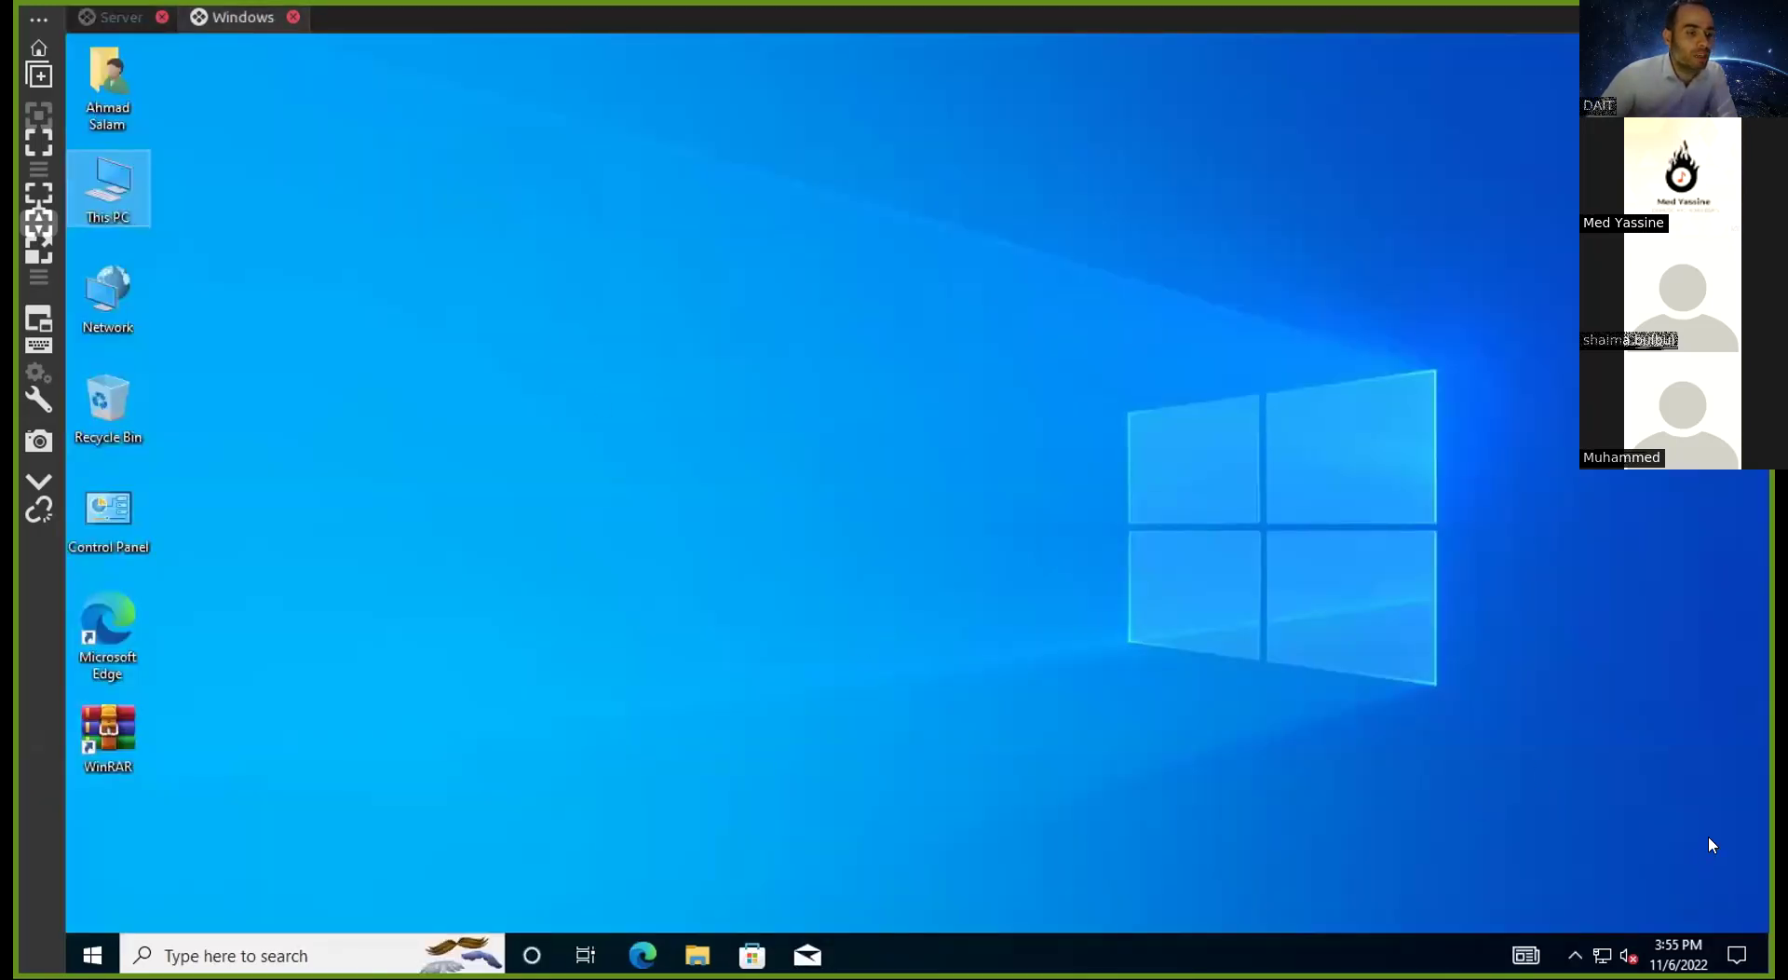
pyautogui.click(110, 21)
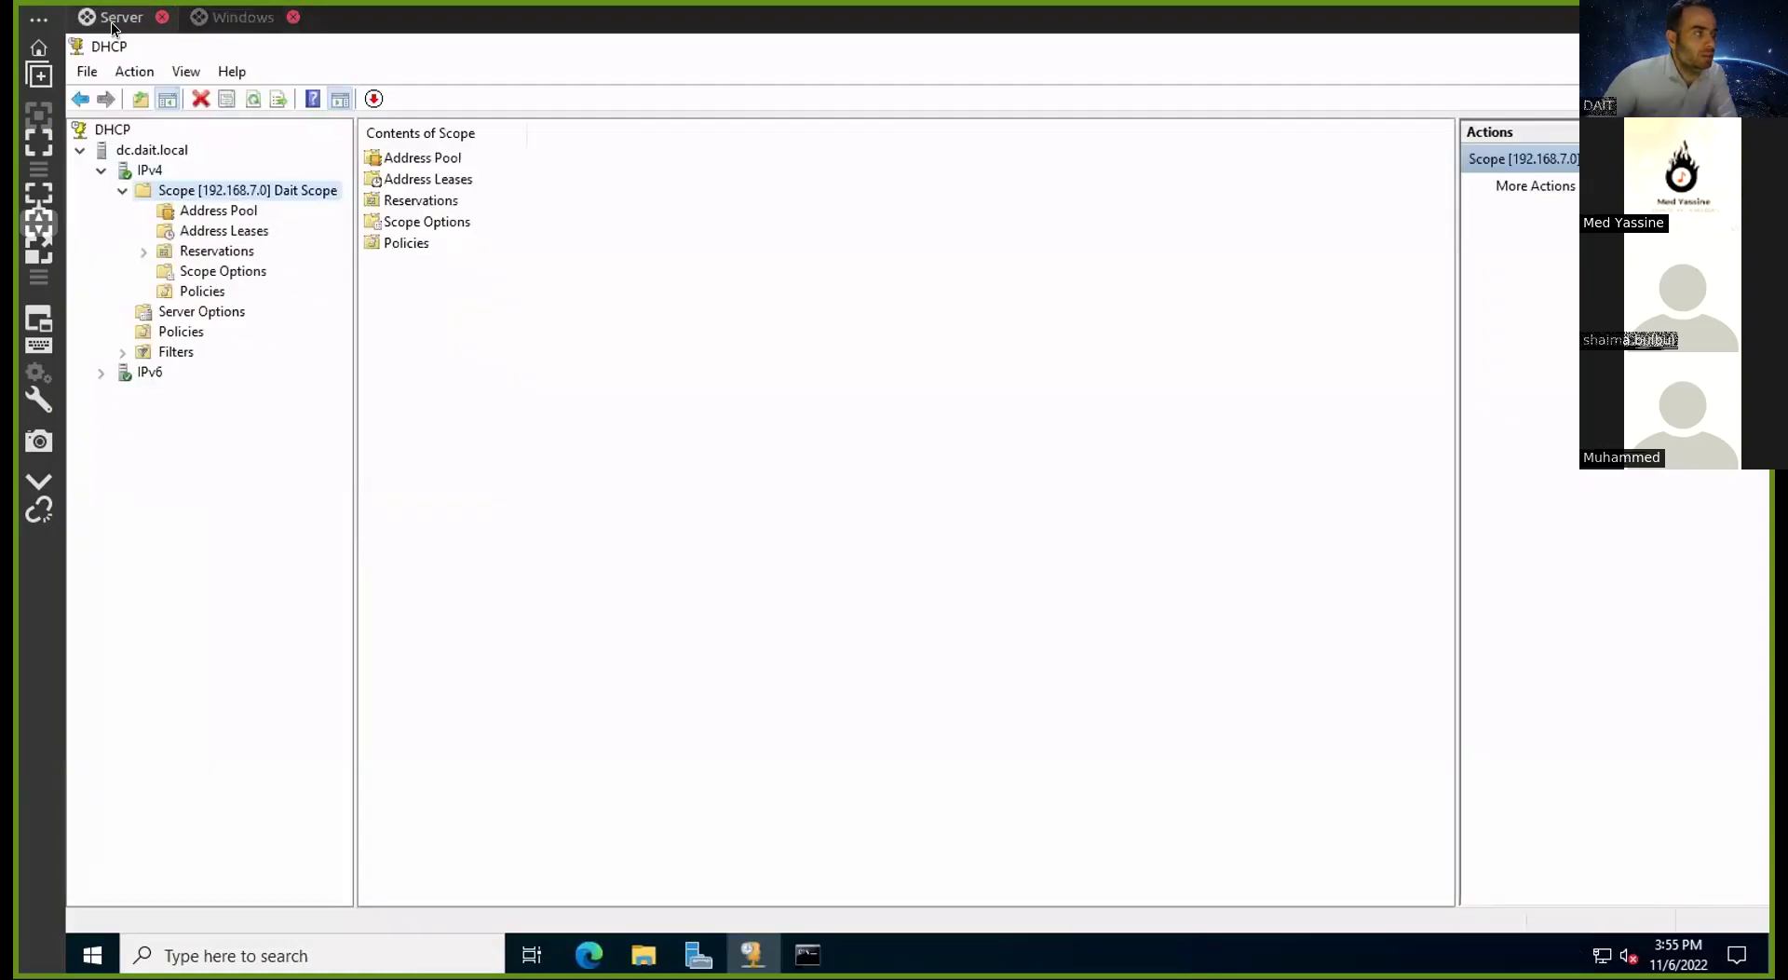
pyautogui.click(228, 16)
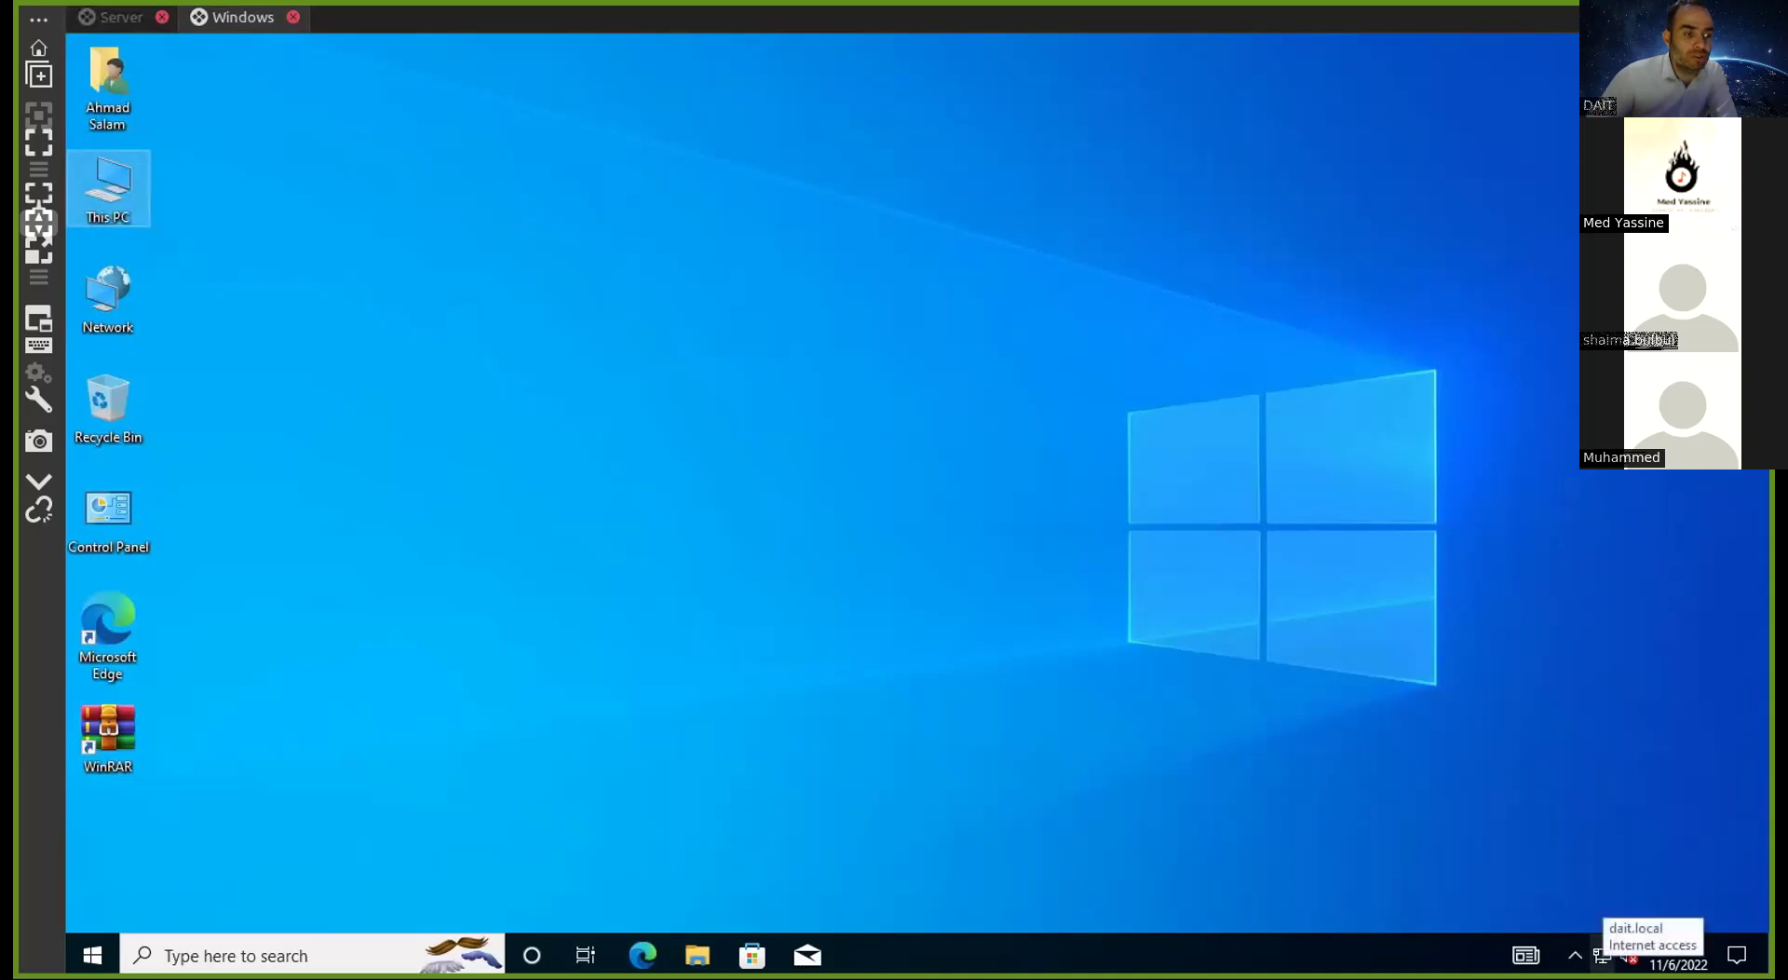
pyautogui.rightClick(1602, 955)
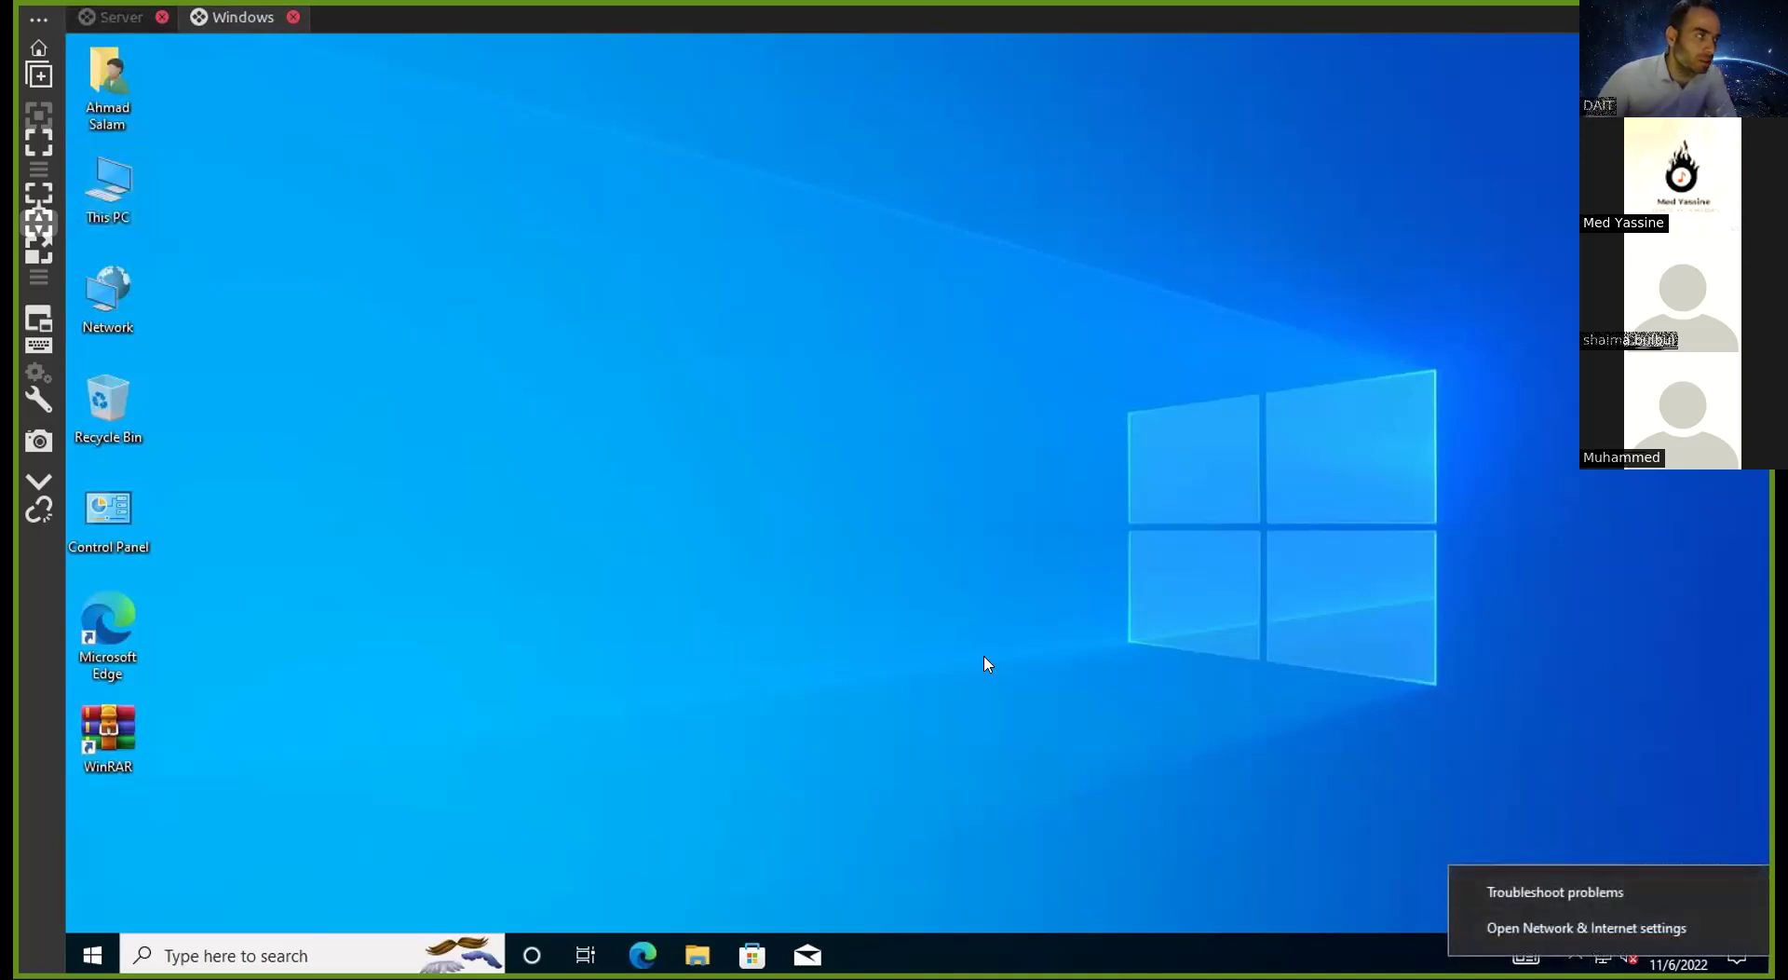
pyautogui.click(1496, 929)
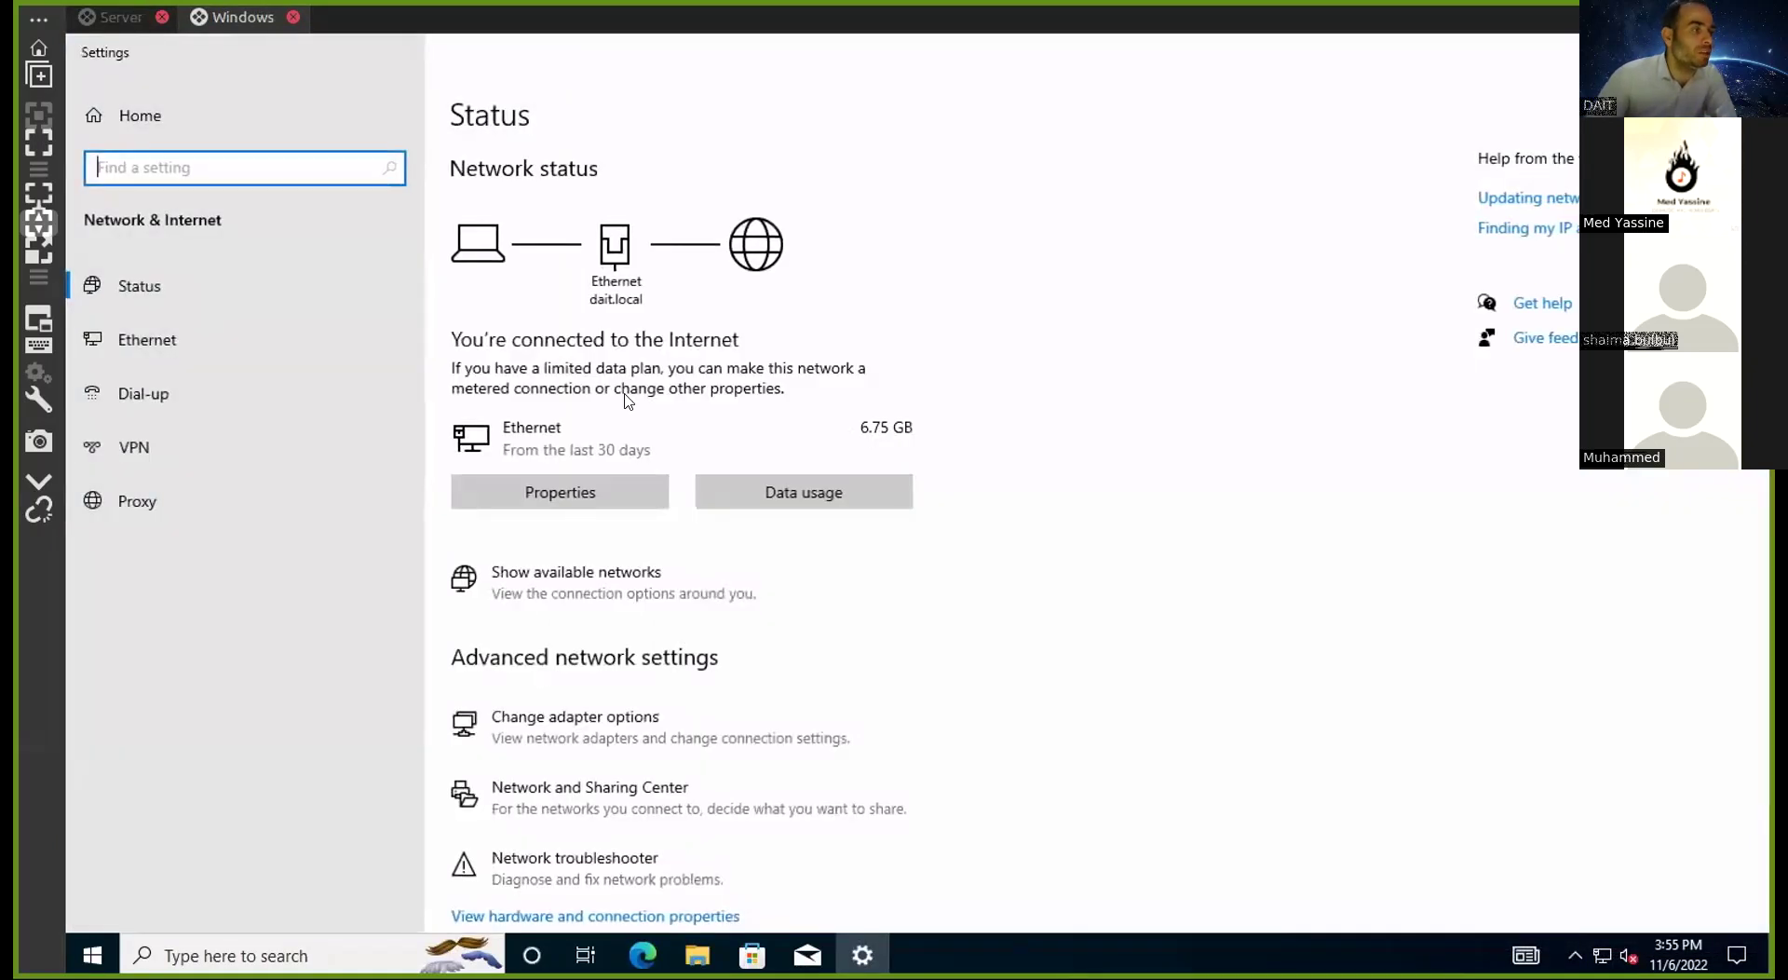
pyautogui.click(197, 359)
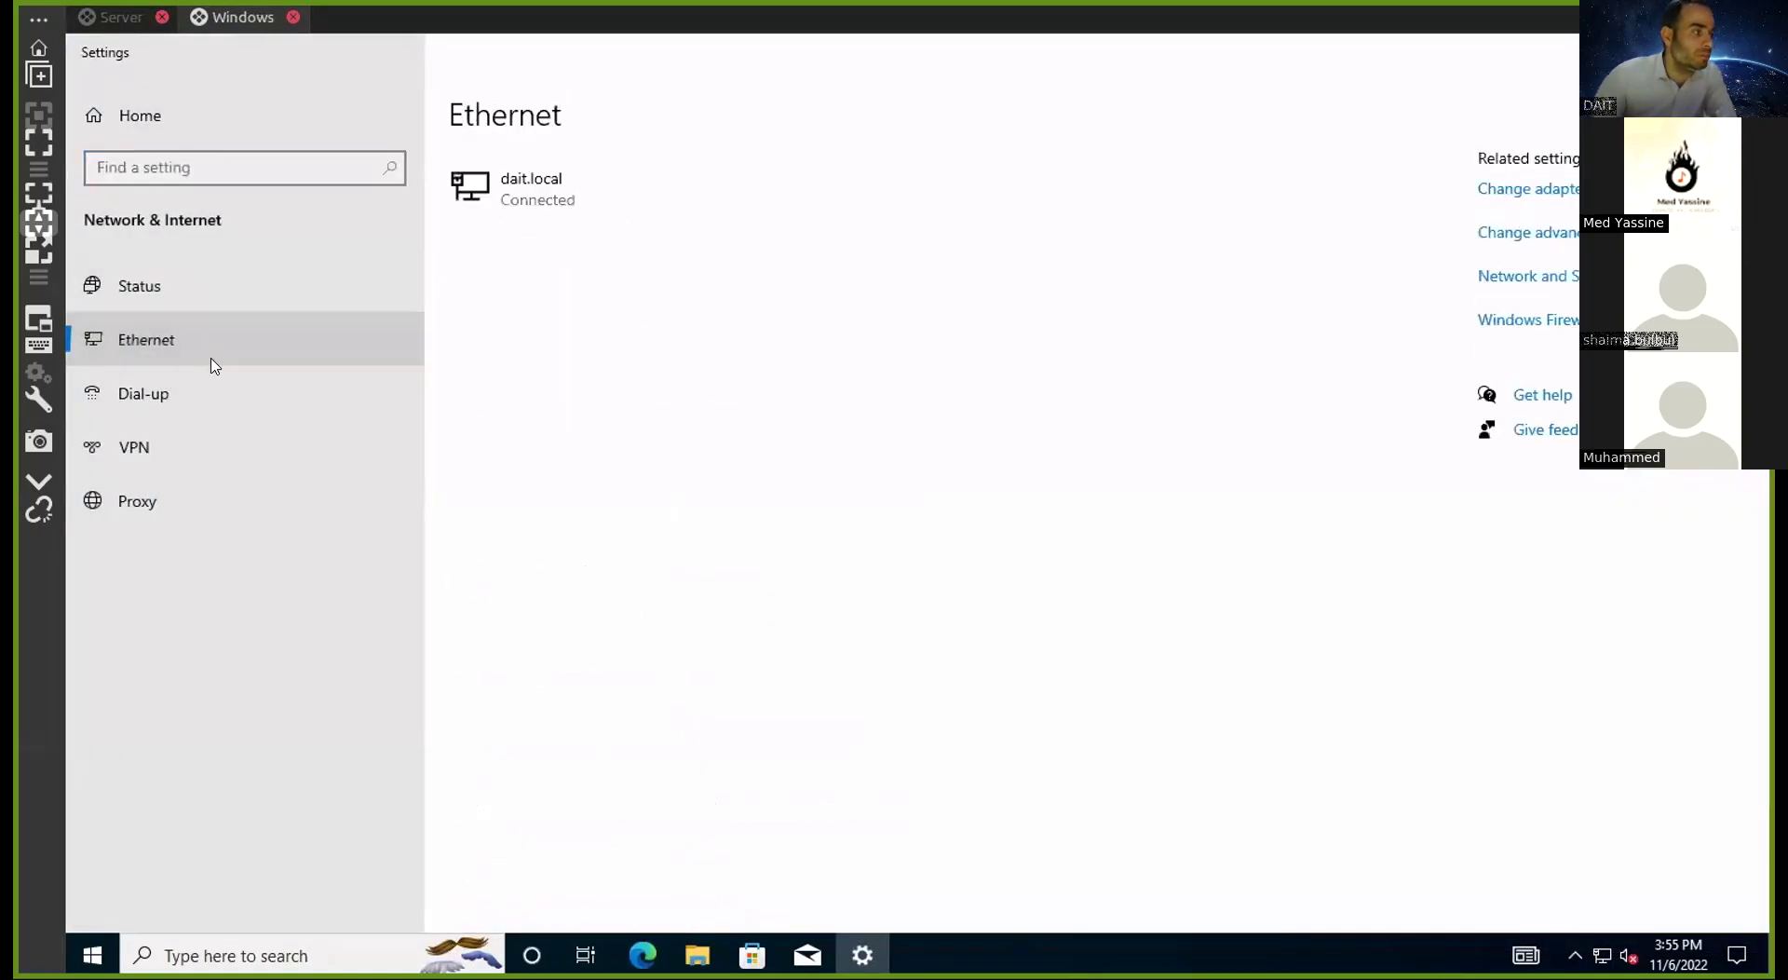
pyautogui.click(1565, 191)
pyautogui.click(424, 305)
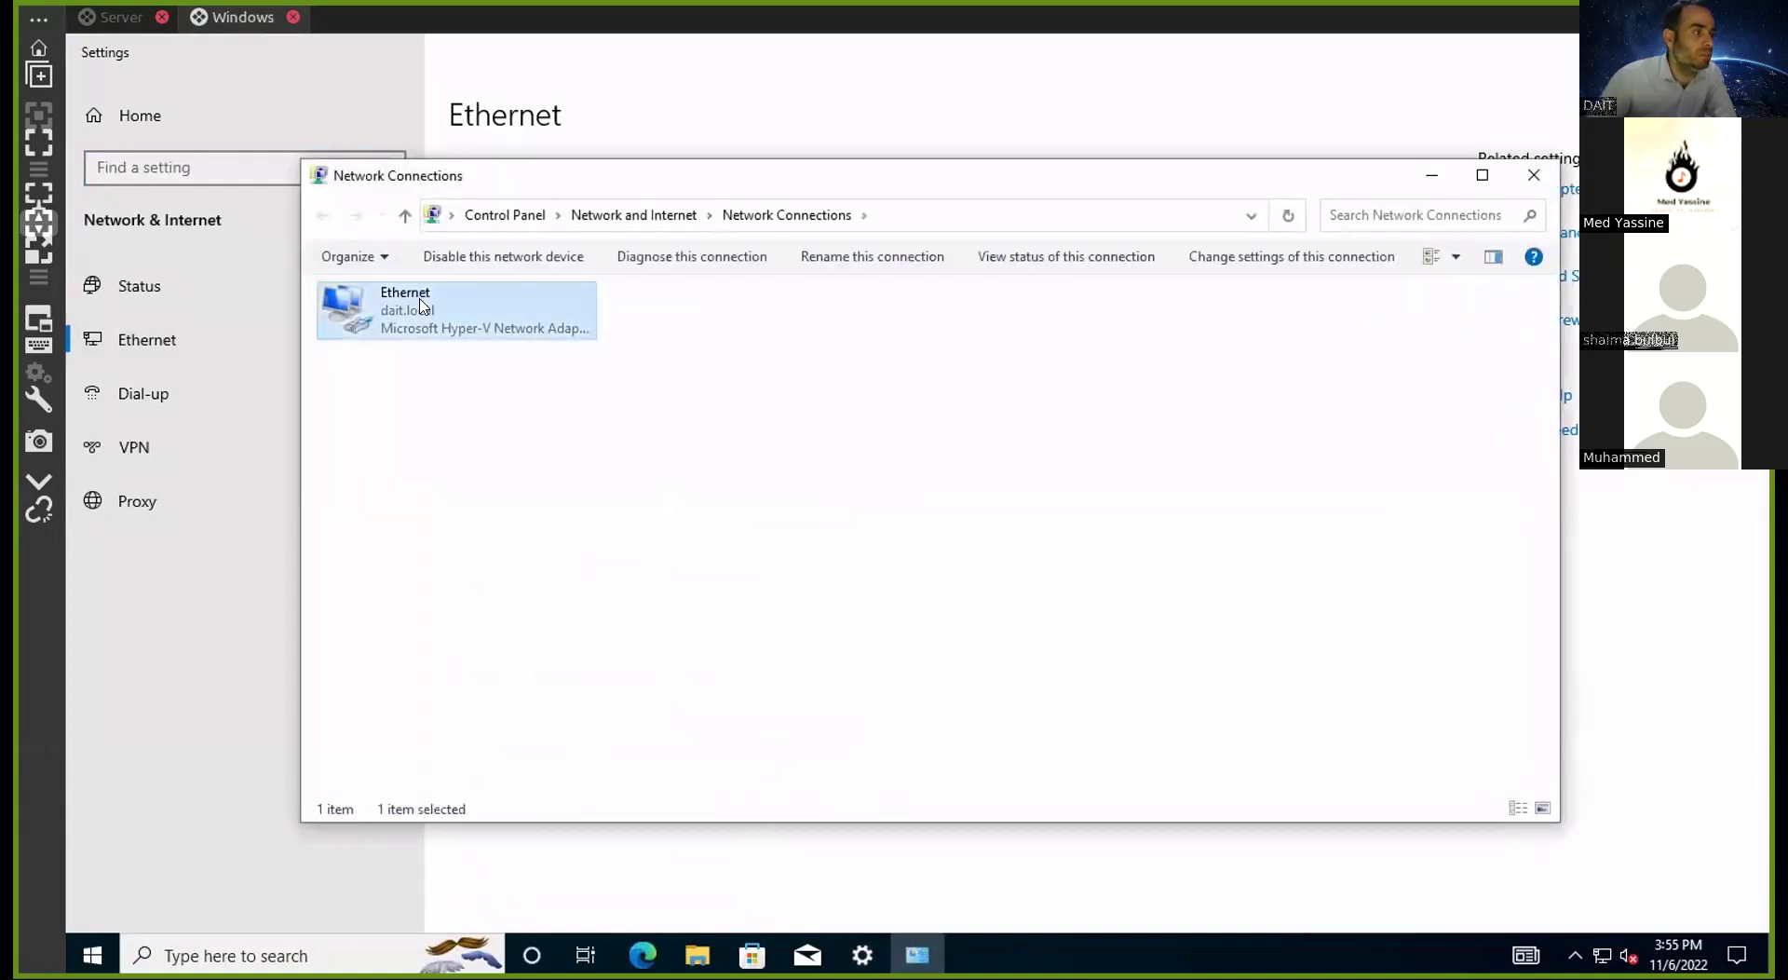
# Open the Ethernet adapter's properties, approving with the administrator account credentials
pyautogui.rightClick(422, 306)
pyautogui.click(868, 513)
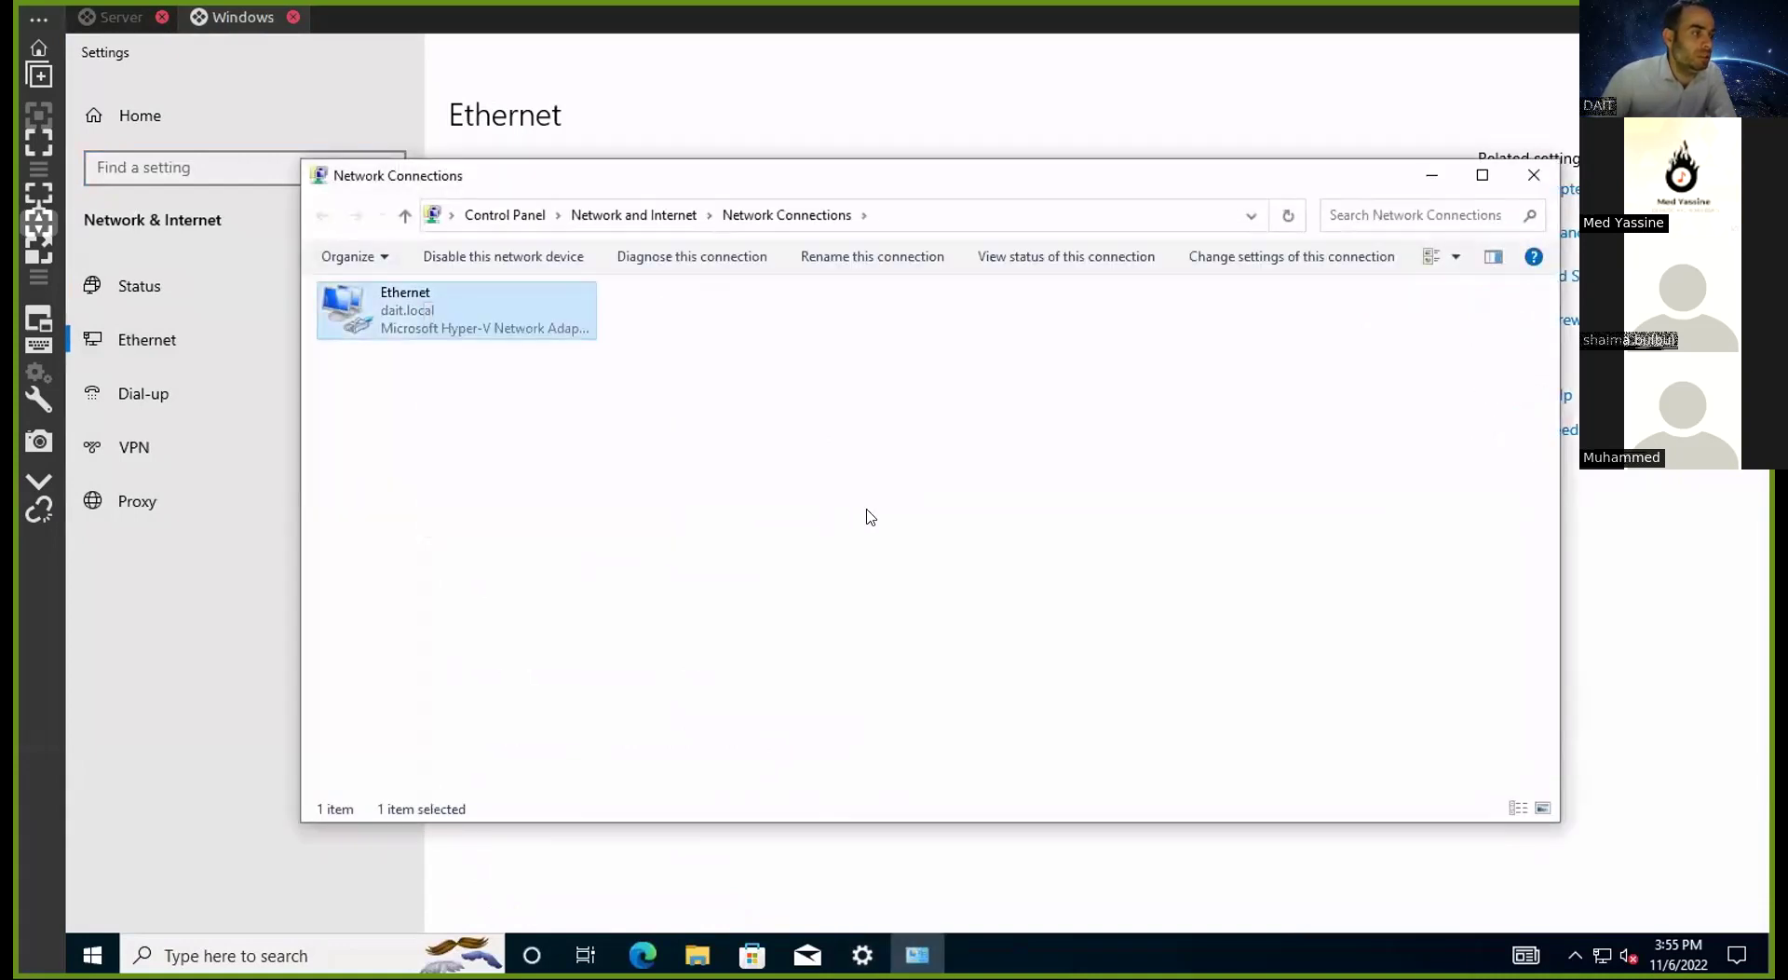
pyautogui.rightClick(368, 319)
pyautogui.click(438, 525)
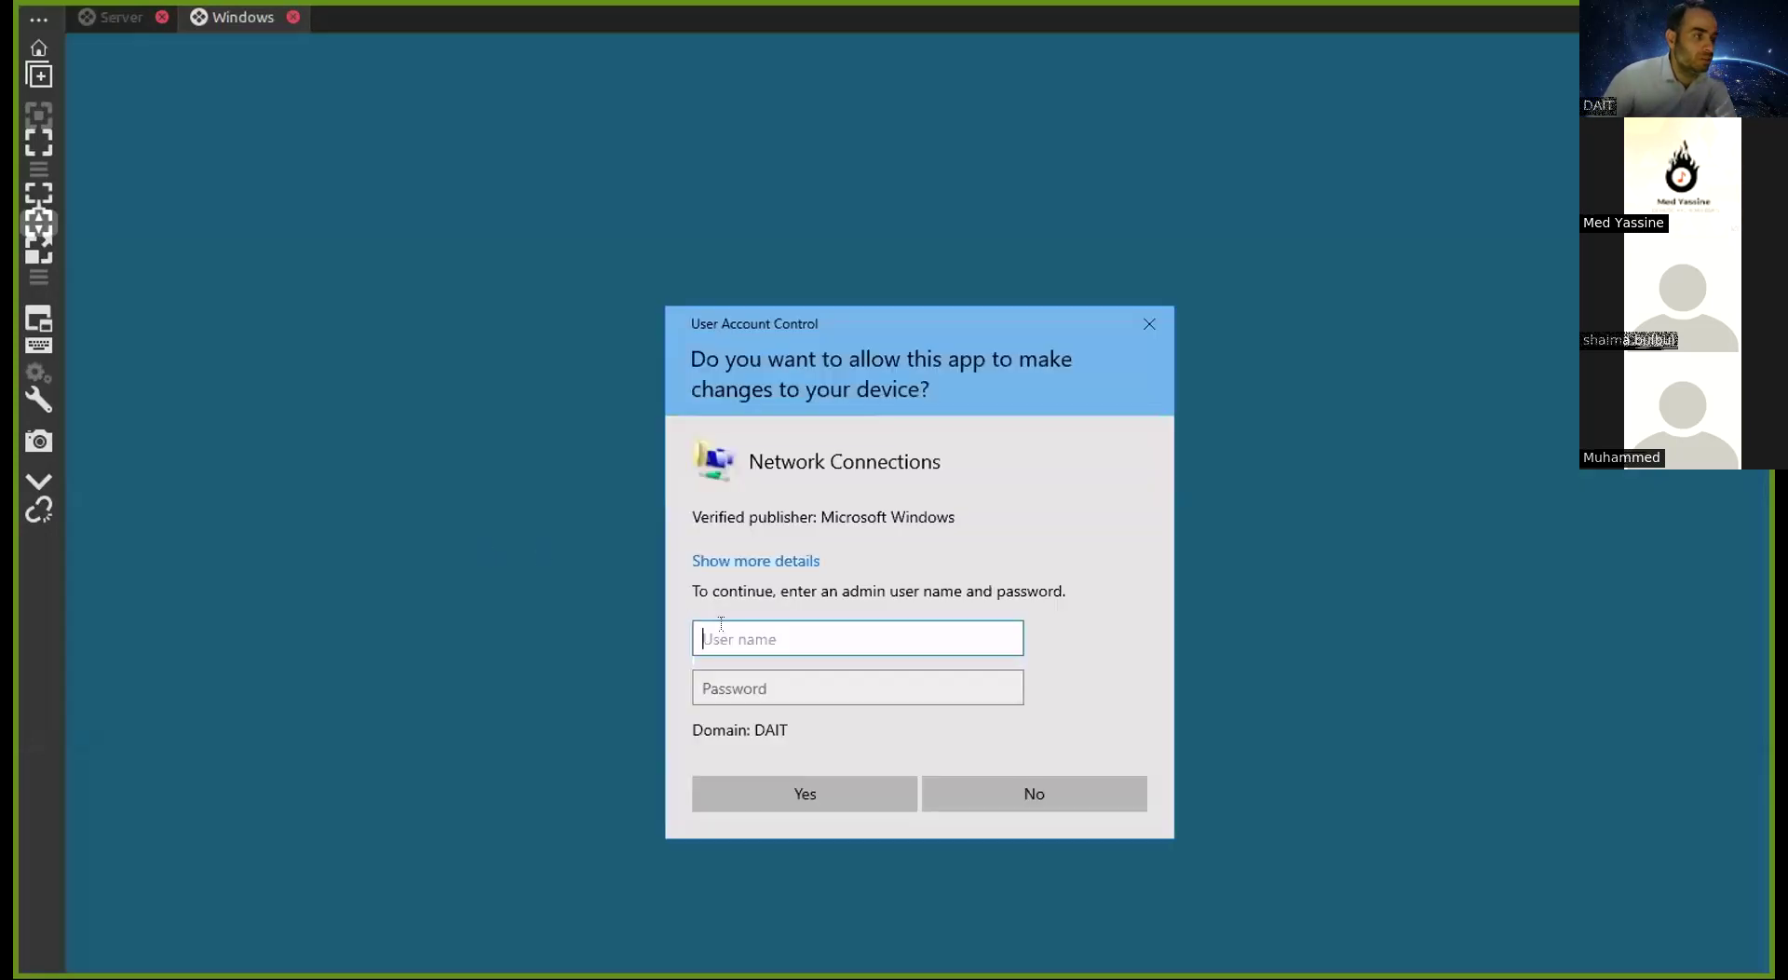
pyautogui.write('administrator')
pyautogui.press('Tab')
pyautogui.write('•••••')
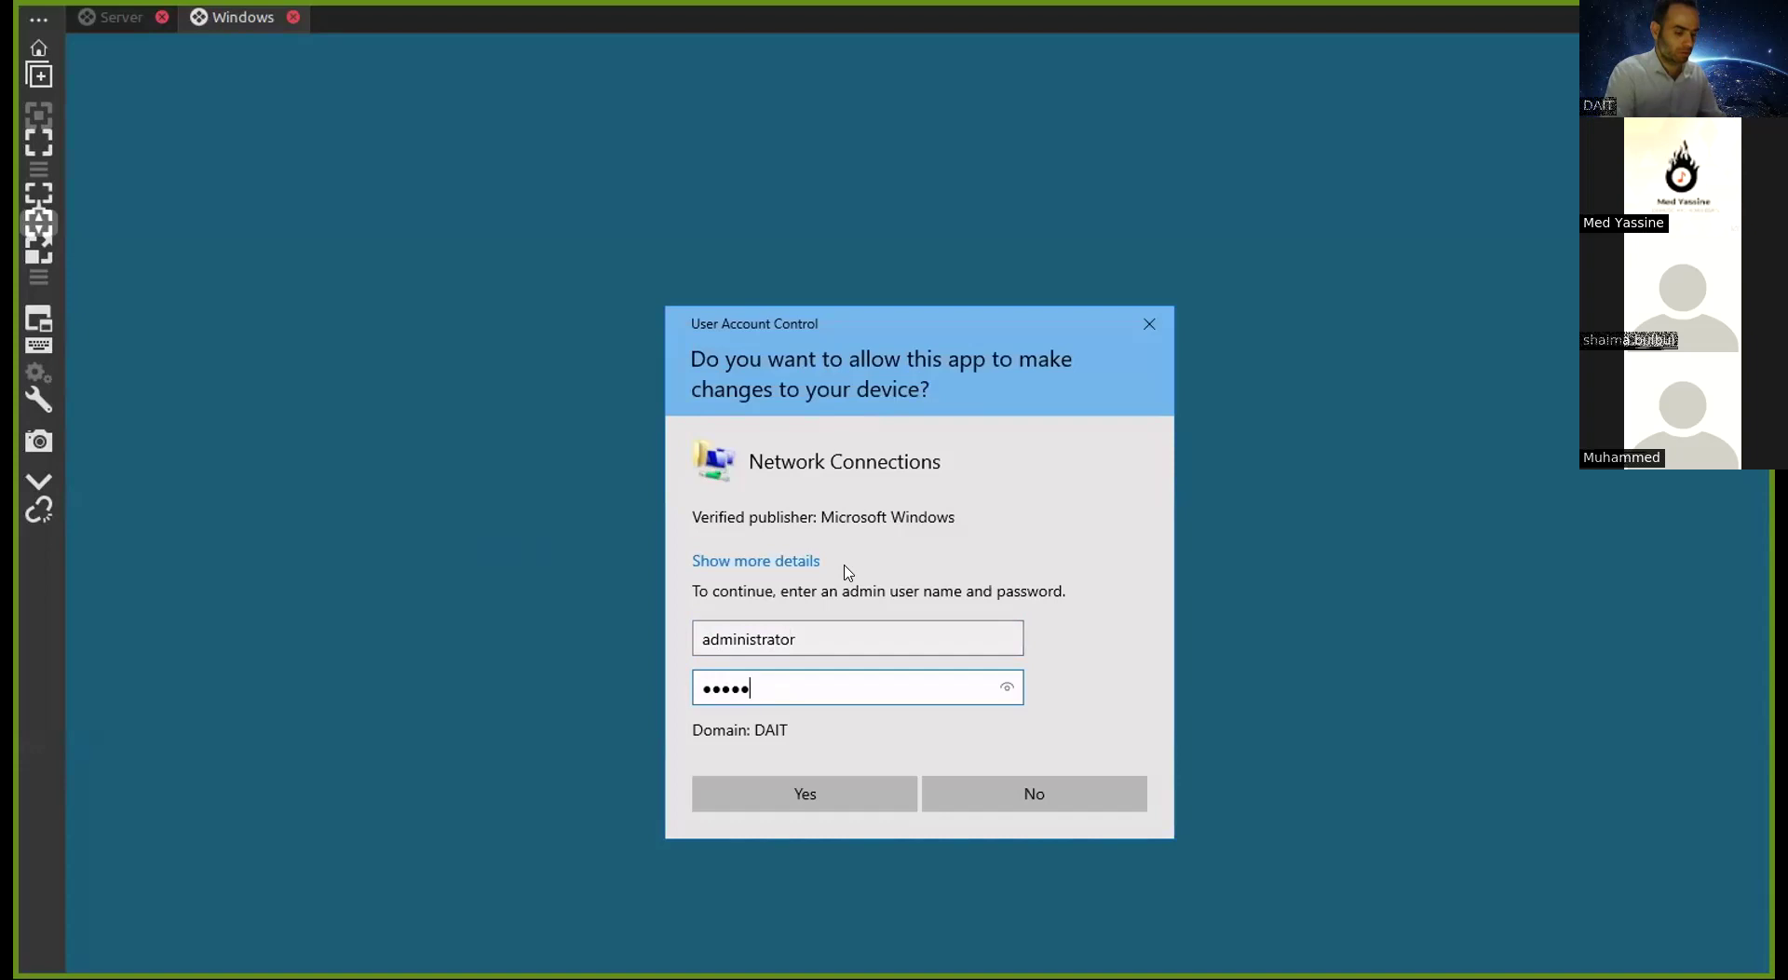
pyautogui.write('•••')
pyautogui.click(823, 793)
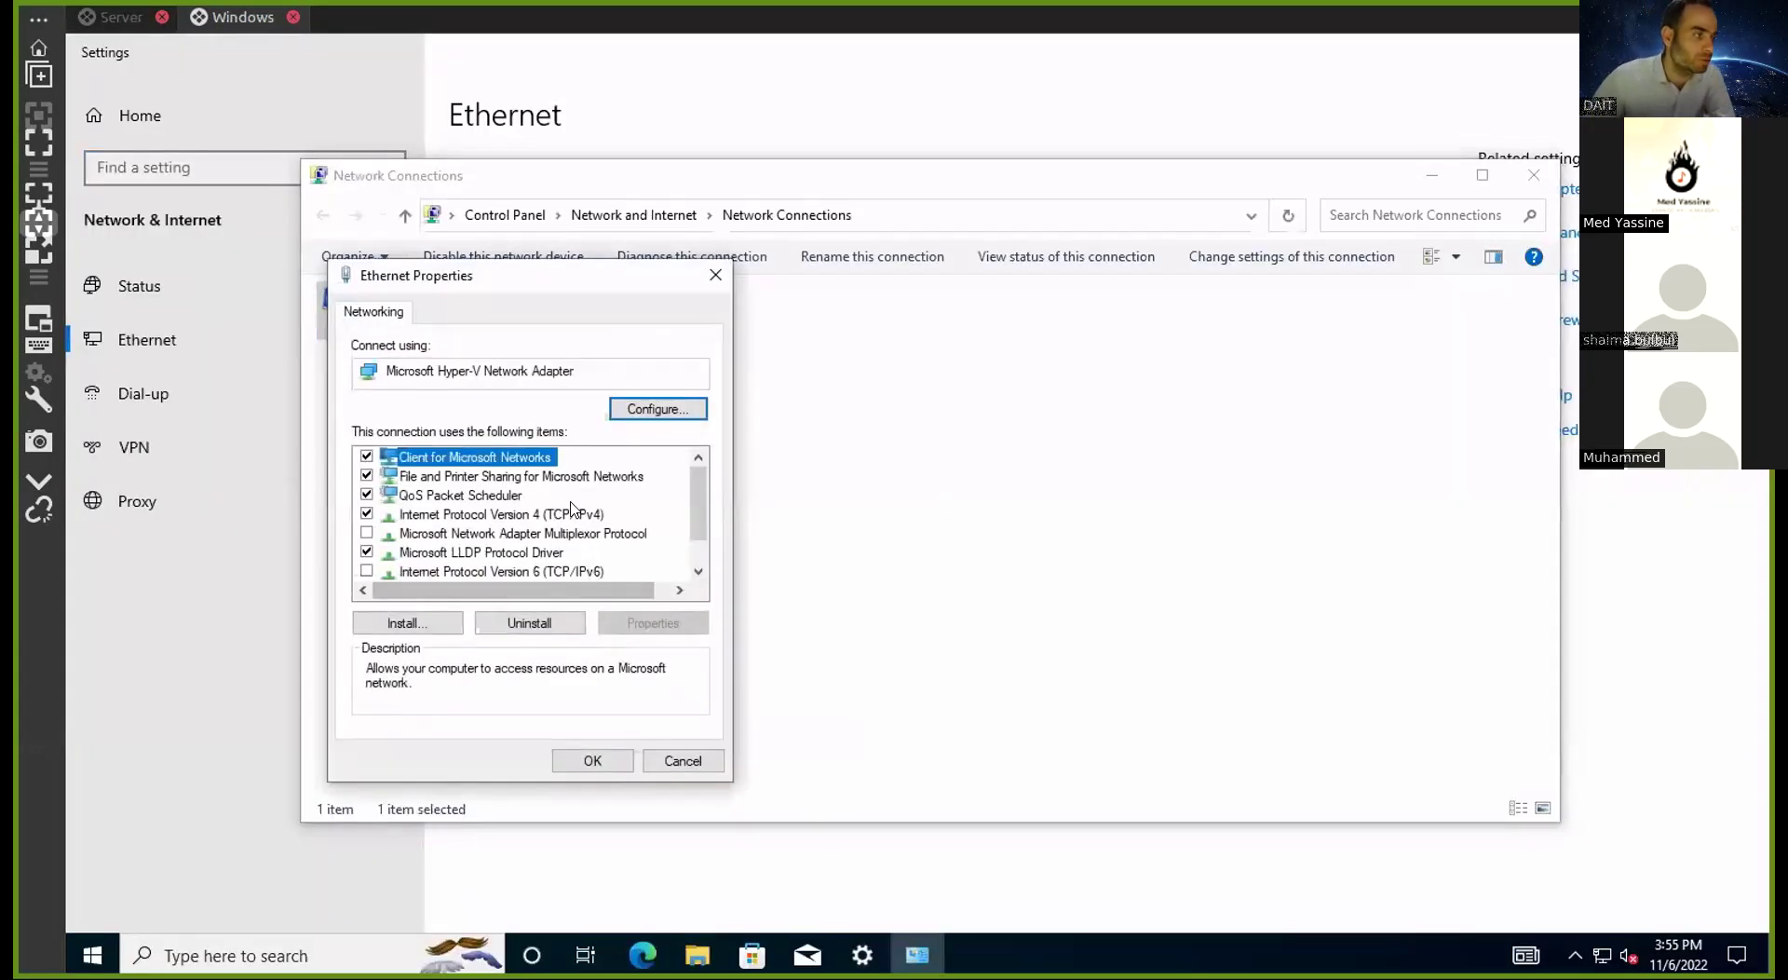
# Set IPv4 to obtain both IP address and DNS server automatically, and save
pyautogui.doubleClick(560, 515)
pyautogui.click(537, 499)
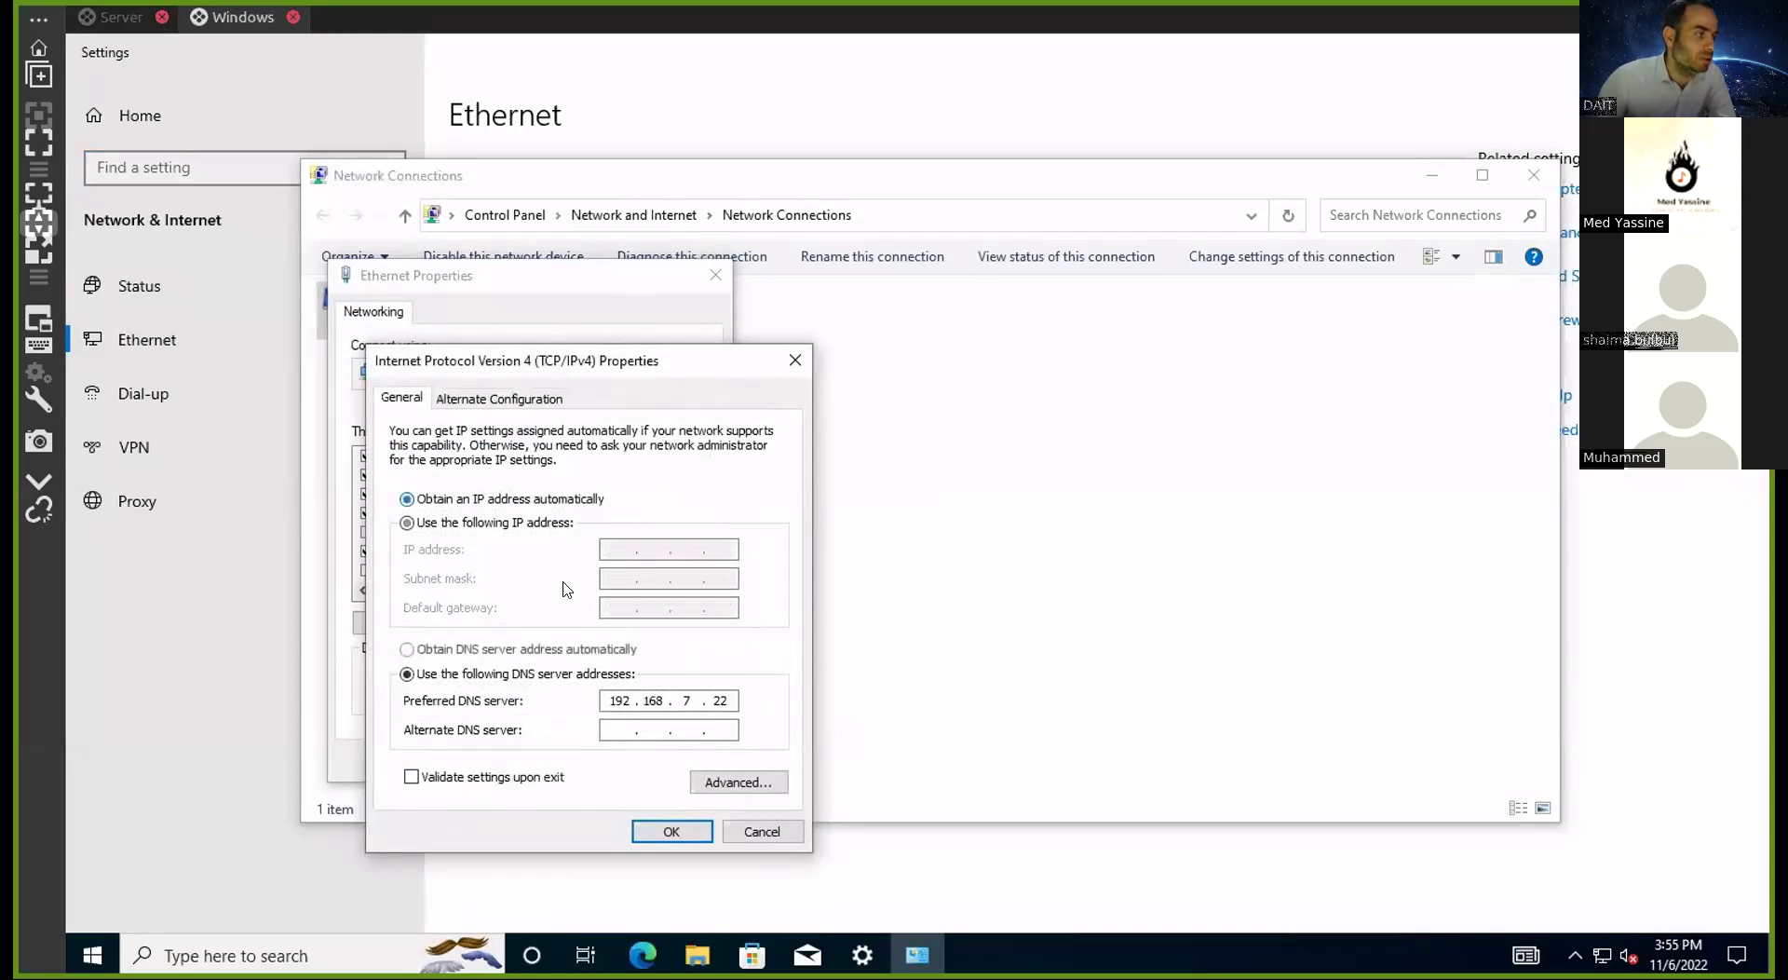
pyautogui.click(553, 654)
pyautogui.click(672, 831)
pyautogui.click(601, 759)
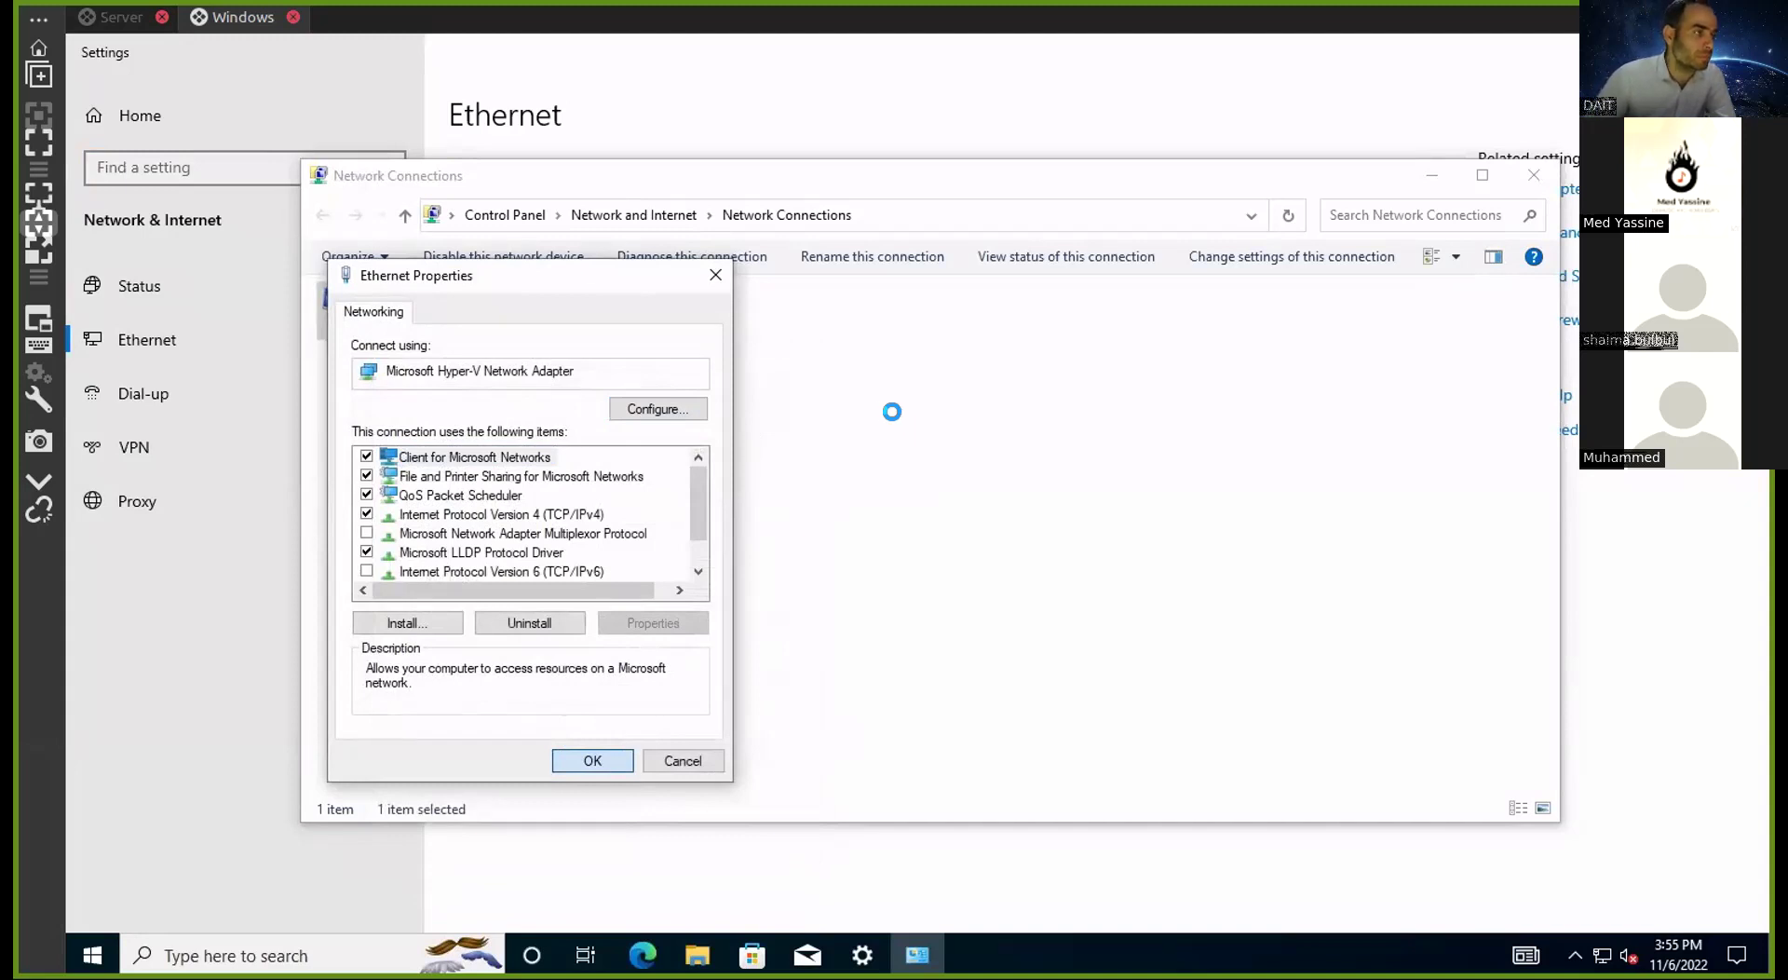
pyautogui.click(117, 17)
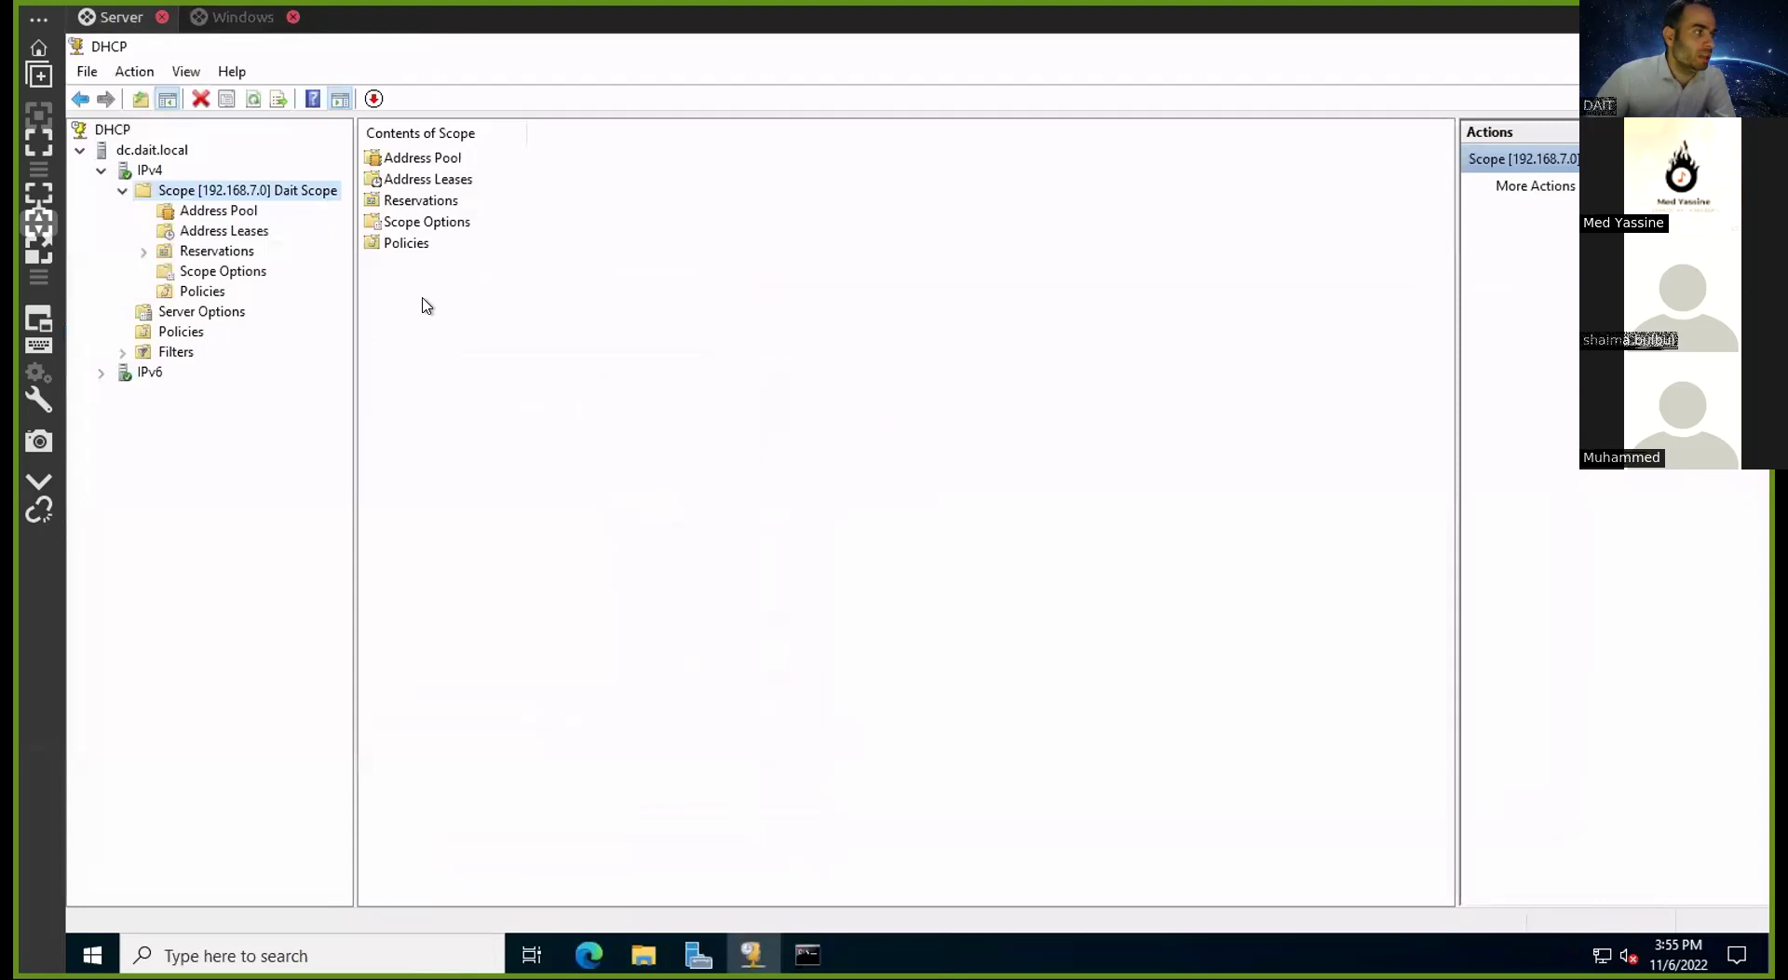
# Refresh the Address Pool holding the 192.168.7.200–192.168.7.230 range
pyautogui.click(223, 210)
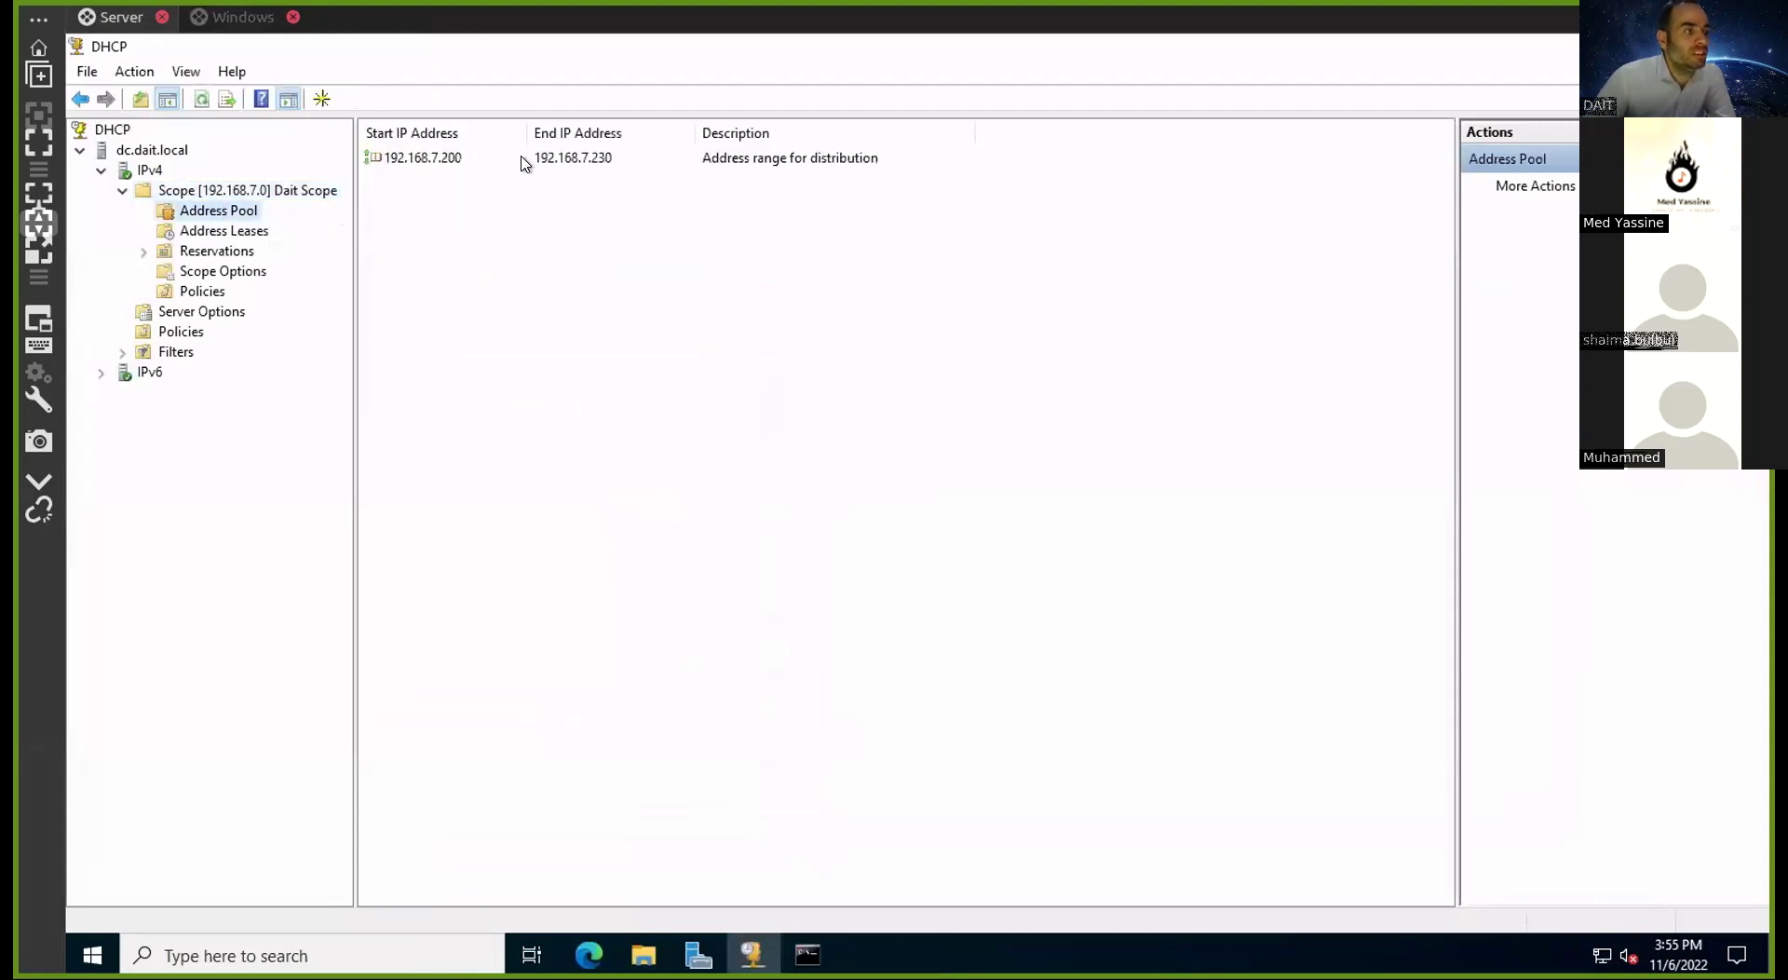
pyautogui.click(464, 158)
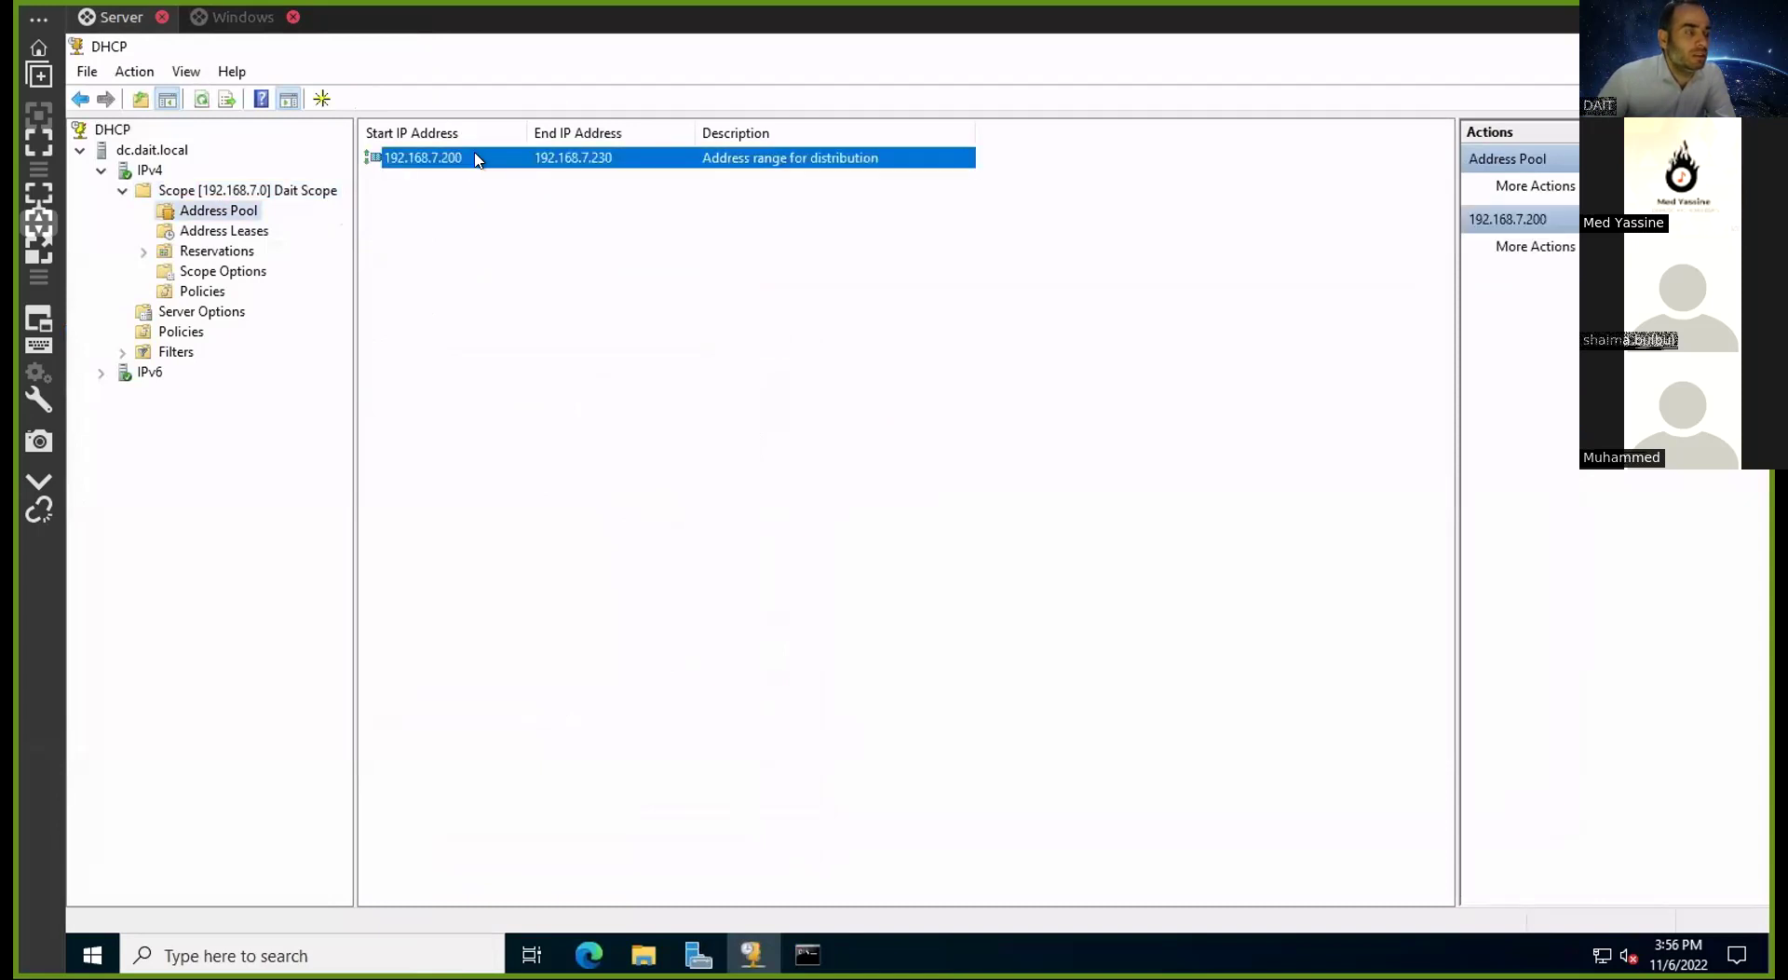
pyautogui.rightClick(489, 161)
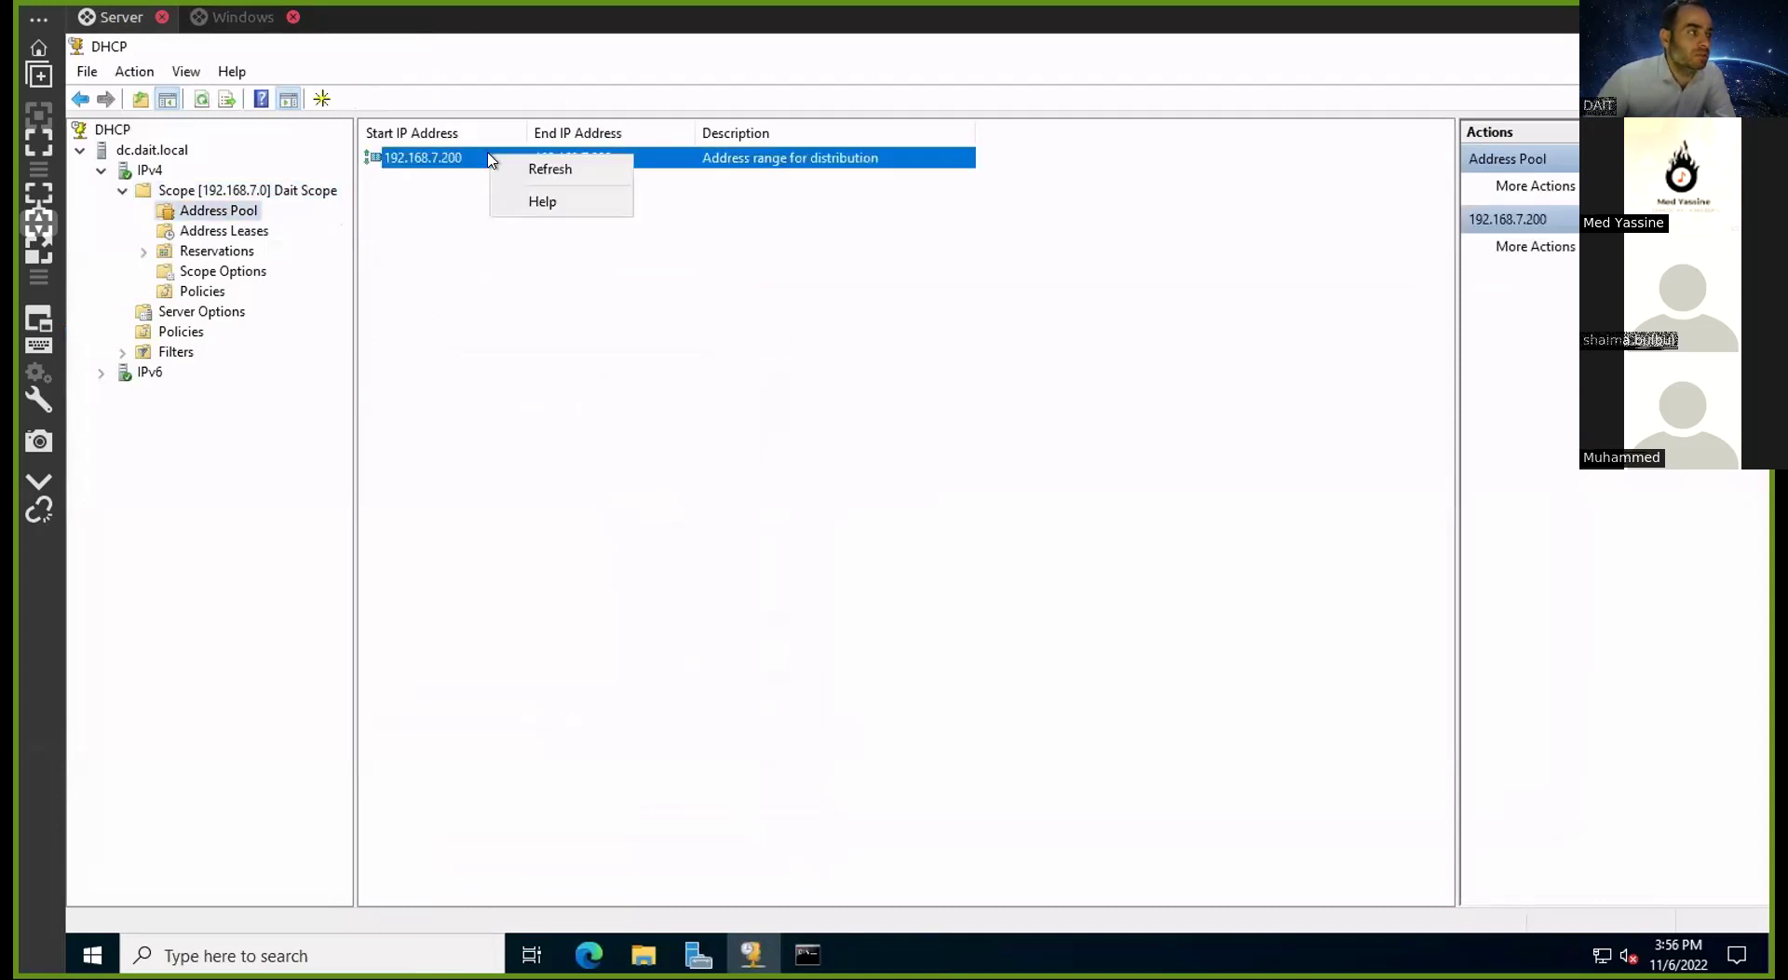
pyautogui.click(507, 167)
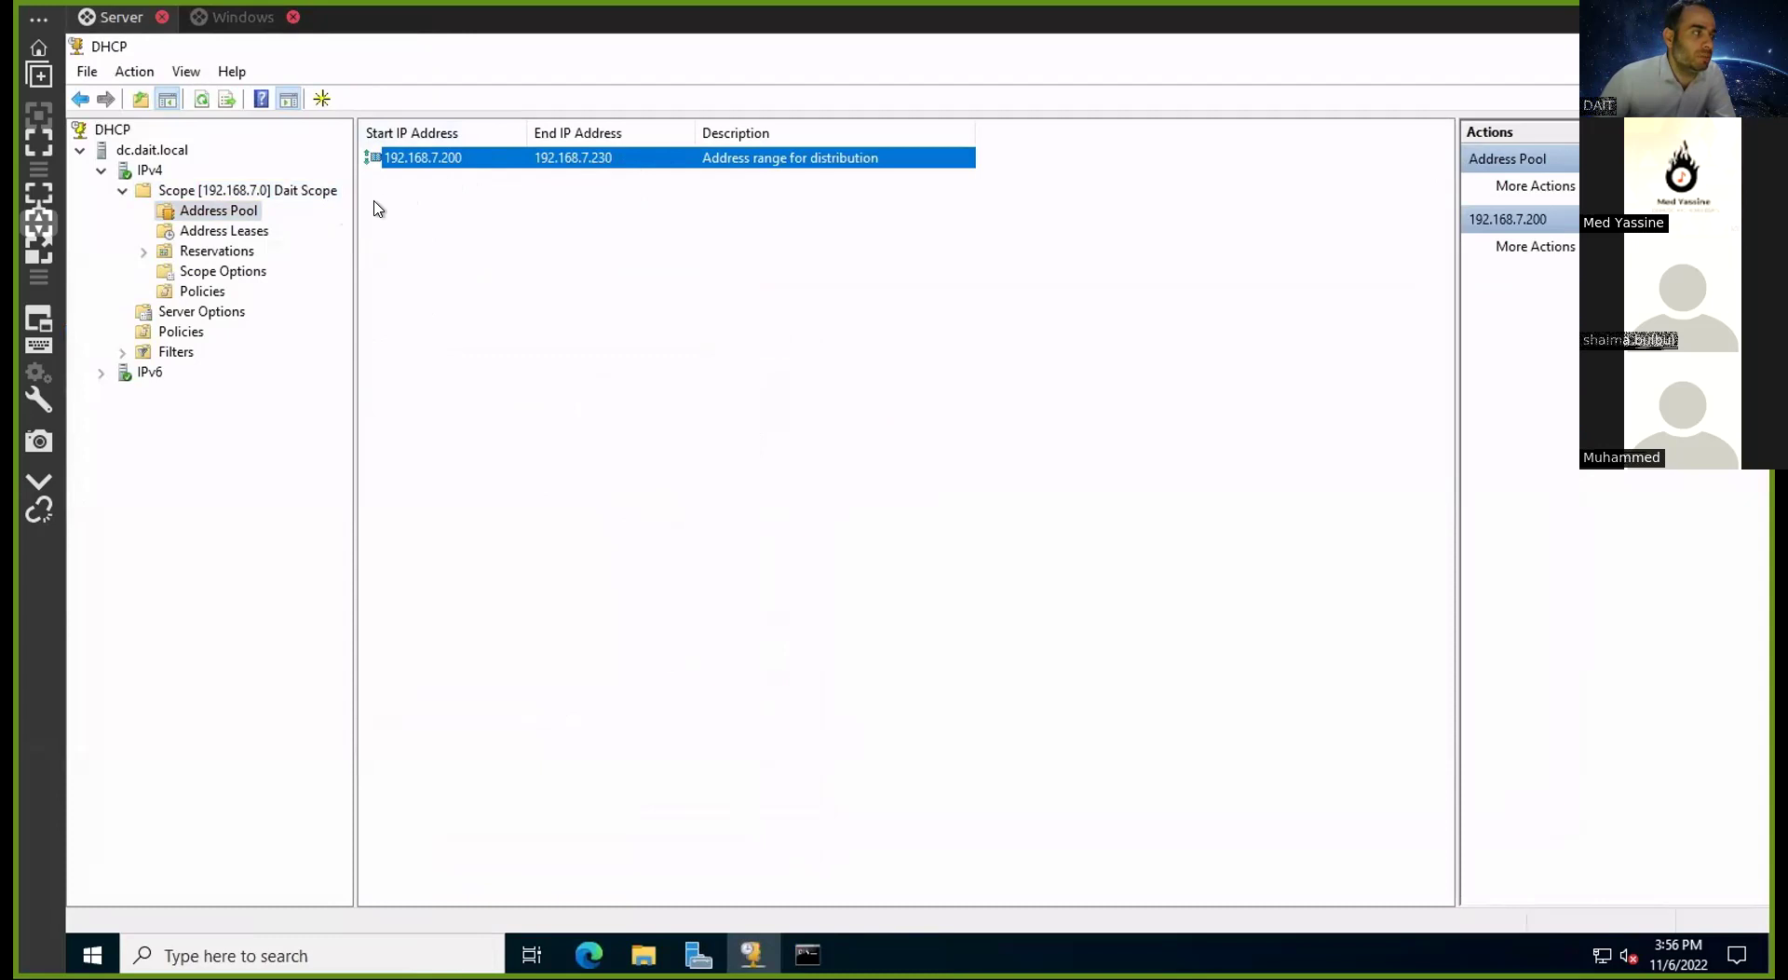
# Refresh Address Leases and select the 192.168.7.200 lease for client-pc.dait.local
pyautogui.click(250, 232)
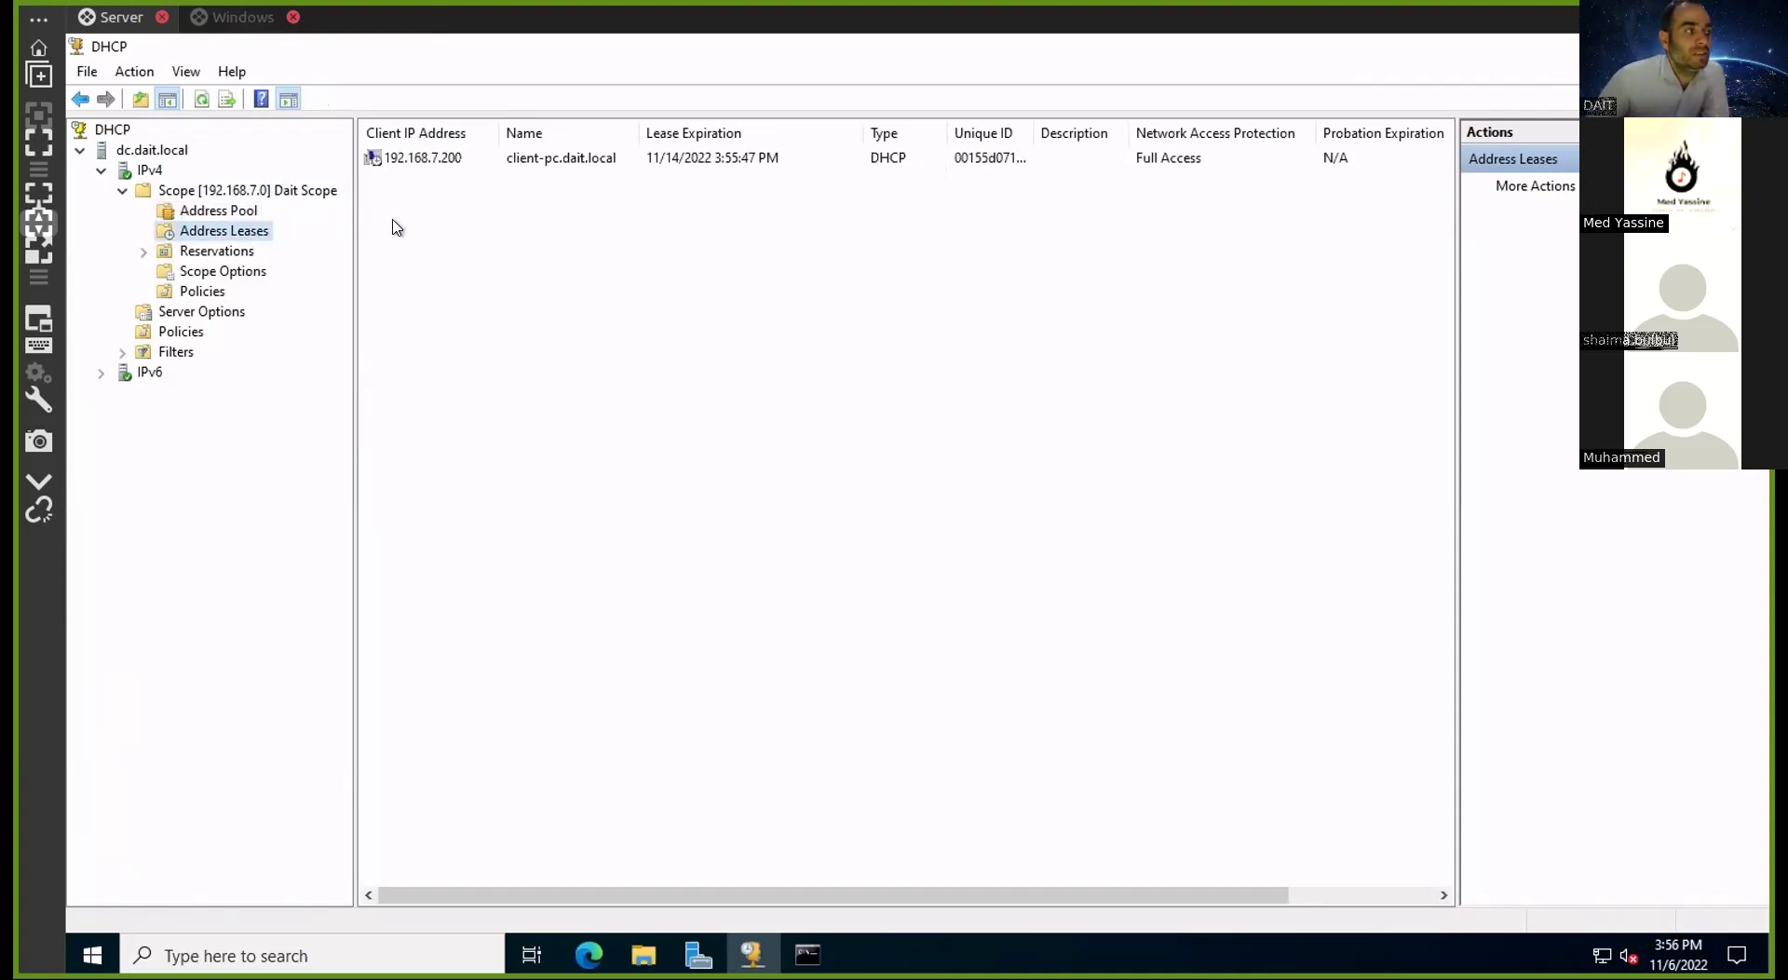
pyautogui.rightClick(253, 232)
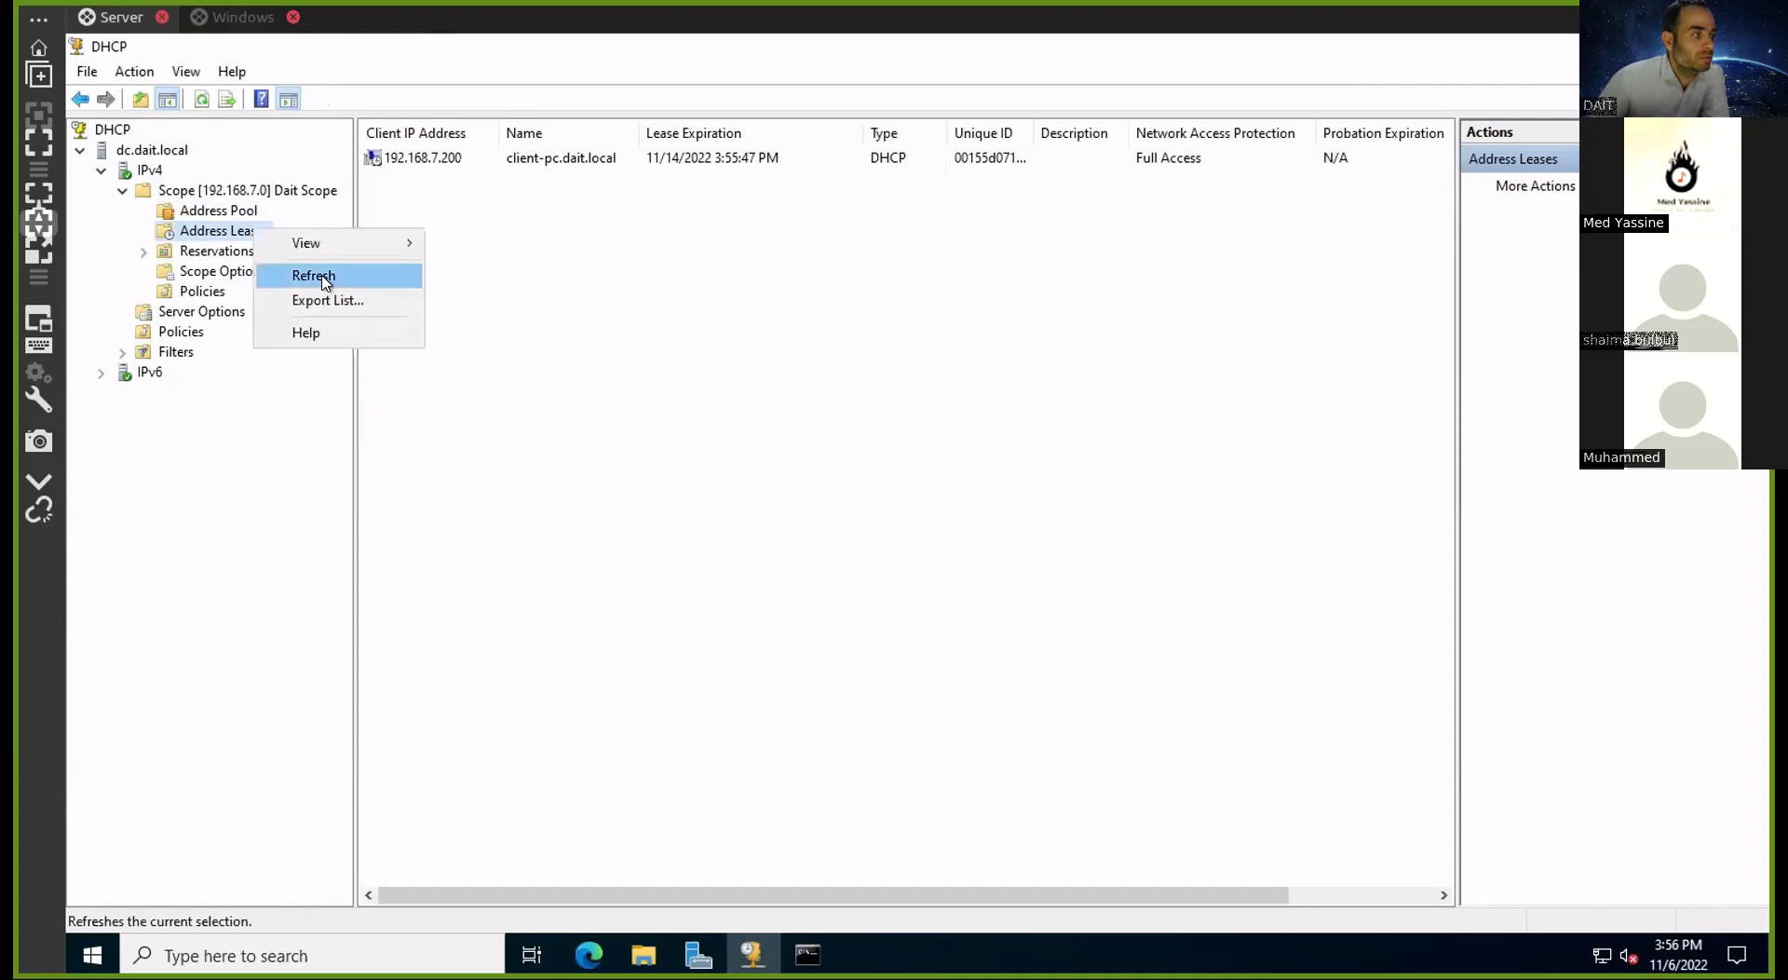
pyautogui.click(290, 271)
pyautogui.rightClick(259, 233)
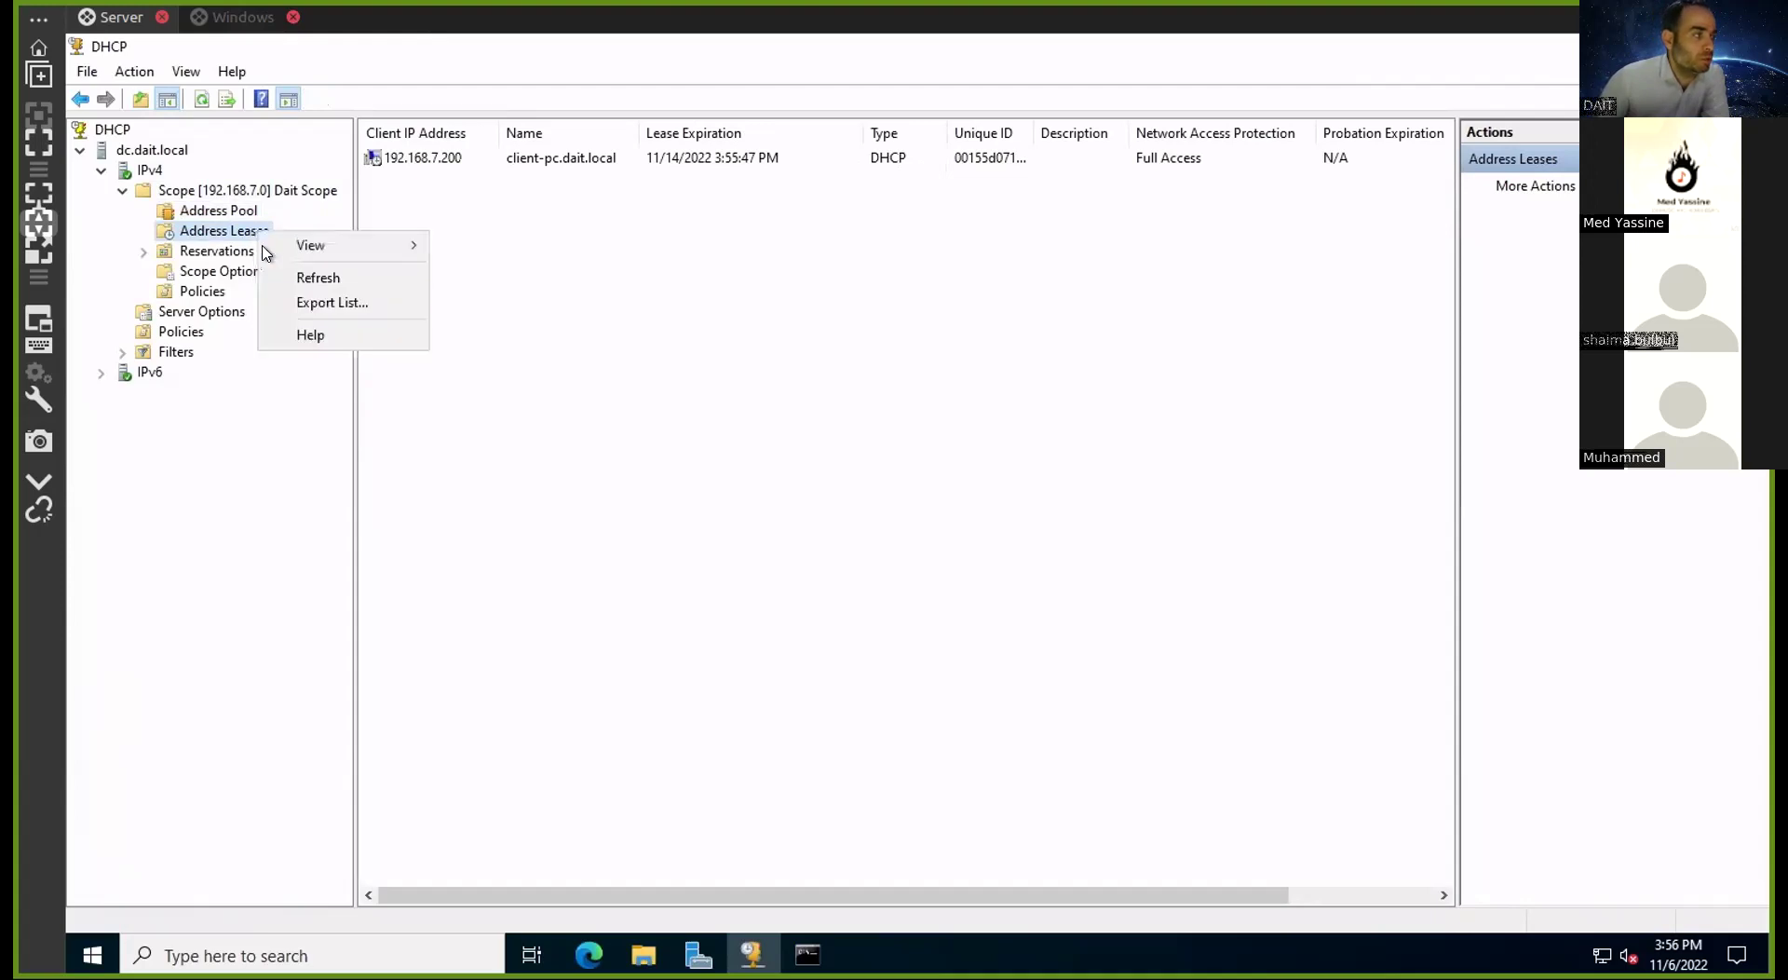
pyautogui.click(318, 271)
pyautogui.click(389, 163)
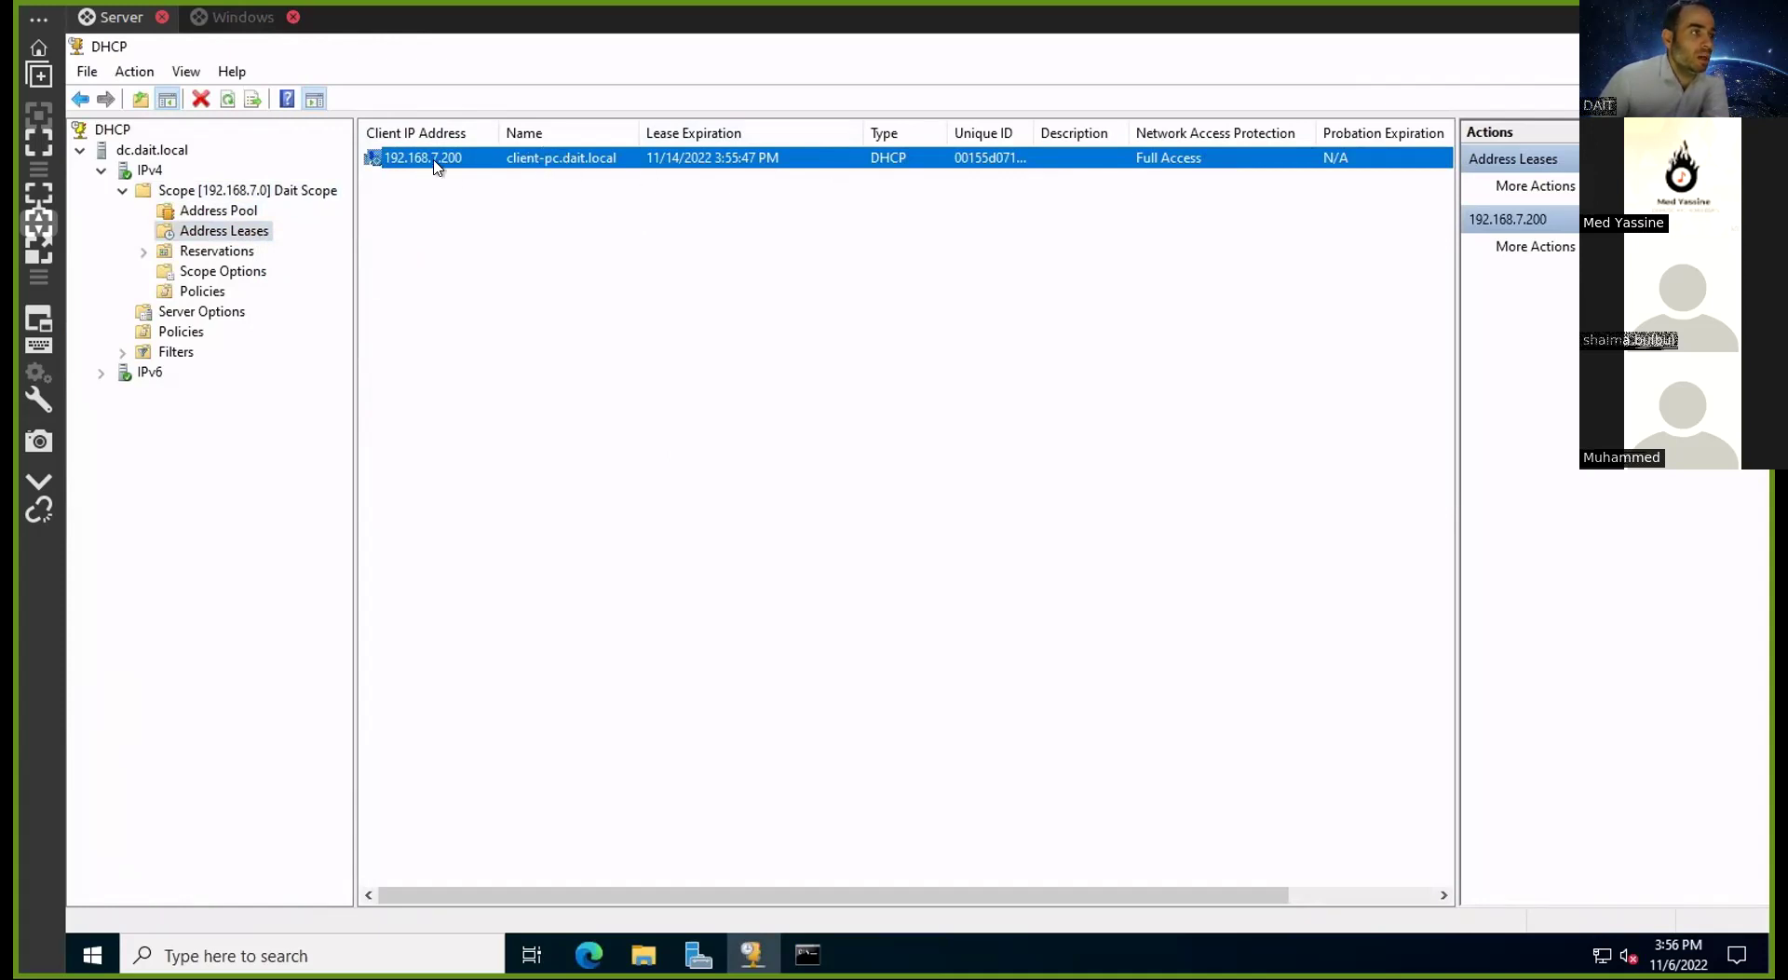
# Close the dropped Windows client tab and reconnect over RDP, entering the account password
pyautogui.click(211, 19)
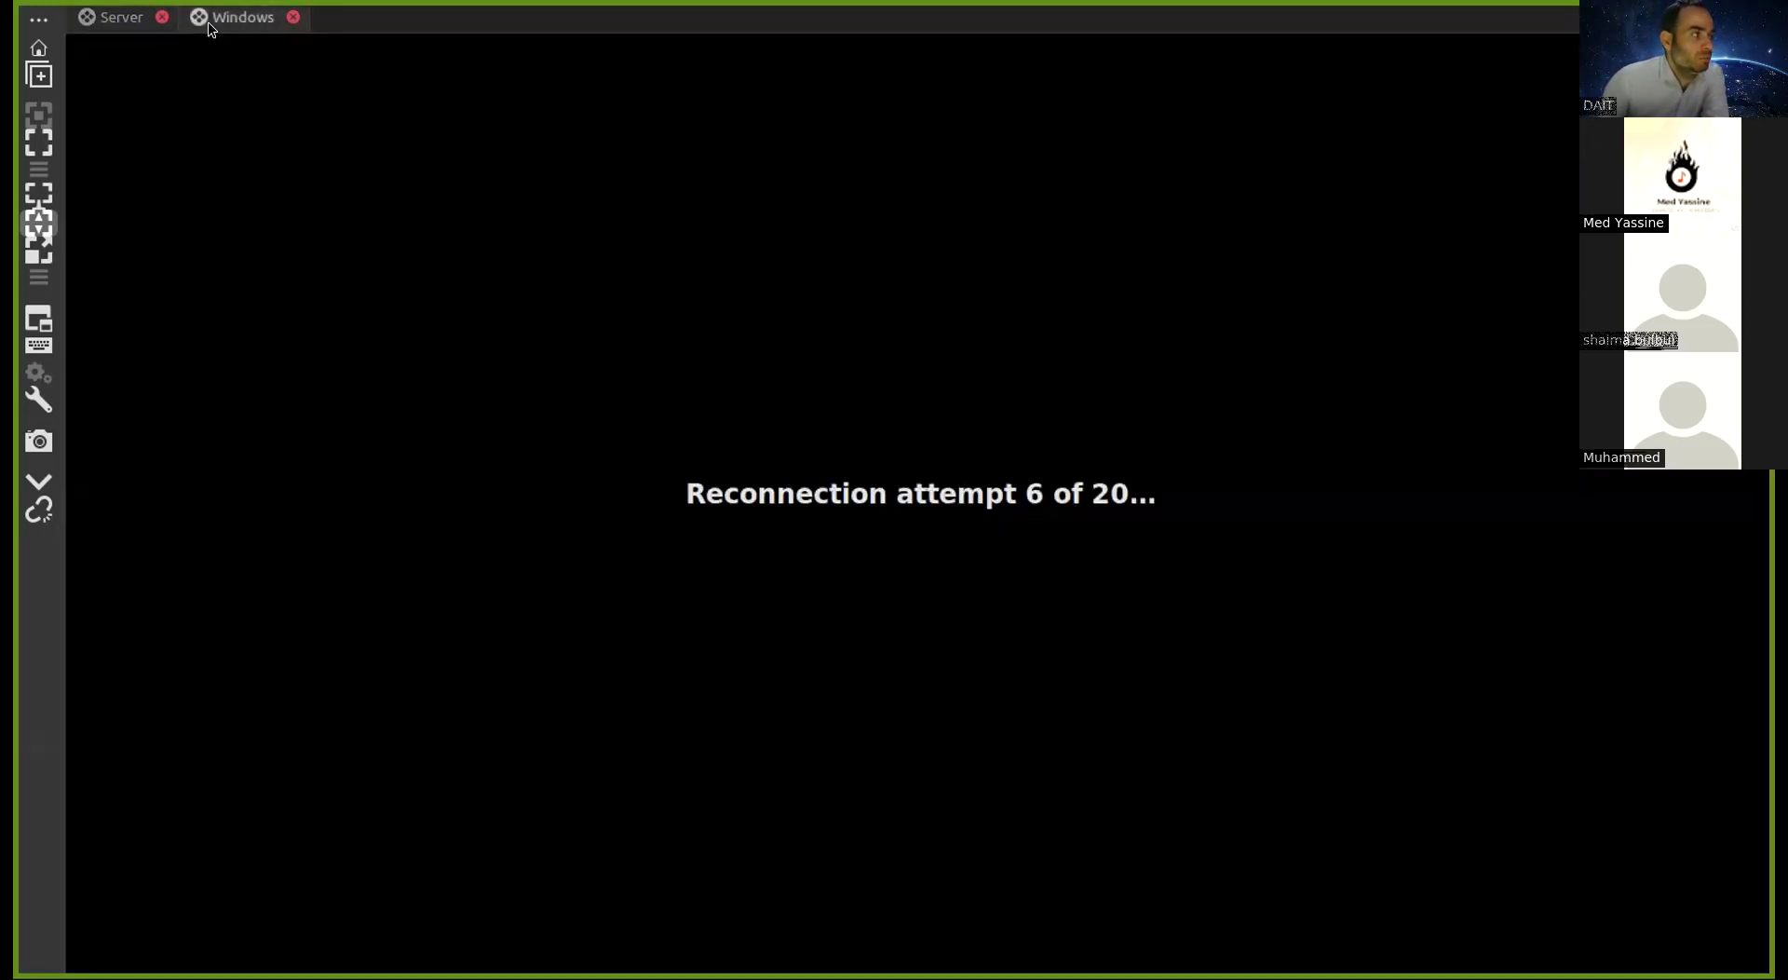
pyautogui.click(294, 19)
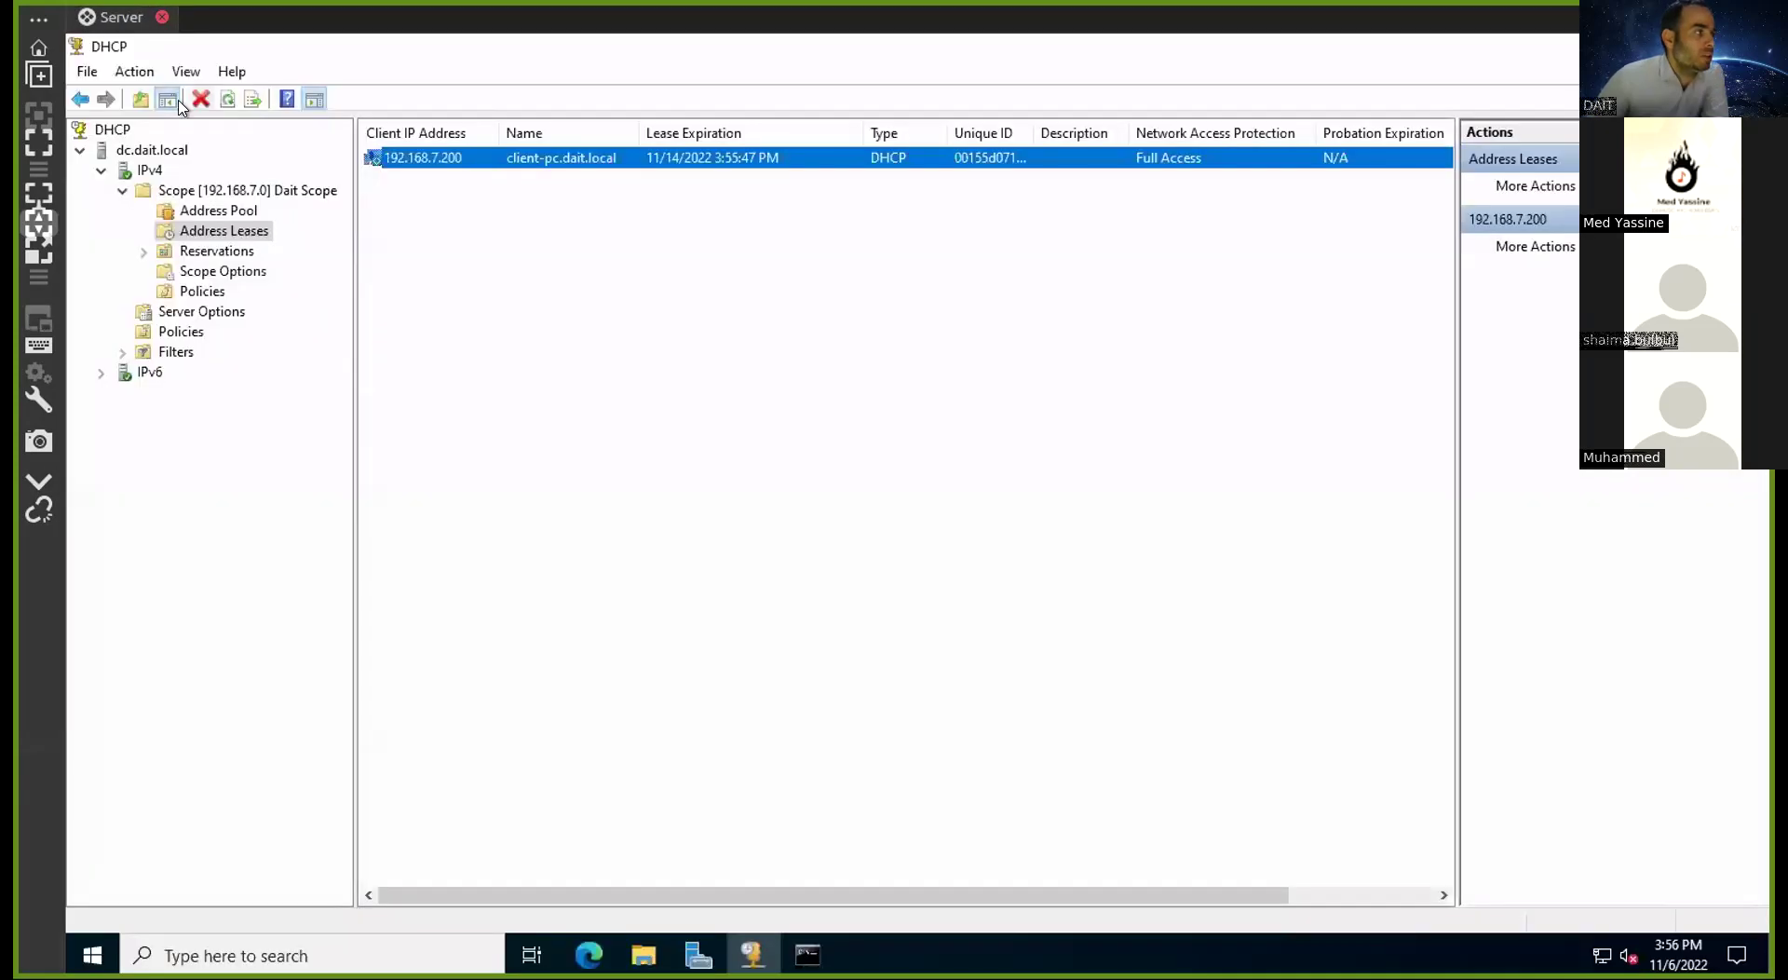
pyautogui.moveTo(756, 950)
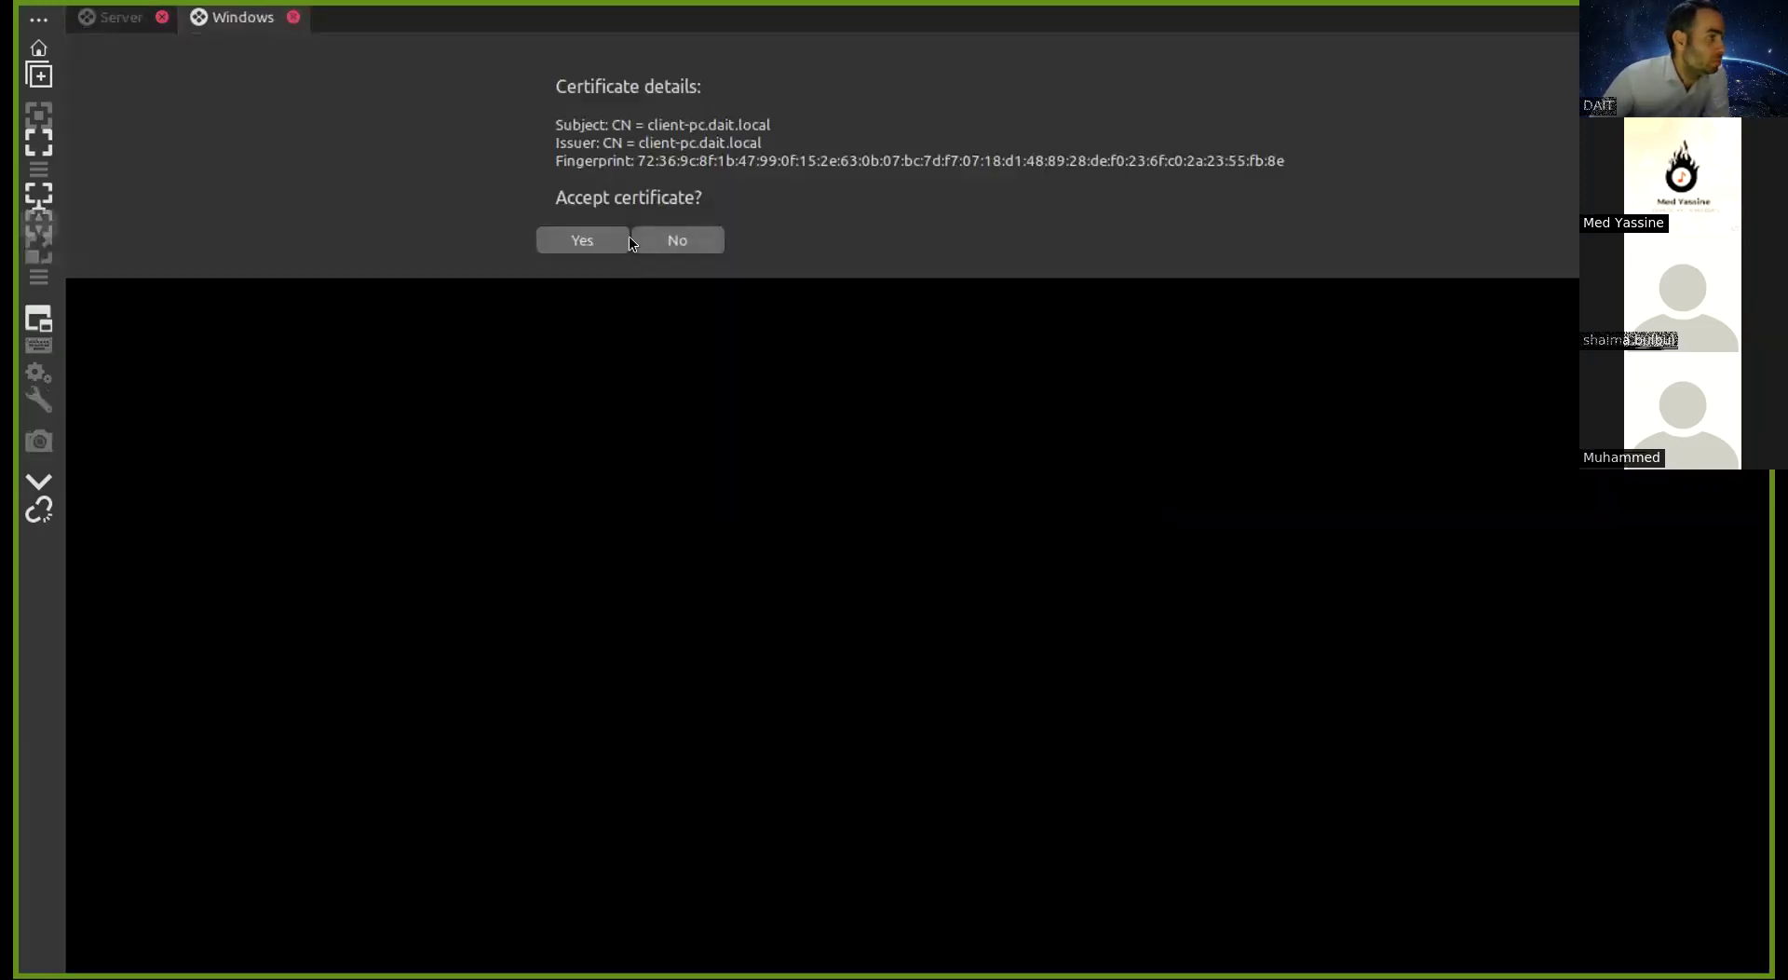
pyautogui.click(611, 236)
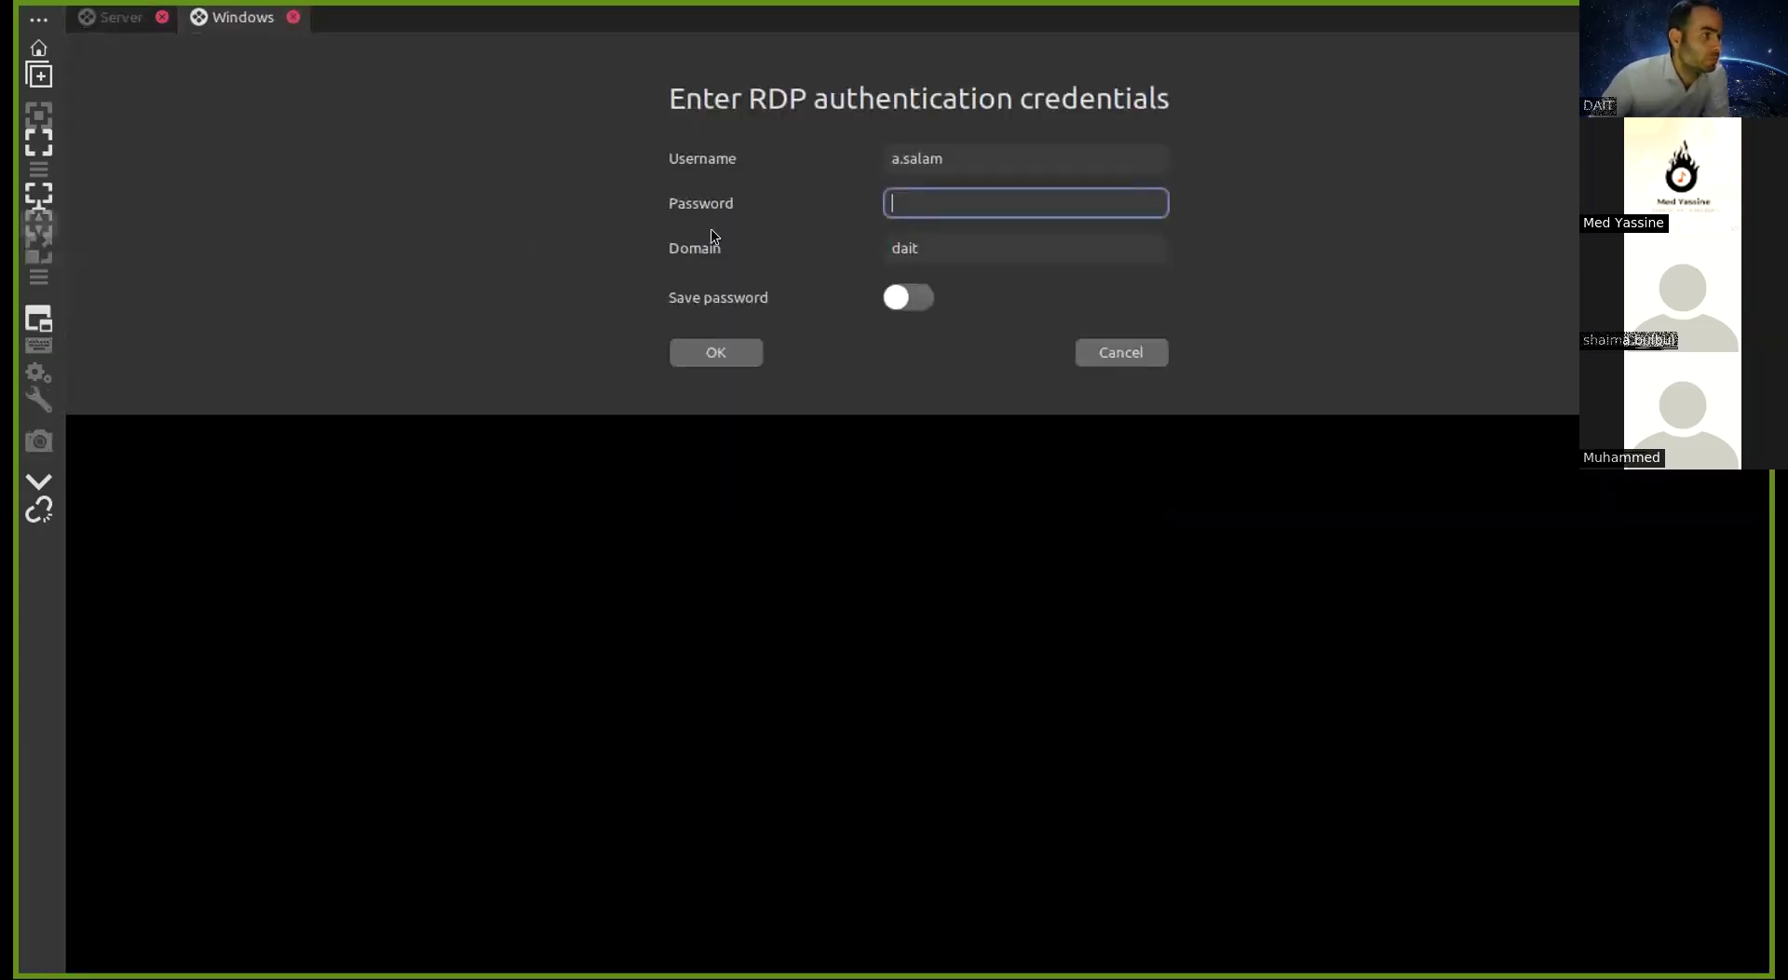
pyautogui.write('********')
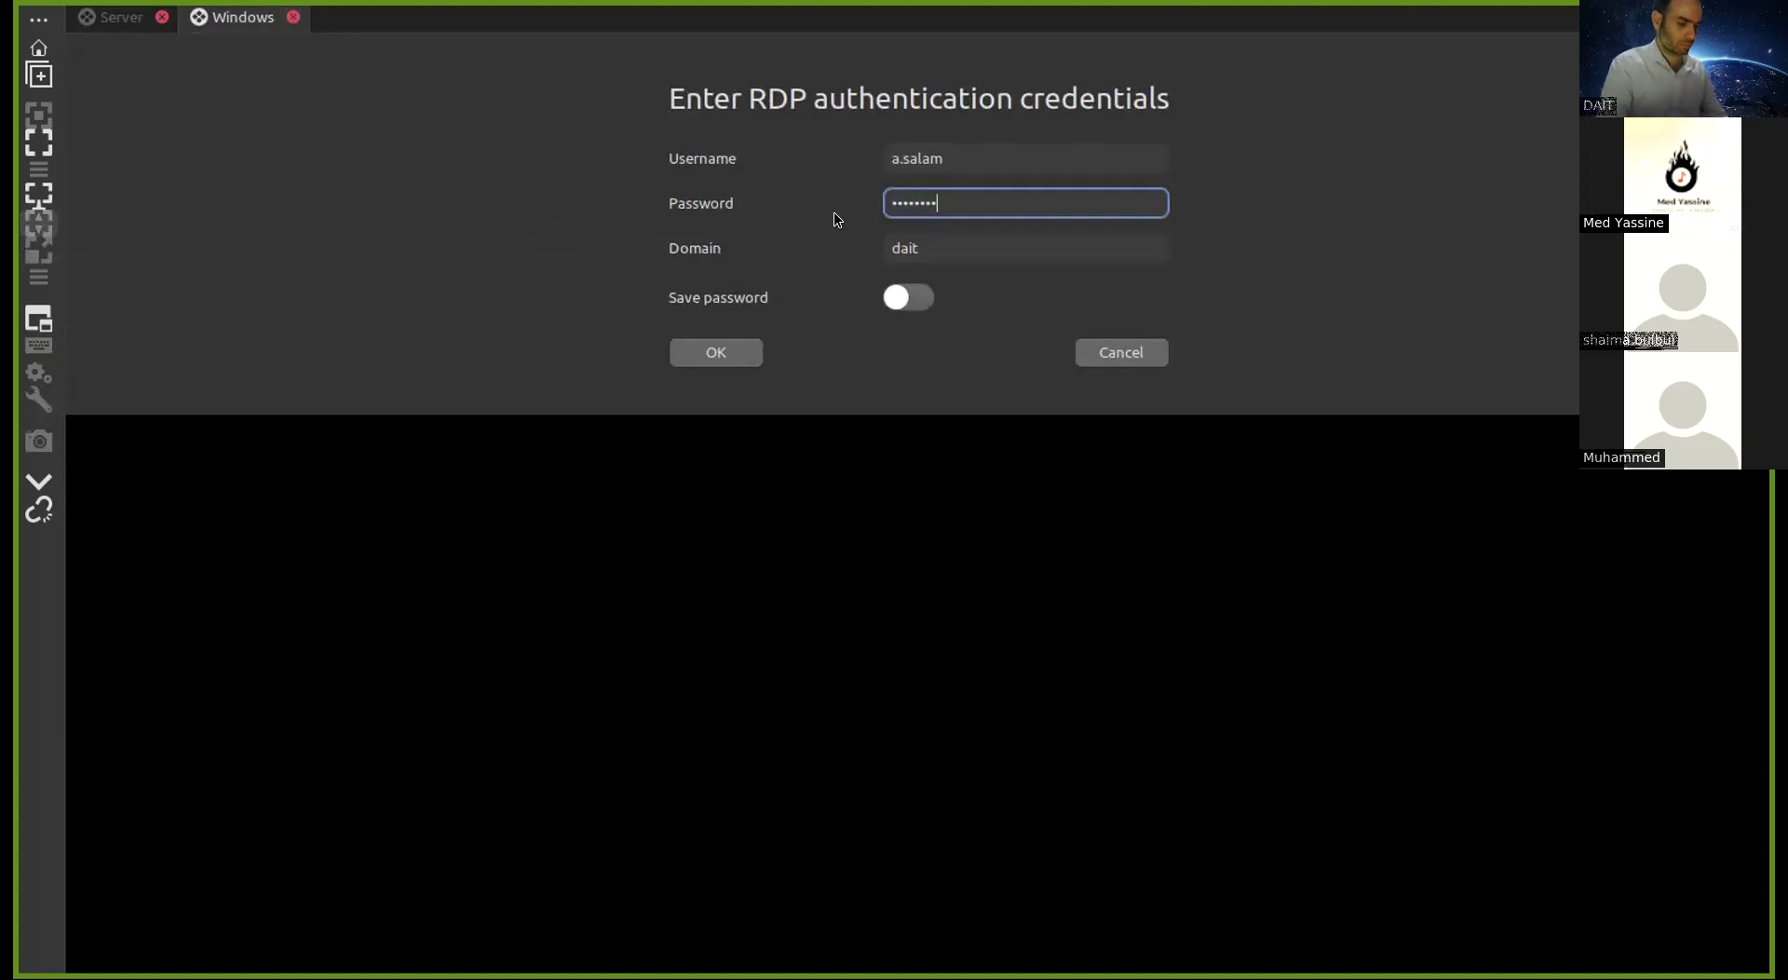
pyautogui.press('Return')
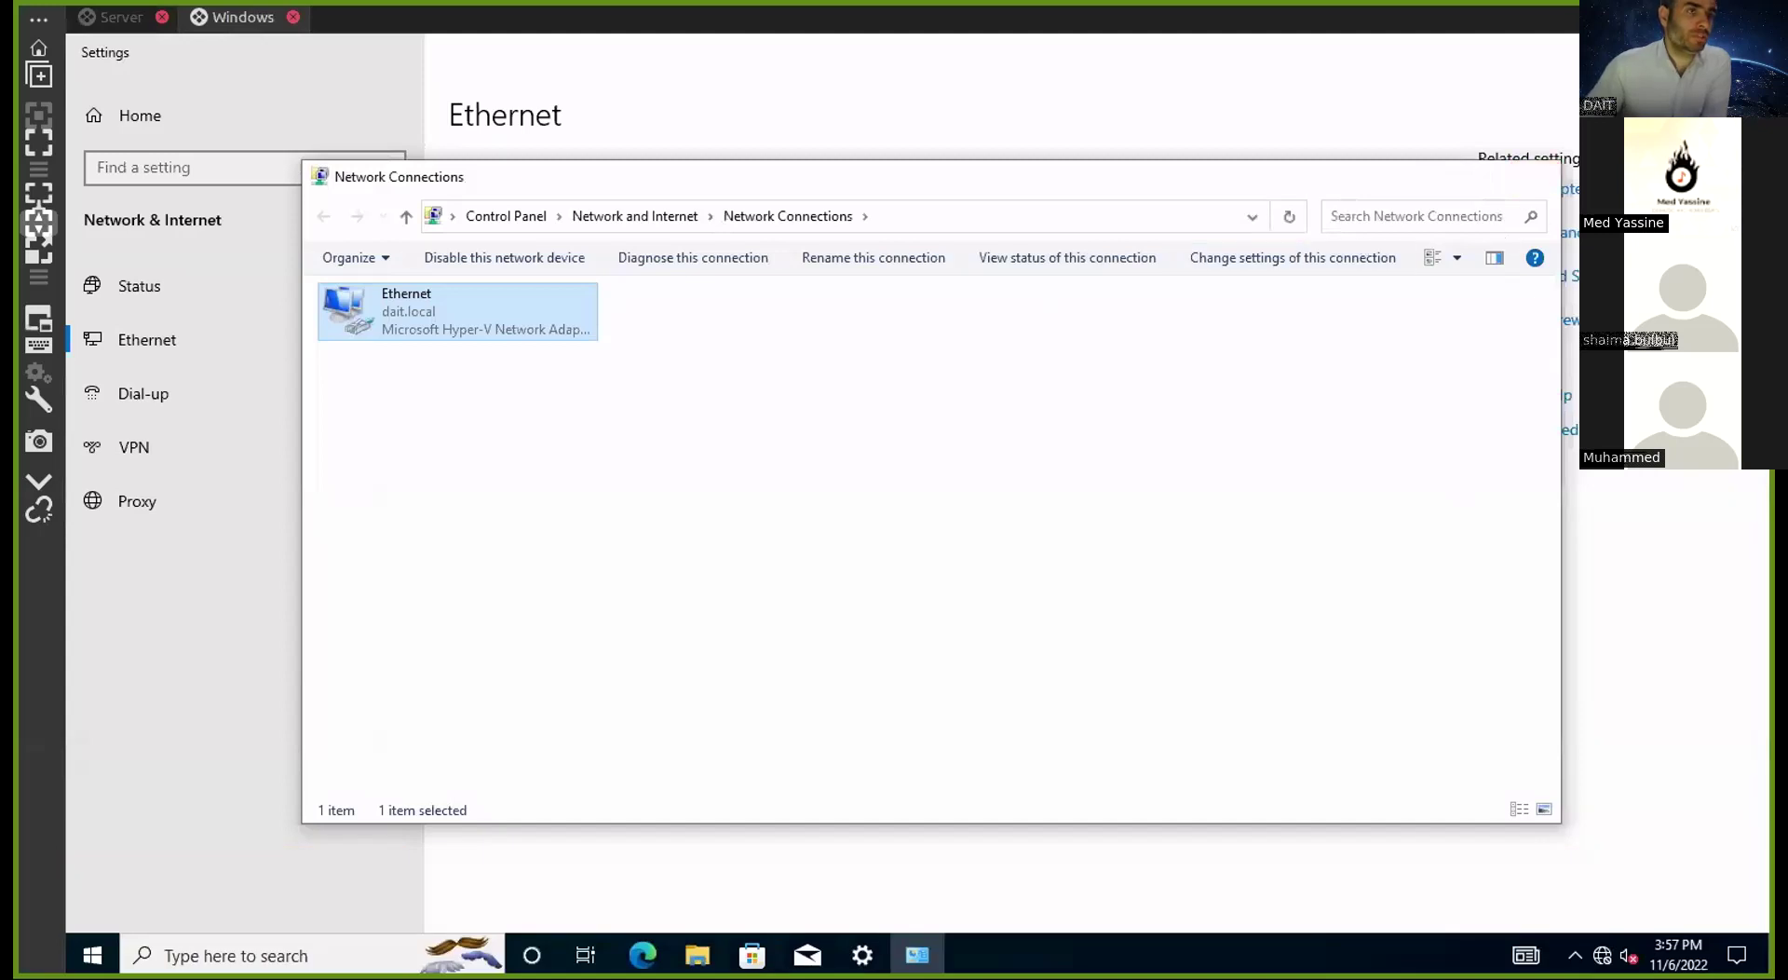
# Reopen Network Connections and view Ethernet details: lease 192.168.7.200 from DHCP server 192.168.7.22
pyautogui.click(1535, 176)
pyautogui.click(1747, 51)
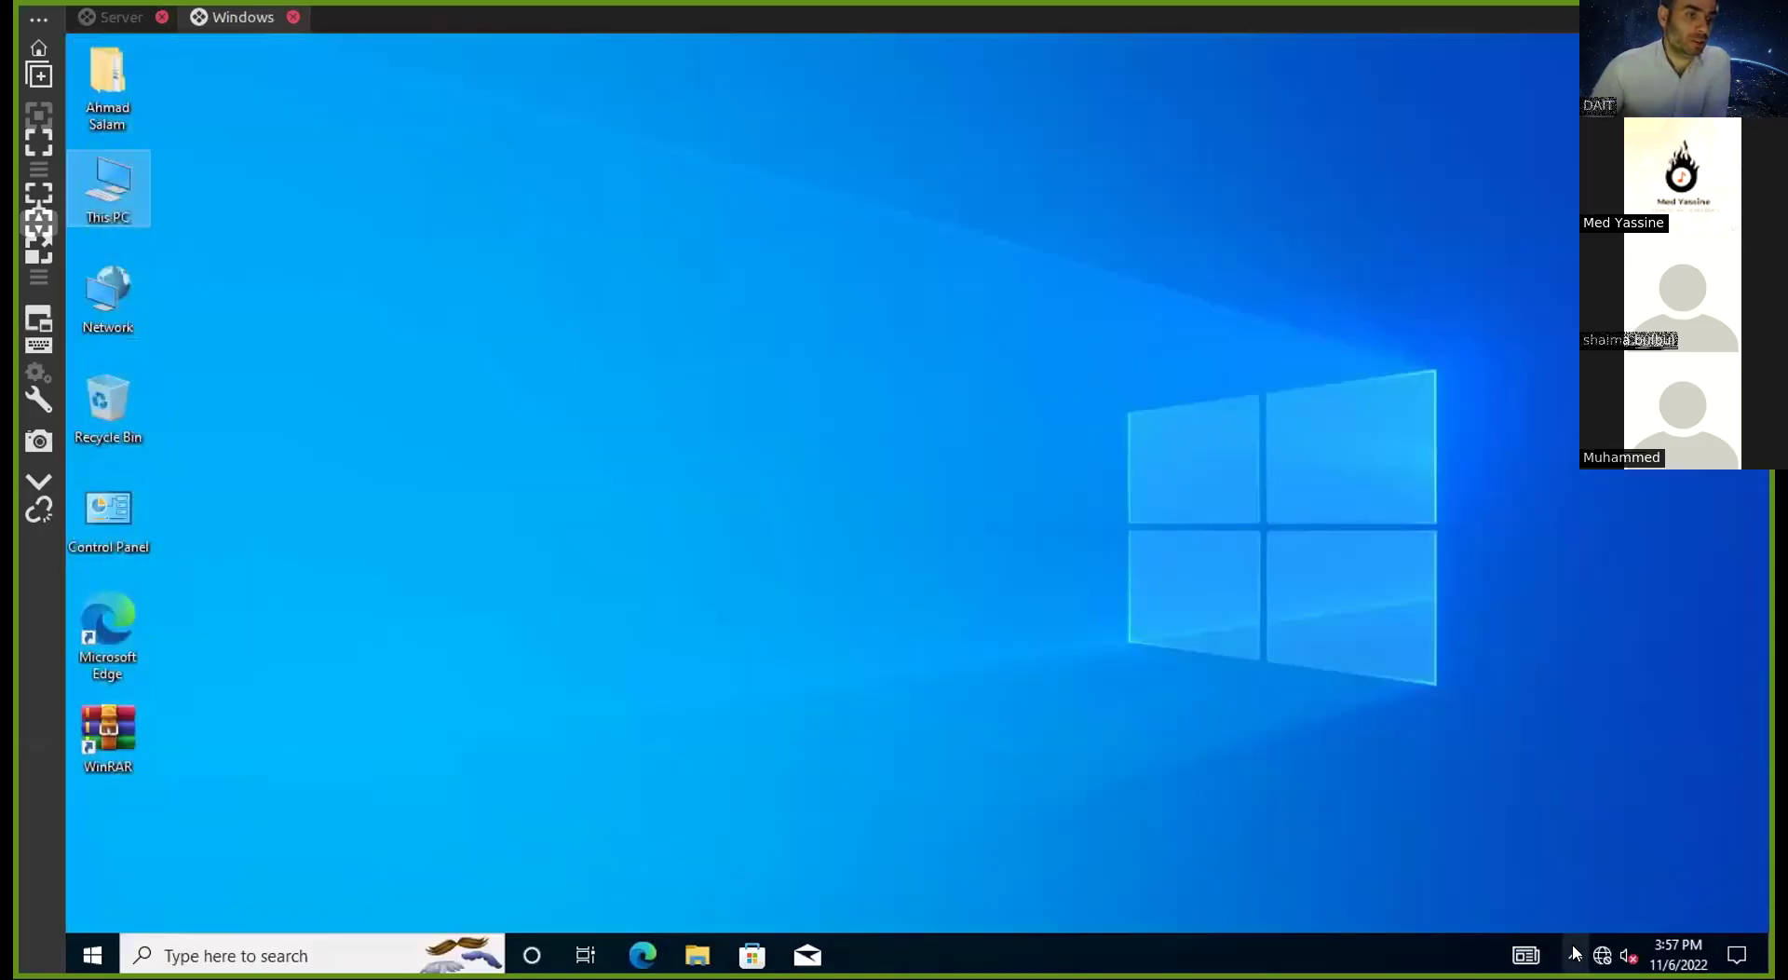
pyautogui.rightClick(1602, 955)
pyautogui.click(1594, 926)
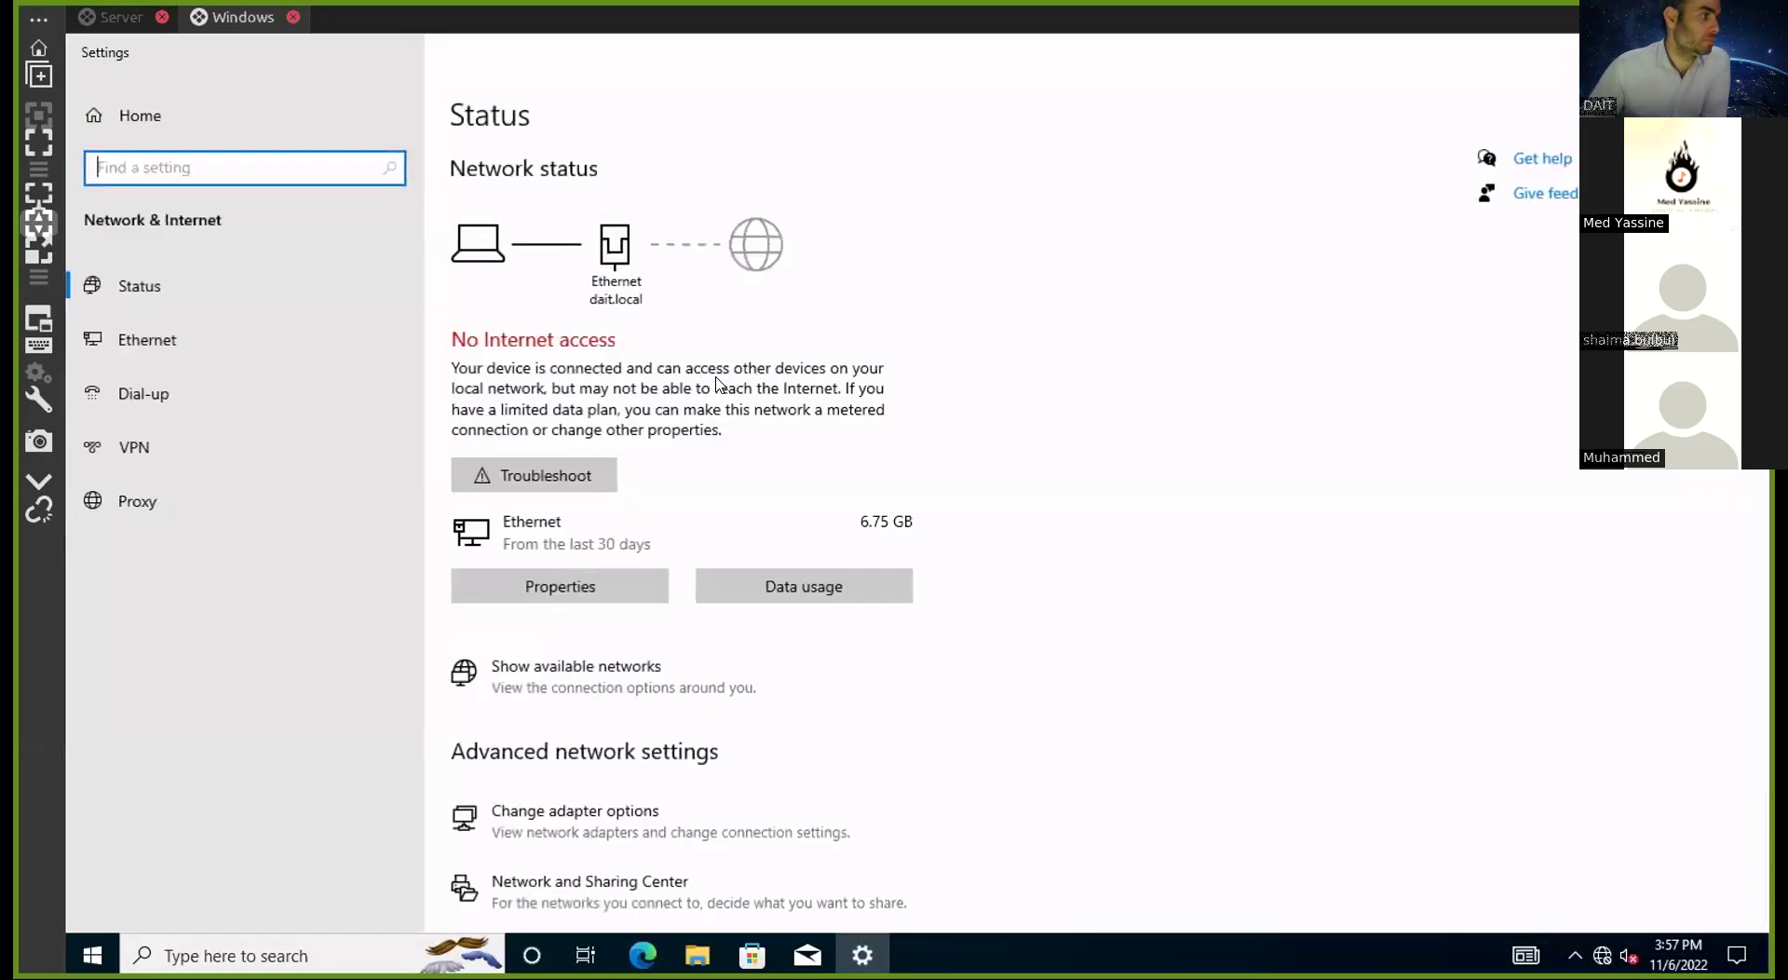
pyautogui.click(188, 339)
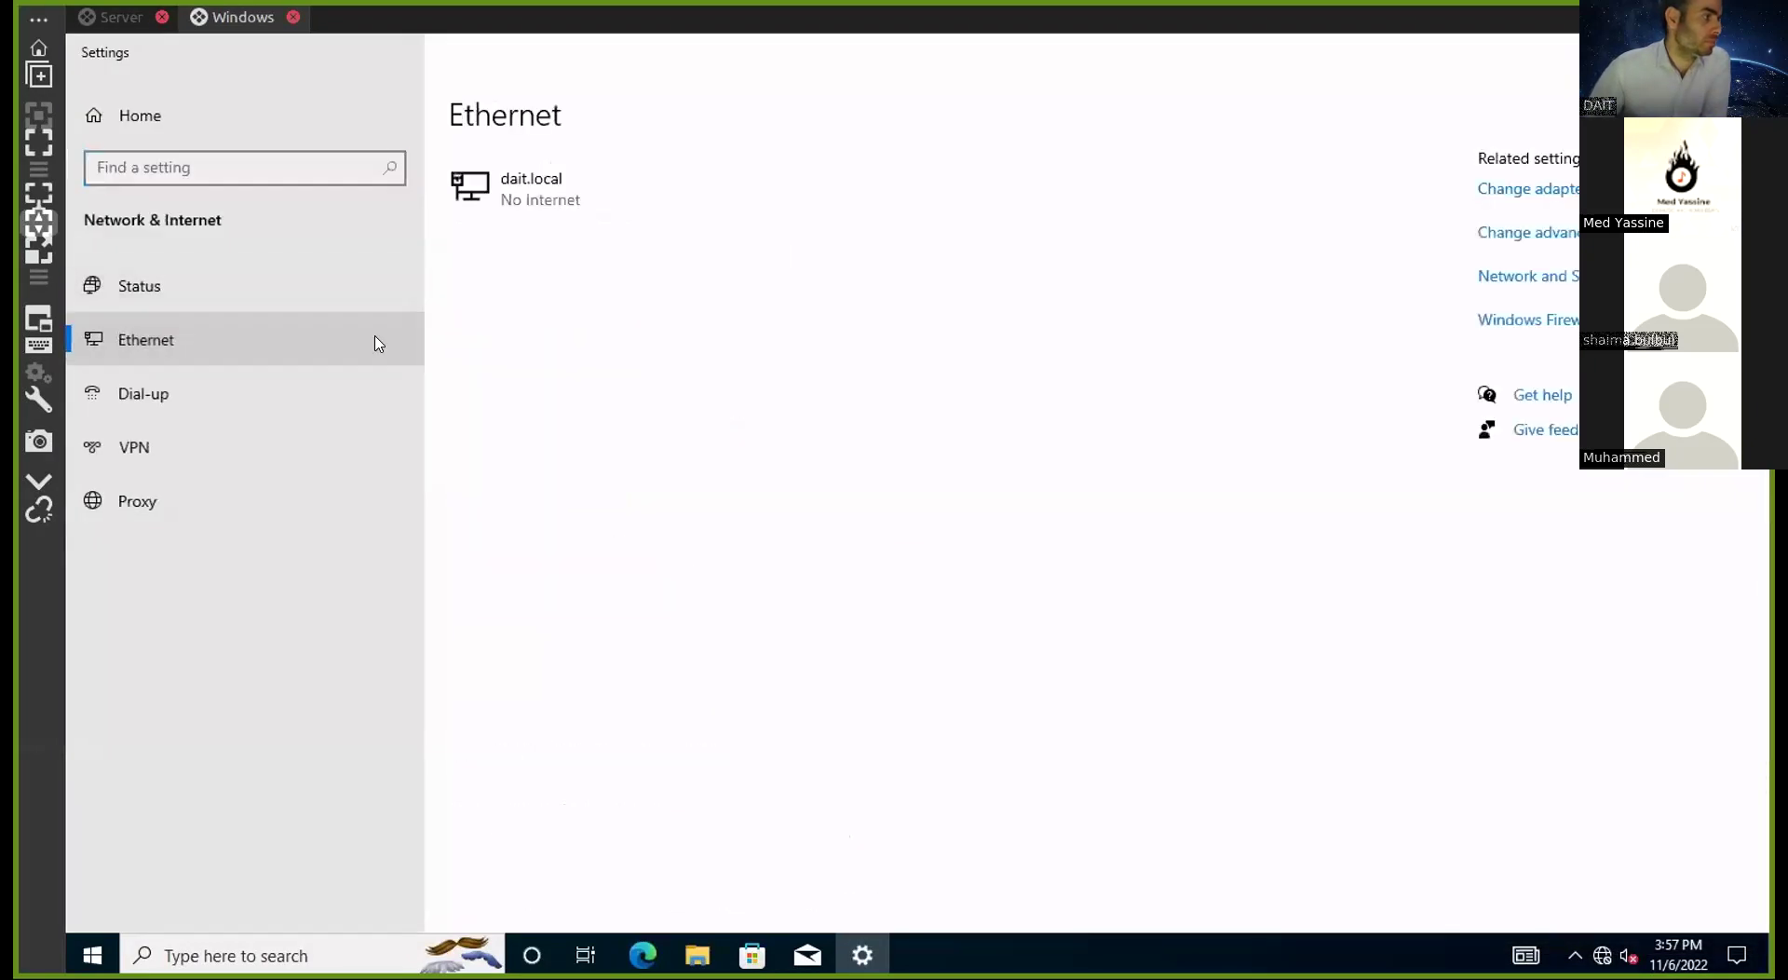
pyautogui.click(1515, 198)
pyautogui.click(440, 331)
pyautogui.rightClick(441, 328)
pyautogui.click(494, 369)
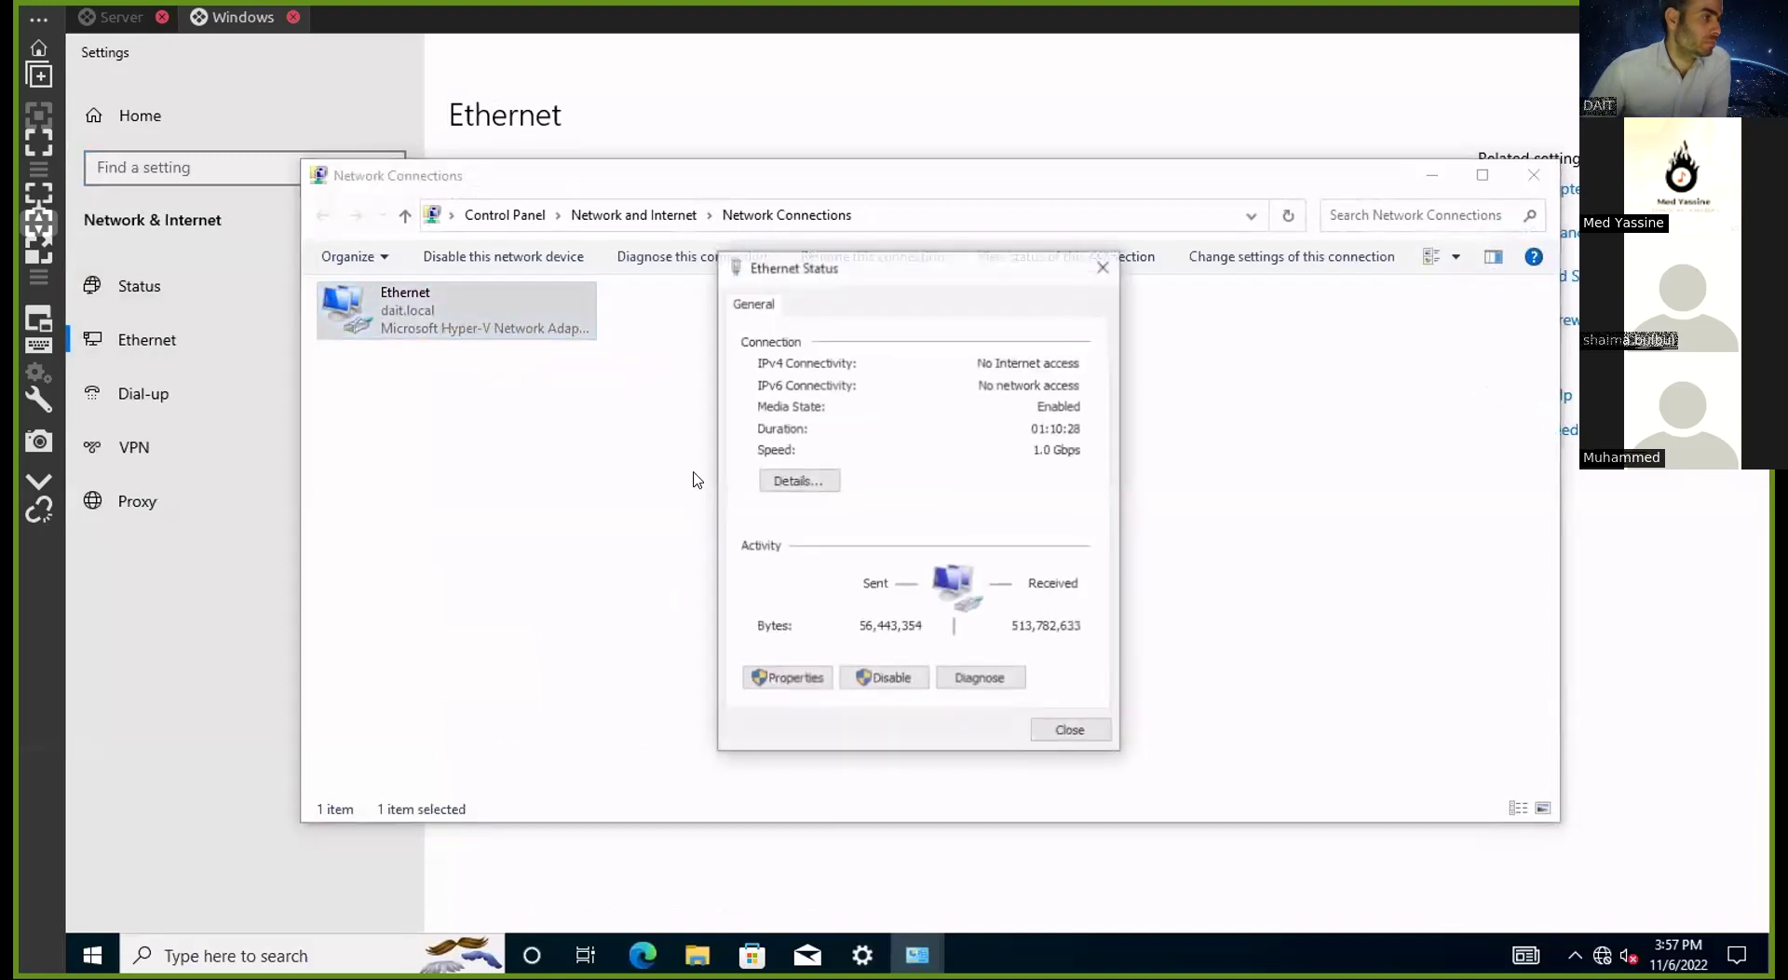
pyautogui.click(788, 481)
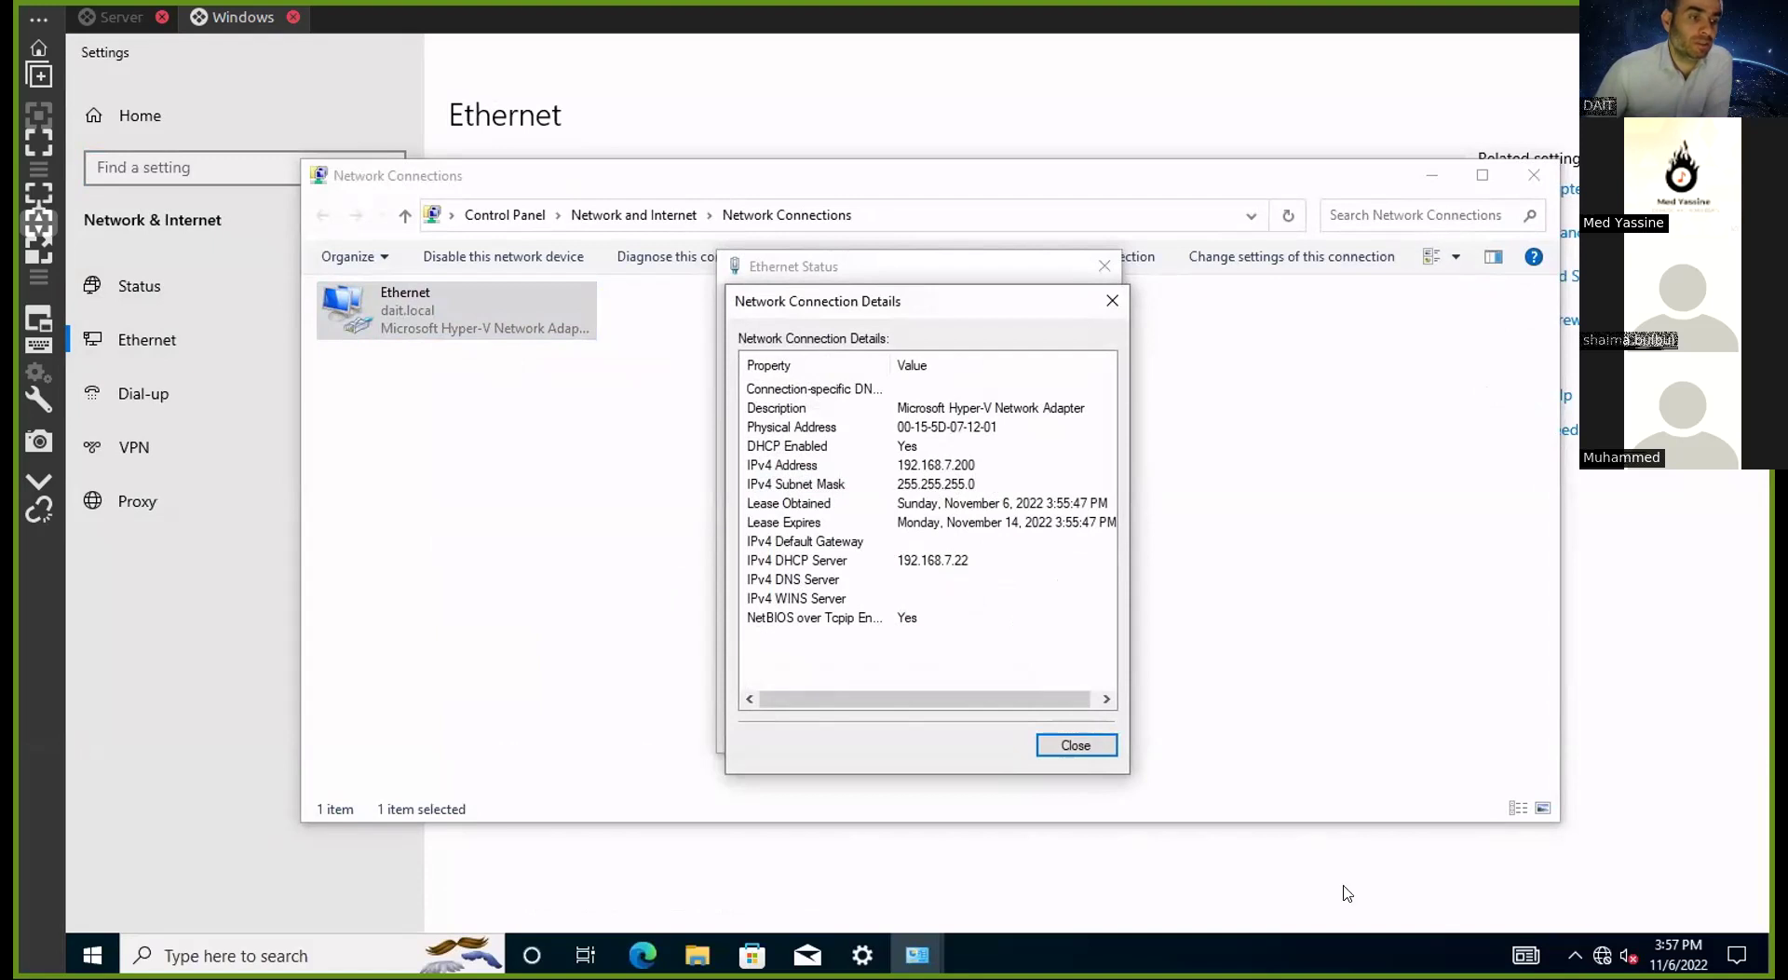
# Close the Details, Ethernet Status and Network Connections windows and show the desktop
pyautogui.moveTo(1600, 953)
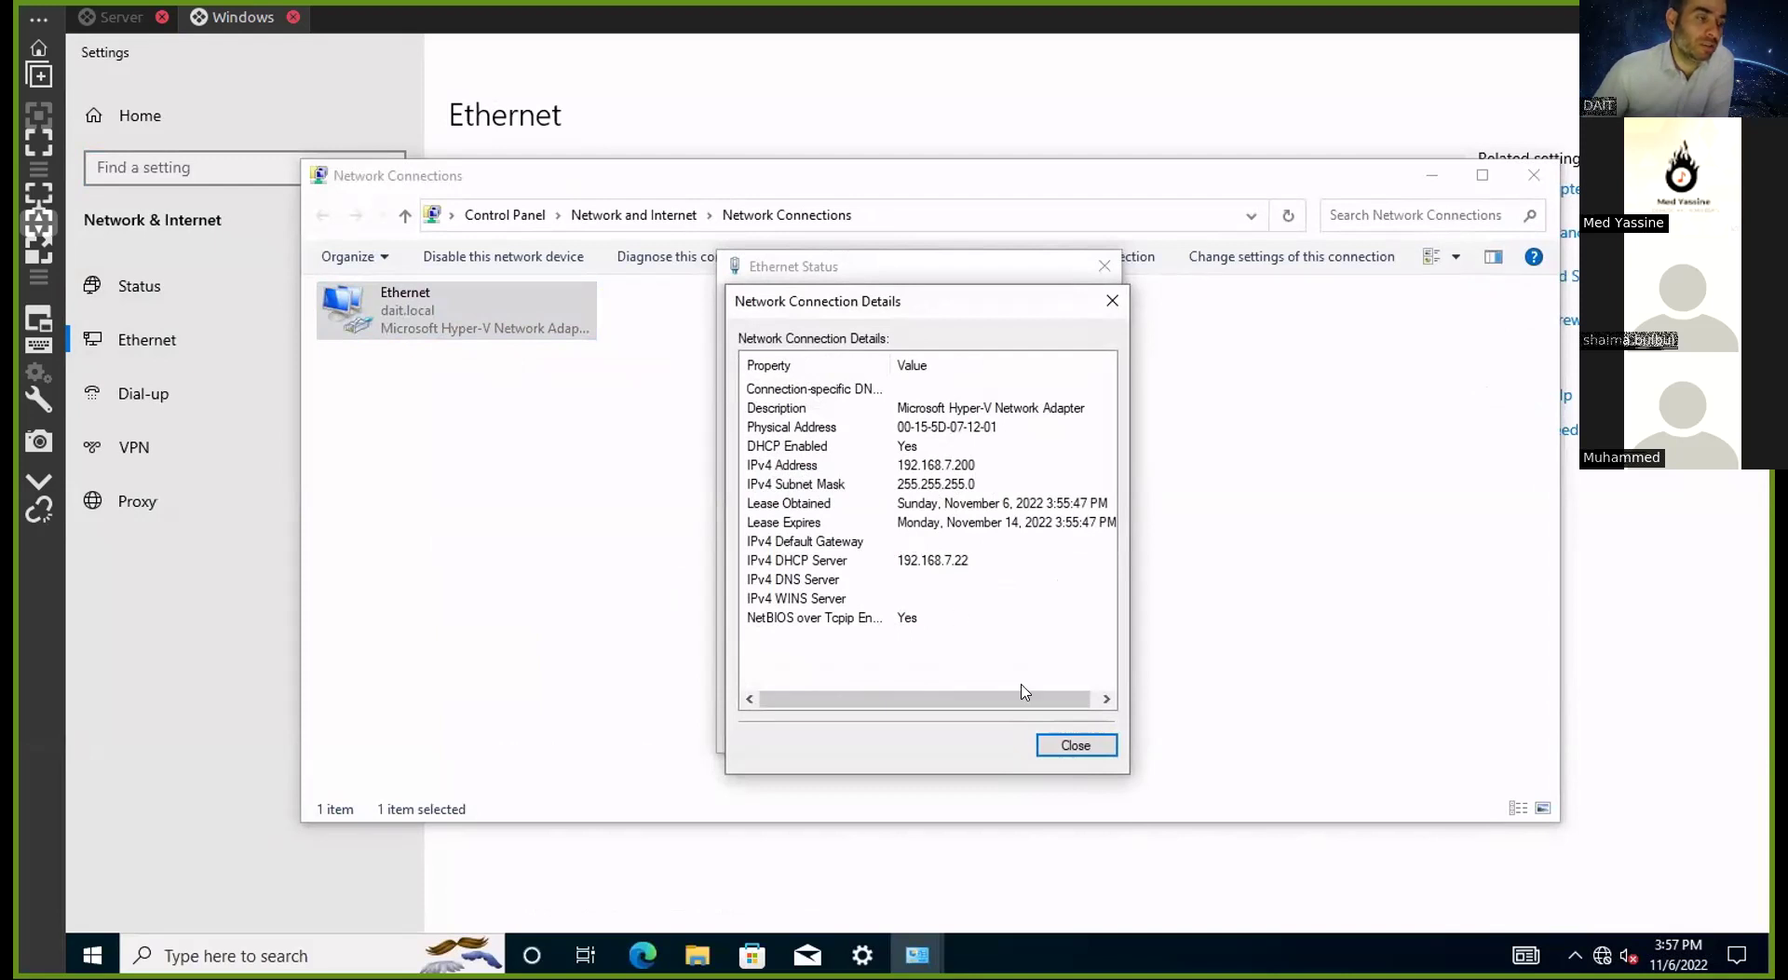
pyautogui.click(1078, 745)
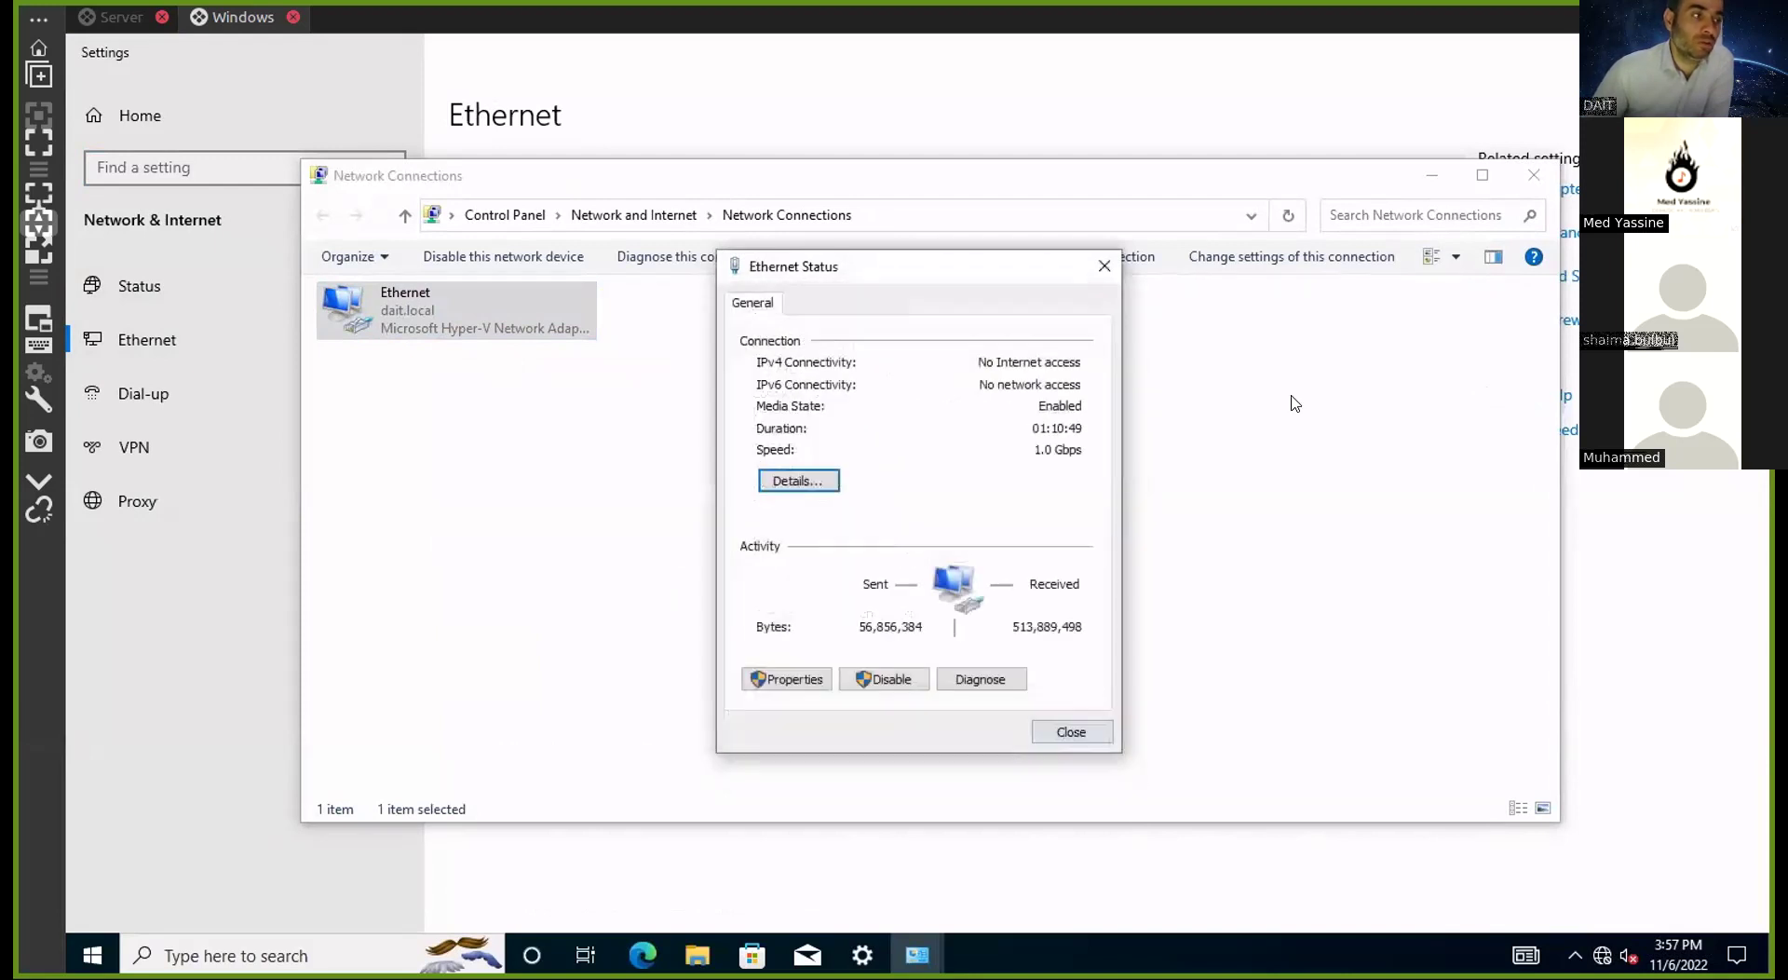
pyautogui.click(1073, 732)
pyautogui.click(1534, 177)
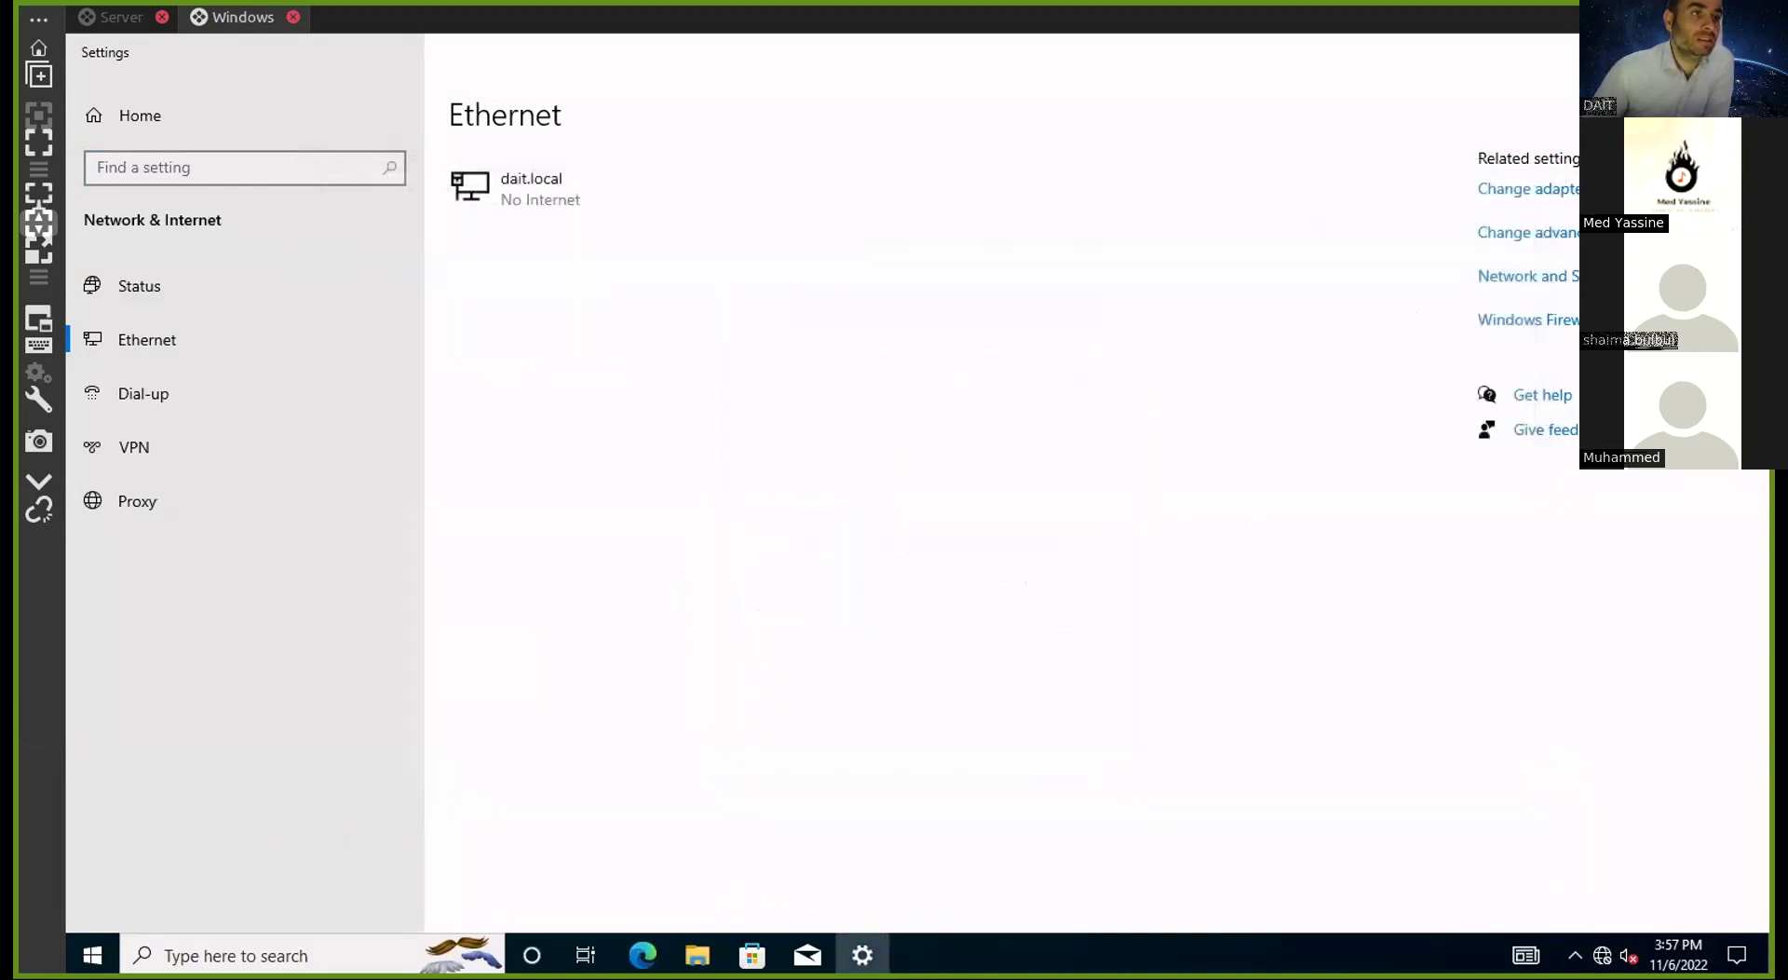
pyautogui.press('super+d')
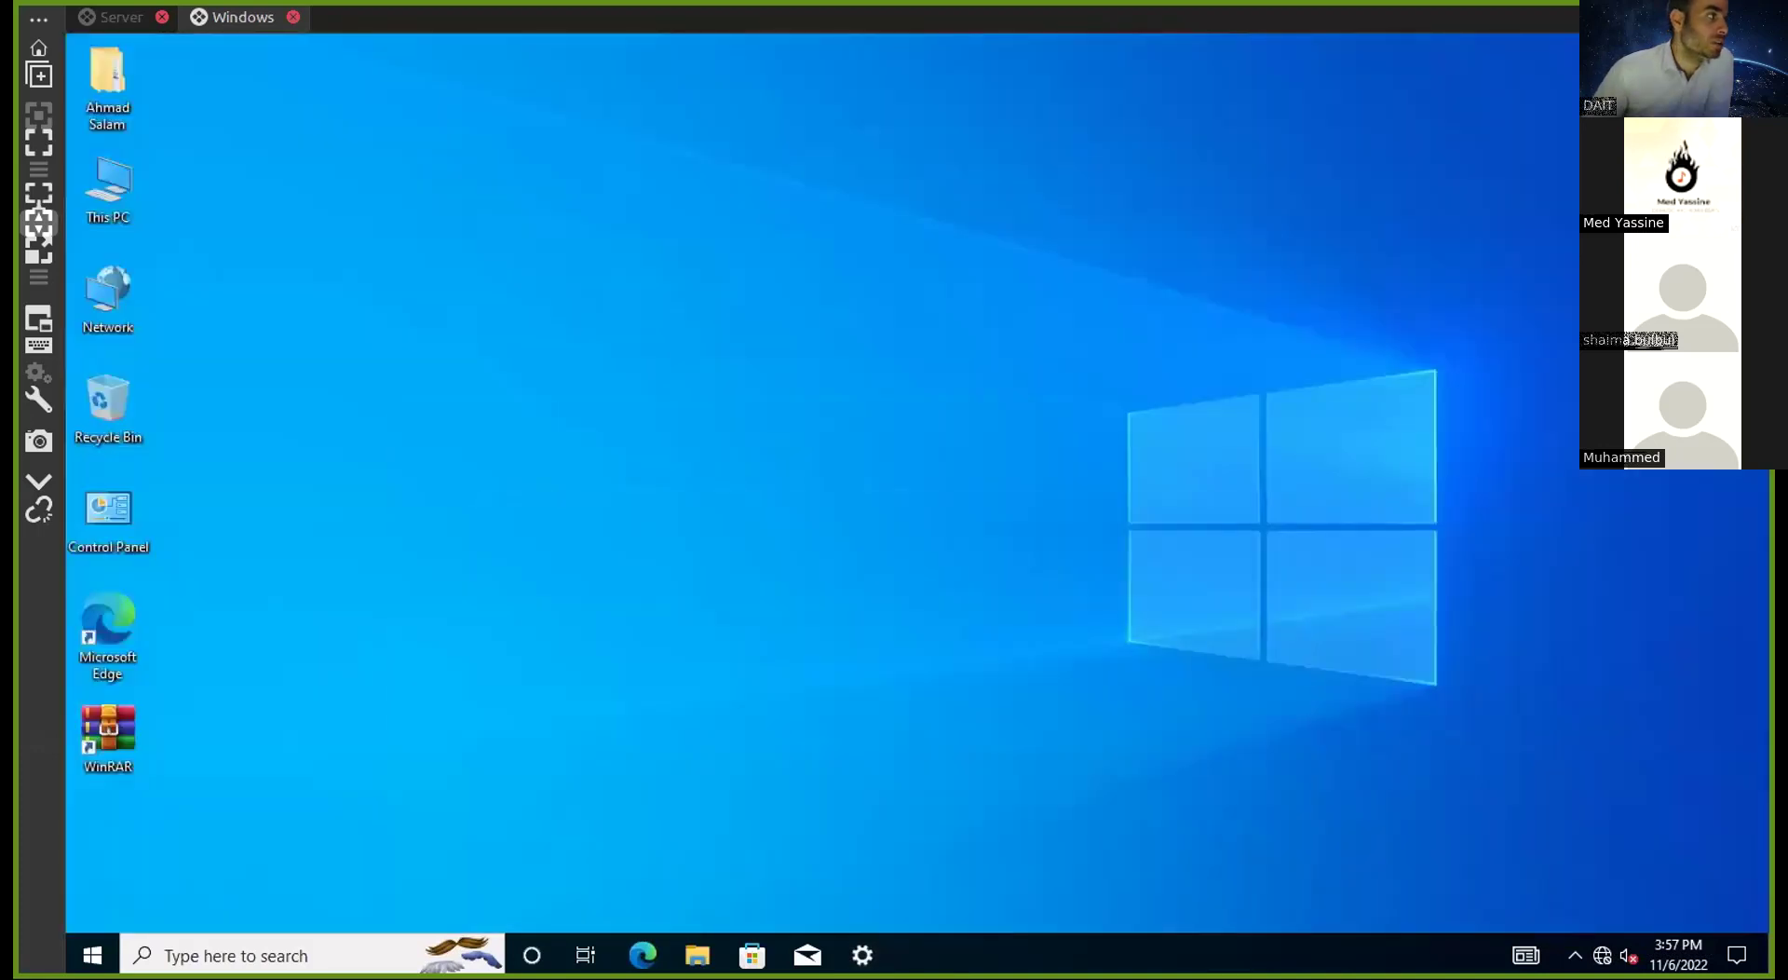
# Open Dait Scope's Scope Options configuration and enable 003 Router and 006 DNS Servers
pyautogui.click(112, 17)
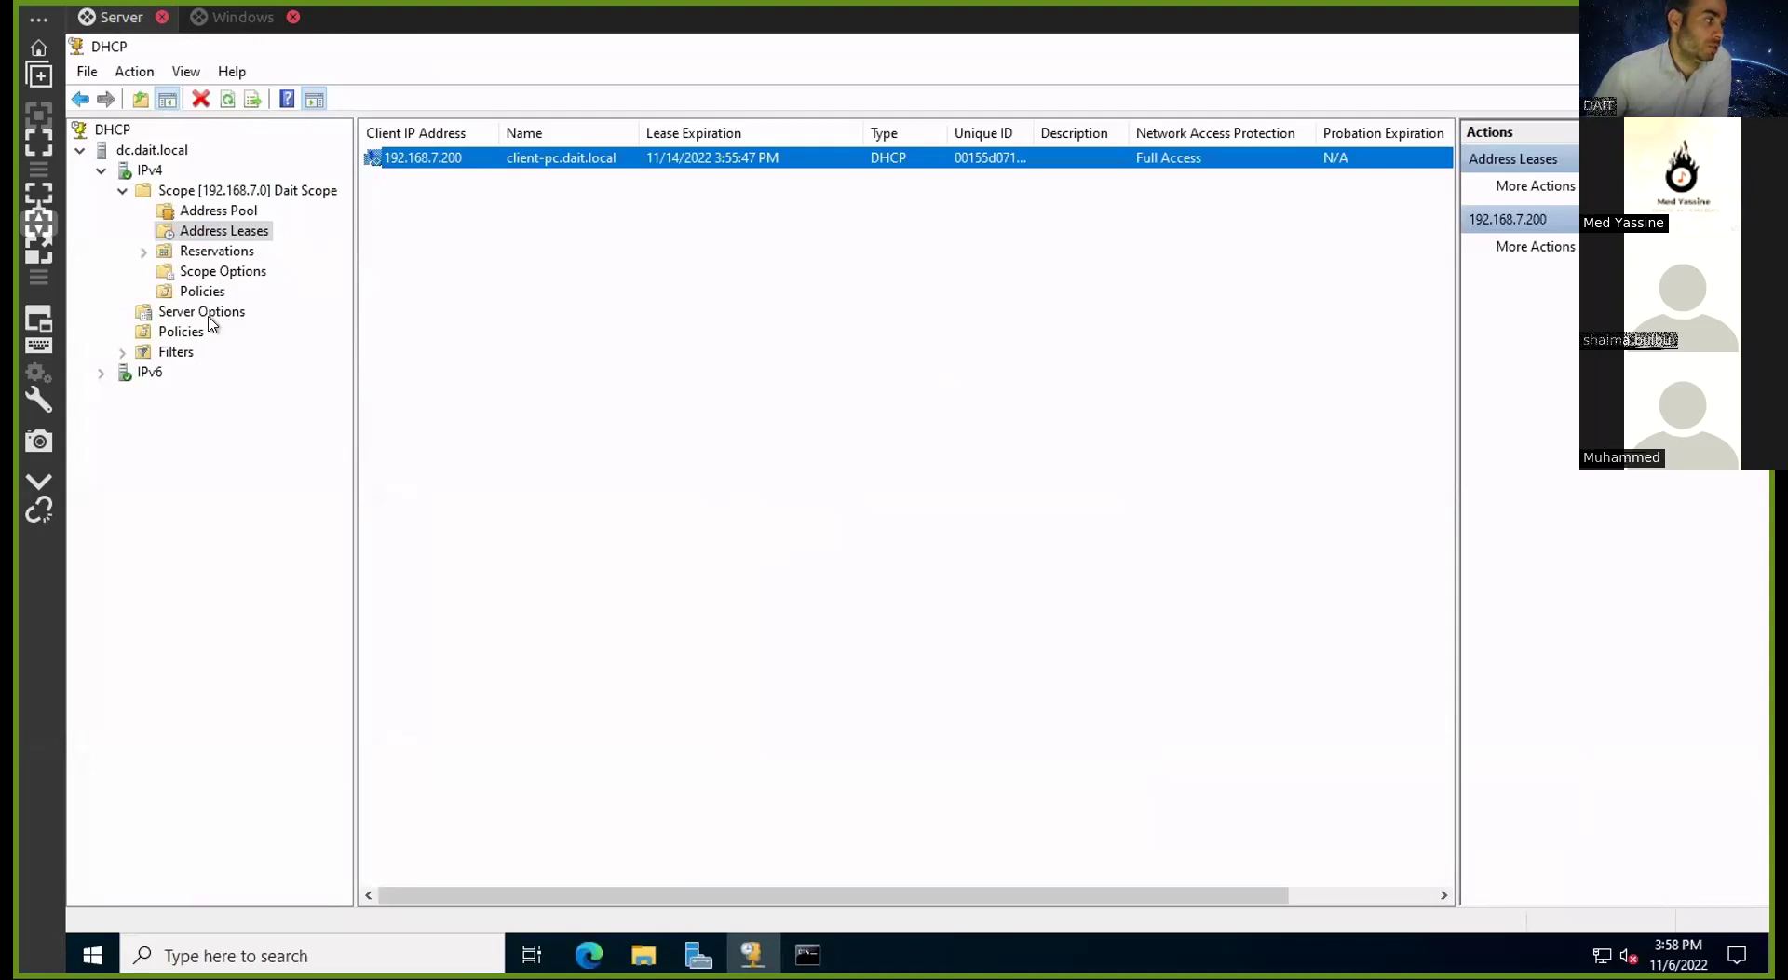
pyautogui.click(222, 271)
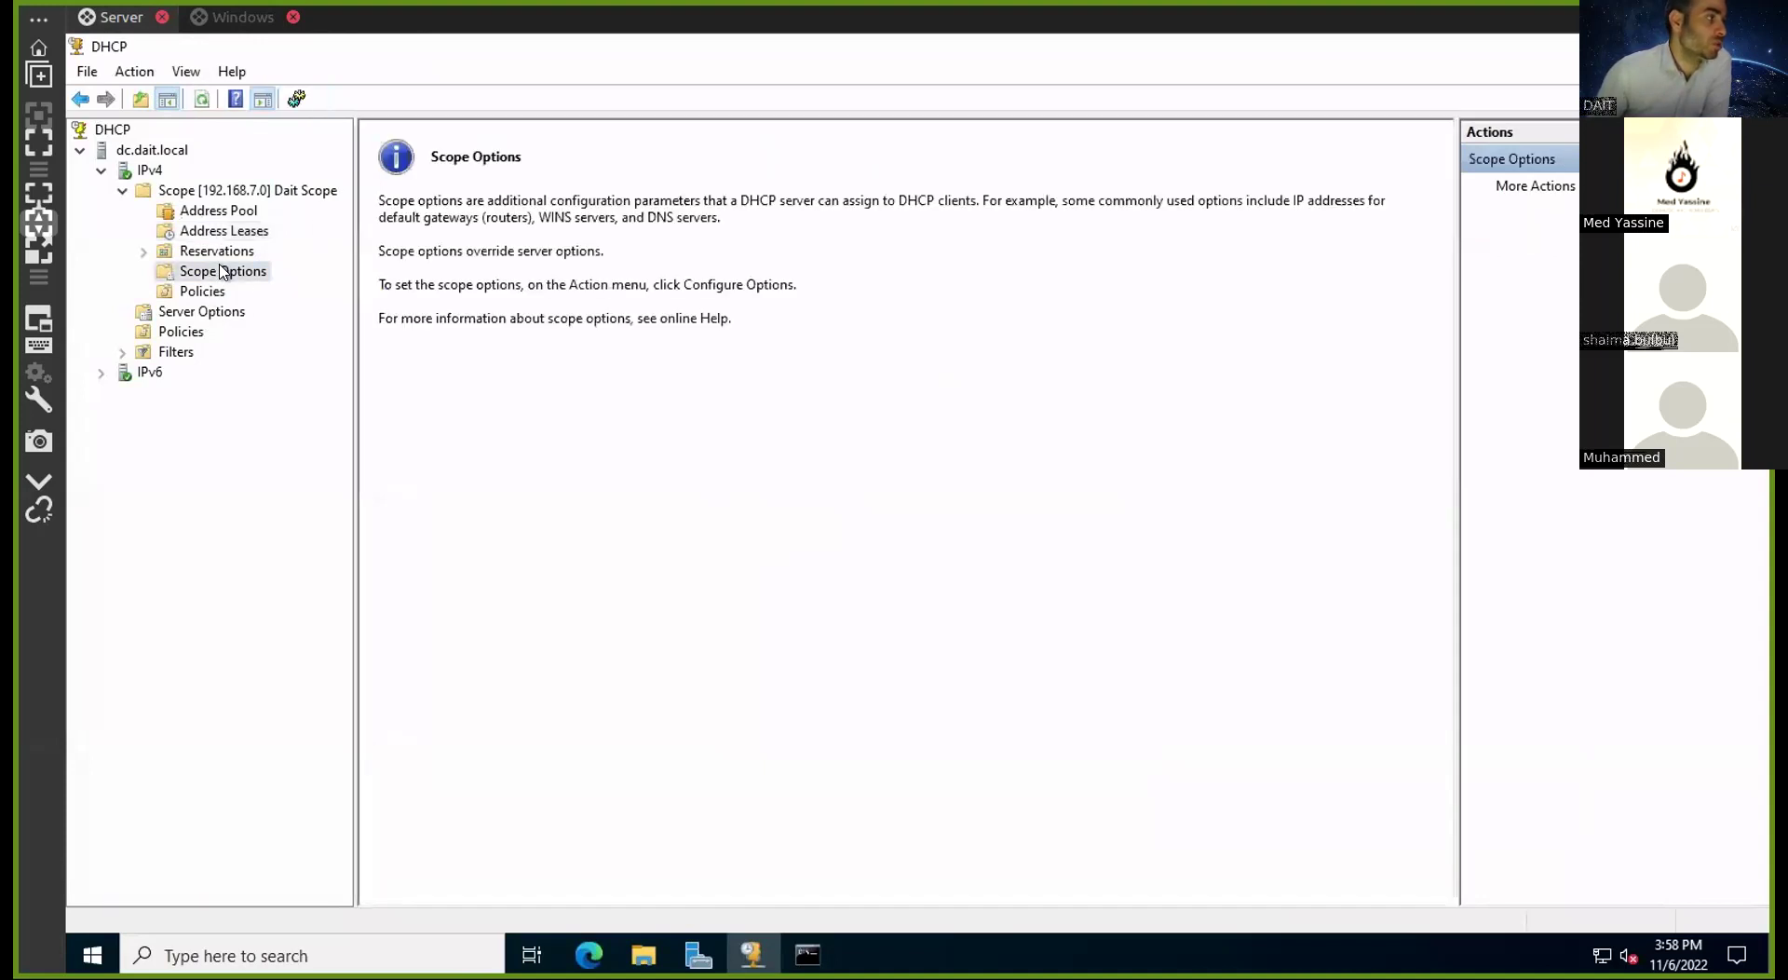
pyautogui.rightClick(222, 271)
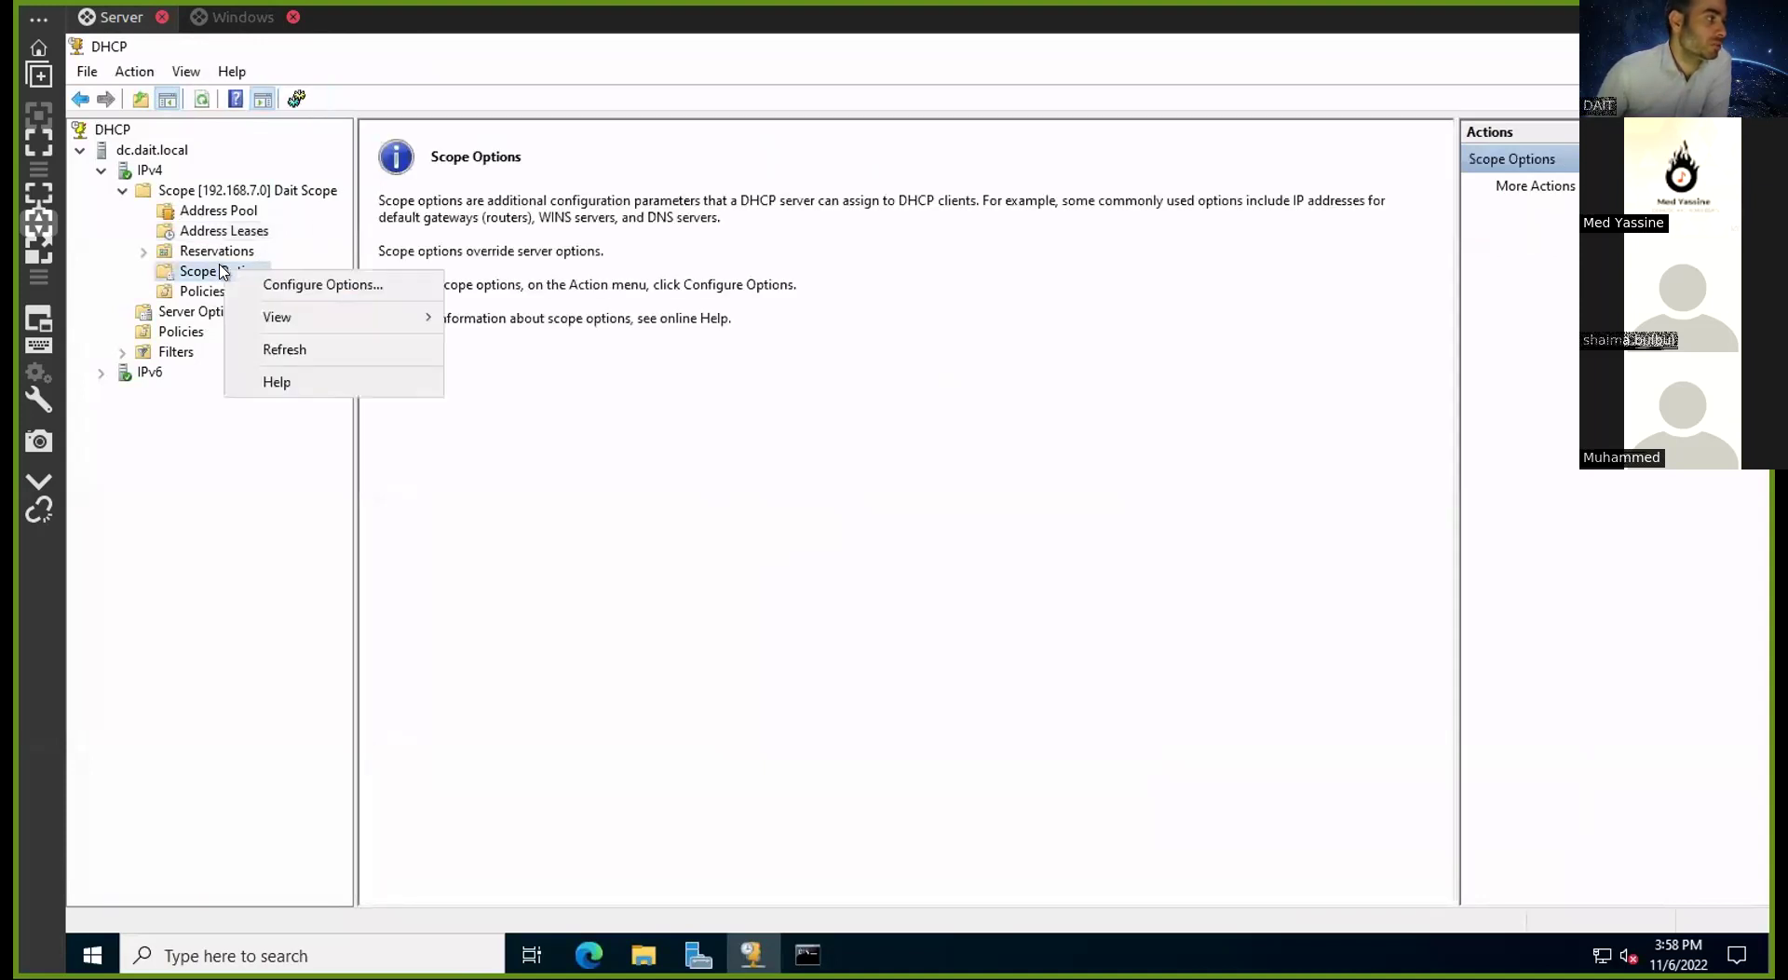
pyautogui.click(296, 281)
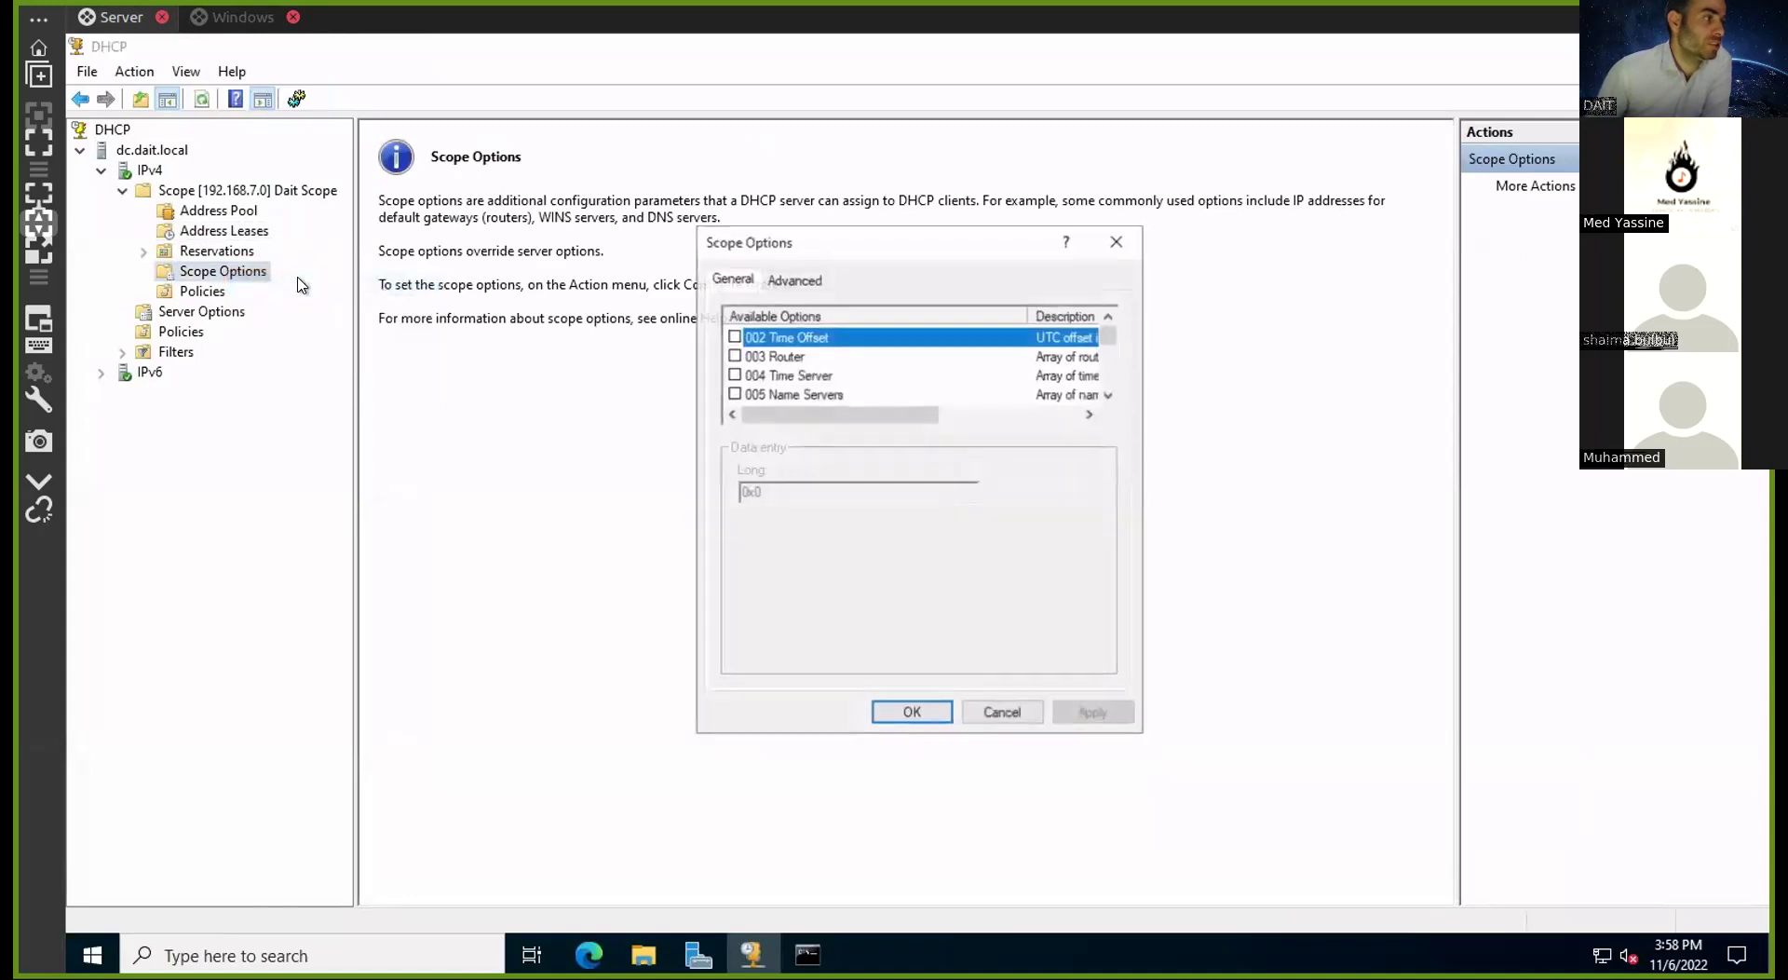
pyautogui.click(761, 359)
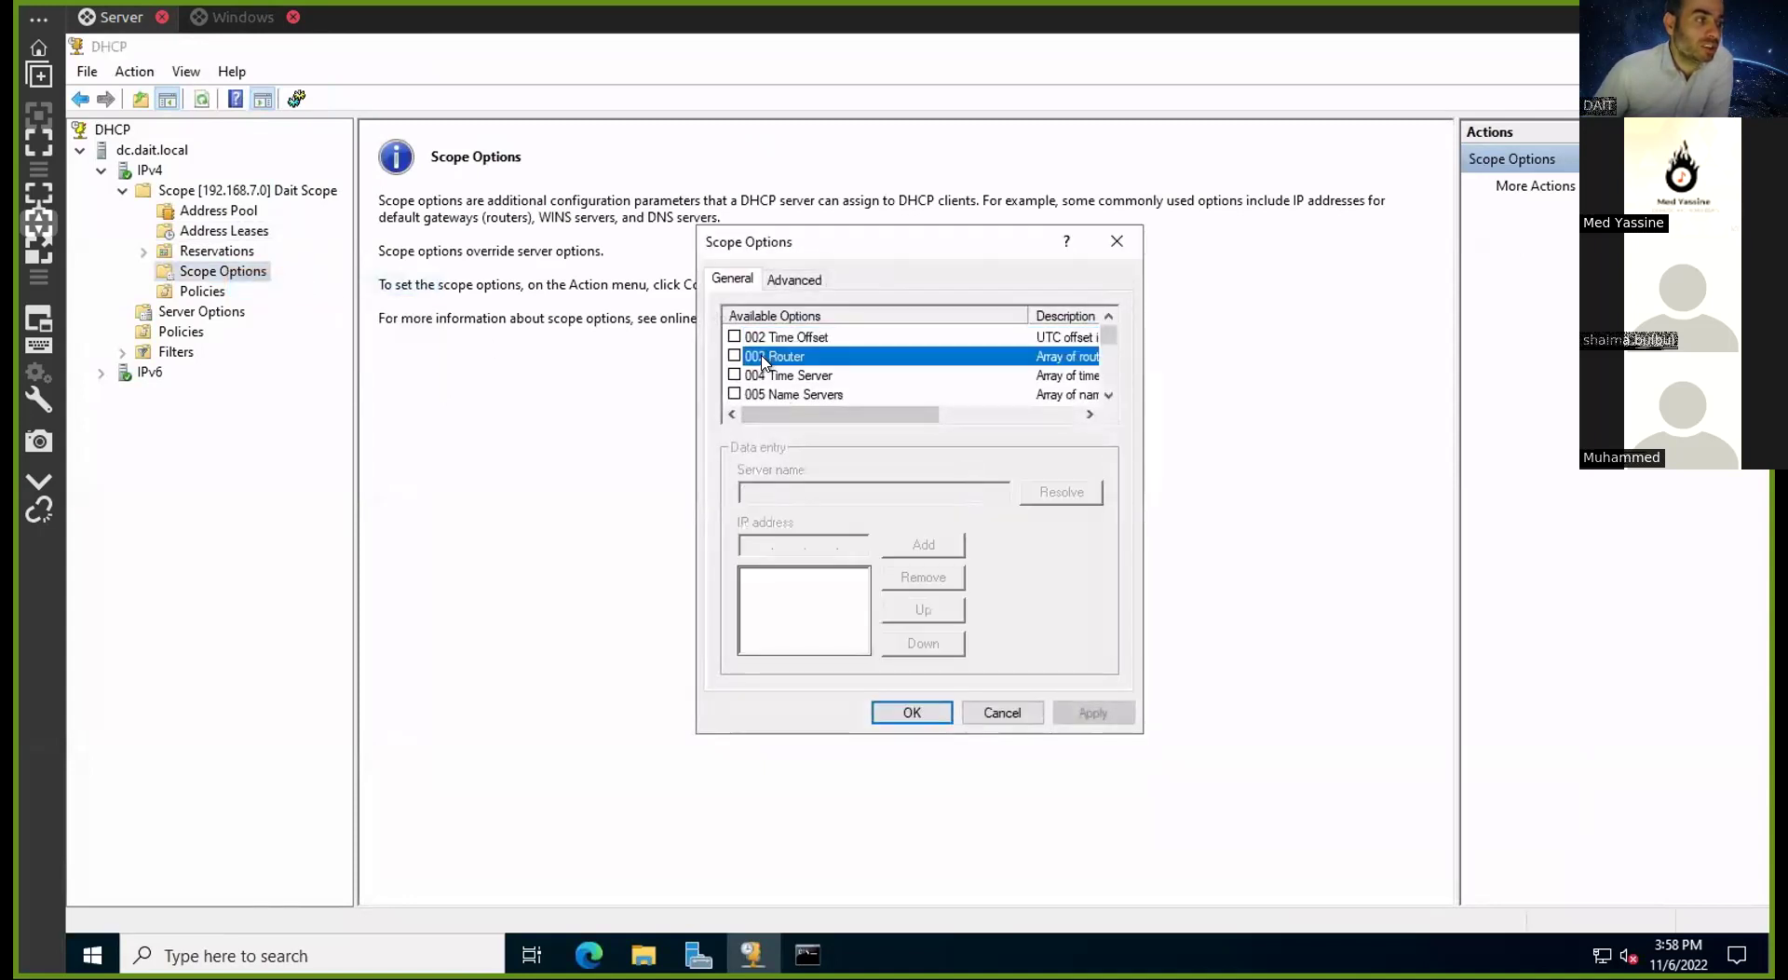
pyautogui.click(734, 357)
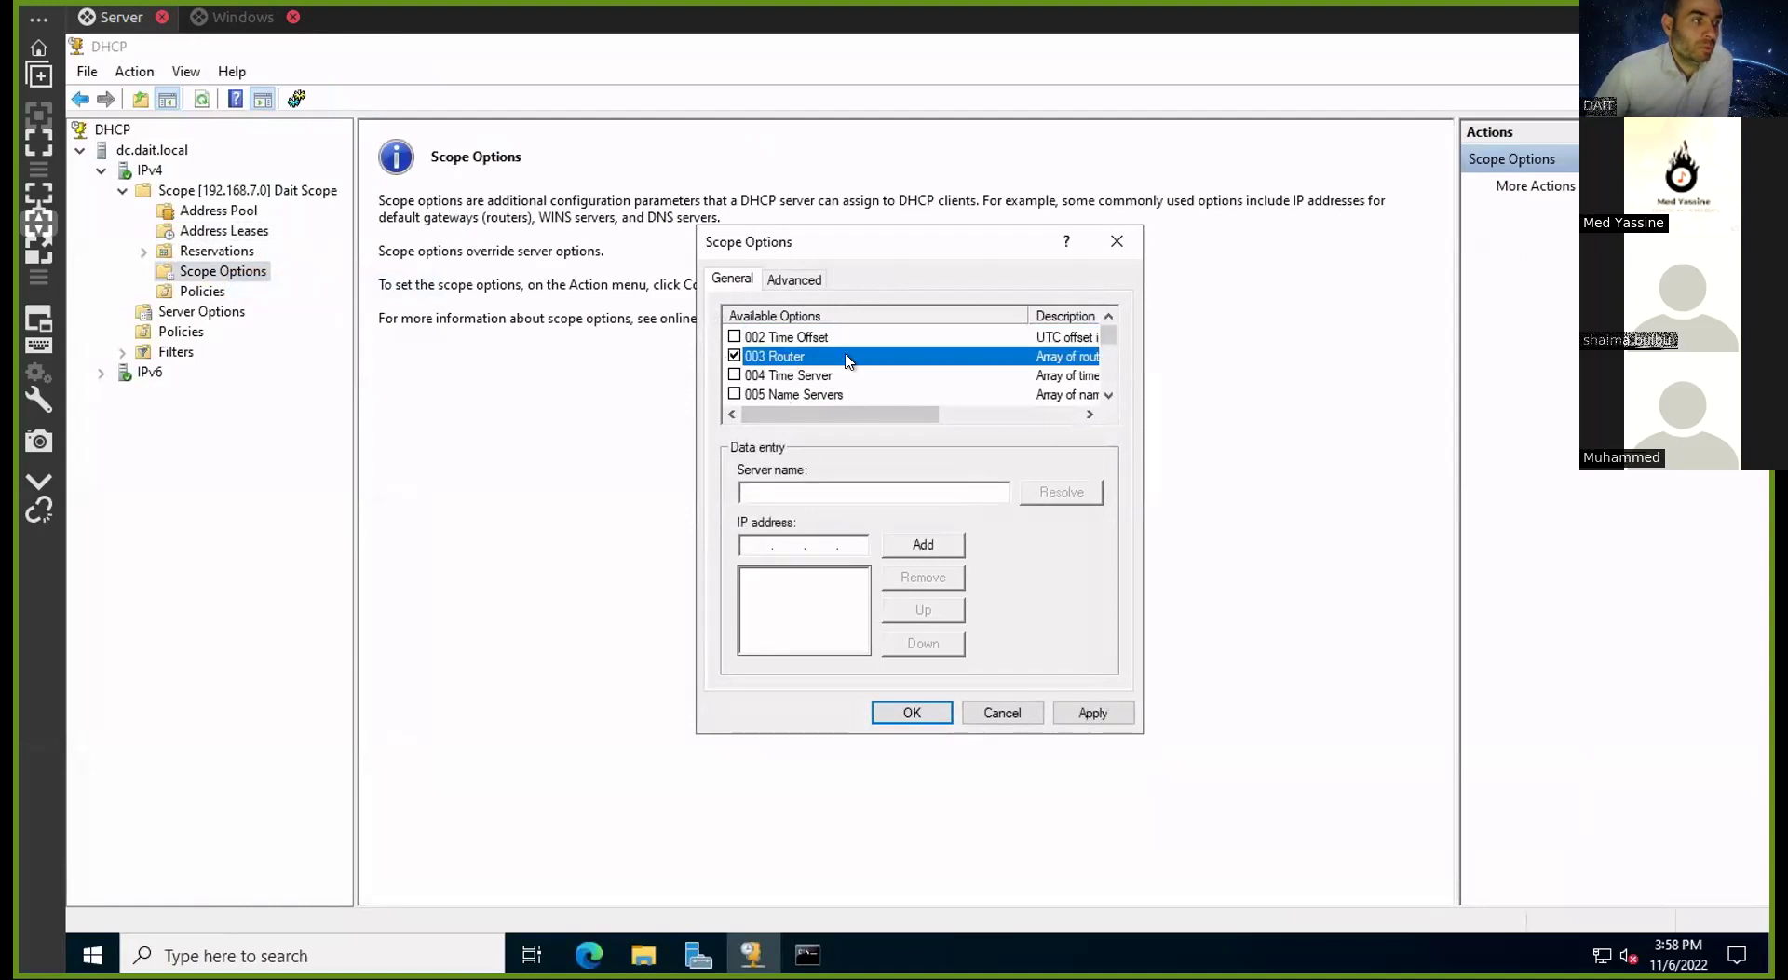
pyautogui.click(814, 379)
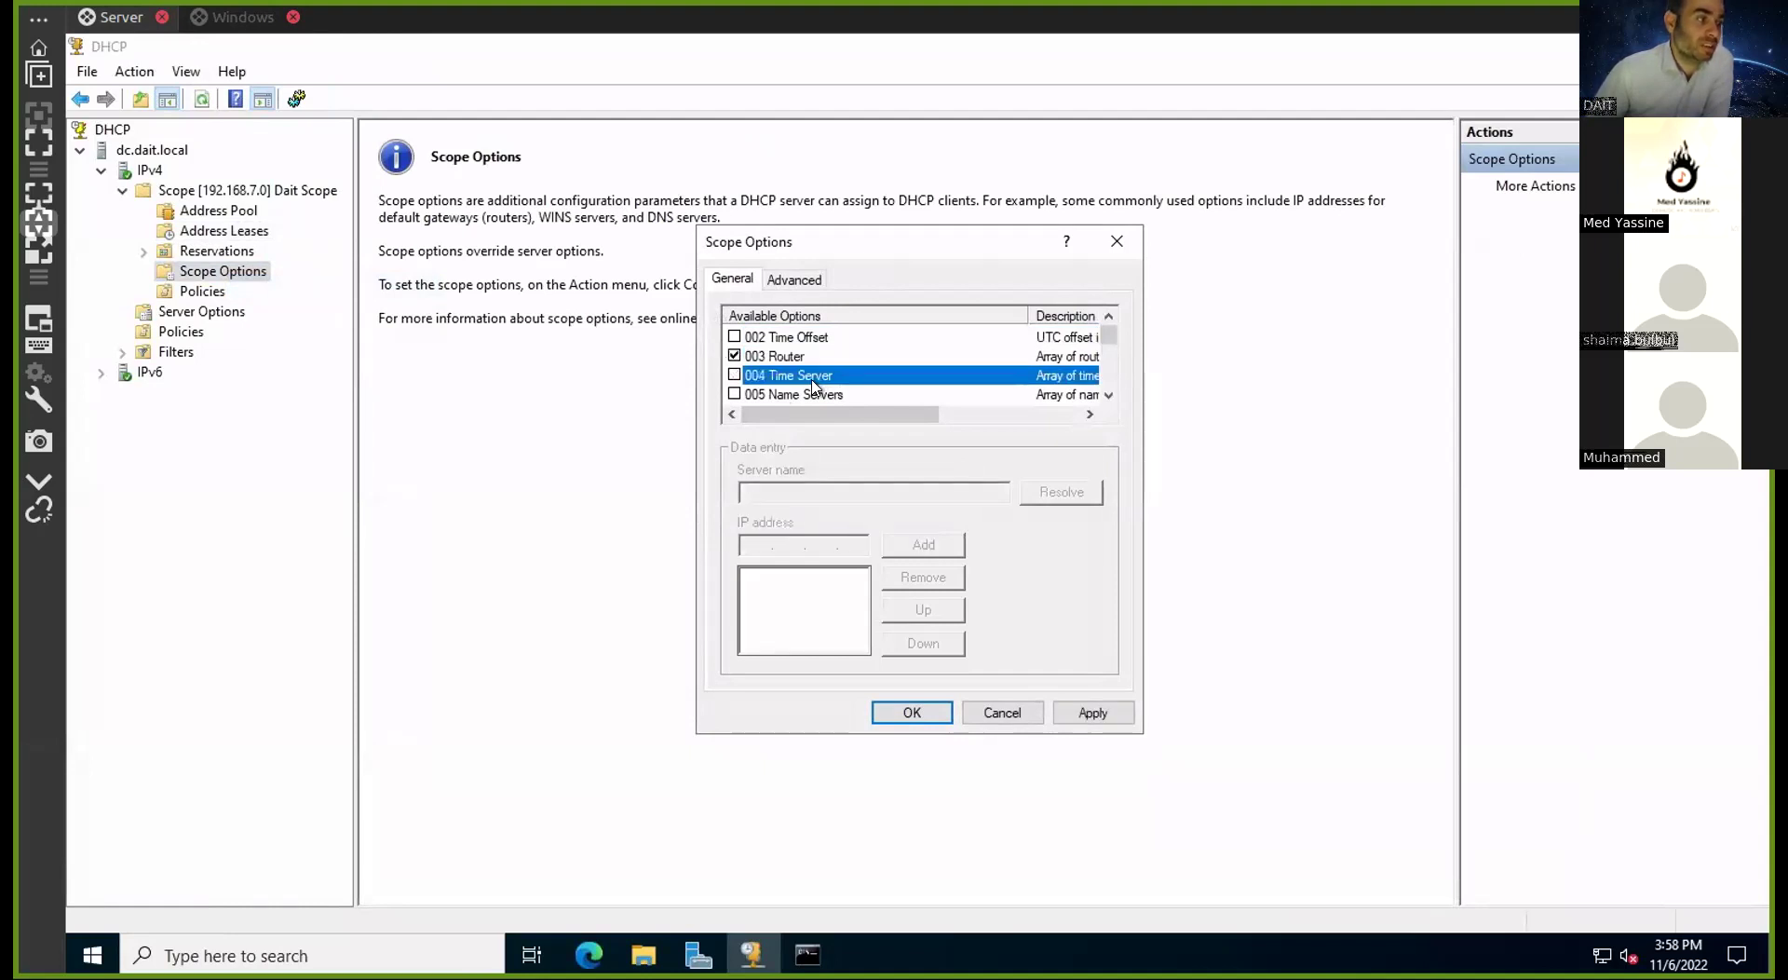
pyautogui.click(1109, 395)
pyautogui.click(1108, 395)
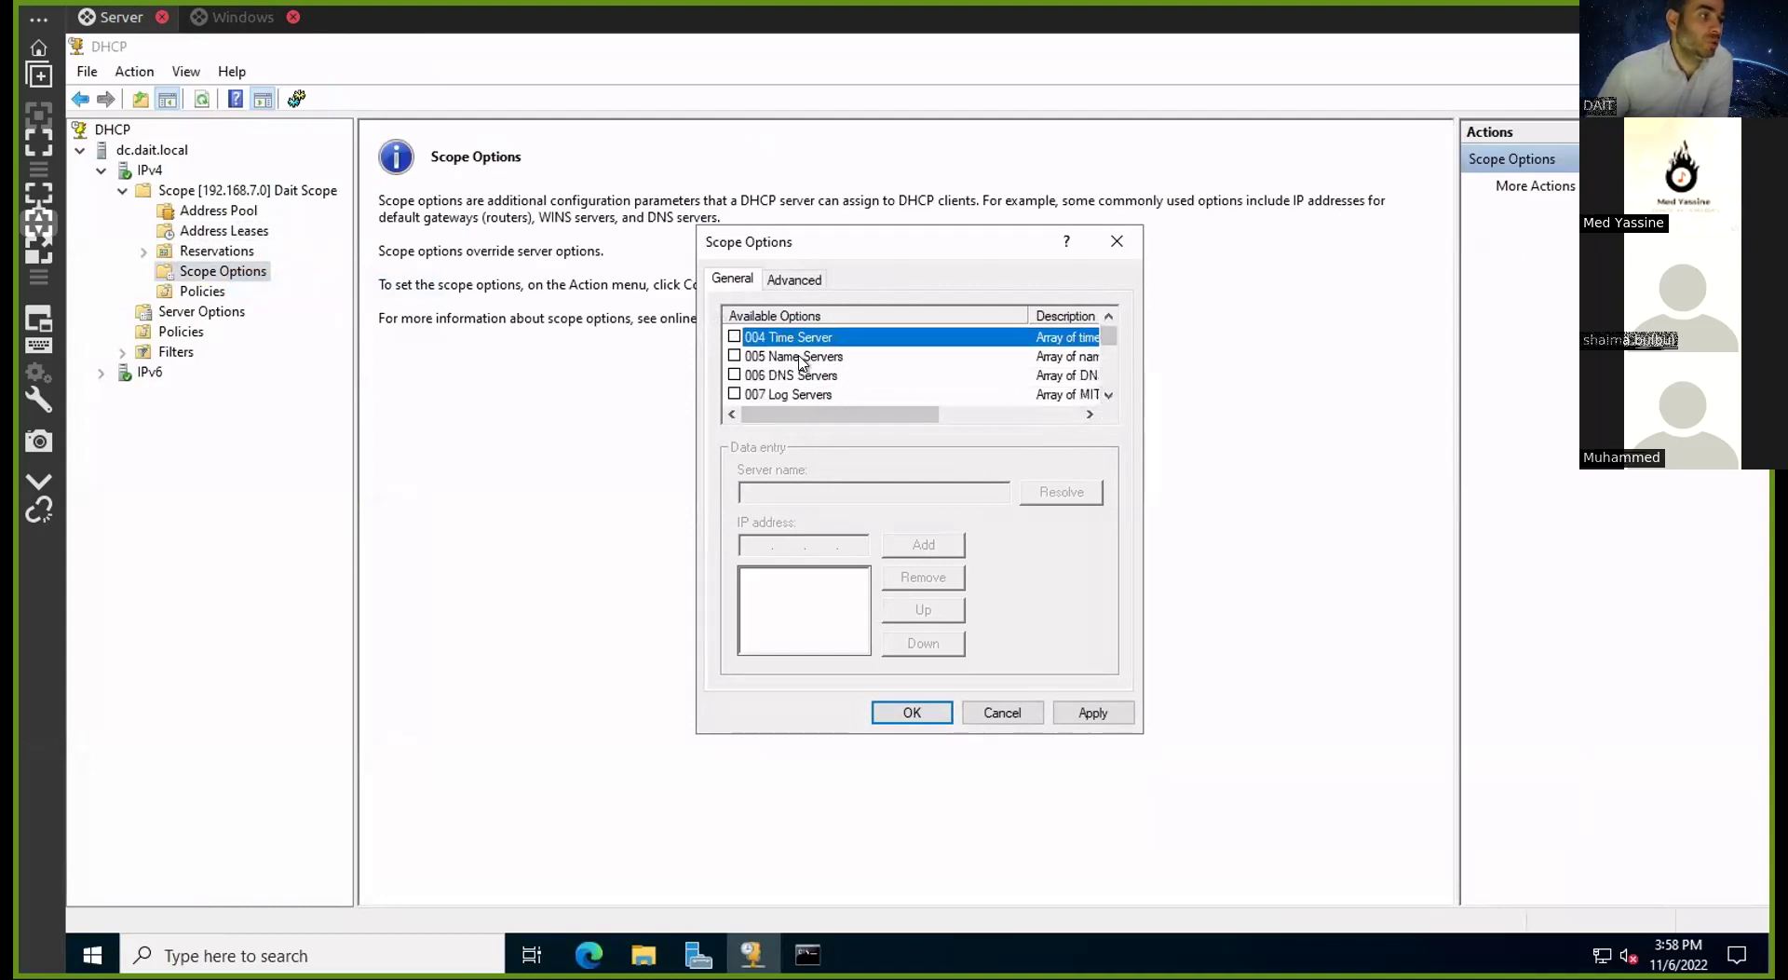
pyautogui.click(735, 376)
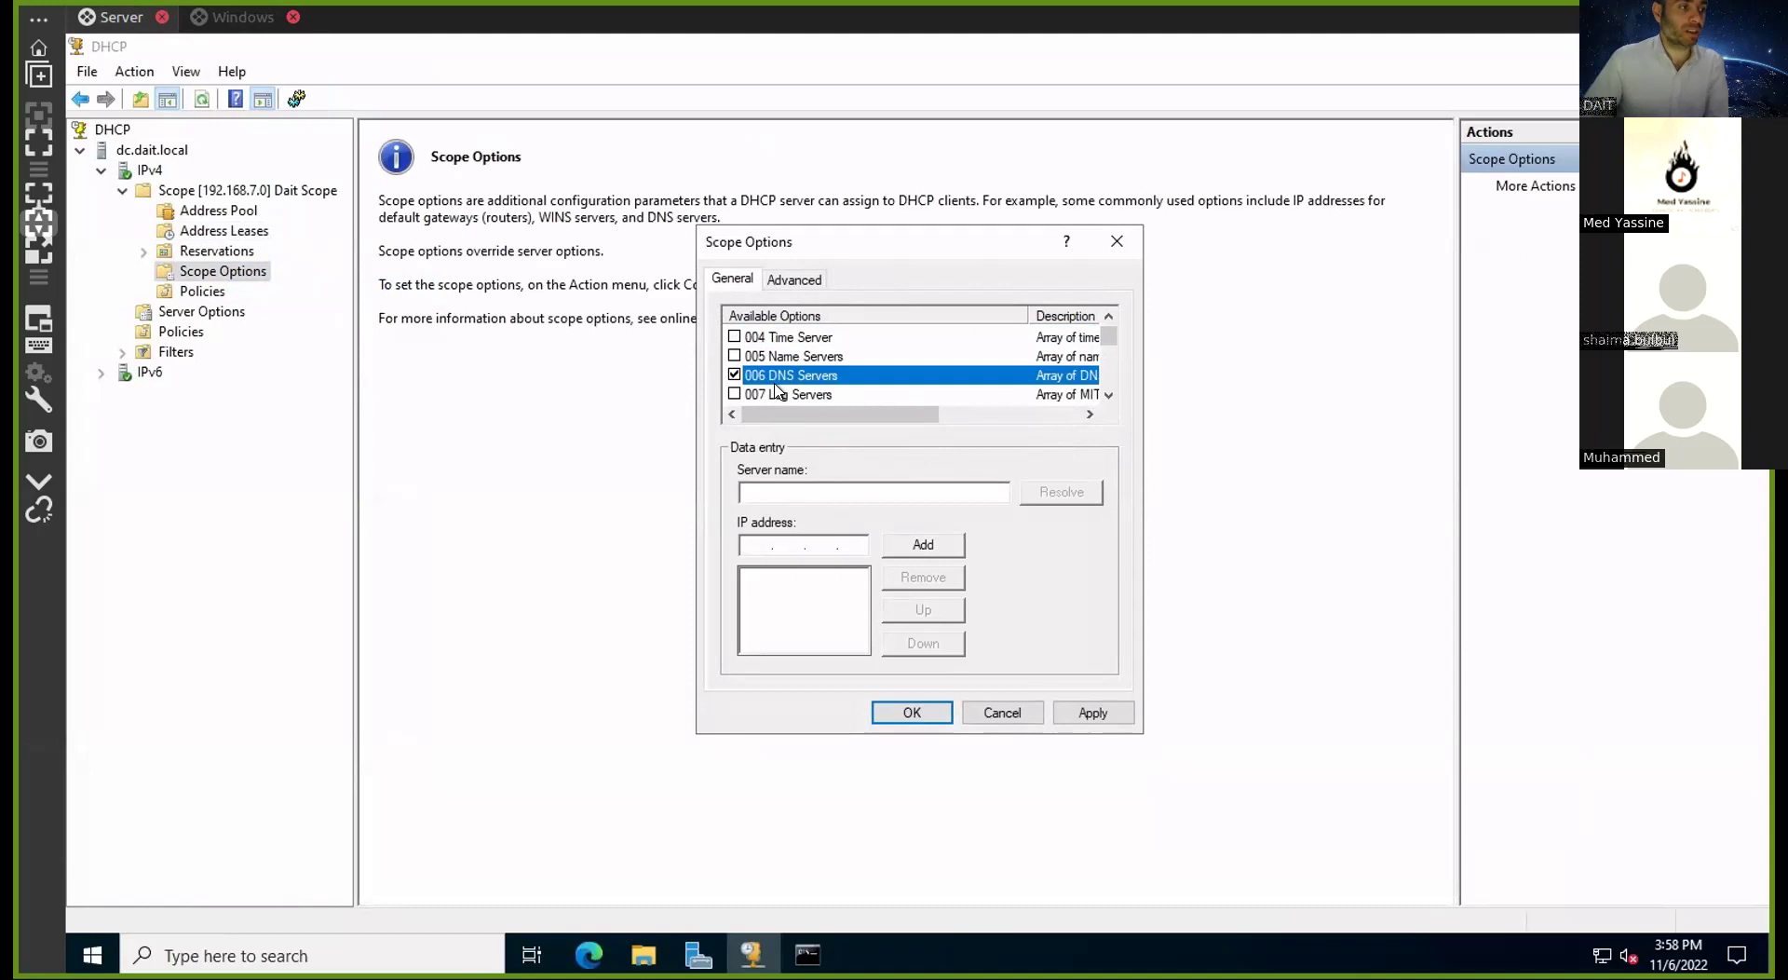
# Resolve server name 'dc' and add 192.168.7.22 as the DNS server
pyautogui.click(767, 490)
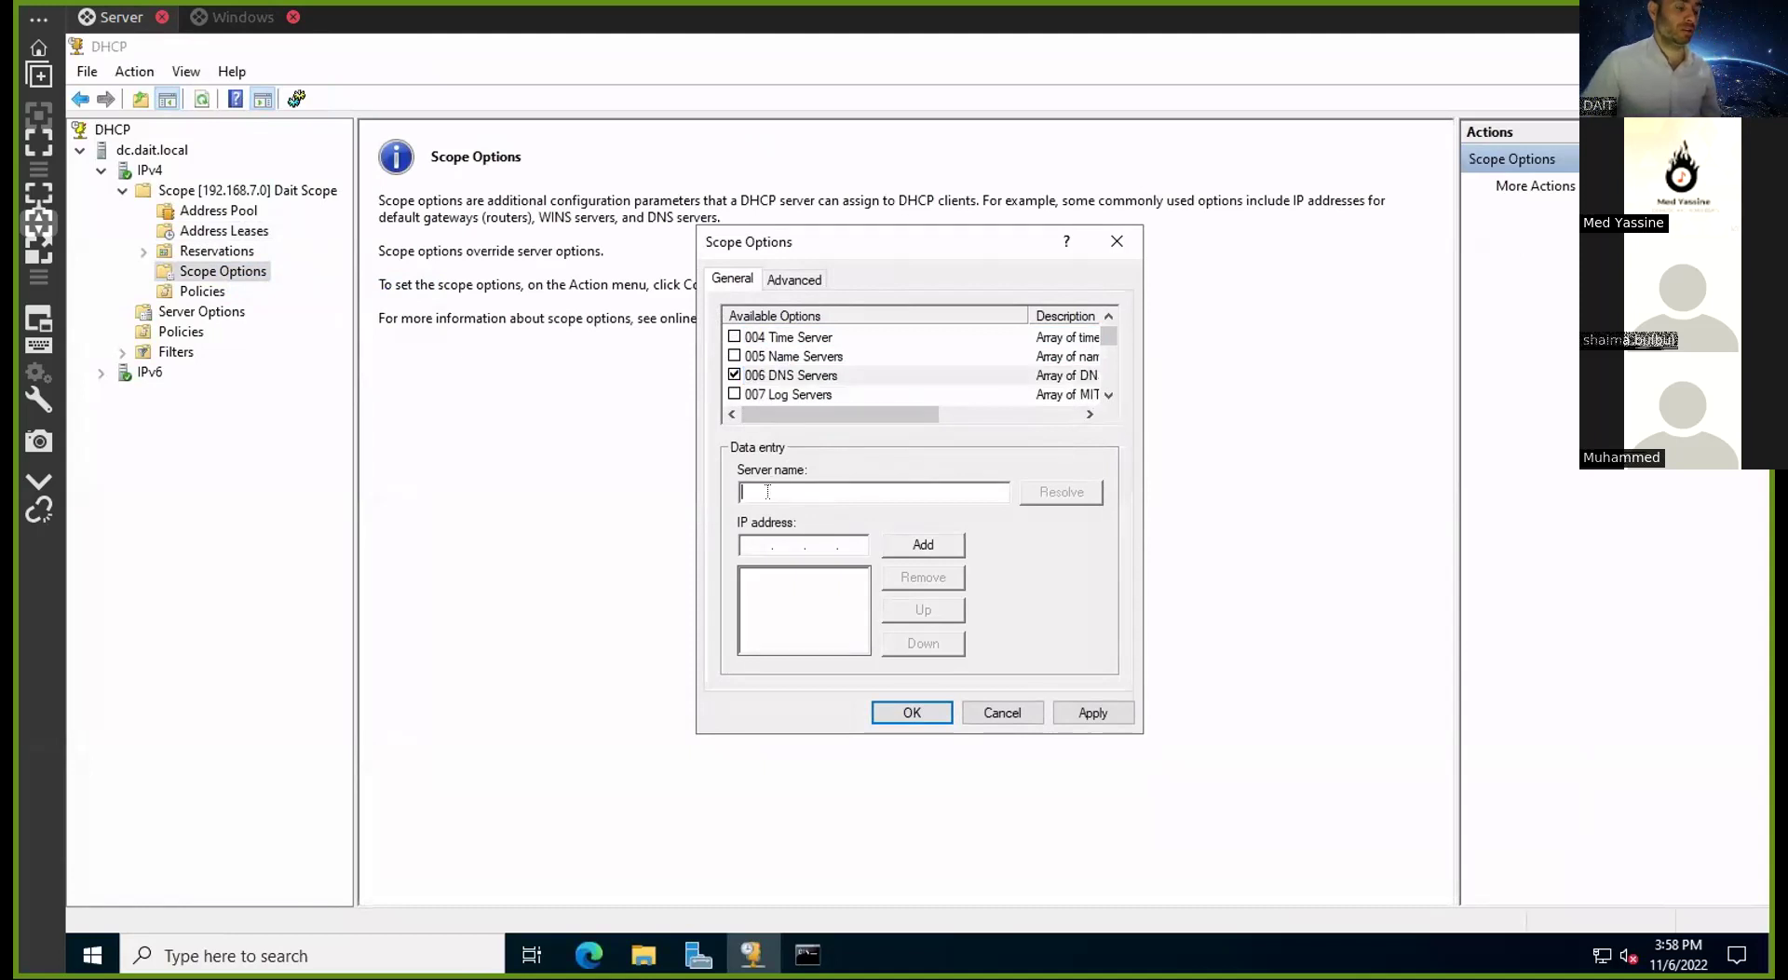
pyautogui.write('dc')
pyautogui.click(1055, 493)
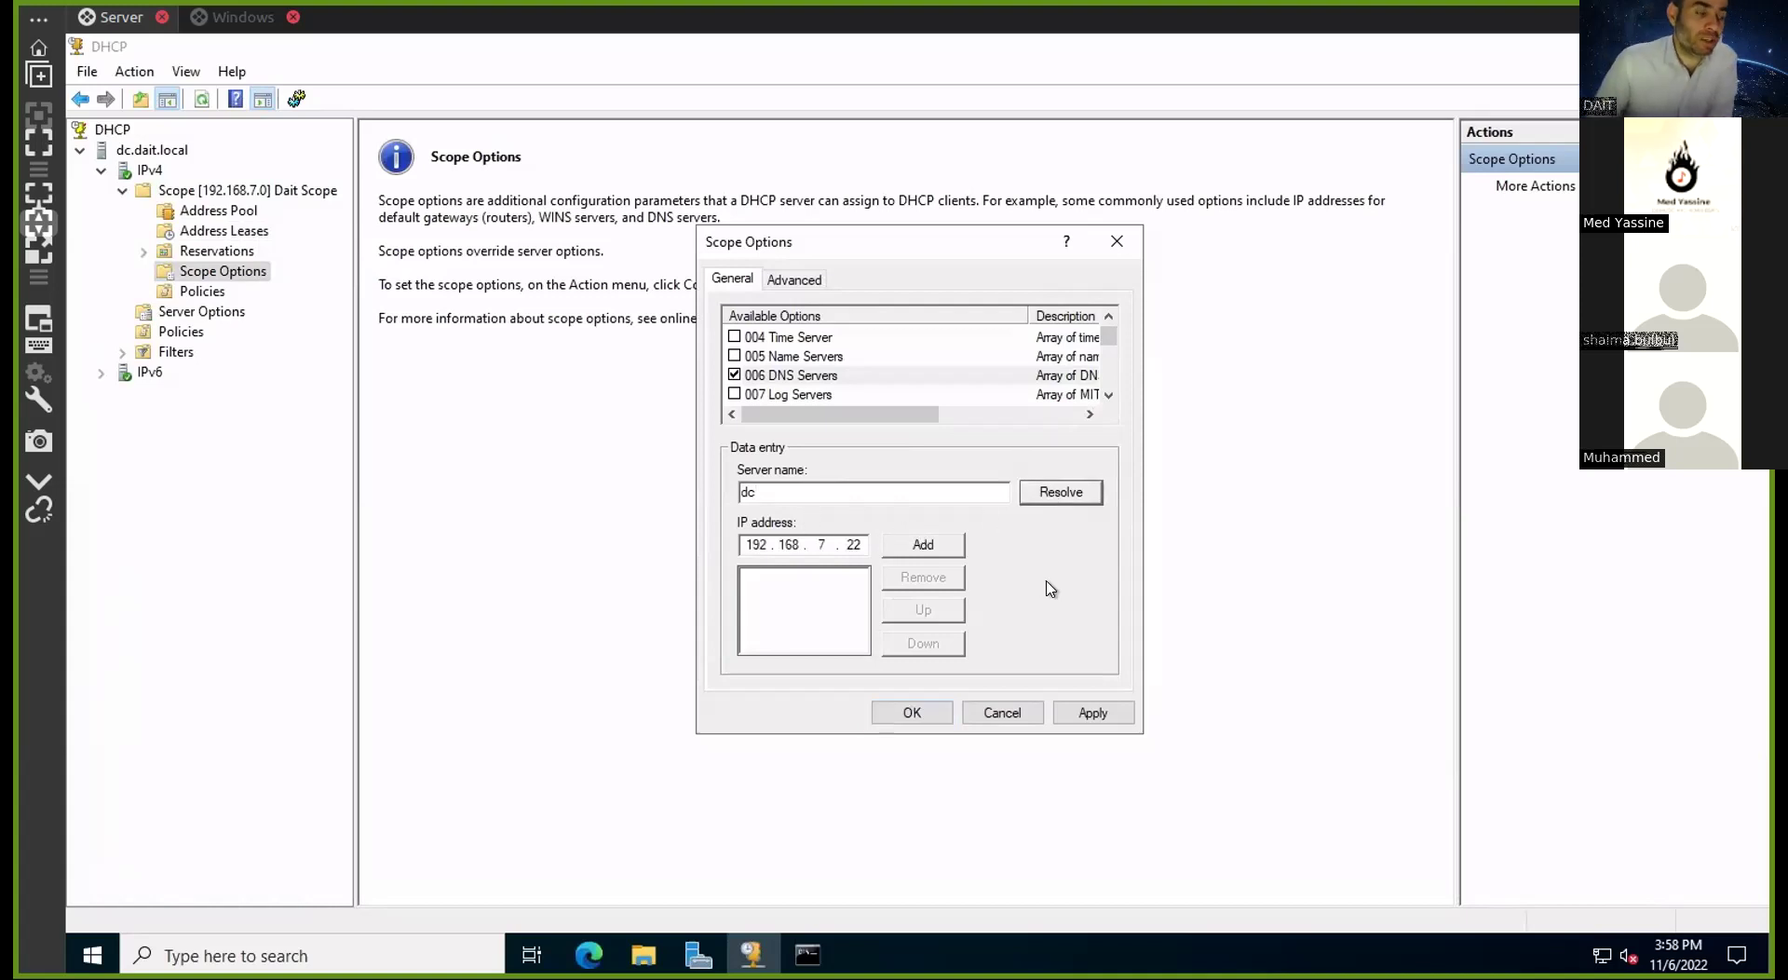
pyautogui.doubleClick(804, 488)
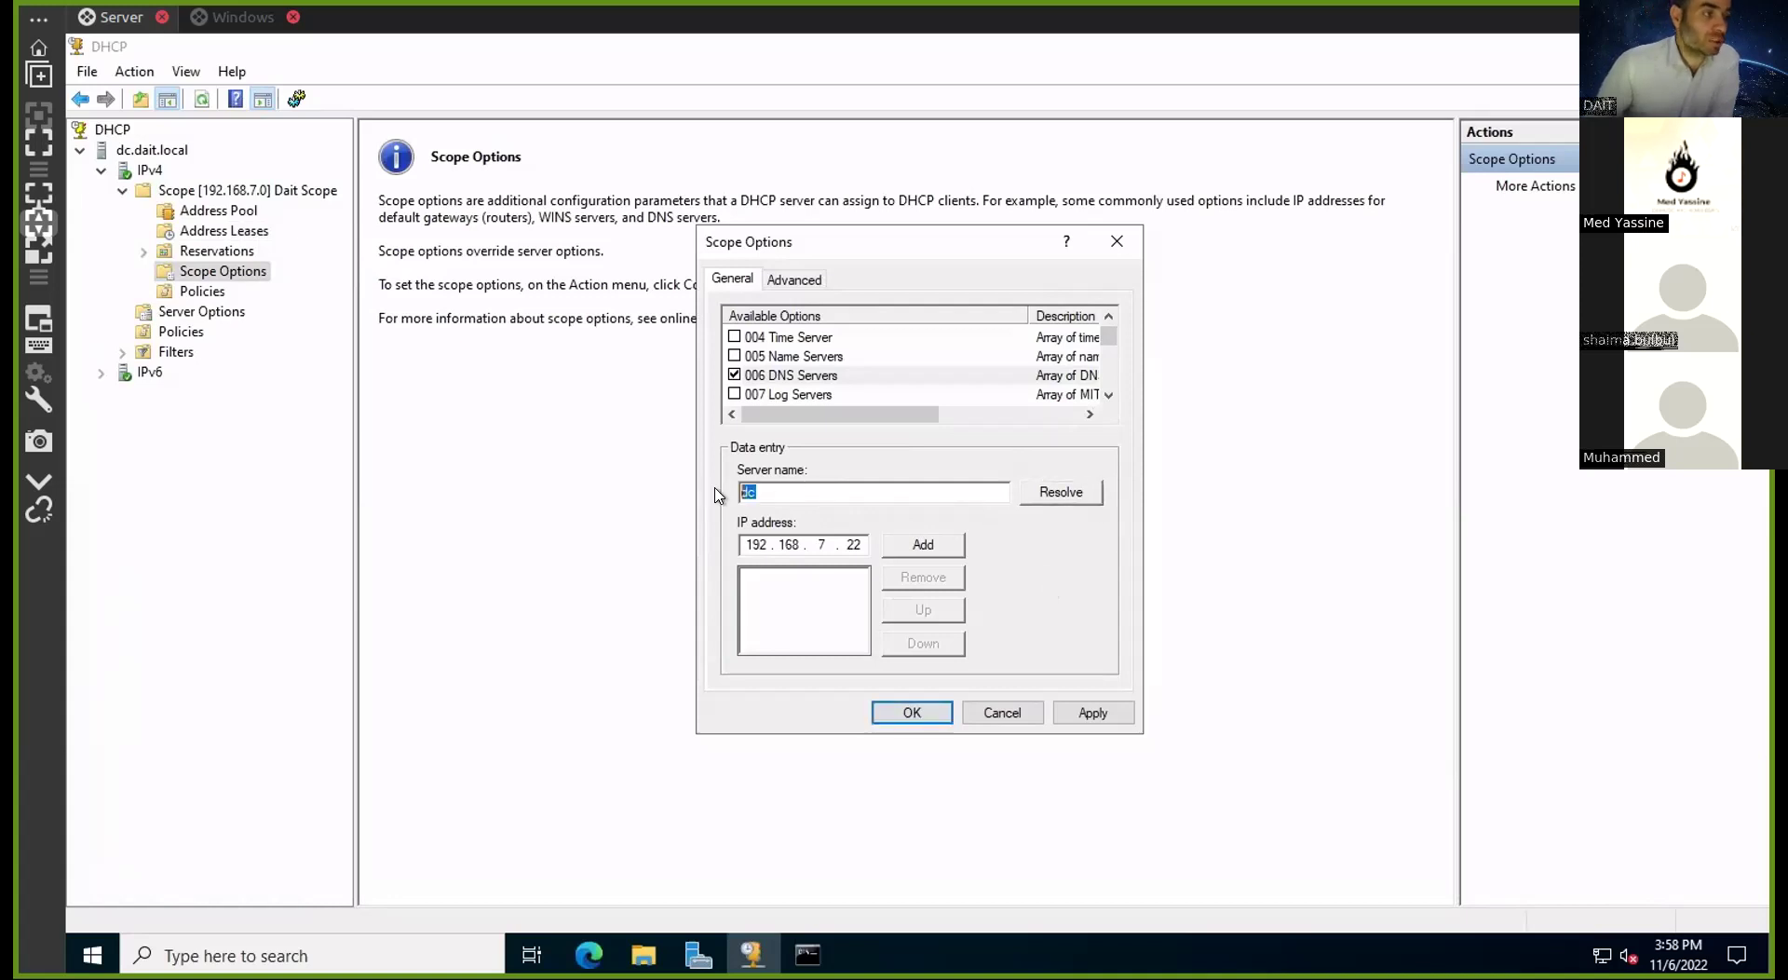
pyautogui.click(898, 548)
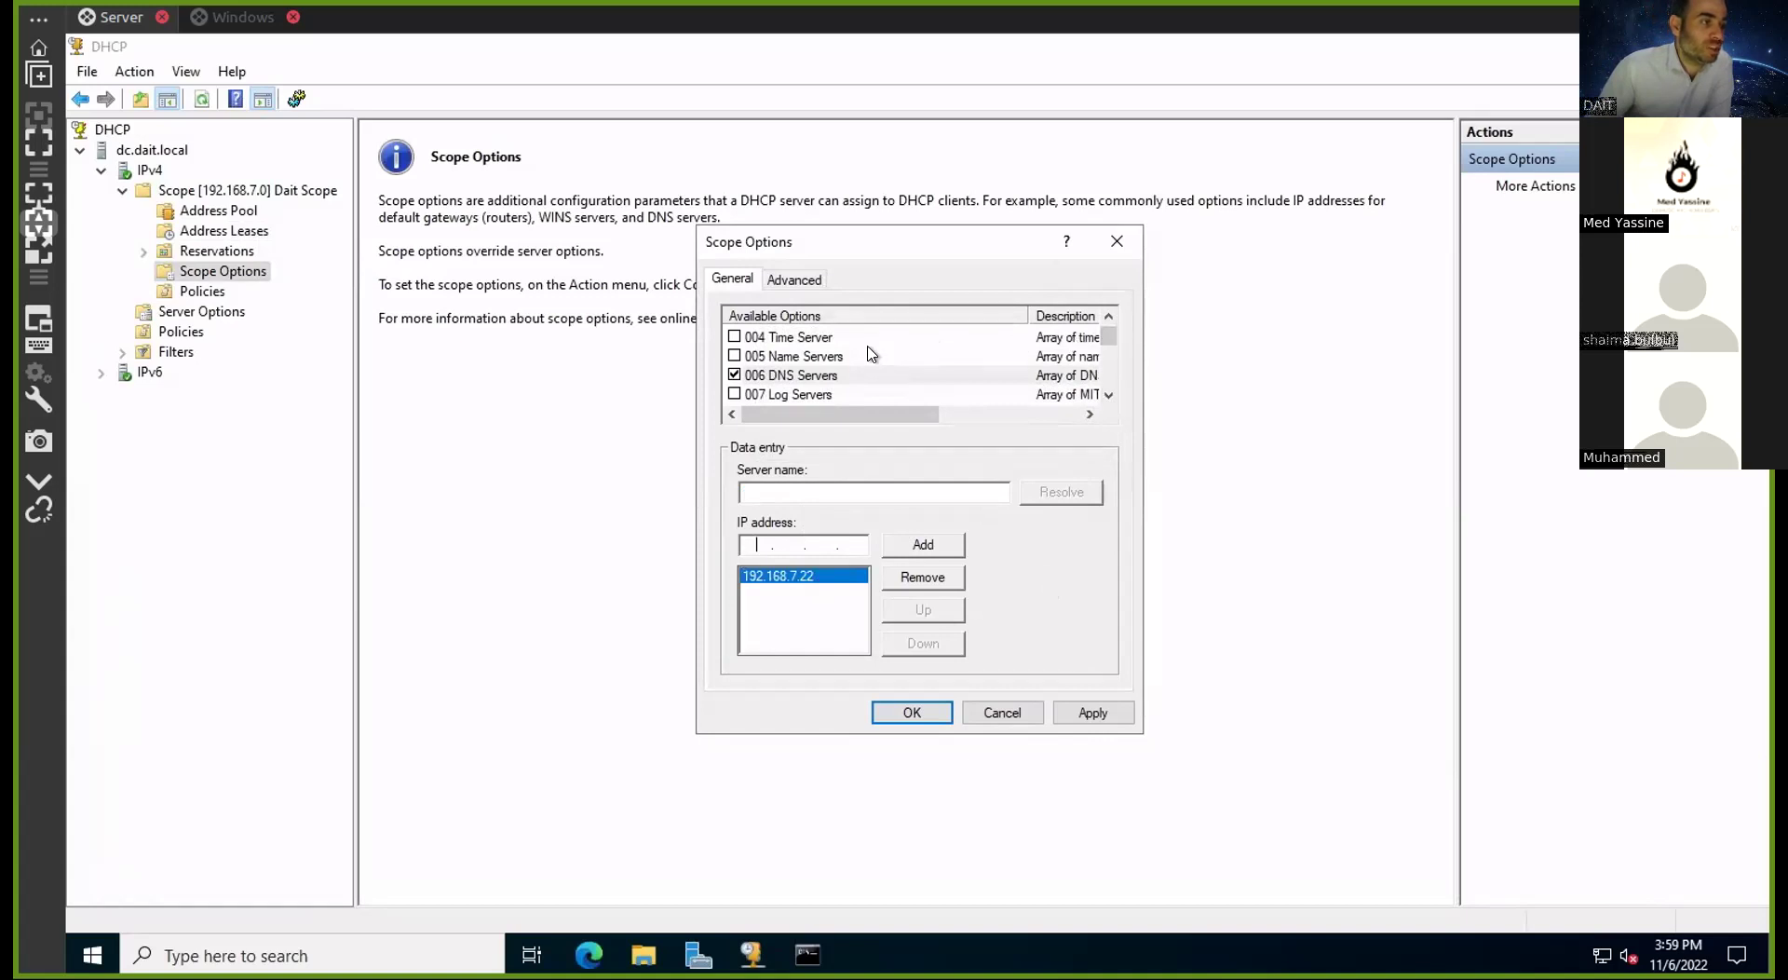
pyautogui.scroll(1, 1105, 337)
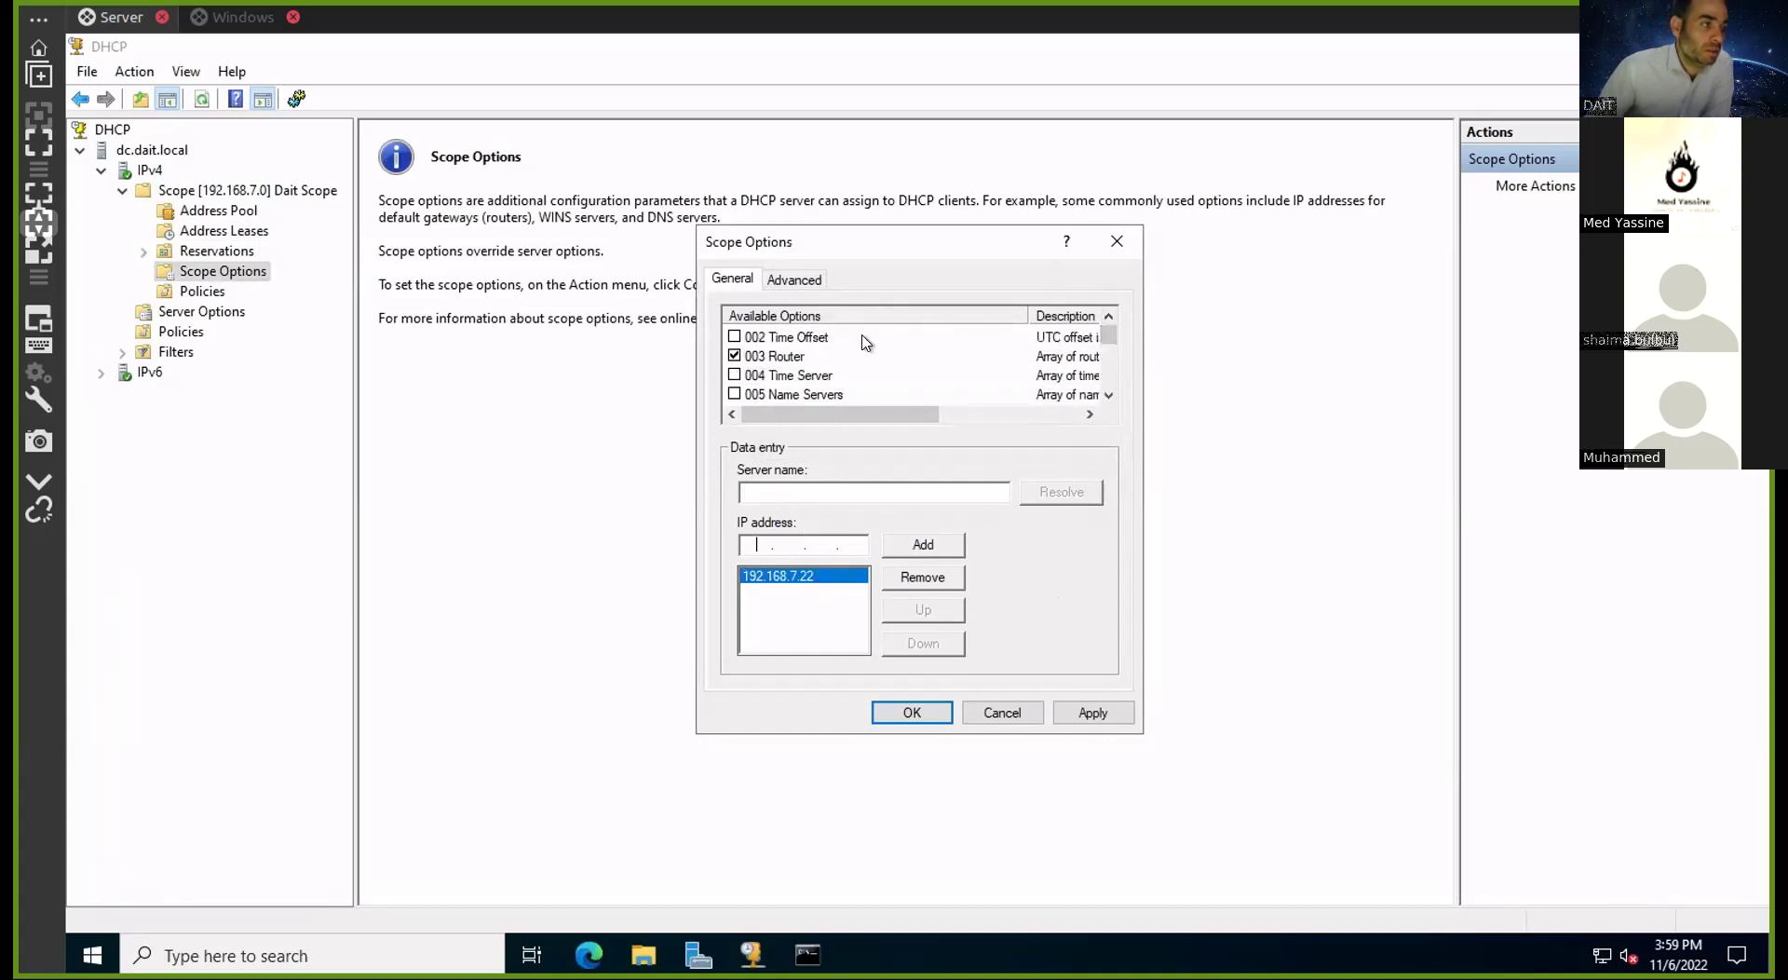
# Add 192.168.7.107 as the 003 Router address and save the scope options
pyautogui.click(829, 357)
pyautogui.click(754, 546)
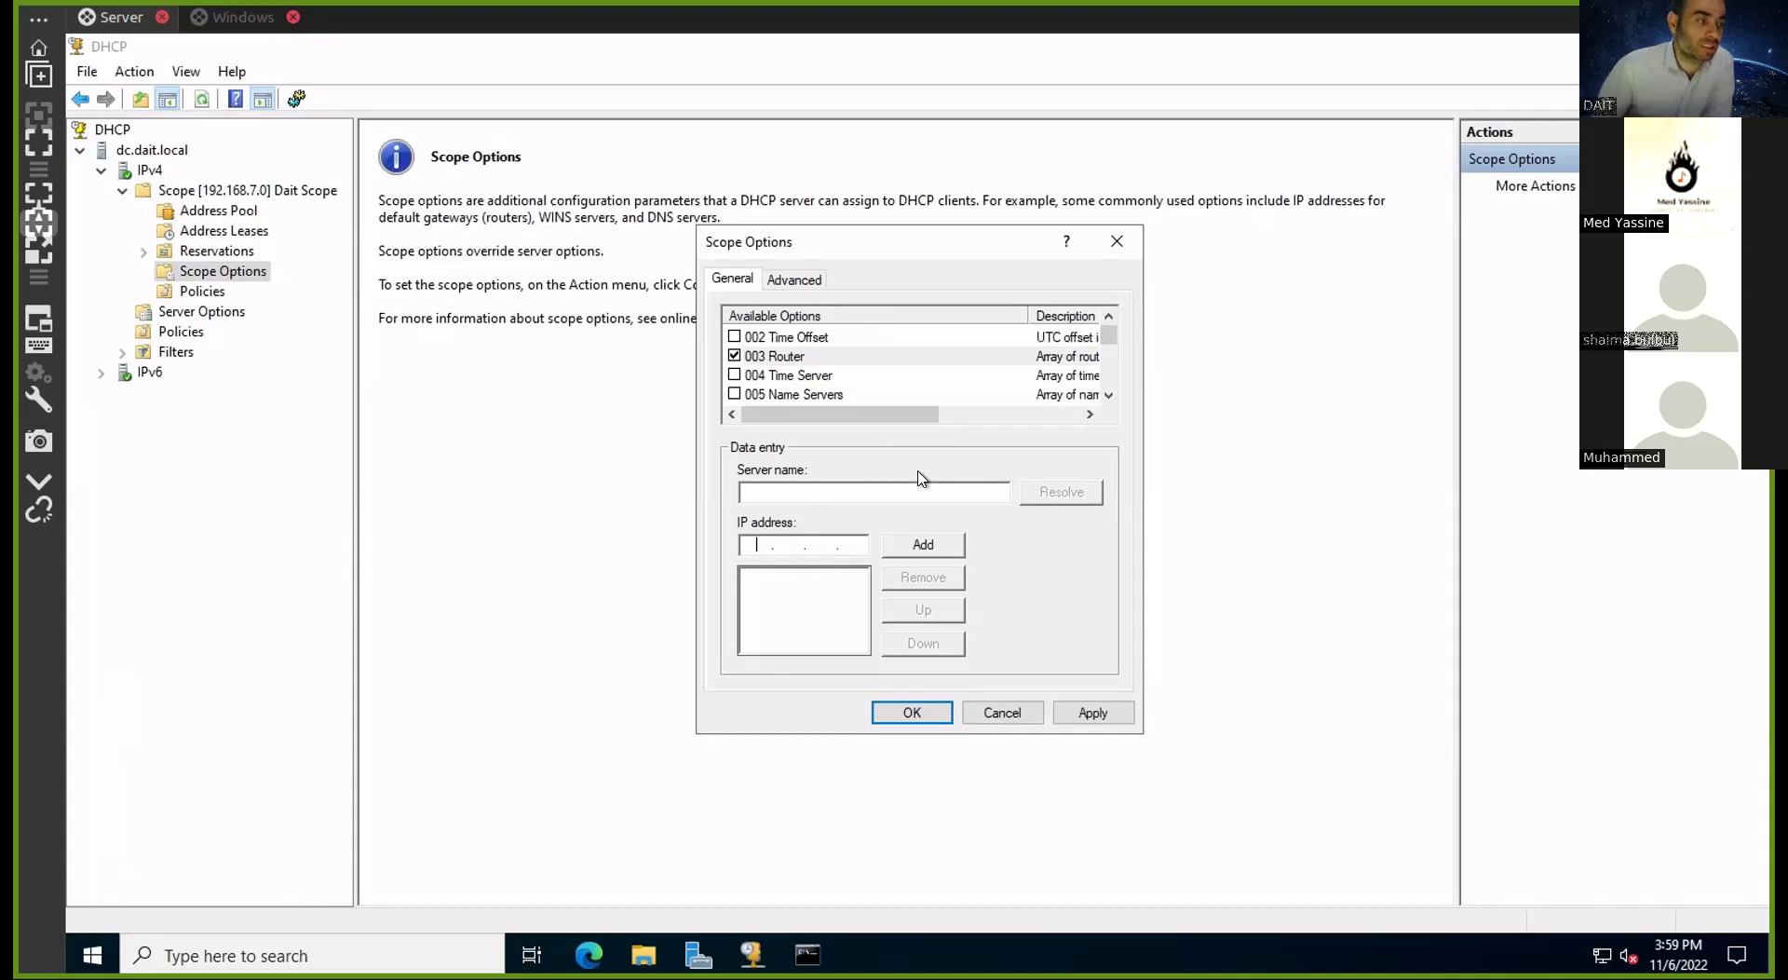
pyautogui.write('192.168.')
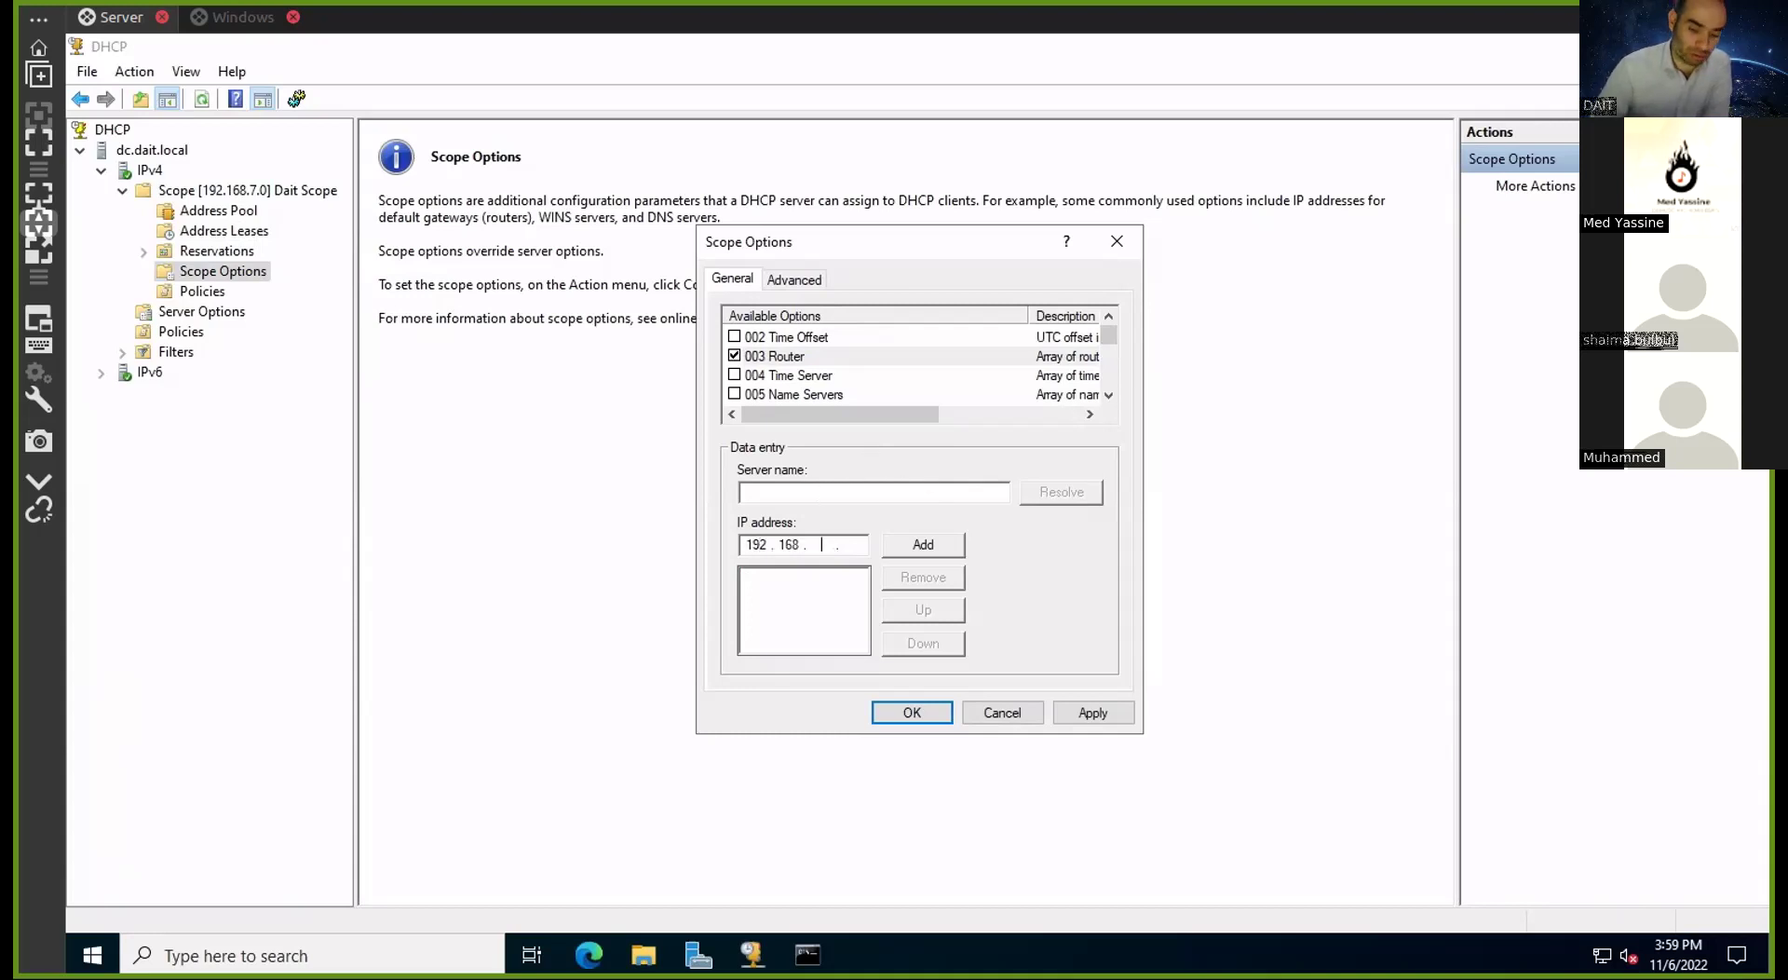
pyautogui.write('7.107')
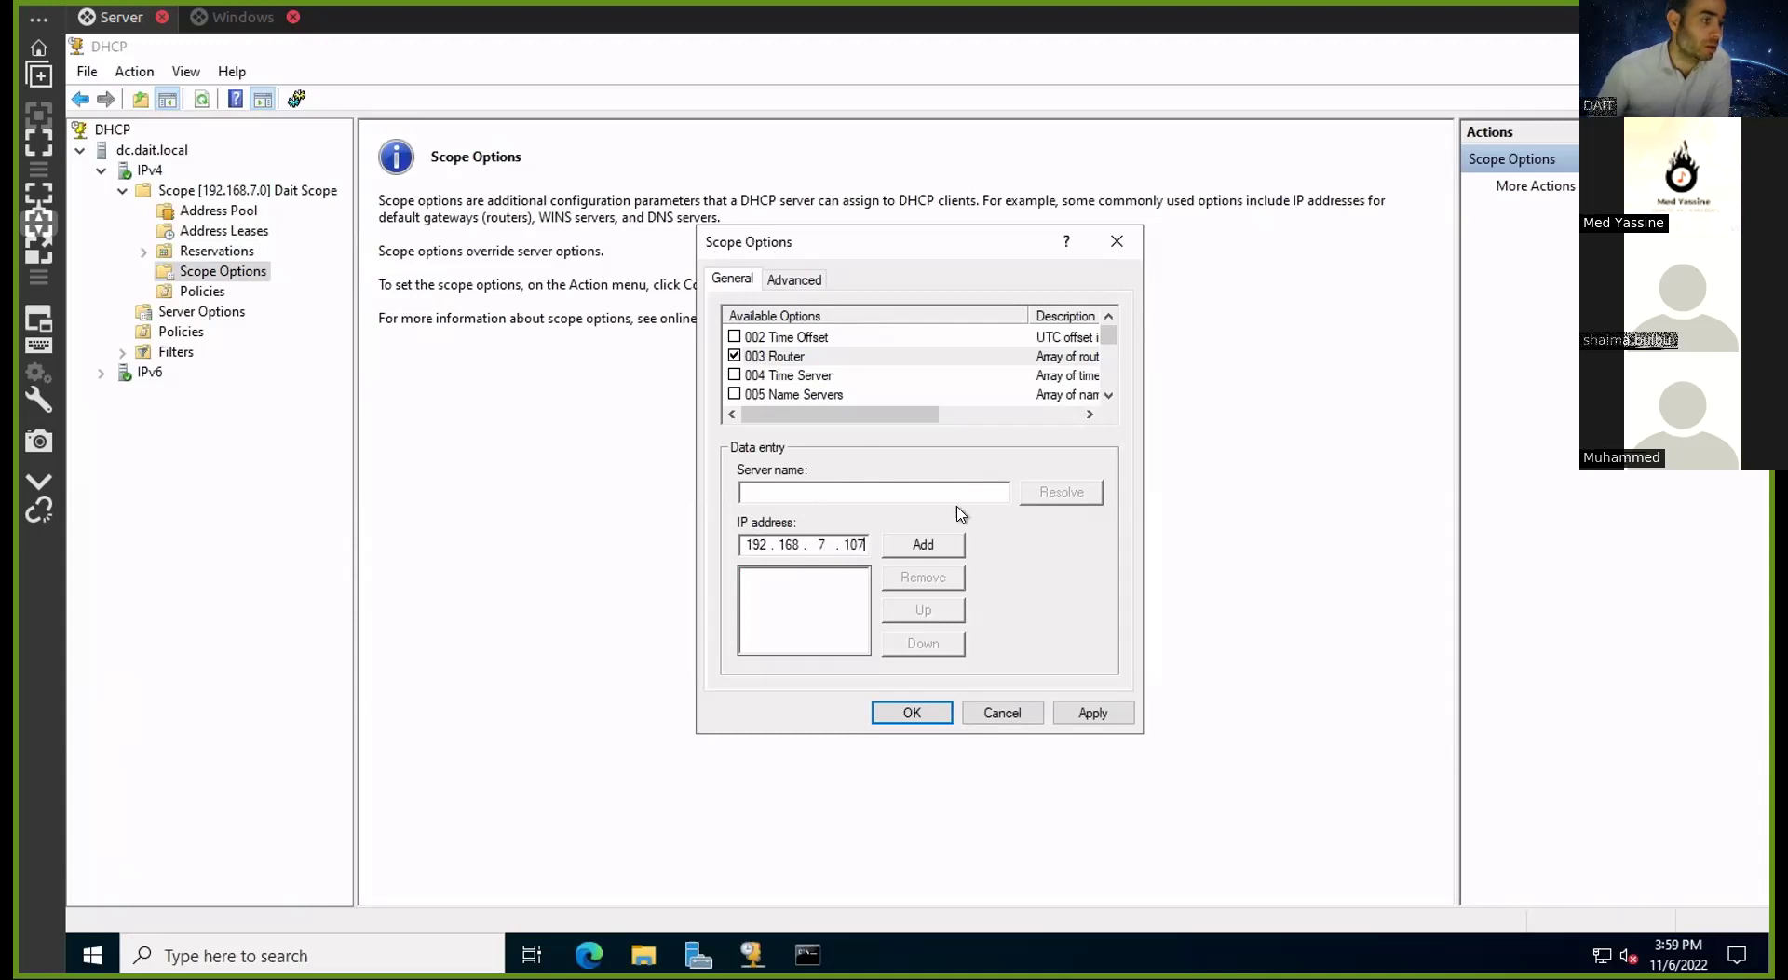
pyautogui.click(923, 544)
pyautogui.click(1086, 712)
pyautogui.click(1015, 706)
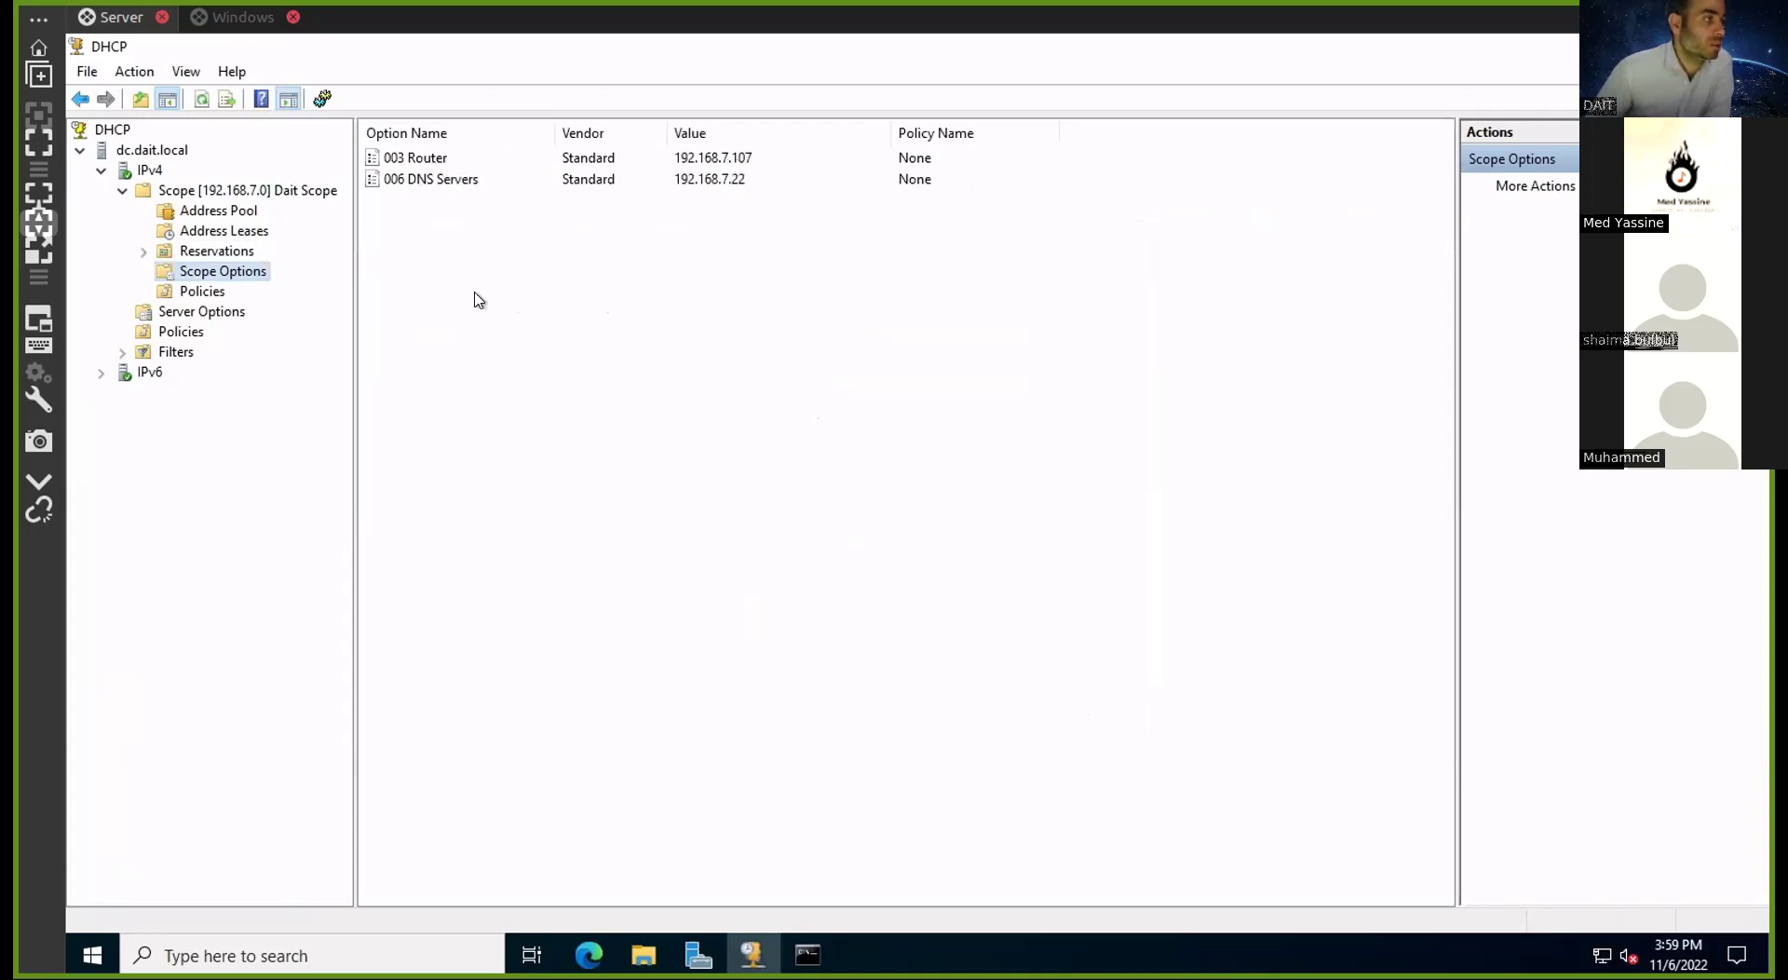
# Refresh Dait Scope, check its address pool and leases, then return to the Windows client
pyautogui.rightClick(223, 193)
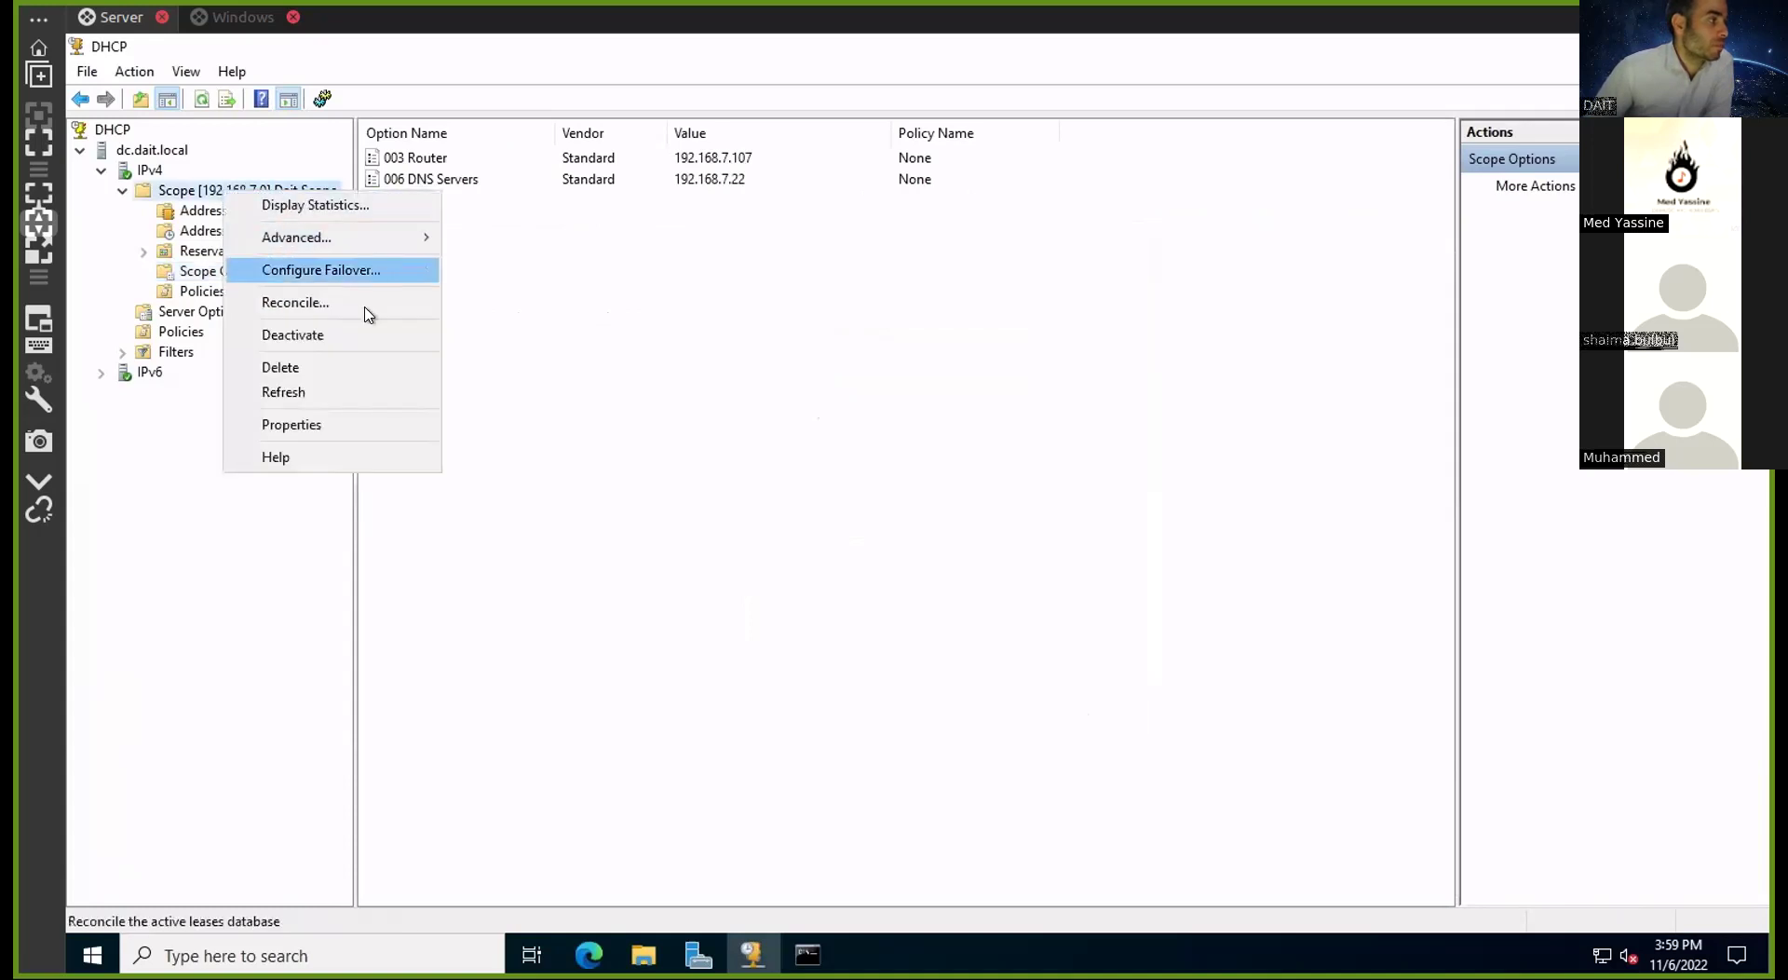
pyautogui.click(345, 393)
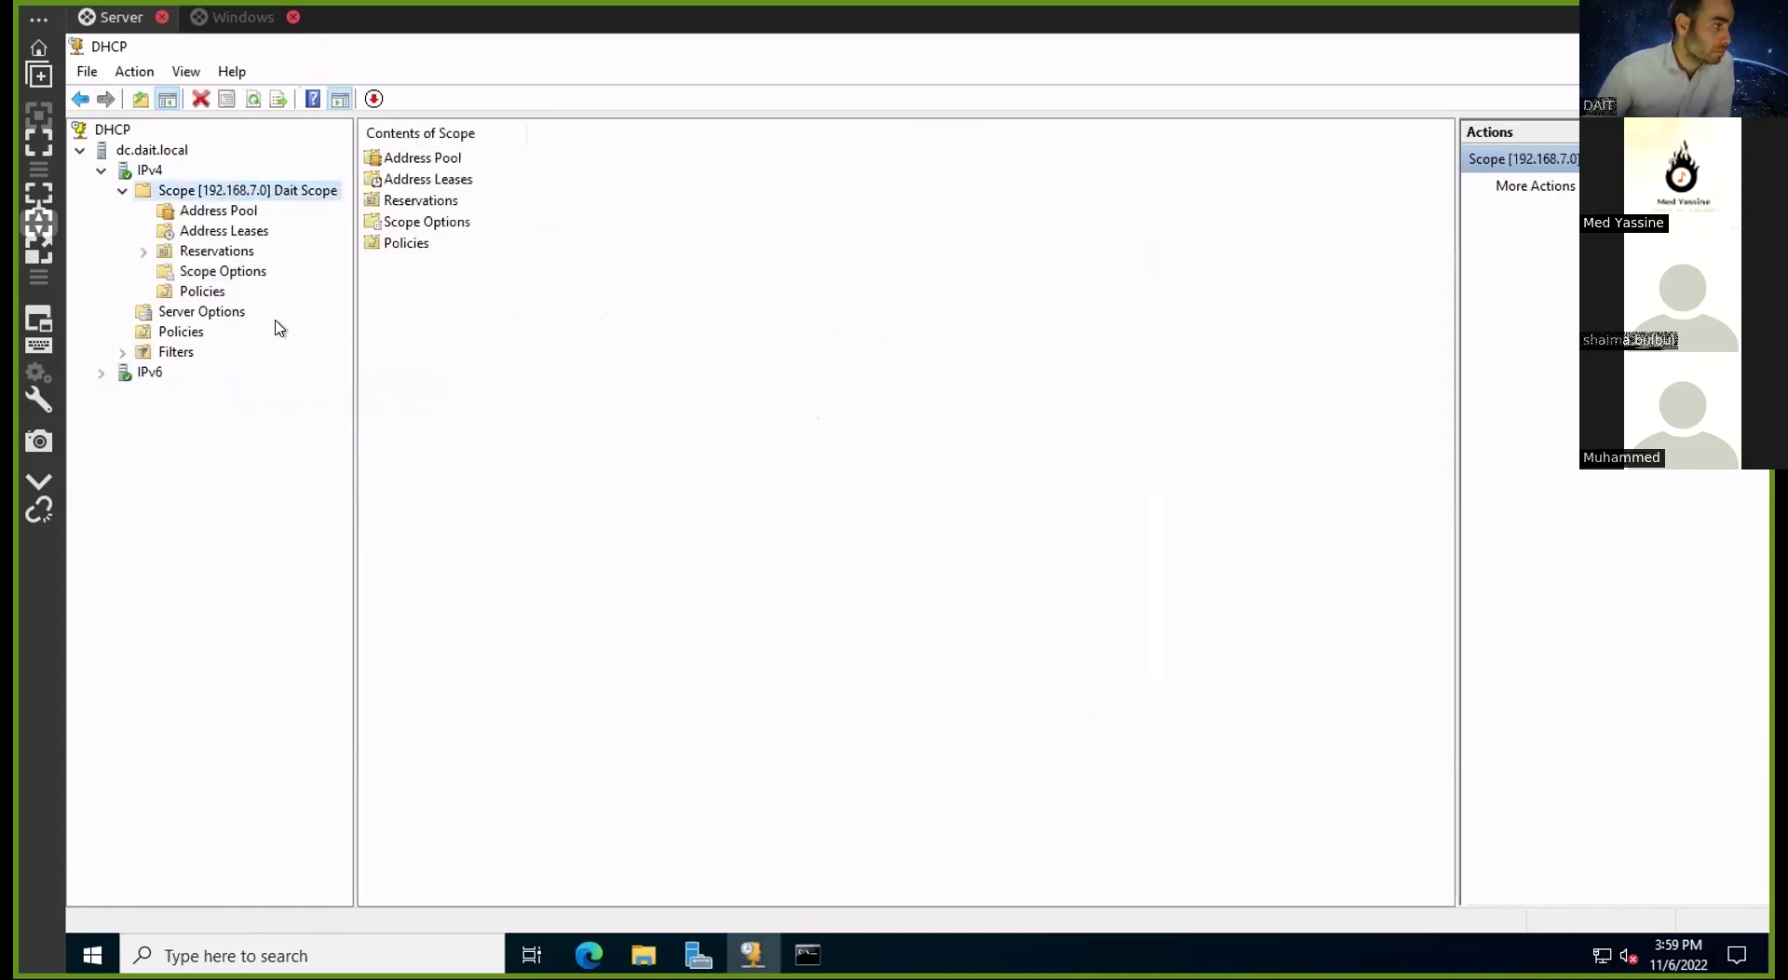
pyautogui.click(217, 214)
pyautogui.click(217, 230)
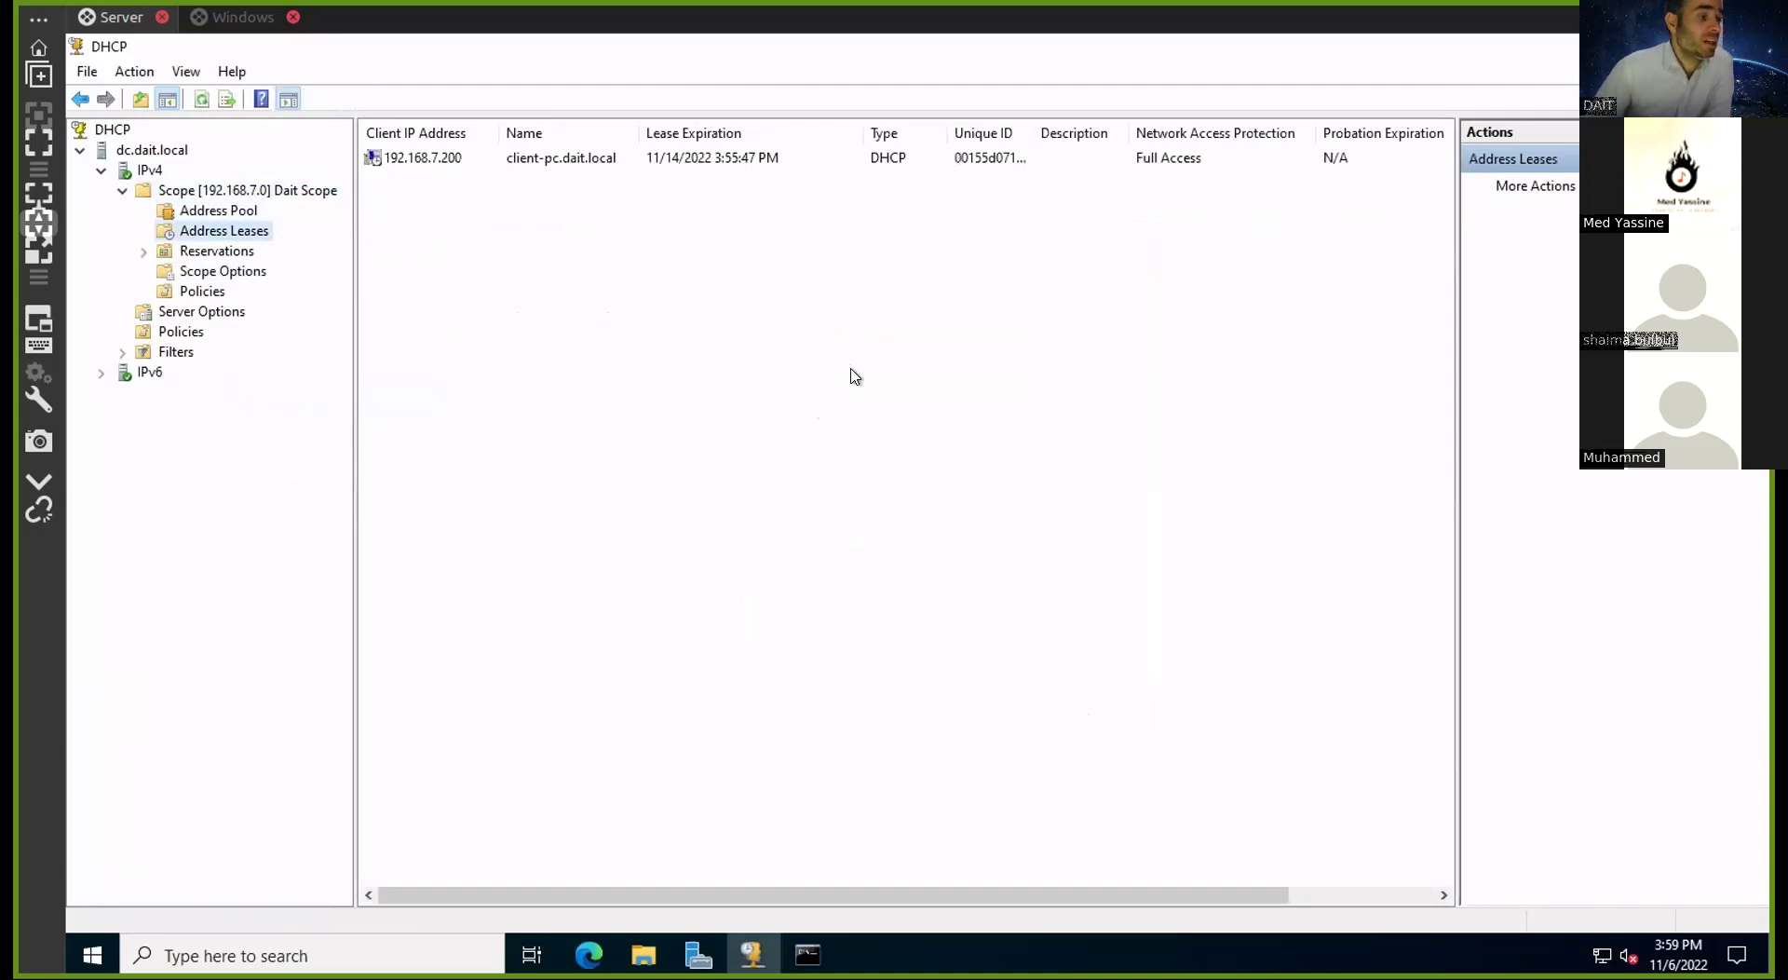
pyautogui.click(233, 18)
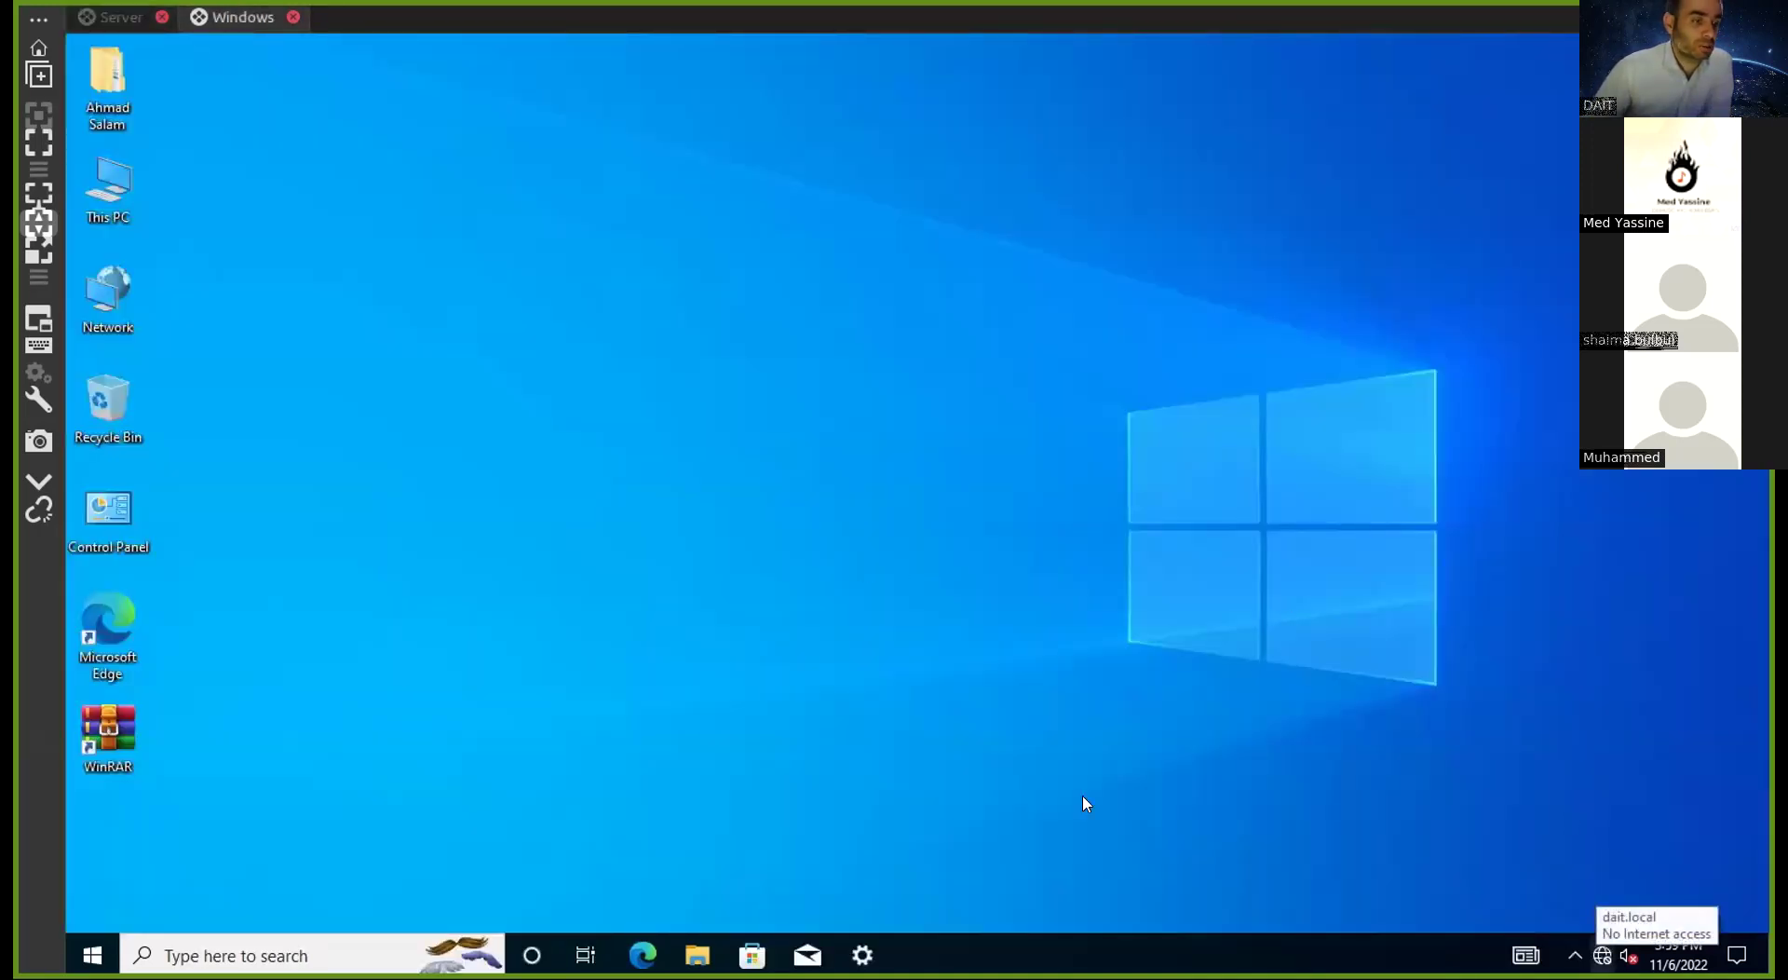
# Open Command Prompt via Run and renew the client's DHCP lease with ipconfig /renew
pyautogui.rightClick(92, 955)
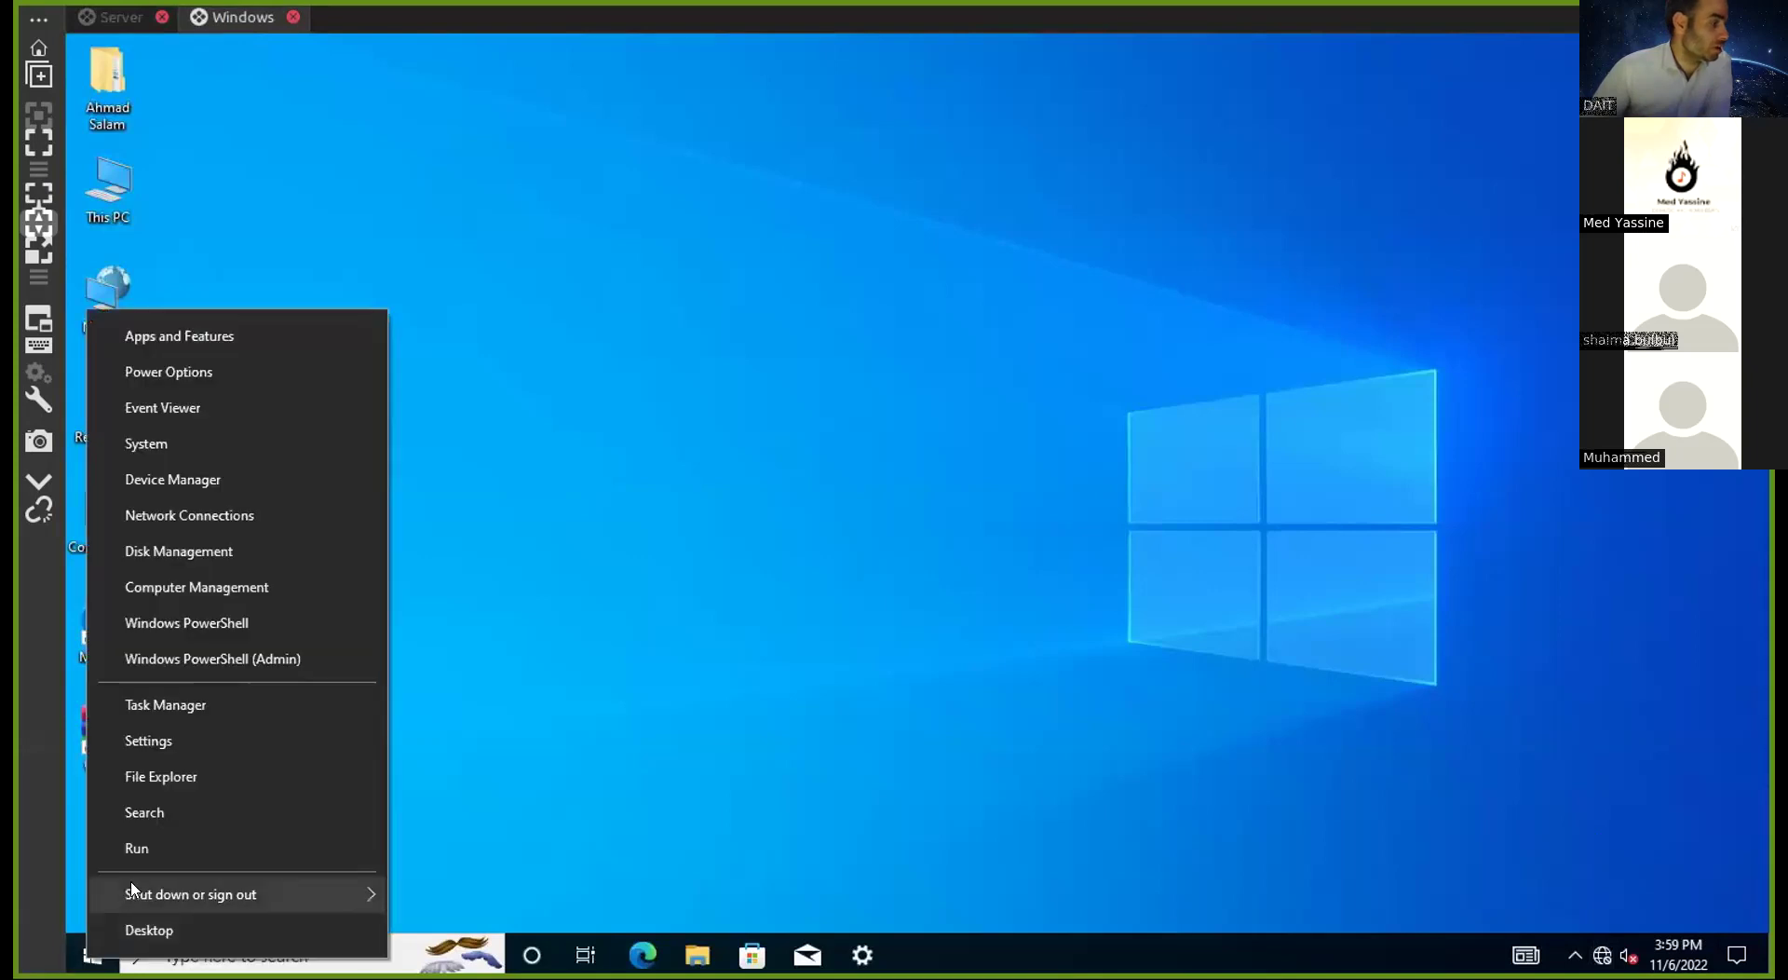
pyautogui.click(149, 846)
pyautogui.write('cmd')
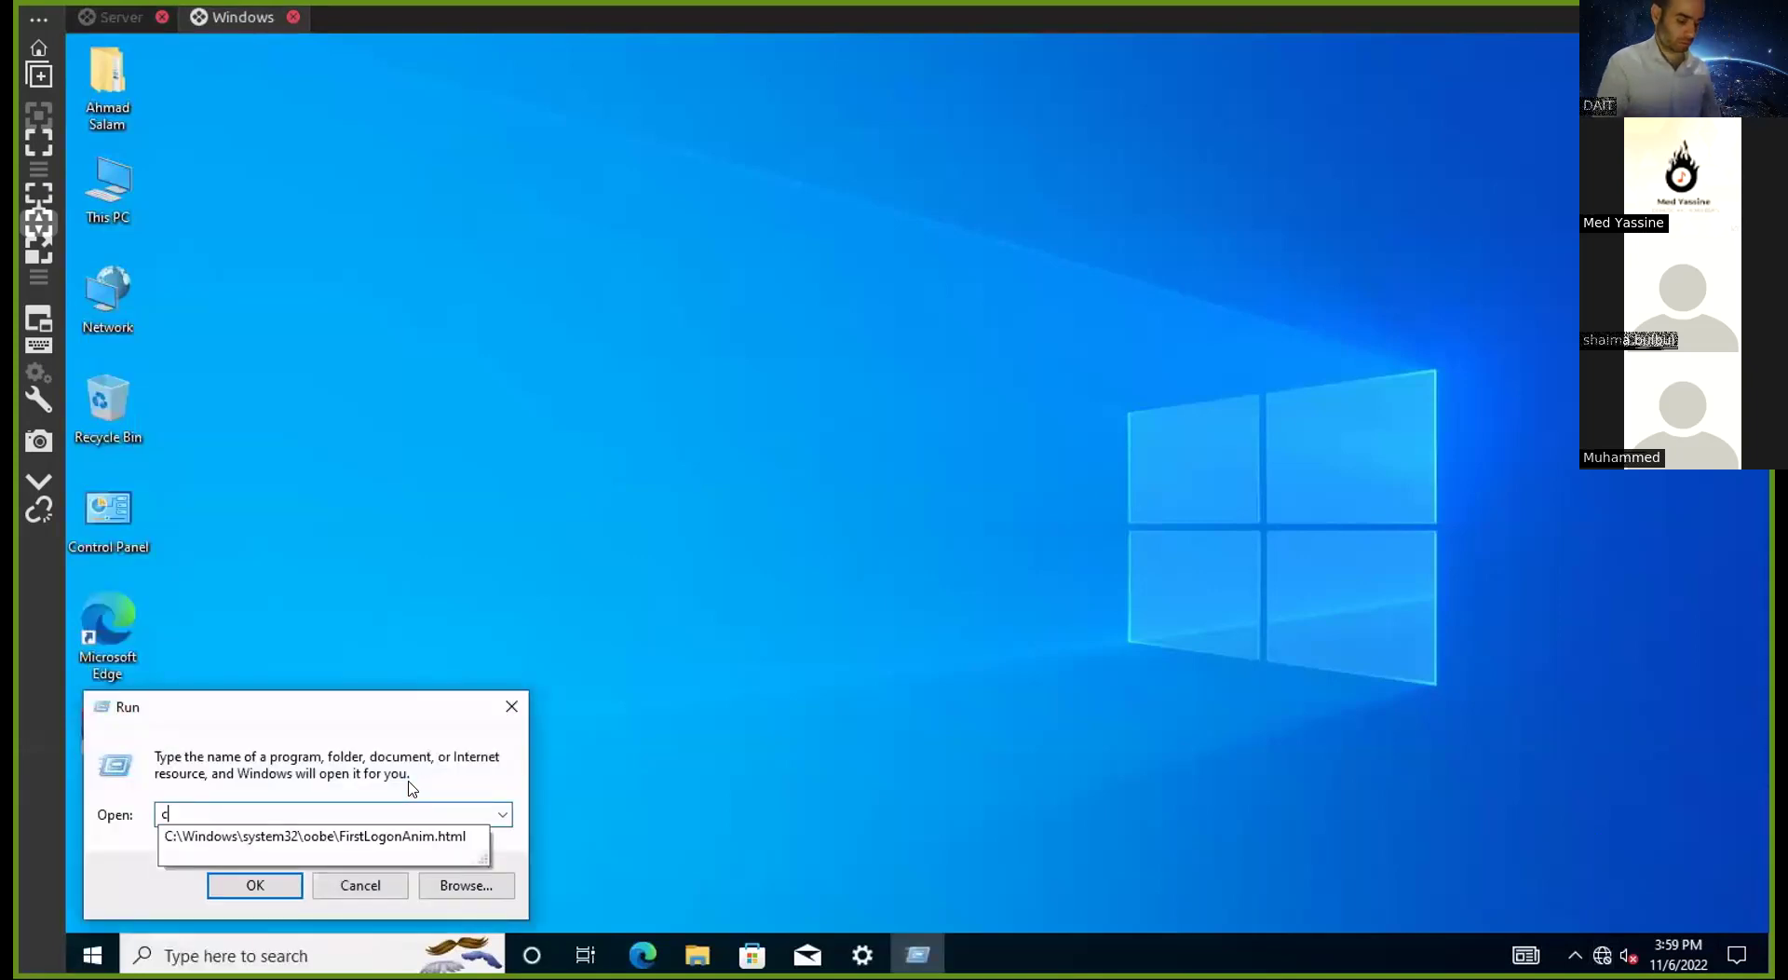
pyautogui.press('Return')
pyautogui.write('ipco')
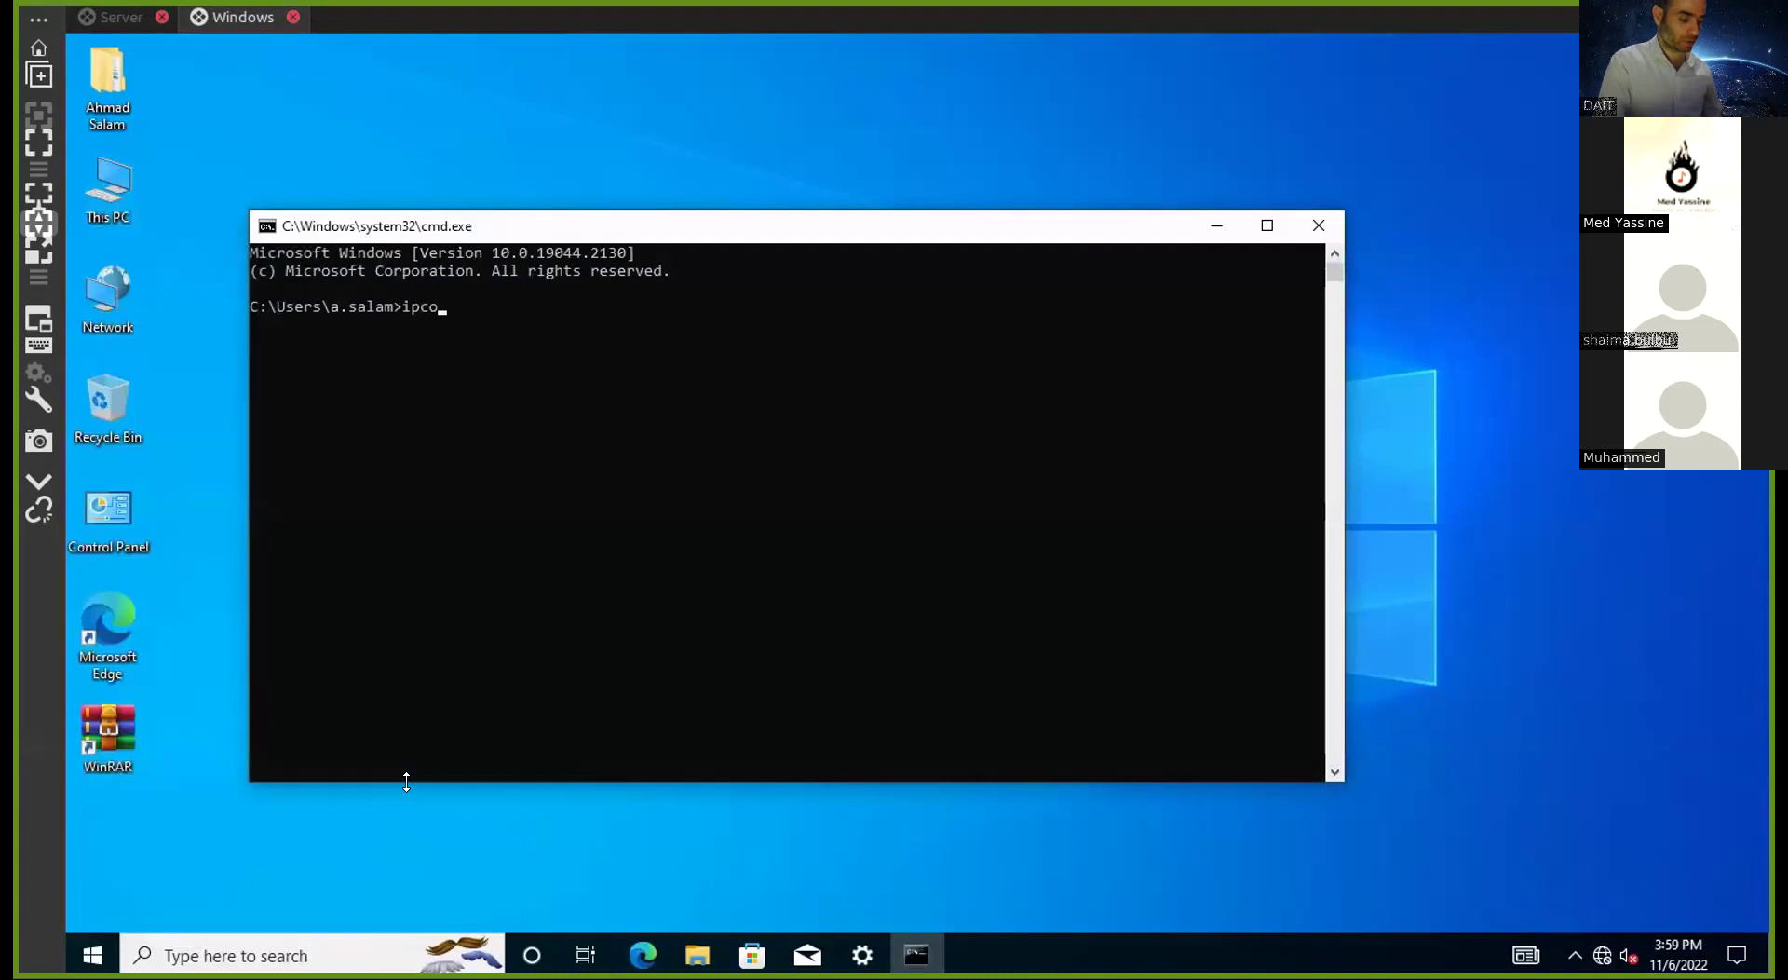
pyautogui.write('nfig /renew')
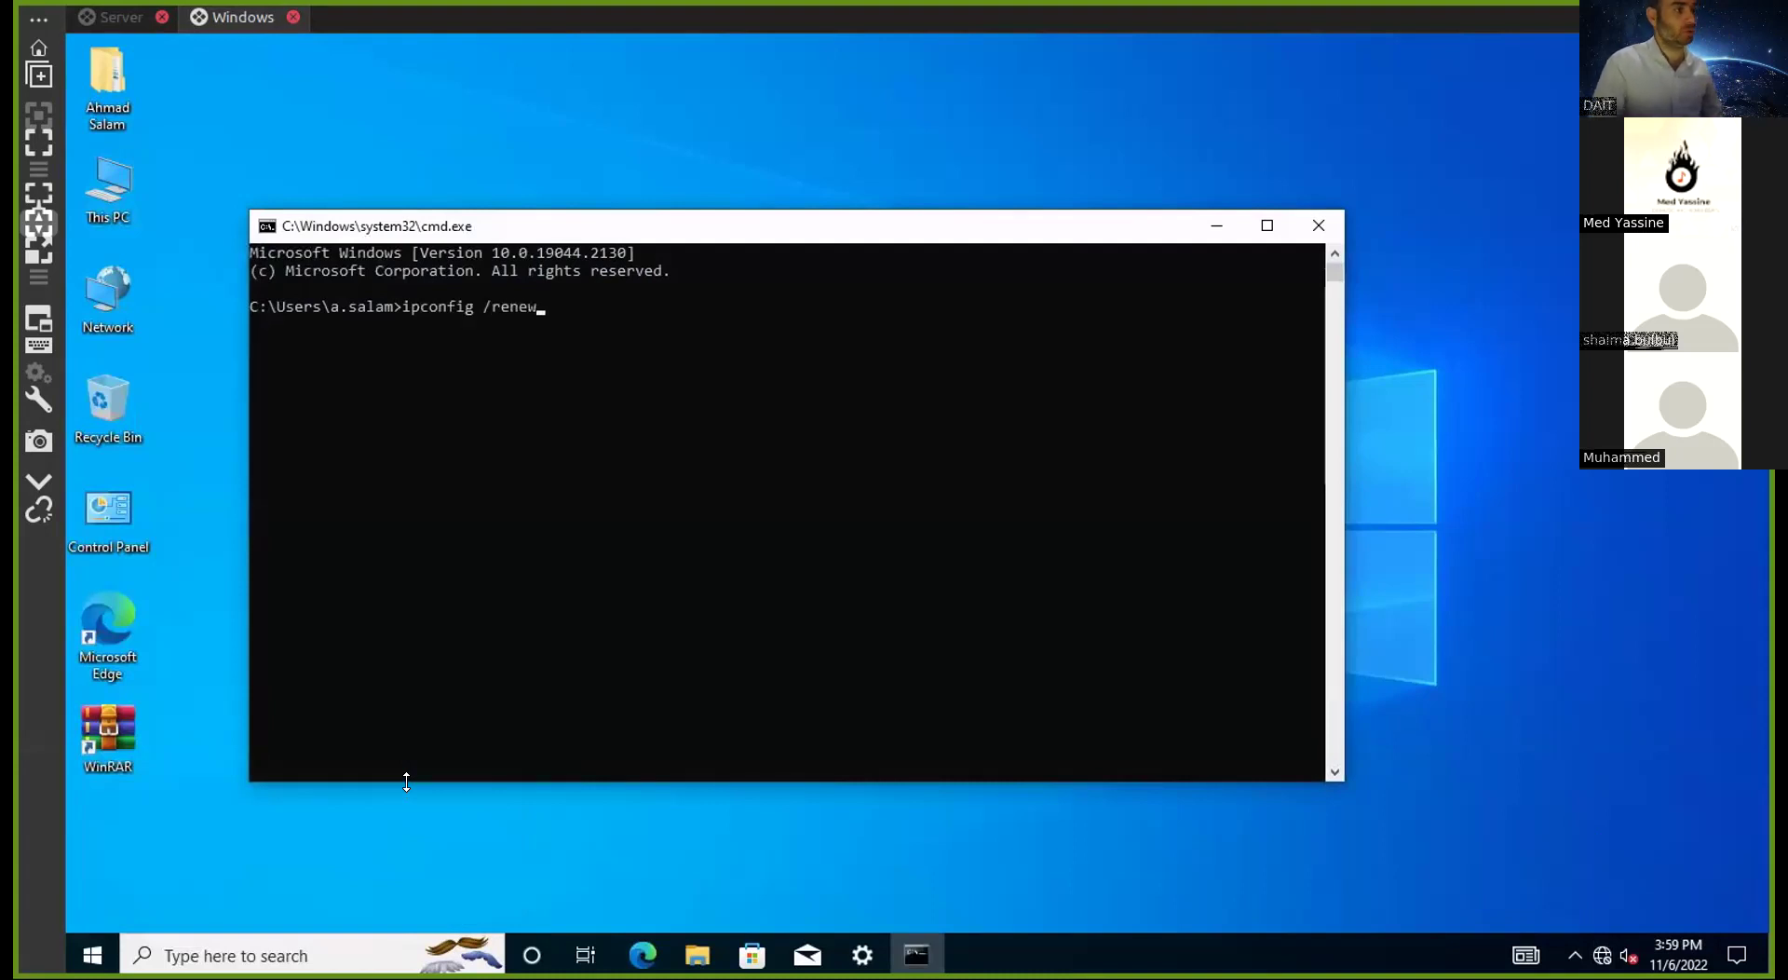
pyautogui.press('Return')
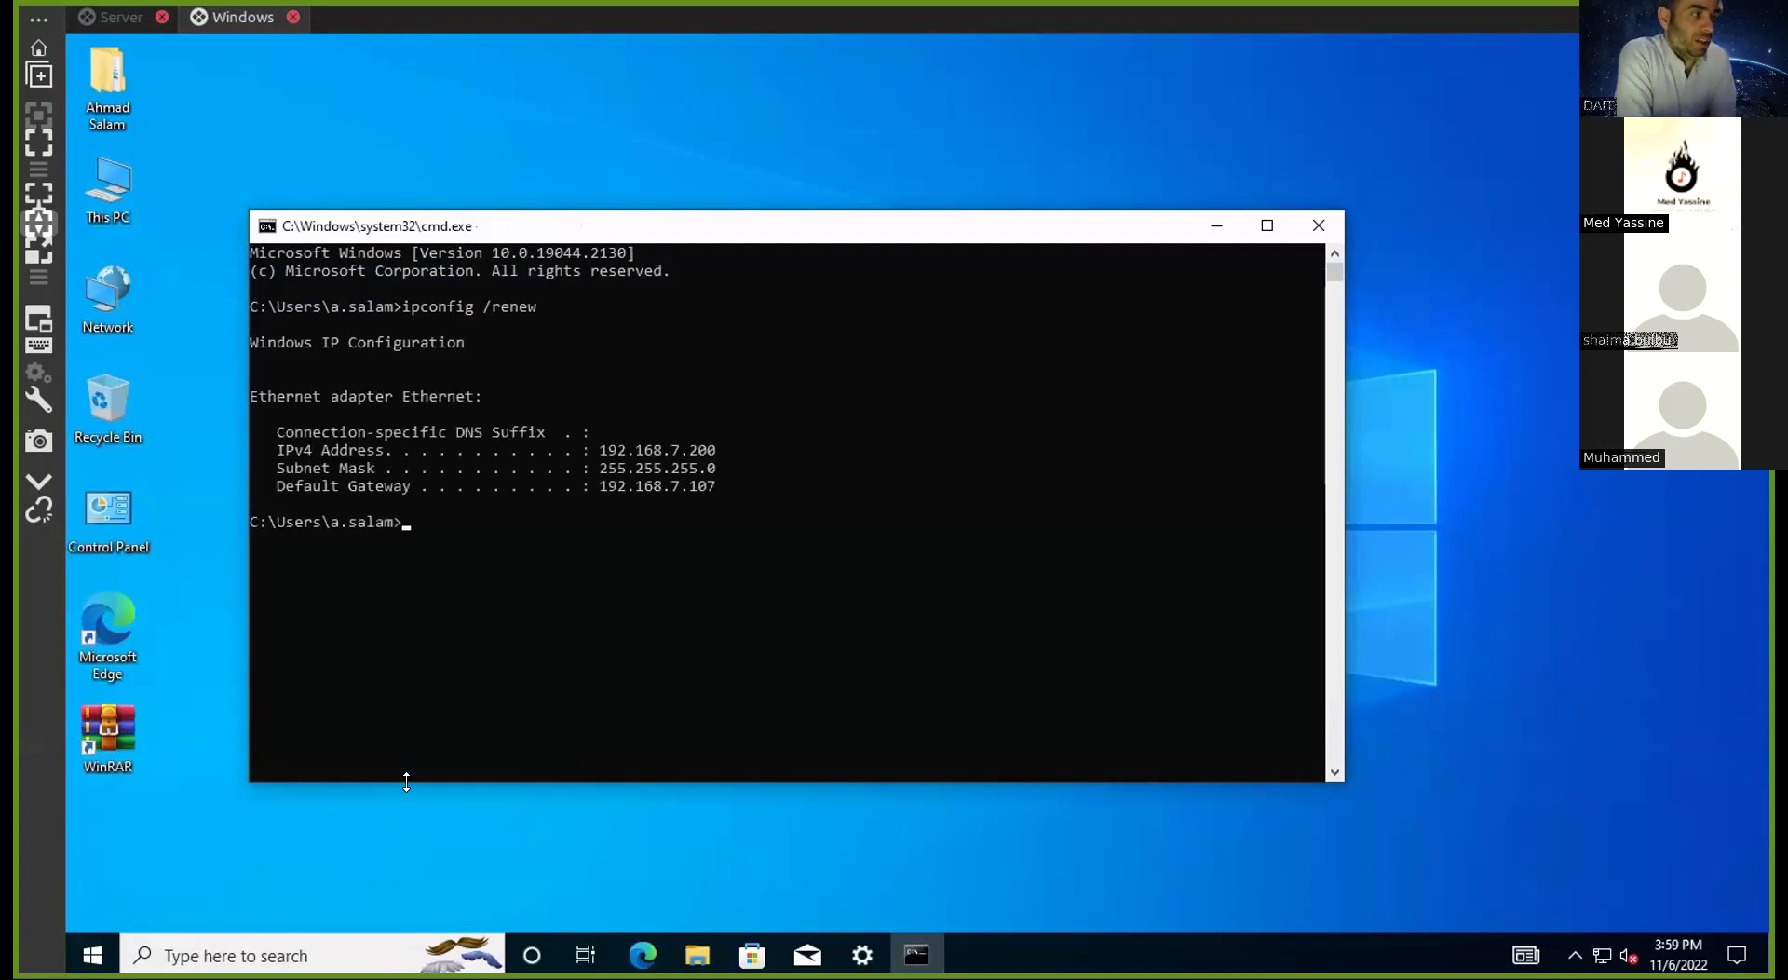
# Mark the 192.168.7.107 Default Gateway line, then open Network & Internet settings
pyautogui.moveTo(266, 486); pyautogui.dragTo(735, 485)
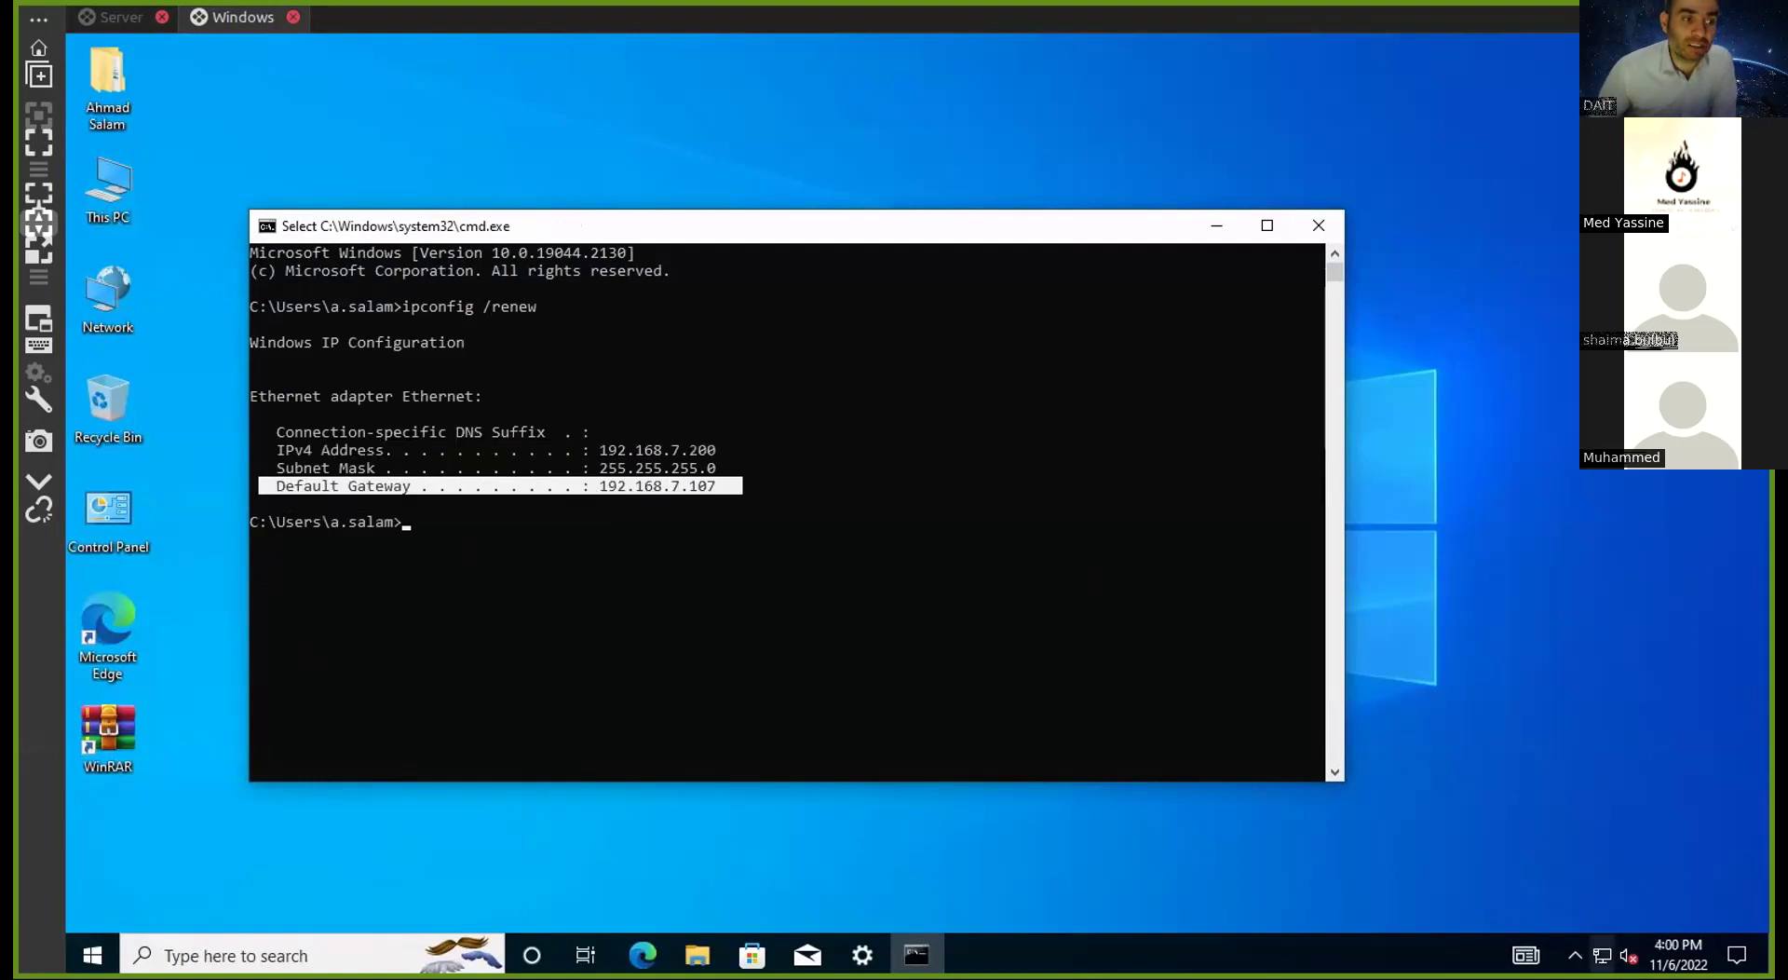
pyautogui.rightClick(1600, 952)
pyautogui.click(1594, 928)
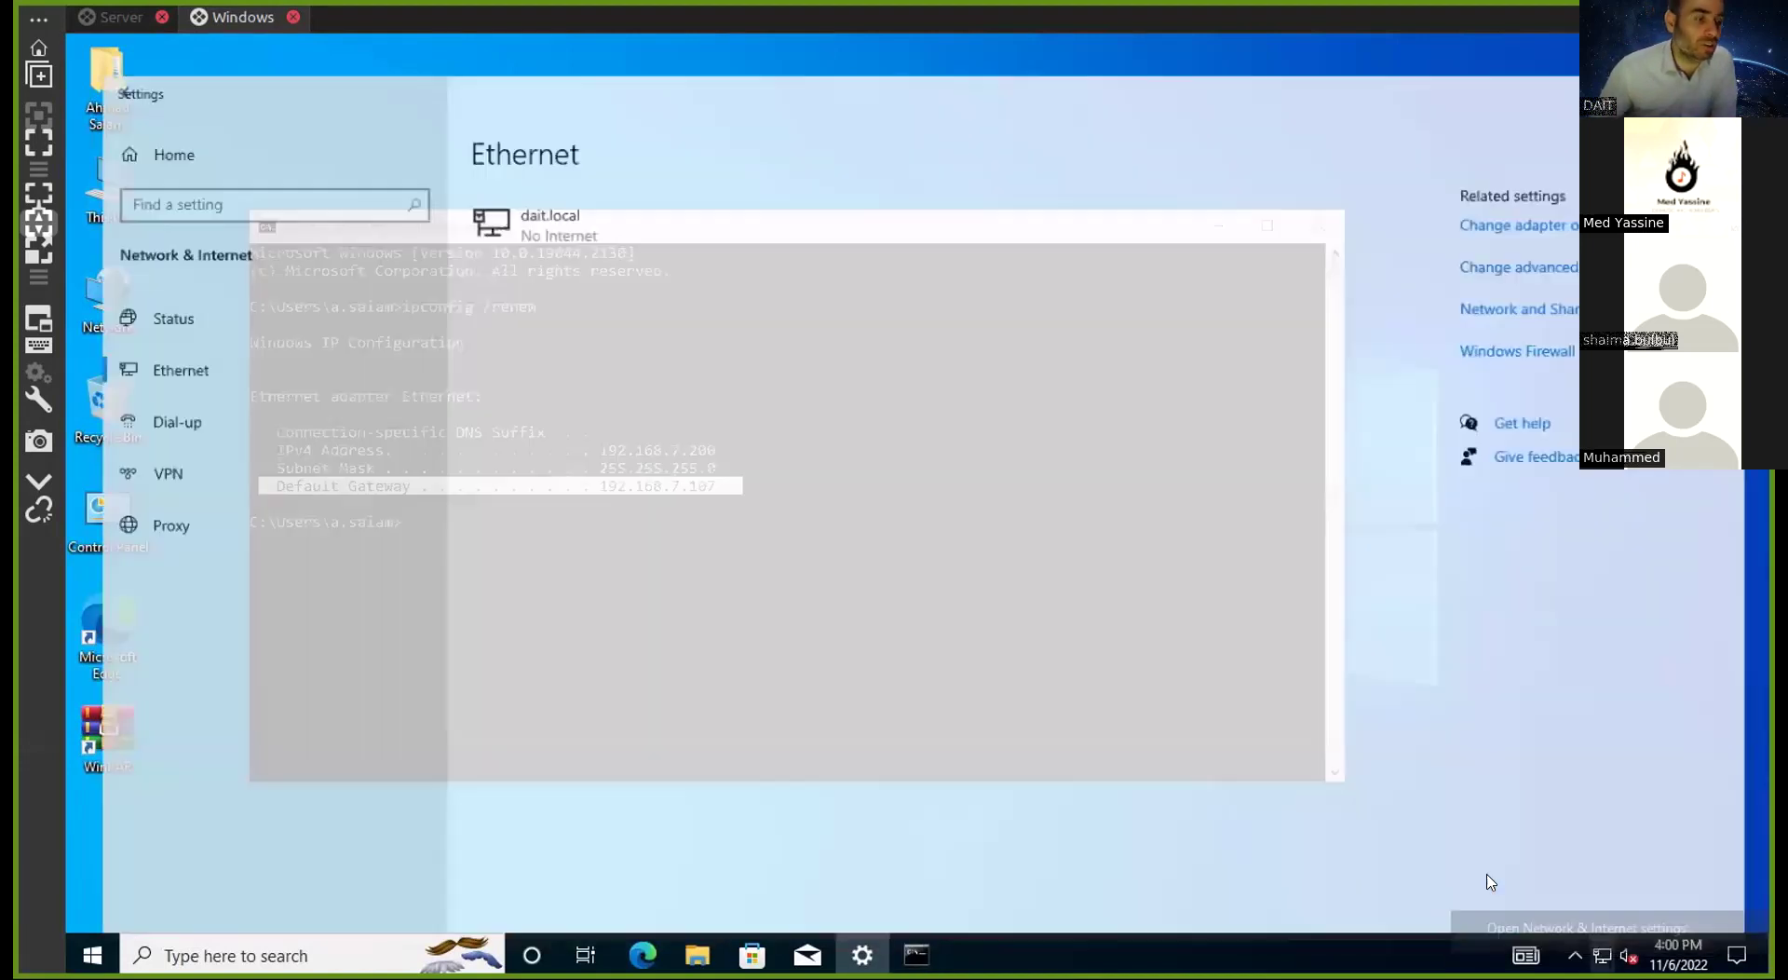
# Open the Ethernet adapter's connection details showing 192.168.7.200 from DHCP server 192.168.7.22
pyautogui.click(239, 343)
pyautogui.click(1528, 189)
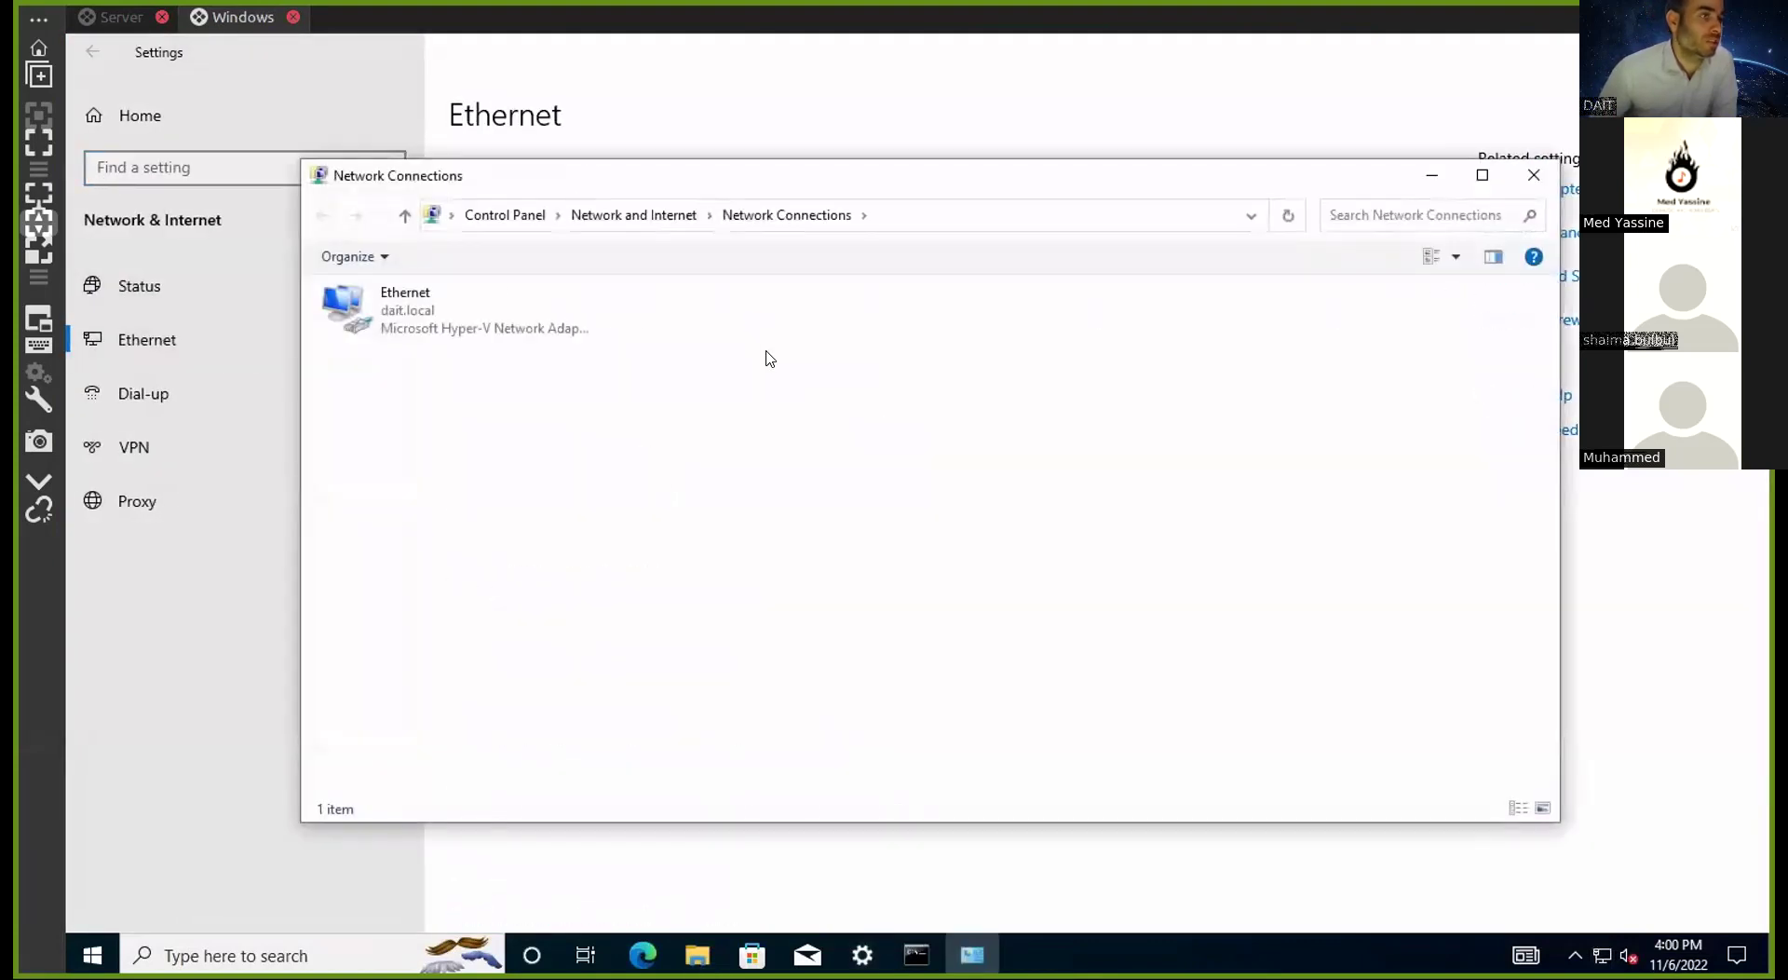
pyautogui.click(433, 313)
pyautogui.rightClick(433, 313)
pyautogui.click(545, 354)
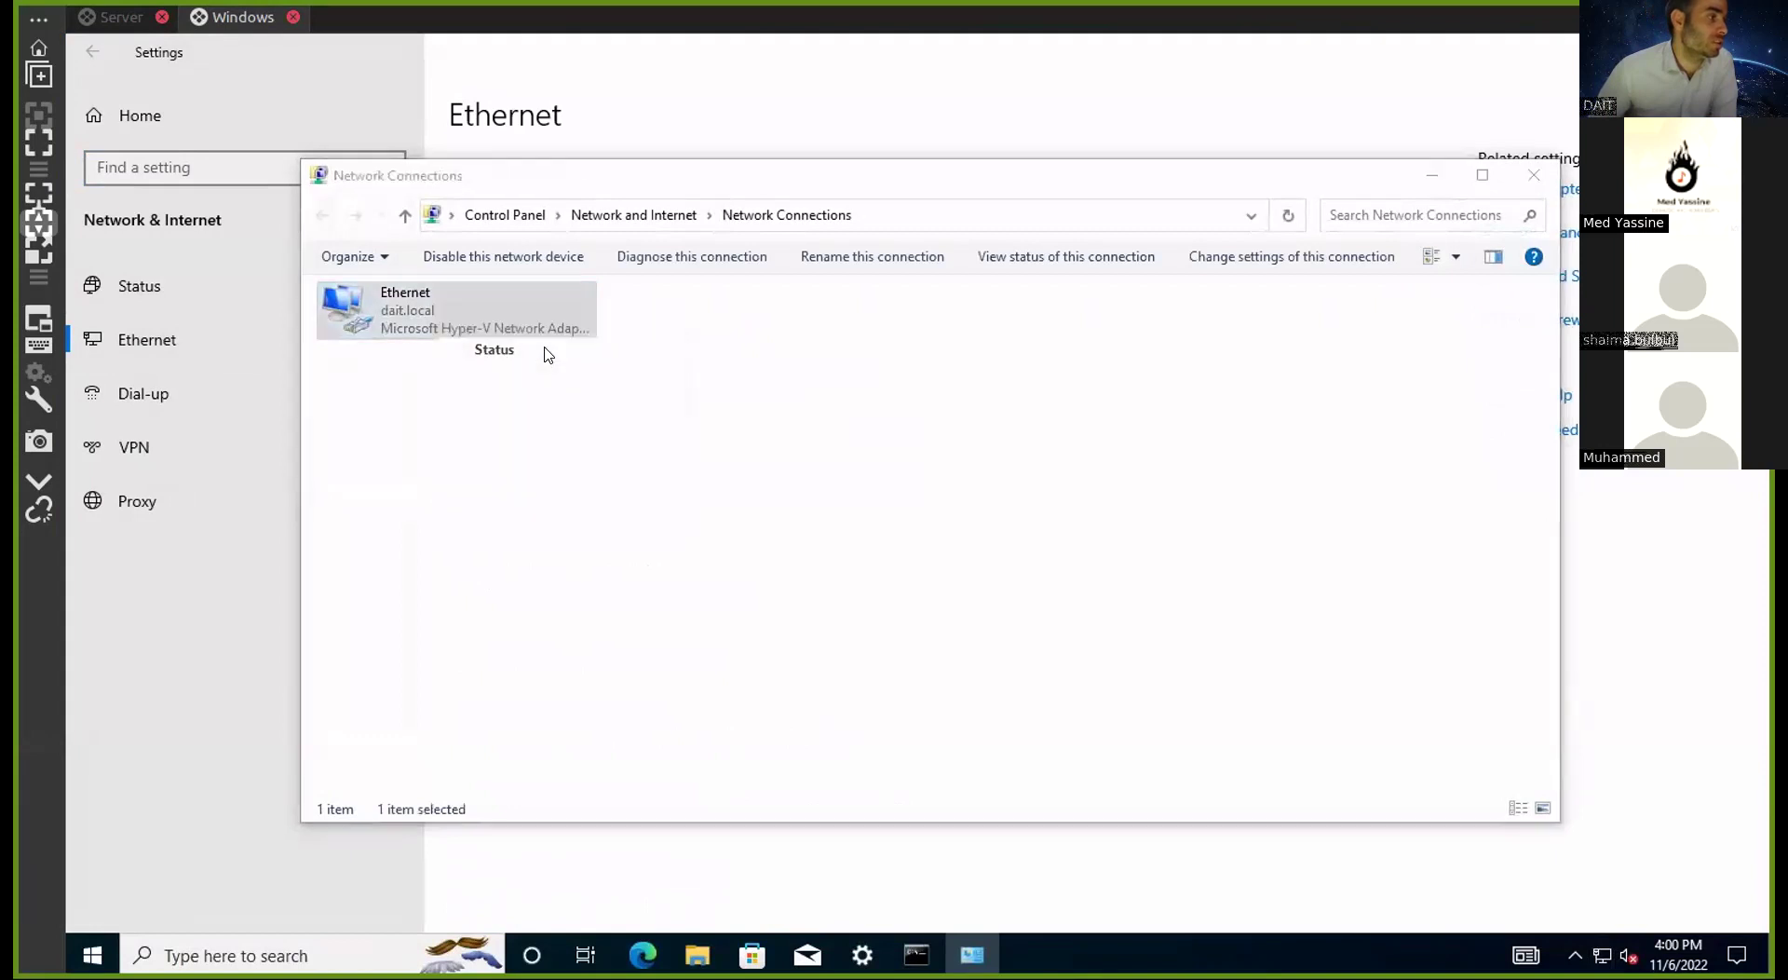
pyautogui.click(817, 492)
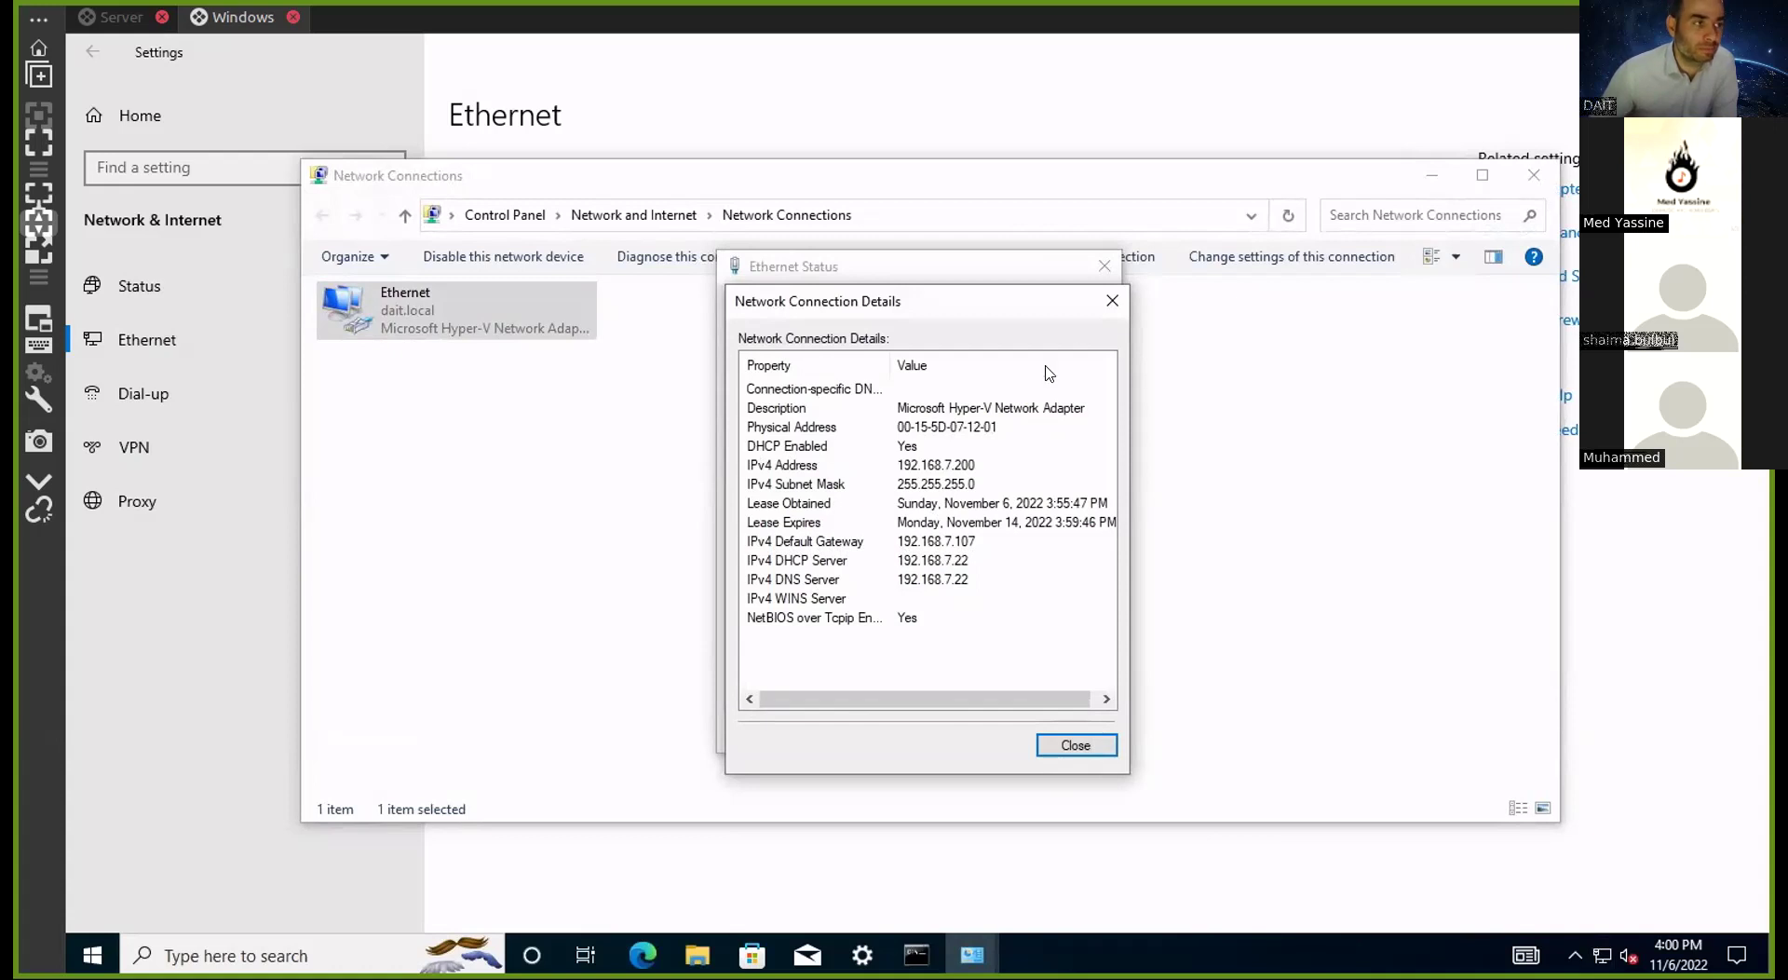
# Close the details, status, Network Connections, Settings and Command Prompt windows
pyautogui.click(1103, 285)
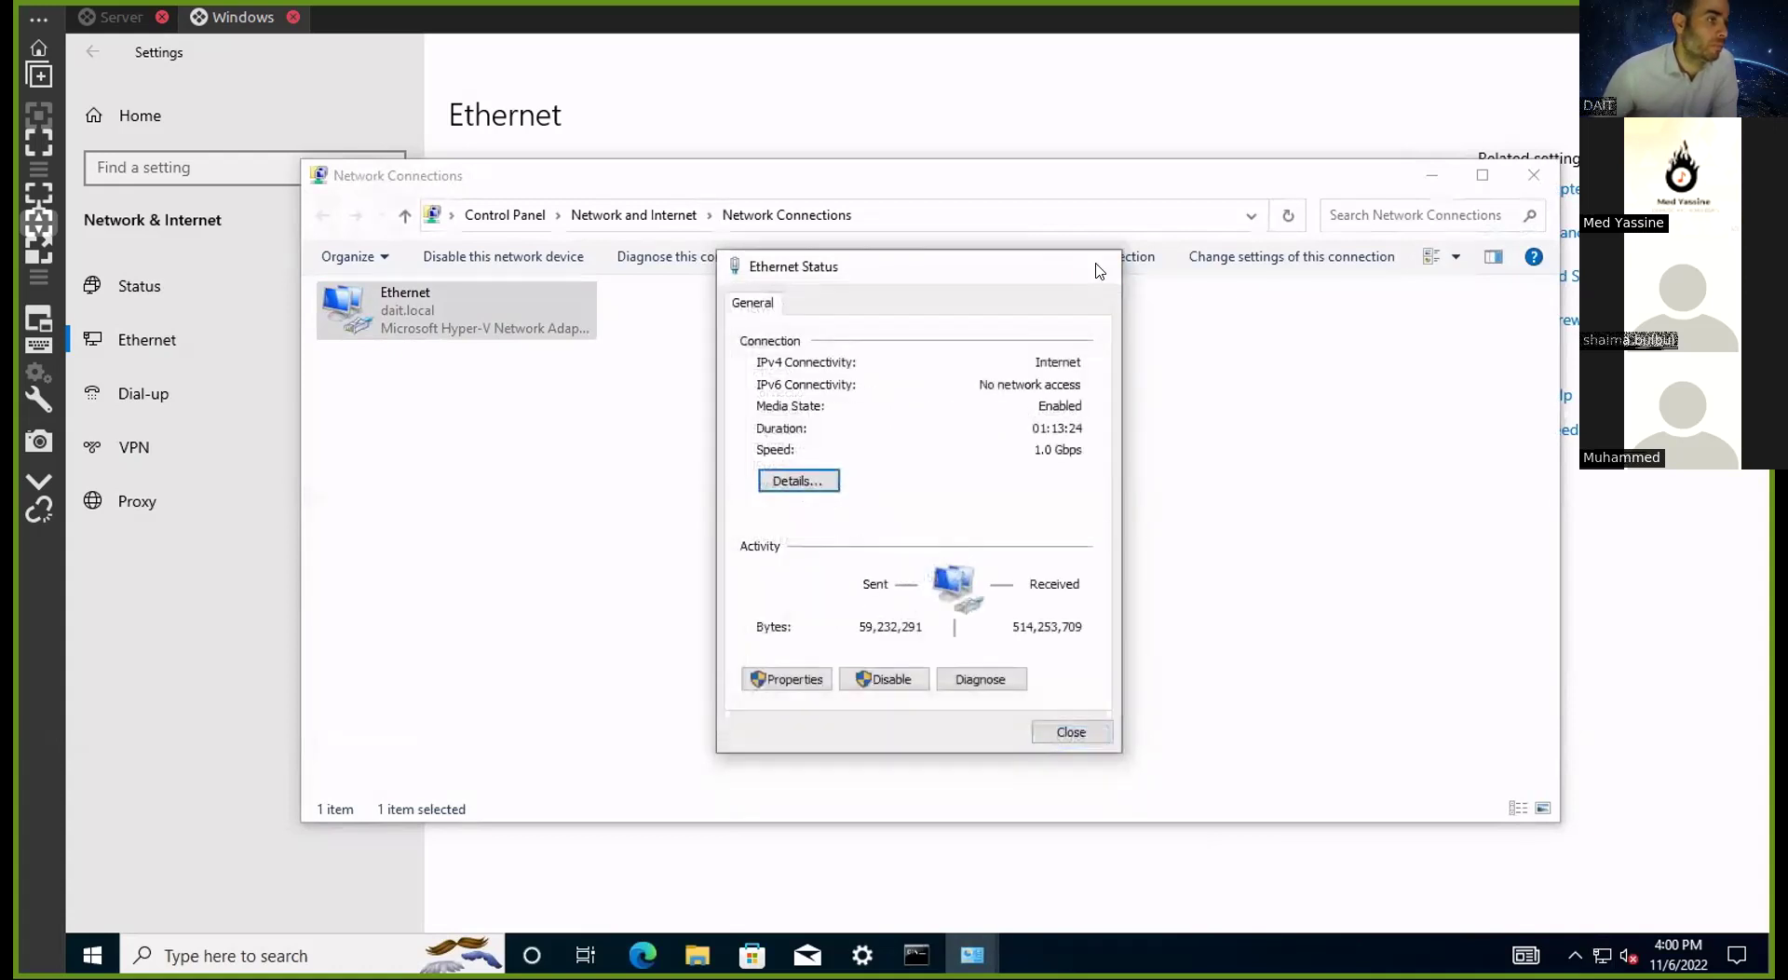
pyautogui.click(1101, 267)
pyautogui.click(1534, 176)
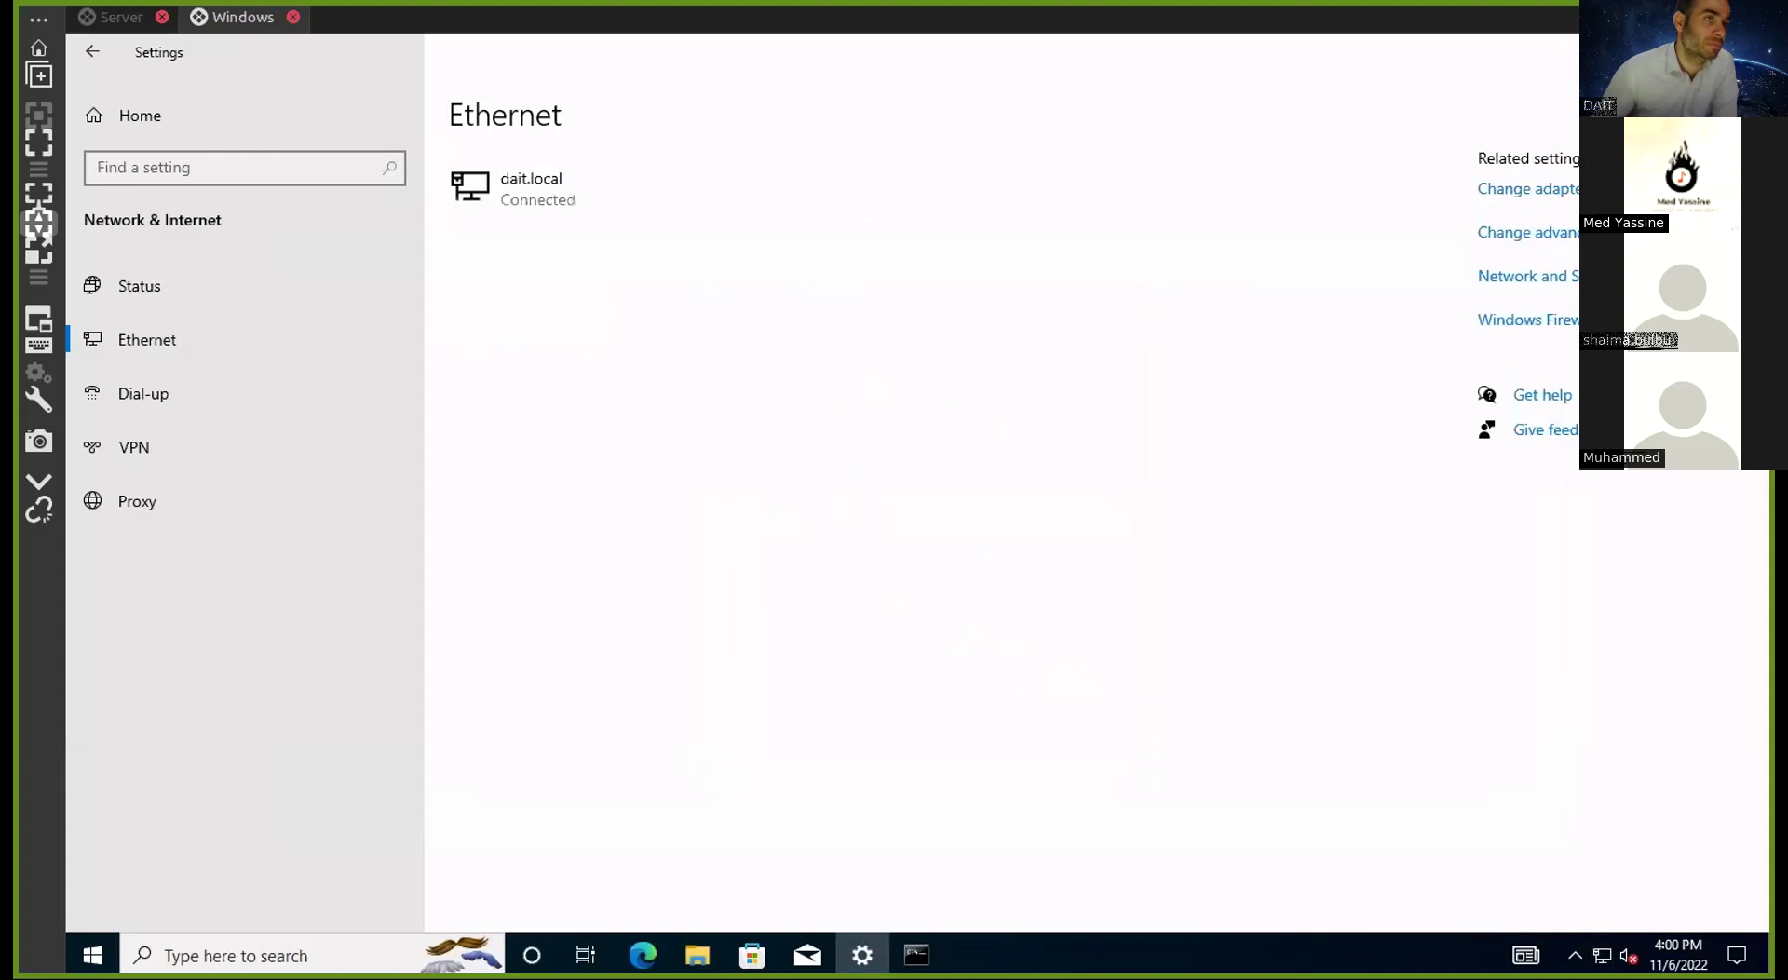
pyautogui.hotkey('alt', 'F4')
pyautogui.click(1321, 225)
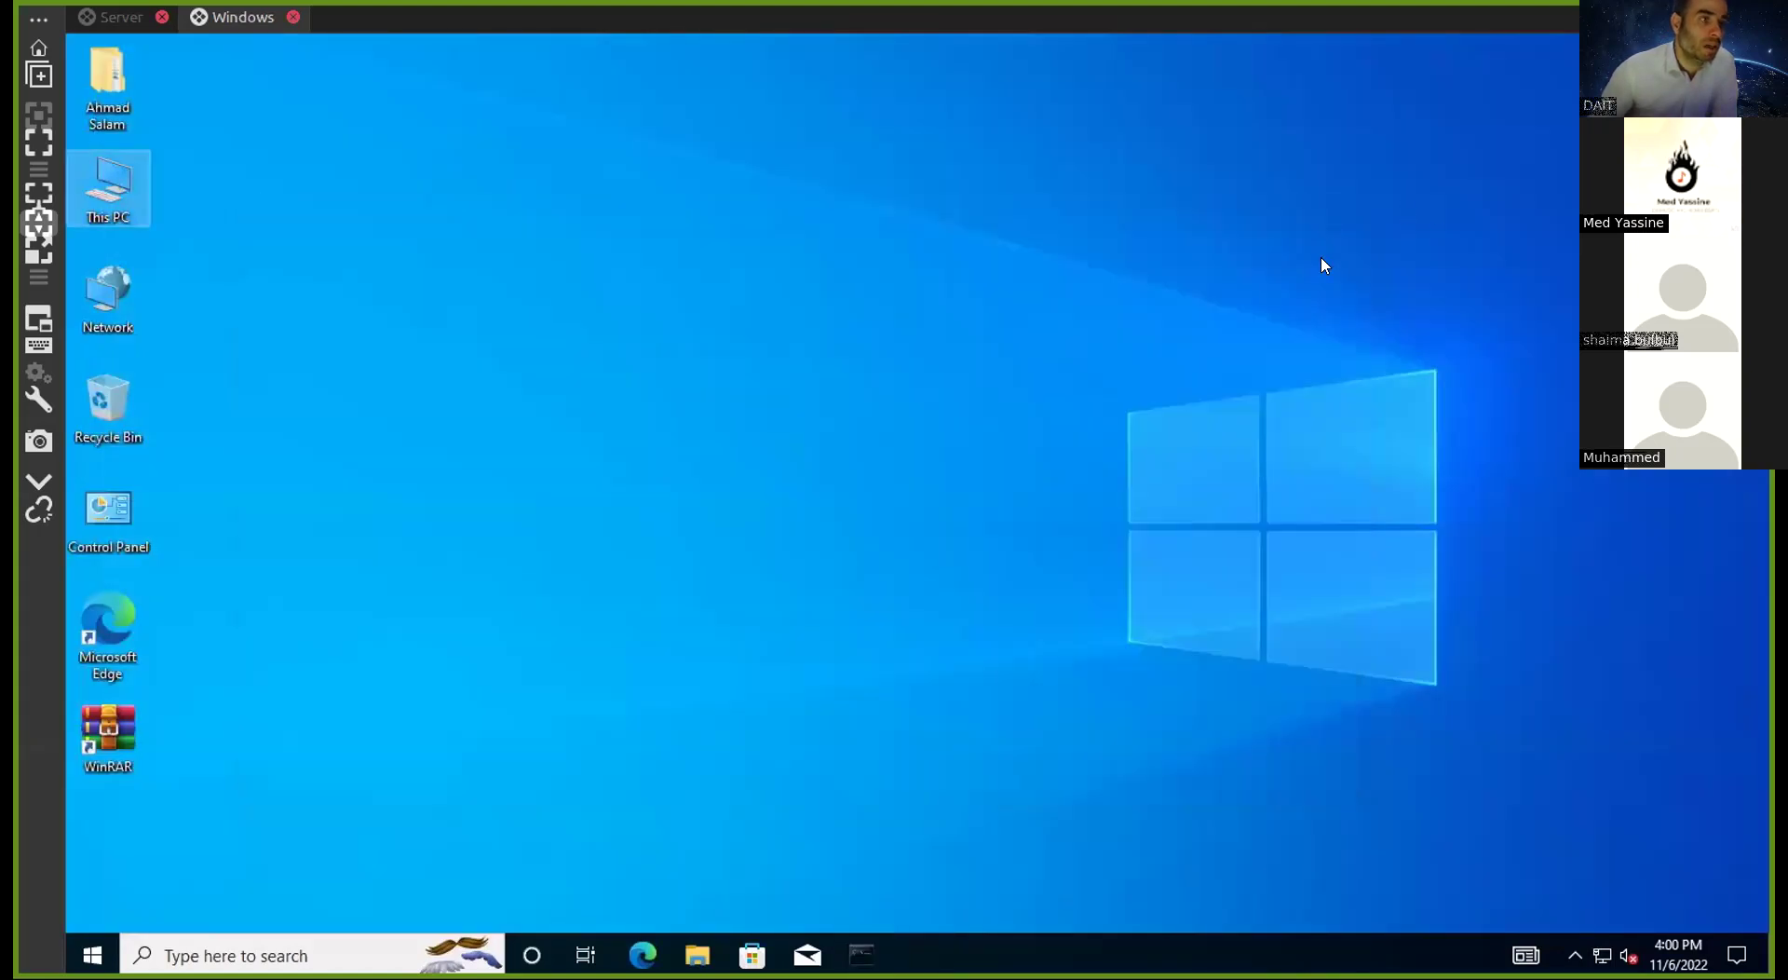
pyautogui.click(131, 20)
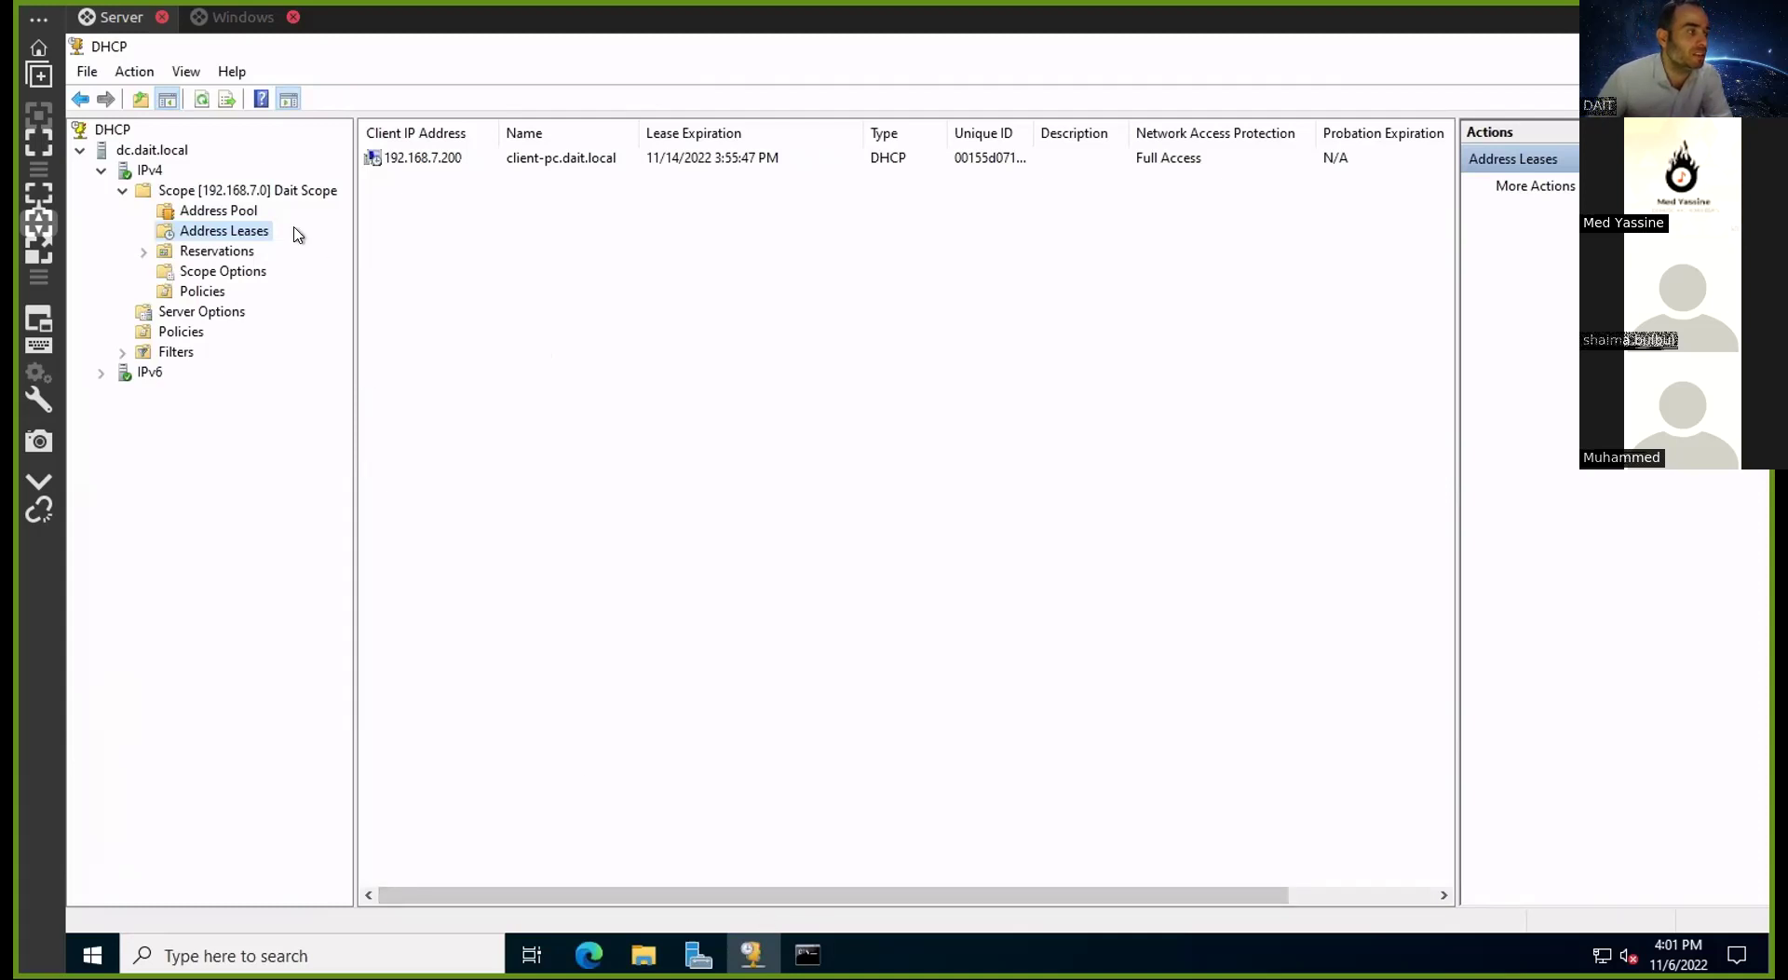
pyautogui.click(226, 20)
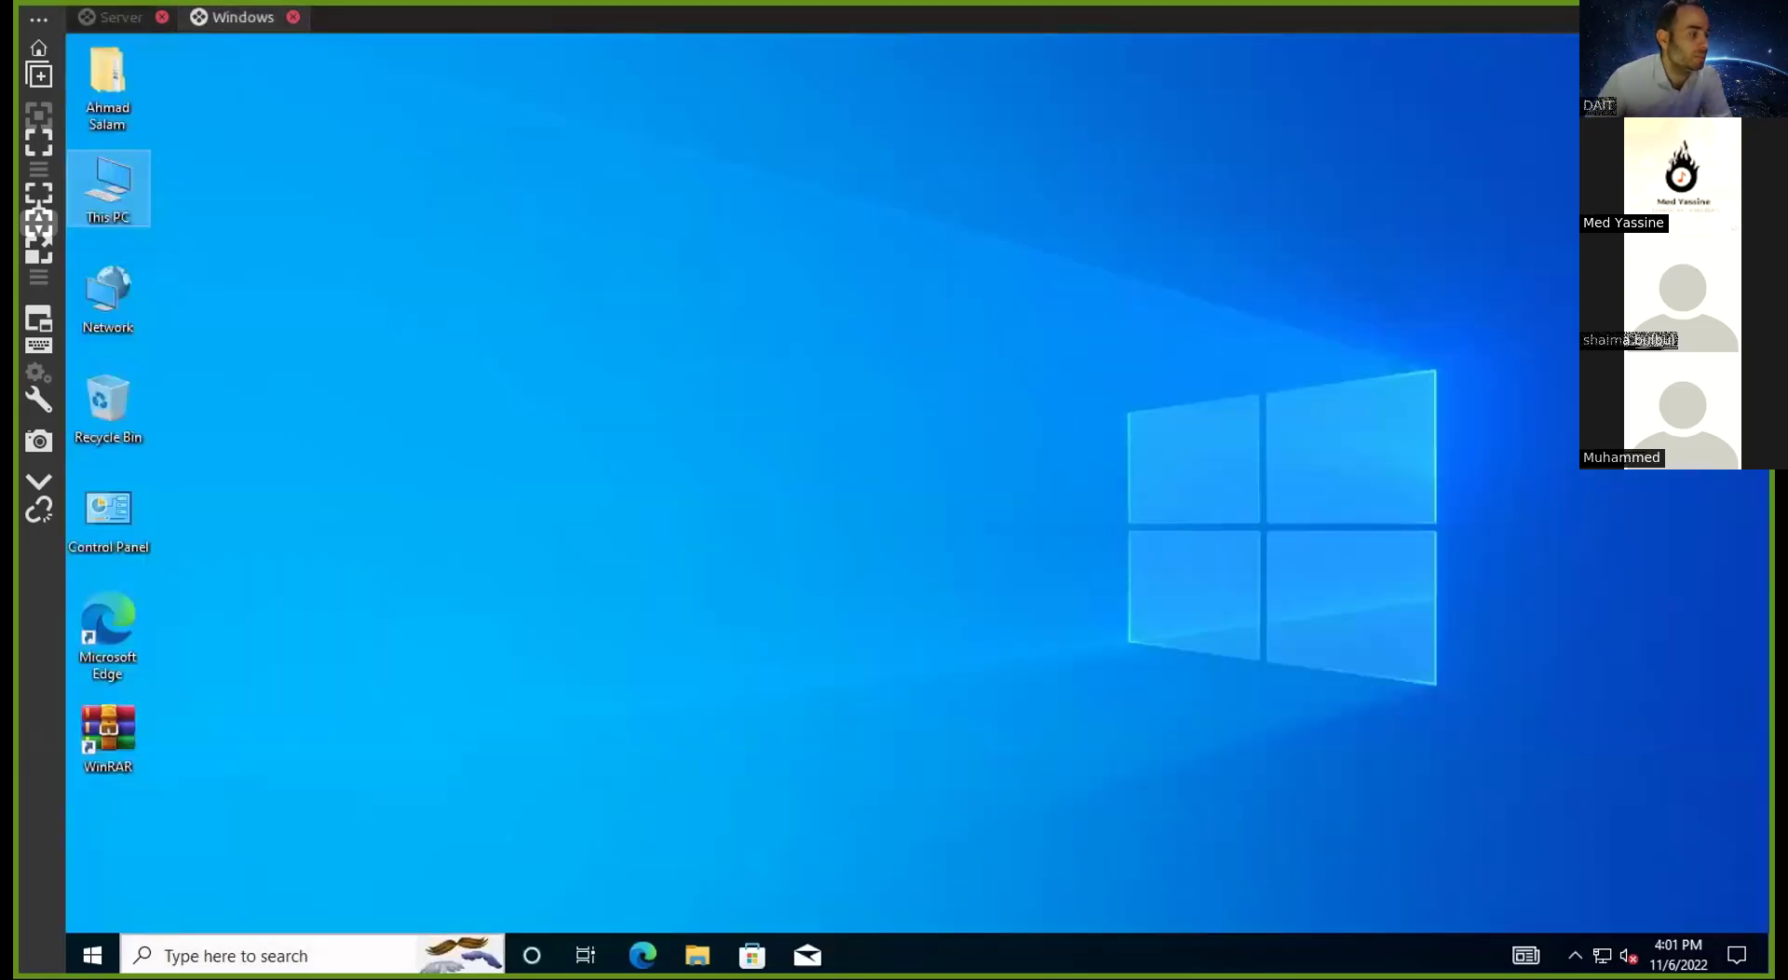
# Launch Command Prompt from Run and run ipconfig on the client
pyautogui.rightClick(91, 955)
pyautogui.click(142, 851)
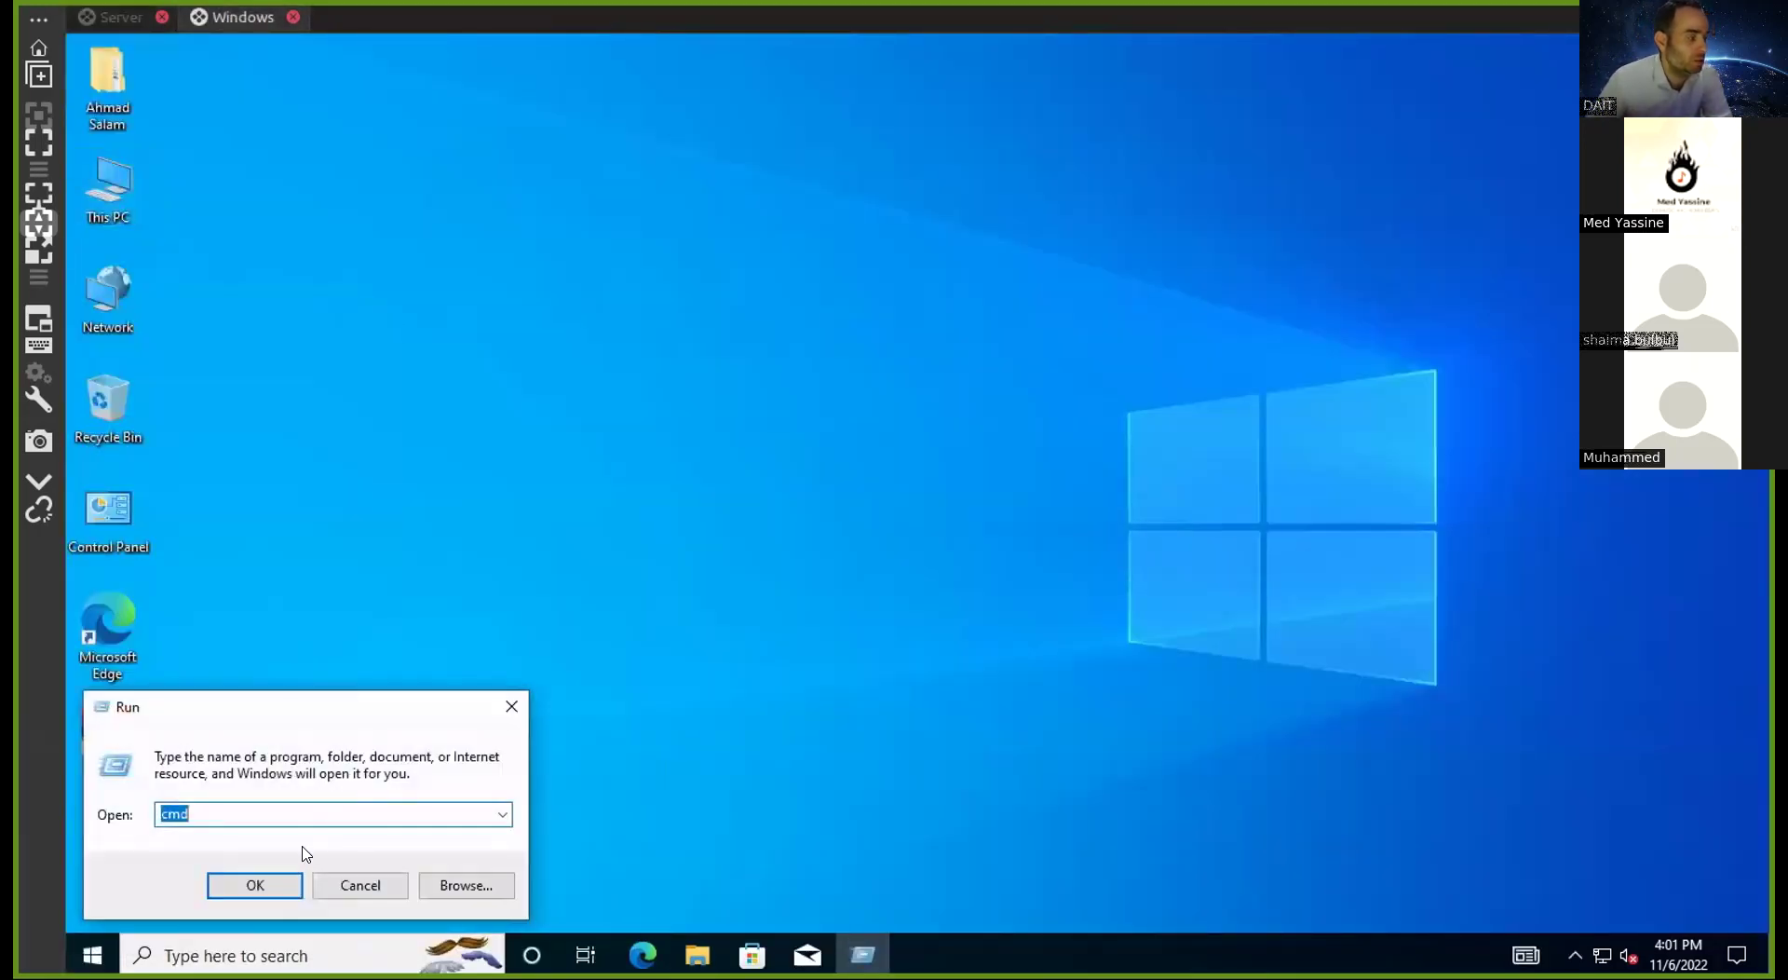
pyautogui.click(267, 882)
pyautogui.write('ipconfig')
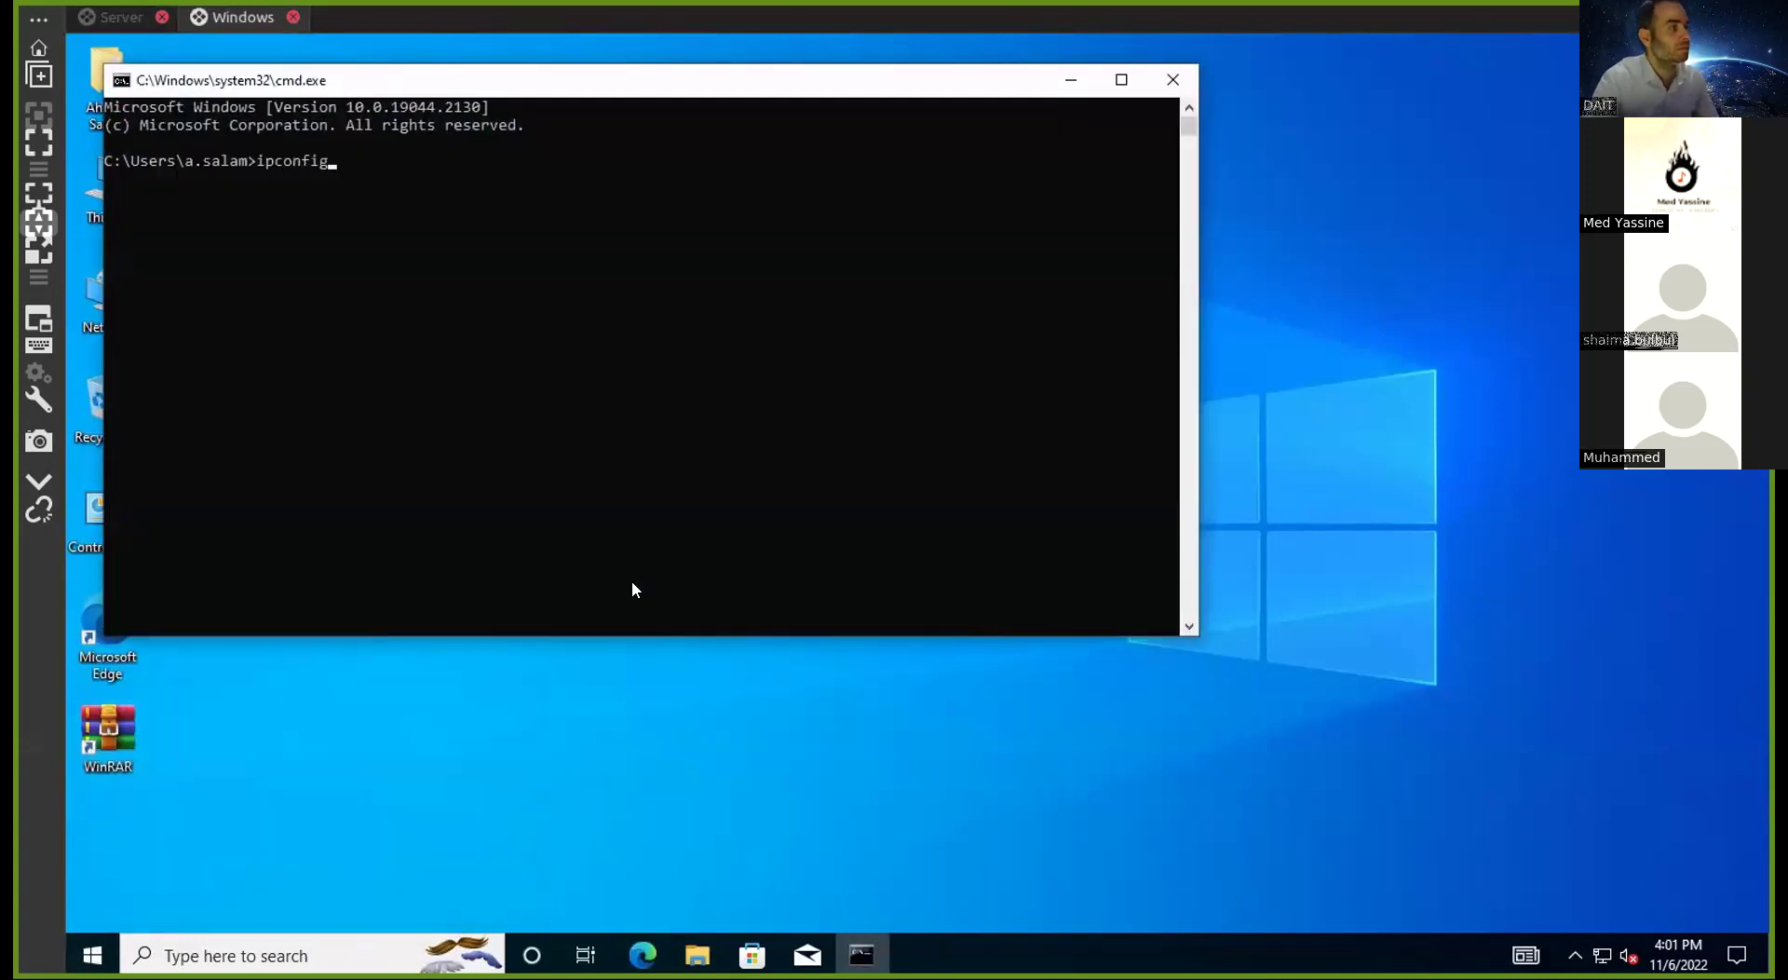
pyautogui.press('Return')
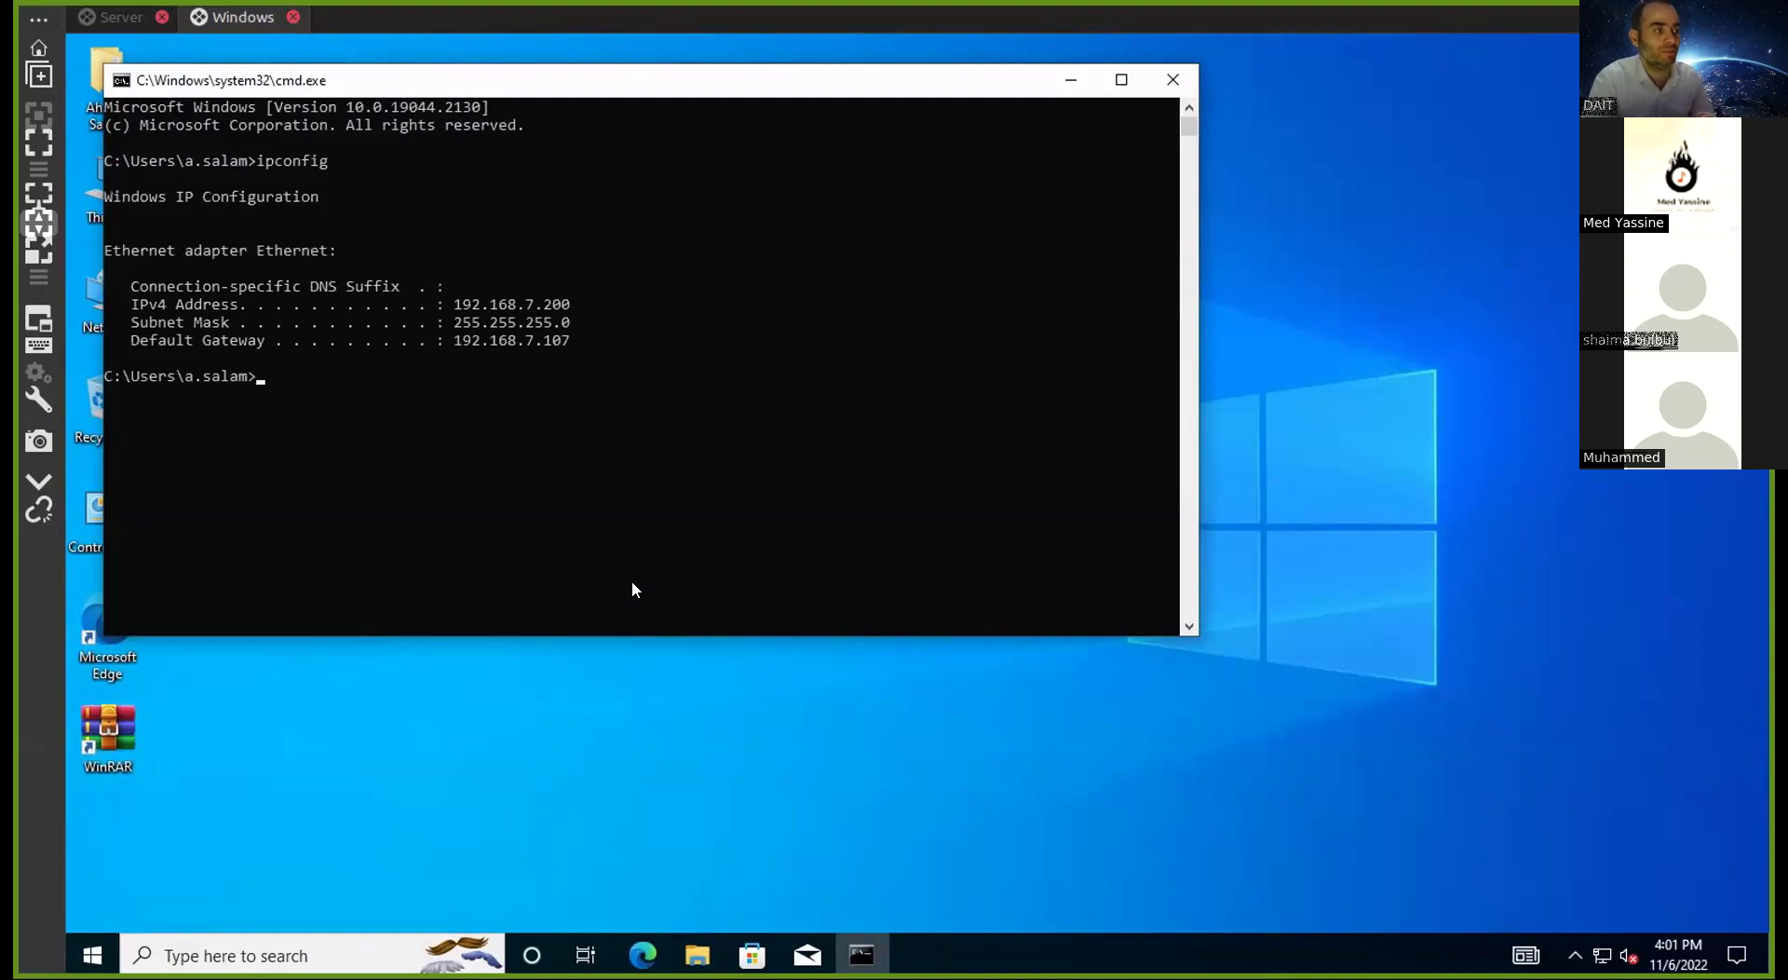
# Run ipconfig /all, then edit the recalled command to the misspelled ipconfig /realease
pyautogui.press('Up')
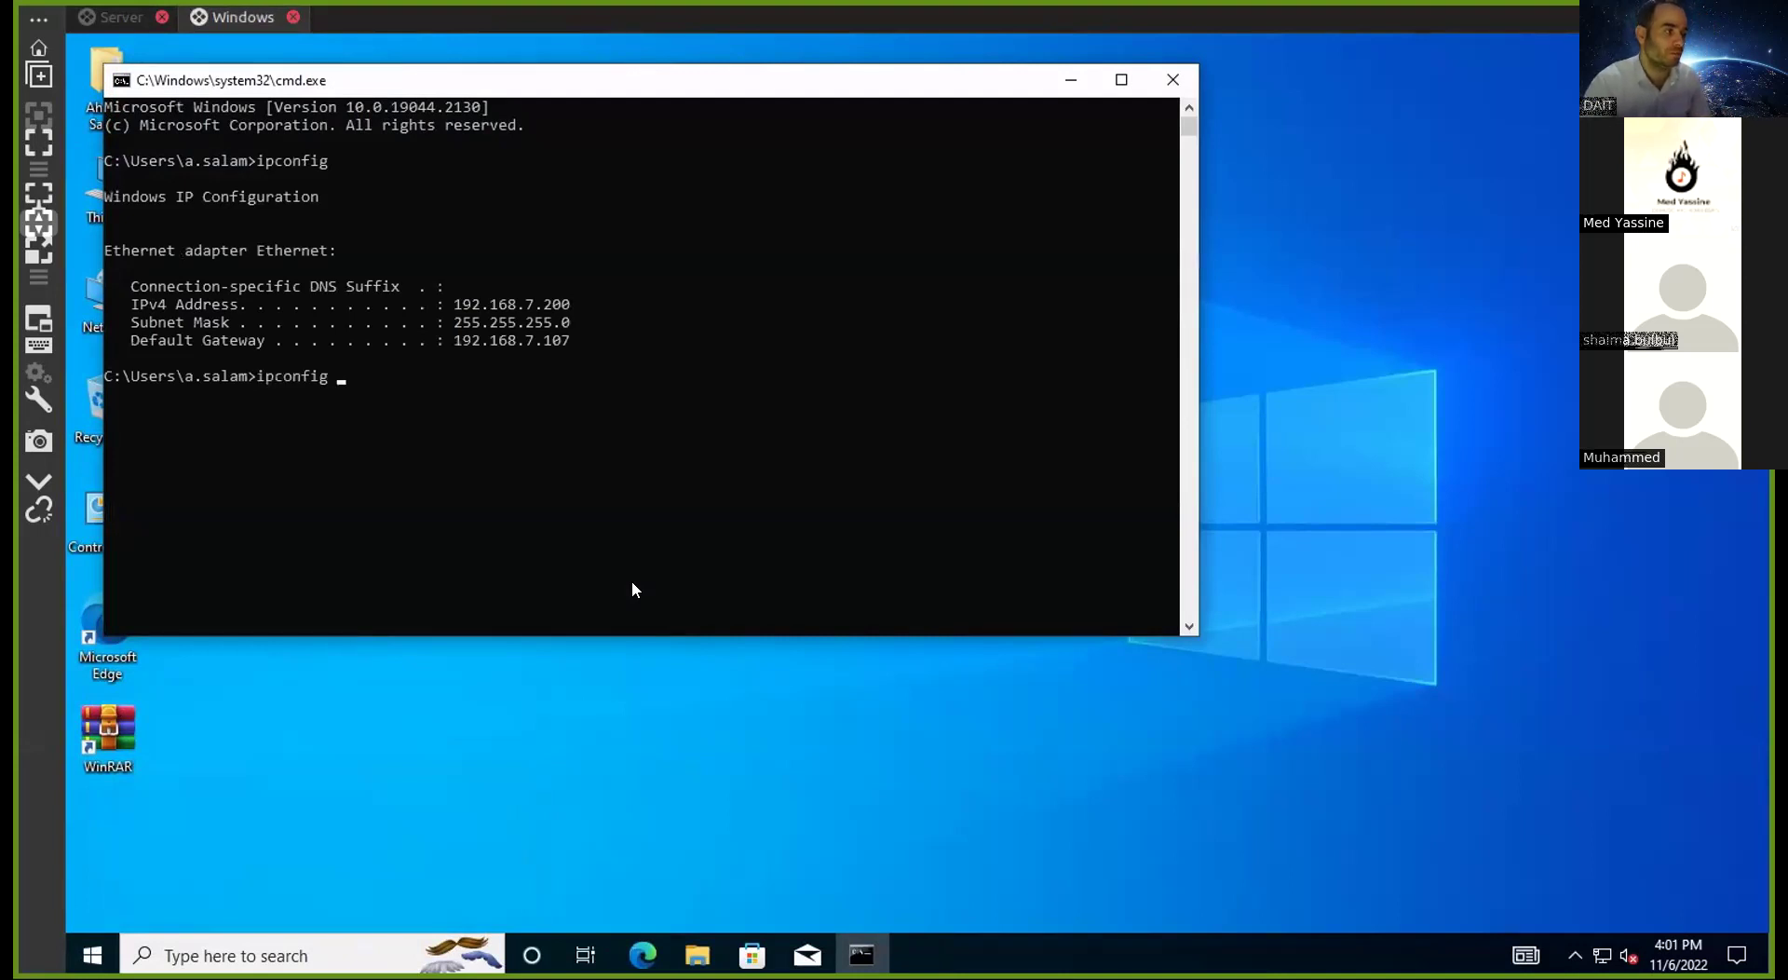
pyautogui.write('/all')
pyautogui.press('Return')
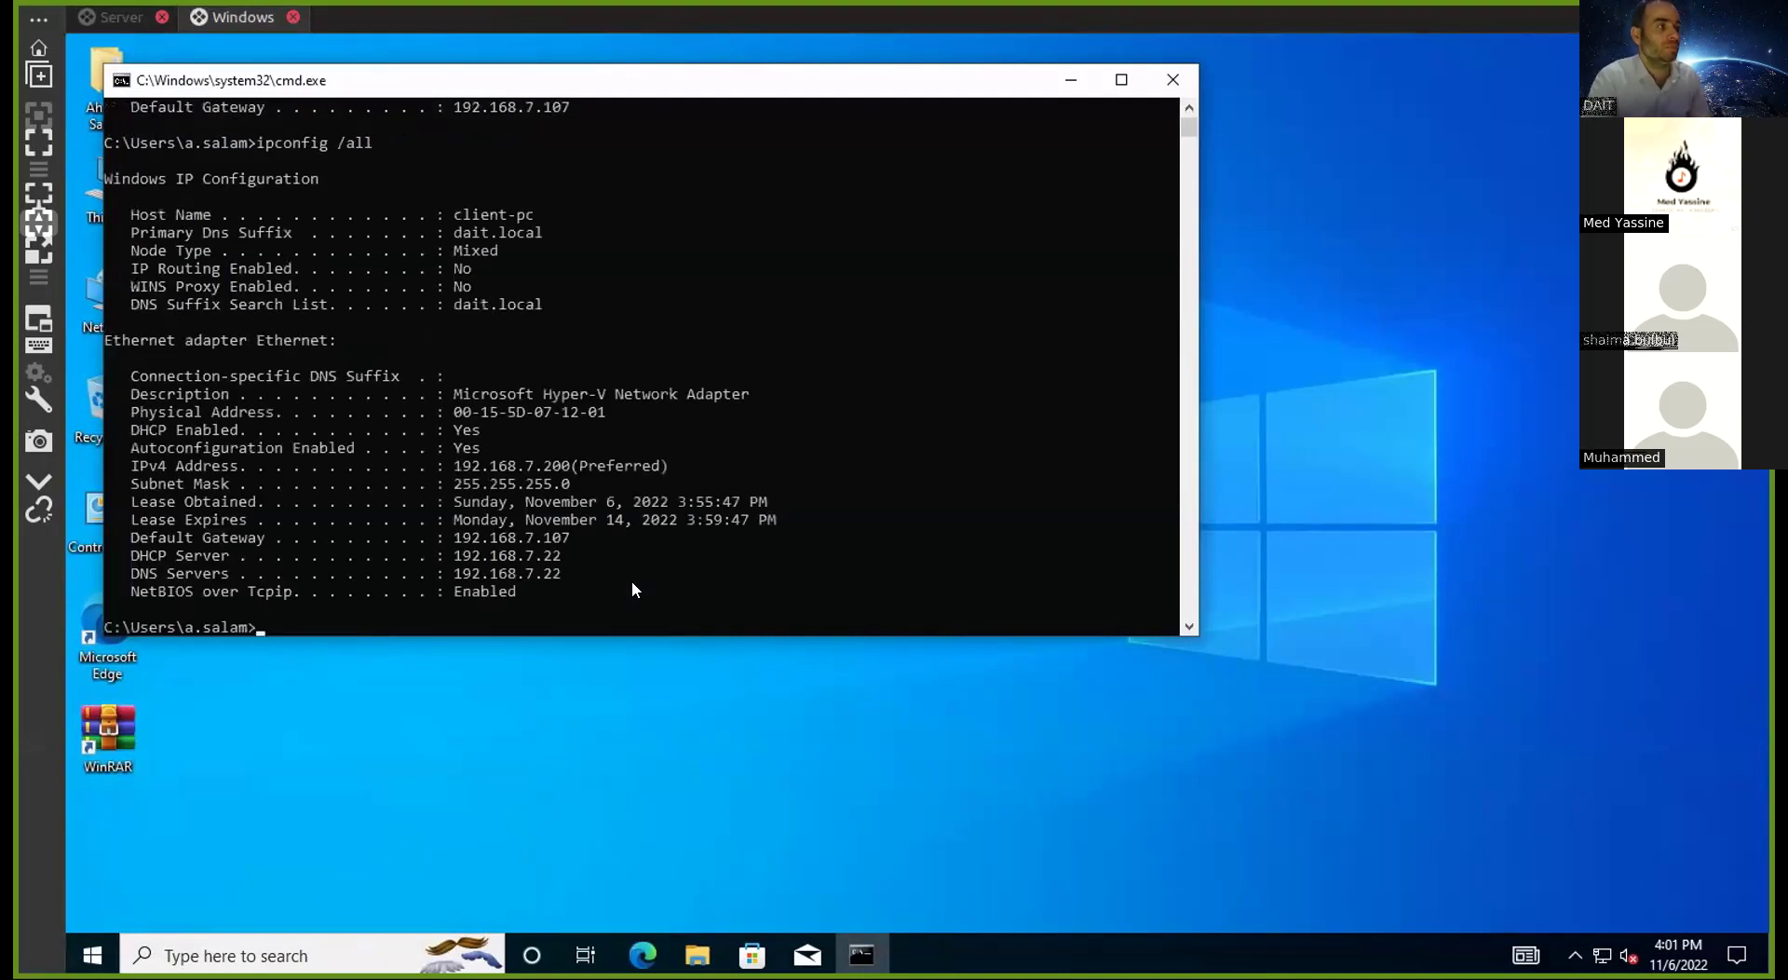
pyautogui.press('Up')
pyautogui.press('BackSpace')
pyautogui.press('BackSpace')
pyautogui.press('BackSpace')
pyautogui.write('realease')
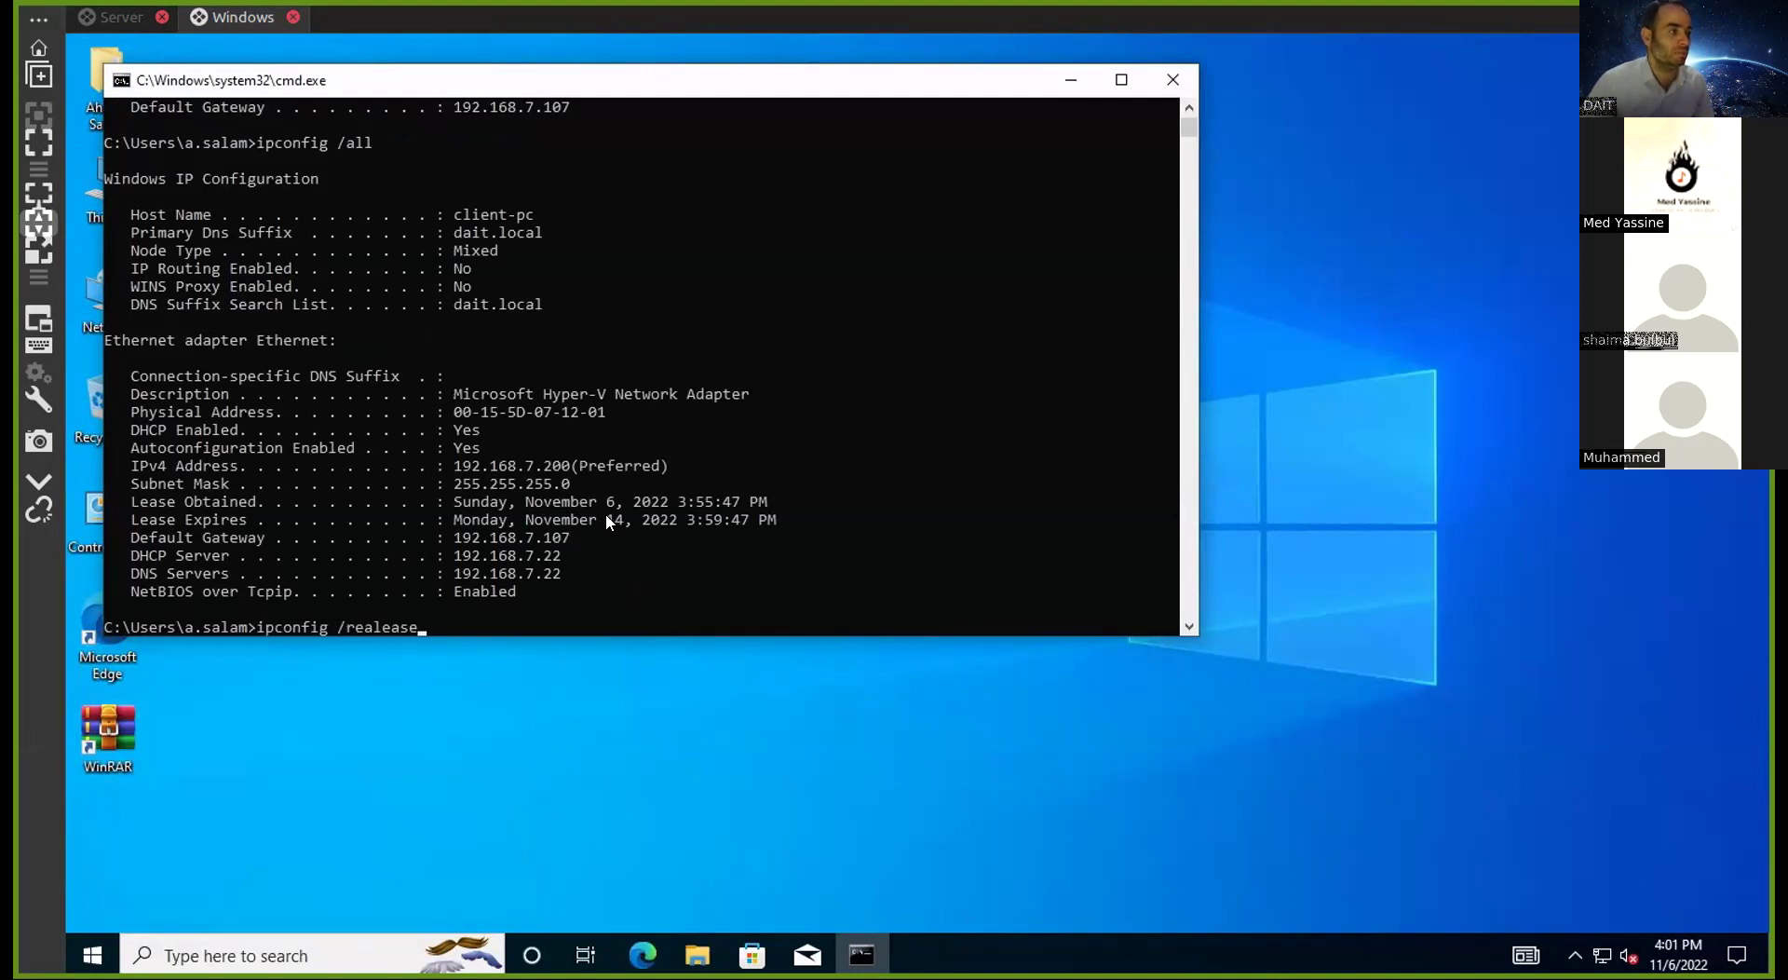
# Mark the 192.168.7.200 address, change the pending command to ipconfig /flushdns, and move the console right
pyautogui.moveTo(575, 468)
pyautogui.mouseDown()
pyautogui.moveTo(439, 463)
pyautogui.moveTo(572, 461)
pyautogui.mouseUp()
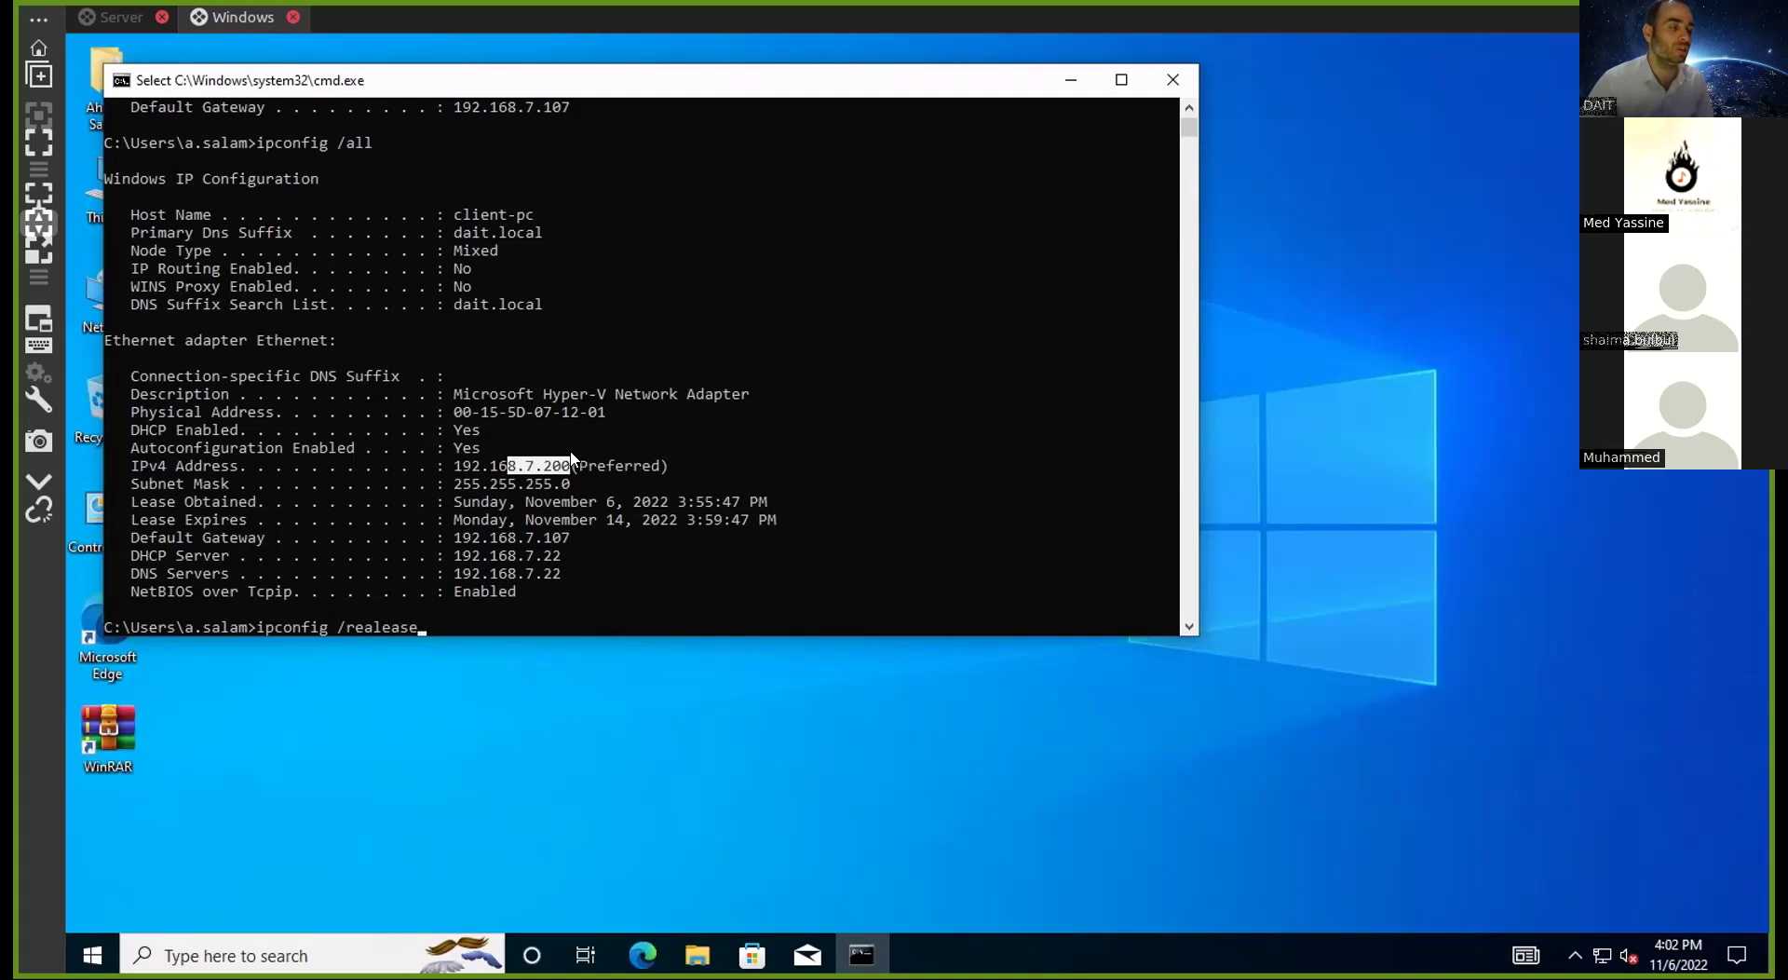
pyautogui.press('Escape')
pyautogui.press('BackSpace')
pyautogui.press('BackSpace')
pyautogui.press('BackSpace')
pyautogui.press('BackSpace')
pyautogui.press('BackSpace')
pyautogui.press('BackSpace')
pyautogui.press('BackSpace')
pyautogui.press('BackSpace')
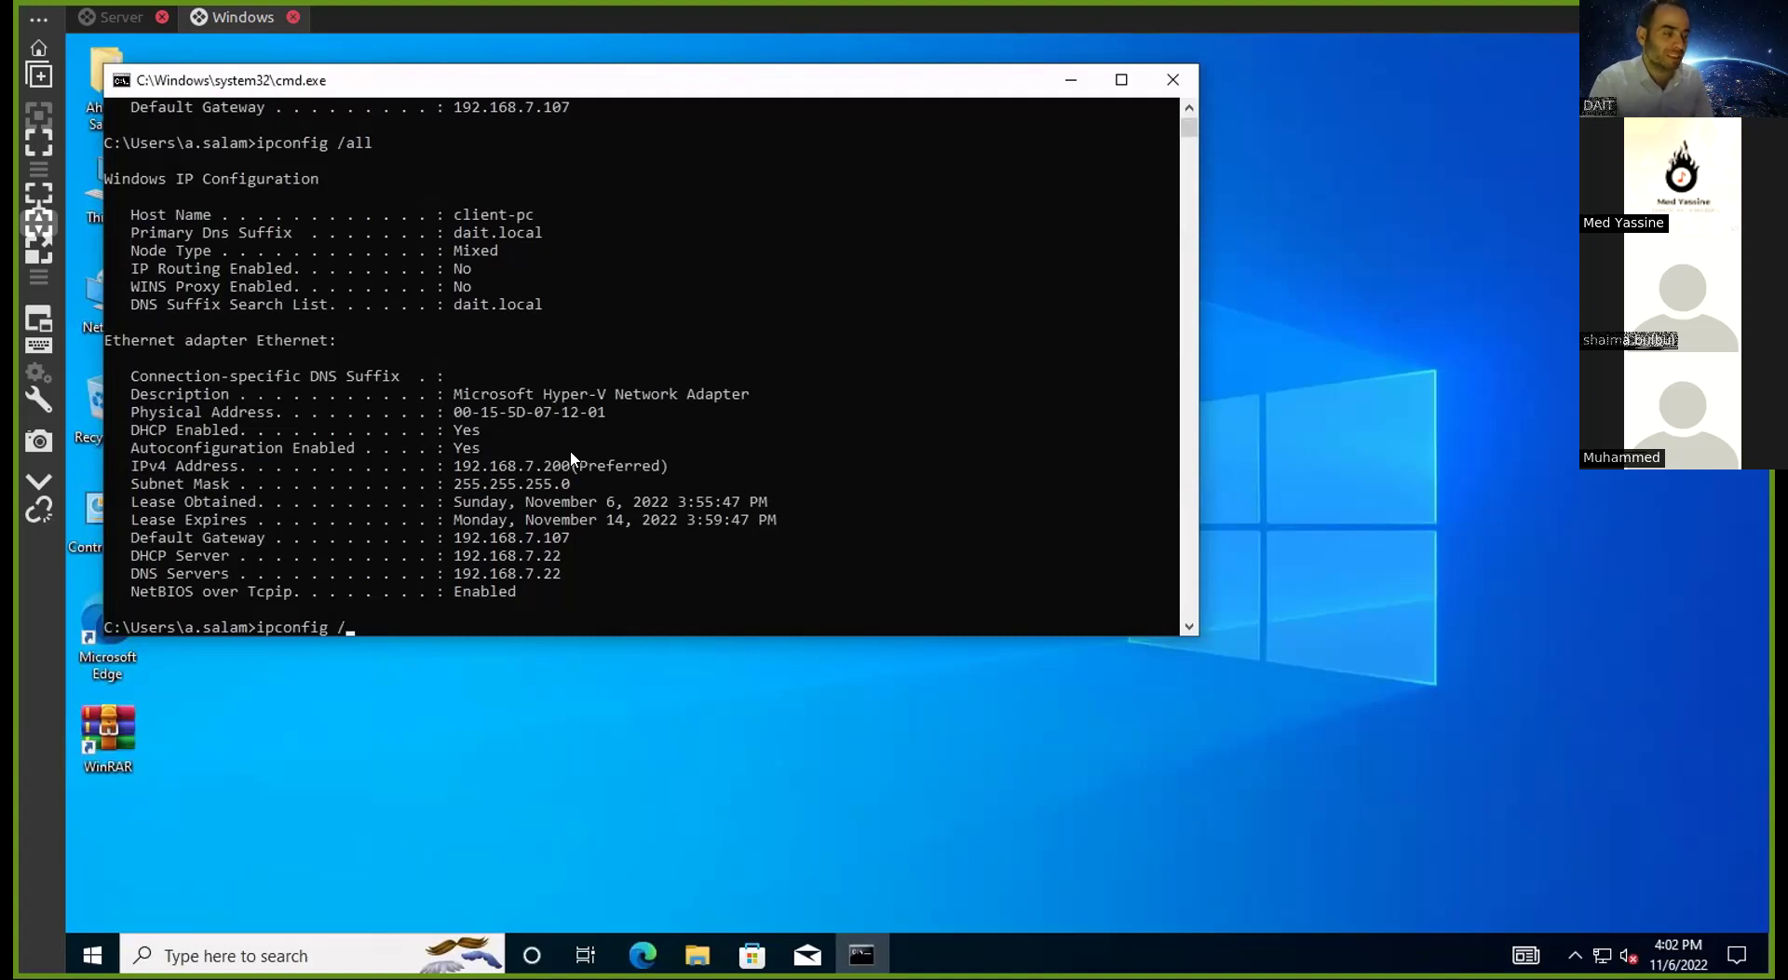
pyautogui.write('flu')
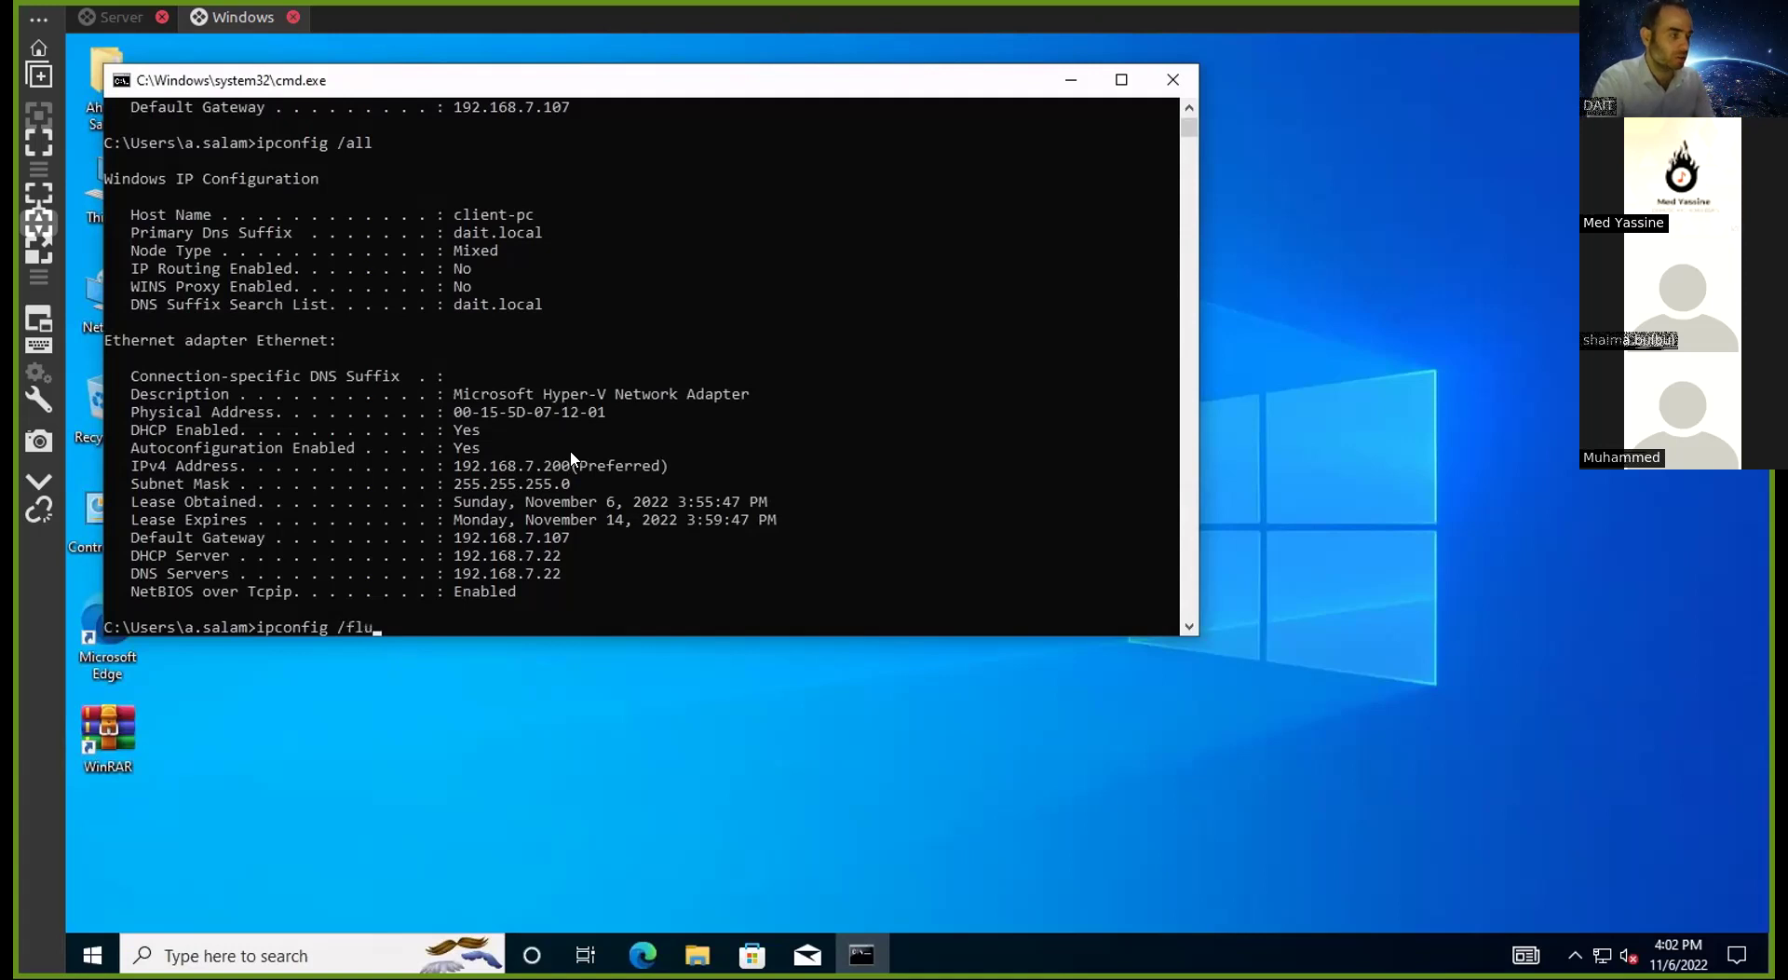
pyautogui.write('shdns')
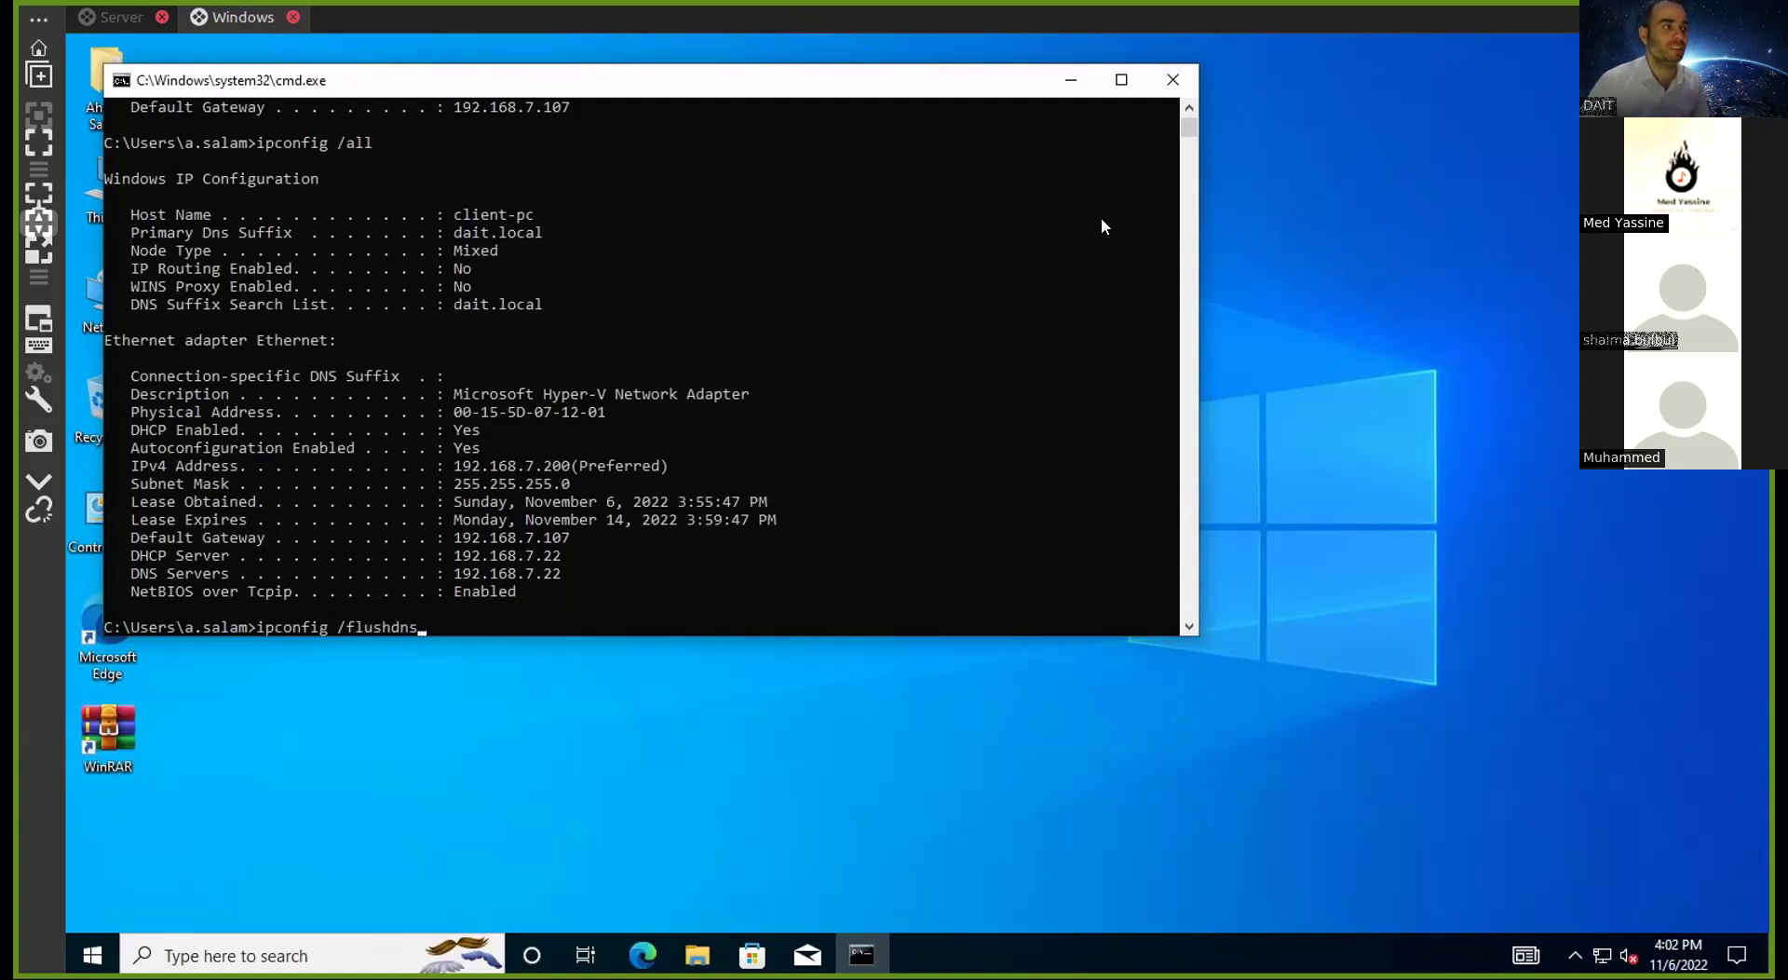
pyautogui.moveTo(813, 90); pyautogui.dragTo(1143, 158)
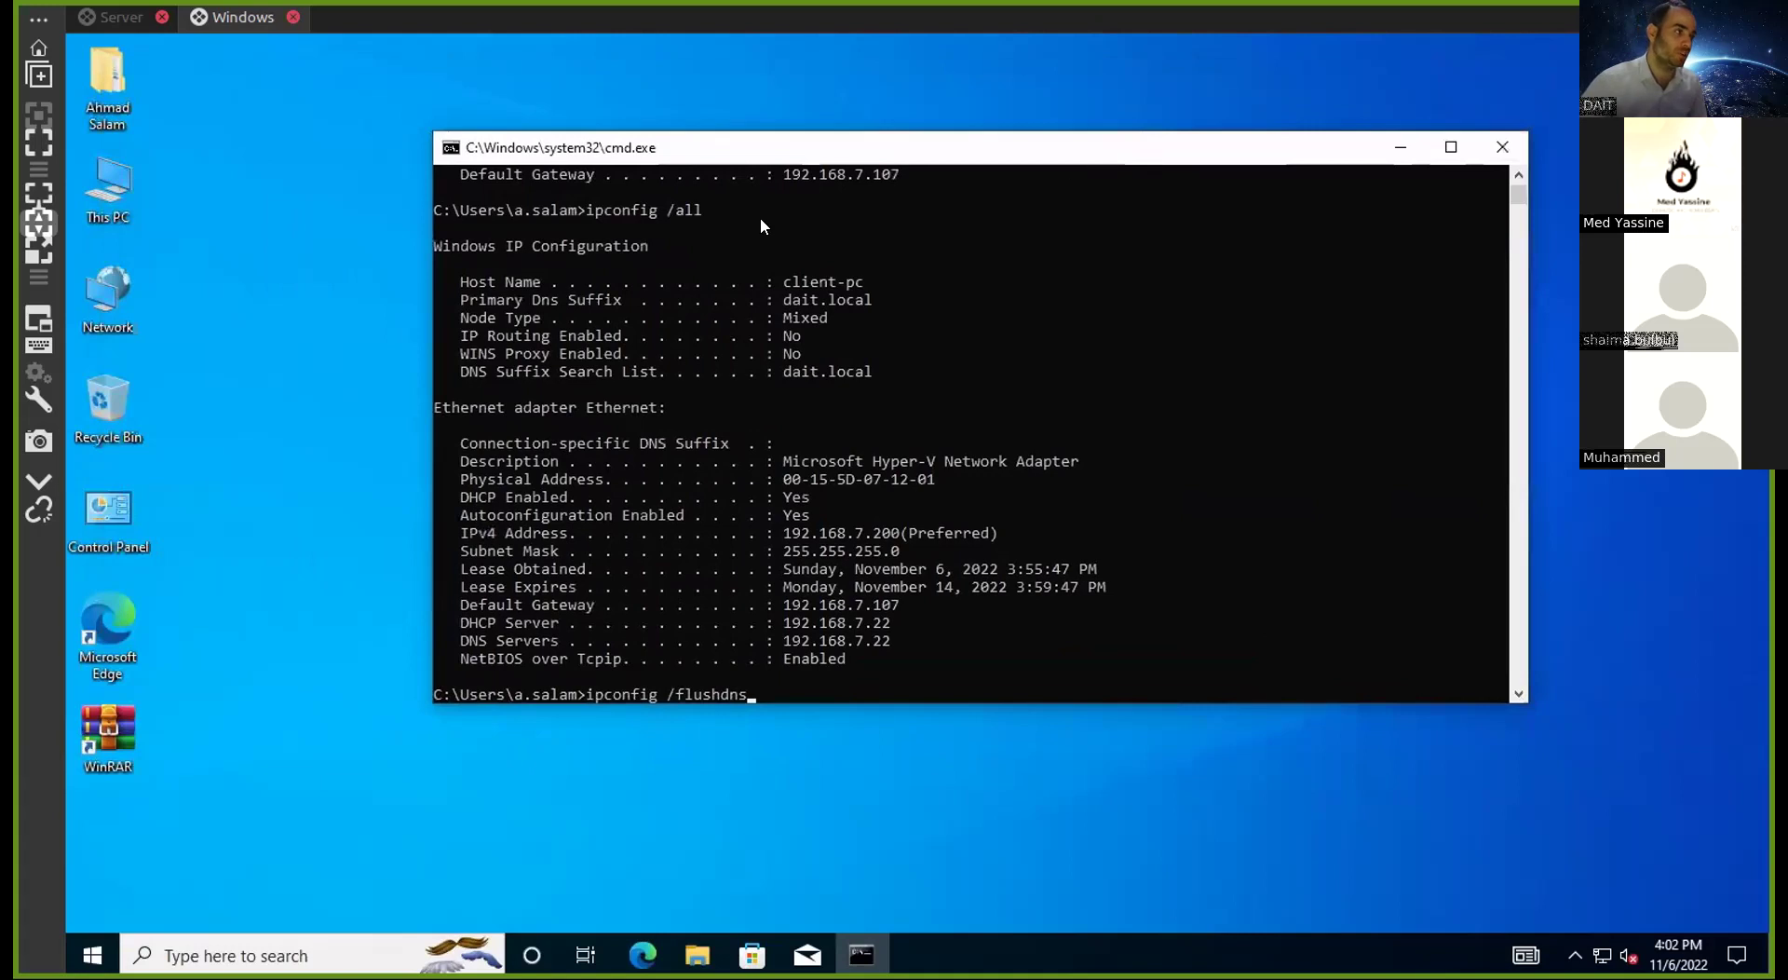
# Open the Network location from the desktop and close the Command Prompt
pyautogui.doubleClick(117, 300)
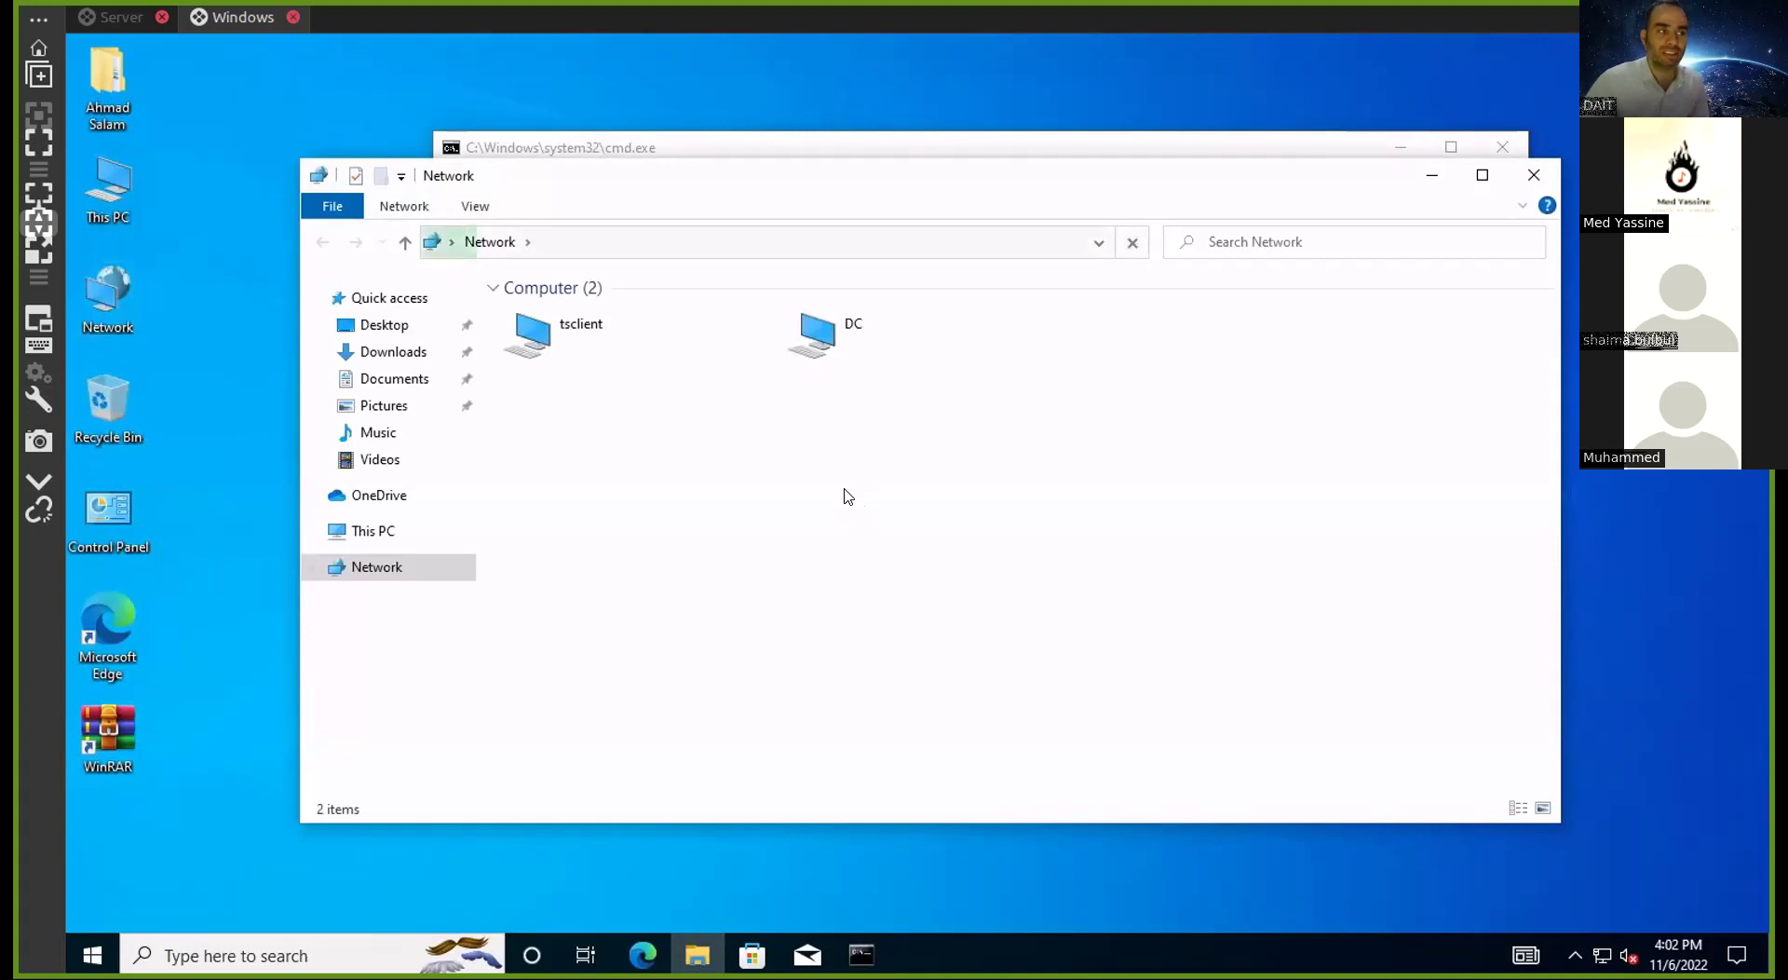
pyautogui.moveTo(1166, 184); pyautogui.dragTo(1033, 244)
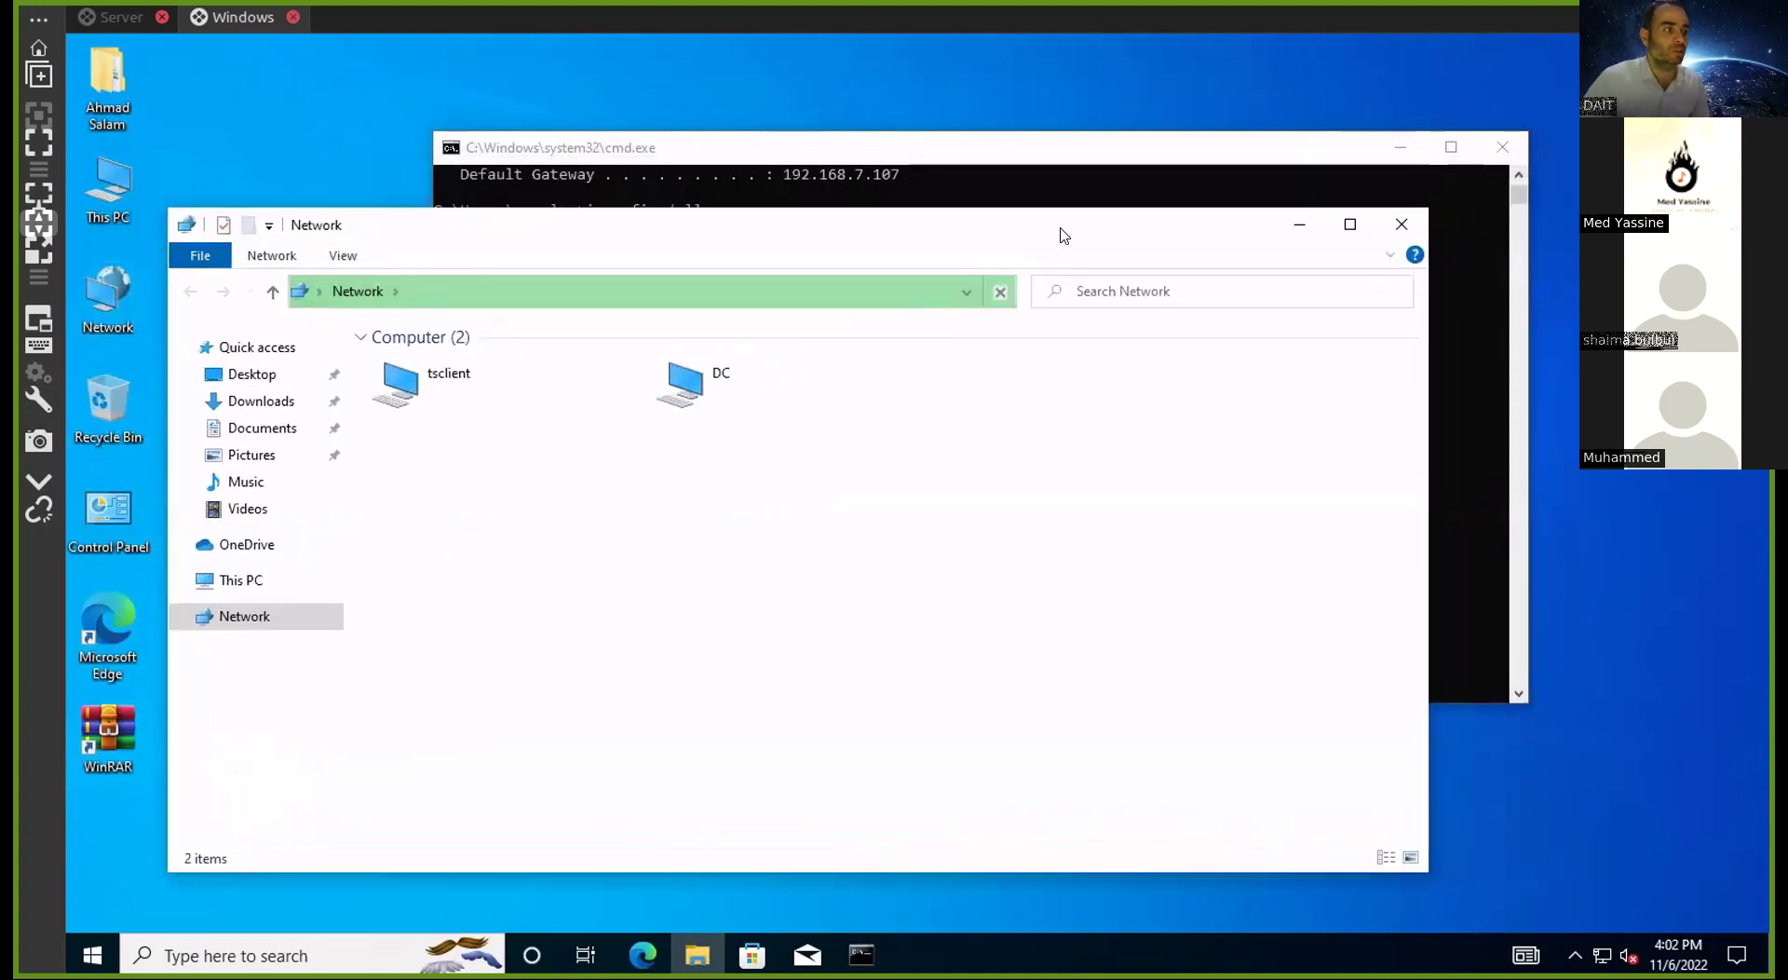
pyautogui.click(1070, 156)
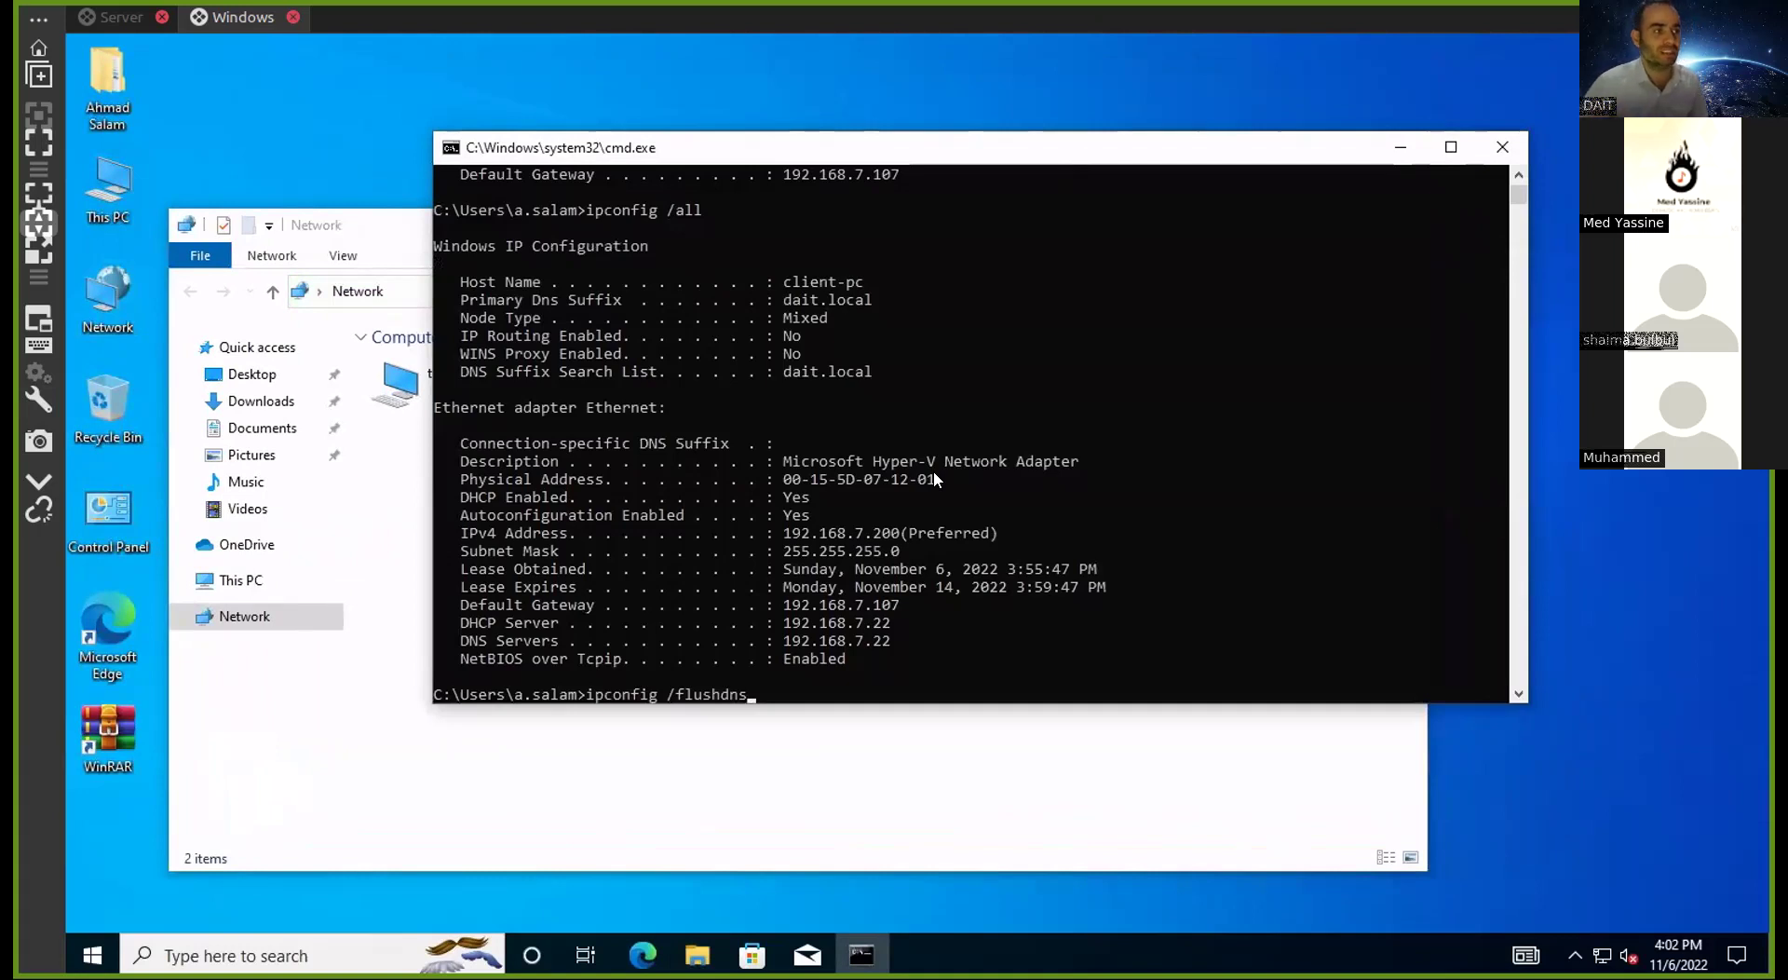
pyautogui.click(1502, 146)
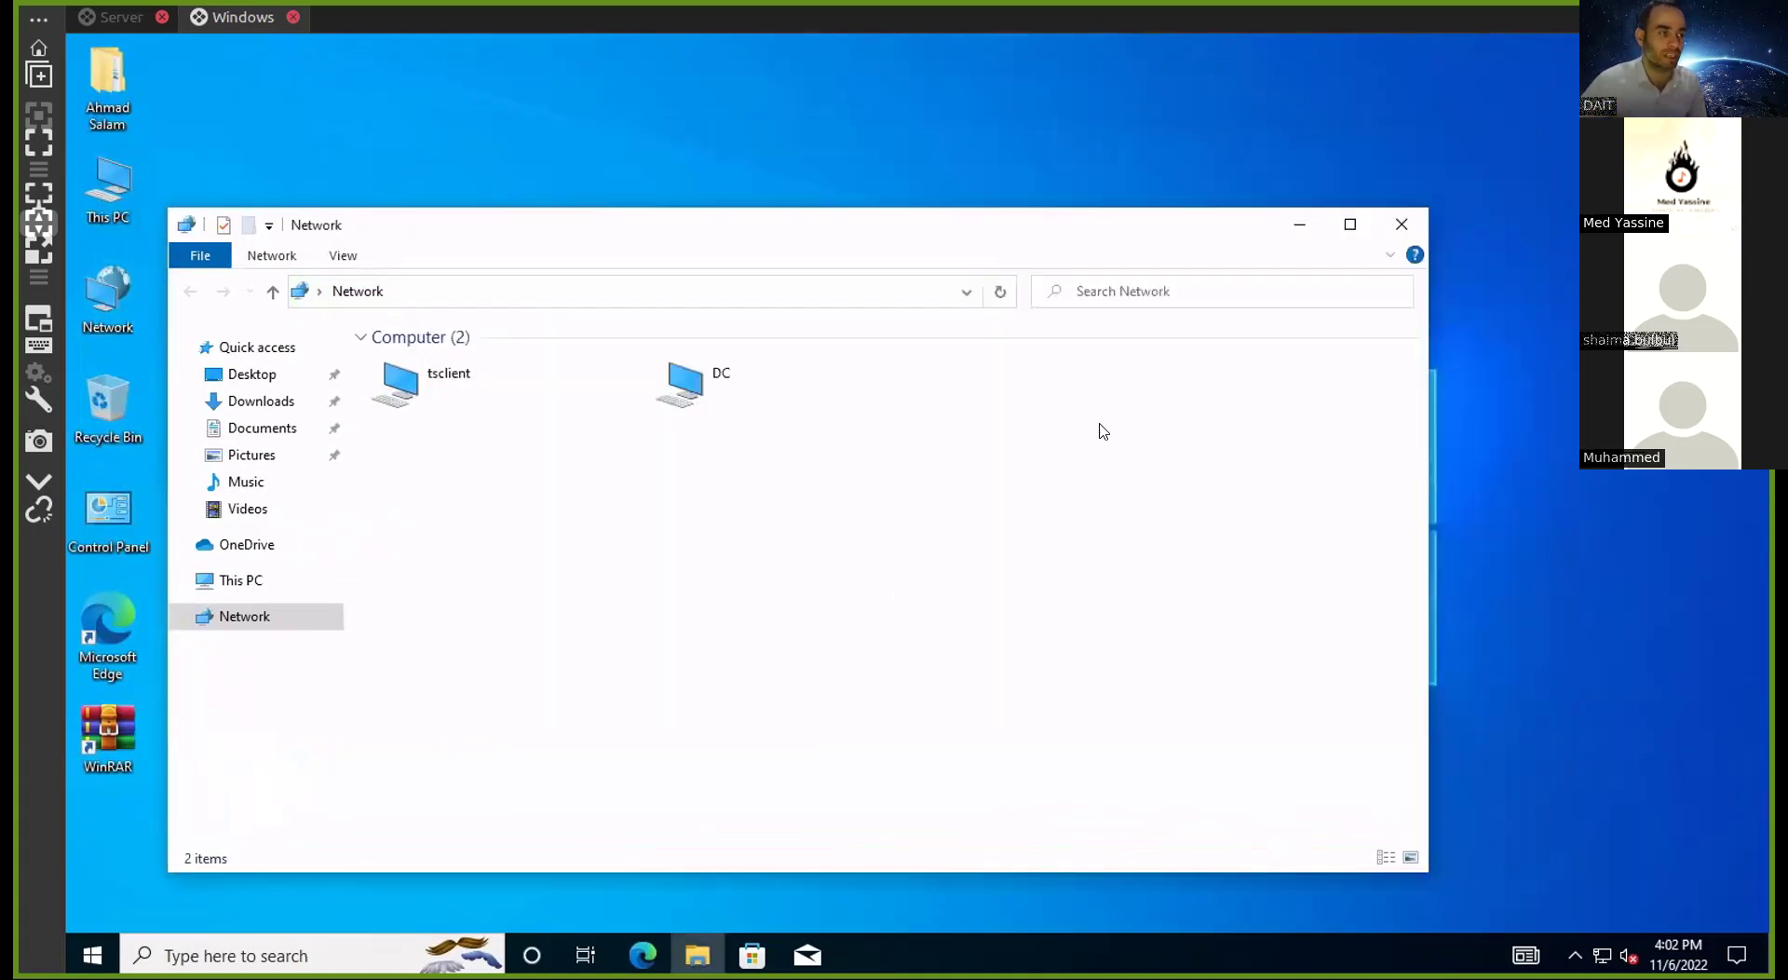
# Refresh the Network folder so it lists tsclient and DC, then return to the server
pyautogui.rightClick(811, 538)
pyautogui.click(896, 626)
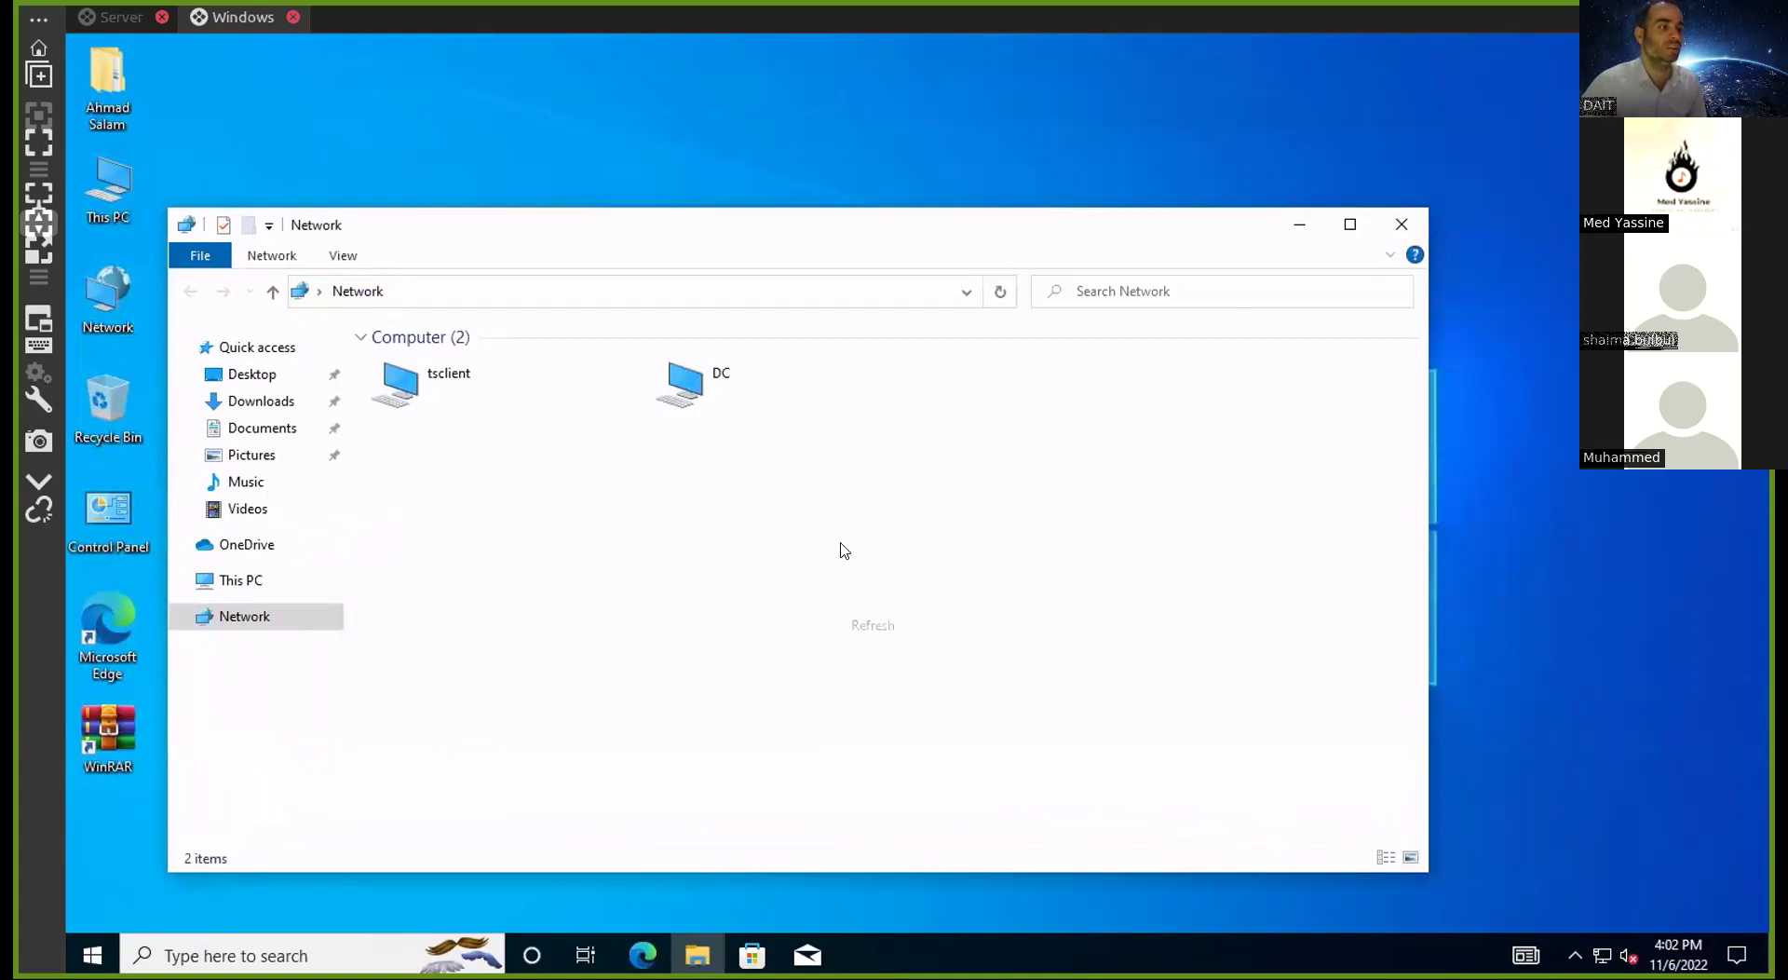
pyautogui.moveTo(974, 227); pyautogui.dragTo(1048, 195)
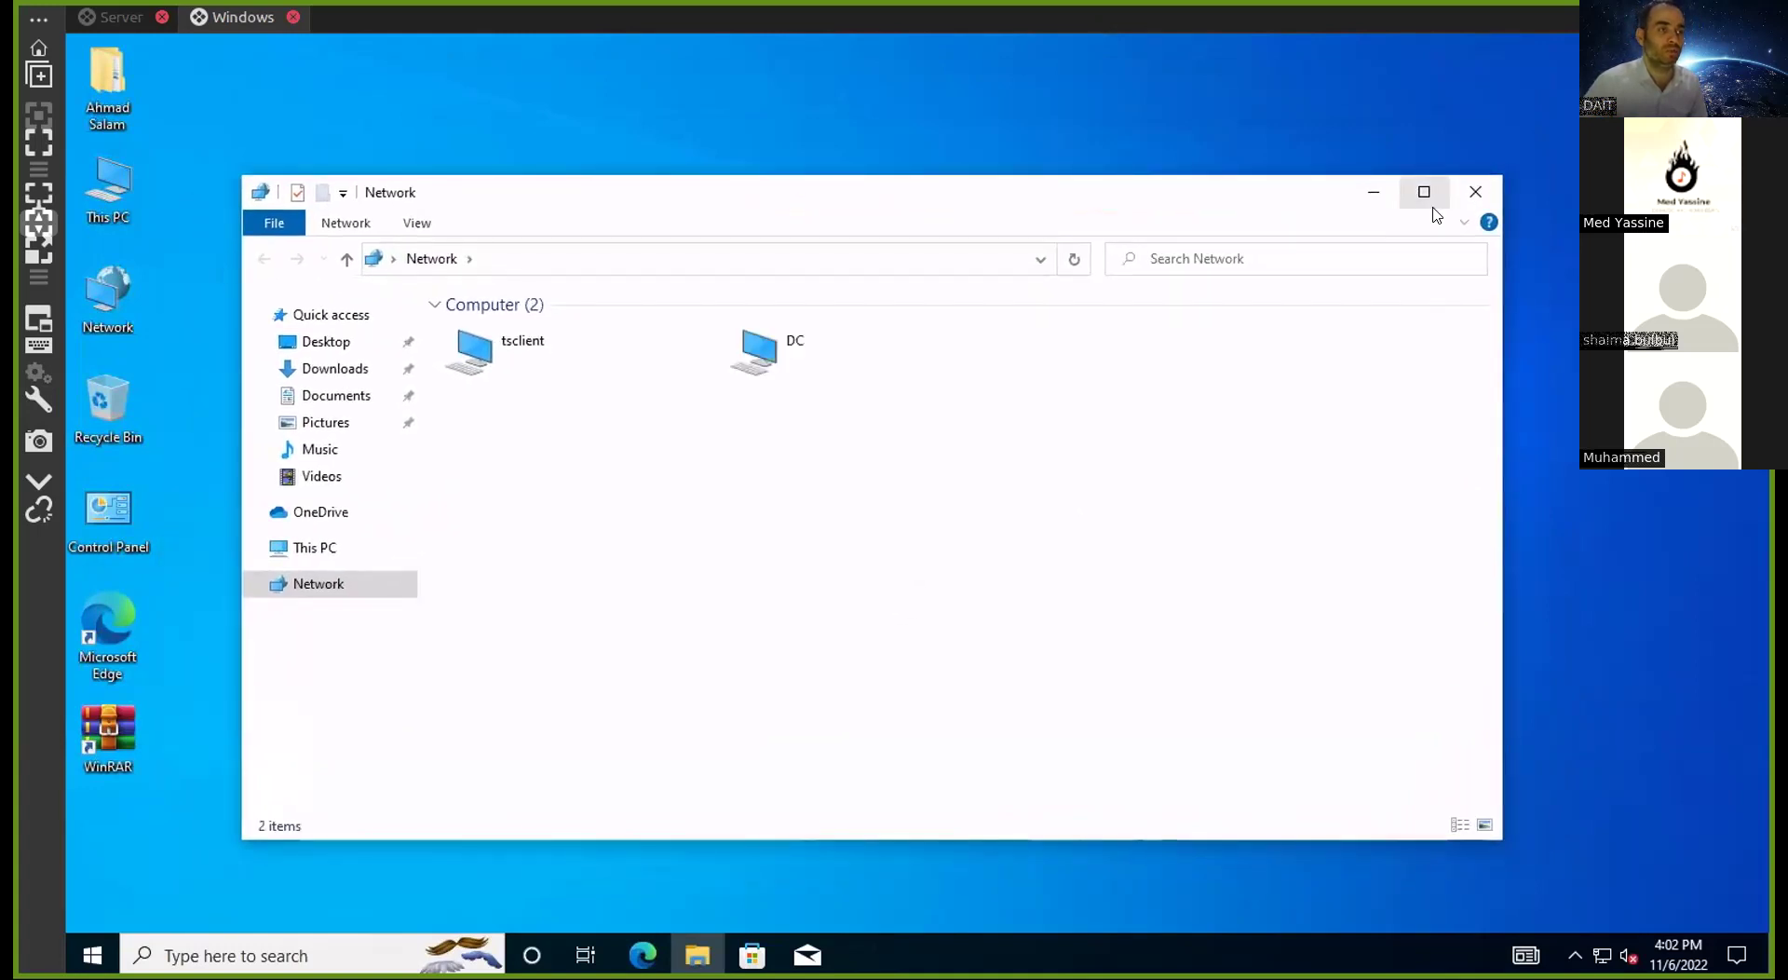
pyautogui.click(1460, 217)
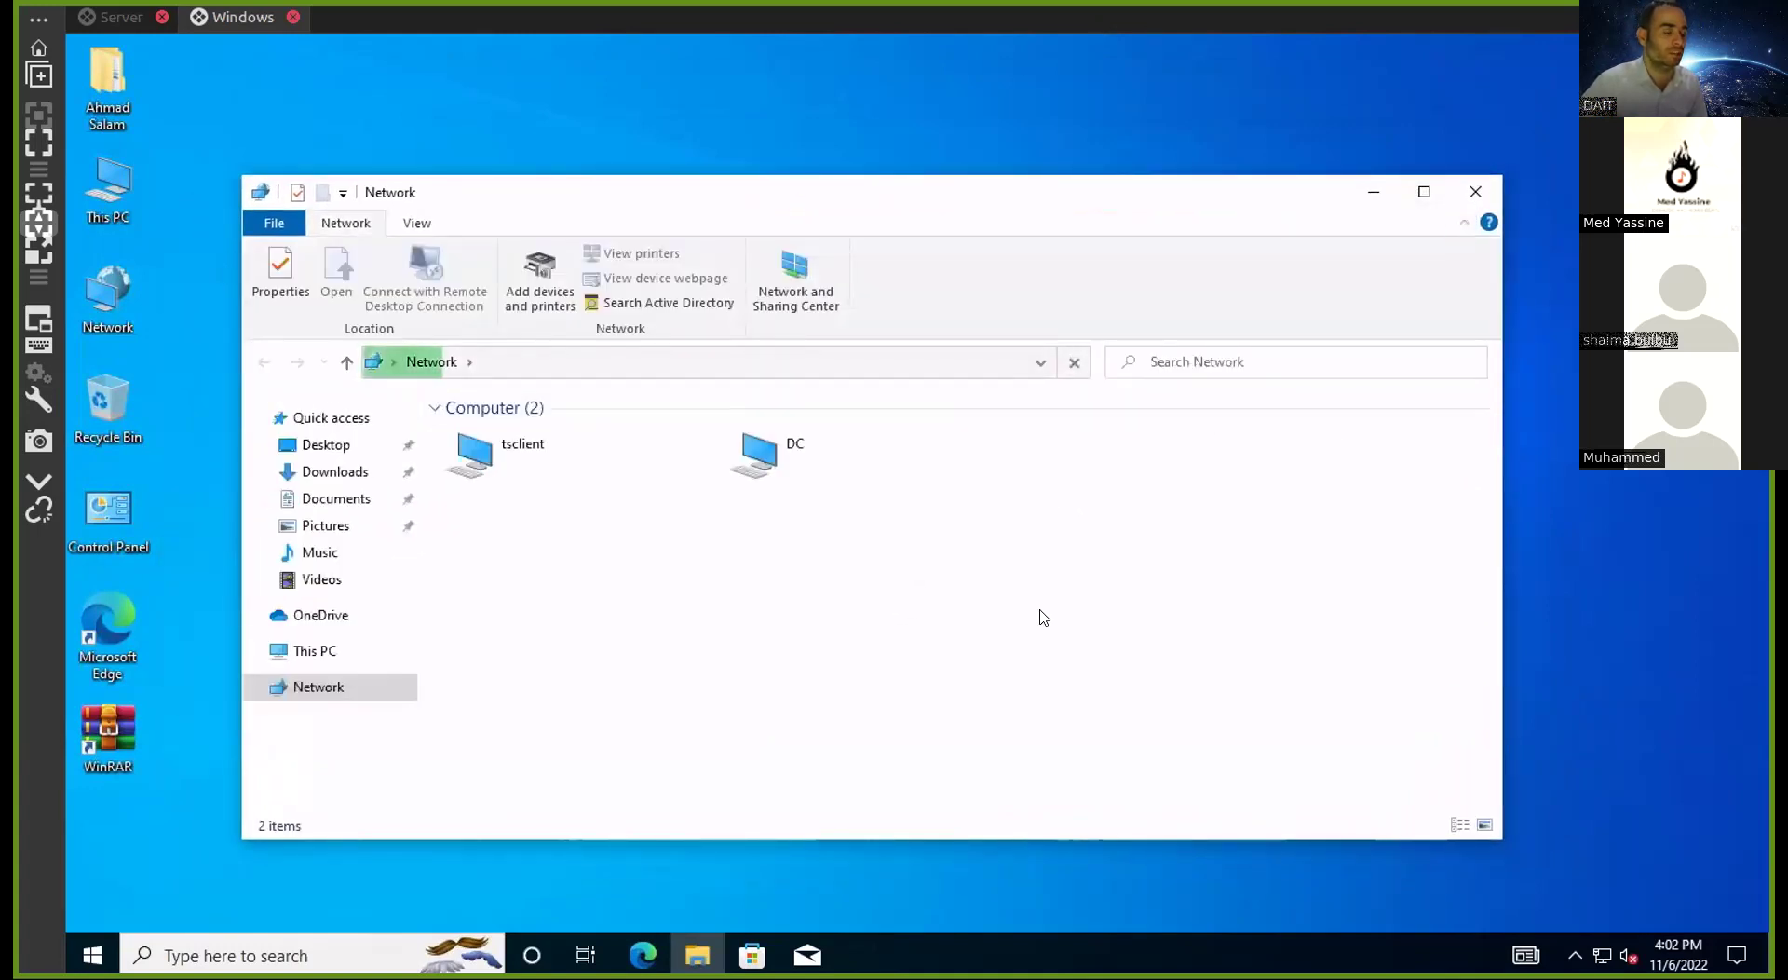
pyautogui.click(110, 18)
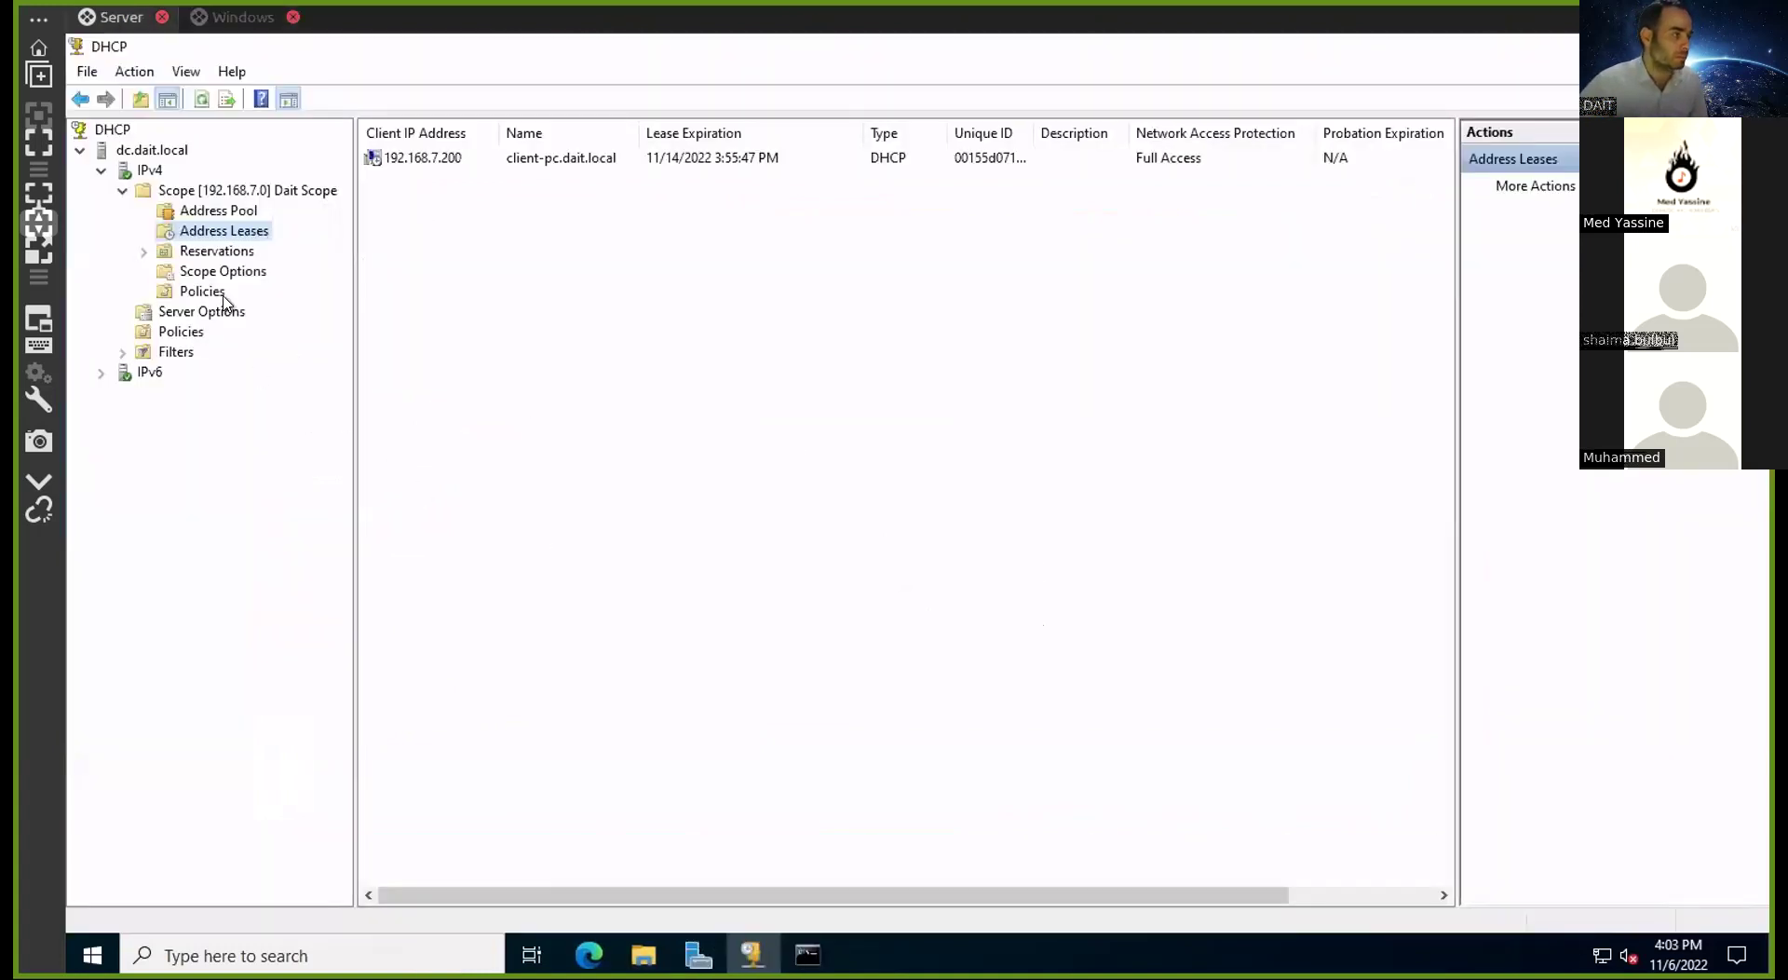
# Review Dait Scope's Reservations and its 003 Router and 006 DNS Servers options
pyautogui.click(220, 252)
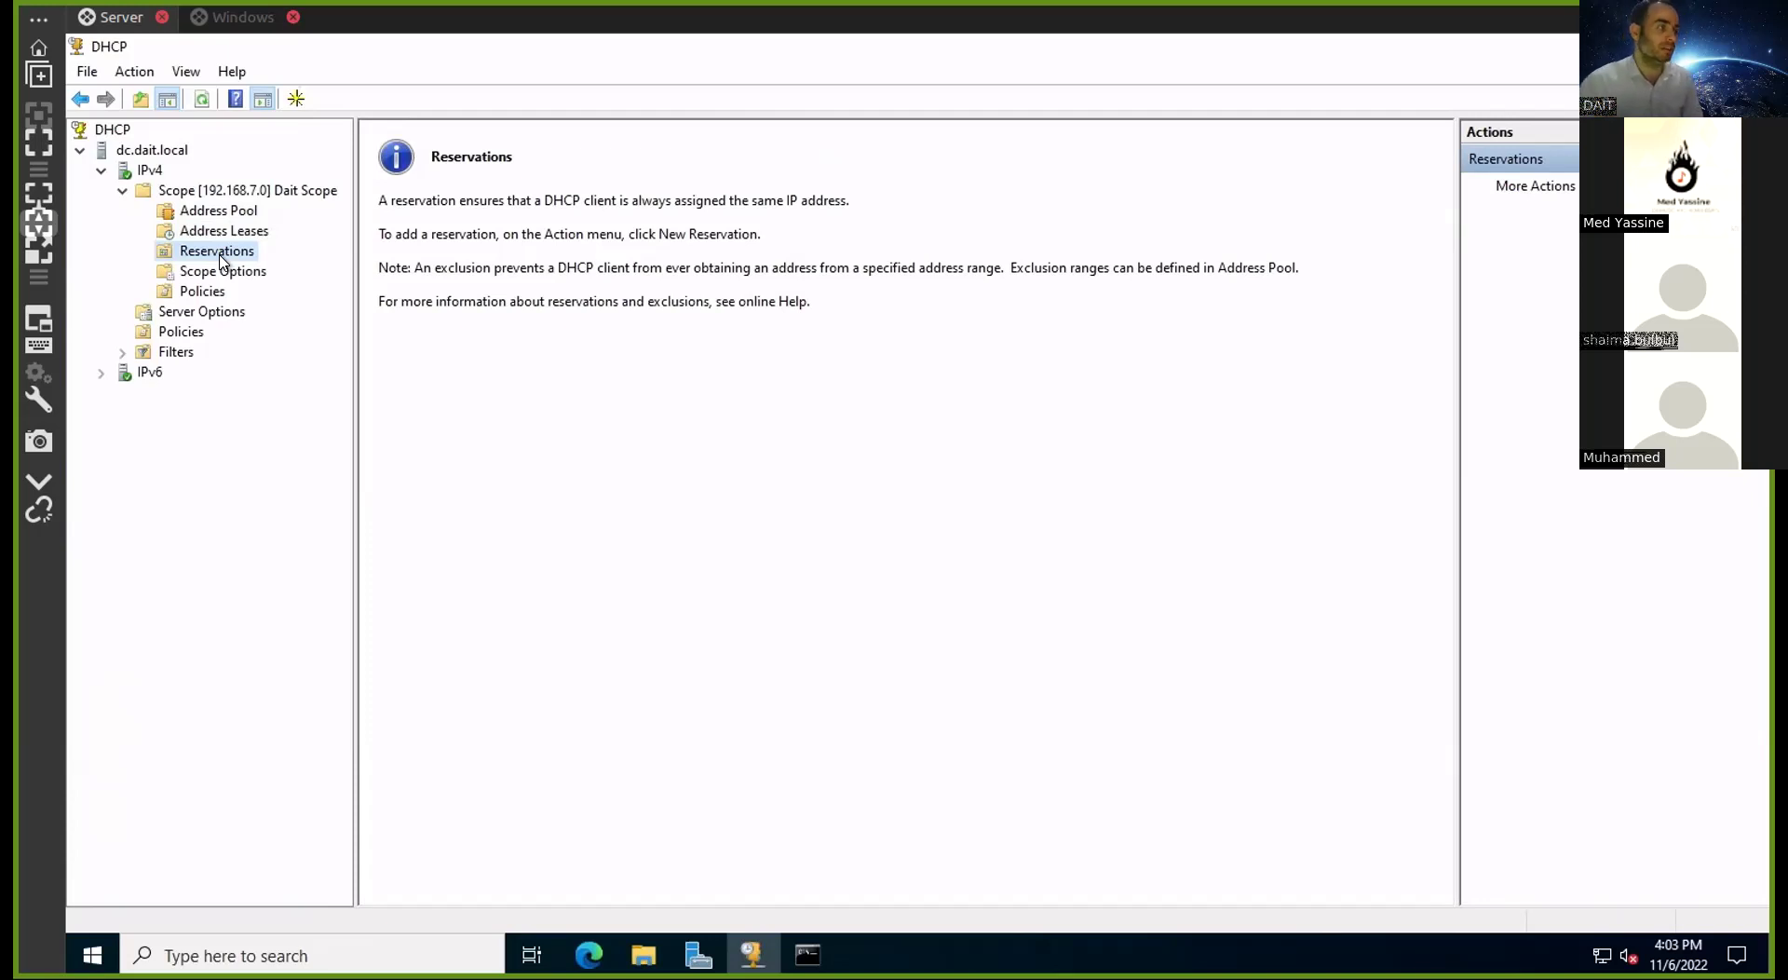
pyautogui.click(225, 279)
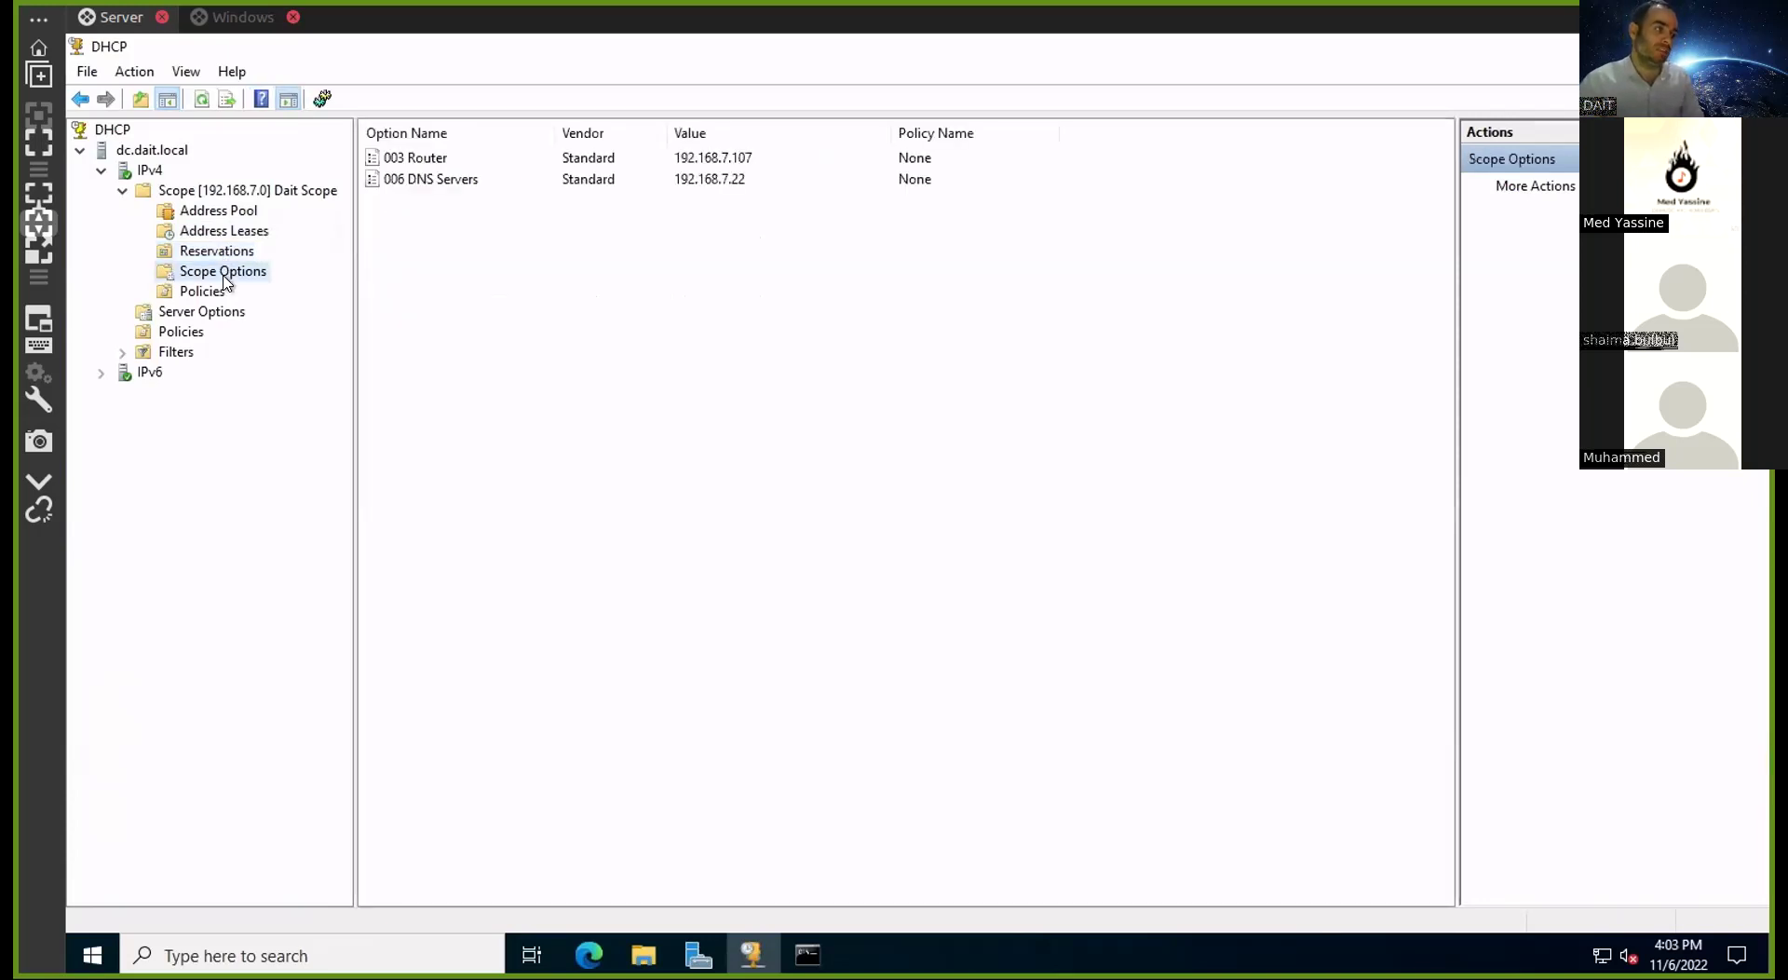
pyautogui.click(735, 160)
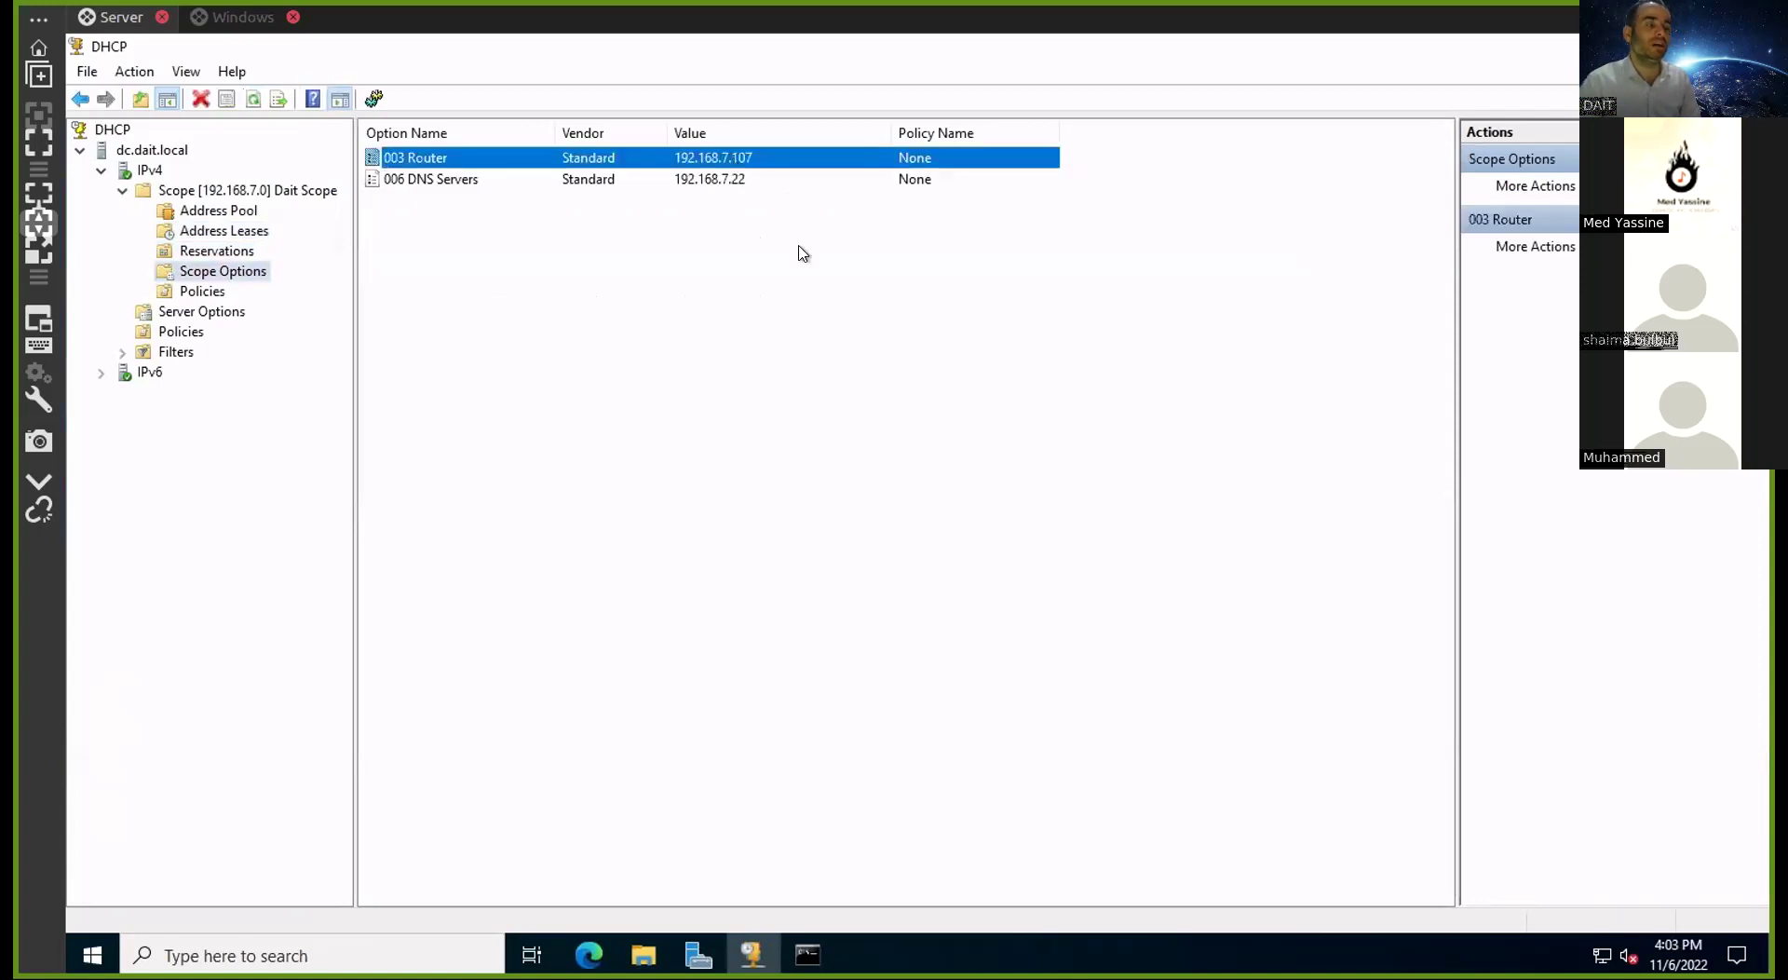
pyautogui.click(735, 178)
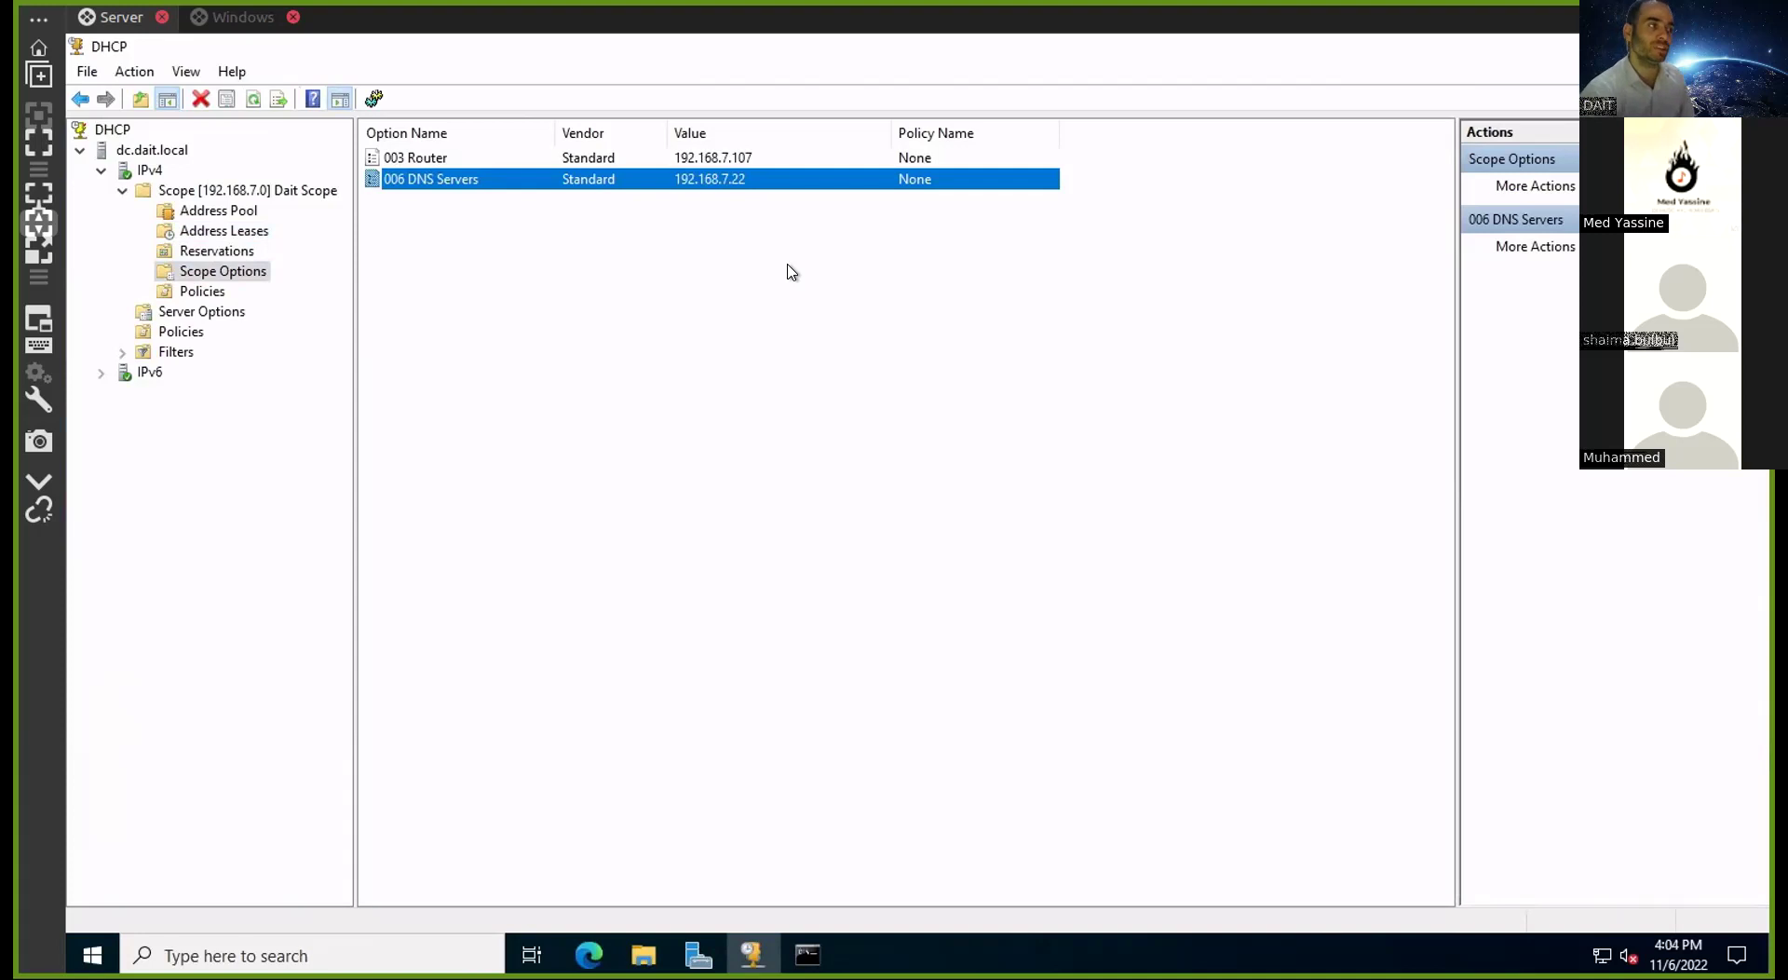
# Start a New Reservation with address prefilled 192.168.7, then switch to the Windows client
pyautogui.click(218, 251)
pyautogui.rightClick(223, 253)
pyautogui.click(280, 266)
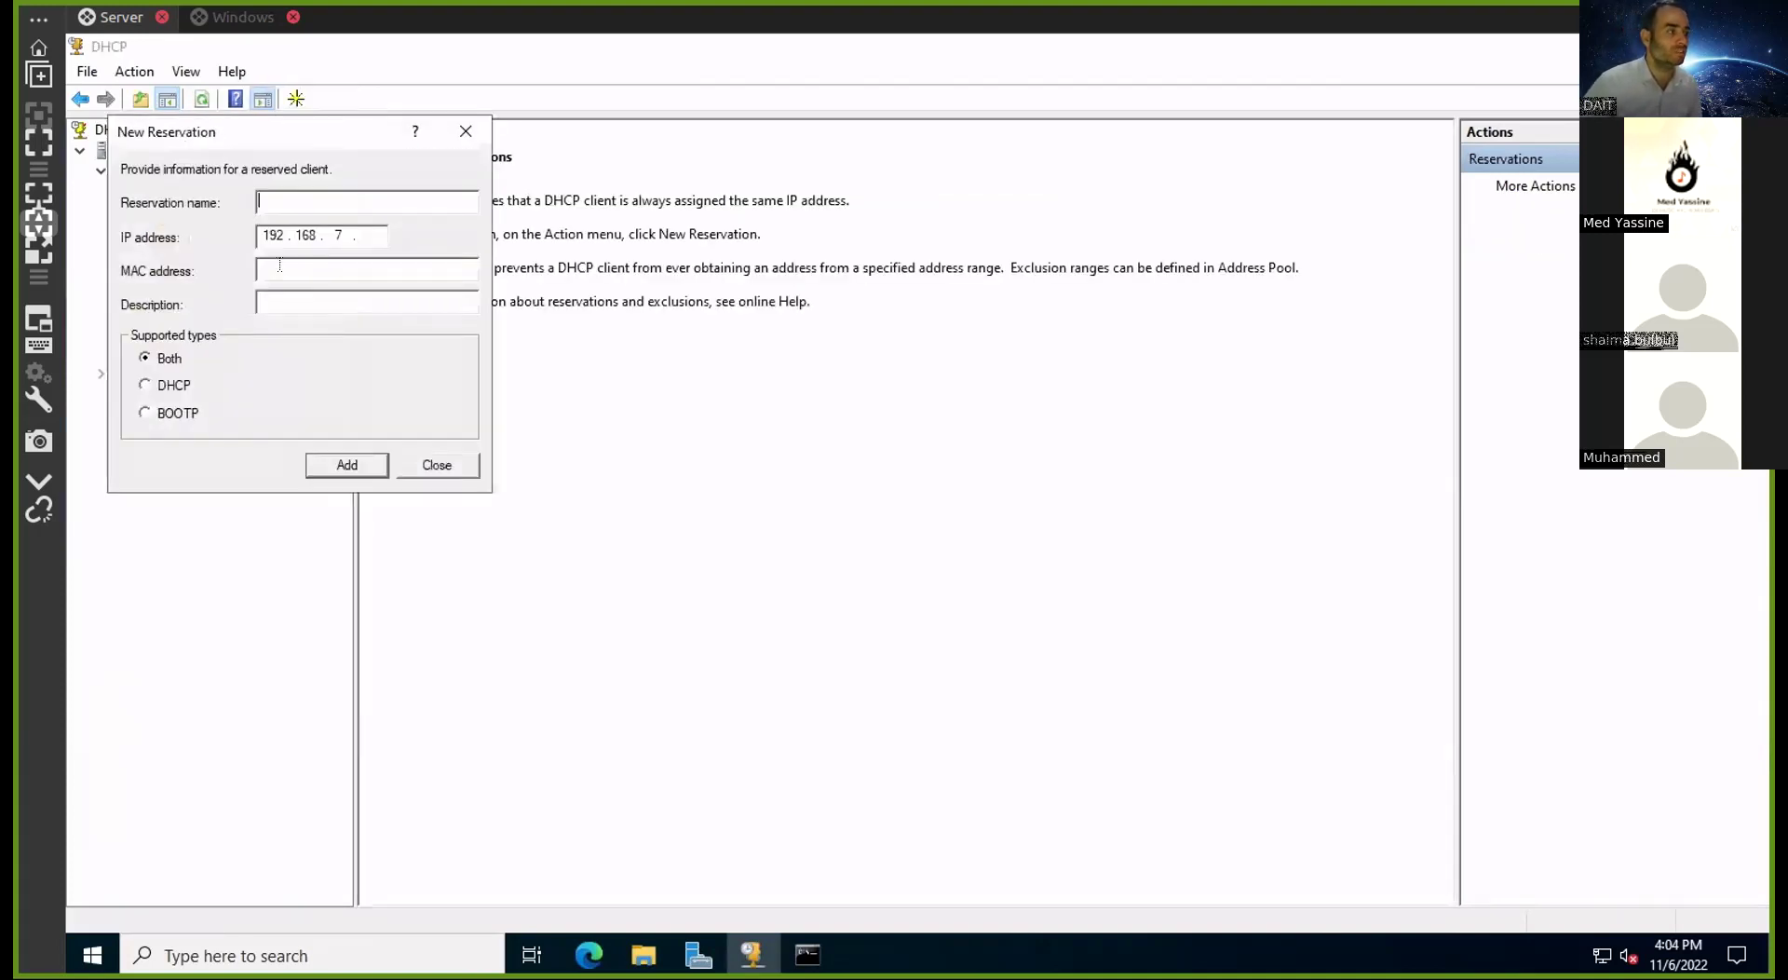
pyautogui.moveTo(363, 135); pyautogui.dragTo(863, 224)
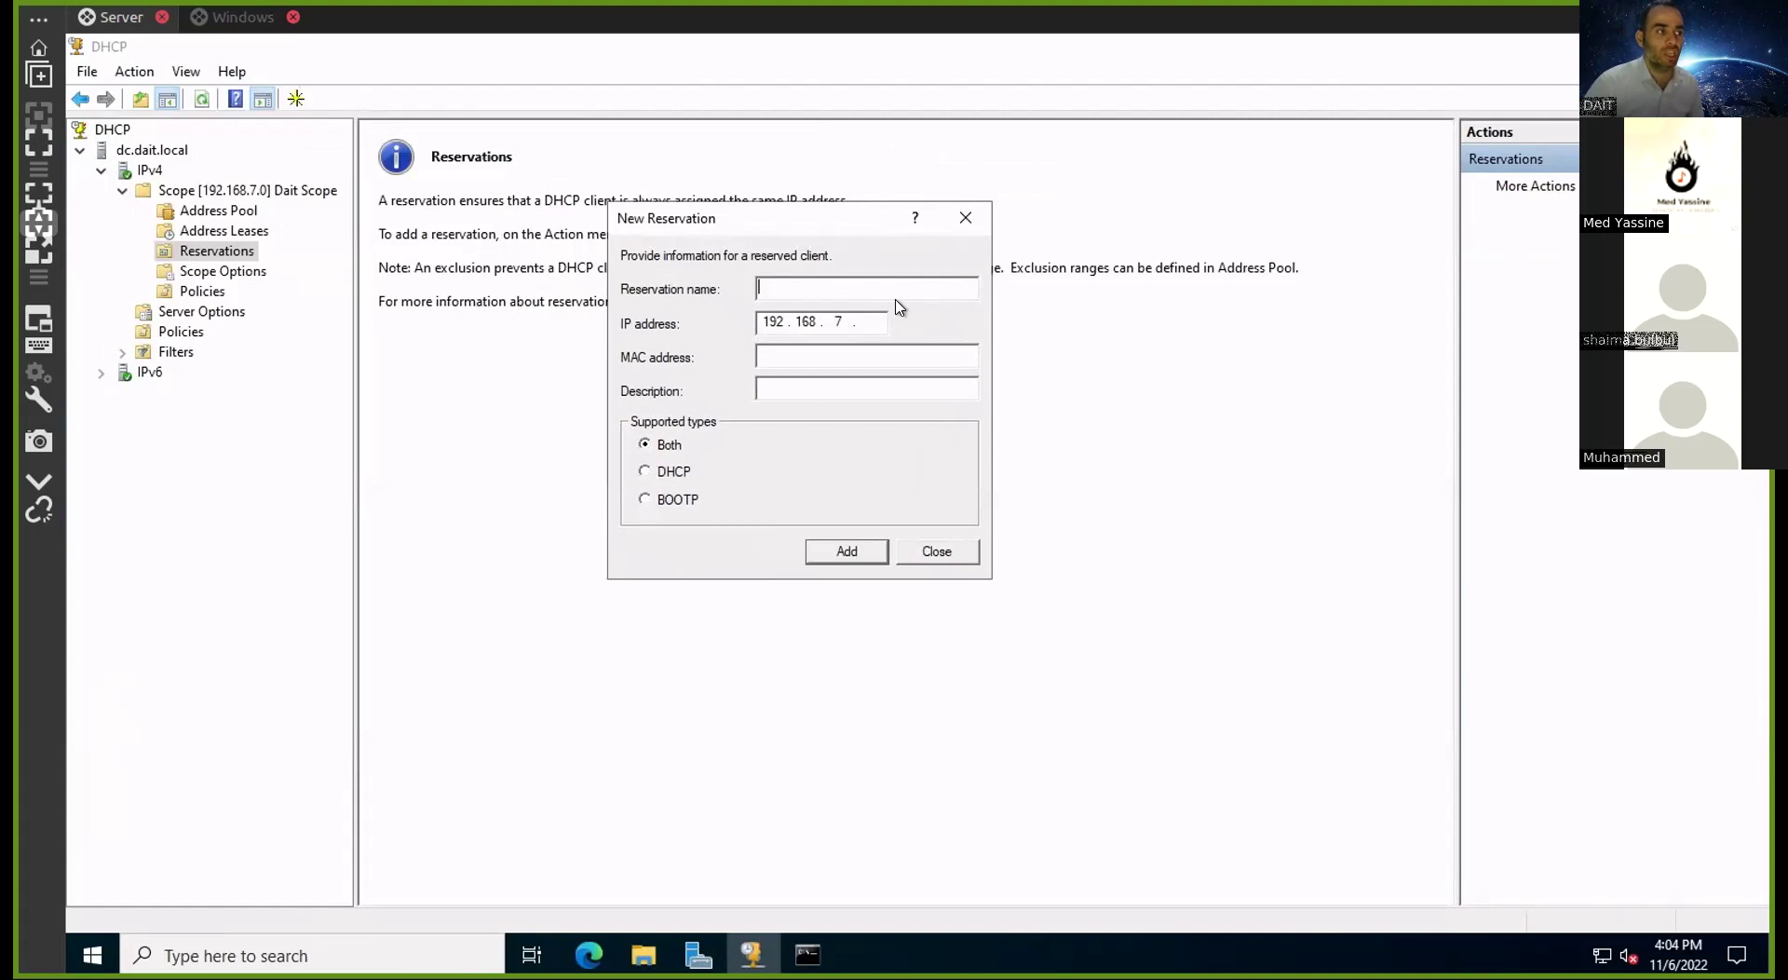
pyautogui.click(867, 320)
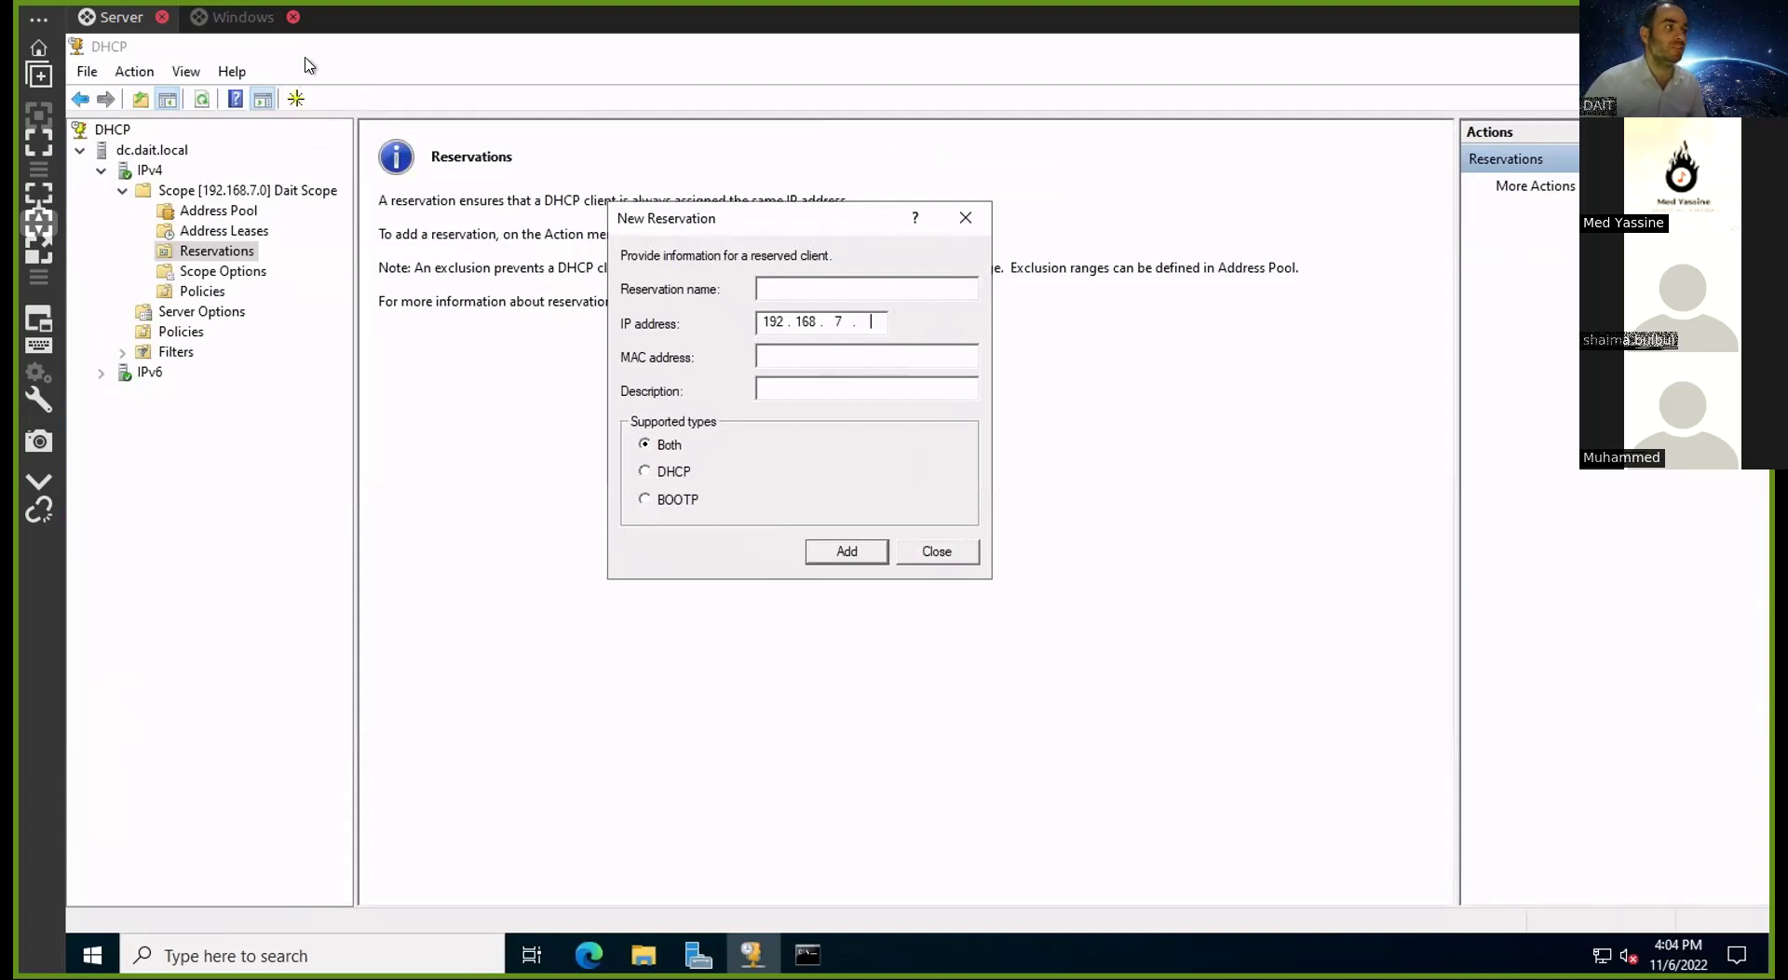
pyautogui.click(243, 19)
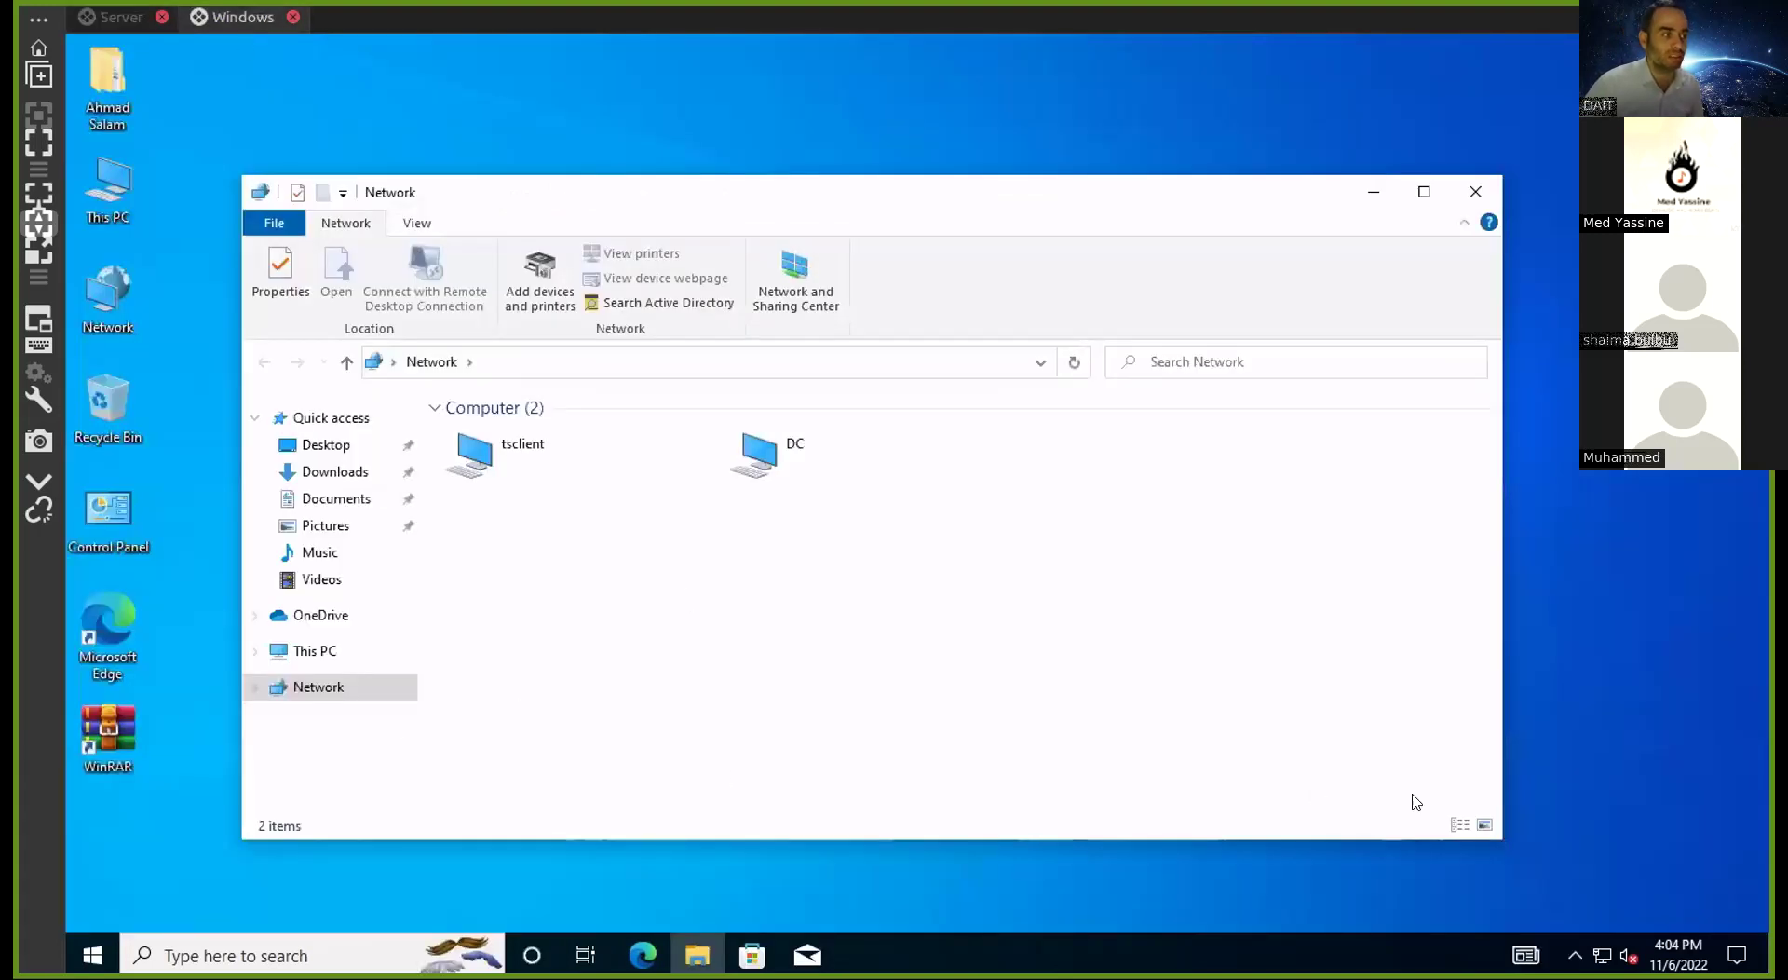
# Open the client's Ethernet connection details and pick out its physical address
pyautogui.rightClick(1601, 954)
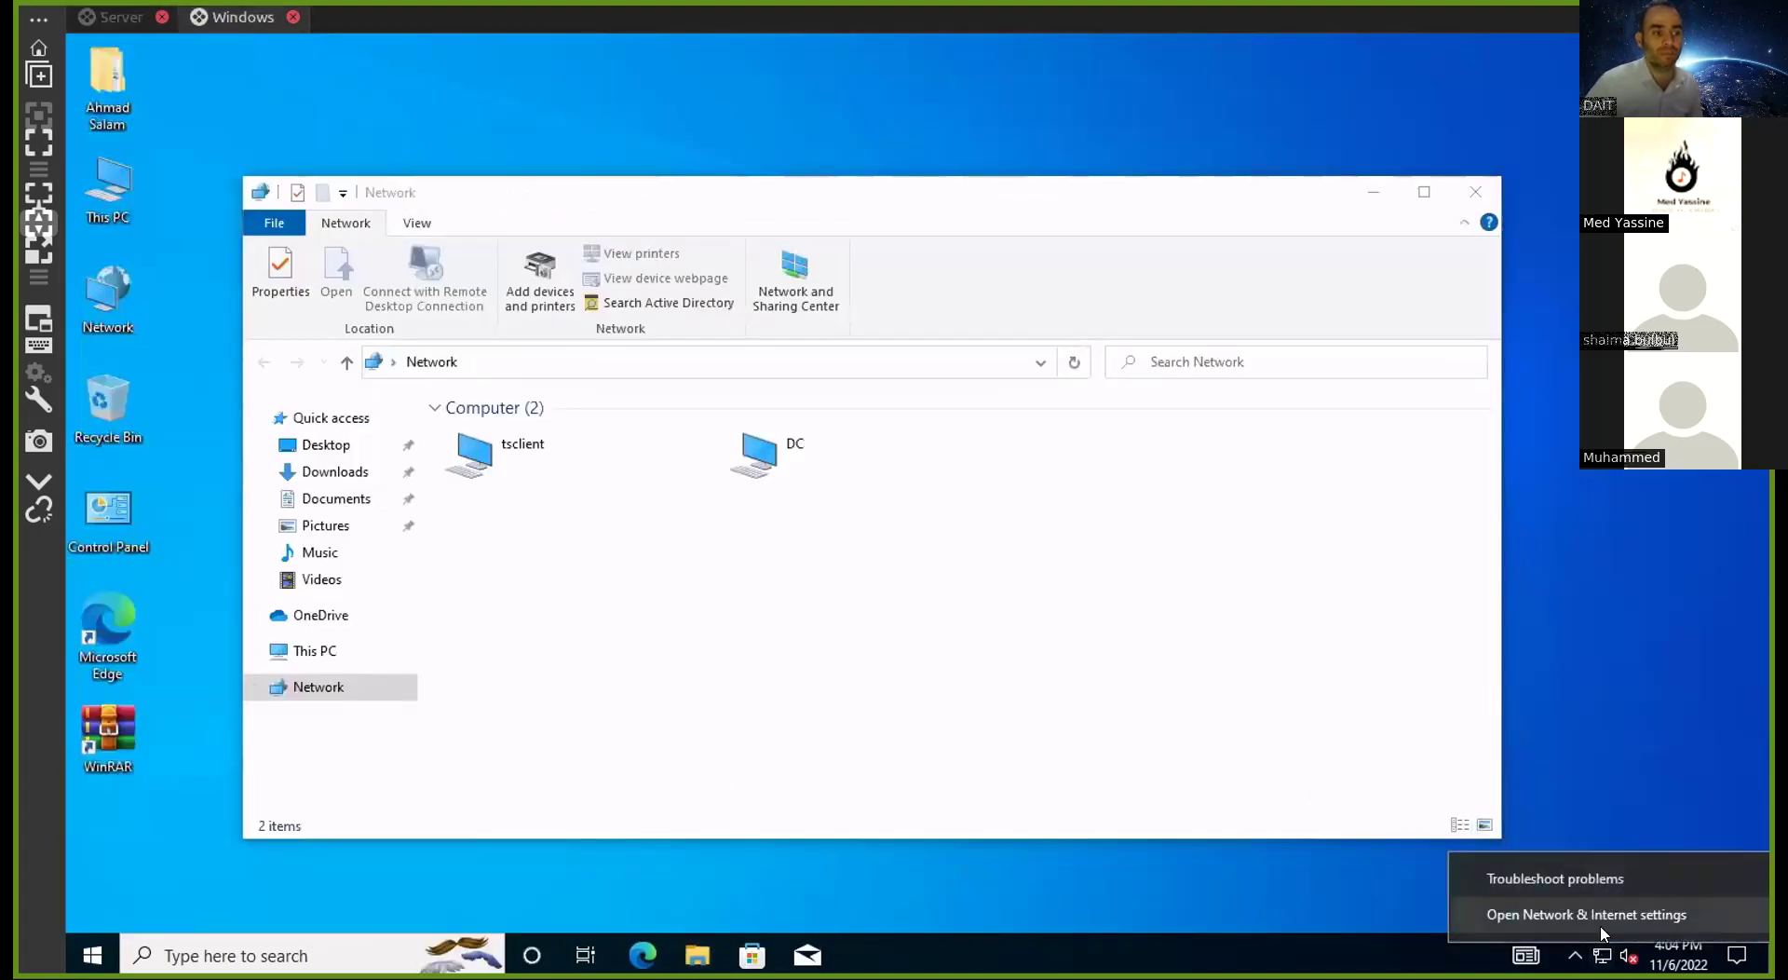
pyautogui.click(1620, 911)
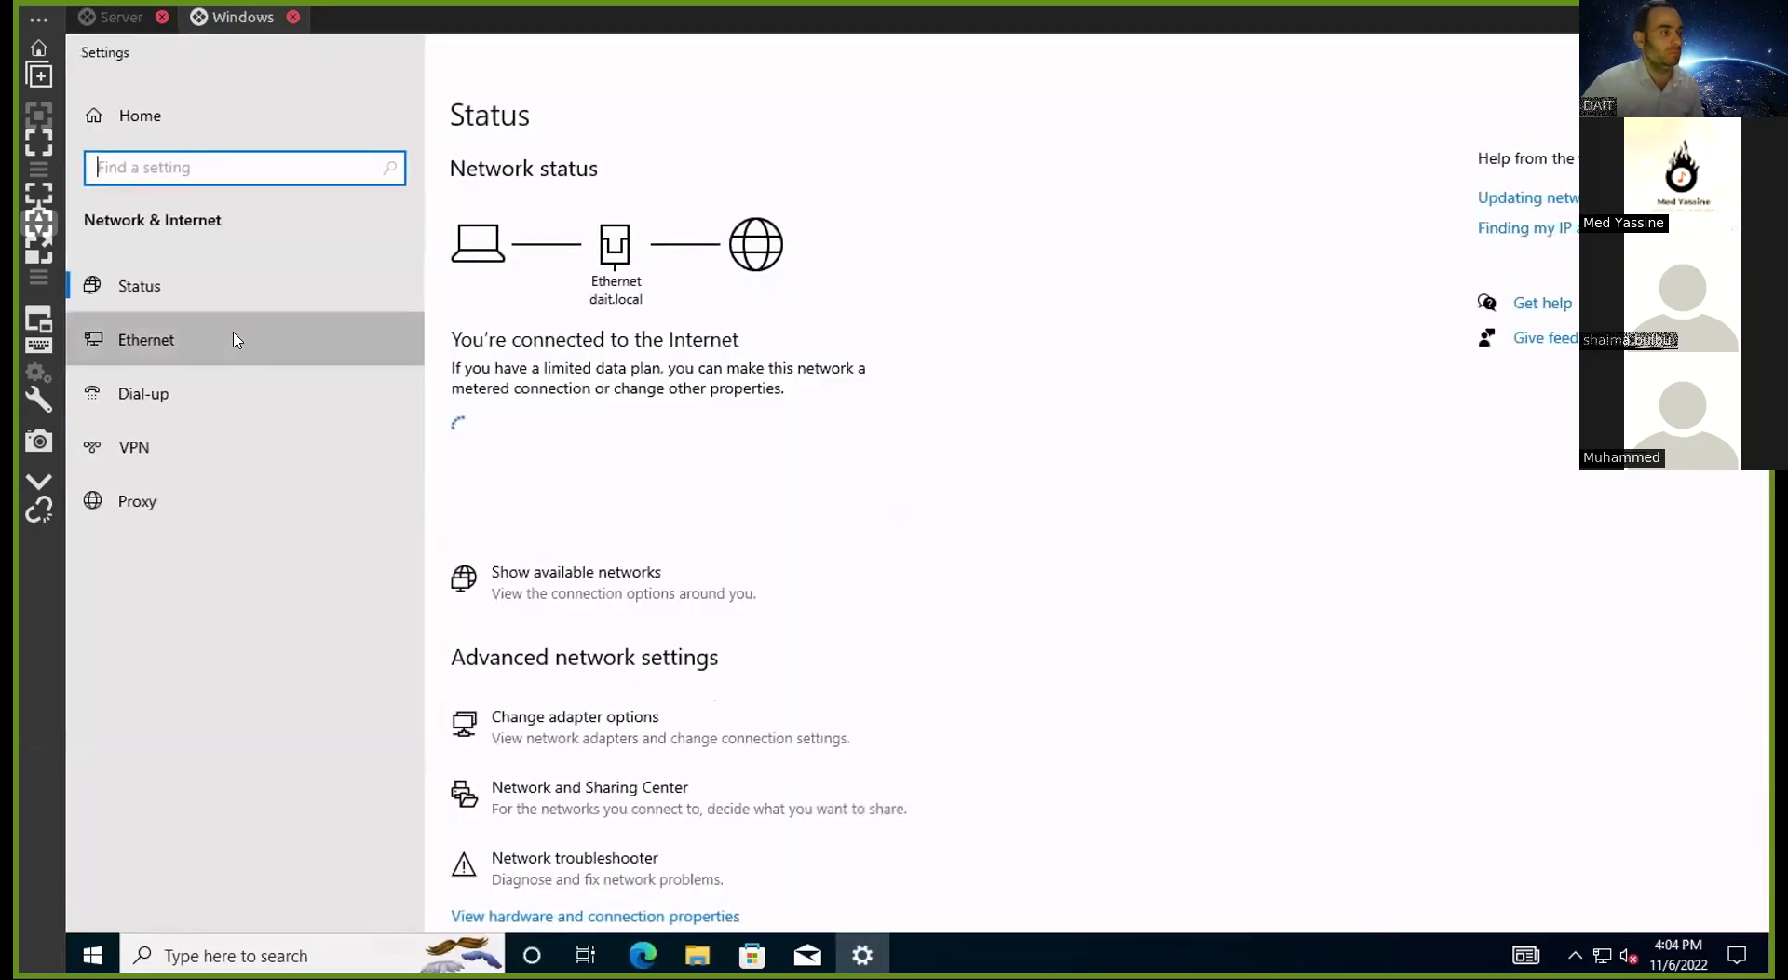
pyautogui.click(224, 340)
pyautogui.click(1518, 191)
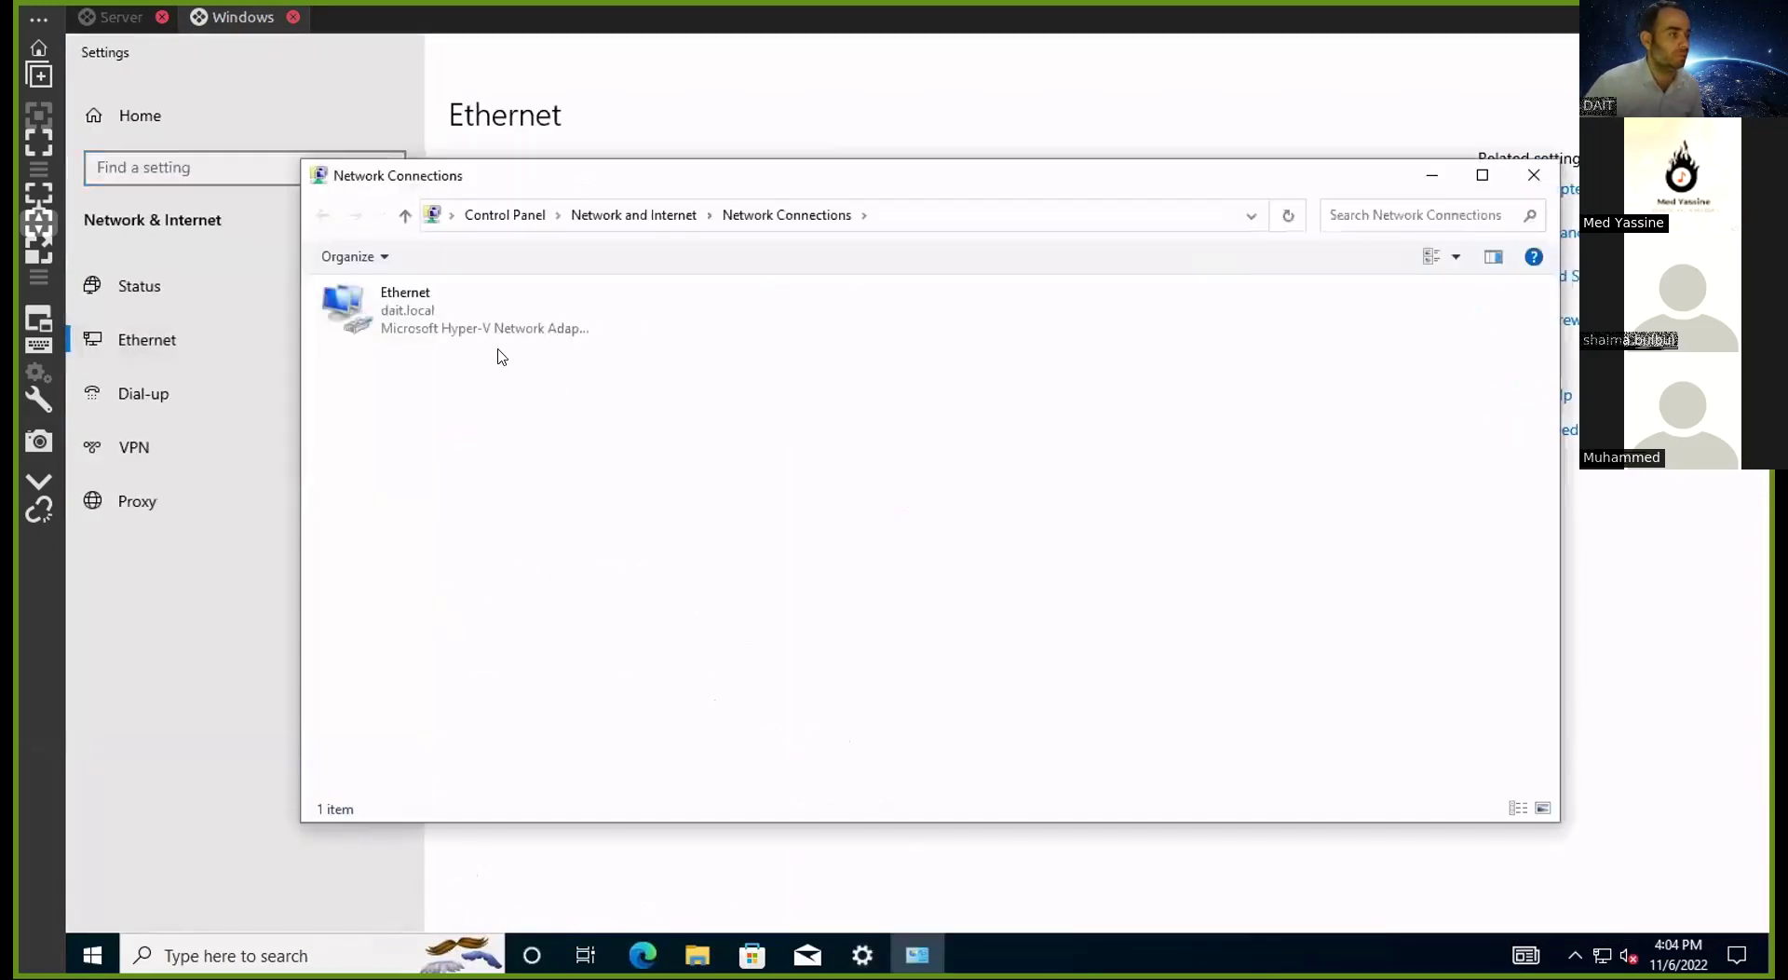
pyautogui.rightClick(479, 320)
pyautogui.click(581, 367)
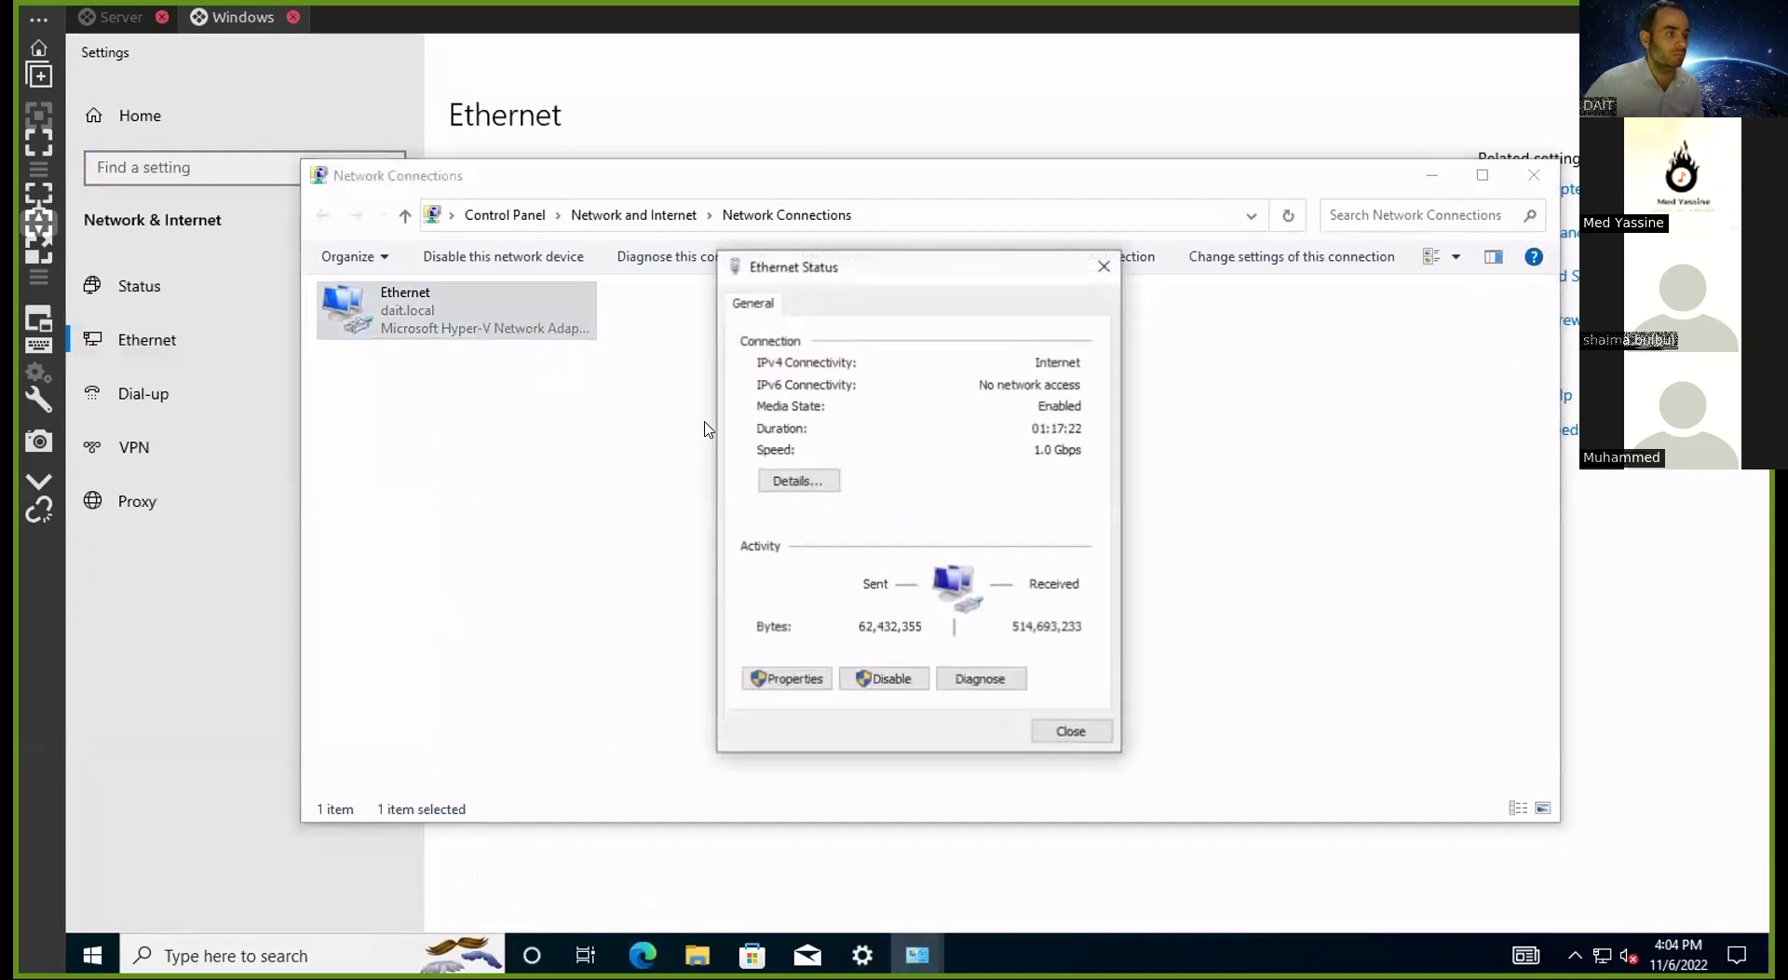
pyautogui.click(831, 480)
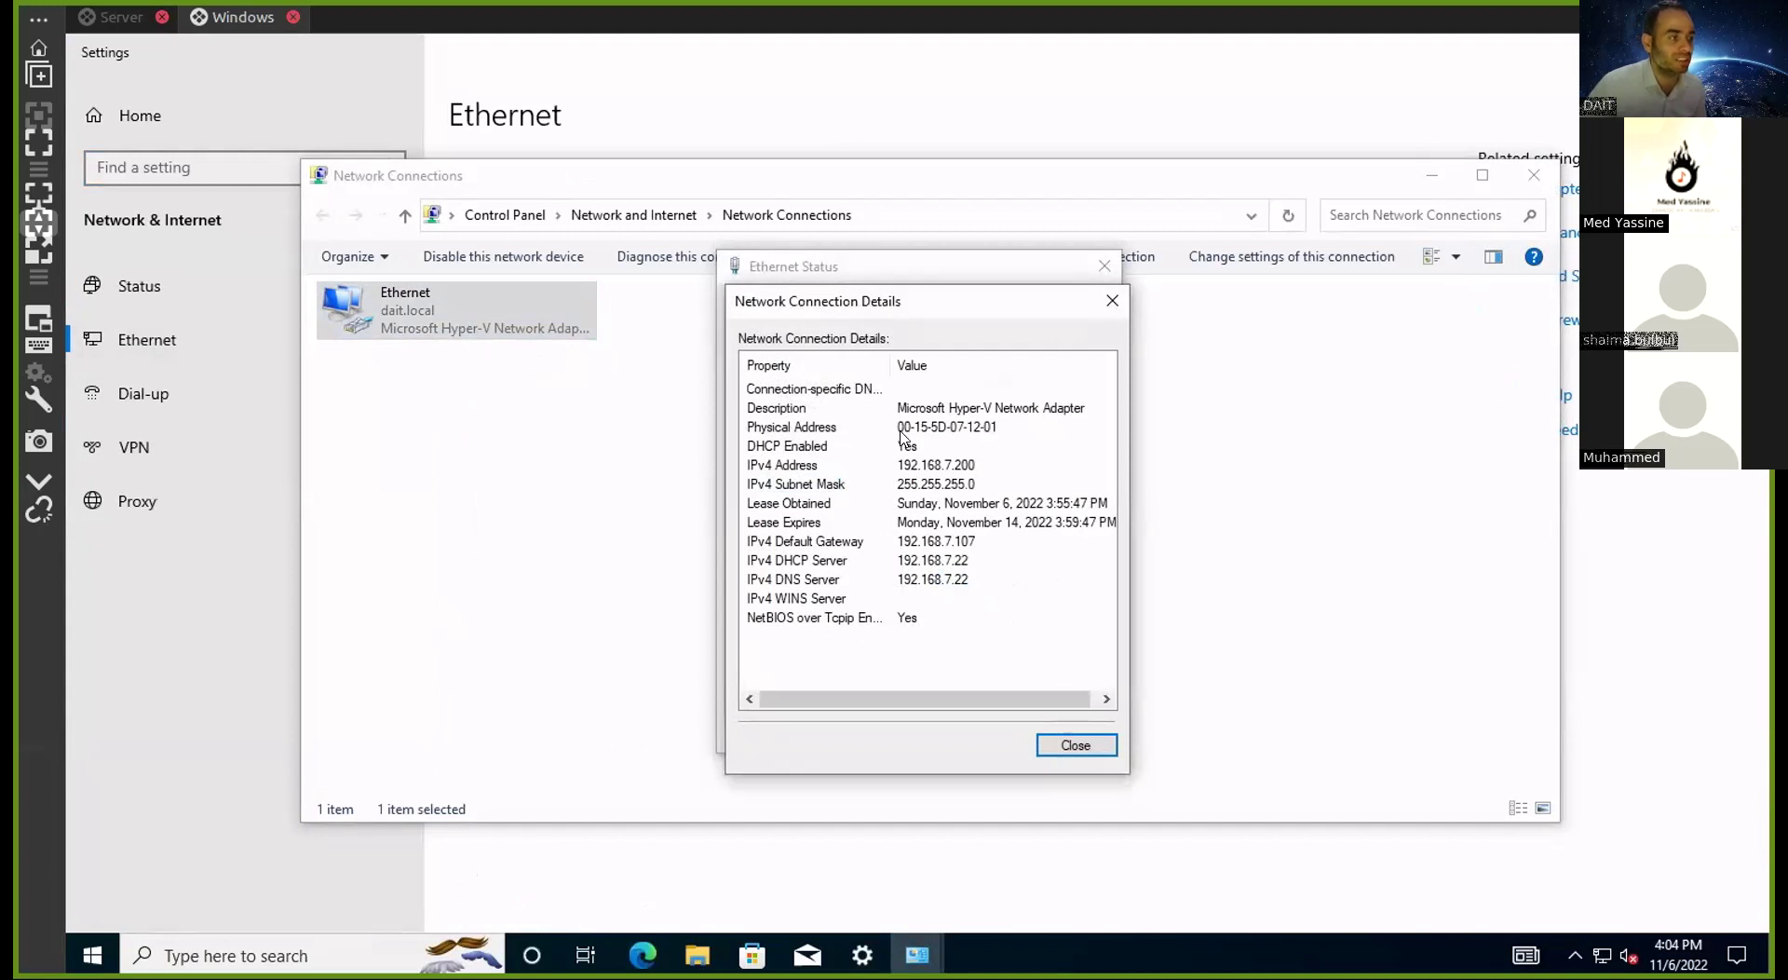
pyautogui.click(1005, 430)
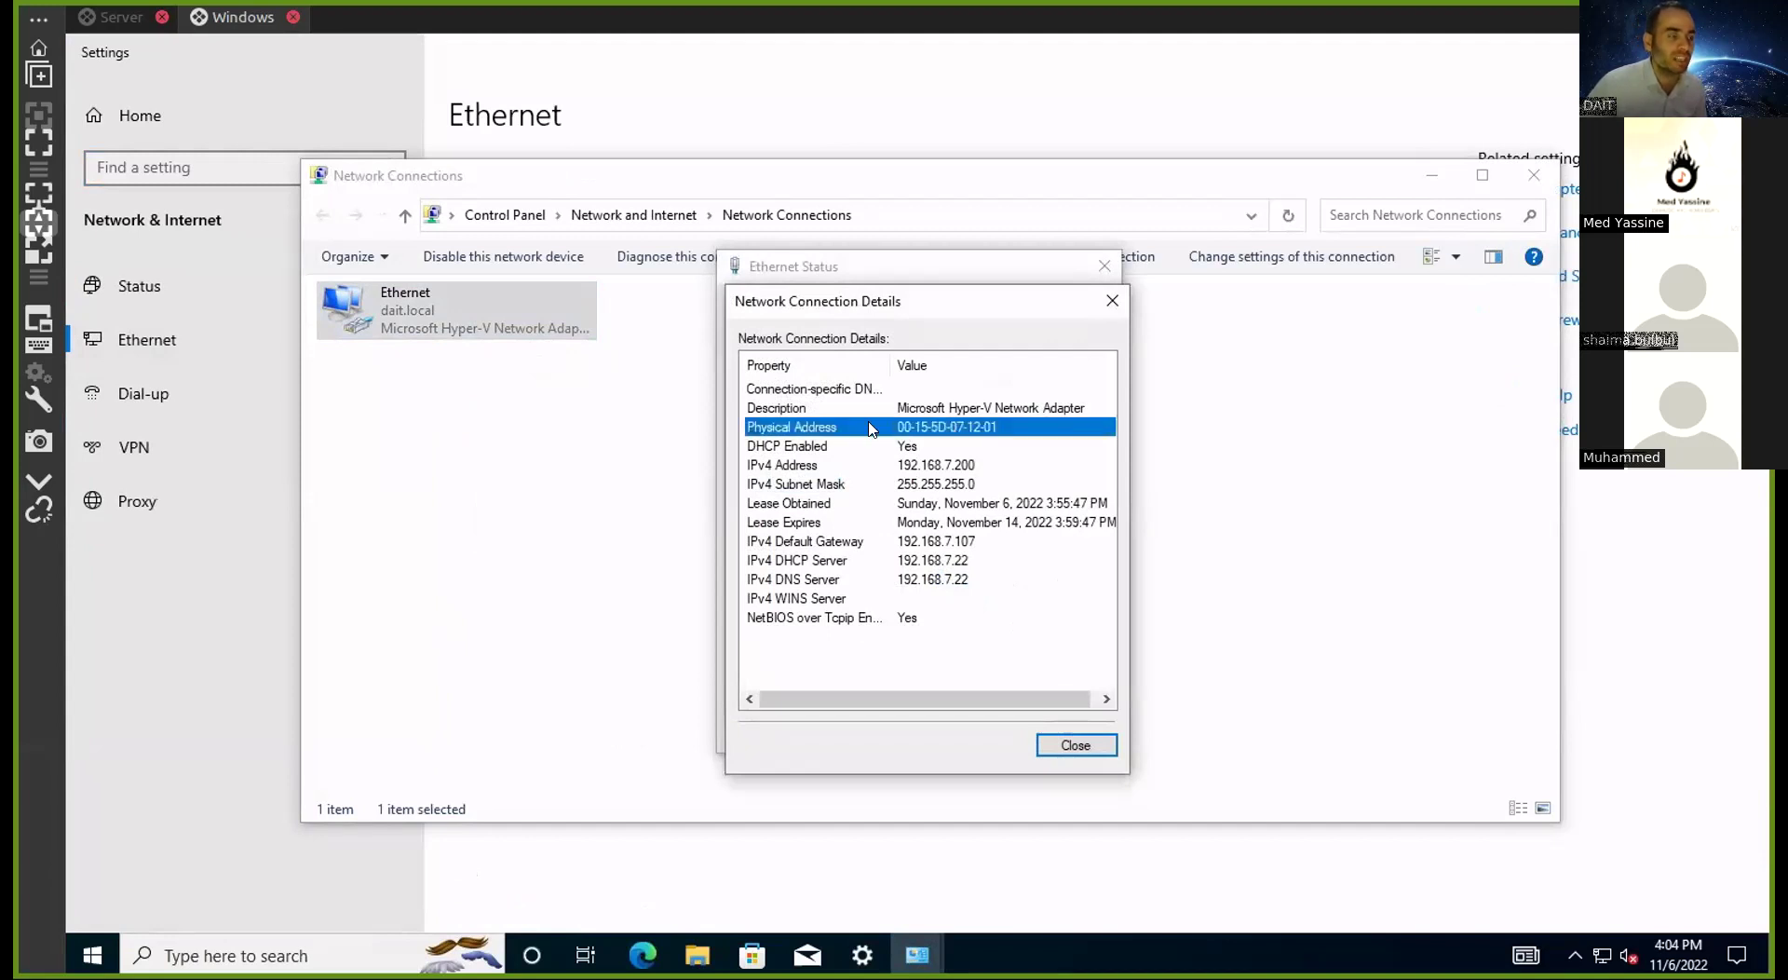
# Close the details, status, adapter list and Settings, then bring up the Run box
pyautogui.click(1071, 745)
pyautogui.click(1071, 731)
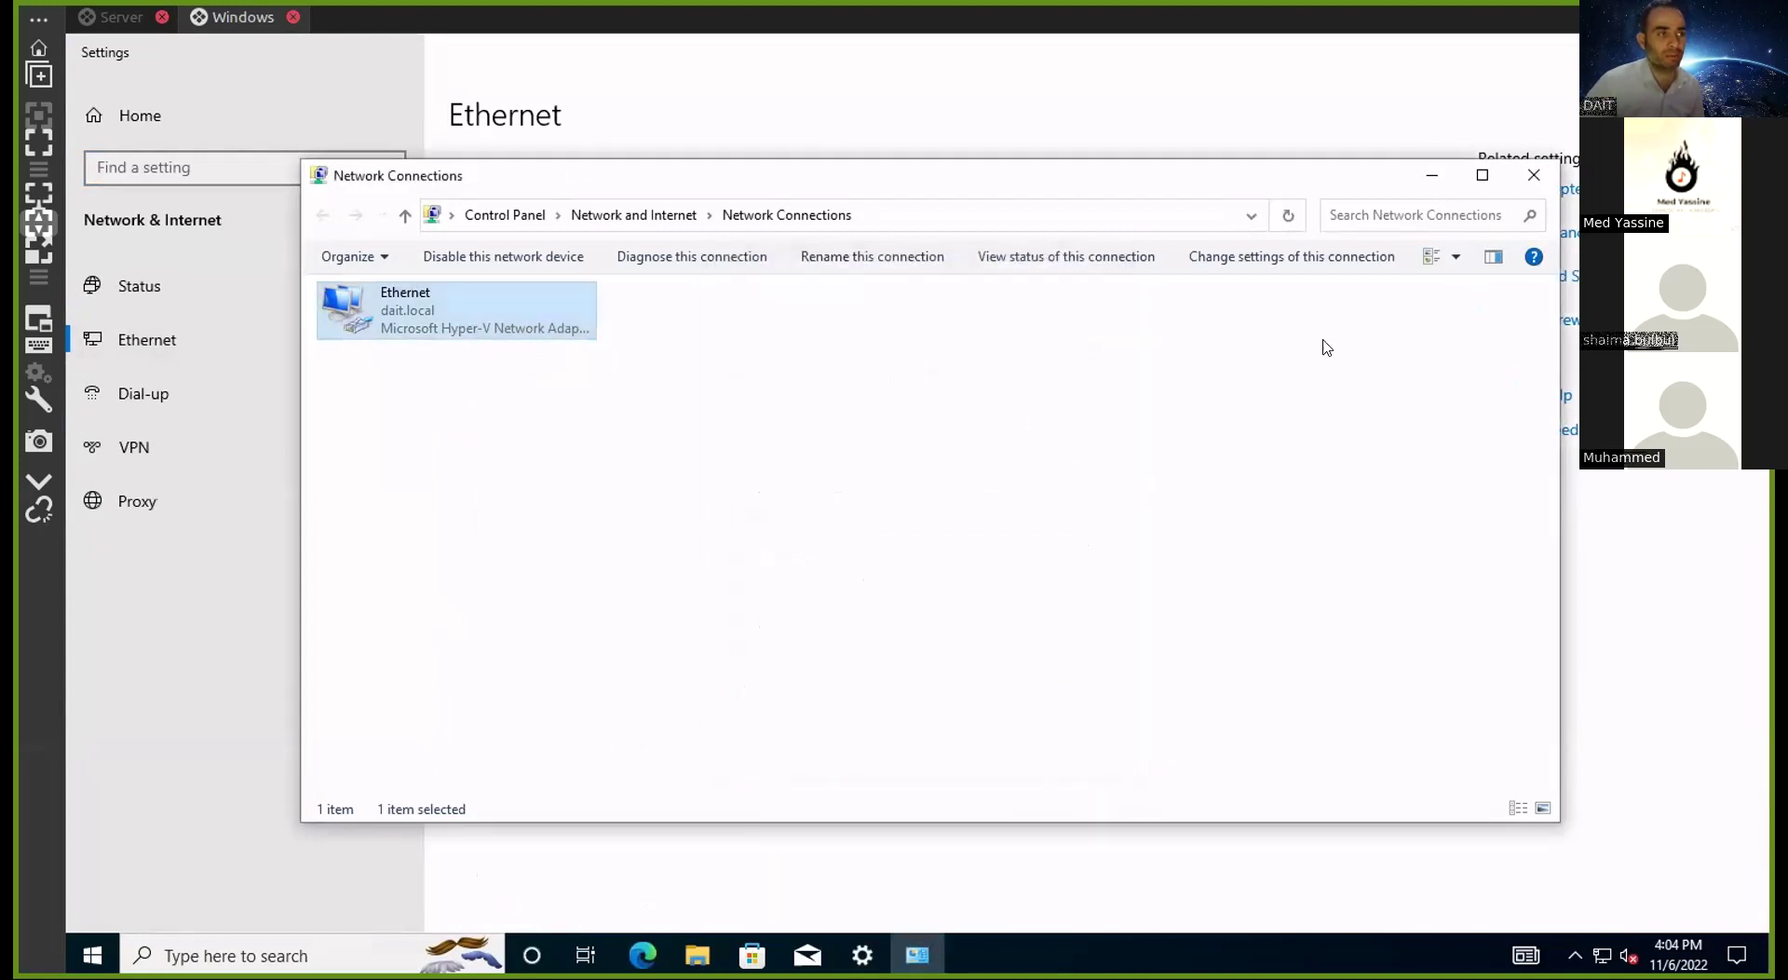
pyautogui.click(1533, 176)
pyautogui.hotkey('alt', 'F4')
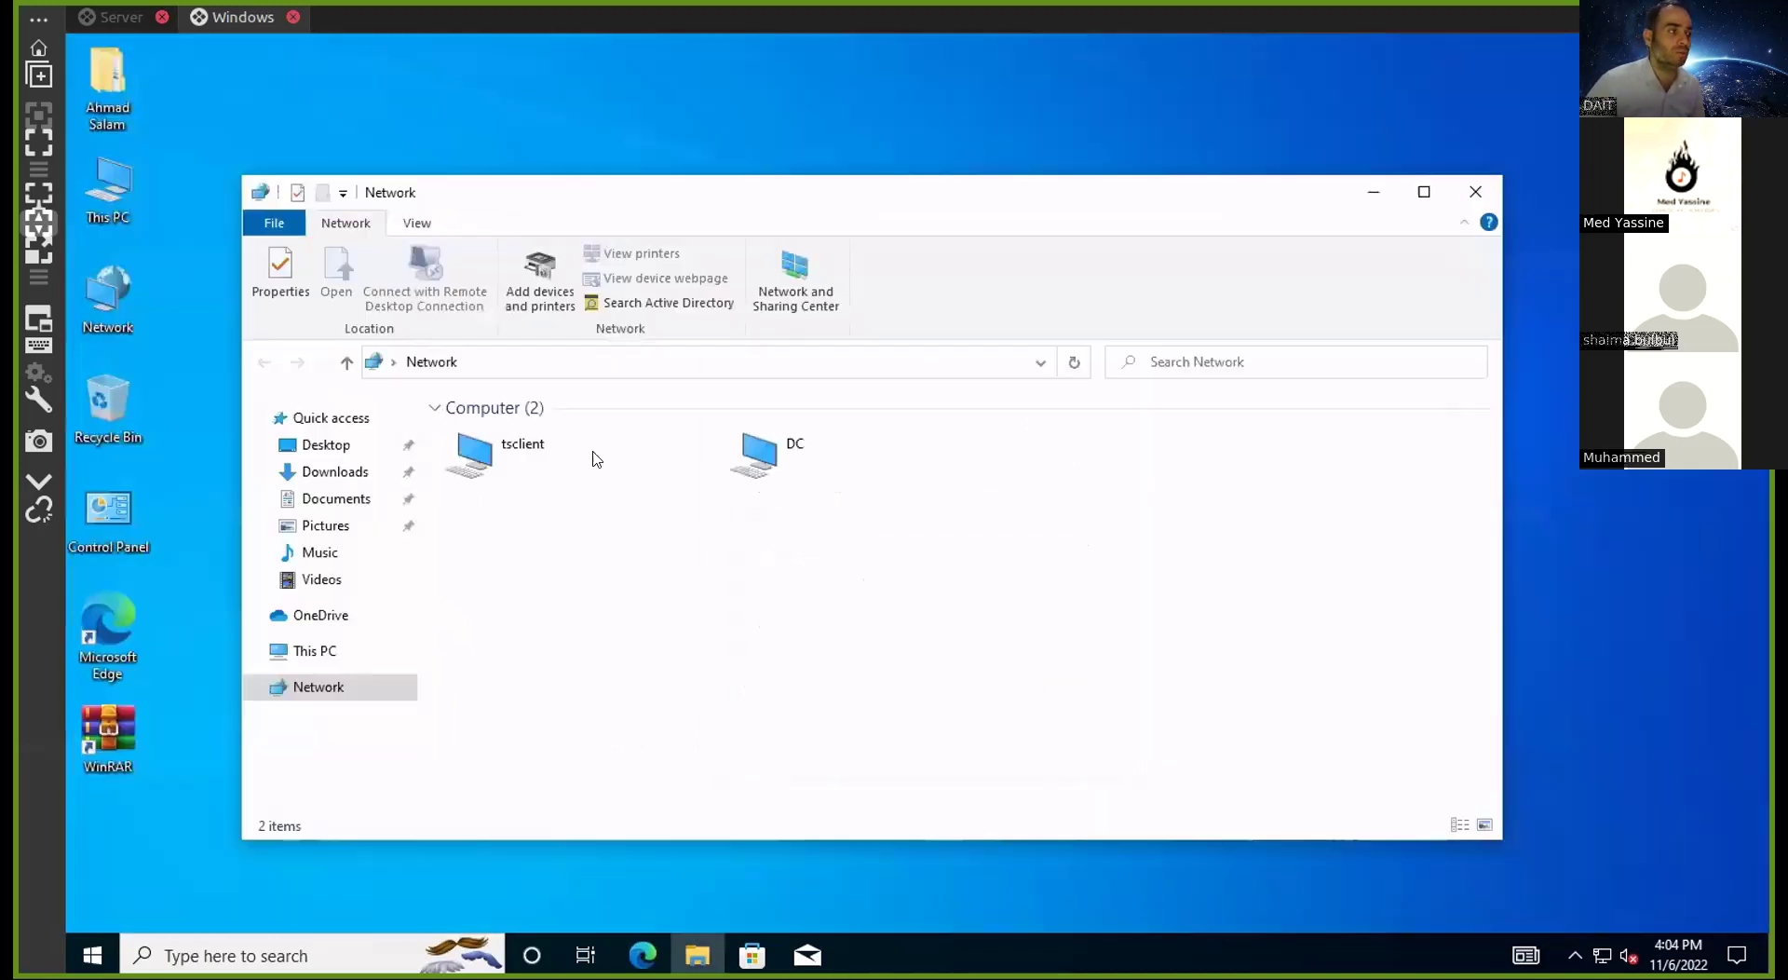
pyautogui.rightClick(99, 928)
pyautogui.rightClick(92, 948)
pyautogui.click(145, 833)
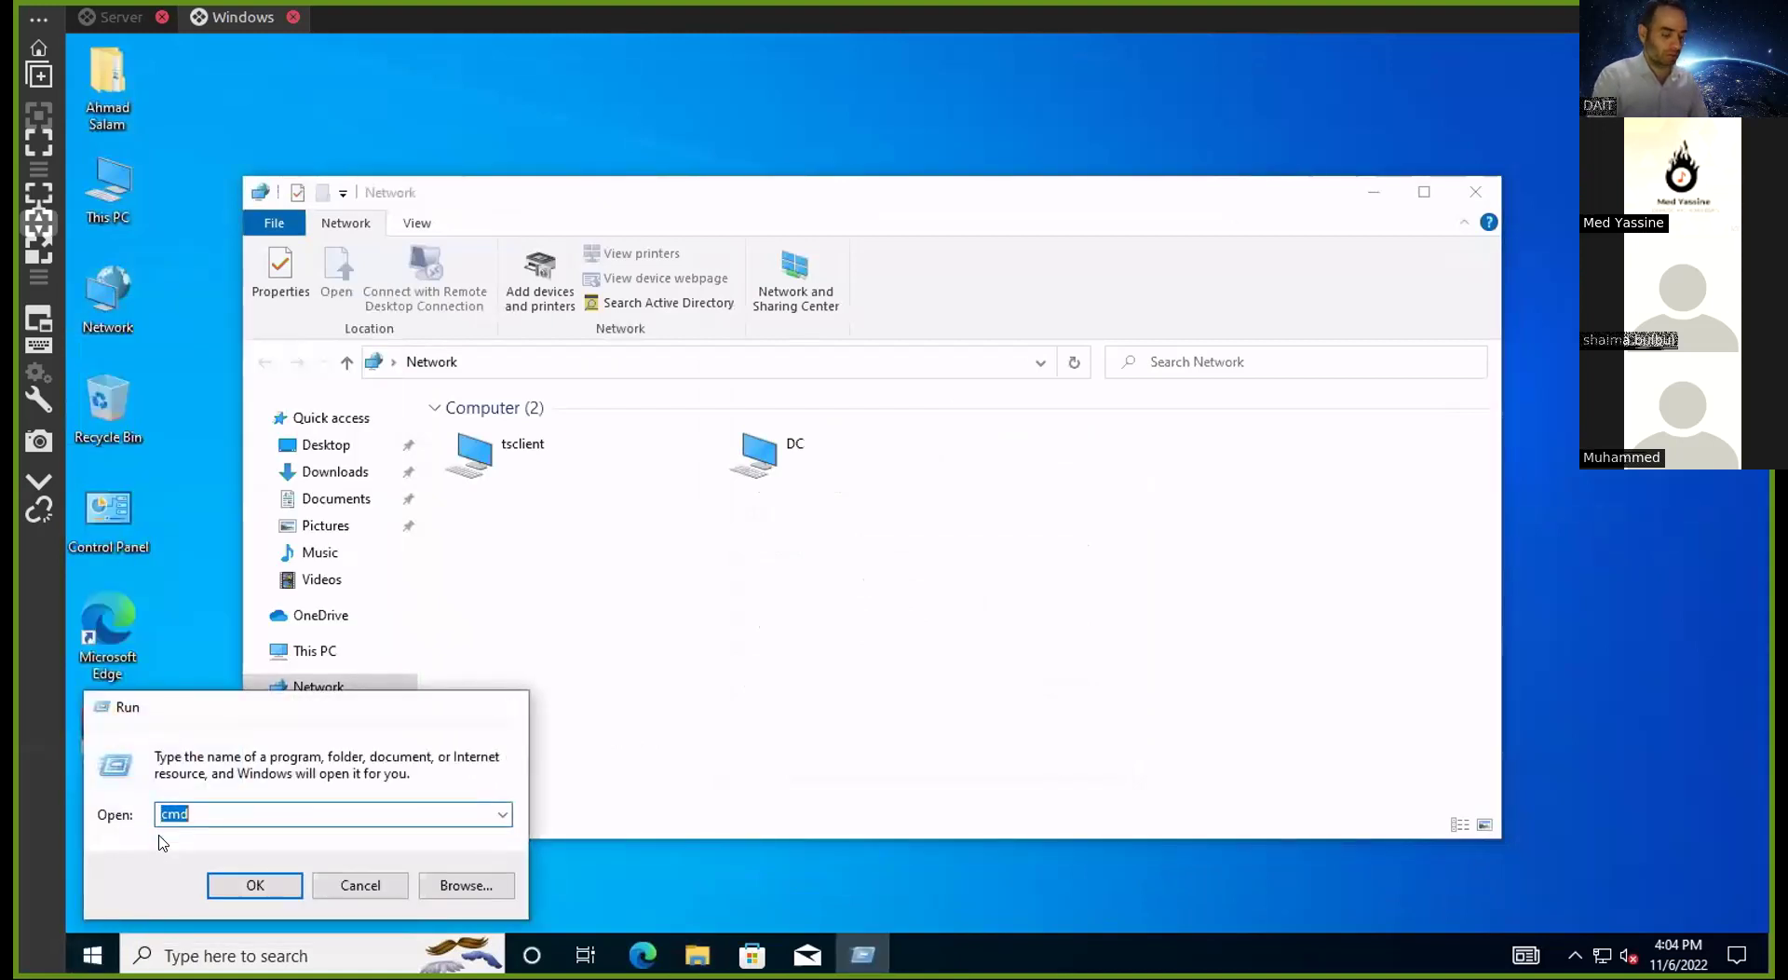
# Launch Command Prompt, run ipconfig /all, and select the client's Physical Address line
pyautogui.press('Return')
pyautogui.write('ip')
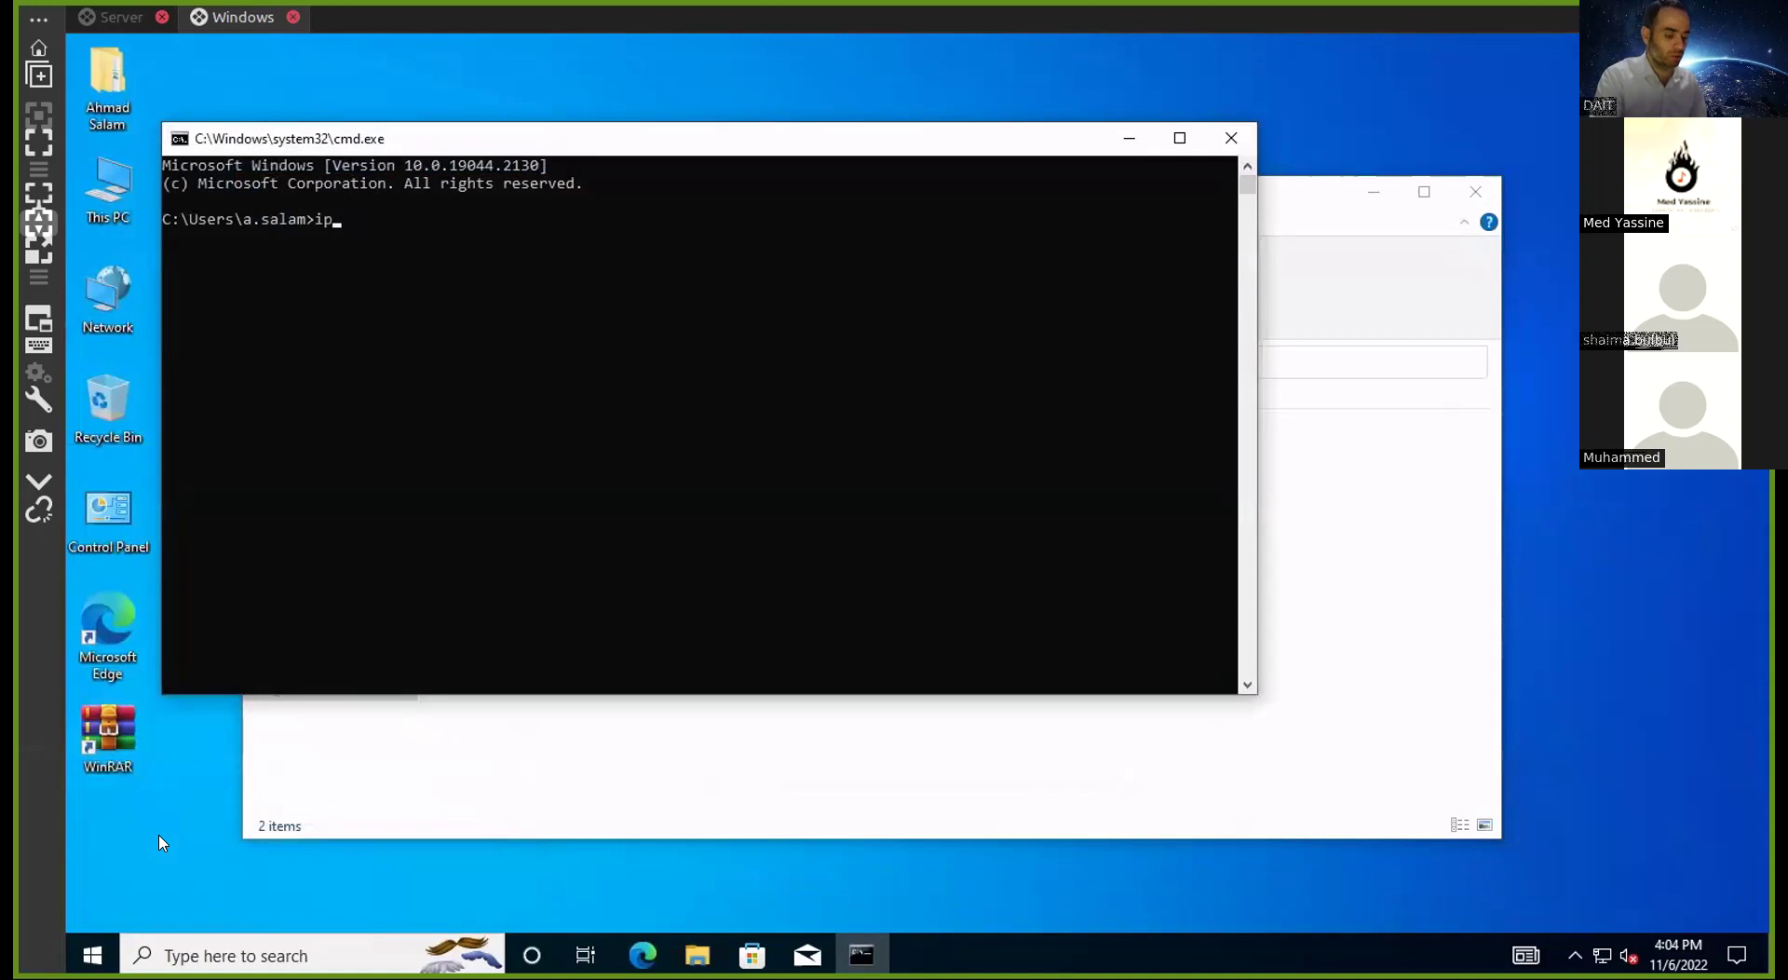
pyautogui.write('config /all')
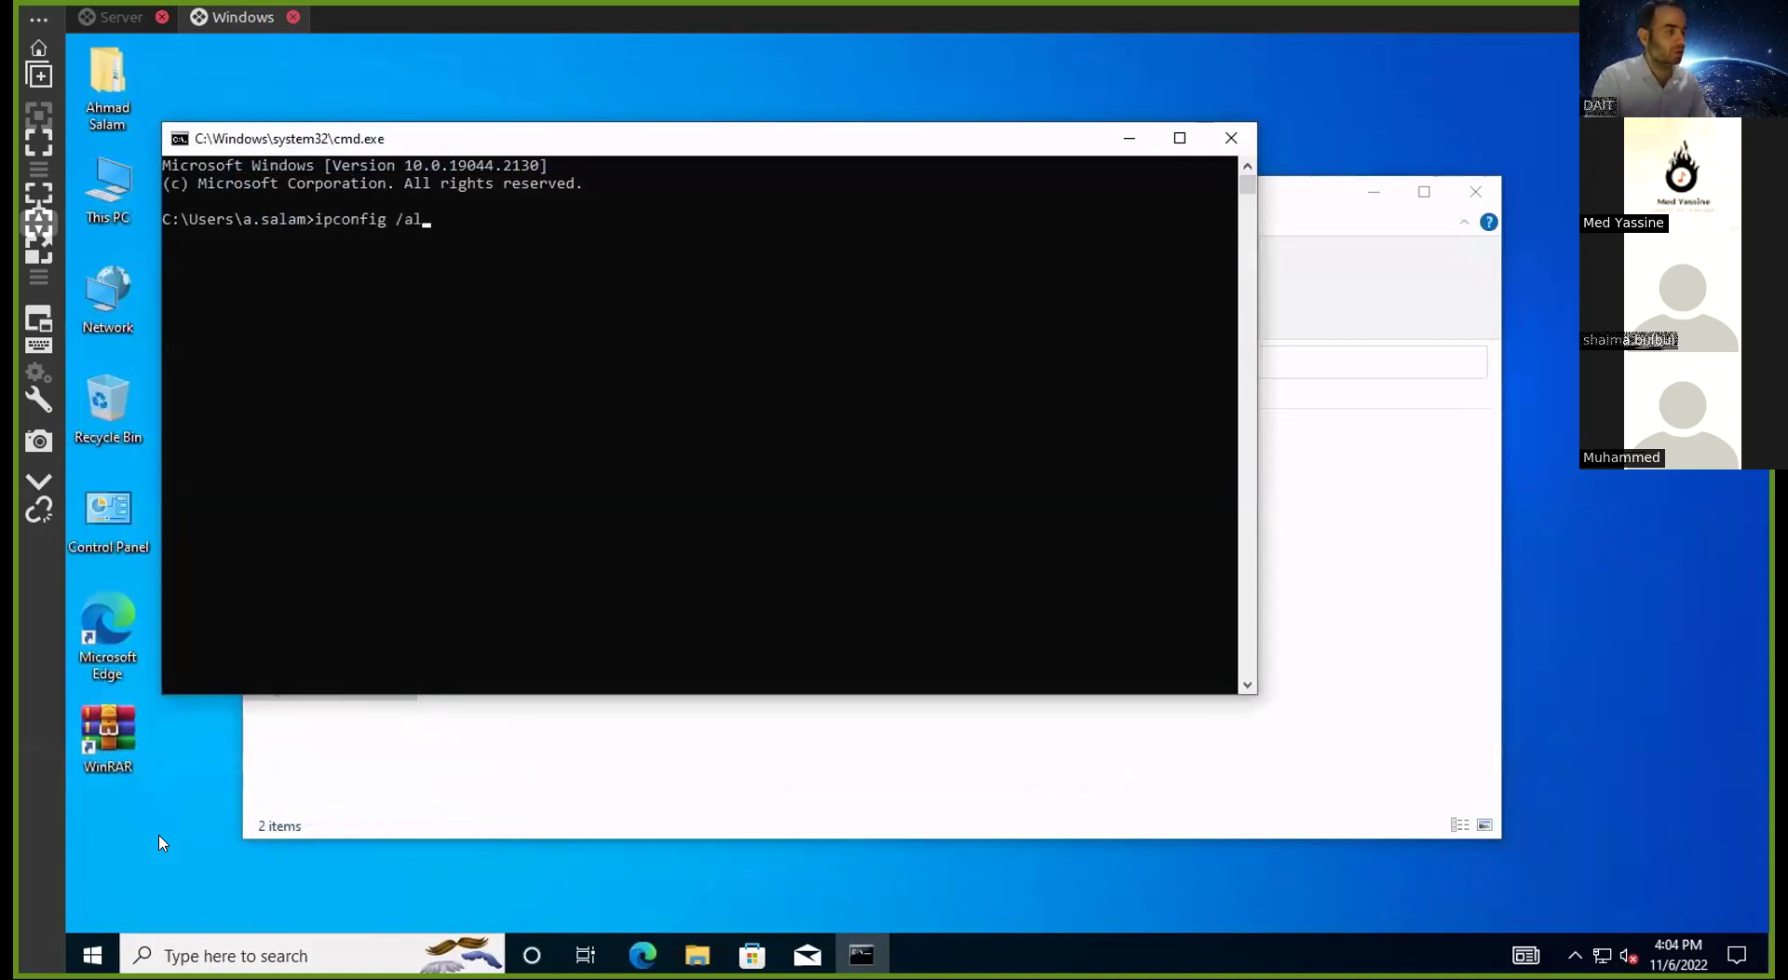
pyautogui.press('Return')
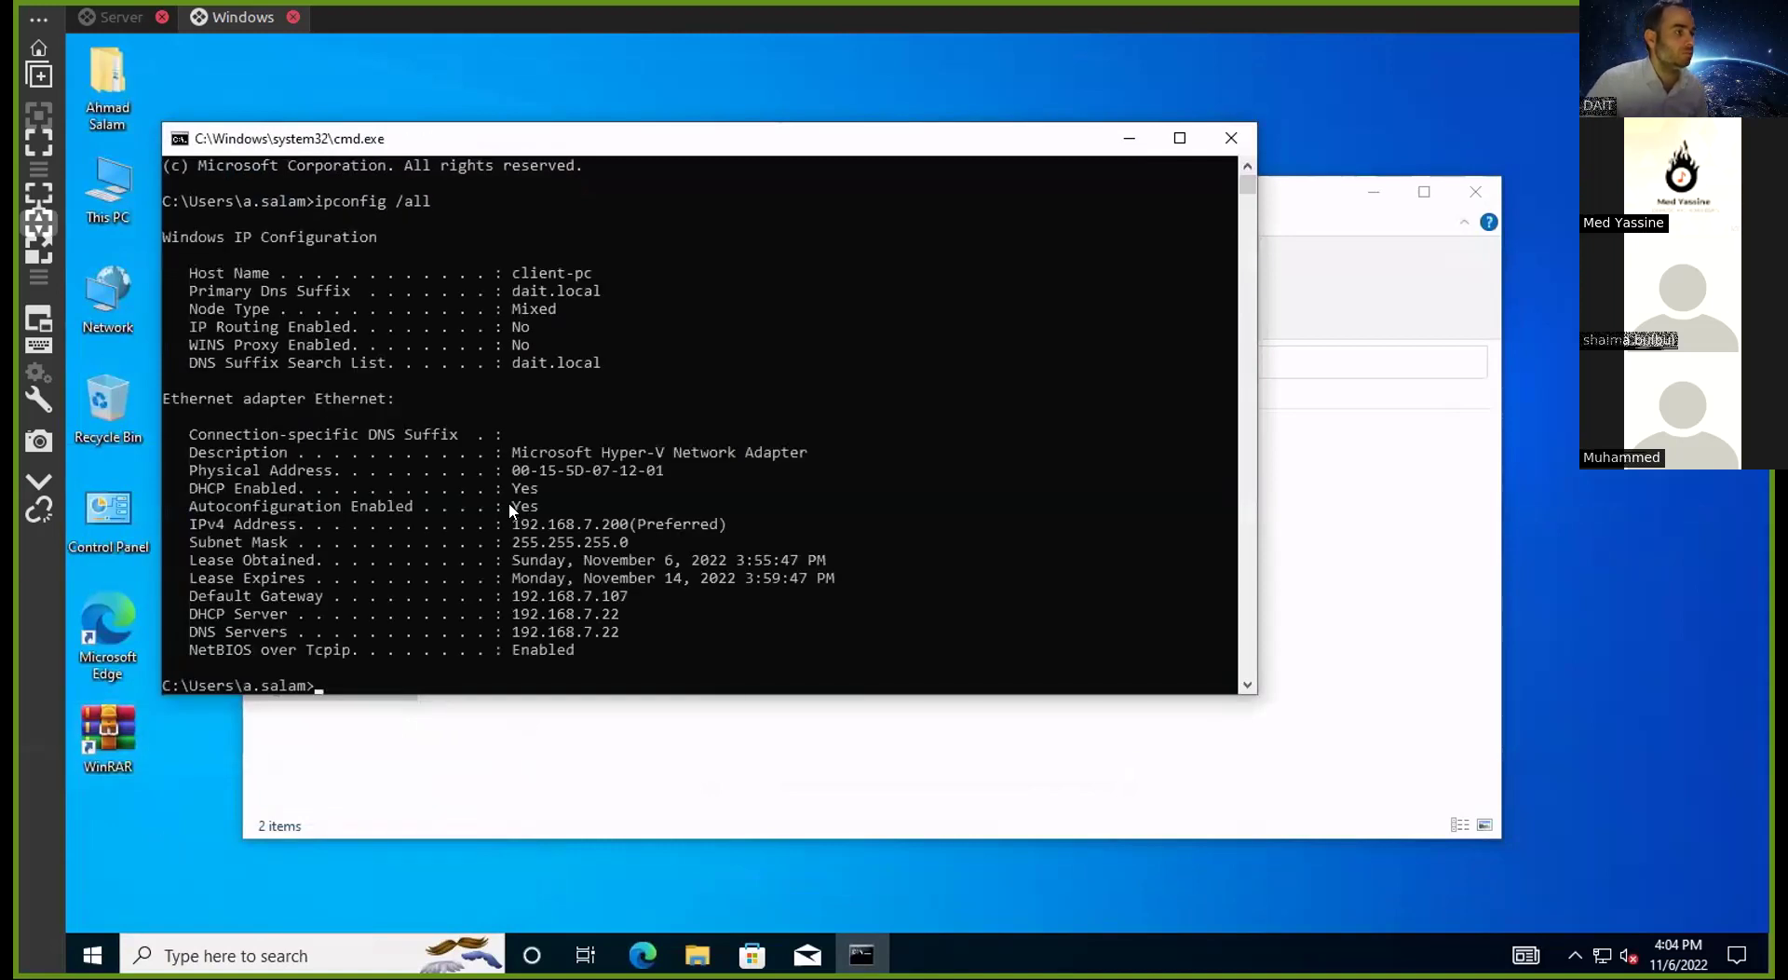
pyautogui.moveTo(663, 475); pyautogui.dragTo(171, 479)
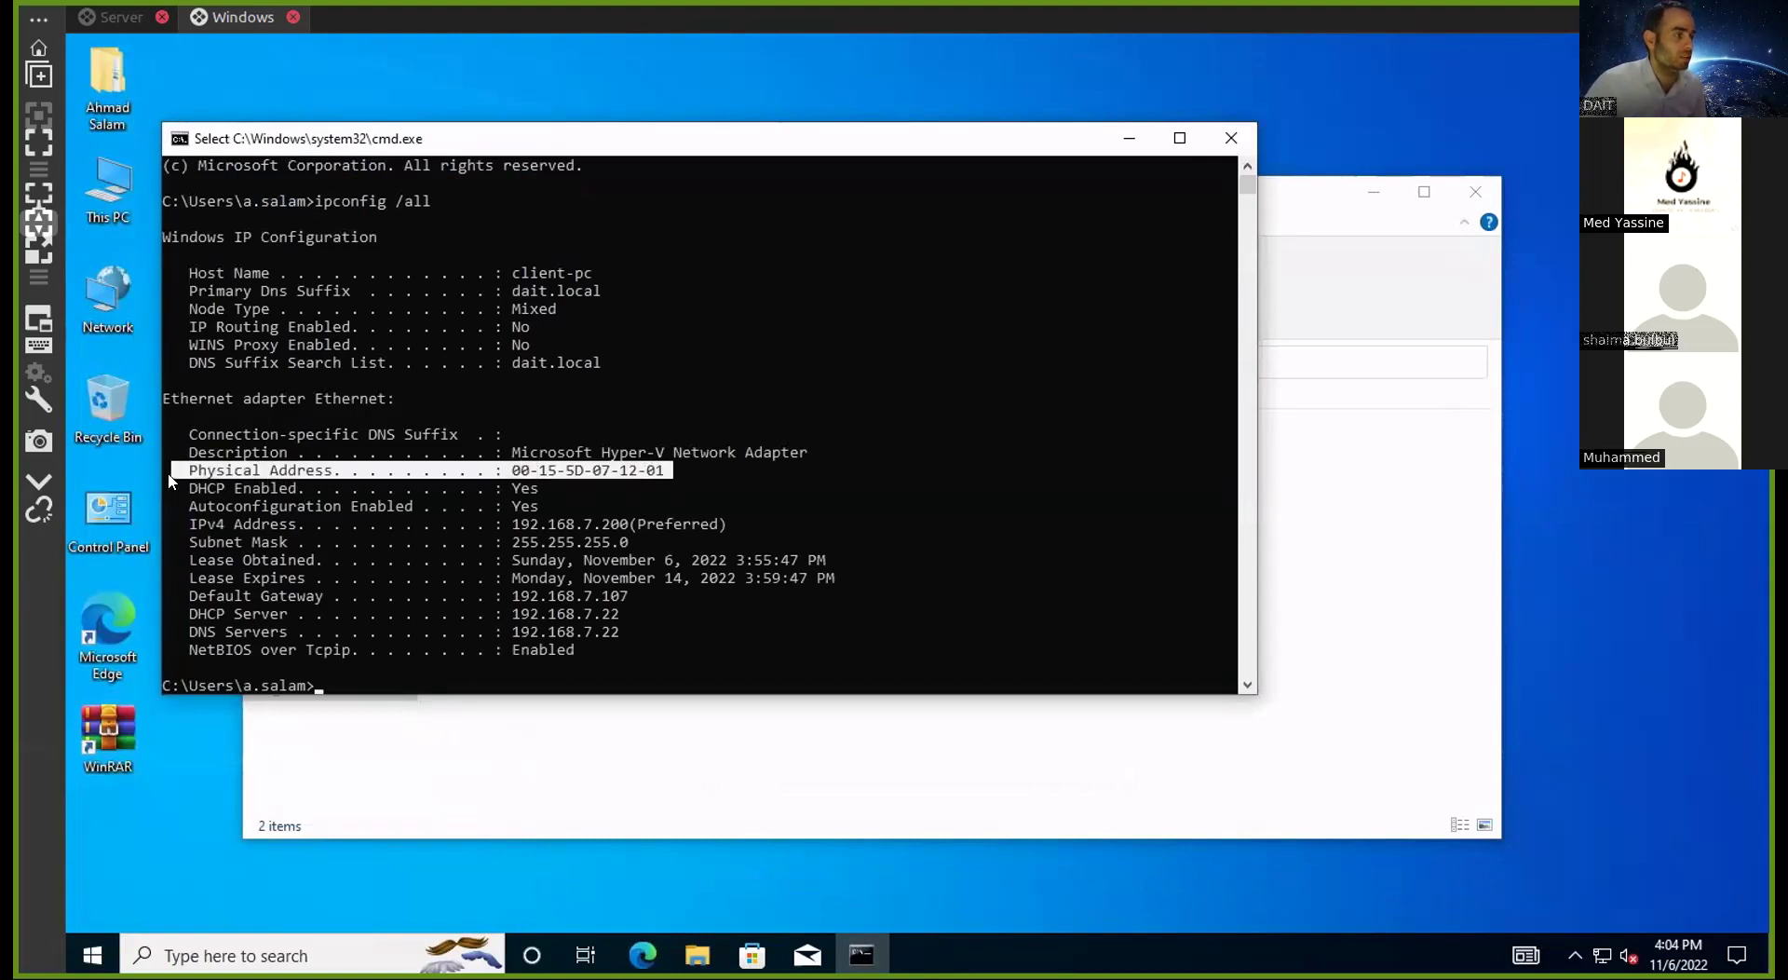
# Close the Command Prompt and Network windows and return to the server session
pyautogui.click(1232, 138)
pyautogui.click(1475, 191)
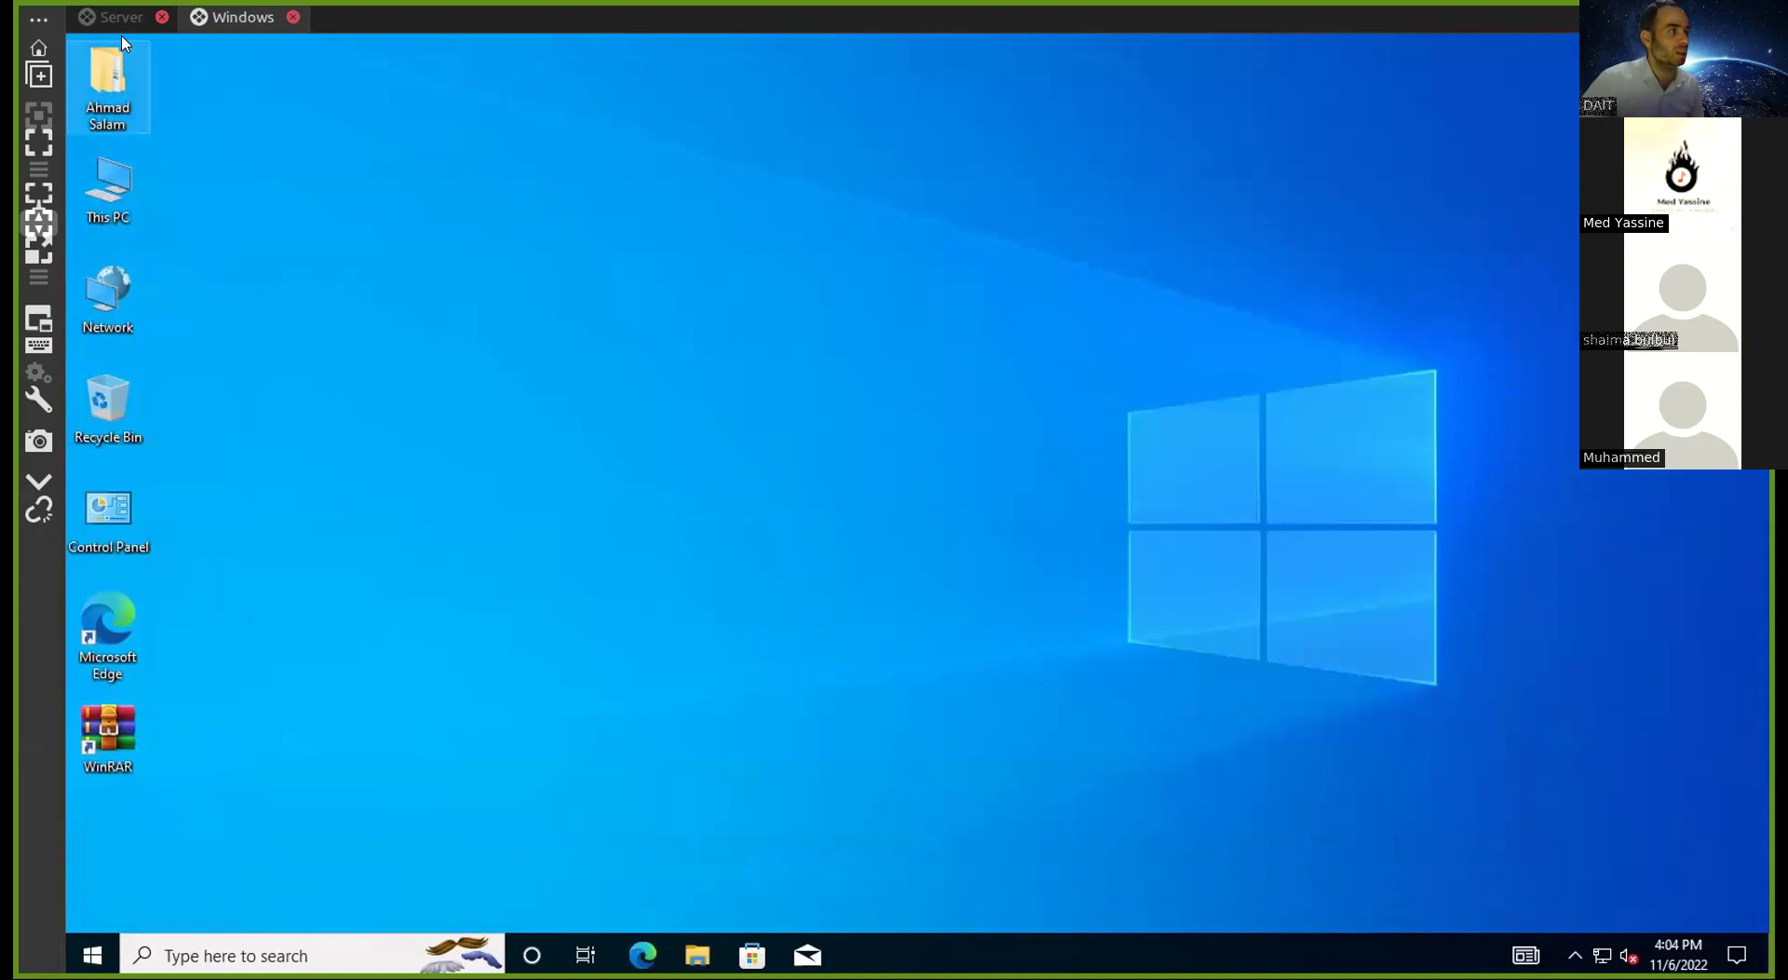
pyautogui.click(116, 19)
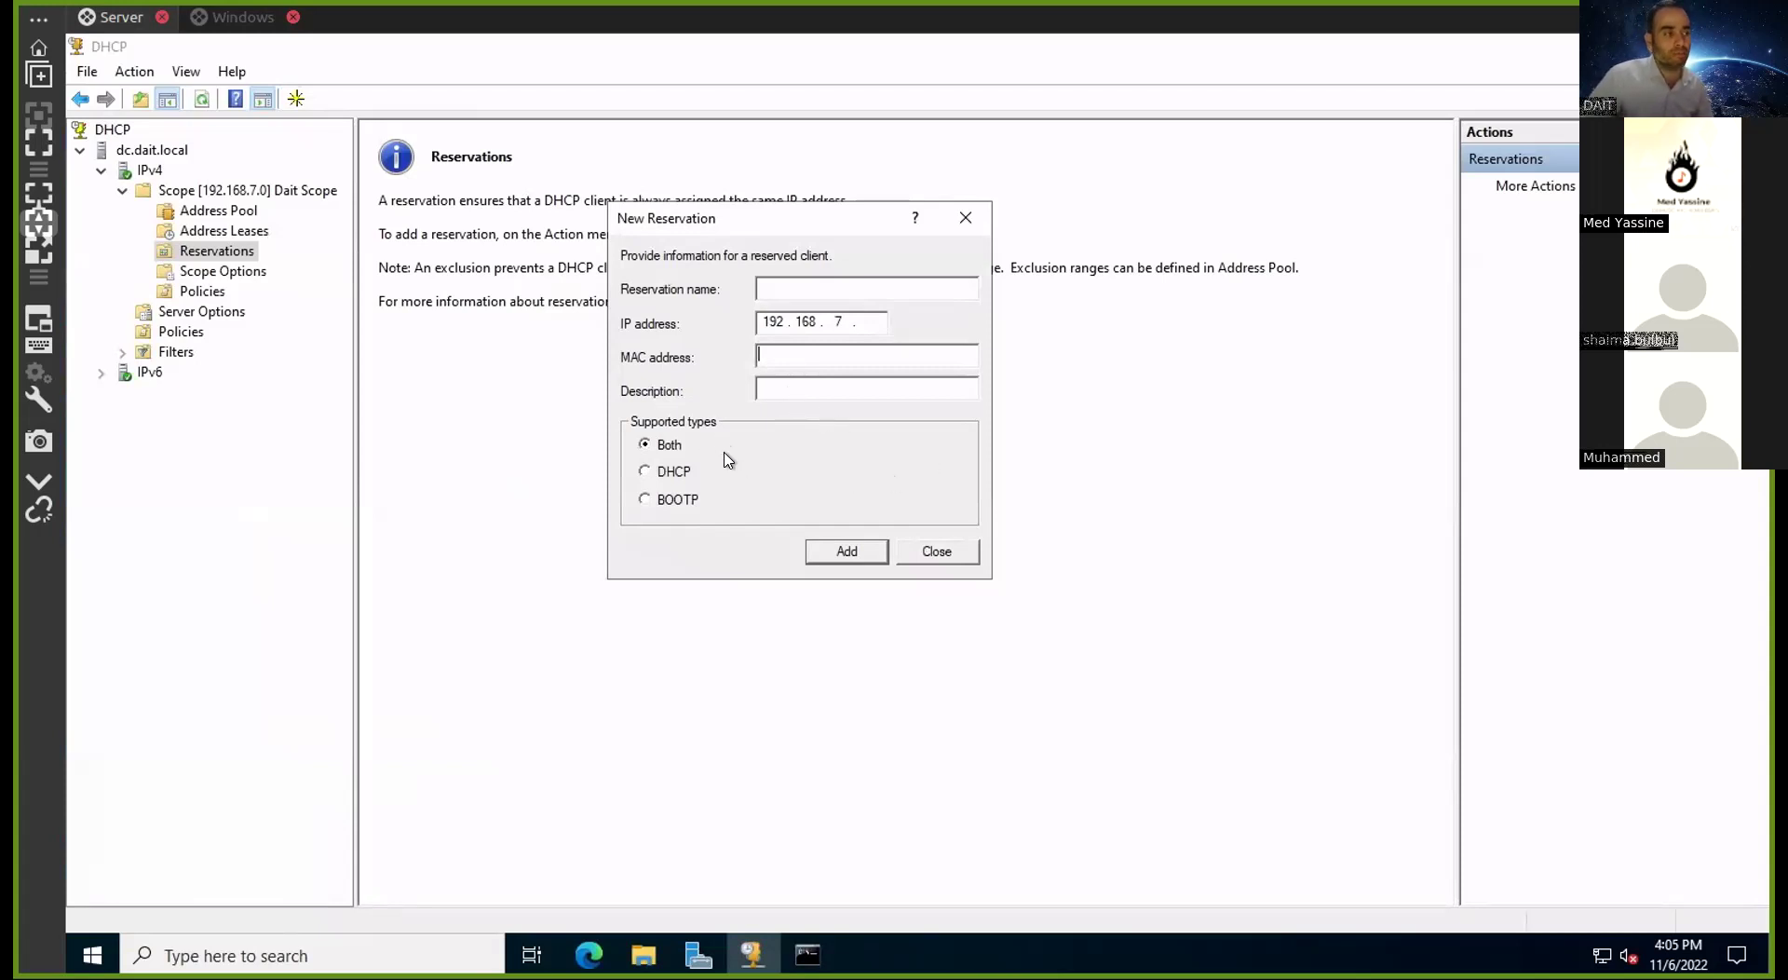
# Try the BOOTP, DHCP and Both client types, then close New Reservation without adding one
pyautogui.click(650, 503)
pyautogui.click(667, 473)
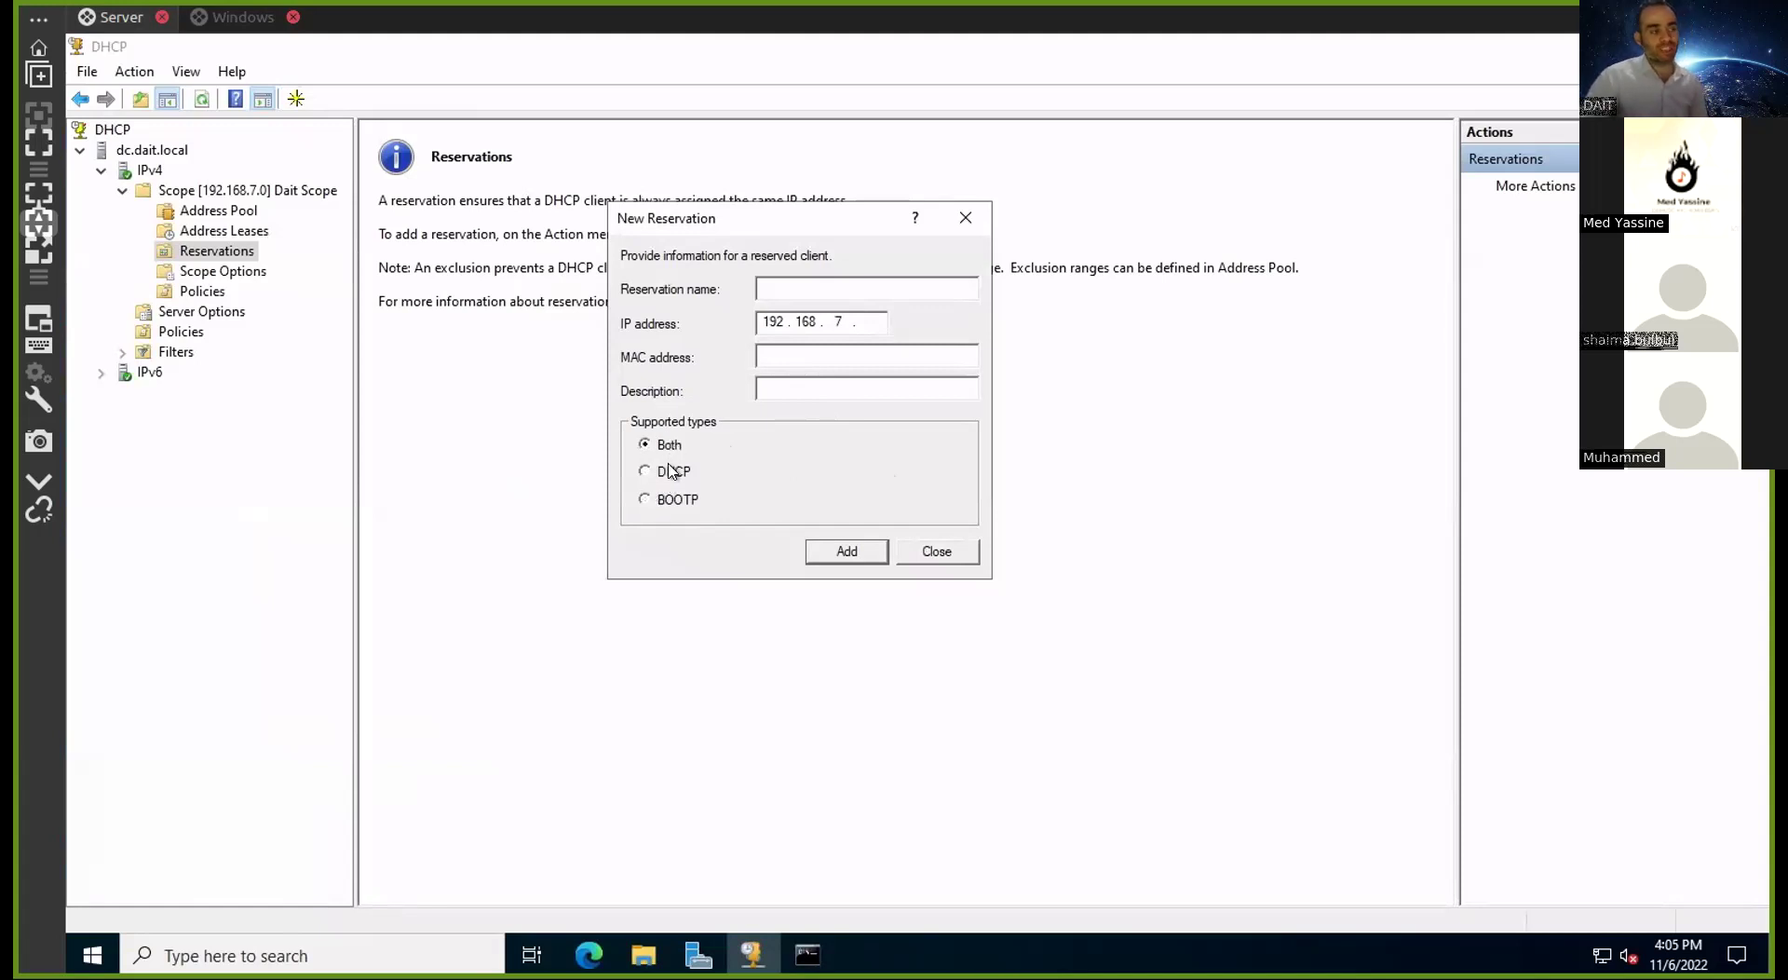
pyautogui.click(686, 500)
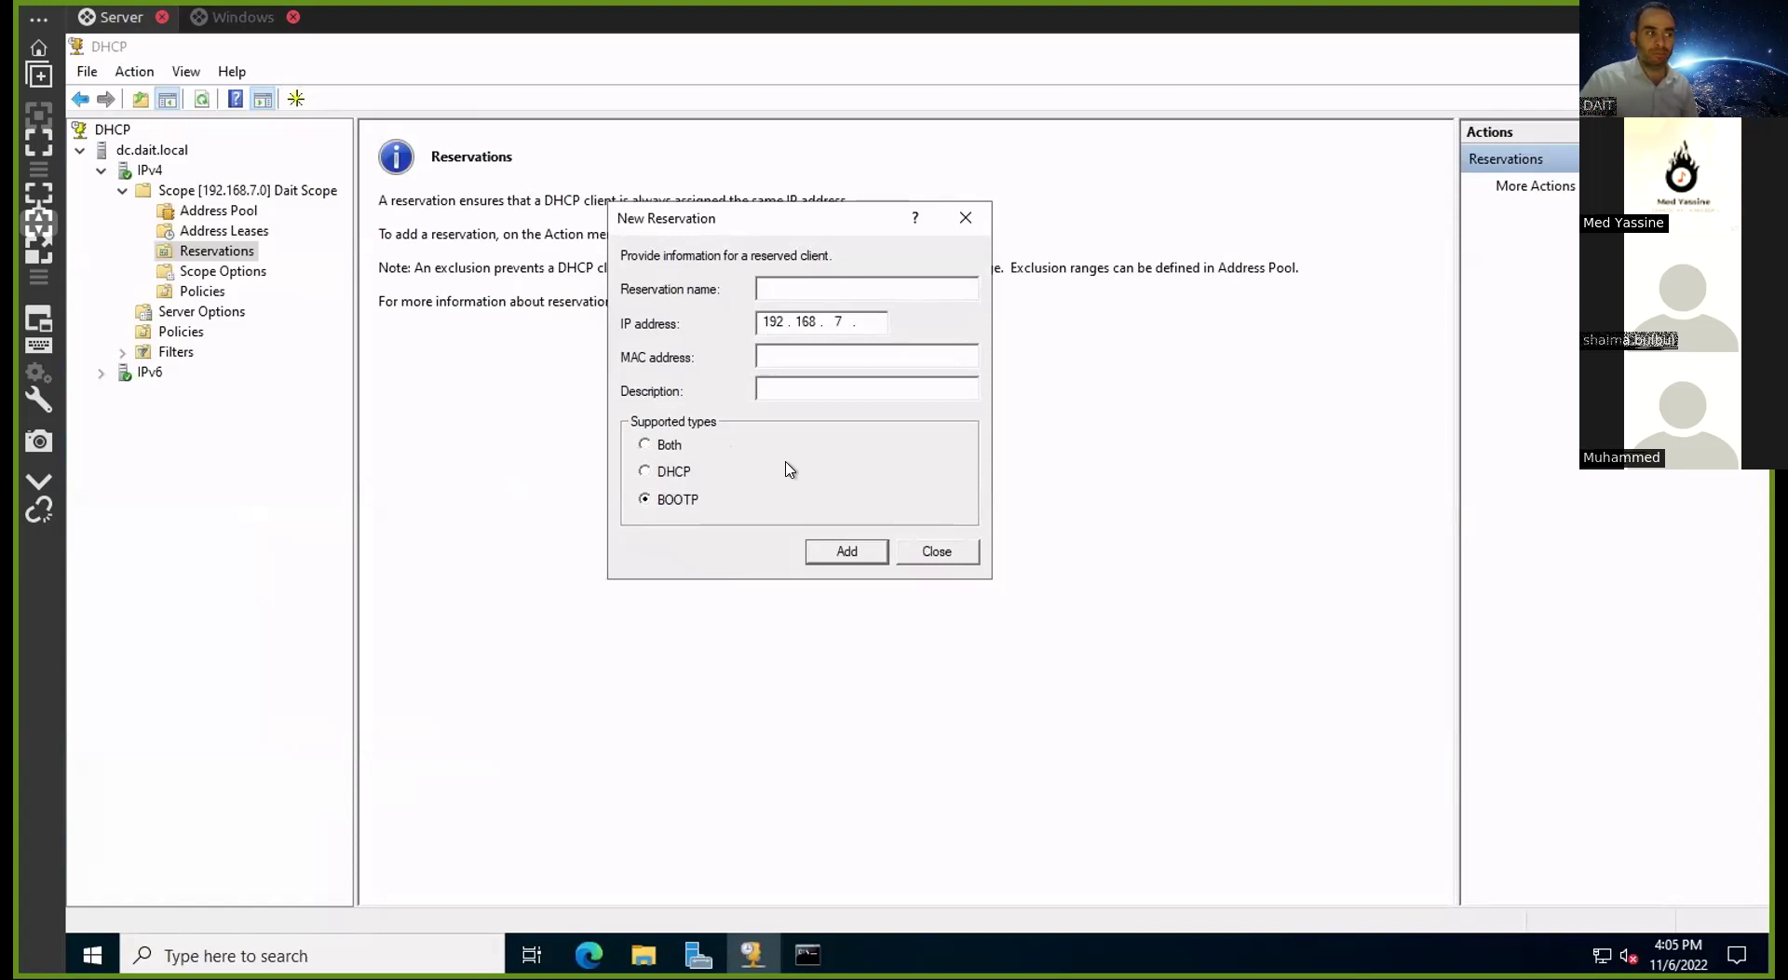
pyautogui.click(689, 446)
pyautogui.click(955, 549)
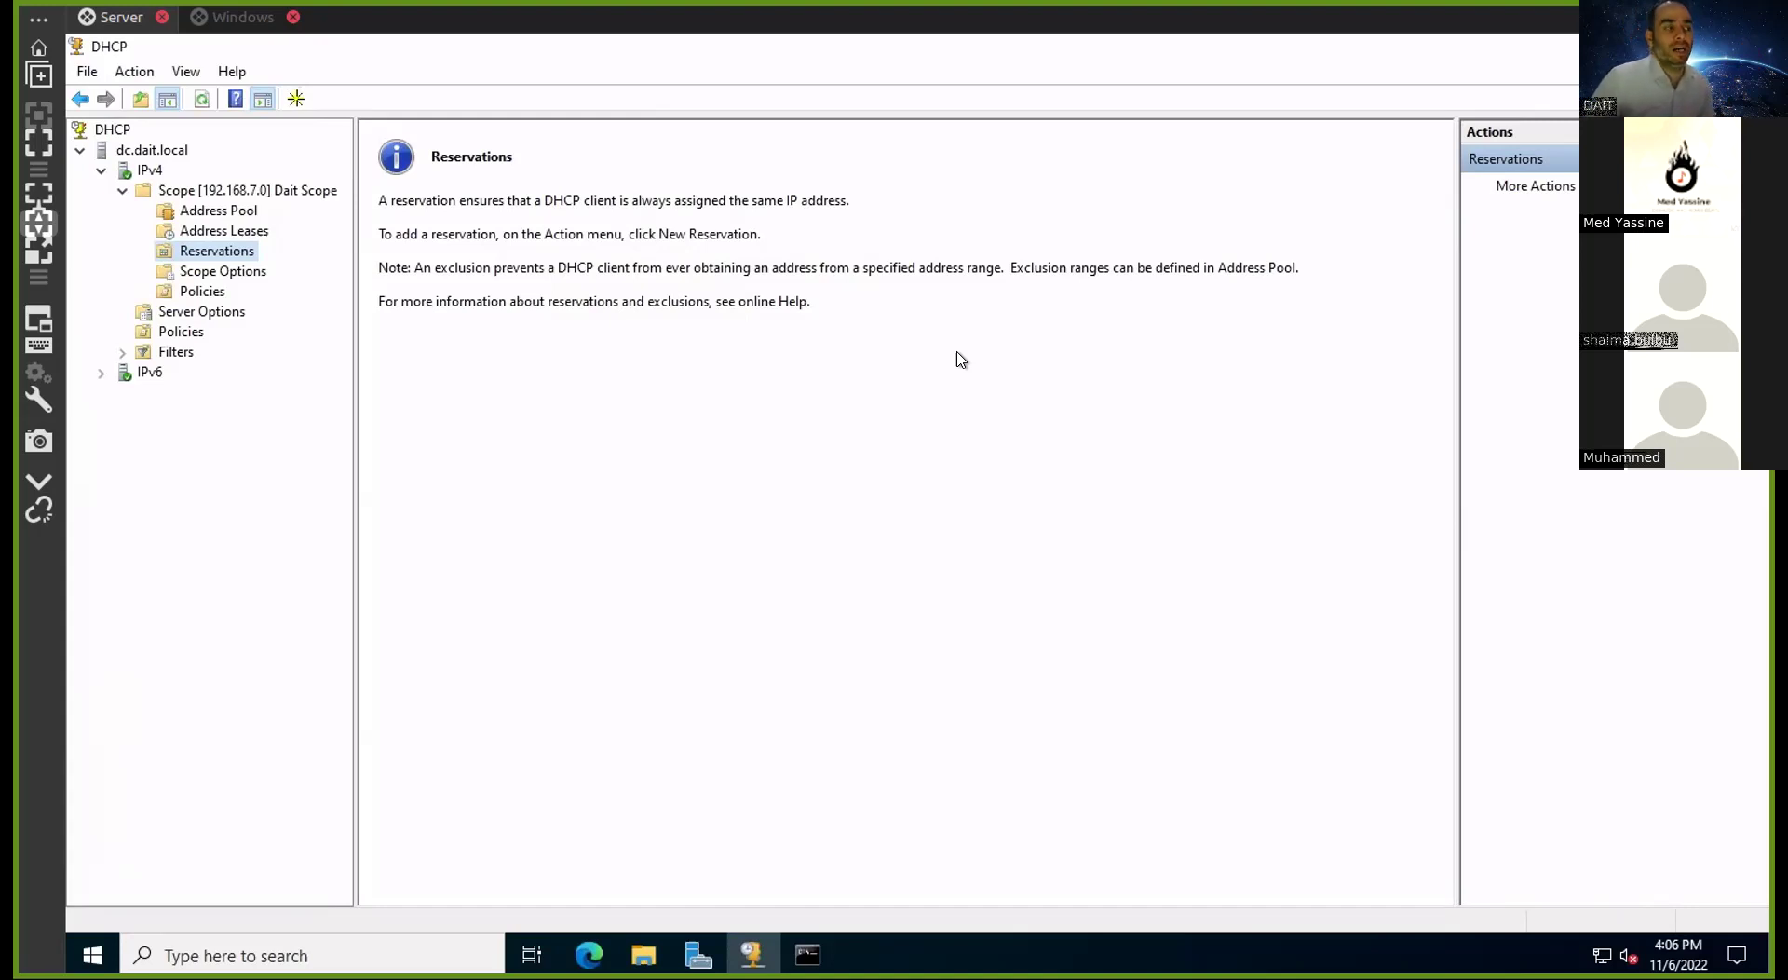
# Open the server Ethernet adapter's IPv4 properties showing static address 192.168.7.22
pyautogui.rightClick(1602, 955)
pyautogui.click(1602, 923)
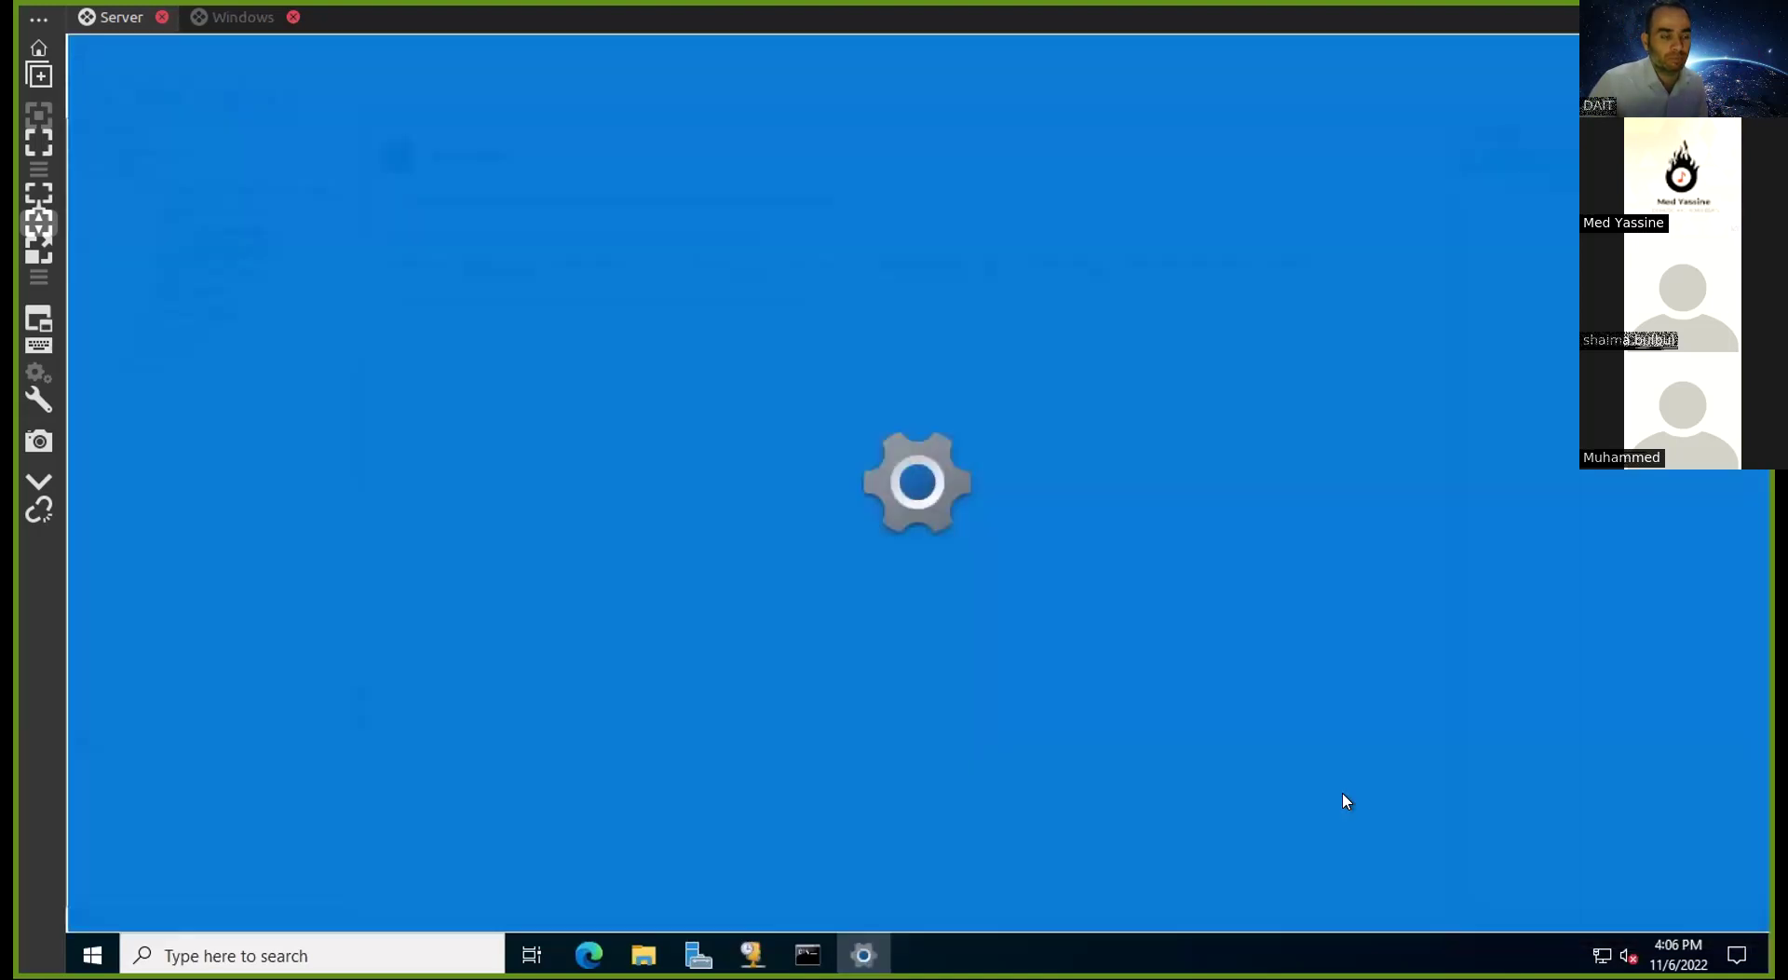
pyautogui.click(224, 350)
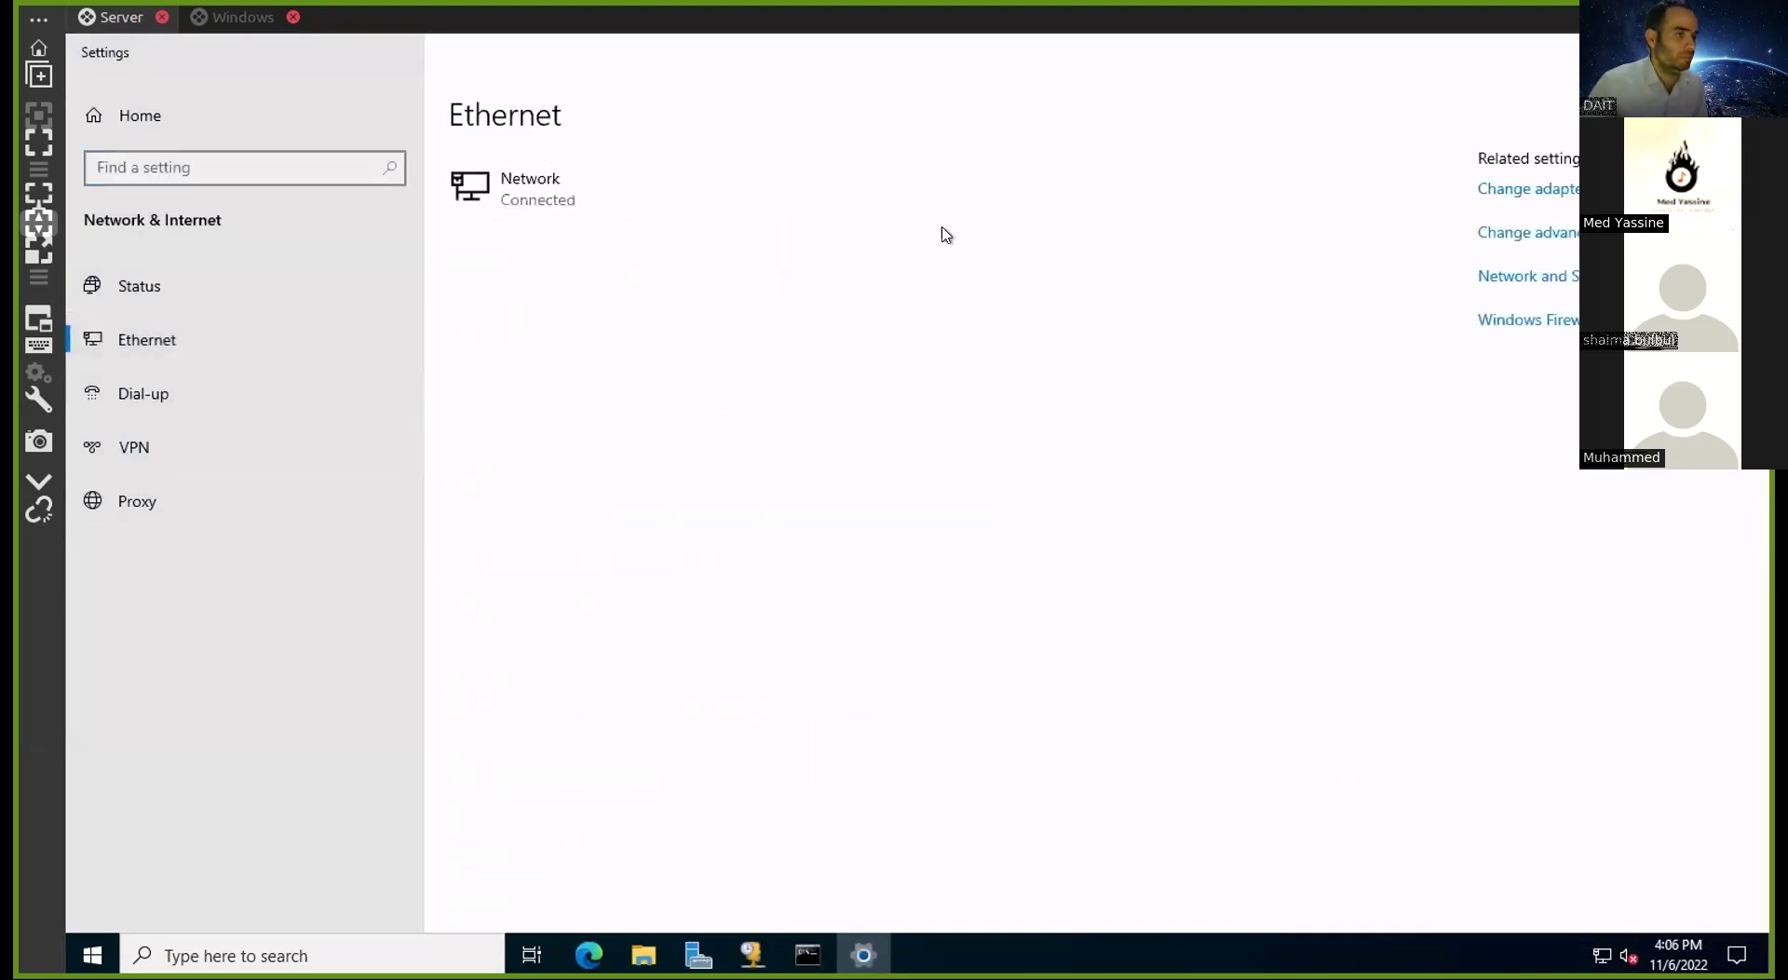
pyautogui.click(1513, 189)
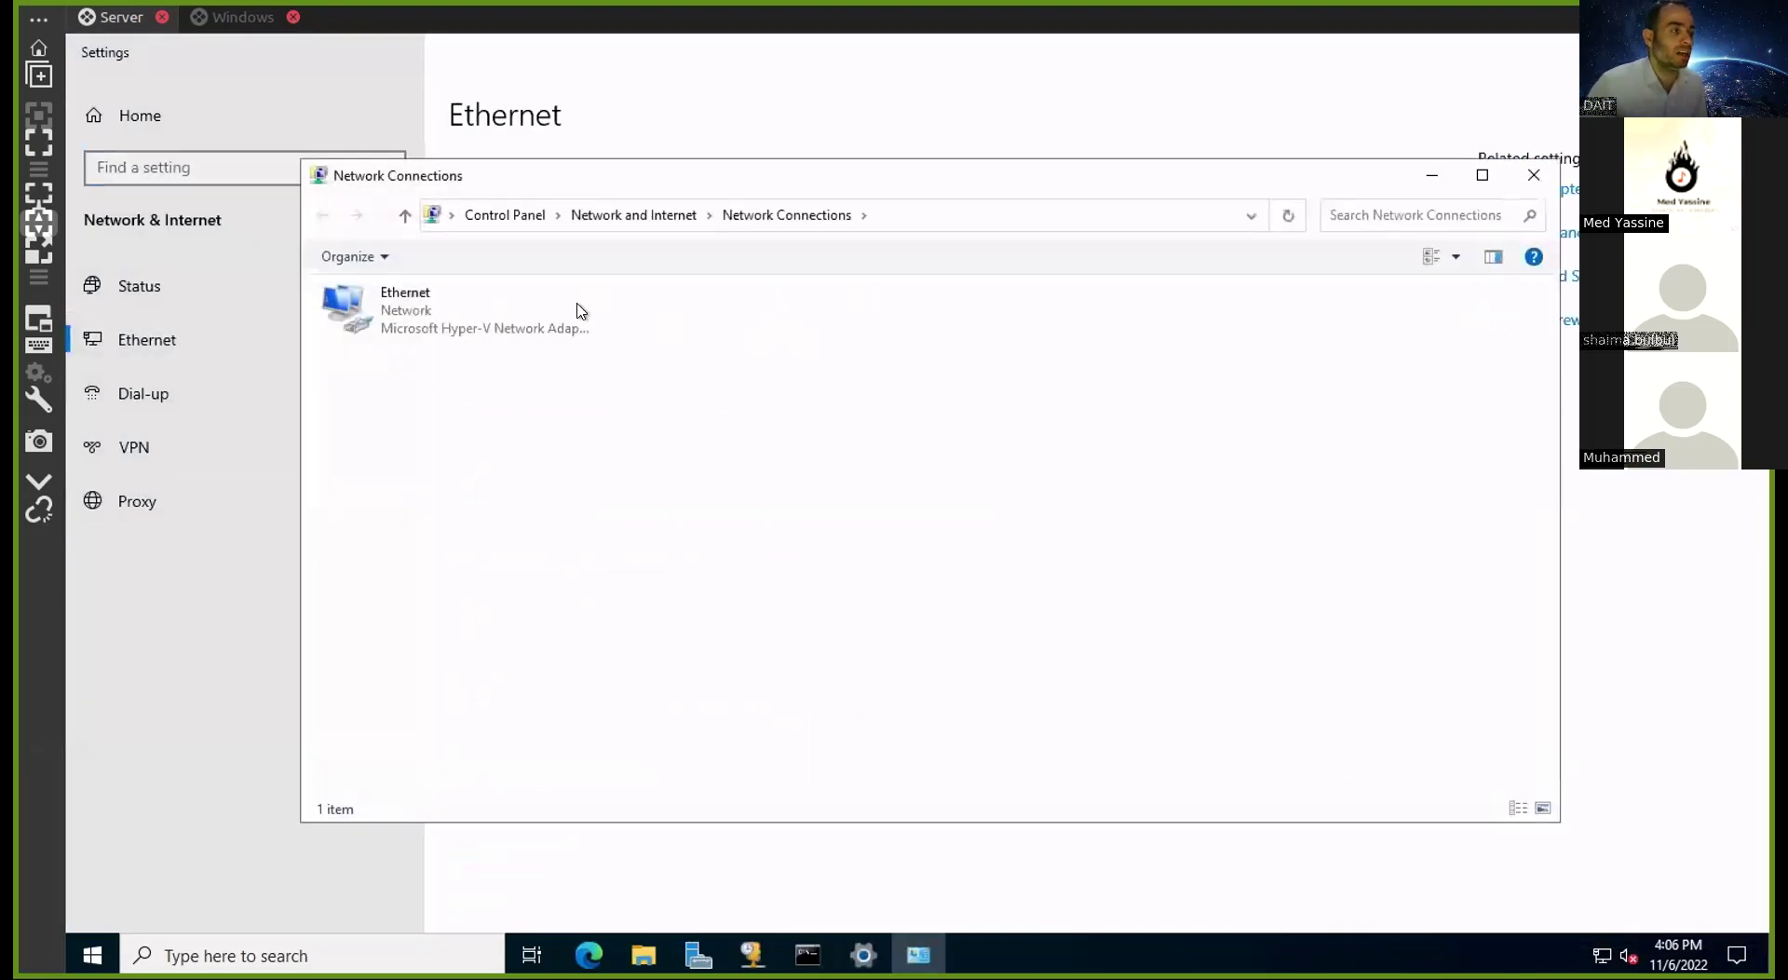
pyautogui.click(559, 309)
pyautogui.rightClick(430, 304)
pyautogui.click(491, 516)
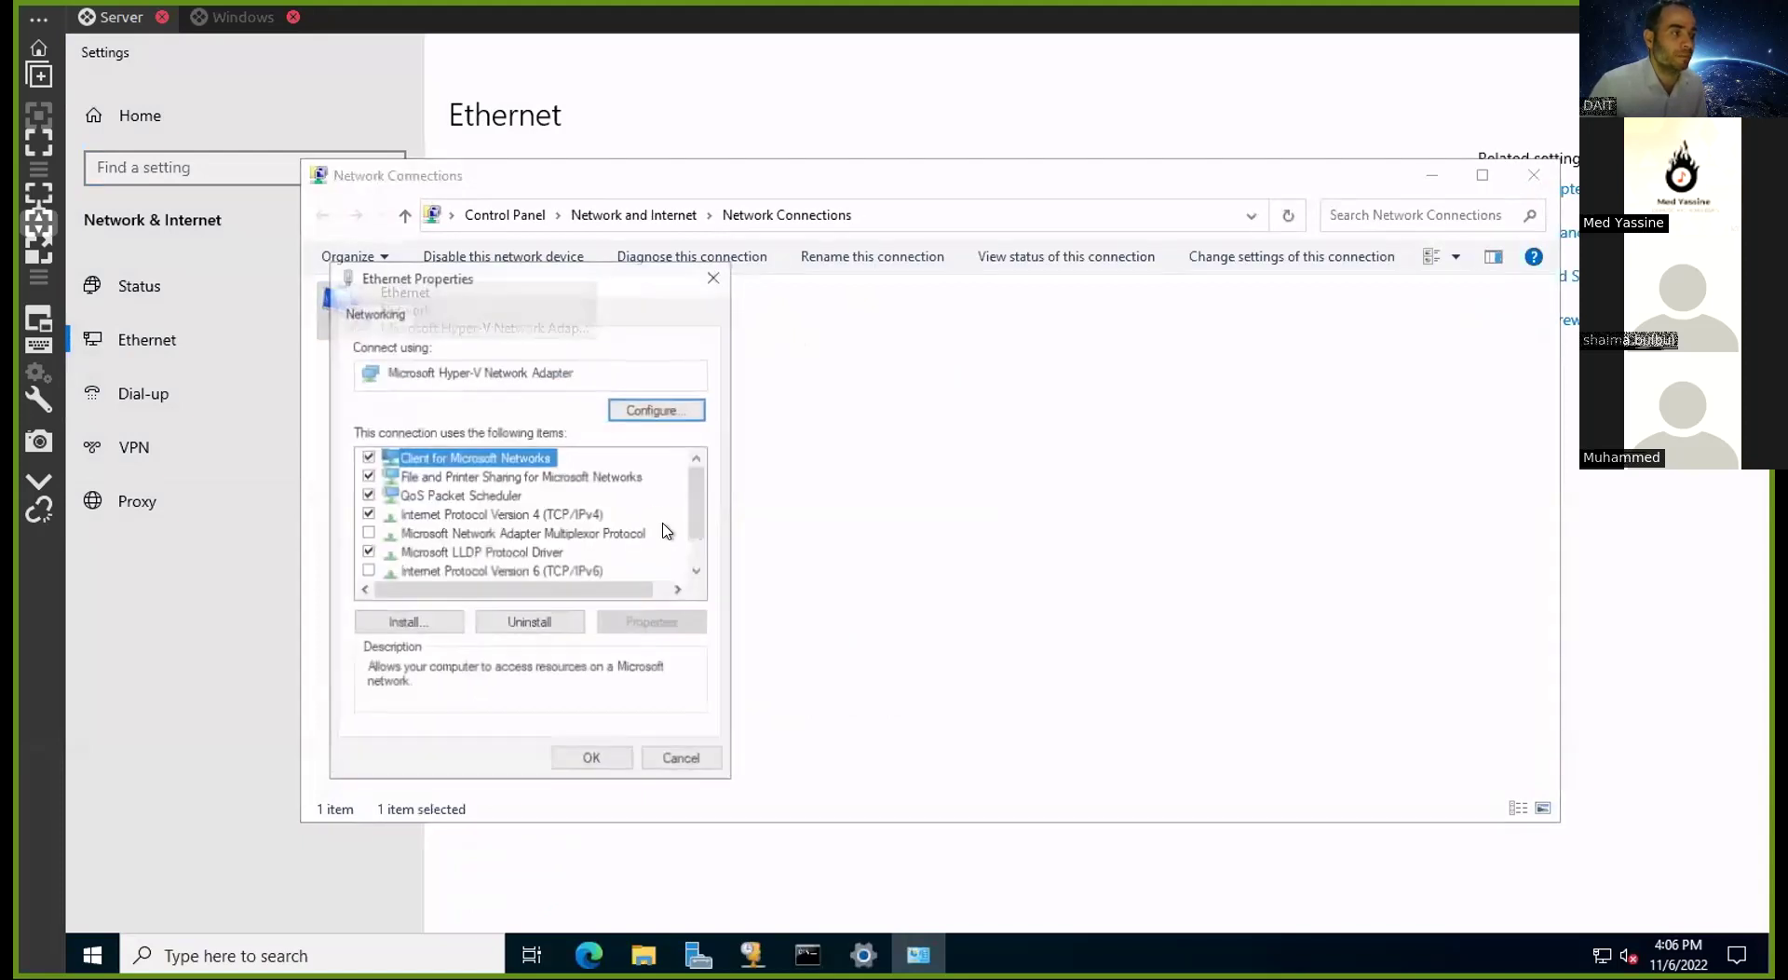
pyautogui.moveTo(942, 315); pyautogui.dragTo(990, 315)
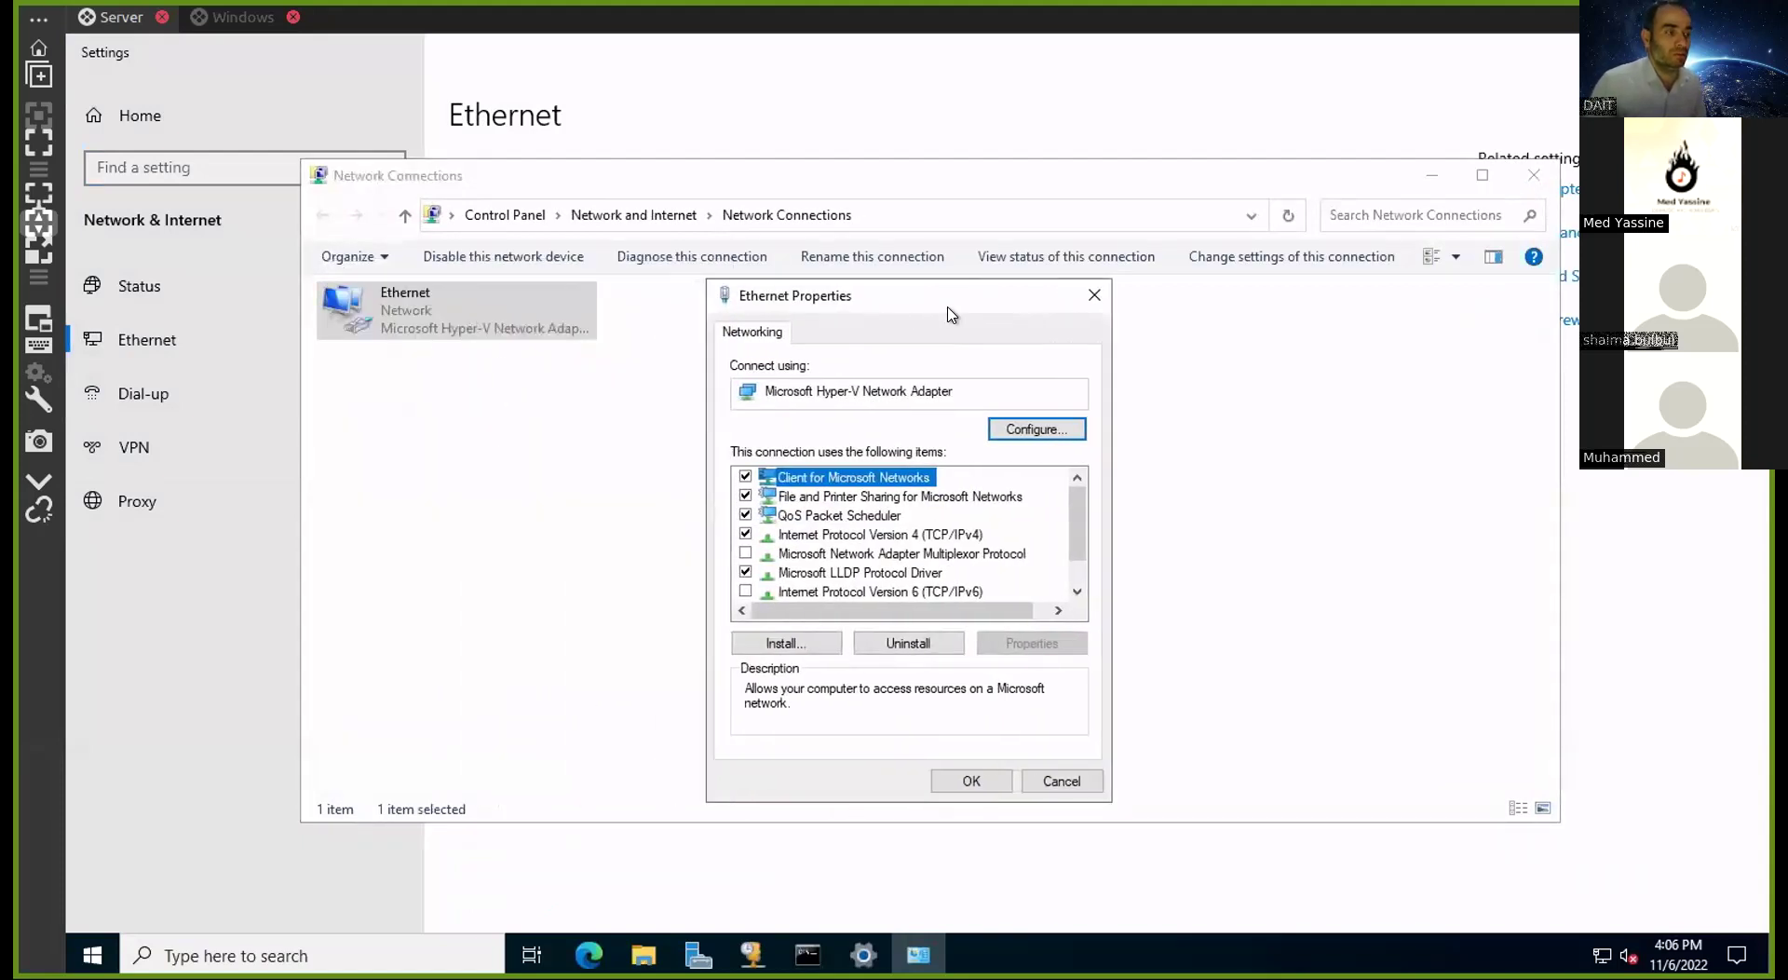
pyautogui.doubleClick(904, 538)
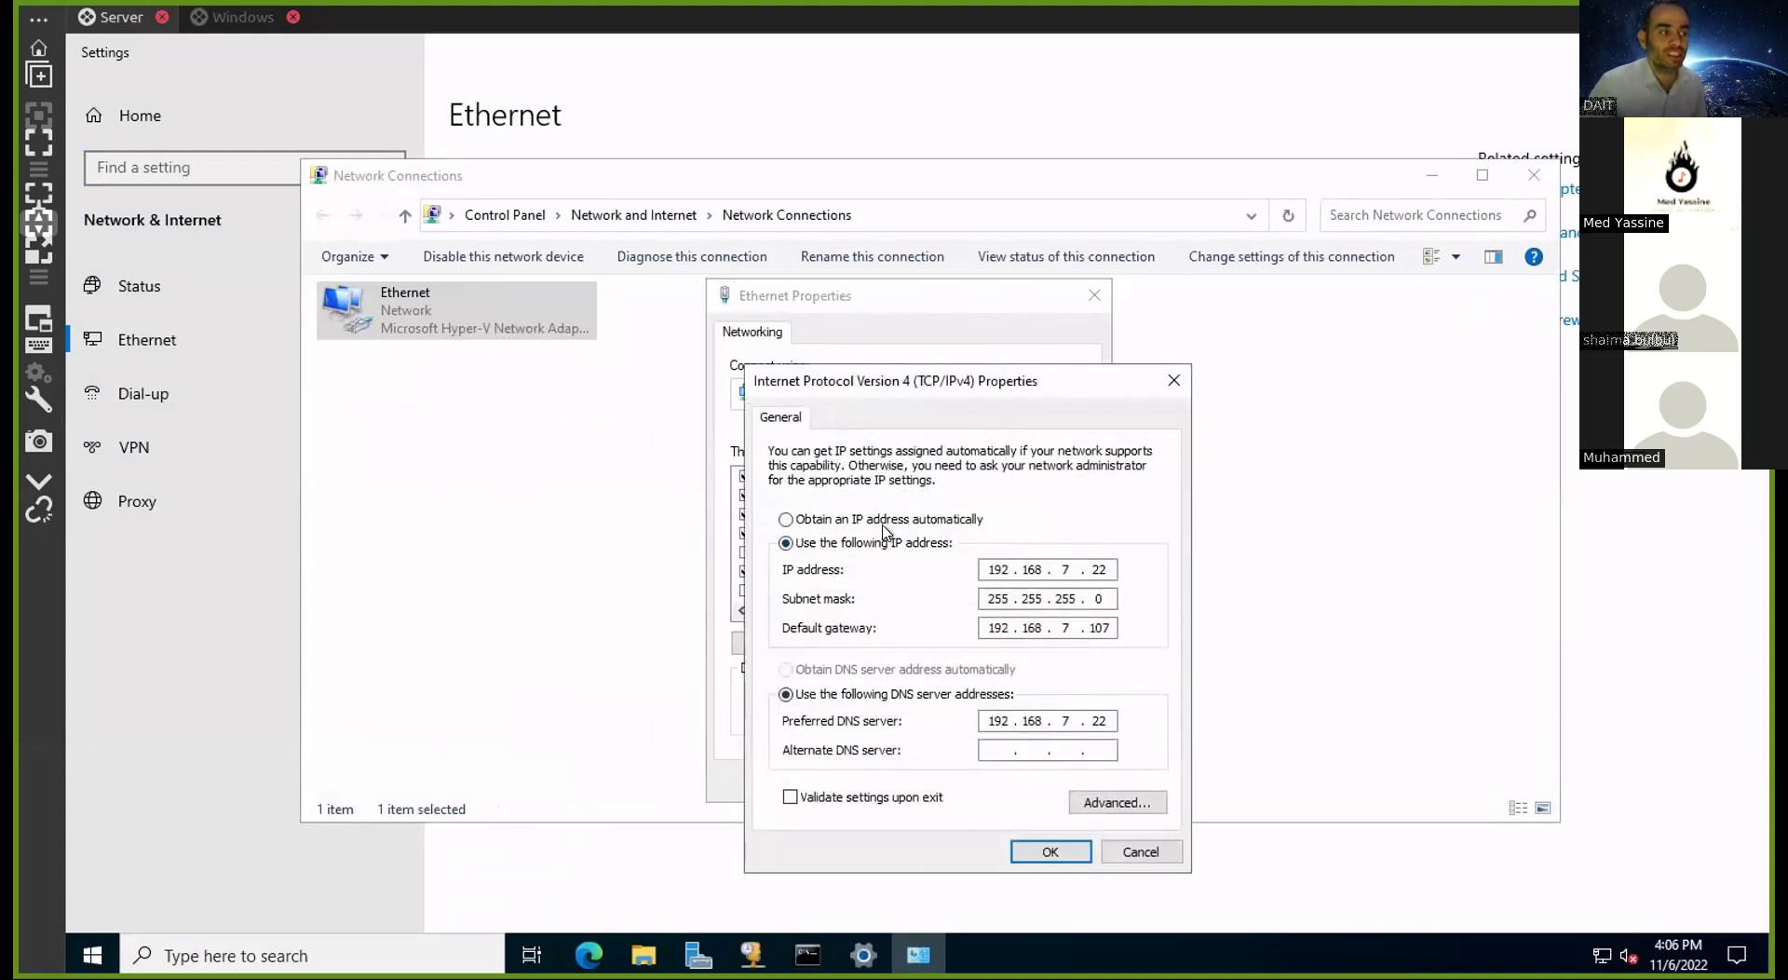
# Close the IPv4, Ethernet properties, adapter list and Settings windows
pyautogui.click(1173, 380)
pyautogui.click(1088, 296)
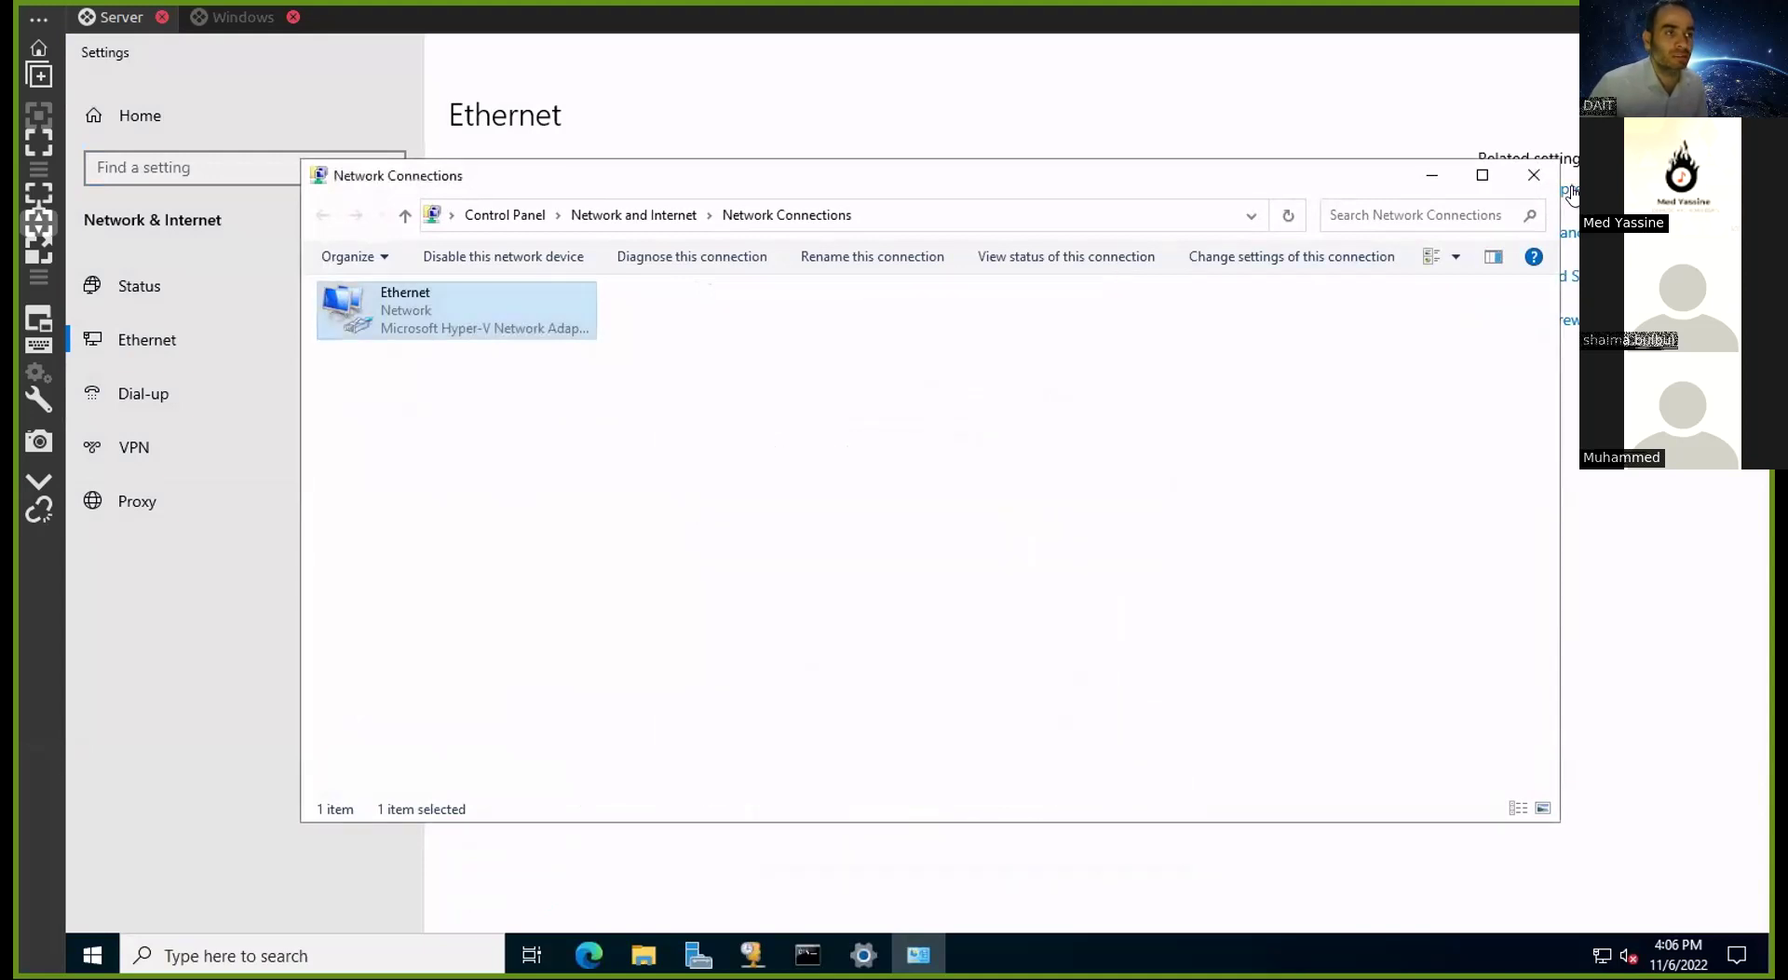
pyautogui.click(1534, 175)
pyautogui.click(1748, 52)
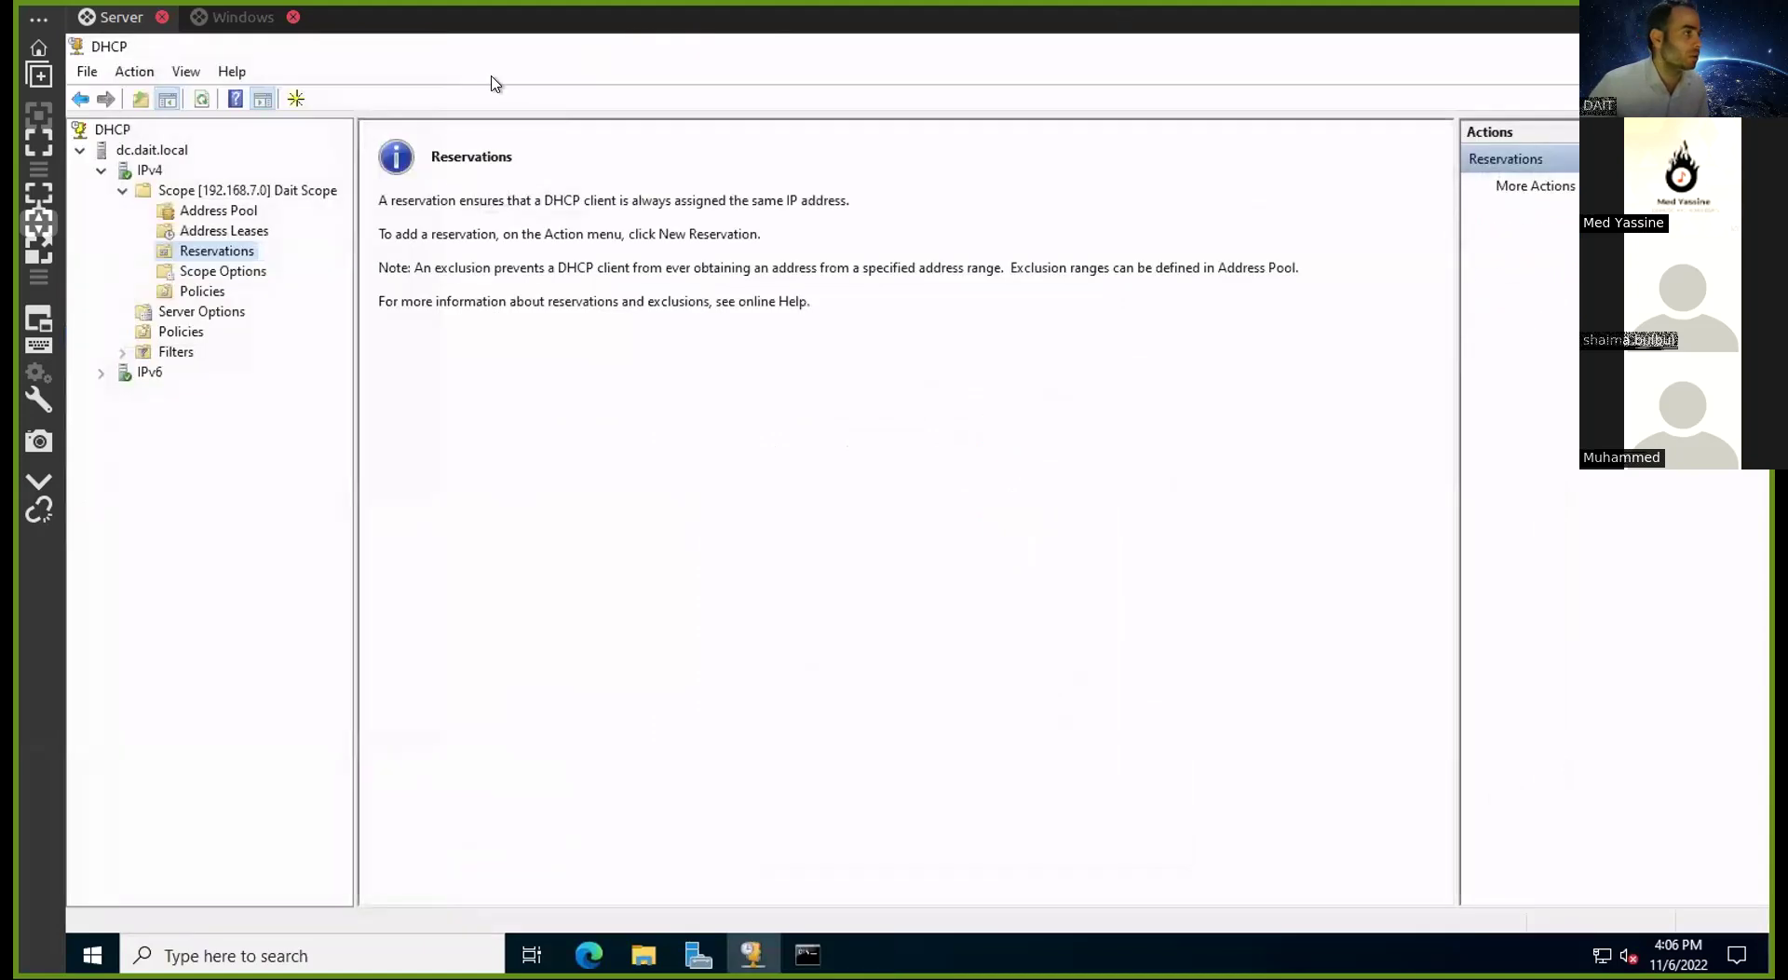
# On the Windows client, open the Ethernet settings page showing dait.local connected
pyautogui.click(222, 25)
pyautogui.rightClick(1602, 955)
pyautogui.click(1556, 922)
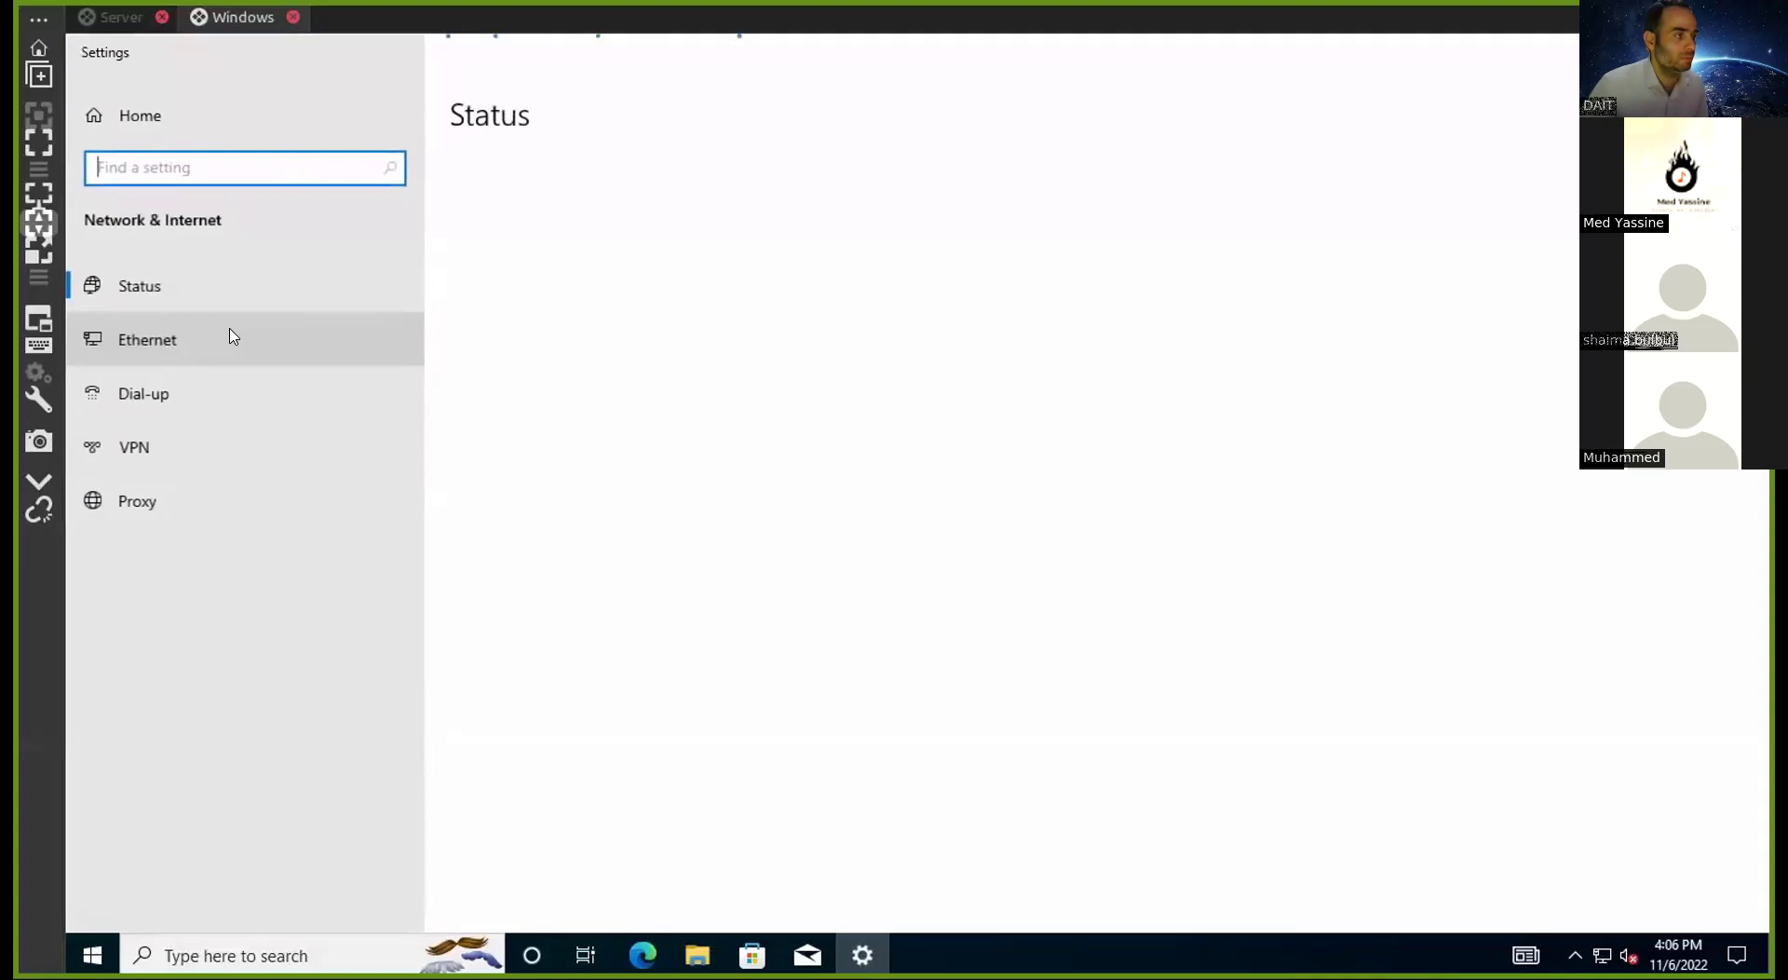
pyautogui.click(233, 337)
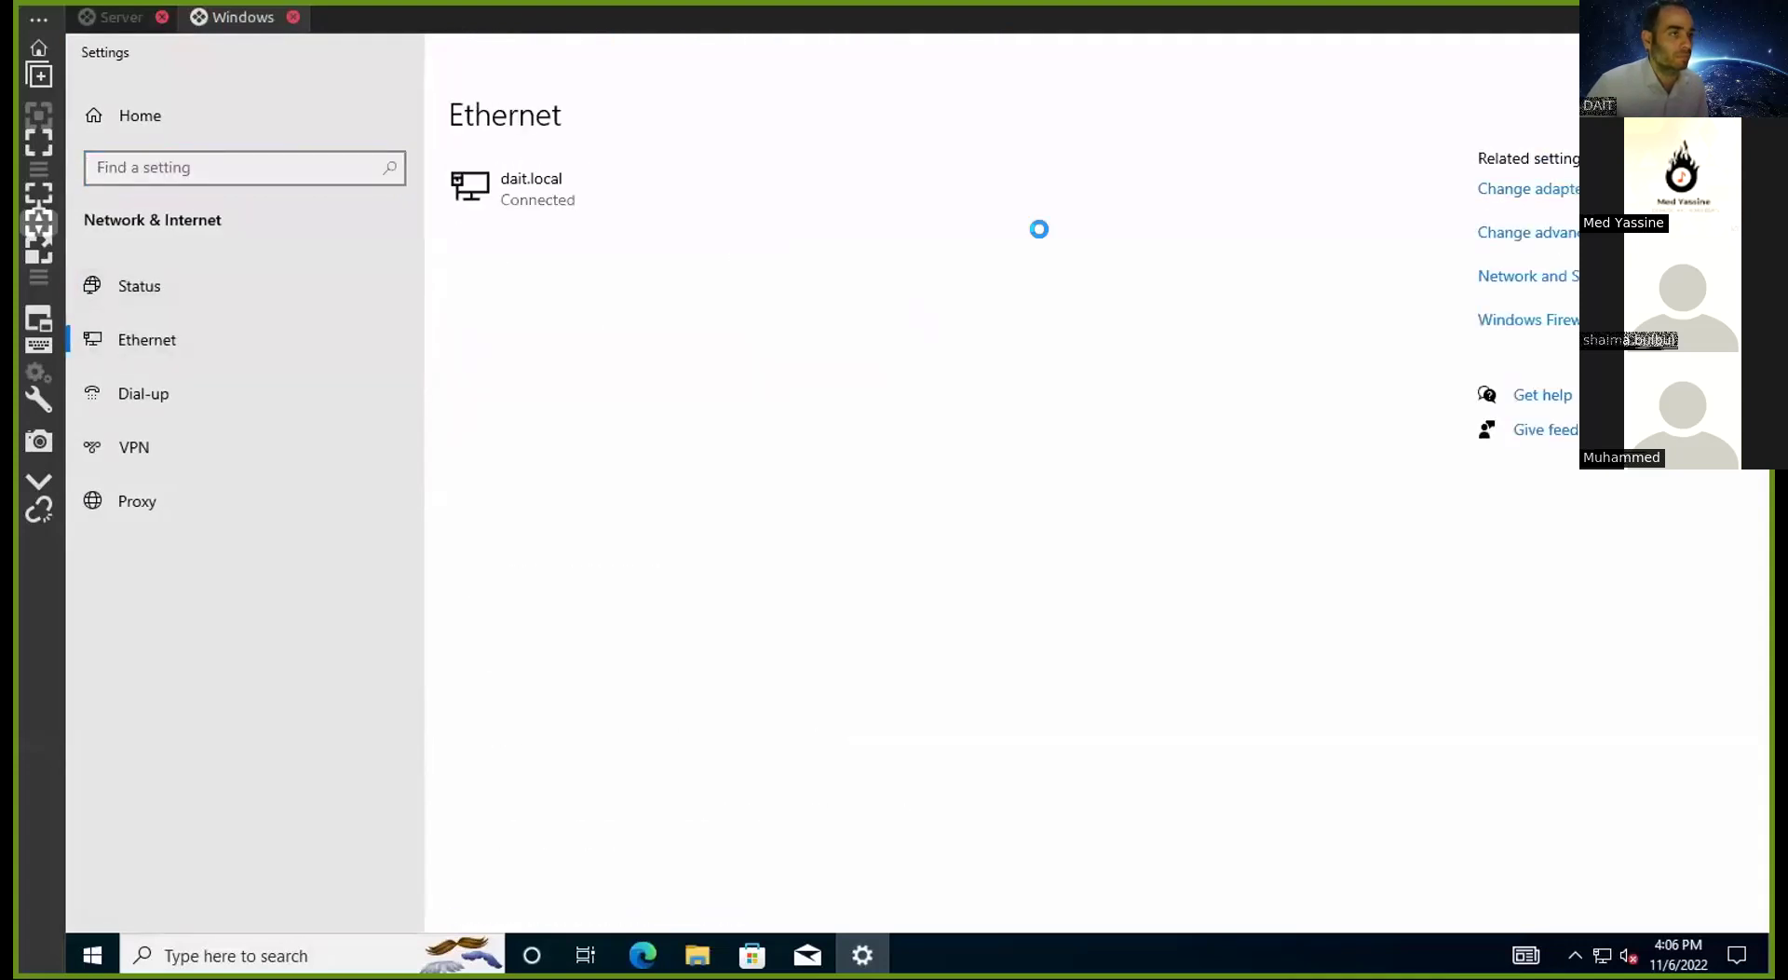
# Open the Ethernet adapter's properties, authorizing with the administrator credentials
pyautogui.click(410, 307)
pyautogui.rightClick(401, 292)
pyautogui.click(500, 506)
pyautogui.write('administrator')
pyautogui.press('Tab')
pyautogui.write('*********')
pyautogui.press('Return')
# In IPv4 properties, try a fixed IP, revert to automatic, and view Alternate Configuration
pyautogui.moveTo(608, 279); pyautogui.dragTo(985, 270)
pyautogui.click(938, 508)
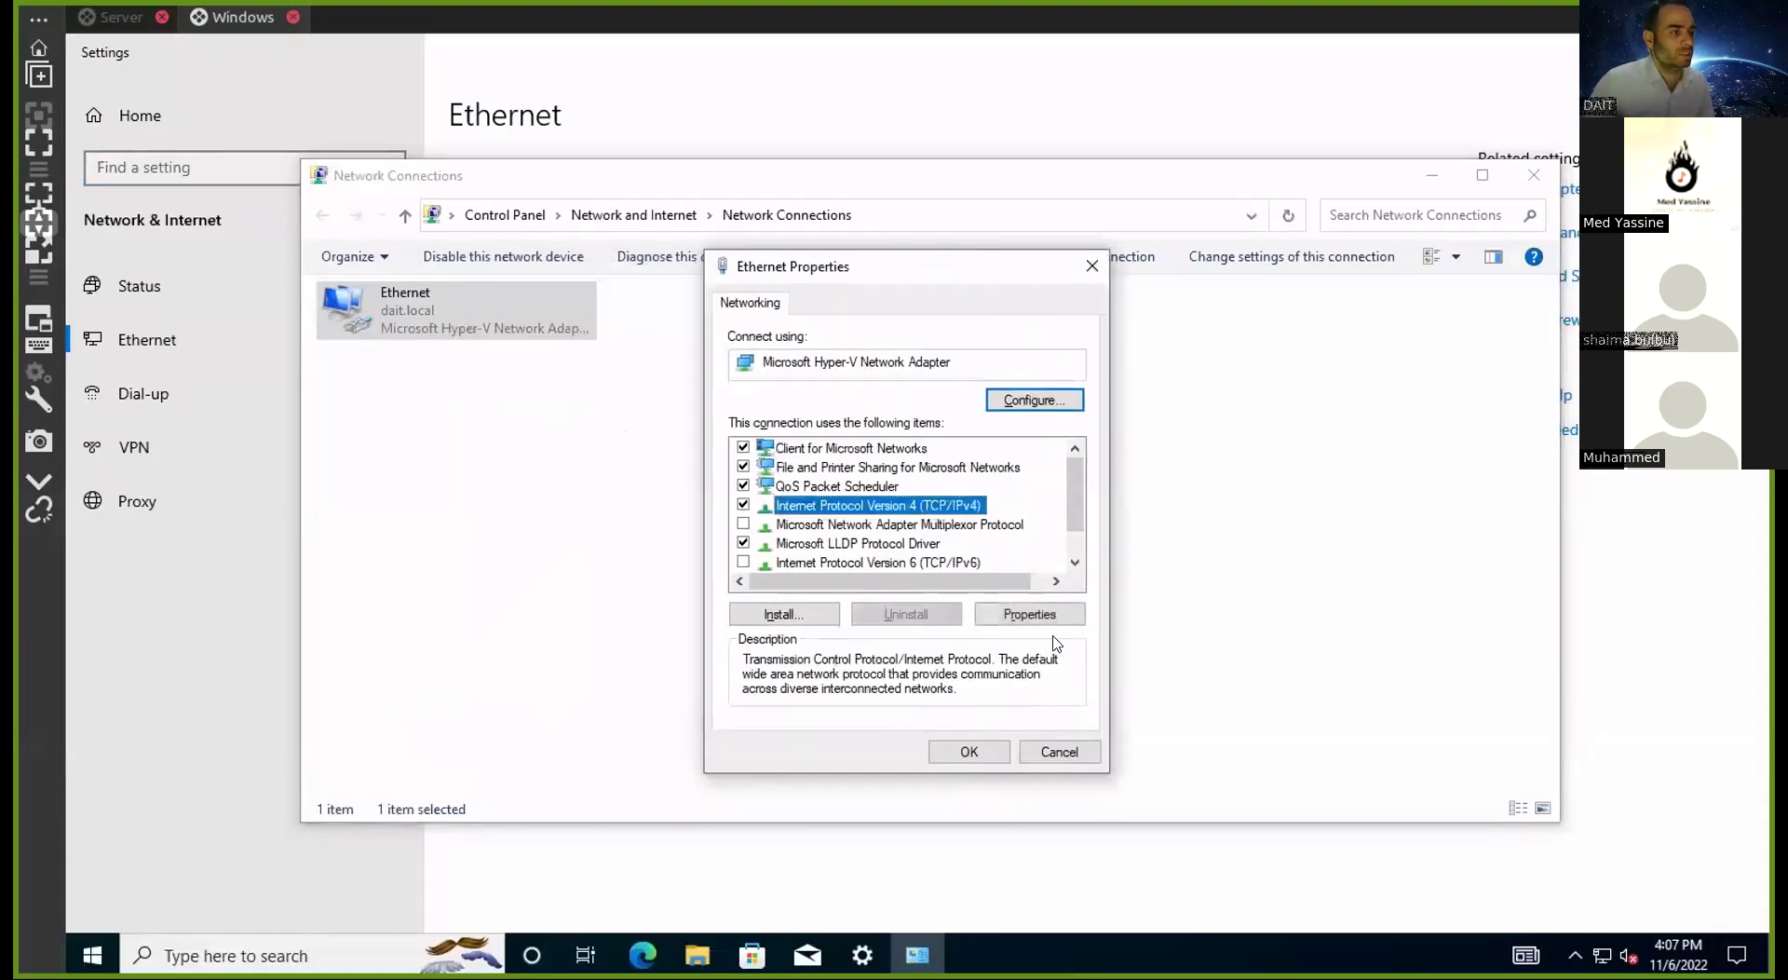
pyautogui.click(1043, 614)
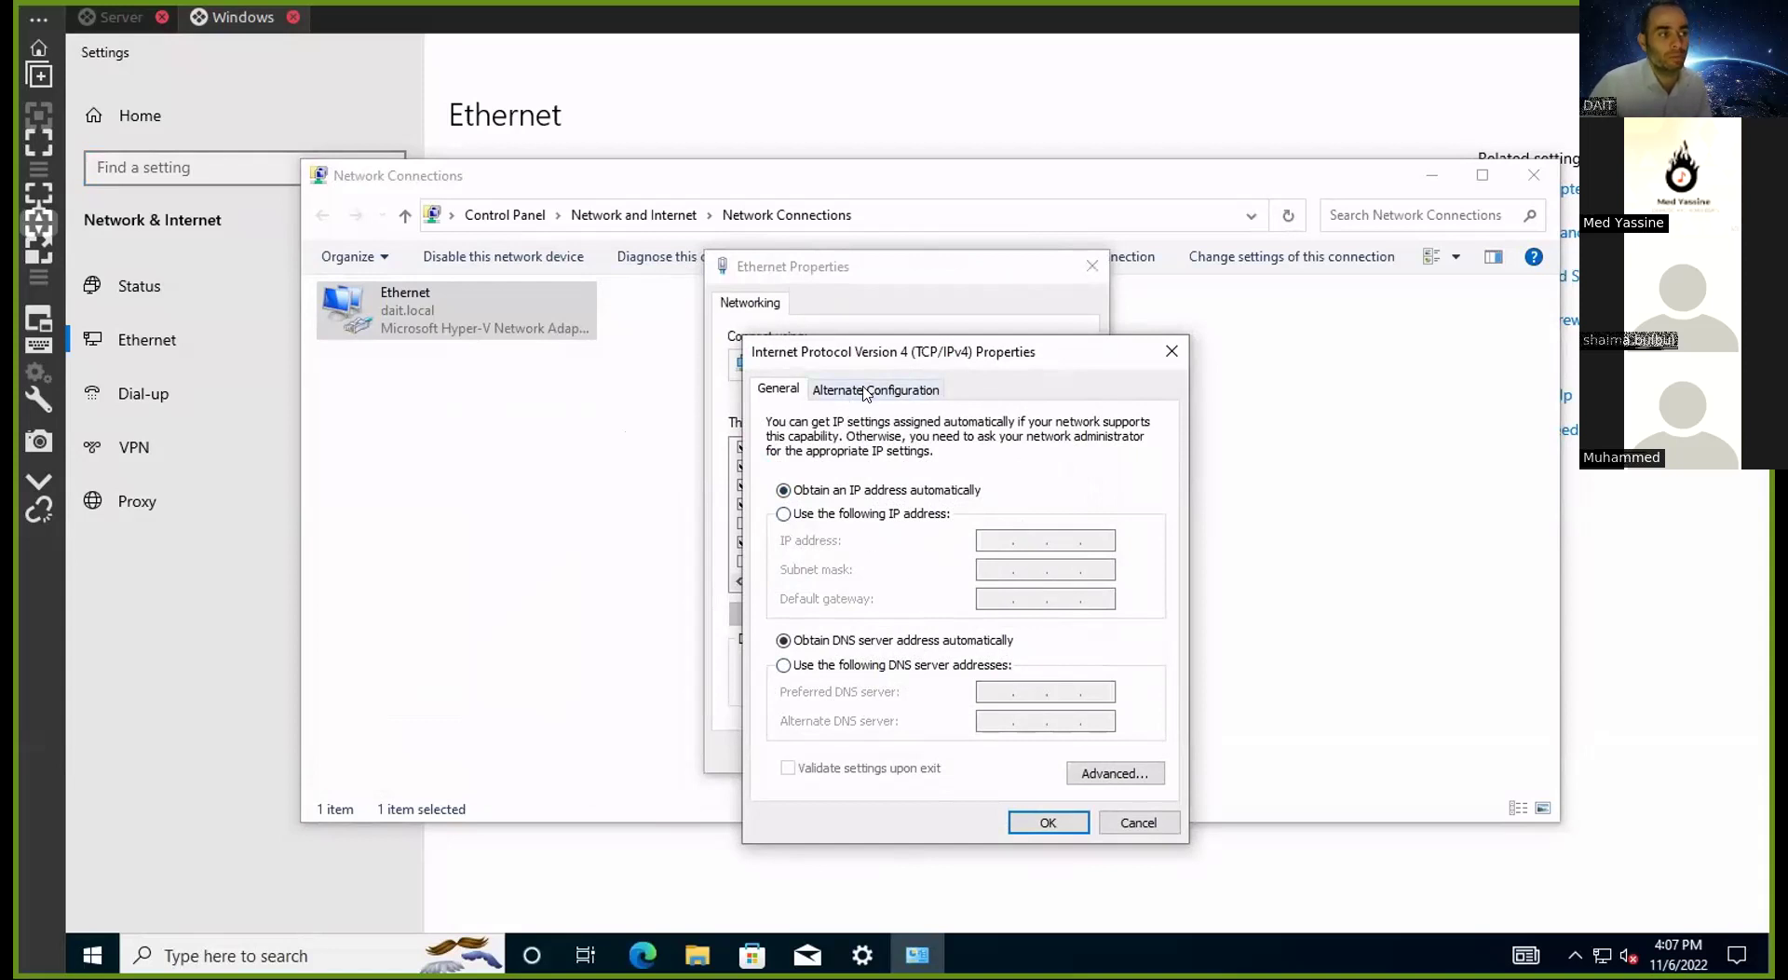
pyautogui.click(878, 515)
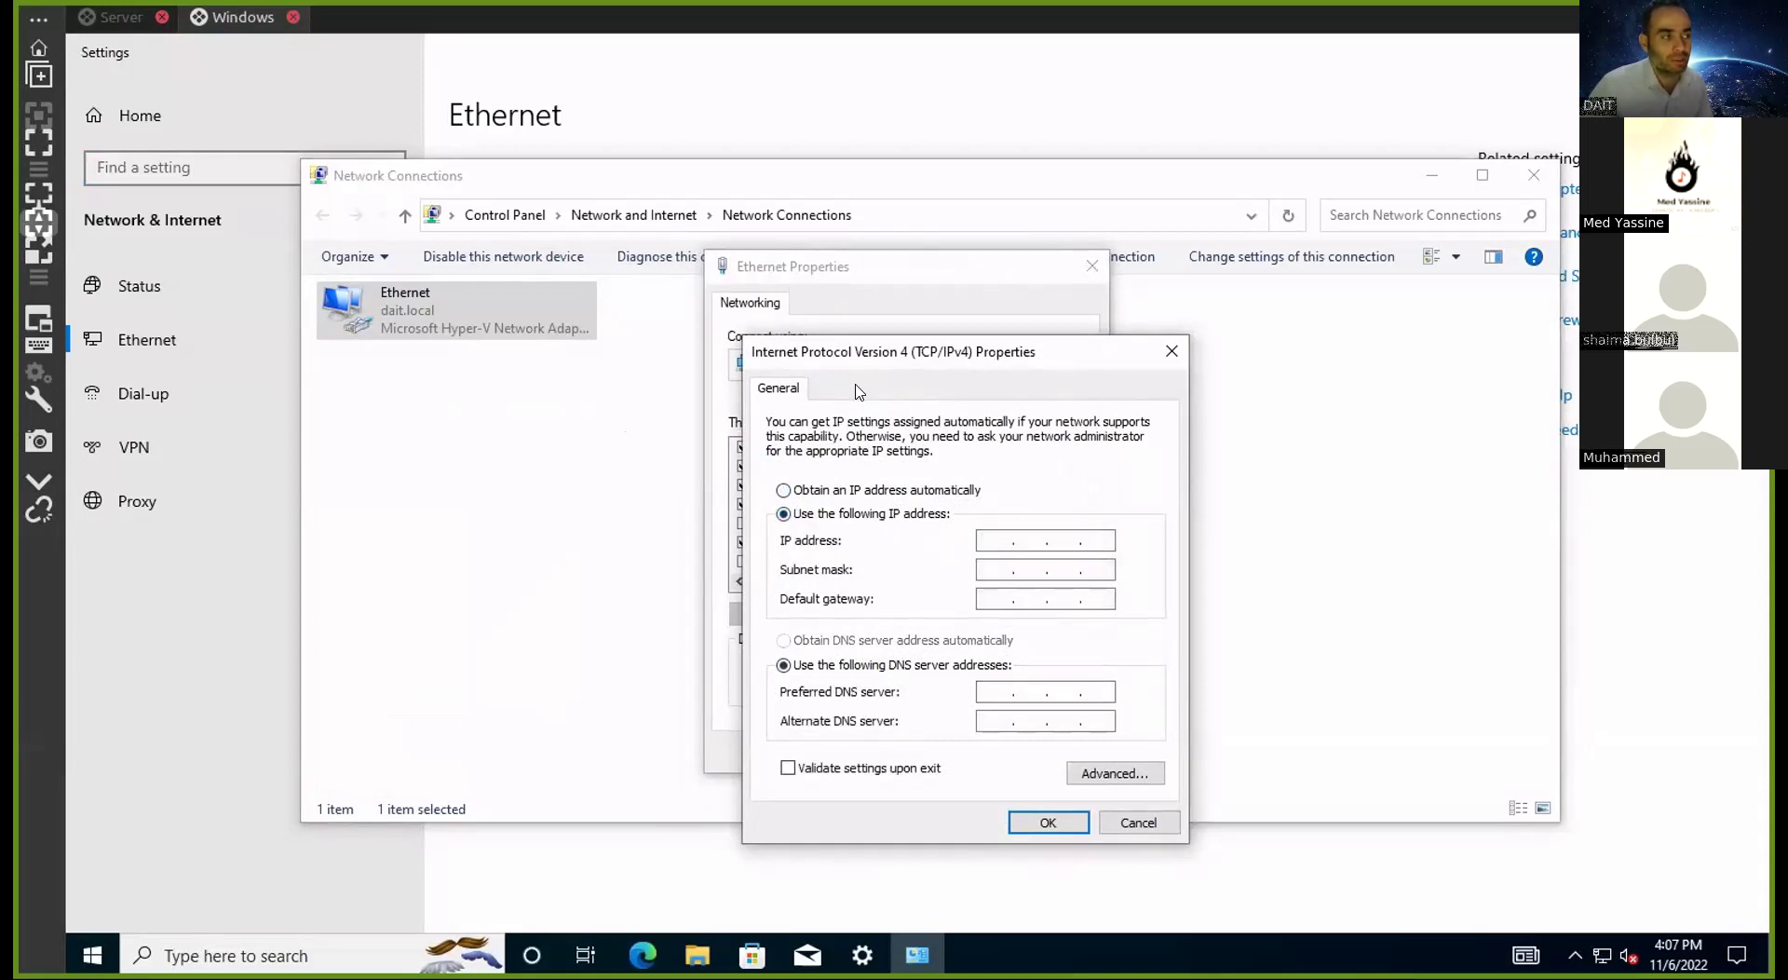
pyautogui.click(850, 490)
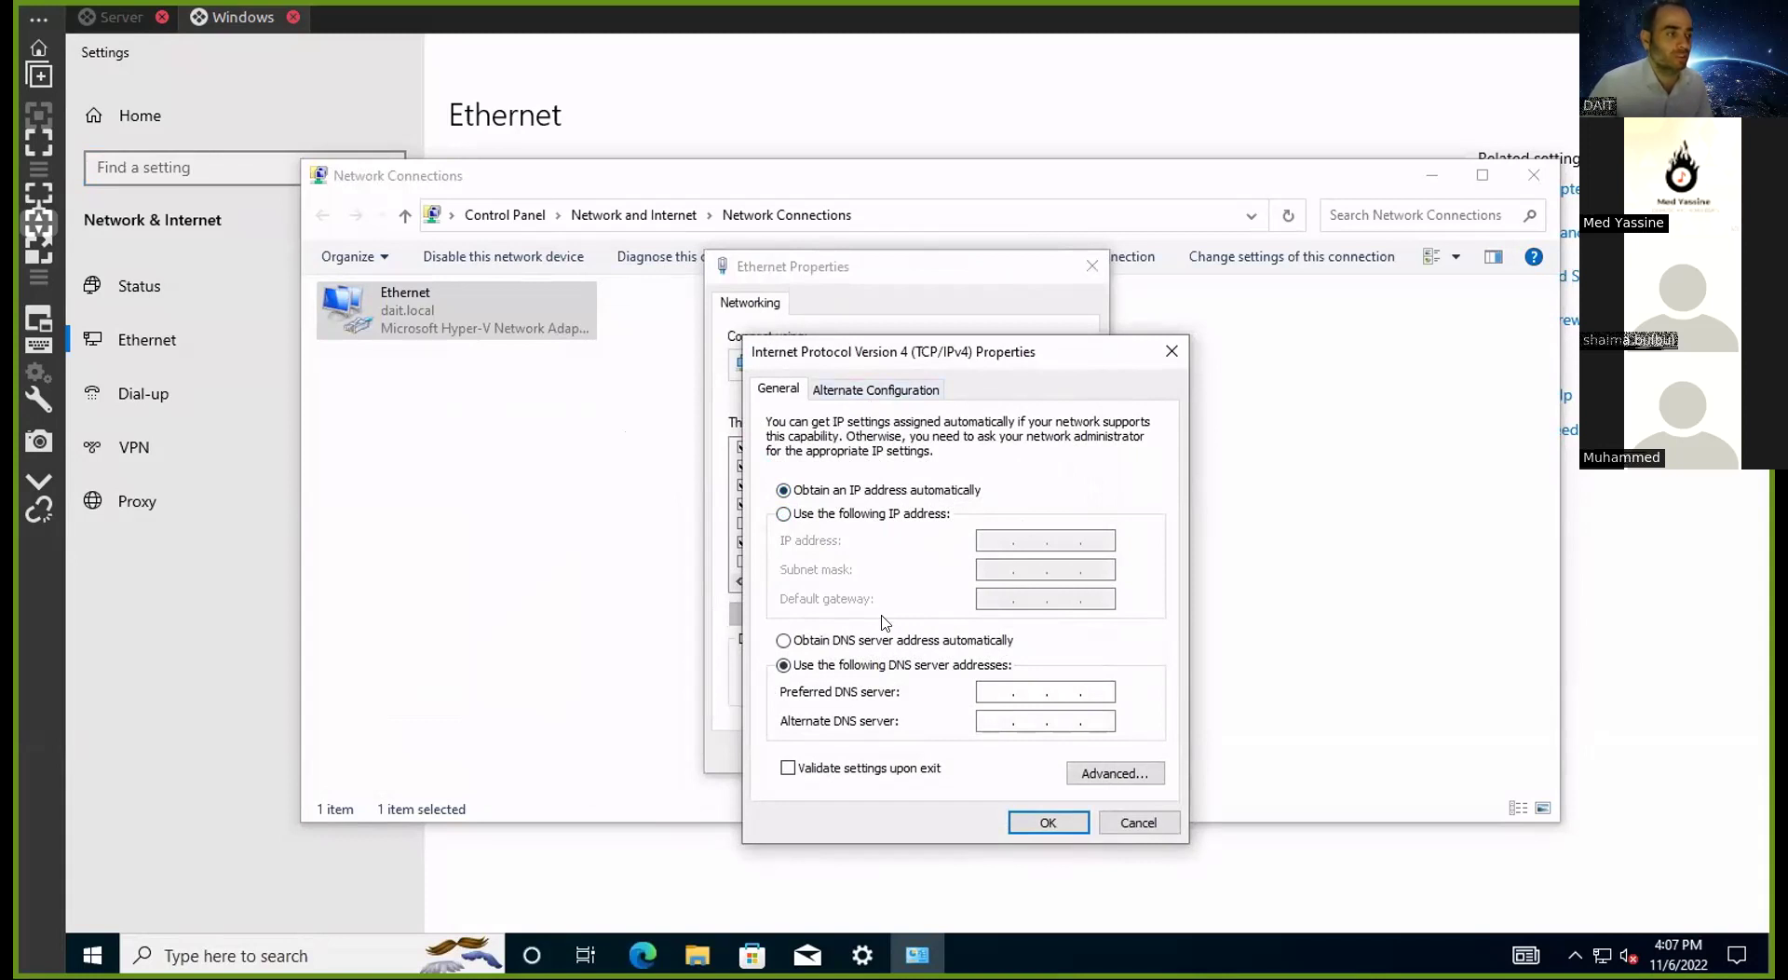
pyautogui.click(880, 391)
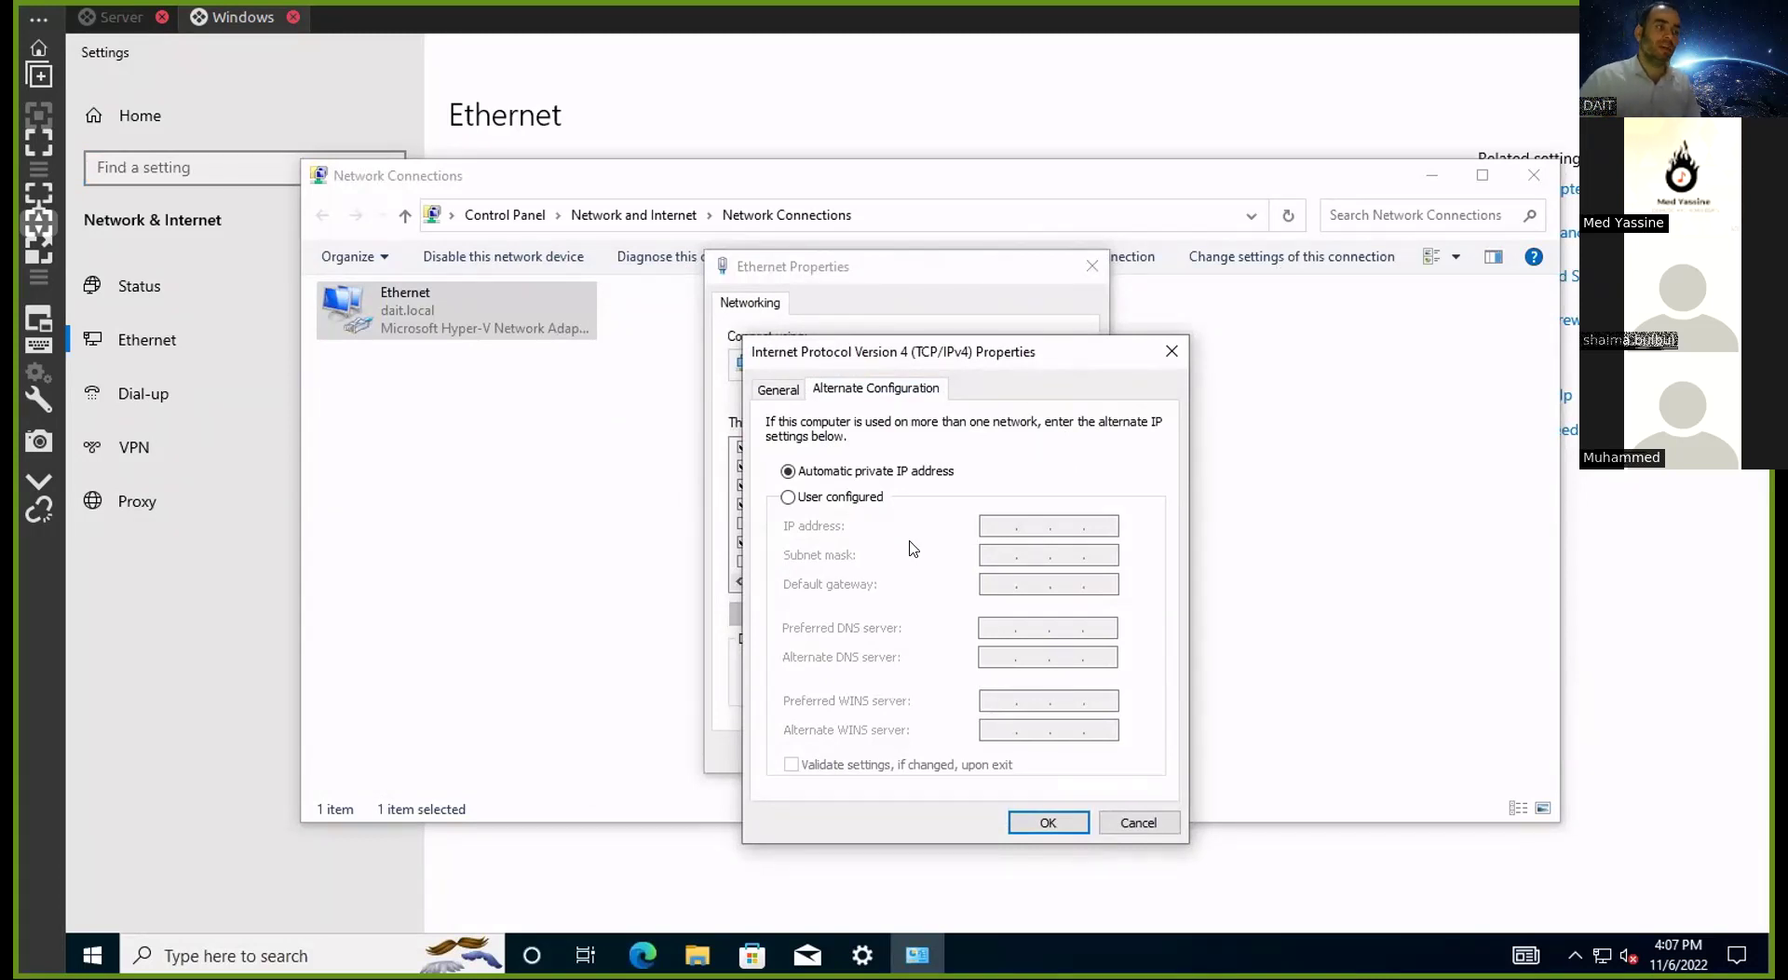
pyautogui.click(780, 389)
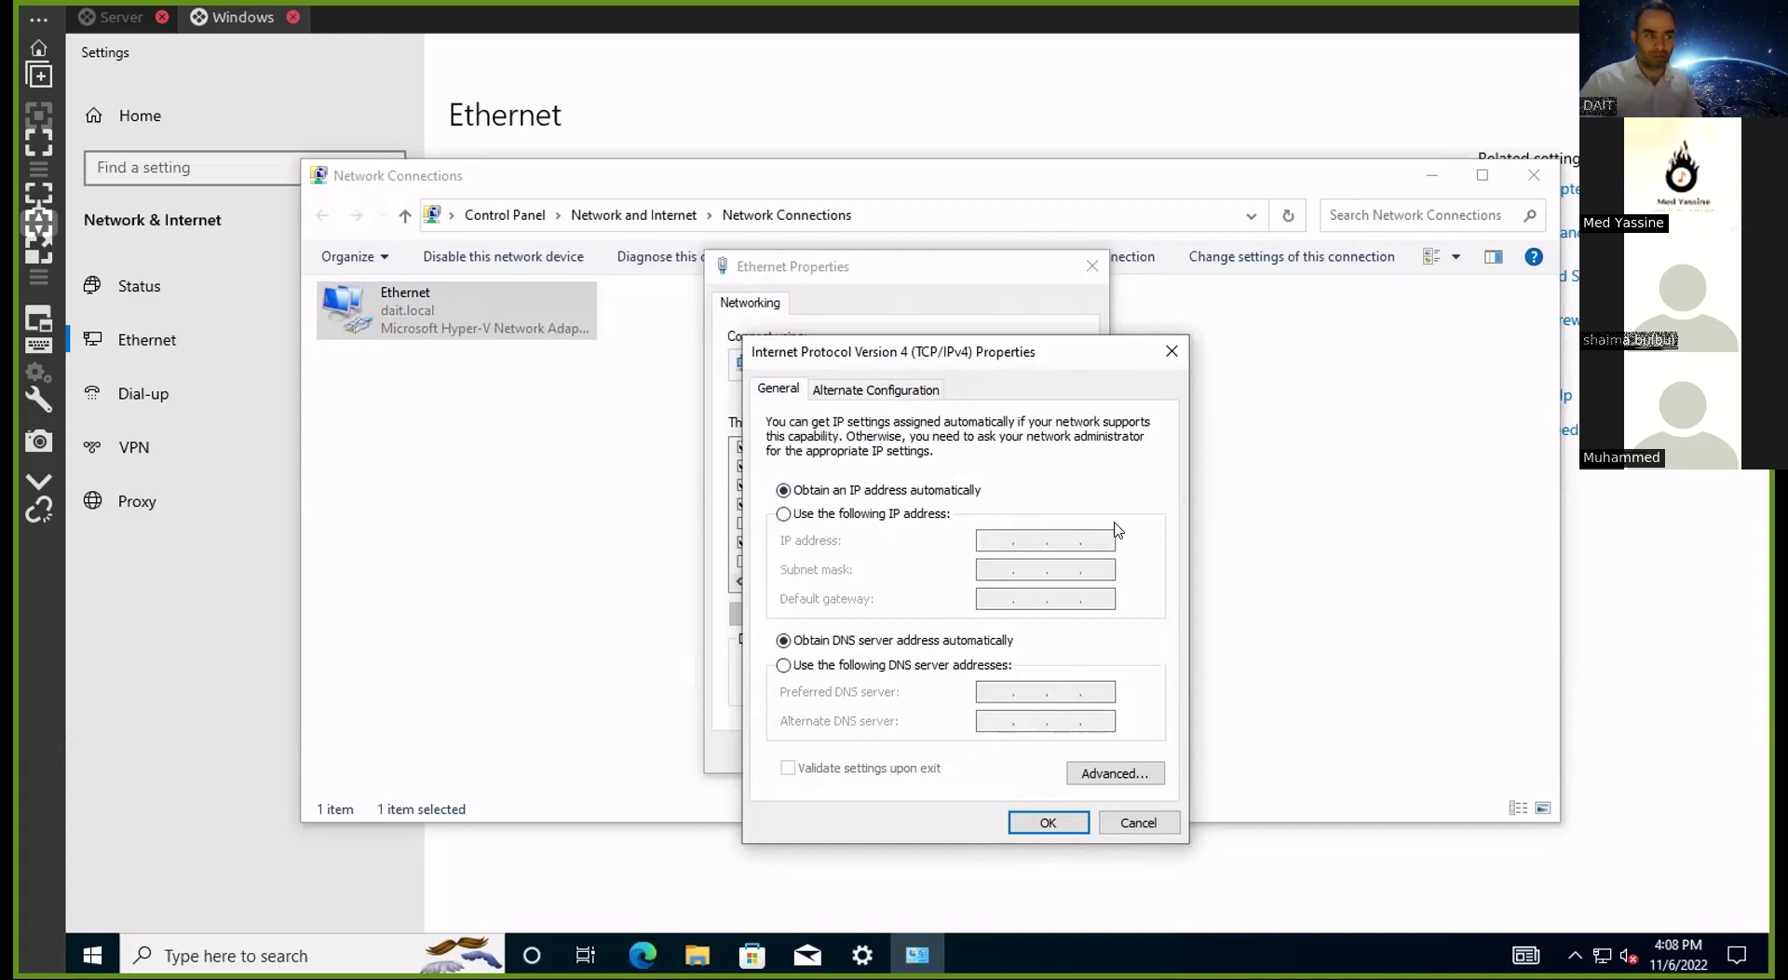
pyautogui.click(913, 389)
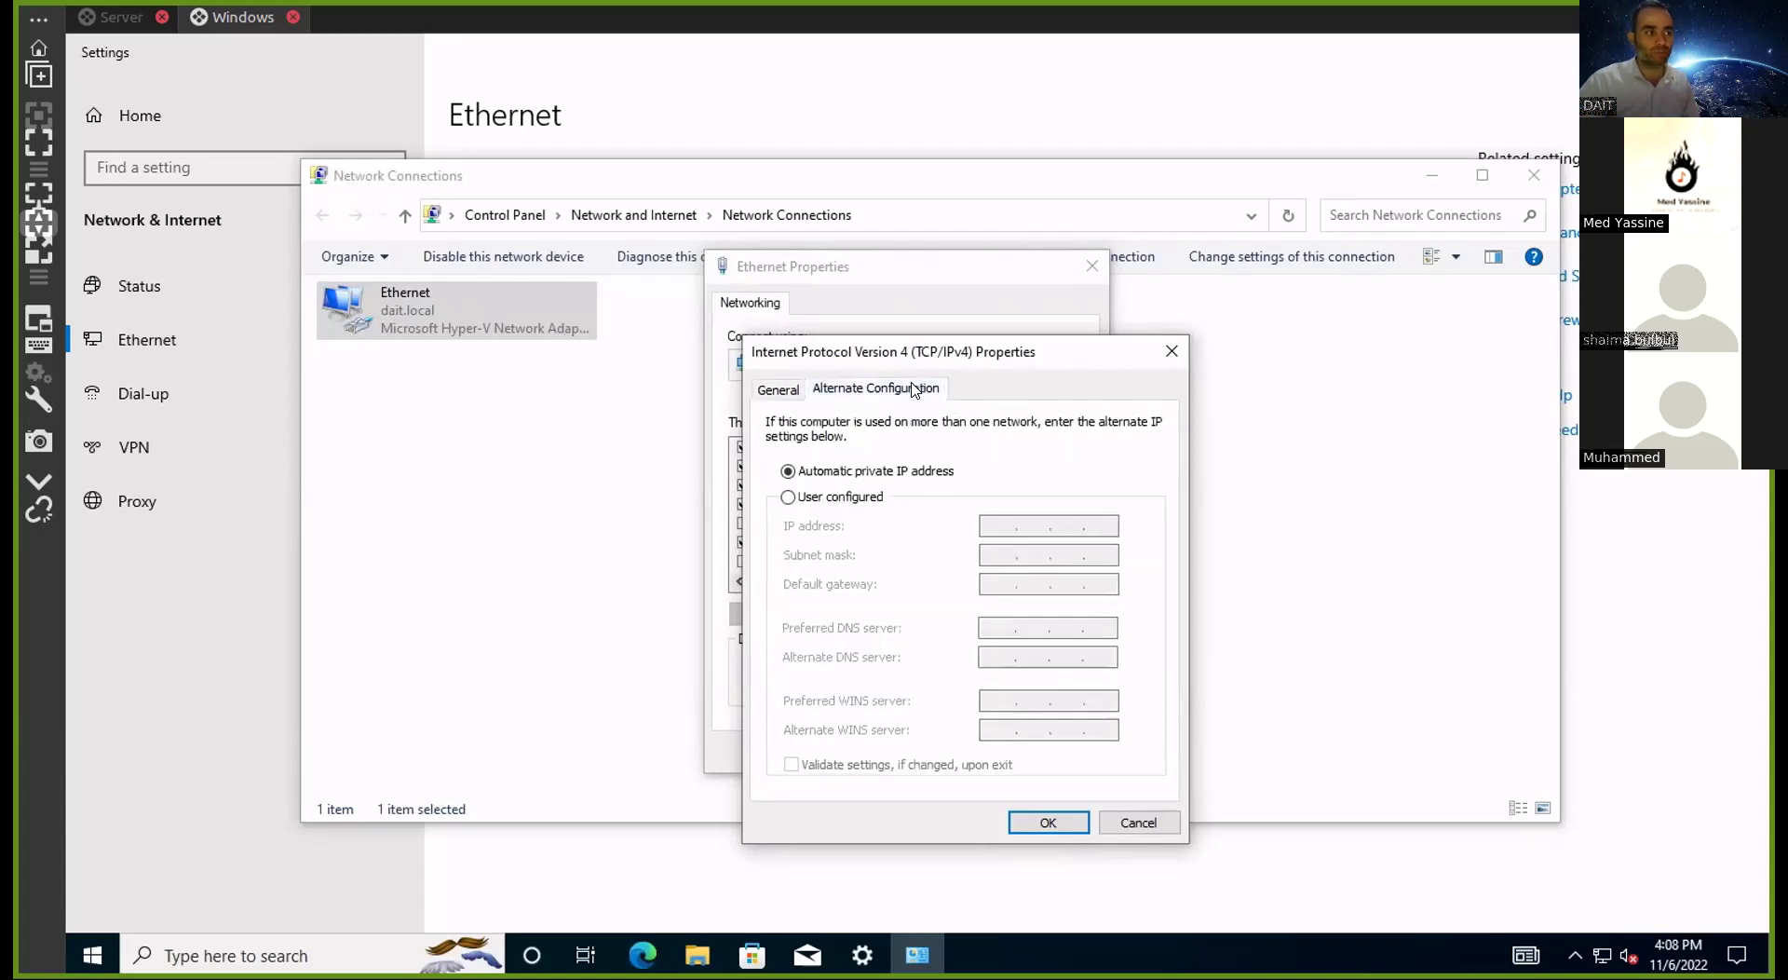
# Enter a user-configured alternate address of 192.168.7.201 with mask 255.255.255.0
pyautogui.click(789, 497)
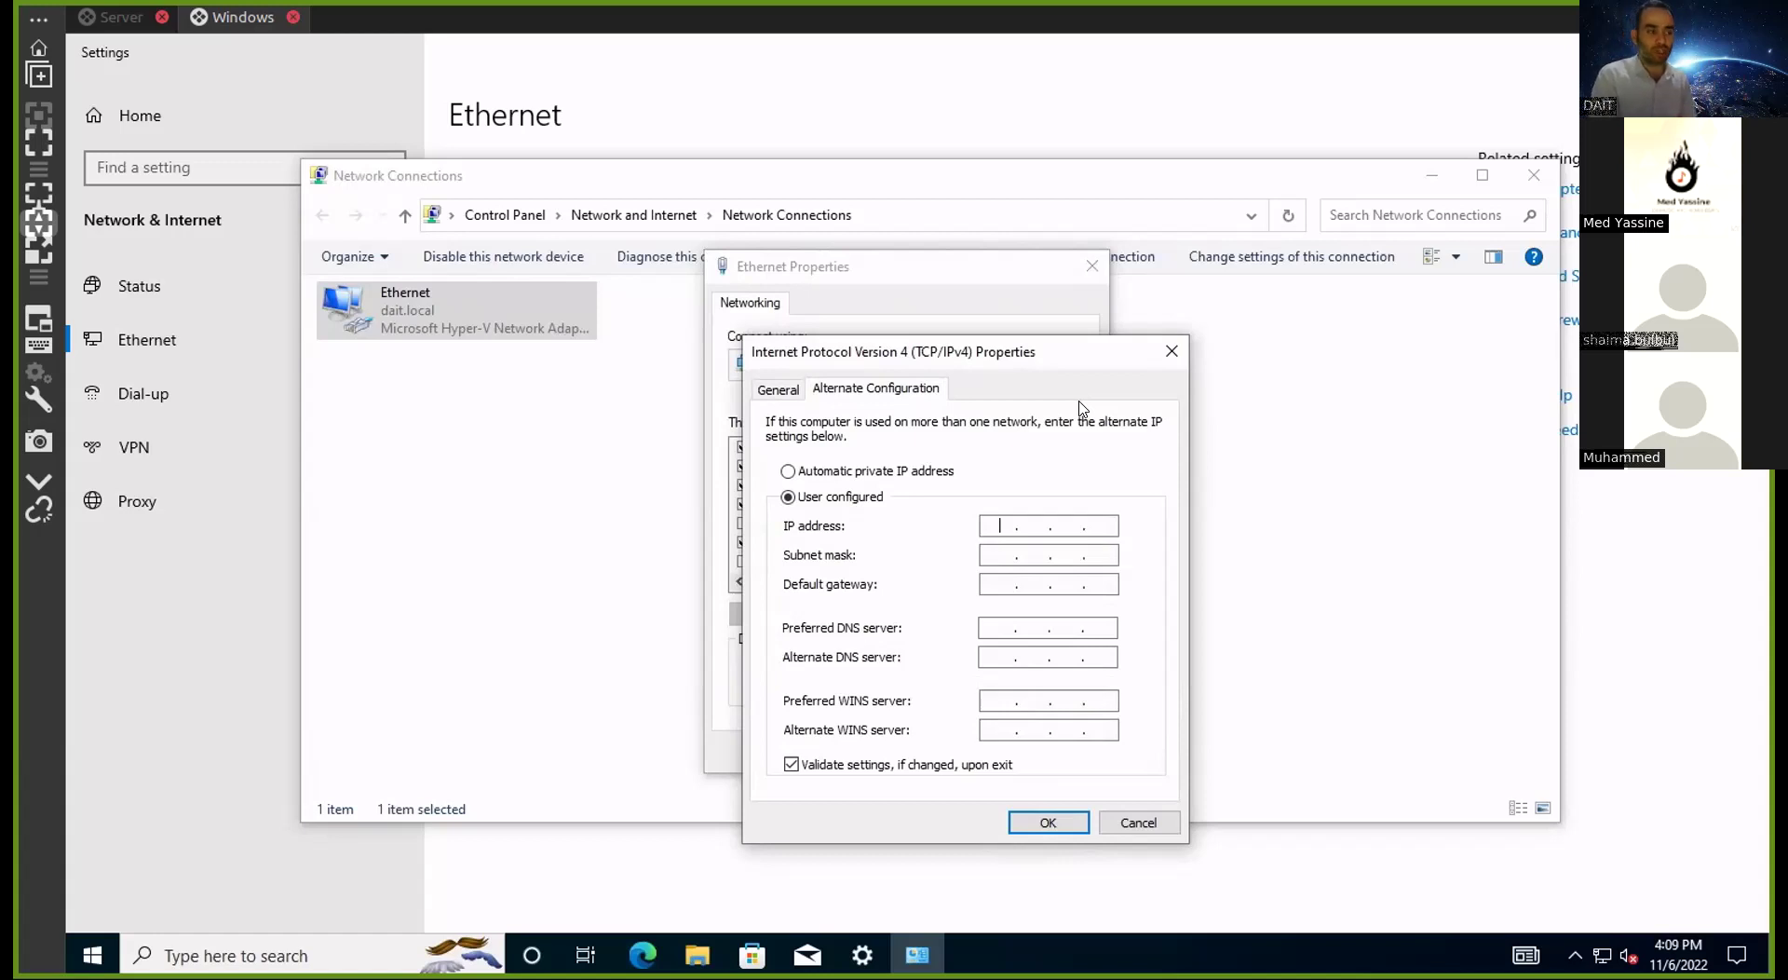
pyautogui.write('1921638')
pyautogui.press('BackSpace')
pyautogui.press('BackSpace')
pyautogui.press('BackSpace')
pyautogui.write('68 . 7 . ')
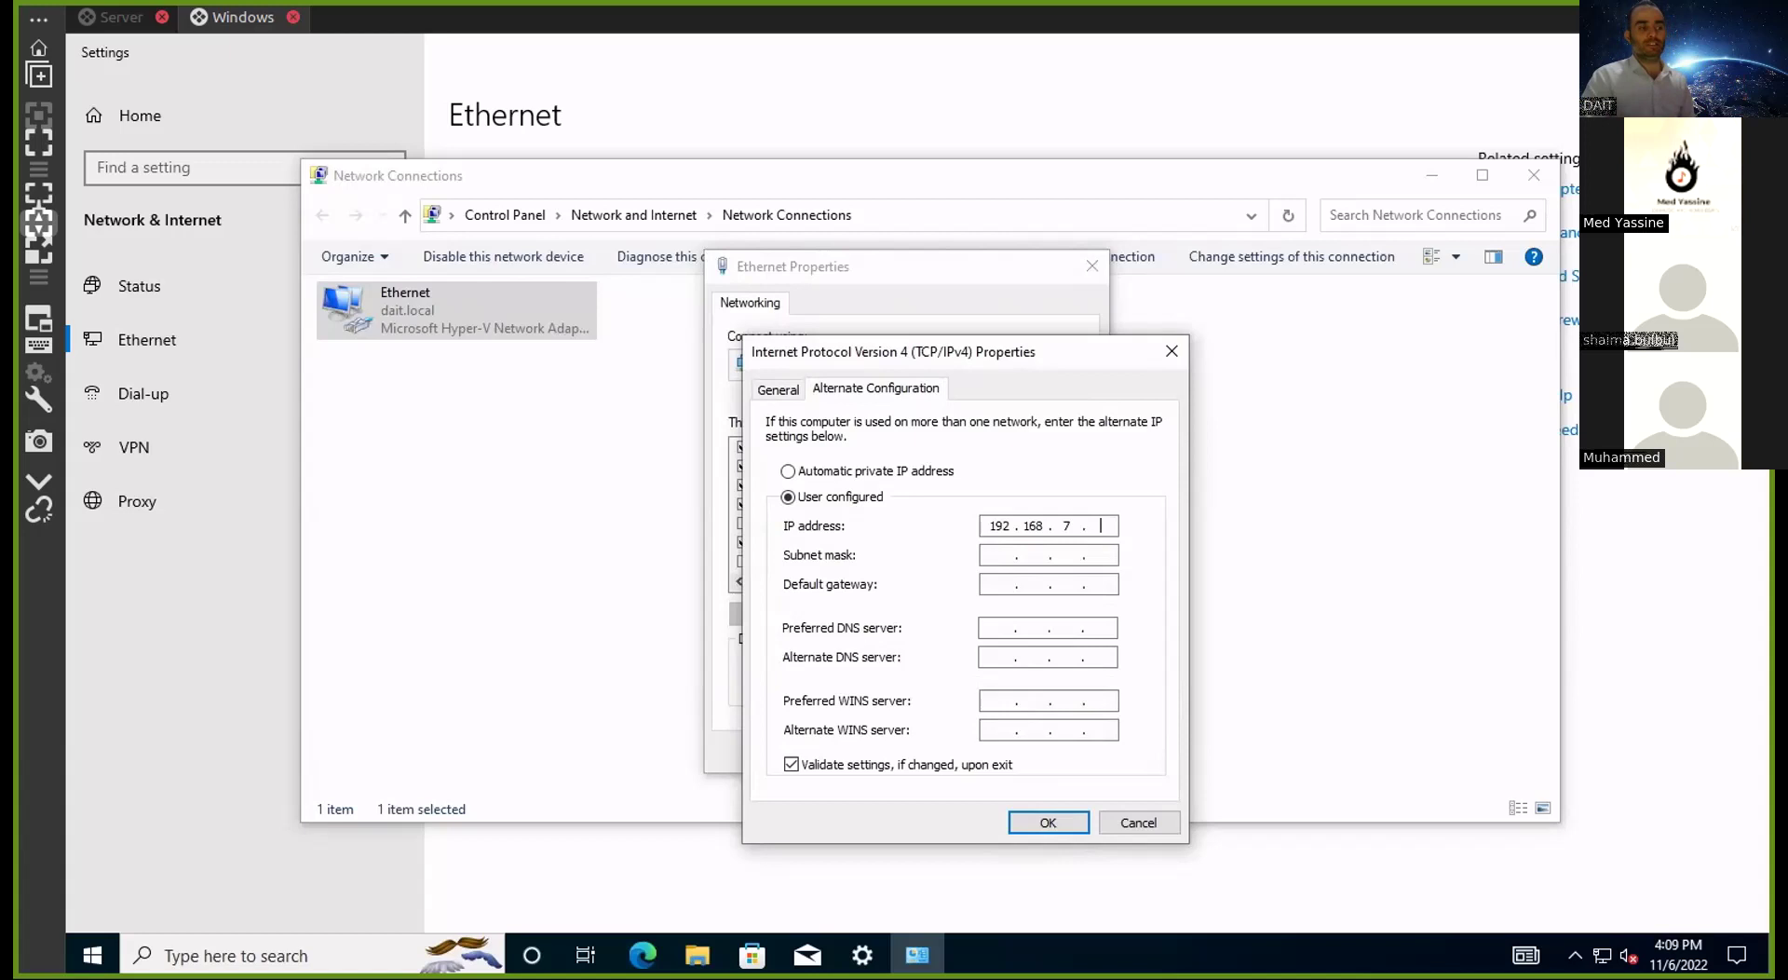
pyautogui.write('201')
pyautogui.press('Tab')
pyautogui.press('Tab')
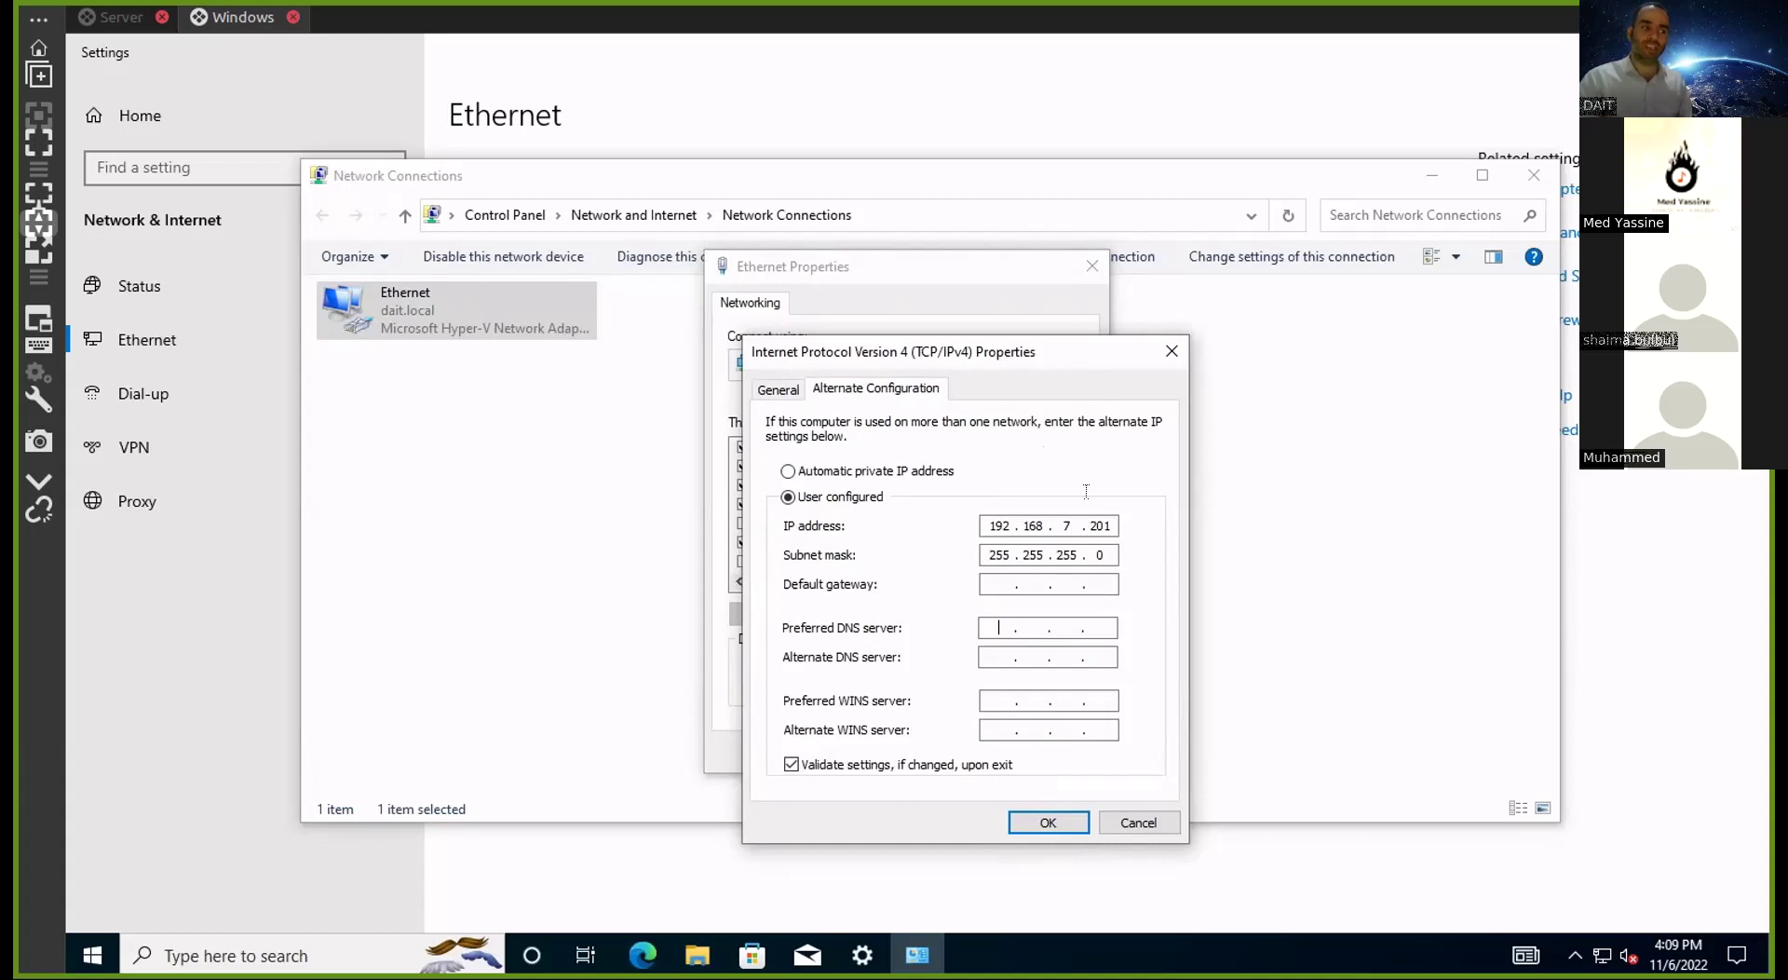
# Close the IPv4, adapter and network windows without saving, and return to the server session
pyautogui.click(762, 391)
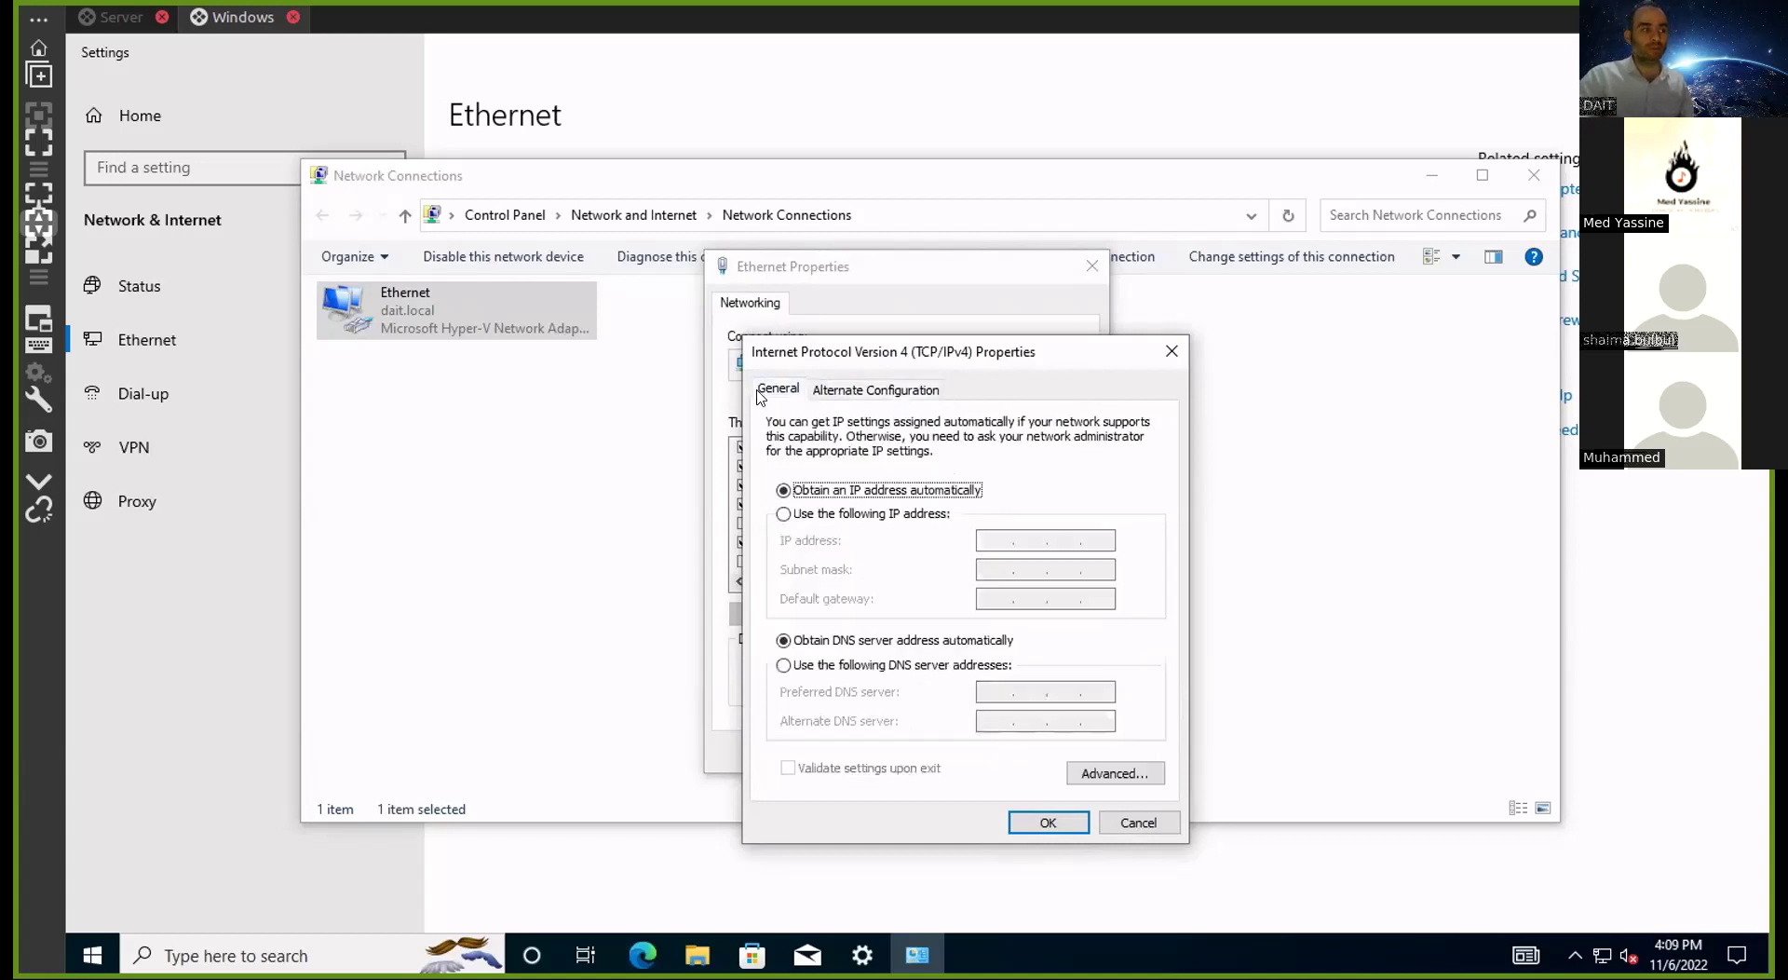
pyautogui.click(832, 512)
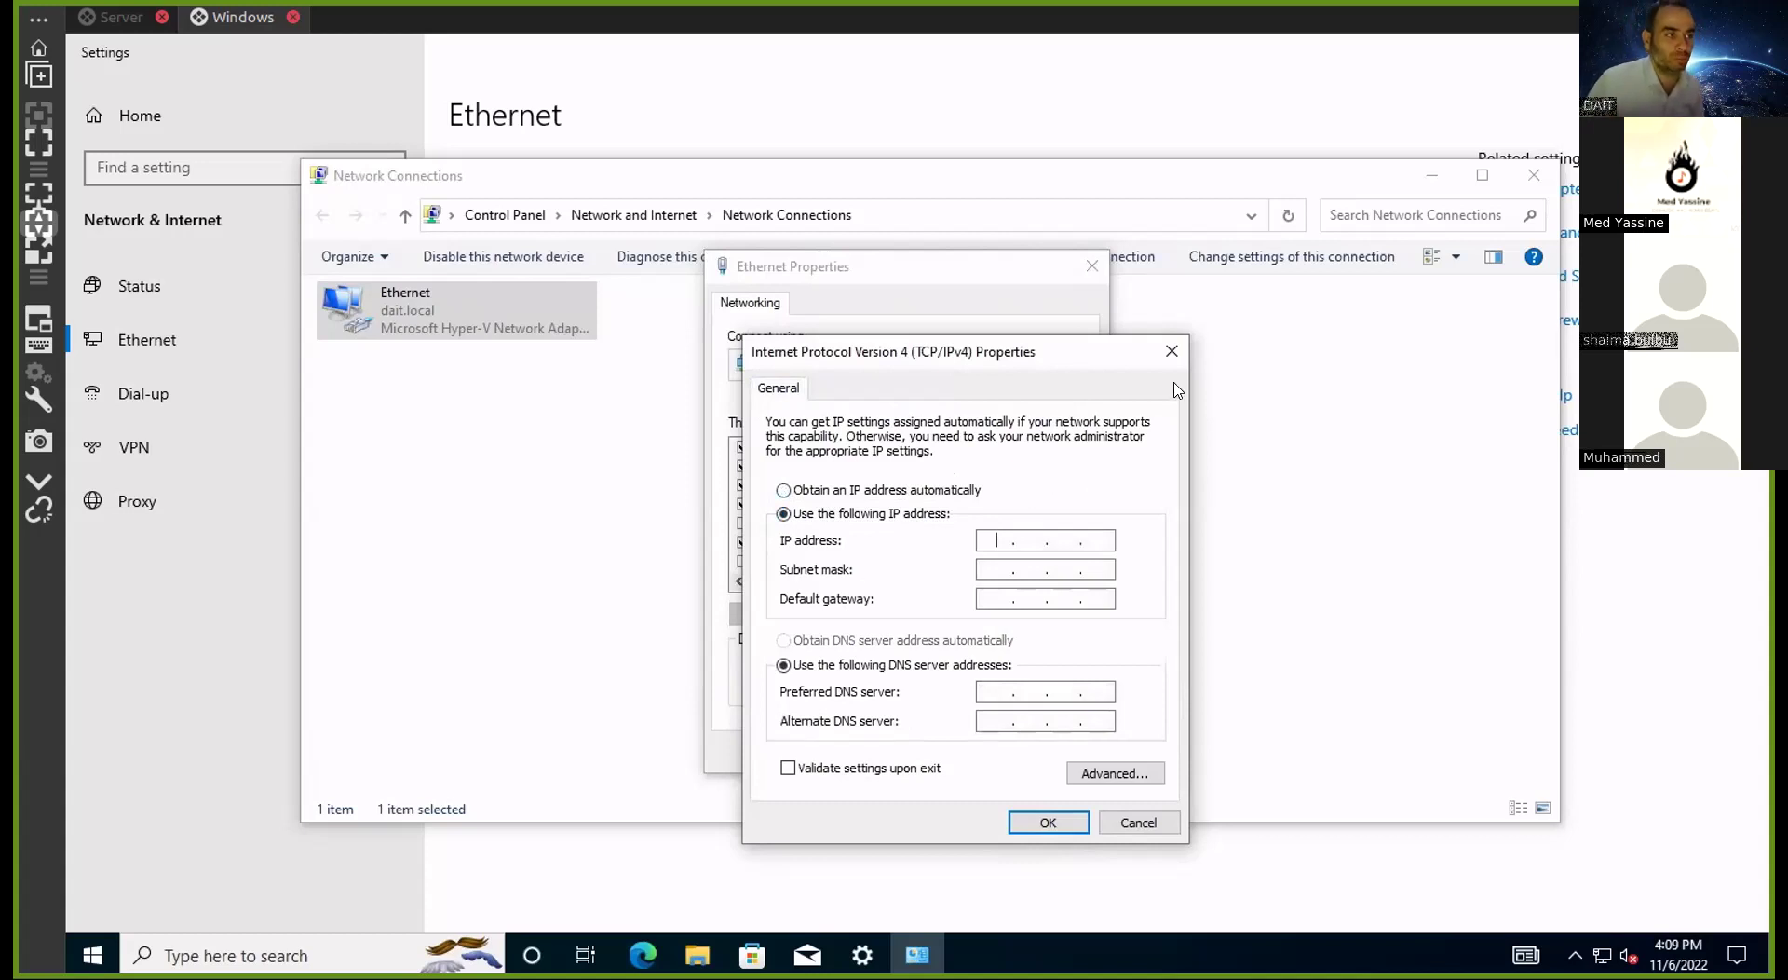
pyautogui.click(1171, 353)
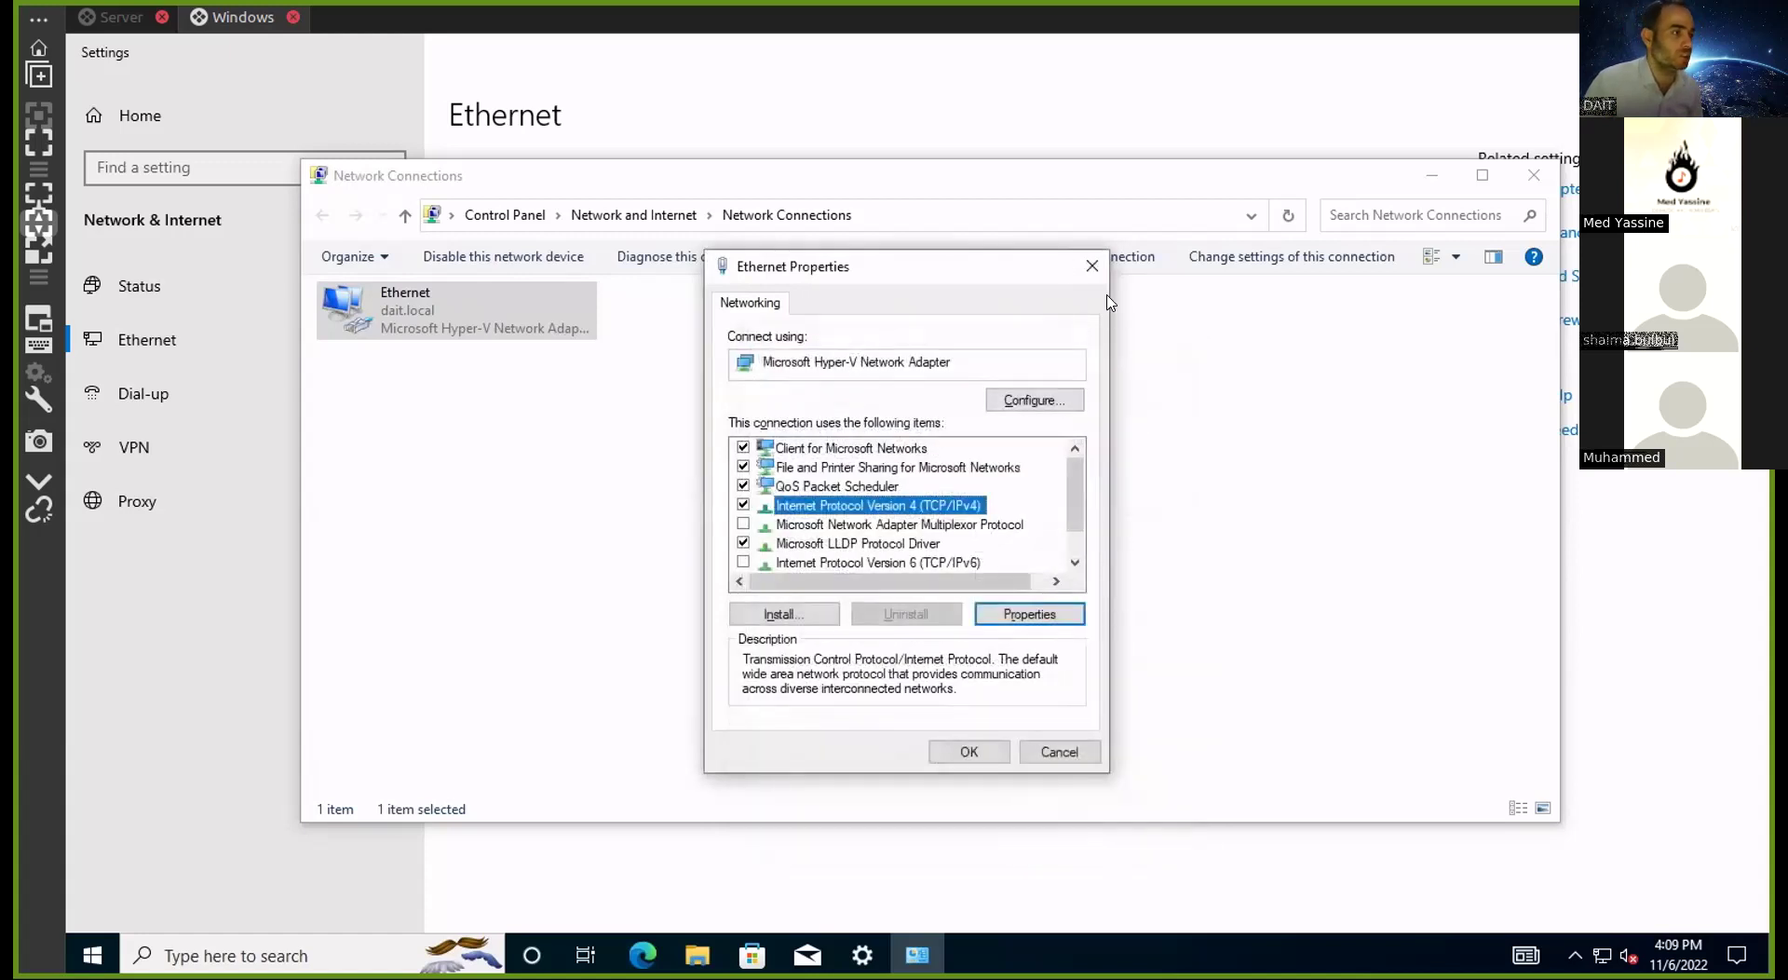
pyautogui.click(1093, 266)
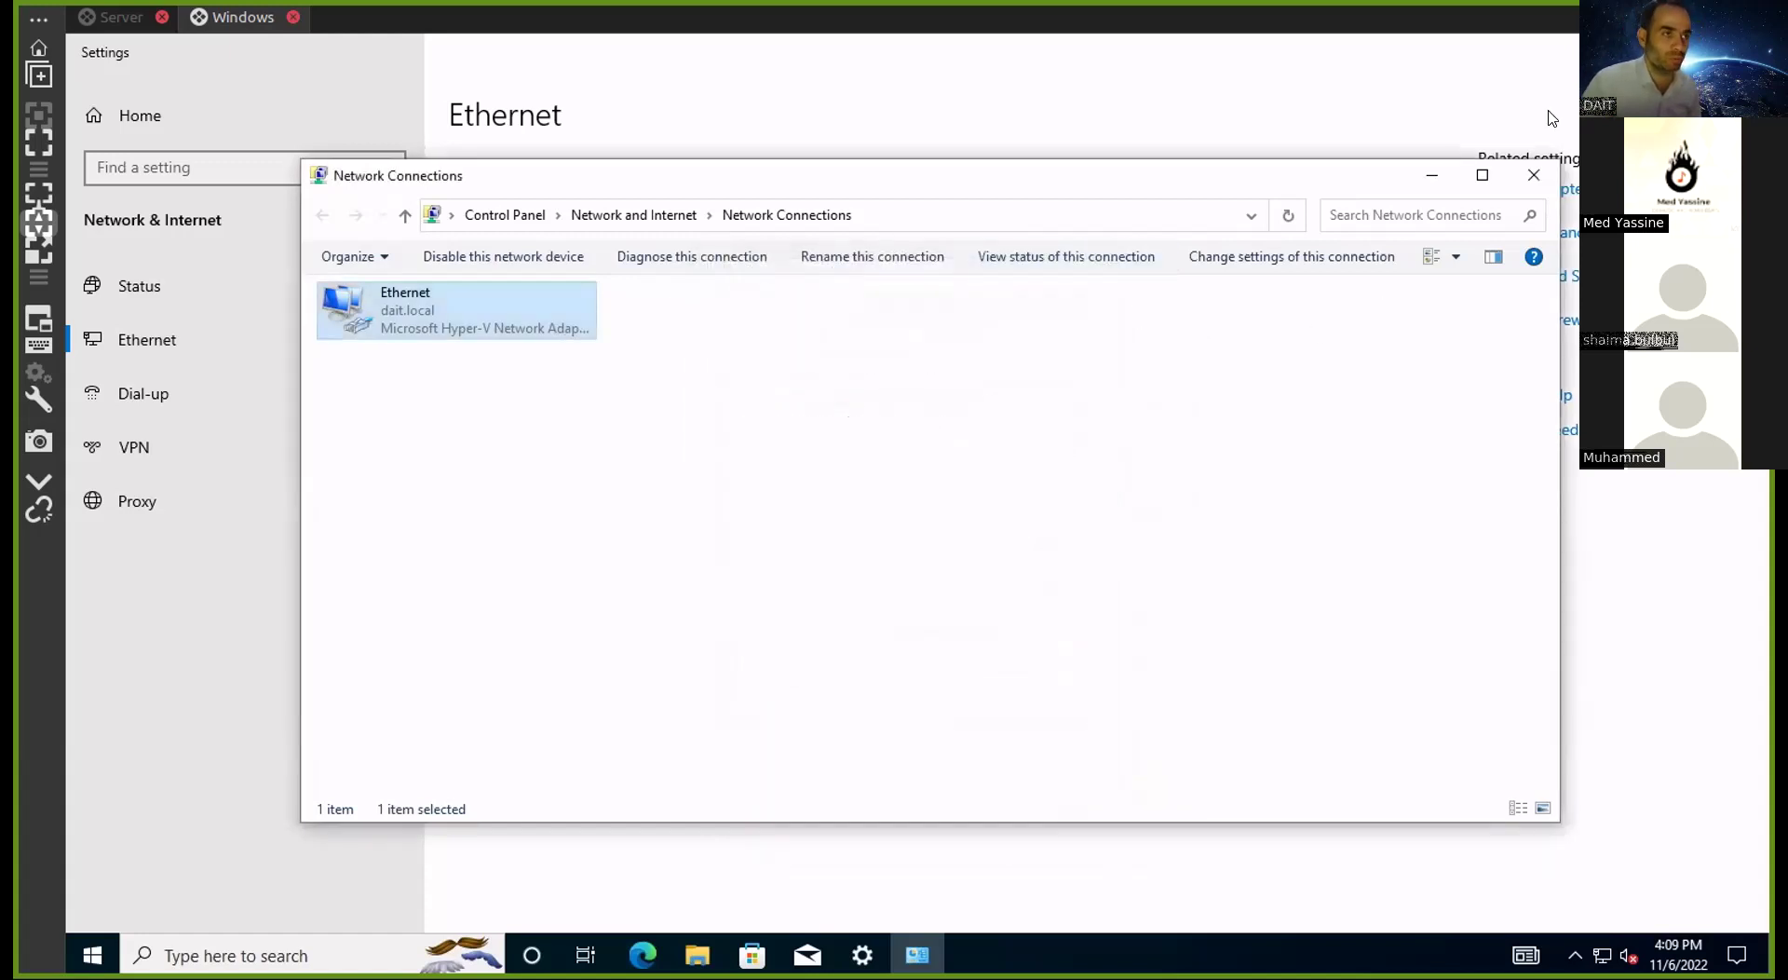
pyautogui.click(1535, 174)
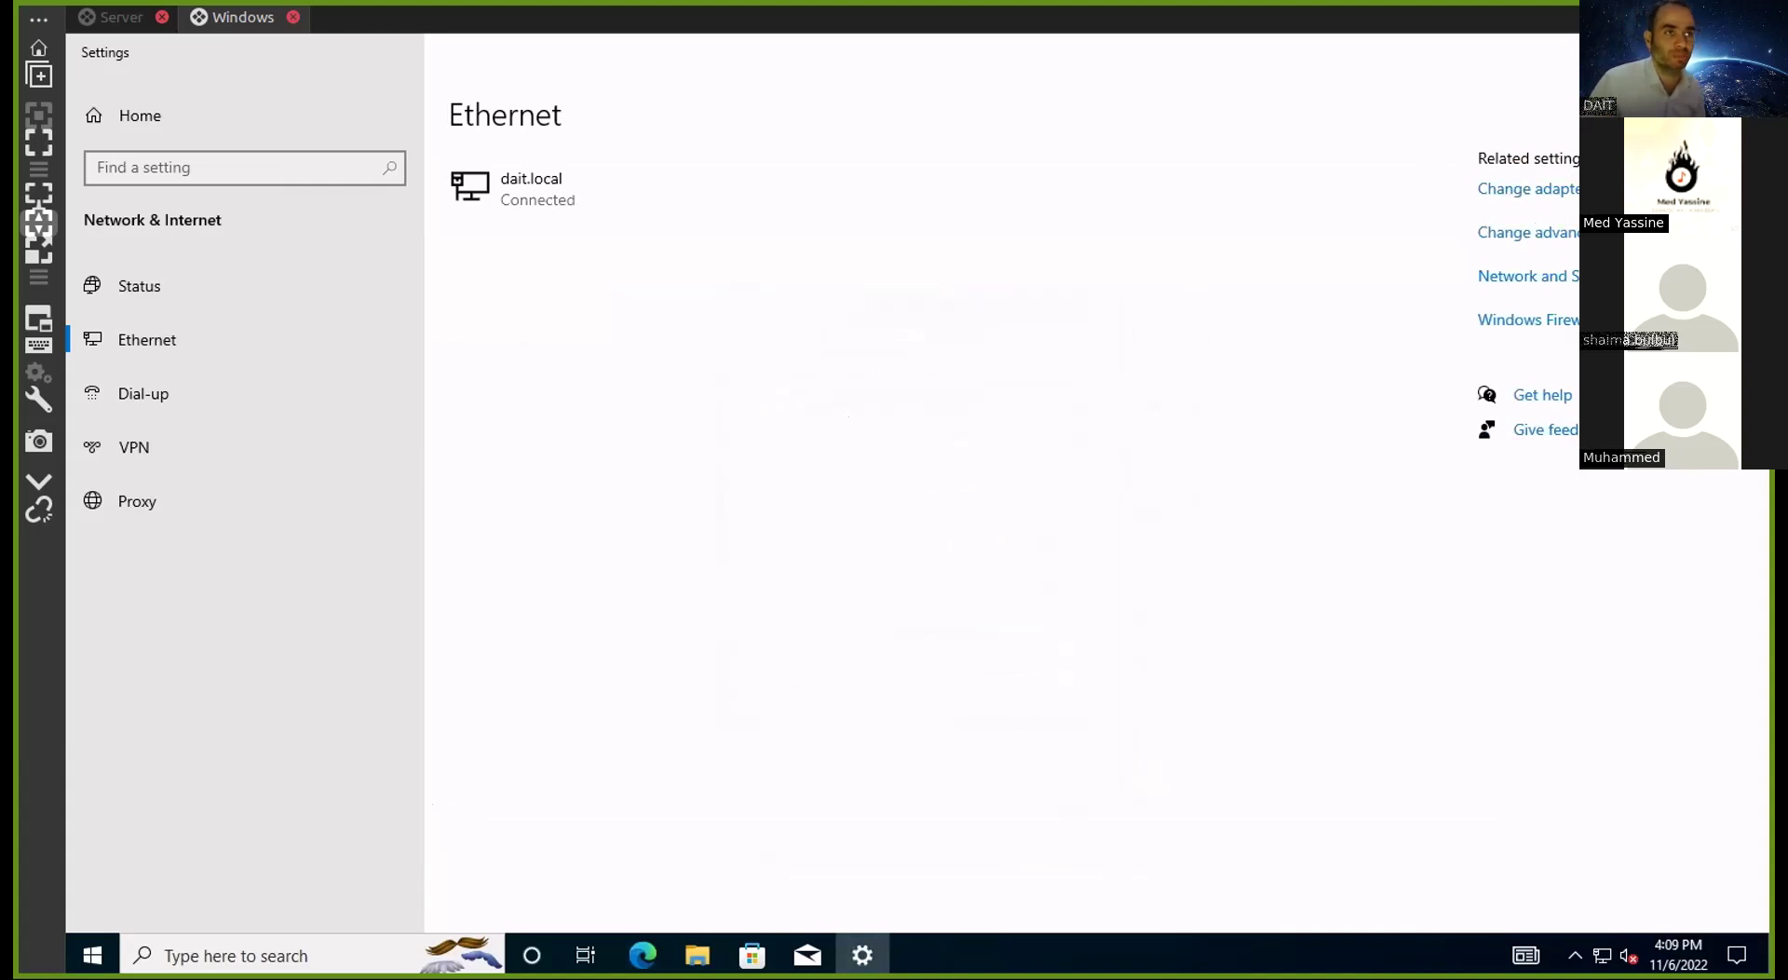
pyautogui.hotkey('alt', 'F4')
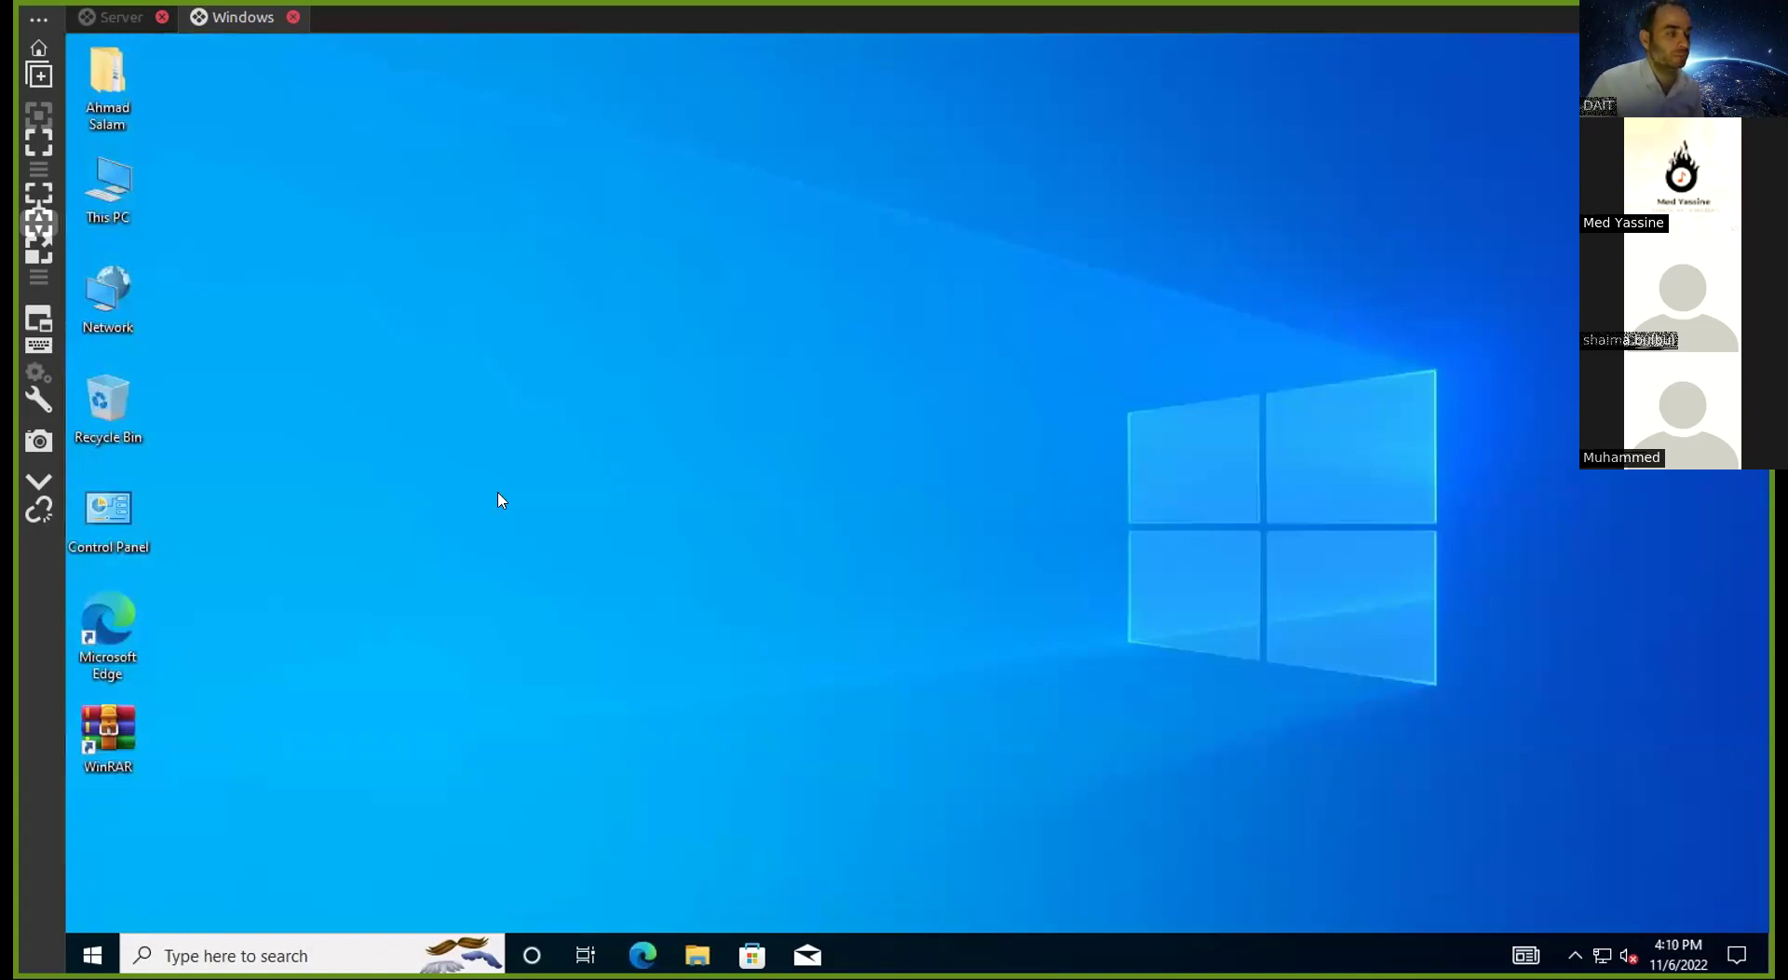
pyautogui.click(117, 16)
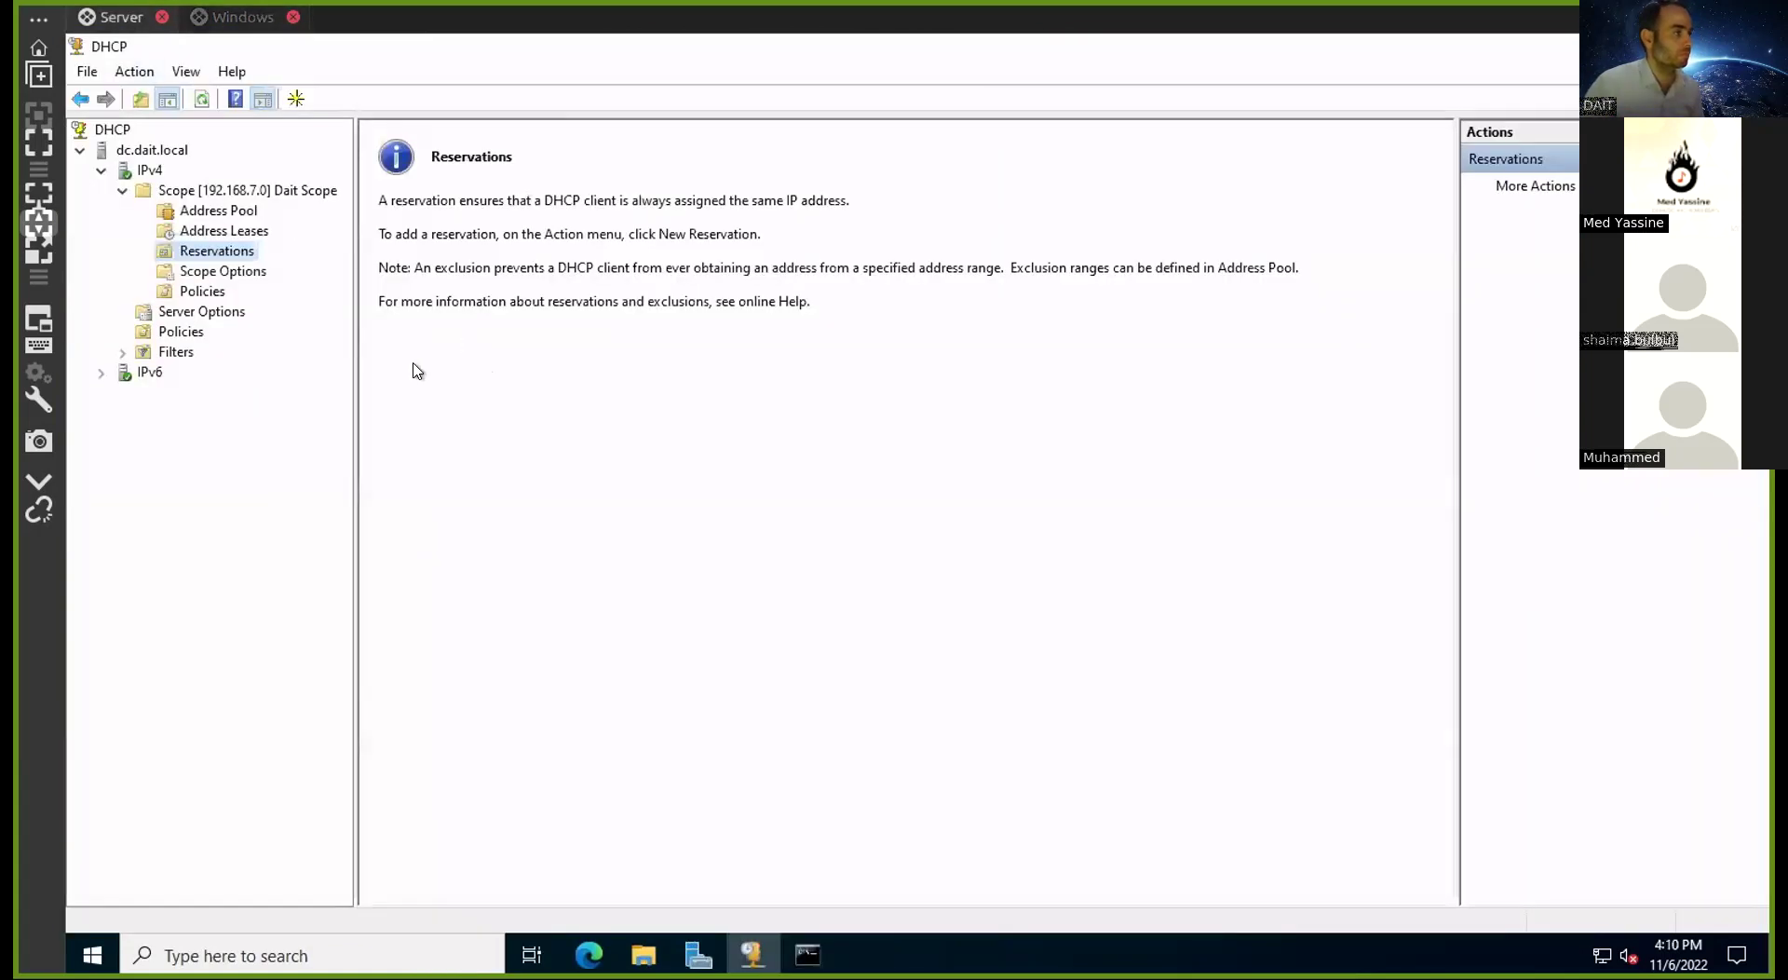
# Review Dait Scope's router and DNS options, the server options, and dc.dait.local properties
pyautogui.click(247, 275)
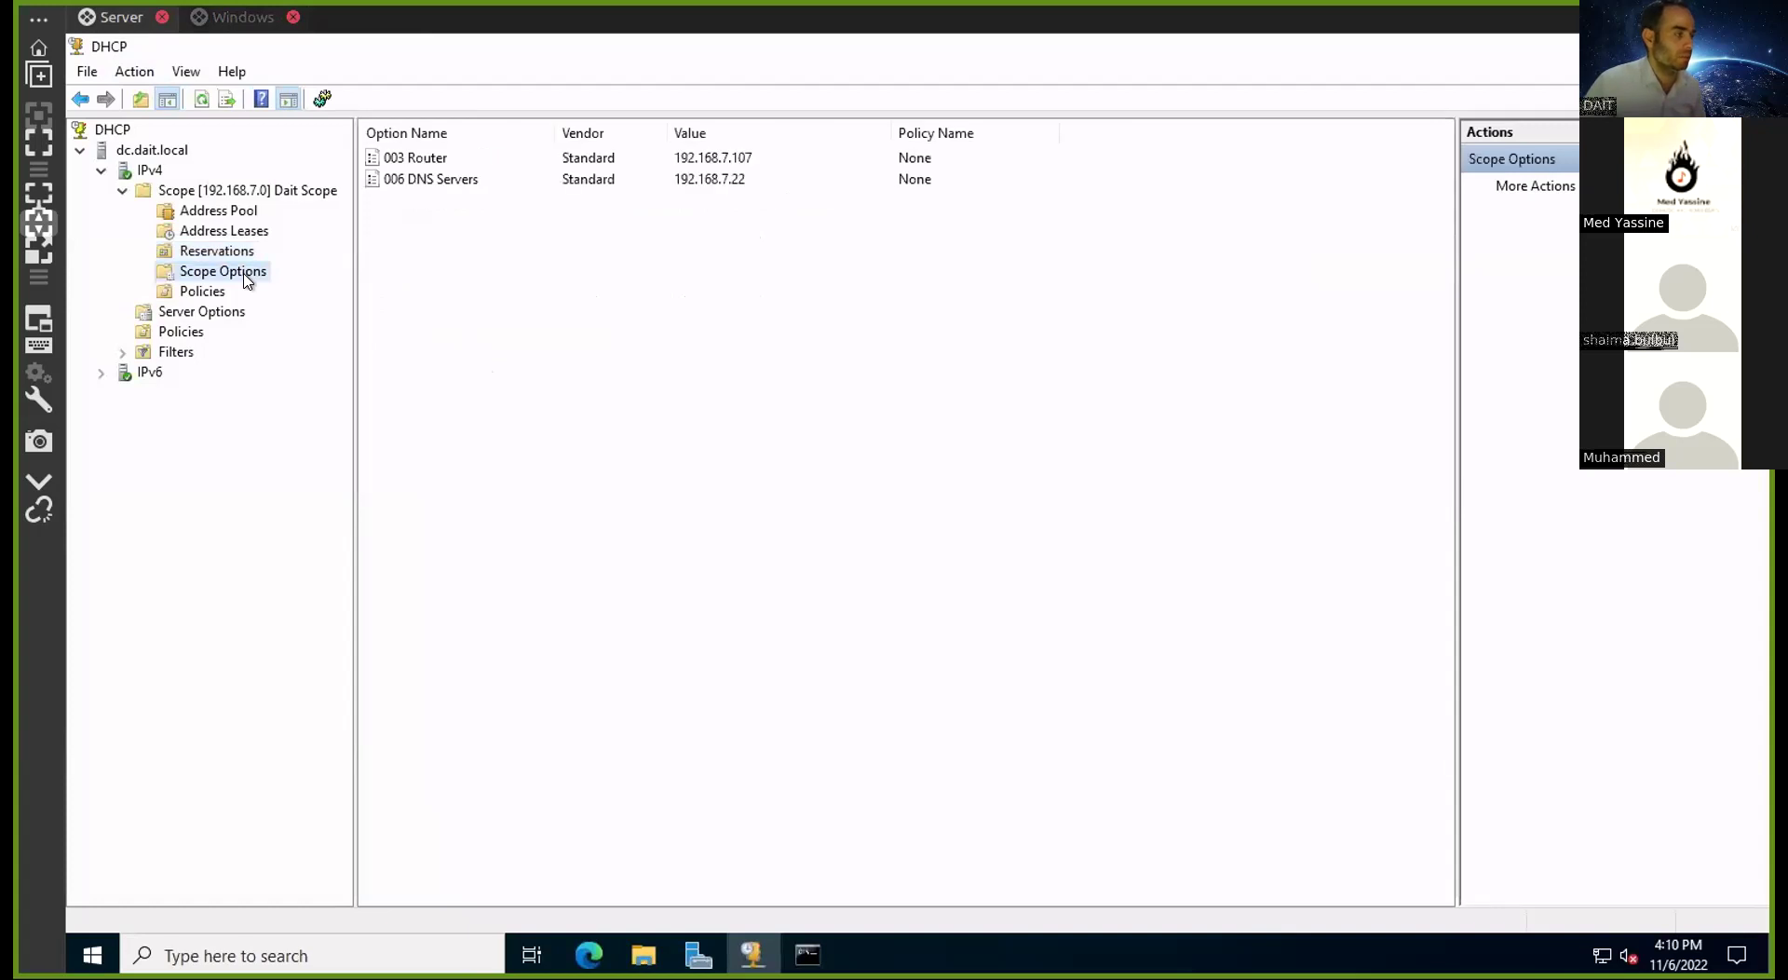
pyautogui.click(203, 315)
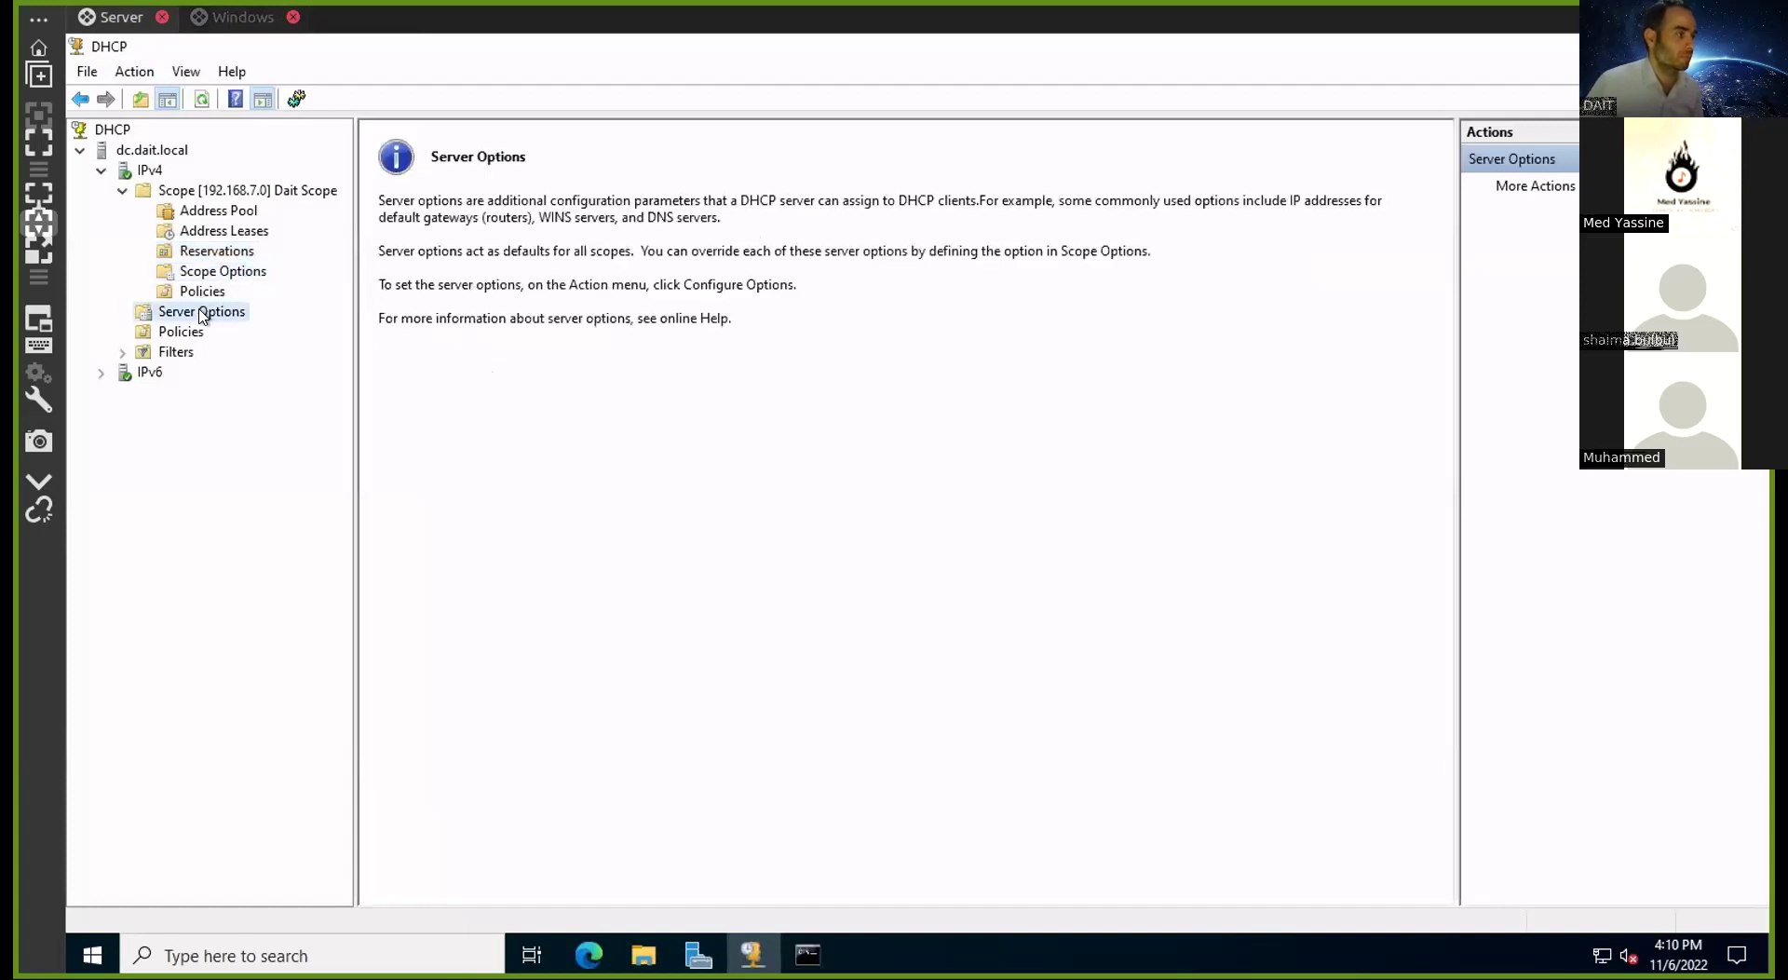
pyautogui.rightClick(162, 151)
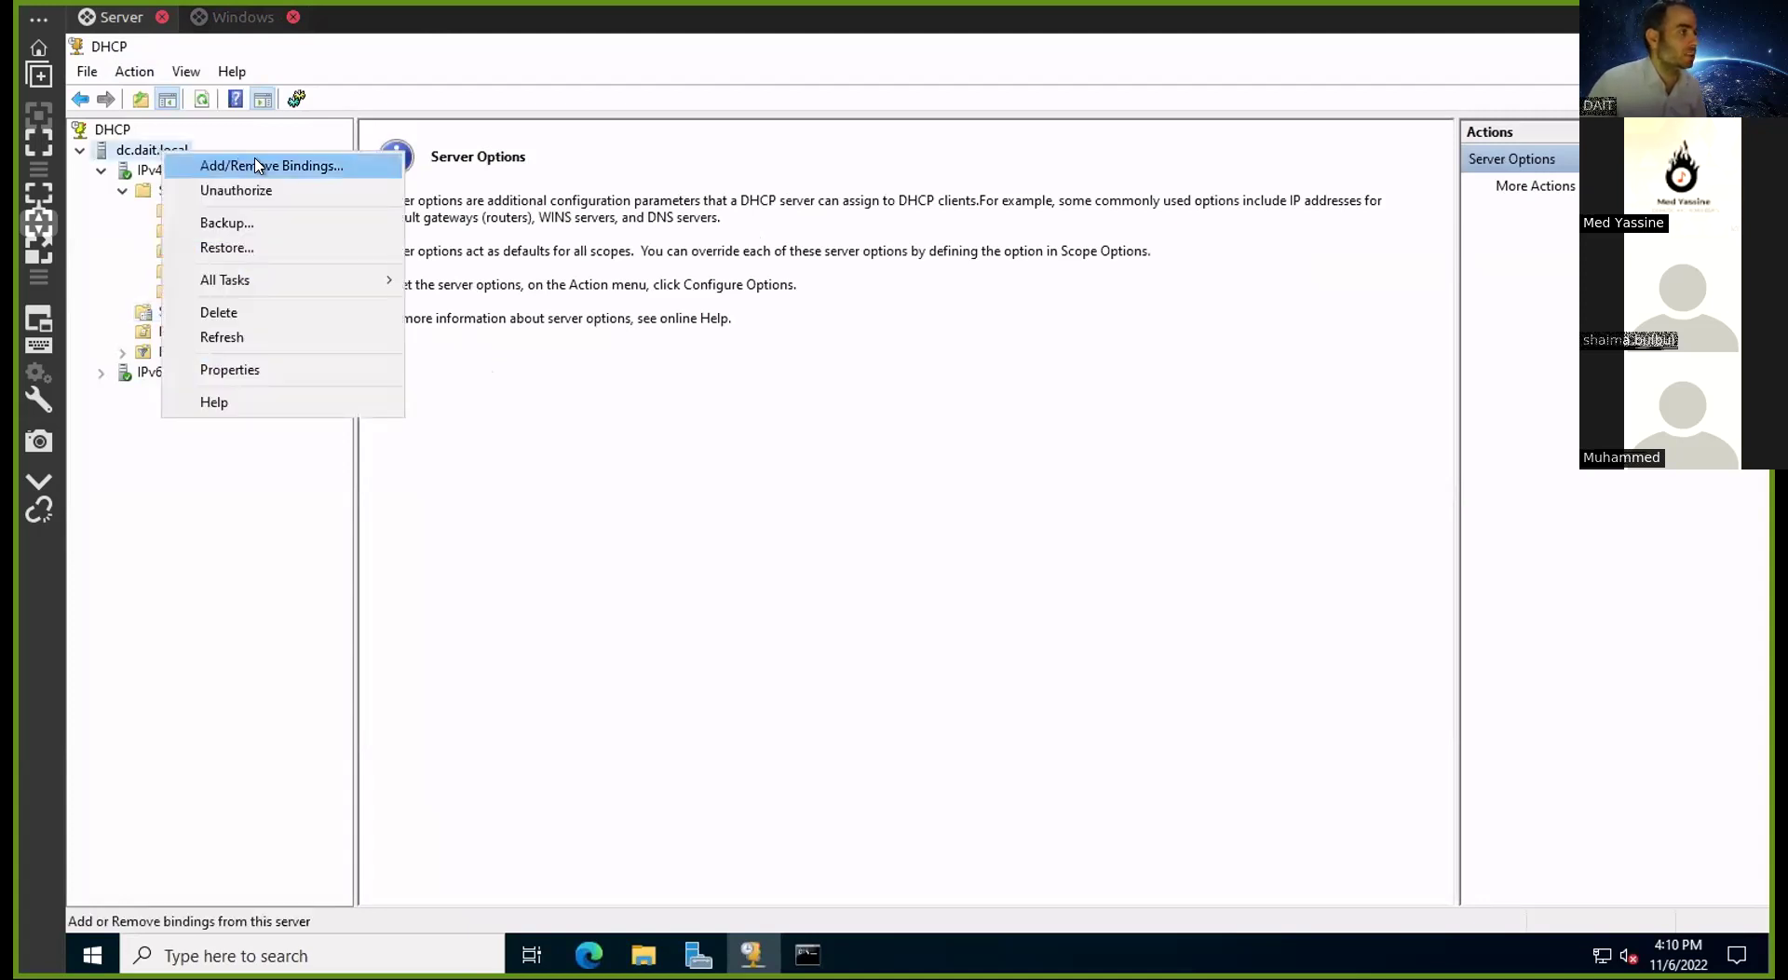
pyautogui.click(316, 369)
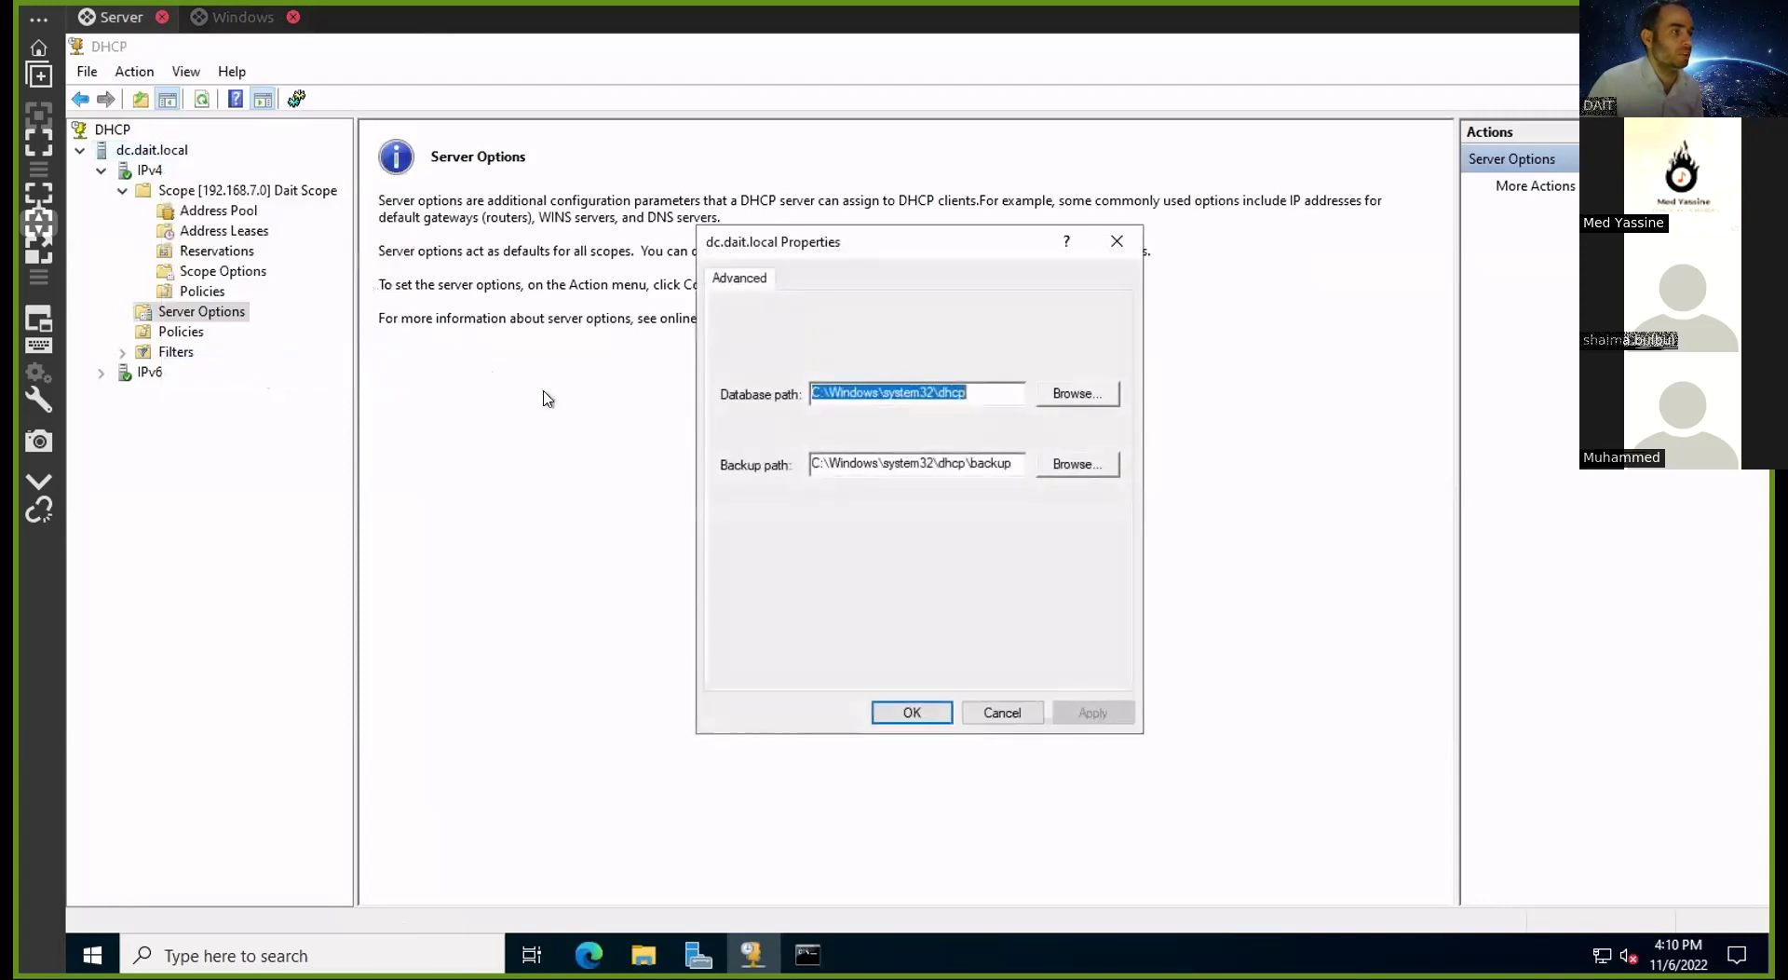
pyautogui.click(1029, 717)
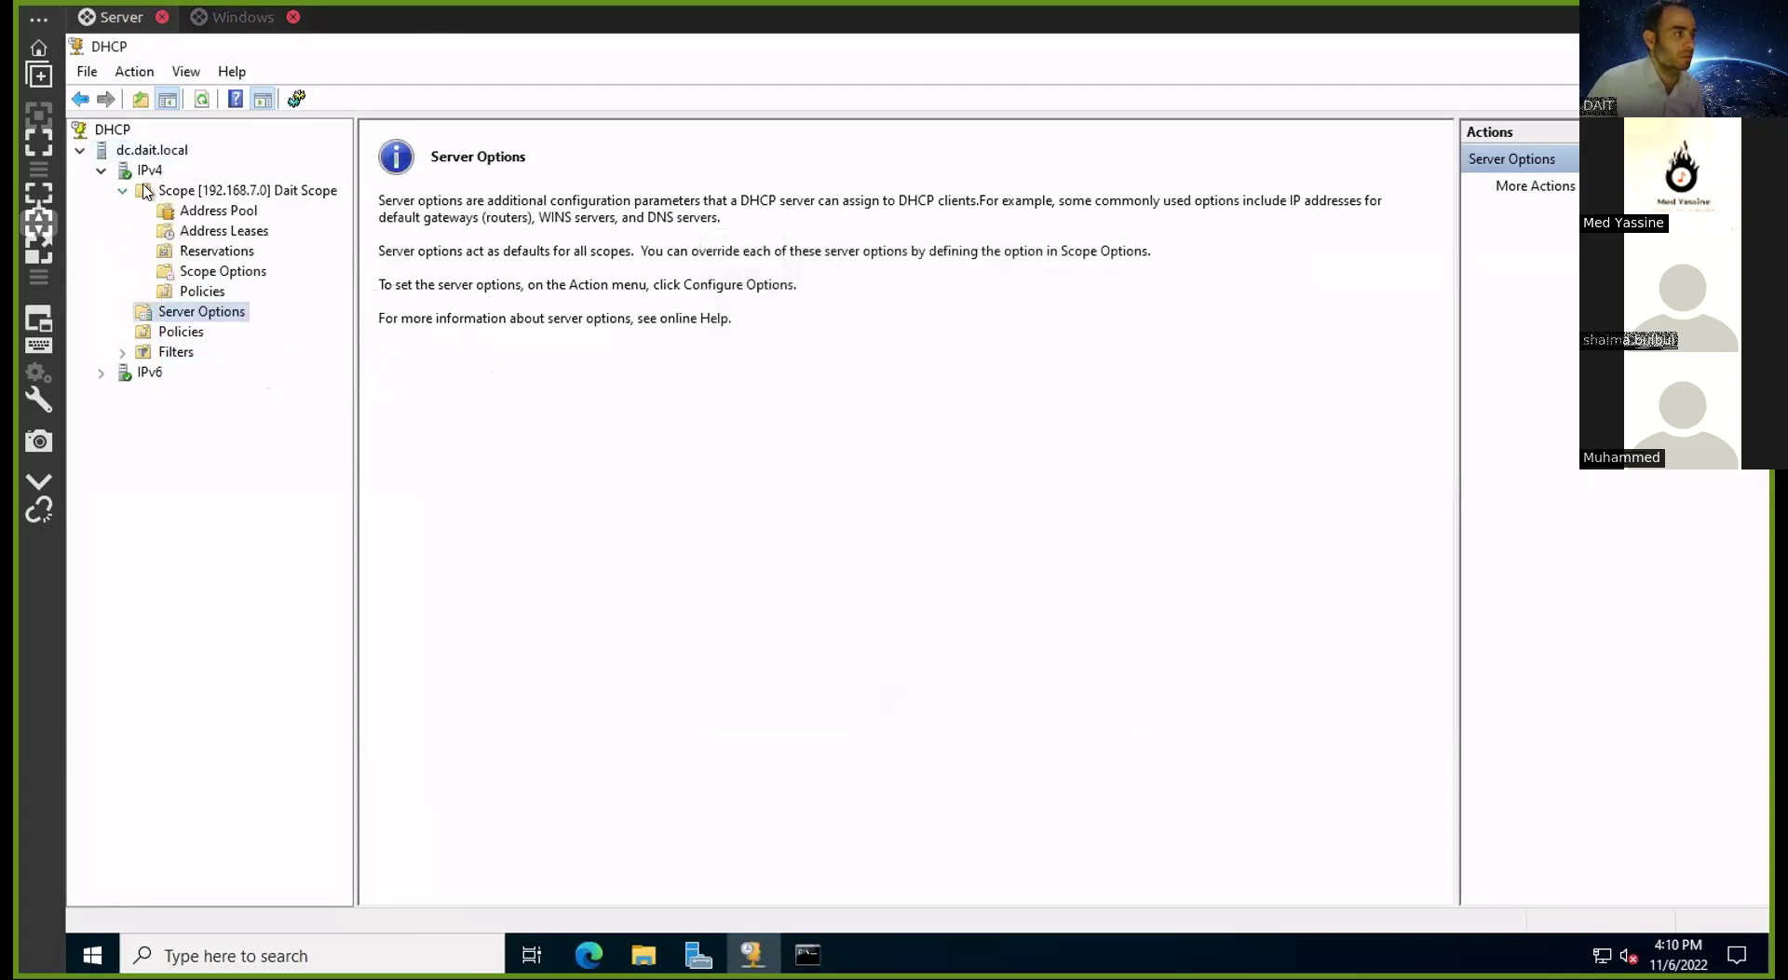
# Review the IPv4 properties' DNS, filter, failover and advanced tabs, then cancel
pyautogui.rightClick(148, 171)
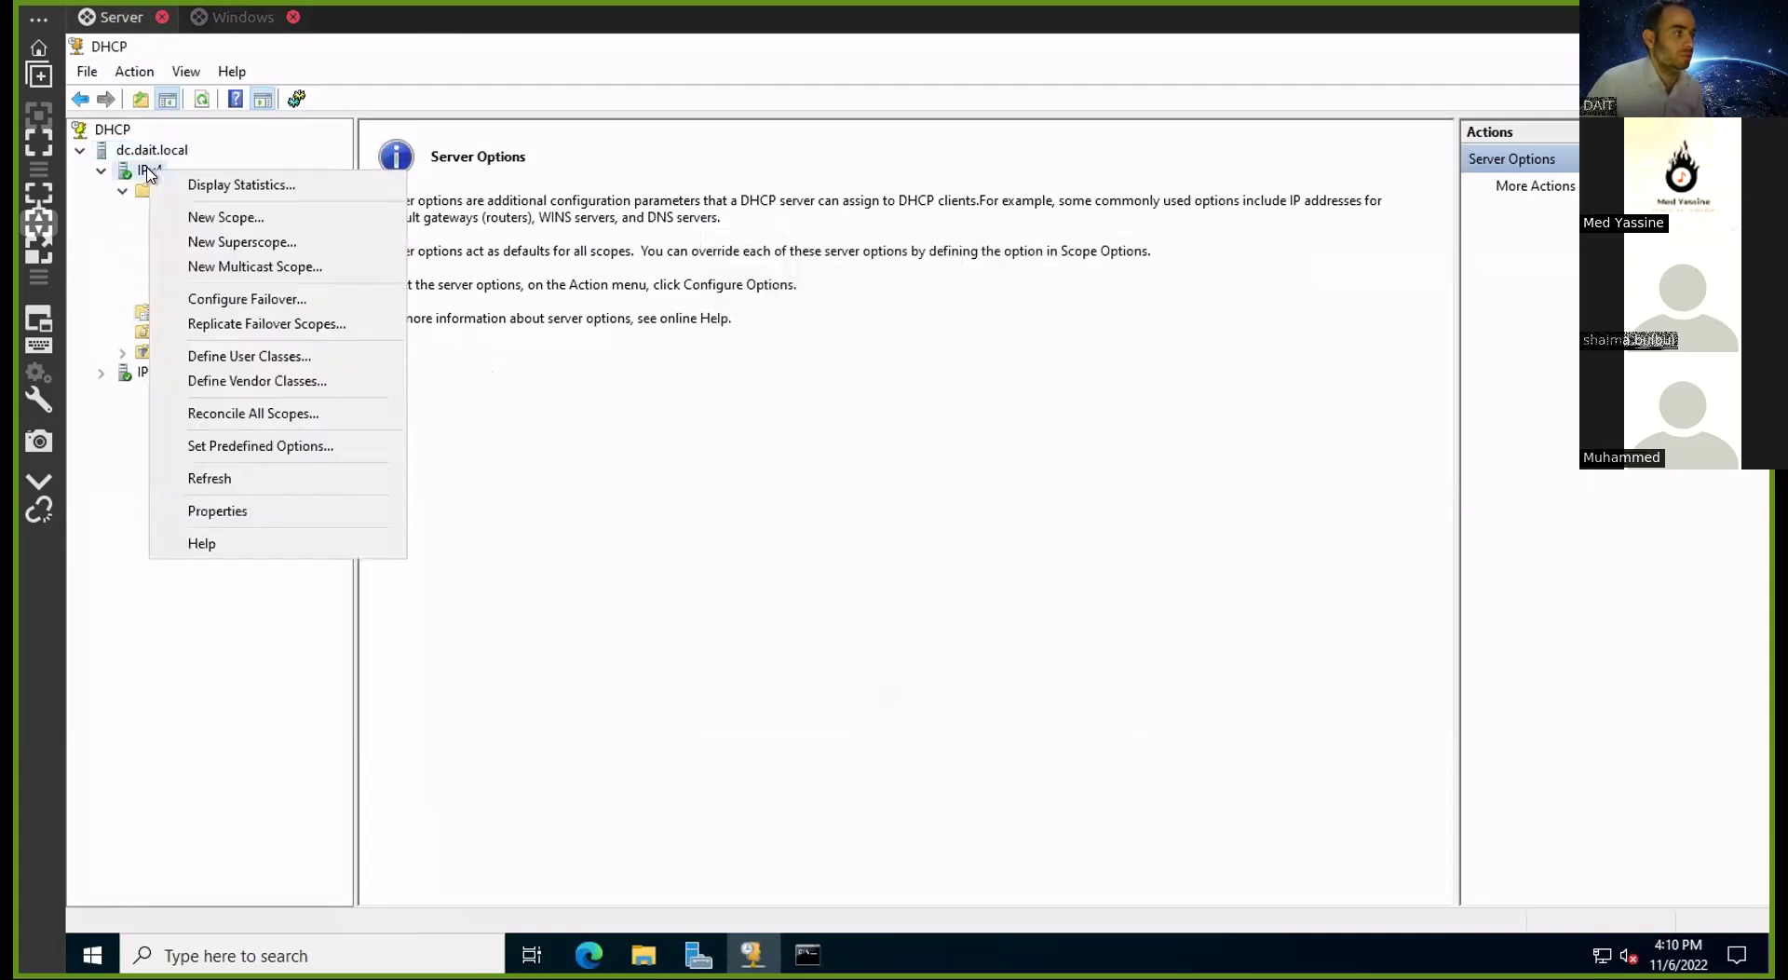
pyautogui.click(299, 512)
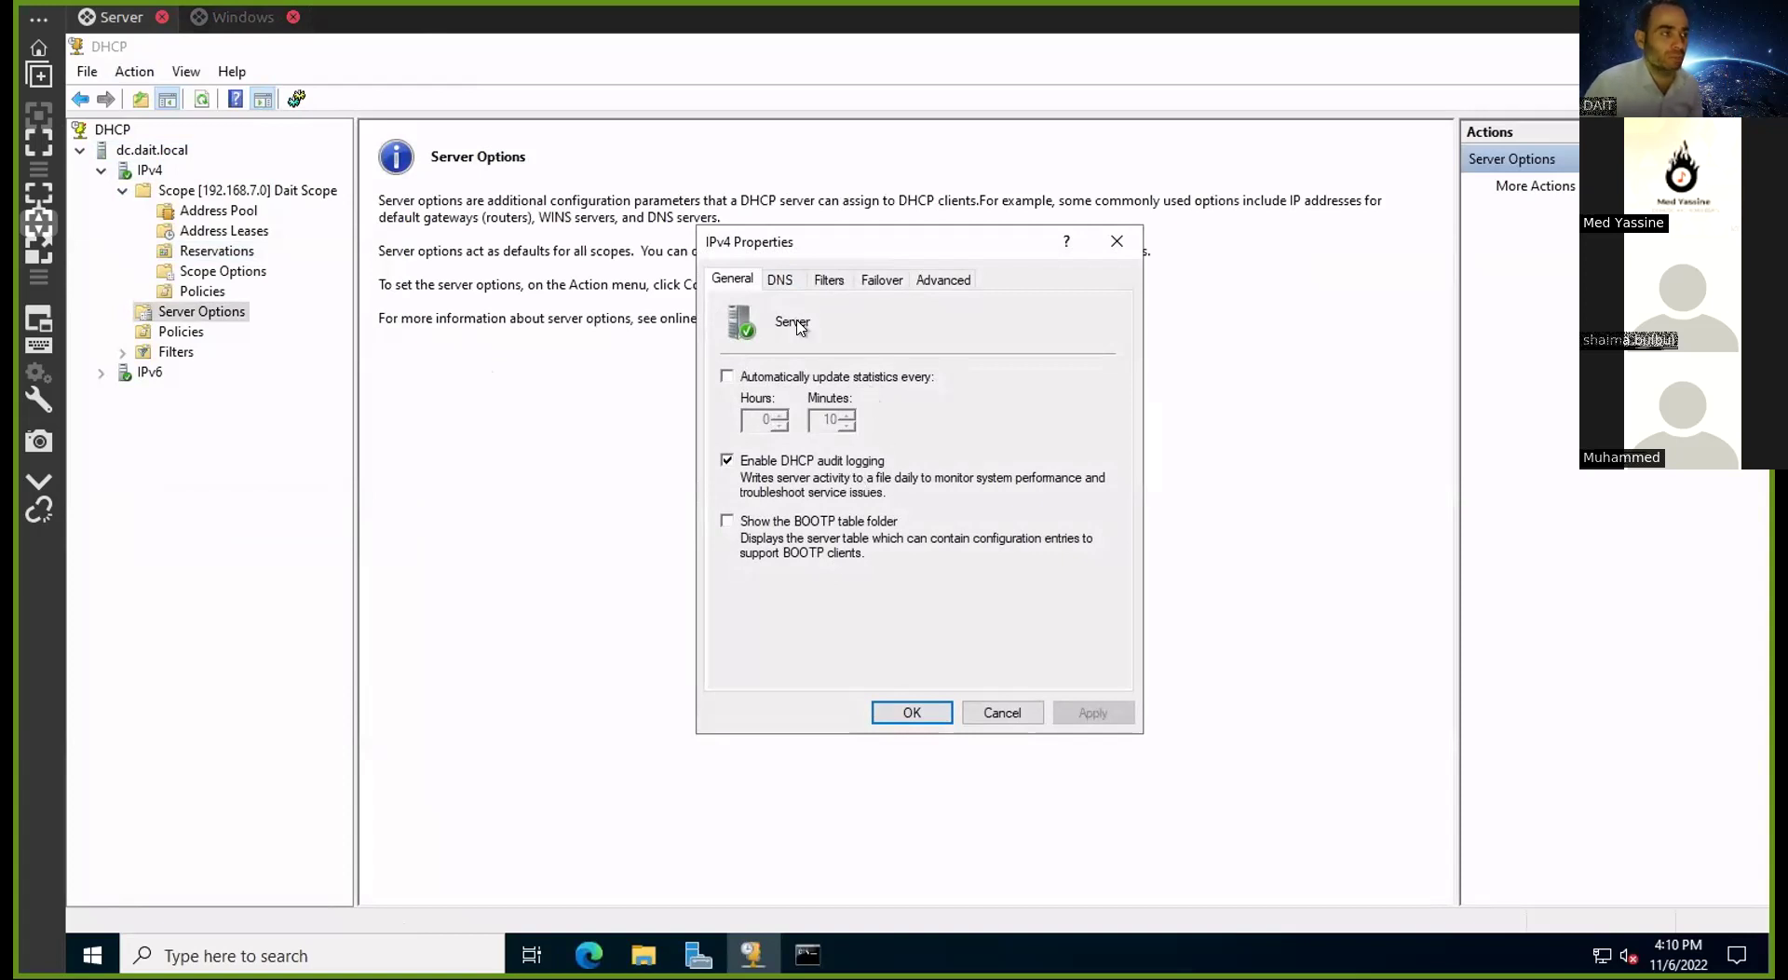
pyautogui.click(785, 279)
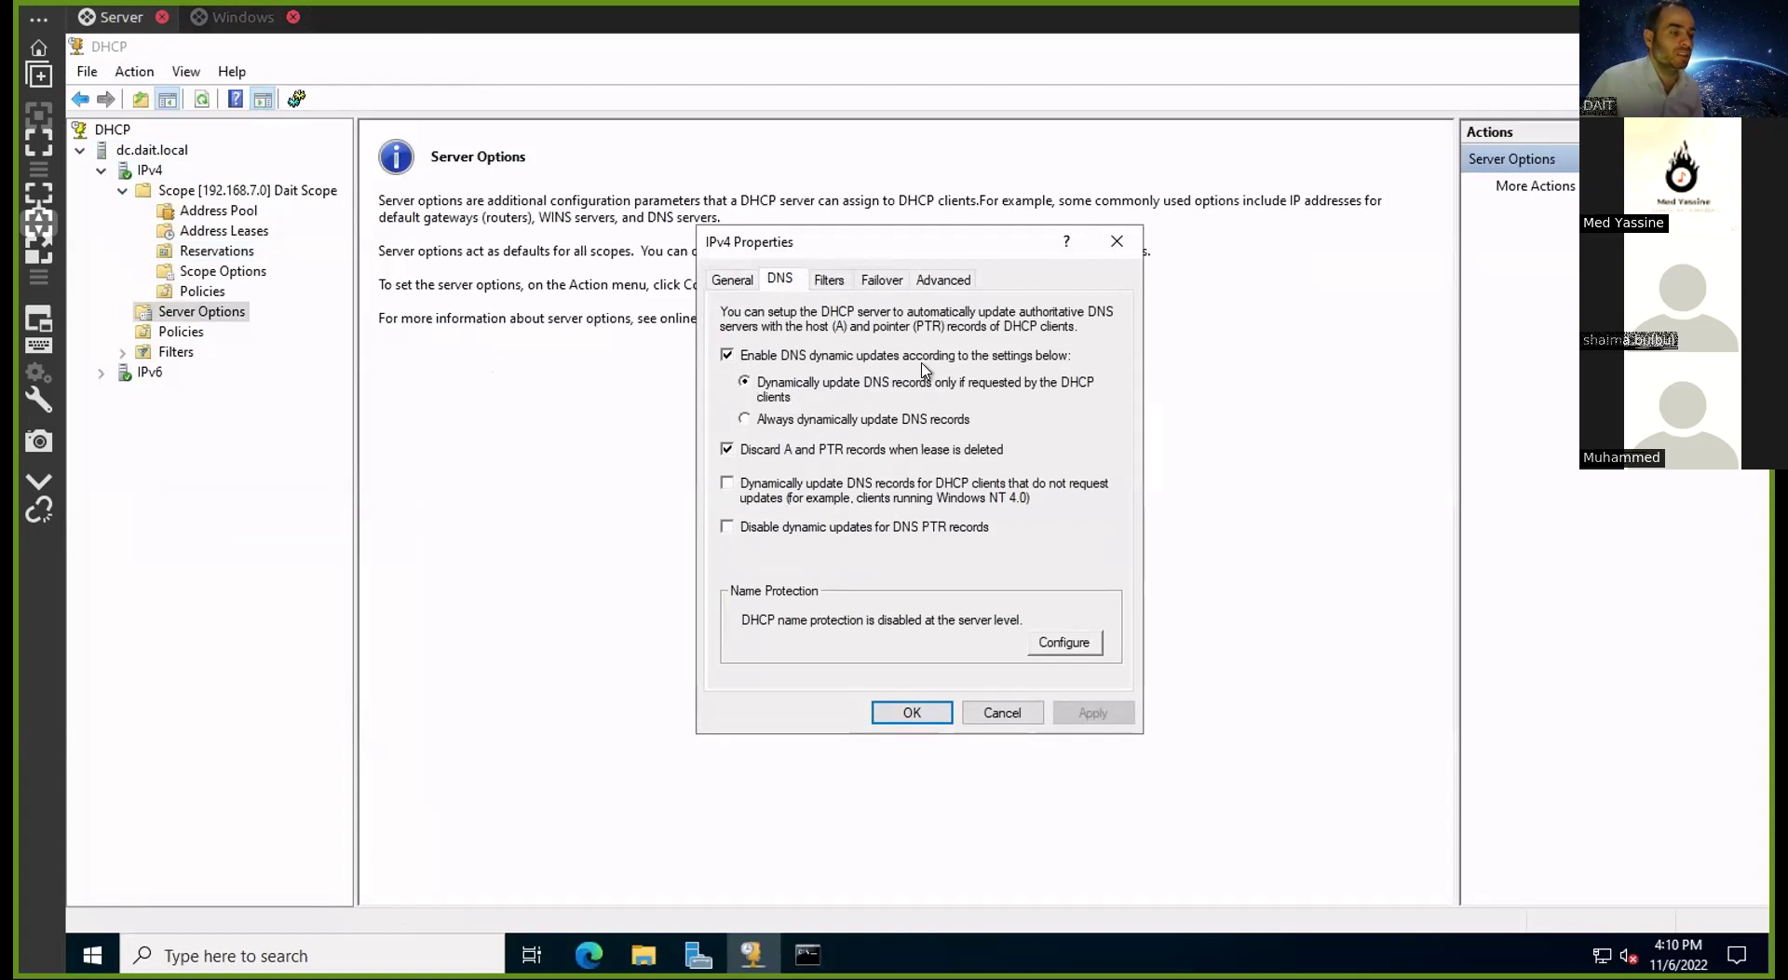
pyautogui.click(828, 280)
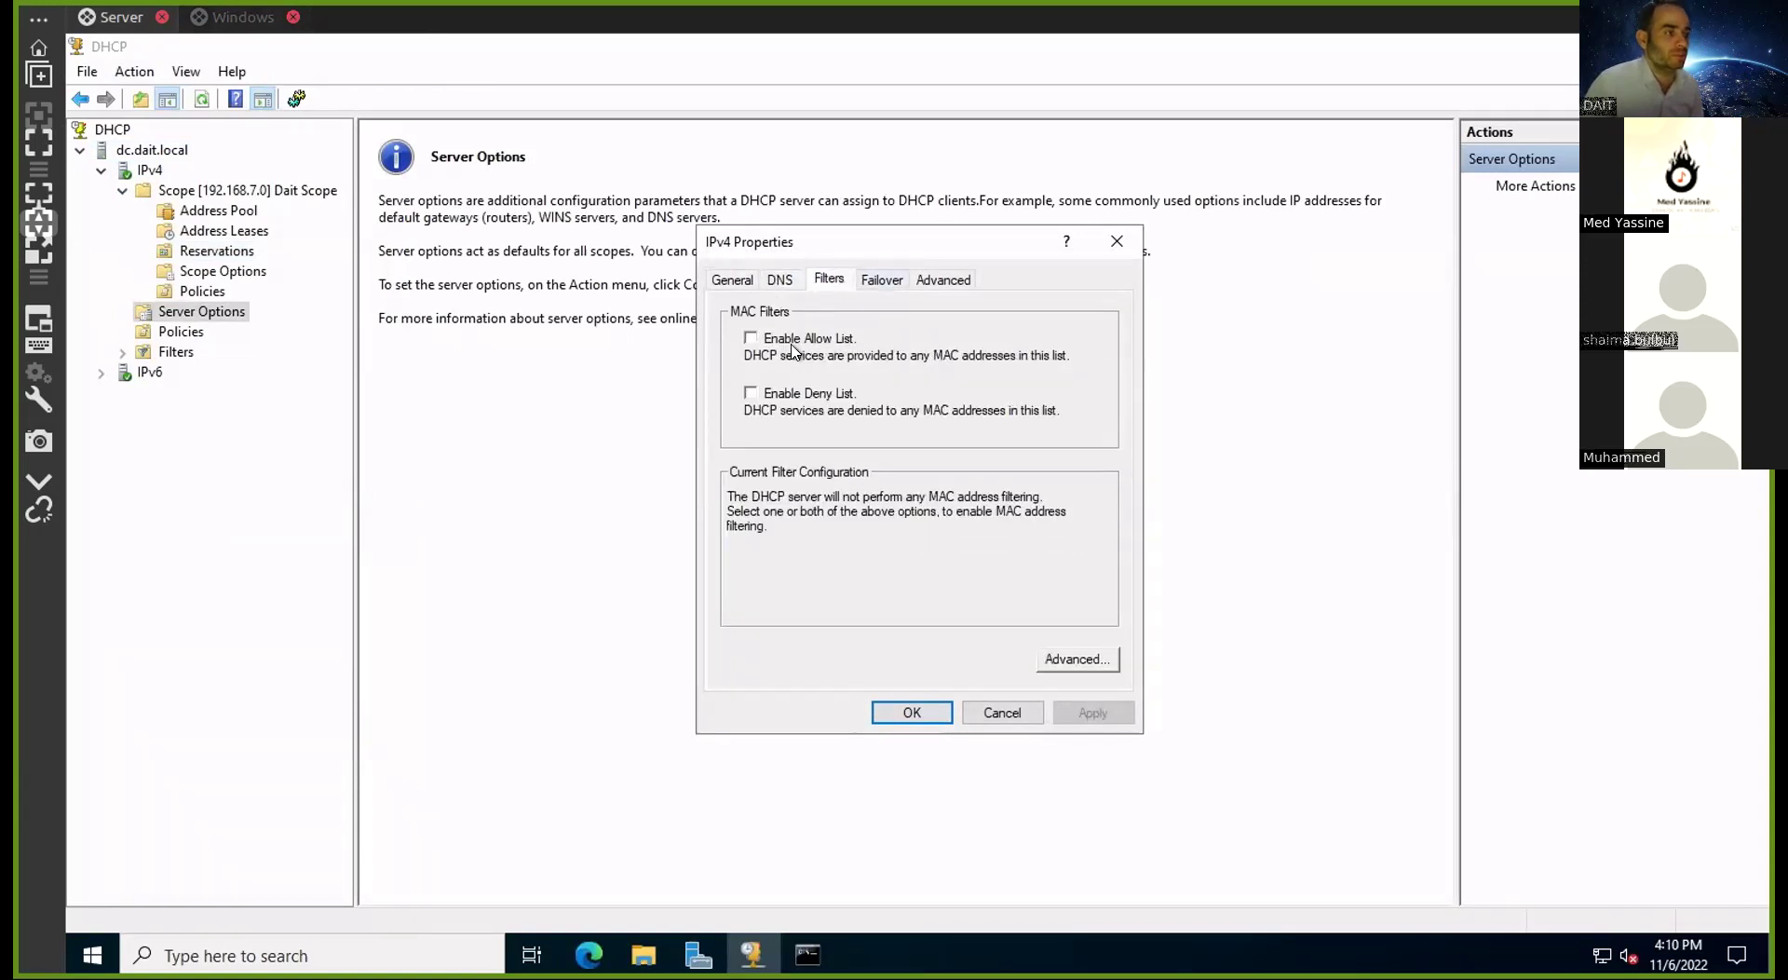
pyautogui.click(882, 281)
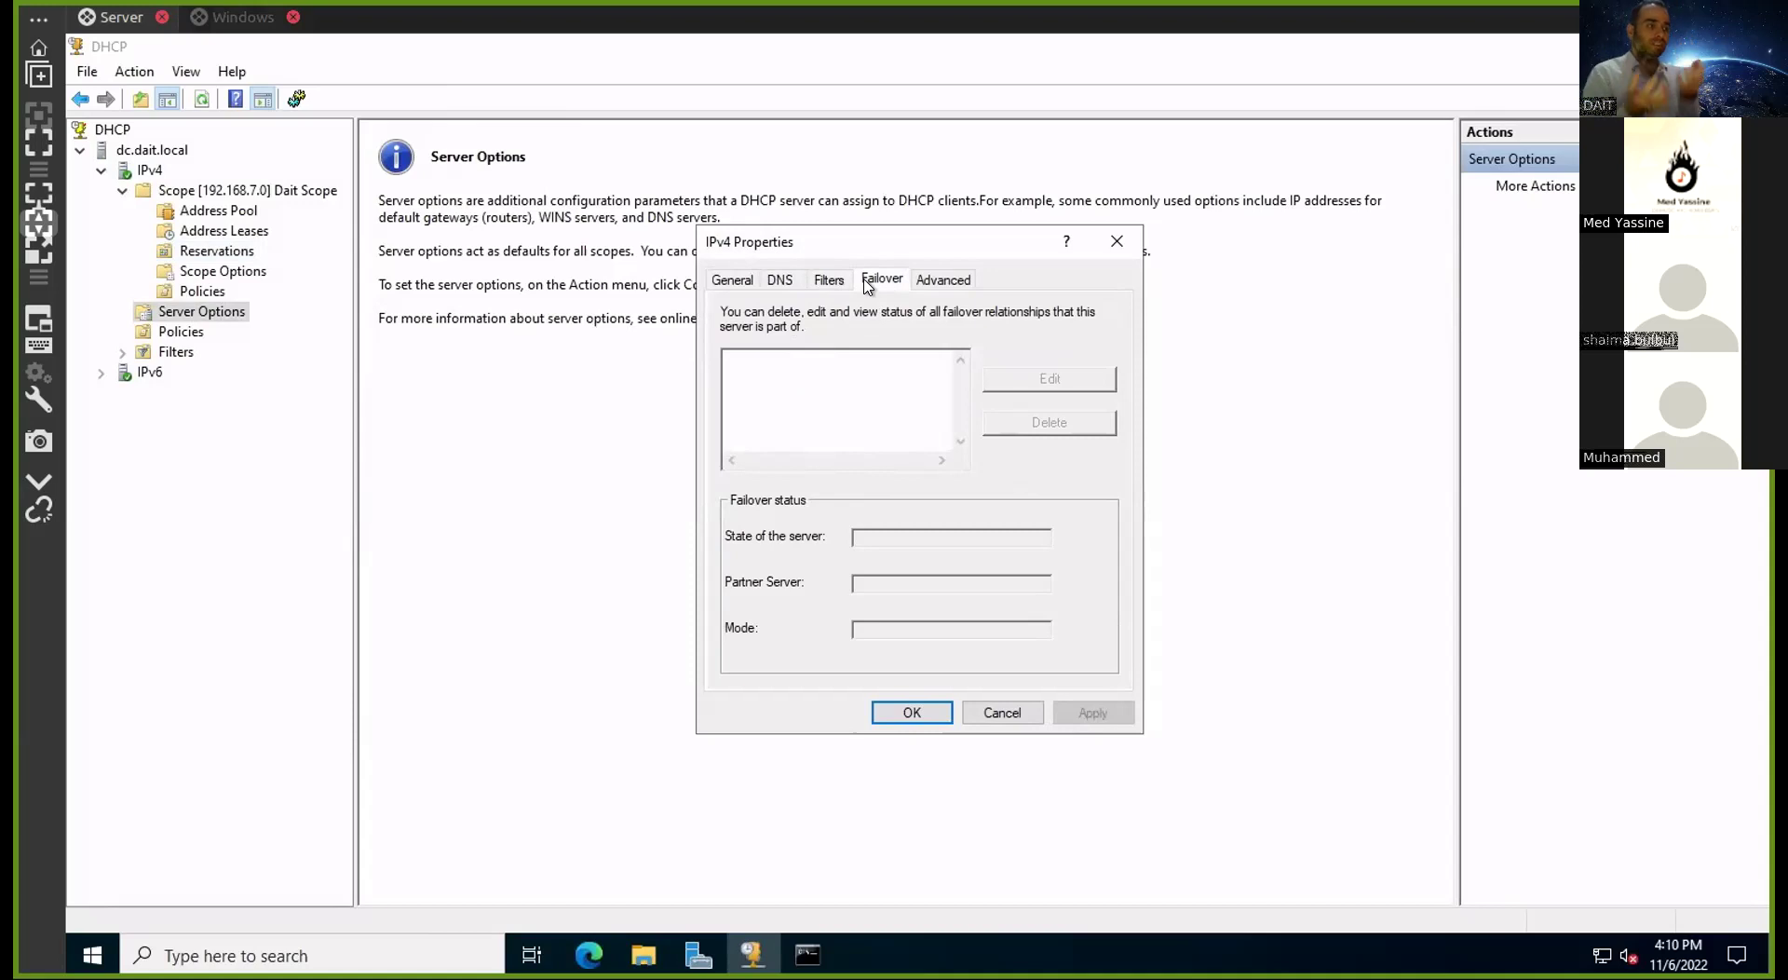
pyautogui.click(931, 279)
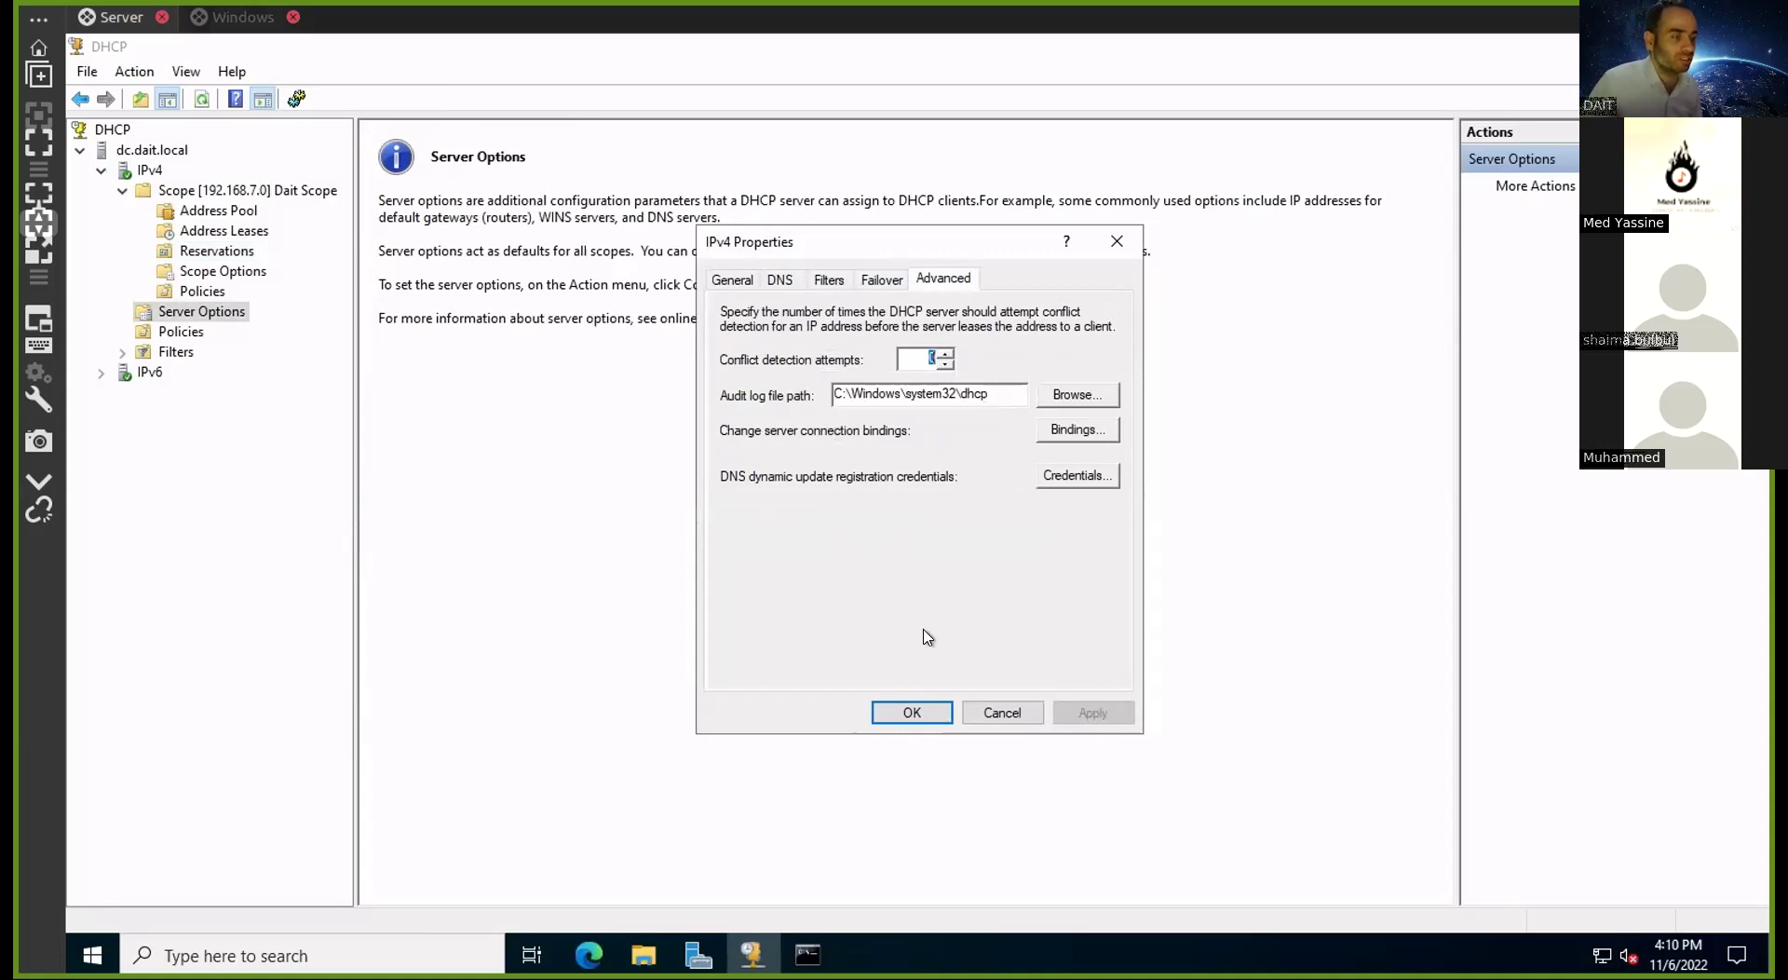
pyautogui.click(980, 724)
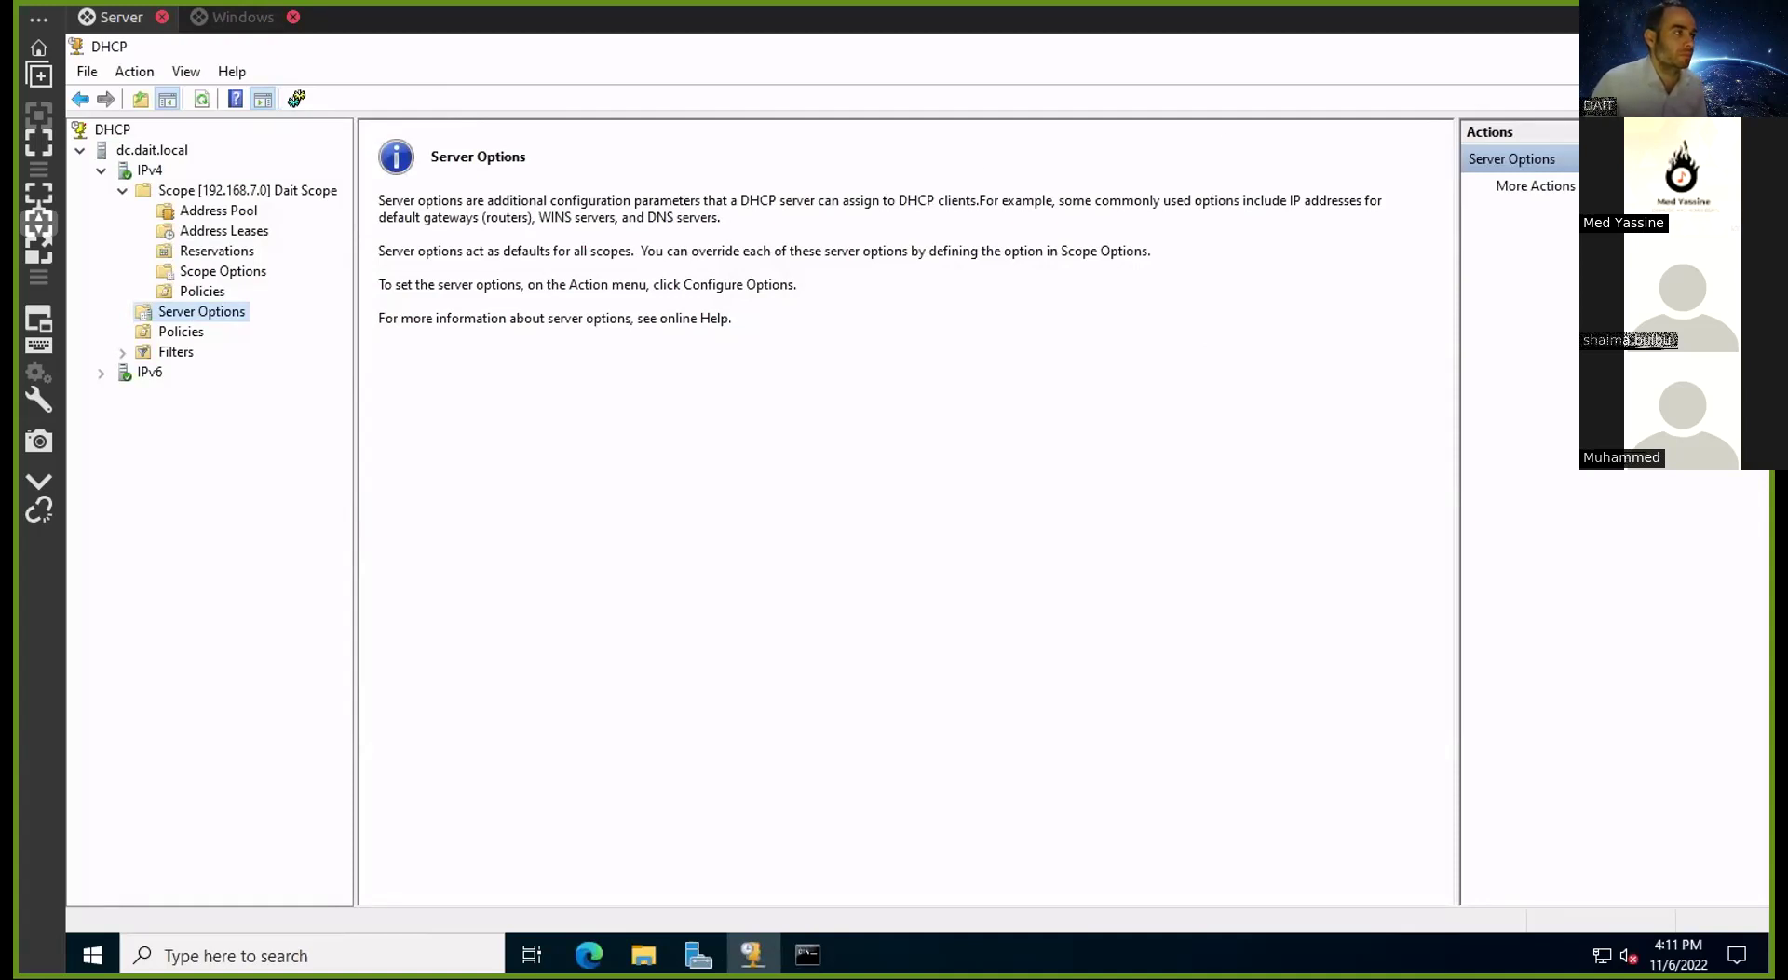
# On the server, start the Add Roles and Features wizard and advance to the server roles list
pyautogui.click(237, 17)
pyautogui.click(110, 16)
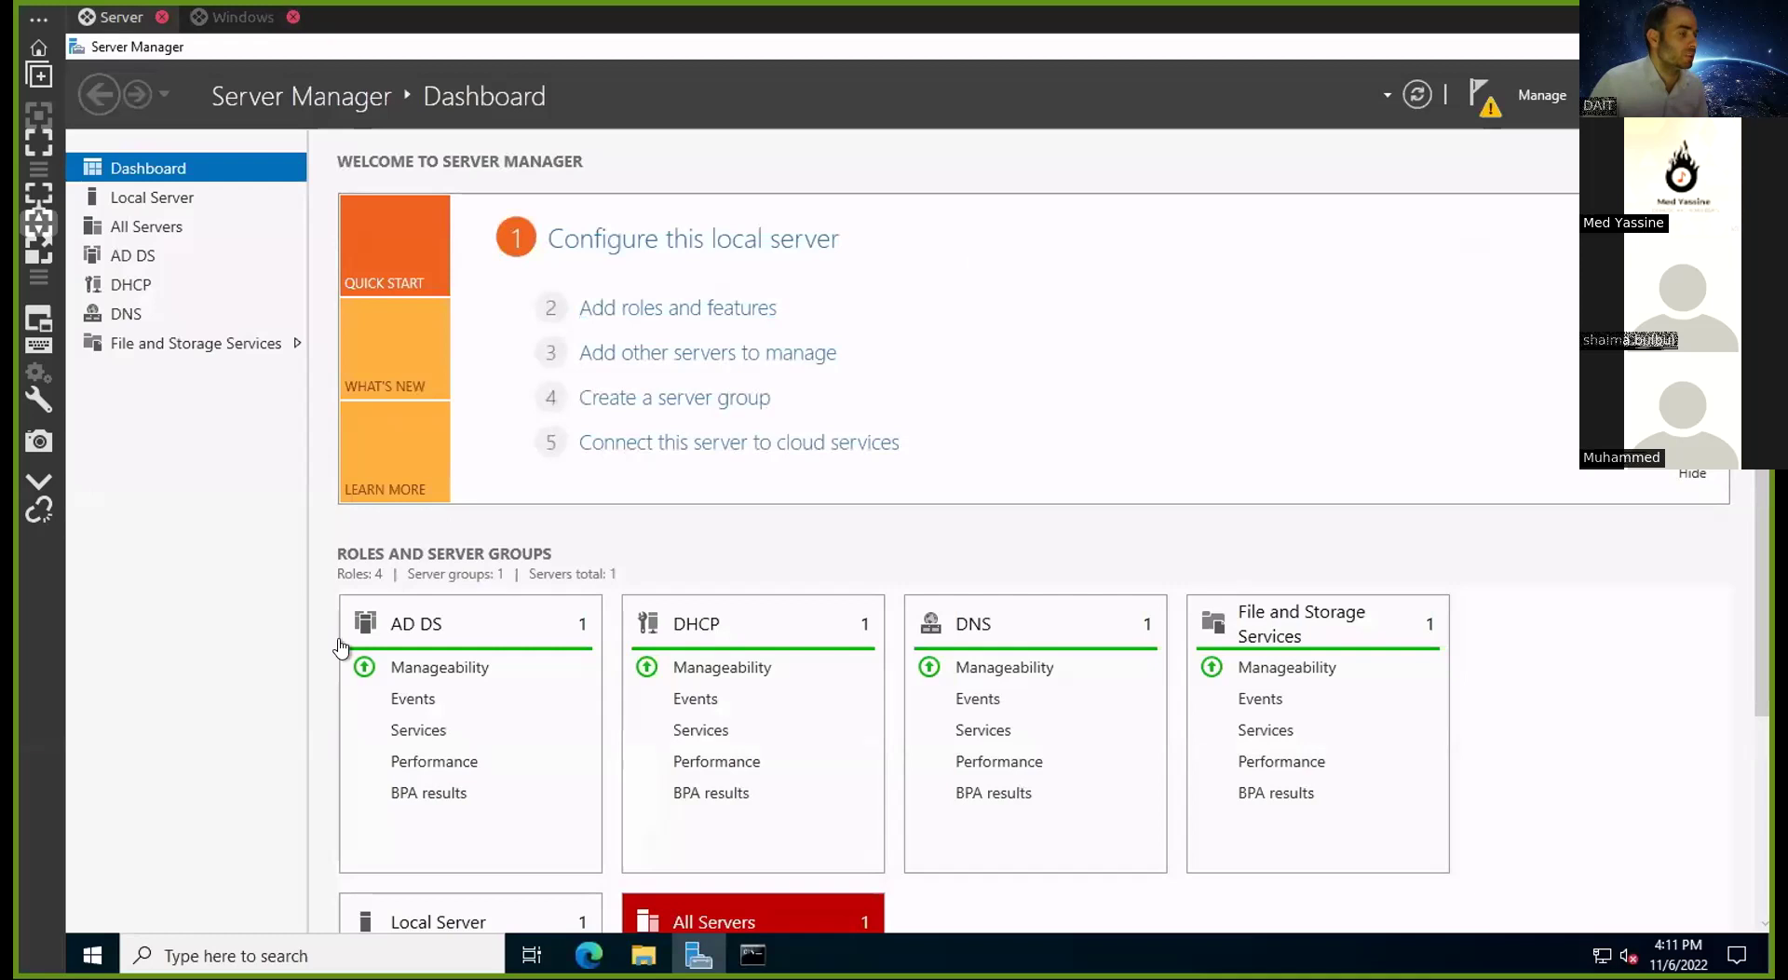
pyautogui.click(87, 952)
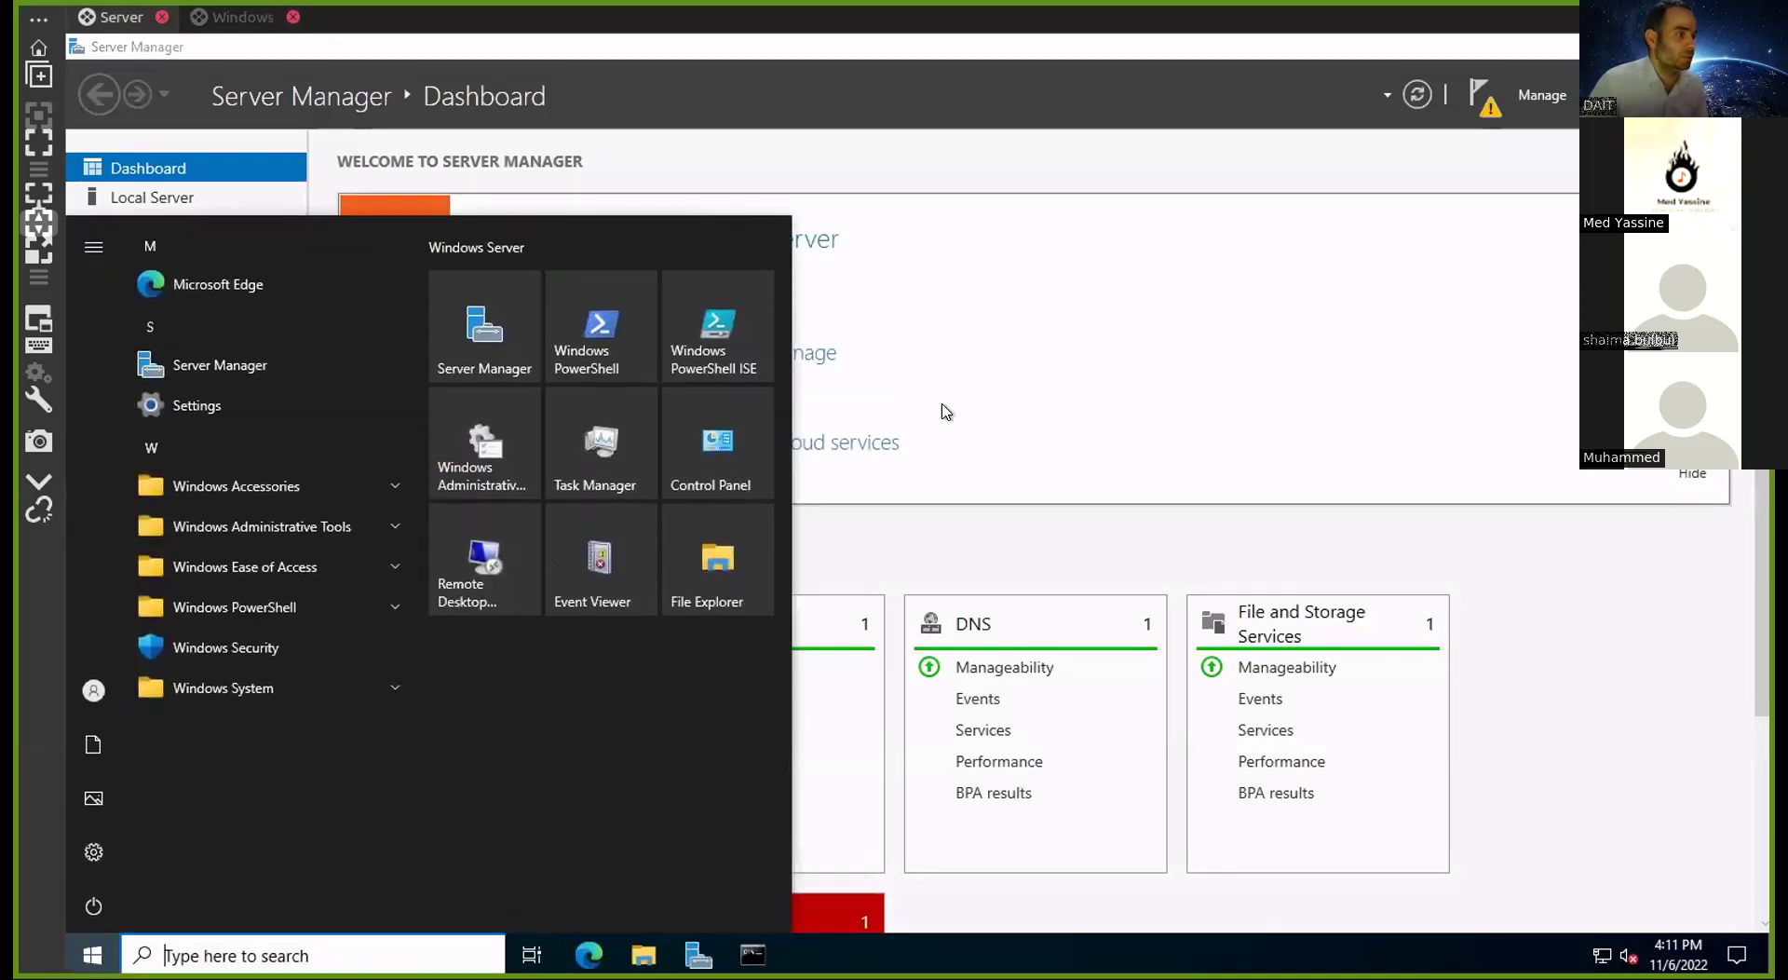
pyautogui.click(946, 407)
pyautogui.click(1516, 102)
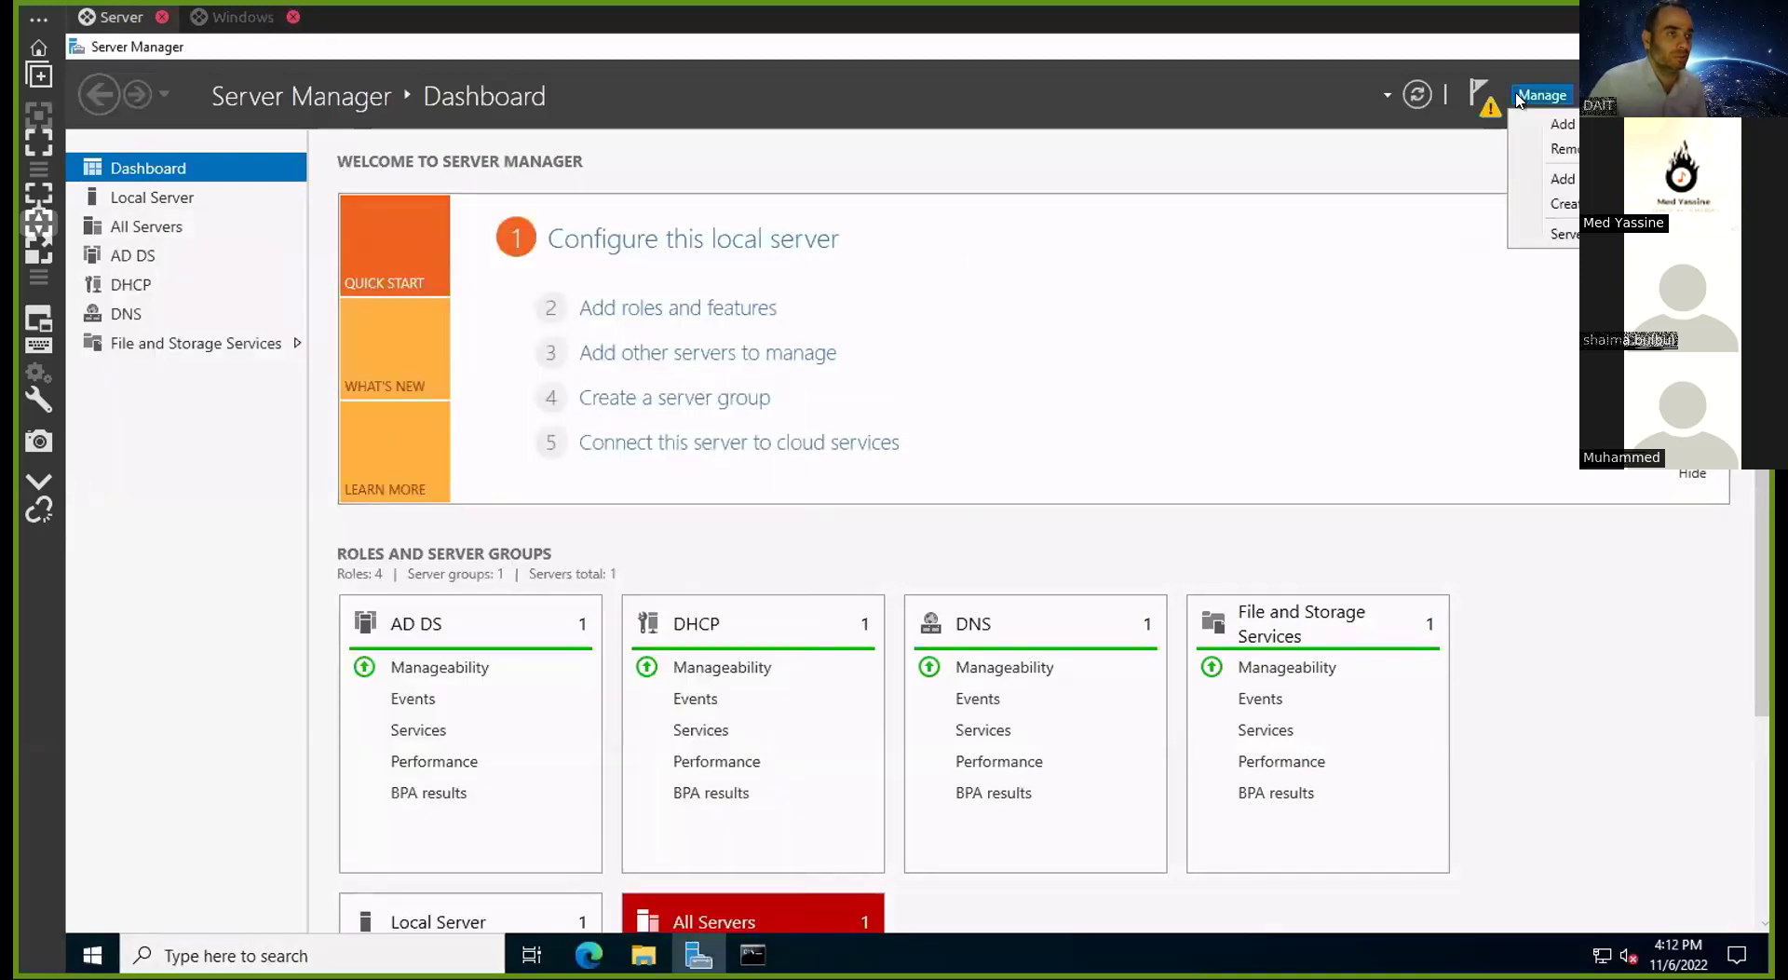
pyautogui.click(1518, 121)
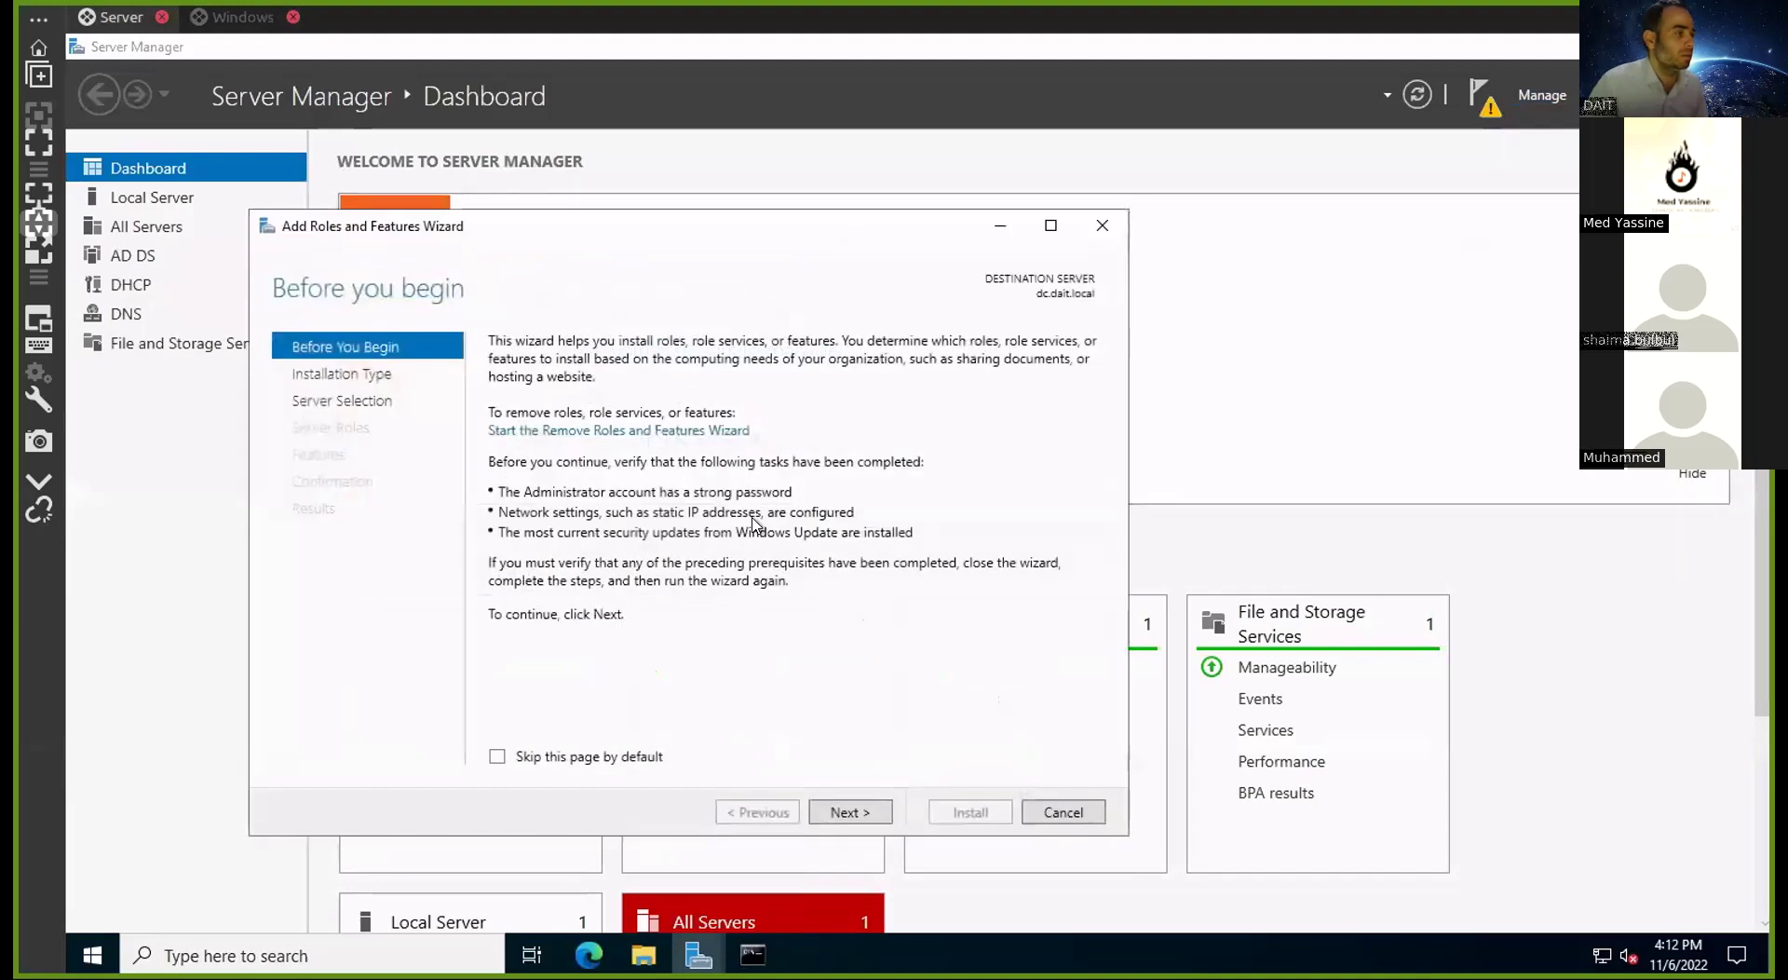
pyautogui.click(835, 810)
pyautogui.click(834, 810)
pyautogui.click(834, 810)
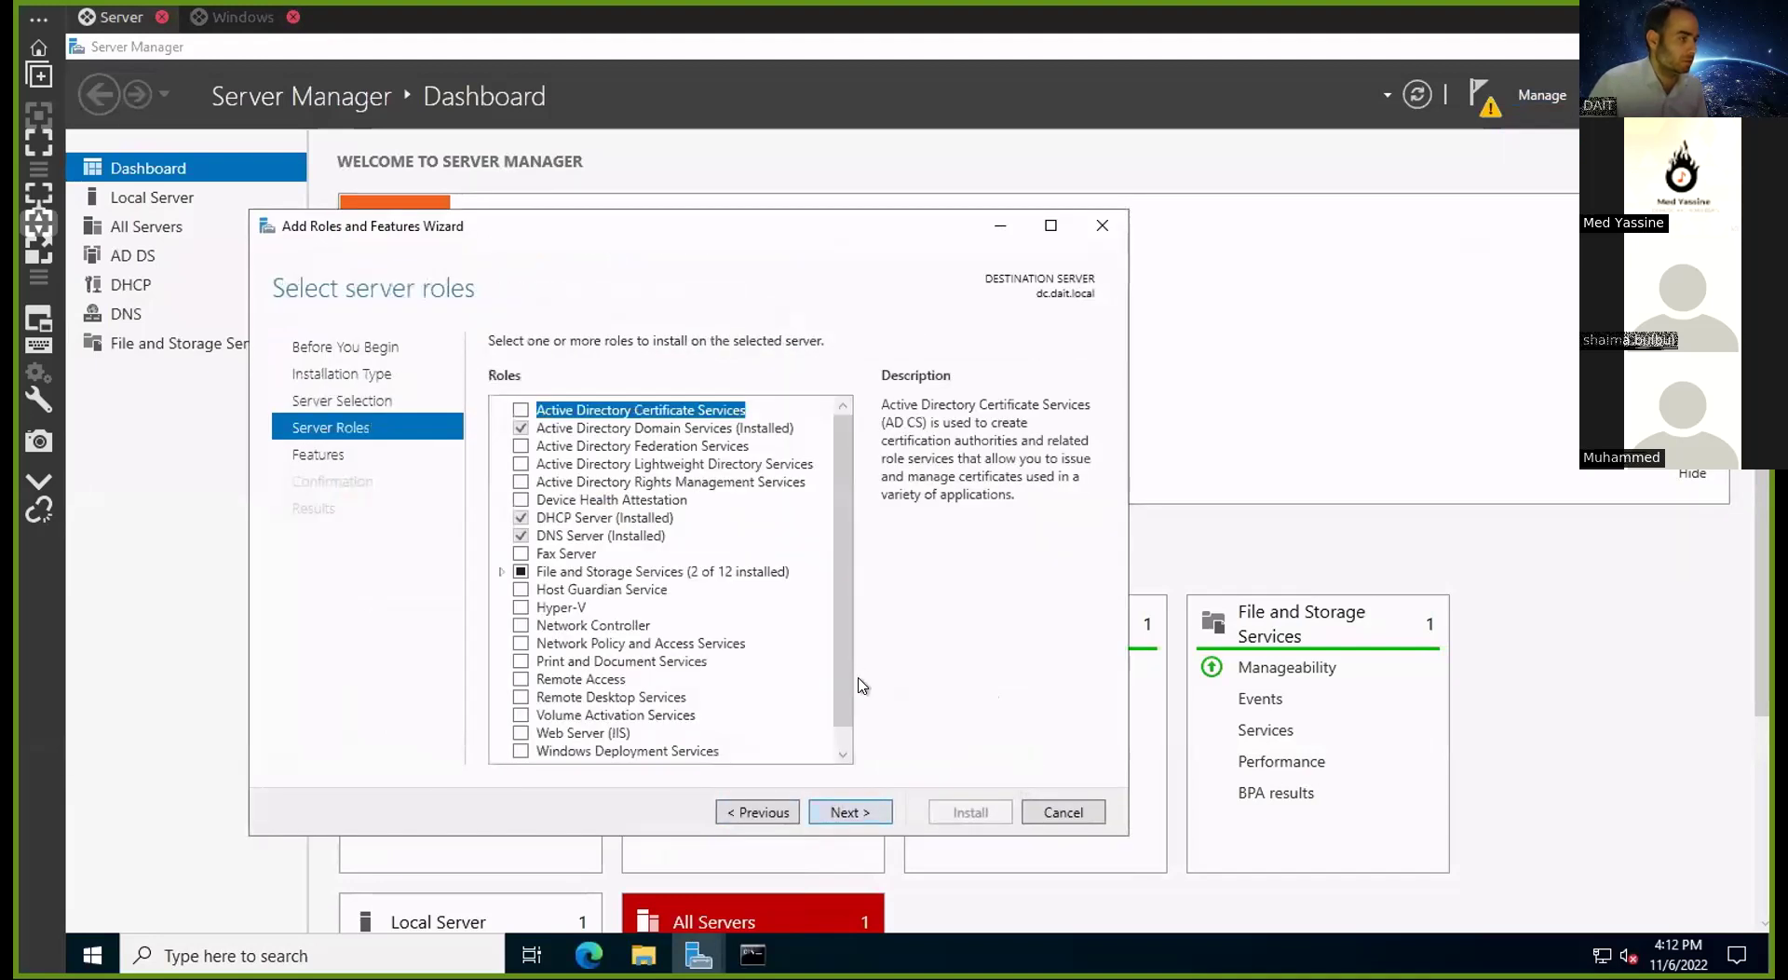
# Review the Hyper-V and Remote Desktop Services role descriptions, then cancel the wizard
pyautogui.scroll(-1, 840, 719)
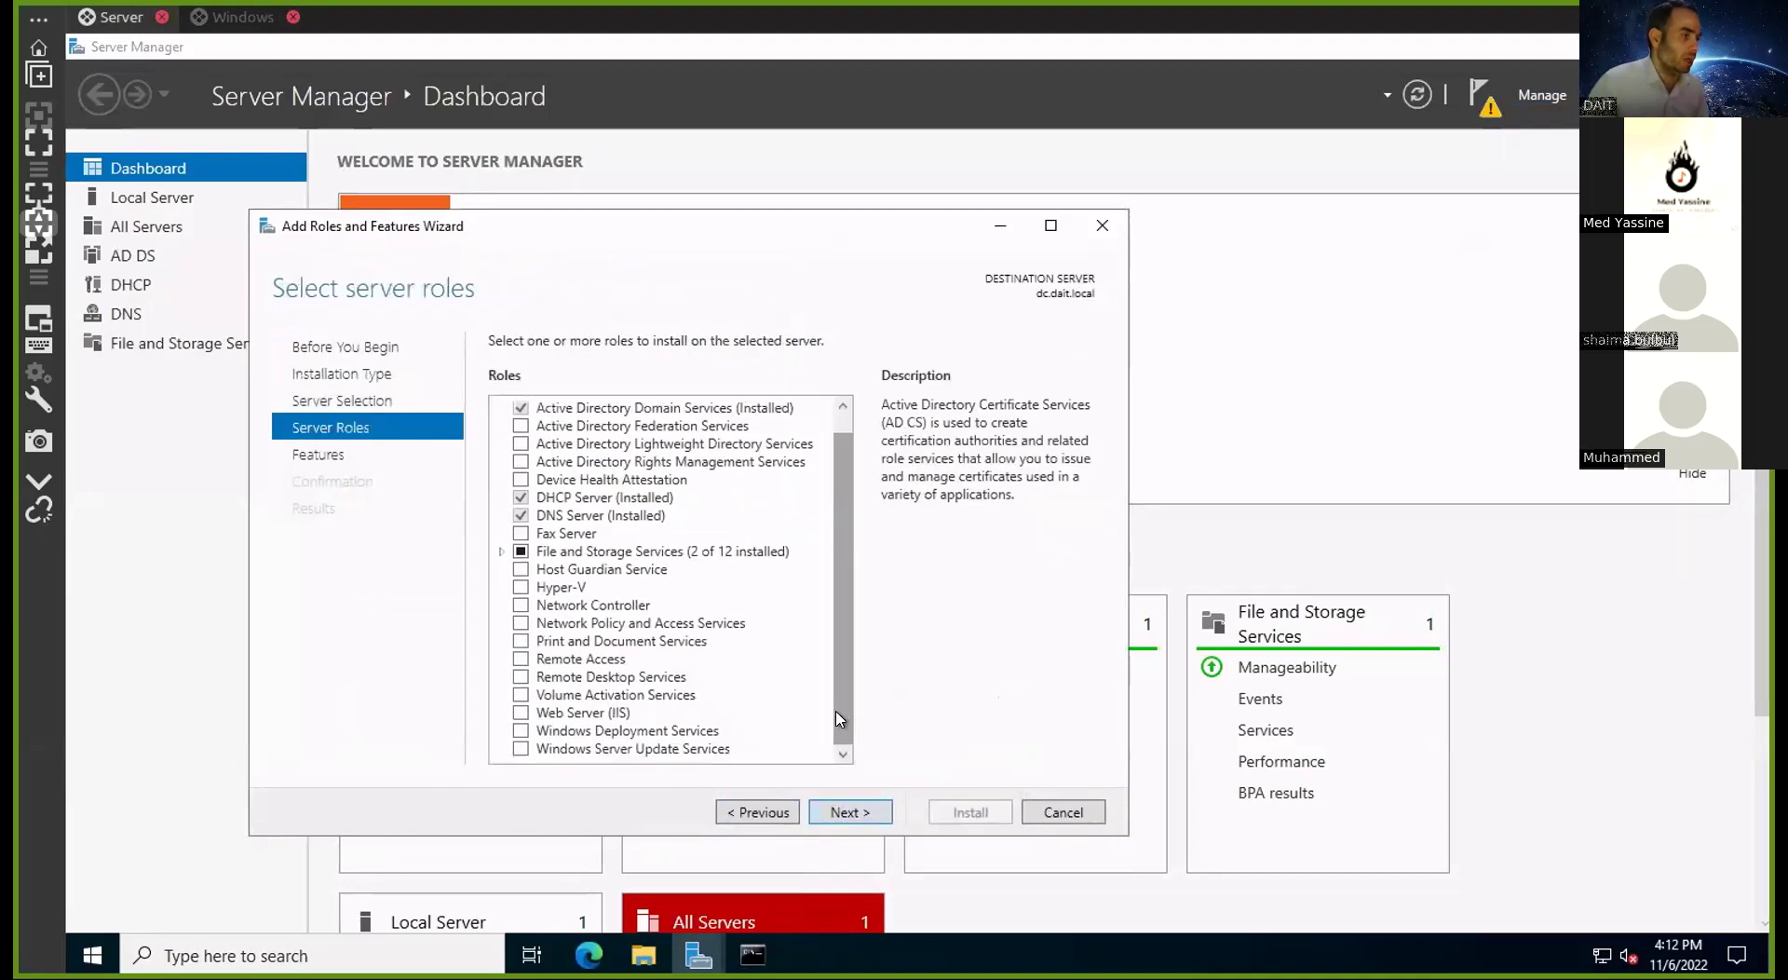
pyautogui.click(551, 589)
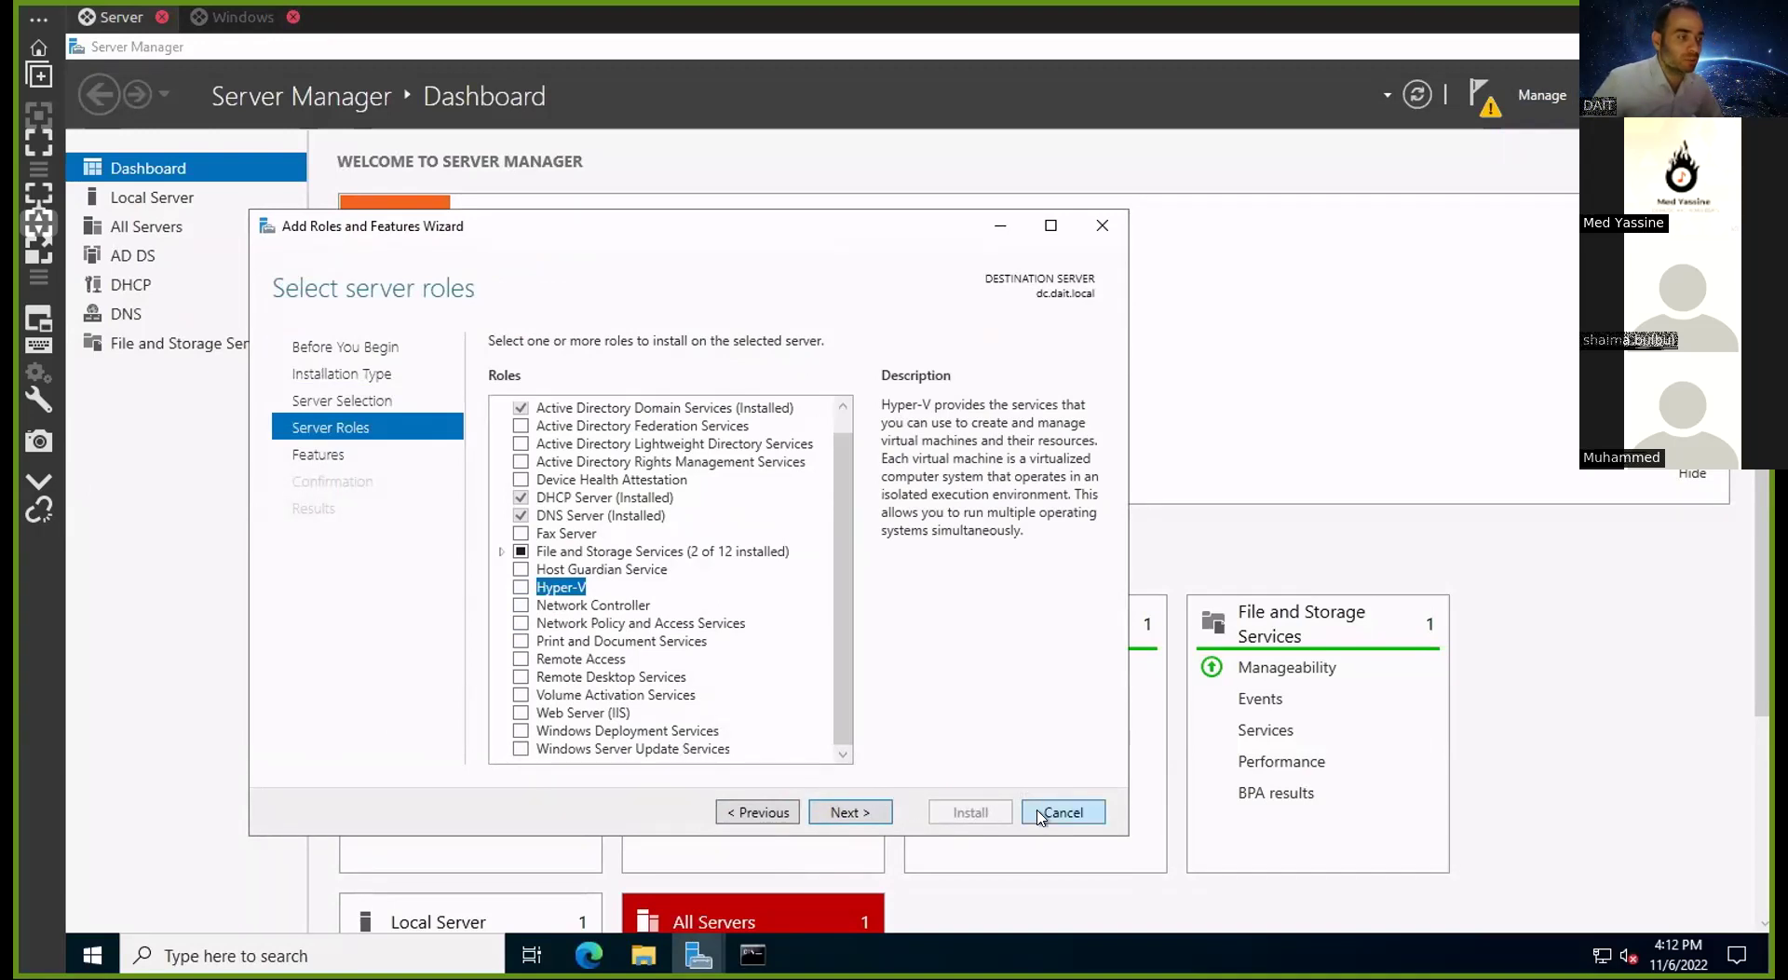
pyautogui.click(648, 681)
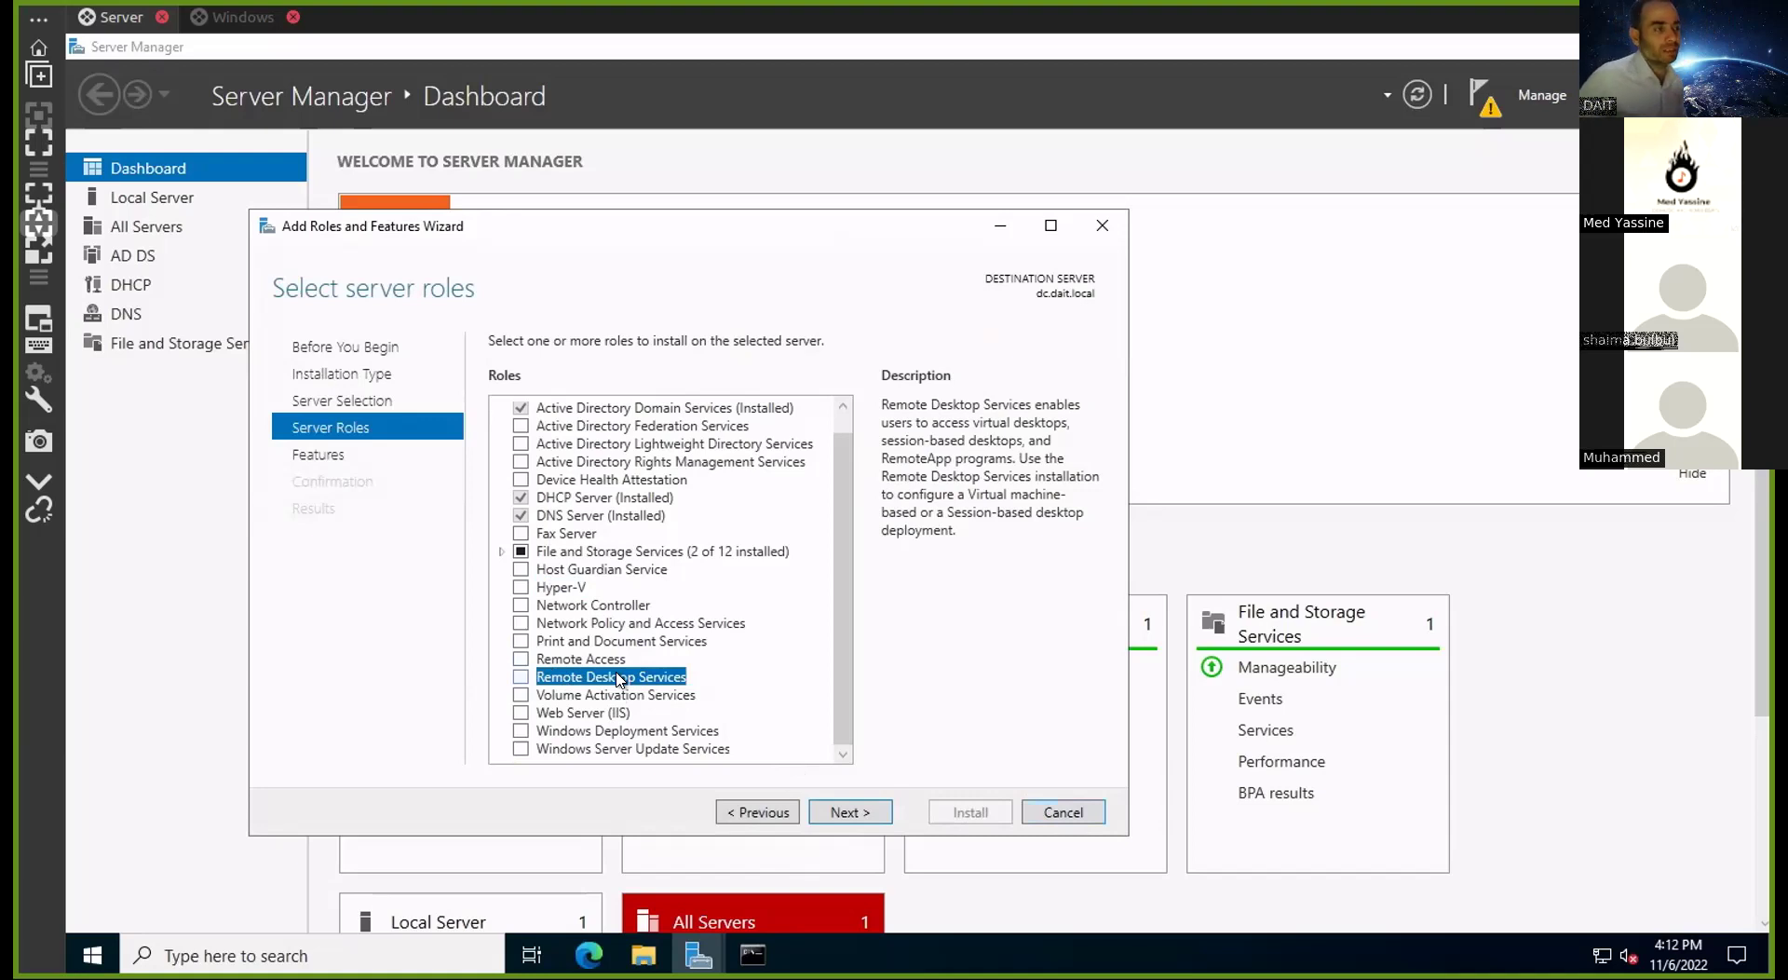
pyautogui.click(1060, 815)
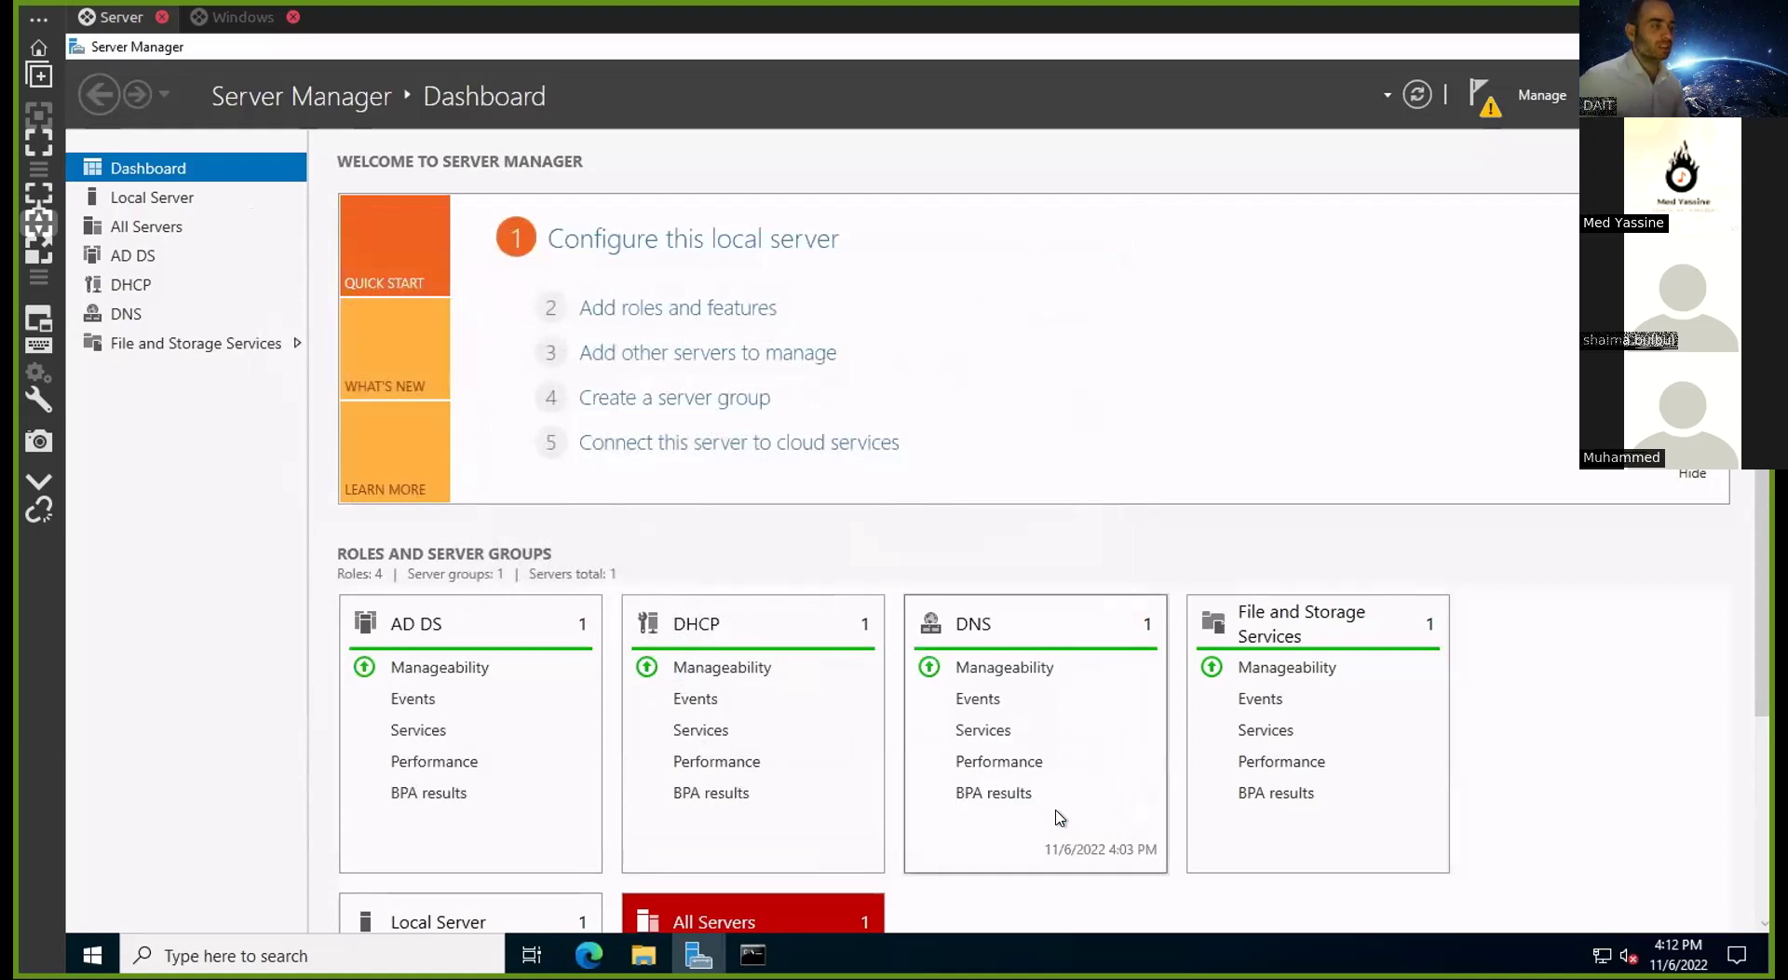
# On the Windows client, launch Remote Desktop Connection with mstsc, enter 192.168, then close it
pyautogui.click(215, 18)
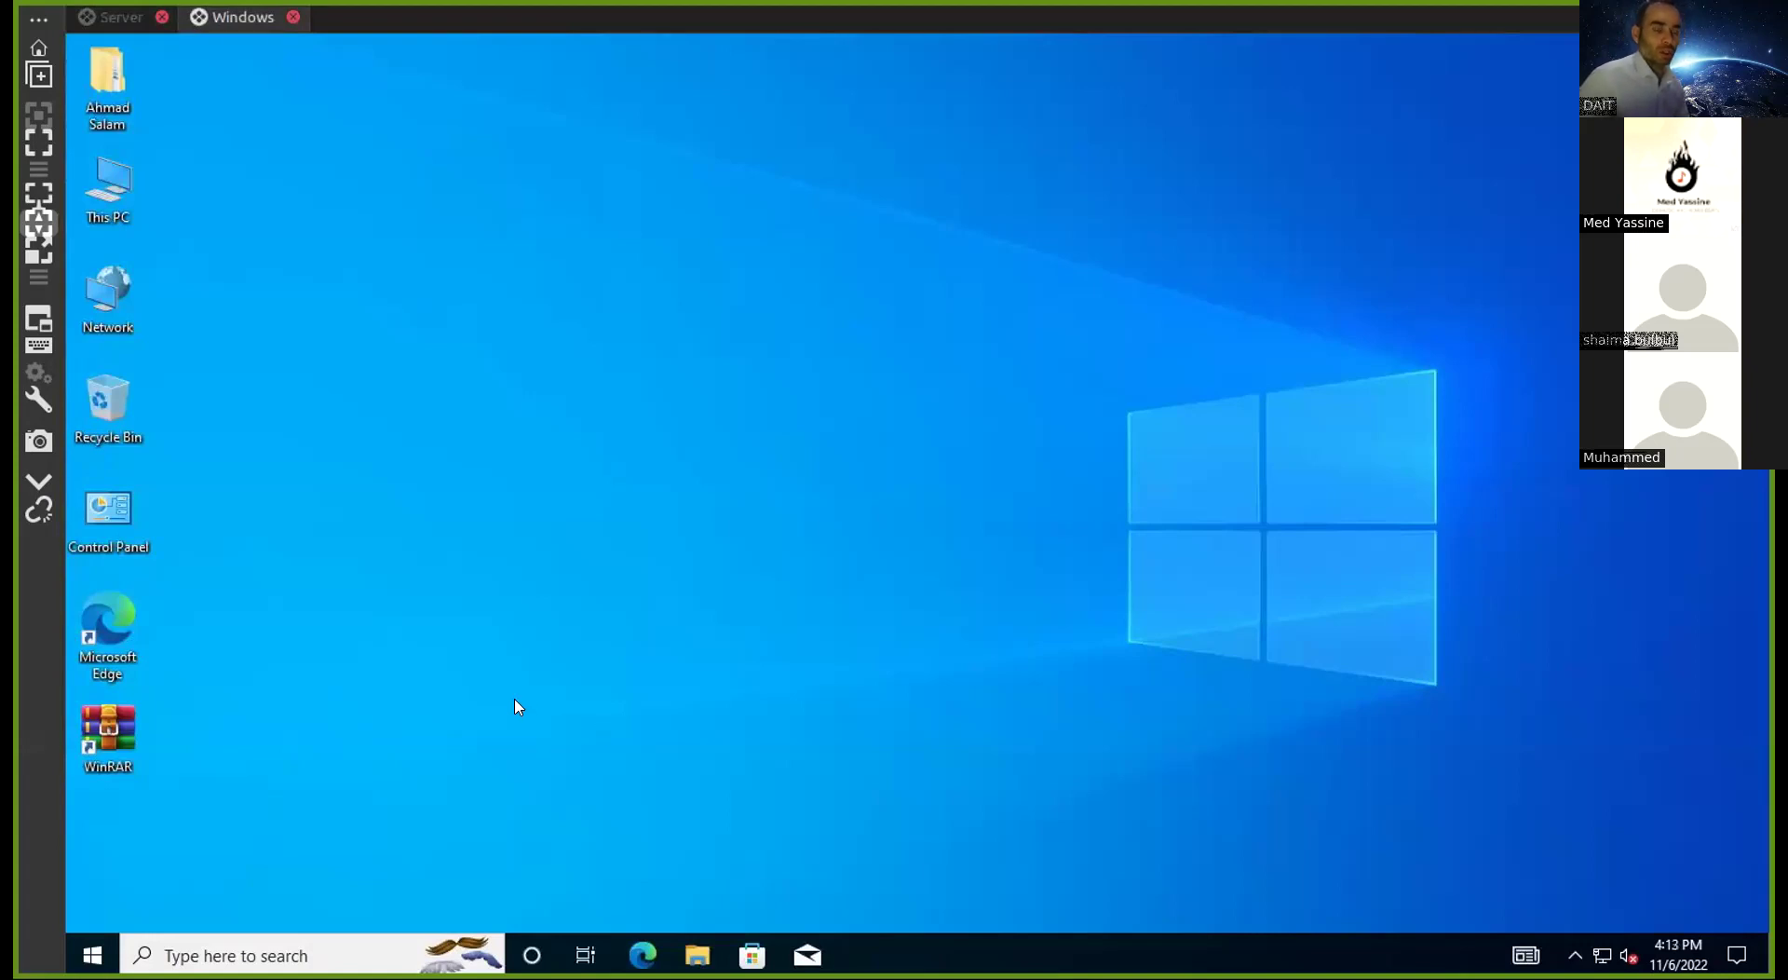
pyautogui.rightClick(107, 944)
pyautogui.click(132, 835)
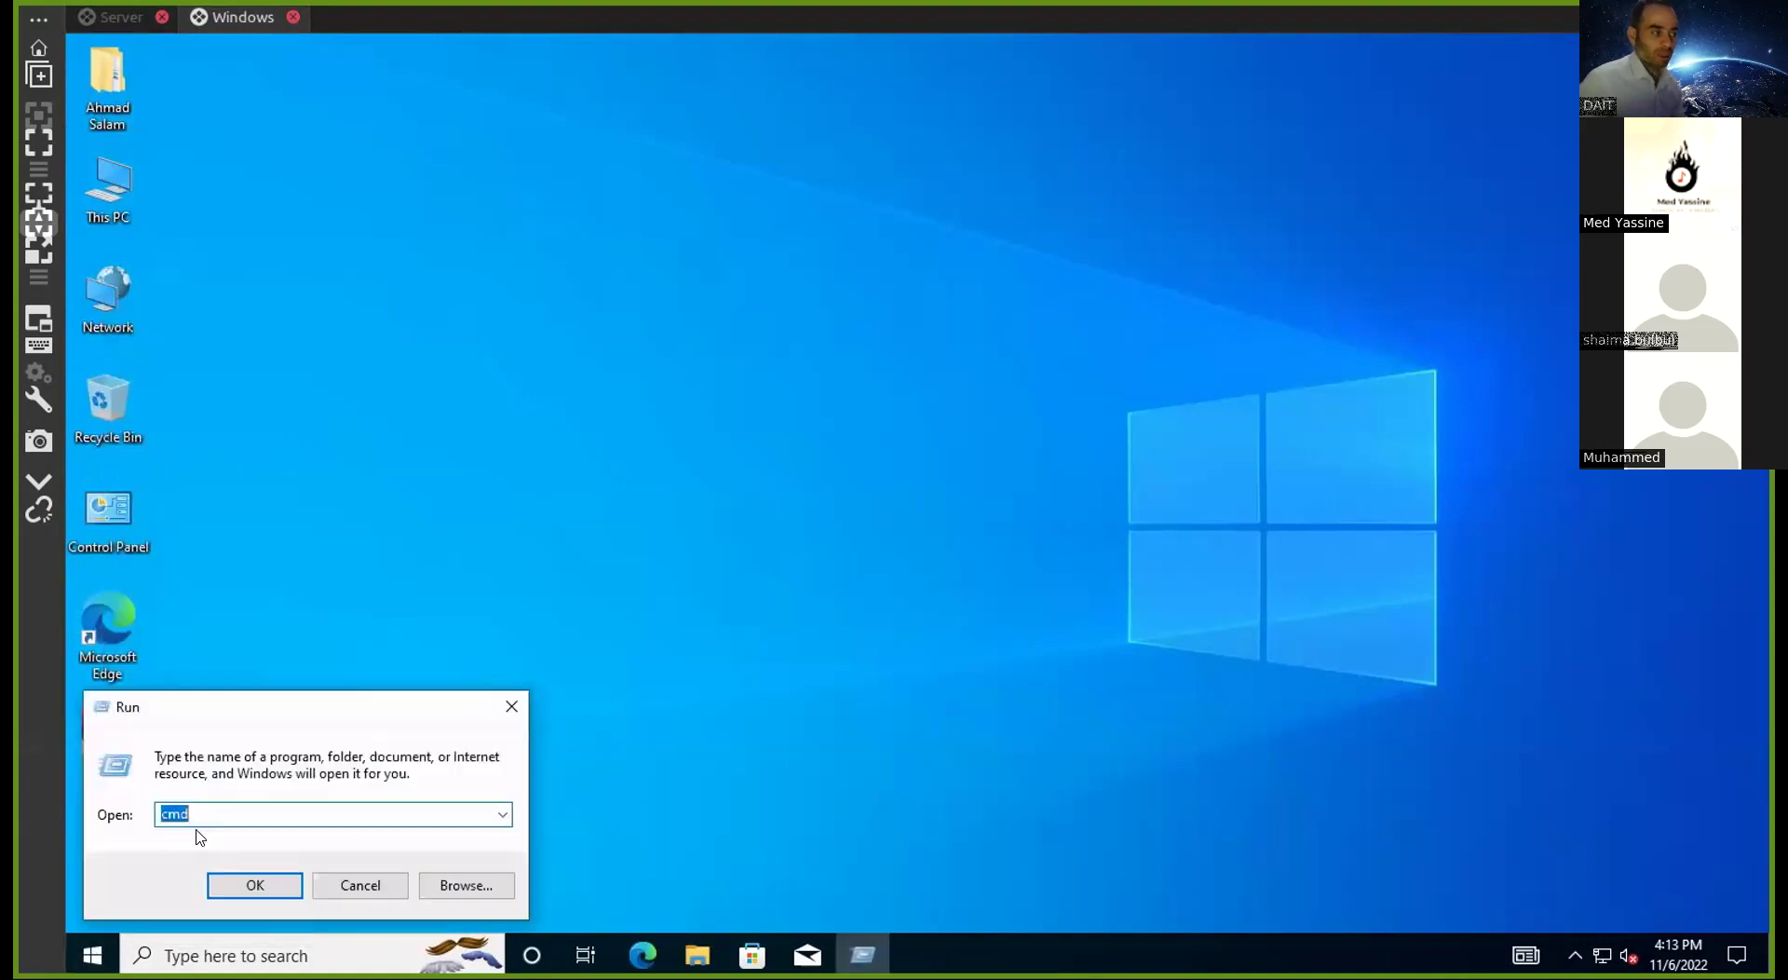
pyautogui.write('mstsc')
pyautogui.press('Return')
pyautogui.write('192.168')
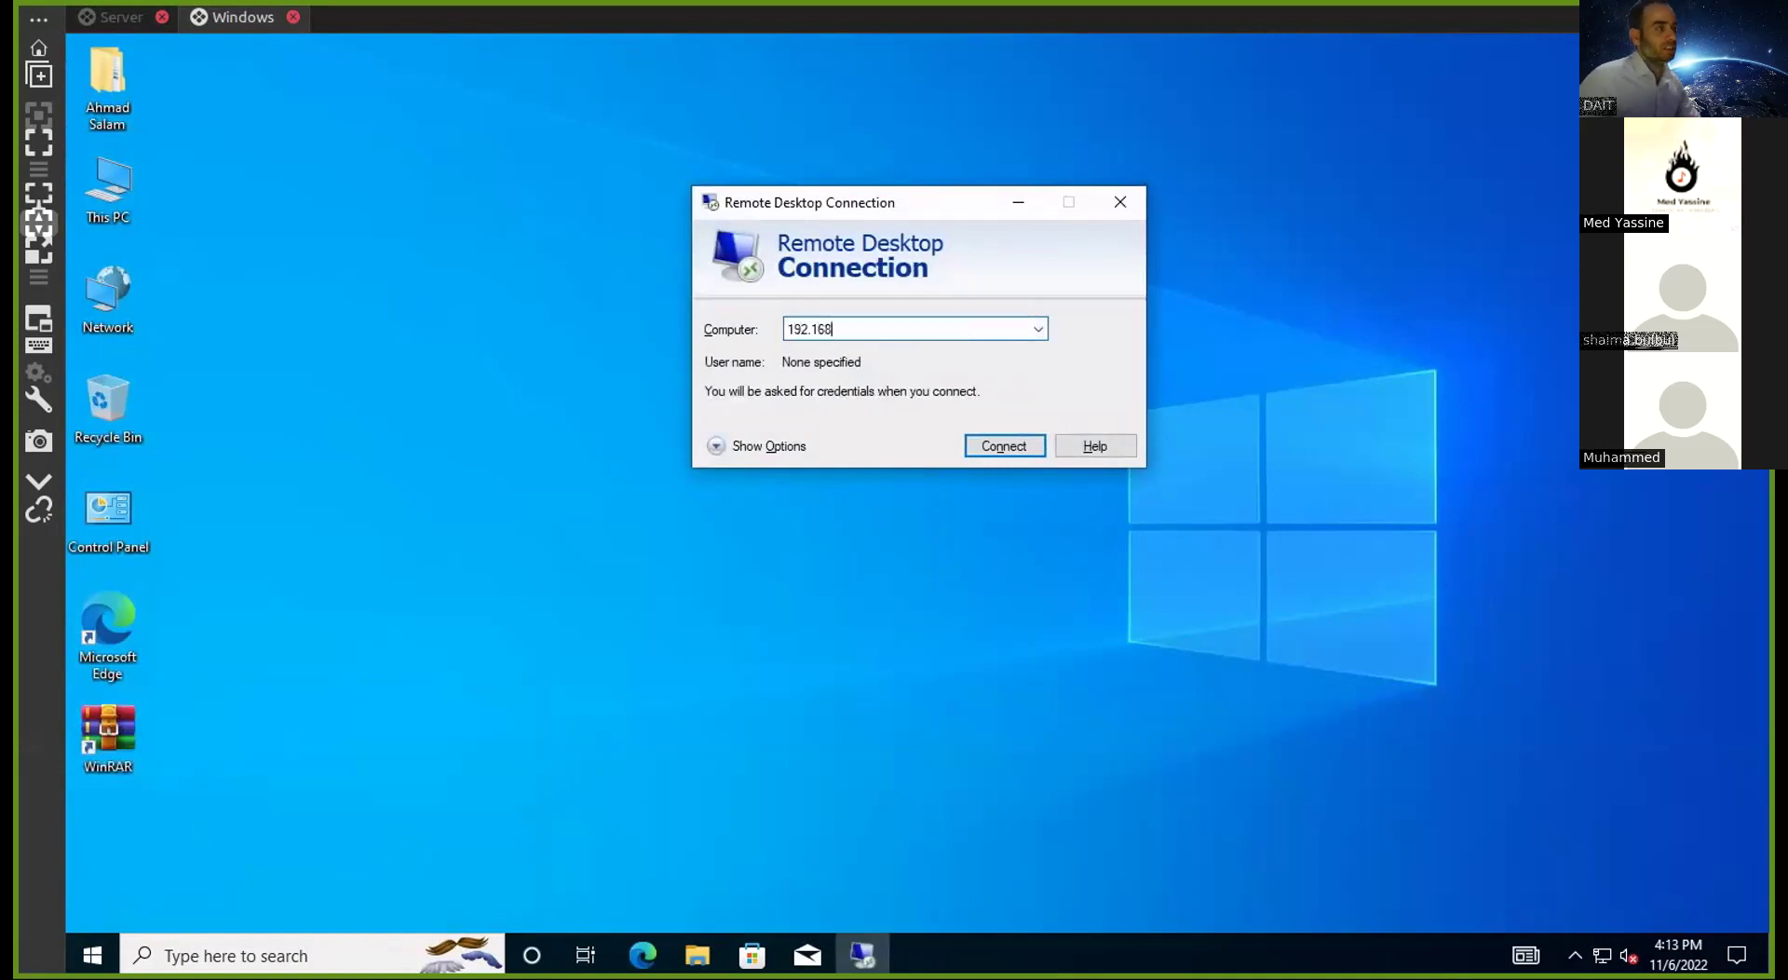
pyautogui.click(1120, 202)
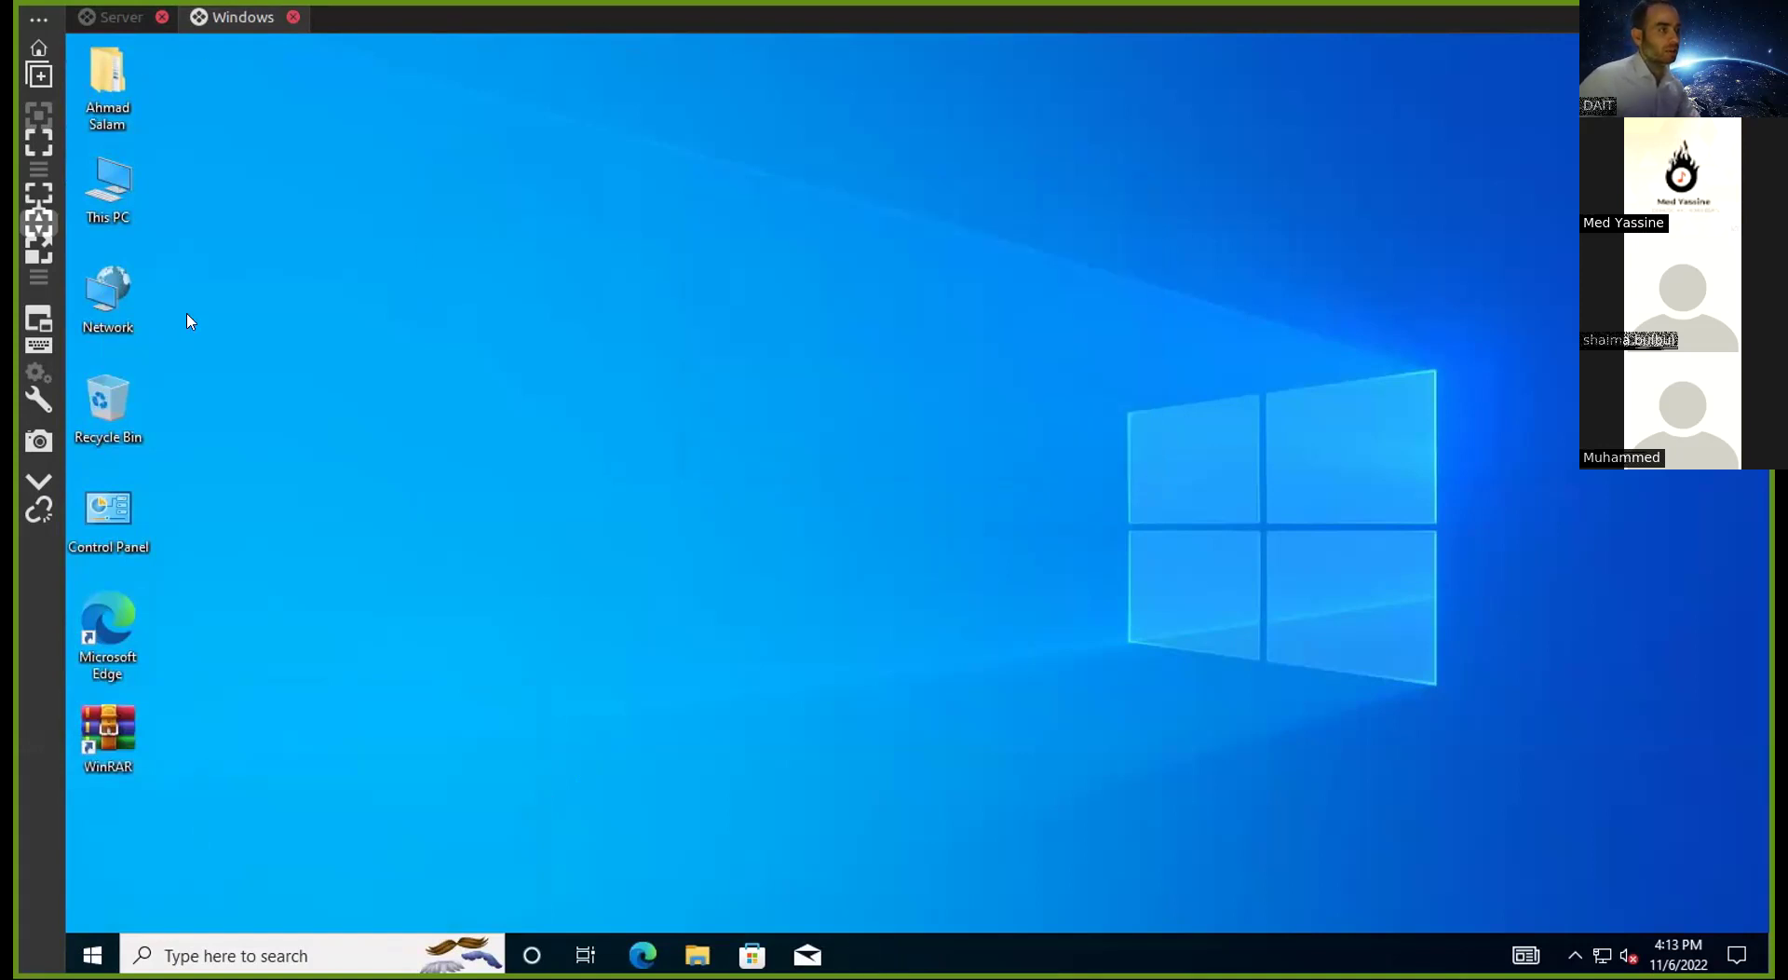
# Launch Microsoft Word on the client with the winword Run command
pyautogui.rightClick(88, 950)
pyautogui.click(136, 825)
pyautogui.write('winword')
pyautogui.press('Return')
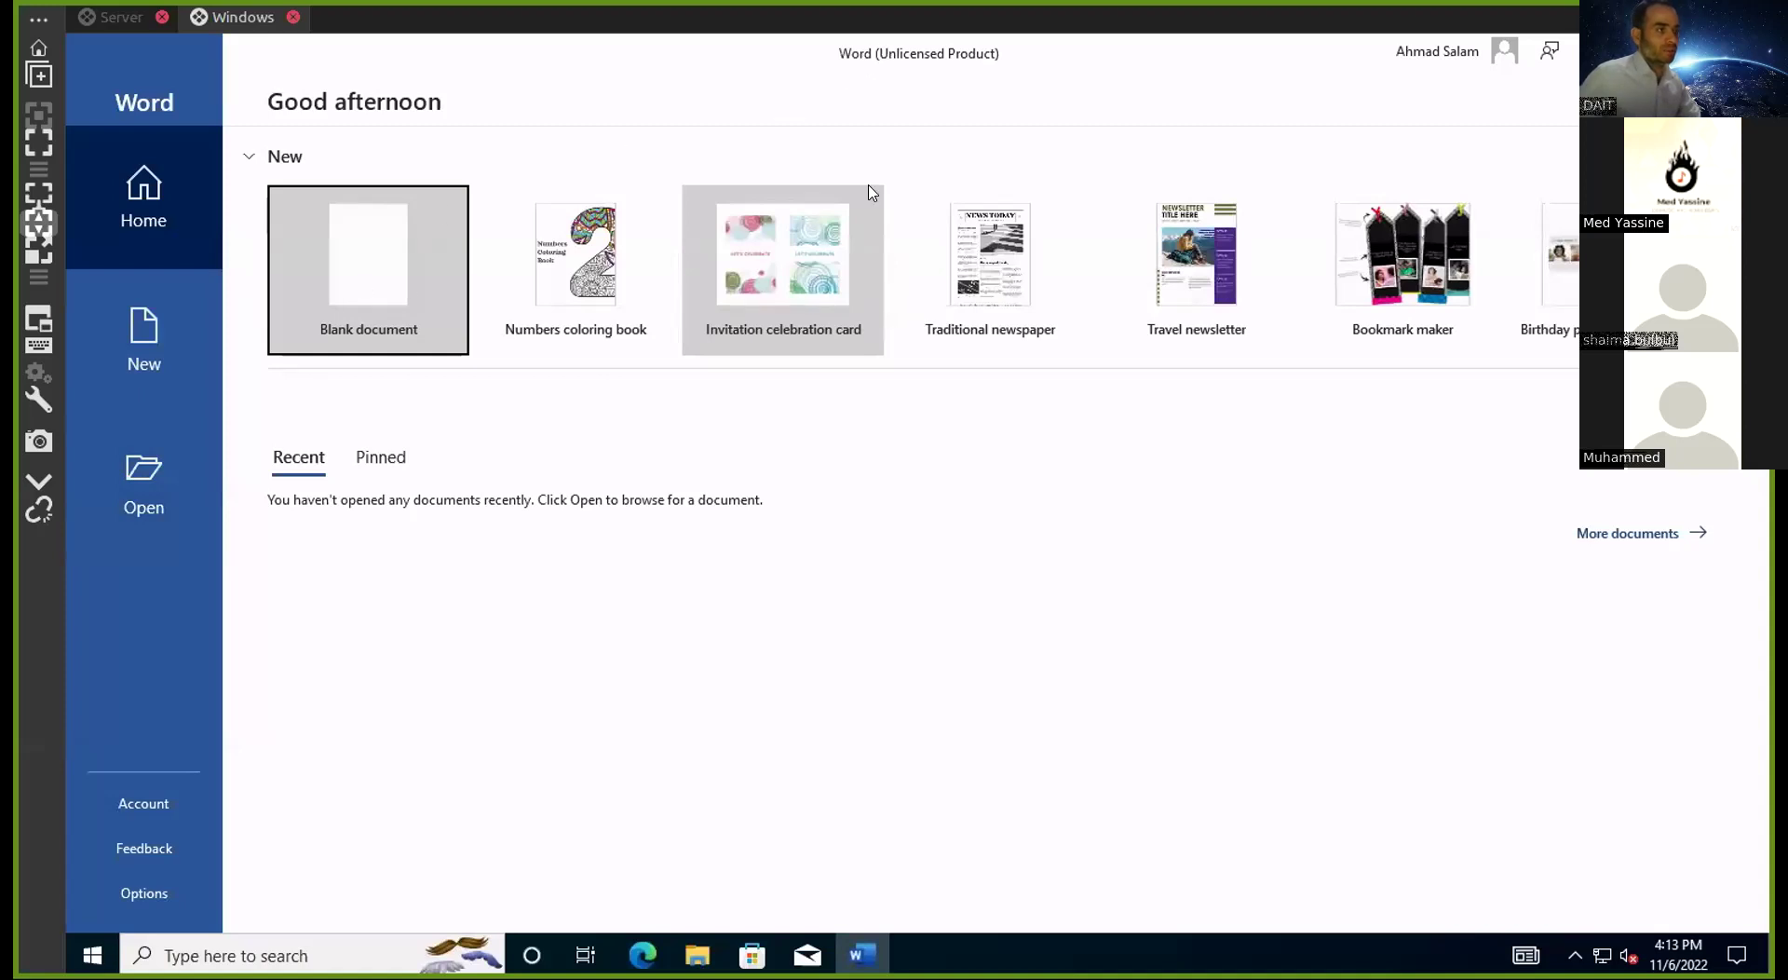
pyautogui.click(144, 25)
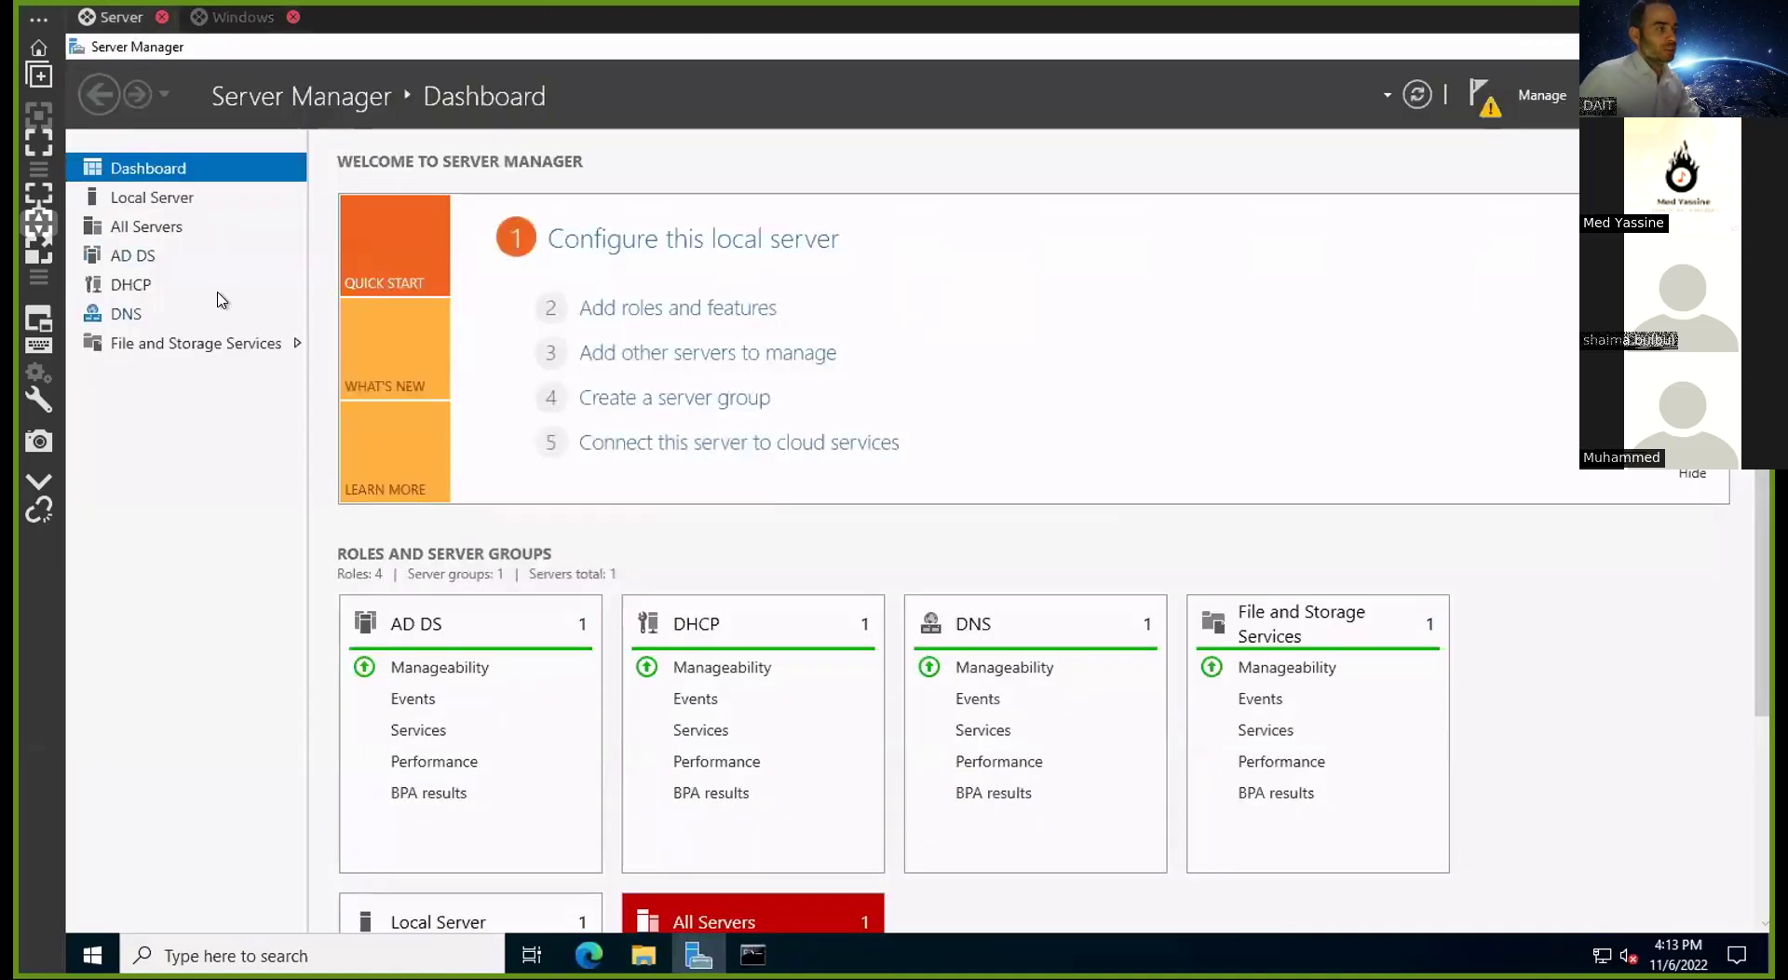
# From the server's Run box, open Remote Desktop Connection and connect to 192.168.7.200
pyautogui.click(243, 25)
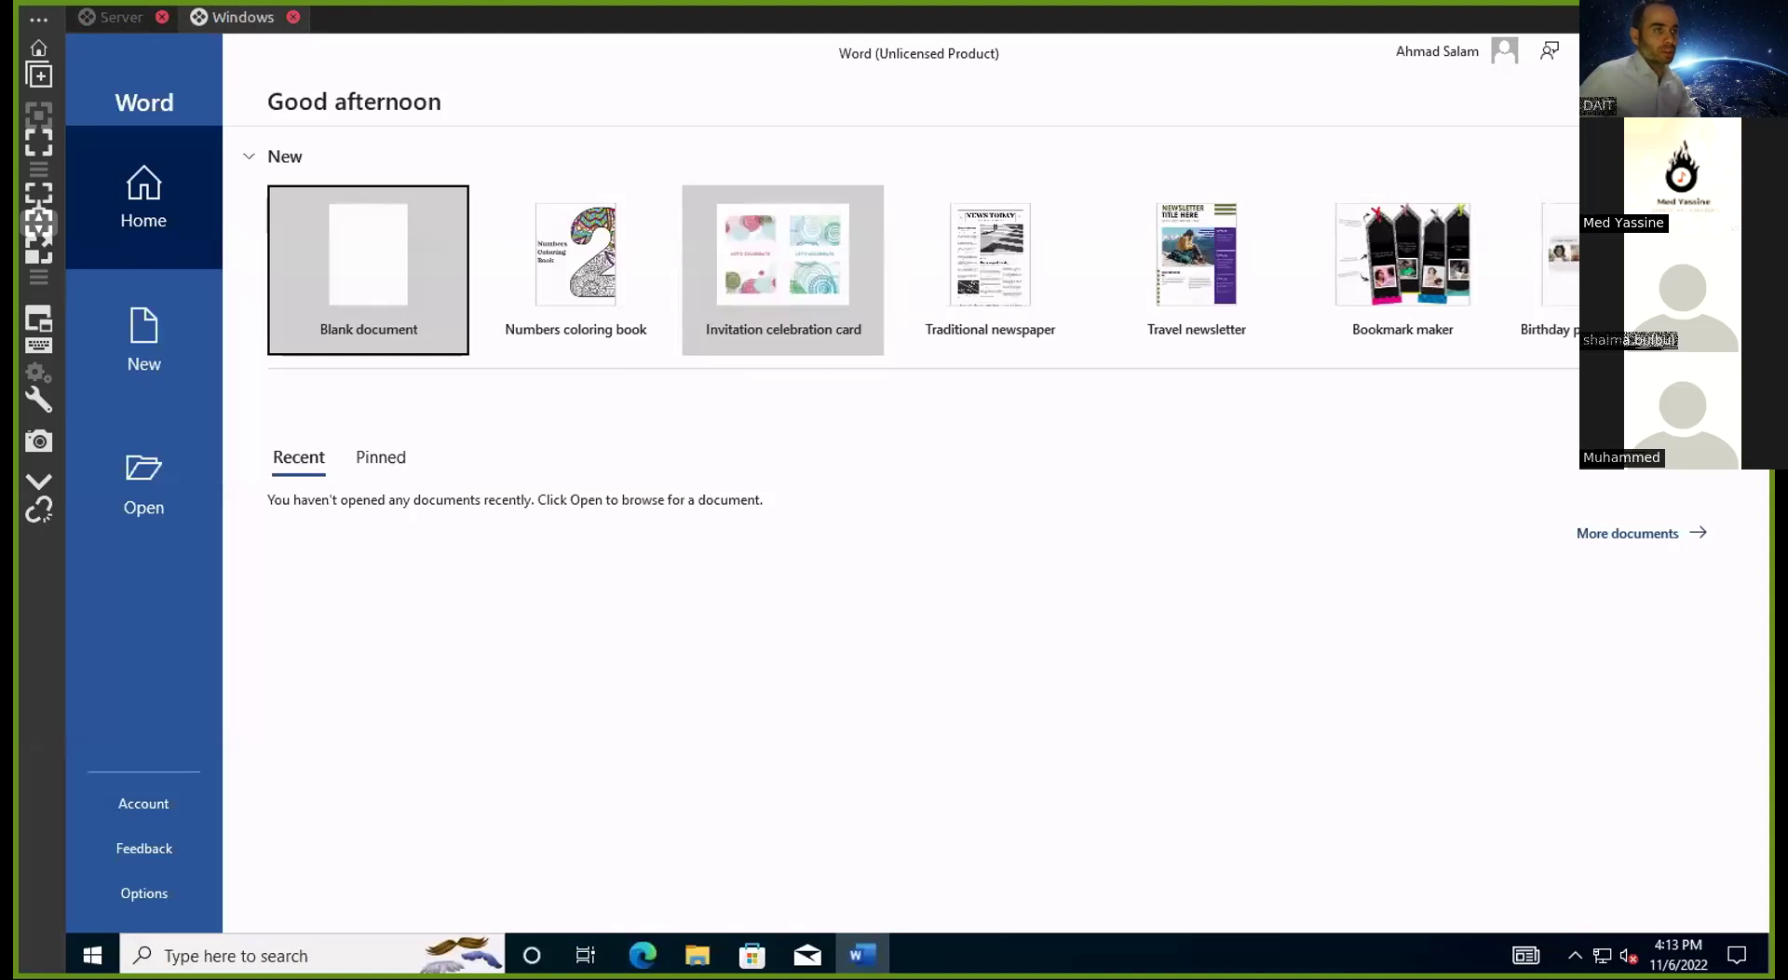
pyautogui.click(121, 17)
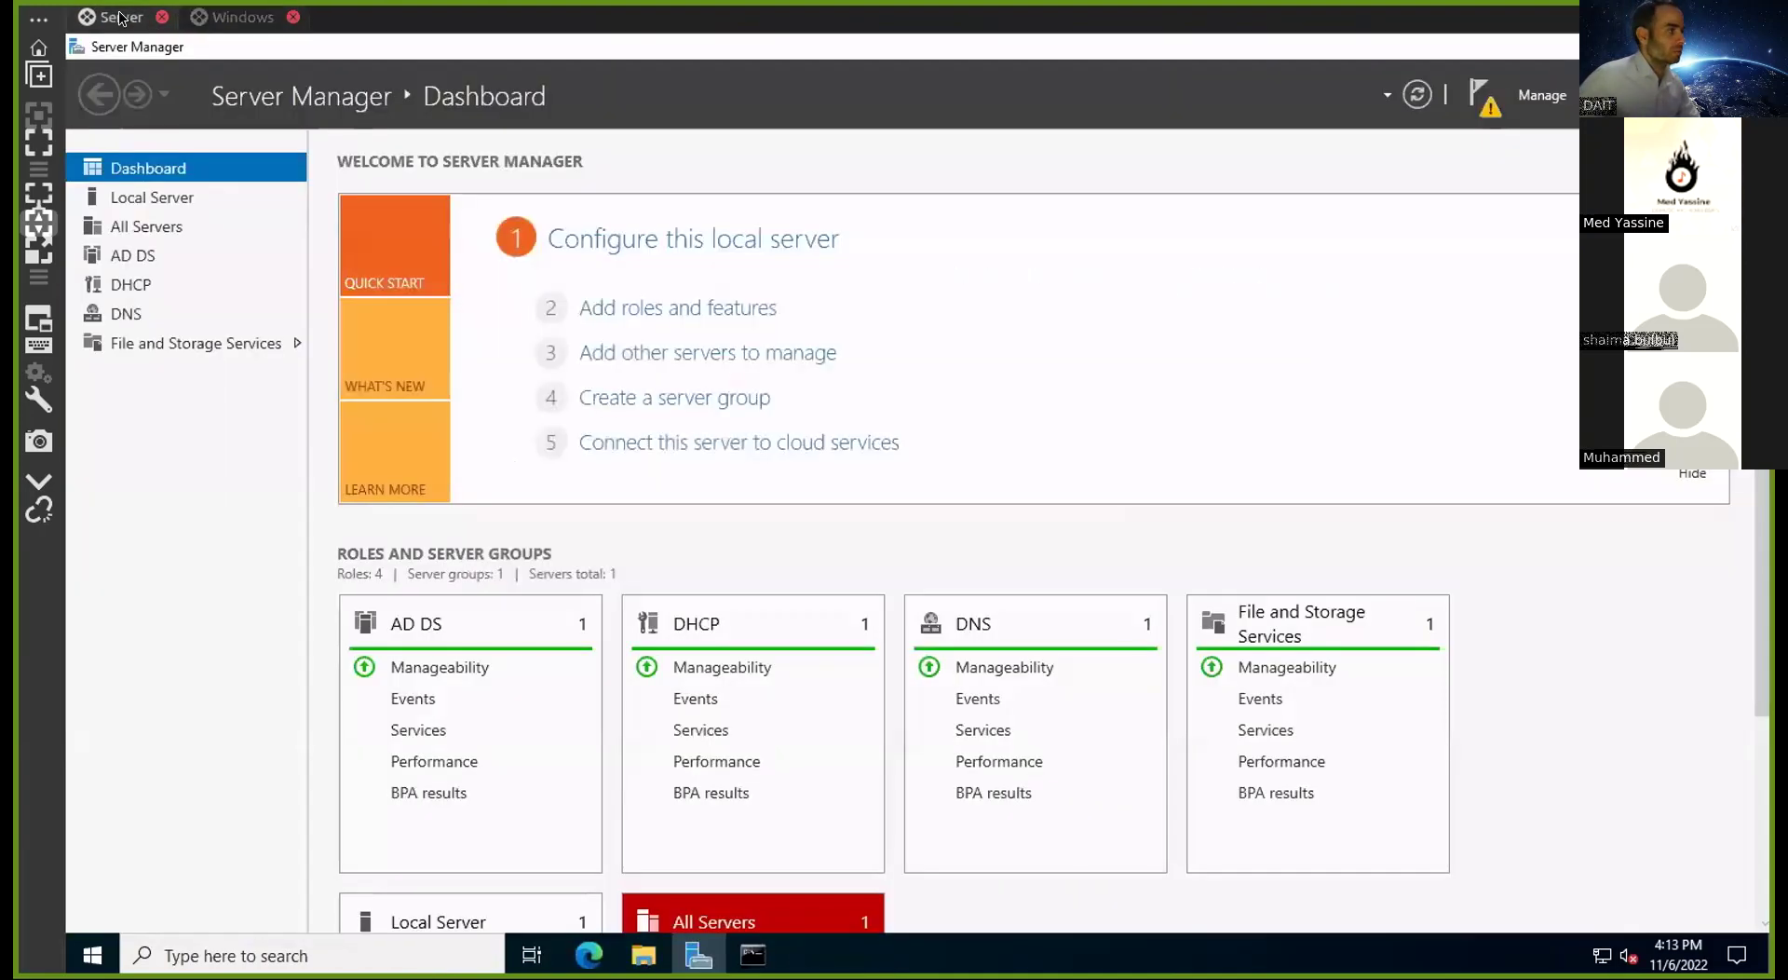
pyautogui.press('super+x')
pyautogui.click(200, 829)
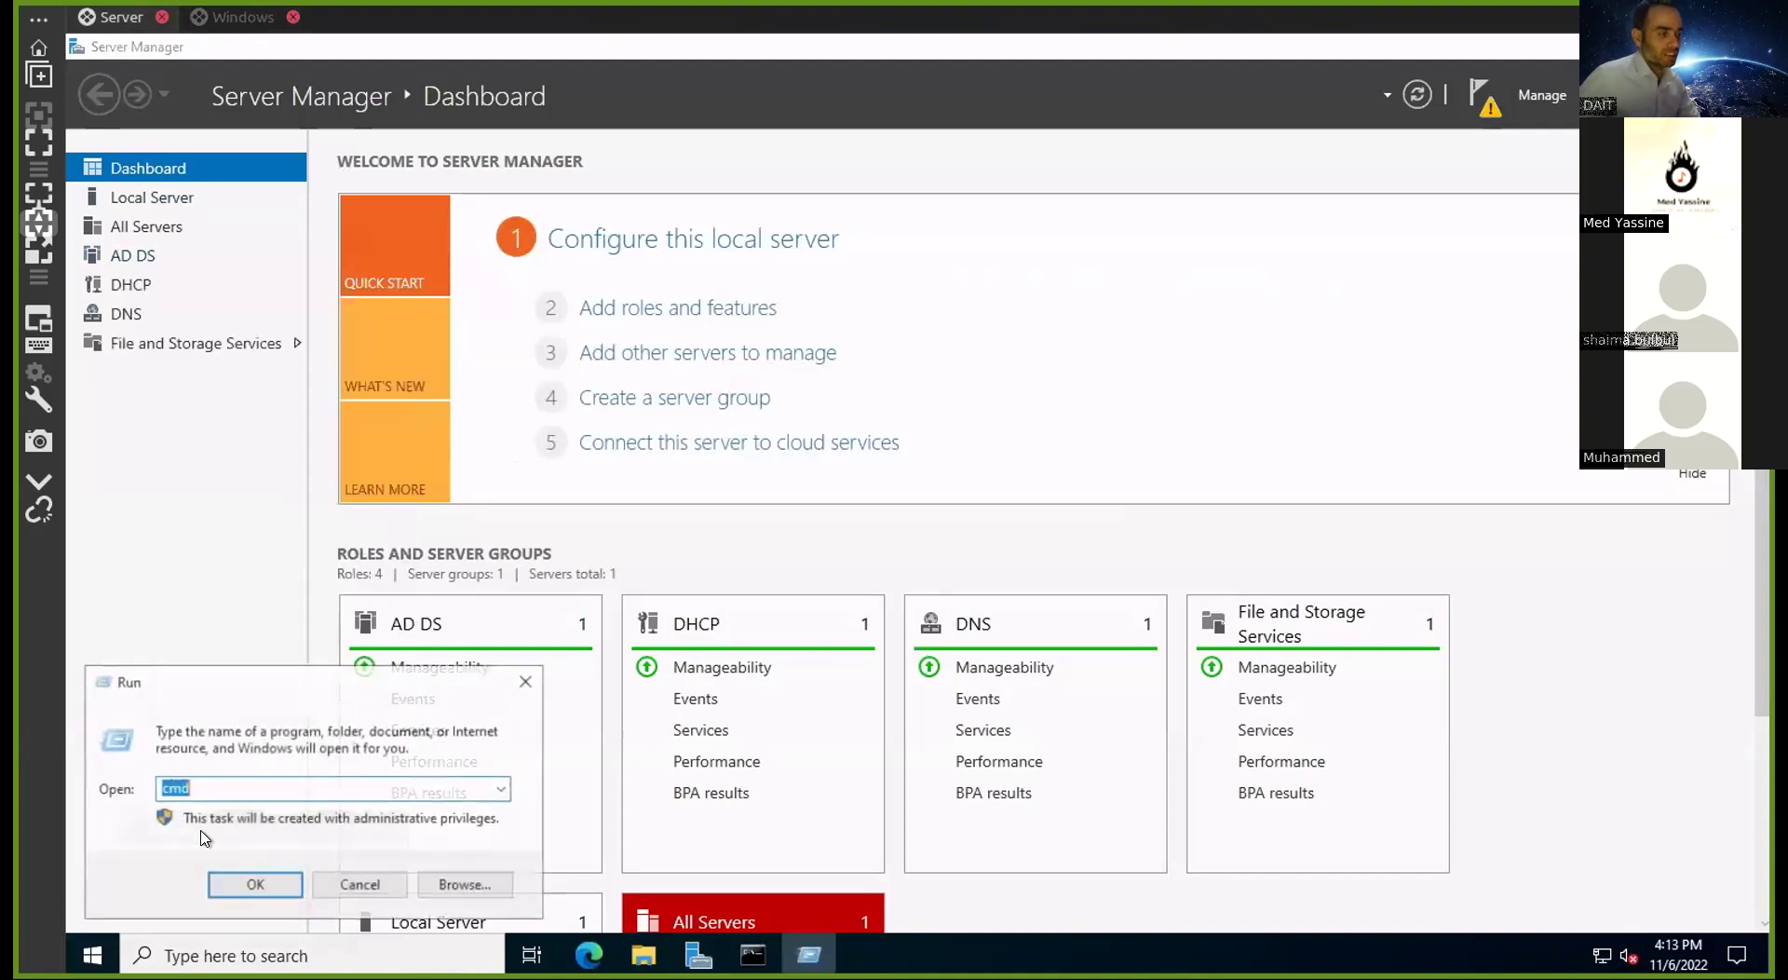
pyautogui.write('mmc')
pyautogui.press('Return')
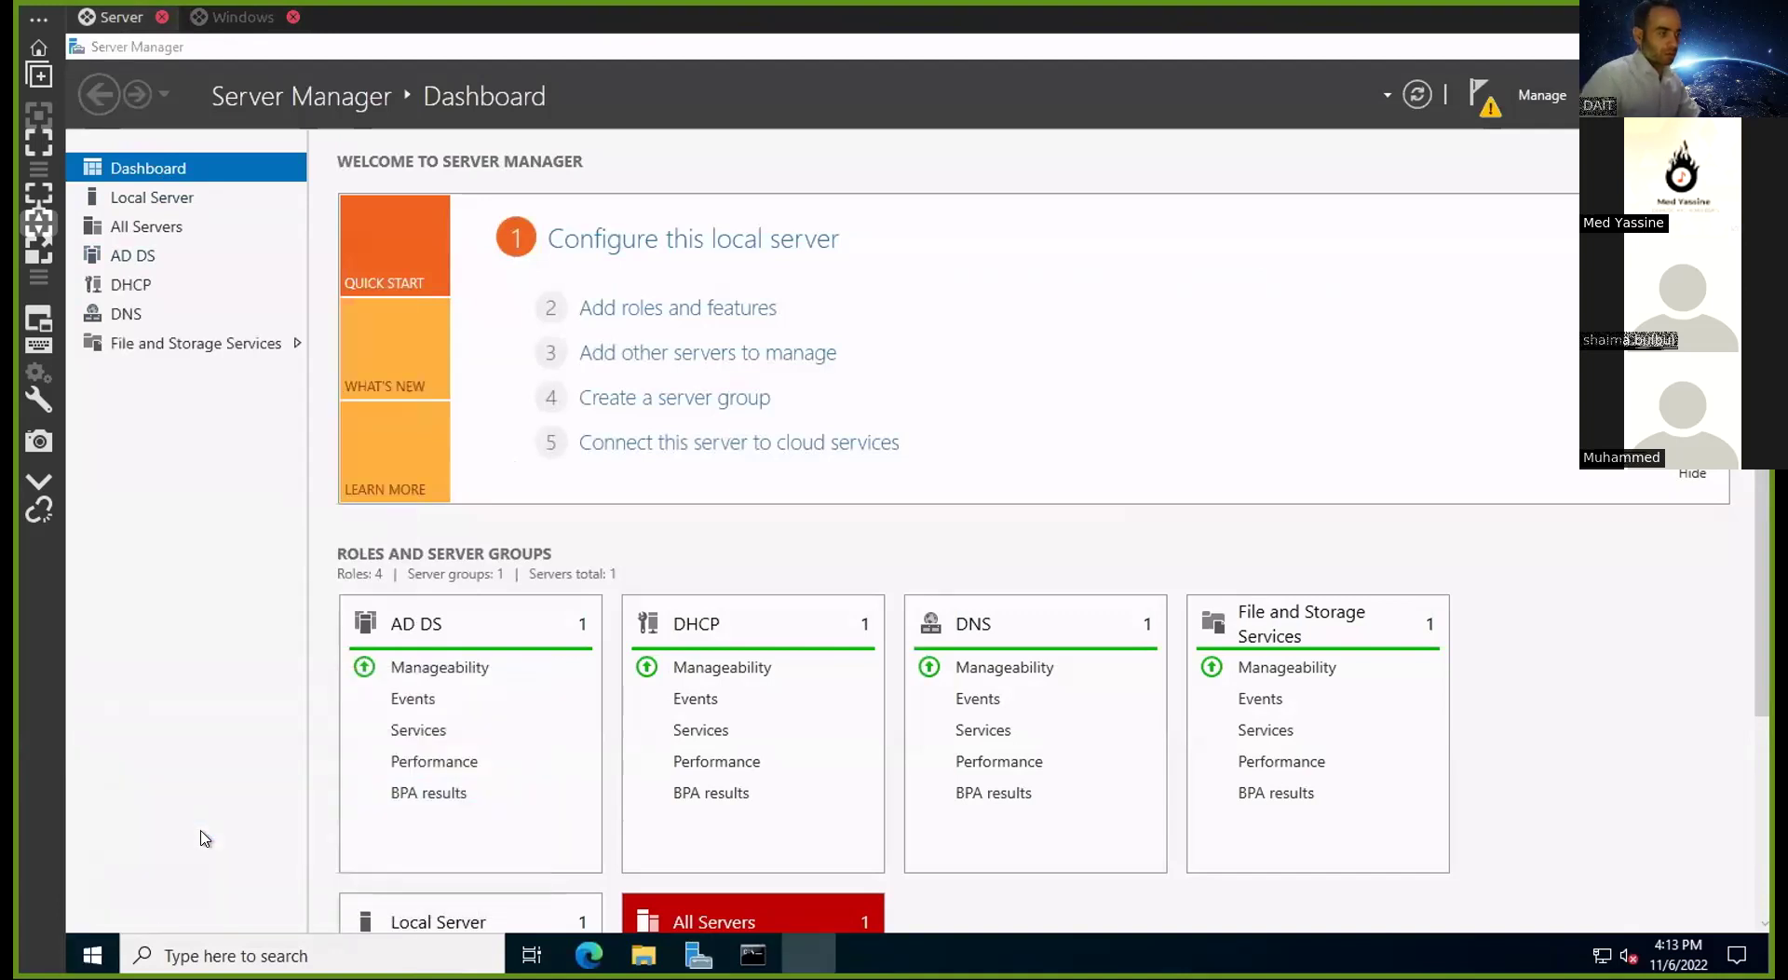
pyautogui.write('192.168')
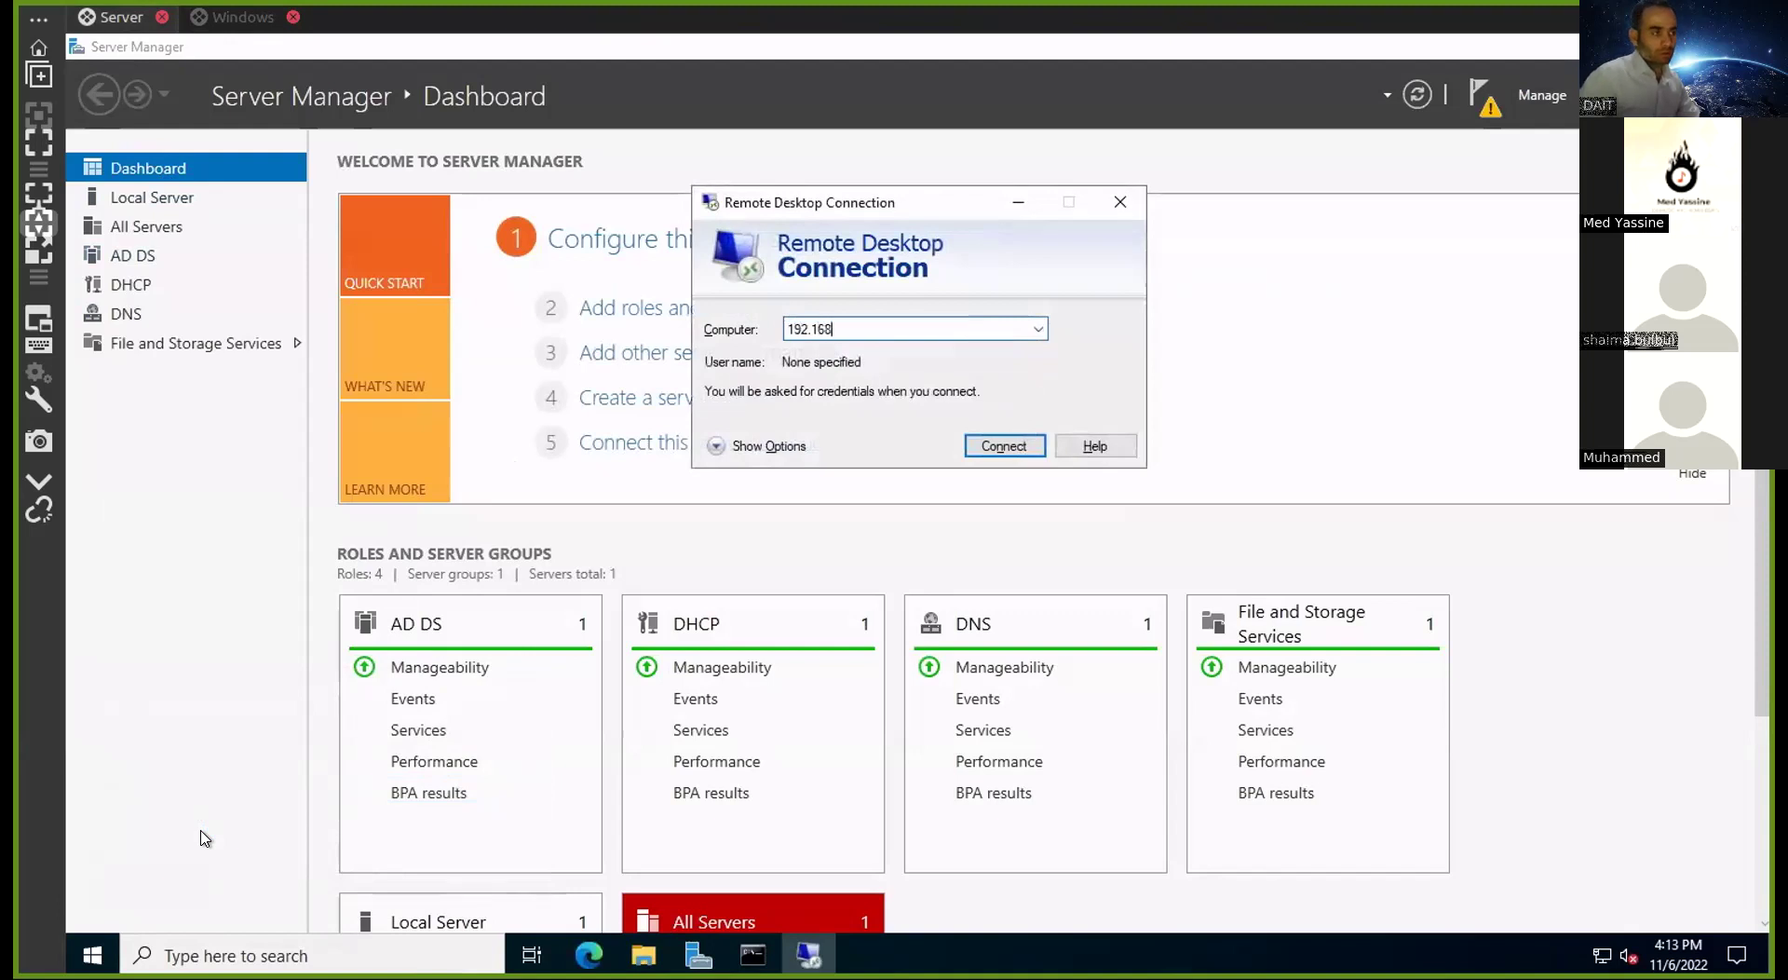
pyautogui.write('.7.200')
pyautogui.press('Return')
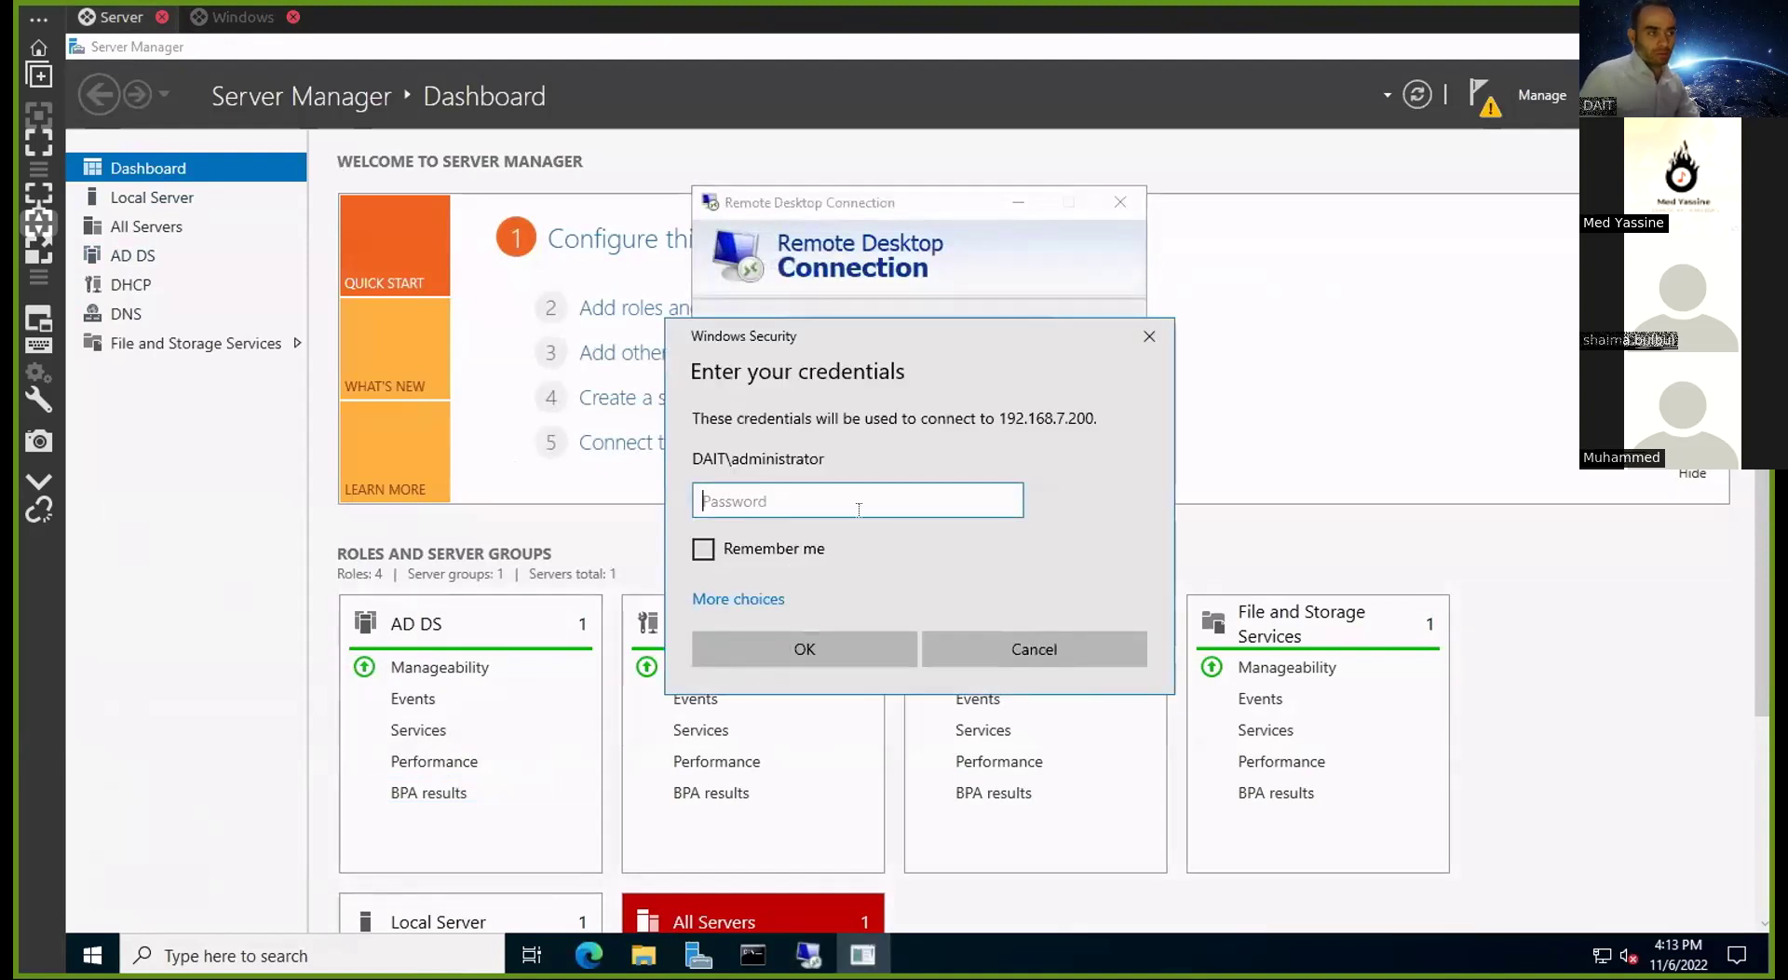
# Choose a different account and enter the domain user's name and password
pyautogui.click(779, 597)
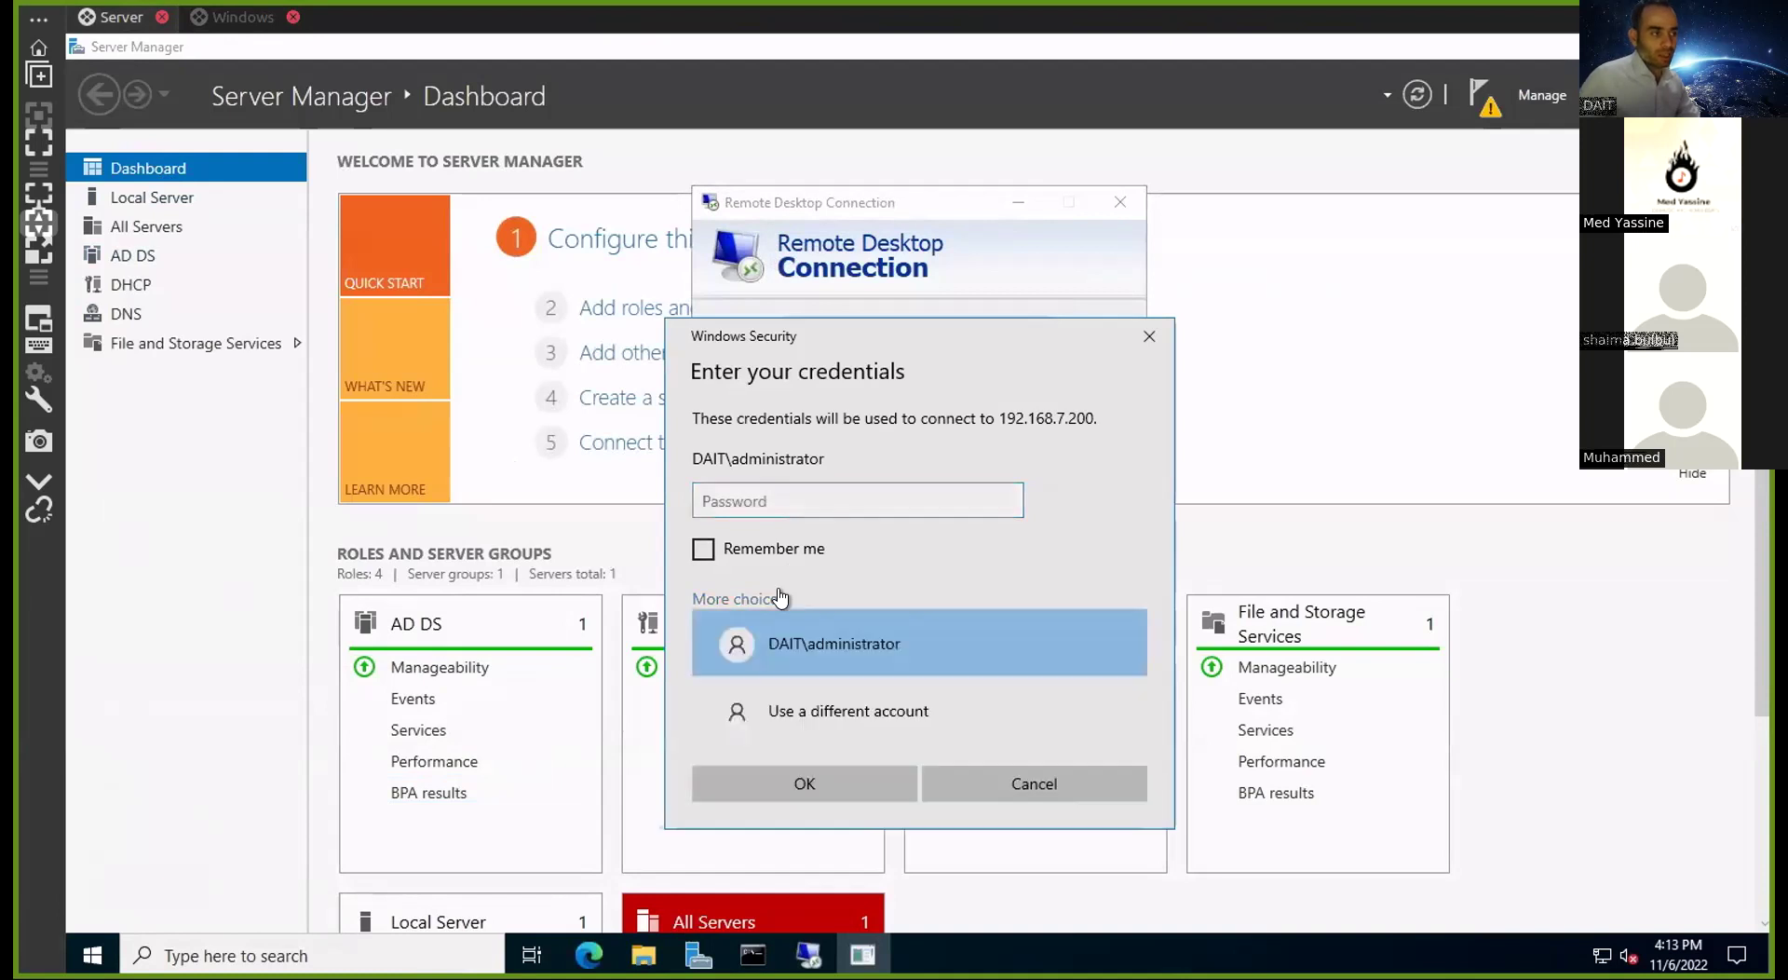
pyautogui.click(787, 710)
pyautogui.write('da')
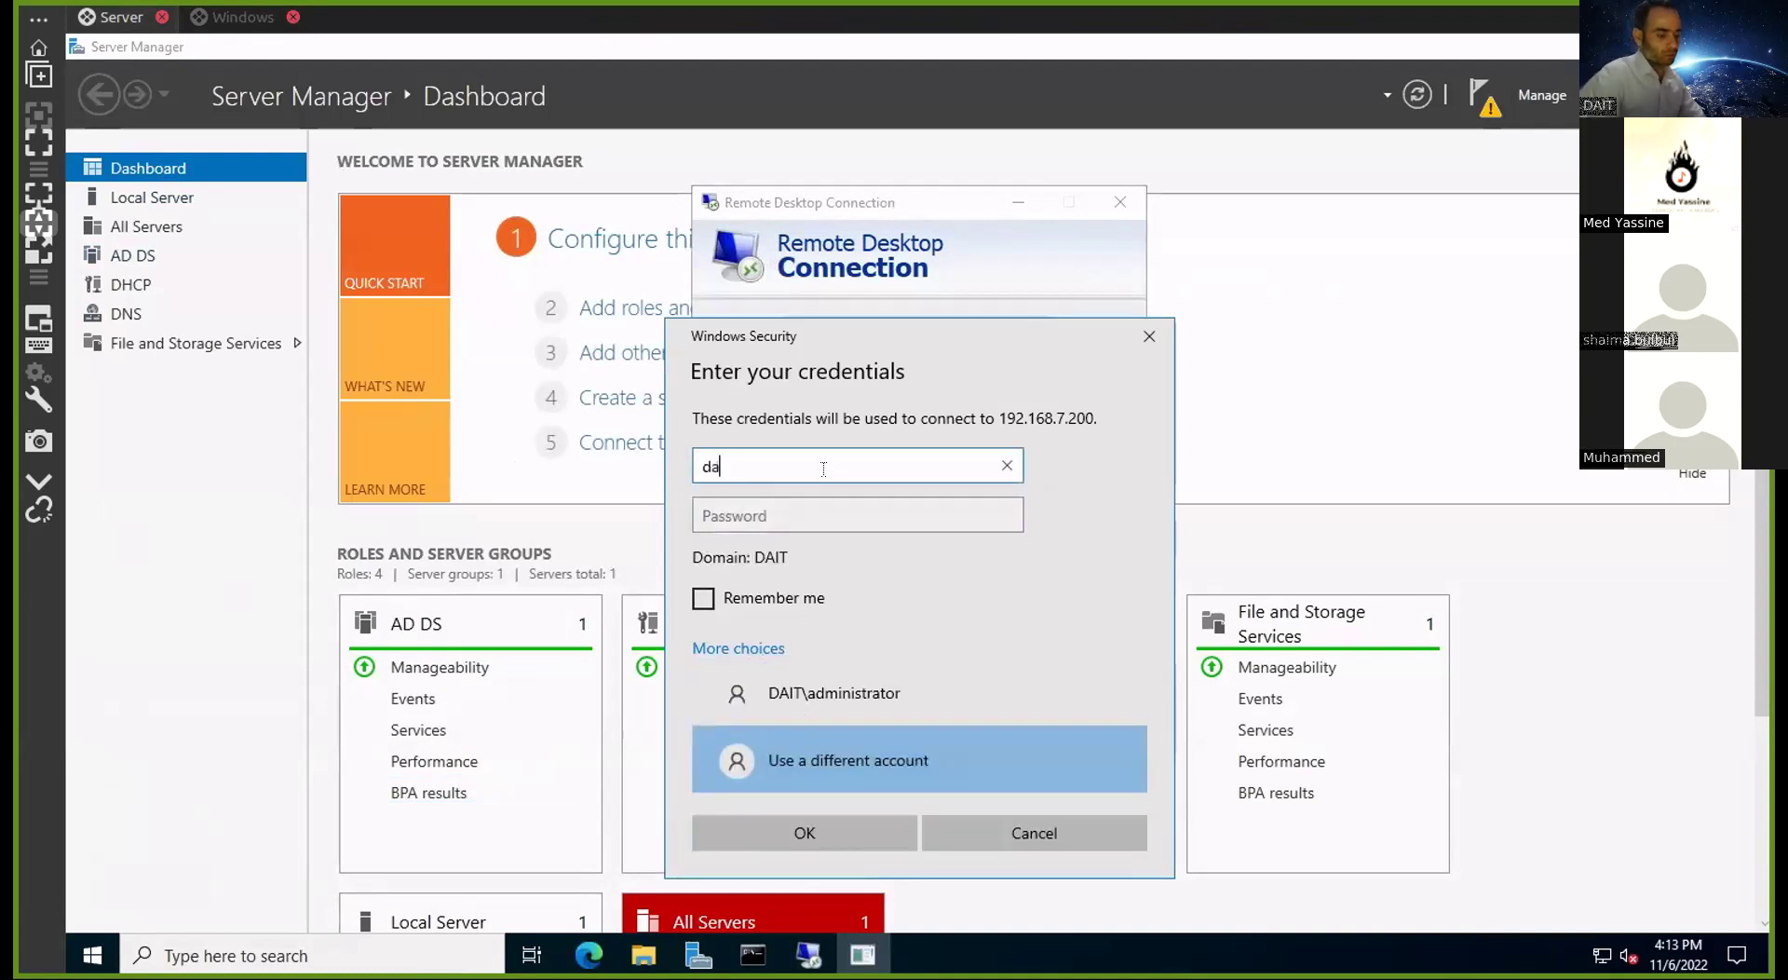
pyautogui.write('it\\')
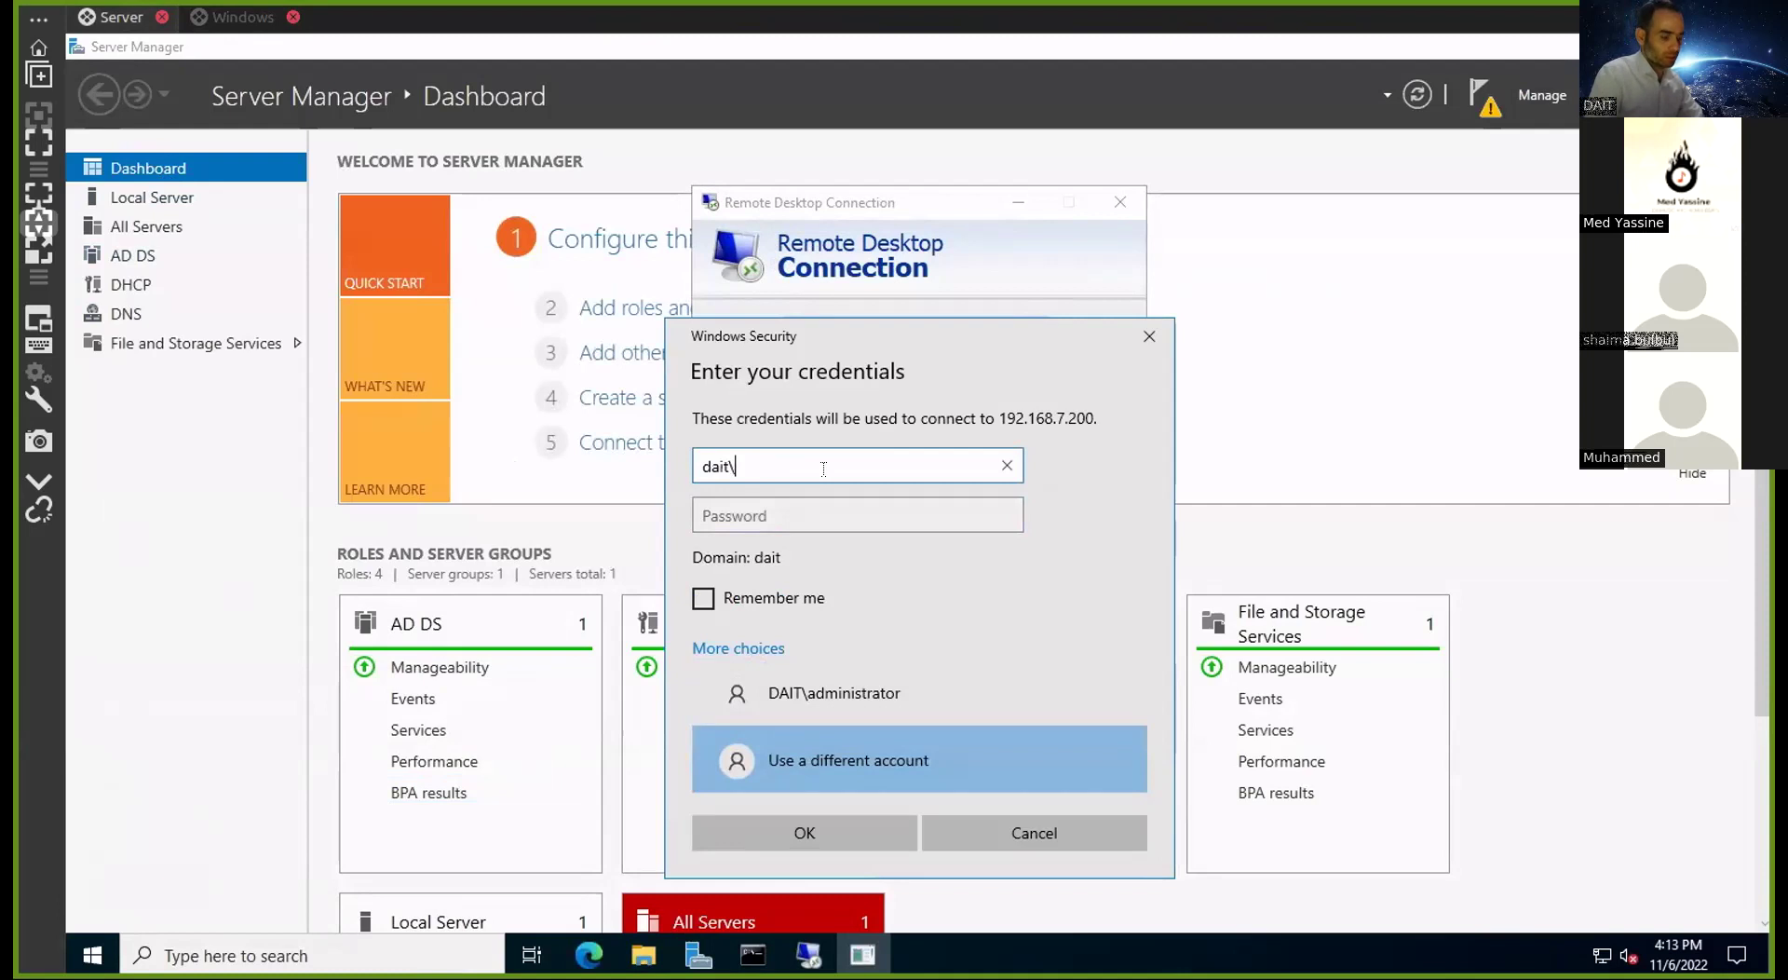
pyautogui.write('a.salam')
pyautogui.press('Tab')
pyautogui.write('********')
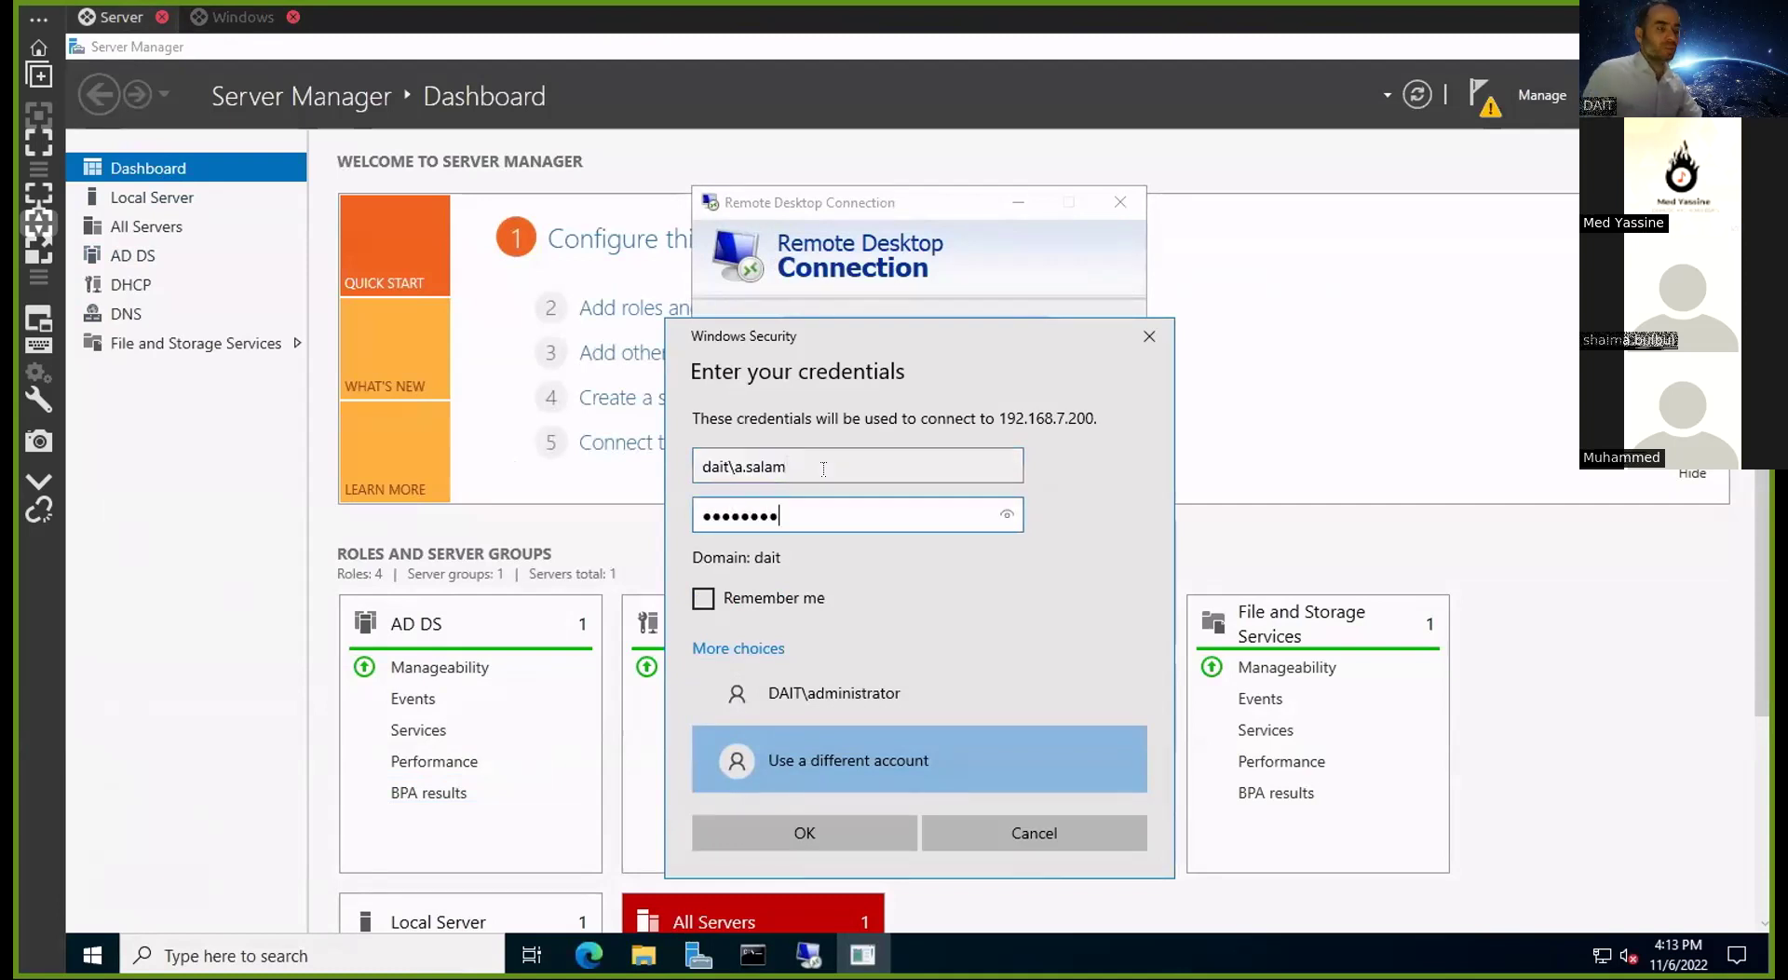
pyautogui.click(237, 24)
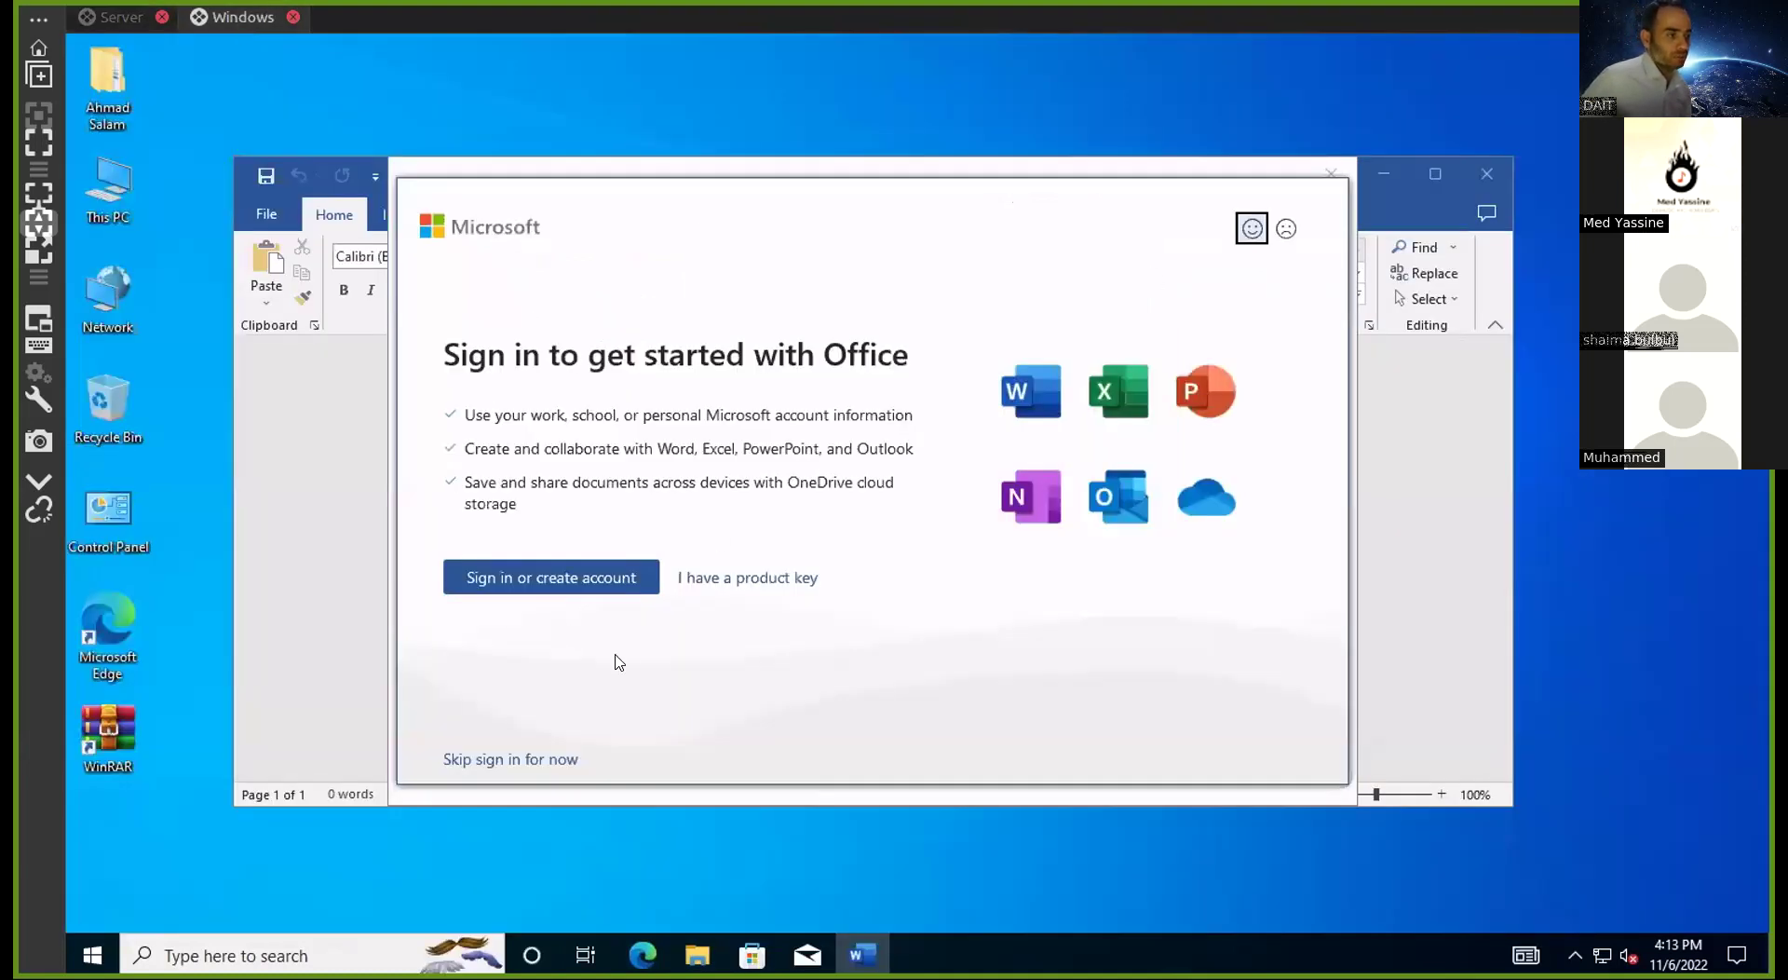
# In Word, skip the Office sign-in and dismiss the Microsoft 365 and new-look prompts
pyautogui.click(553, 759)
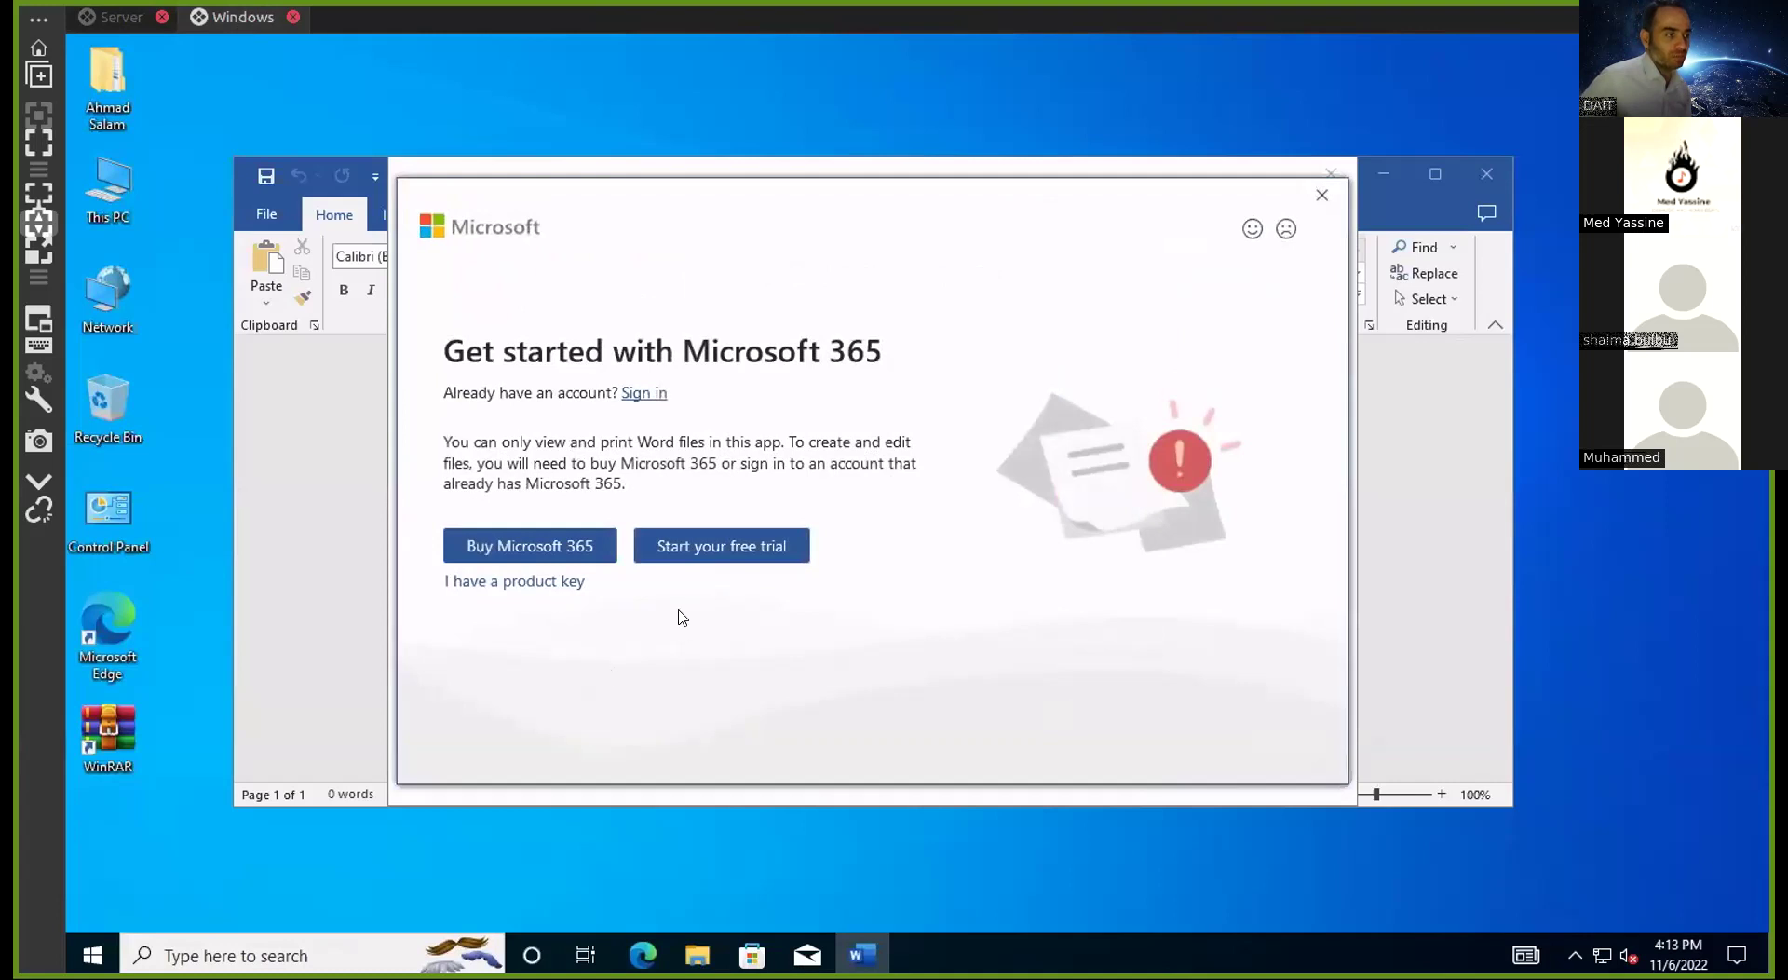
pyautogui.click(1294, 203)
pyautogui.click(1286, 758)
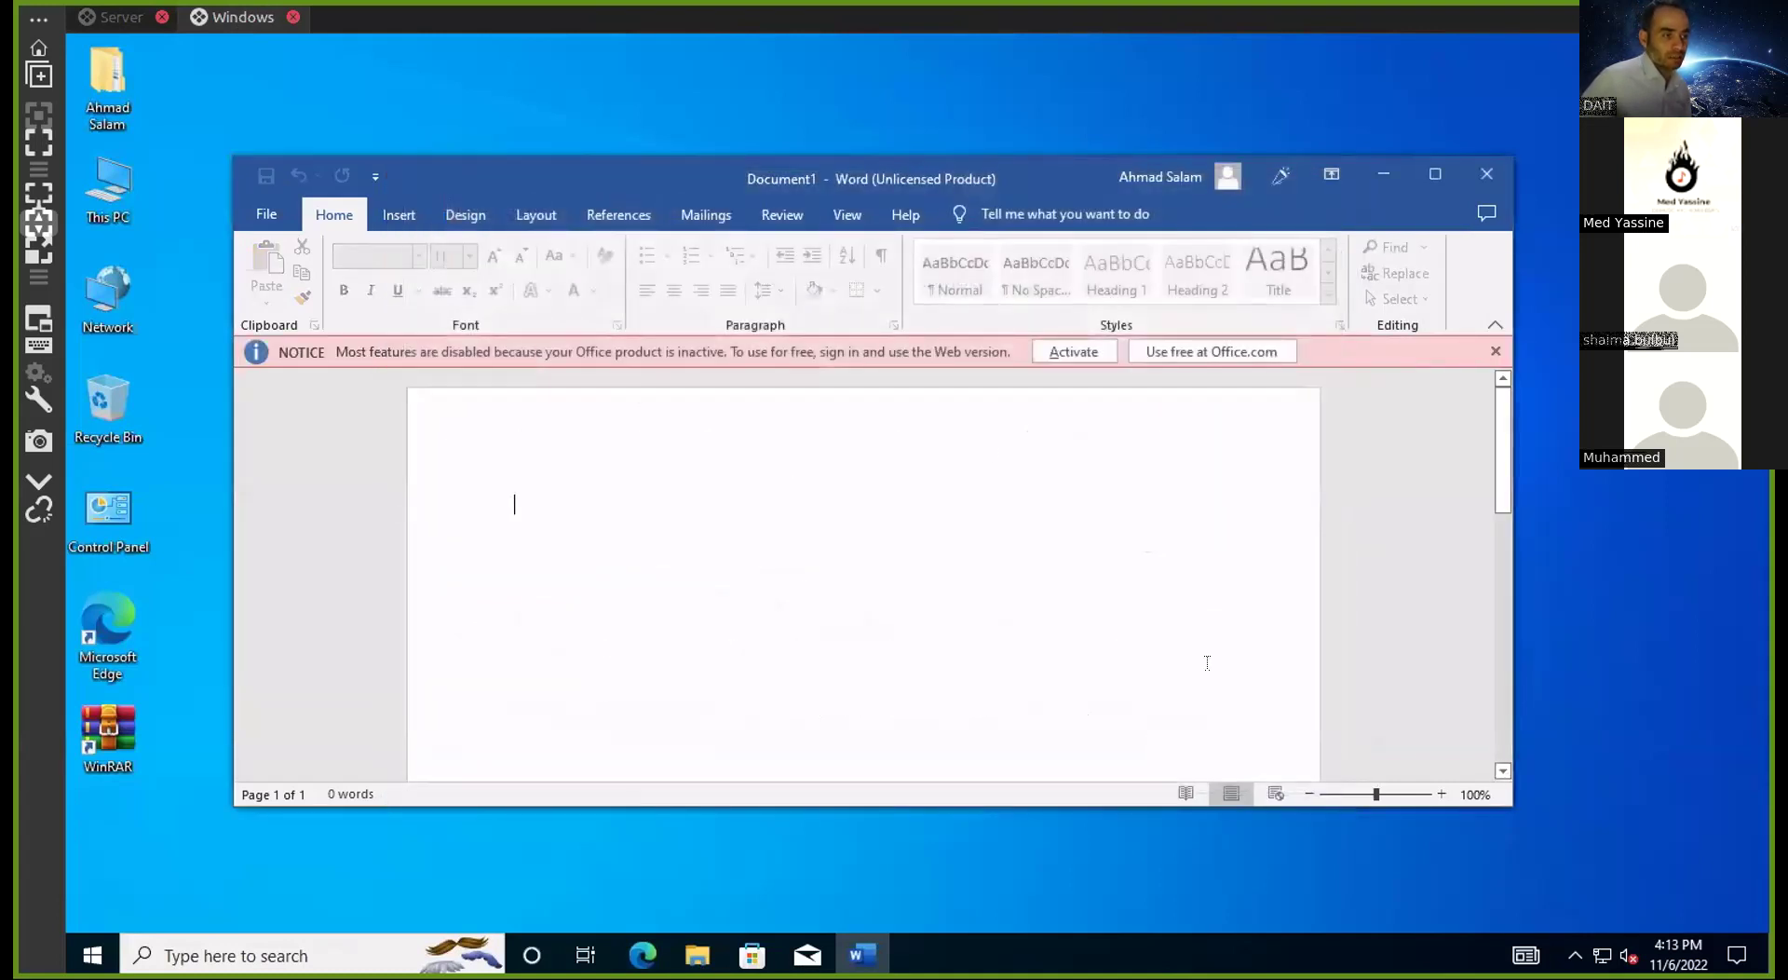
# On the server, submit the credentials and accept the certificate to open the remote session
pyautogui.click(114, 19)
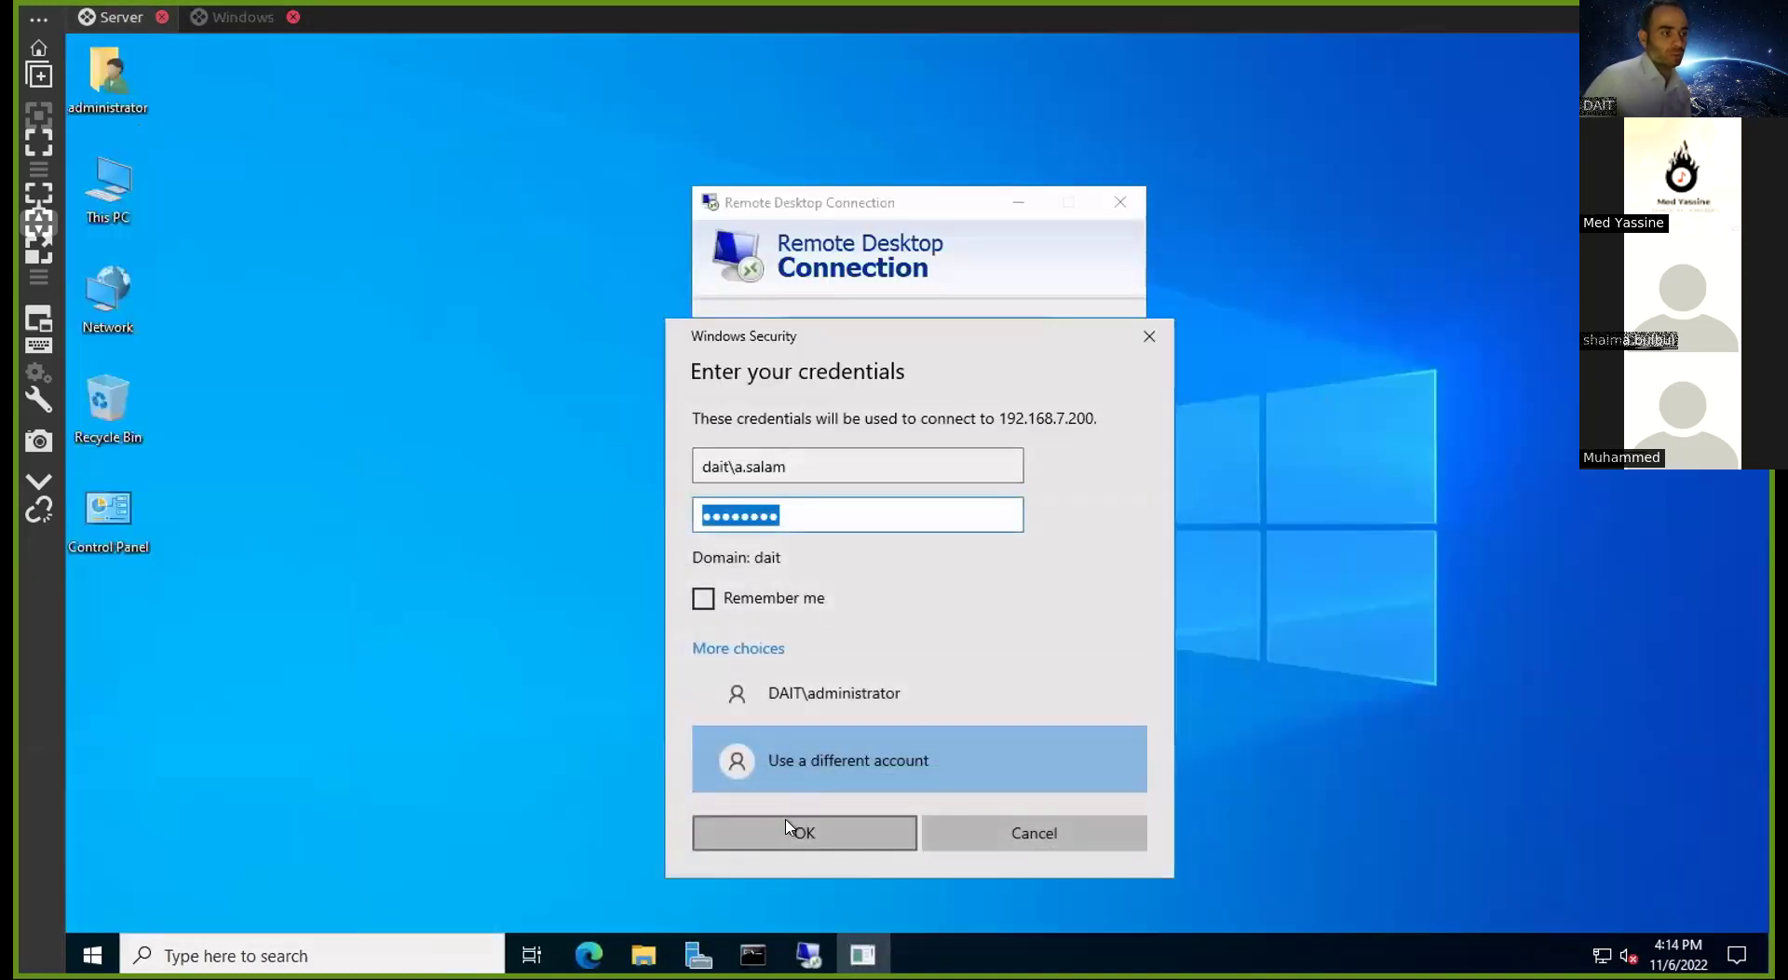
pyautogui.click(790, 835)
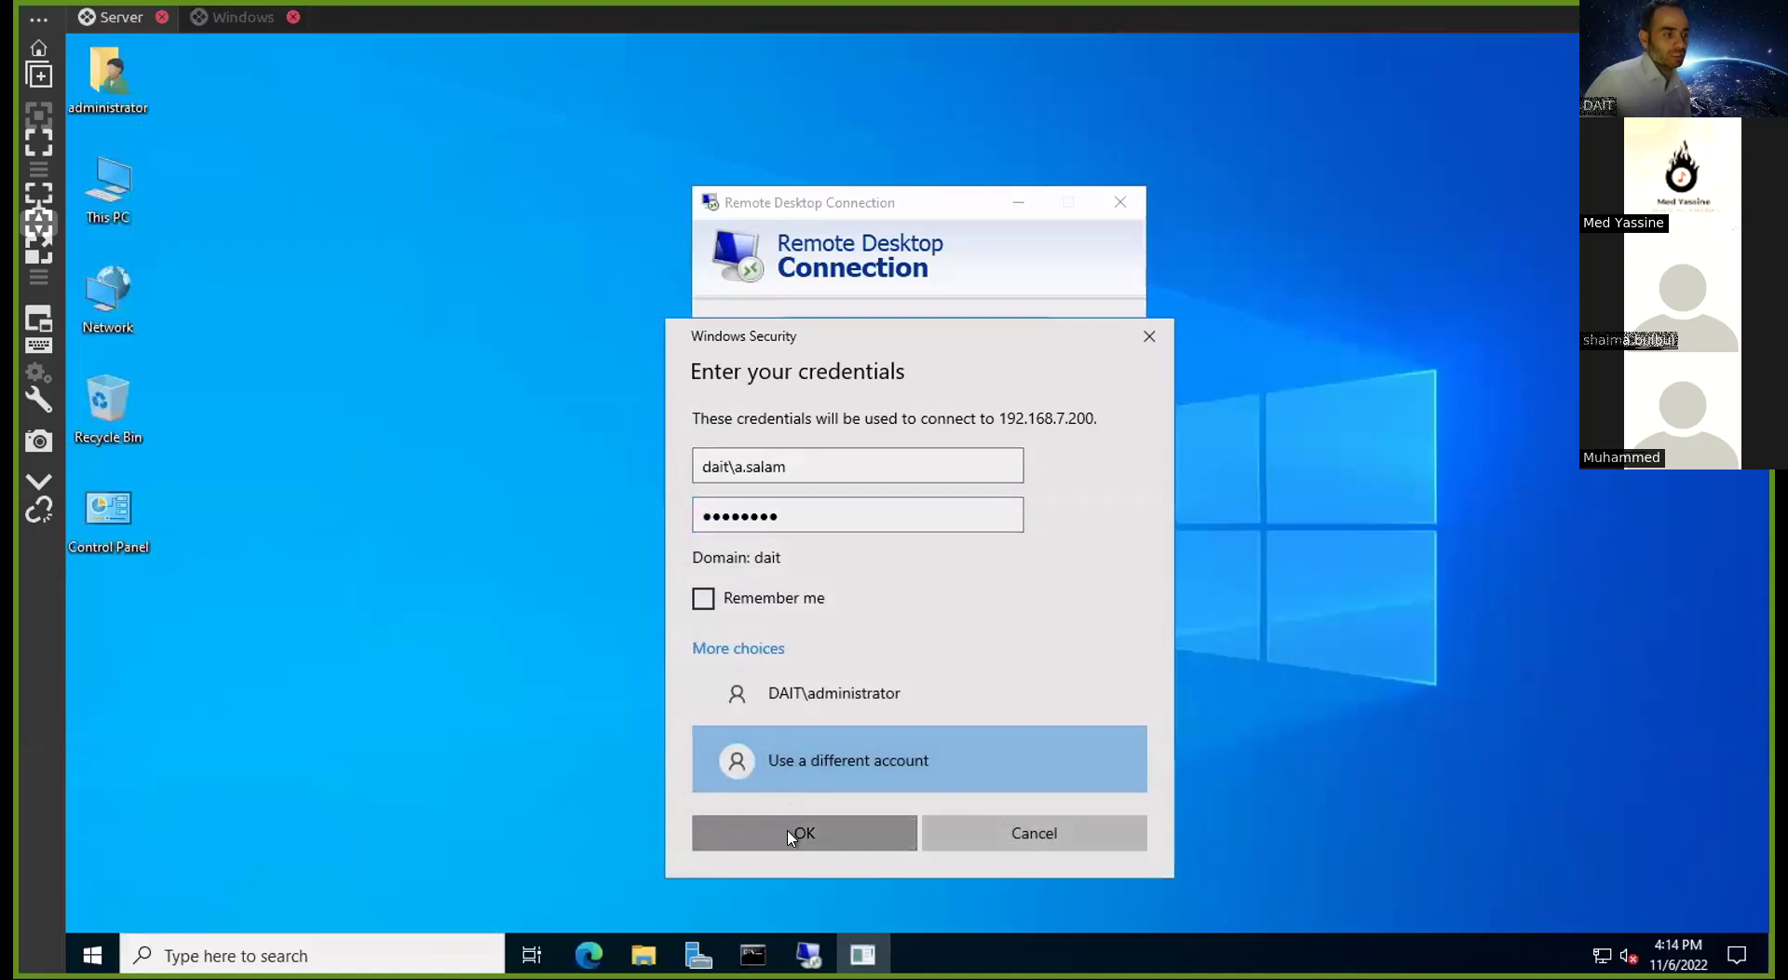
pyautogui.click(974, 522)
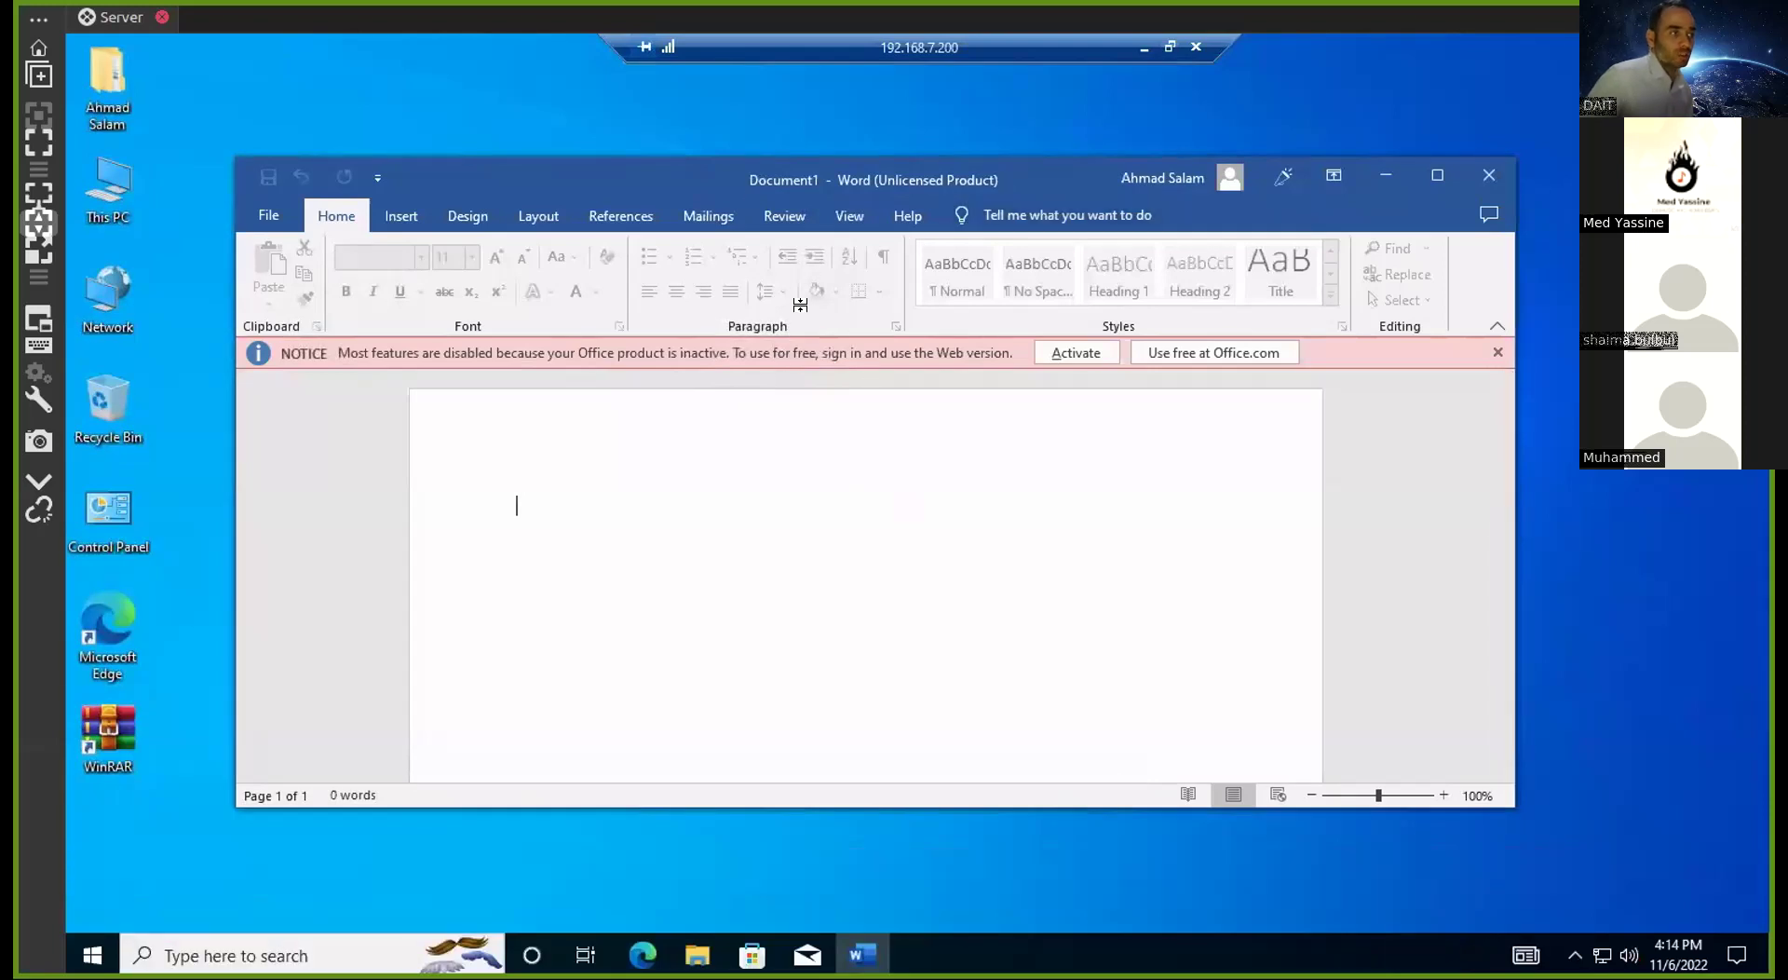
# Window the remote session and drag it to the left side of the server desktop
pyautogui.doubleClick(976, 65)
pyautogui.moveTo(978, 177); pyautogui.dragTo(989, 80)
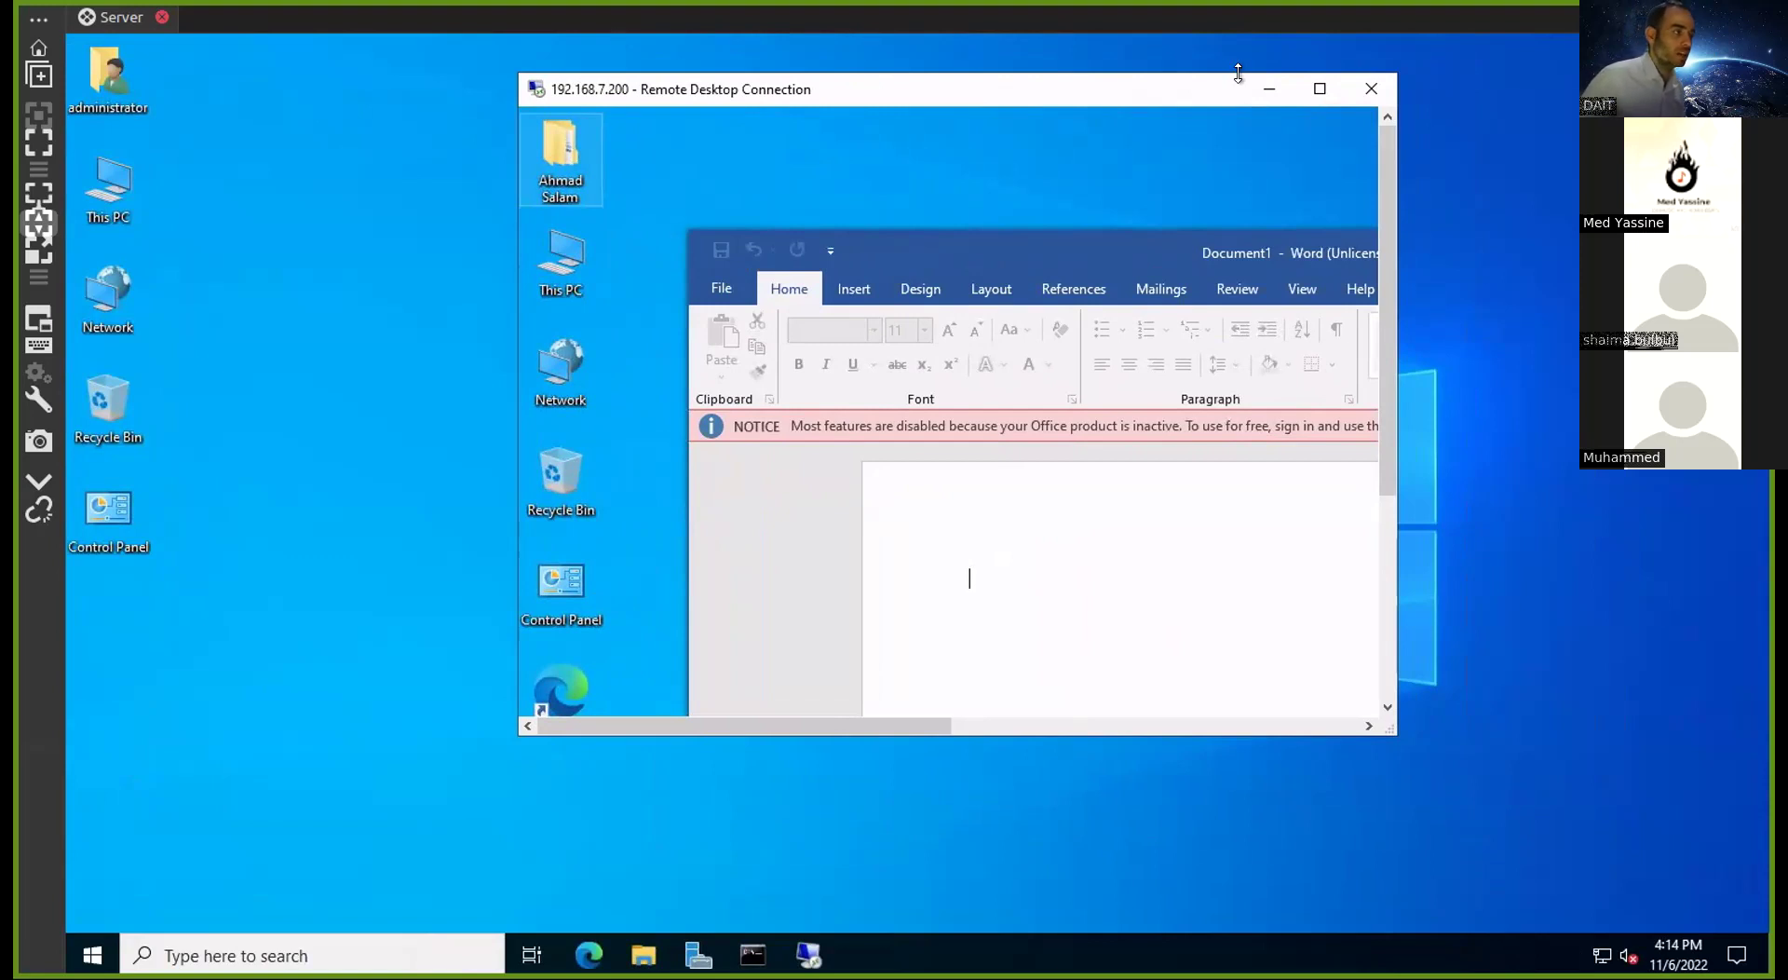
pyautogui.click(1209, 168)
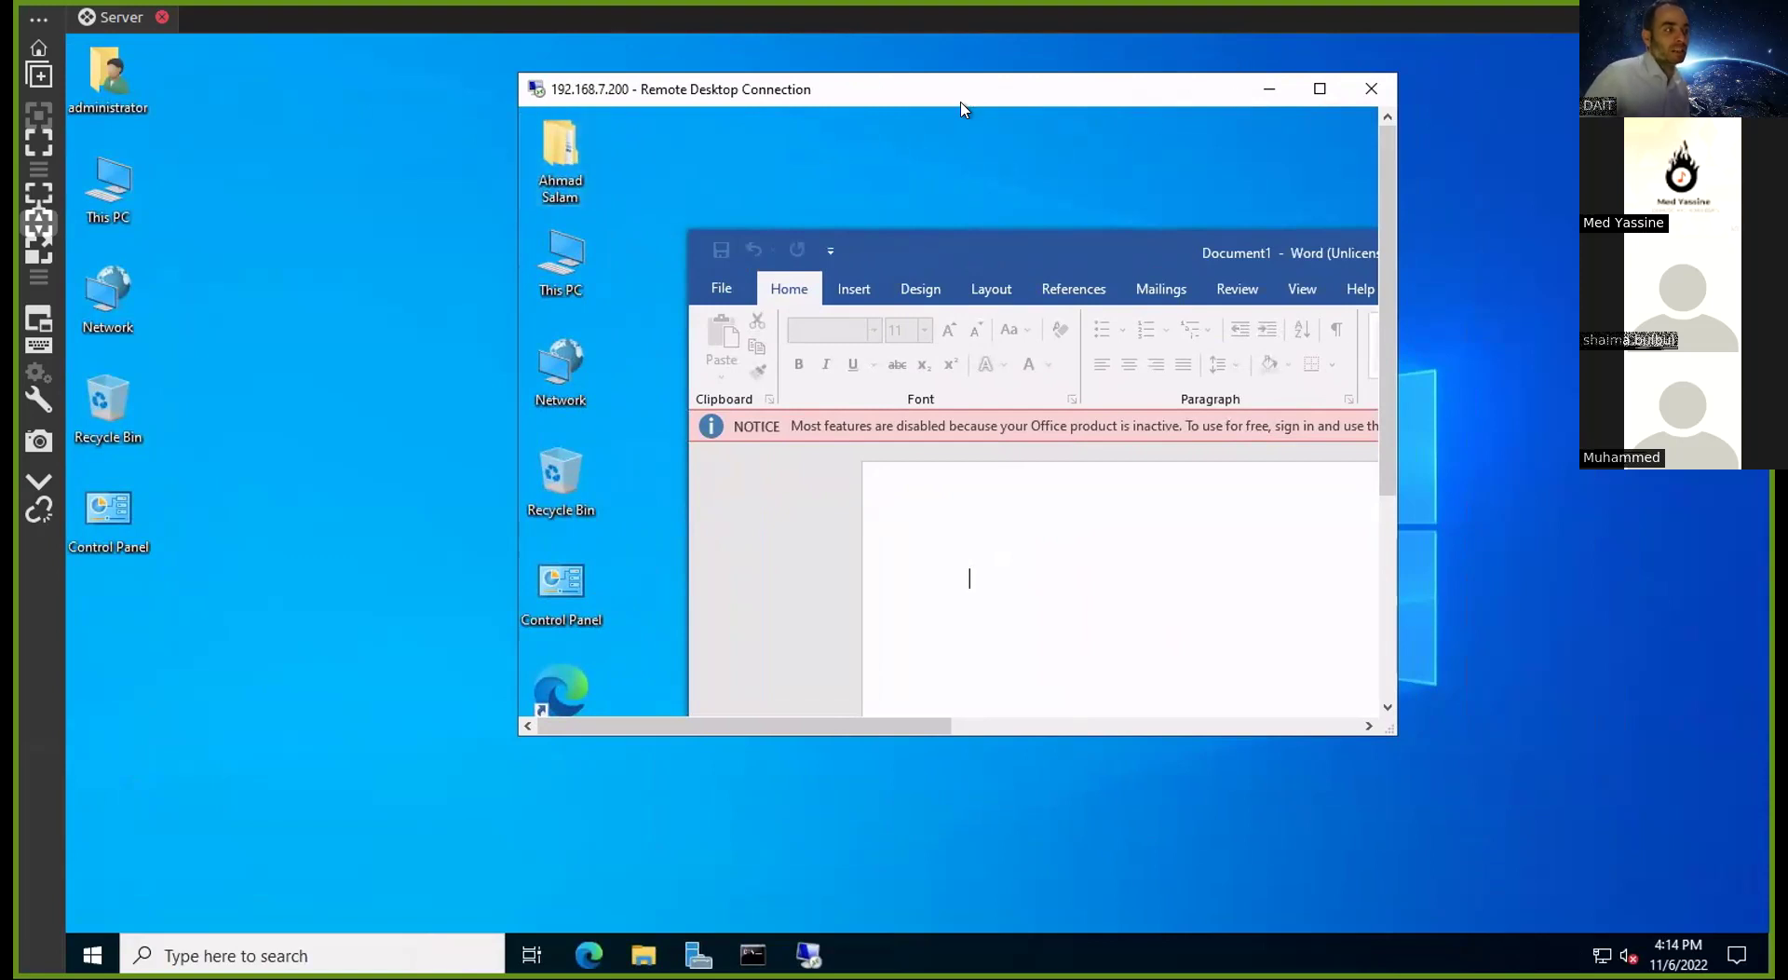
pyautogui.moveTo(964, 109); pyautogui.dragTo(634, 93)
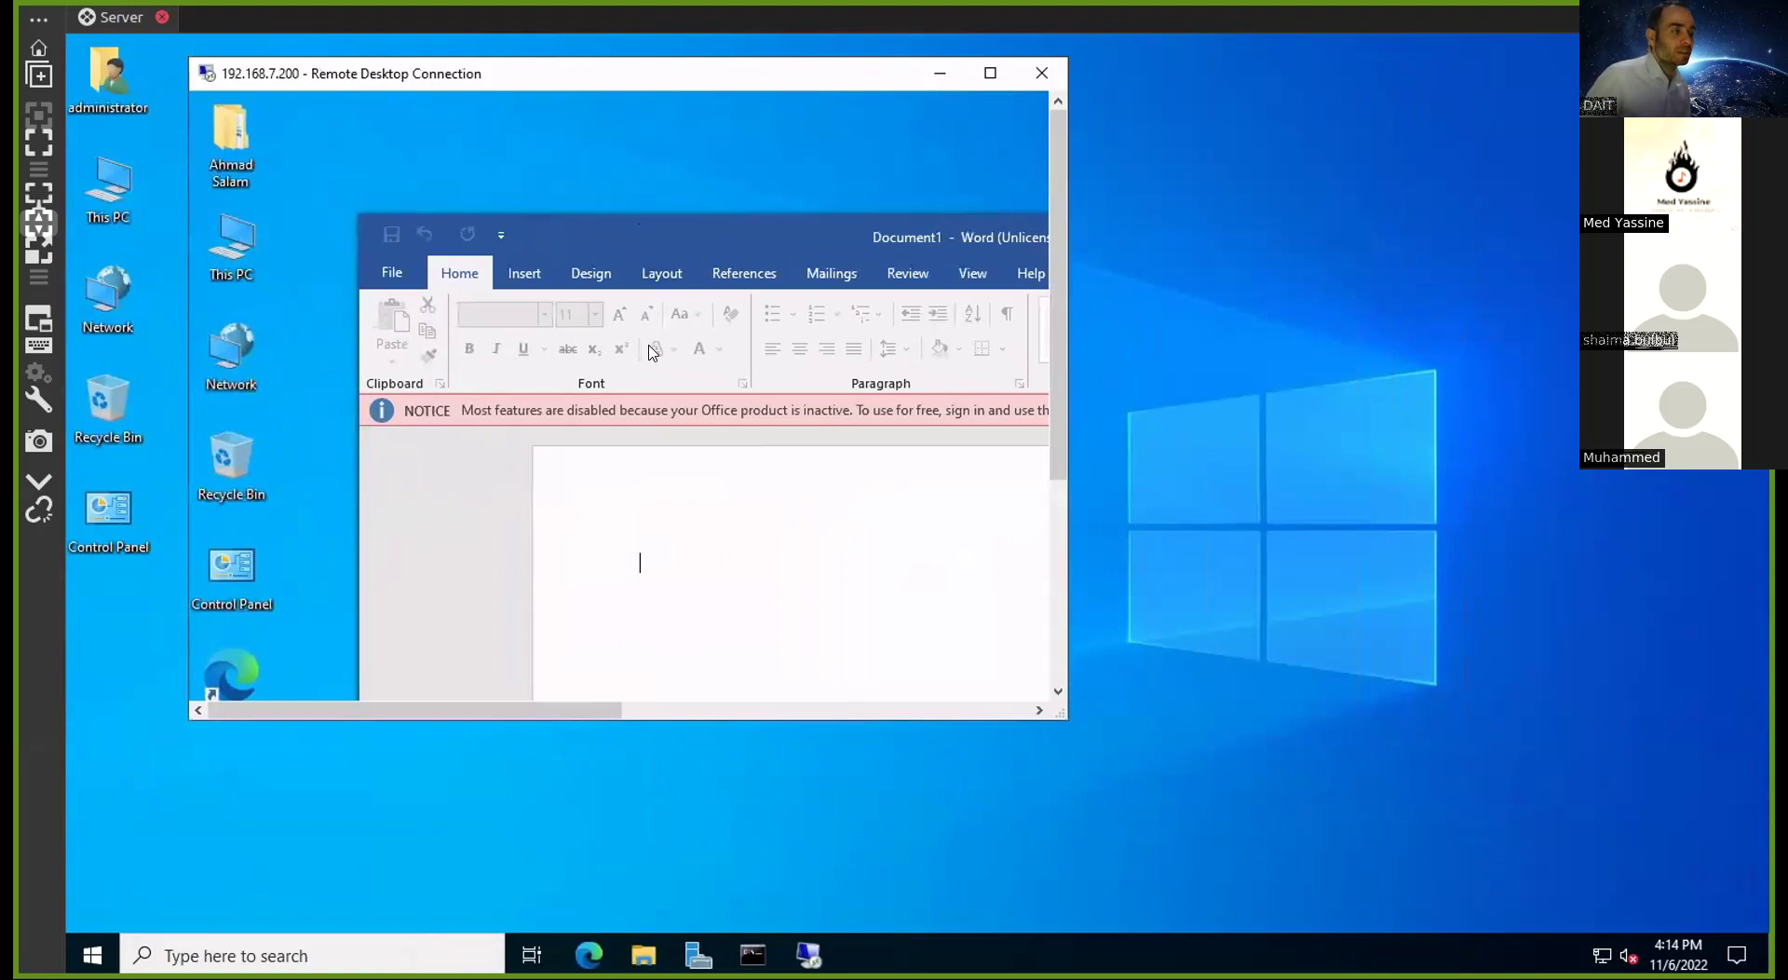
pyautogui.rightClick(95, 932)
pyautogui.rightClick(93, 948)
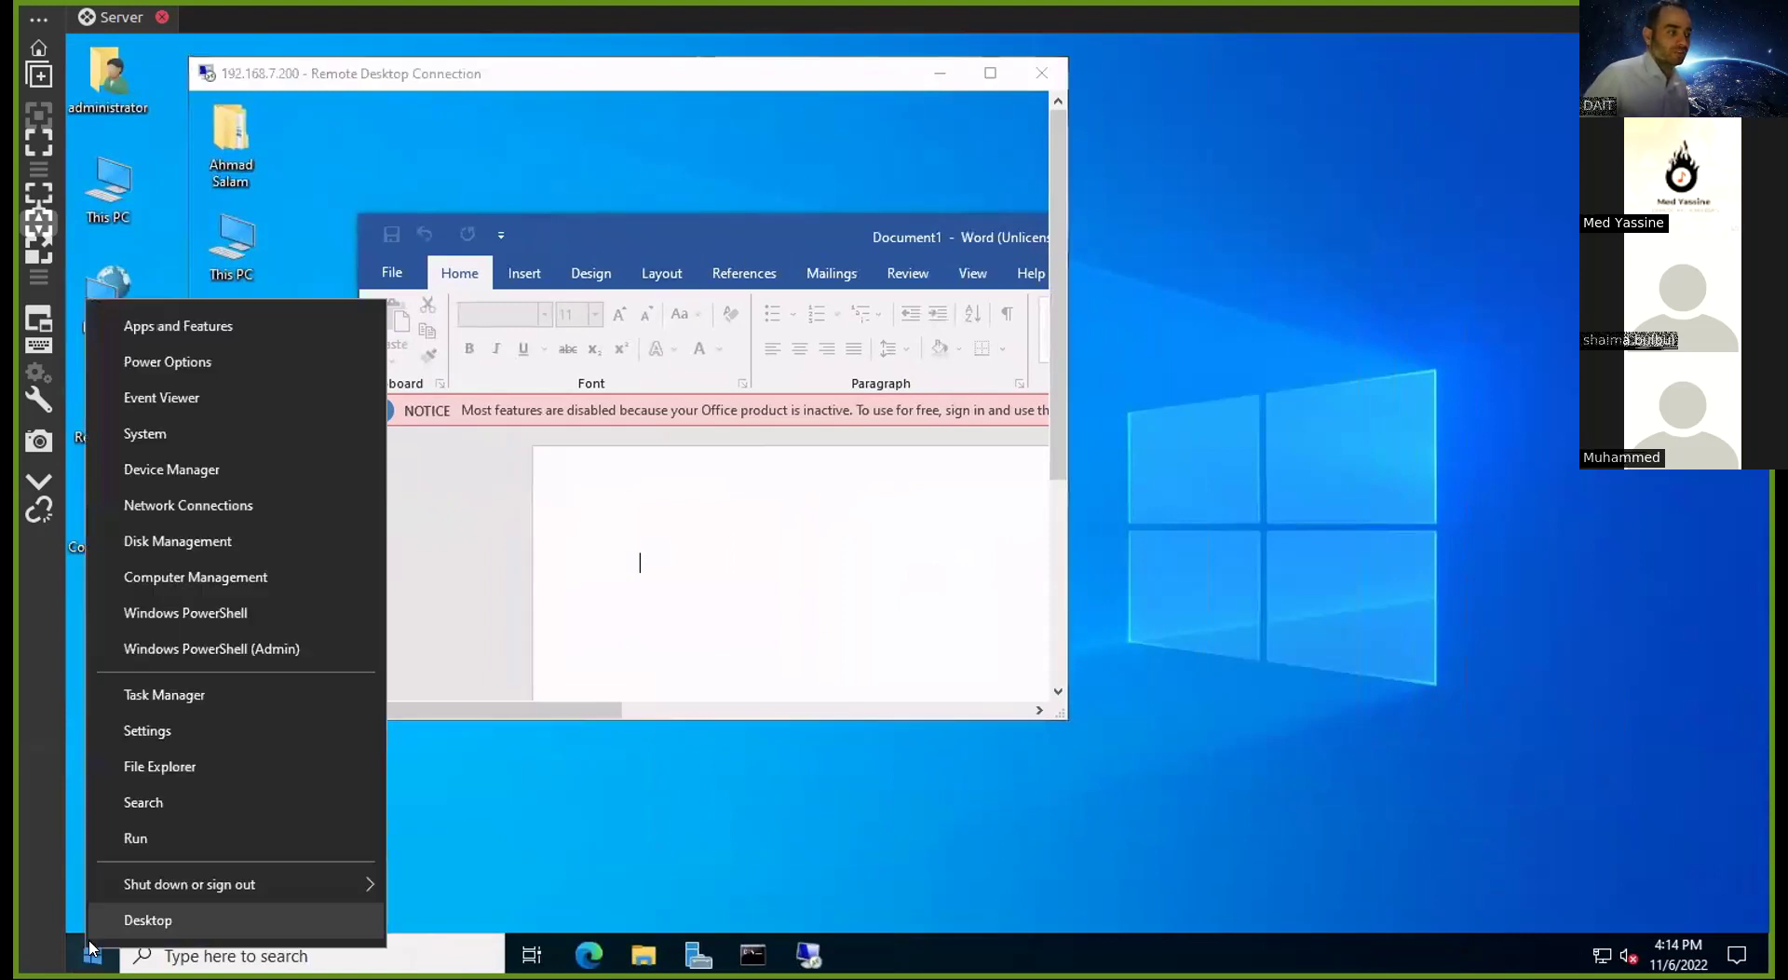
# Start a new connection to 192.168.7.200, enter the password and accept the untrusted certificate
pyautogui.click(158, 841)
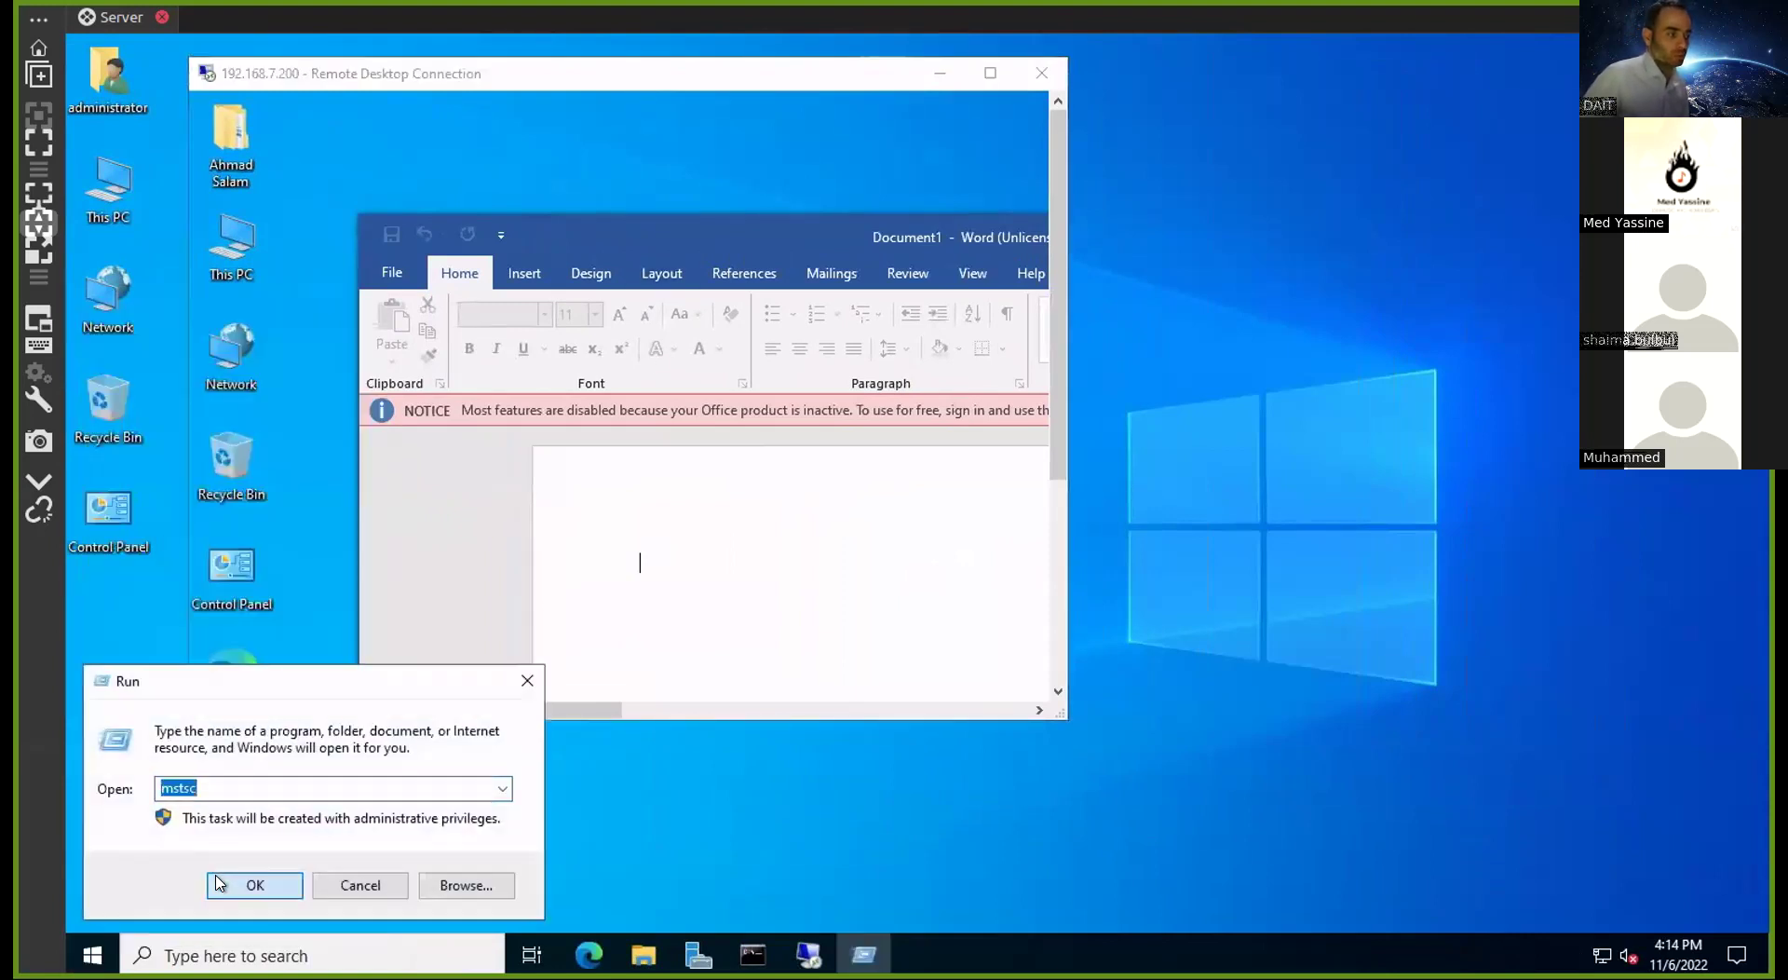
pyautogui.click(219, 883)
pyautogui.moveTo(1212, 167); pyautogui.dragTo(1509, 72)
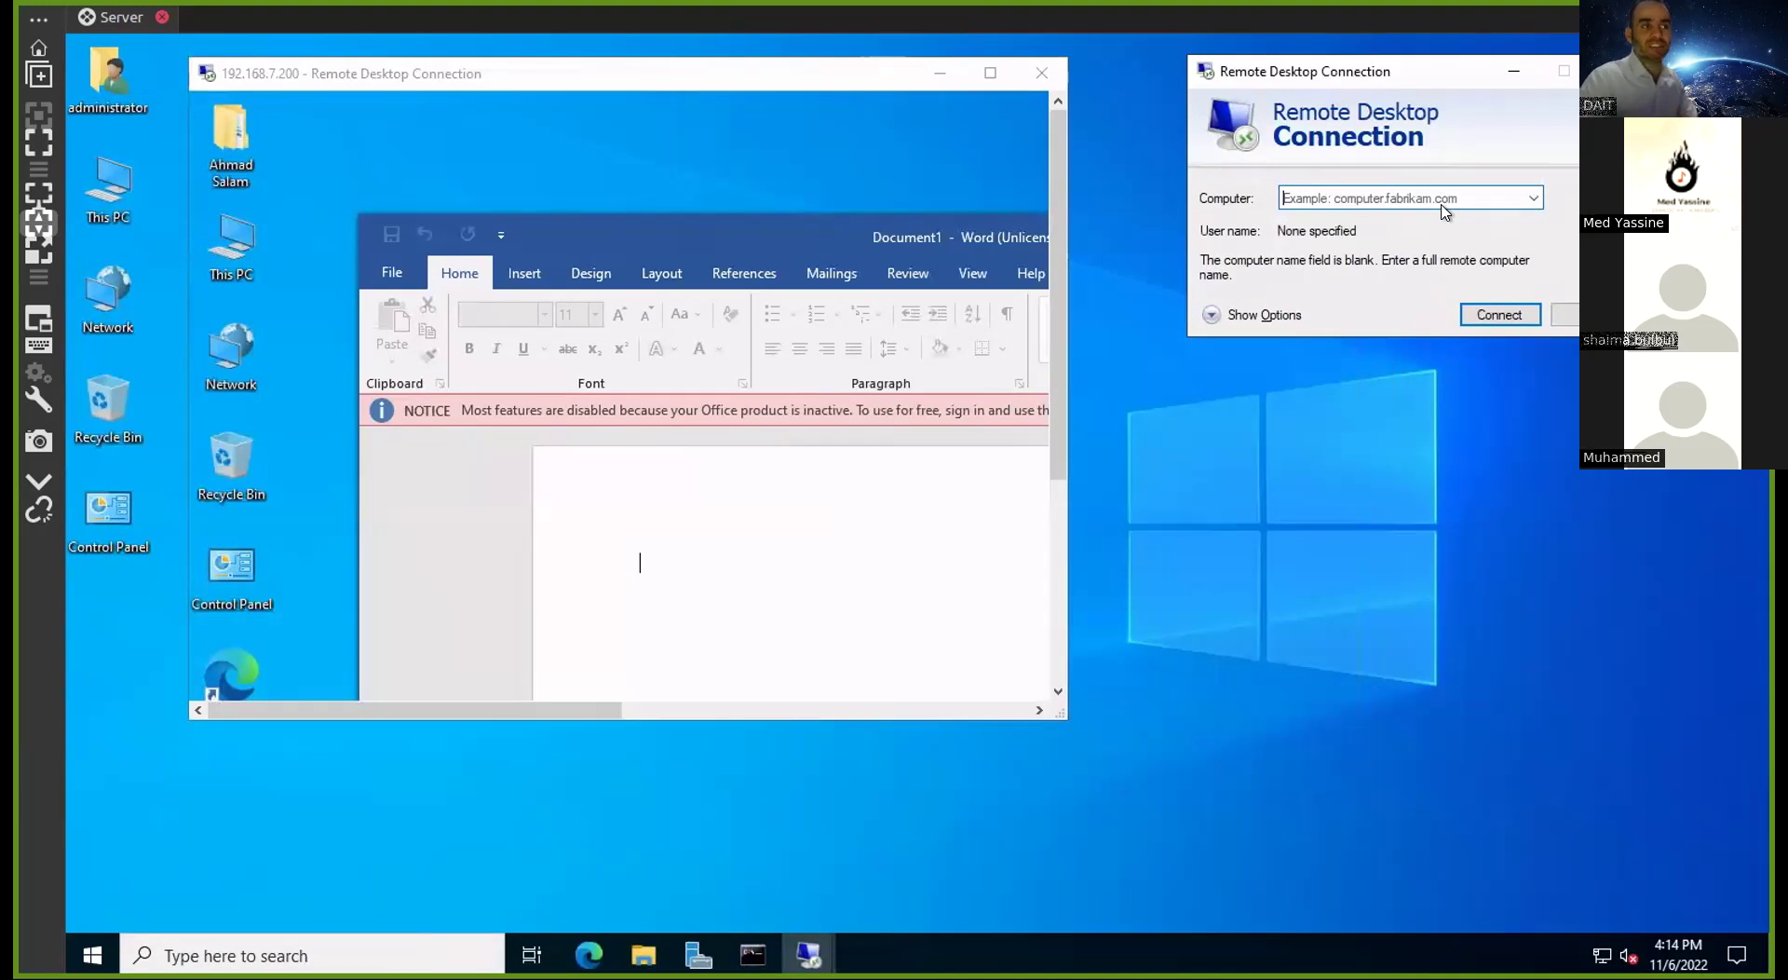
pyautogui.write('192.1')
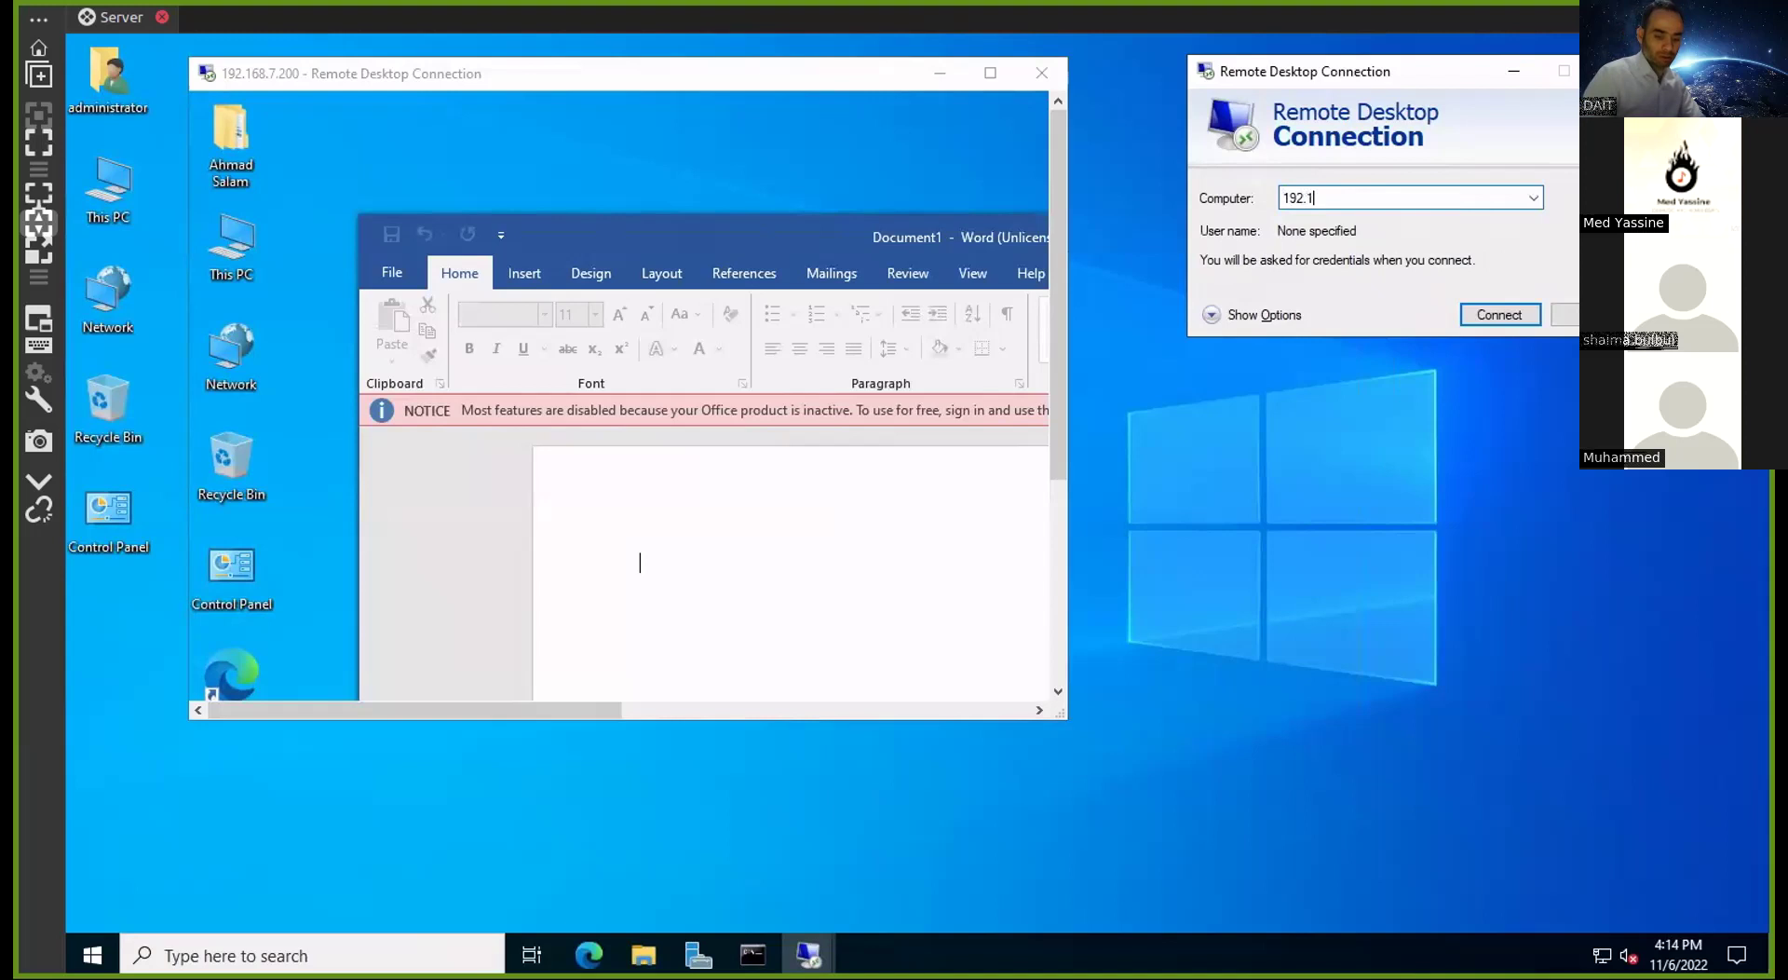
pyautogui.write('68.7.200')
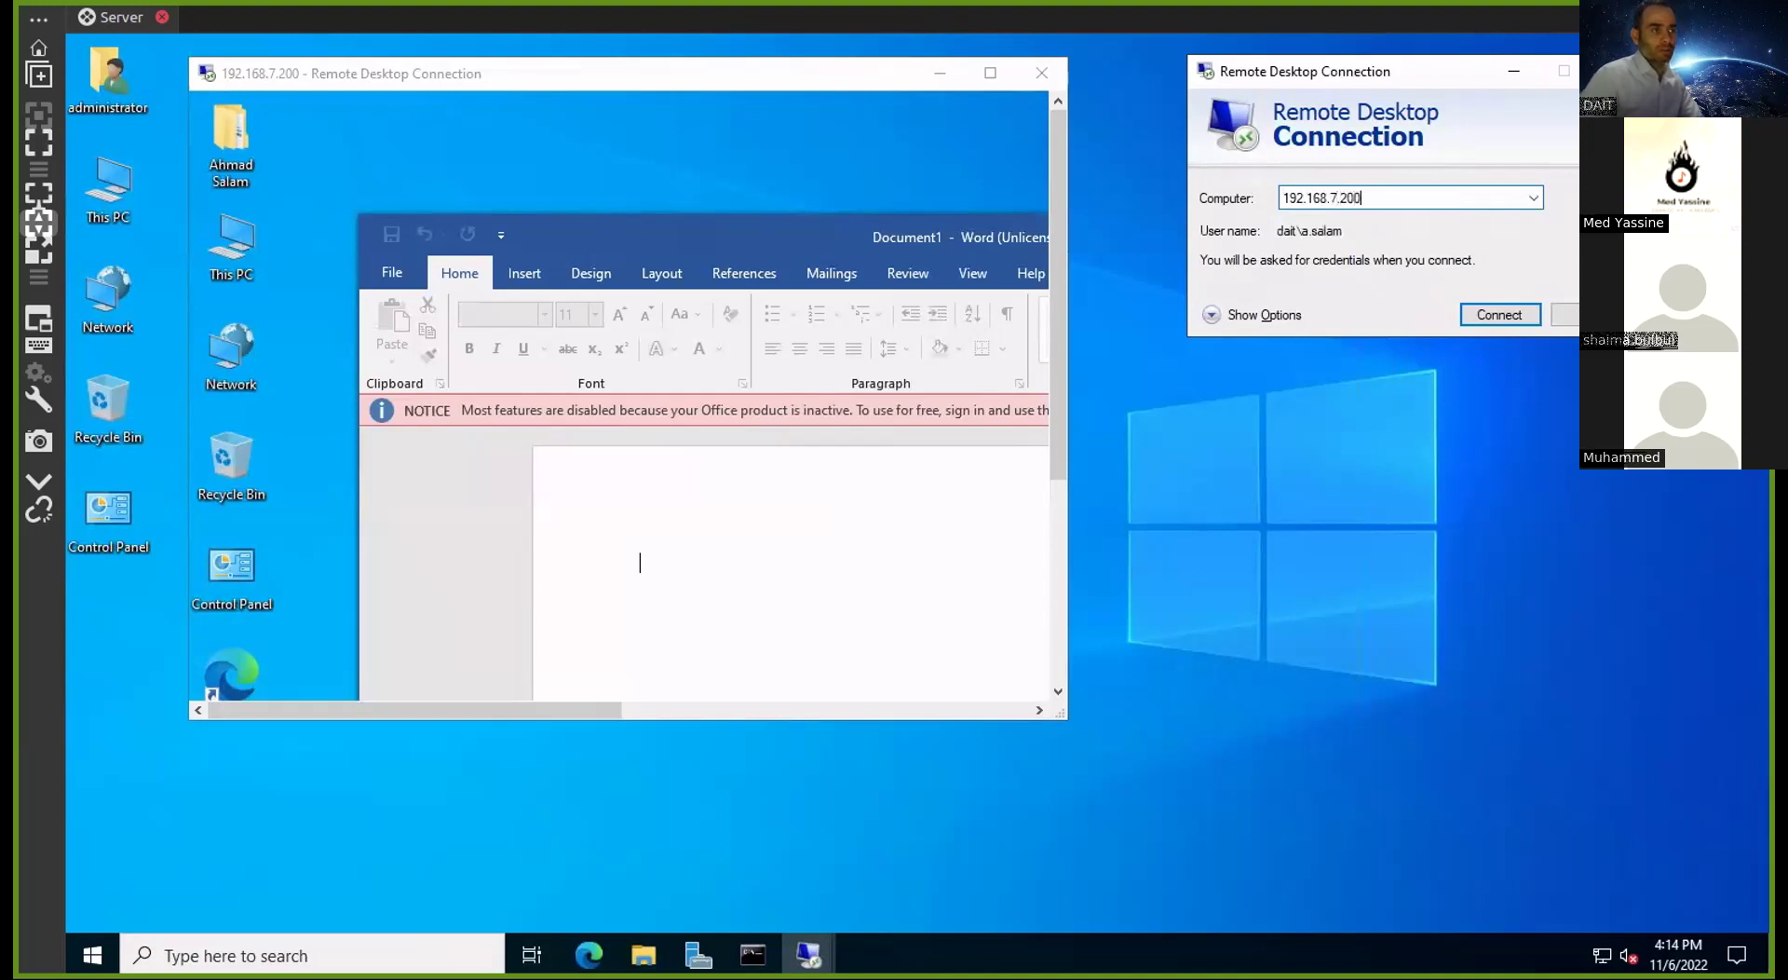
pyautogui.press('Return')
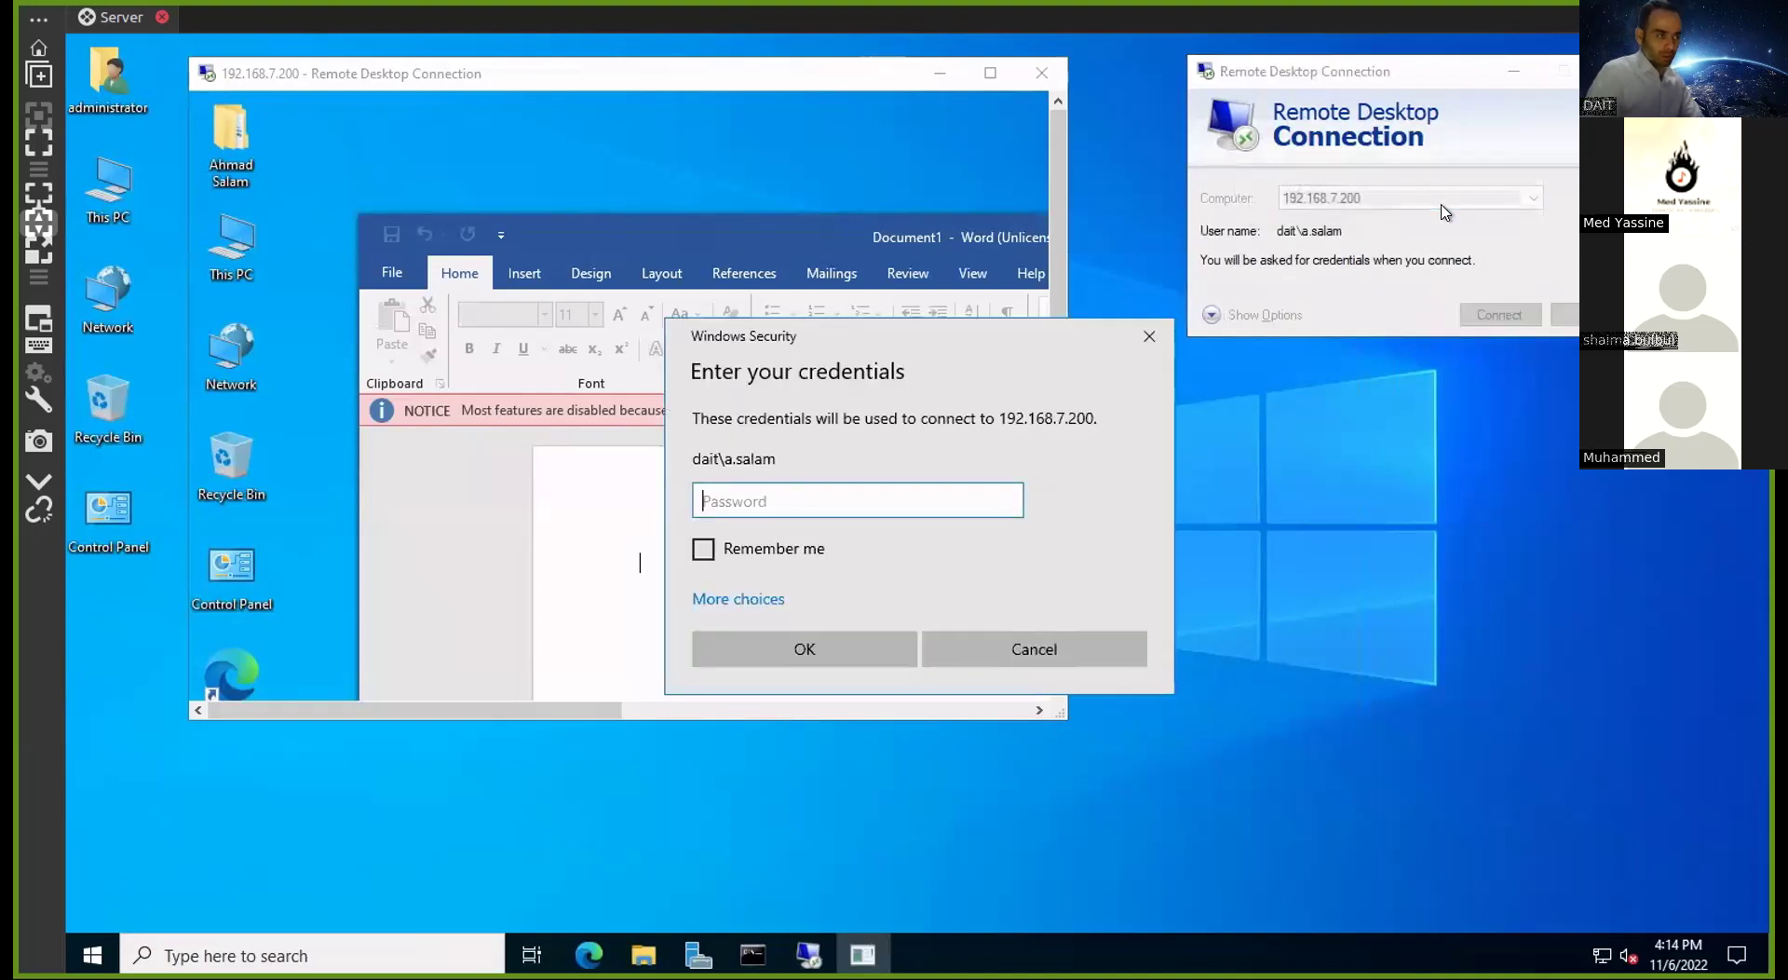
pyautogui.write('•••••')
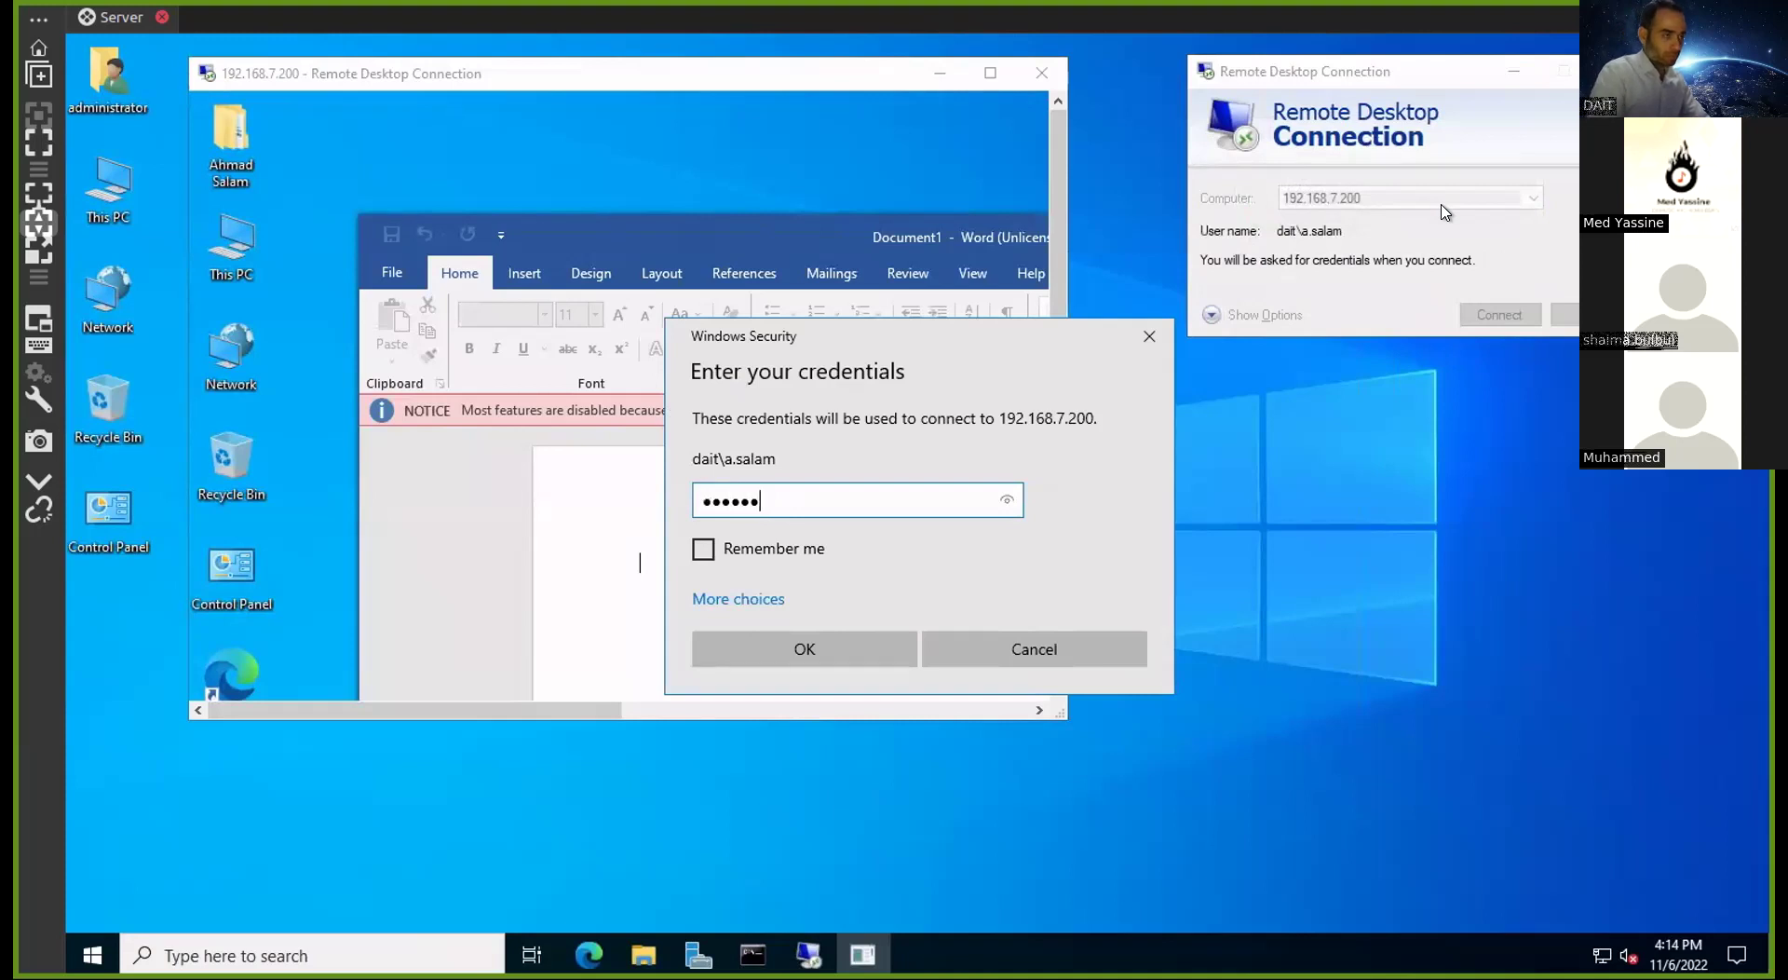
pyautogui.press('BackSpace')
pyautogui.press('BackSpace')
pyautogui.press('BackSpace')
pyautogui.press('BackSpace')
pyautogui.write('••••')
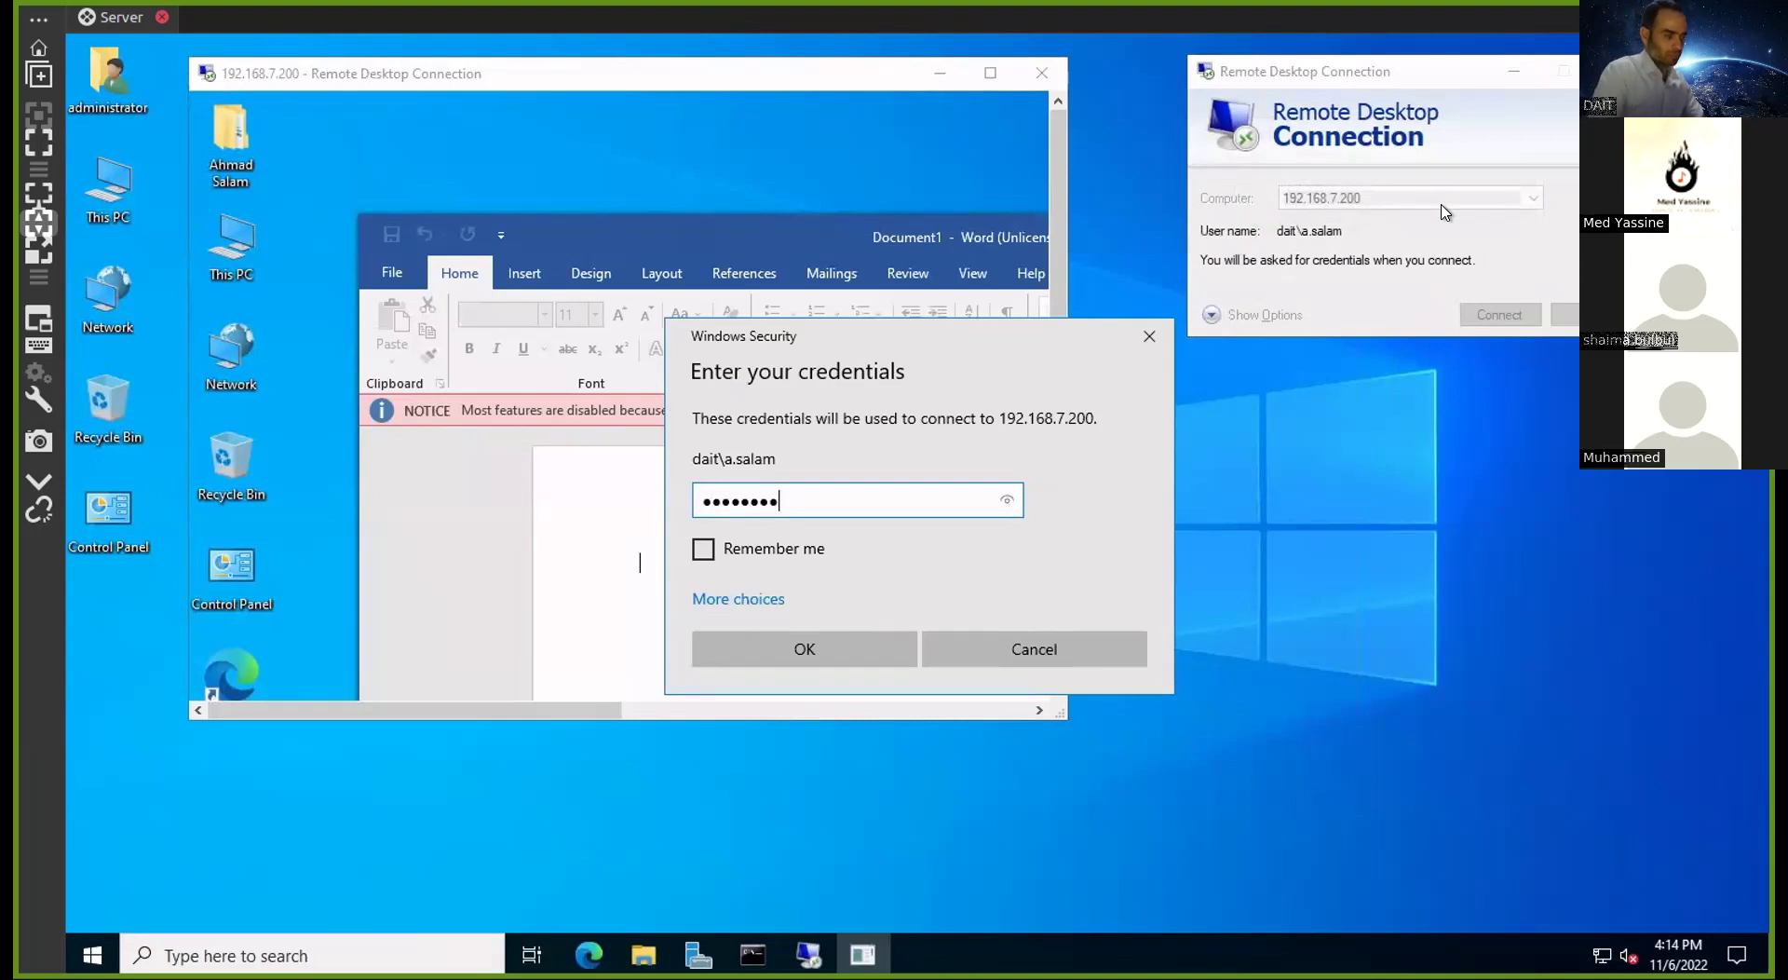
pyautogui.moveTo(1020, 337); pyautogui.dragTo(1561, 393)
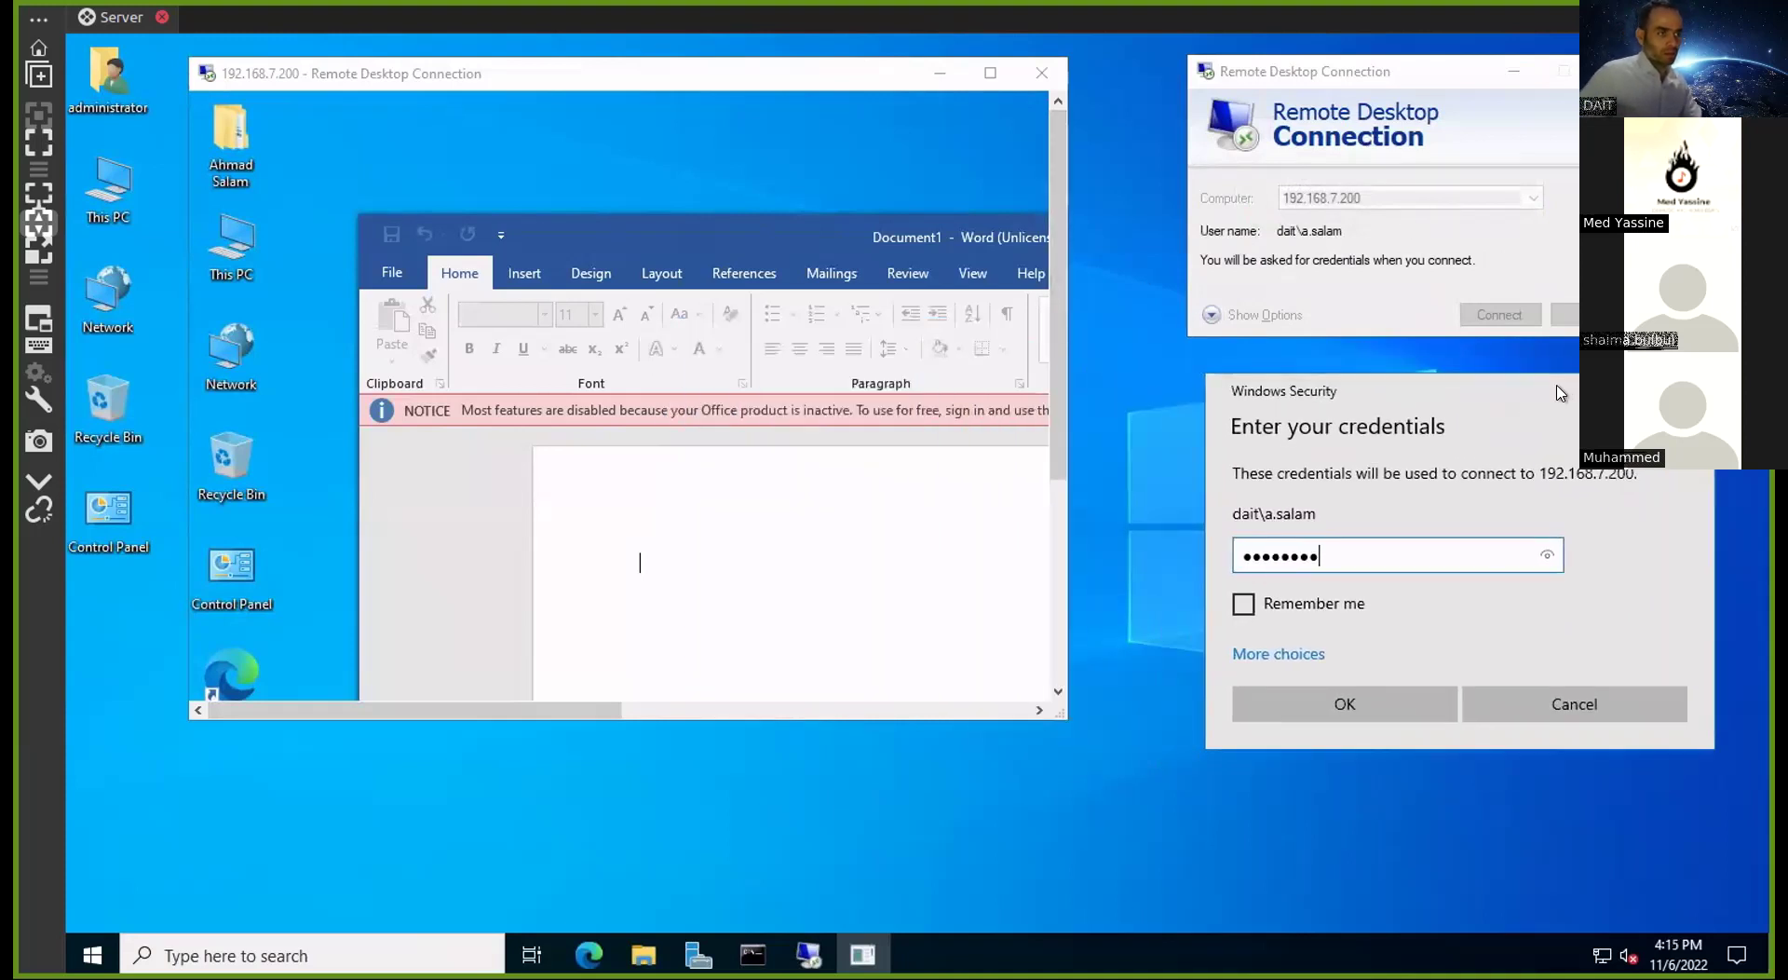
pyautogui.click(1343, 704)
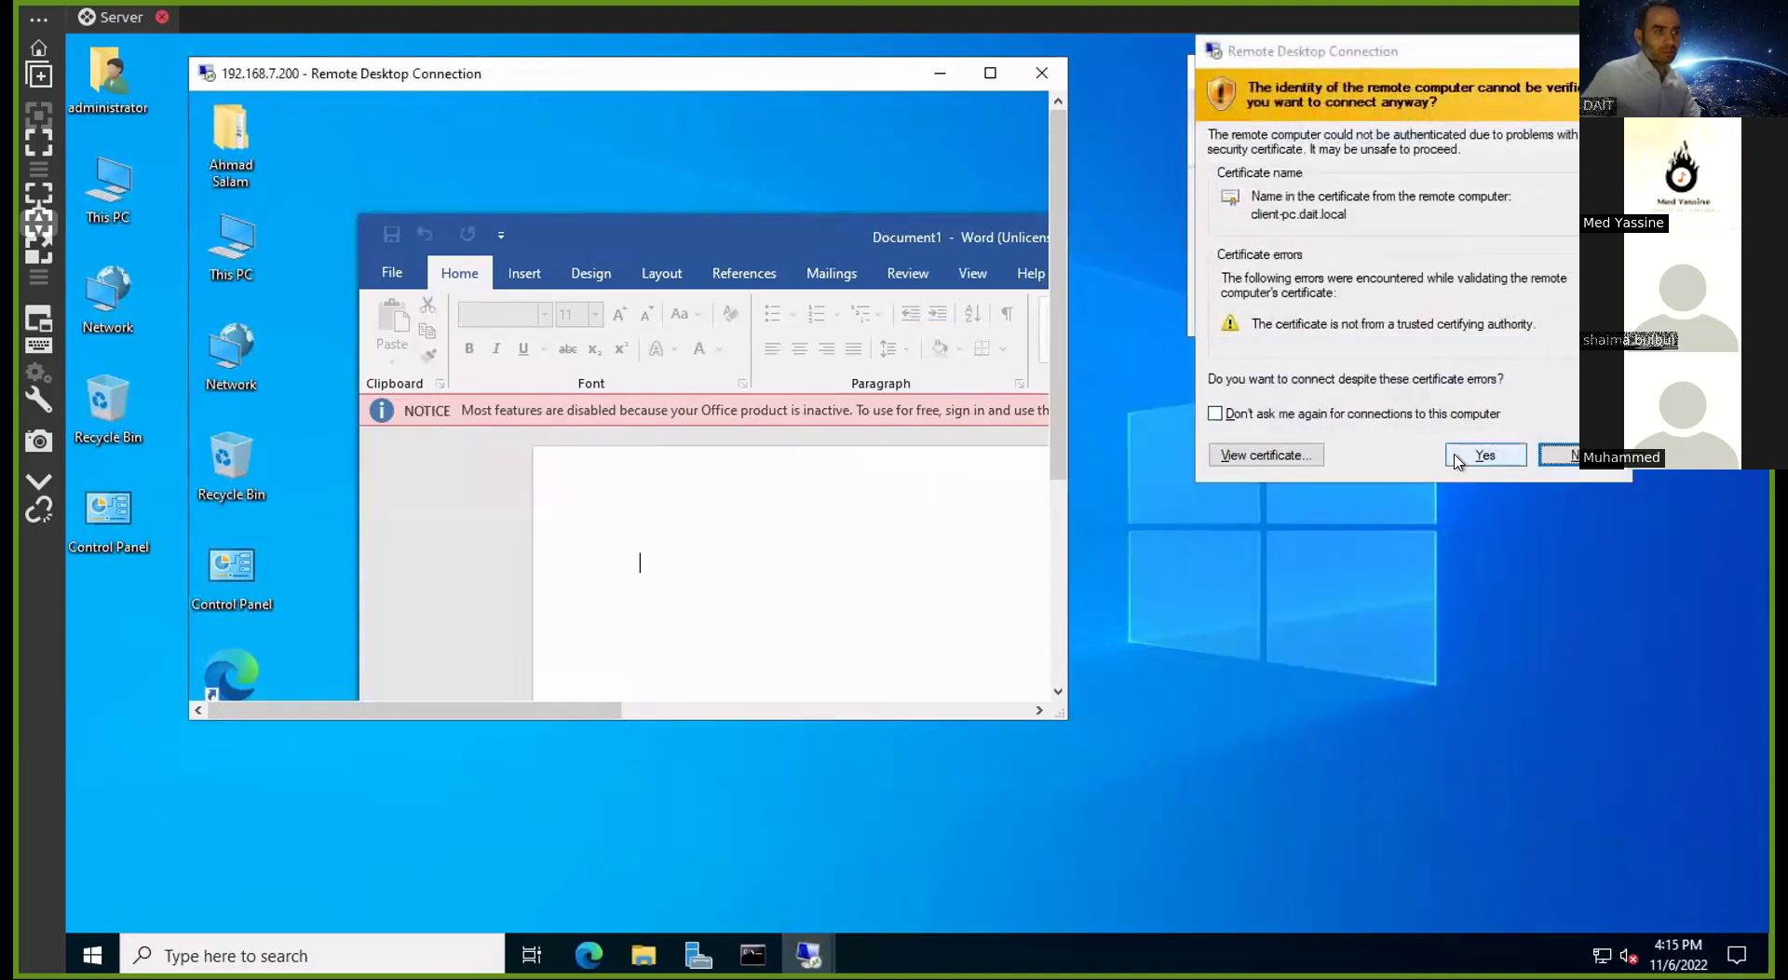
pyautogui.click(1456, 456)
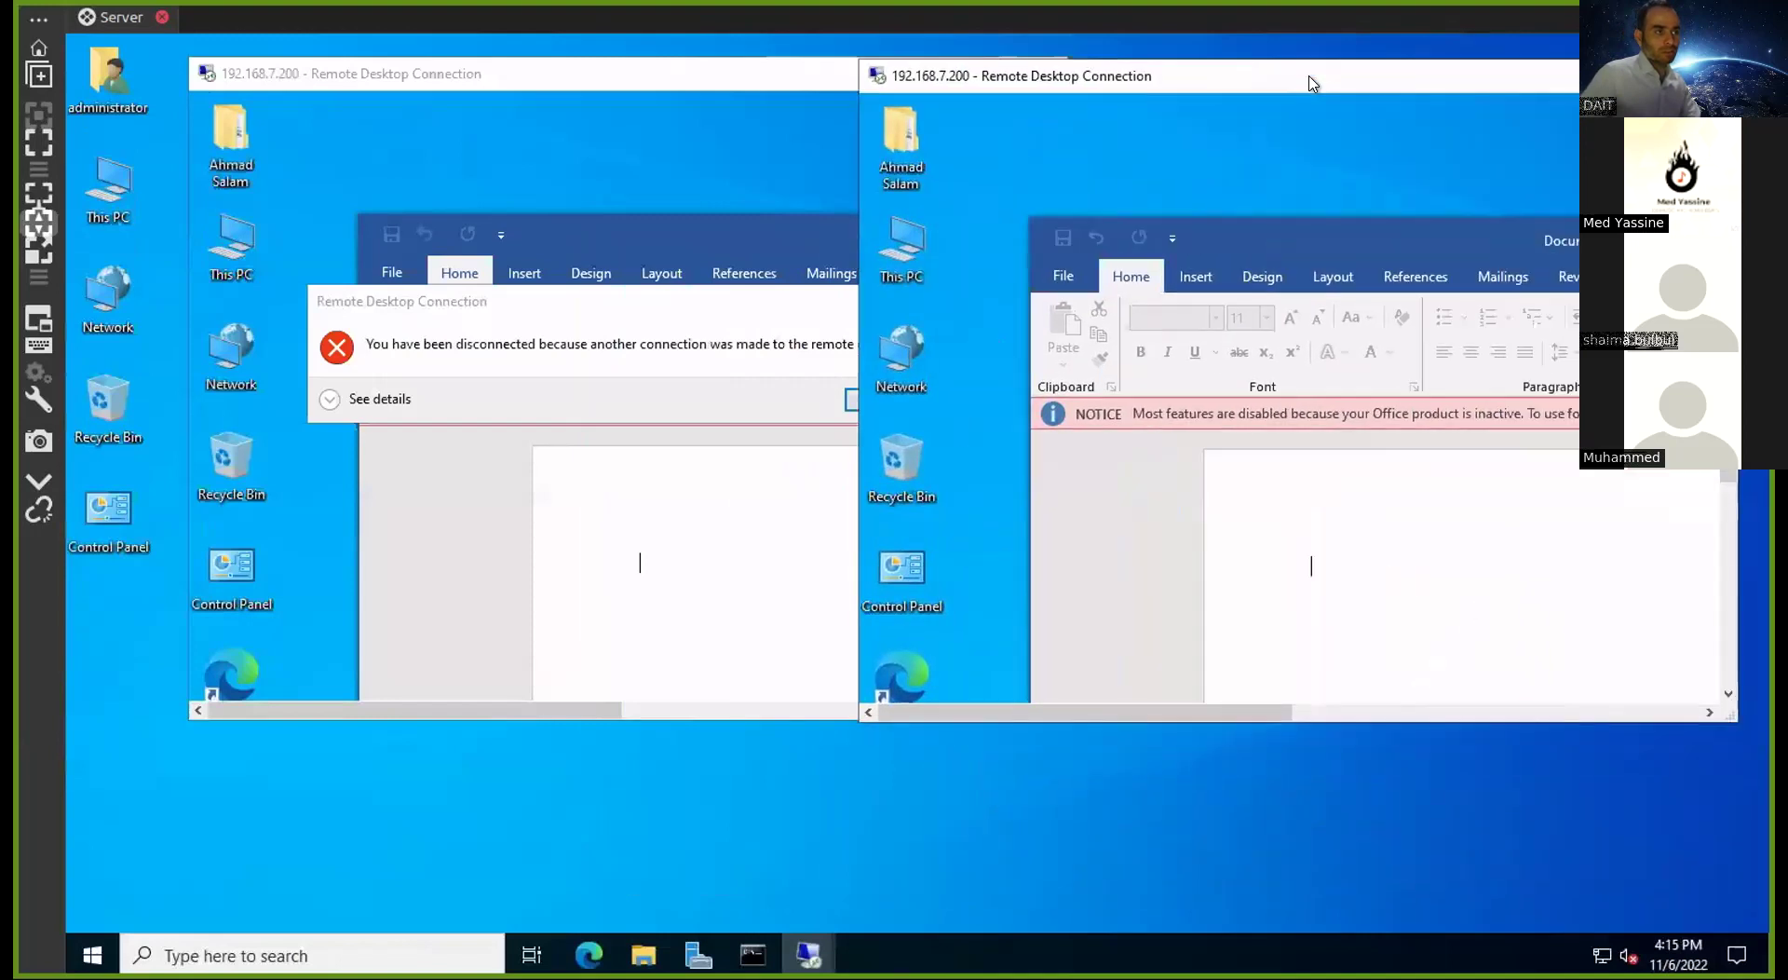
# Dismiss the old session's disconnection notice and close the leftover connection dialog
pyautogui.moveTo(1308, 84); pyautogui.dragTo(1277, 95)
pyautogui.click(680, 82)
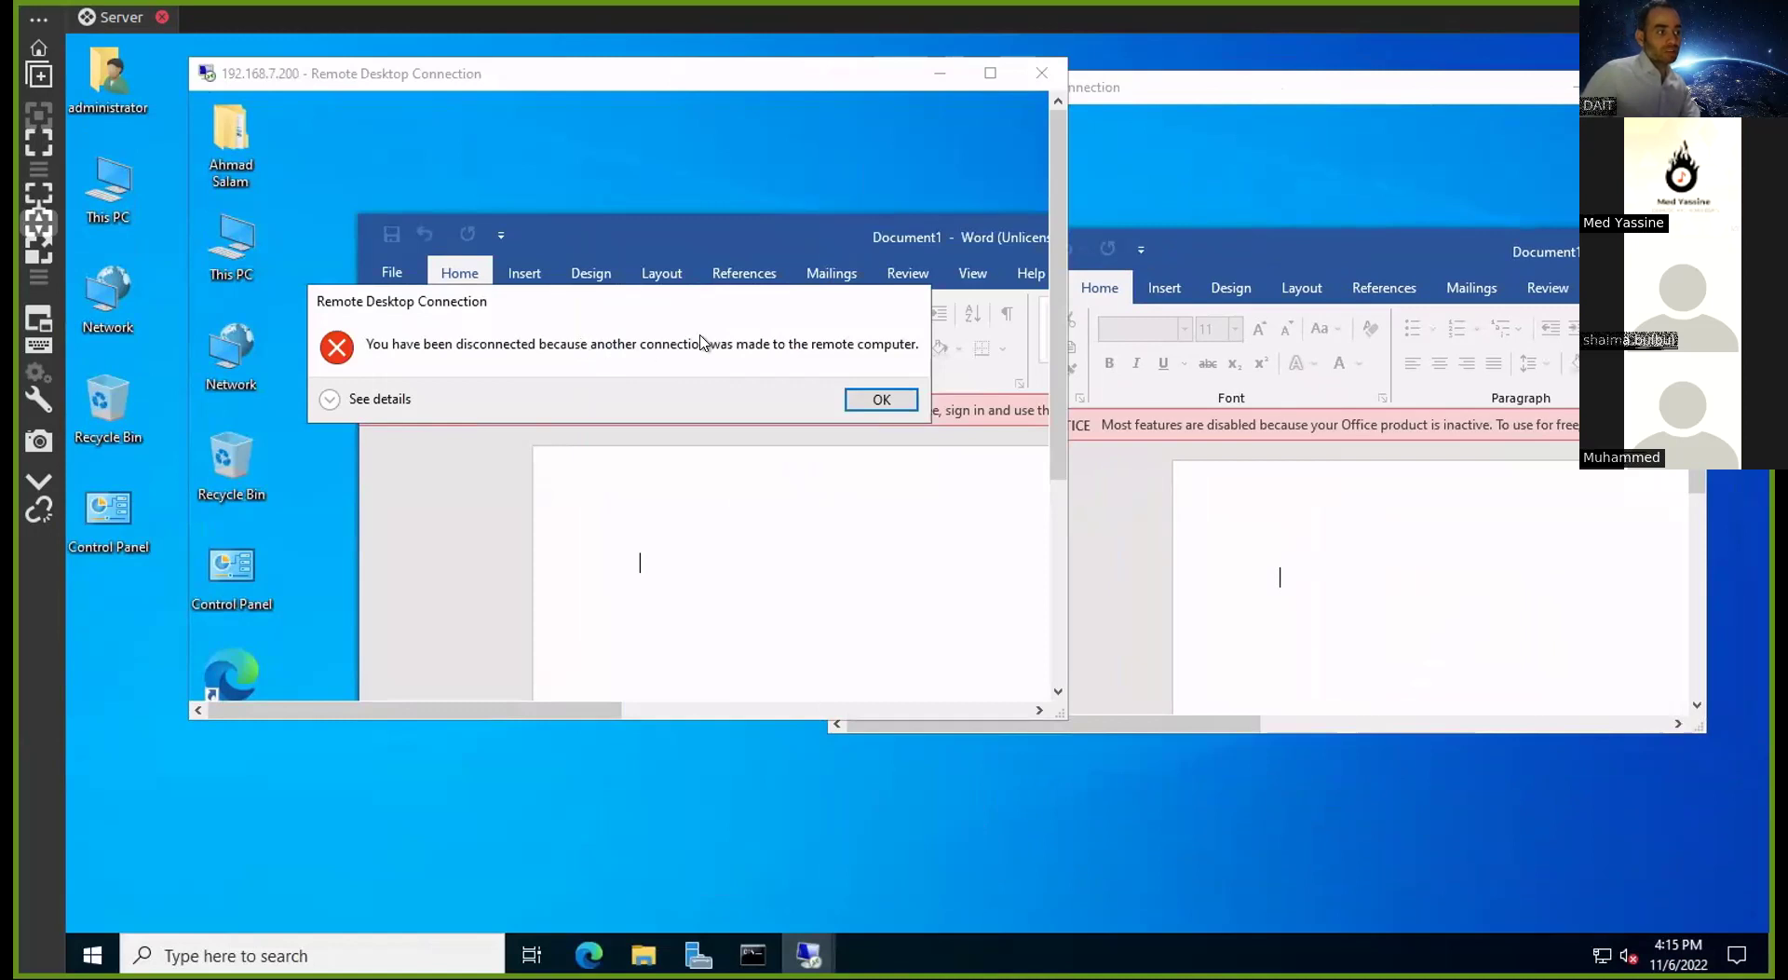
pyautogui.click(875, 398)
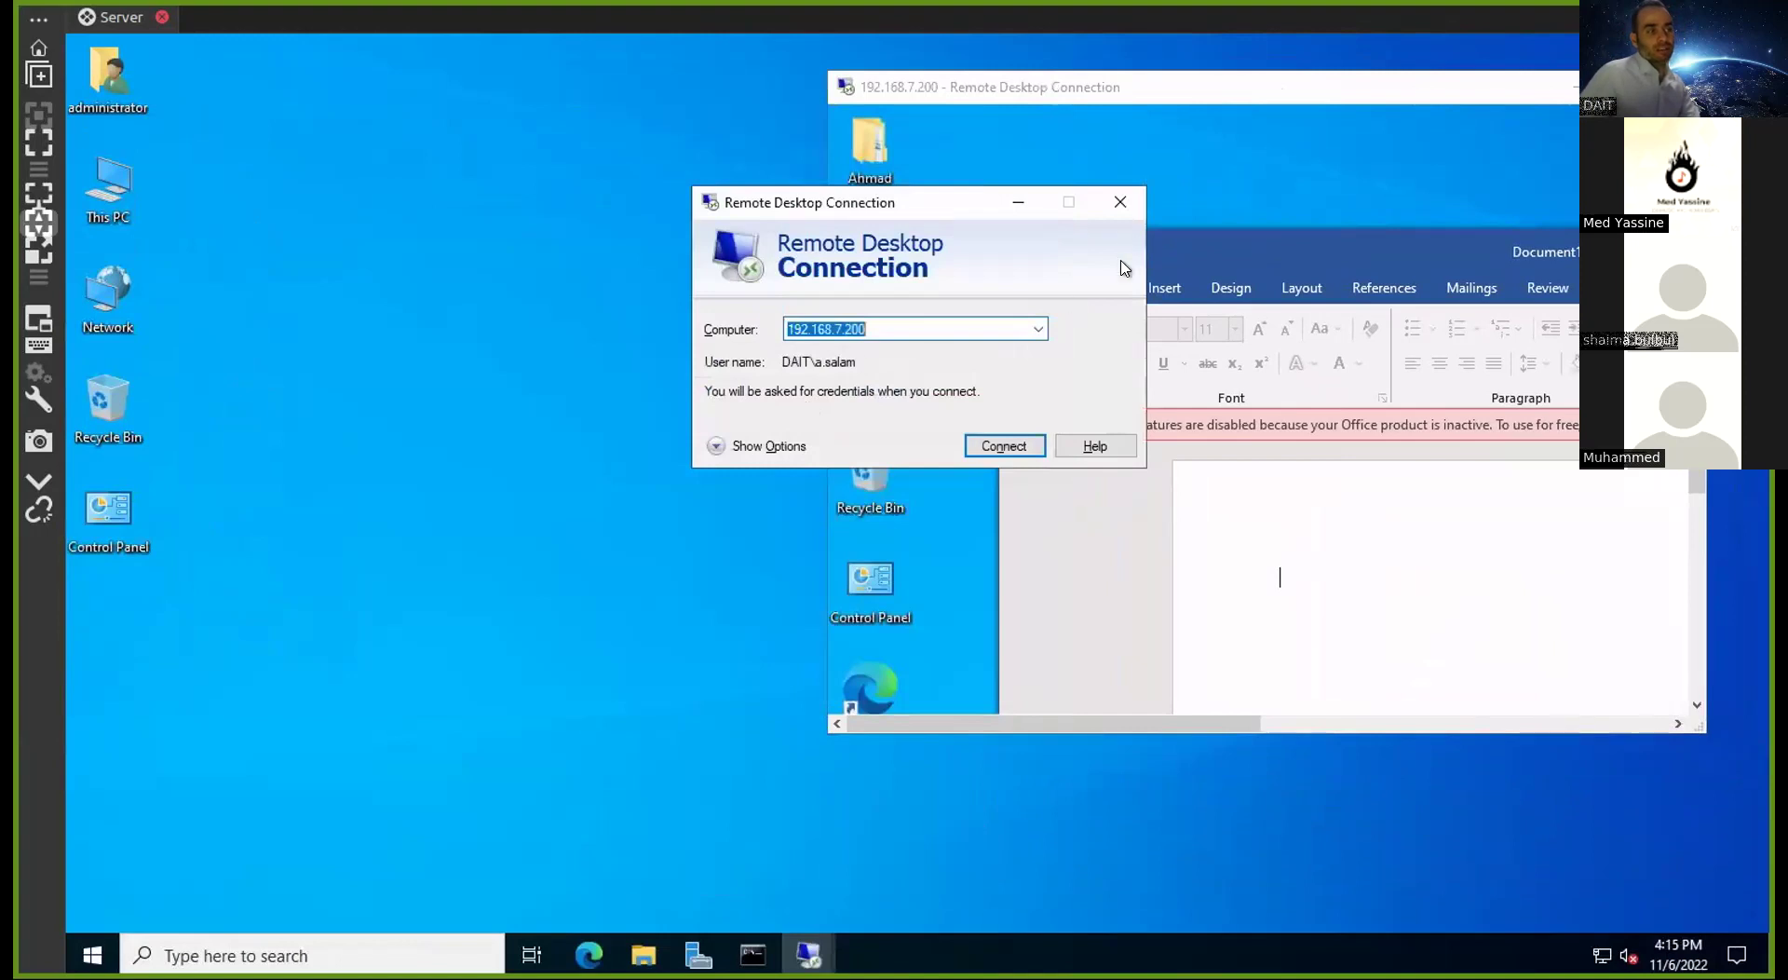
pyautogui.click(1120, 202)
# Reposition the new session window, toggling full screen and back to windowed mode
pyautogui.moveTo(1128, 96); pyautogui.dragTo(882, 117)
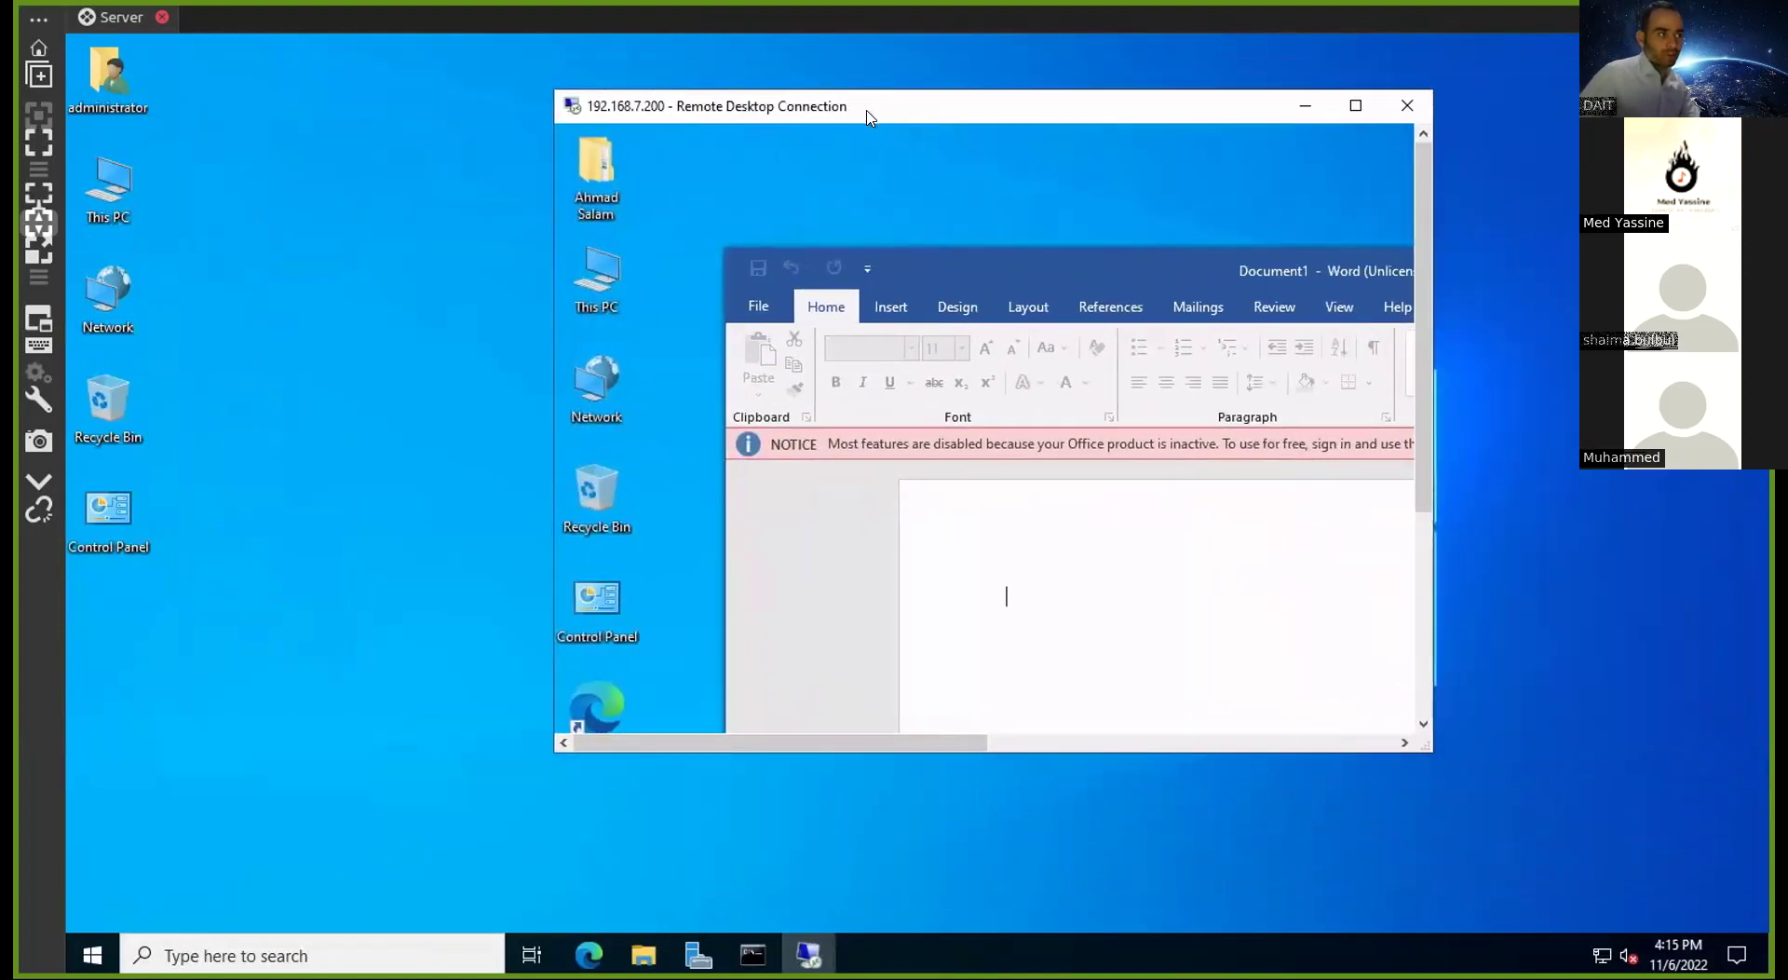
pyautogui.doubleClick(880, 117)
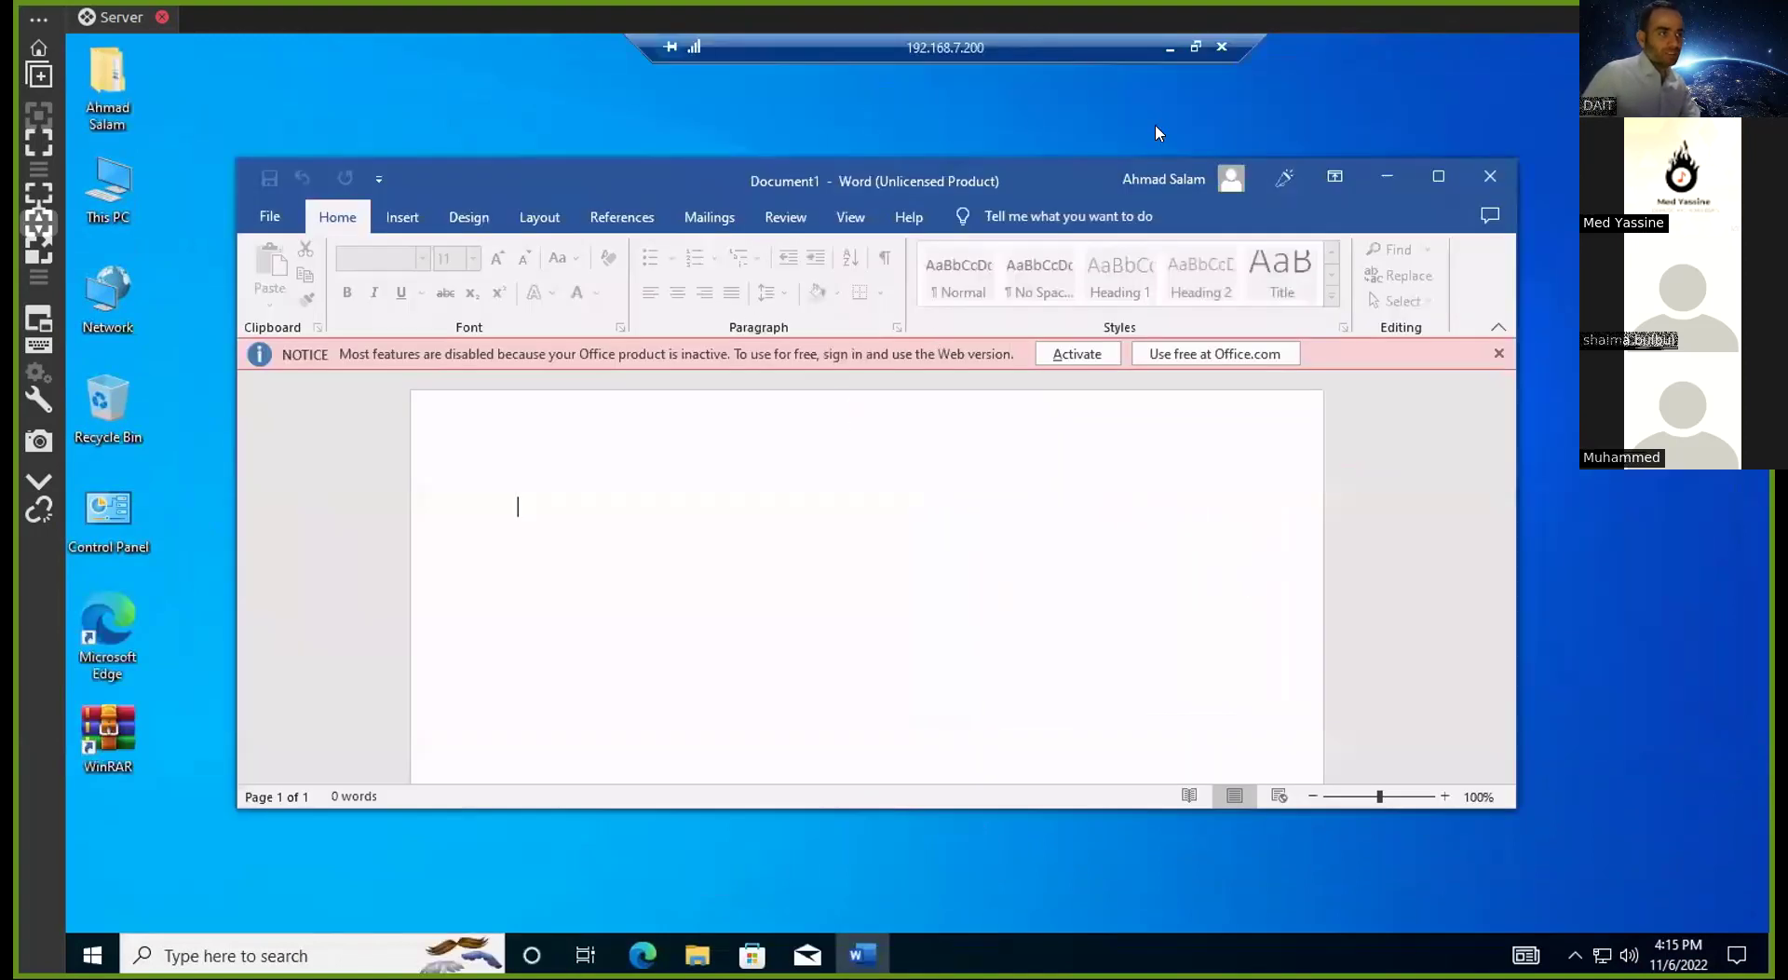
pyautogui.click(1196, 48)
pyautogui.moveTo(910, 111); pyautogui.dragTo(1149, 110)
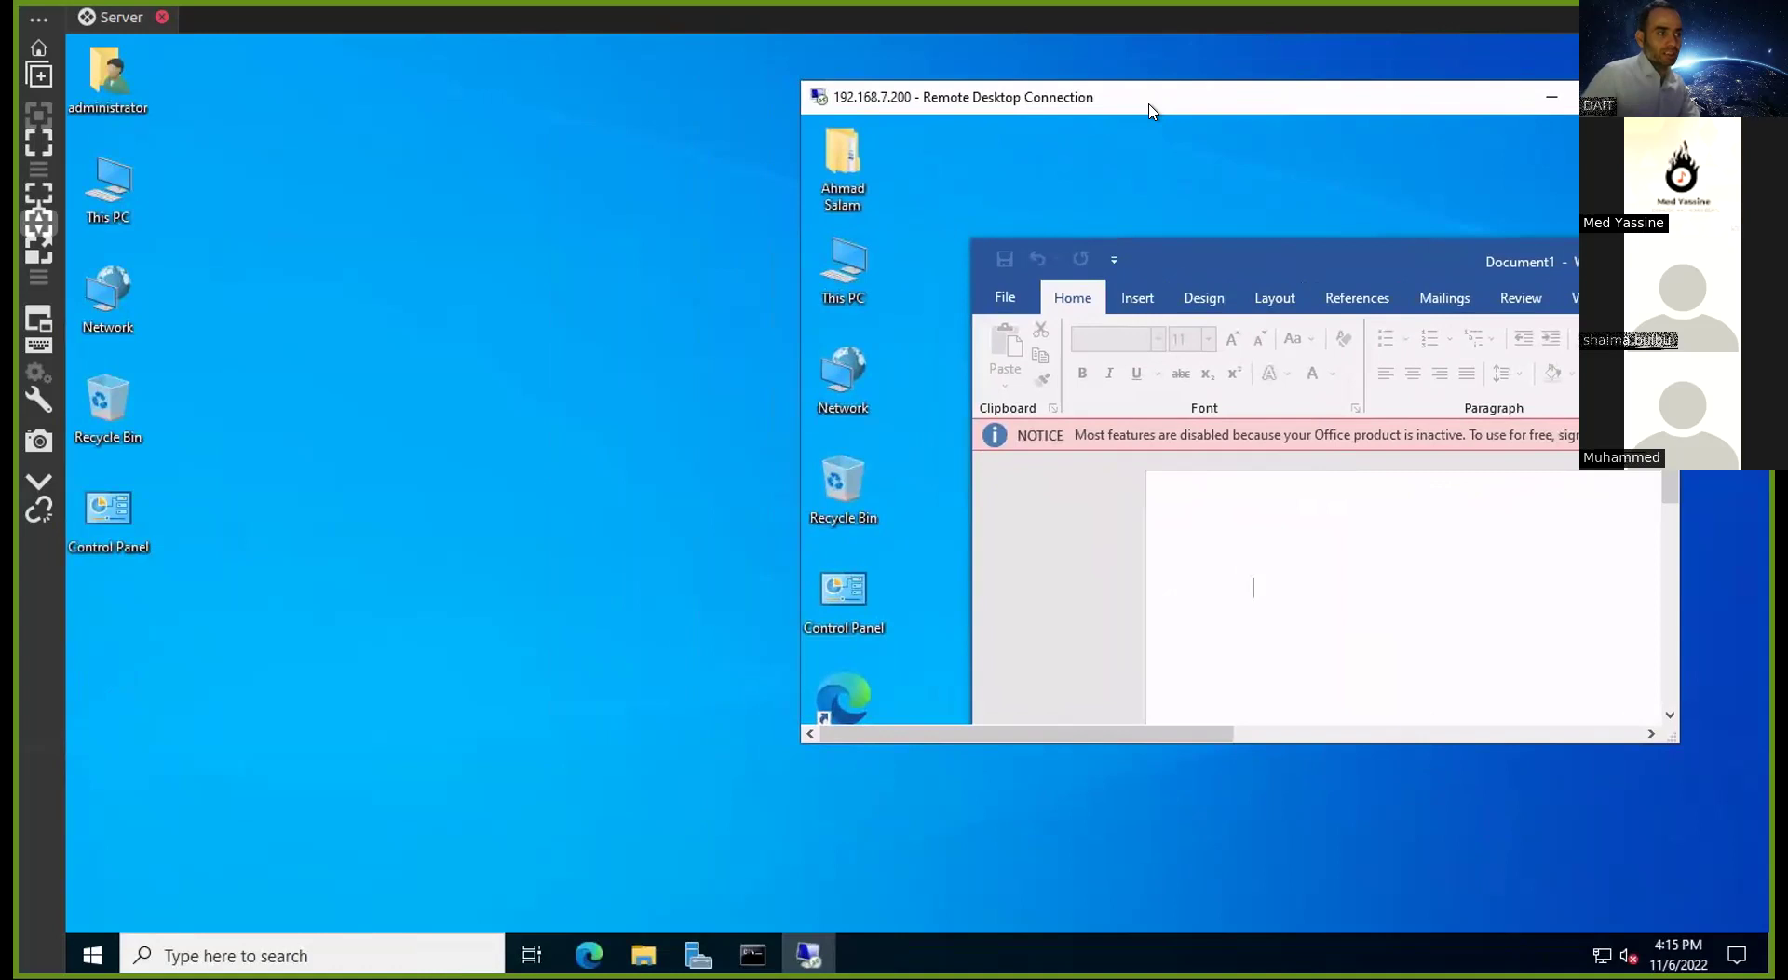
pyautogui.doubleClick(1149, 110)
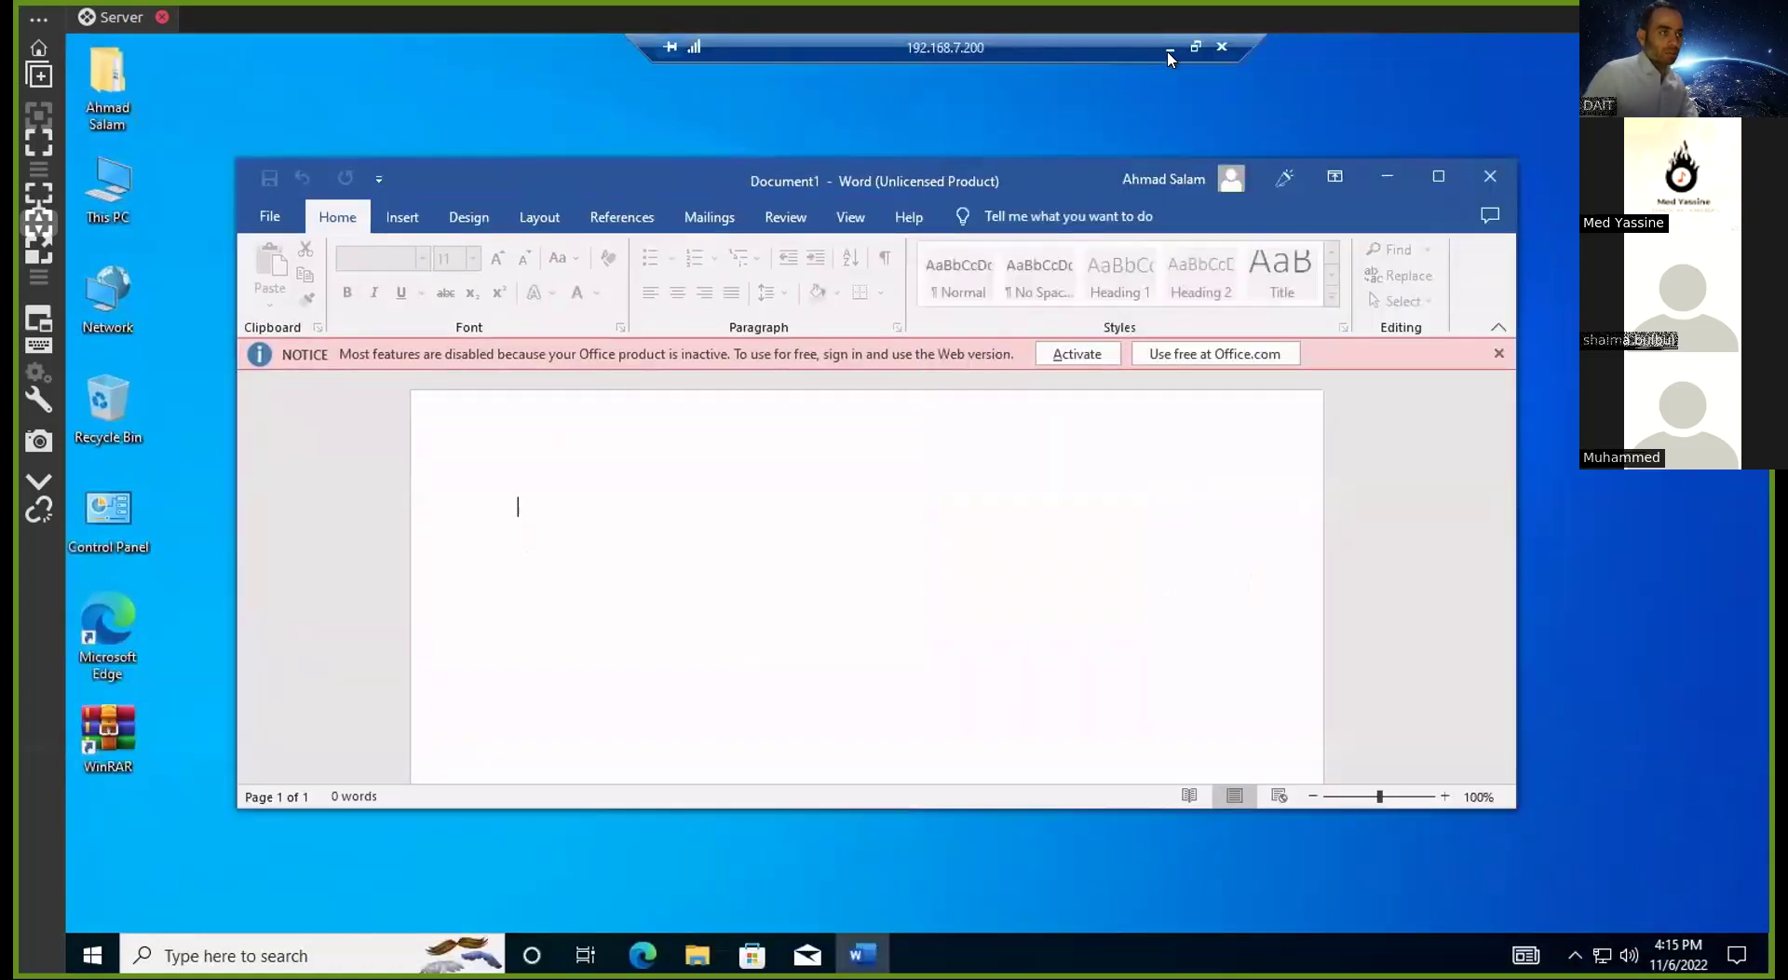
pyautogui.click(1197, 48)
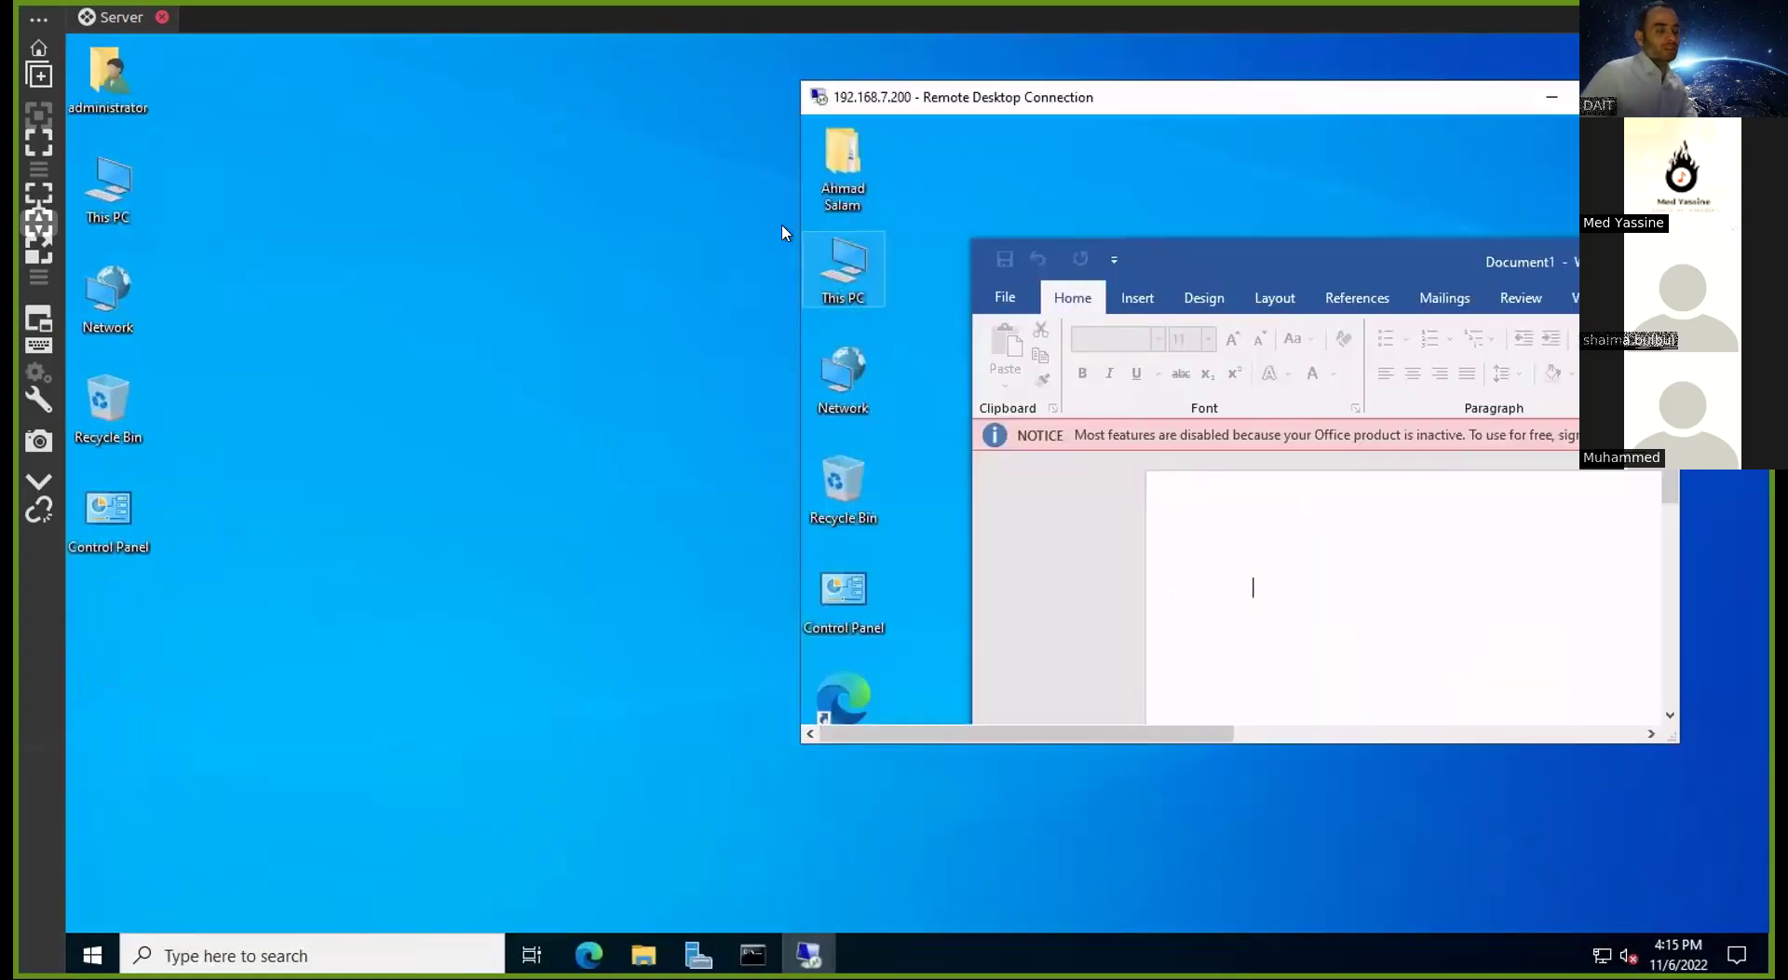
pyautogui.click(92, 955)
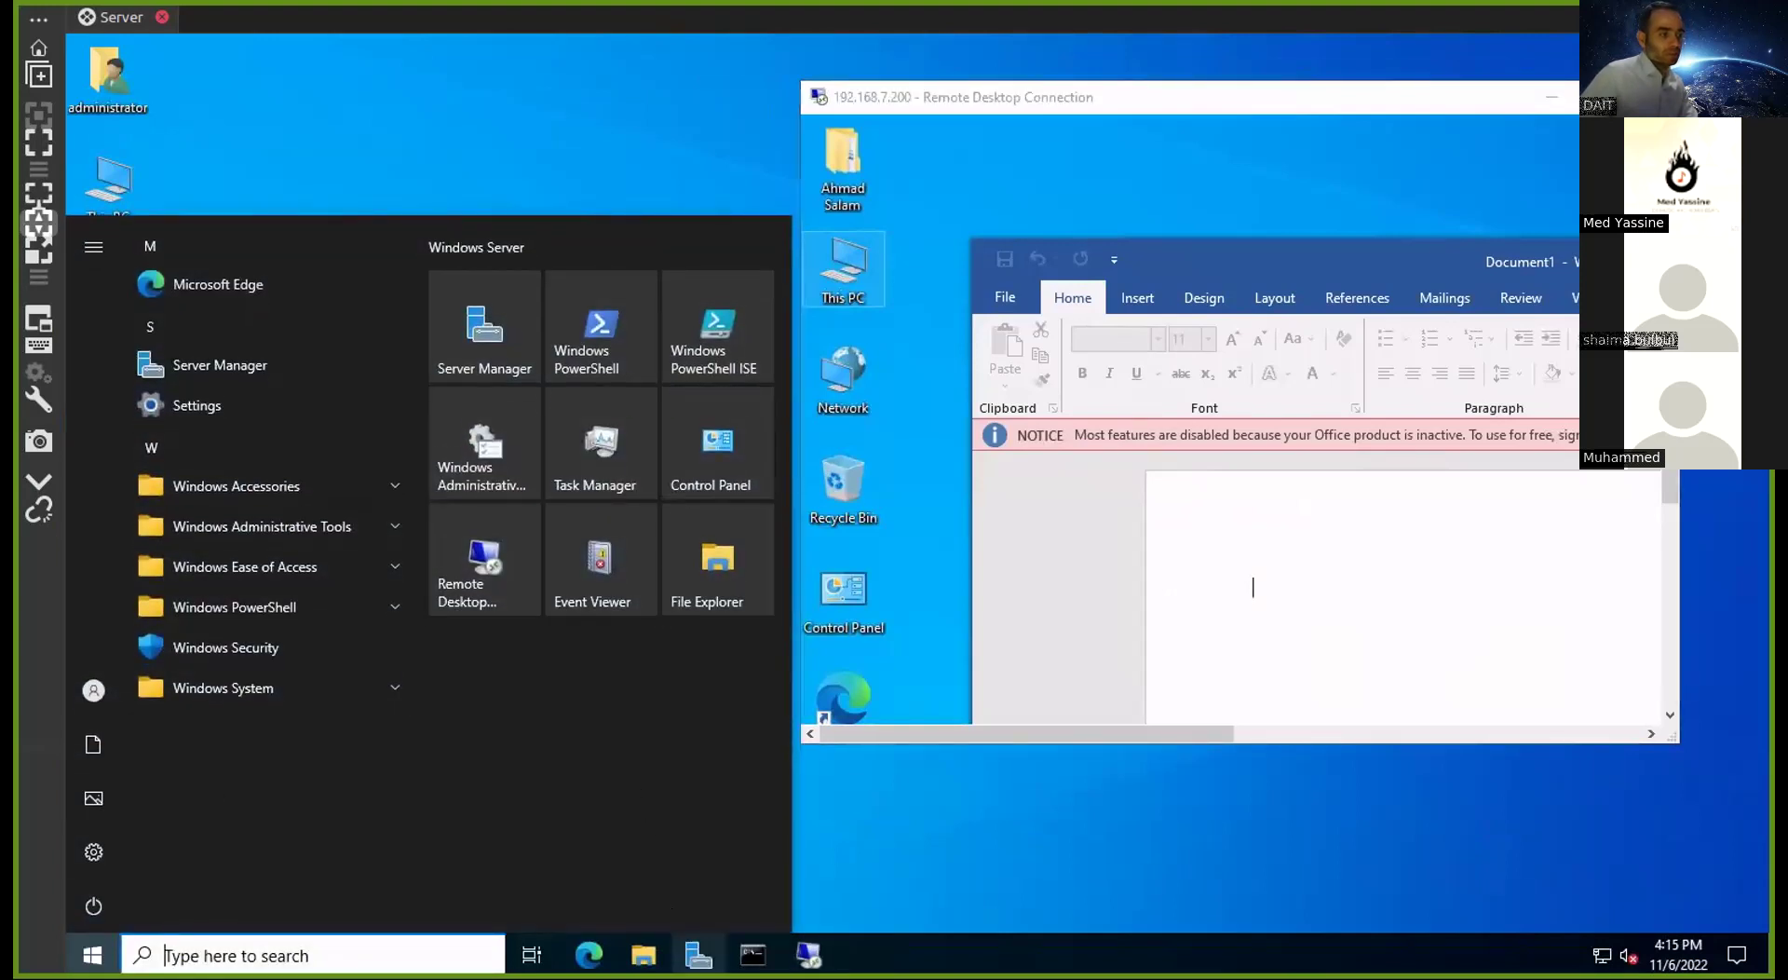
# Launch Server Manager and run the Add Roles and Features wizard up to the server roles page
pyautogui.click(699, 955)
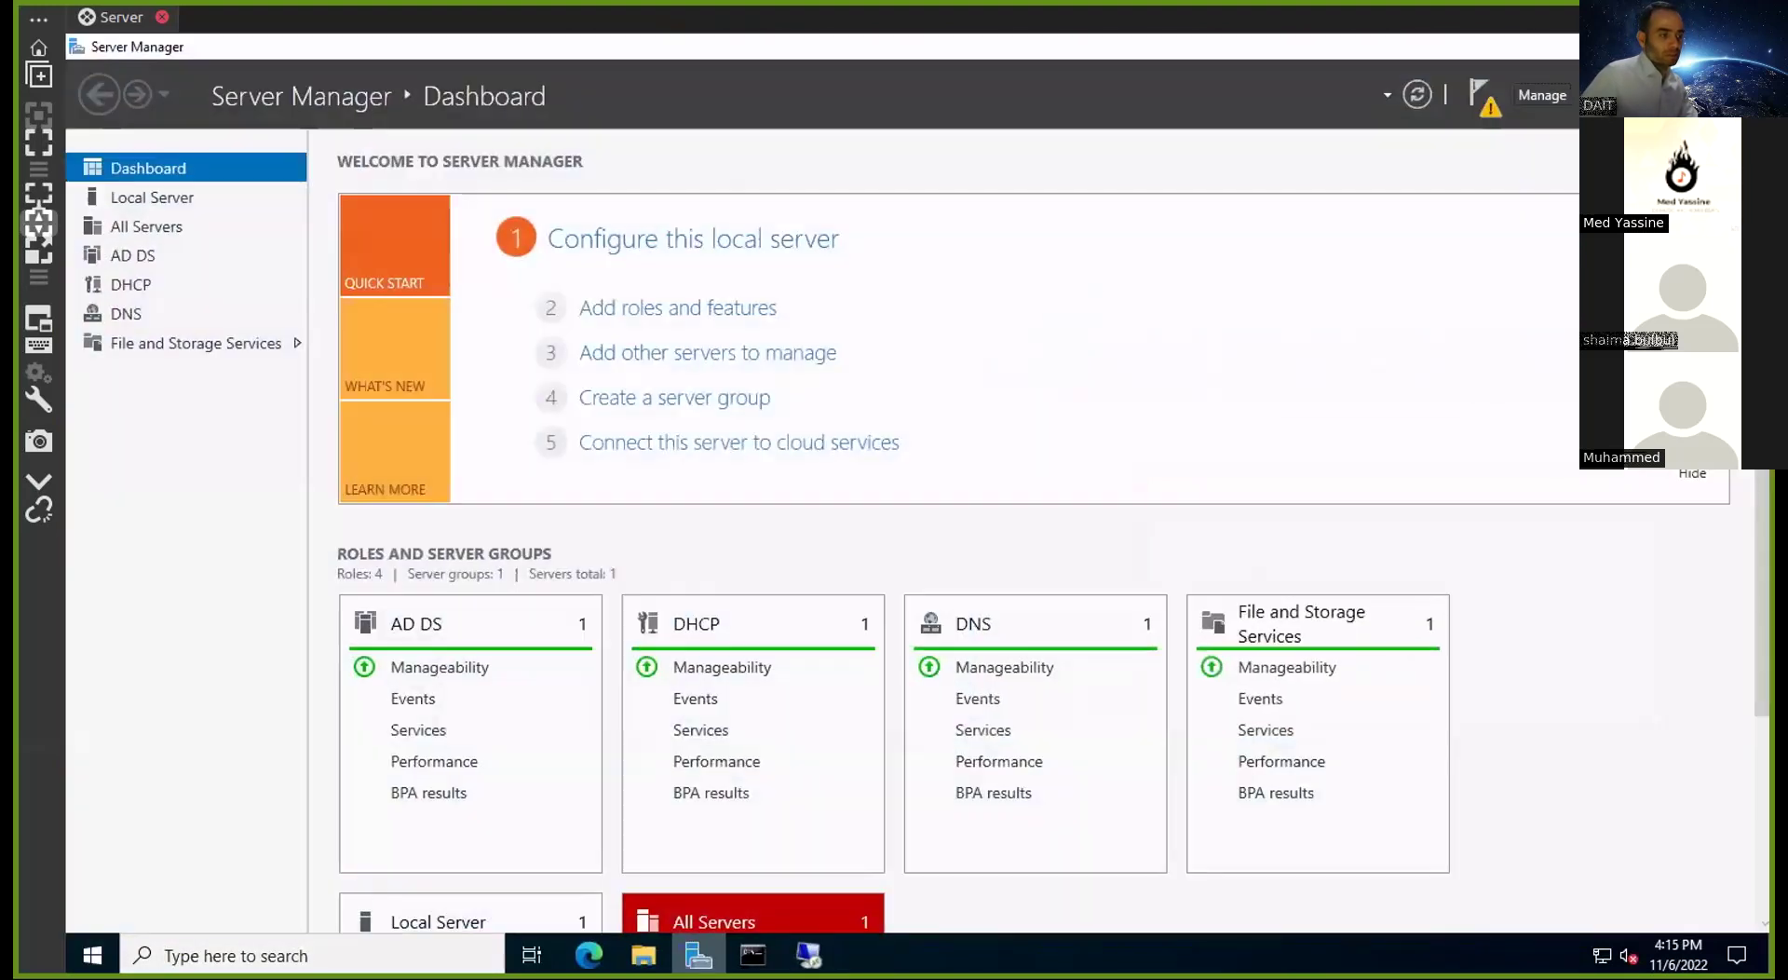
pyautogui.click(1543, 95)
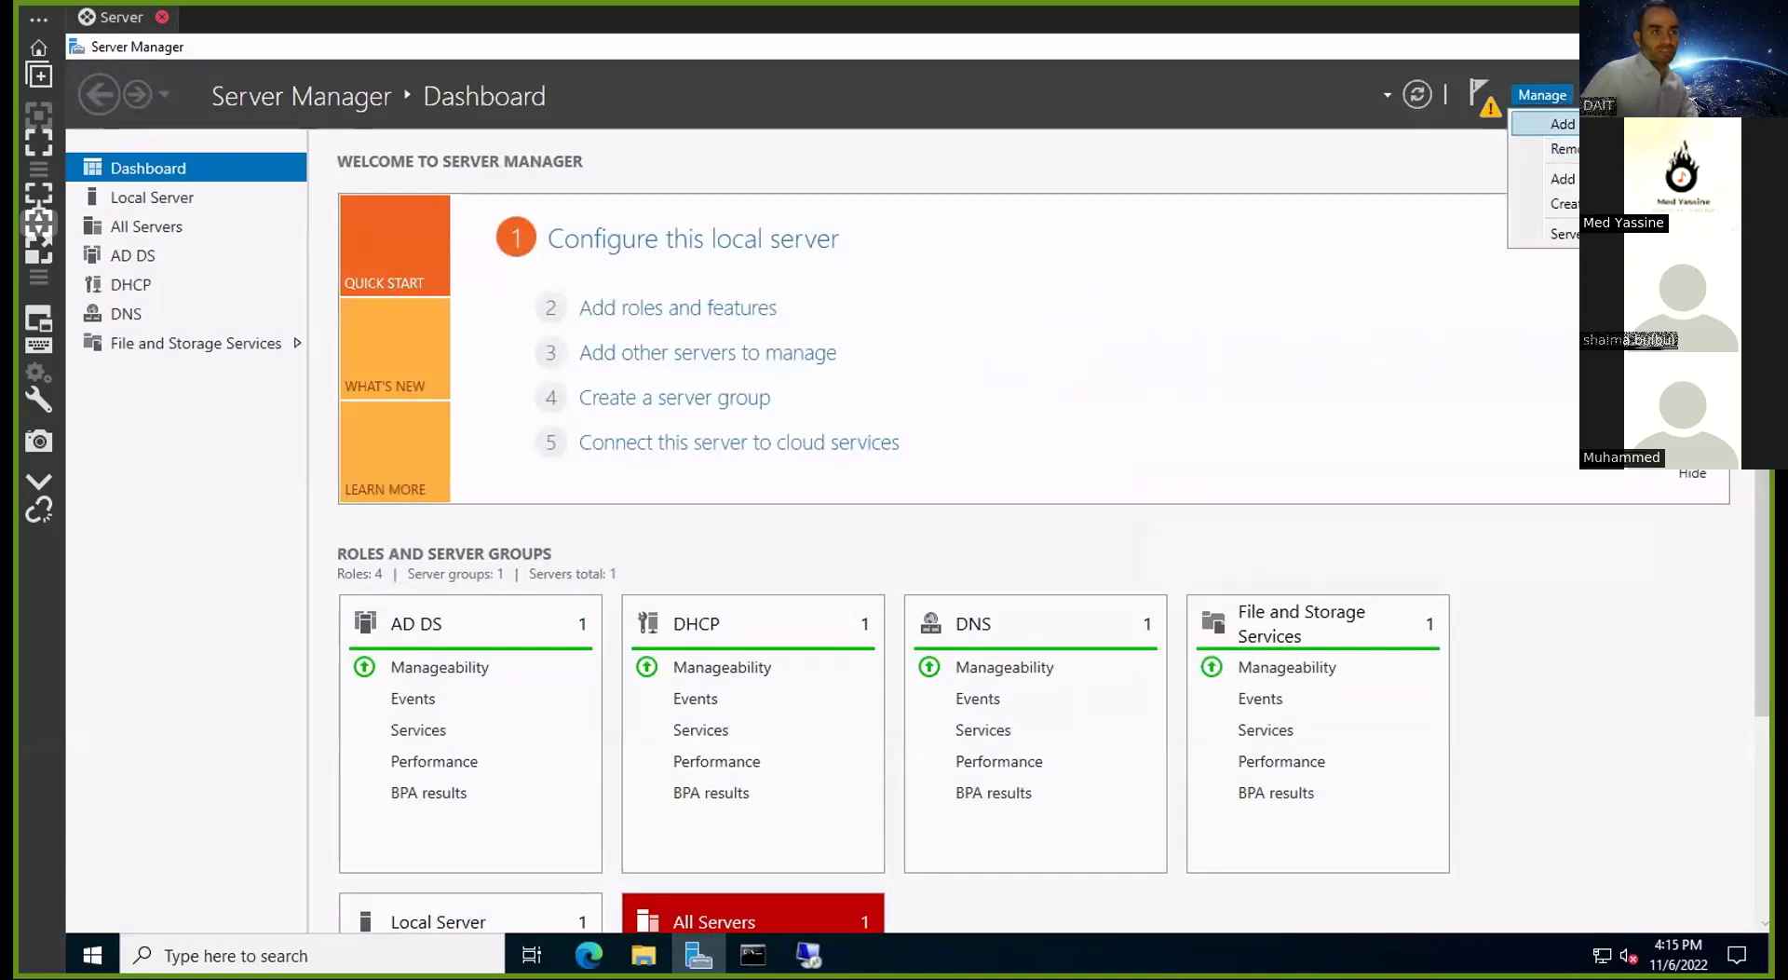
pyautogui.click(1542, 123)
pyautogui.click(865, 840)
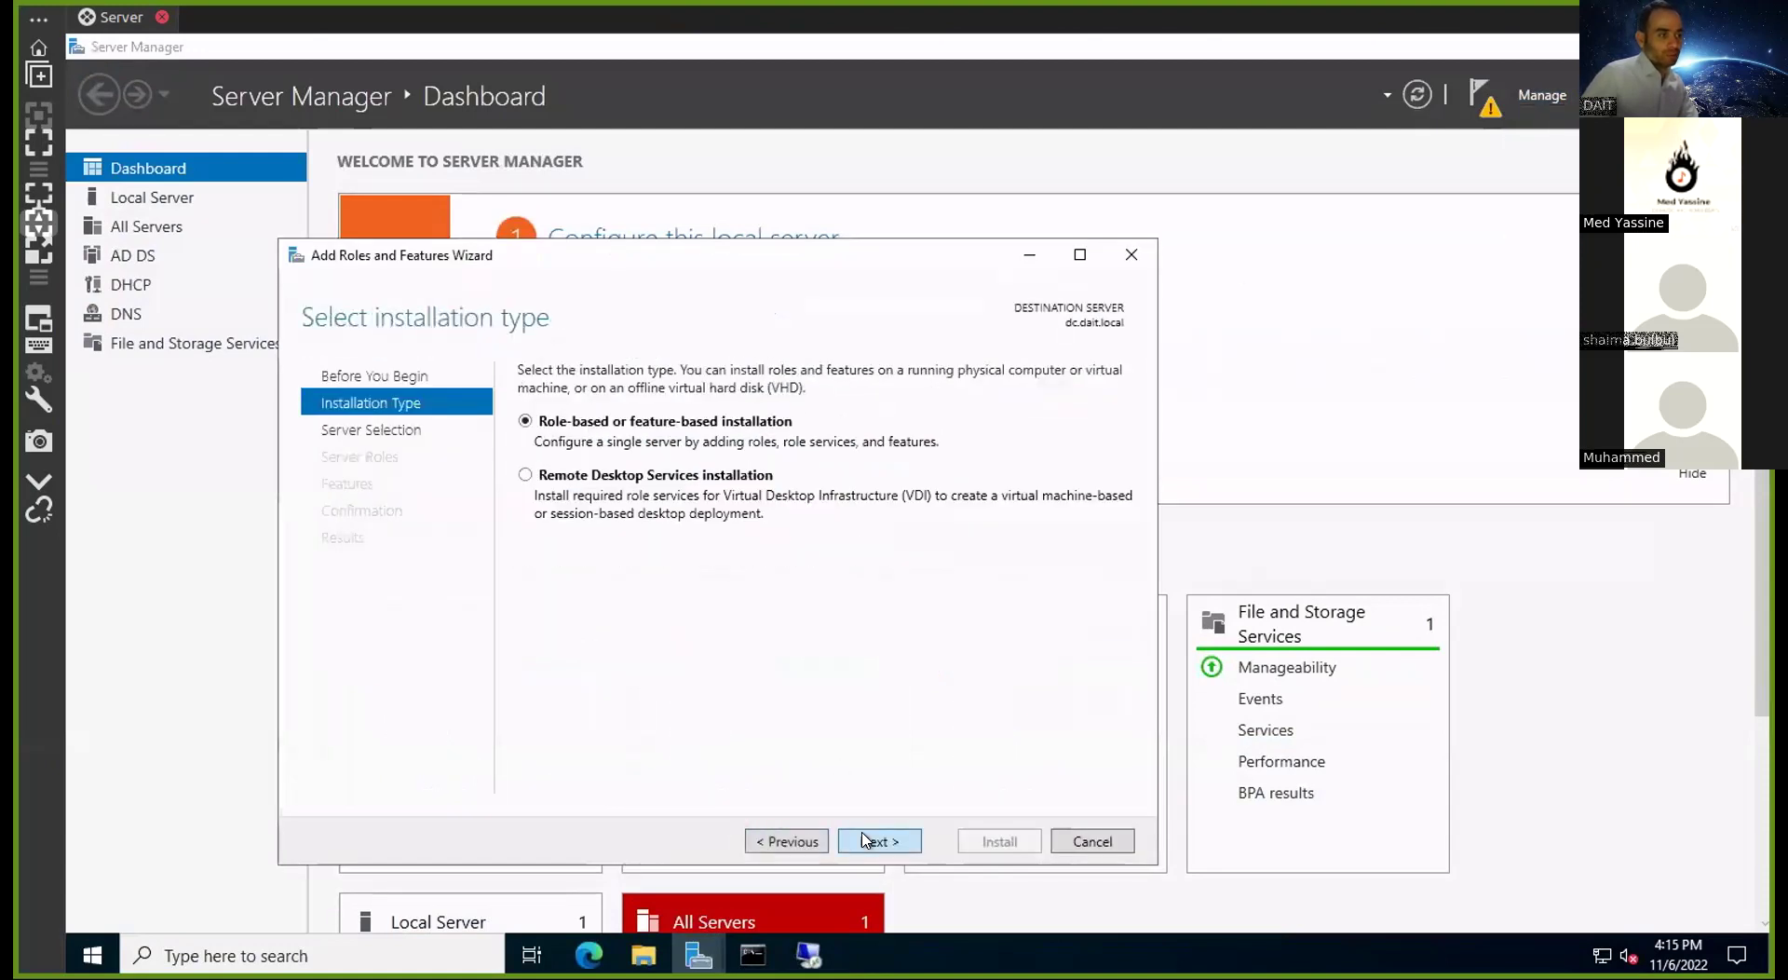
pyautogui.click(865, 840)
pyautogui.click(867, 840)
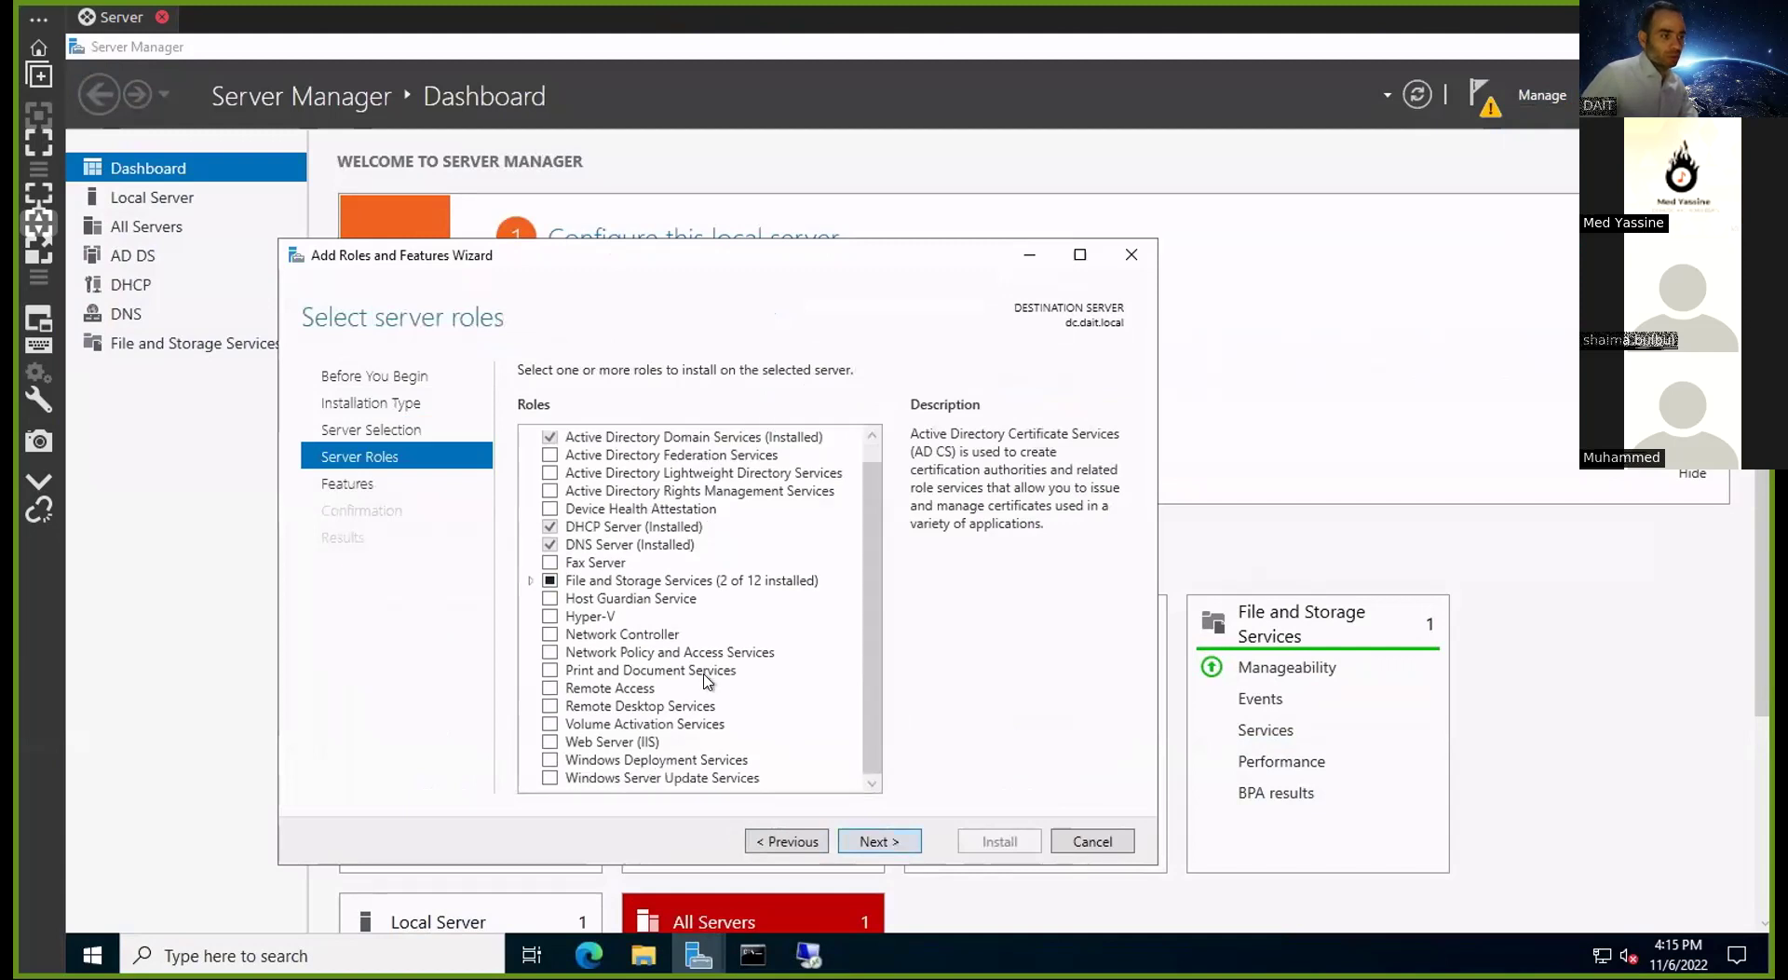
# Select Remote Desktop Services, reach its role services, and read the Licensing and Web Access descriptions
pyautogui.click(550, 706)
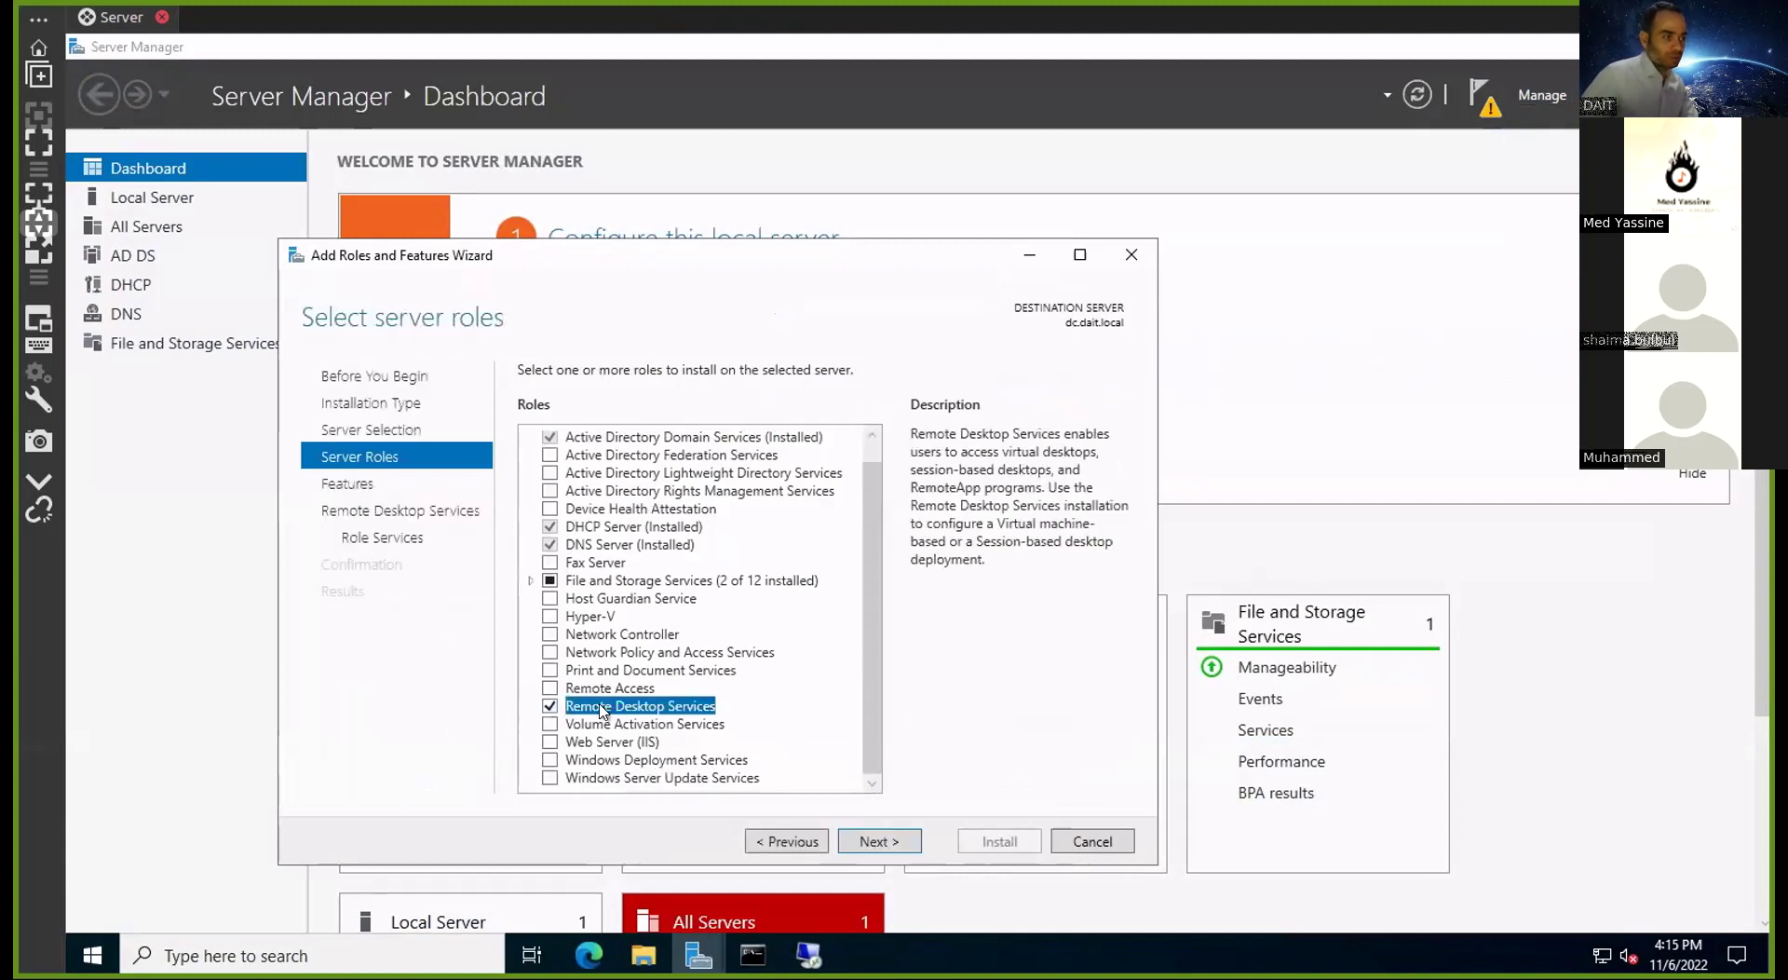
pyautogui.click(867, 840)
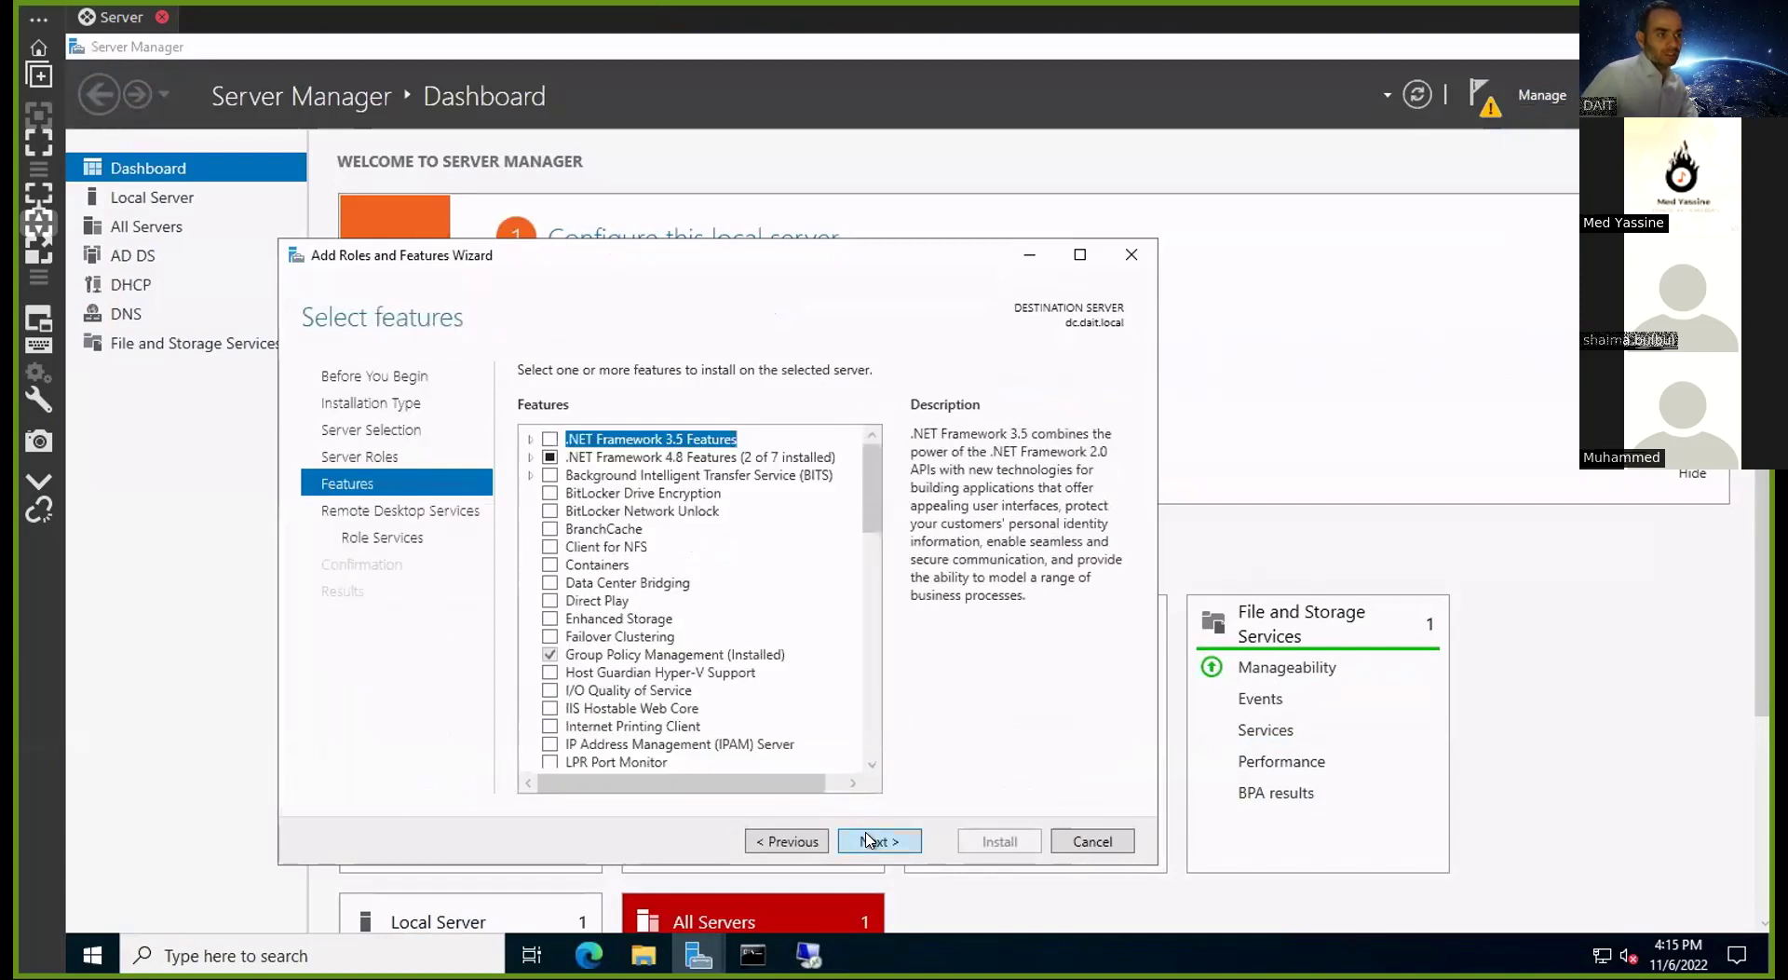
pyautogui.click(871, 840)
pyautogui.click(878, 841)
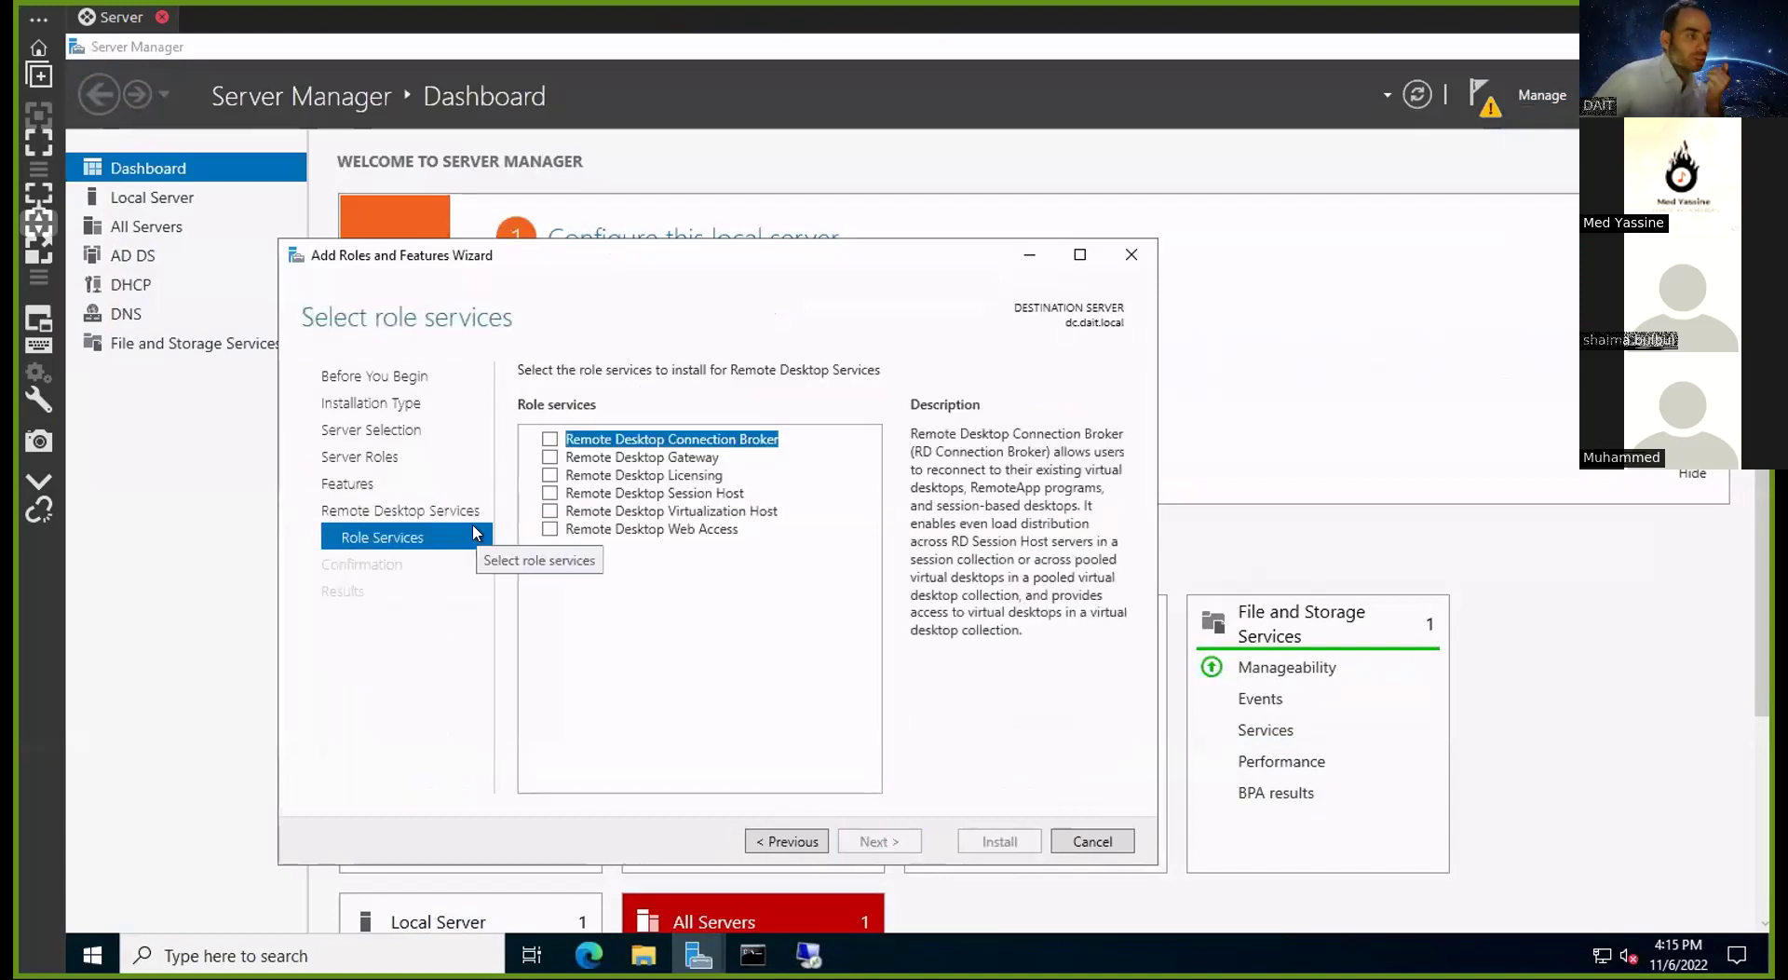
pyautogui.click(633, 477)
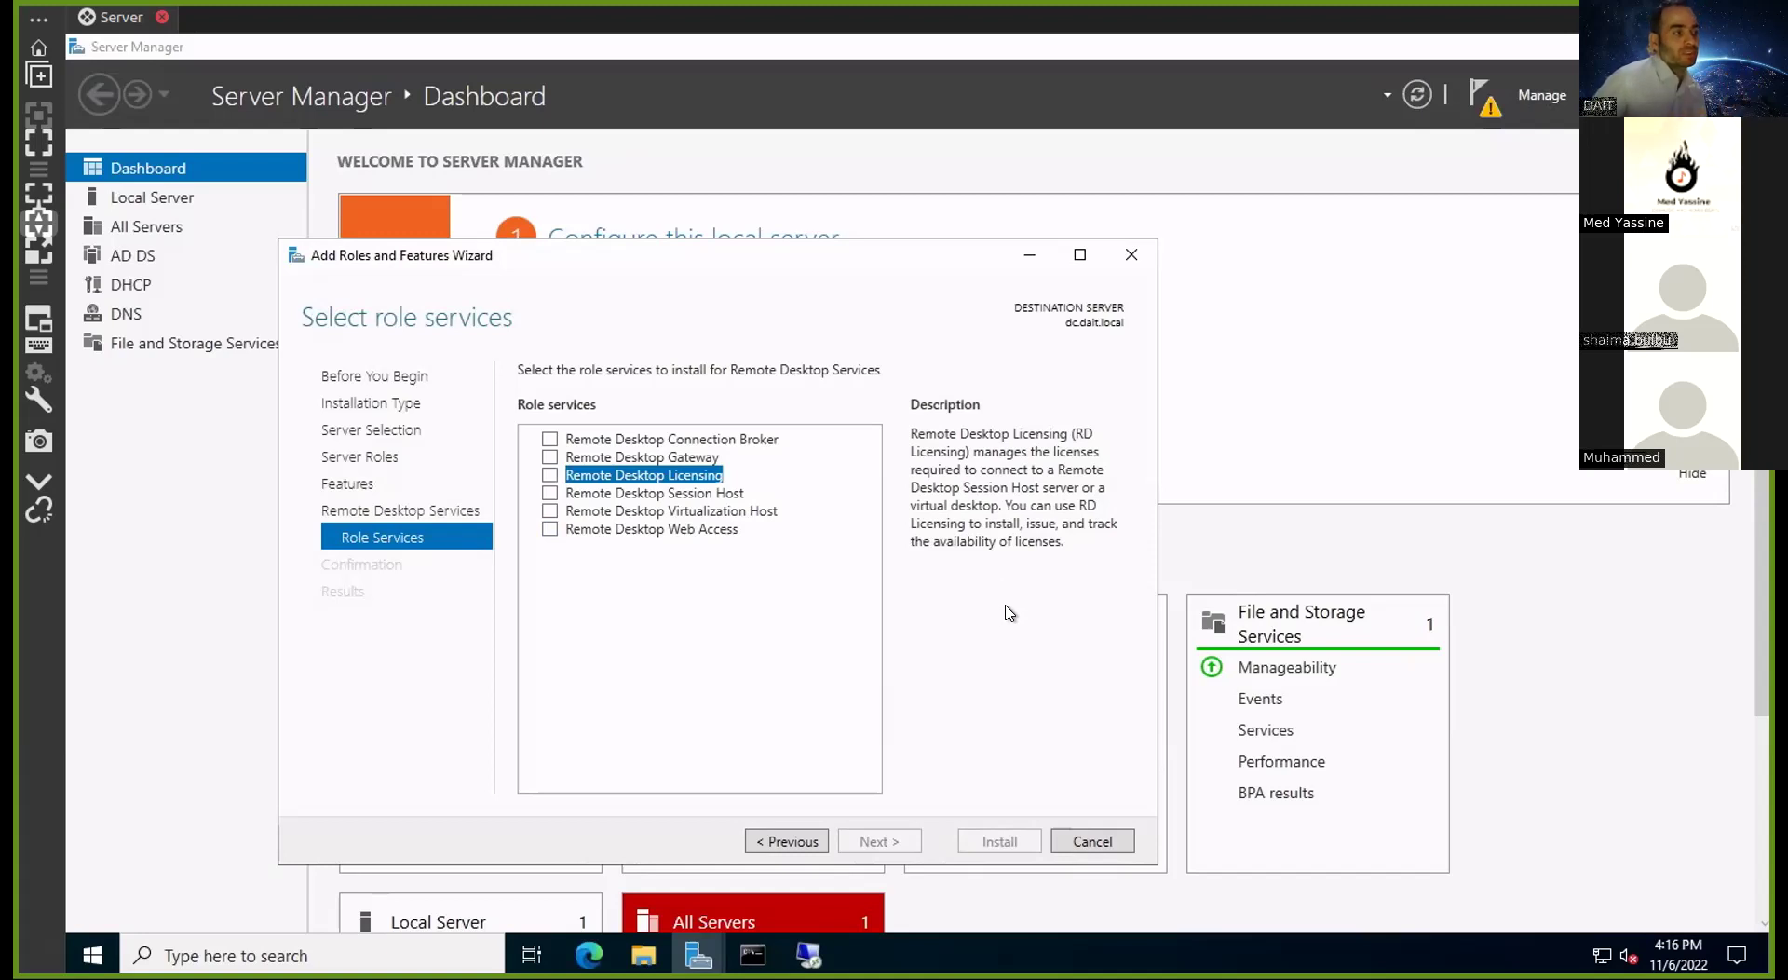
pyautogui.click(667, 530)
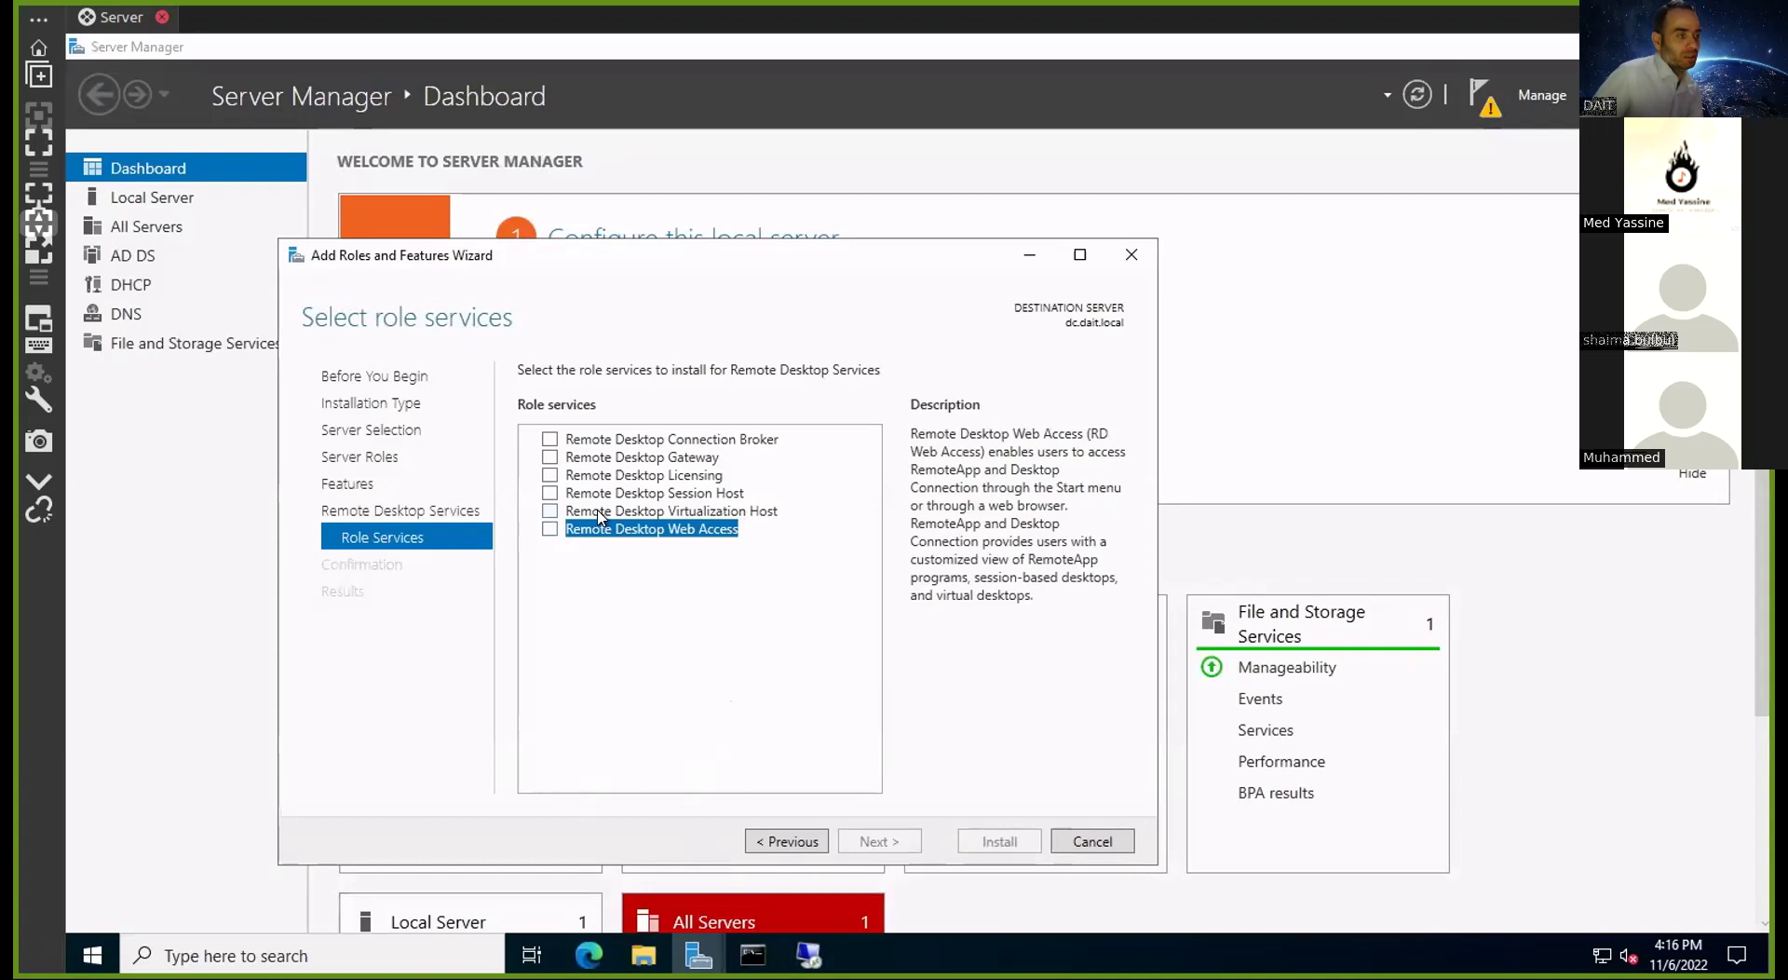
# Tick Remote Desktop Web Access, Gateway and Session Host, accepting each one's required features
pyautogui.click(549, 530)
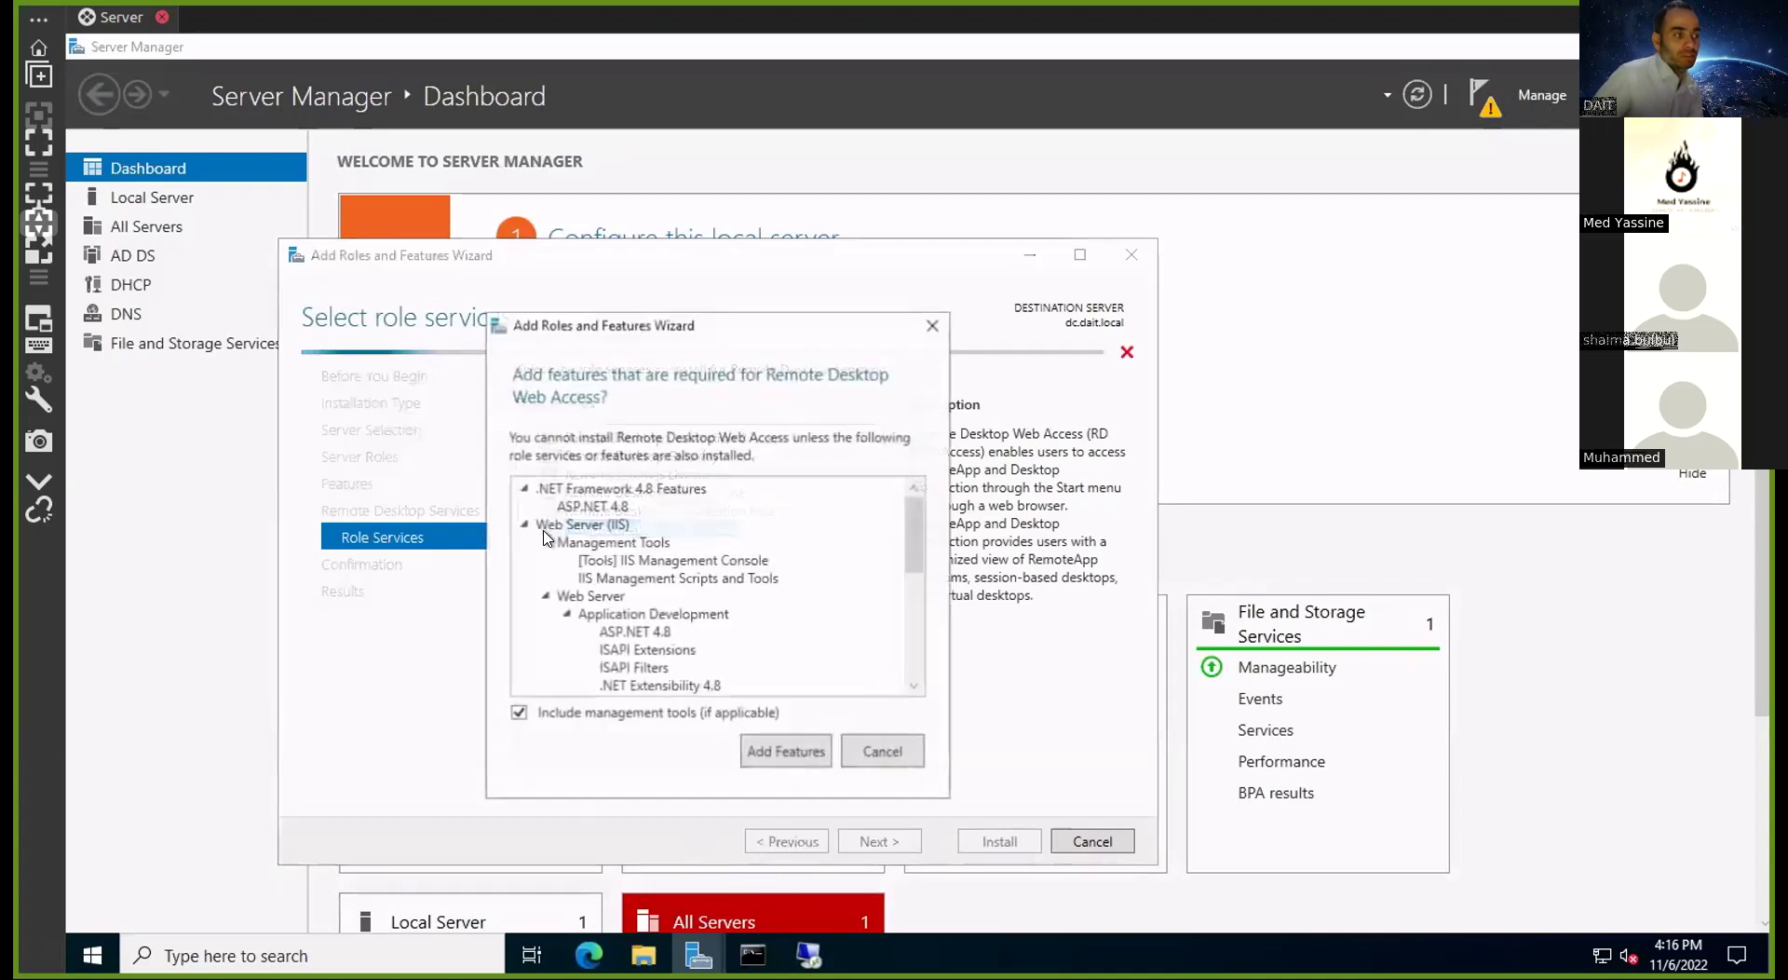
pyautogui.click(783, 753)
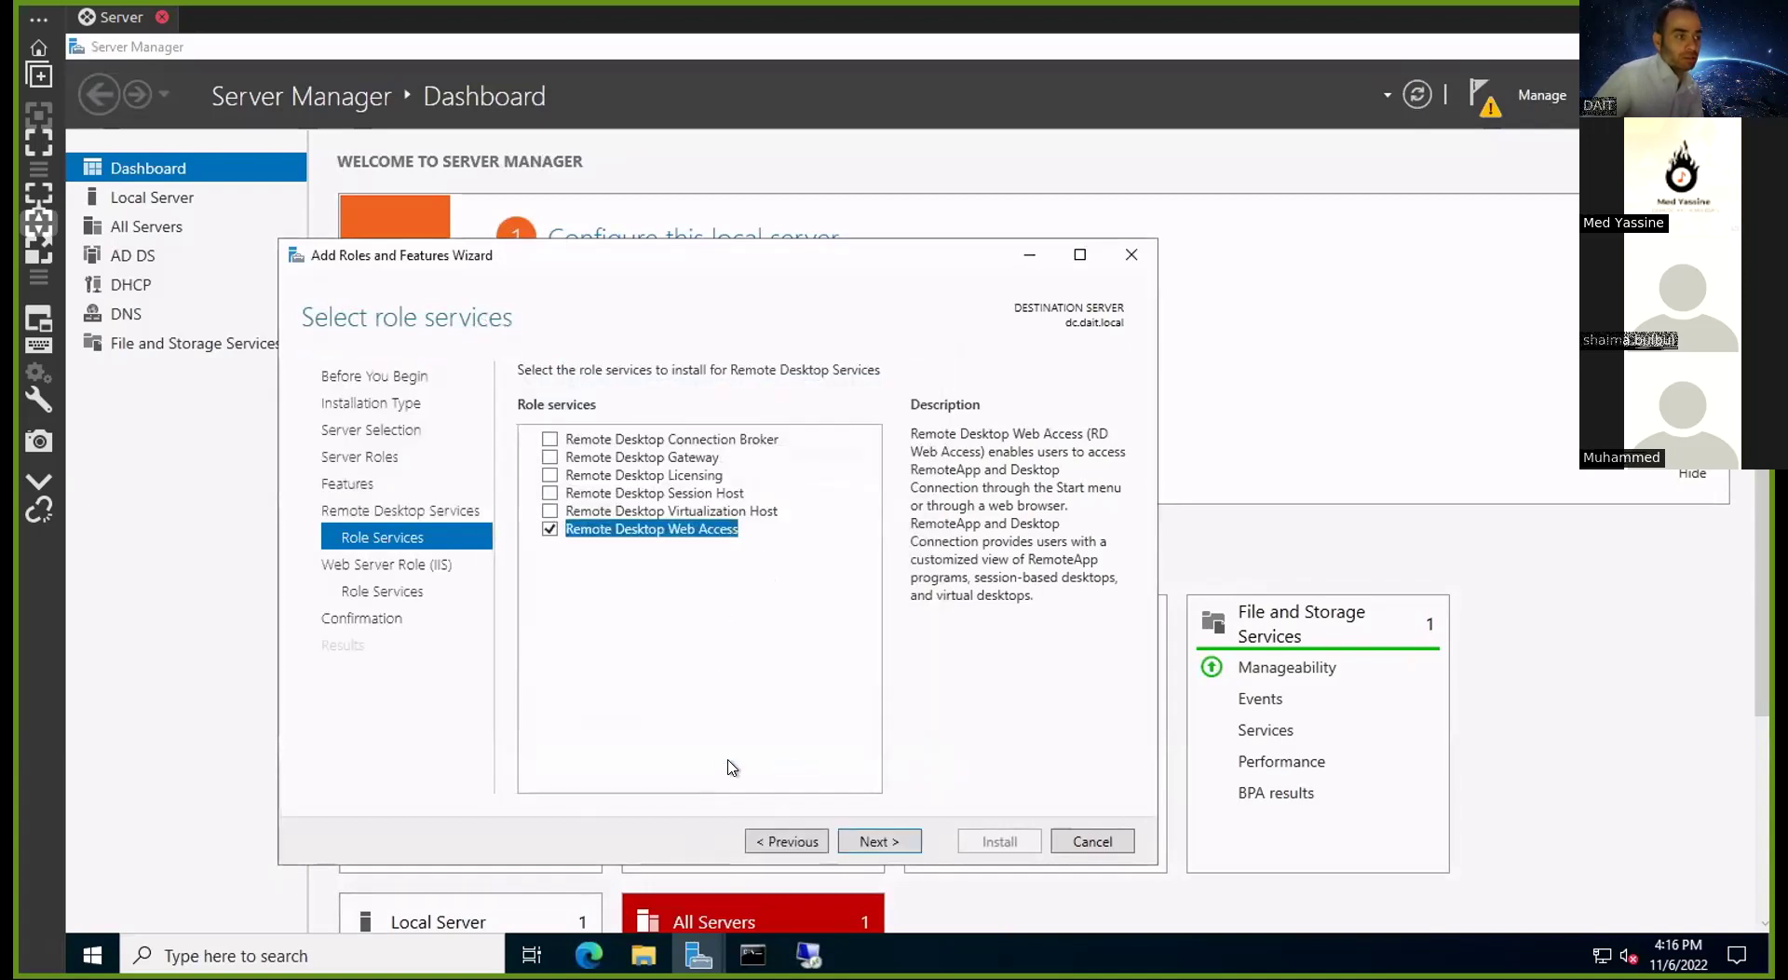
pyautogui.click(549, 458)
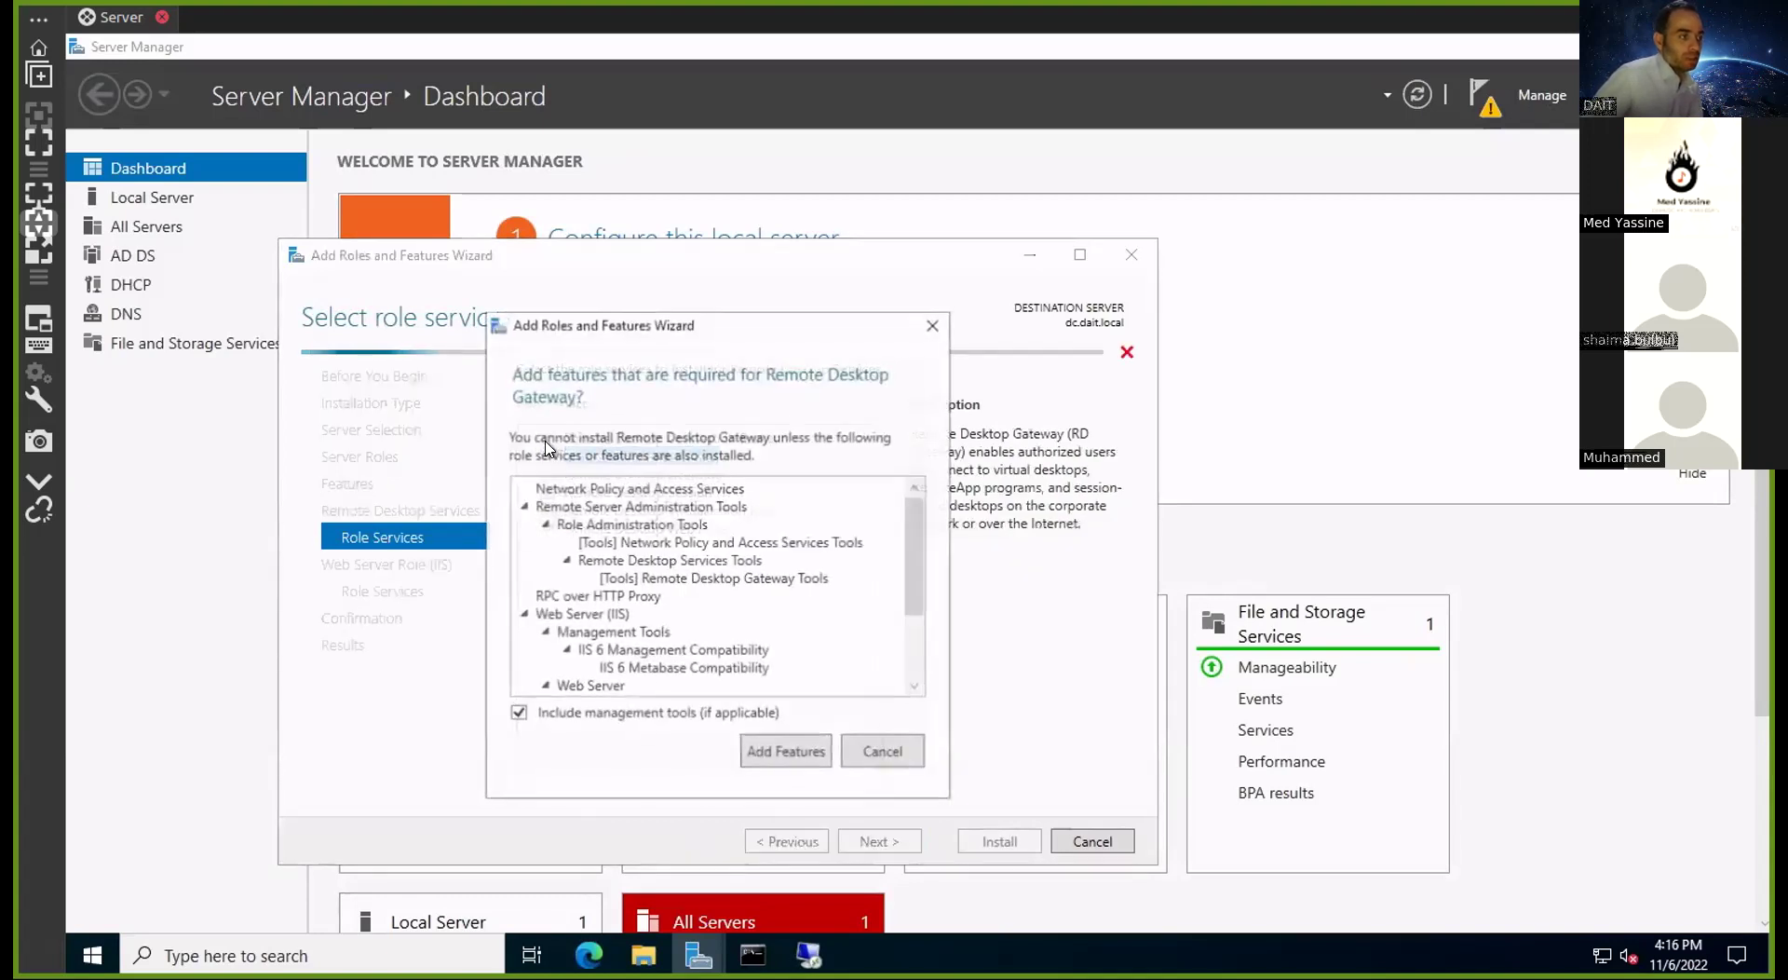
pyautogui.click(784, 751)
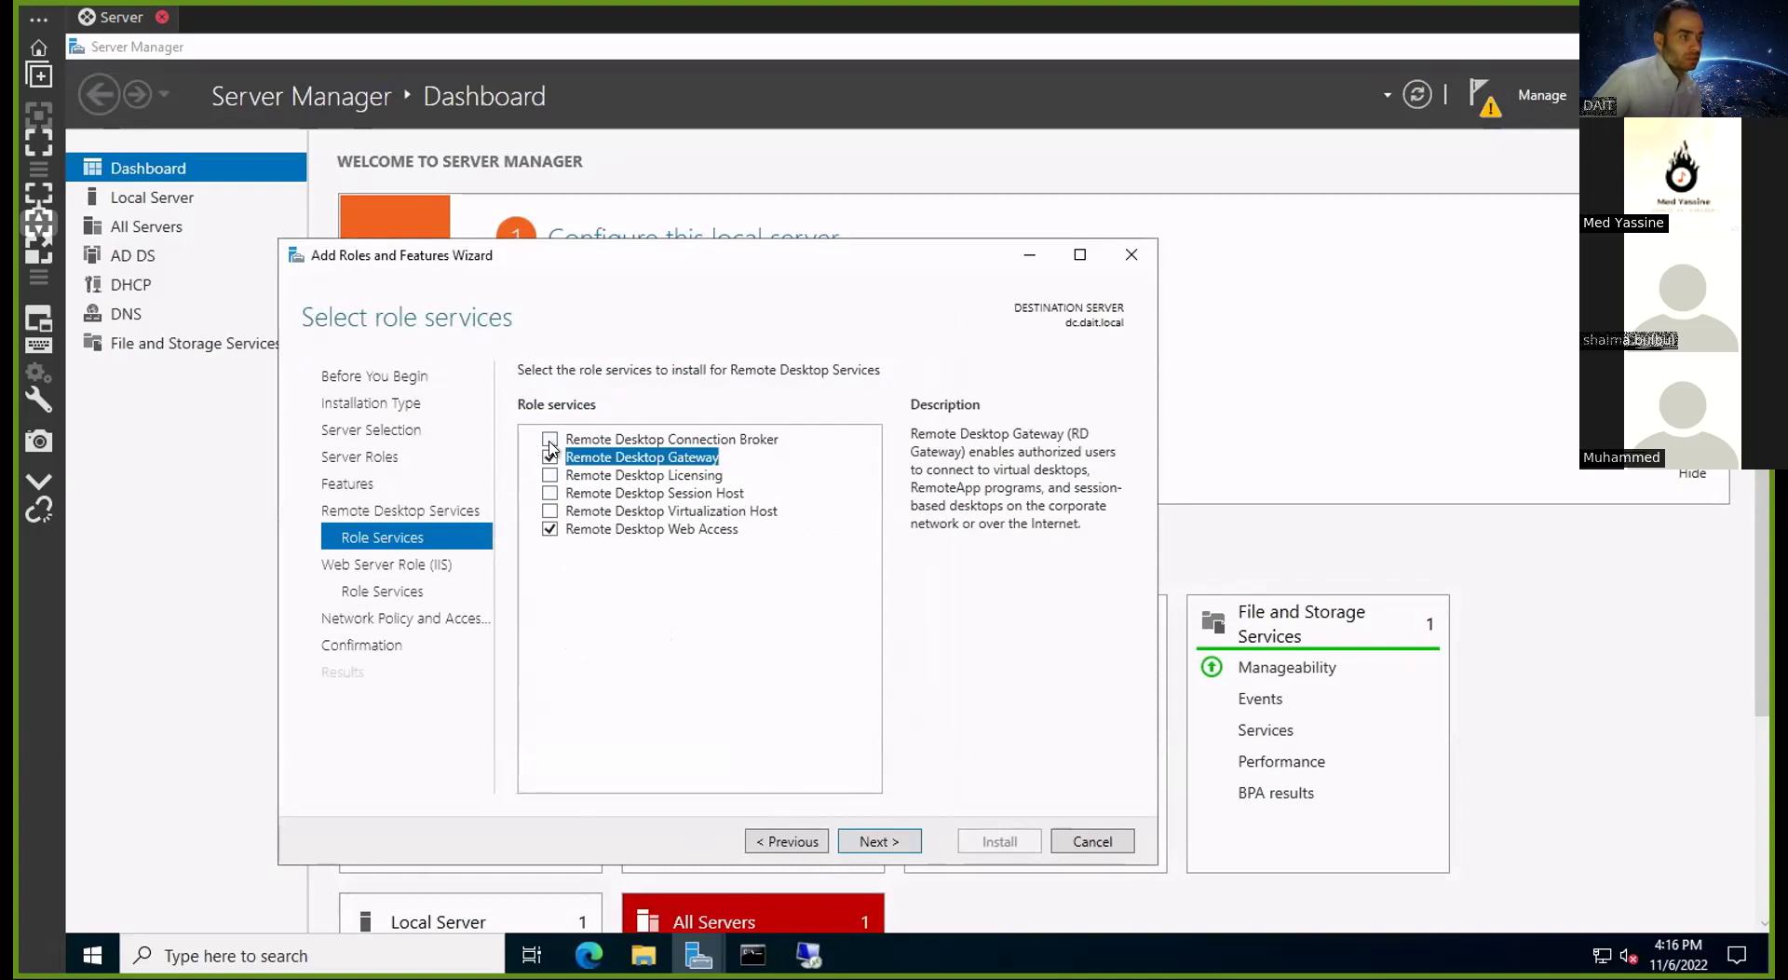
pyautogui.click(550, 493)
pyautogui.click(785, 746)
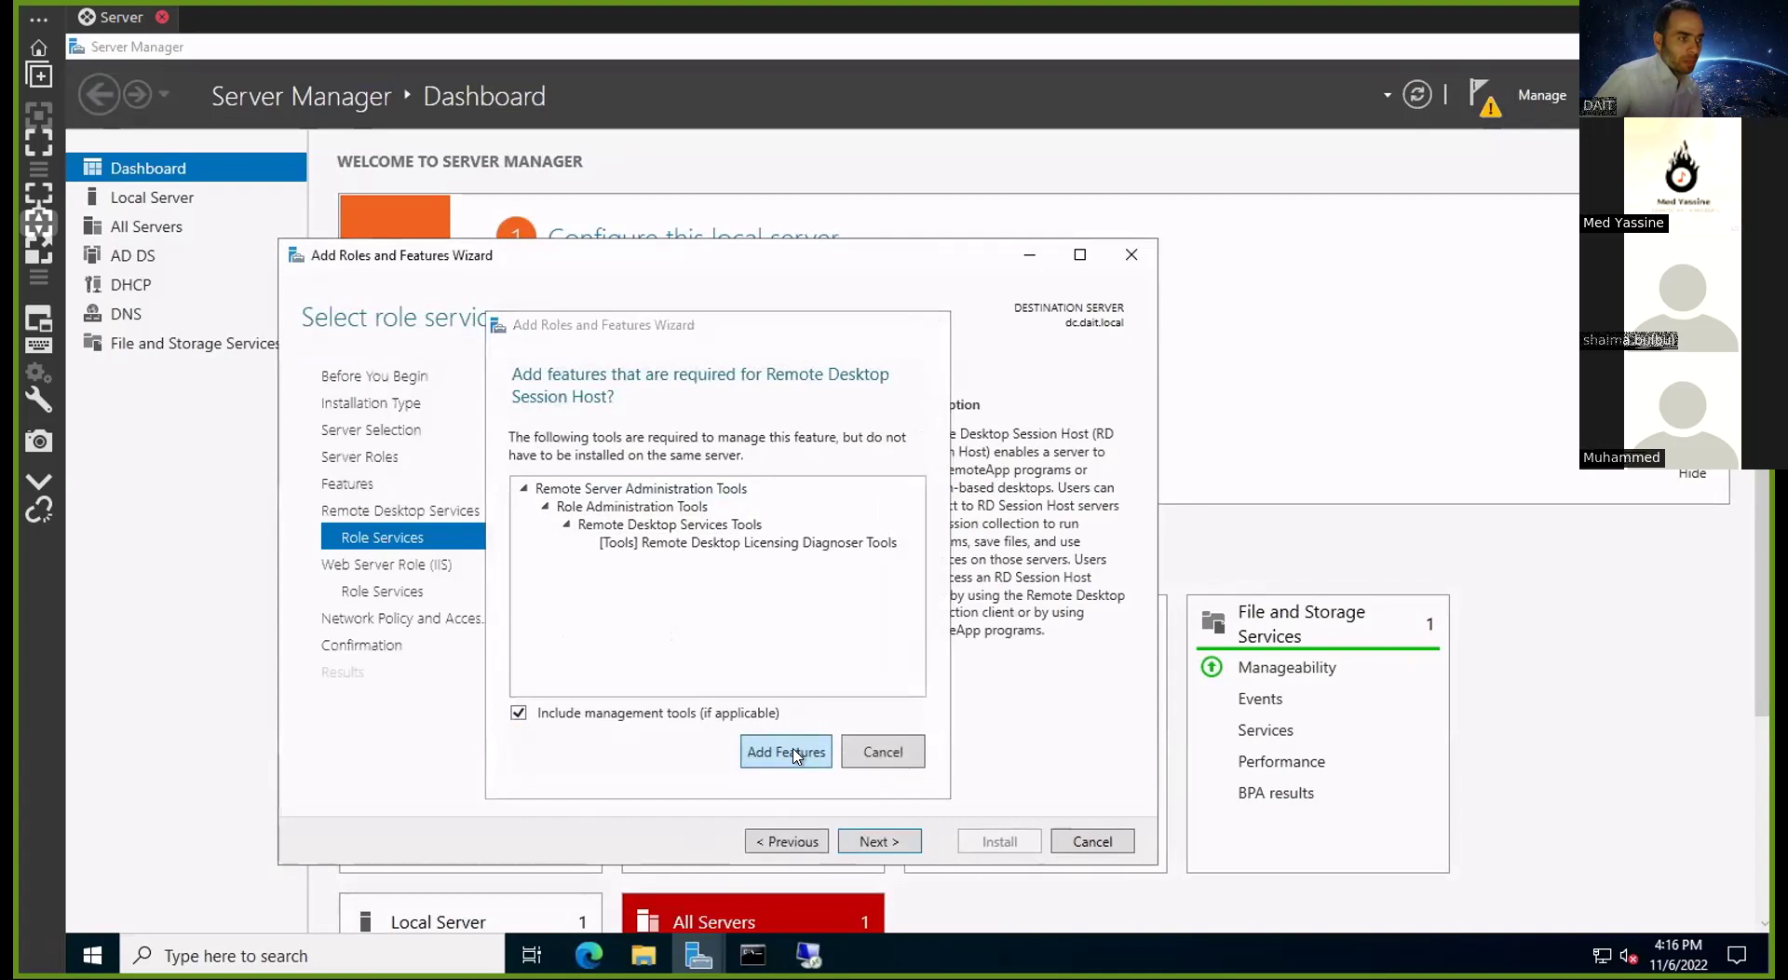
# Proceed past the web server and network policy pages and start the installation
pyautogui.click(880, 838)
pyautogui.click(882, 840)
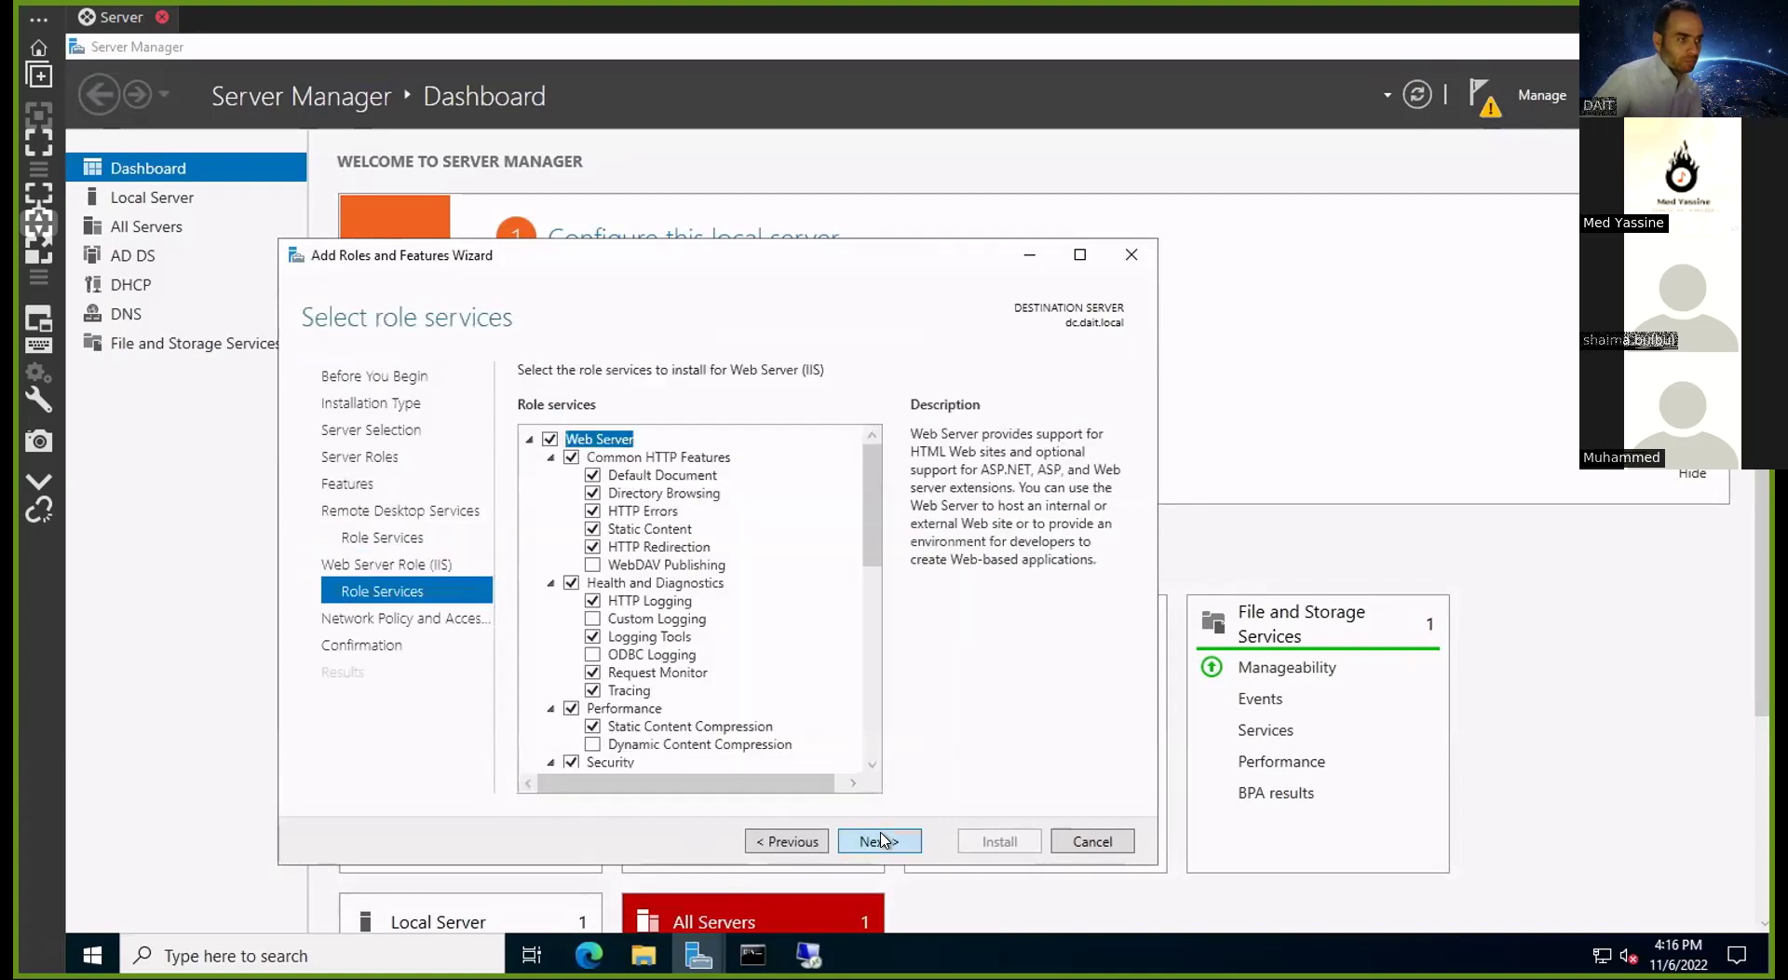
pyautogui.click(882, 840)
pyautogui.click(882, 840)
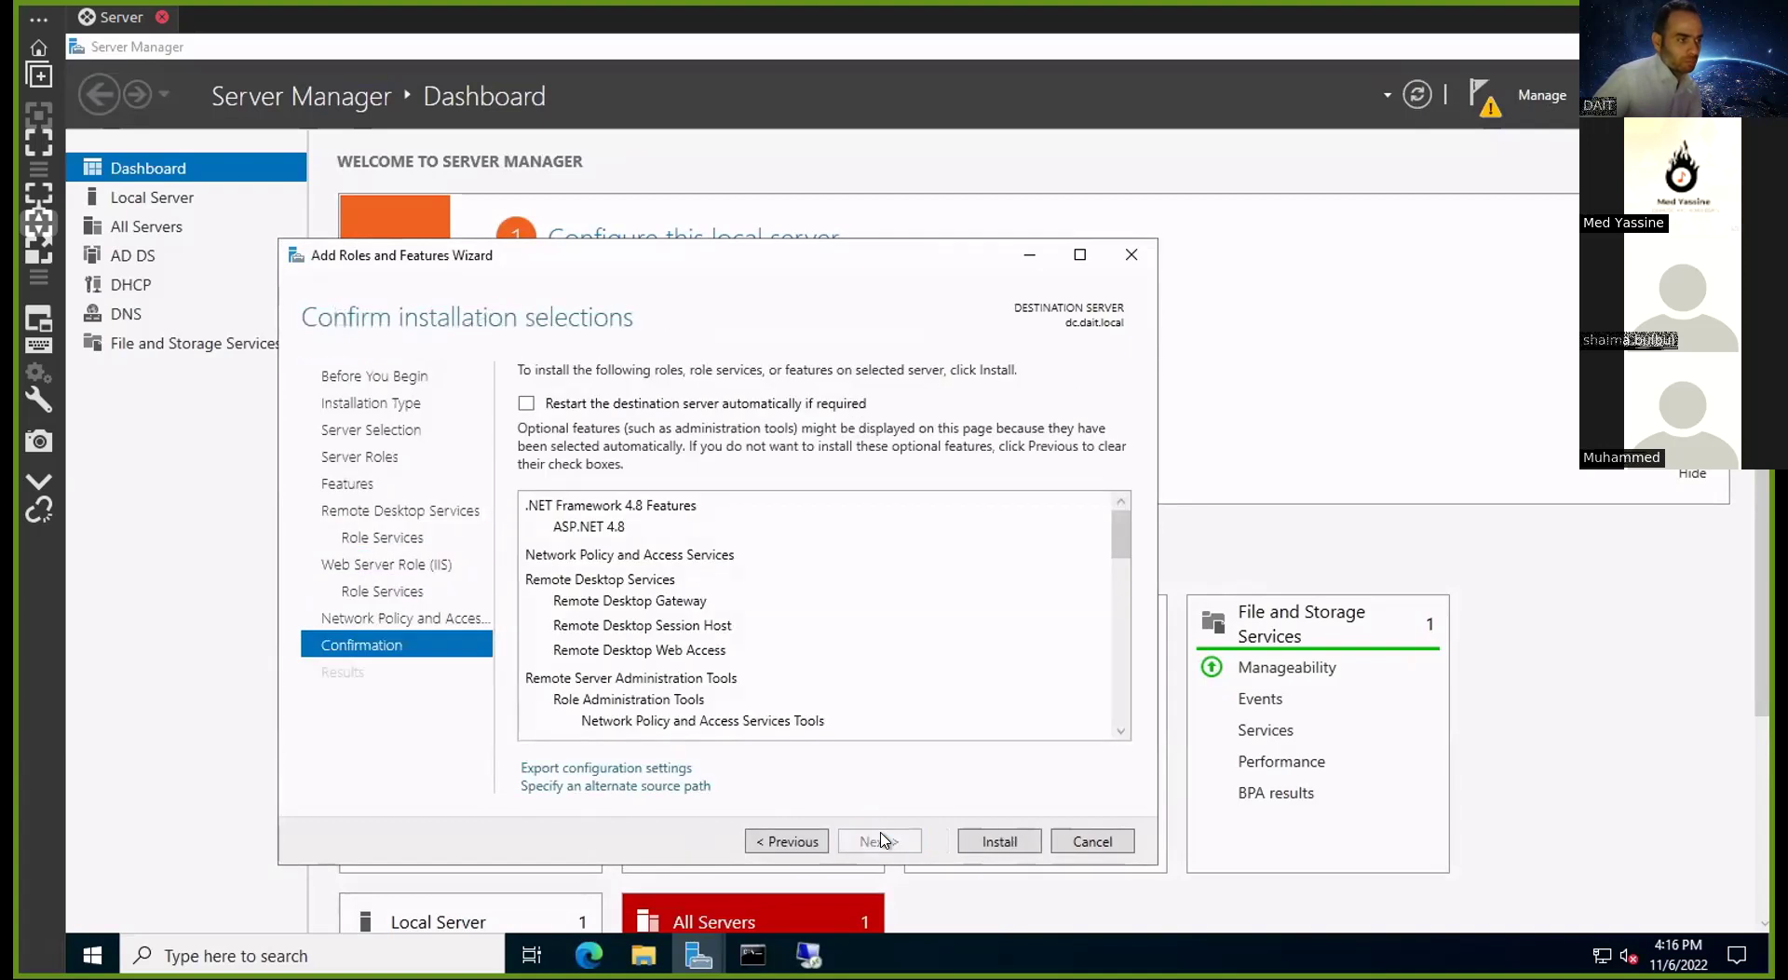
pyautogui.click(999, 840)
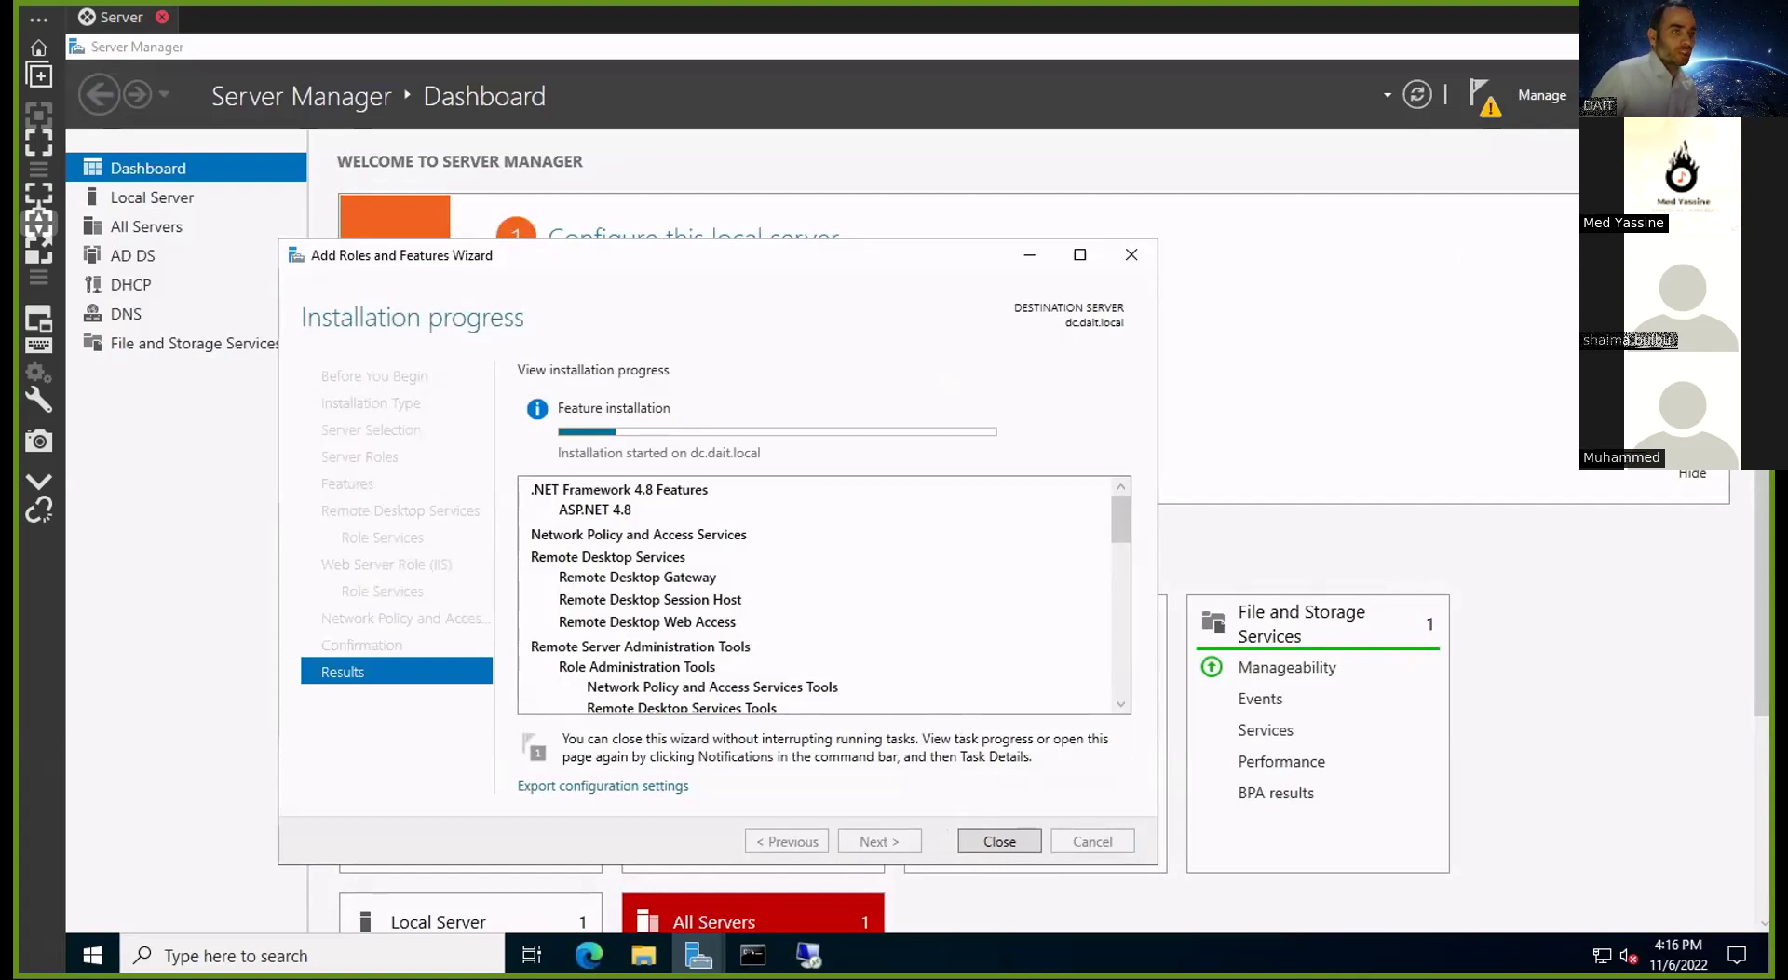
# Minimize Server Manager and end the existing remote session to the client
pyautogui.click(698, 955)
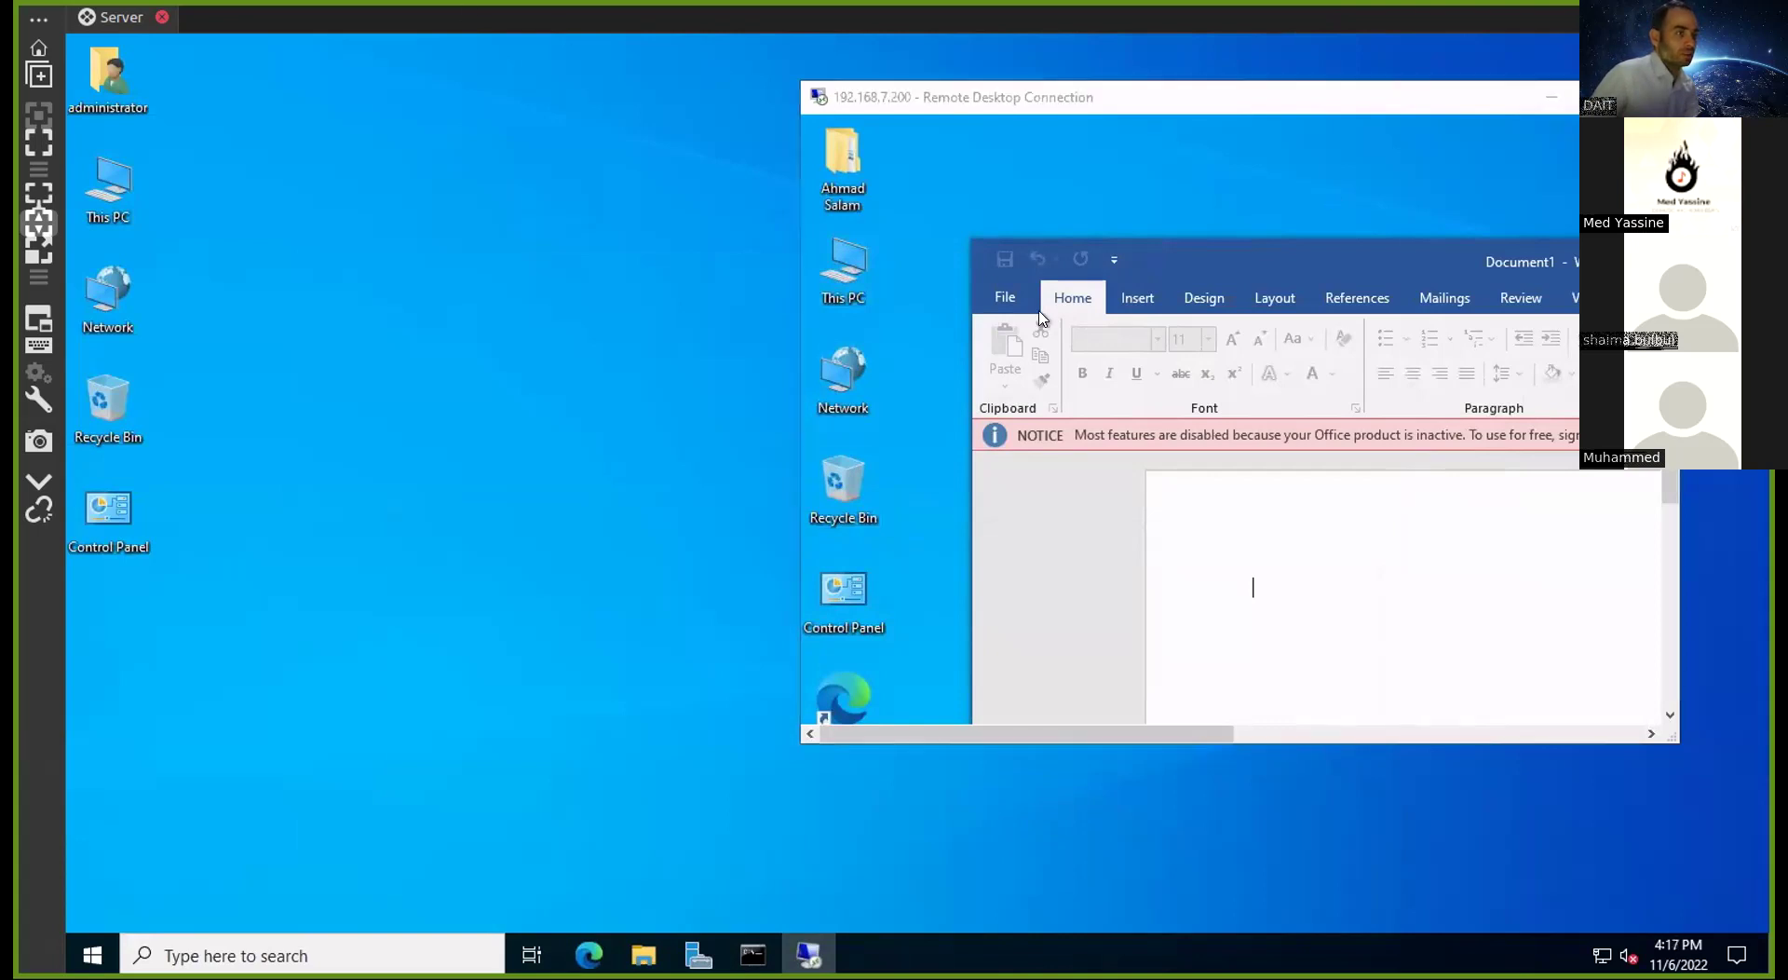
pyautogui.click(1660, 97)
pyautogui.click(1308, 456)
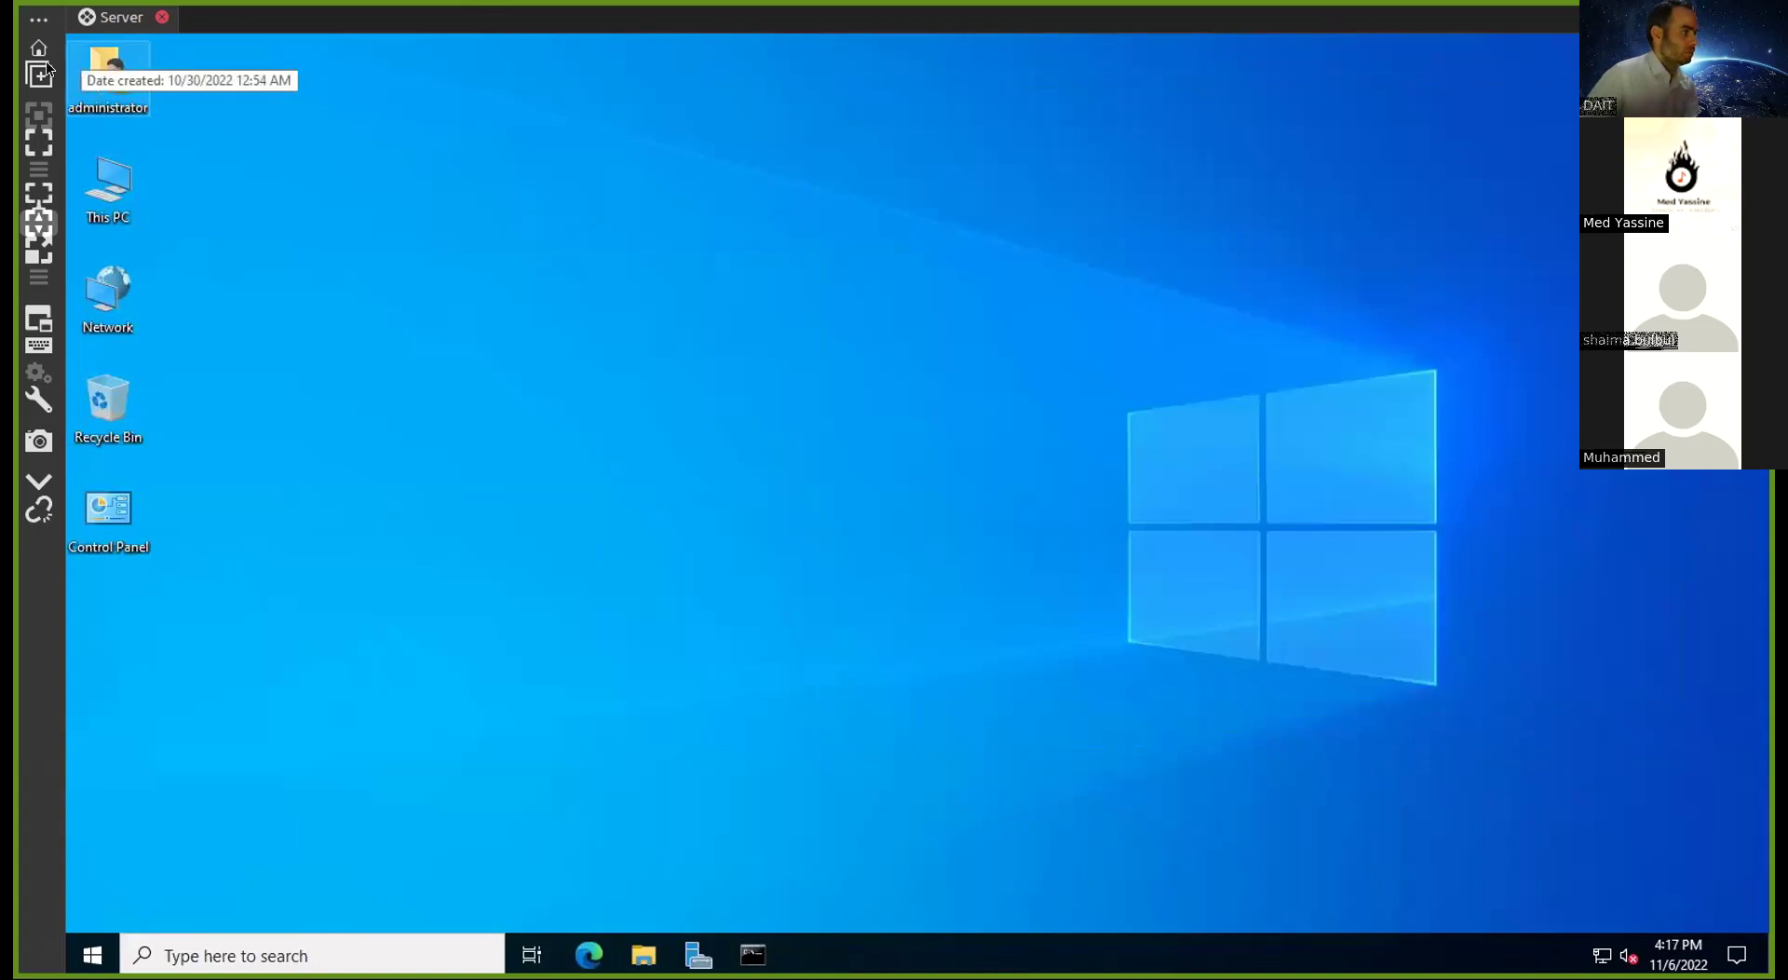
# Sign in to the client with the domain password, close Word, and return to the server
pyautogui.write('********')
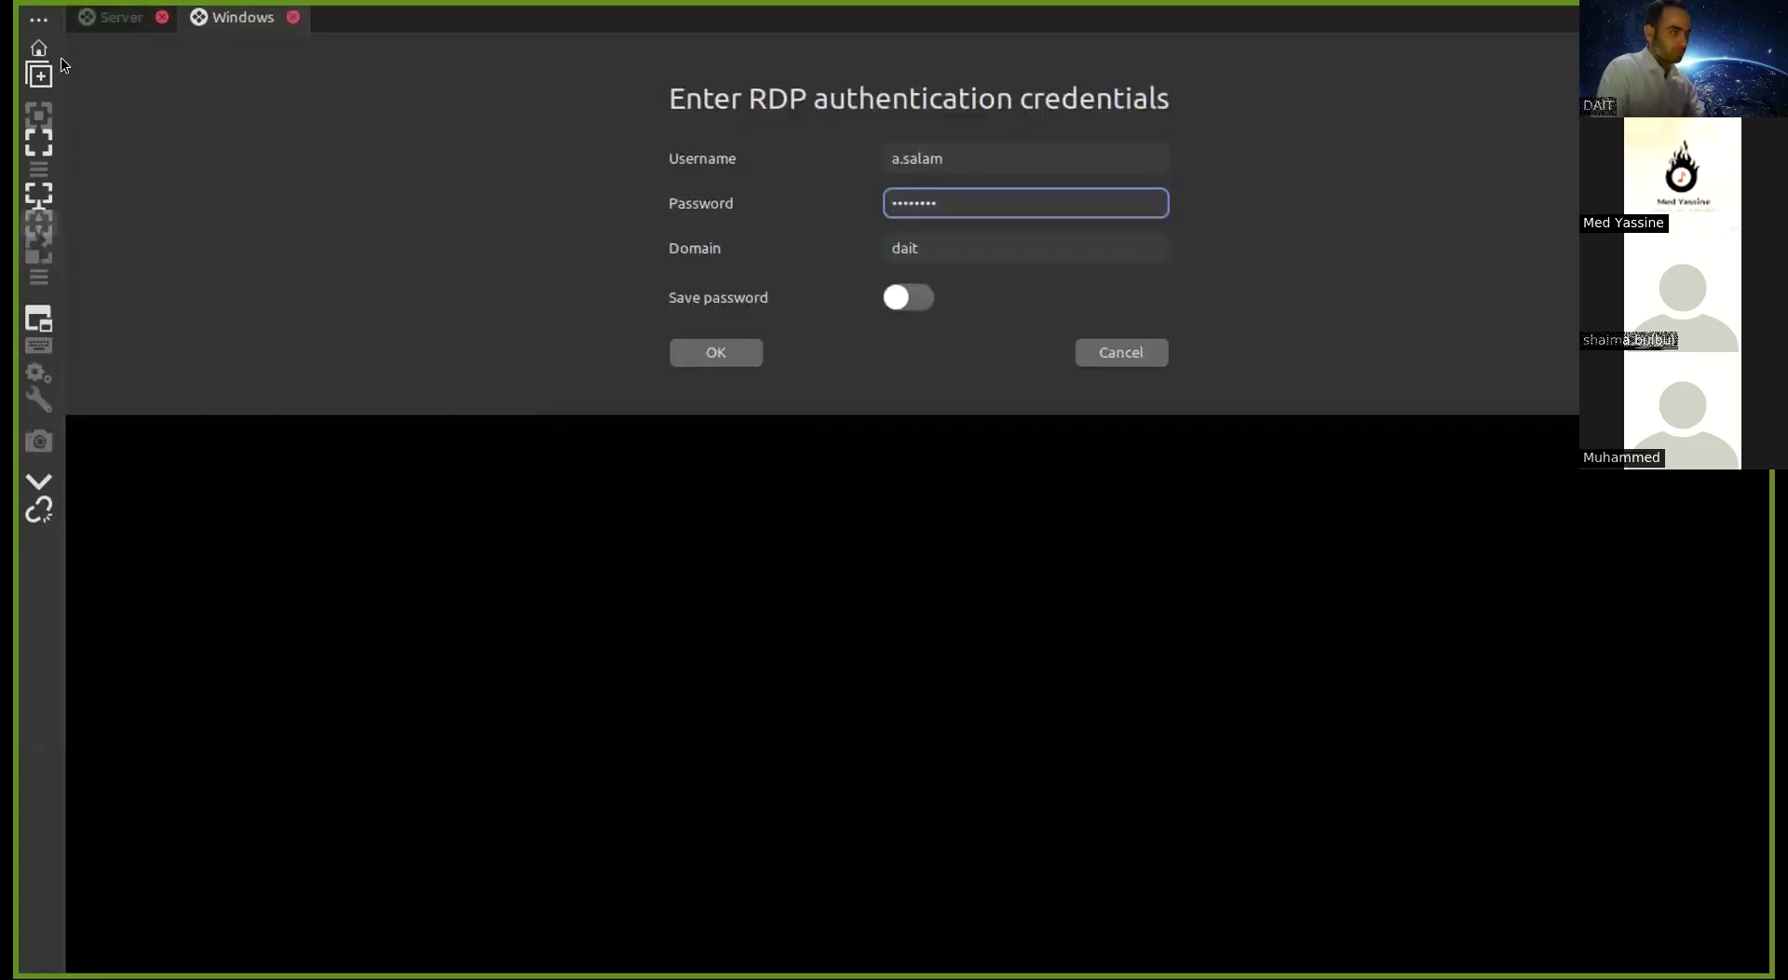
pyautogui.press('Return')
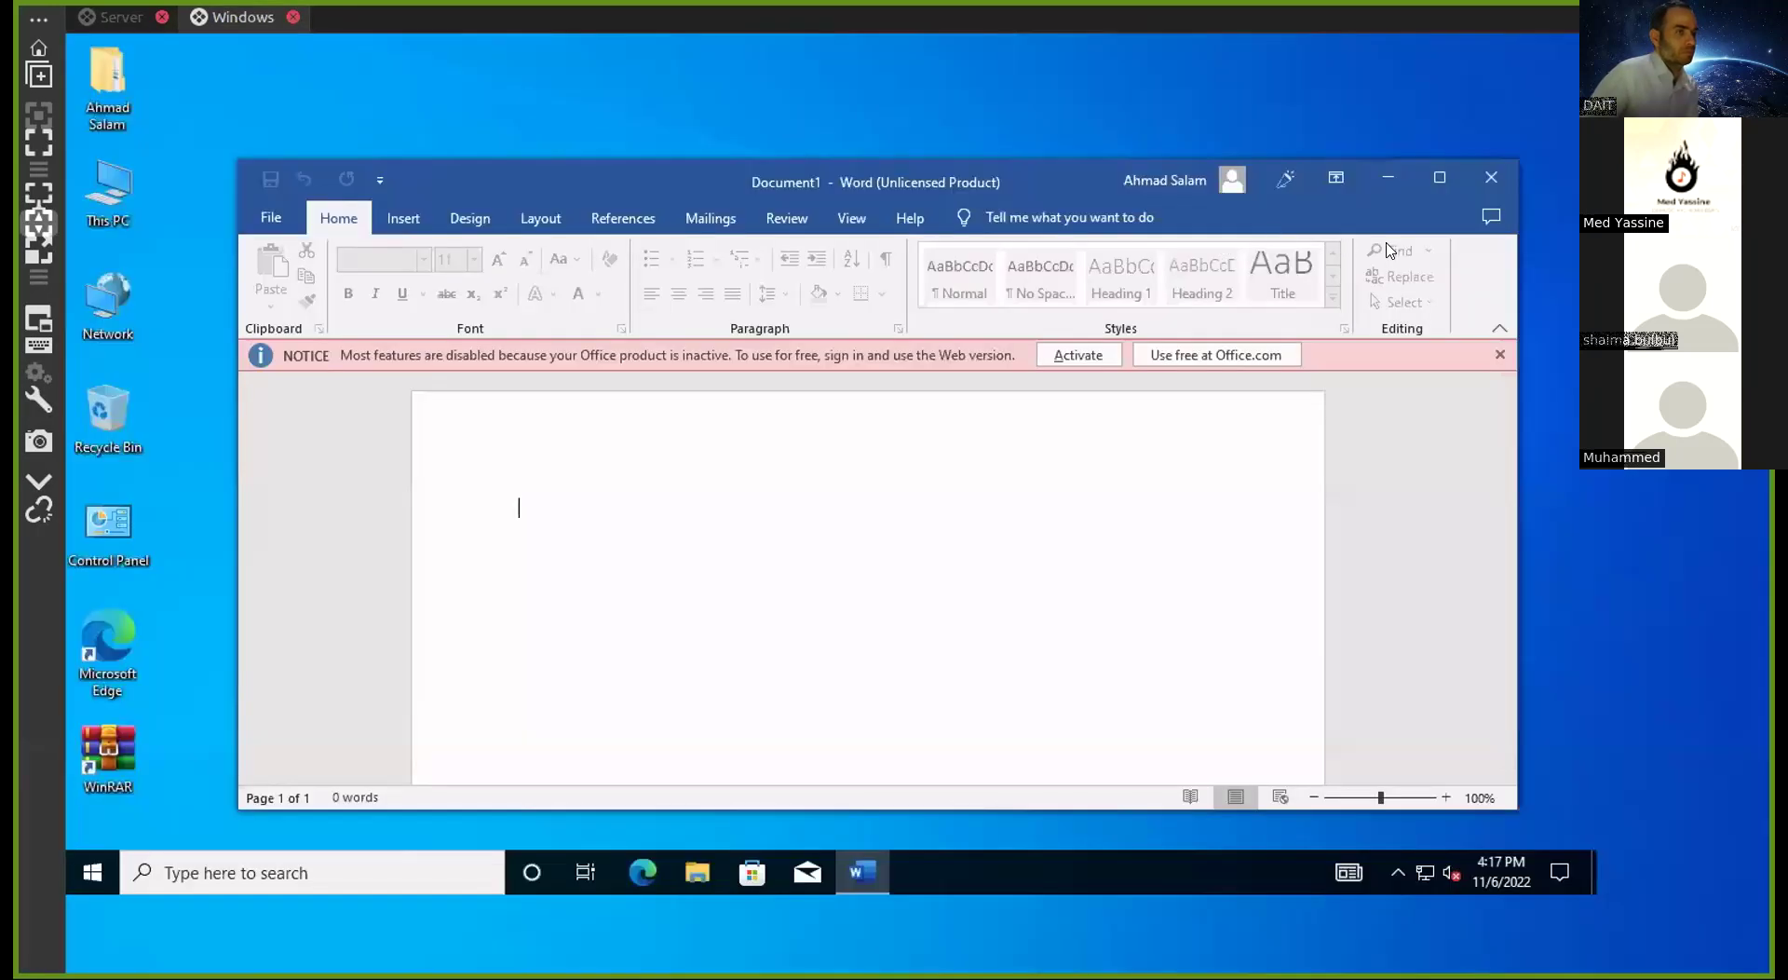
pyautogui.click(1483, 186)
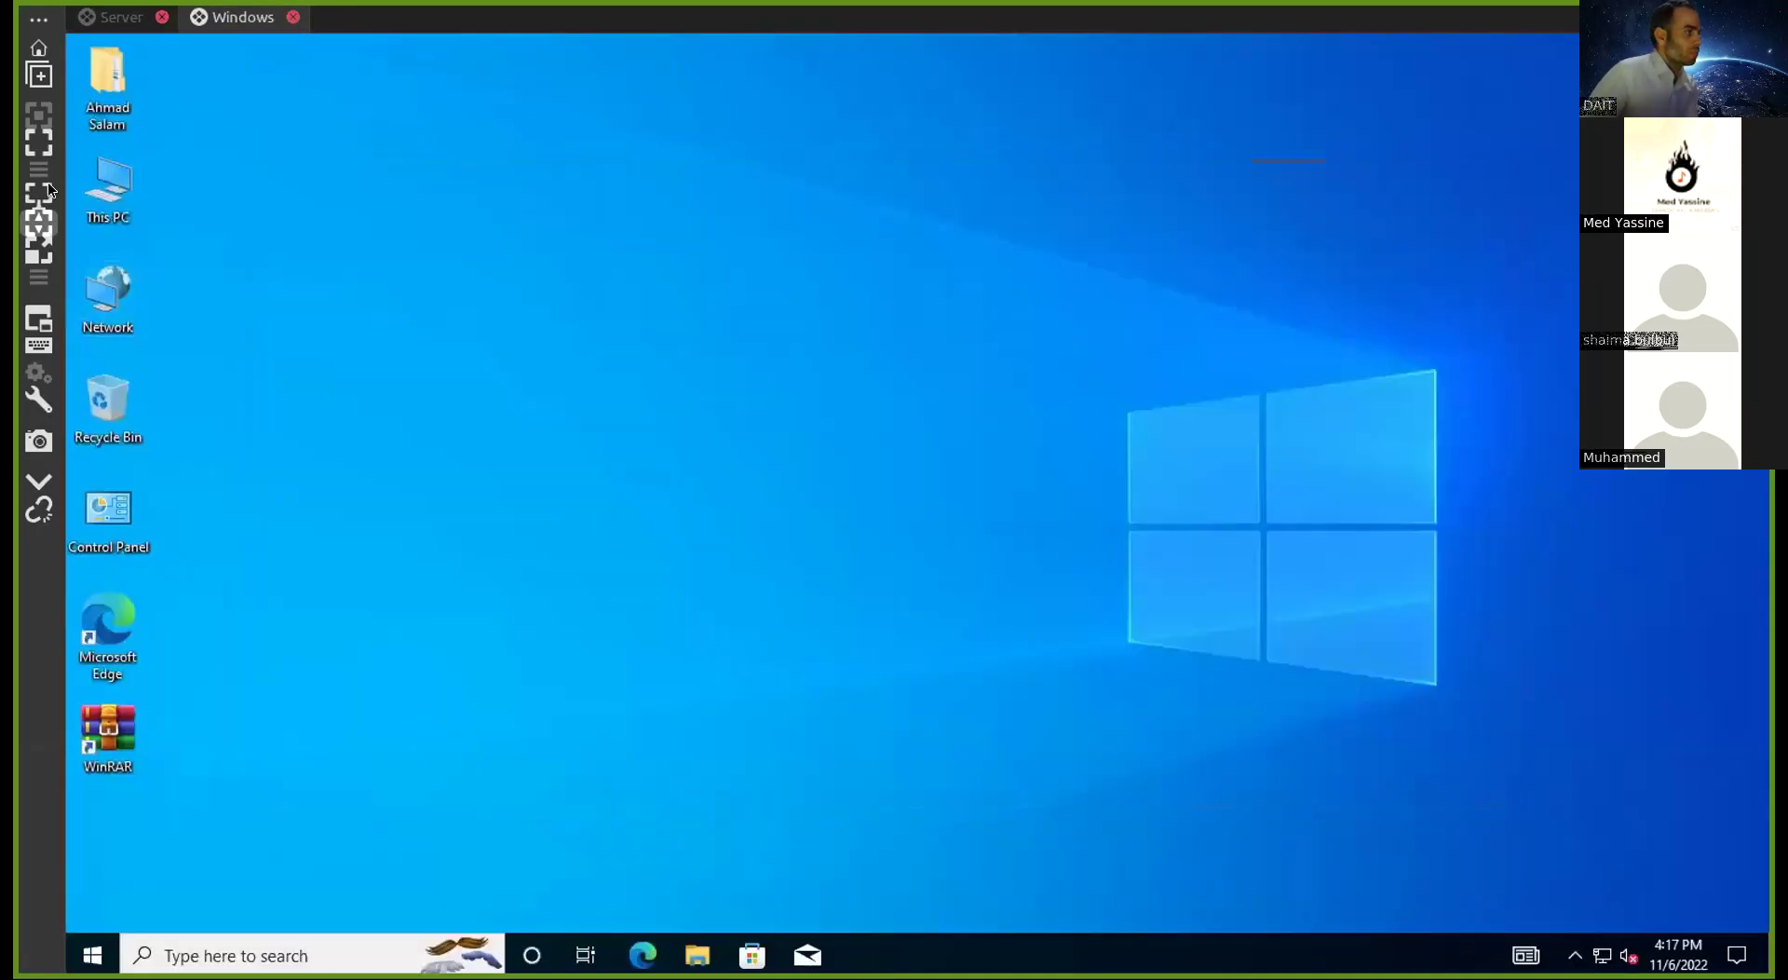
pyautogui.click(121, 17)
# Browse This PC to drive C: and into the test folder, then back out to C:
pyautogui.doubleClick(144, 210)
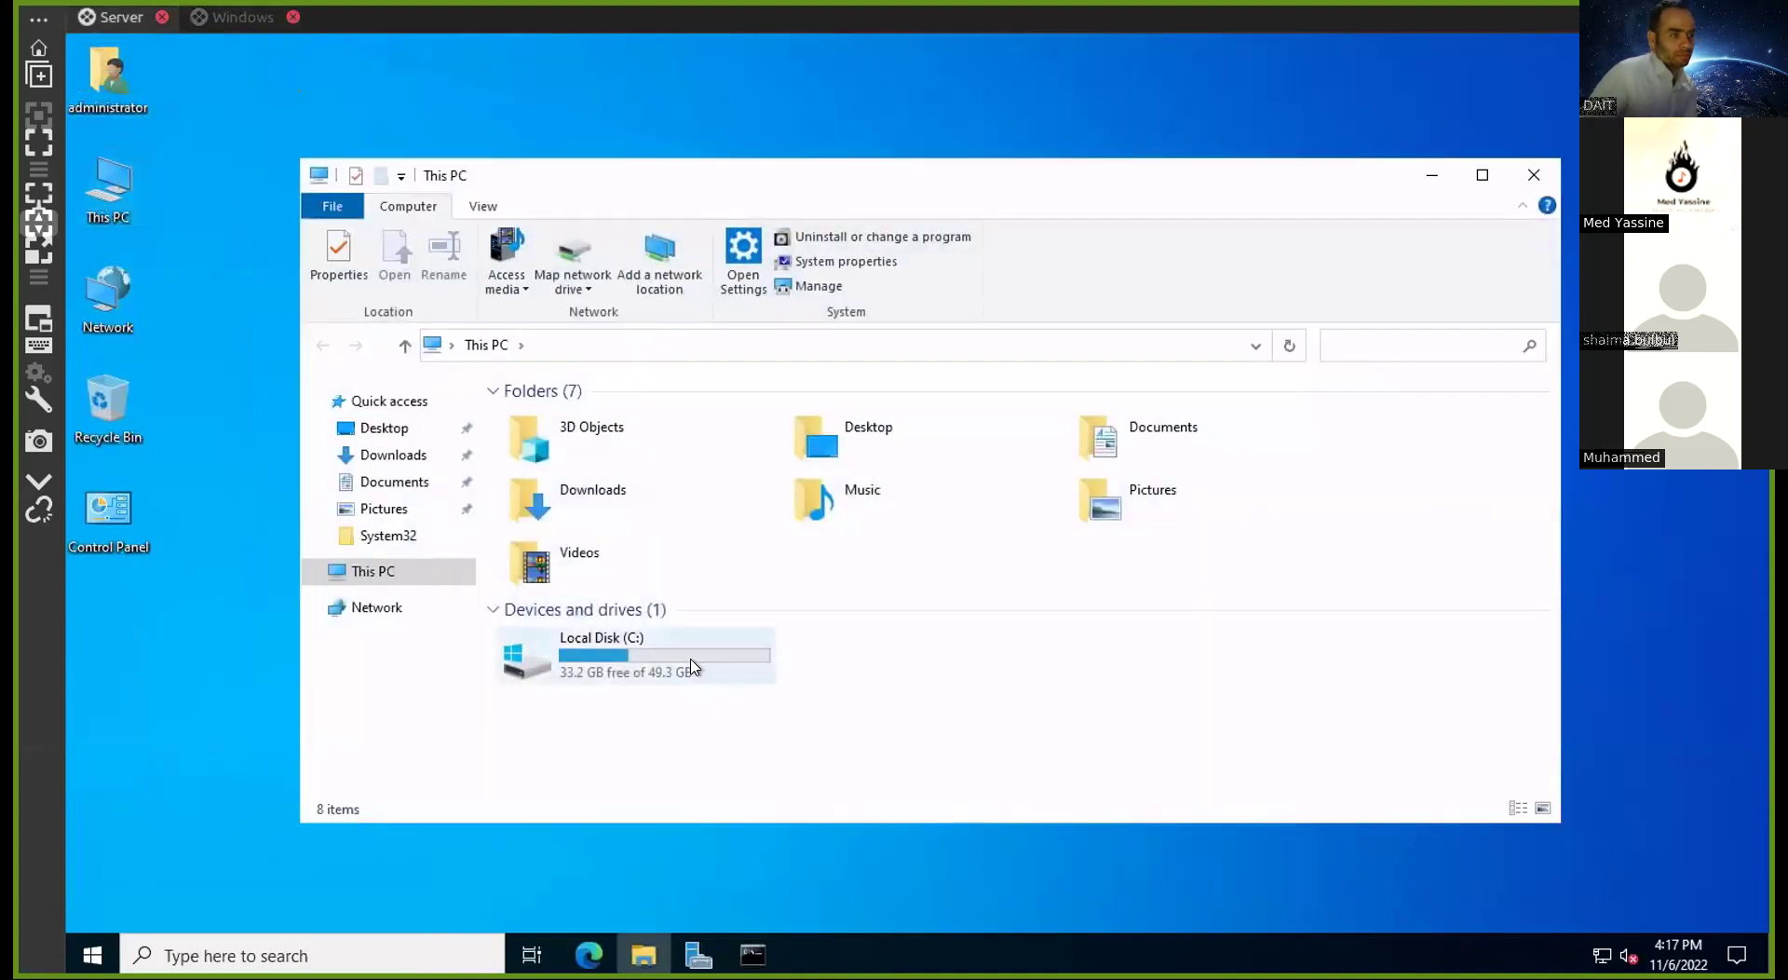
pyautogui.doubleClick(655, 648)
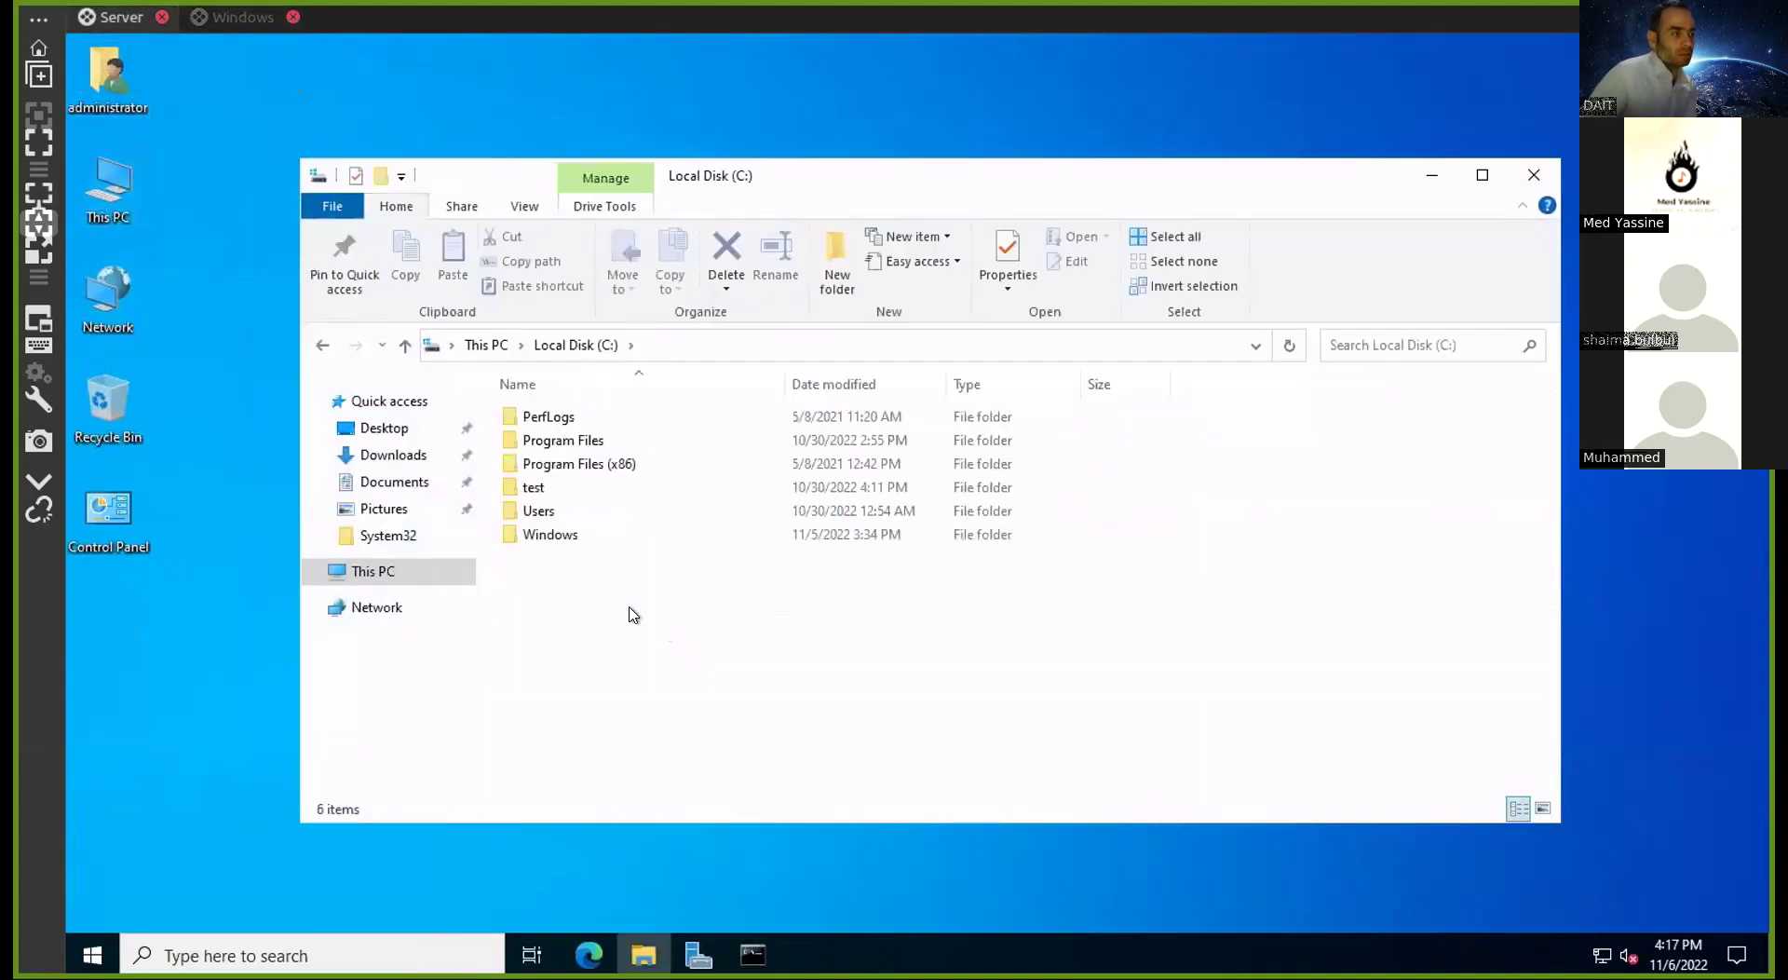
pyautogui.doubleClick(533, 487)
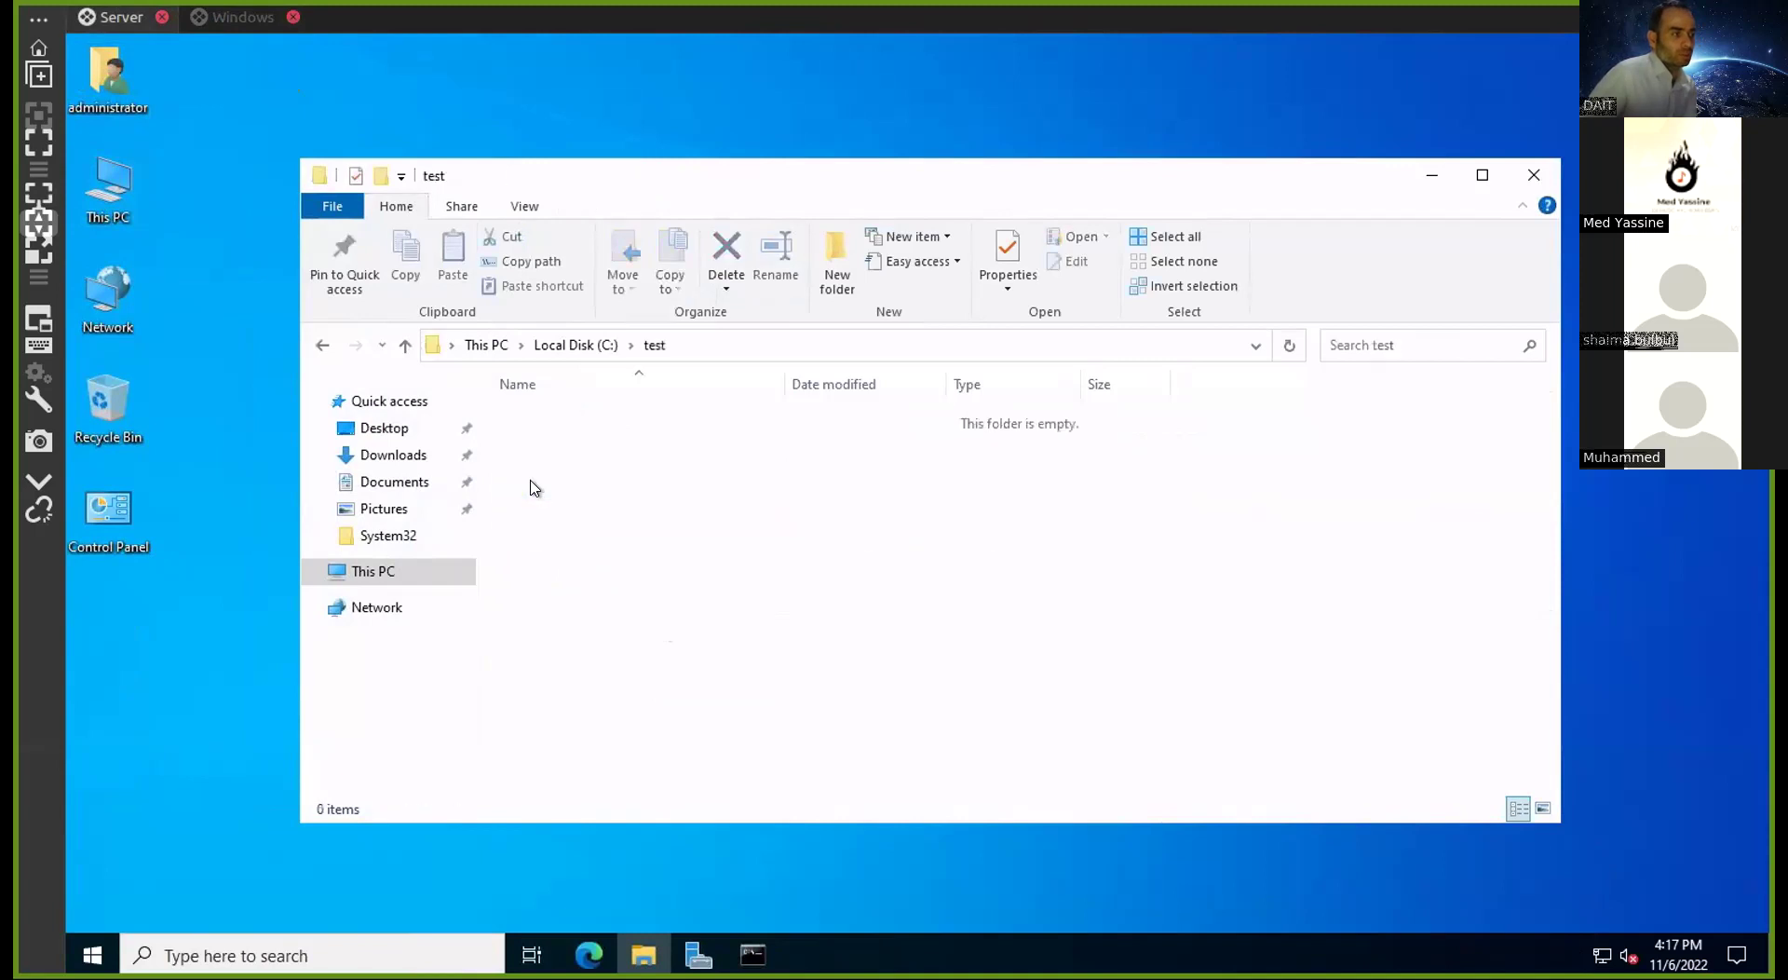
pyautogui.click(577, 345)
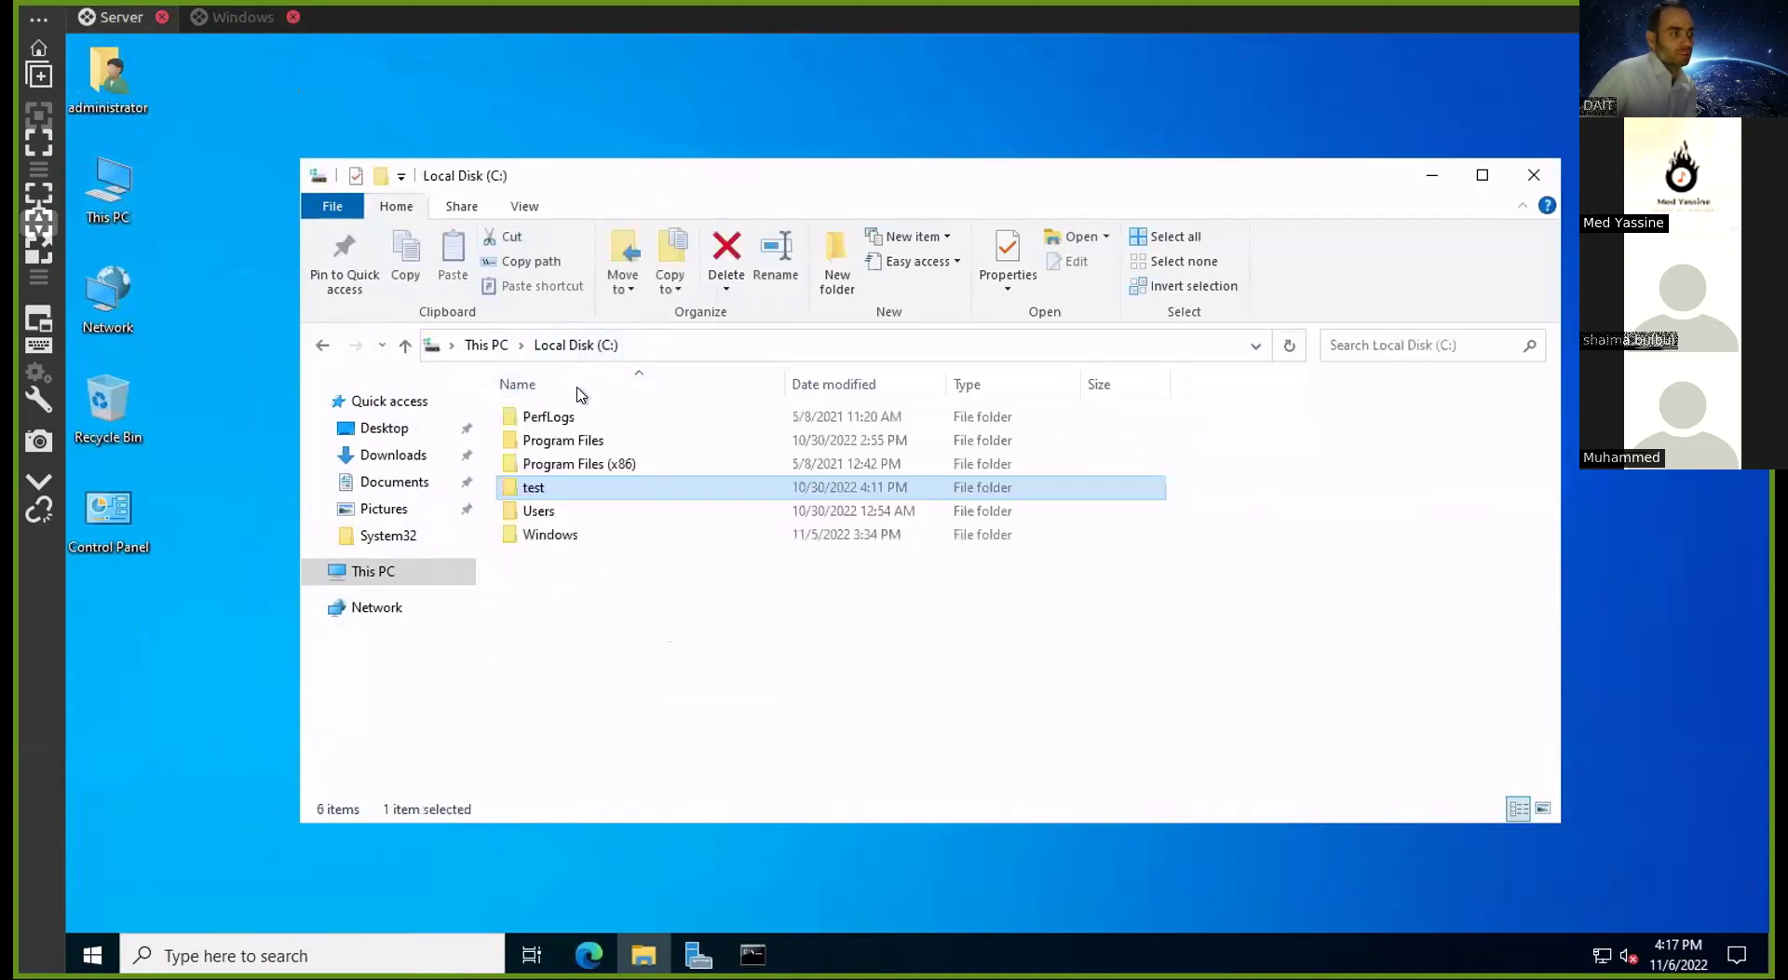
pyautogui.rightClick(539, 489)
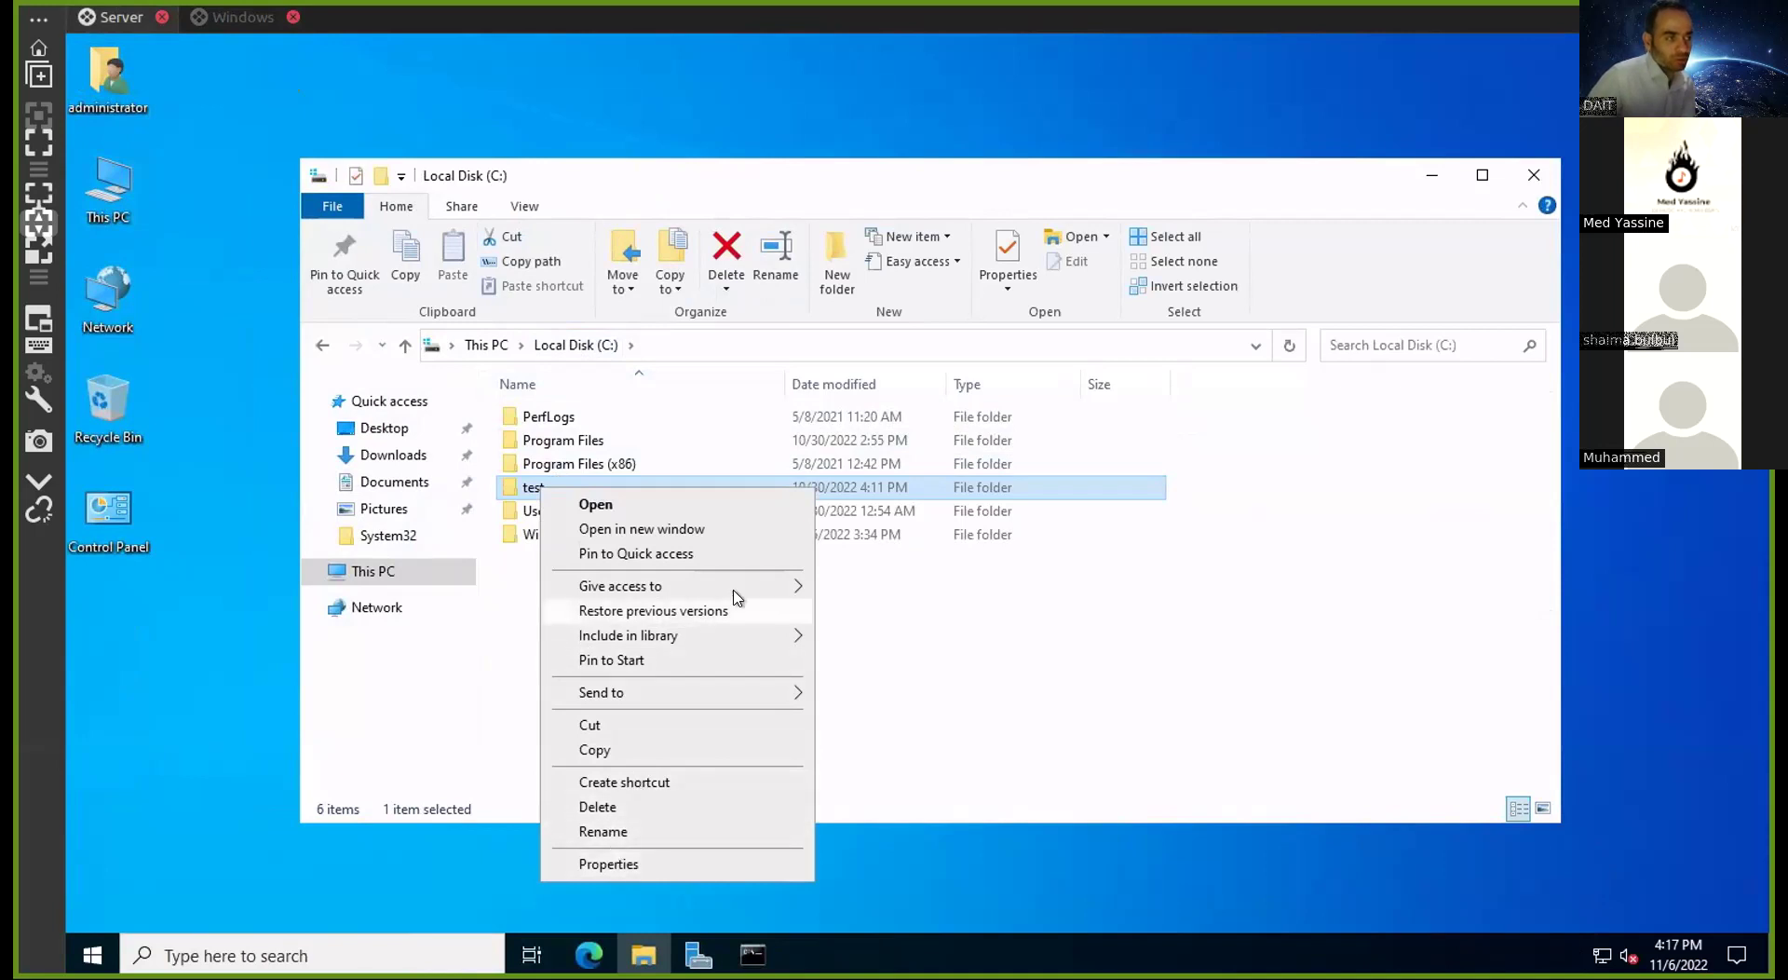
pyautogui.moveTo(734, 592)
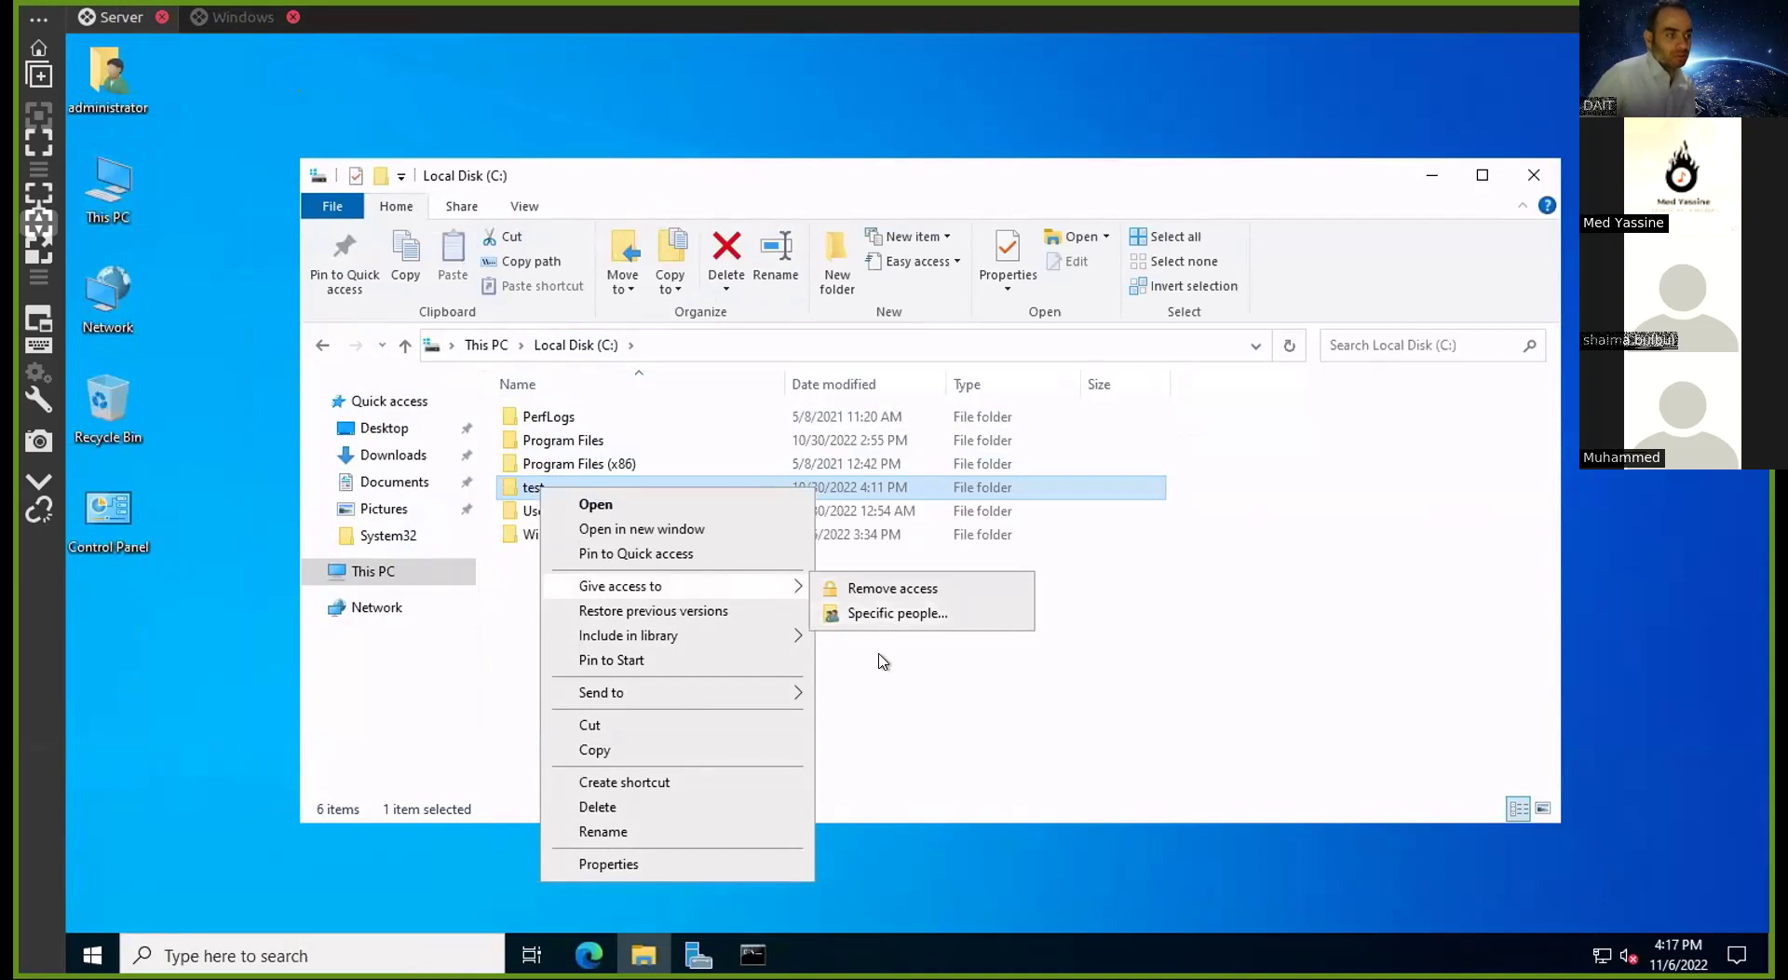
pyautogui.press('Escape')
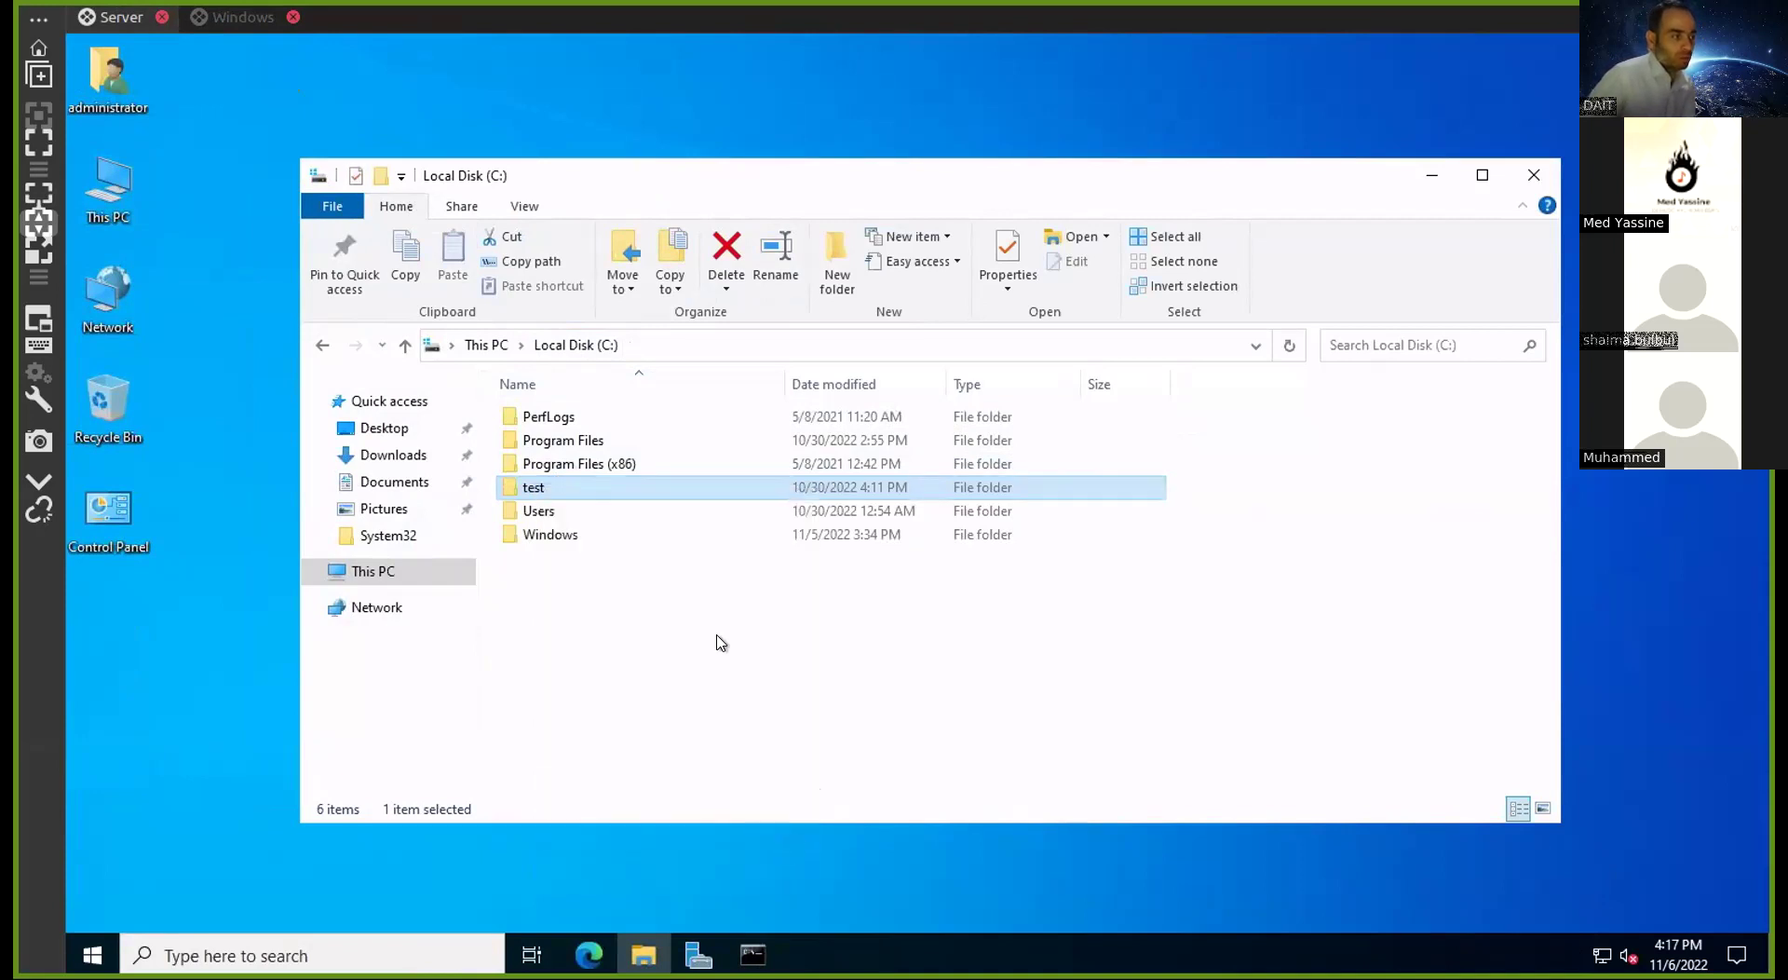
# Open the test folder's Properties and bring up Advanced Sharing from its Sharing page
pyautogui.rightClick(574, 489)
pyautogui.click(703, 862)
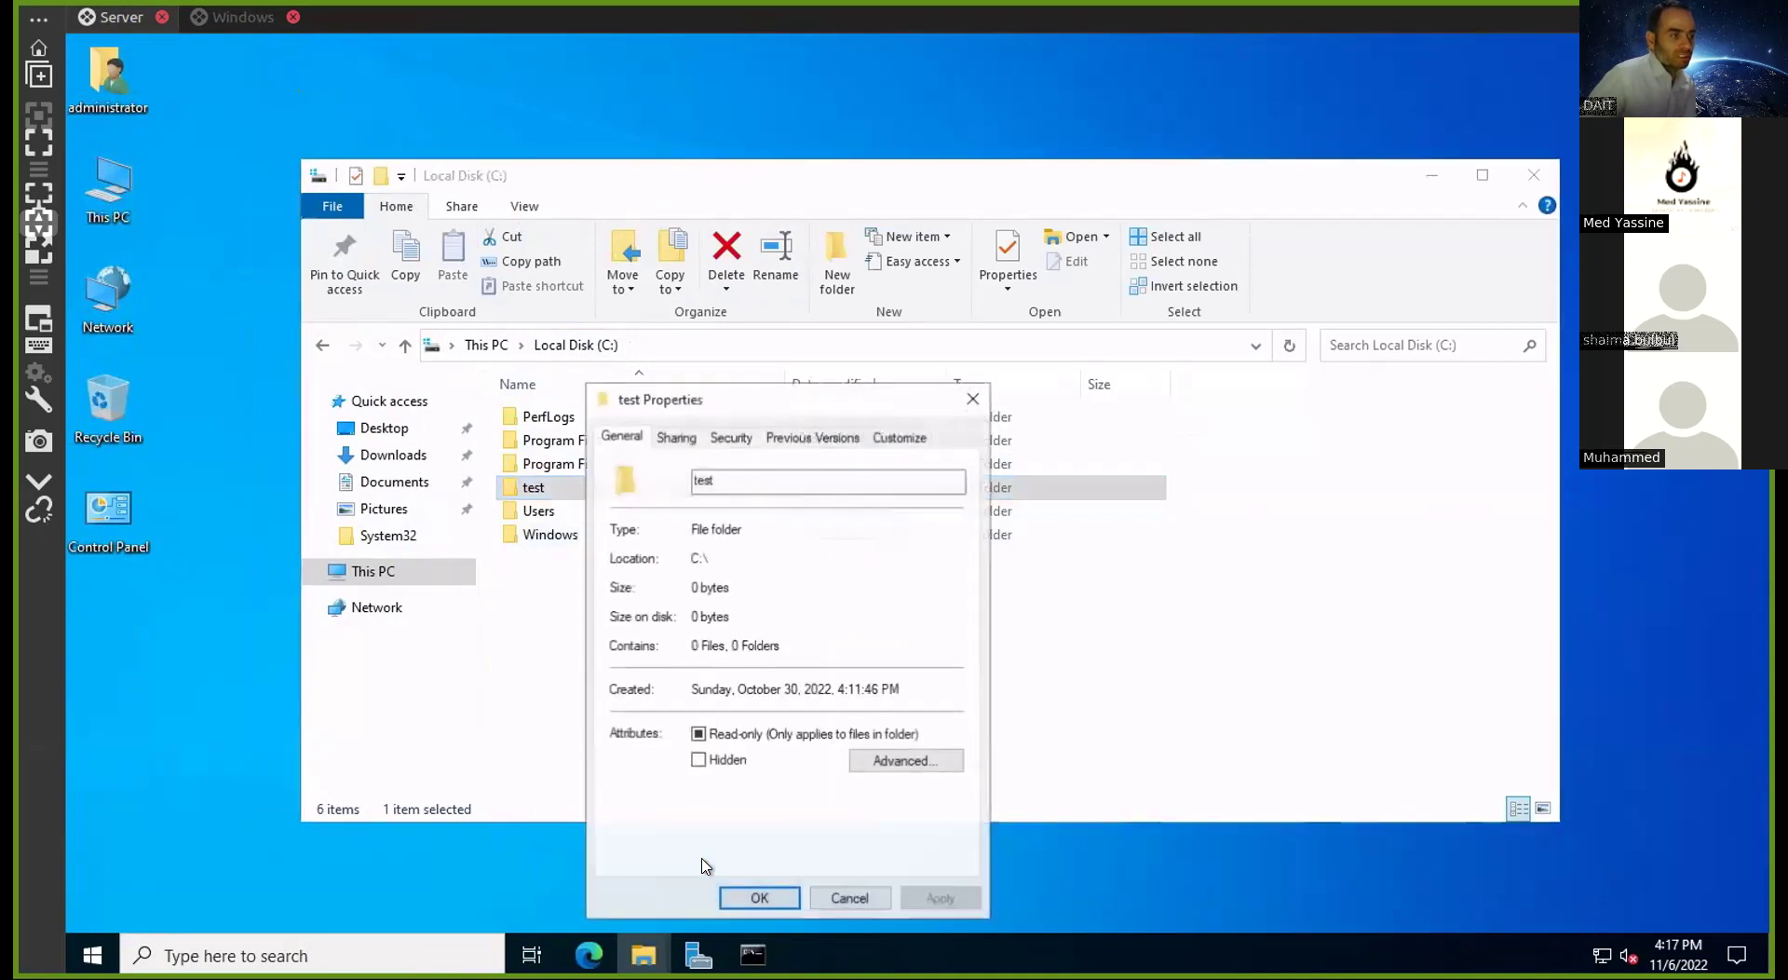
pyautogui.click(672, 446)
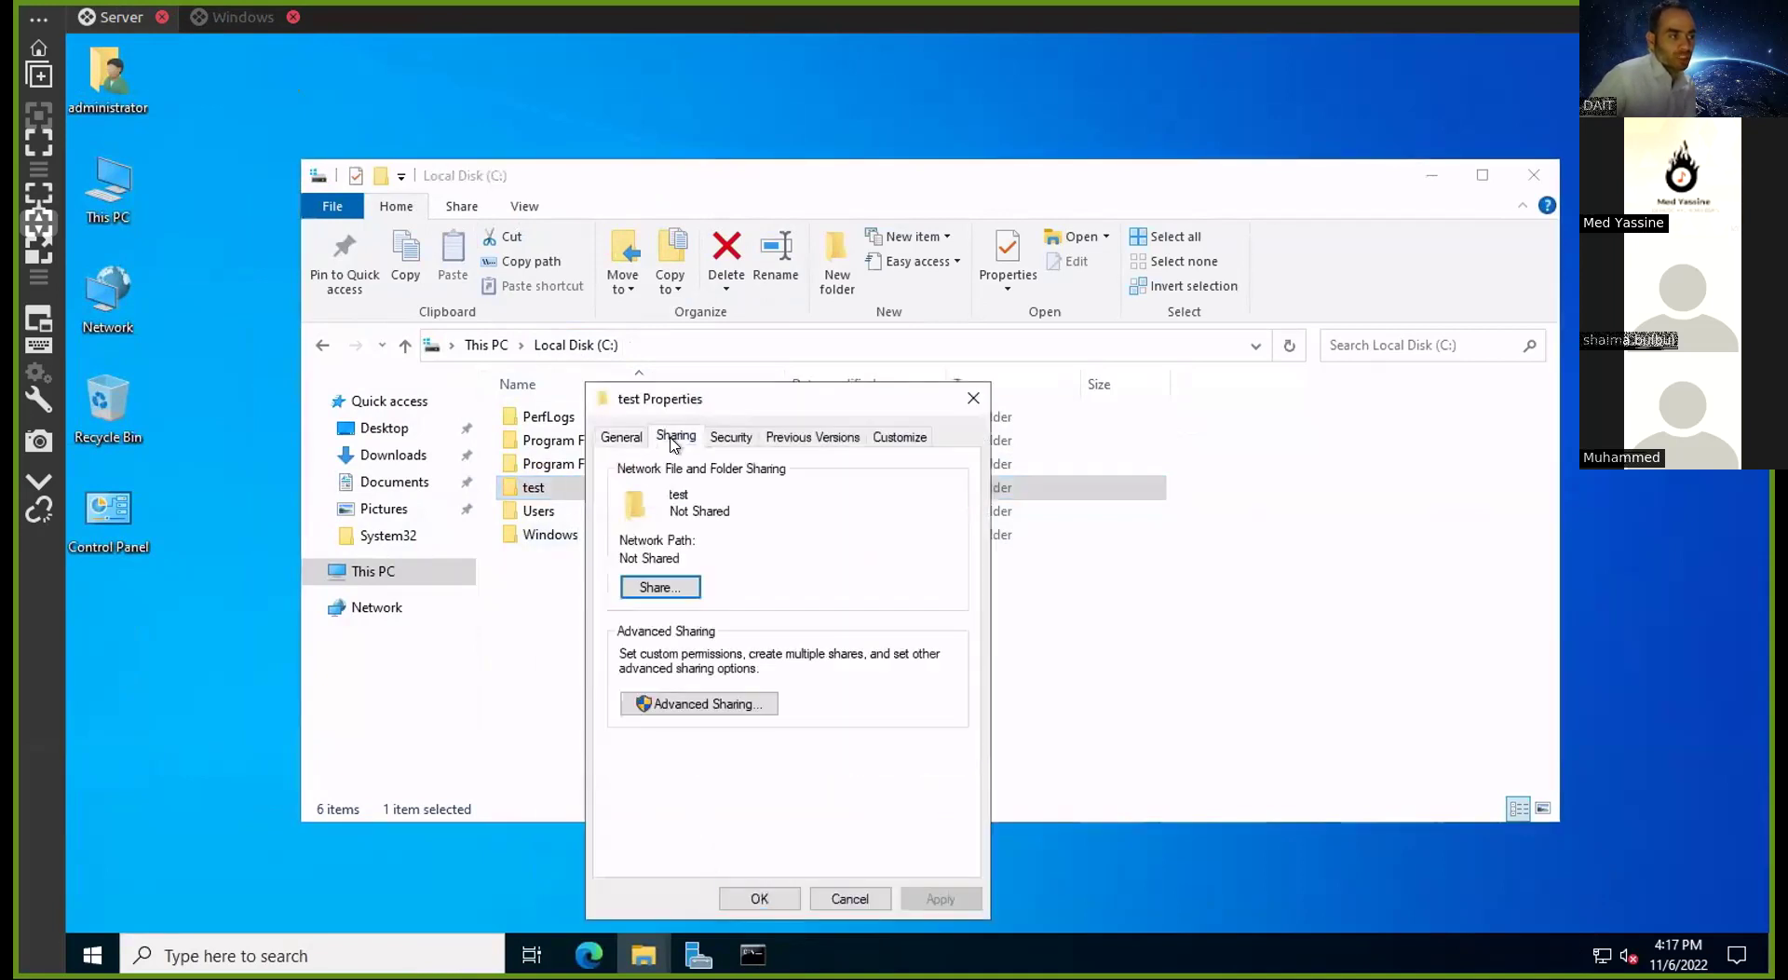
pyautogui.click(700, 703)
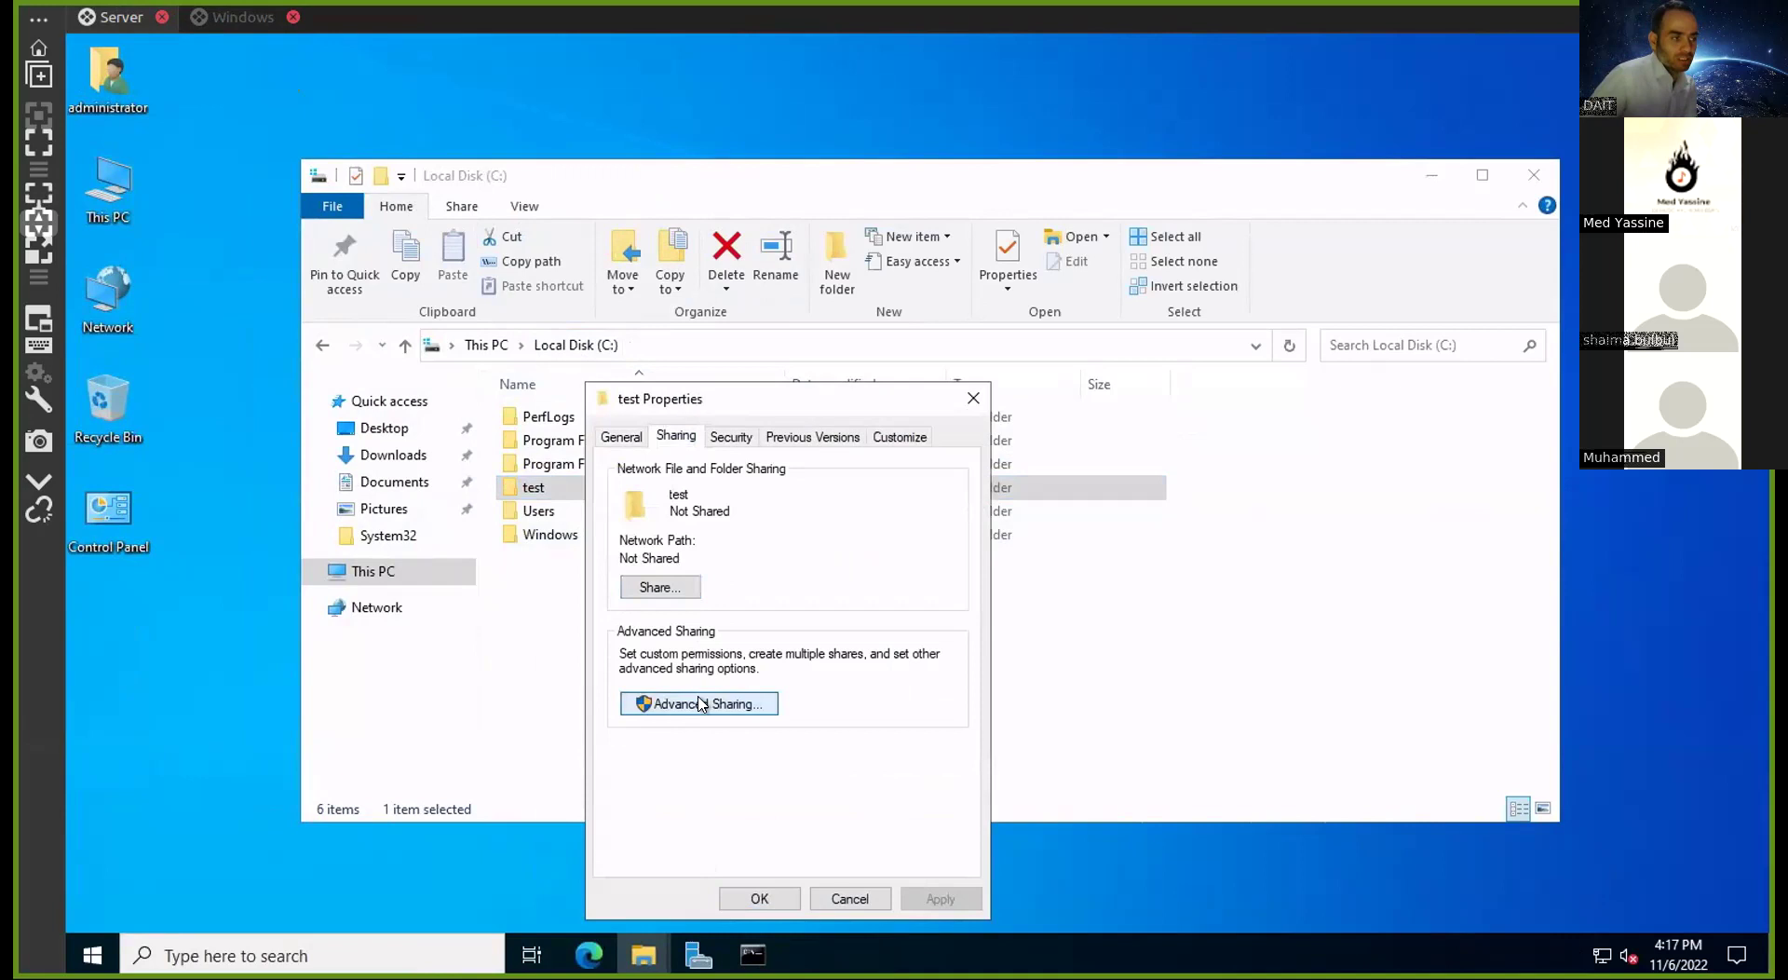
# Enable sharing for test, rename the share to 'another name', and keep the 16777 user limit
pyautogui.click(667, 480)
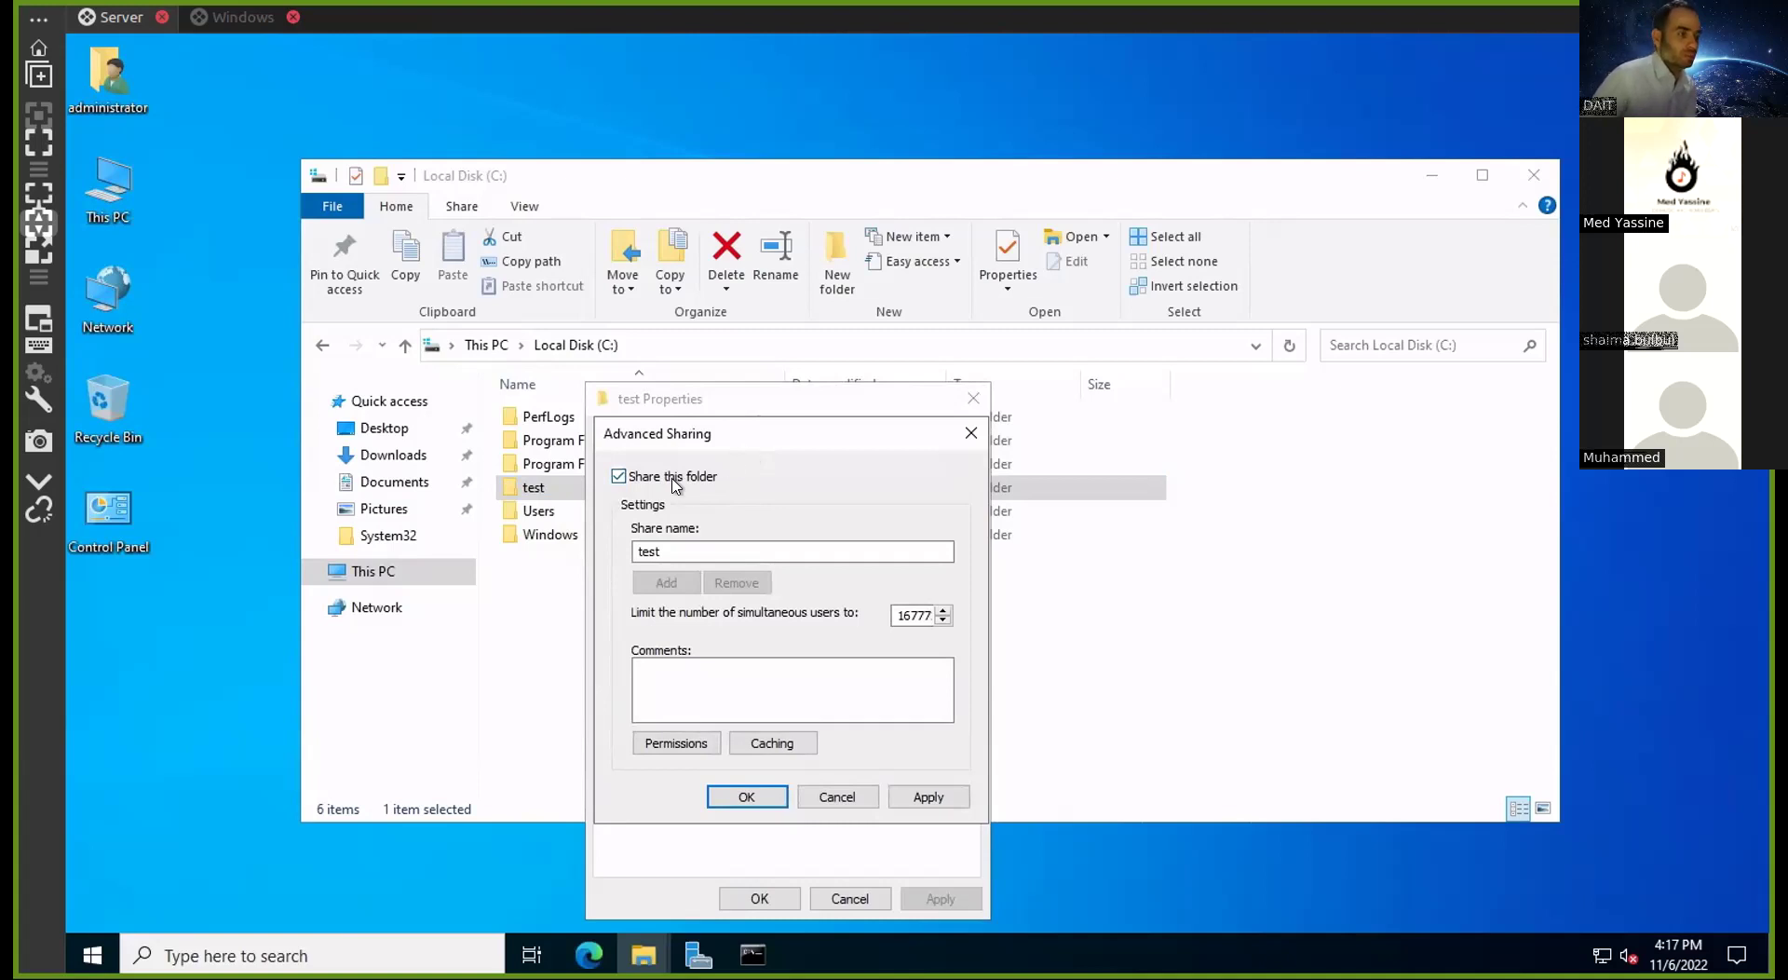
pyautogui.moveTo(695, 549); pyautogui.dragTo(623, 539)
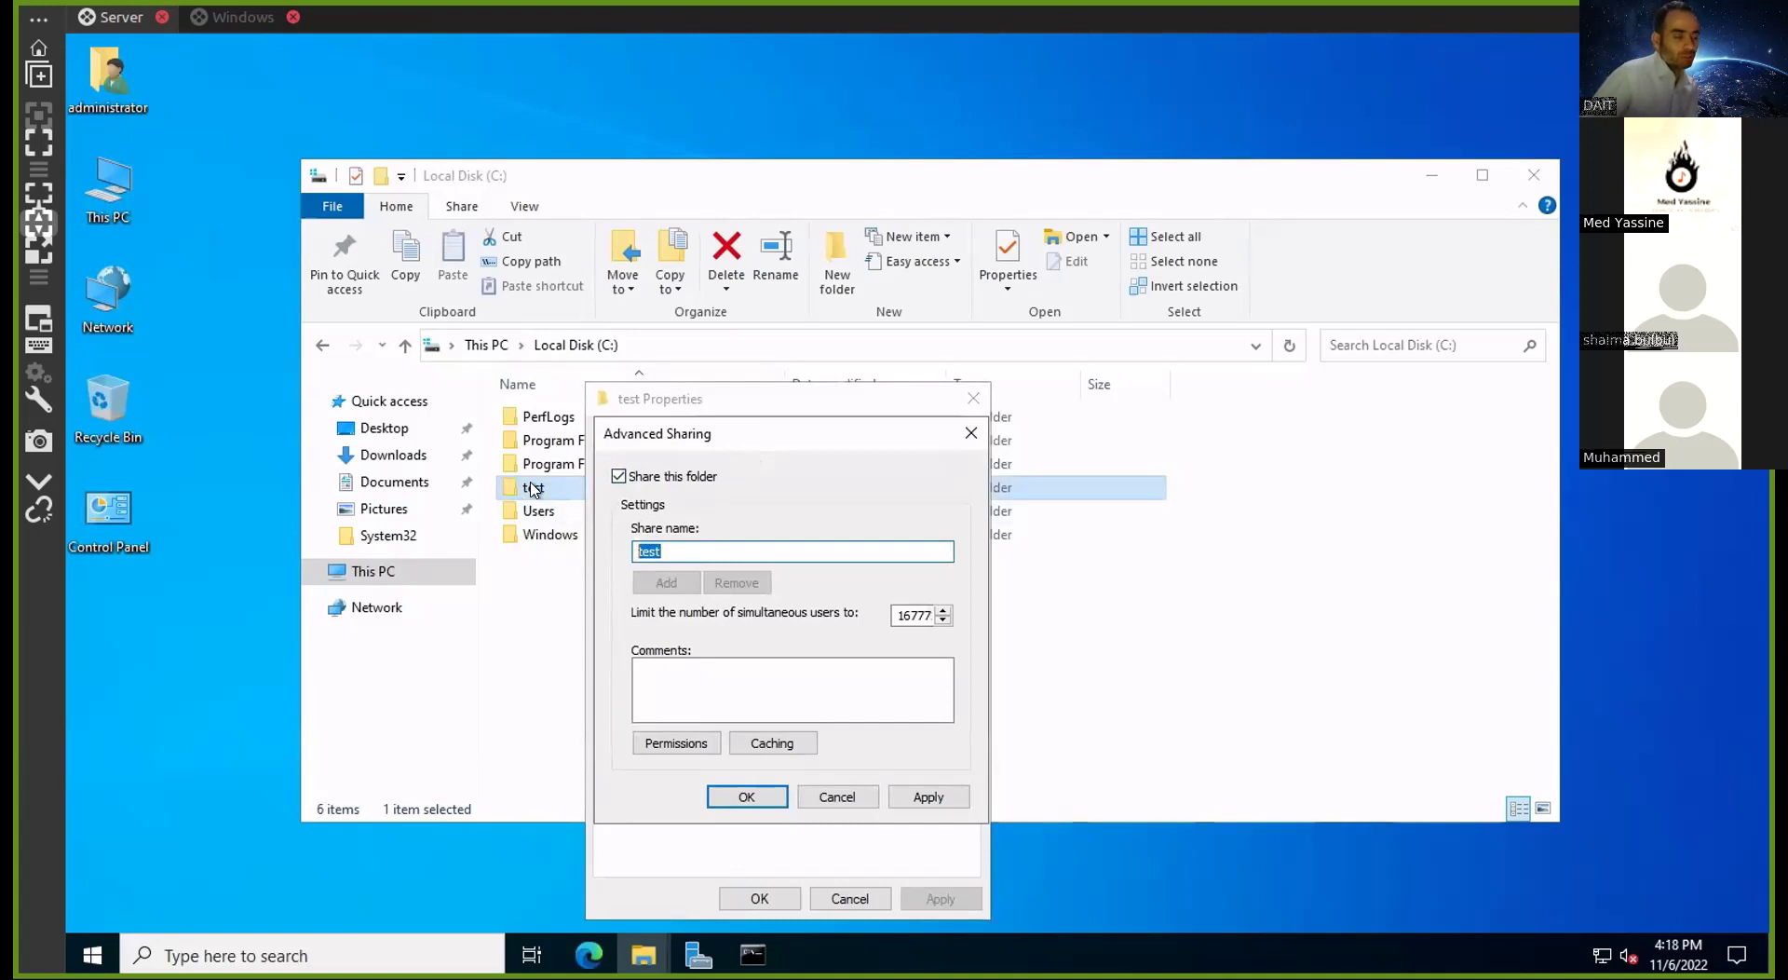
pyautogui.write('te')
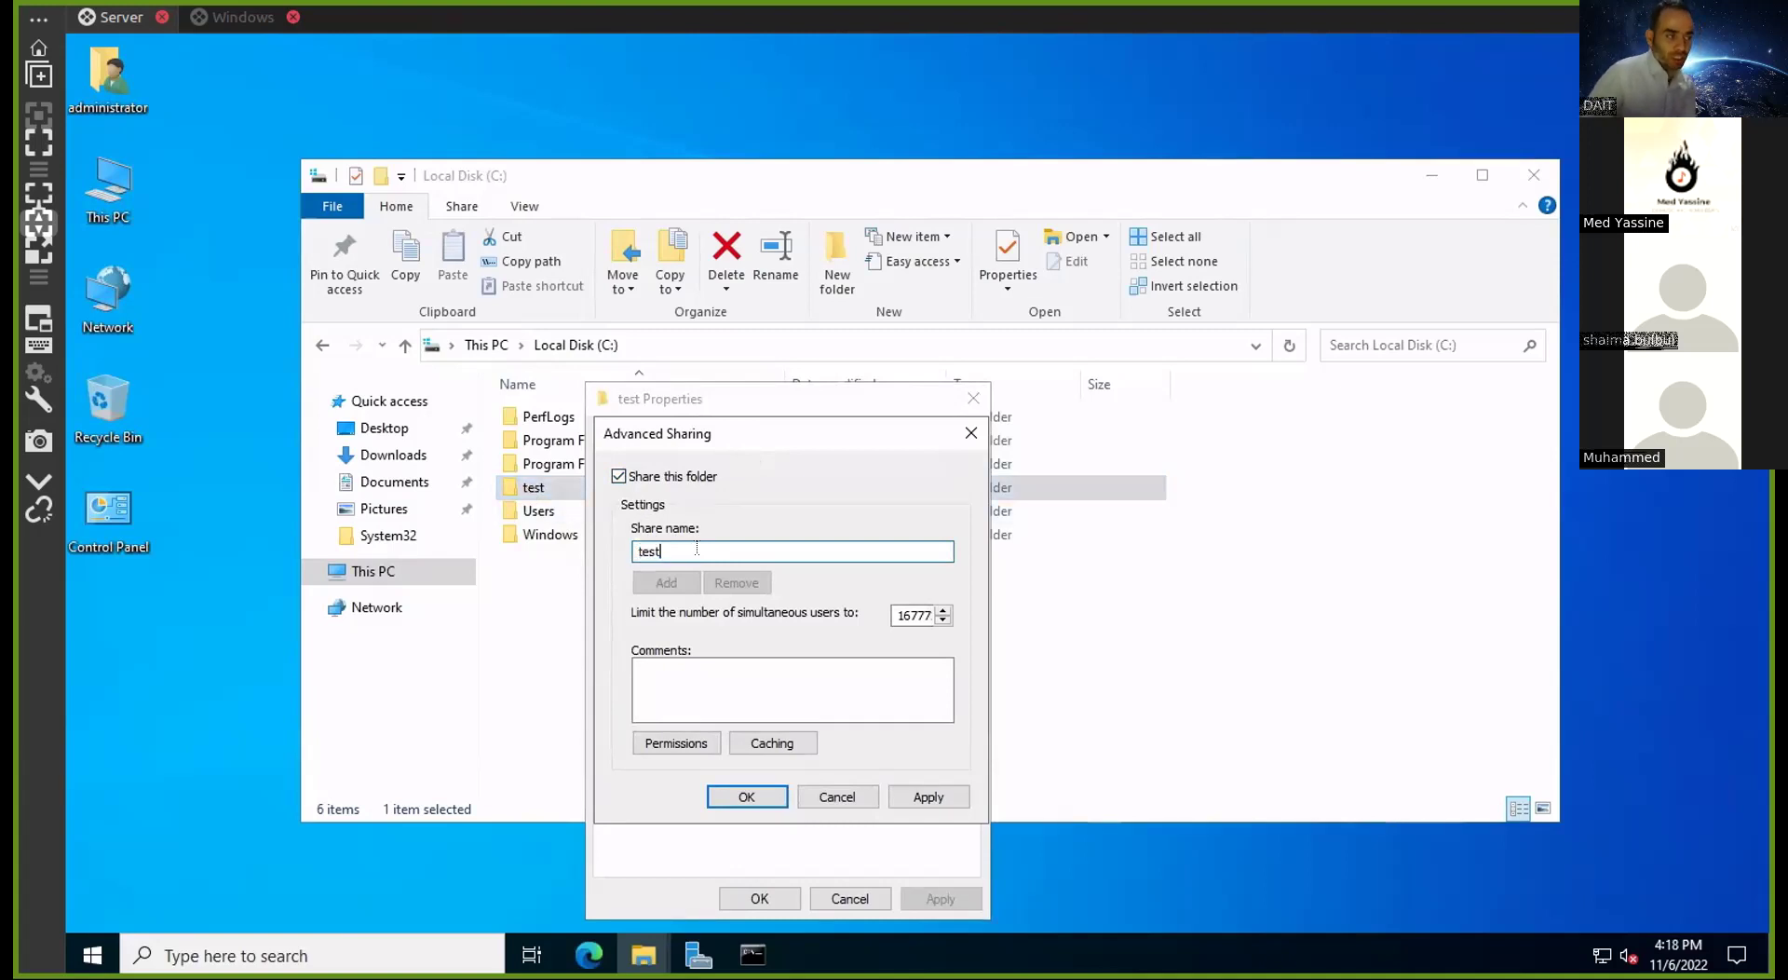
pyautogui.press('BackSpace')
pyautogui.press('BackSpace')
pyautogui.write('another name')
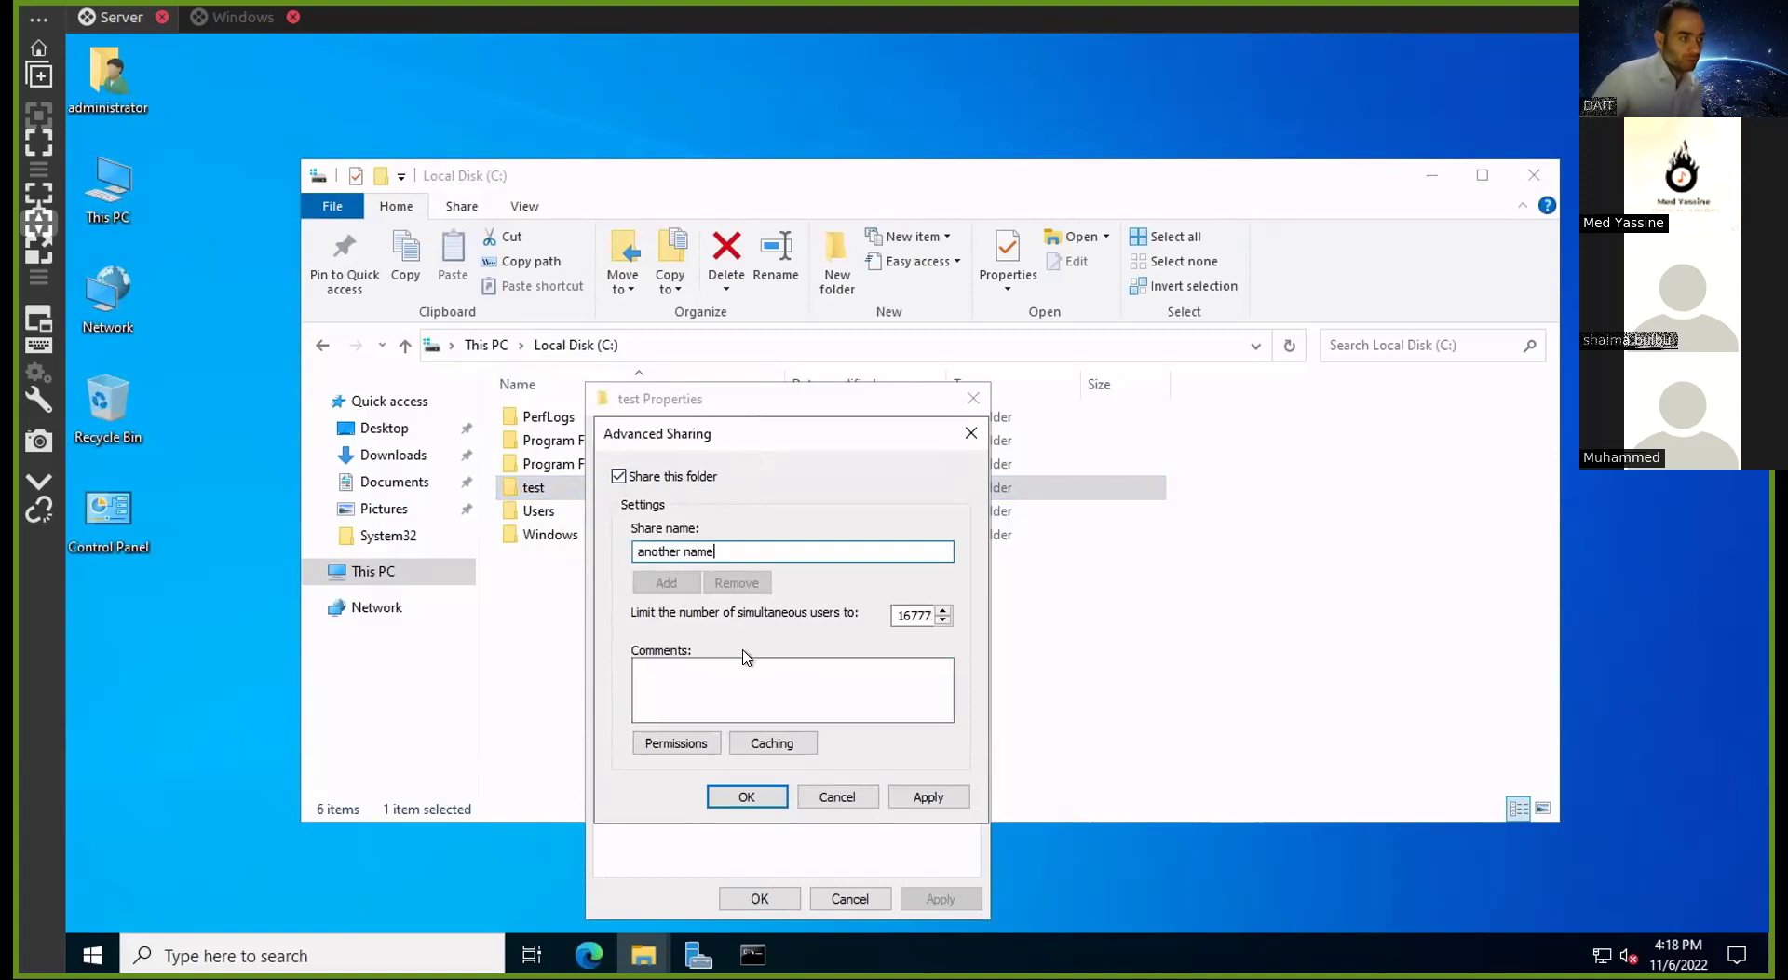
pyautogui.click(894, 617)
pyautogui.moveTo(928, 618); pyautogui.dragTo(932, 618)
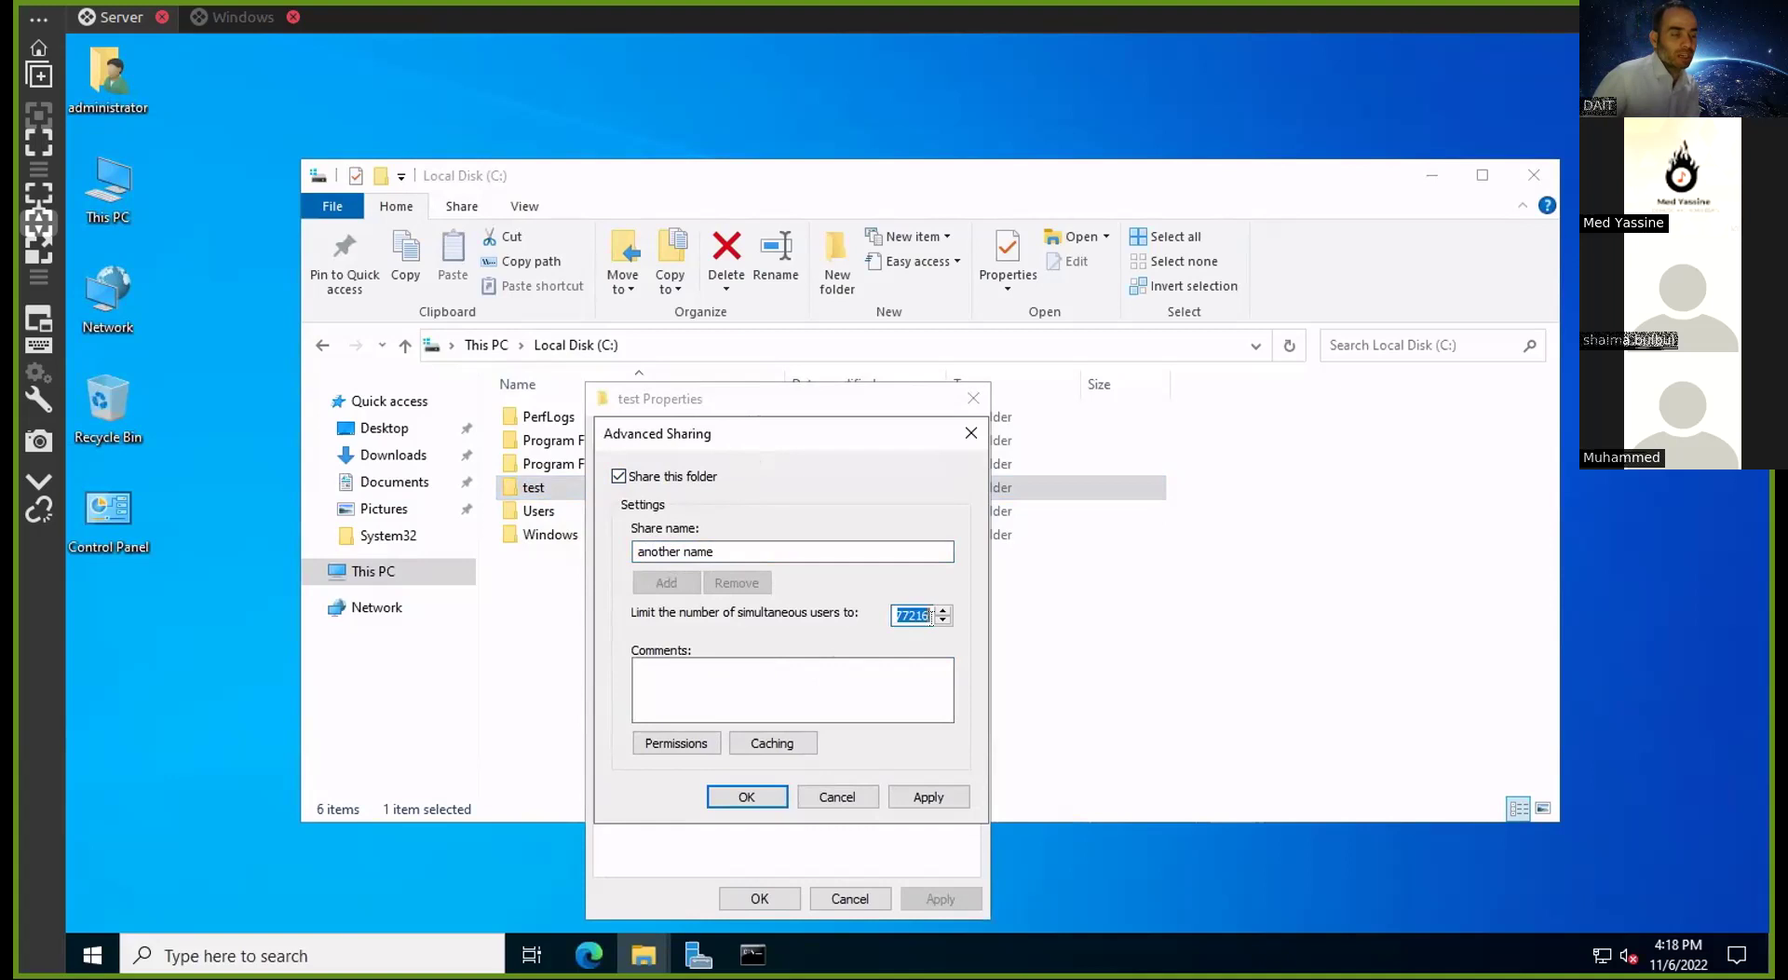
pyautogui.click(896, 616)
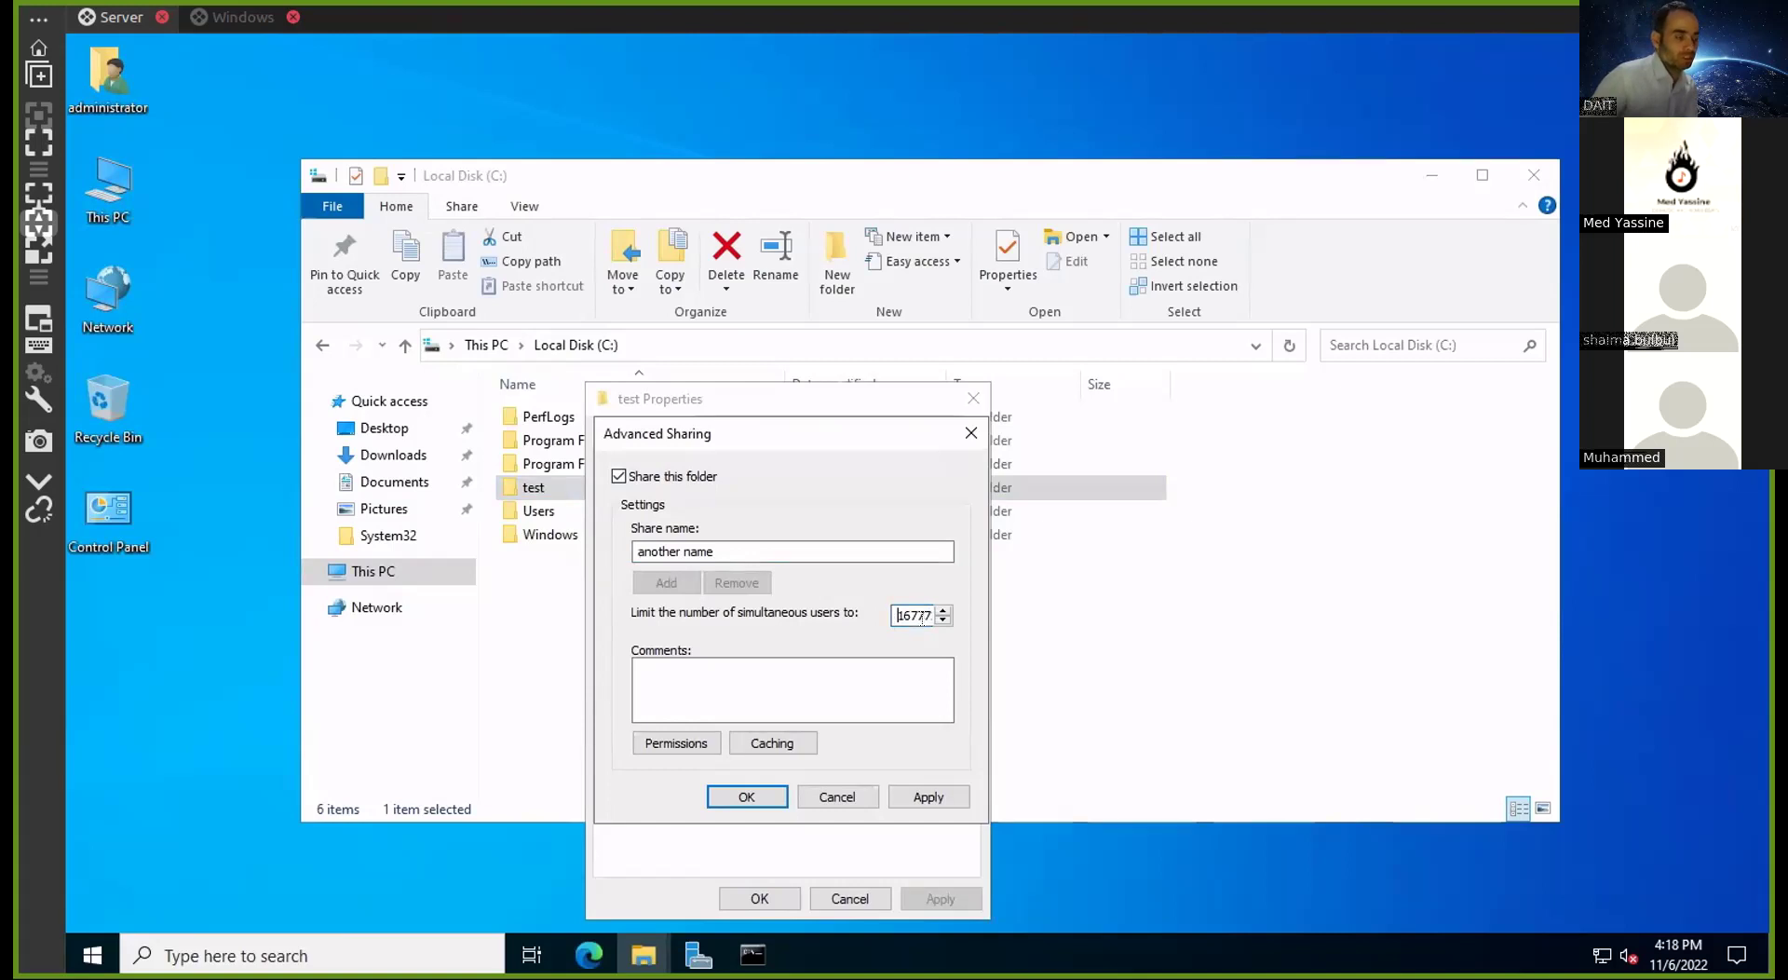
# Confirm the another name share permissions with Everyone at Read and close all sharing dialogs
pyautogui.click(678, 744)
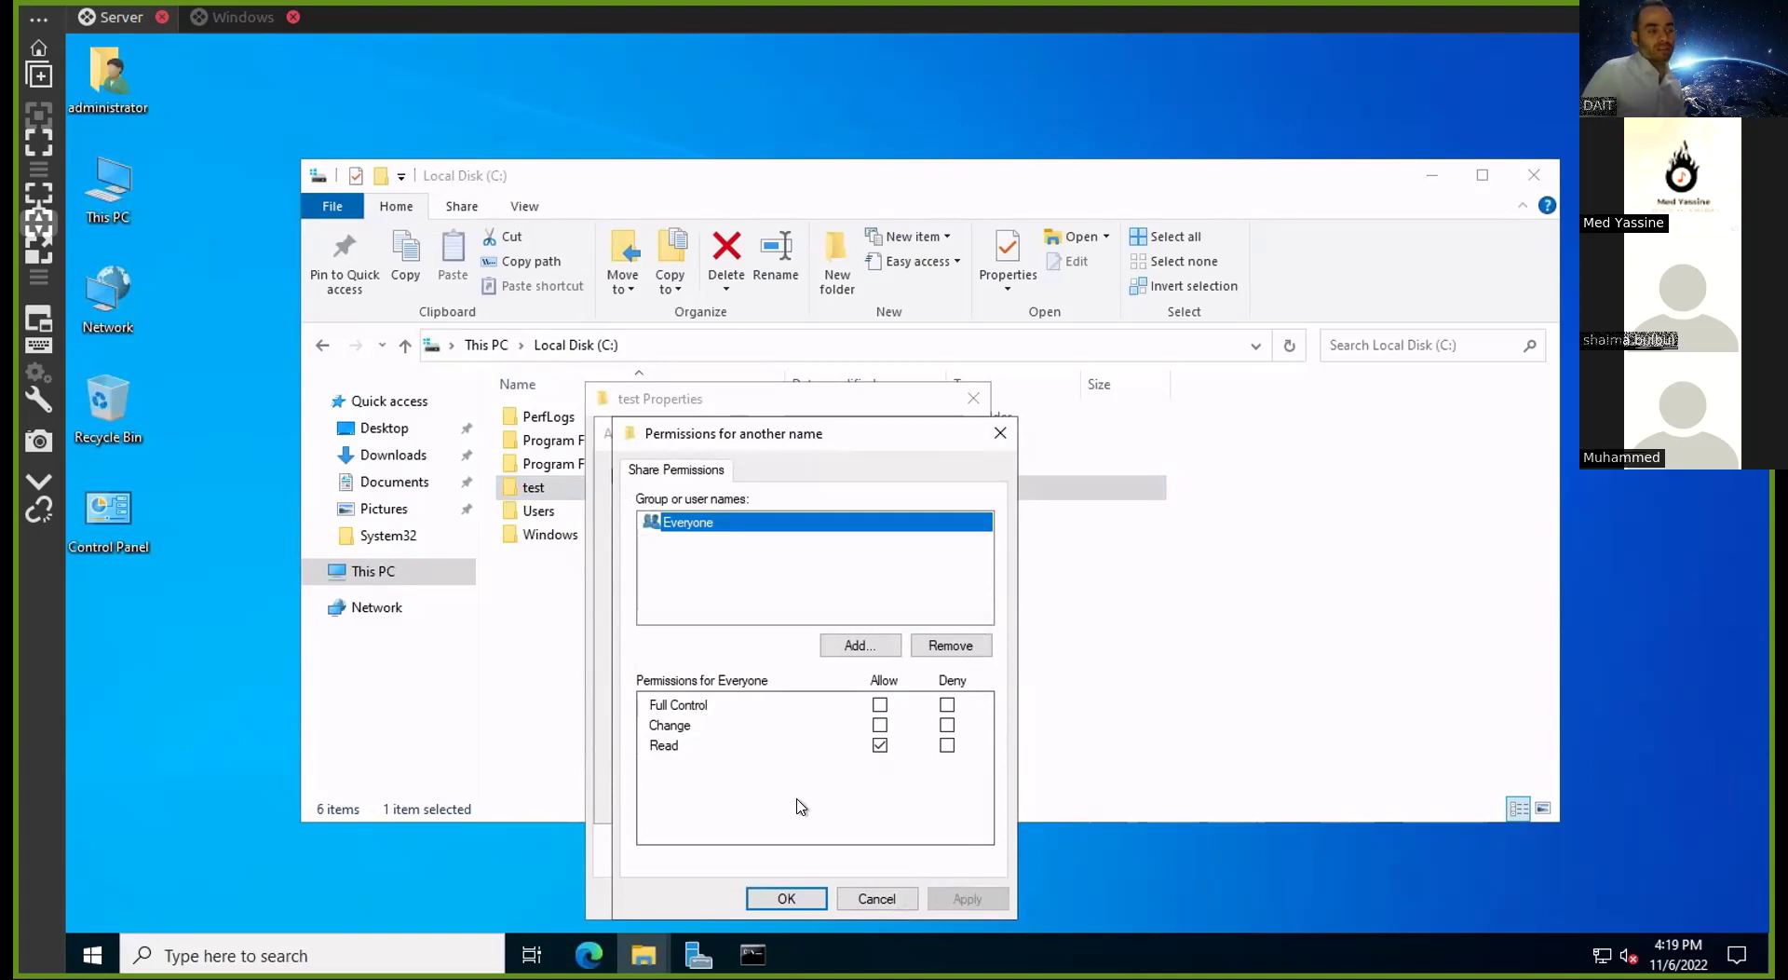
pyautogui.click(785, 898)
pyautogui.click(750, 796)
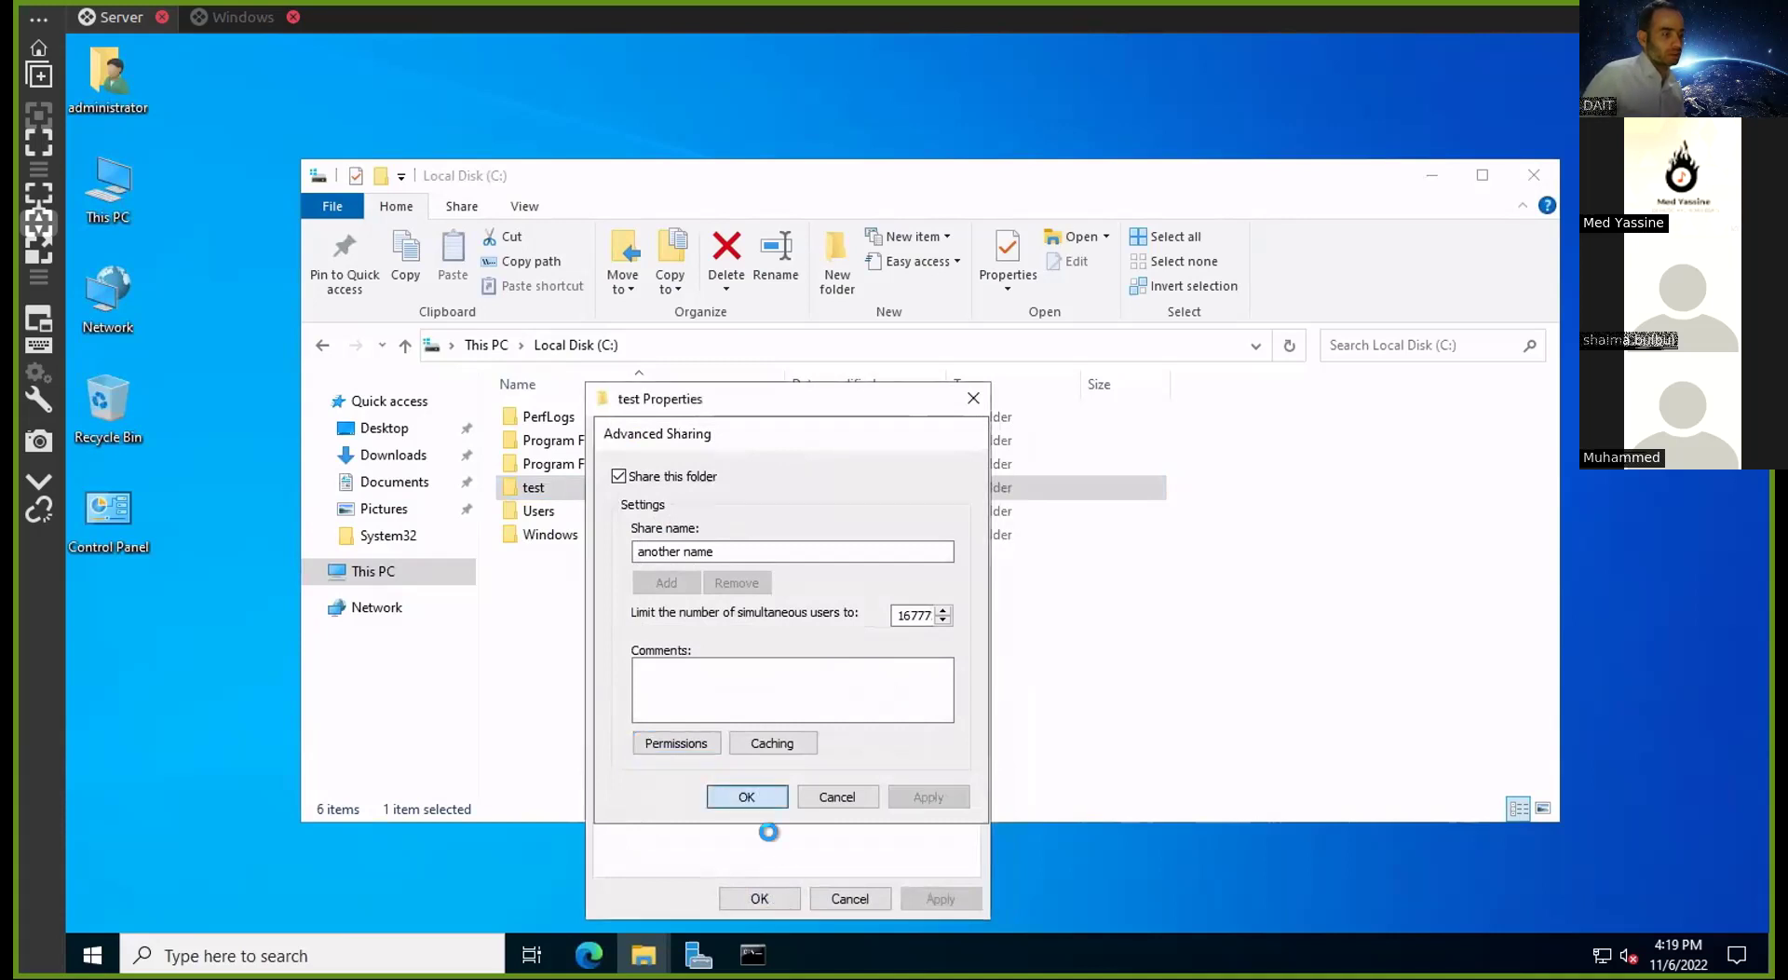
pyautogui.click(756, 898)
pyautogui.click(625, 661)
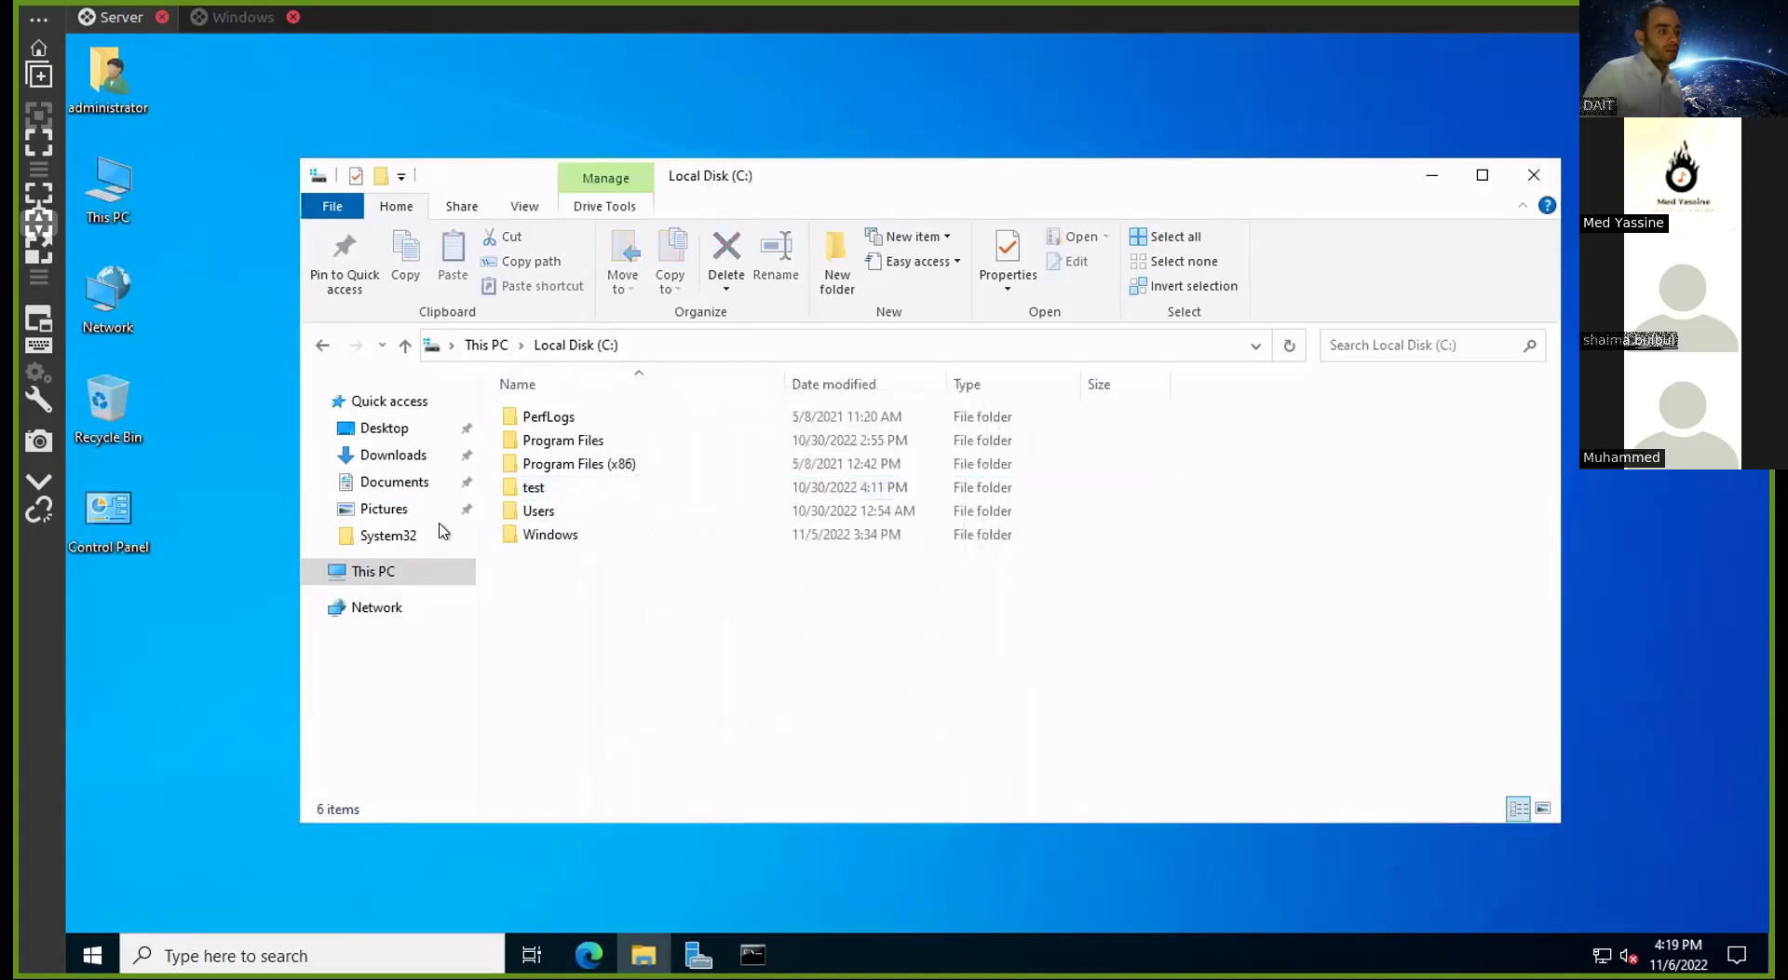
# On the client, browse Network and refresh it to reach the DC computer's shared folders
pyautogui.click(227, 21)
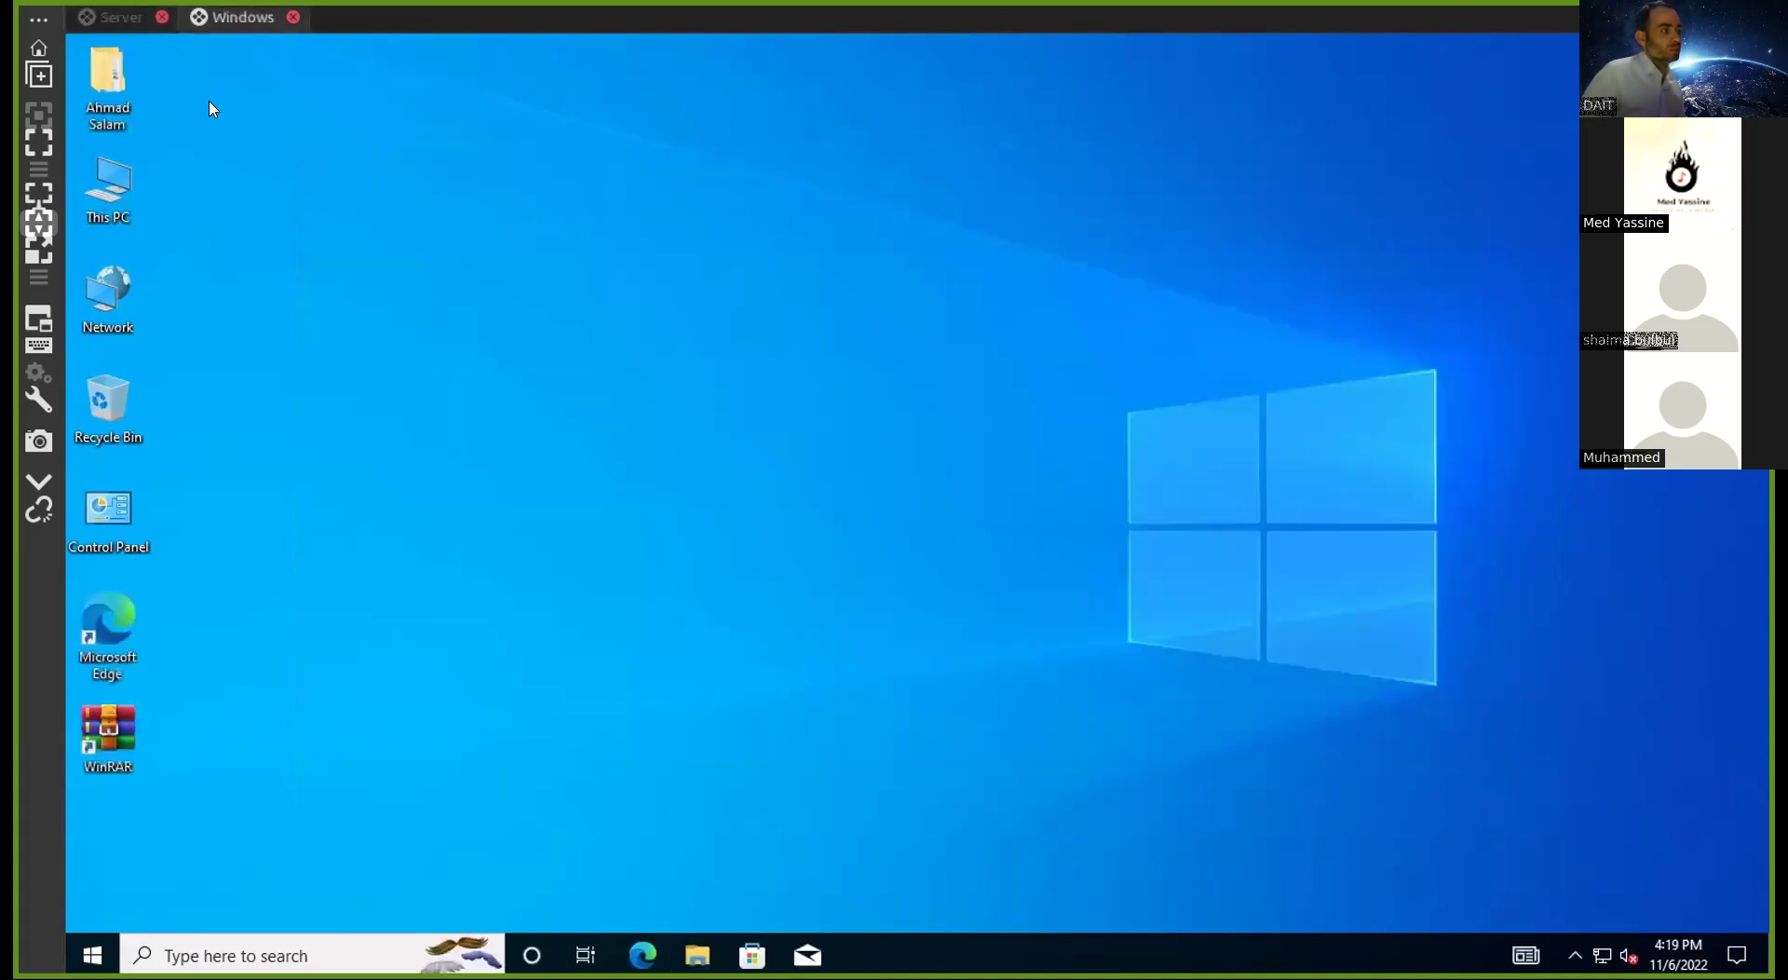
pyautogui.doubleClick(119, 221)
pyautogui.click(1473, 187)
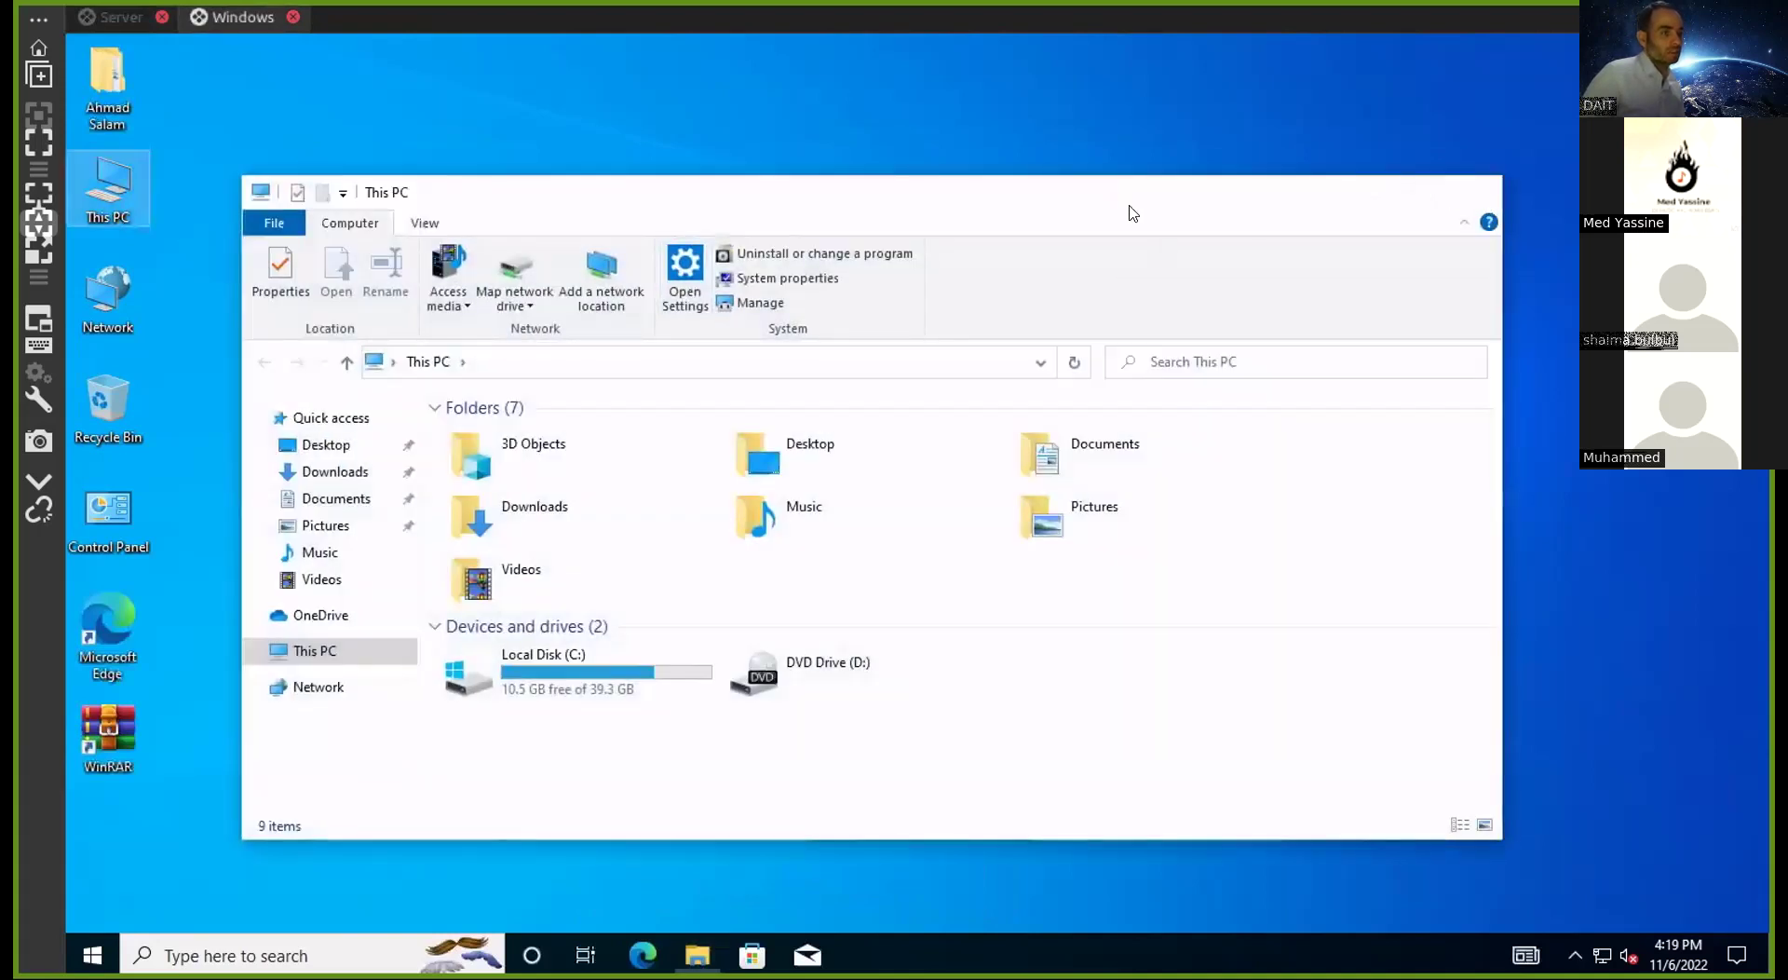
pyautogui.doubleClick(147, 317)
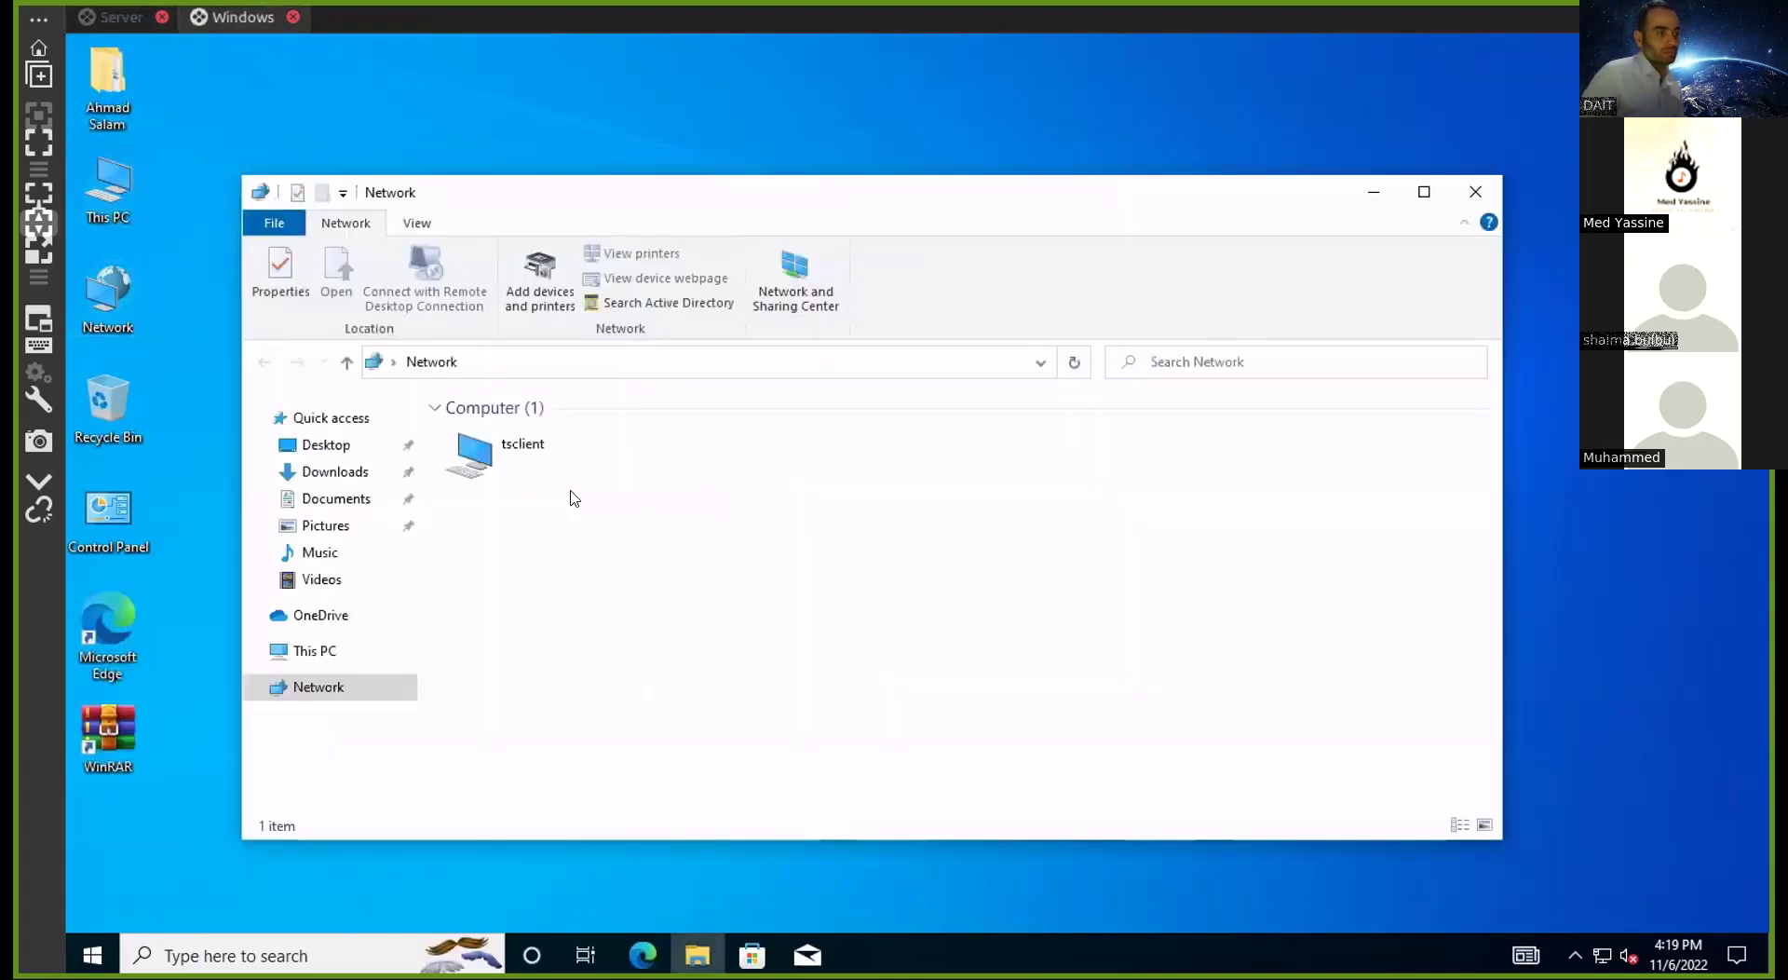
pyautogui.rightClick(705, 575)
pyautogui.click(771, 457)
pyautogui.doubleClick(771, 457)
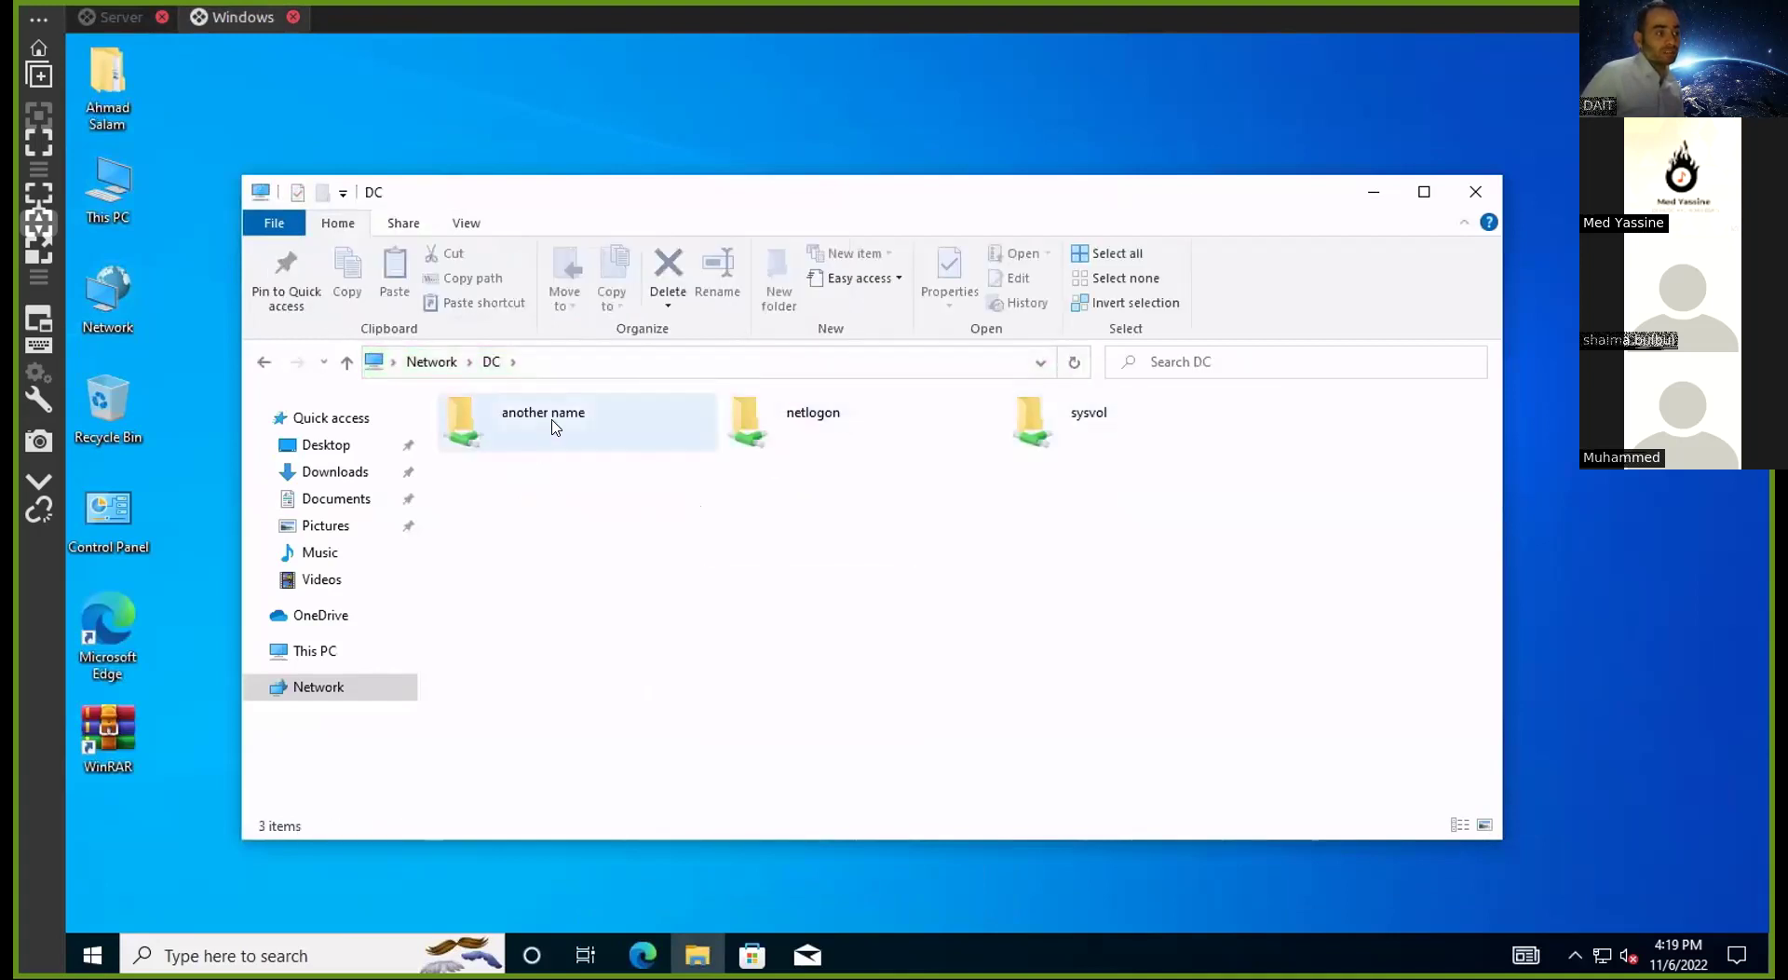
# Open the another name share and try to create a folder, which is denied
pyautogui.click(119, 17)
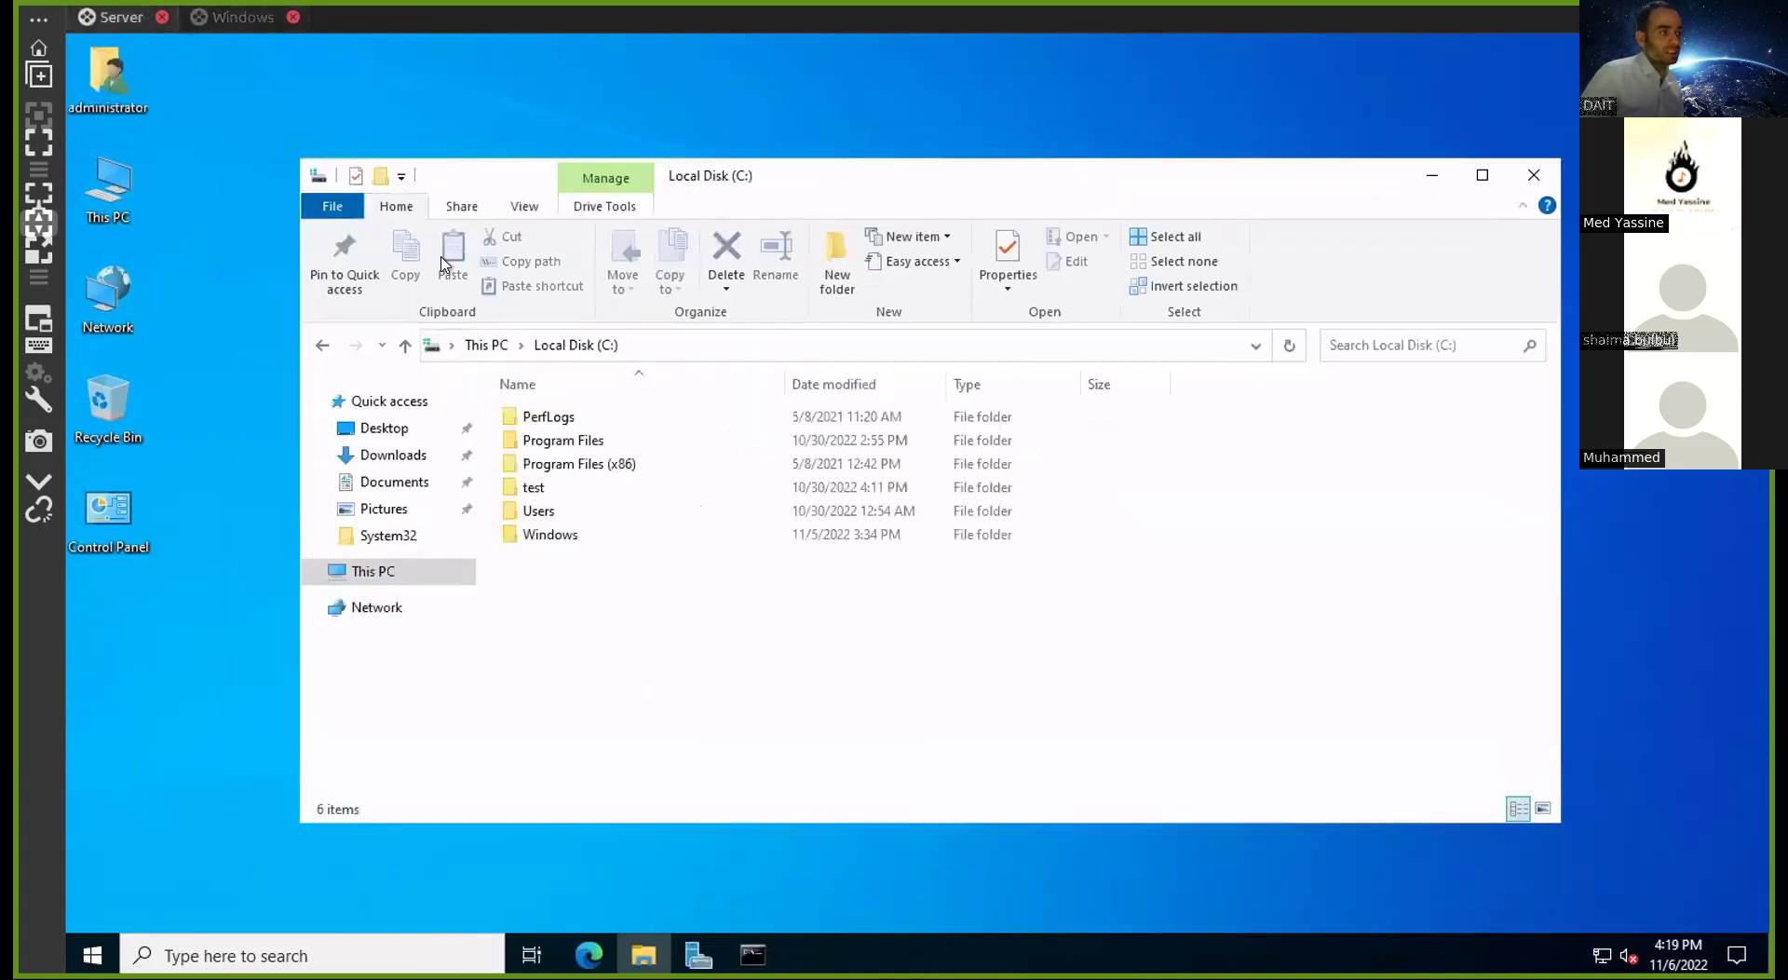
pyautogui.click(529, 486)
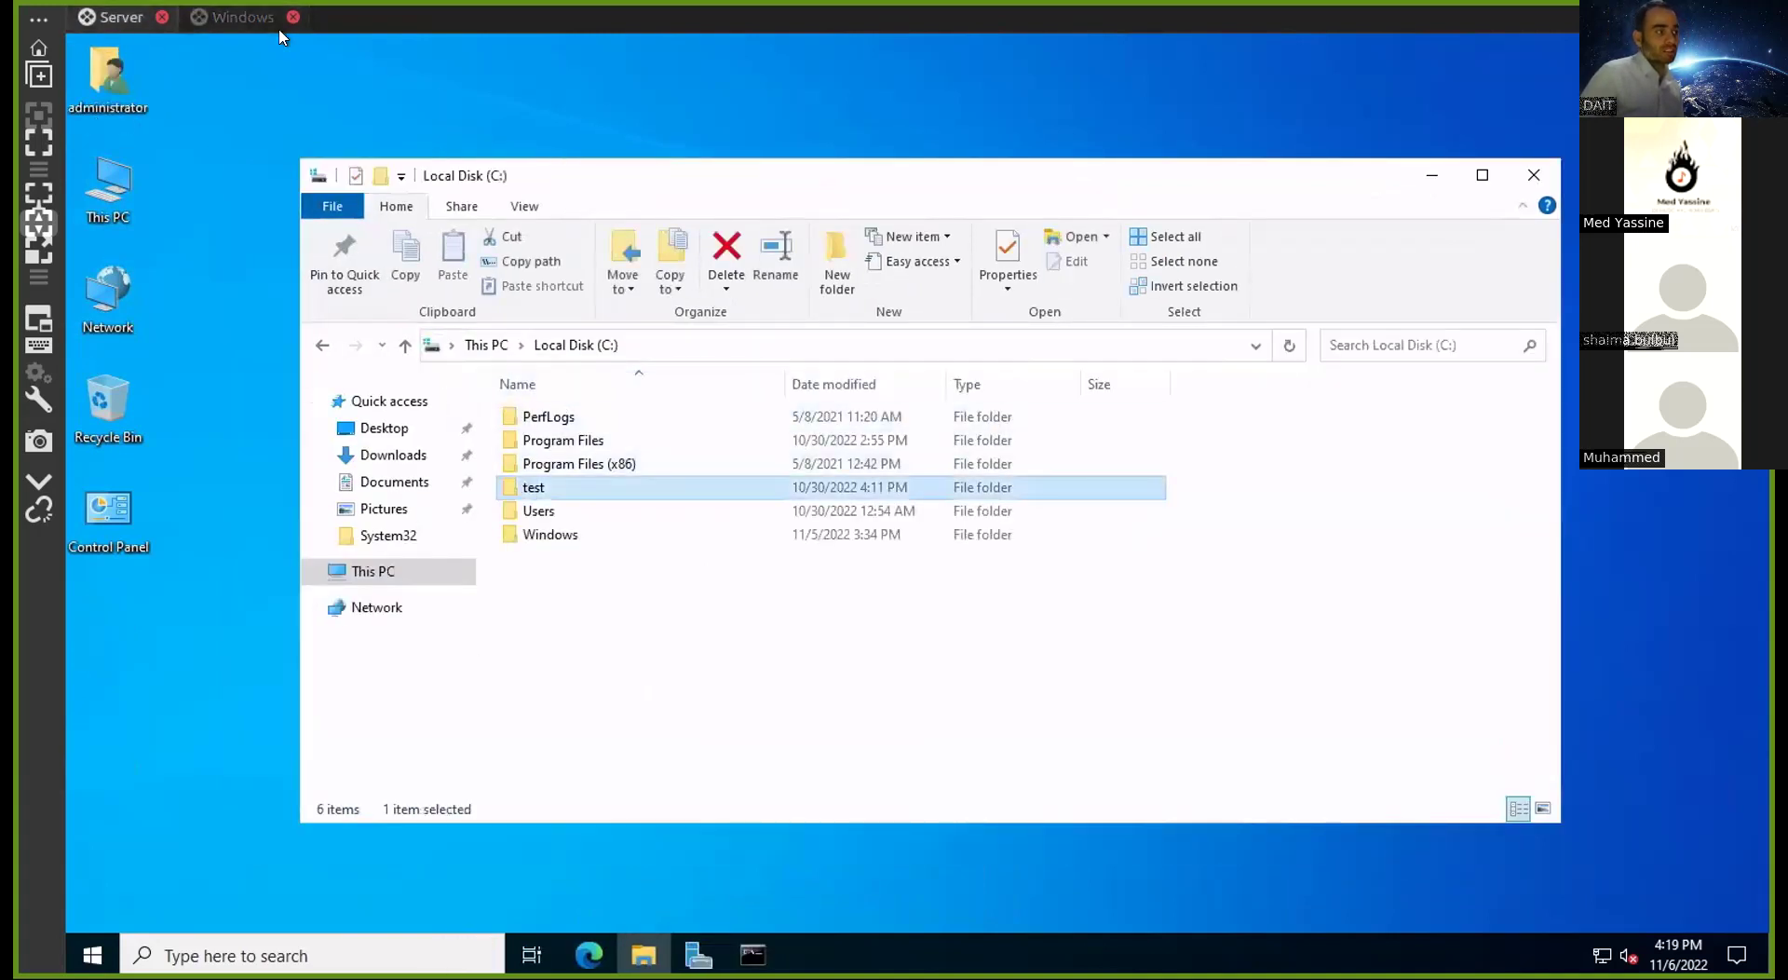
pyautogui.click(237, 26)
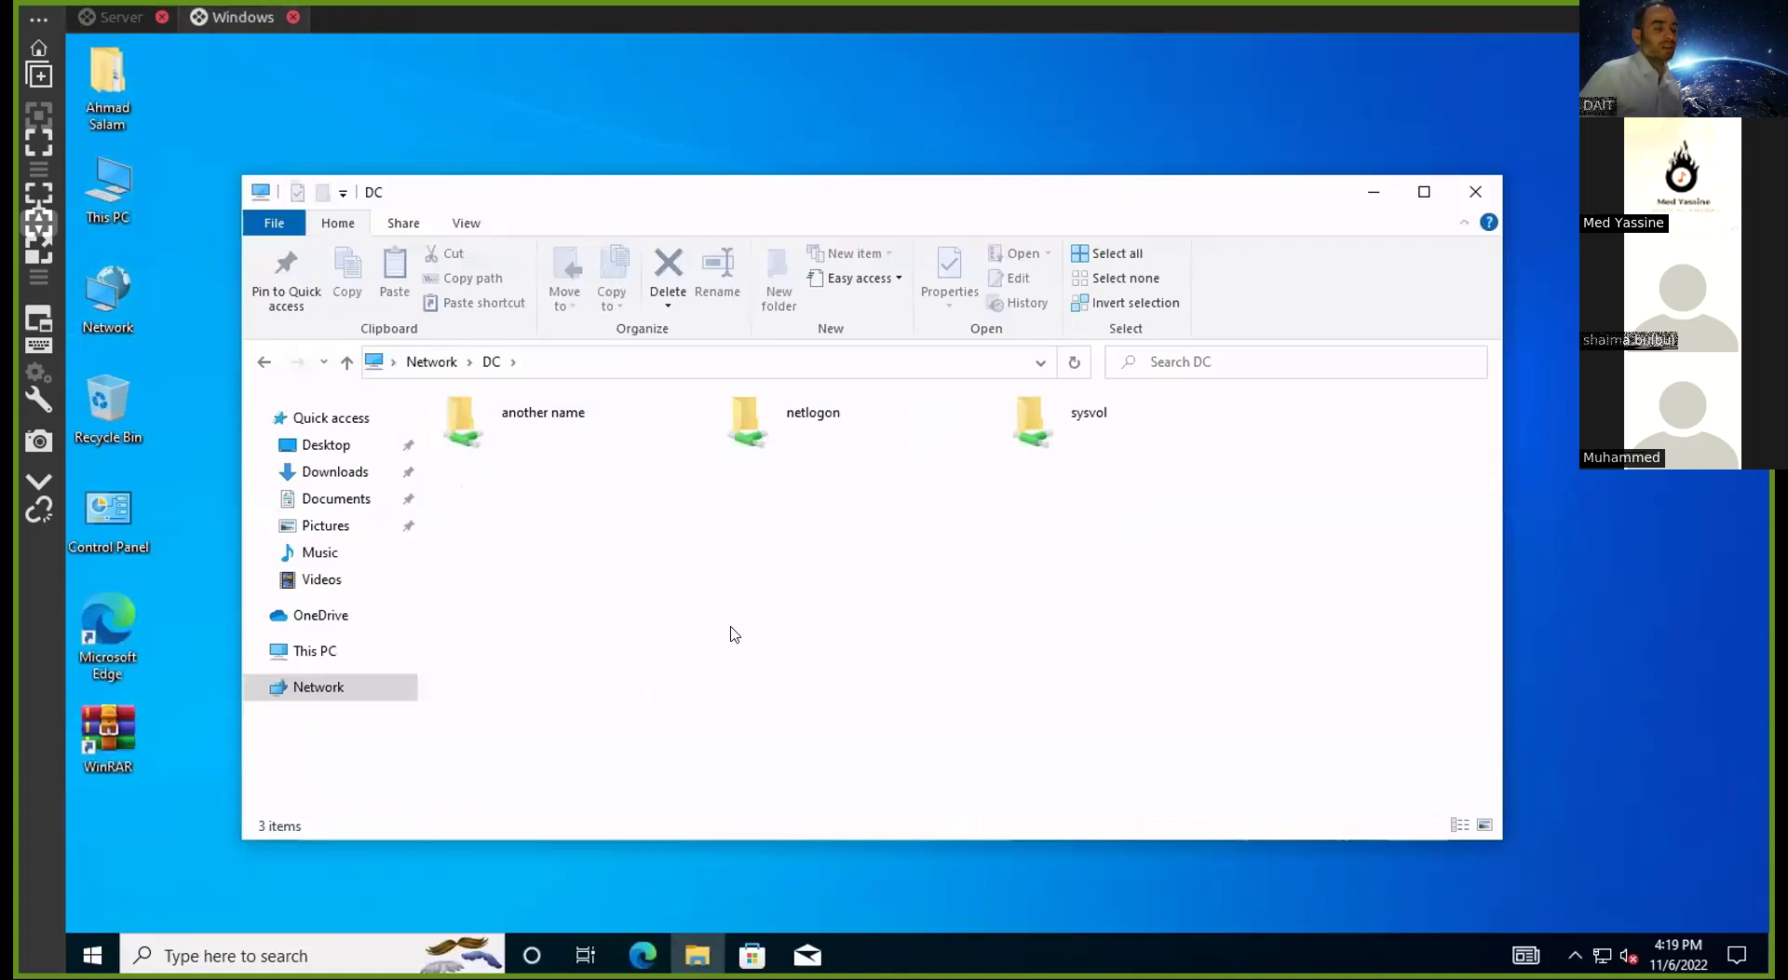
pyautogui.doubleClick(509, 419)
pyautogui.rightClick(625, 579)
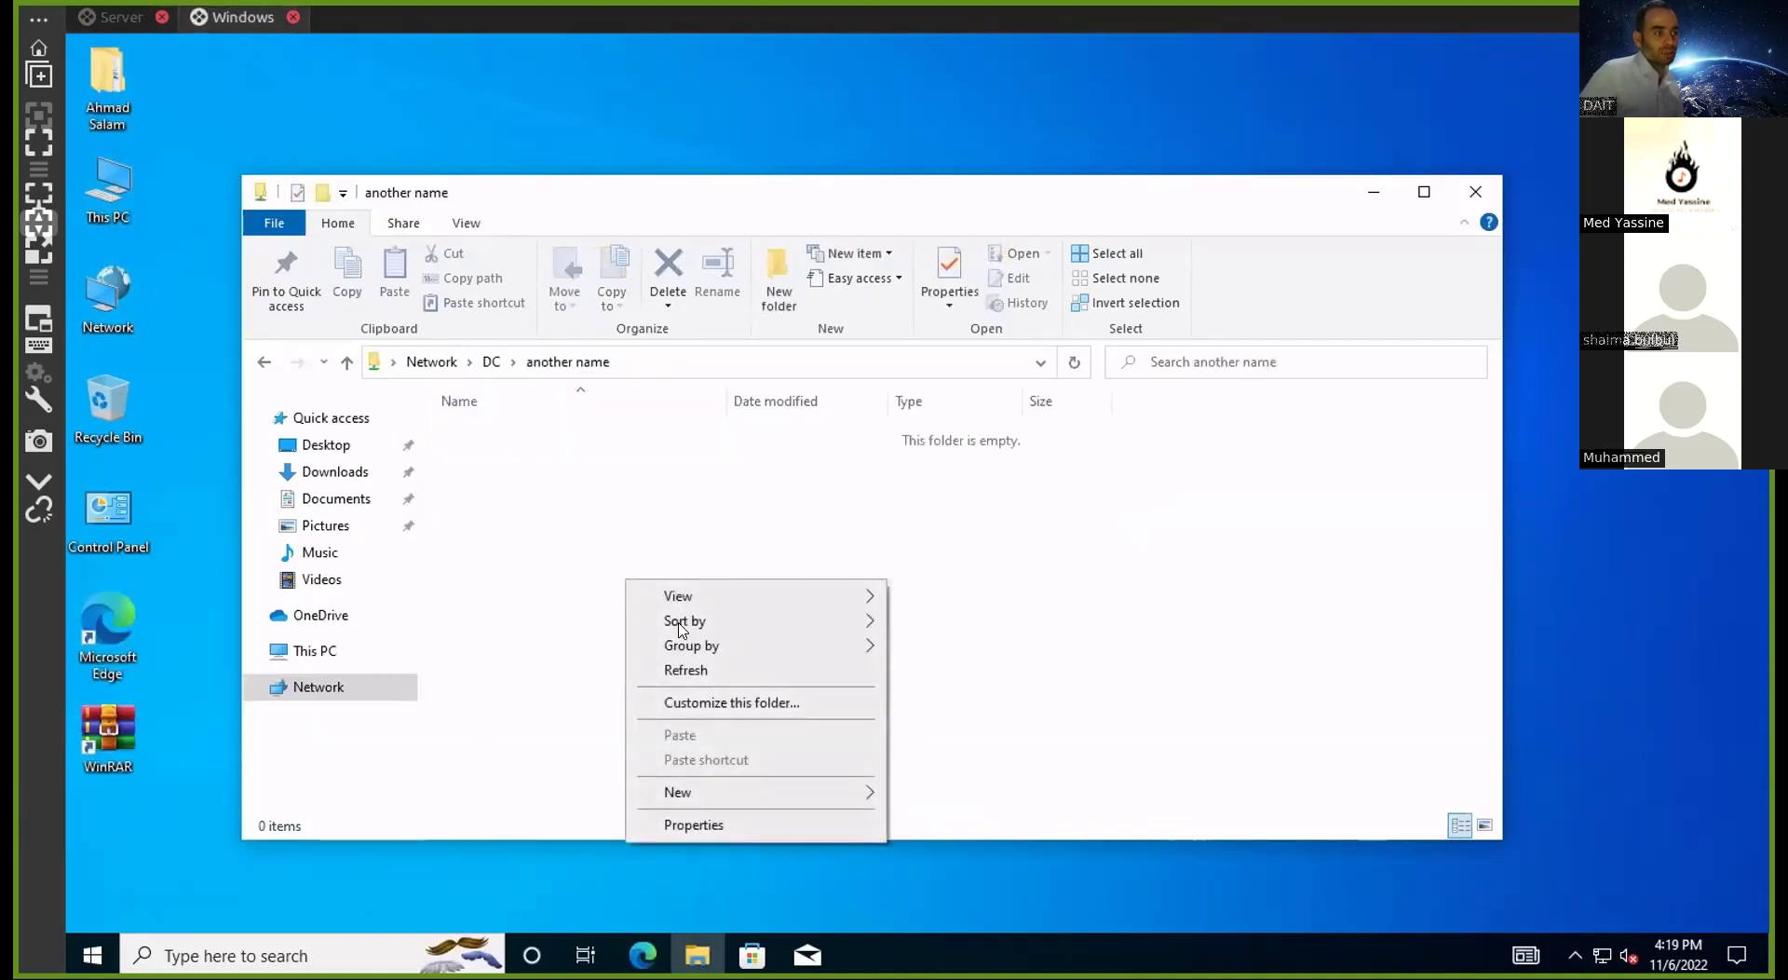
pyautogui.moveTo(820, 793)
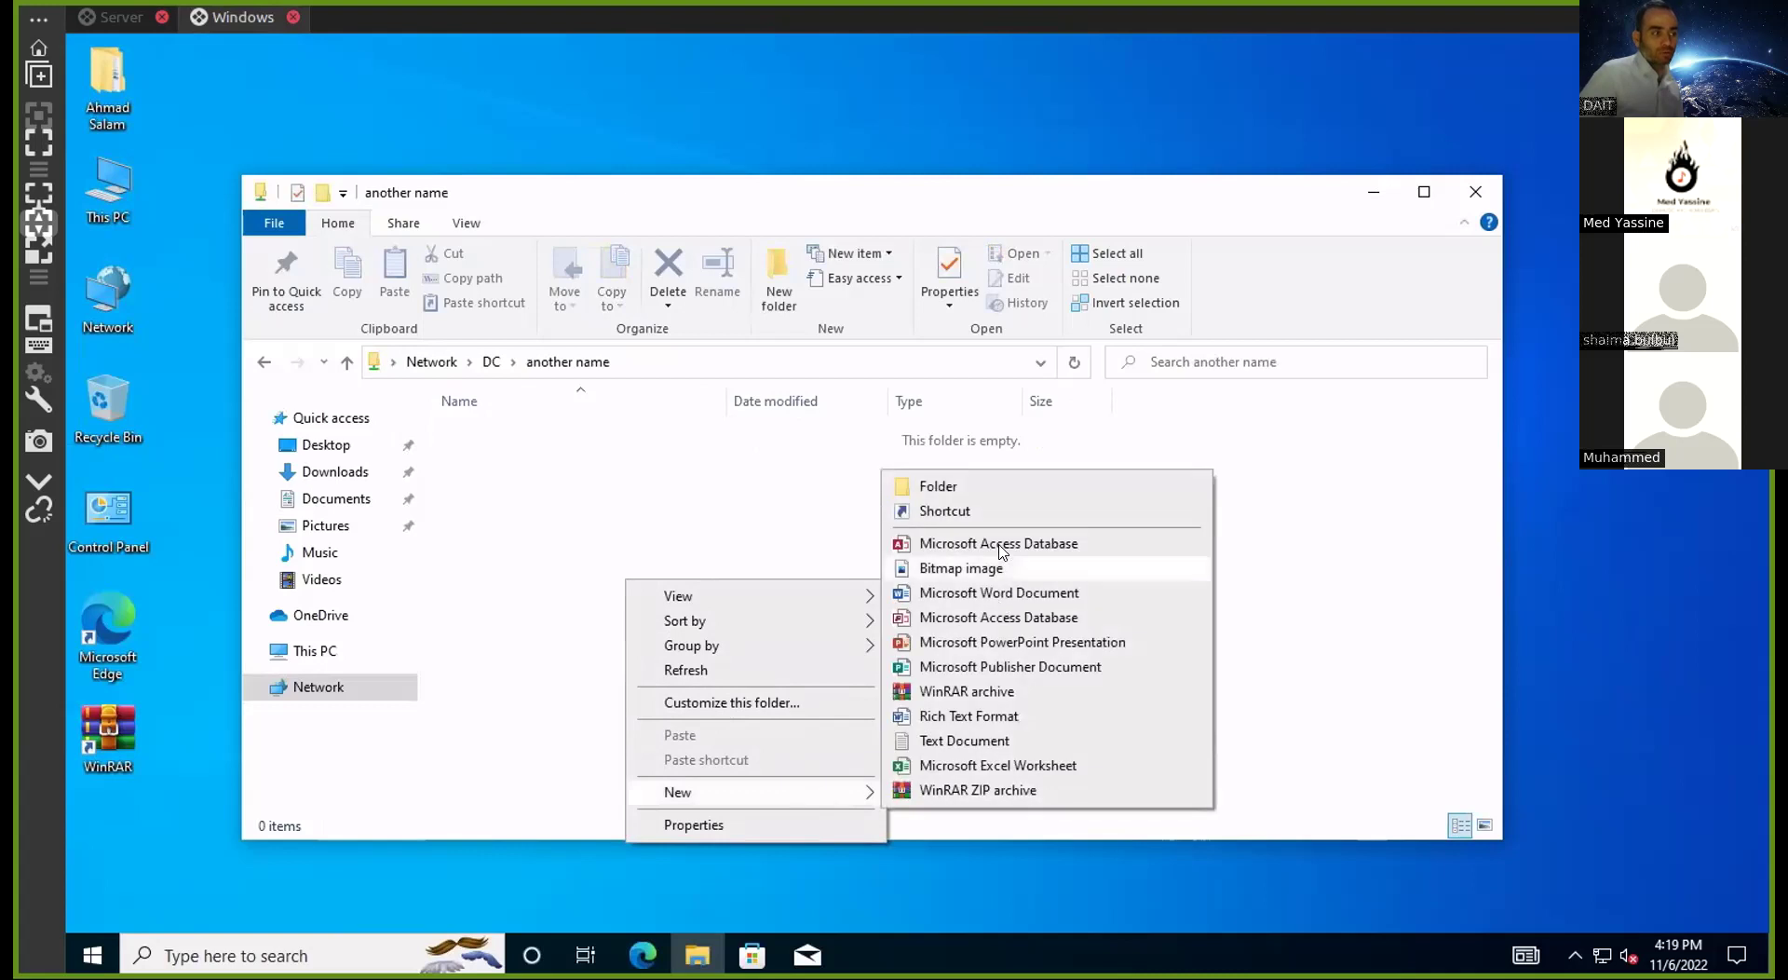
pyautogui.click(1028, 488)
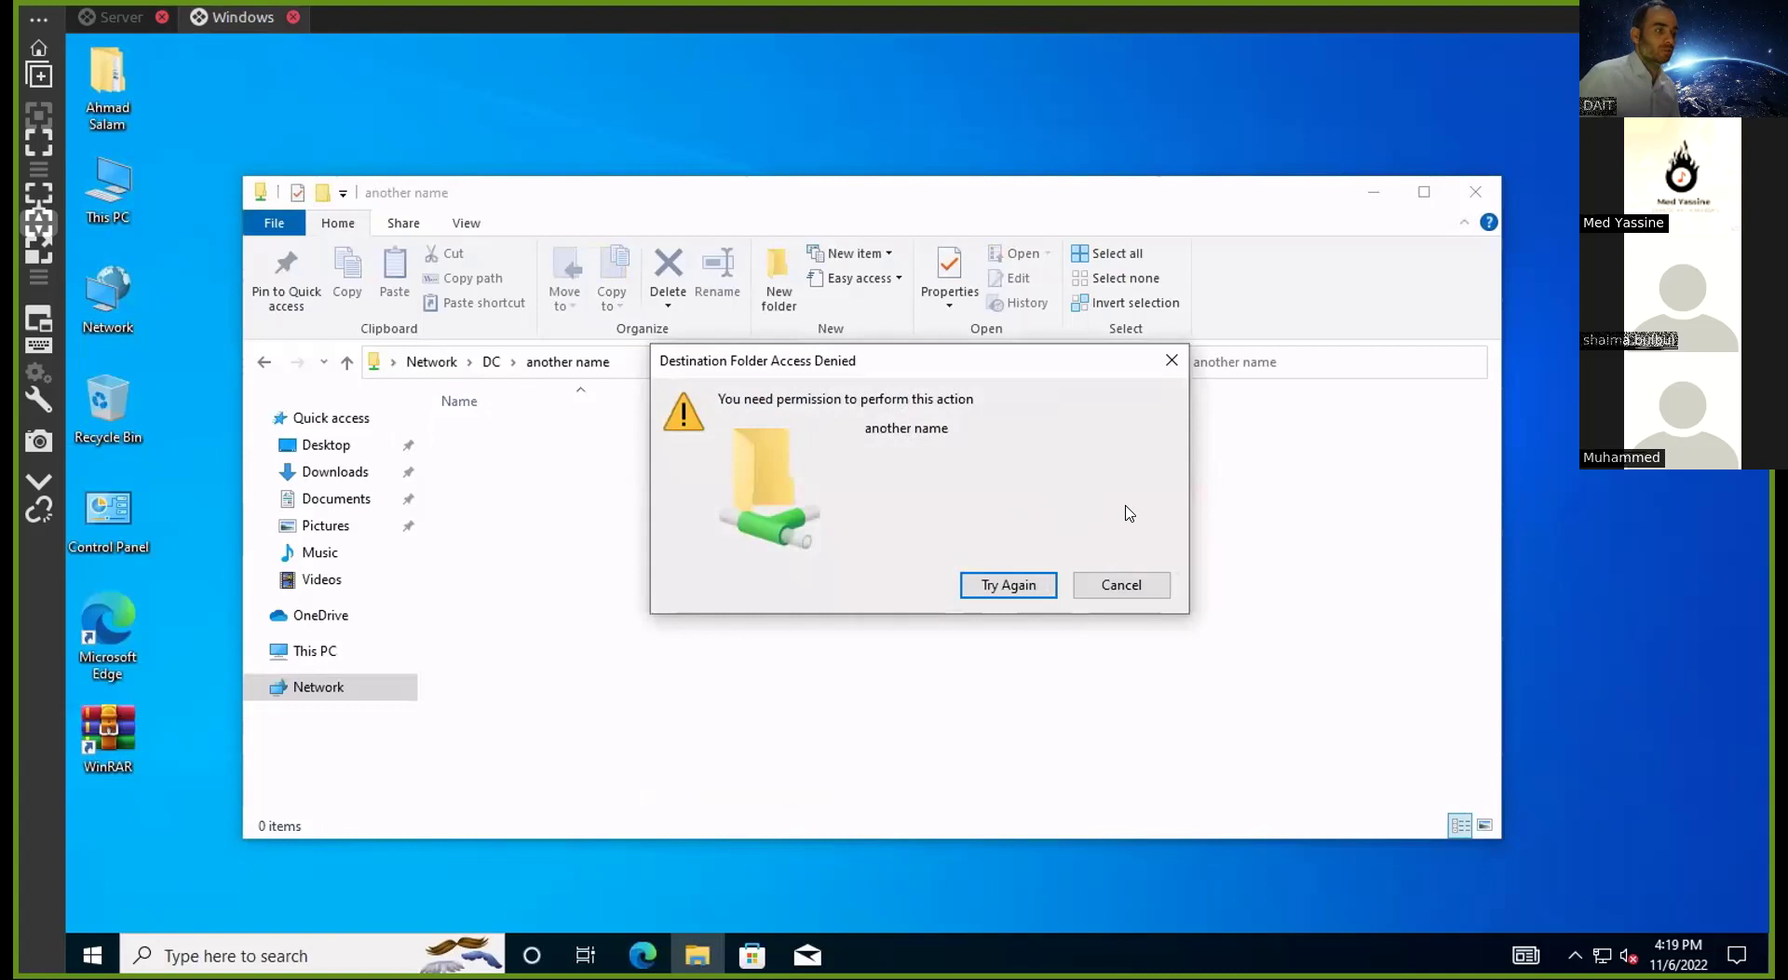
pyautogui.click(1129, 585)
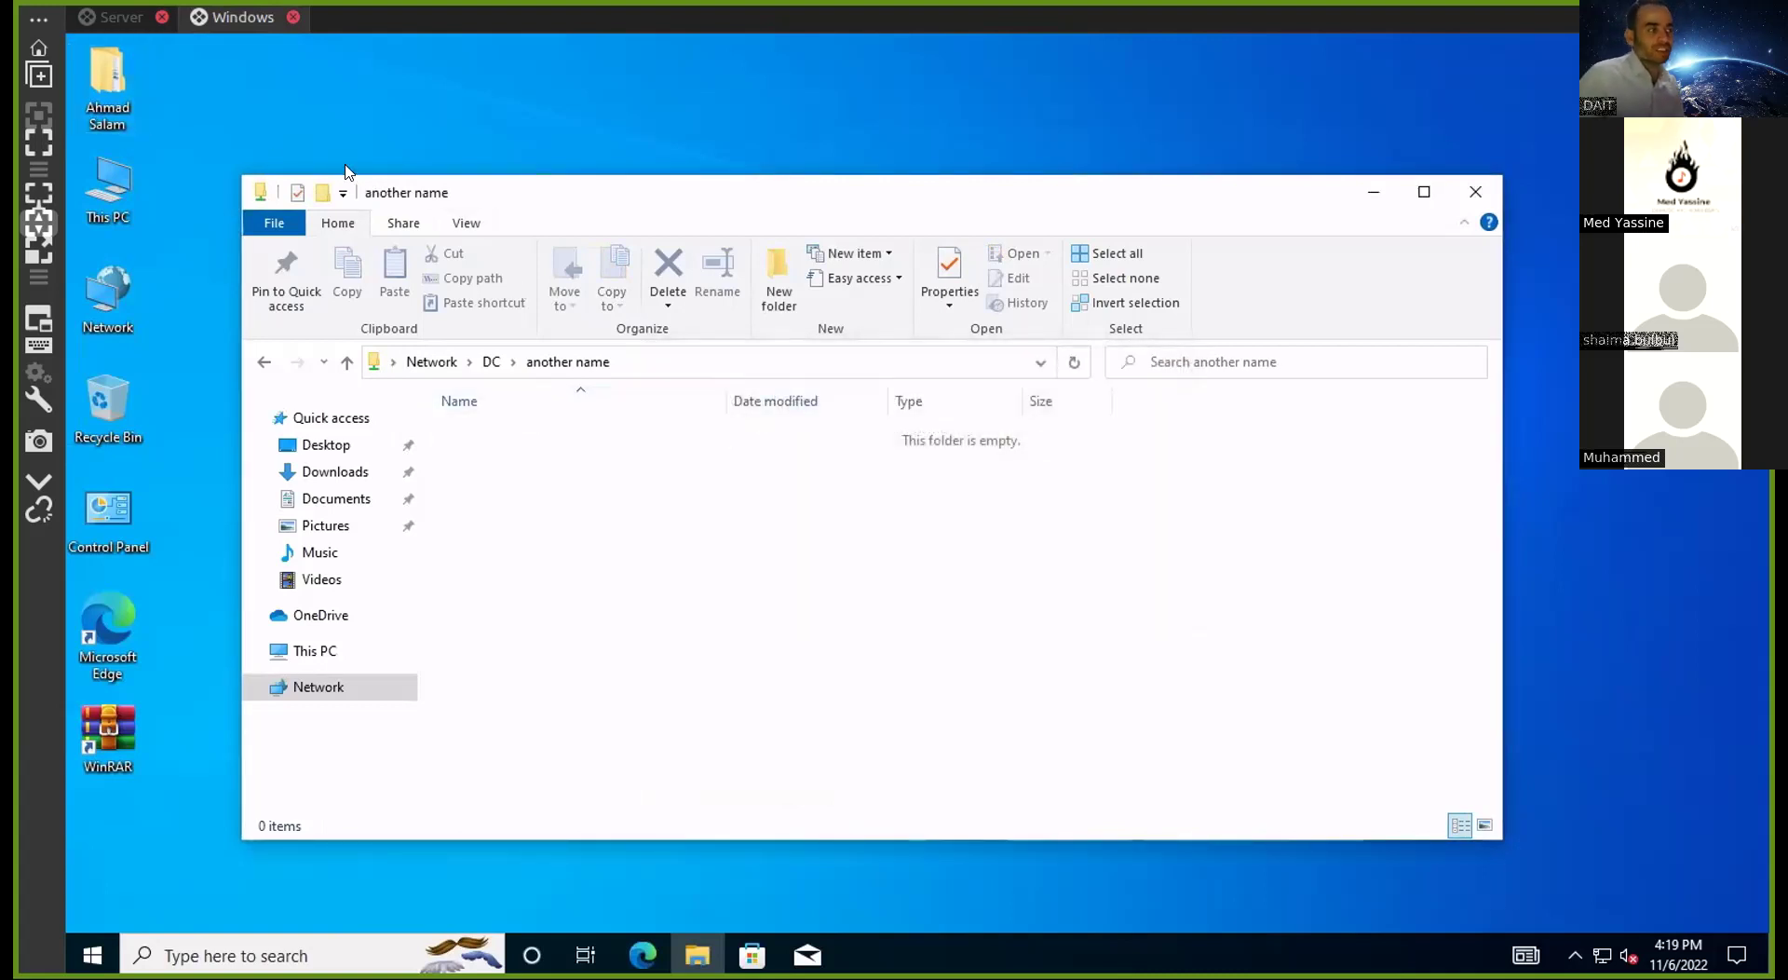
pyautogui.click(130, 21)
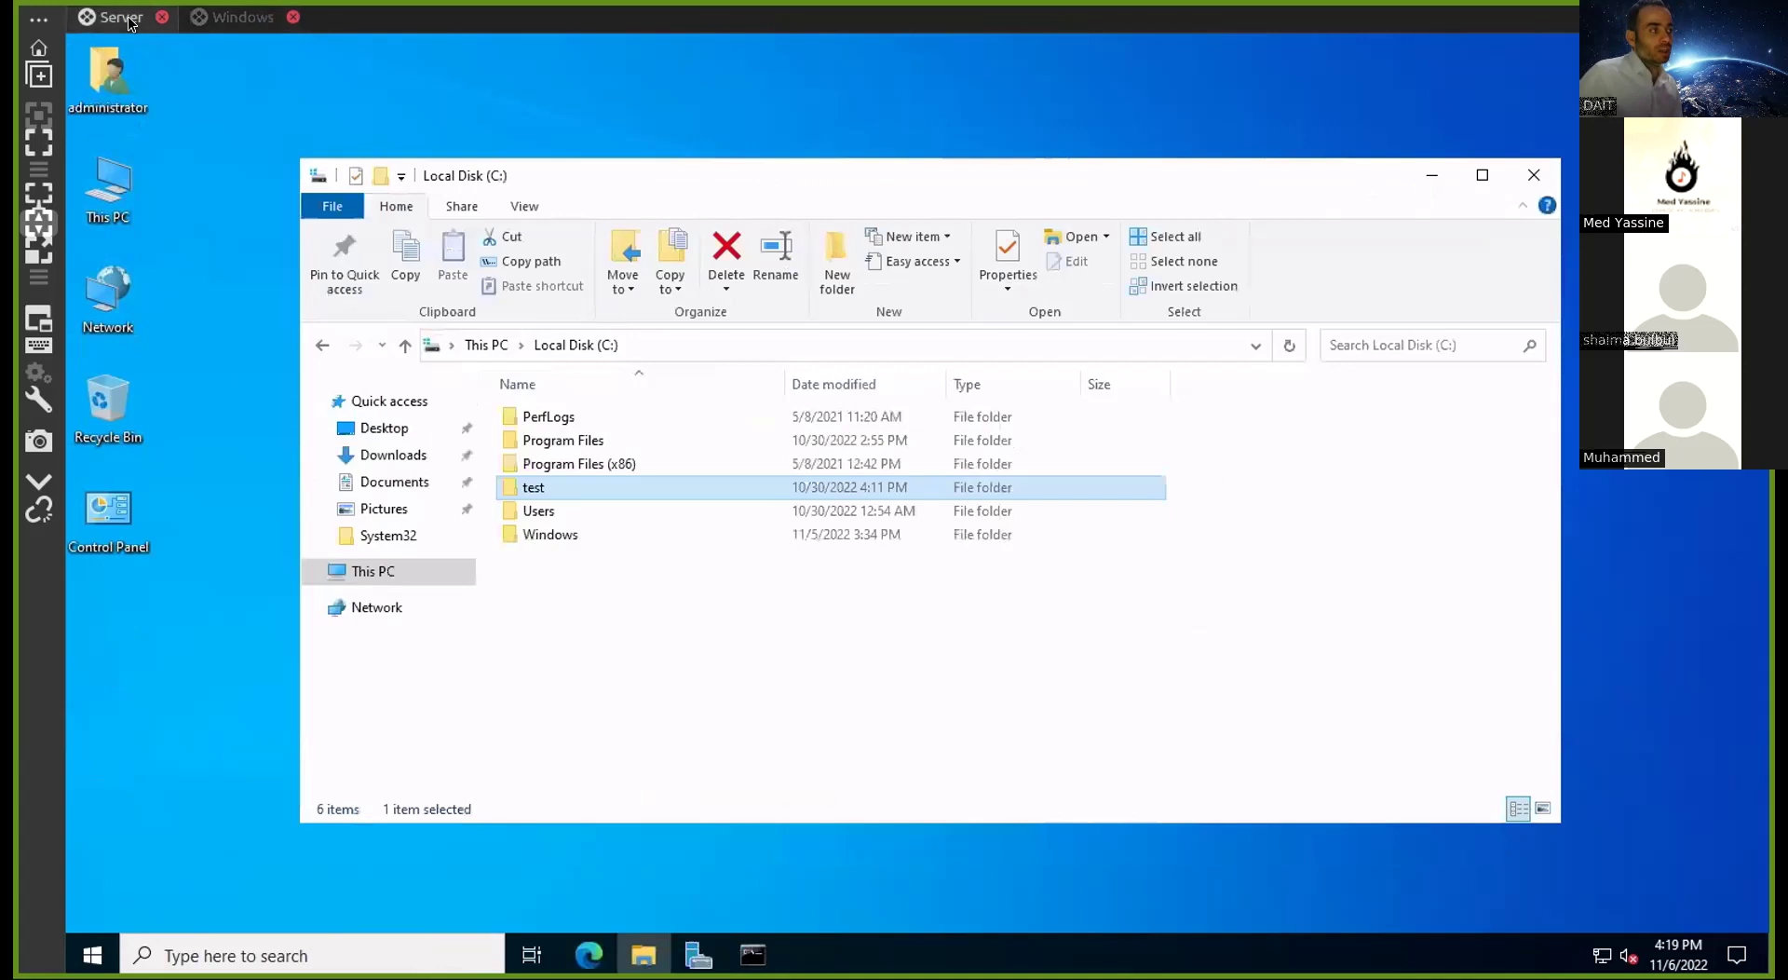
# In test's Advanced Sharing permissions, tick Allow Change for Everyone and apply
pyautogui.rightClick(575, 486)
pyautogui.click(722, 860)
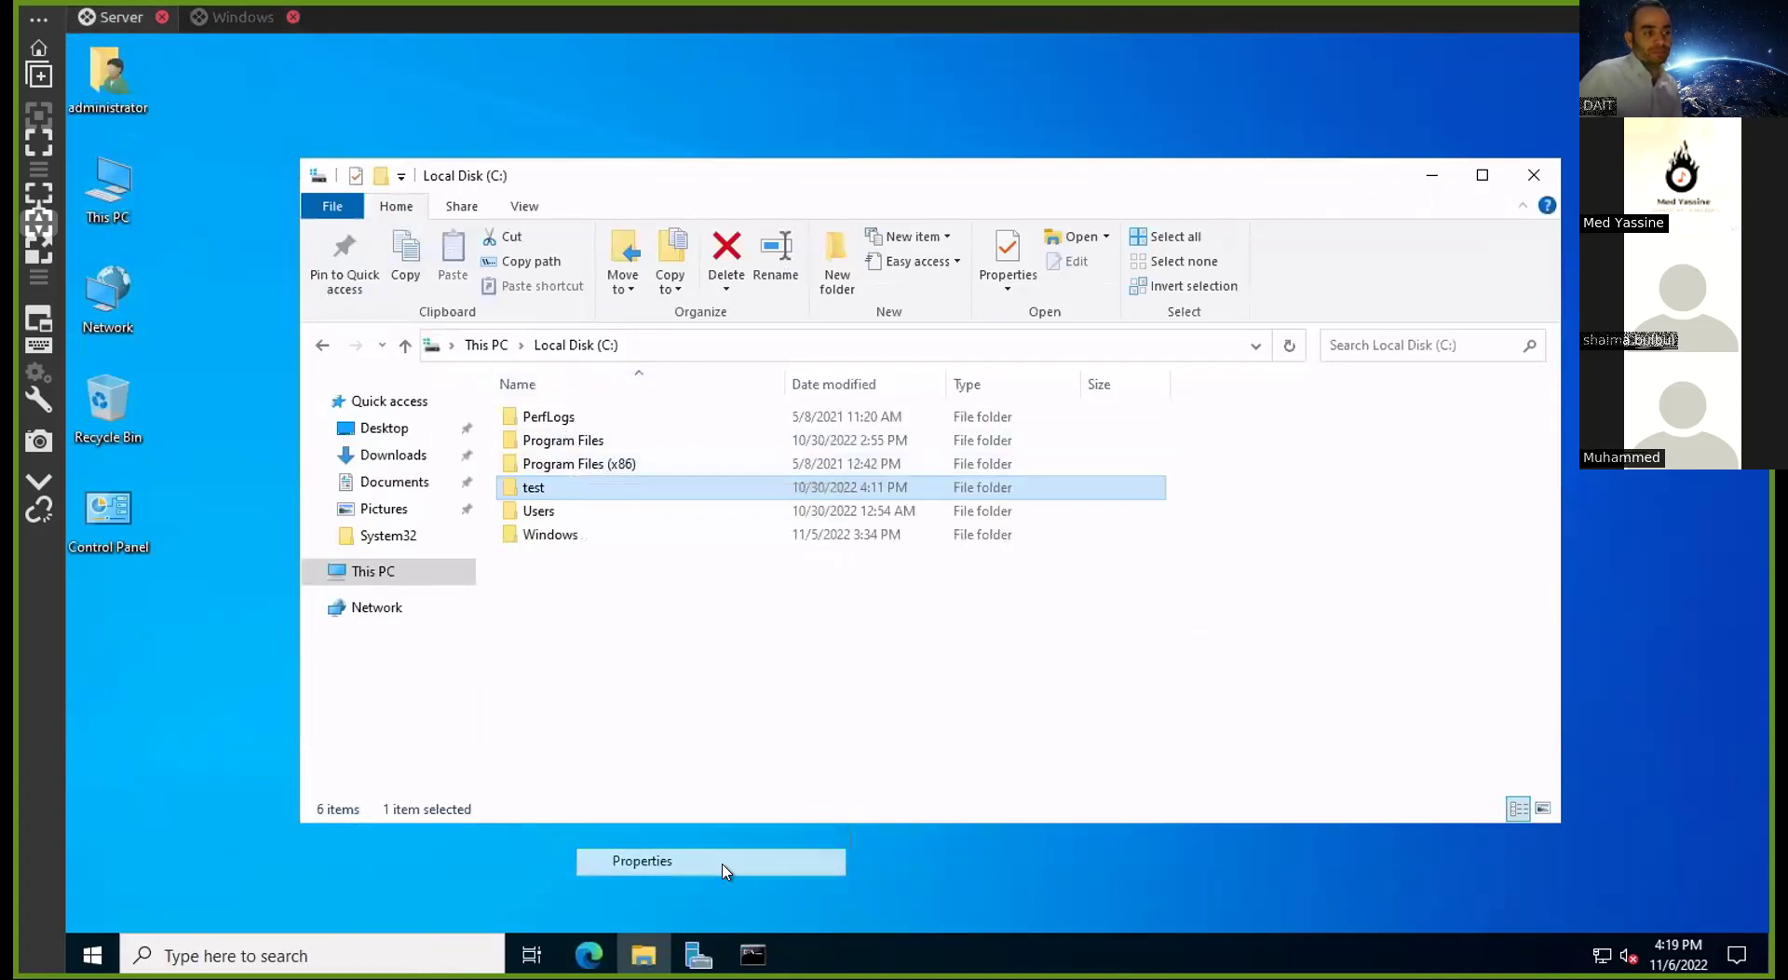
pyautogui.click(672, 436)
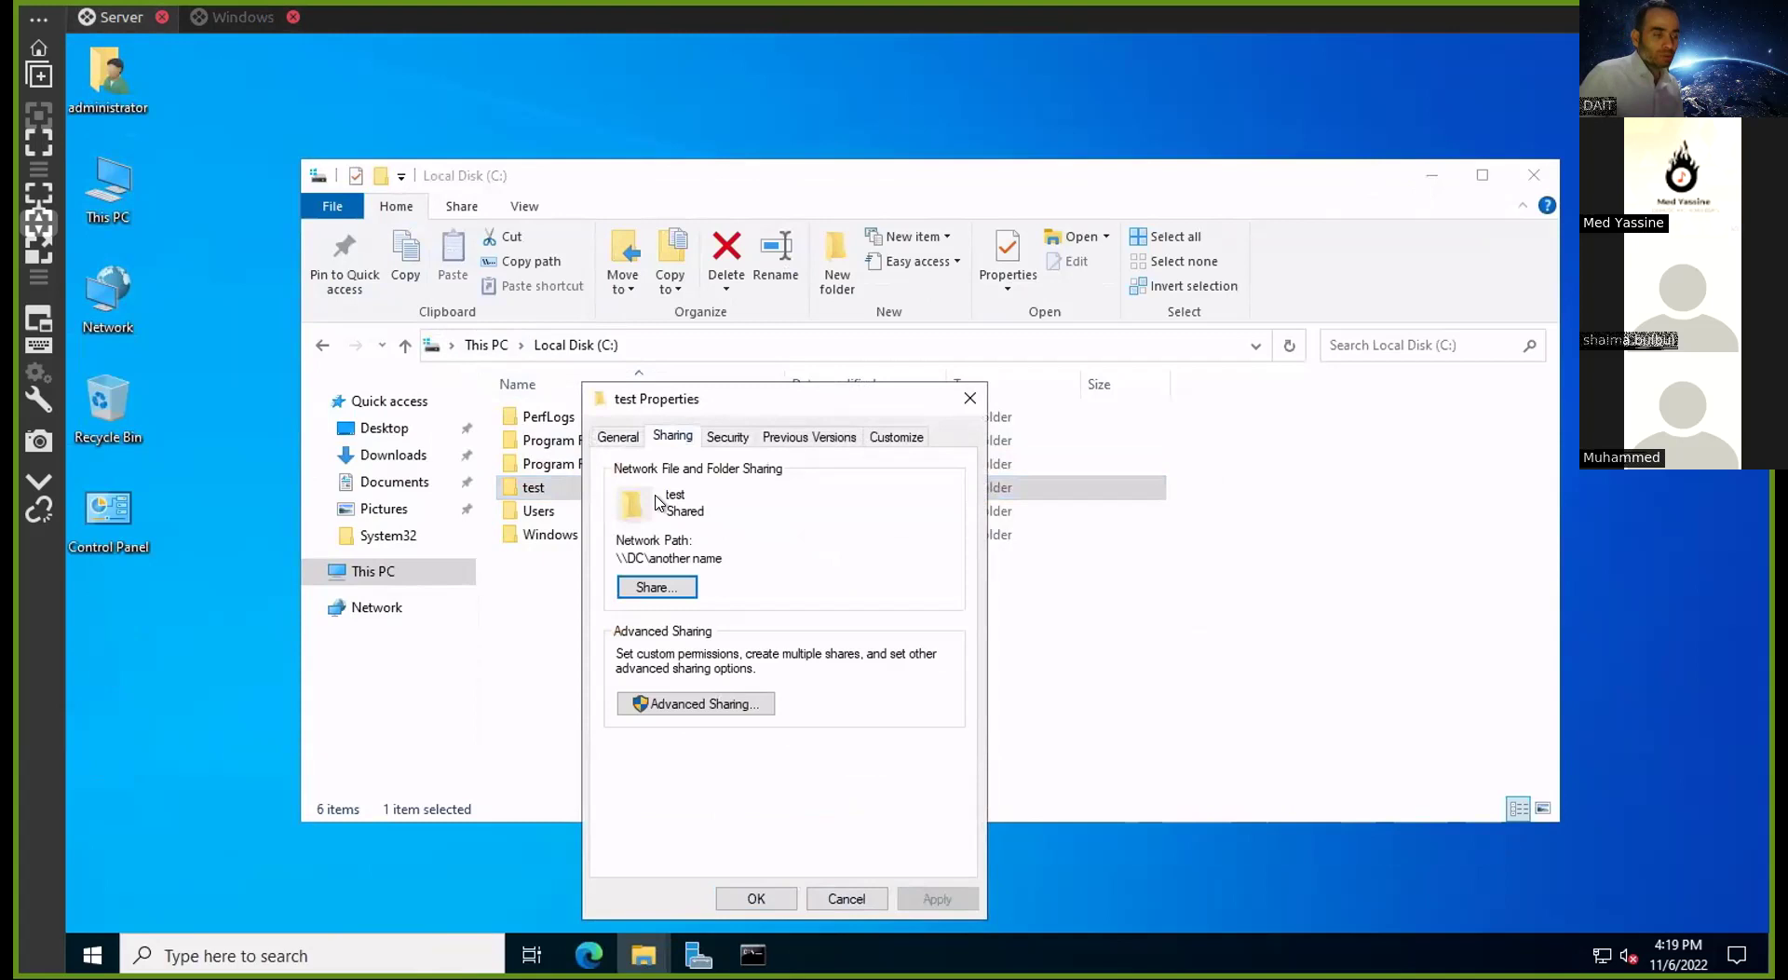
pyautogui.click(702, 706)
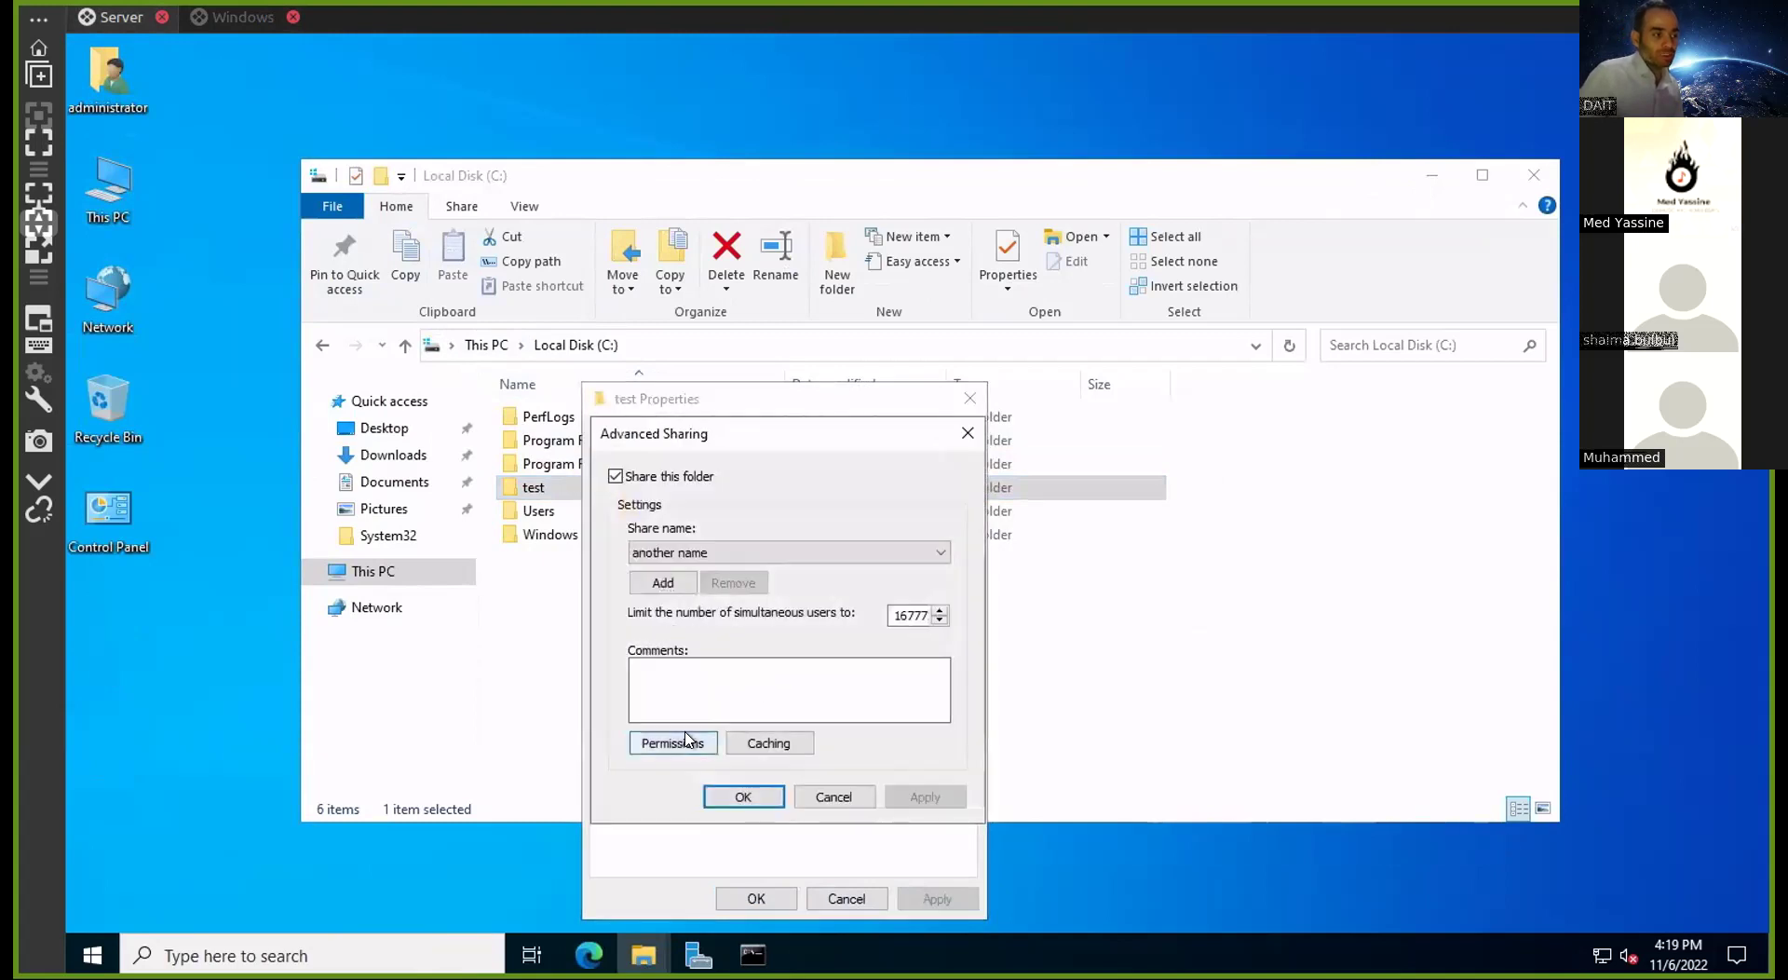
pyautogui.click(689, 738)
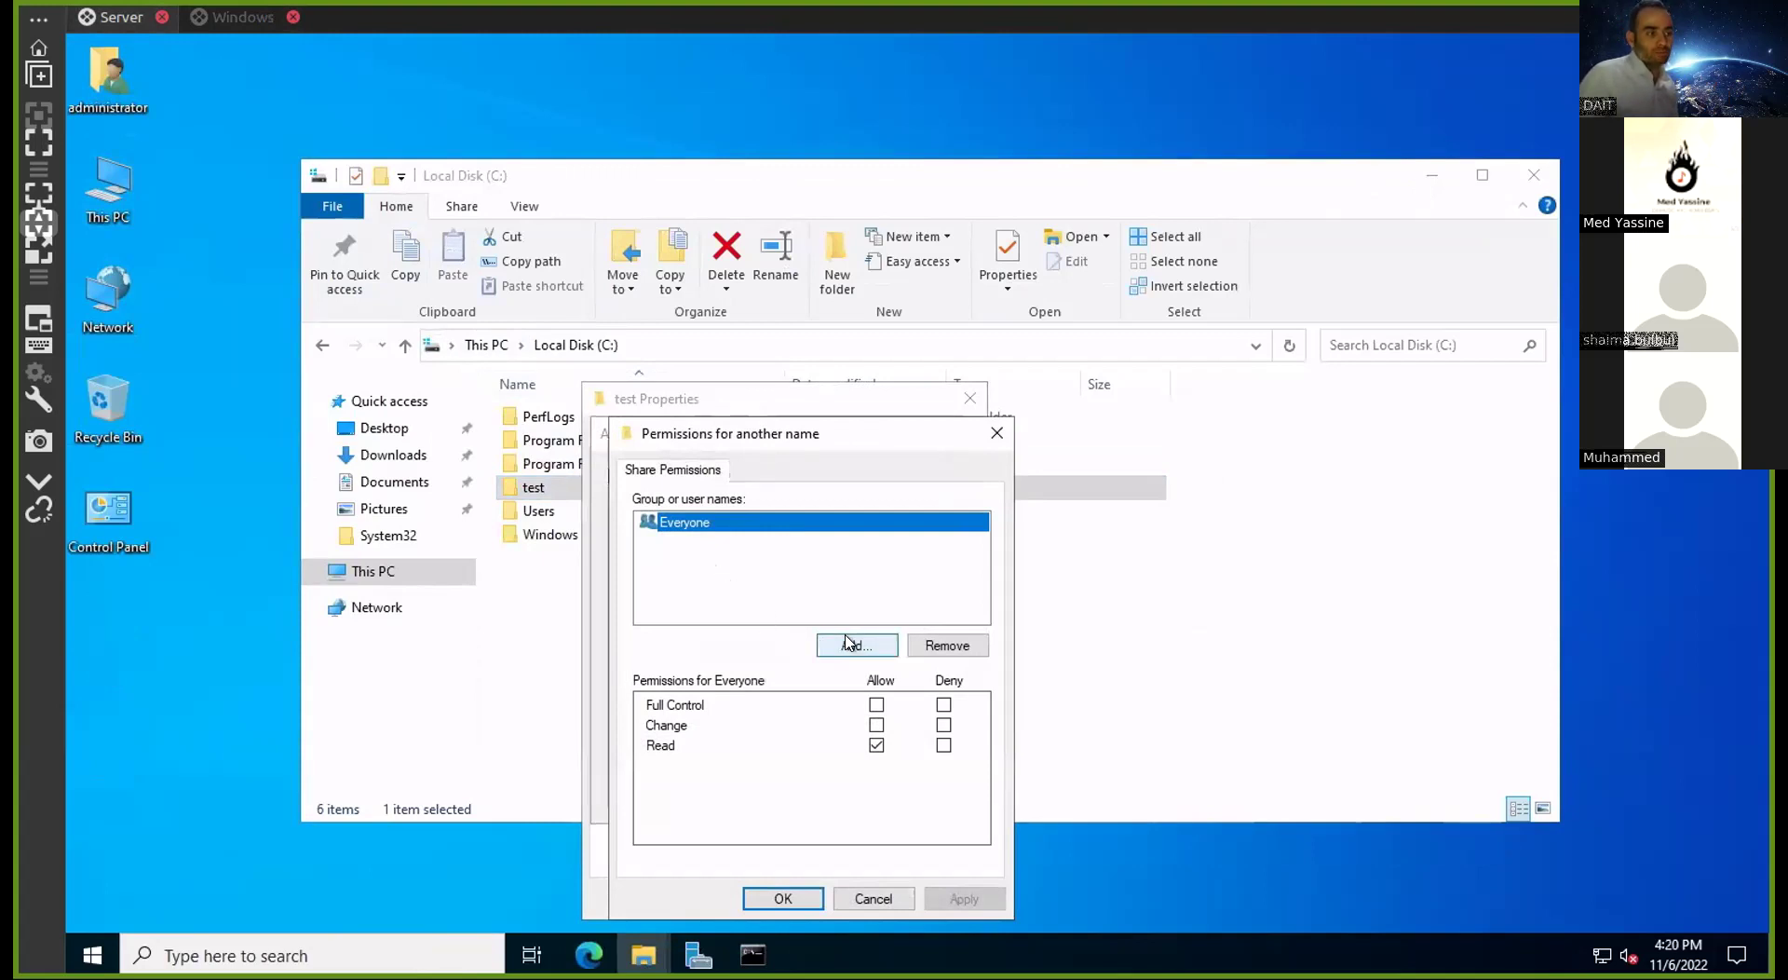
pyautogui.click(877, 726)
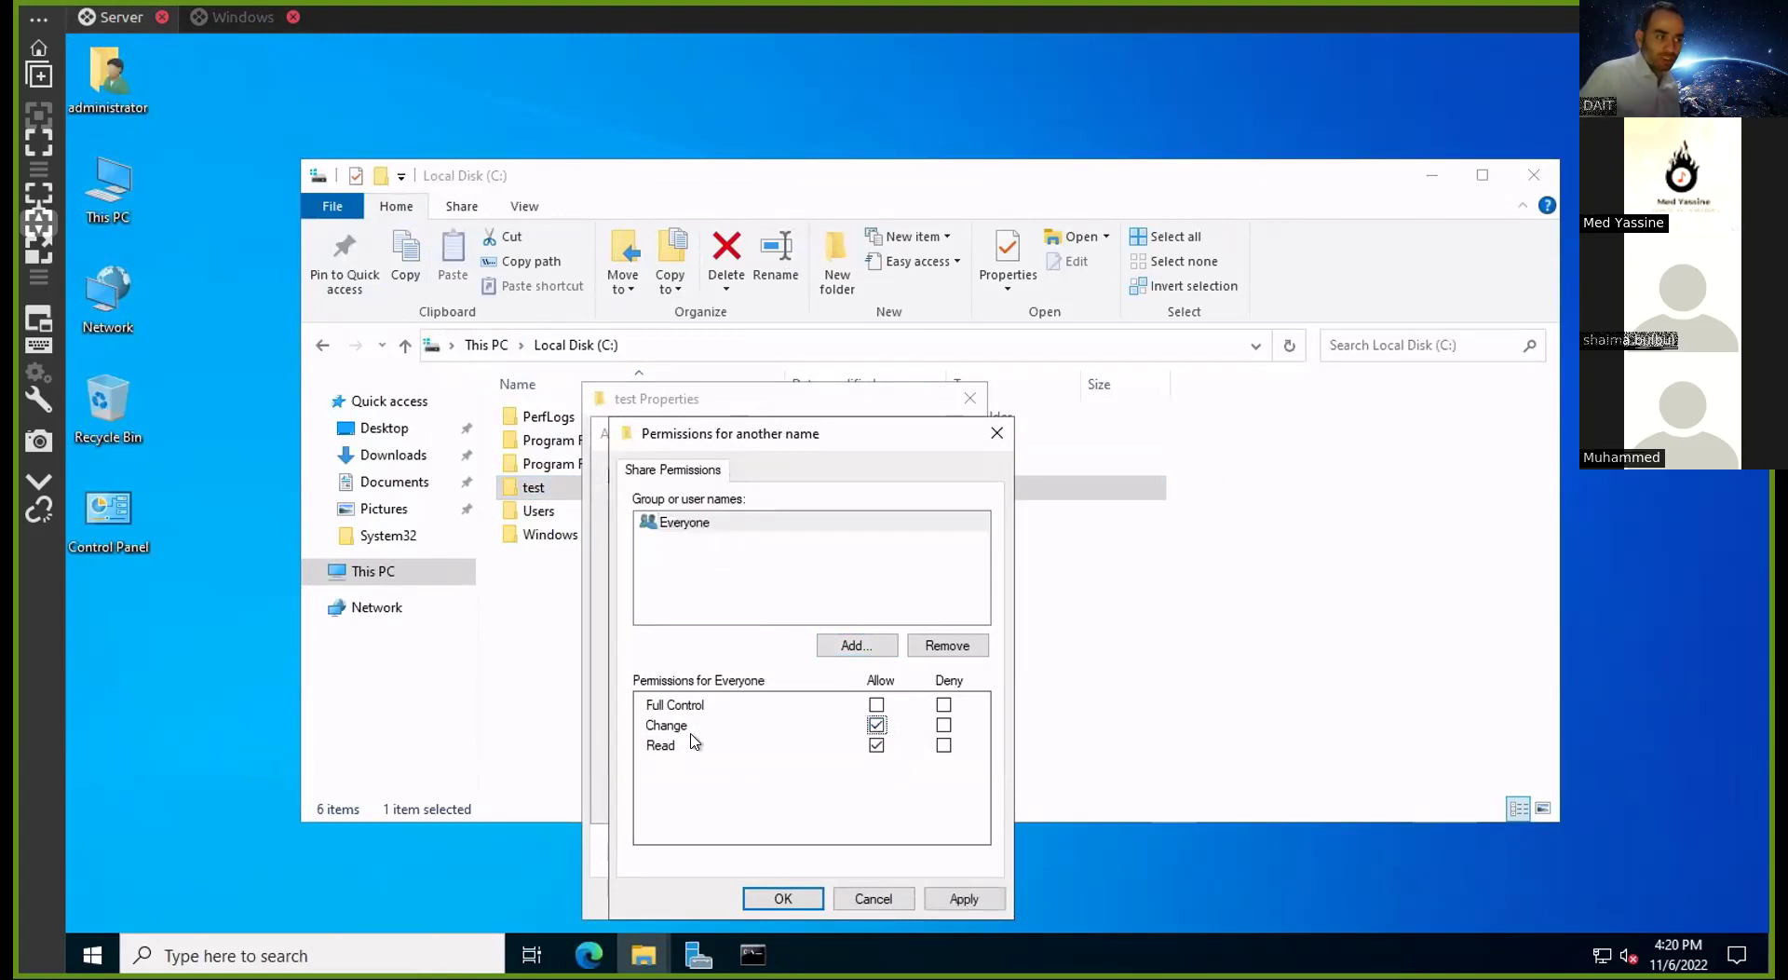
pyautogui.click(780, 896)
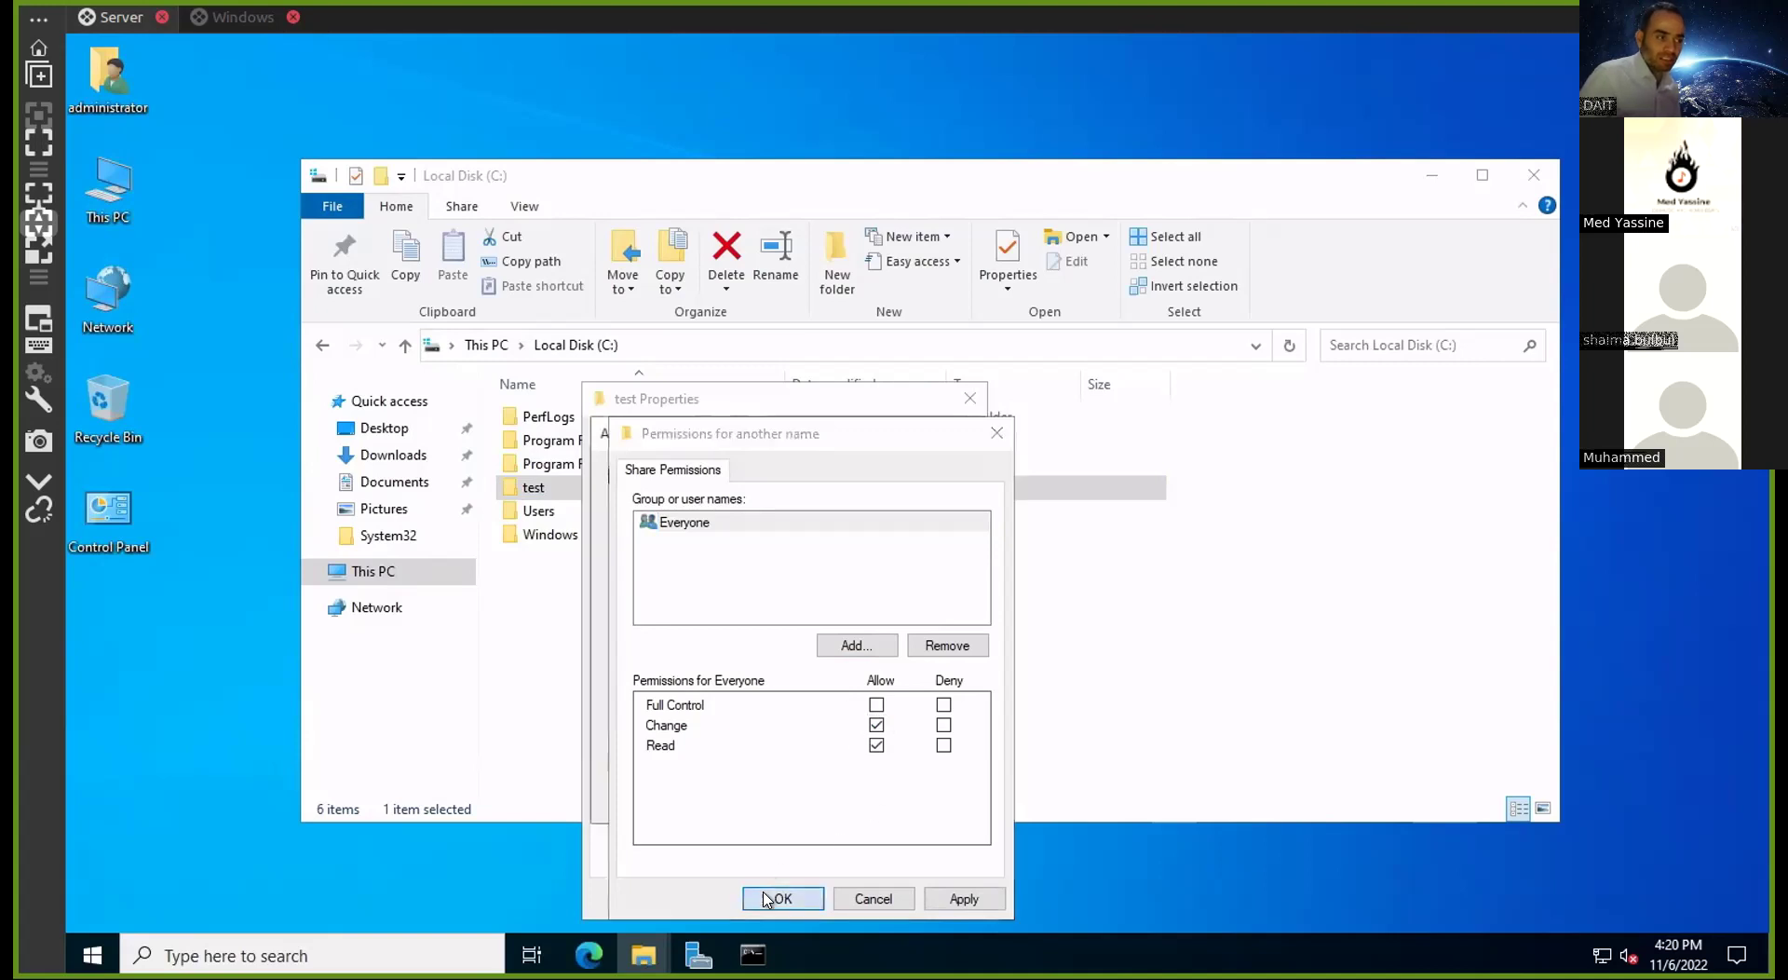
pyautogui.click(743, 796)
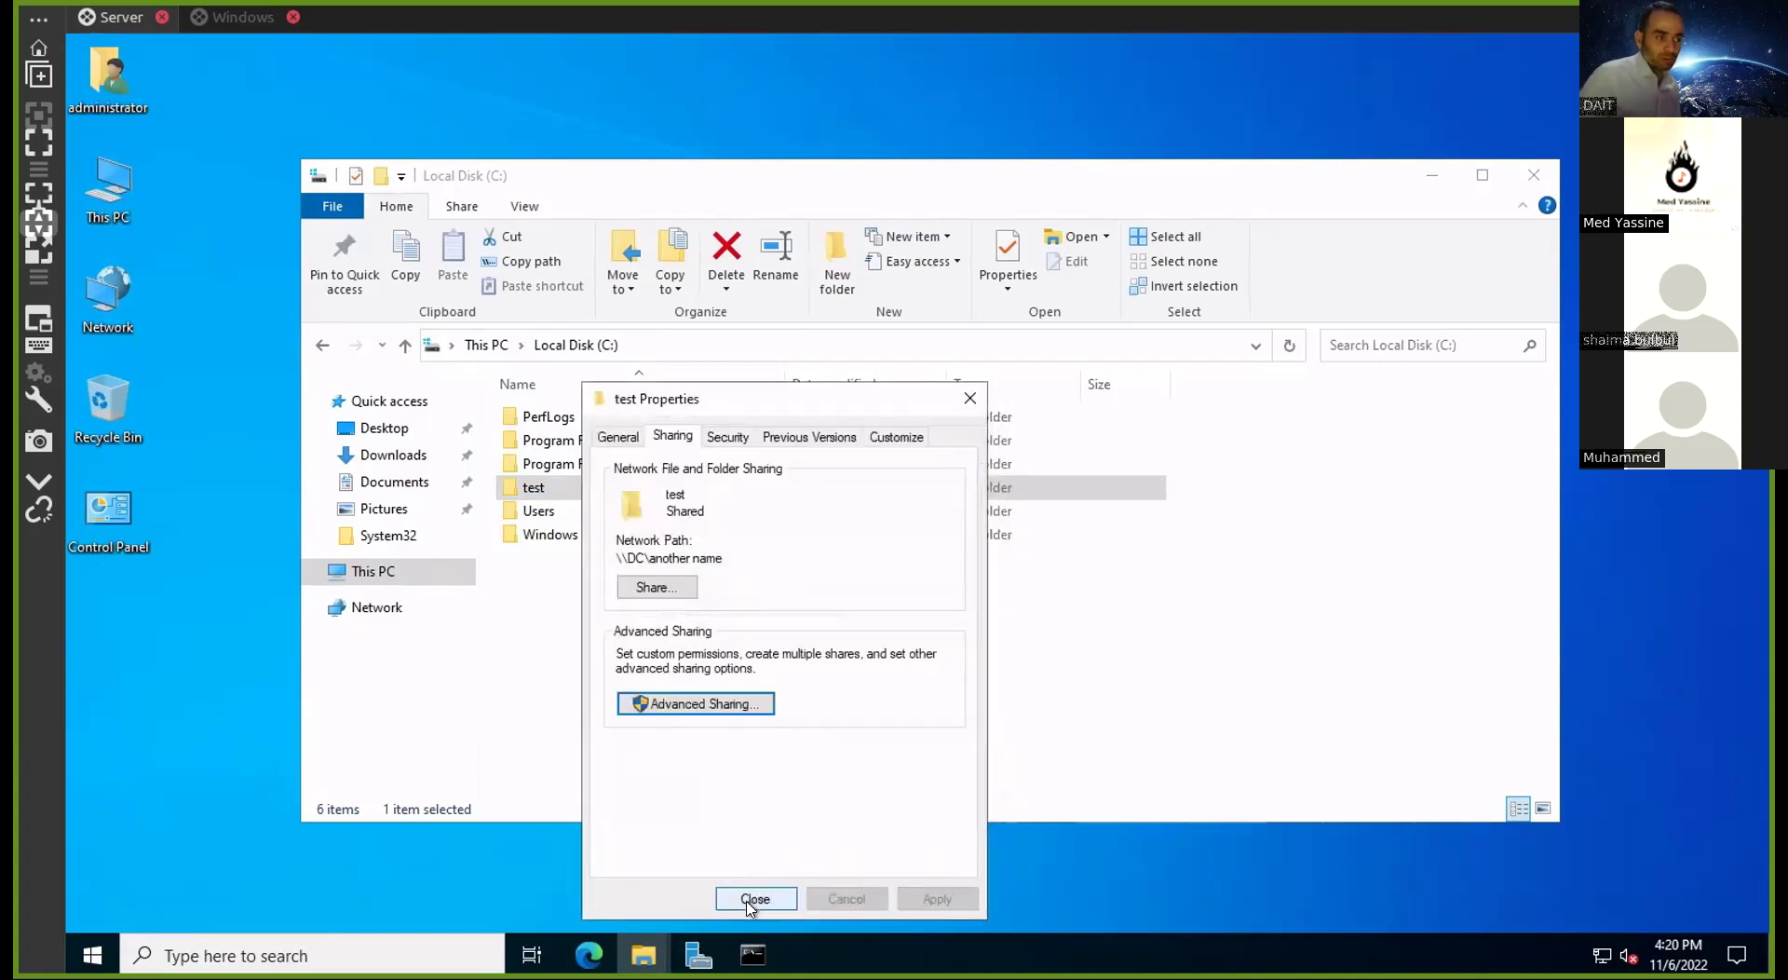
pyautogui.click(755, 897)
# On the client, refresh the another name share and create a new folder there
pyautogui.click(216, 18)
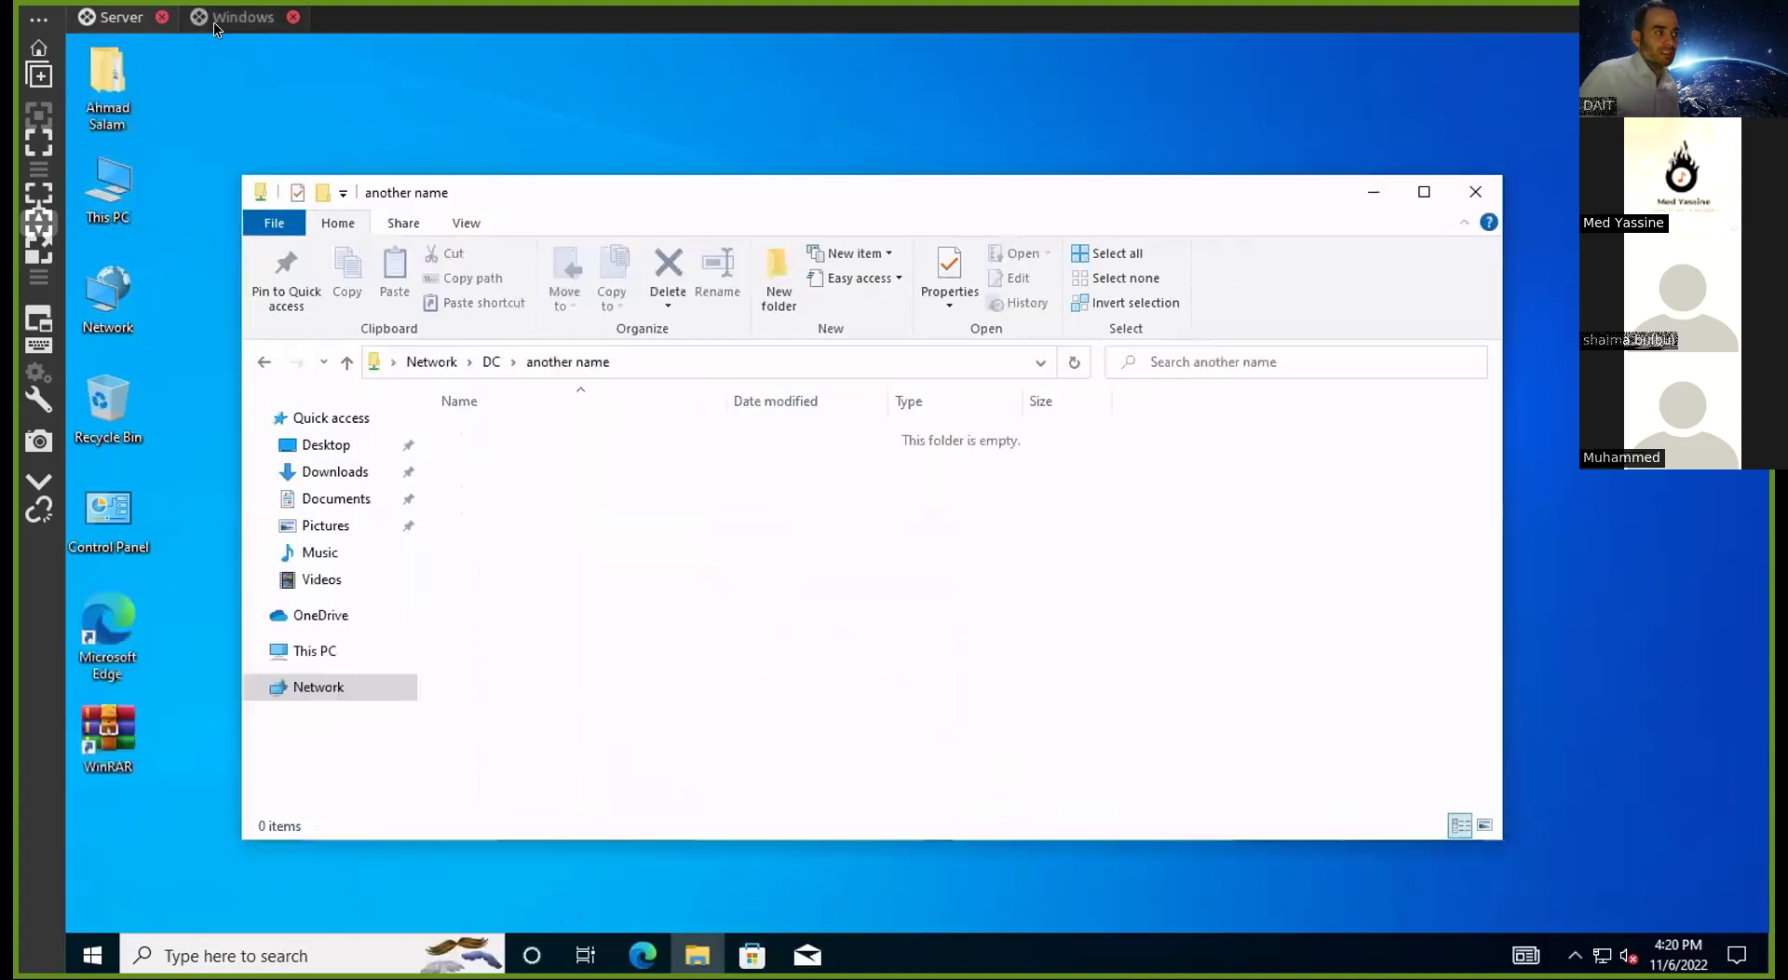
pyautogui.rightClick(573, 517)
pyautogui.click(652, 599)
pyautogui.rightClick(665, 501)
pyautogui.moveTo(902, 711)
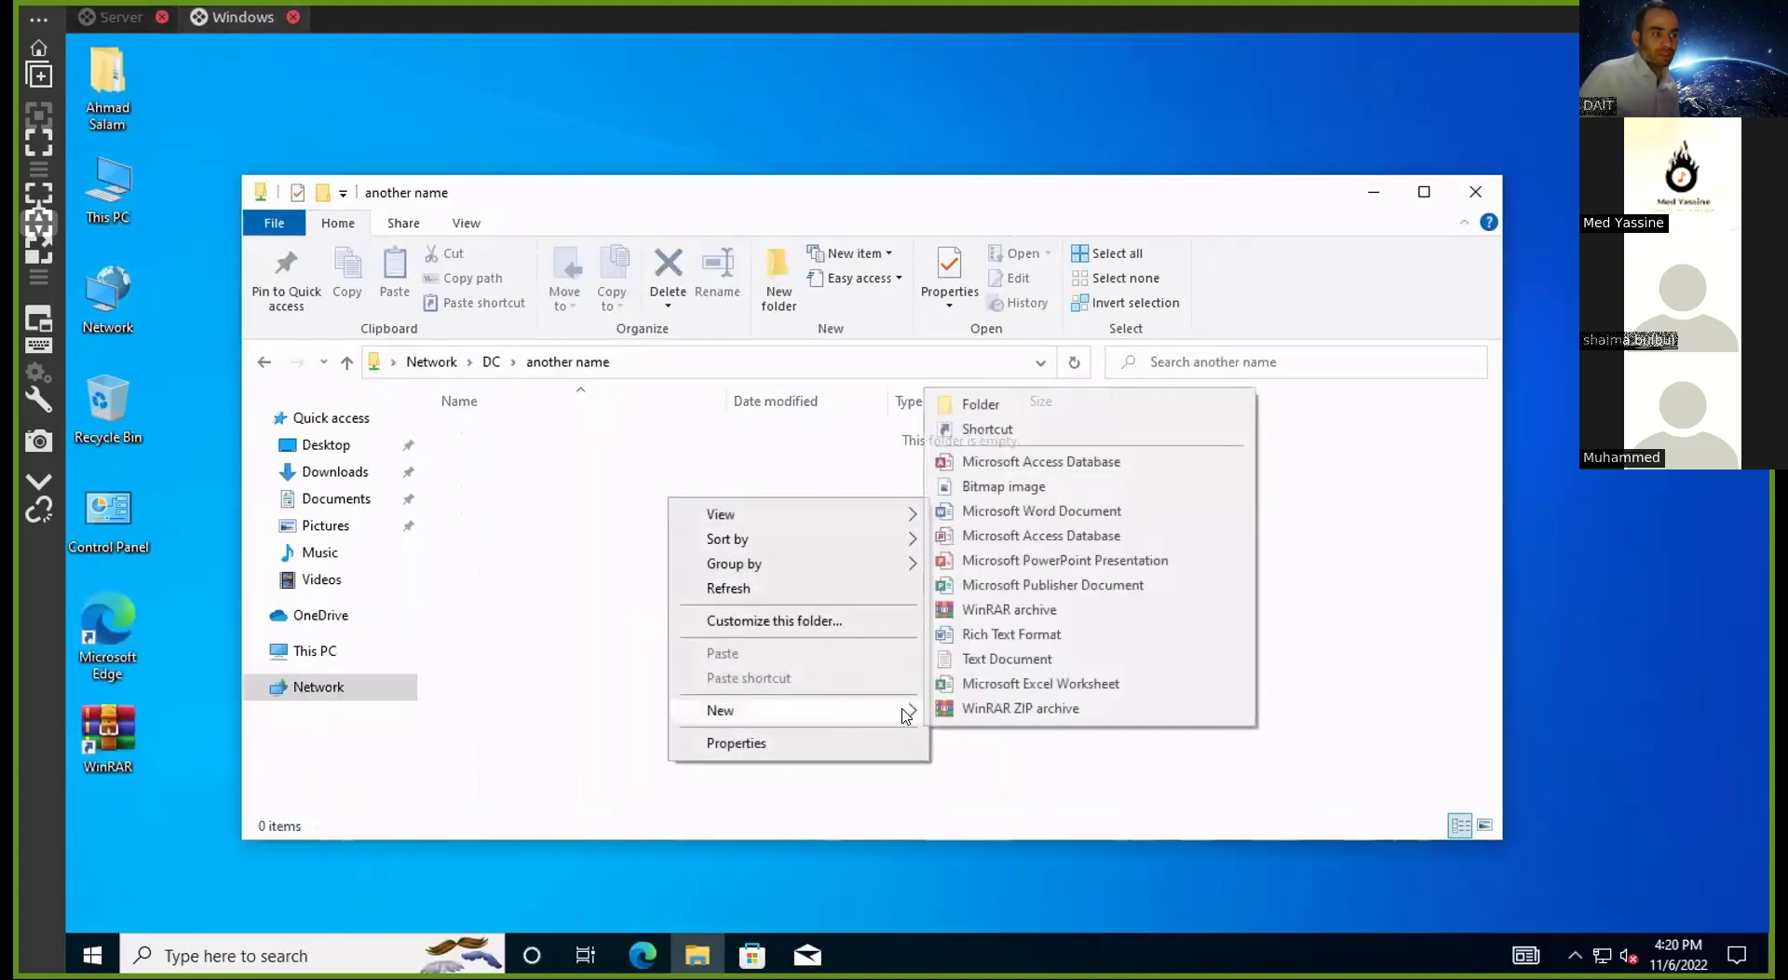
pyautogui.click(981, 404)
pyautogui.click(741, 610)
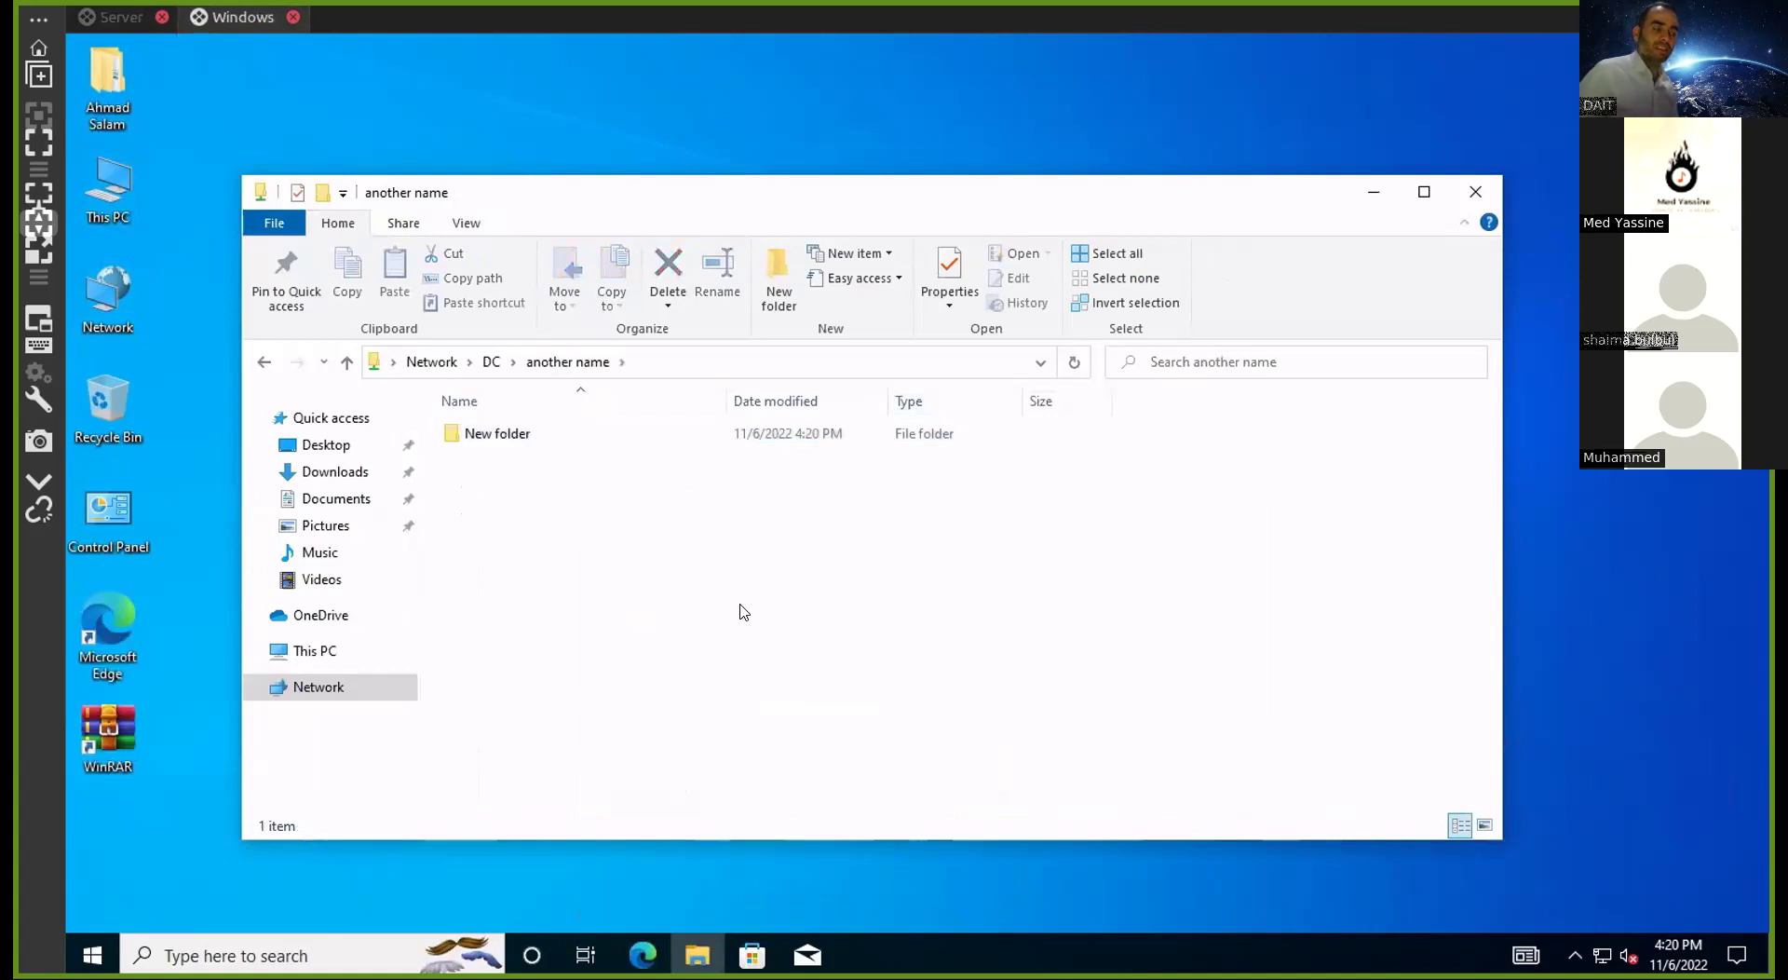
# Rename the new folder to 111, then permanently delete it
pyautogui.click(500, 435)
pyautogui.press('F2')
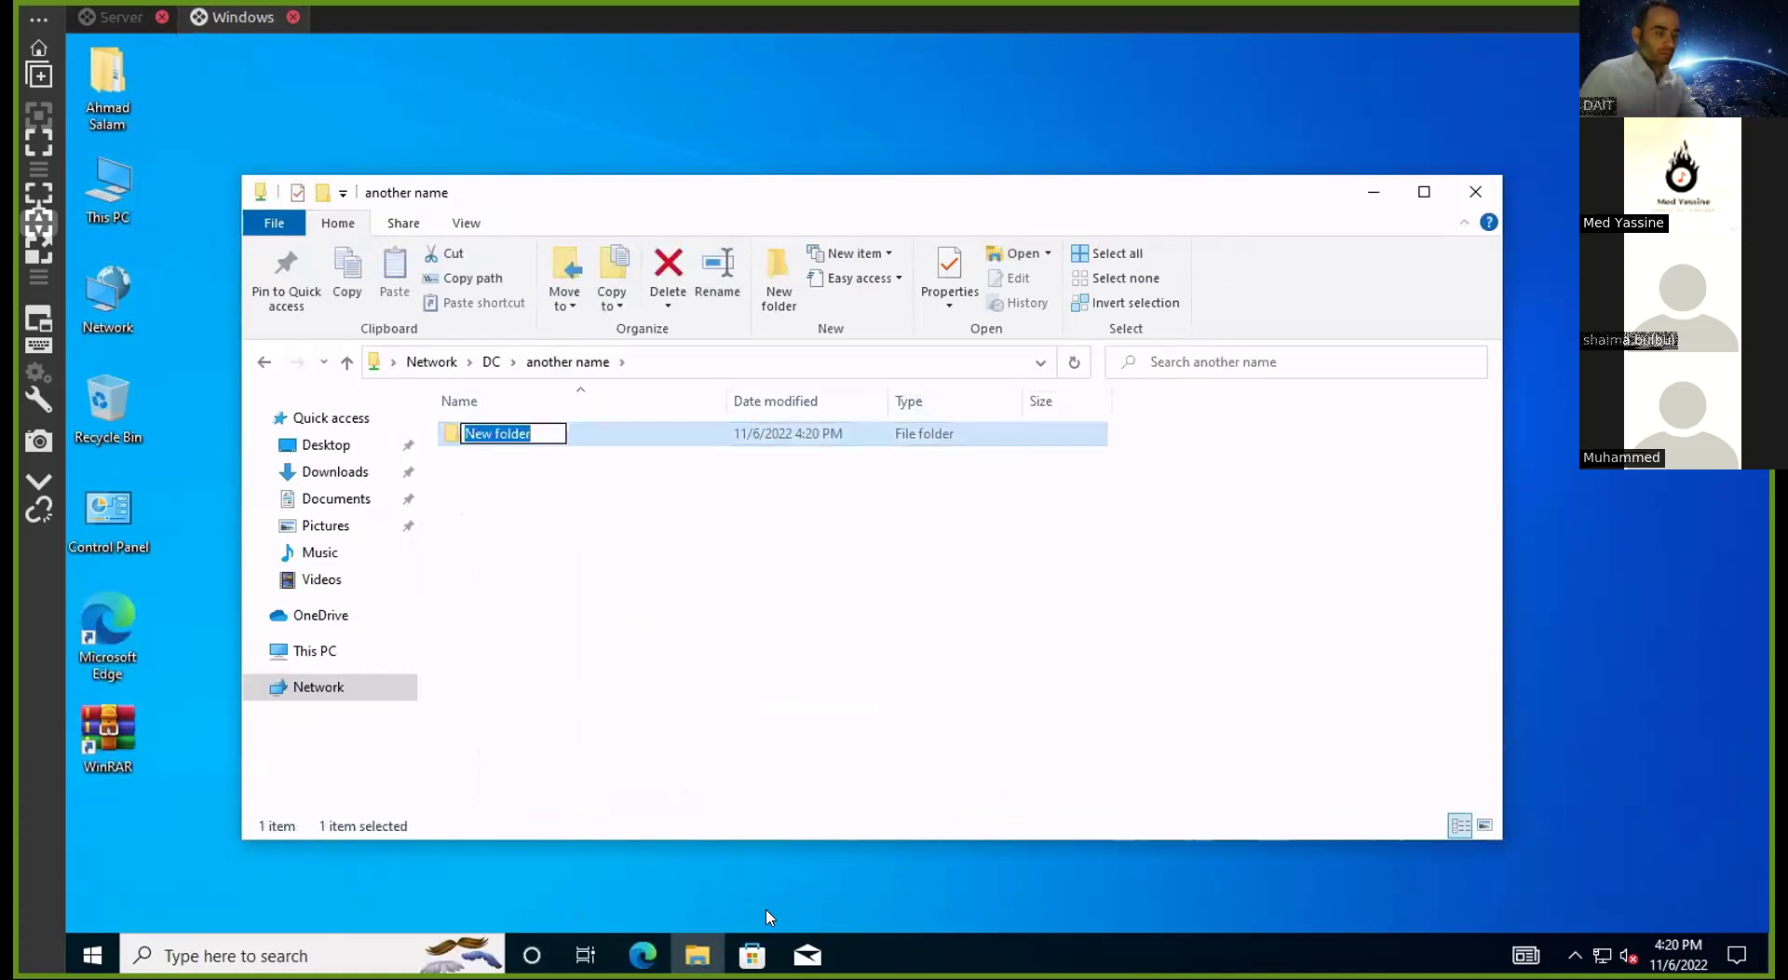
pyautogui.write('111')
pyautogui.press('Return')
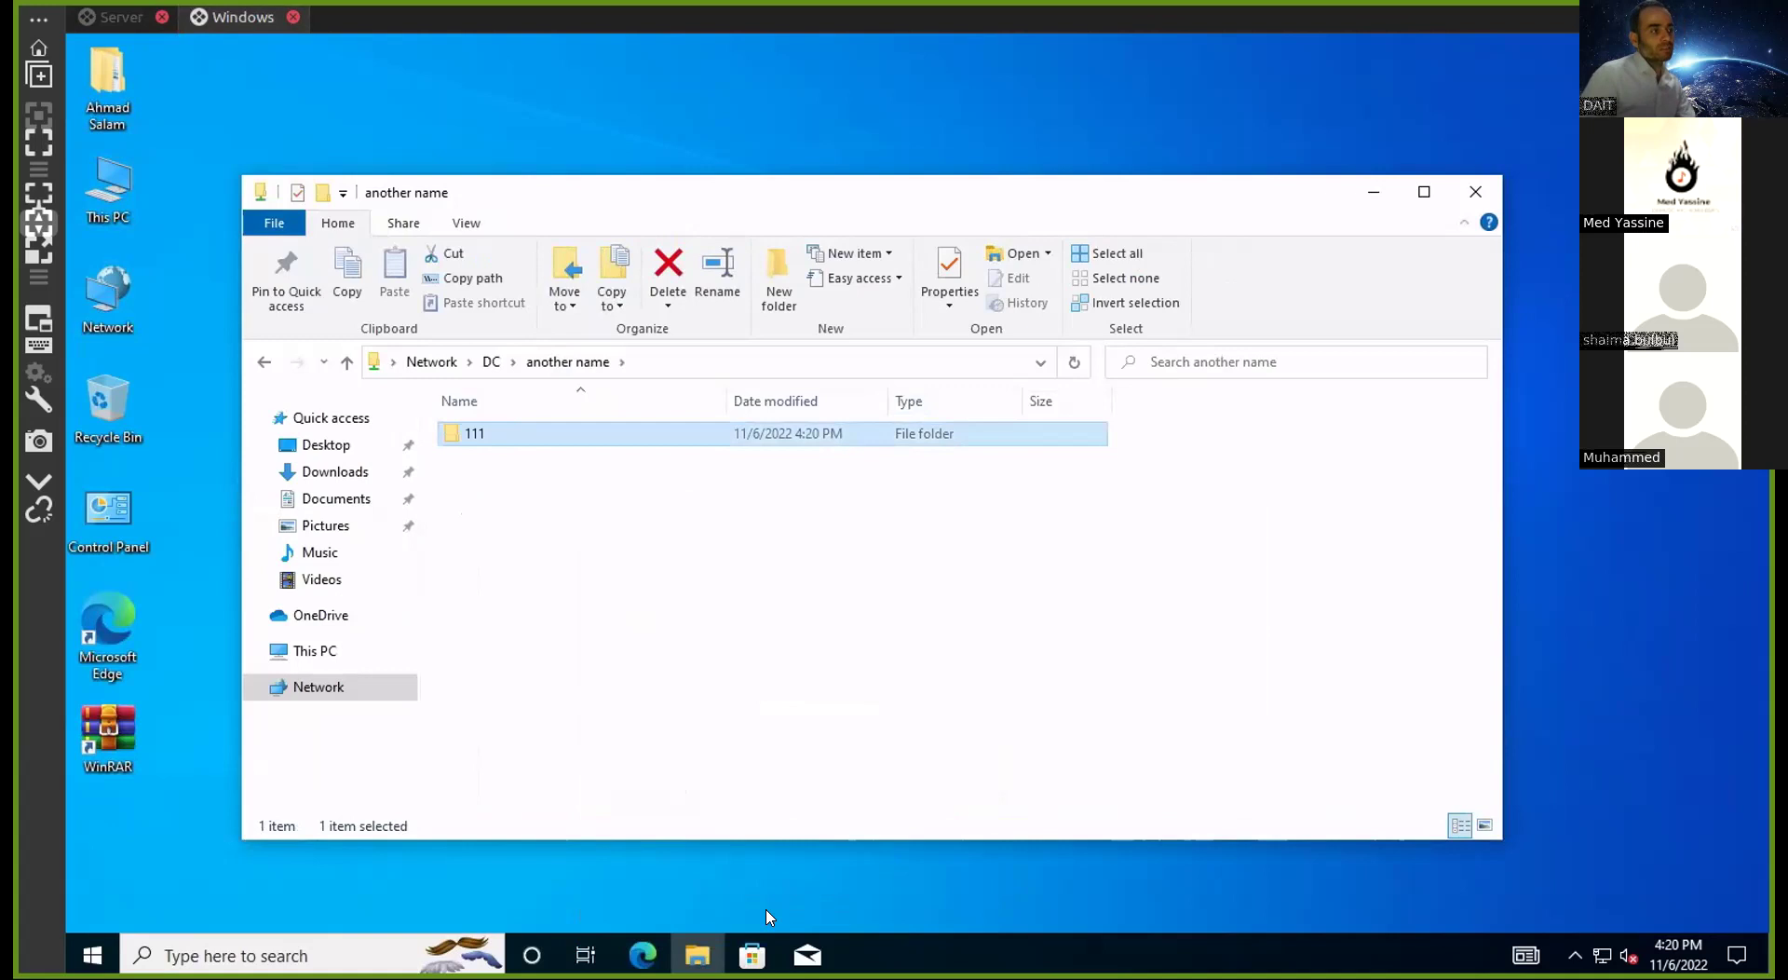
pyautogui.press('Delete')
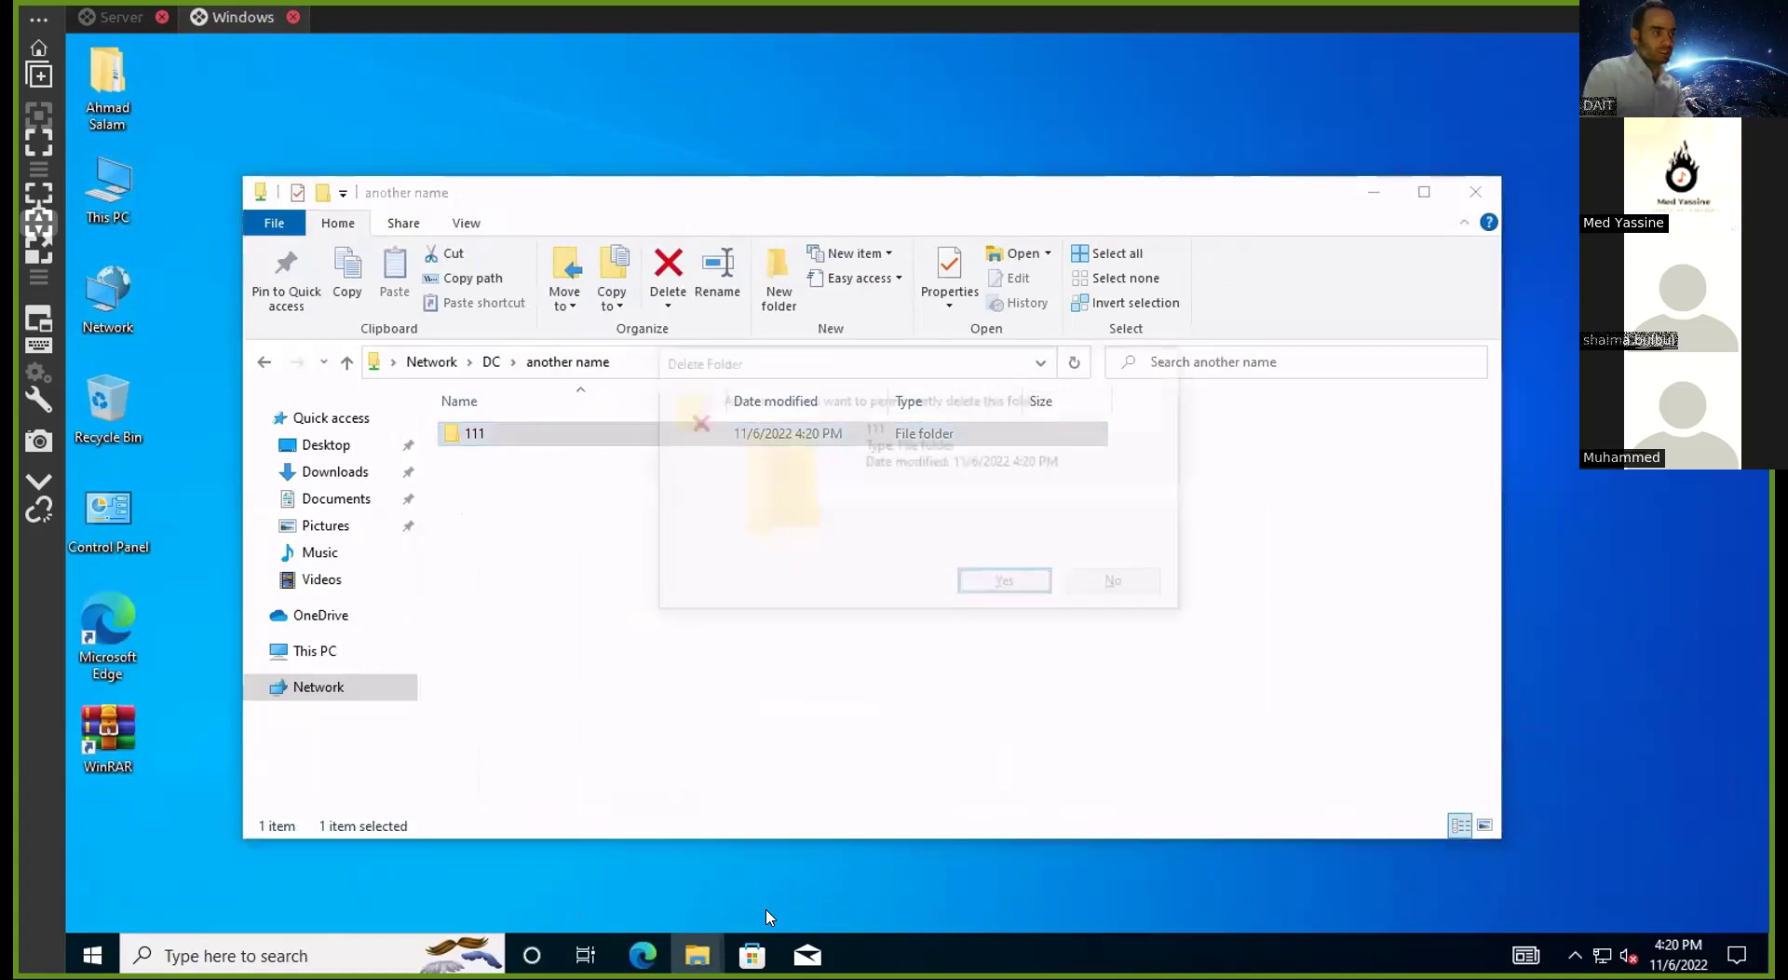
pyautogui.press('Return')
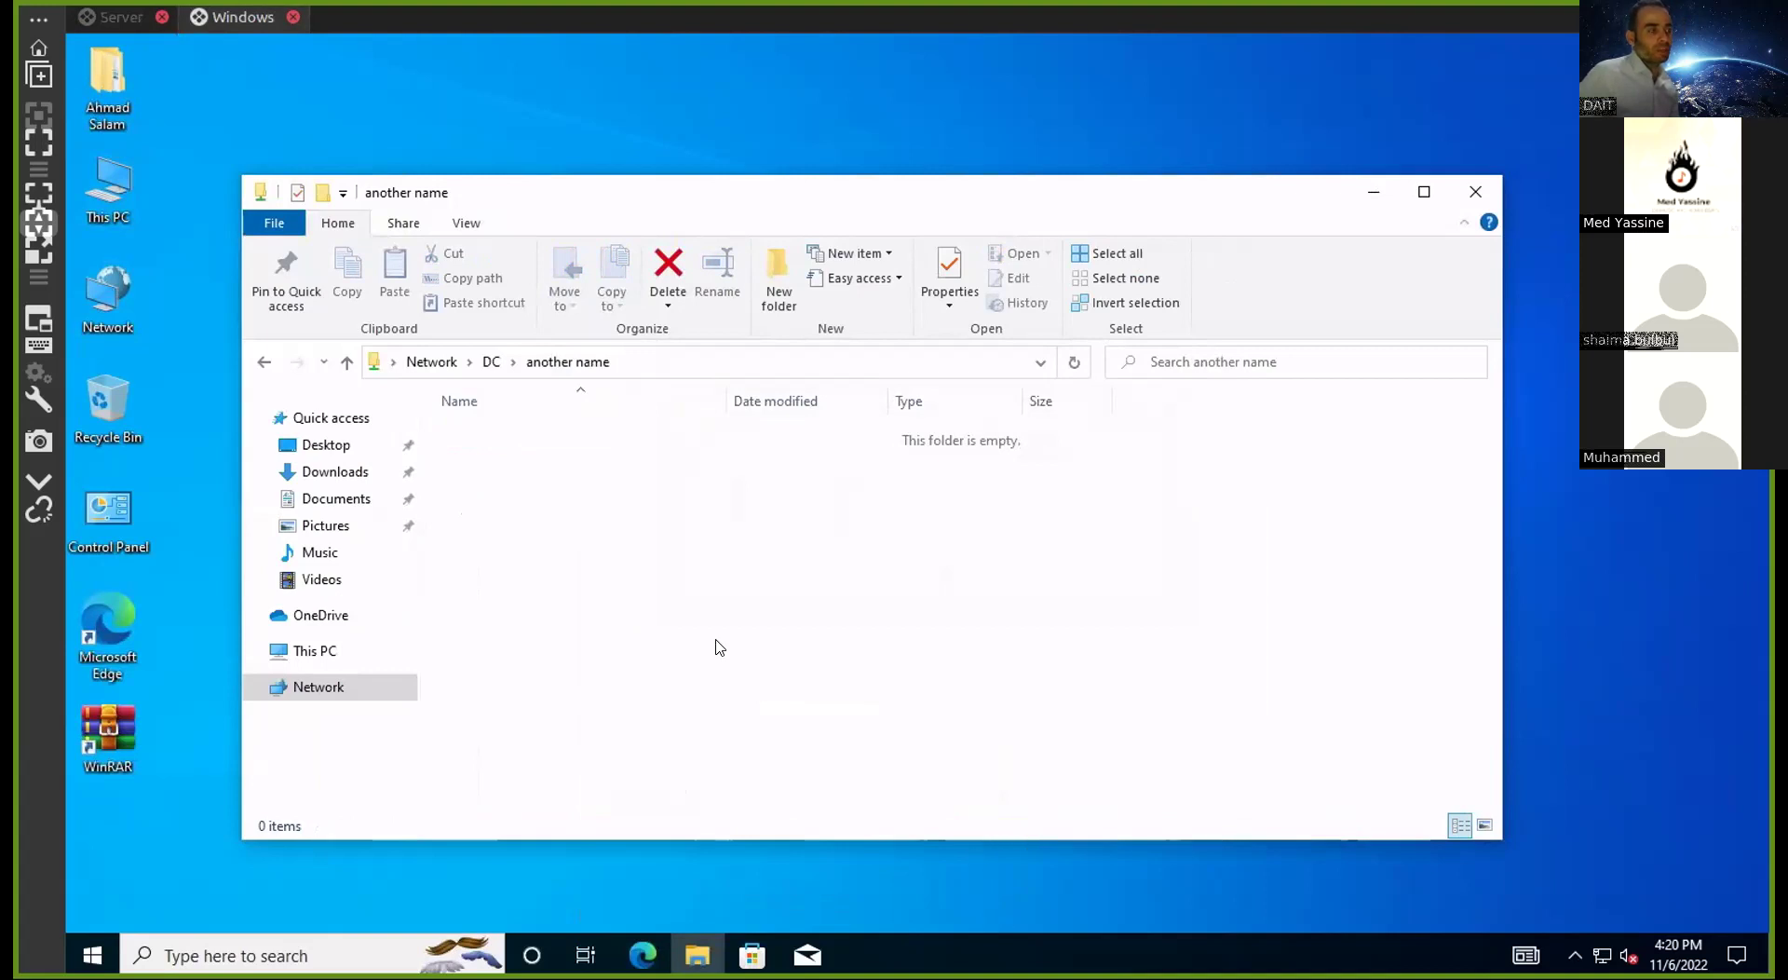
pyautogui.click(107, 18)
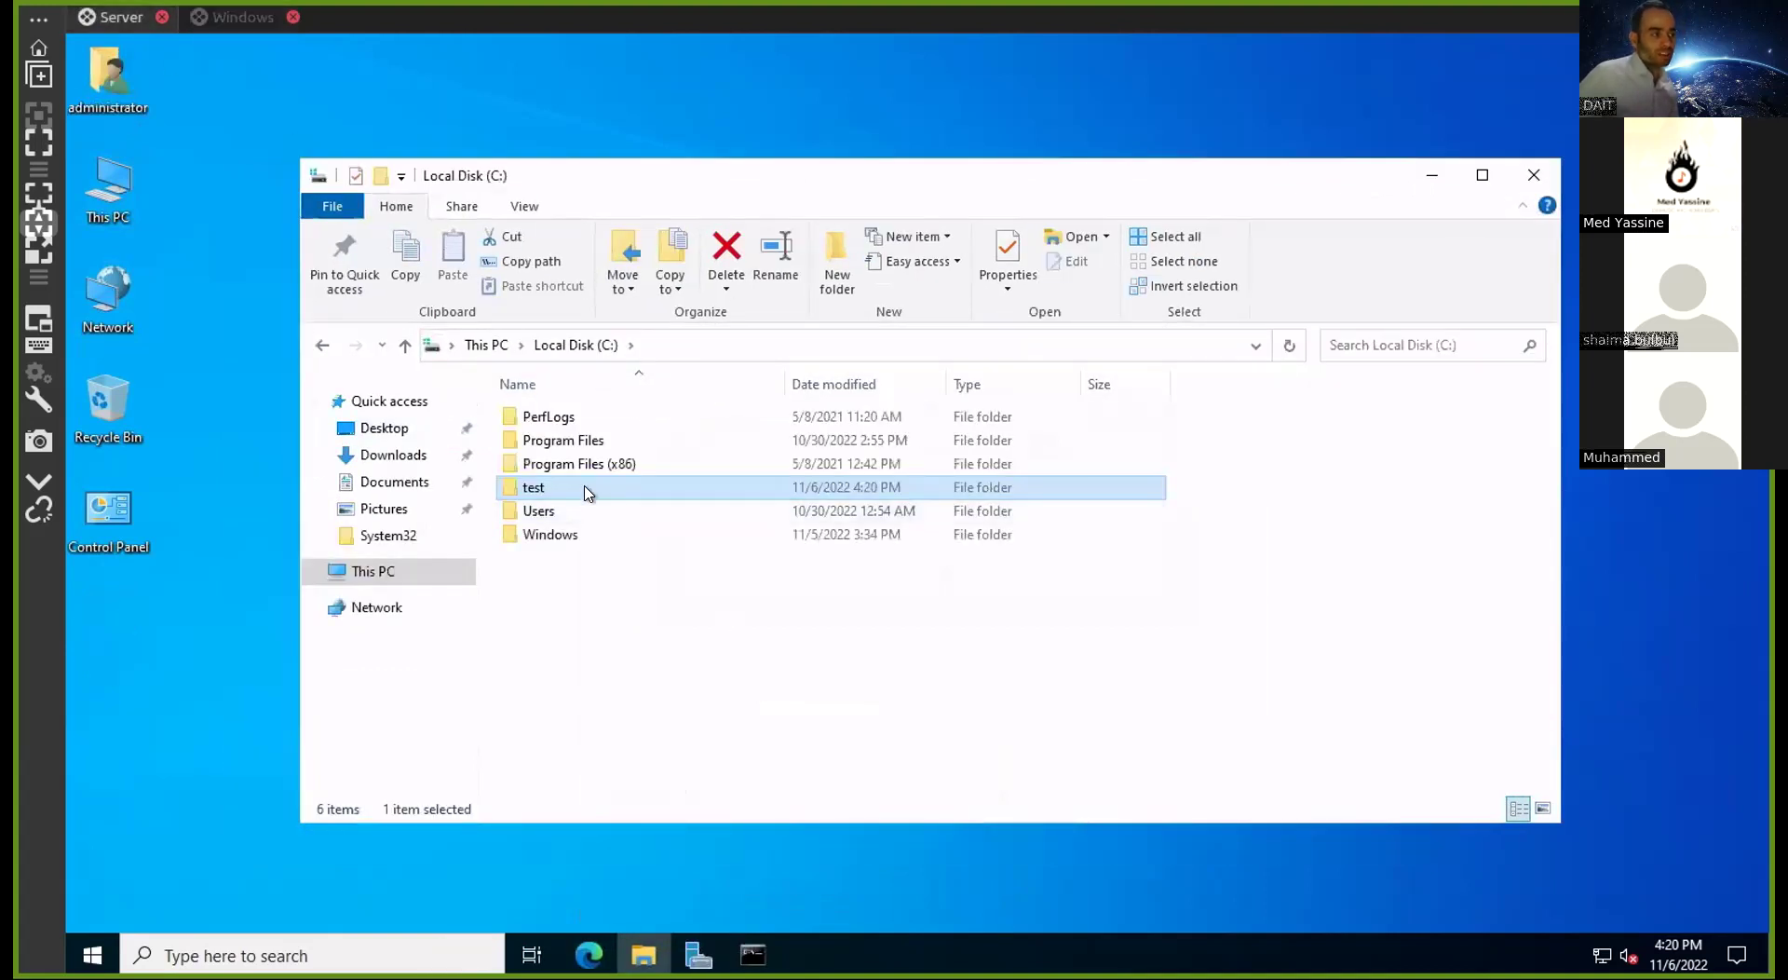
# Reopen test's Advanced Sharing and review Everyone's Change and Read share permissions
pyautogui.rightClick(588, 486)
pyautogui.click(655, 857)
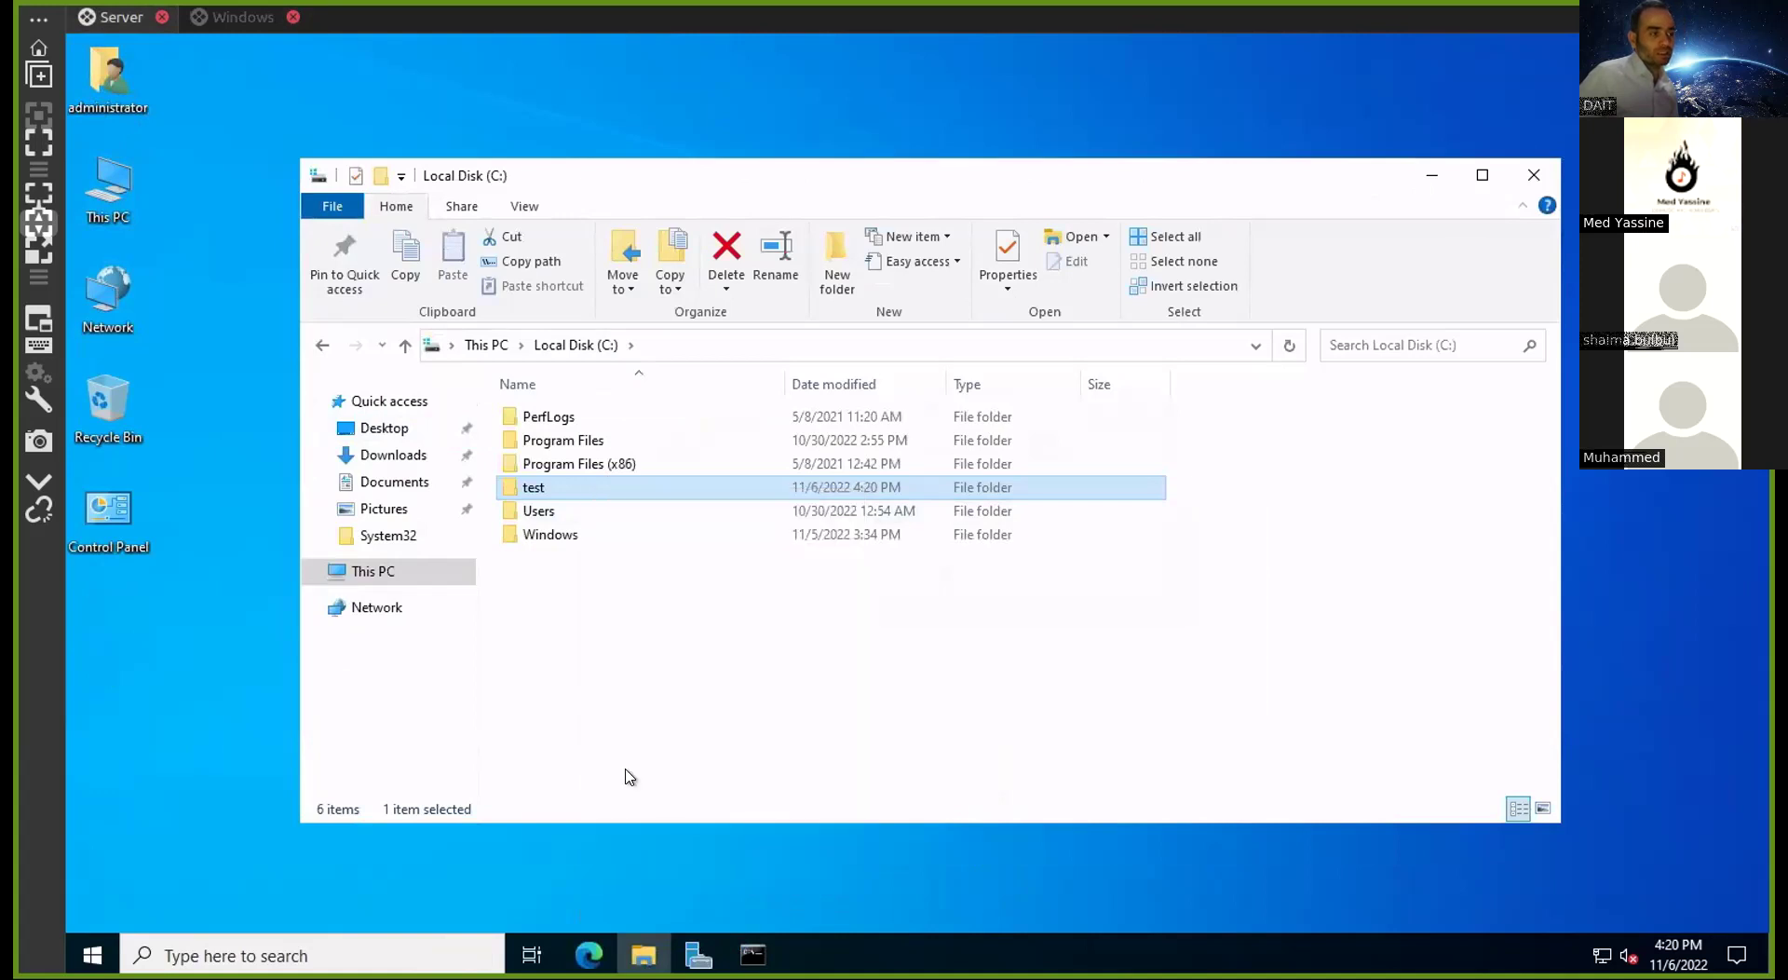
pyautogui.rightClick(558, 489)
pyautogui.click(686, 868)
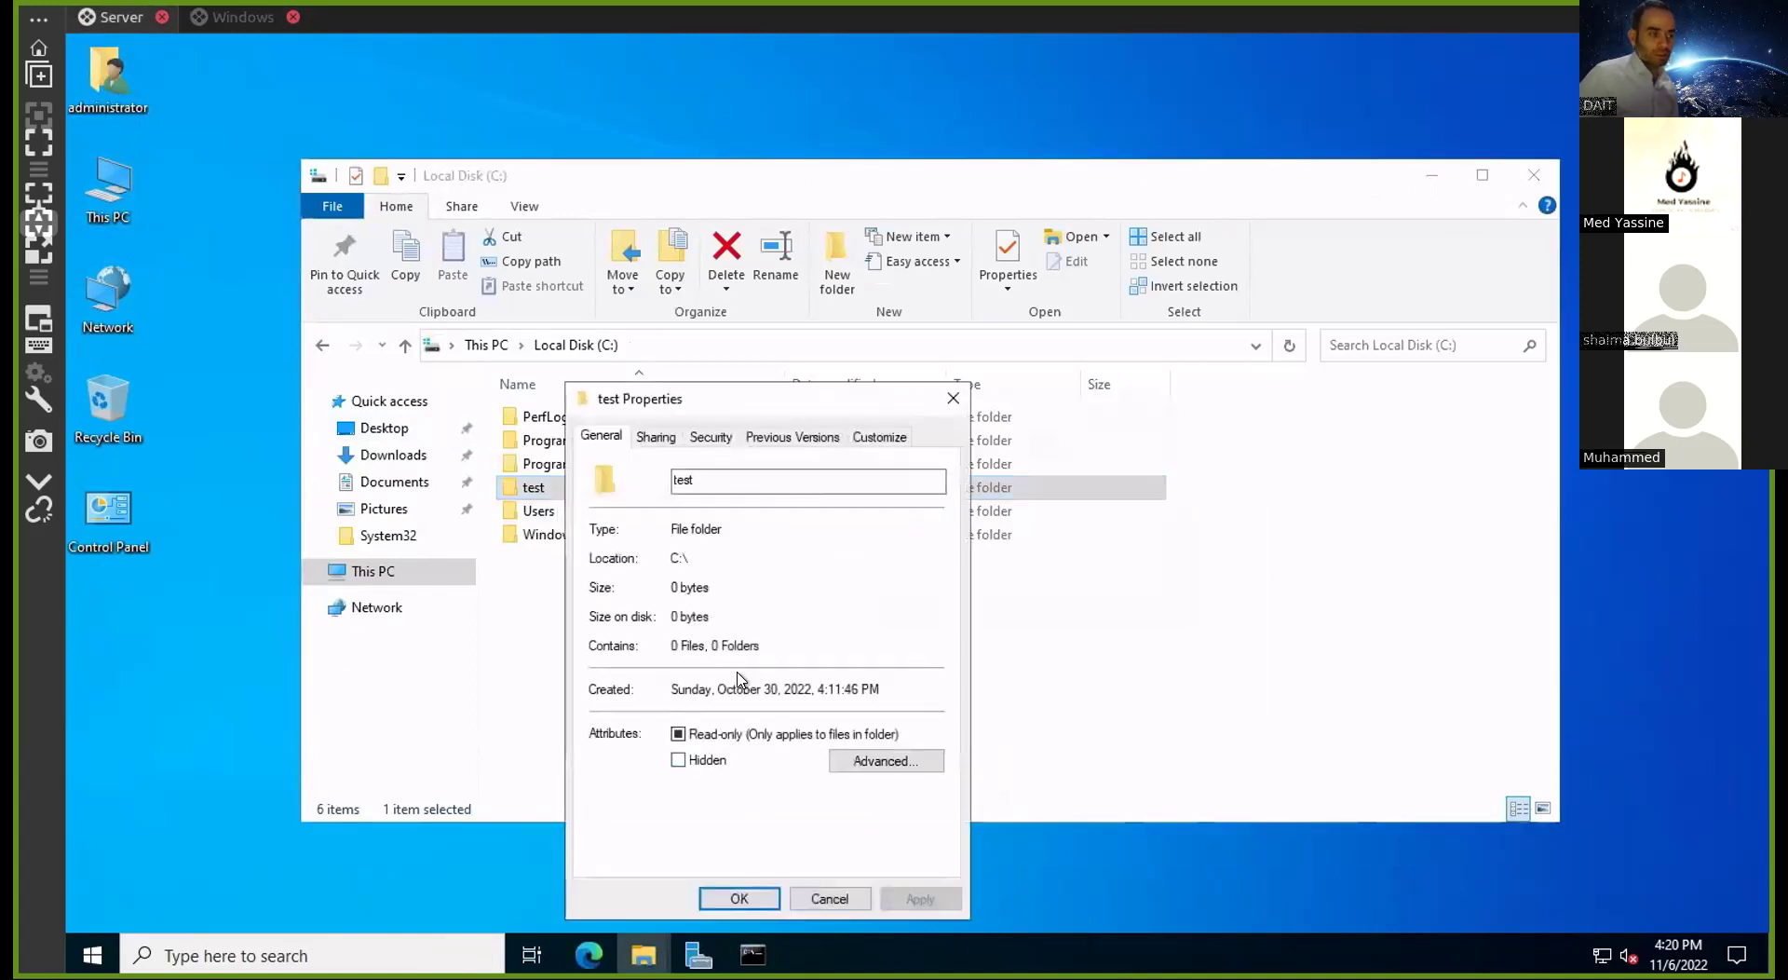
pyautogui.click(659, 435)
pyautogui.click(690, 703)
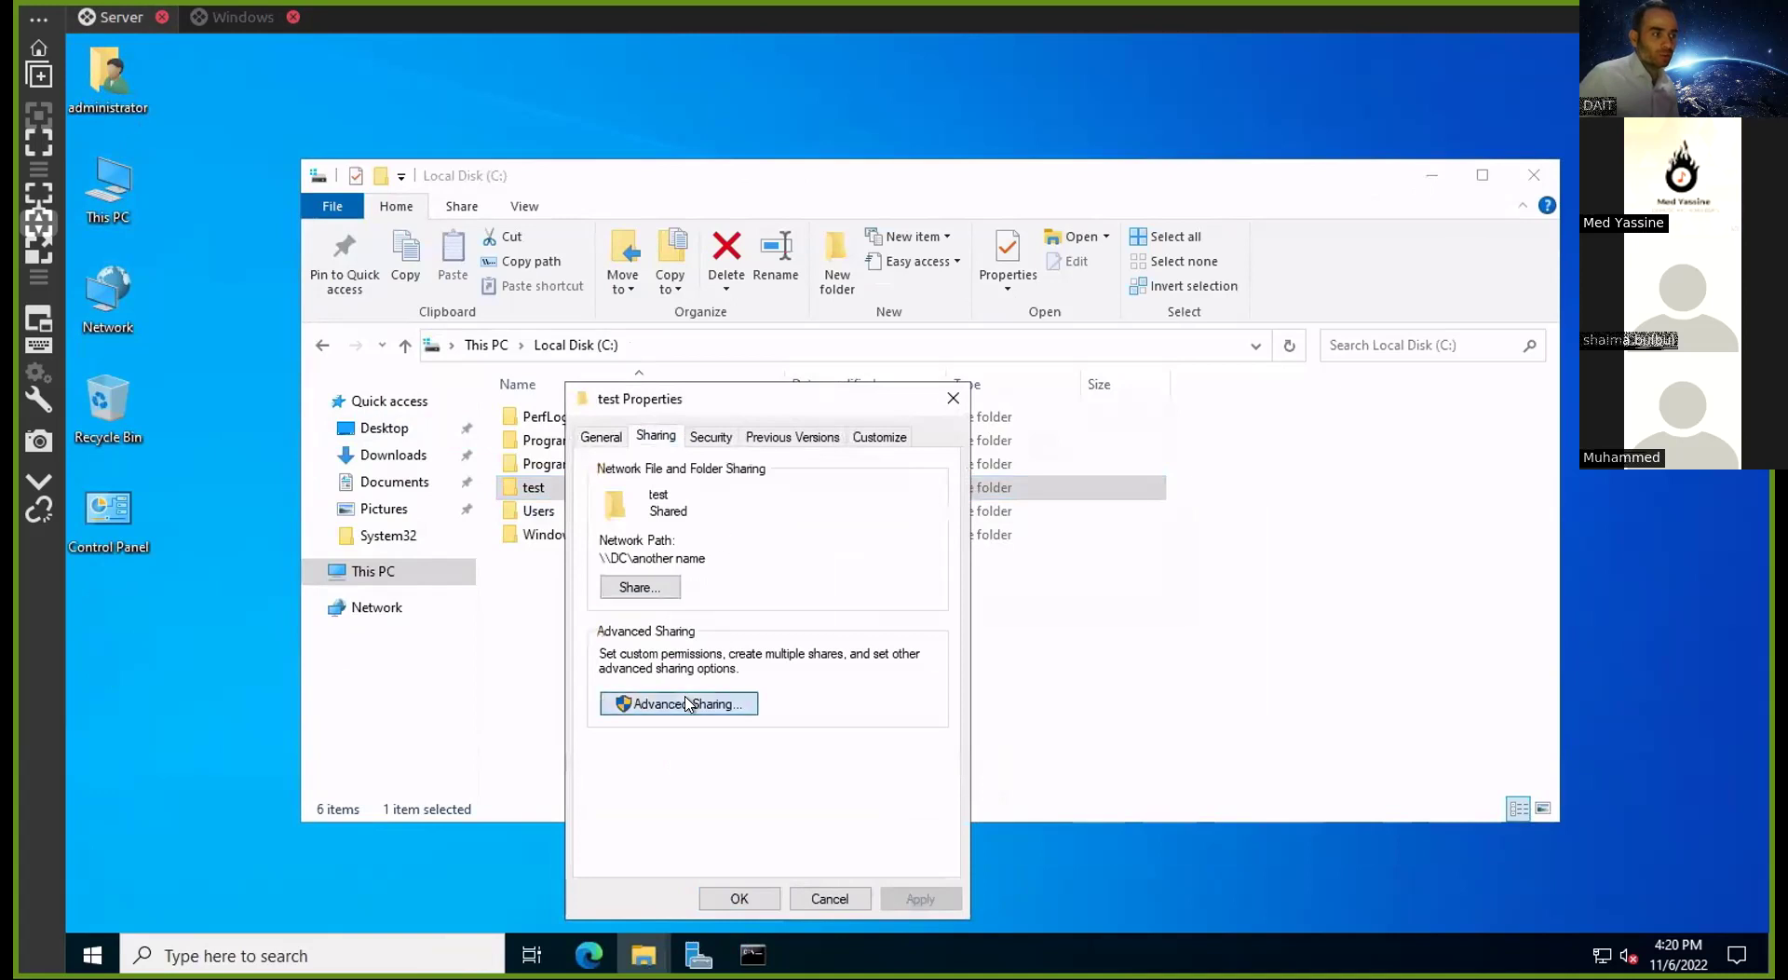
pyautogui.click(665, 737)
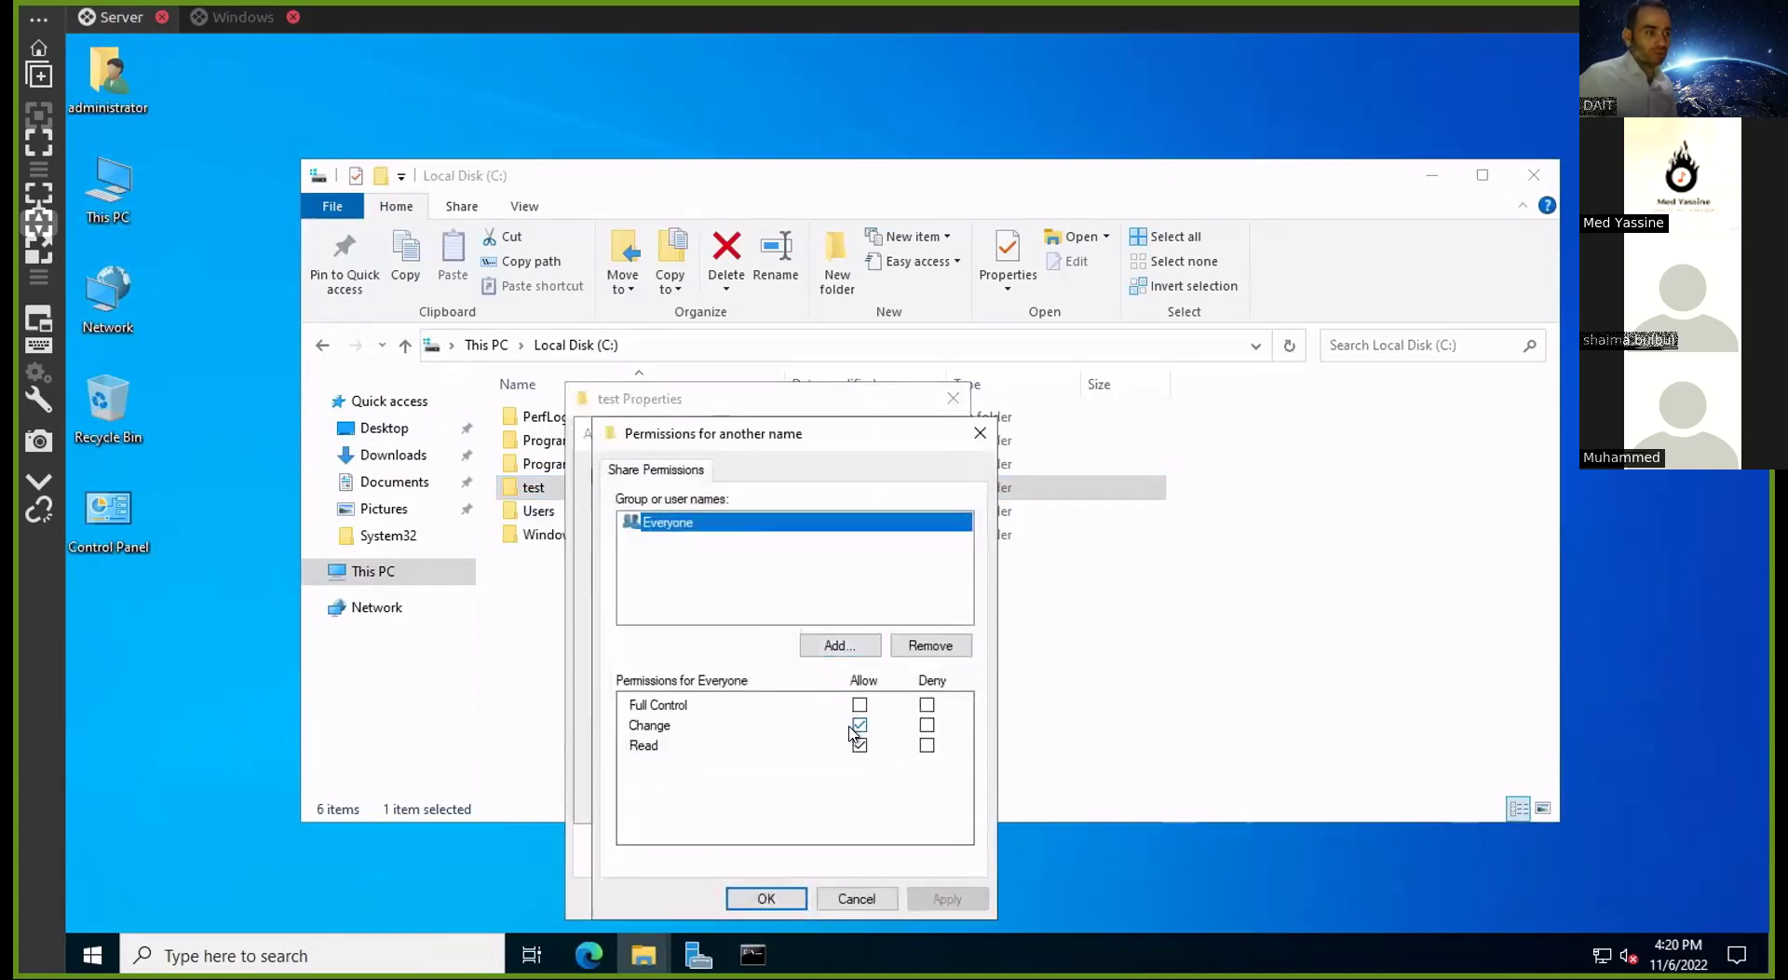
pyautogui.click(847, 898)
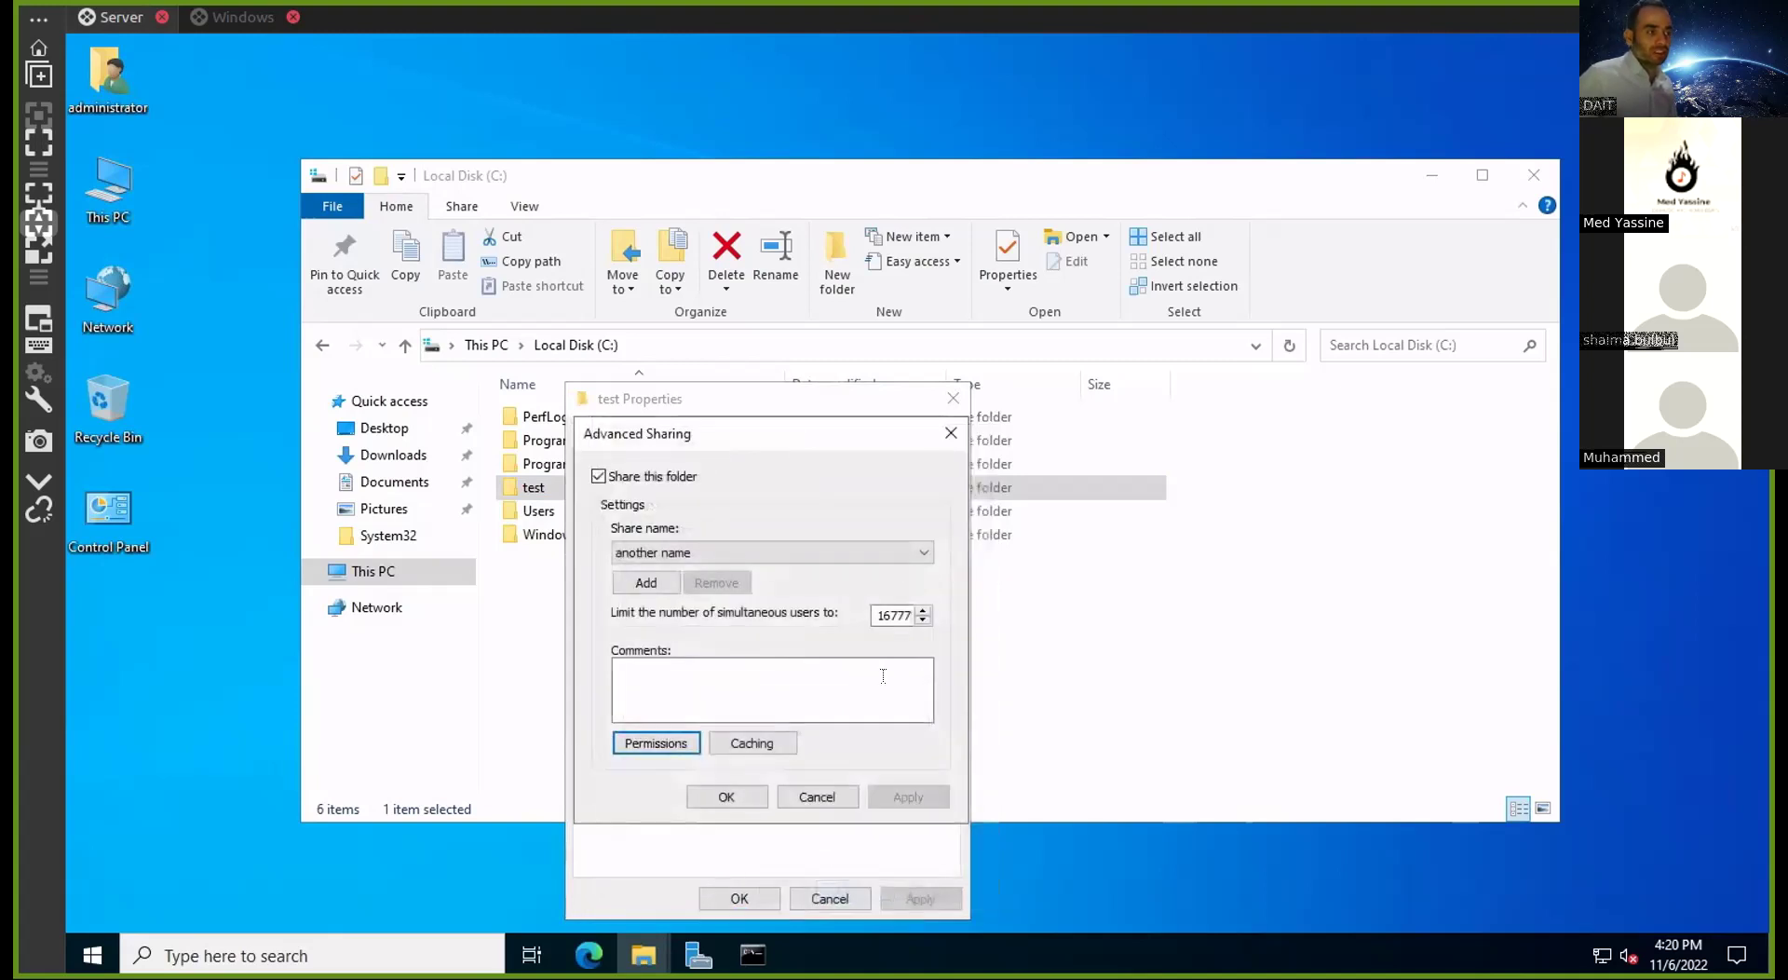
# From the client, browse the another name share's Properties tabs on DC, then cancel
pyautogui.click(224, 18)
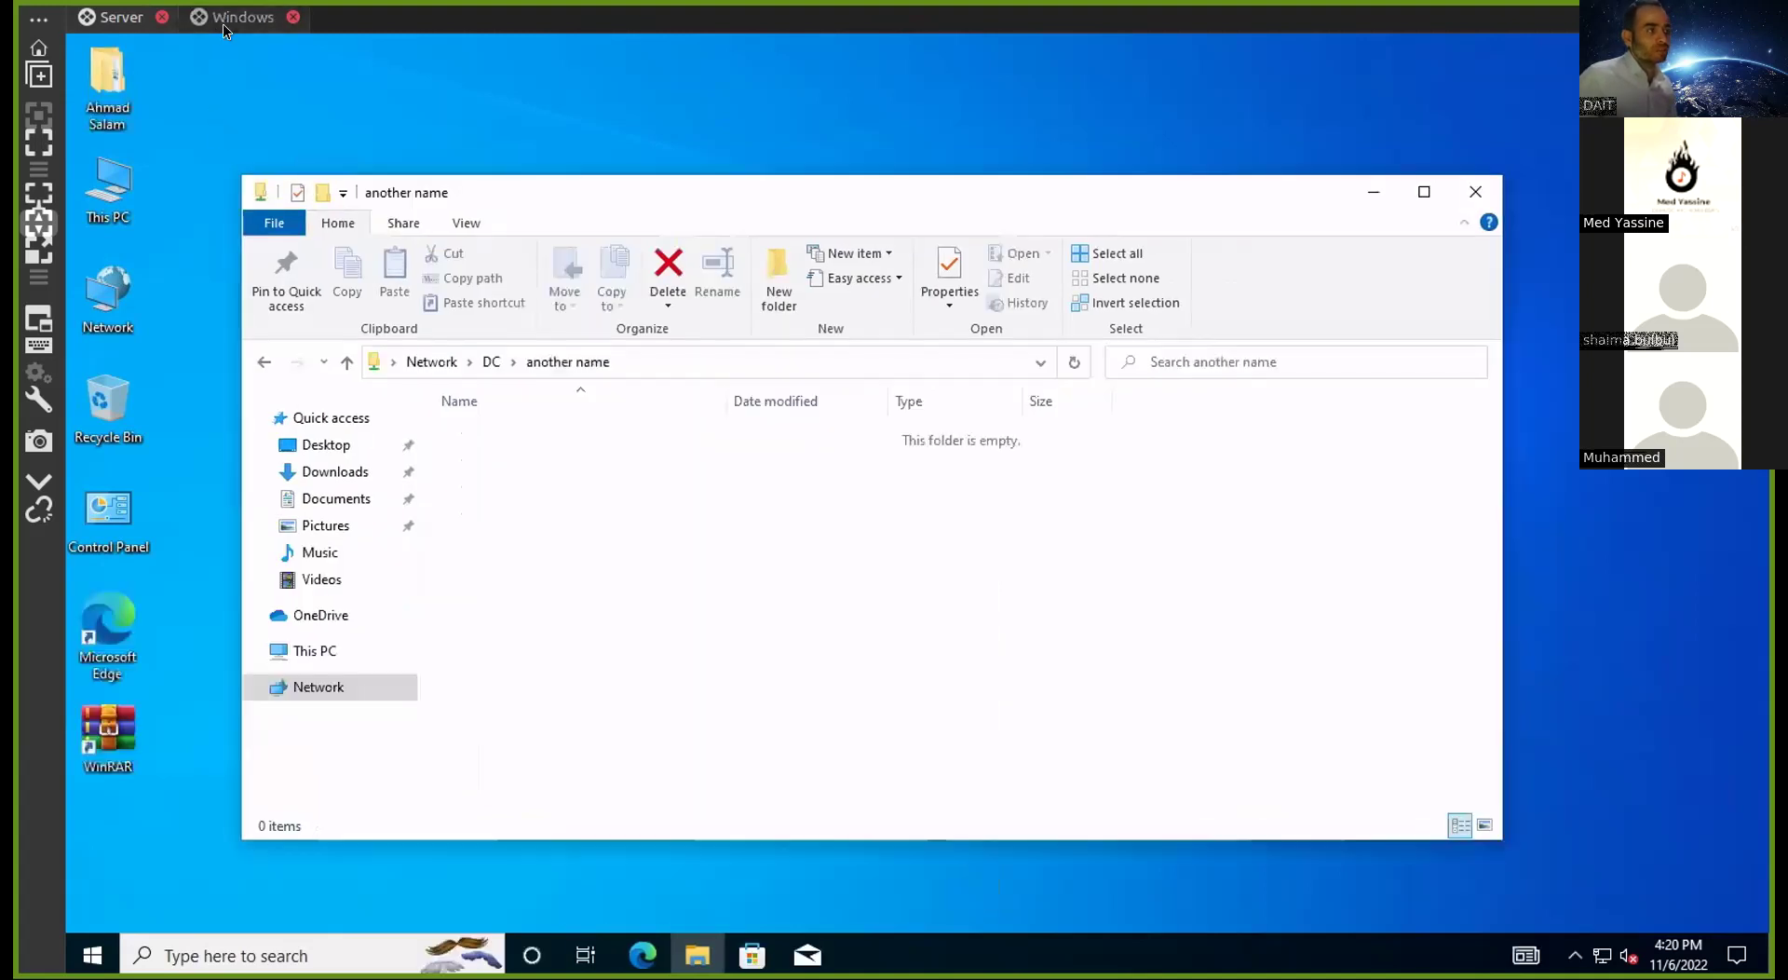
pyautogui.click(489, 361)
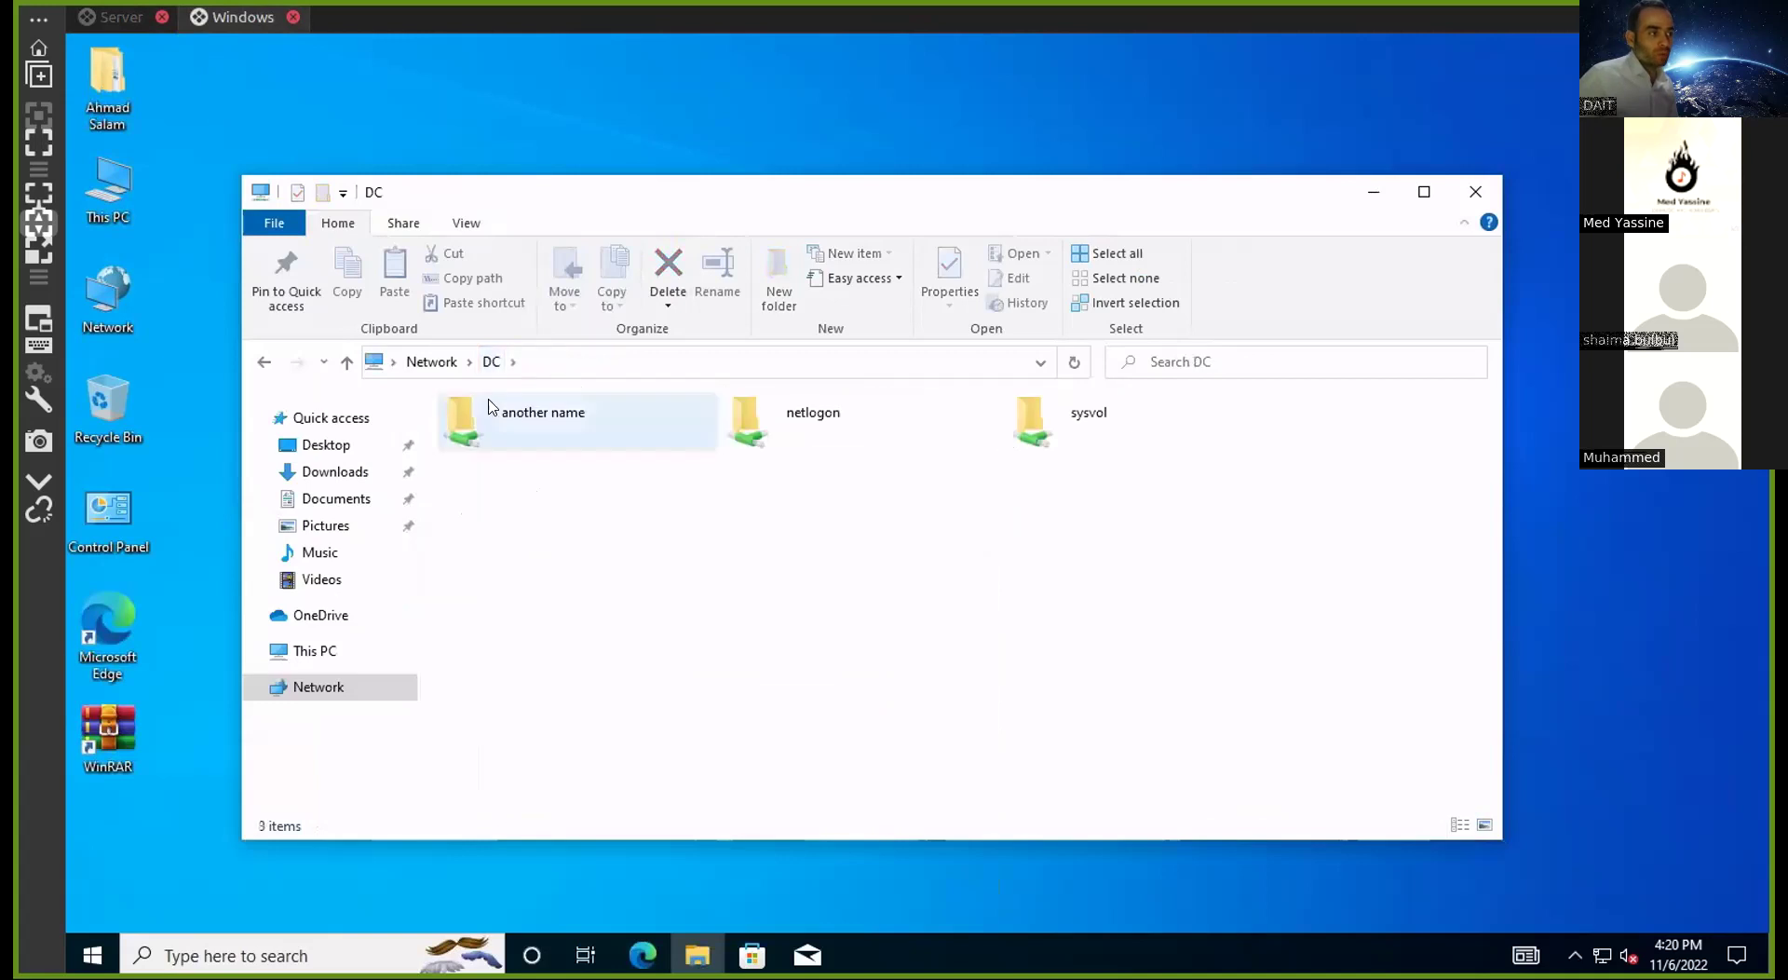
pyautogui.rightClick(493, 408)
pyautogui.click(578, 805)
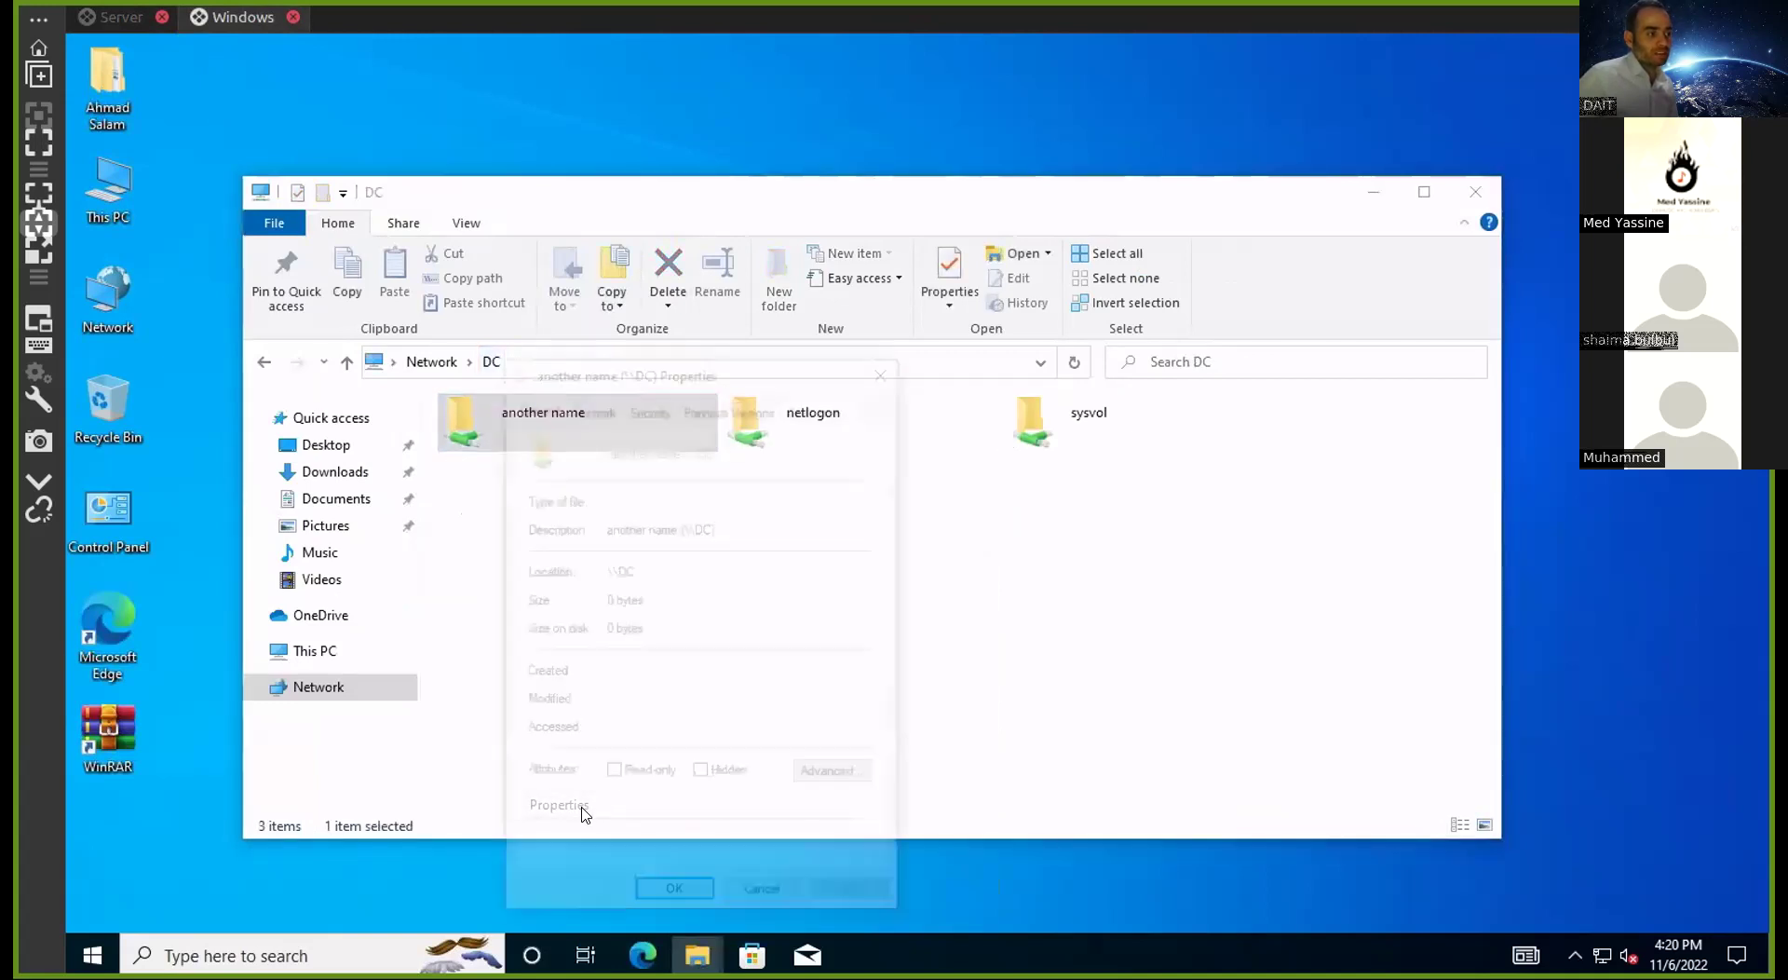
pyautogui.click(585, 404)
pyautogui.click(649, 406)
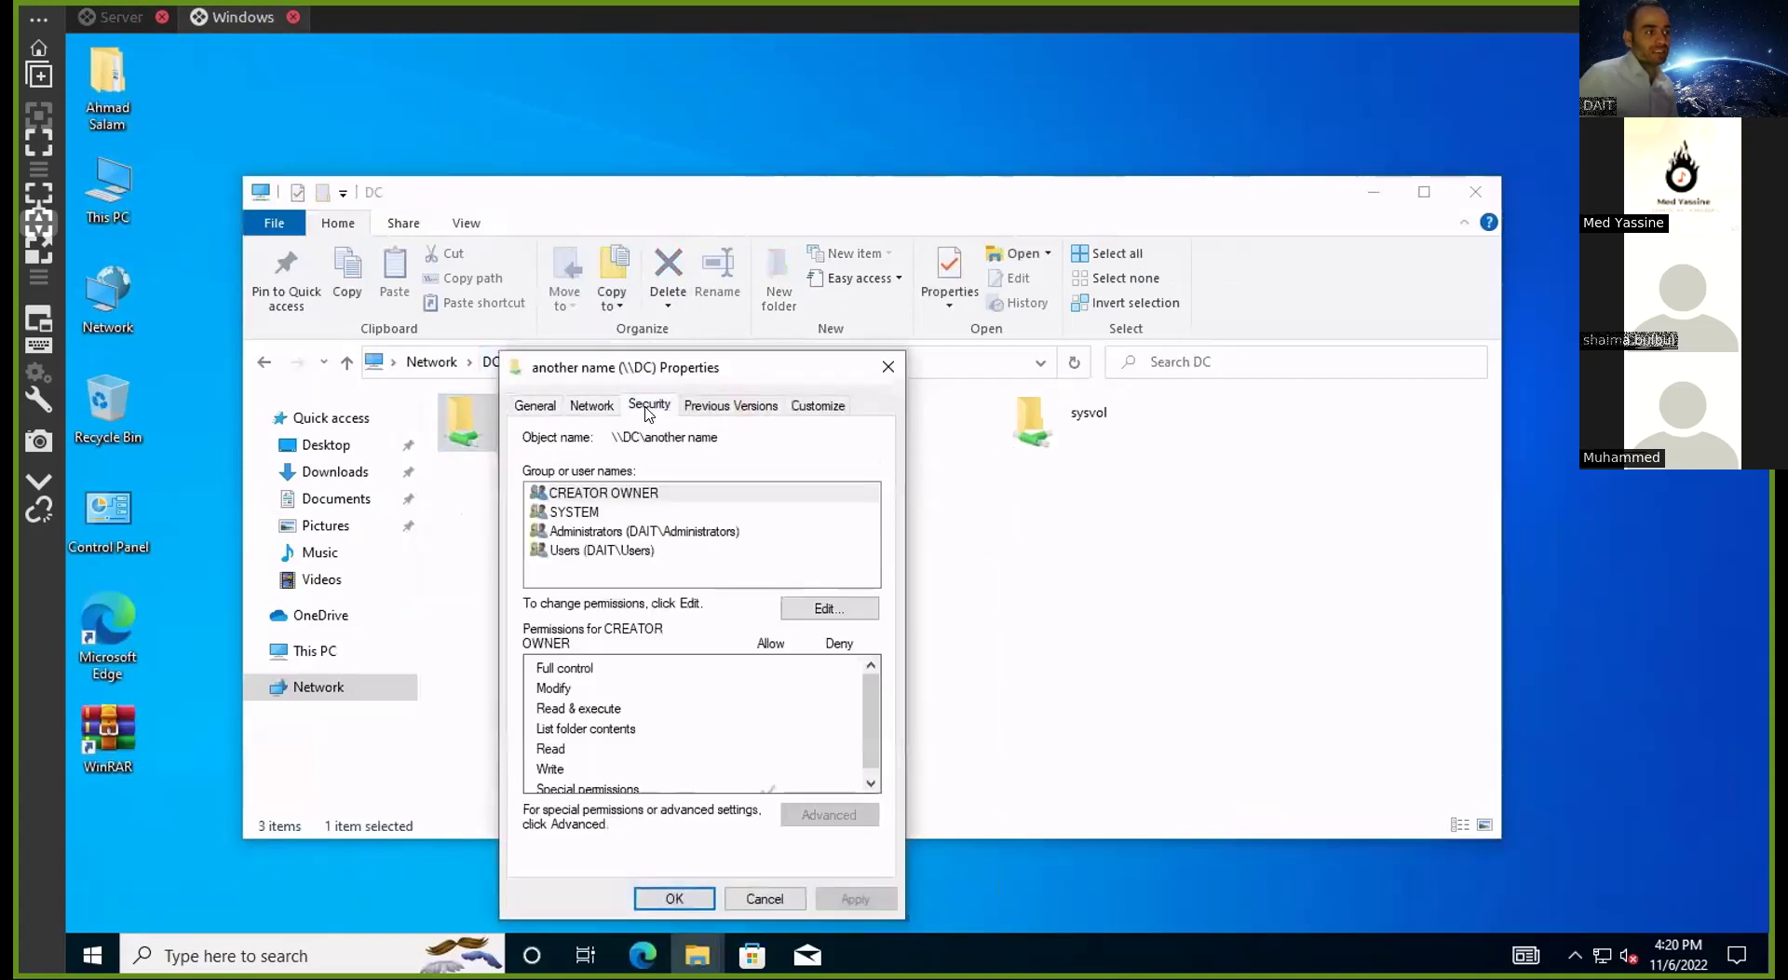
pyautogui.click(698, 408)
pyautogui.click(649, 406)
pyautogui.click(593, 405)
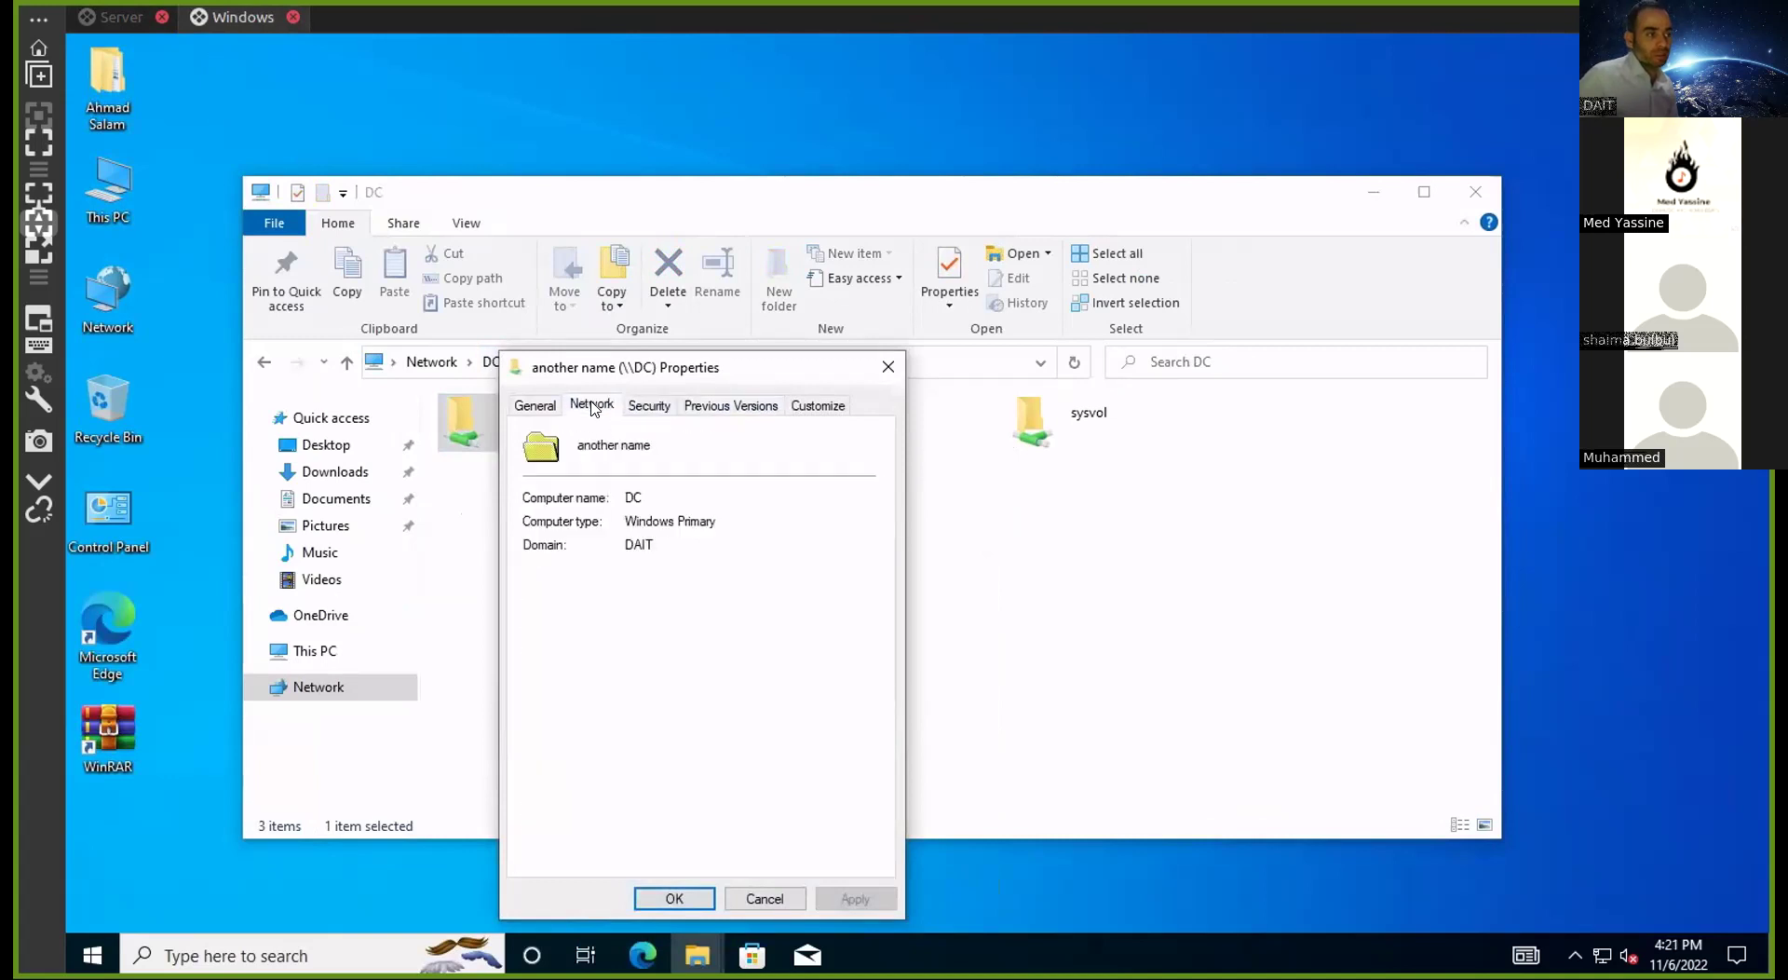
pyautogui.click(662, 411)
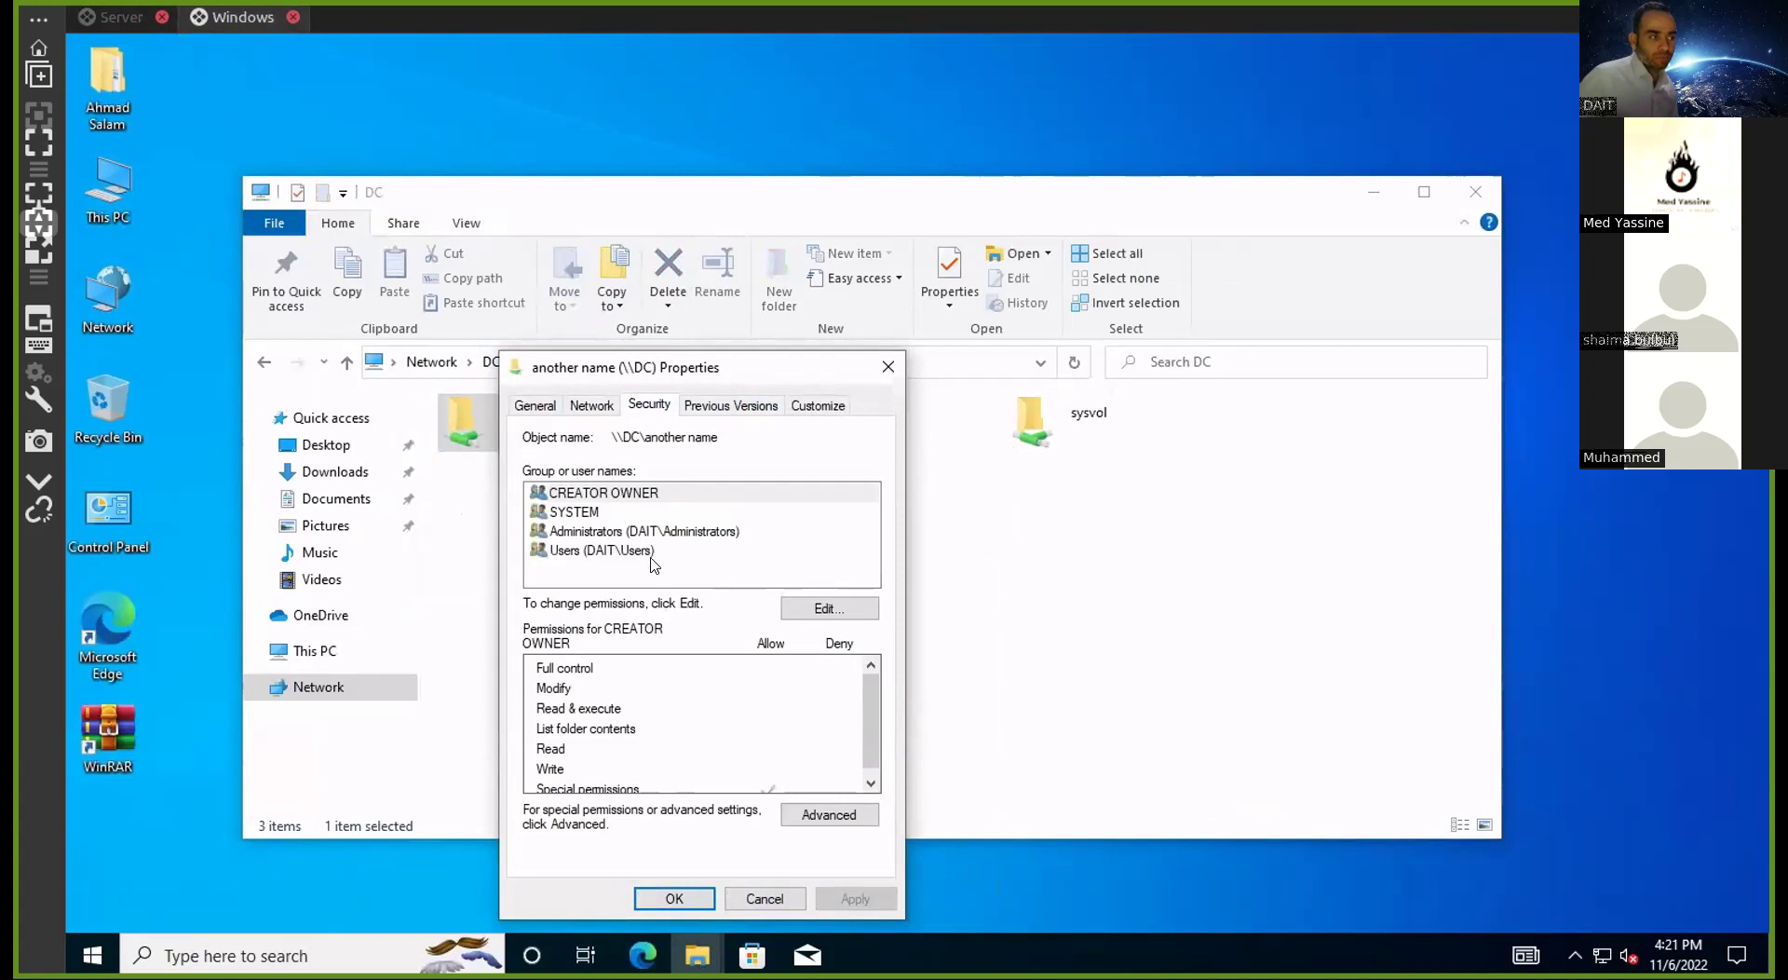
pyautogui.click(546, 404)
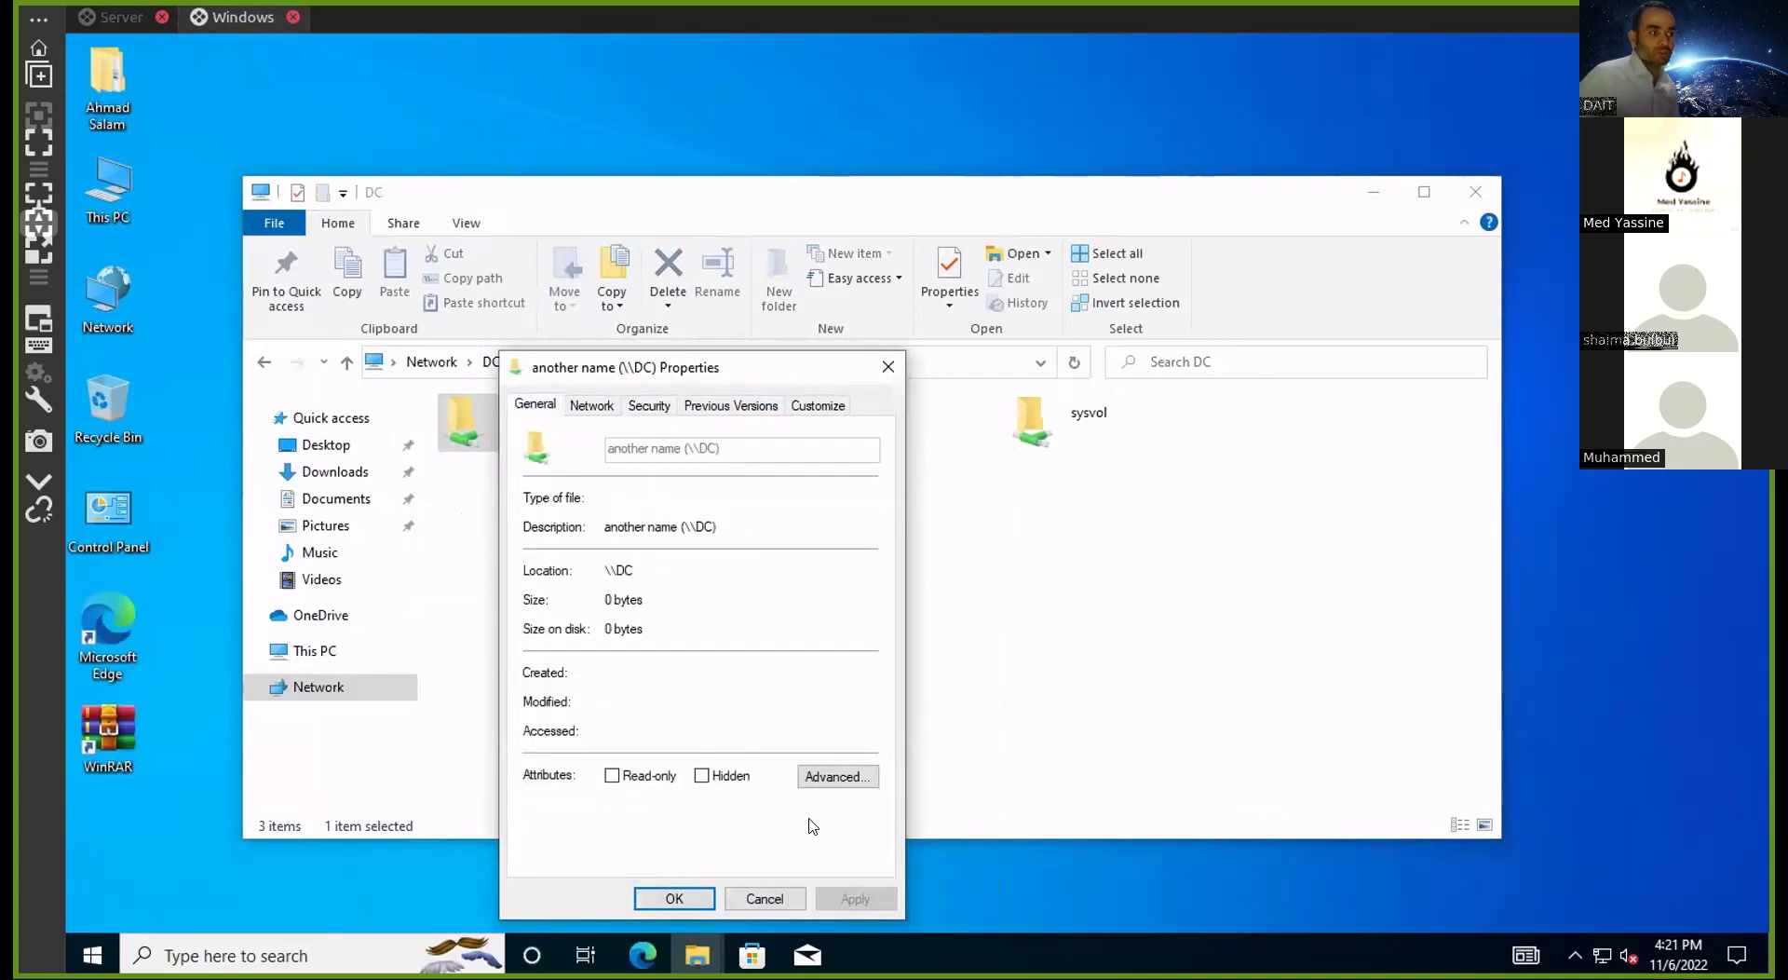
pyautogui.click(766, 897)
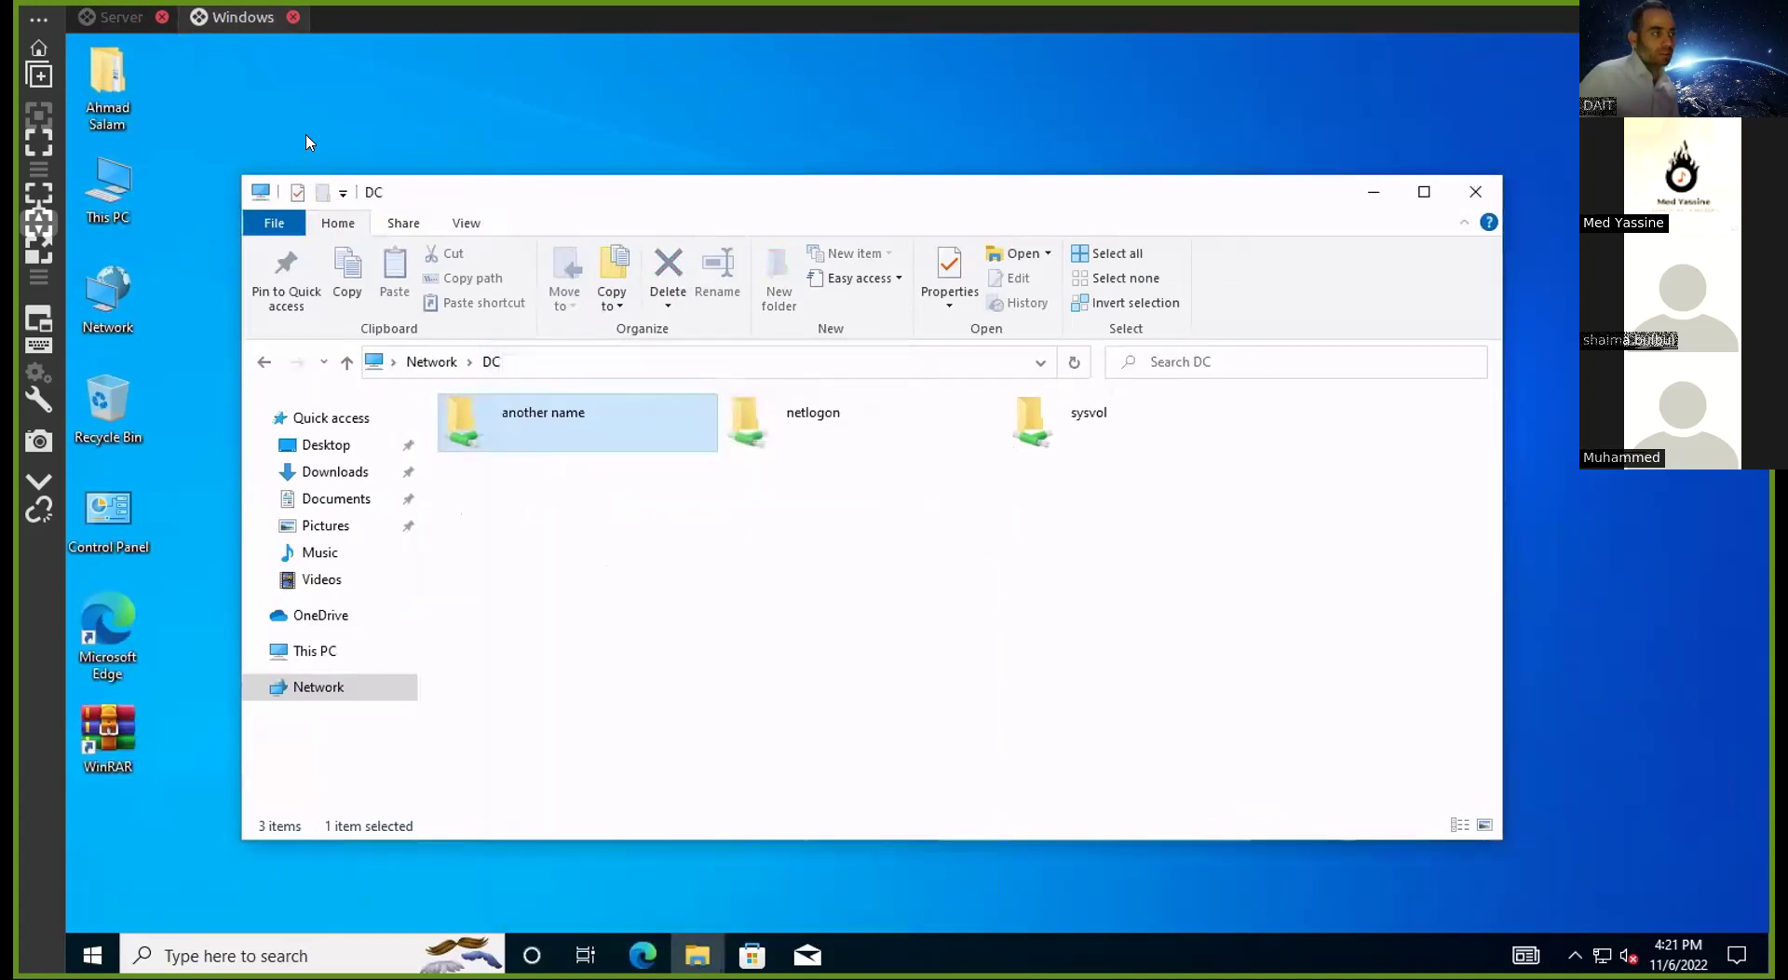
pyautogui.click(132, 21)
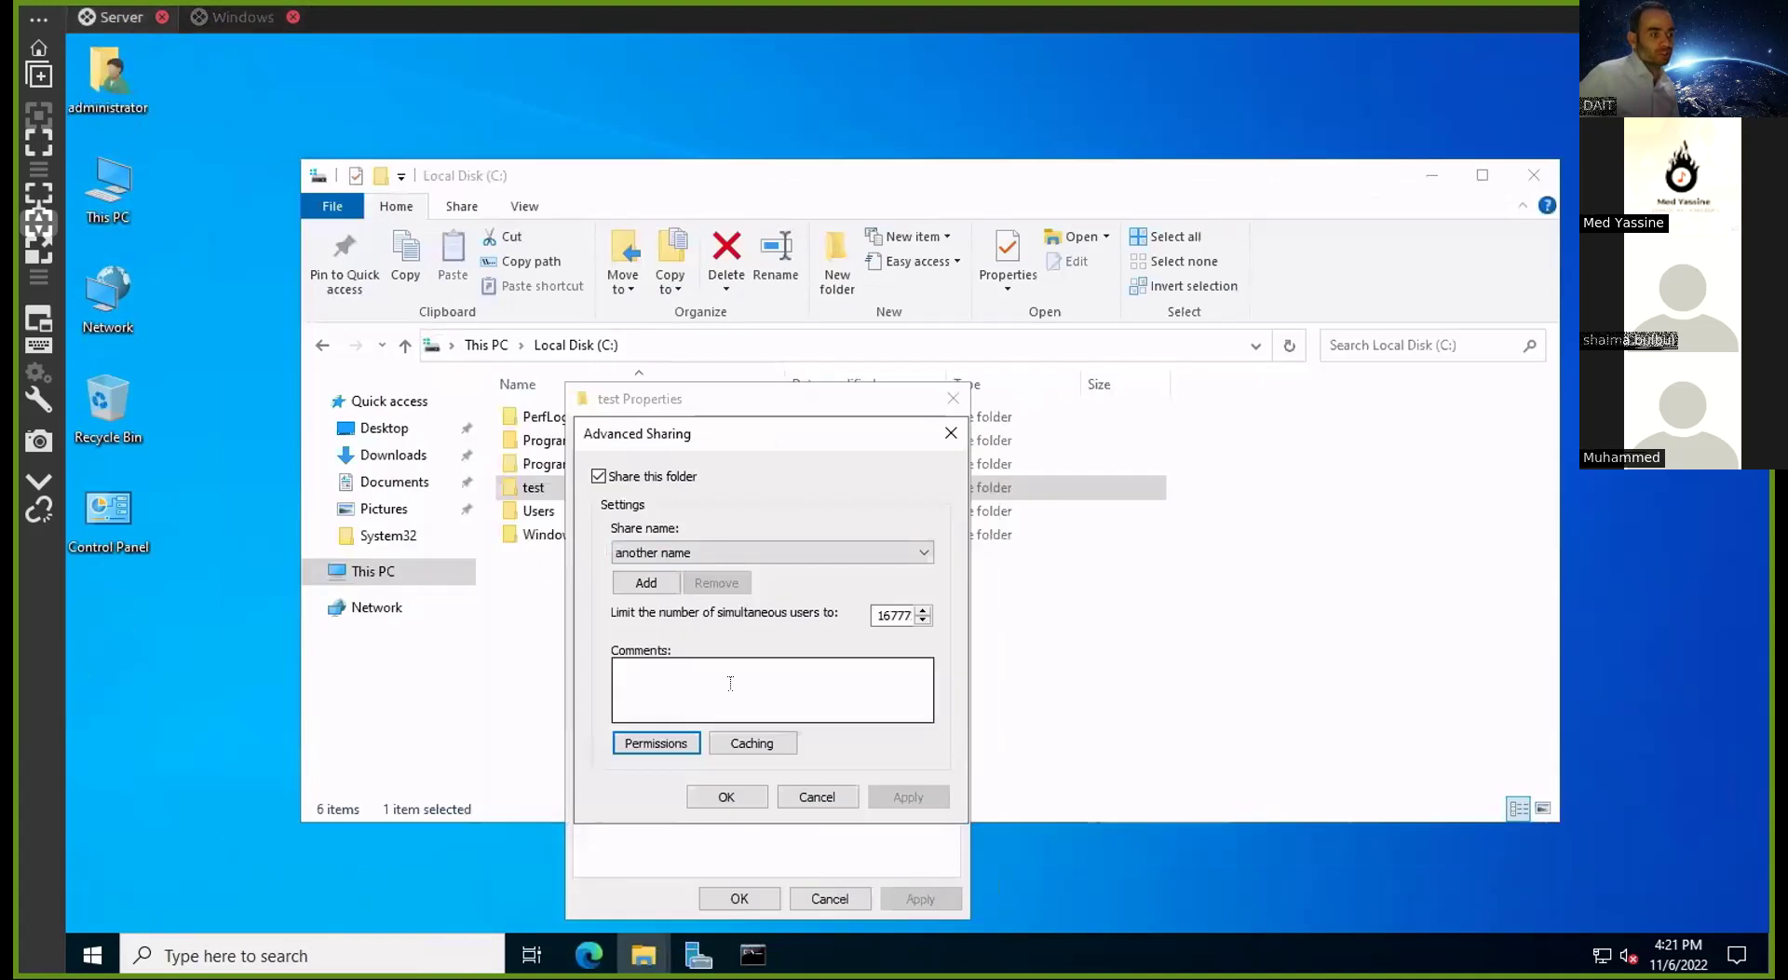
# Add the domain user account to the another name share, remove Everyone, and apply
pyautogui.click(657, 743)
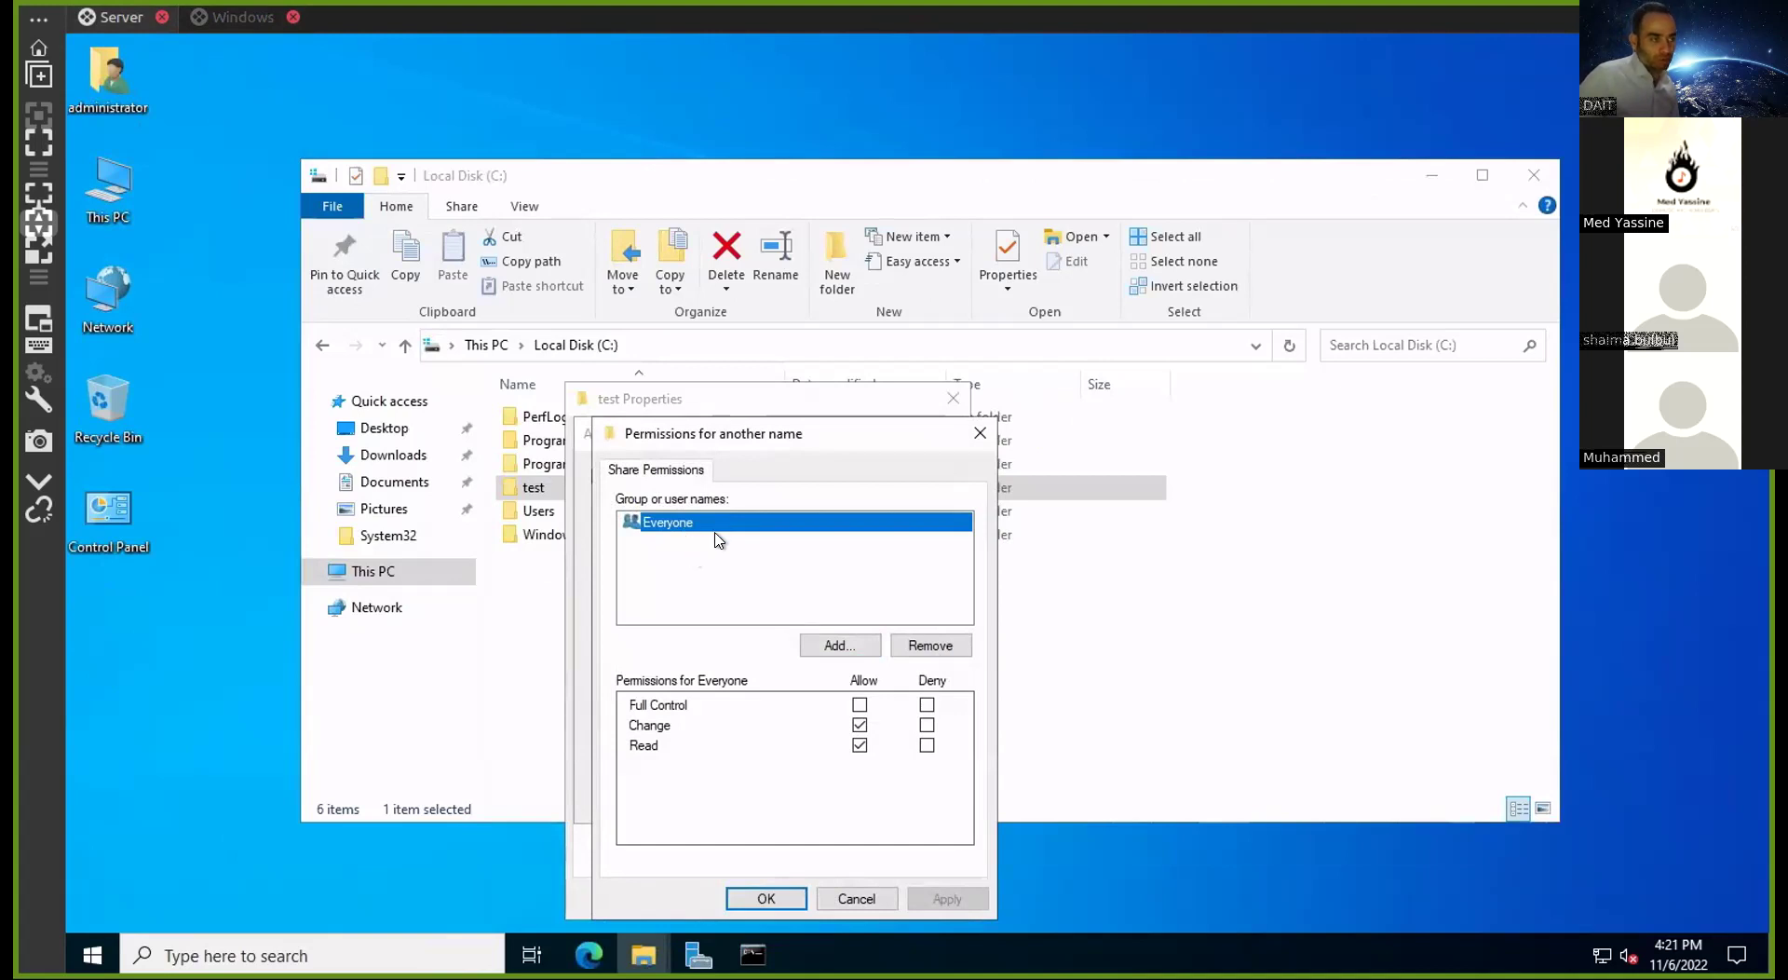
pyautogui.click(812, 643)
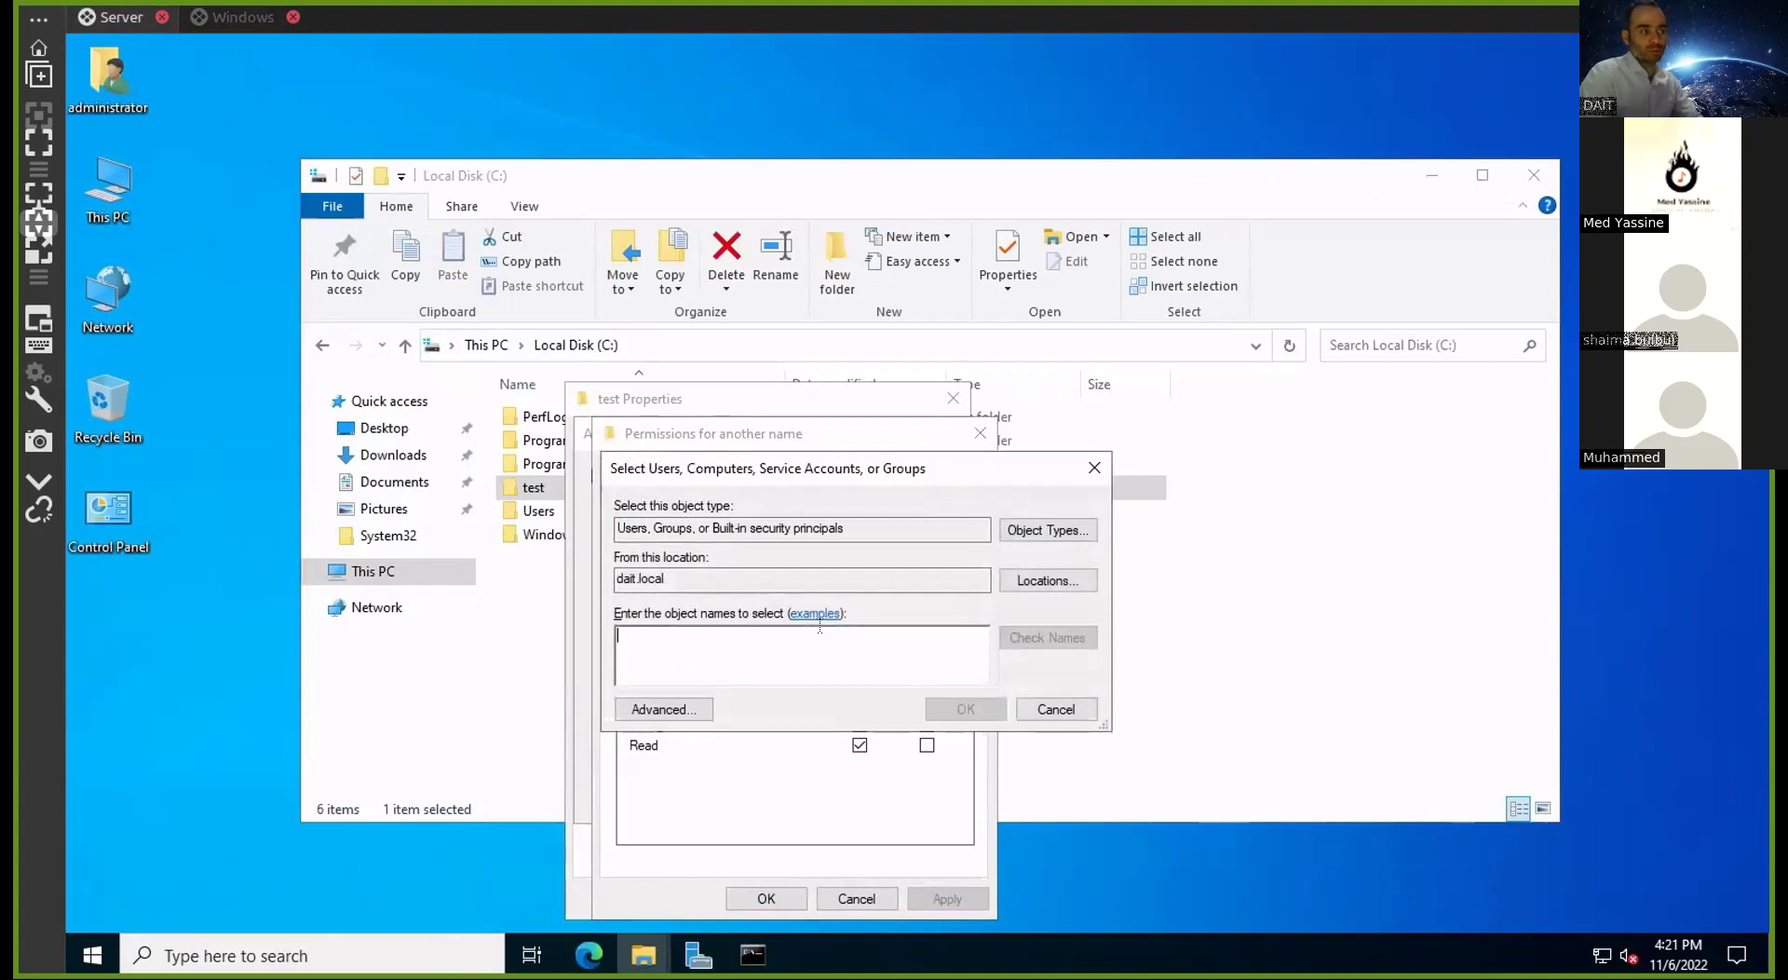
pyautogui.write('a')
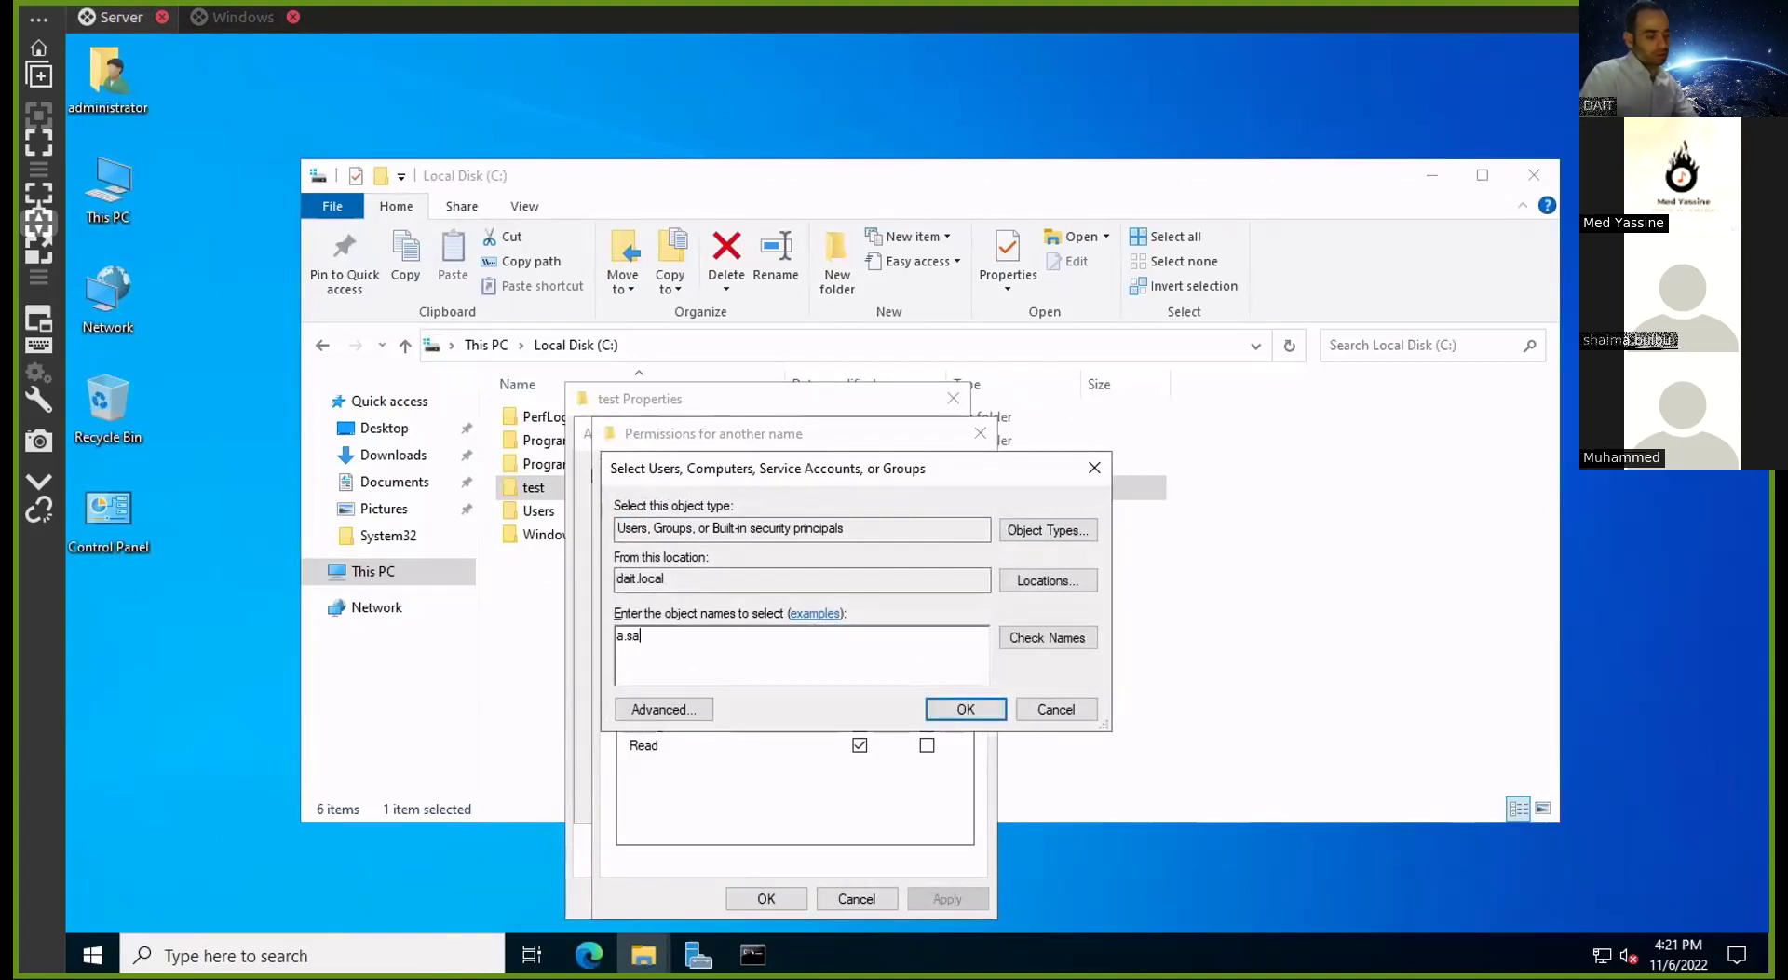
pyautogui.write('.dslam')
pyautogui.click(964, 708)
pyautogui.click(689, 543)
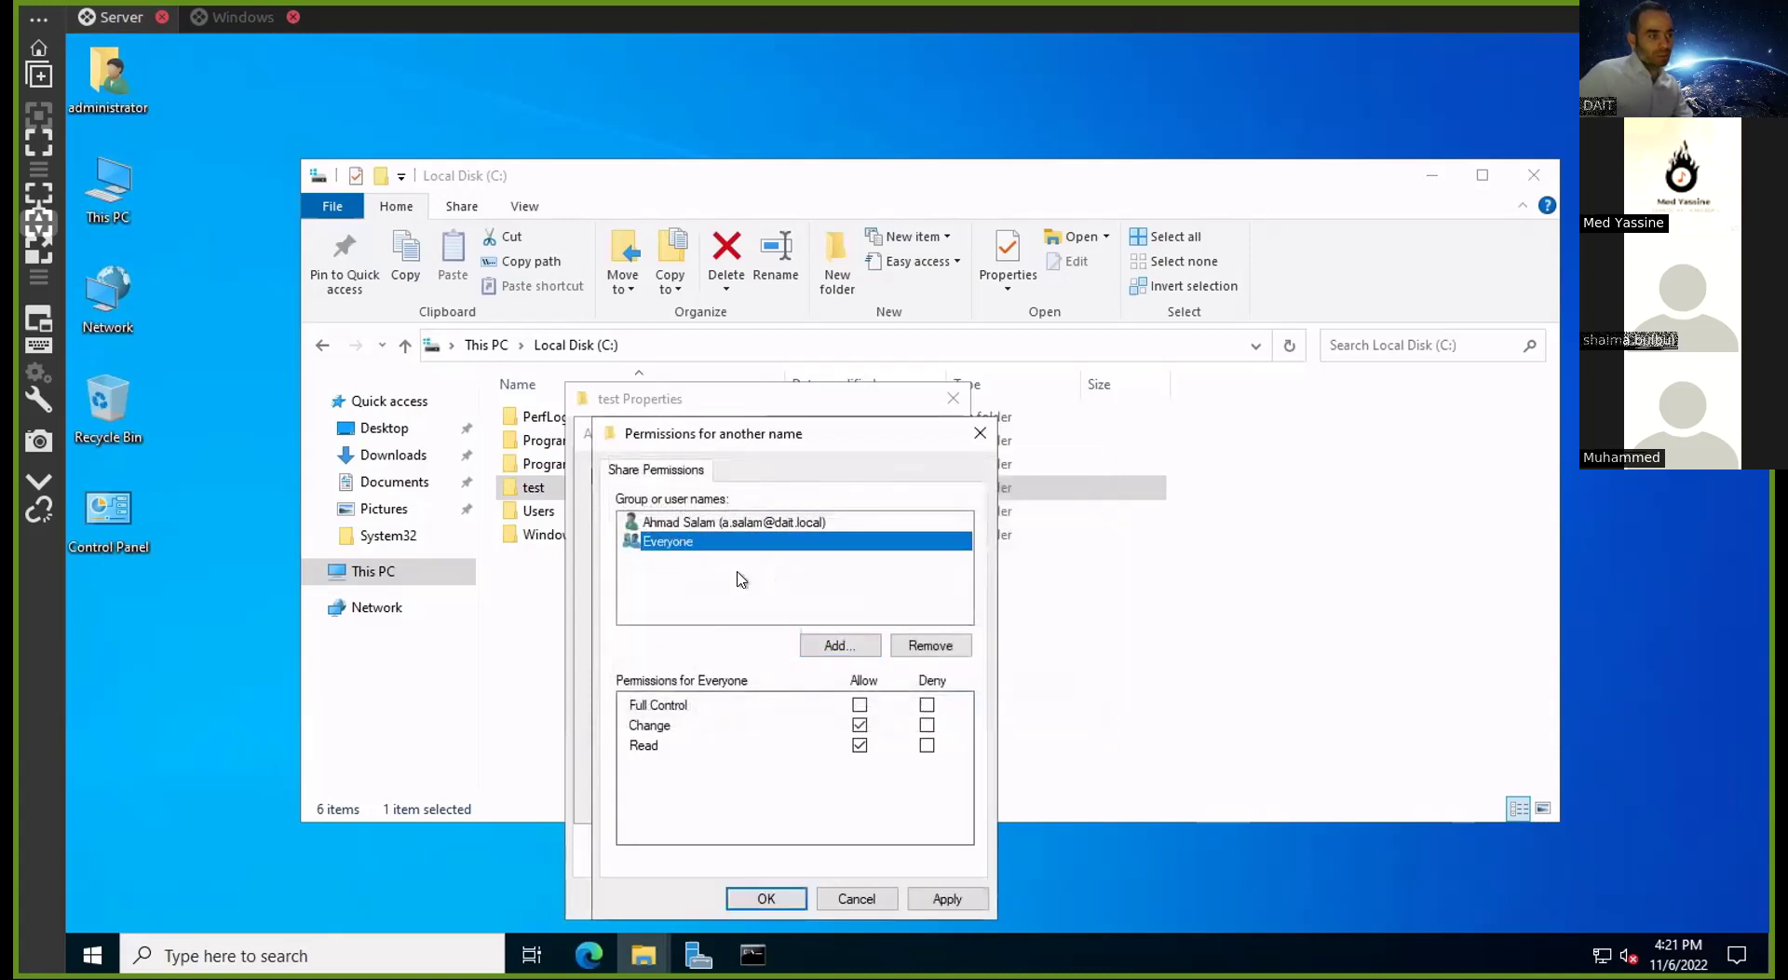
pyautogui.click(931, 642)
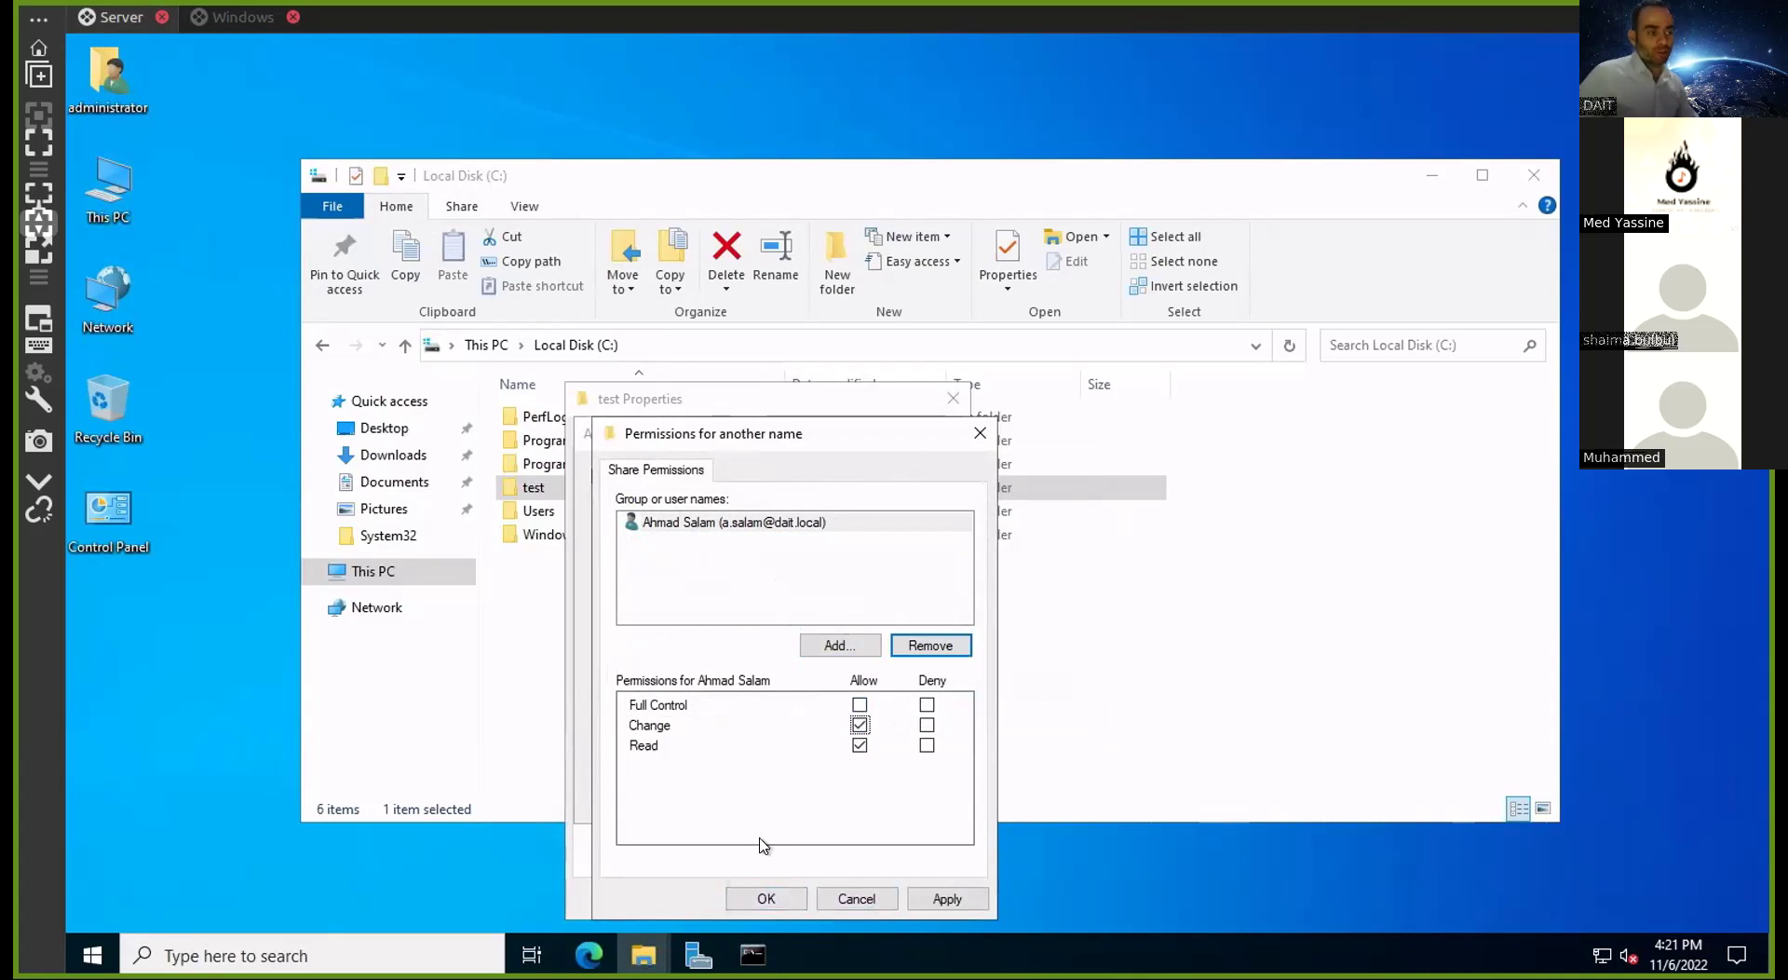
pyautogui.click(759, 896)
pyautogui.click(727, 801)
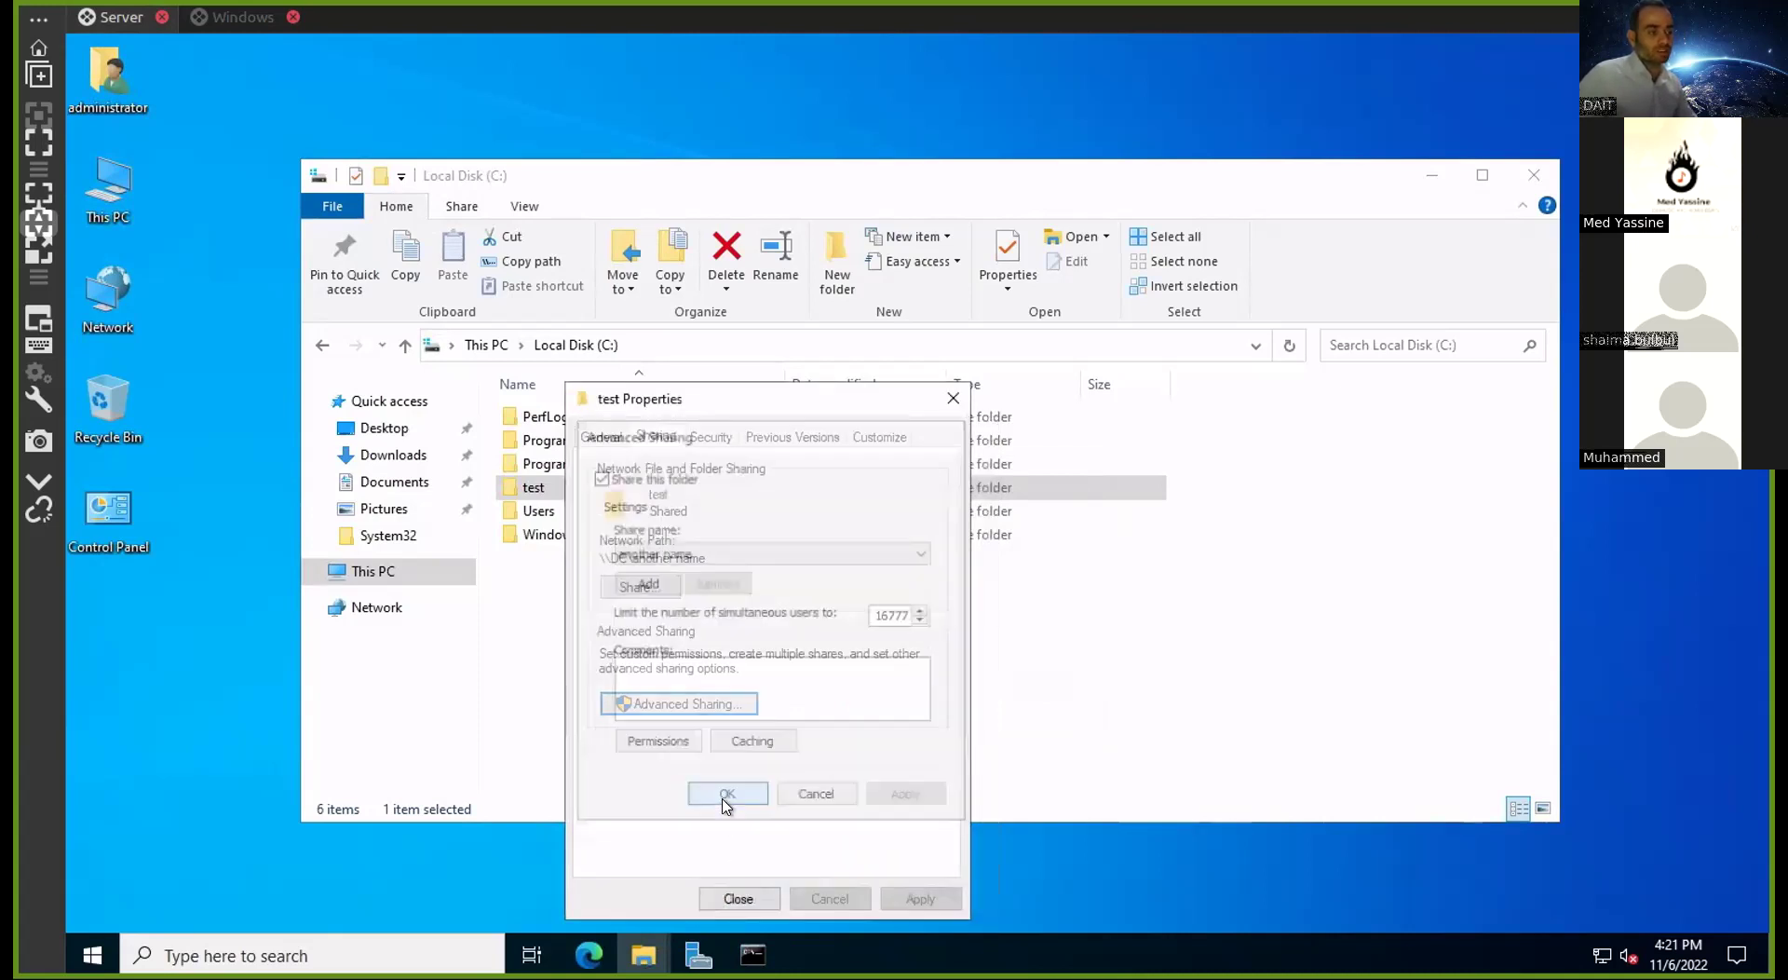
pyautogui.click(737, 897)
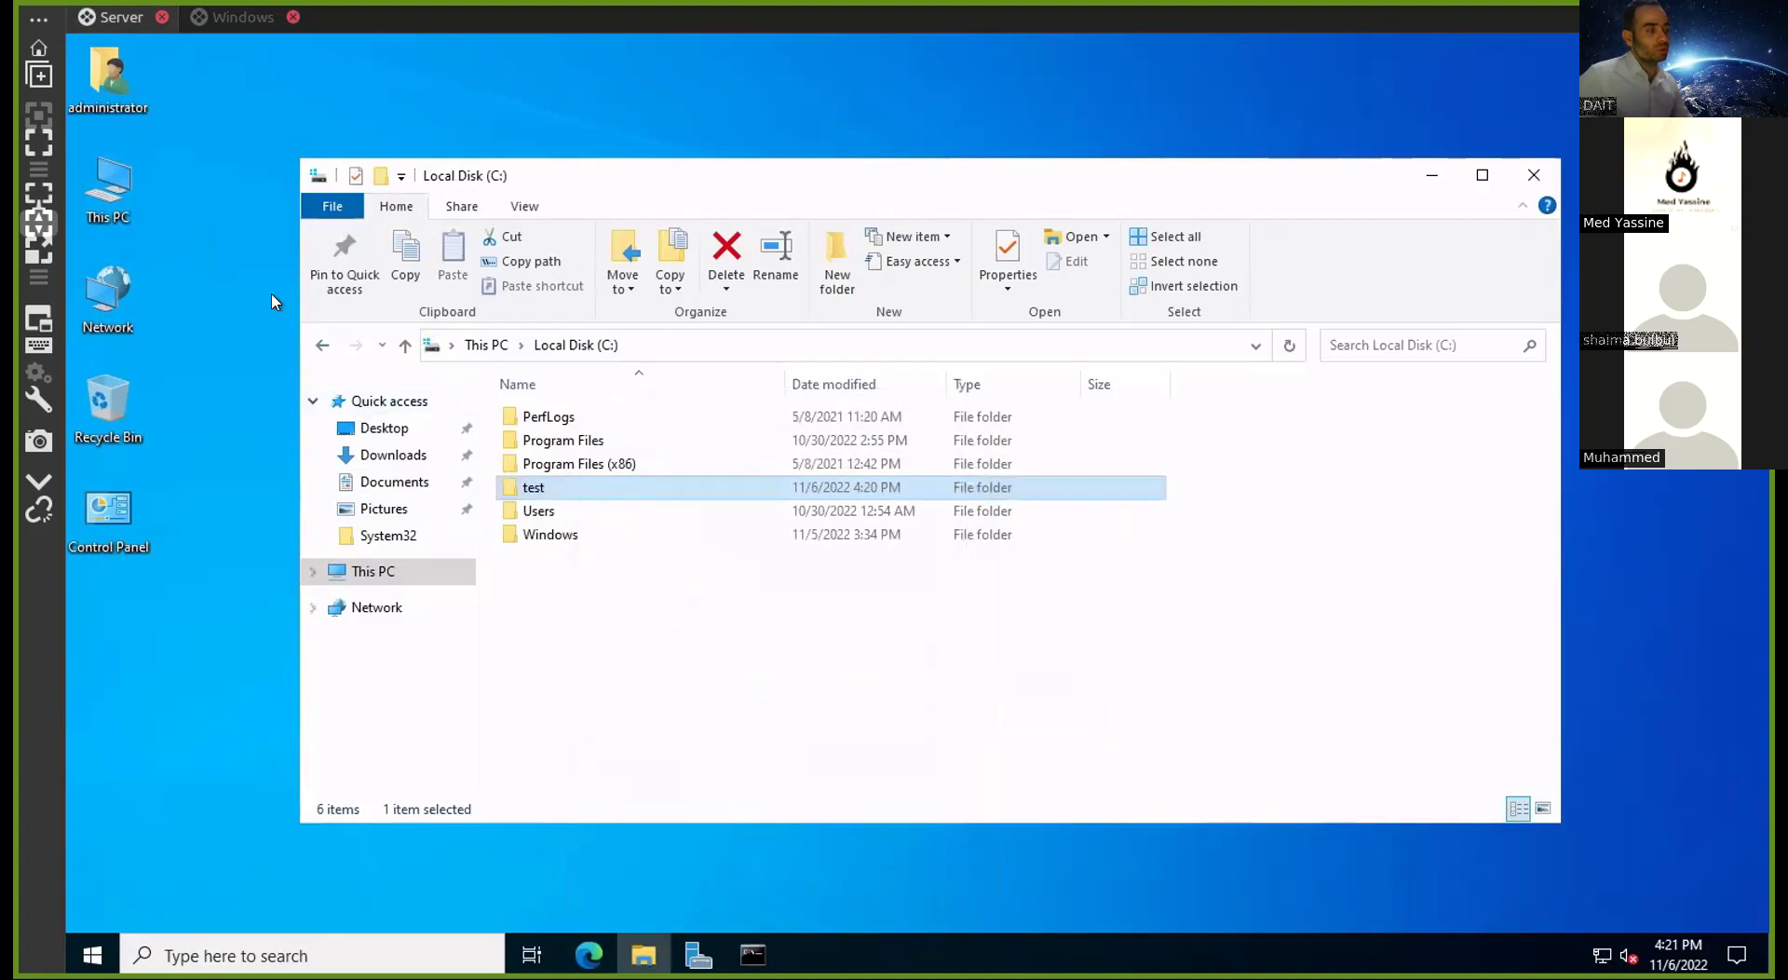
# From the client, create a New folder in another name and delete it again
pyautogui.click(260, 19)
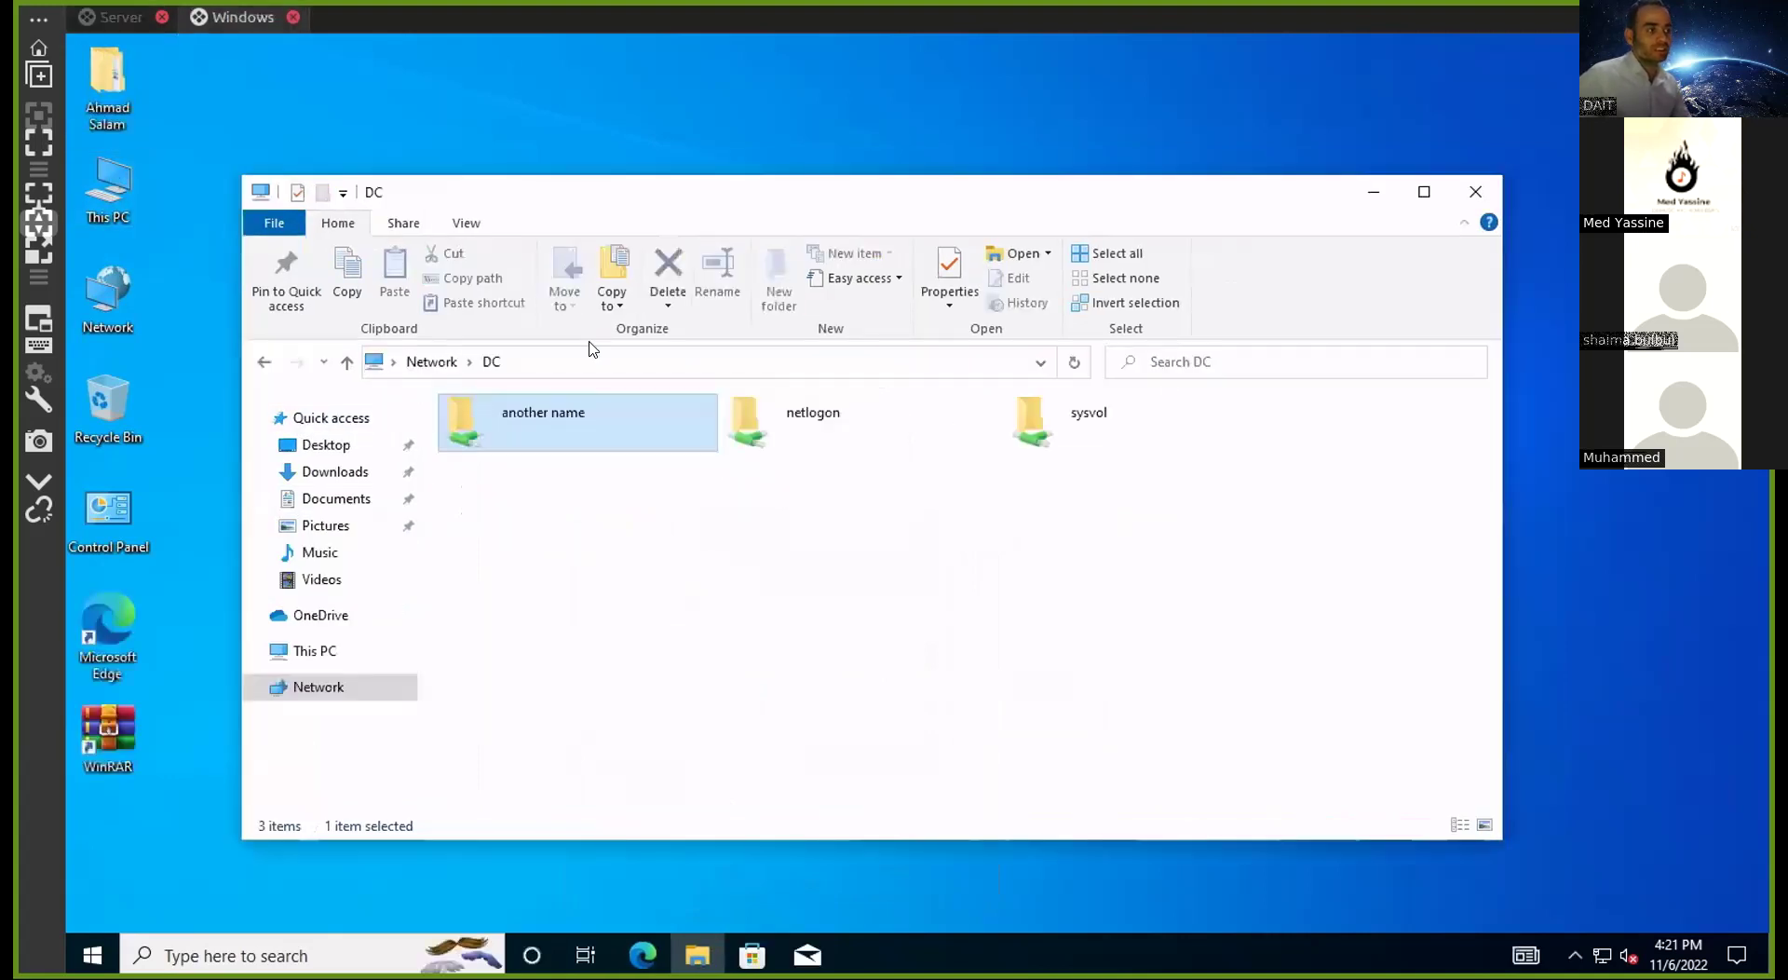
pyautogui.doubleClick(633, 433)
pyautogui.rightClick(656, 556)
pyautogui.click(727, 645)
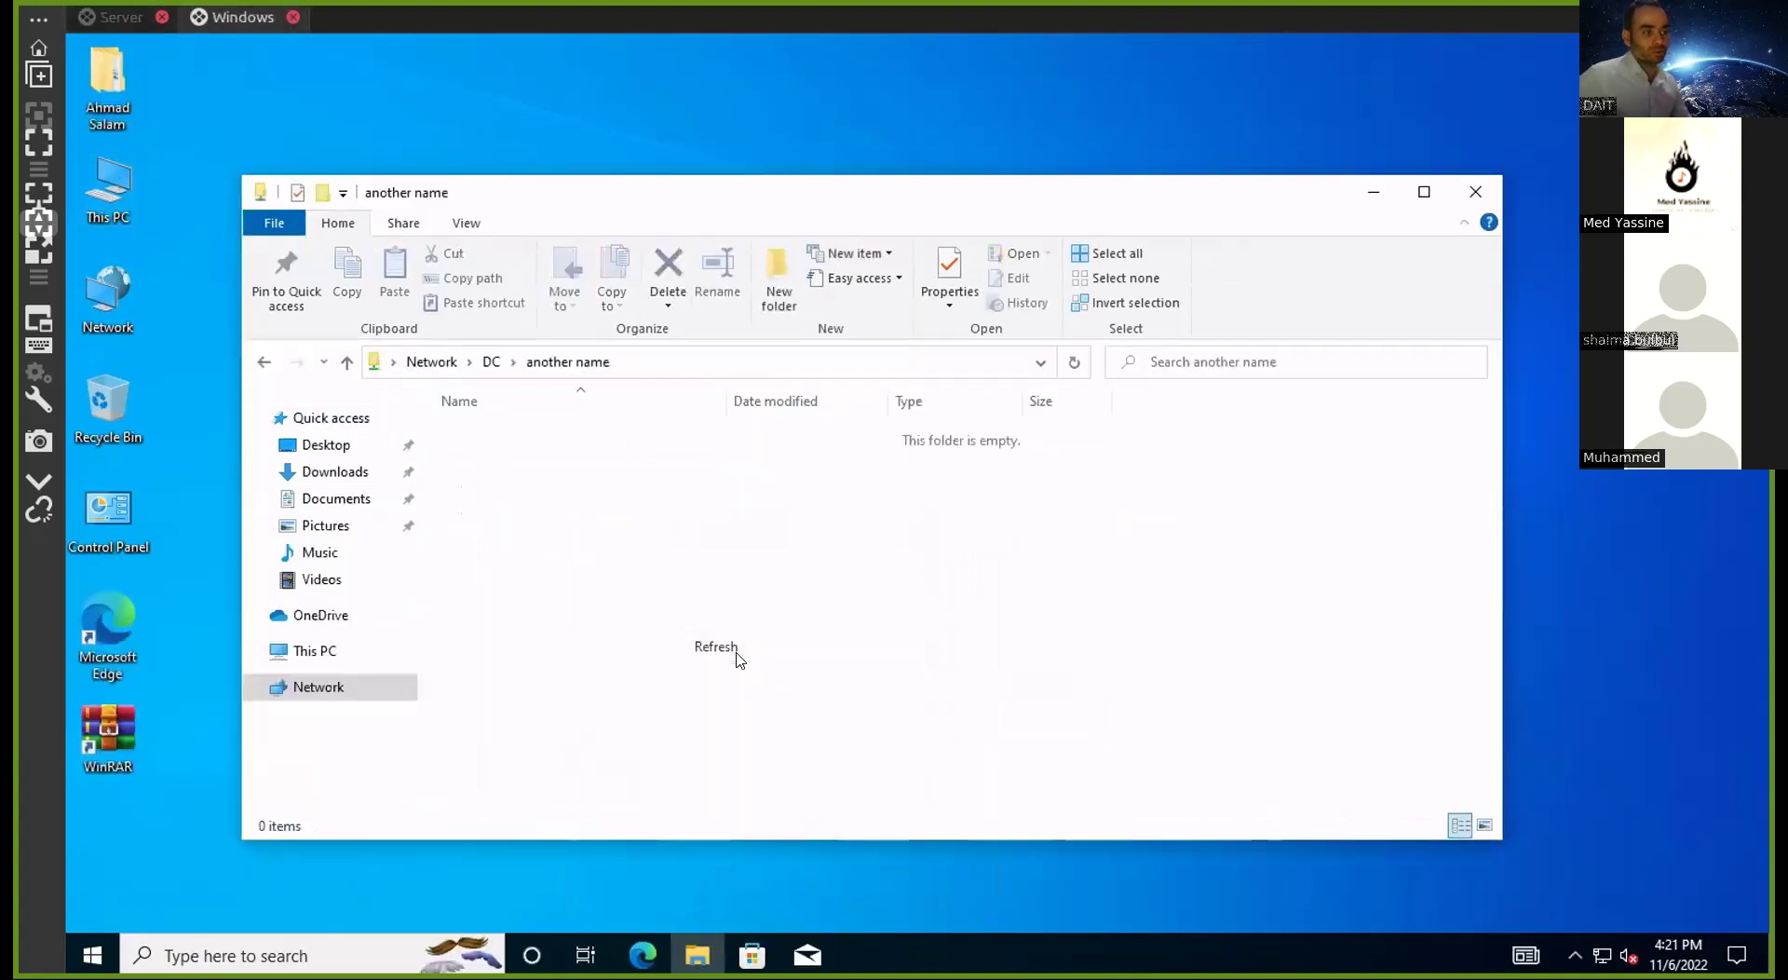
pyautogui.rightClick(624, 565)
pyautogui.moveTo(831, 785)
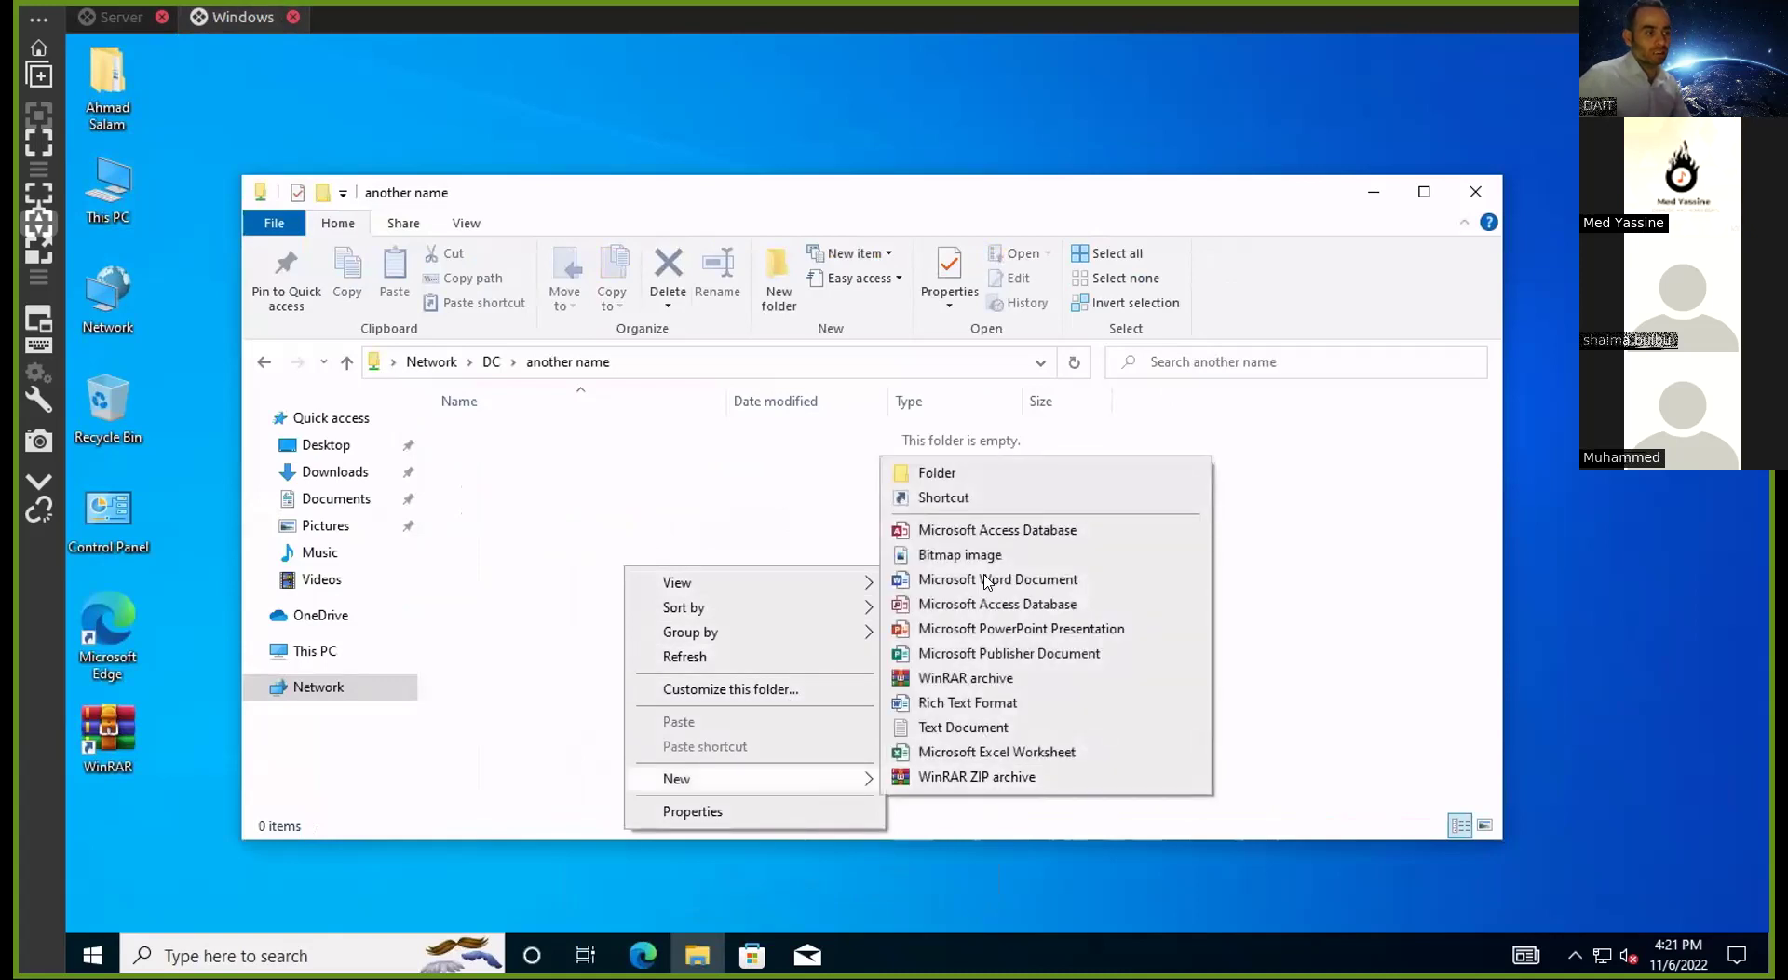
pyautogui.click(990, 477)
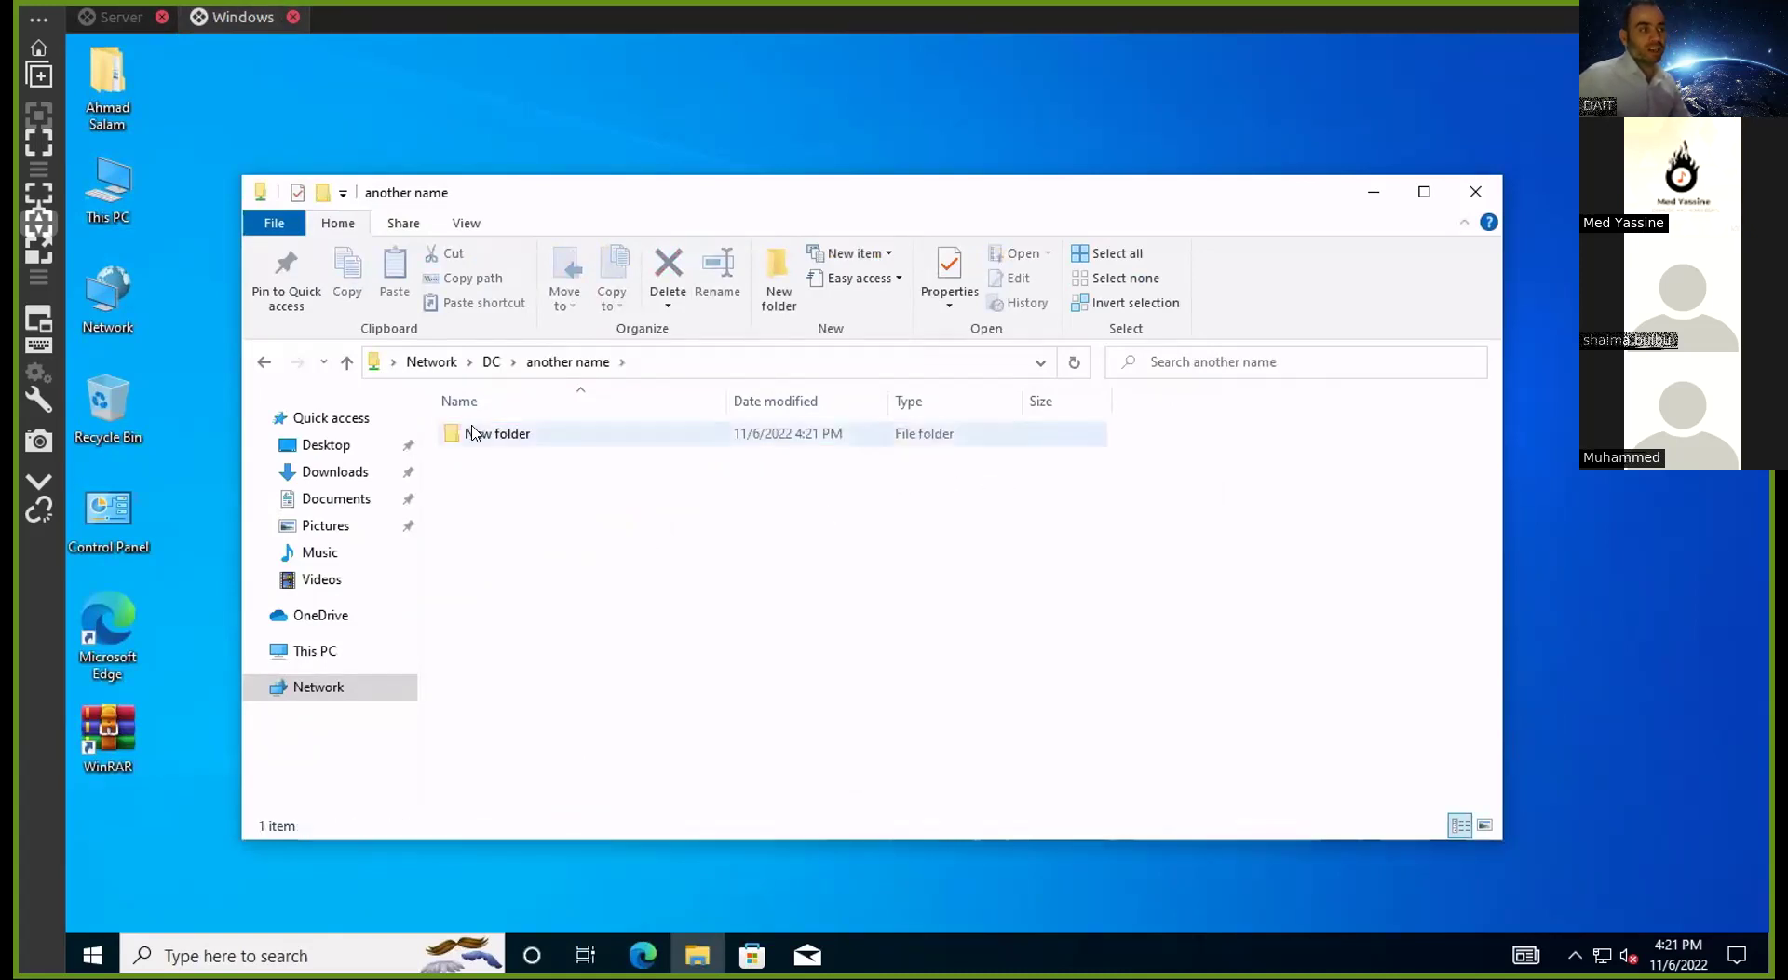
pyautogui.press('Delete')
pyautogui.press('Return')
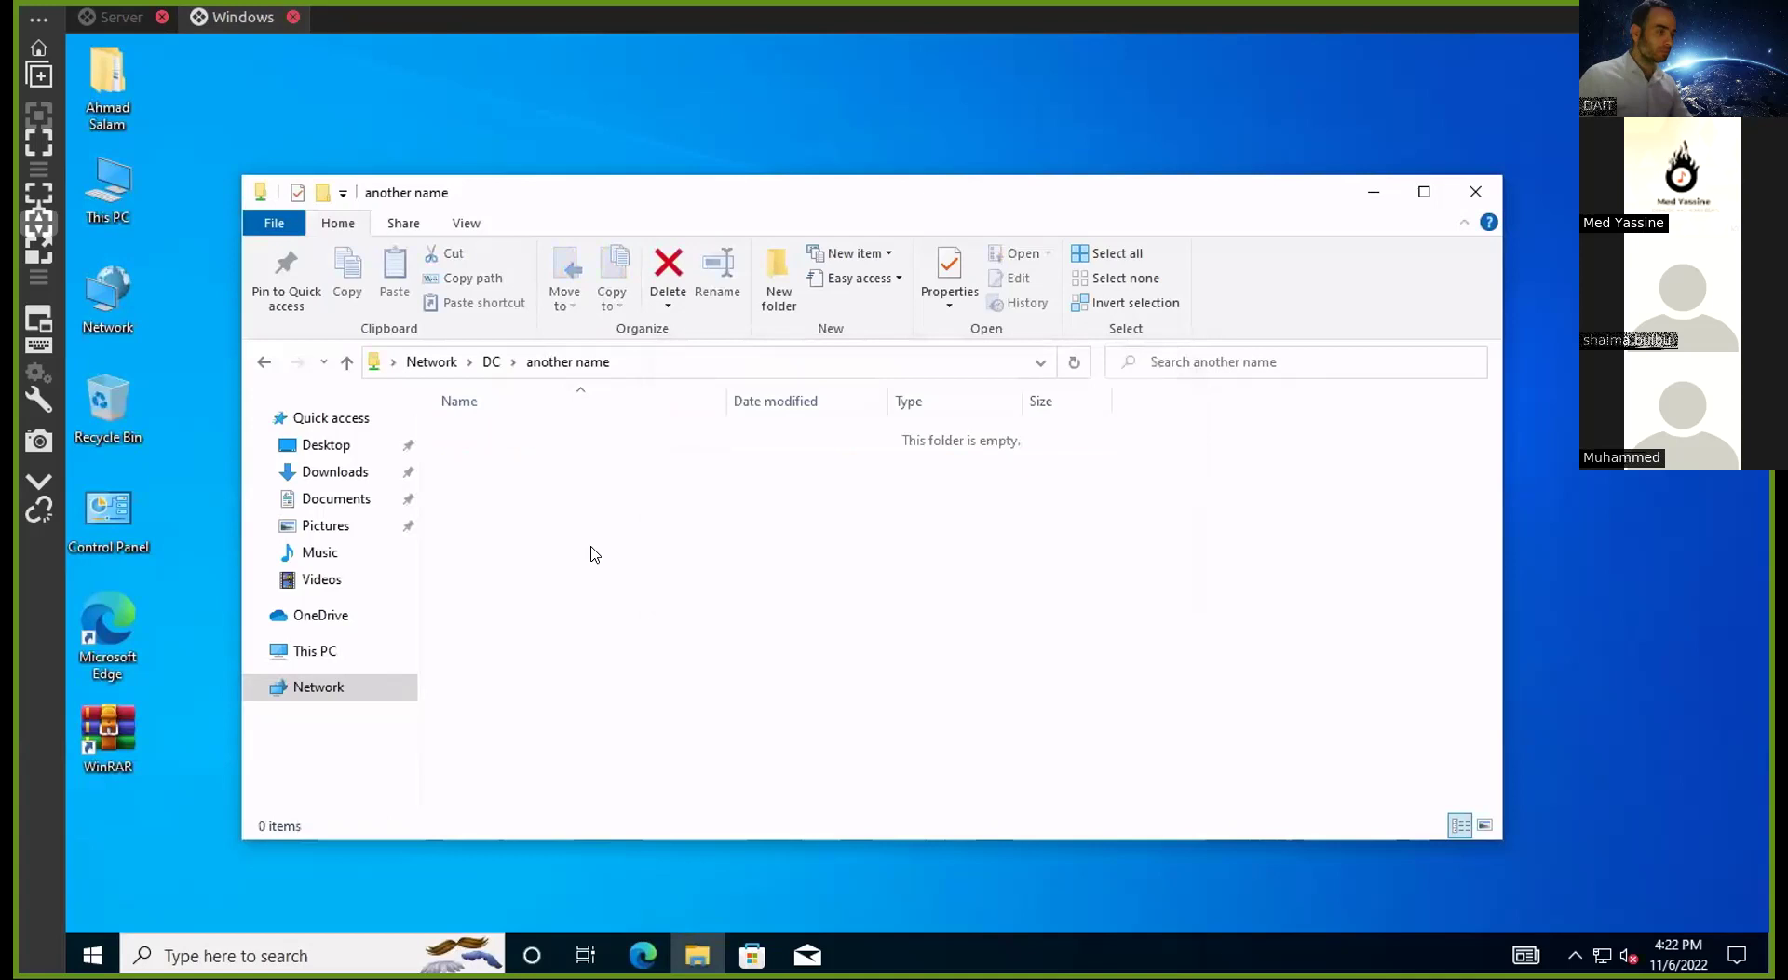
pyautogui.click(135, 19)
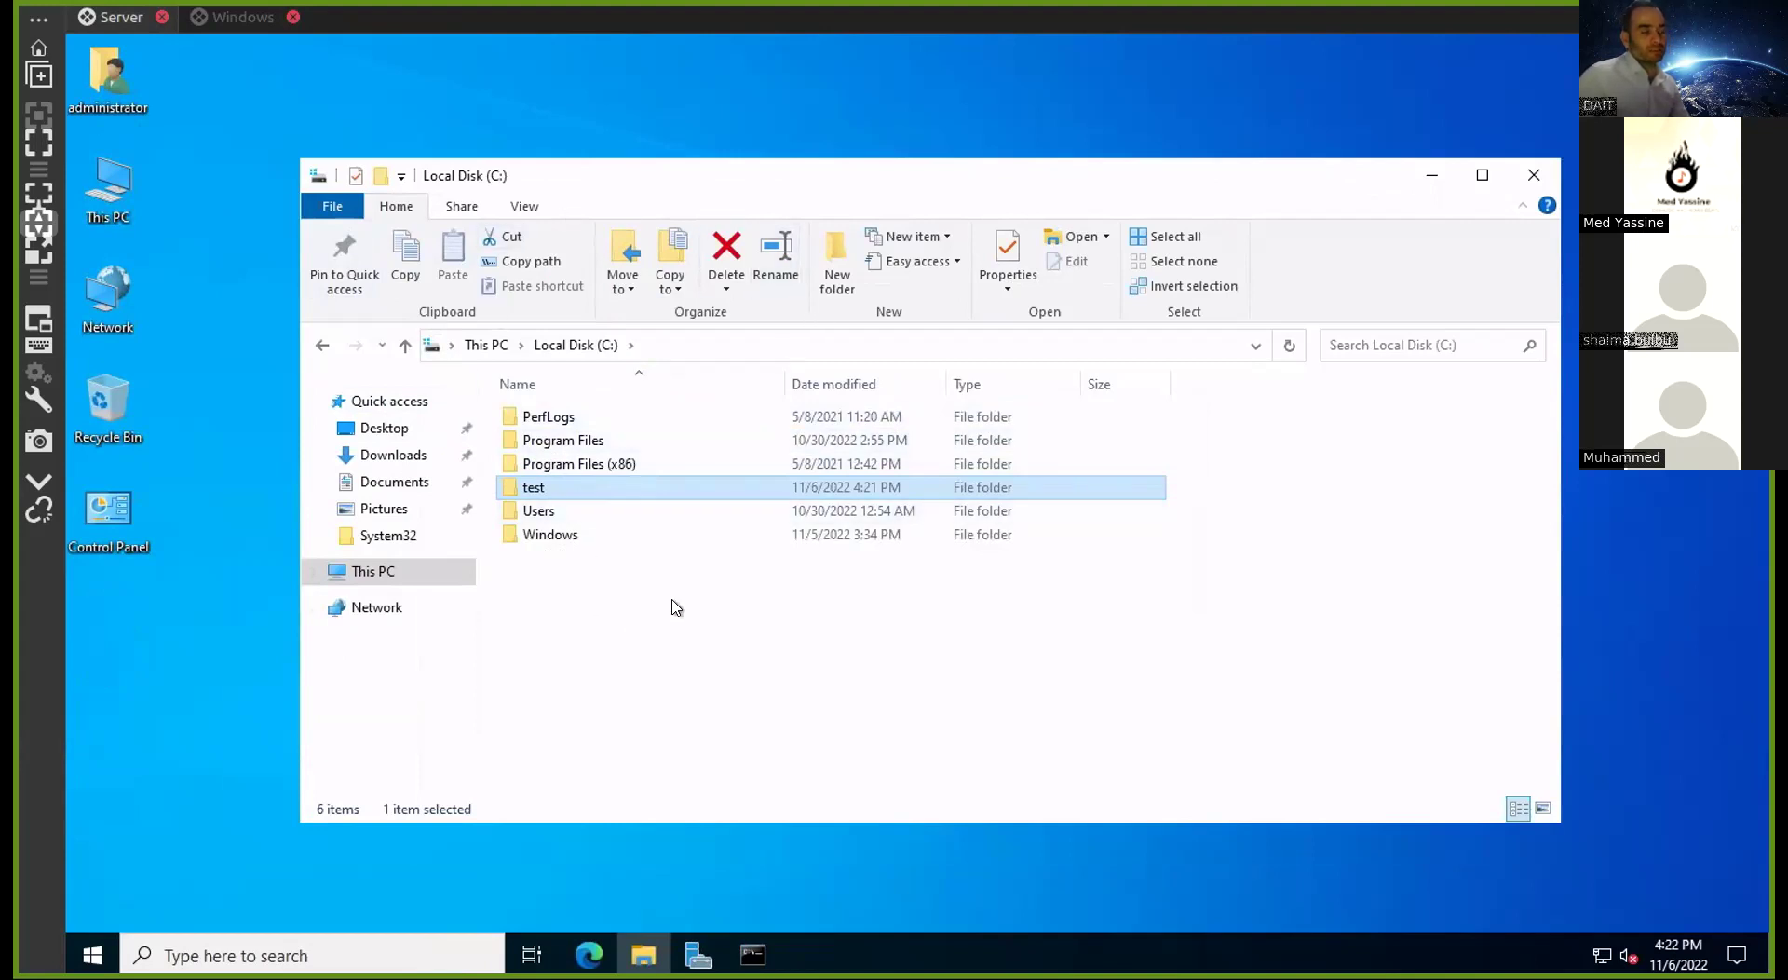
# Open the C: drive's Advanced Sharing and turn on Share this folder
pyautogui.click(91, 213)
pyautogui.doubleClick(91, 212)
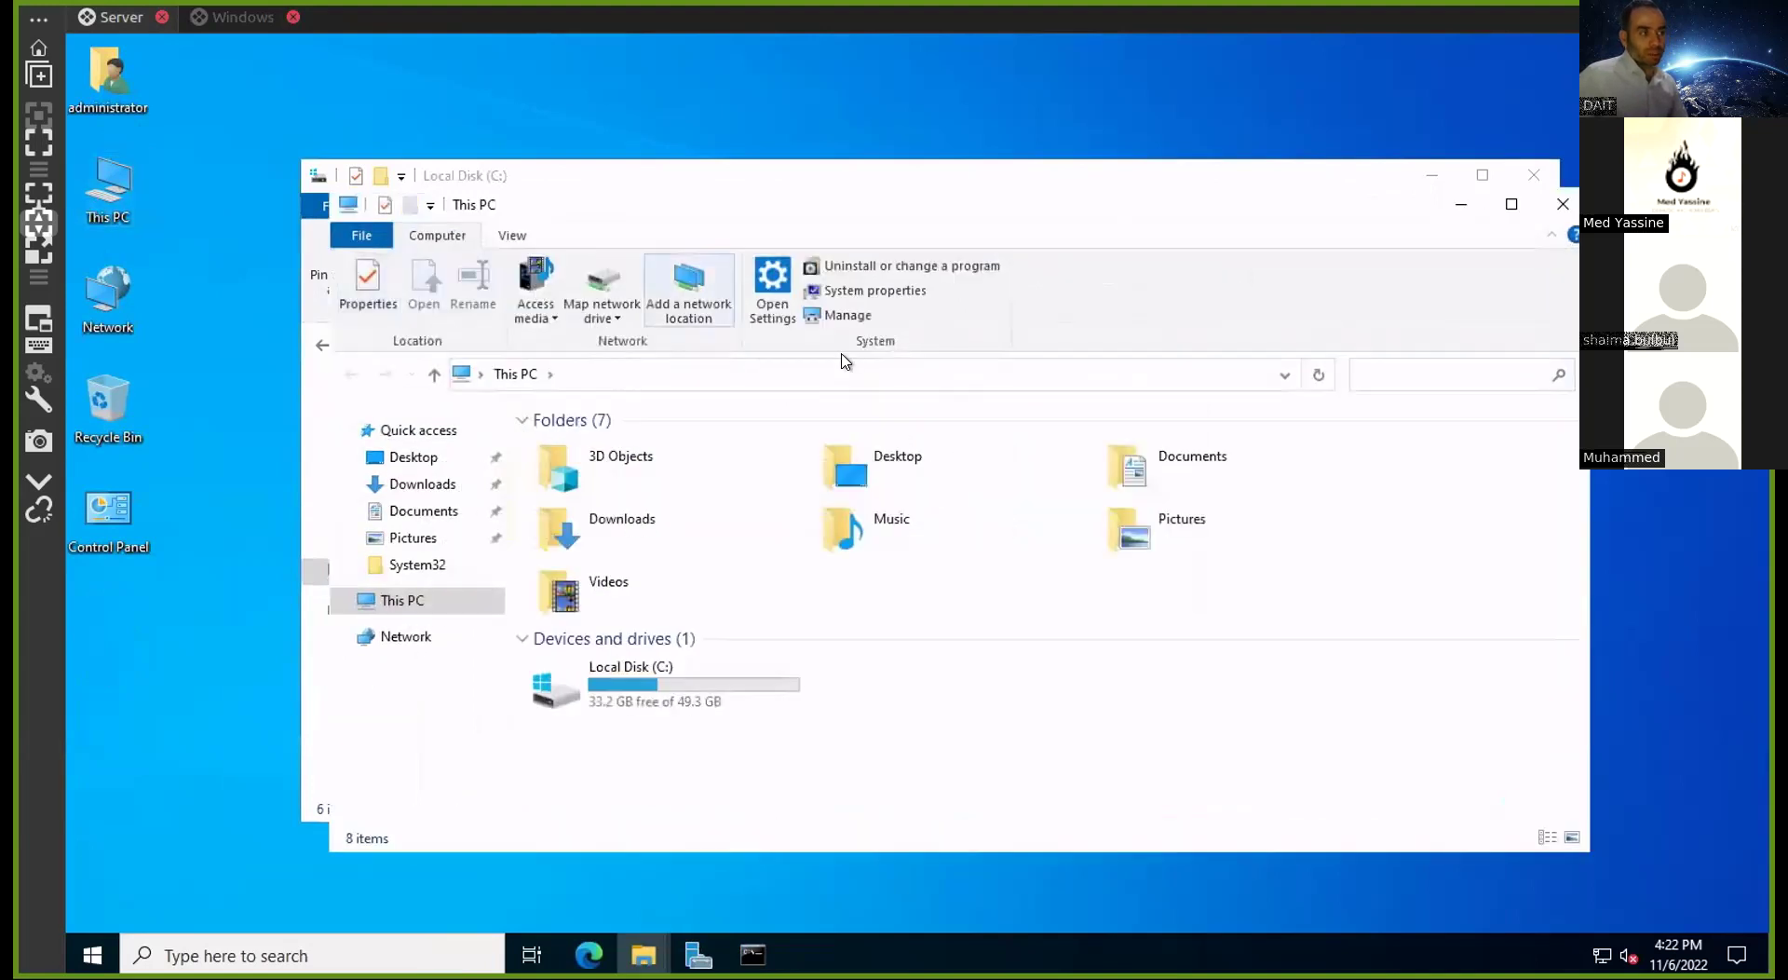
pyautogui.rightClick(698, 680)
pyautogui.click(735, 661)
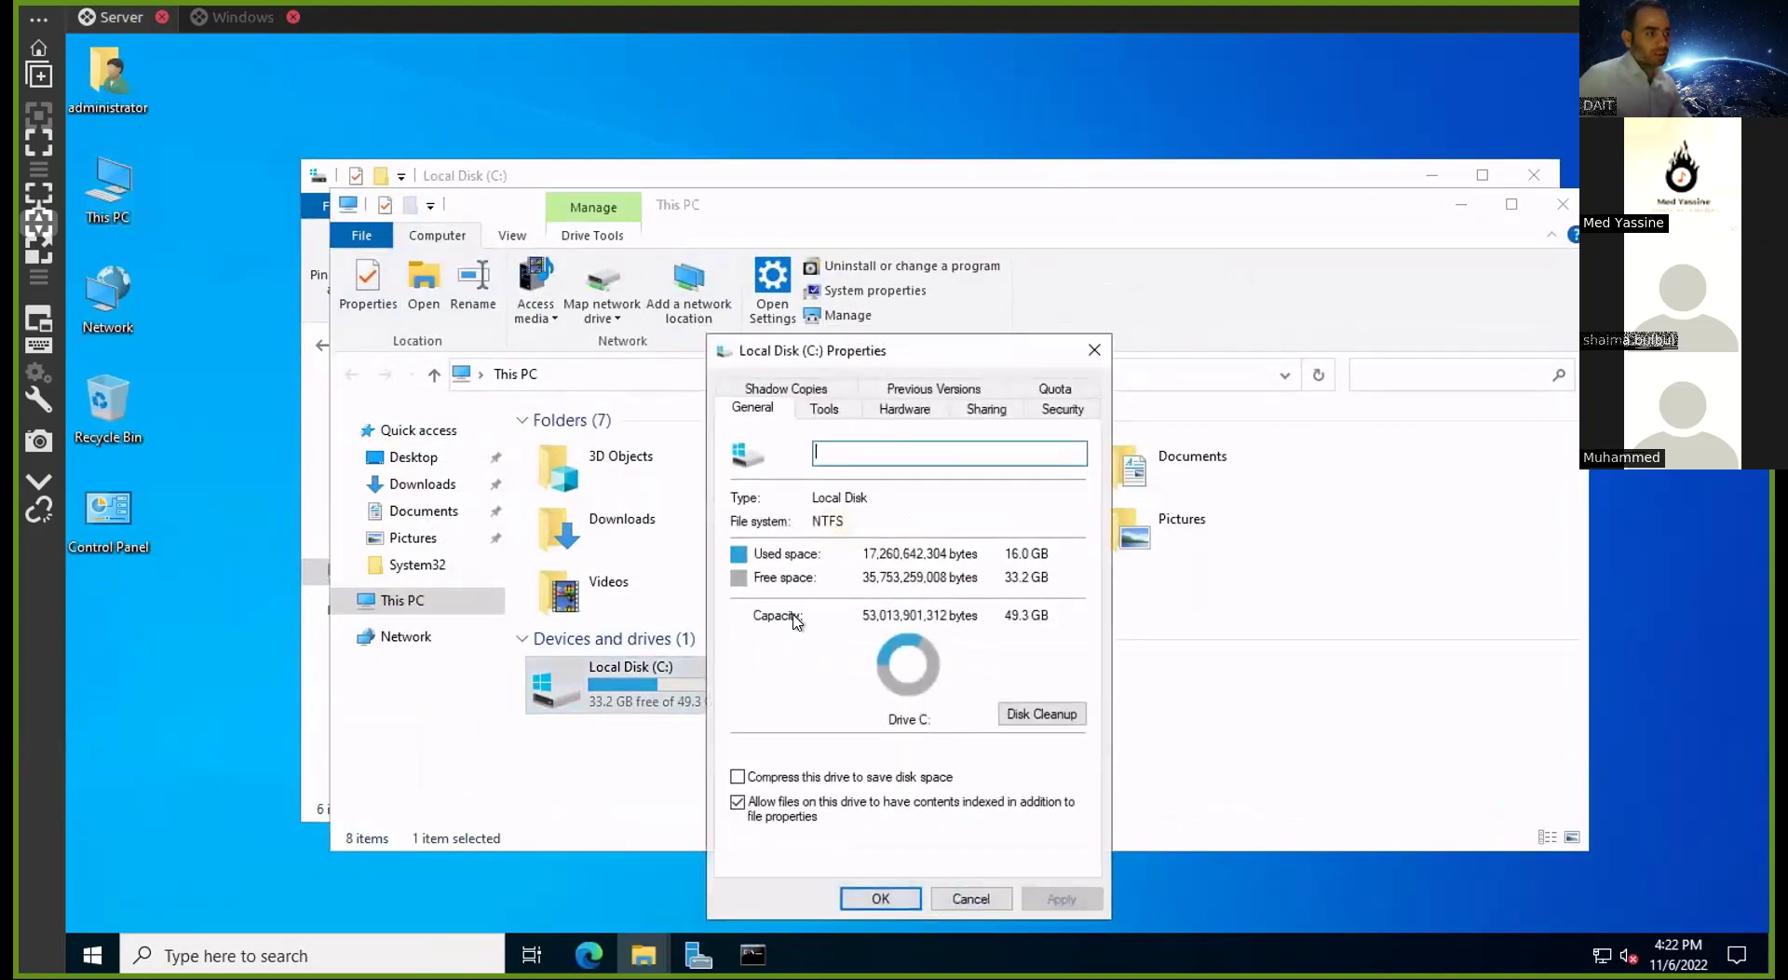
pyautogui.click(975, 410)
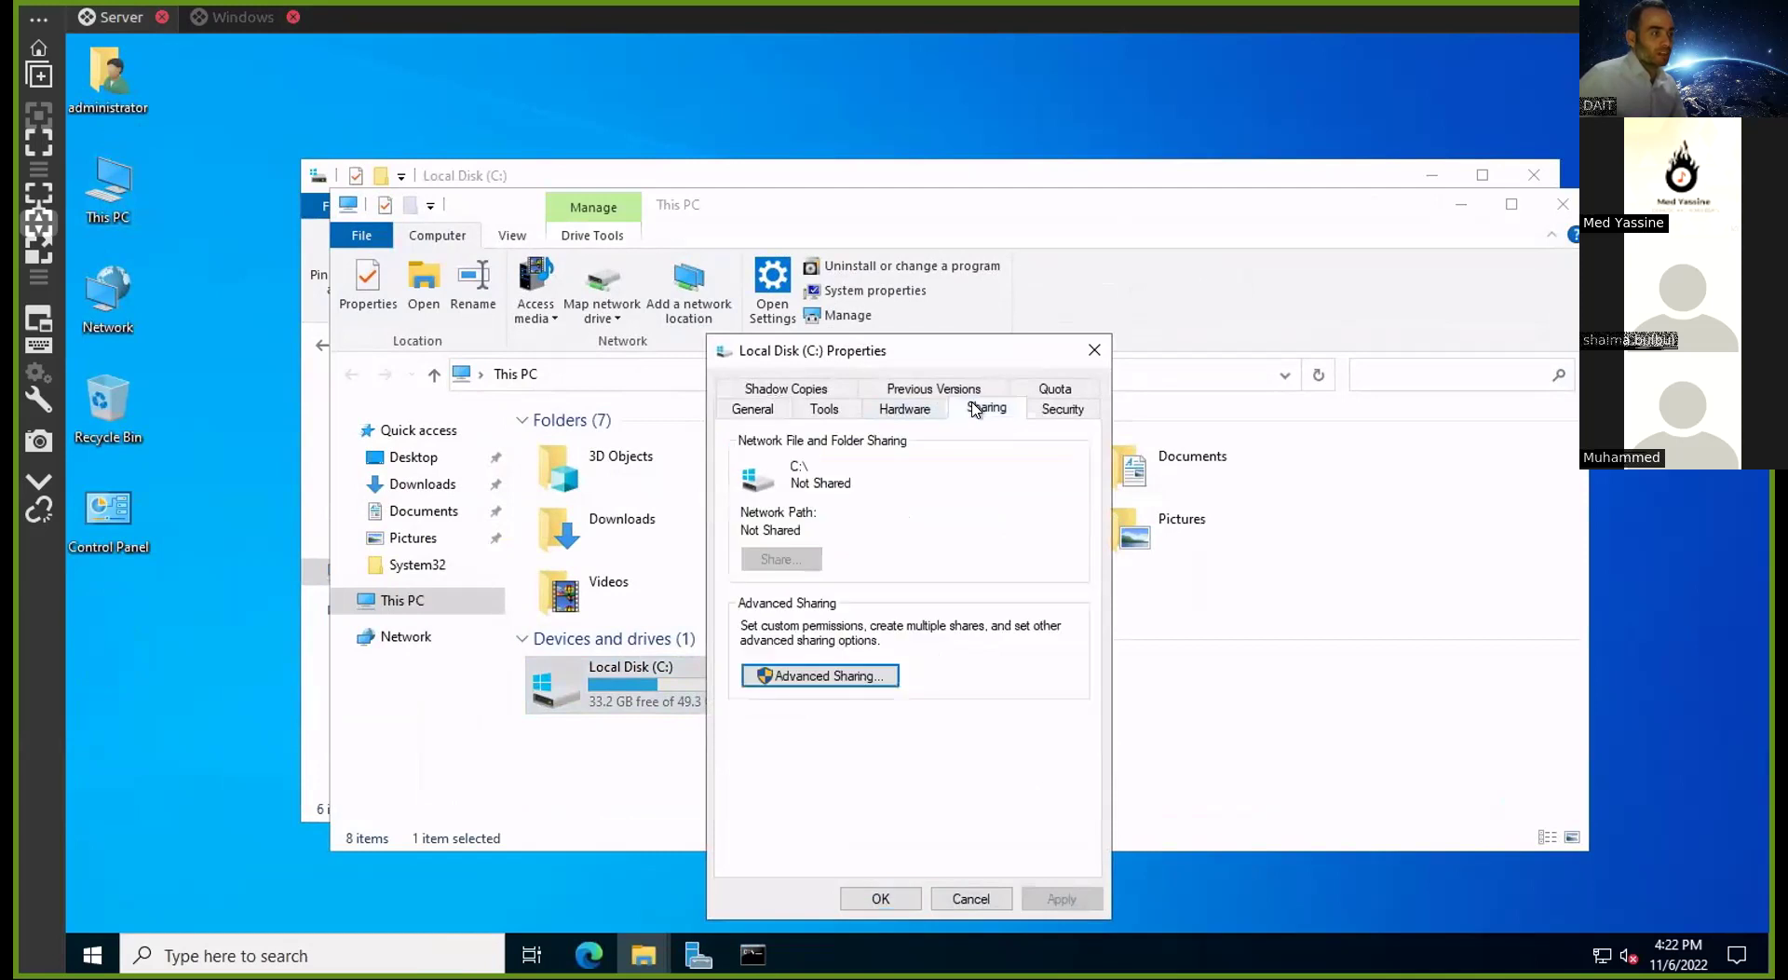
pyautogui.click(820, 676)
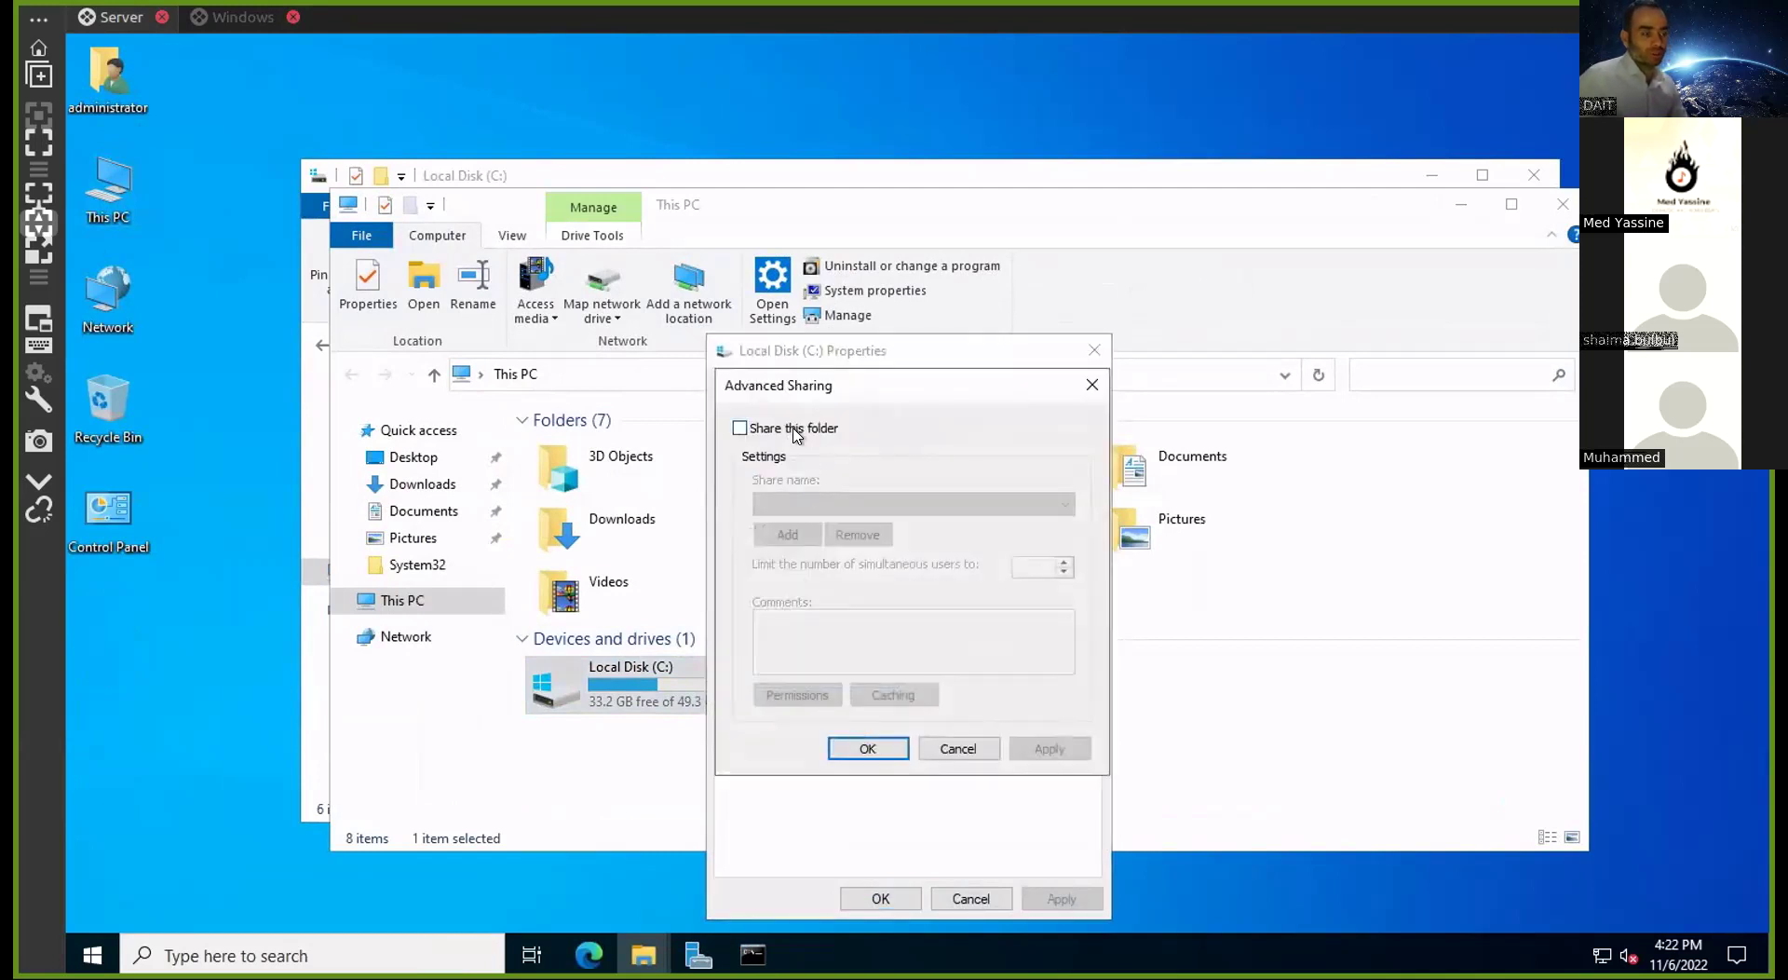
pyautogui.click(795, 430)
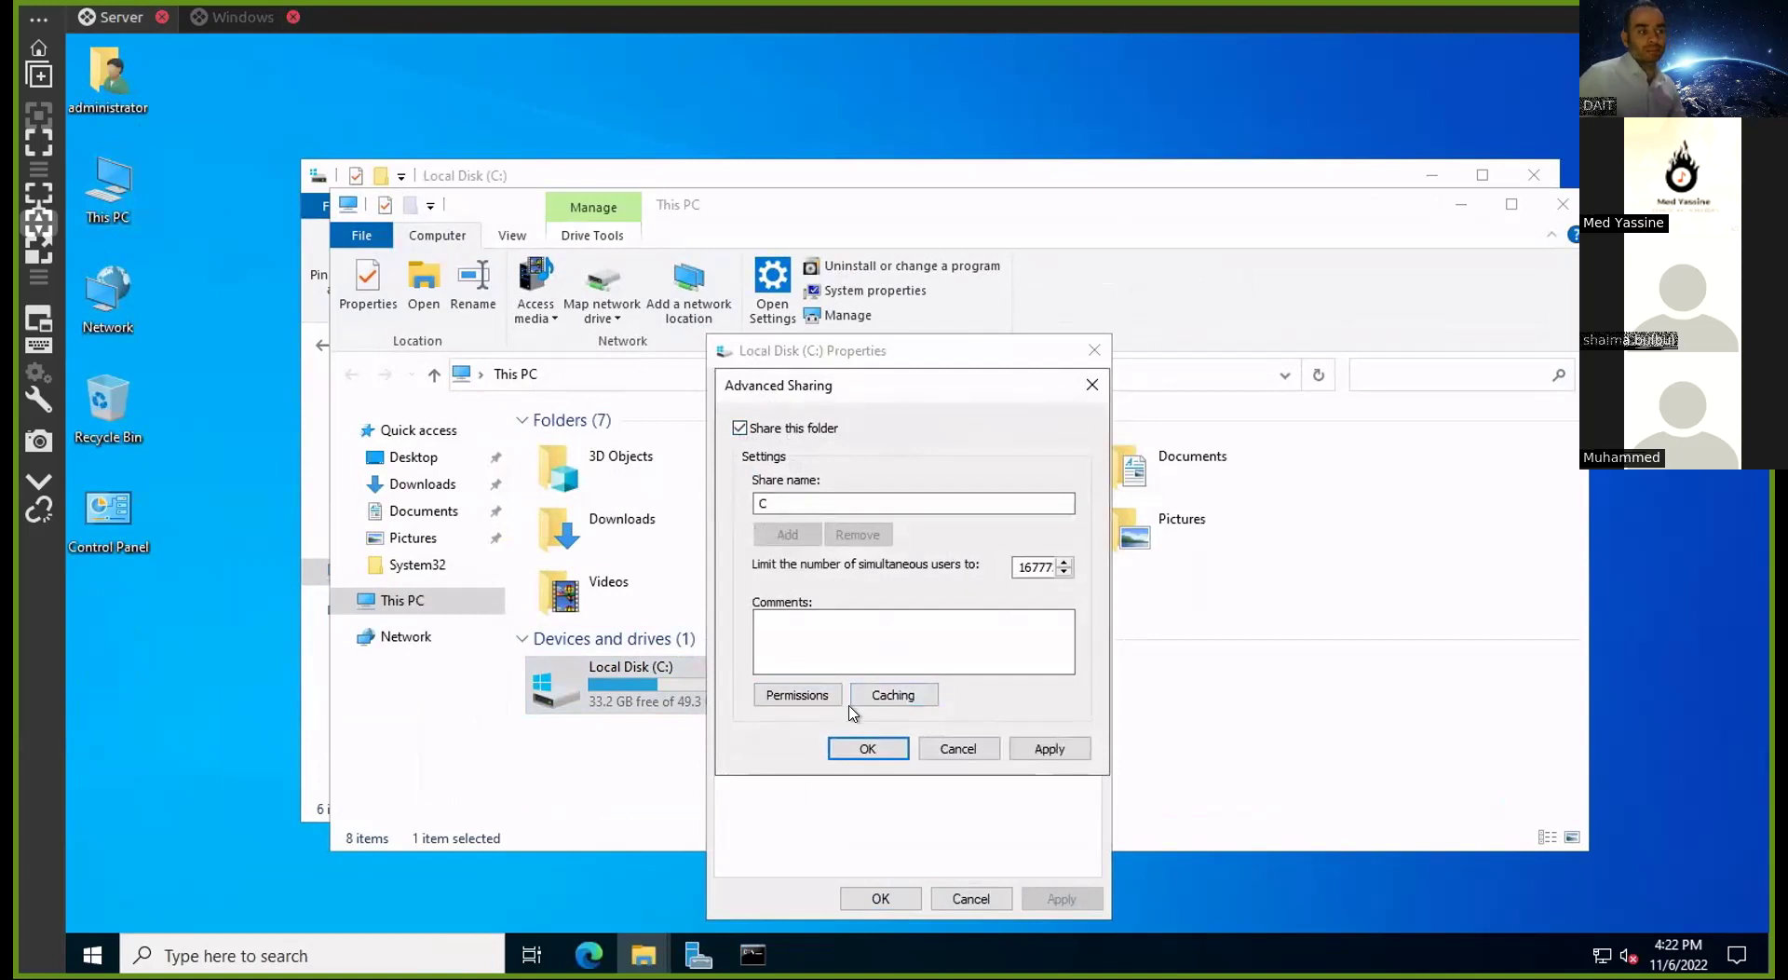
# Replace Everyone with the domain user in the C share permissions and apply
pyautogui.click(819, 700)
pyautogui.click(1071, 615)
pyautogui.click(981, 615)
pyautogui.write('a.salam')
pyautogui.press('Return')
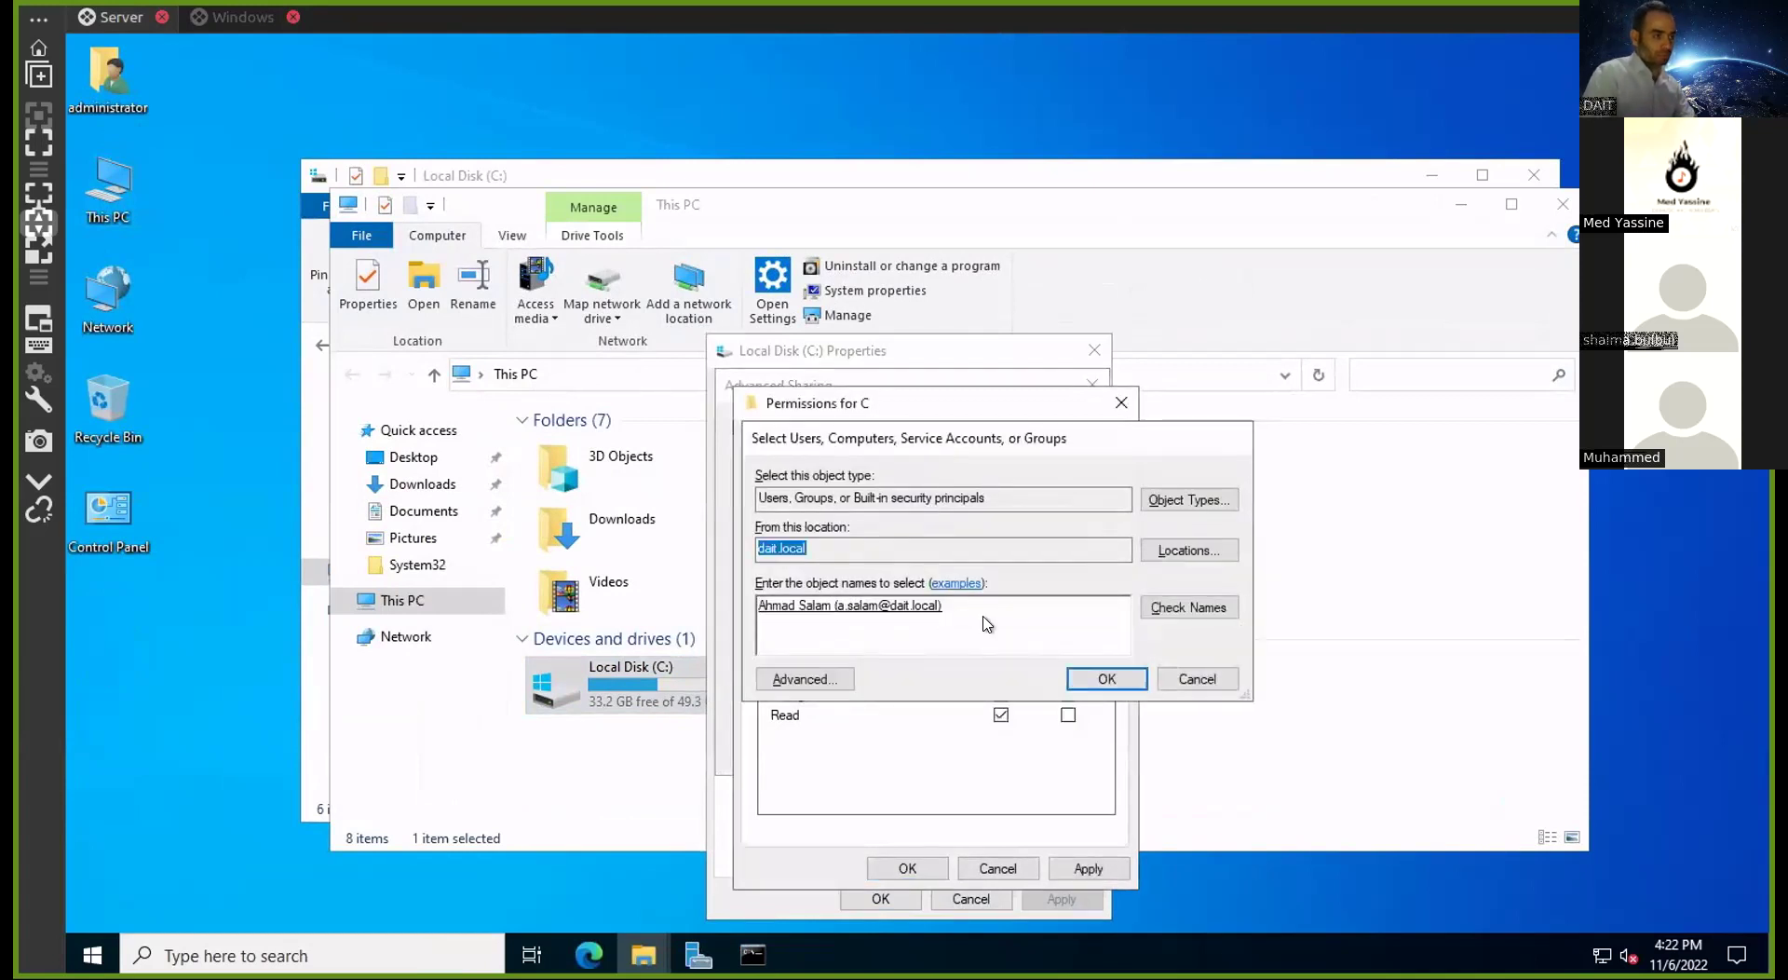
pyautogui.click(907, 868)
pyautogui.click(868, 749)
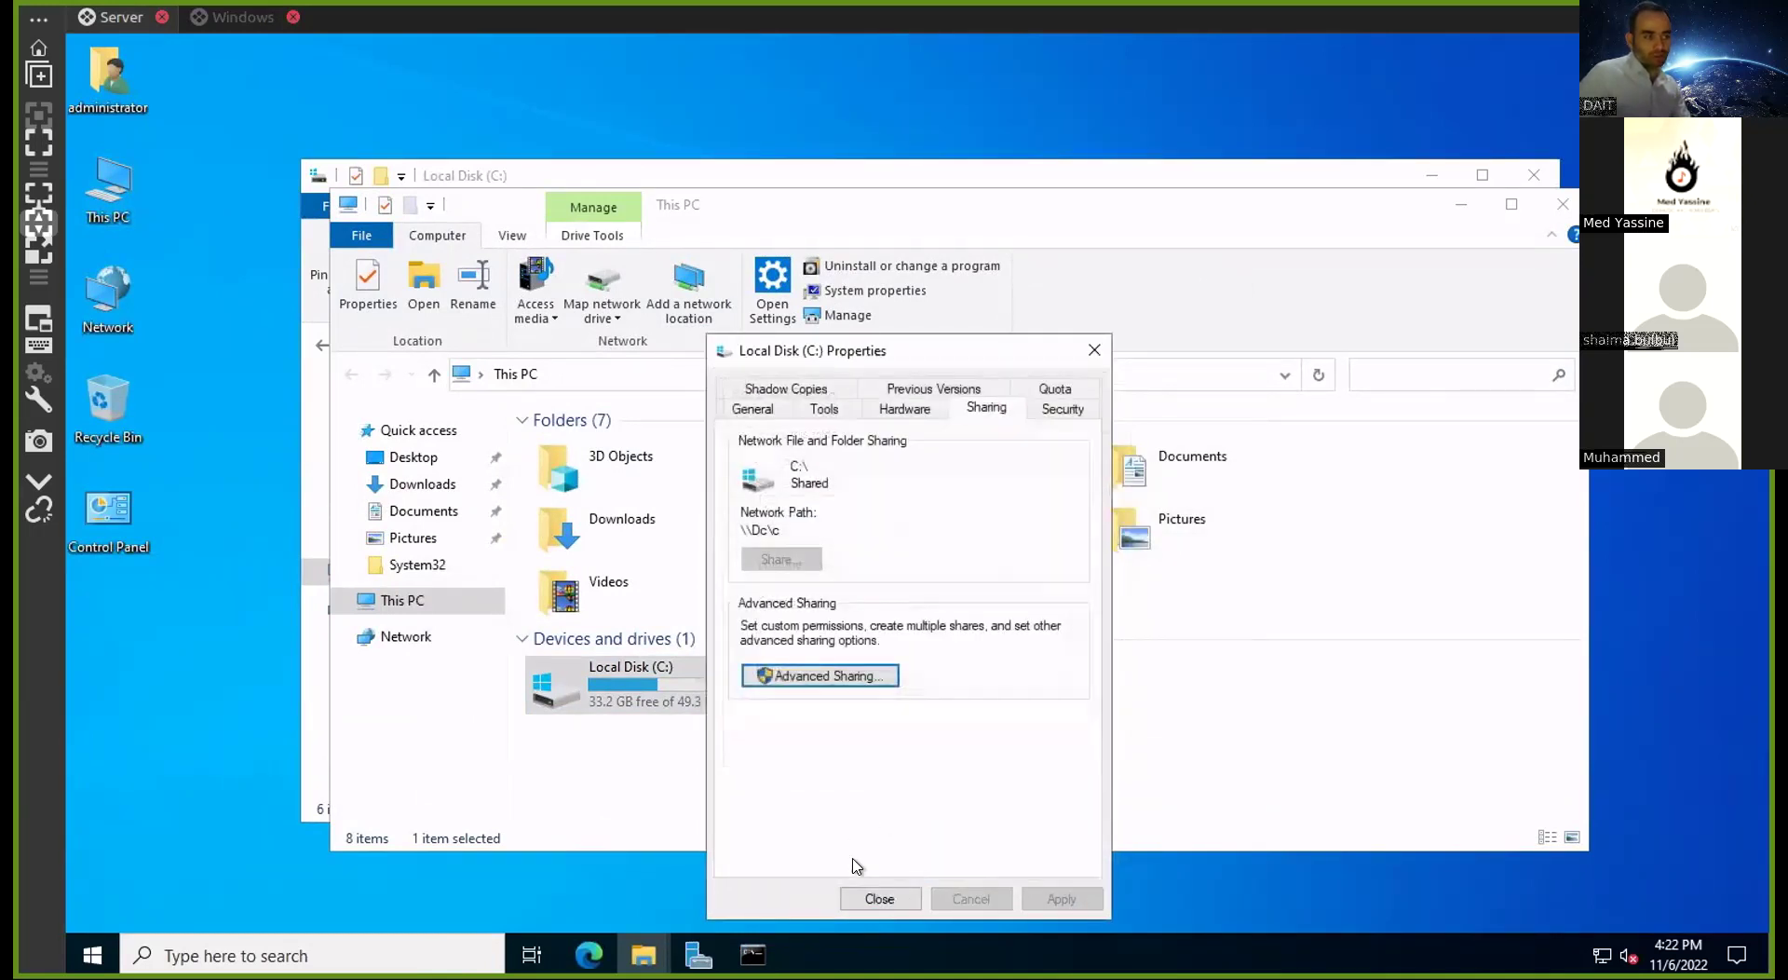
pyautogui.click(880, 898)
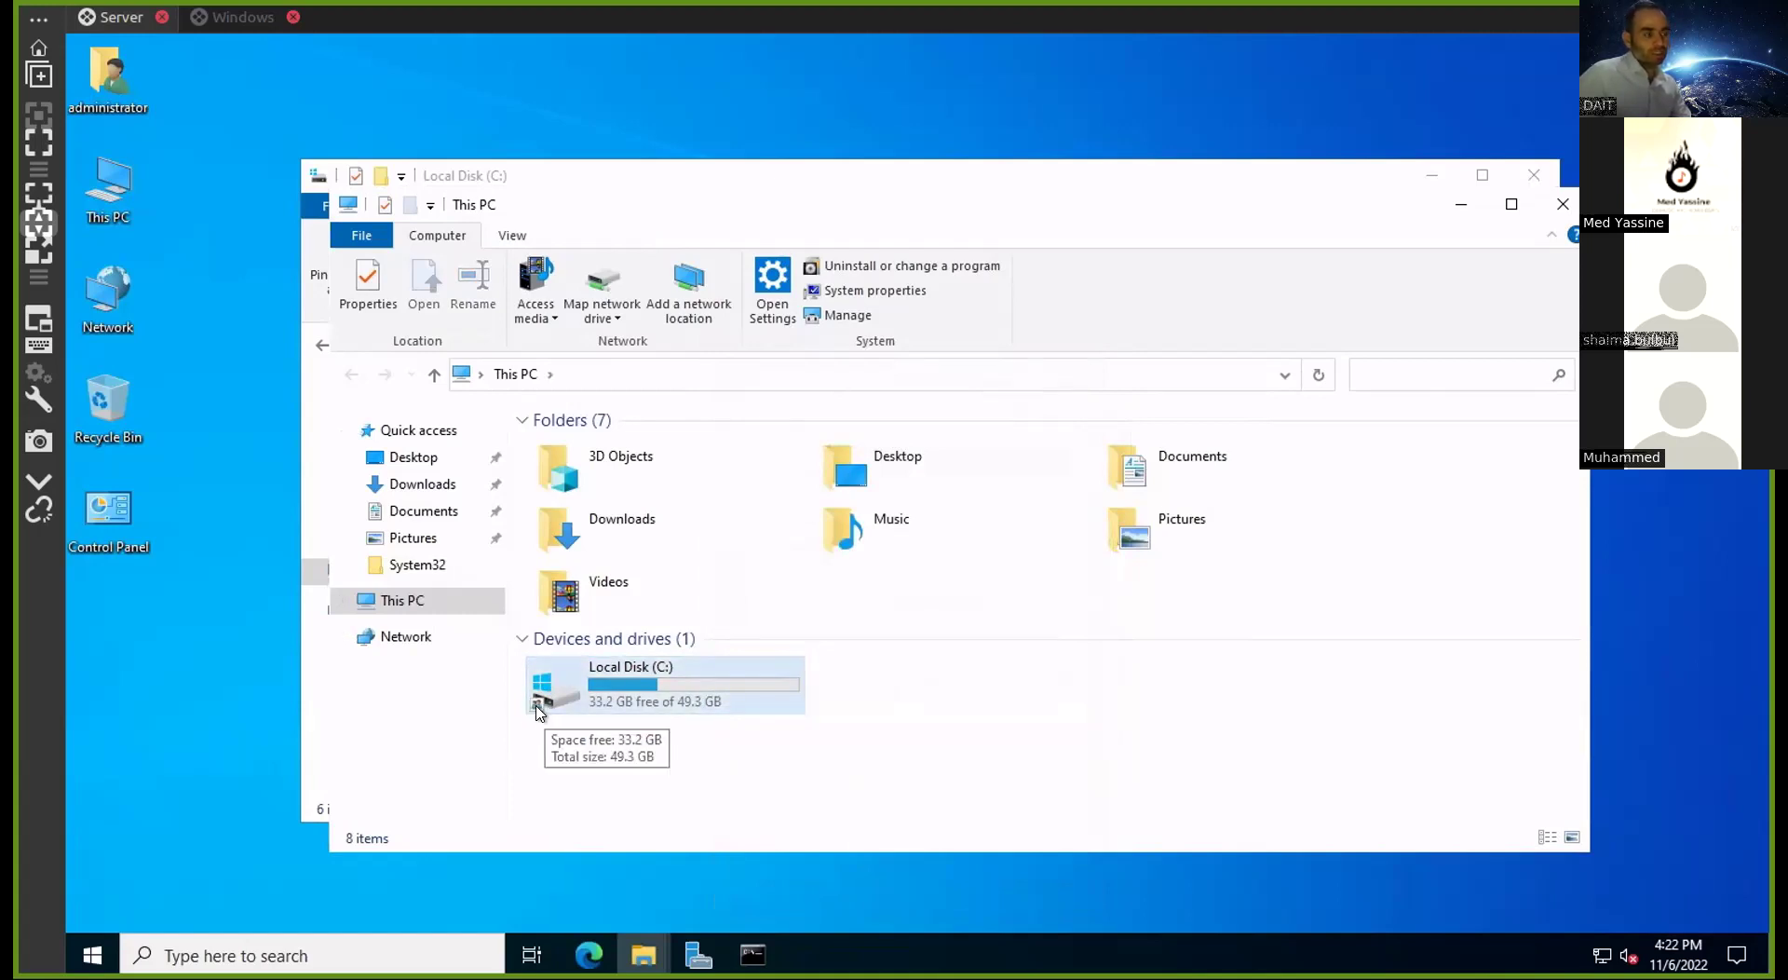
pyautogui.click(224, 17)
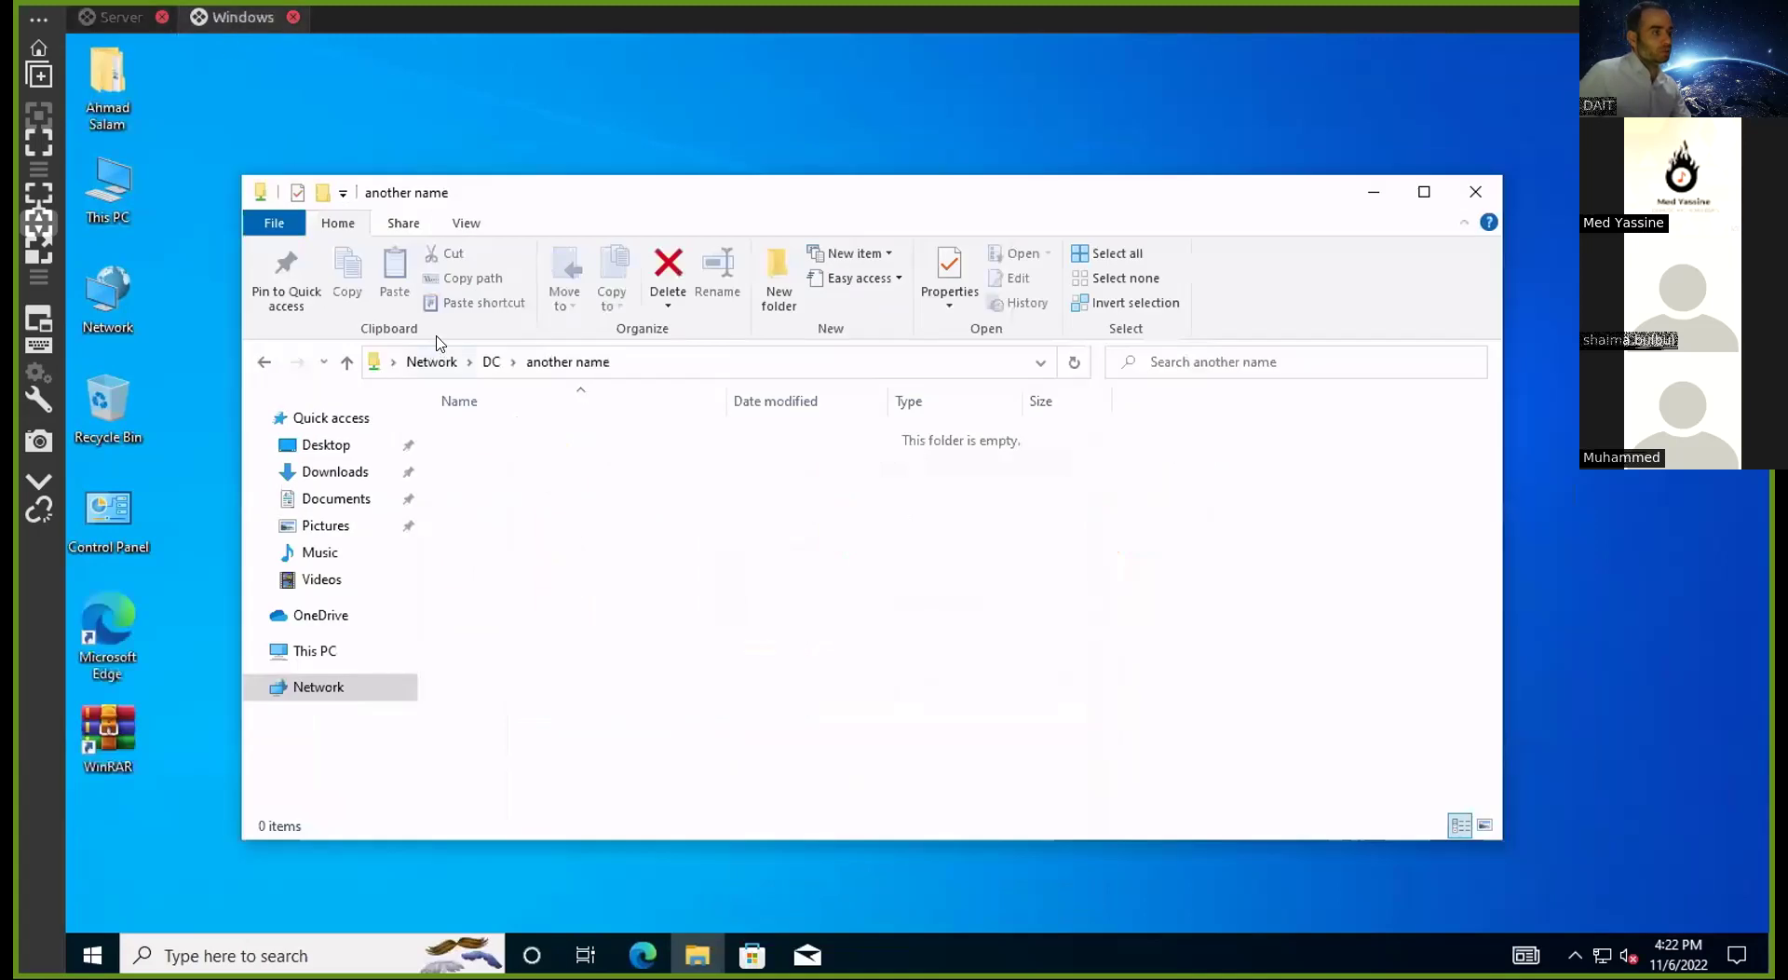
# Open DC's c share to Users, where Public and Administrator are denied, then return to DC
pyautogui.click(491, 361)
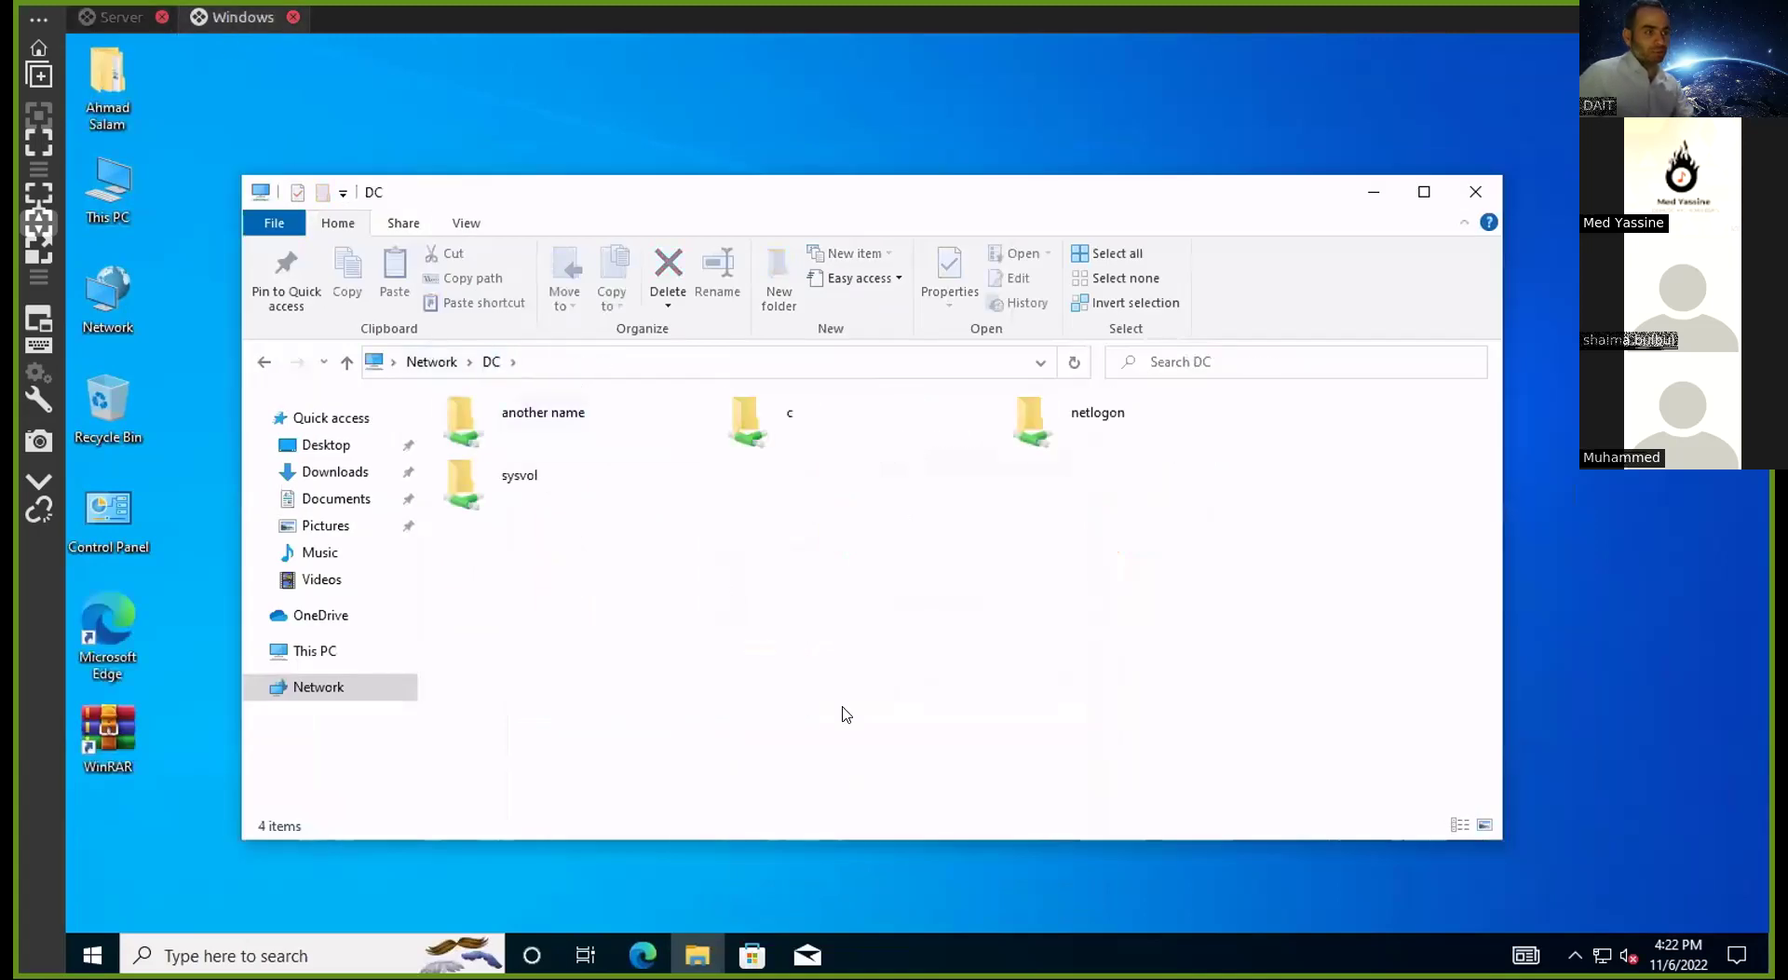
pyautogui.doubleClick(790, 425)
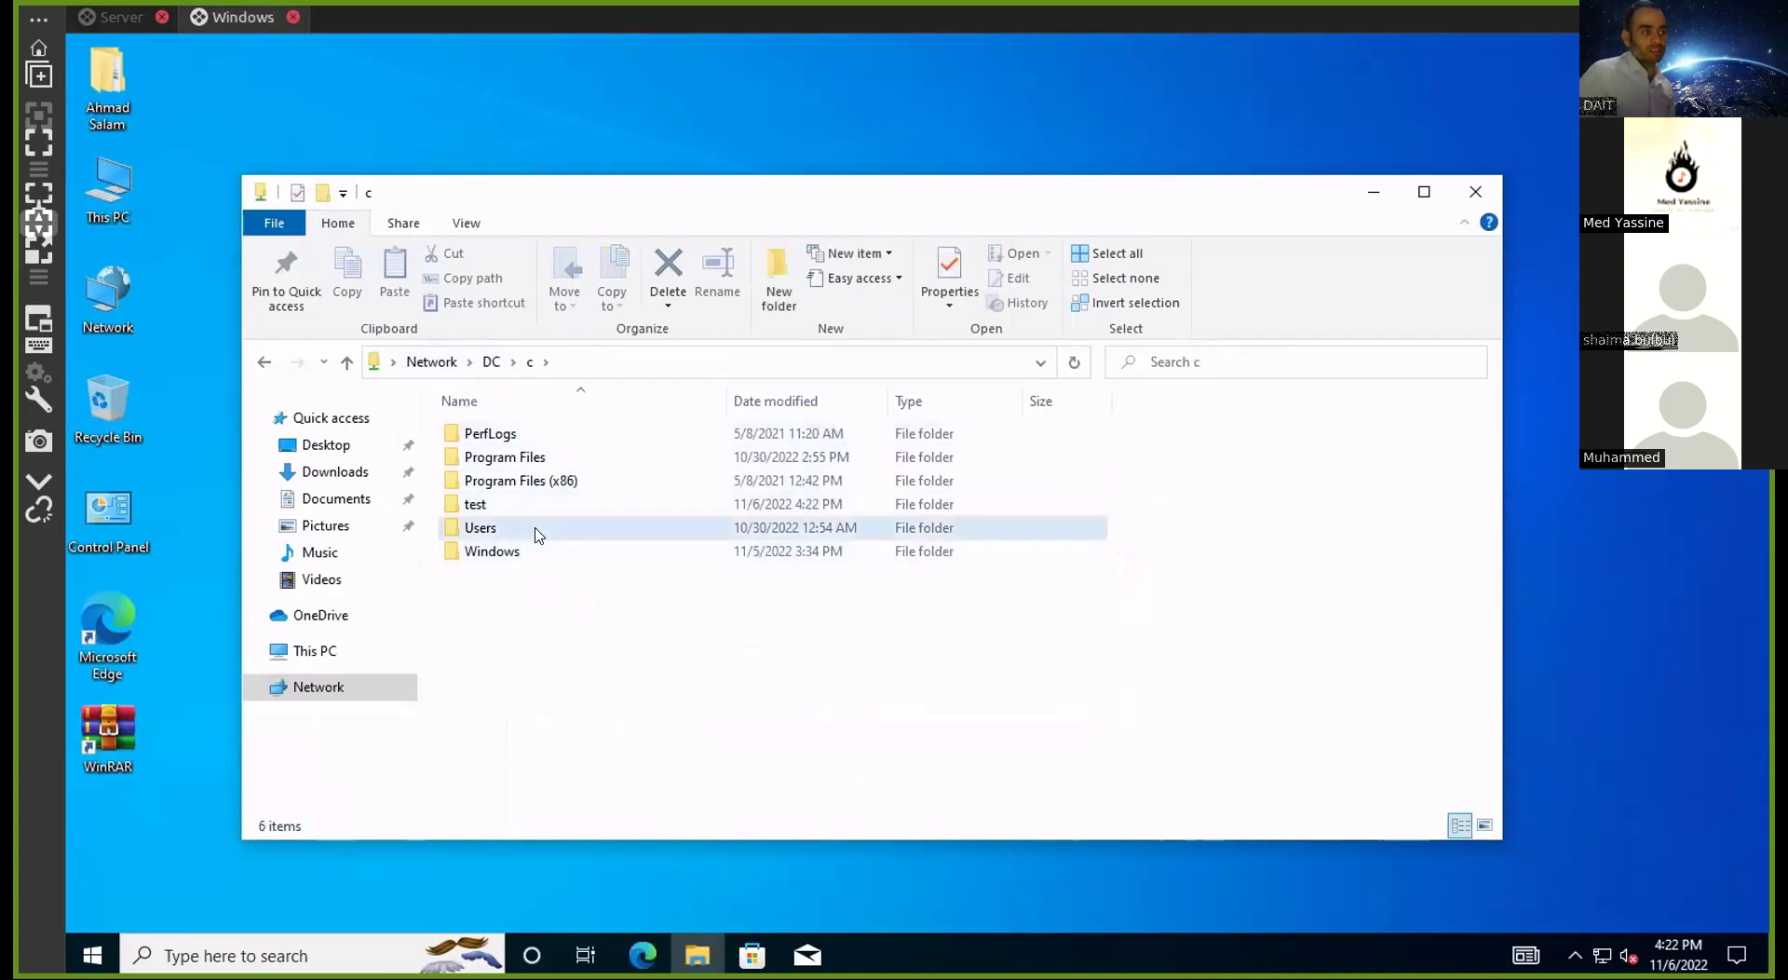
pyautogui.doubleClick(535, 529)
pyautogui.doubleClick(473, 453)
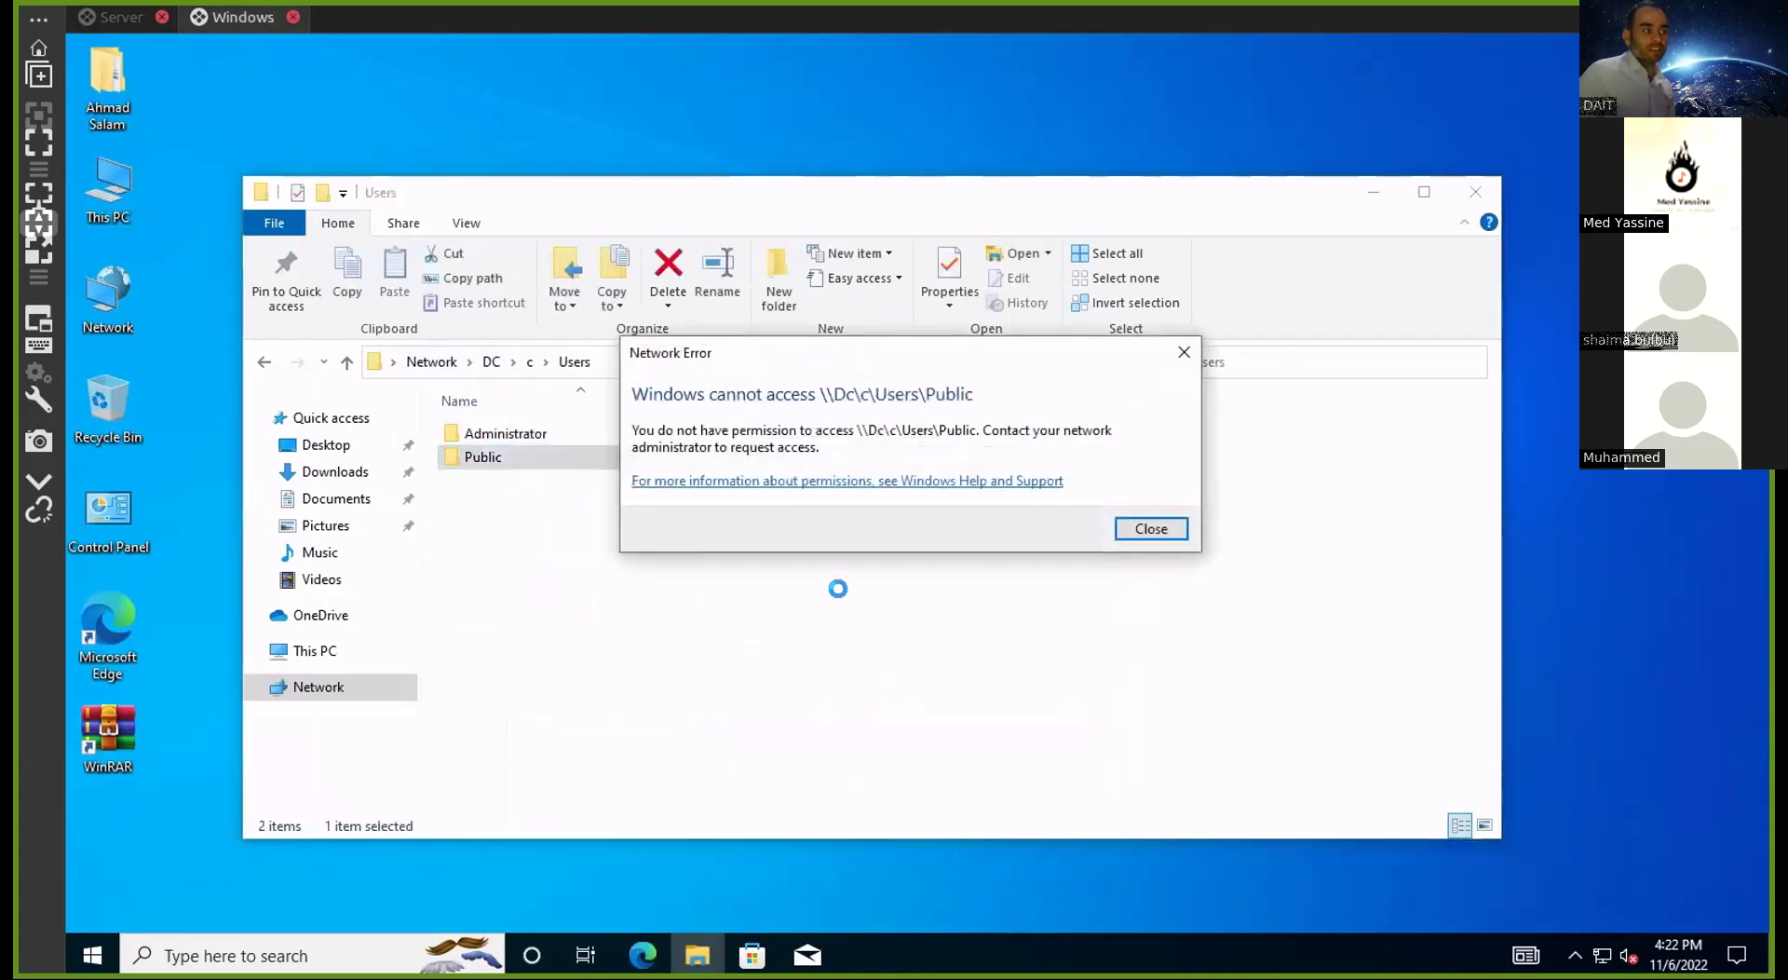
pyautogui.click(1150, 529)
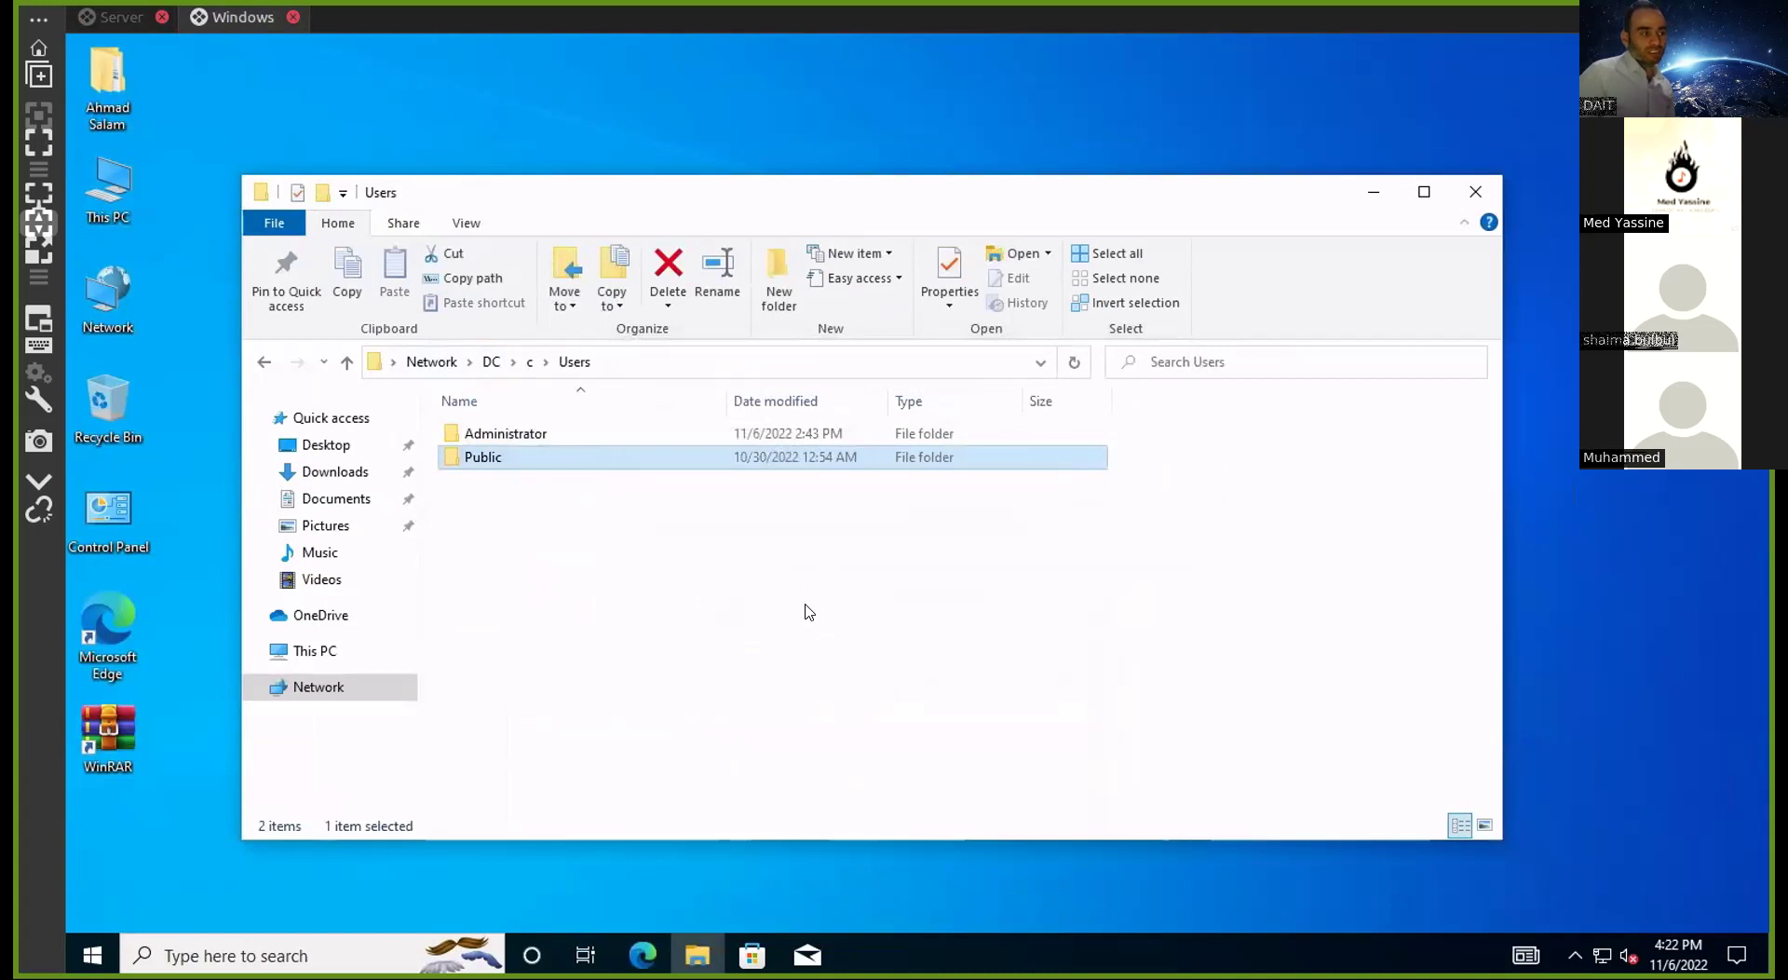
pyautogui.doubleClick(507, 434)
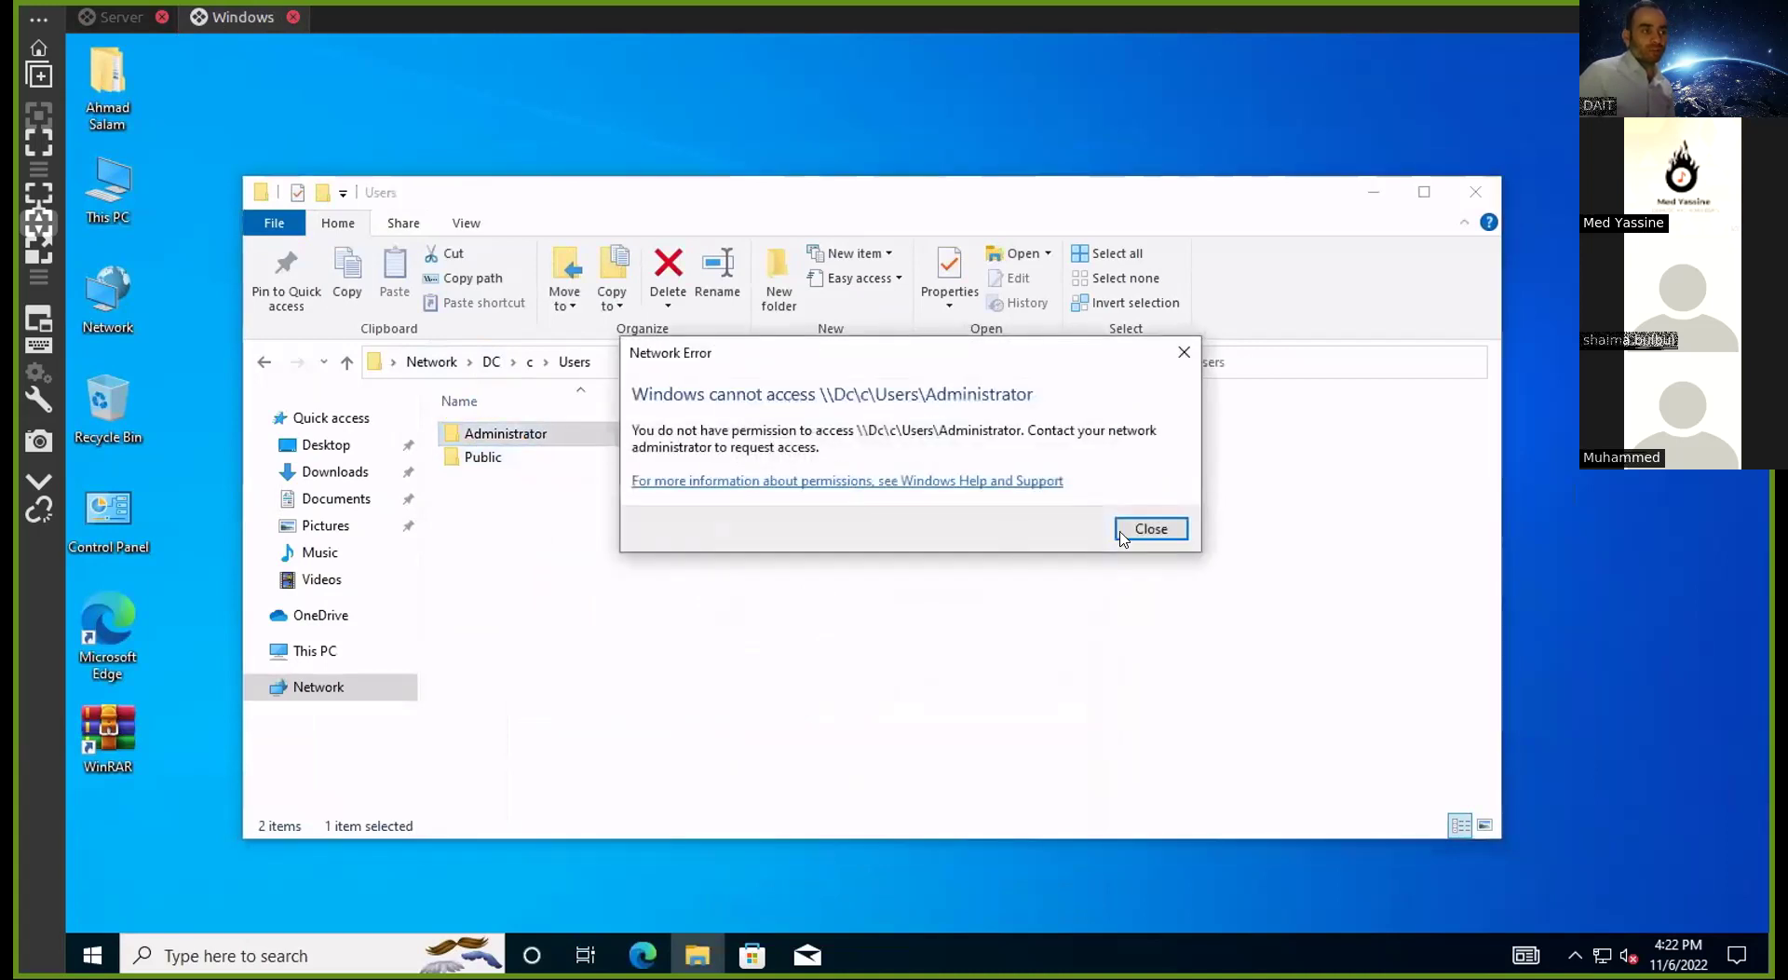
pyautogui.click(1146, 529)
pyautogui.doubleClick(550, 459)
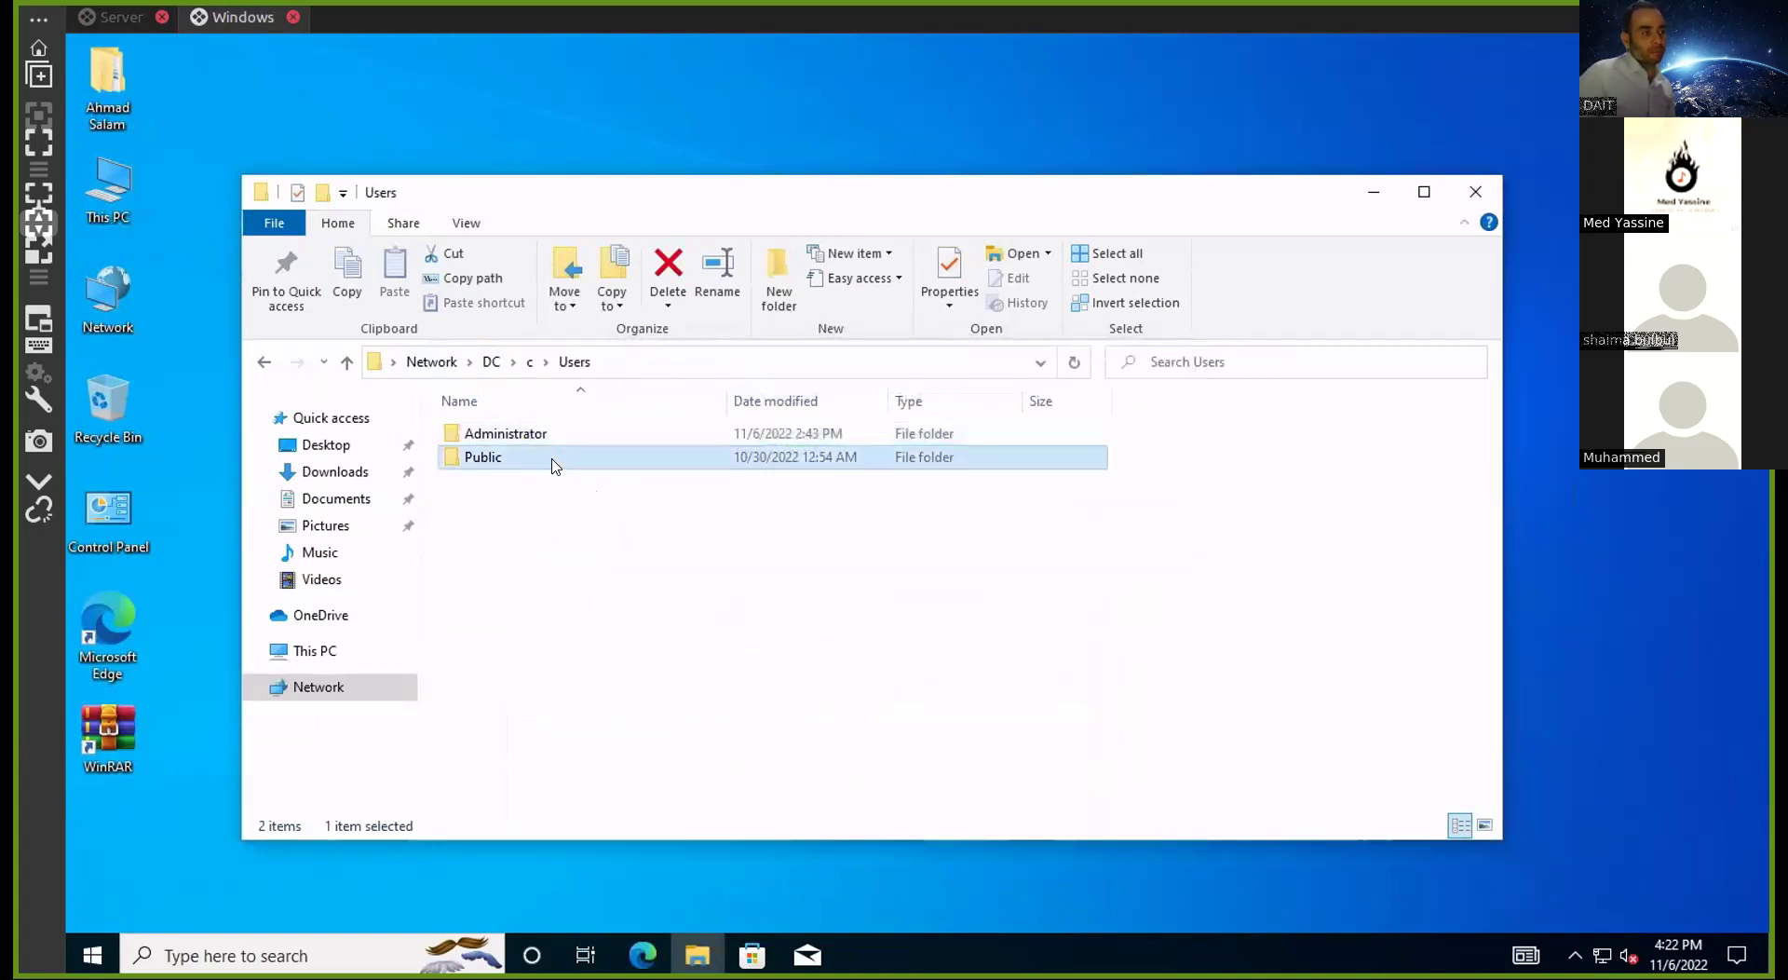
pyautogui.click(1134, 531)
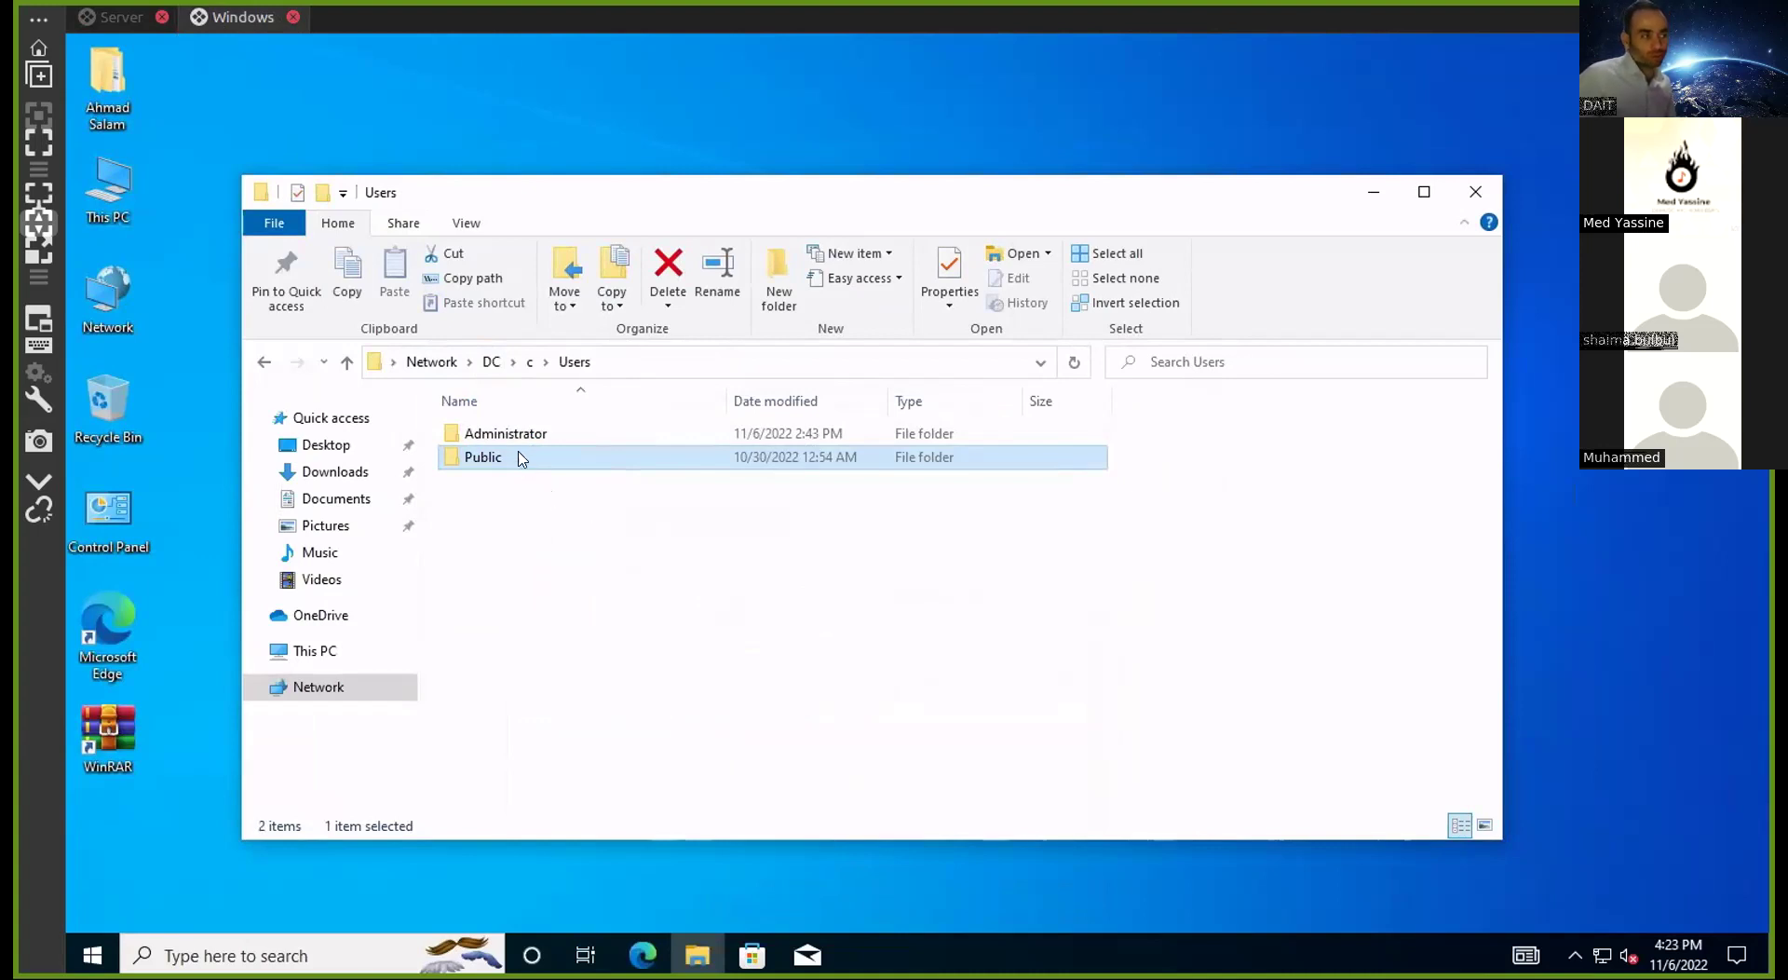
pyautogui.click(491, 361)
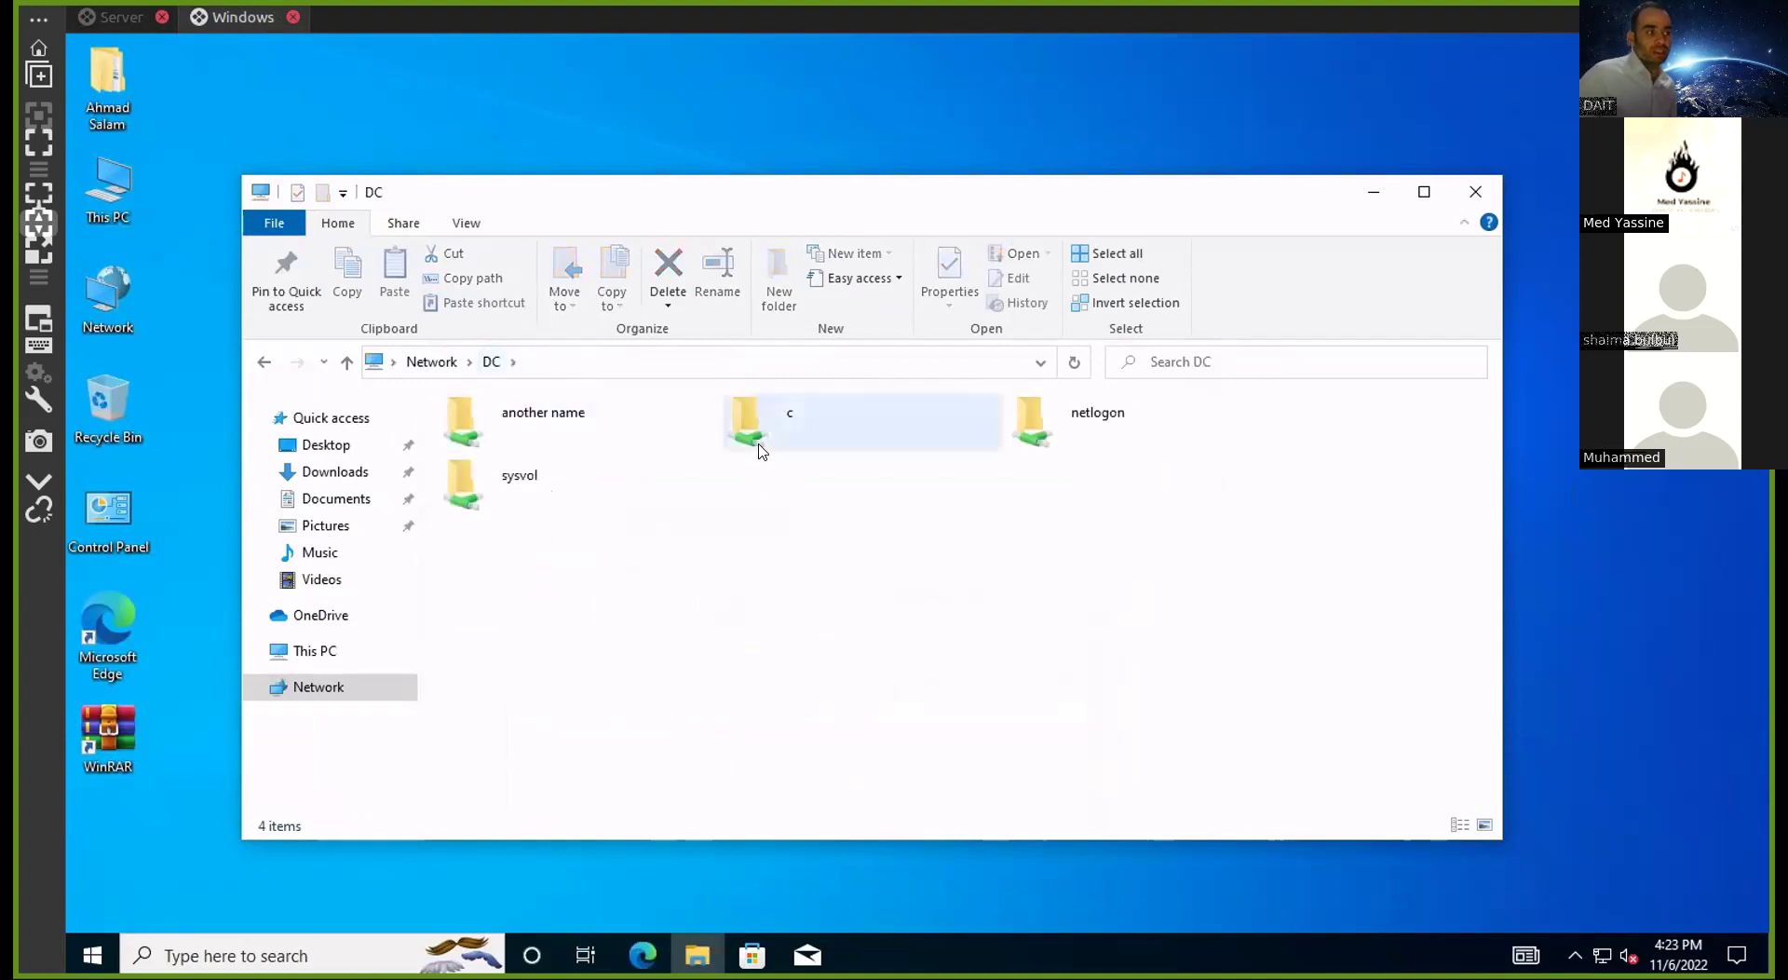
# On the server, turn off 'Share this folder' for Local Disk (C:) and confirm stopping the share
pyautogui.click(119, 17)
pyautogui.rightClick(663, 682)
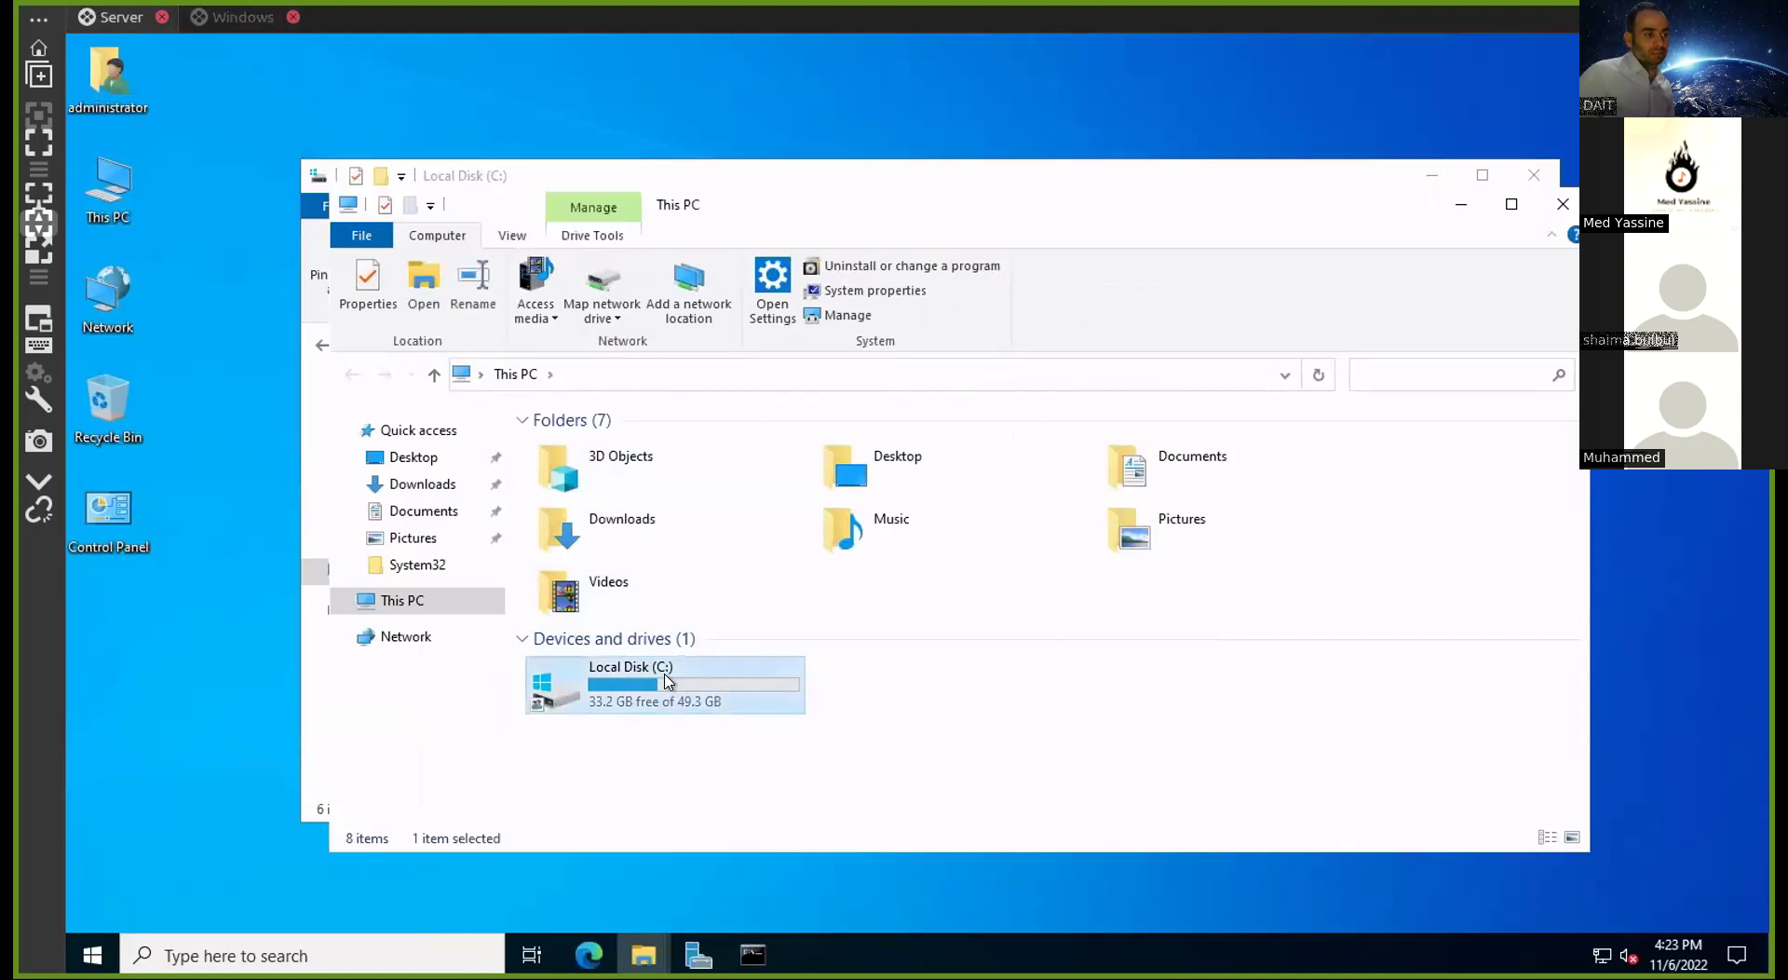
pyautogui.click(713, 654)
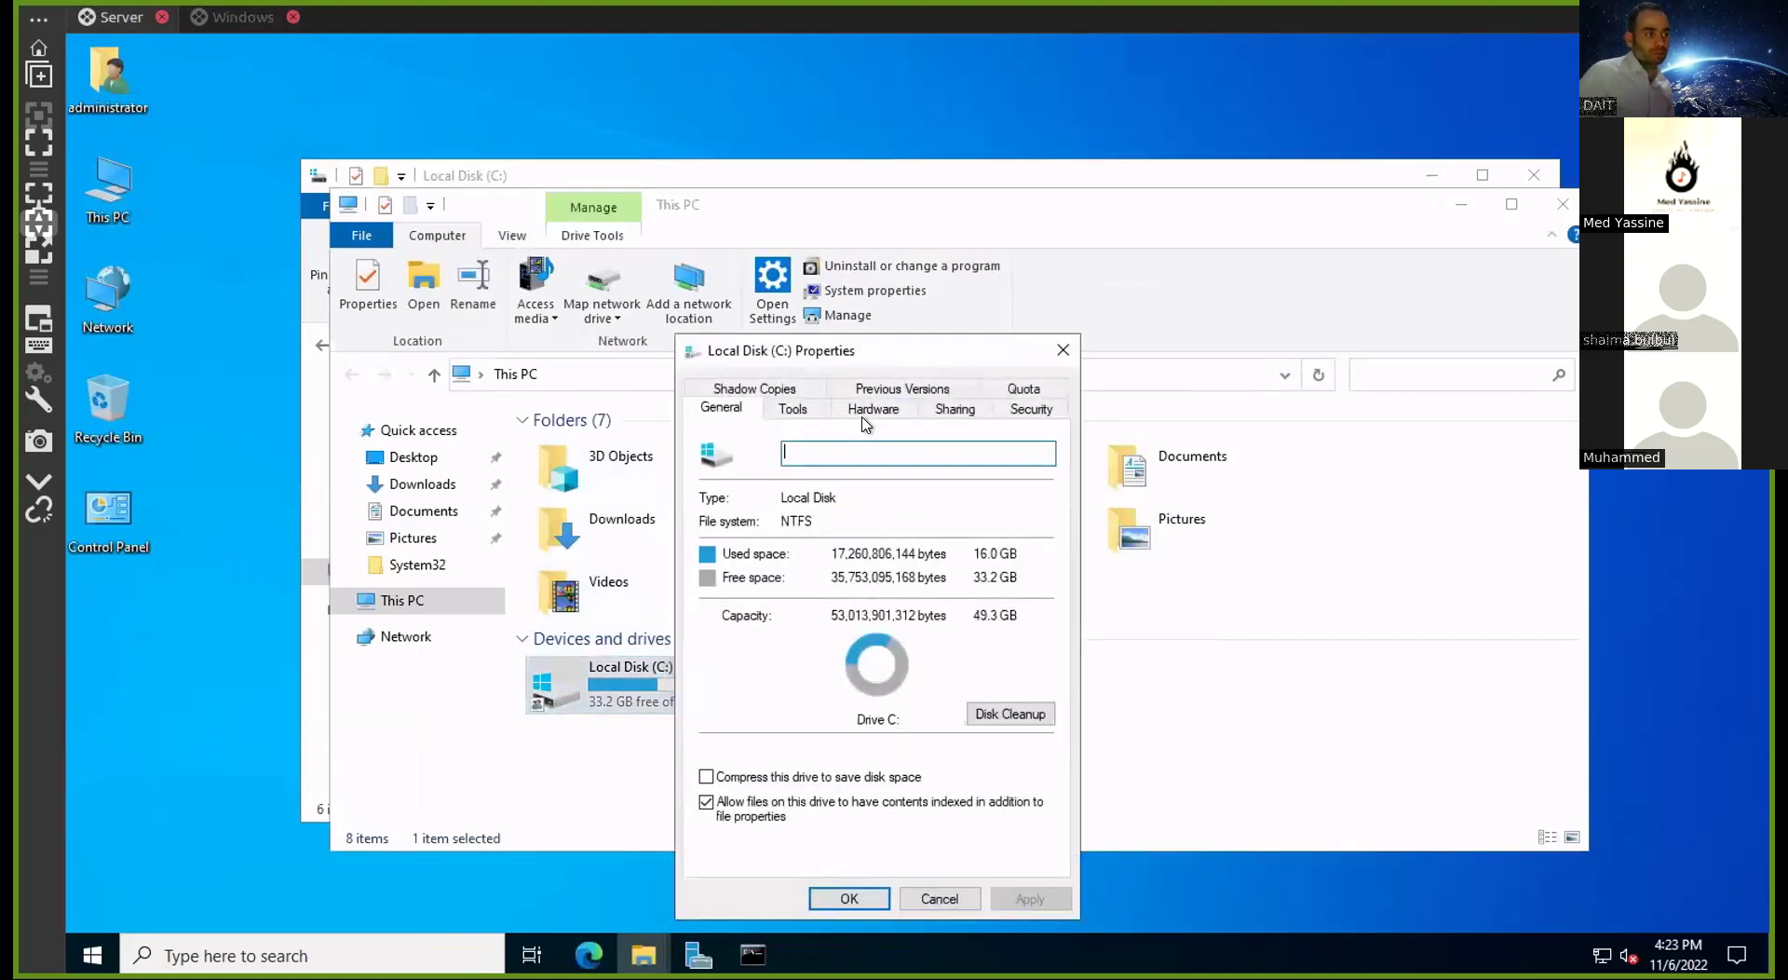
pyautogui.click(954, 409)
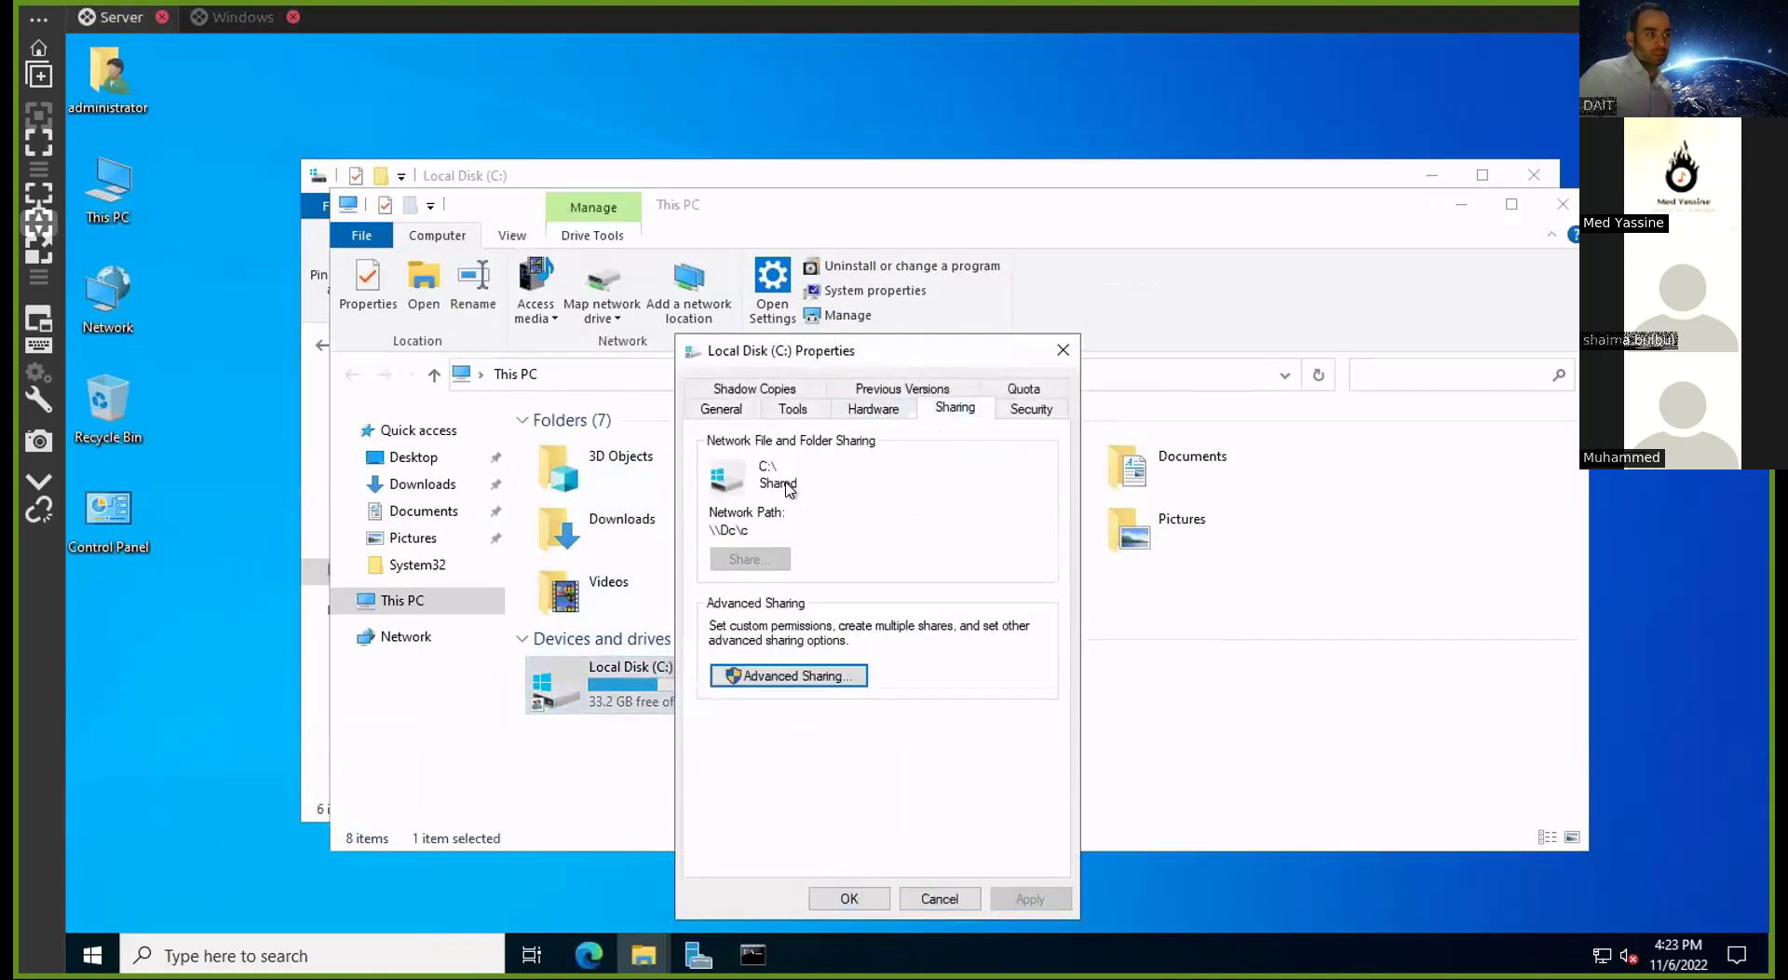
pyautogui.click(791, 674)
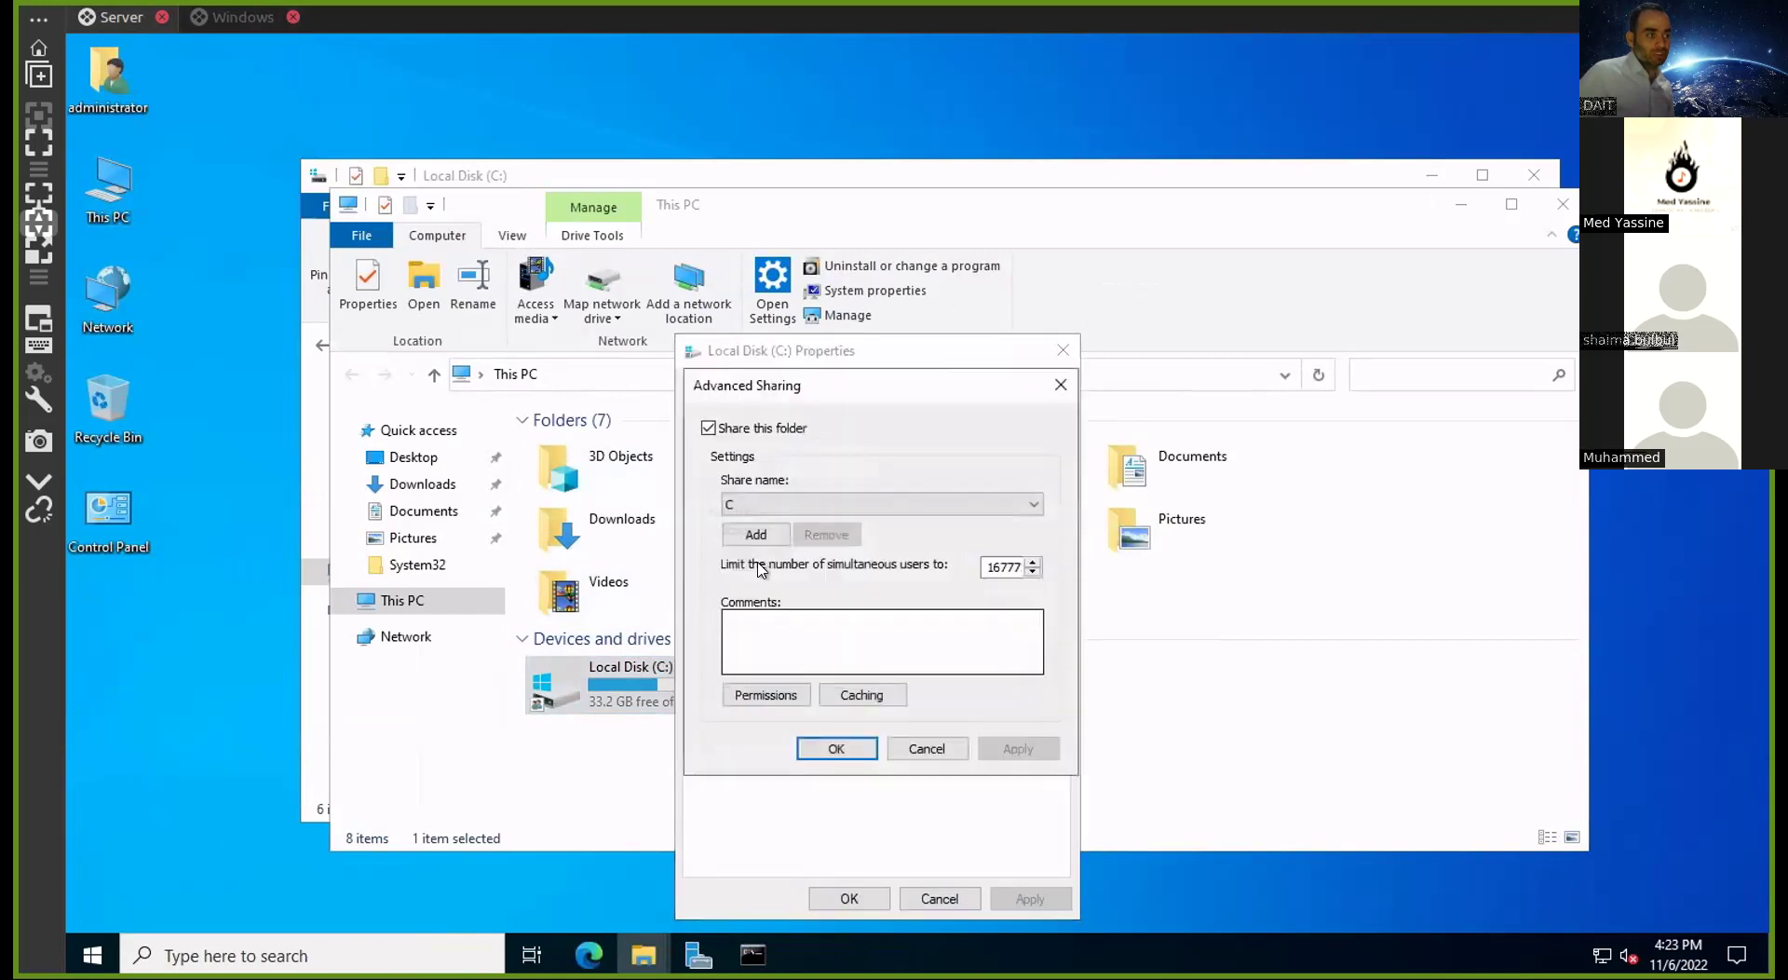
pyautogui.click(754, 430)
pyautogui.click(837, 748)
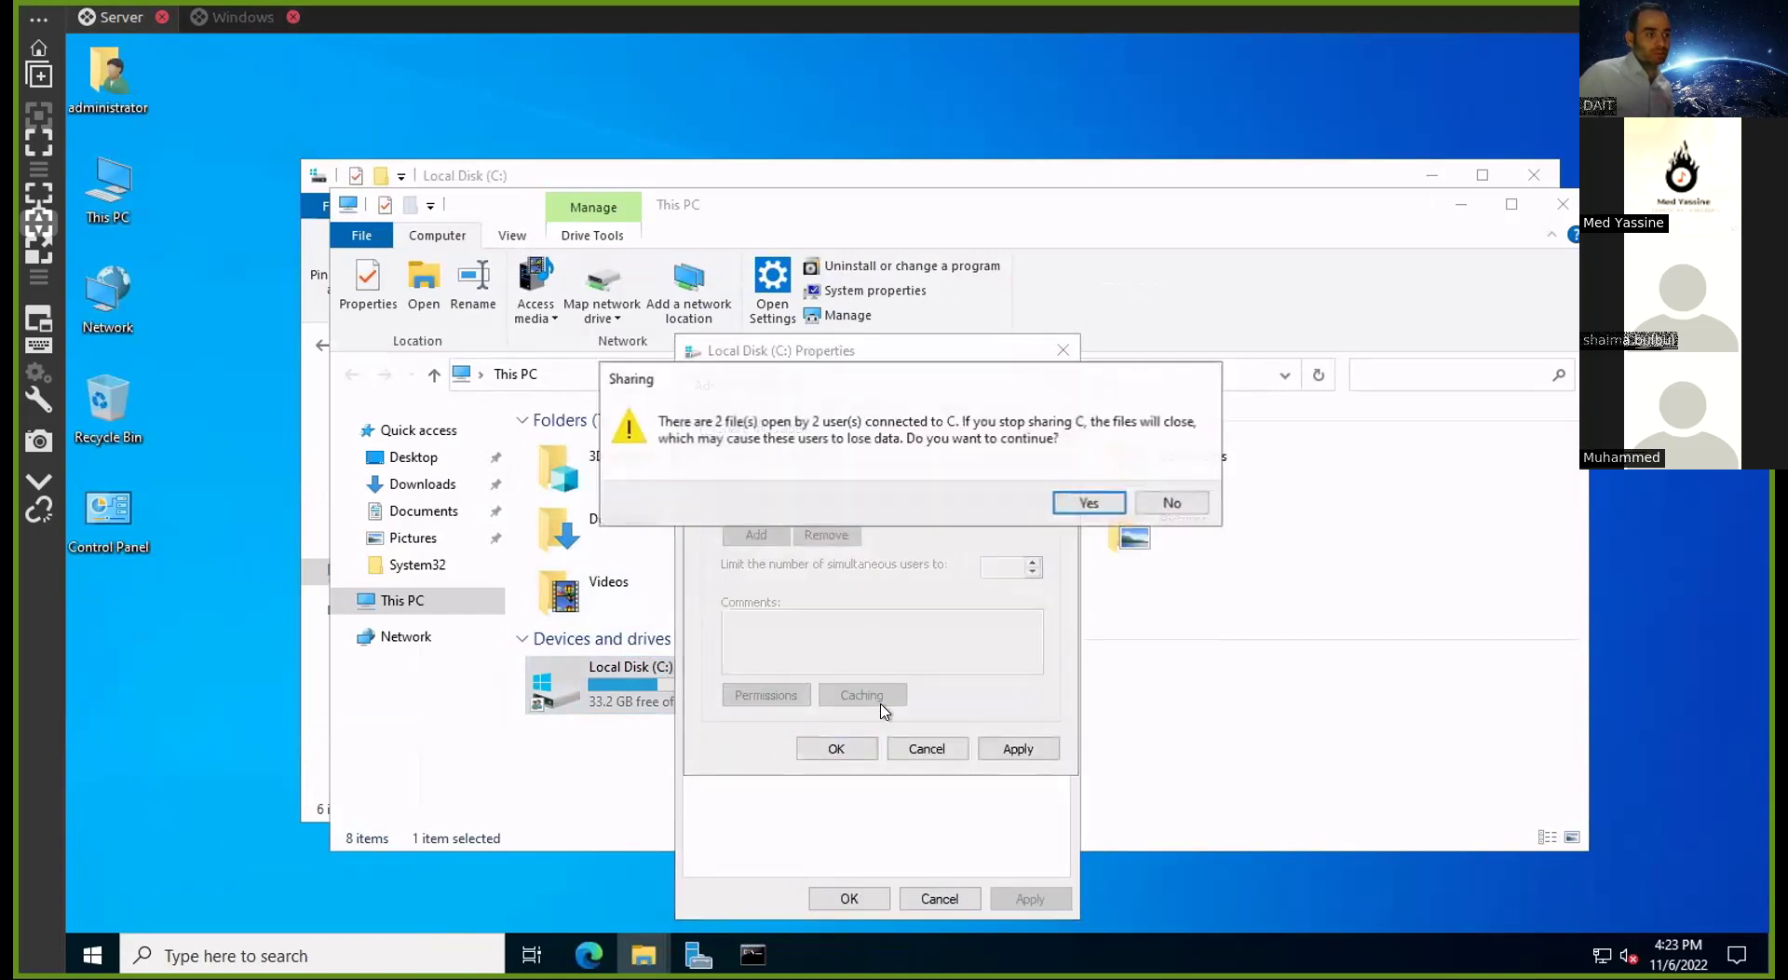
pyautogui.click(1080, 504)
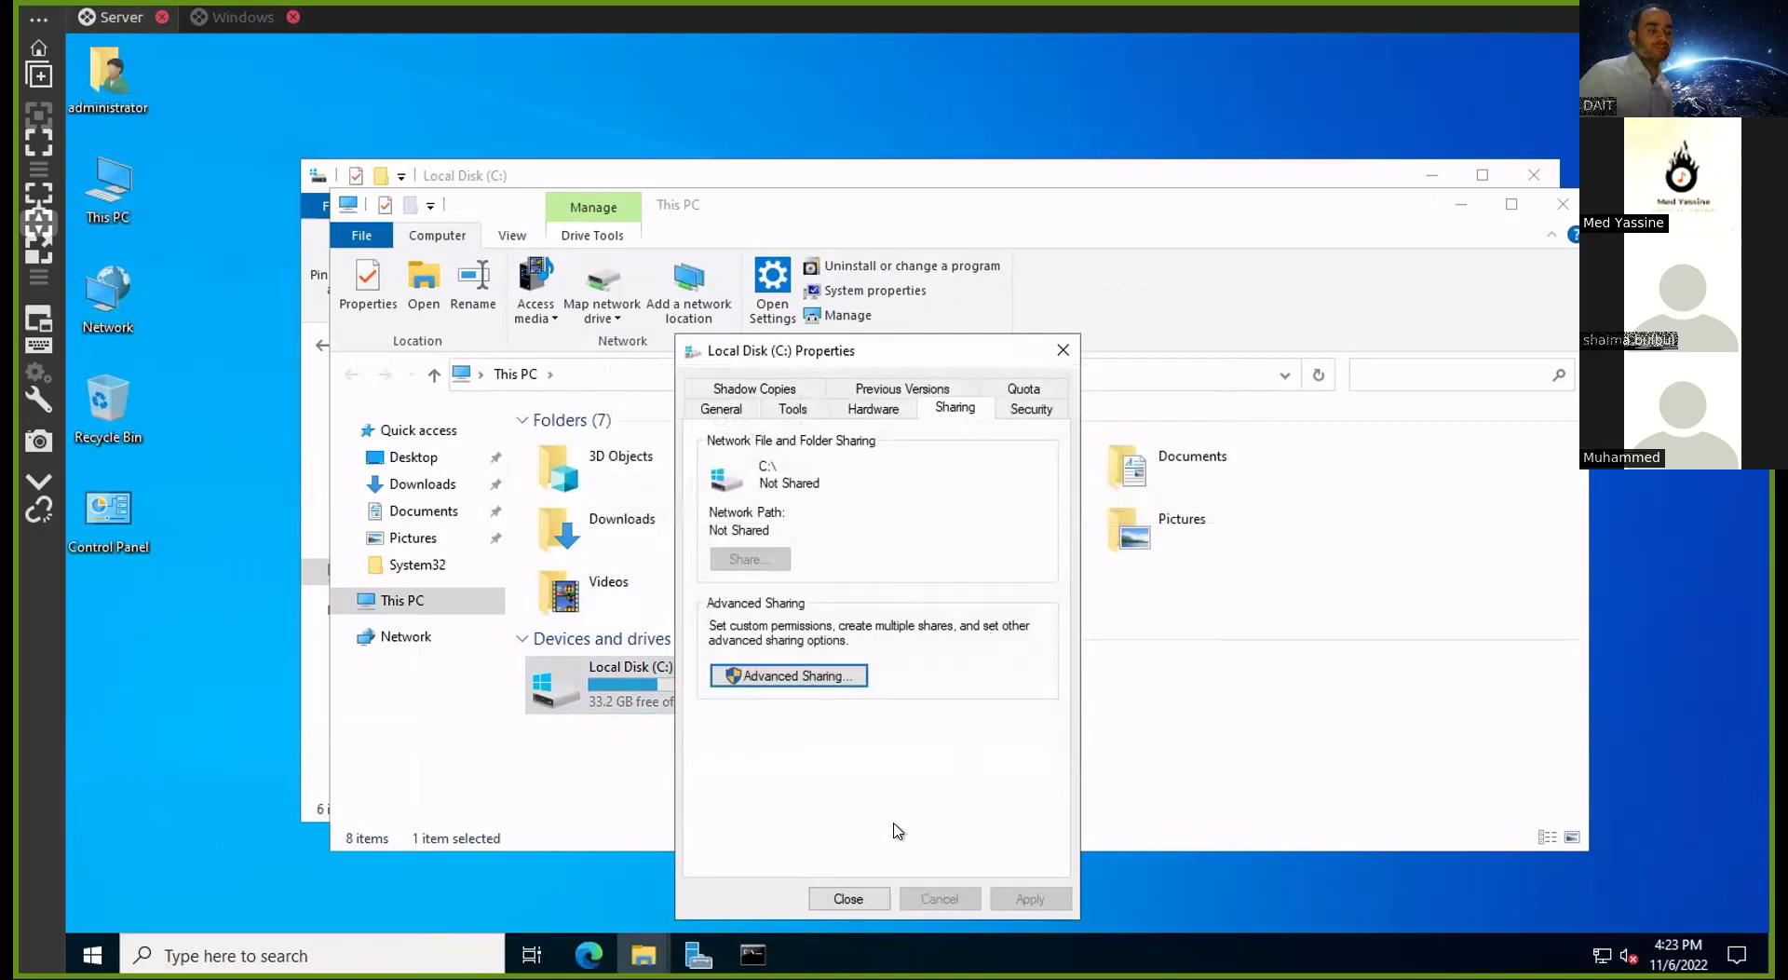
pyautogui.click(821, 897)
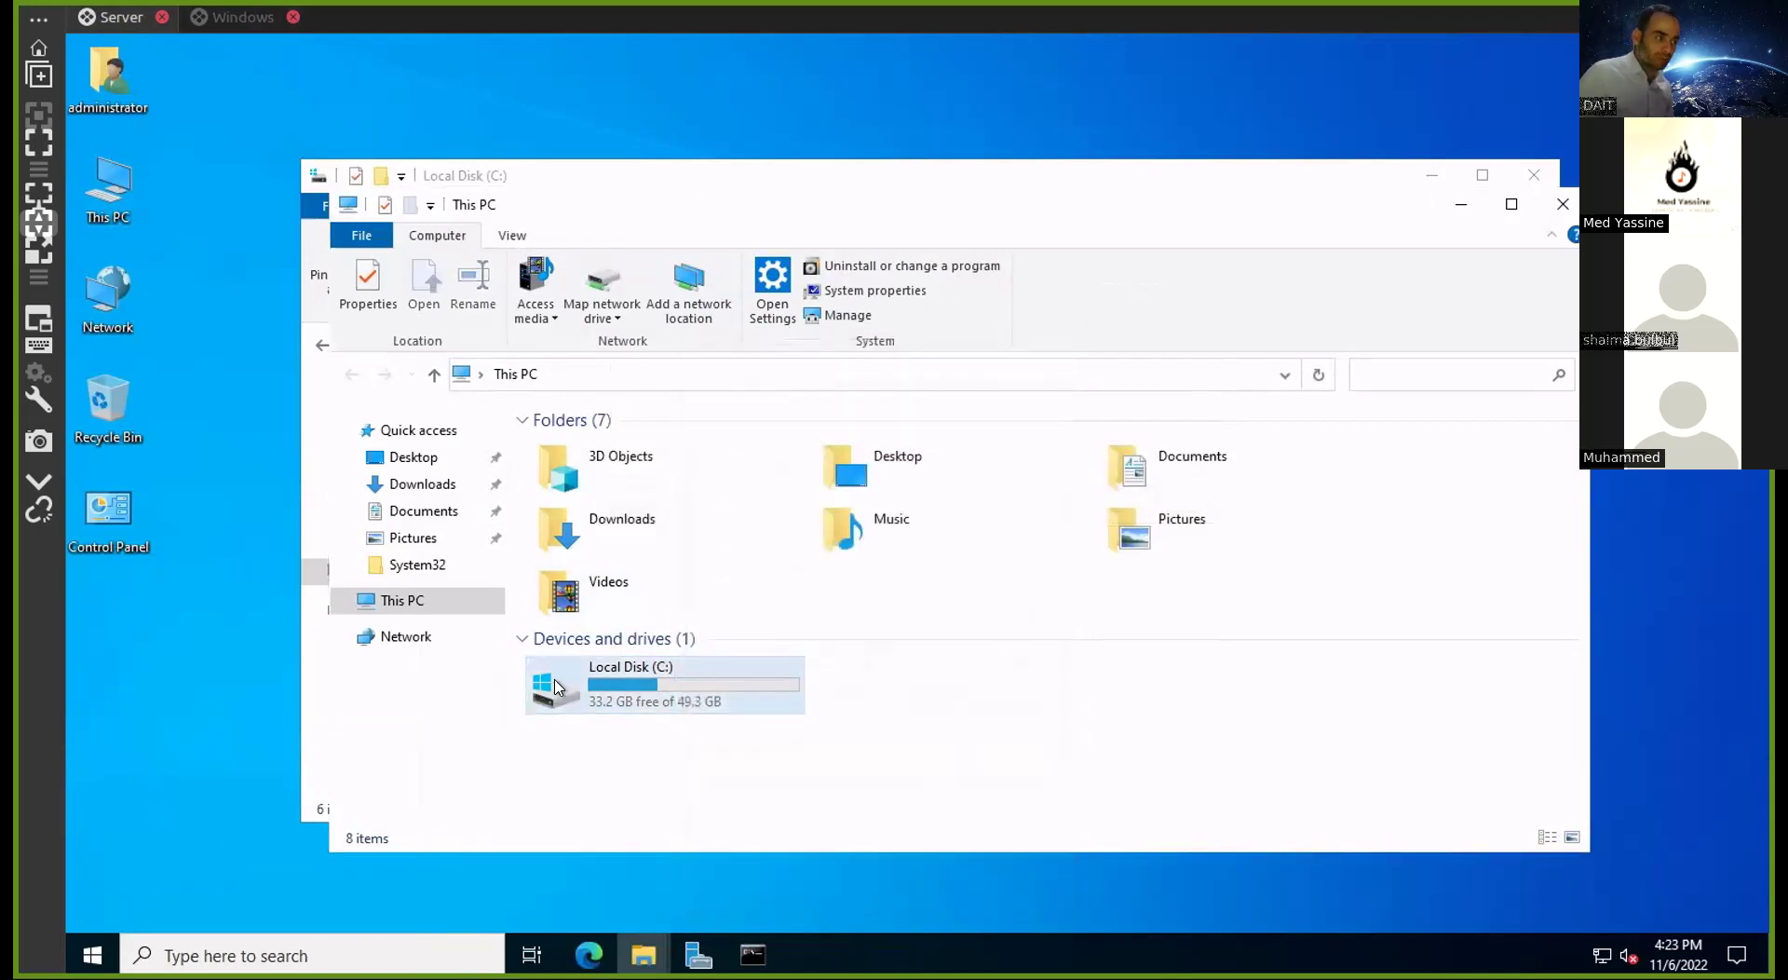
# Refresh DC's share list on the Windows client to confirm c is gone
pyautogui.click(244, 17)
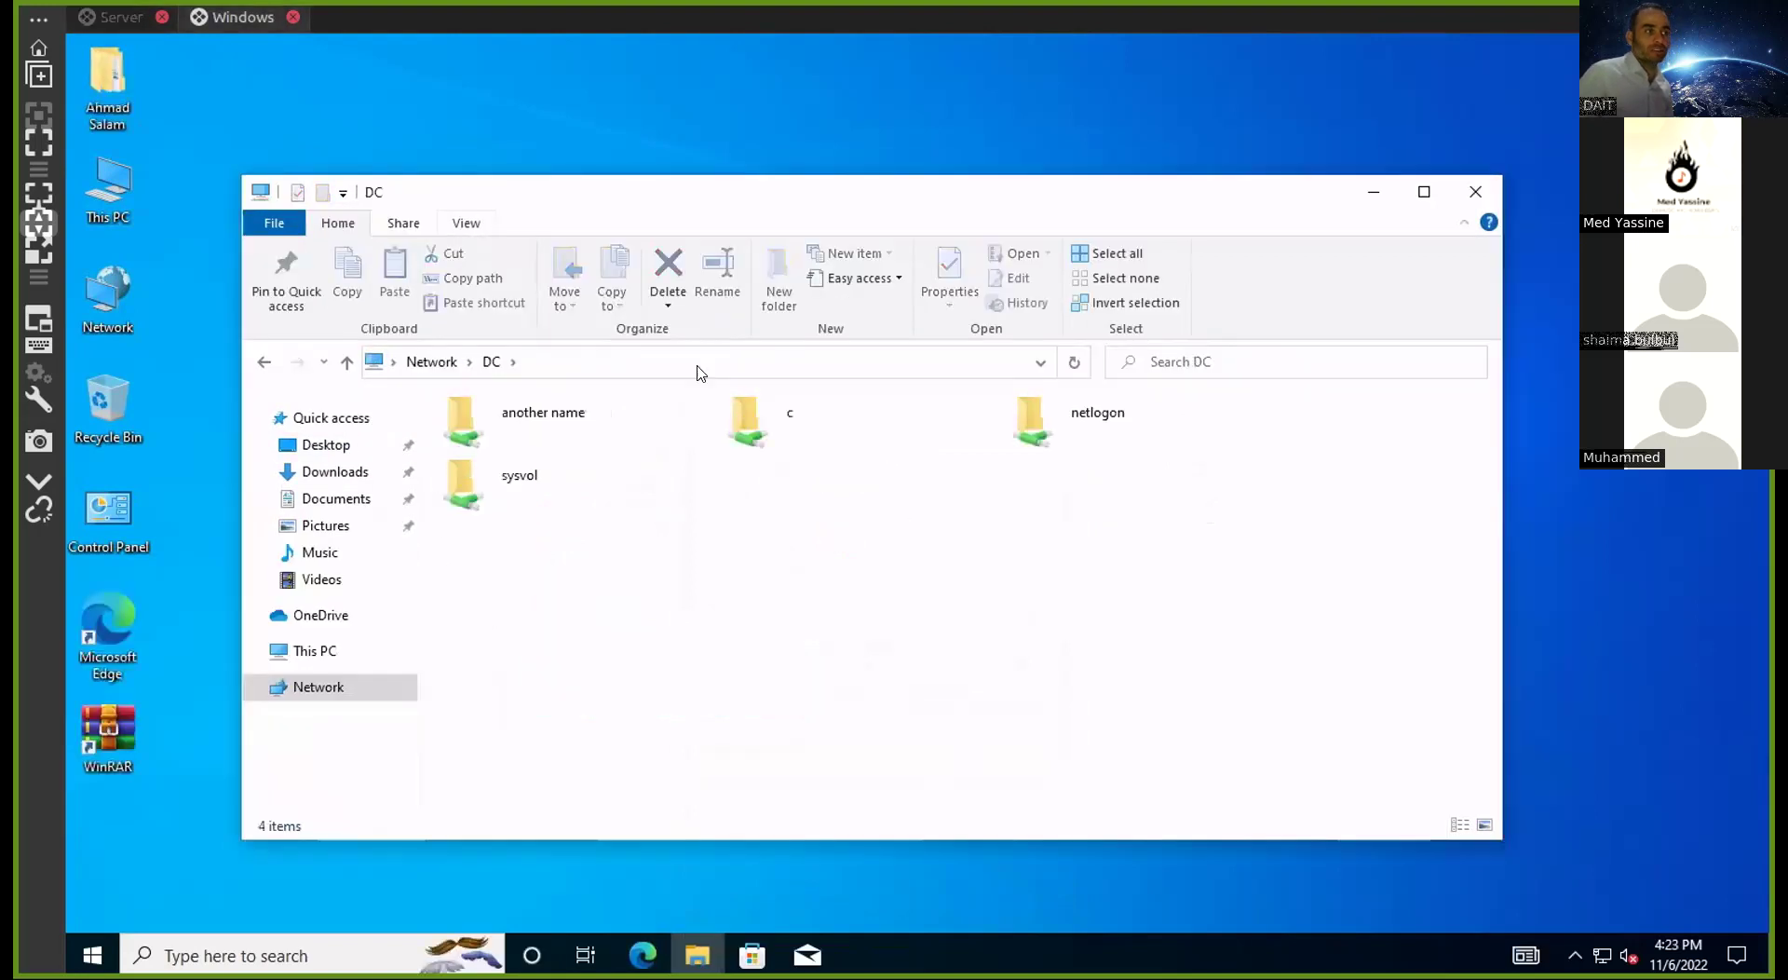
pyautogui.rightClick(680, 538)
pyautogui.click(736, 621)
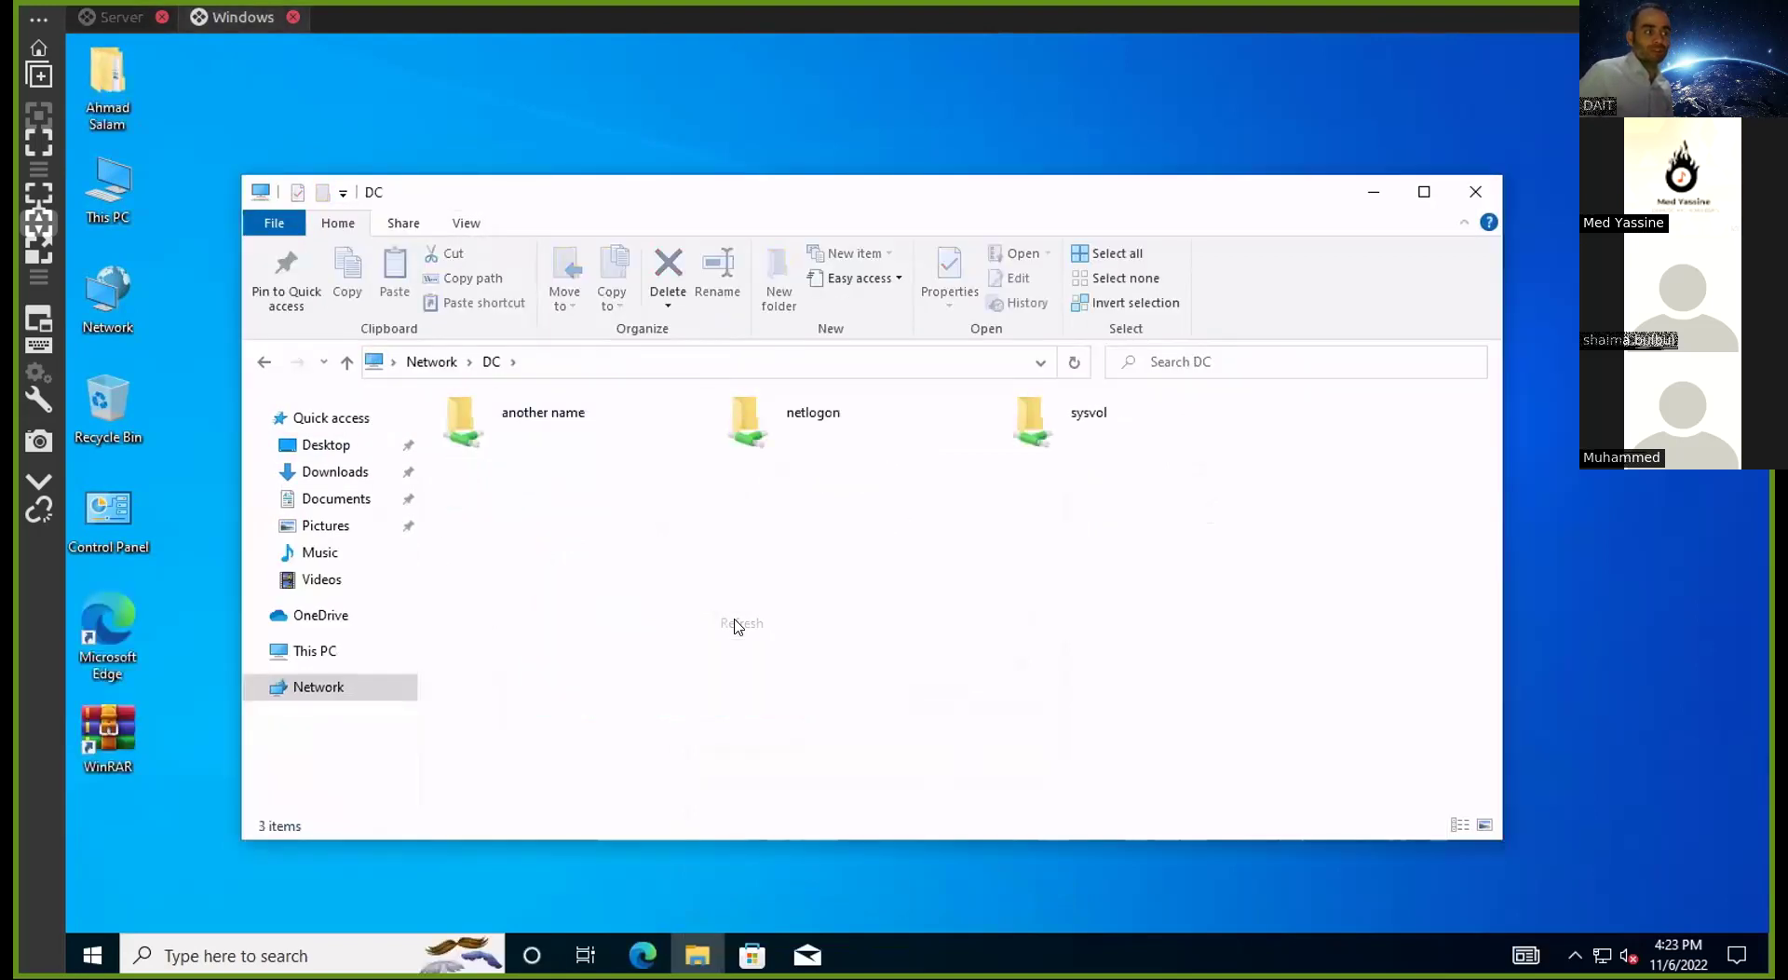
# On the server, open and then close the Local Disk (C:) properties
pyautogui.click(112, 17)
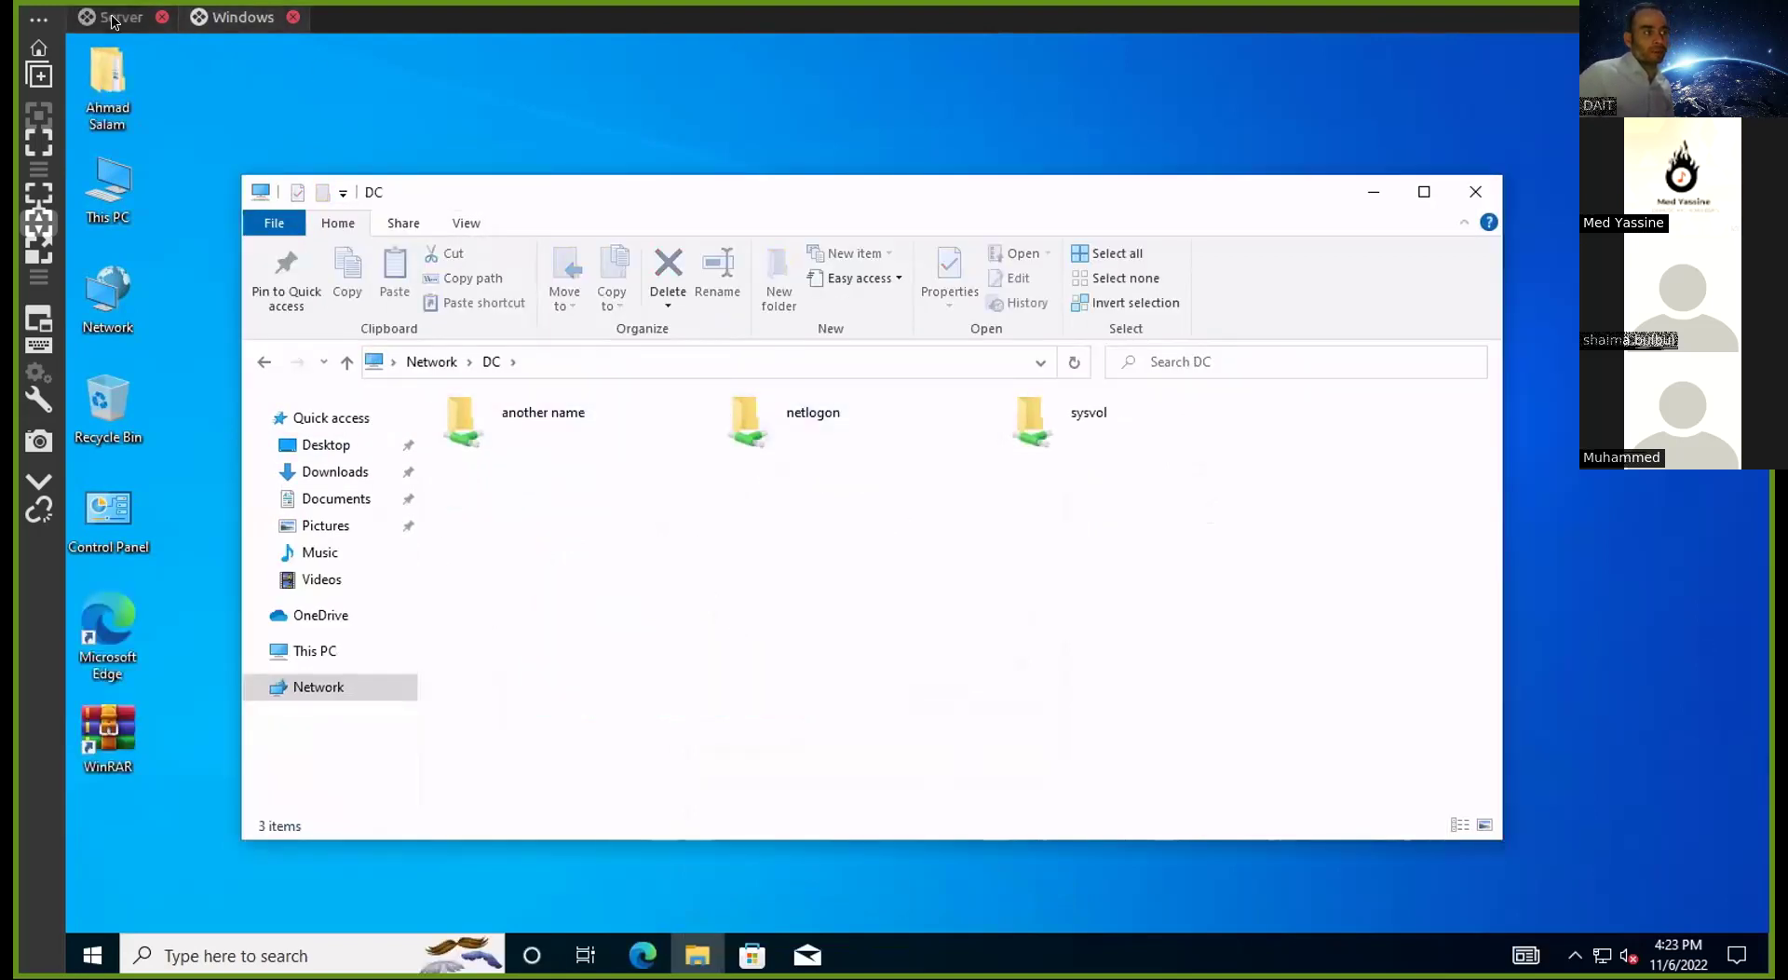
pyautogui.rightClick(710, 684)
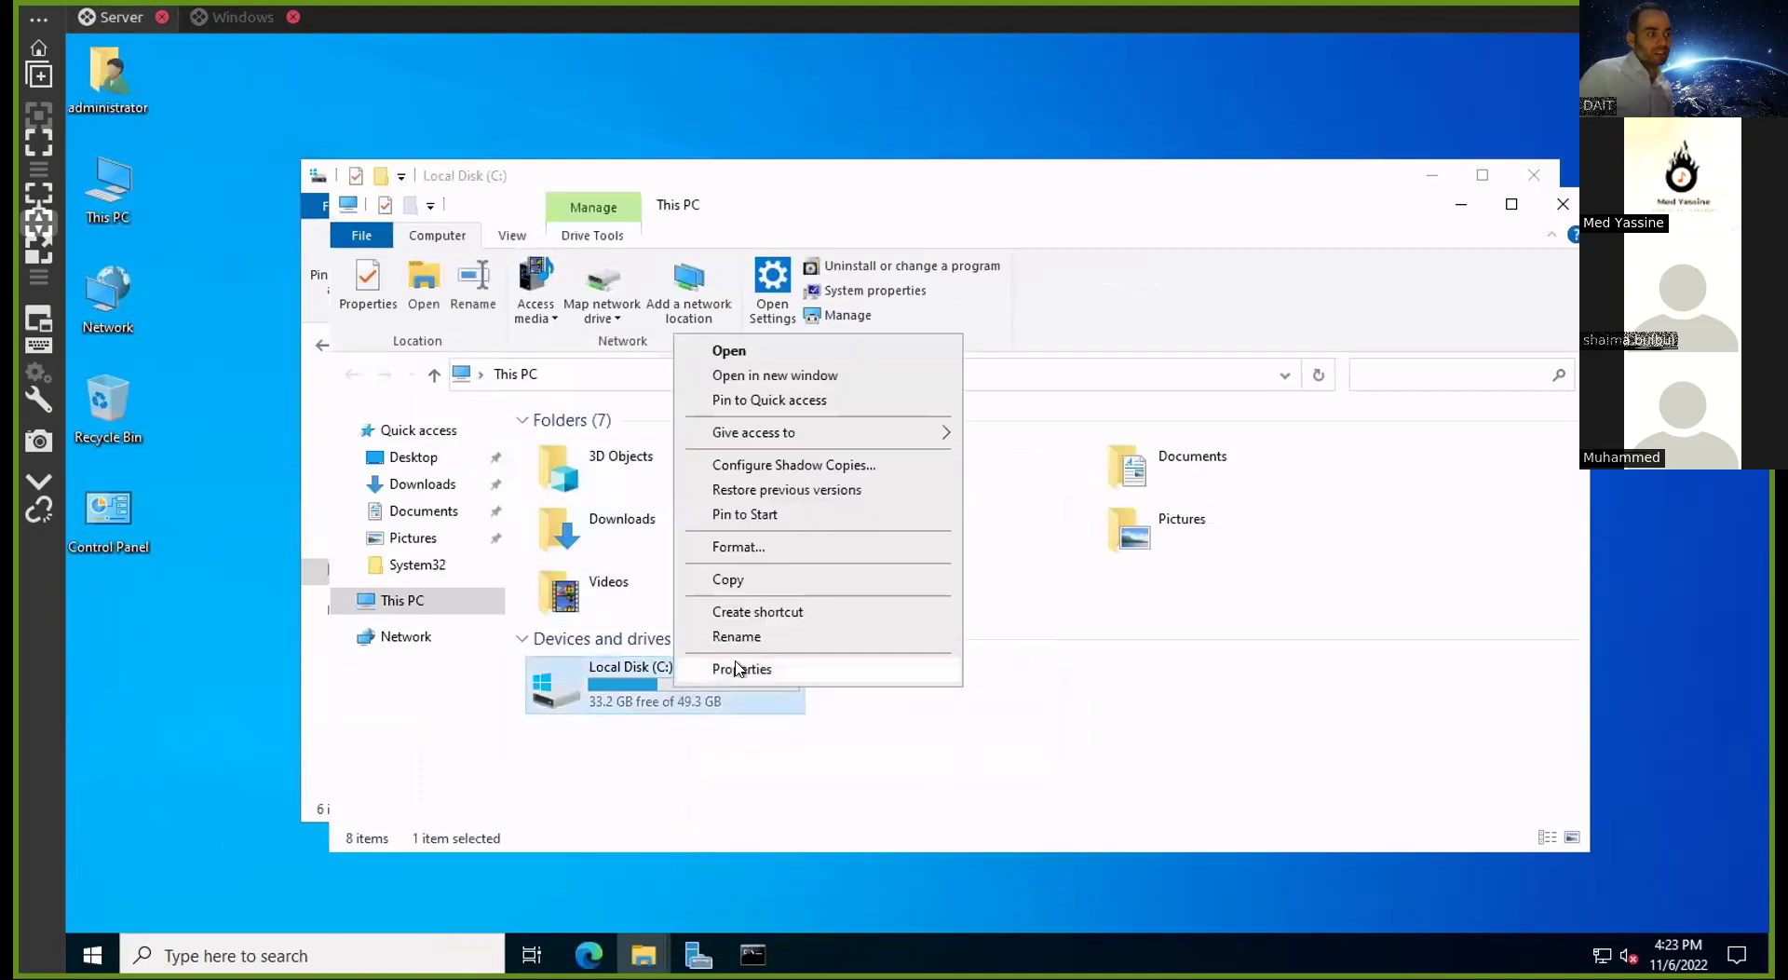
pyautogui.click(734, 670)
pyautogui.click(1069, 350)
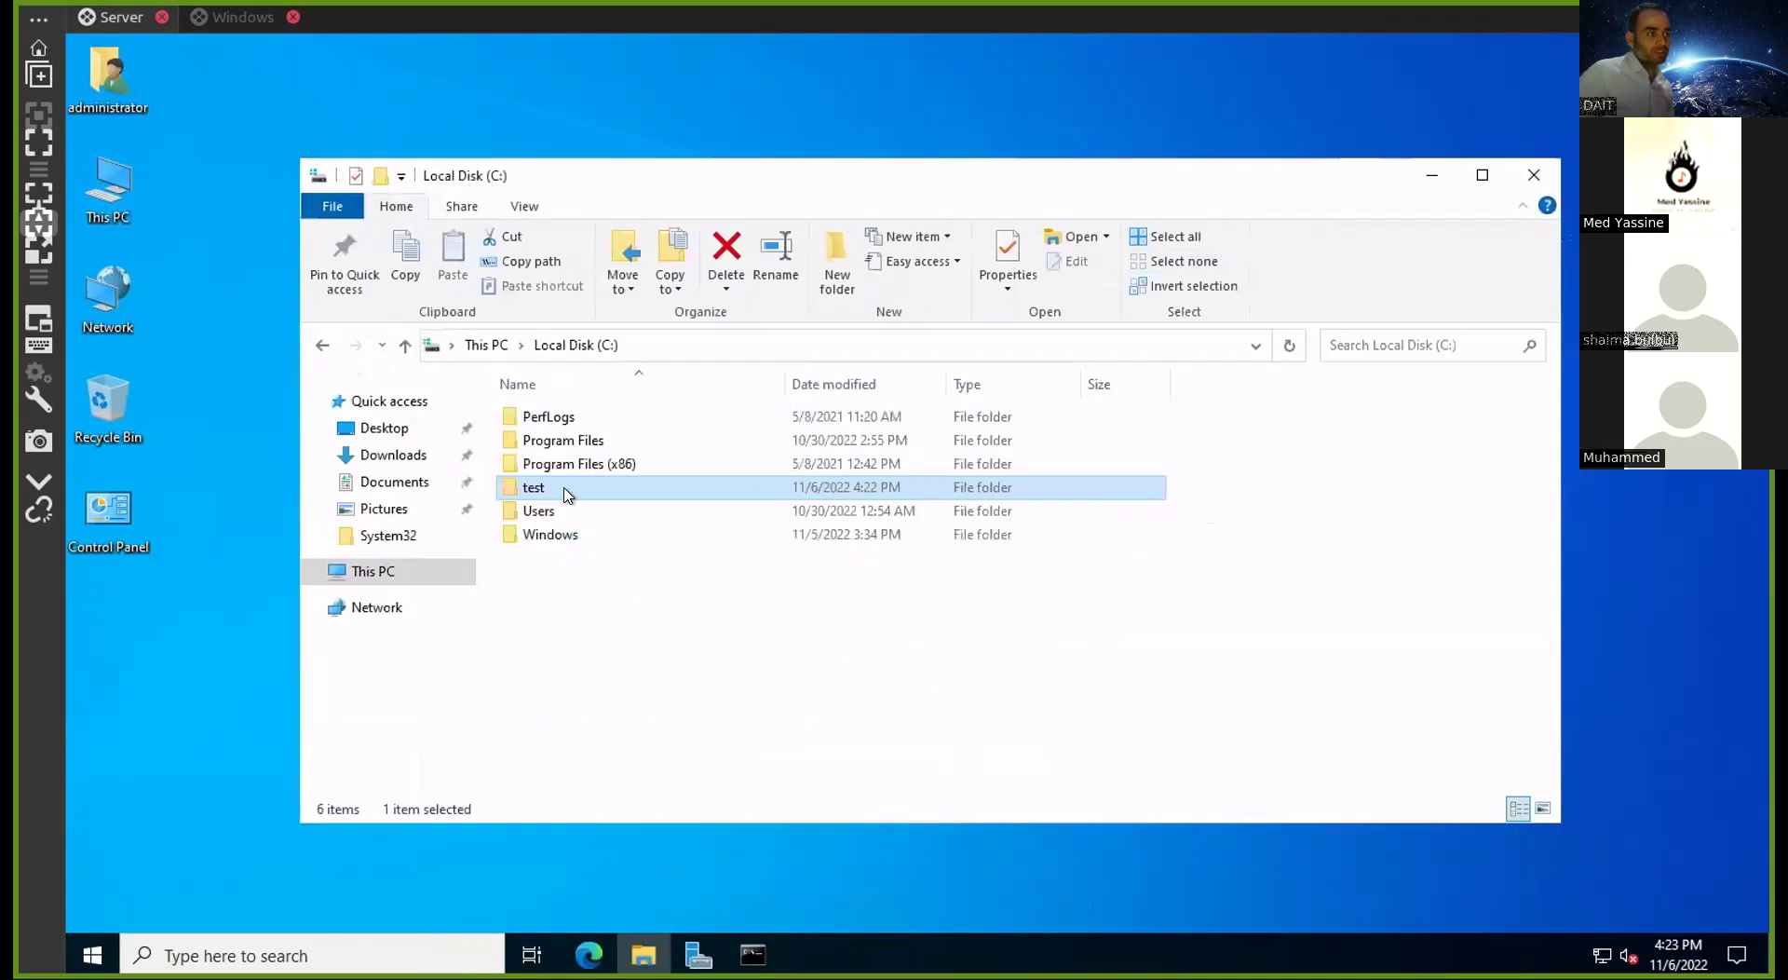
# Open the test folder's properties and compare its Sharing and Security tabs
pyautogui.rightClick(568, 489)
pyautogui.click(667, 869)
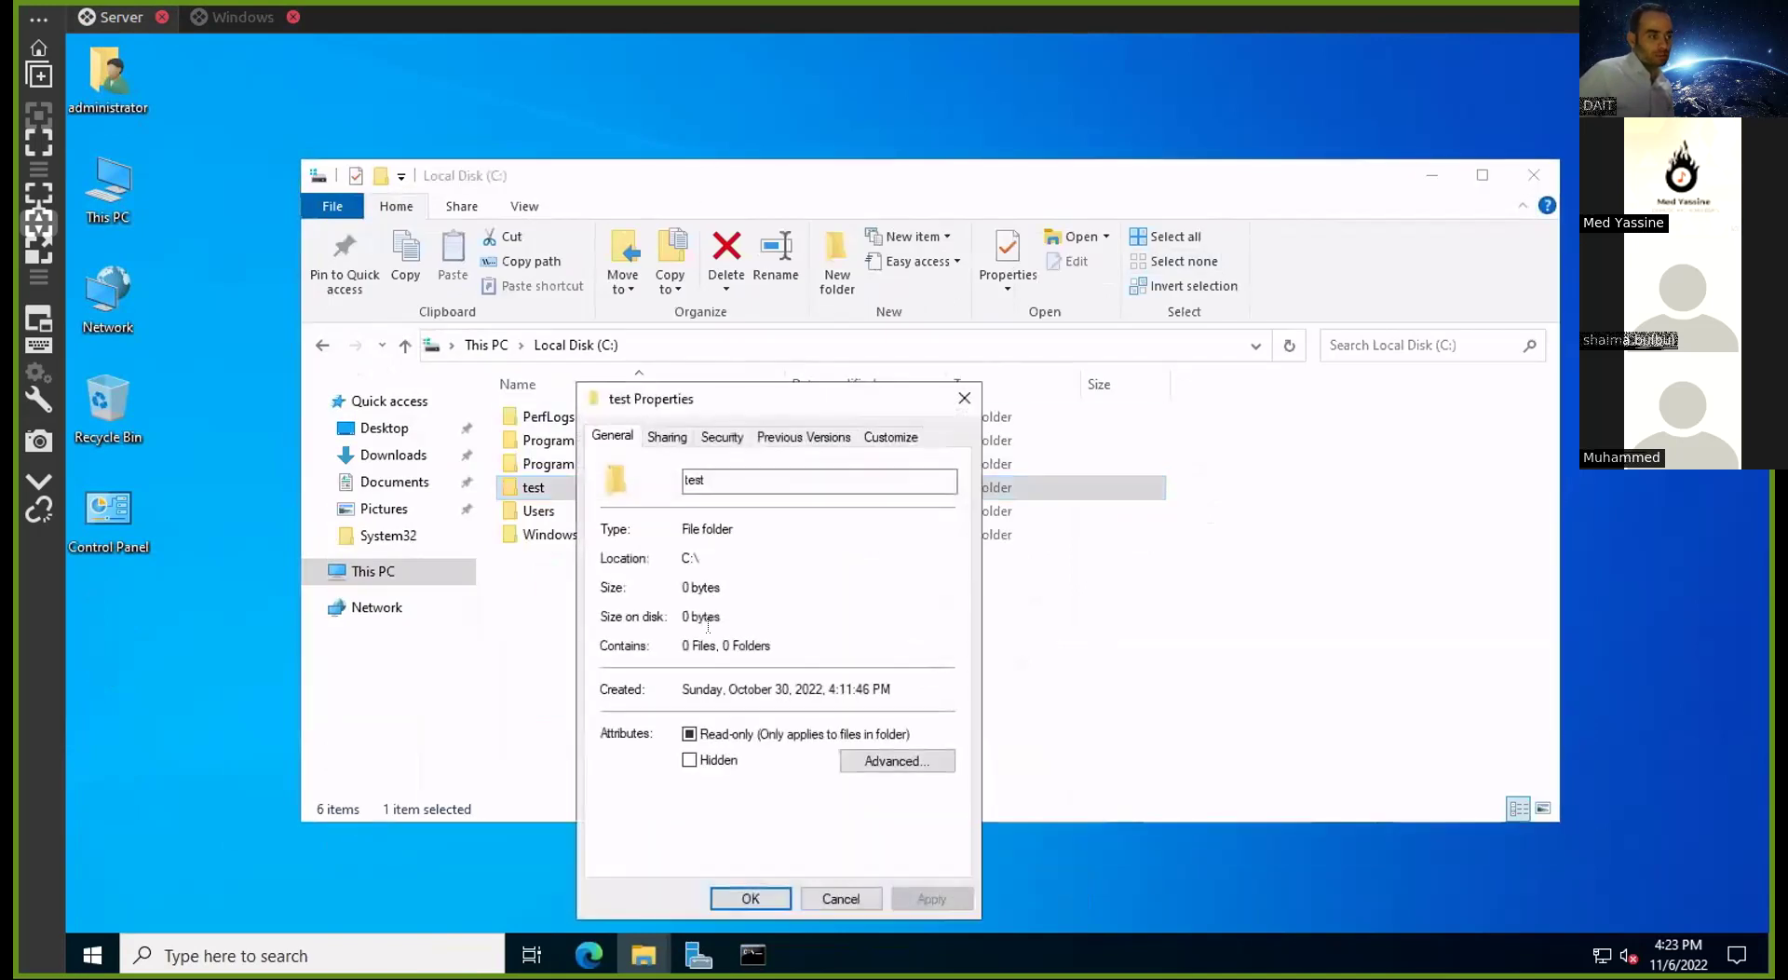
pyautogui.click(686, 446)
pyautogui.click(721, 446)
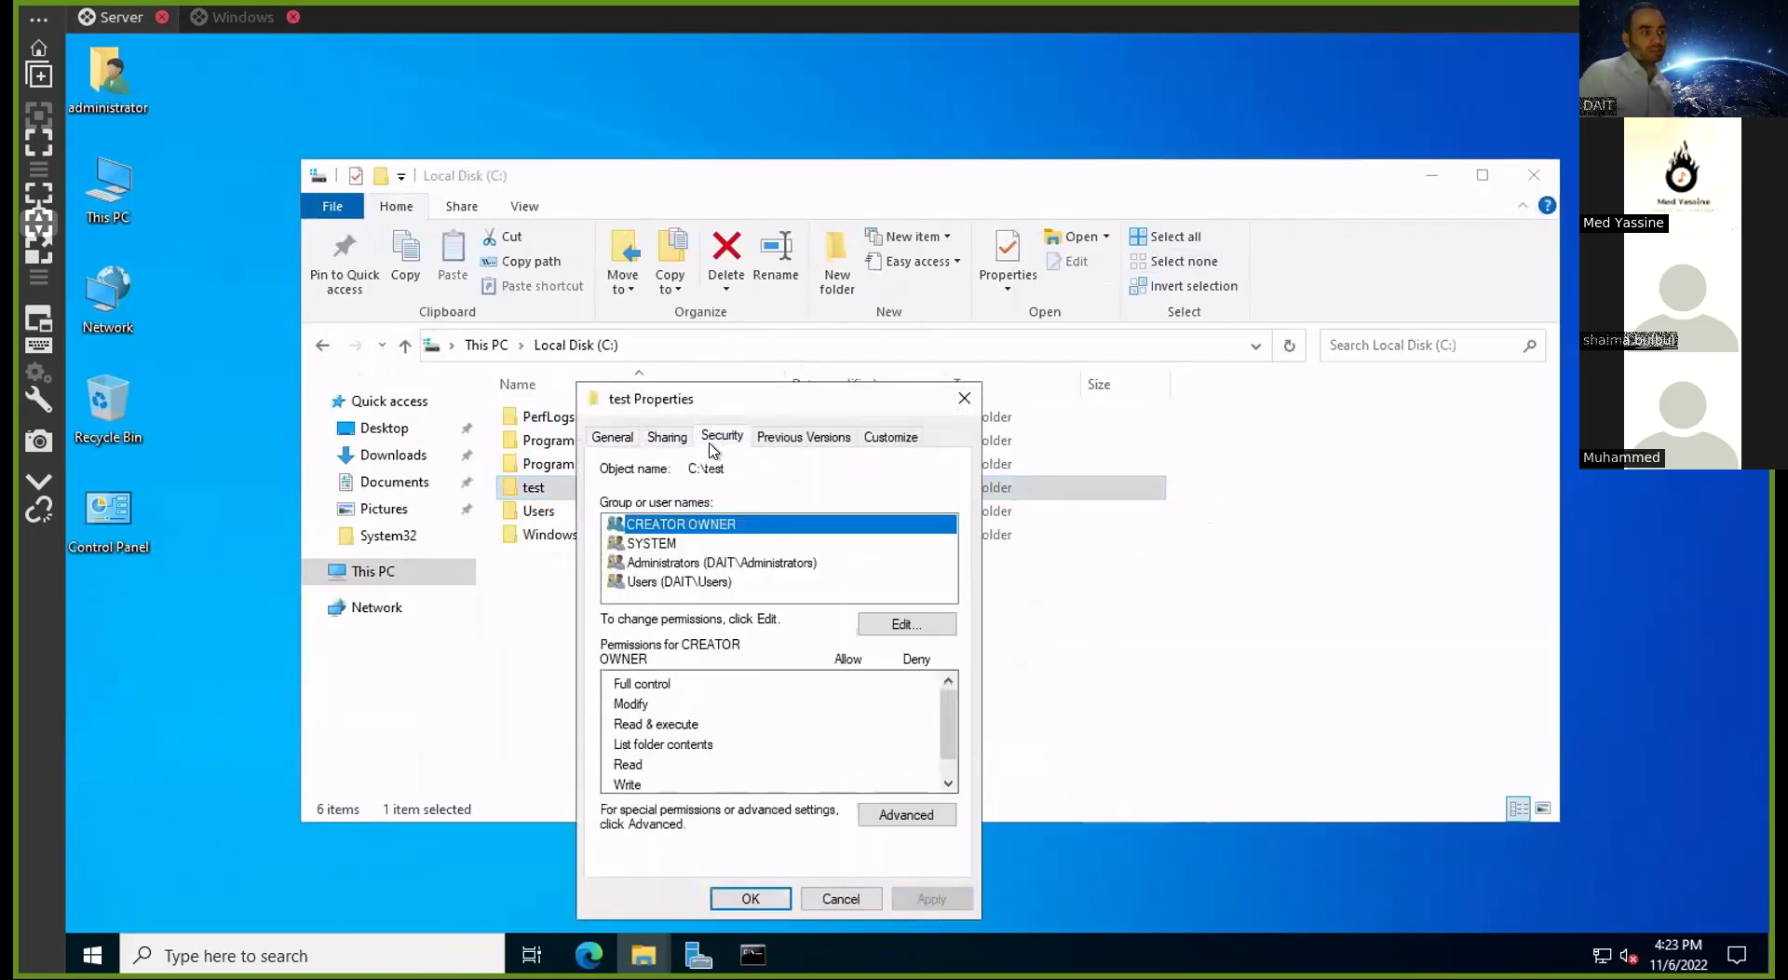
pyautogui.click(683, 441)
pyautogui.click(710, 443)
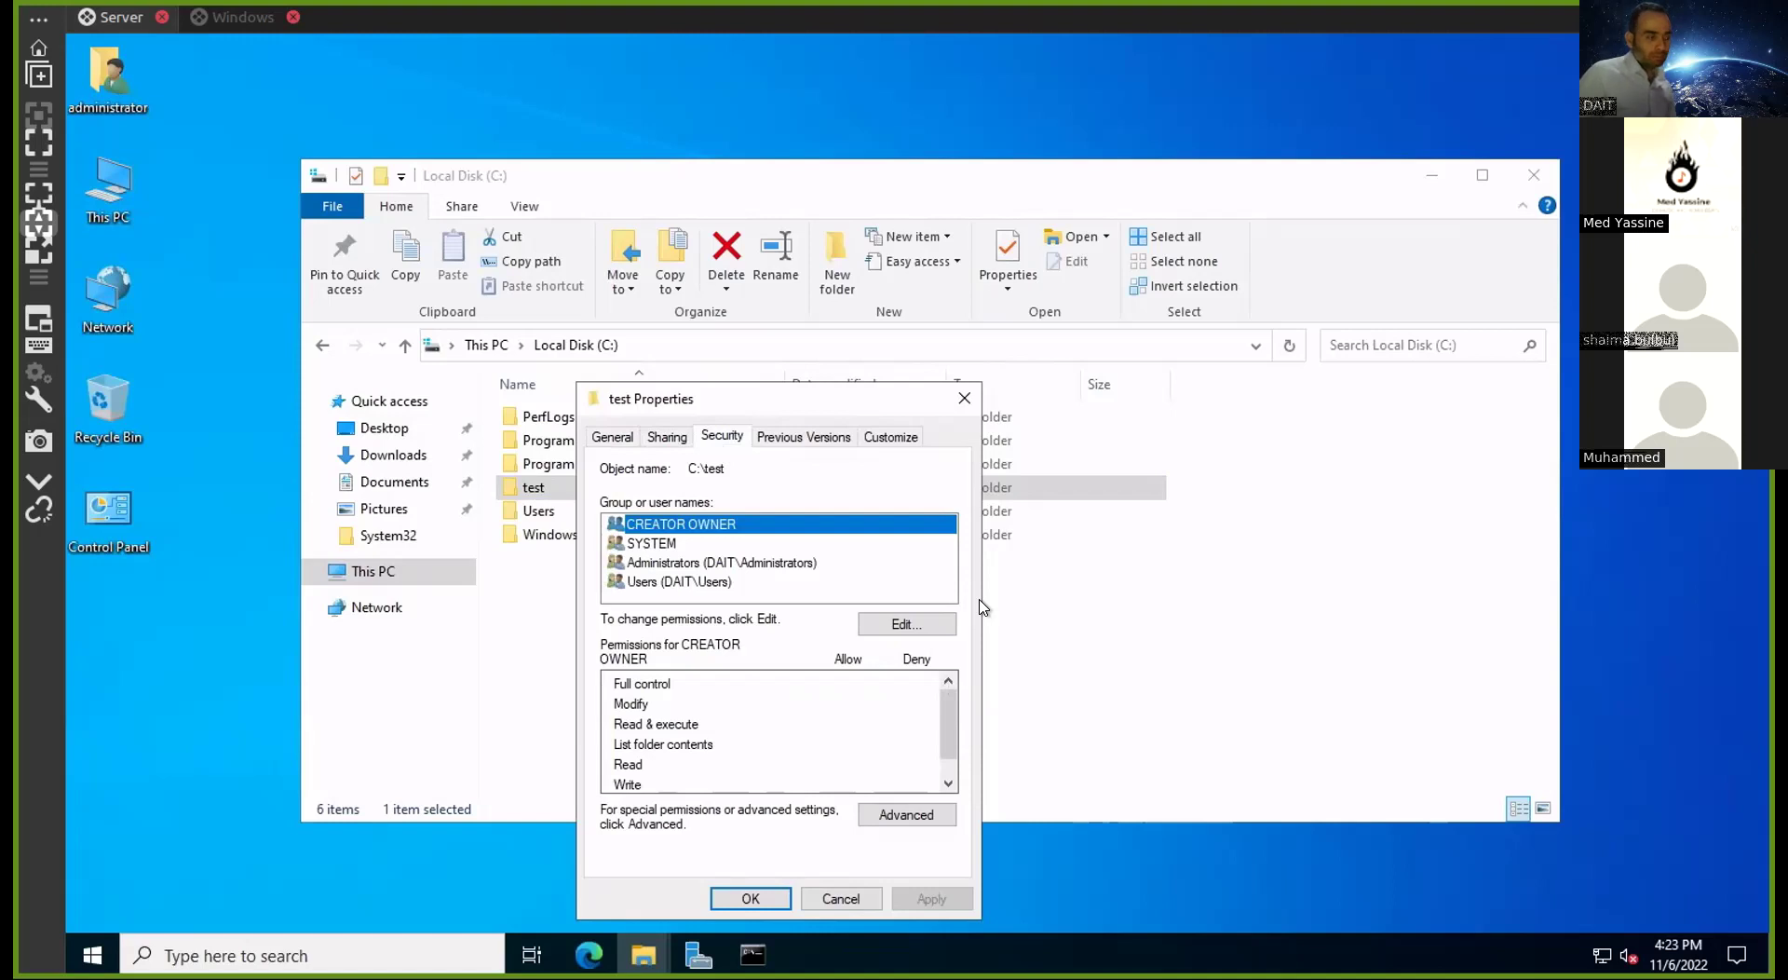
# Review the 'another name' share permissions, cancel without changes, and return to Security
pyautogui.click(654, 436)
pyautogui.click(689, 703)
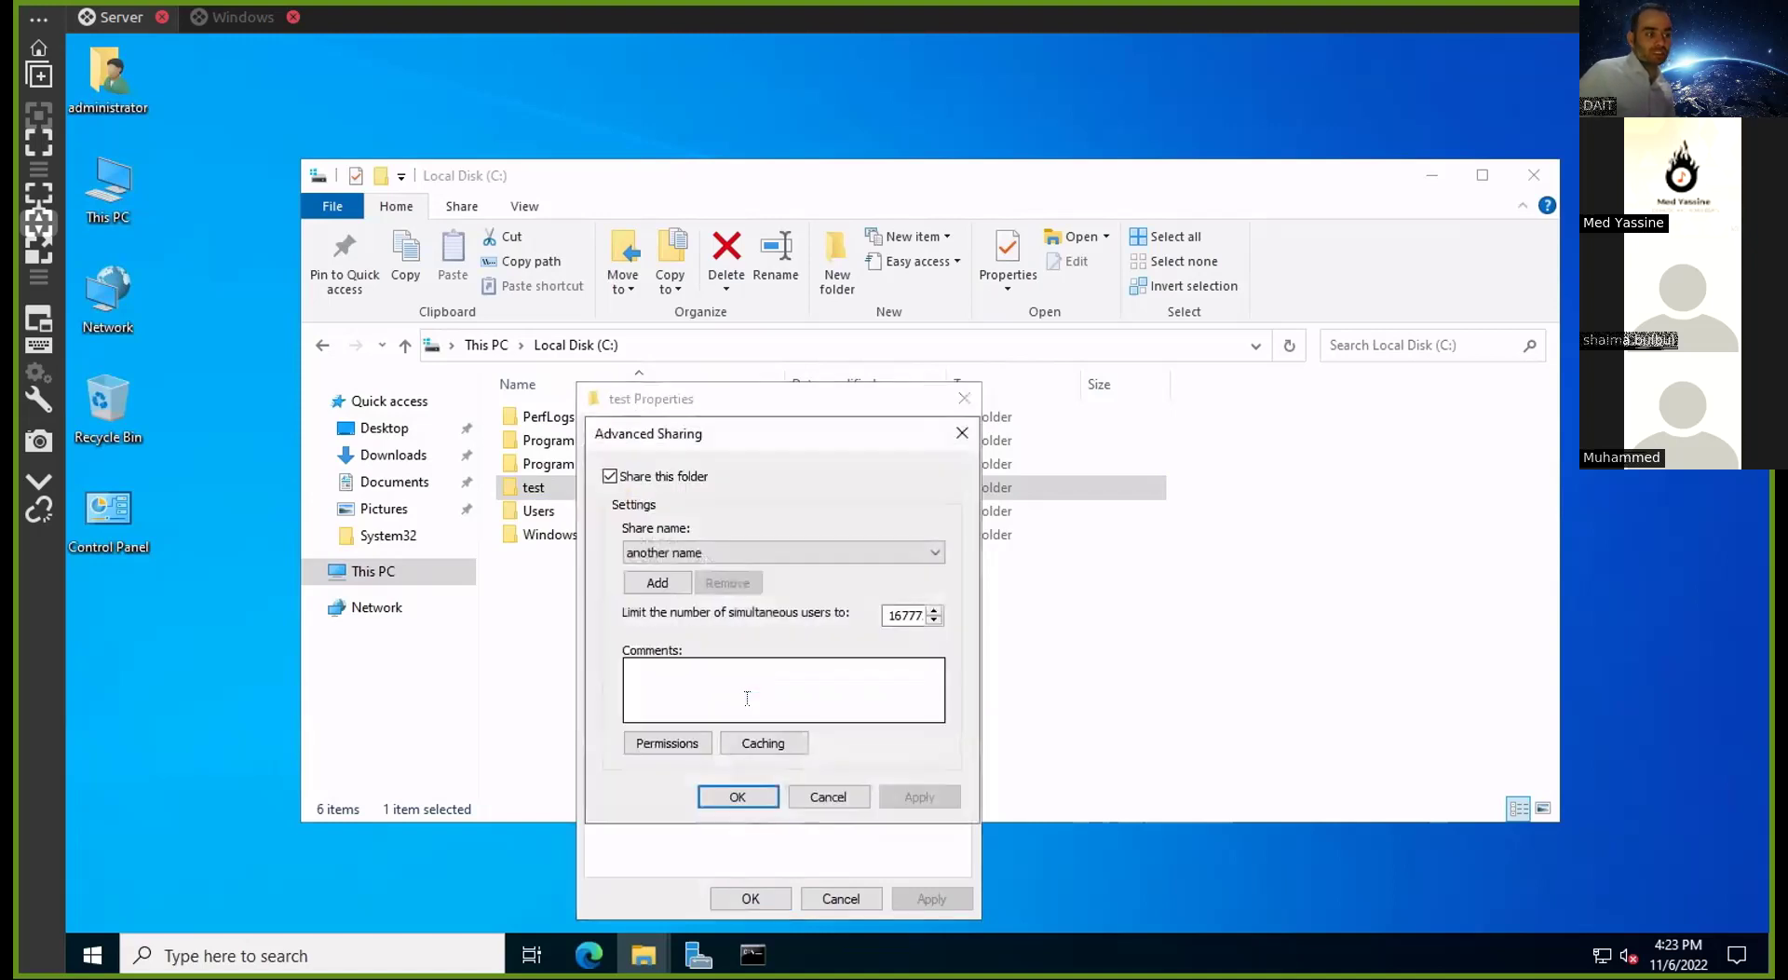
pyautogui.click(668, 742)
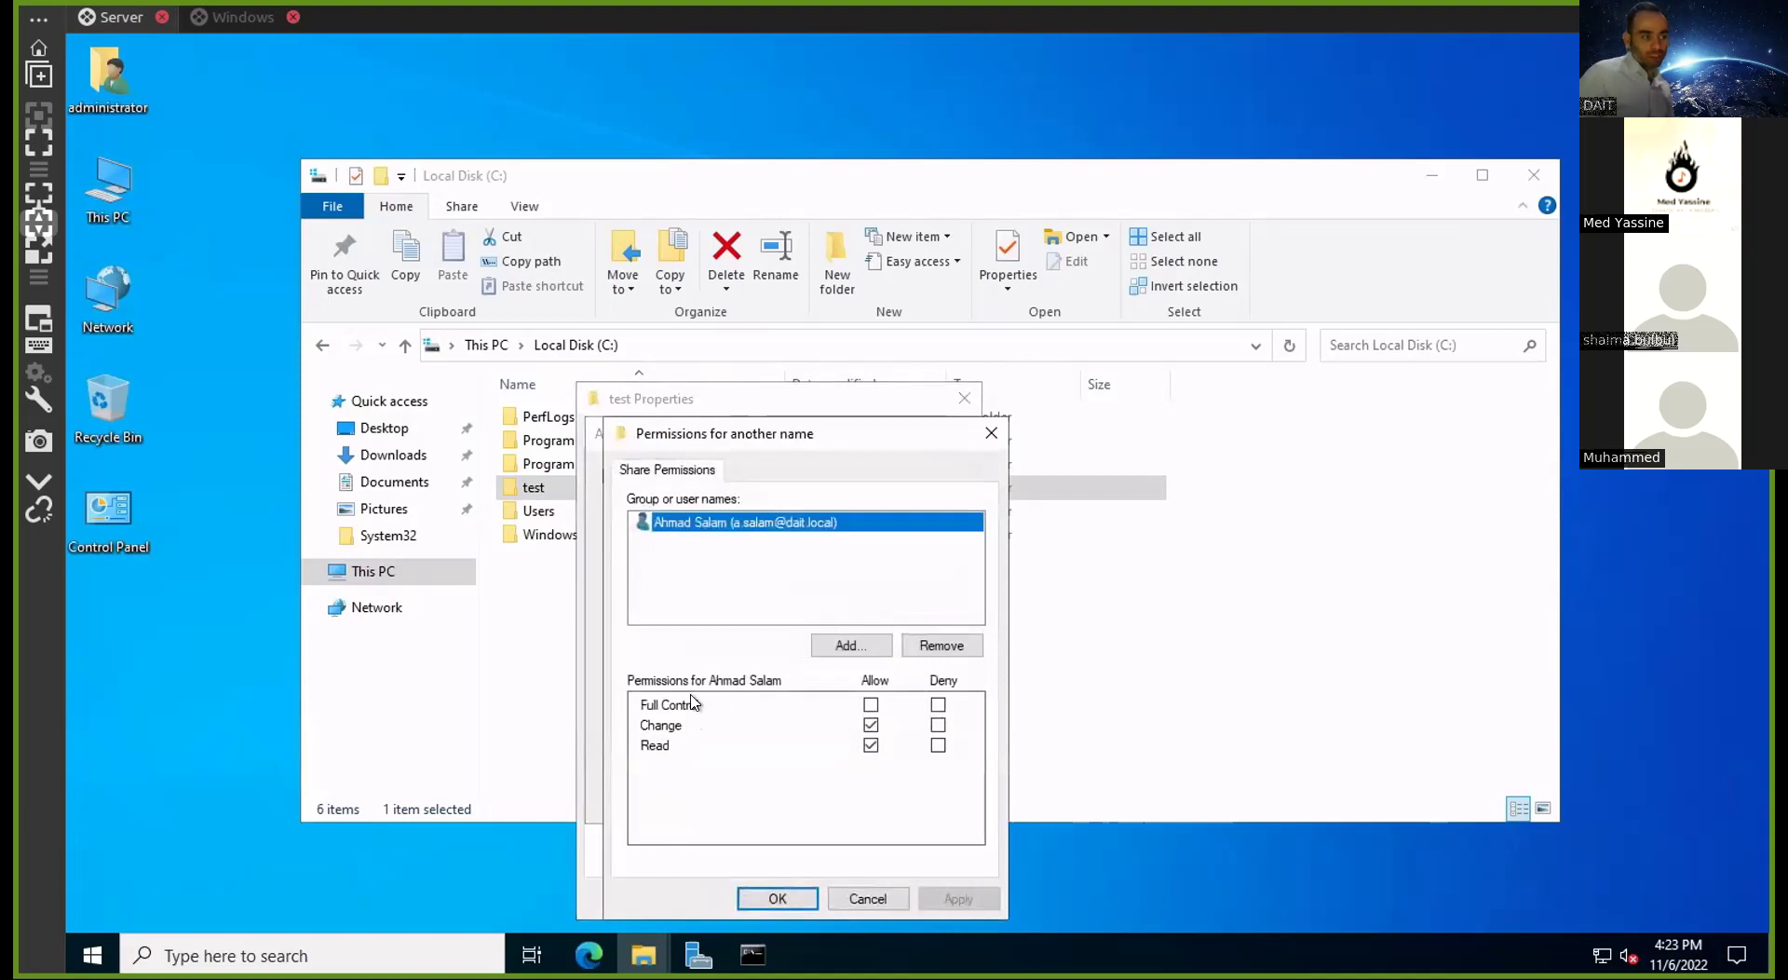
pyautogui.click(871, 898)
pyautogui.click(824, 796)
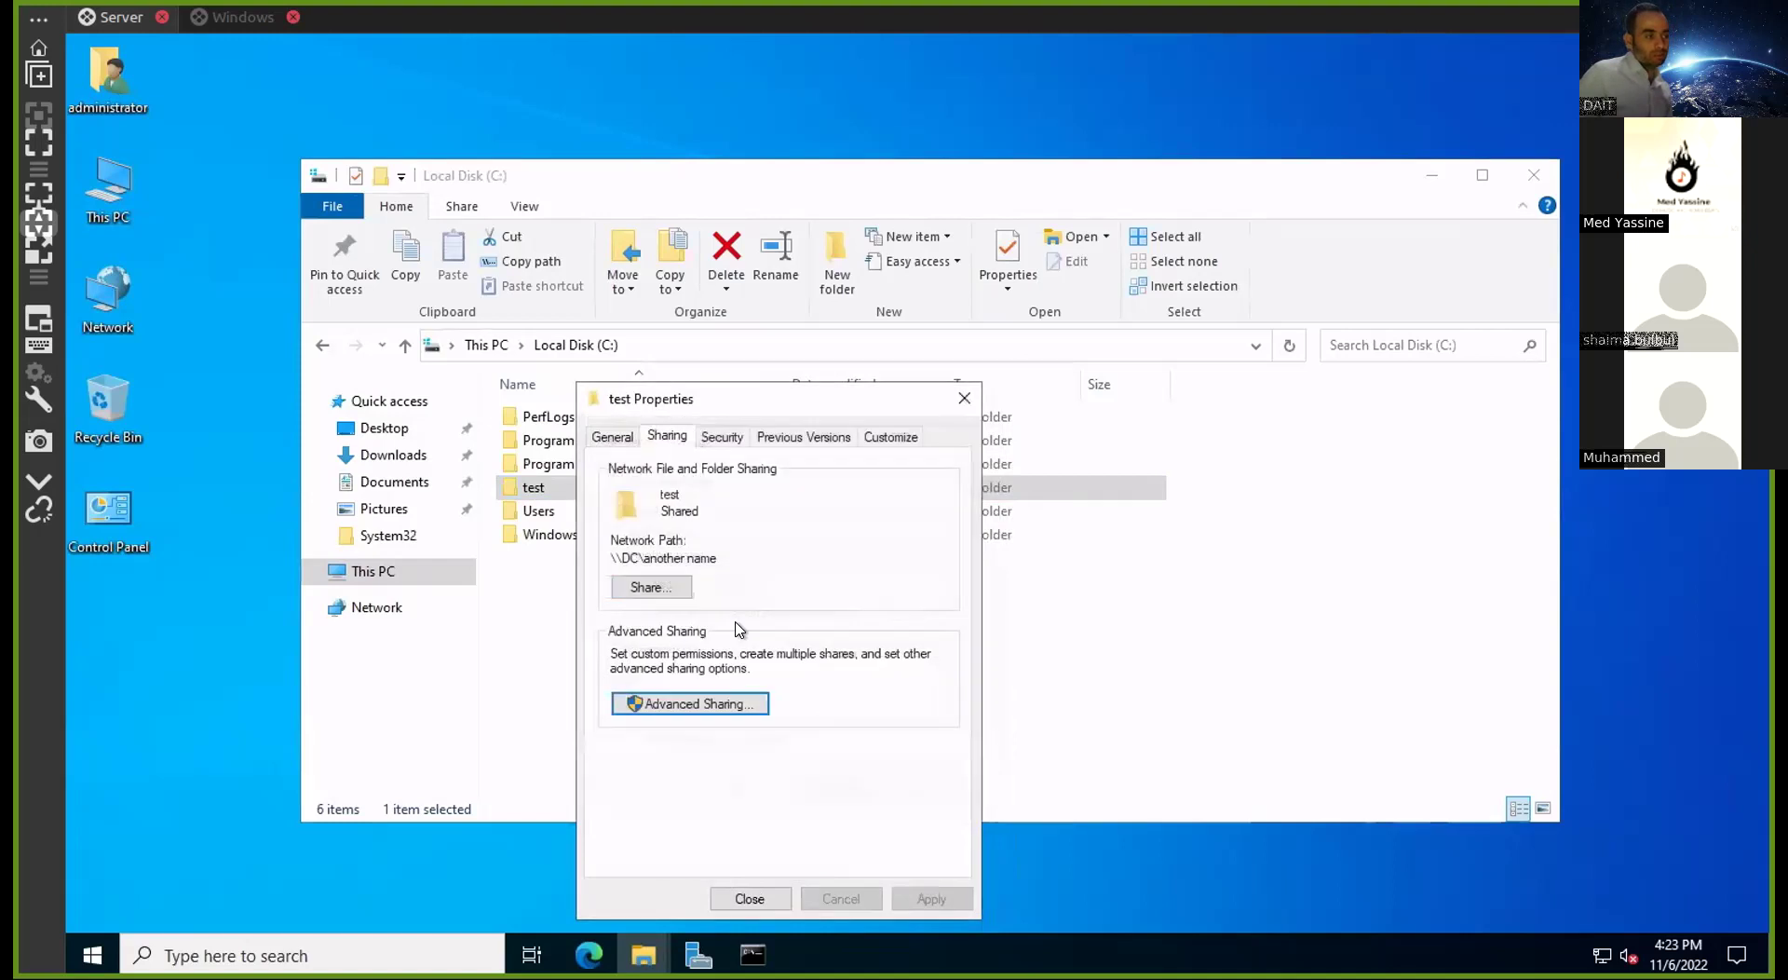
pyautogui.click(722, 440)
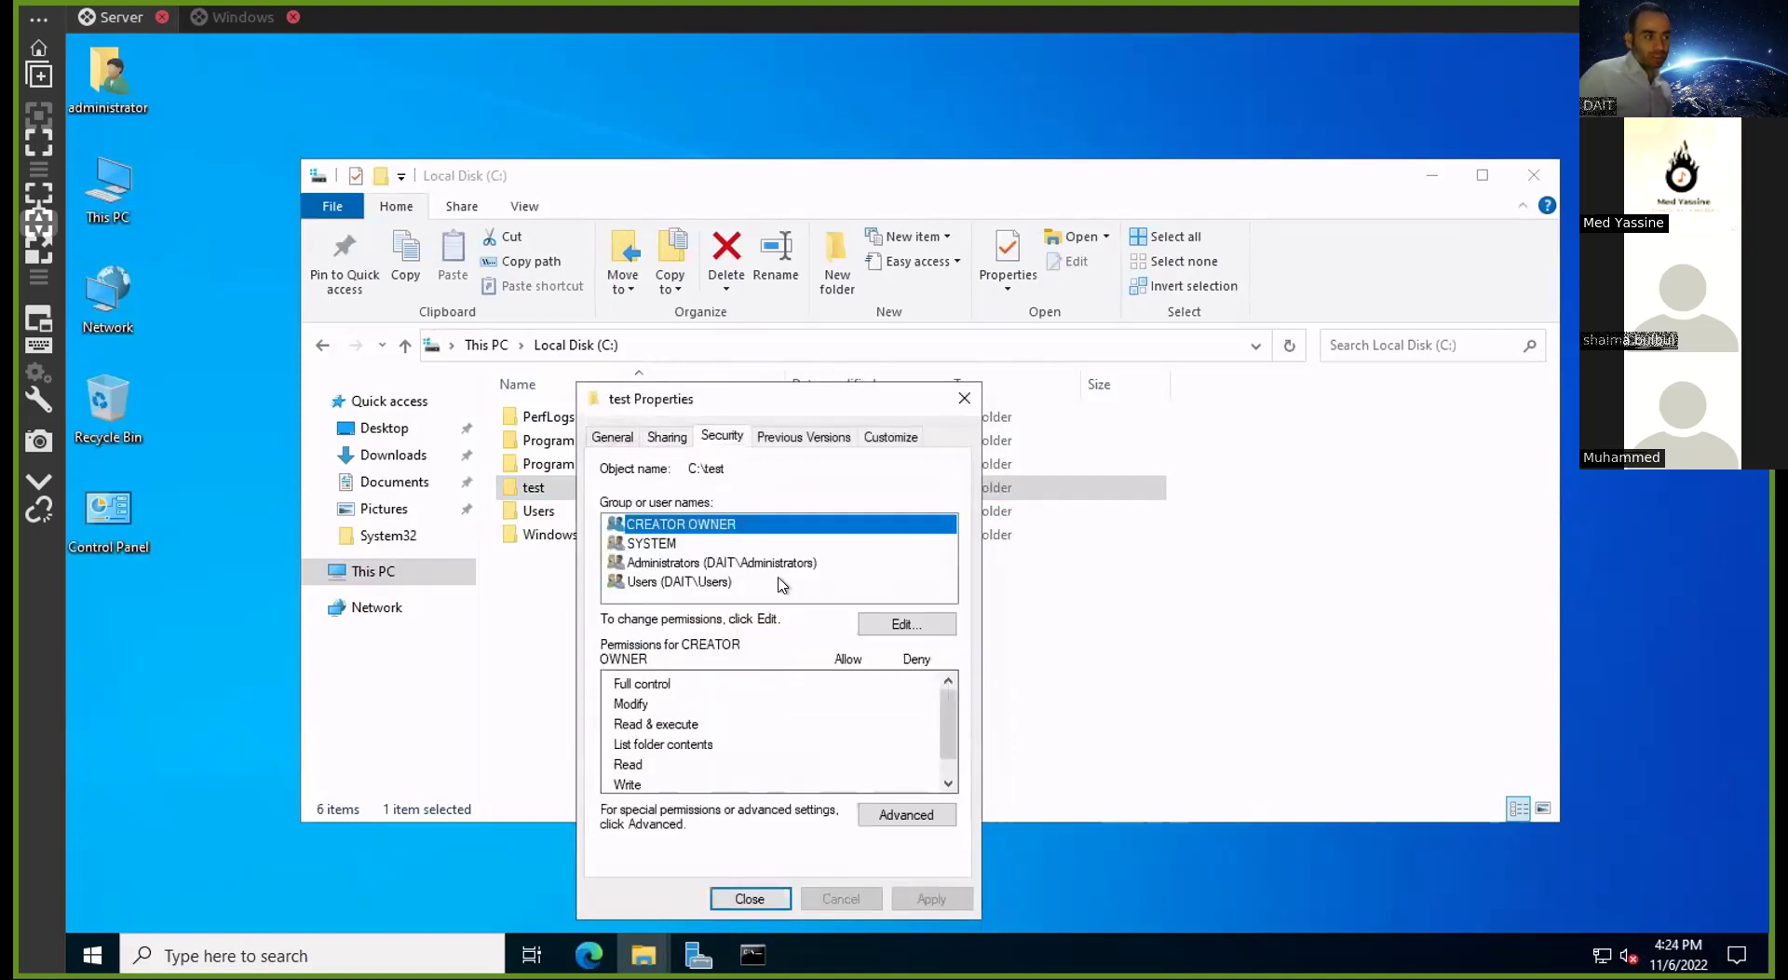
# Review test's NTFS permissions for Users, the permission editor and advanced settings, then close Properties
pyautogui.click(718, 584)
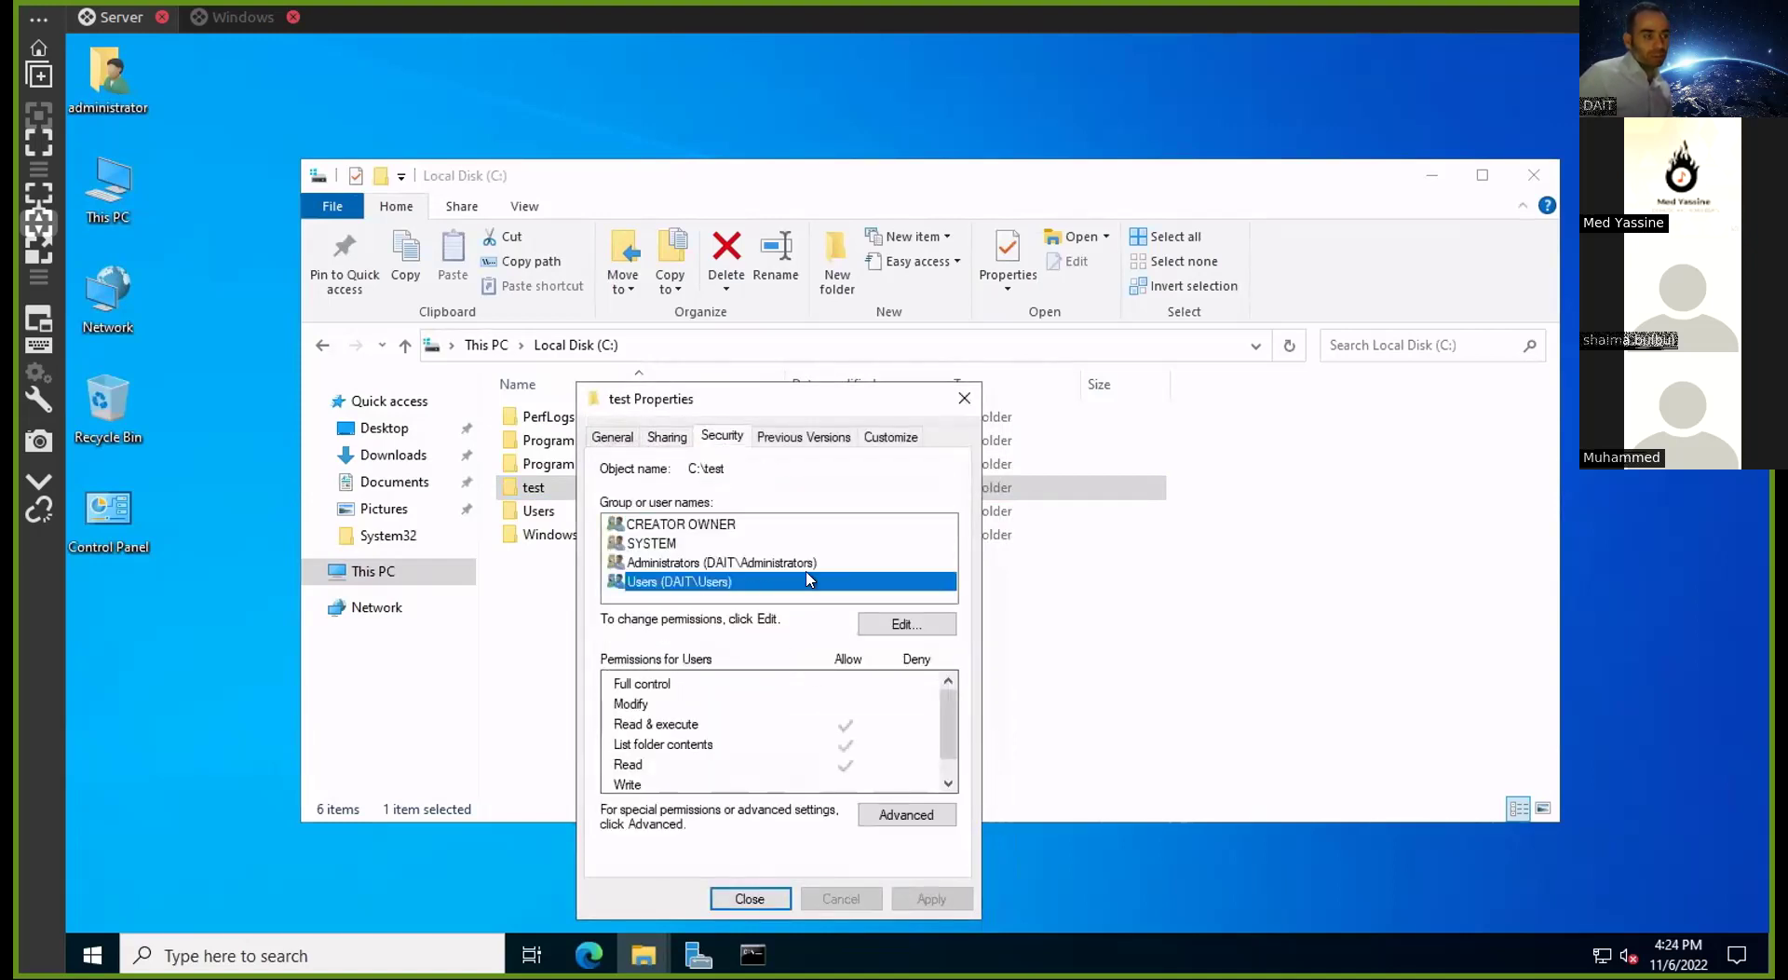
pyautogui.click(903, 625)
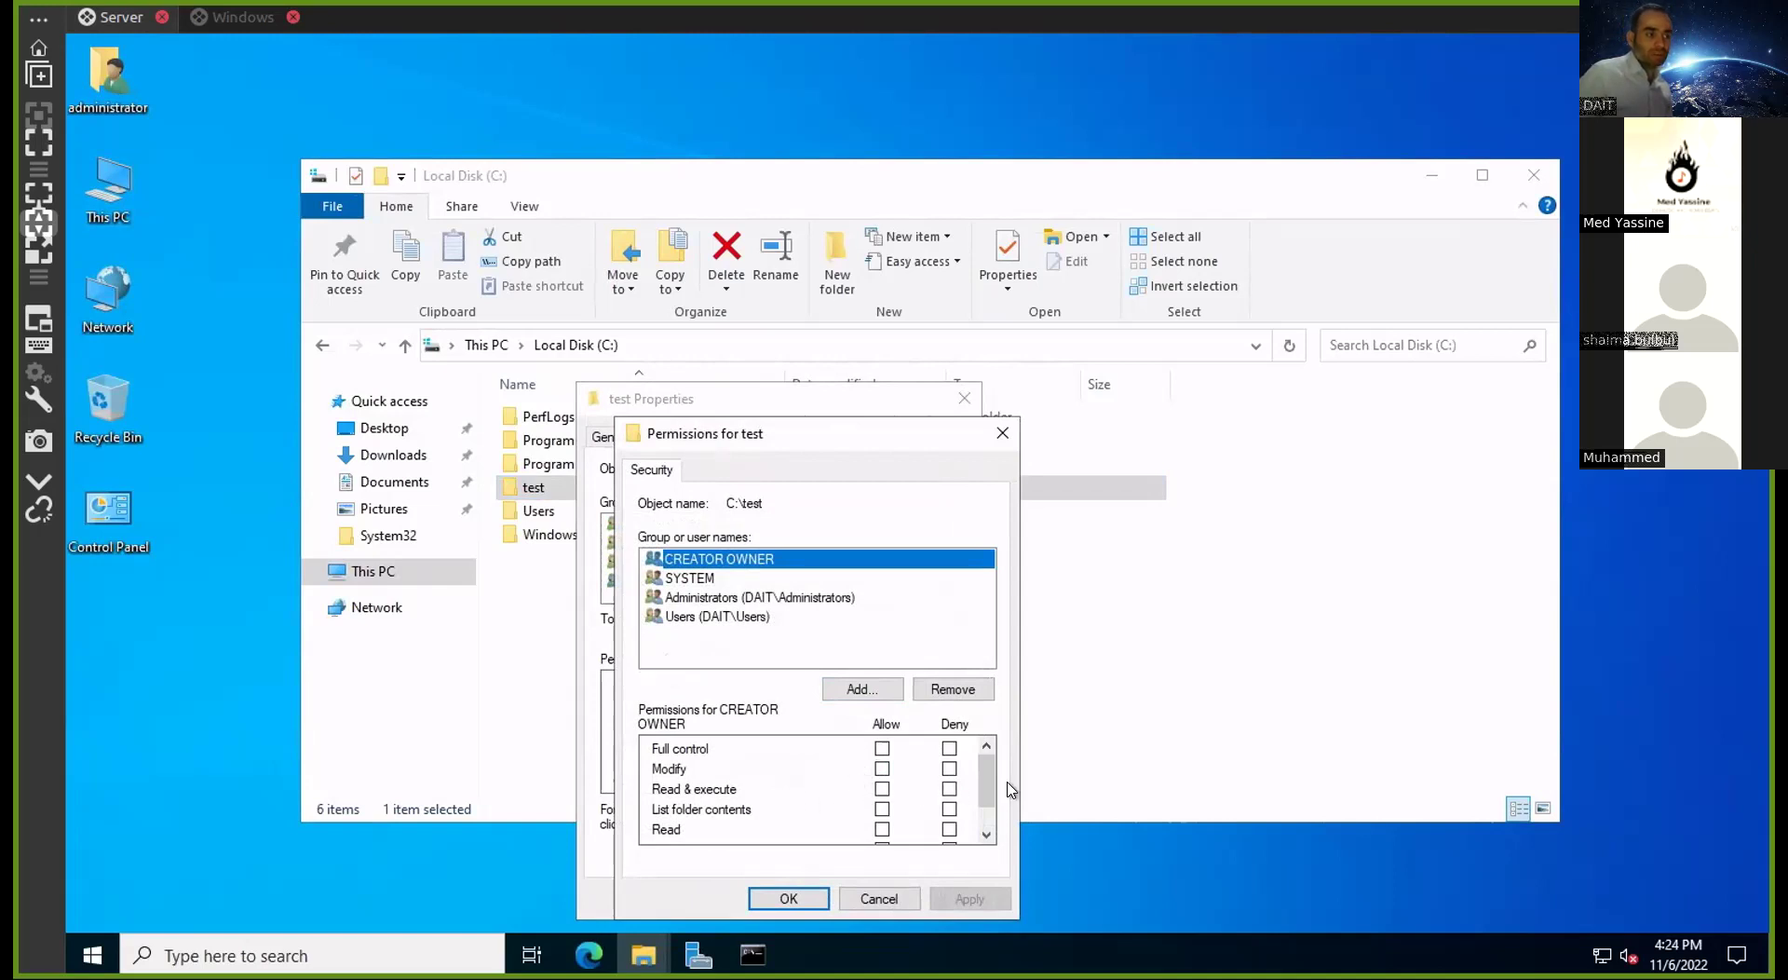
pyautogui.click(989, 819)
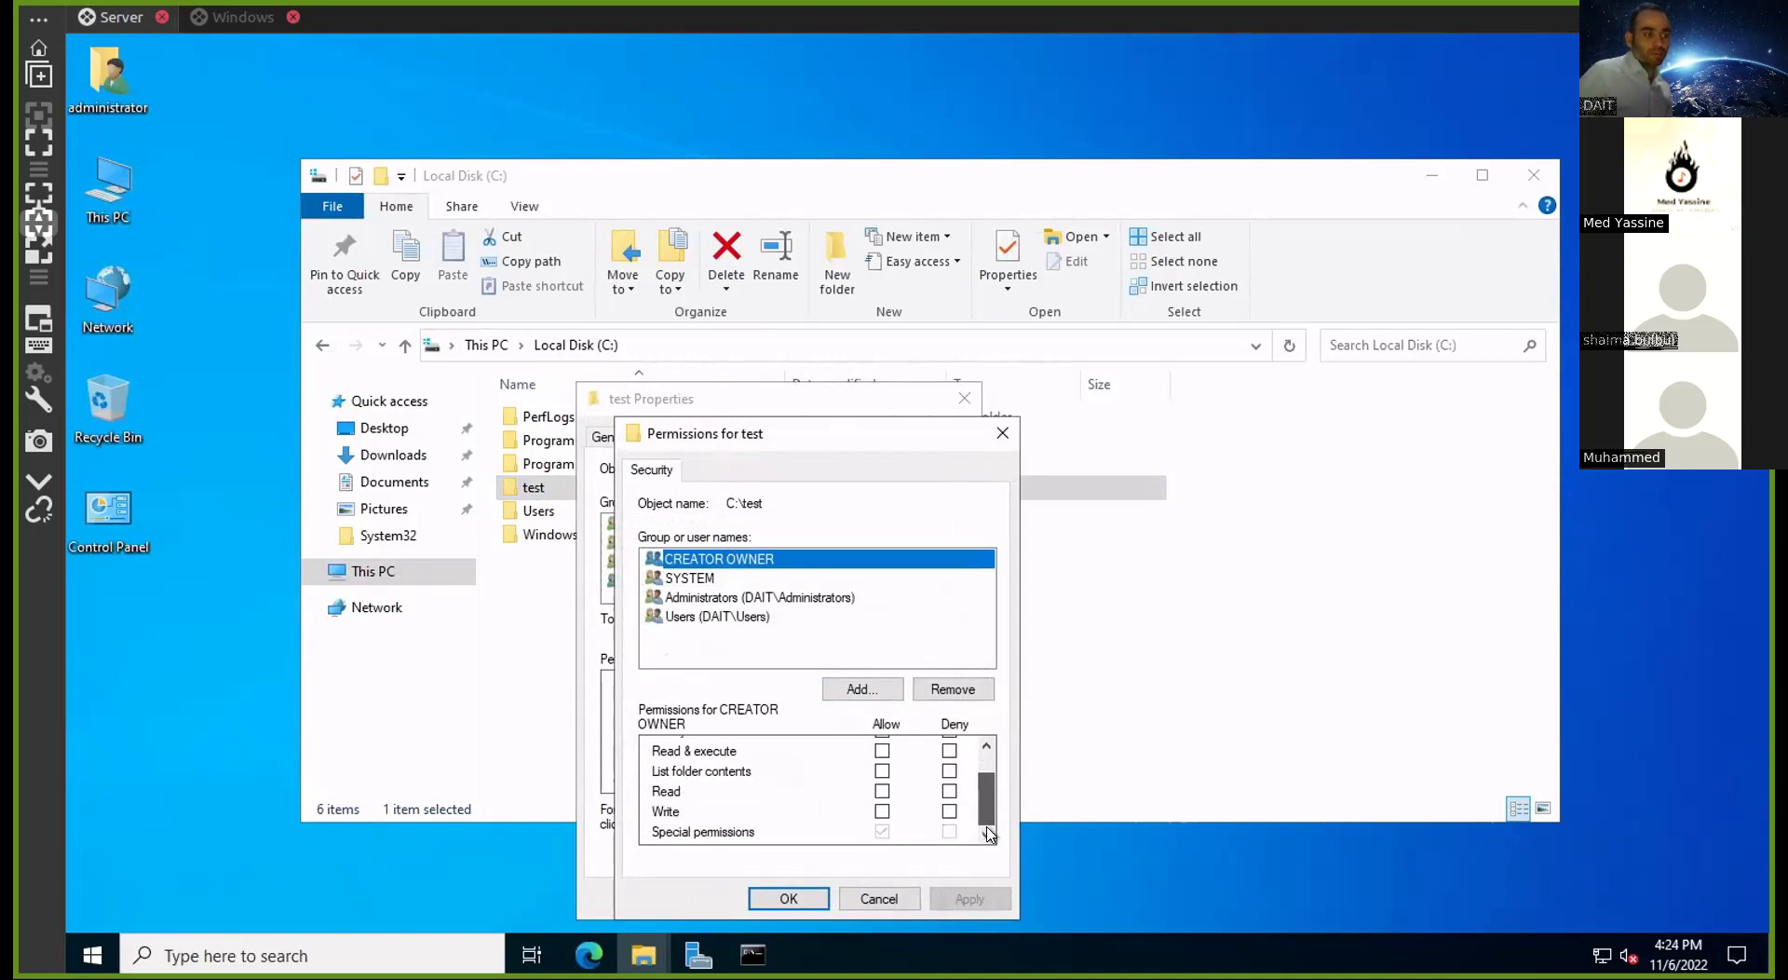
pyautogui.click(762, 834)
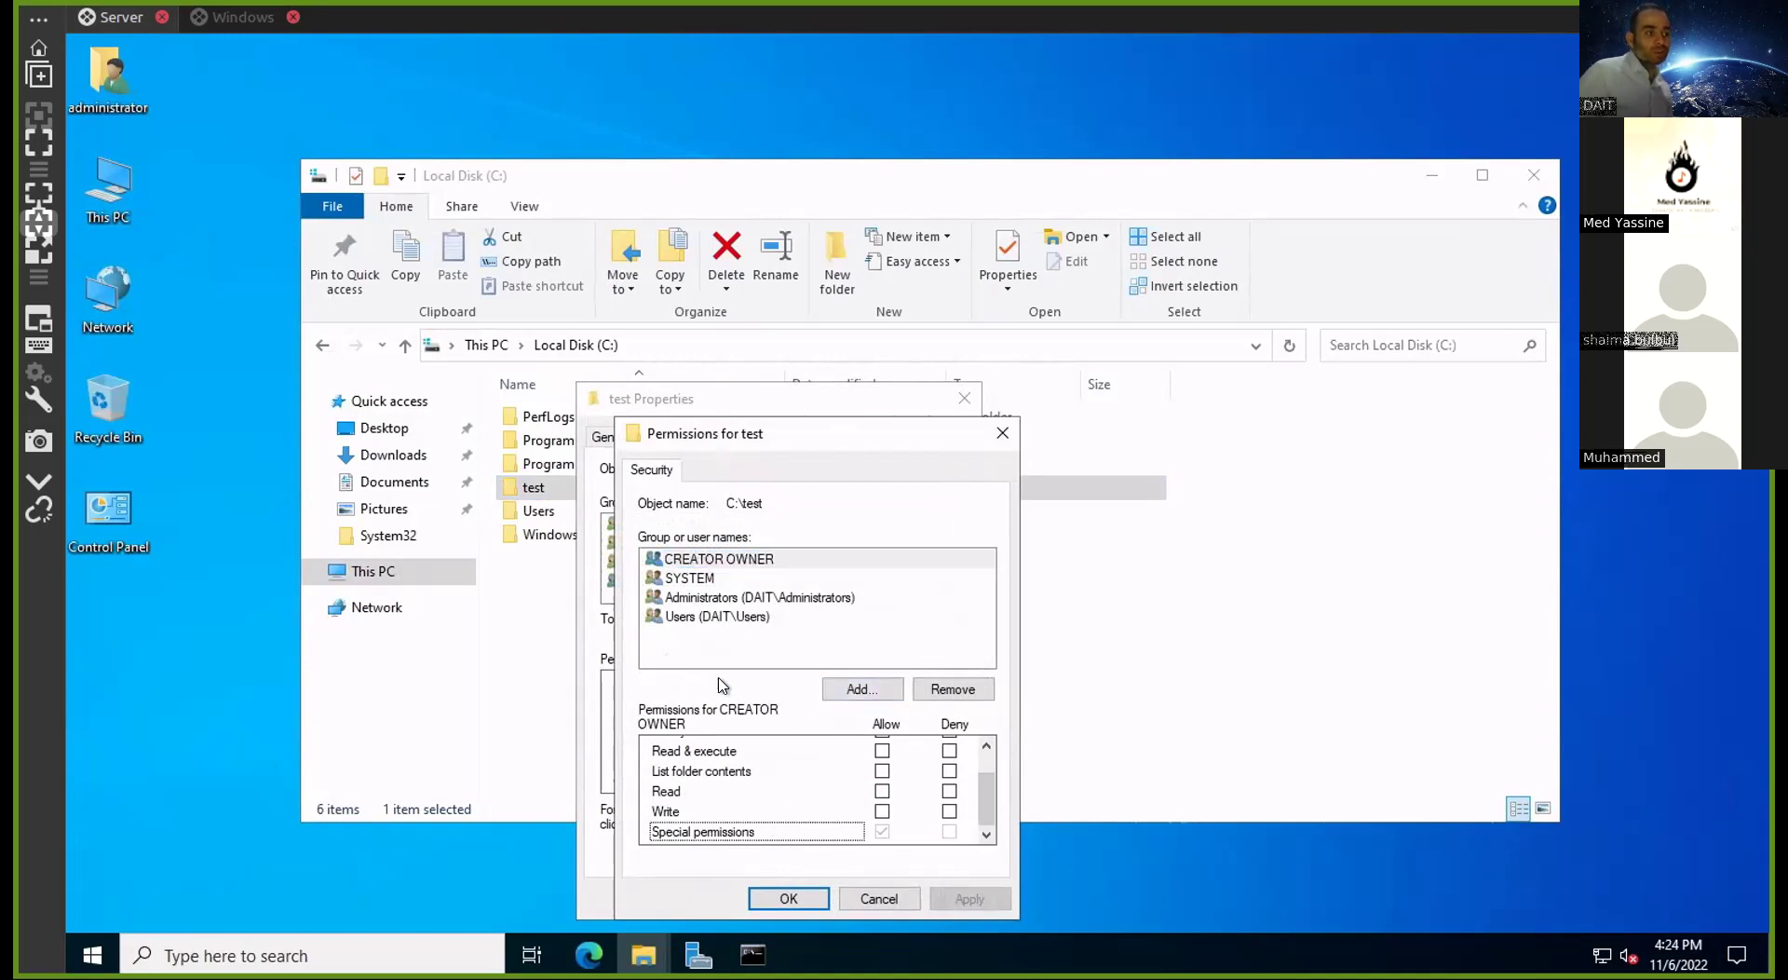
pyautogui.click(880, 900)
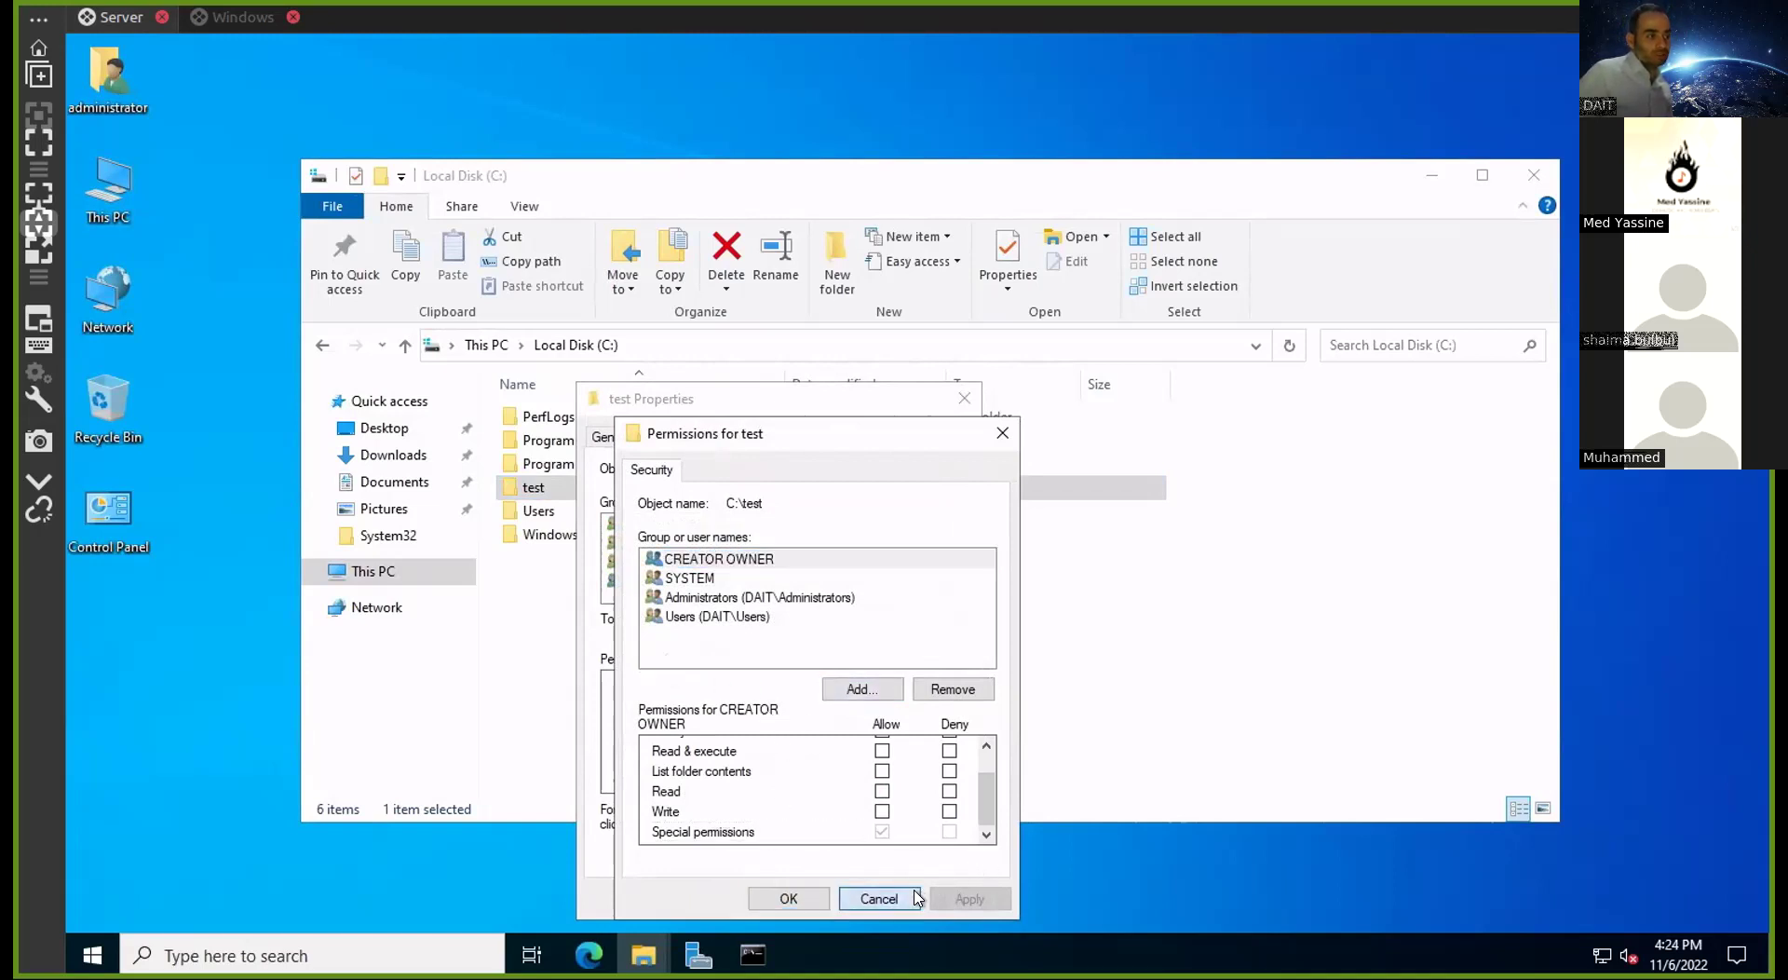
pyautogui.click(902, 816)
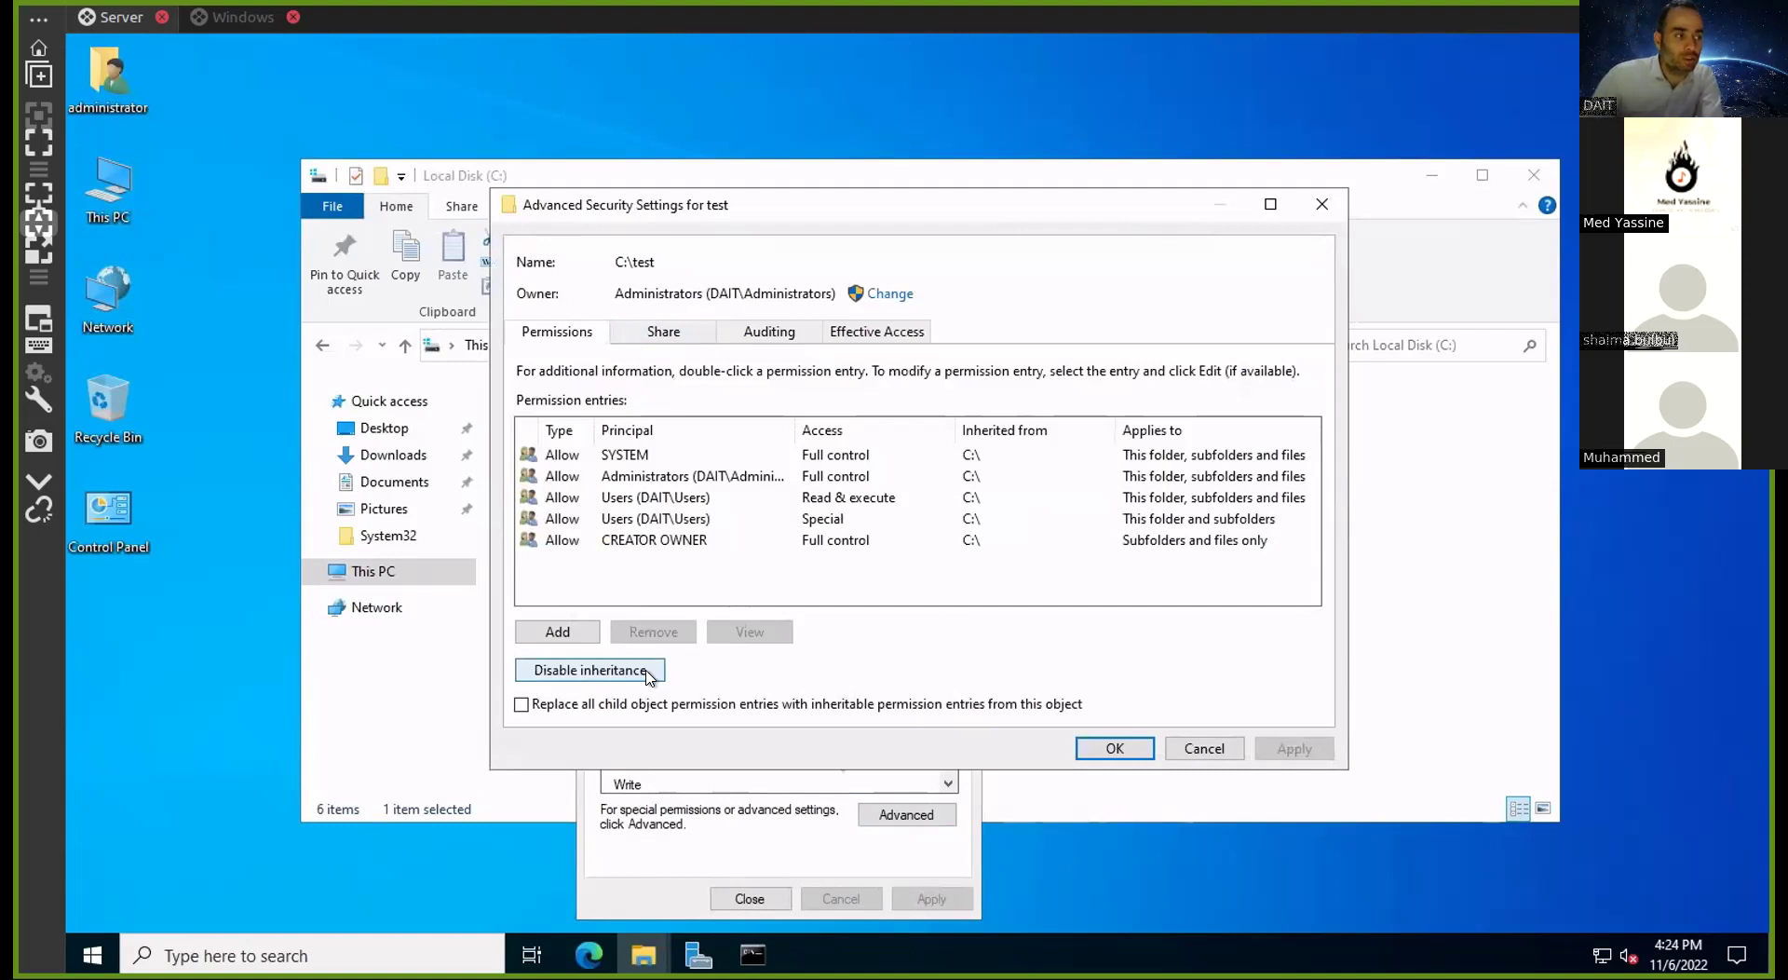
pyautogui.click(1312, 213)
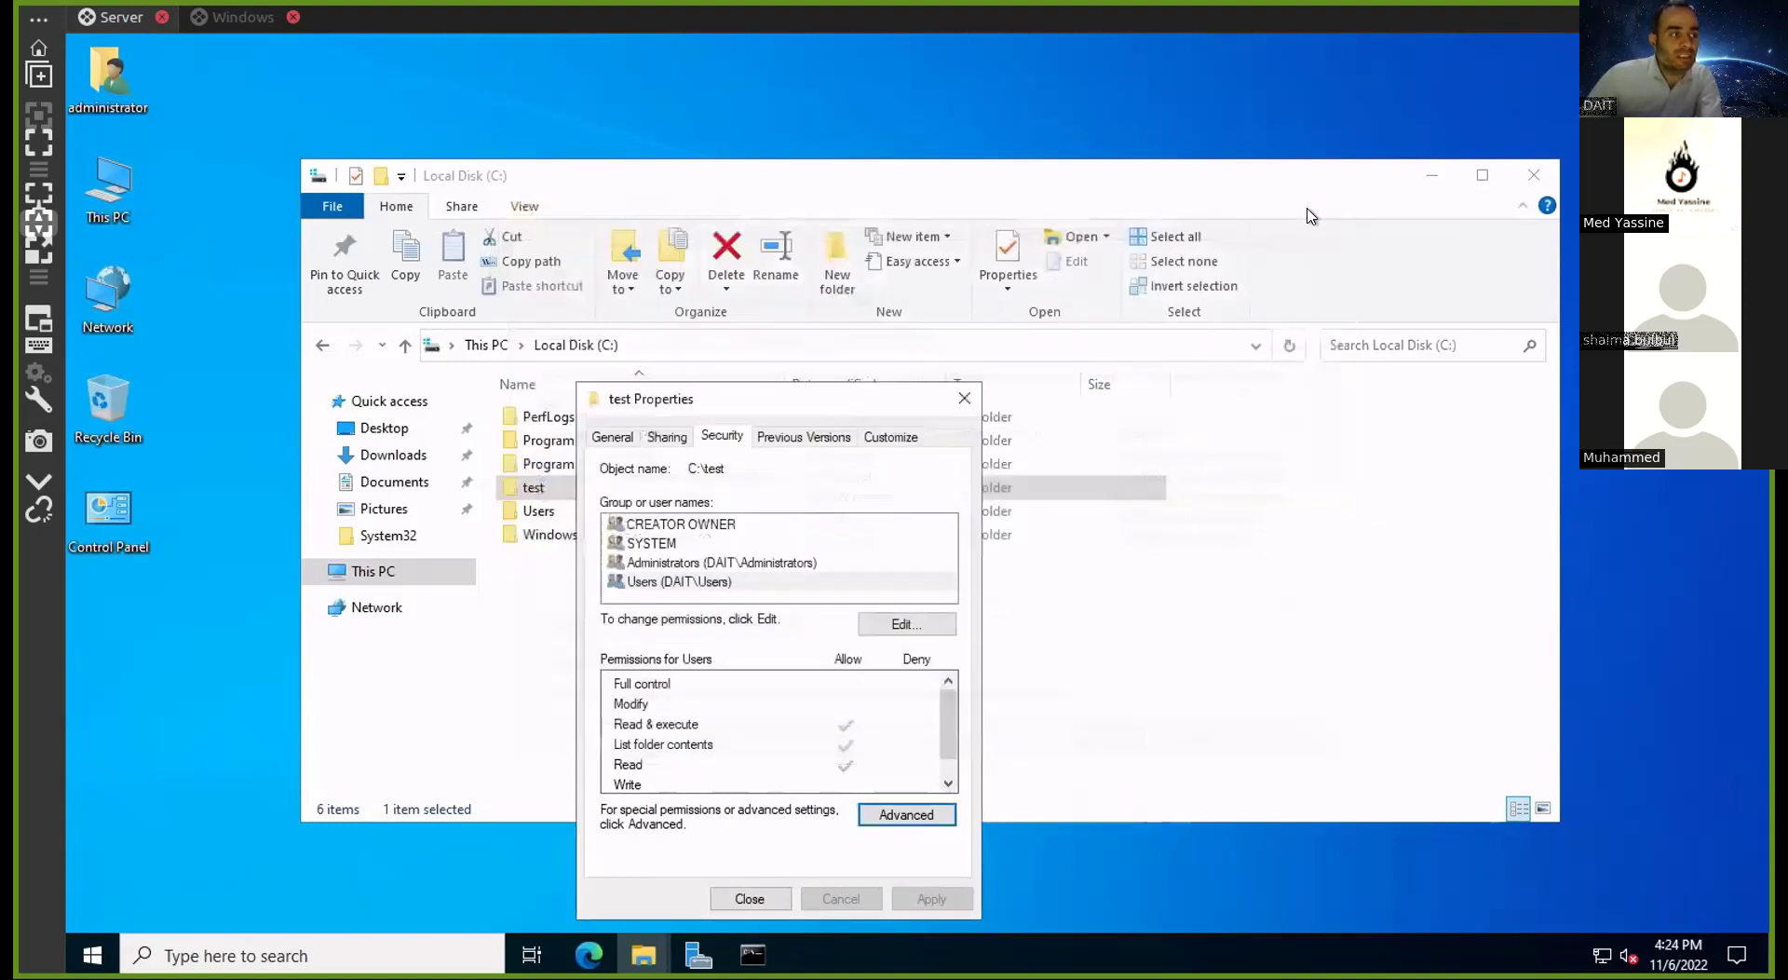
pyautogui.click(965, 397)
# Inside the test folder, create a New folder
pyautogui.doubleClick(557, 488)
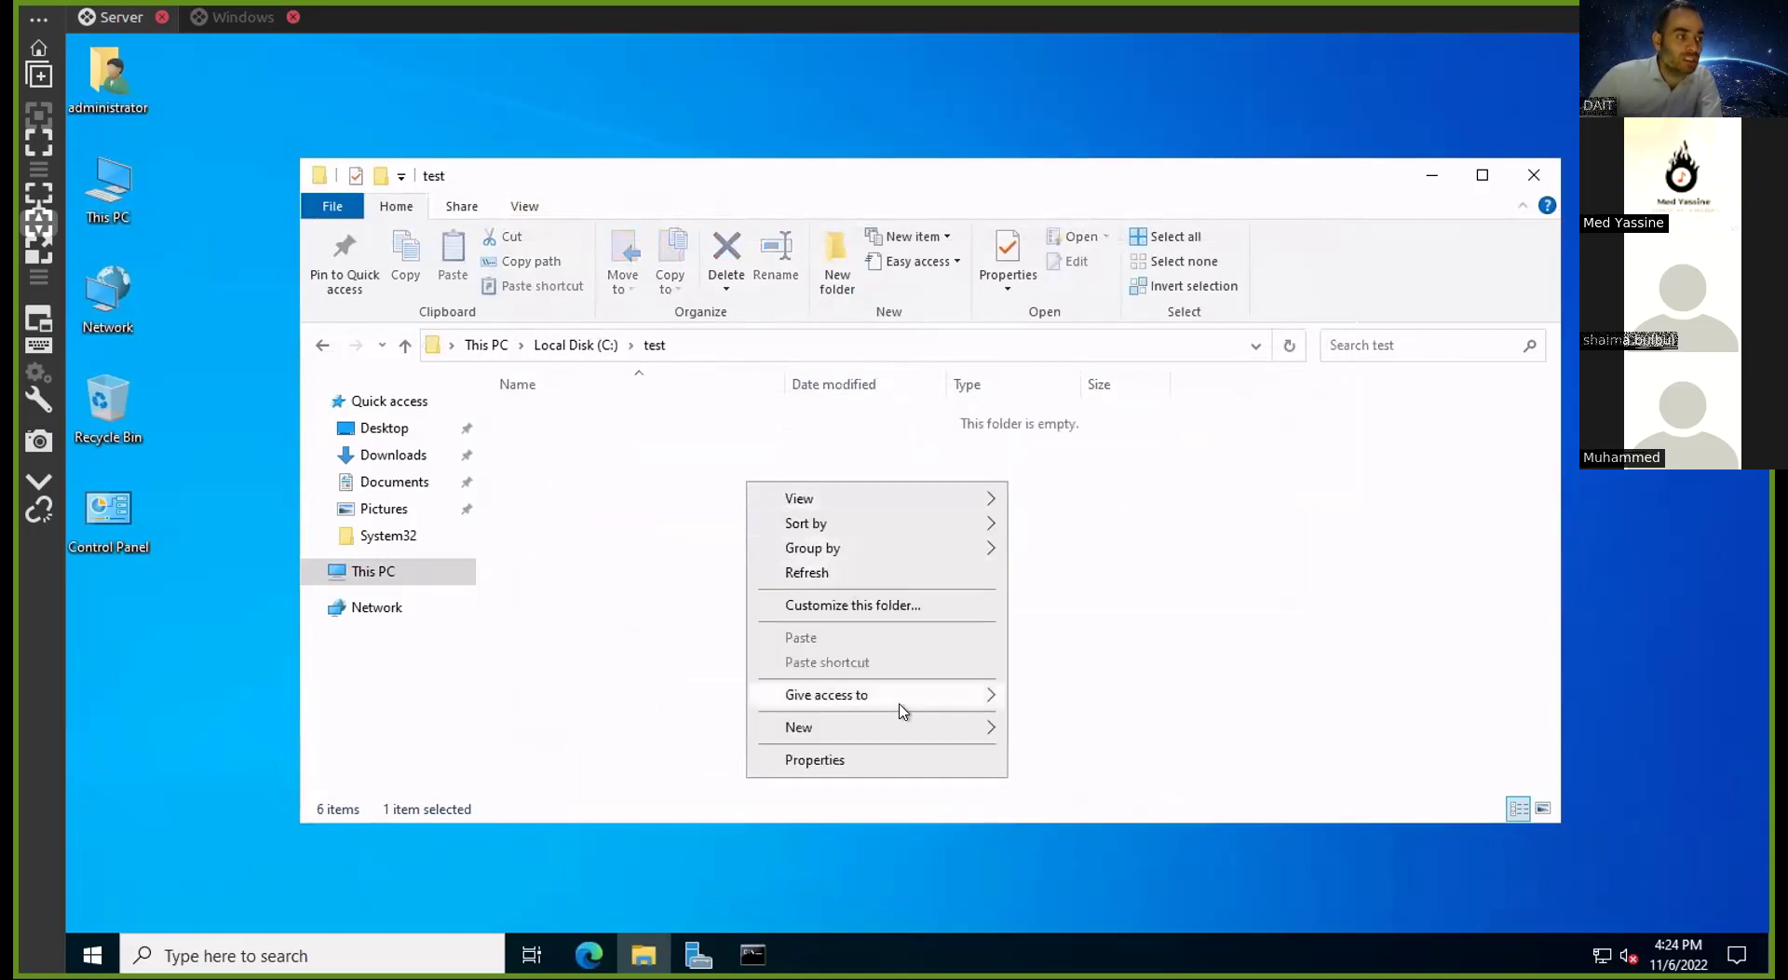
pyautogui.moveTo(908, 726)
pyautogui.click(1065, 726)
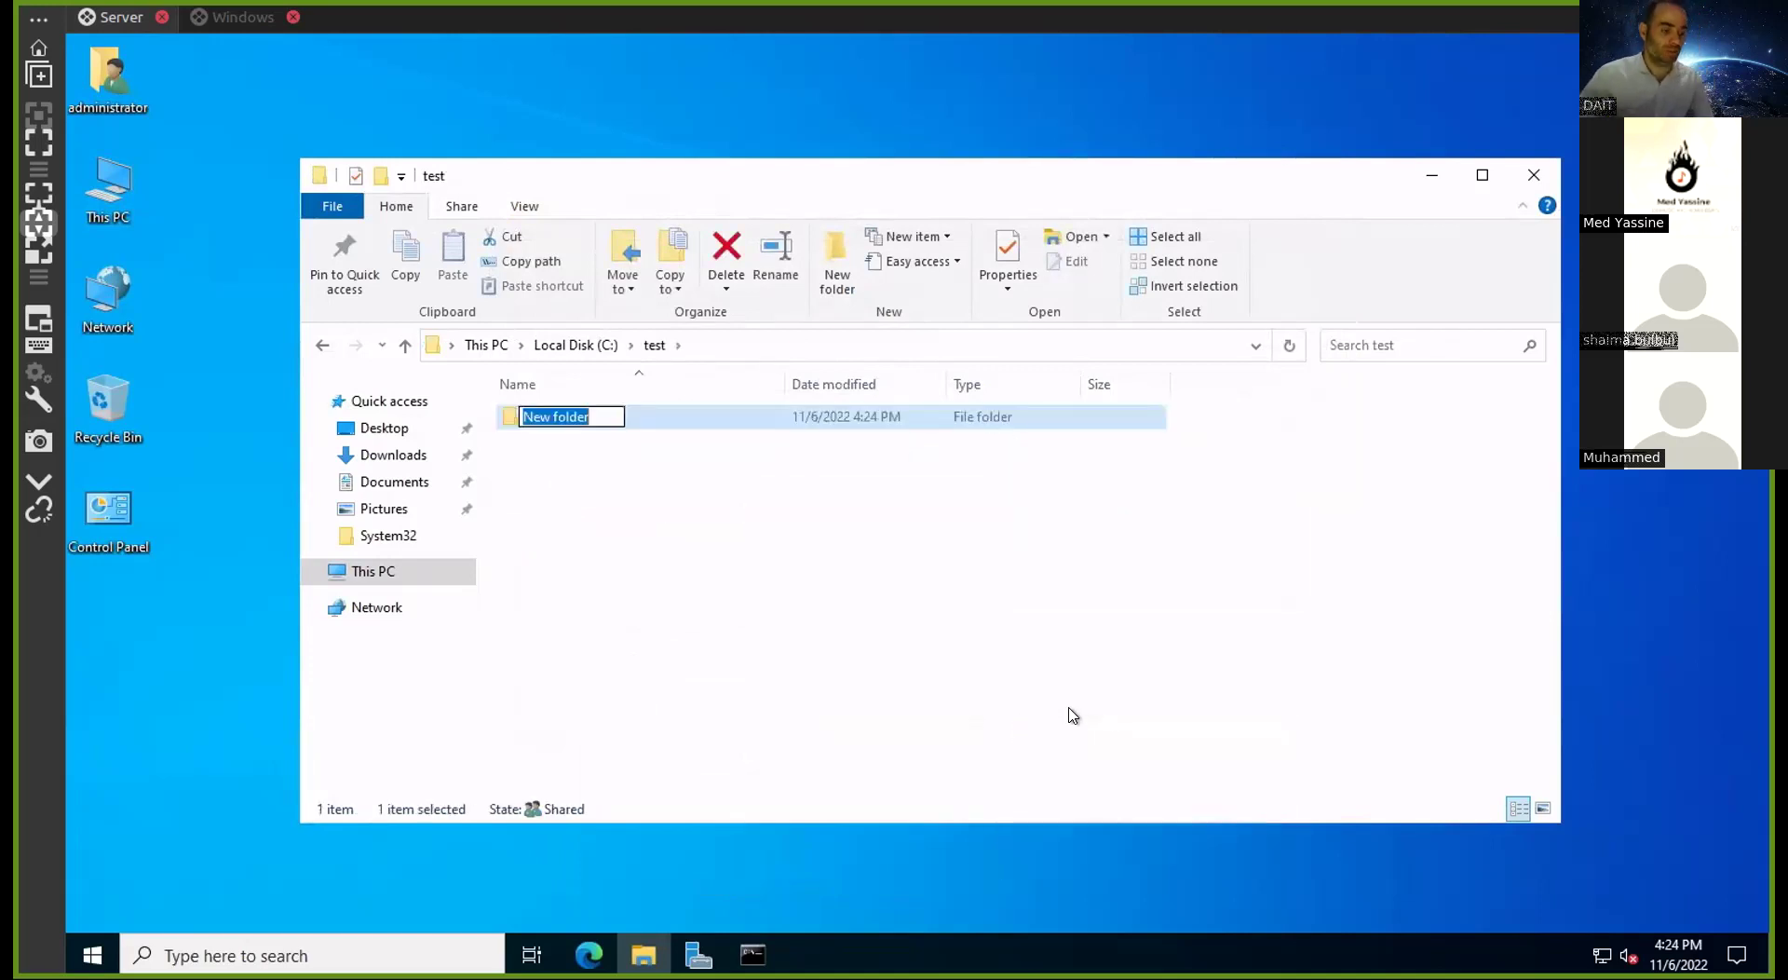
# Name the new folder inside-test and check that it is not separately shared
pyautogui.write('inside-test')
pyautogui.press('Return')
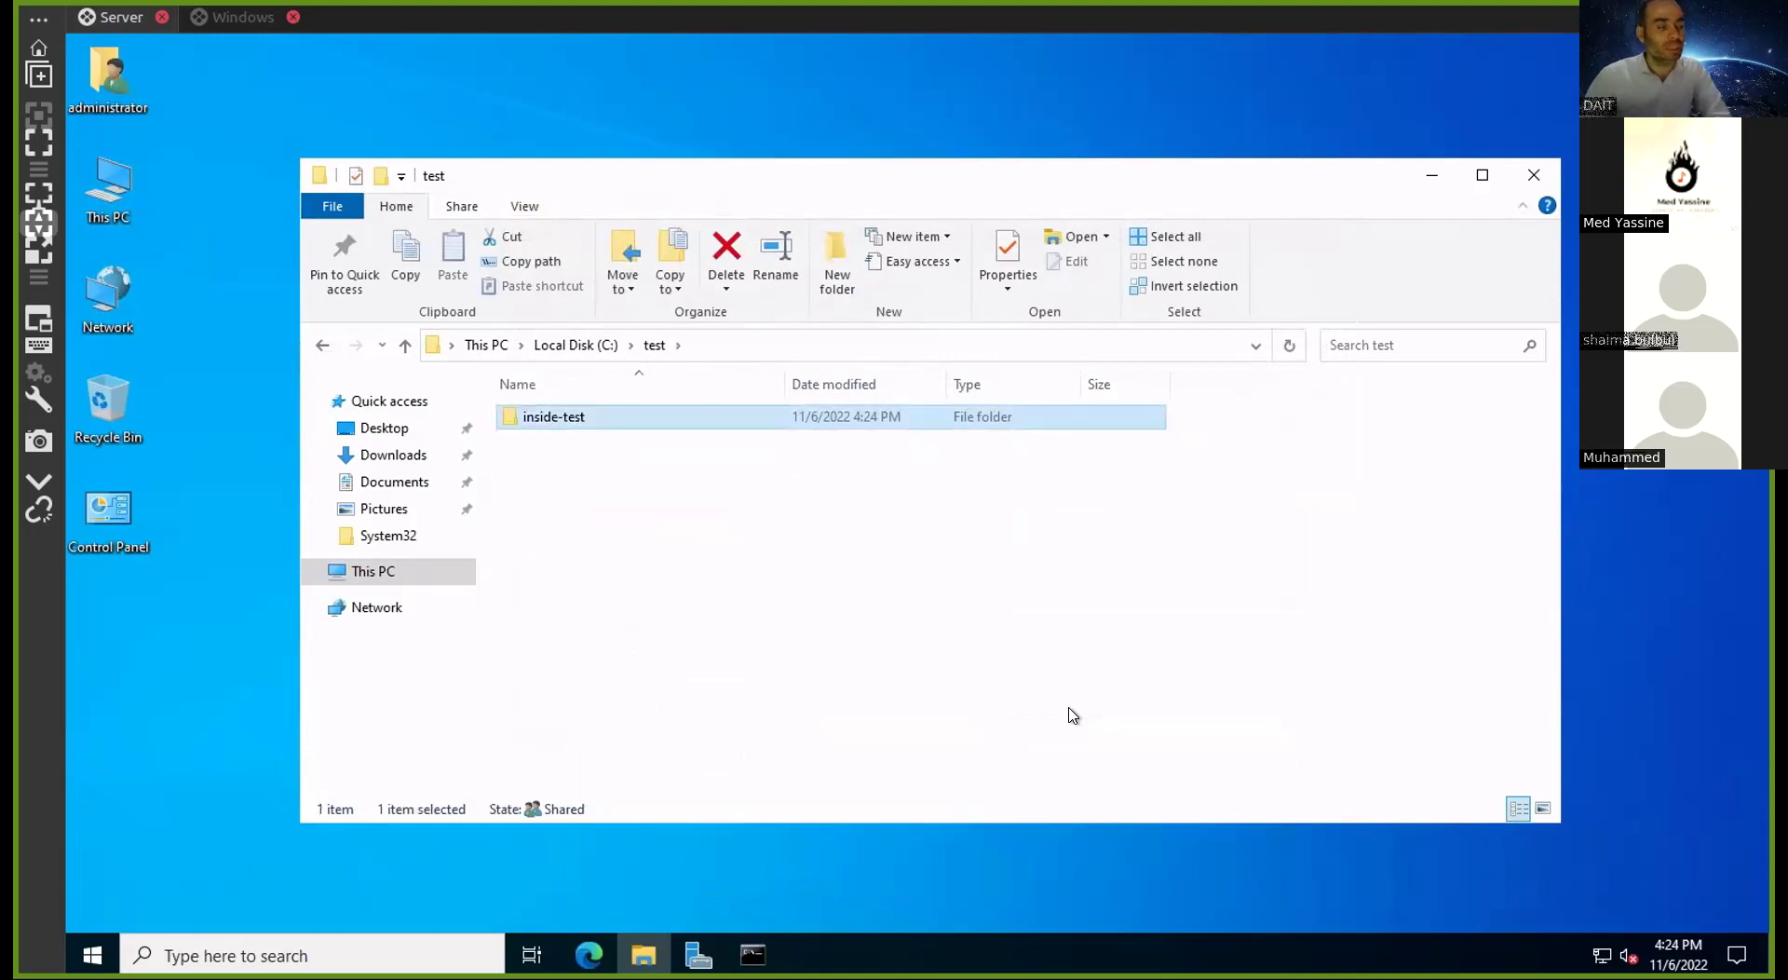
pyautogui.rightClick(612, 412)
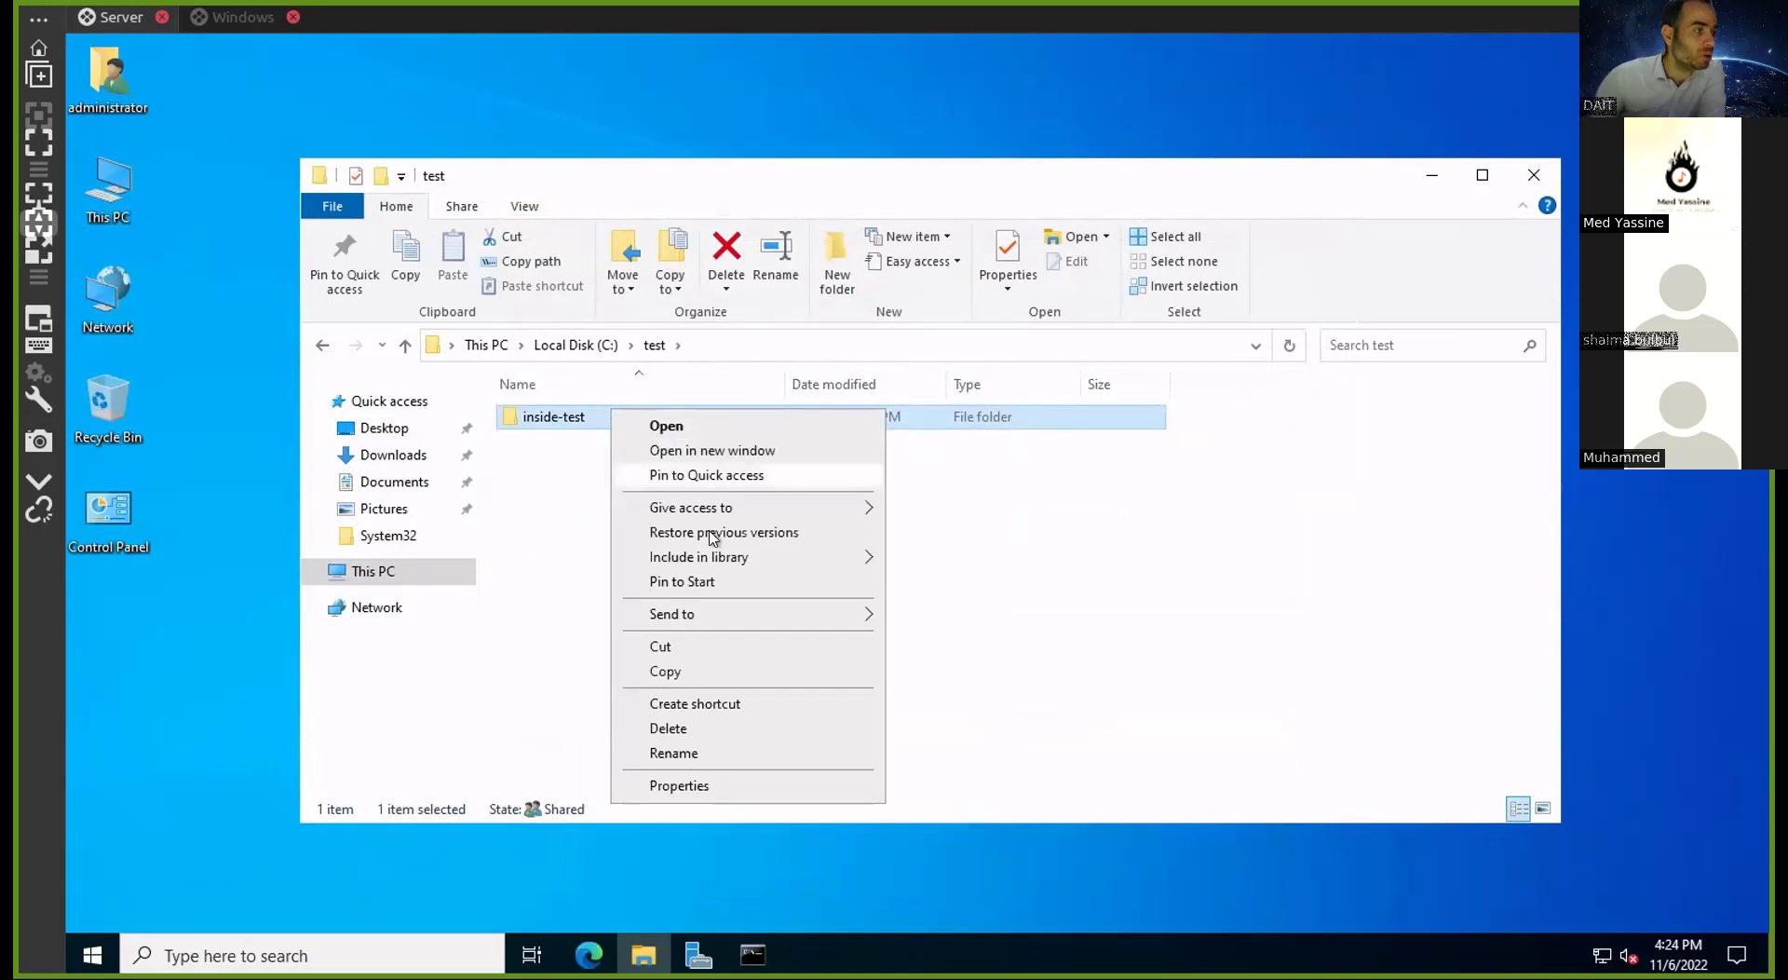
pyautogui.click(770, 787)
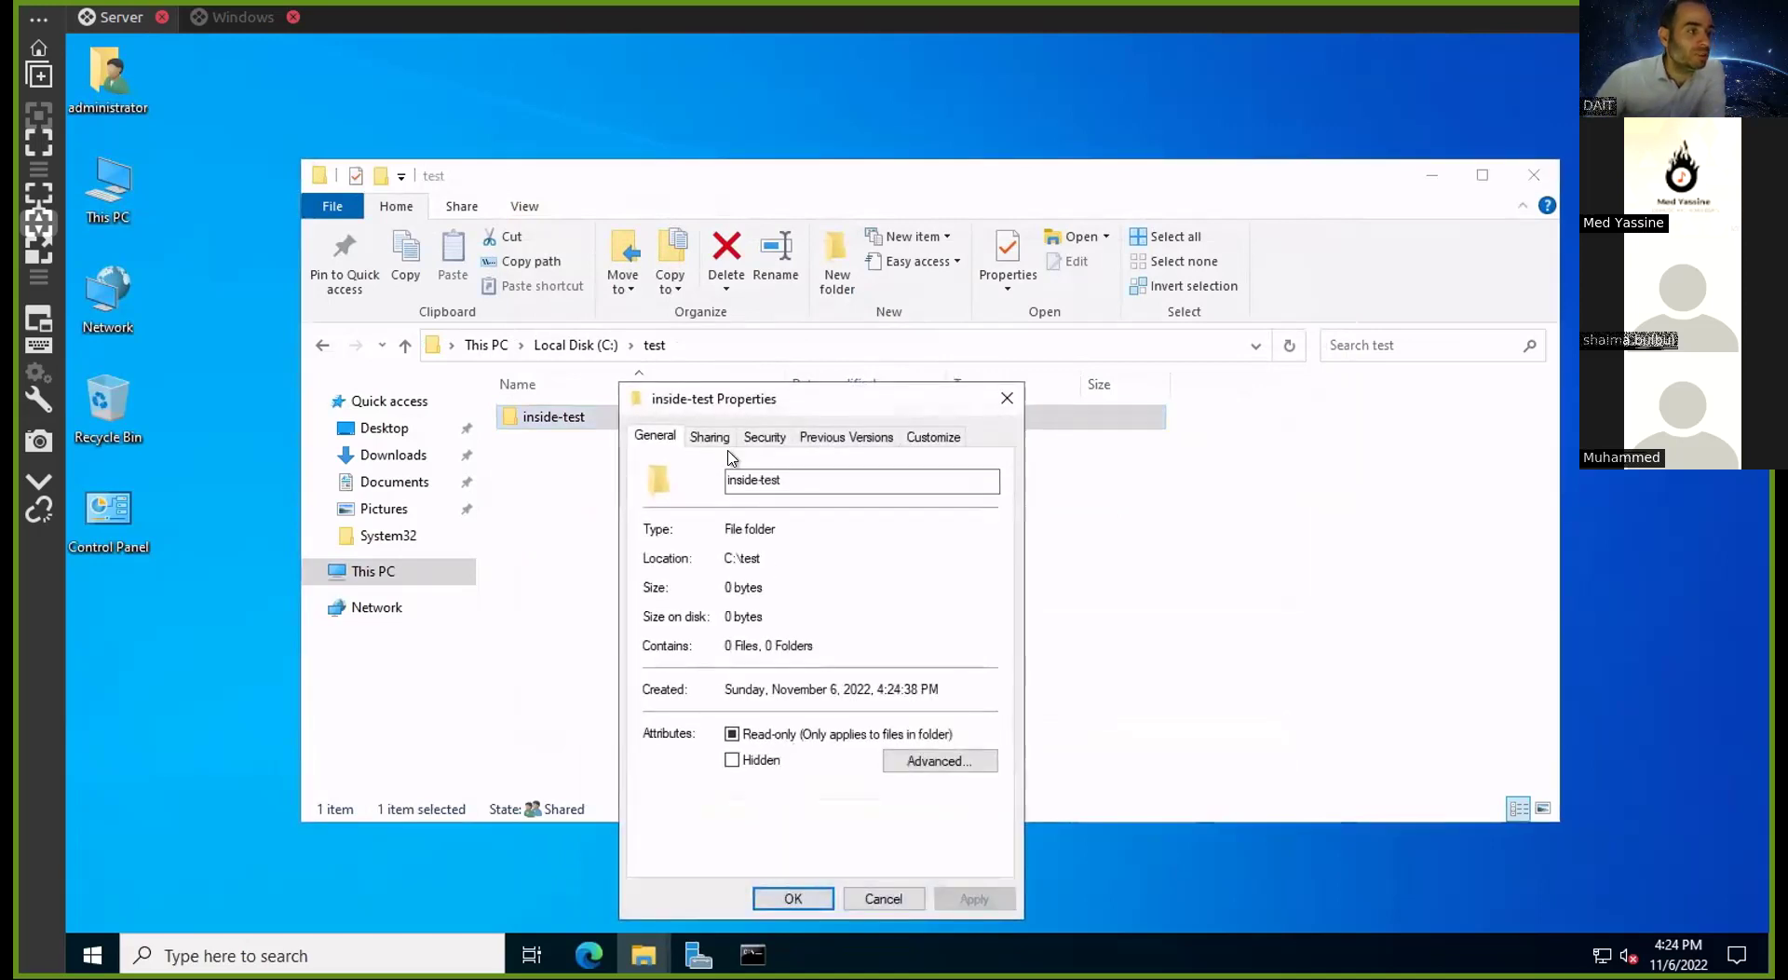
pyautogui.click(709, 438)
pyautogui.click(773, 704)
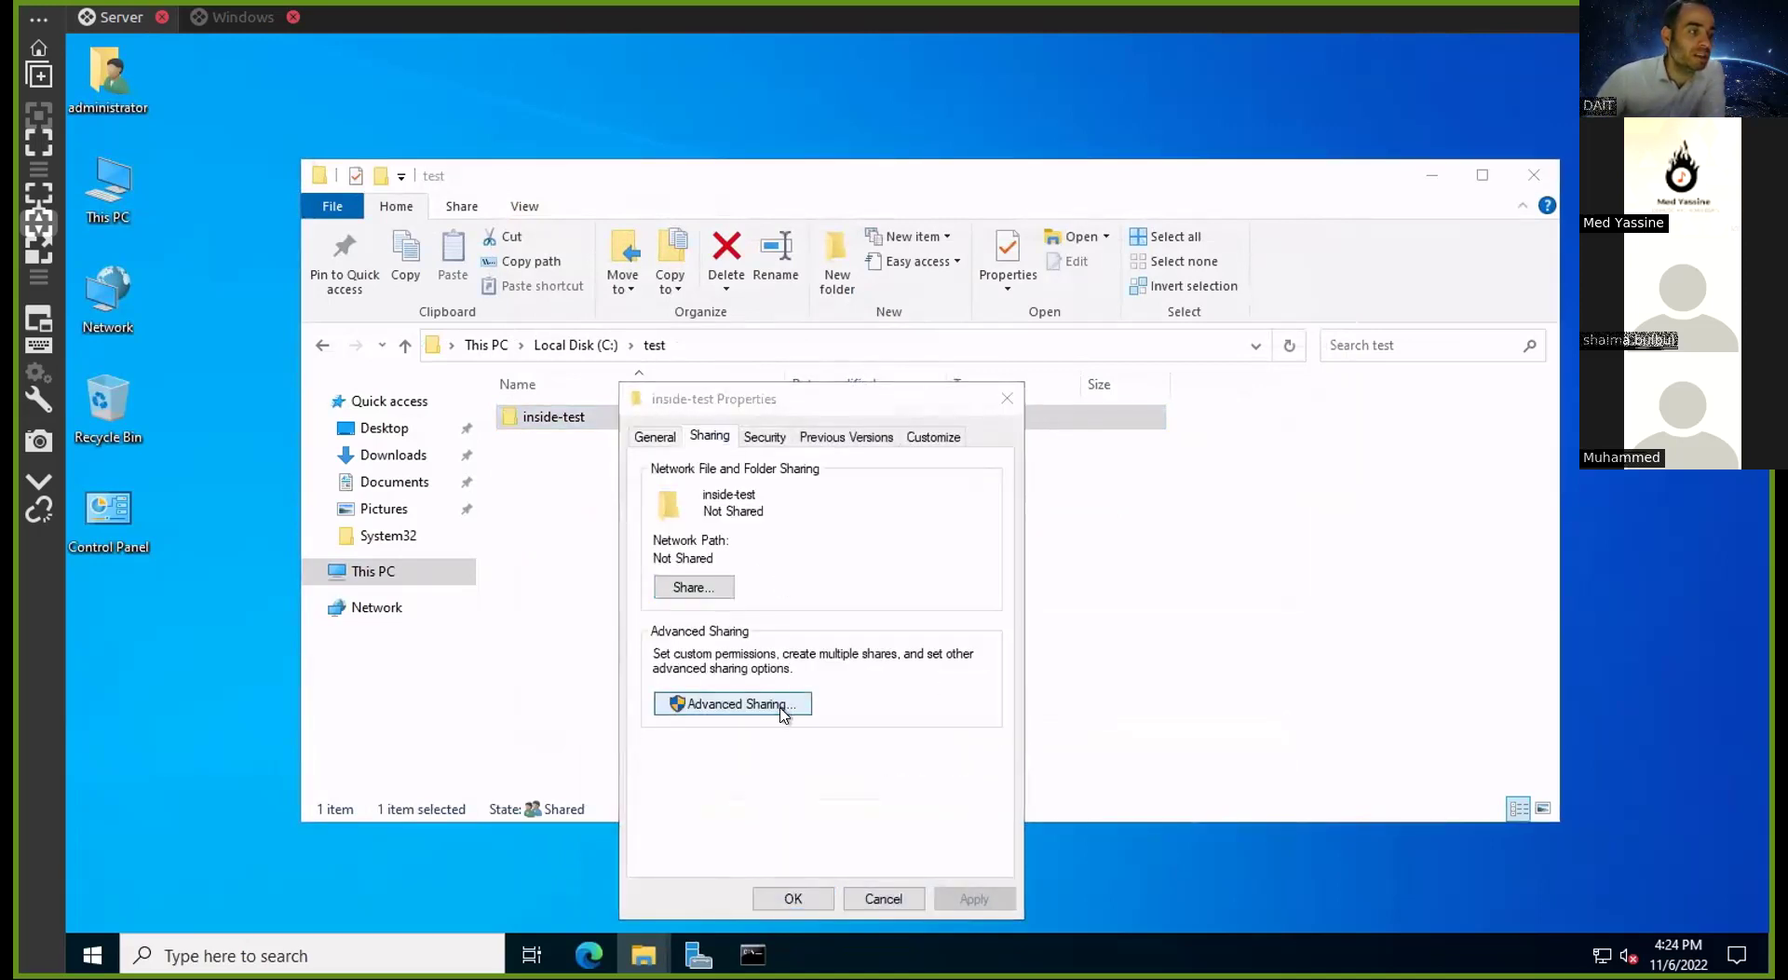
pyautogui.click(845, 791)
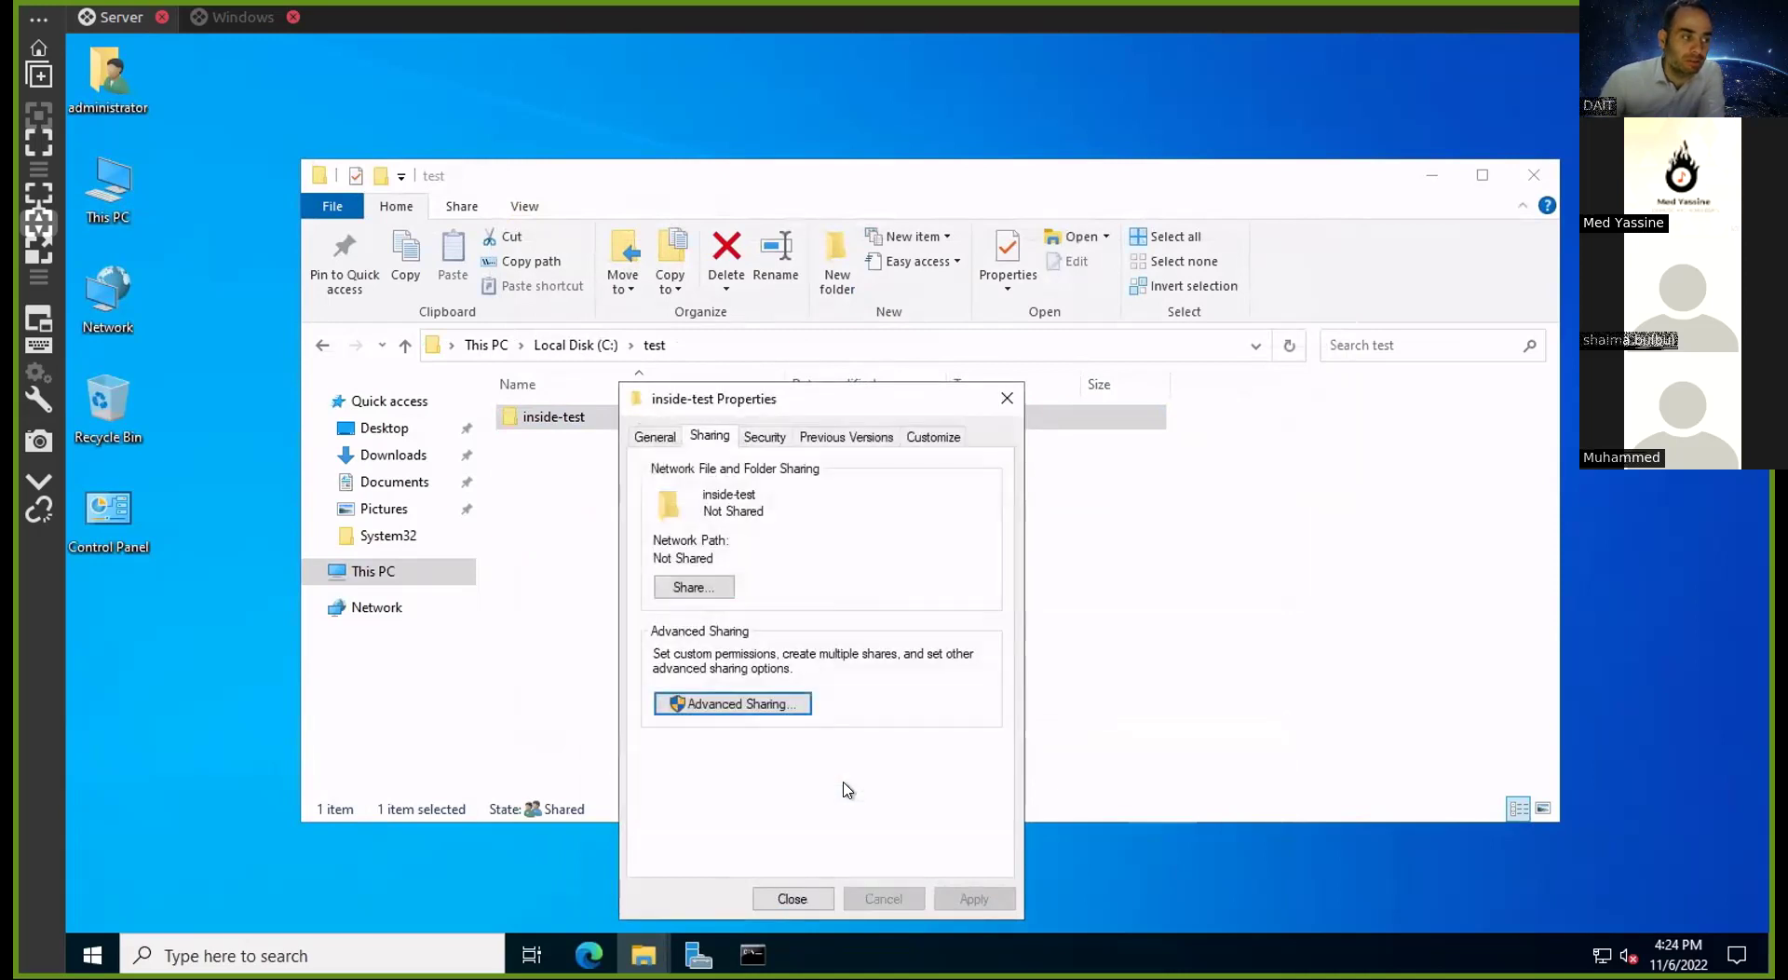
pyautogui.click(782, 903)
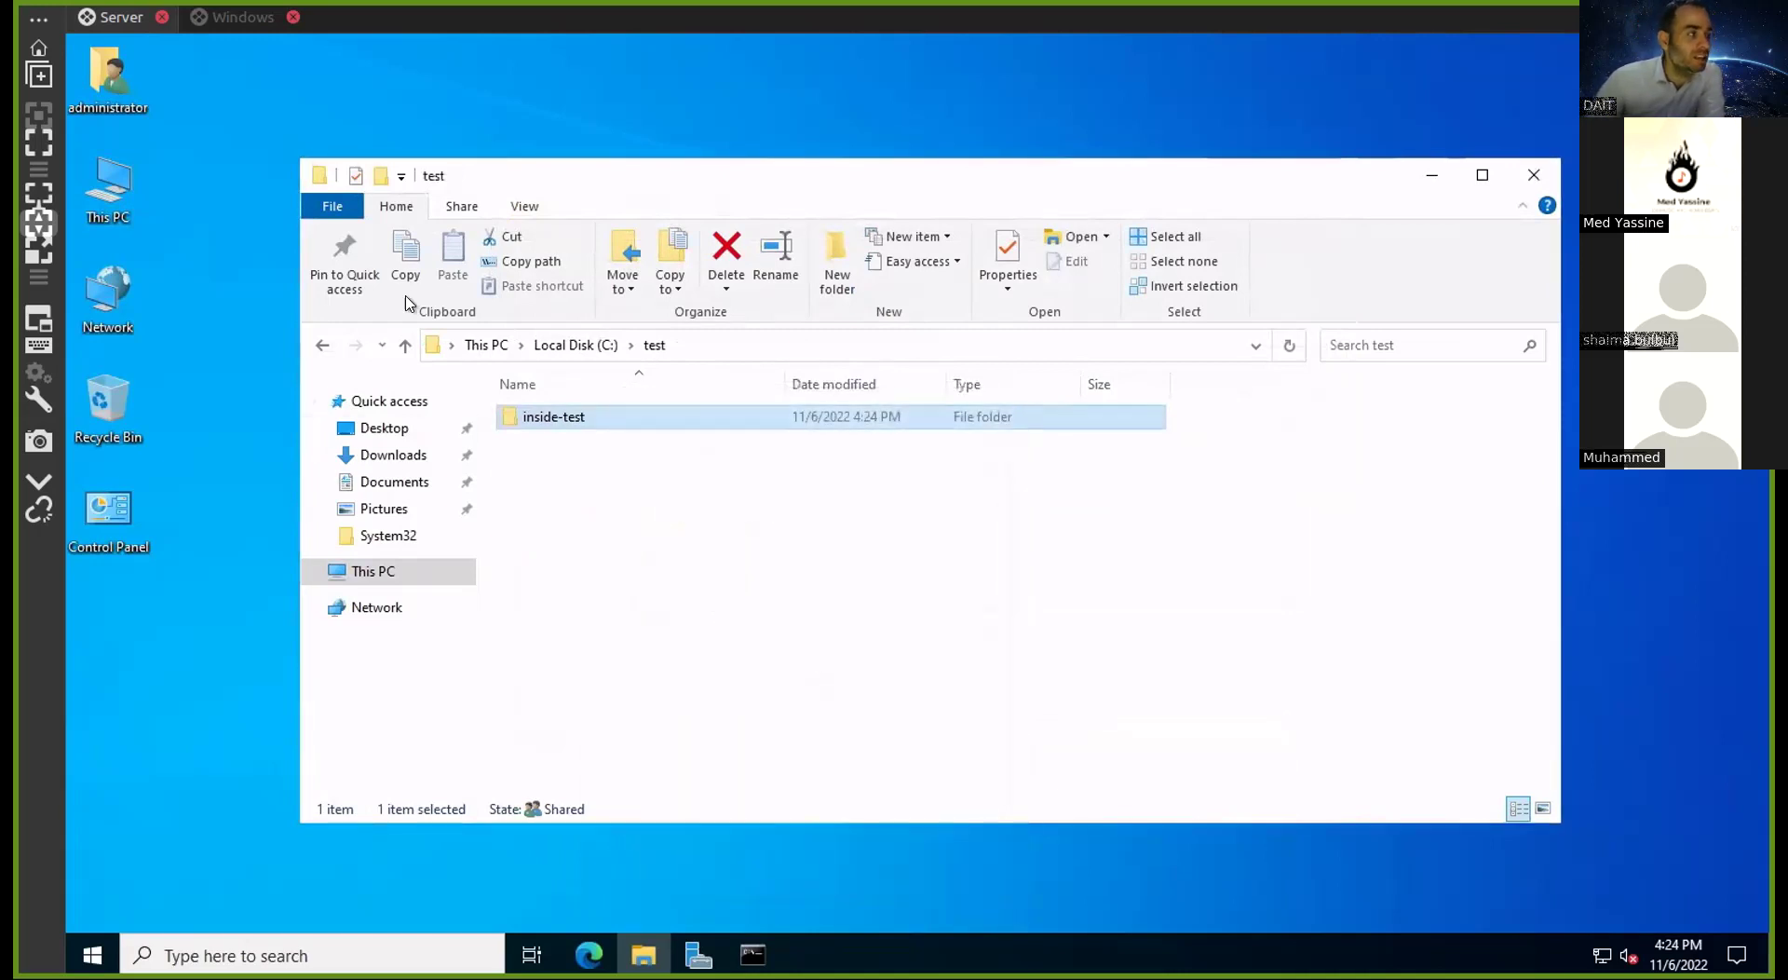
# On the client, browse DC's 'another name' share and confirm inside-test appears in it
pyautogui.click(242, 17)
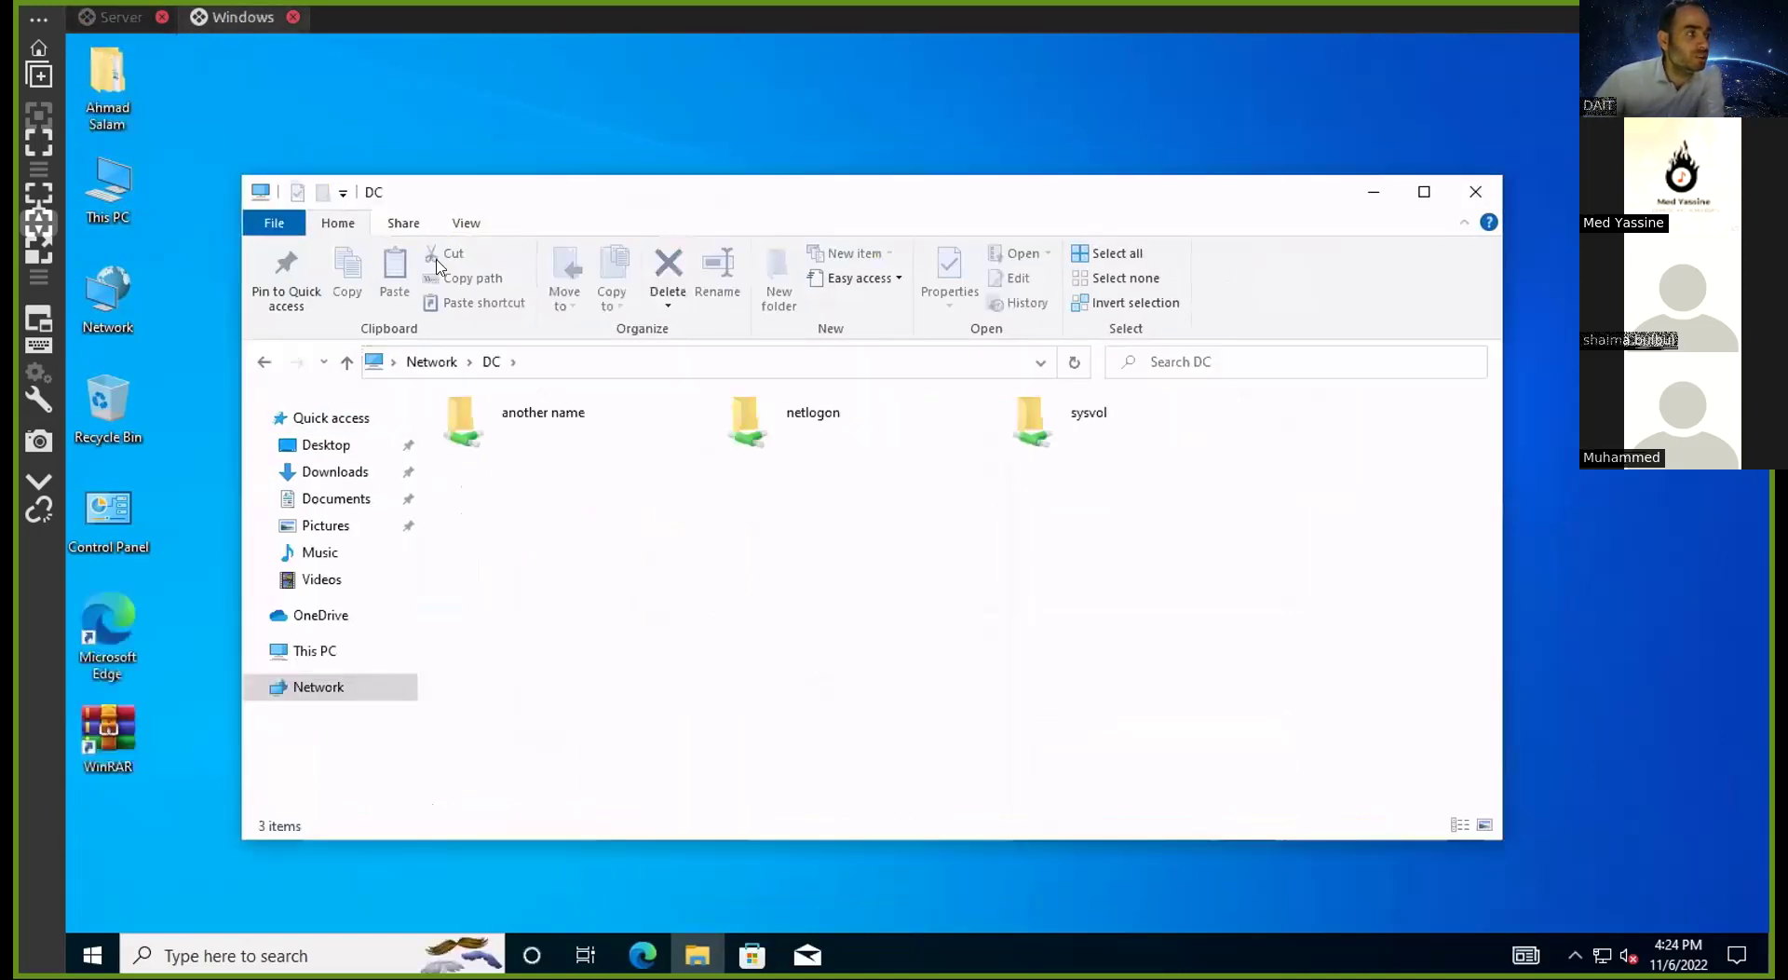
pyautogui.doubleClick(548, 449)
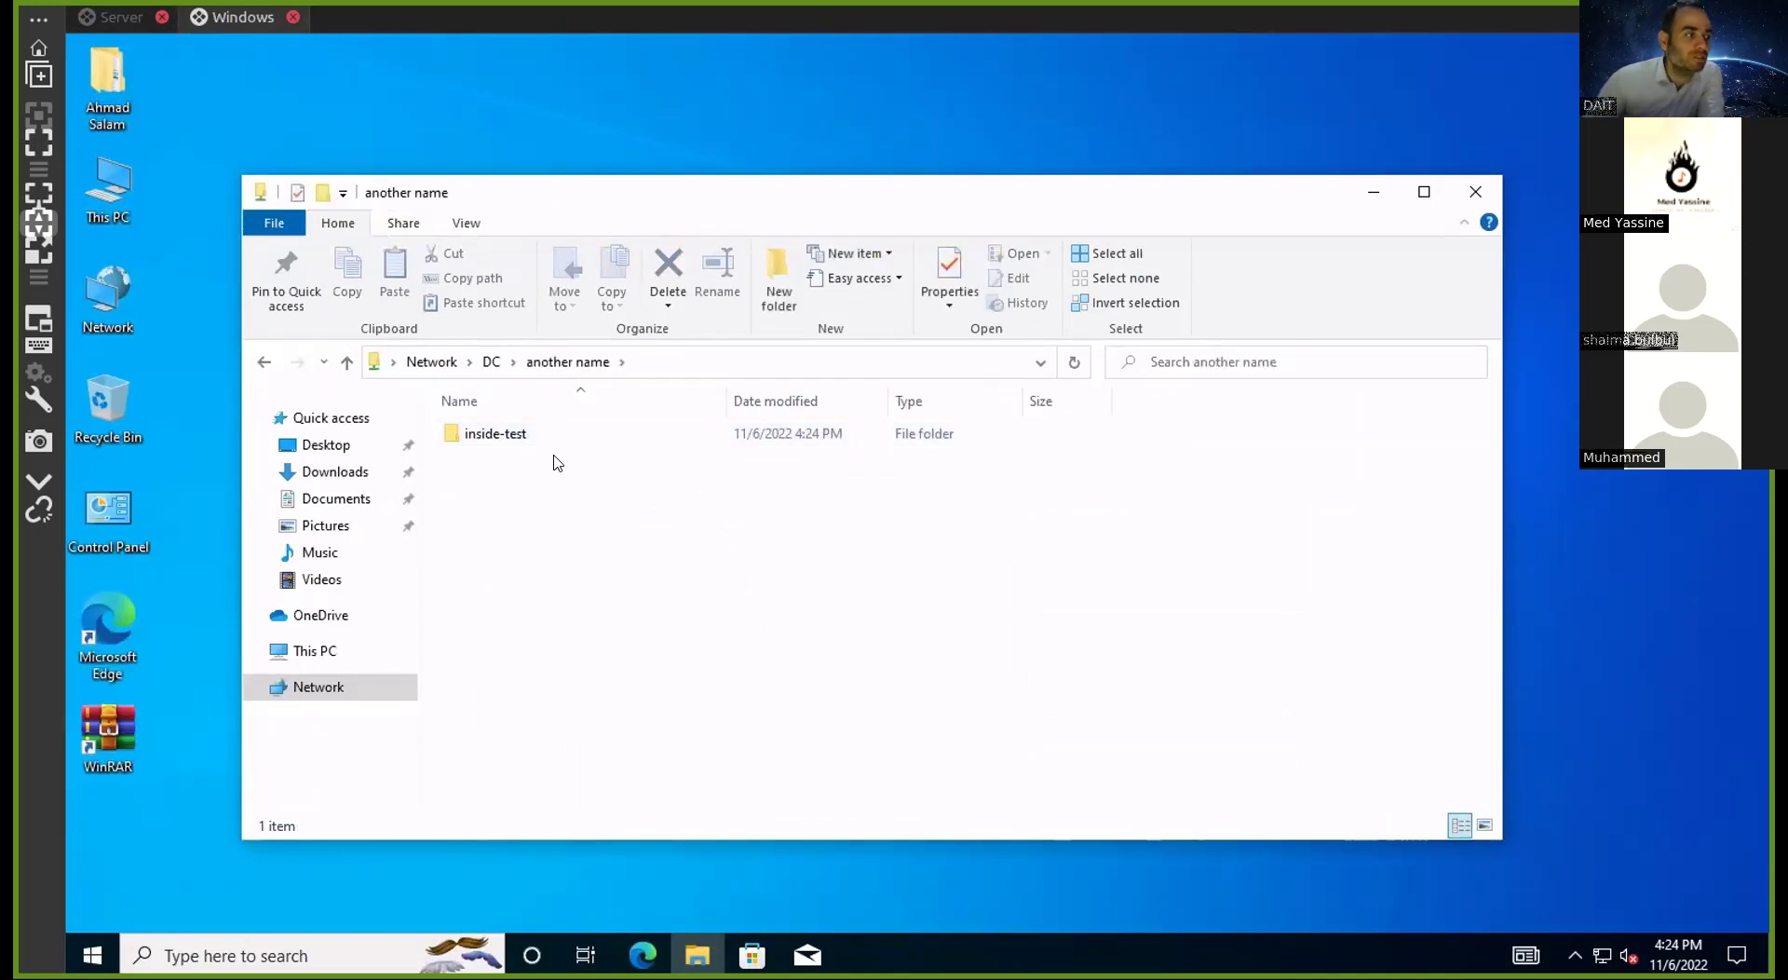
pyautogui.doubleClick(556, 444)
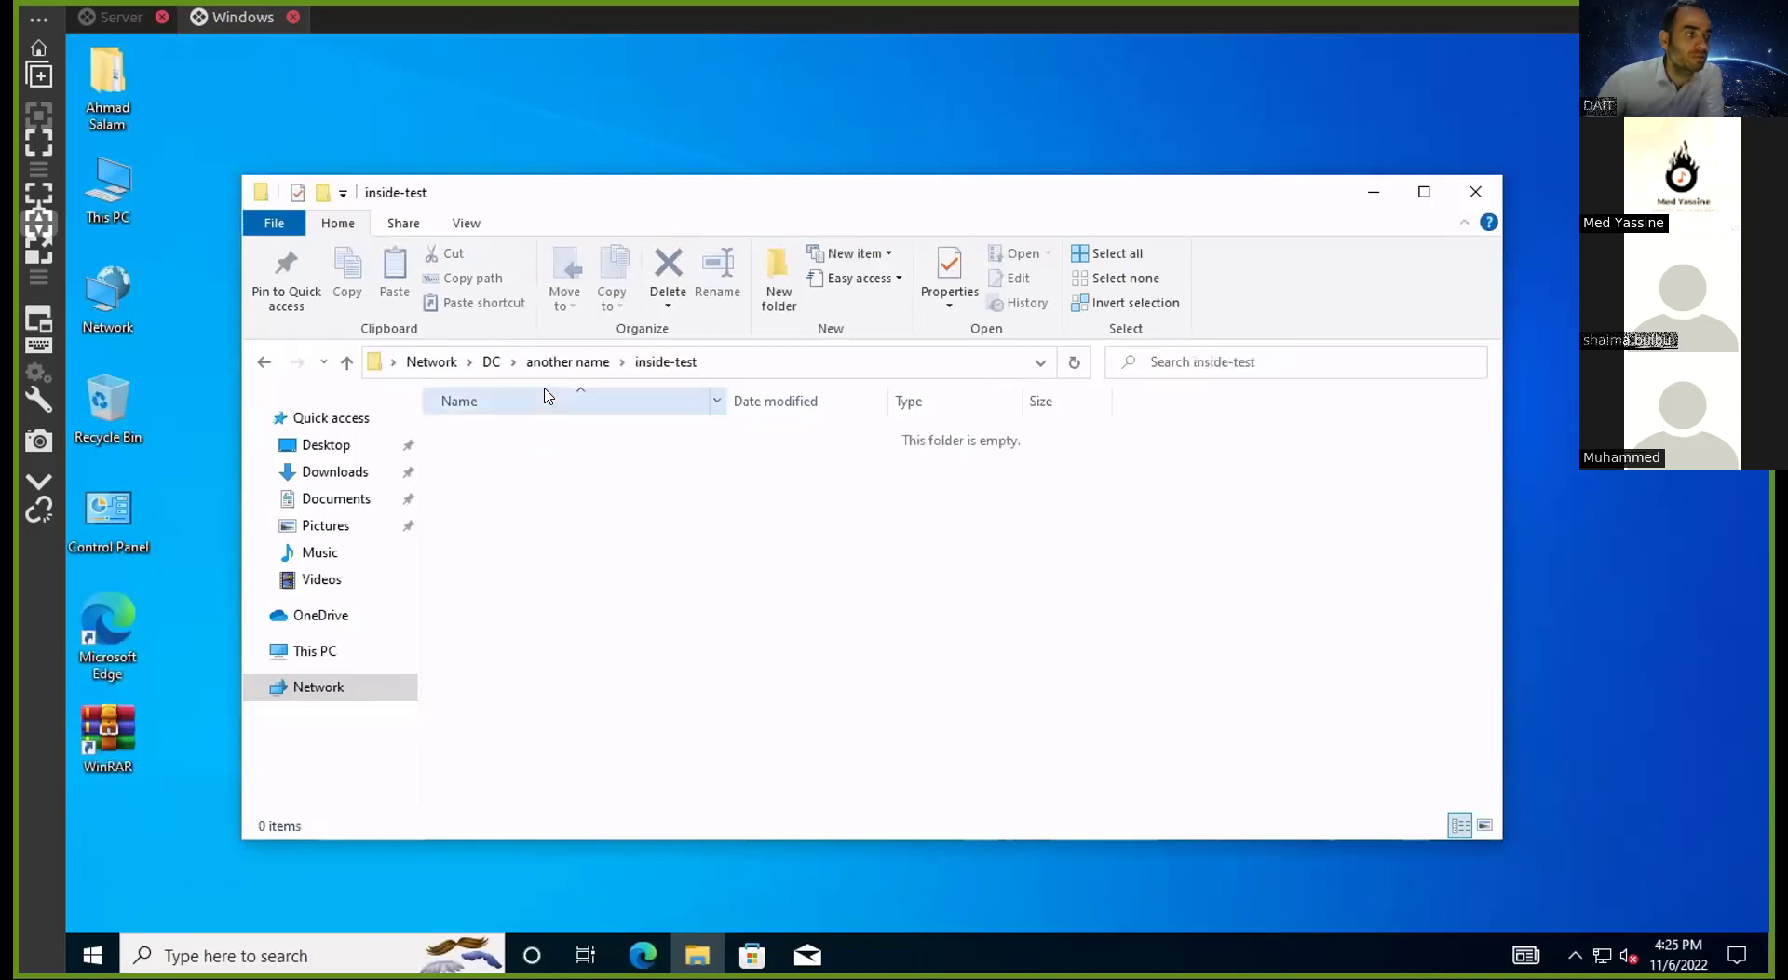
pyautogui.click(559, 363)
pyautogui.click(117, 17)
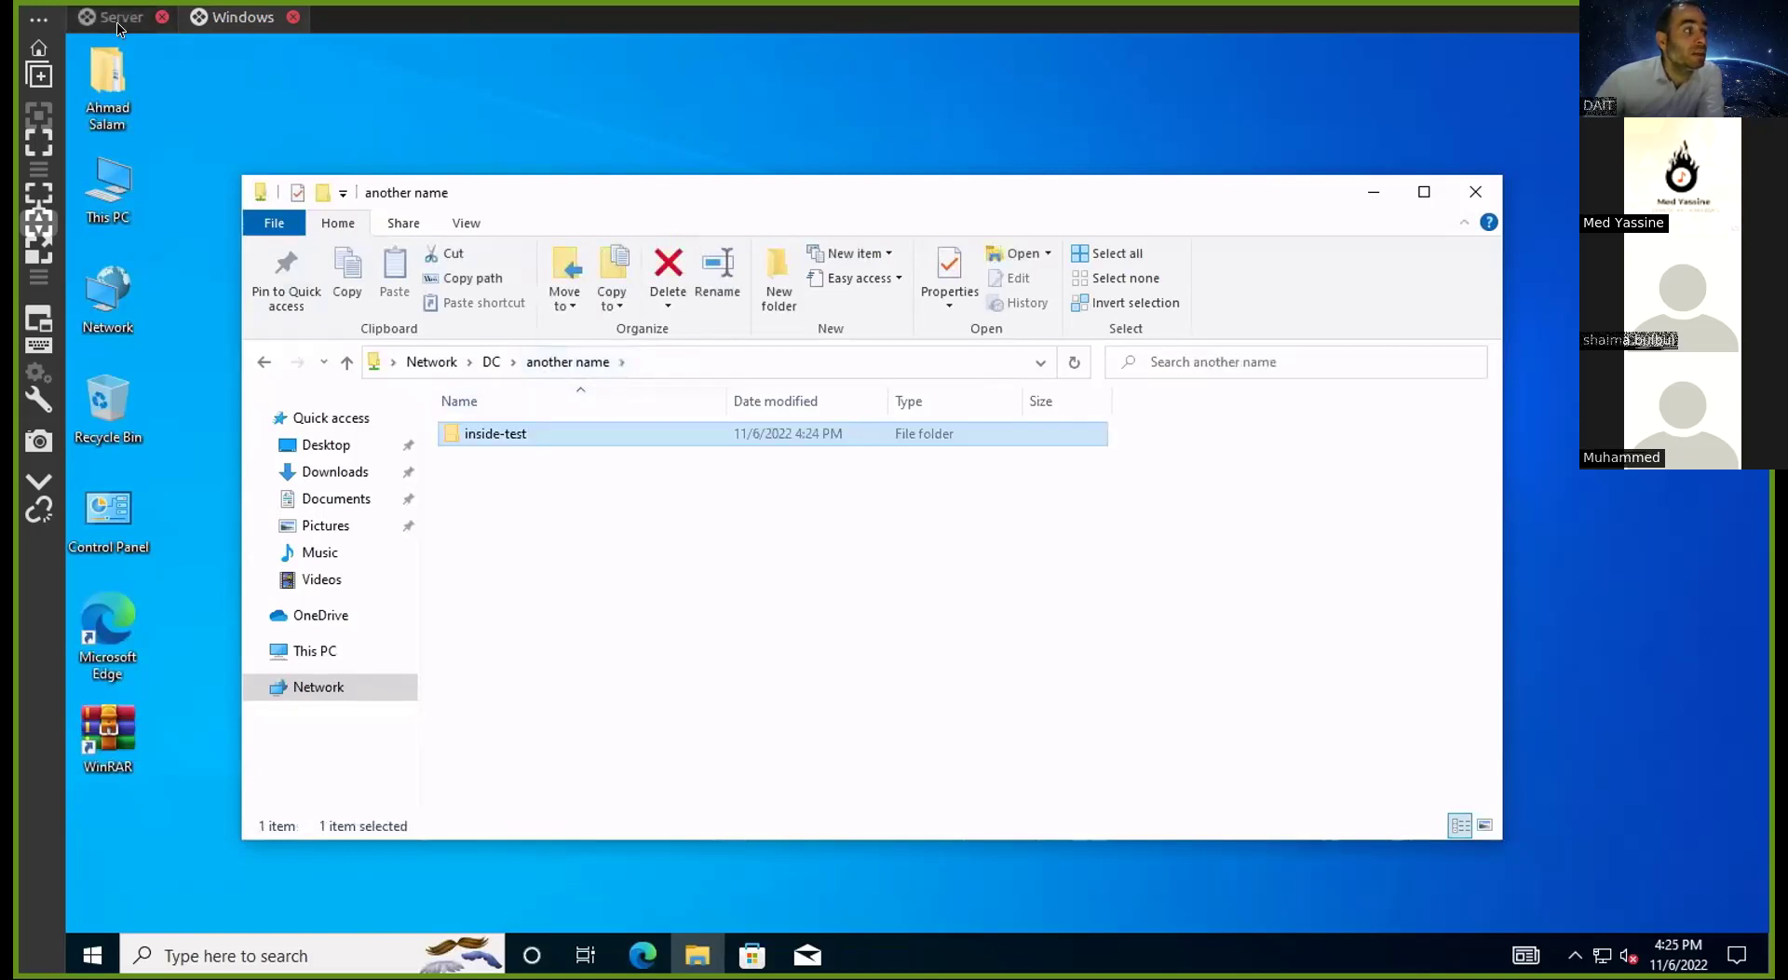
# Open the Advanced Security Settings for inside-test from its Security tab
pyautogui.rightClick(576, 425)
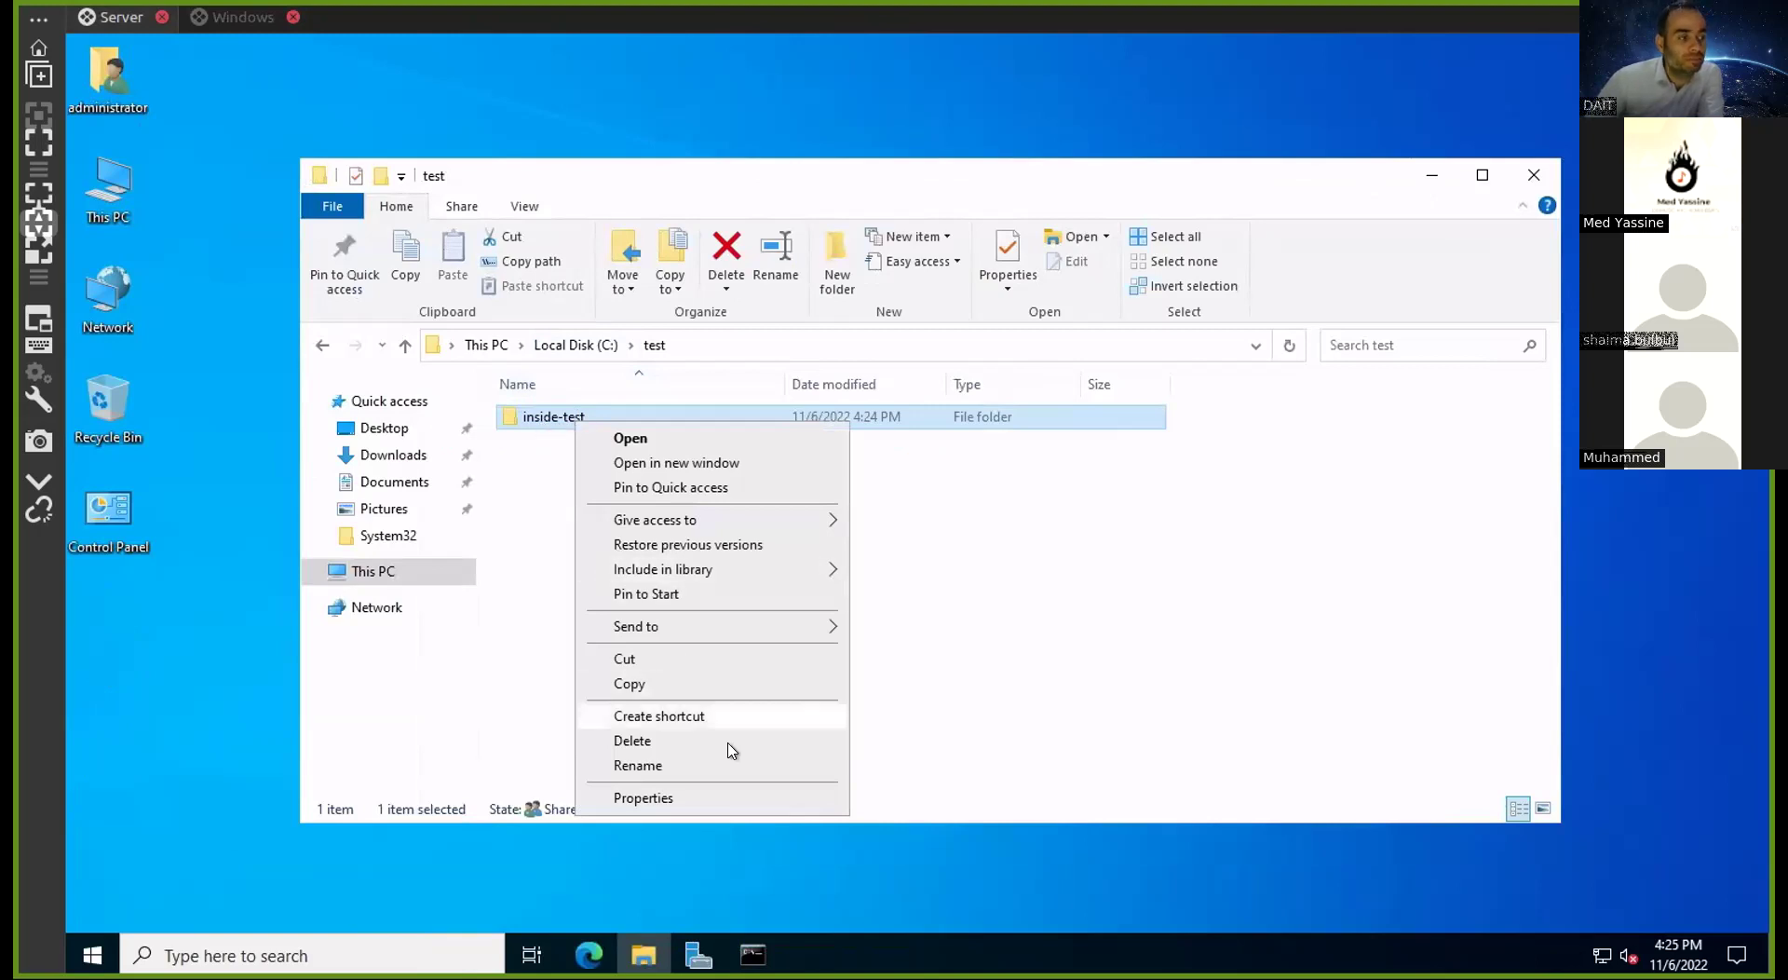
pyautogui.click(738, 797)
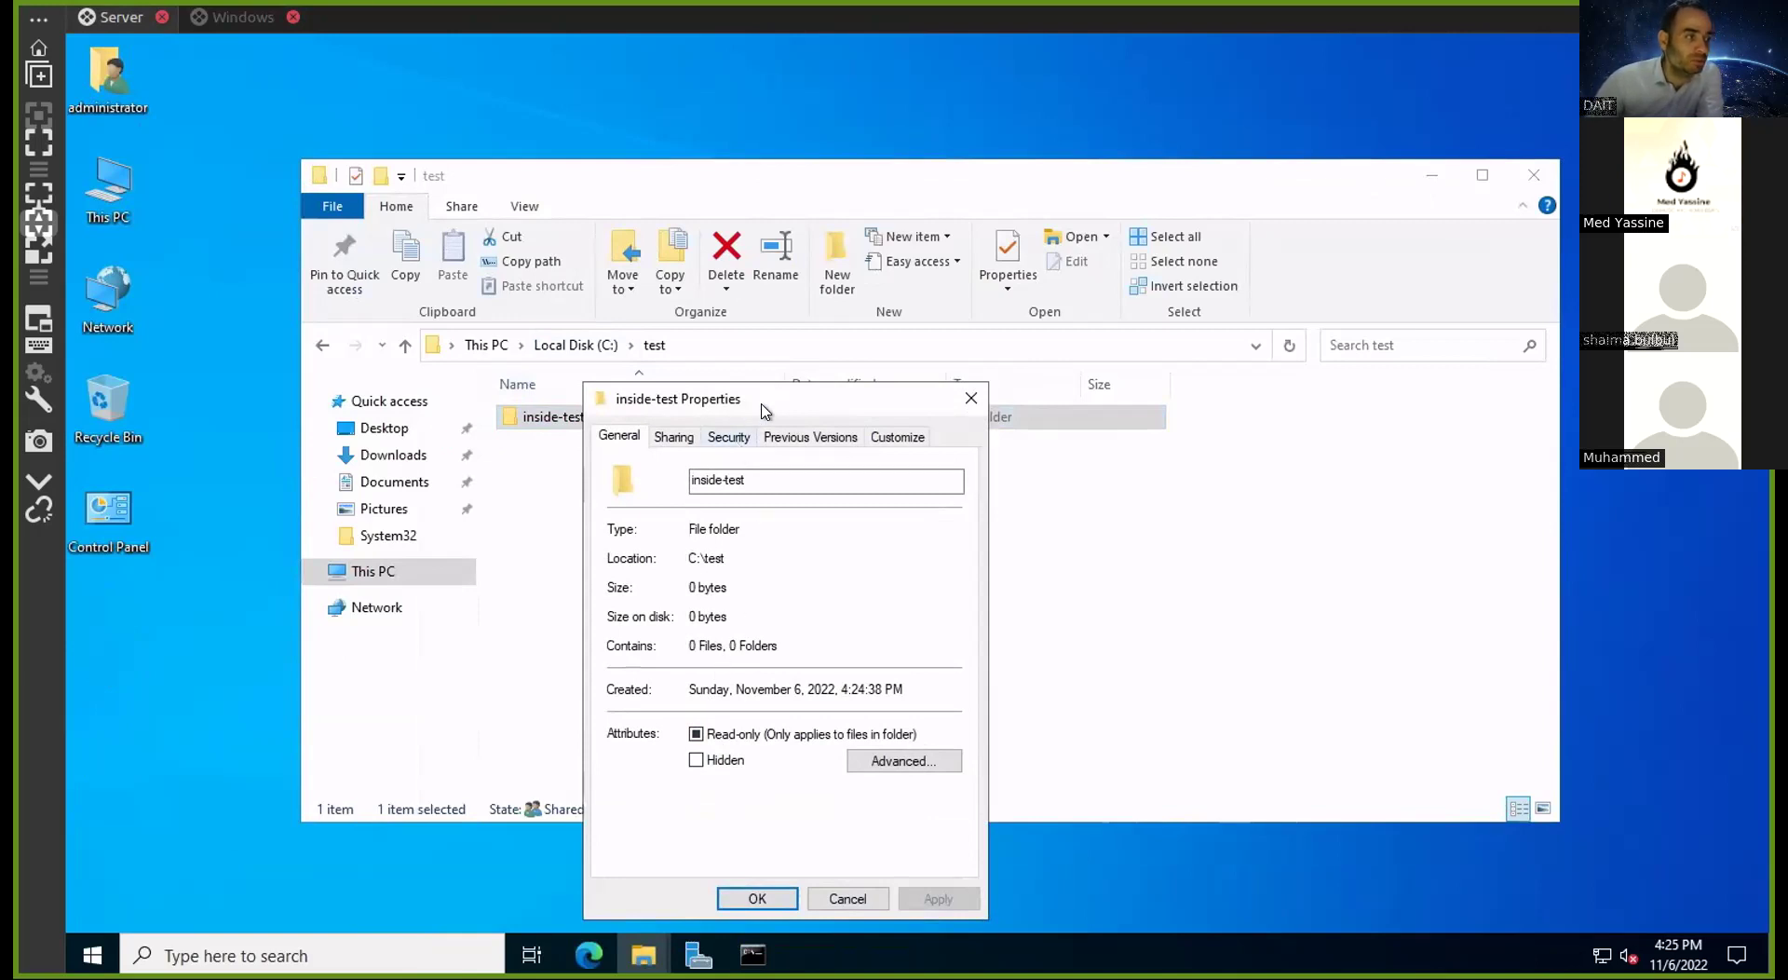
pyautogui.moveTo(755, 406); pyautogui.dragTo(854, 405)
pyautogui.click(815, 434)
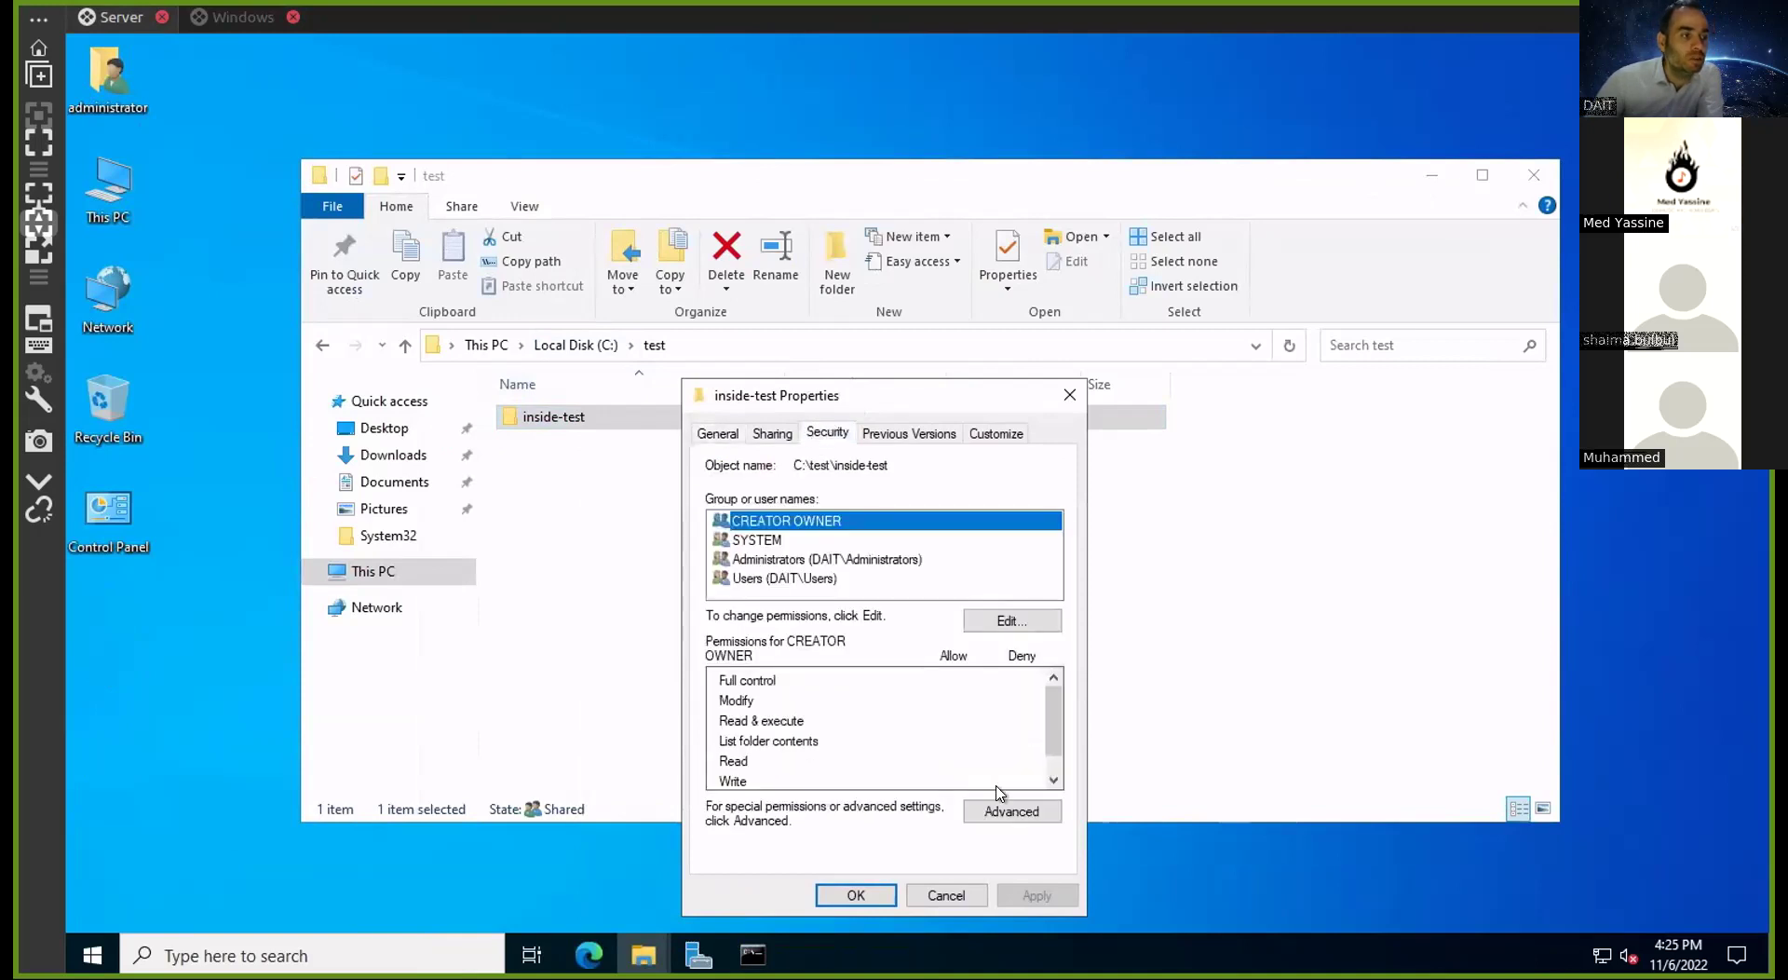
pyautogui.click(1022, 811)
# Disable inheritance on inside-test, converting its inherited permissions into explicit entries
pyautogui.click(609, 669)
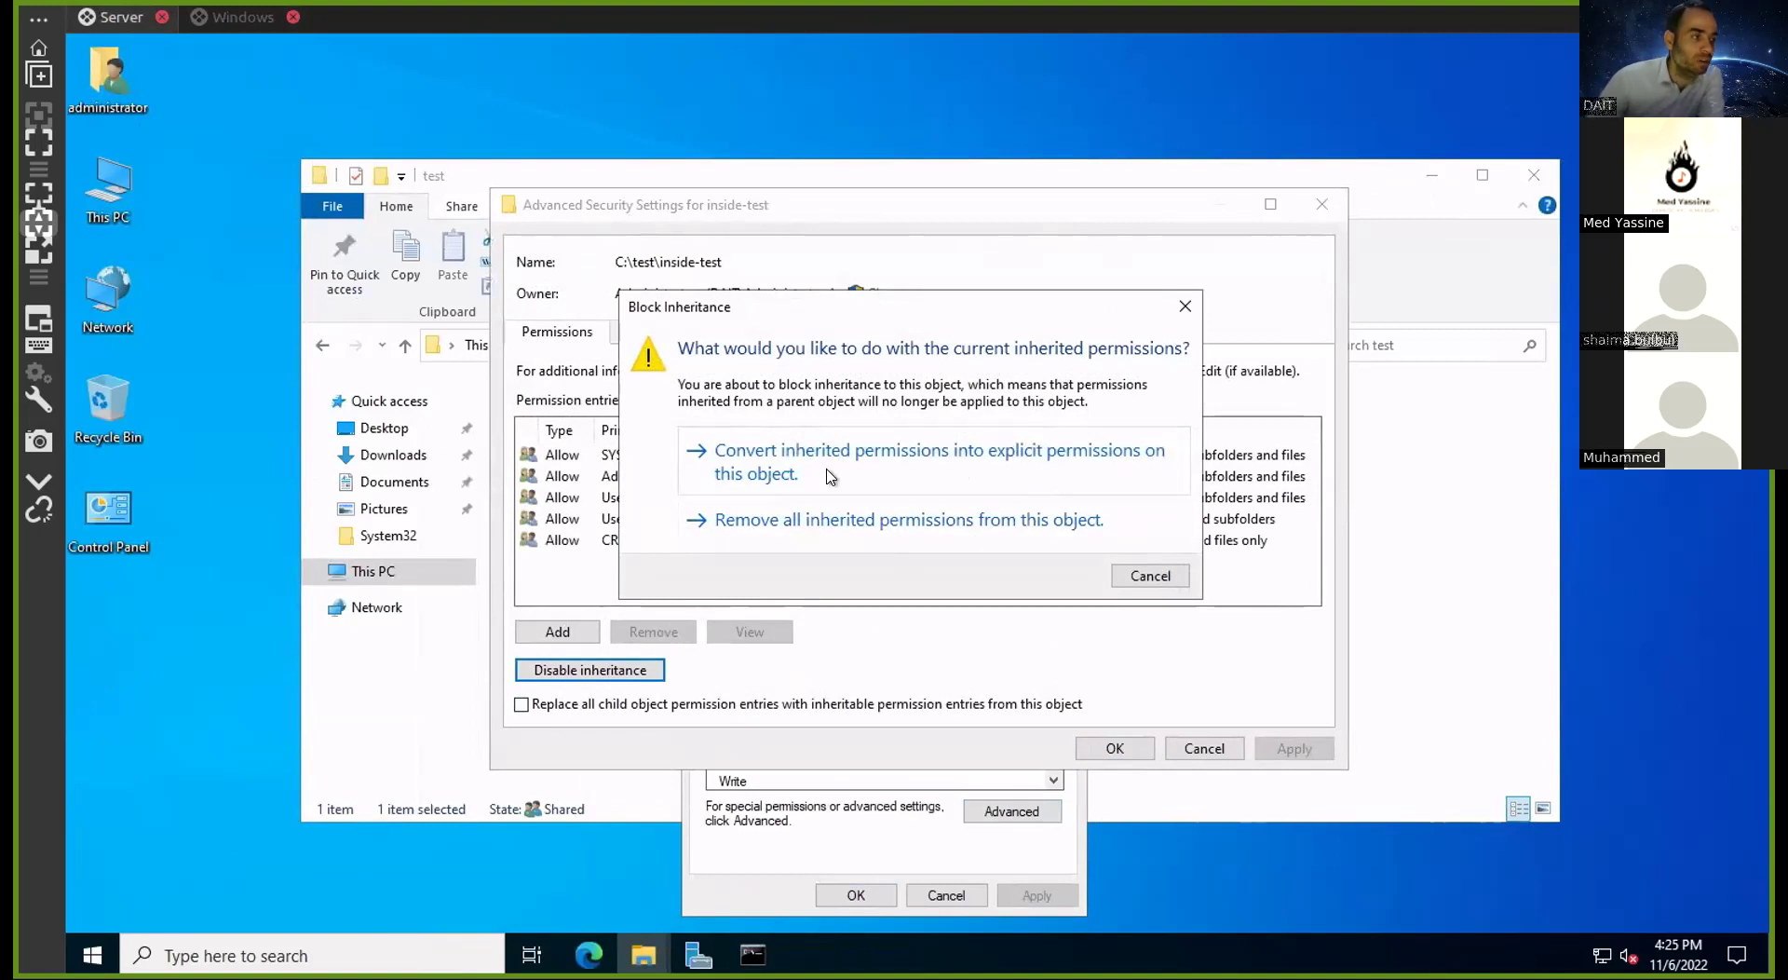
pyautogui.click(771, 529)
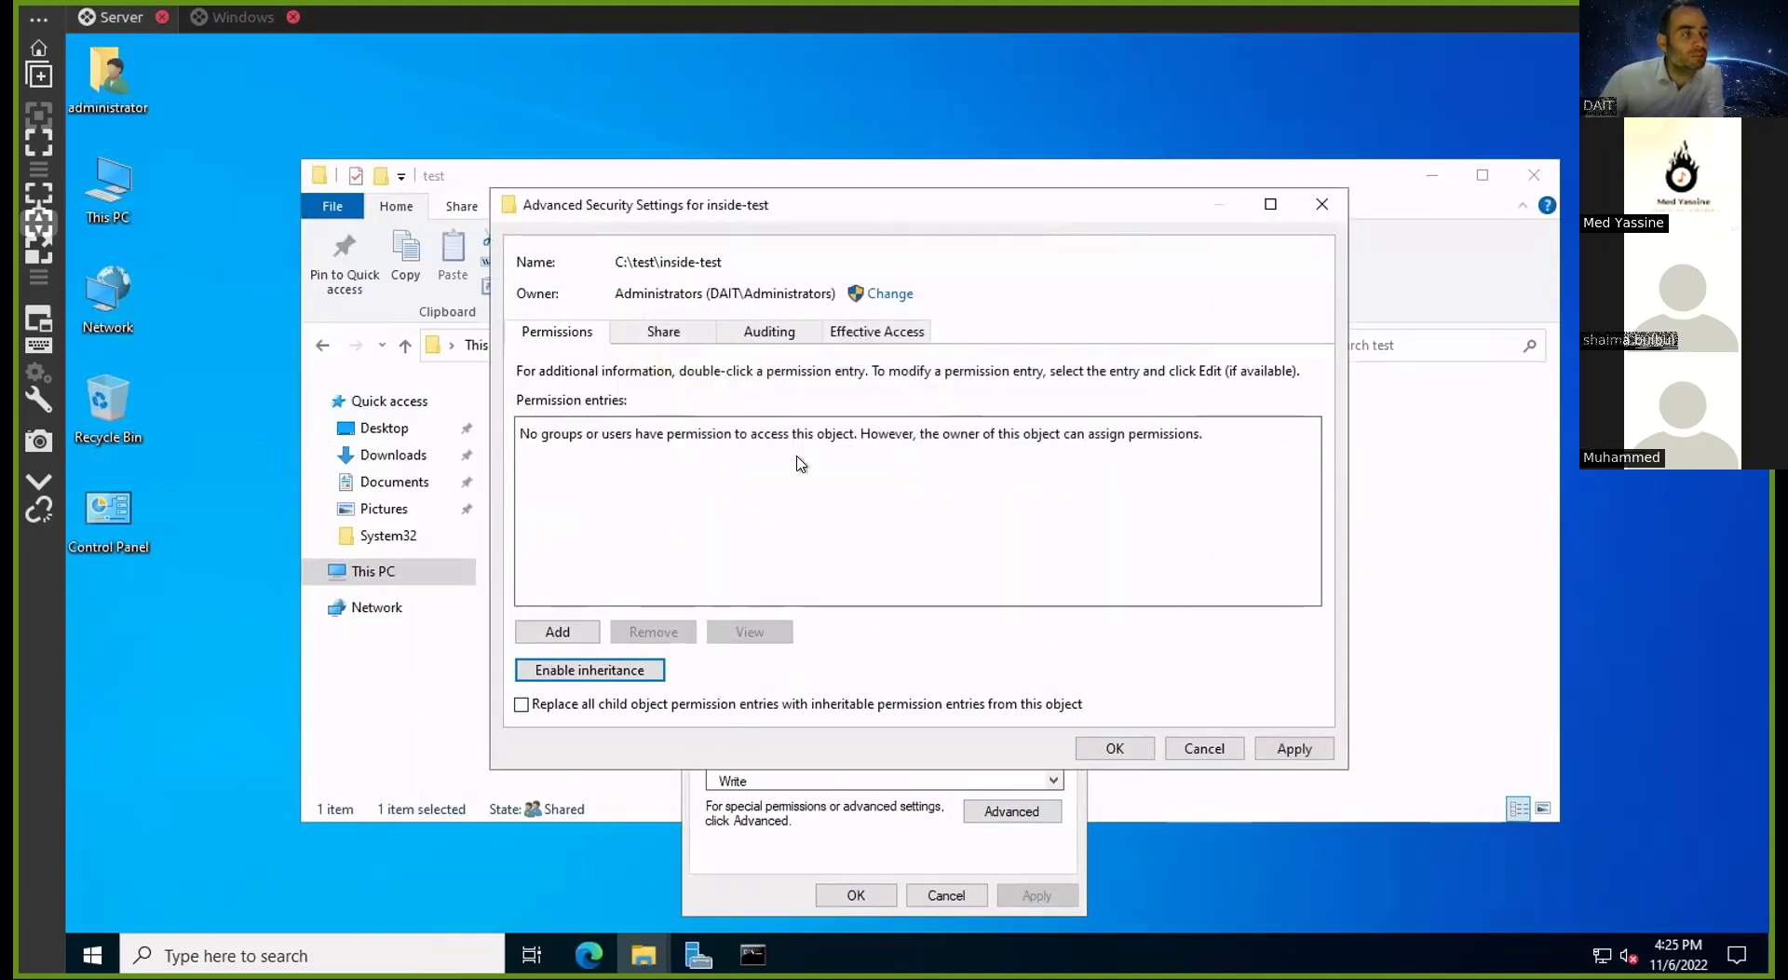
pyautogui.click(1201, 748)
pyautogui.click(1023, 803)
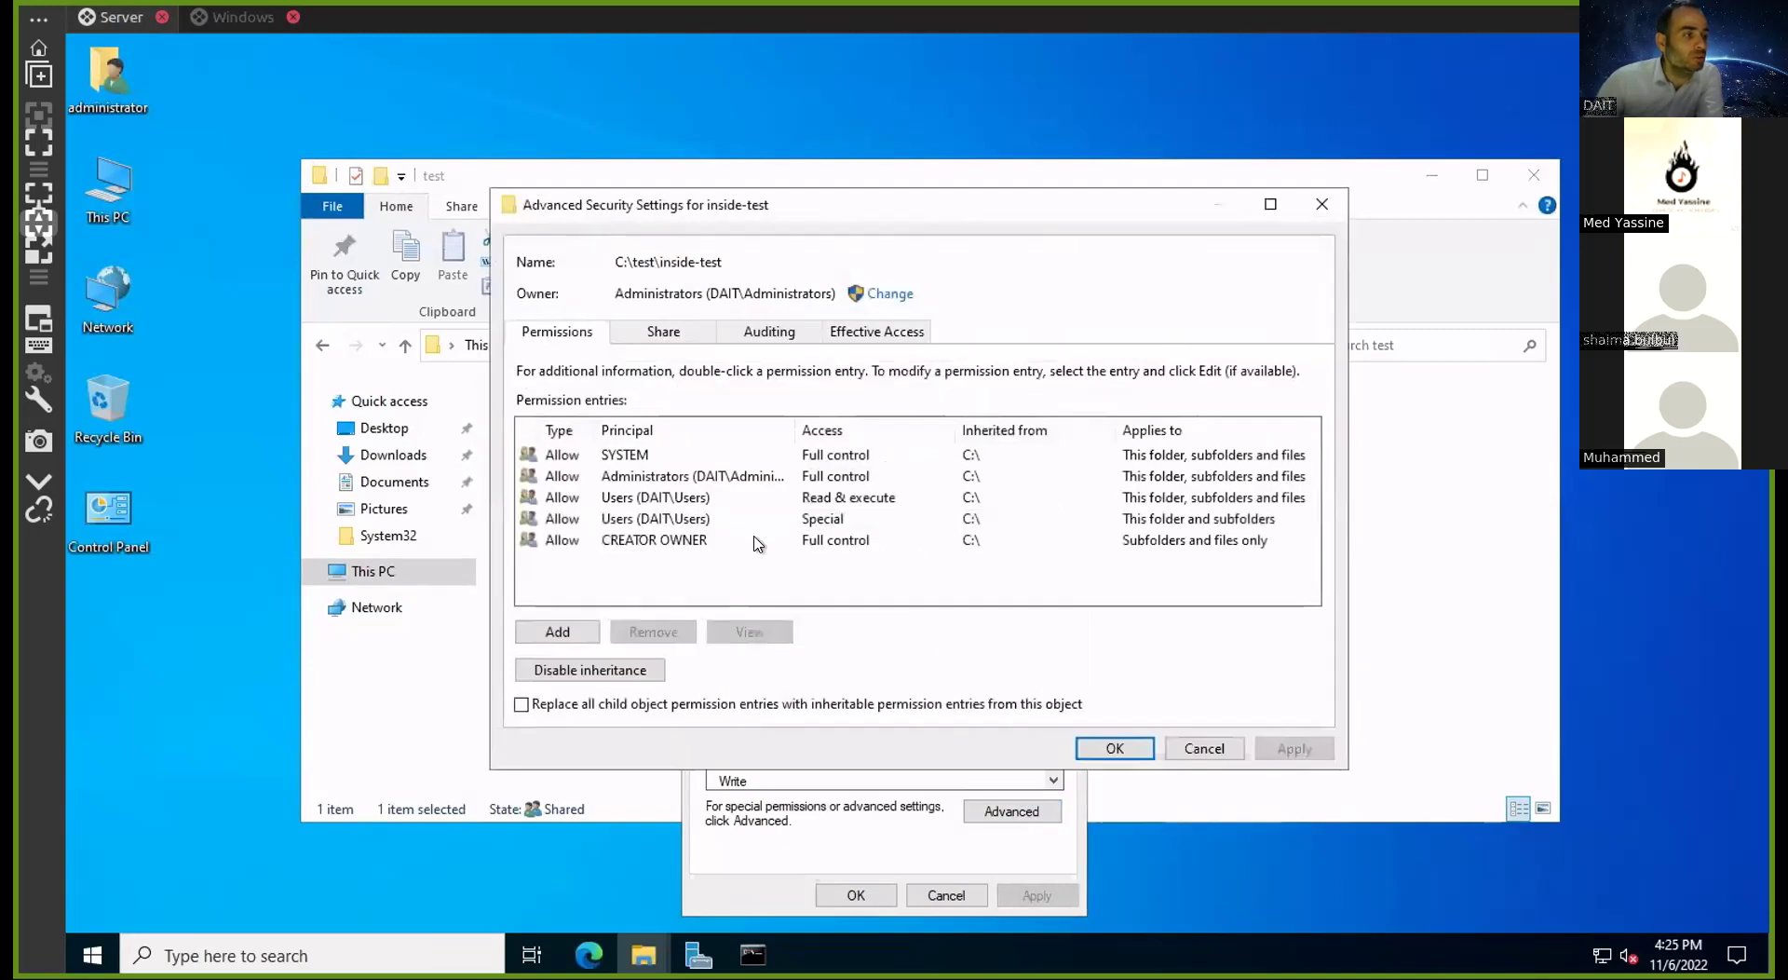
pyautogui.click(578, 670)
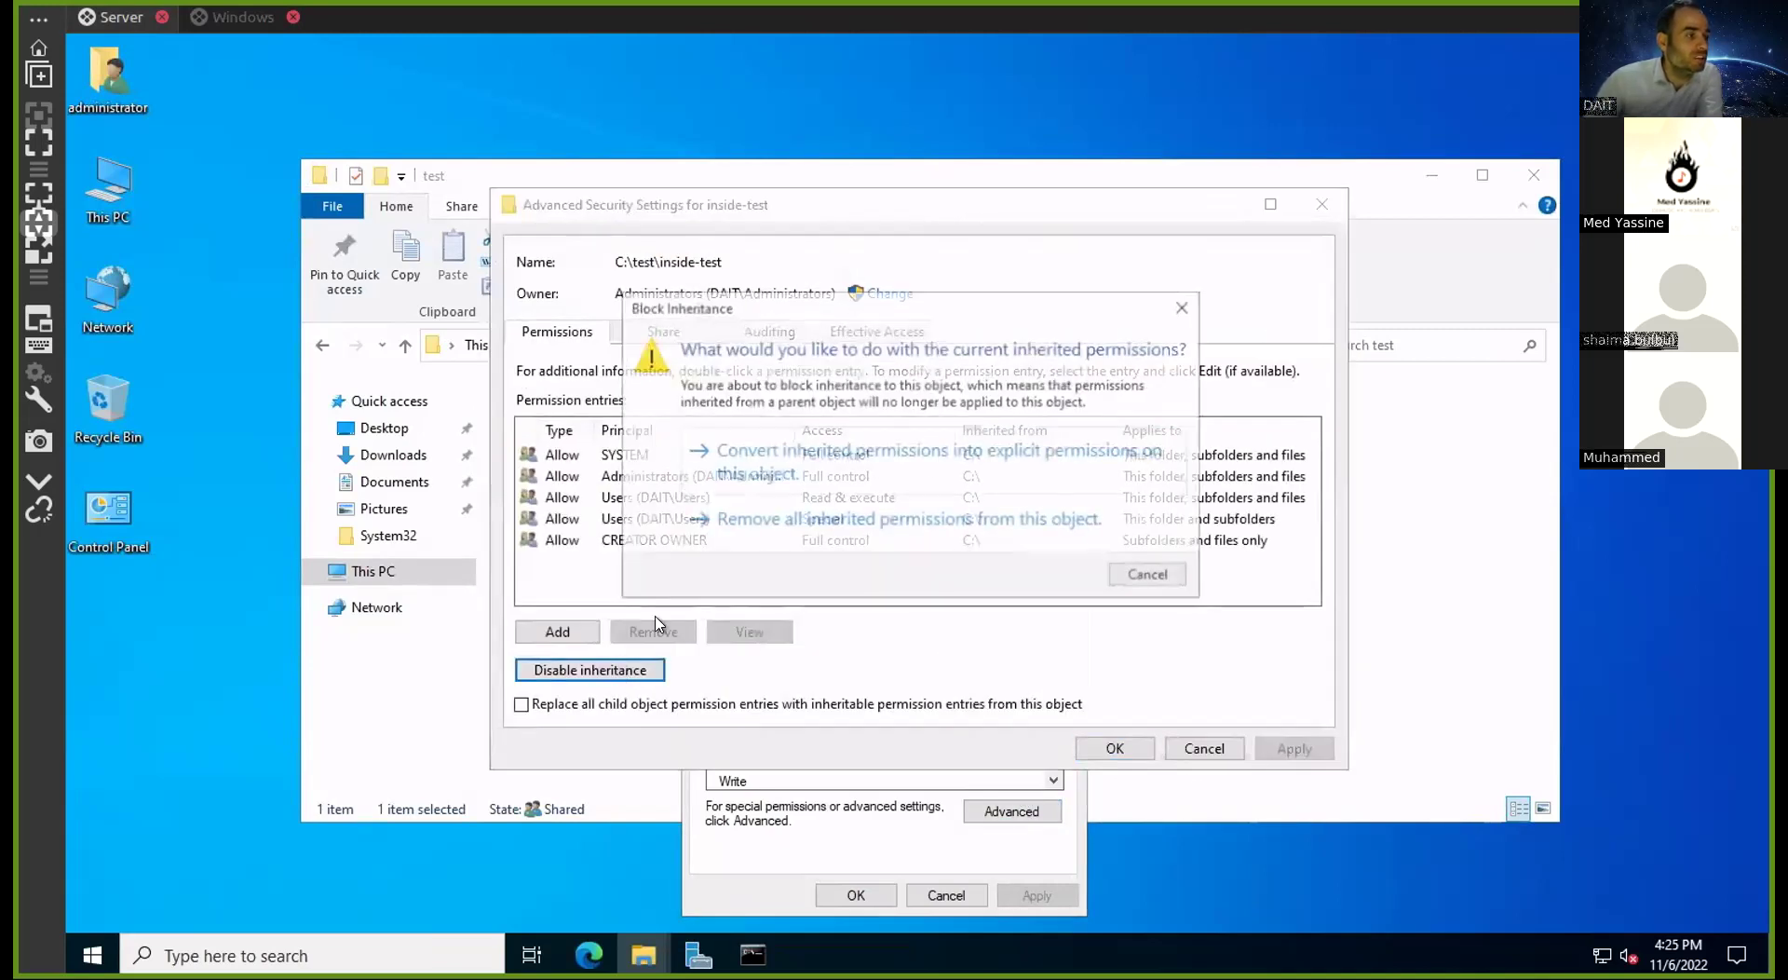
pyautogui.click(838, 452)
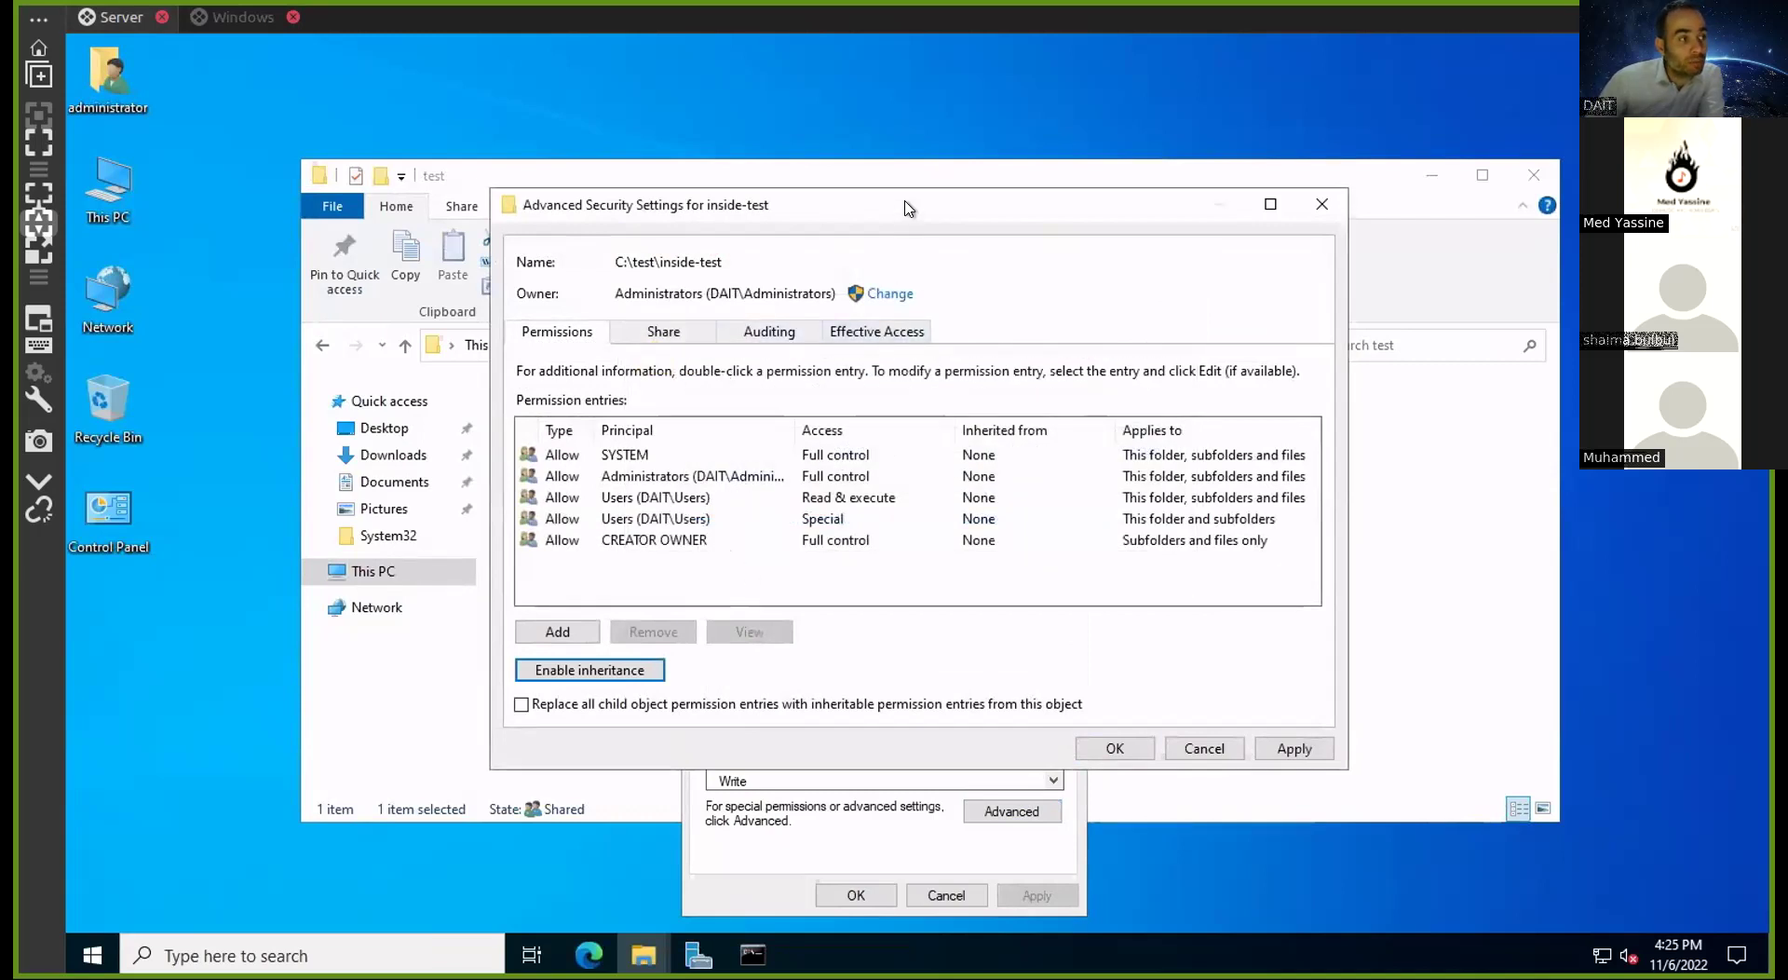
pyautogui.moveTo(905, 206); pyautogui.dragTo(1079, 219)
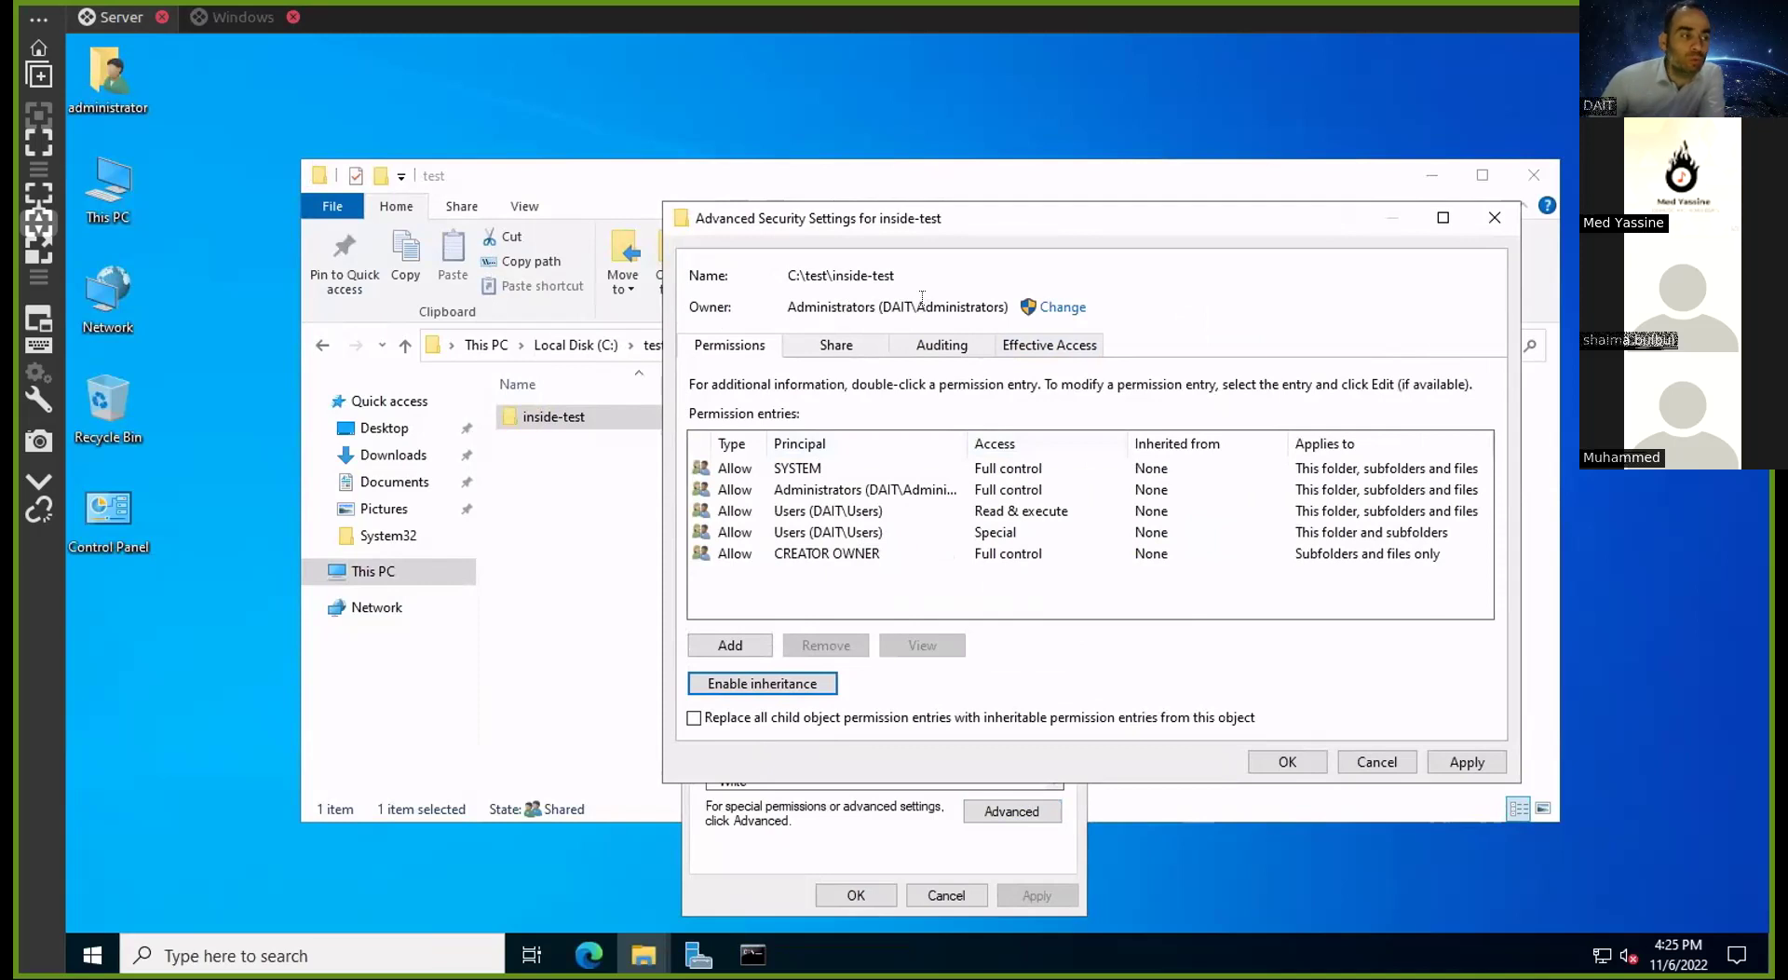
# Set inside-test's owner to the domain user, discarding pending edits and resolving the typed username
pyautogui.click(1050, 308)
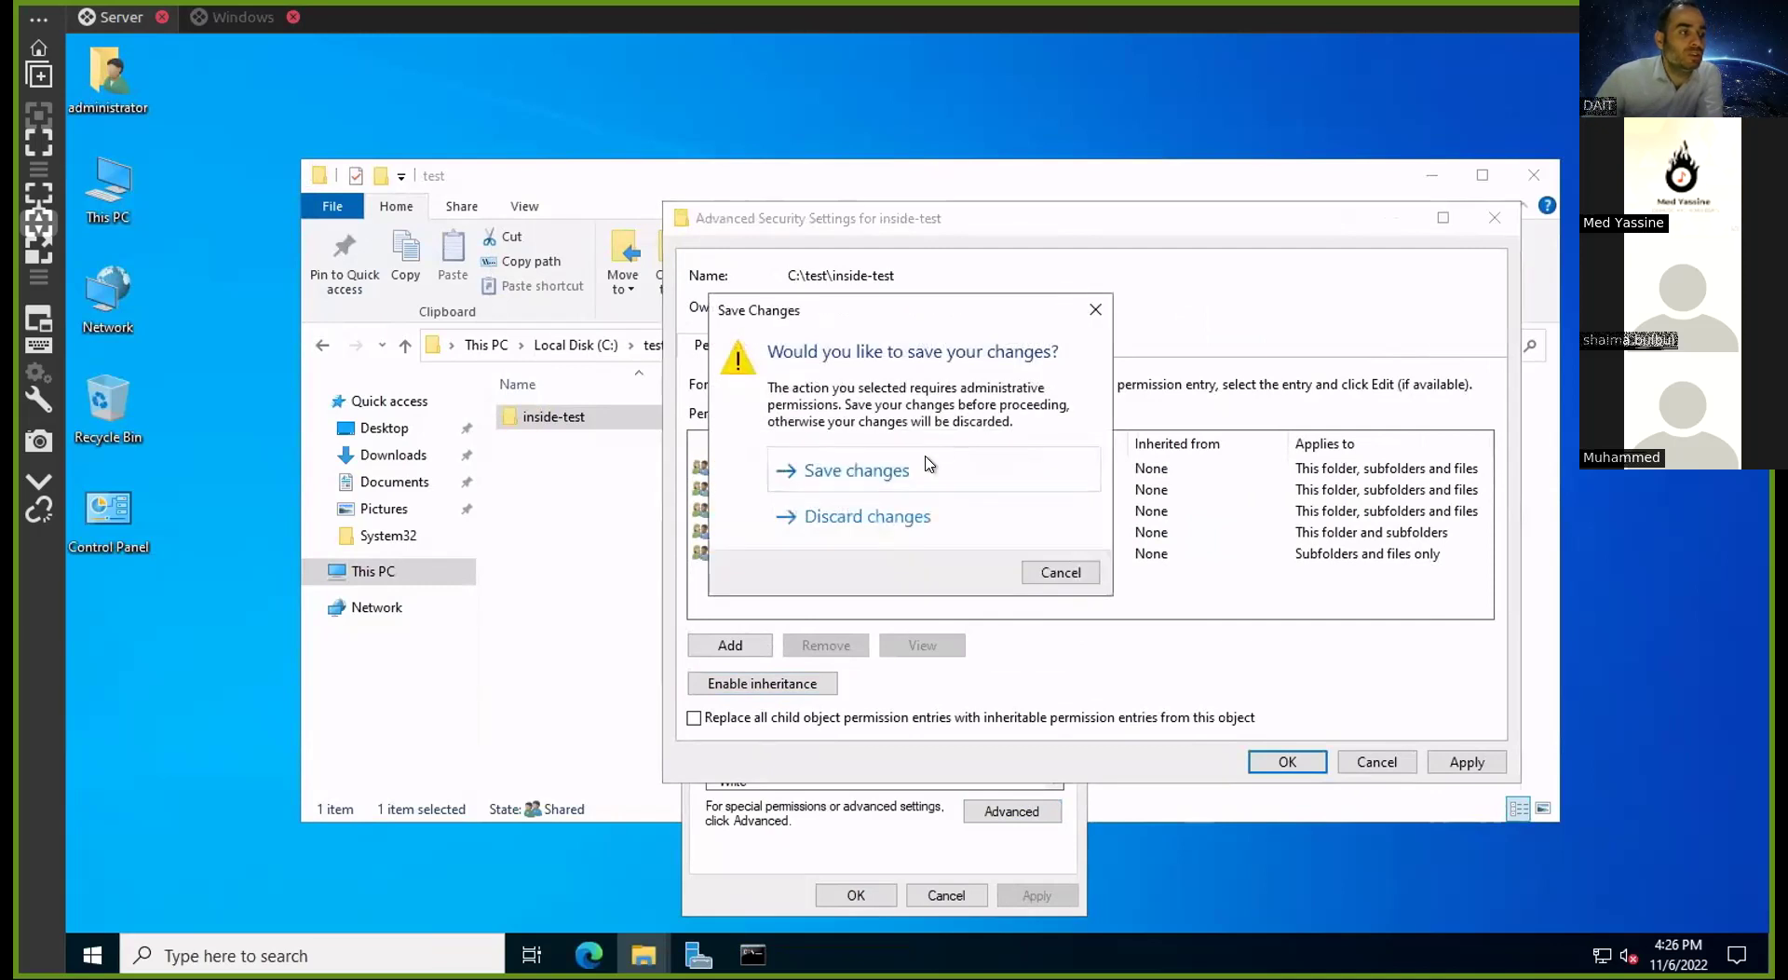
pyautogui.click(922, 518)
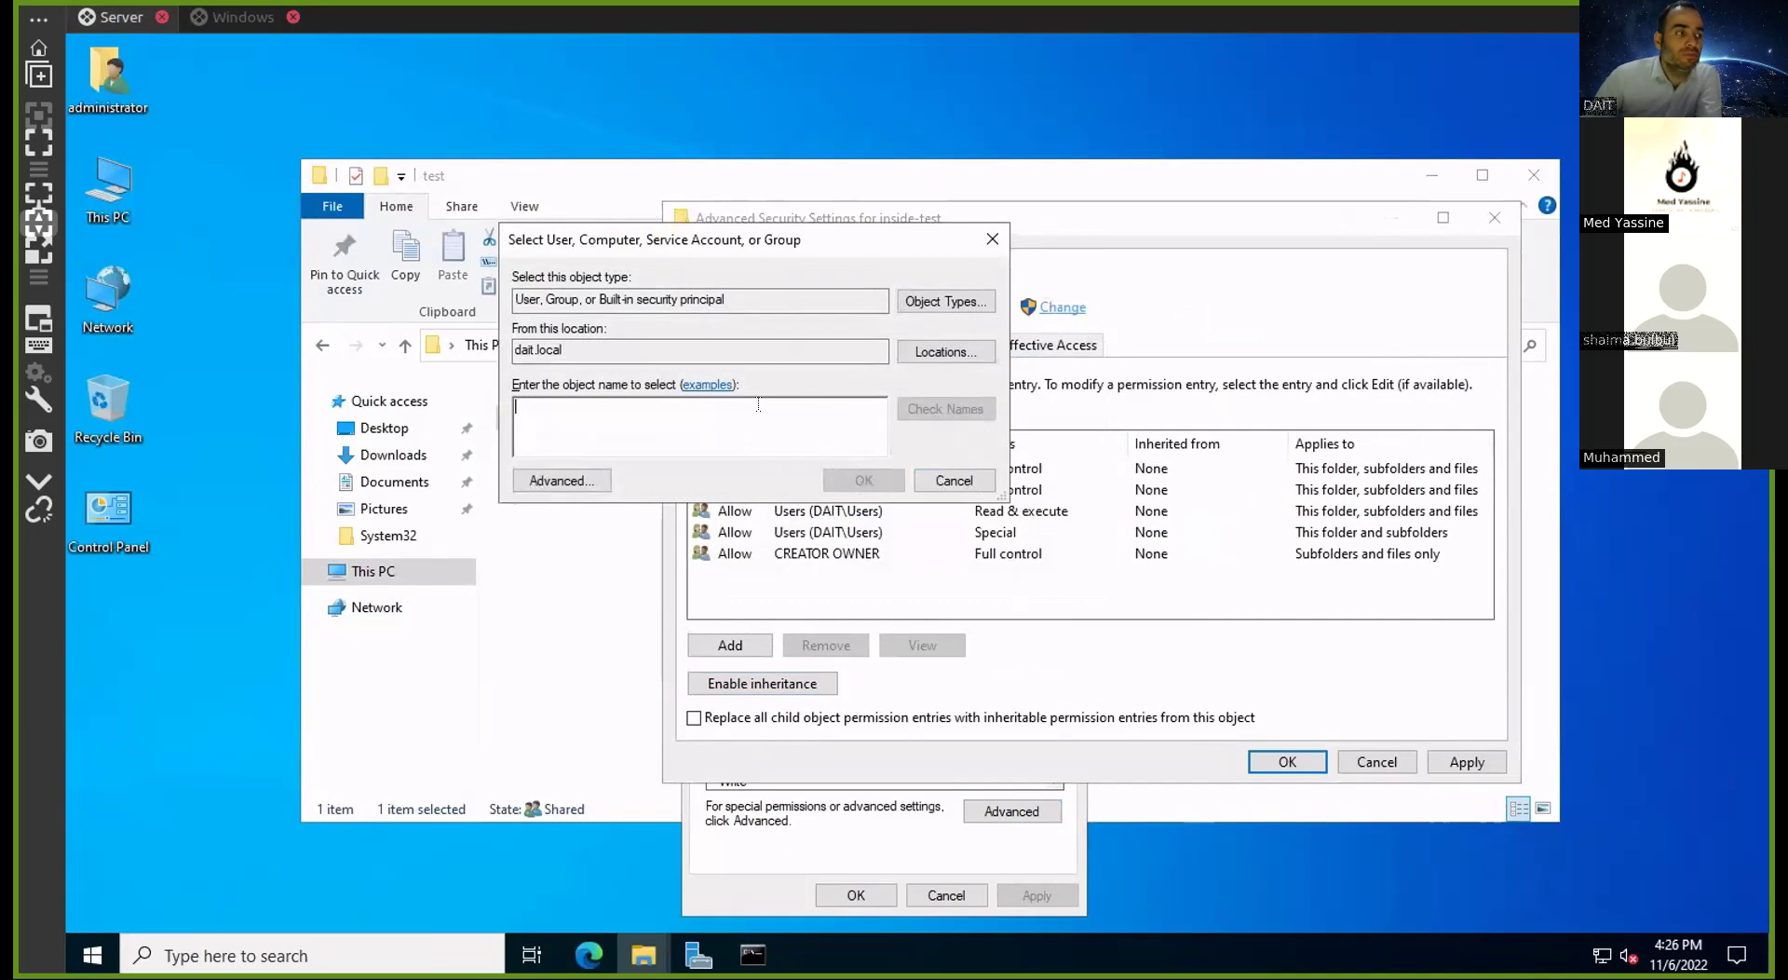
pyautogui.write('a.sla')
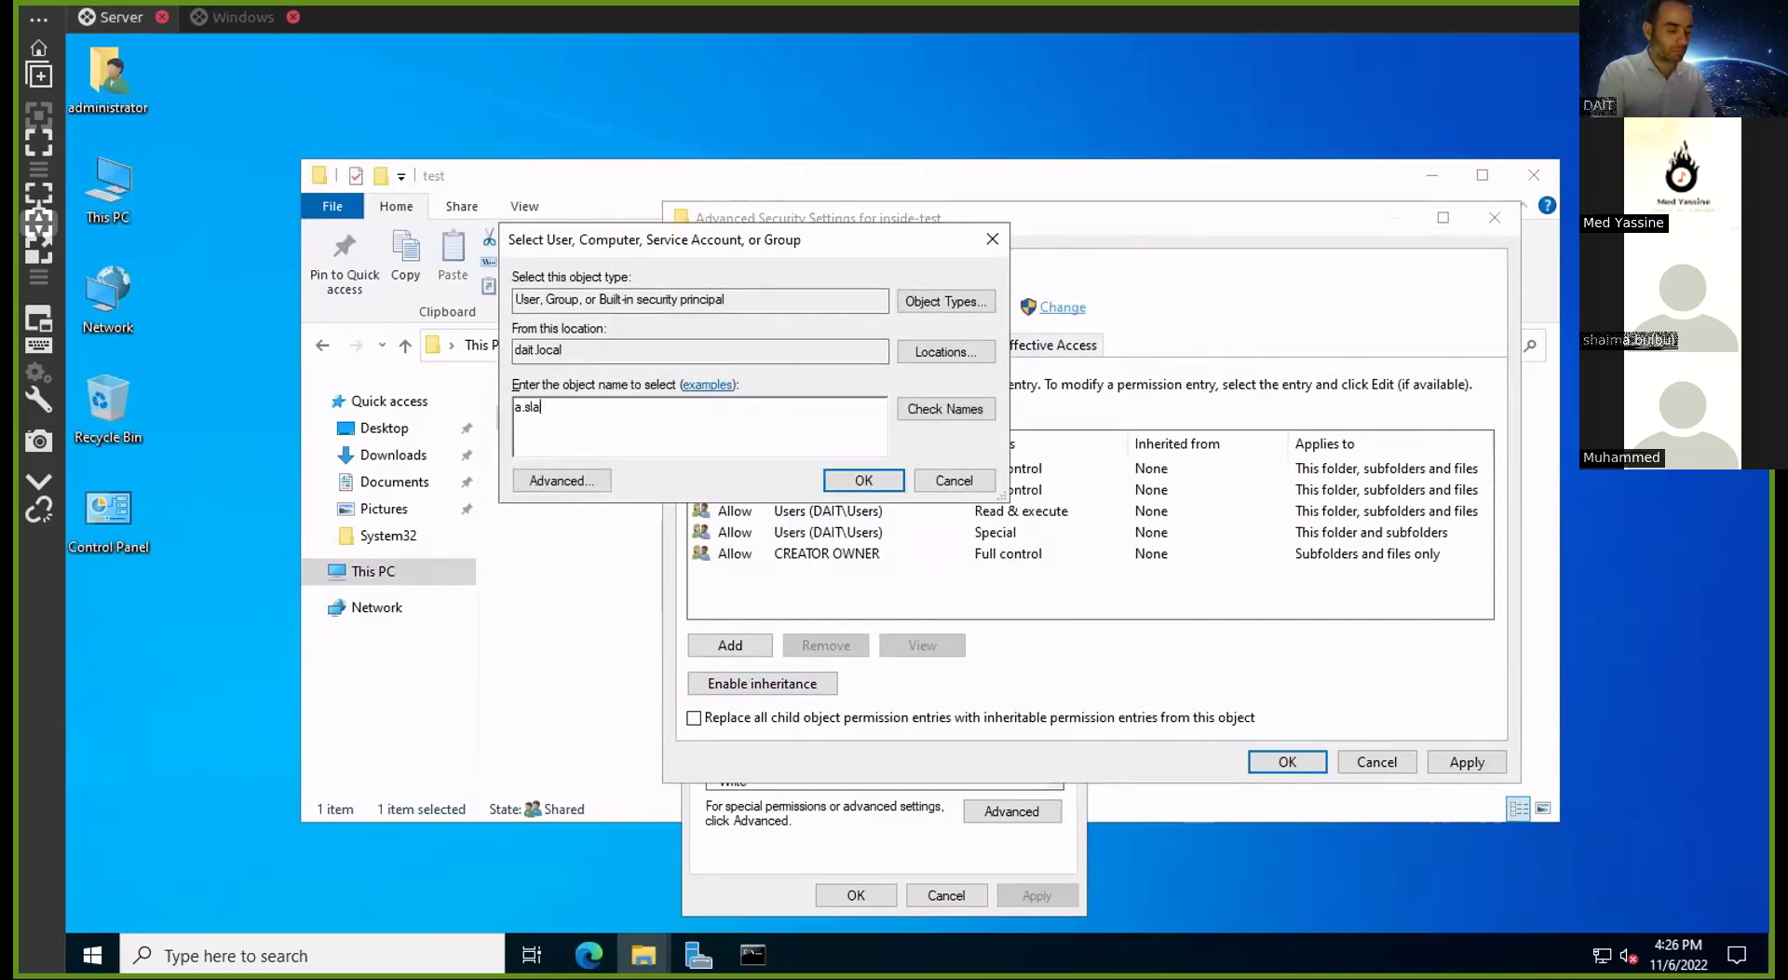
pyautogui.write('m')
pyautogui.press('Return')
pyautogui.press('Return')
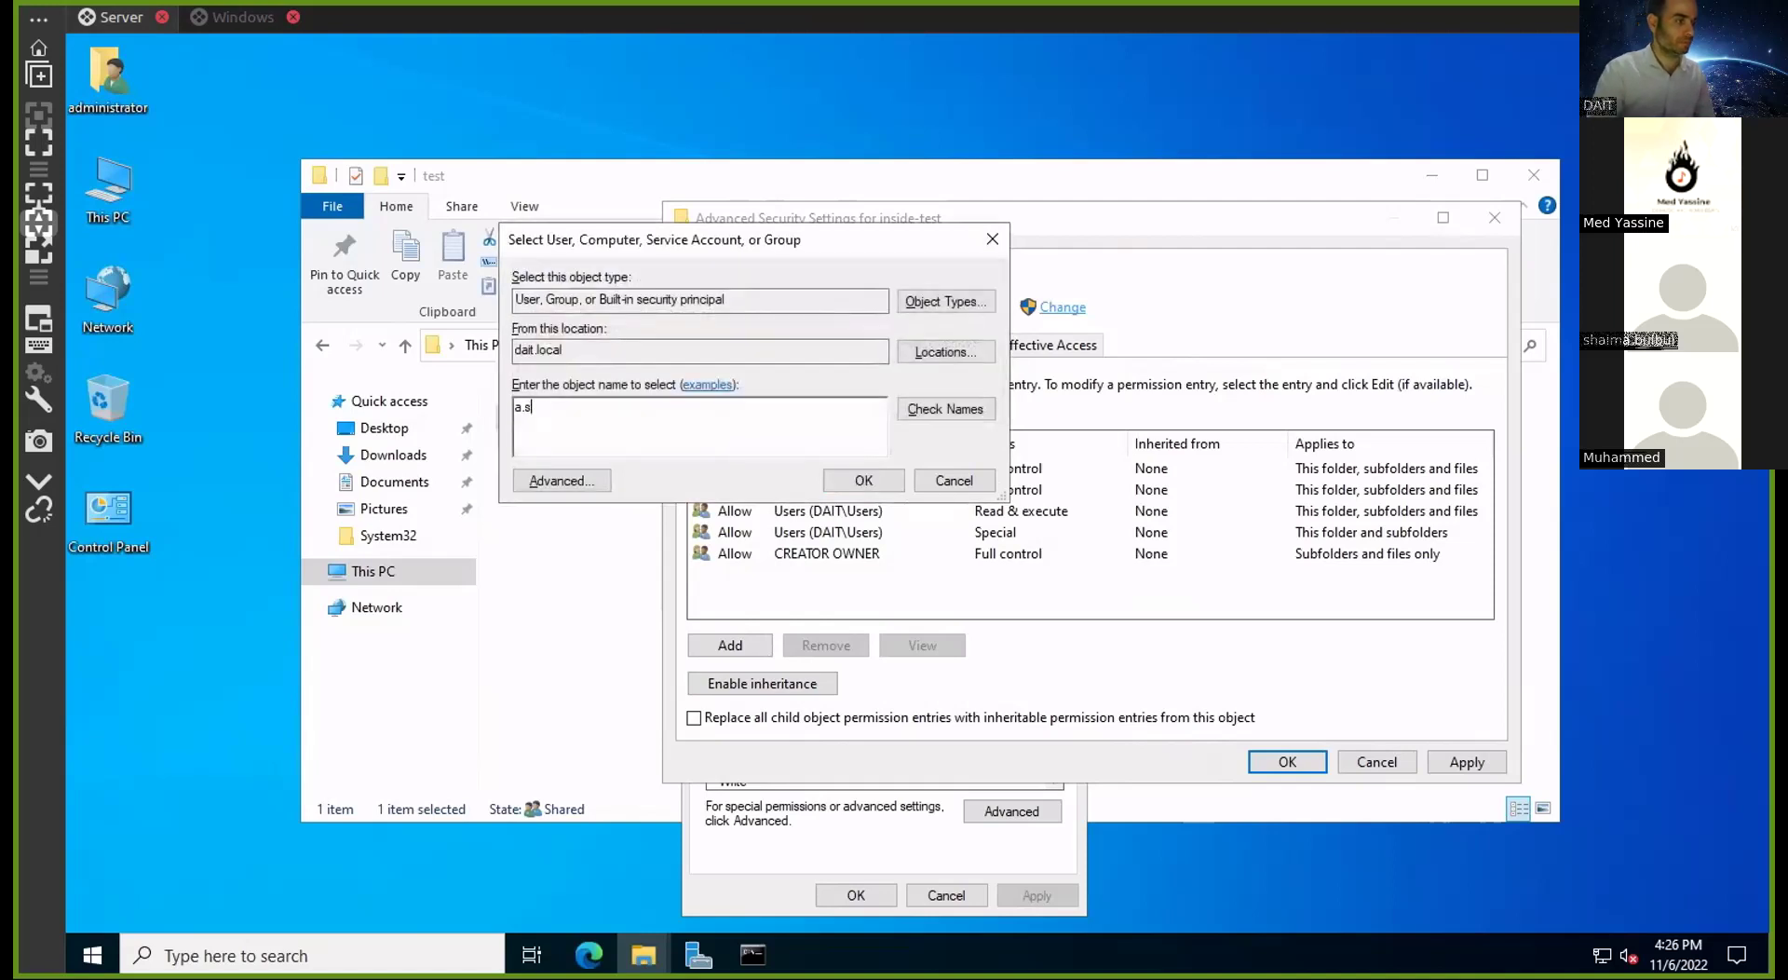
pyautogui.hotkey('alt', 'k')
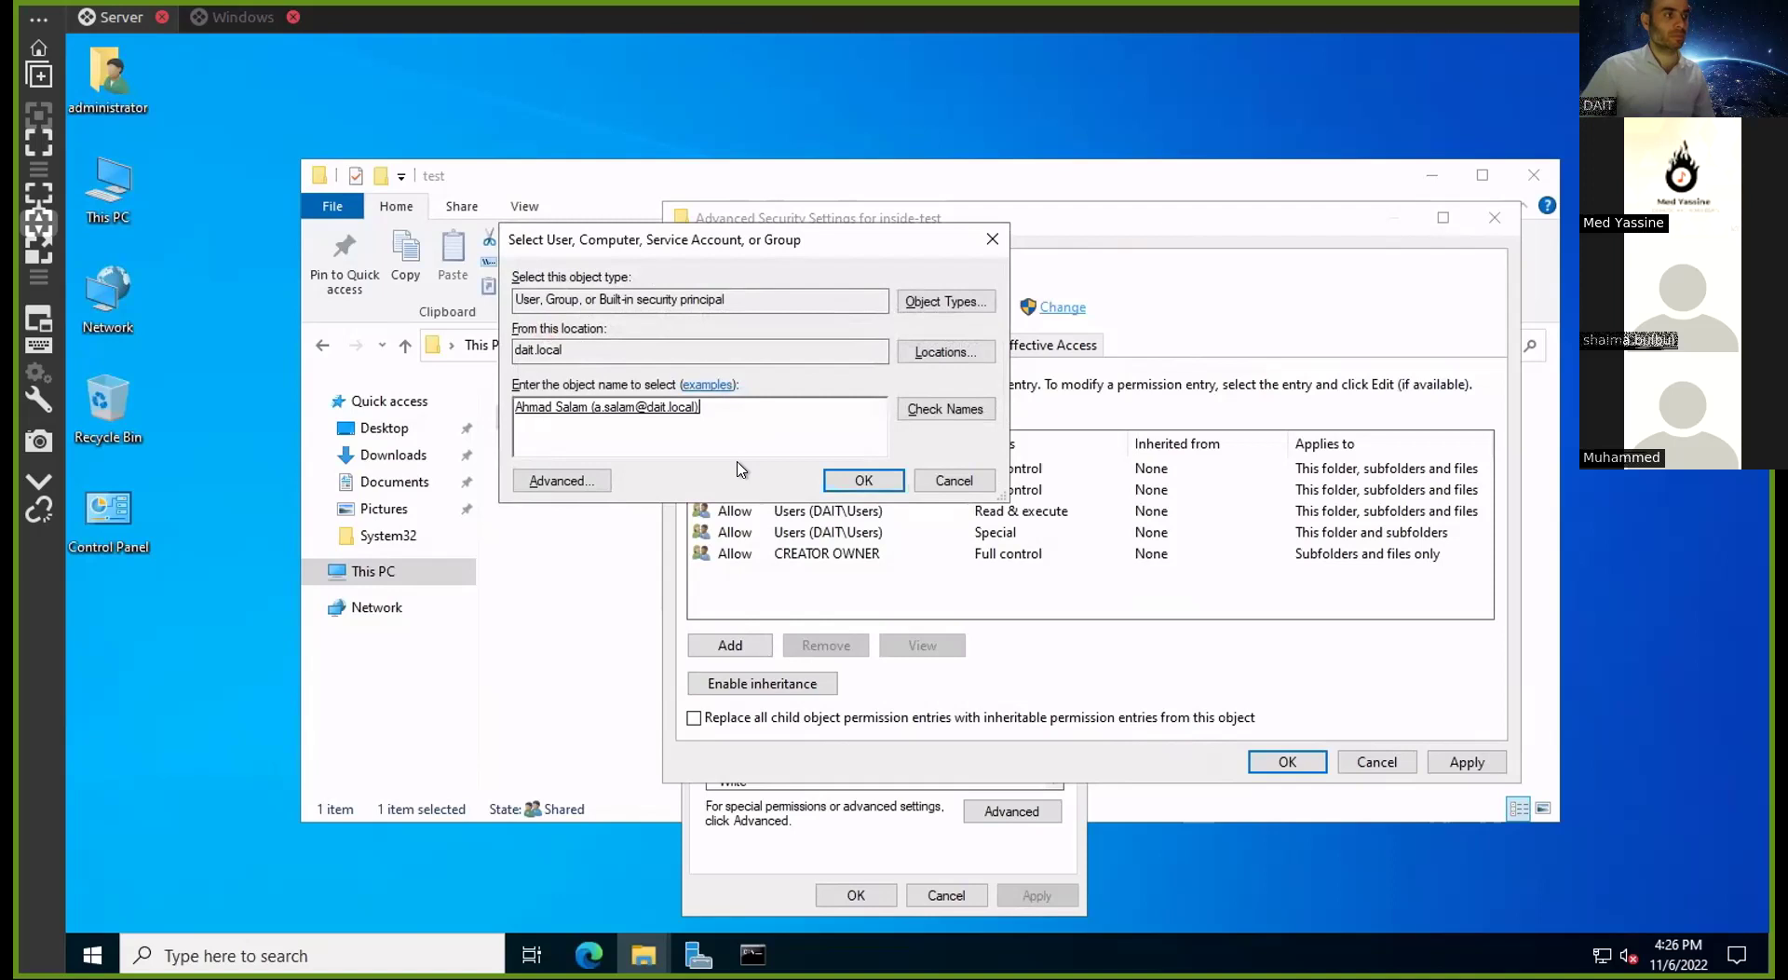
pyautogui.click(887, 480)
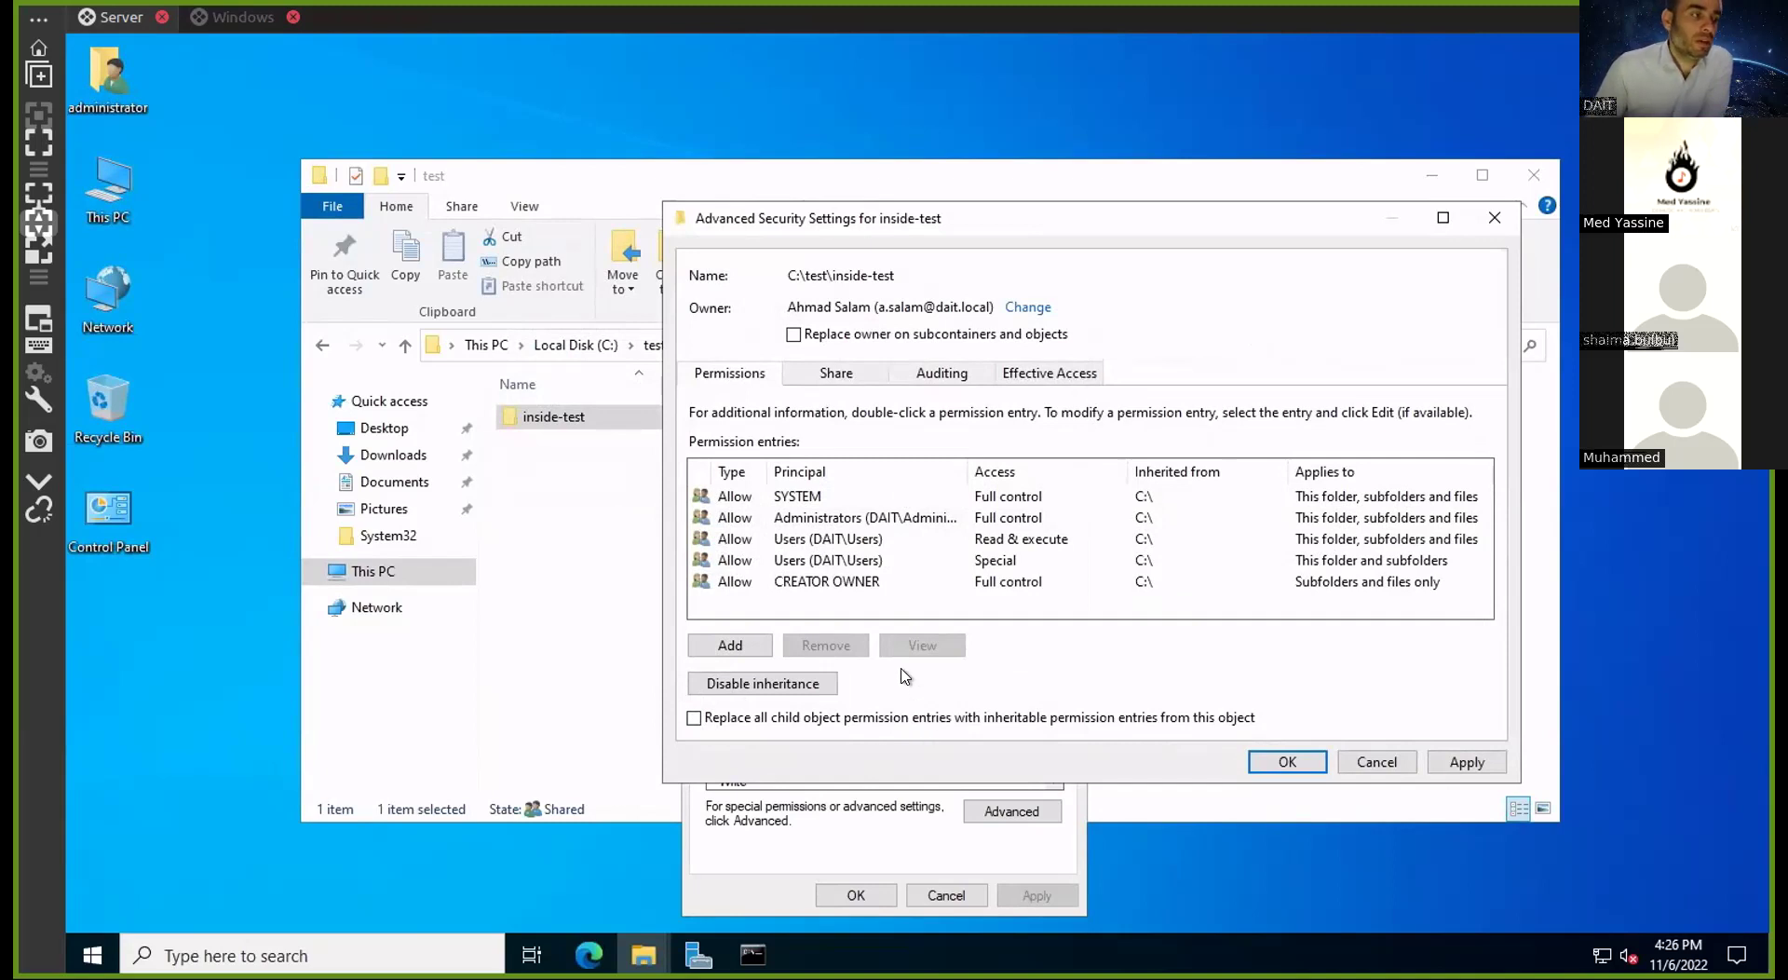
# Inspect the Administrators permission entry, cancel a new entry, and view the Share tab
pyautogui.click(839, 523)
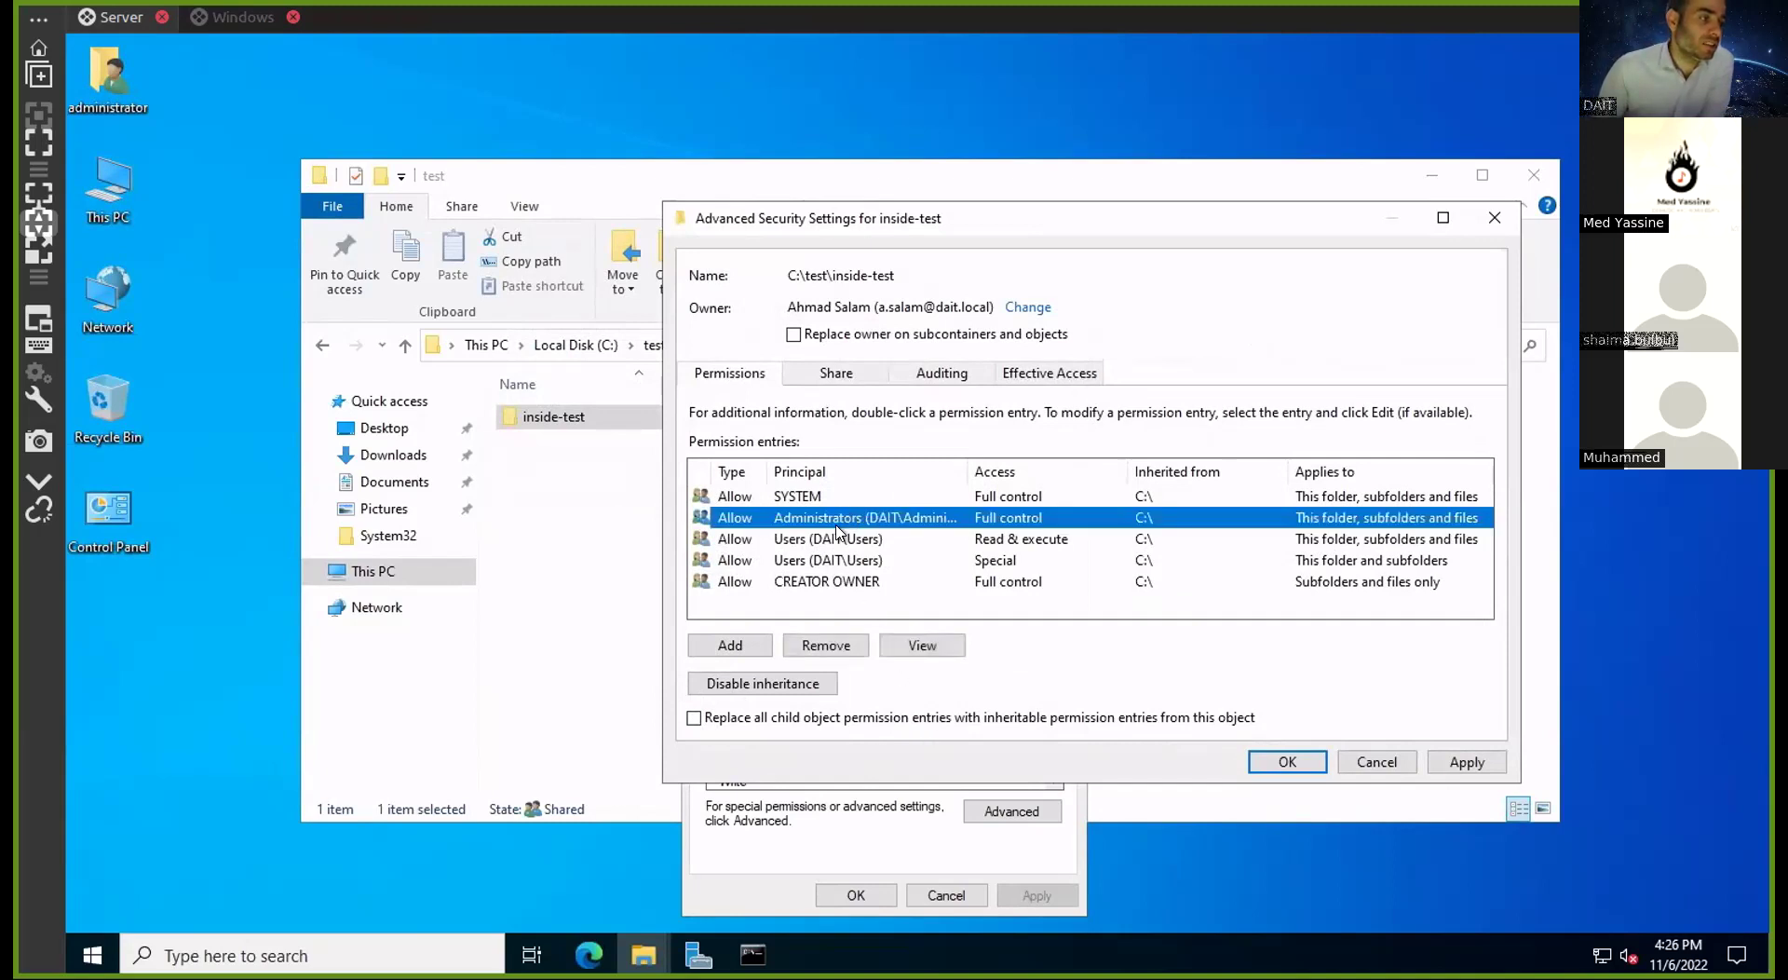
pyautogui.click(885, 644)
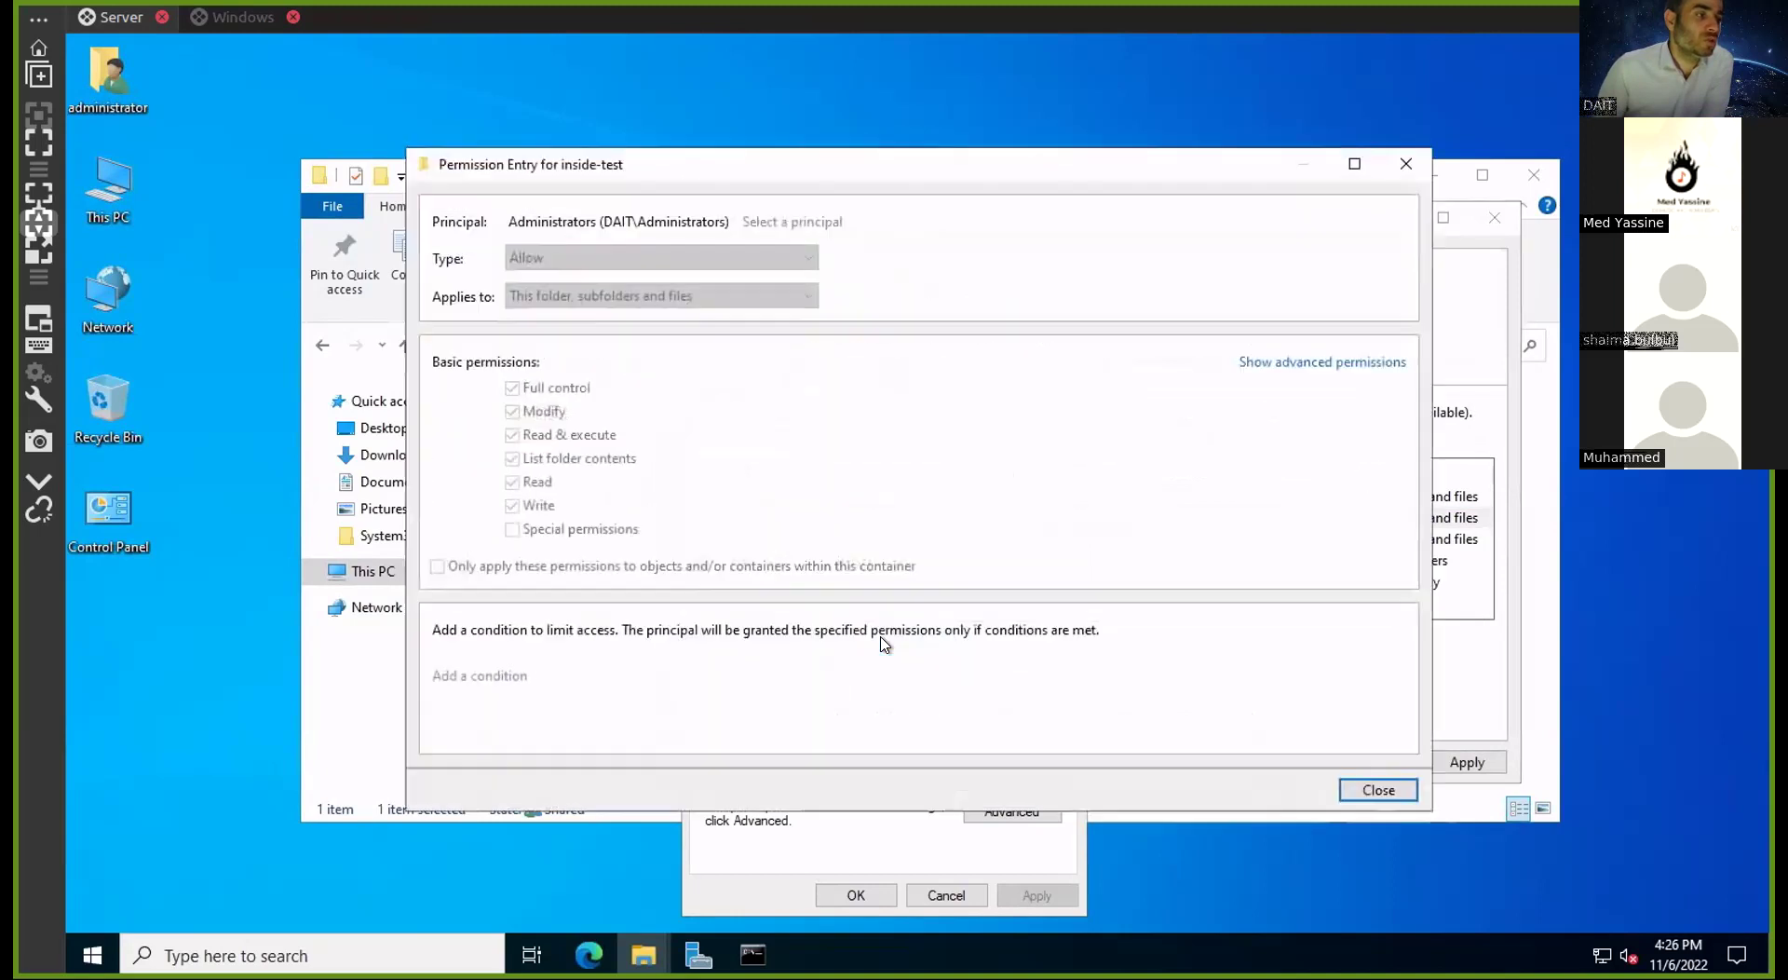
pyautogui.click(1380, 789)
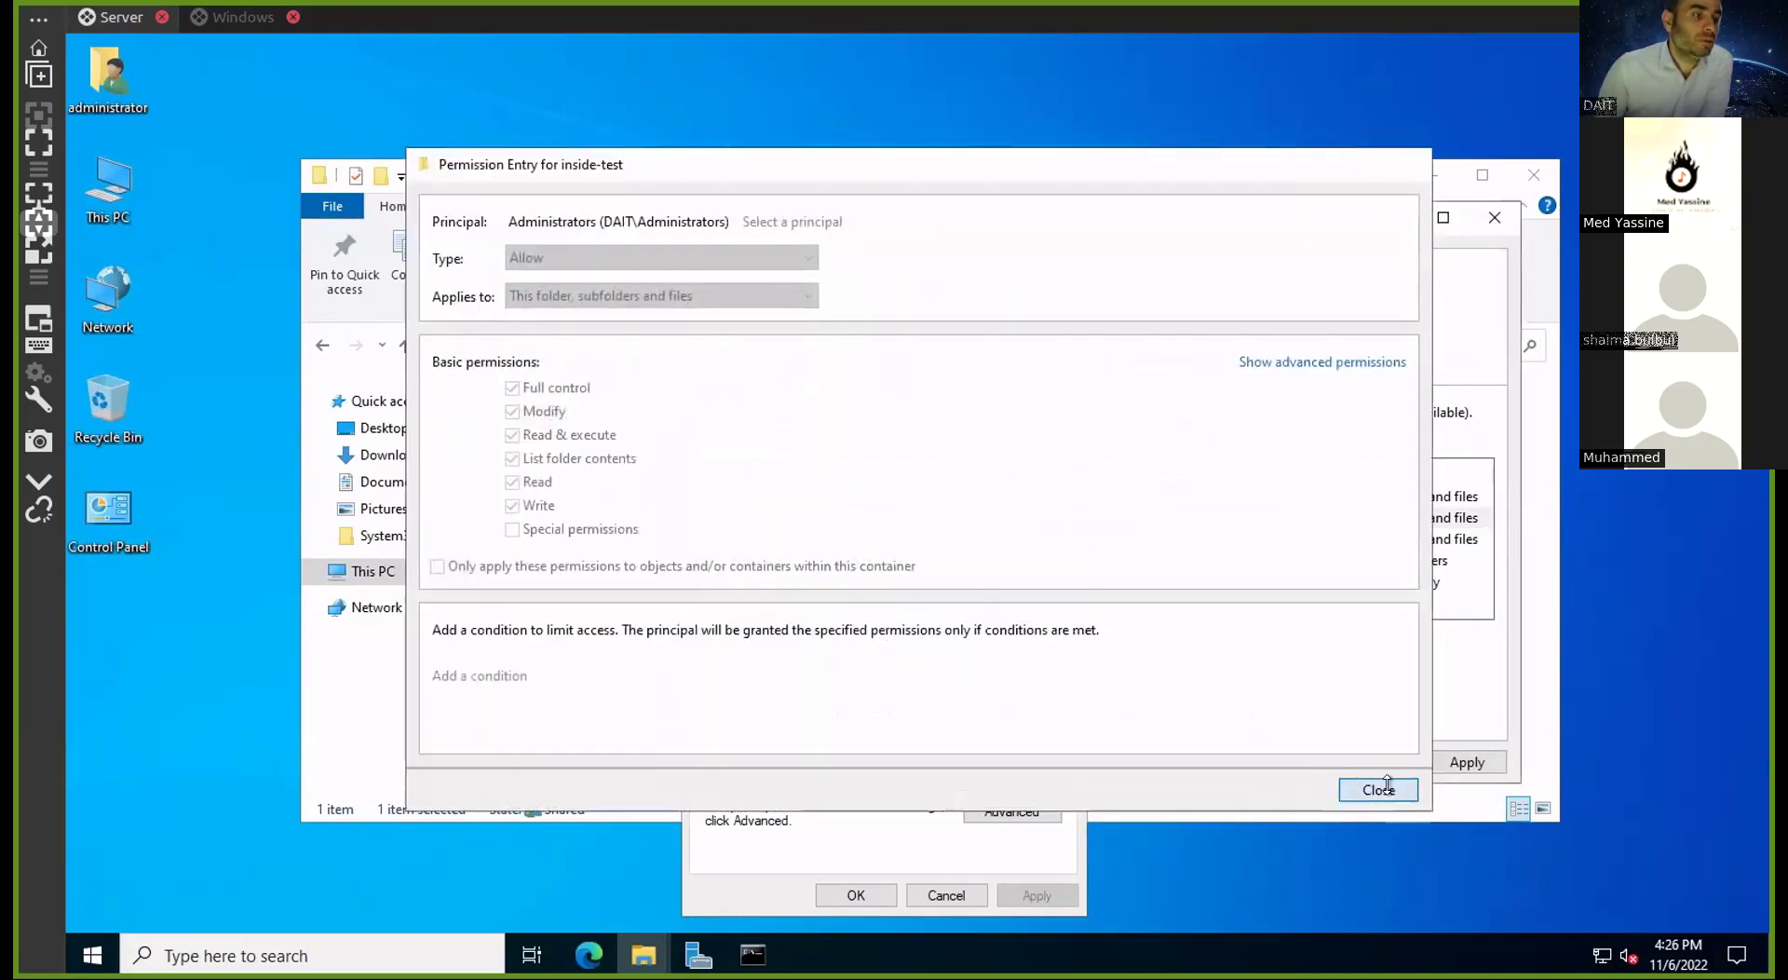
pyautogui.click(759, 646)
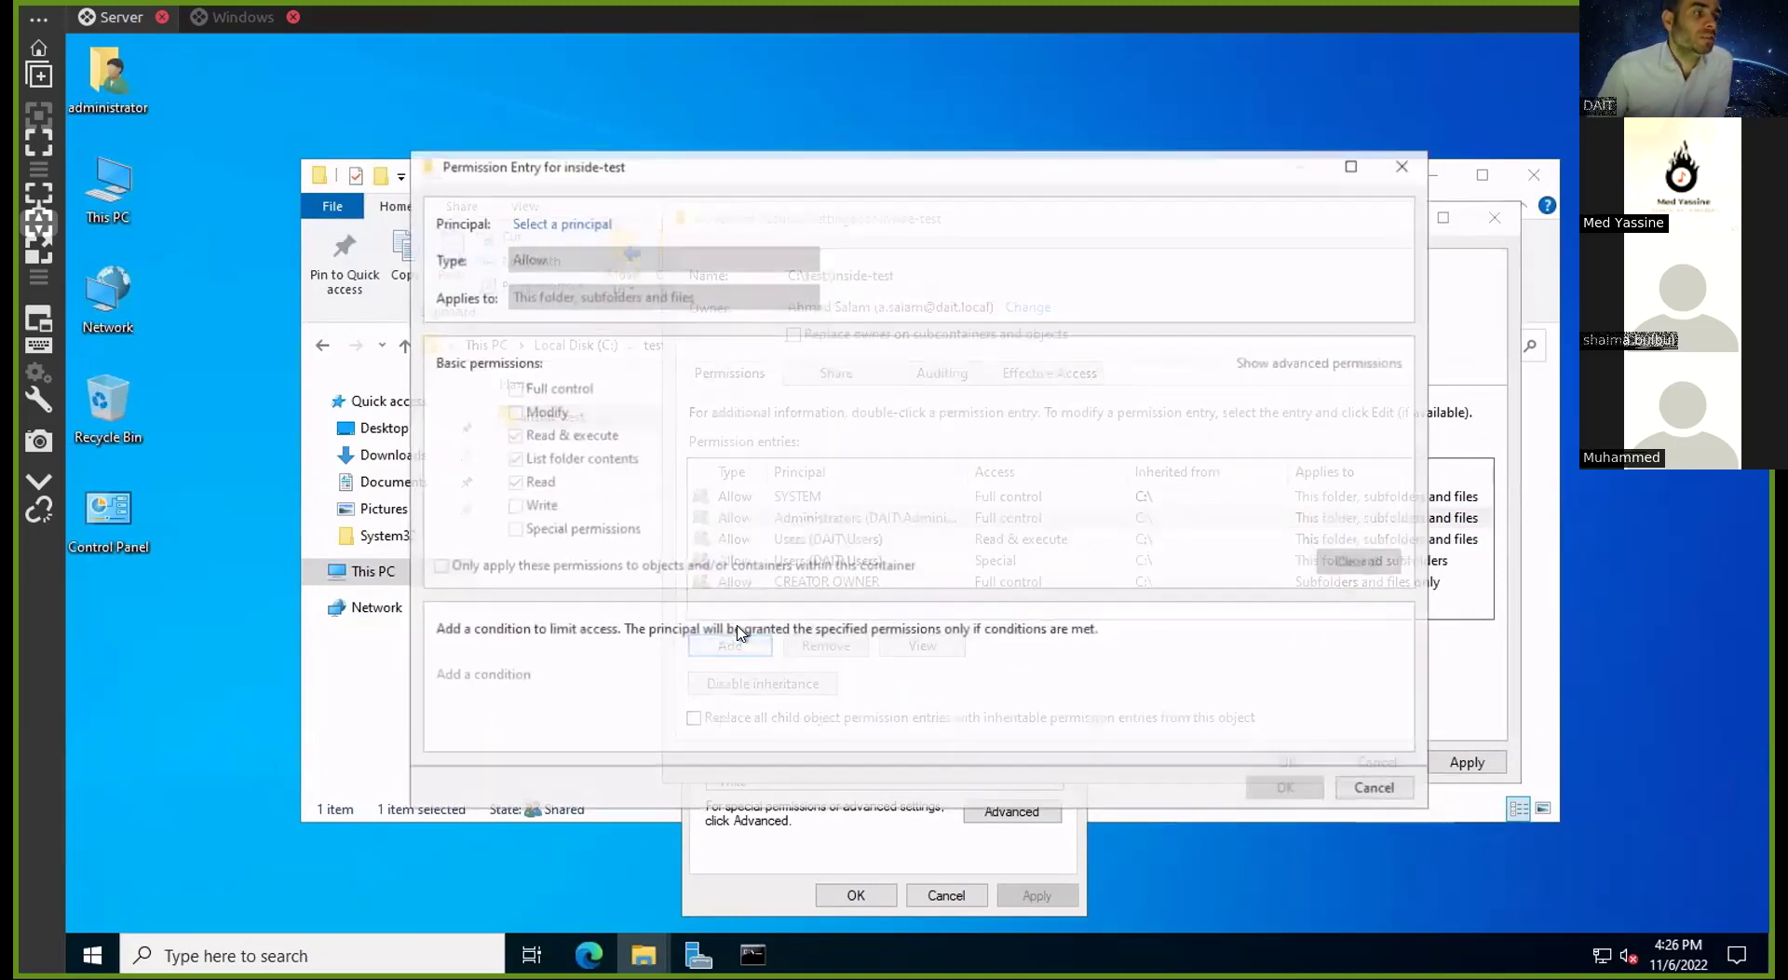
pyautogui.click(1358, 799)
pyautogui.click(850, 372)
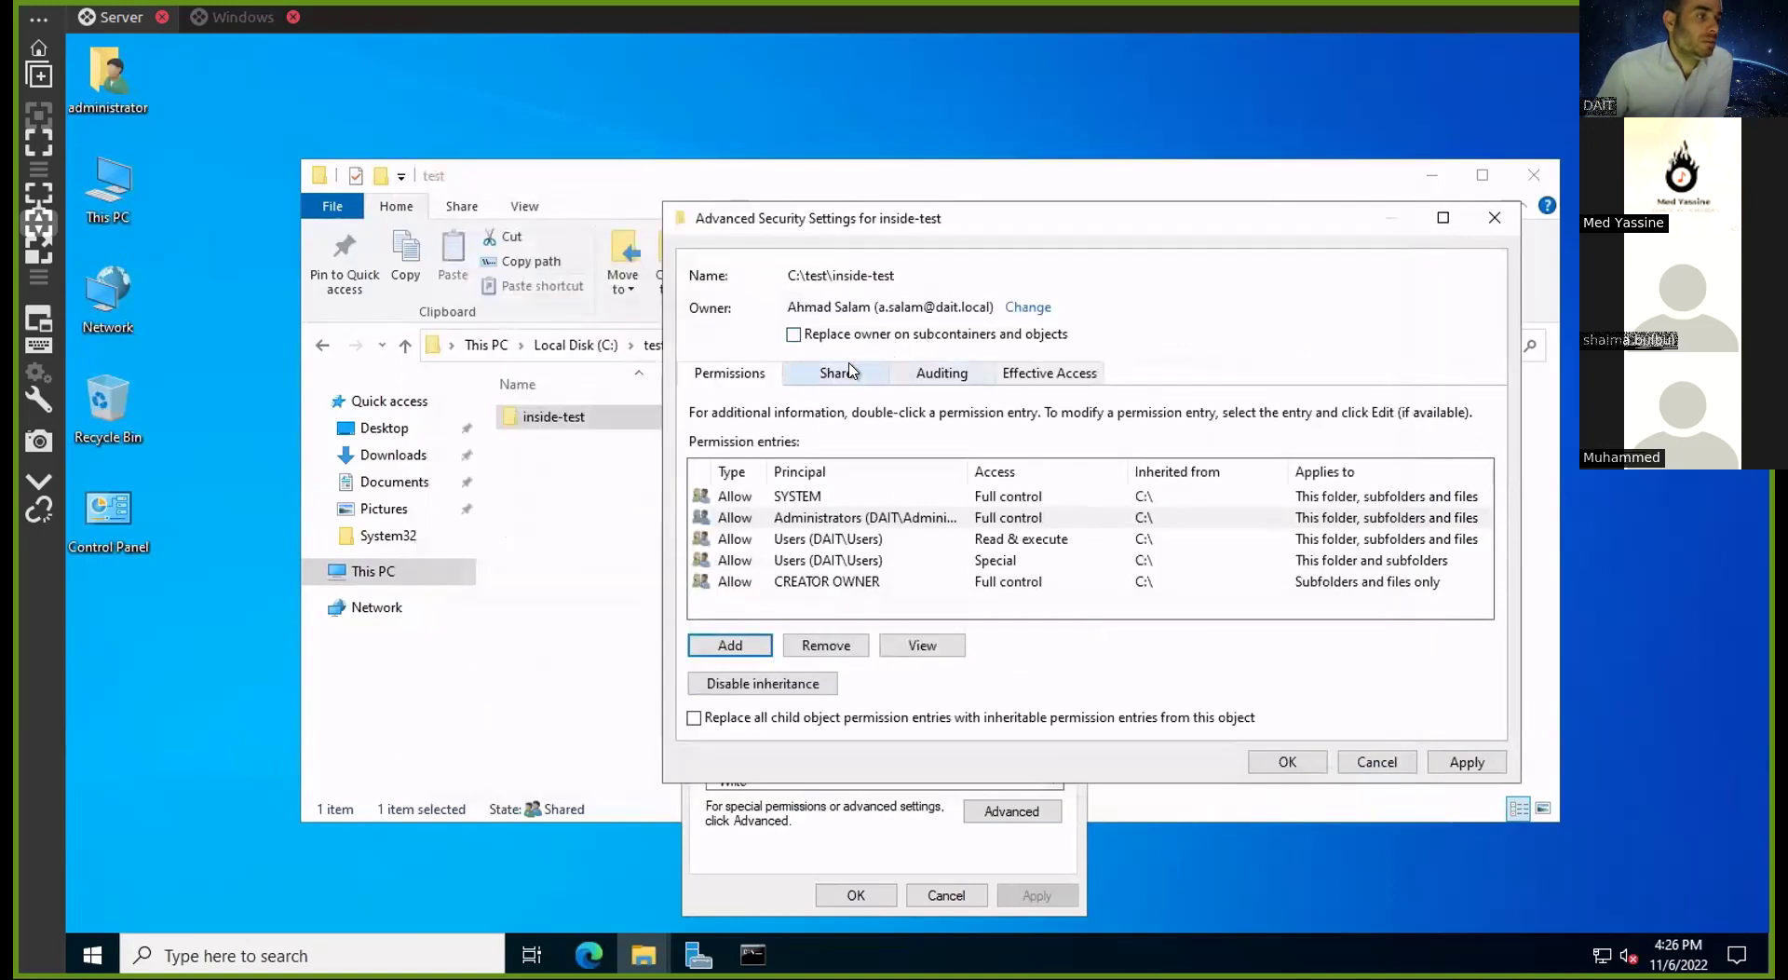
# Check the domain user's effective access to inside-test, then close the advanced security settings
pyautogui.click(1041, 373)
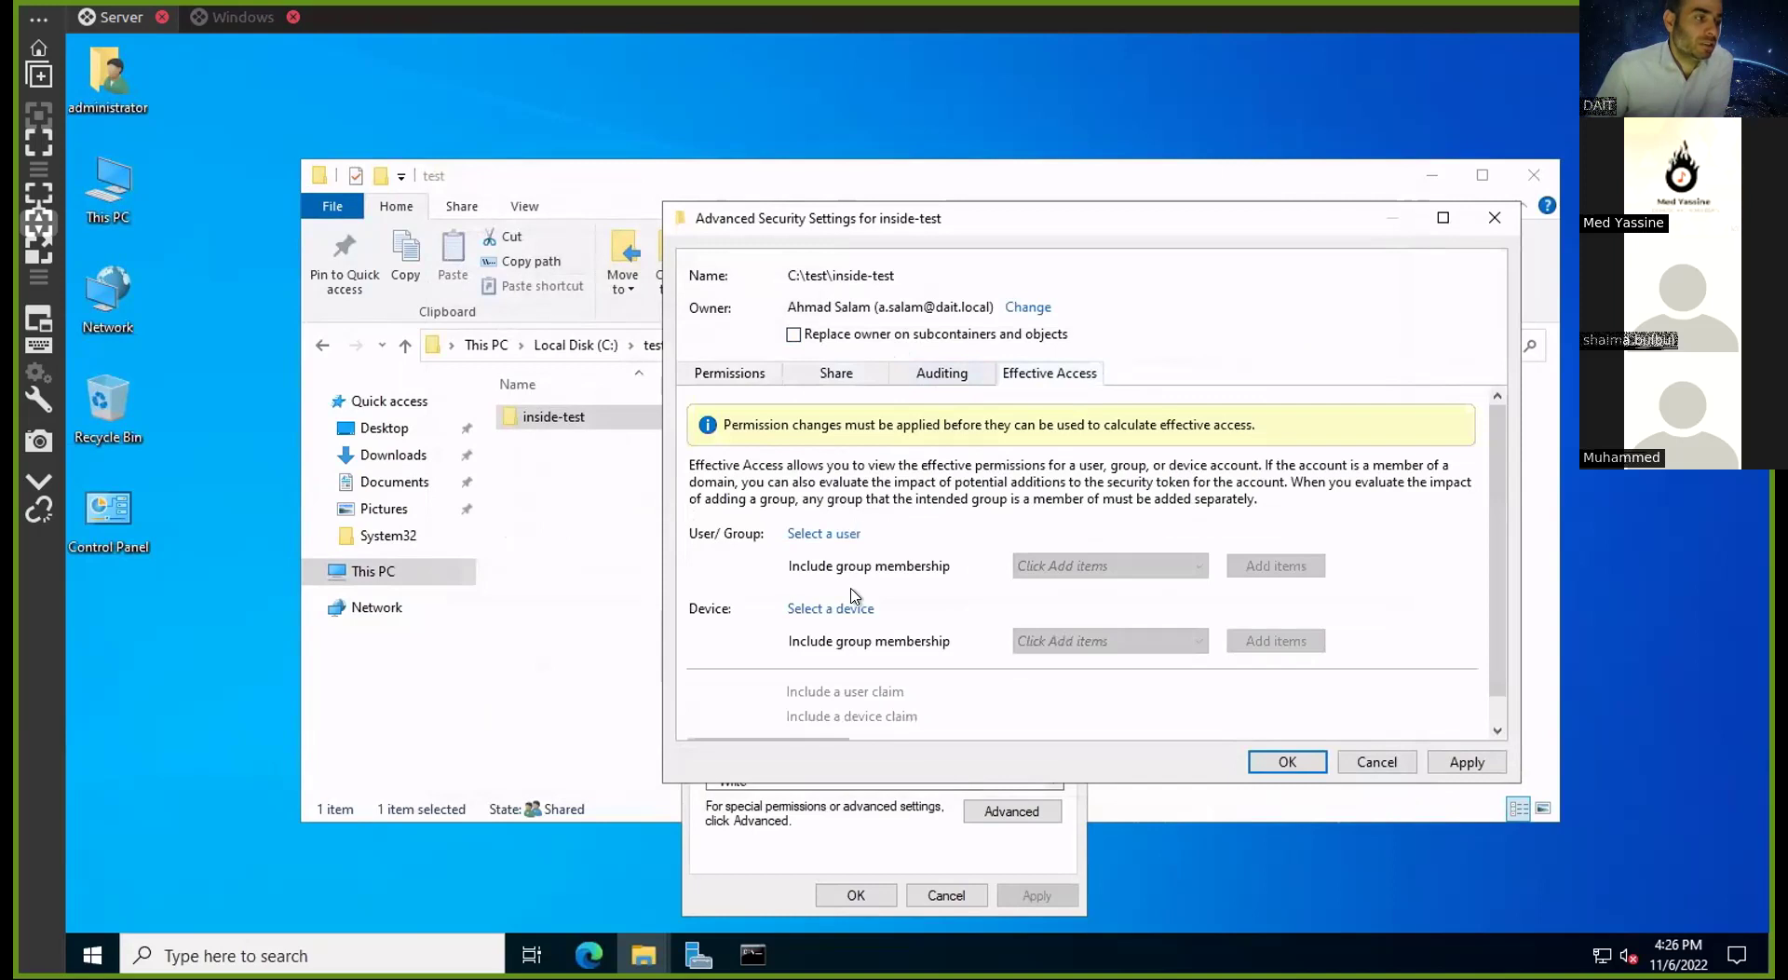
pyautogui.click(823, 534)
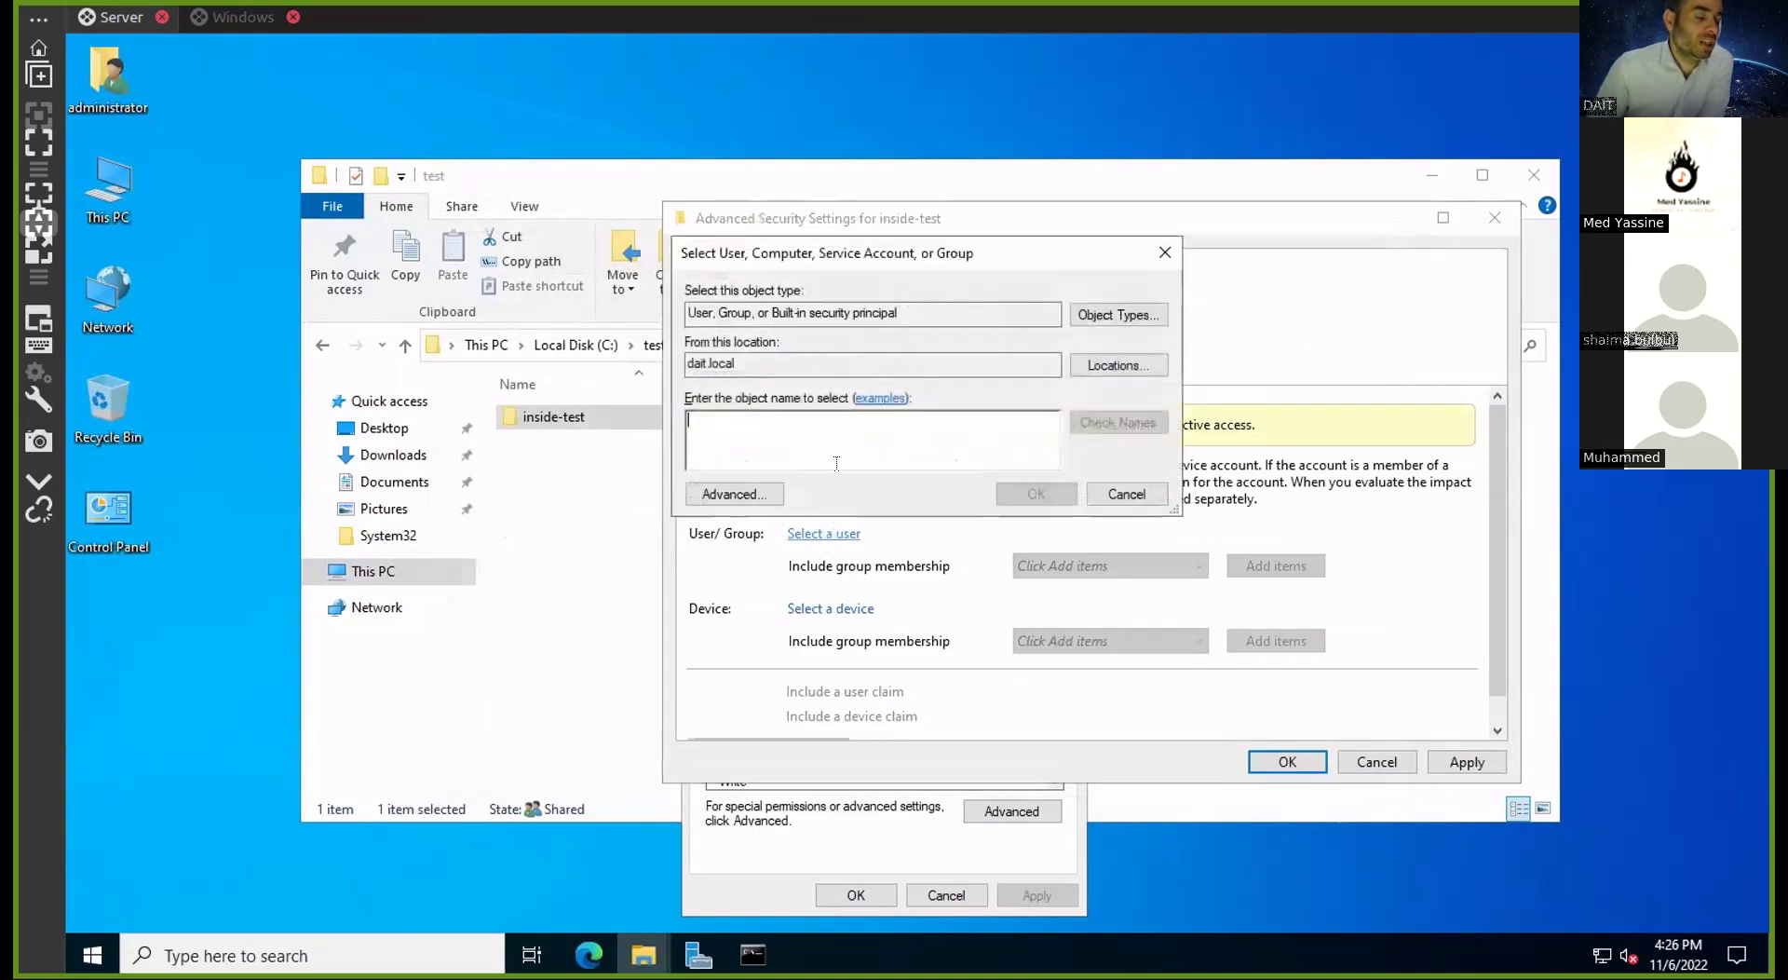
pyautogui.write('a.salma')
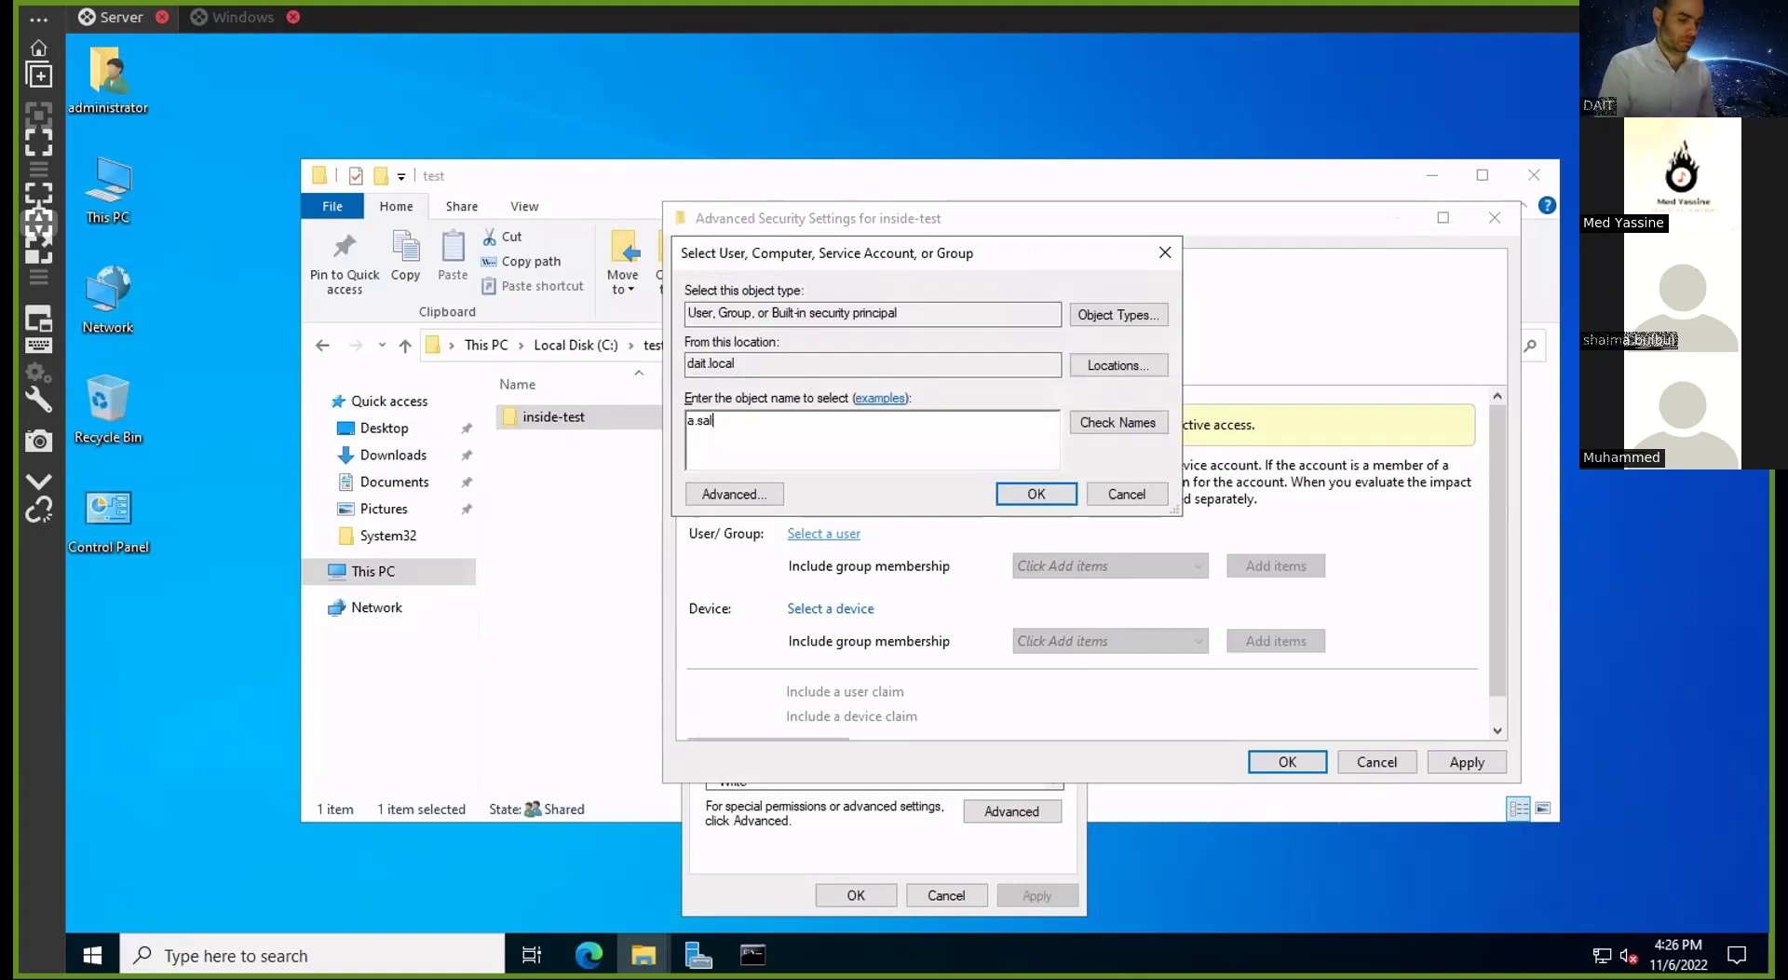
pyautogui.hotkey('ctrl', 'k')
pyautogui.click(1057, 499)
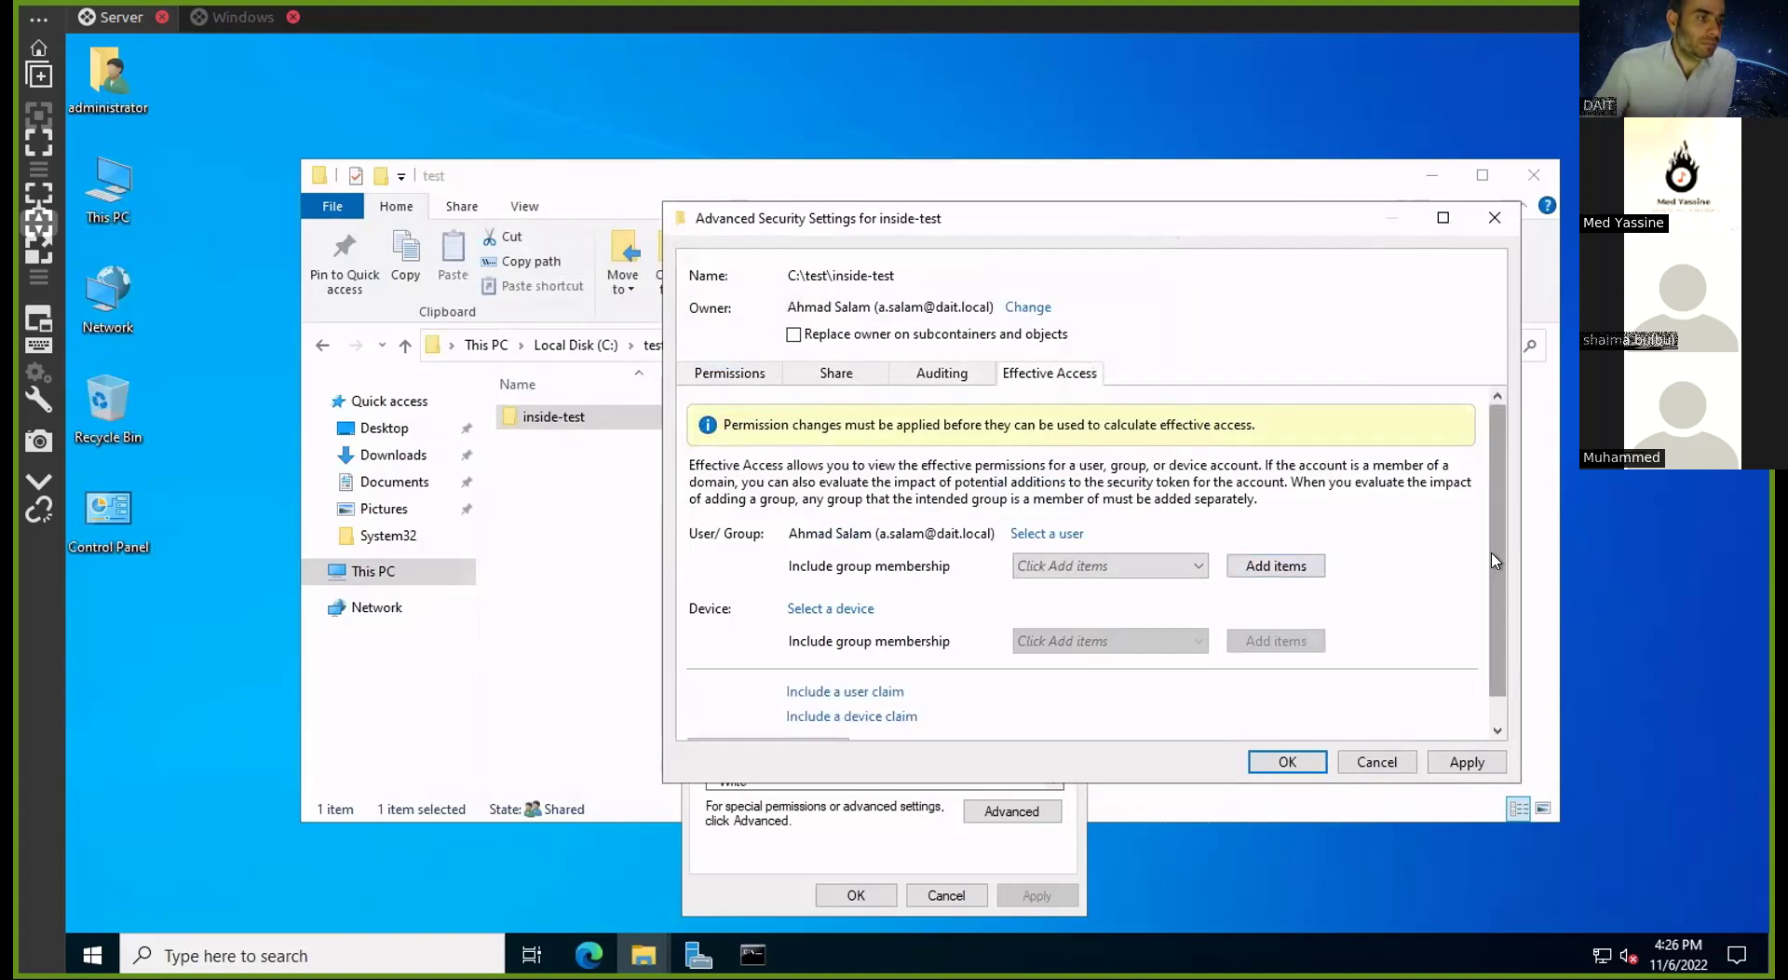
pyautogui.scroll(-1, 1501, 697)
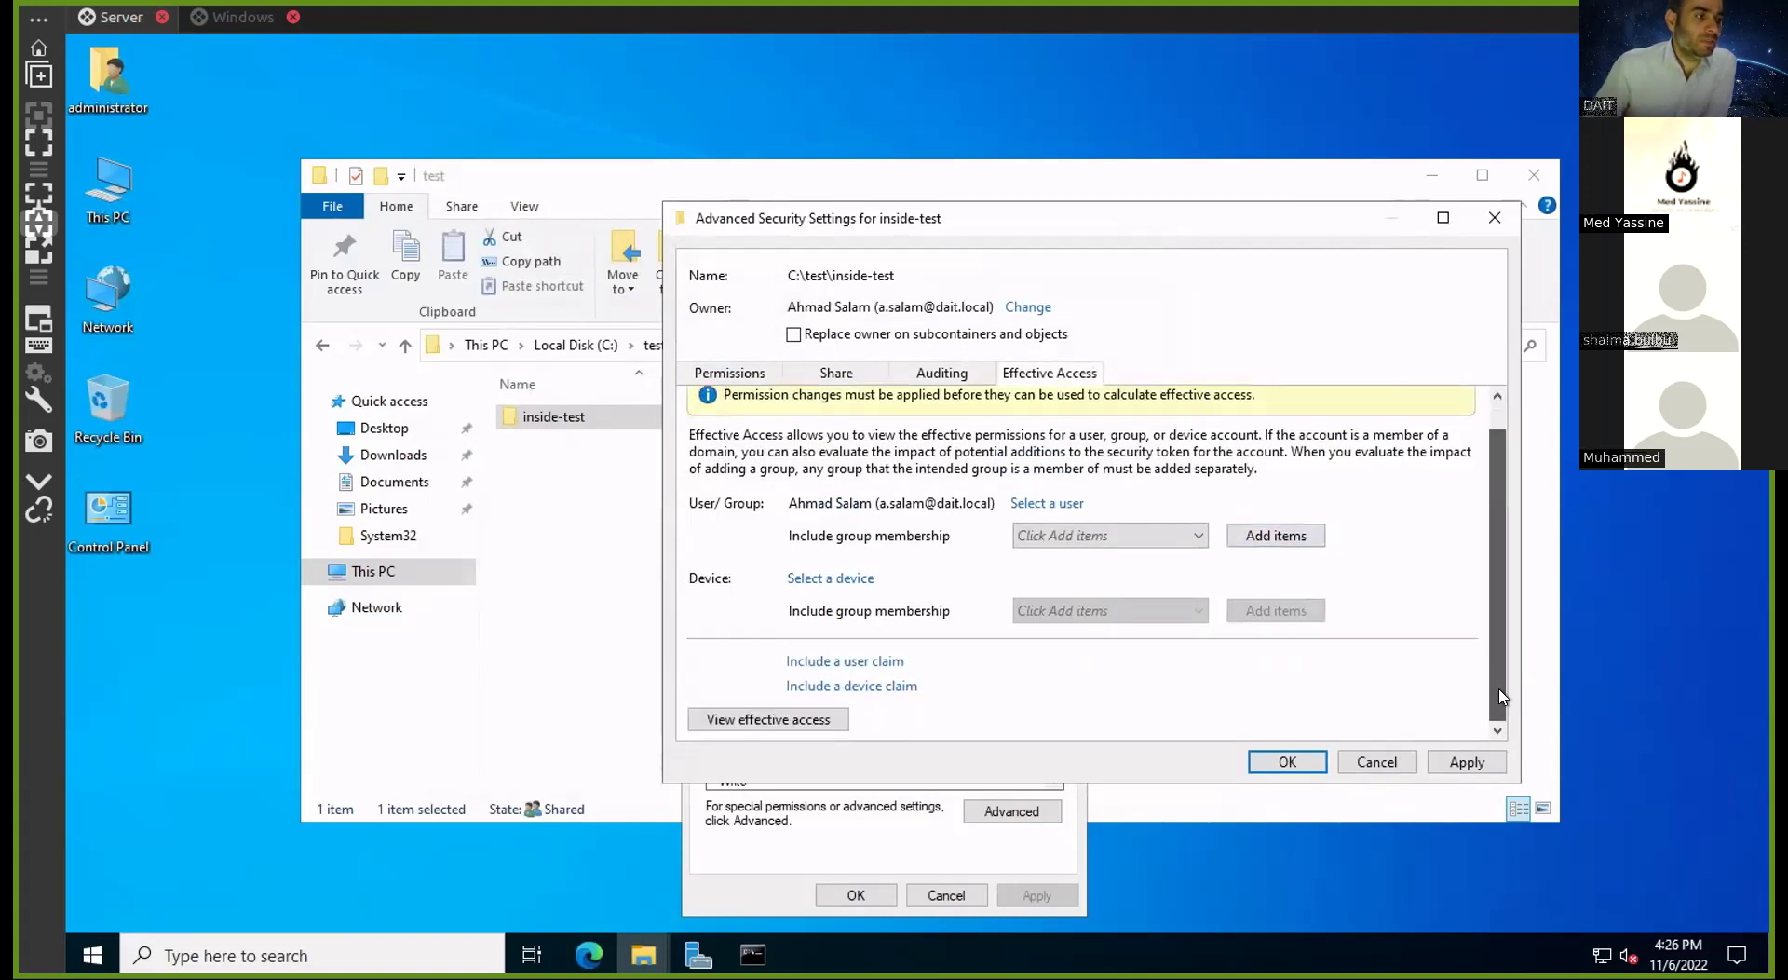
pyautogui.click(759, 725)
pyautogui.moveTo(1497, 587); pyautogui.dragTo(1537, 596)
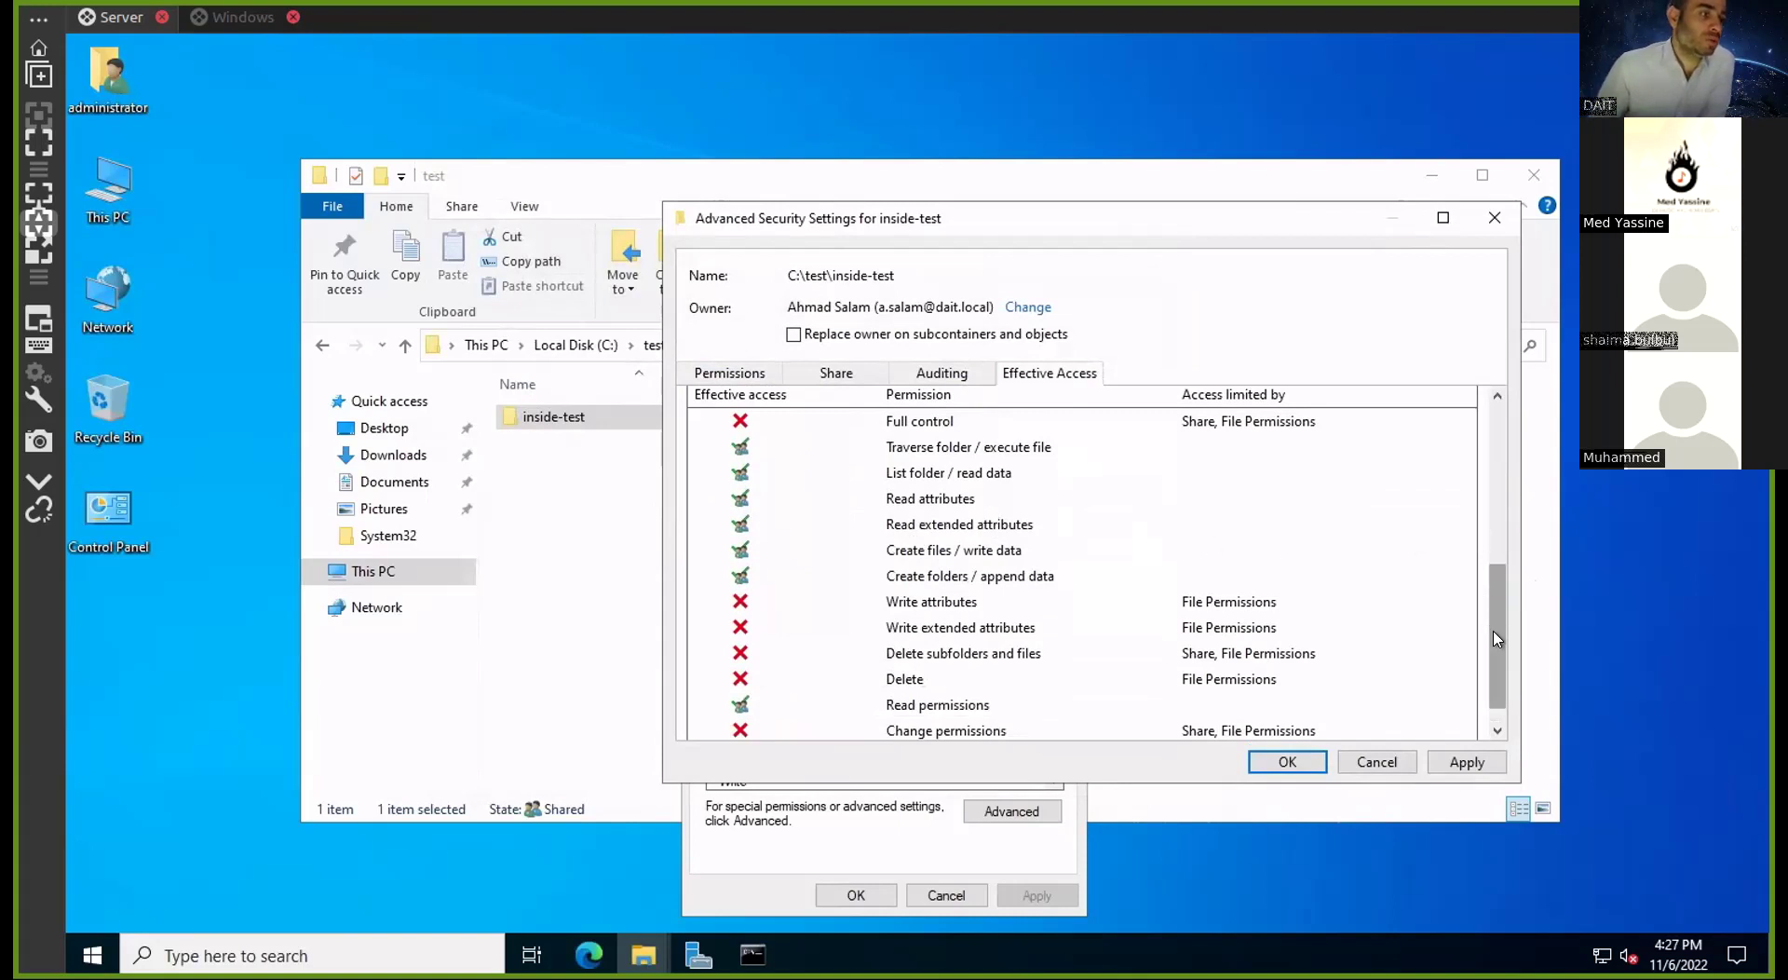
pyautogui.scroll(-1, 1491, 629)
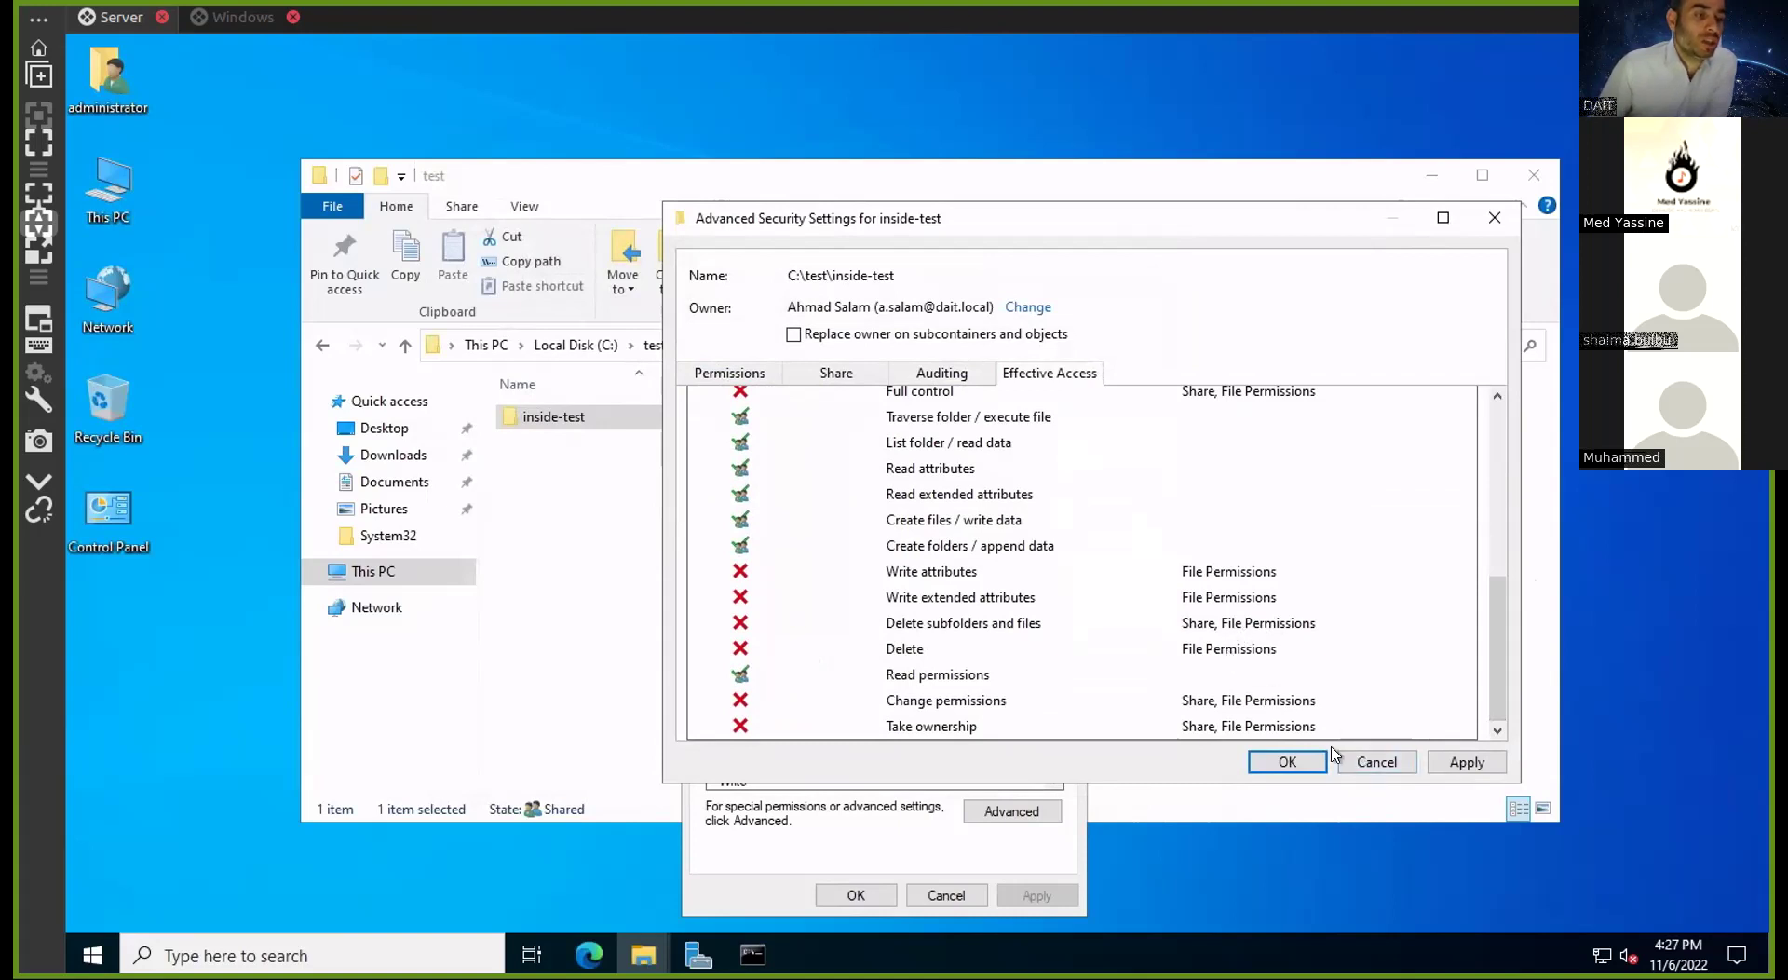
pyautogui.click(1367, 762)
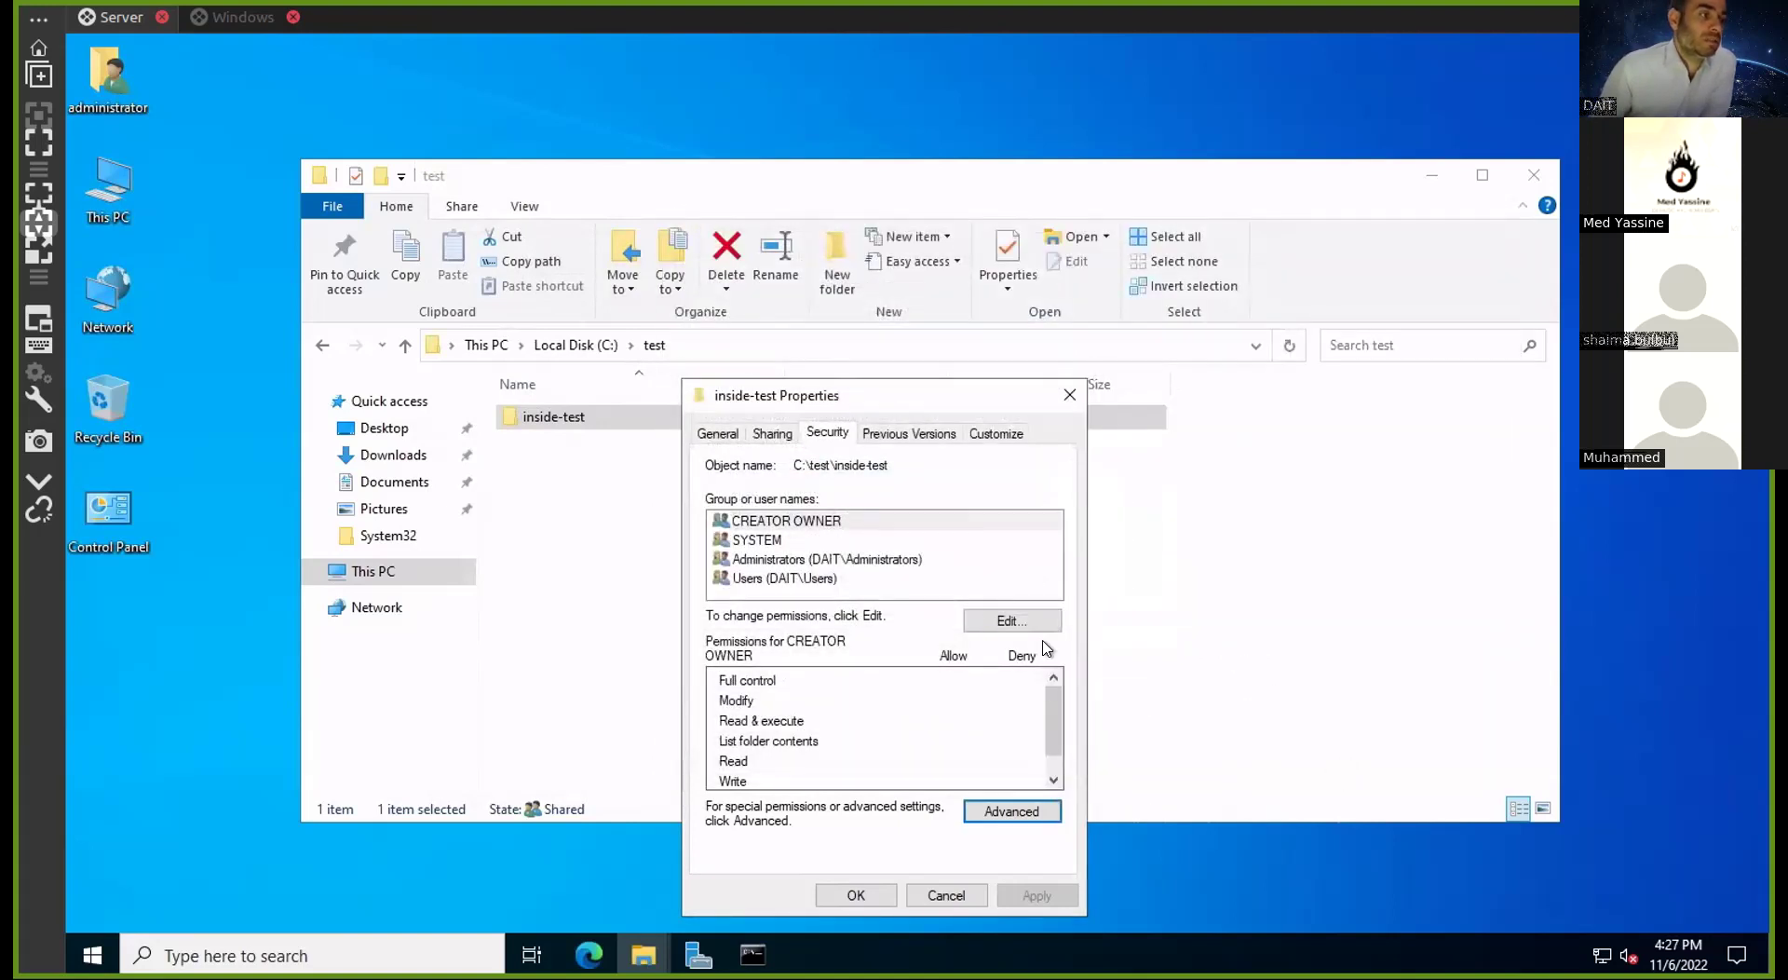
# Look at inside-test's Advanced Sharing and share permissions, cancel without sharing, and go up to Local Disk (C:)
pyautogui.click(793, 436)
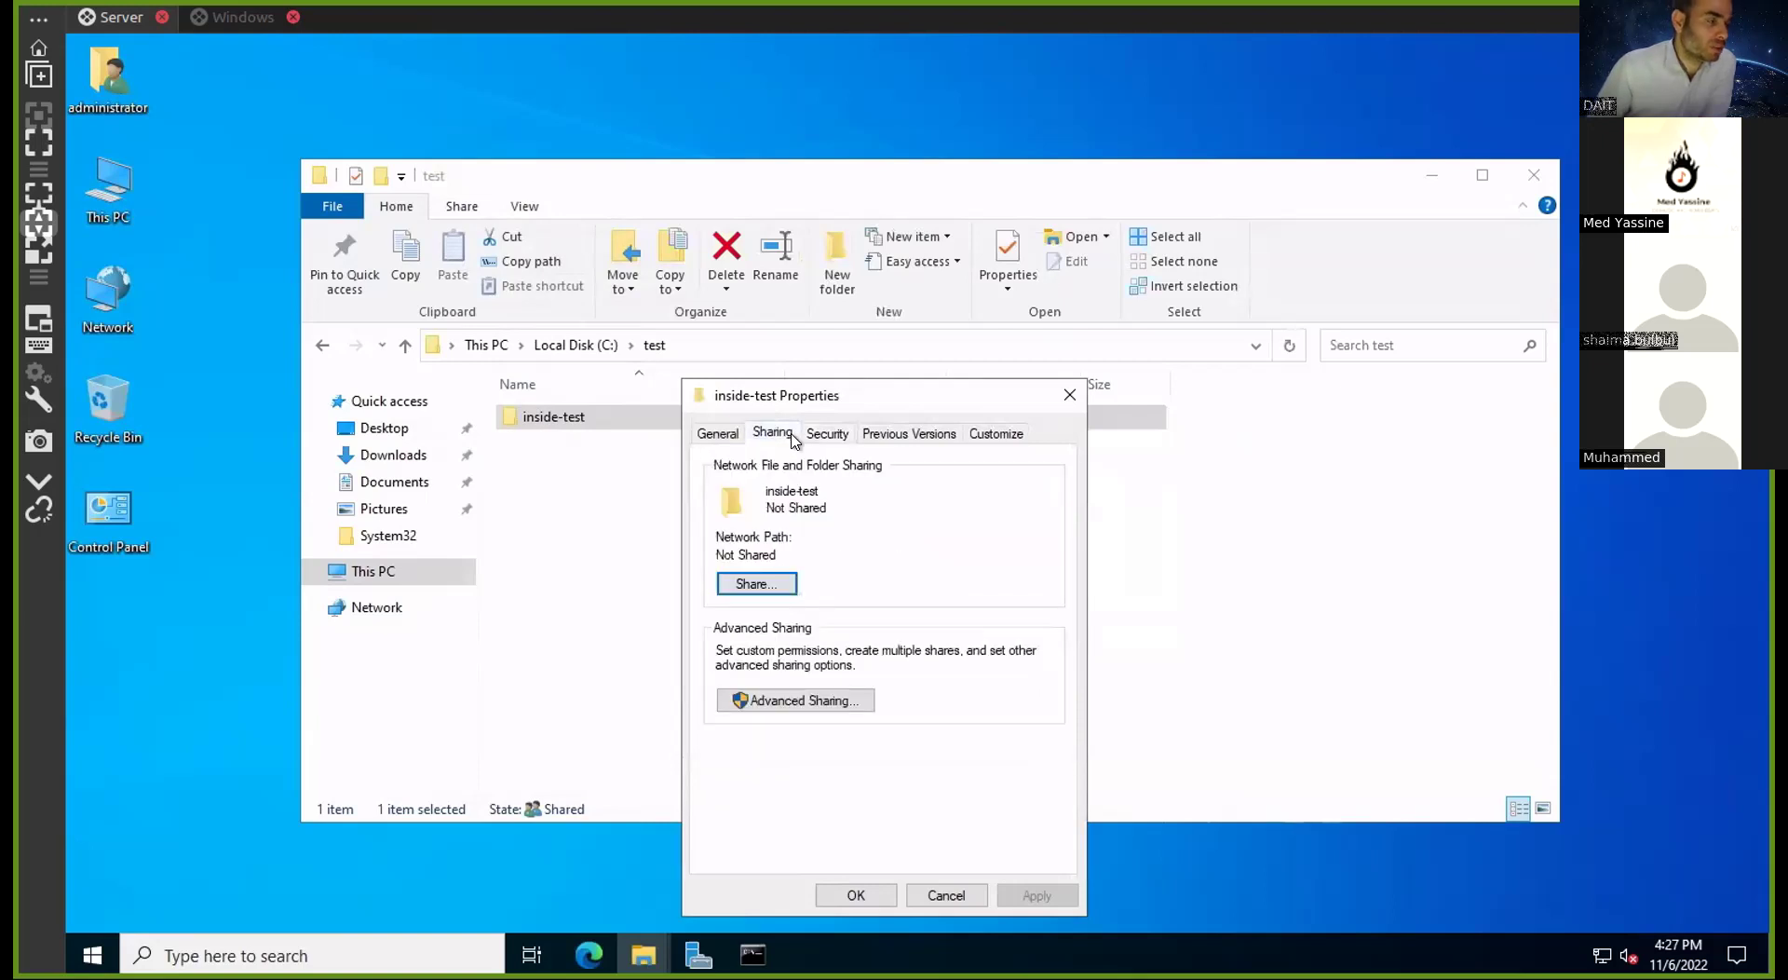
pyautogui.click(866, 700)
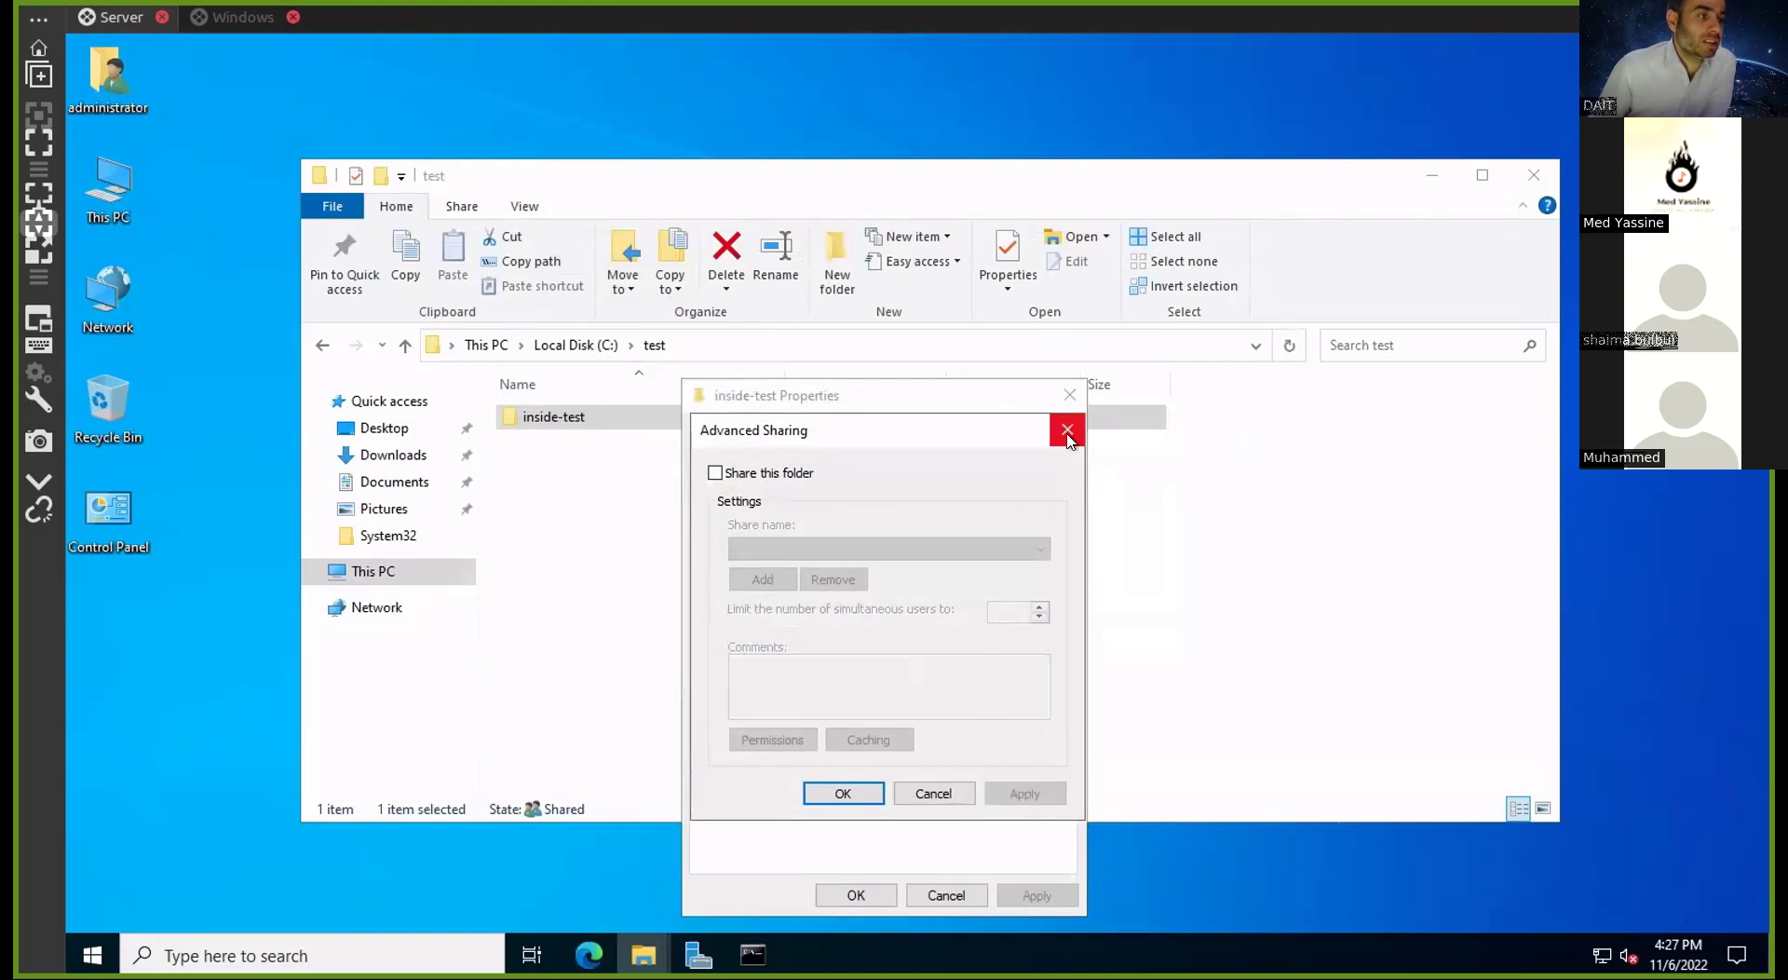
pyautogui.click(775, 470)
pyautogui.click(772, 740)
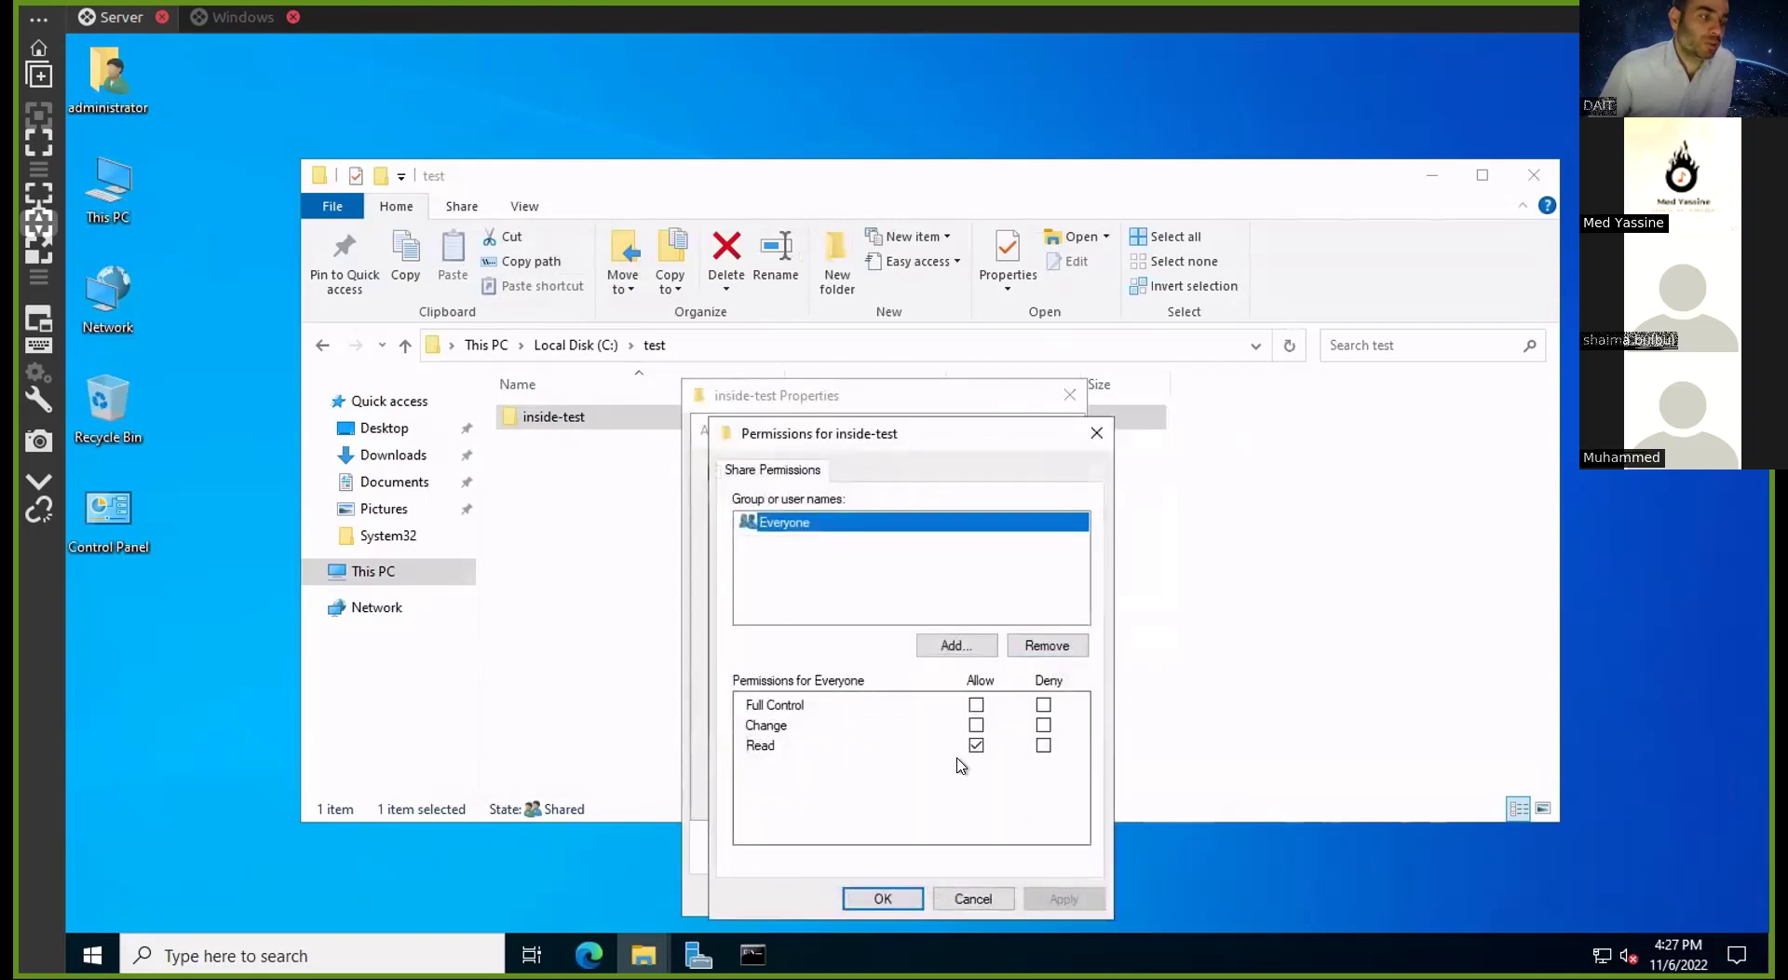
pyautogui.click(974, 898)
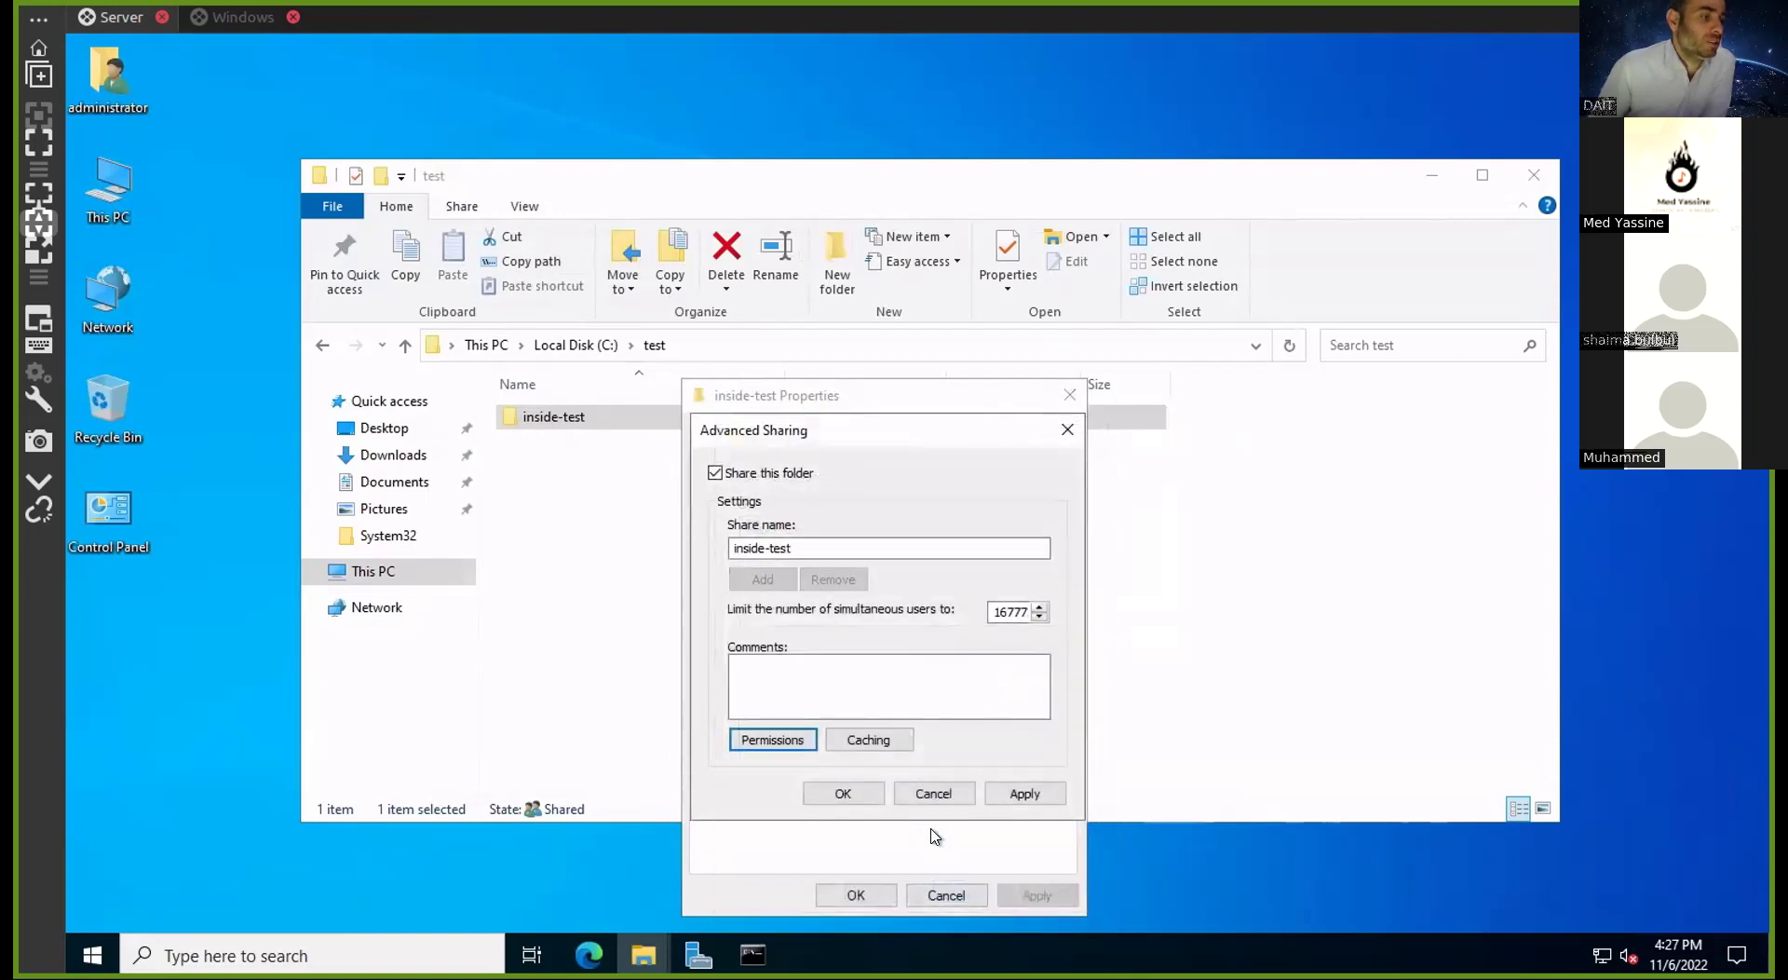
pyautogui.click(933, 793)
pyautogui.click(892, 896)
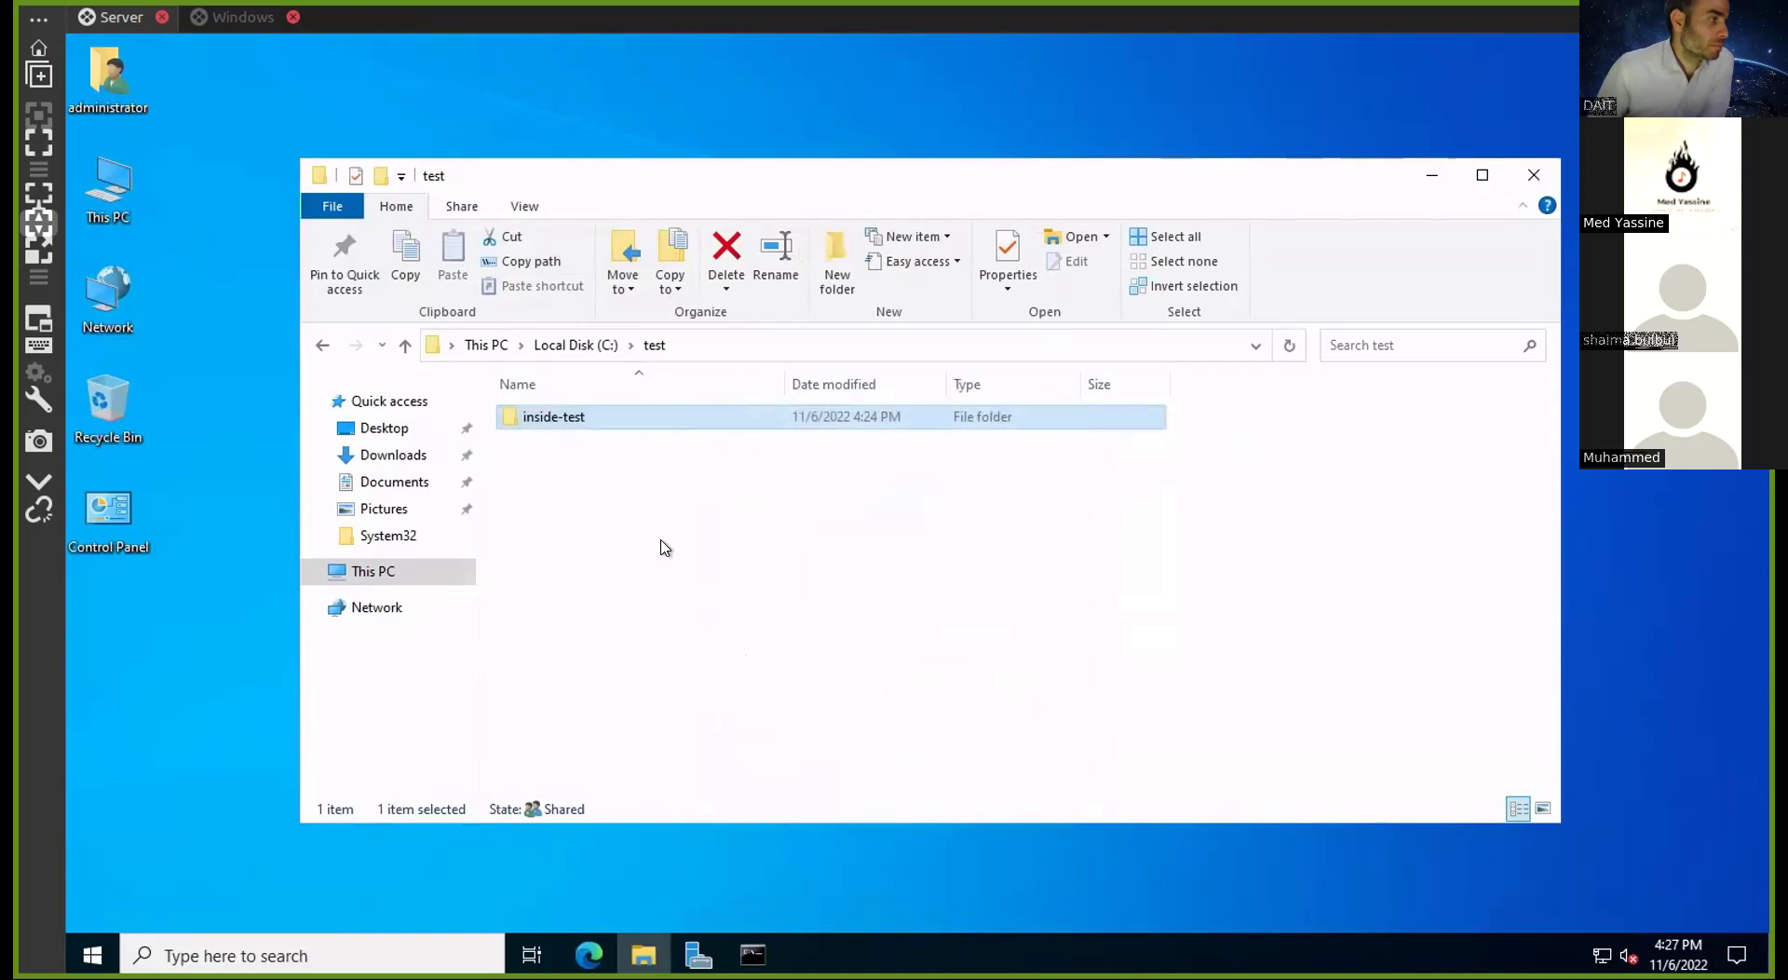
pyautogui.click(577, 346)
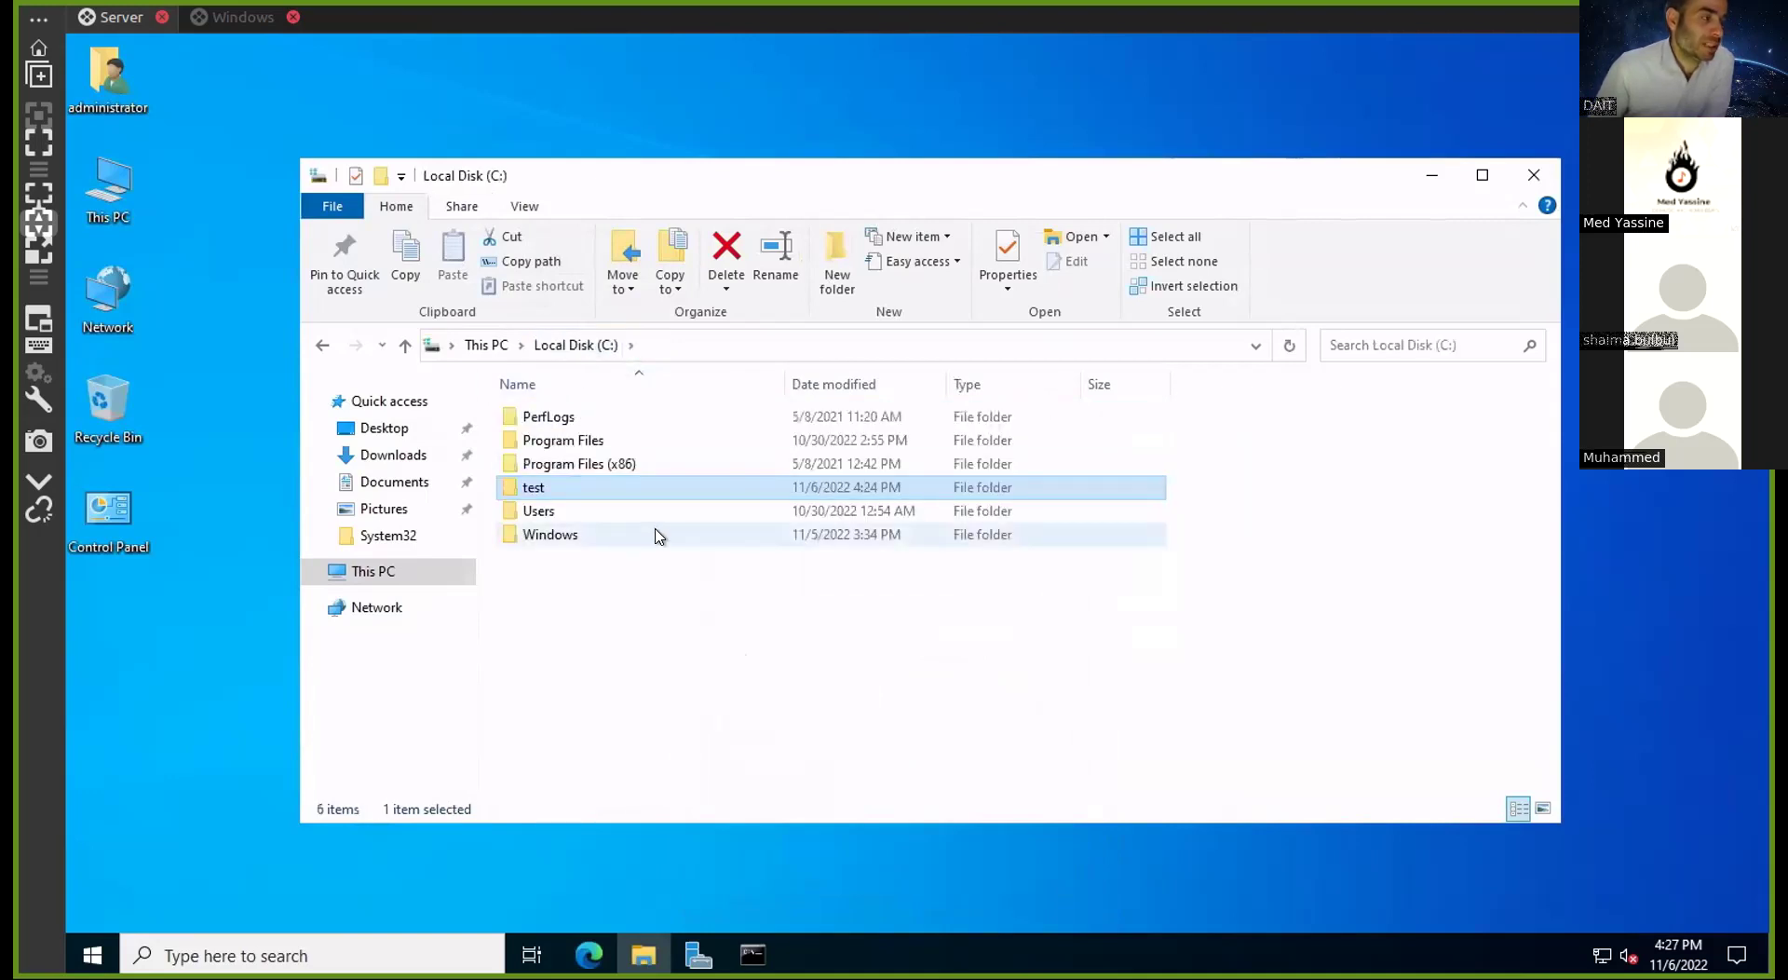